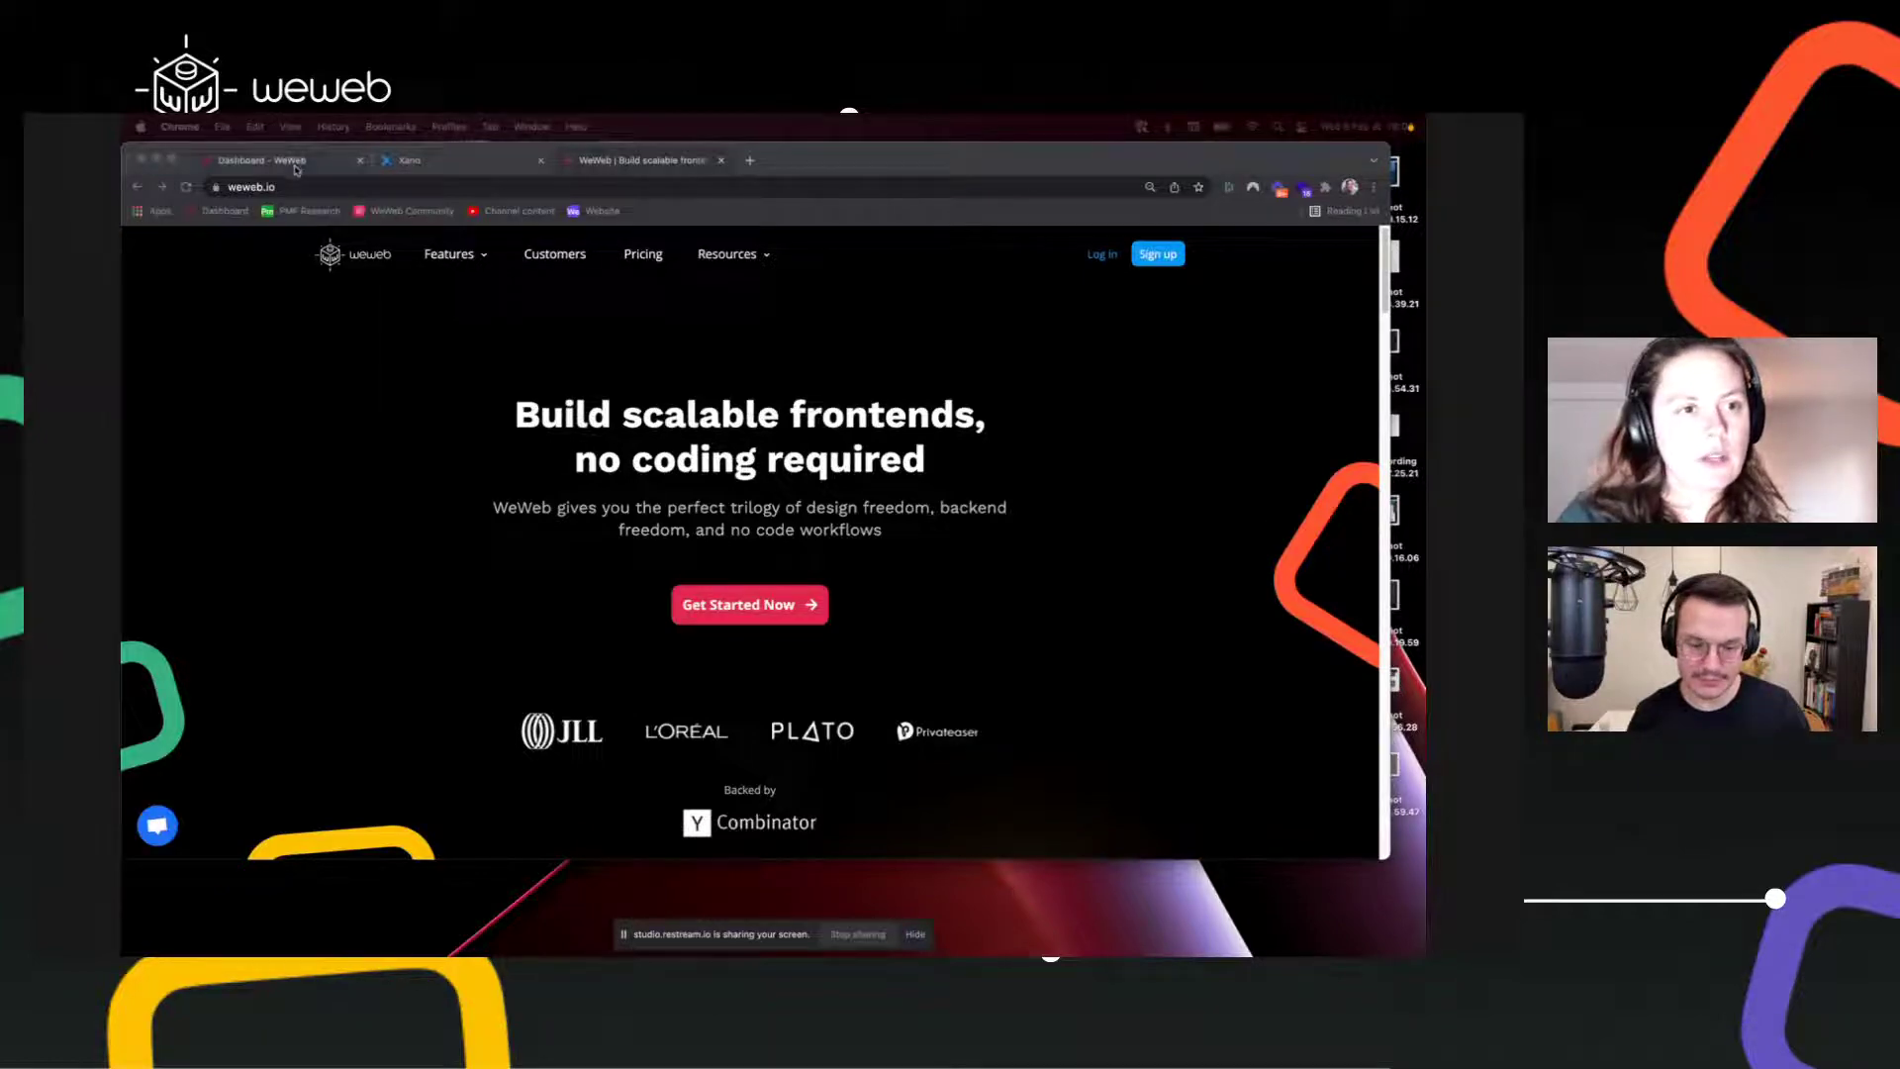
Step: Switch between the WeWeb and Xano tabs and zoom the Xano page to 125%
left_click(260, 159)
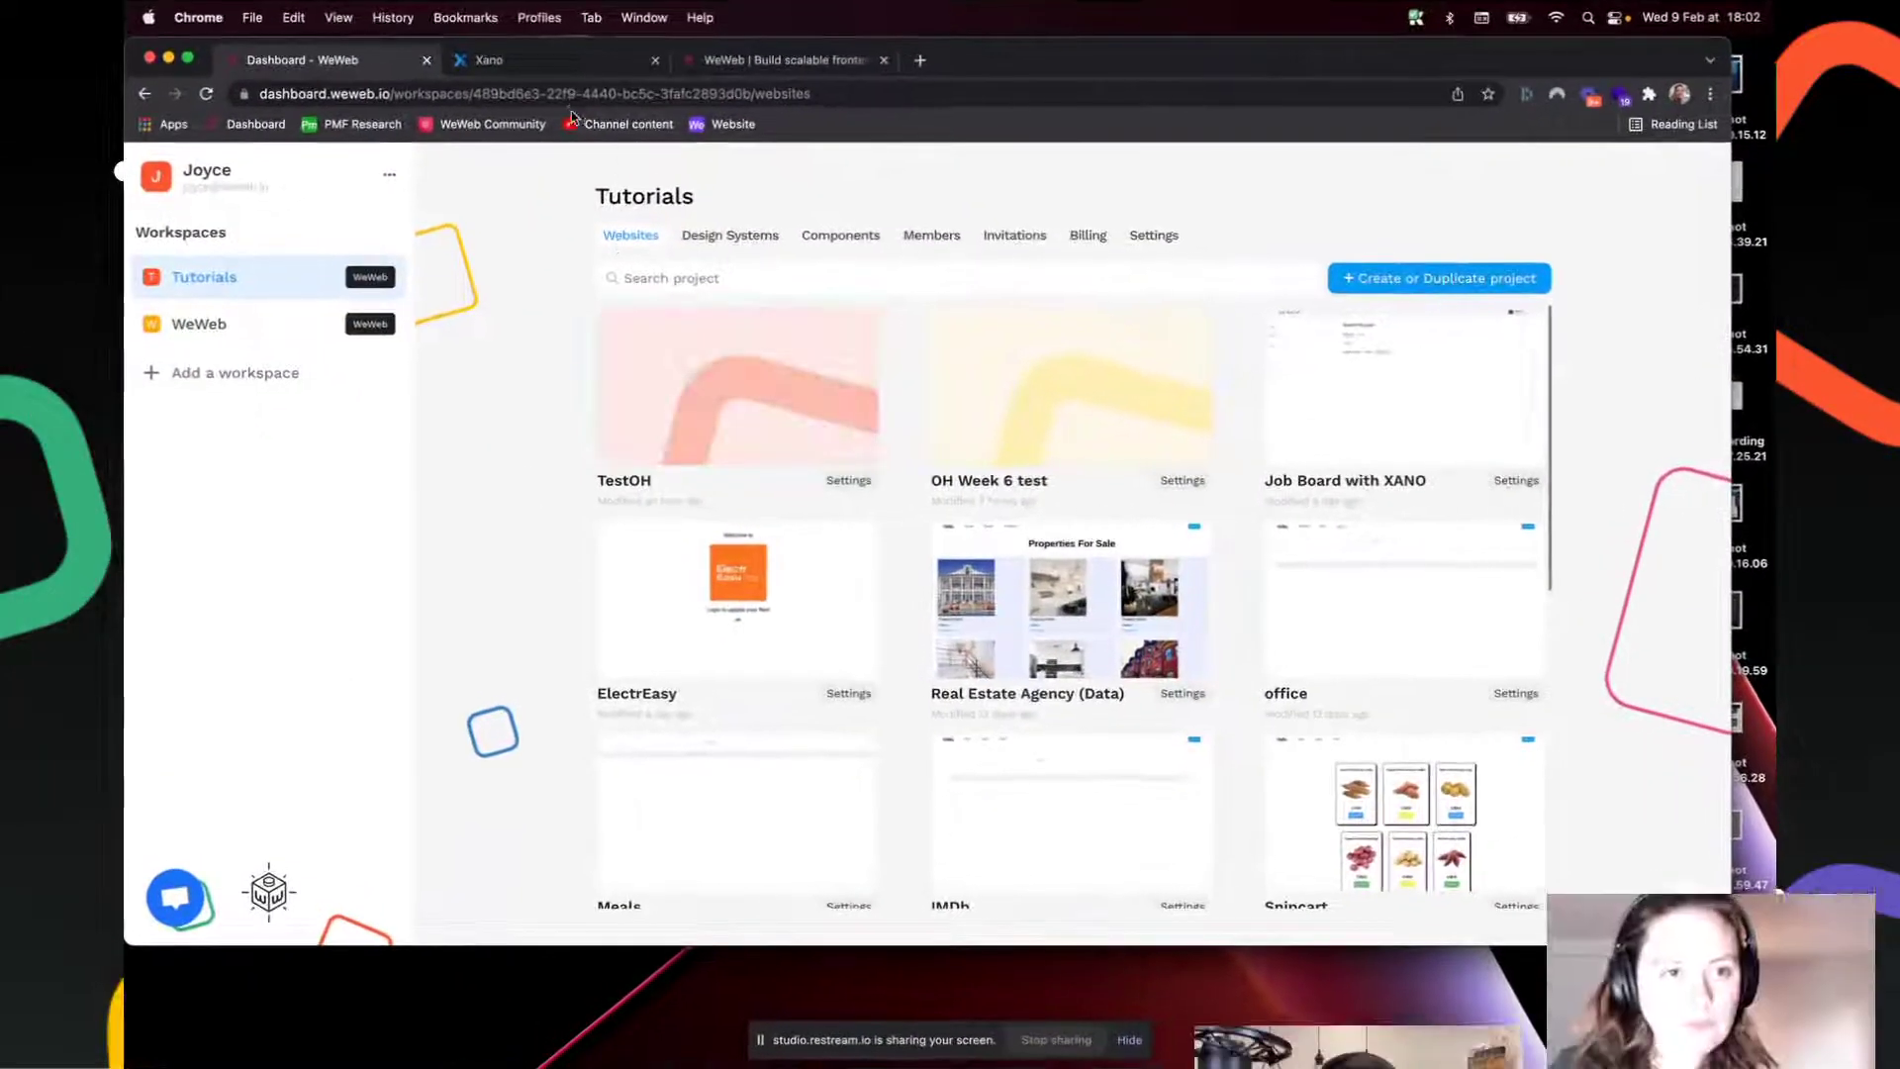
left_click(576, 60)
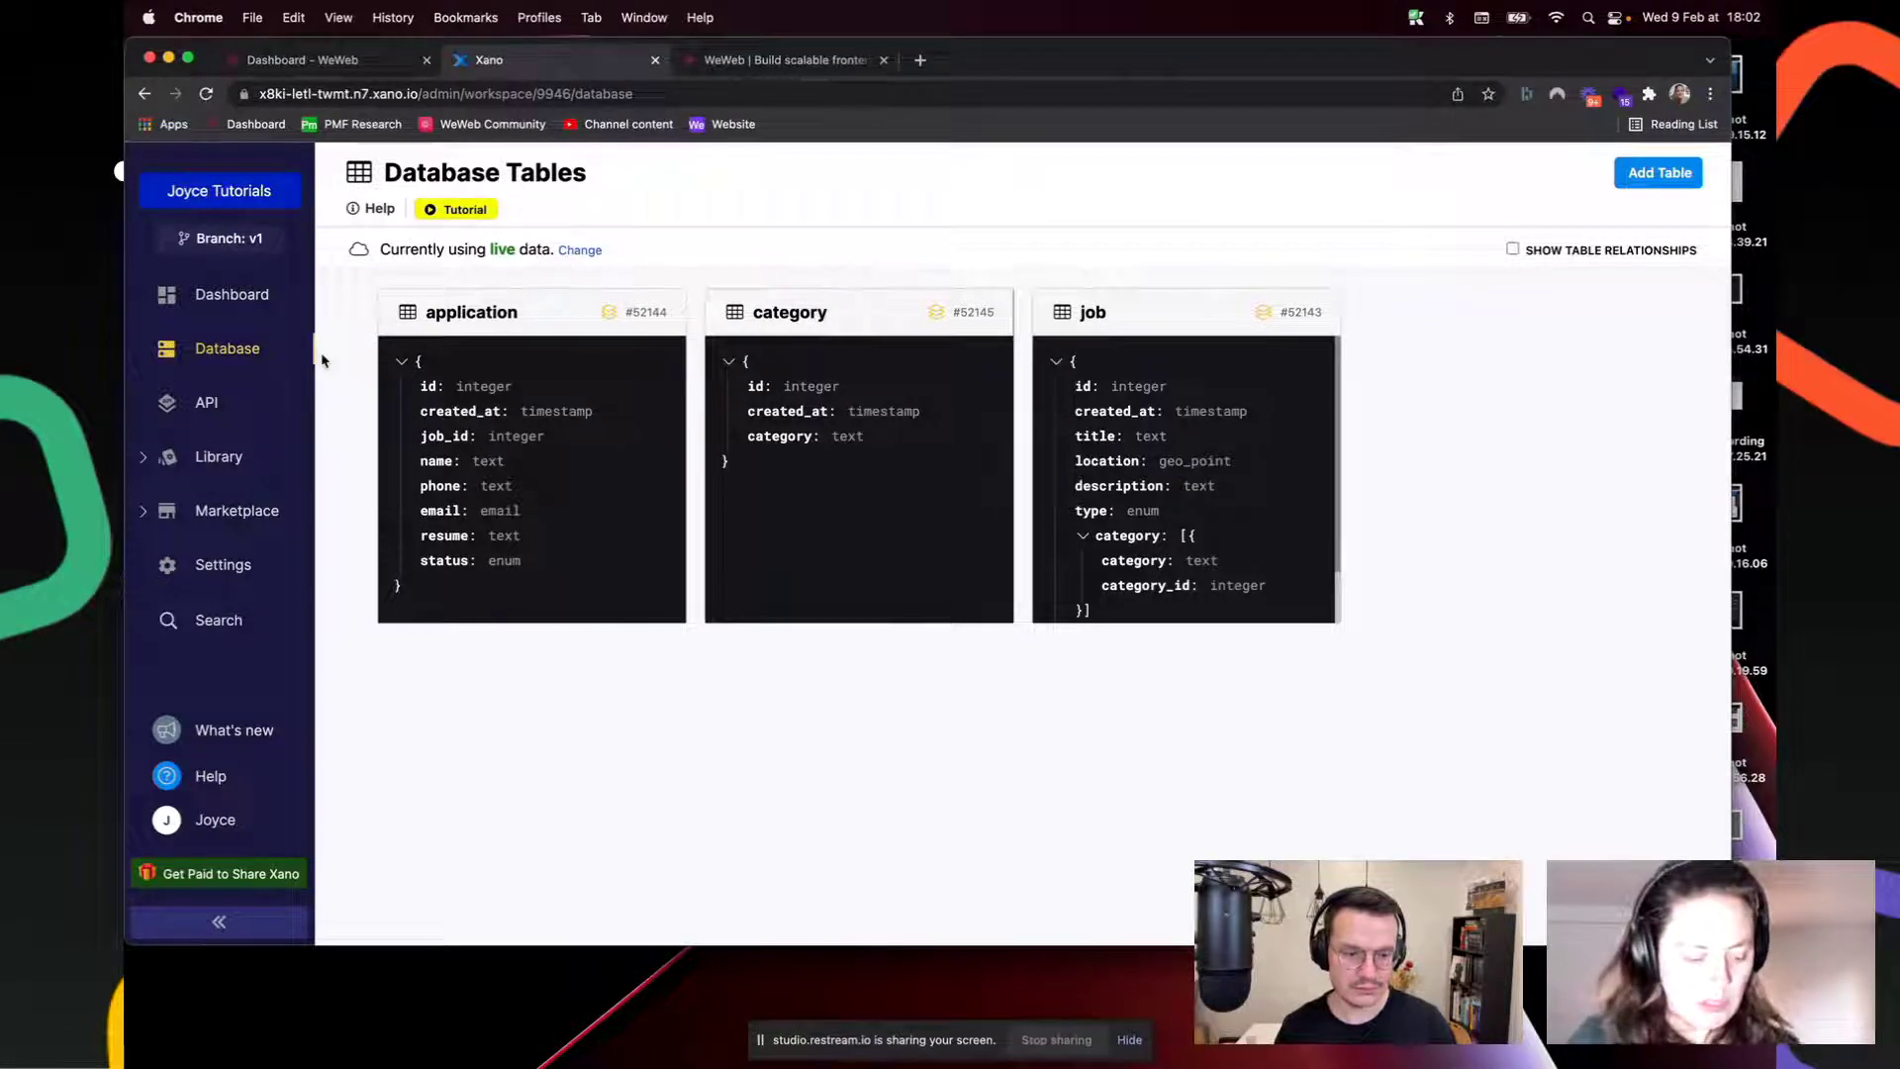
key("super+equal")
key("super+equal")
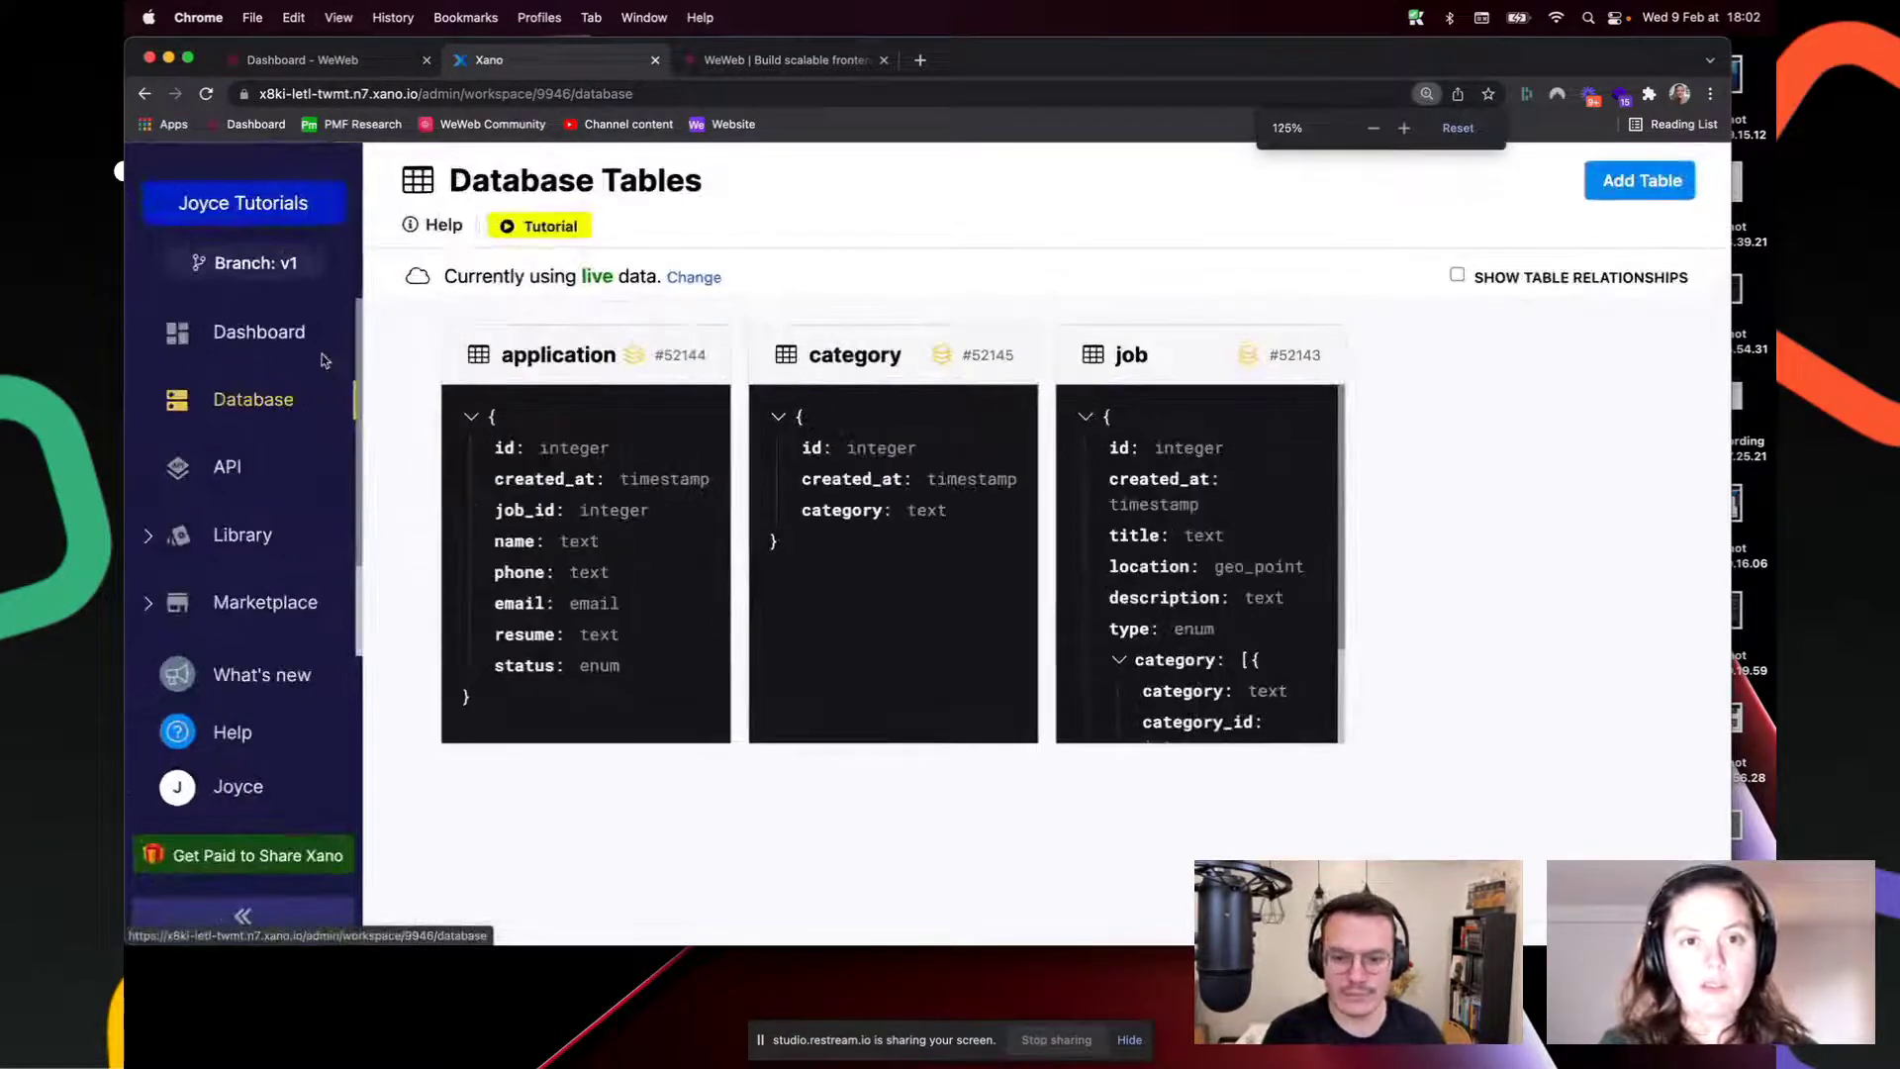
left_click(304, 62)
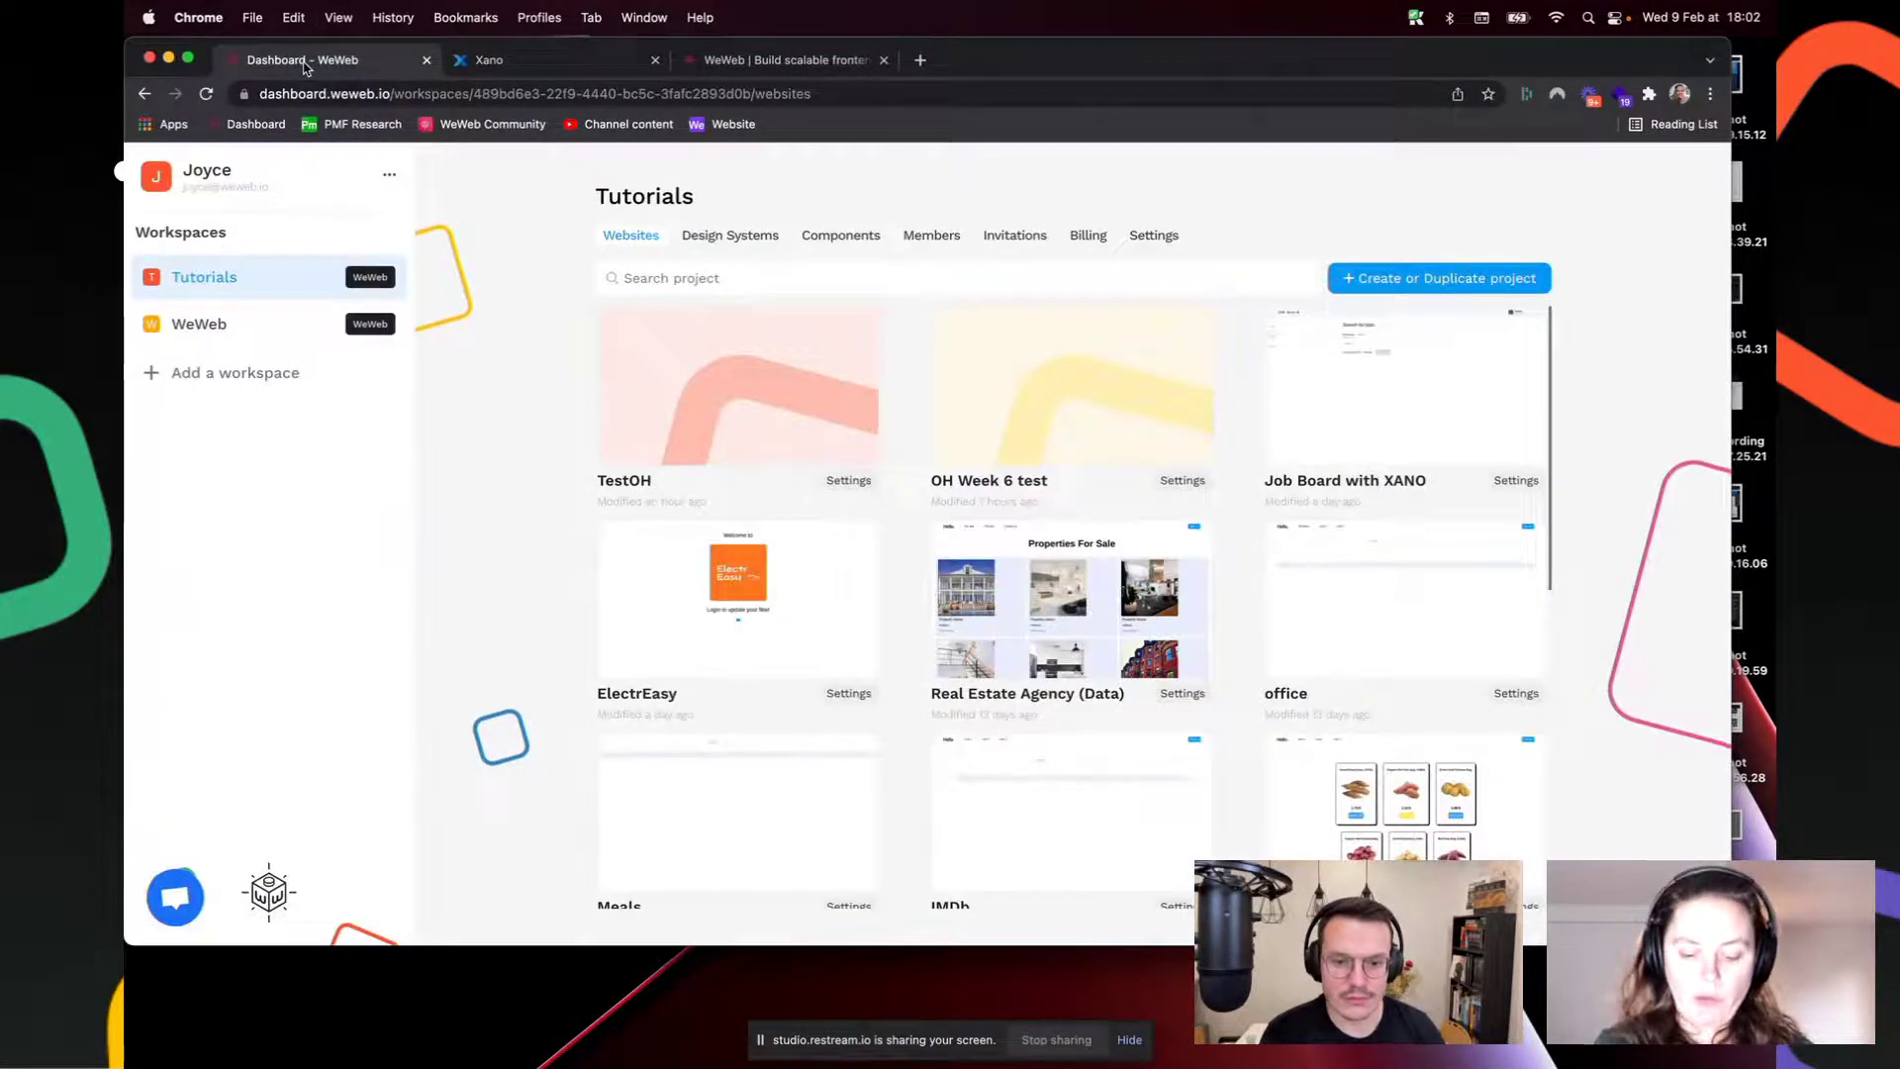
left_click(554, 60)
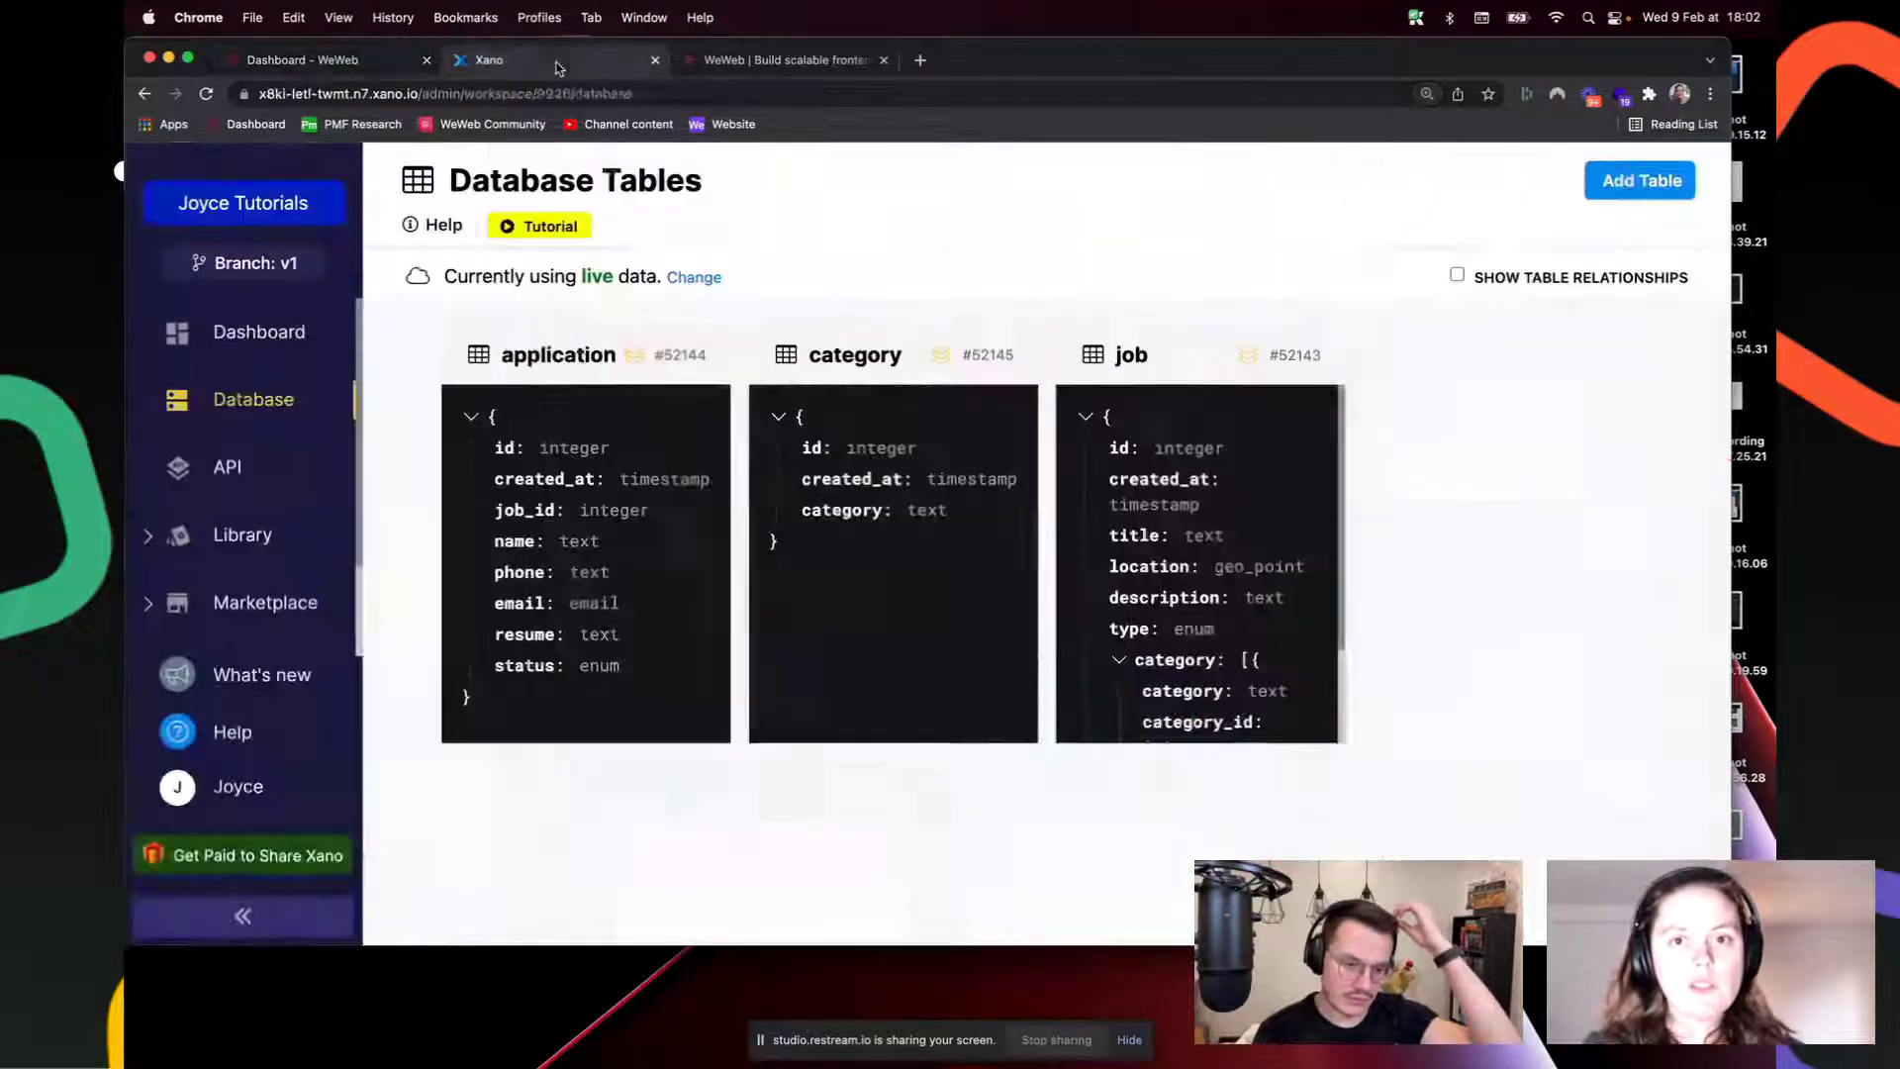
Step: Open the Xano Marketplace and scroll down to the Careers card
left_click(272, 610)
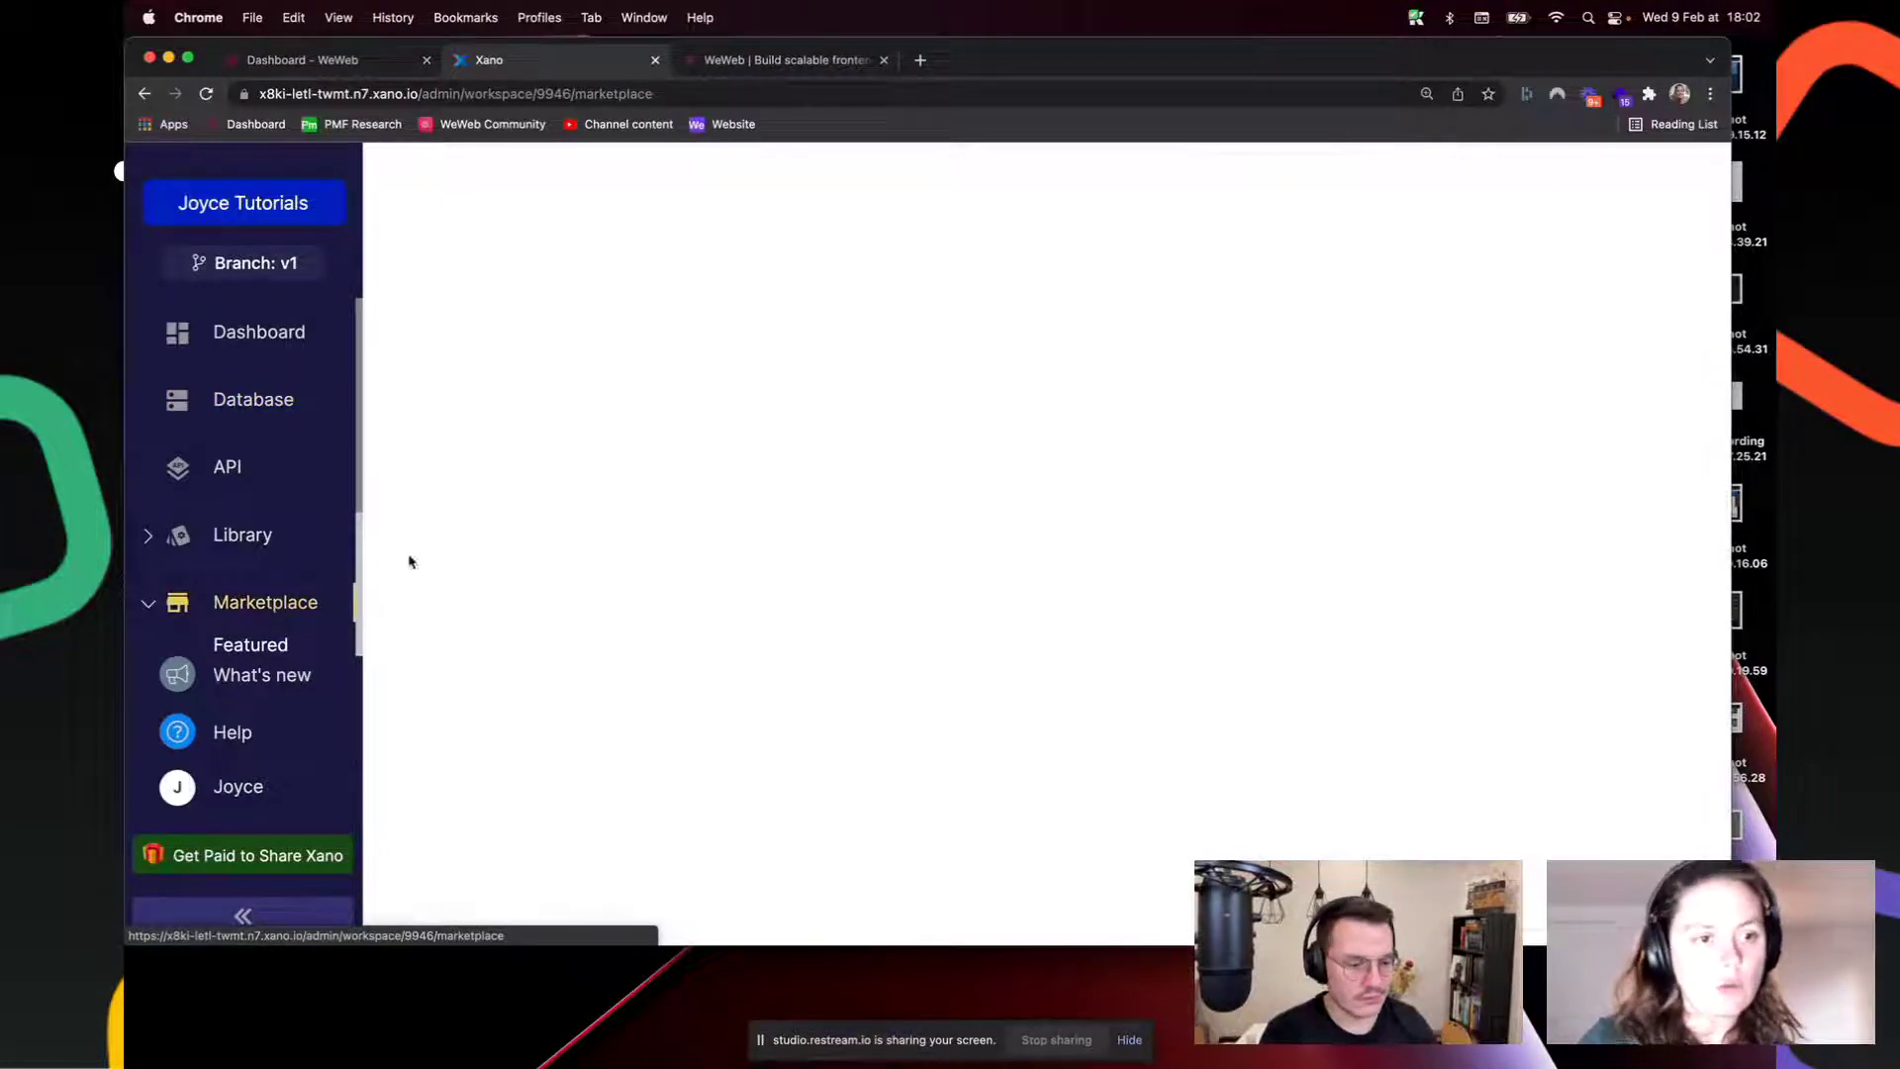
scroll(203, 589, "down", 2)
scroll(255, 560, "down", 1)
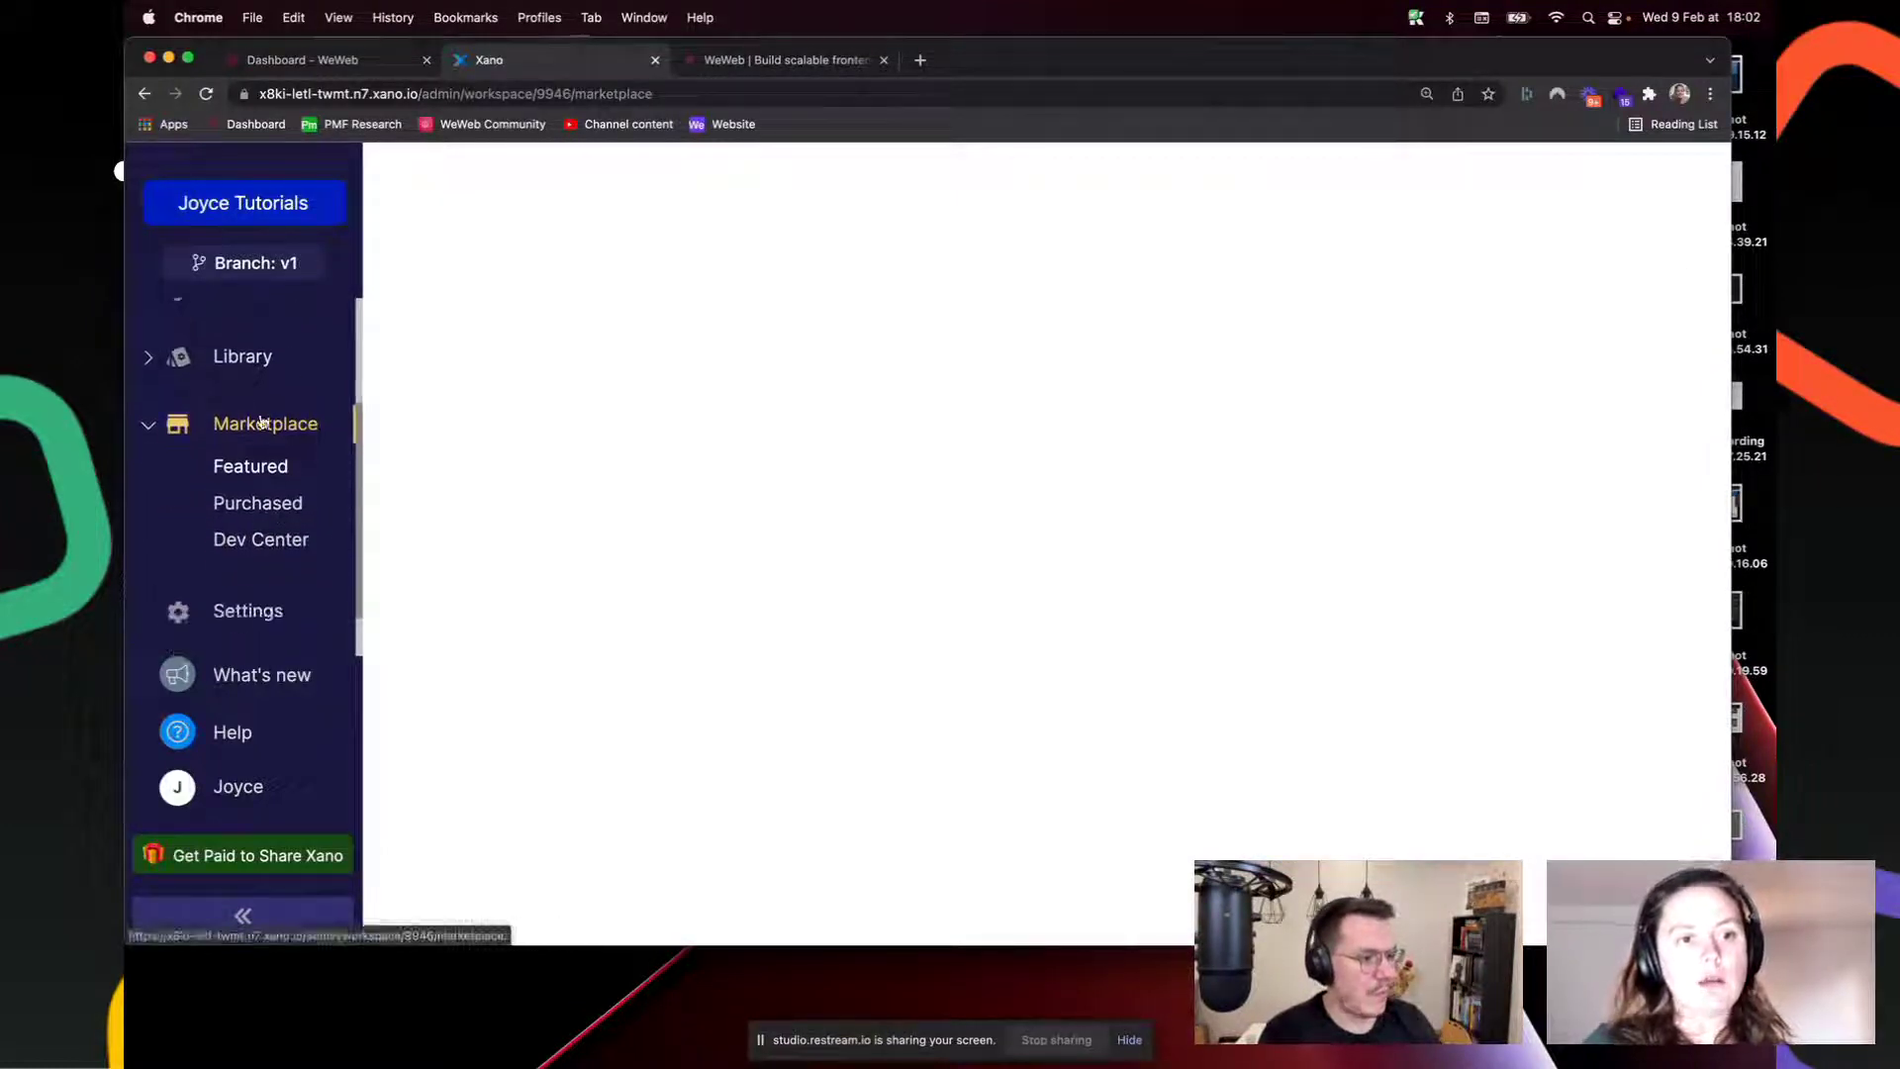
scroll(574, 624, "down", 7)
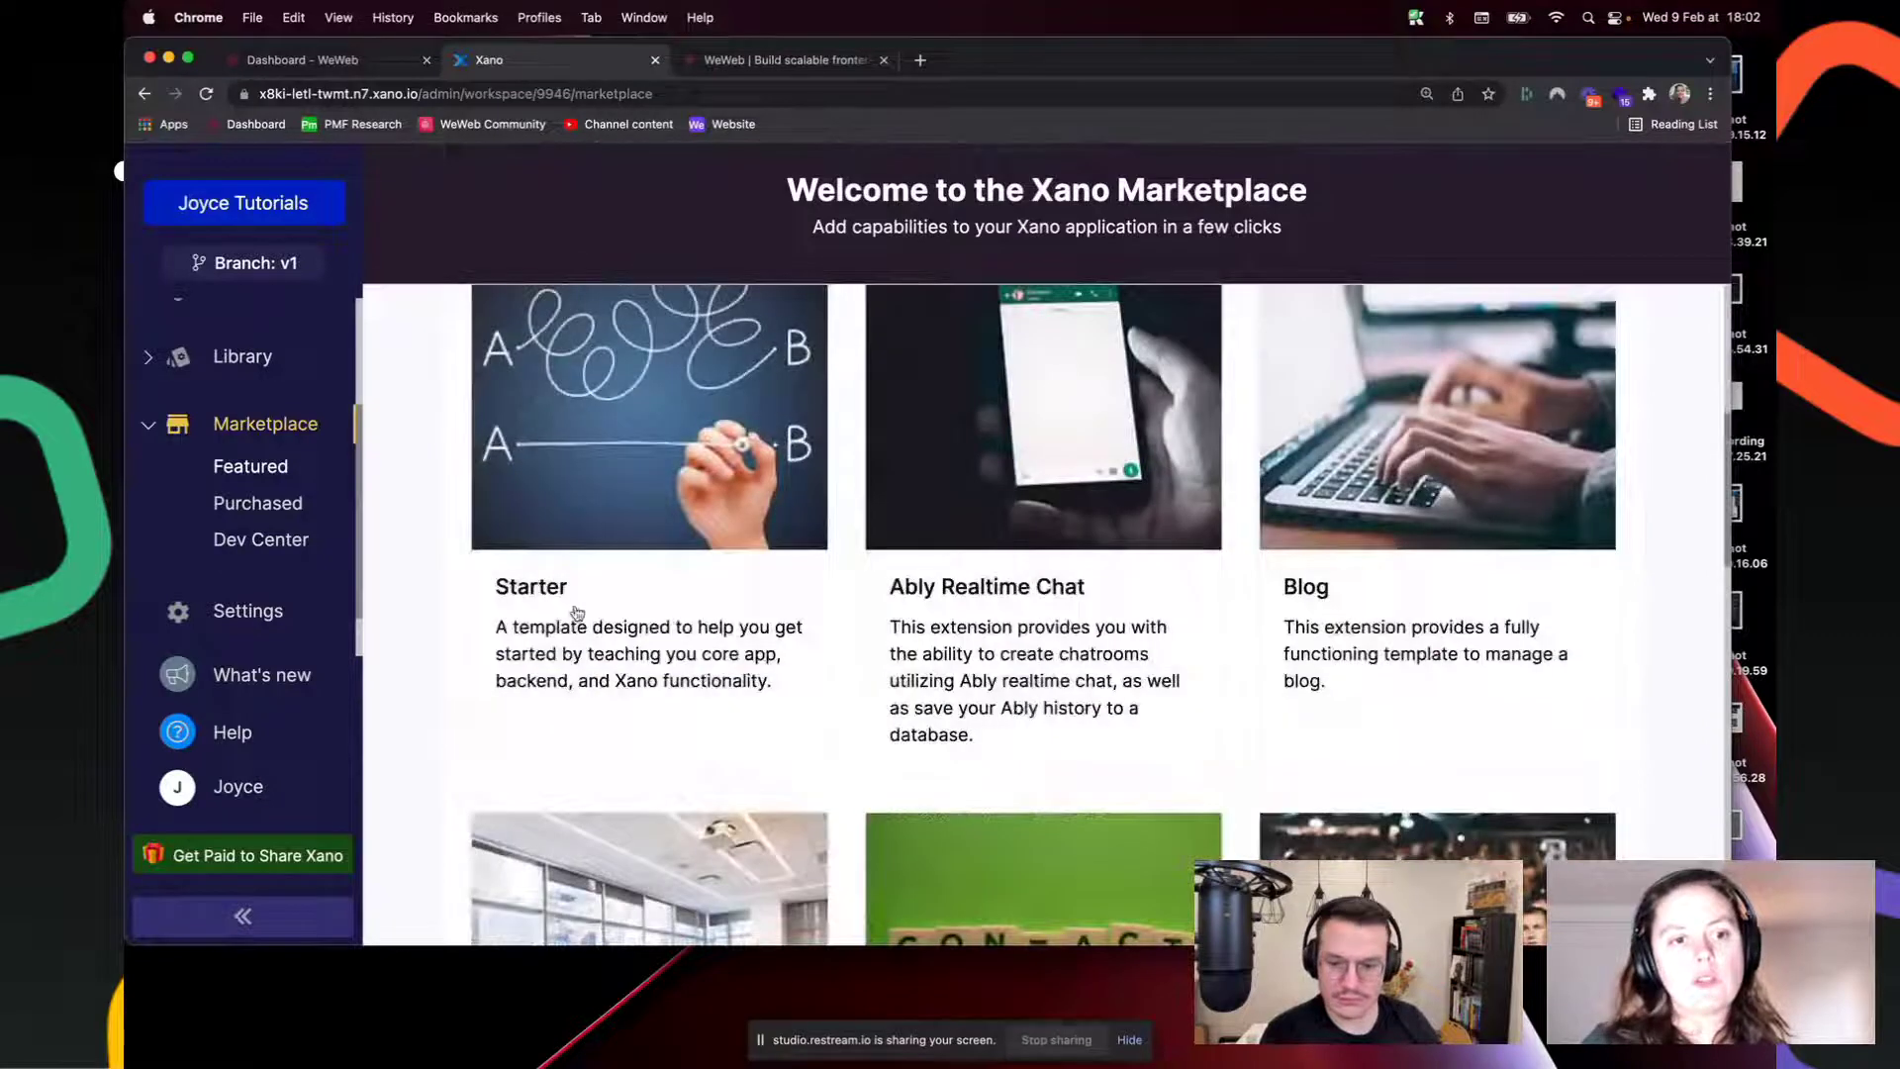
scroll(578, 624, "down", 4)
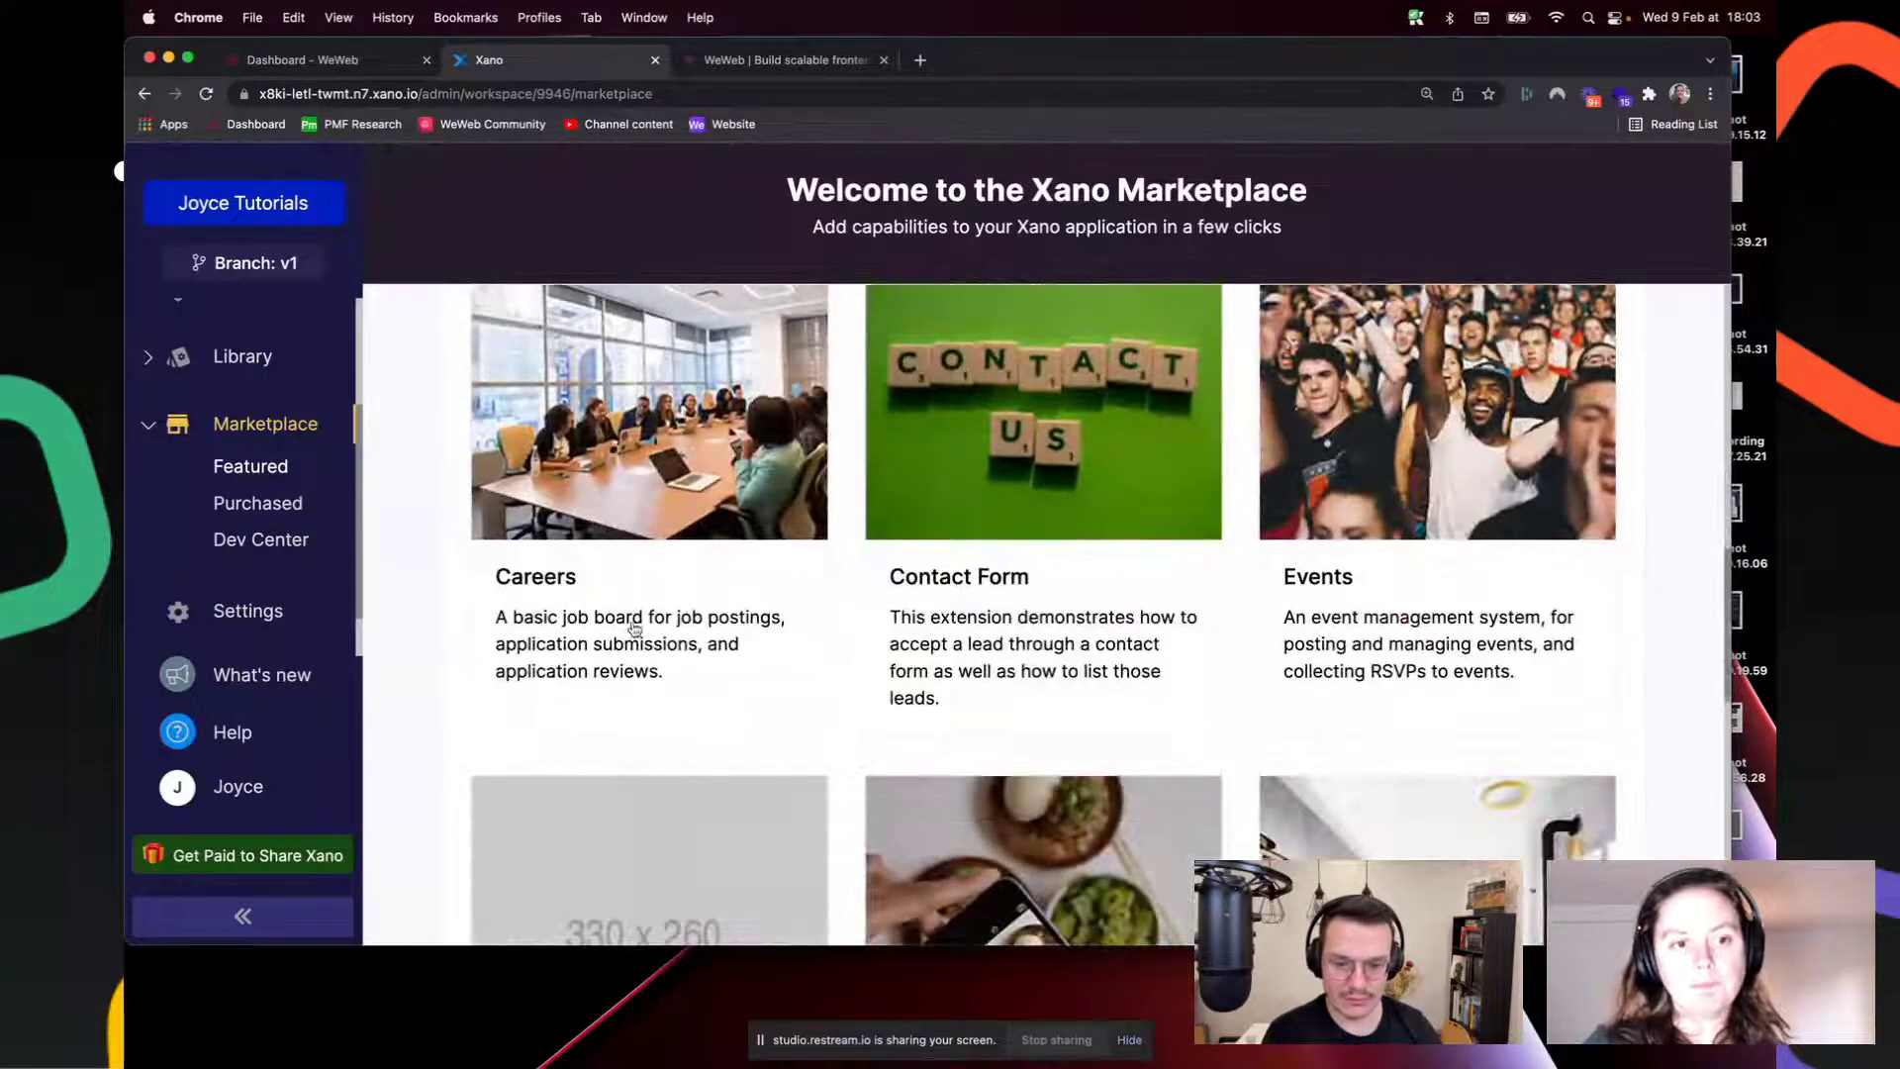
scroll(255, 423, "up", 4)
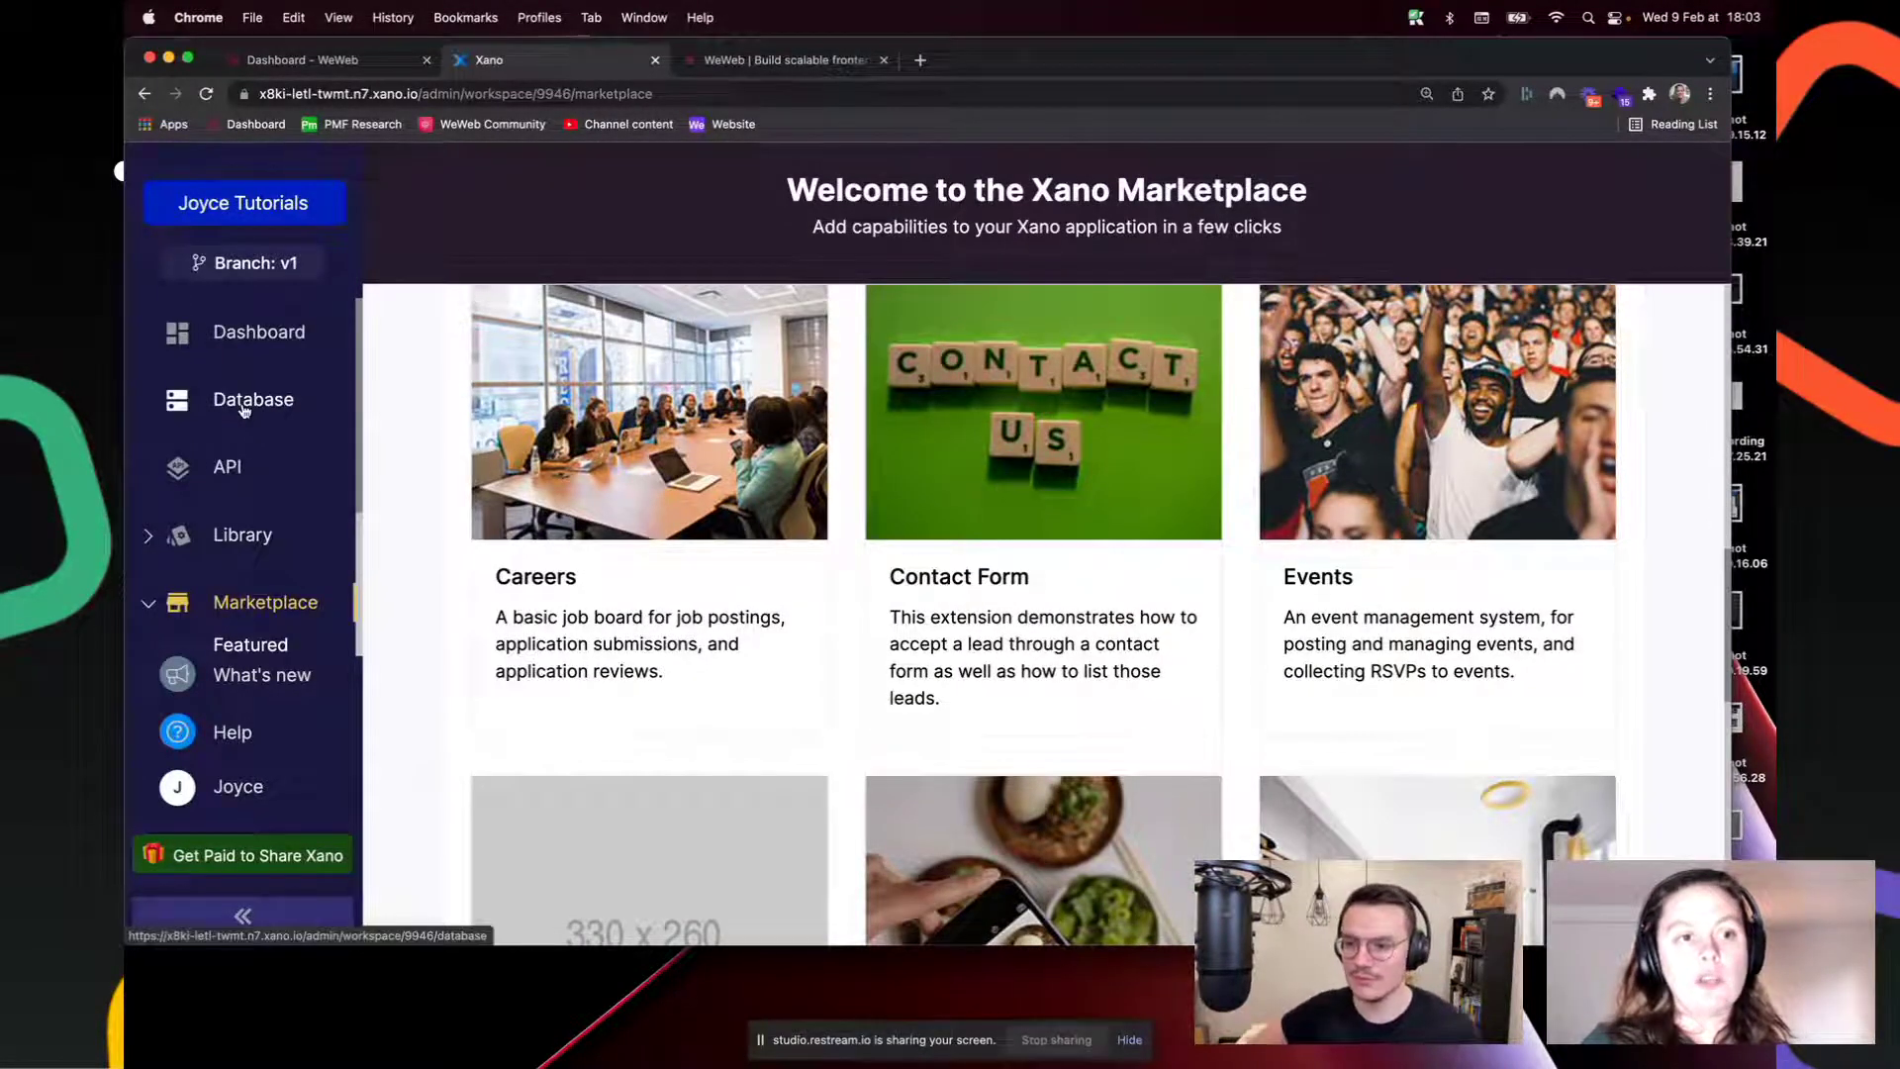
Step: Review the records in Xano's job and category tables
left_click(267, 401)
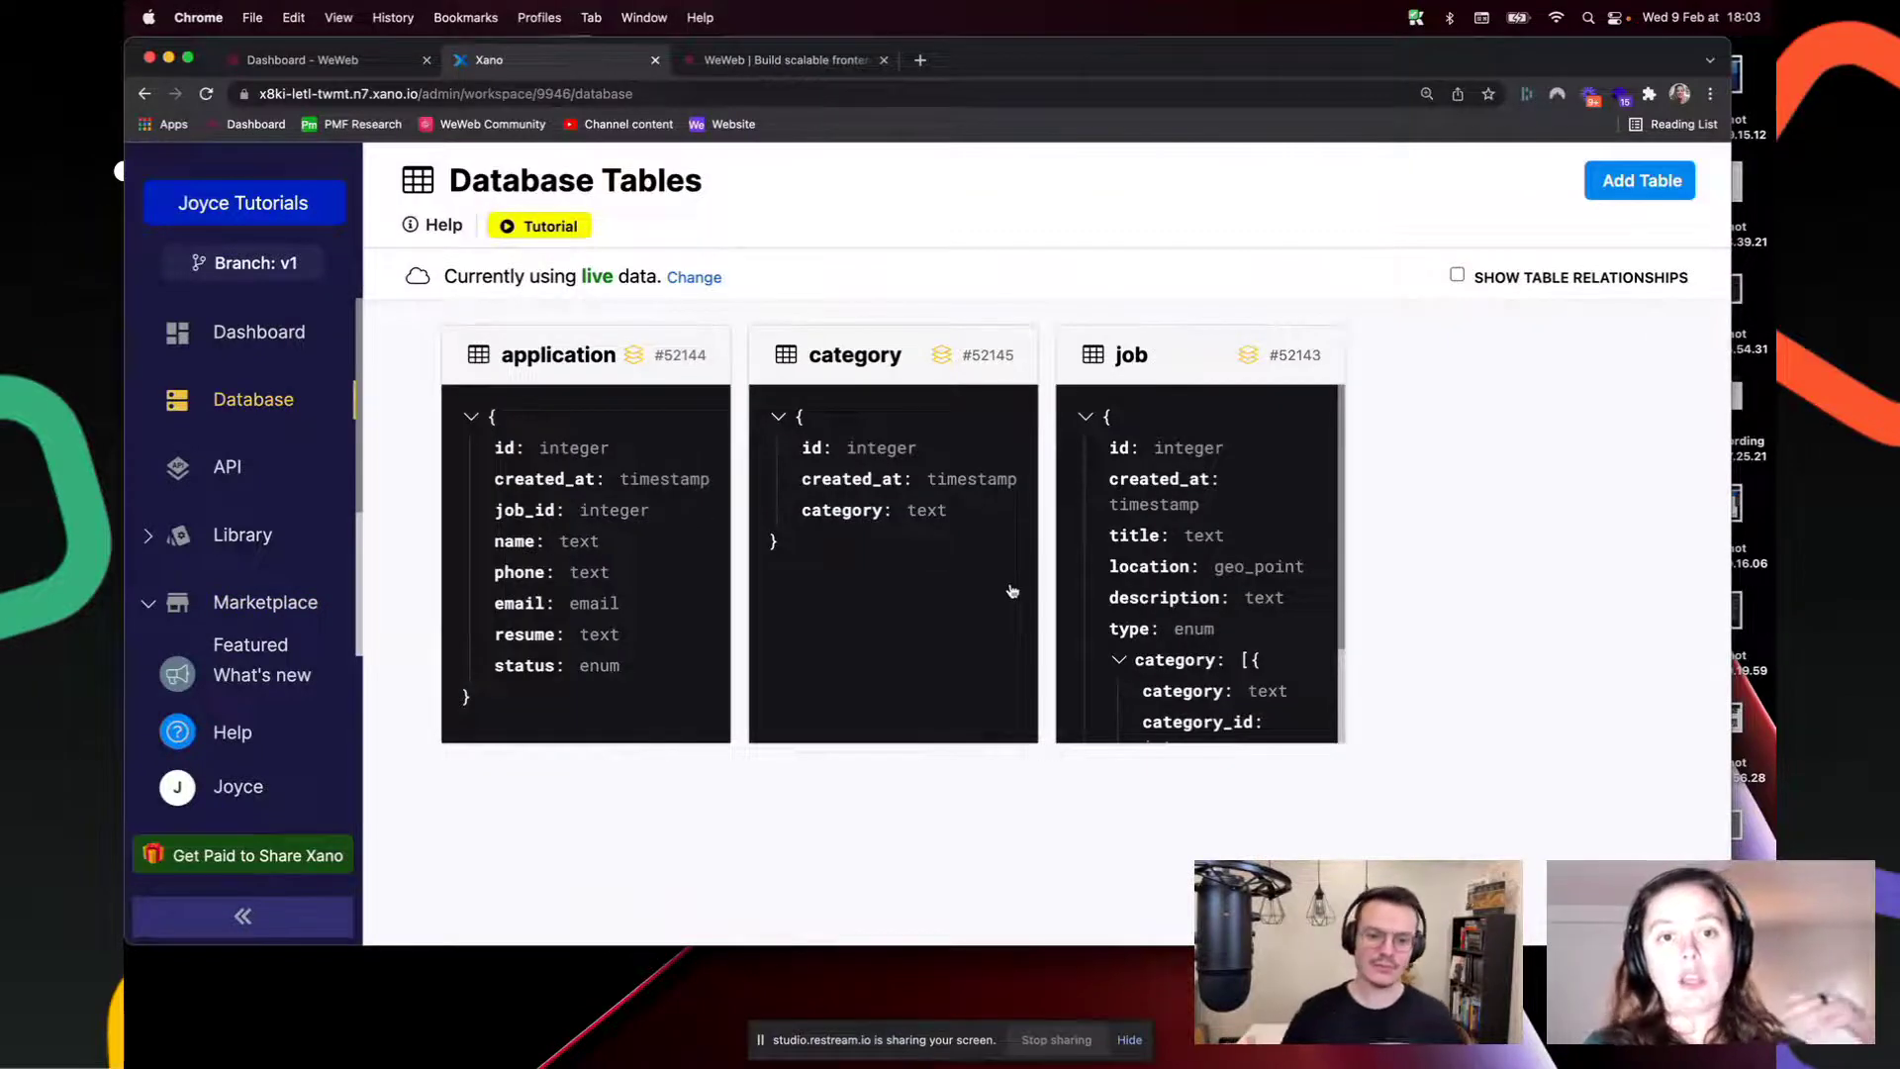
left_click(1237, 414)
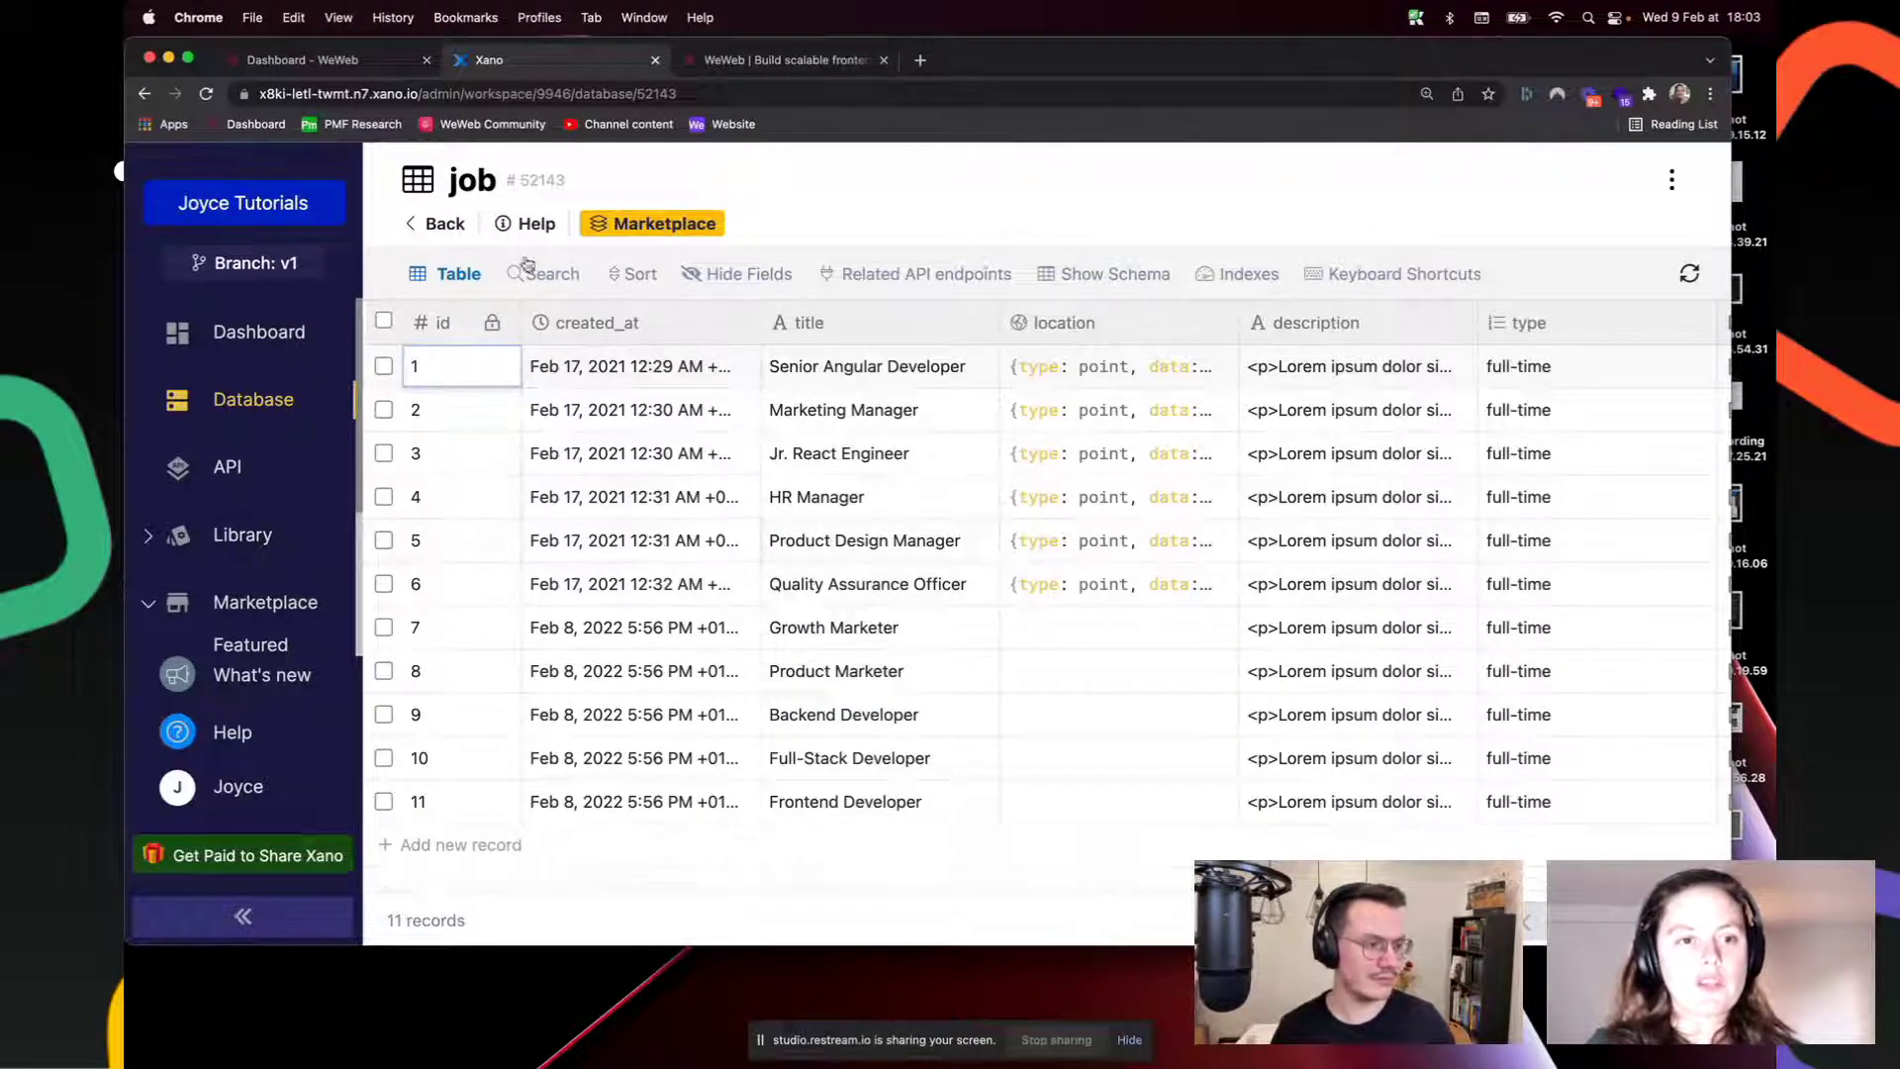
left_click(424, 229)
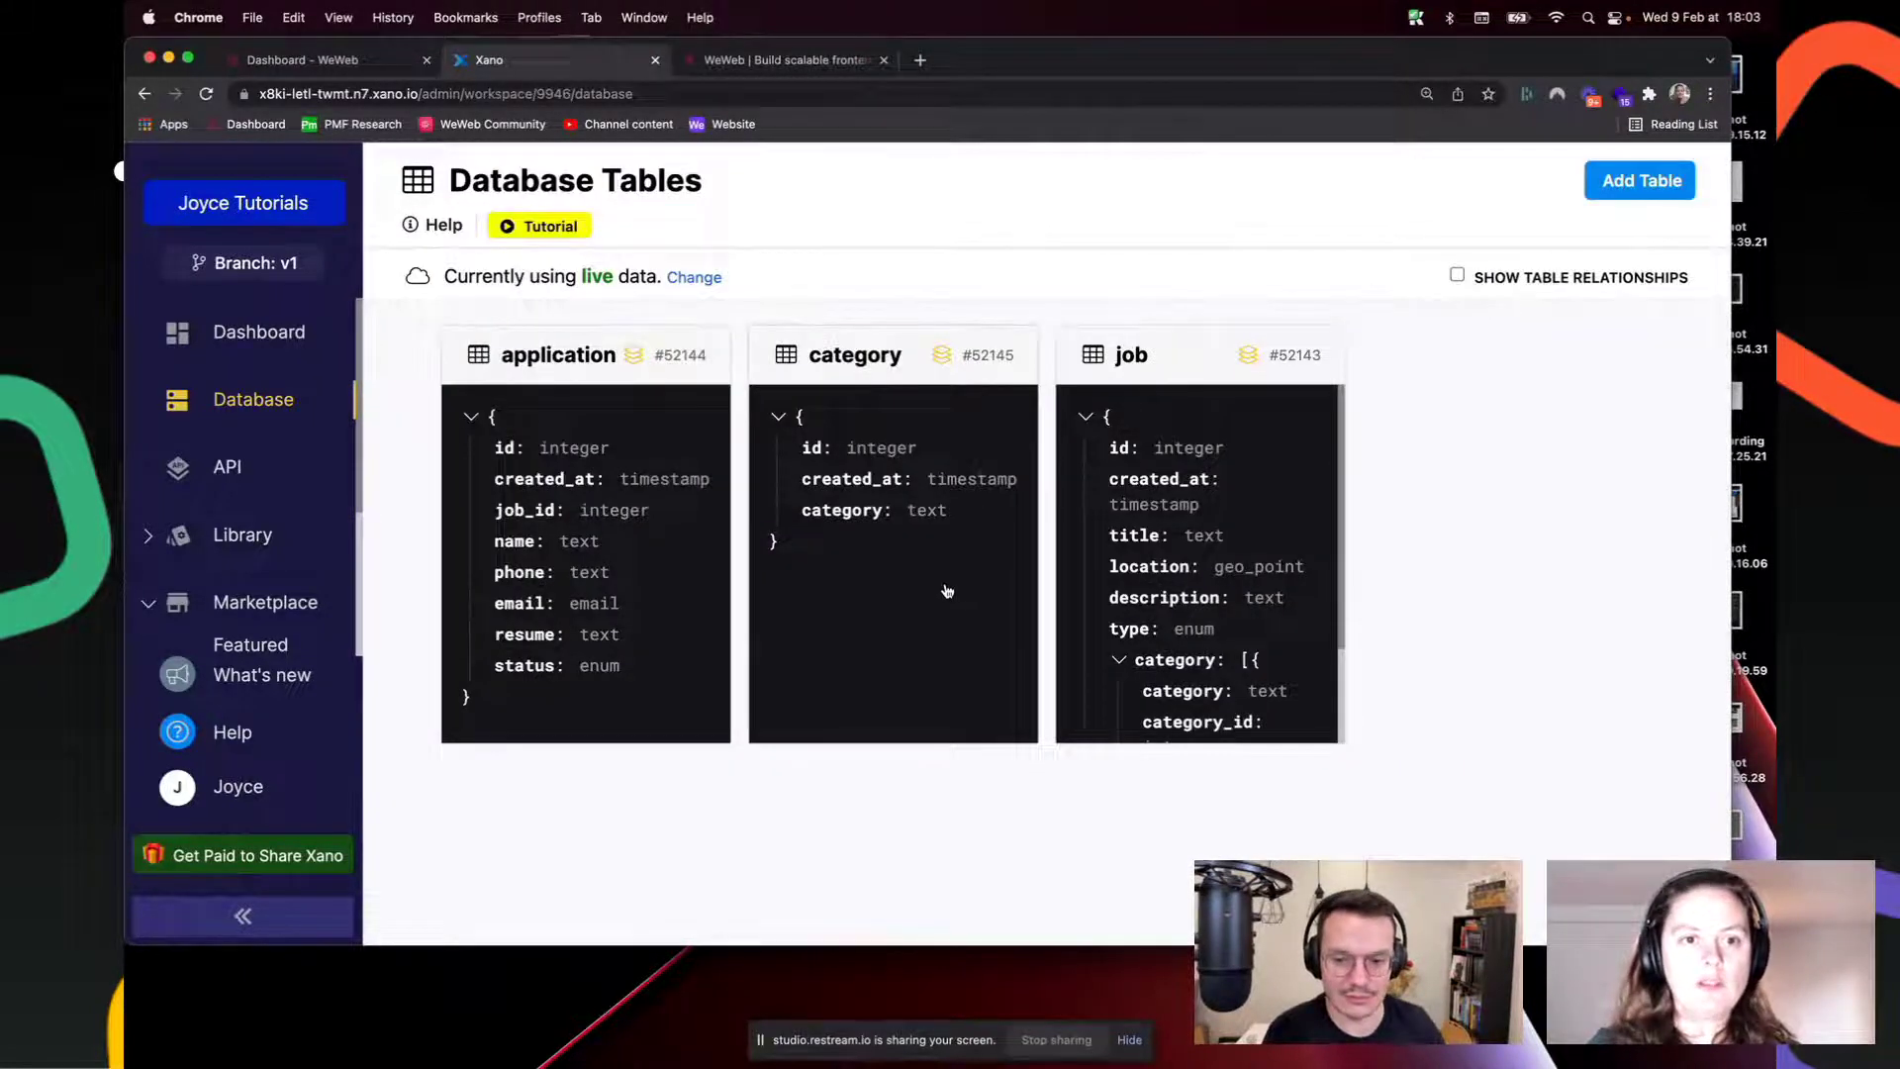
left_click(948, 589)
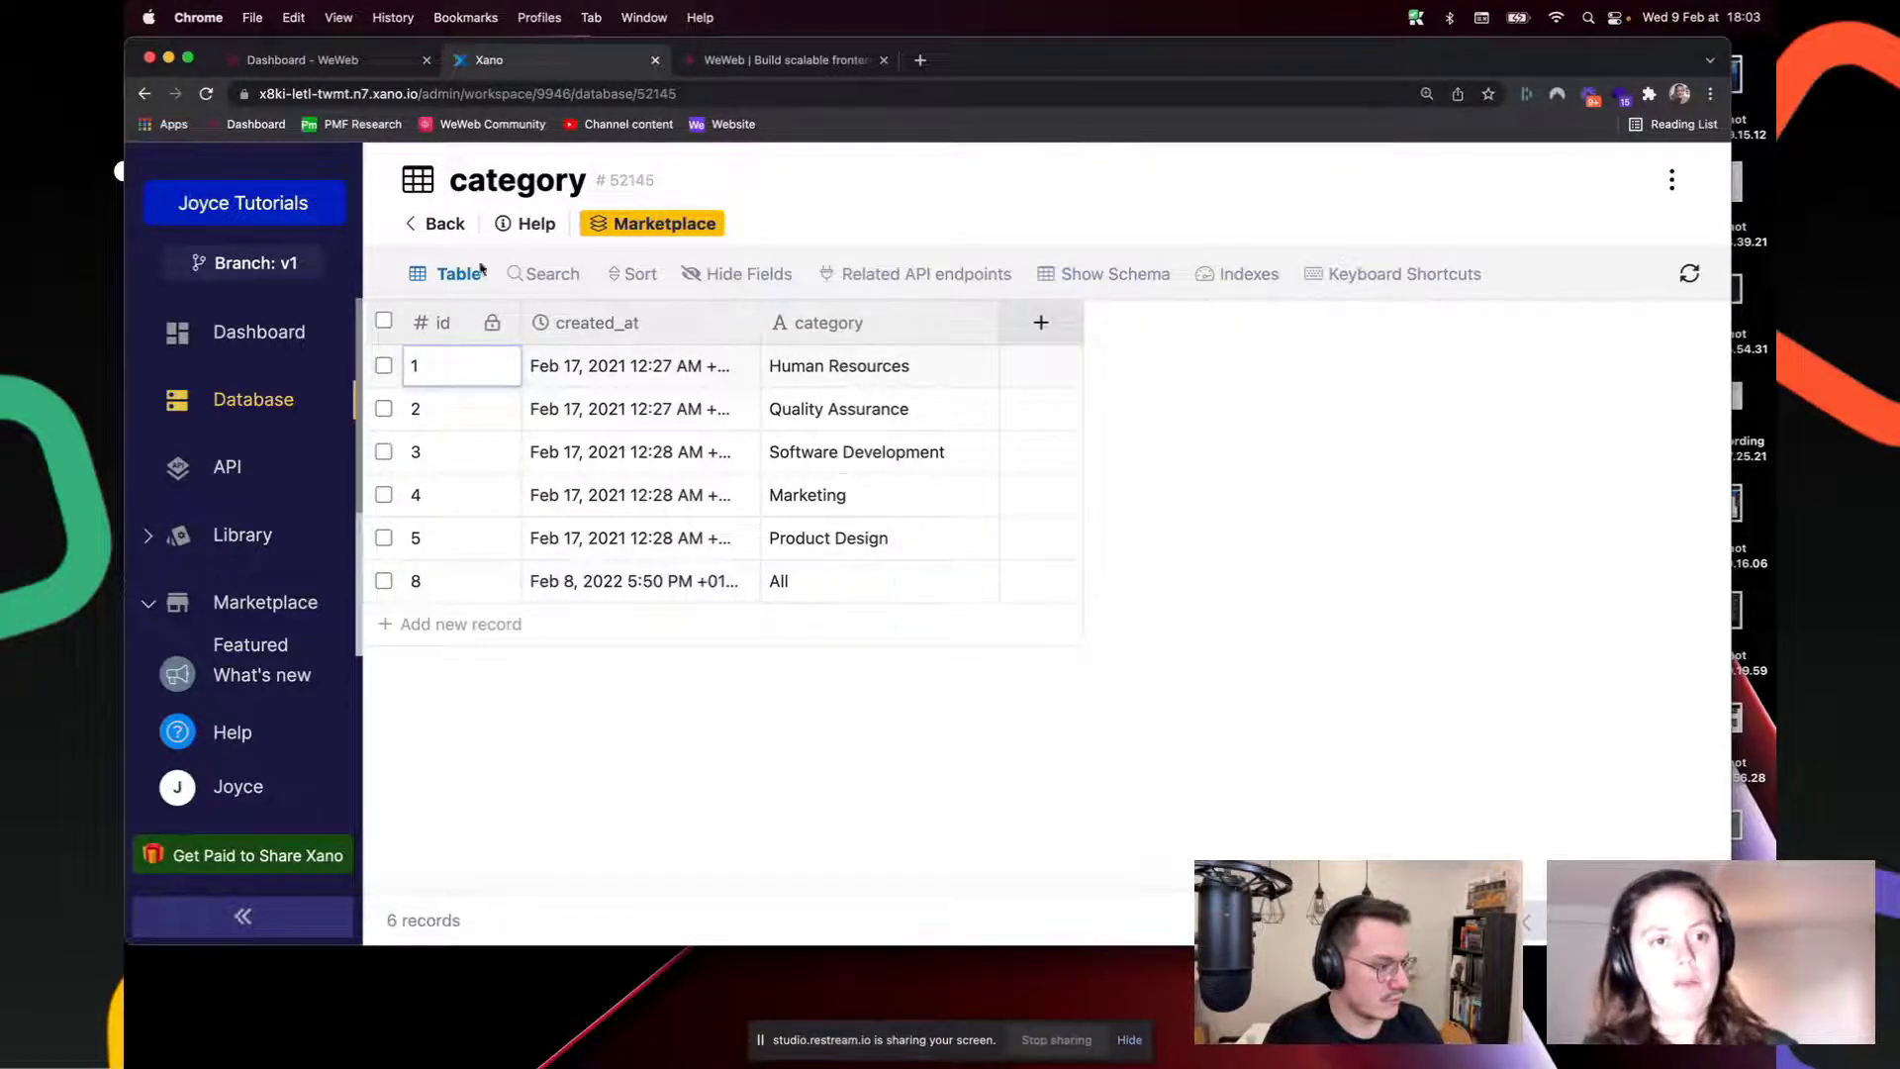
left_click(445, 223)
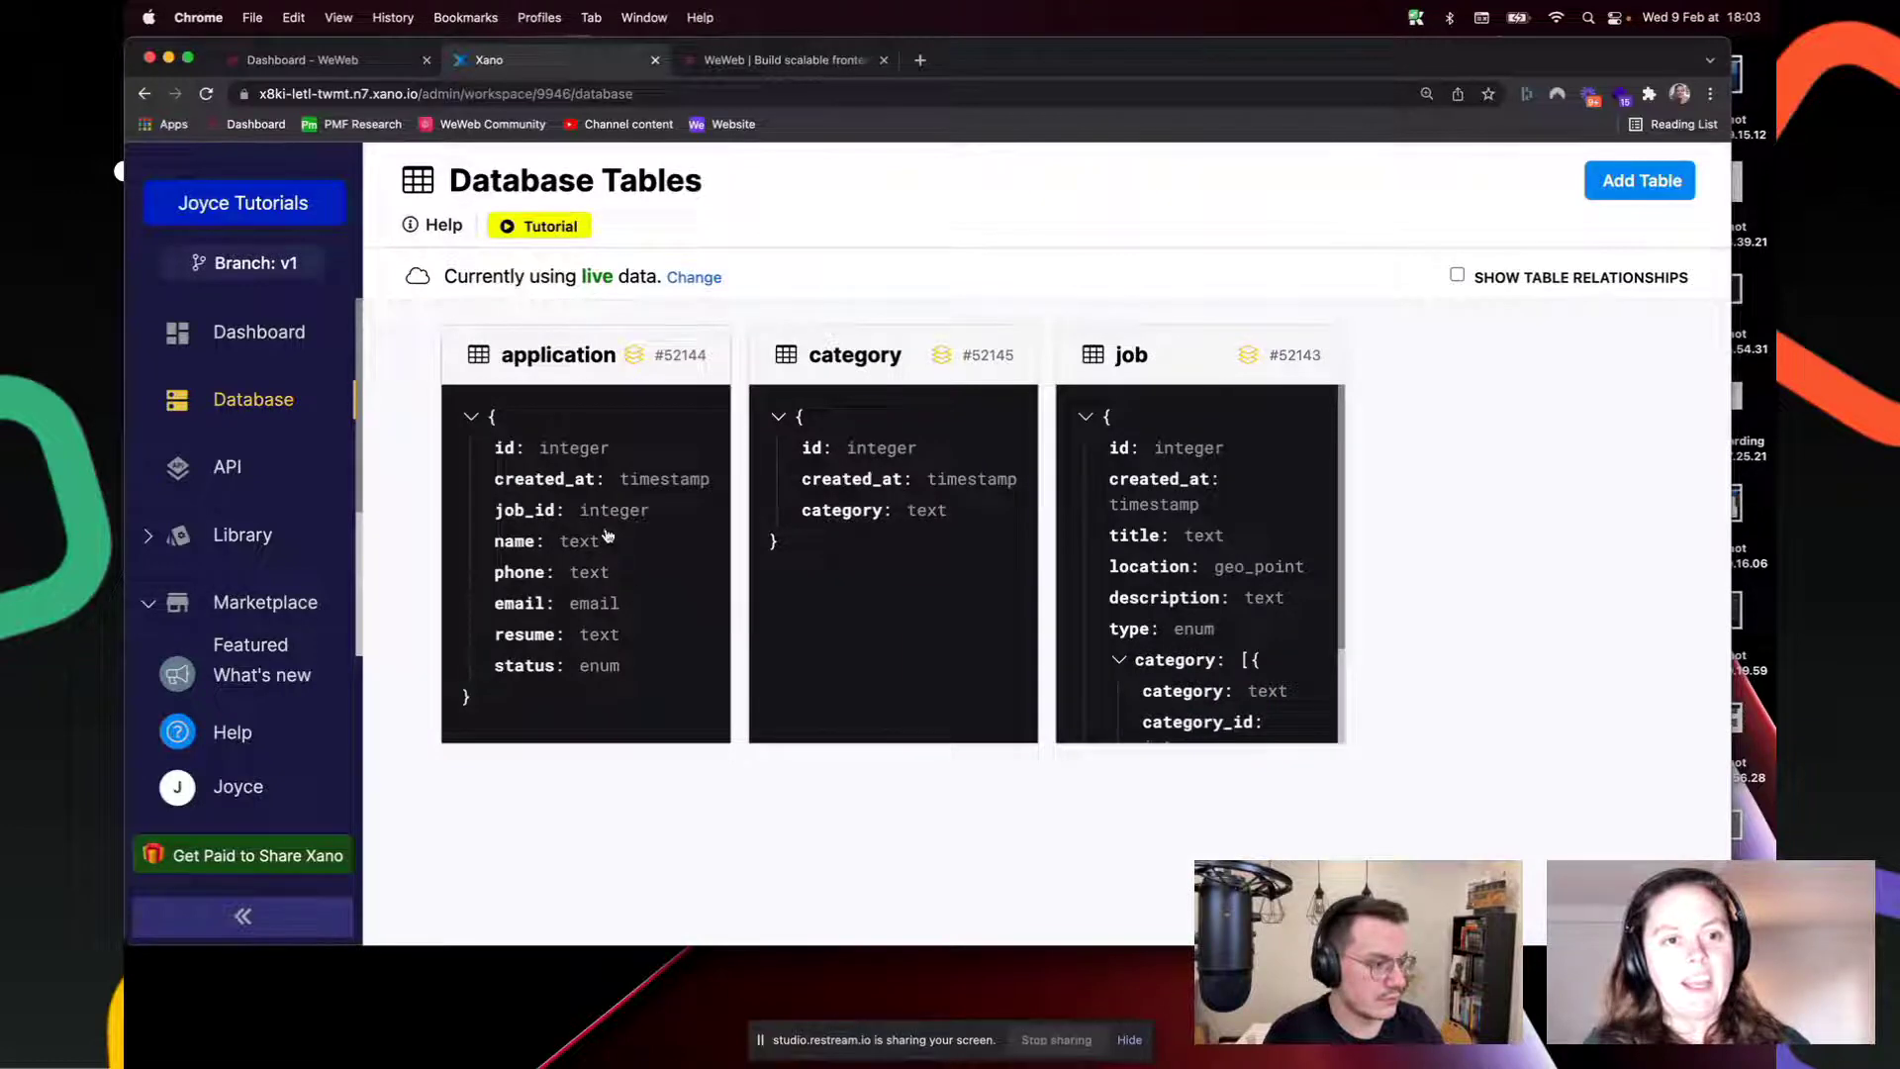
Step: Open the application table and scroll across its columns of applicant records
left_click(592, 424)
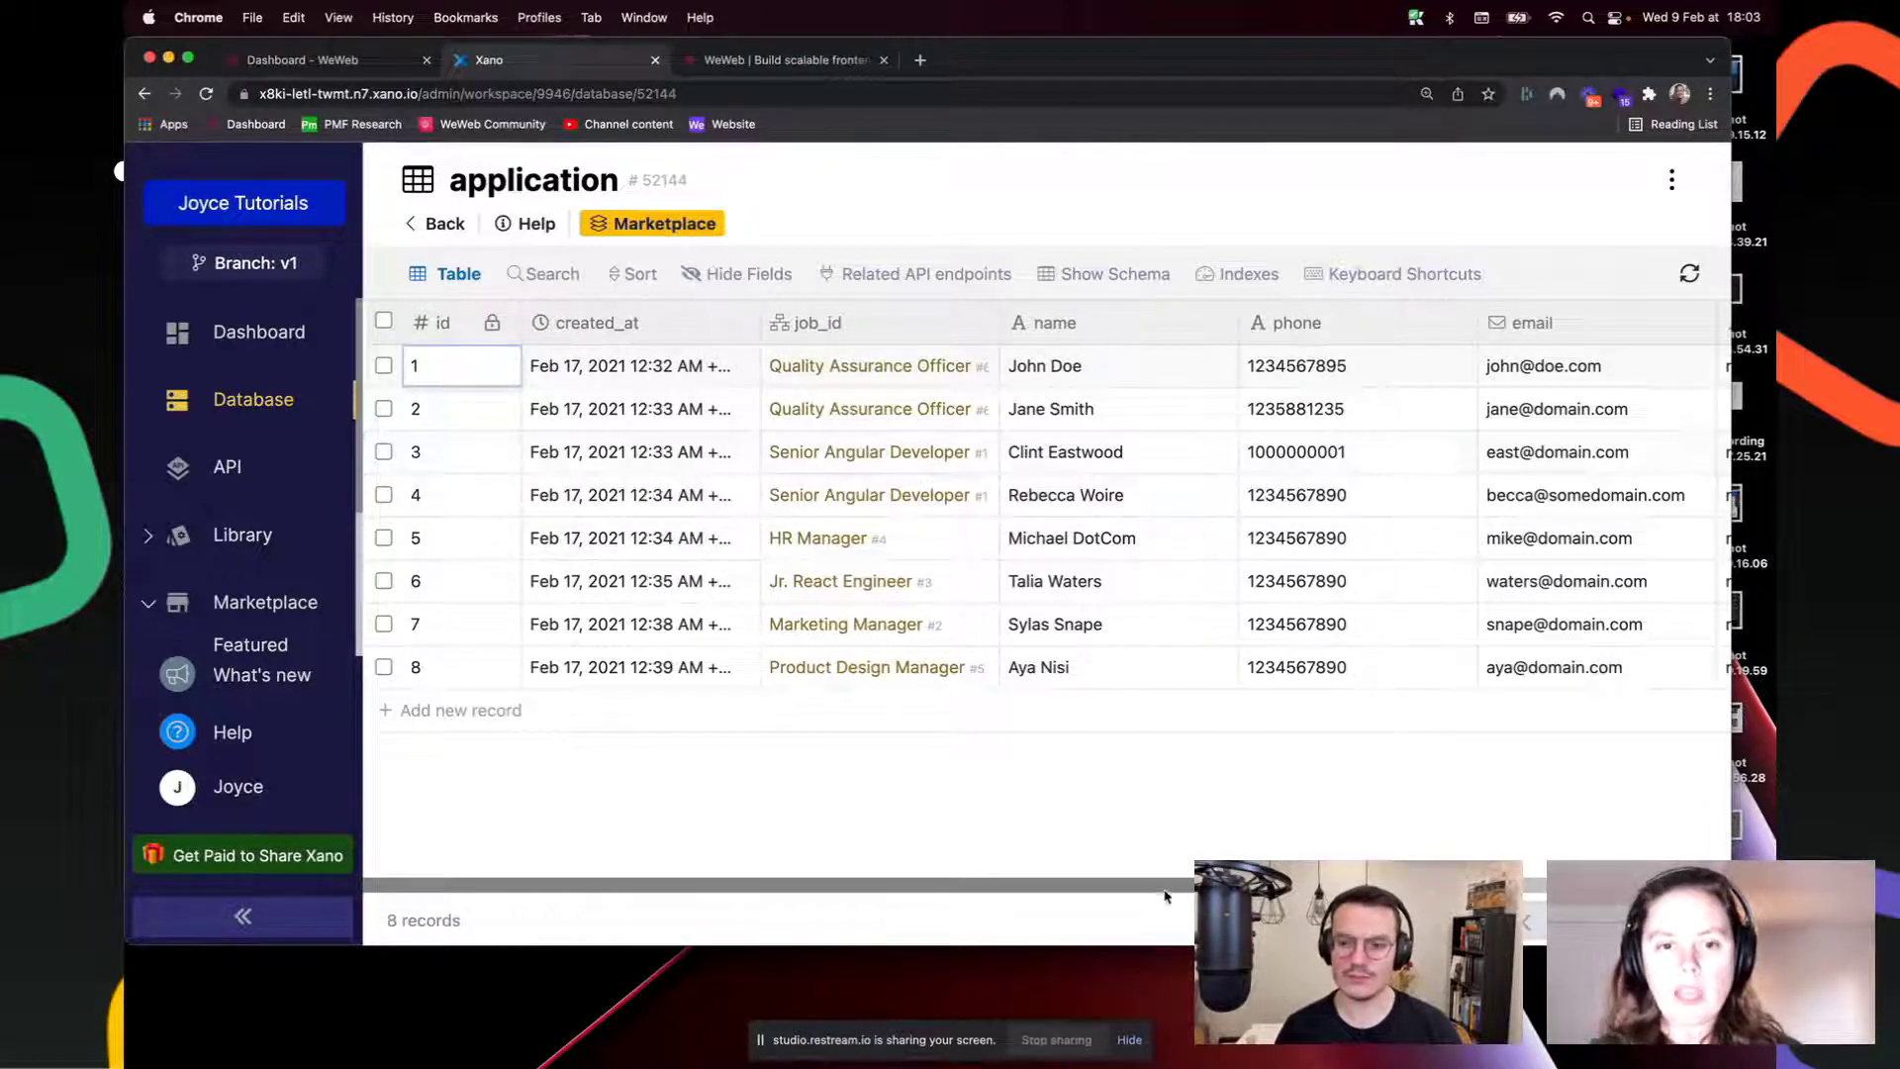
scroll(1584, 524, "right", 2)
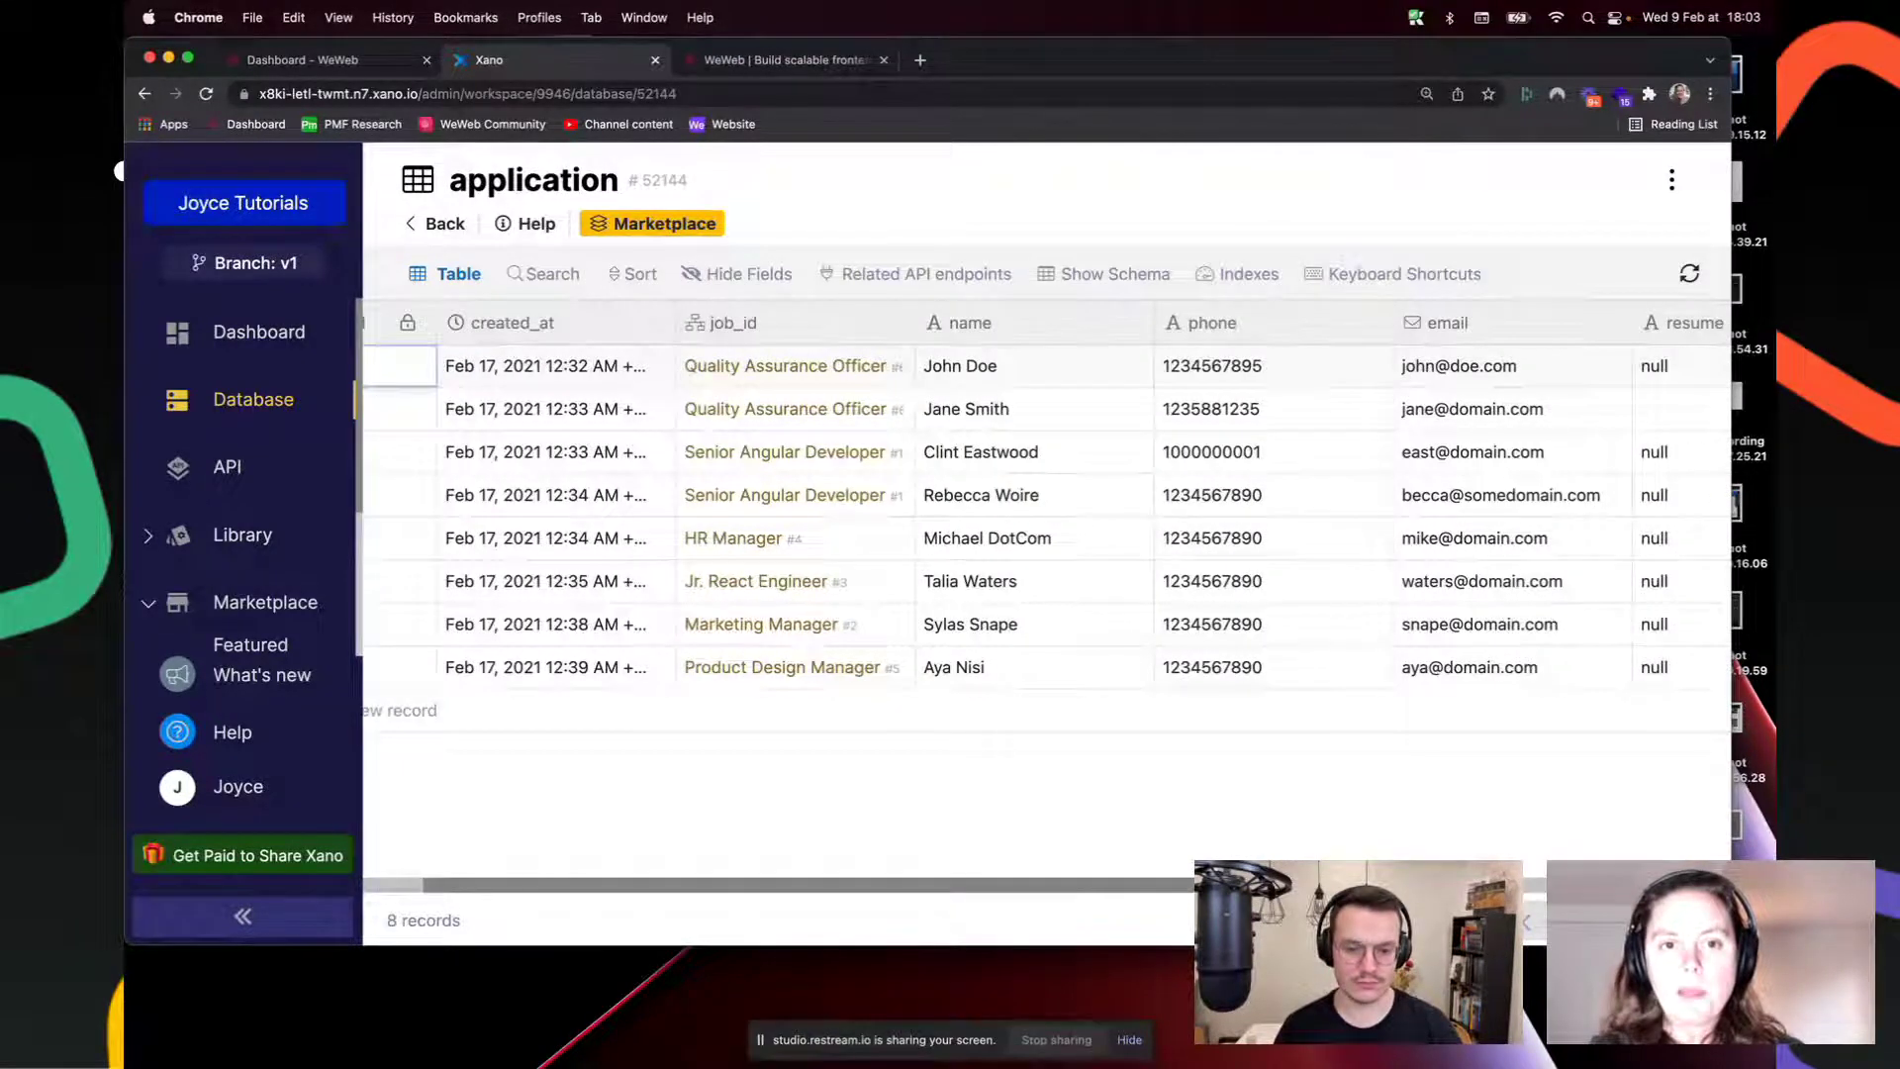
scroll(1051, 924, "right", 5)
scroll(1052, 924, "left", 7)
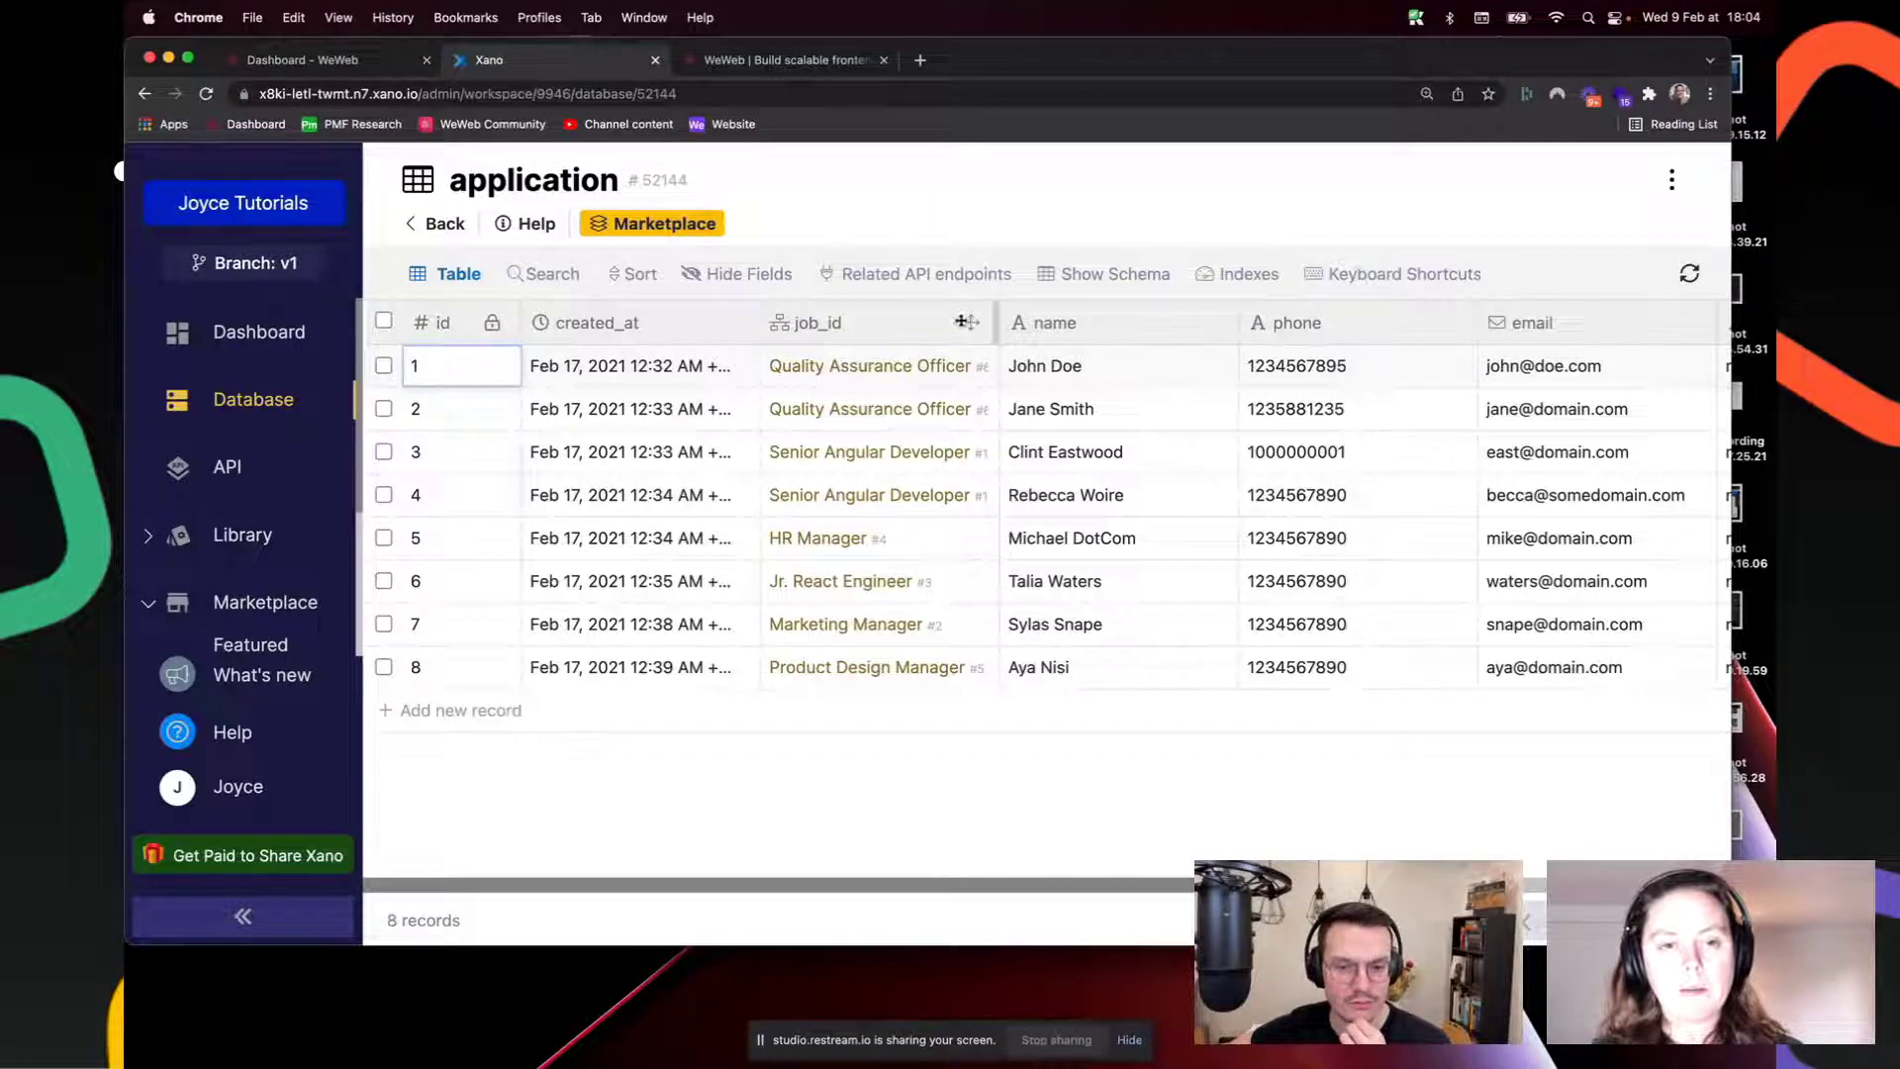
Step: Inspect the job_id column's field settings, then close them
left_click(884, 328)
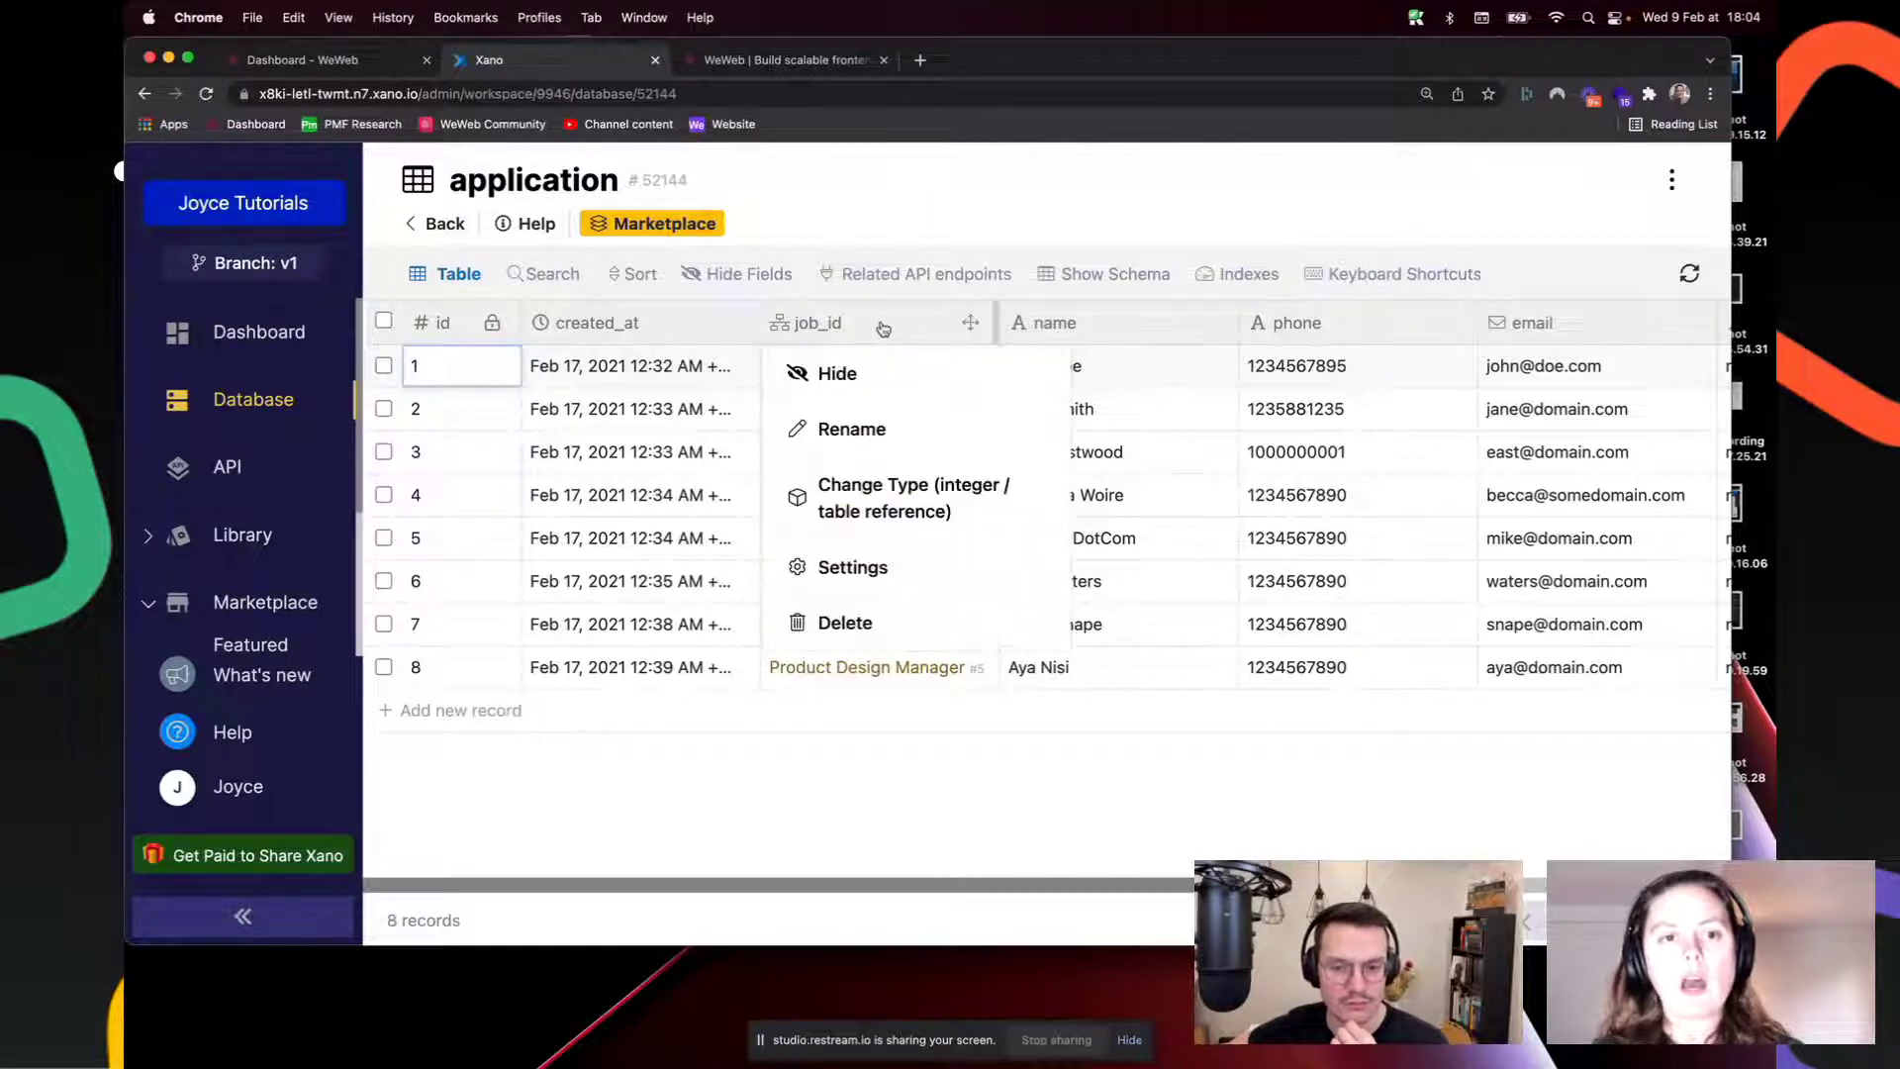
left_click(853, 572)
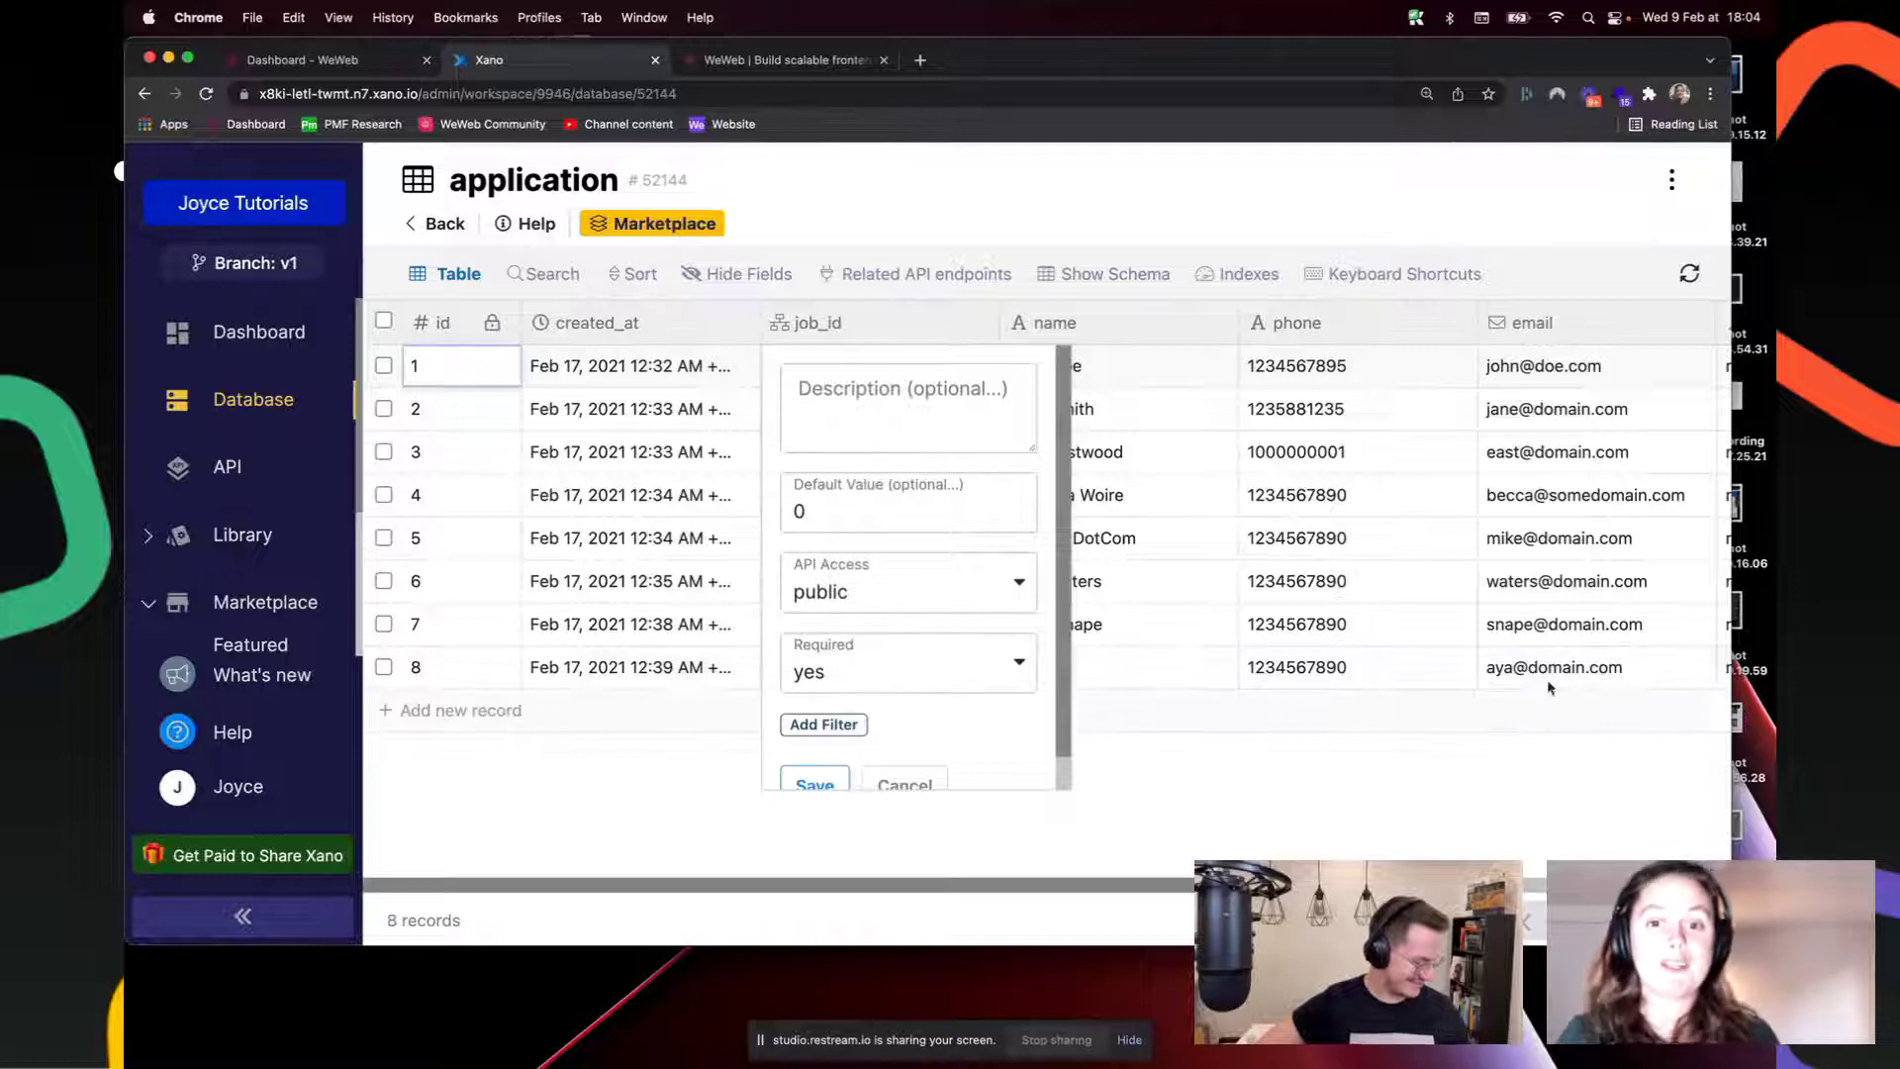
key("Escape")
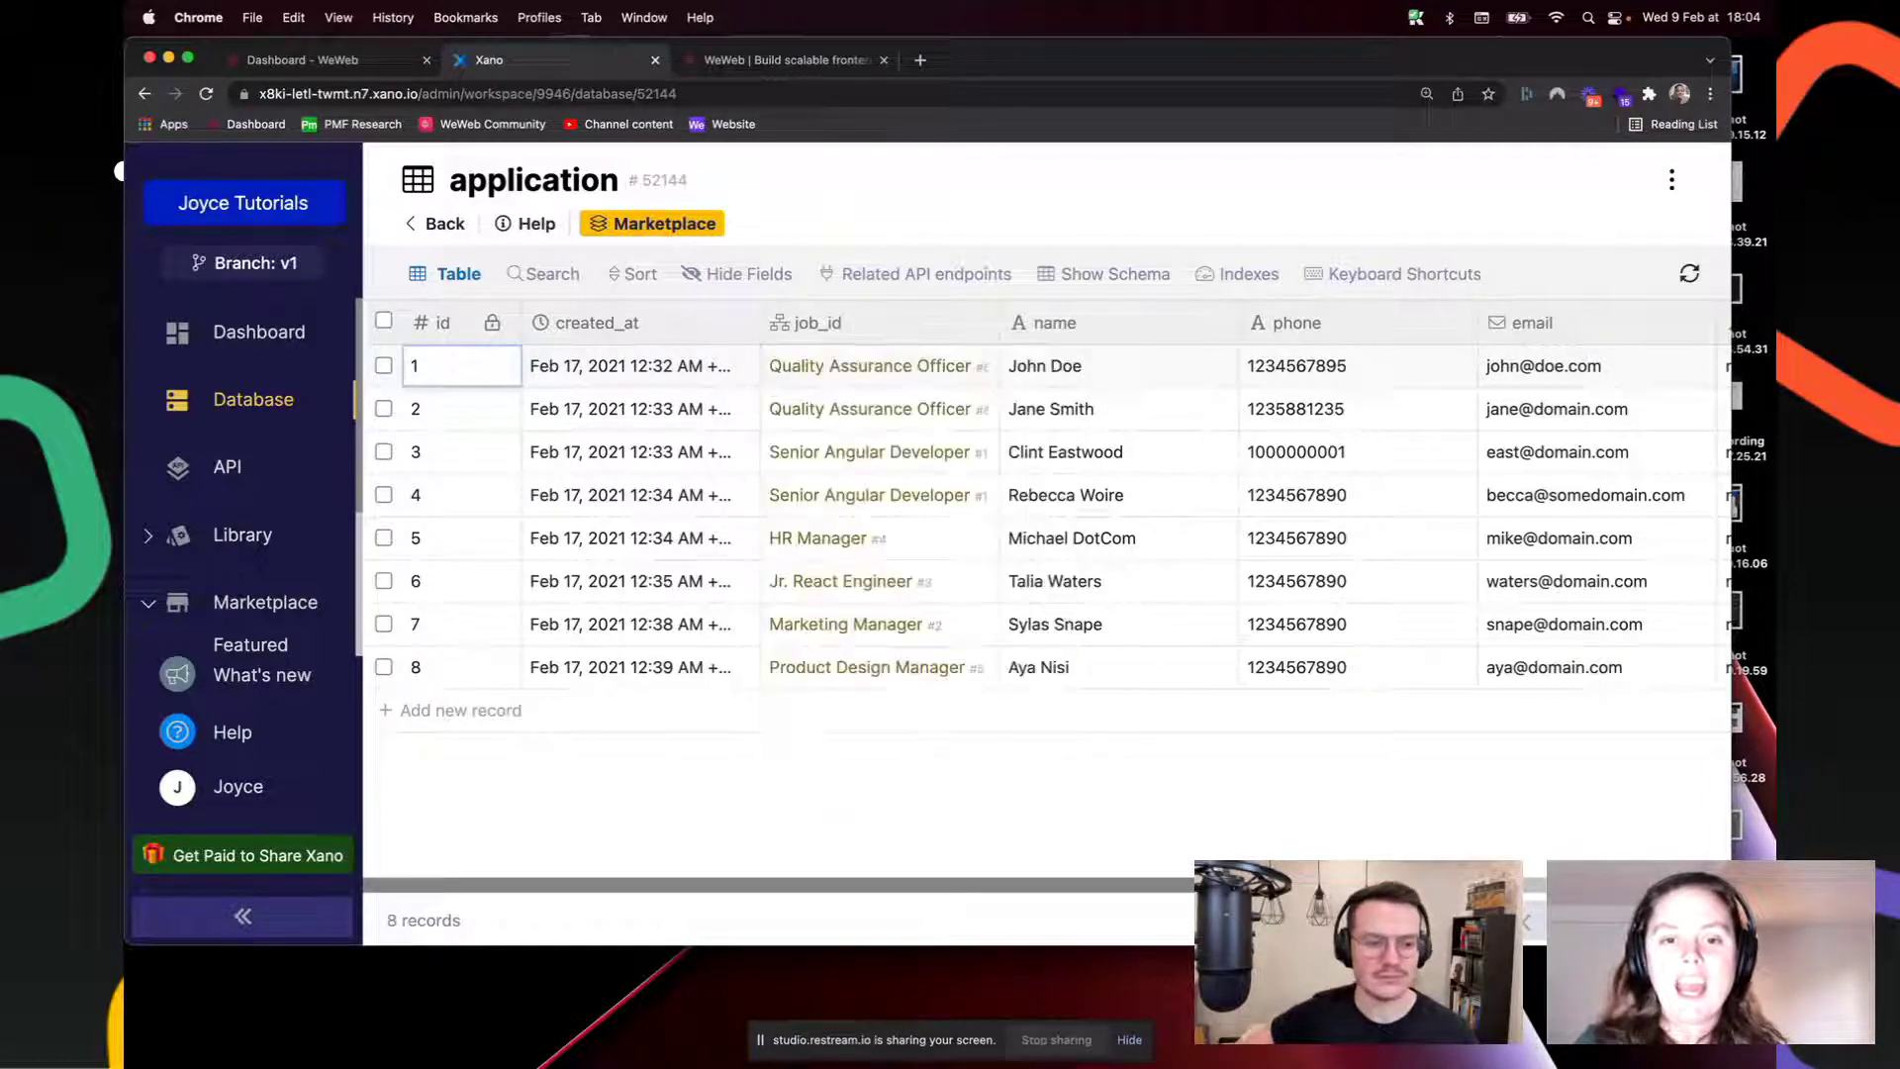
Step: Inspect the resume column's data type options, keeping it as text, and close the panel
scroll(1587, 859, "right", 5)
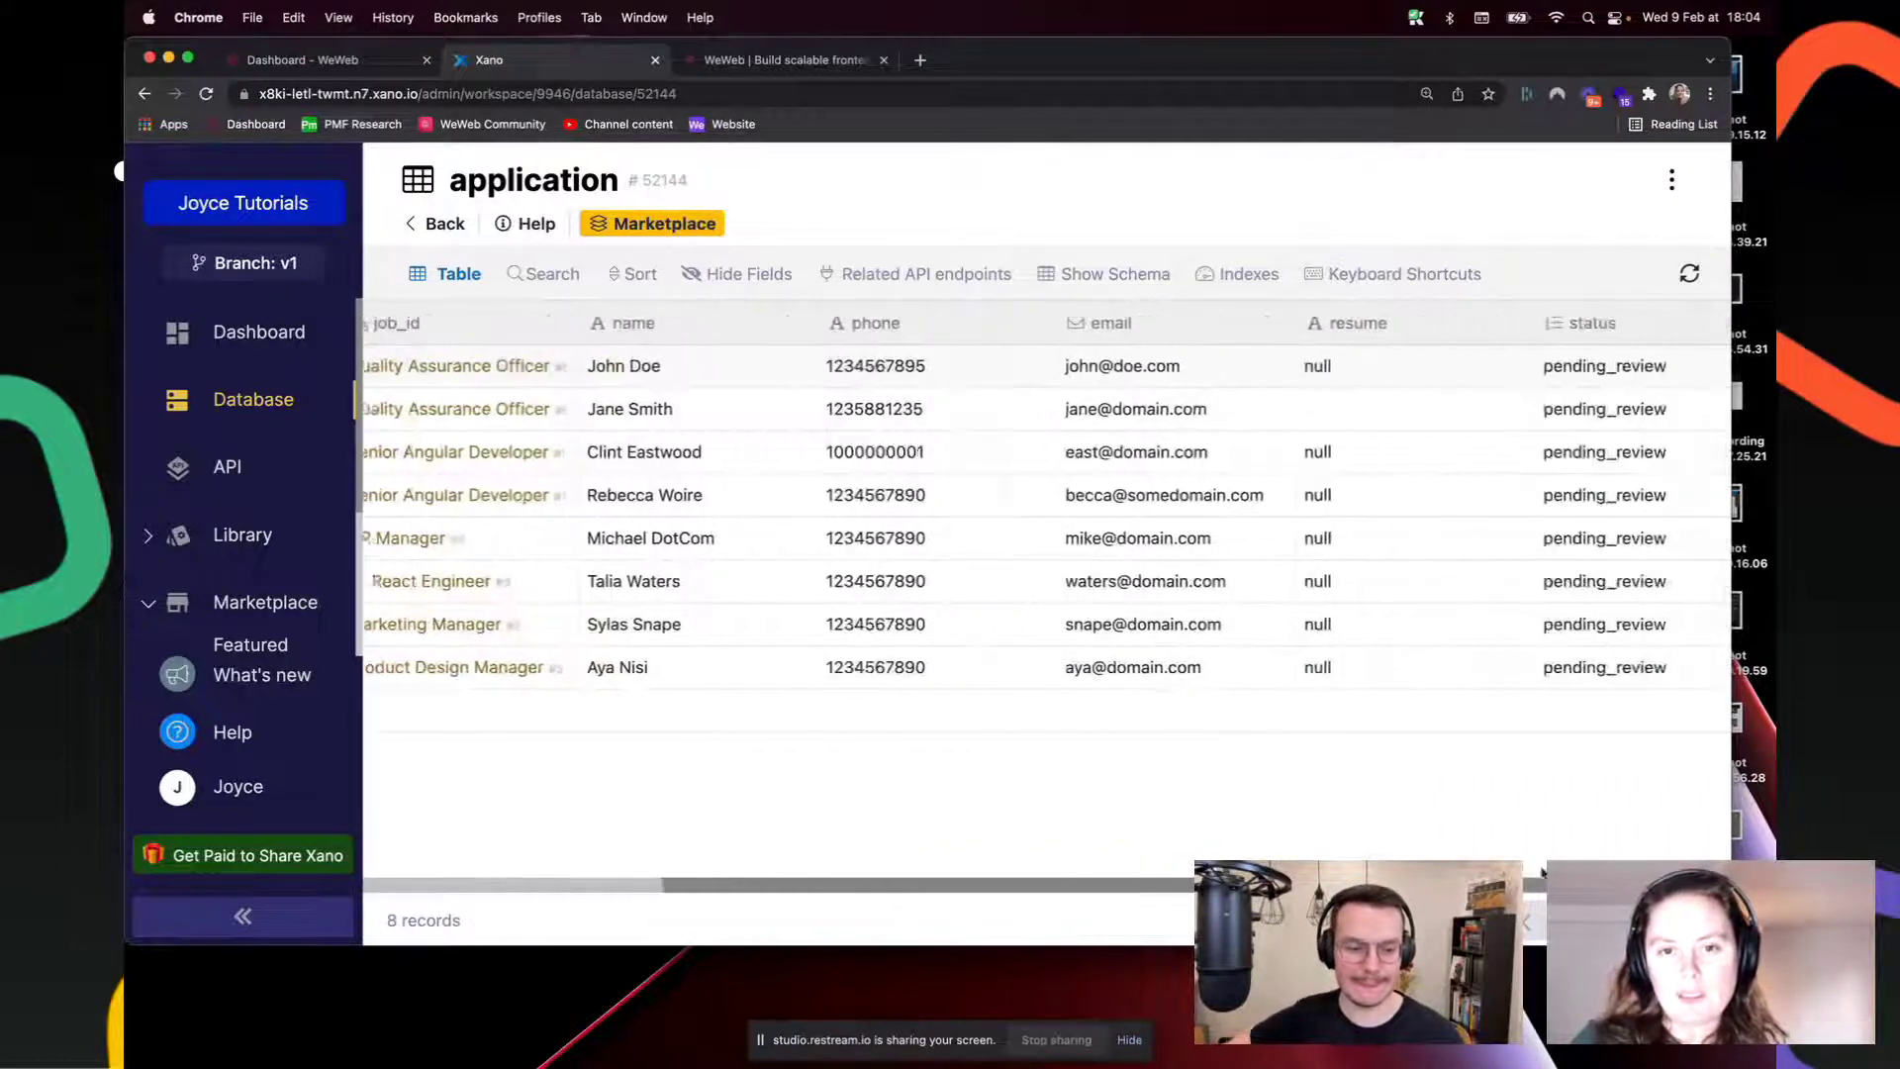
left_click(1391, 327)
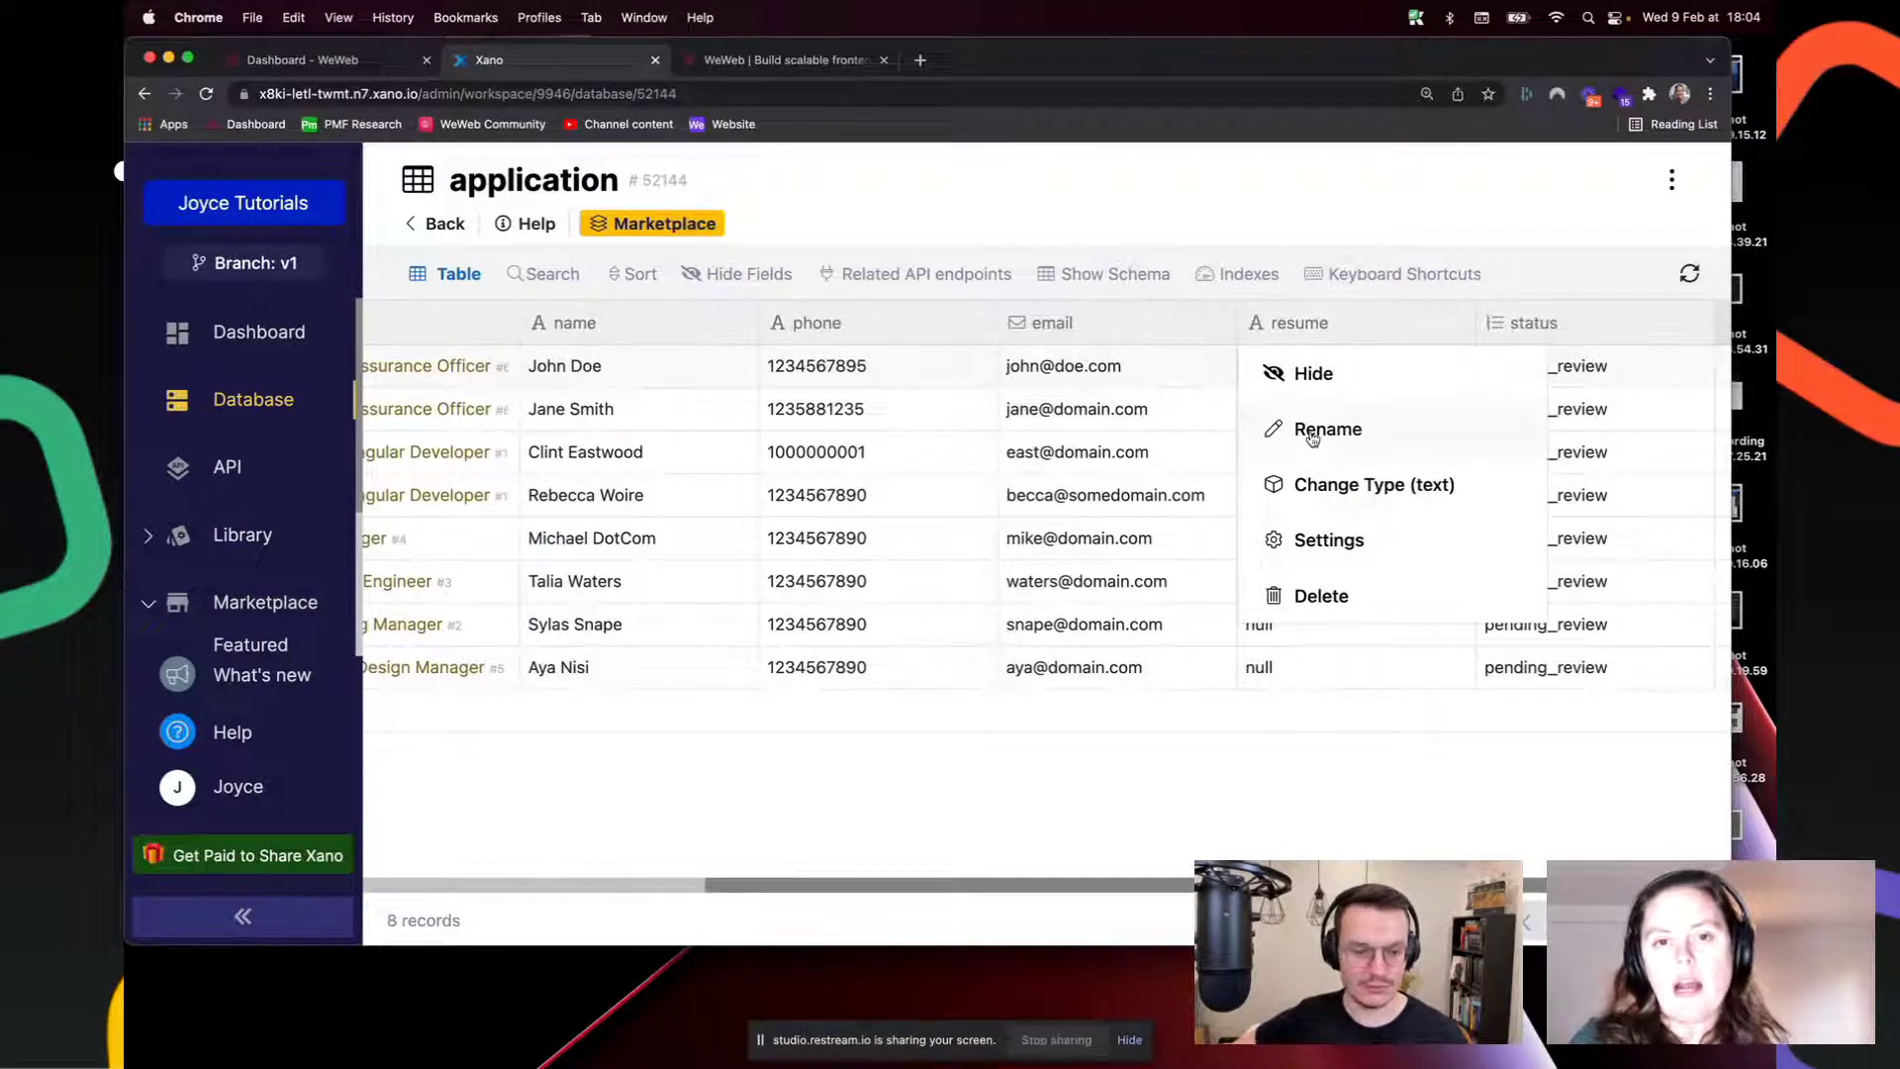
left_click(1306, 484)
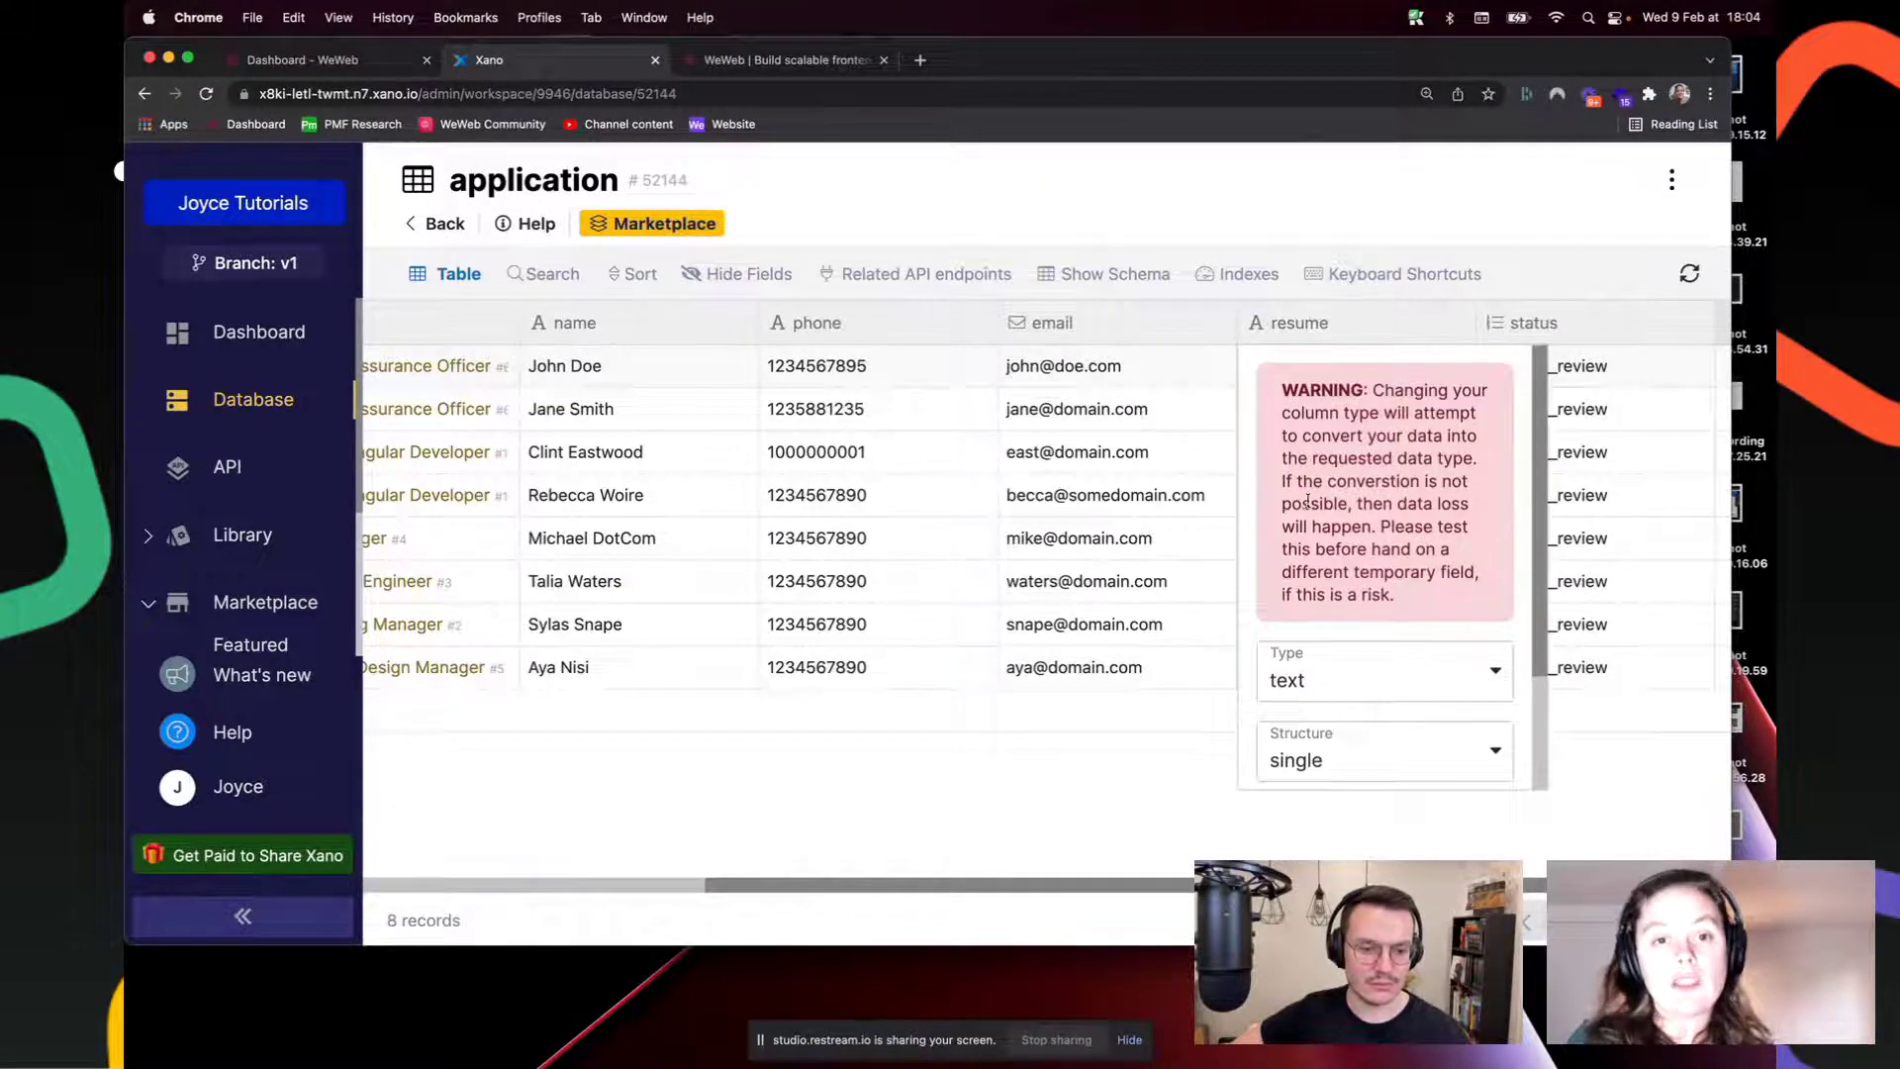
left_click(1372, 684)
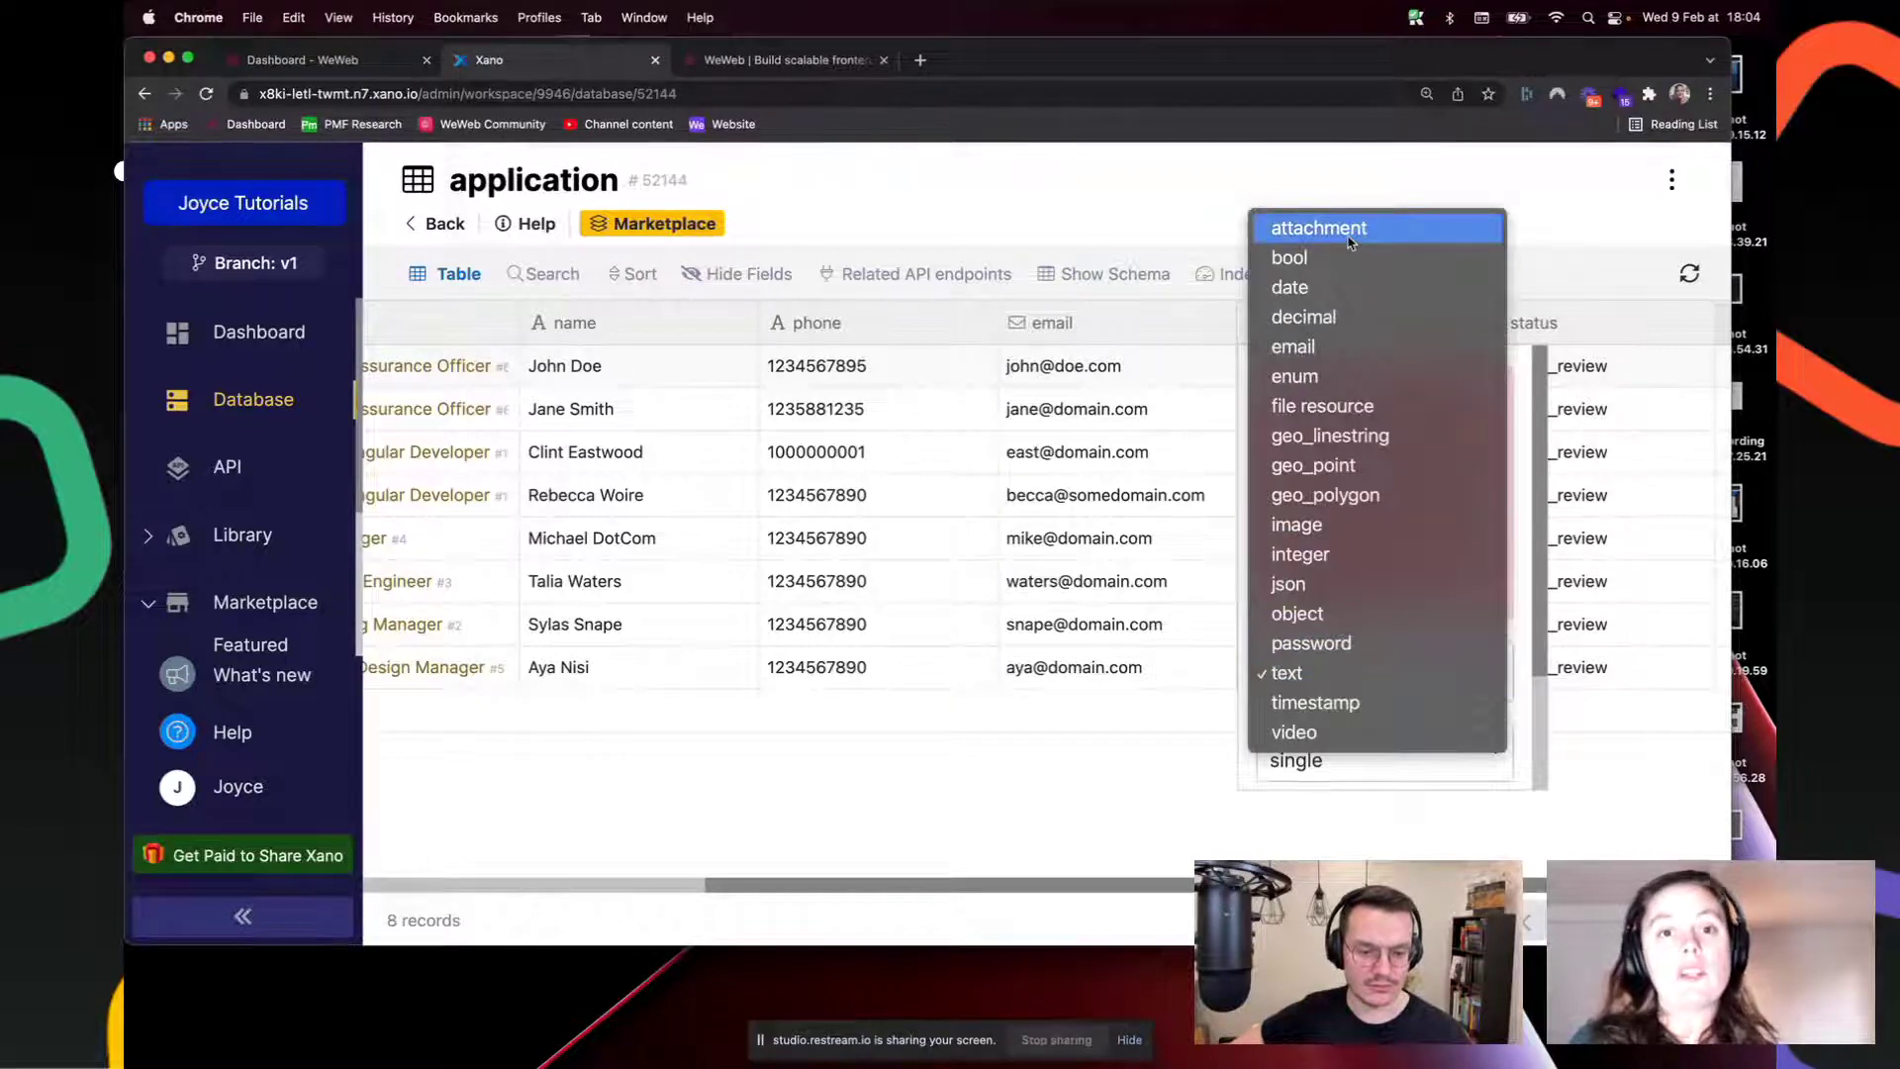
left_click(1156, 687)
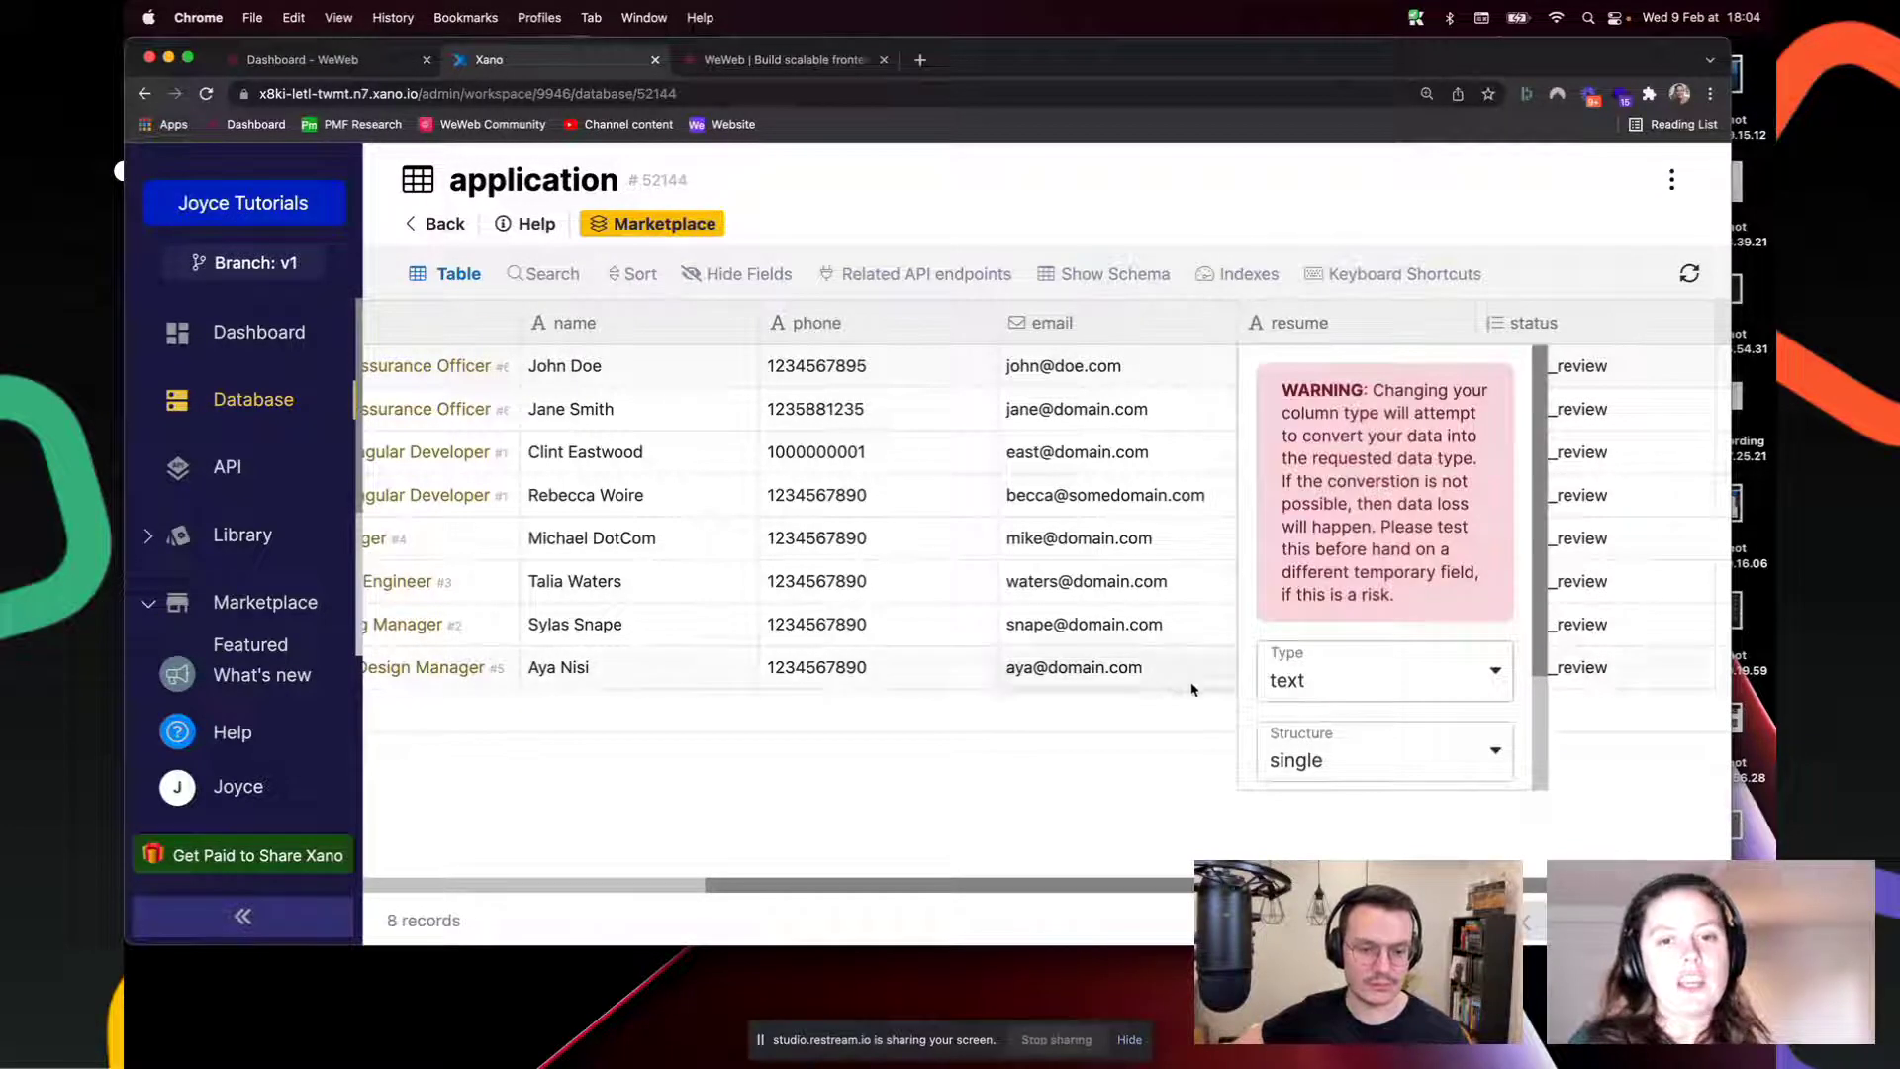
scroll(1316, 678, "down", 1)
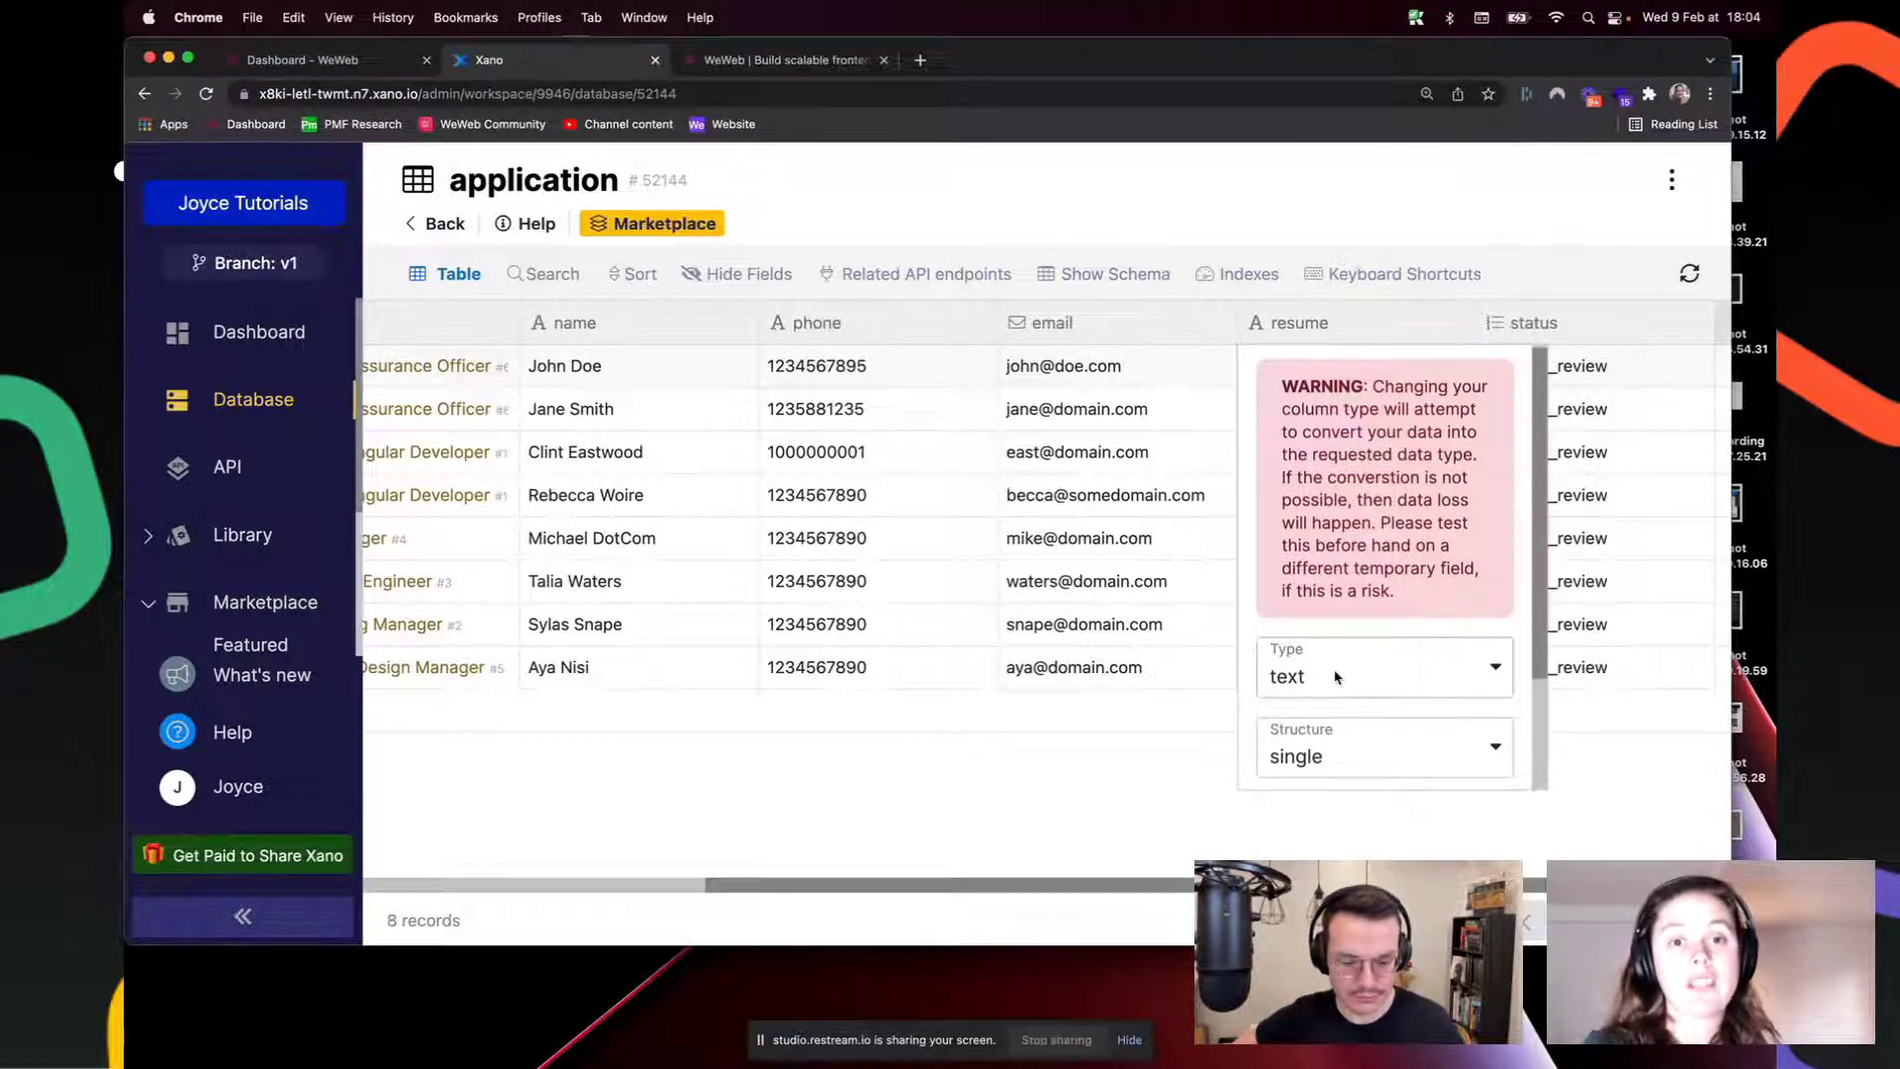
left_click(1017, 728)
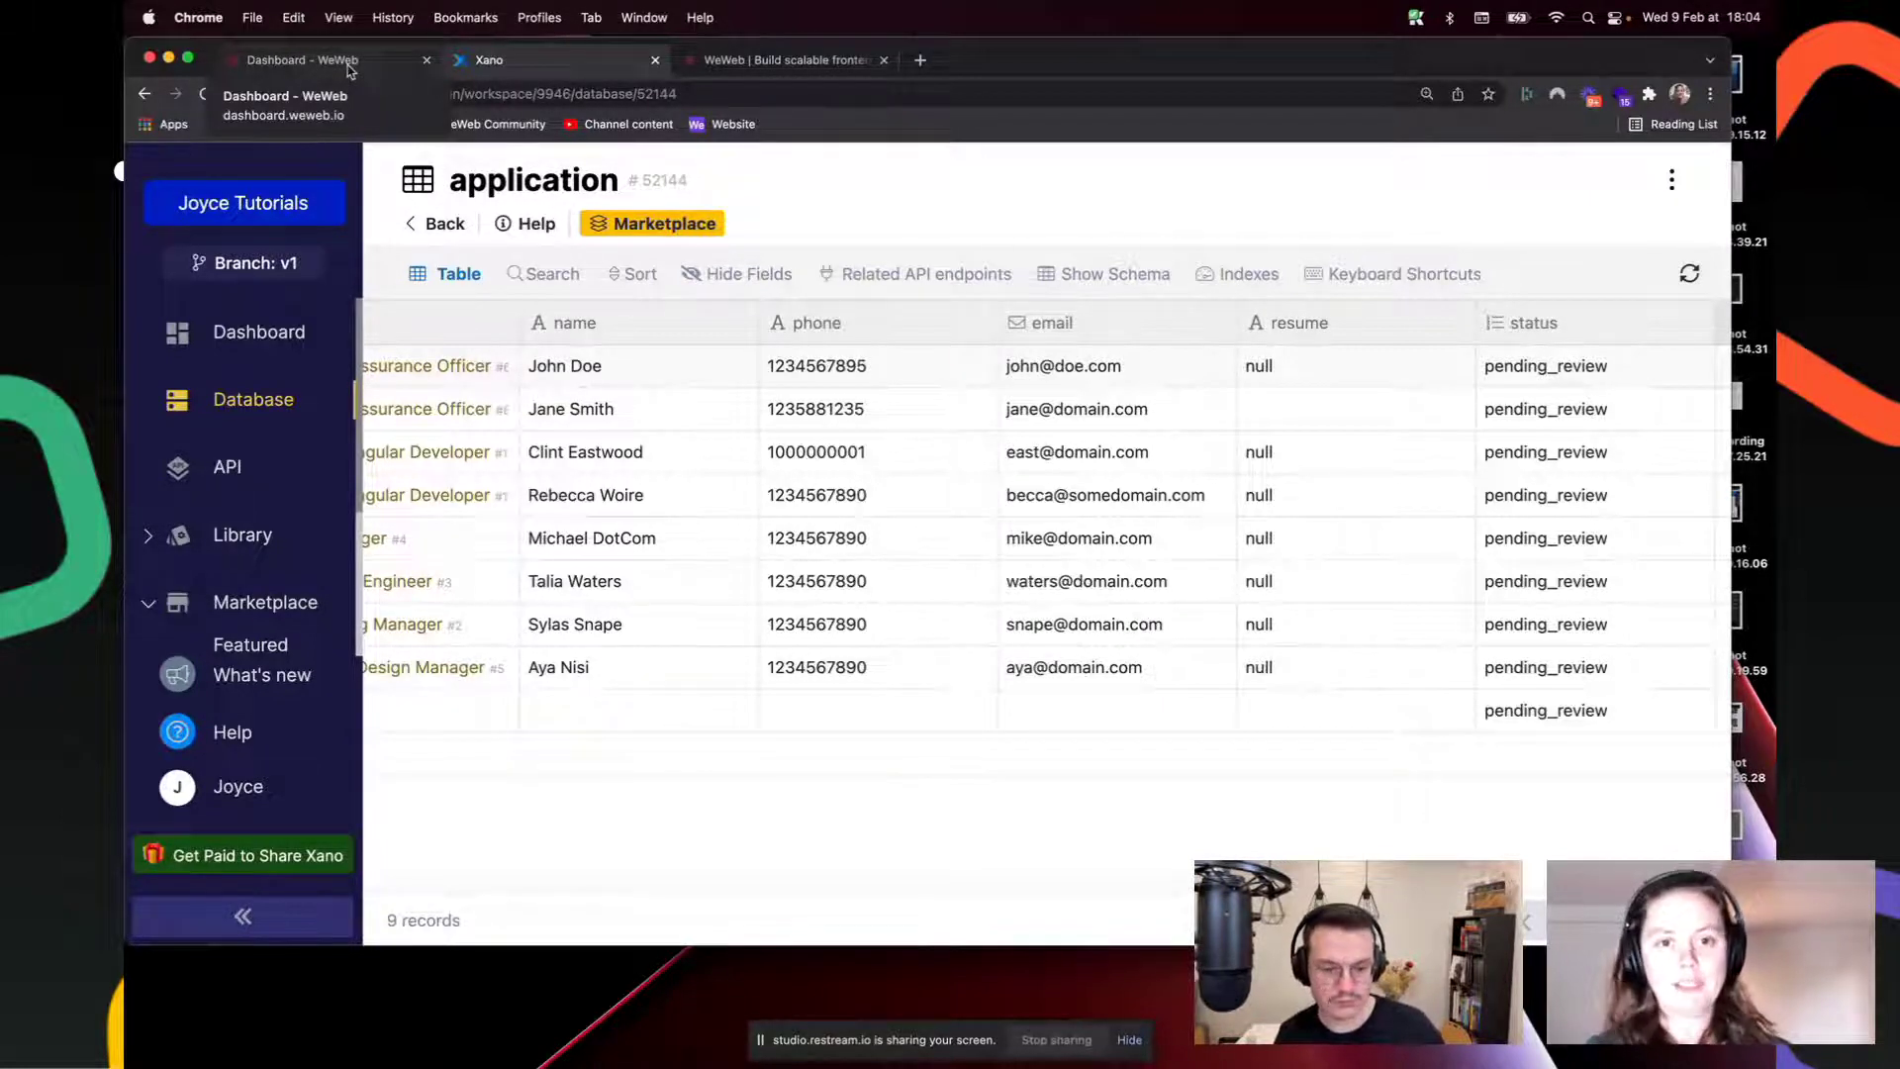
Step: Start a new WeWeb project from the Job Board With XANO workspace website template
left_click(349, 62)
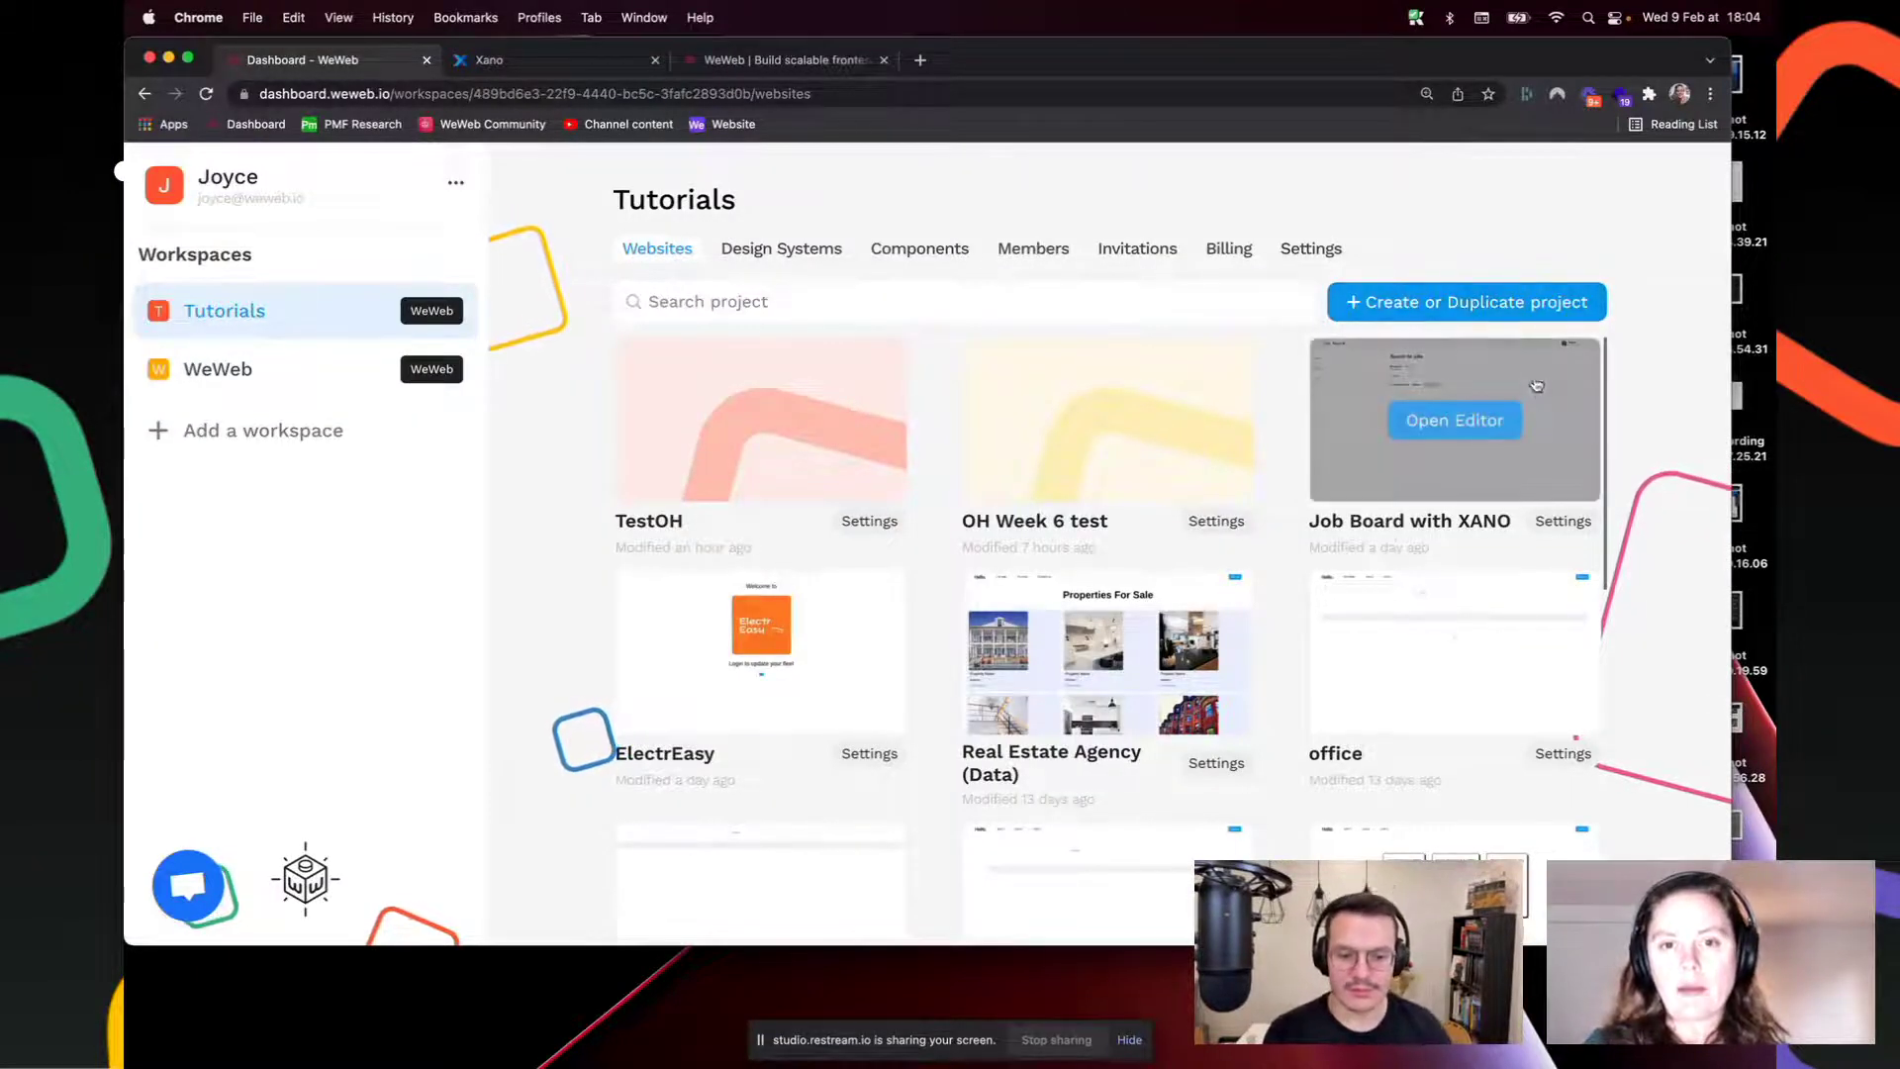
left_click(1494, 302)
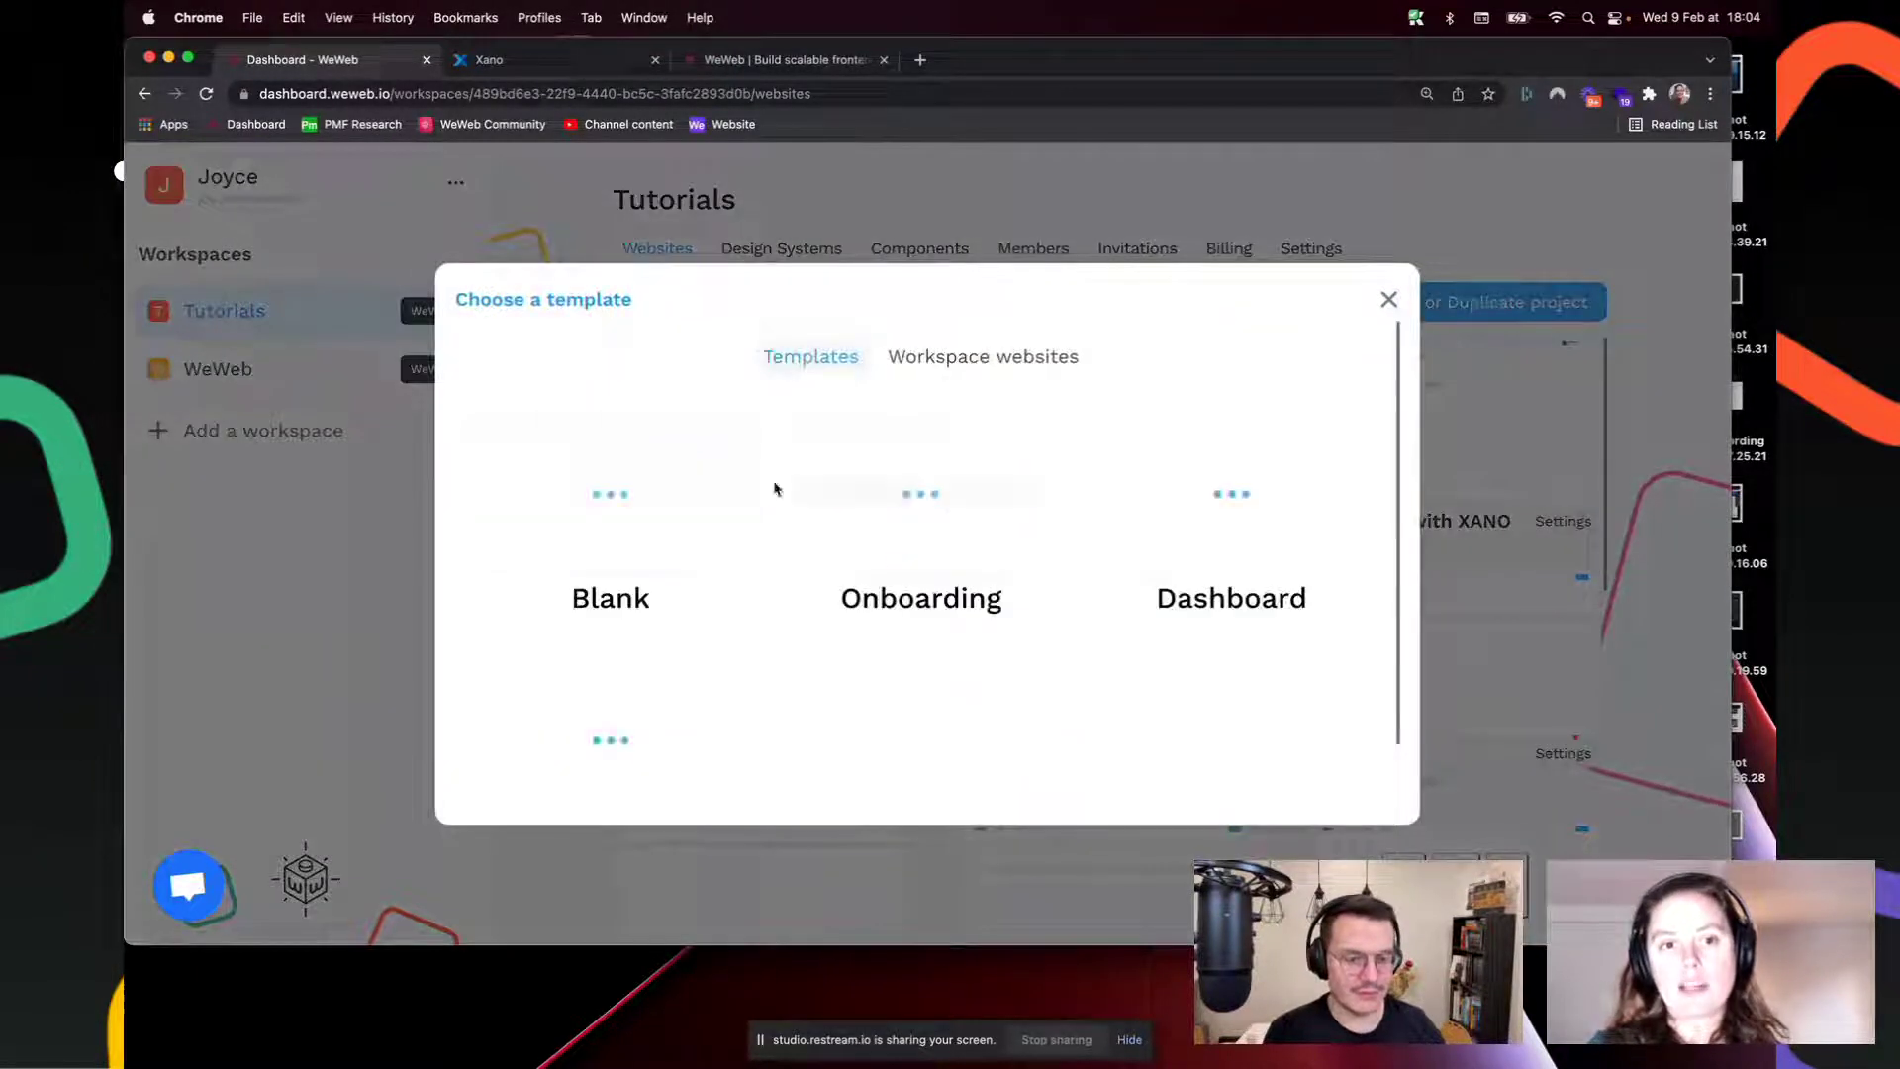
scroll(638, 651, "down", 2)
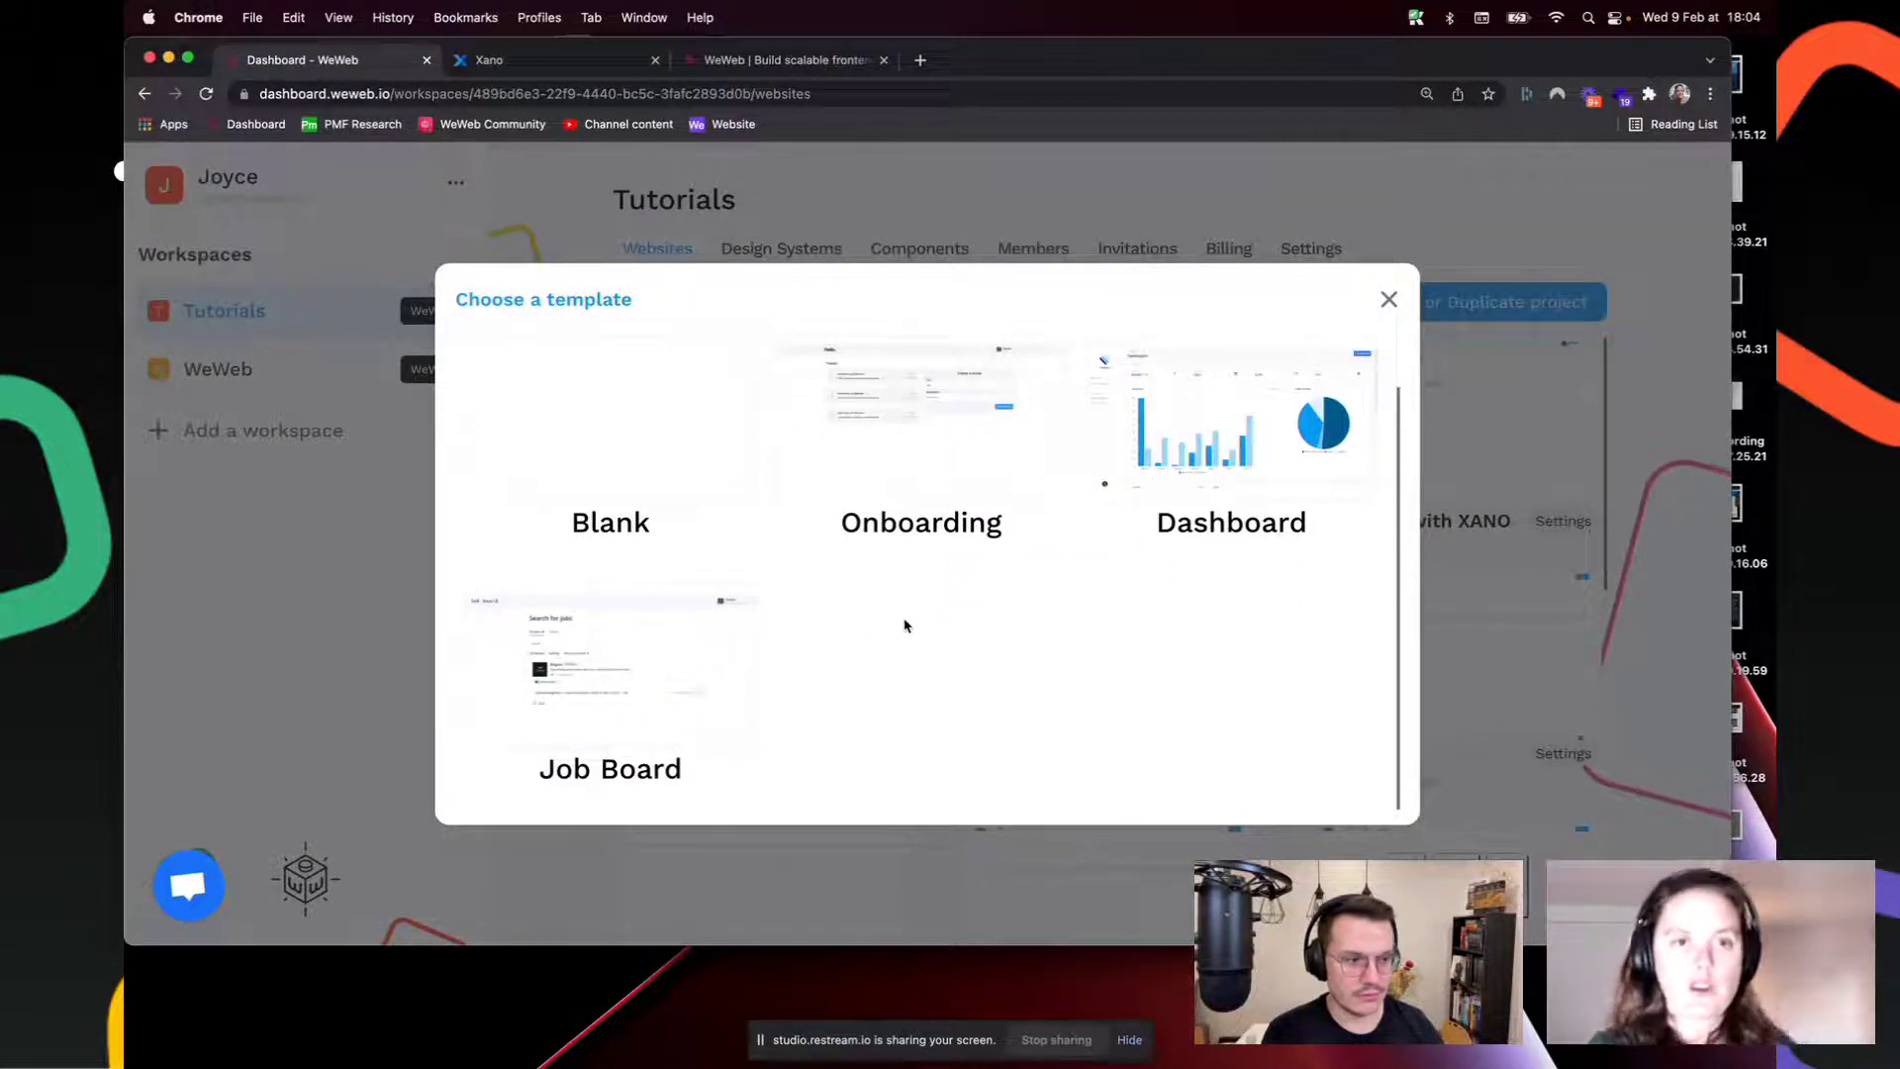
mouse_move(543, 666)
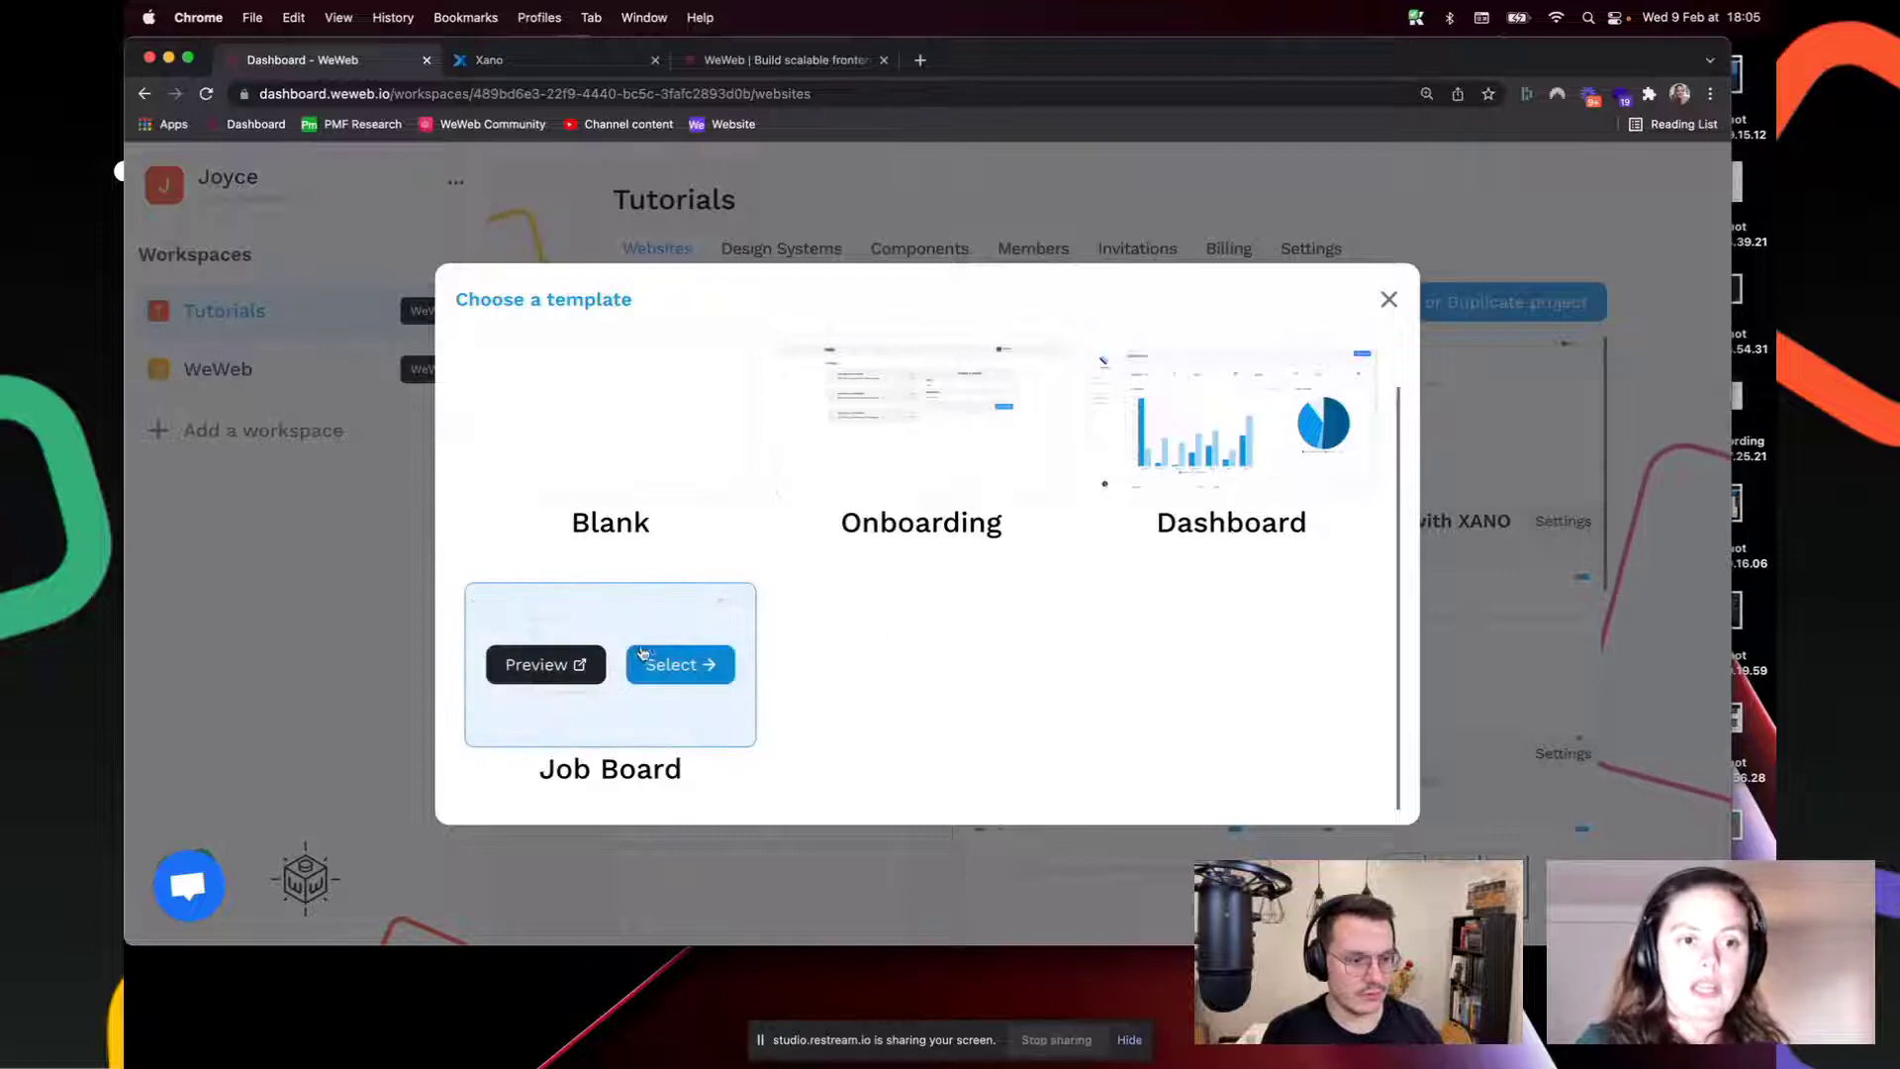
scroll(857, 708, "up", 2)
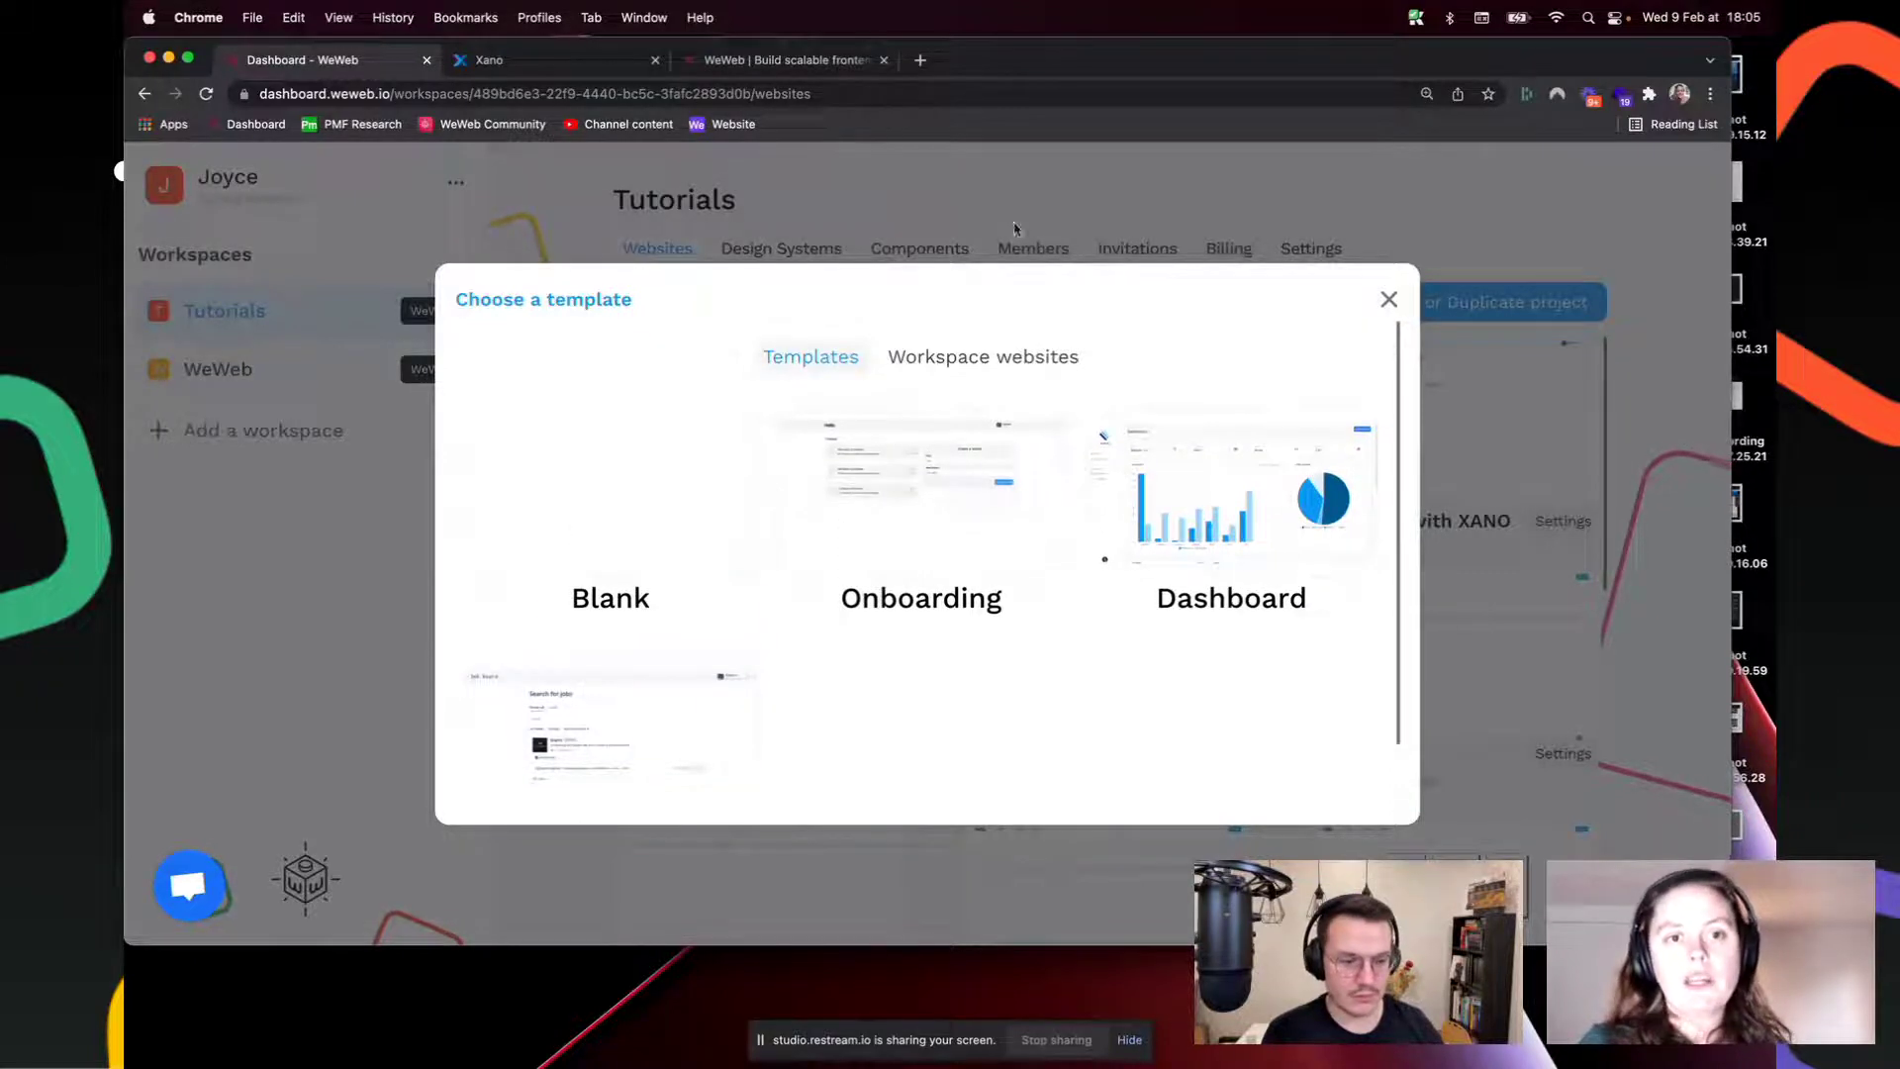
left_click(977, 361)
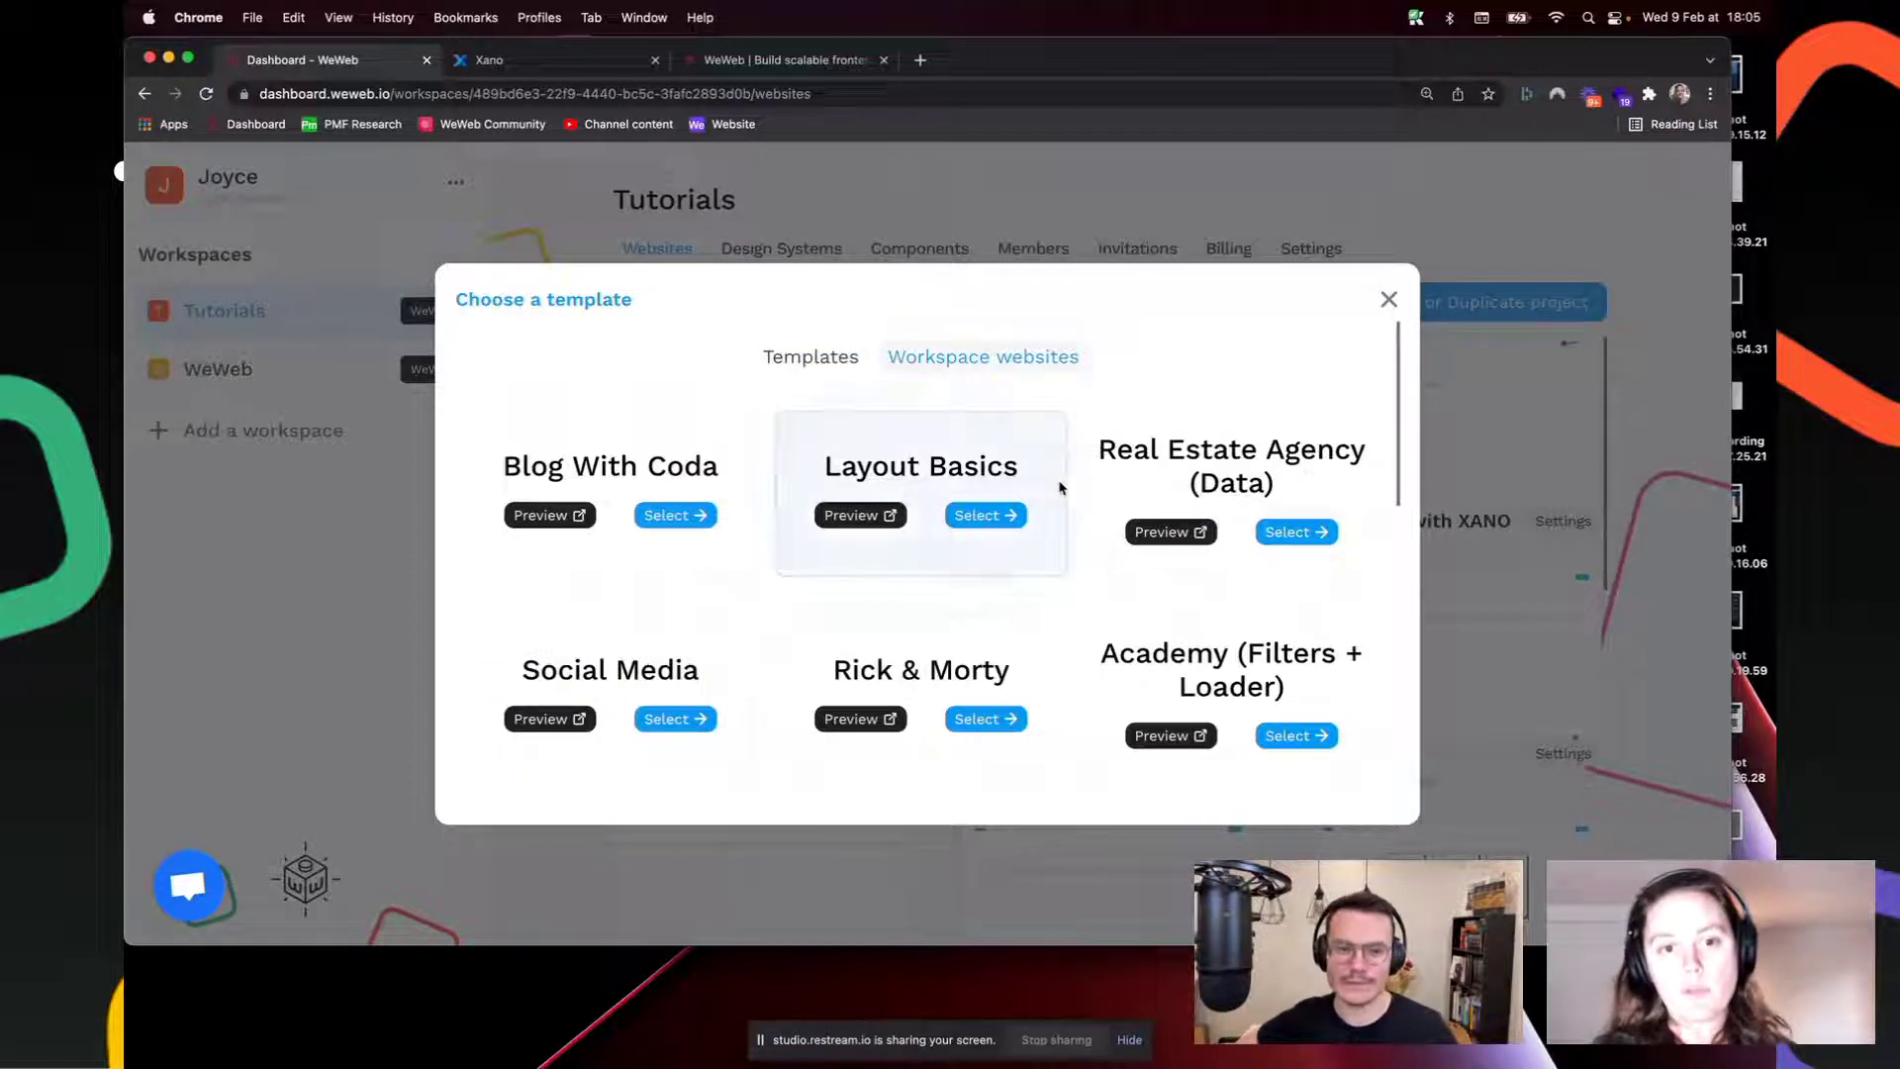
scroll(1071, 486, "down", 5)
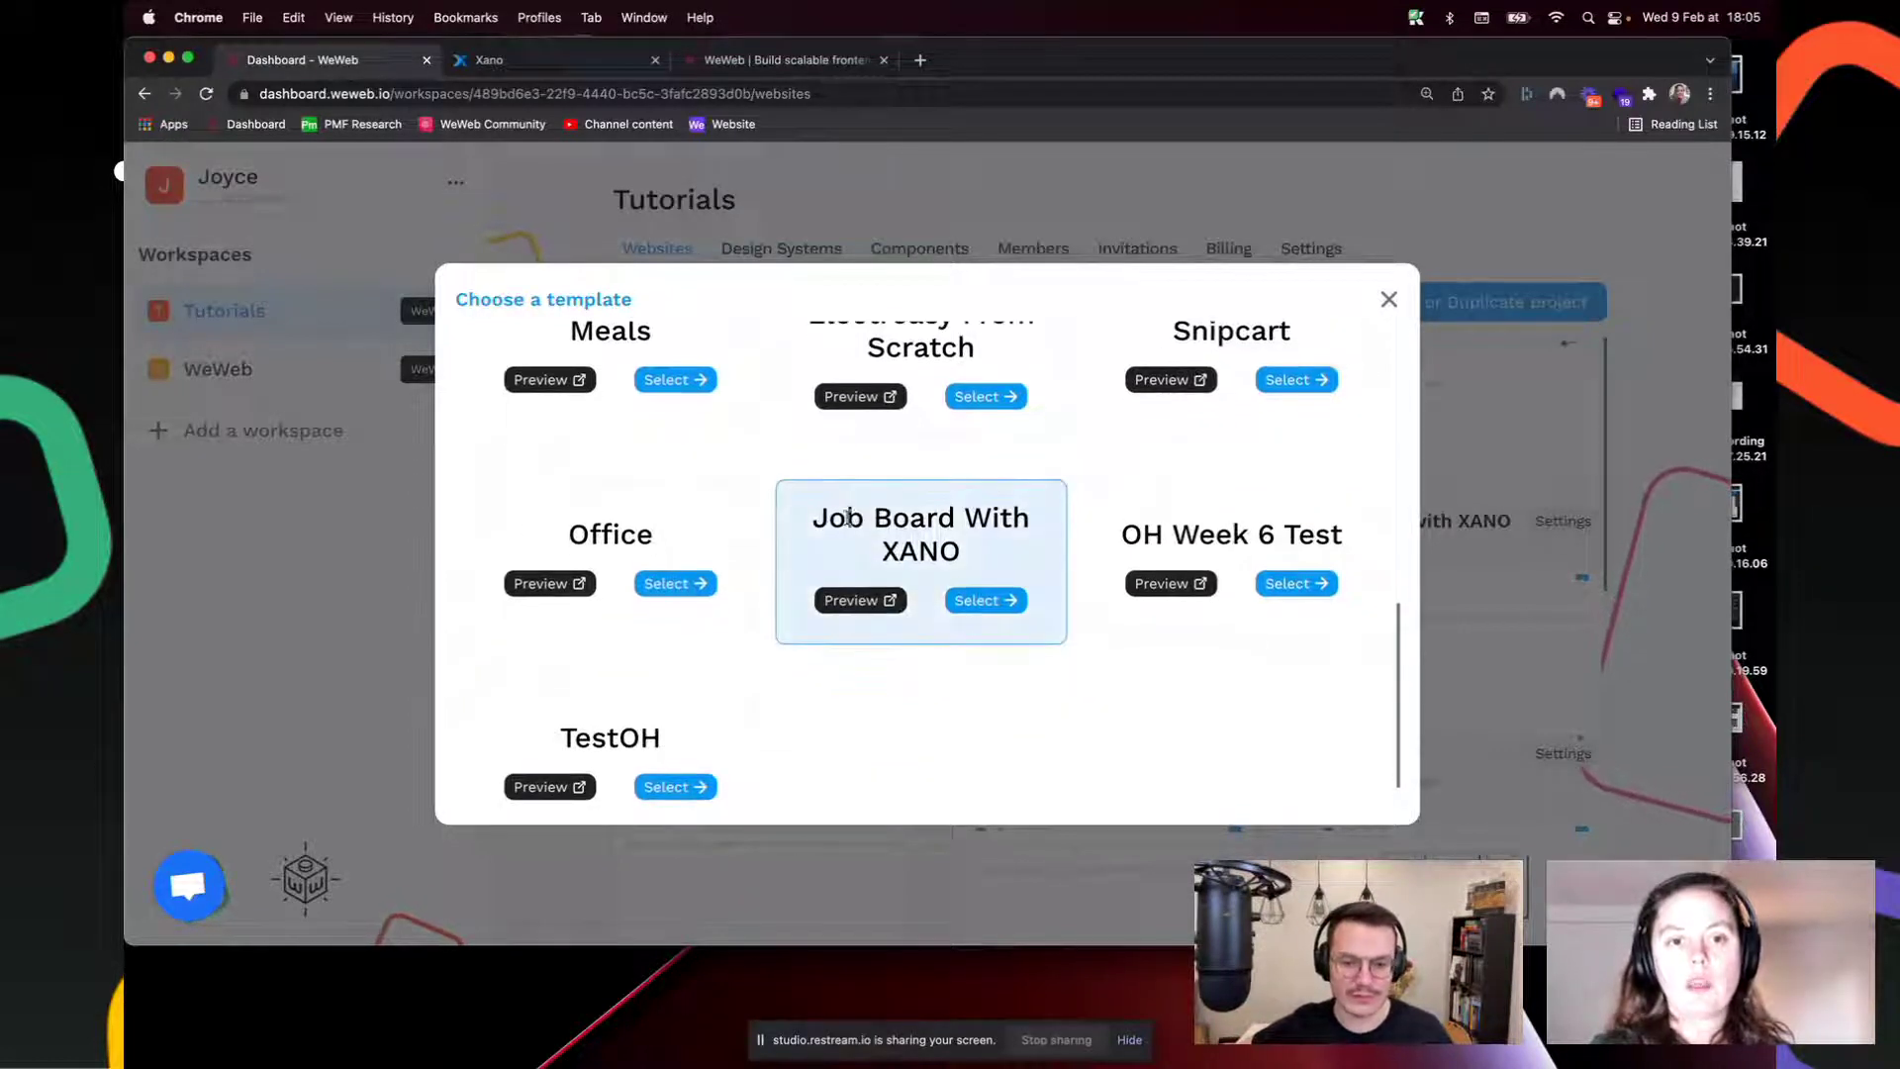
left_click(986, 603)
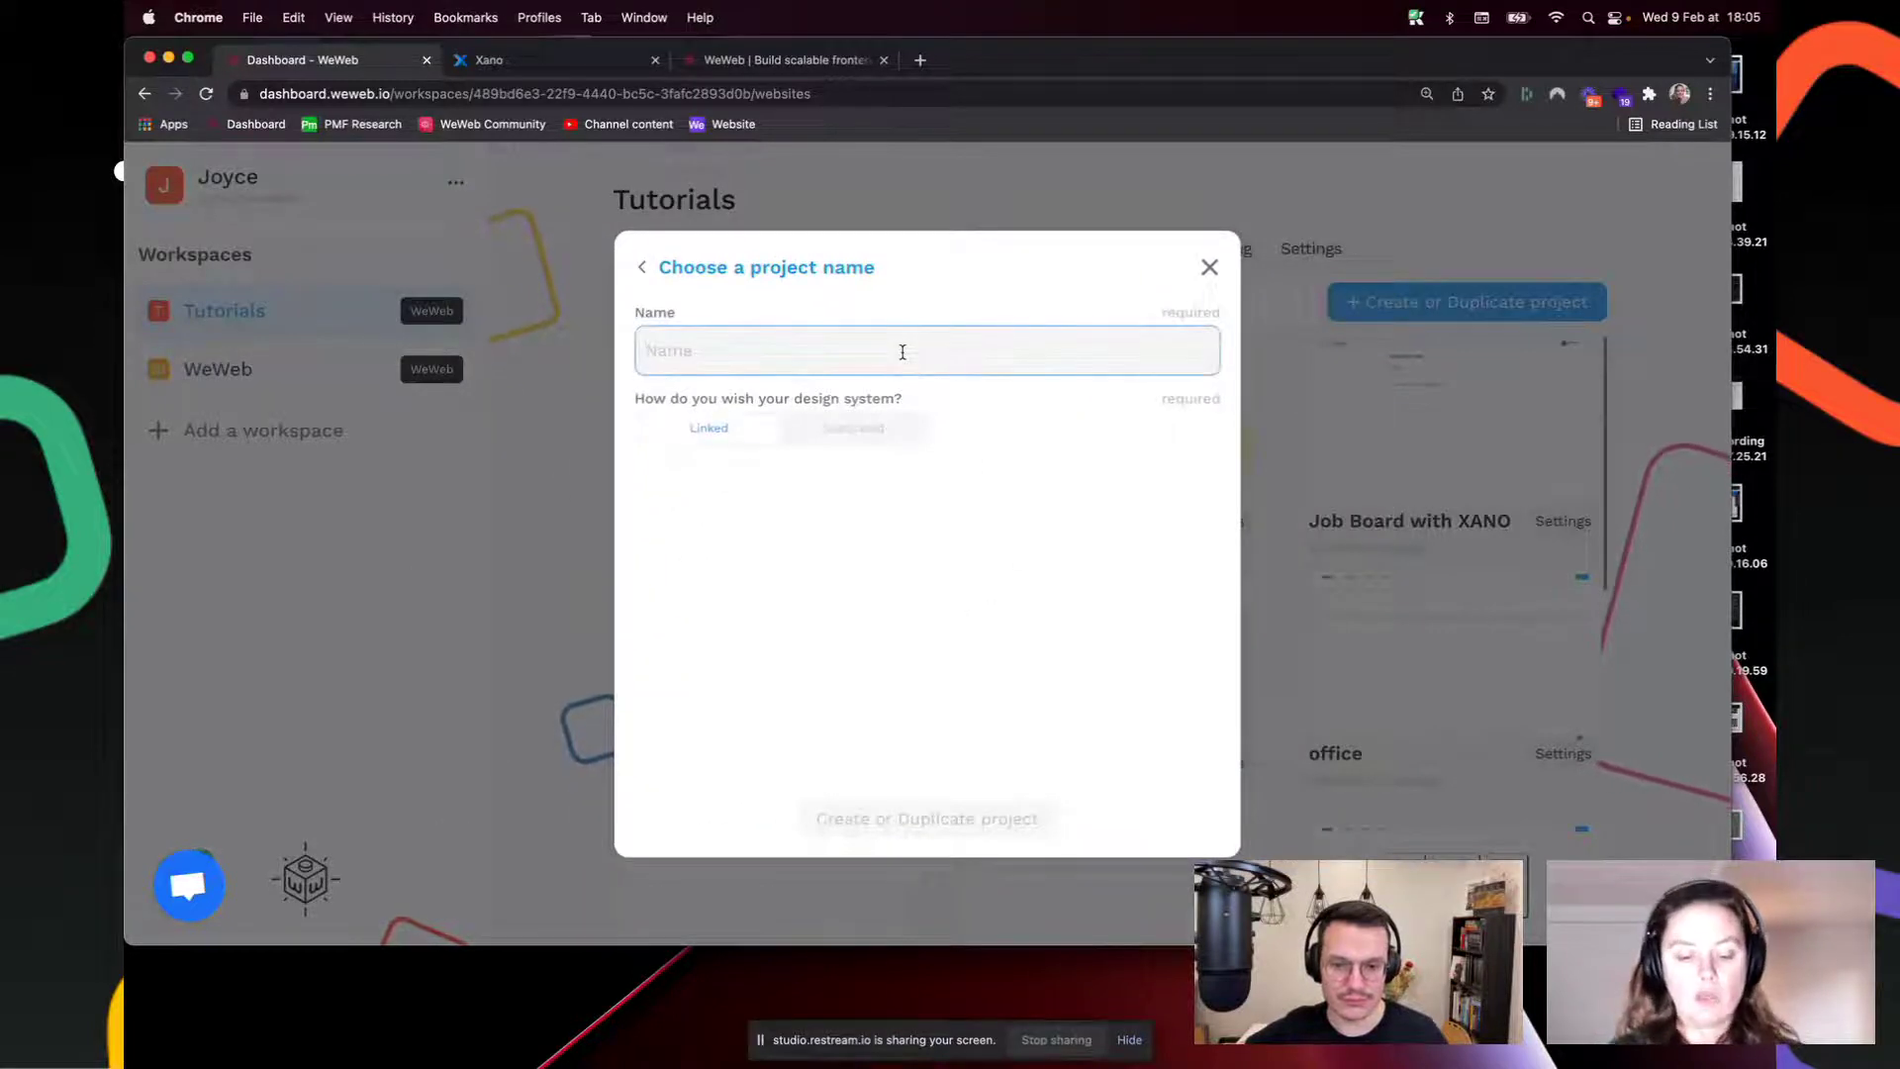
Step: Name the project 'Job Board with XANO part 2', duplicate its design system, and create it
type("Job ")
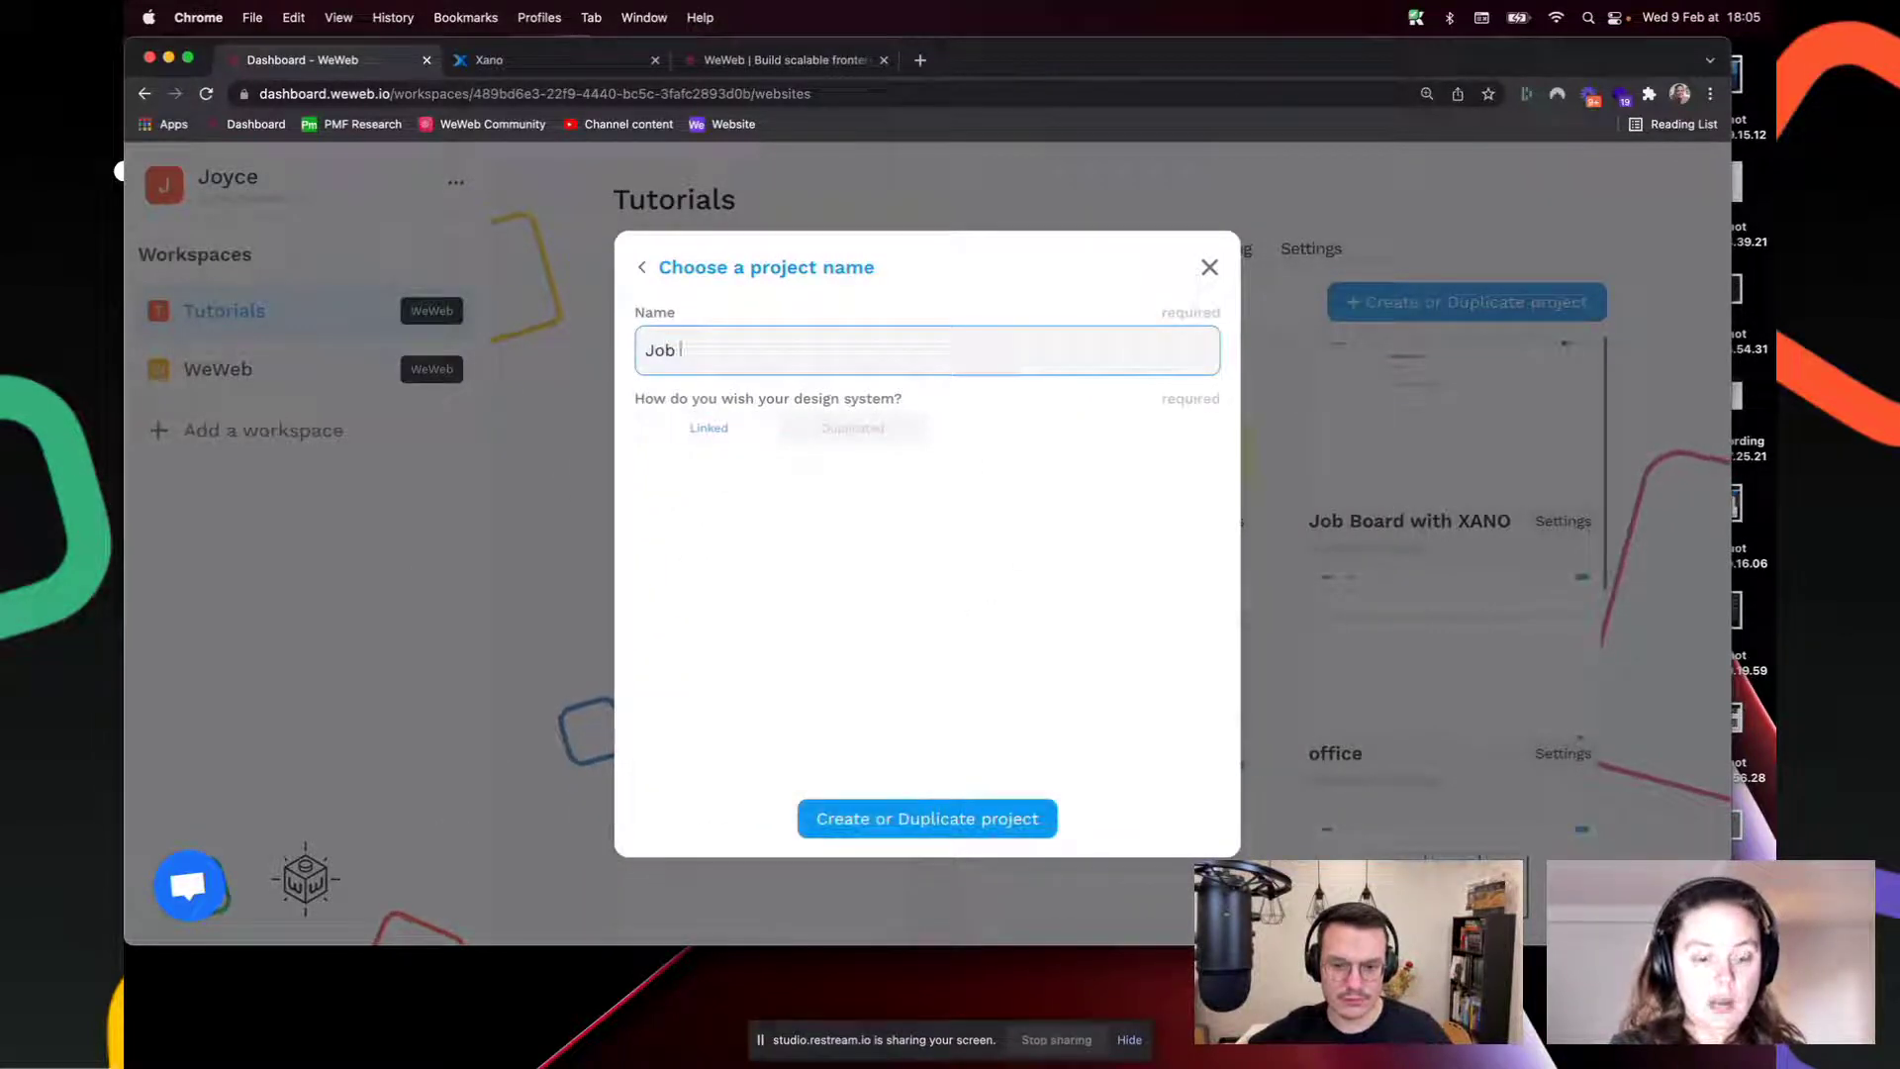
type("Board with XANO ")
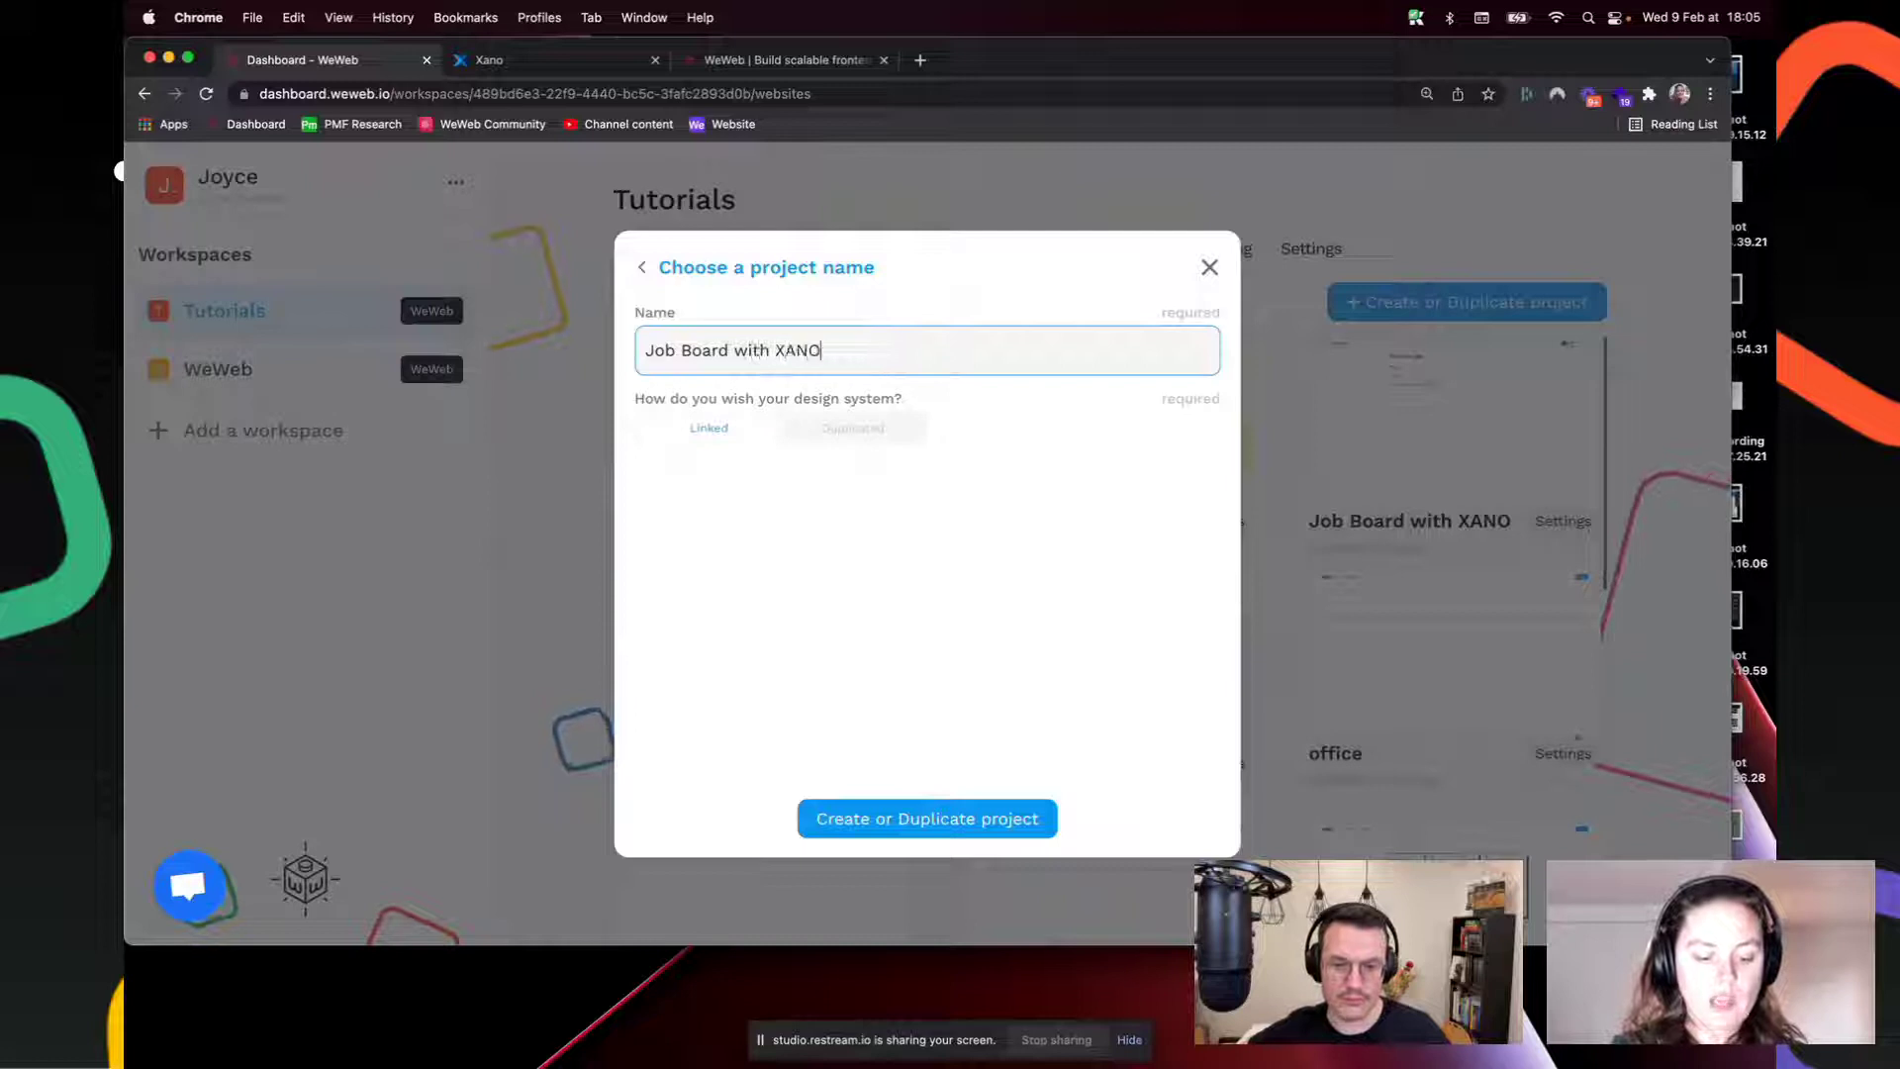
type("part 2")
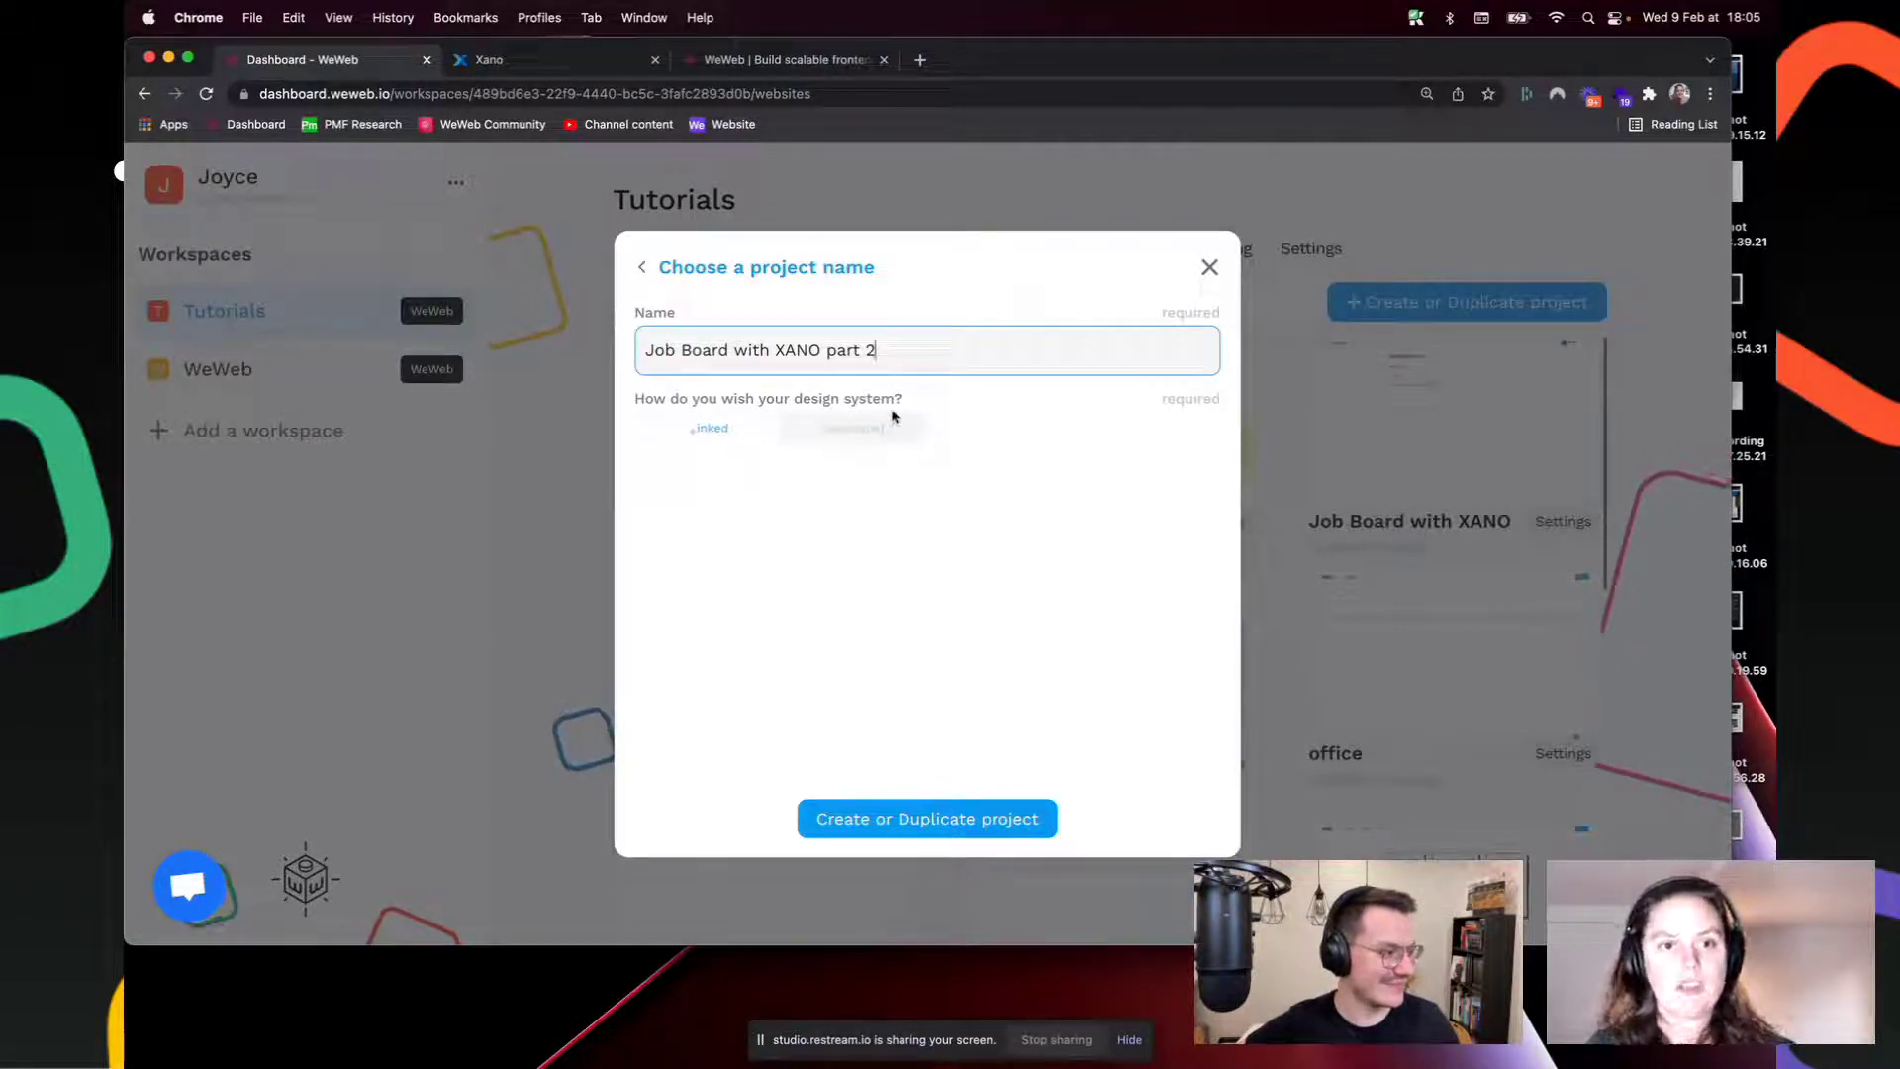
left_click(853, 427)
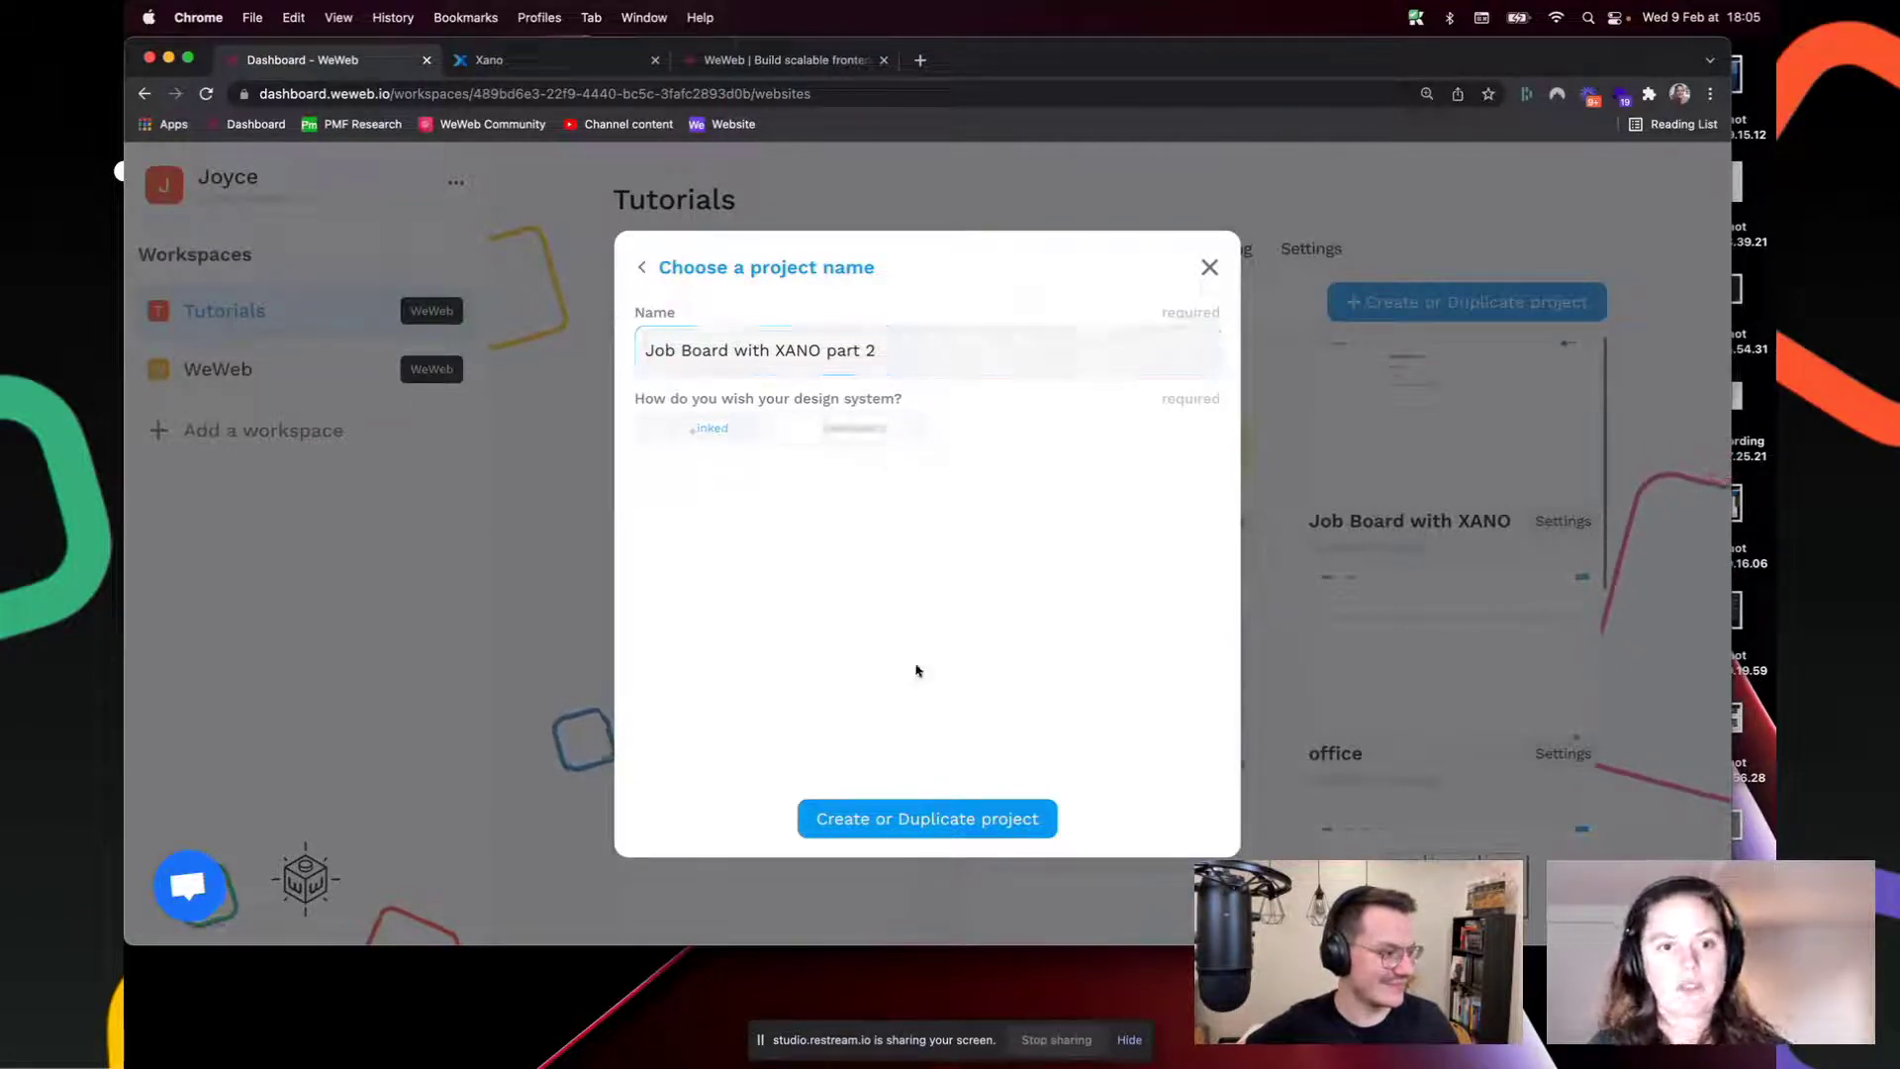
left_click(931, 821)
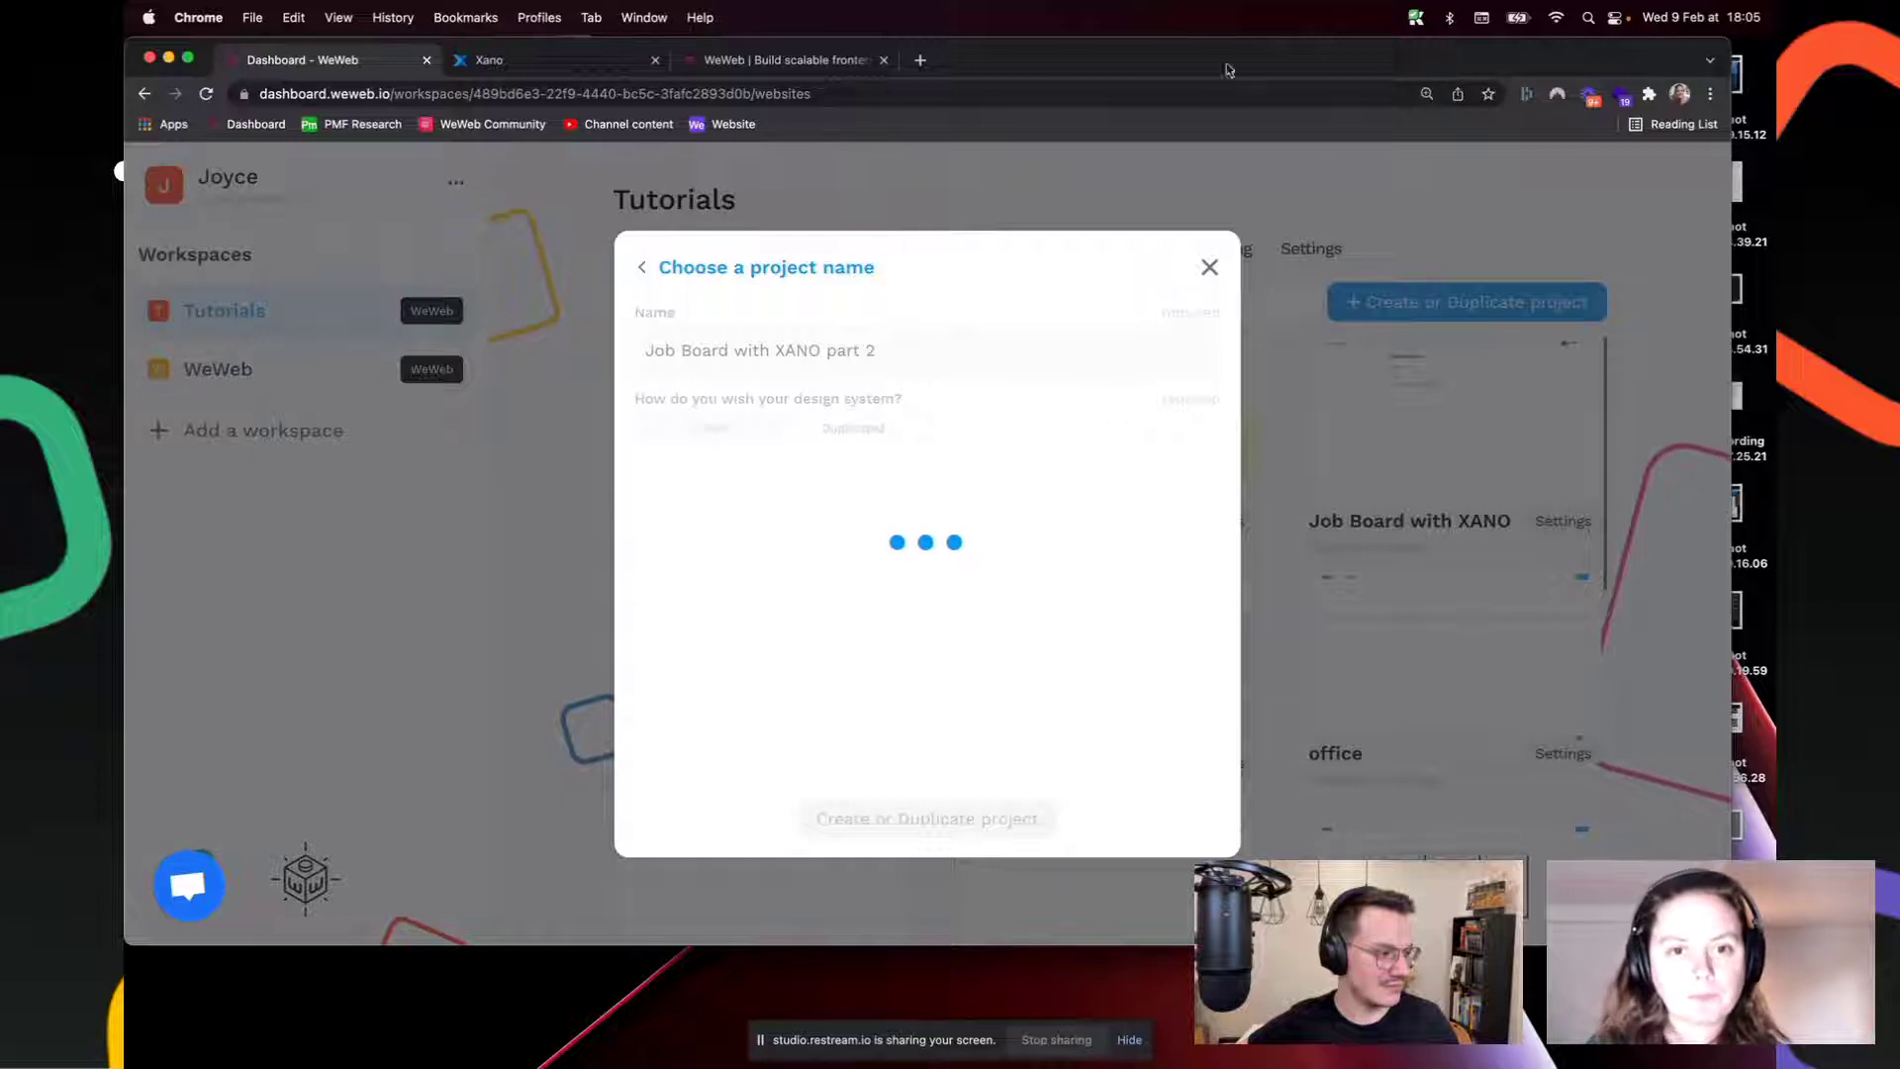
Step: Check on the project's creation, then return to Xano's application table
left_click(525, 61)
left_click(435, 65)
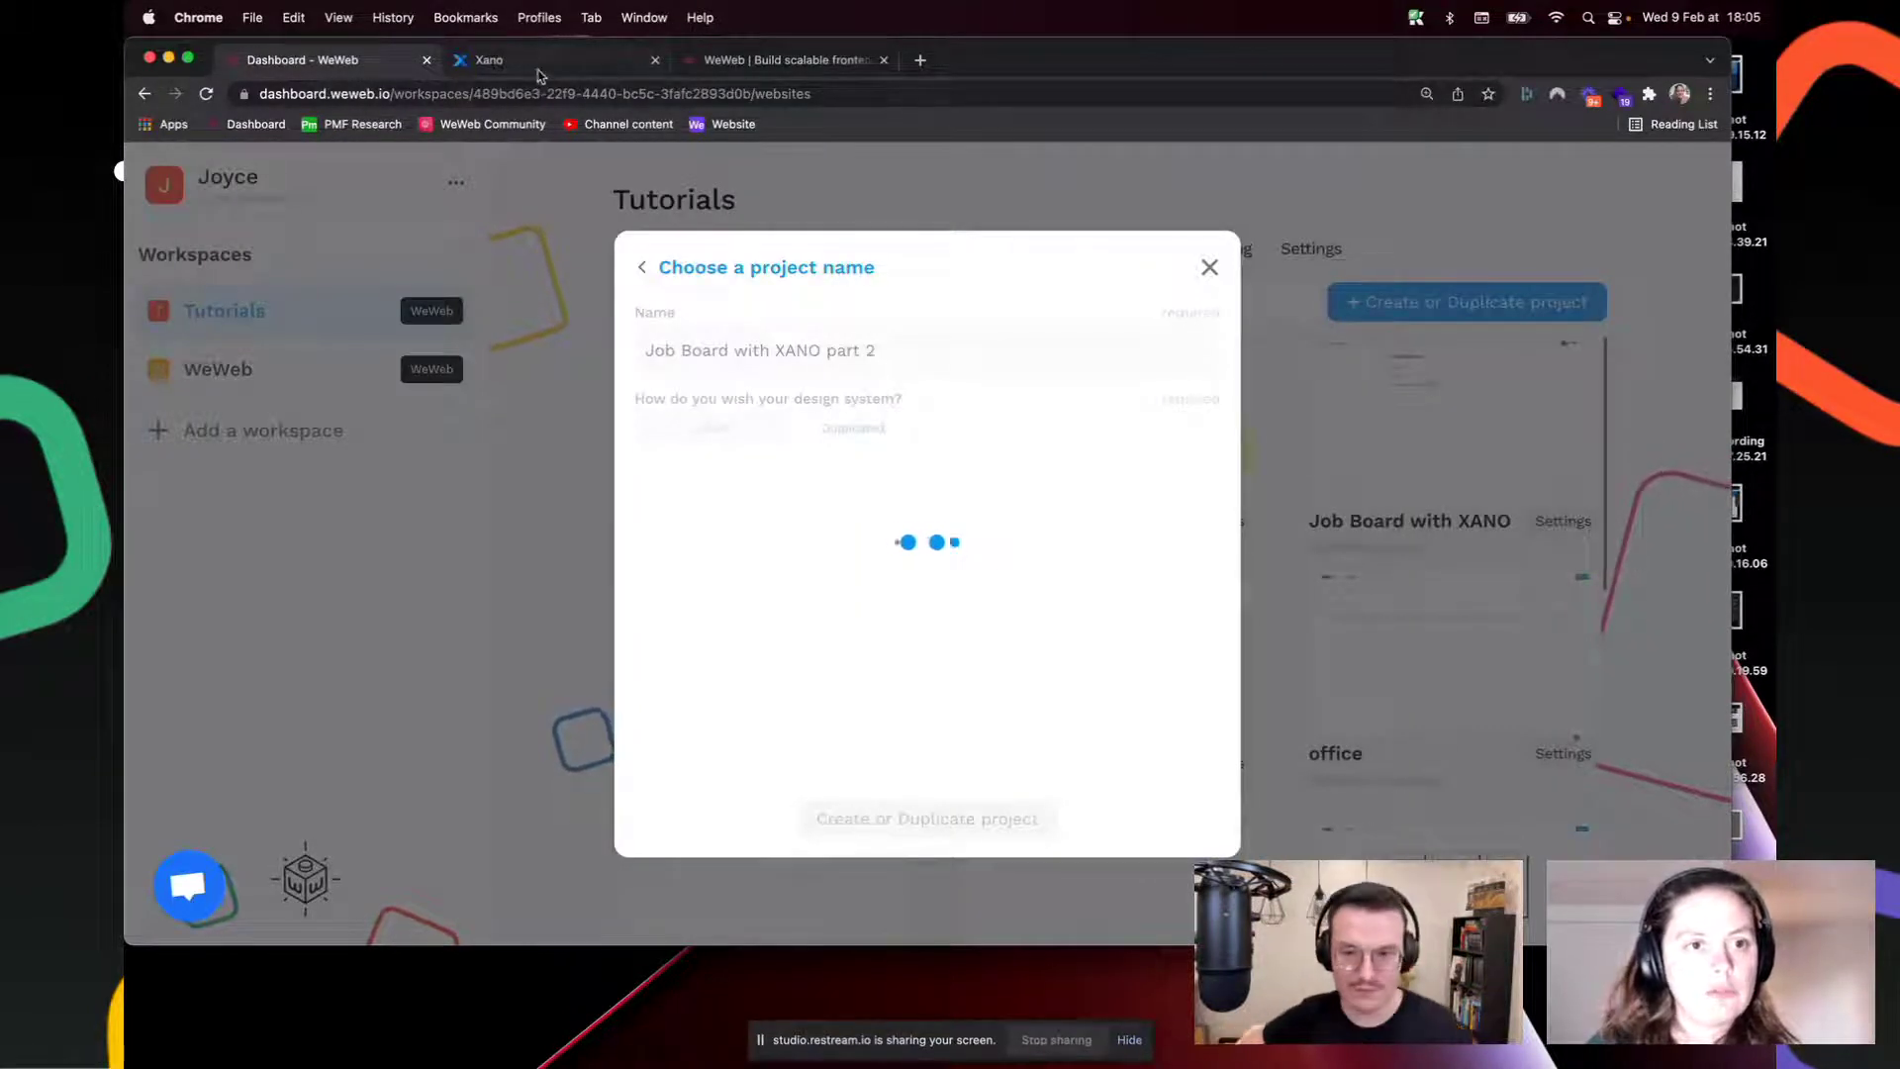
left_click(579, 66)
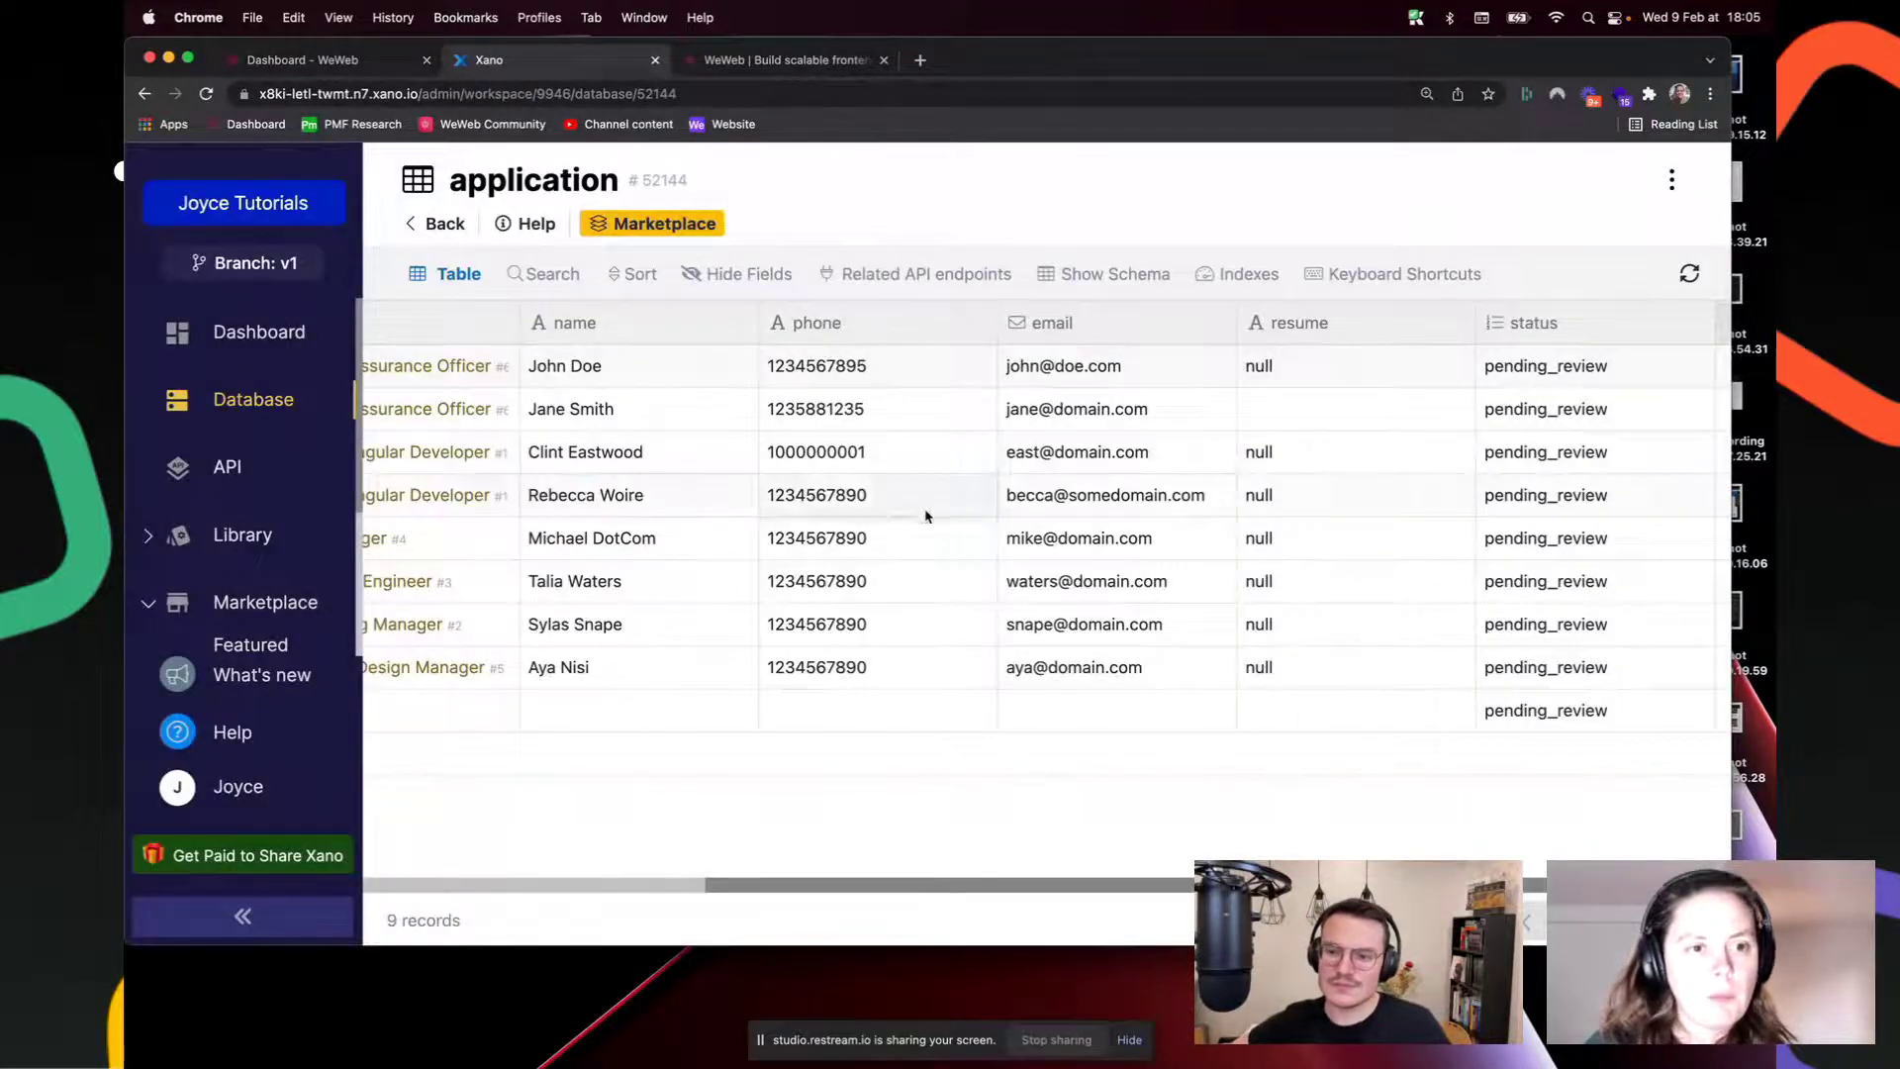
Step: Open Xano's careers API group to review its application query, add, get, edit and delete endpoints
left_click_drag(1104, 891, 772, 891)
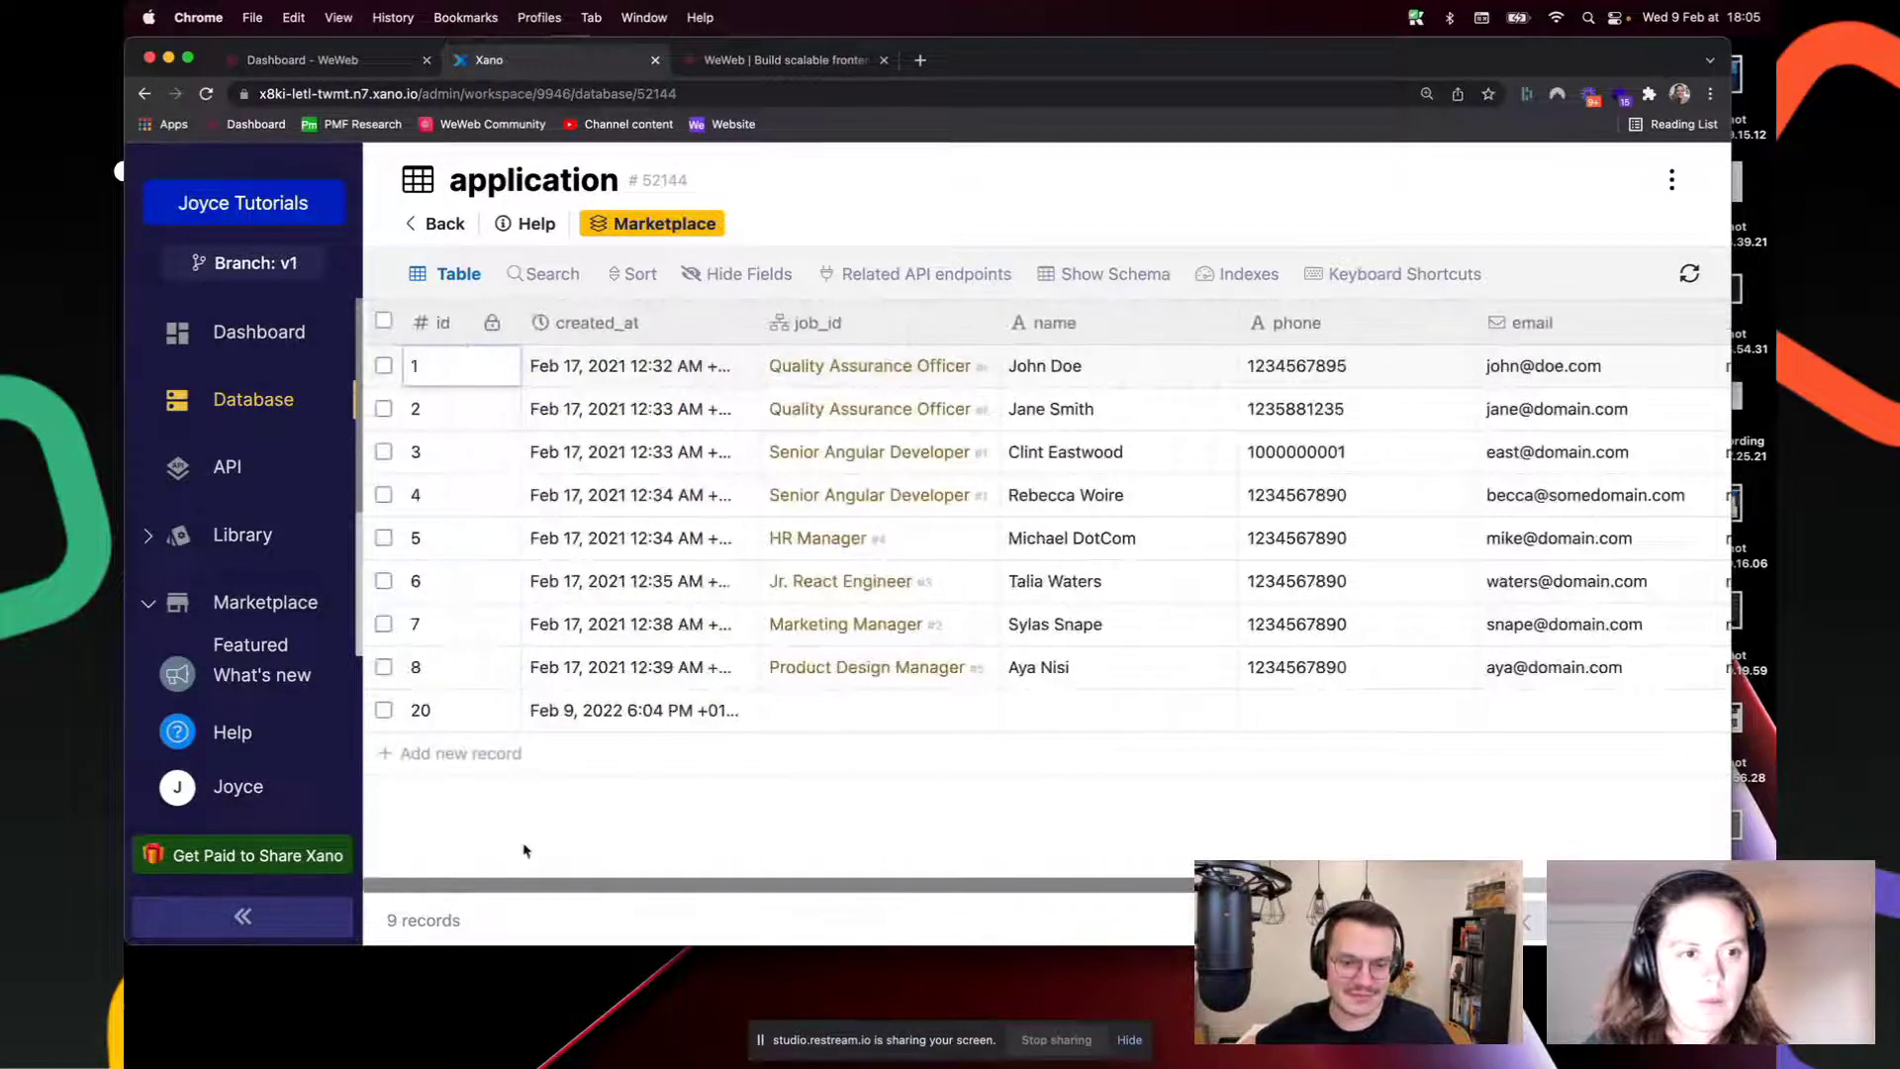
left_click(221, 471)
left_click(1162, 471)
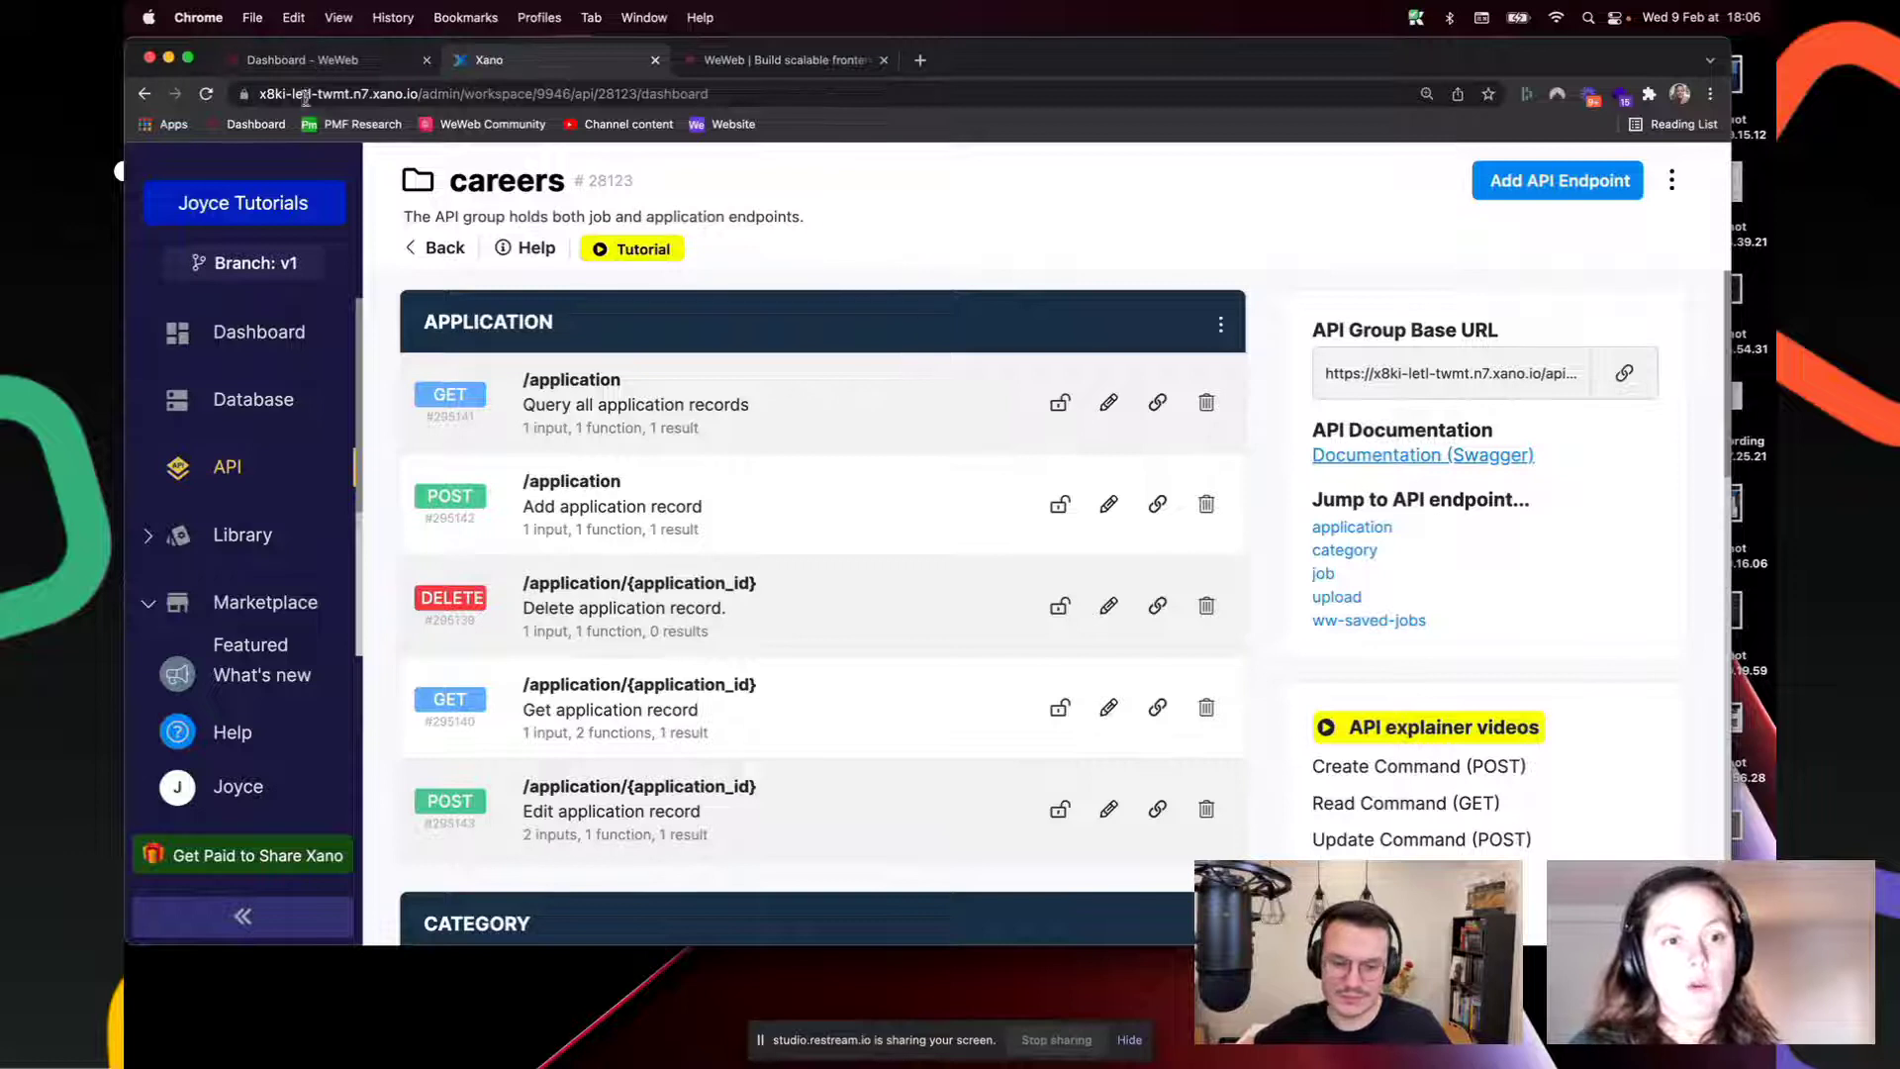
scroll(598, 426, "down", 1)
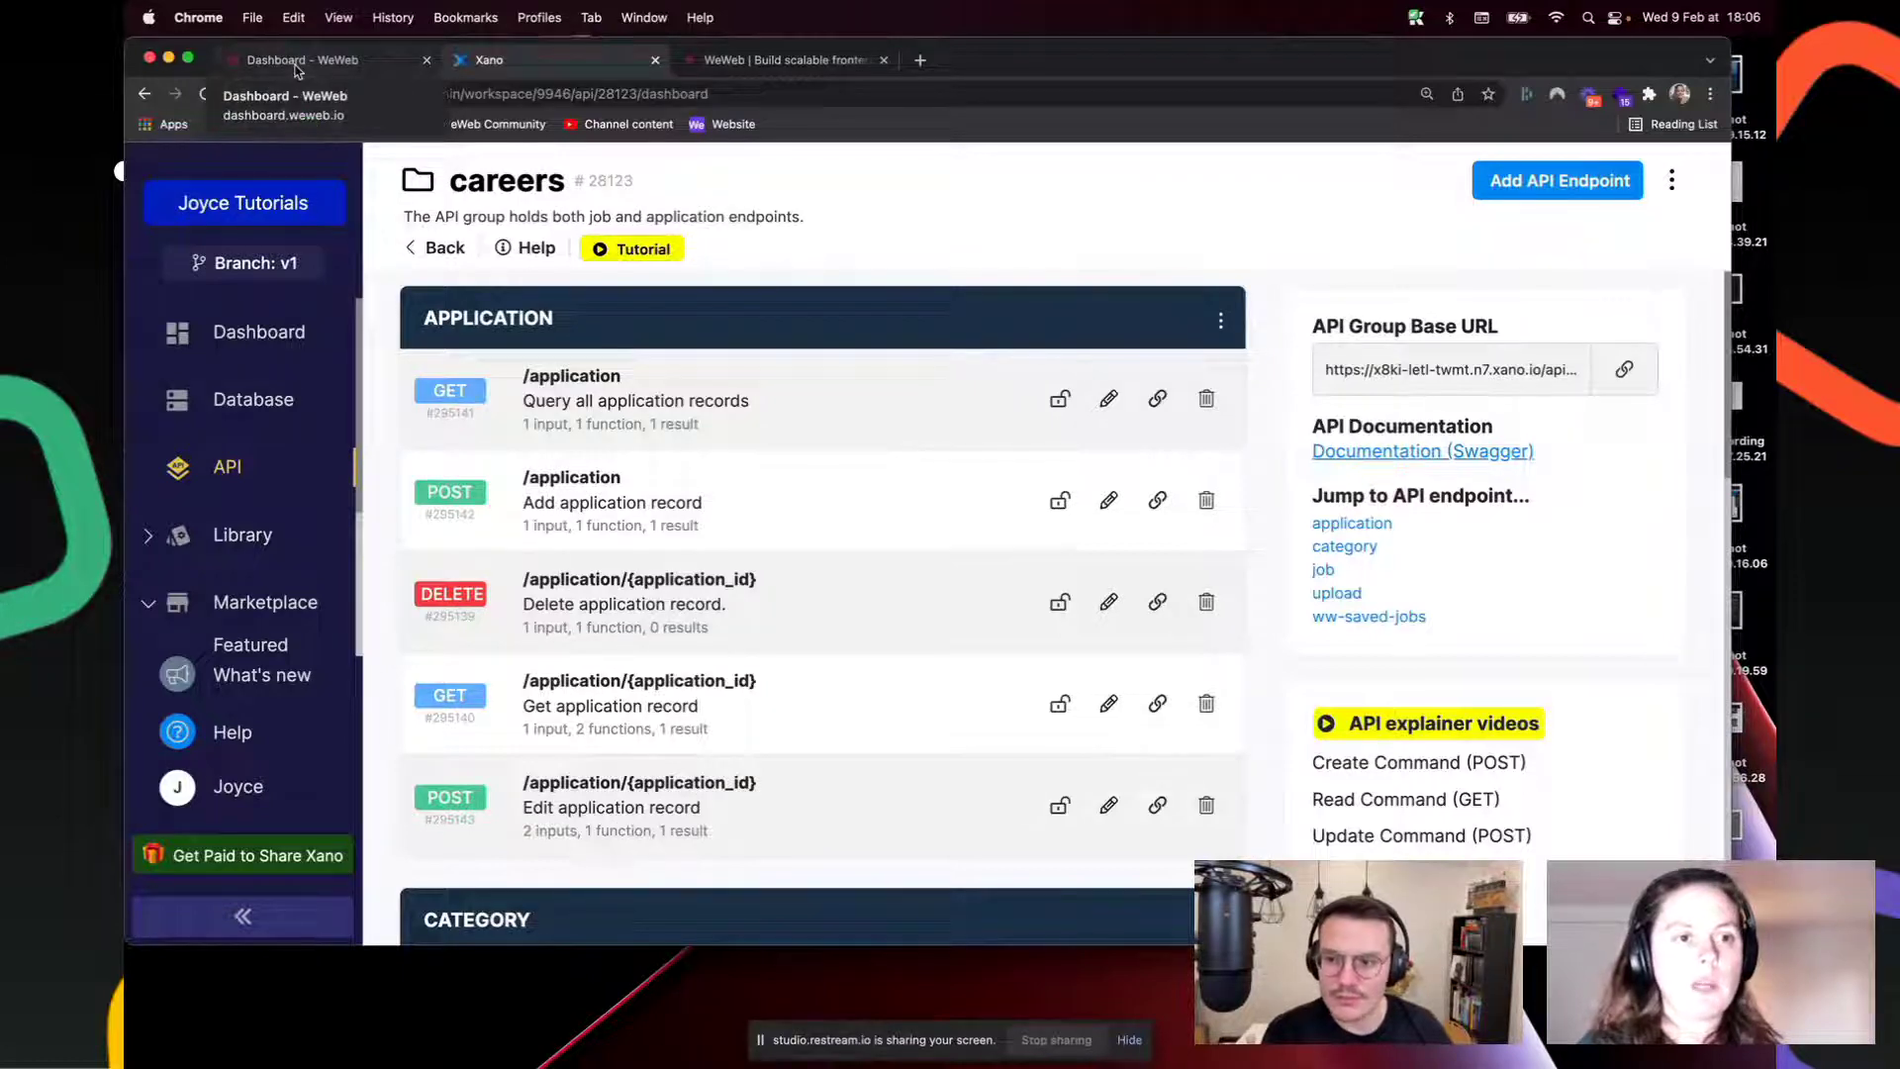
left_click(295, 65)
Step: Open the part 2 project in the editor, zoom the browser to 125%, and preview the Jobs page
mouse_move(763, 419)
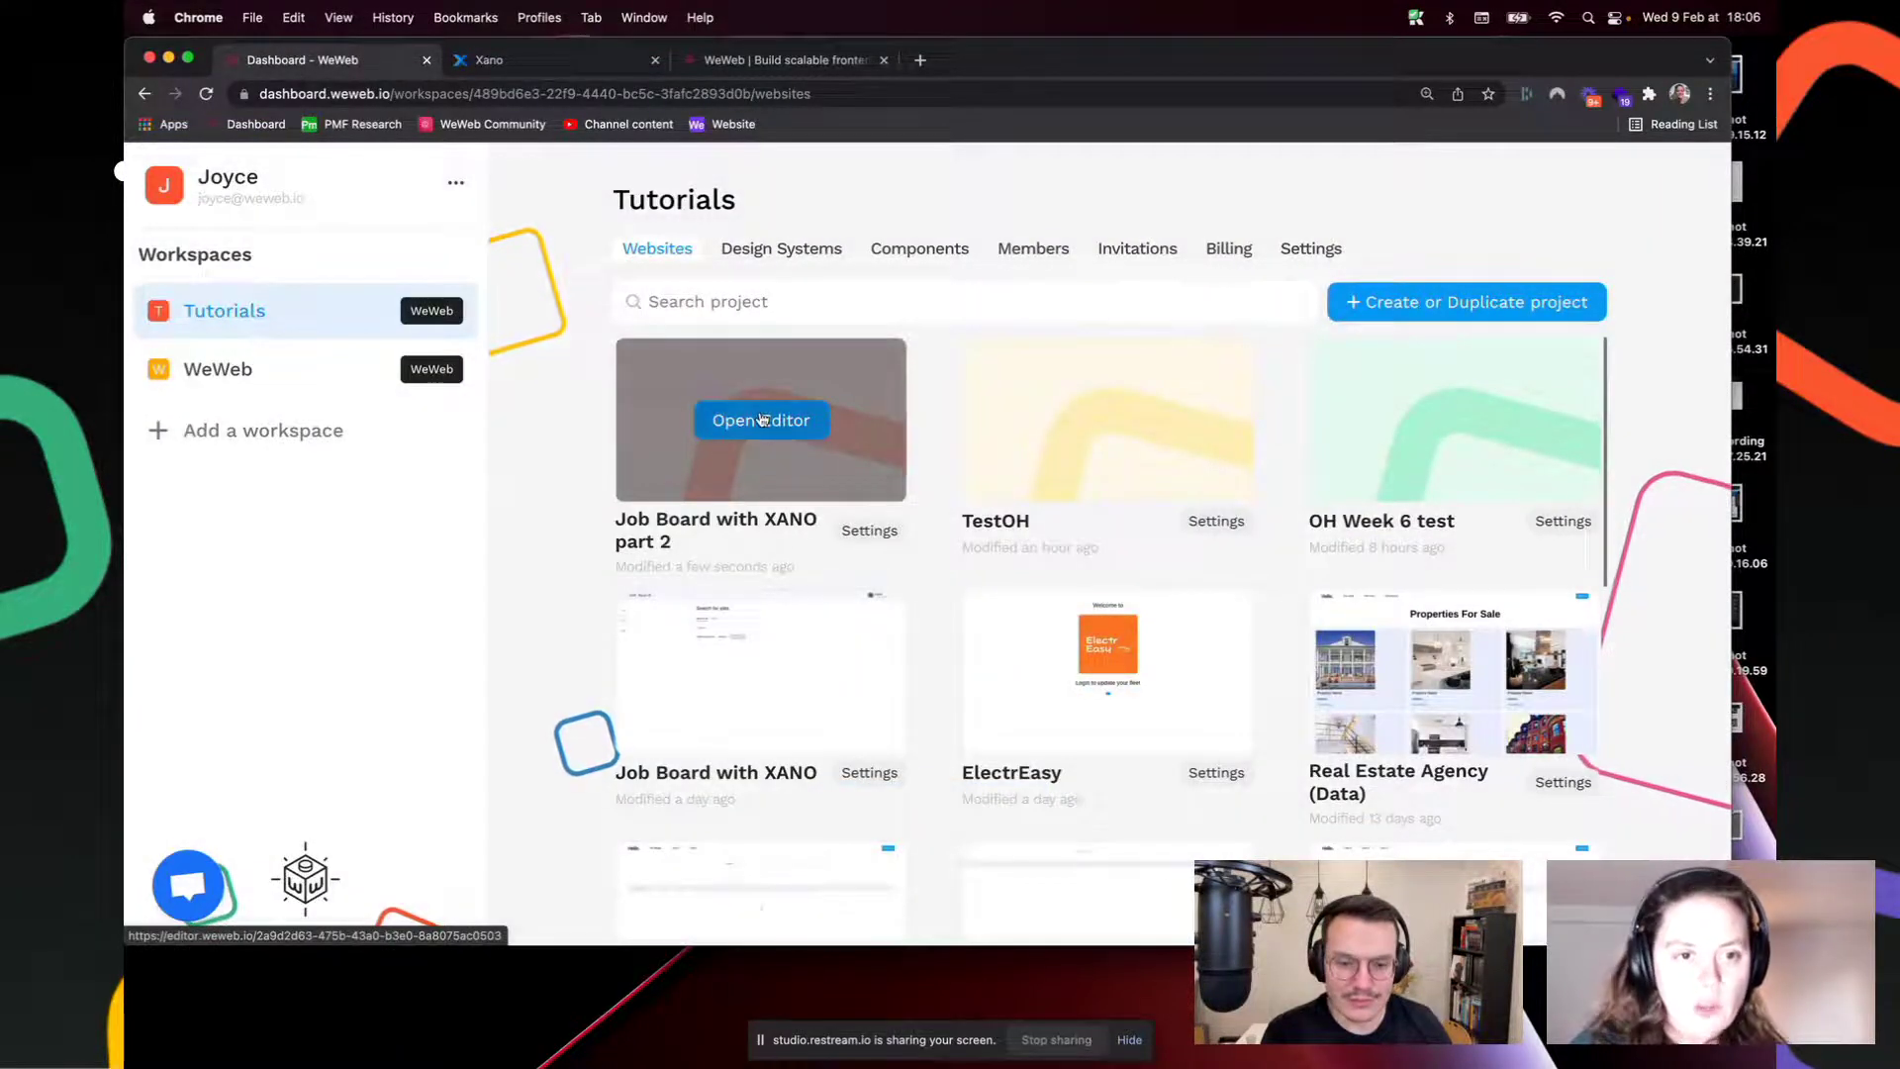
left_click(763, 420)
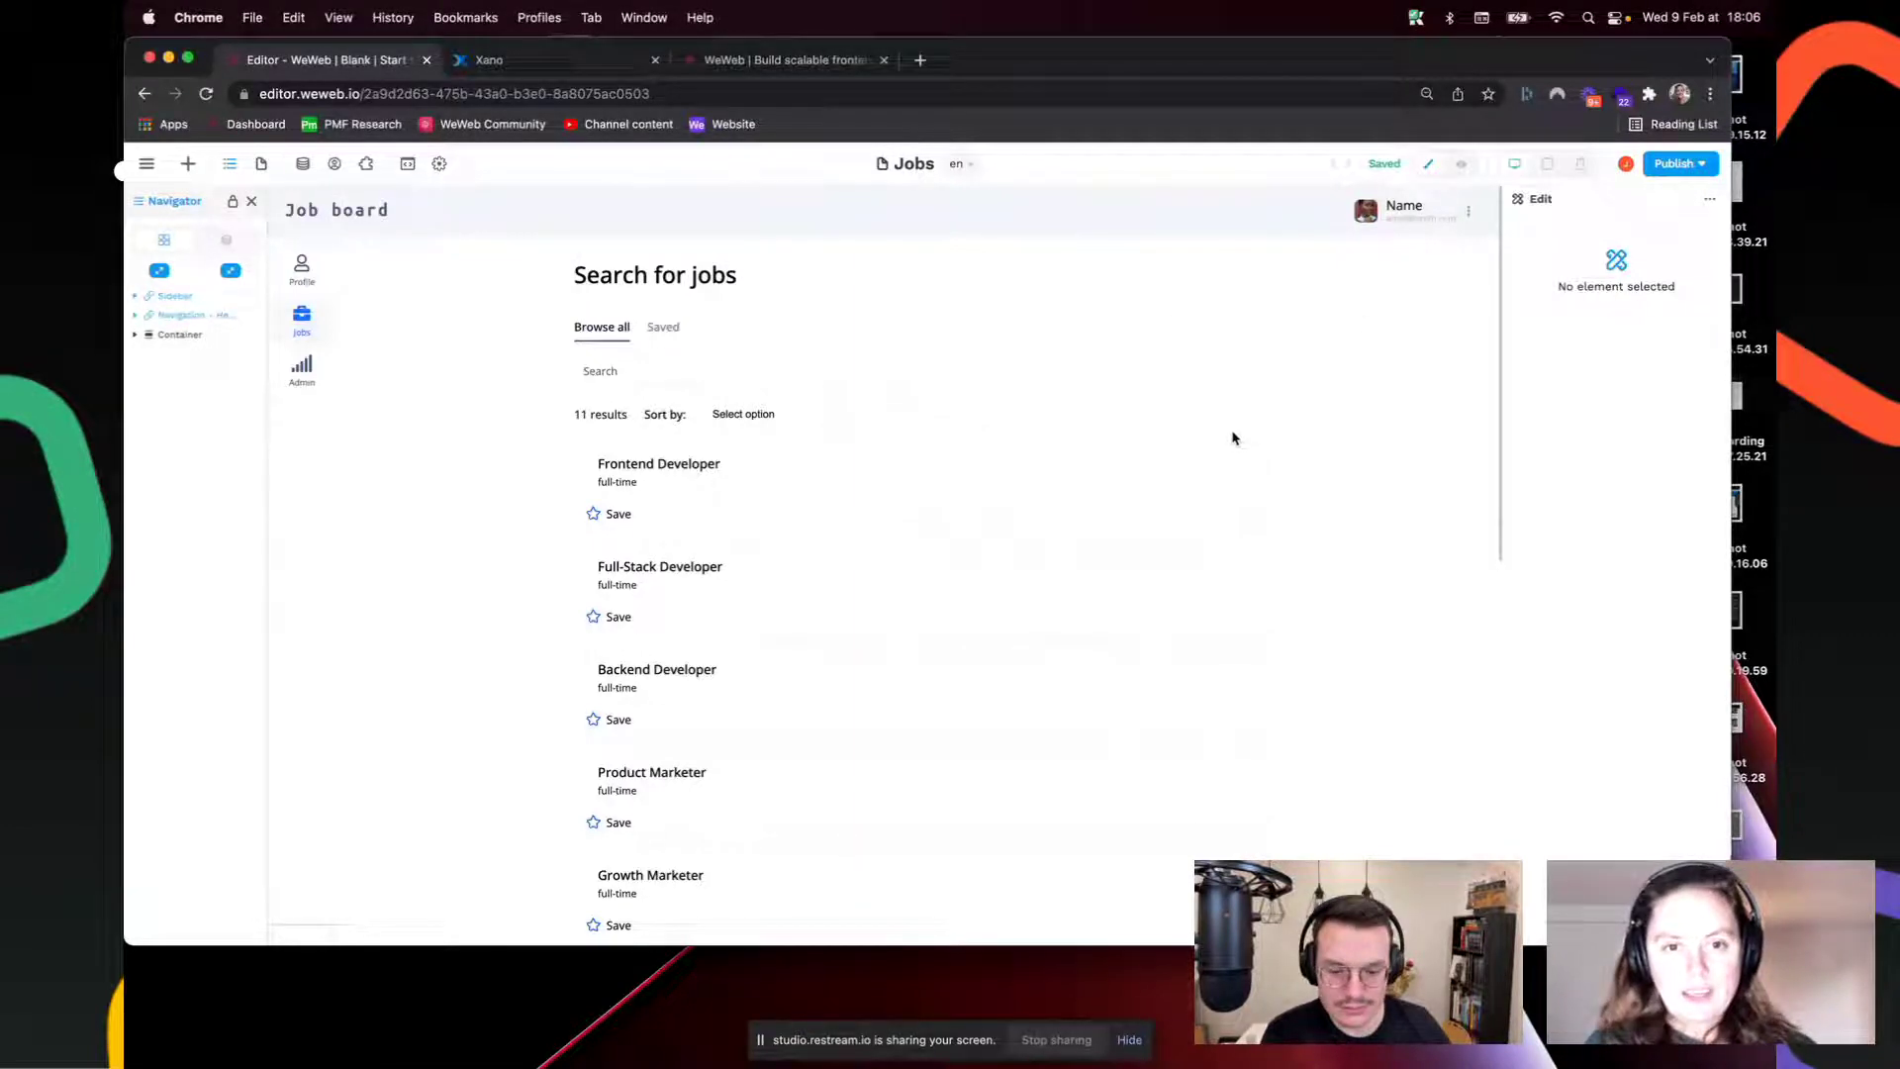
key("super+equal")
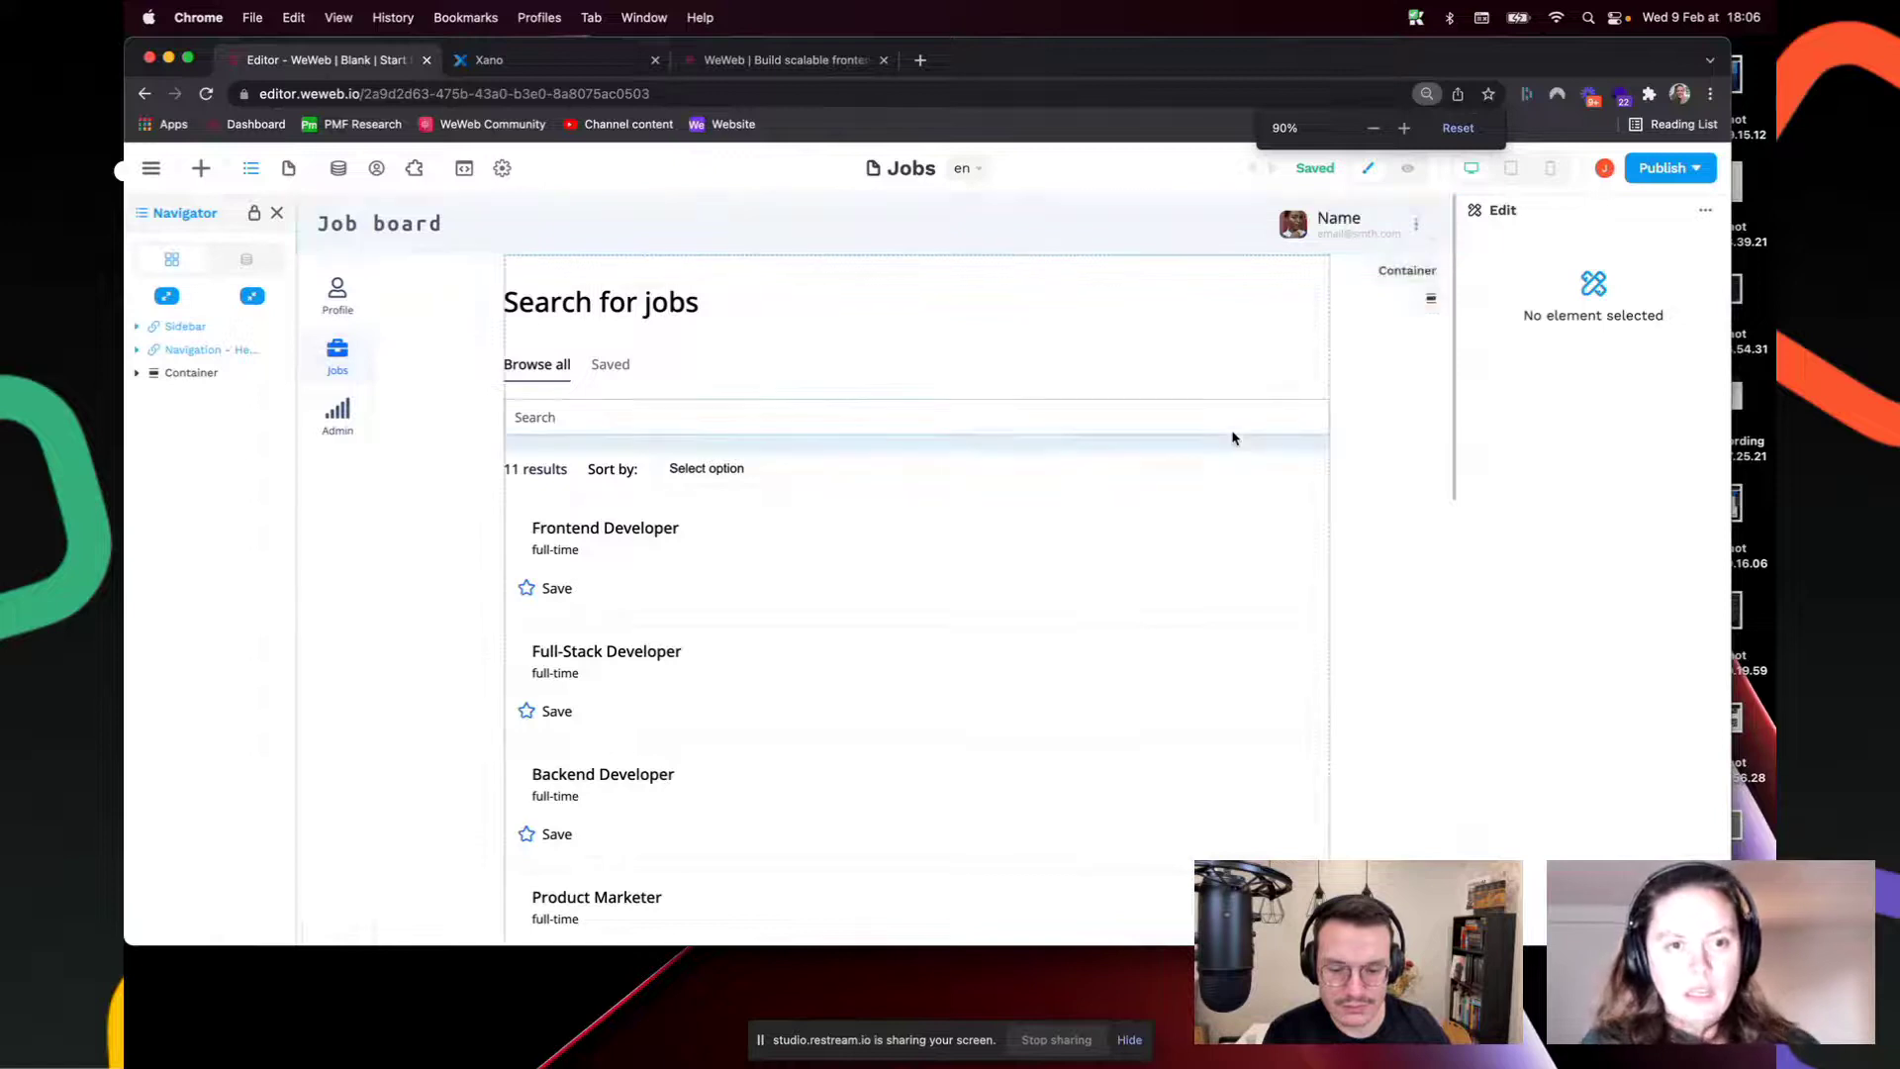
key("super+equal")
key("super+equal")
key("super+equal")
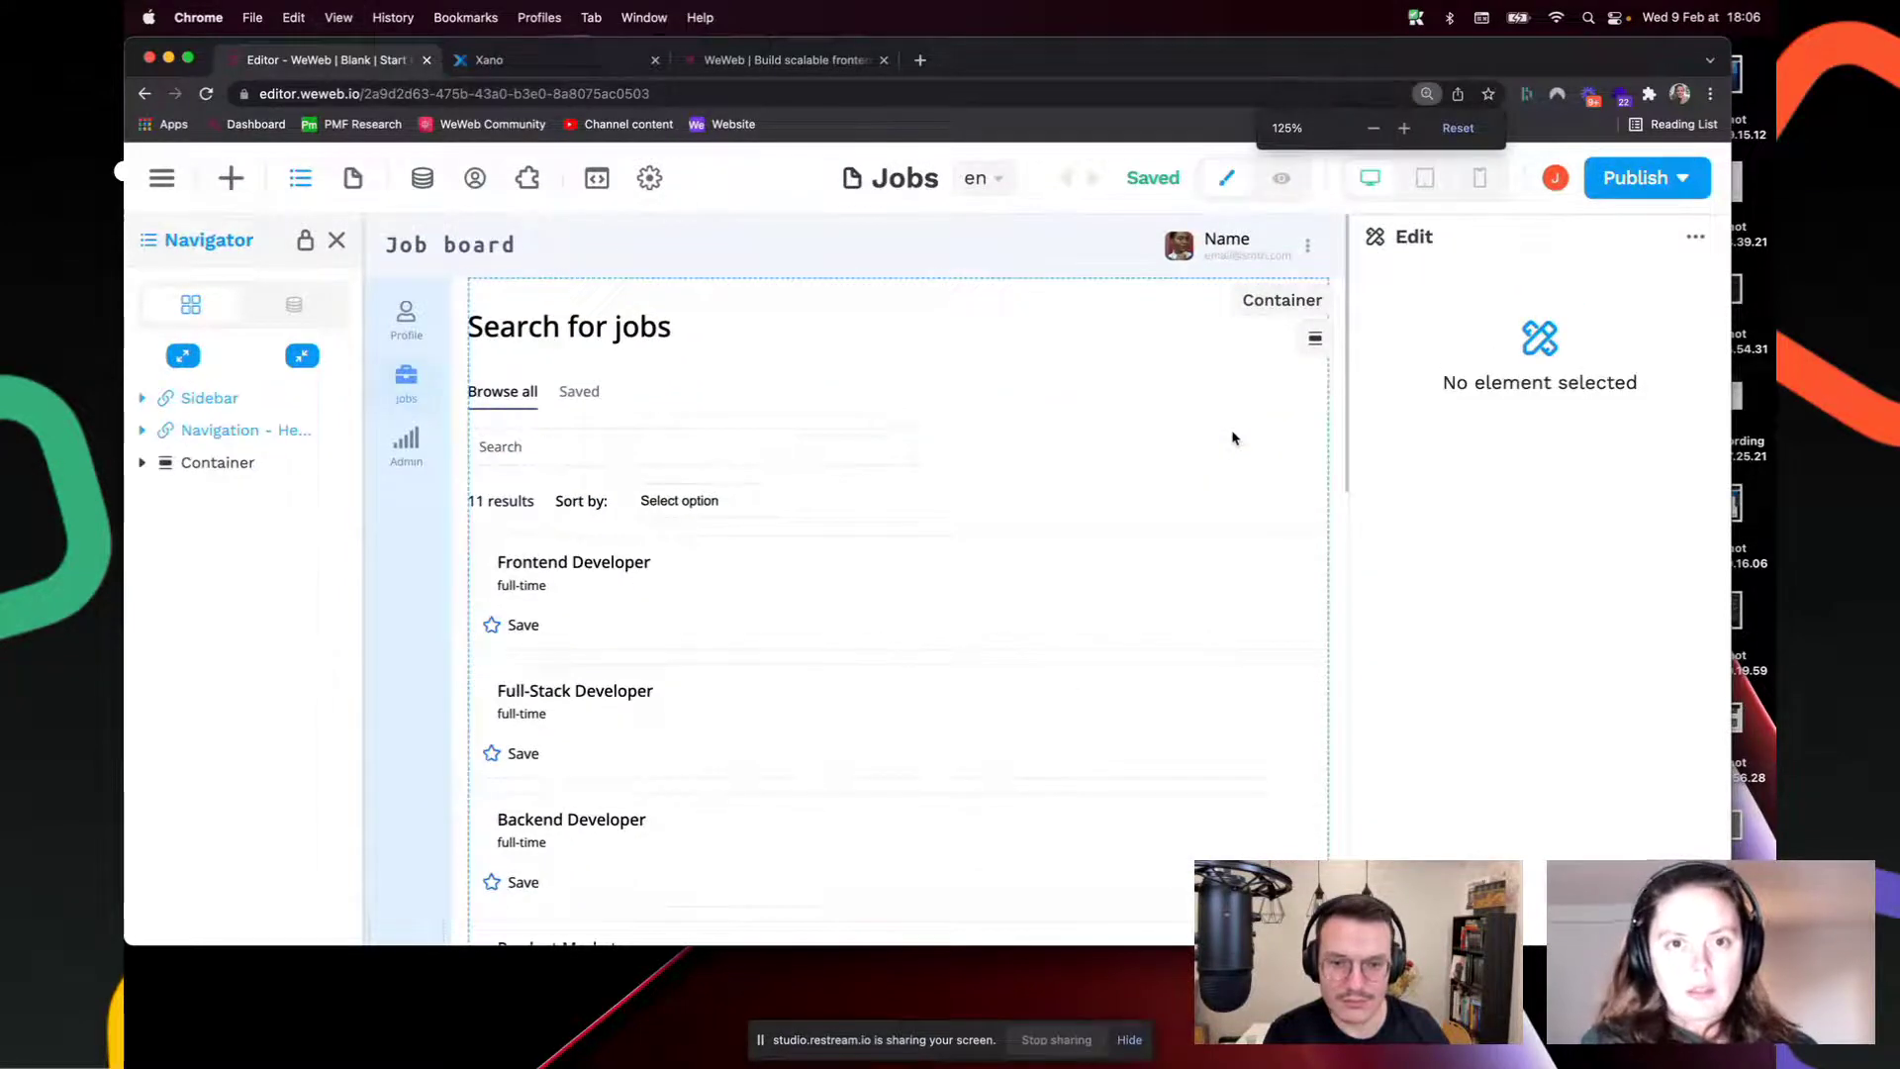
scroll(890, 520, "down", 4)
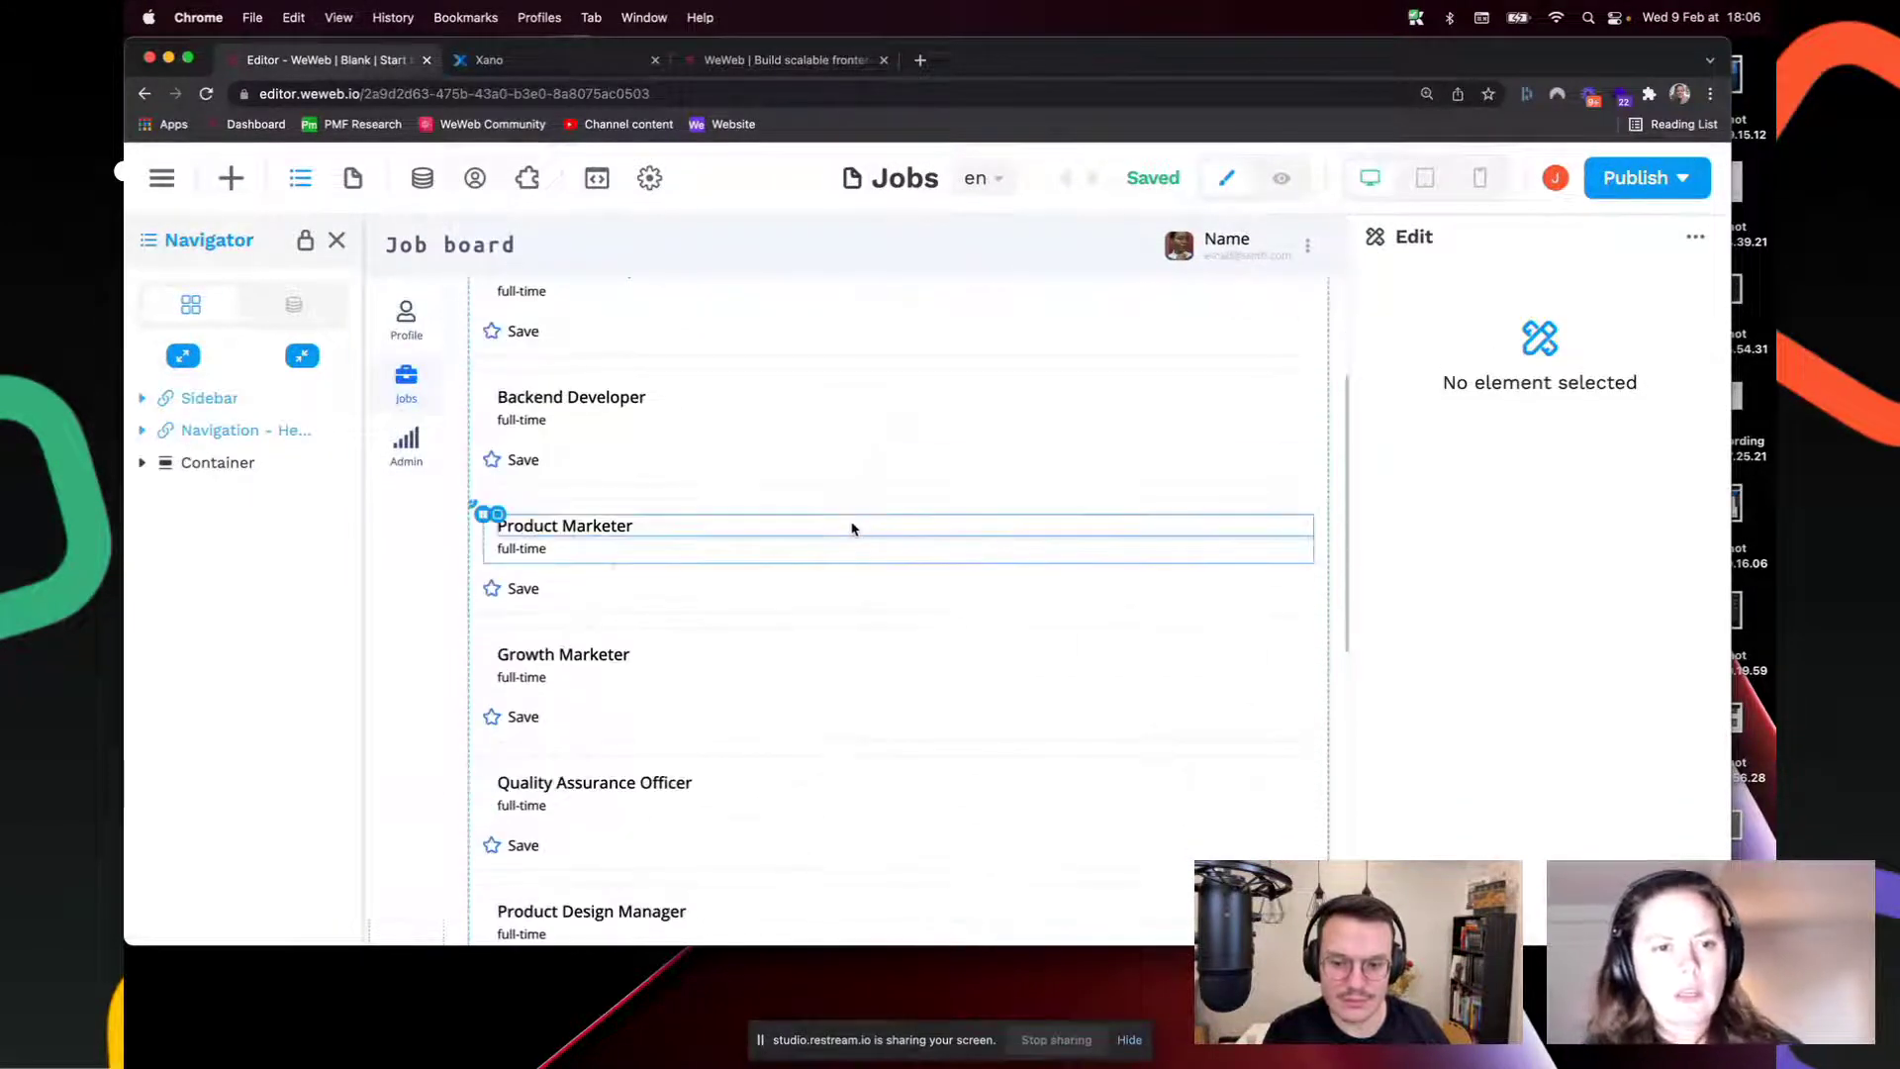
scroll(853, 526, "up", 5)
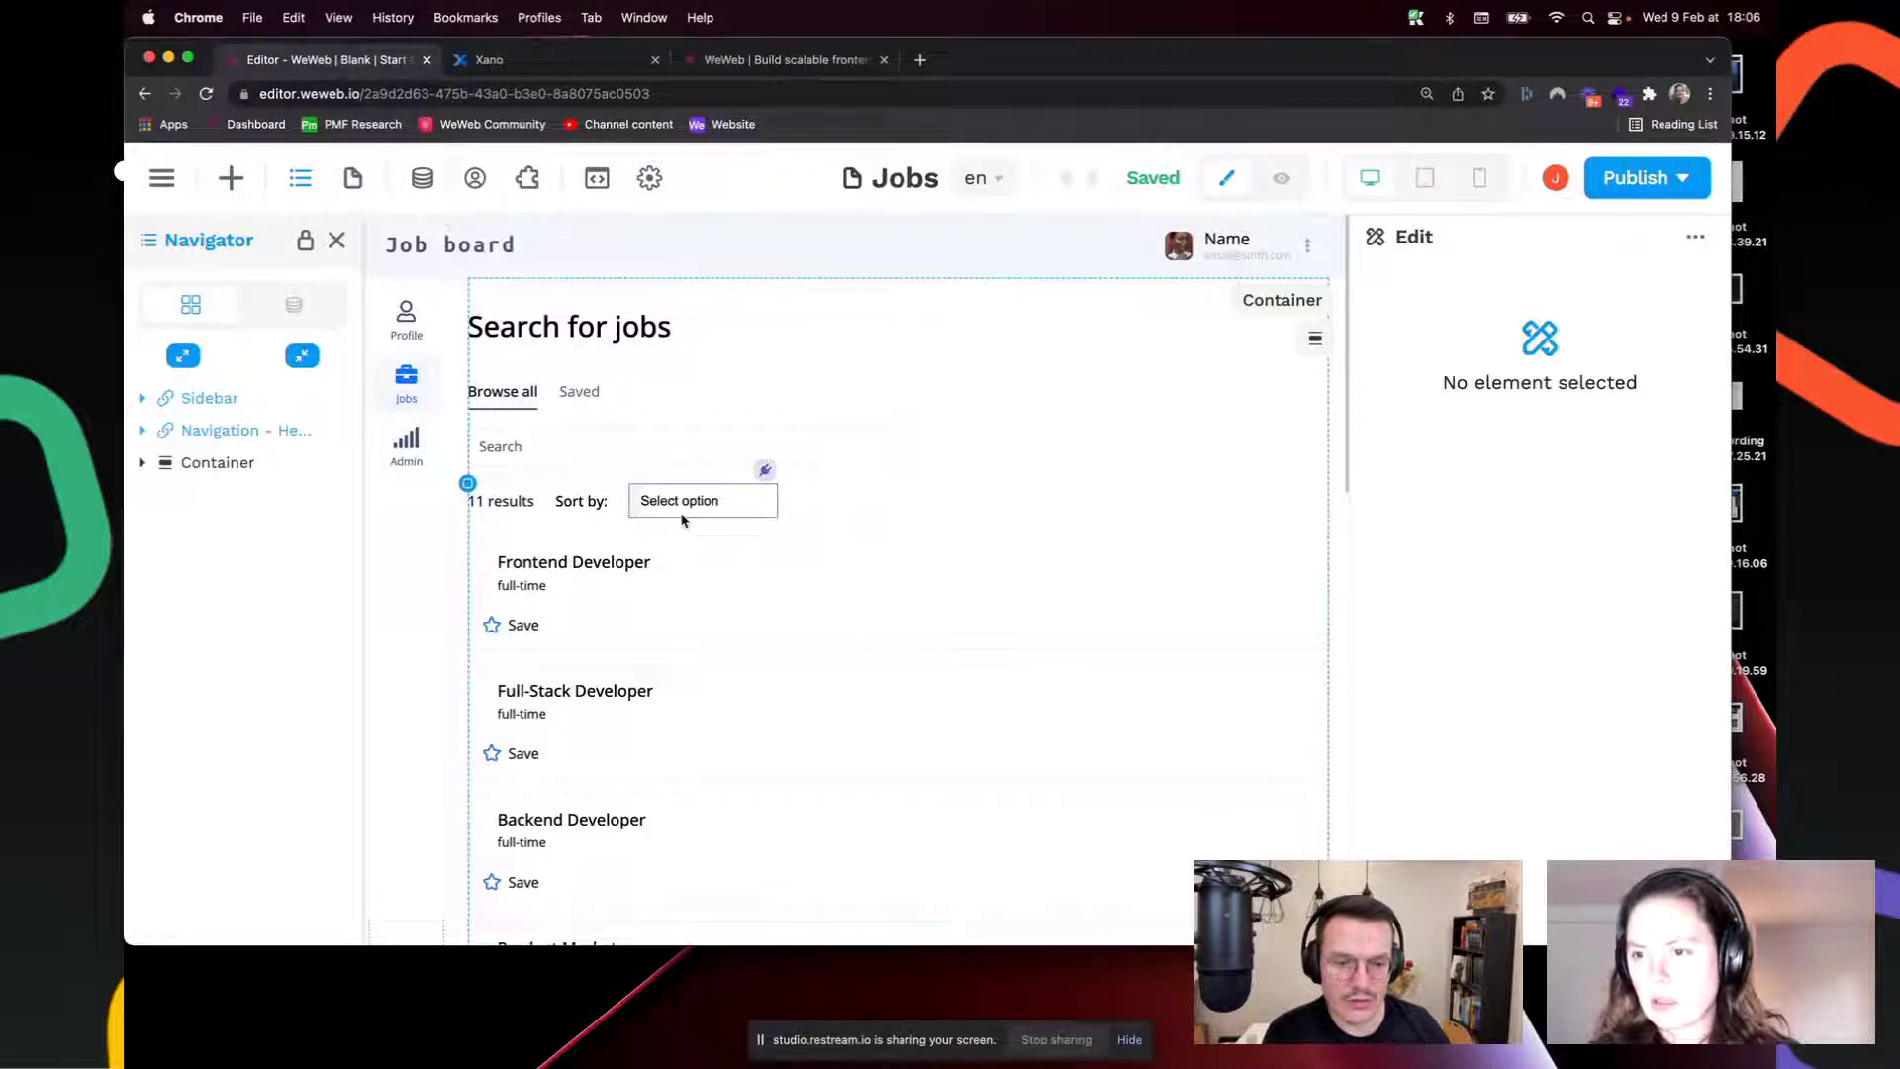
left_click(1280, 179)
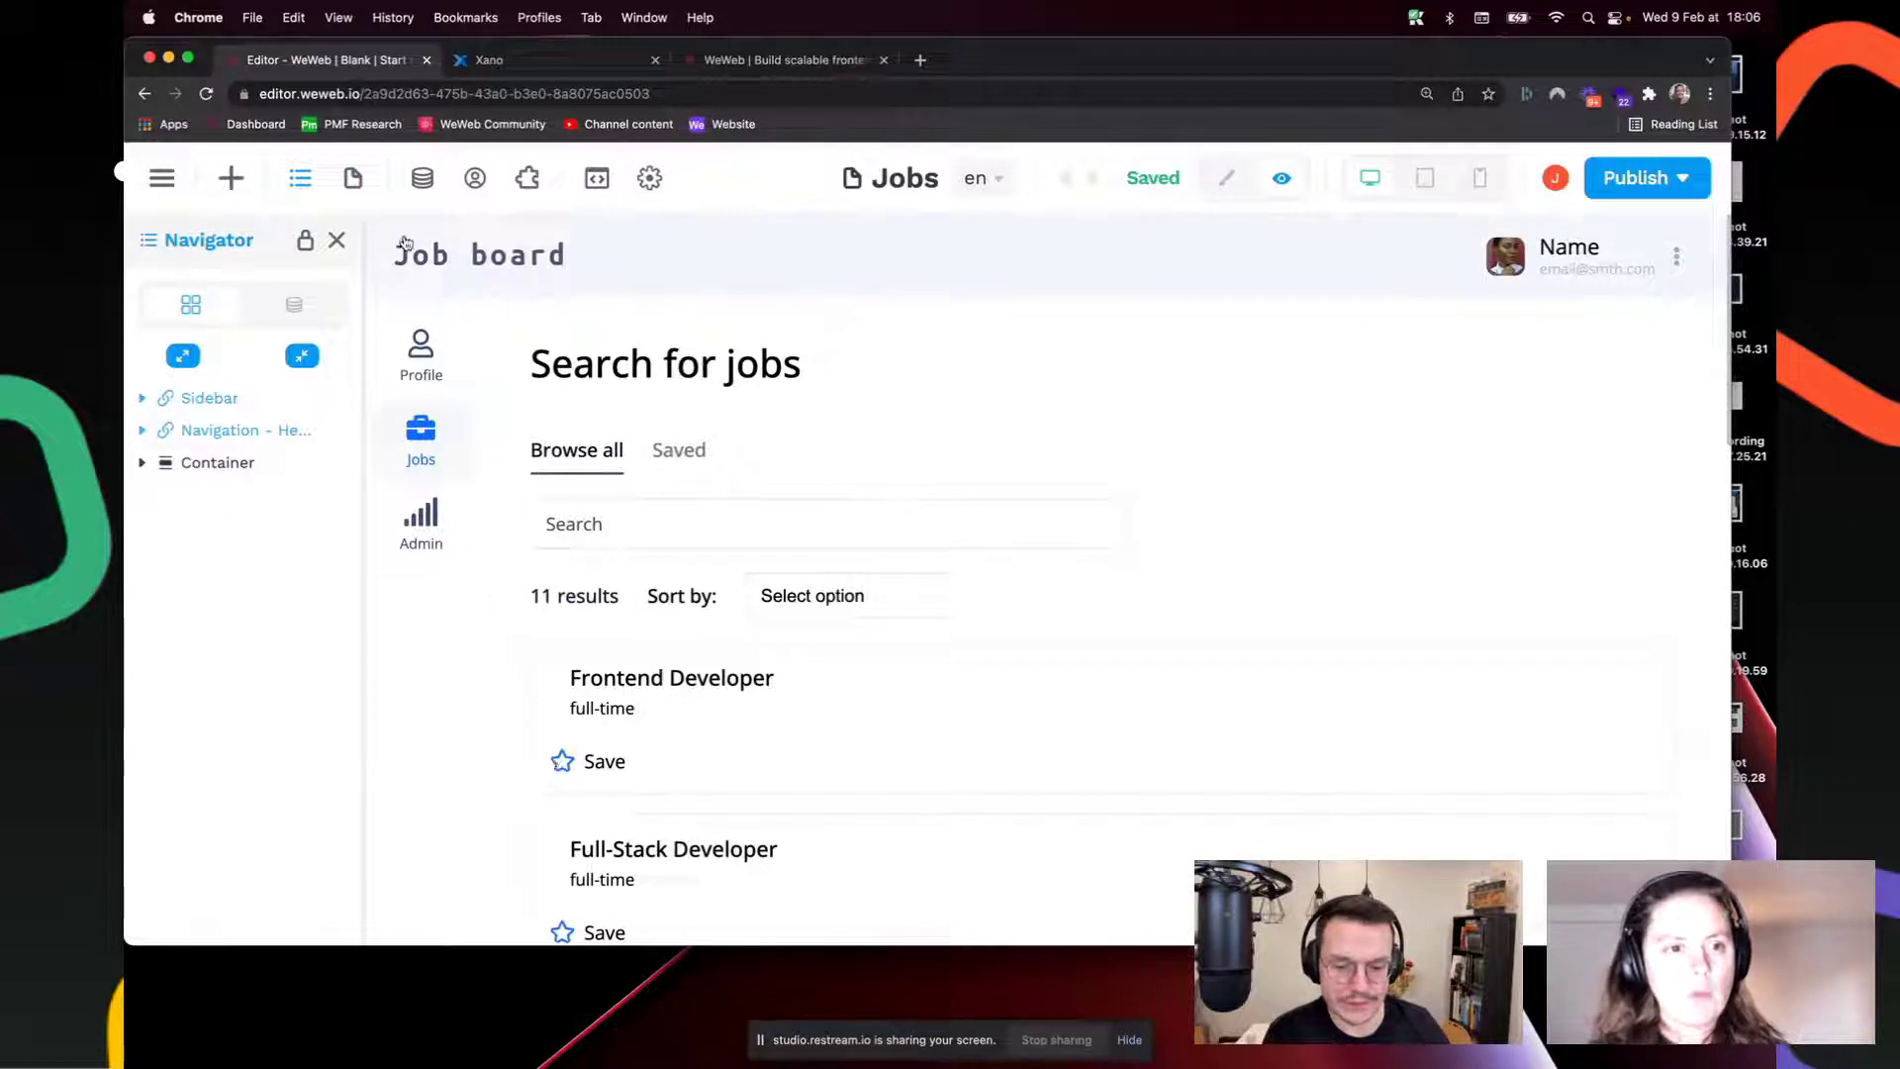
Step: Look over the Data panel's collections, then reduce the browser zoom to 110%
left_click(421, 181)
left_click(153, 253)
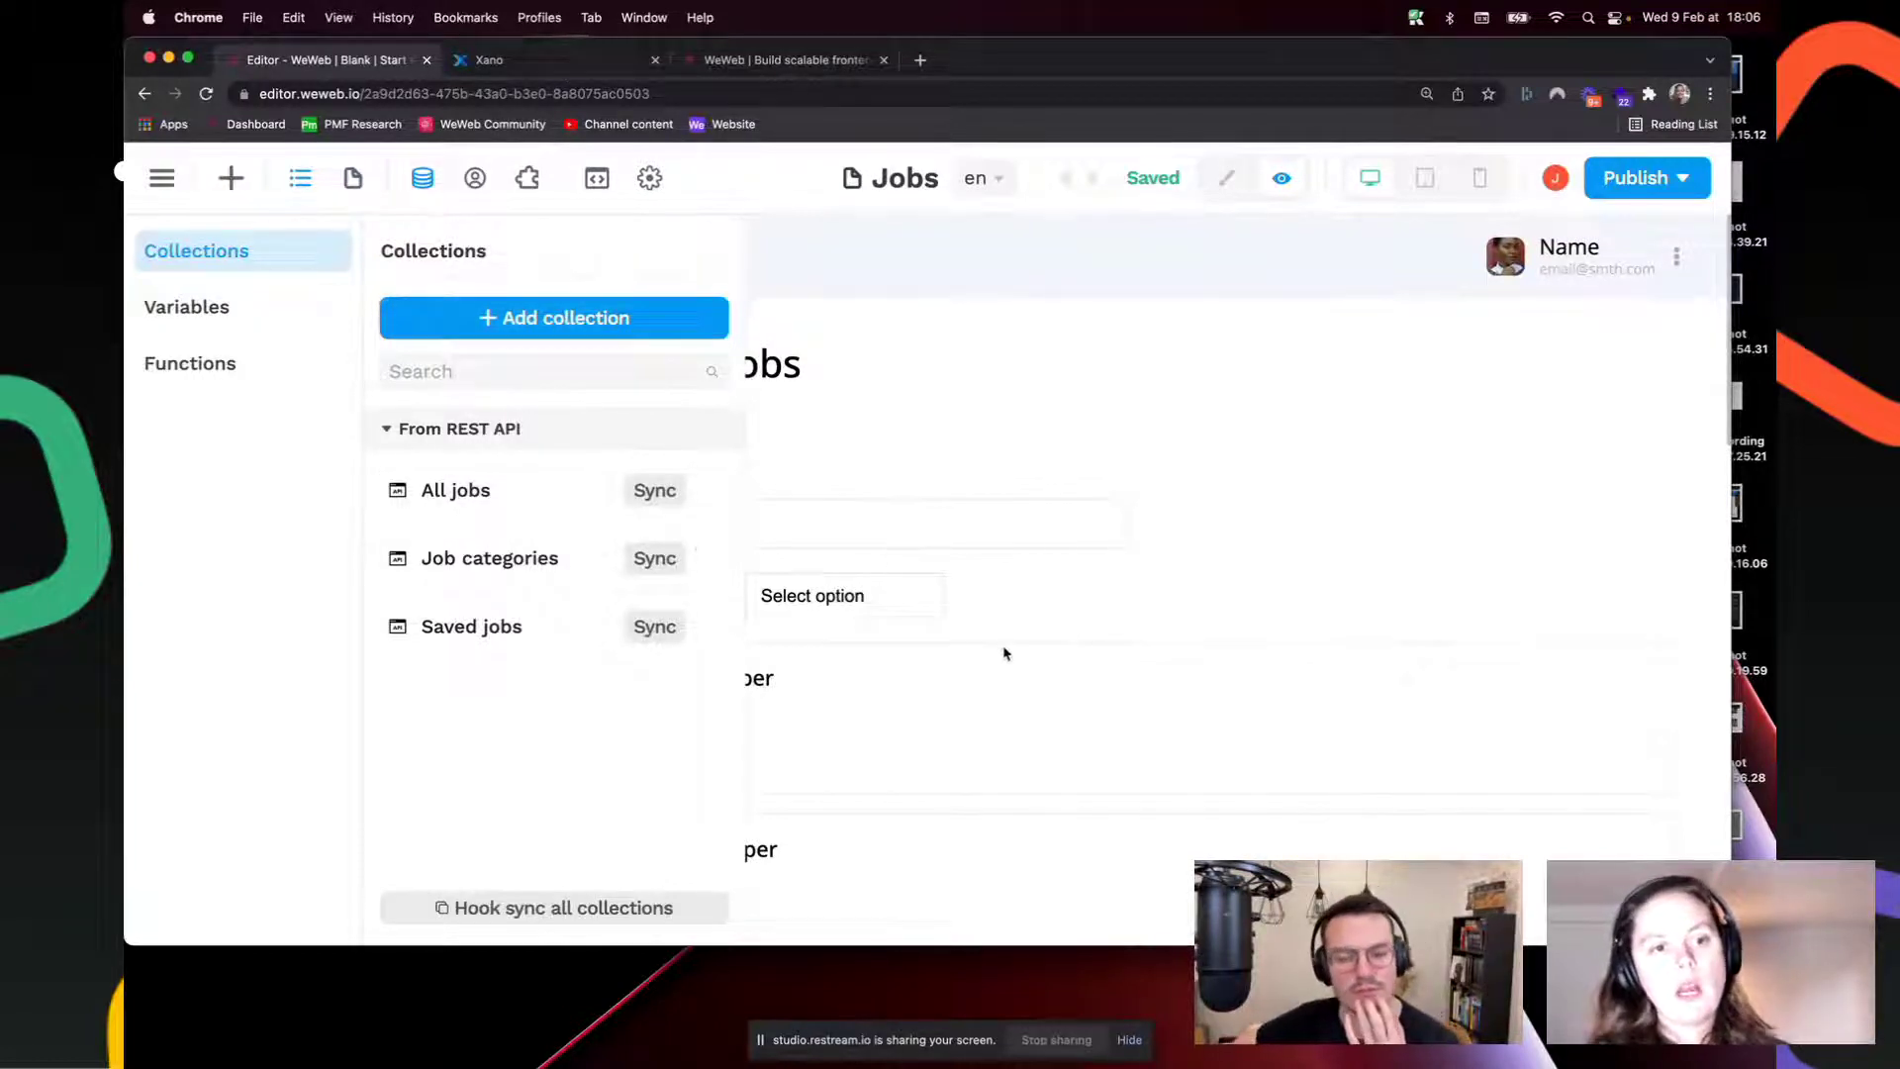
left_click(1001, 687)
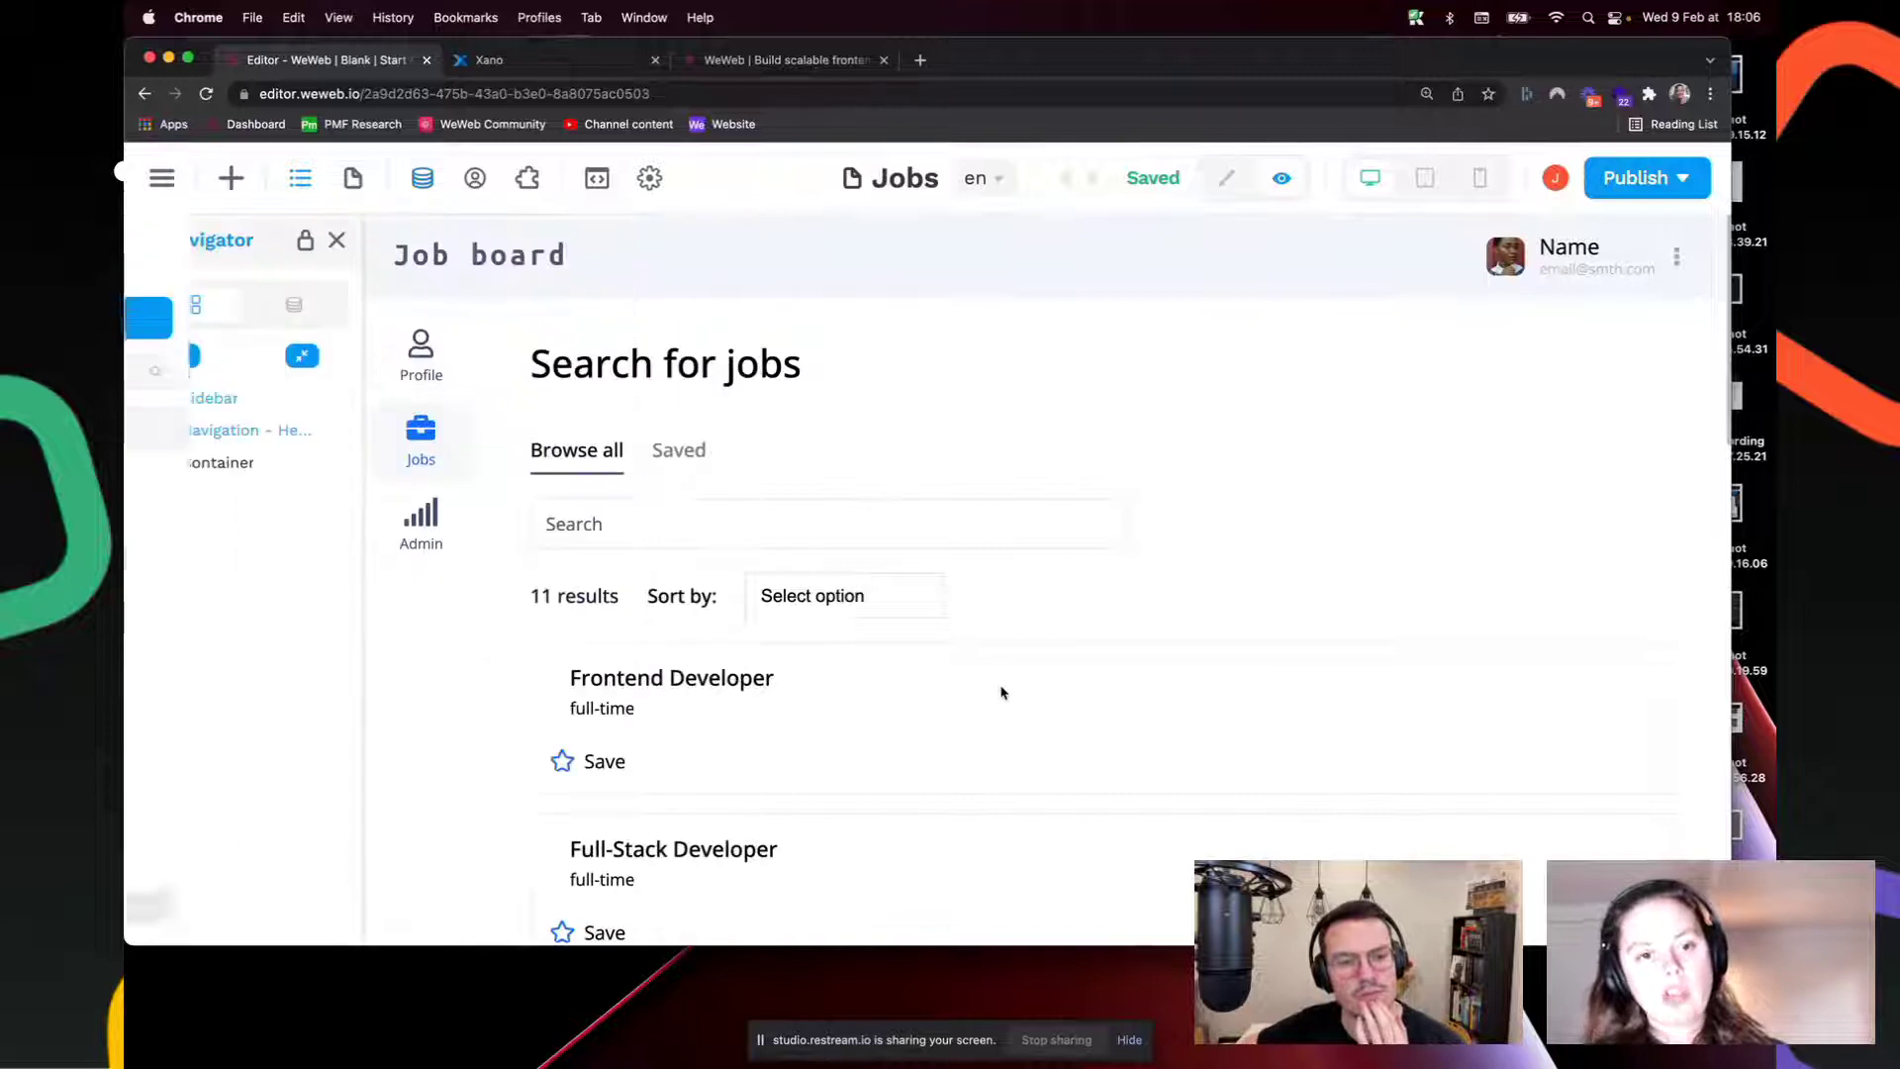
left_click(797, 610)
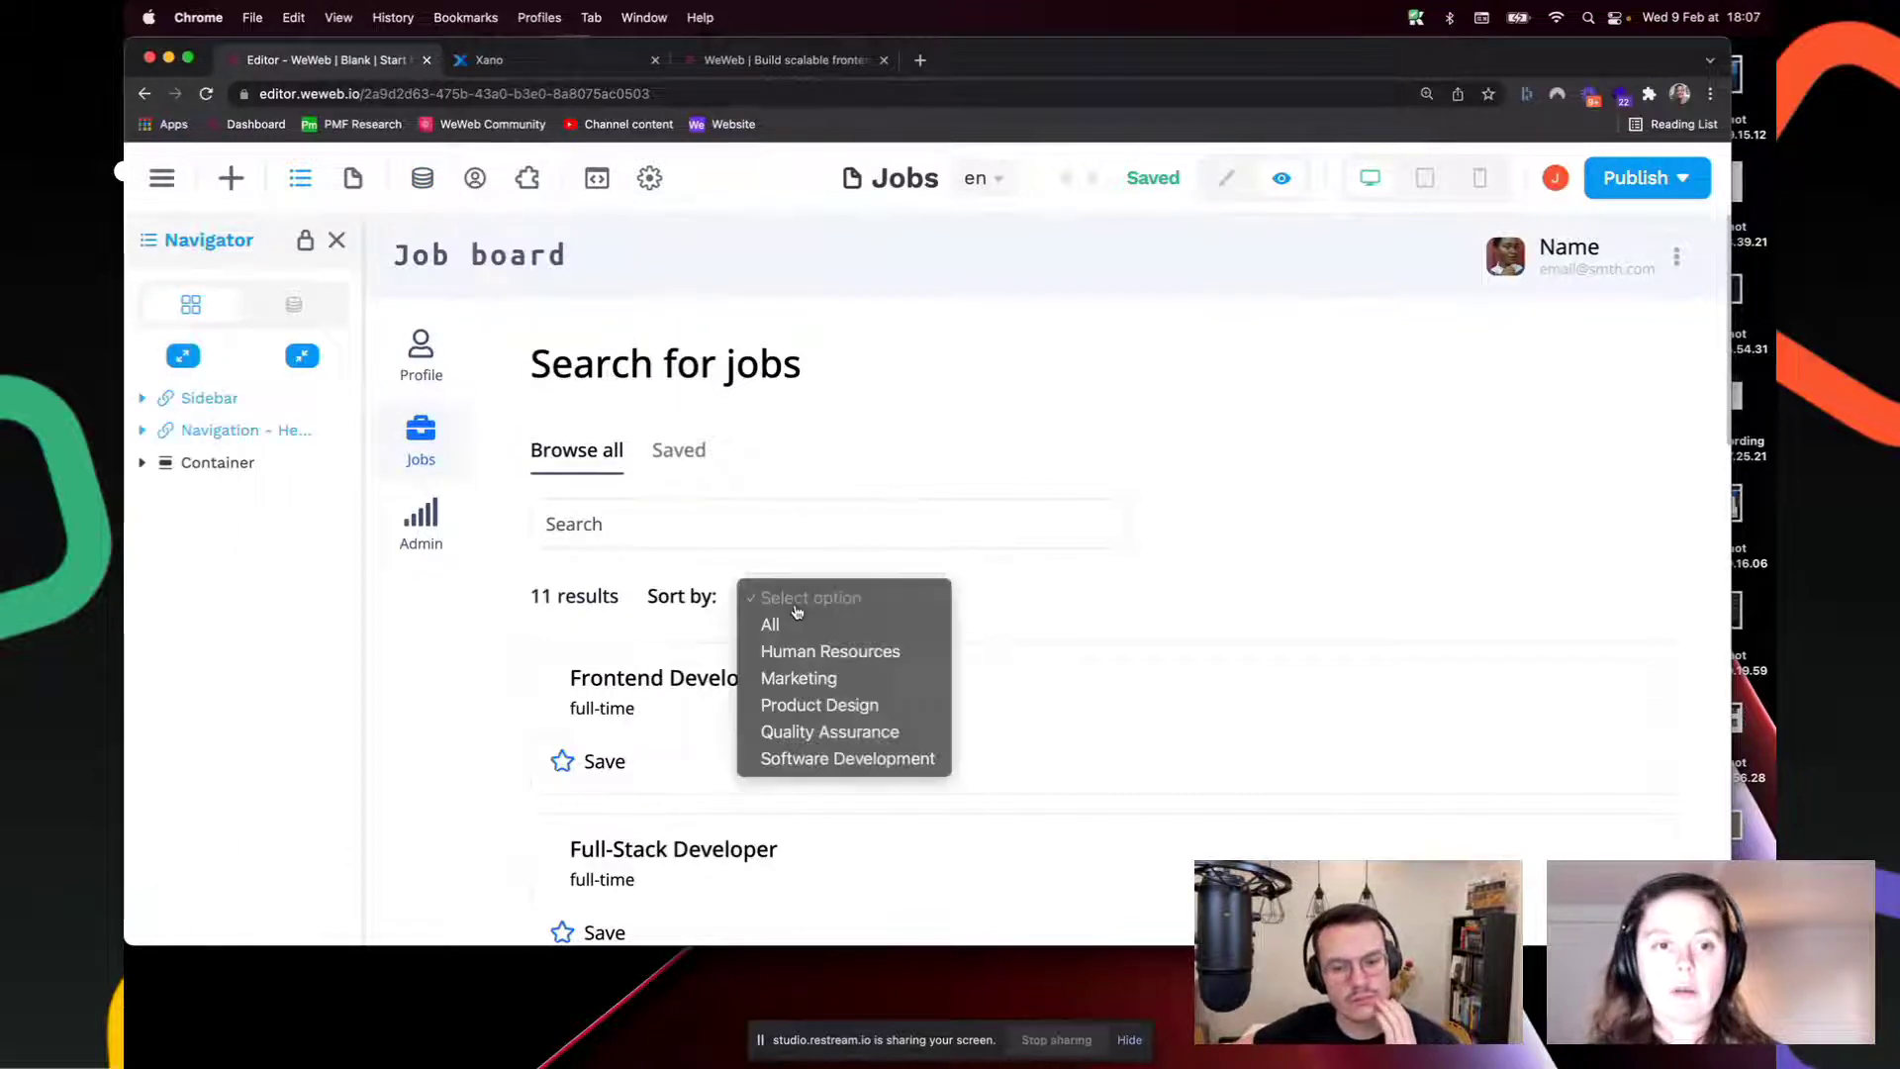
left_click(1247, 504)
key("super+minus")
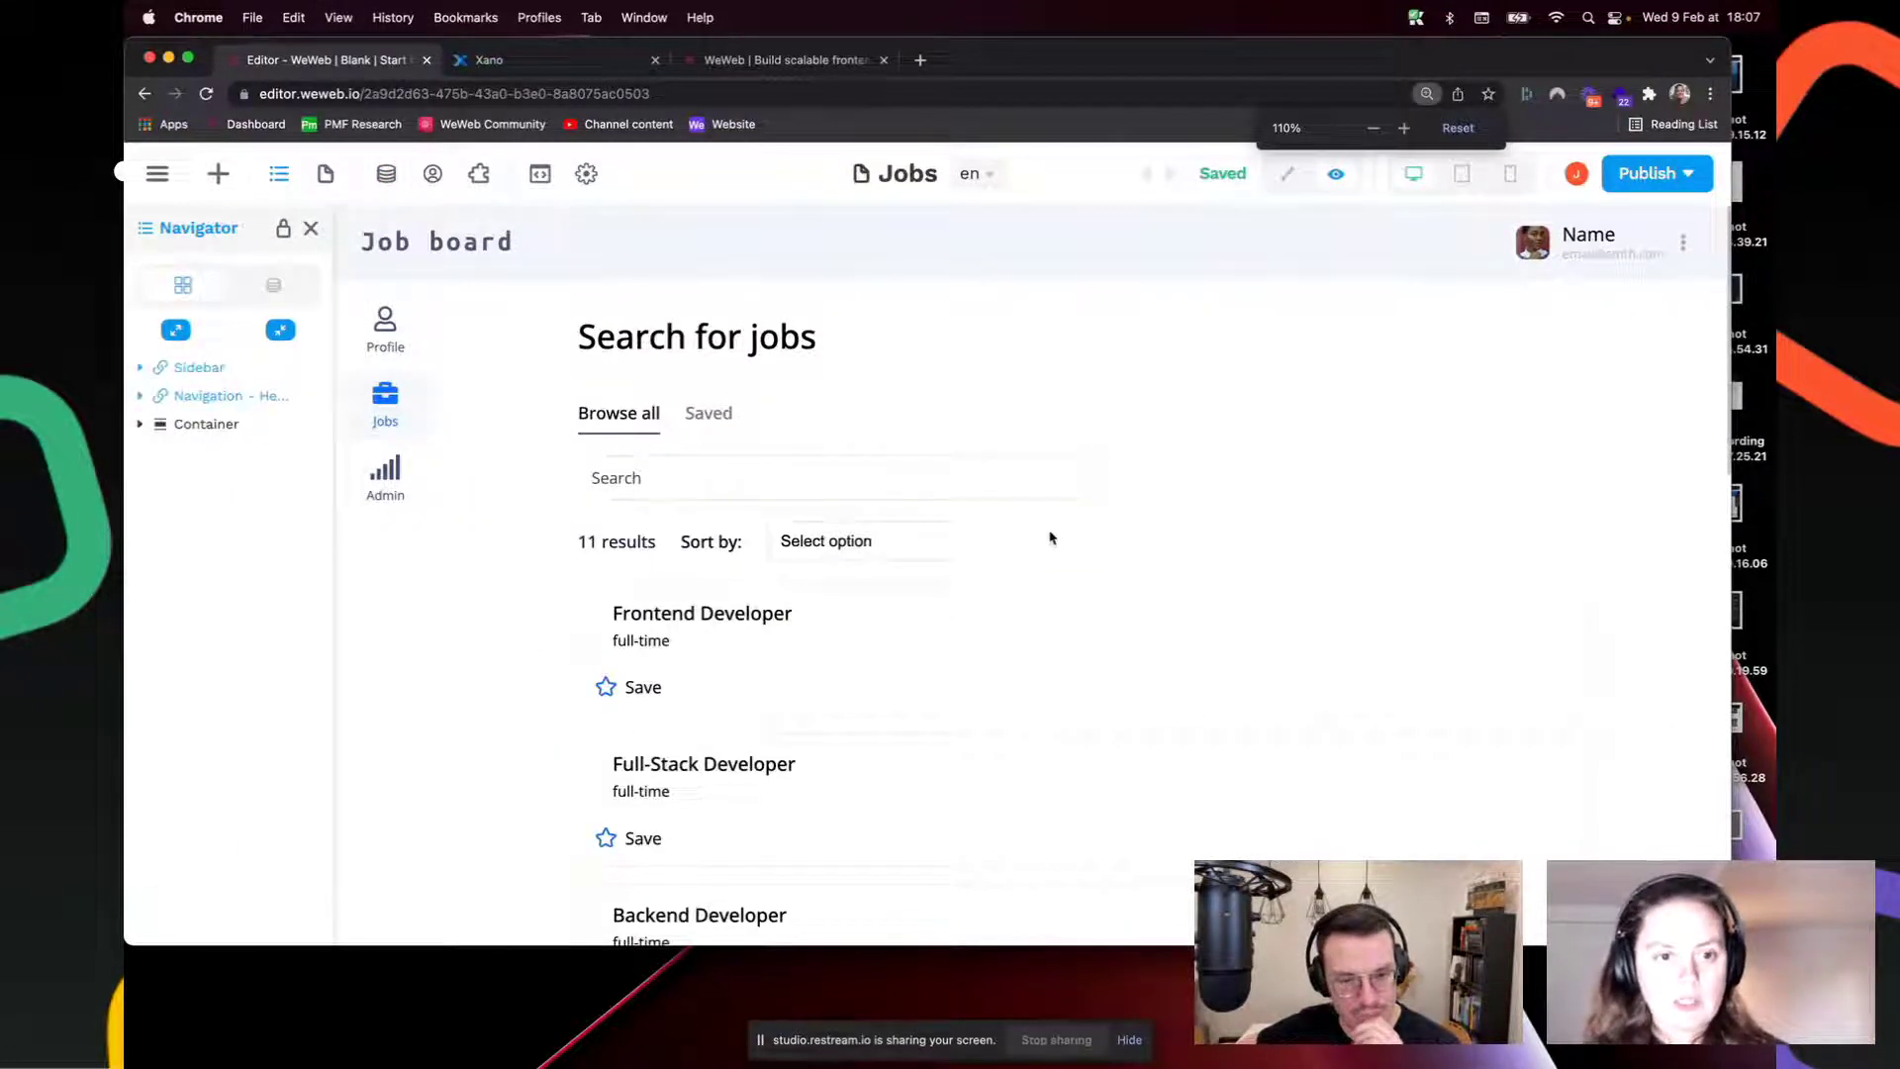
Step: Filter jobs by Marketing, Quality Assurance, Software Development, reset to All, and return to edit mode
left_click(948, 552)
left_click(835, 622)
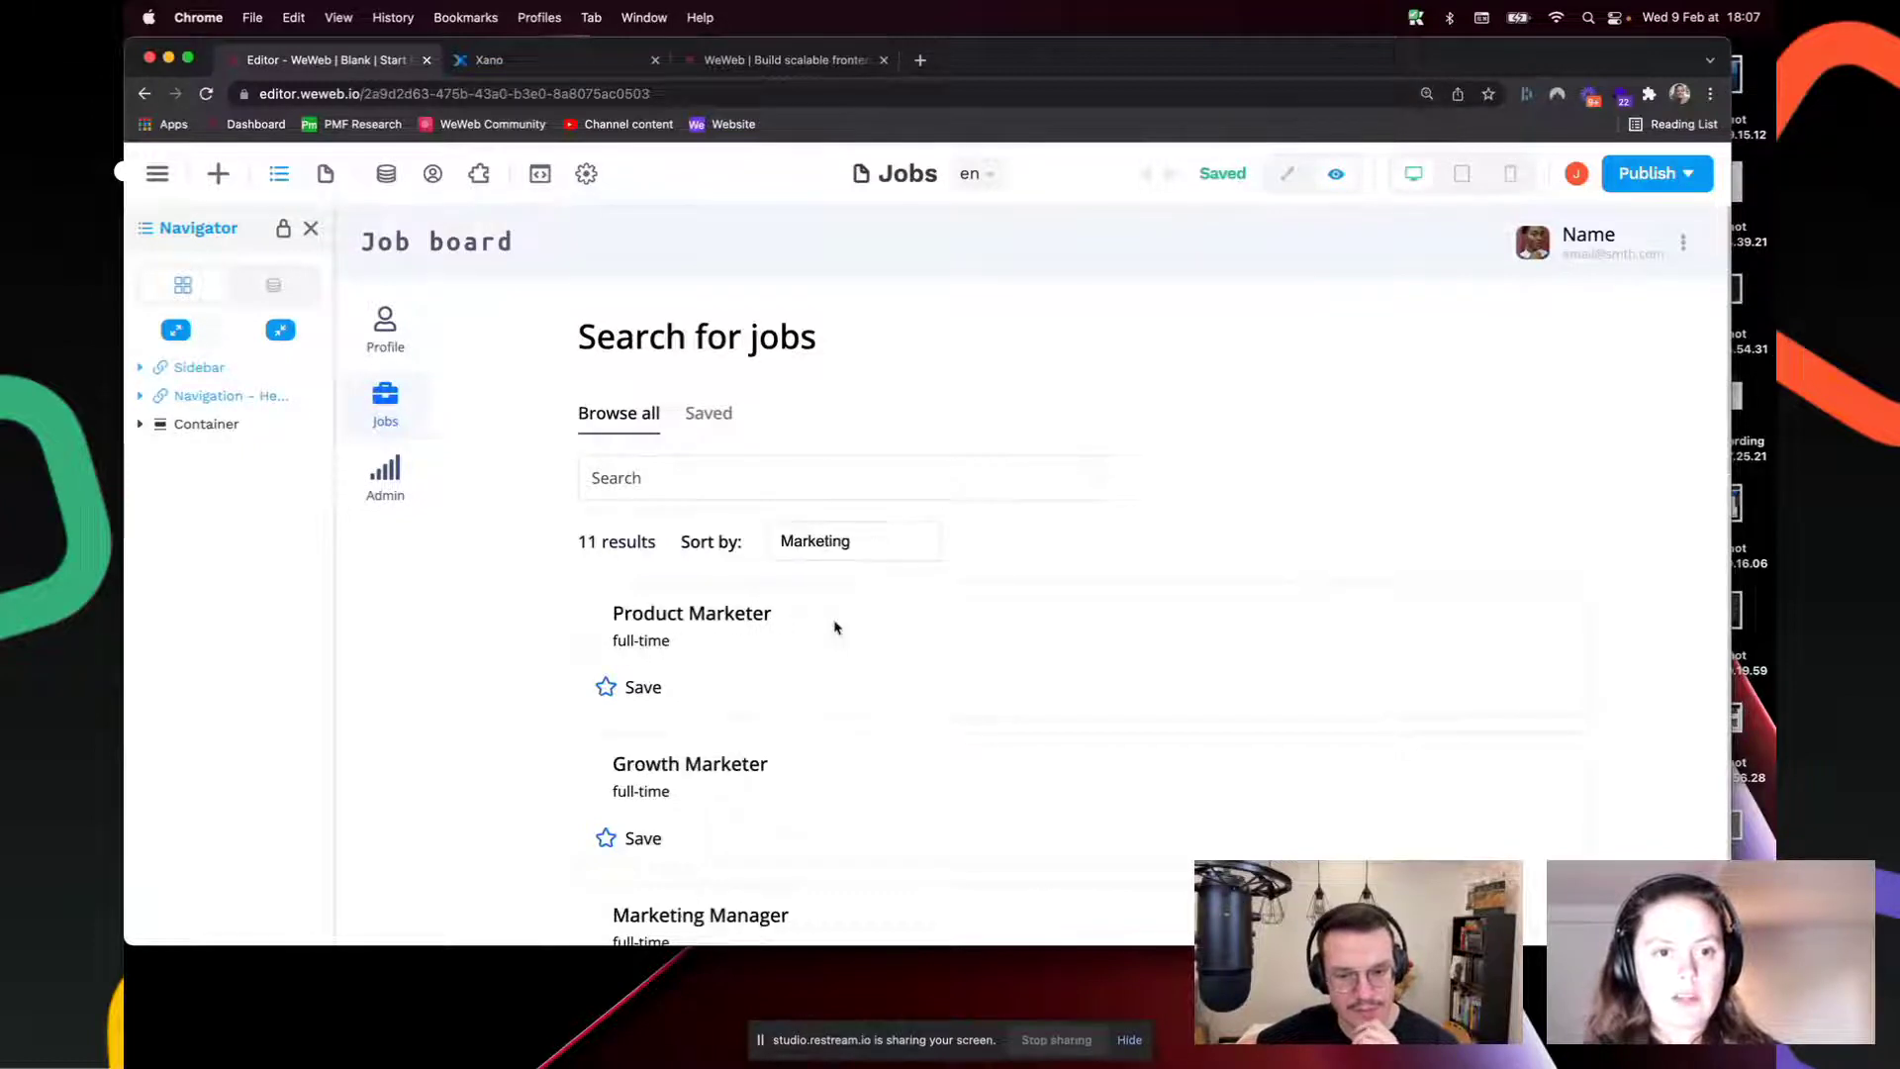
scroll(813, 711, "down", 1)
left_click(849, 450)
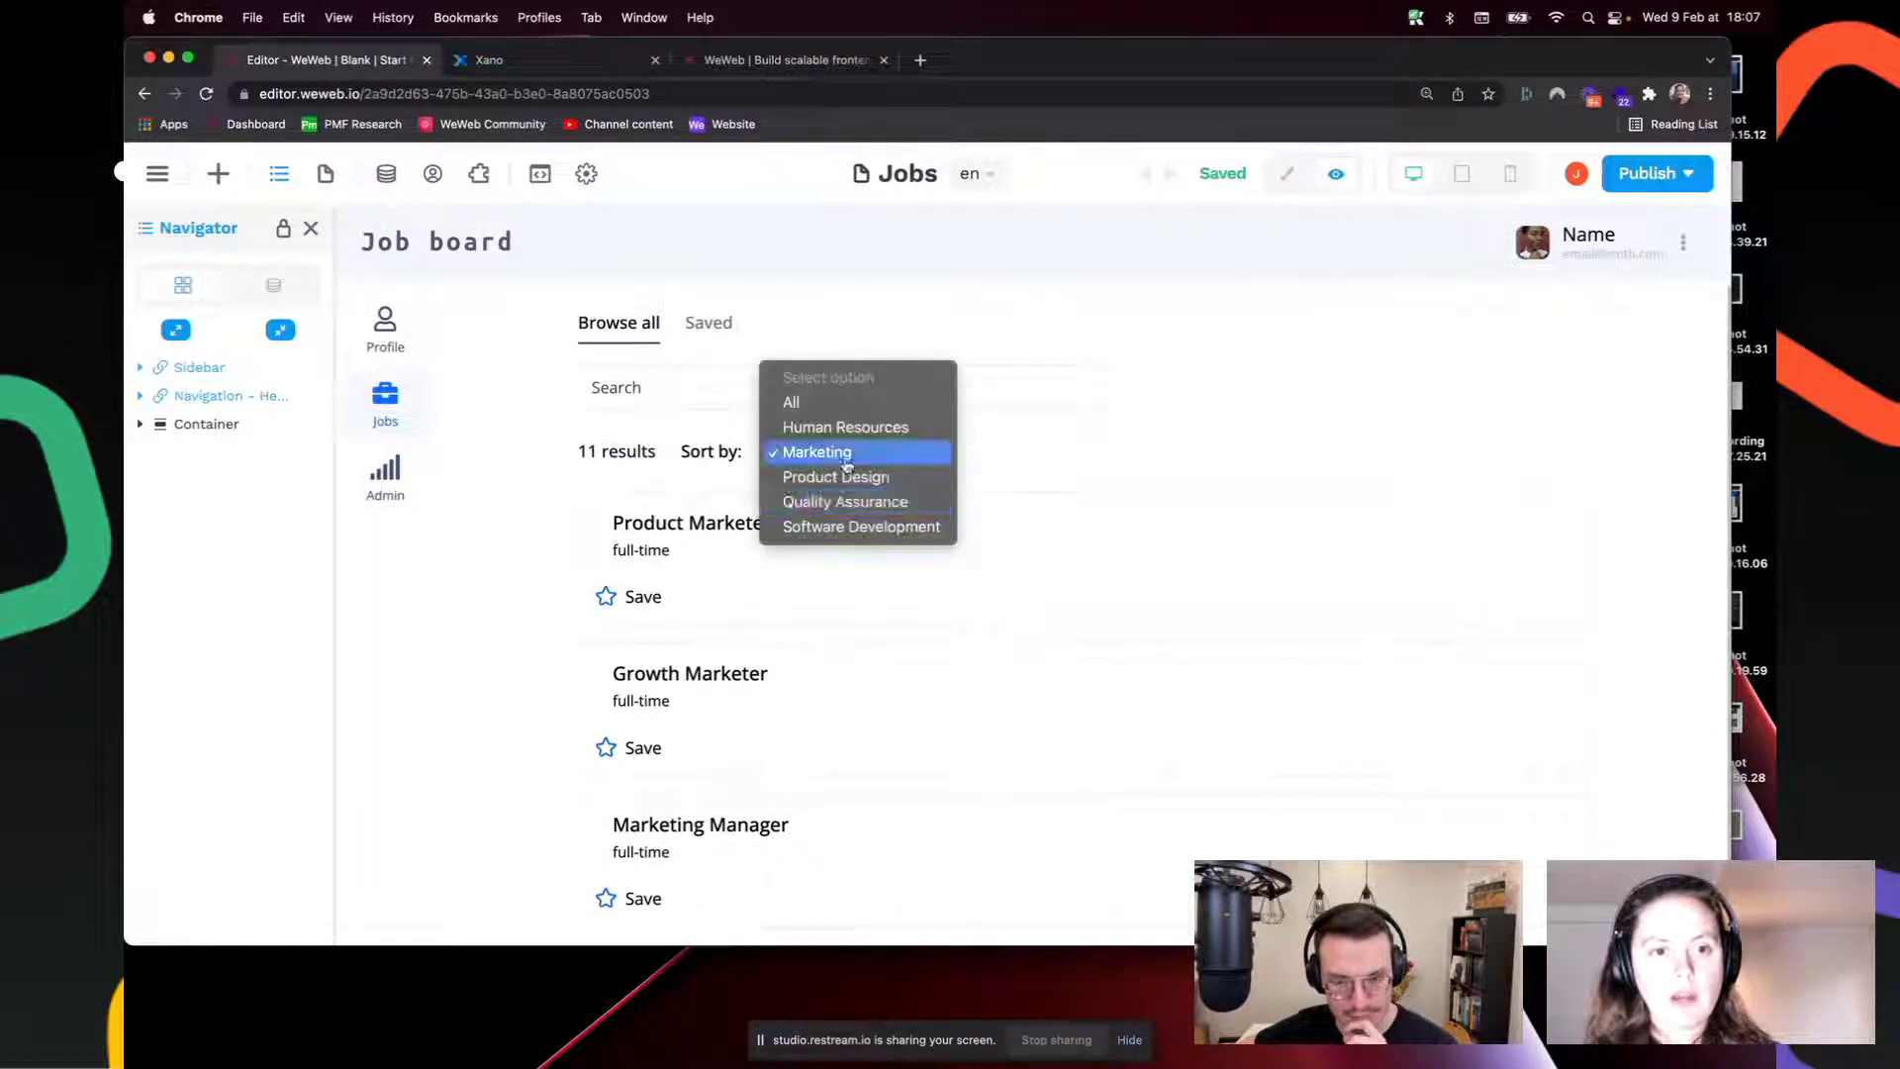
left_click(841, 508)
left_click(846, 541)
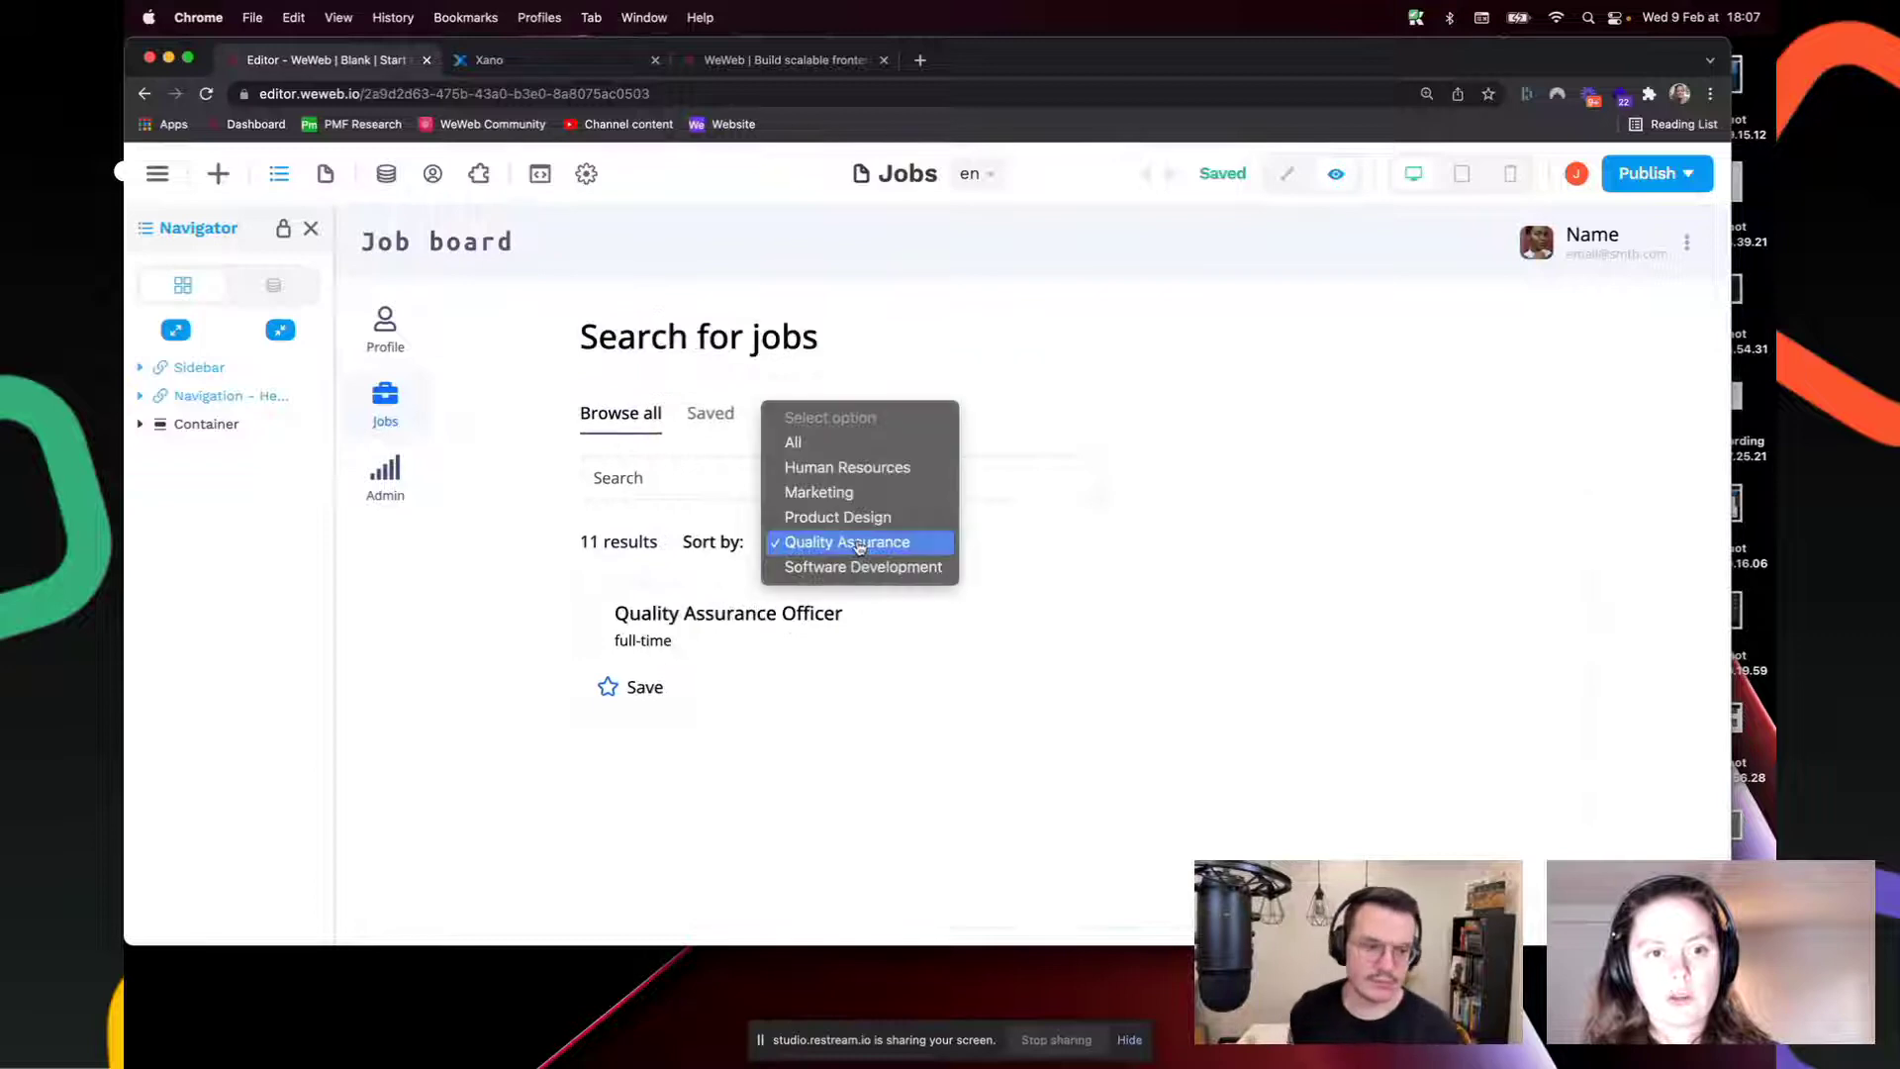
left_click(938, 542)
left_click(870, 544)
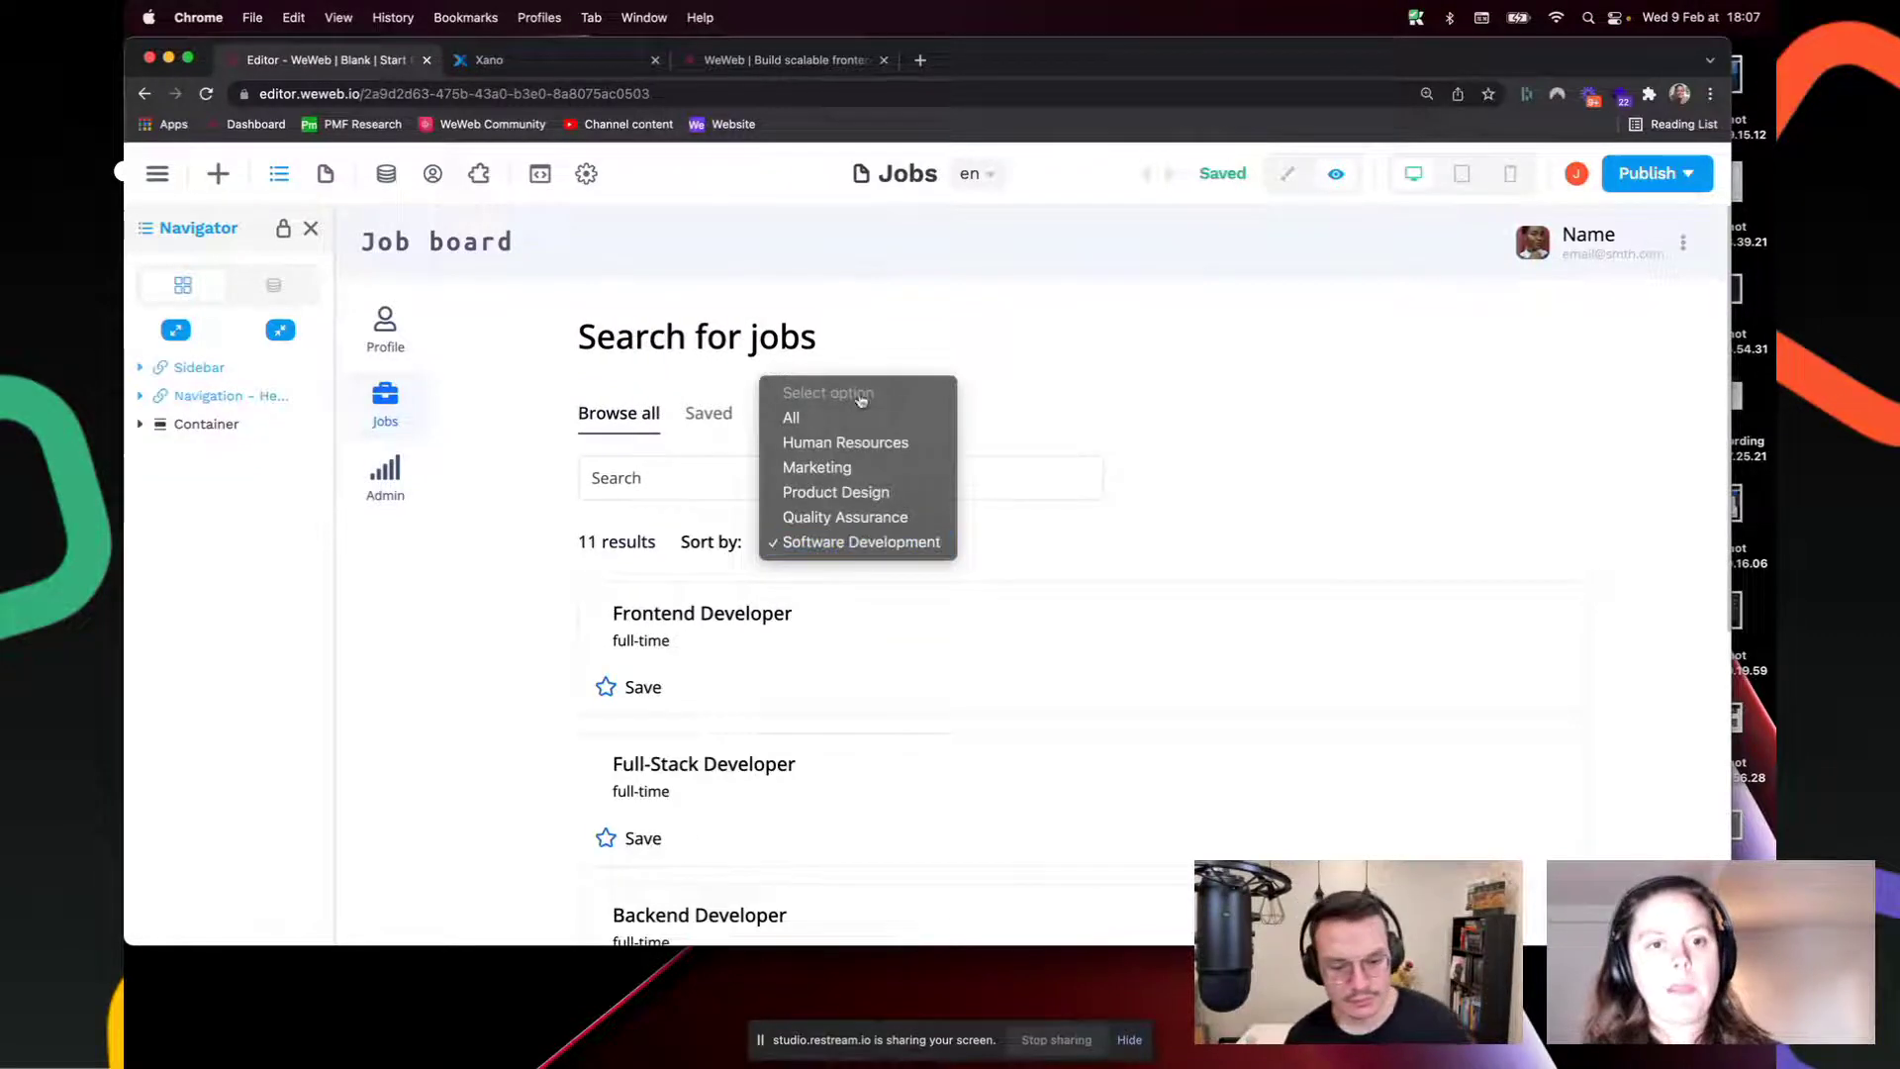
left_click(841, 412)
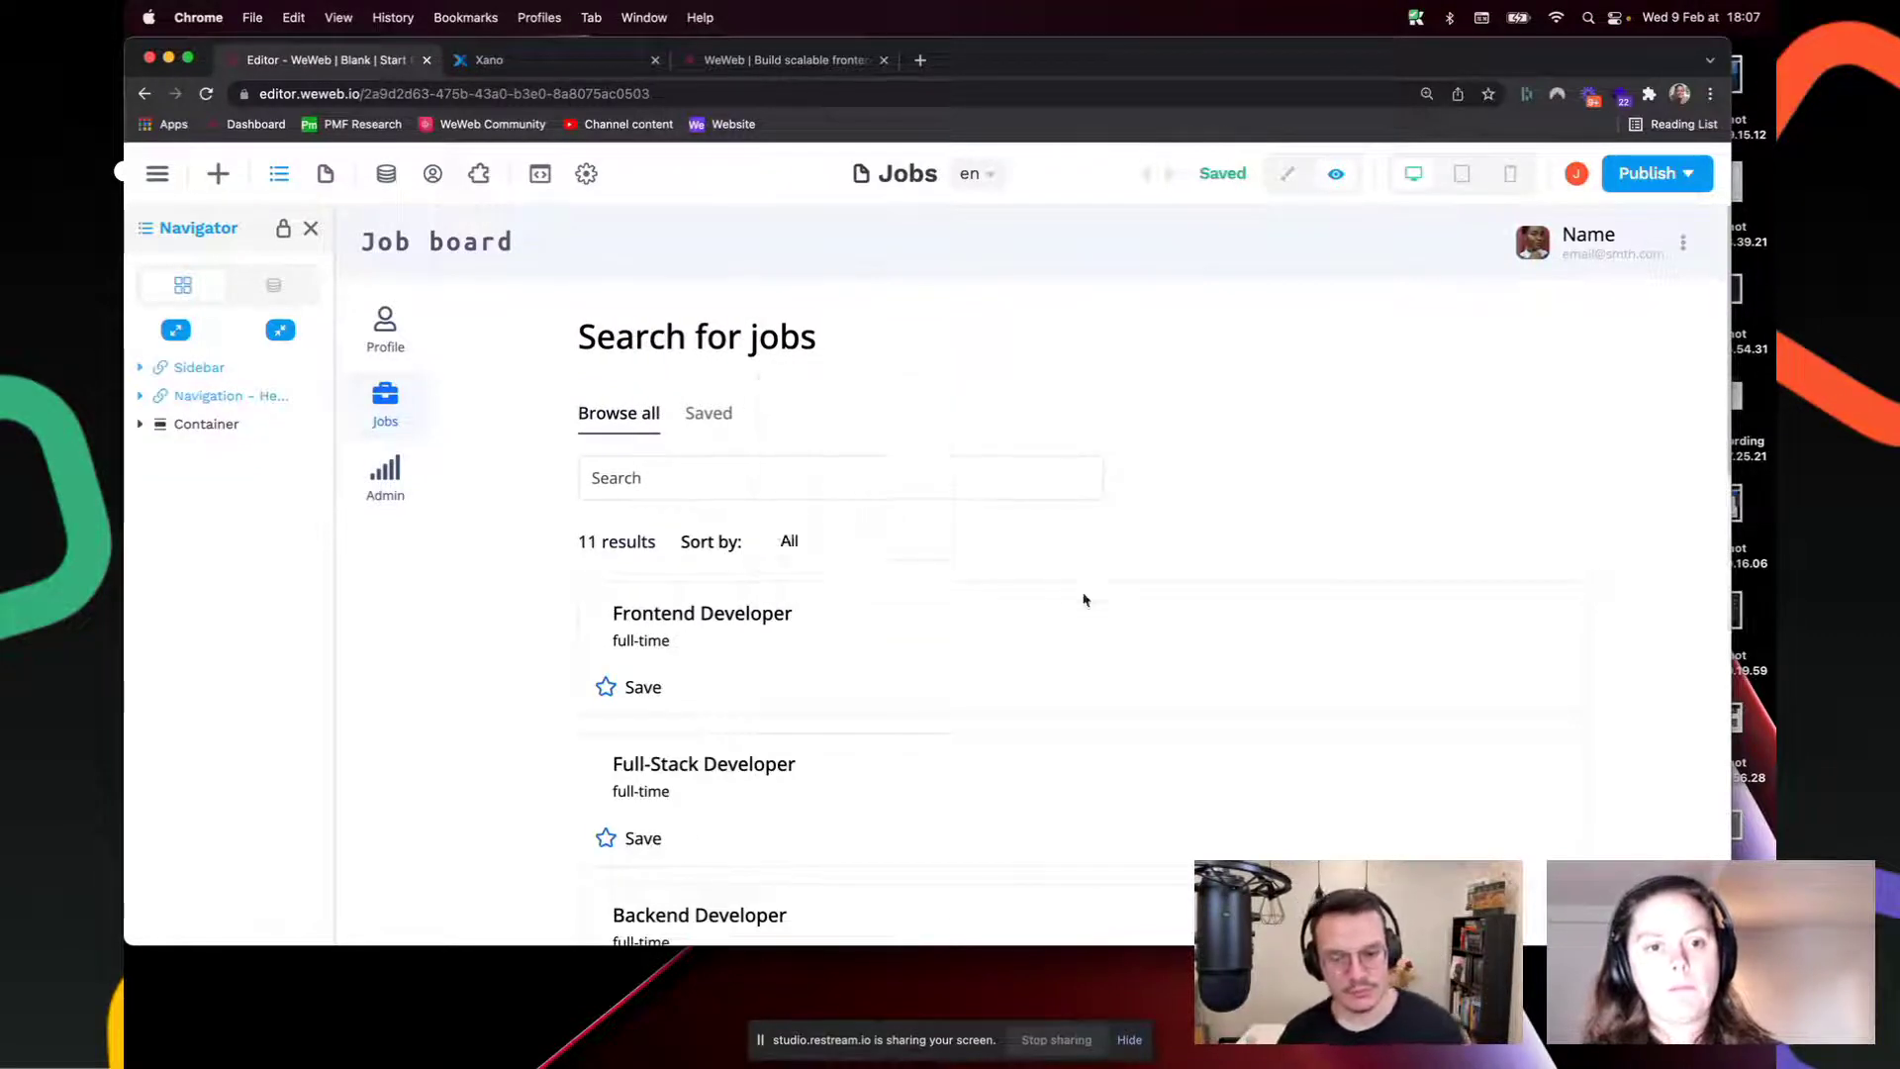
left_click(1286, 175)
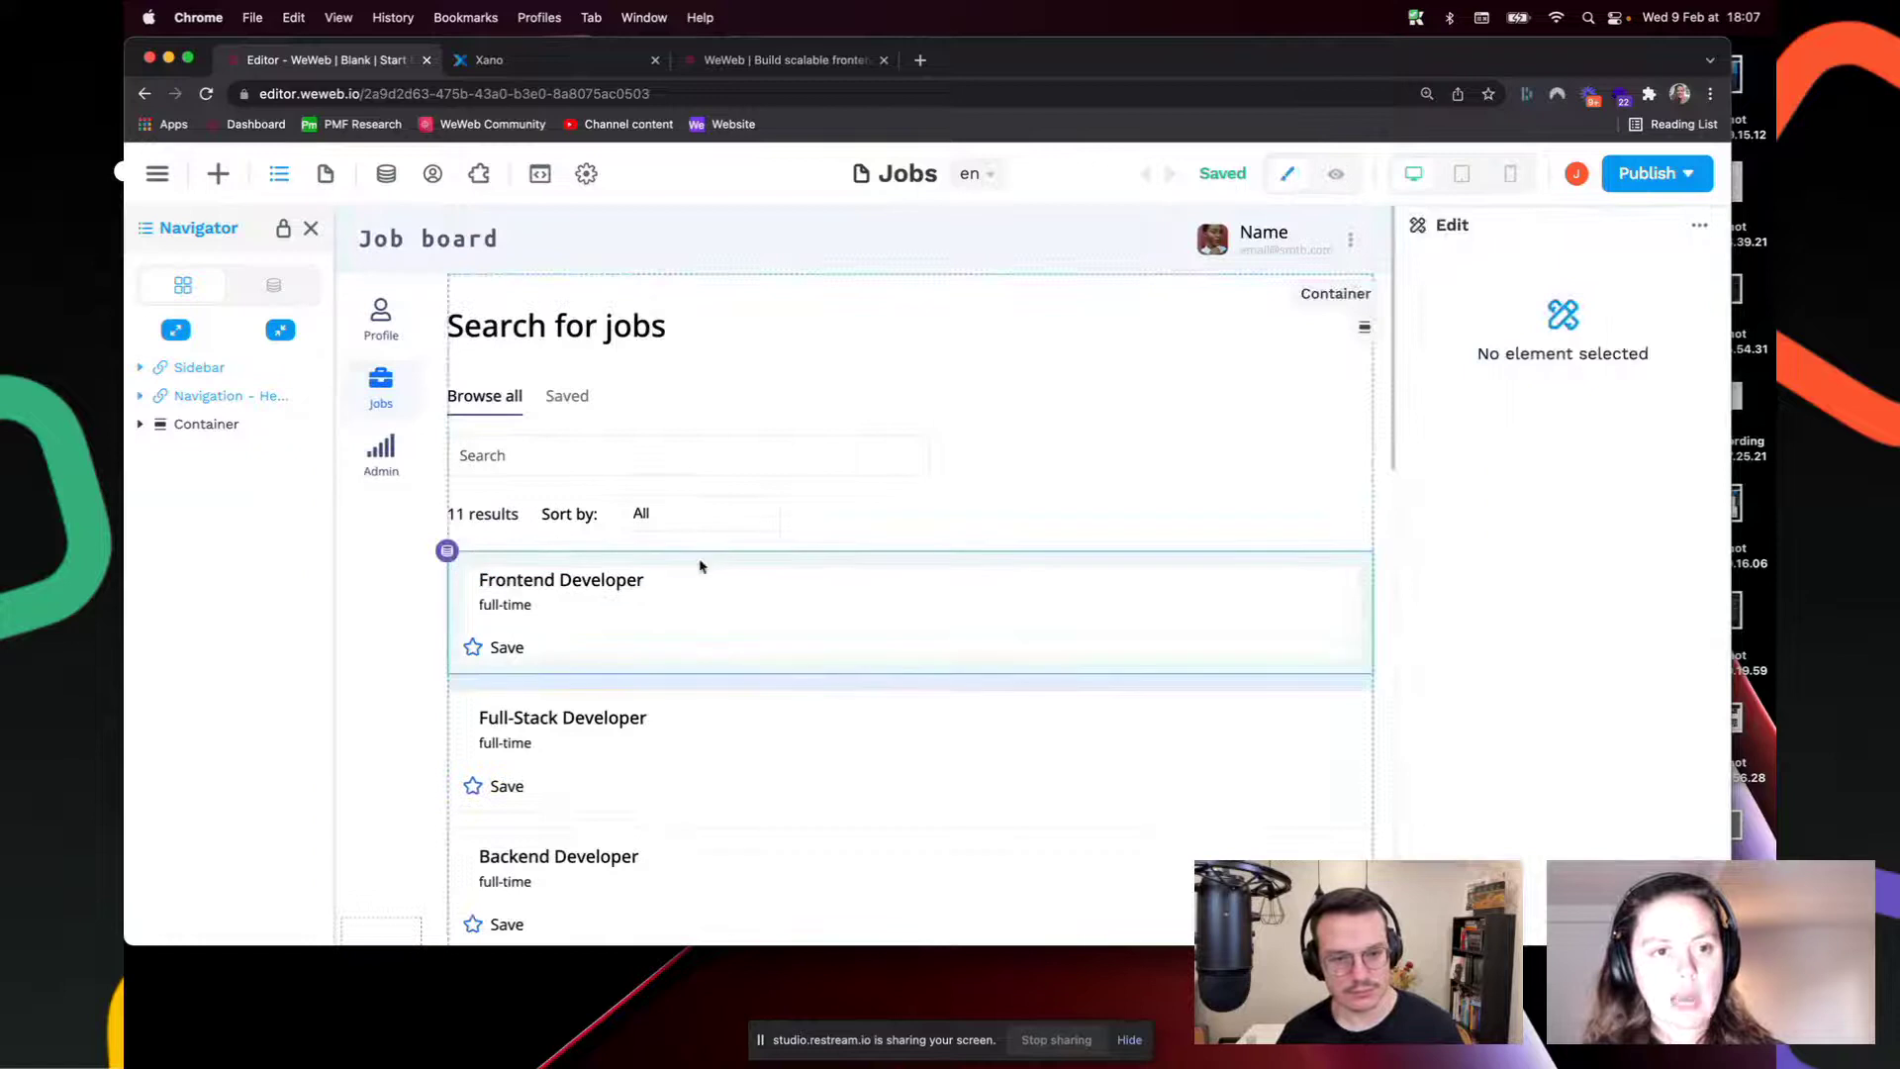
Step: Select the job container's Columns layout and apply the first preset to add a second column
left_click(447, 552)
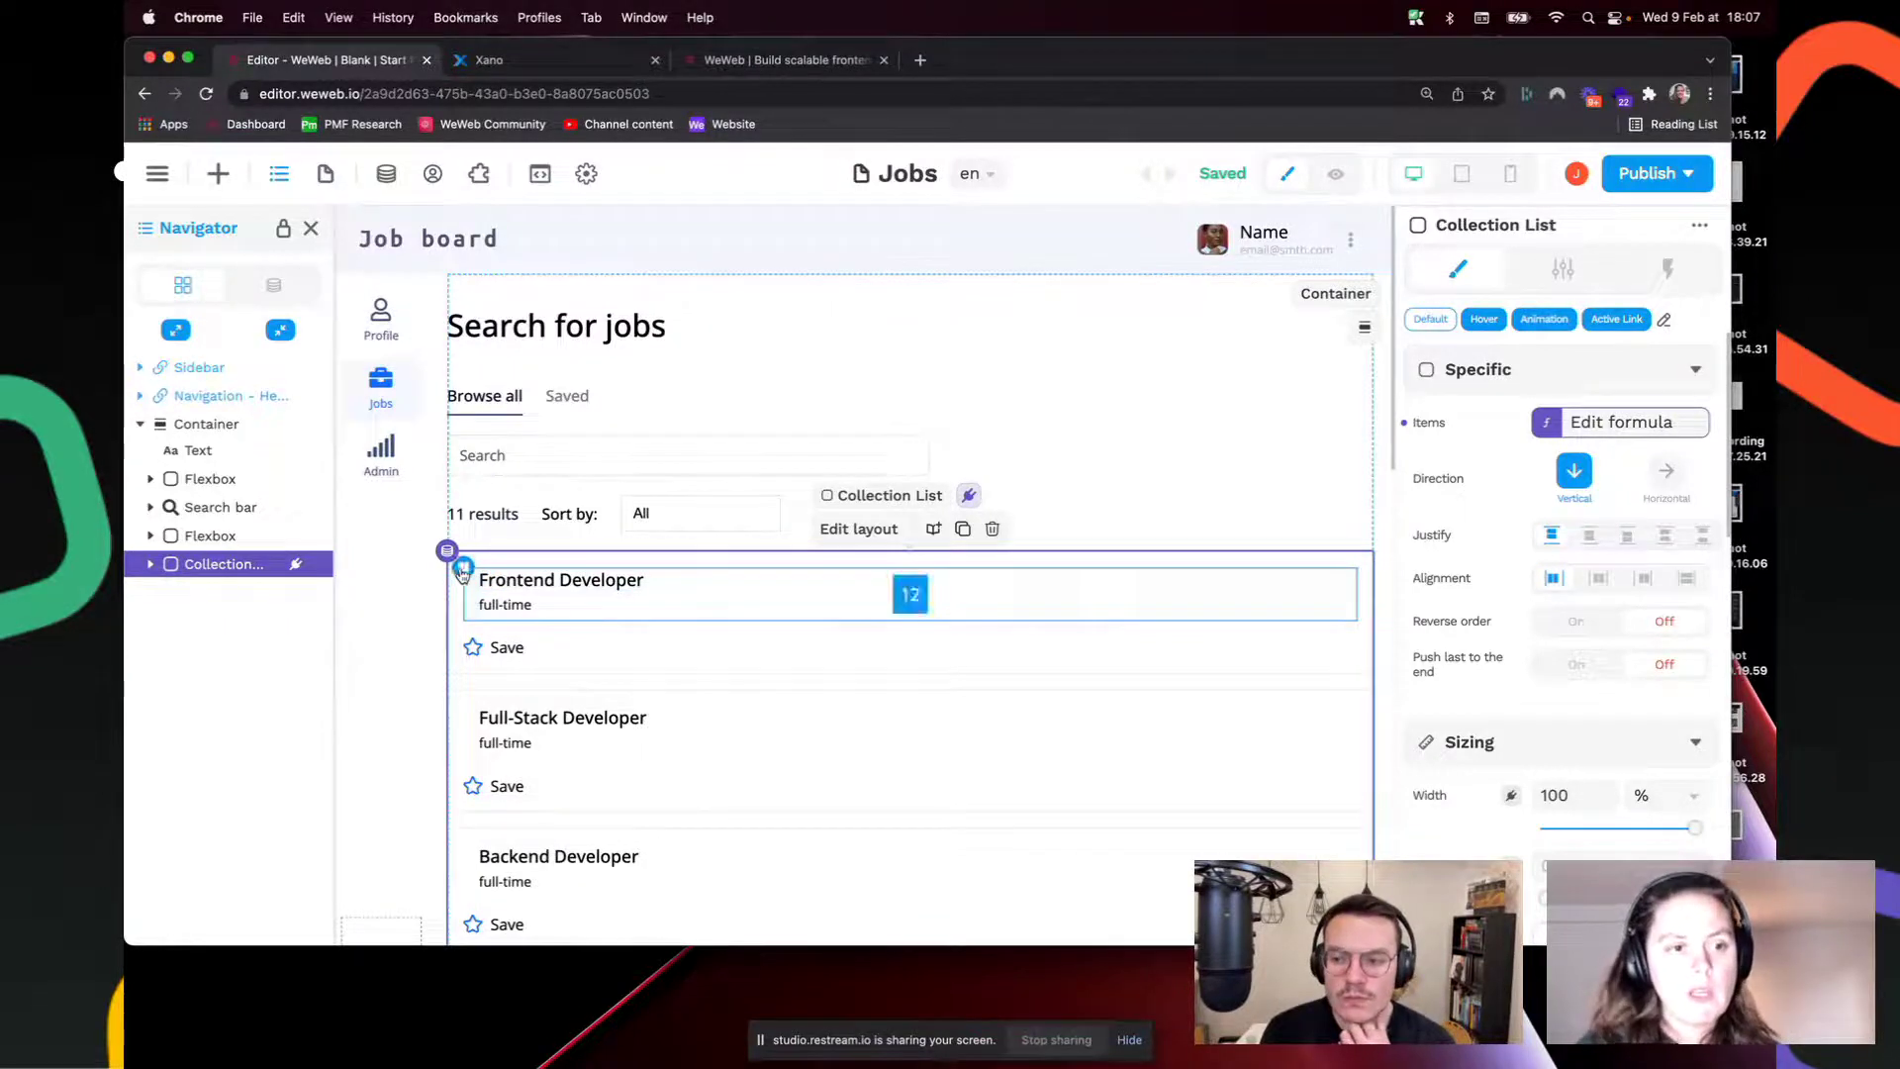
left_click(151, 565)
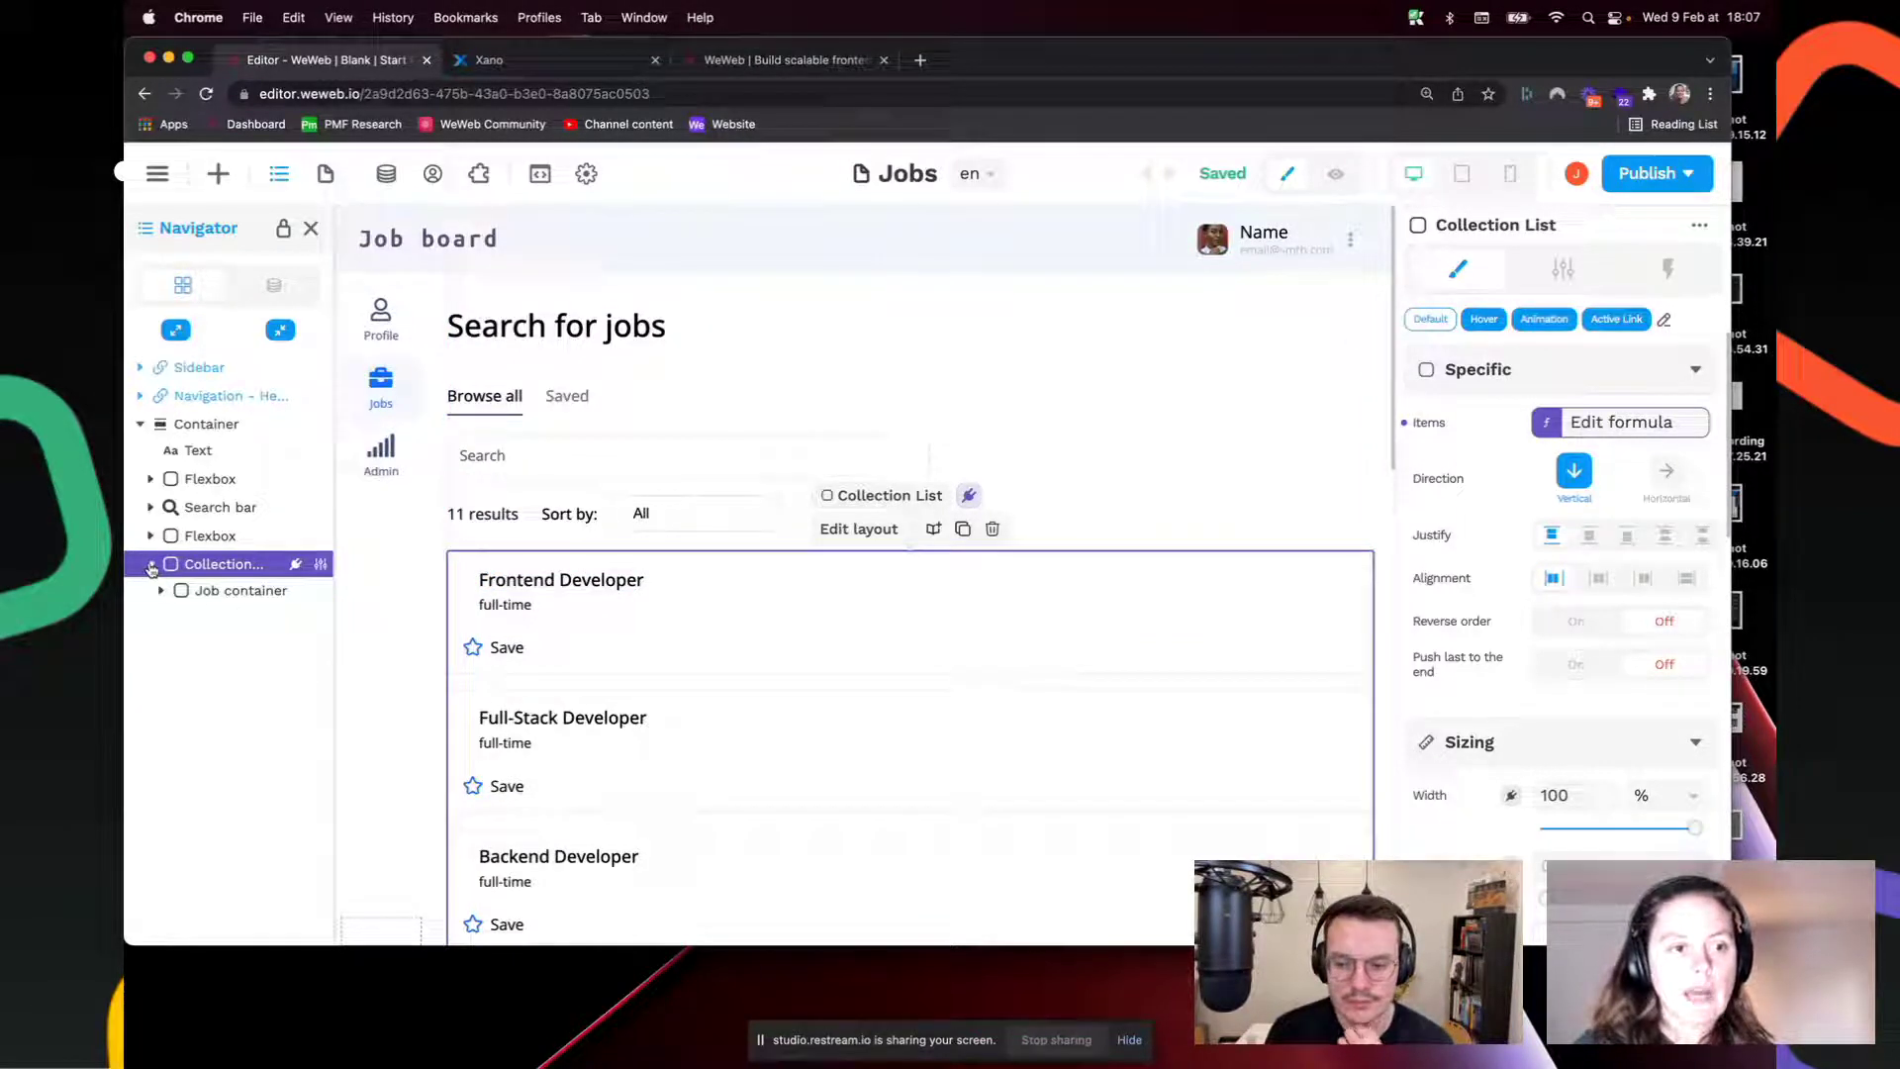
left_click(901, 586)
left_click(254, 615)
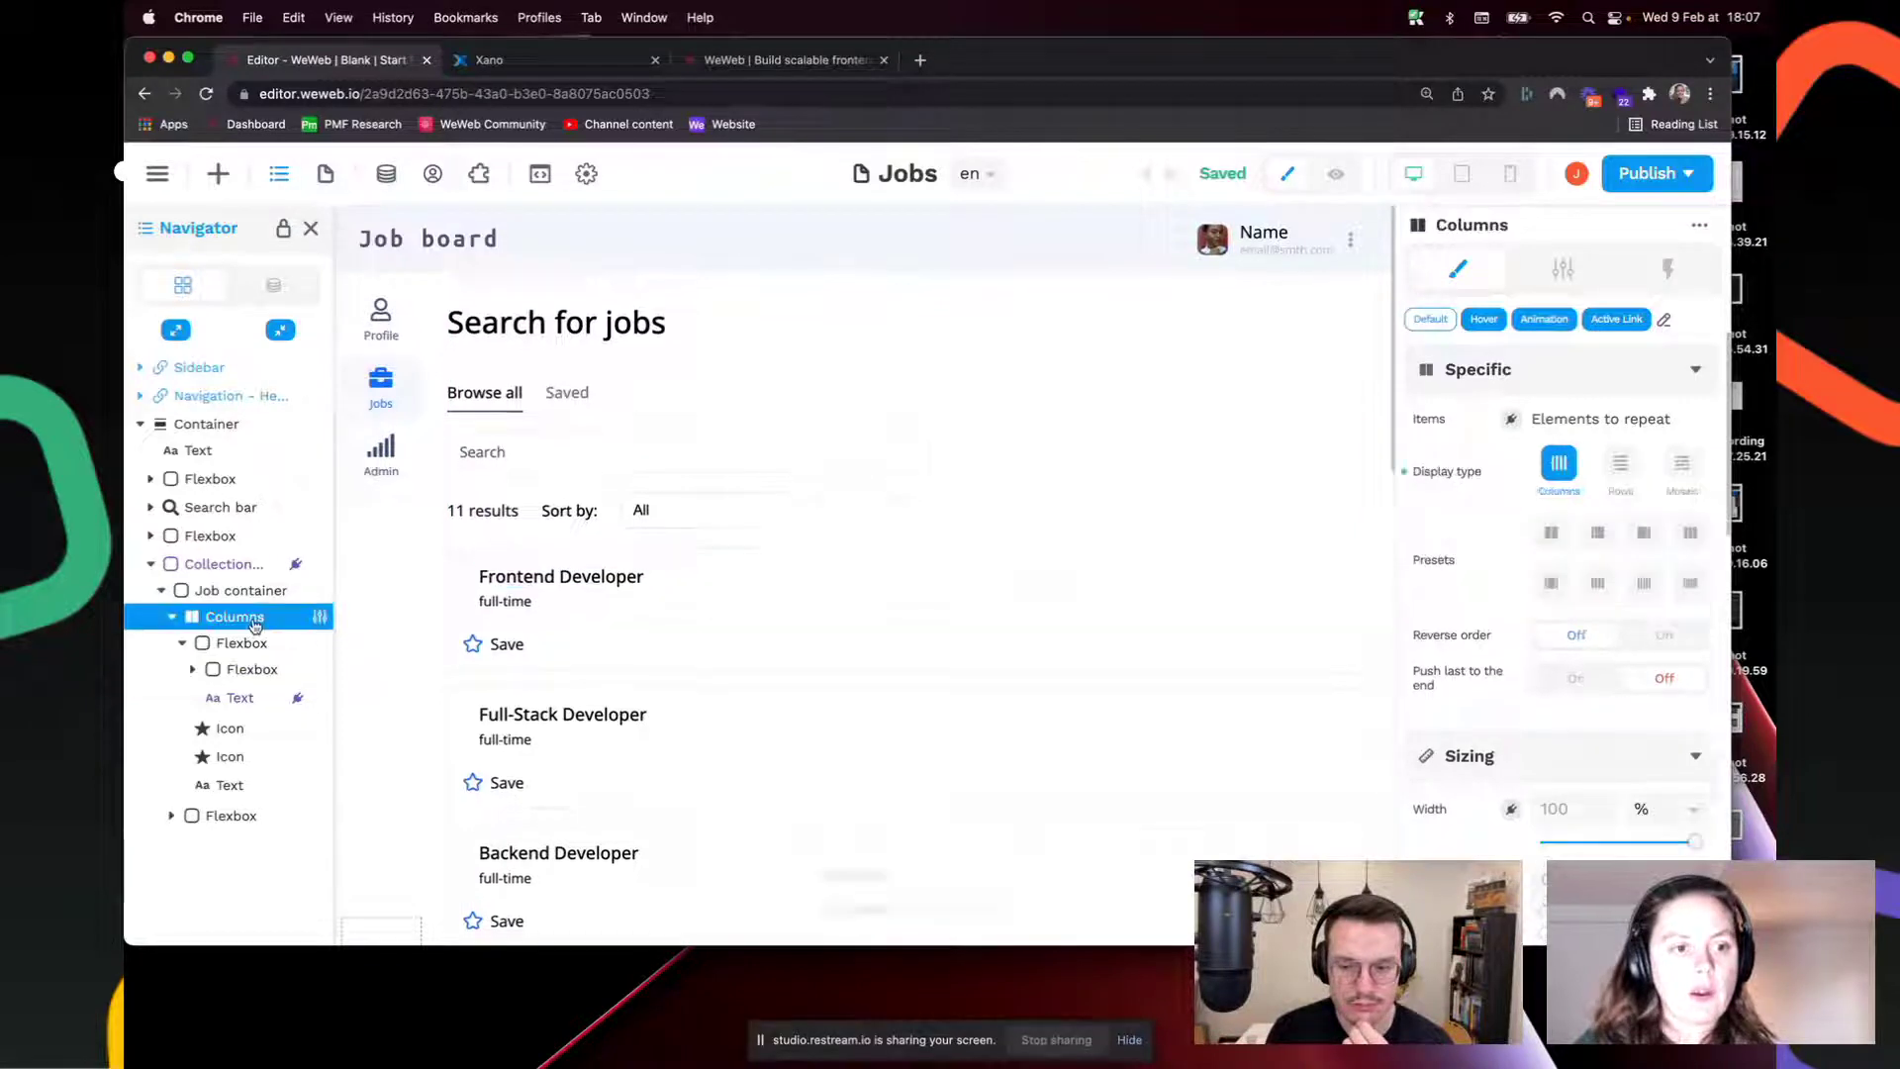
scroll(458, 564, "down", 3)
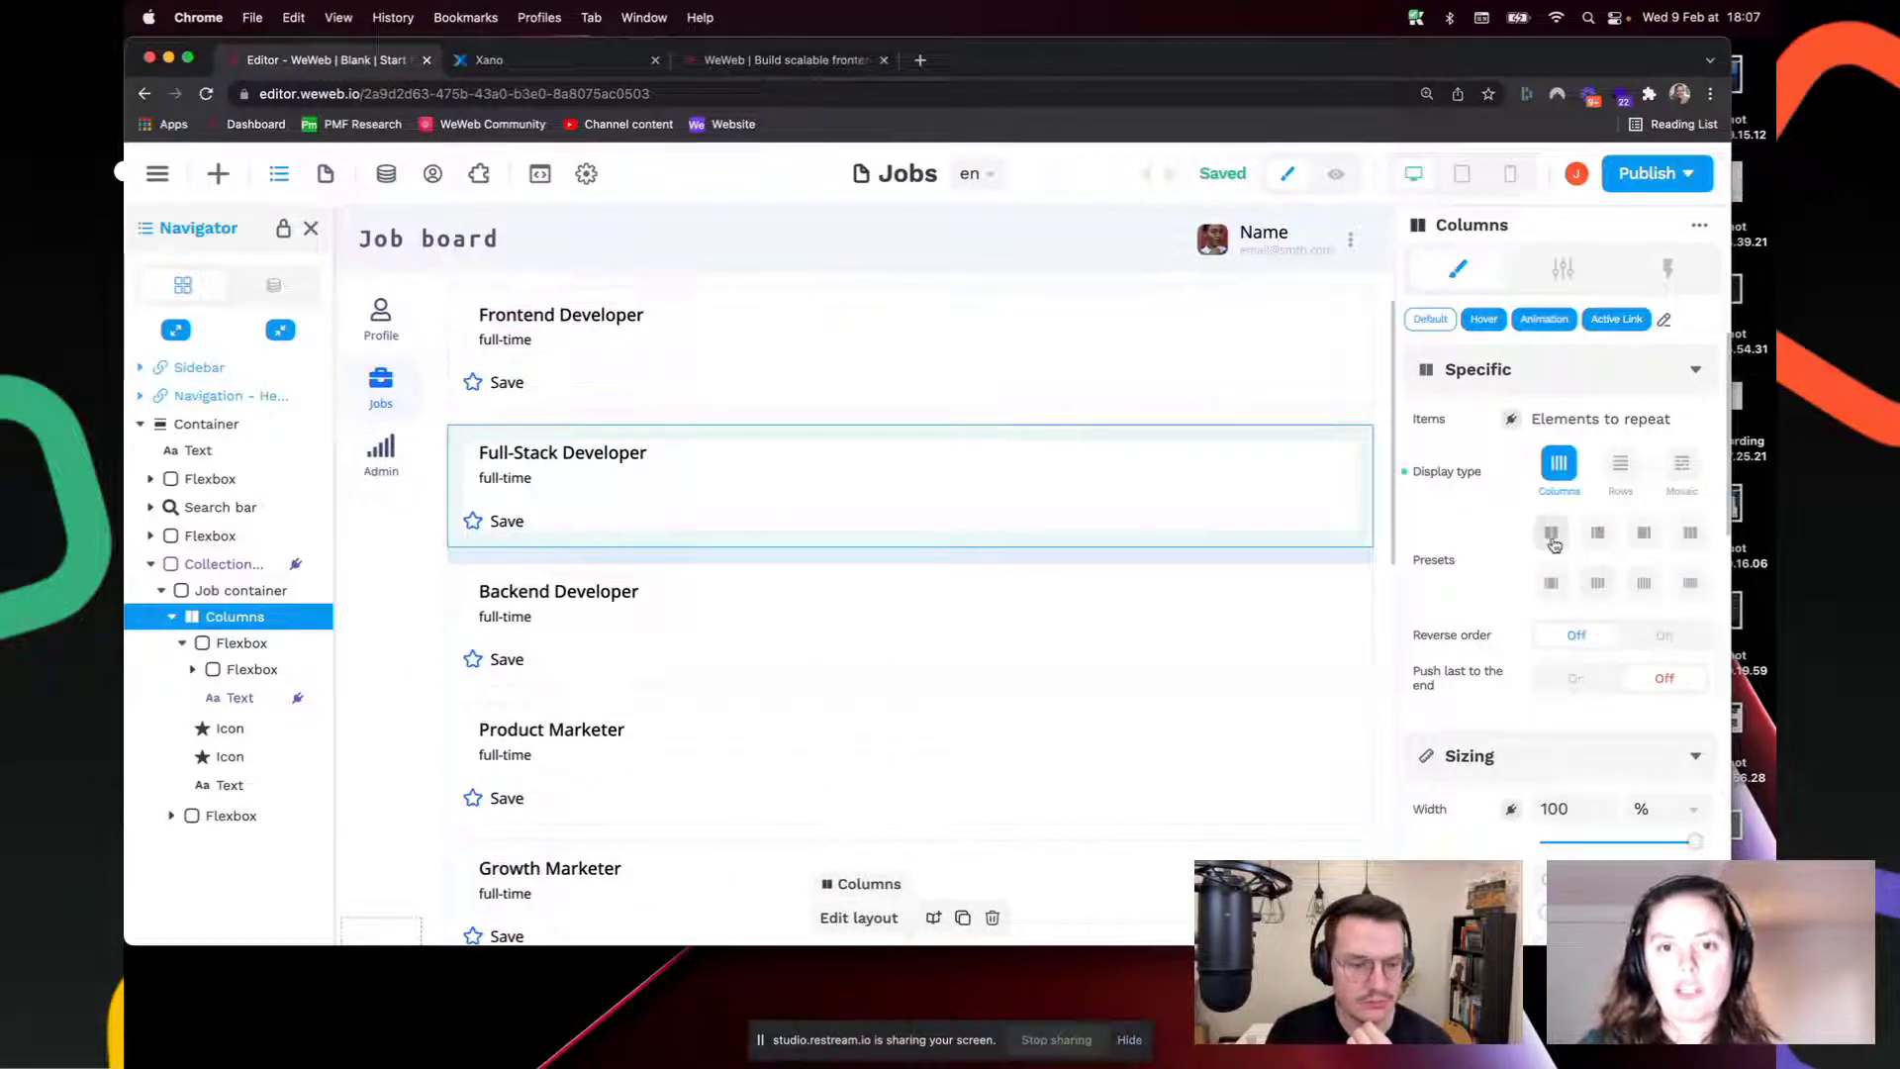
left_click(1552, 540)
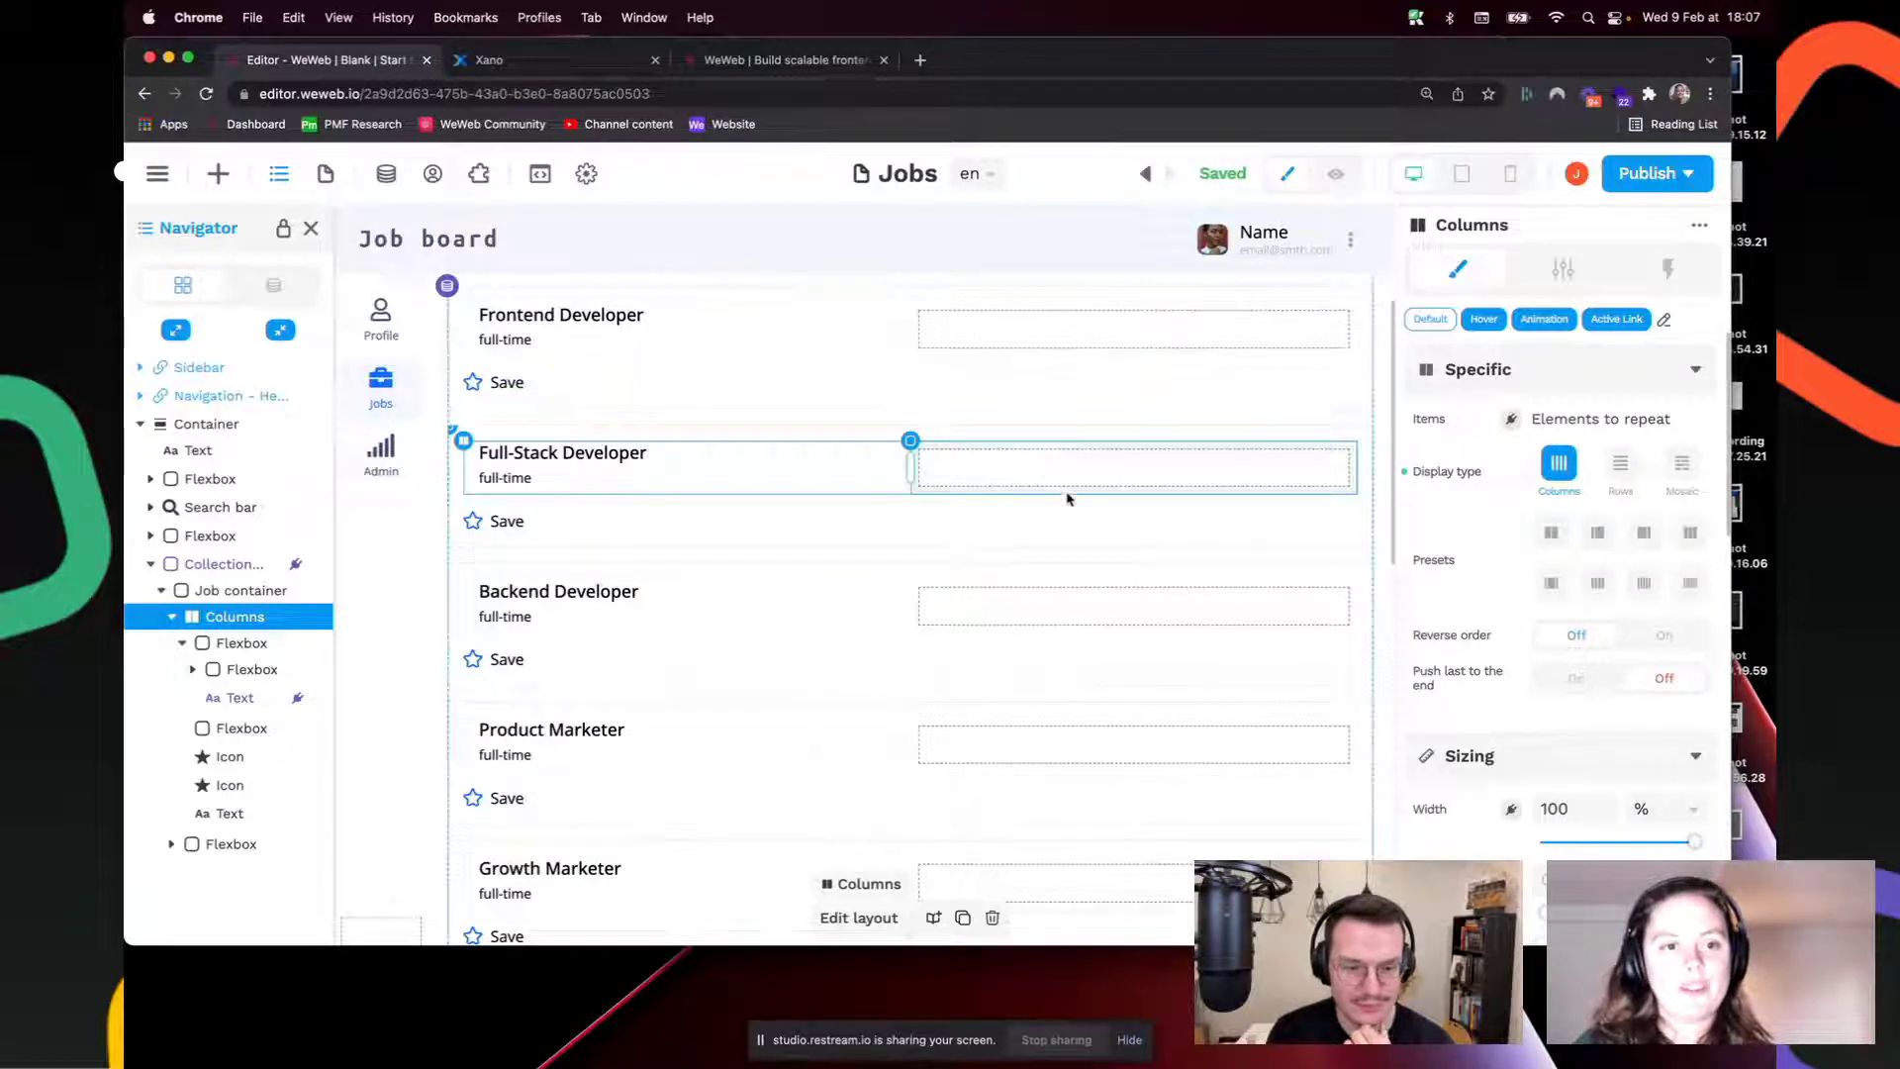
Step: Drop a 'Text in button' button into each job row's second column, resize columns to 8/4, and check mobile
left_click(218, 173)
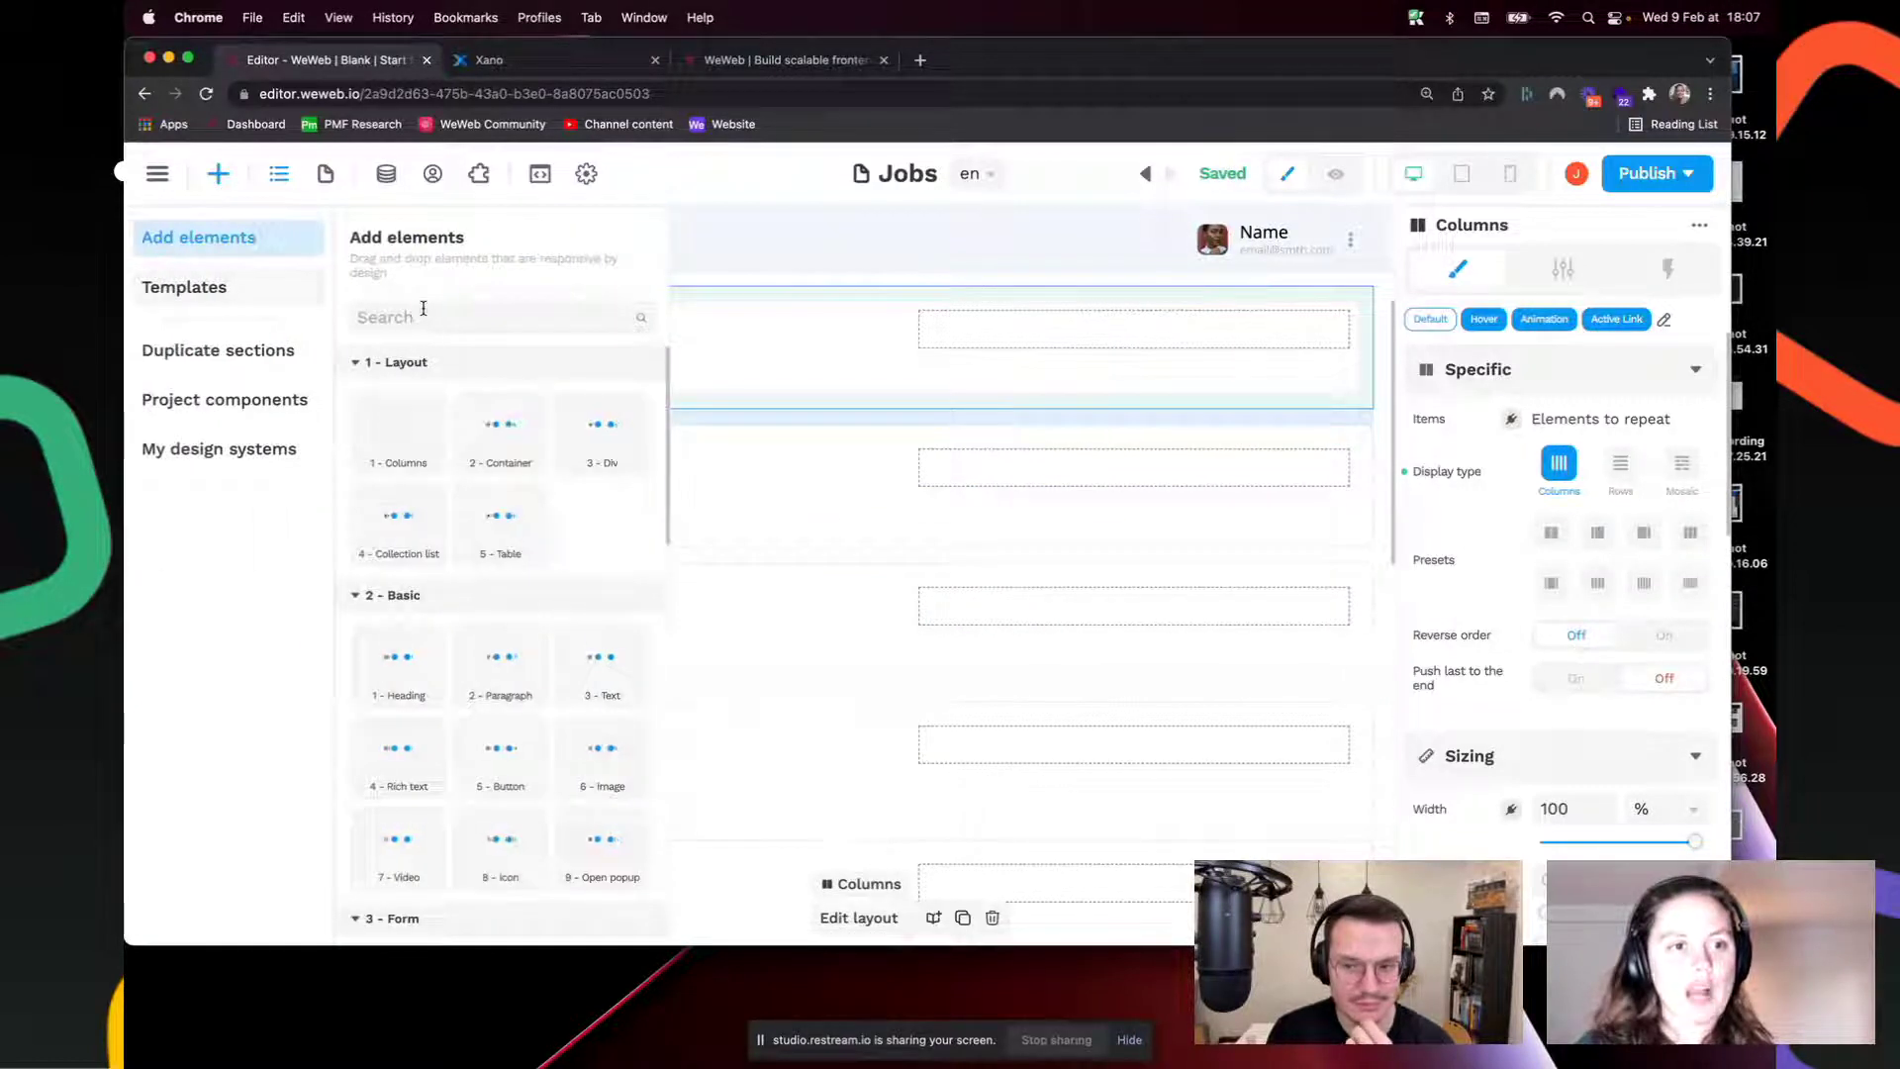
left_click(431, 316)
type("button")
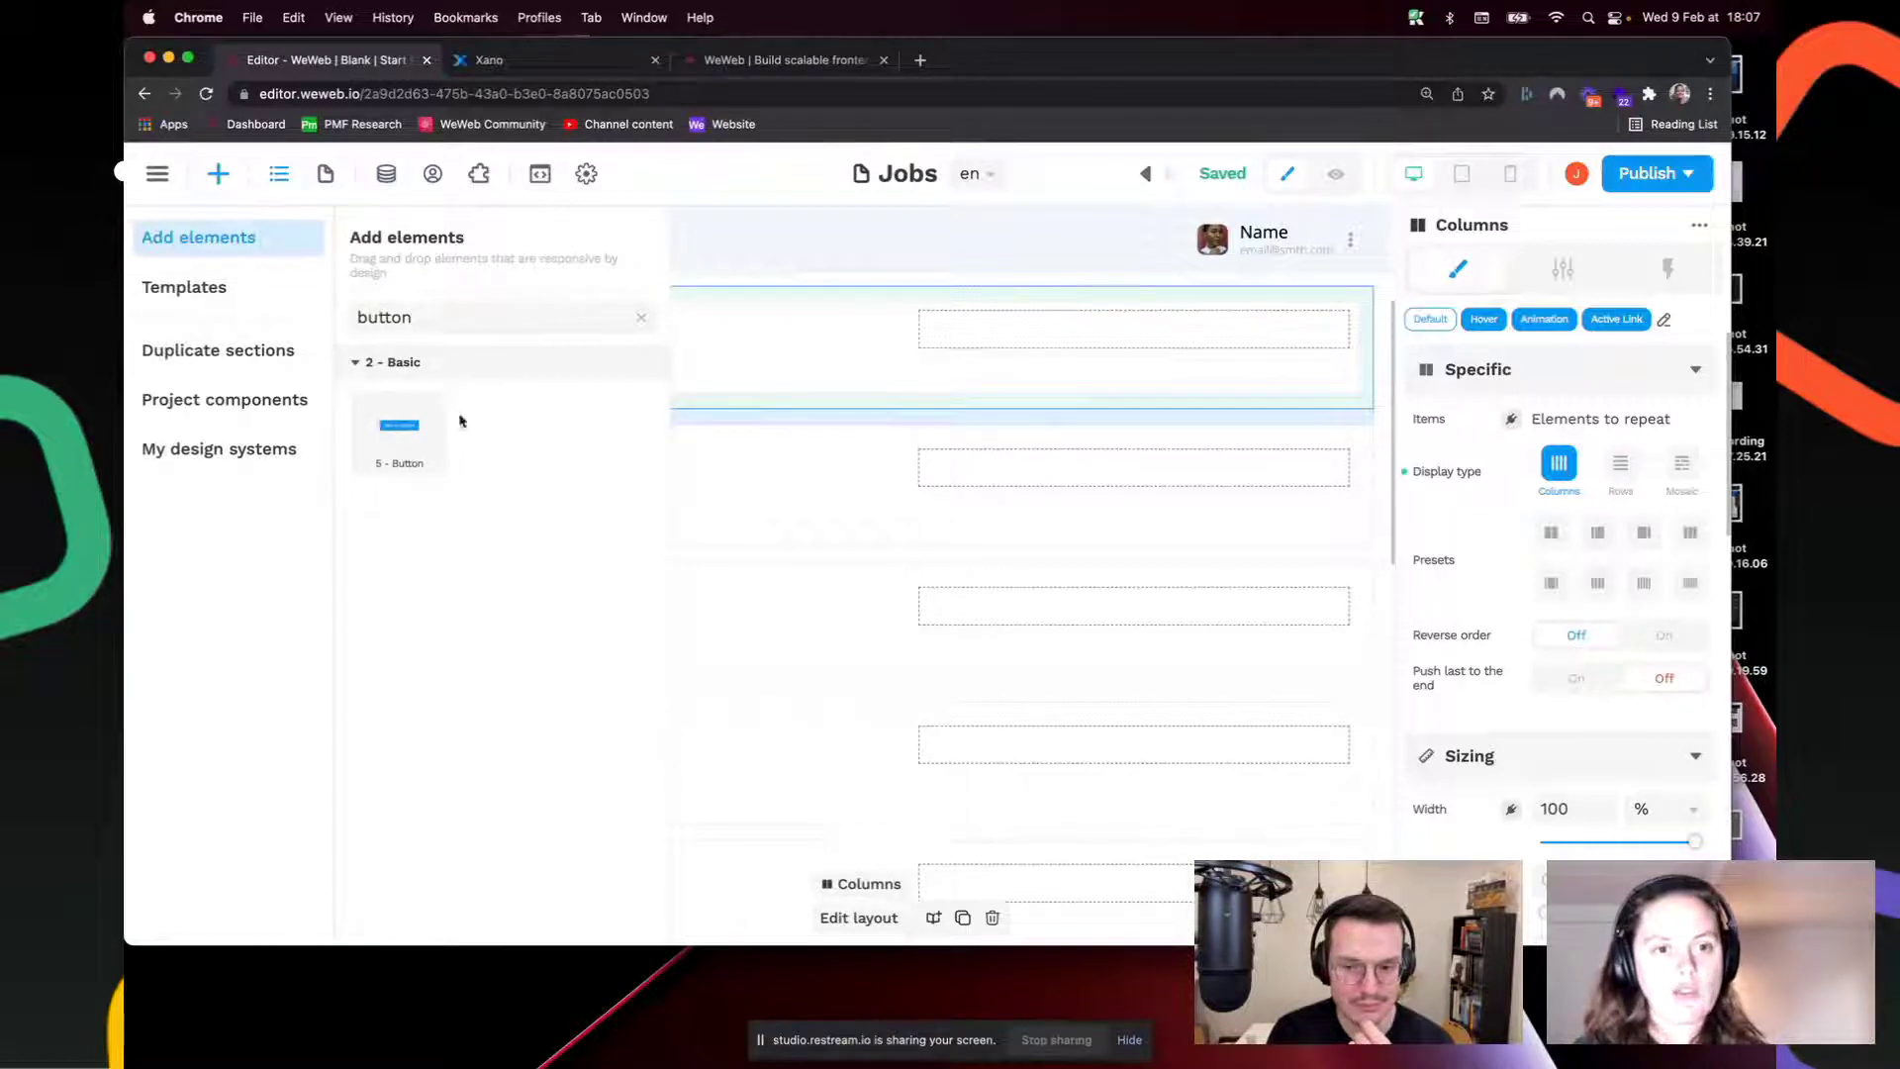
left_click_drag(459, 421, 1081, 337)
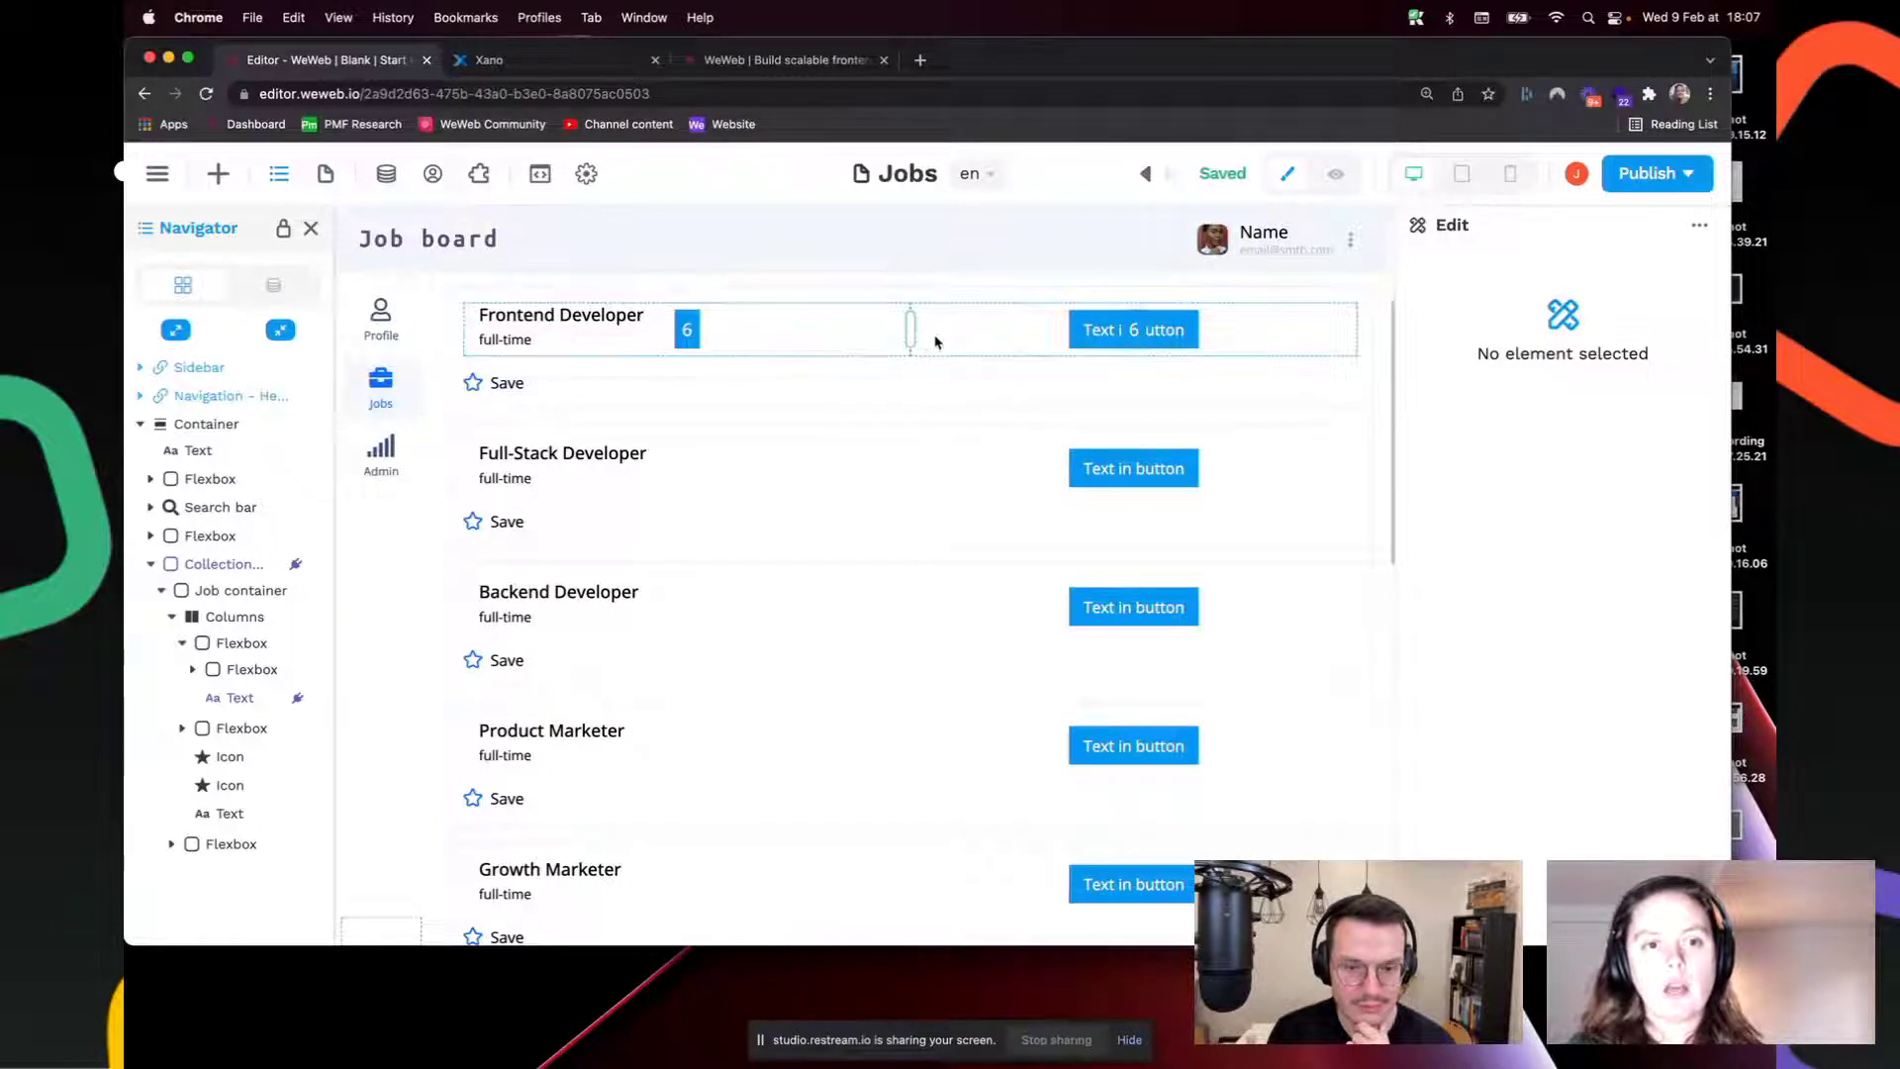
left_click_drag(935, 342, 1009, 342)
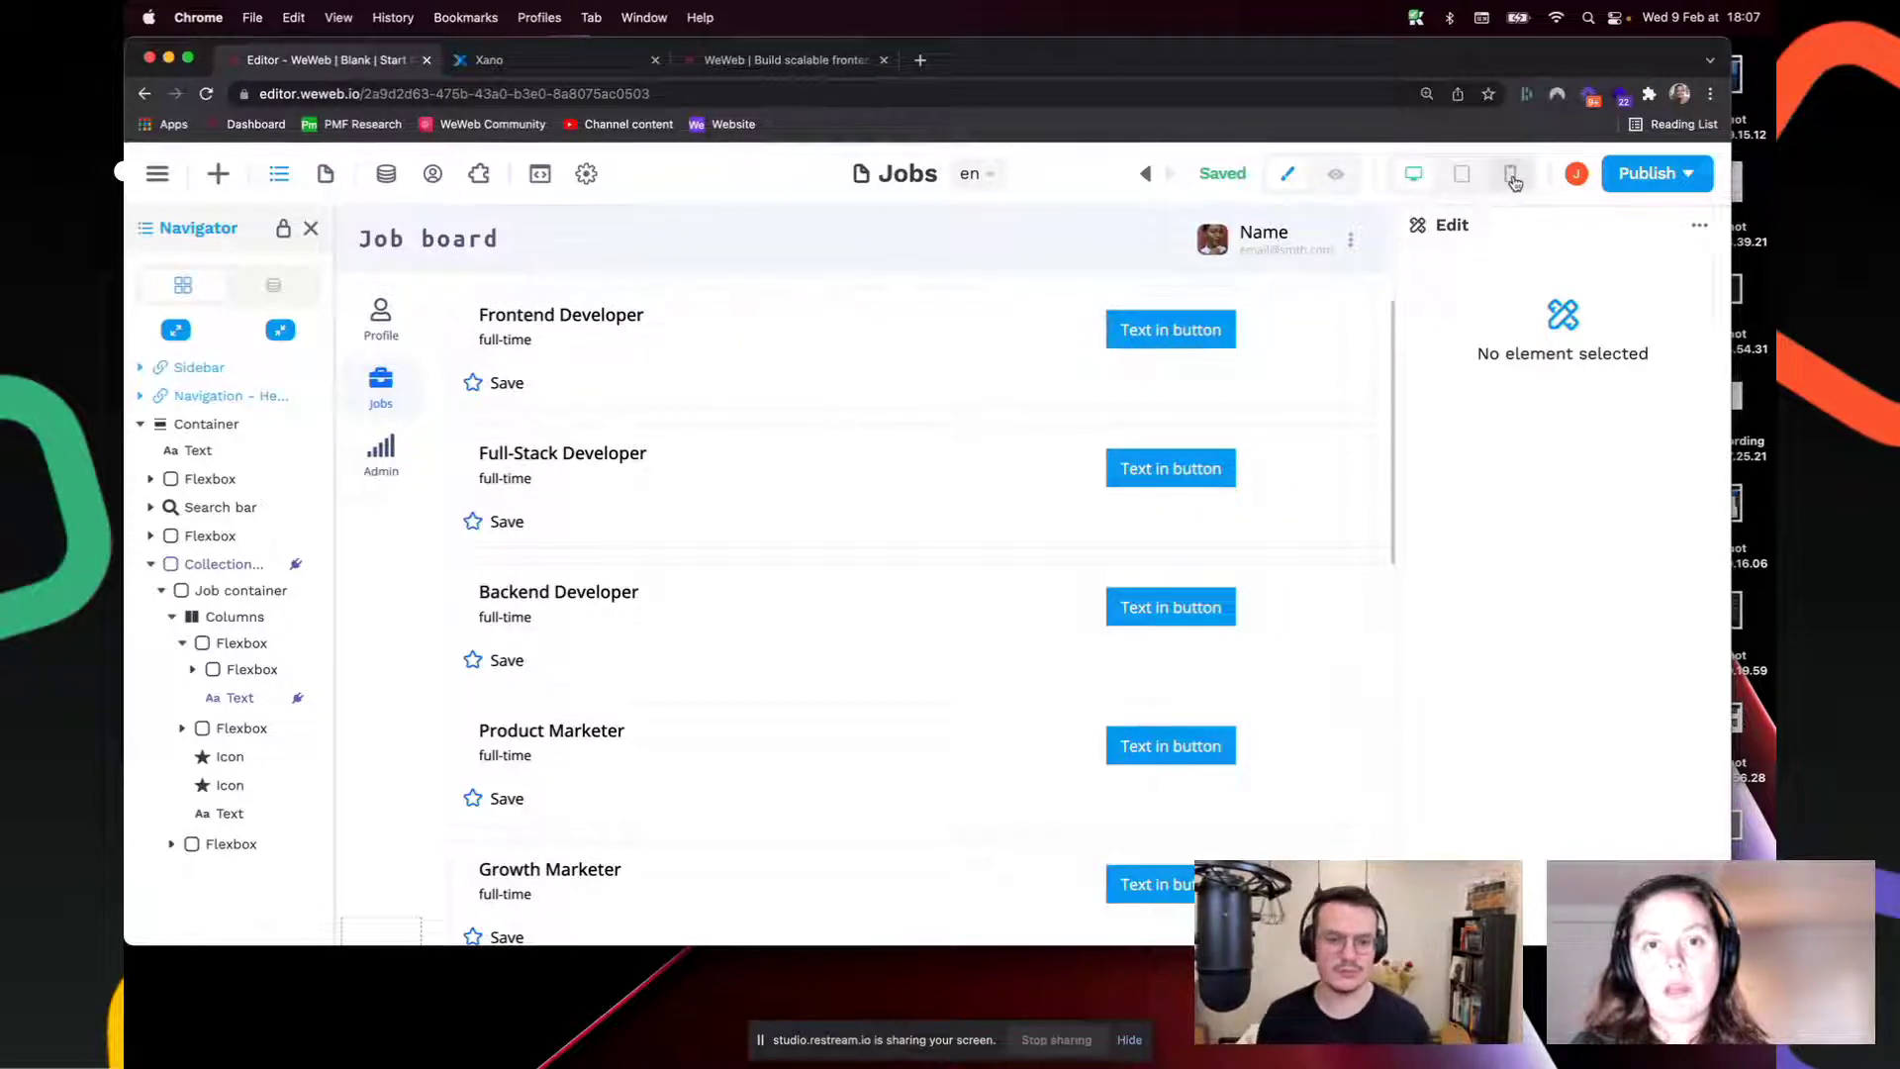
left_click(1510, 175)
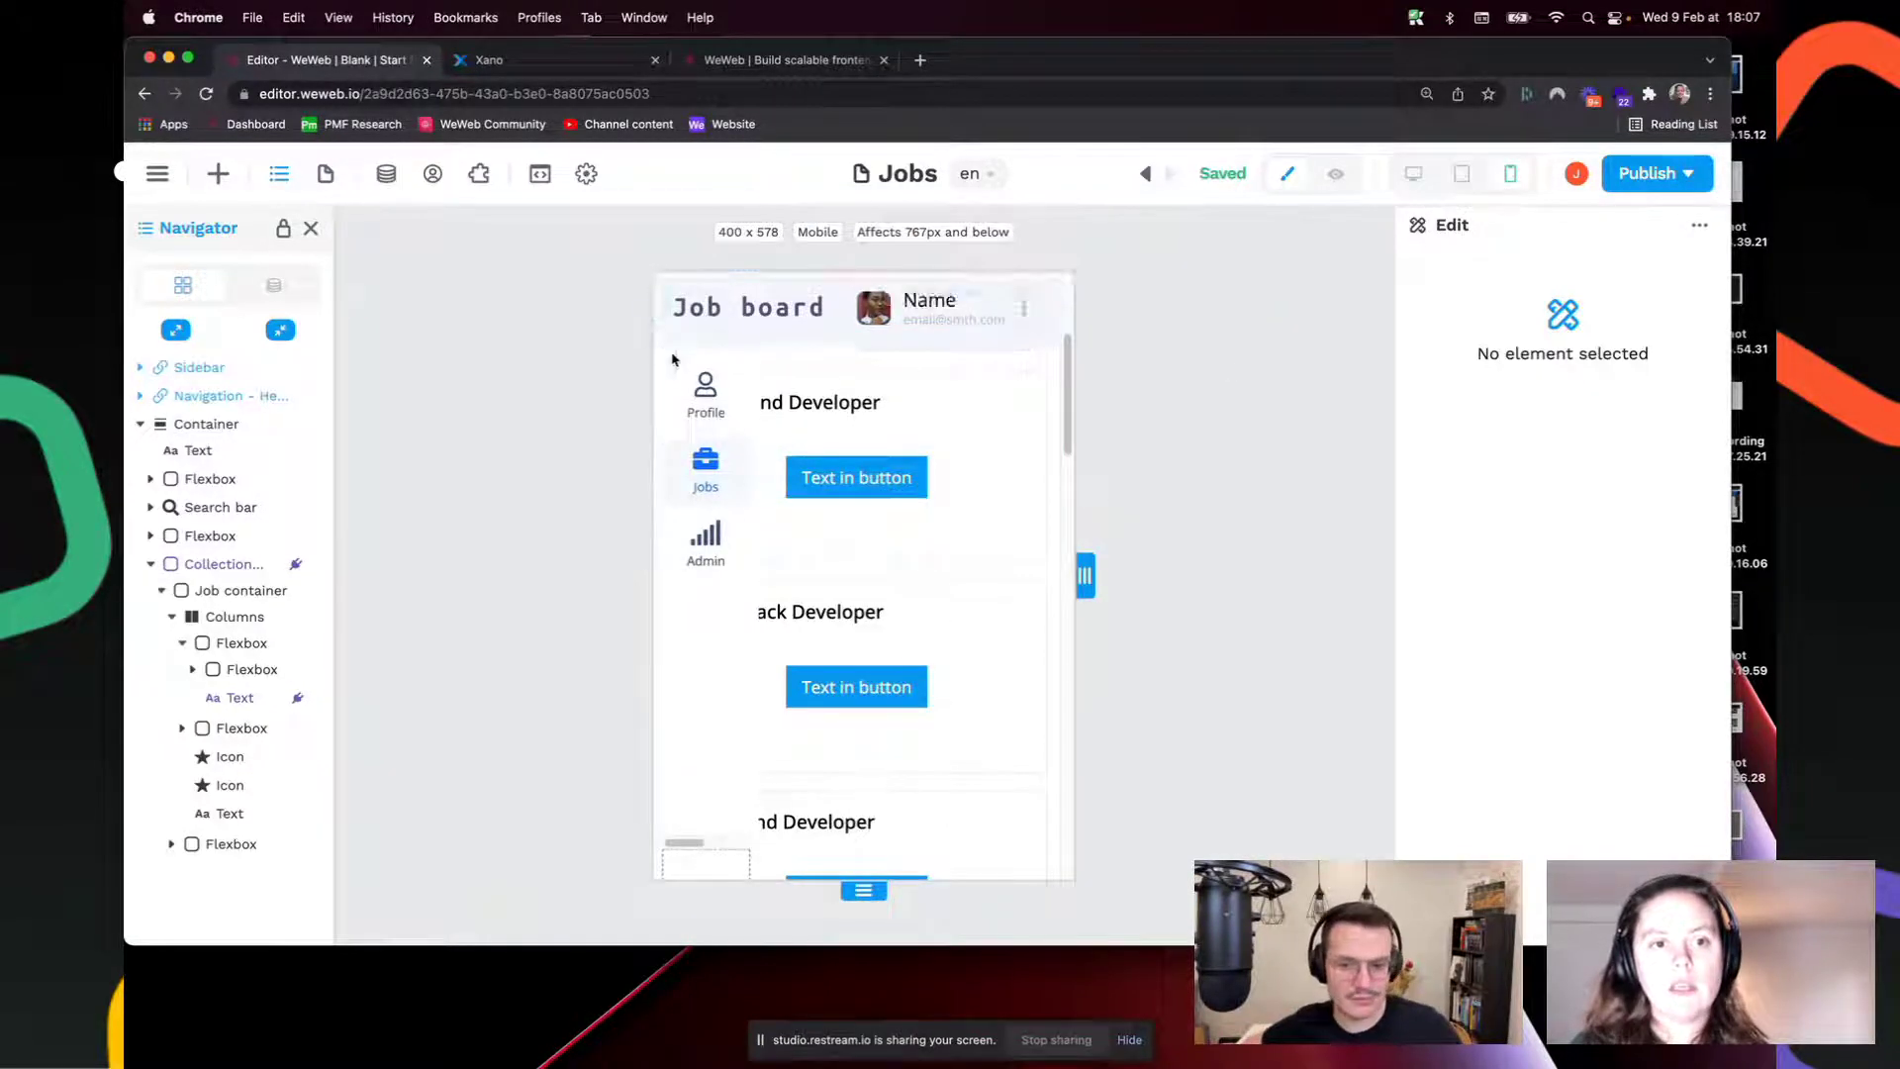
left_click(1413, 174)
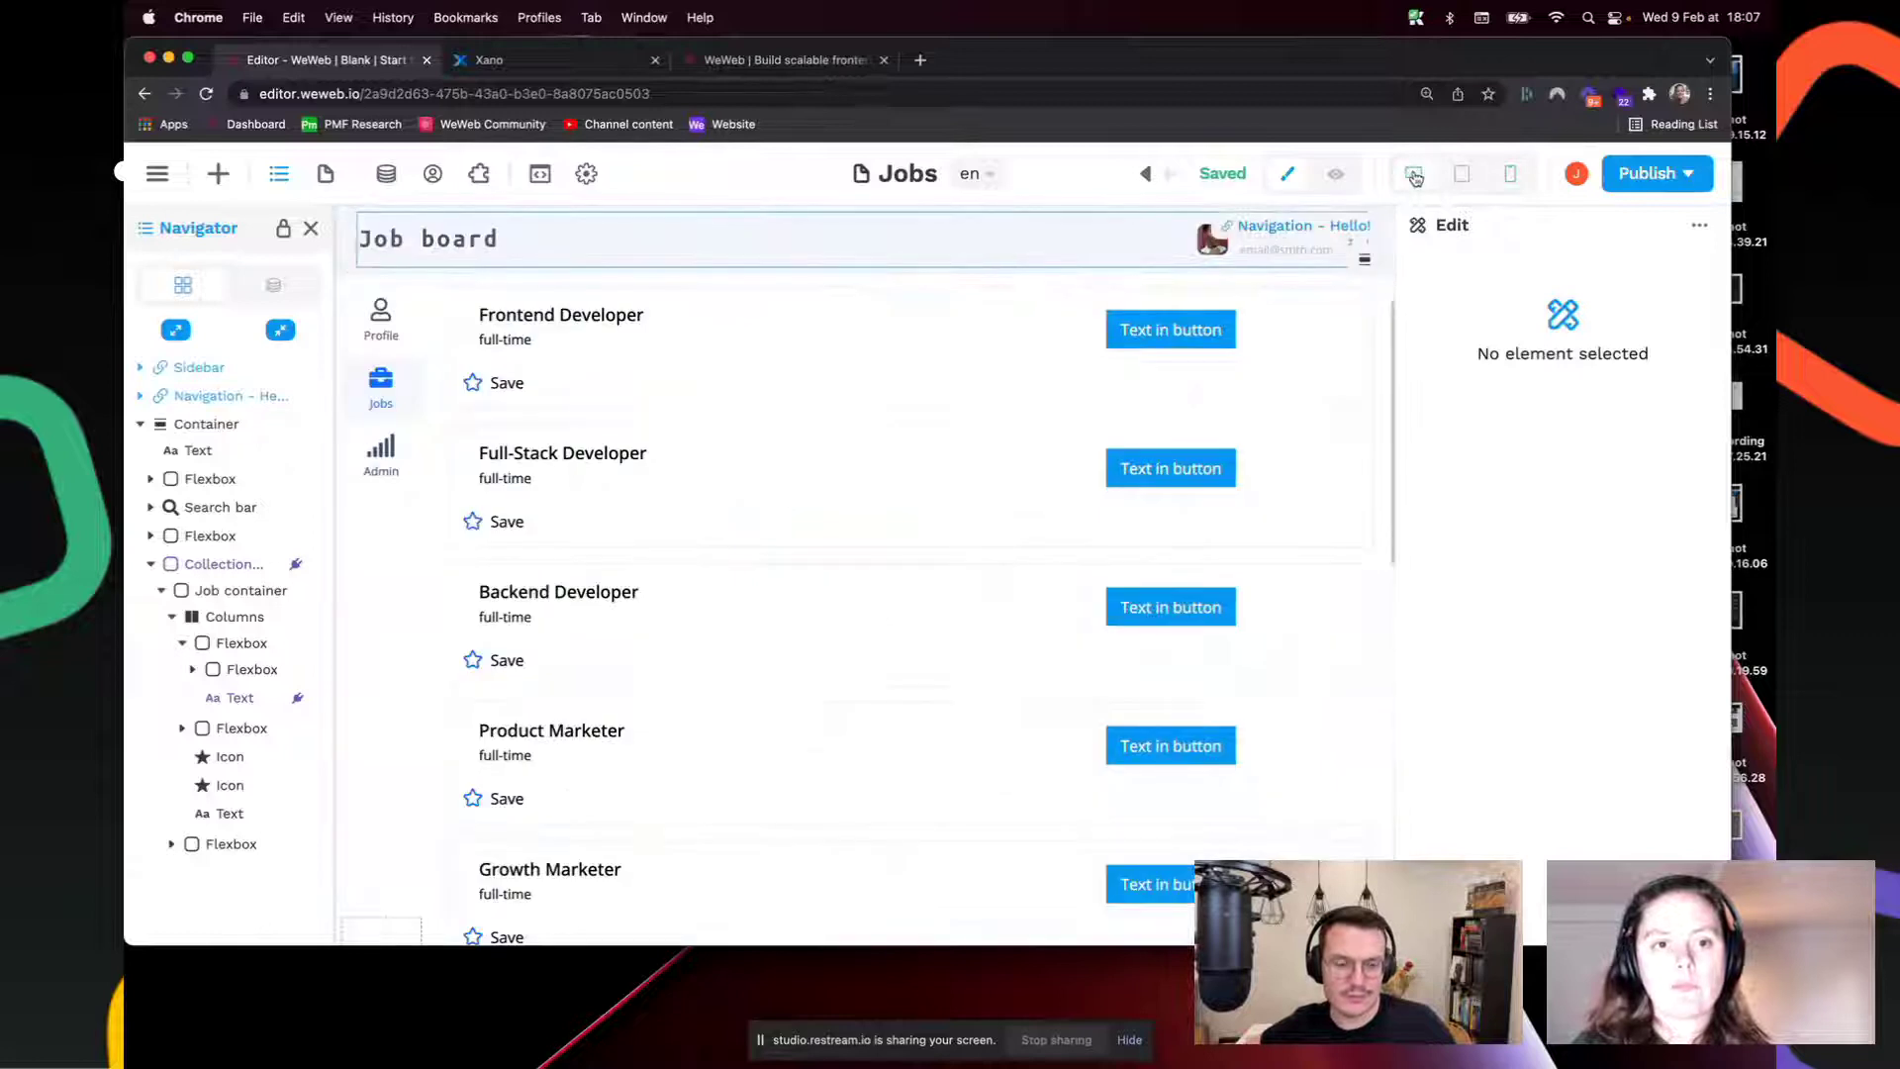
Step: Change the first job row's button label to 'View job description'
left_click(1184, 341)
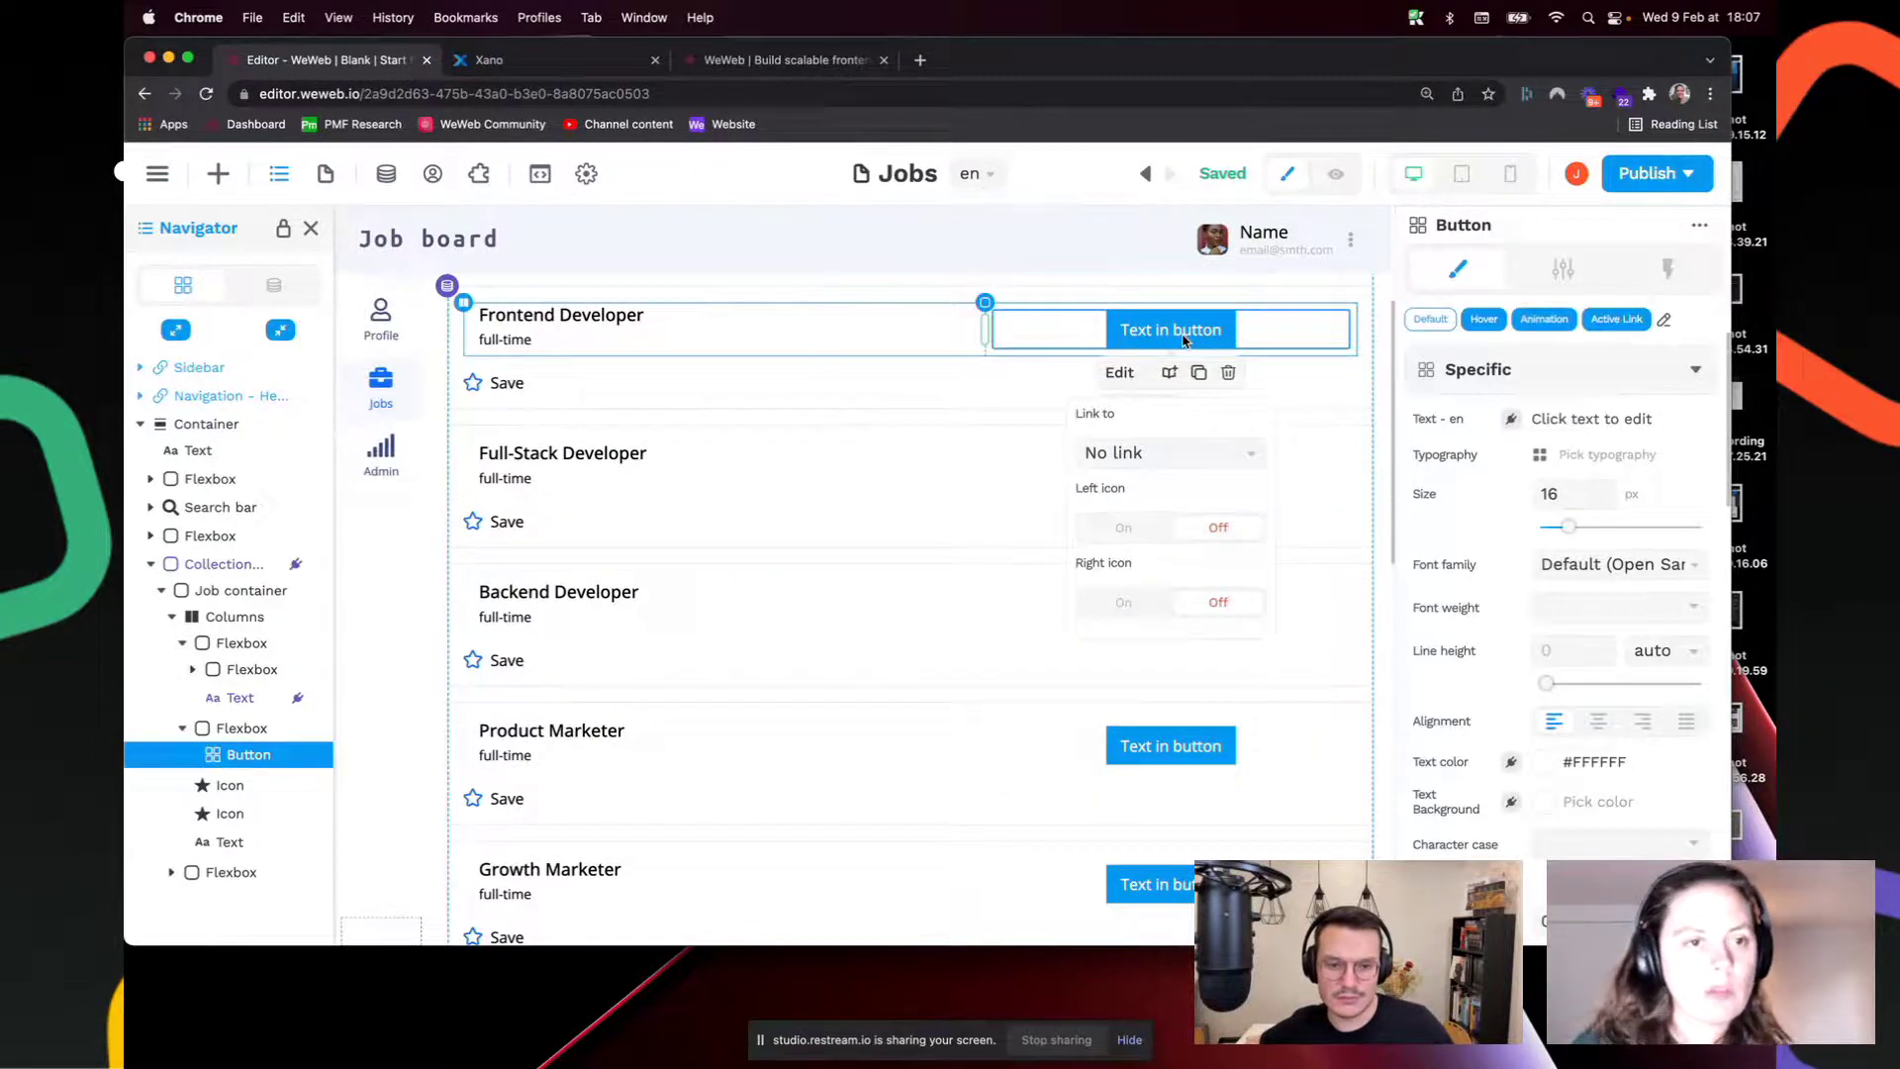
left_click(1172, 329)
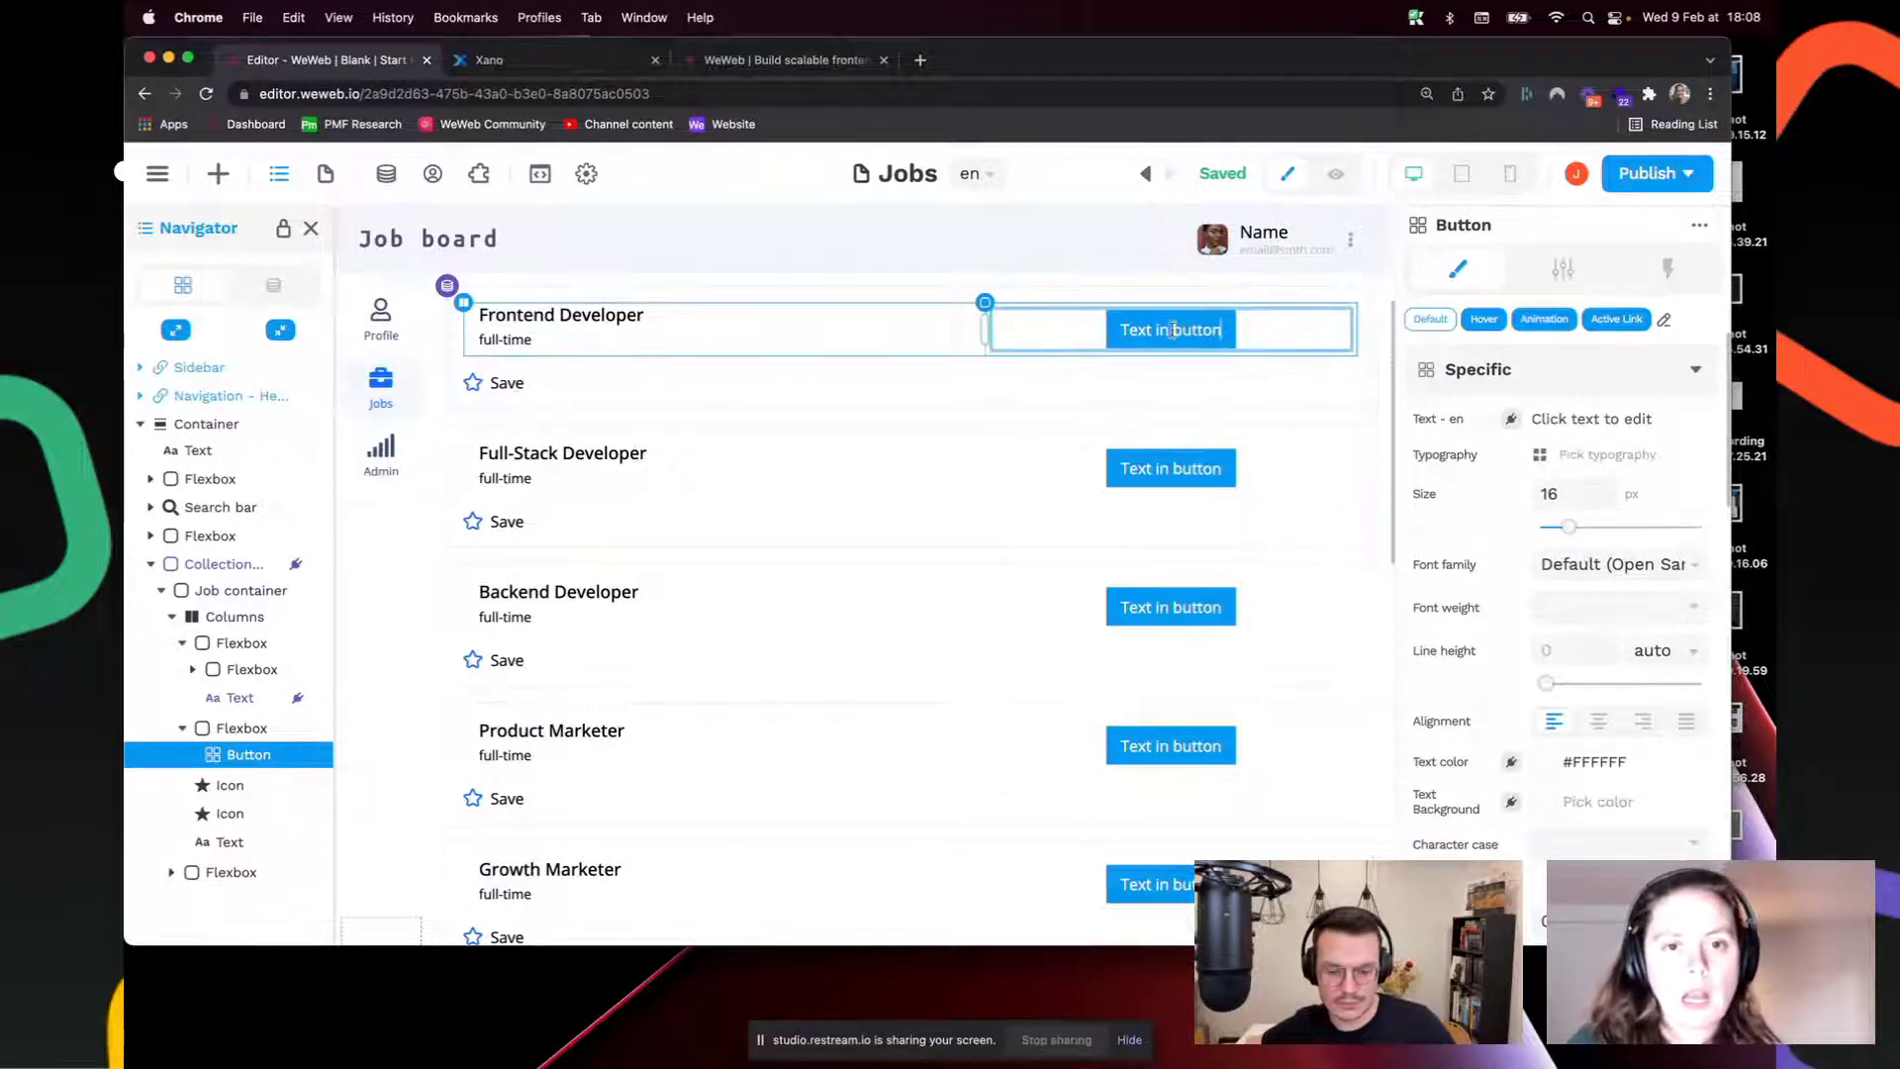
triple_click(1172, 332)
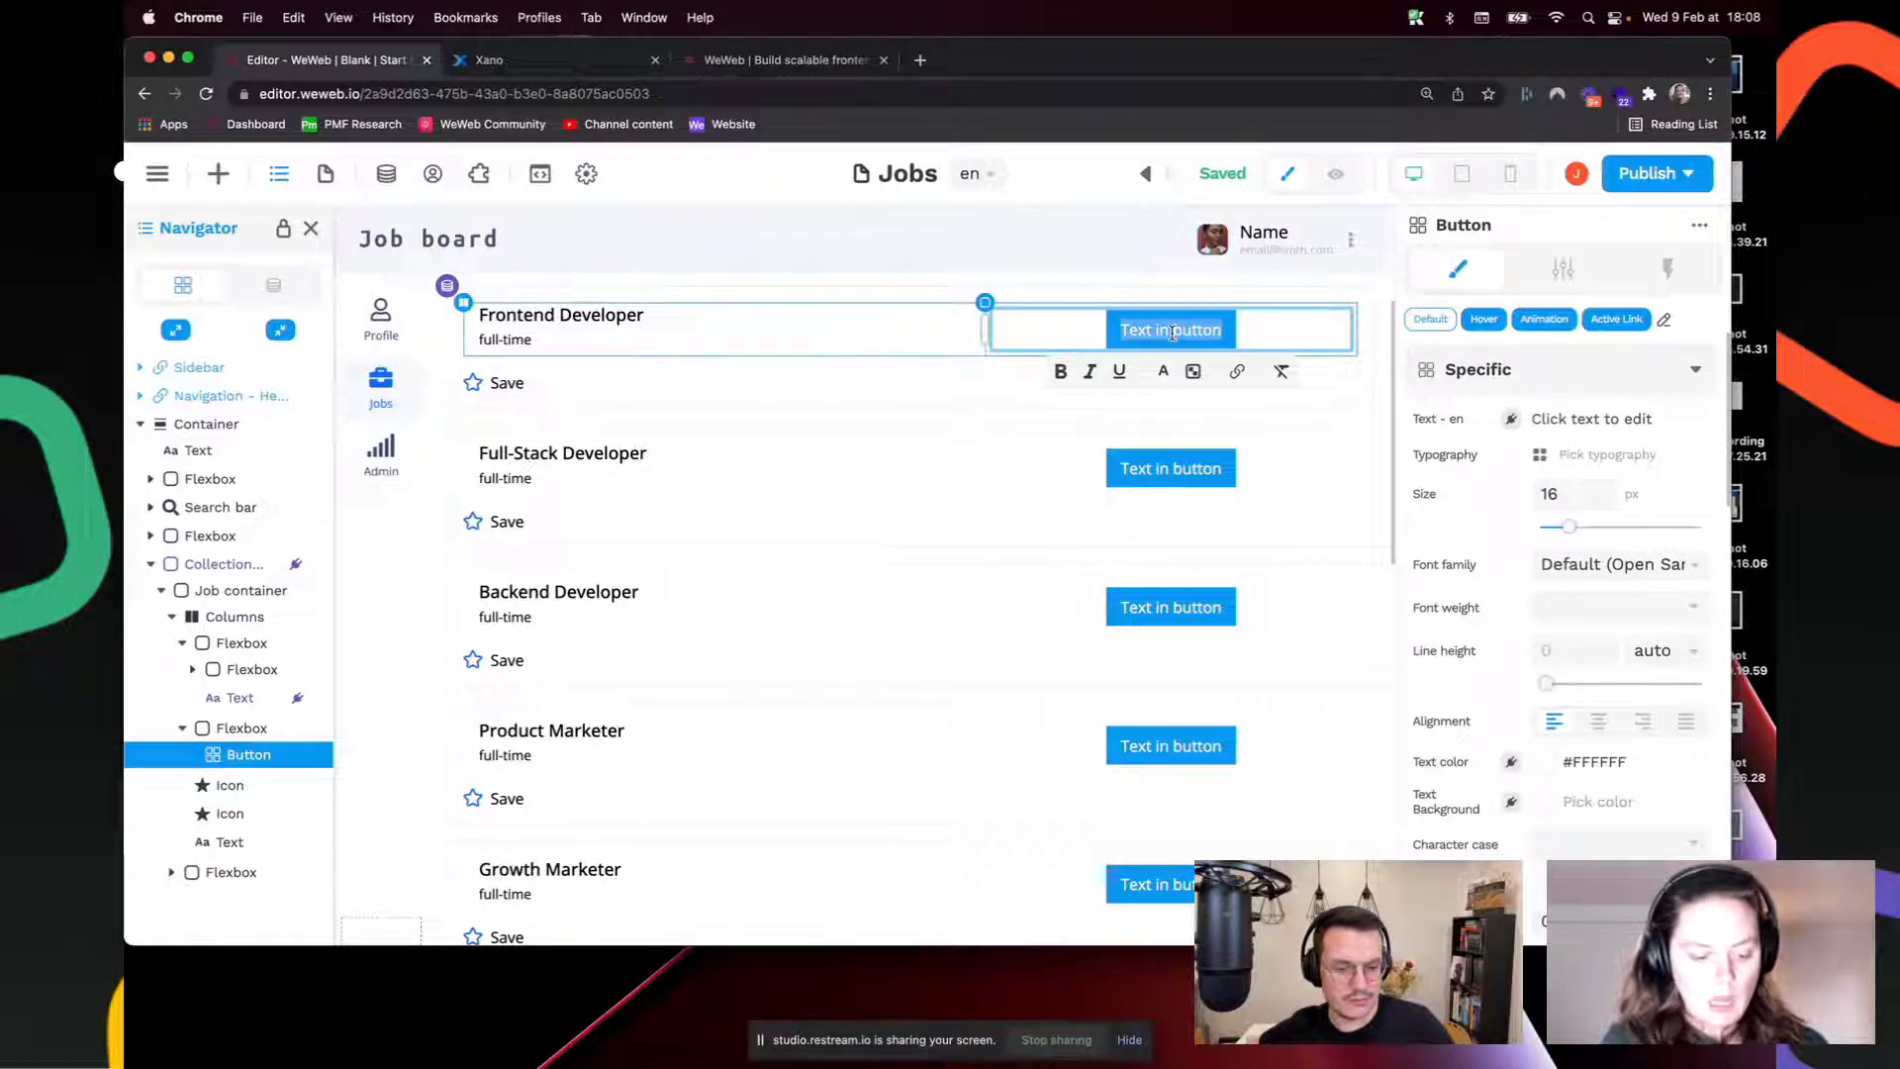
type("View jo")
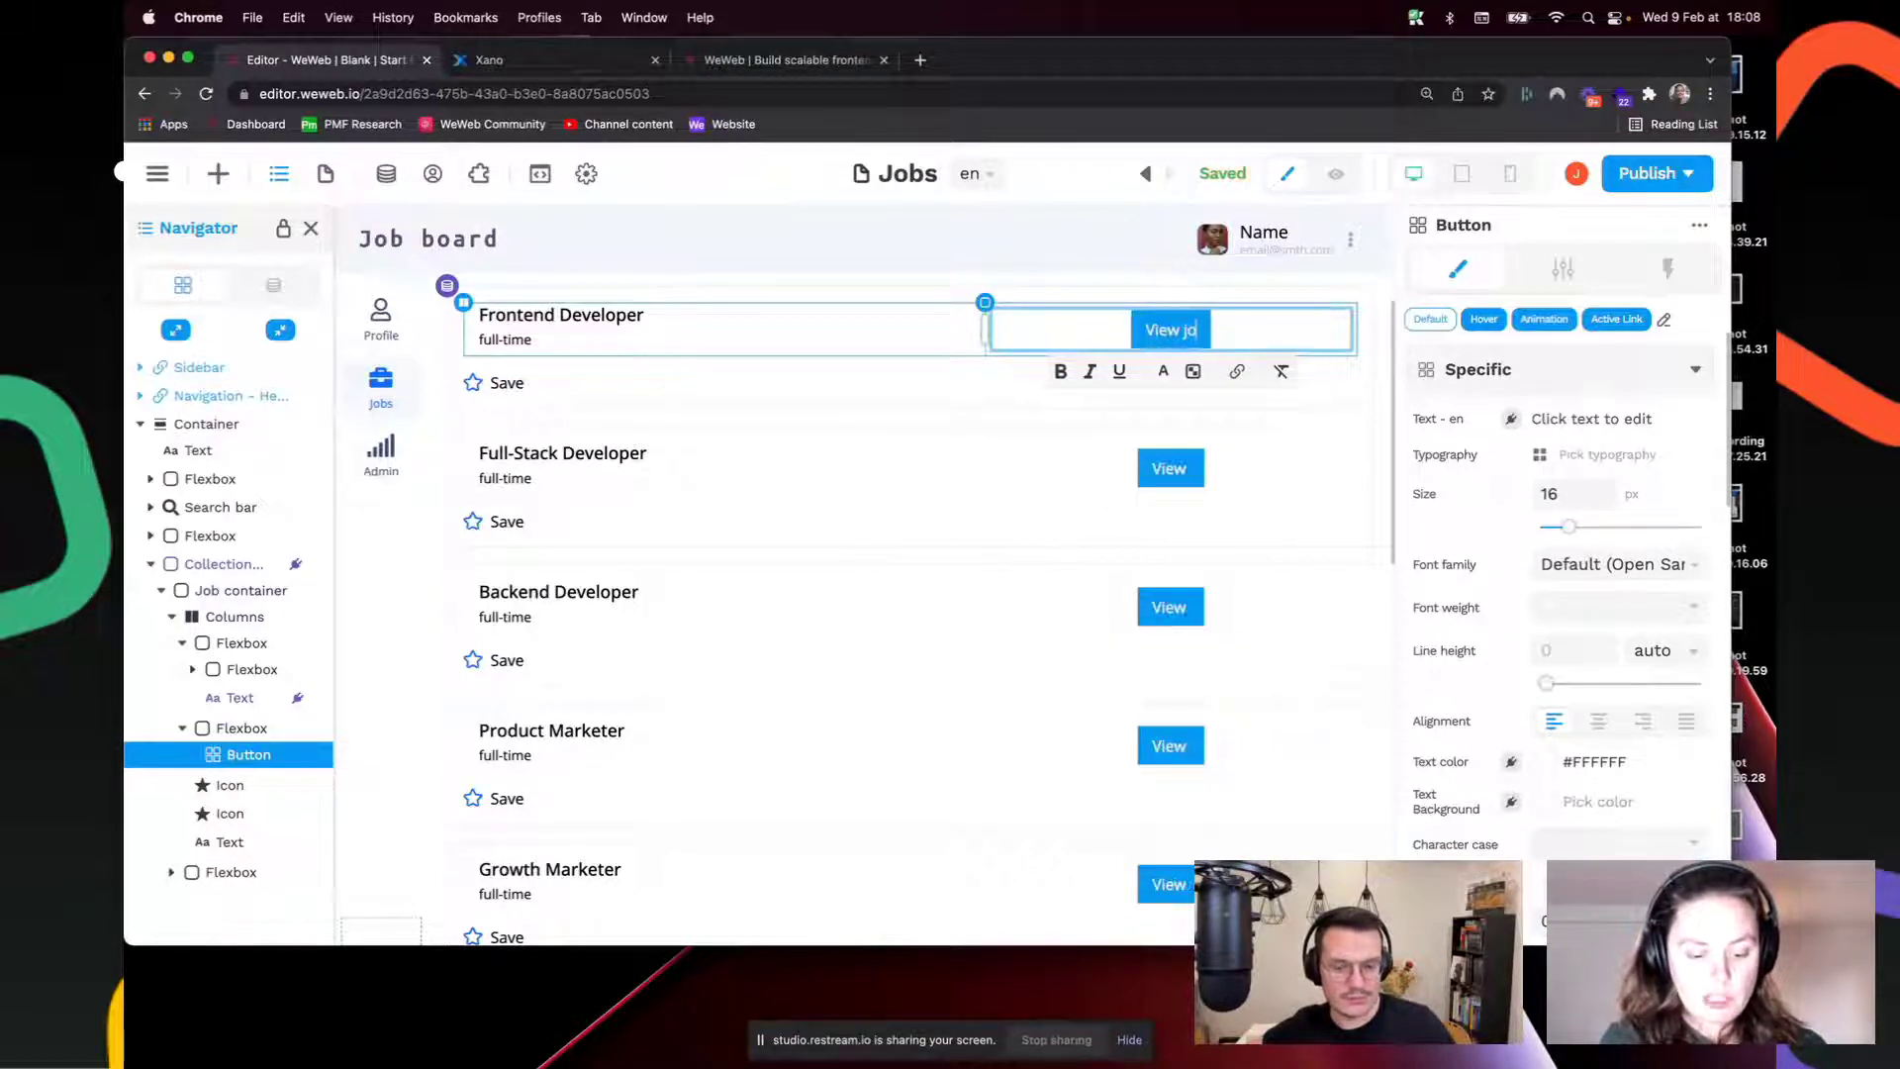
type("b description")
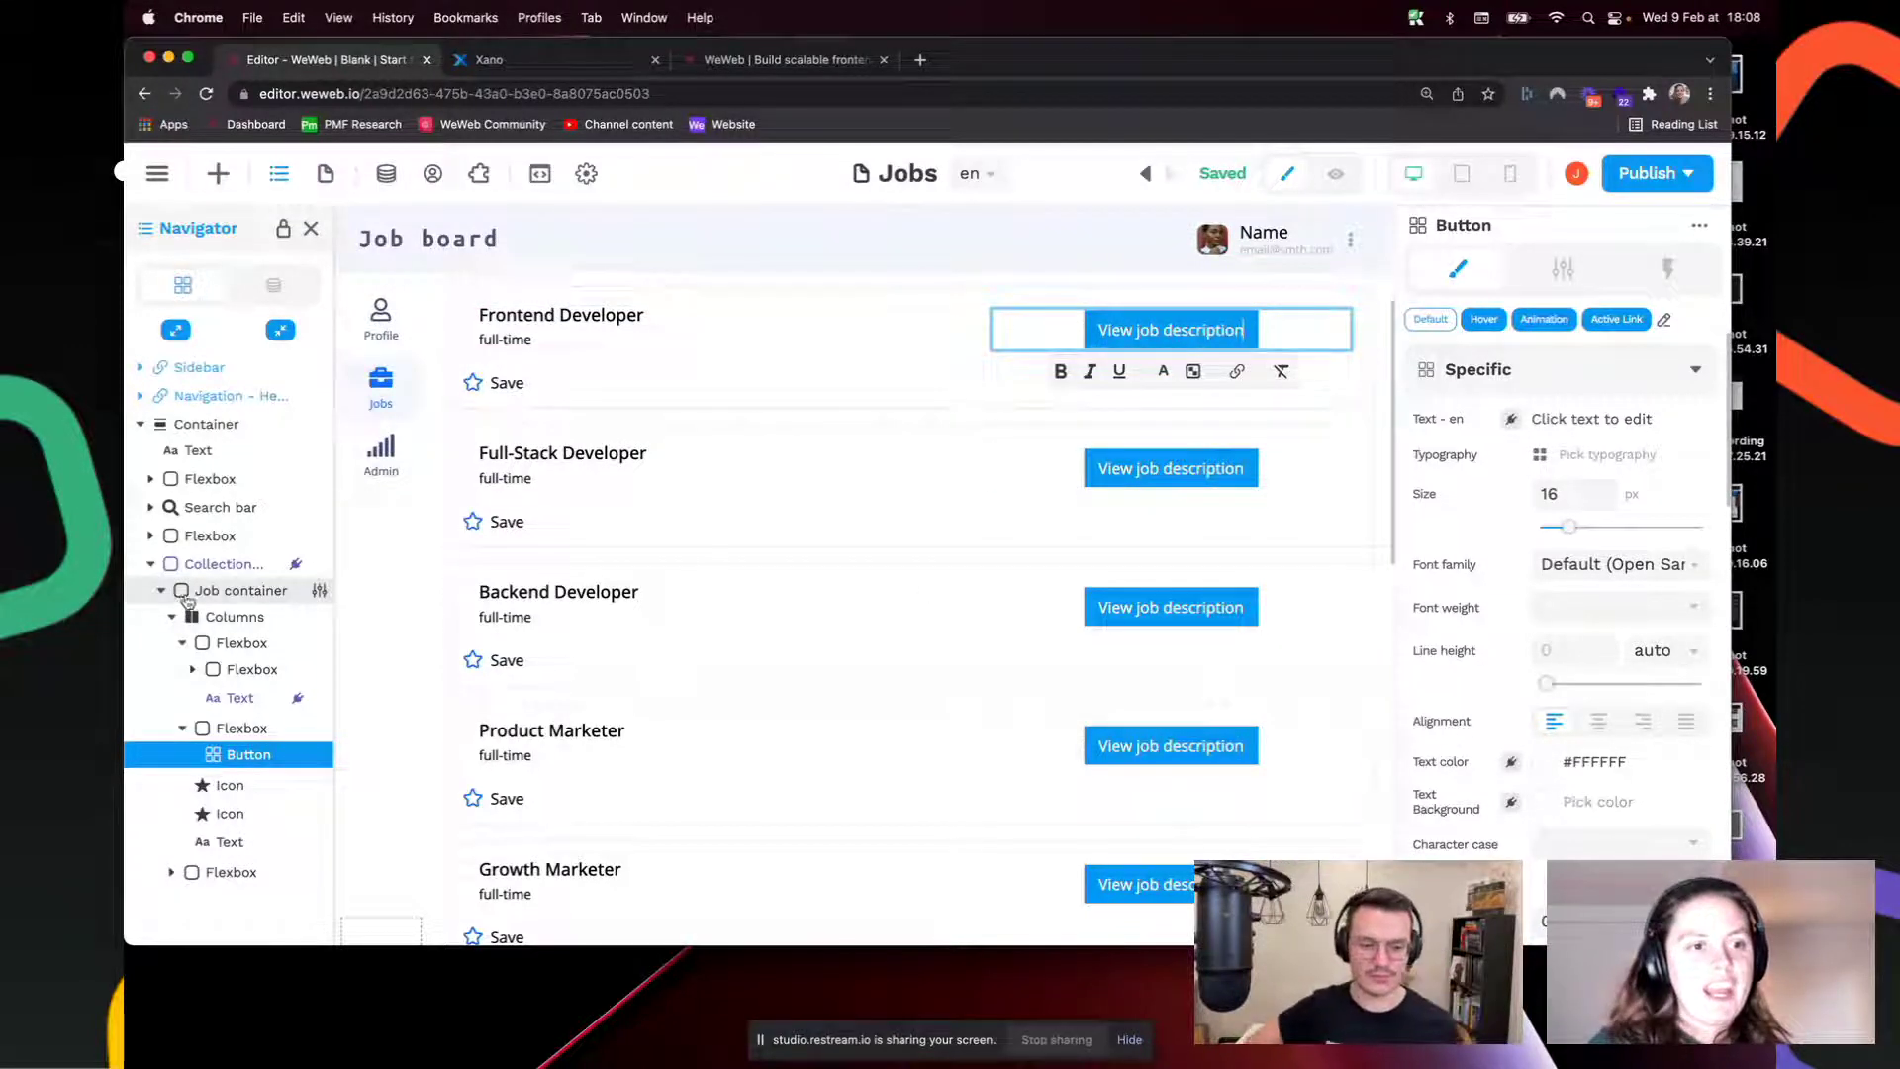
Step: Check the job collection's structure in the Navigator tree and reselect the Frontend Developer row's button
left_click(205, 566)
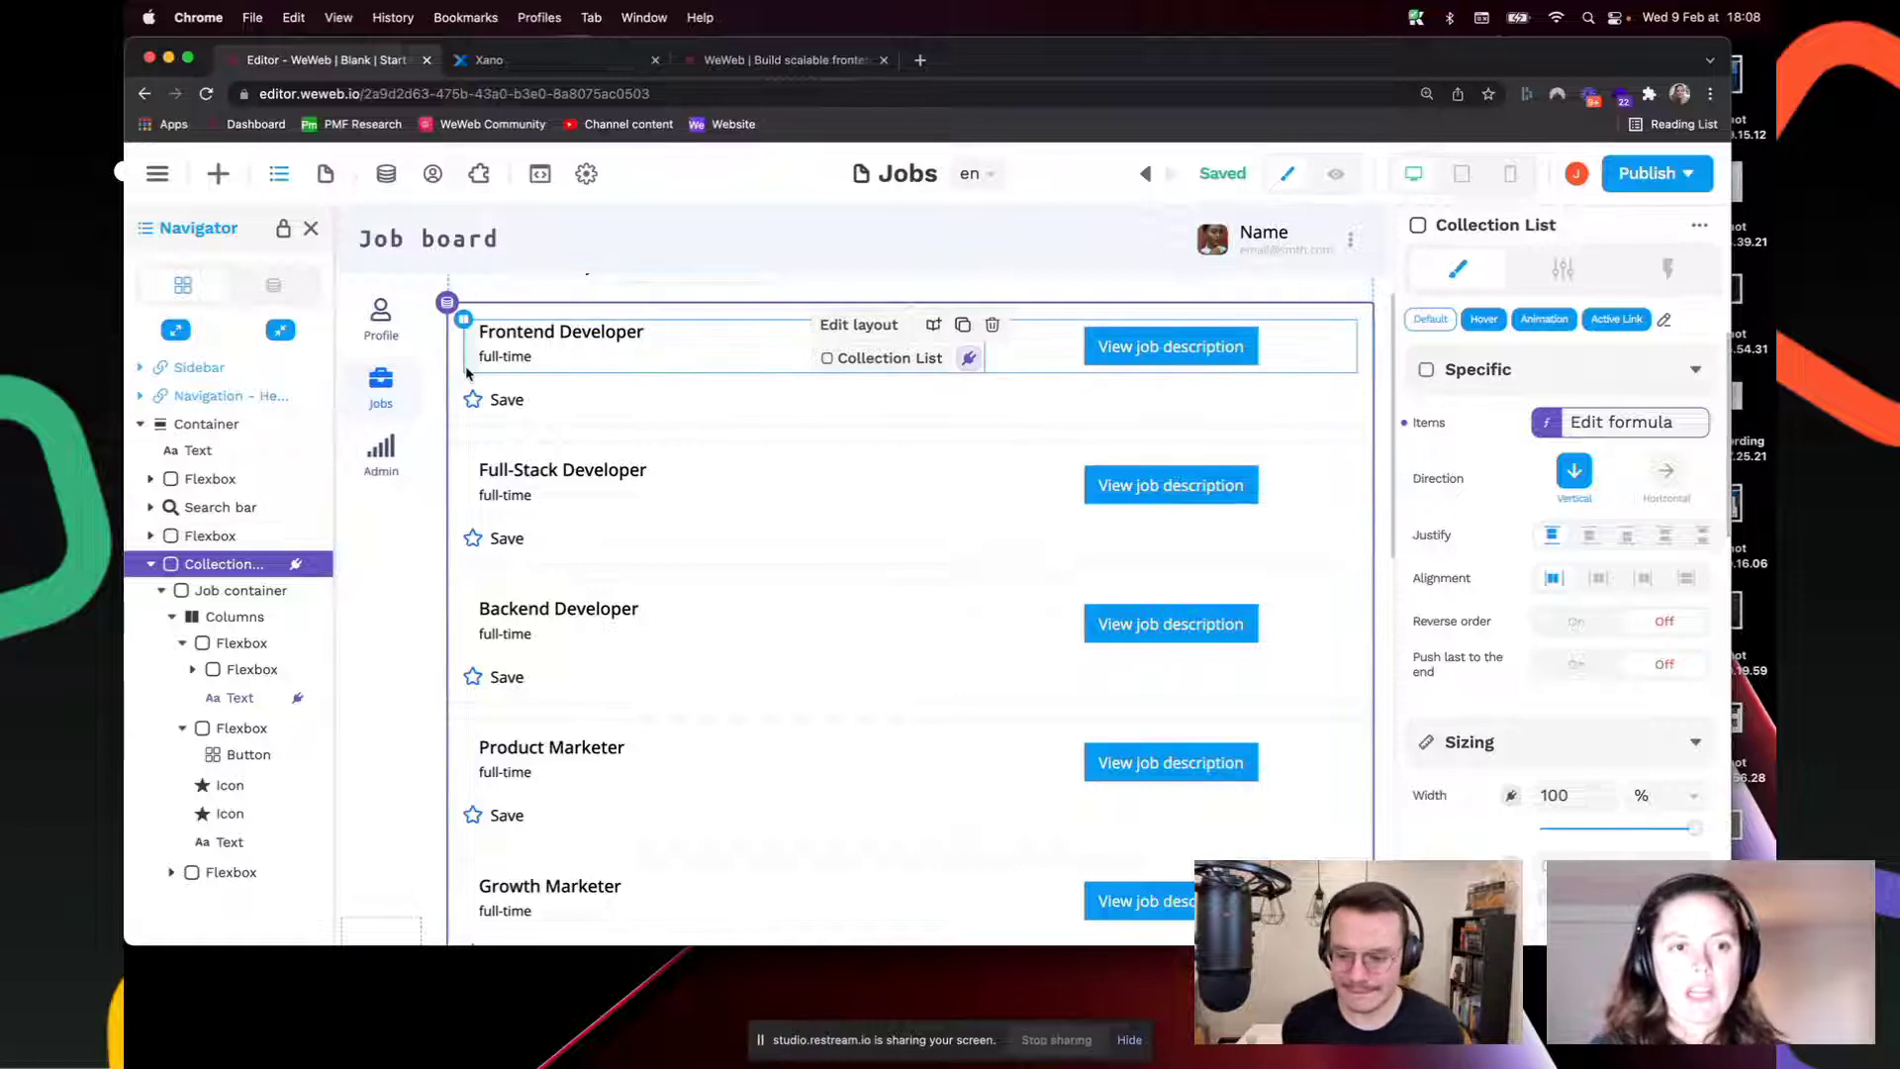
scroll(446, 544, "up", 3)
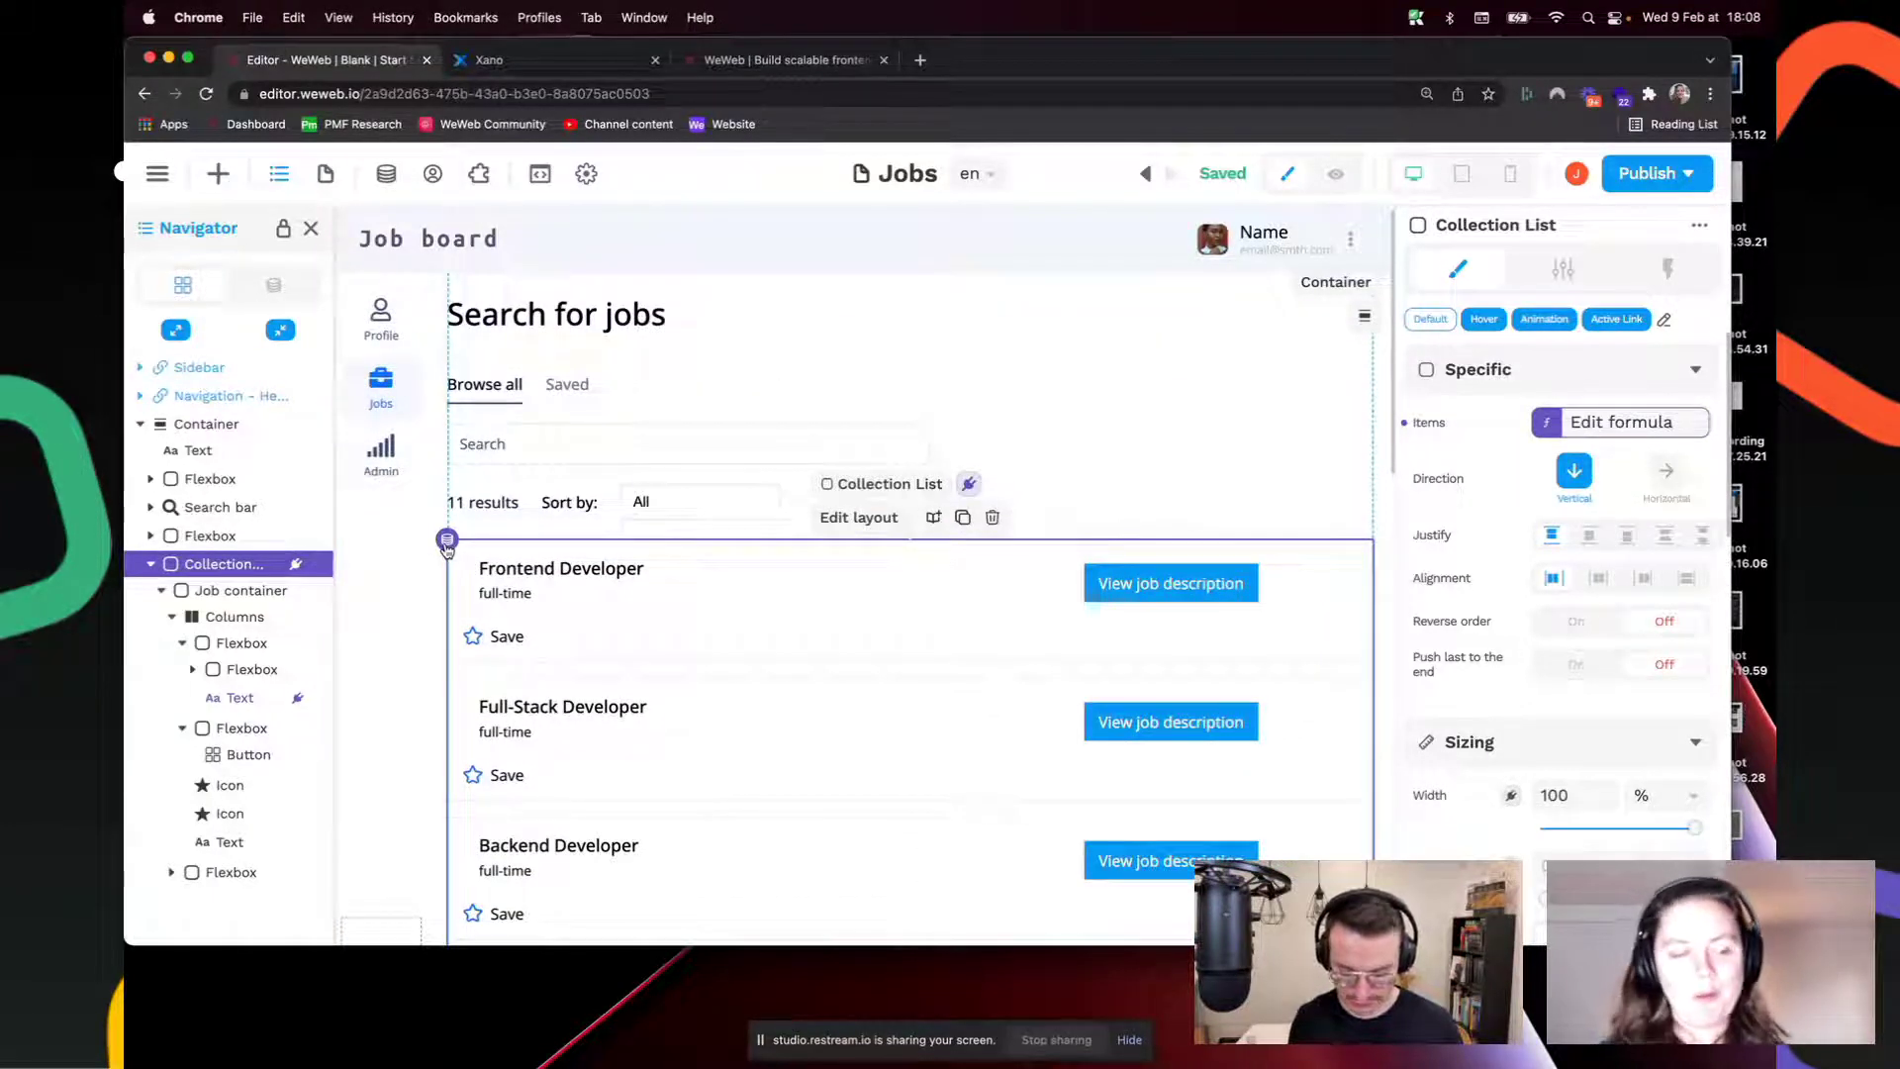
scroll(446, 552, "up", 1)
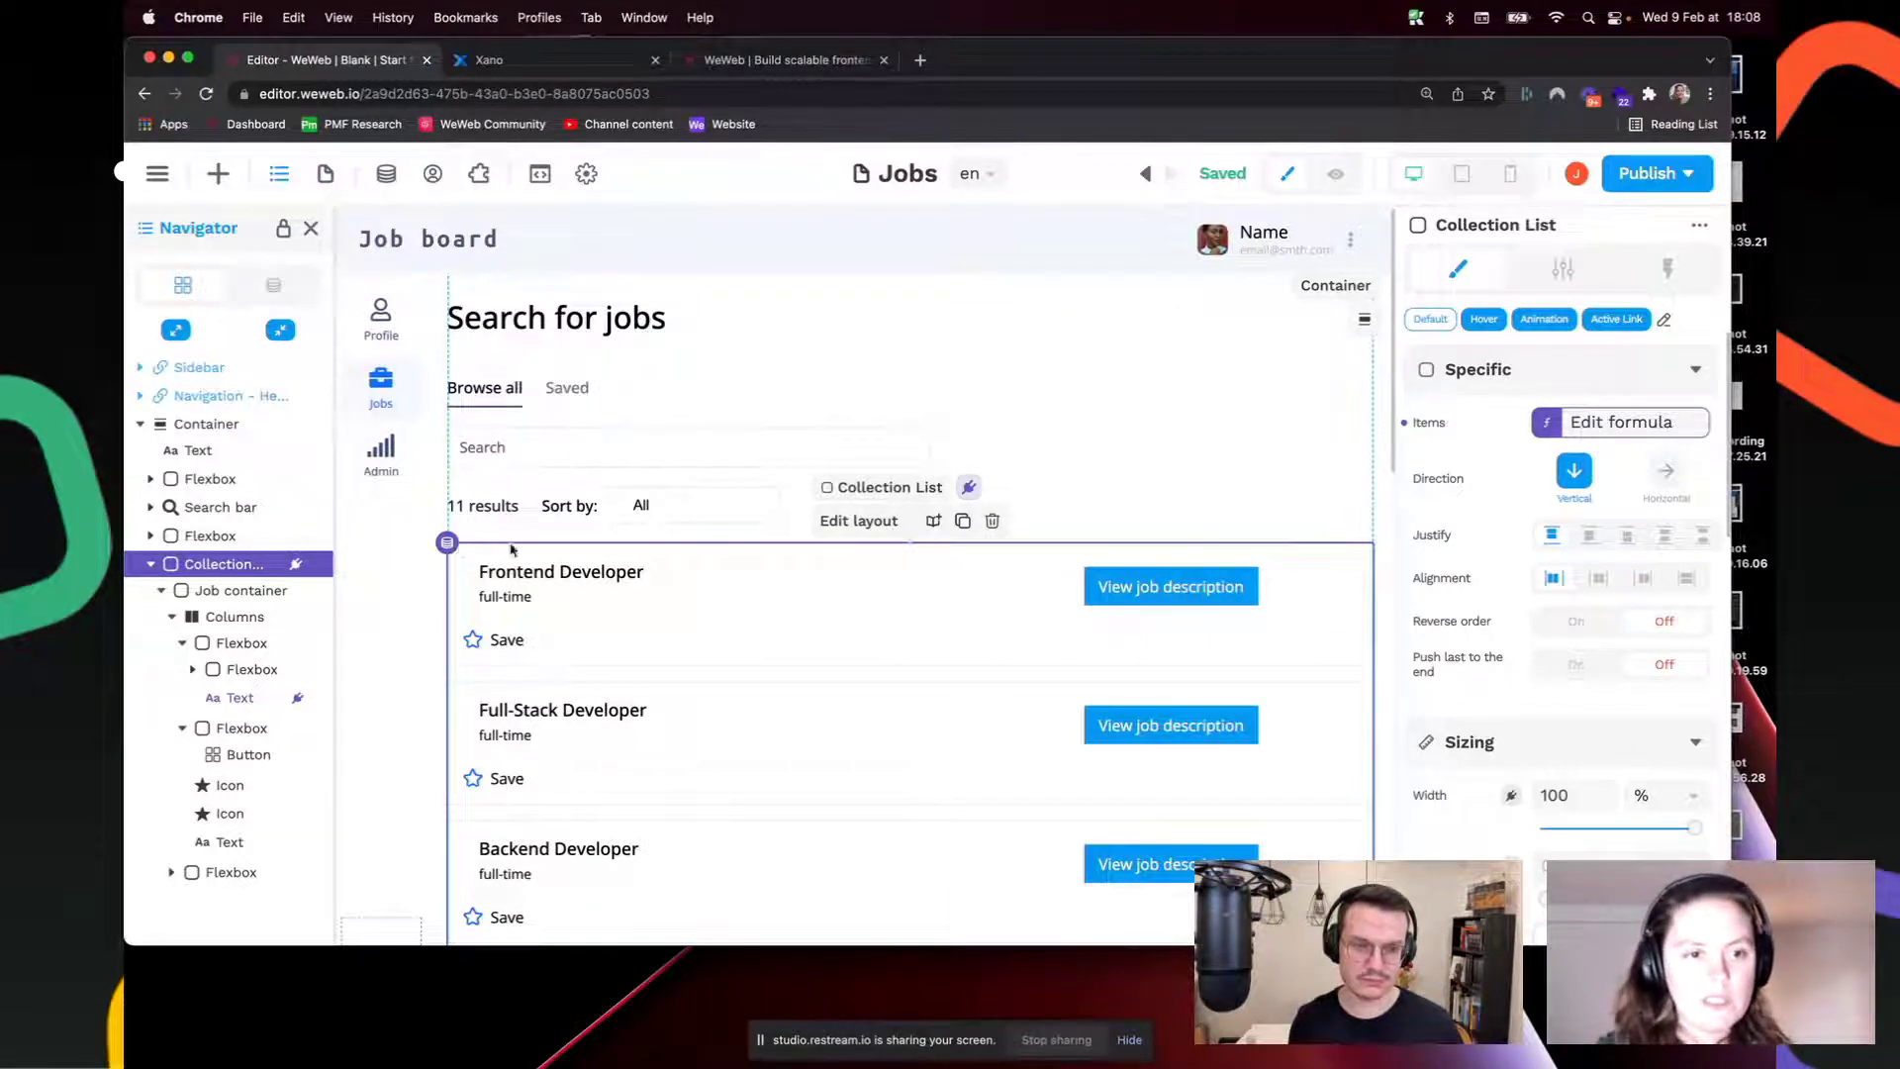
left_click(172, 616)
left_click(172, 617)
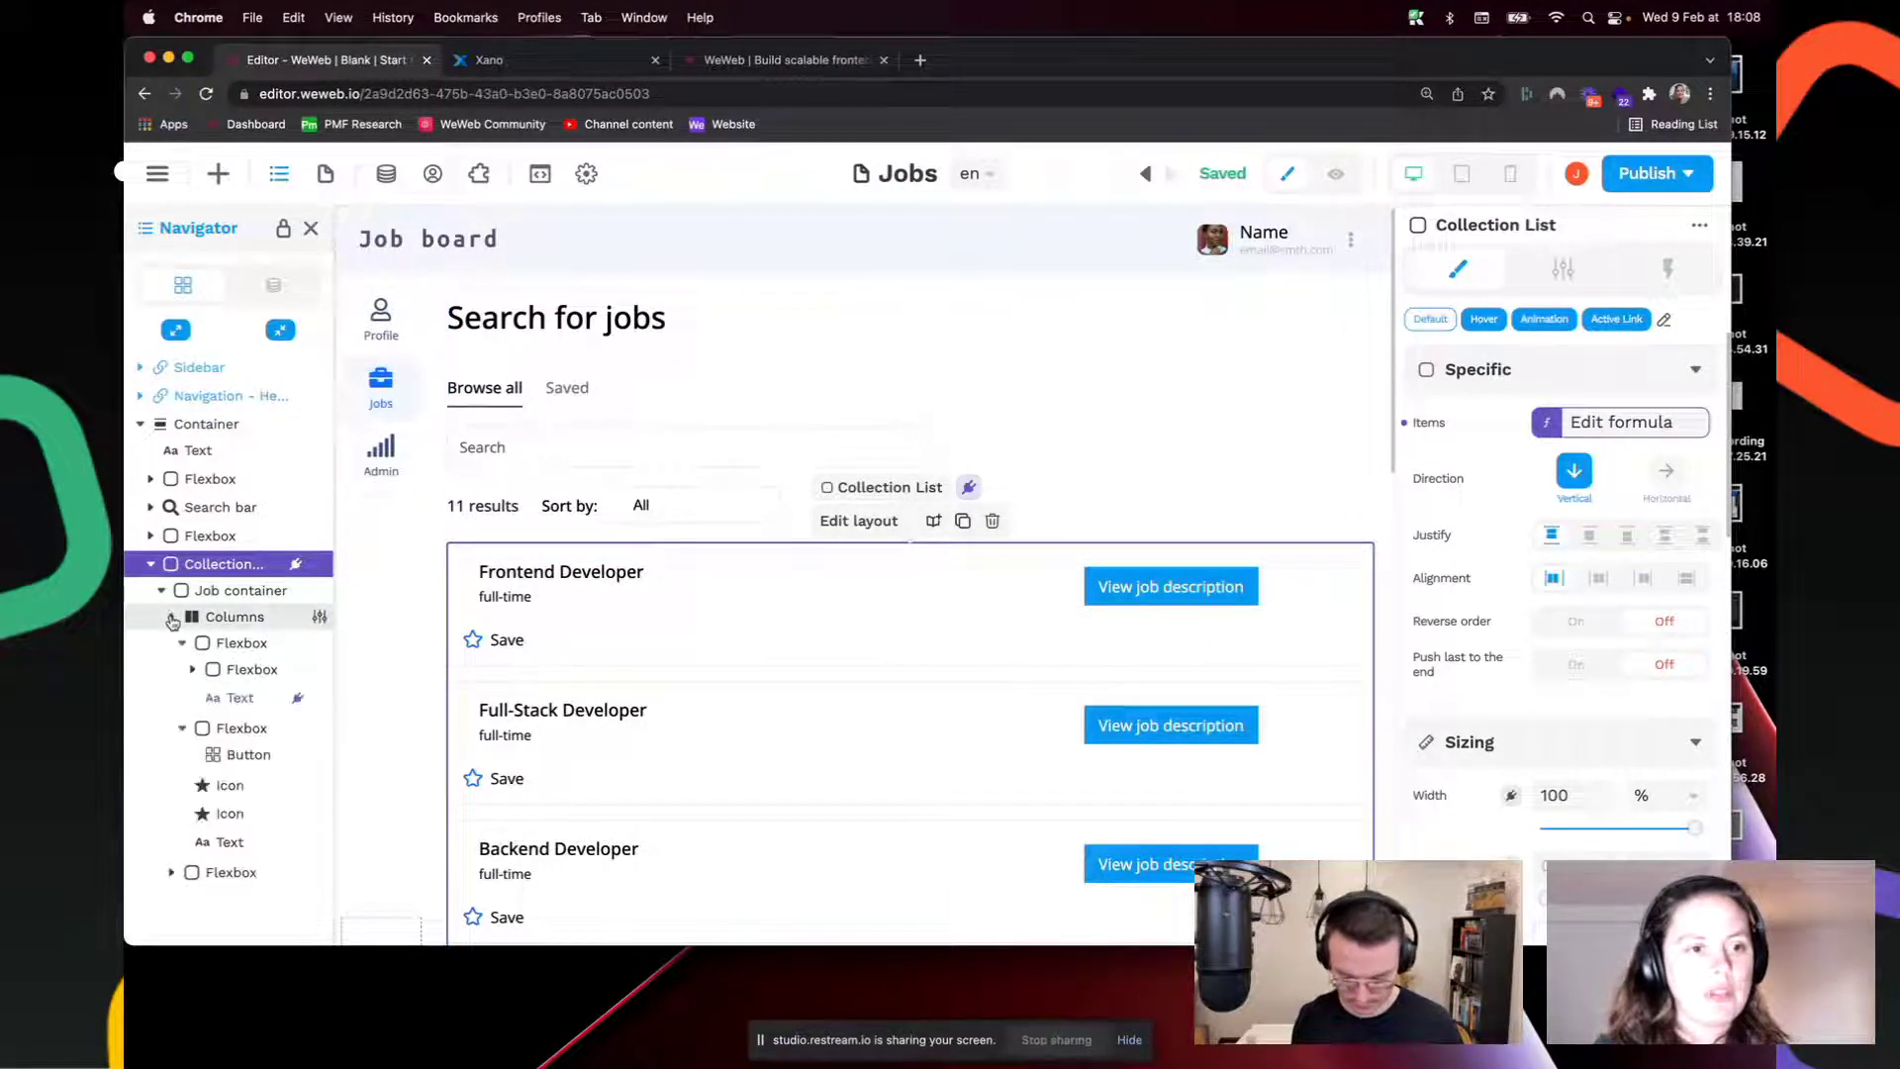
left_click(182, 642)
left_click(259, 699)
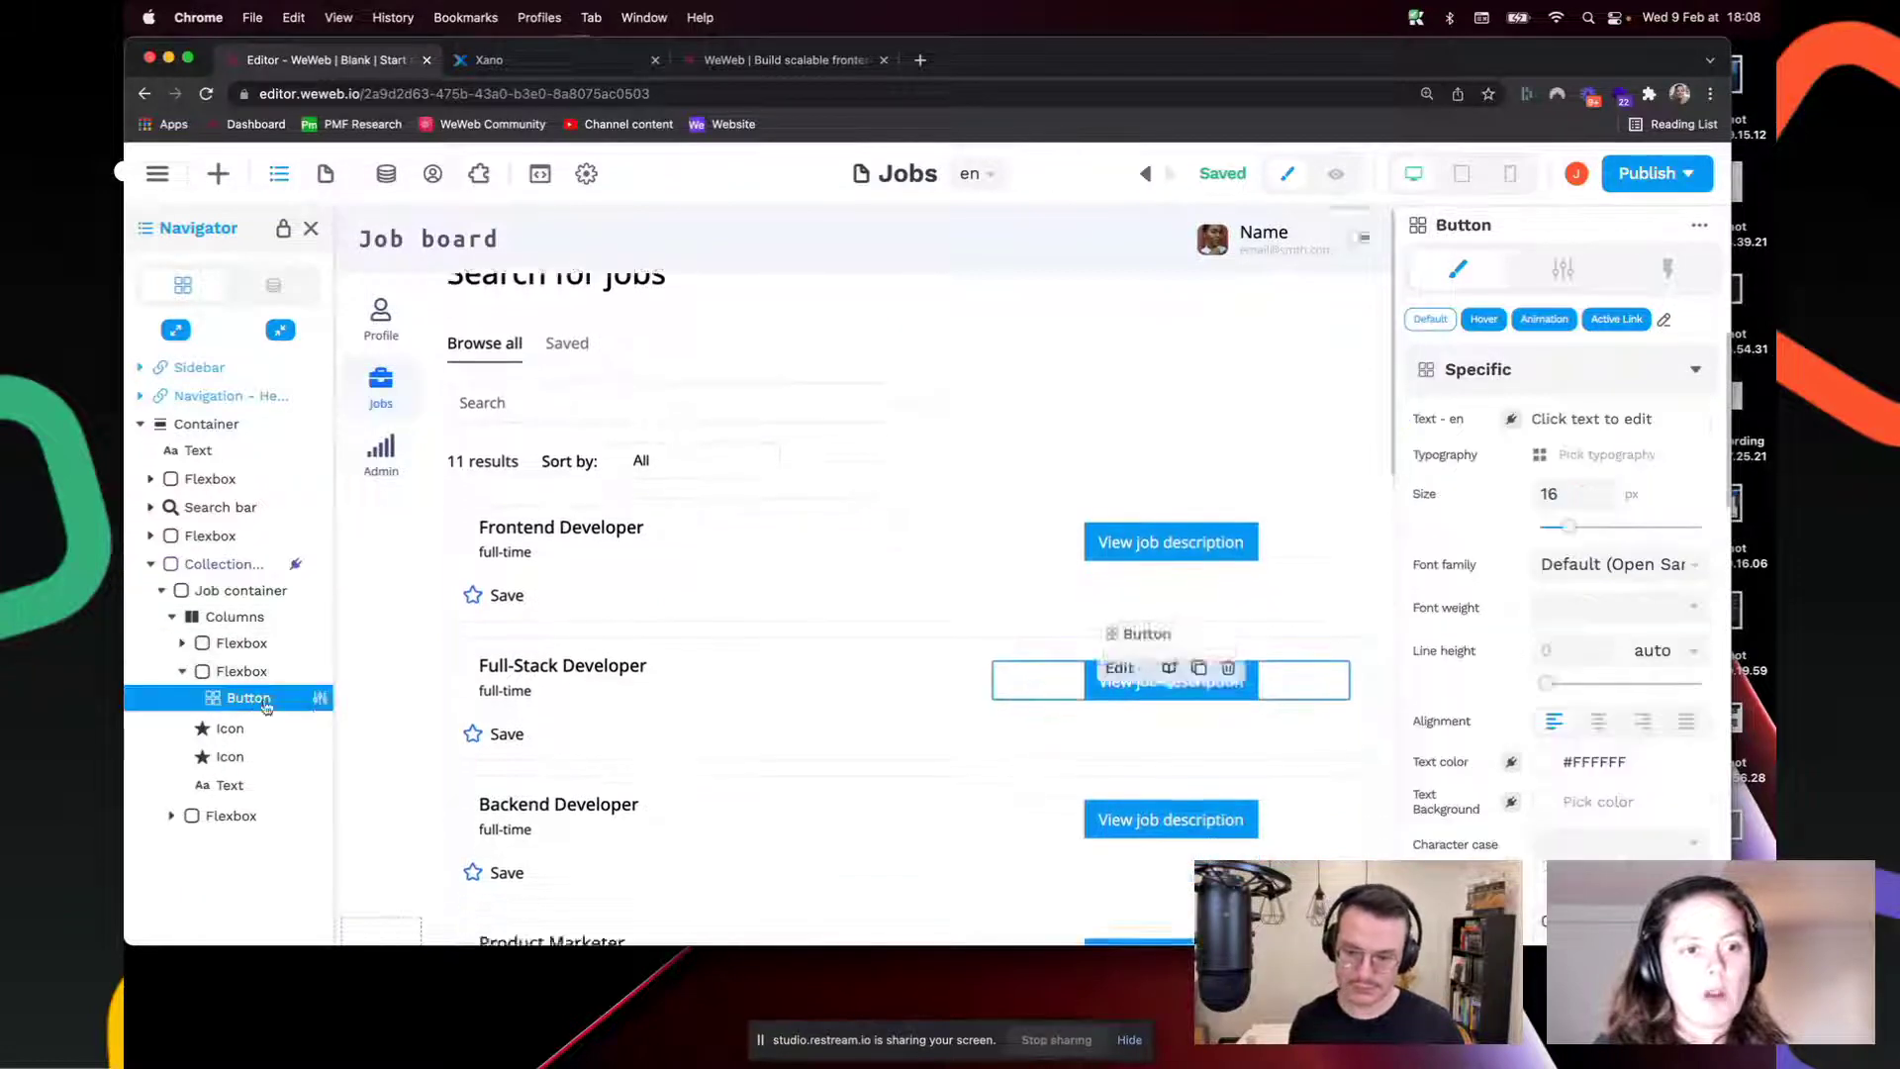
scroll(951, 629, "down", 3)
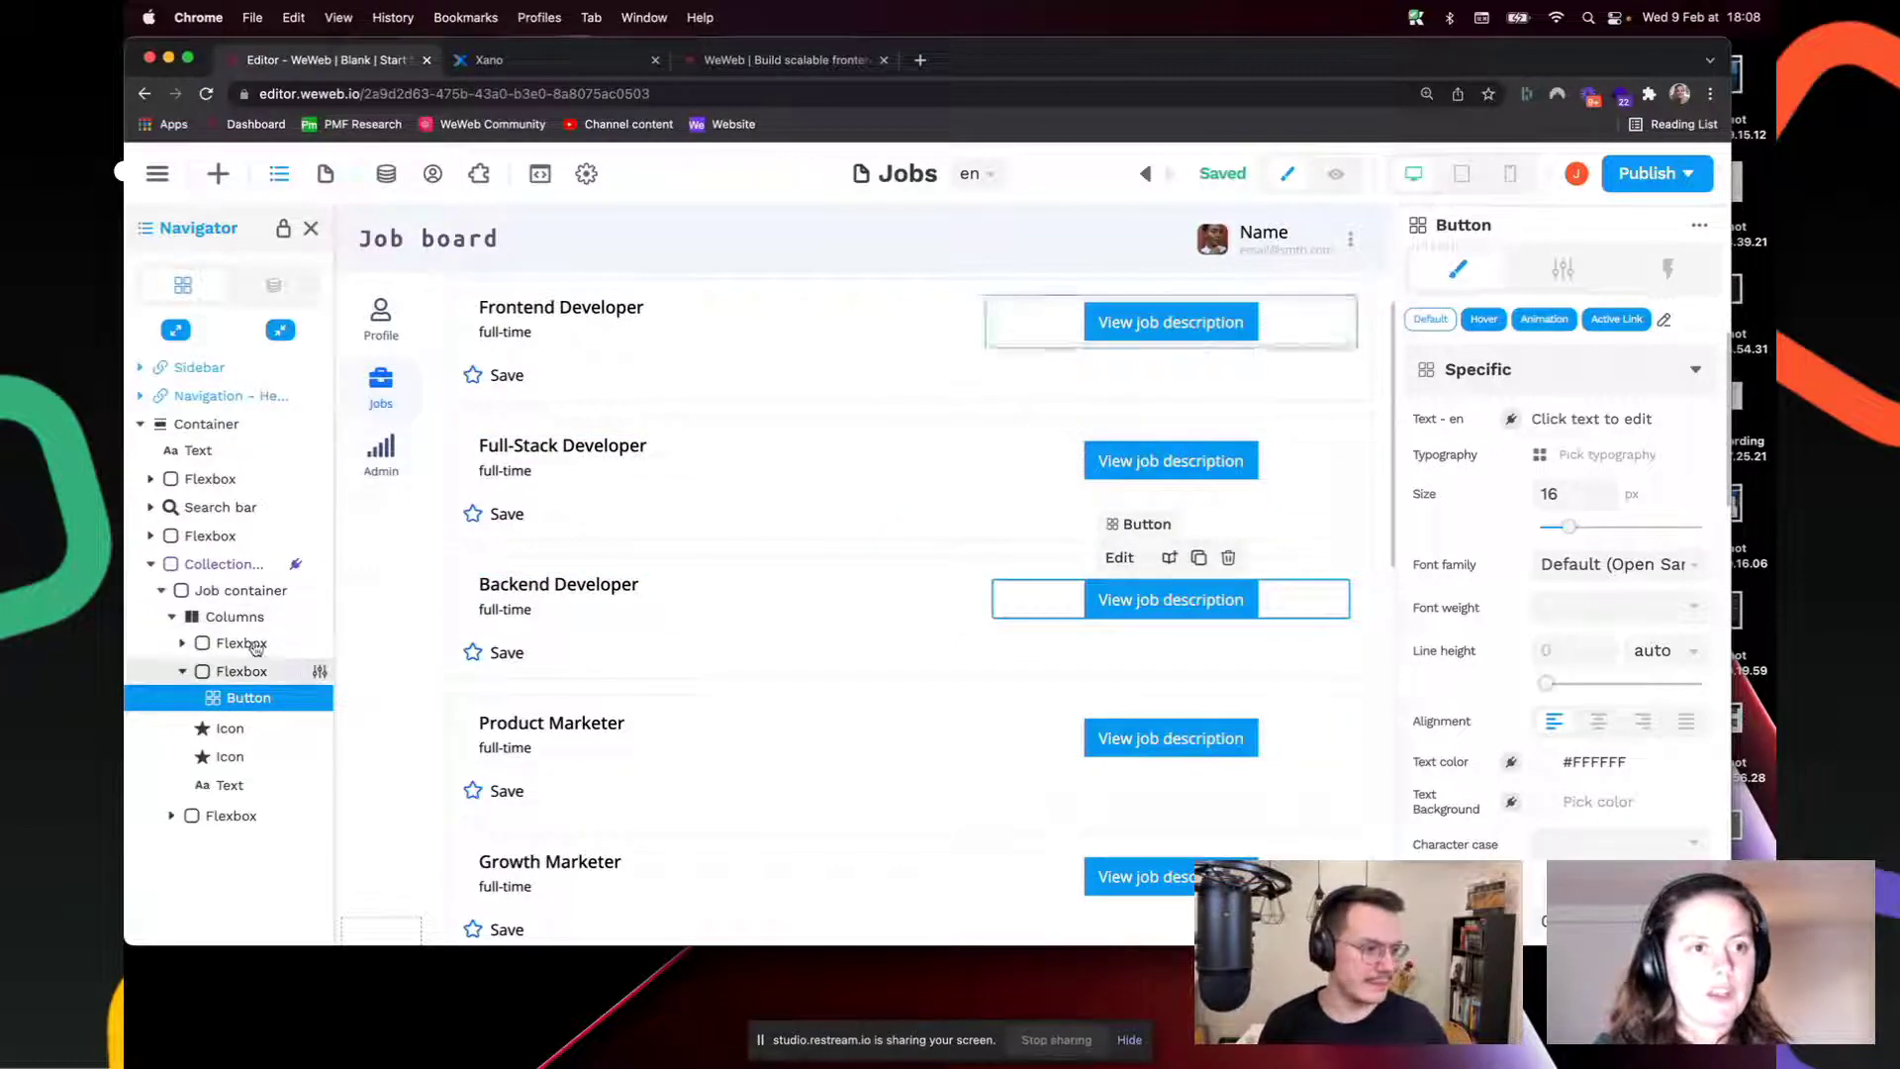
left_click(278, 178)
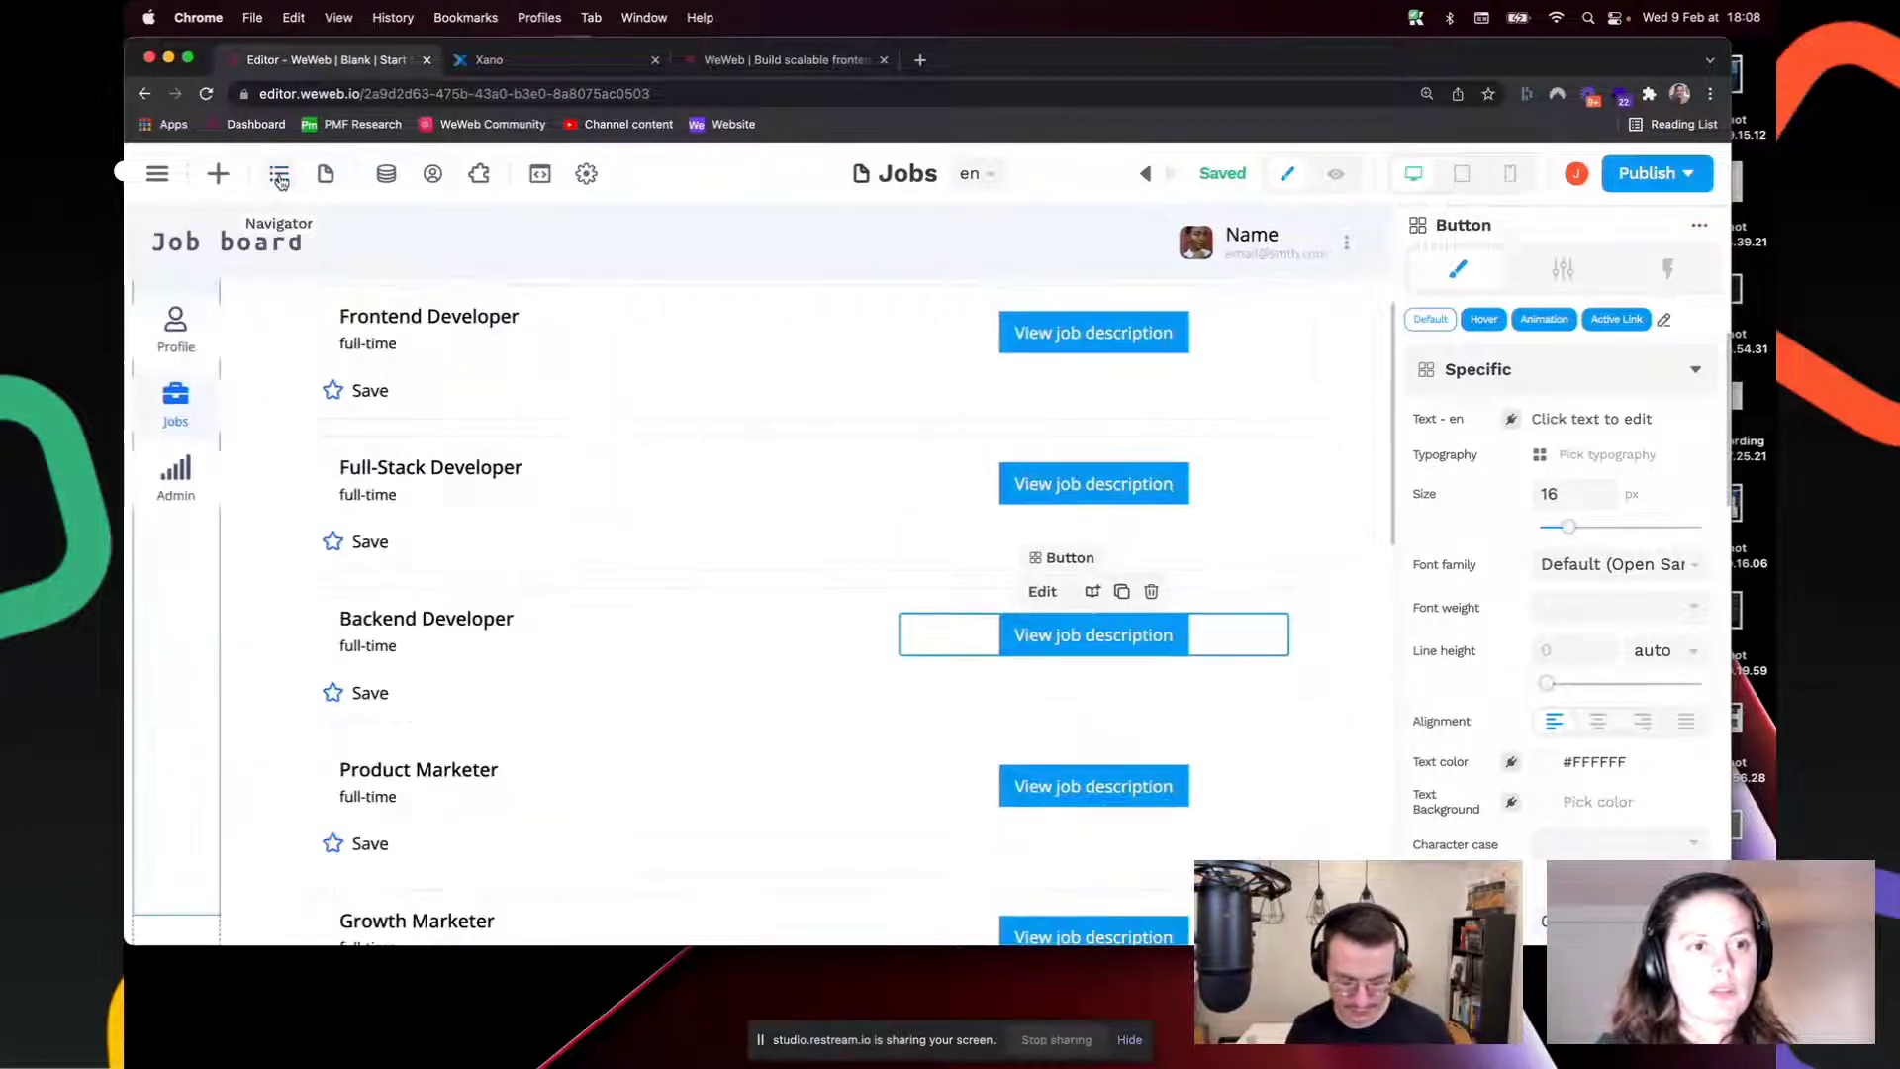
left_click(278, 178)
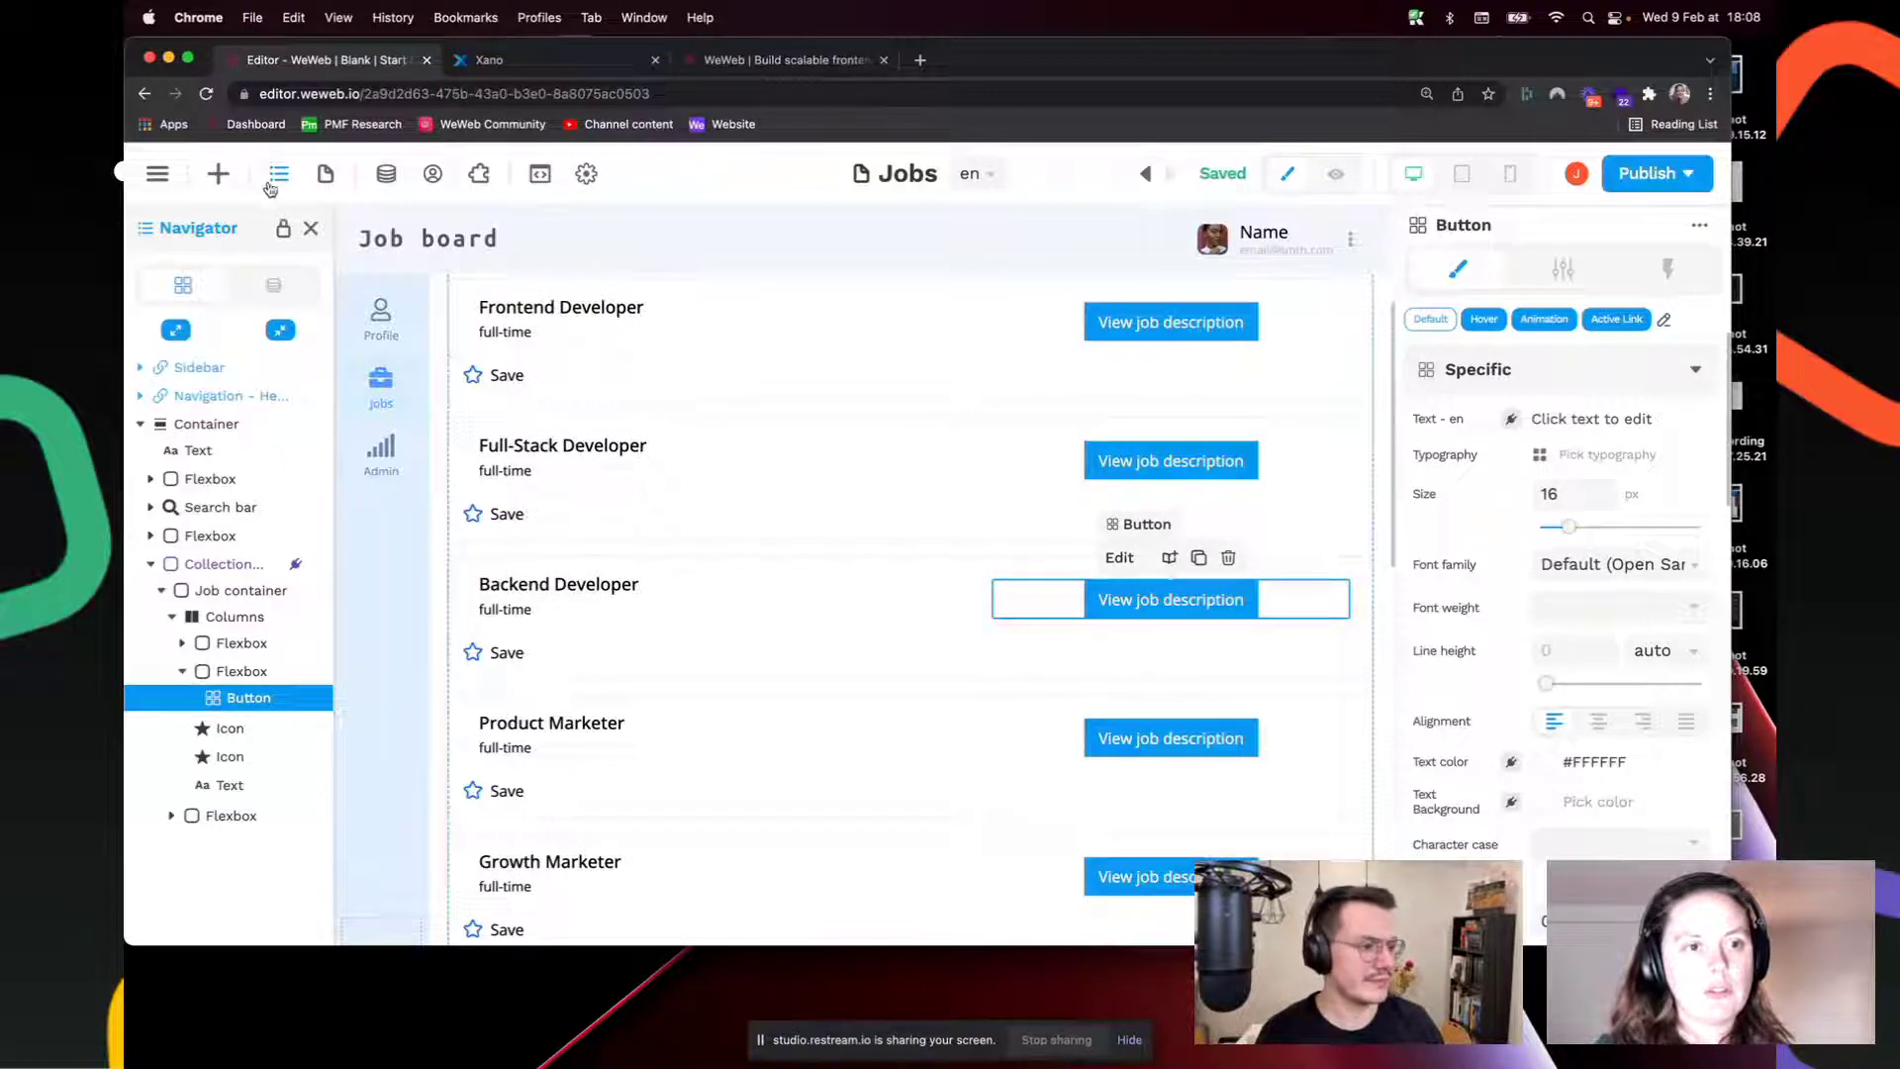
left_click(1196, 327)
scroll(1198, 376, "up", 3)
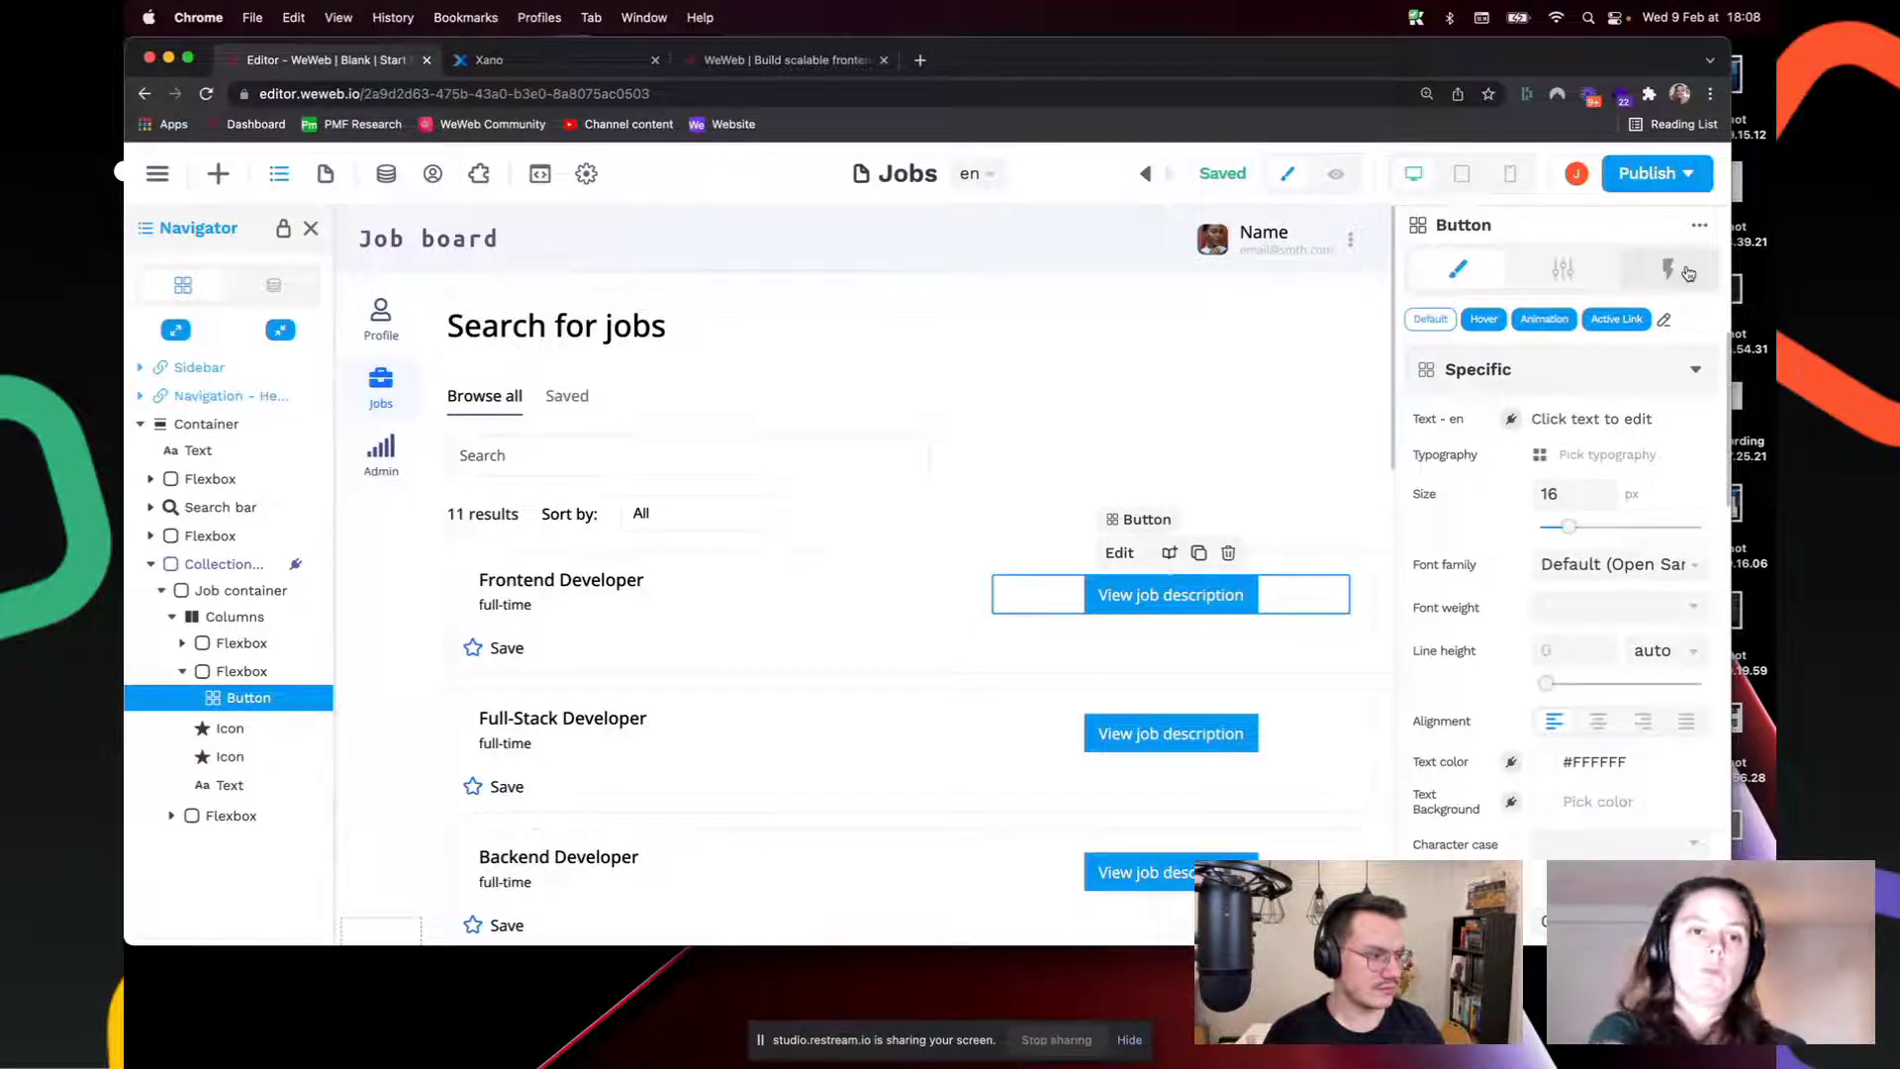
Step: Look over the Job template page's Job Title heading and details card, then return to the Jobs page
left_click(325, 174)
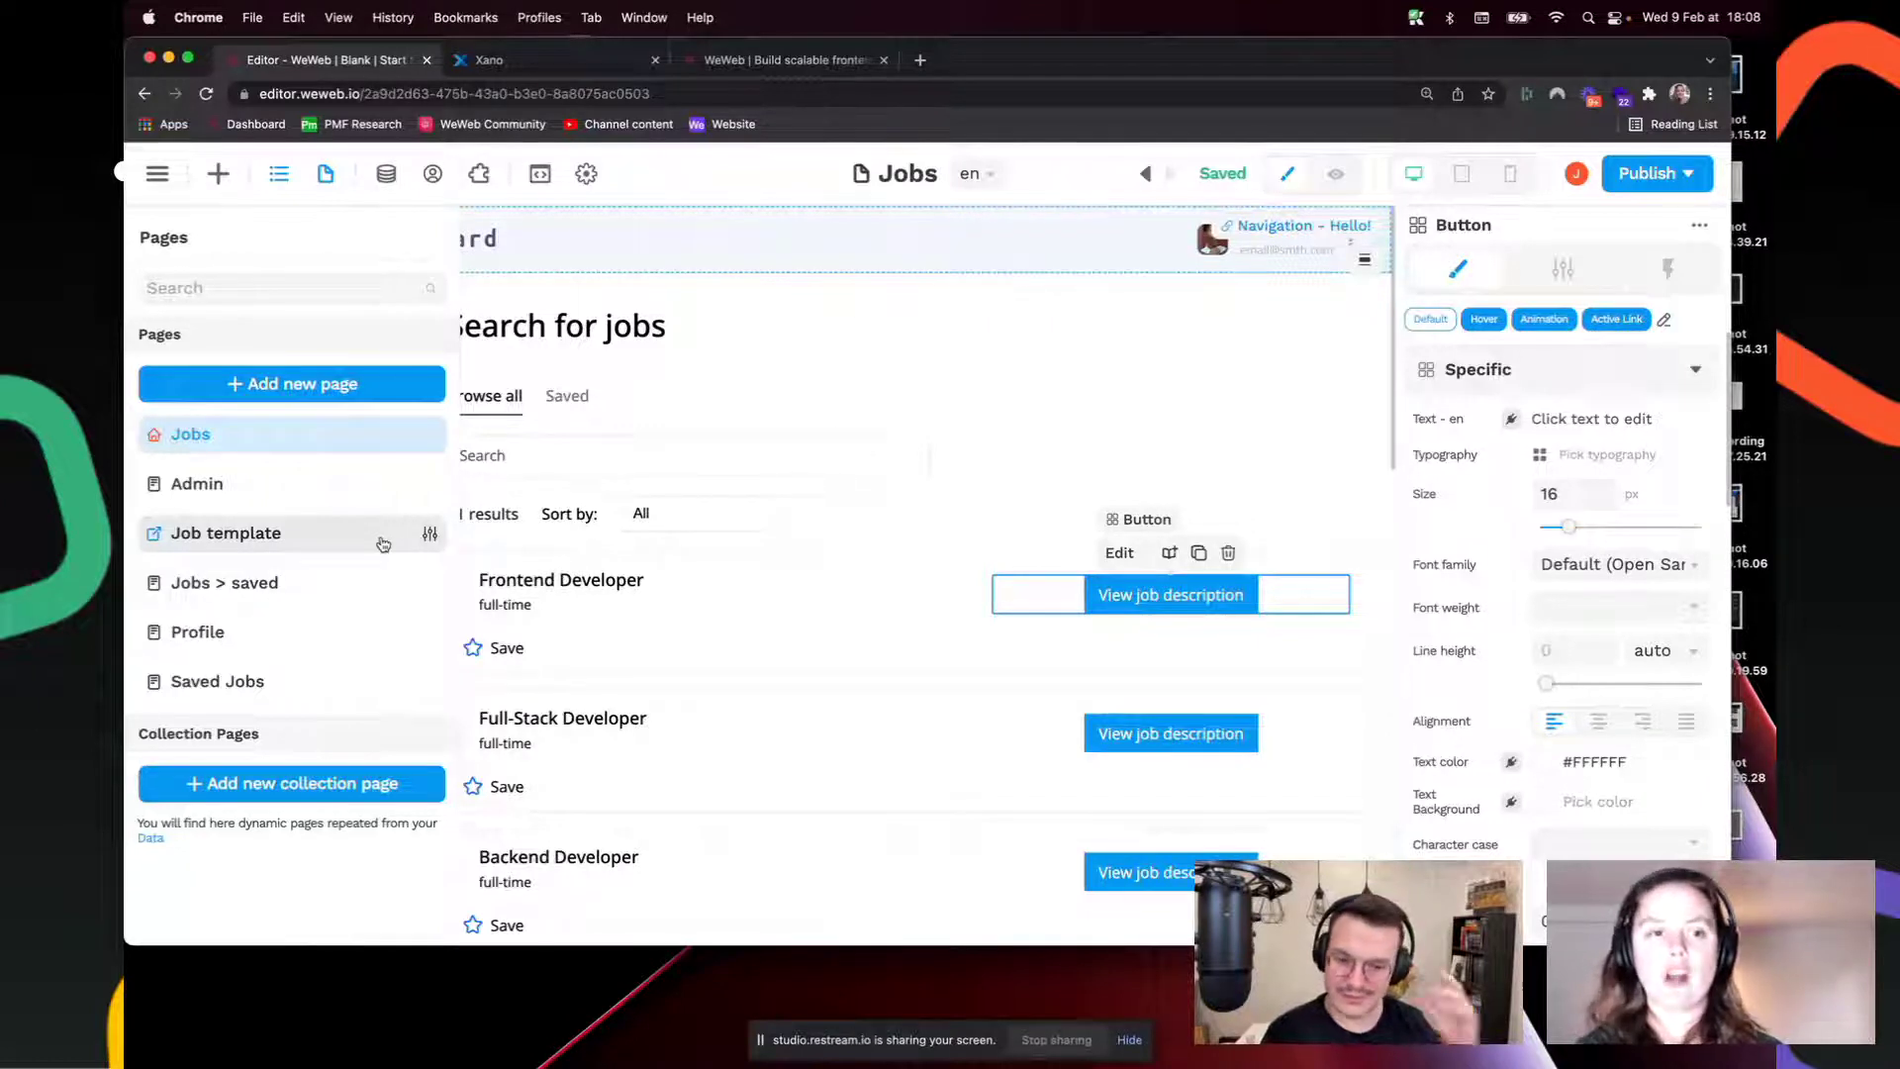
left_click(329, 542)
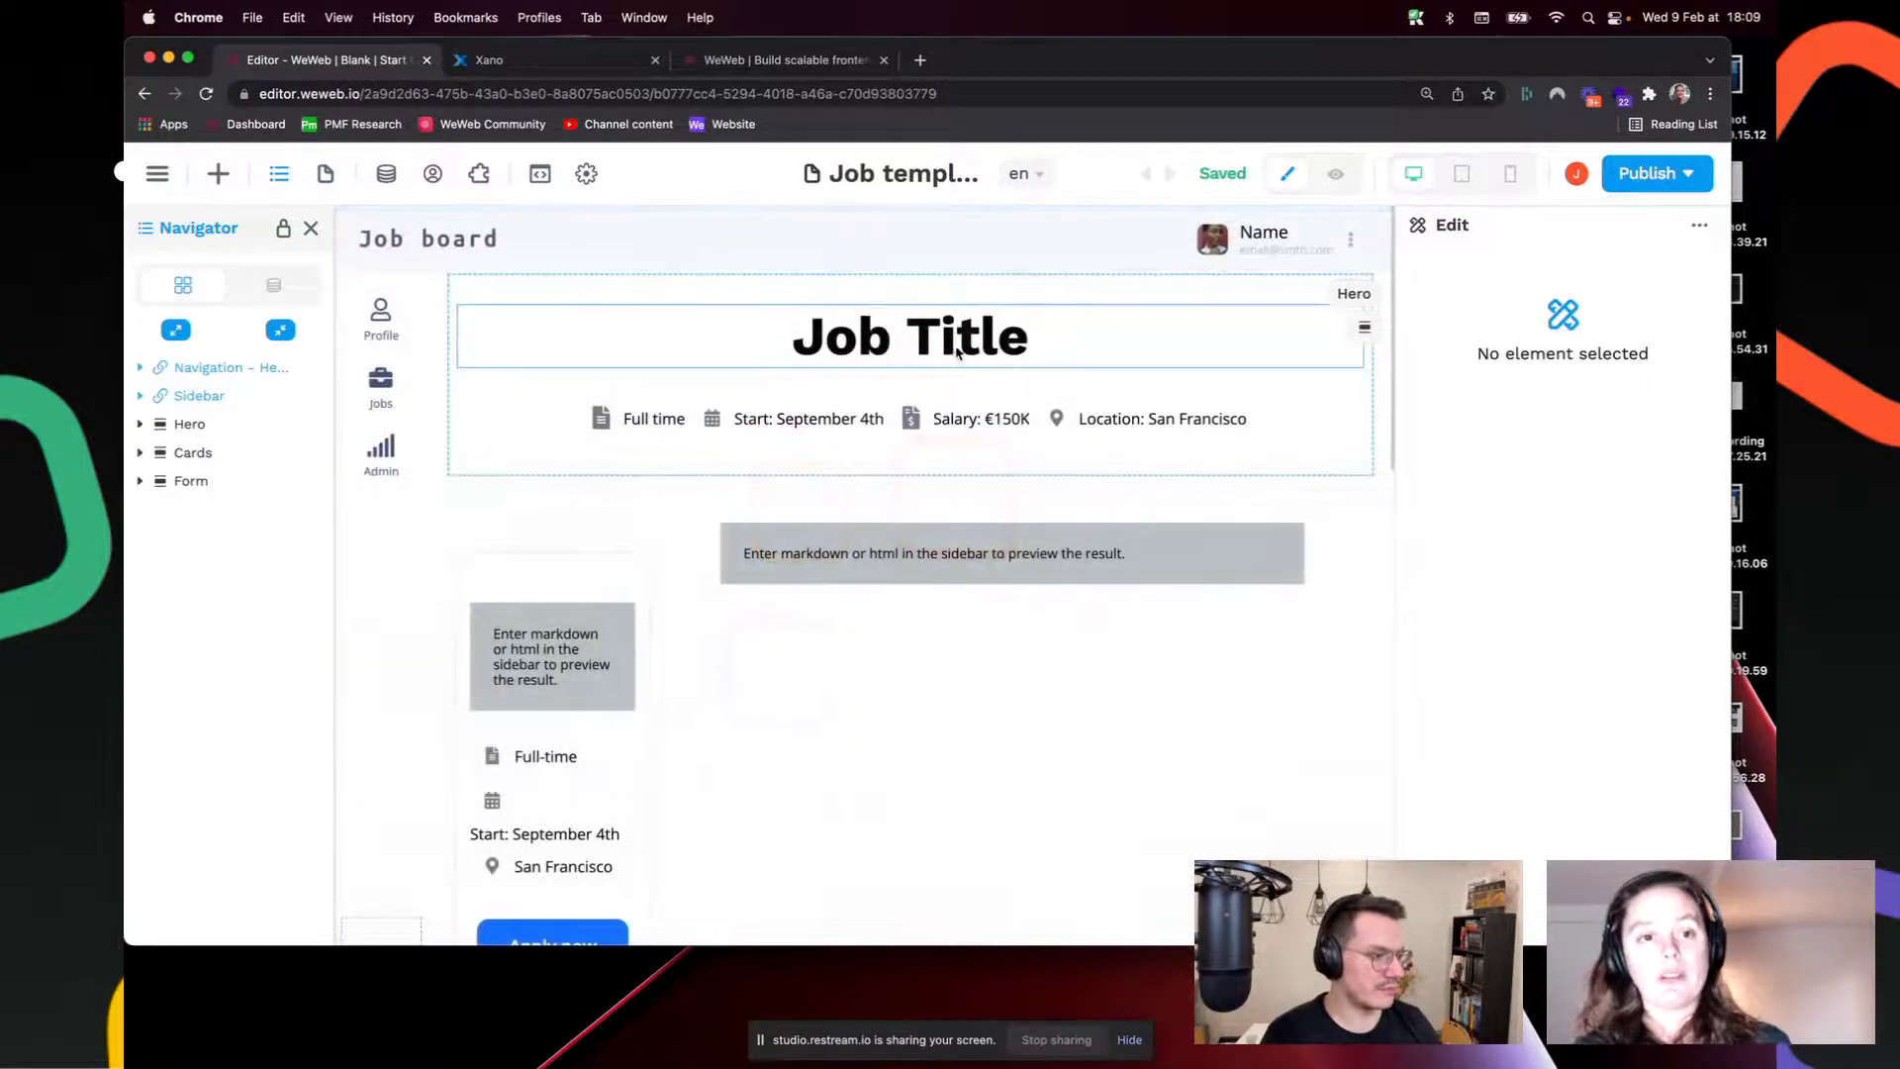
left_click(958, 342)
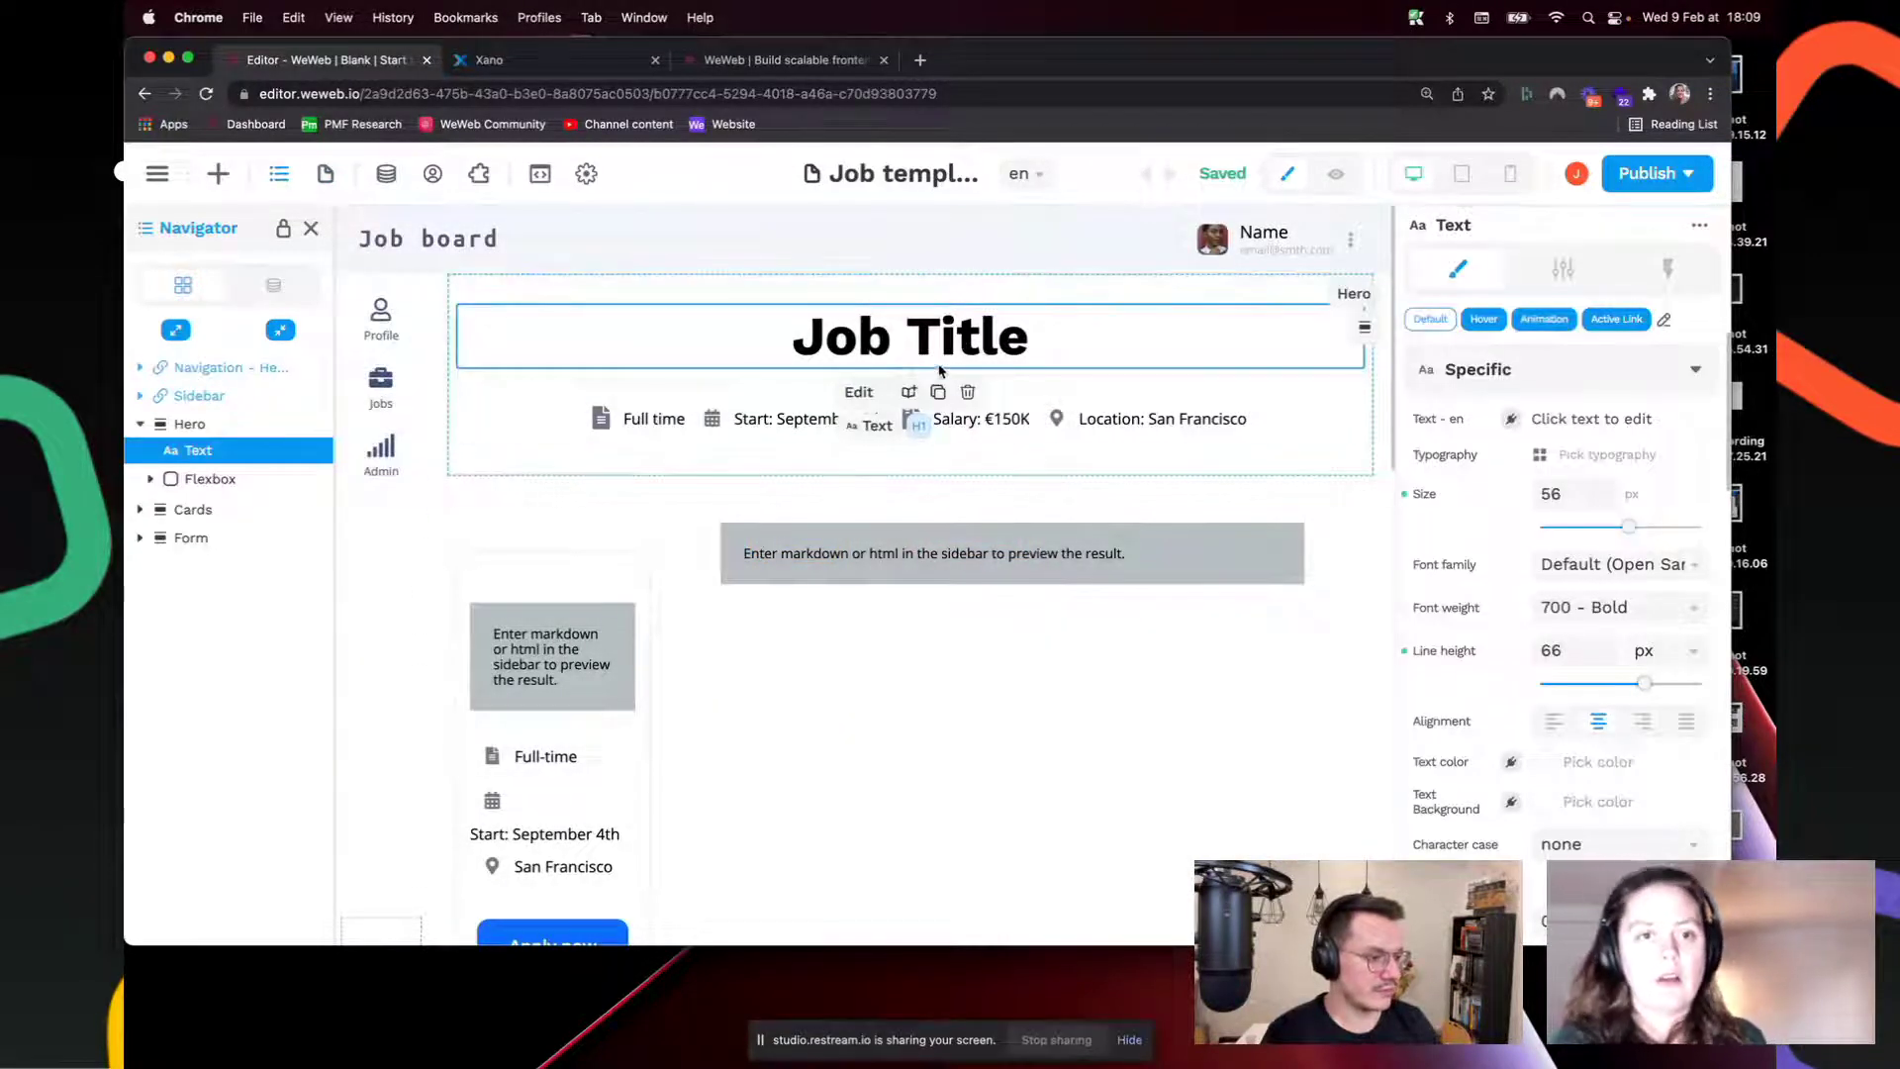
left_click(994, 607)
scroll(963, 657, "down", 10)
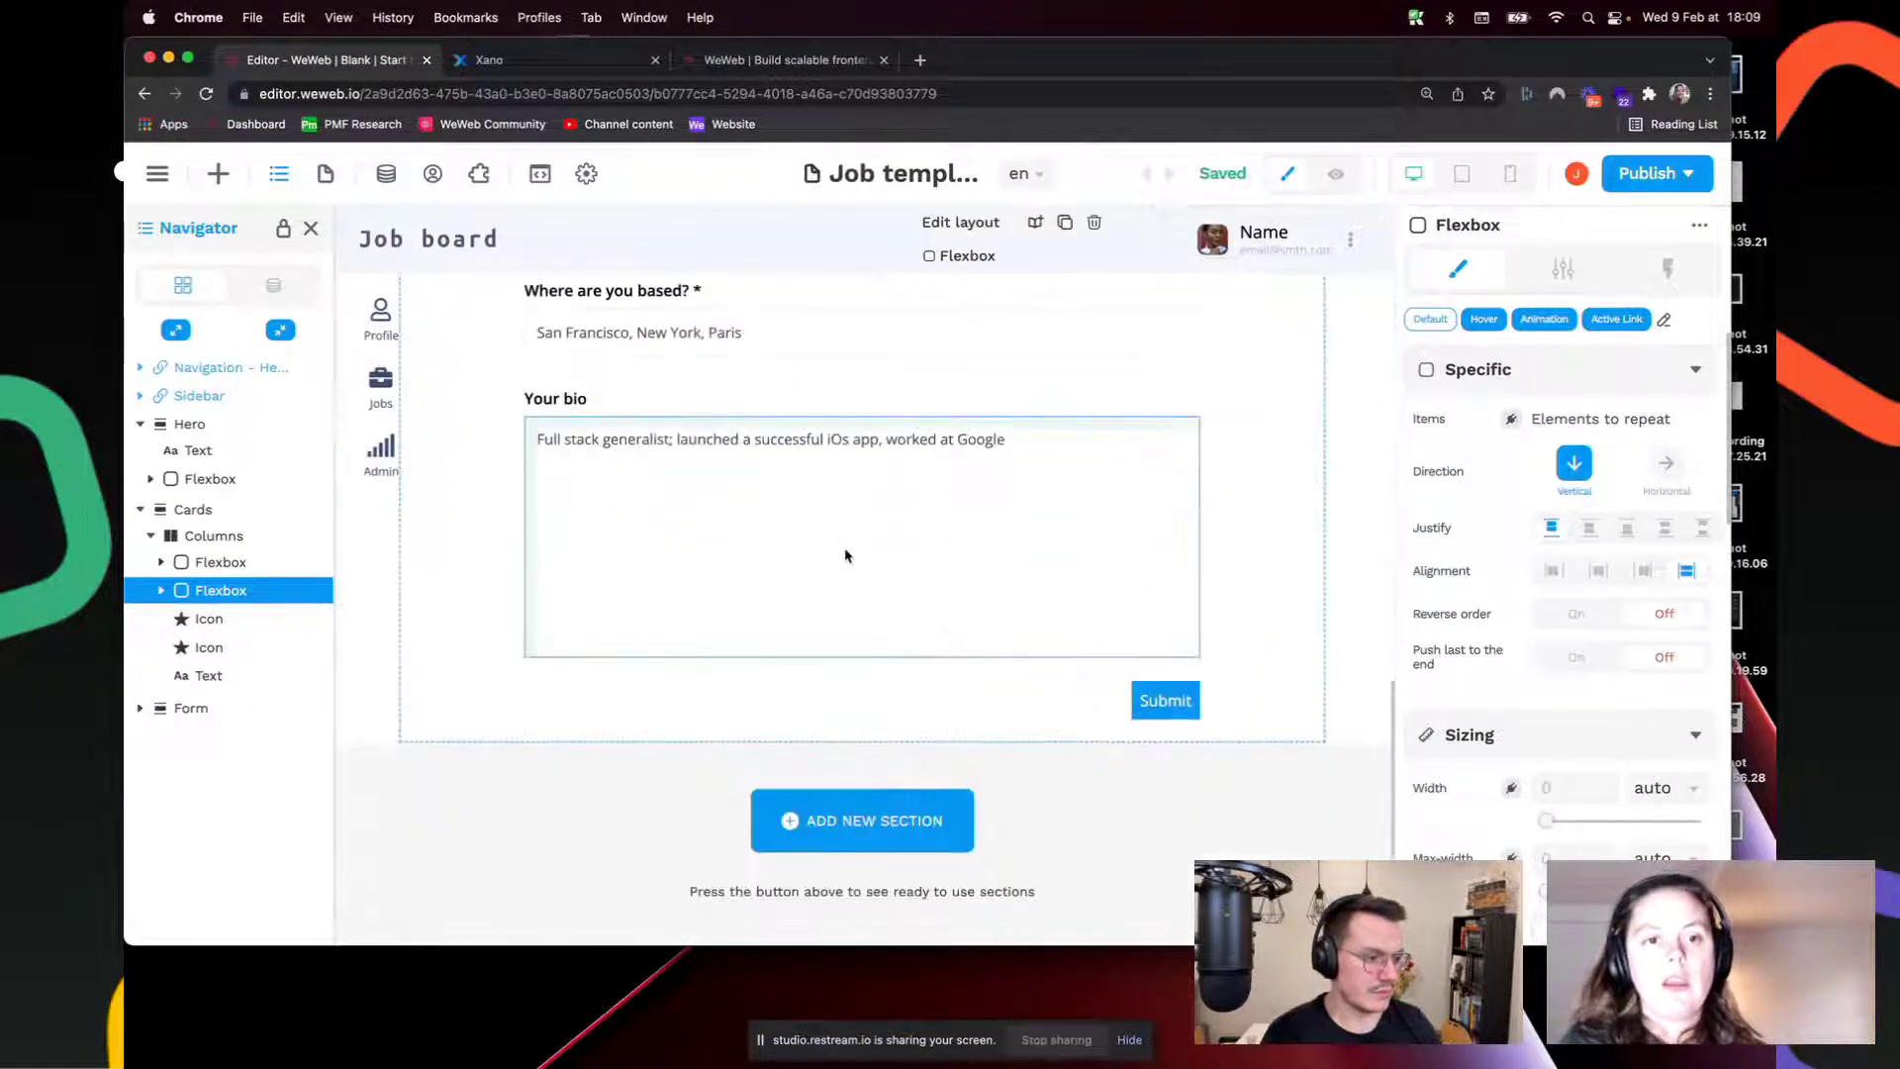
scroll(832, 569, "up", 10)
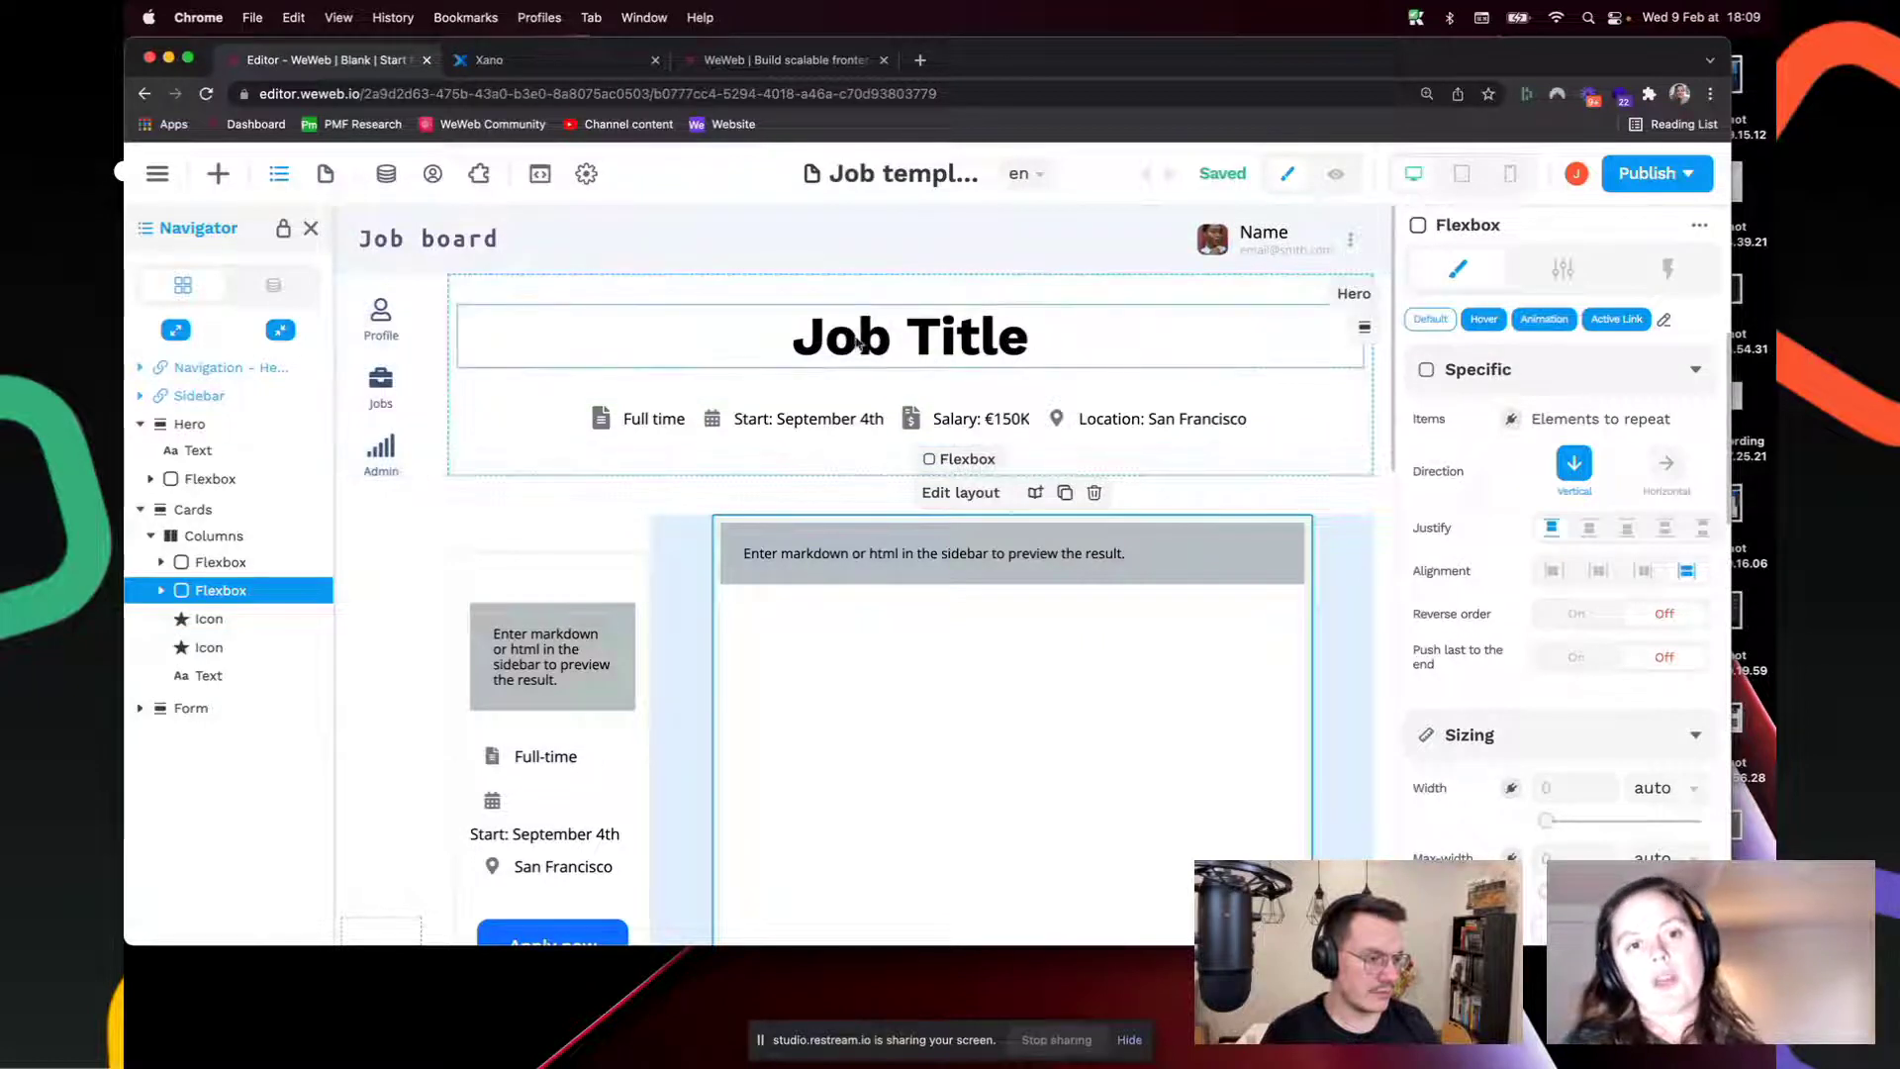
left_click(324, 173)
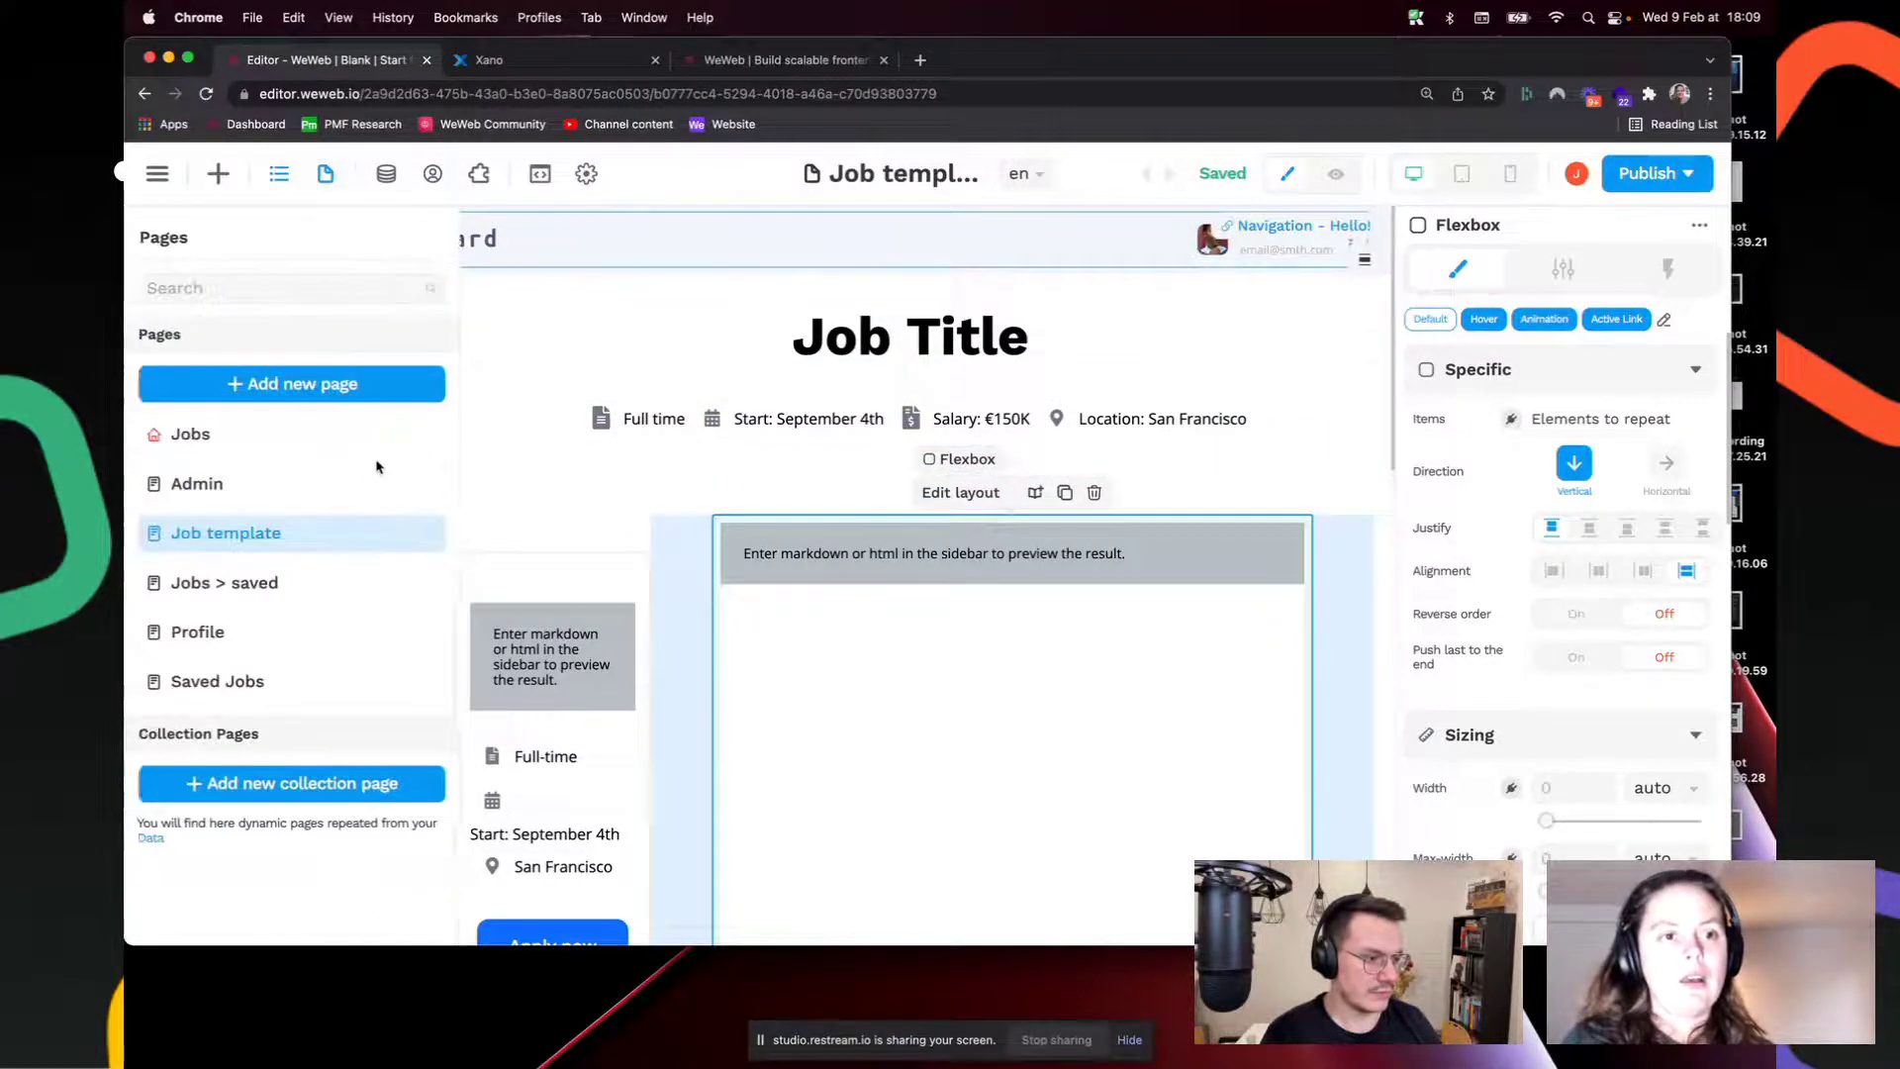
left_click(260, 449)
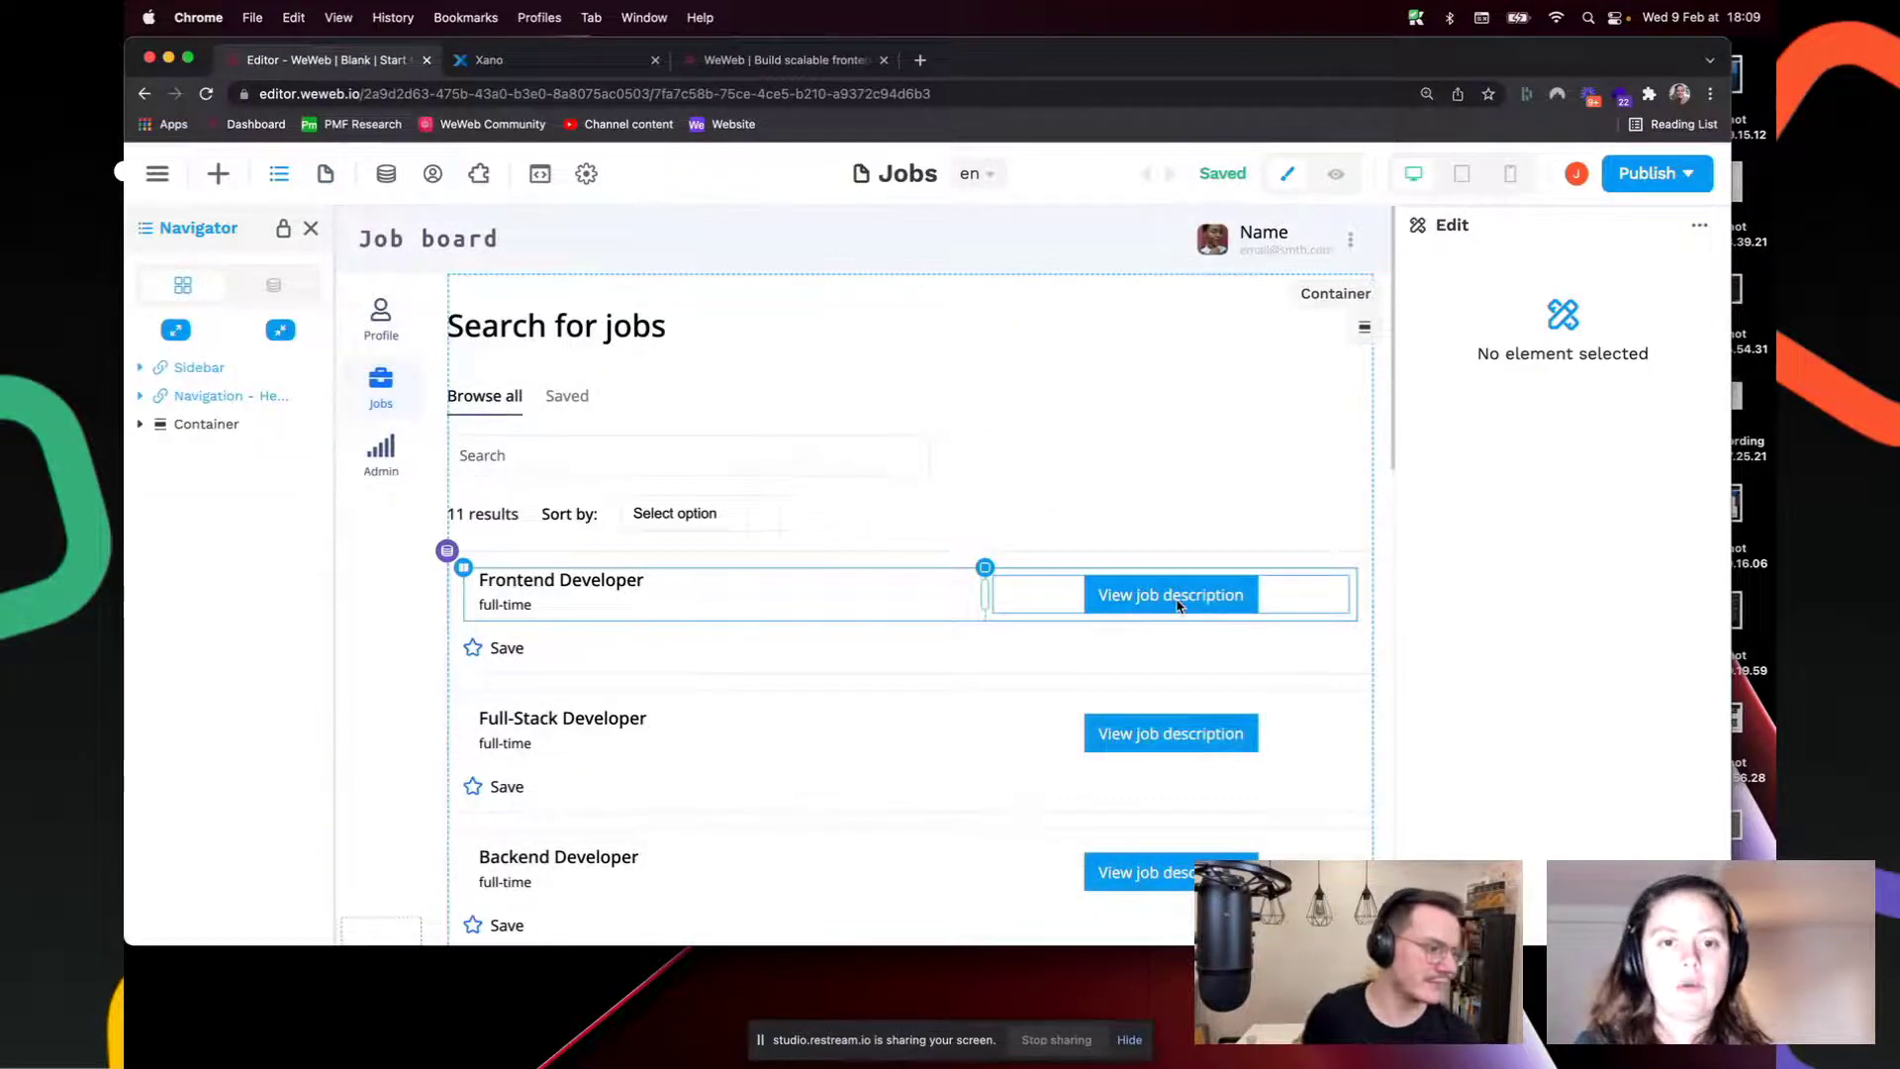
Step: Add an On click workflow named 'Go to job page' to the View job description button
left_click(1178, 604)
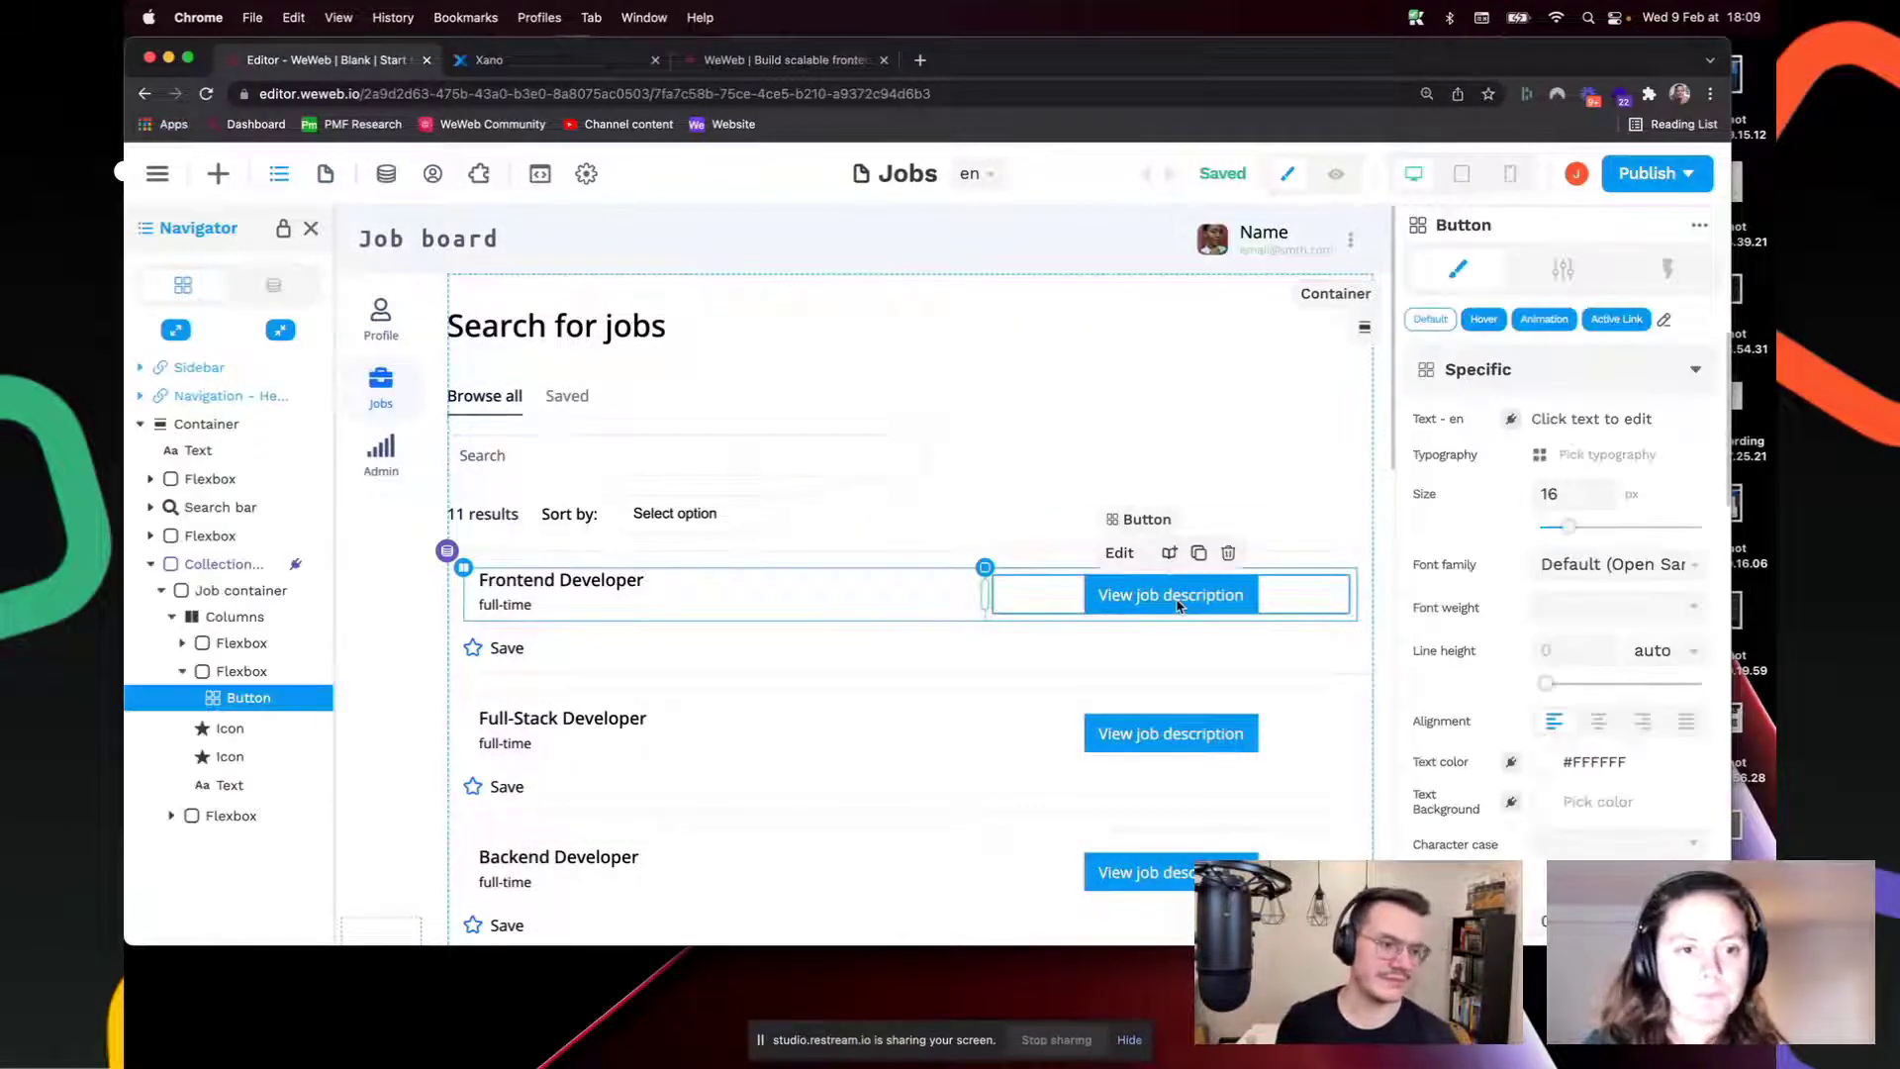
left_click(1646, 273)
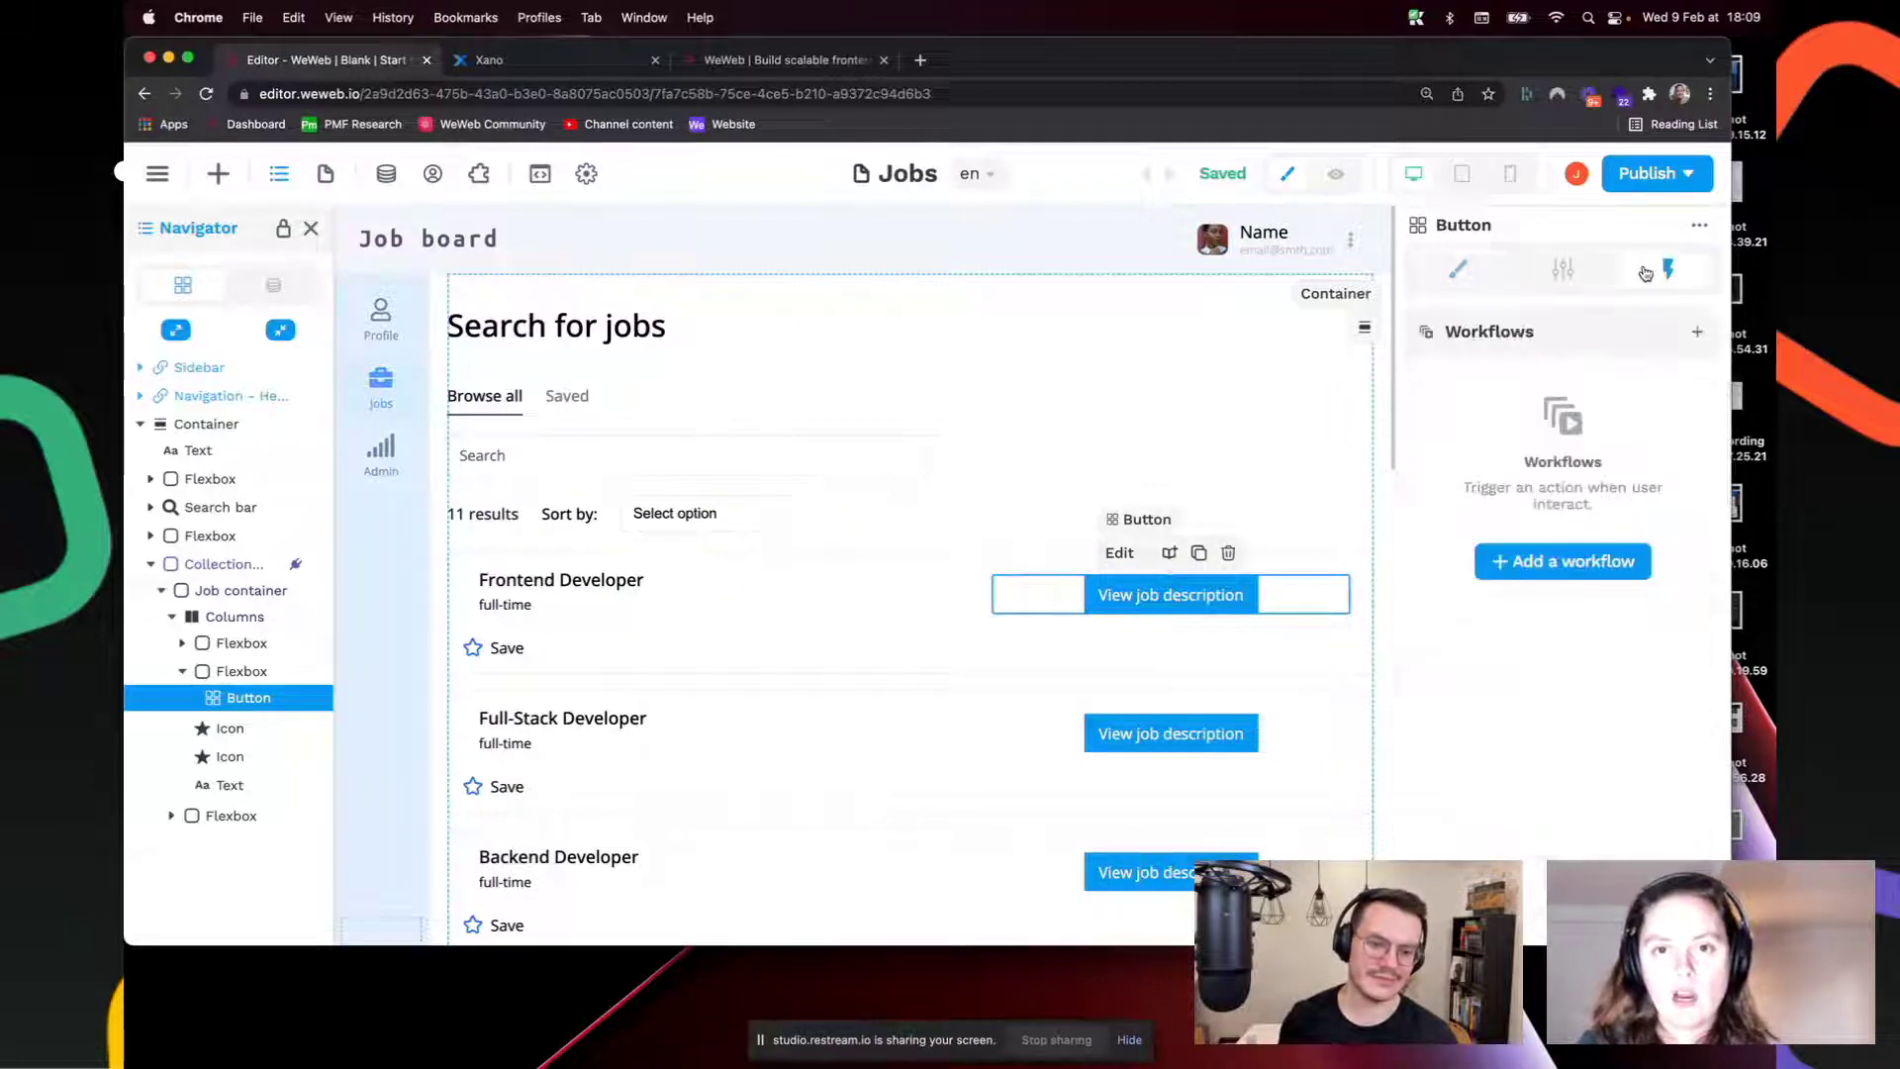
left_click(1596, 560)
left_click(1085, 450)
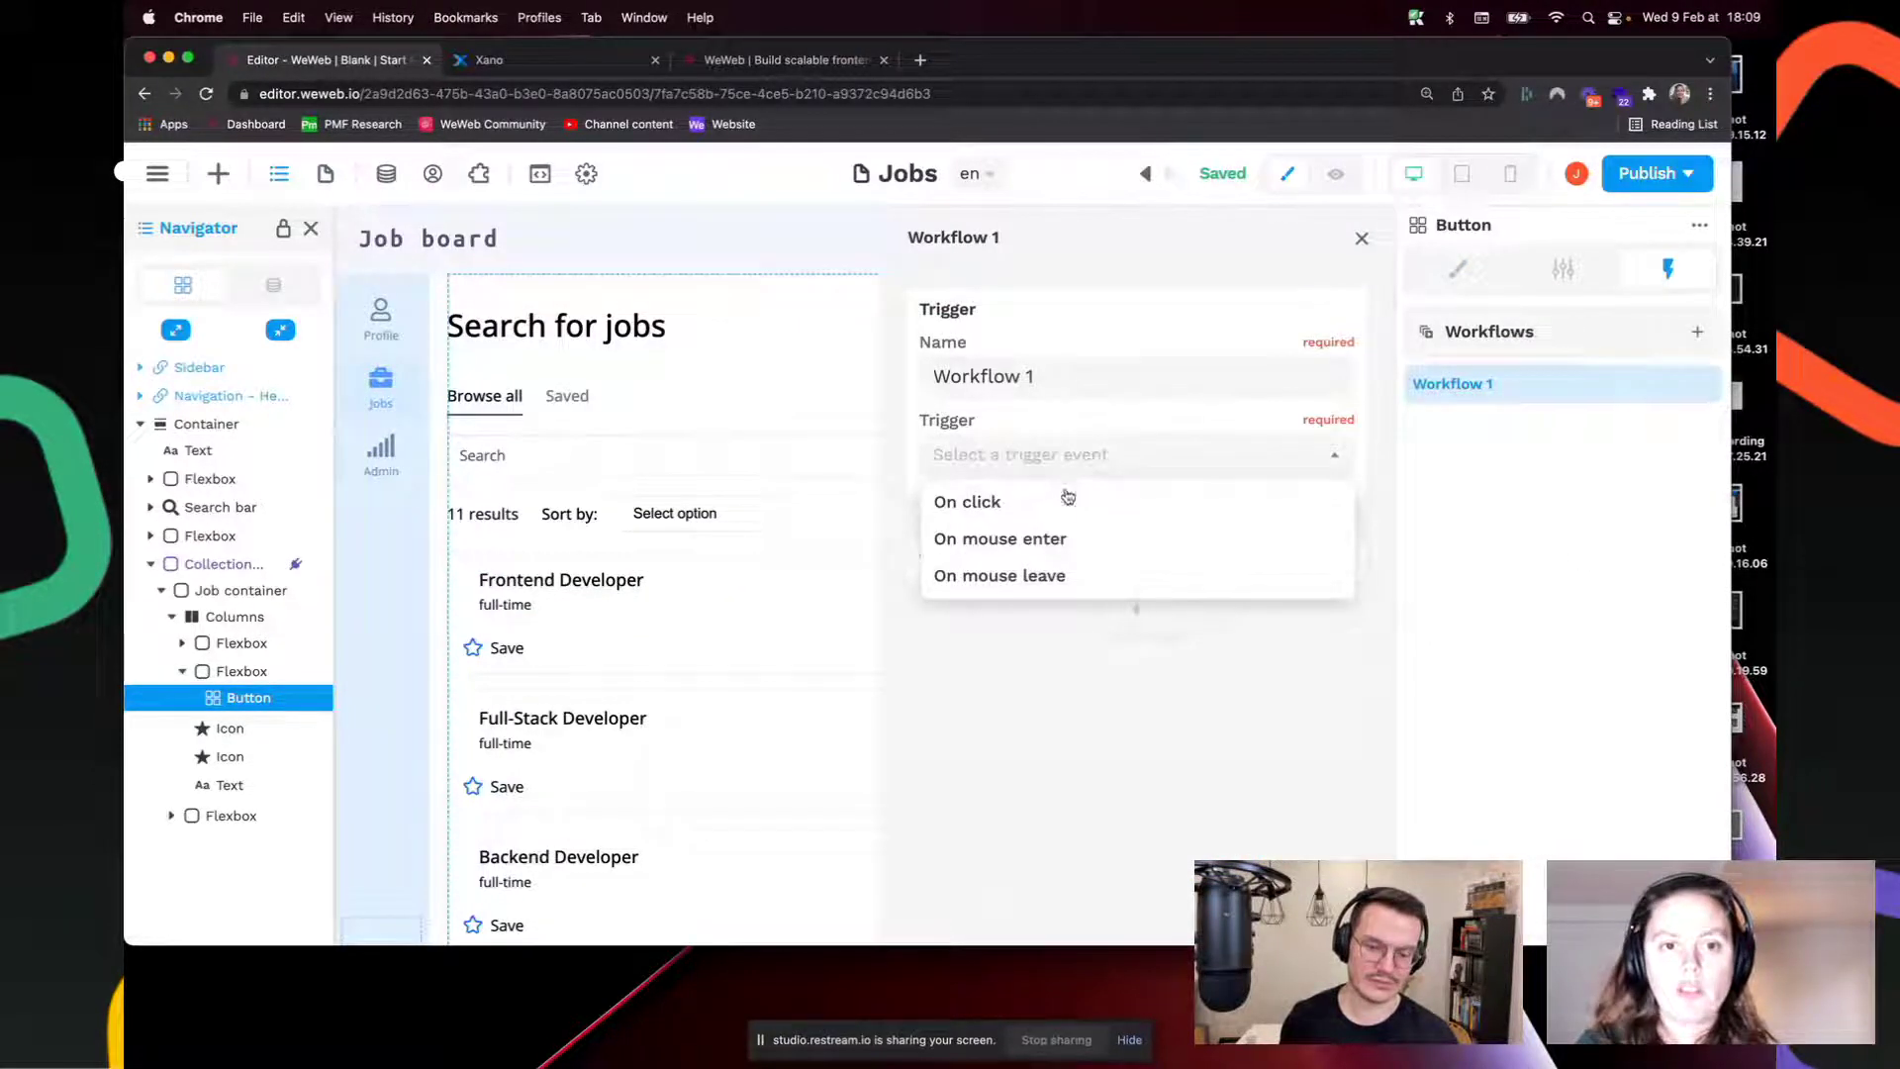
left_click(1052, 505)
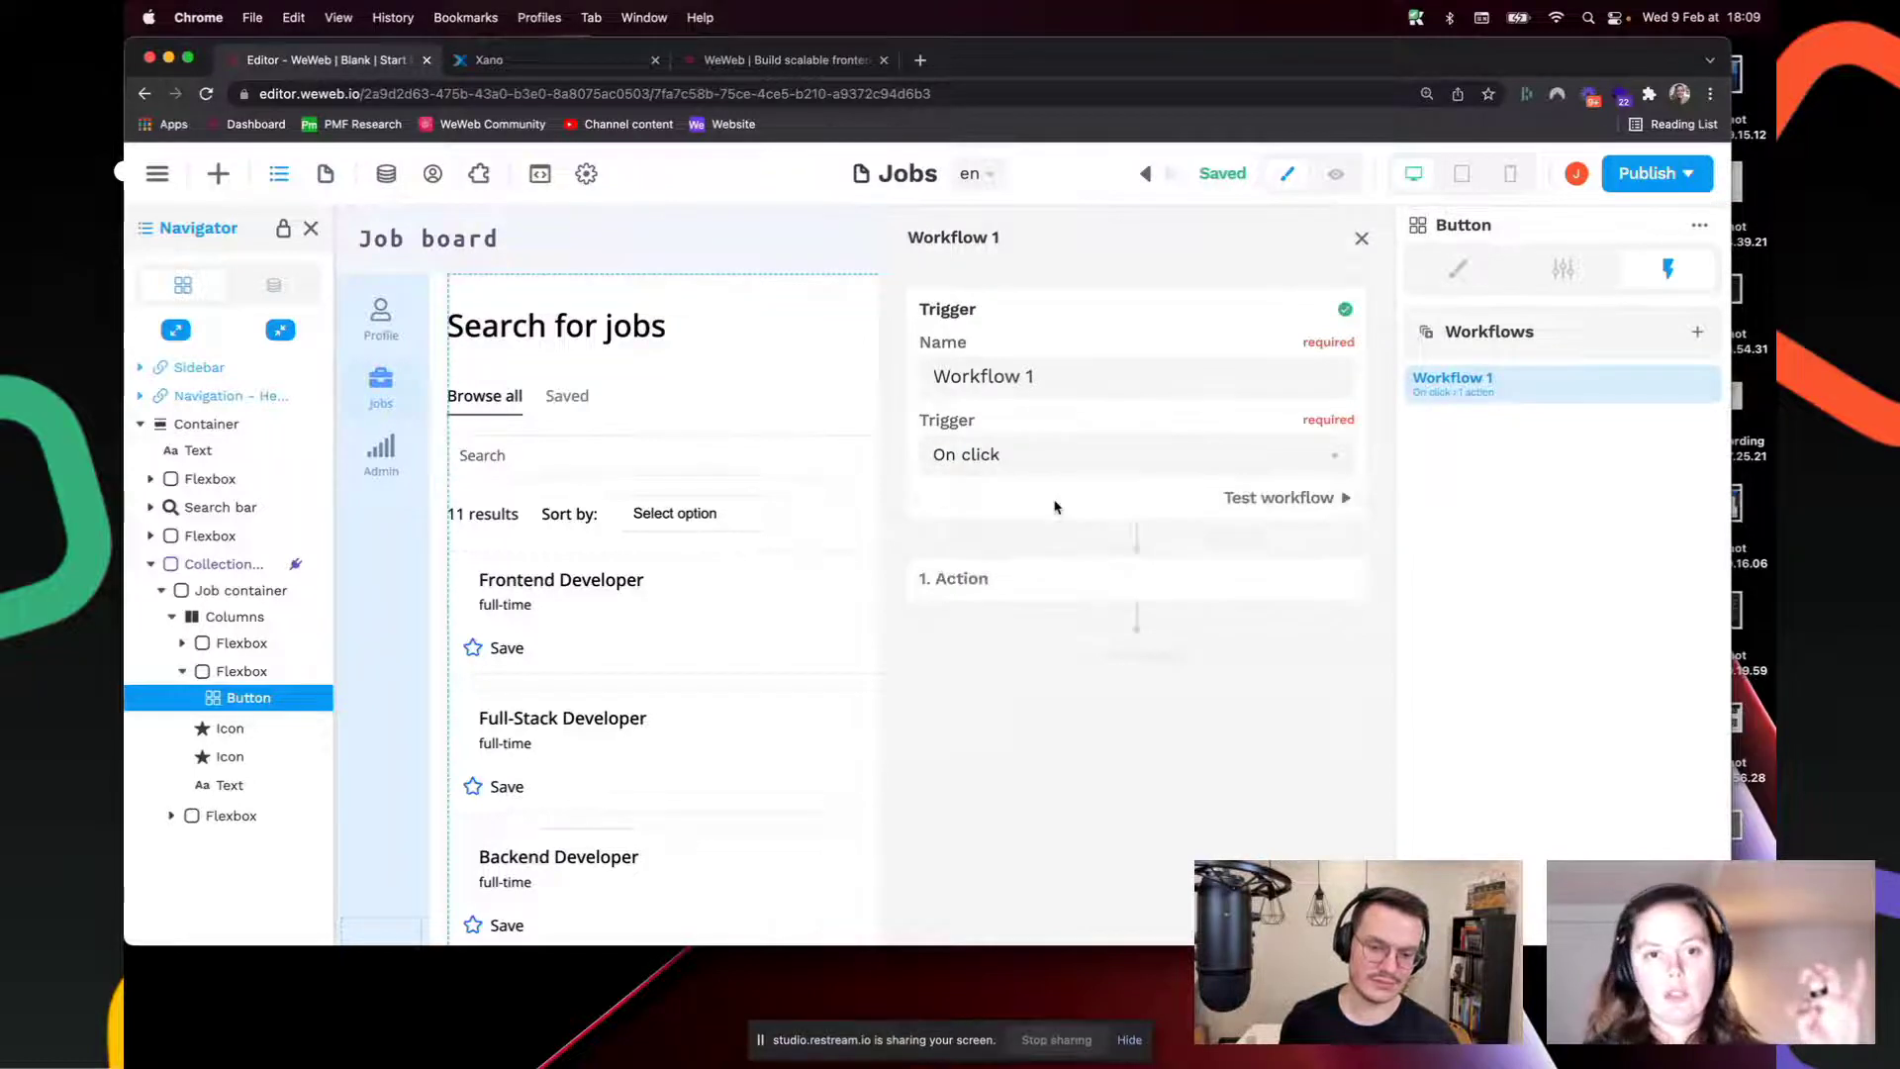
left_click(1099, 385)
triple_click(1098, 384)
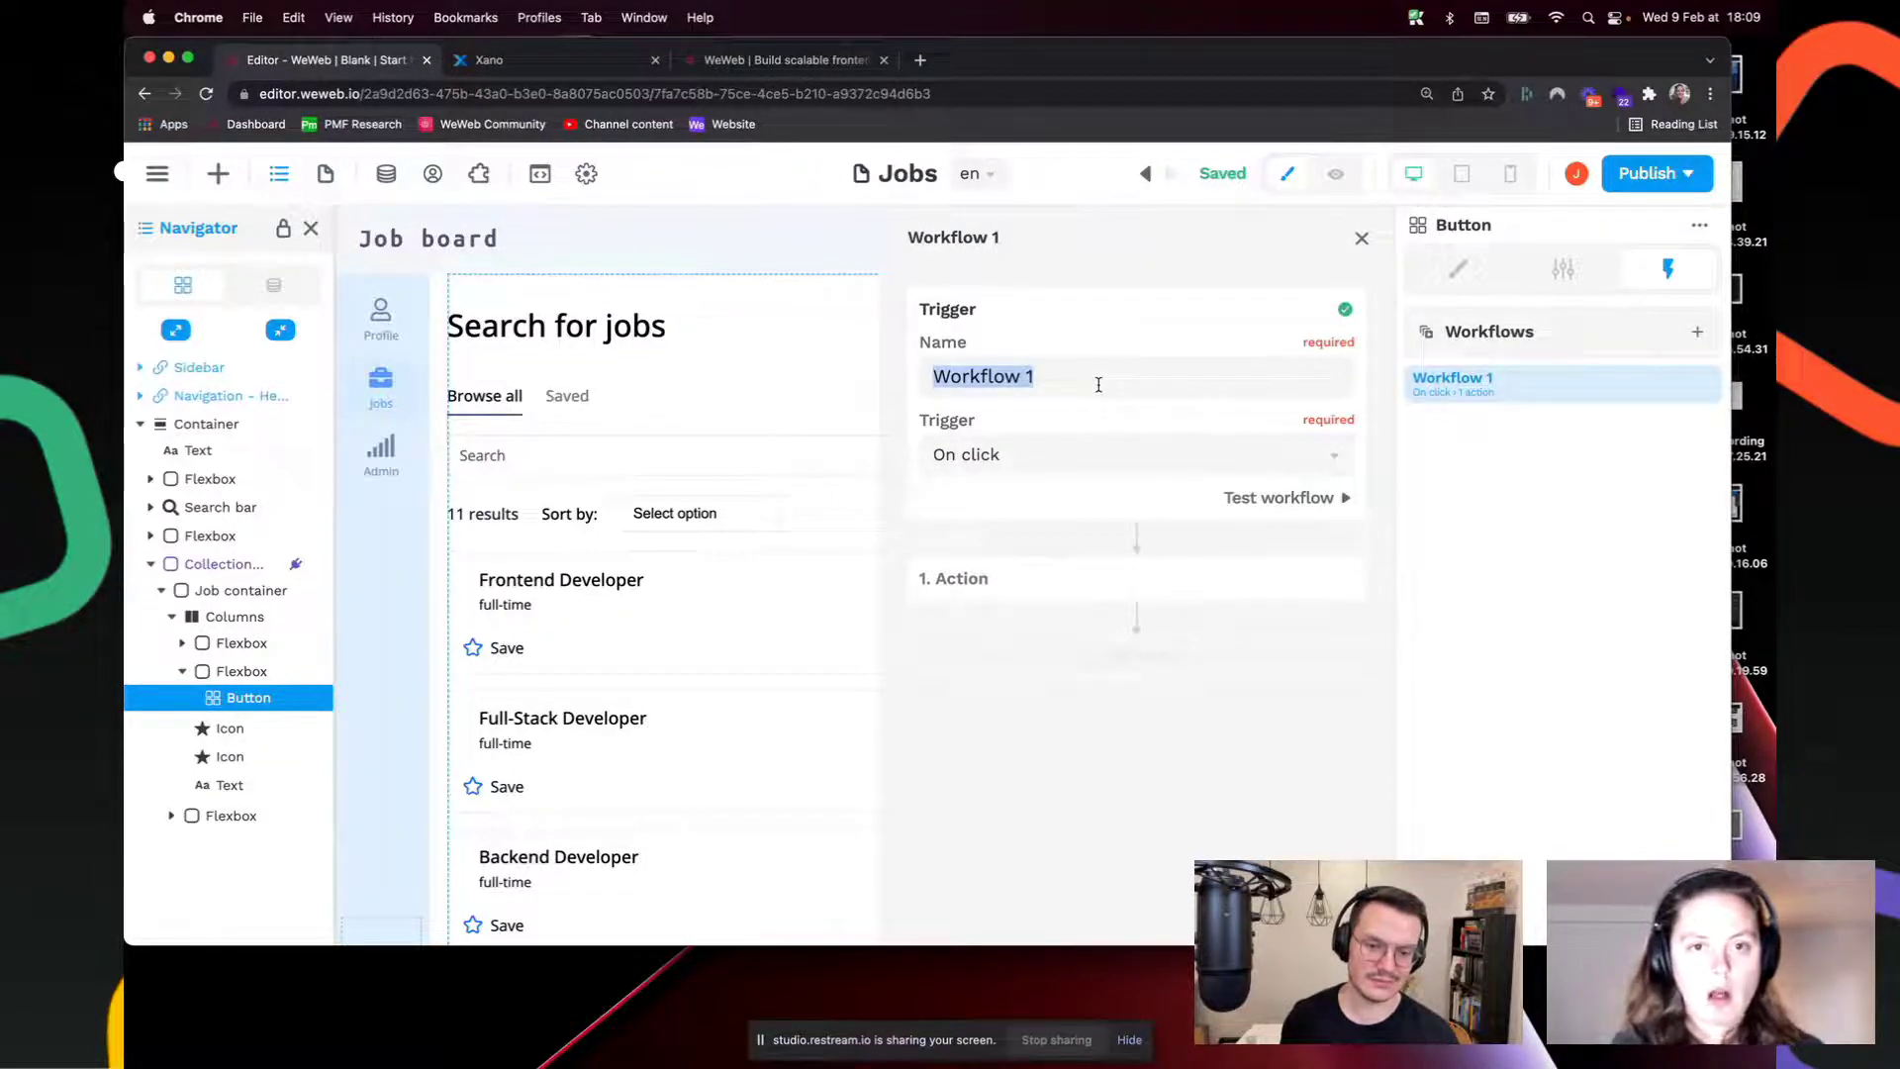
type("Go to ")
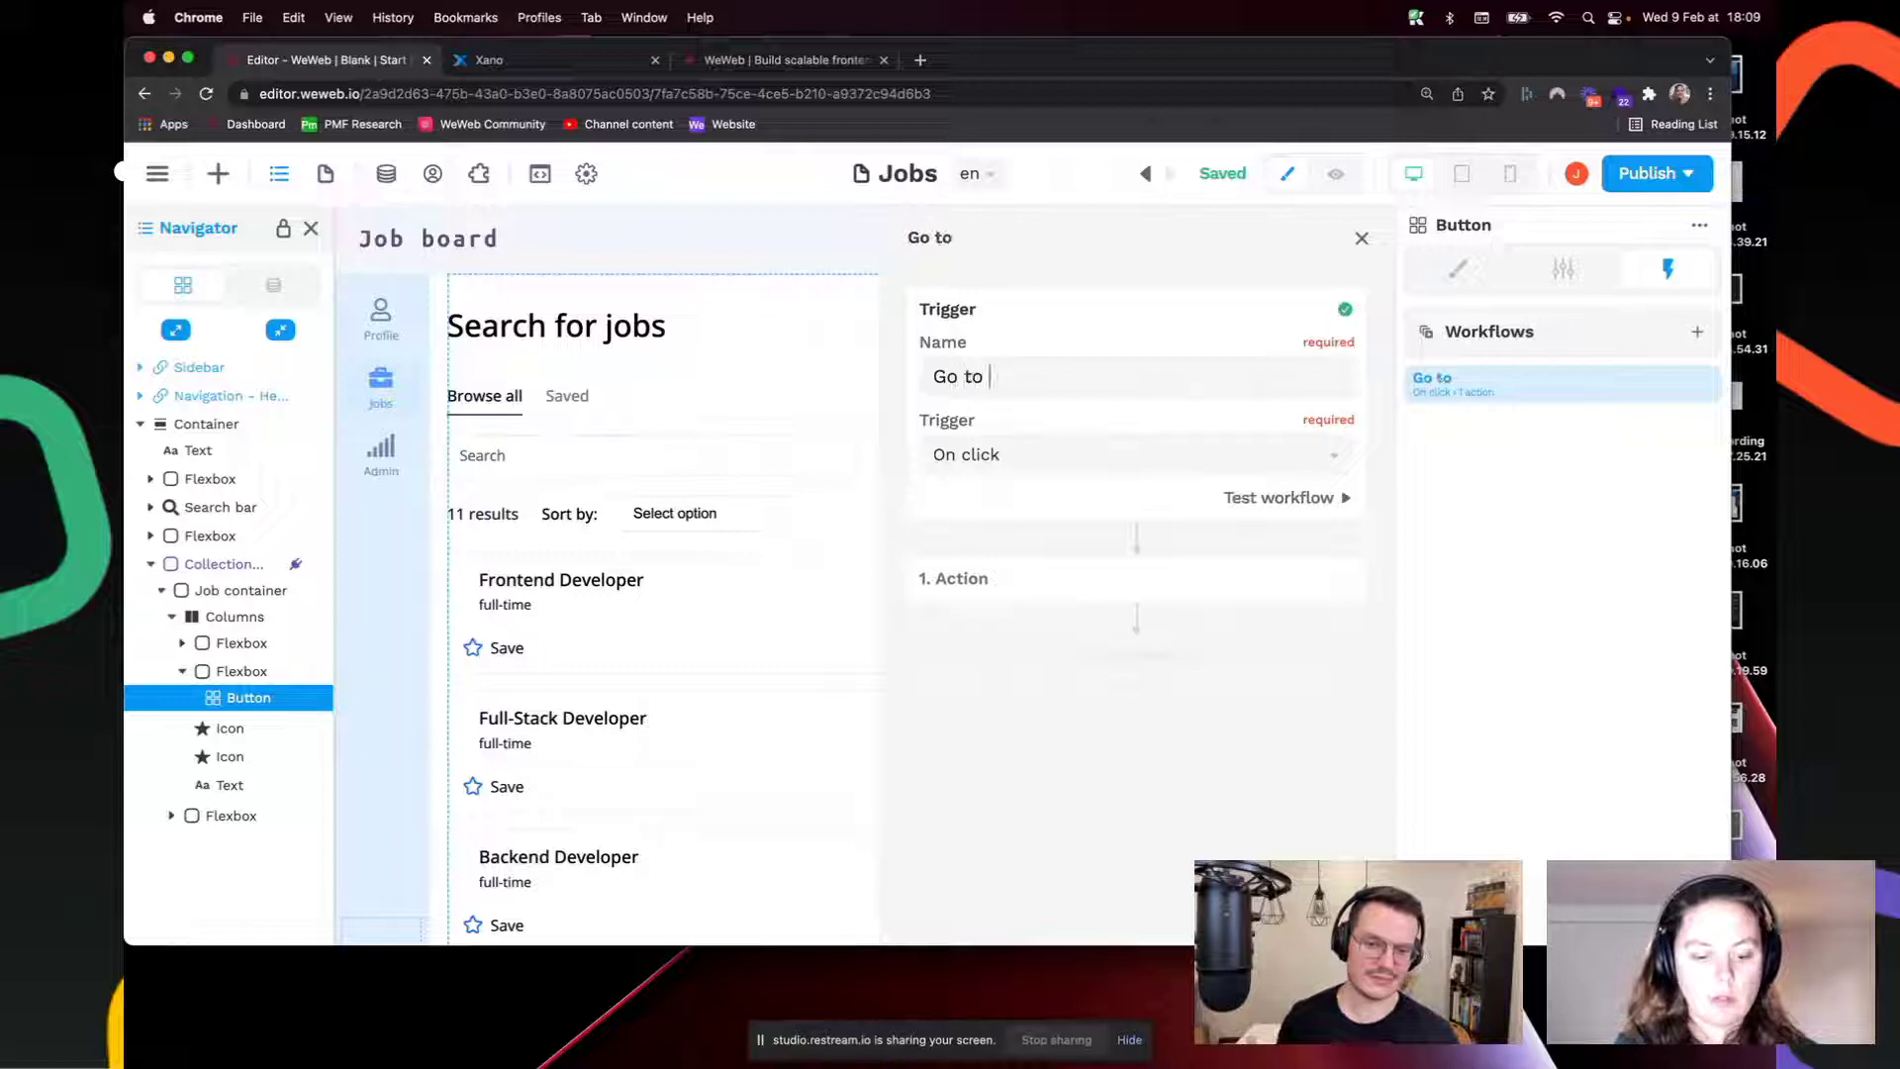
type("job page")
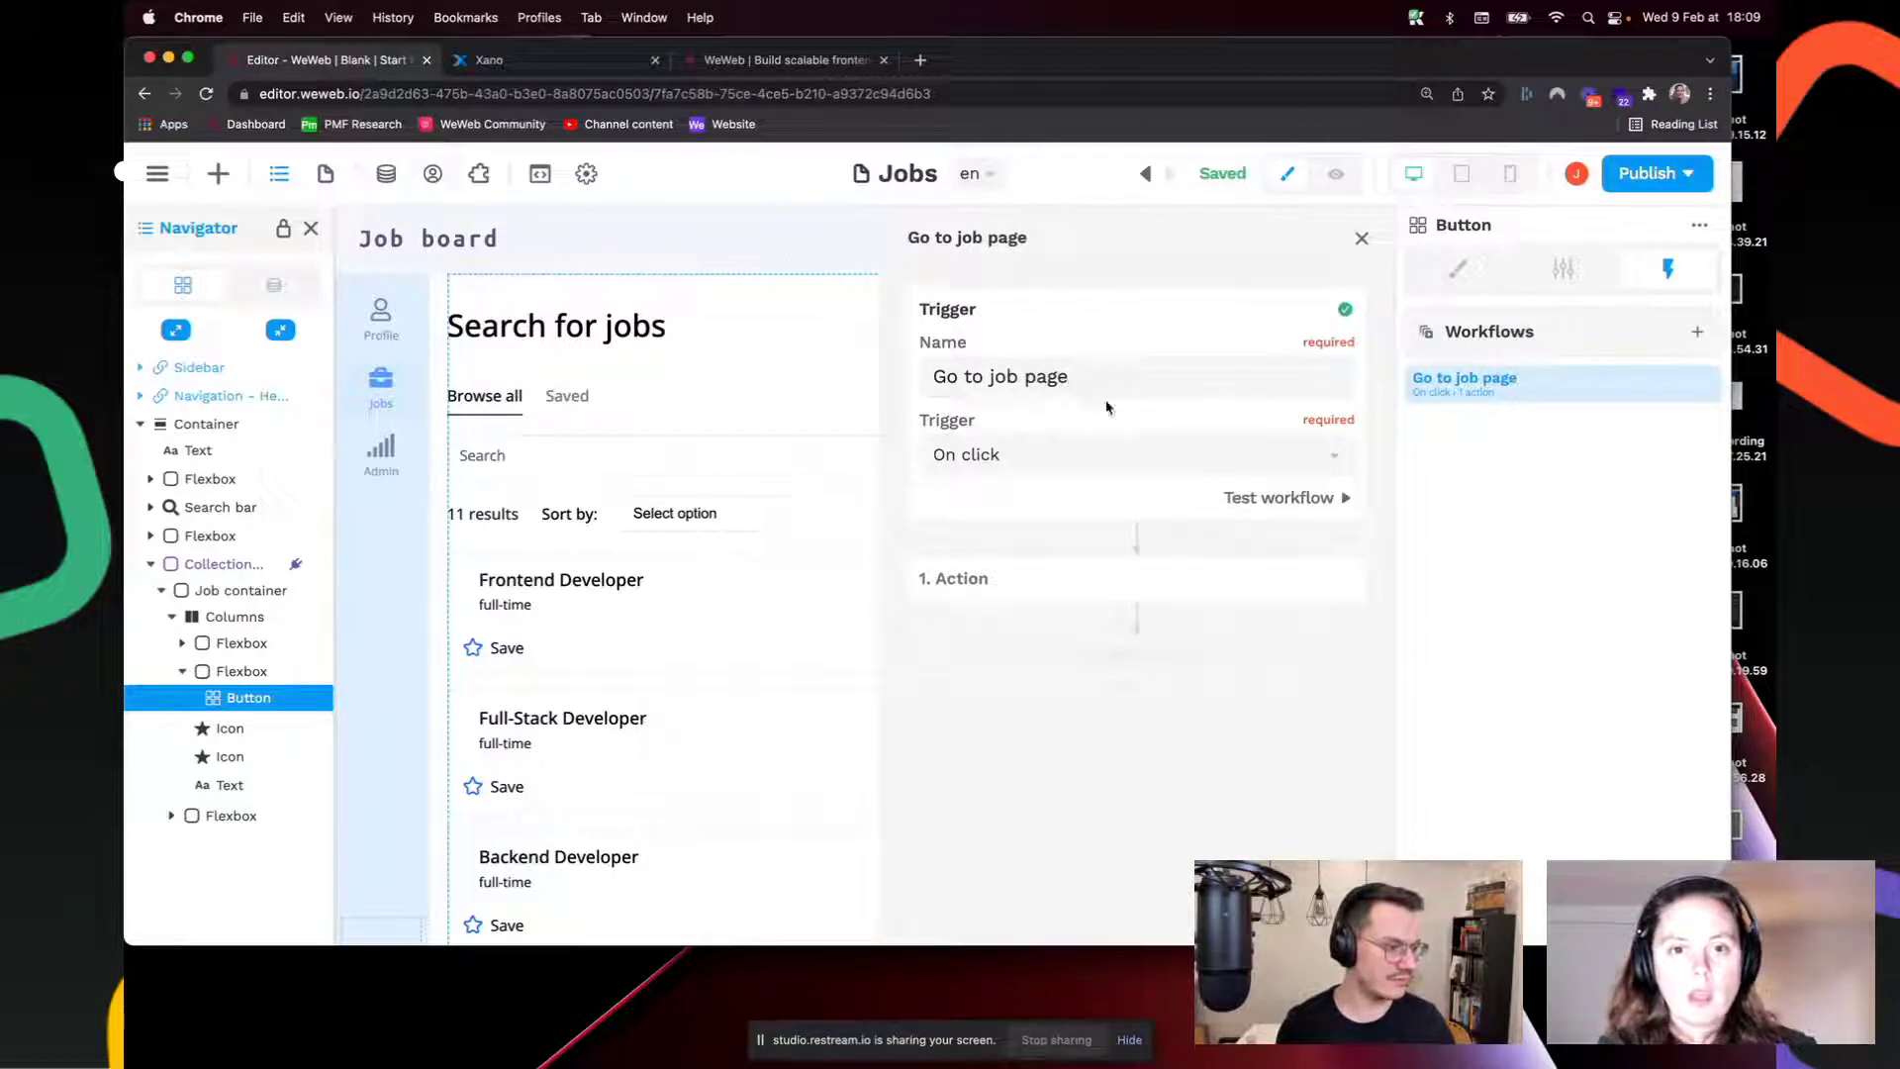
Step: Set the workflow's first action to Change variable value and start creating a new variable
left_click(1266, 591)
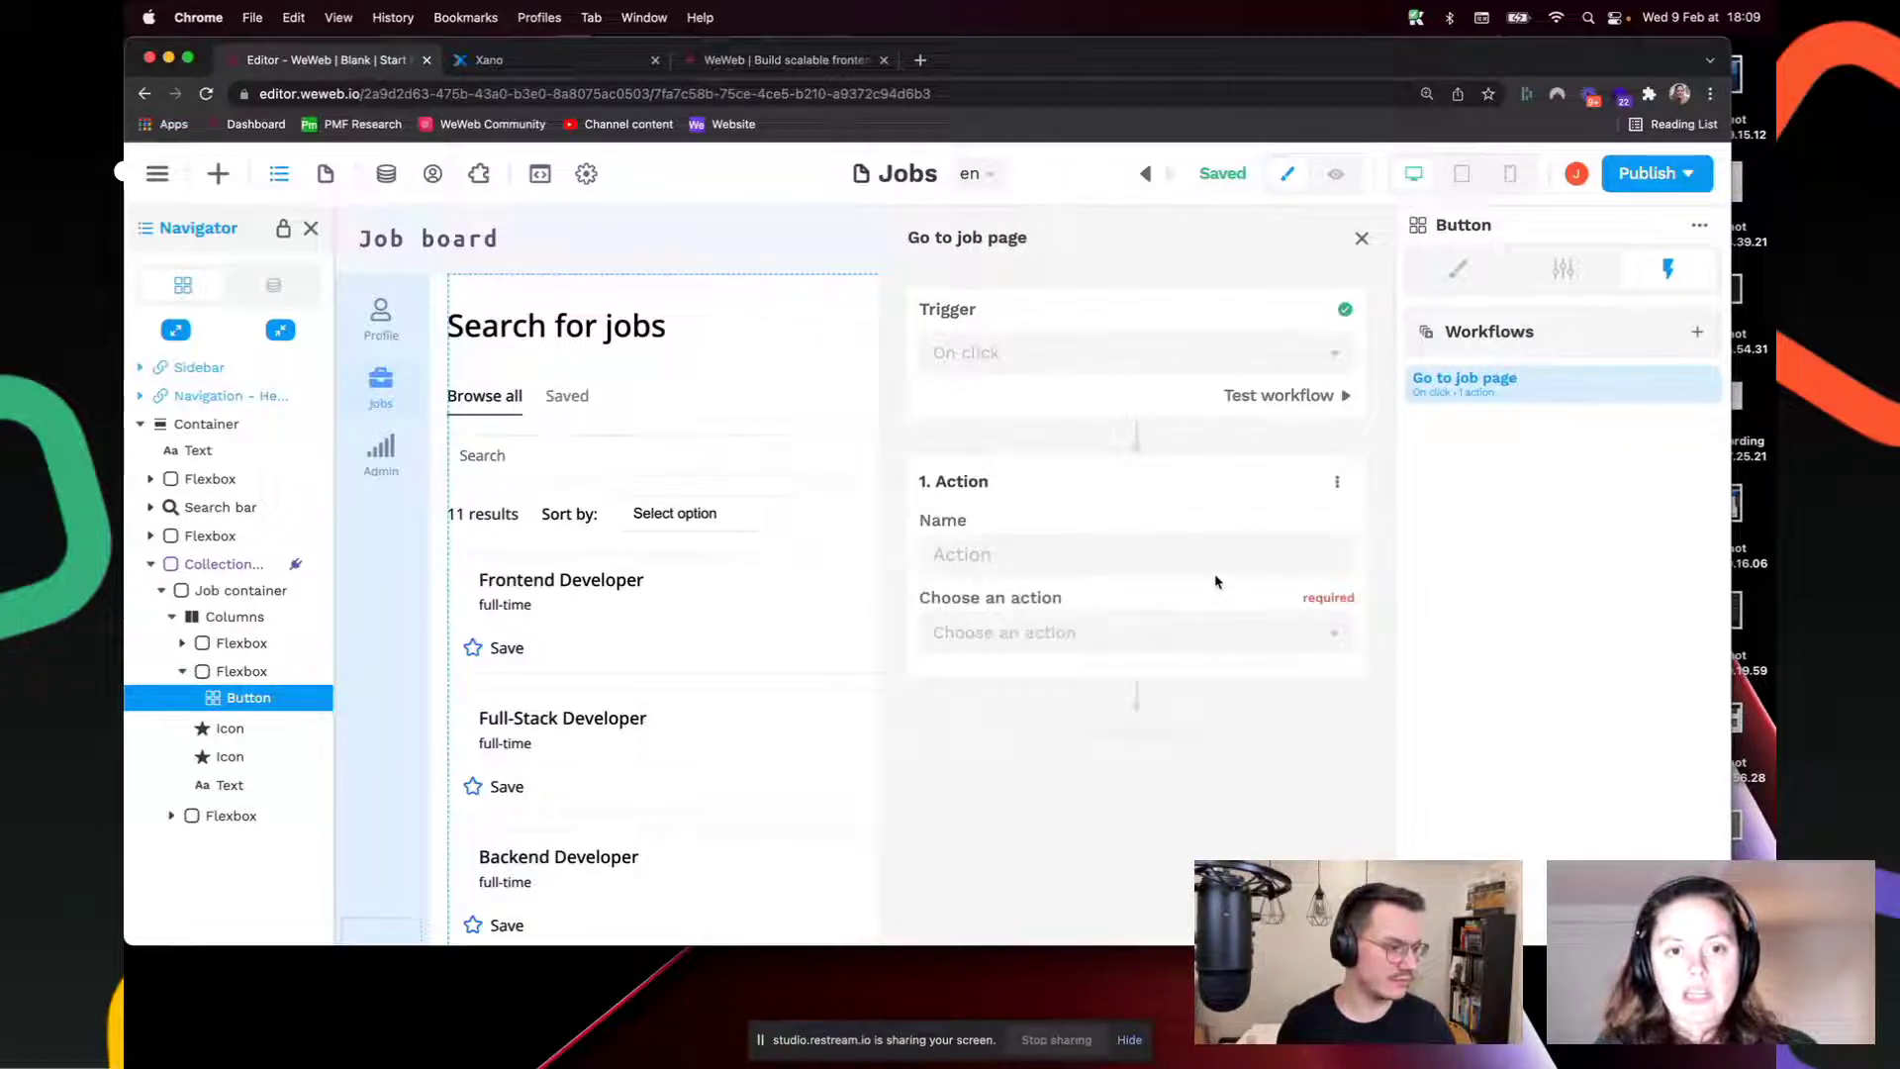
left_click(1110, 630)
left_click(1100, 681)
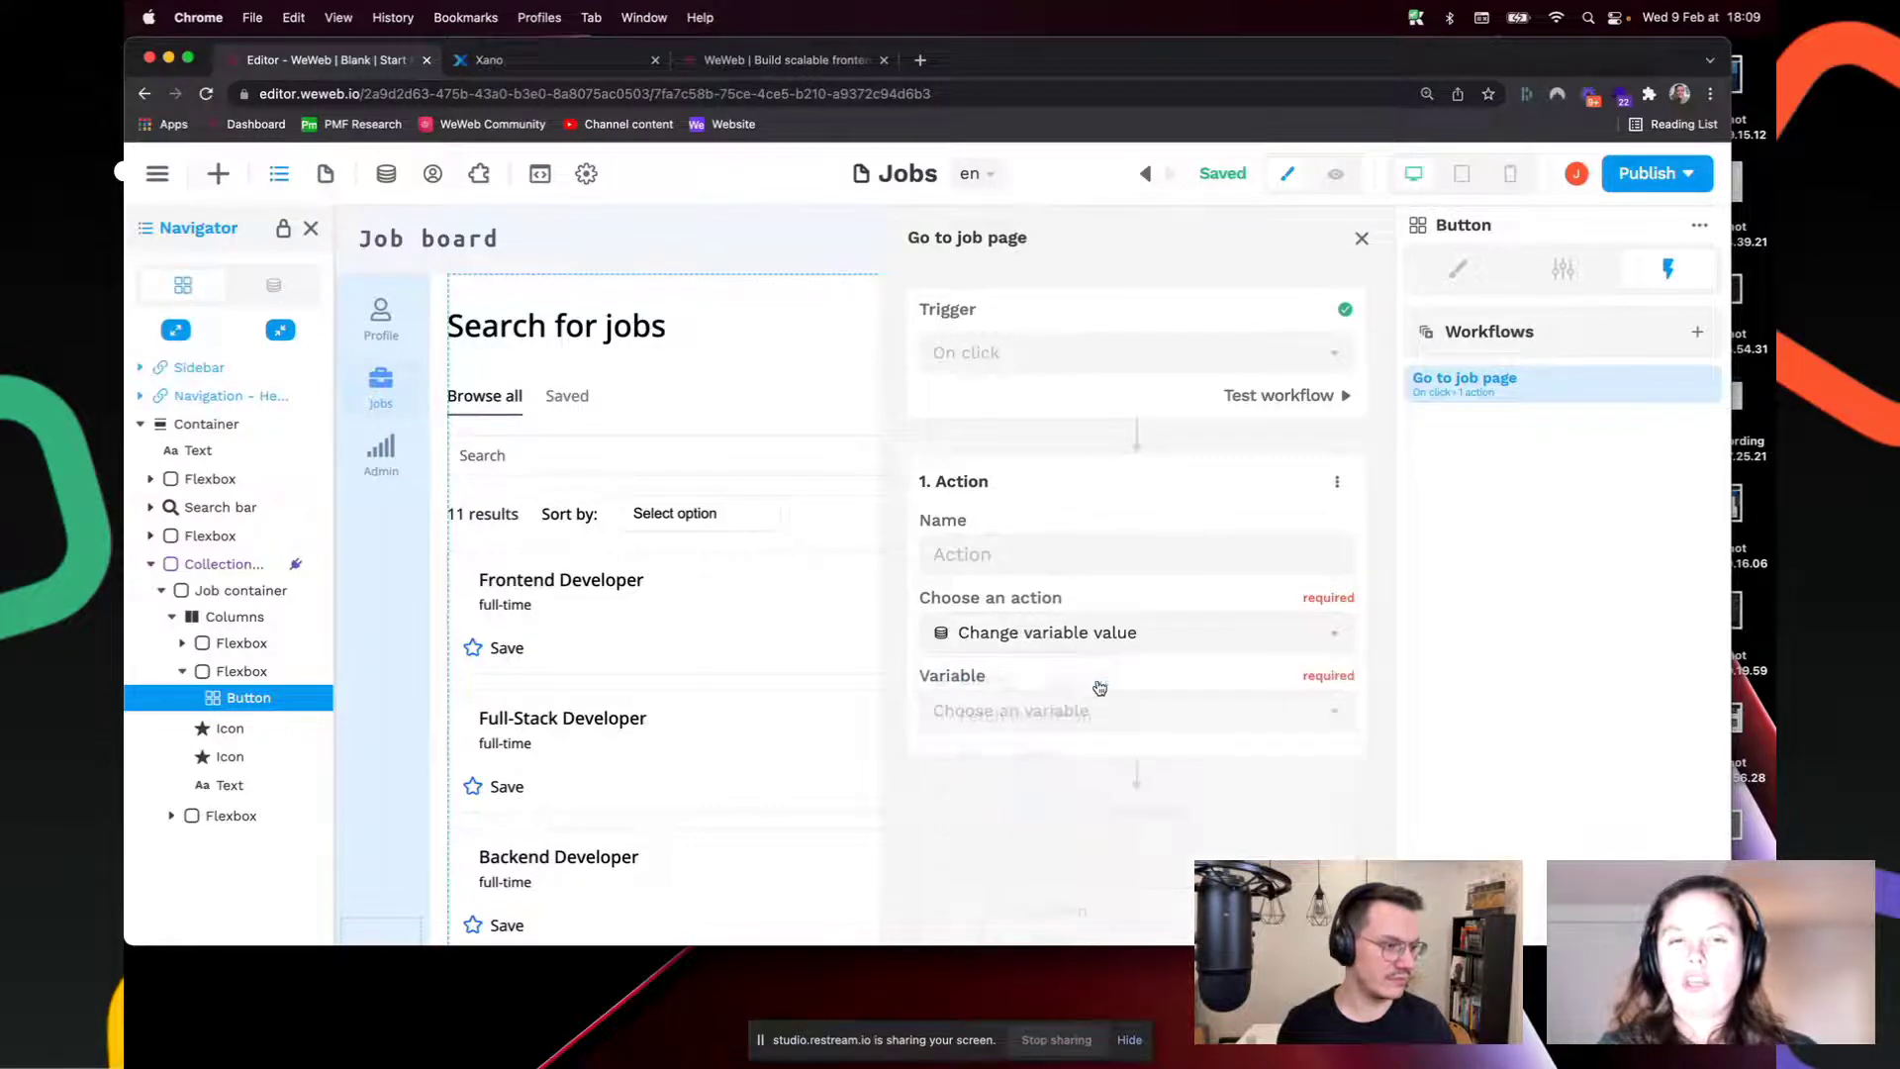
left_click(1089, 715)
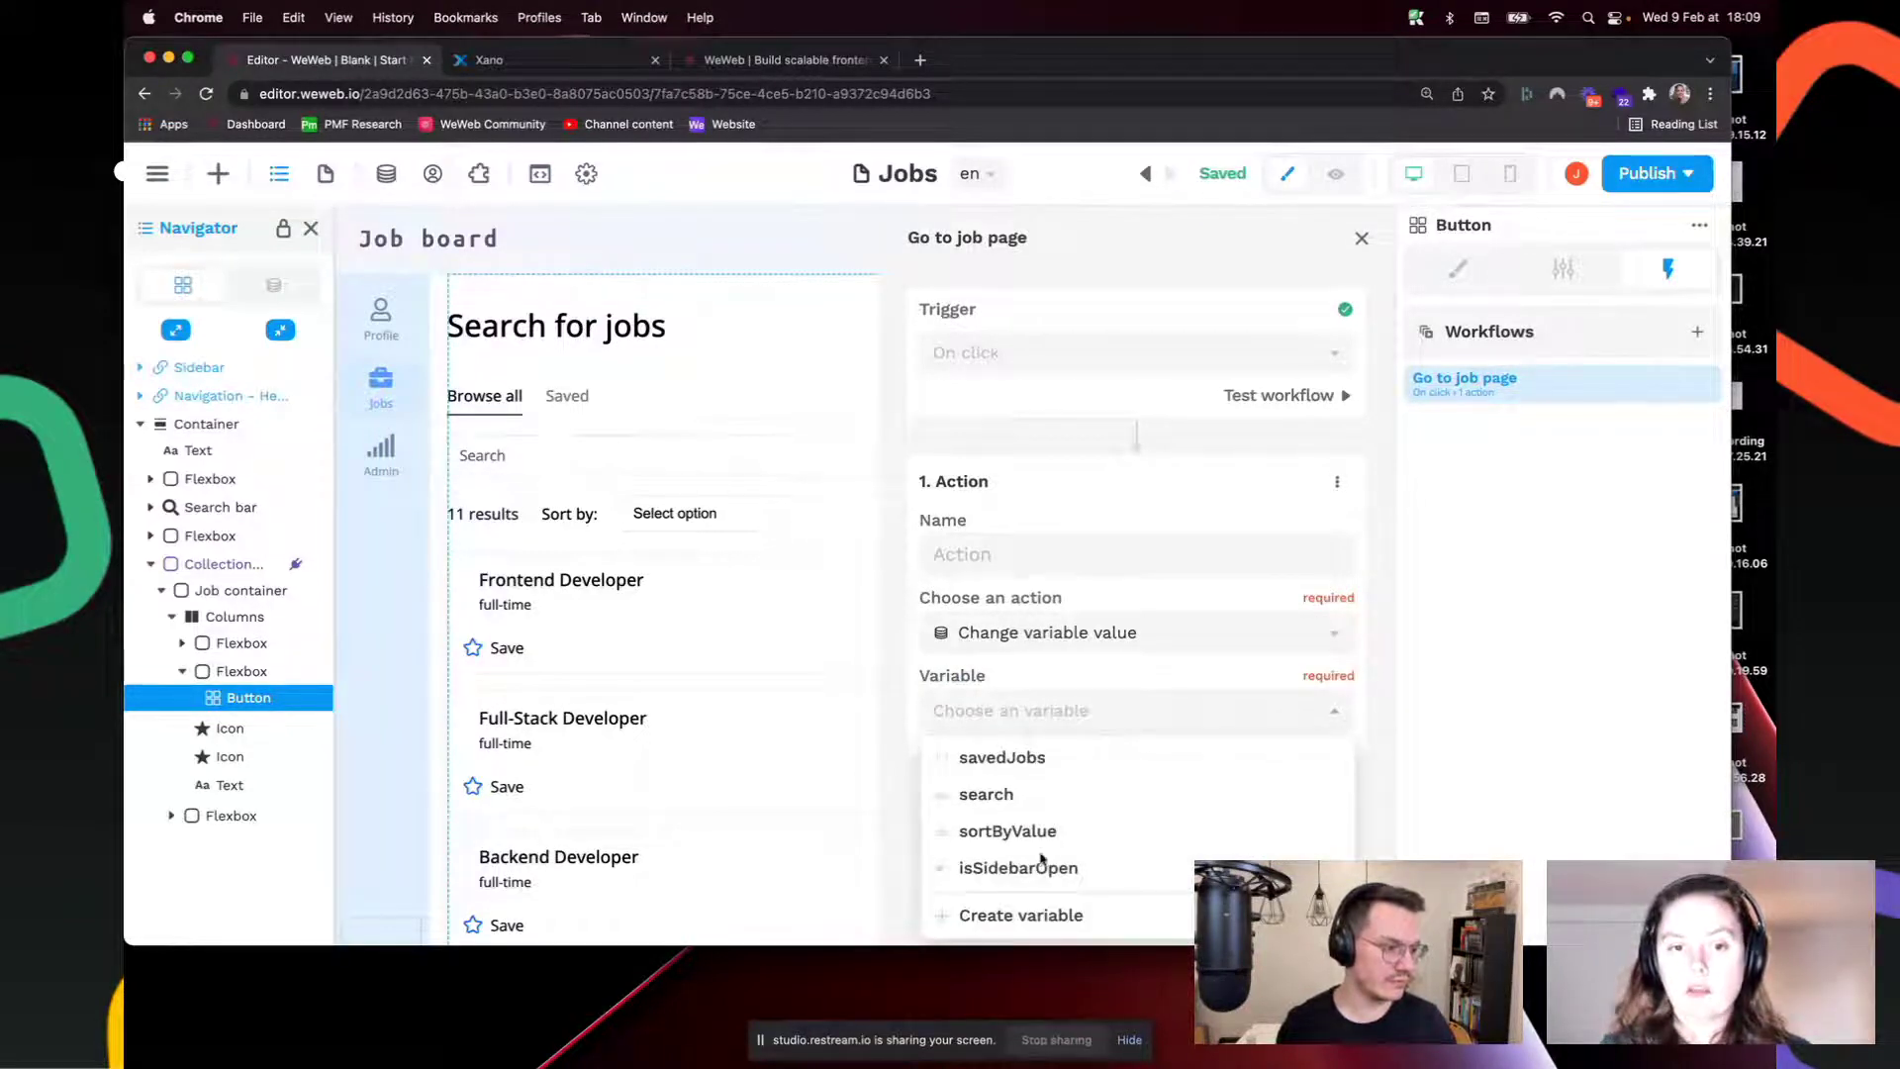
left_click(1075, 914)
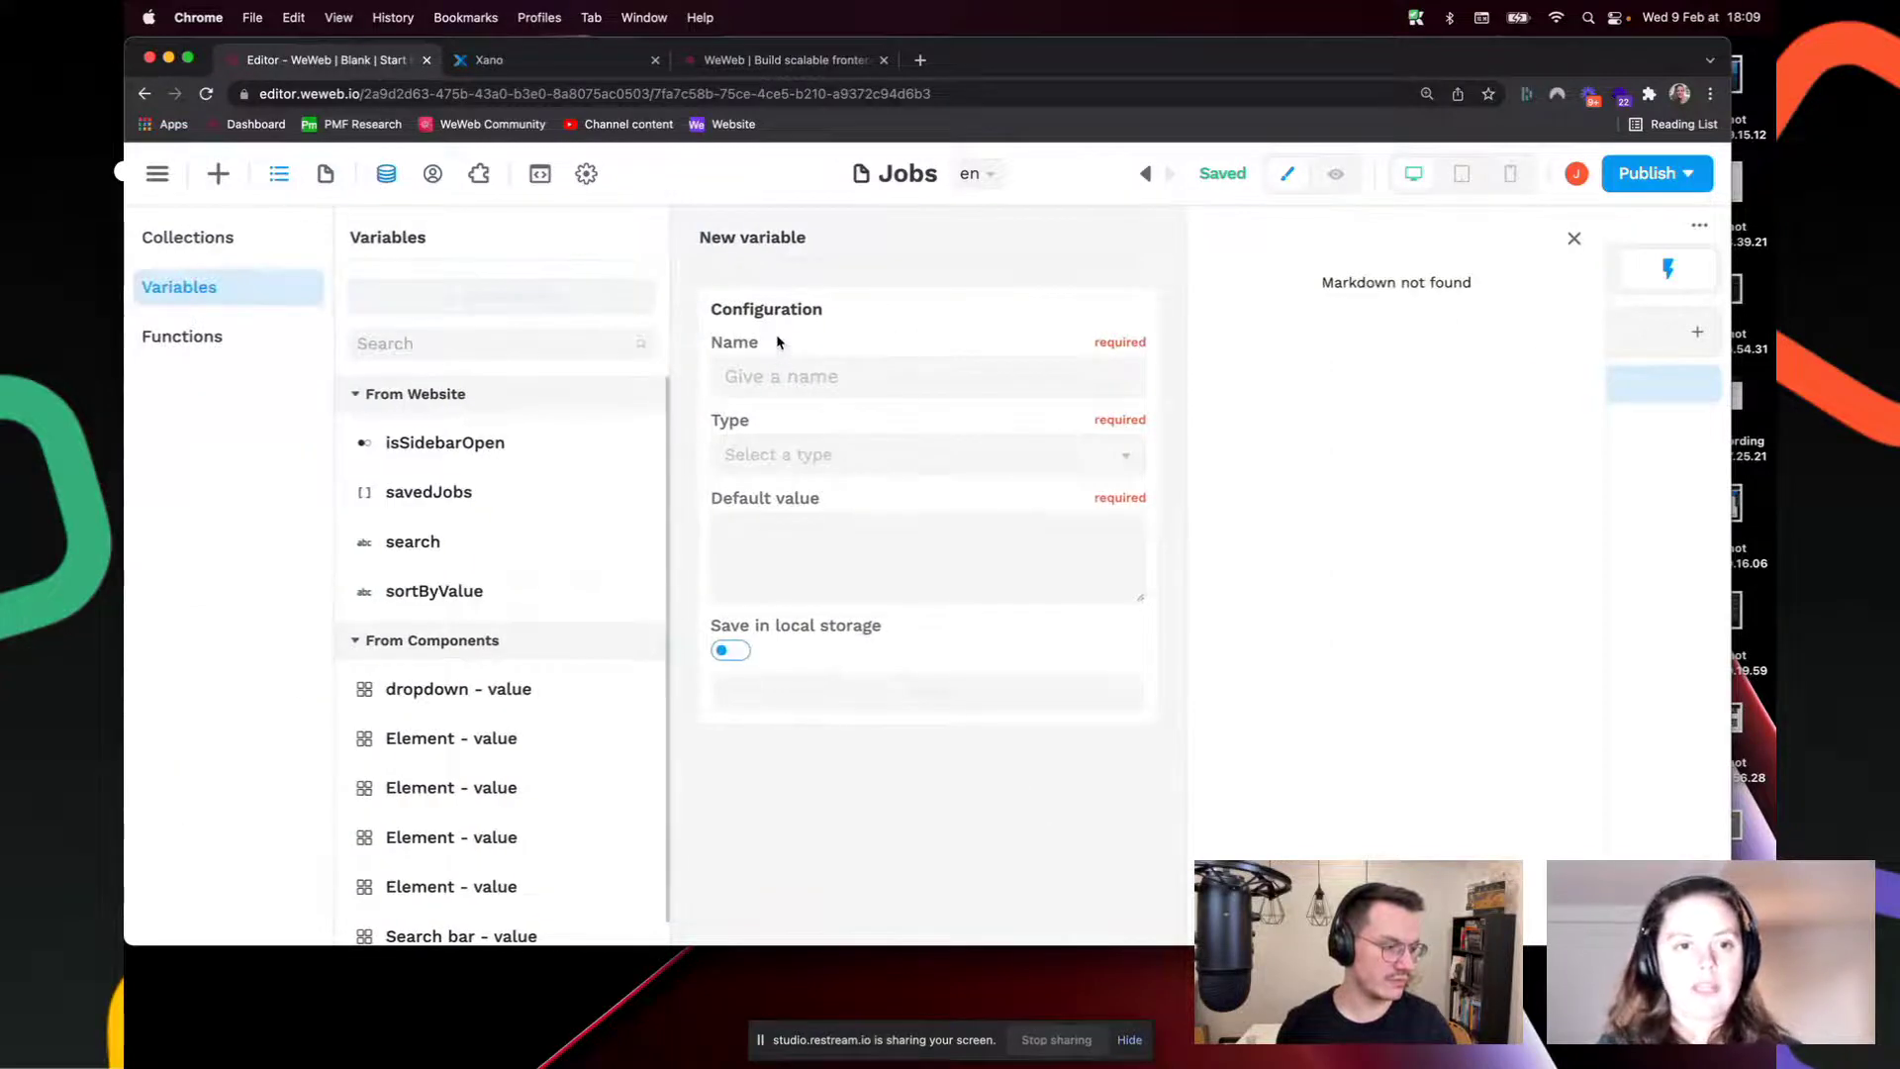
Step: Create an Object variable named selectedJob, saved in local storage, and return to the workflow
type("selec")
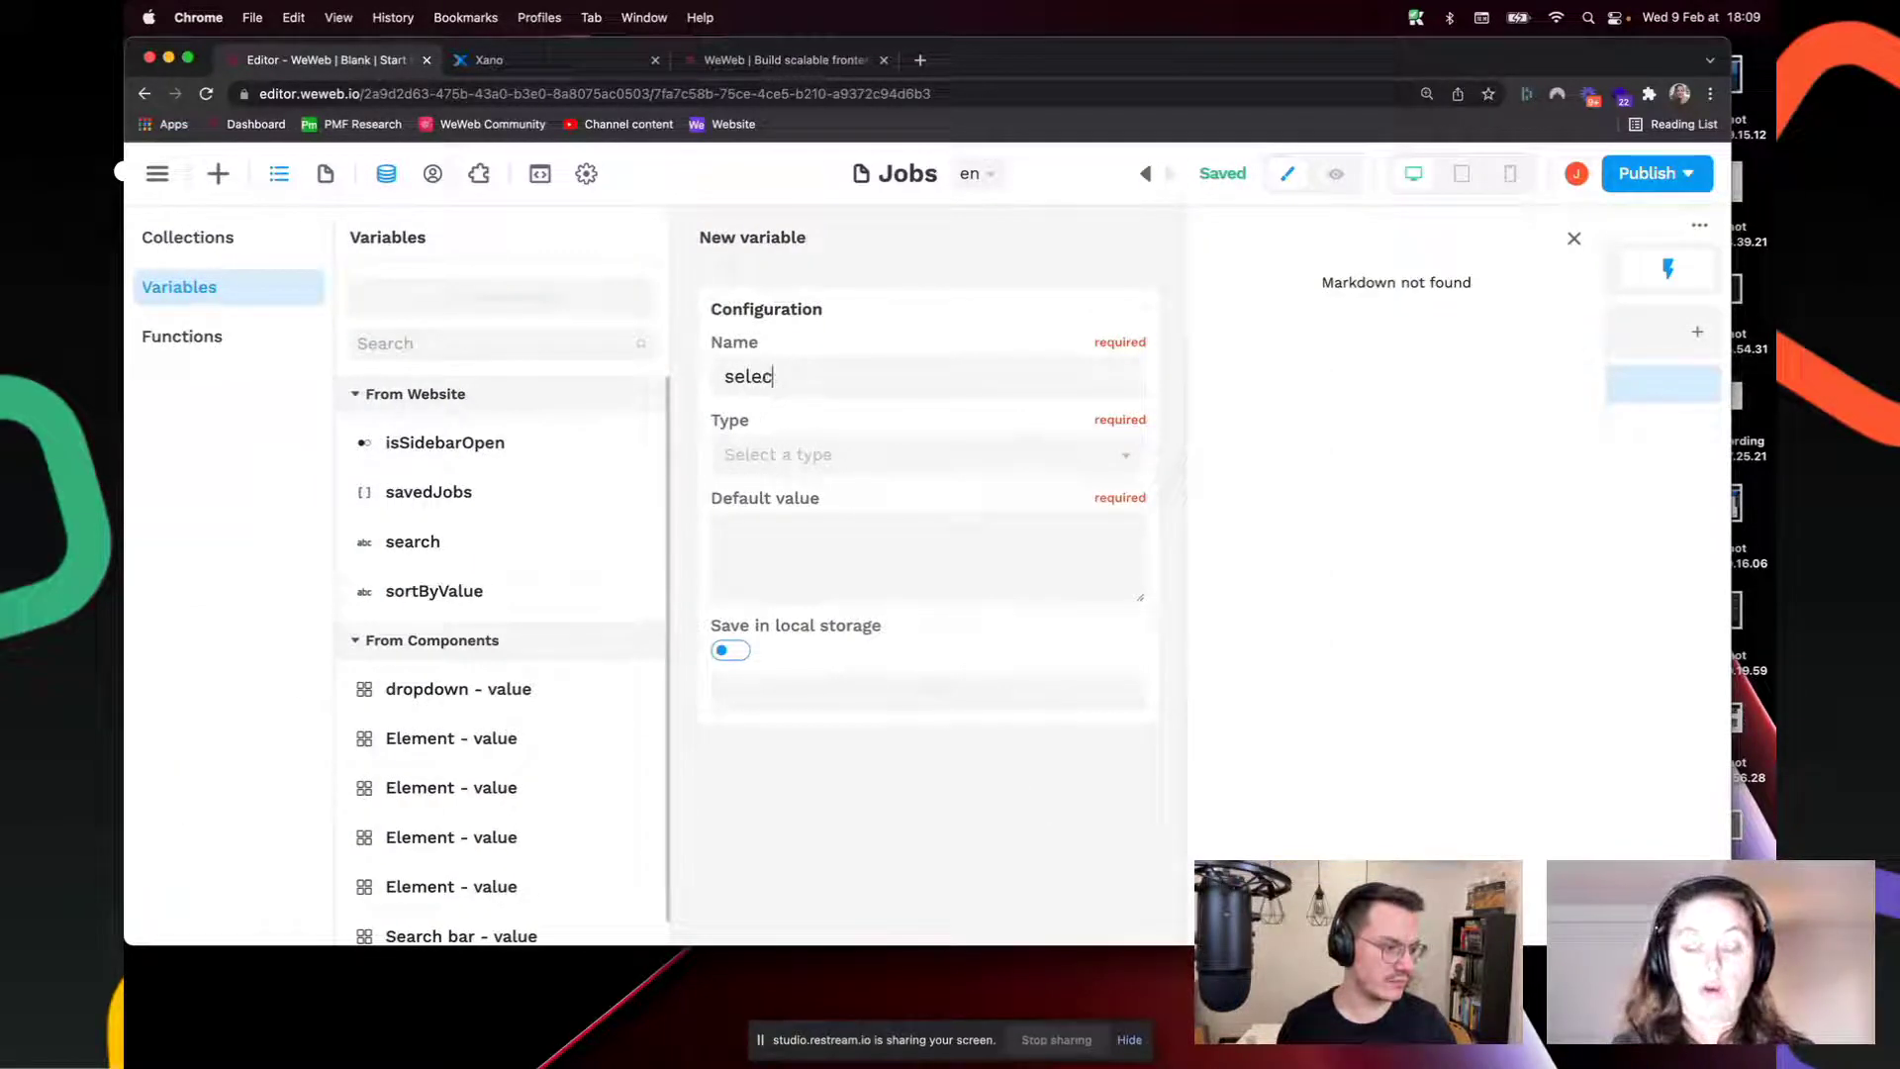
type("tedJob")
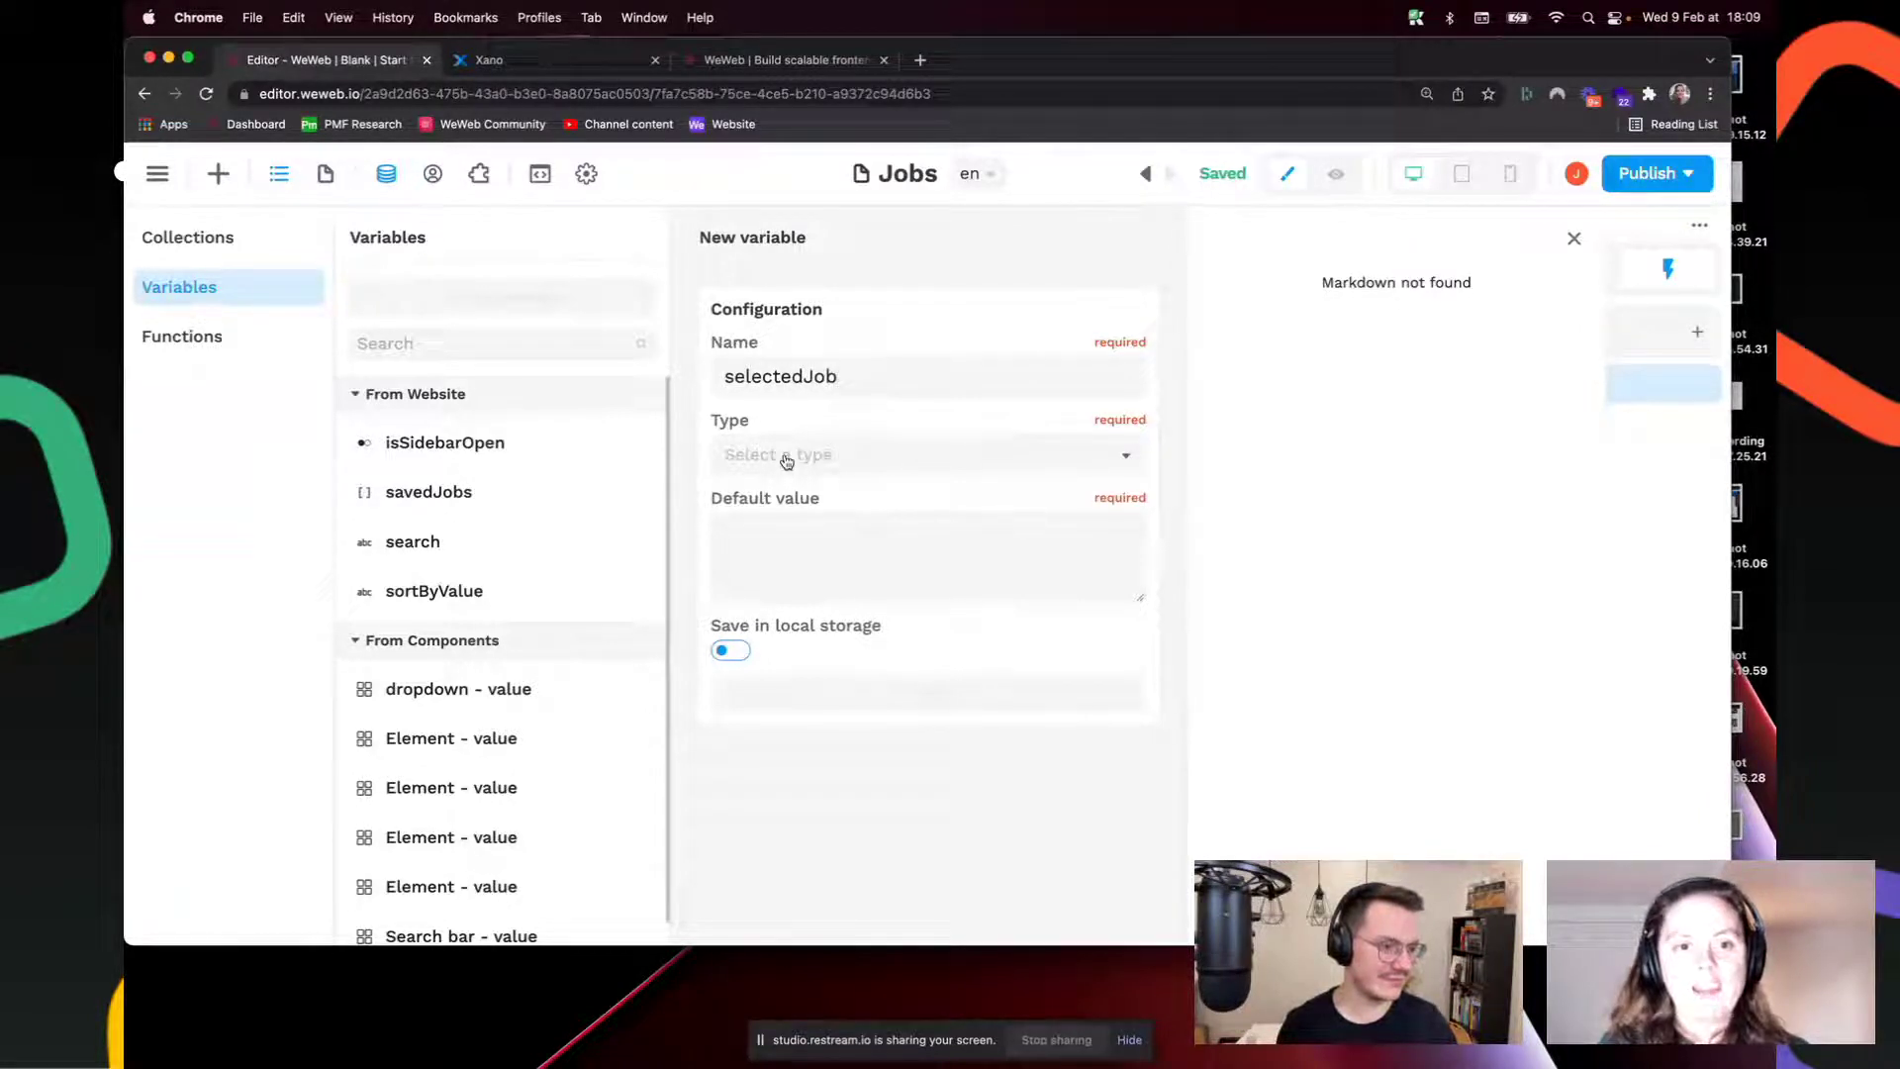
left_click(786, 461)
left_click(785, 612)
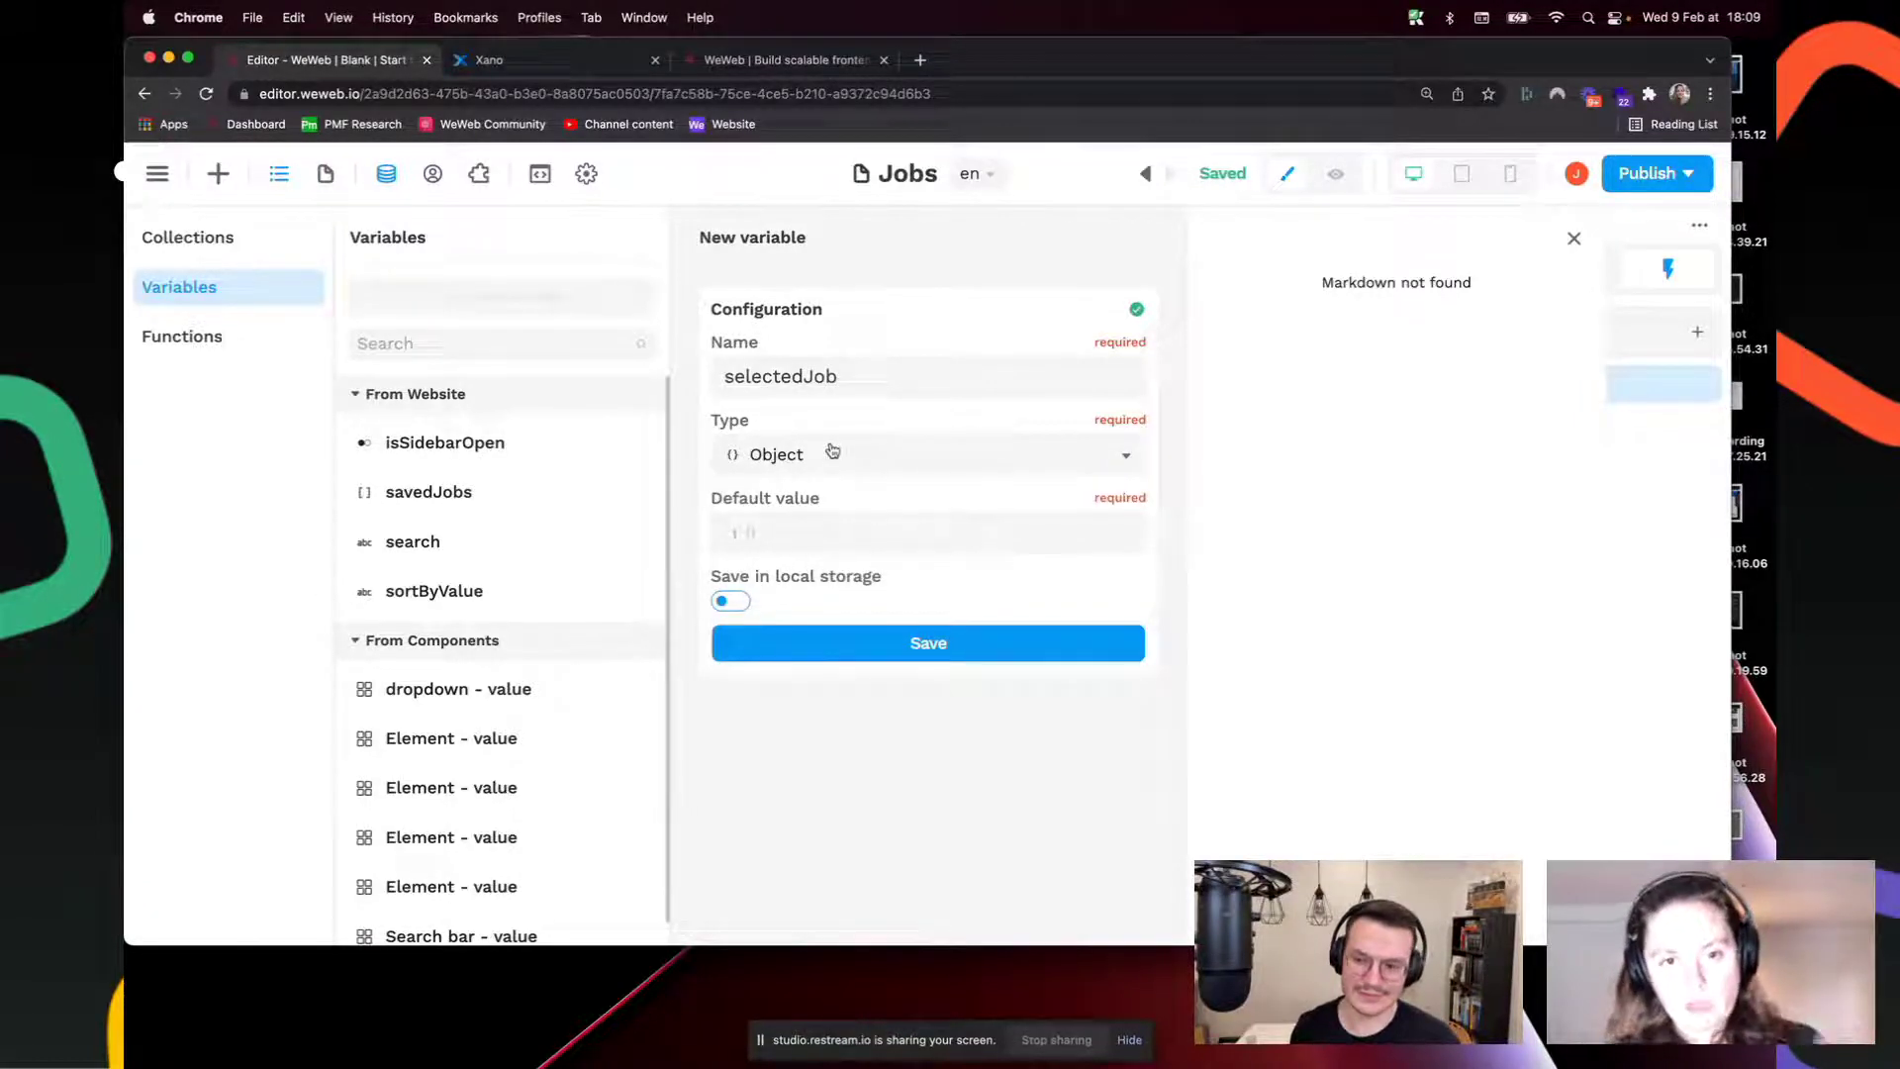
left_click(739, 603)
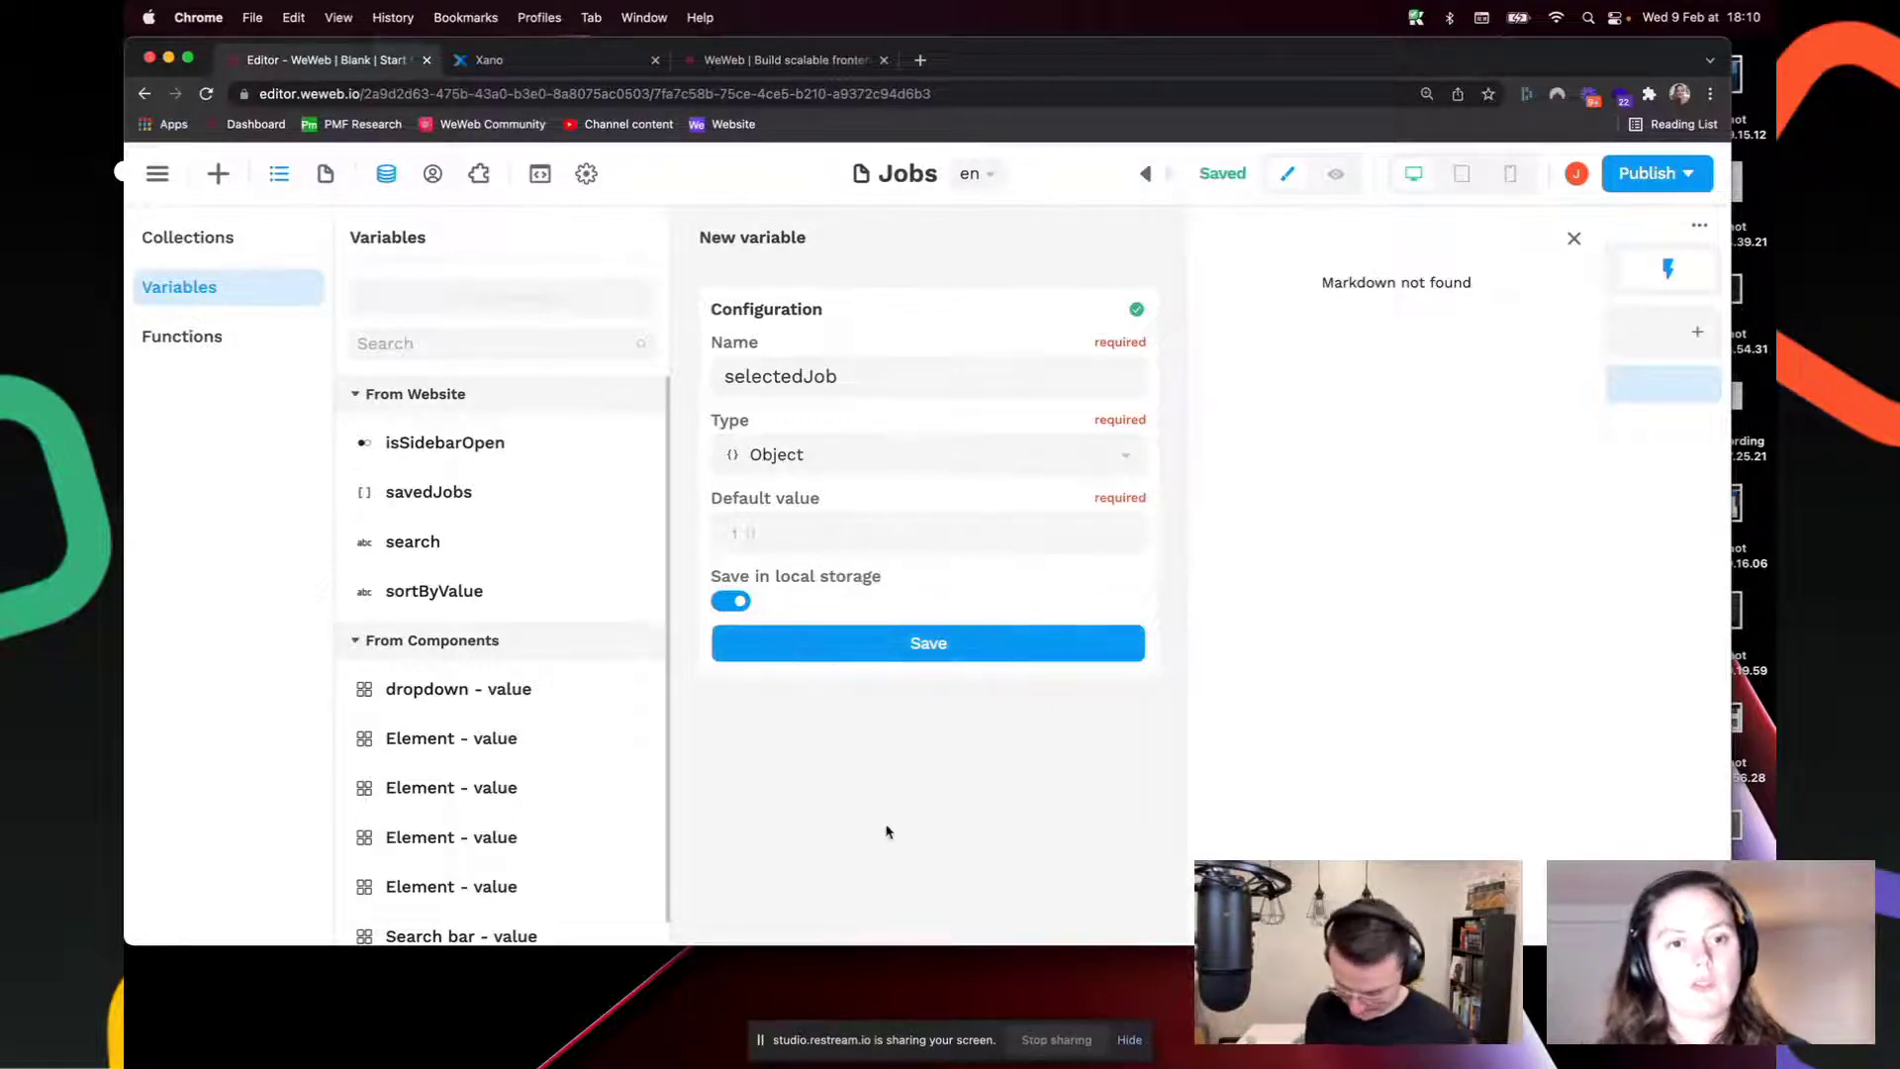
left_click(916, 648)
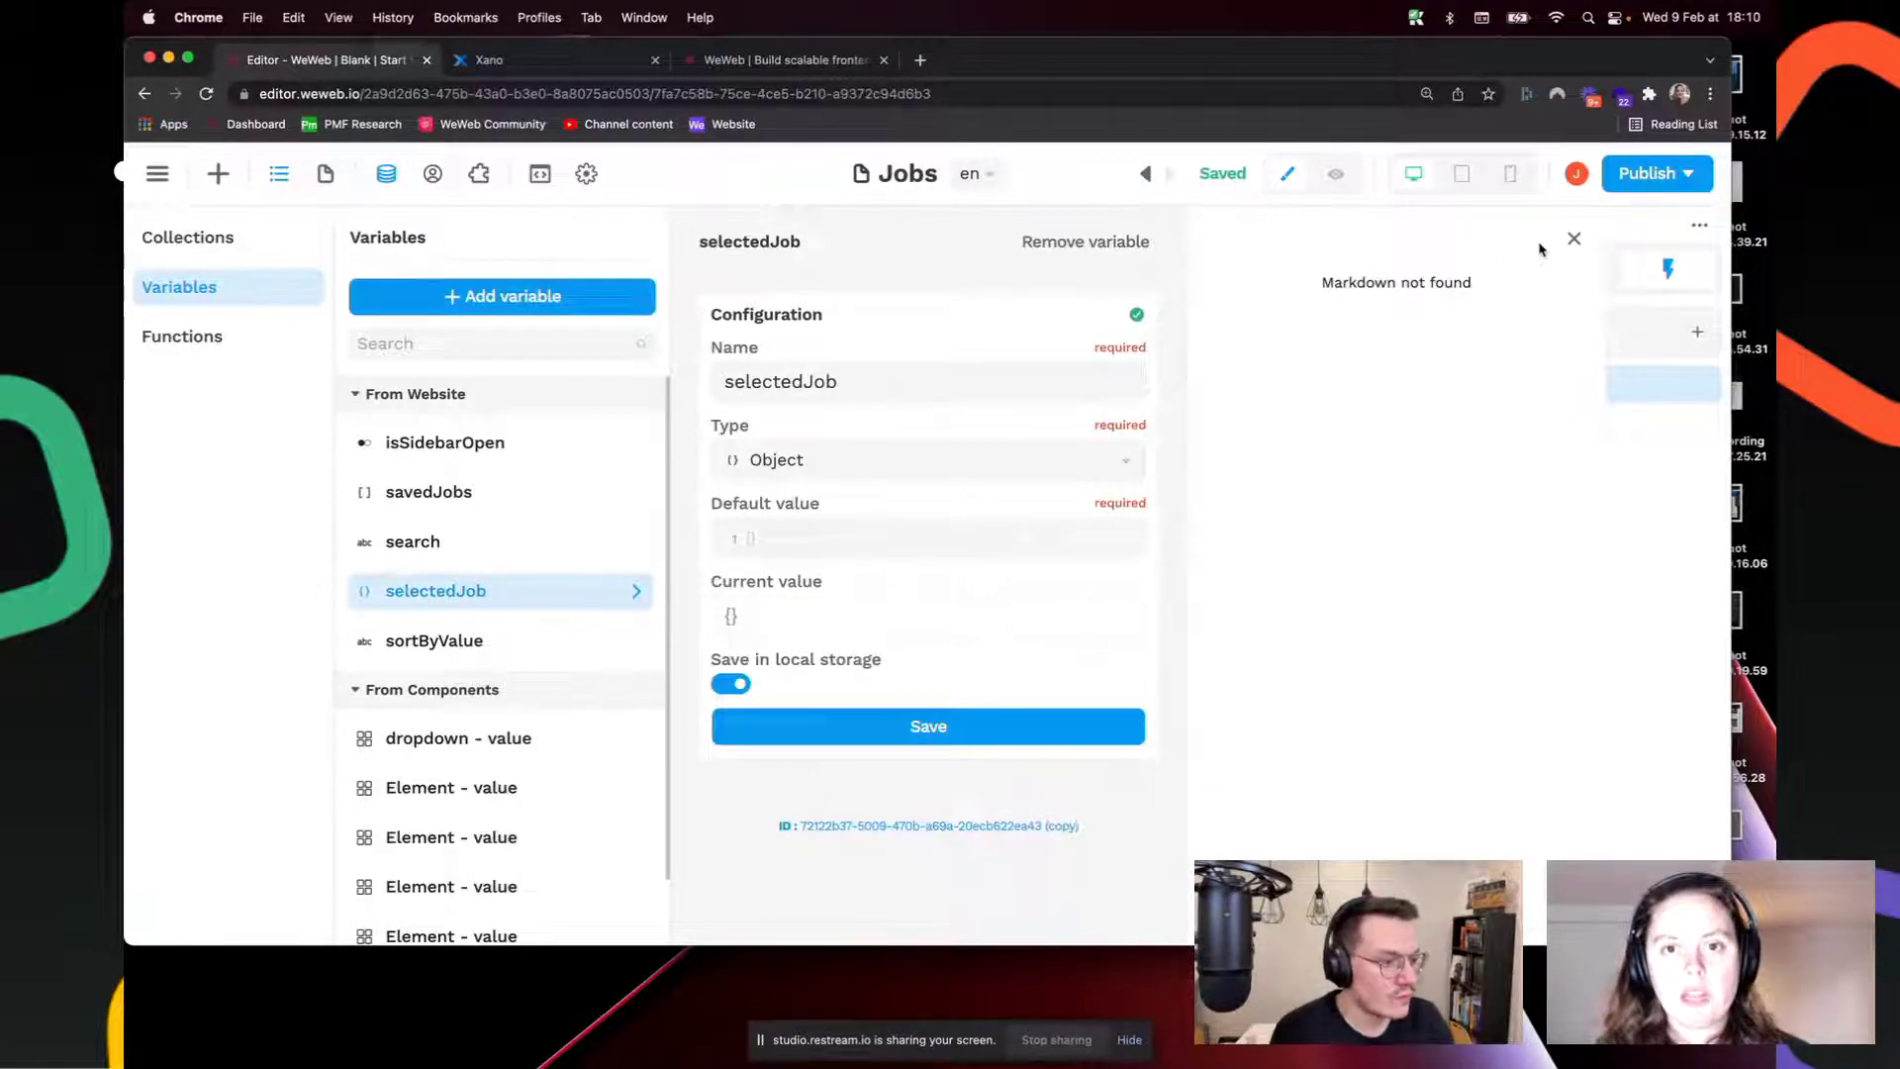
left_click(1571, 239)
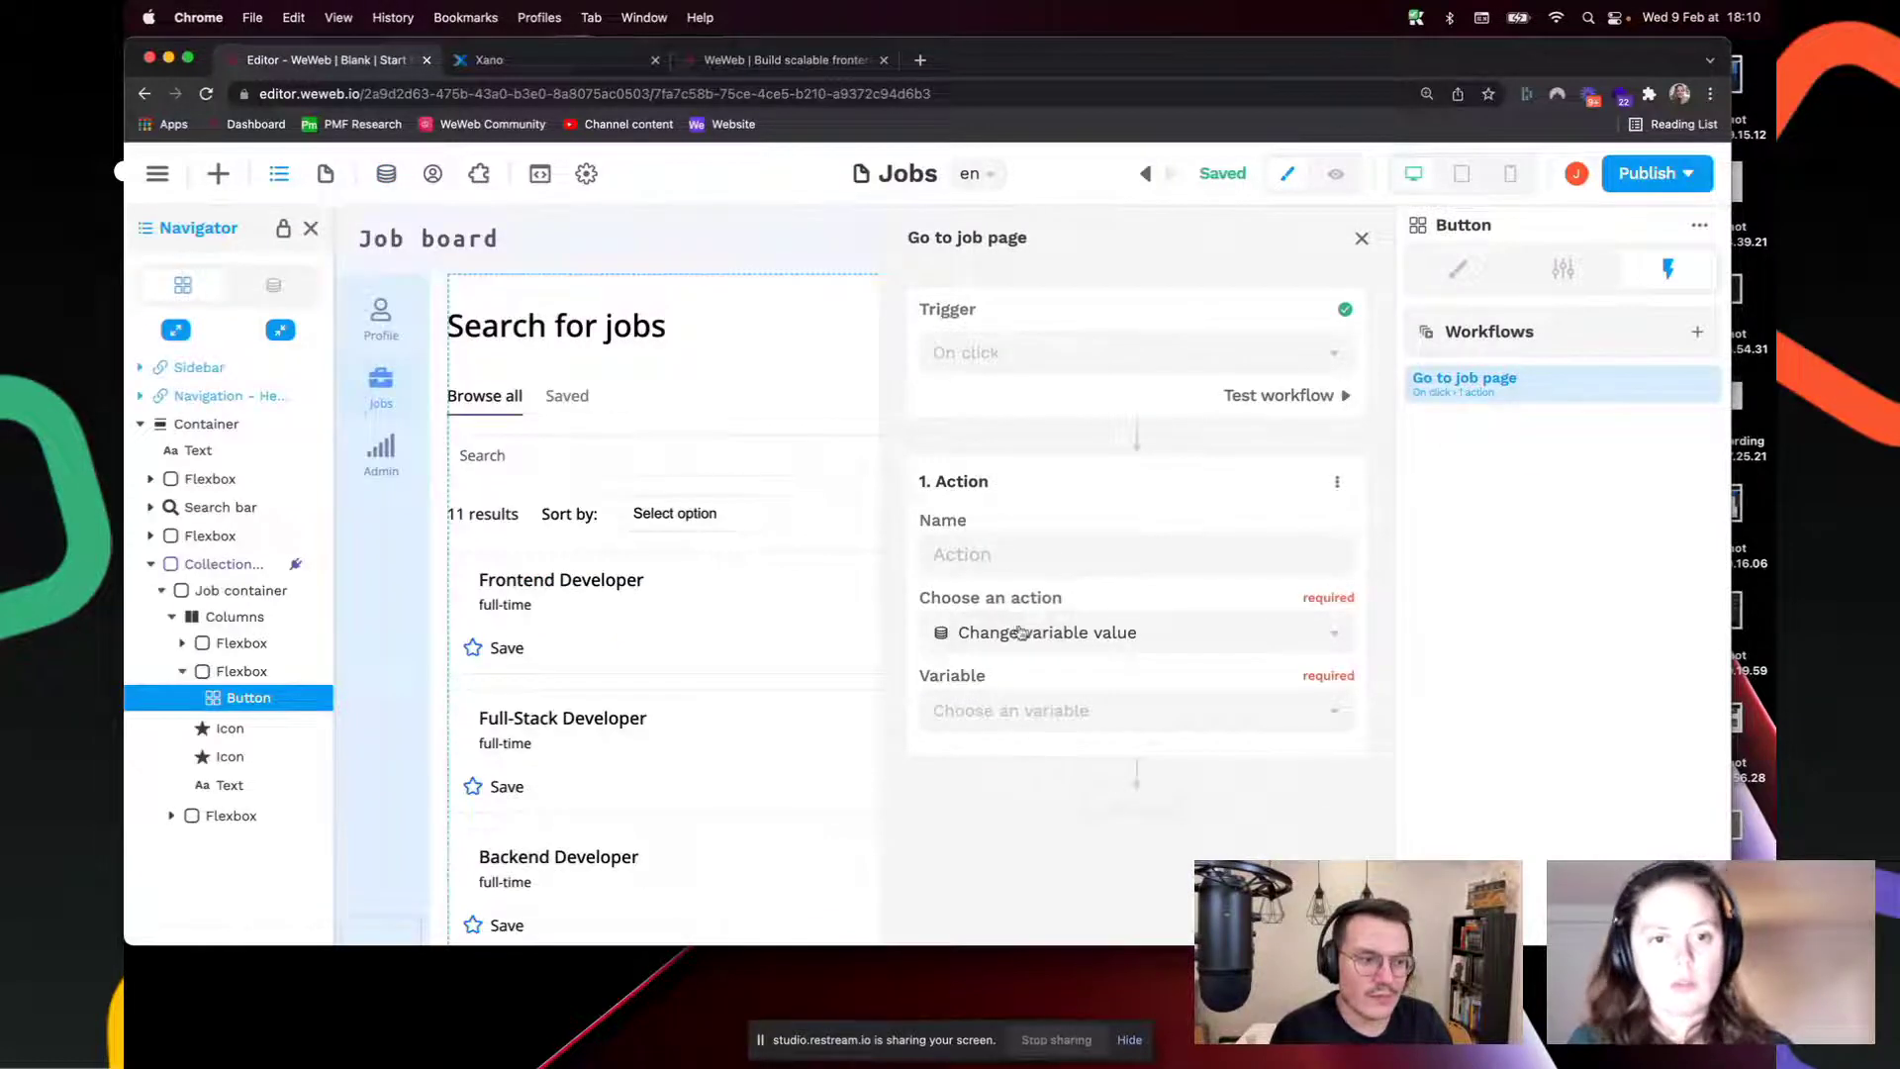
Step: Name the action 'Get job information', target selectedJob, and bind its new value to a formula
left_click(1034, 559)
type("Get ")
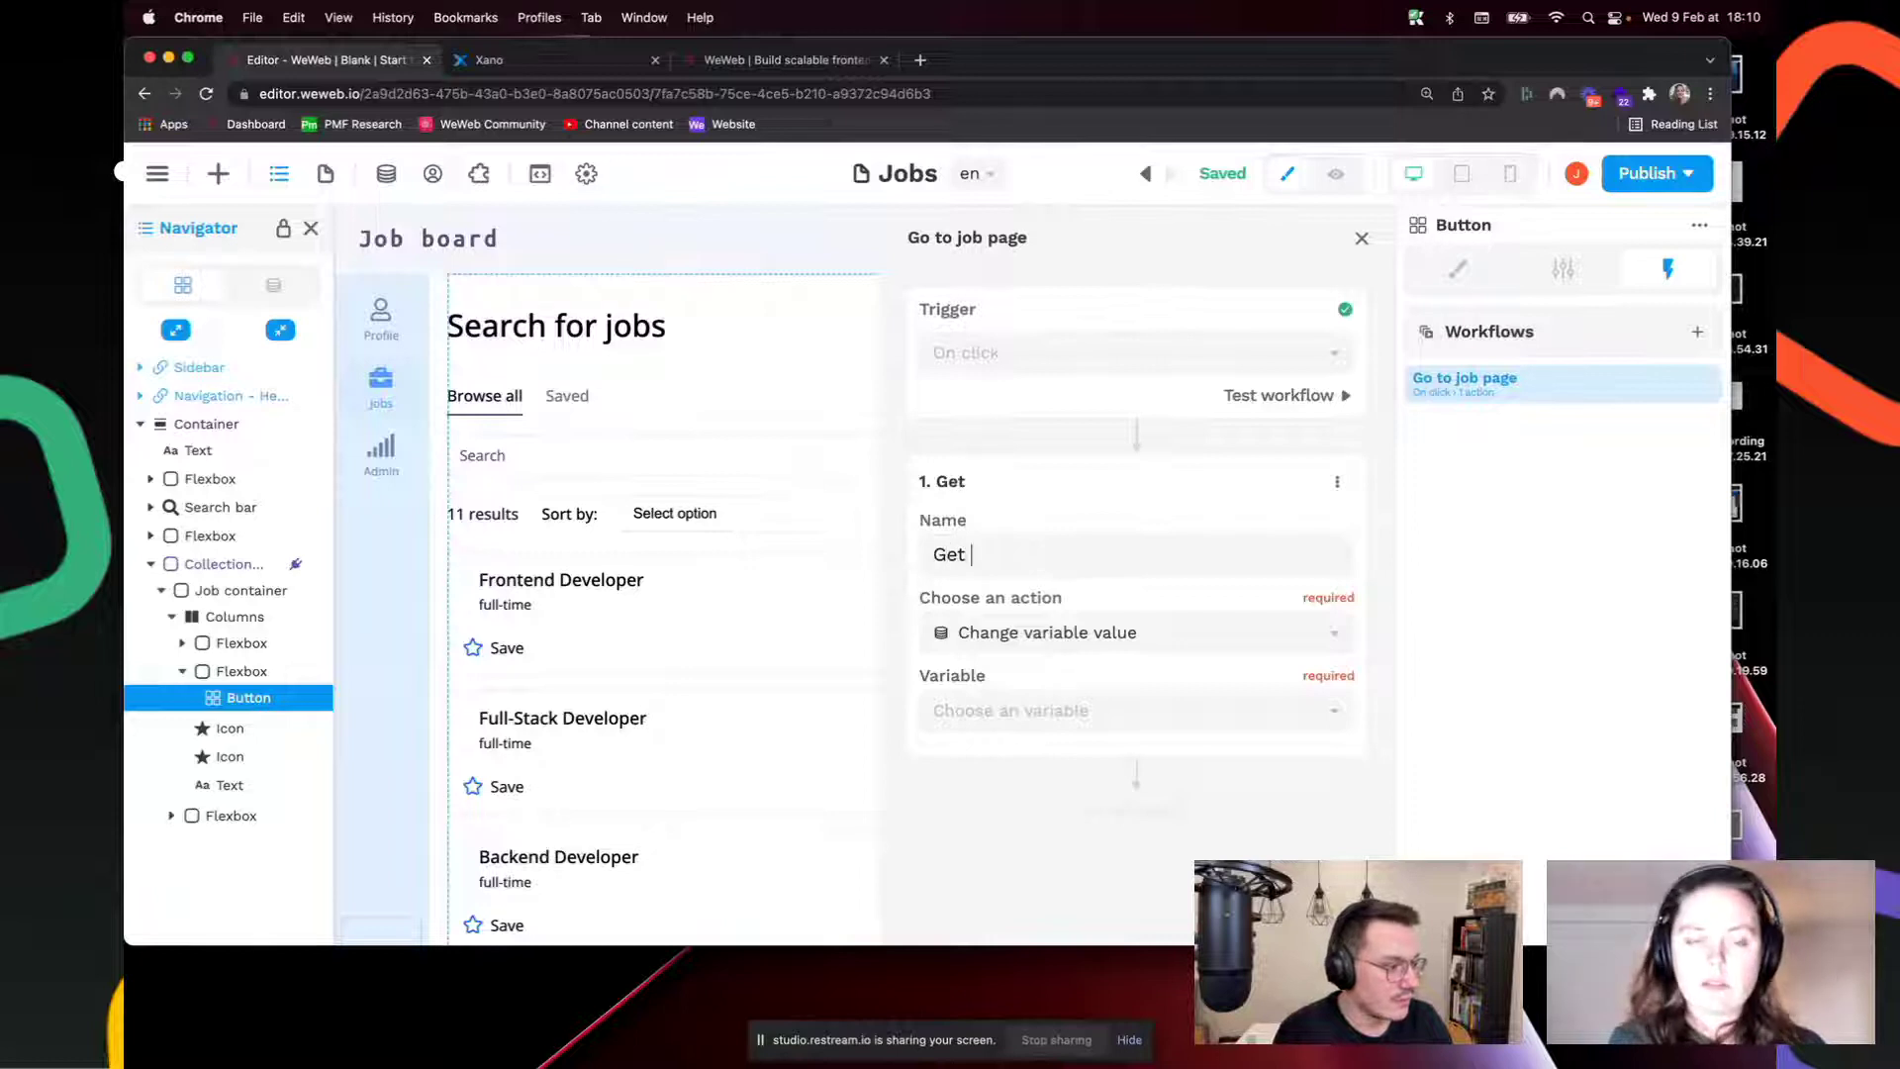
type("job information")
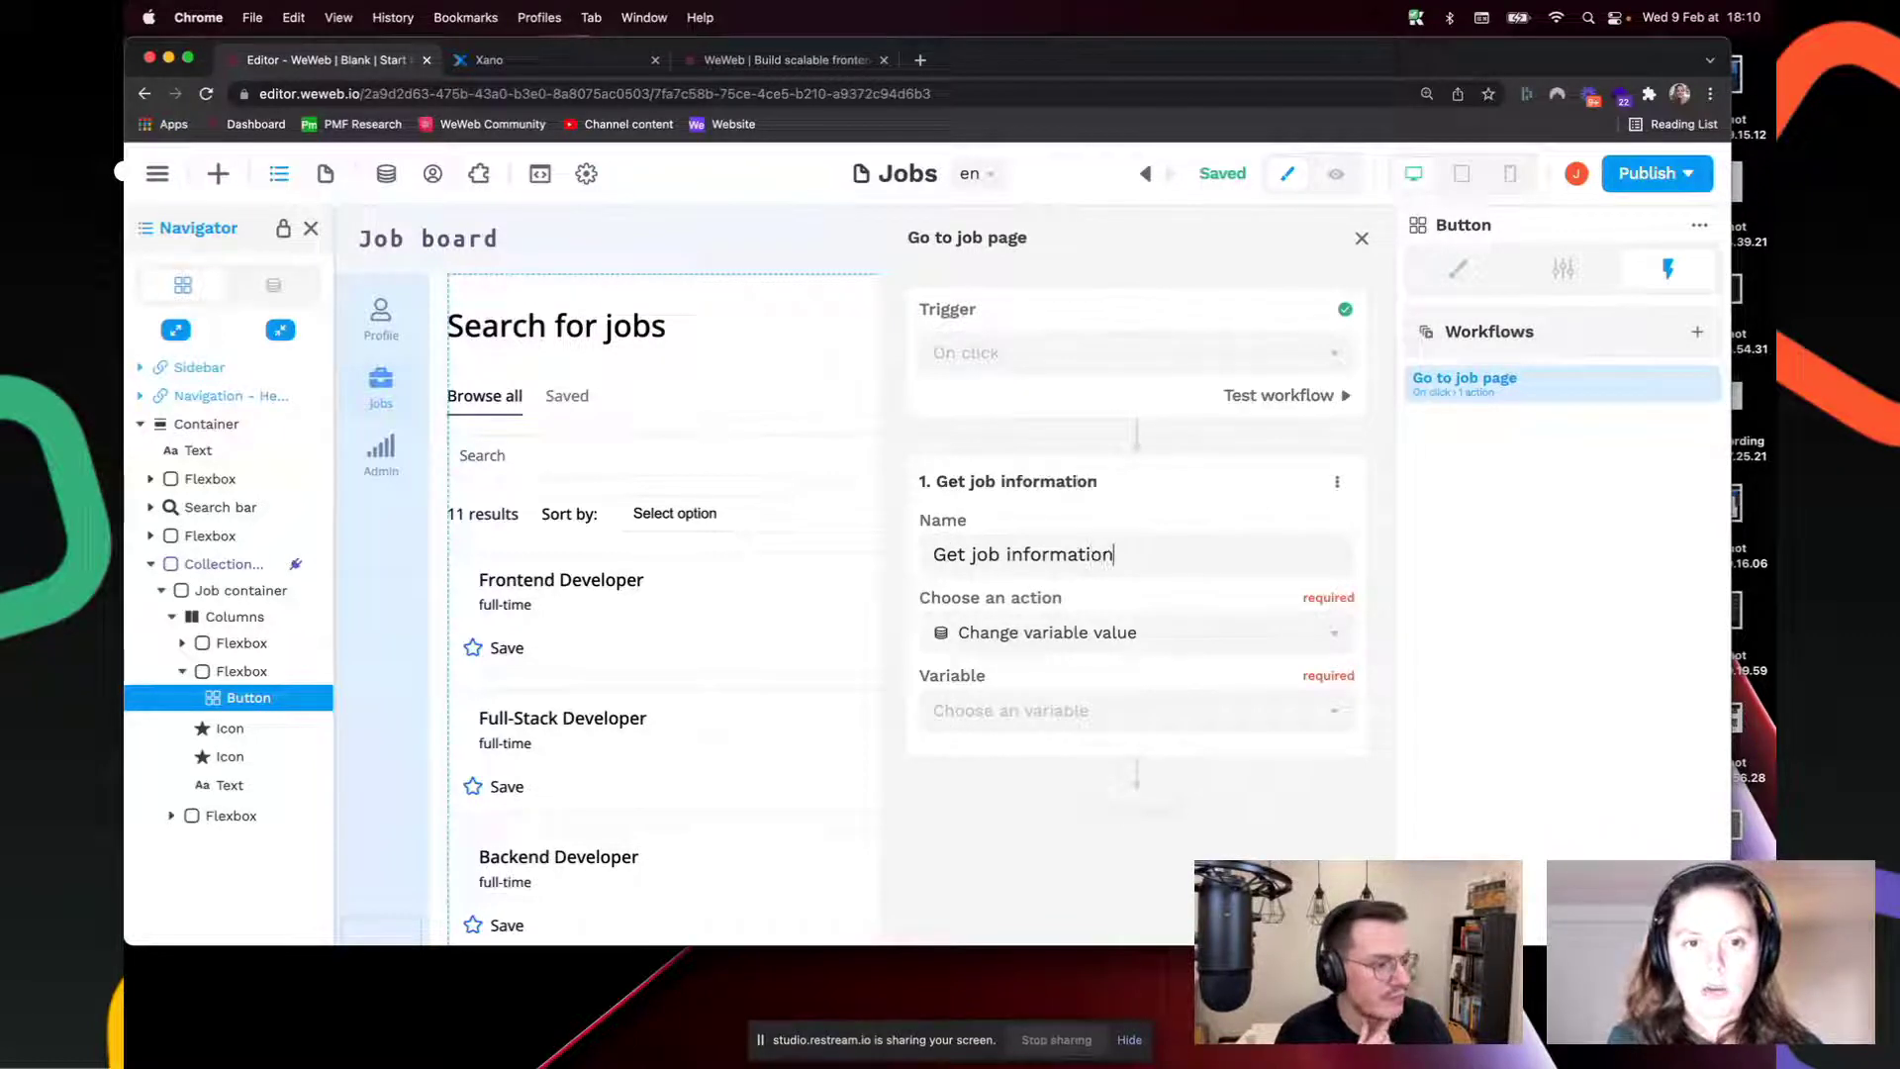
left_click_drag(975, 561, 911, 559)
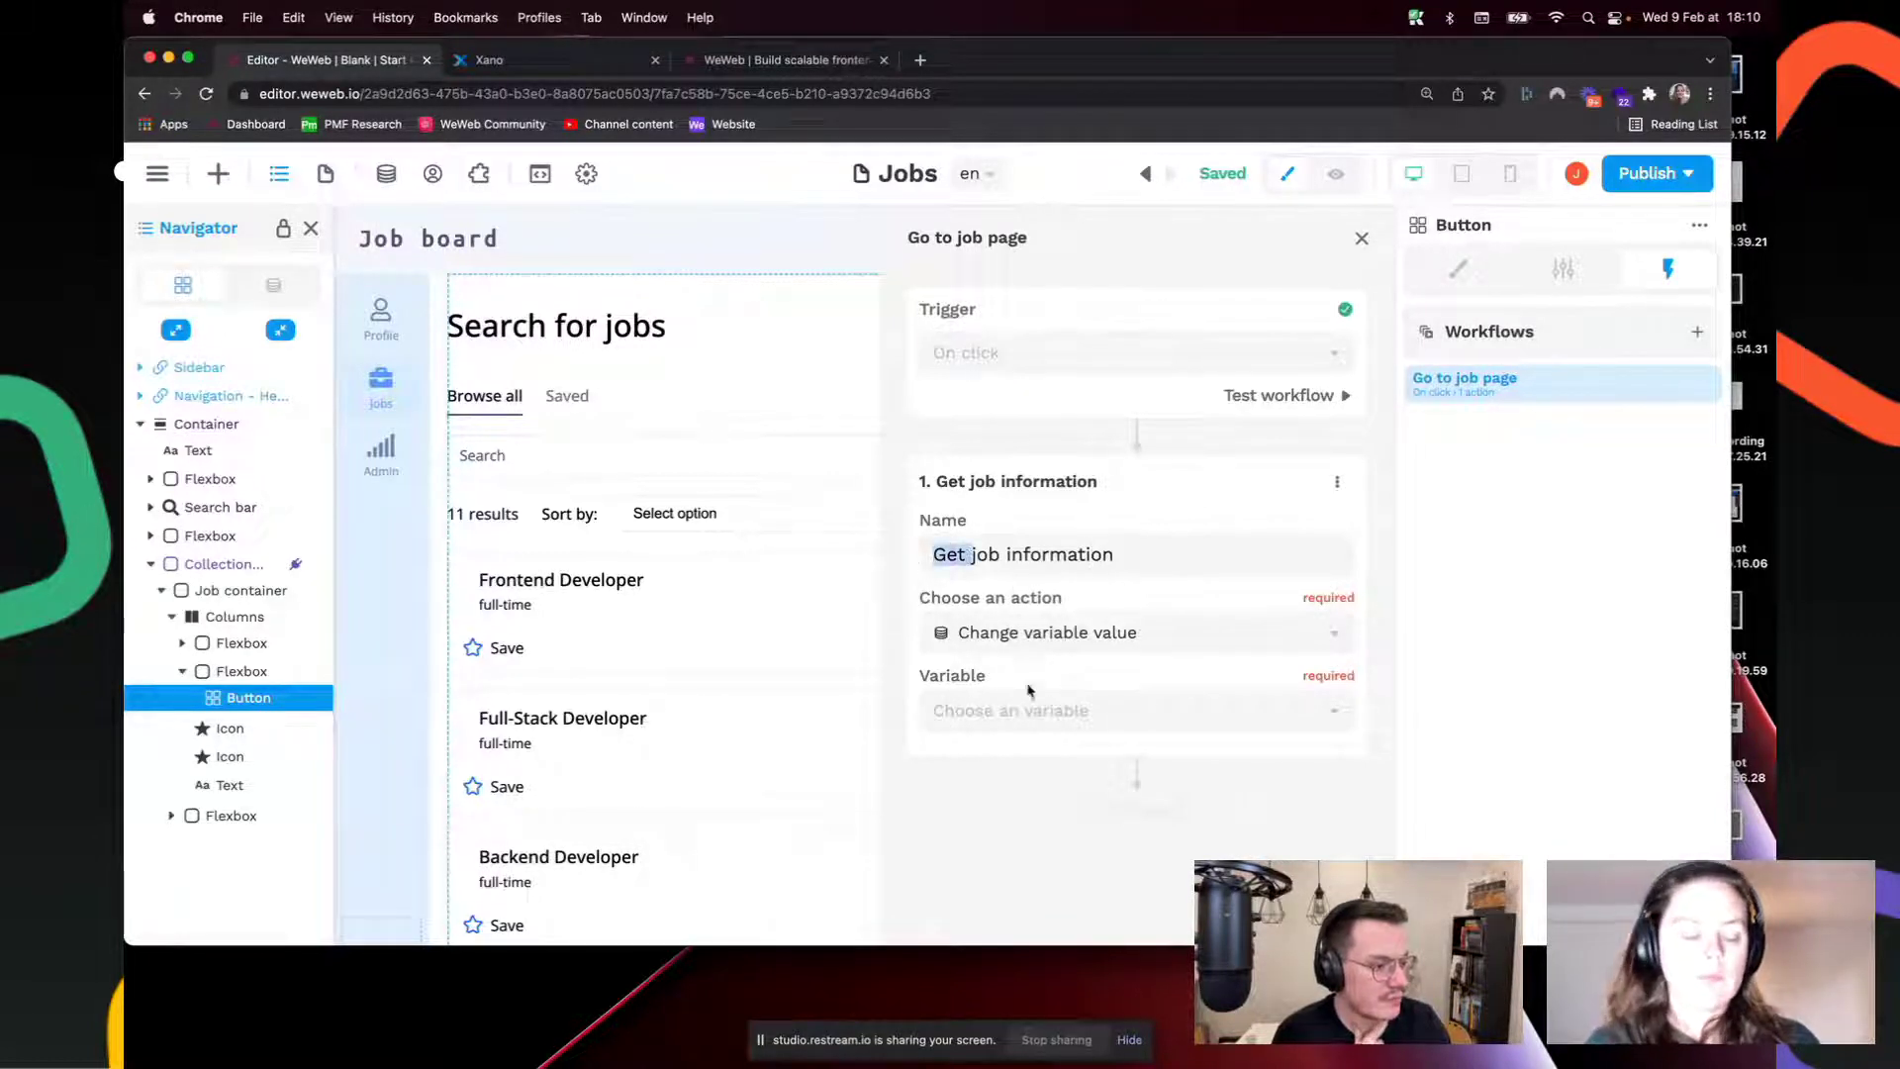
left_click(1057, 715)
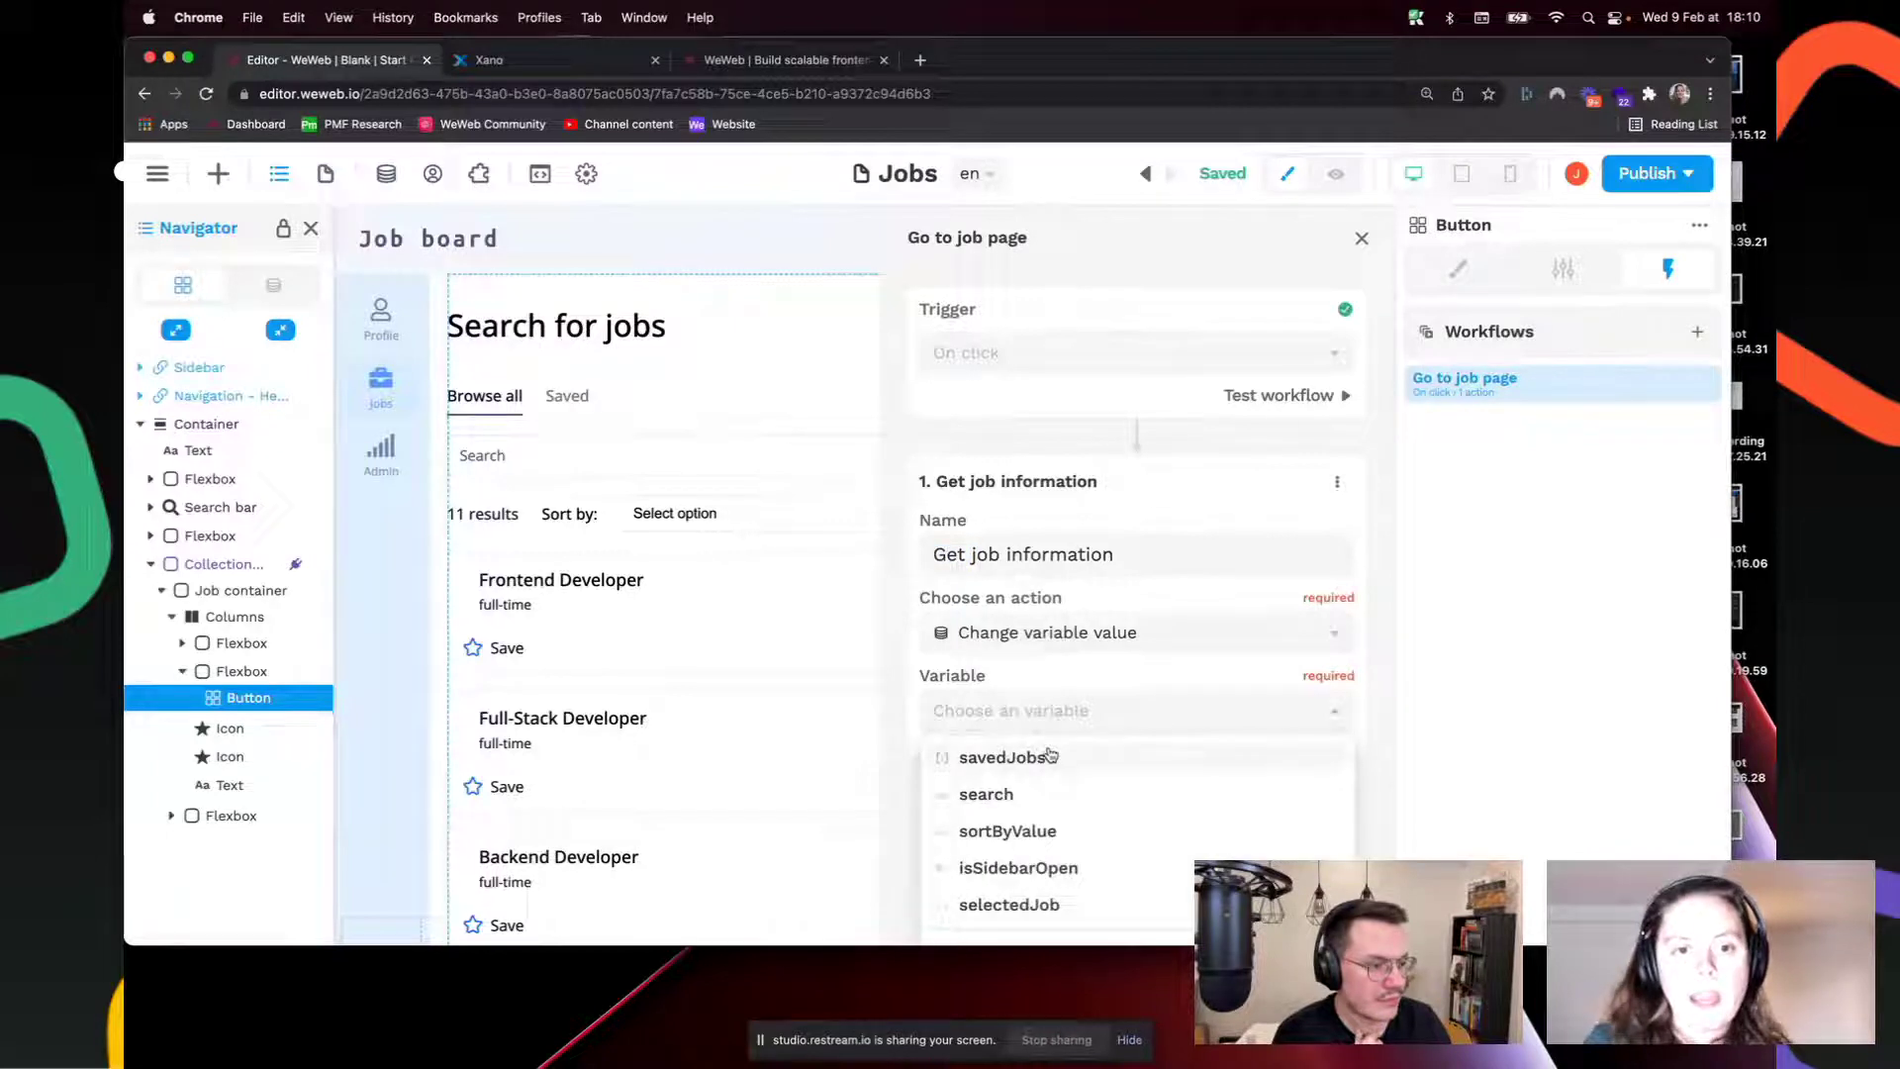
left_click(1026, 911)
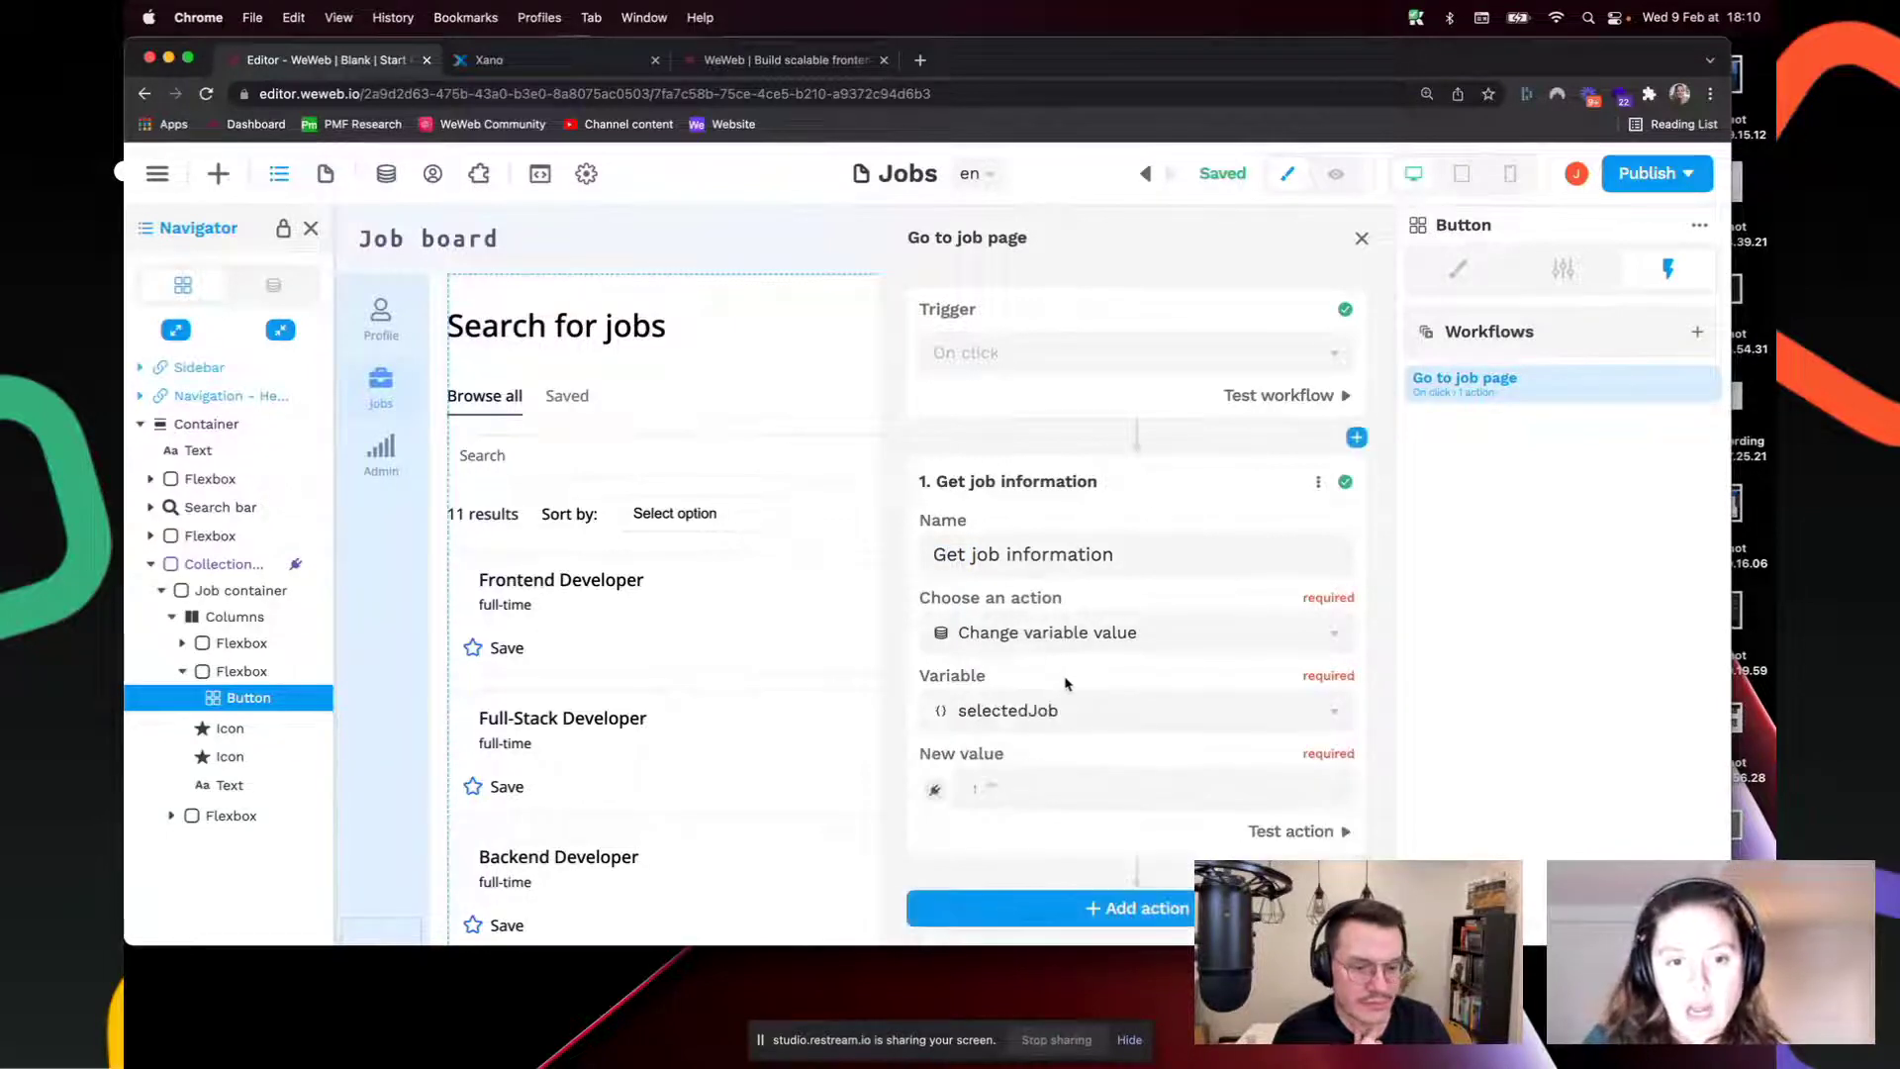
left_click(937, 794)
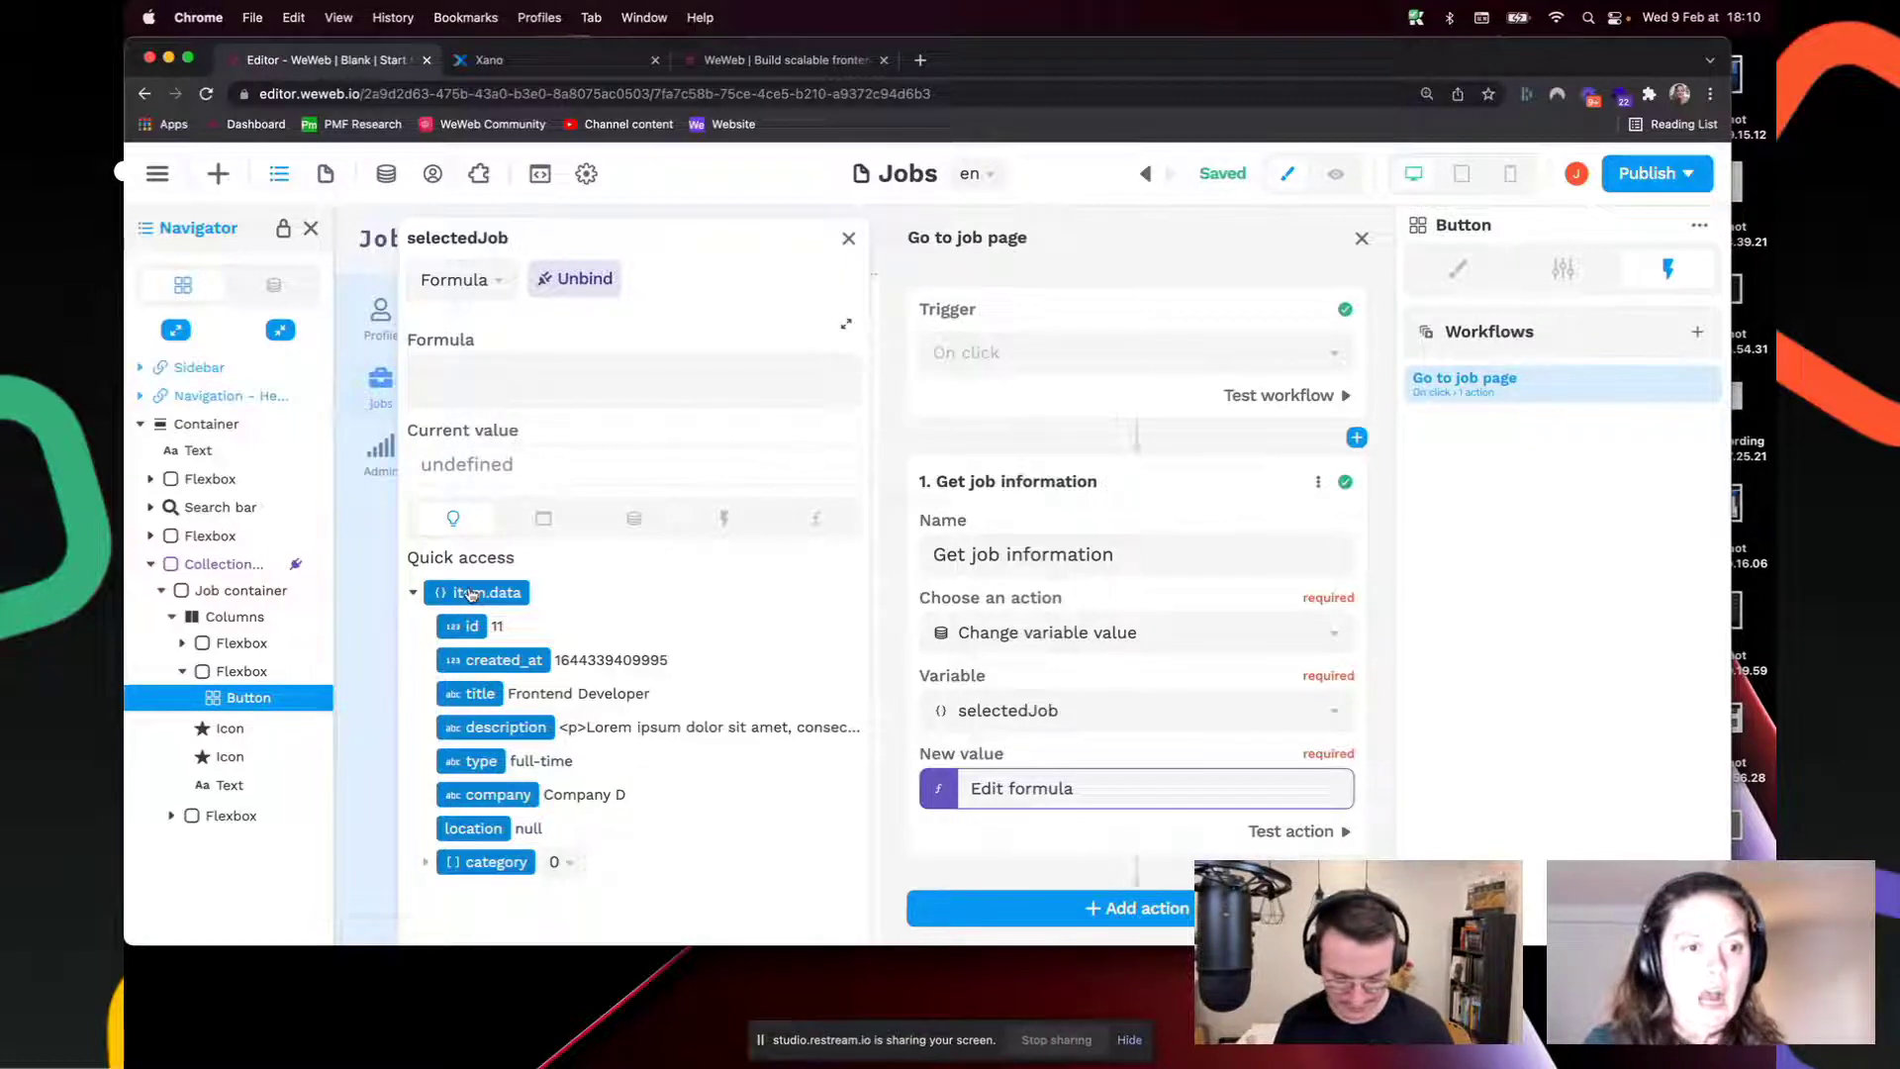
Step: Bind selectedJob's new value to item.data, then close and reopen the workflow to verify the formula
left_click(476, 594)
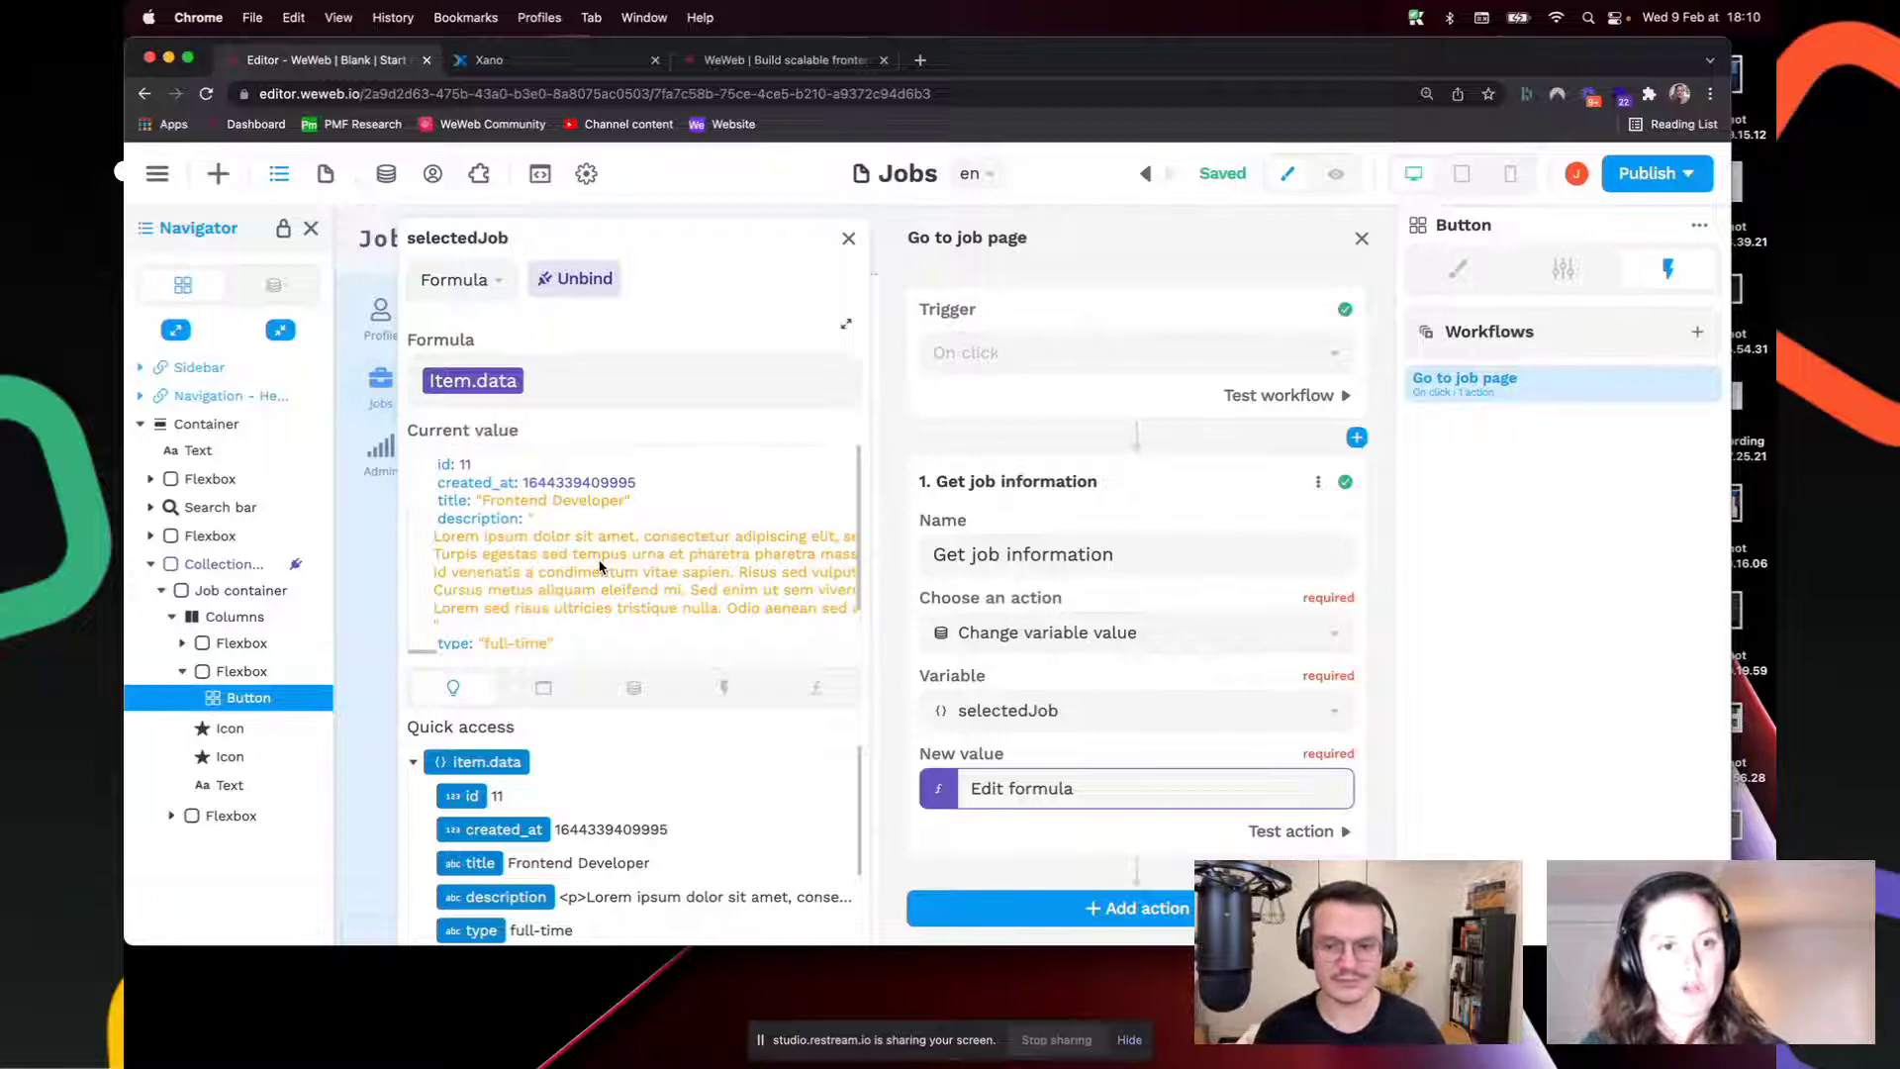
left_click(275, 287)
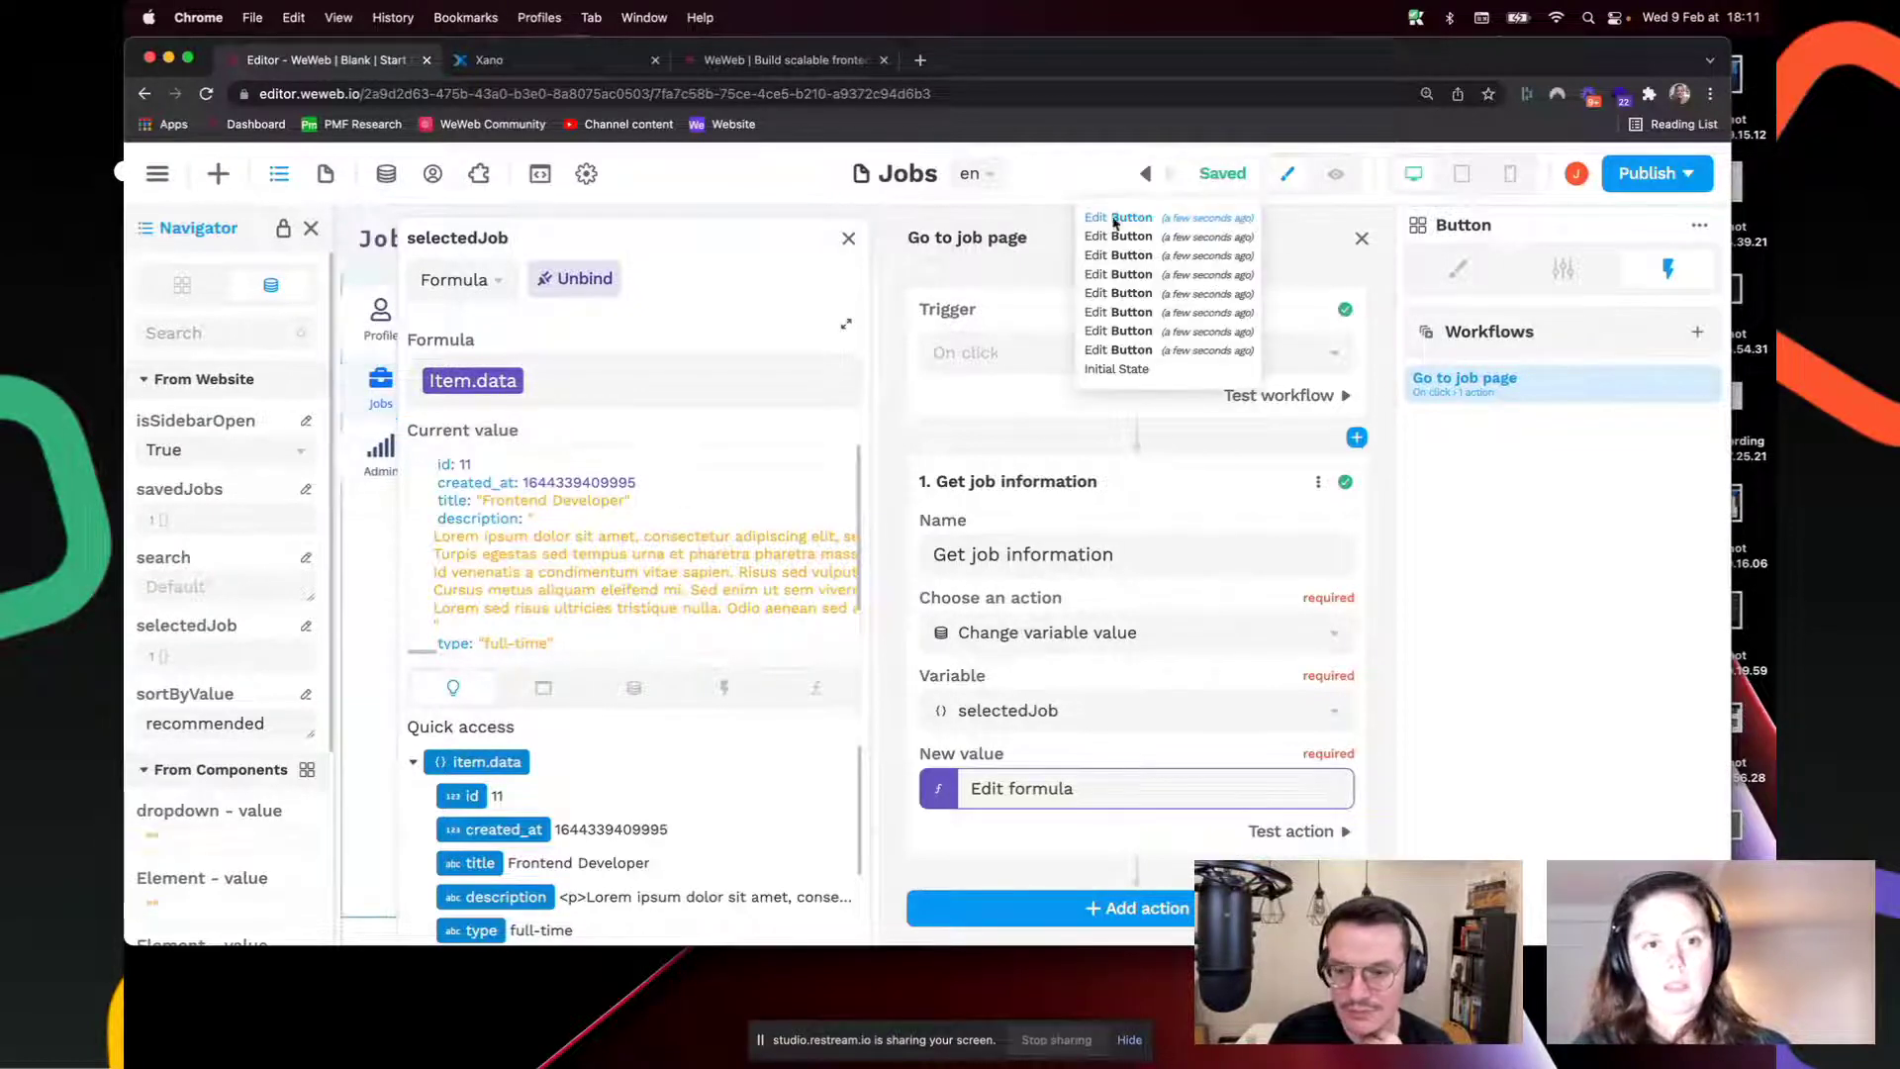
left_click(849, 240)
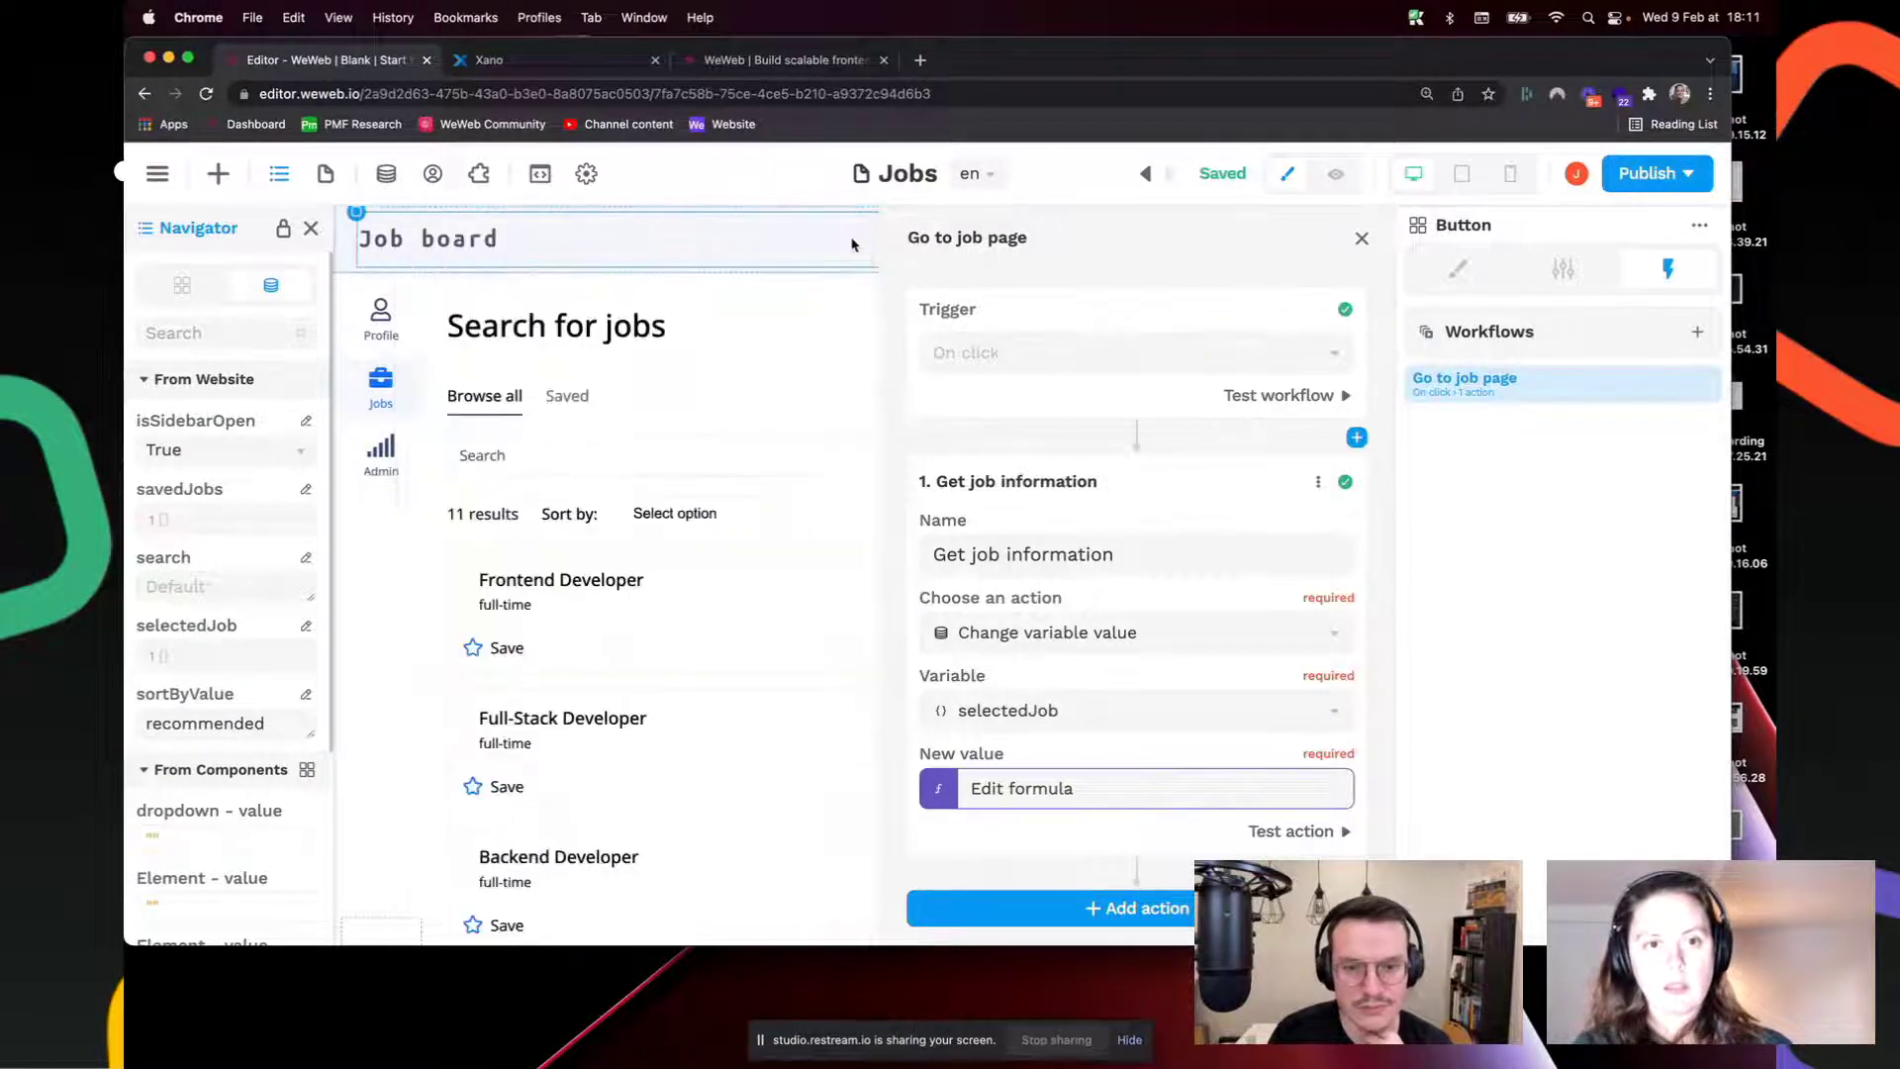
left_click(1362, 239)
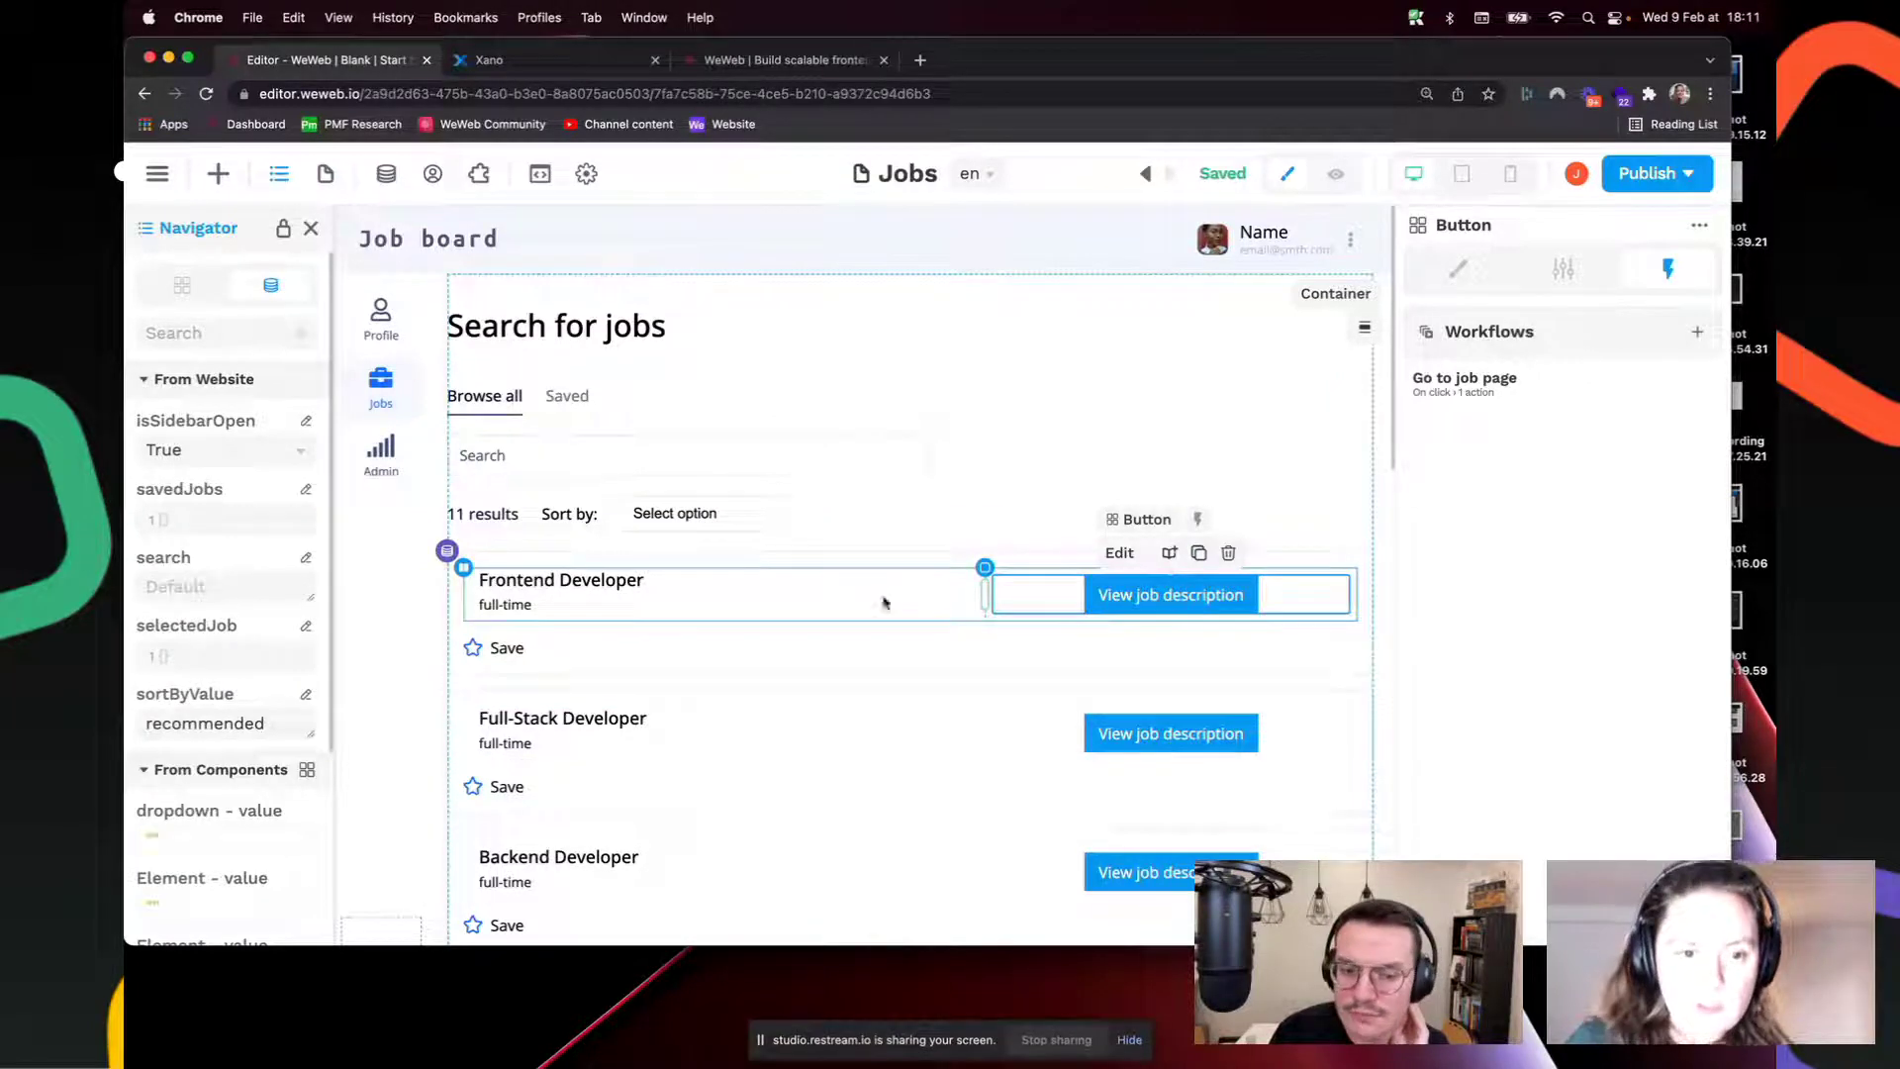
left_click(1465, 381)
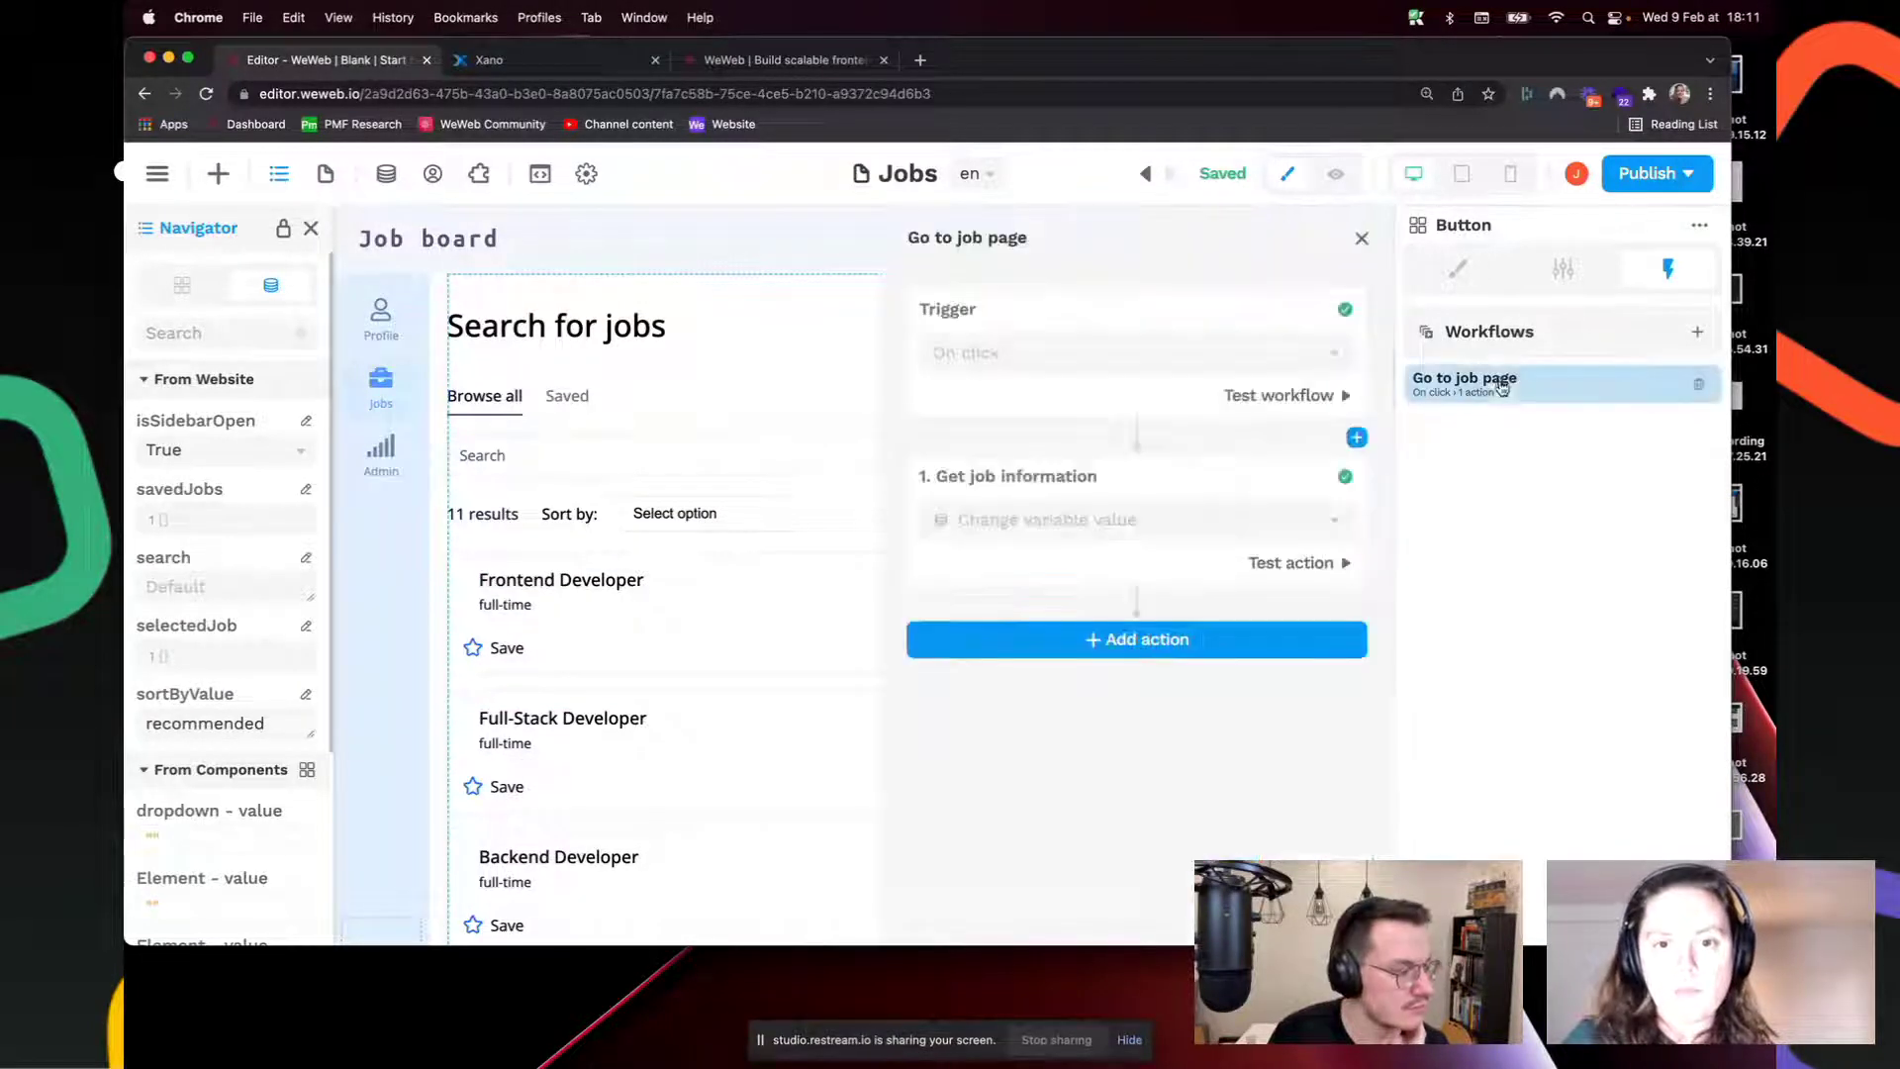
left_click(1125, 580)
left_click(1064, 787)
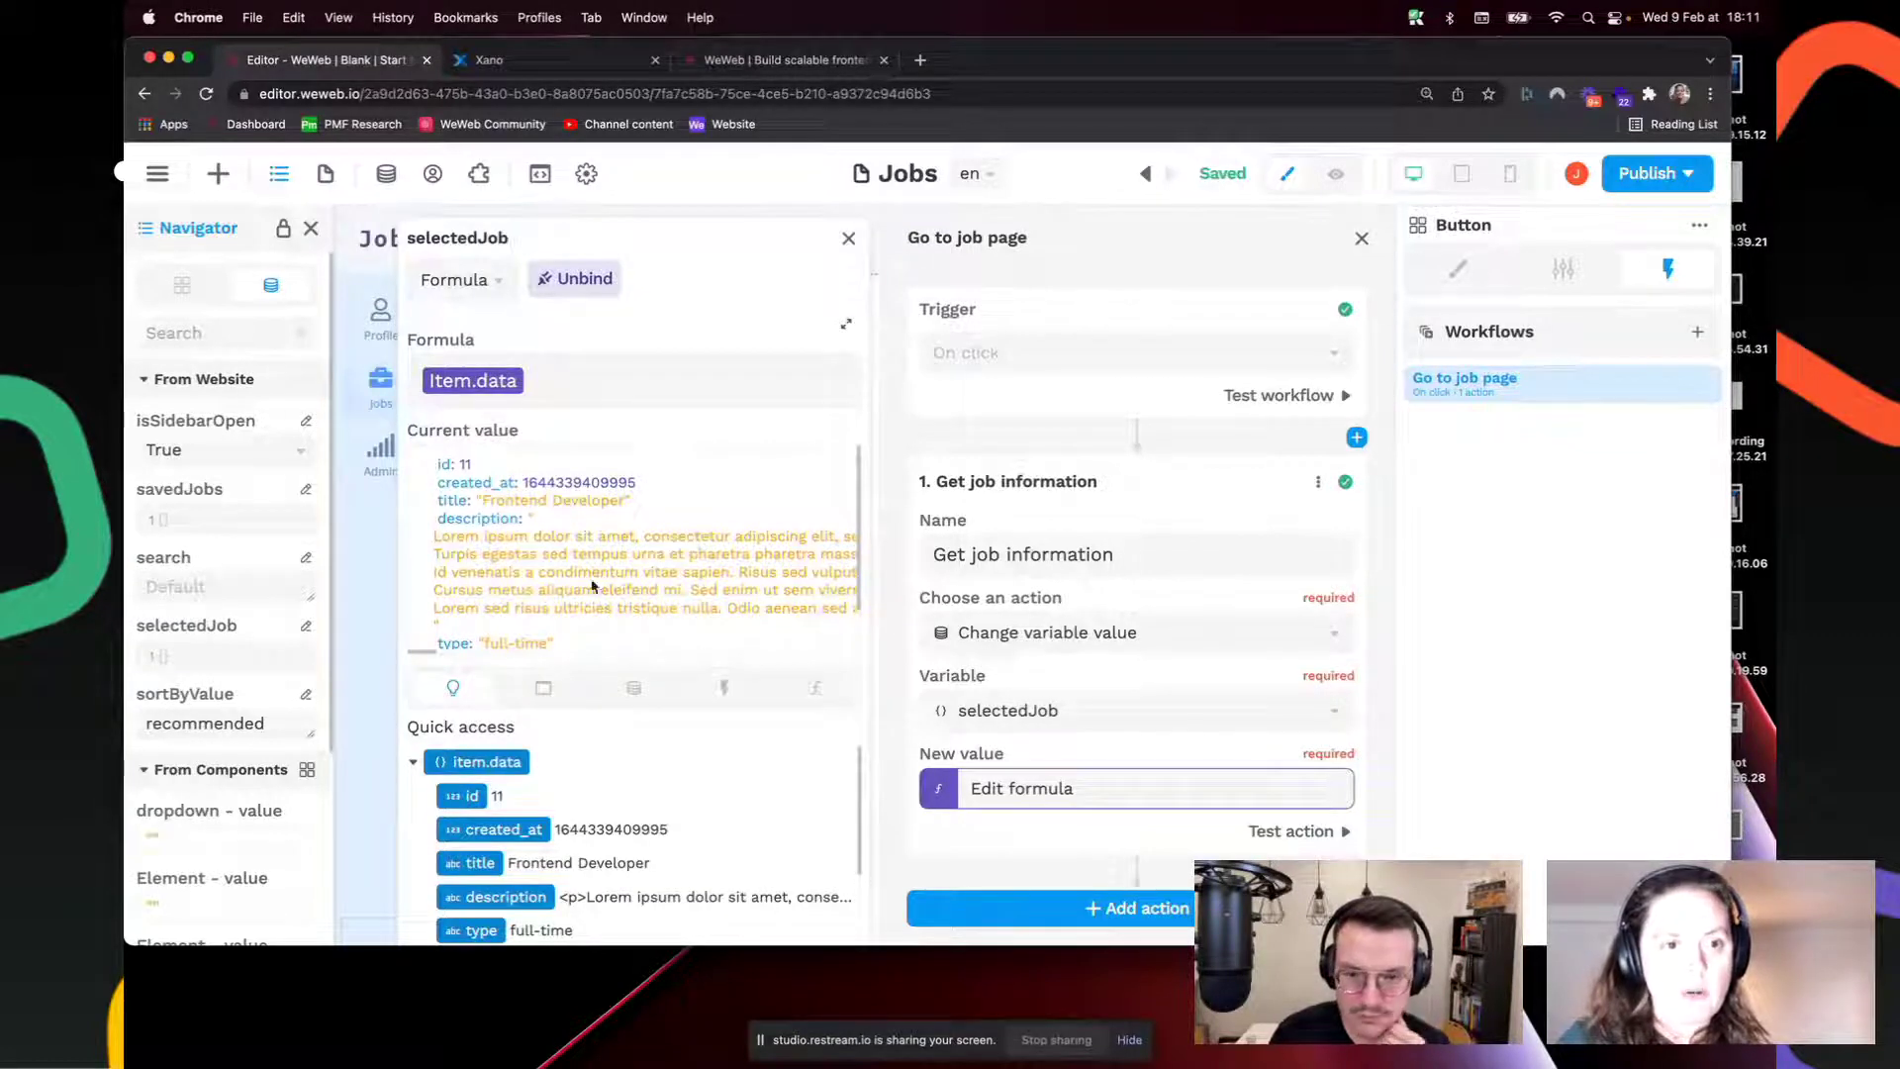
left_click(540, 59)
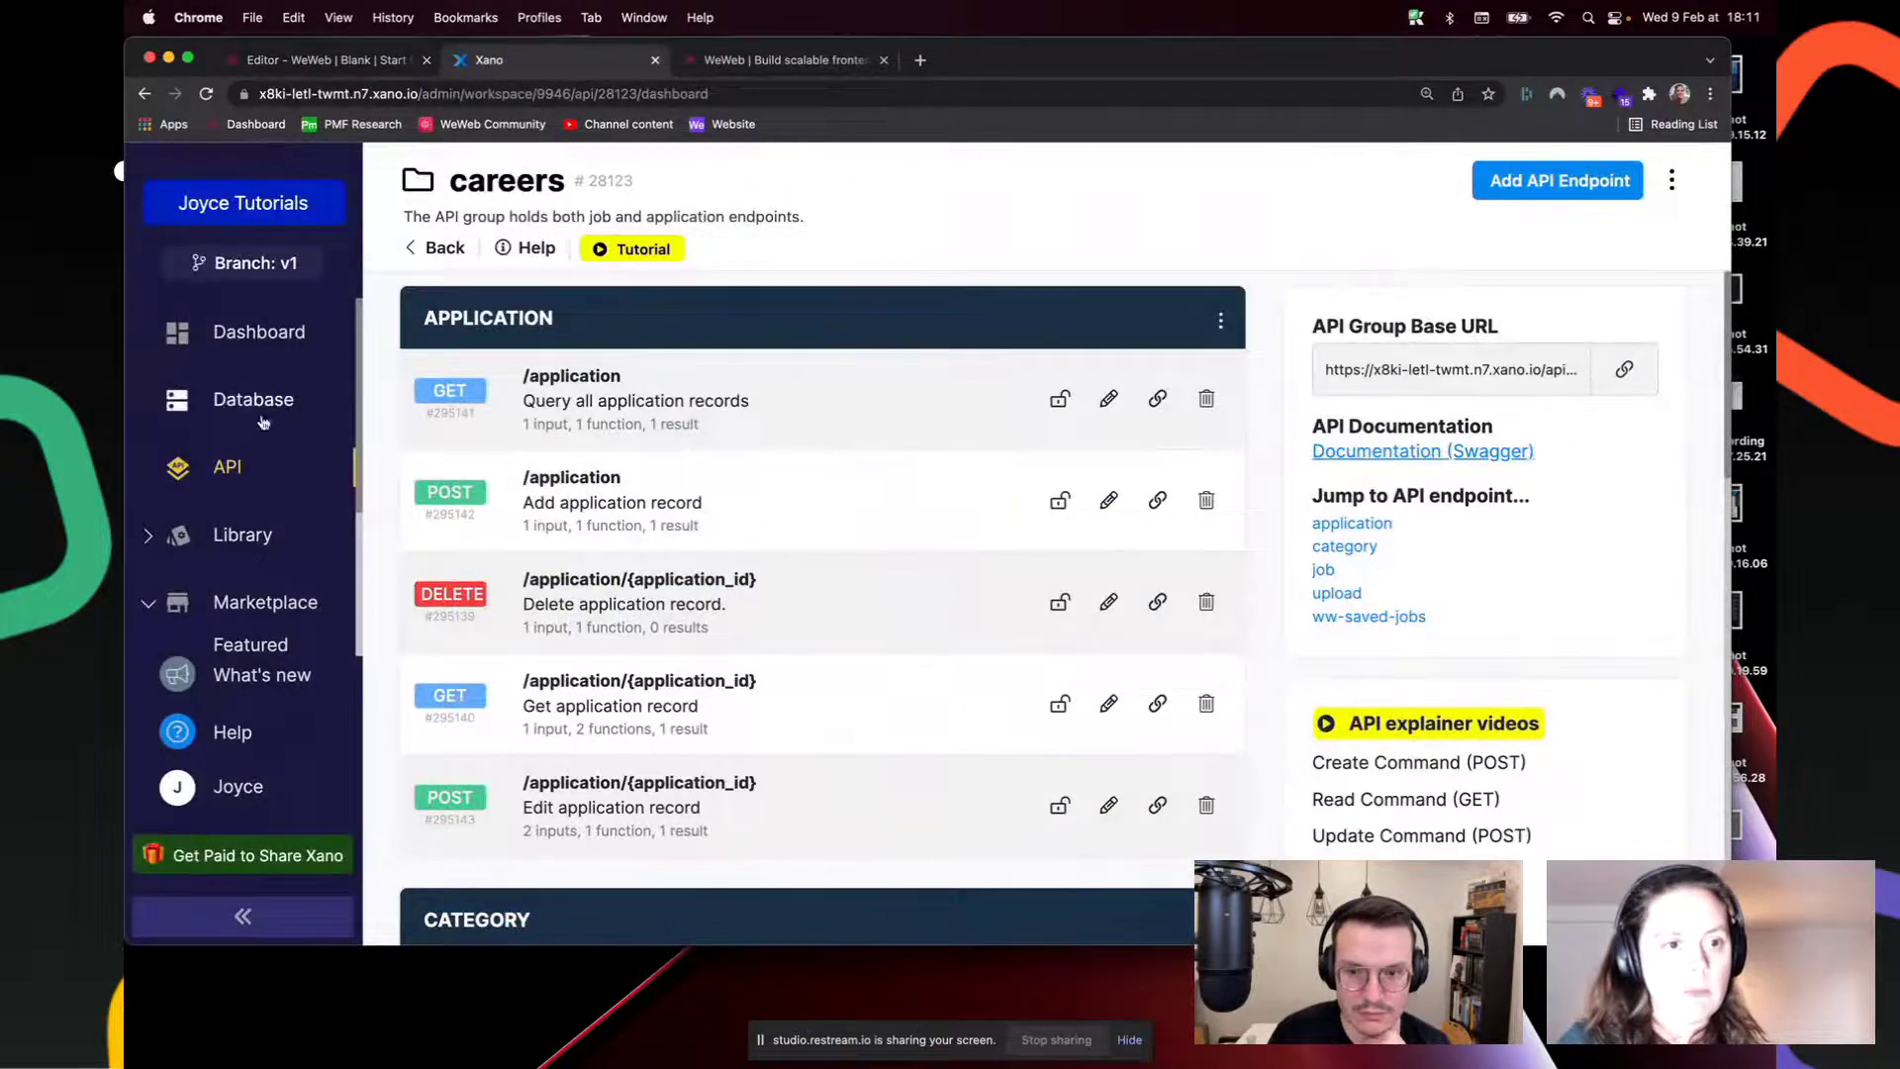
left_click(248, 401)
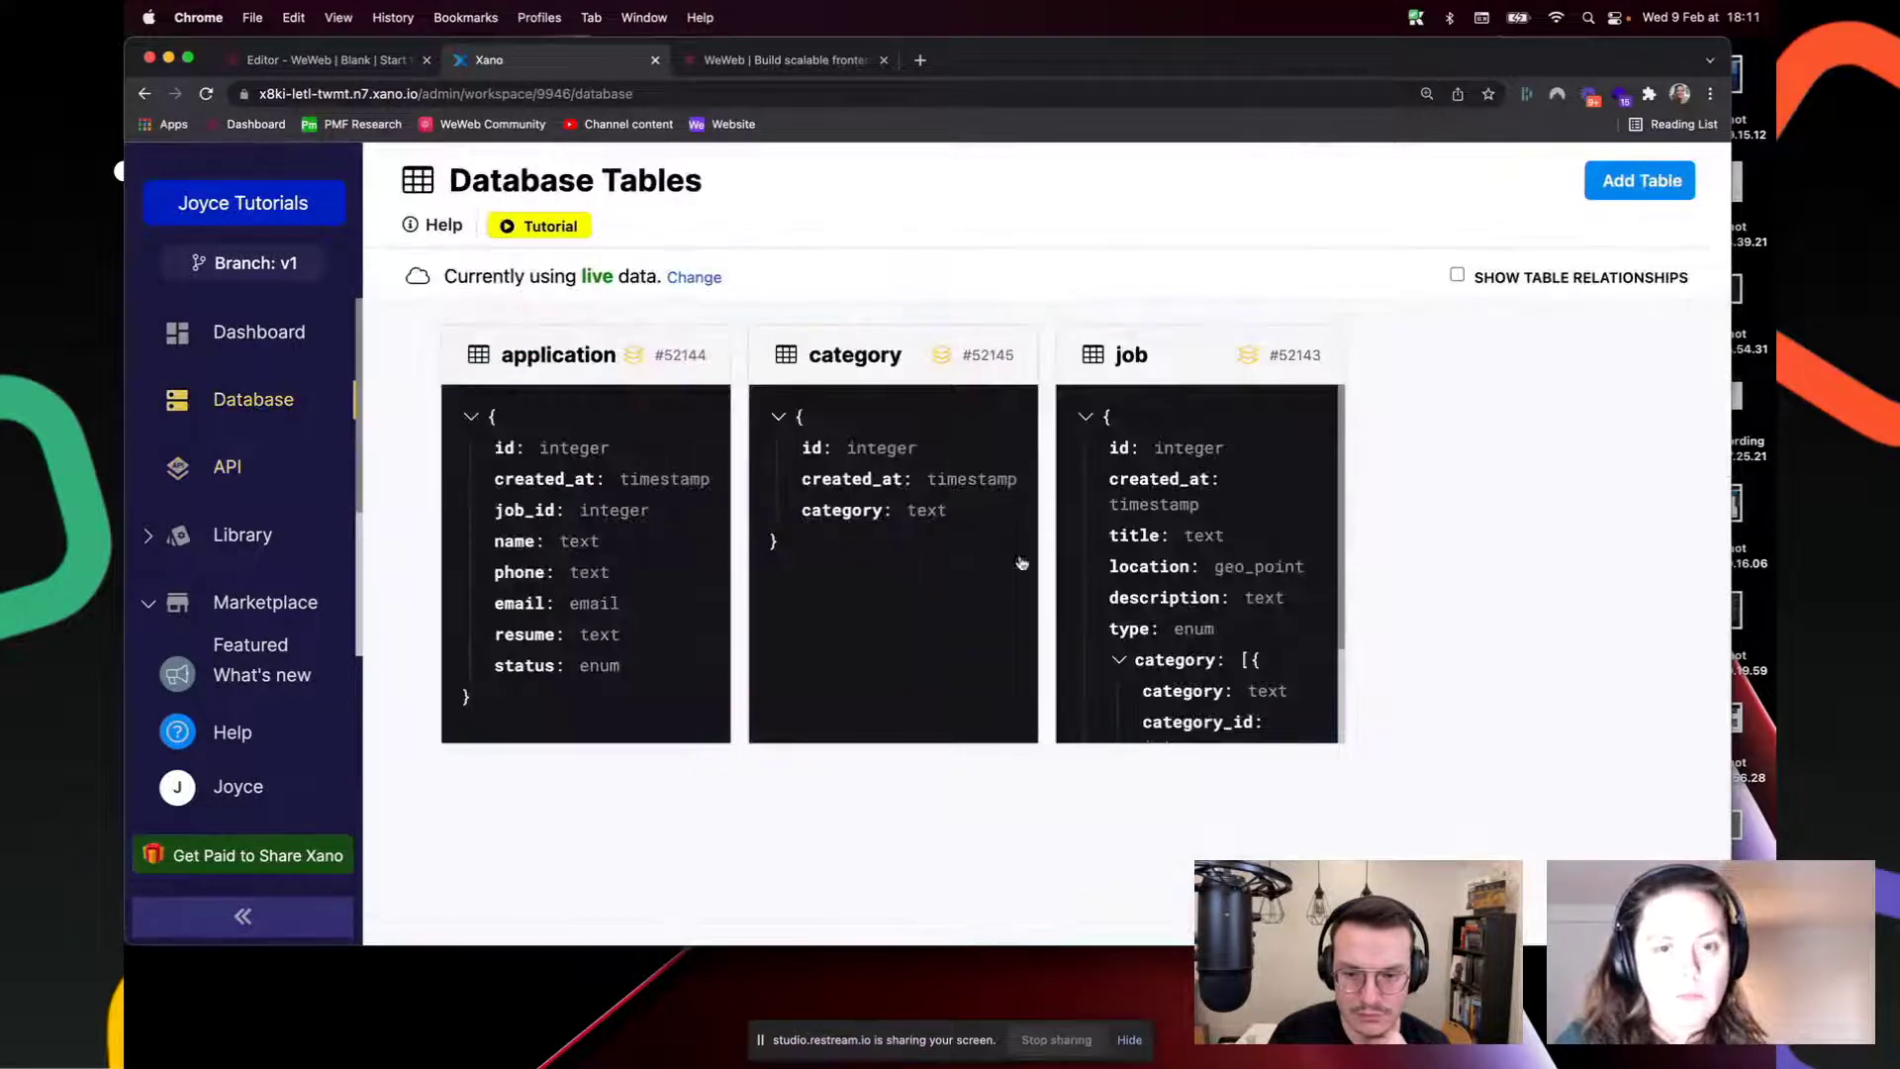
left_click(1142, 543)
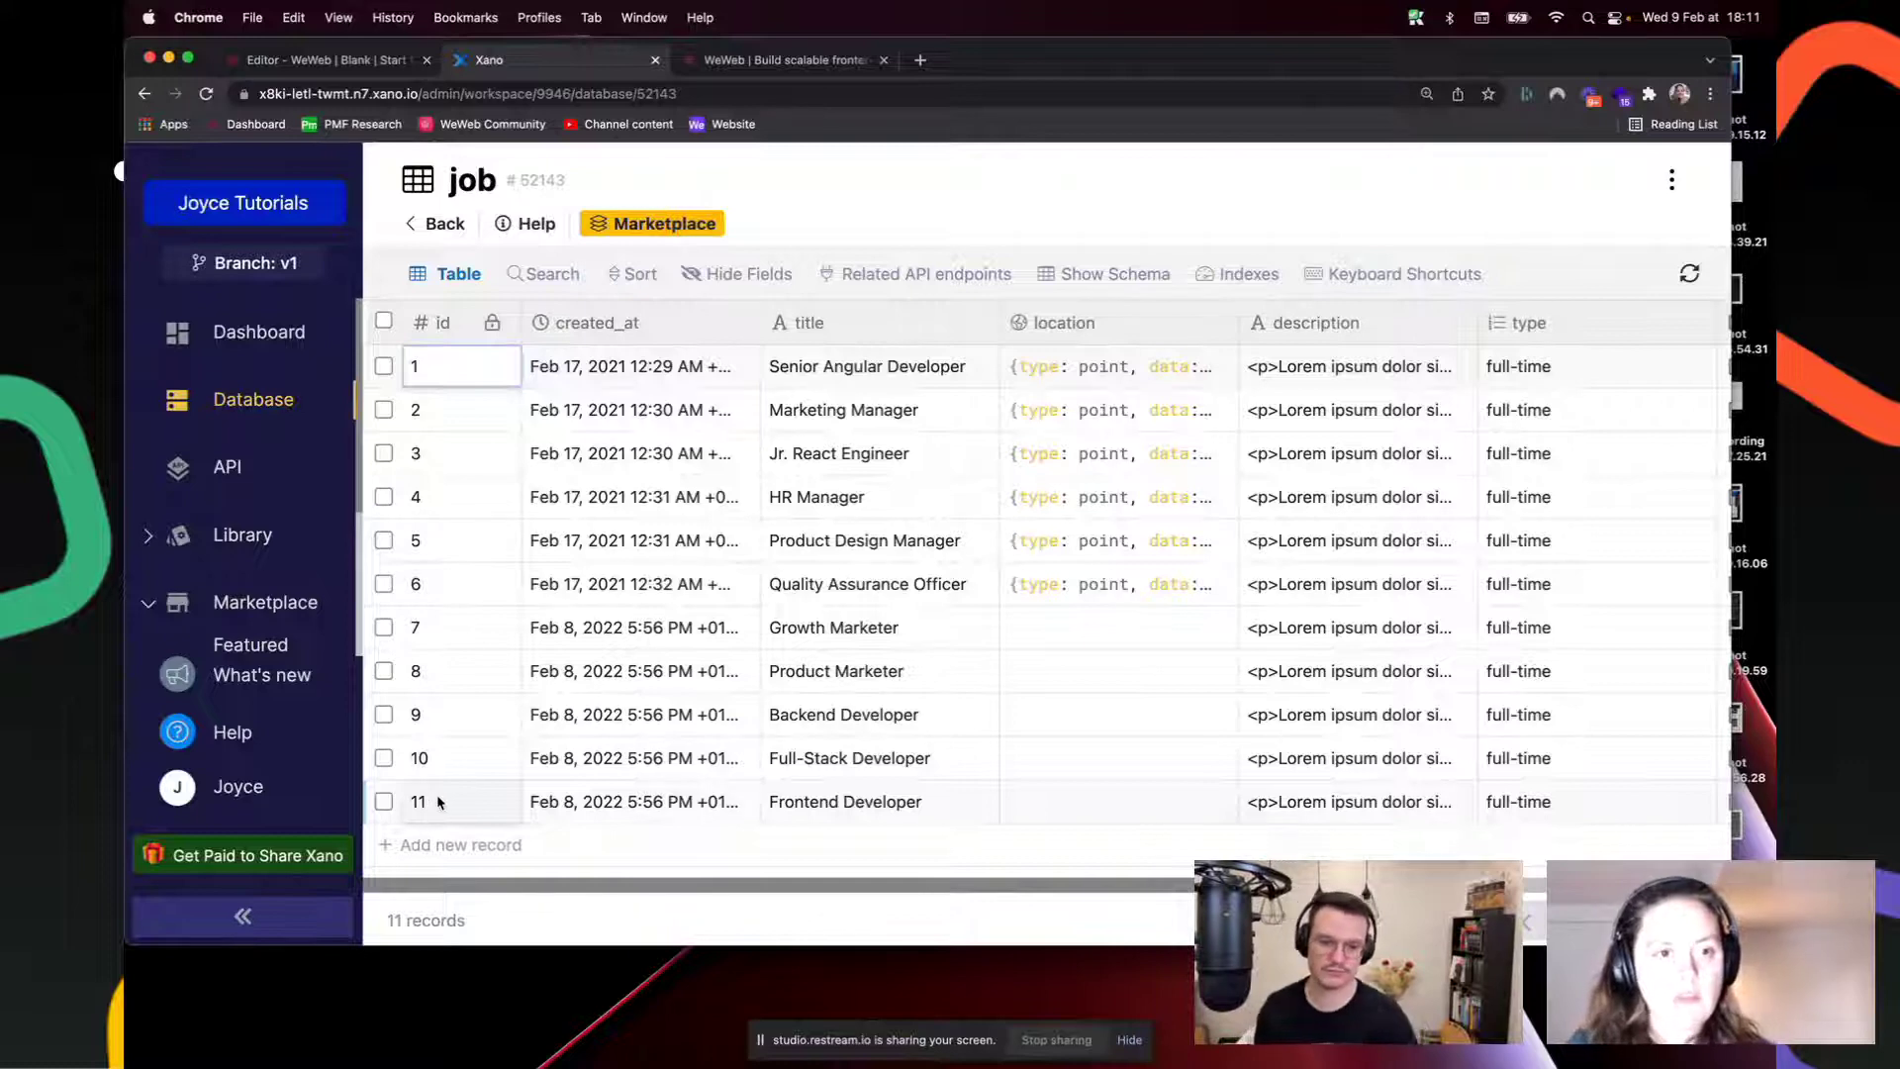
left_click(324, 63)
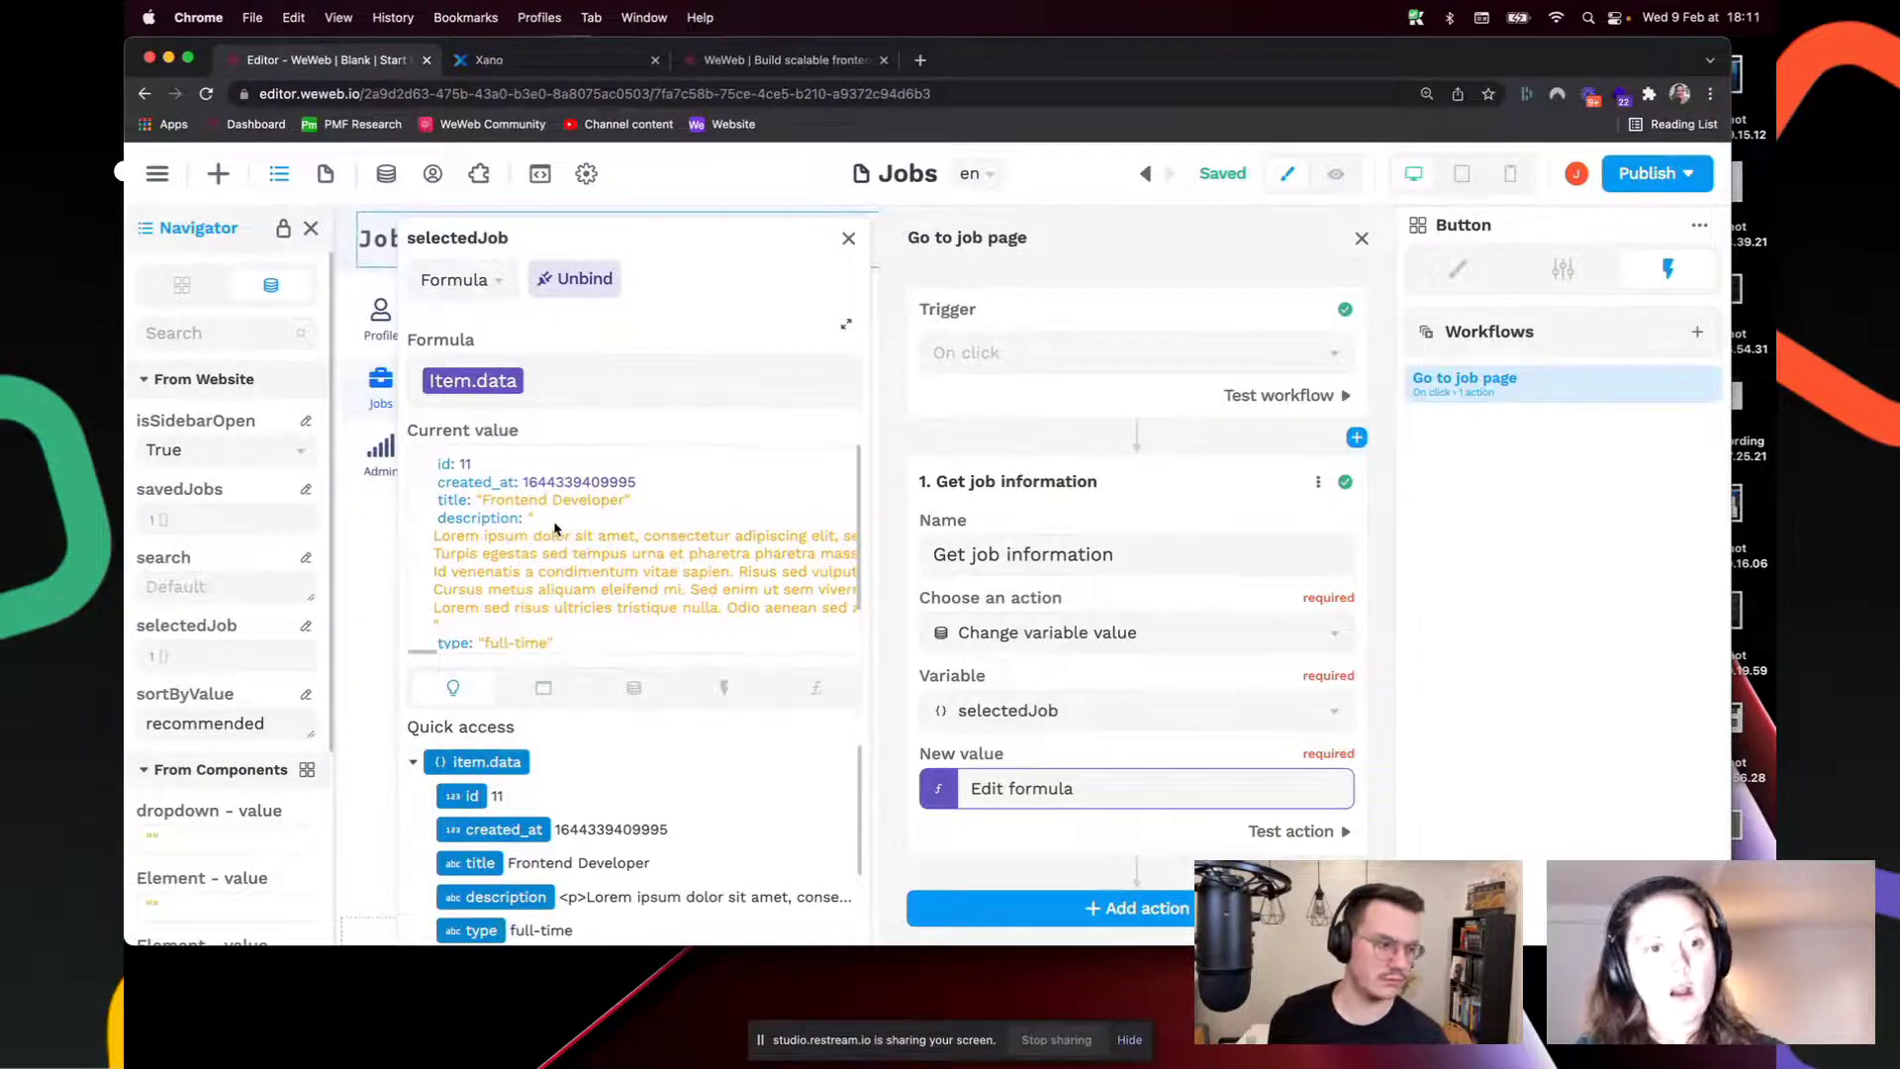
Step: Close the selectedJob formula popup and the Go to job page workflow
scroll(555, 538, "down", 2)
scroll(559, 542, "up", 2)
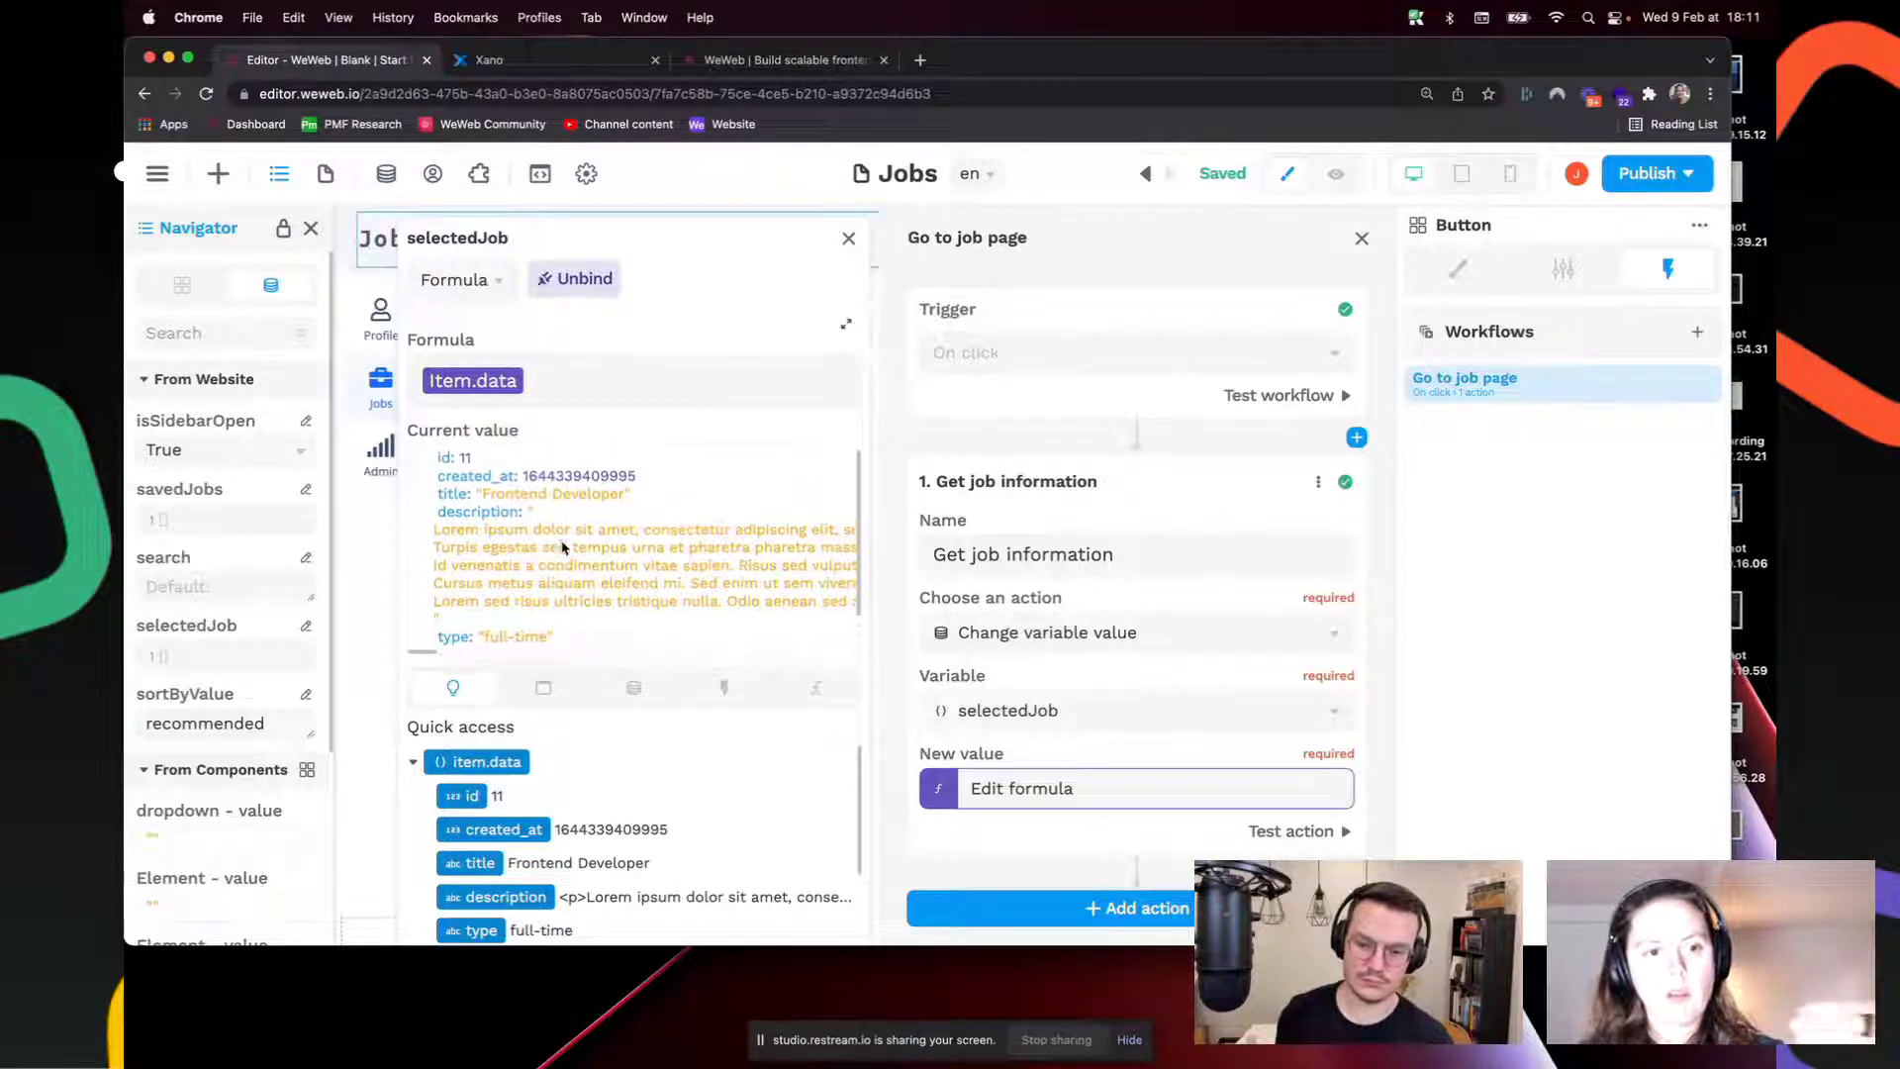
left_click(851, 238)
left_click(1362, 239)
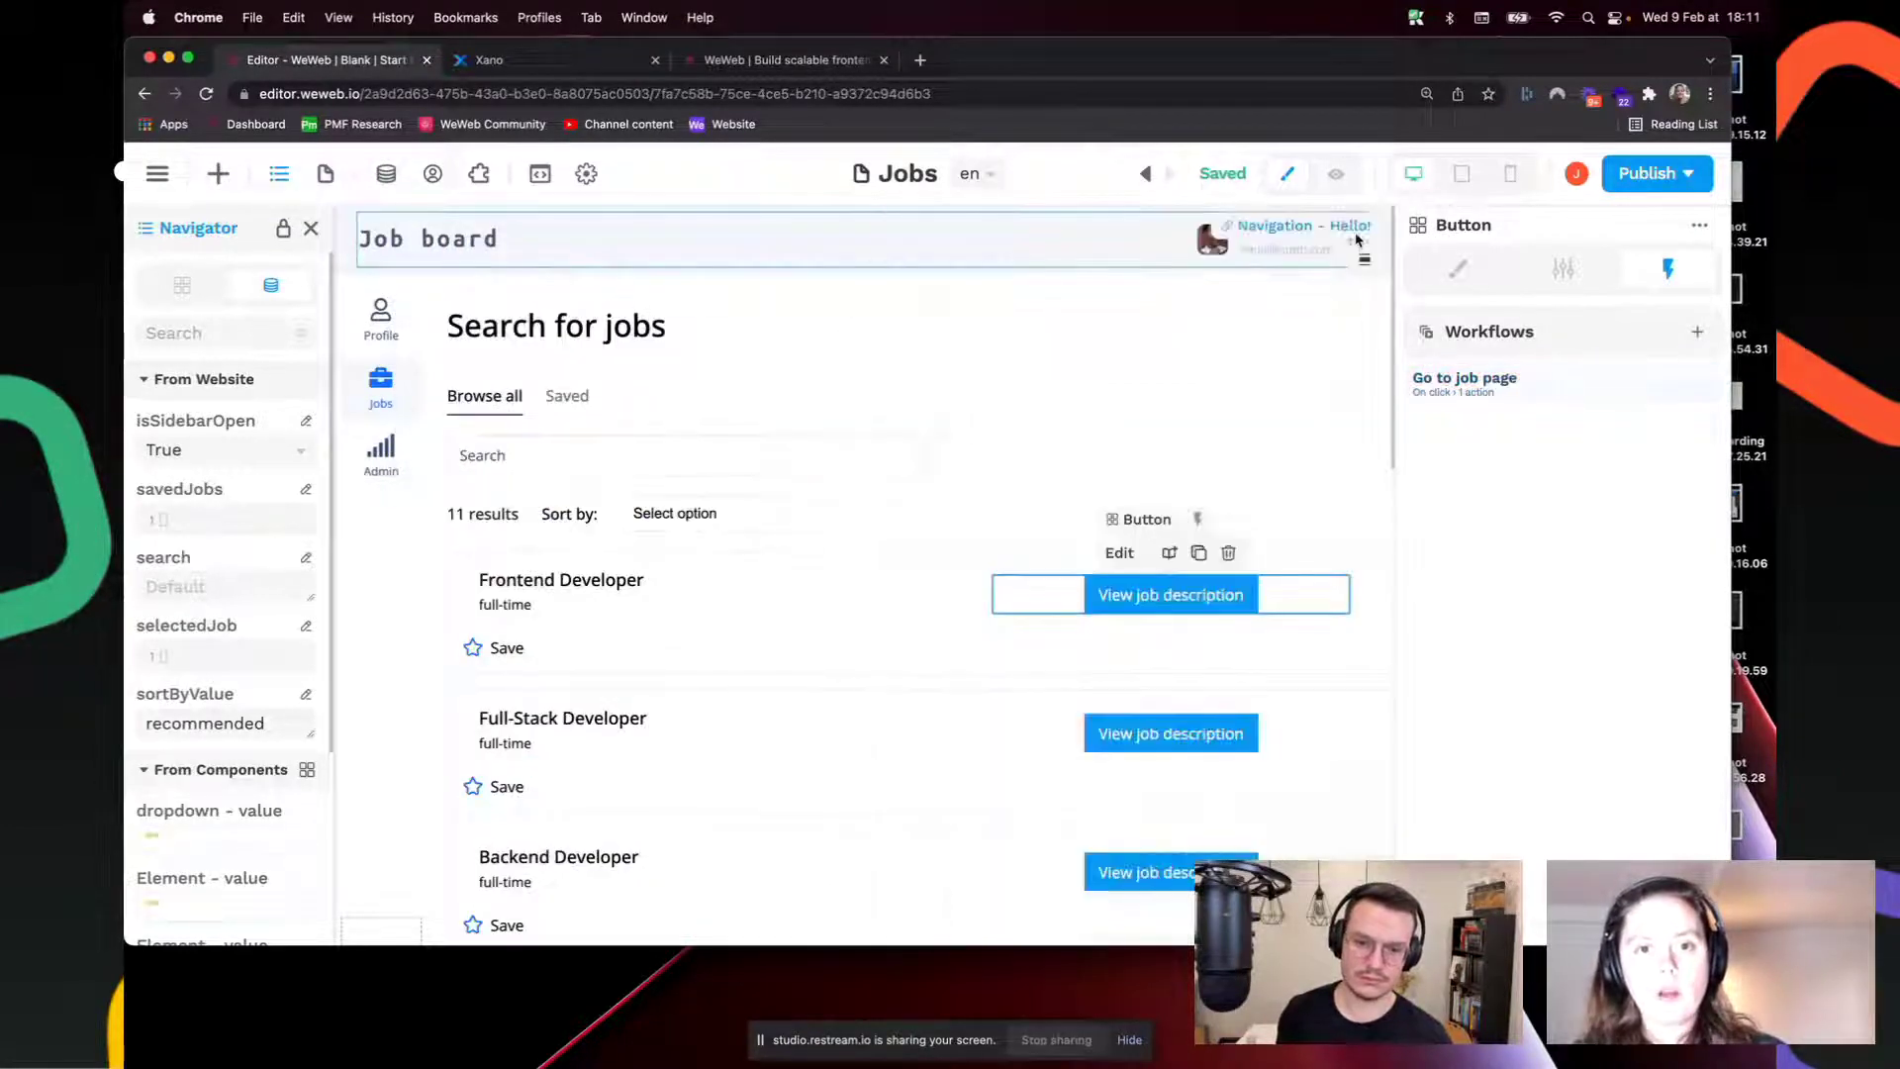
Step: In preview, click the Frontend Developer, Full-Stack Developer and Product Design Manager buttons, checking selectedJob updates
left_click(1338, 176)
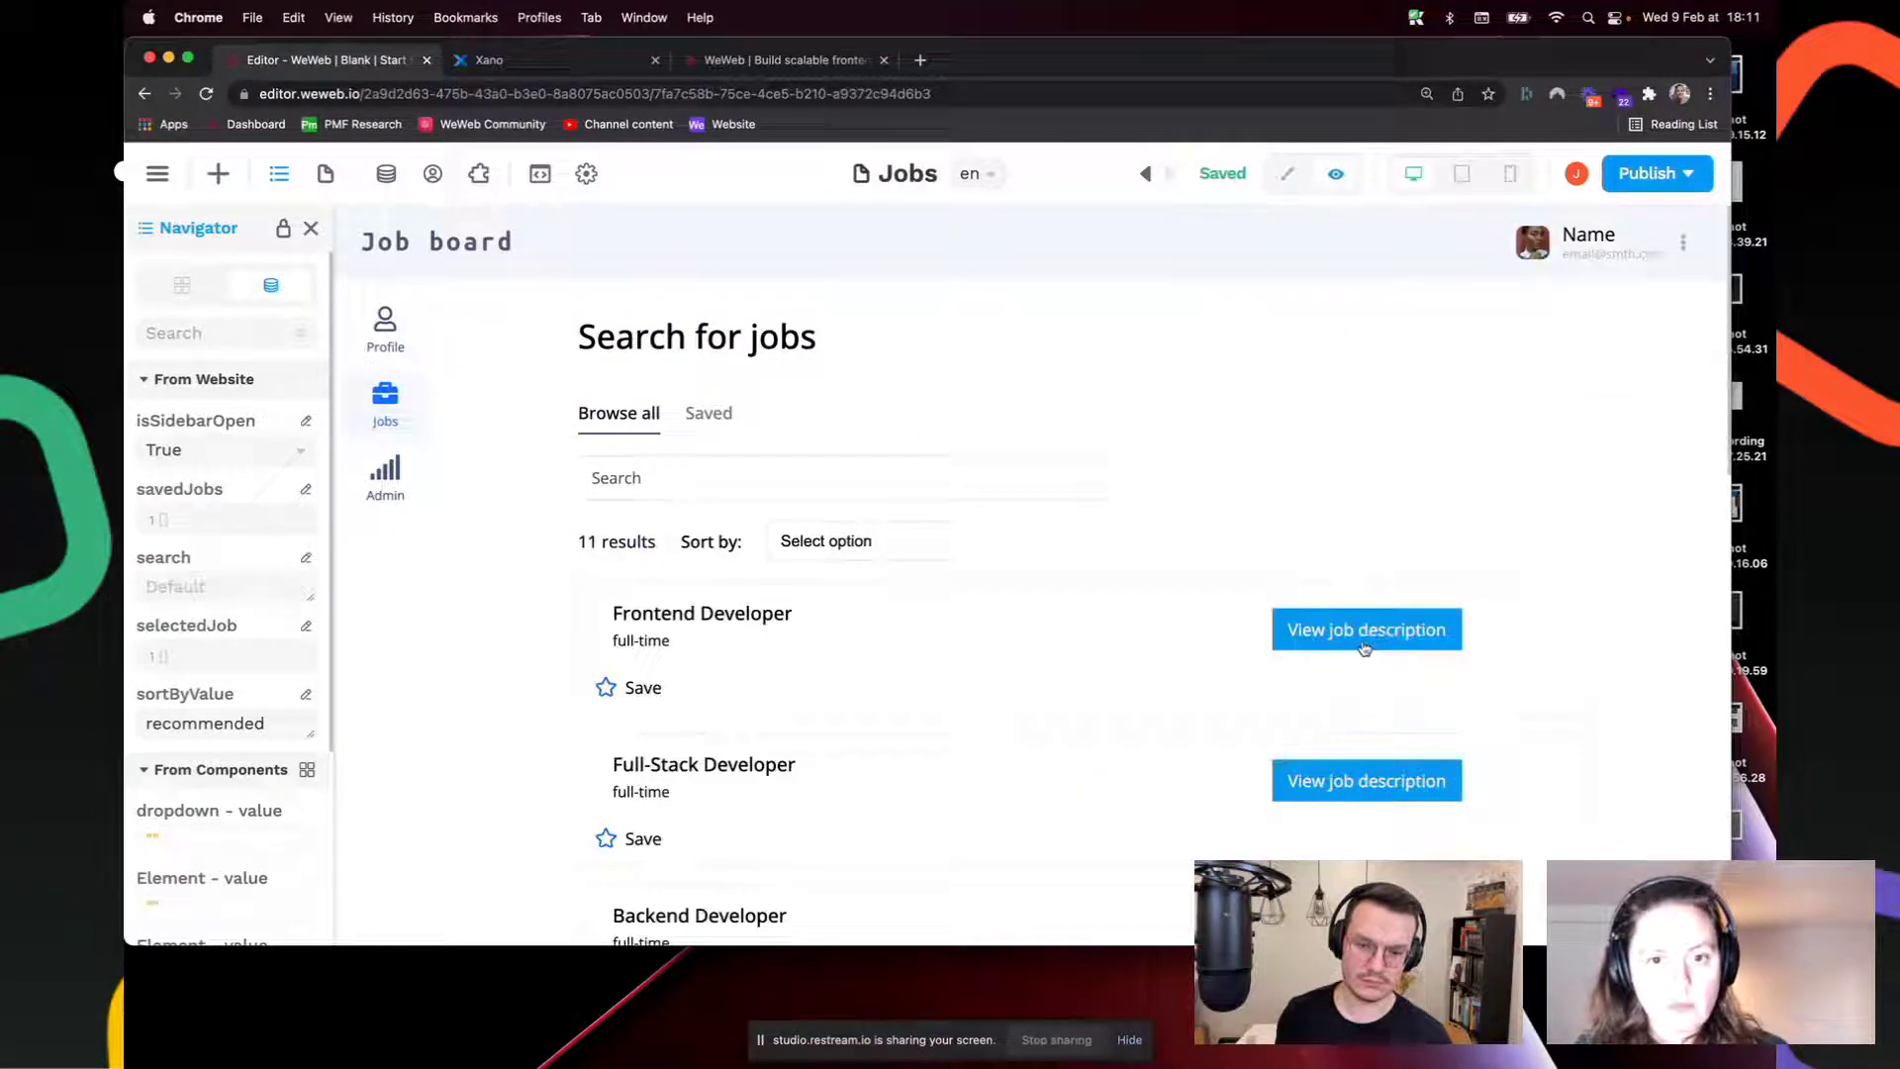
left_click(1364, 644)
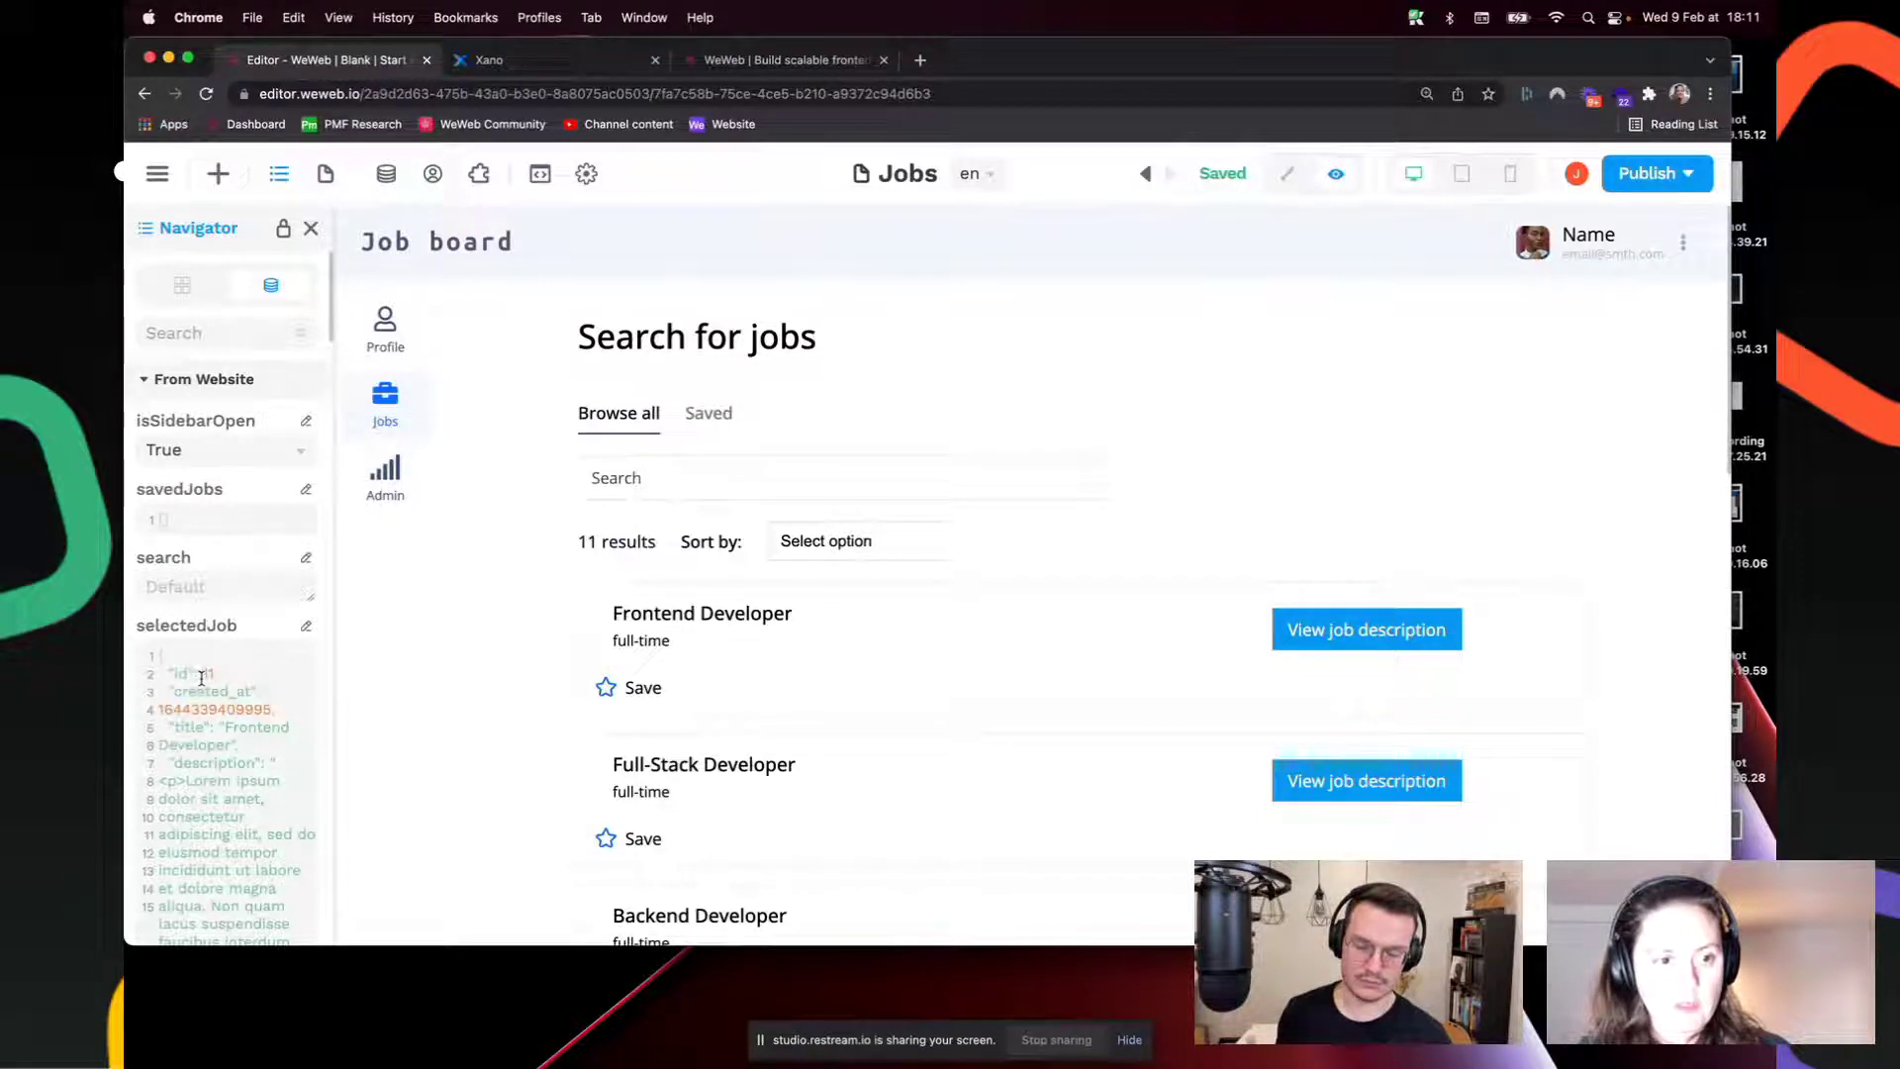
left_click_drag(201, 667, 224, 799)
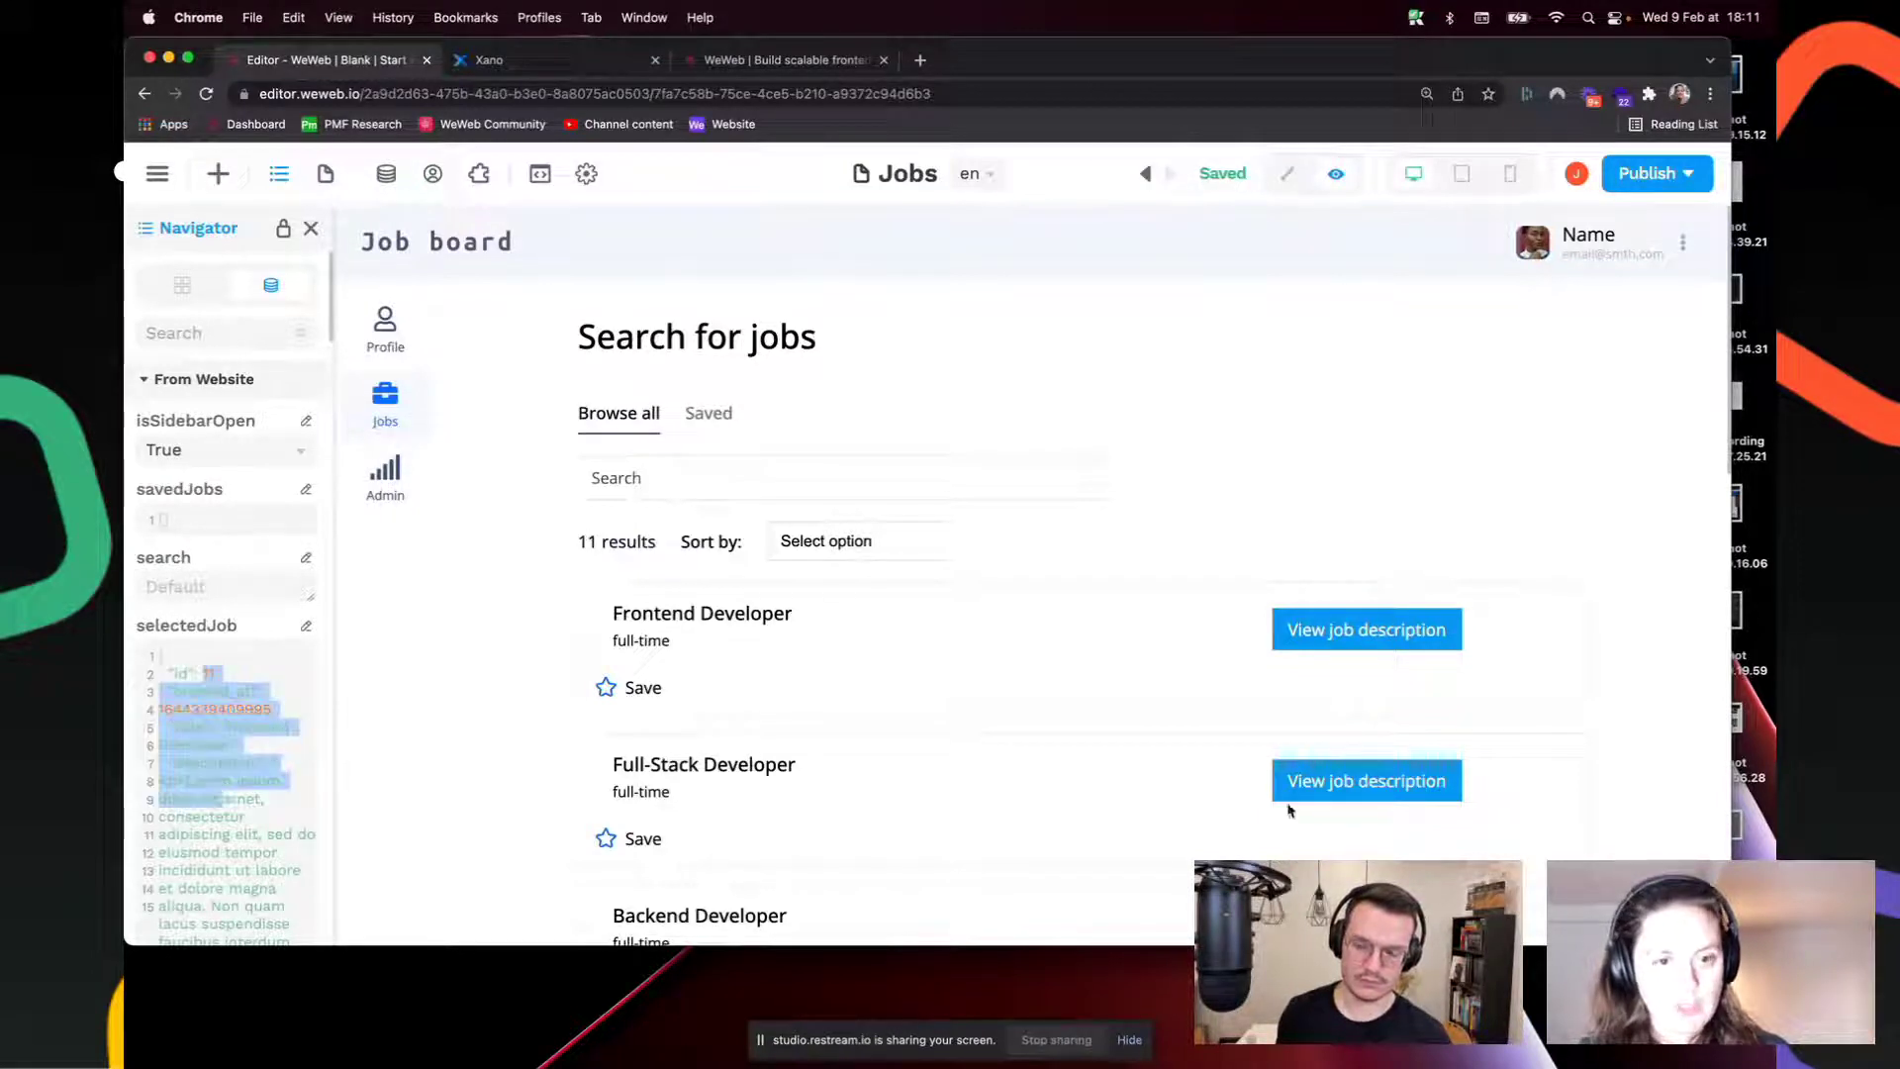
left_click(1347, 781)
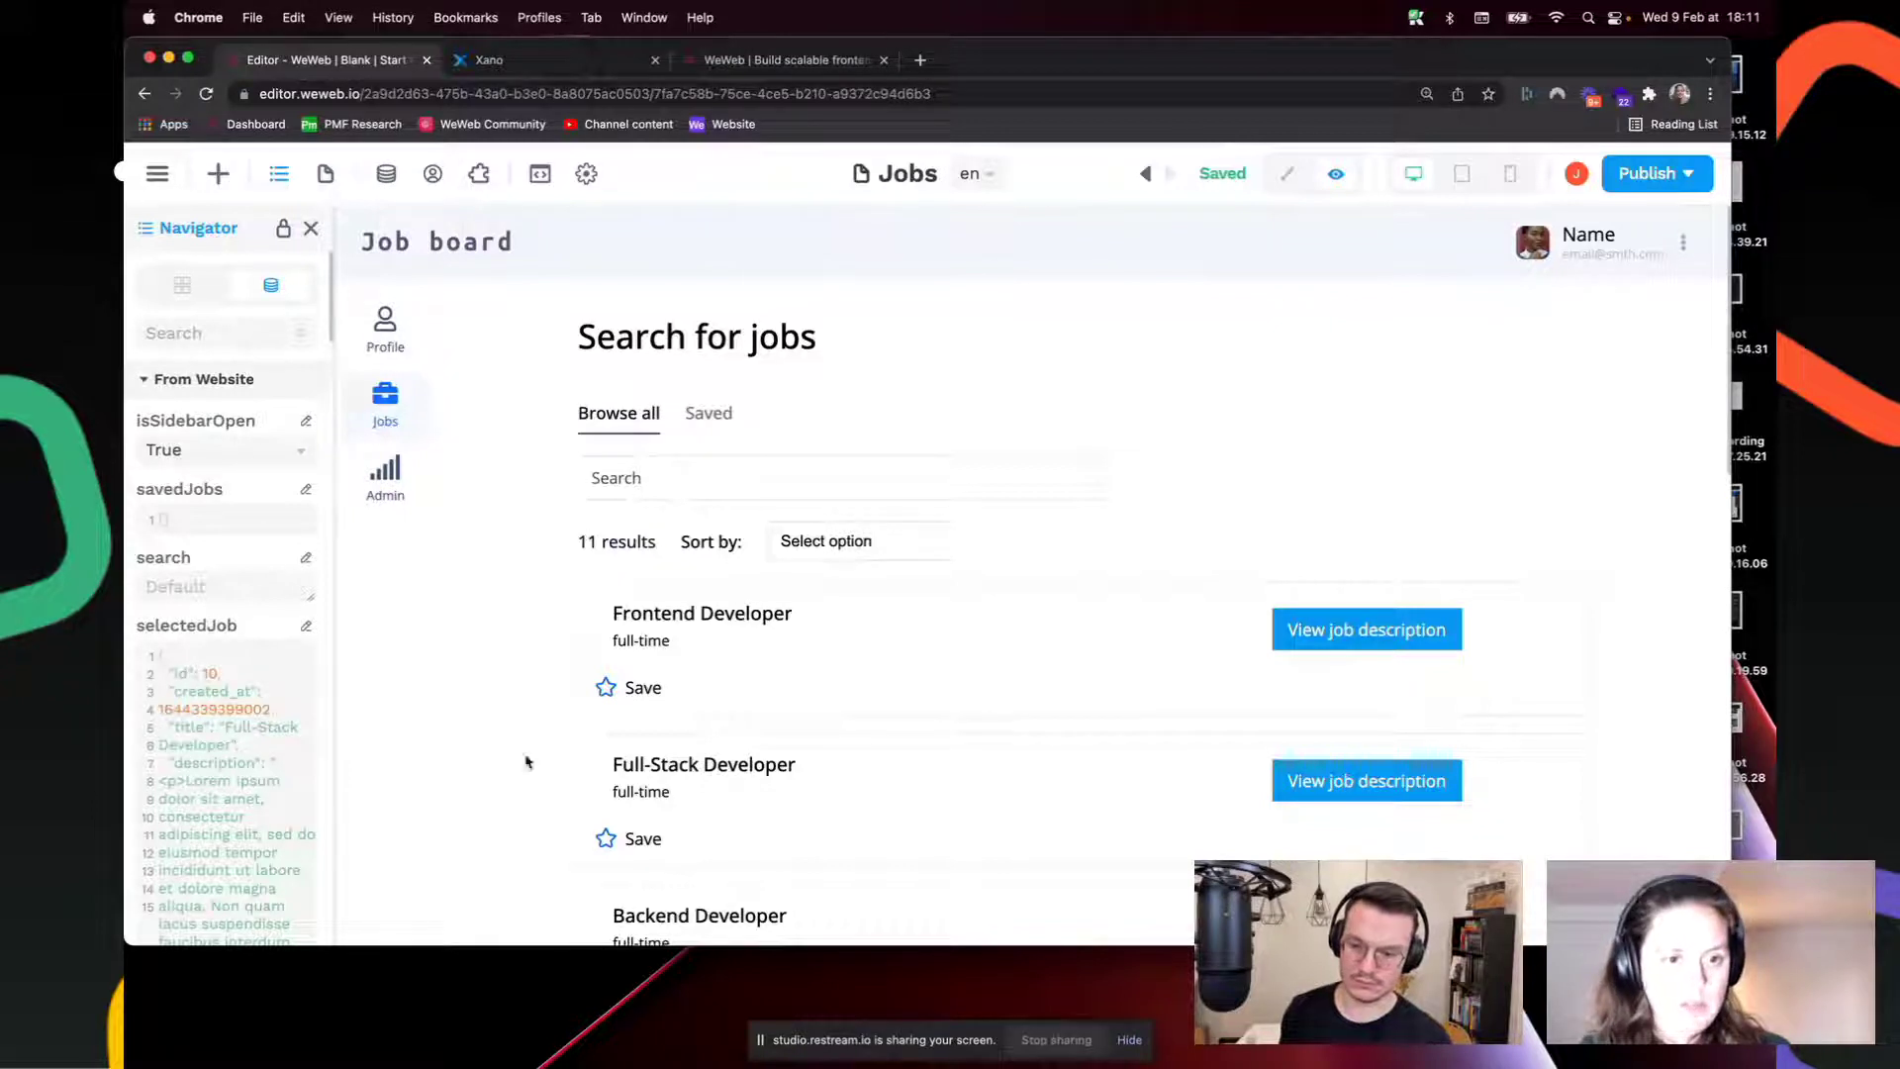
scroll(852, 689, "down", 10)
left_click(1342, 743)
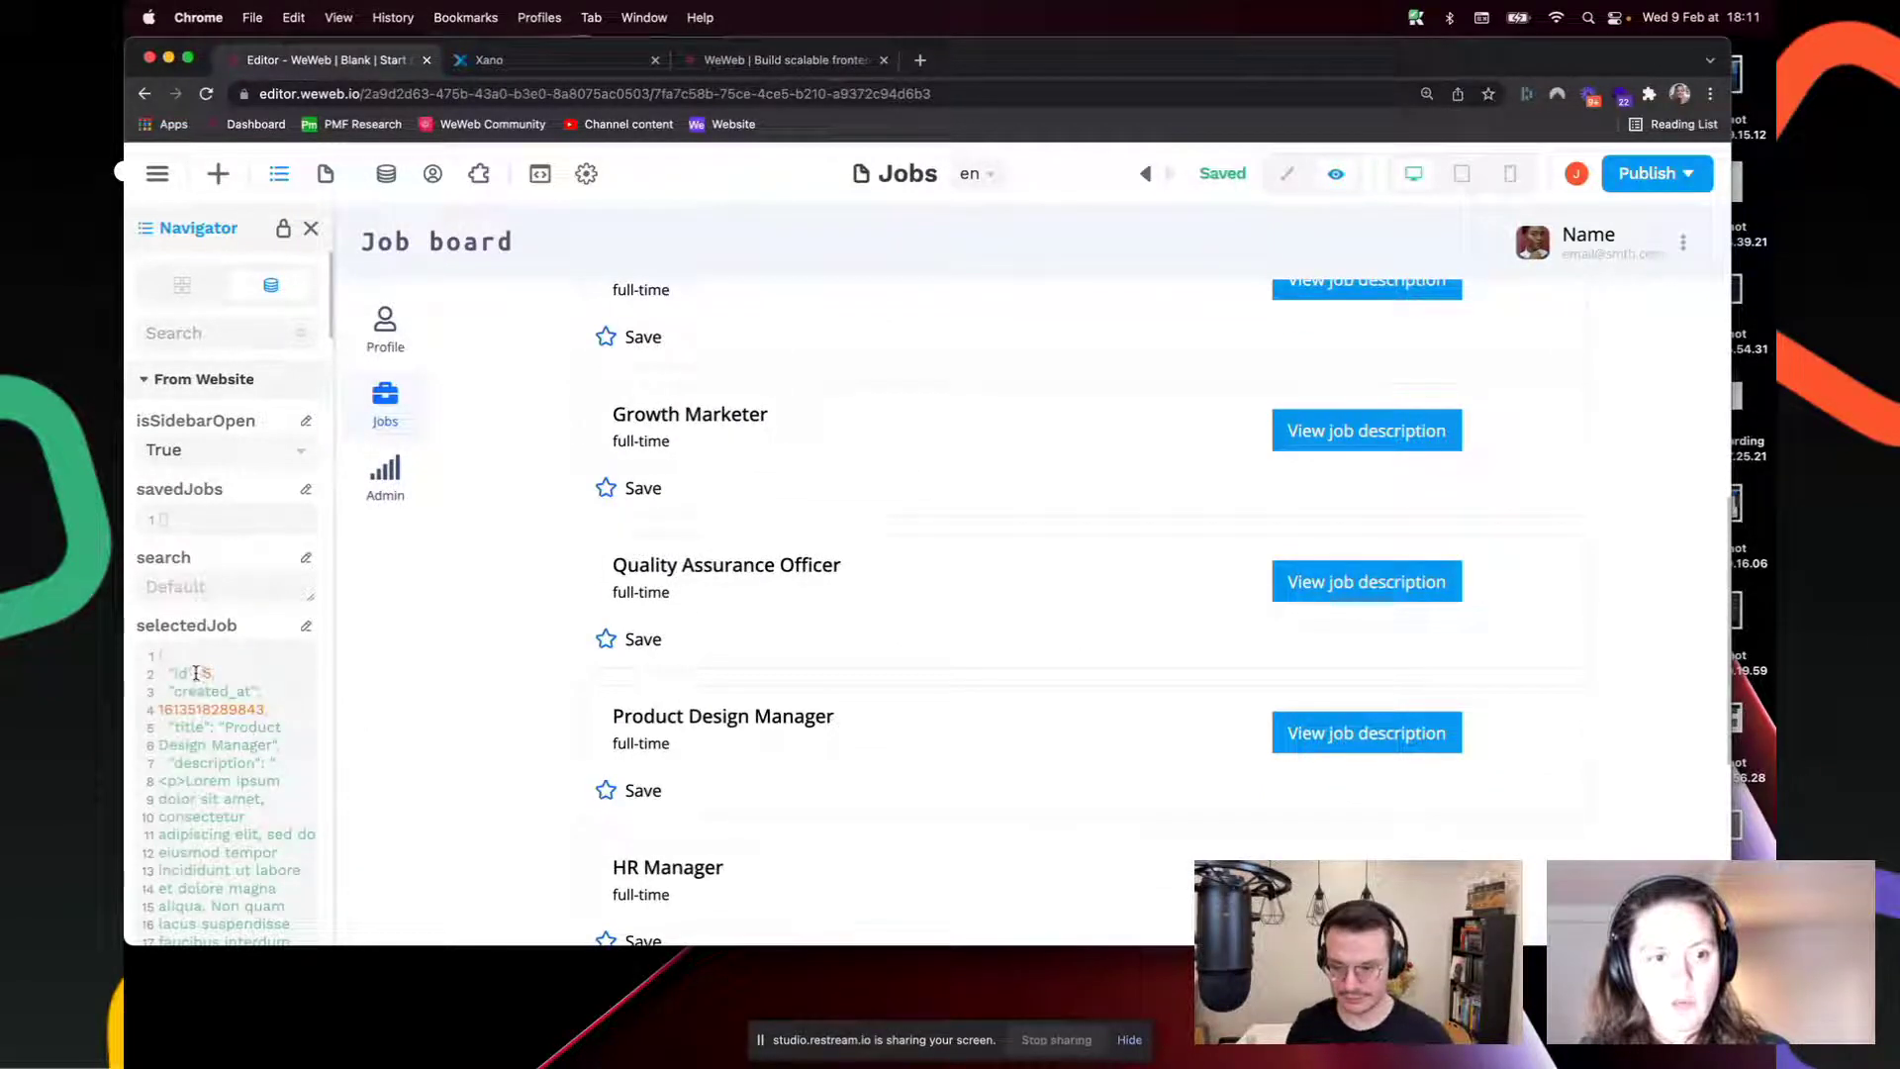
left_click_drag(224, 728, 220, 673)
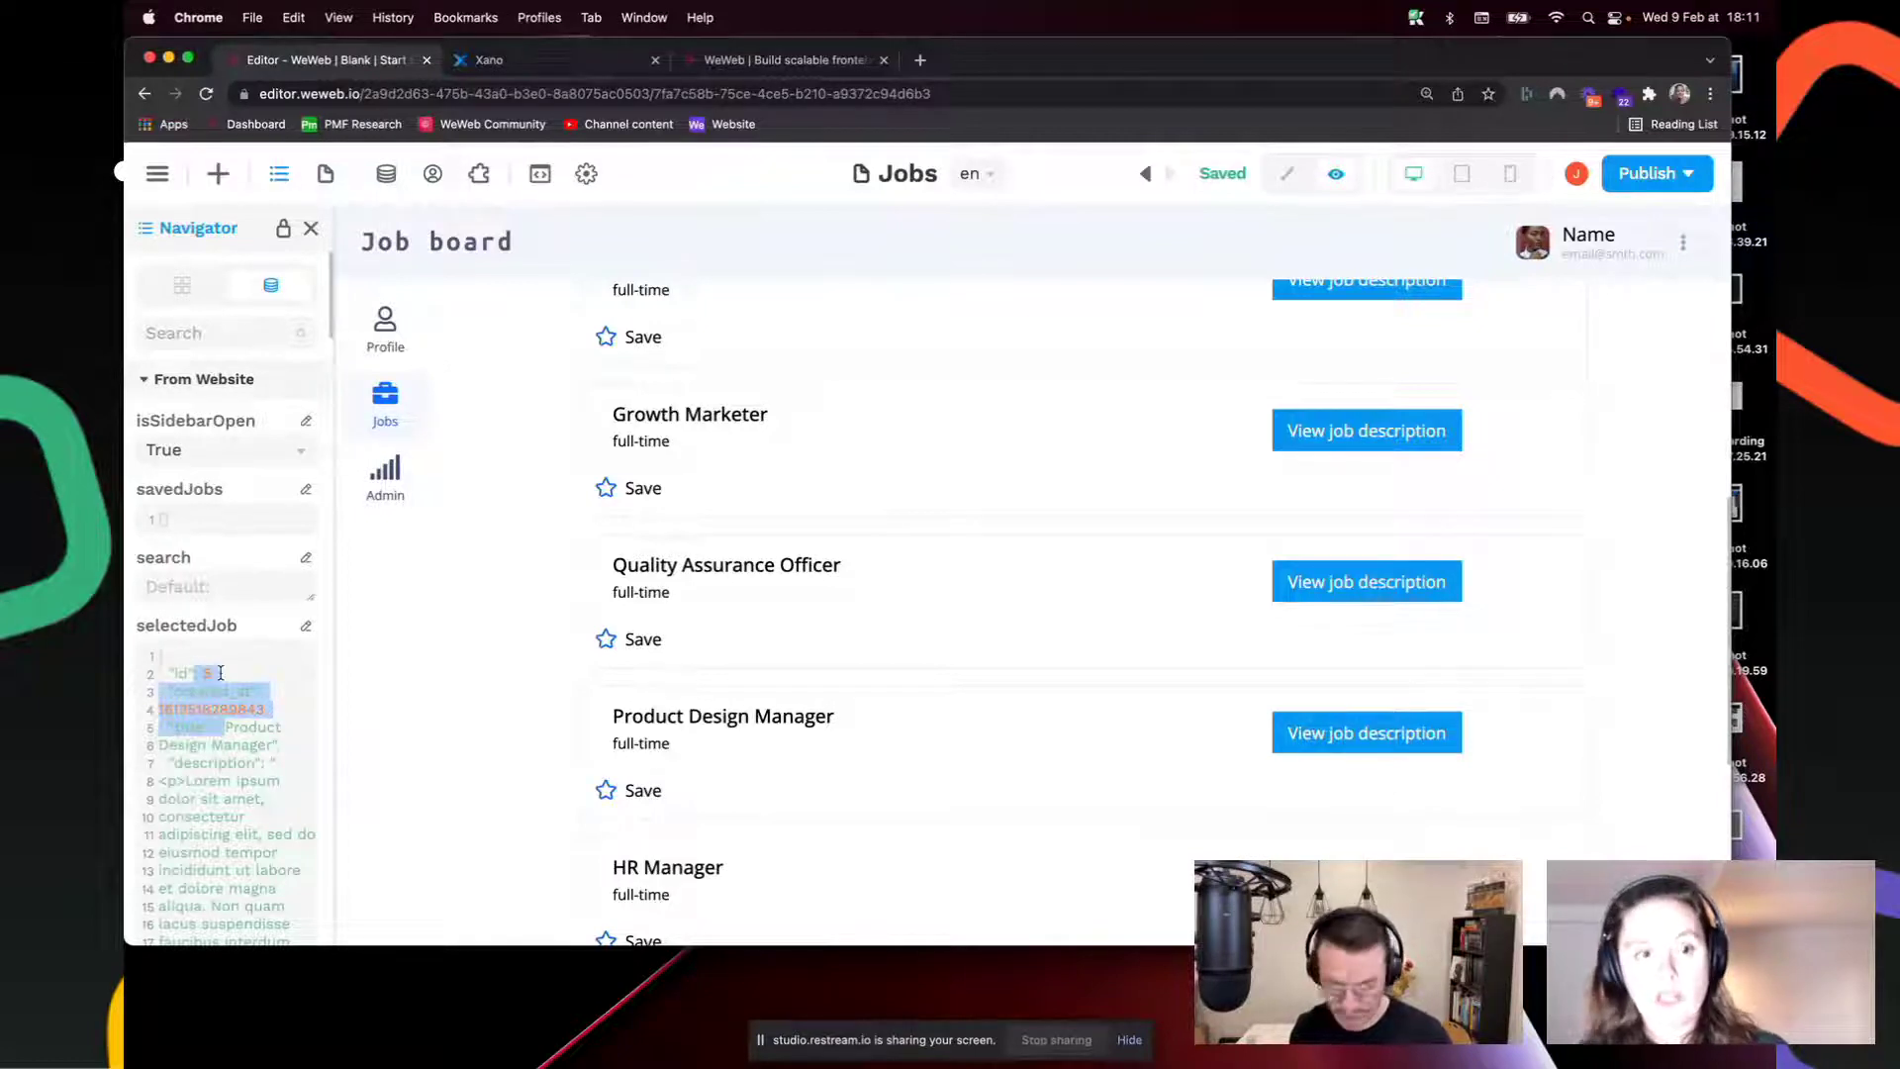
left_click(1287, 173)
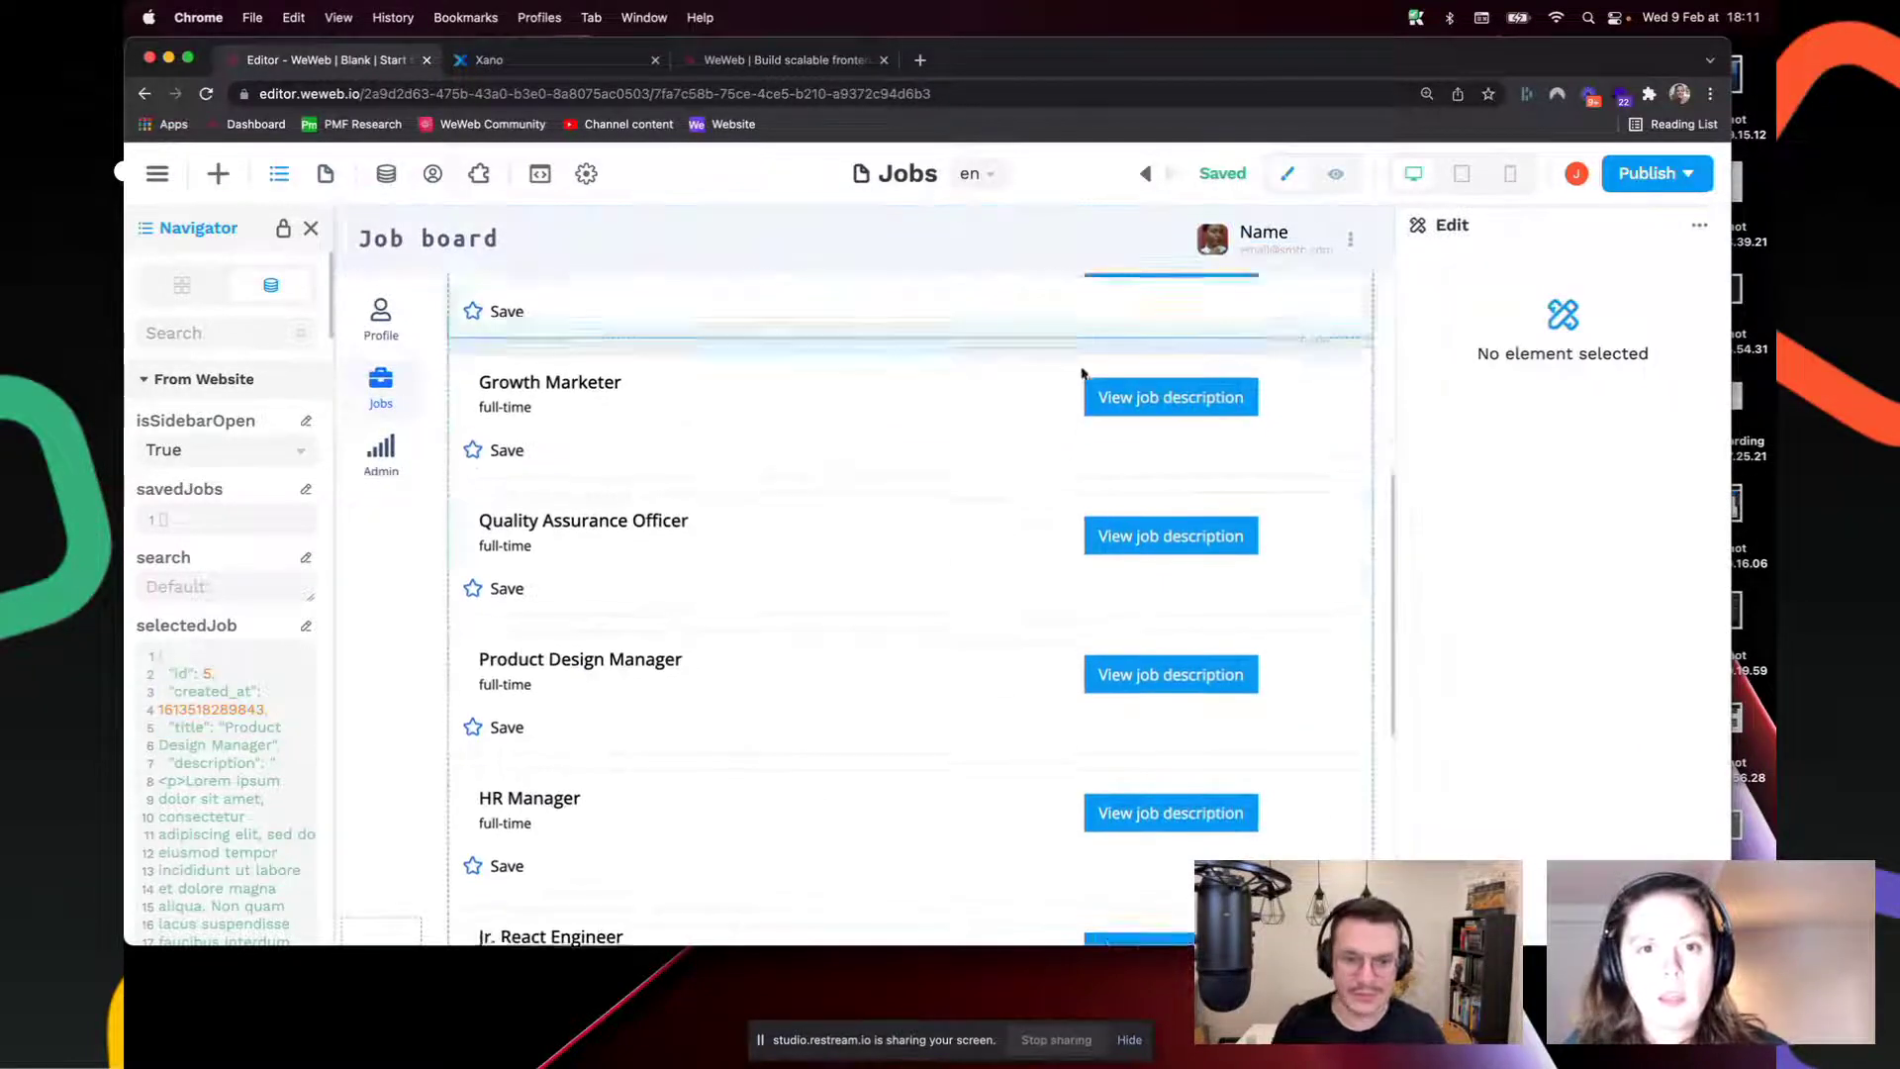
Step: Open the Frontend Developer button's Go to job page workflow and expand its Get job information action
left_click(1039, 591)
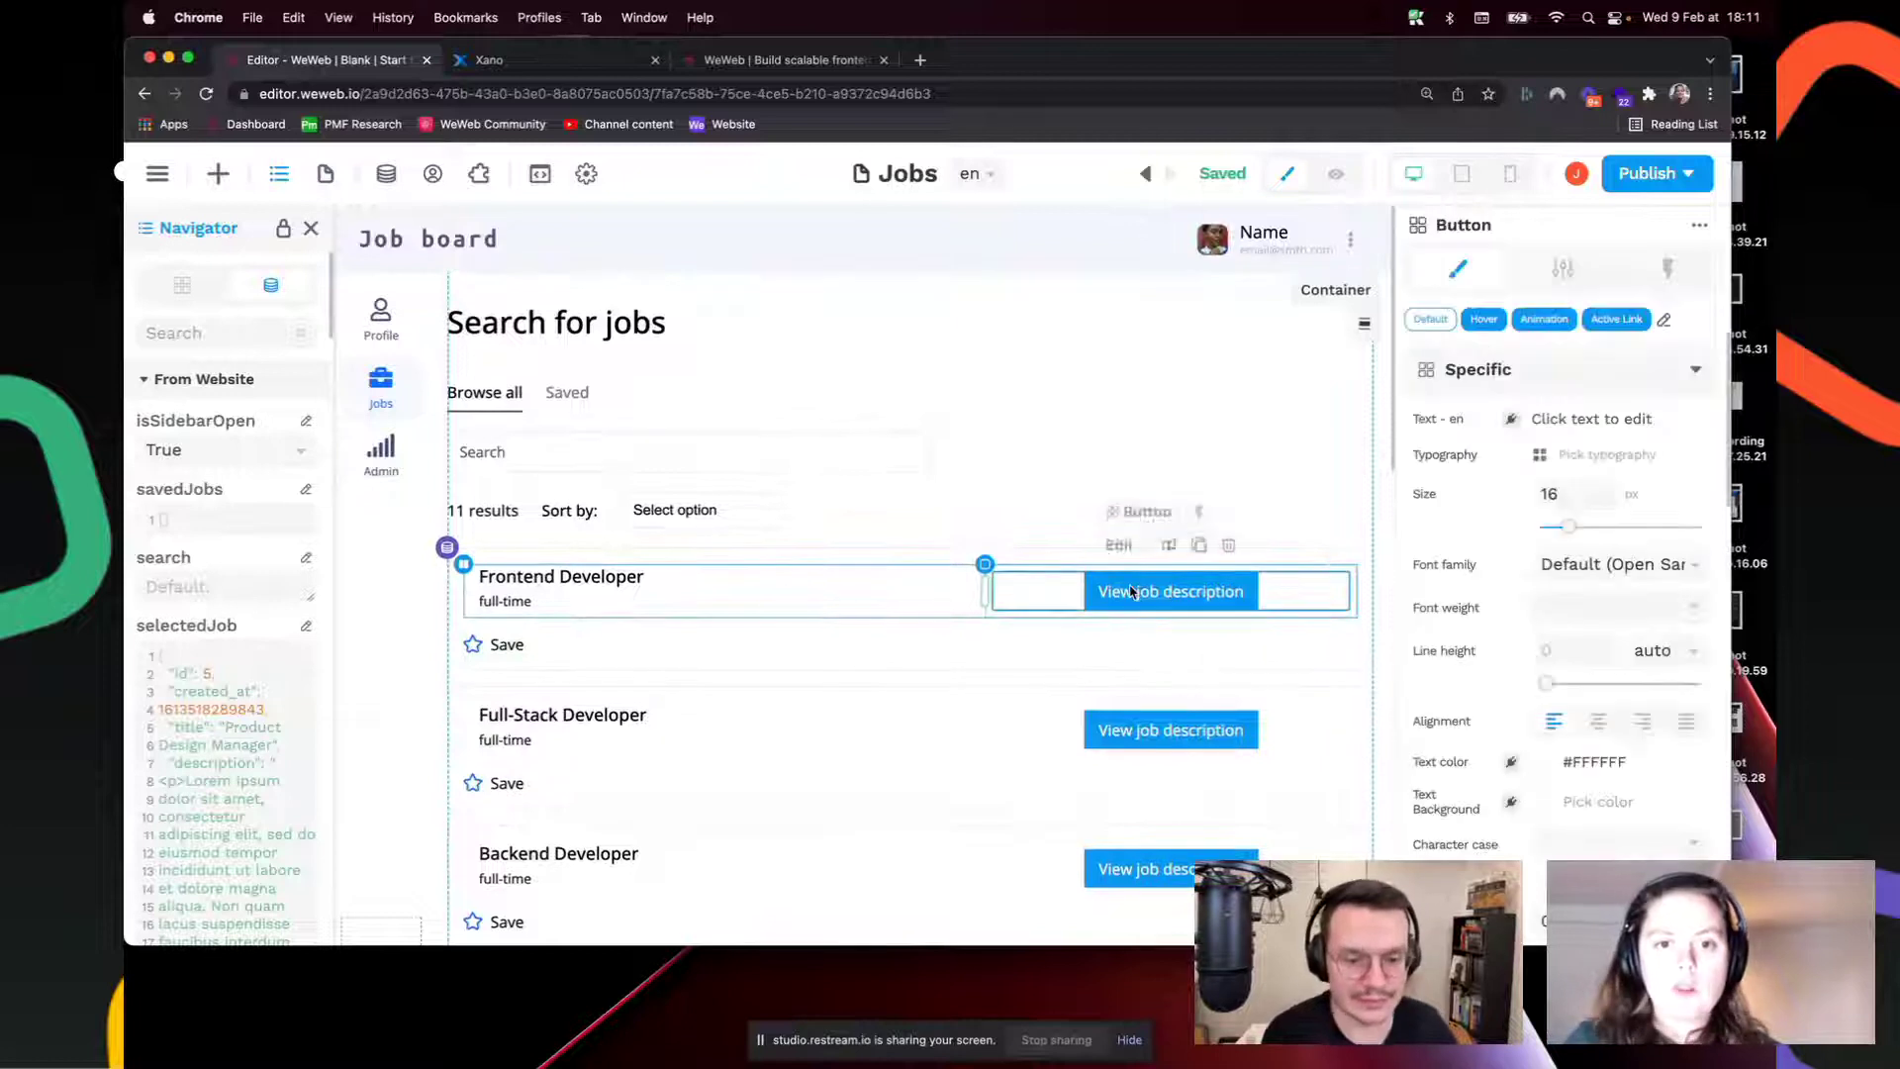
left_click(1668, 268)
left_click(1485, 382)
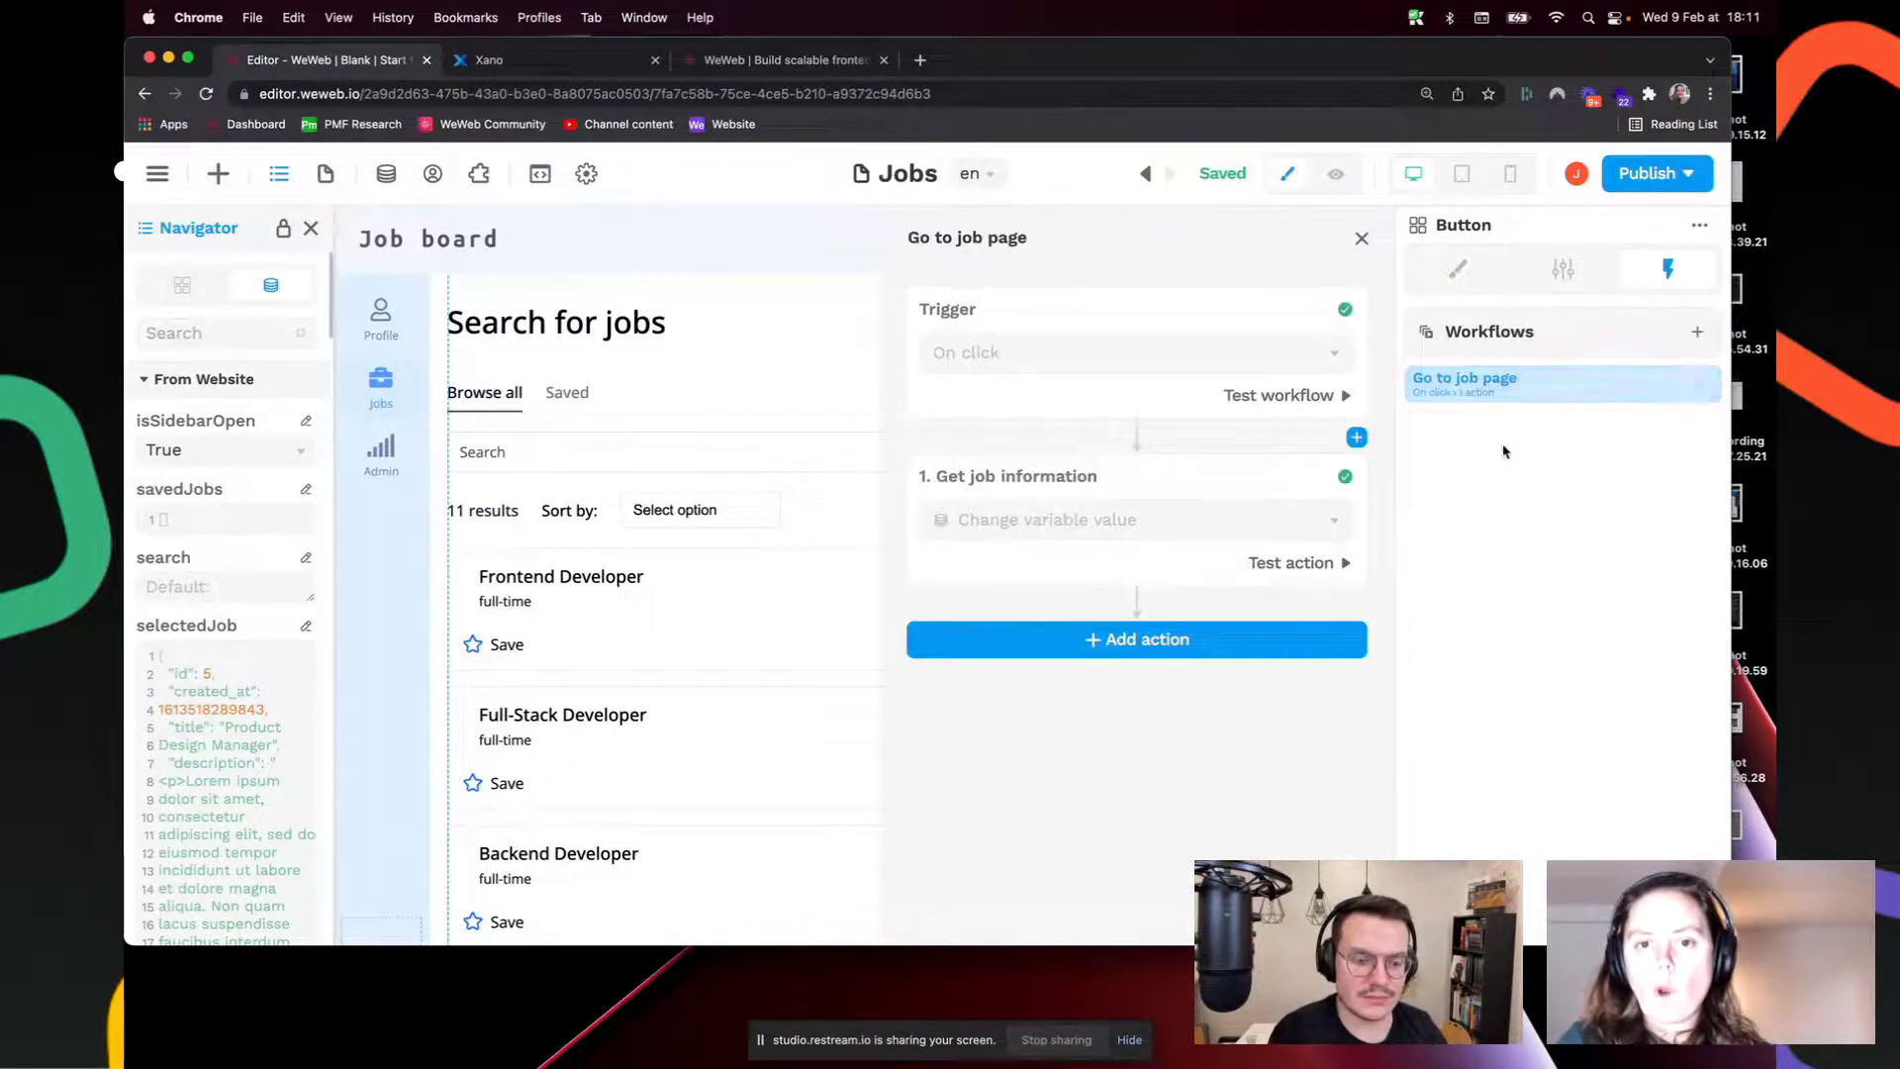
left_click(1143, 562)
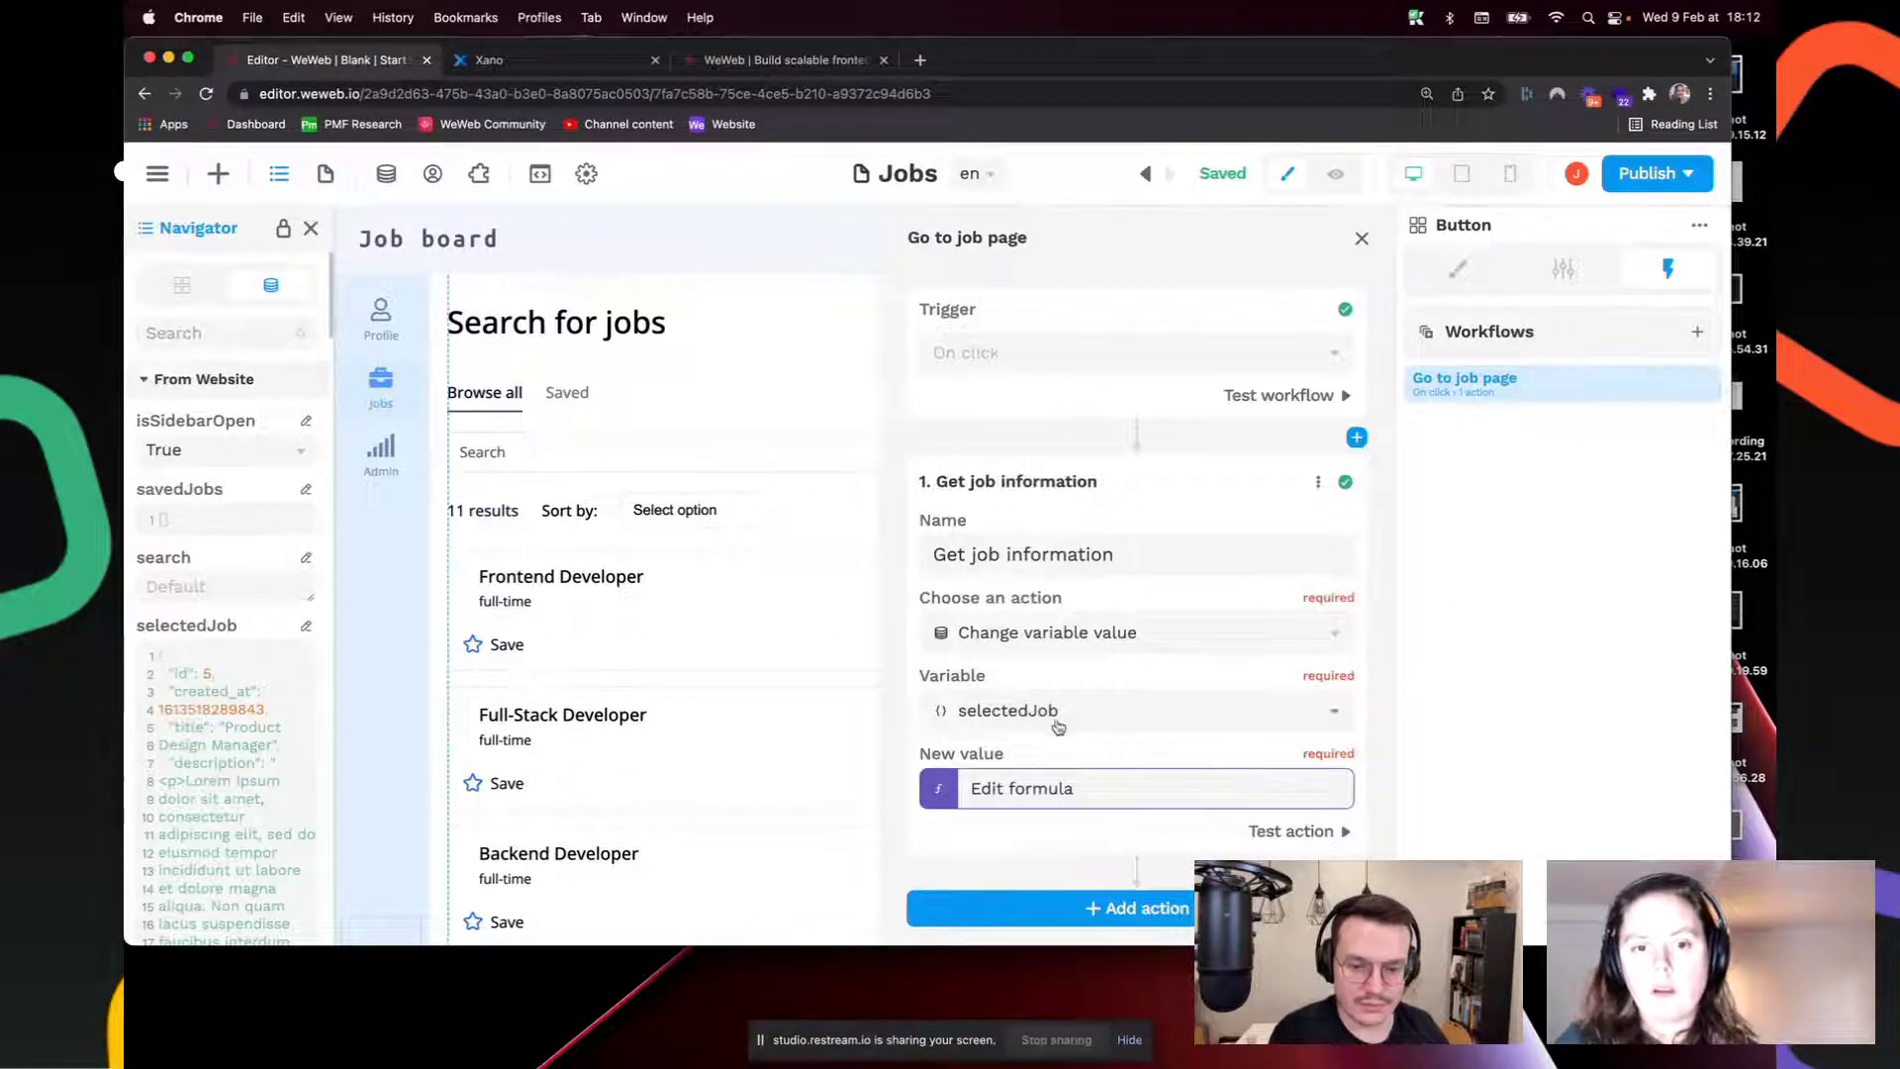
Step: Add a second Change page action to Job template, named 'Go to job page'
left_click(1128, 906)
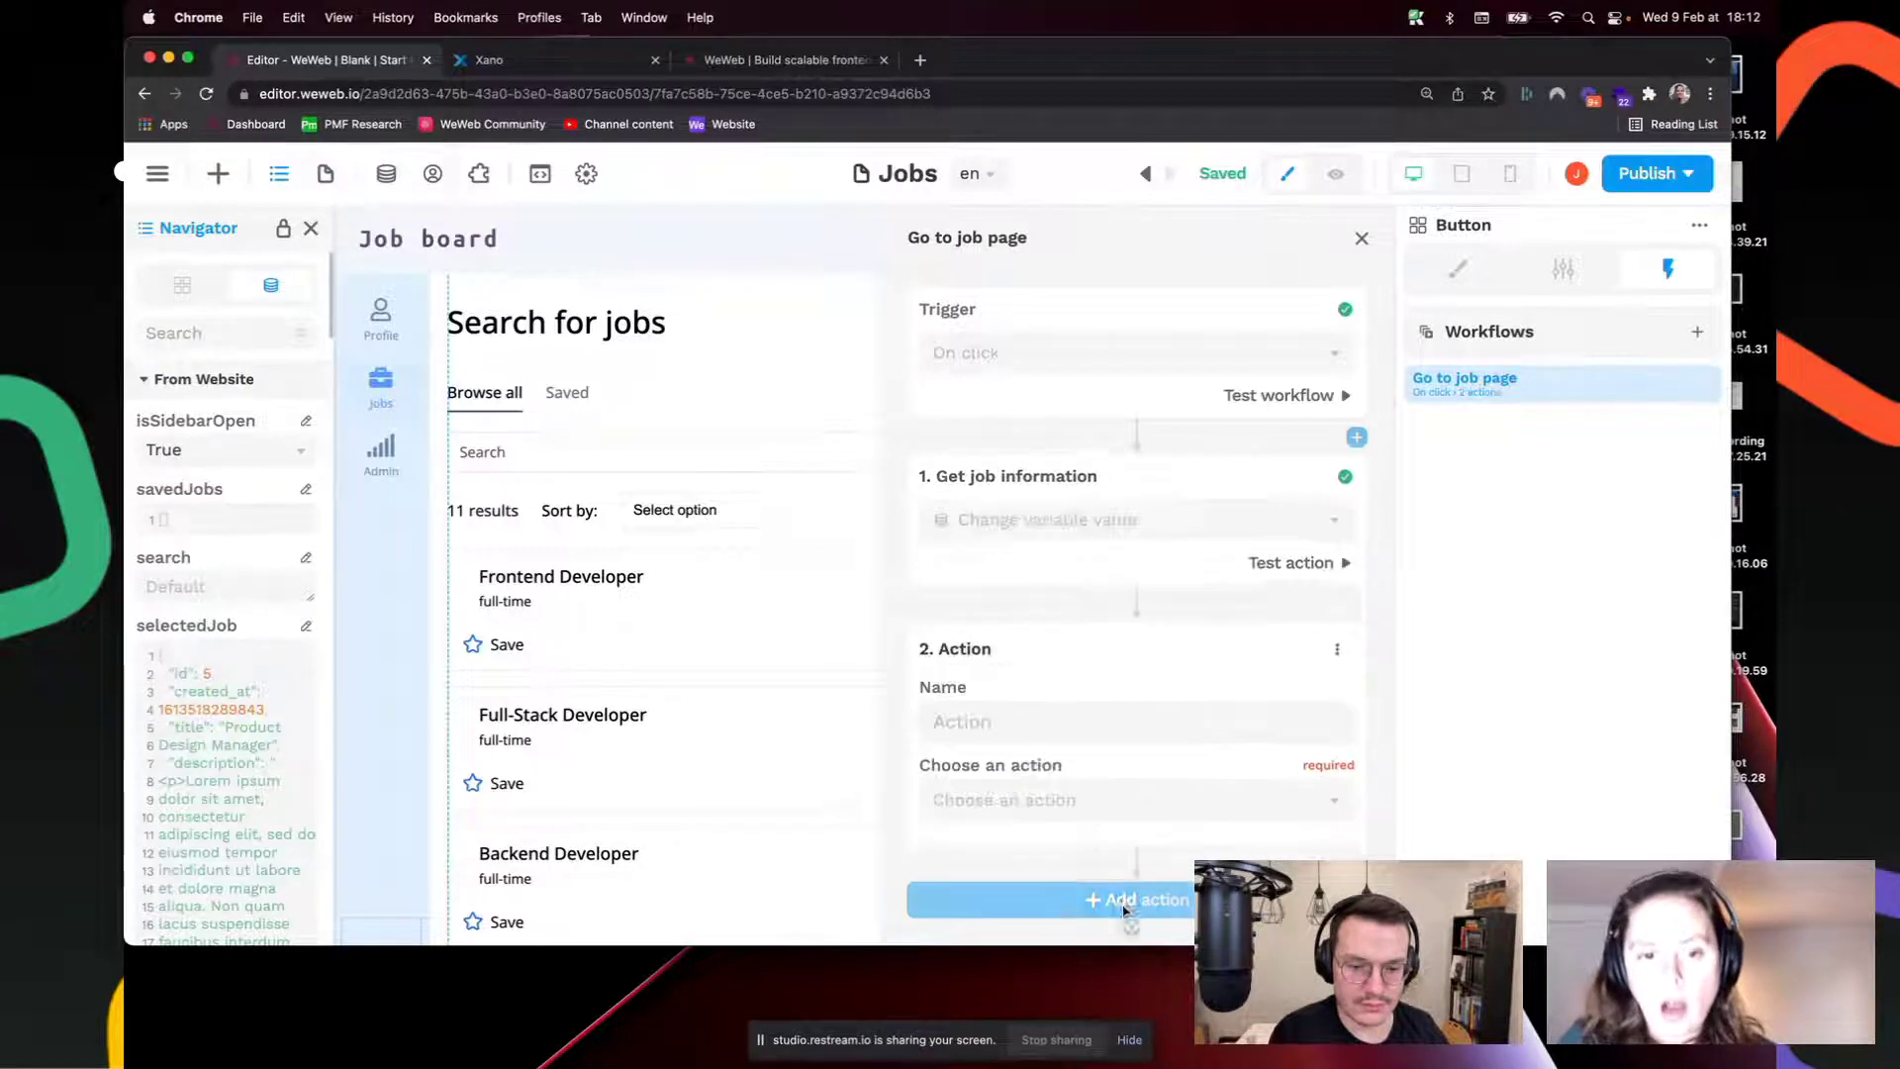
left_click(1079, 807)
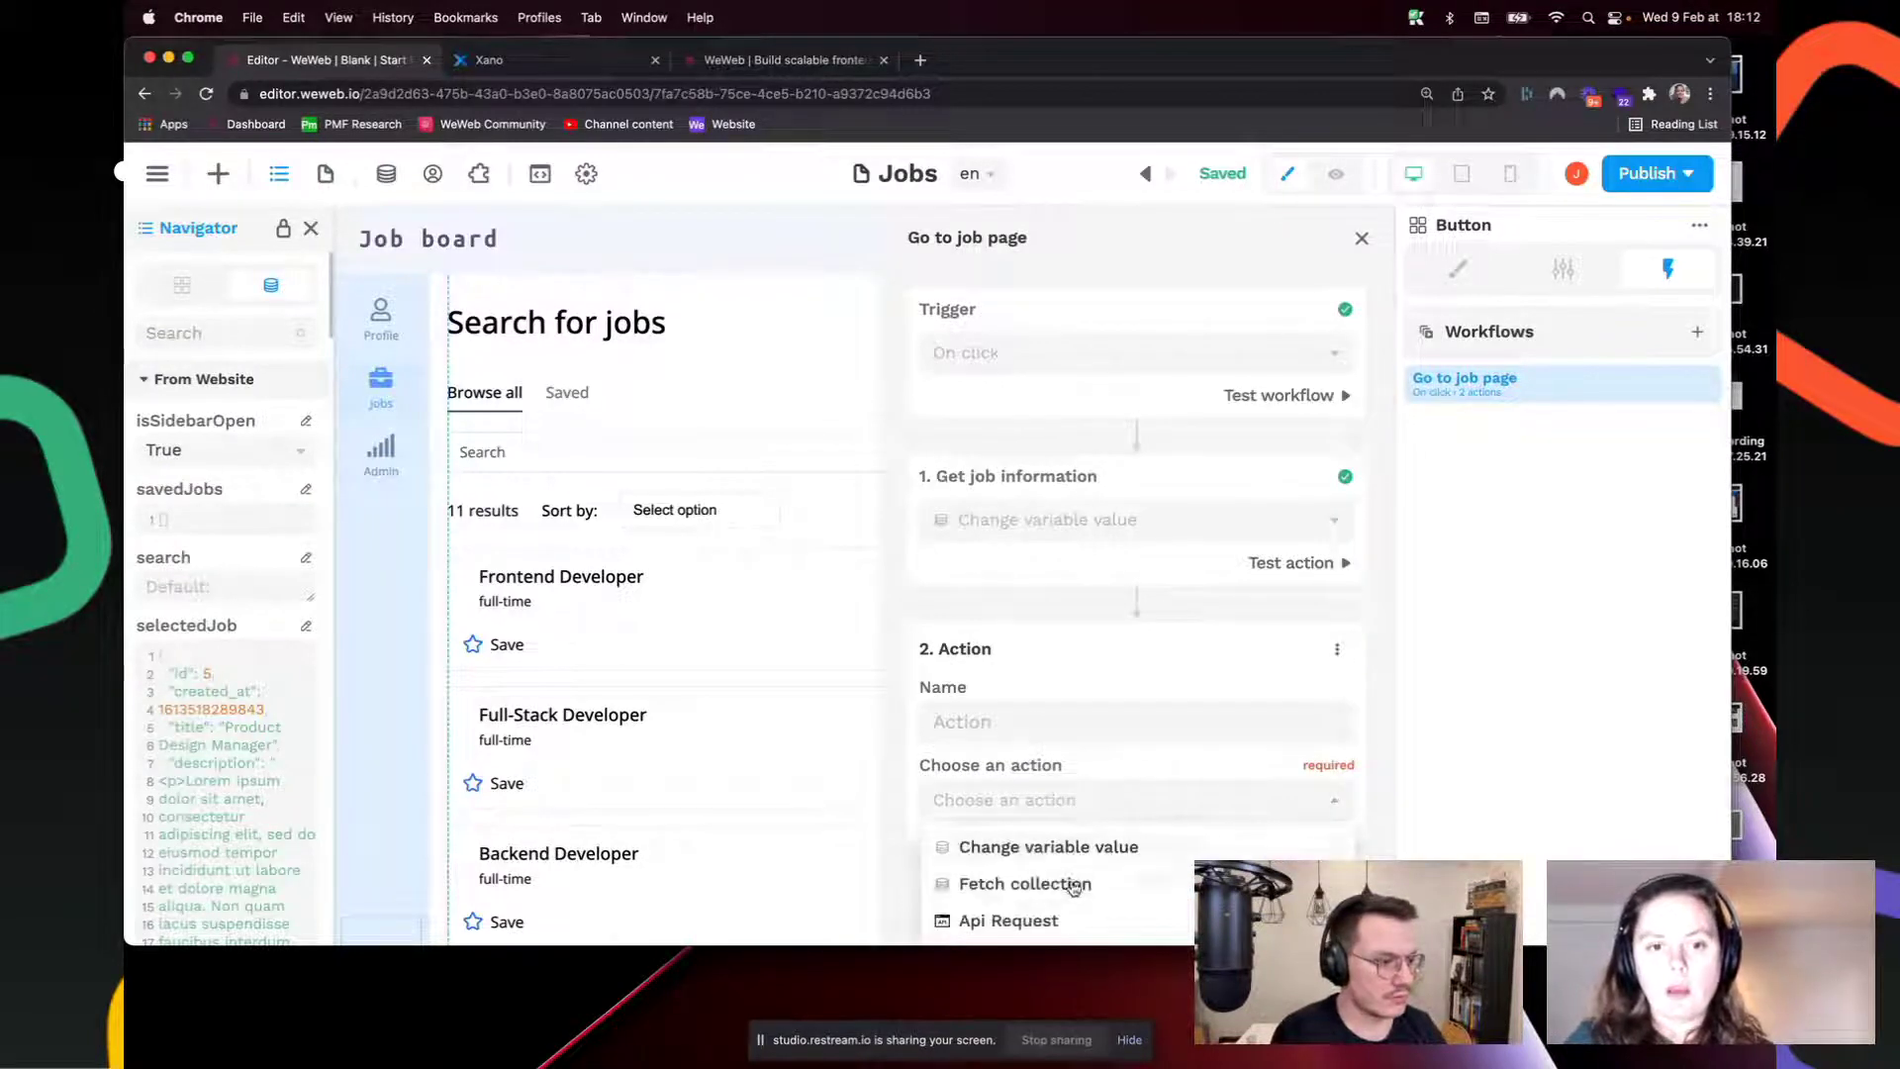
key("super+minus")
key("super+minus")
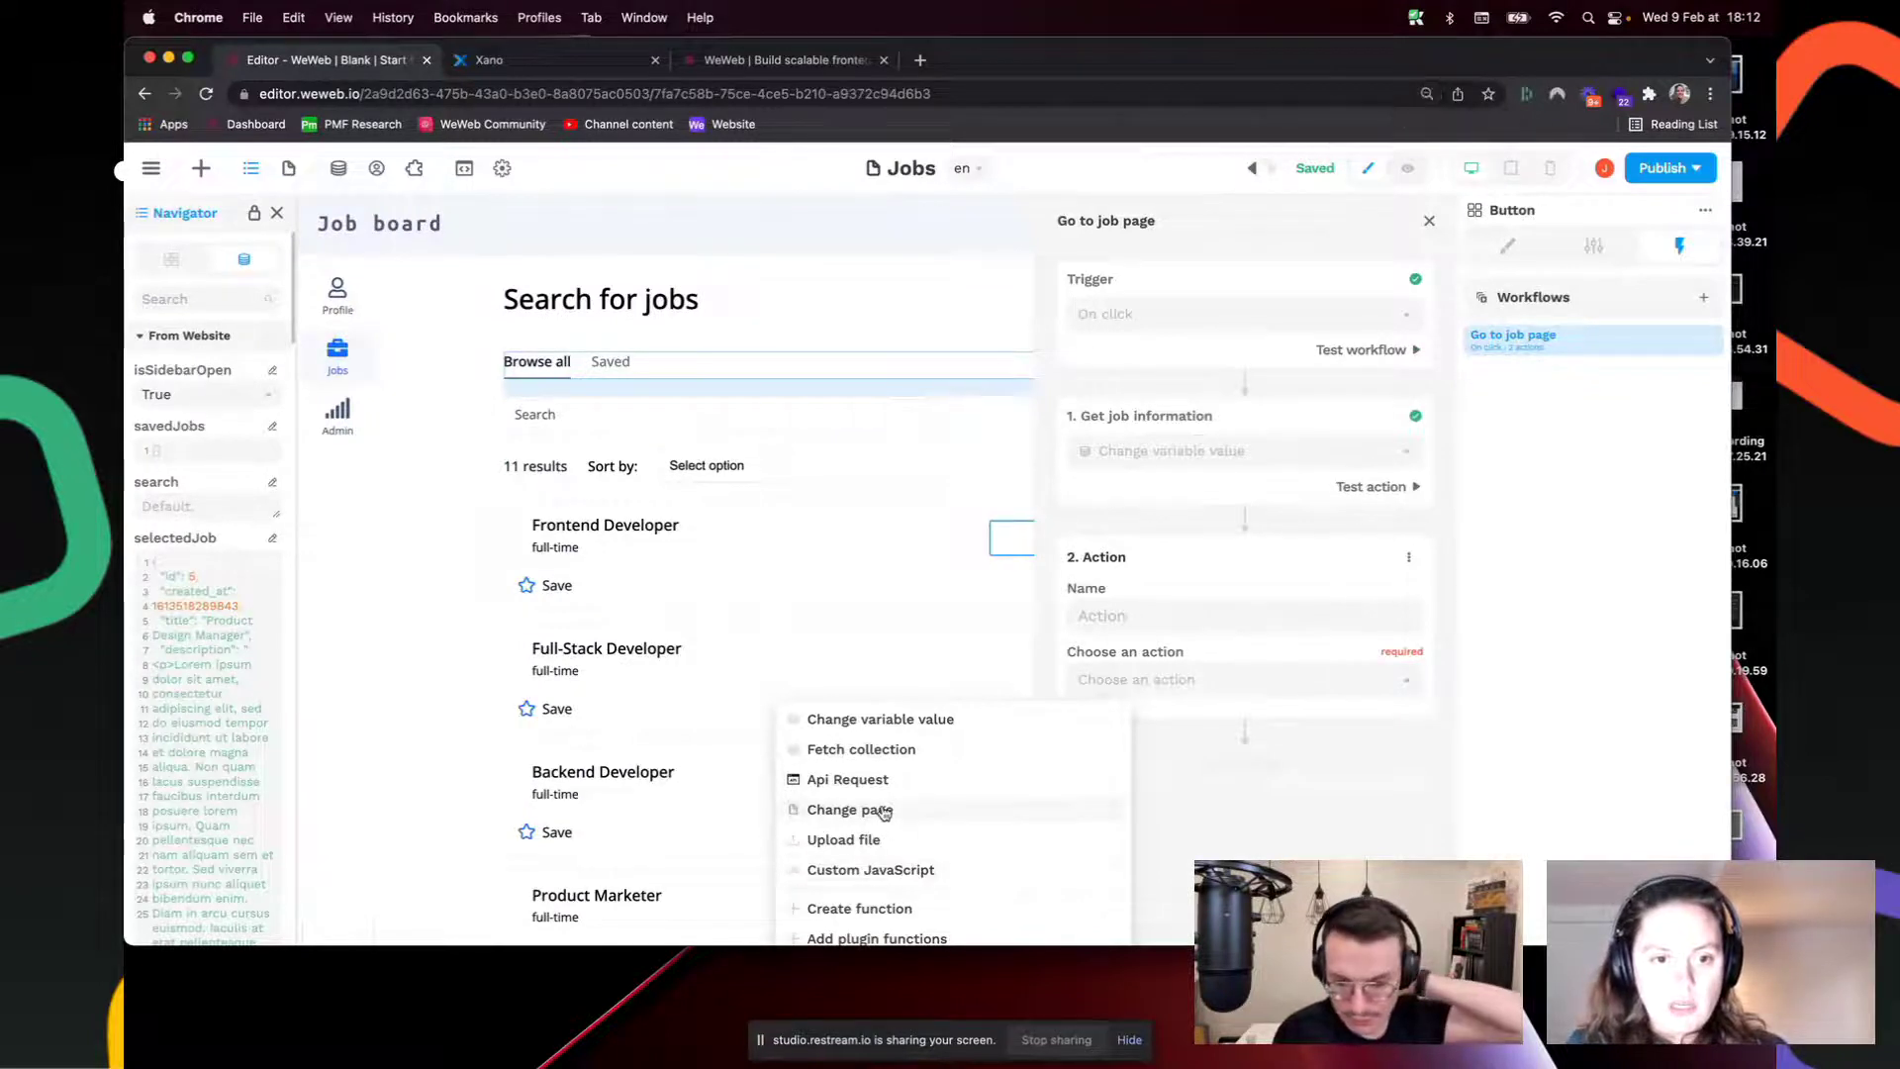
left_click(884, 812)
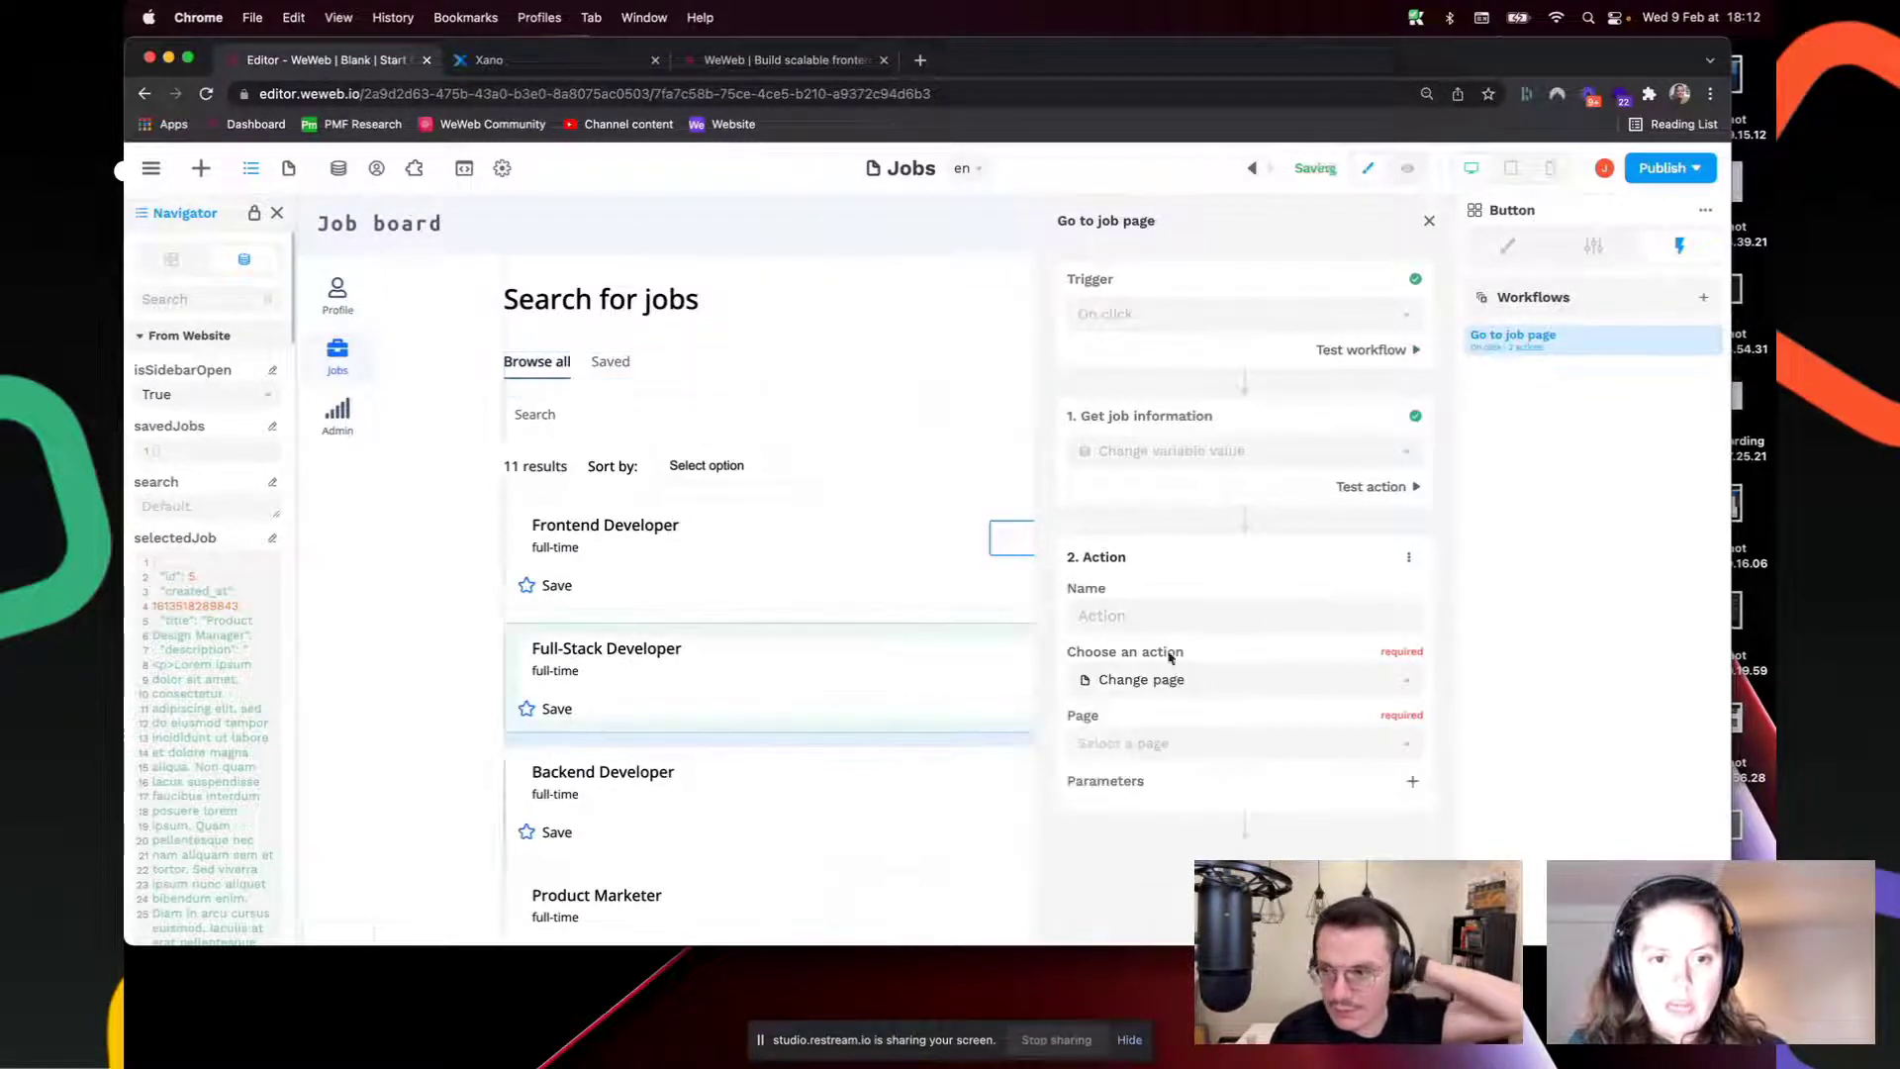
left_click(1176, 744)
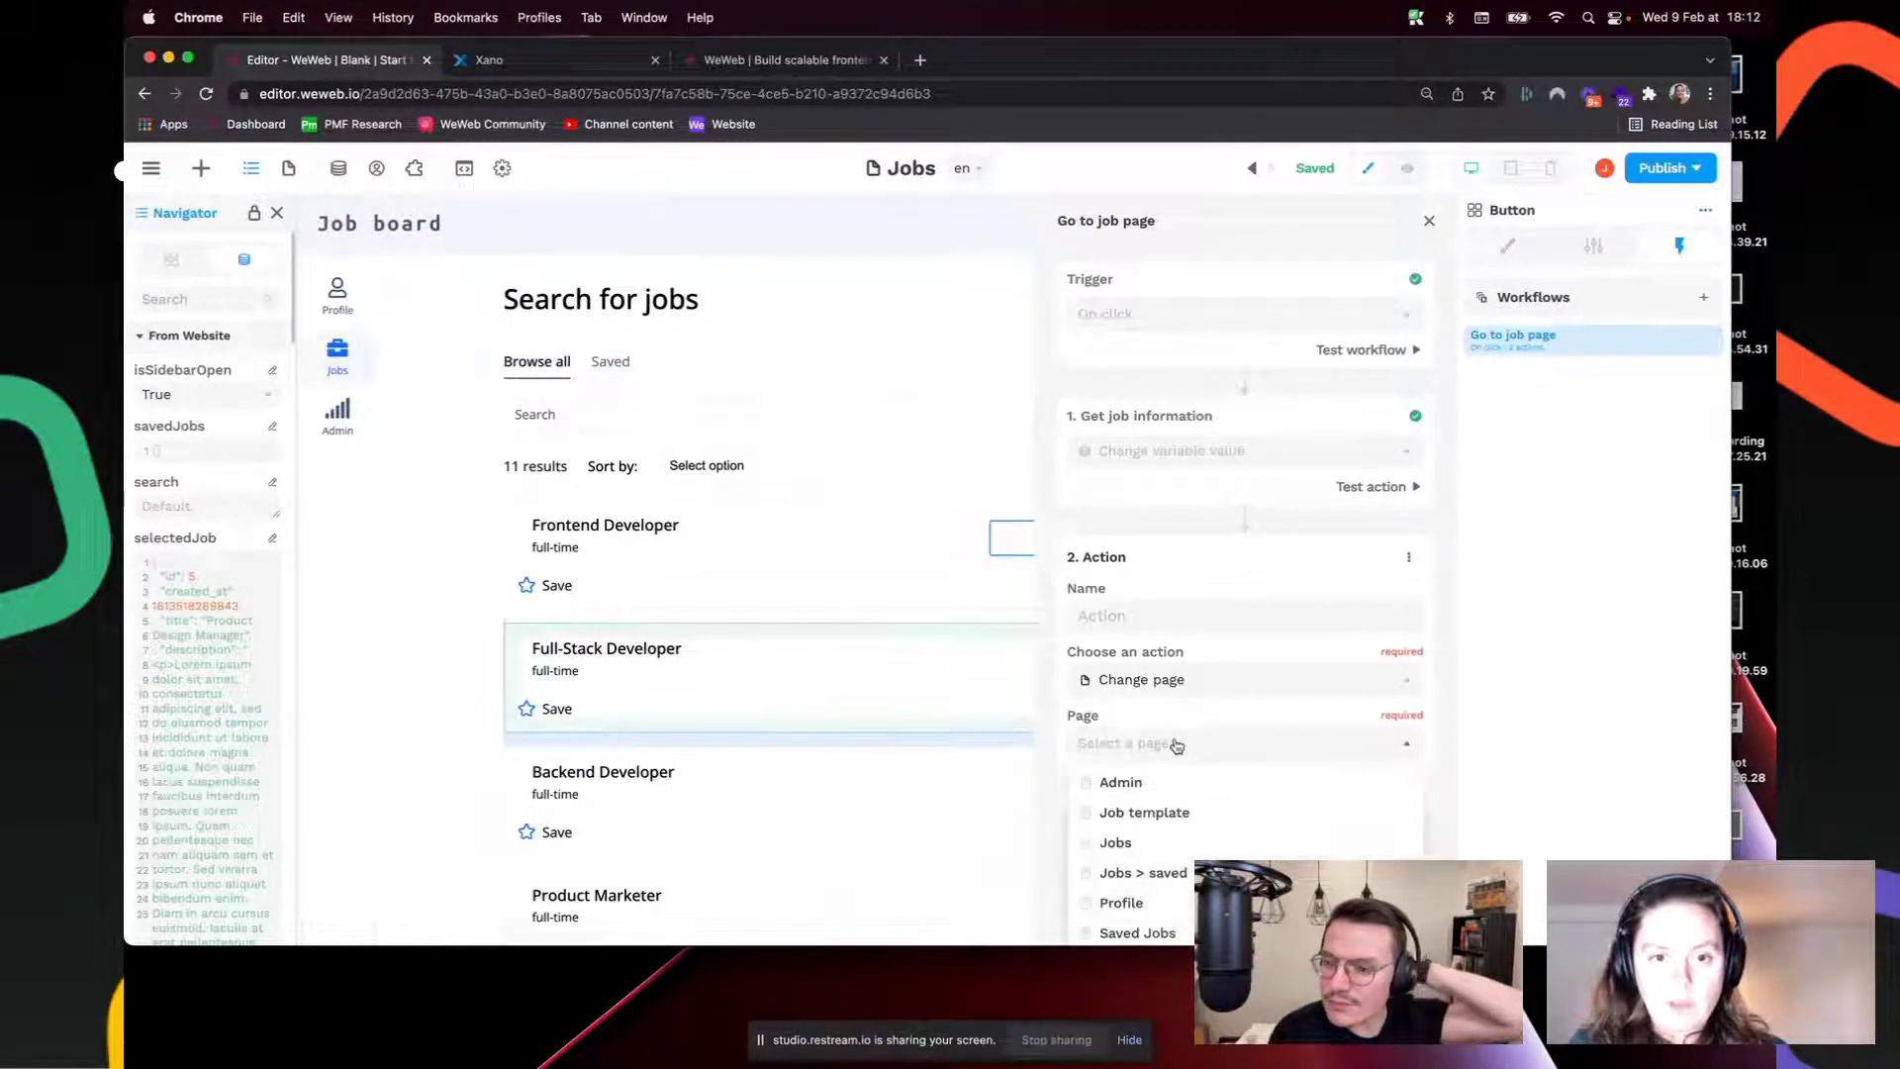
left_click(1171, 813)
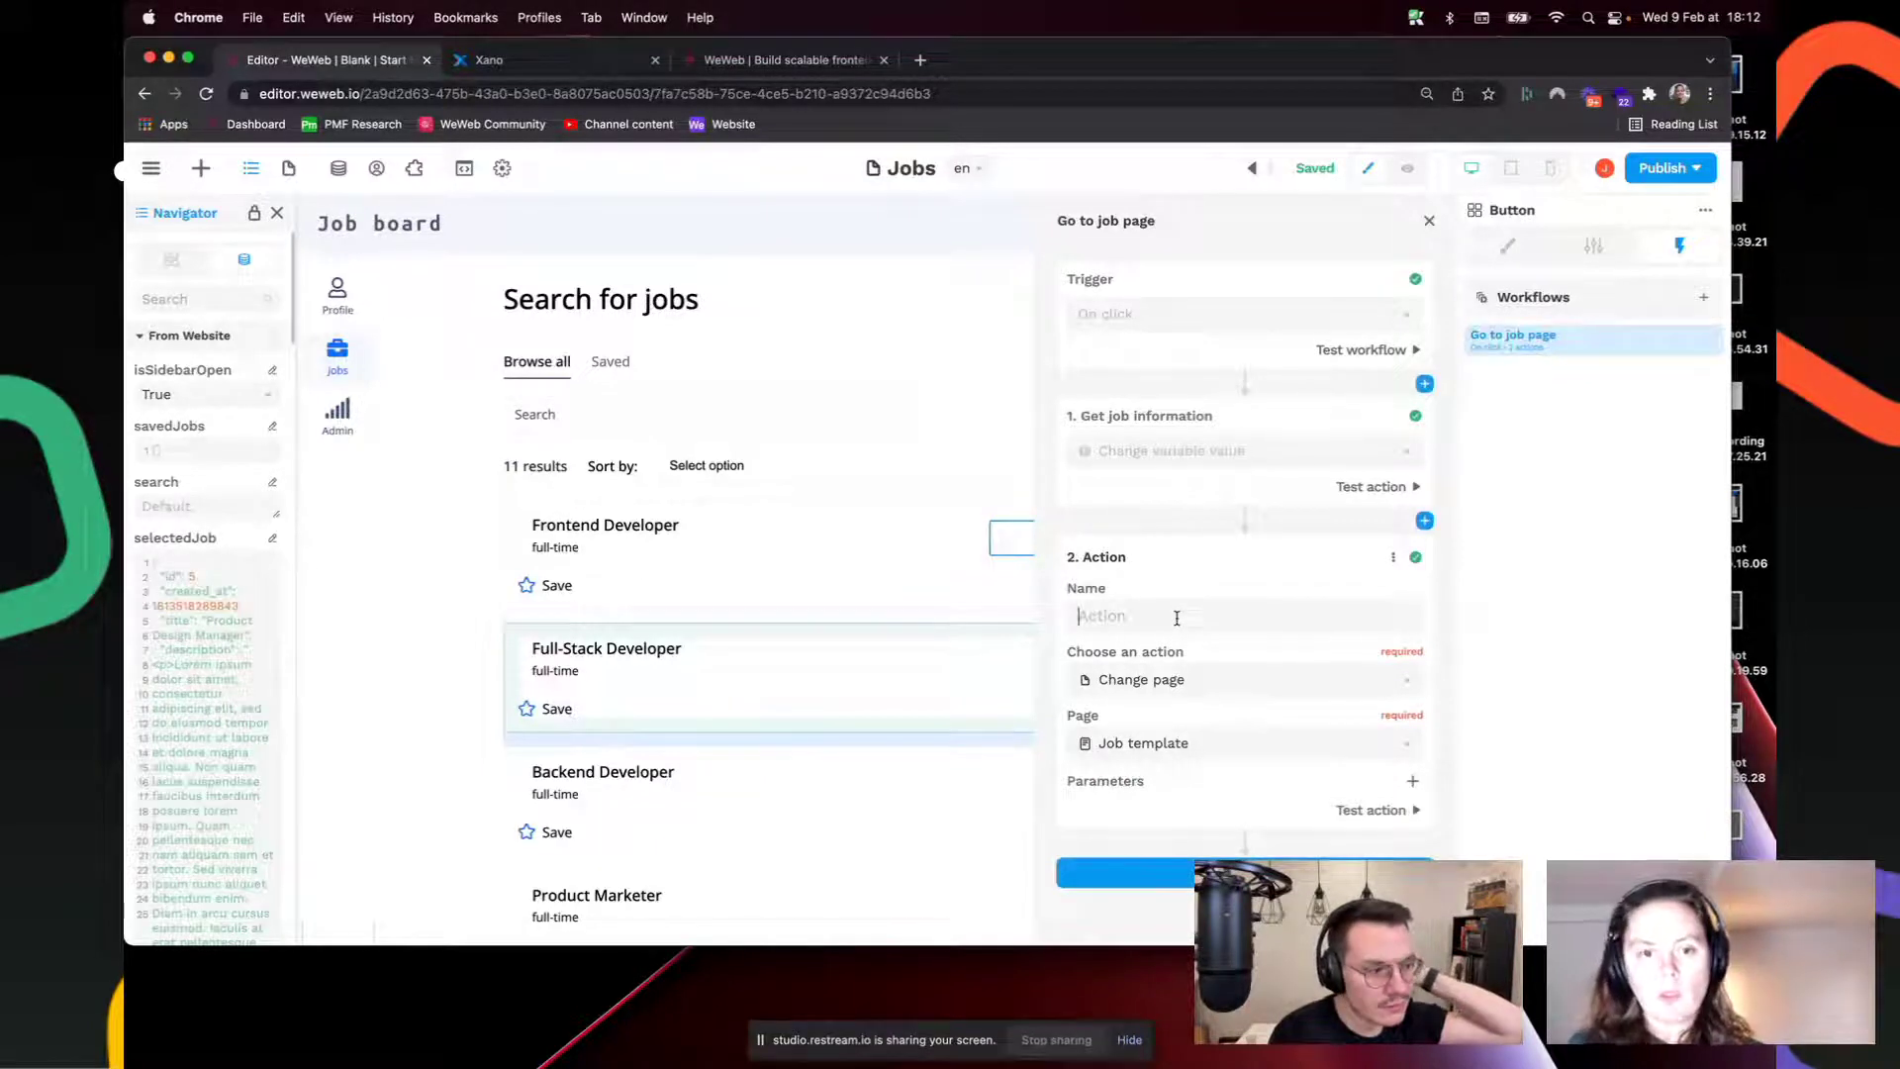
type("Got ")
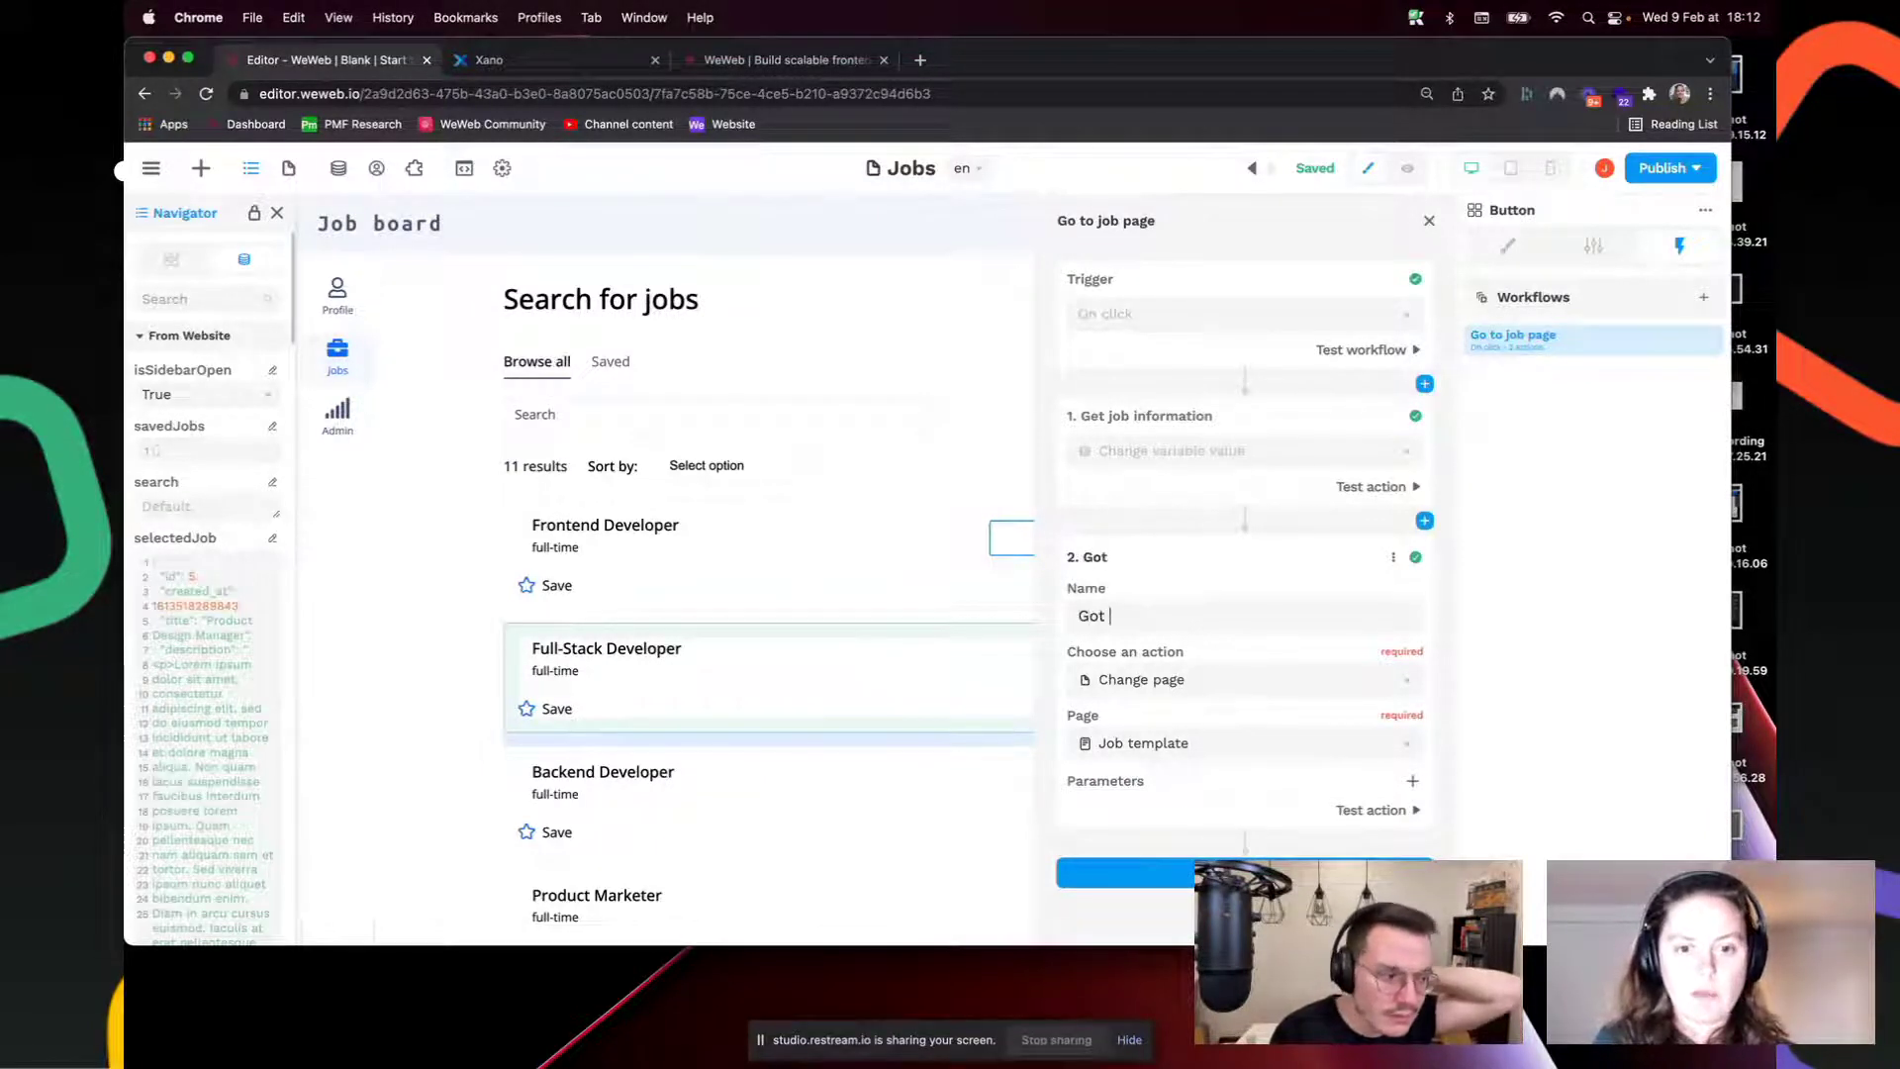
type(" to ")
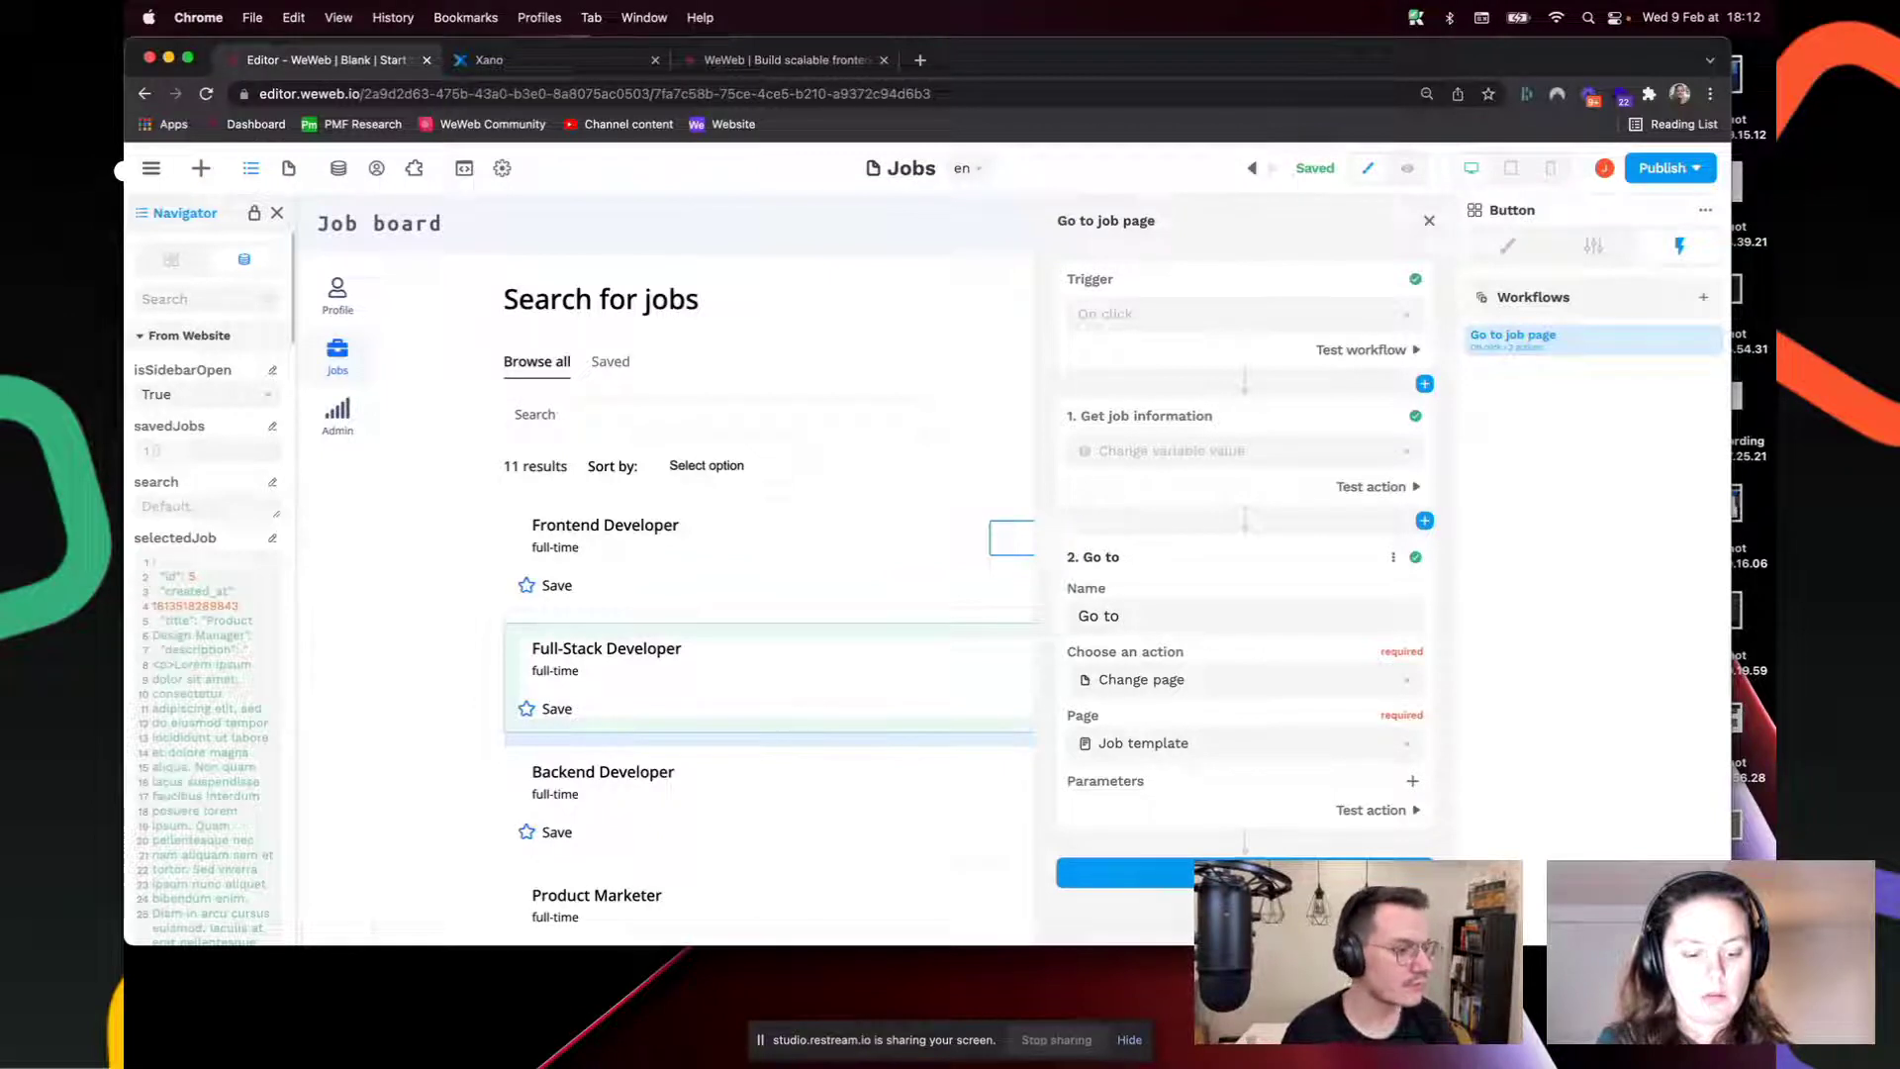
type("job poage")
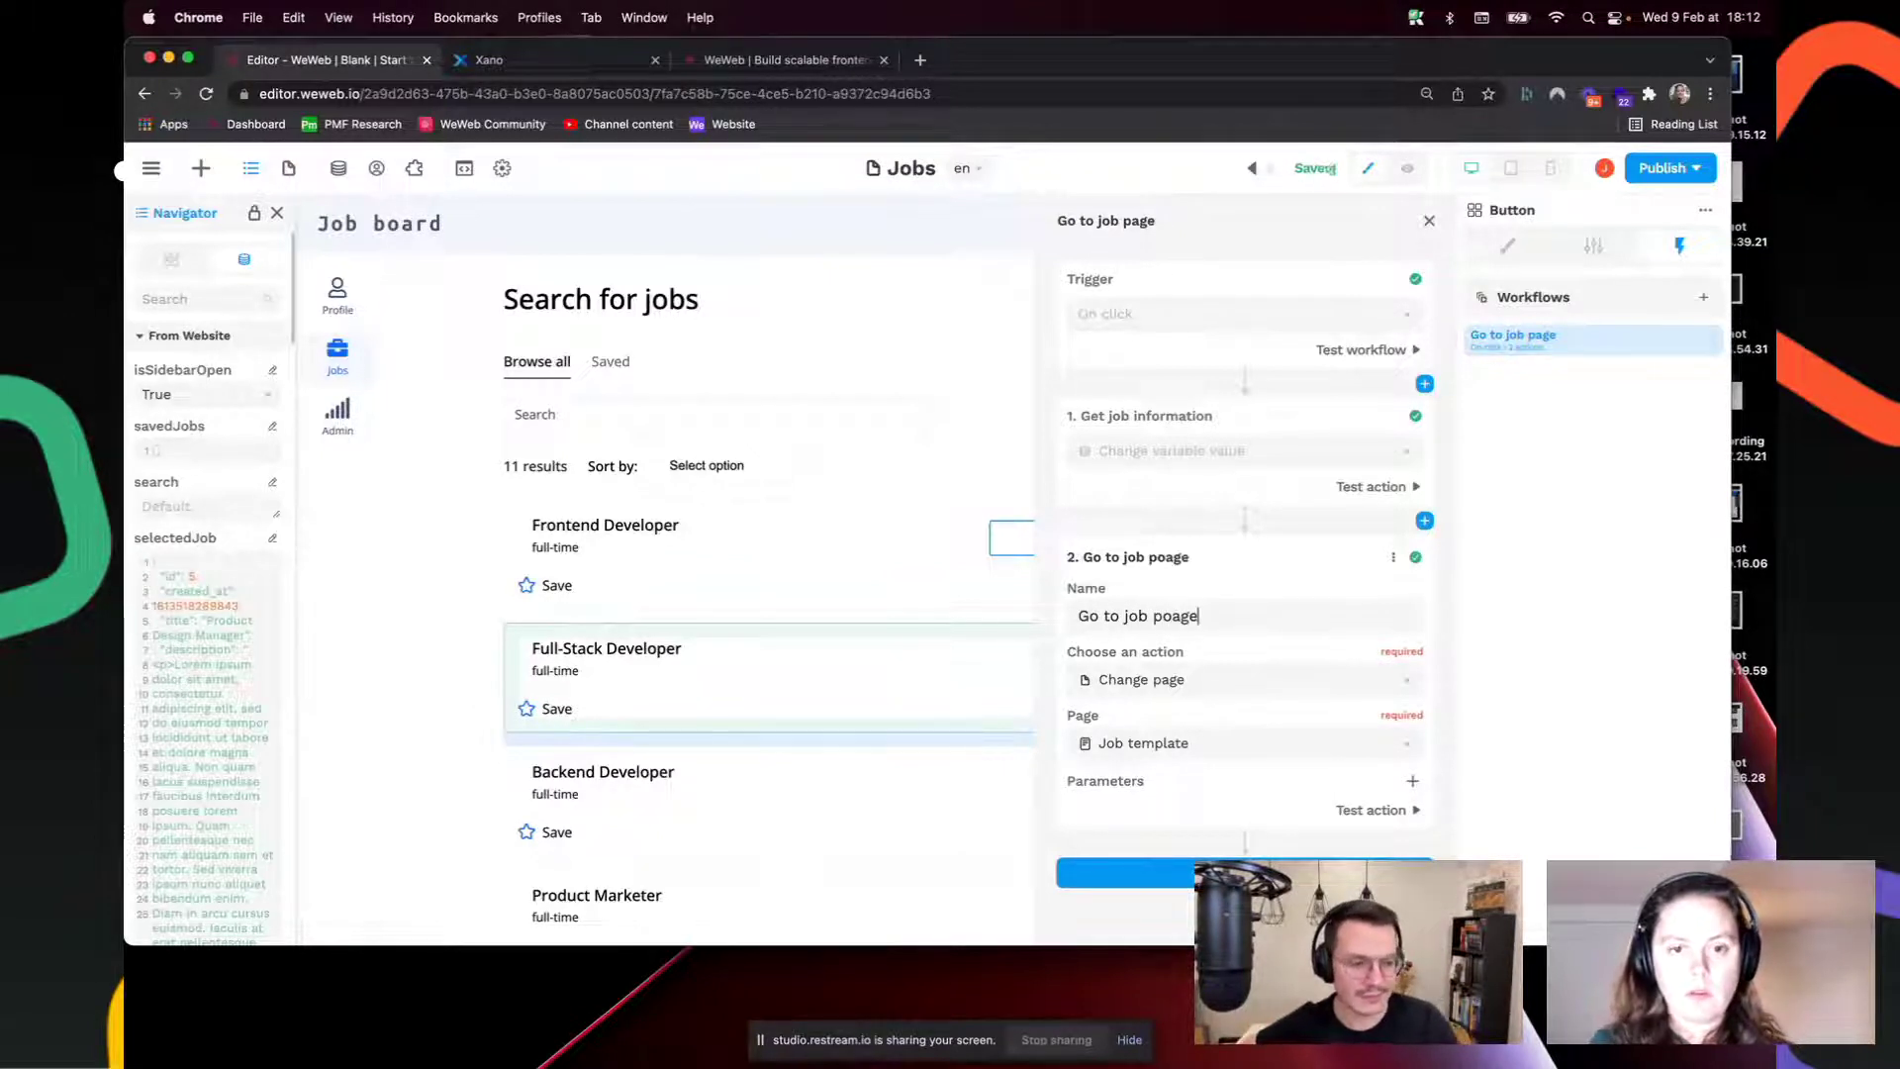
key("BackSpace")
key("BackSpace")
key("BackSpace")
key("BackSpace")
type("age")
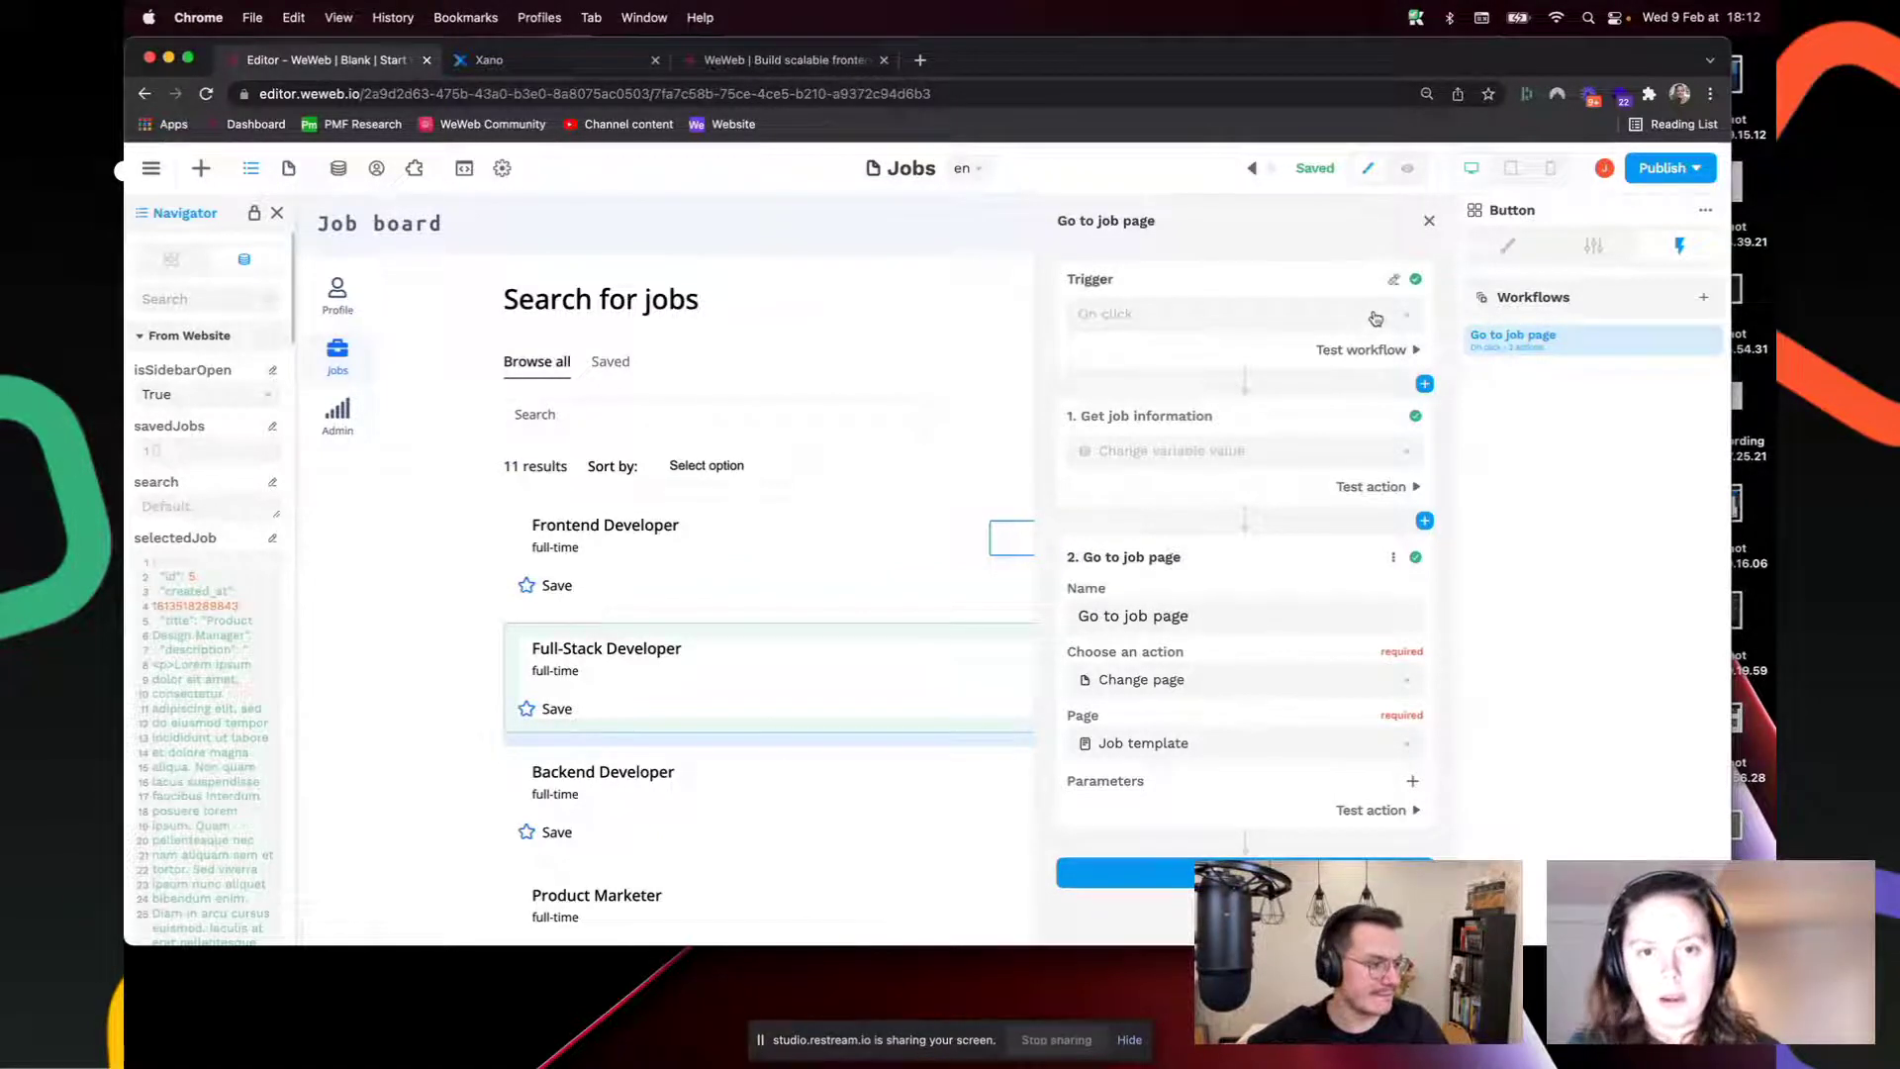
left_click(1429, 219)
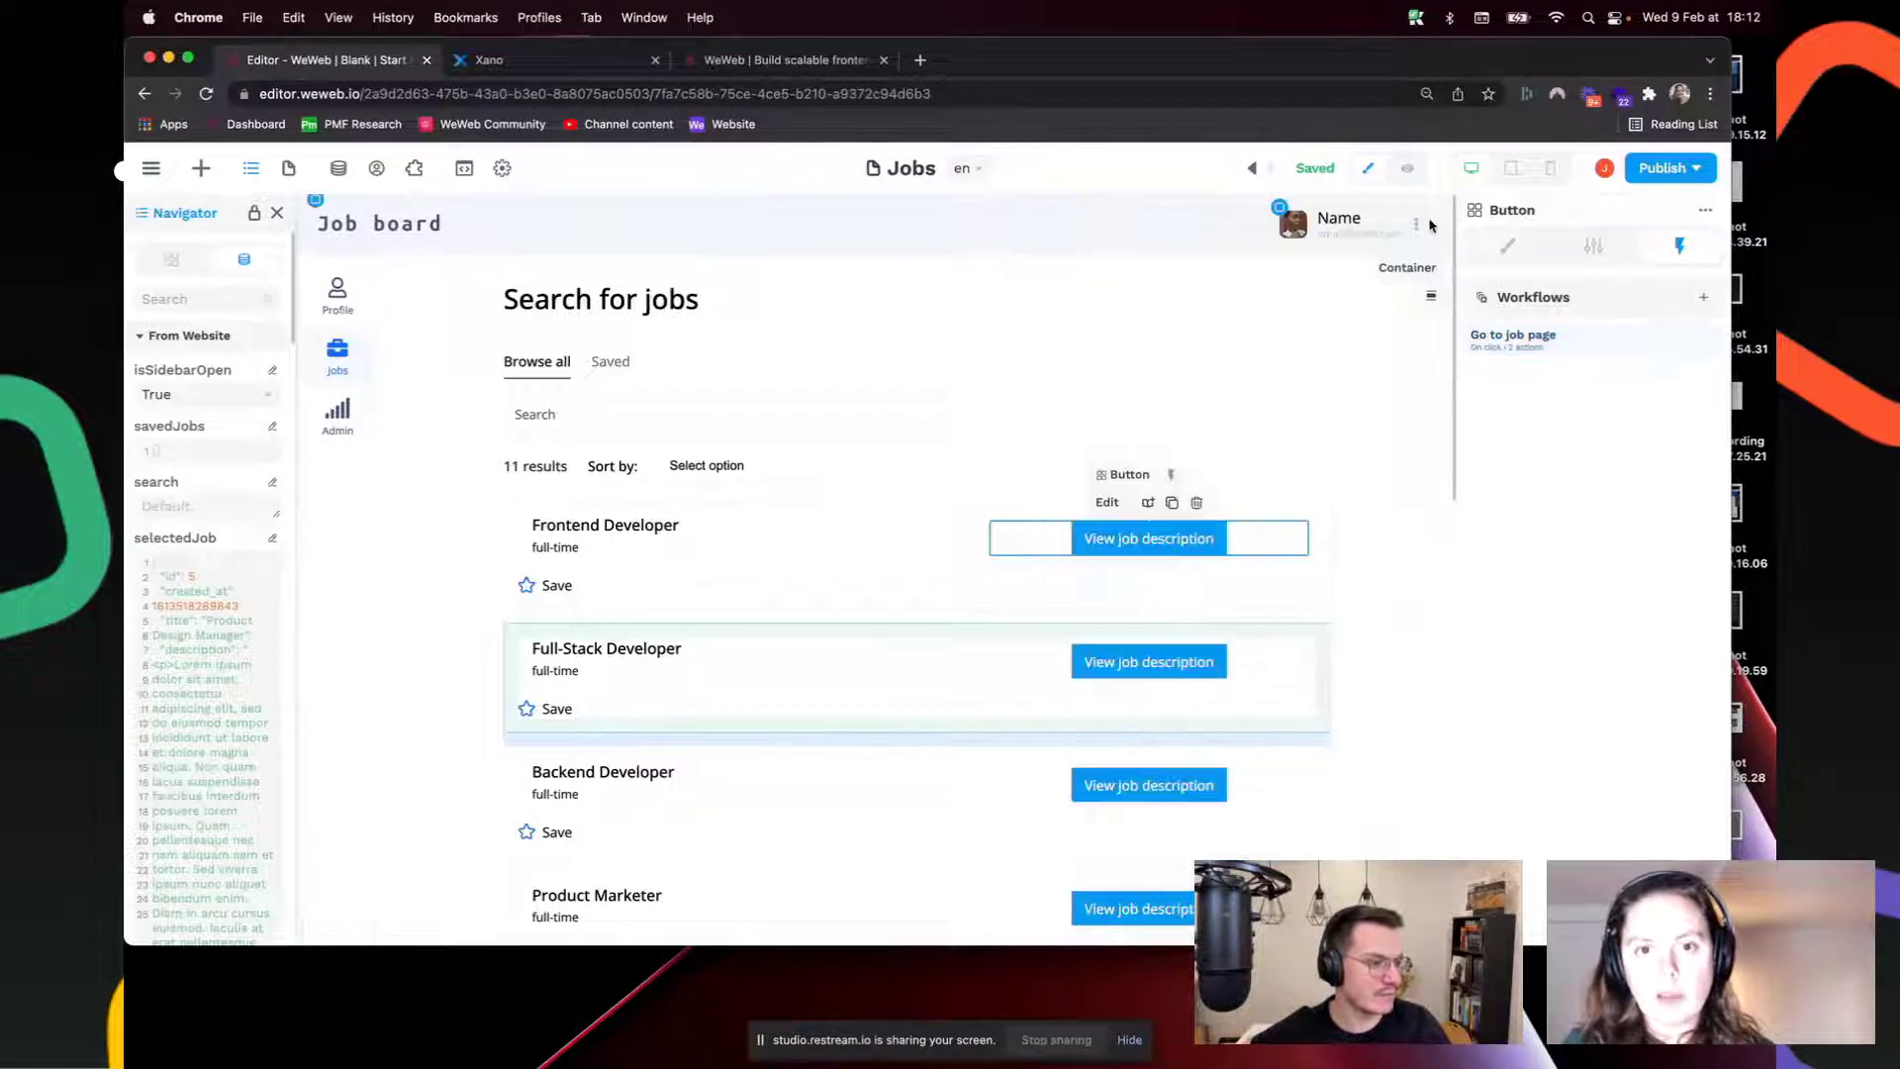
Step: Preview and click Full-Stack Developer's button to reach the Job template page, then return to editing
left_click(1407, 168)
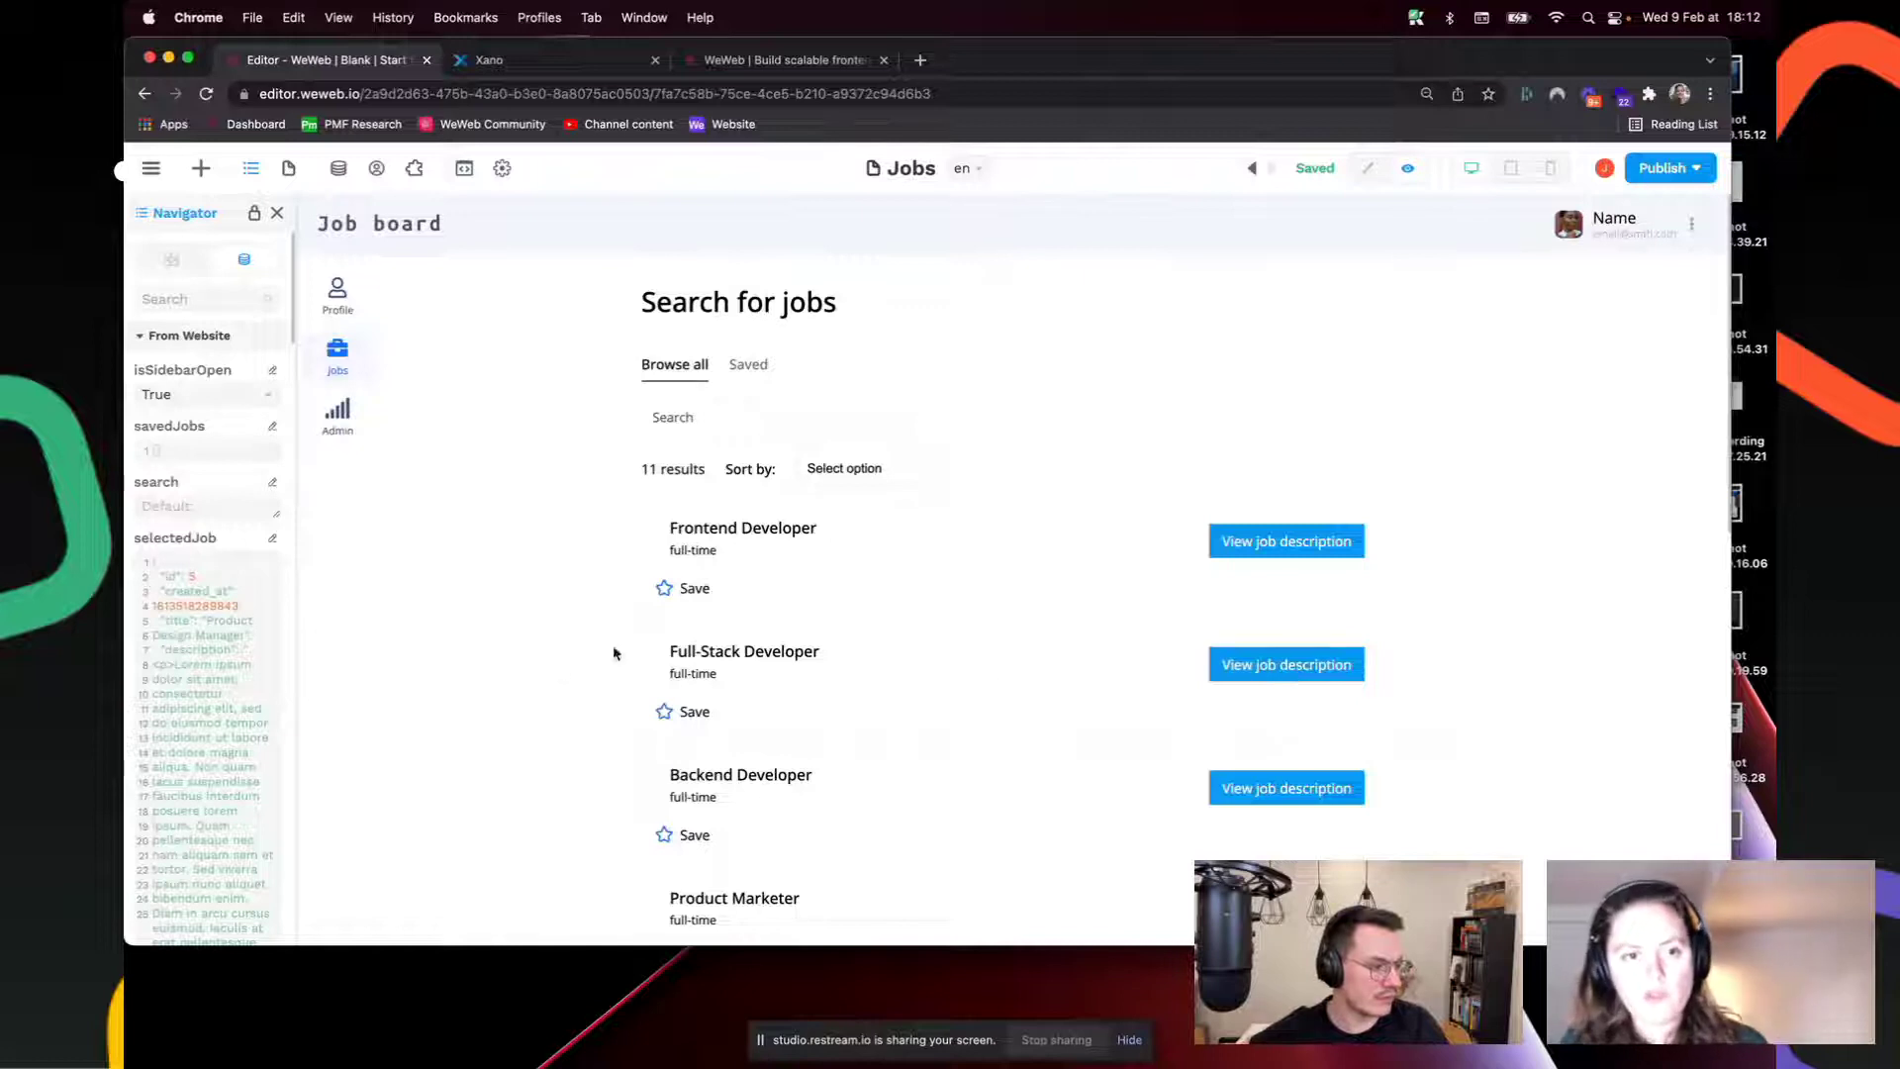
left_click(1249, 670)
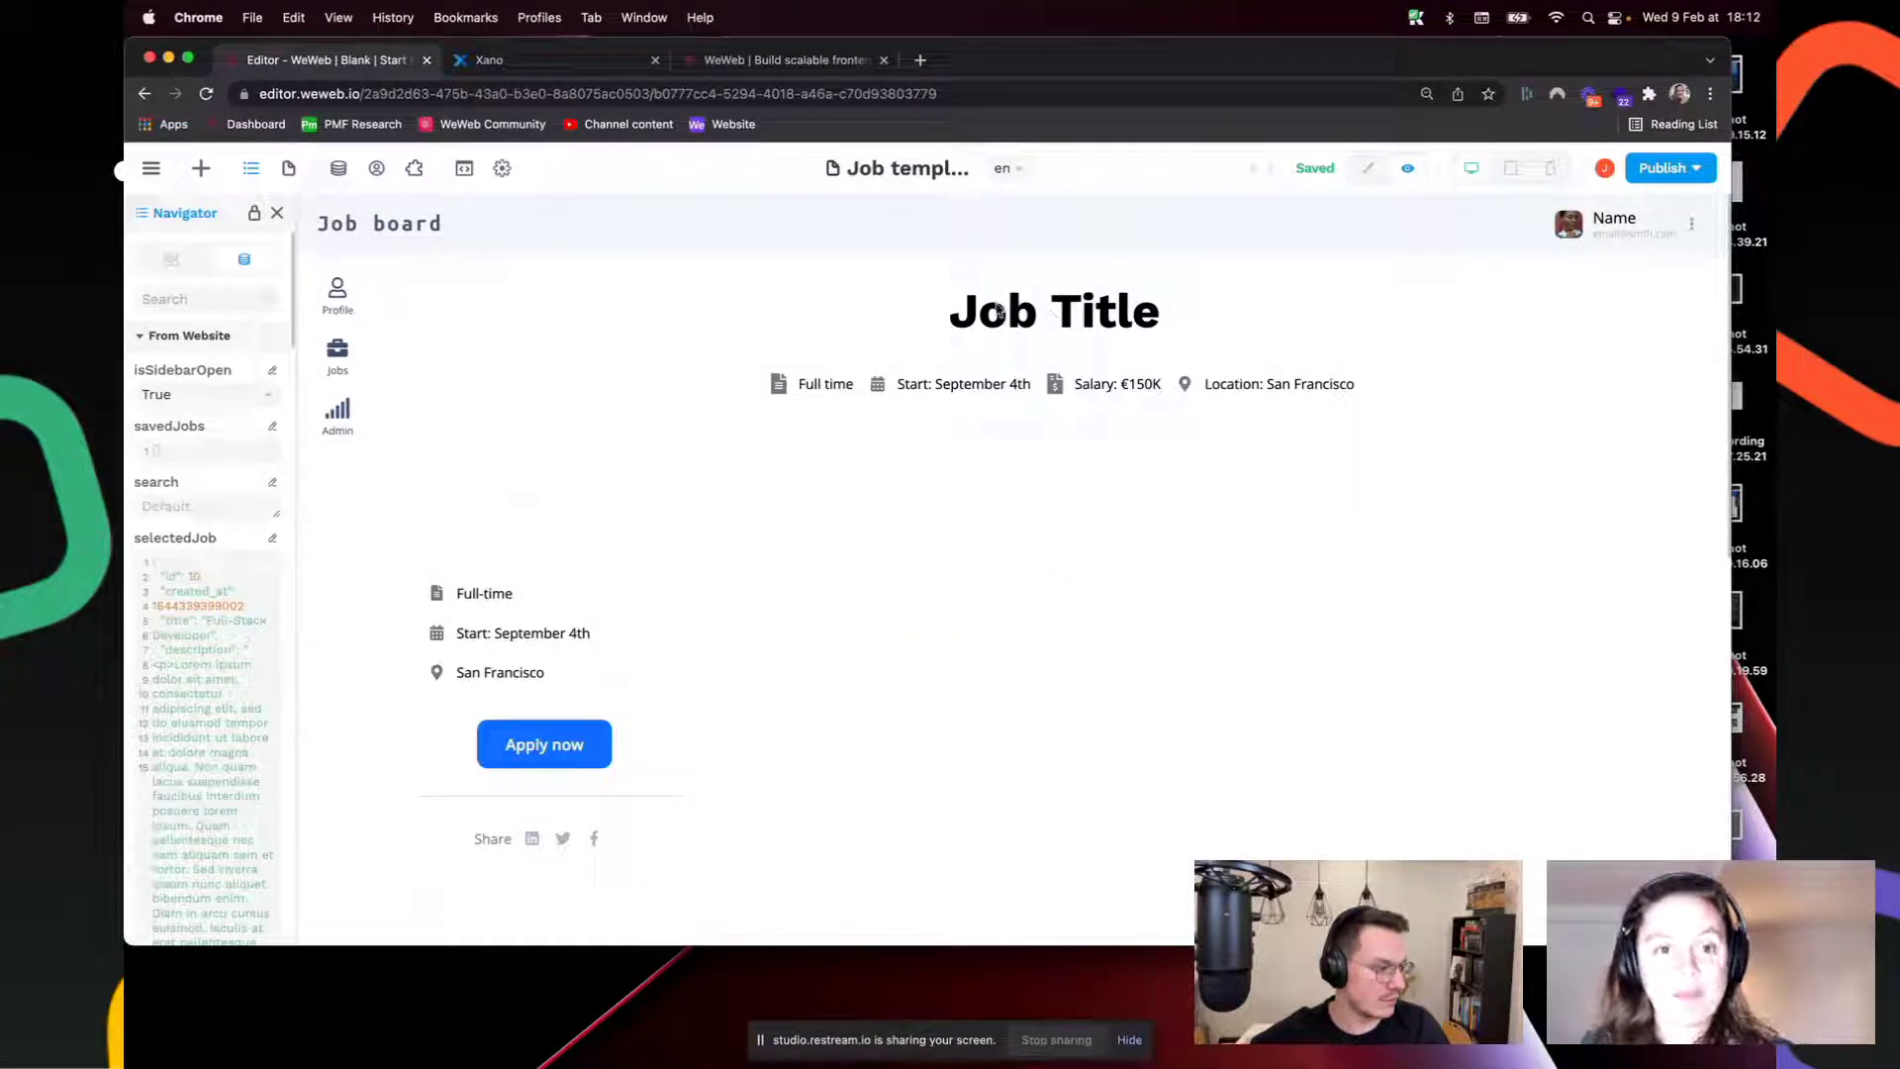
left_click(1369, 168)
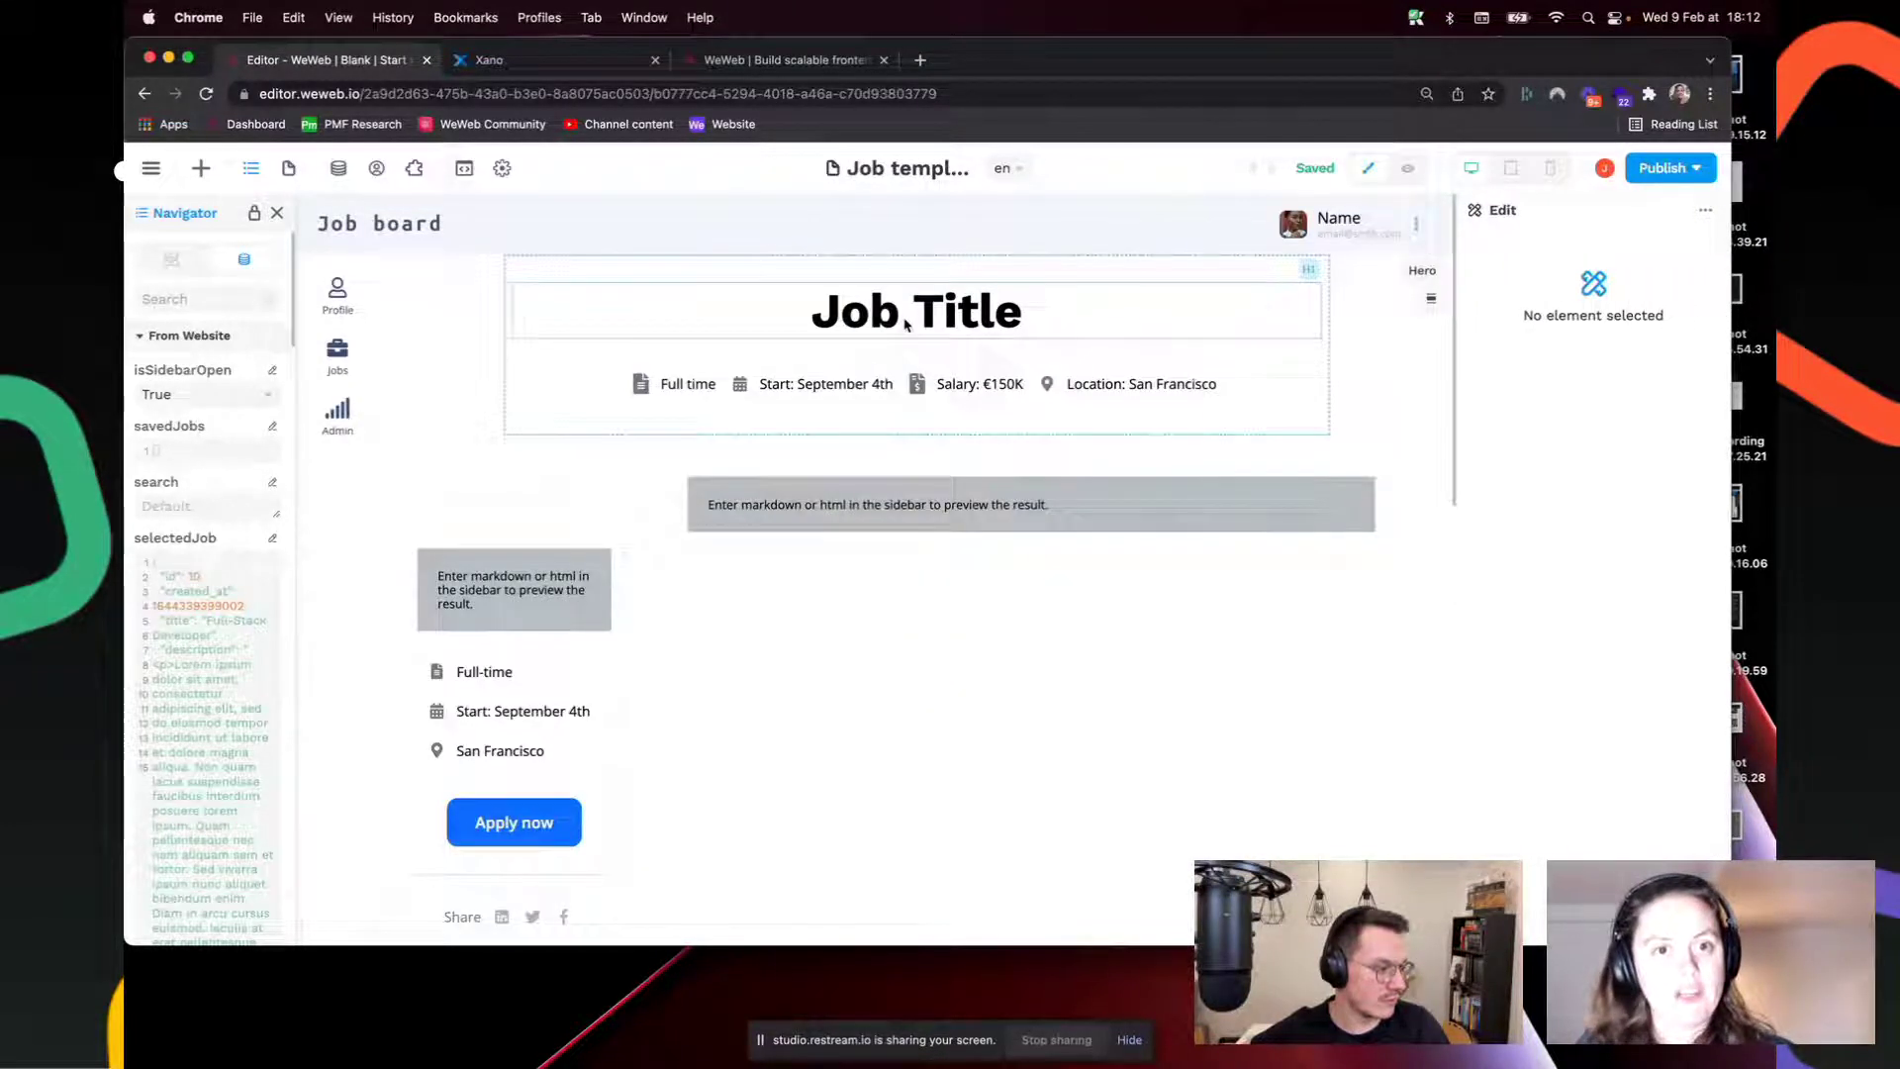
Step: Bind the Job Title heading text to selectedJob['title']
left_click(905, 323)
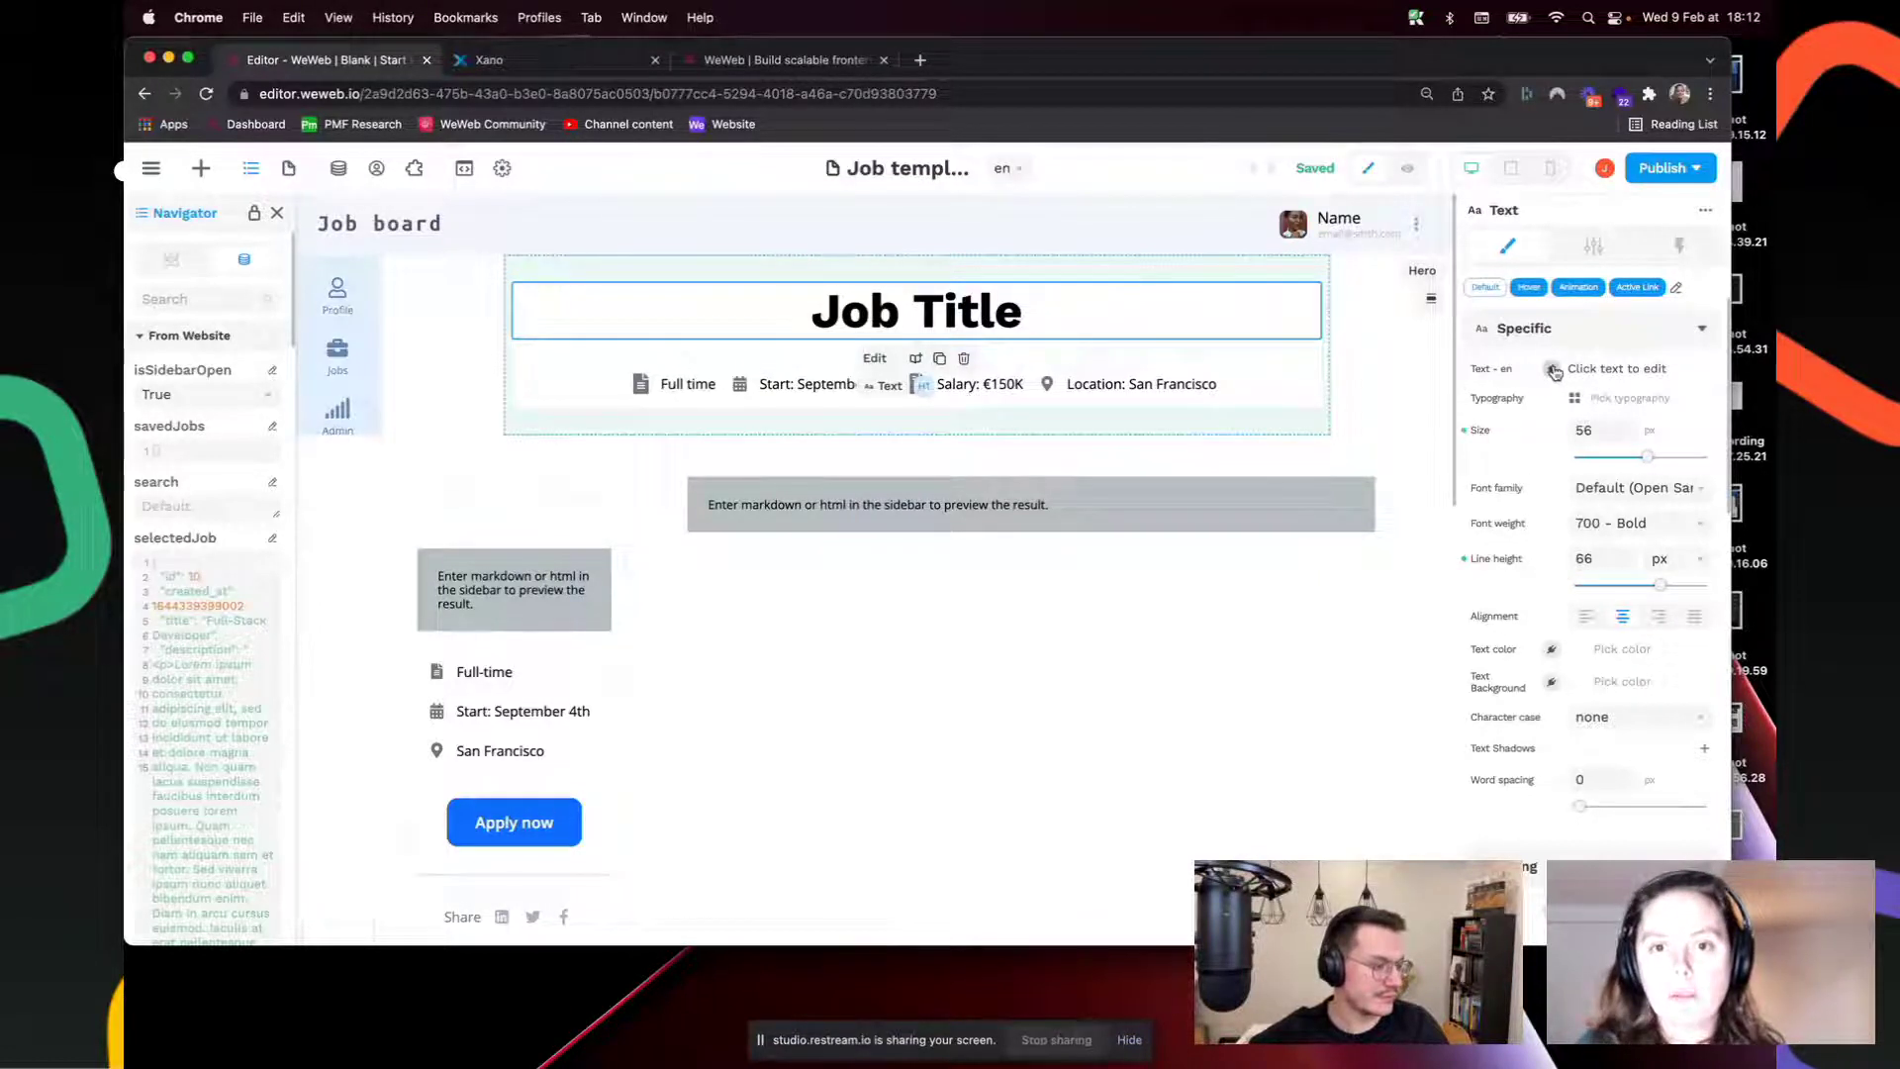
left_click(1552, 369)
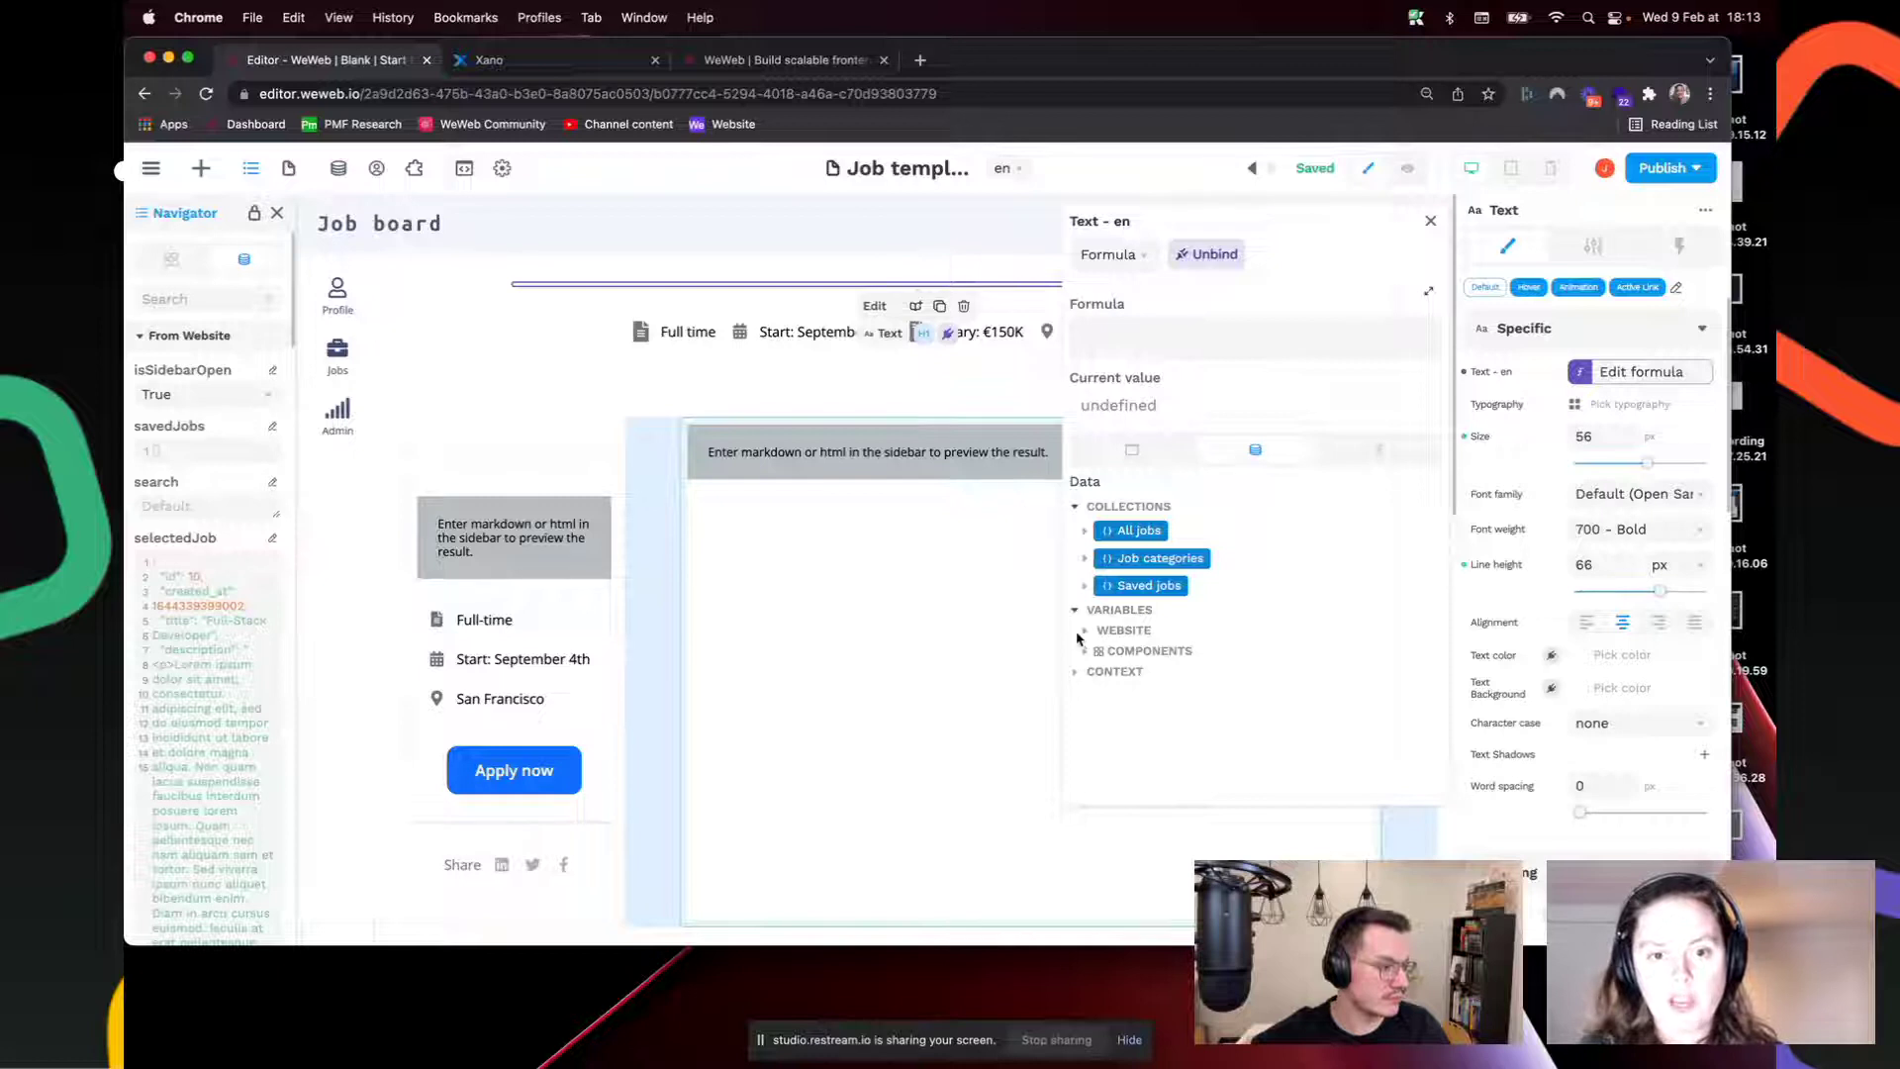
left_click(1086, 634)
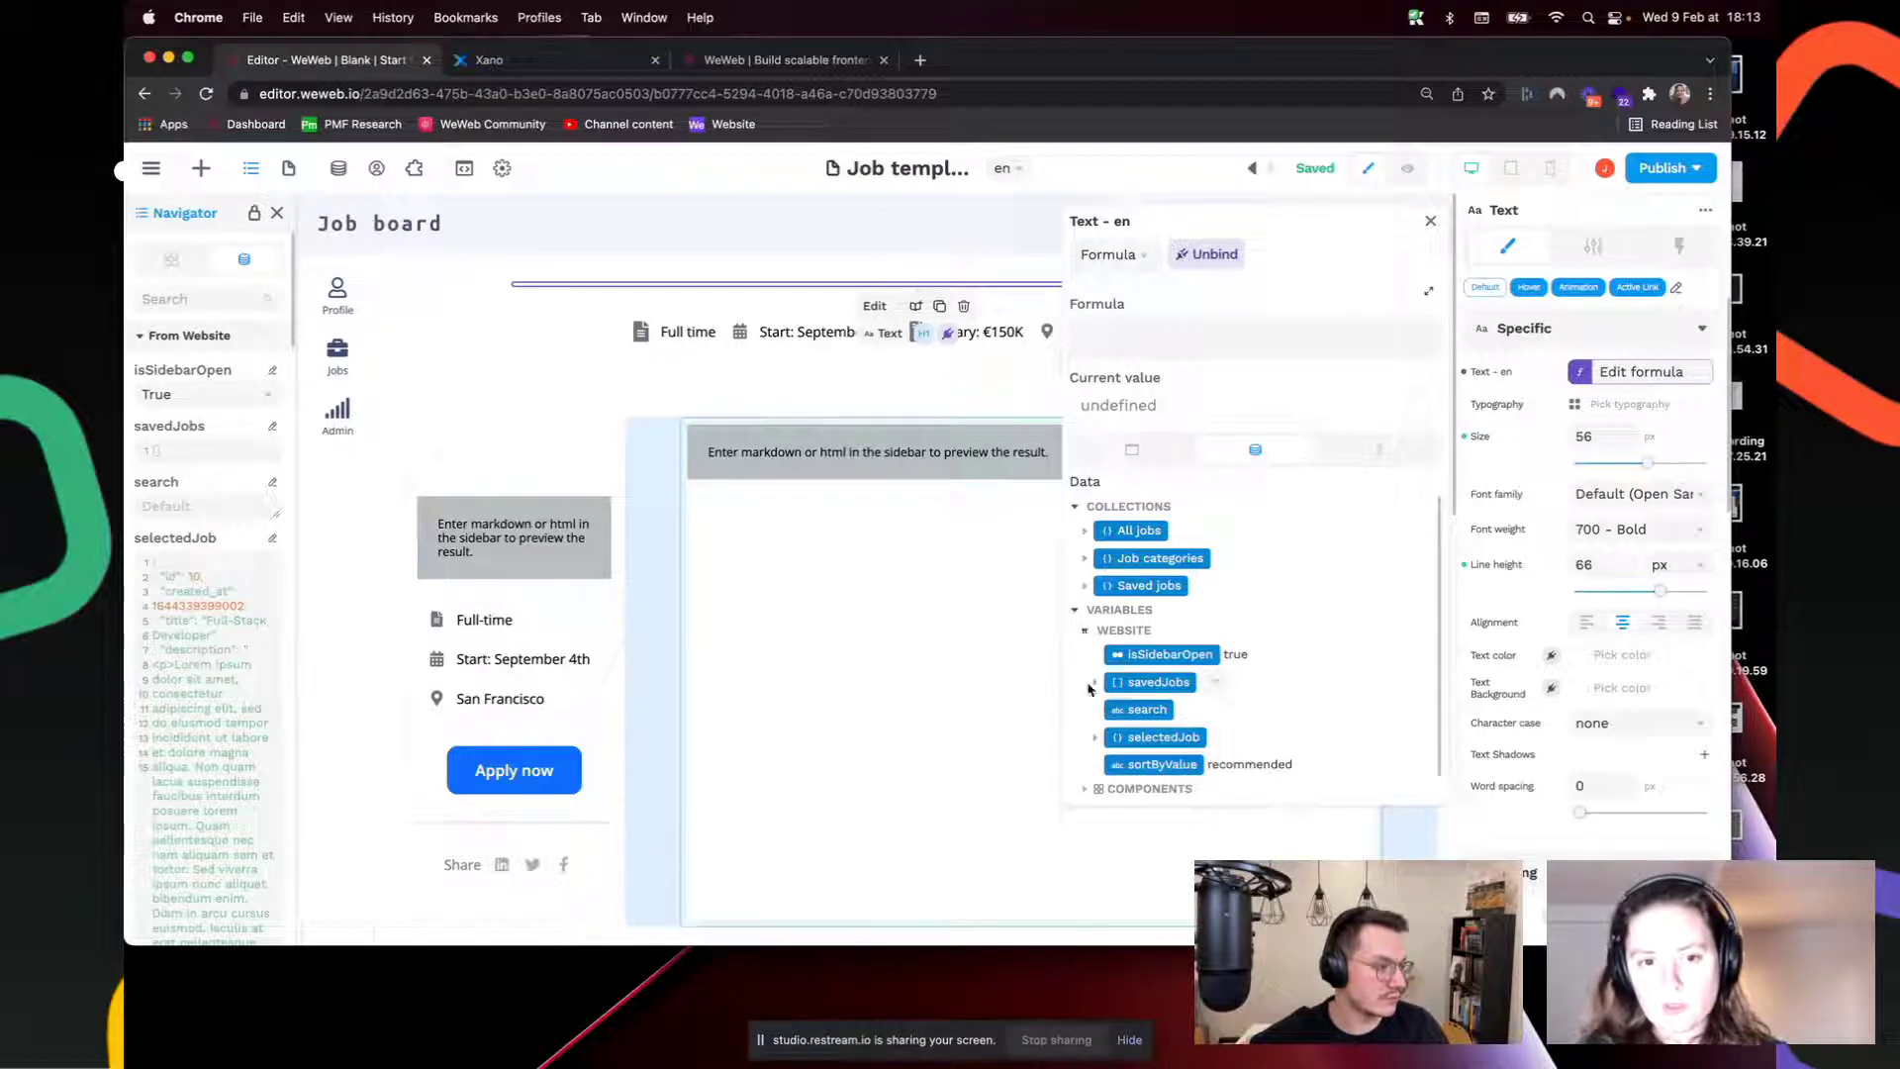
left_click(1099, 738)
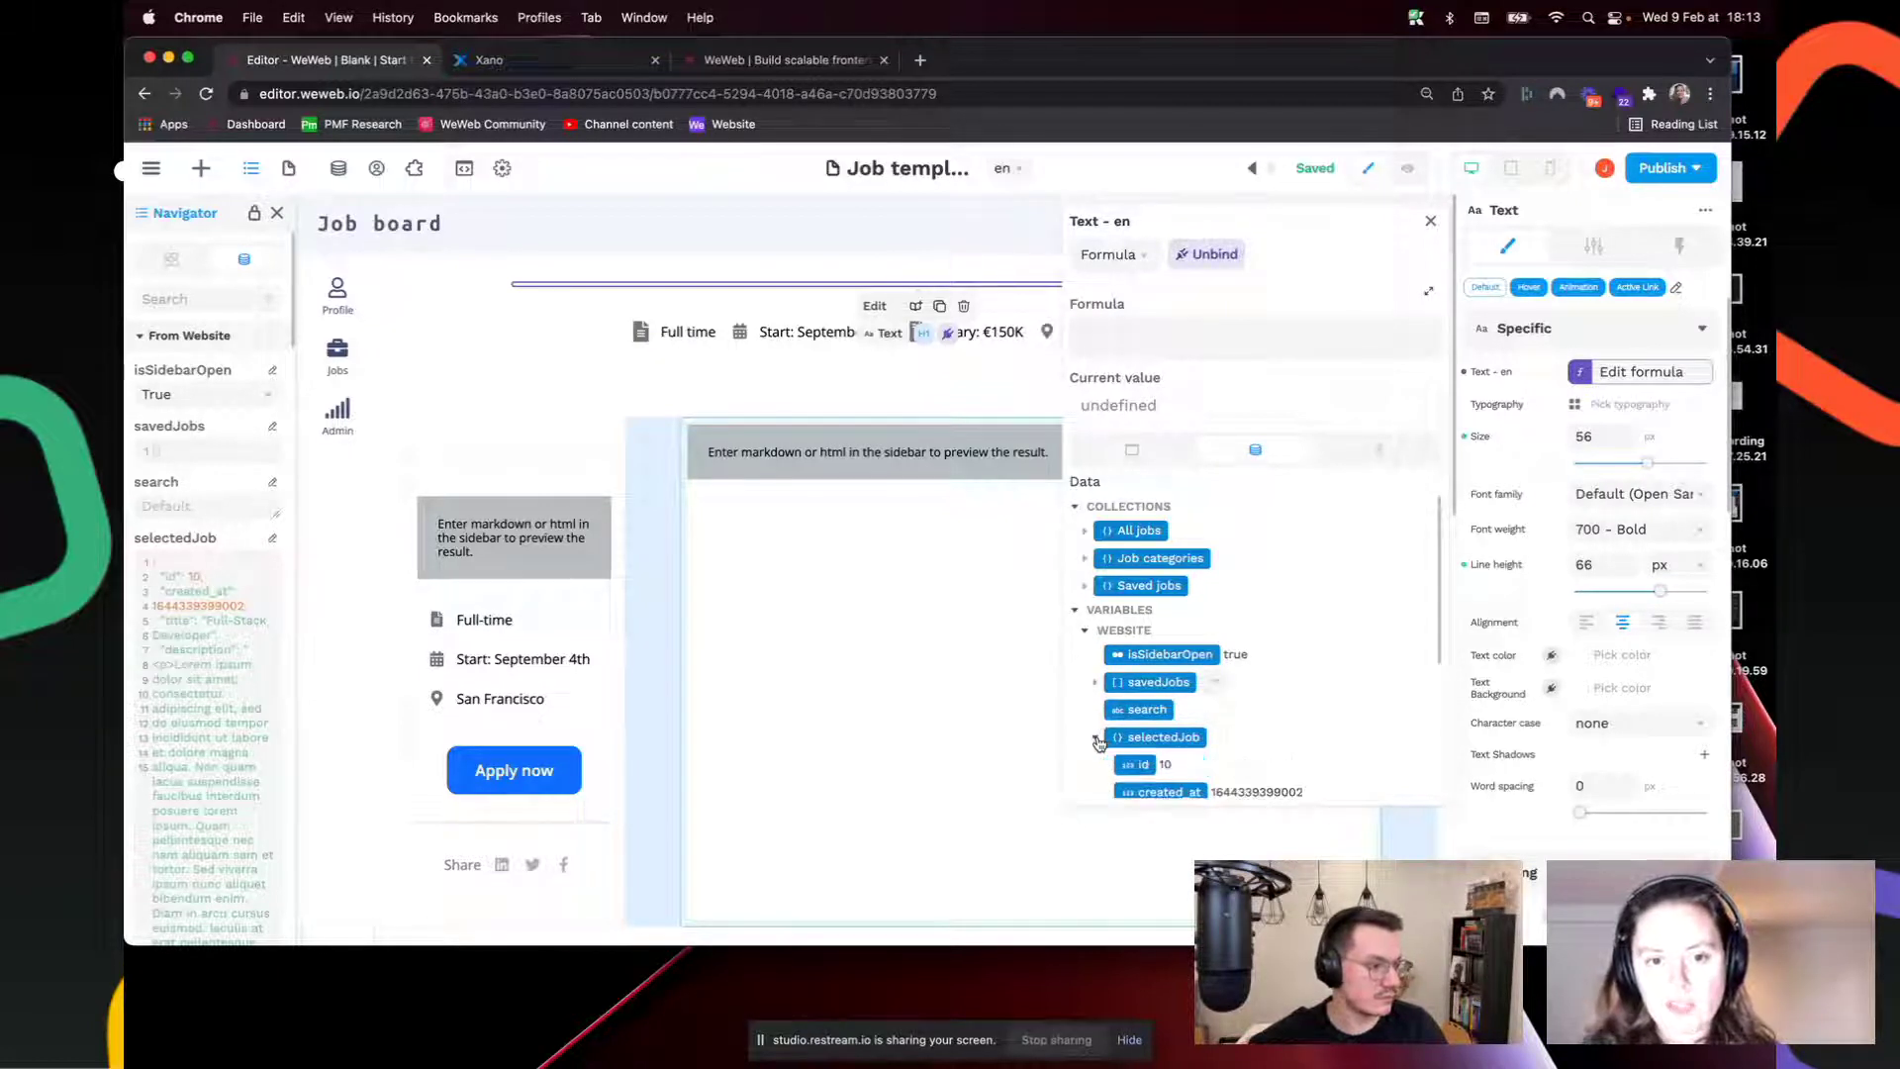
scroll(1100, 742, "down", 3)
left_click(1149, 582)
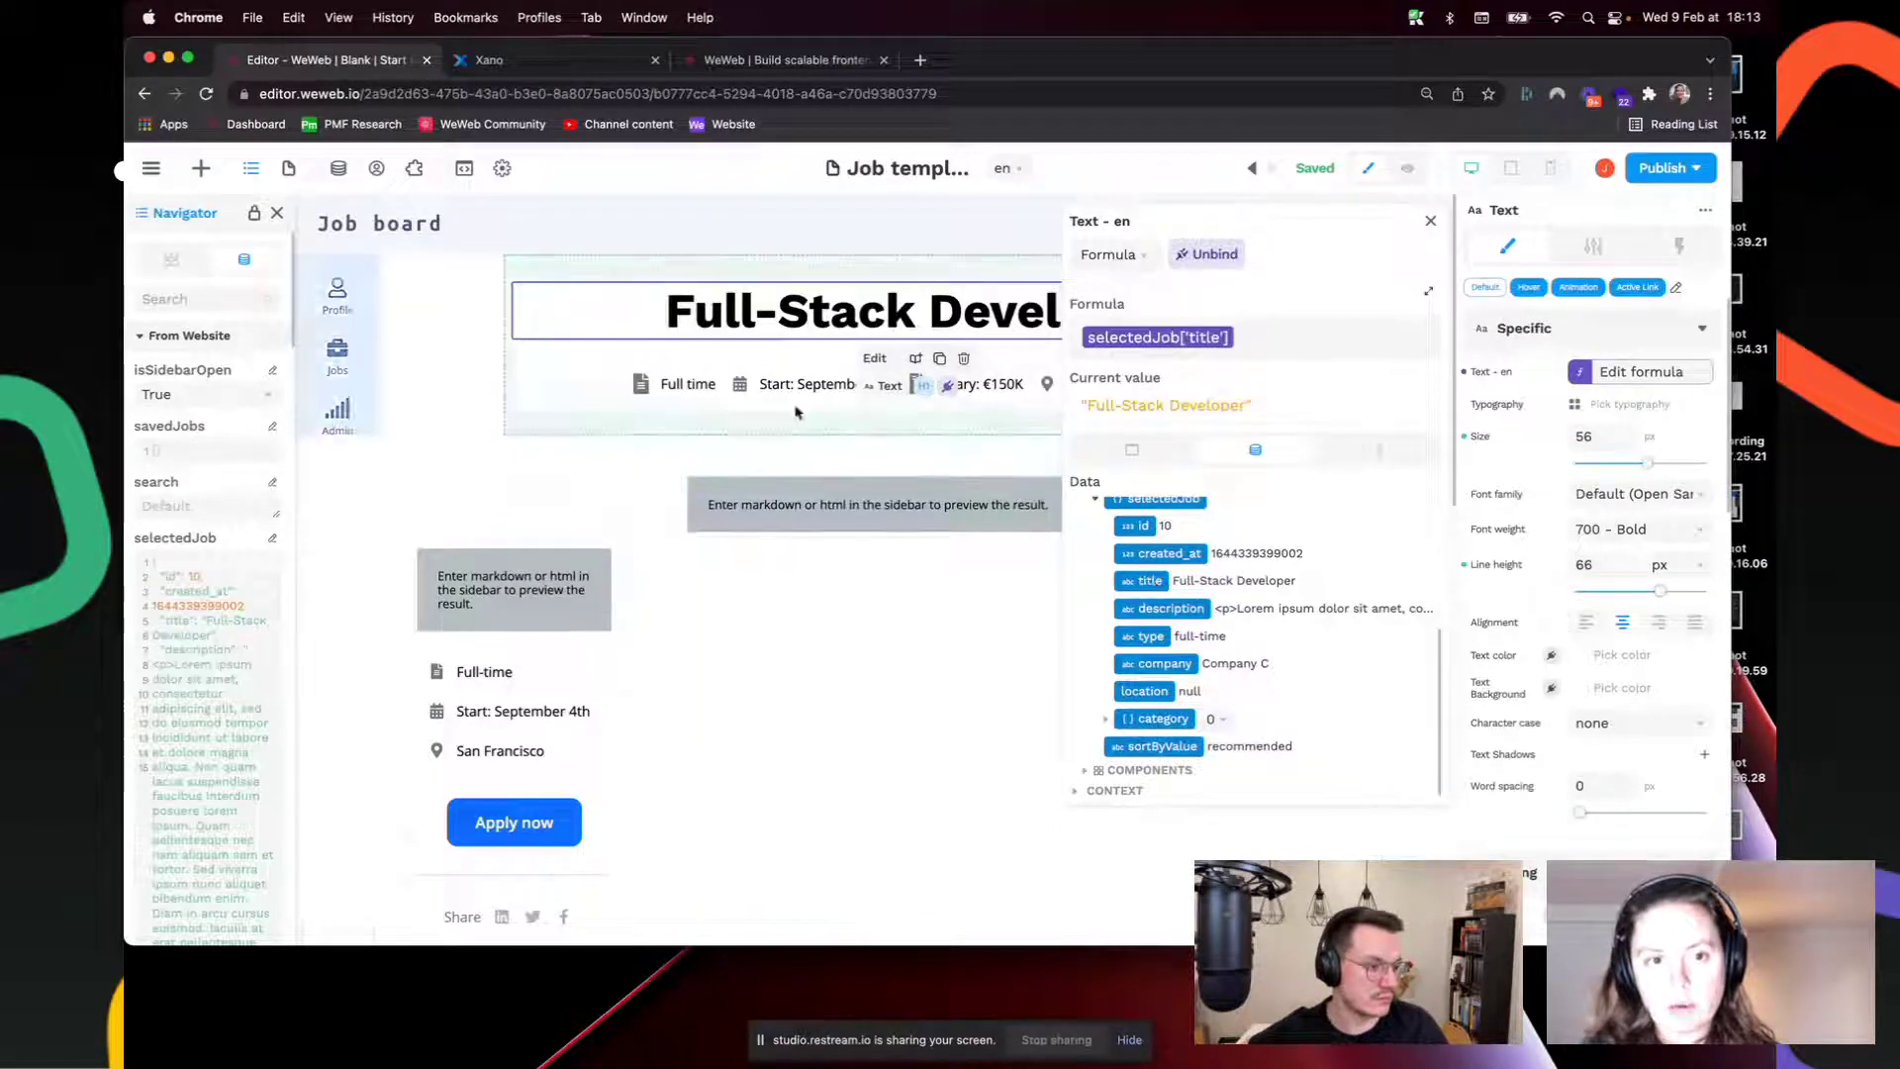
Step: Bind the job type text under the heading to selectedJob['type']
left_click(696, 387)
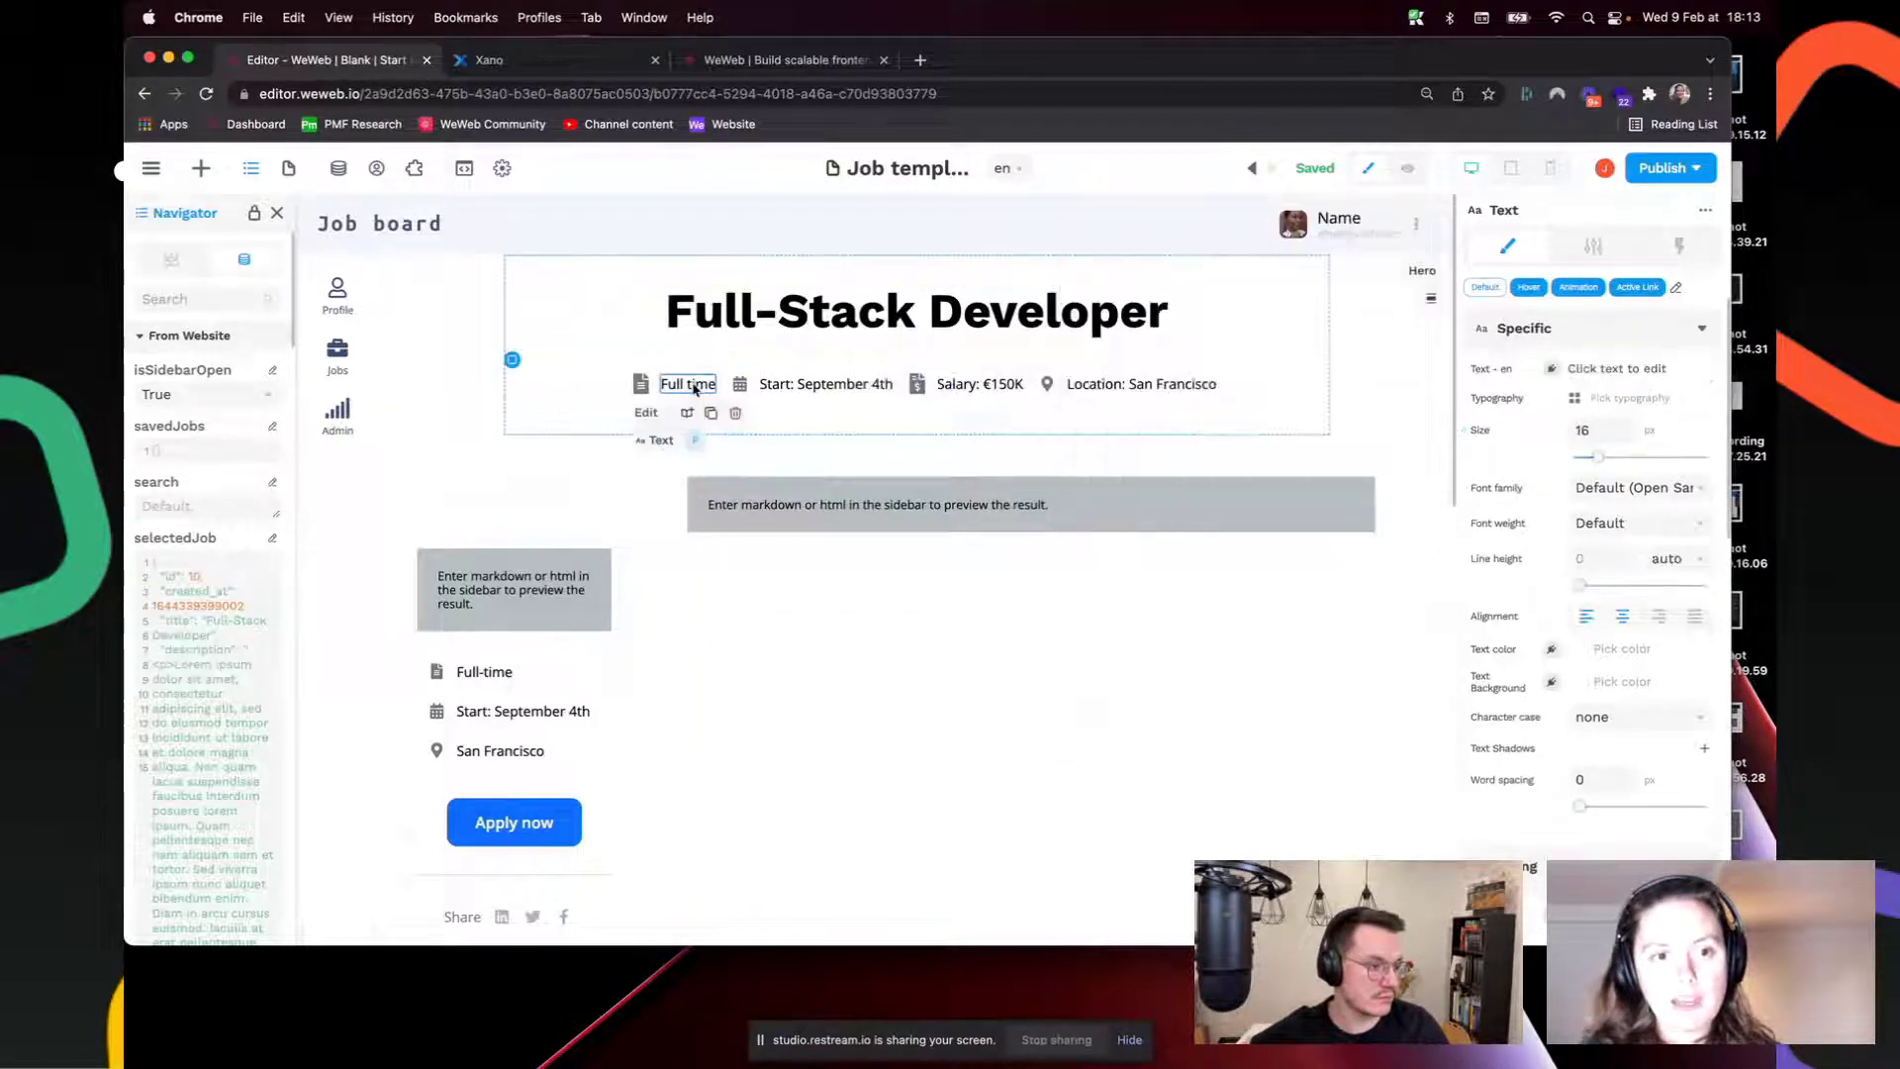
left_click(1551, 368)
left_click(1085, 629)
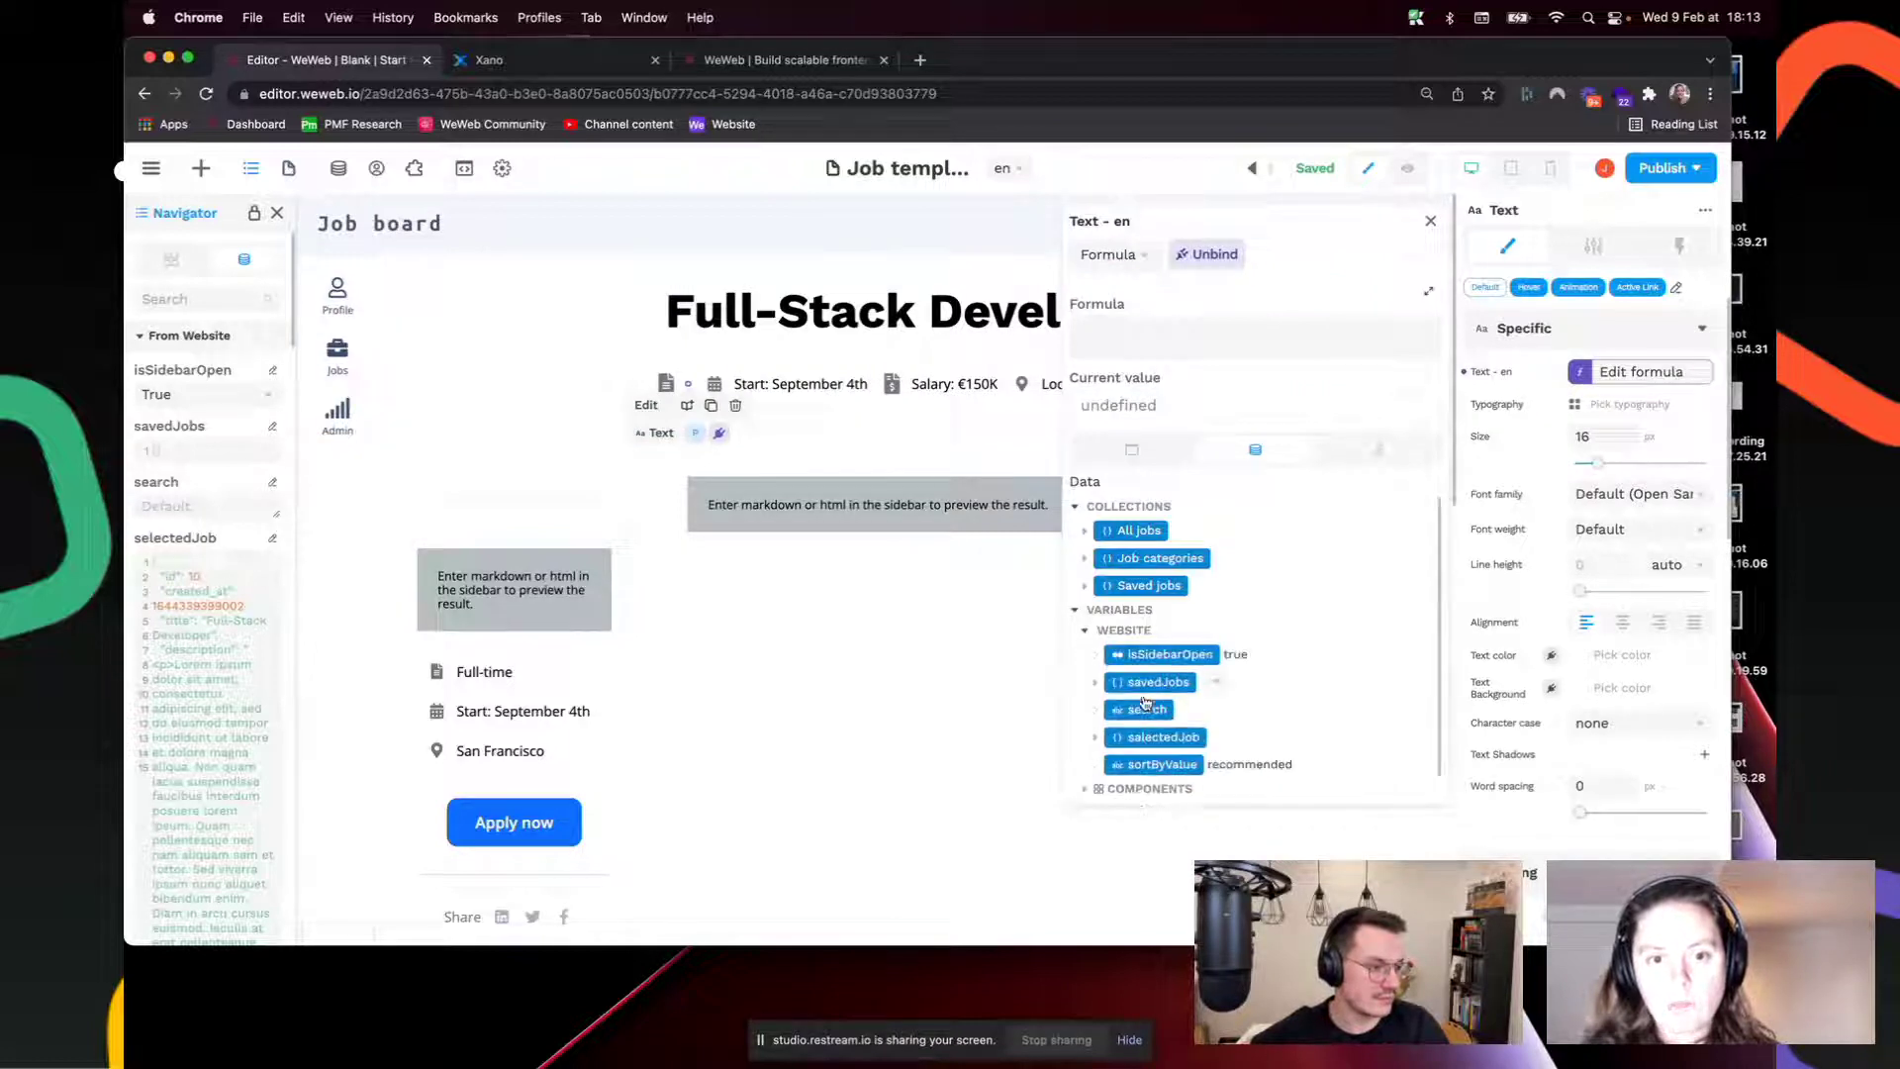
left_click(1094, 738)
scroll(1128, 693, "down", 2)
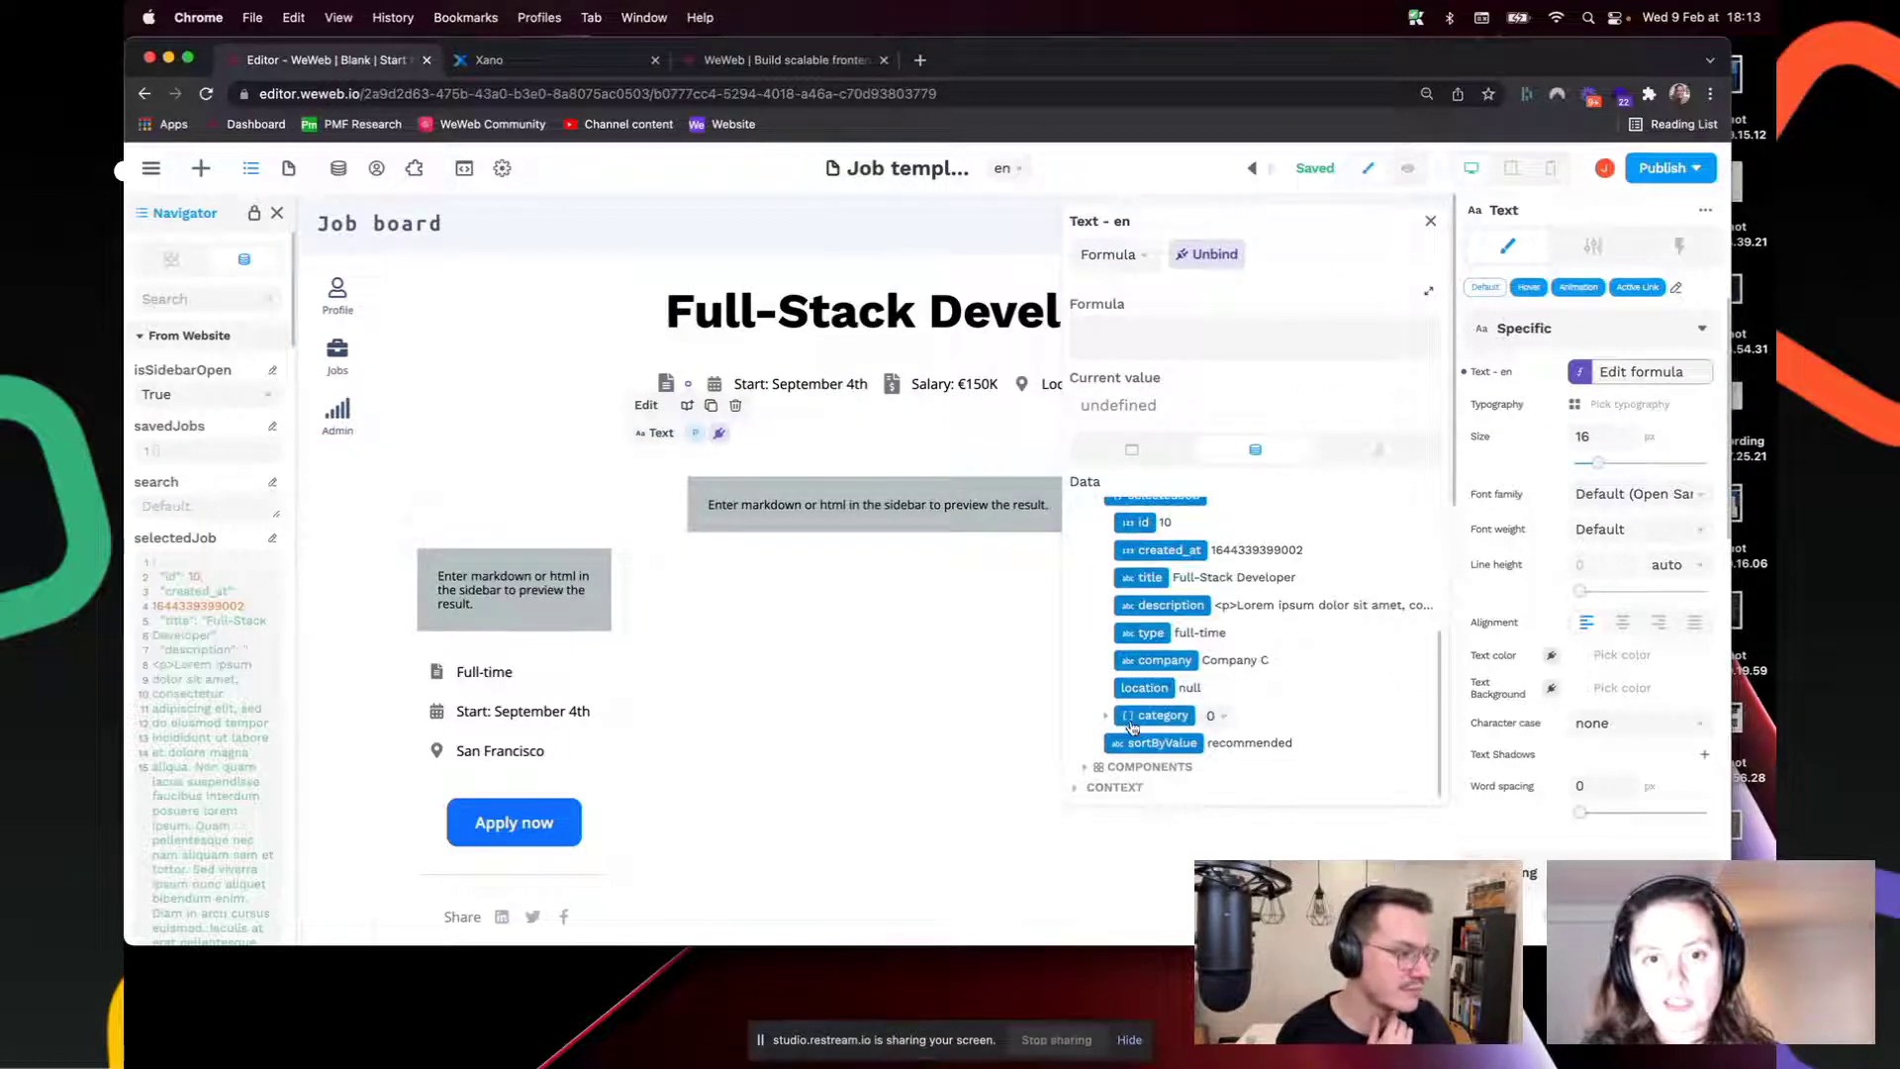
left_click(1145, 633)
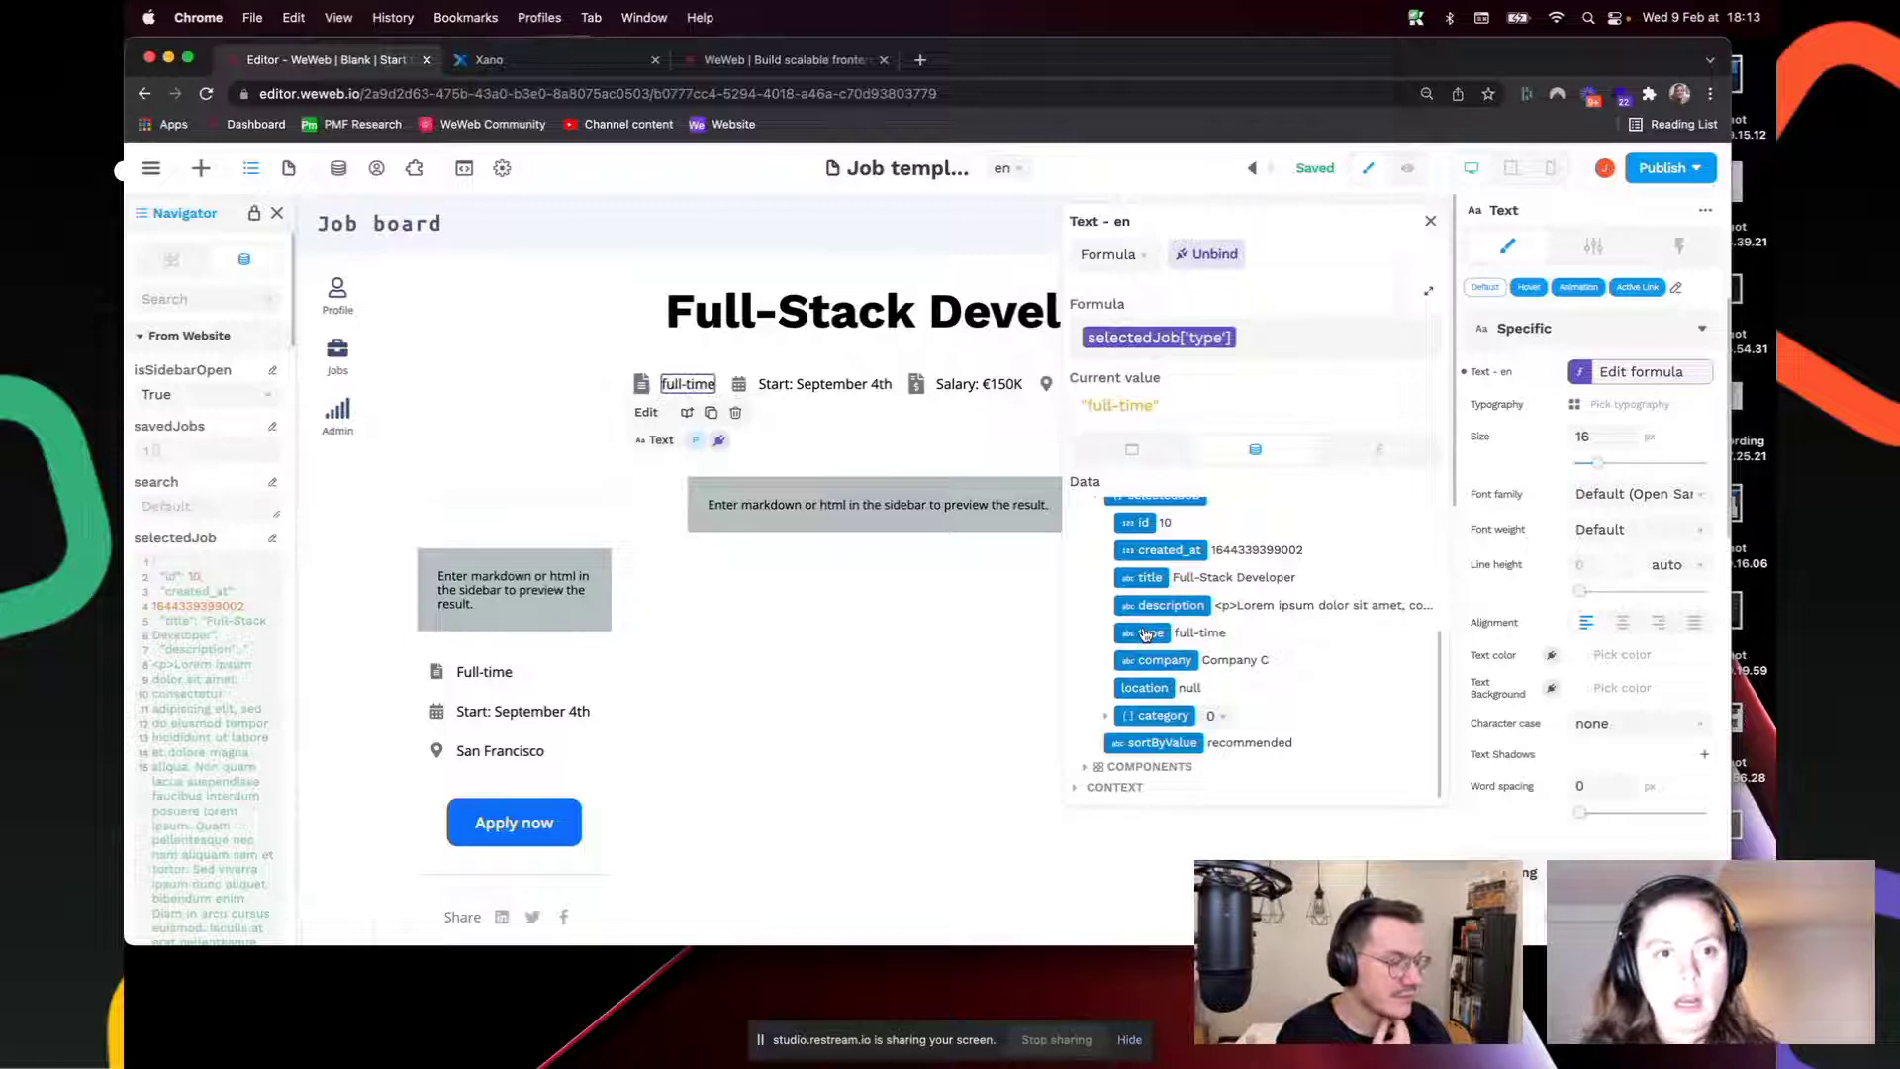
Step: Bind the description rich text content to selectedJob['description']
left_click(873, 519)
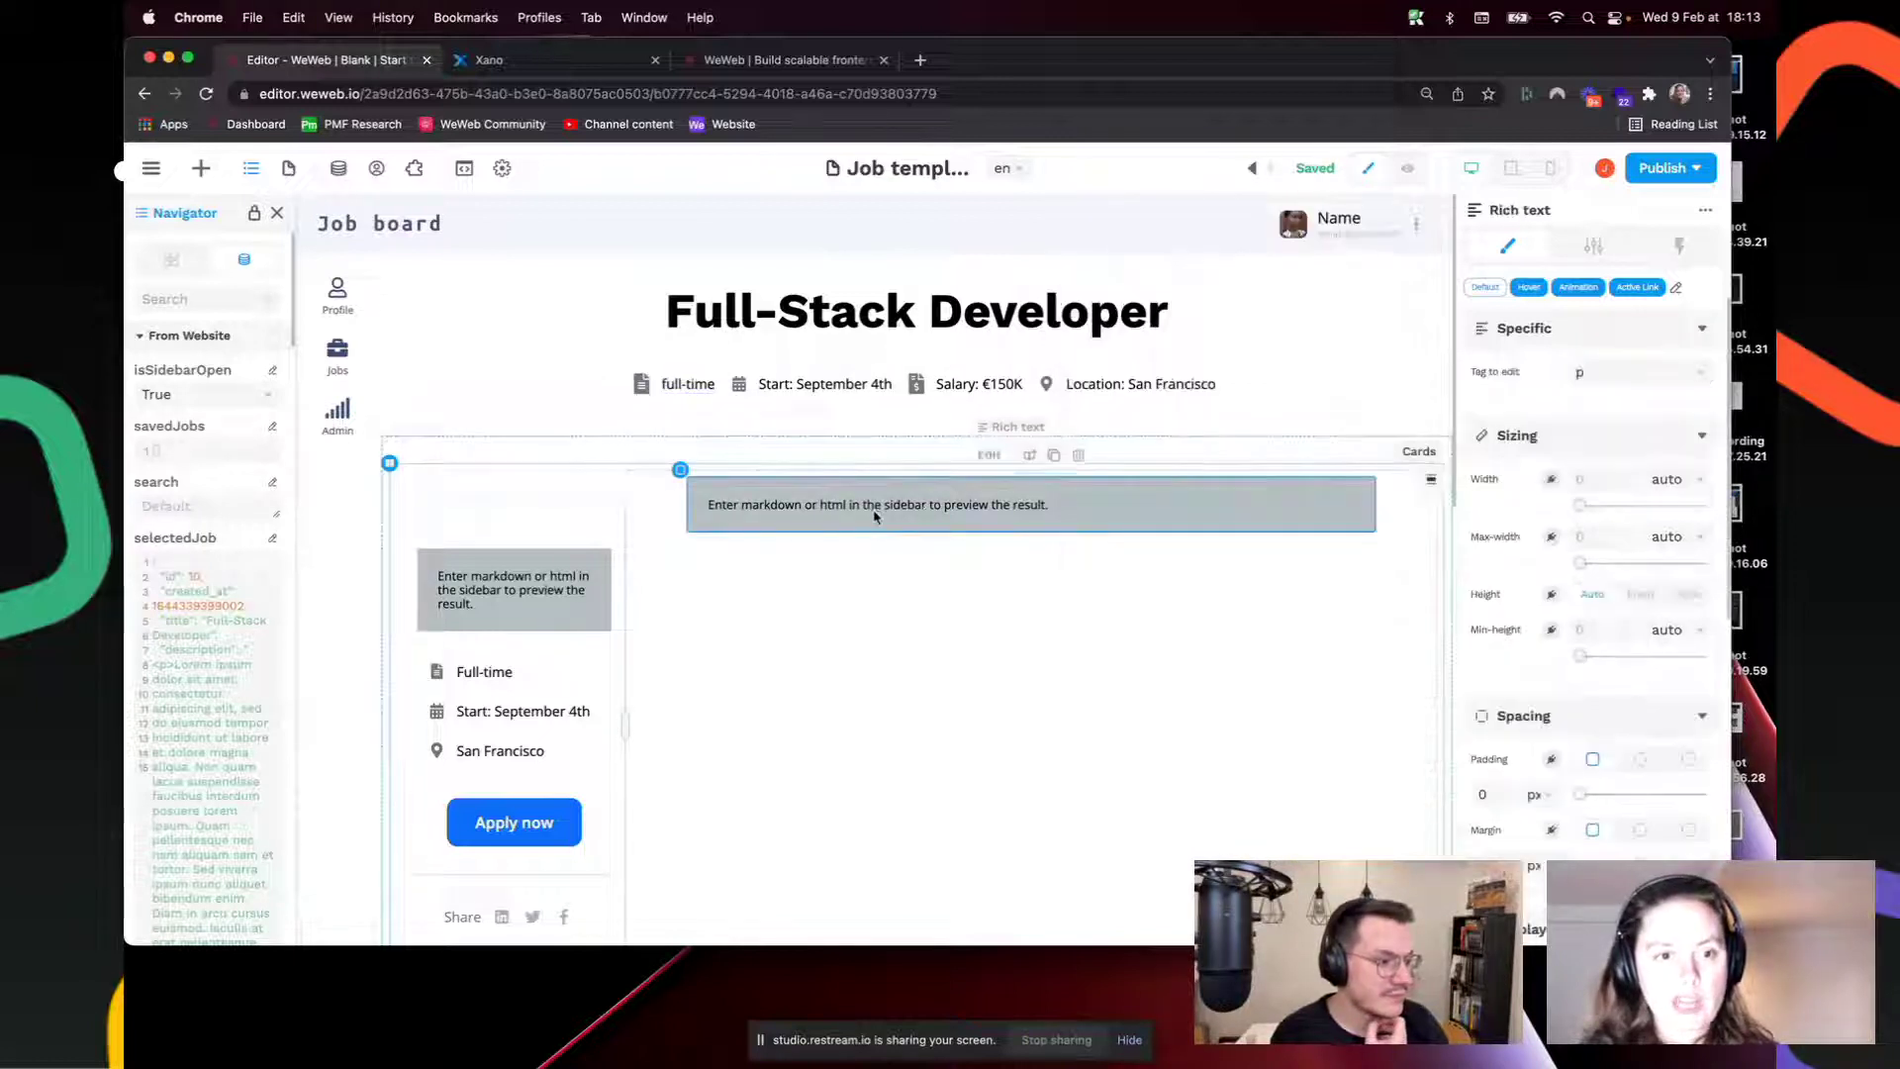
left_click(1593, 245)
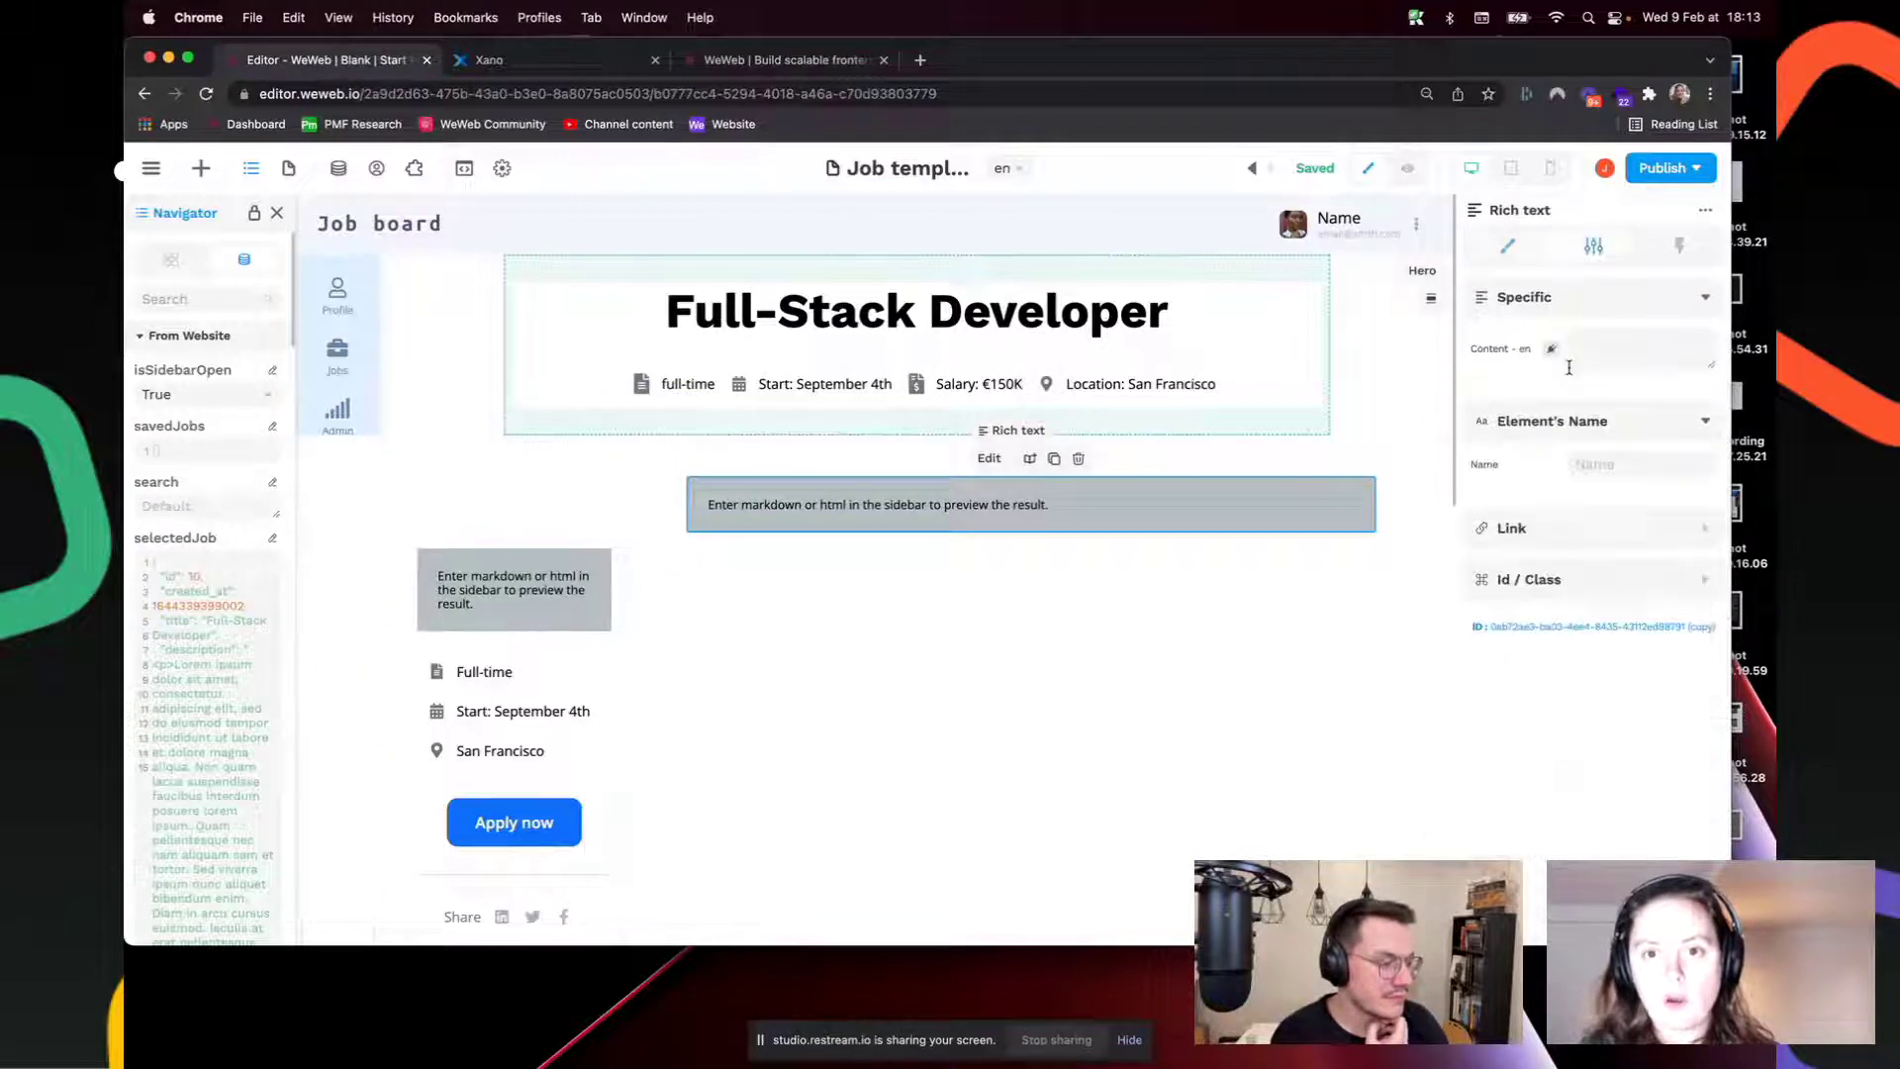
left_click(1548, 350)
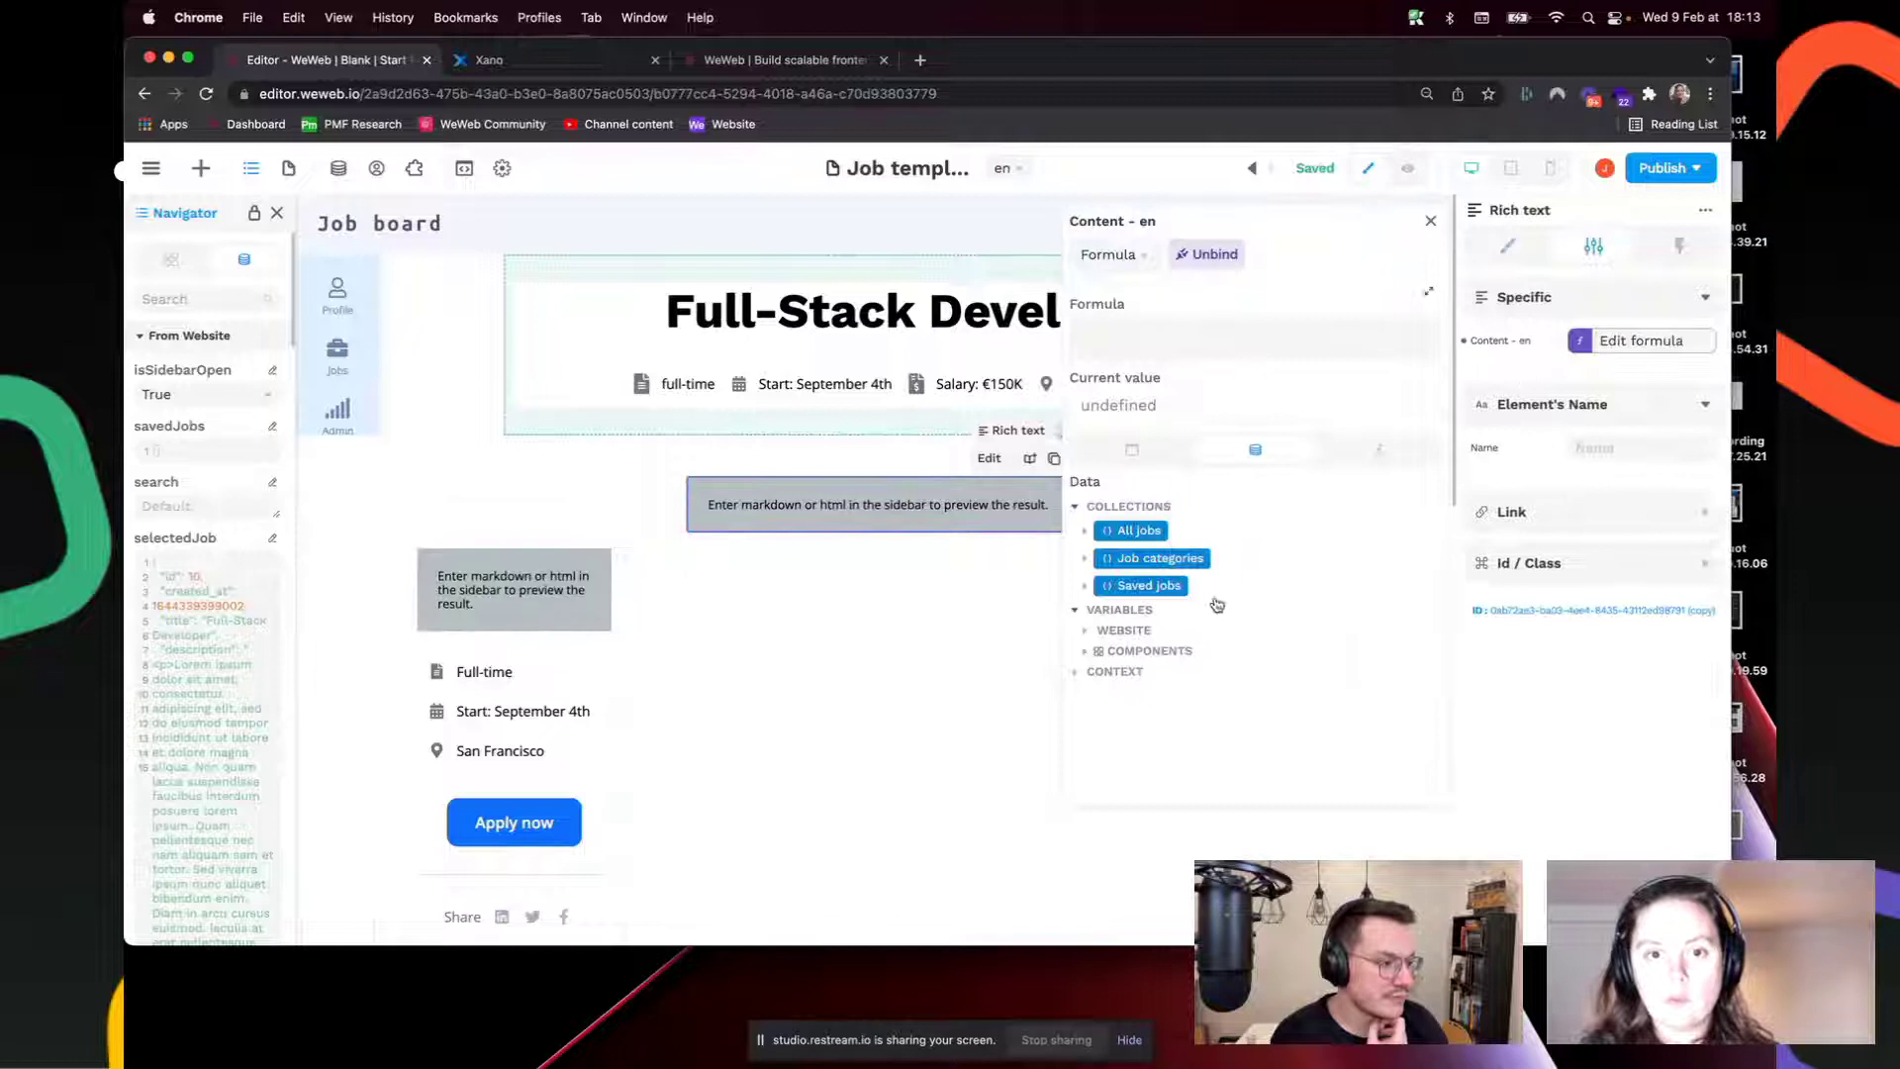
left_click(1087, 630)
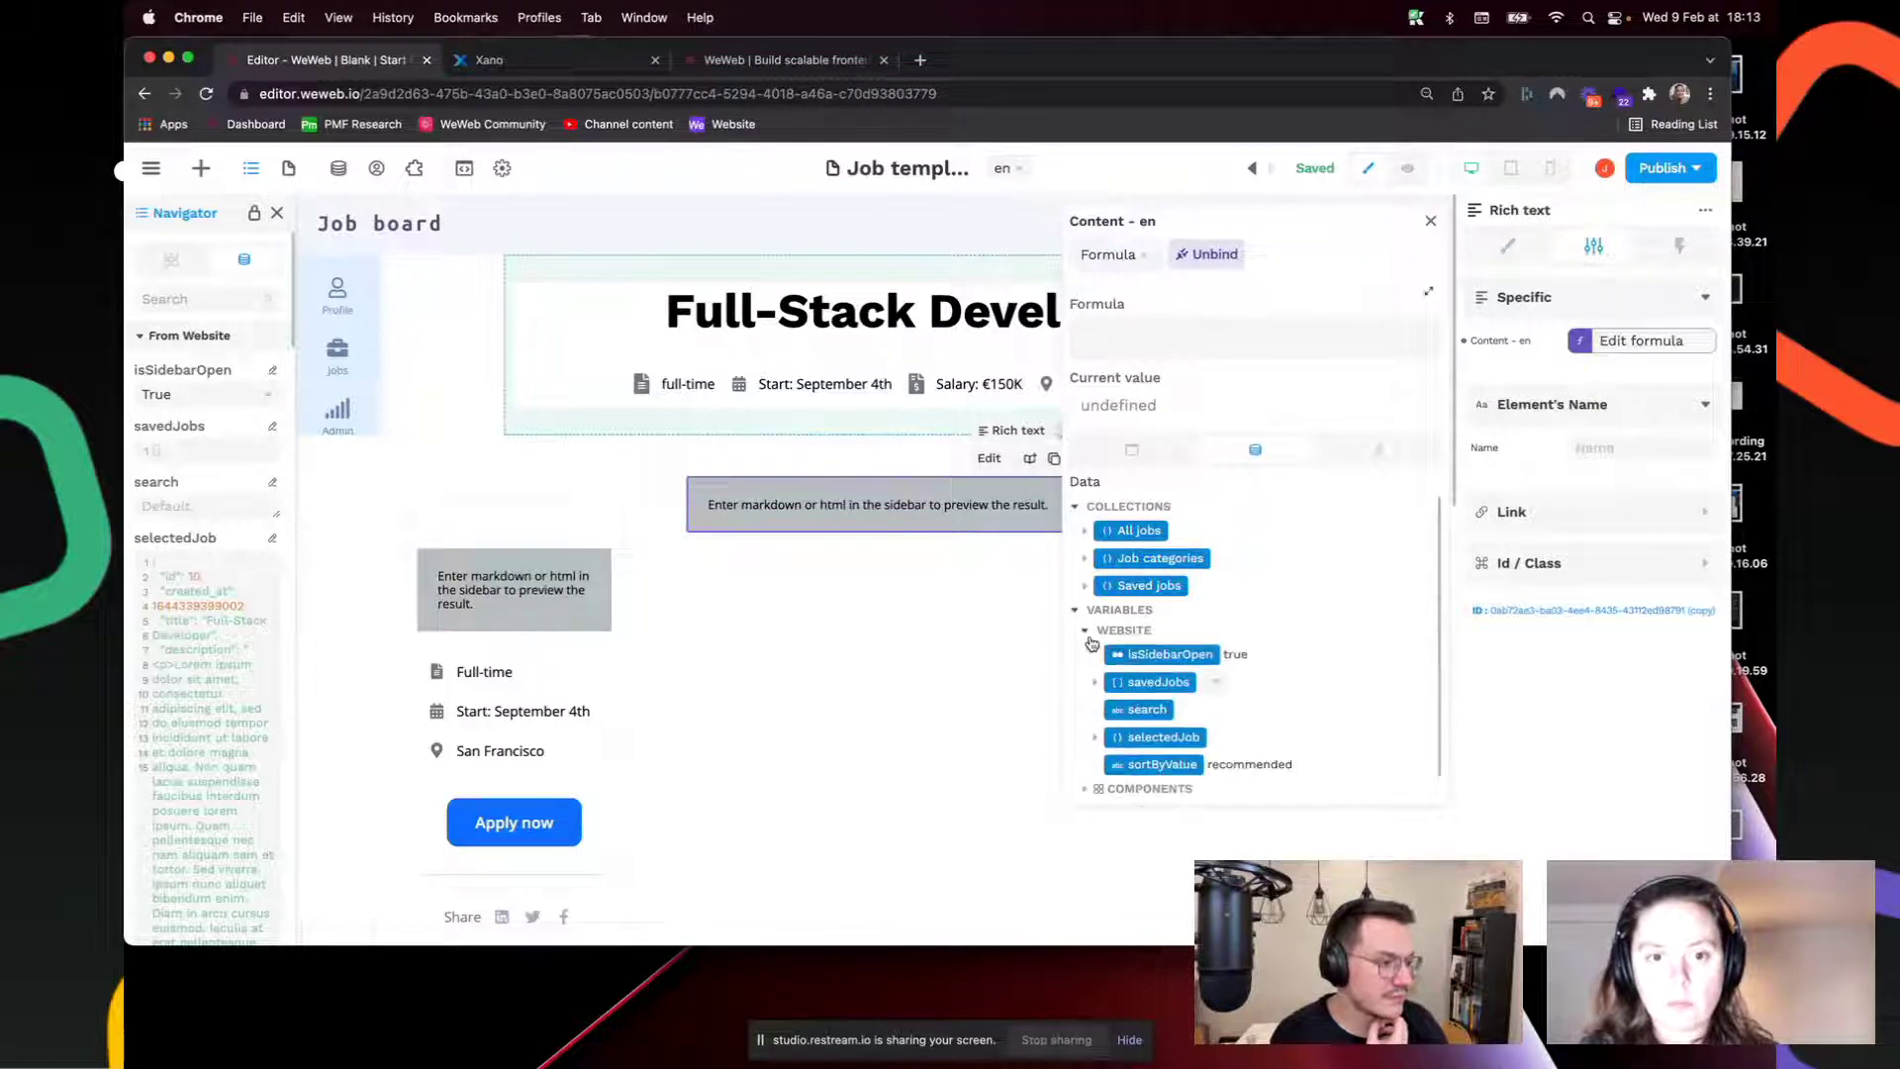
left_click(1095, 737)
scroll(1117, 743, "down", 5)
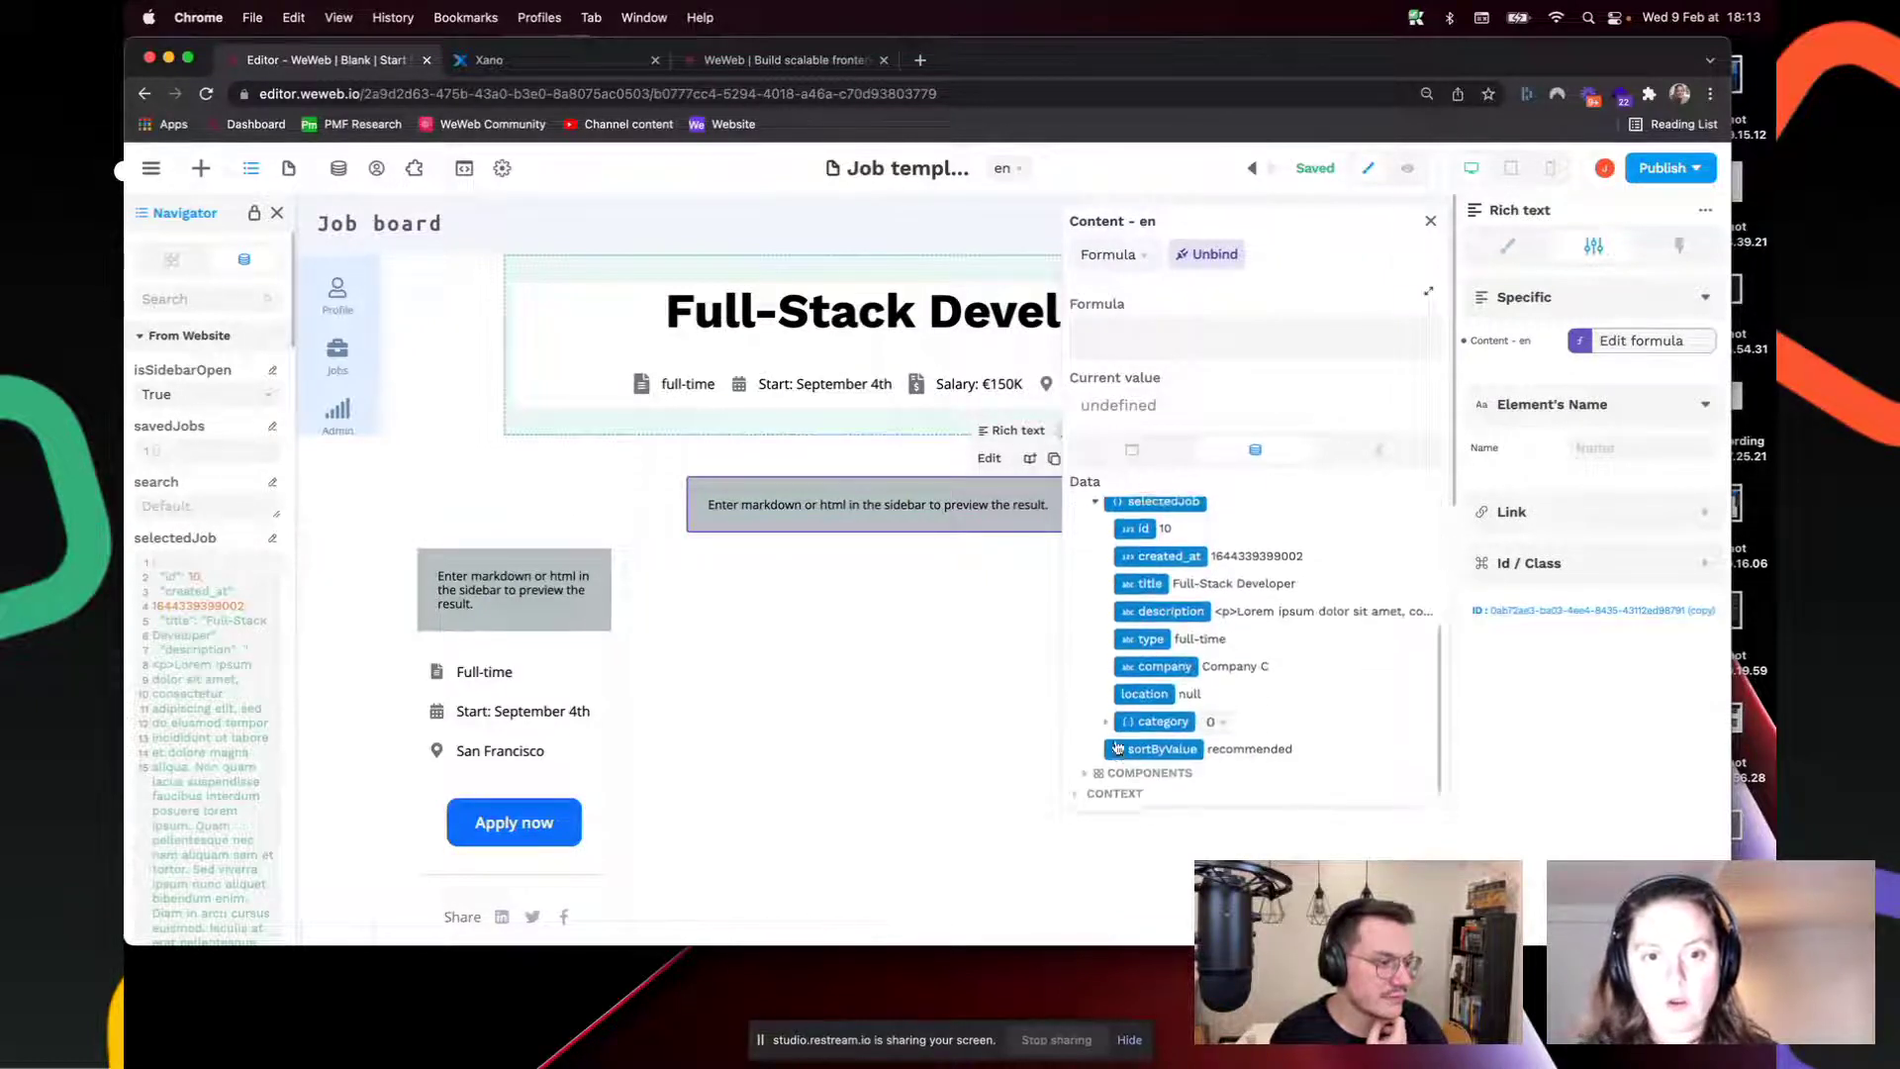
left_click(1192, 605)
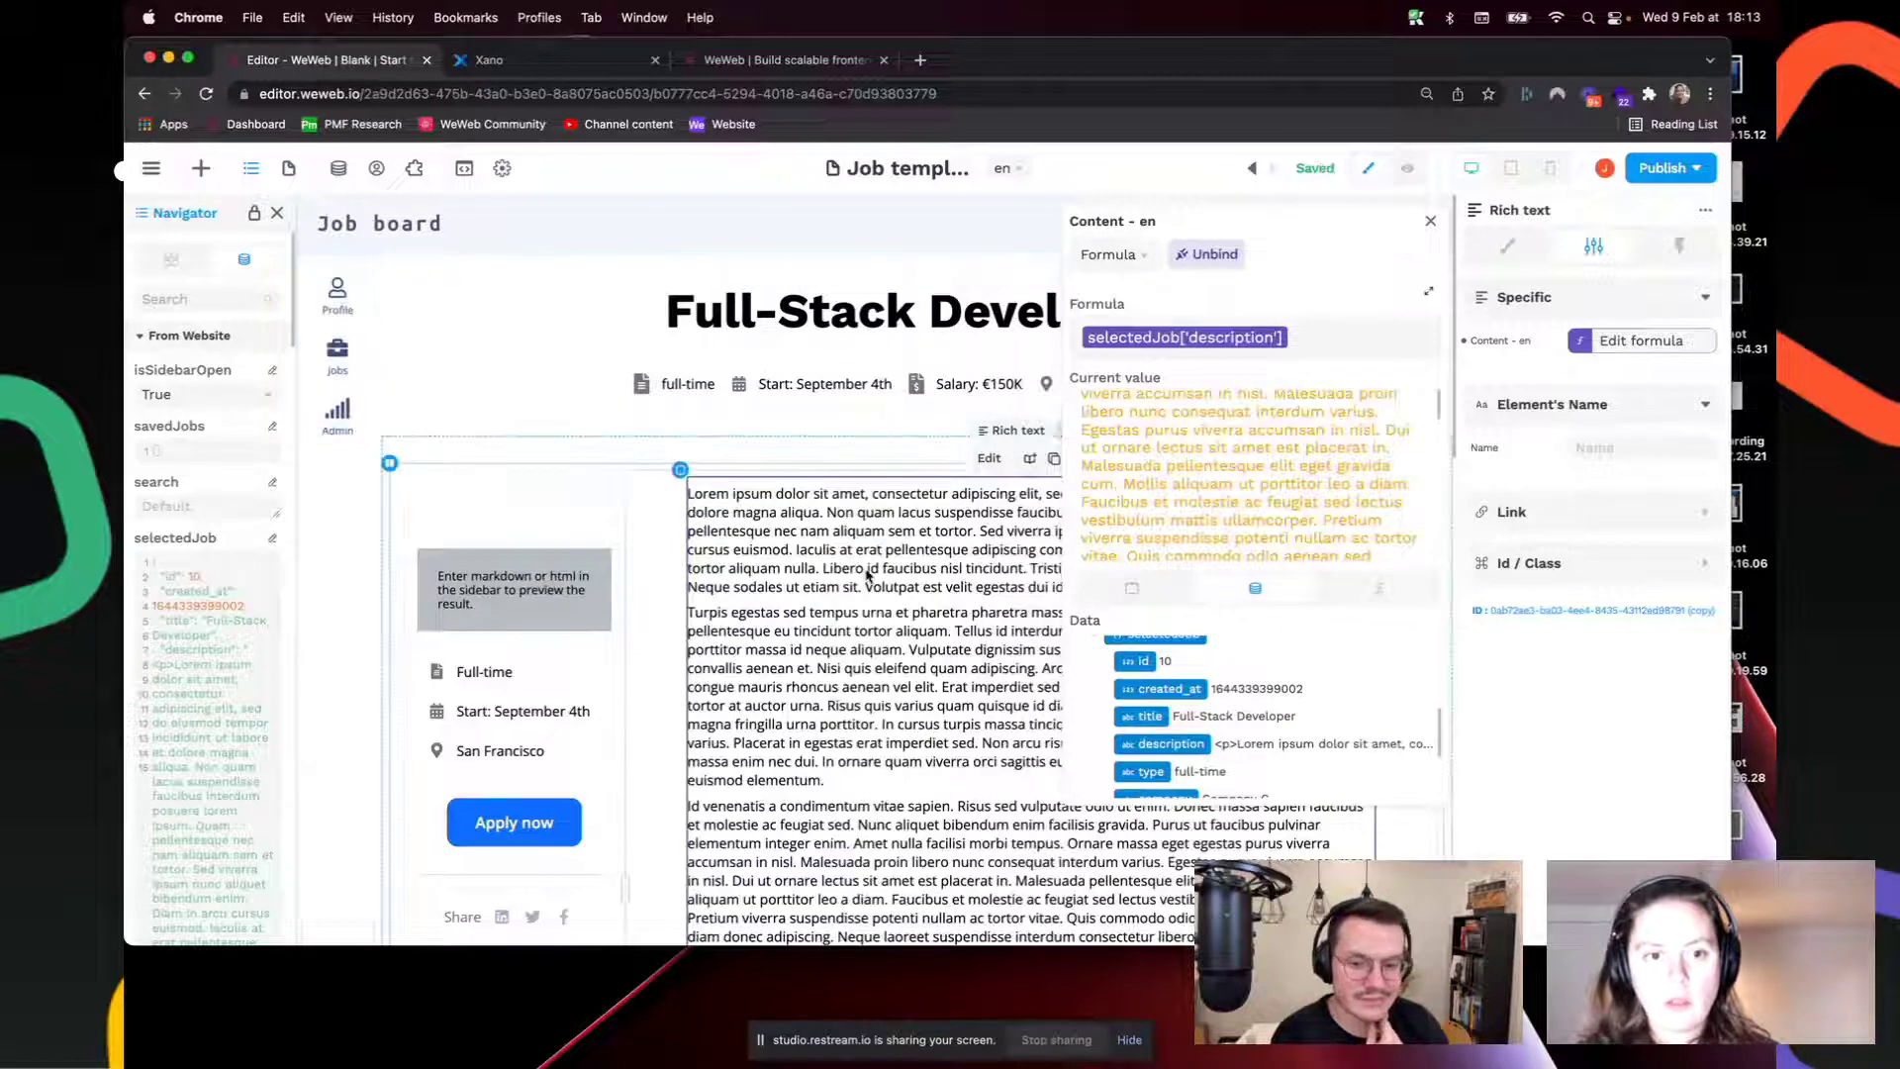
left_click(867, 575)
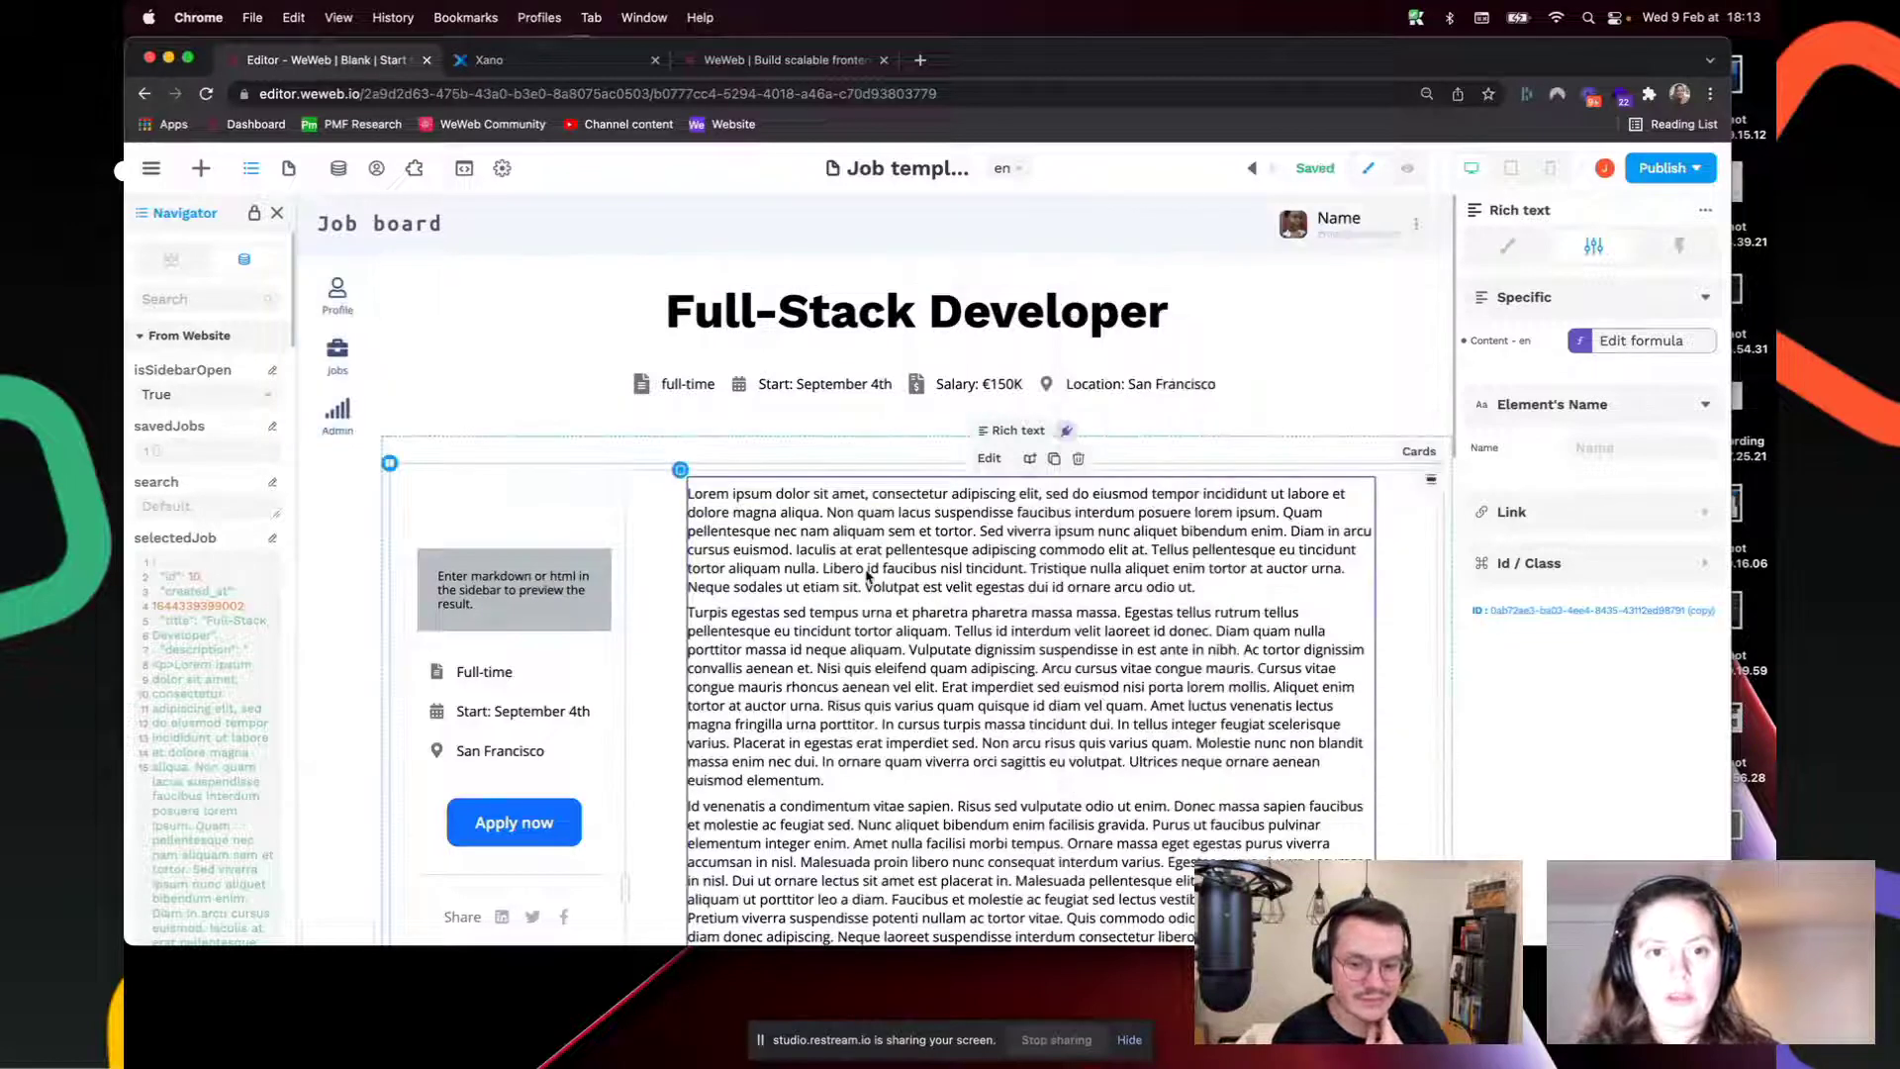
Step: Preview the site, open the Quality Assurance Officer job from the Jobs page, then return to editing
left_click(1409, 168)
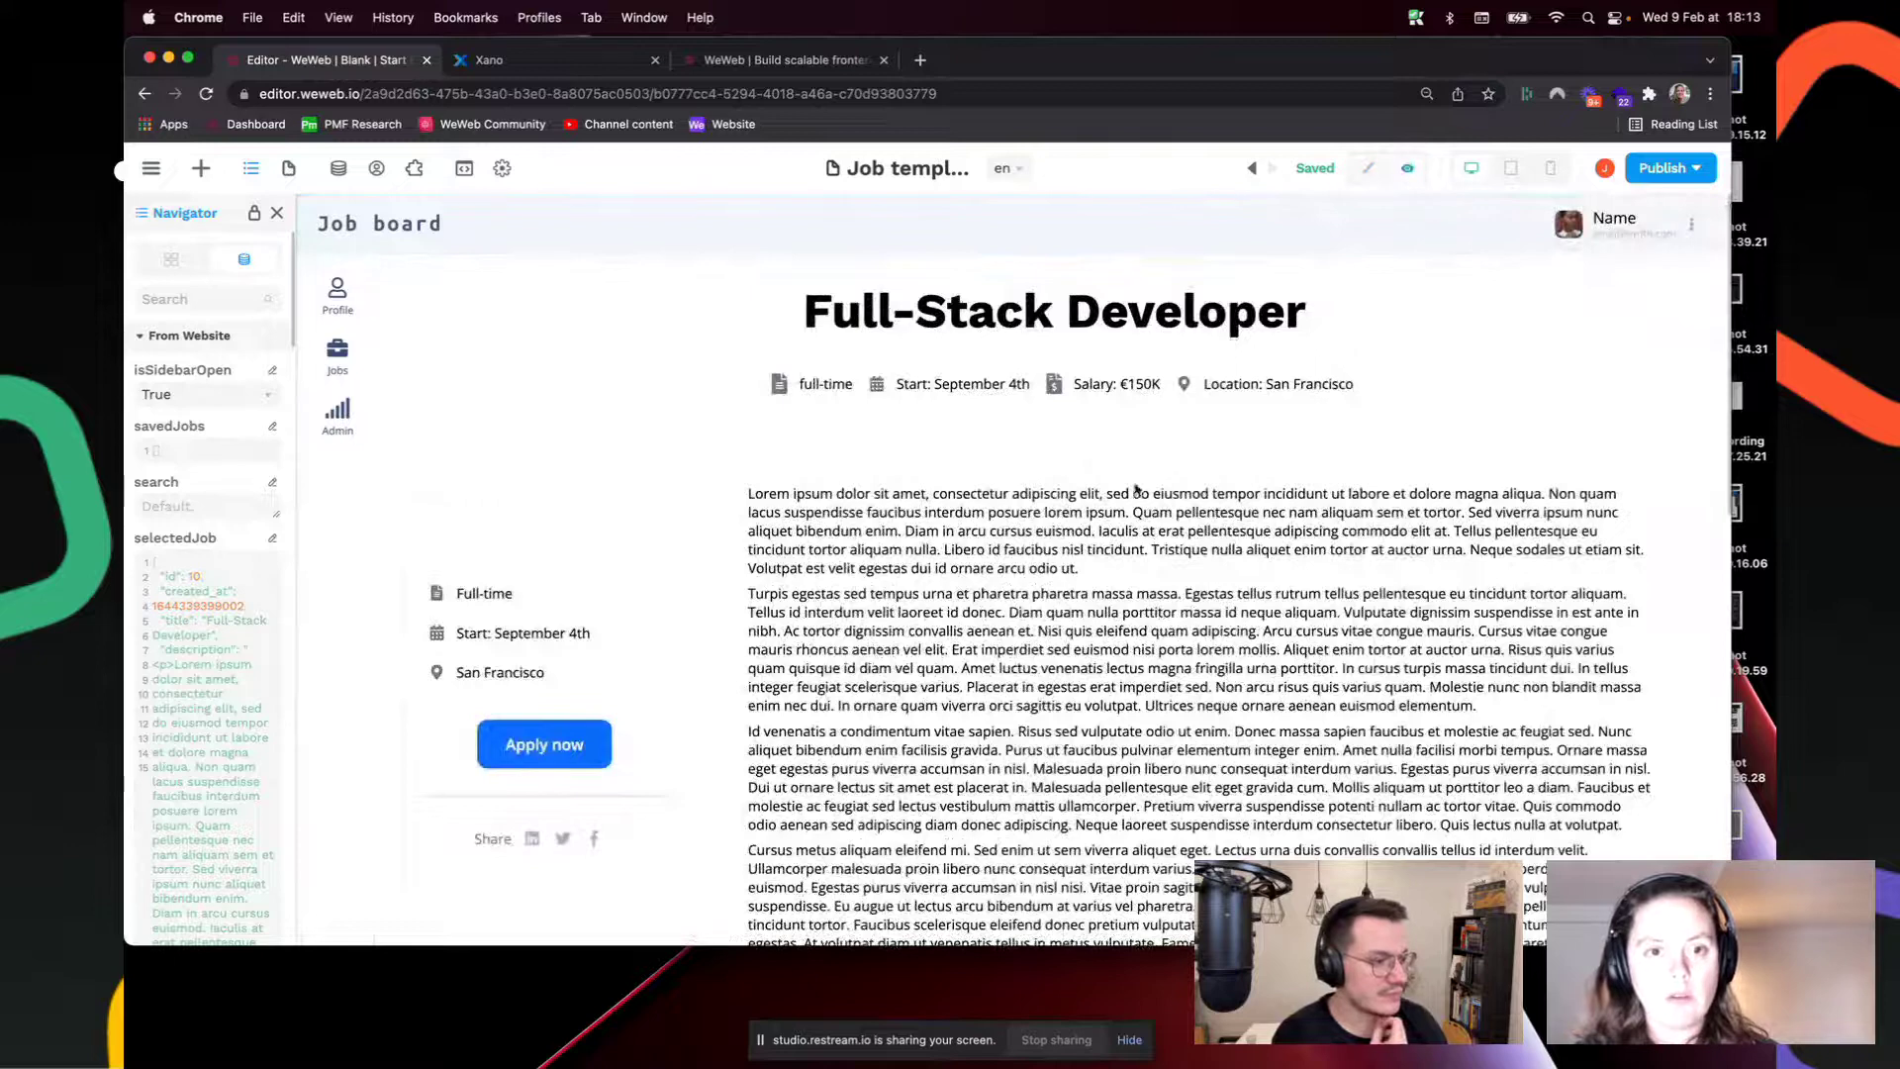
left_click(289, 169)
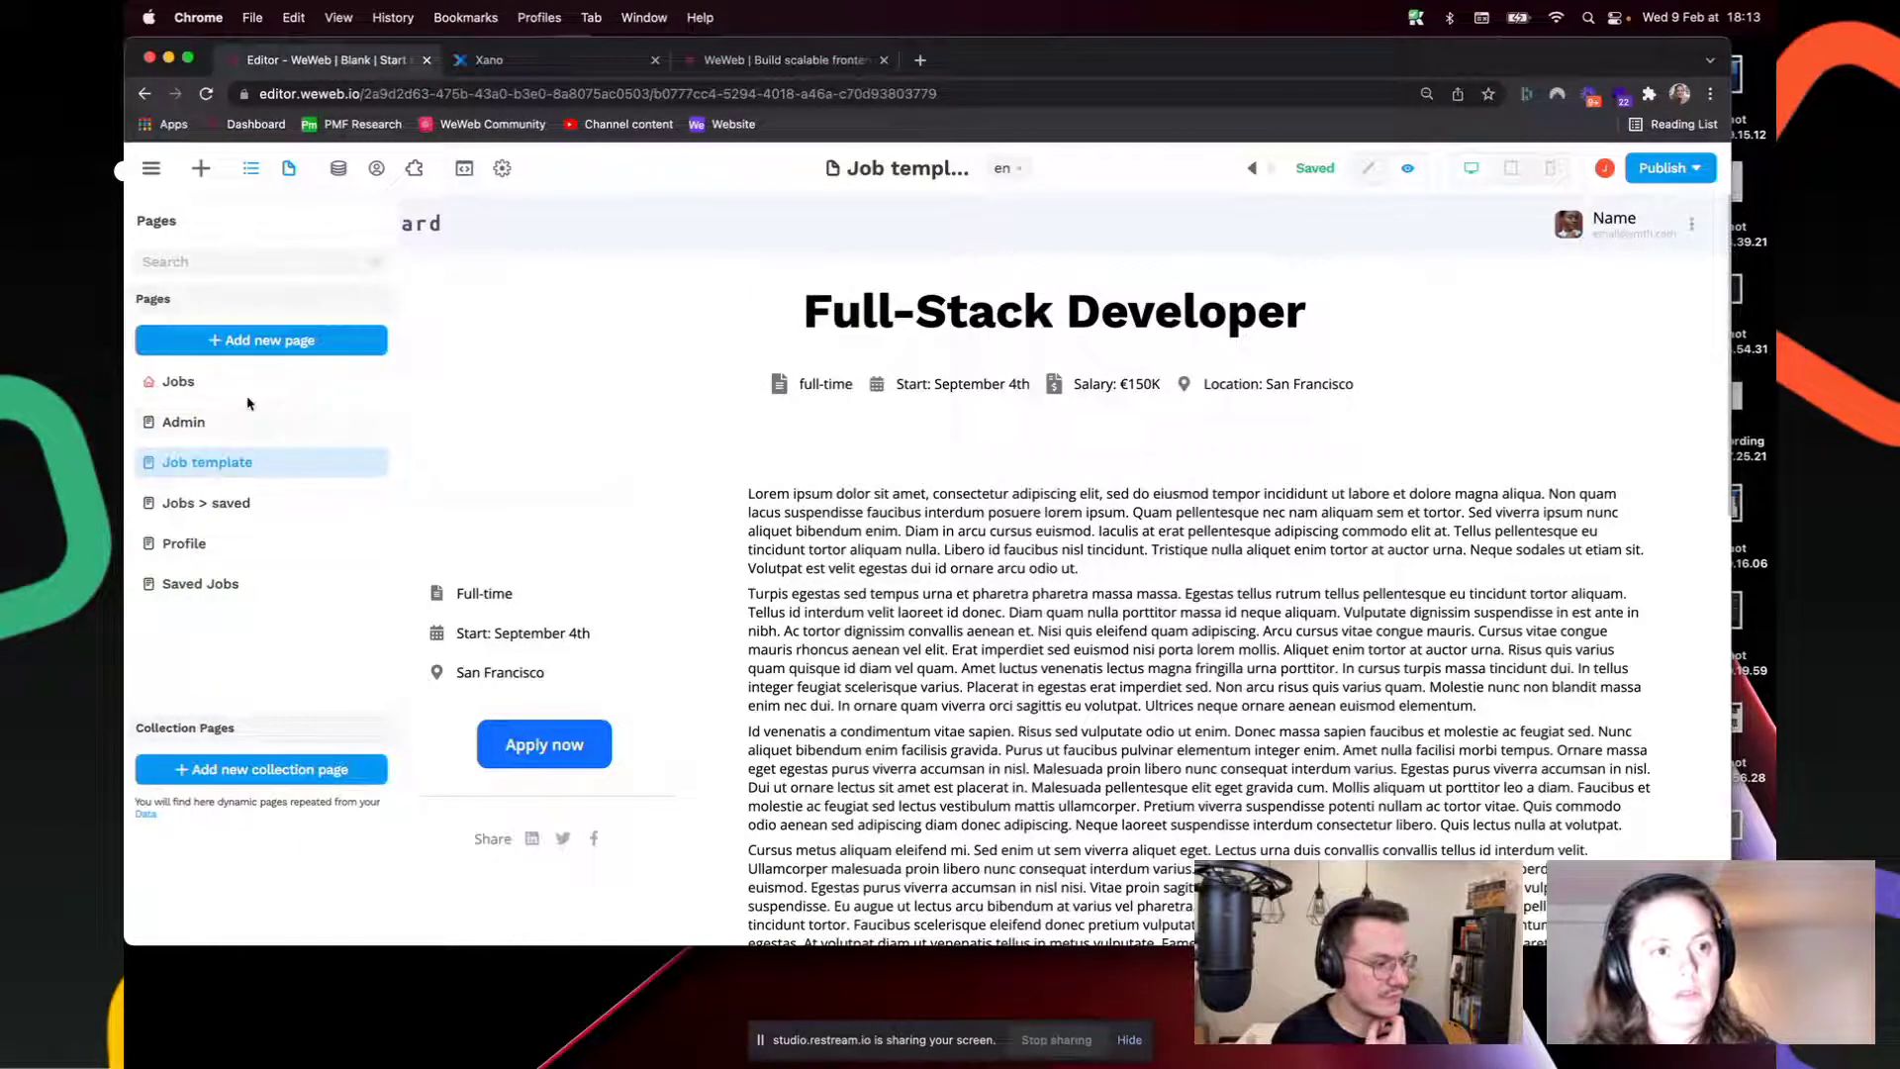
left_click(327, 386)
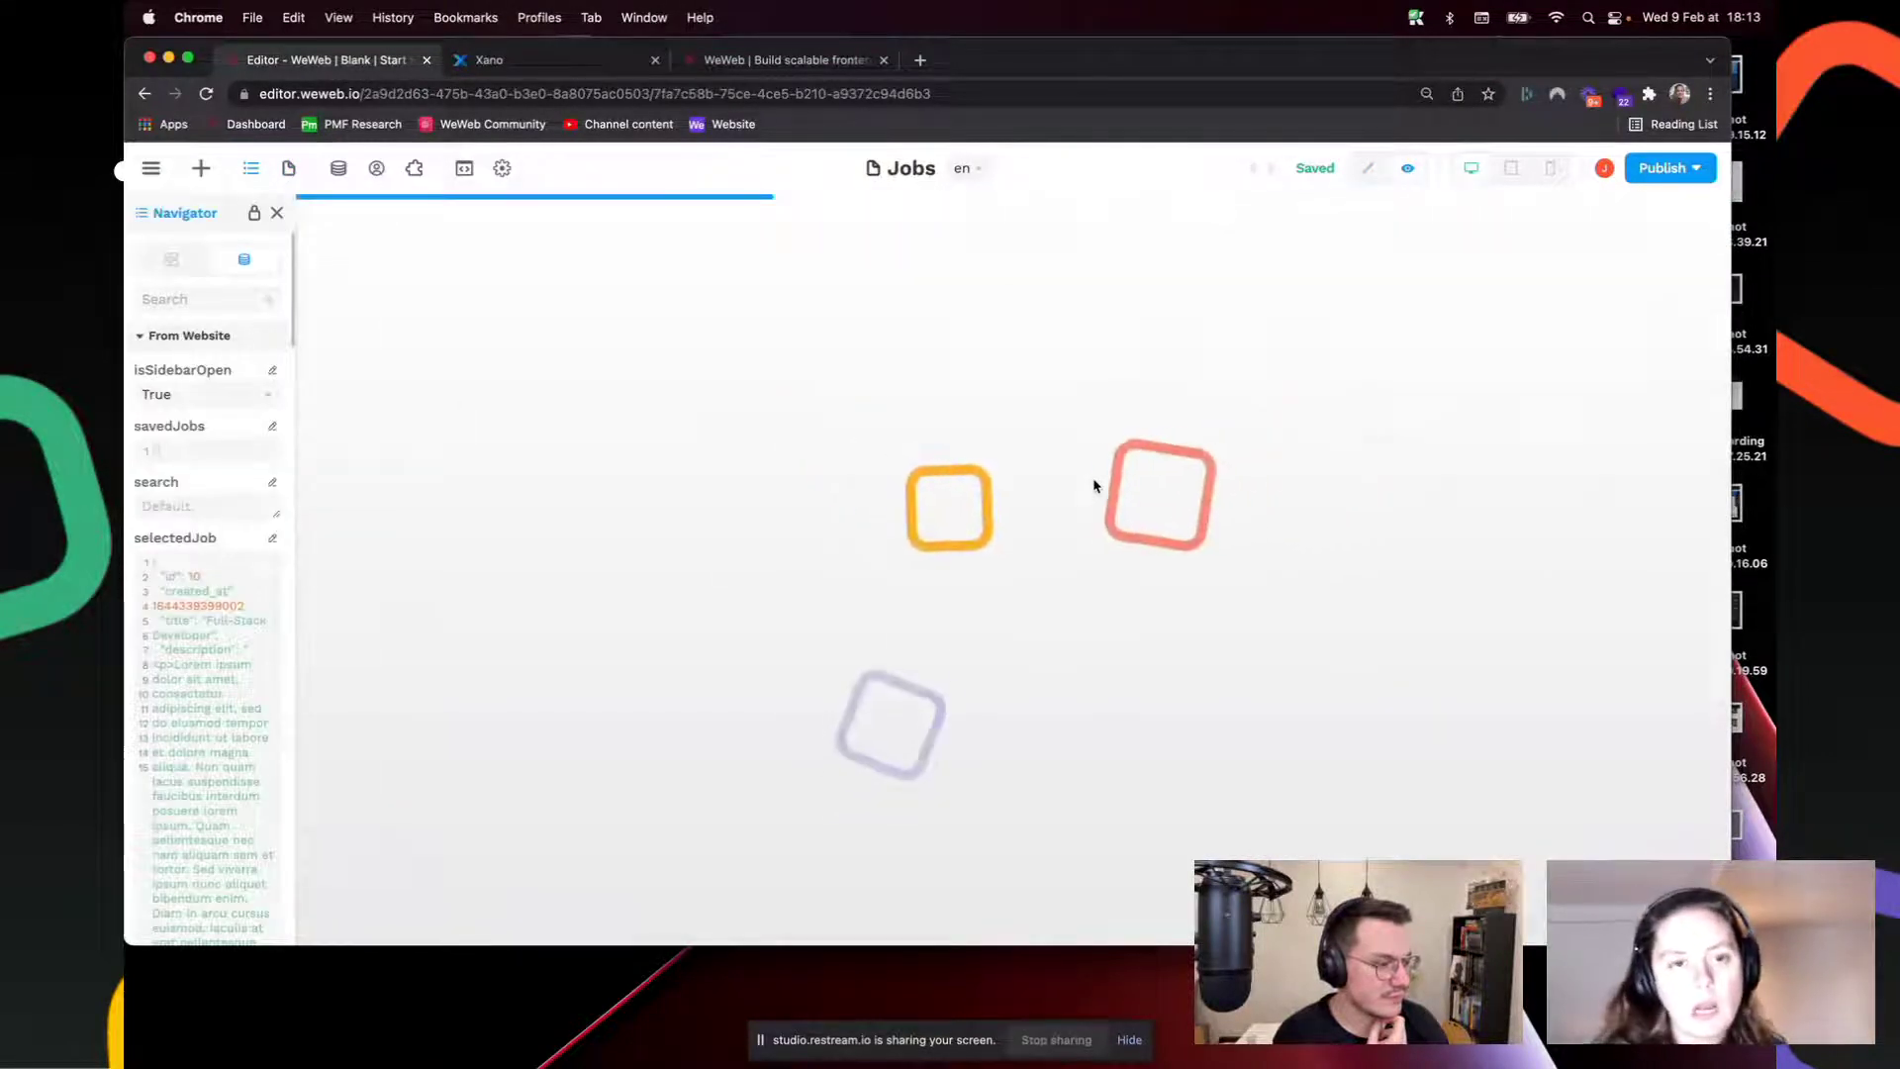
scroll(1204, 670, "down", 5)
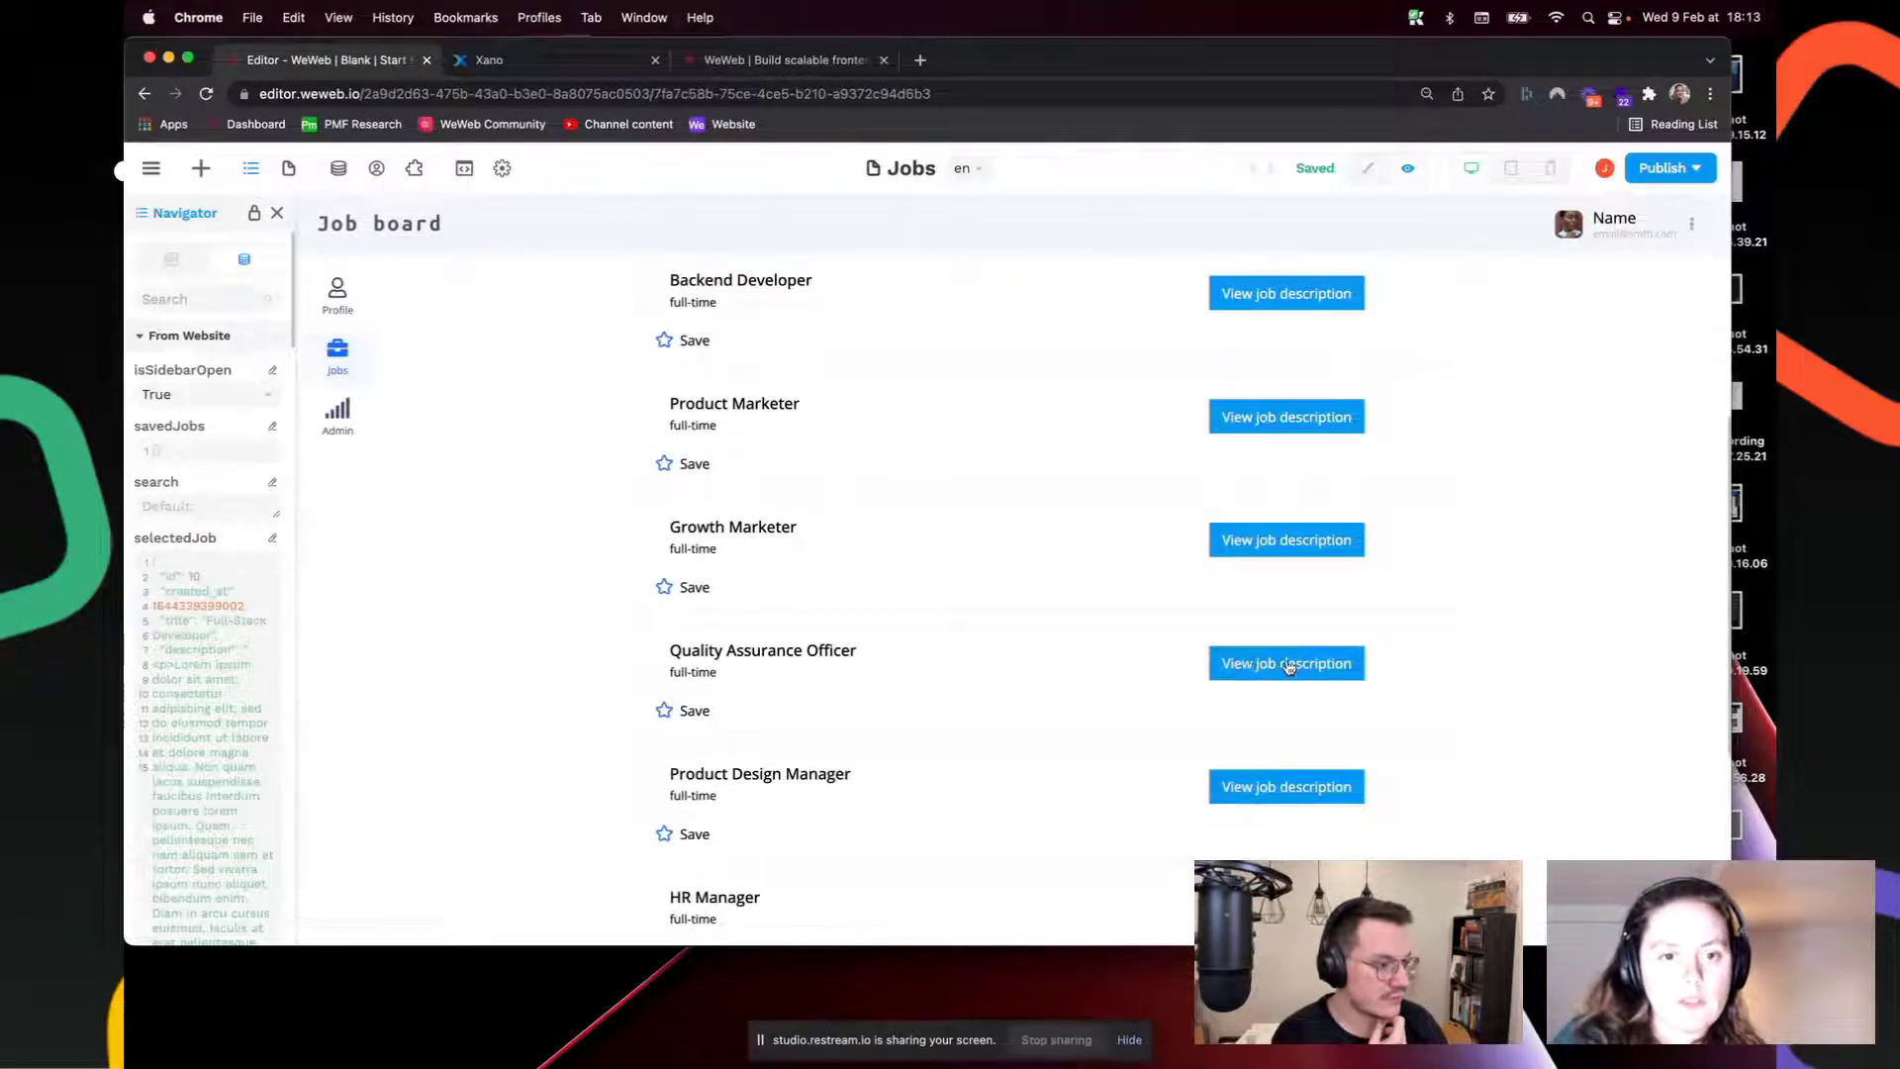
left_click(1289, 667)
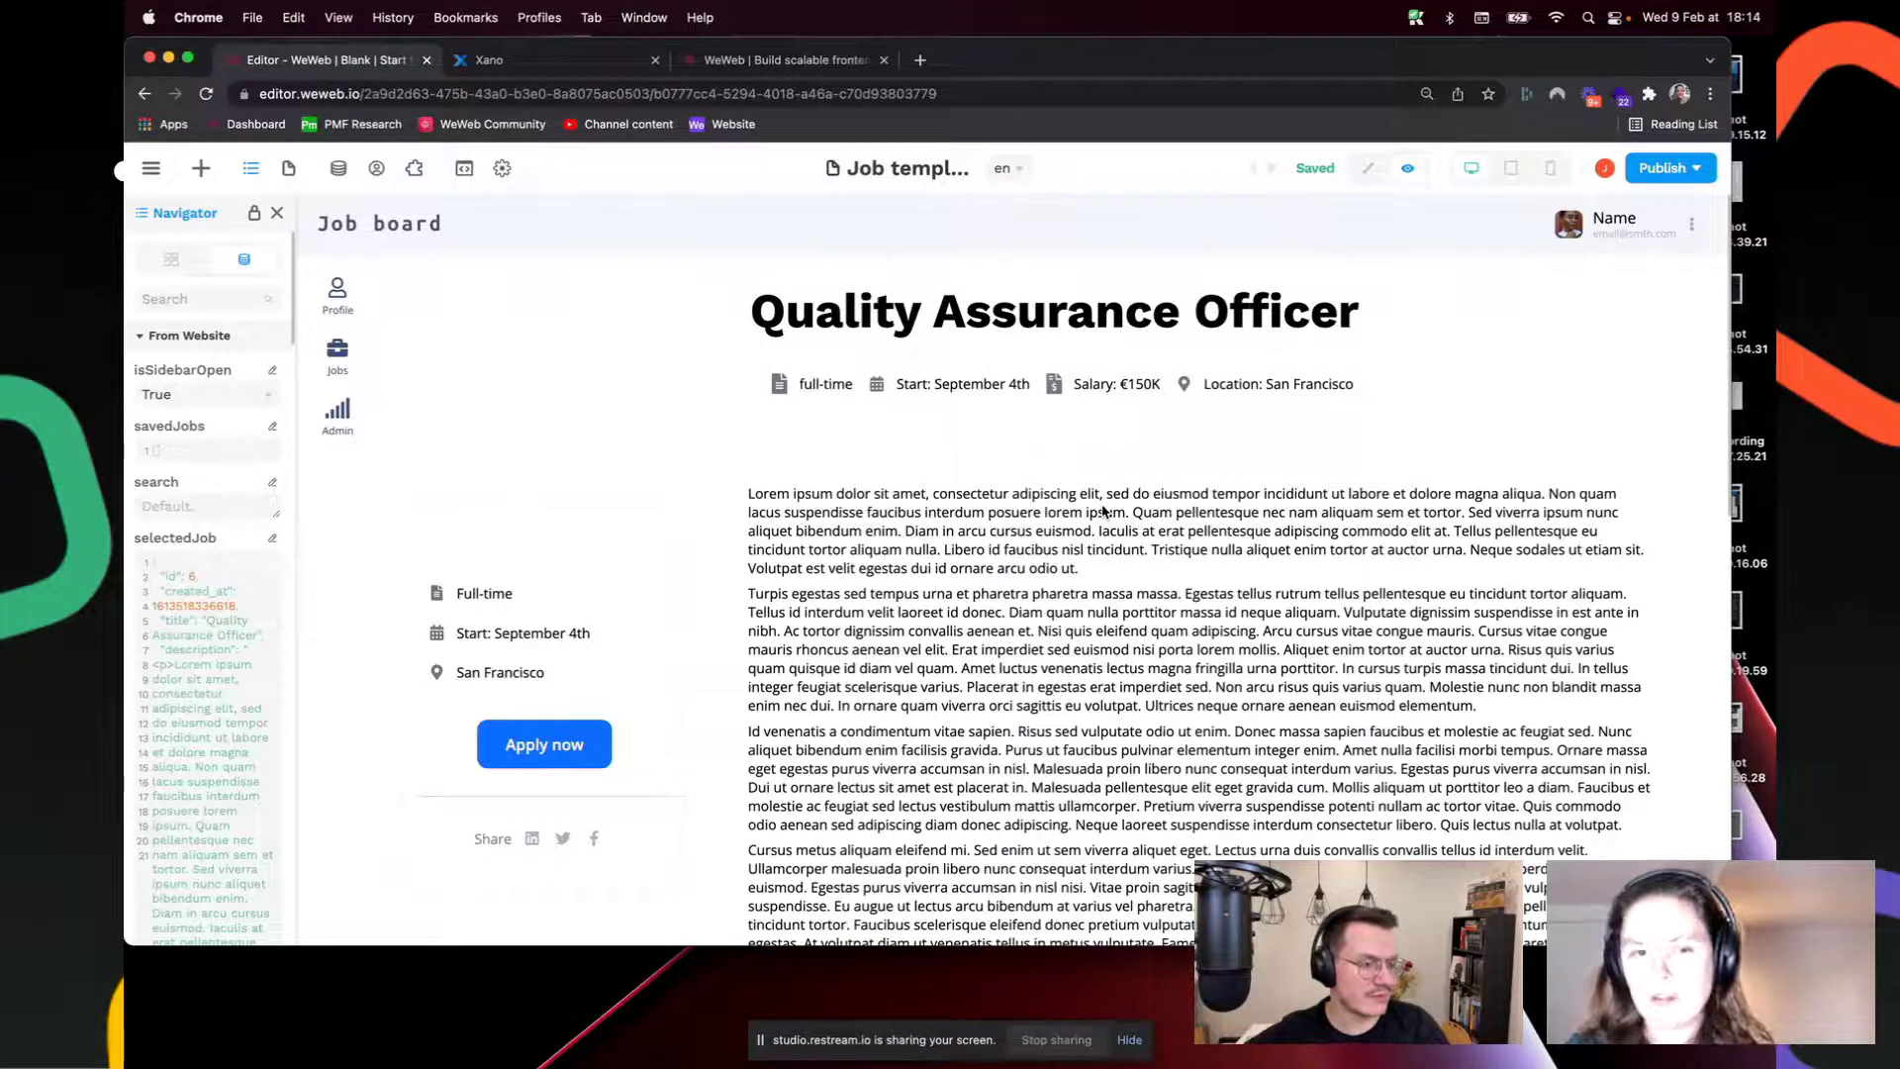
left_click(1364, 171)
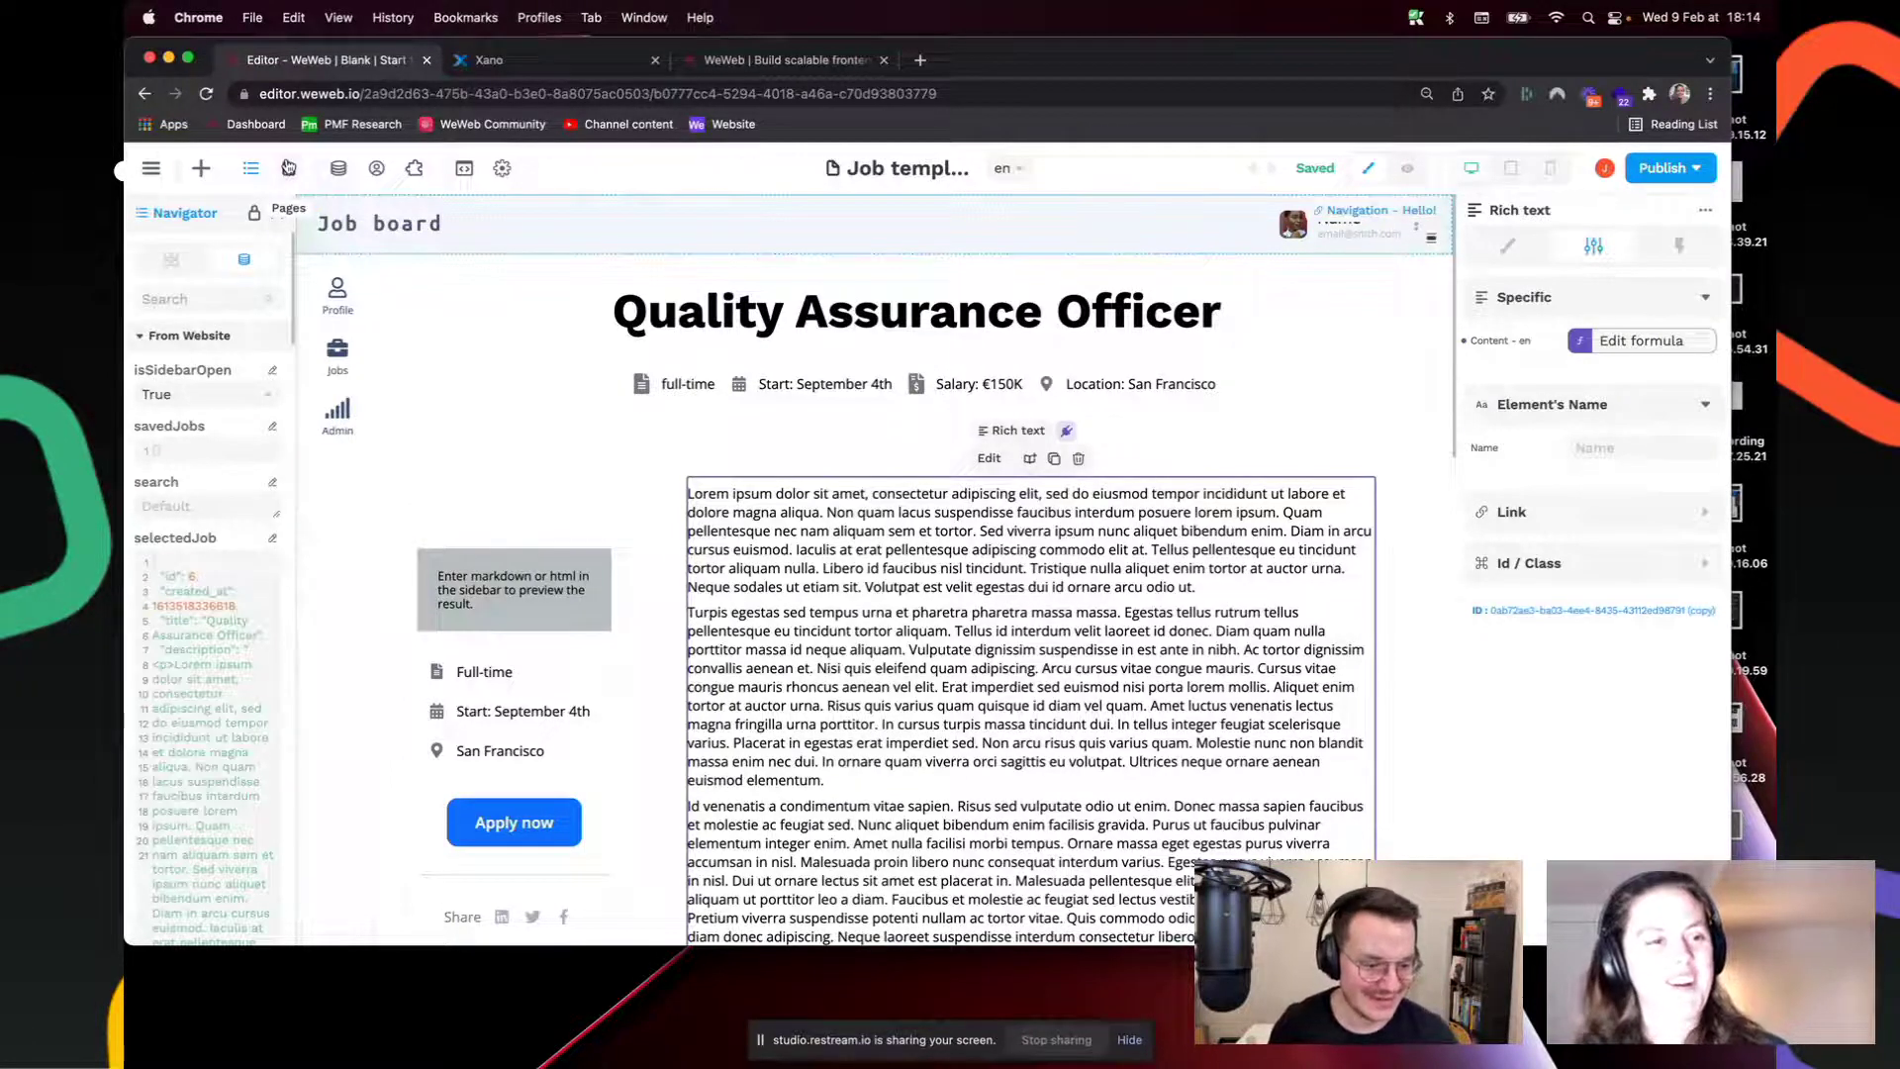
scroll(236, 557, "down", 6)
scroll(237, 556, "up", 6)
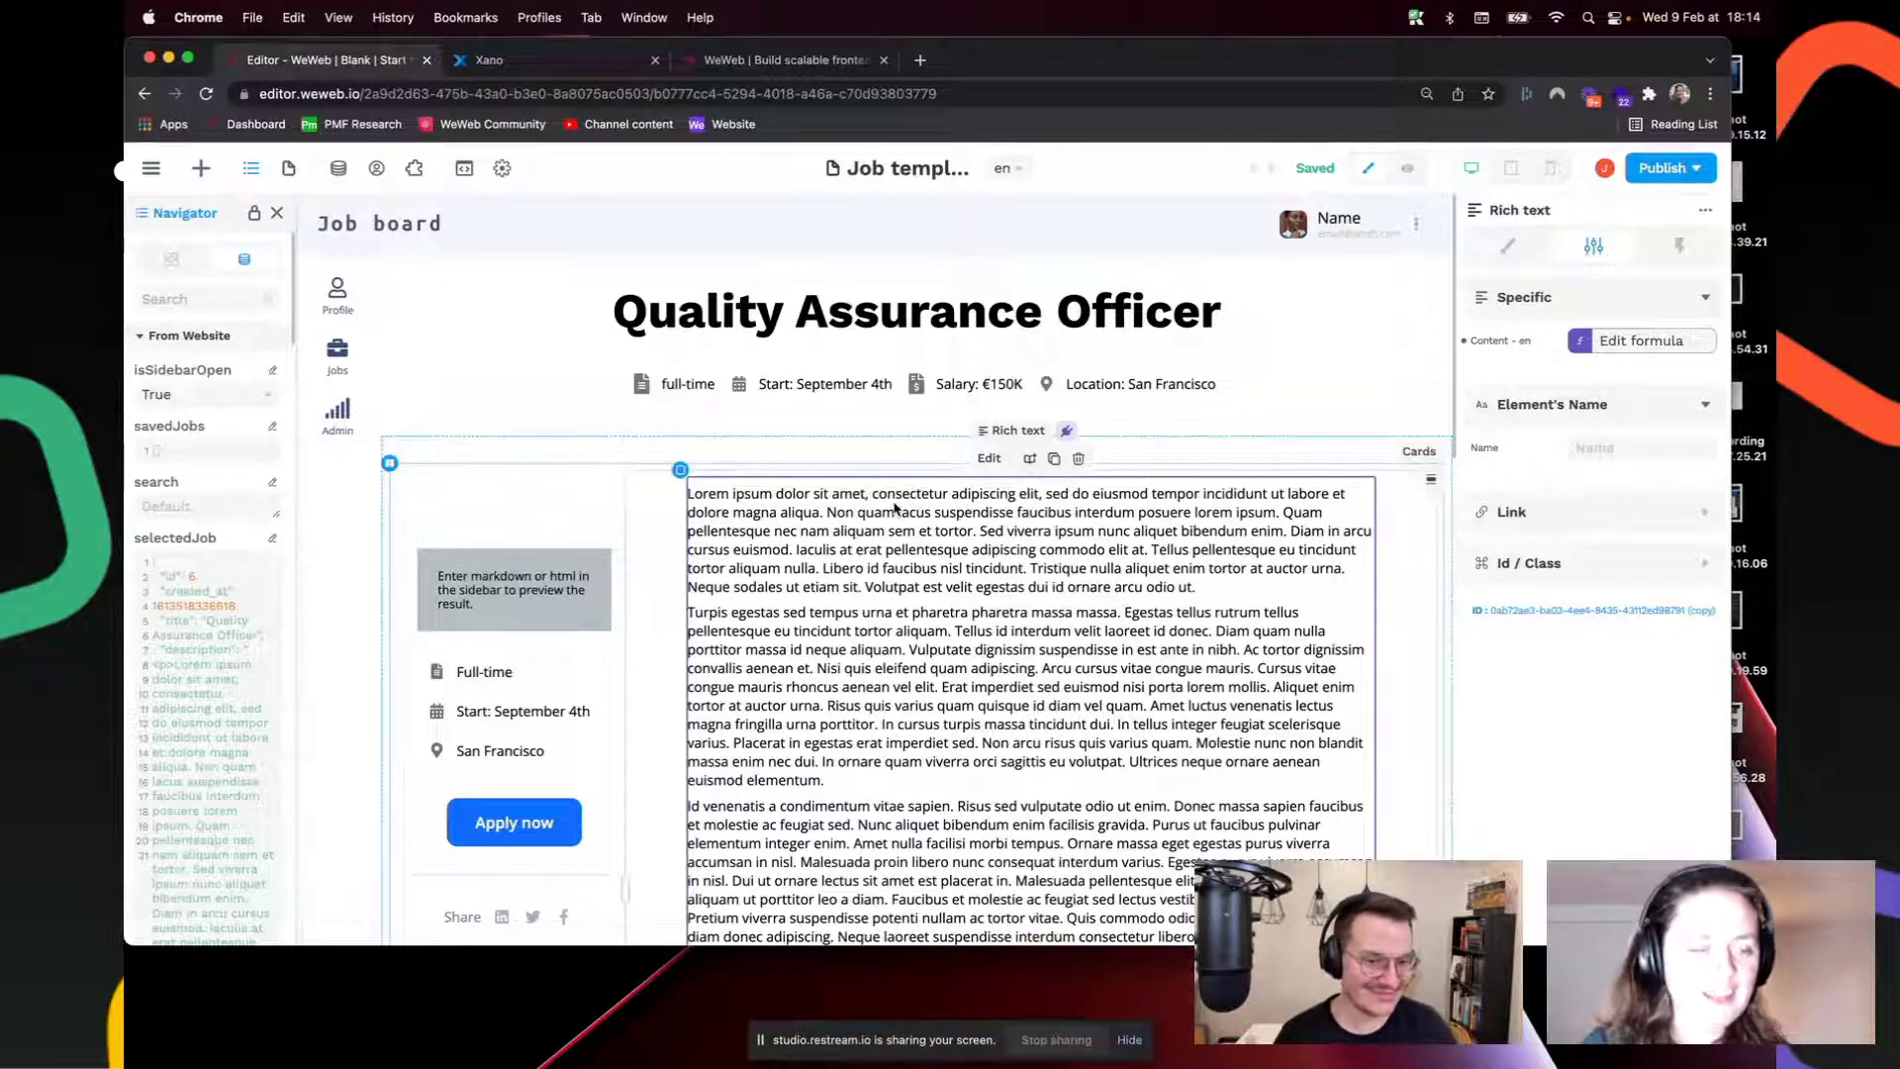
left_click(289, 172)
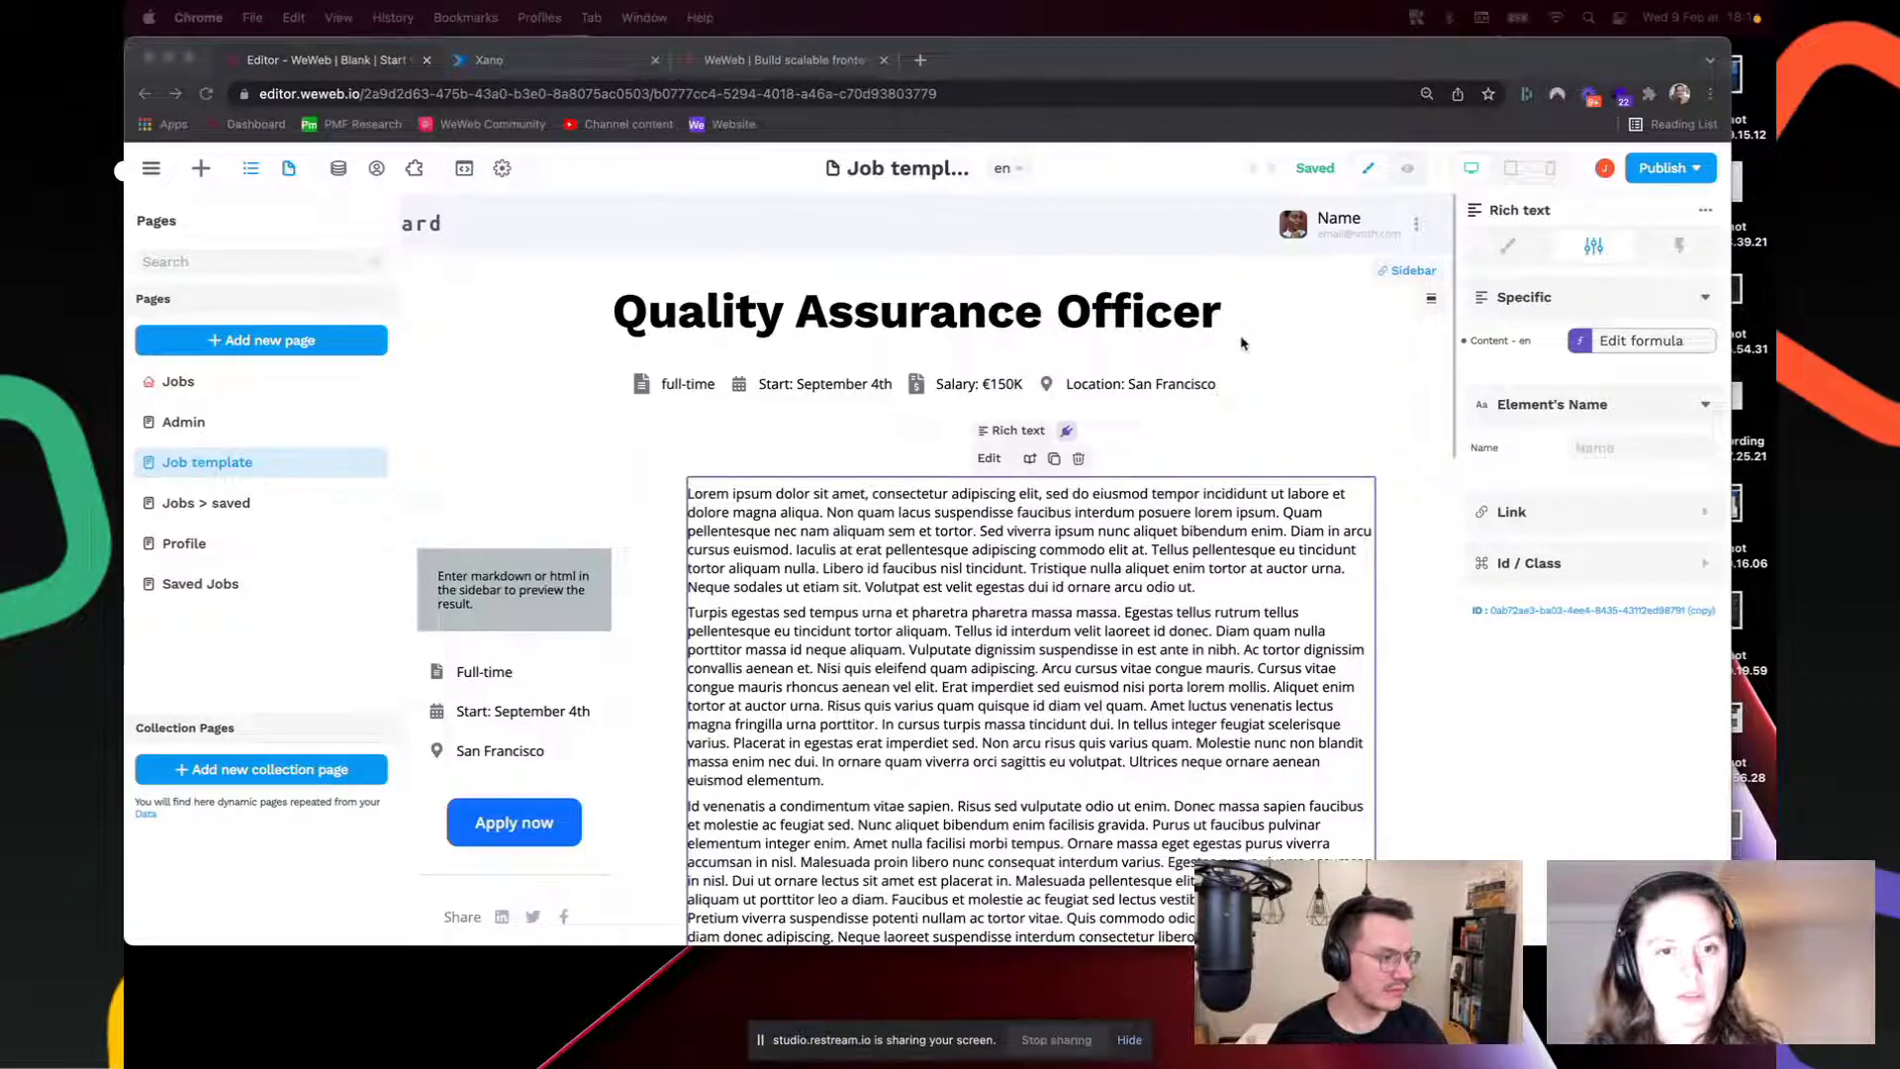
left_click(935, 548)
scroll(935, 548, "down", 10)
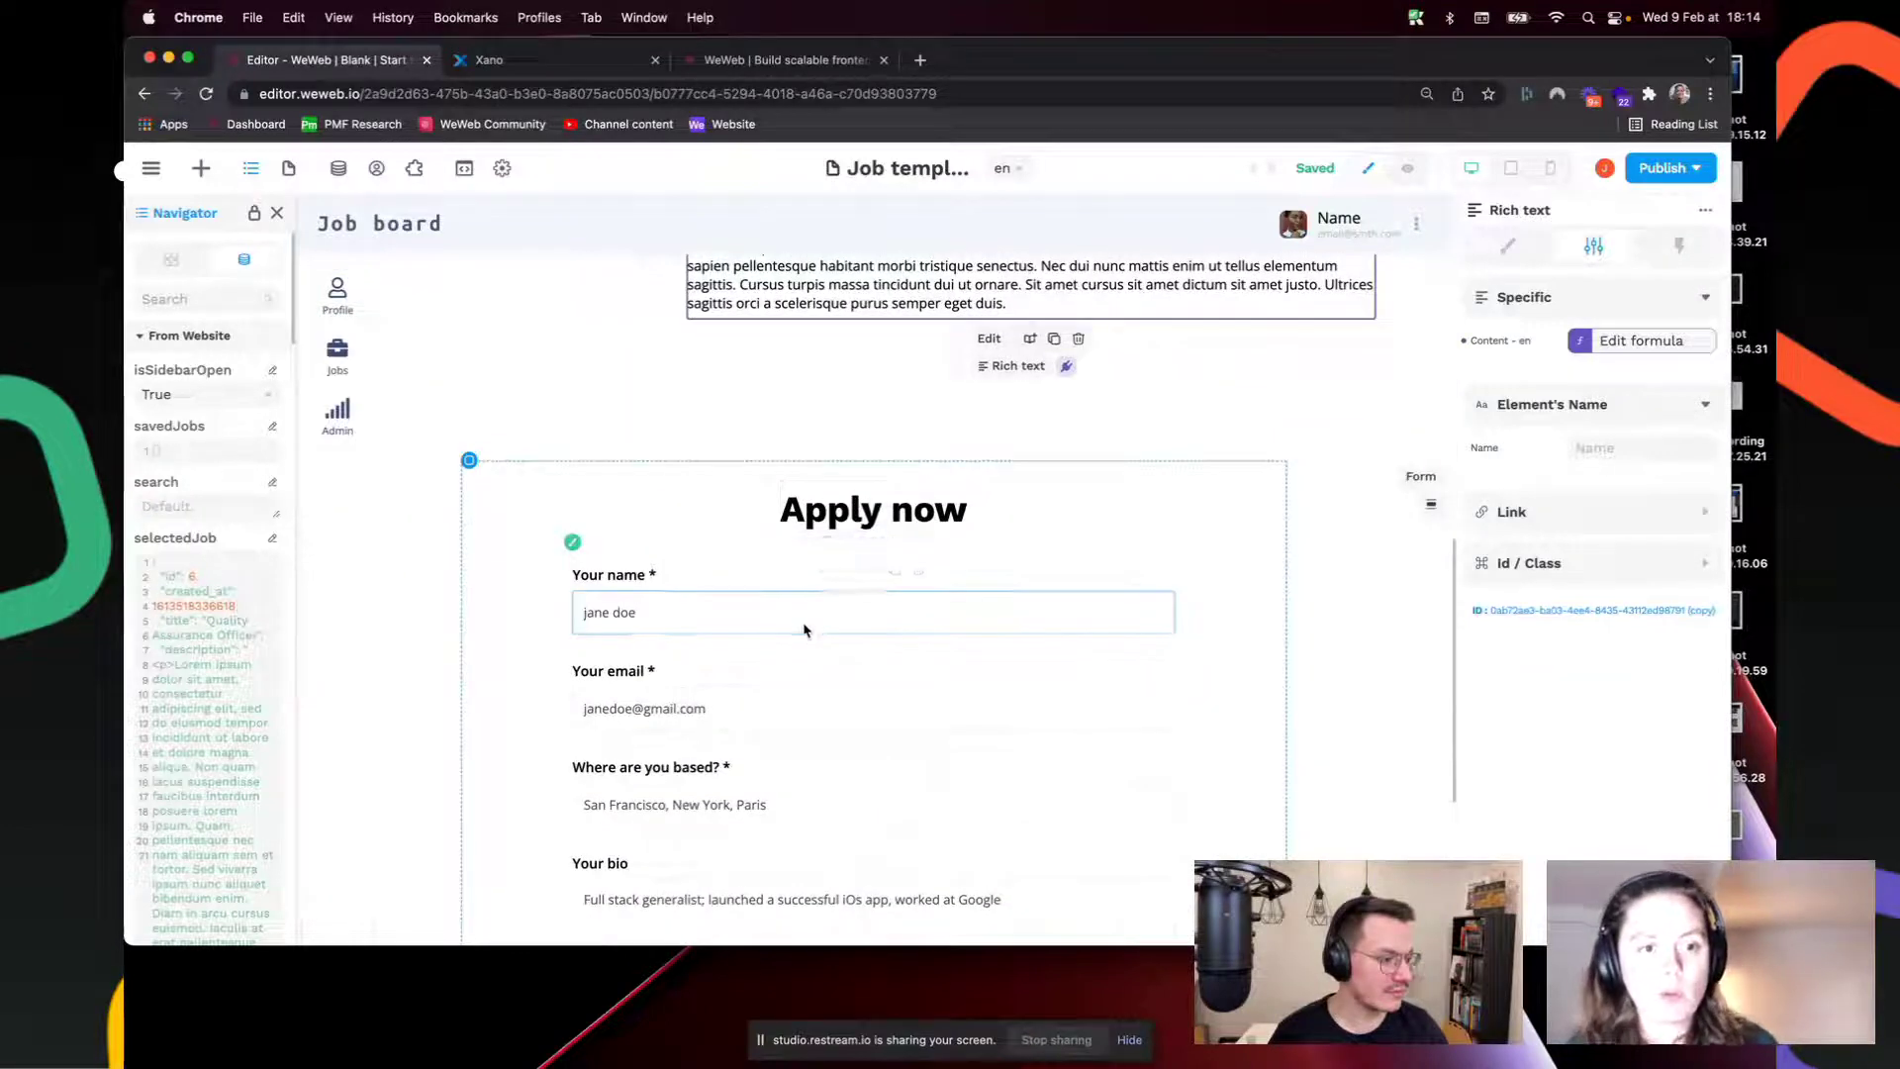
left_click(674, 599)
left_click(676, 593)
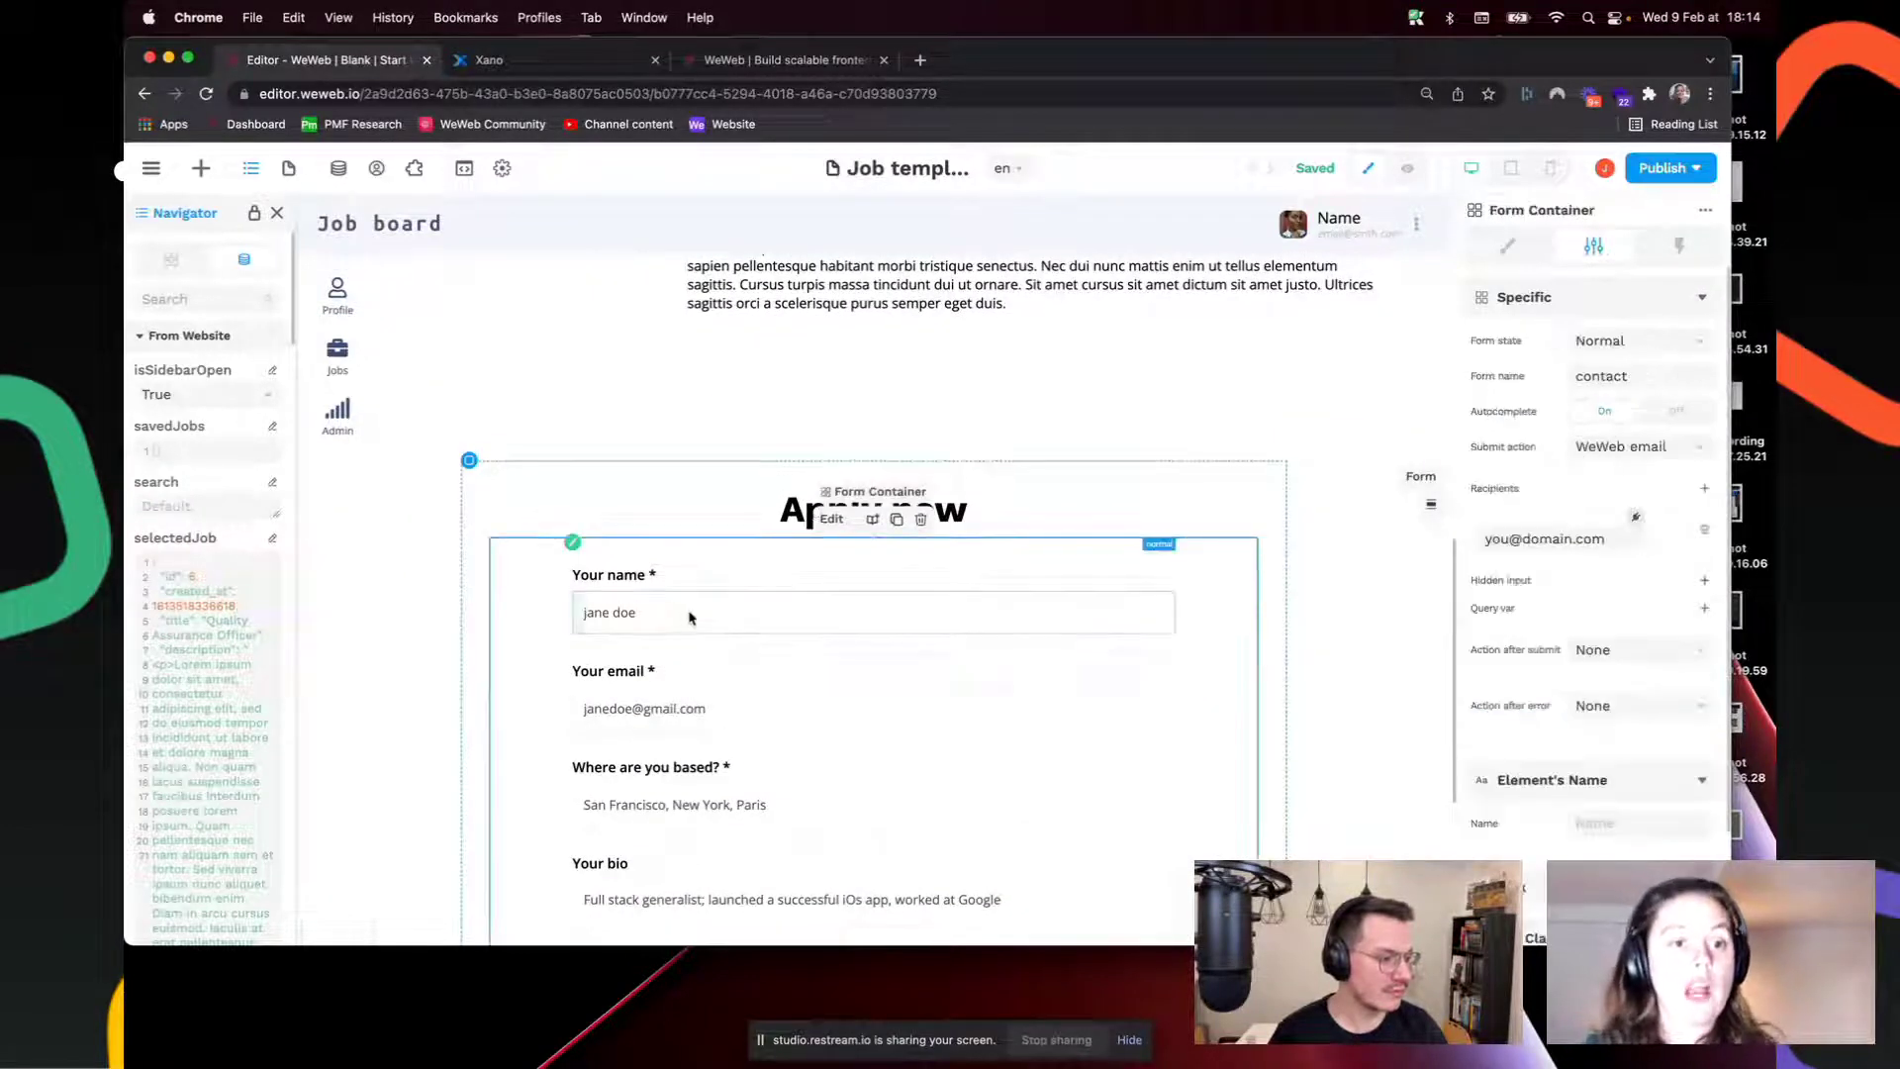
scroll(690, 618, "down", 4)
scroll(722, 609, "up", 5)
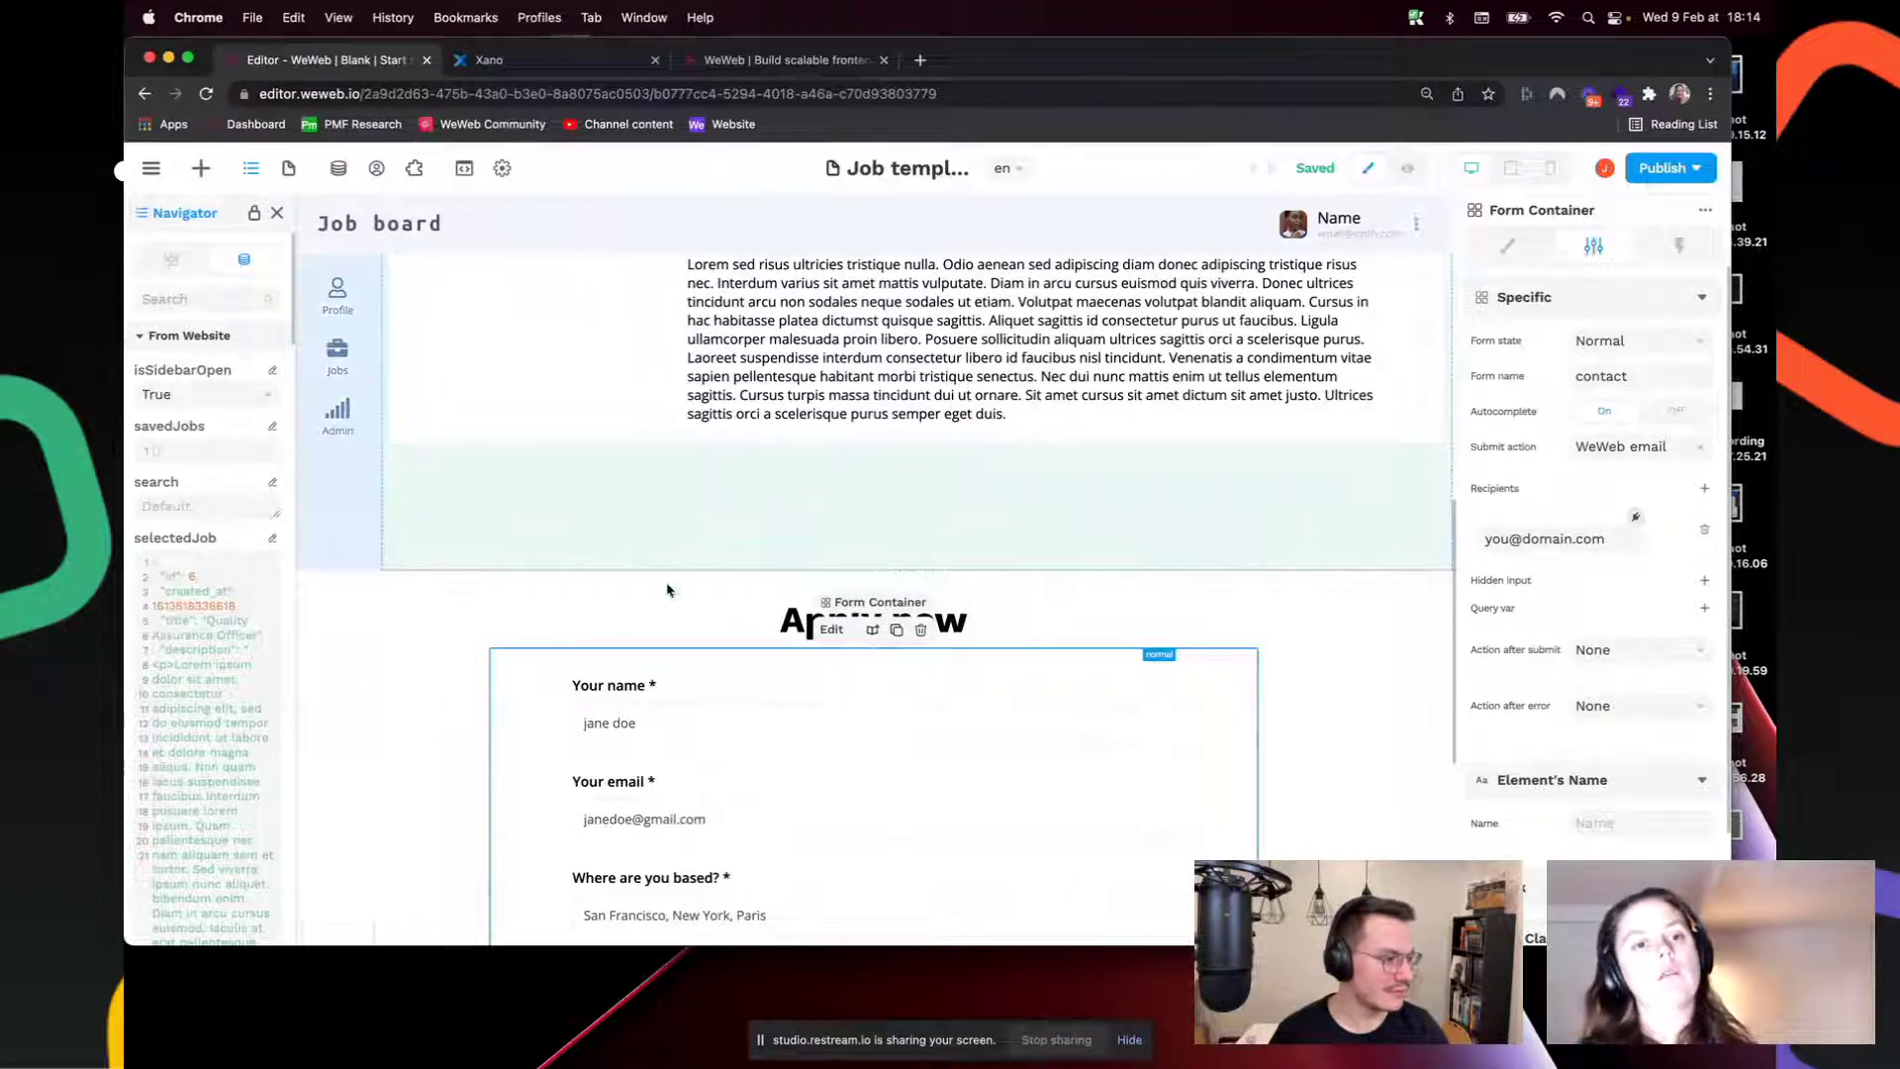
left_click(679, 693)
scroll(689, 554, "down", 3)
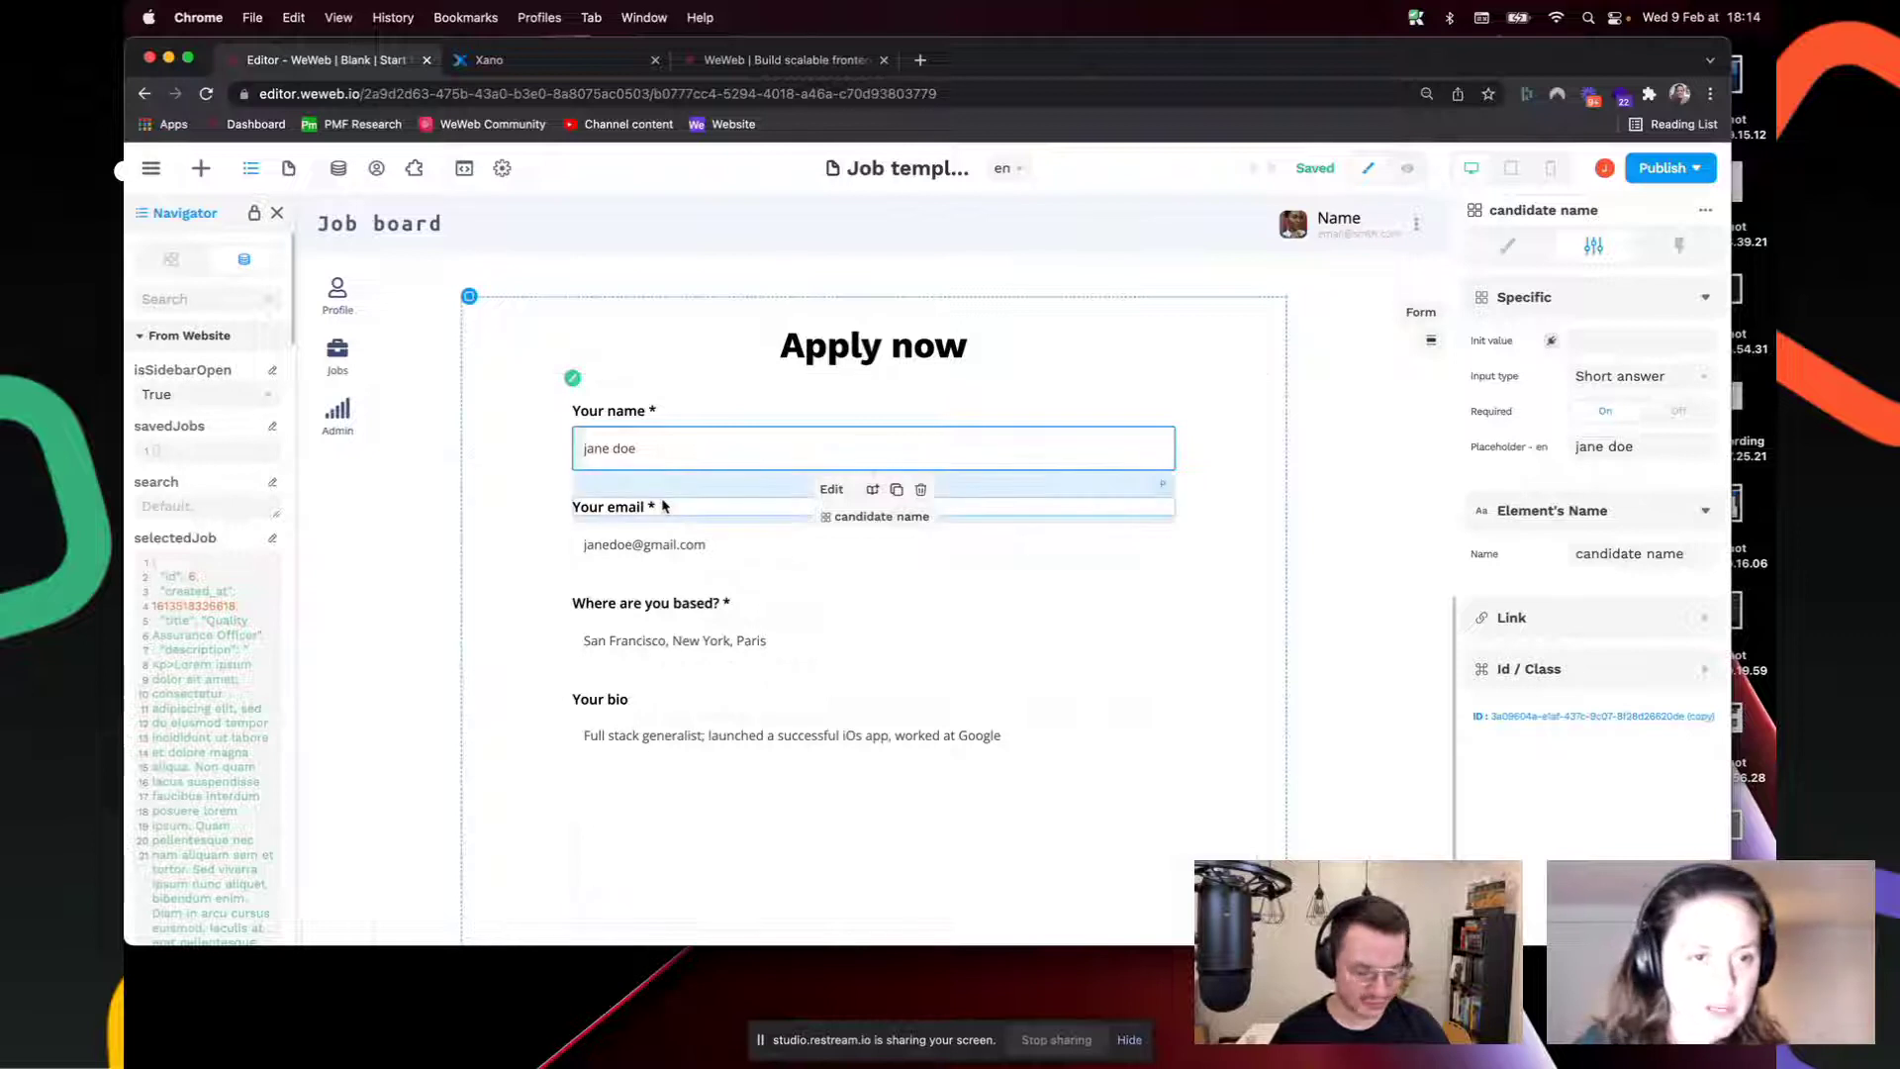
scroll(661, 442, "down", 1)
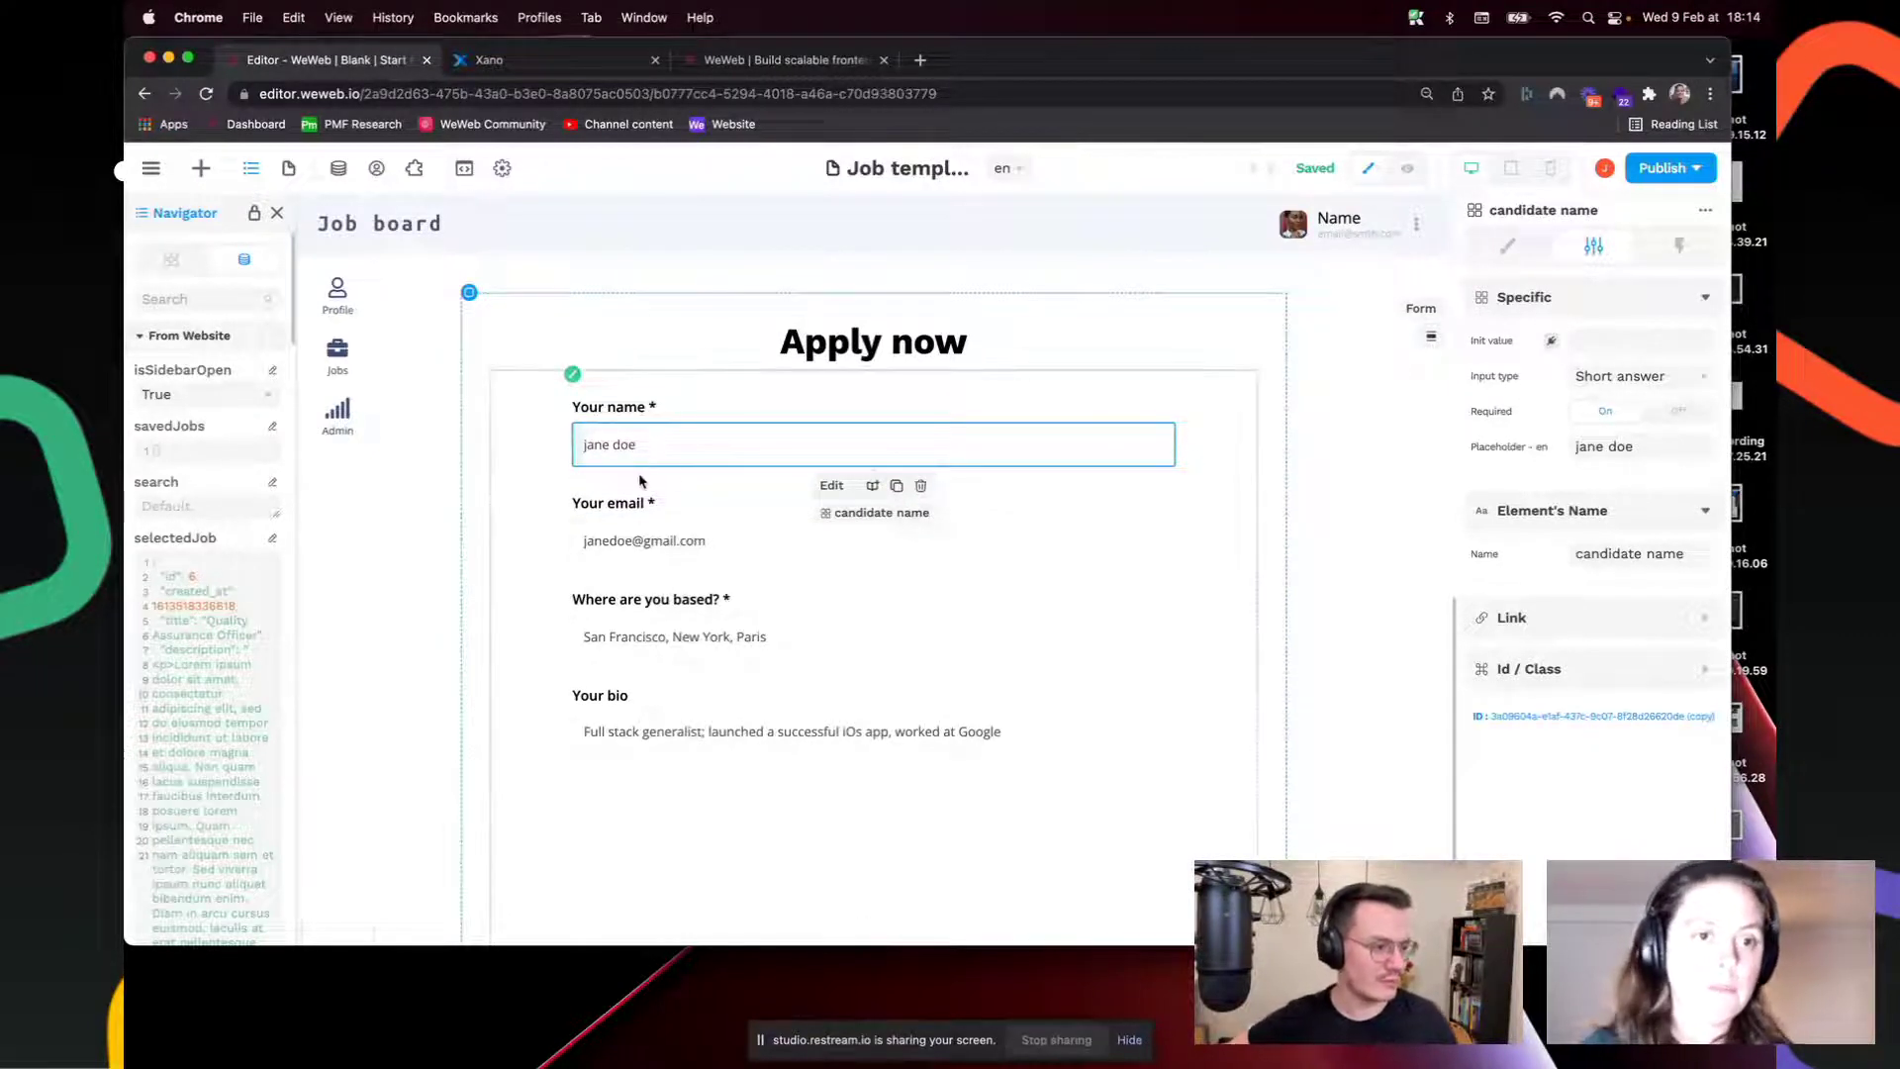
left_click(572, 373)
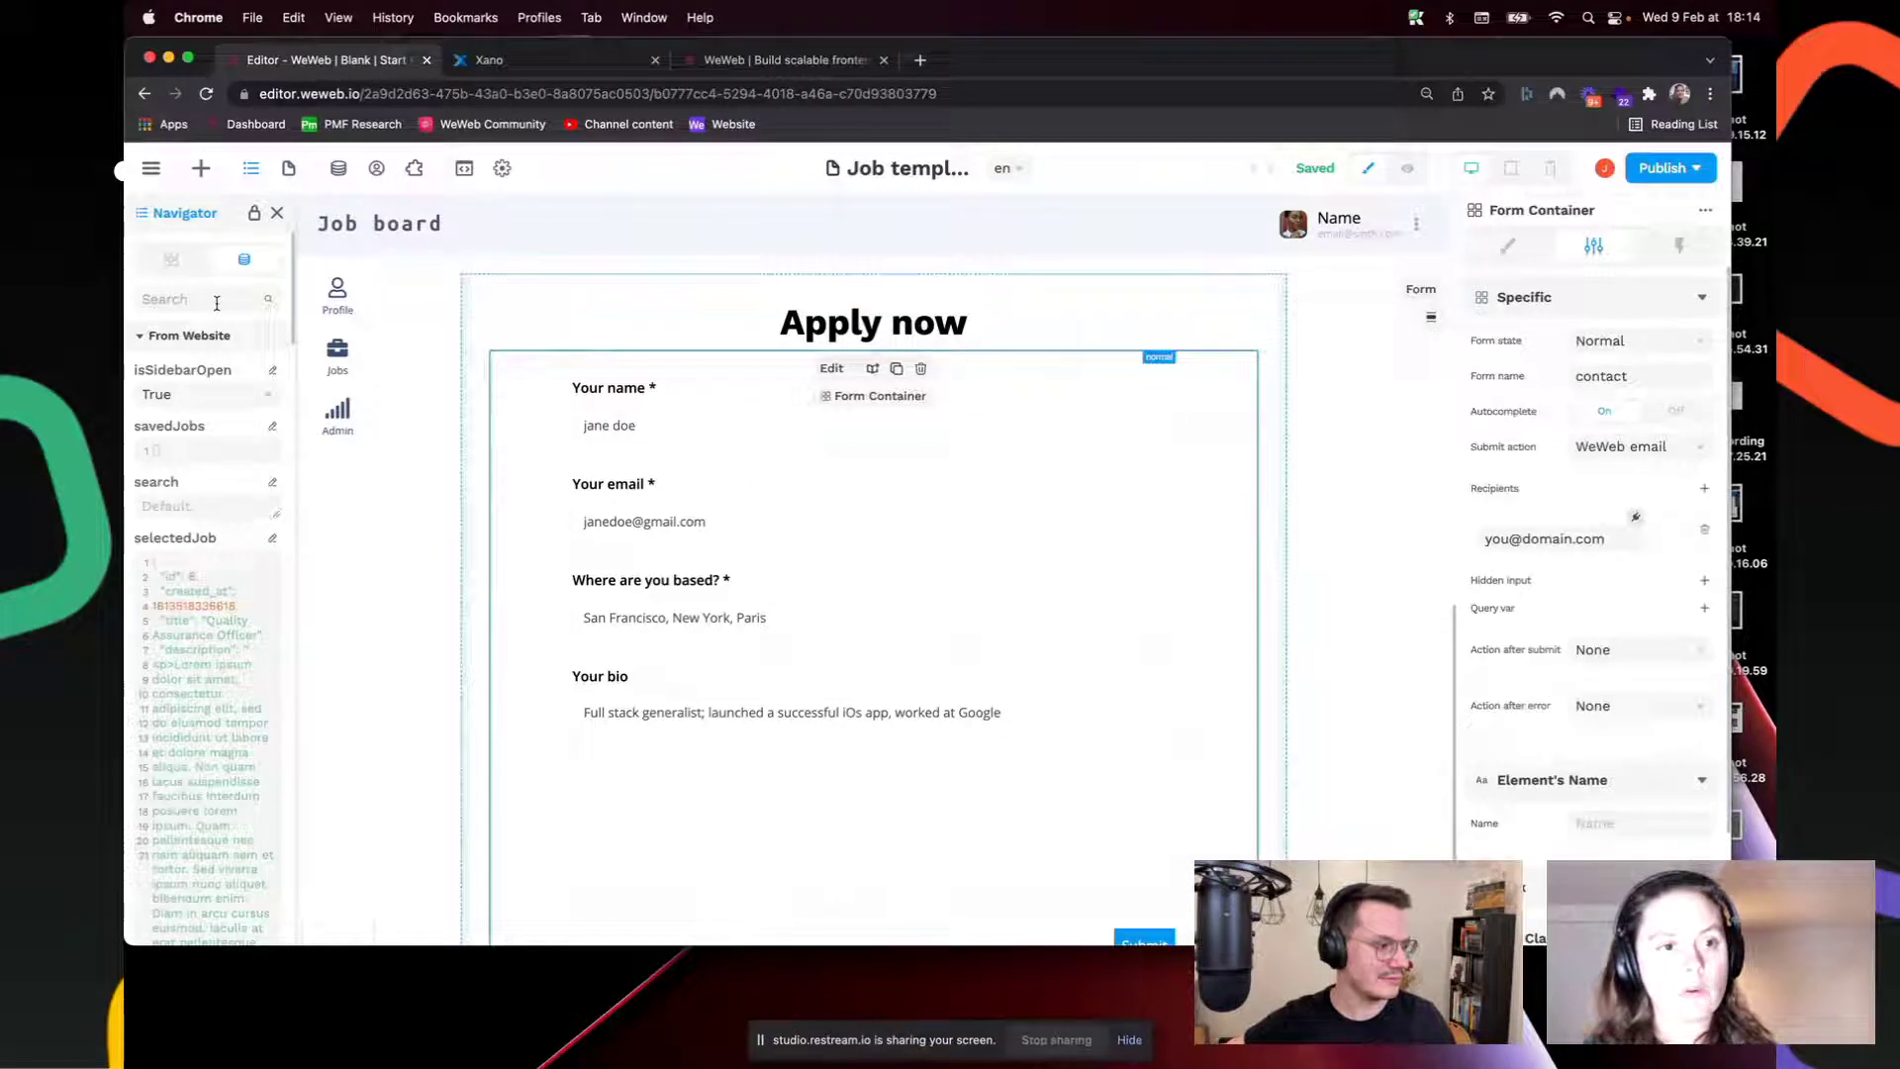
Step: Check the name and email inputs' element names and their values in Variables, then preview the page
left_click(158, 338)
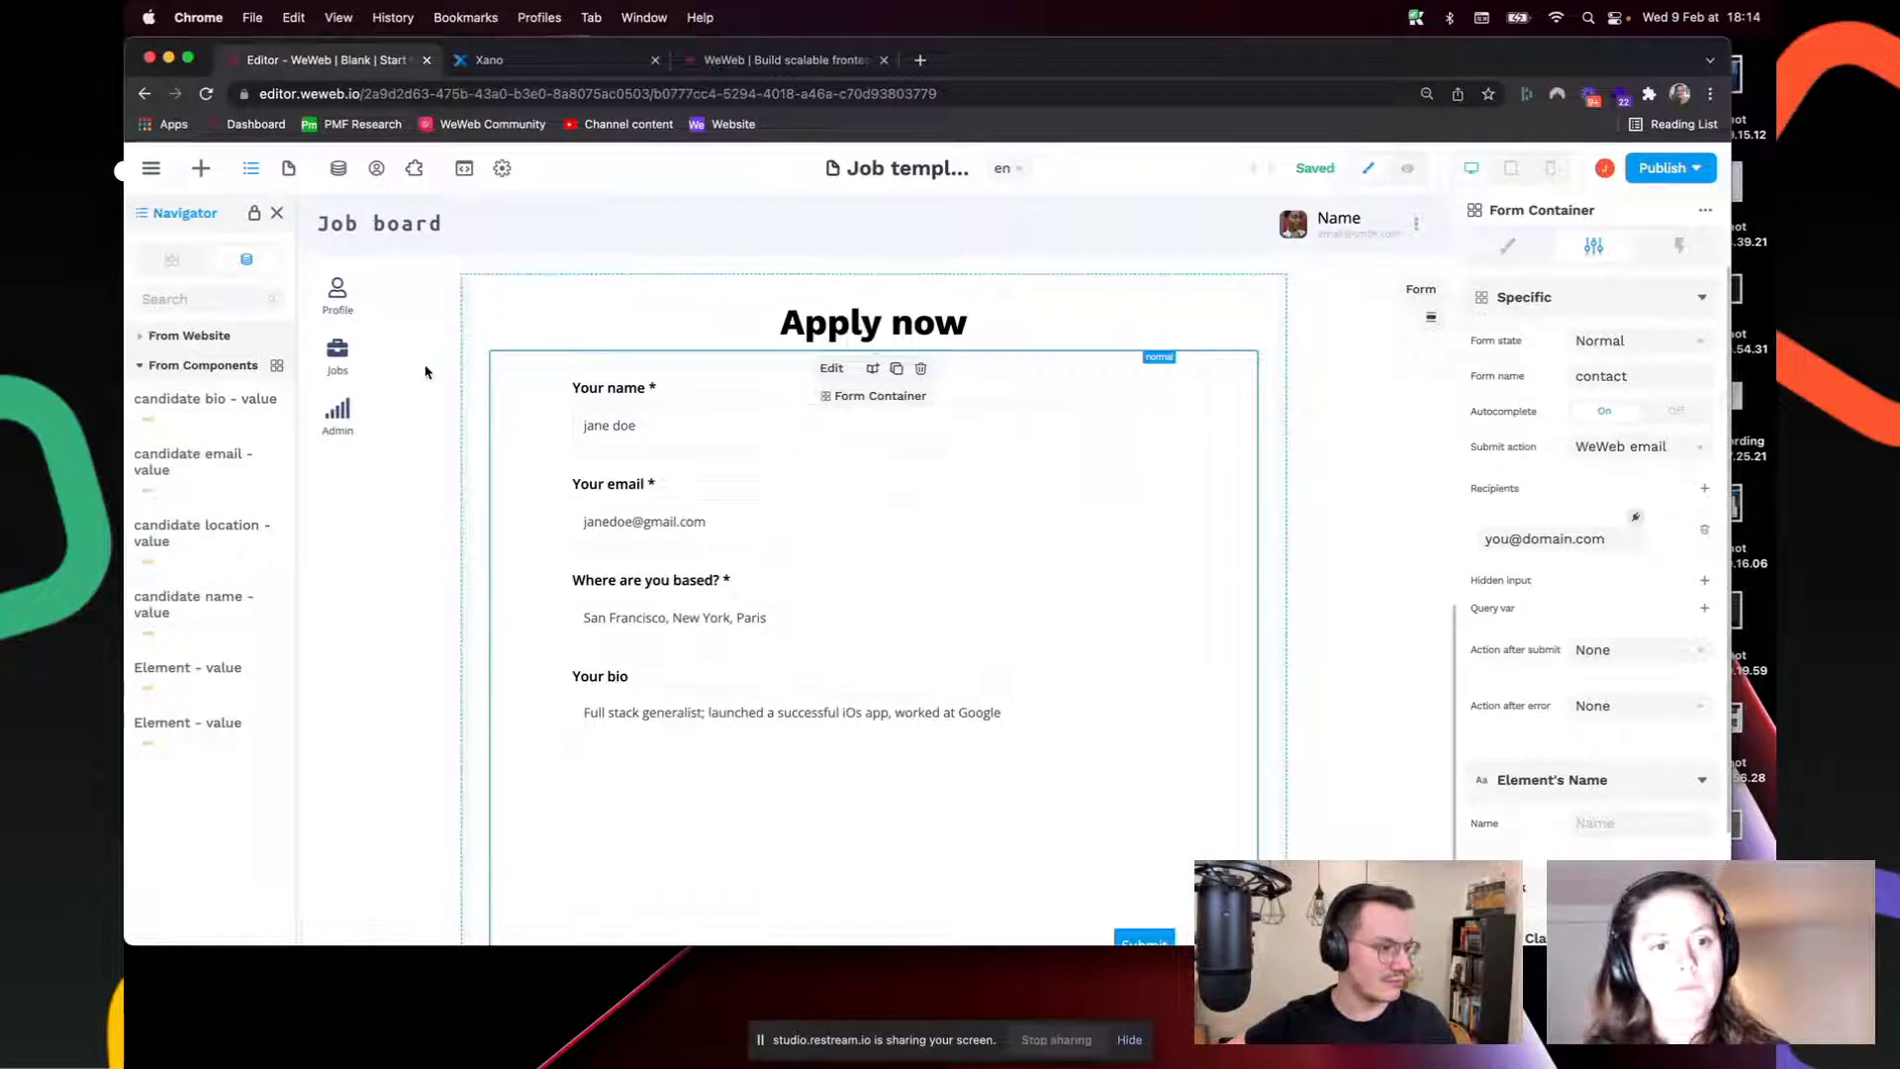
left_click(707, 437)
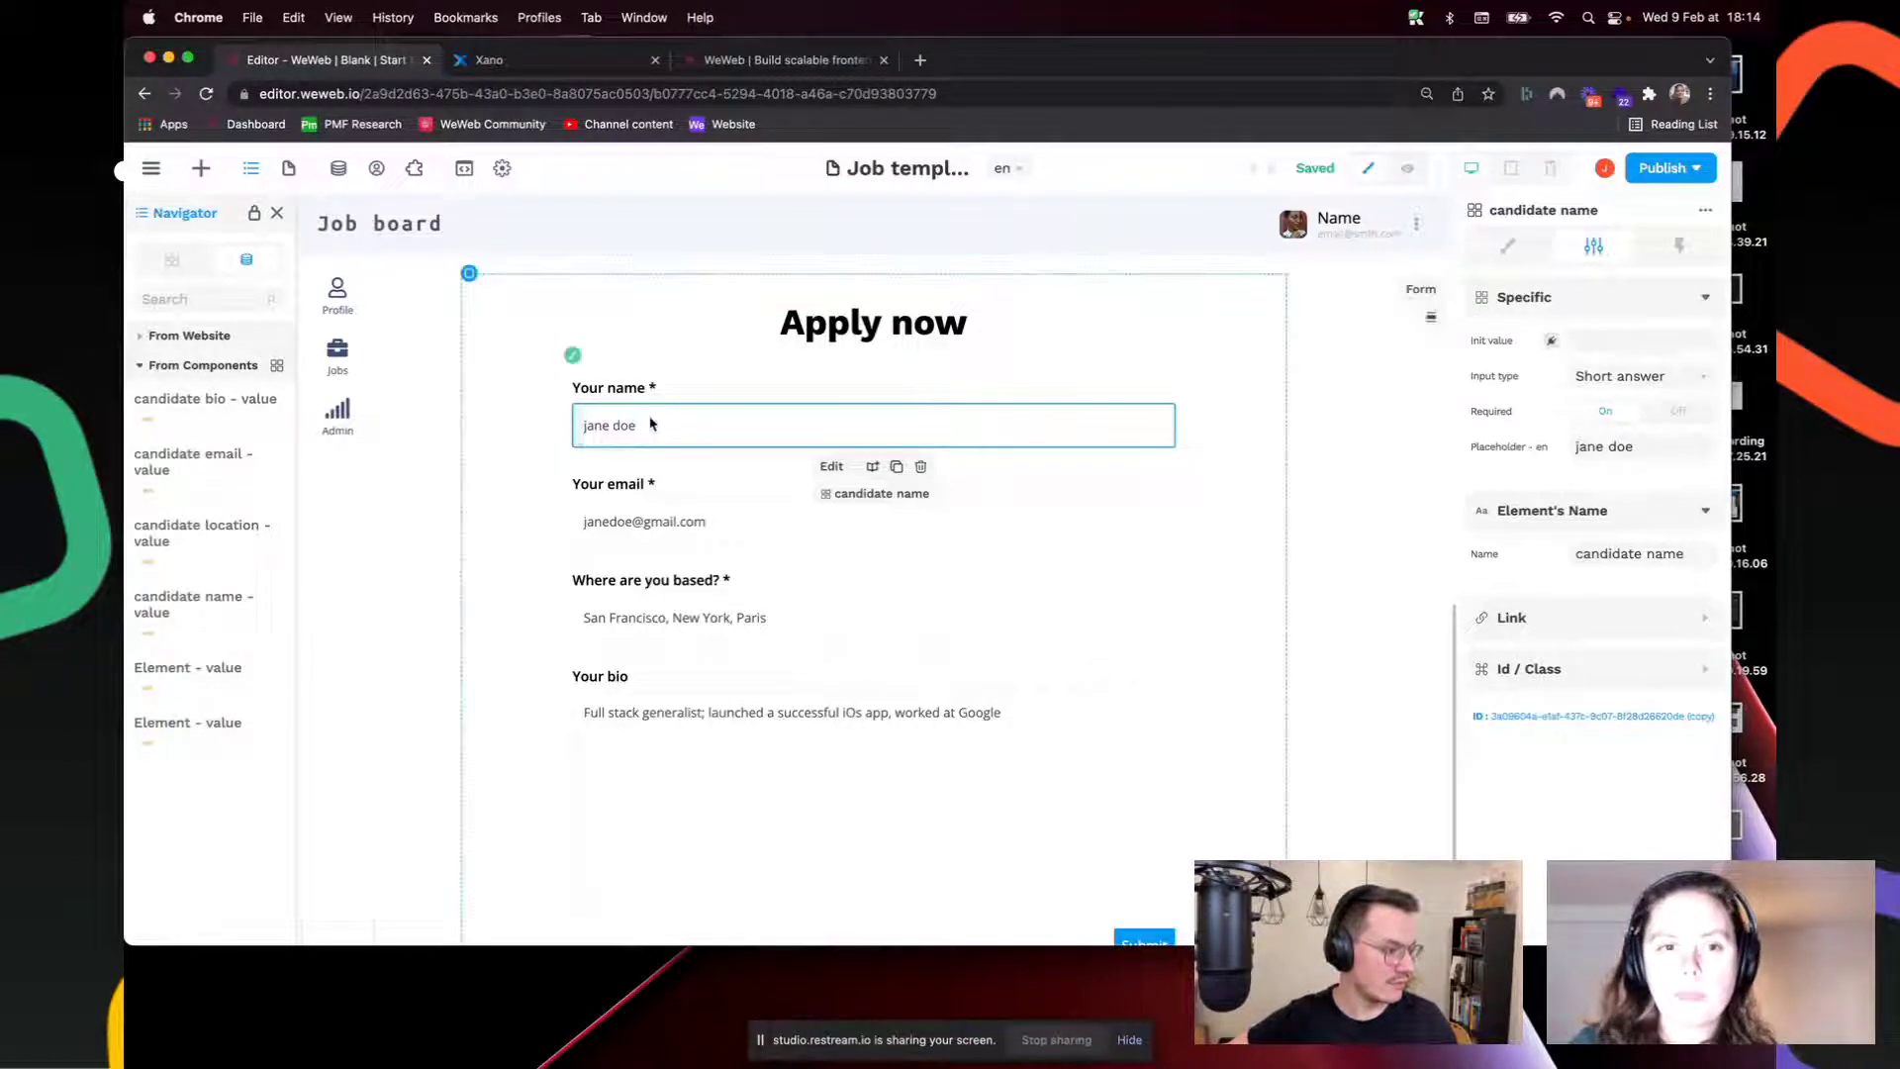
left_click(1560, 571)
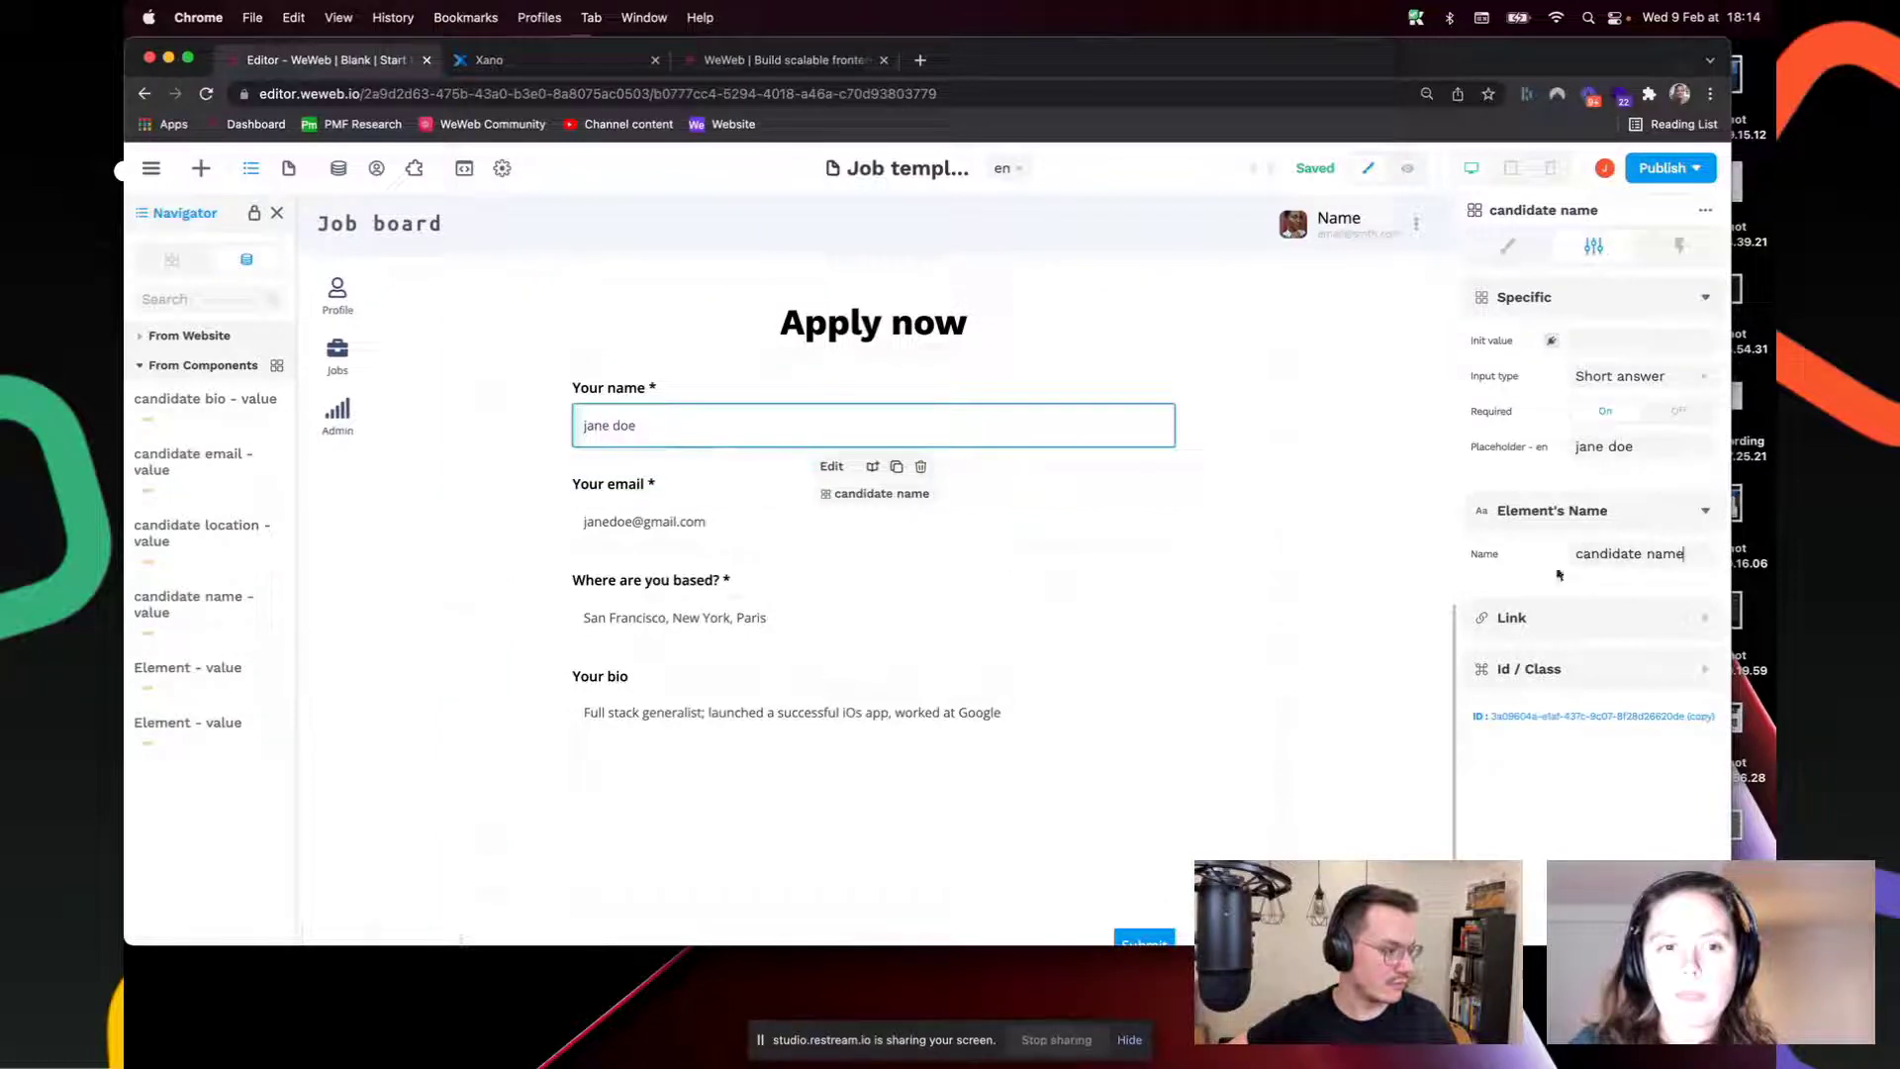
left_click_drag(1557, 567, 1558, 559)
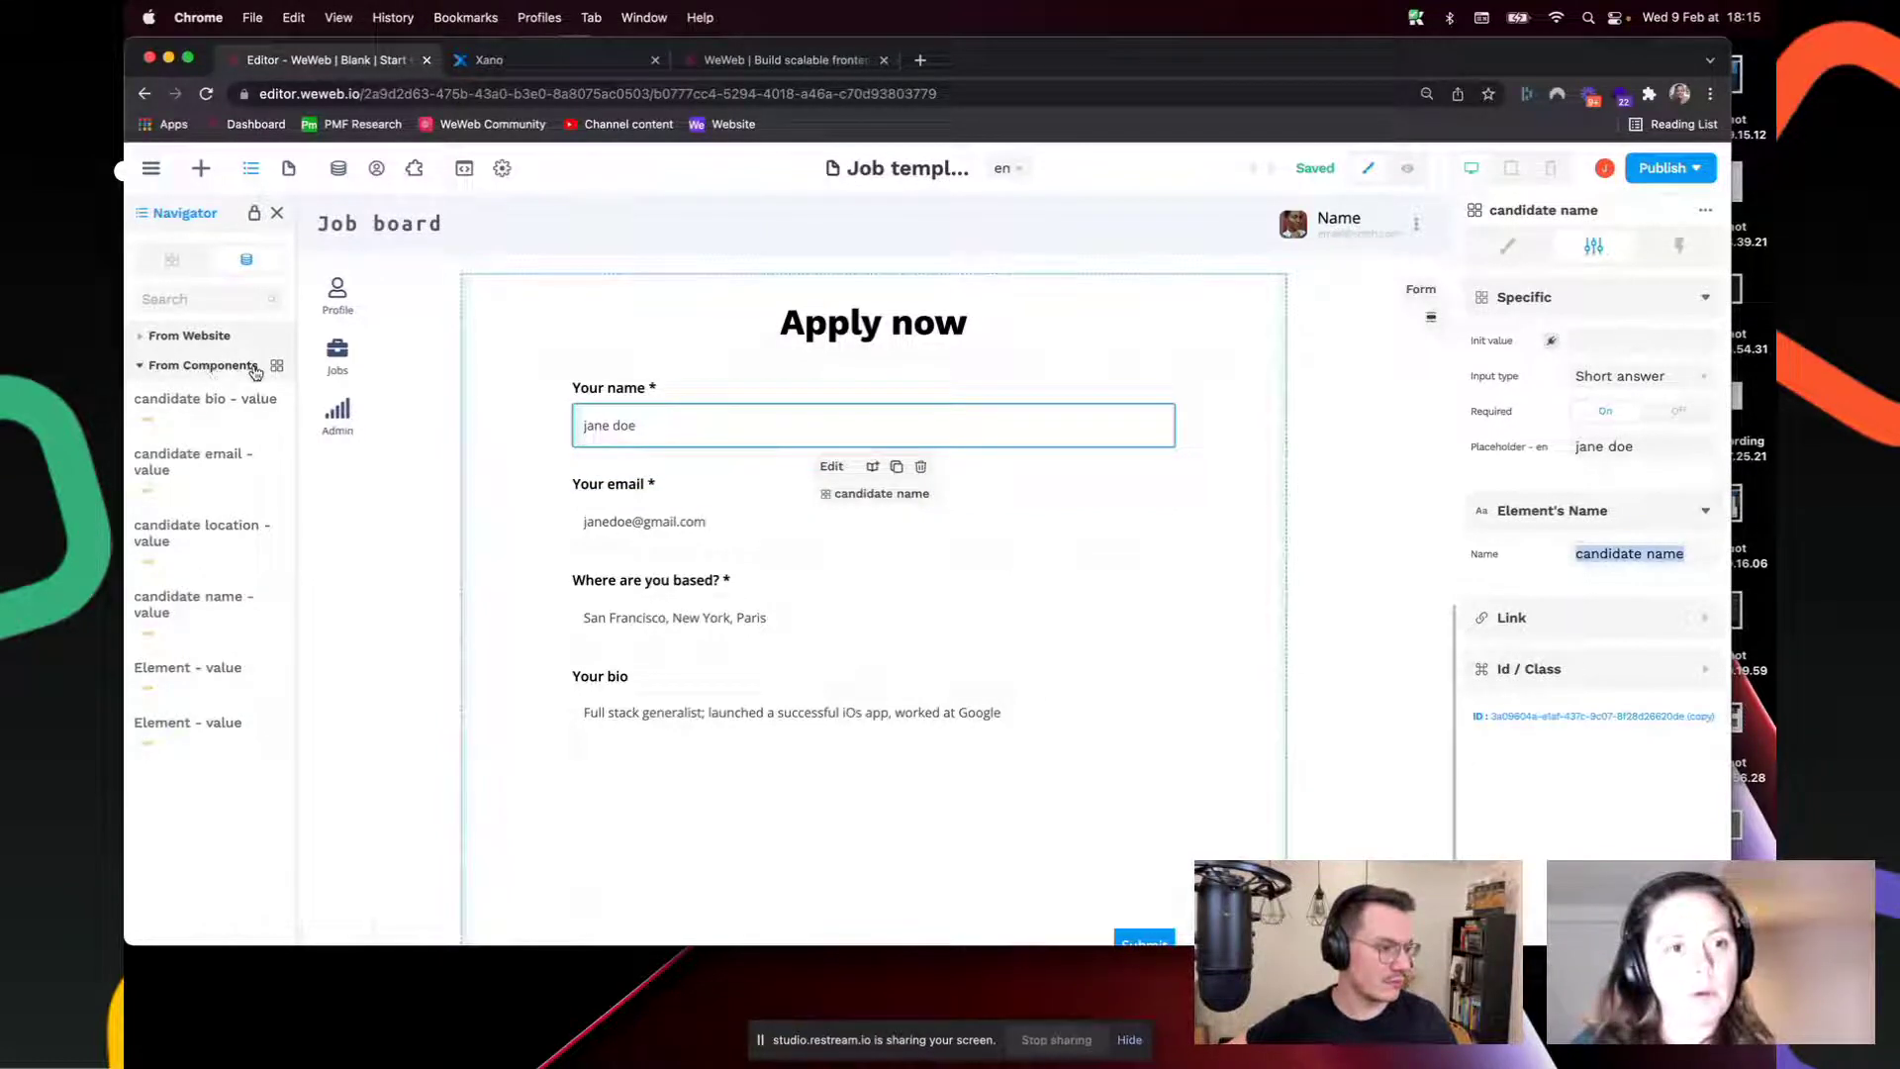
left_click(339, 171)
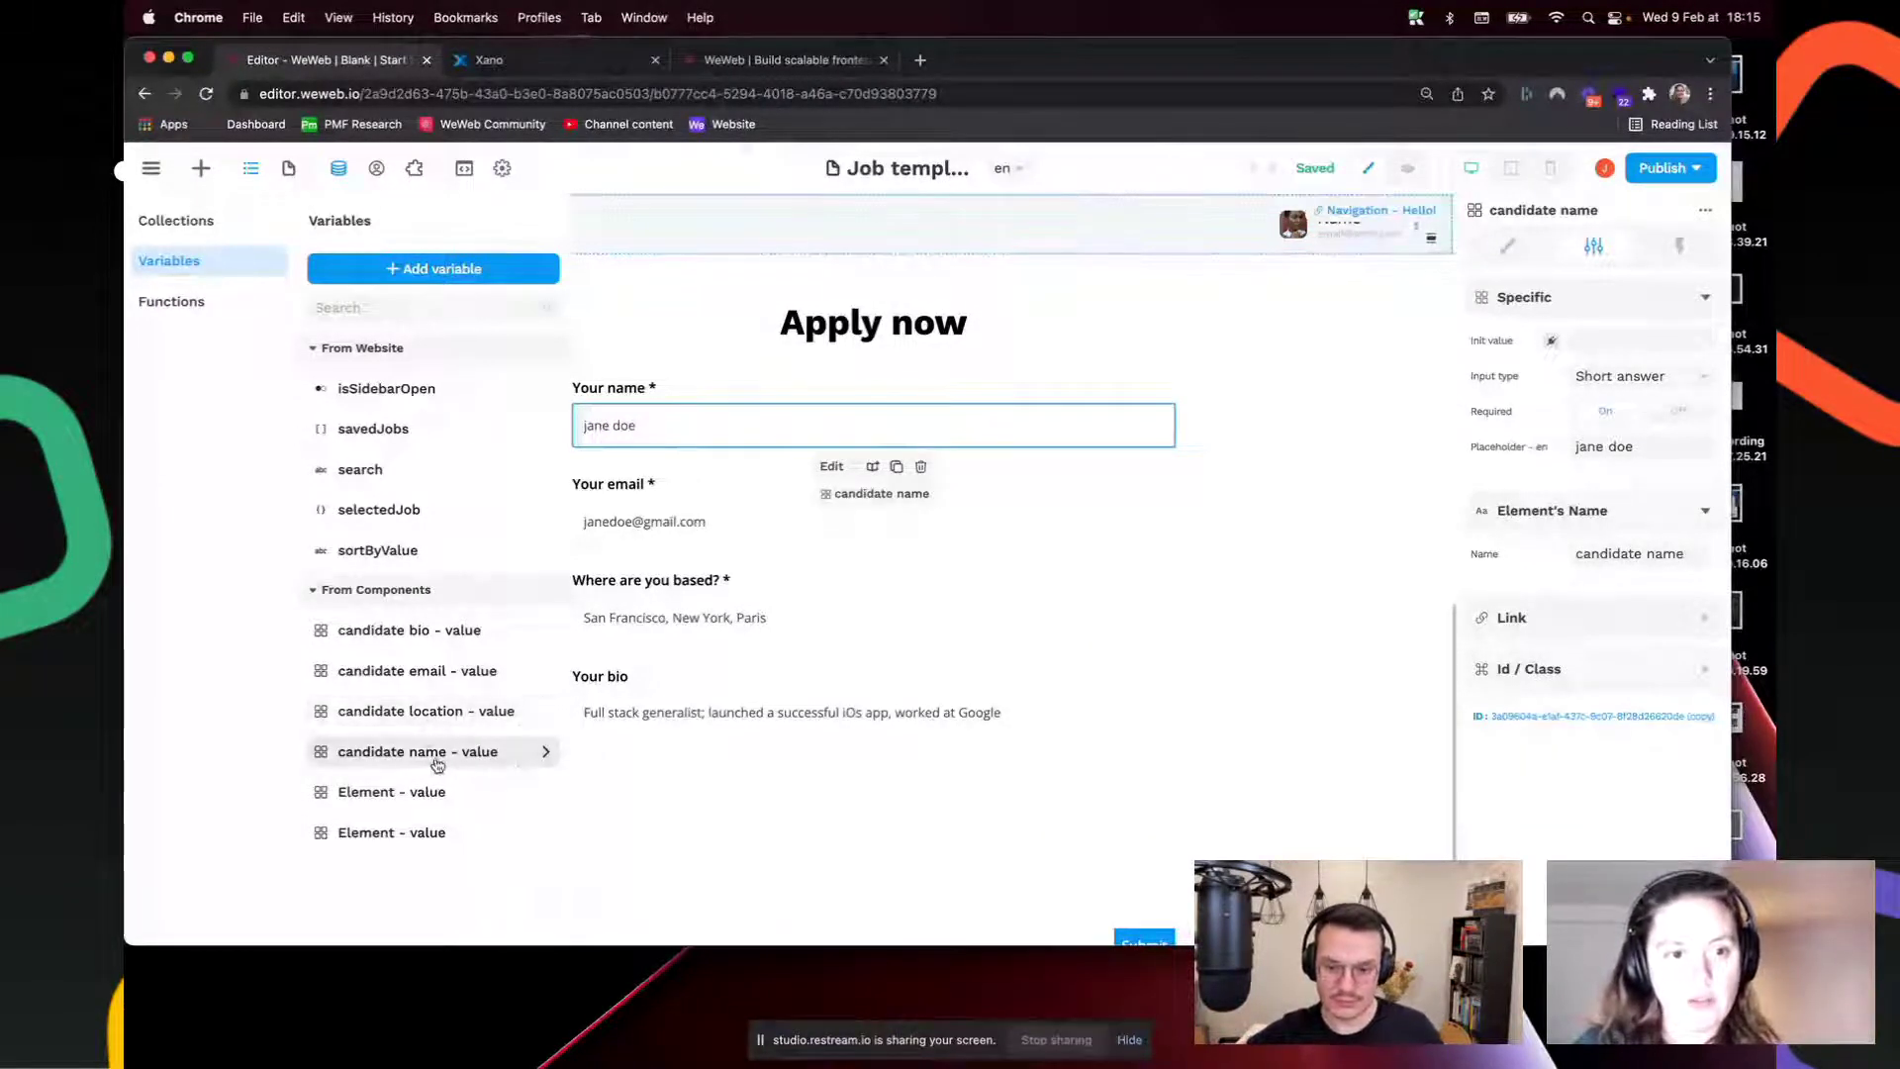
left_click(713, 518)
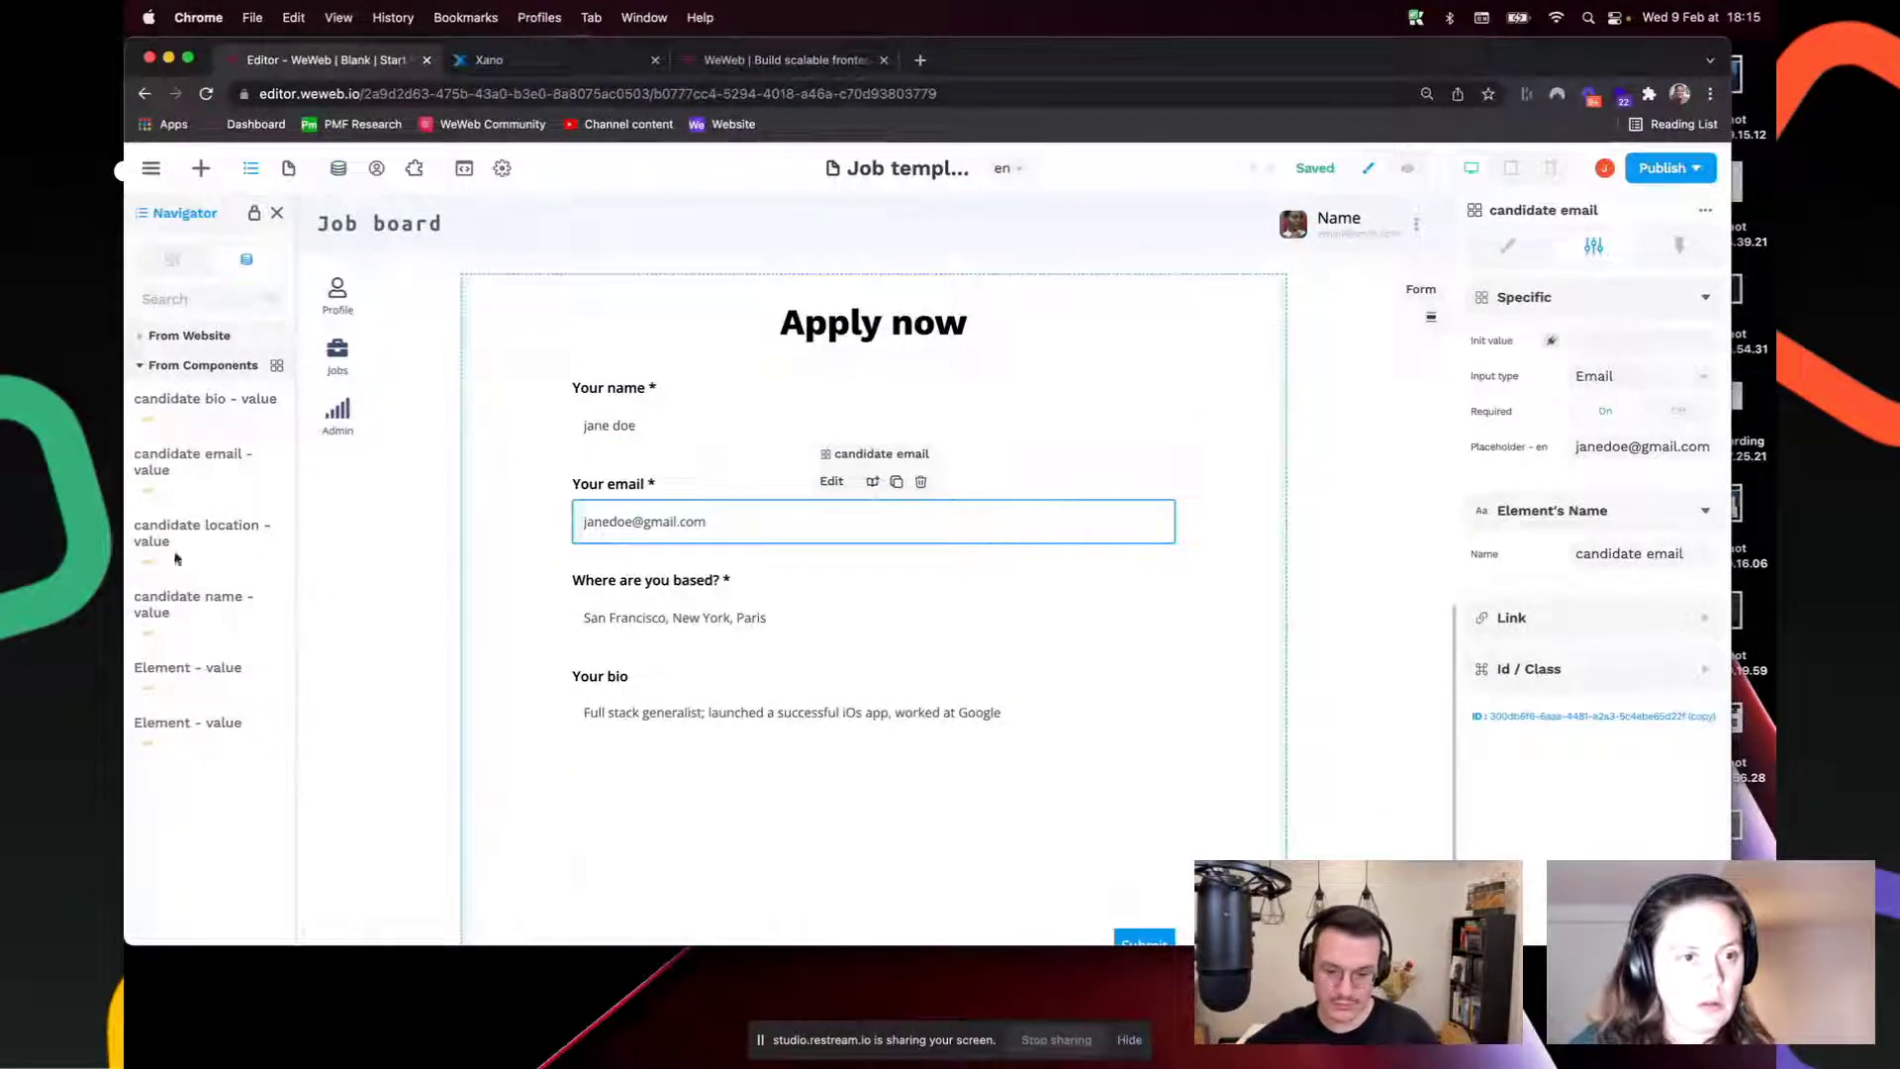
left_click(338, 167)
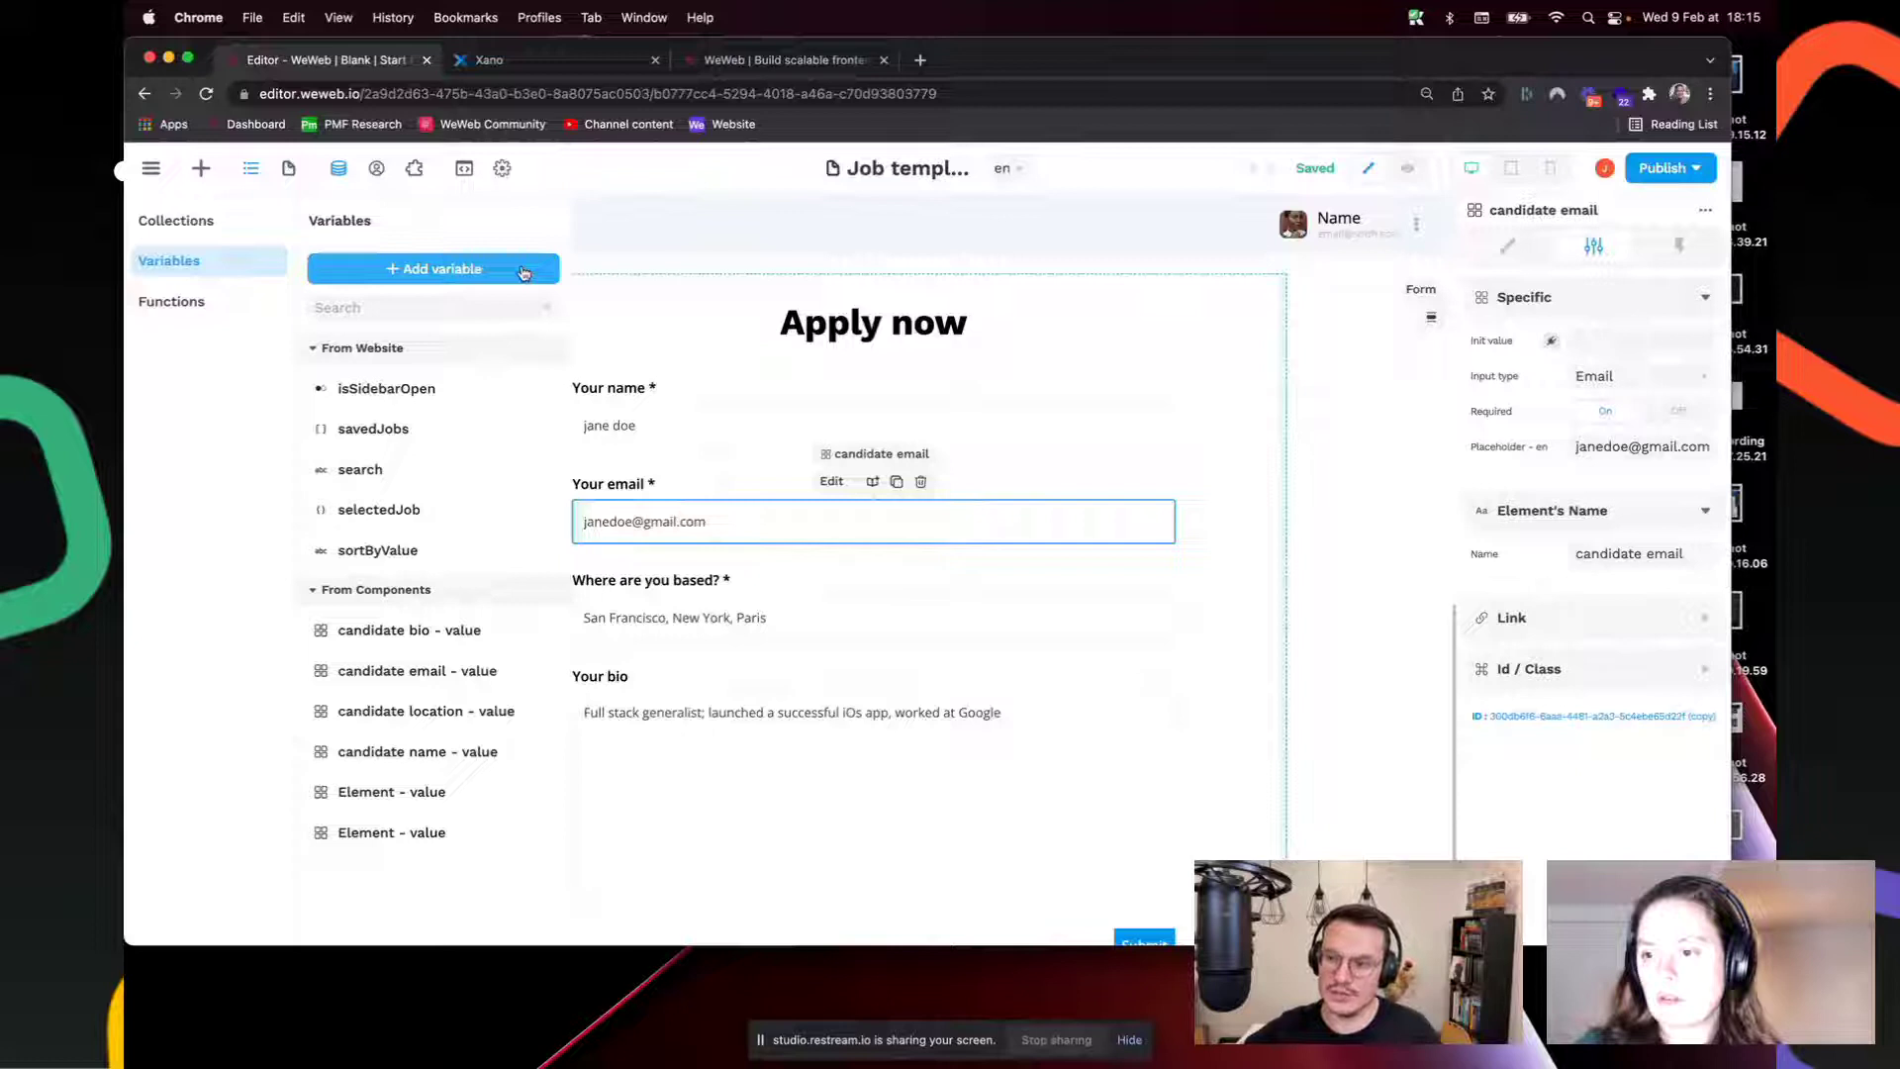
left_click(691, 499)
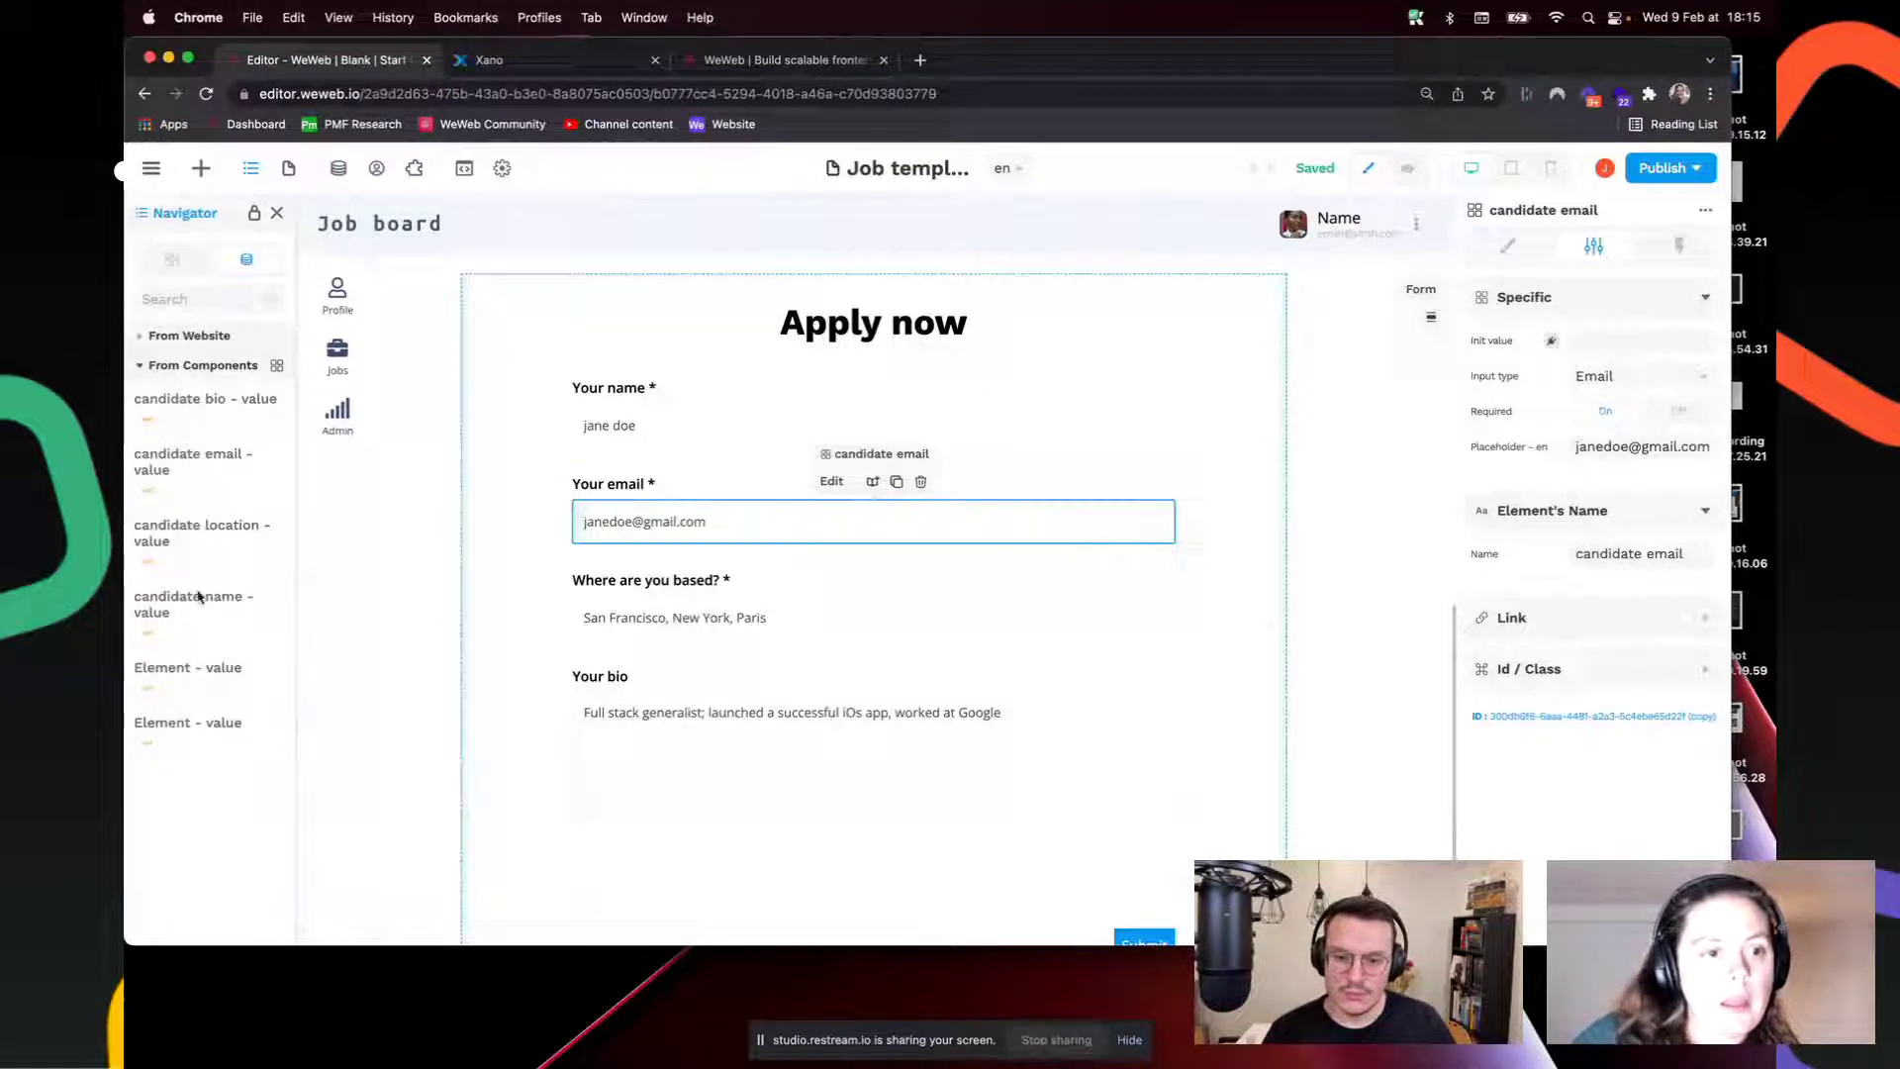
left_click(1408, 168)
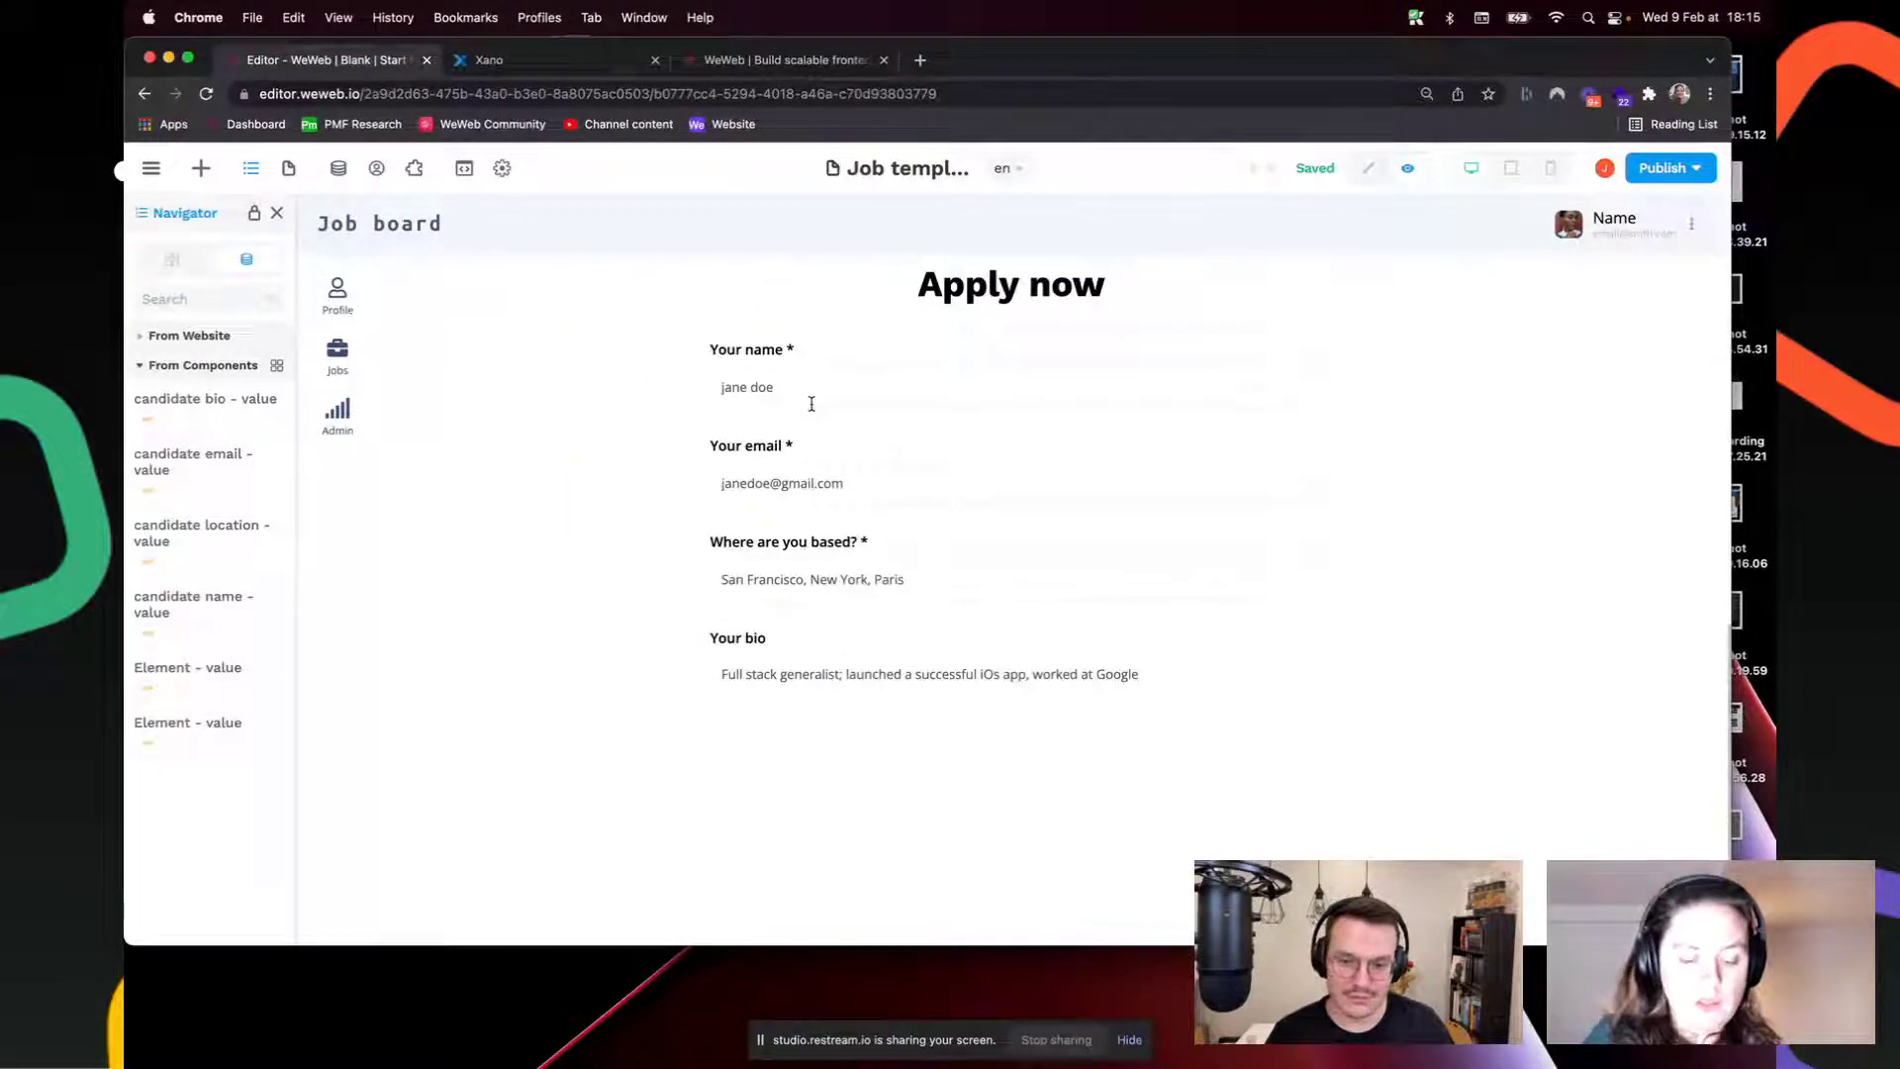
Step: Enter a sample candidate name and email, and Paris as the location
left_click_drag(199, 416, 193, 655)
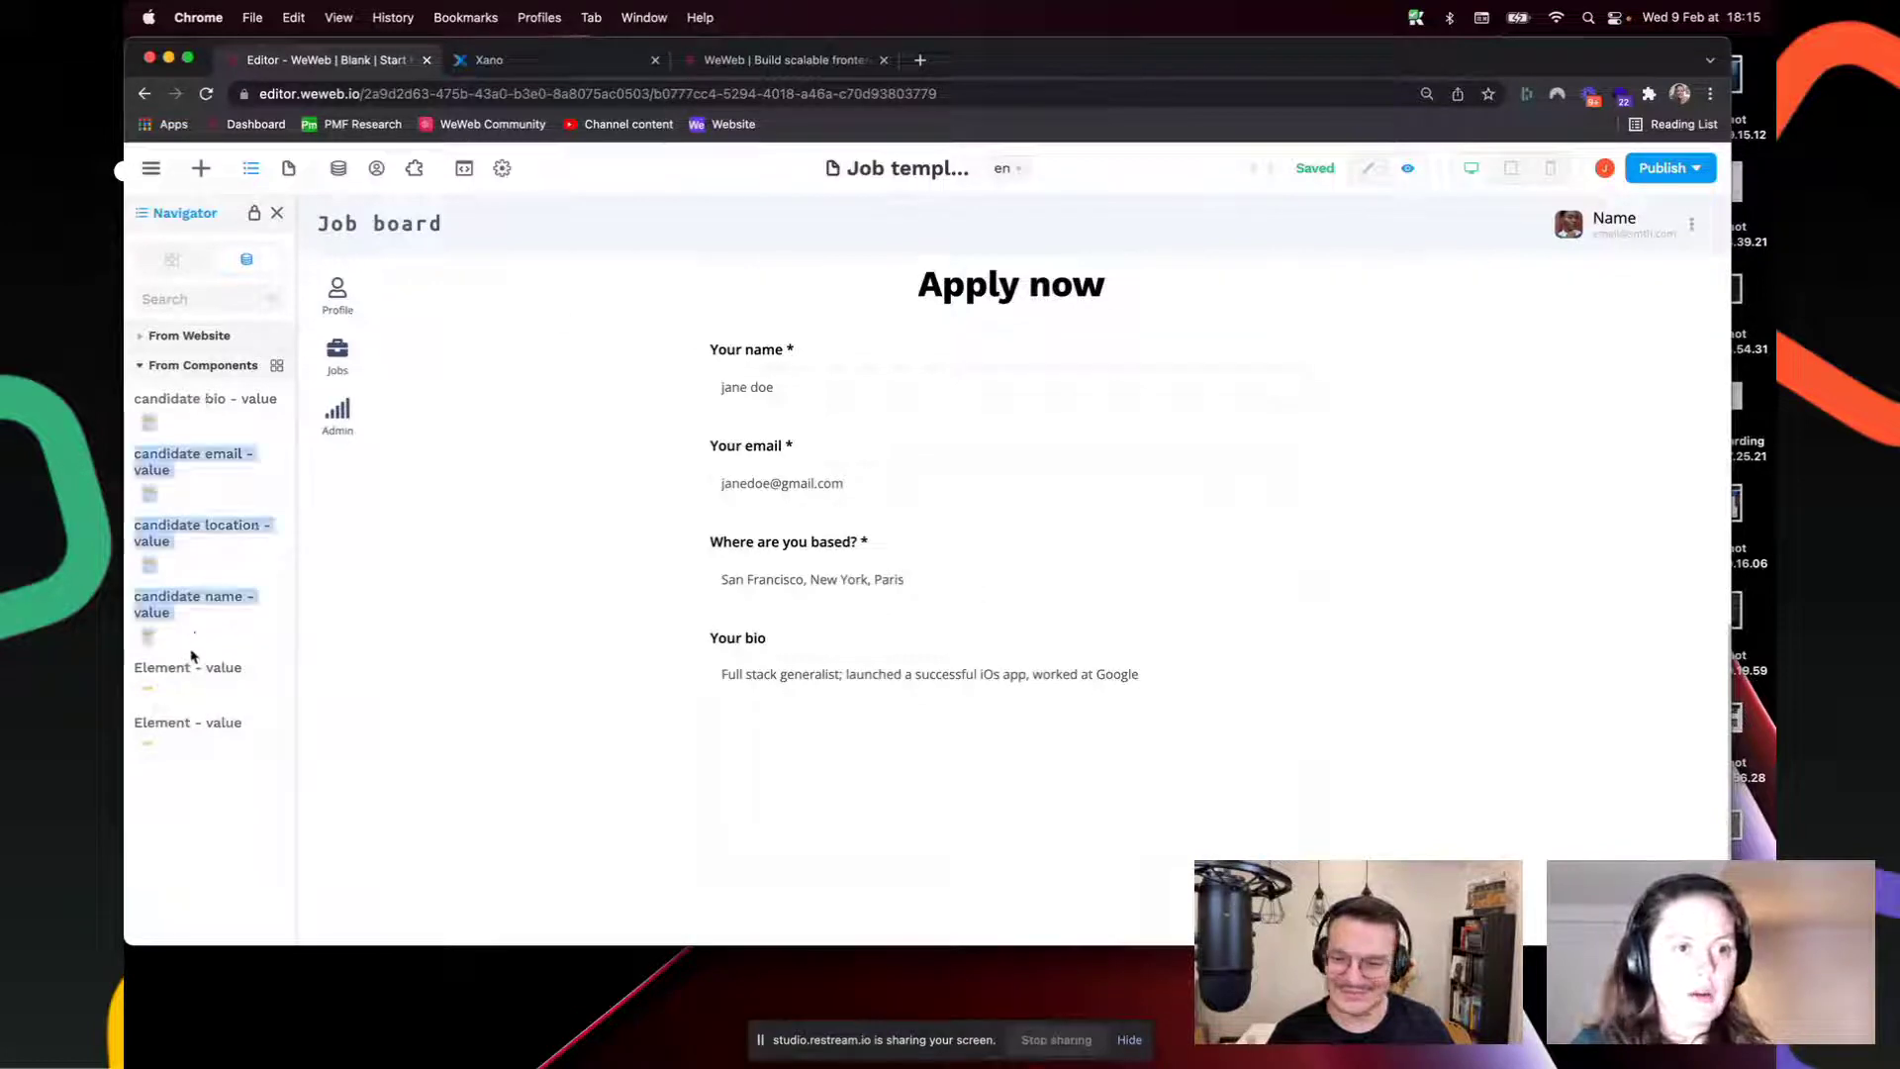
left_click(264, 501)
left_click(942, 390)
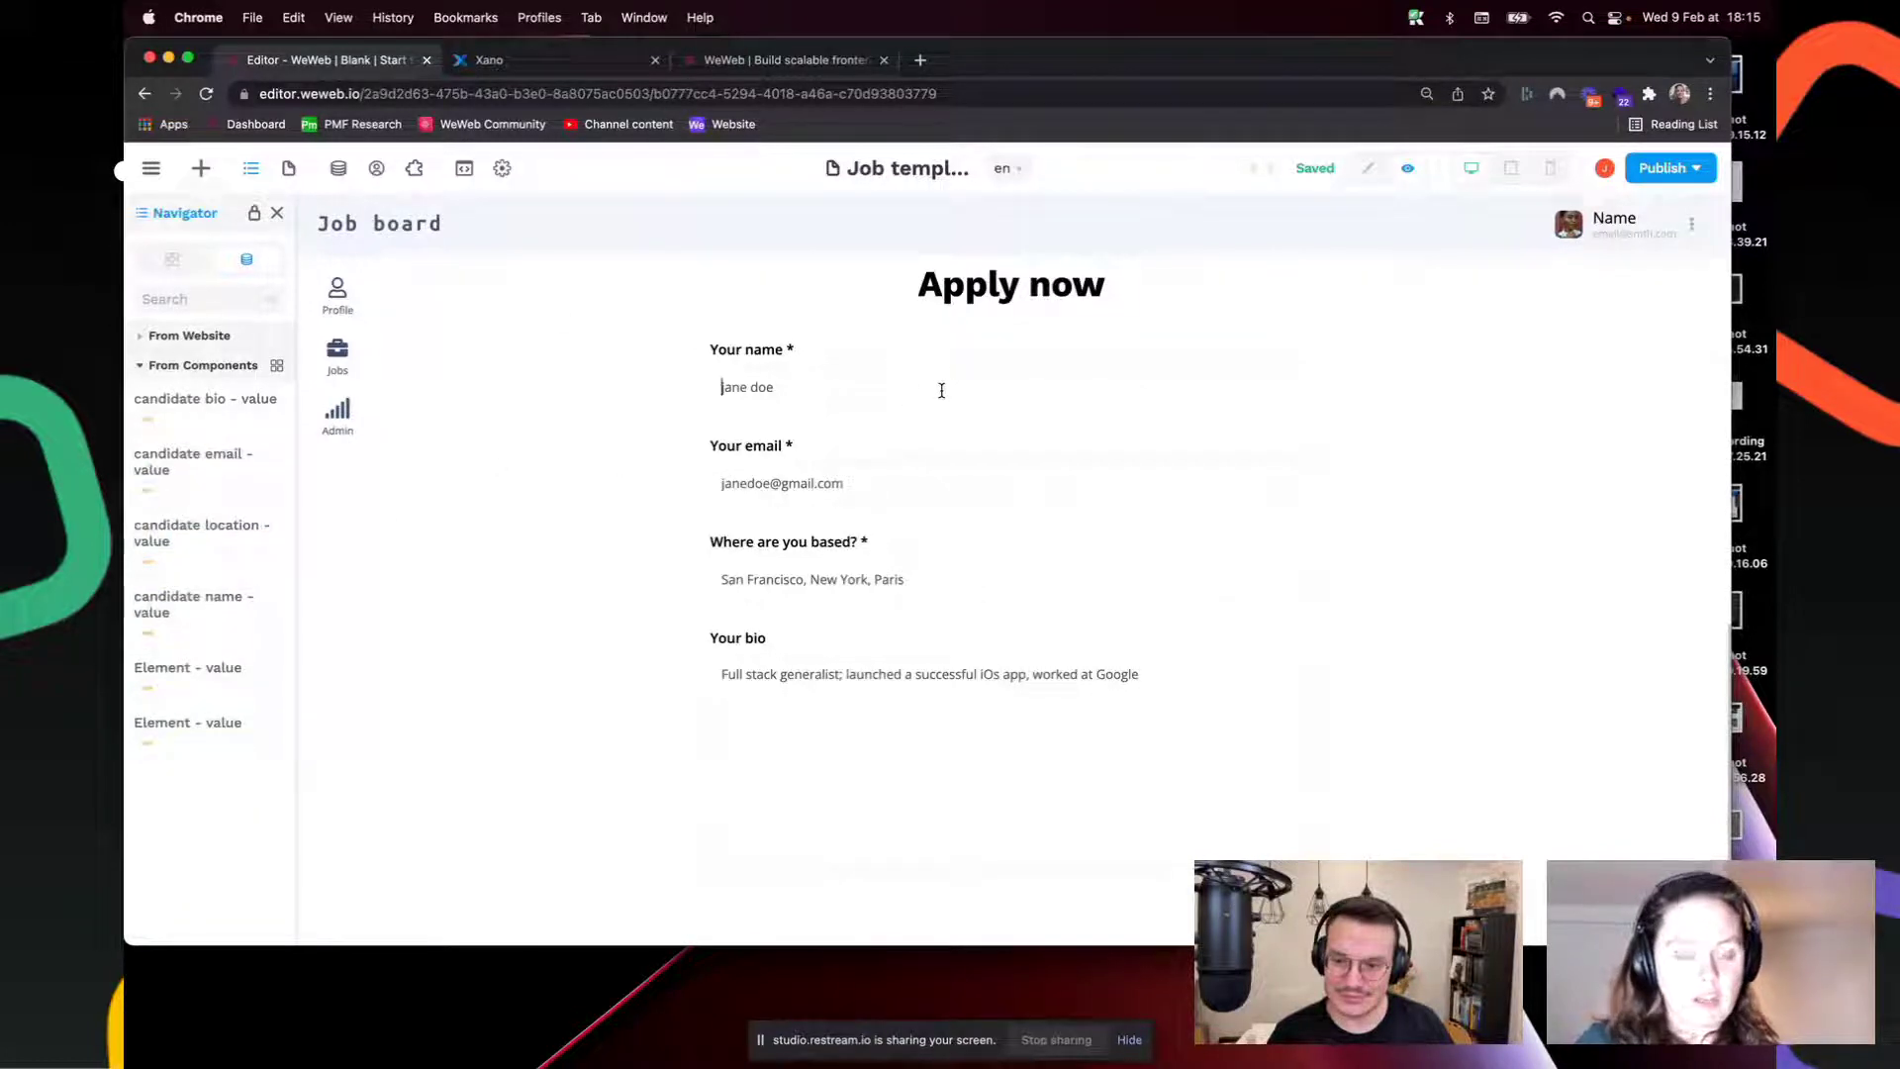
type("Joyce")
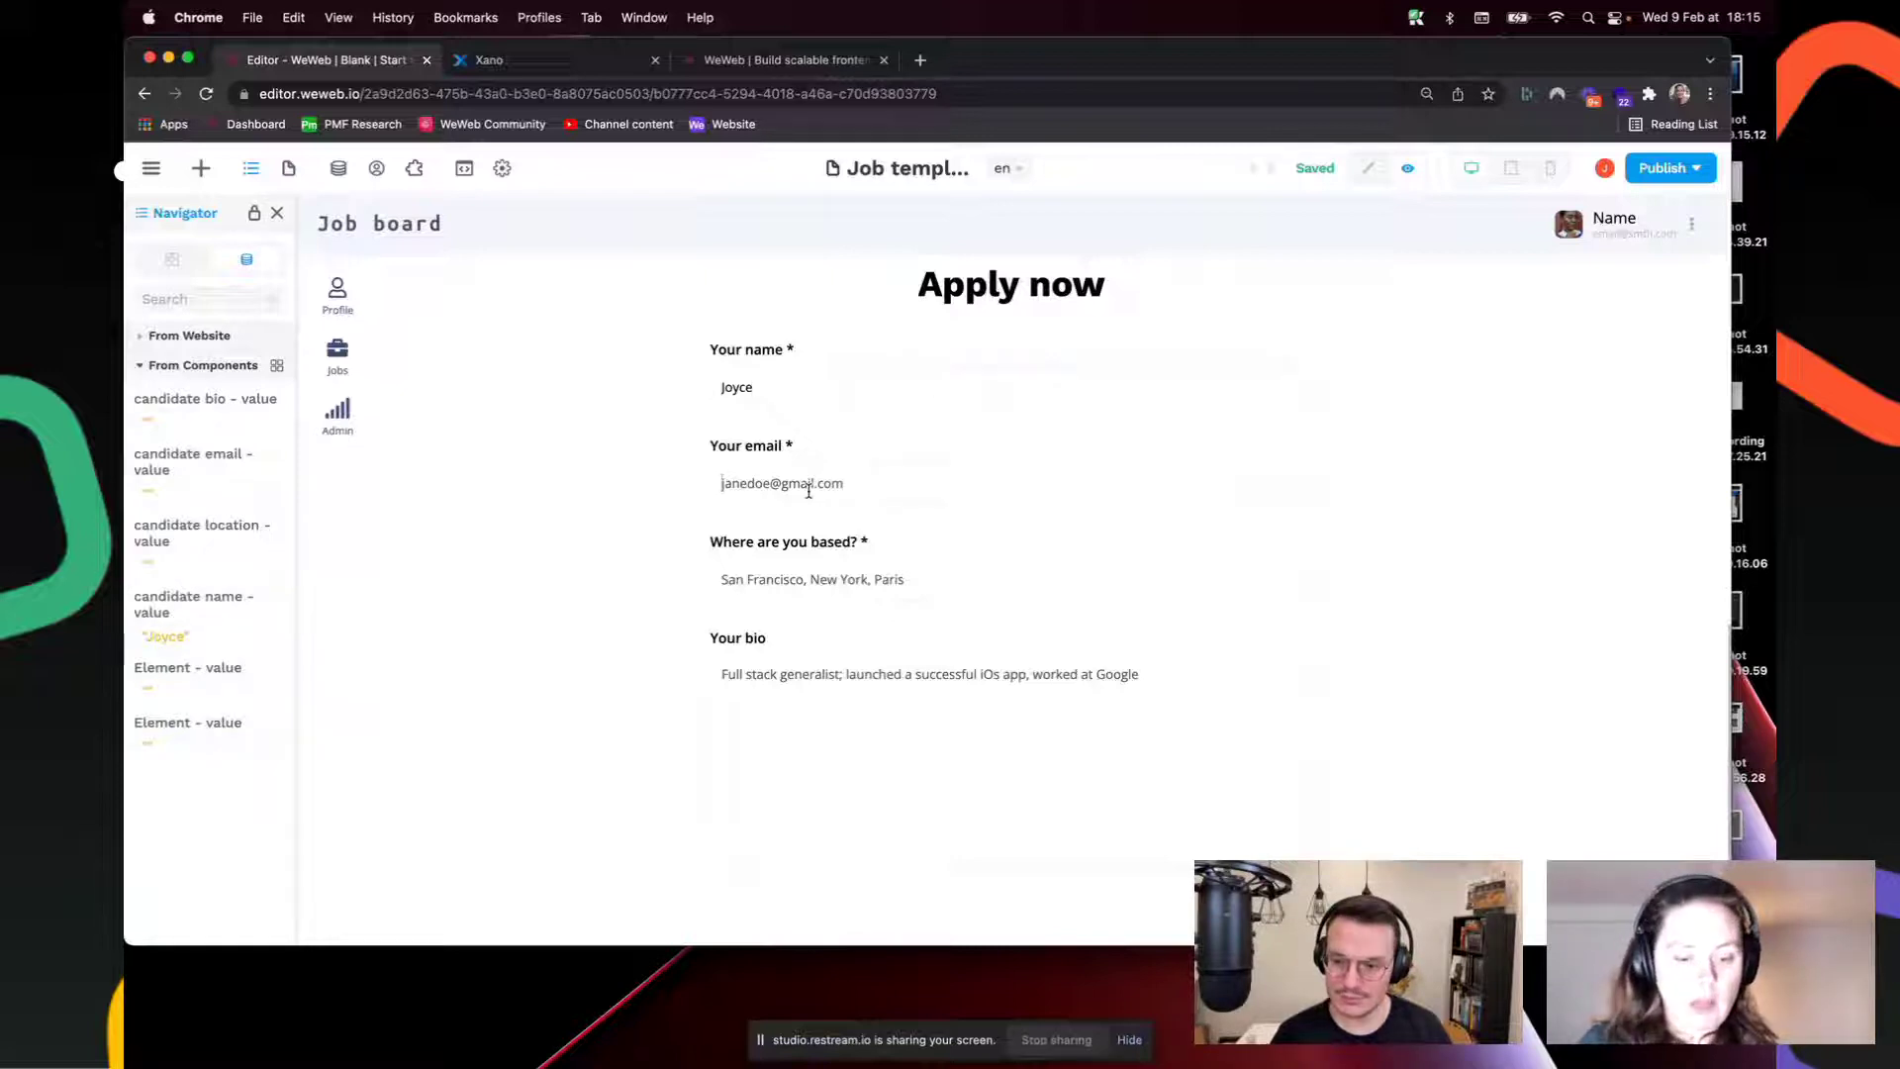
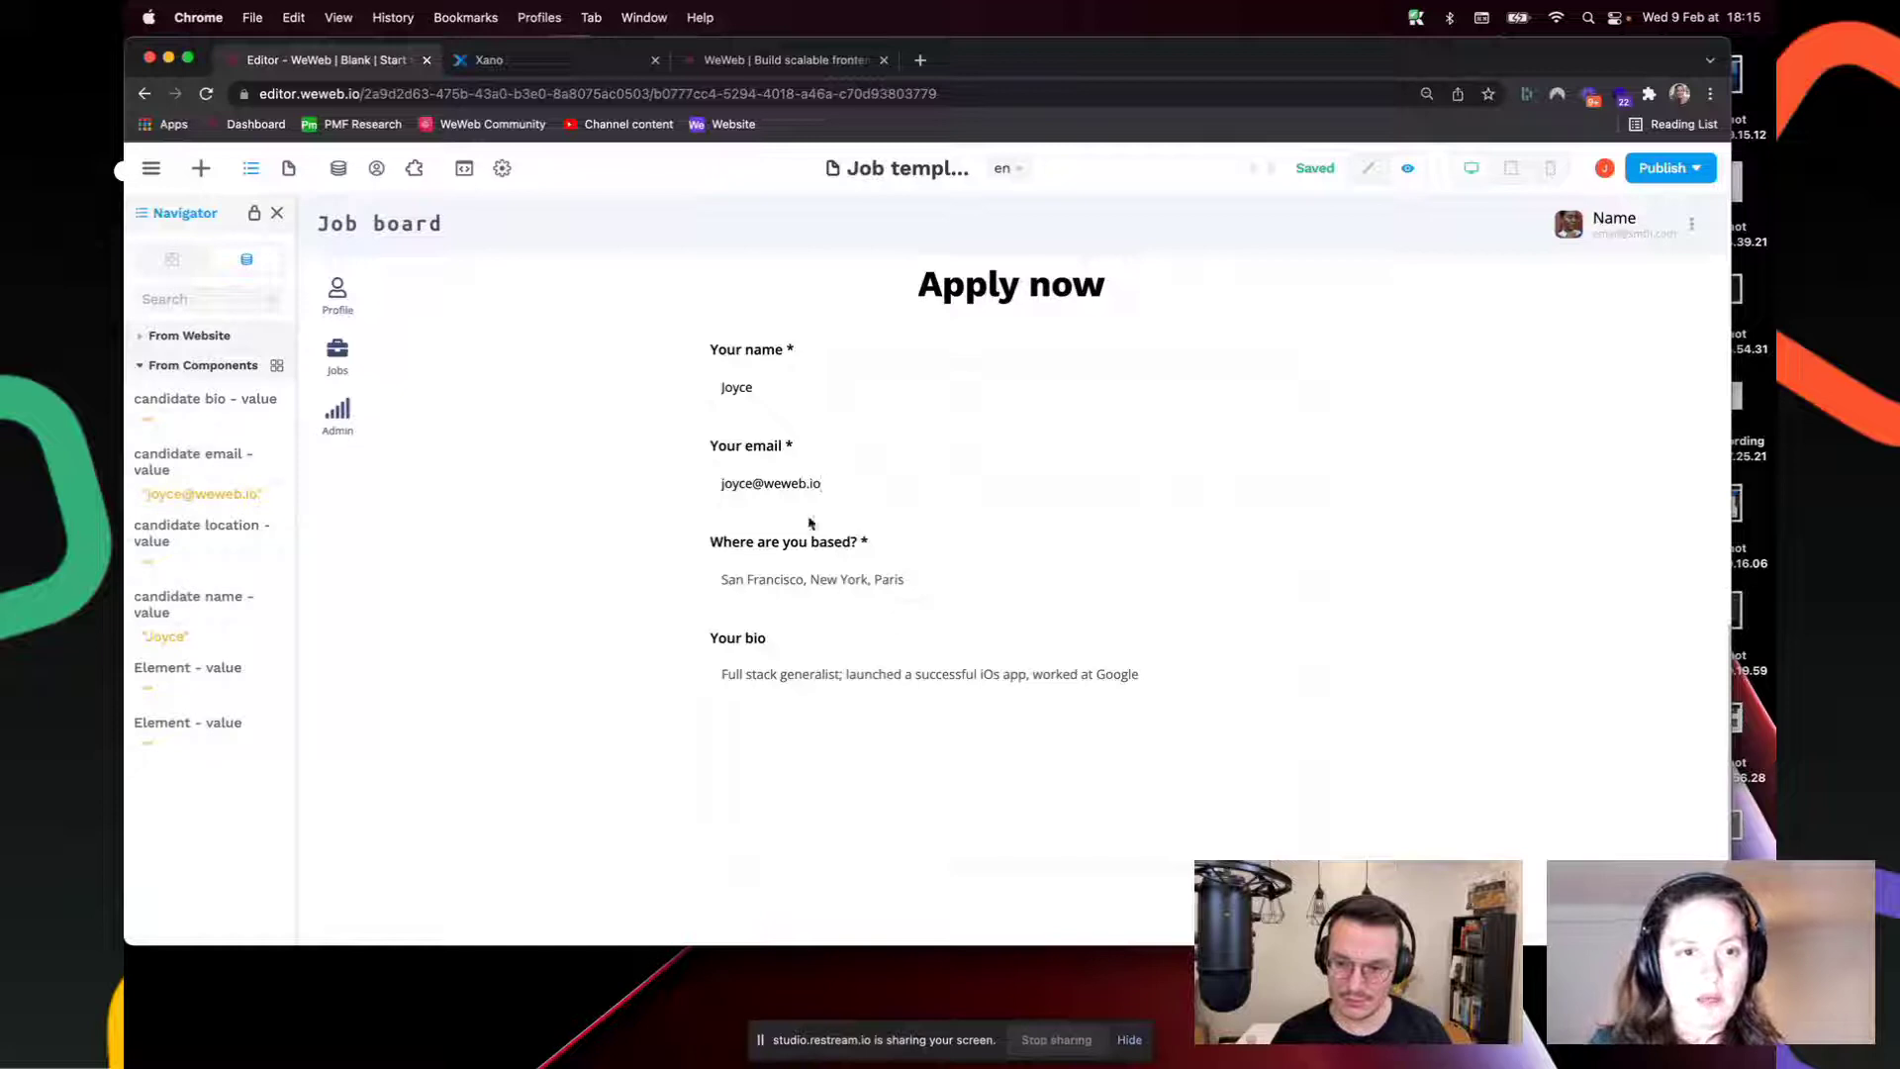
left_click(817, 579)
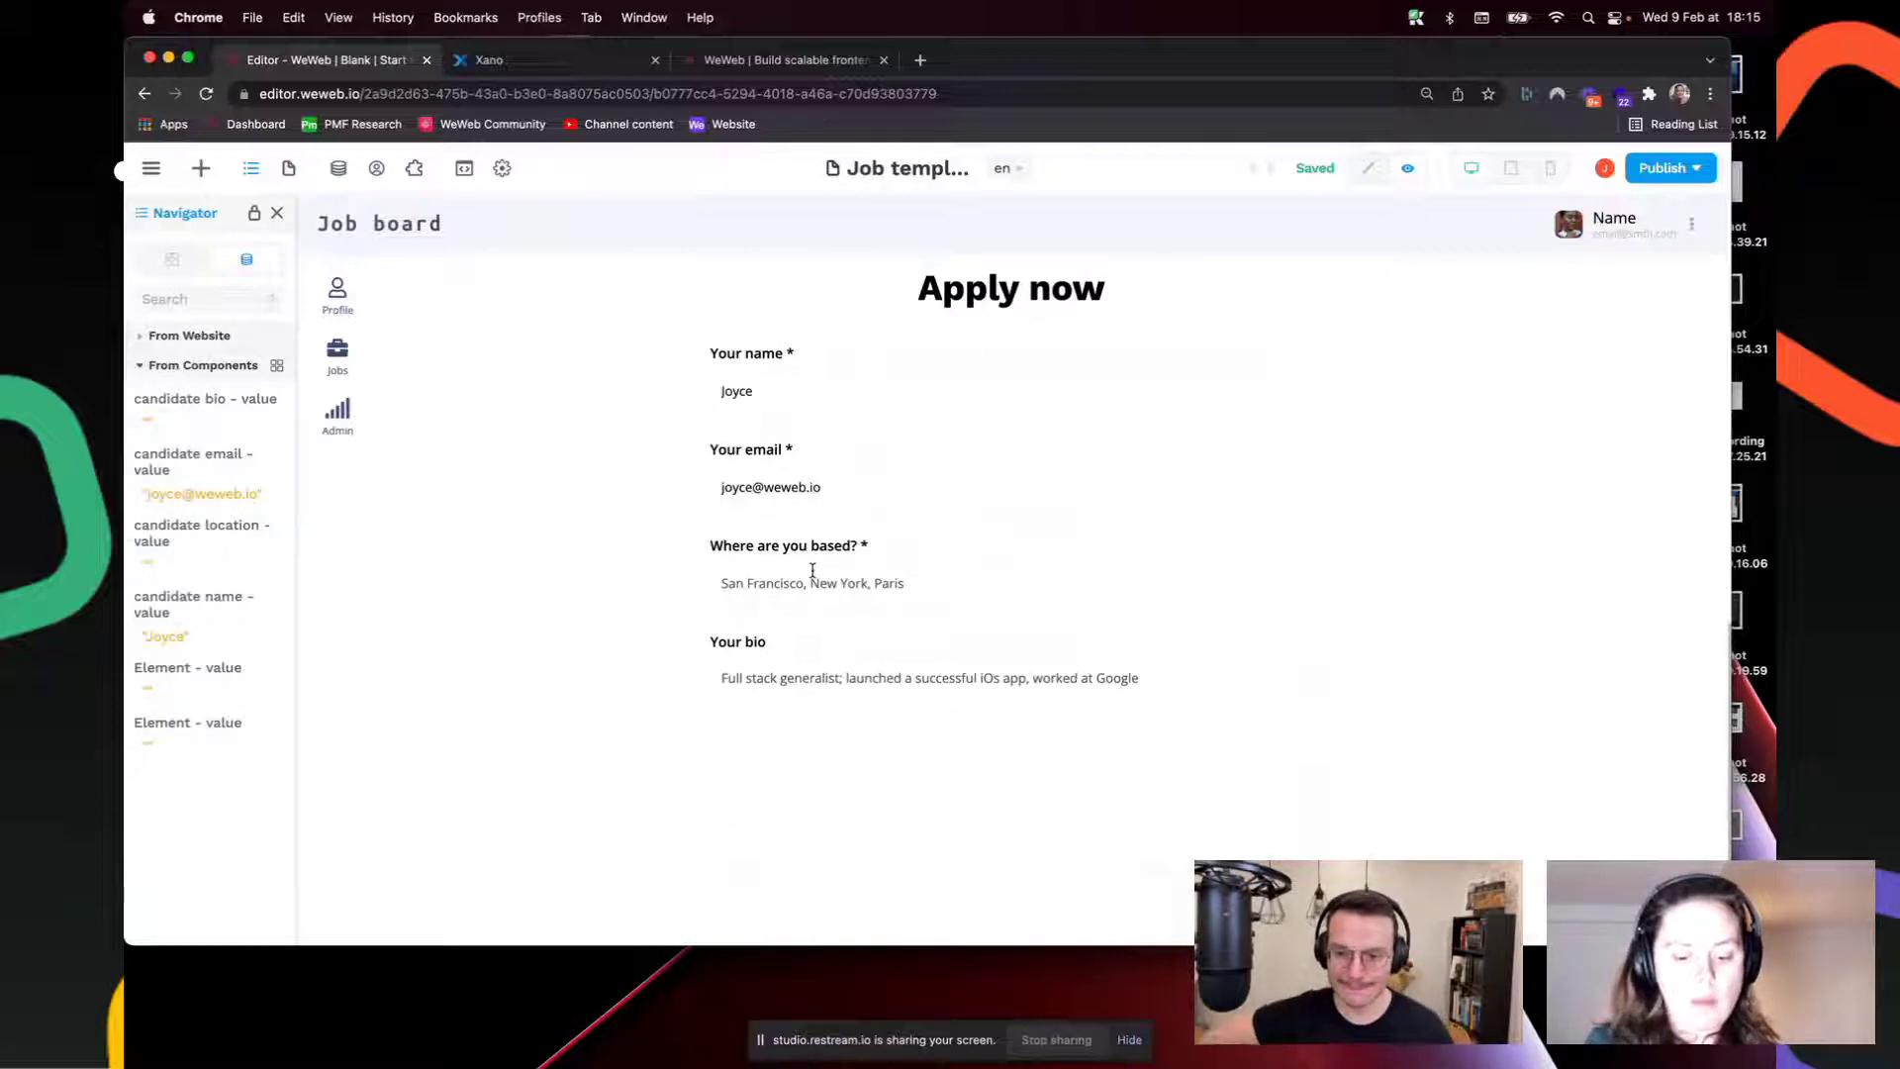
type("Paris")
Step: Type the bio 'I love jazz and Columbo!' and return to editing
left_click(819, 677)
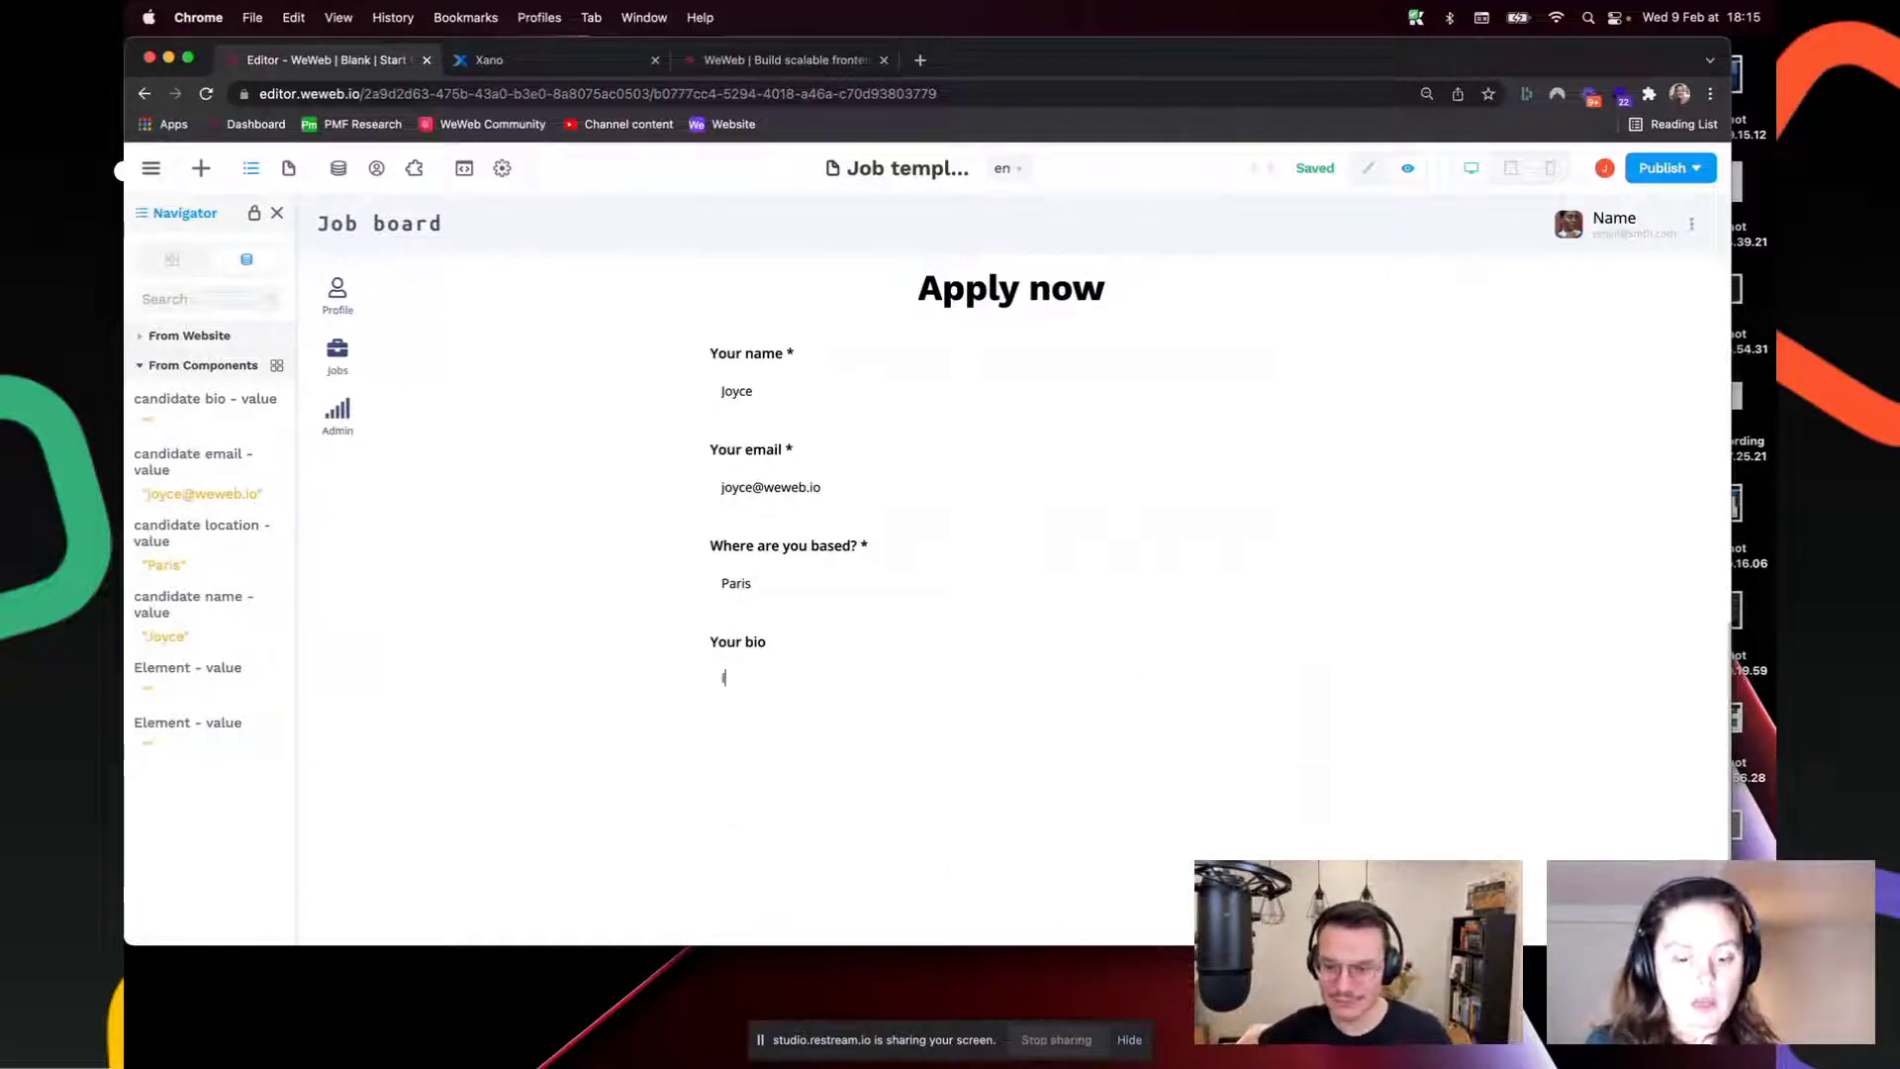
type("I love jazz and ")
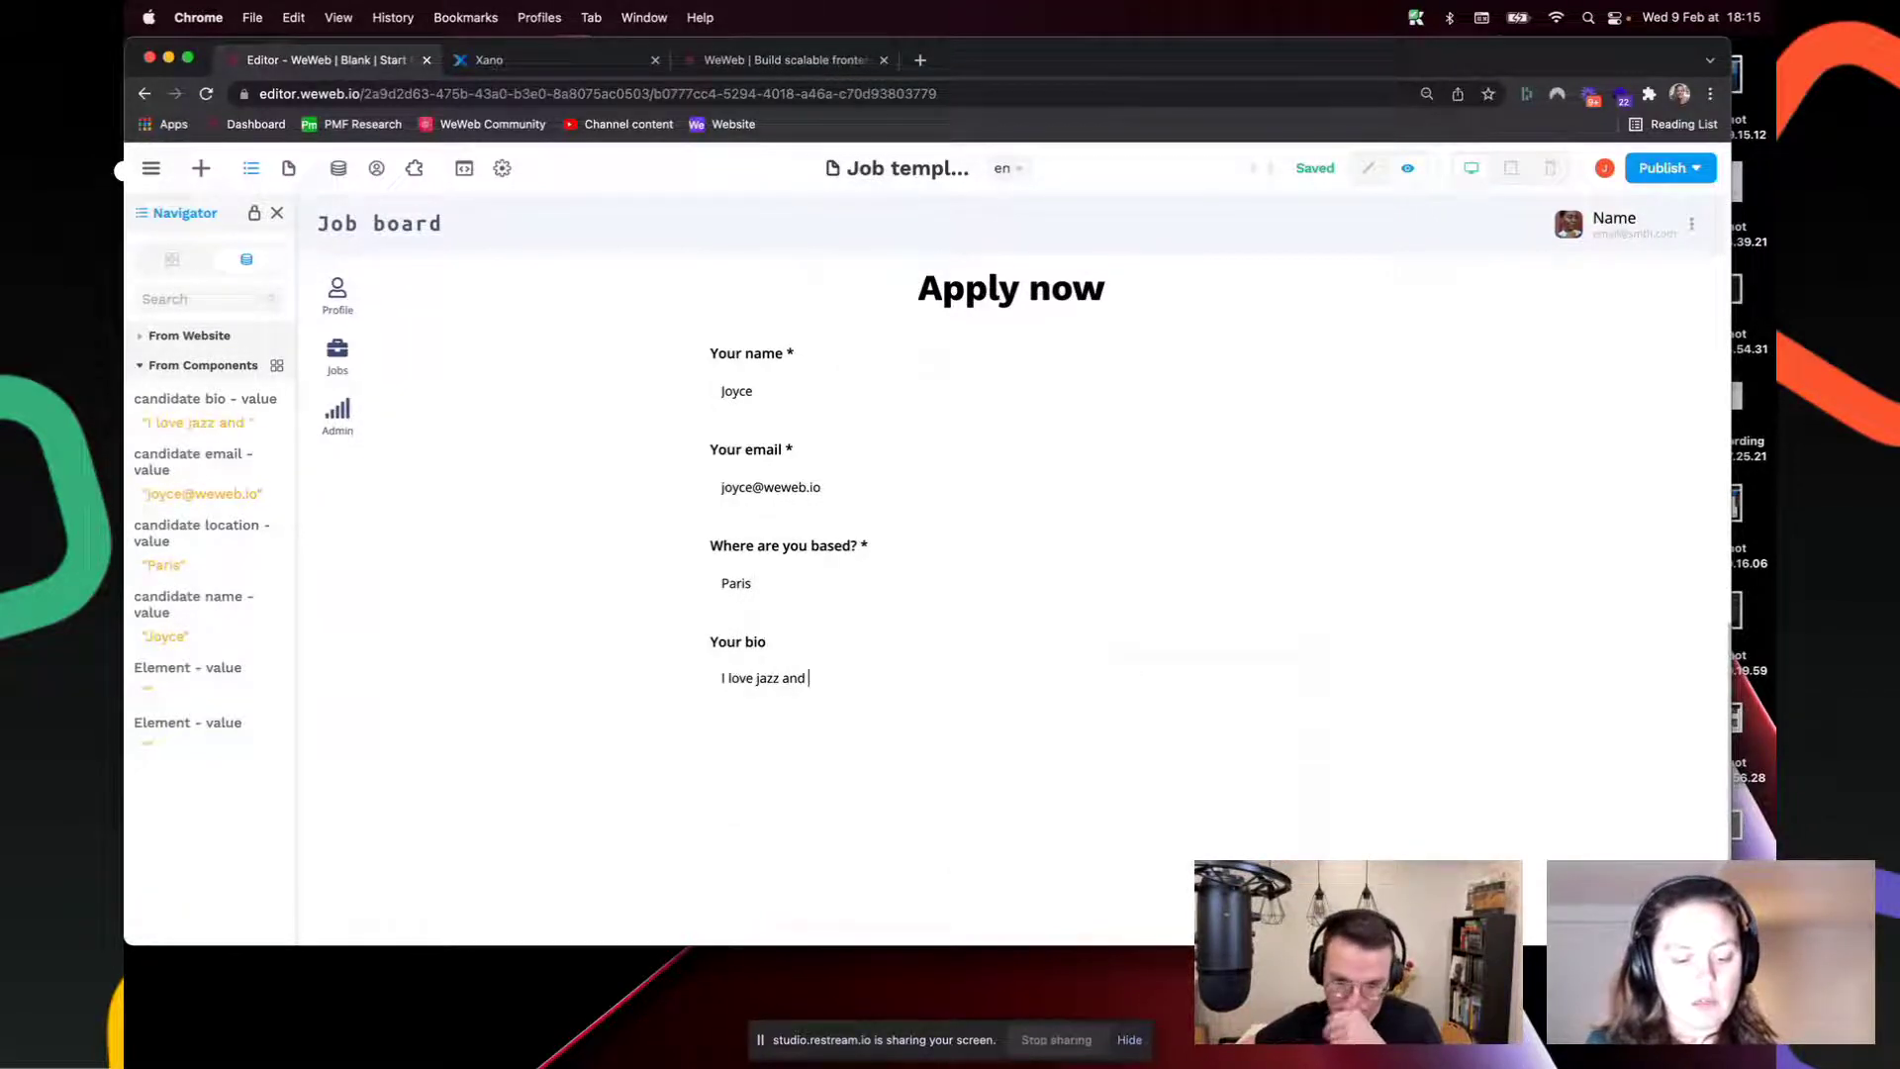
type("Columbo")
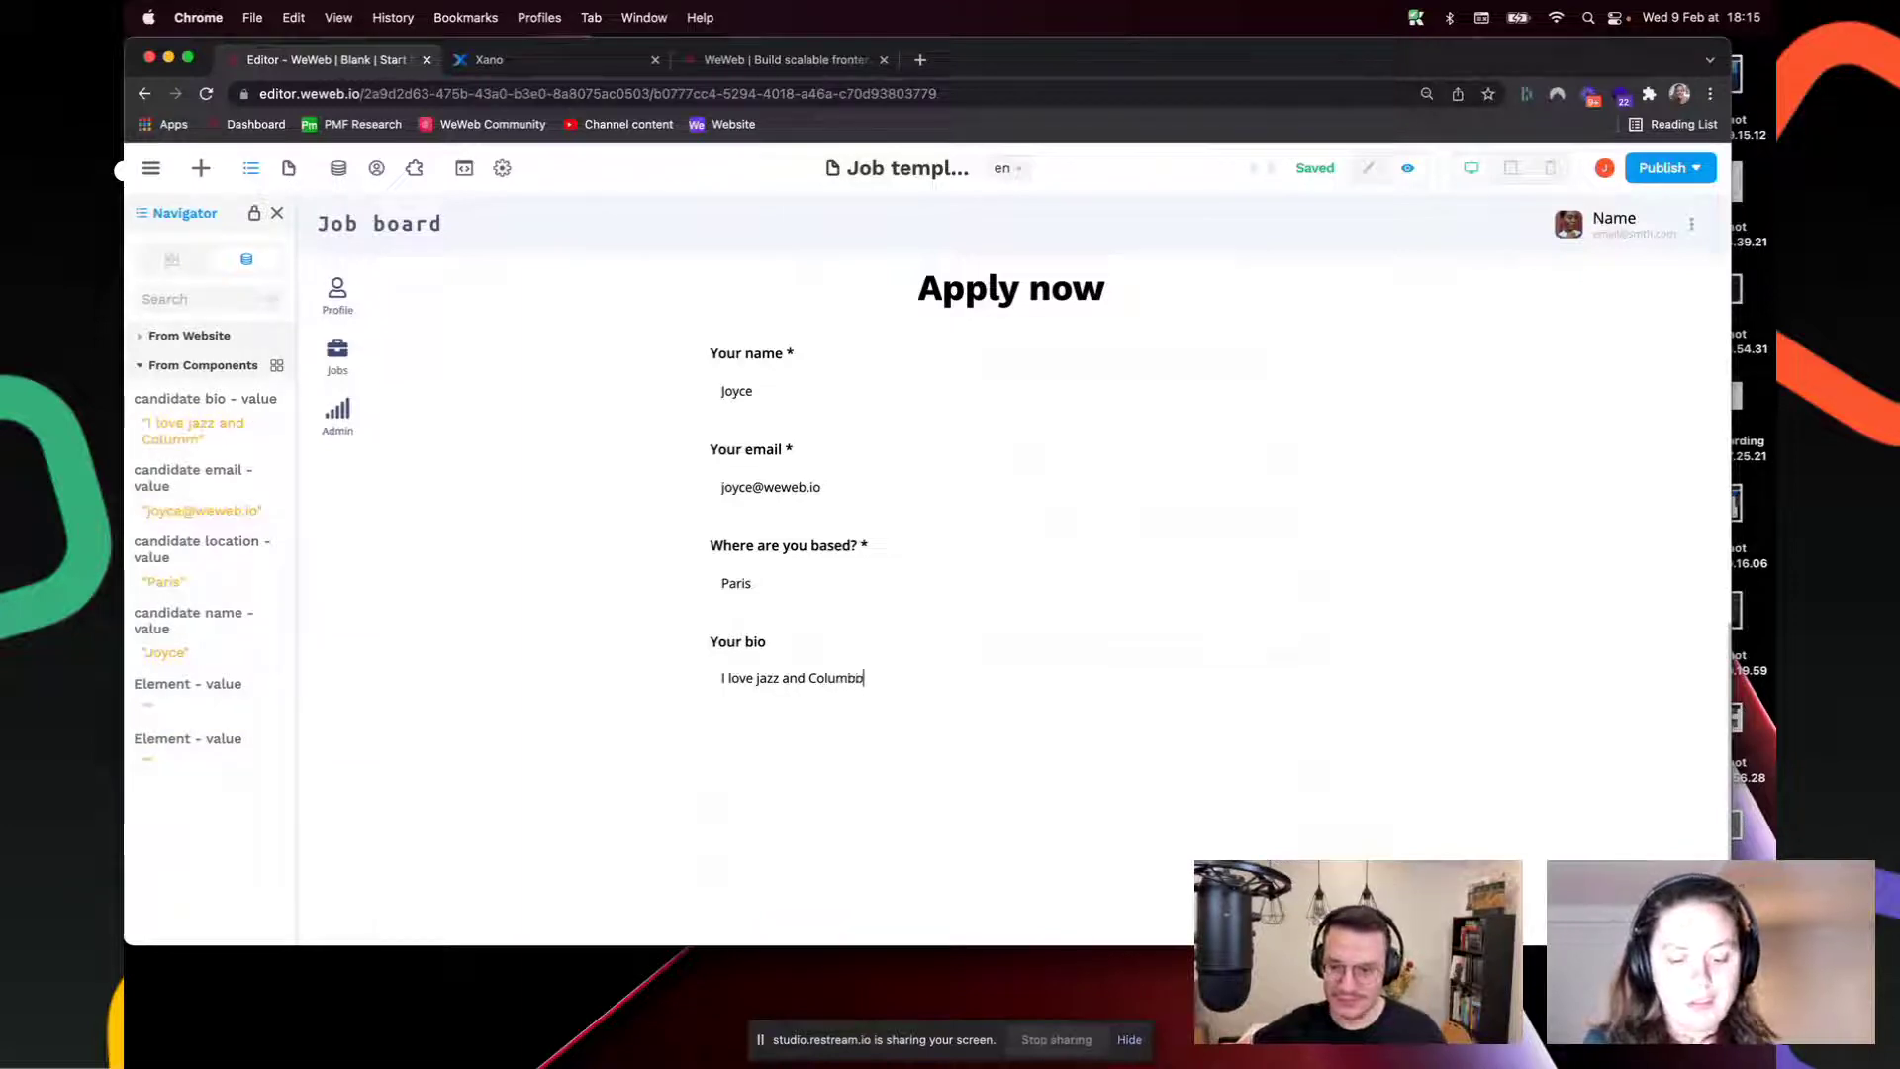
type("!")
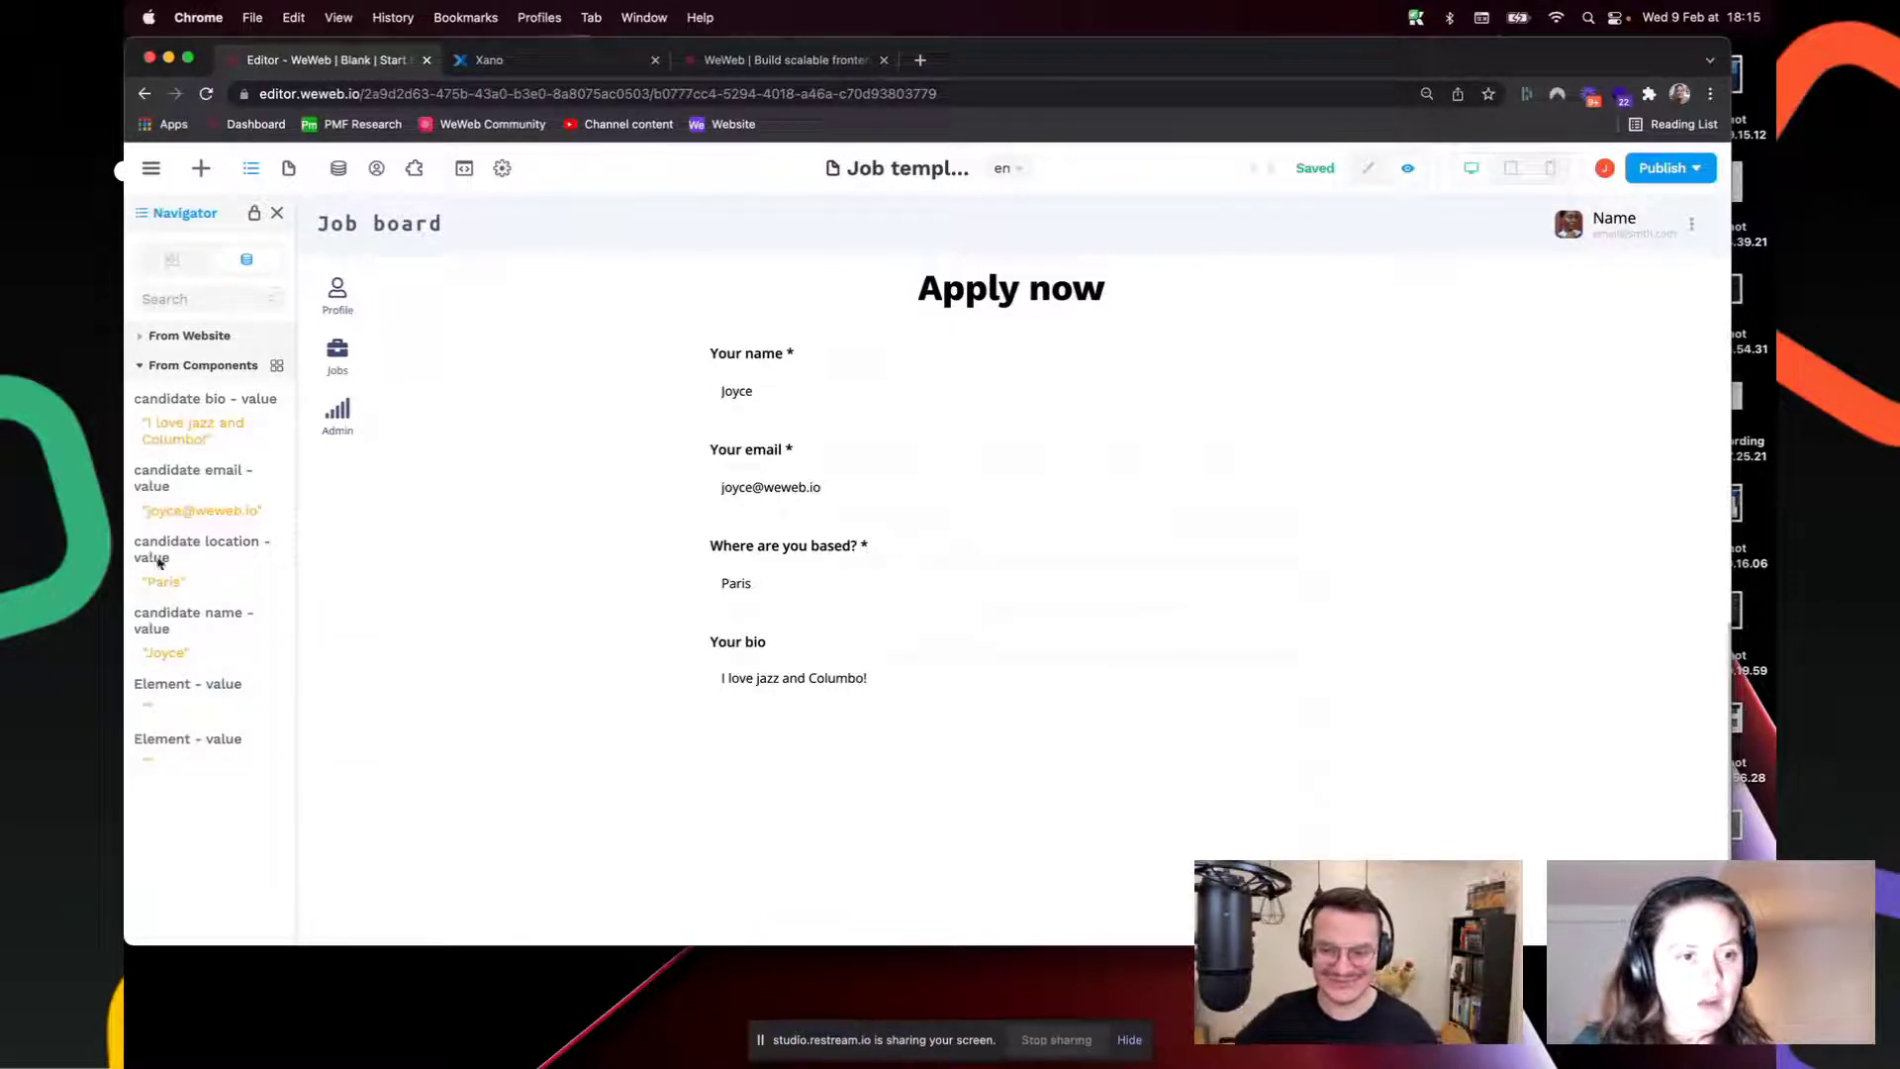
scroll(1111, 319, "down", 1)
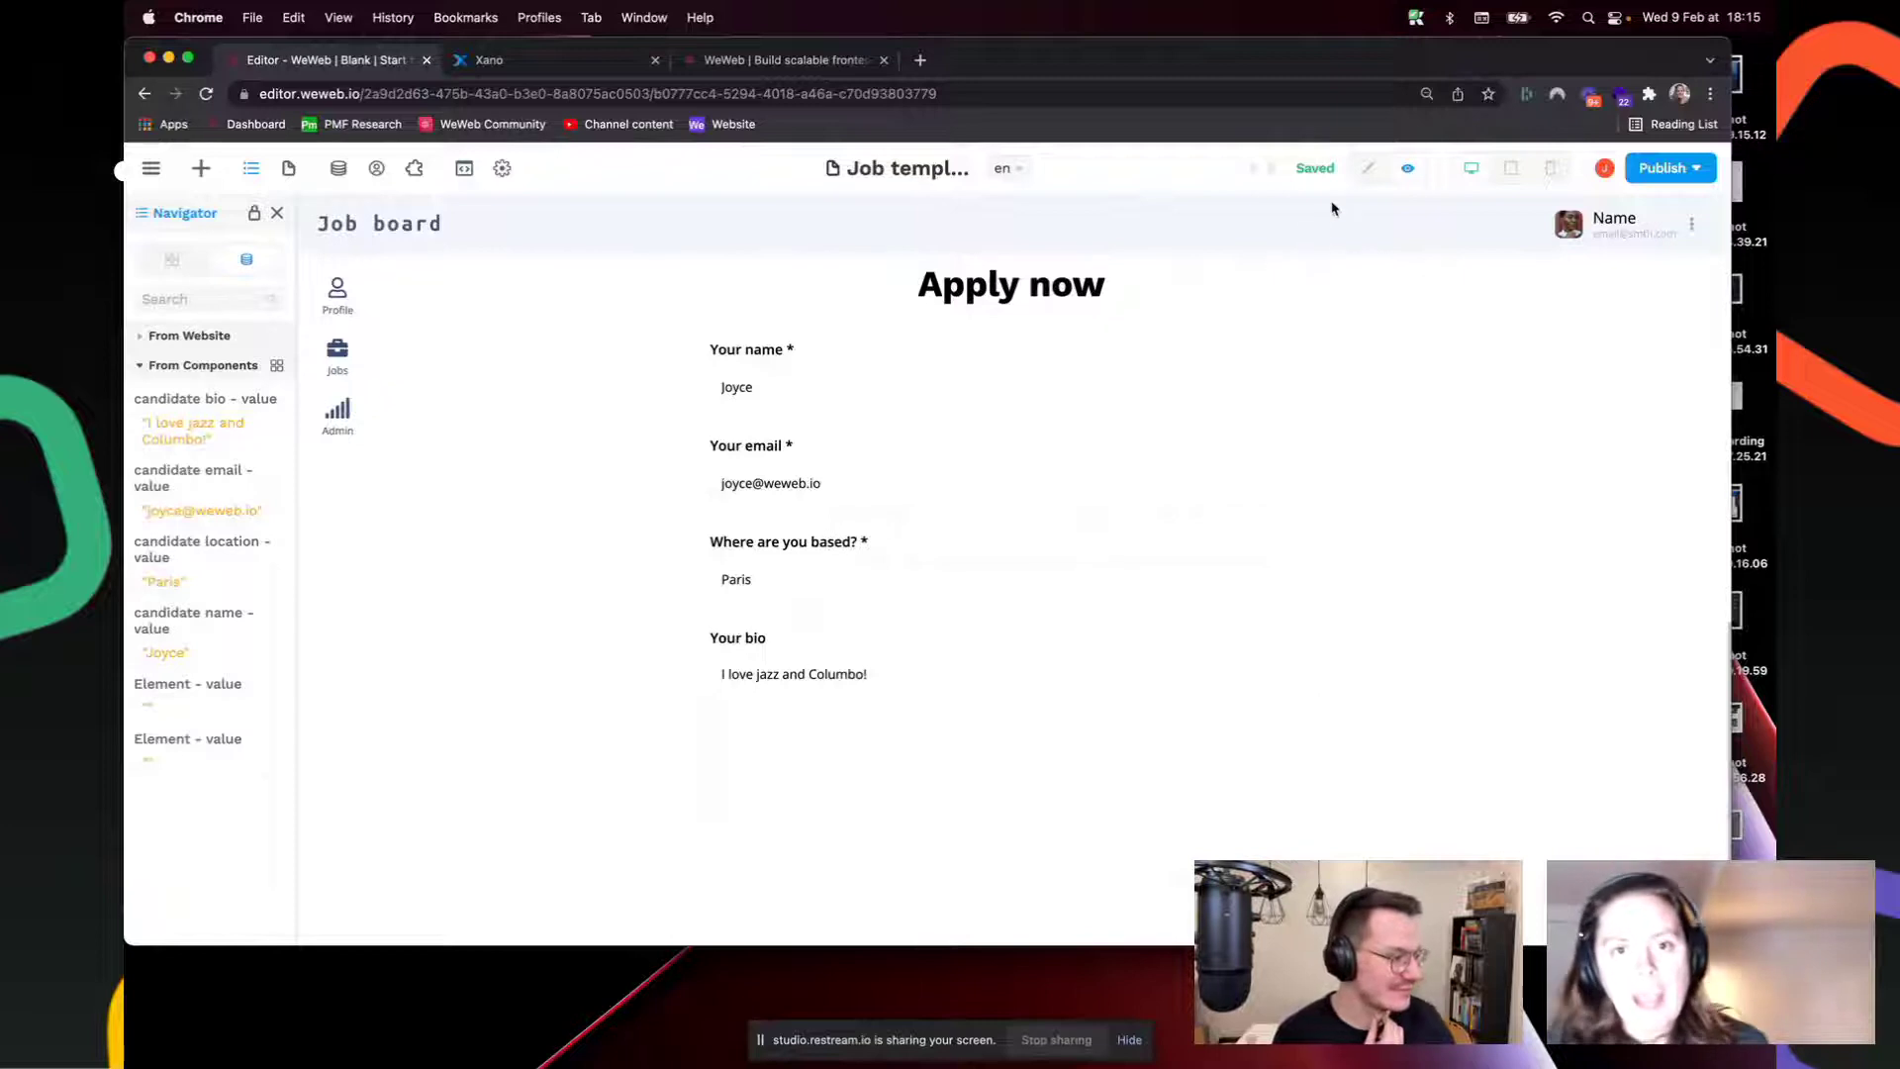
left_click(1369, 168)
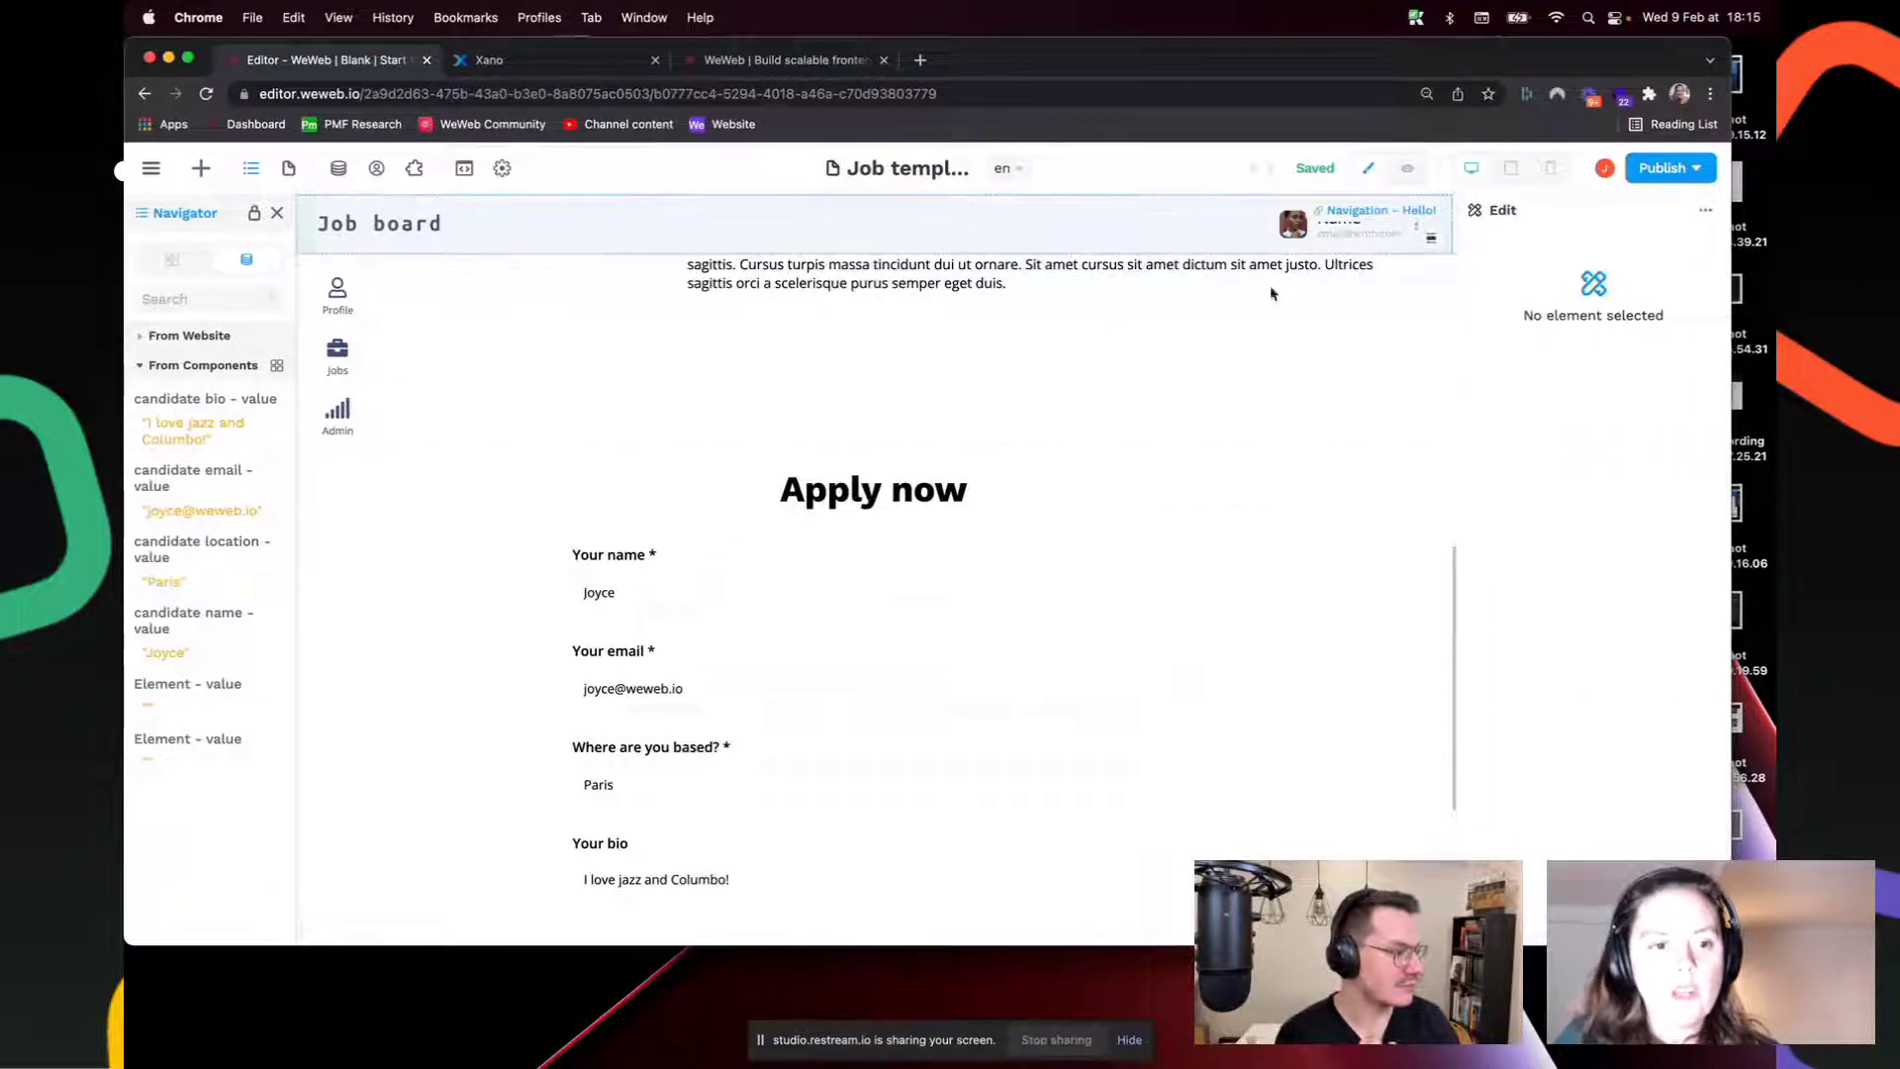
scroll(1005, 484, "down", 3)
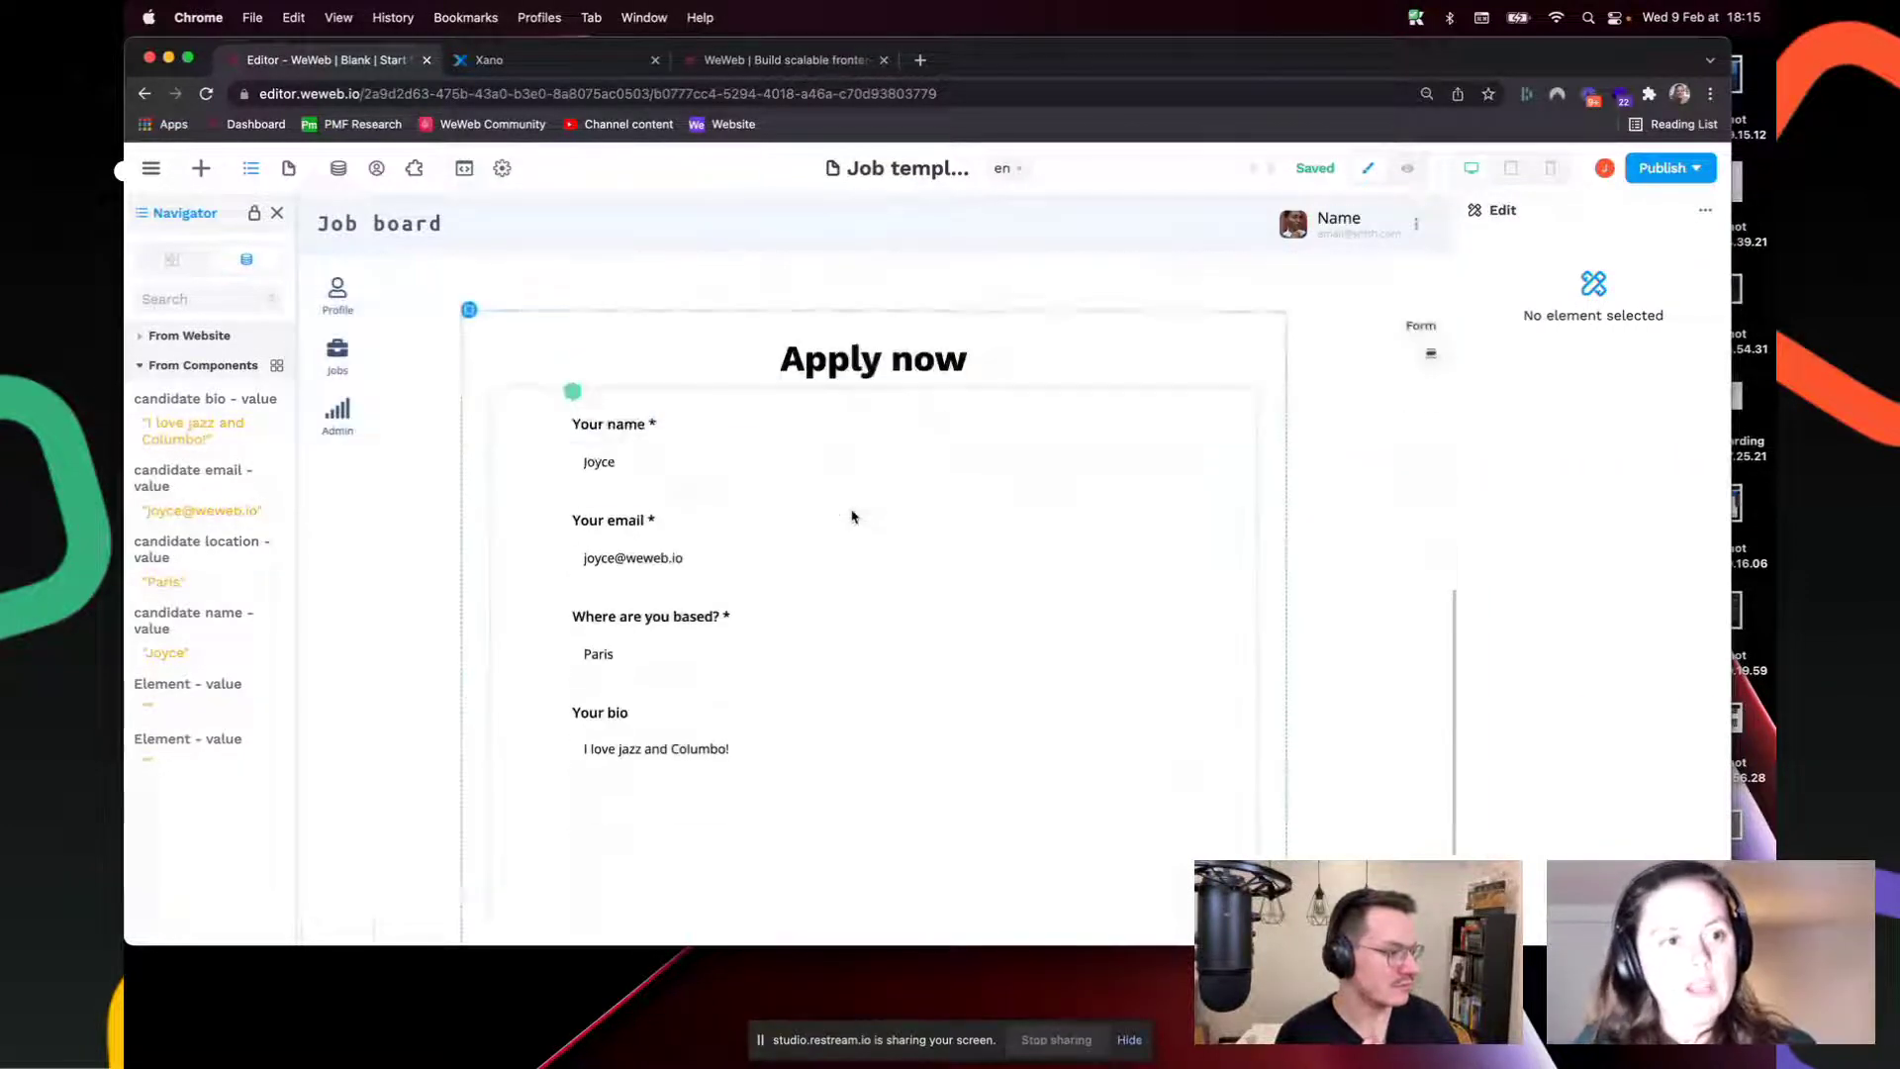
left_click(201, 170)
Step: Search elements for 'file' and drop a File upload element below the bio field
key("BackSpace")
key("BackSpace")
key("BackSpace")
key("BackSpace")
key("BackSpace")
key("BackSpace")
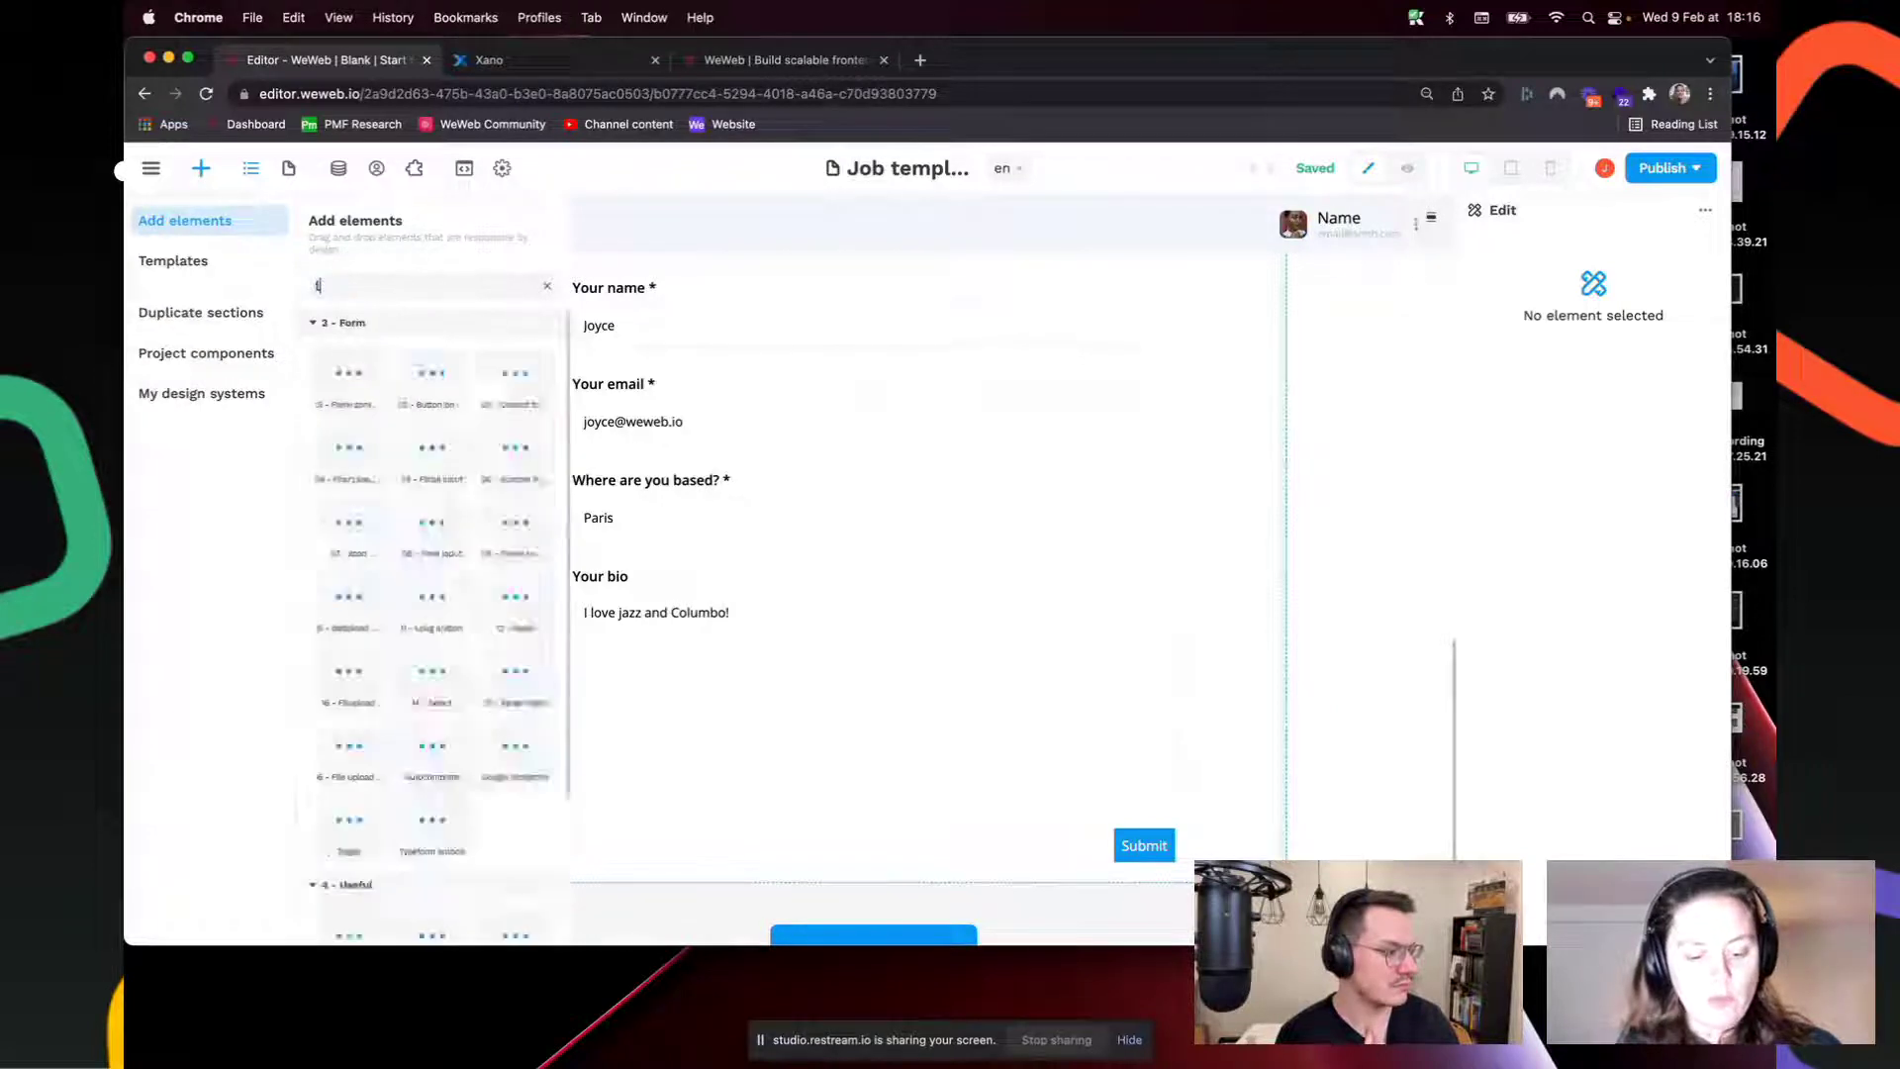
type("file")
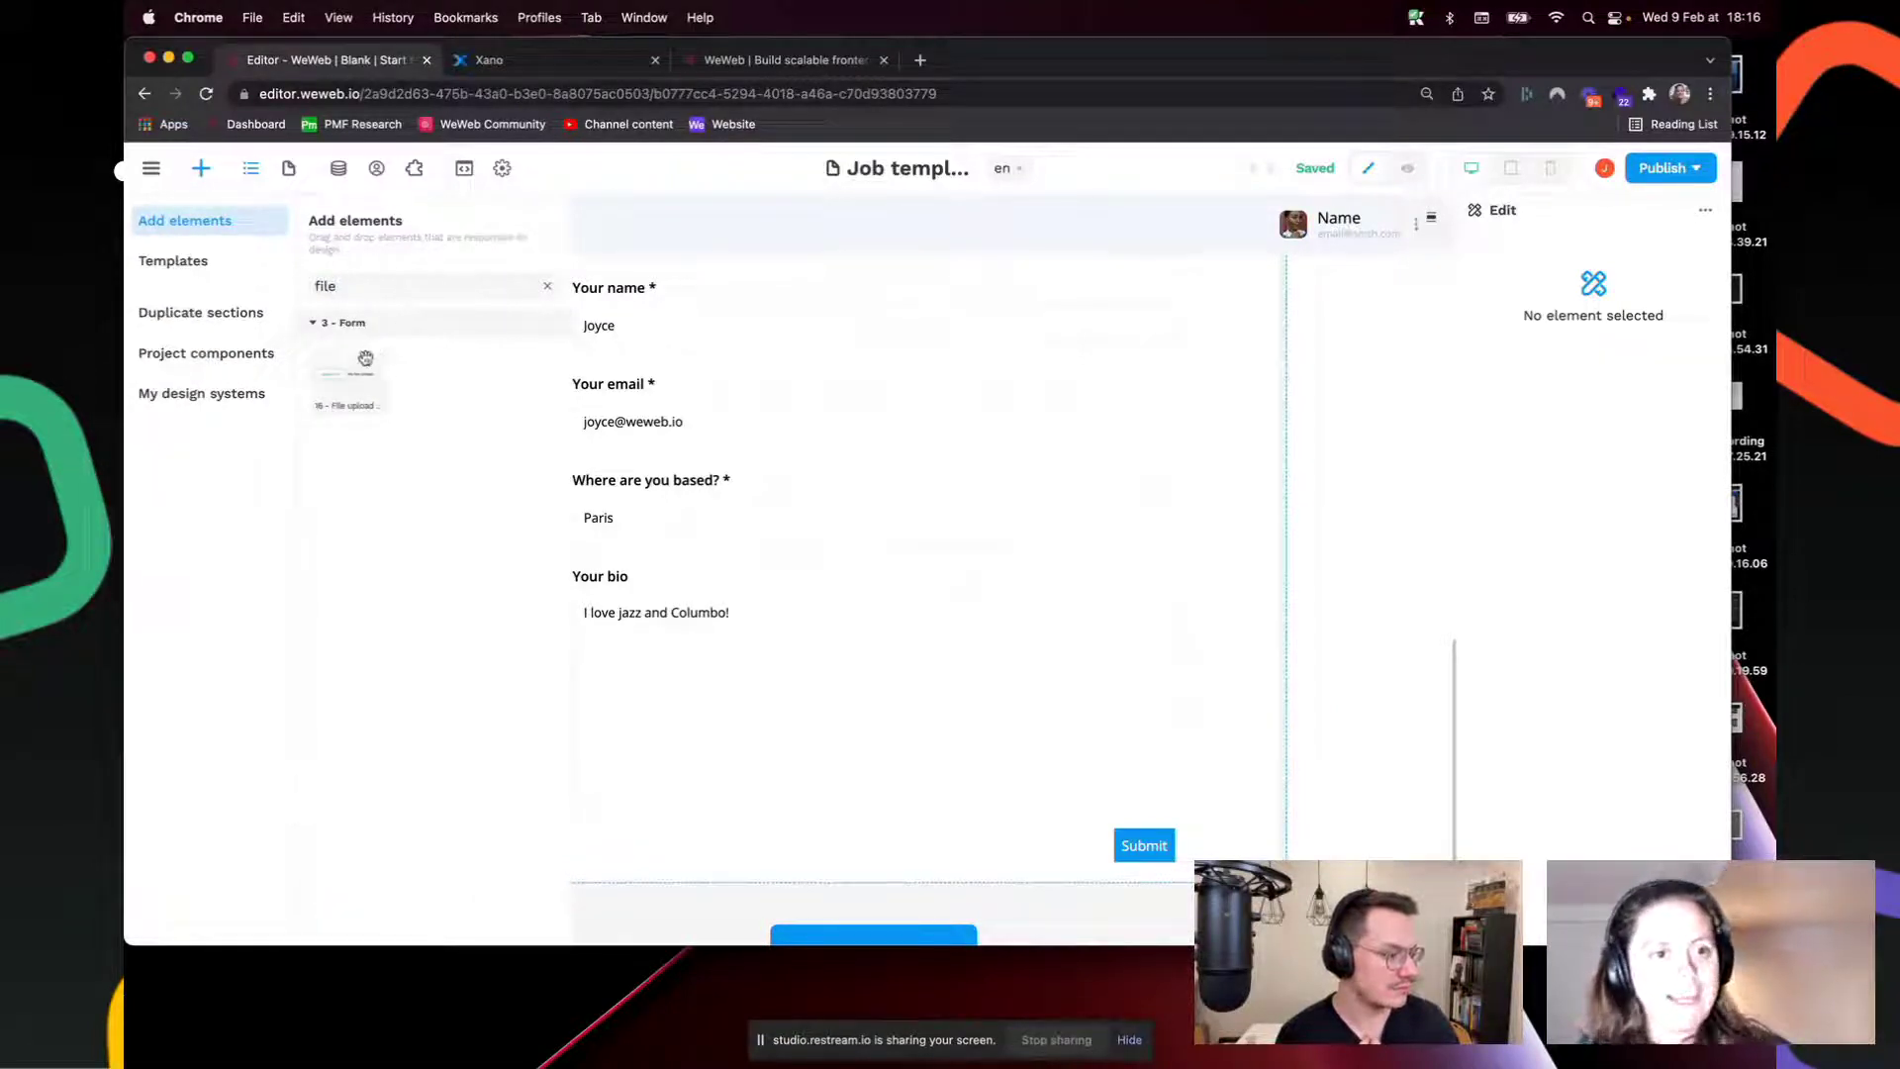
left_click_drag(513, 374, 679, 825)
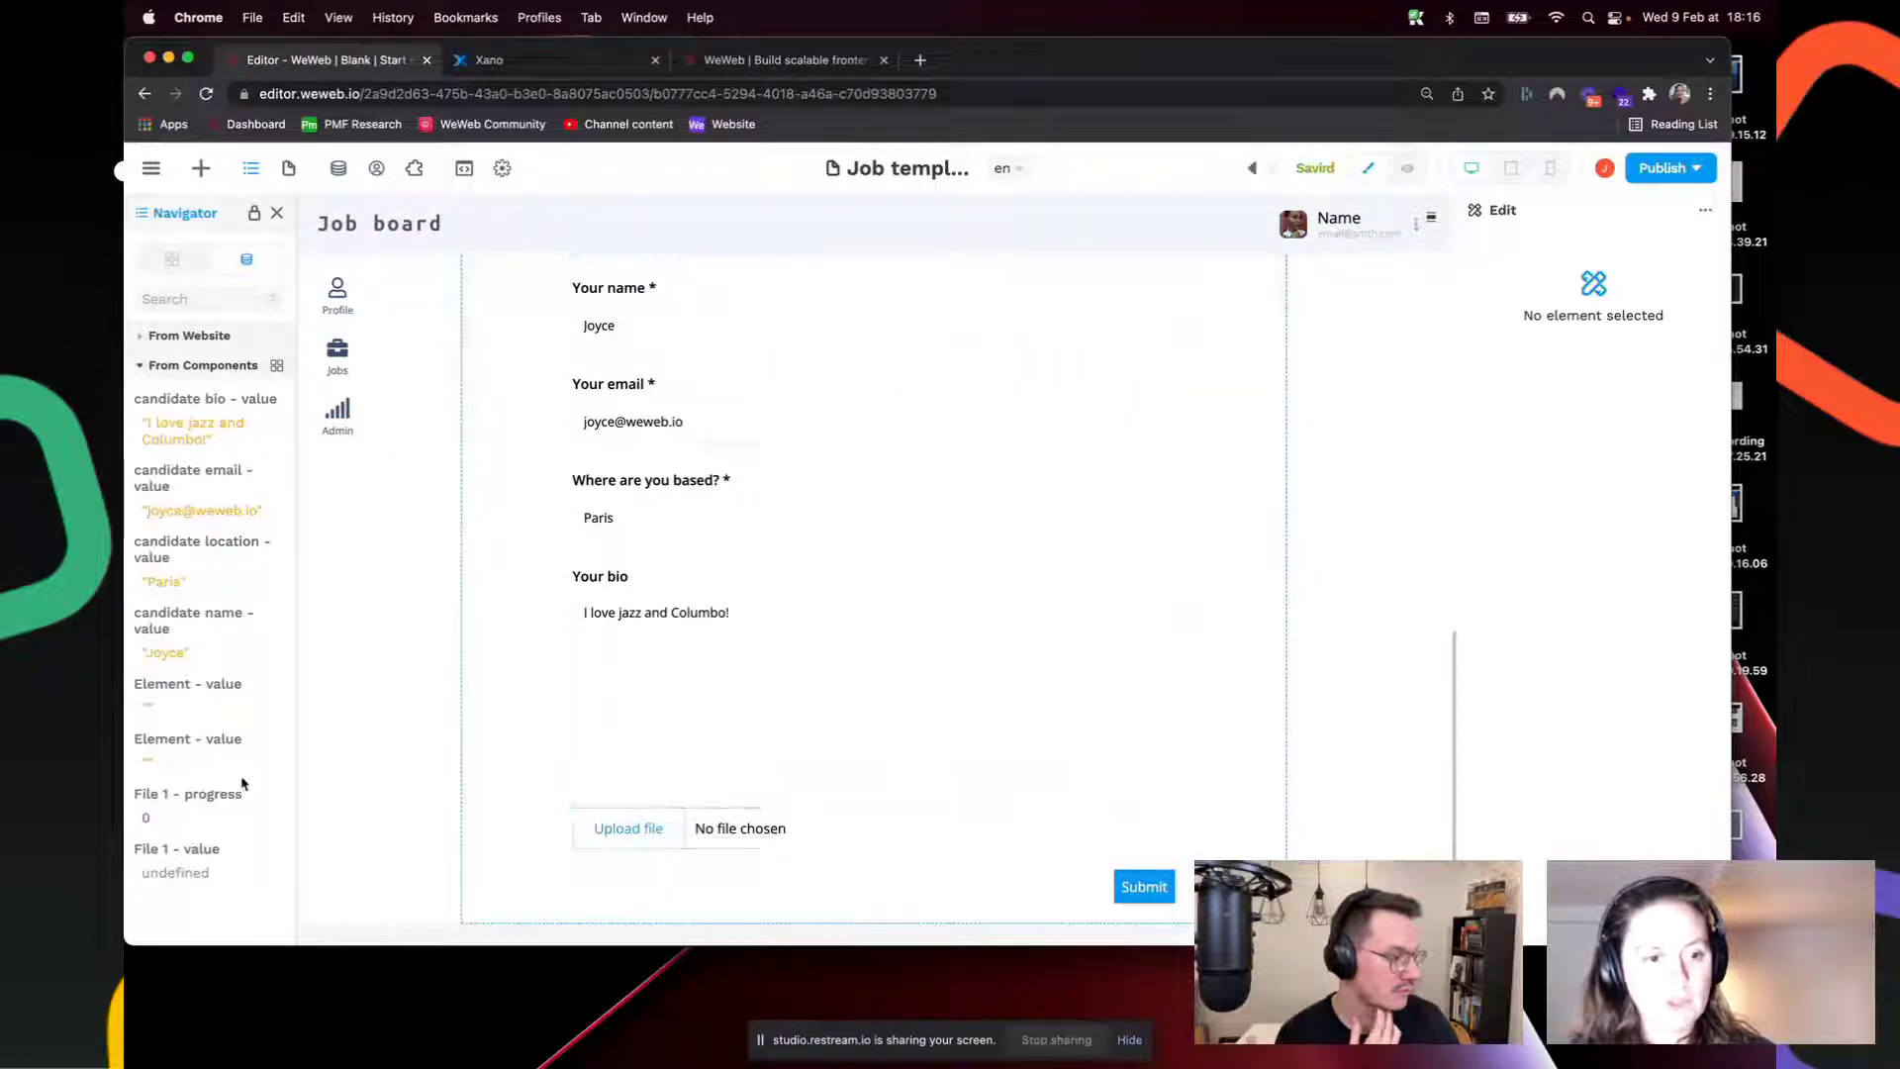
Step: Check the upload's variables, then select the whole File 1 upload element
left_click_drag(212, 868, 223, 886)
left_click(214, 812)
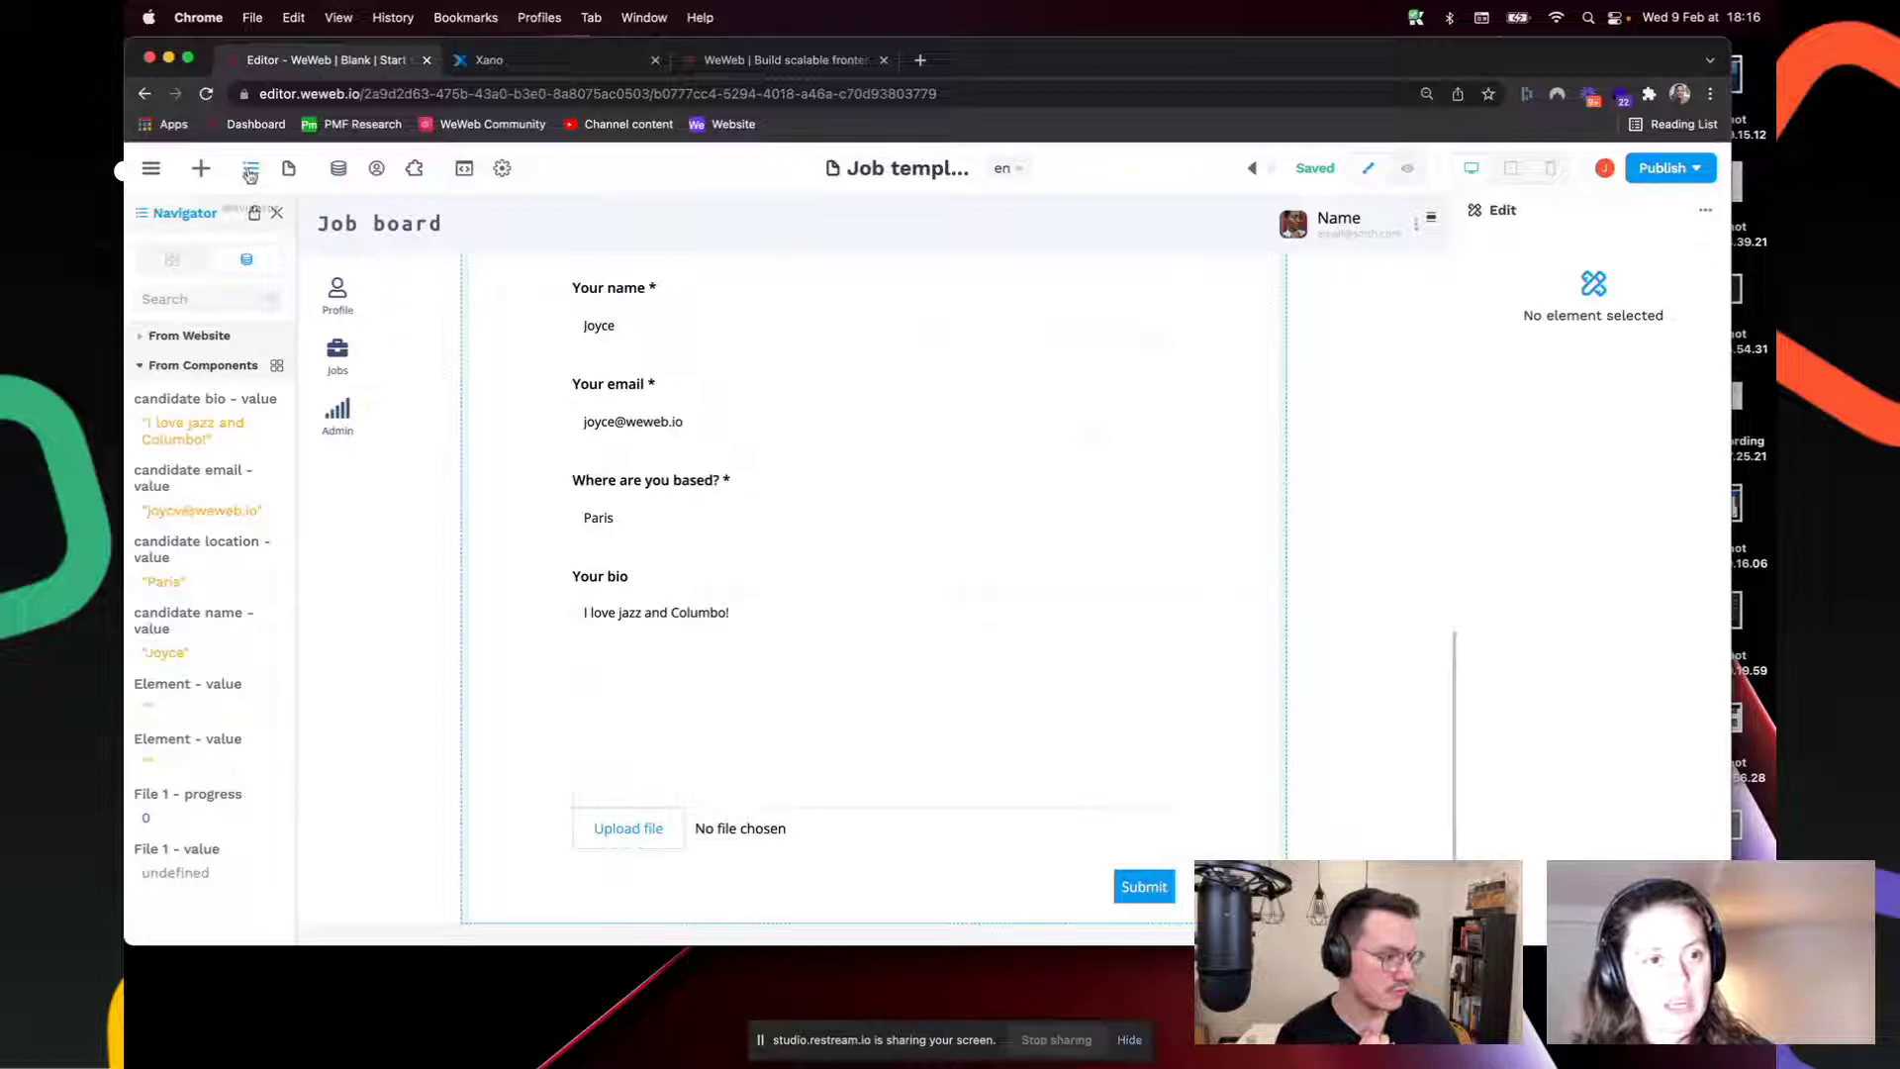
left_click(338, 169)
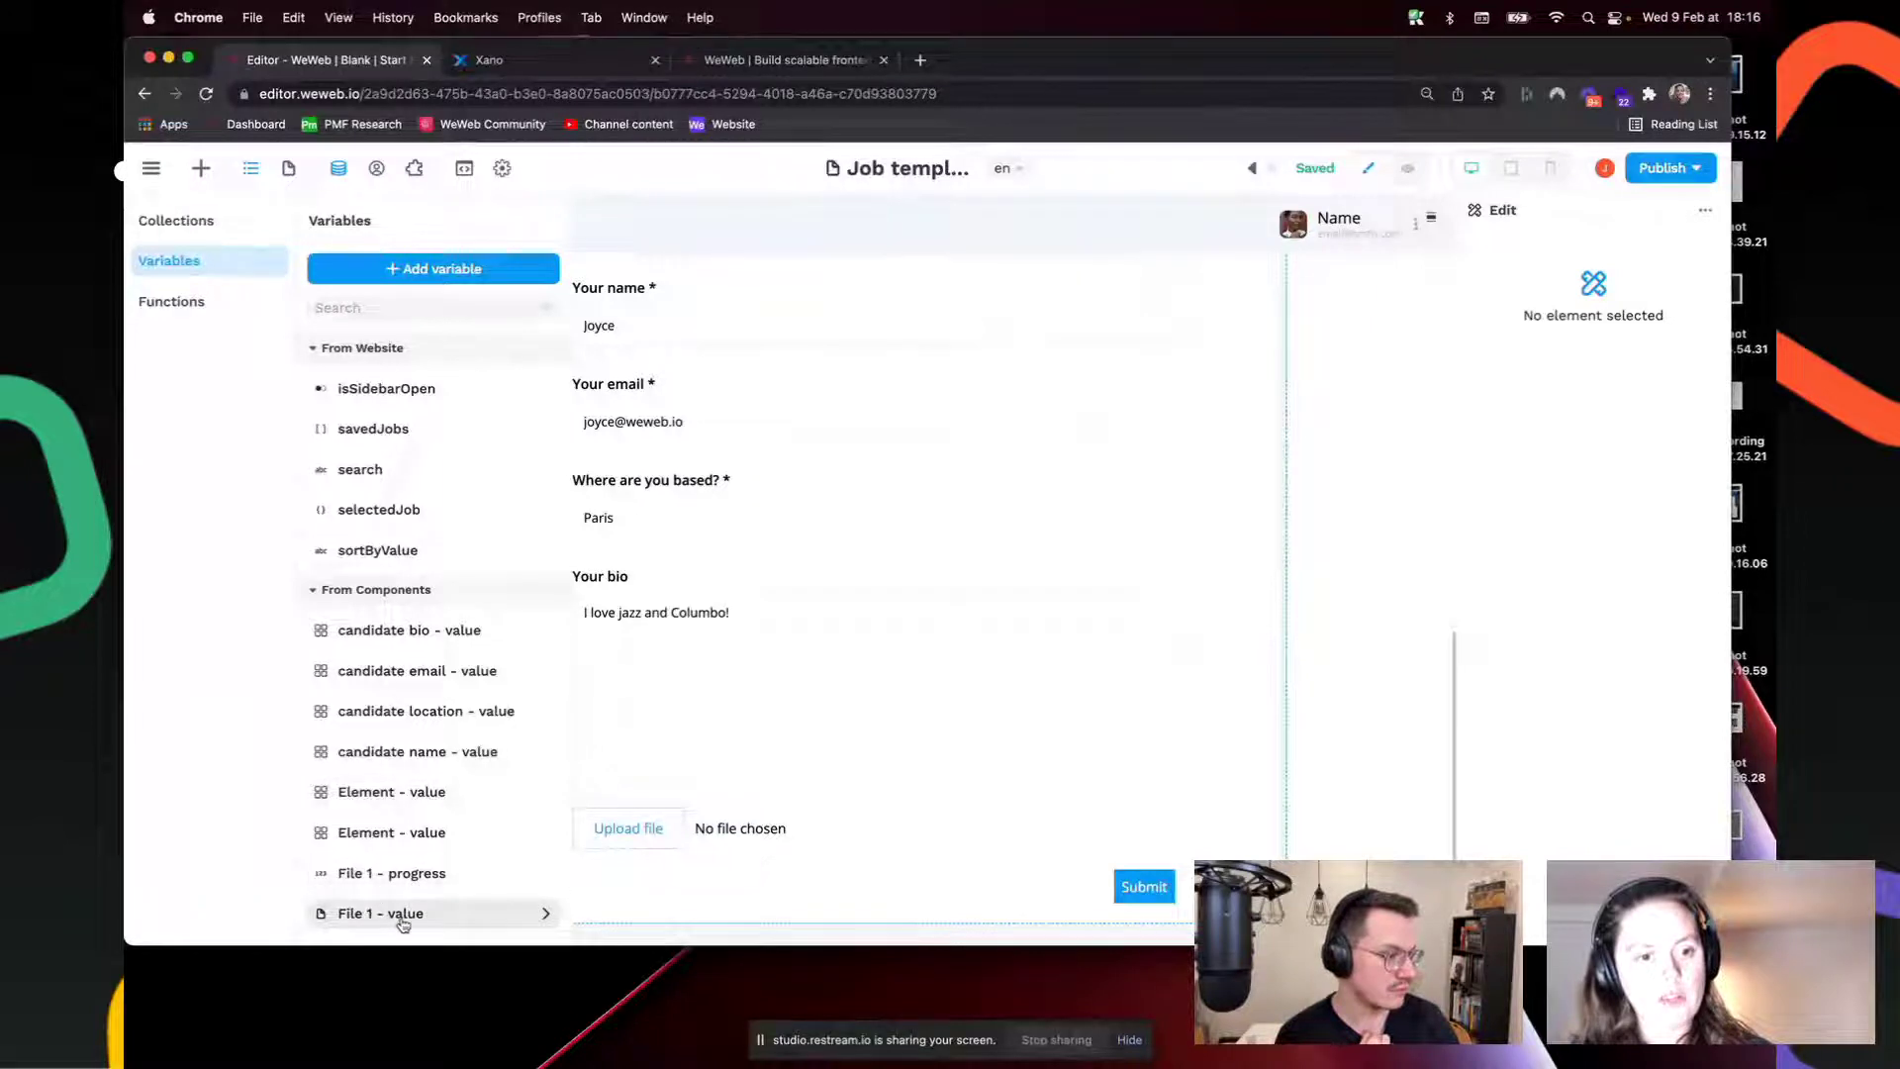
left_click(885, 688)
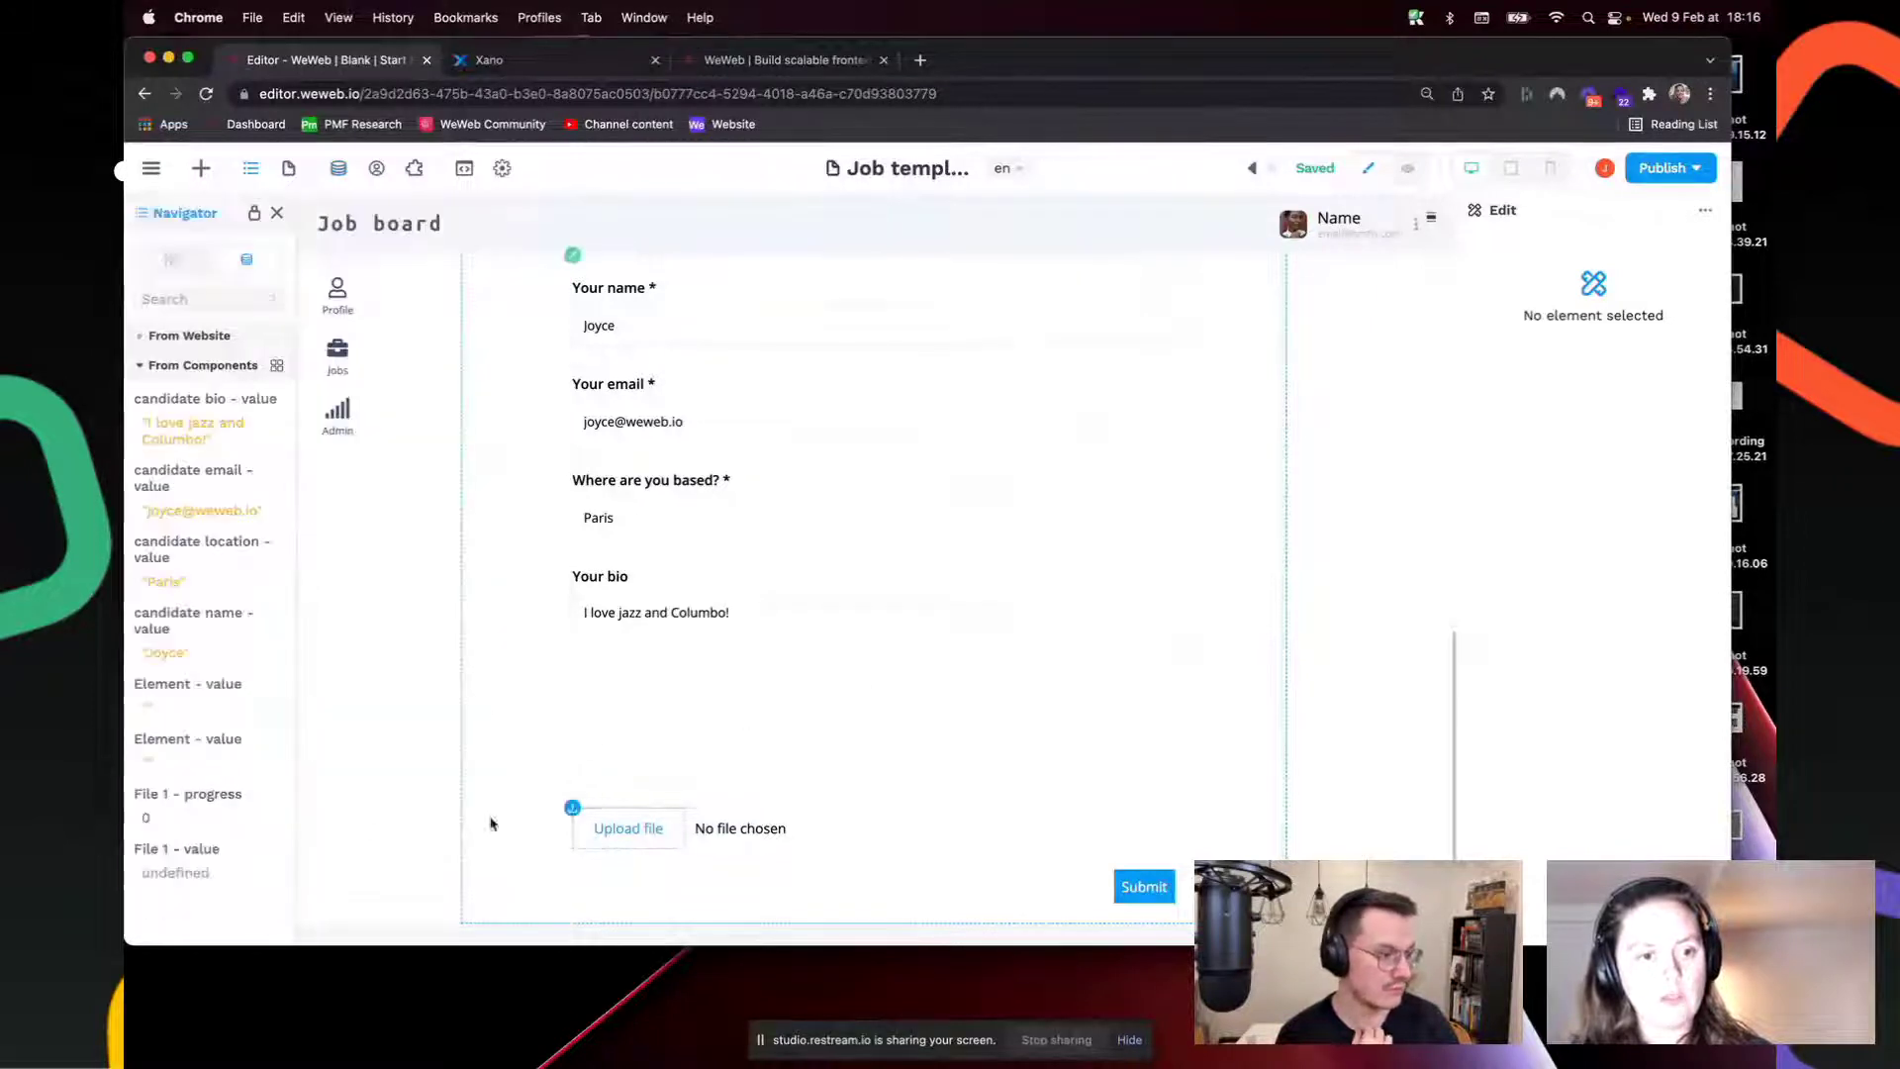
left_click(767, 829)
left_click(603, 822)
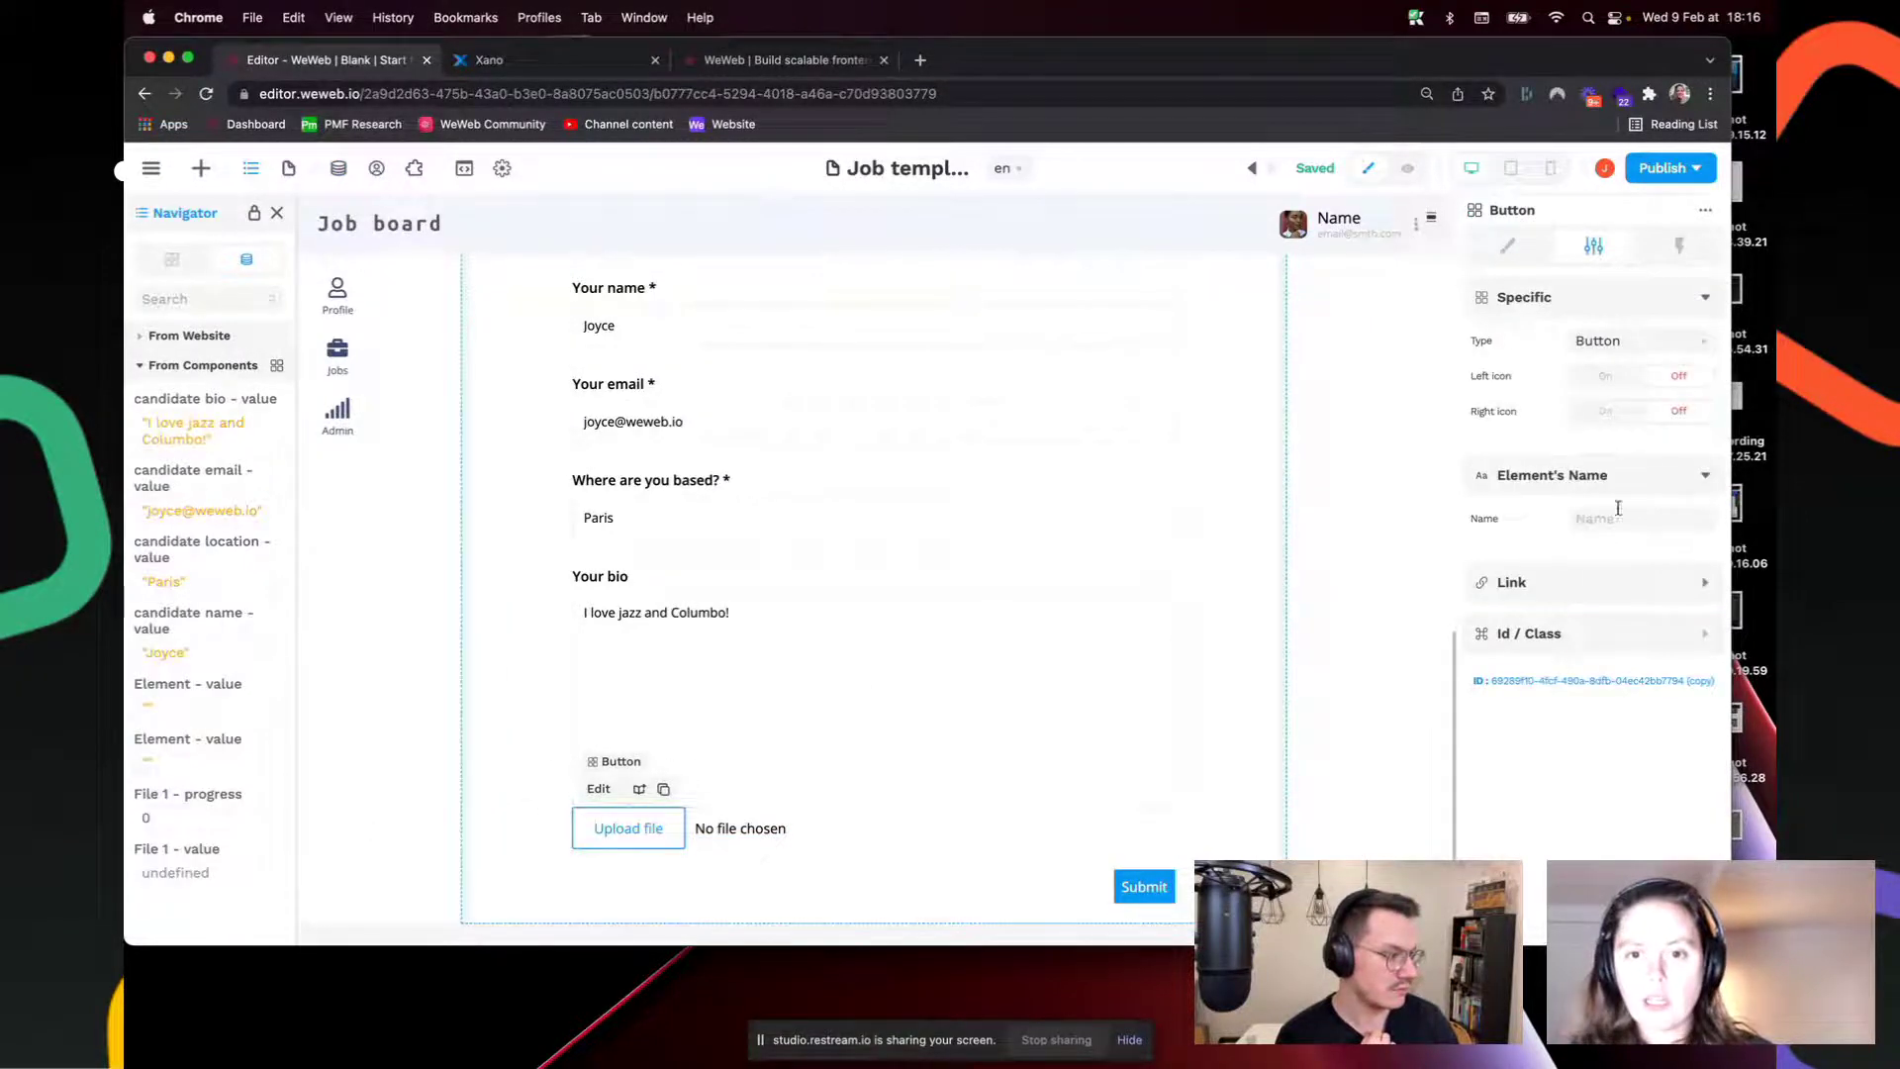
left_click(171, 259)
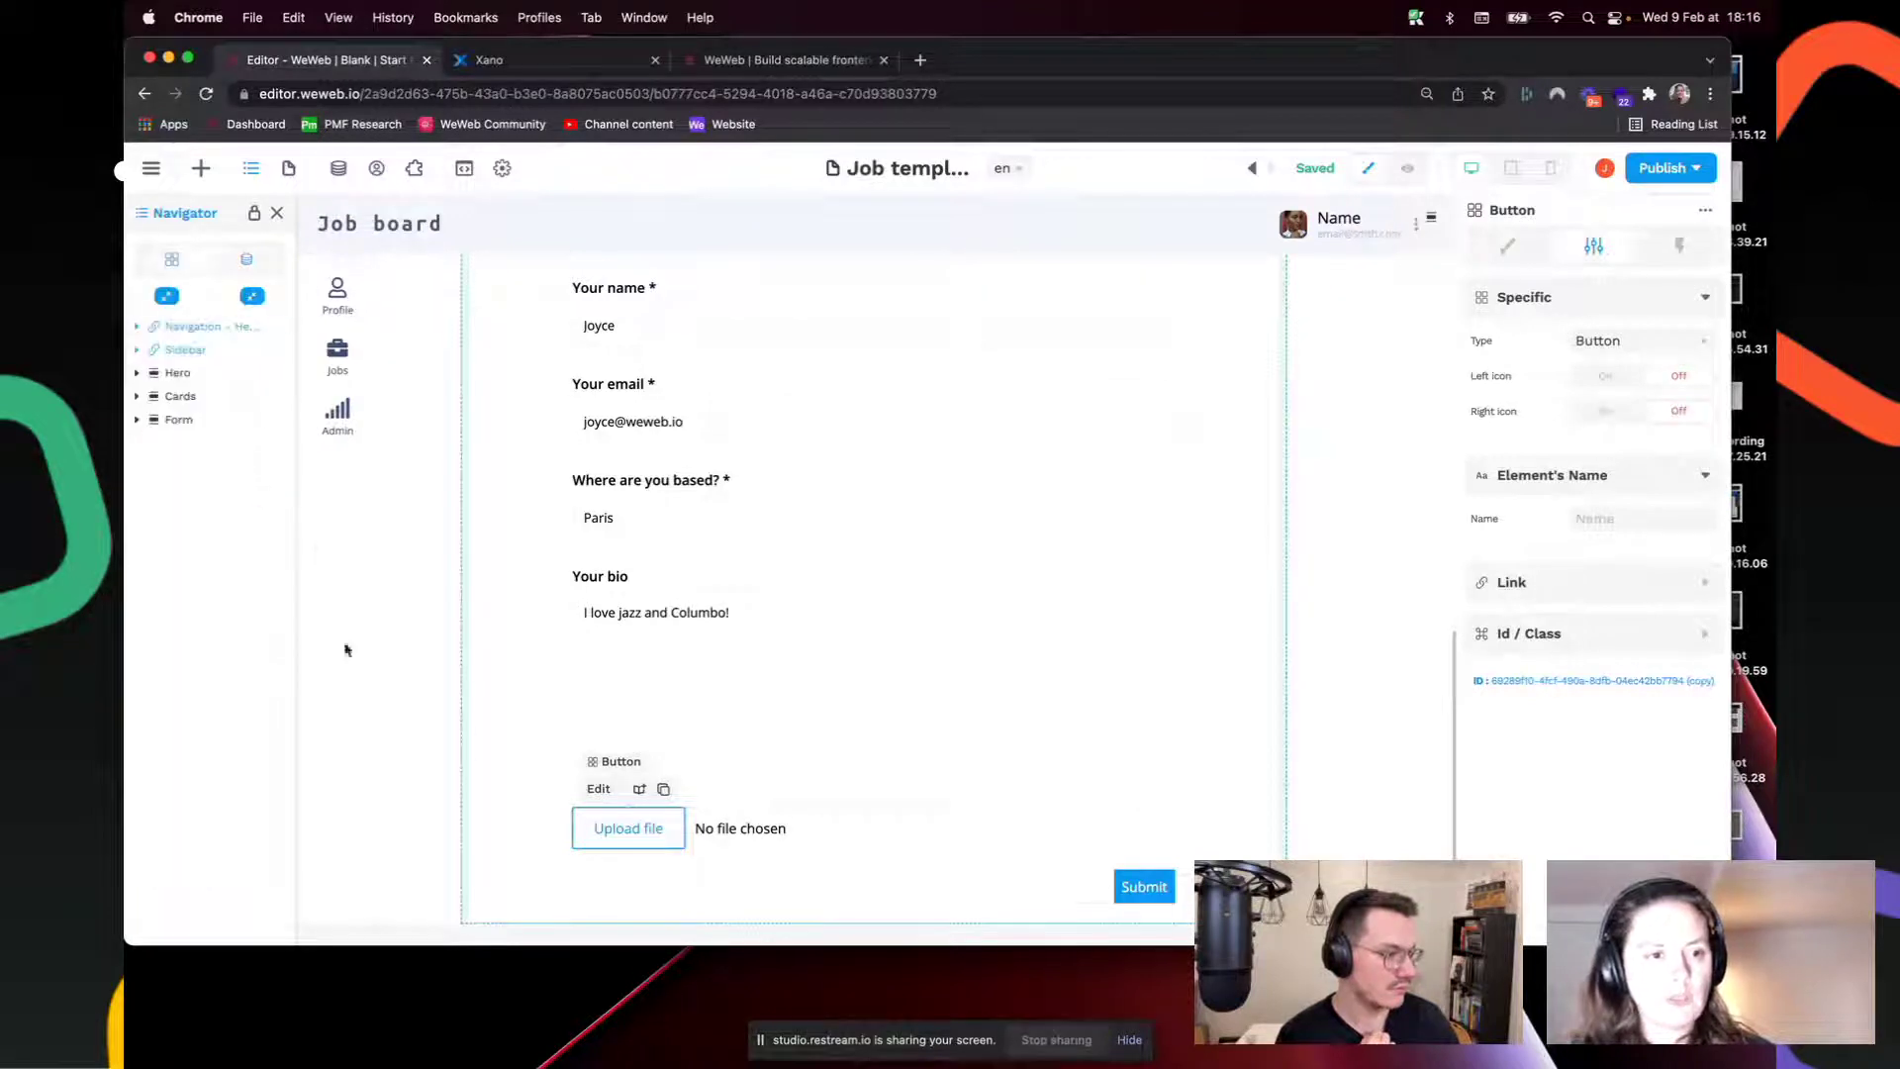
left_click(737, 837)
left_click(990, 836)
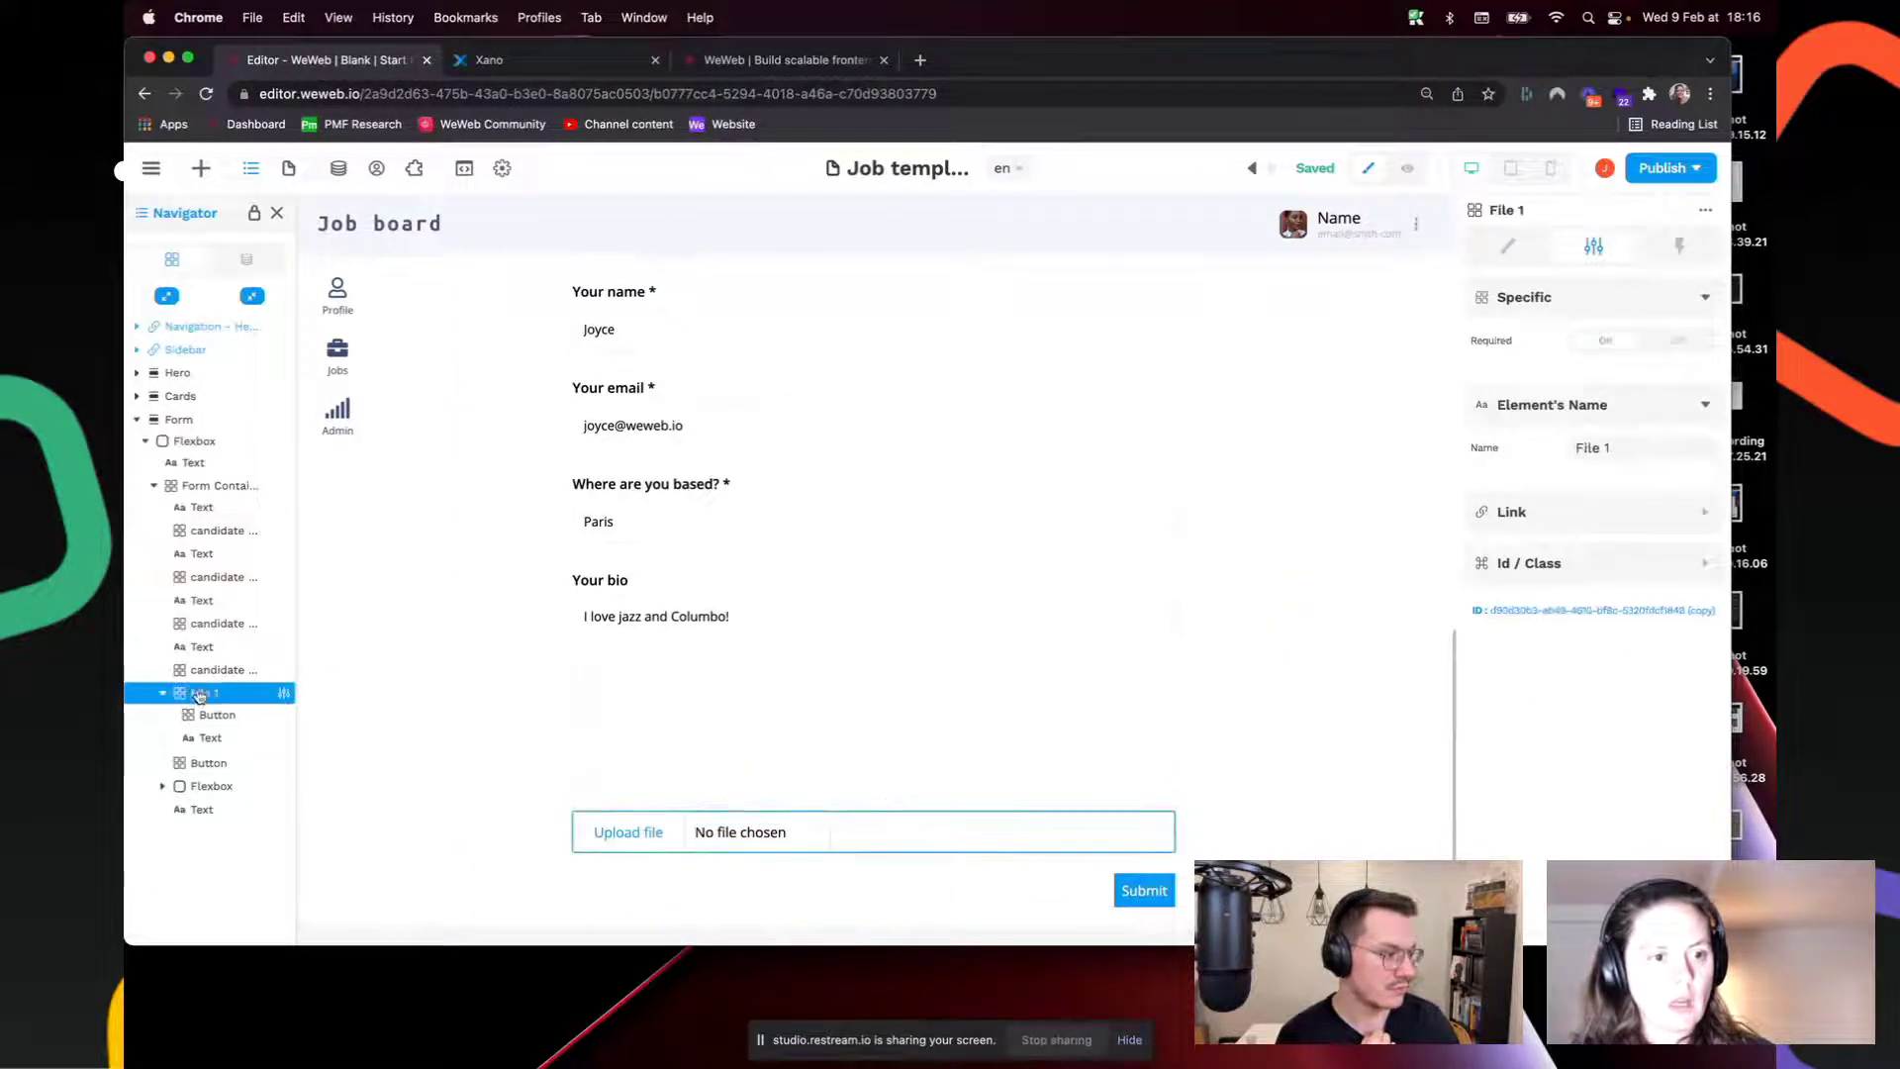
Step: Rename the File 1 upload element to 'candidate resume' and view its variables
scroll(1374, 543, "down", 2)
triple_click(1625, 447)
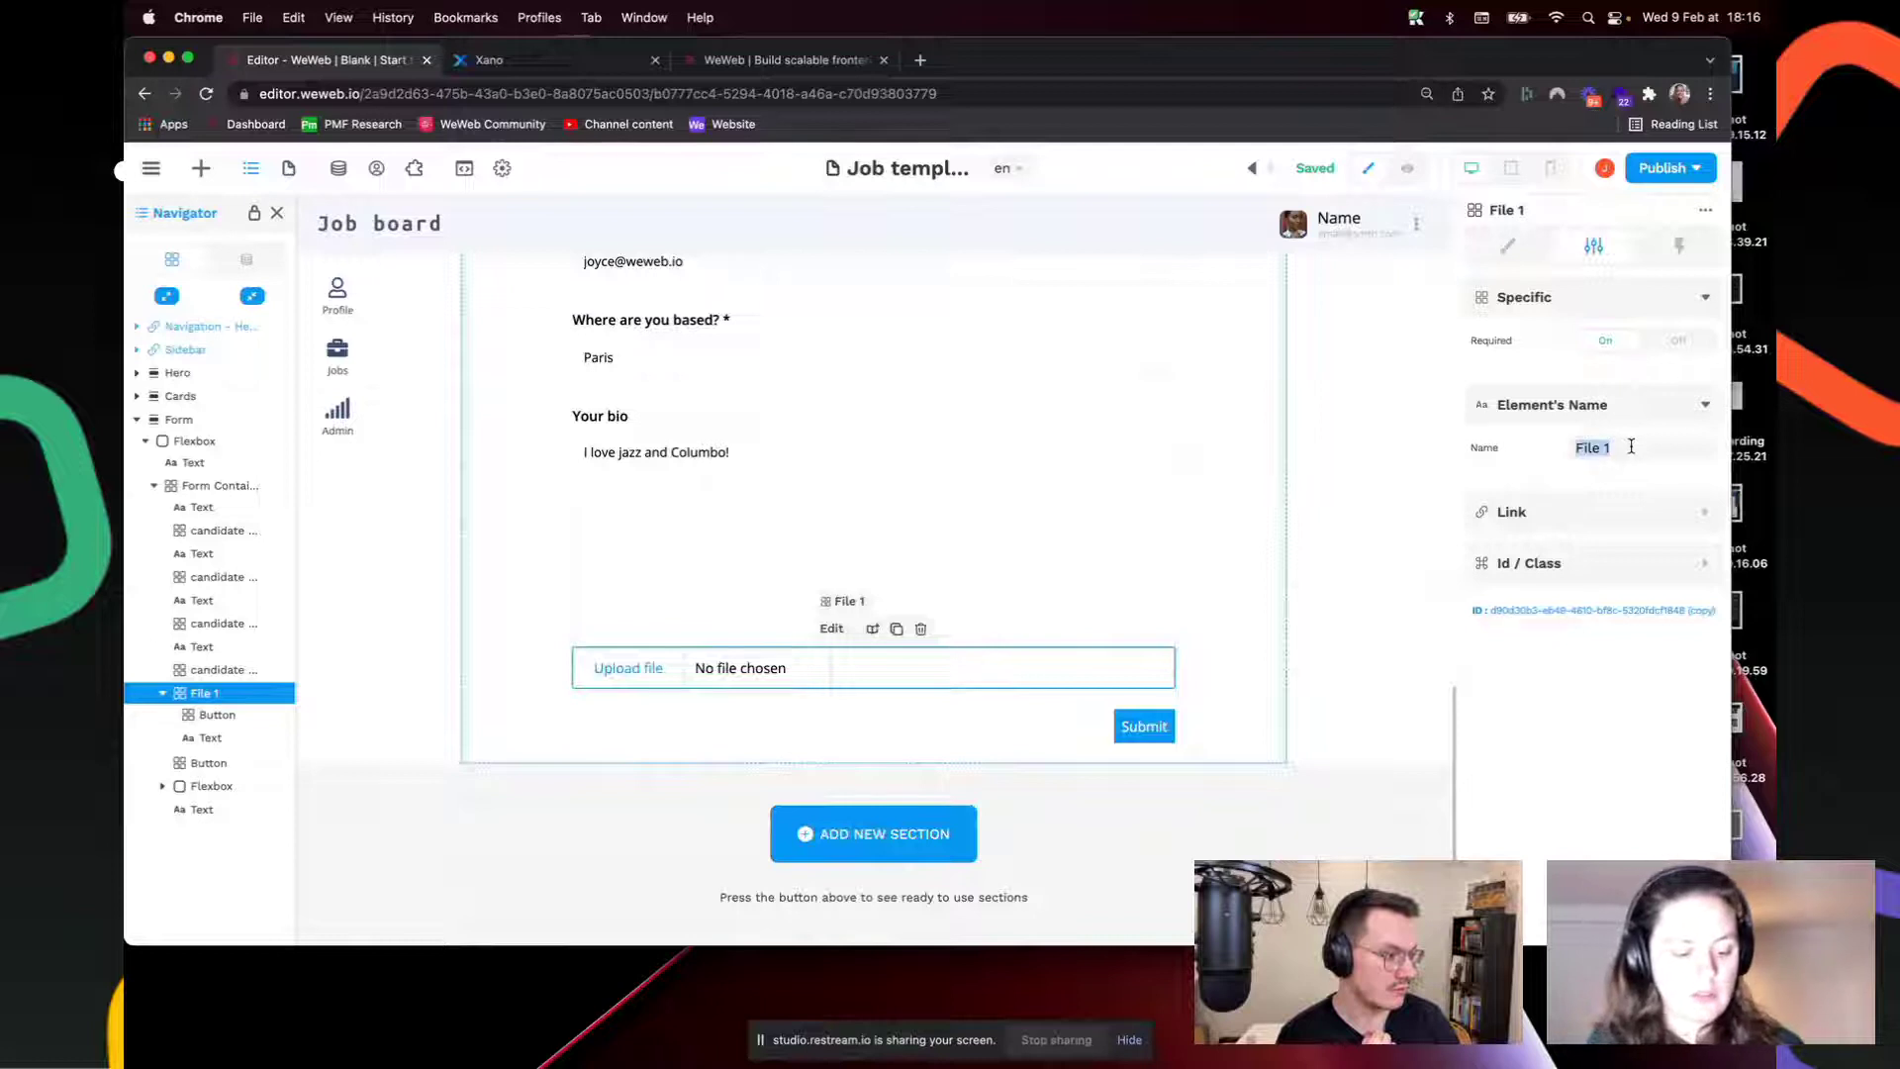
type("candidate resume")
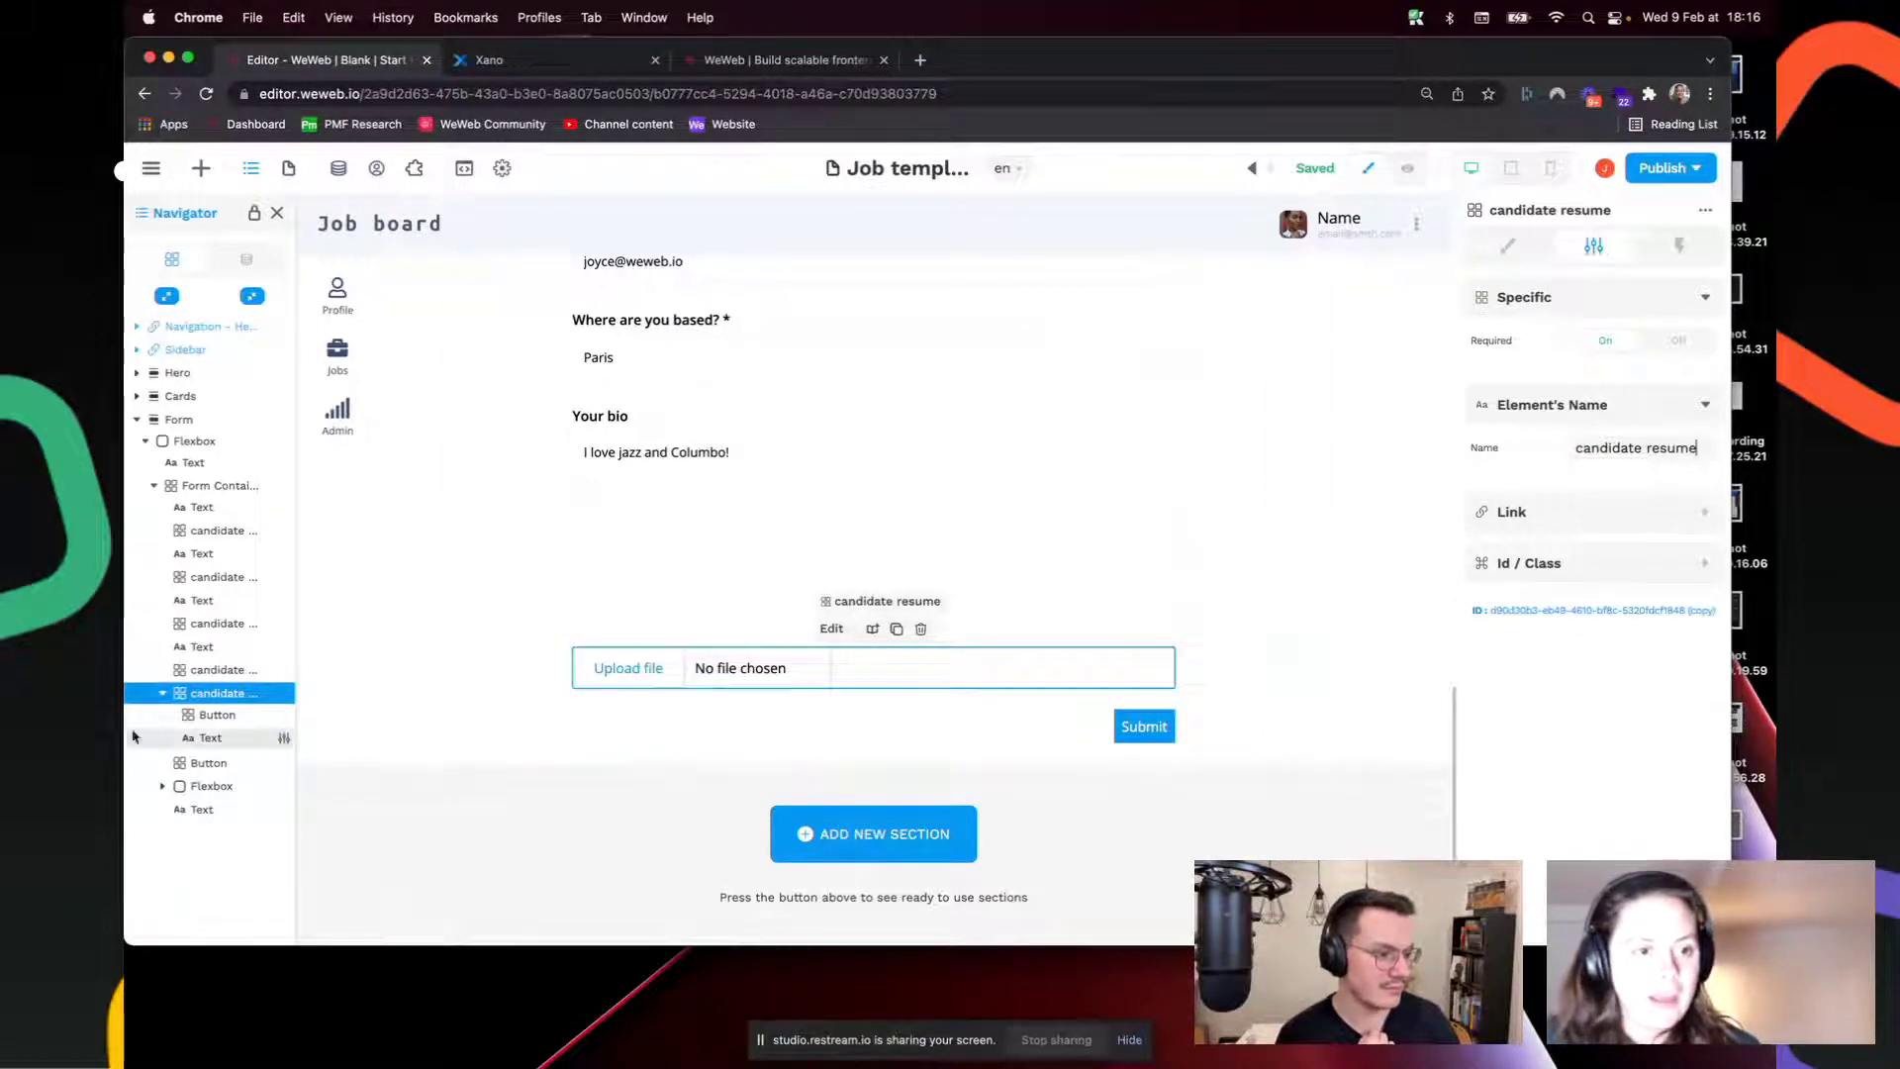
left_click(245, 260)
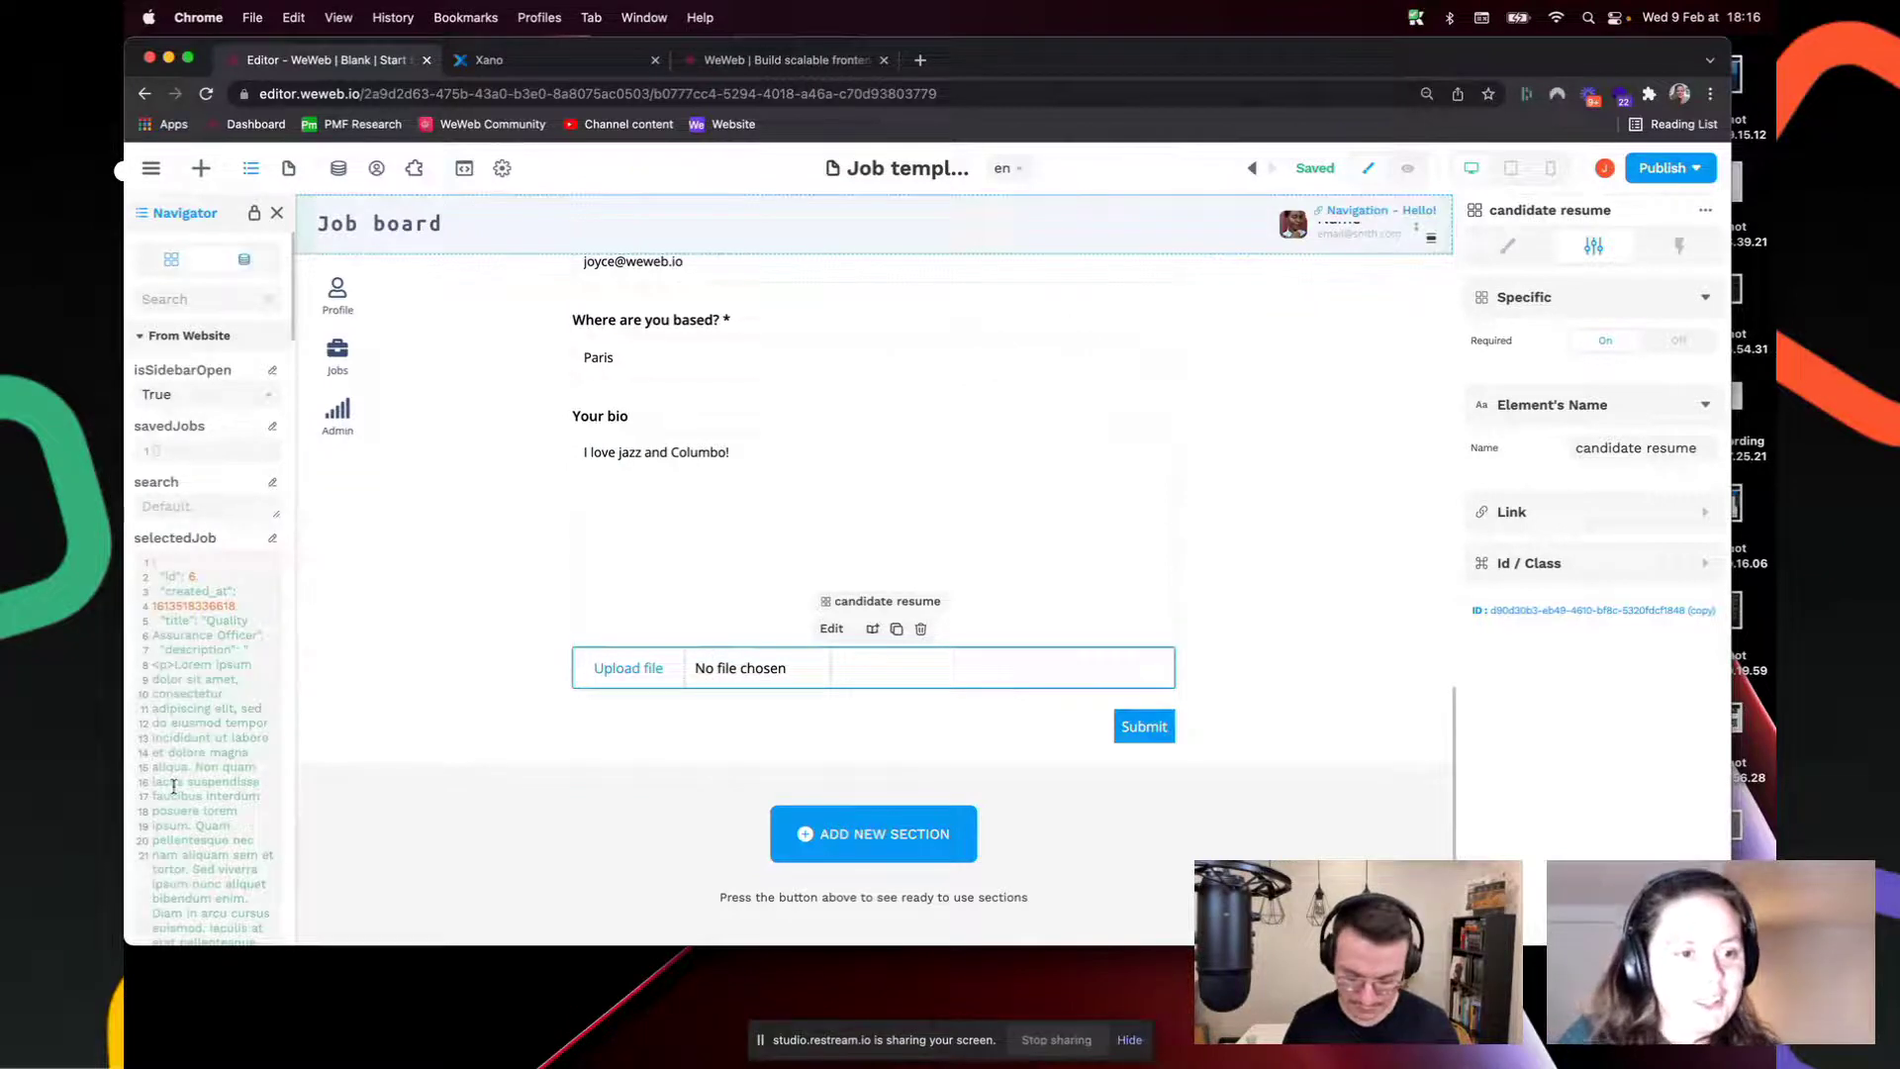
Step: Select the Submit button, then the whole form container to show its settings
scroll(173, 785, "down", 1)
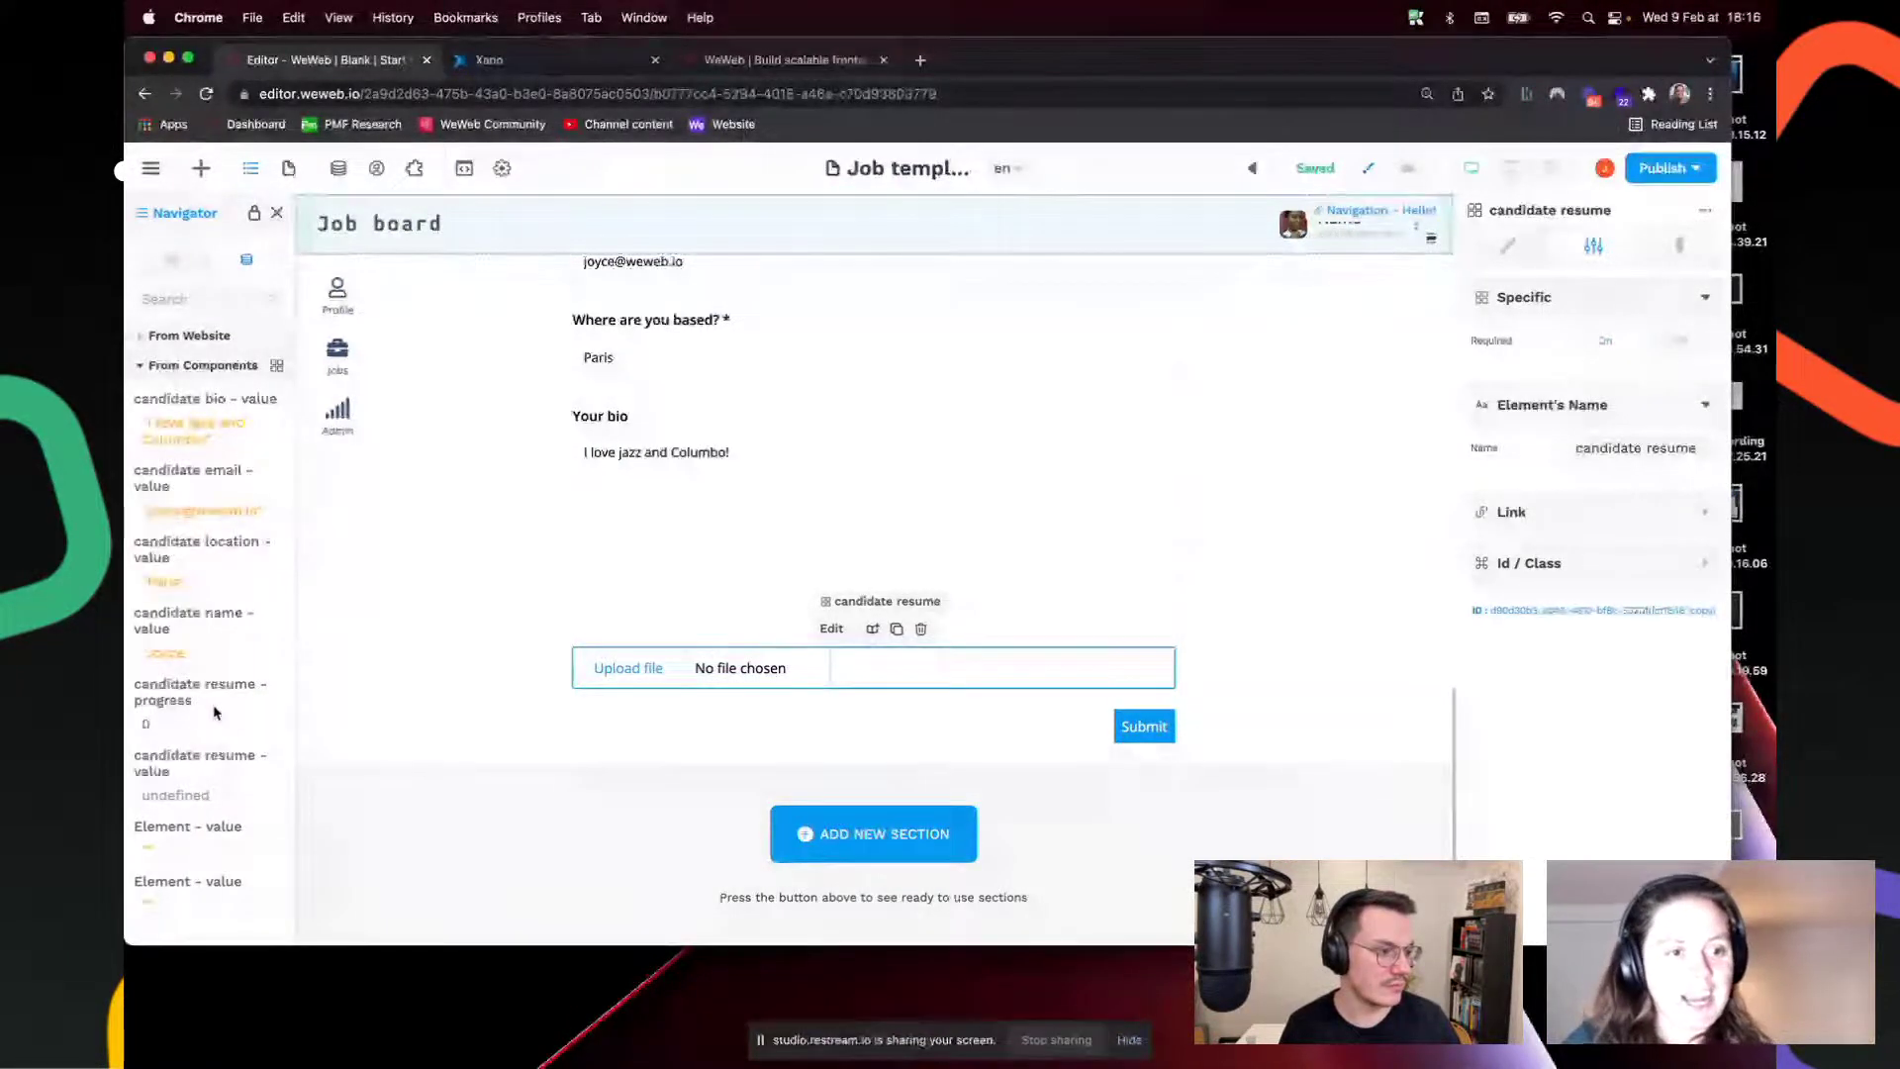
left_click(1006, 725)
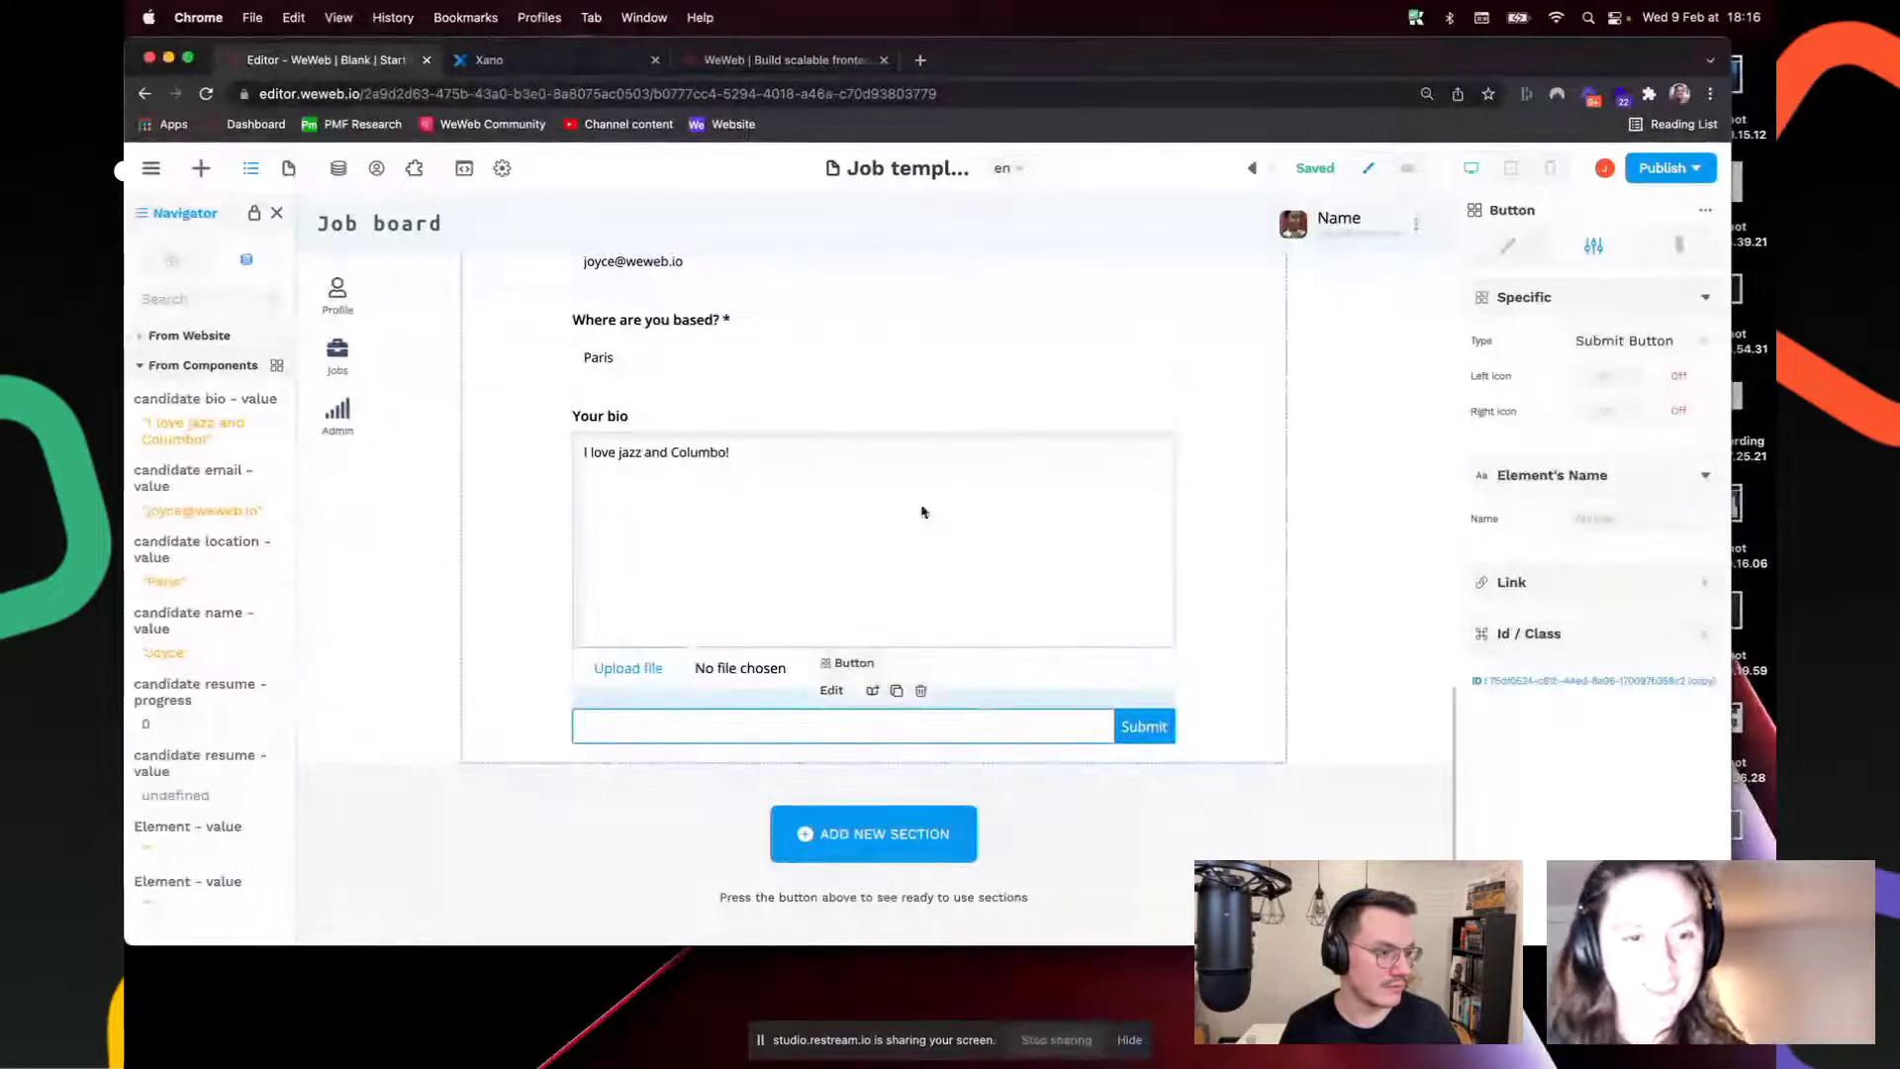
scroll(926, 534, "up", 3)
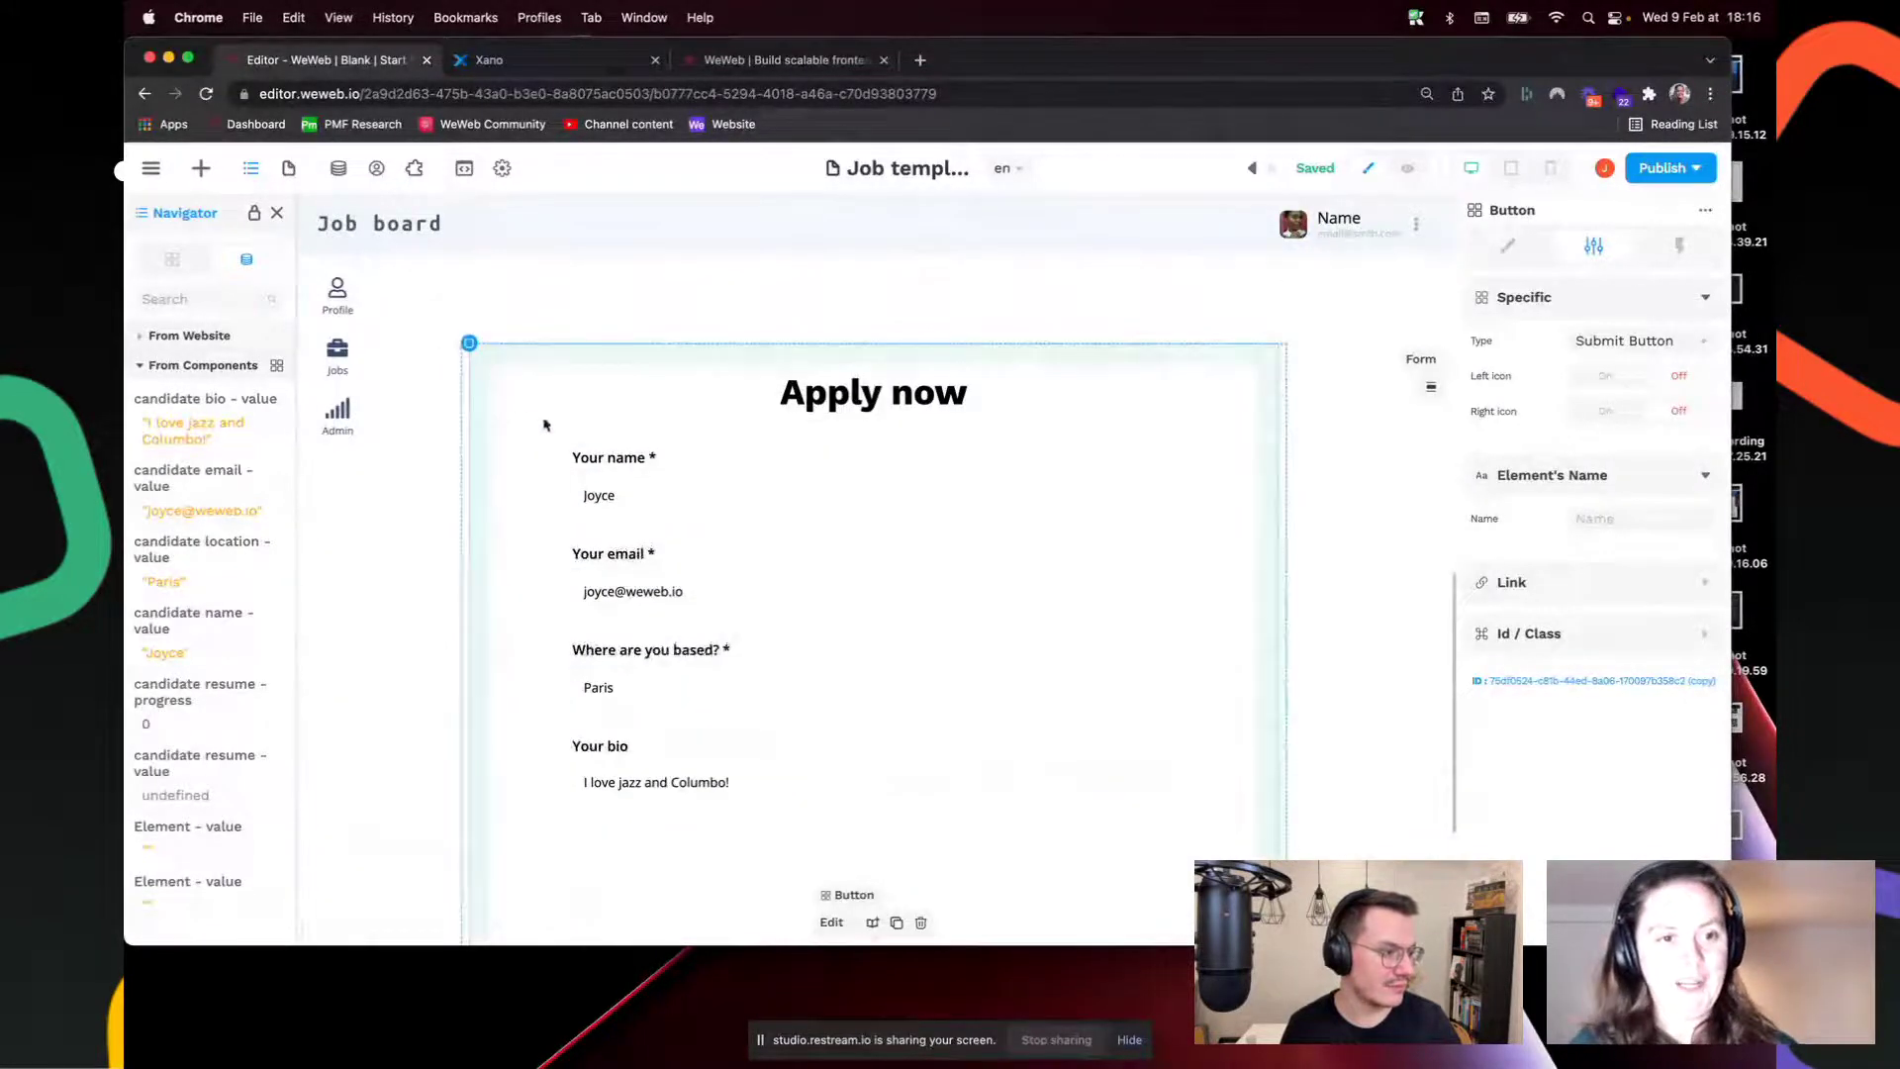
left_click(573, 433)
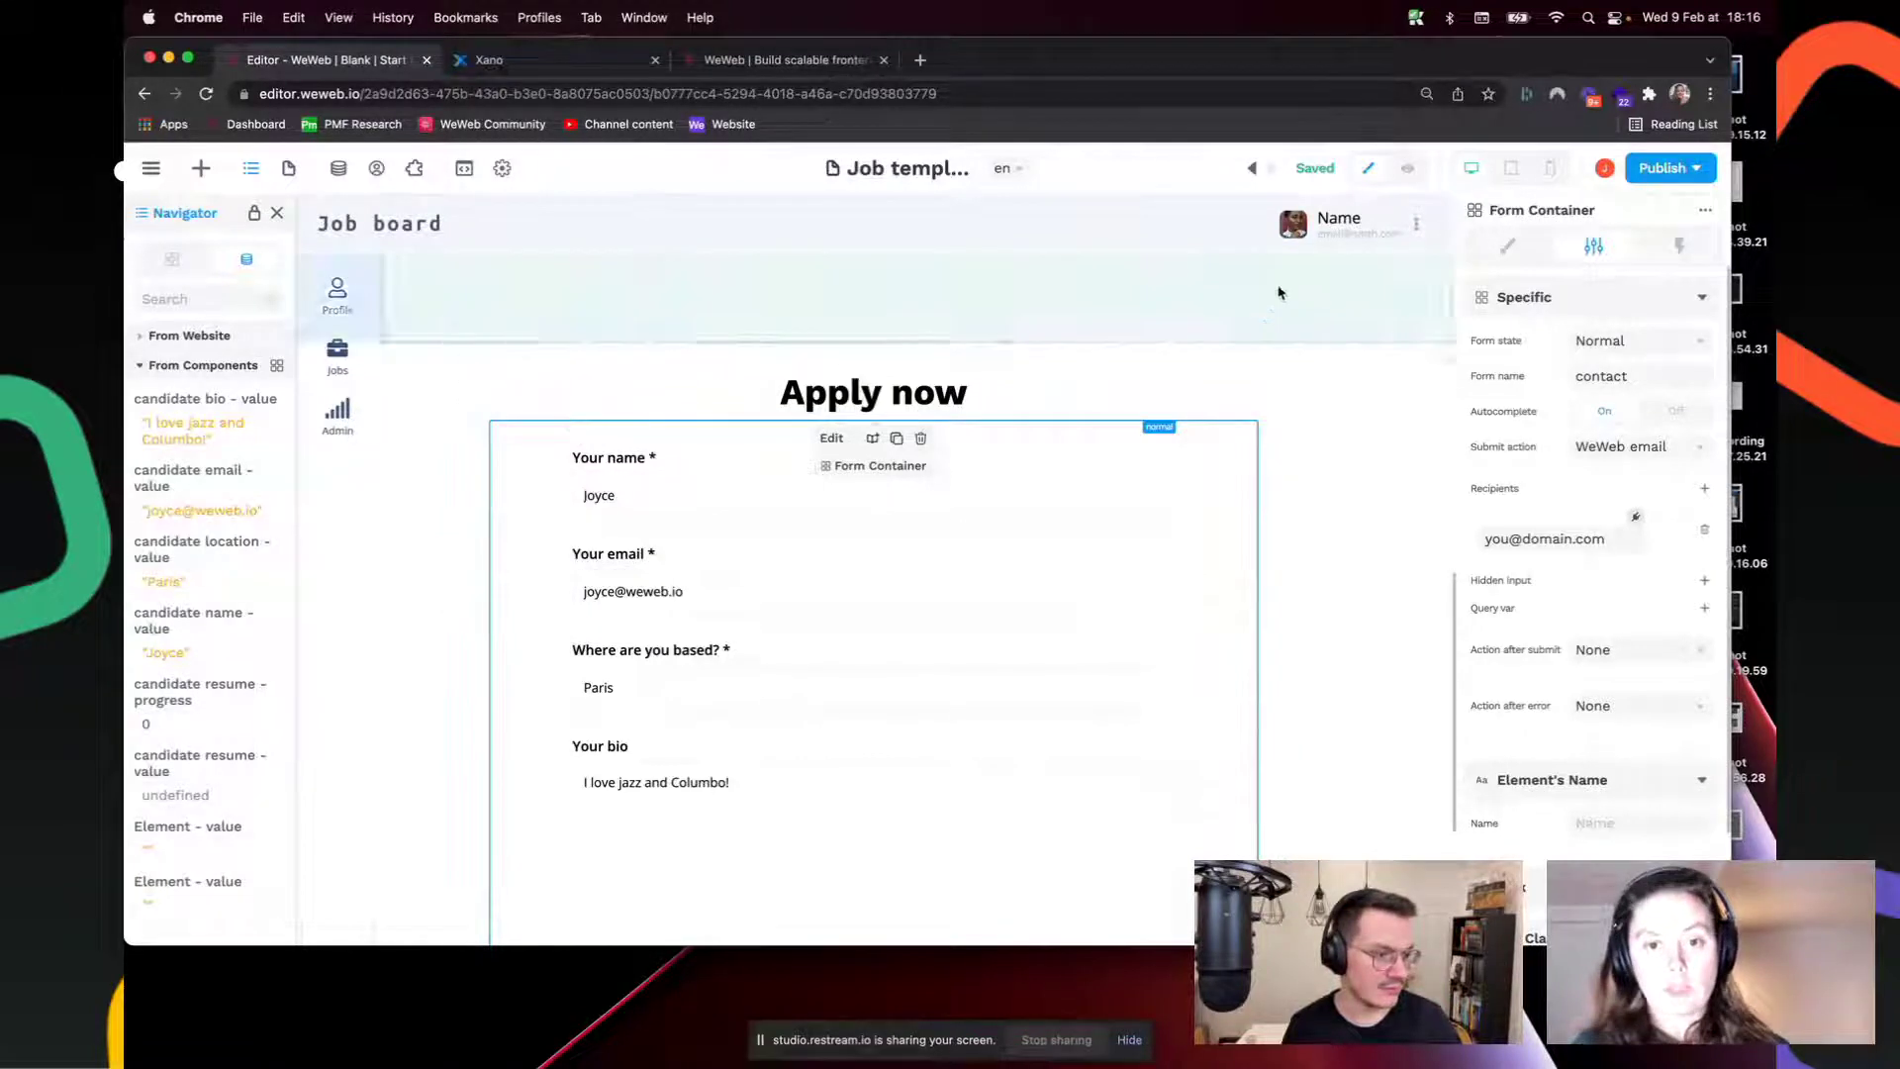
Step: In preview, attach resume.gif from Downloads to the resume upload, then return to editing
left_click(1408, 169)
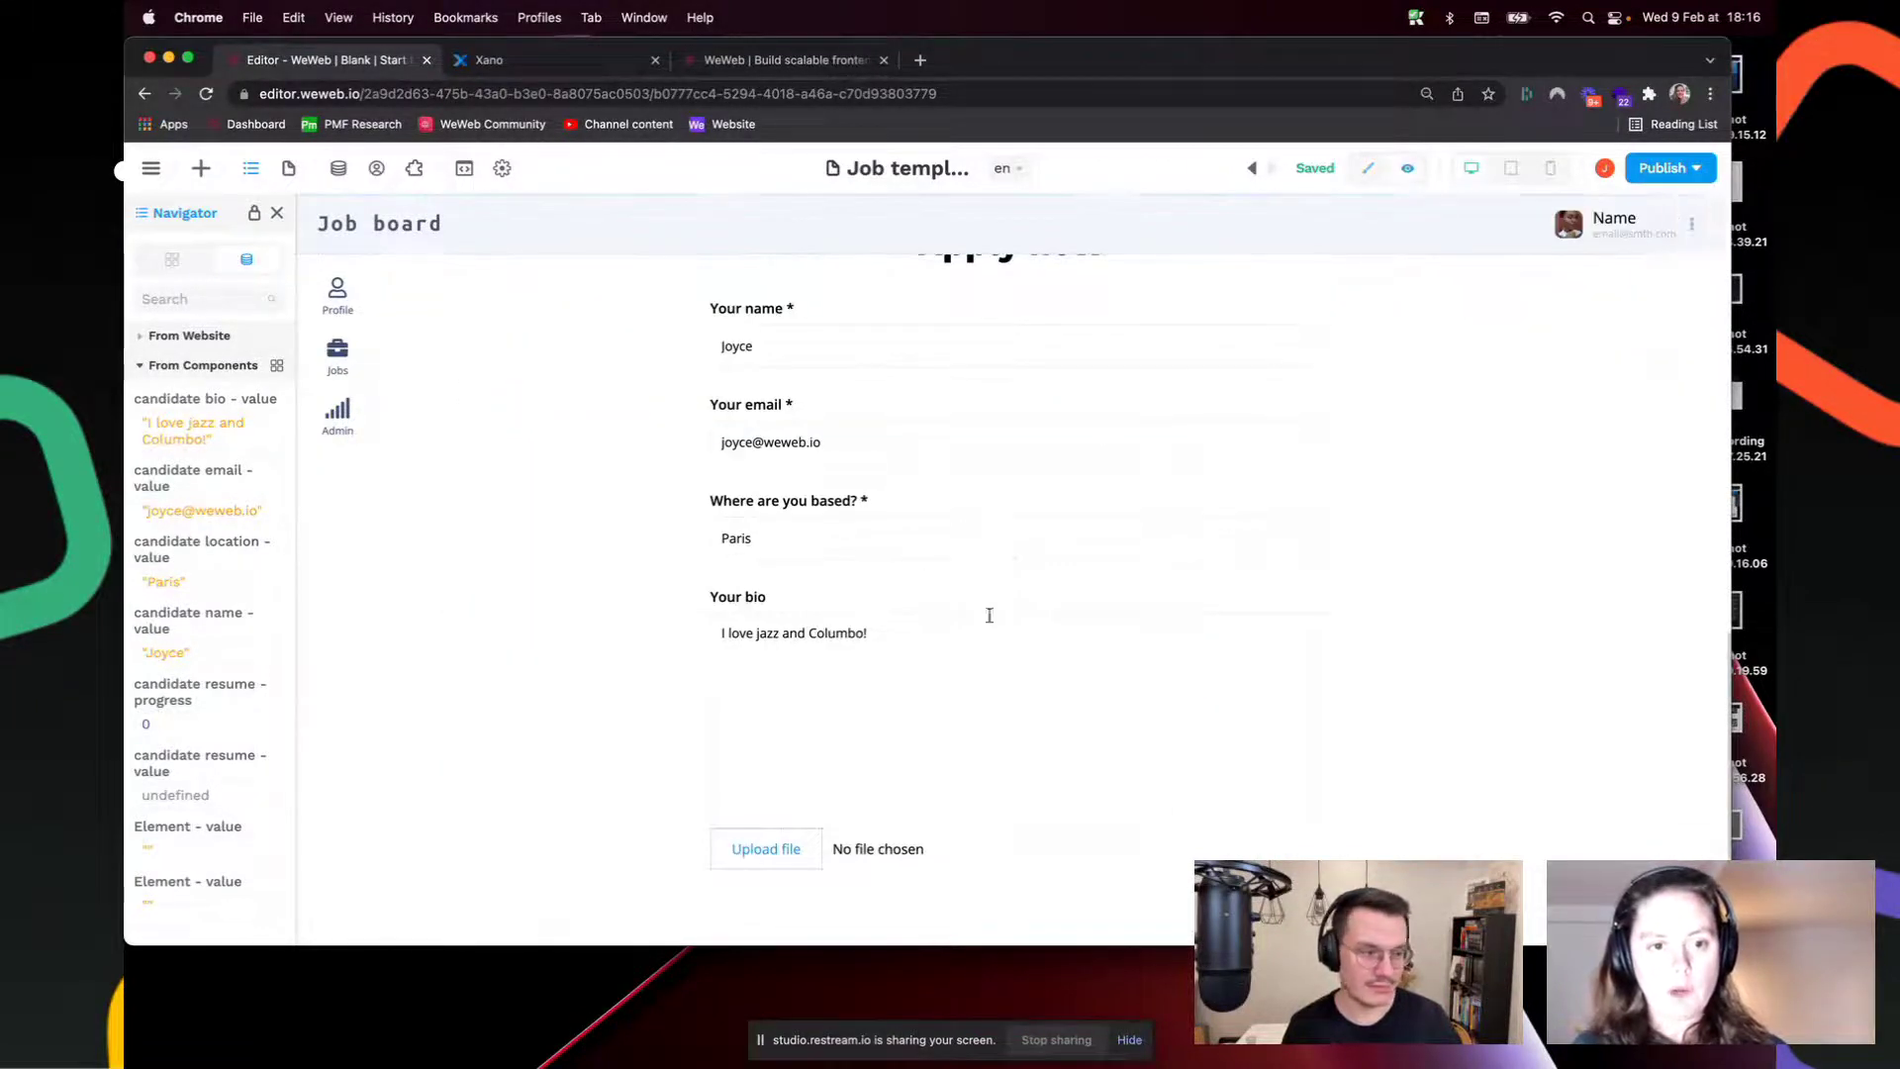
left_click(782, 857)
left_click(778, 445)
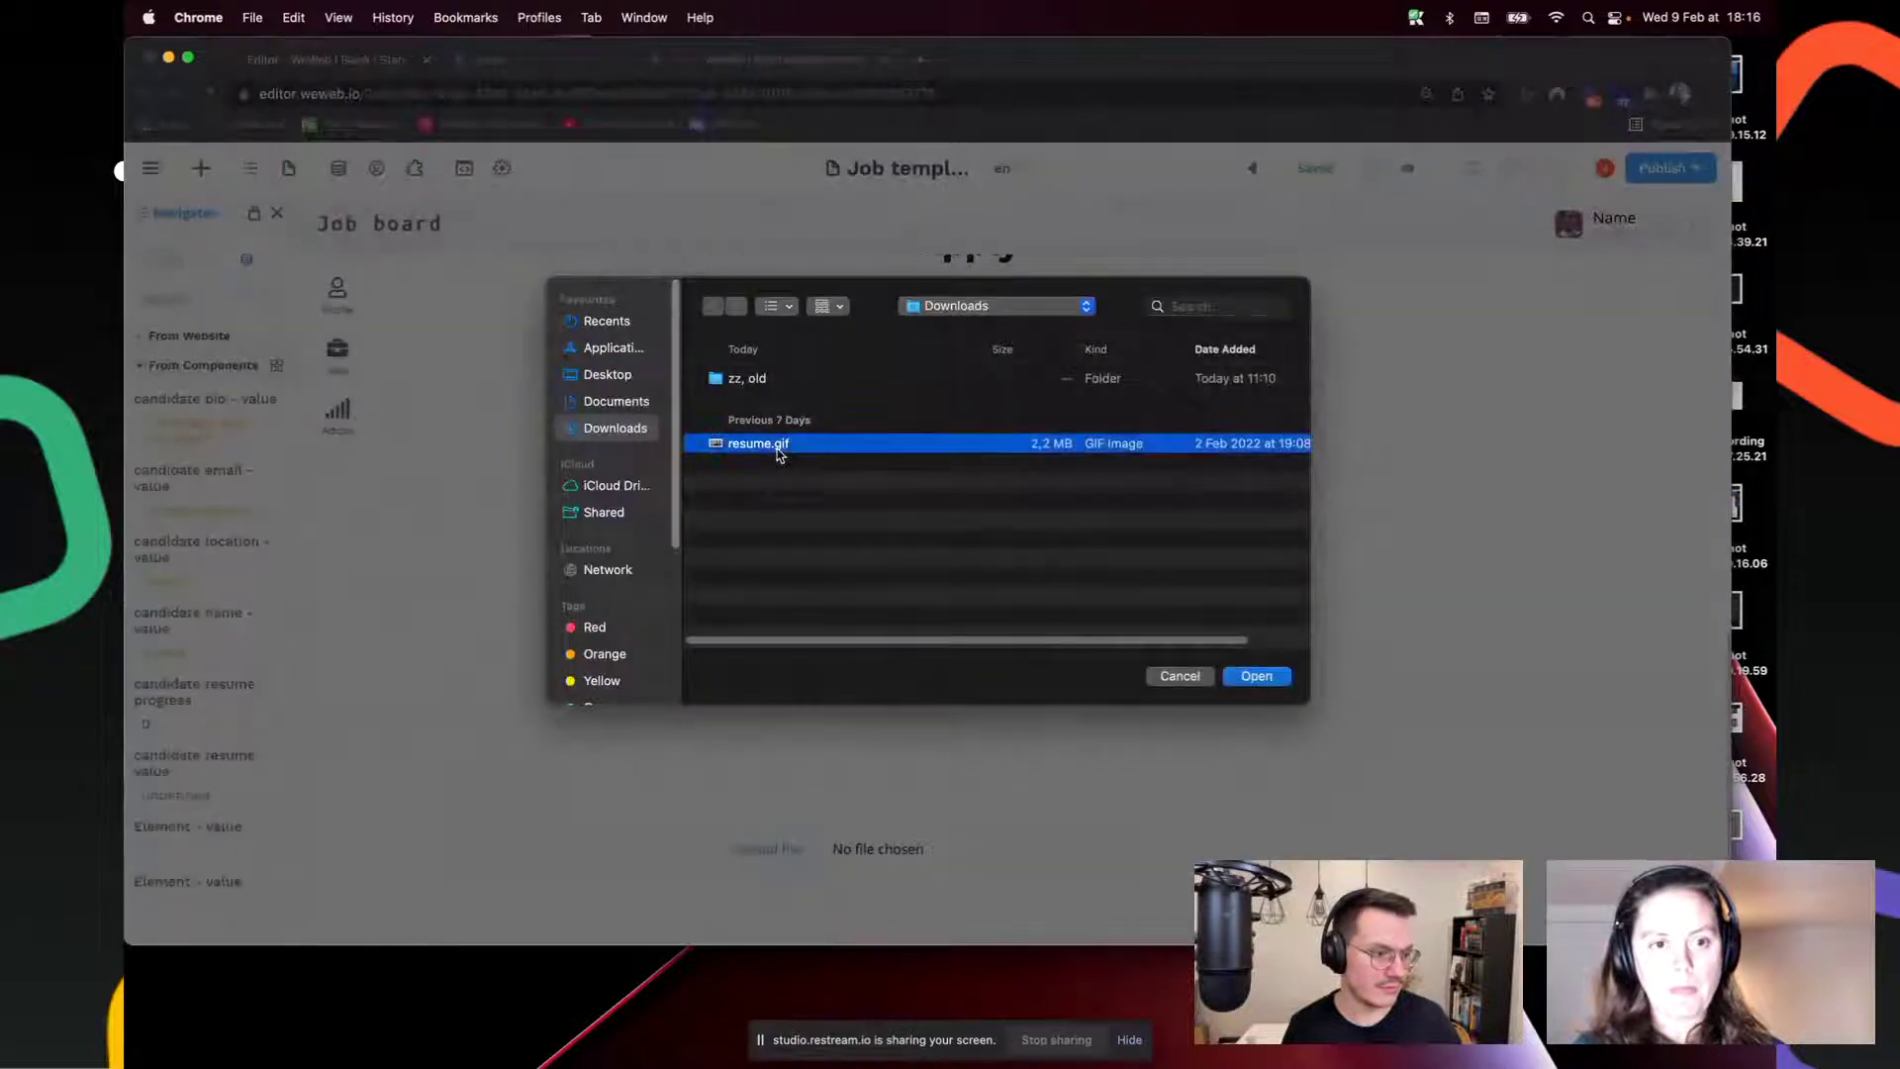
double_click(778, 445)
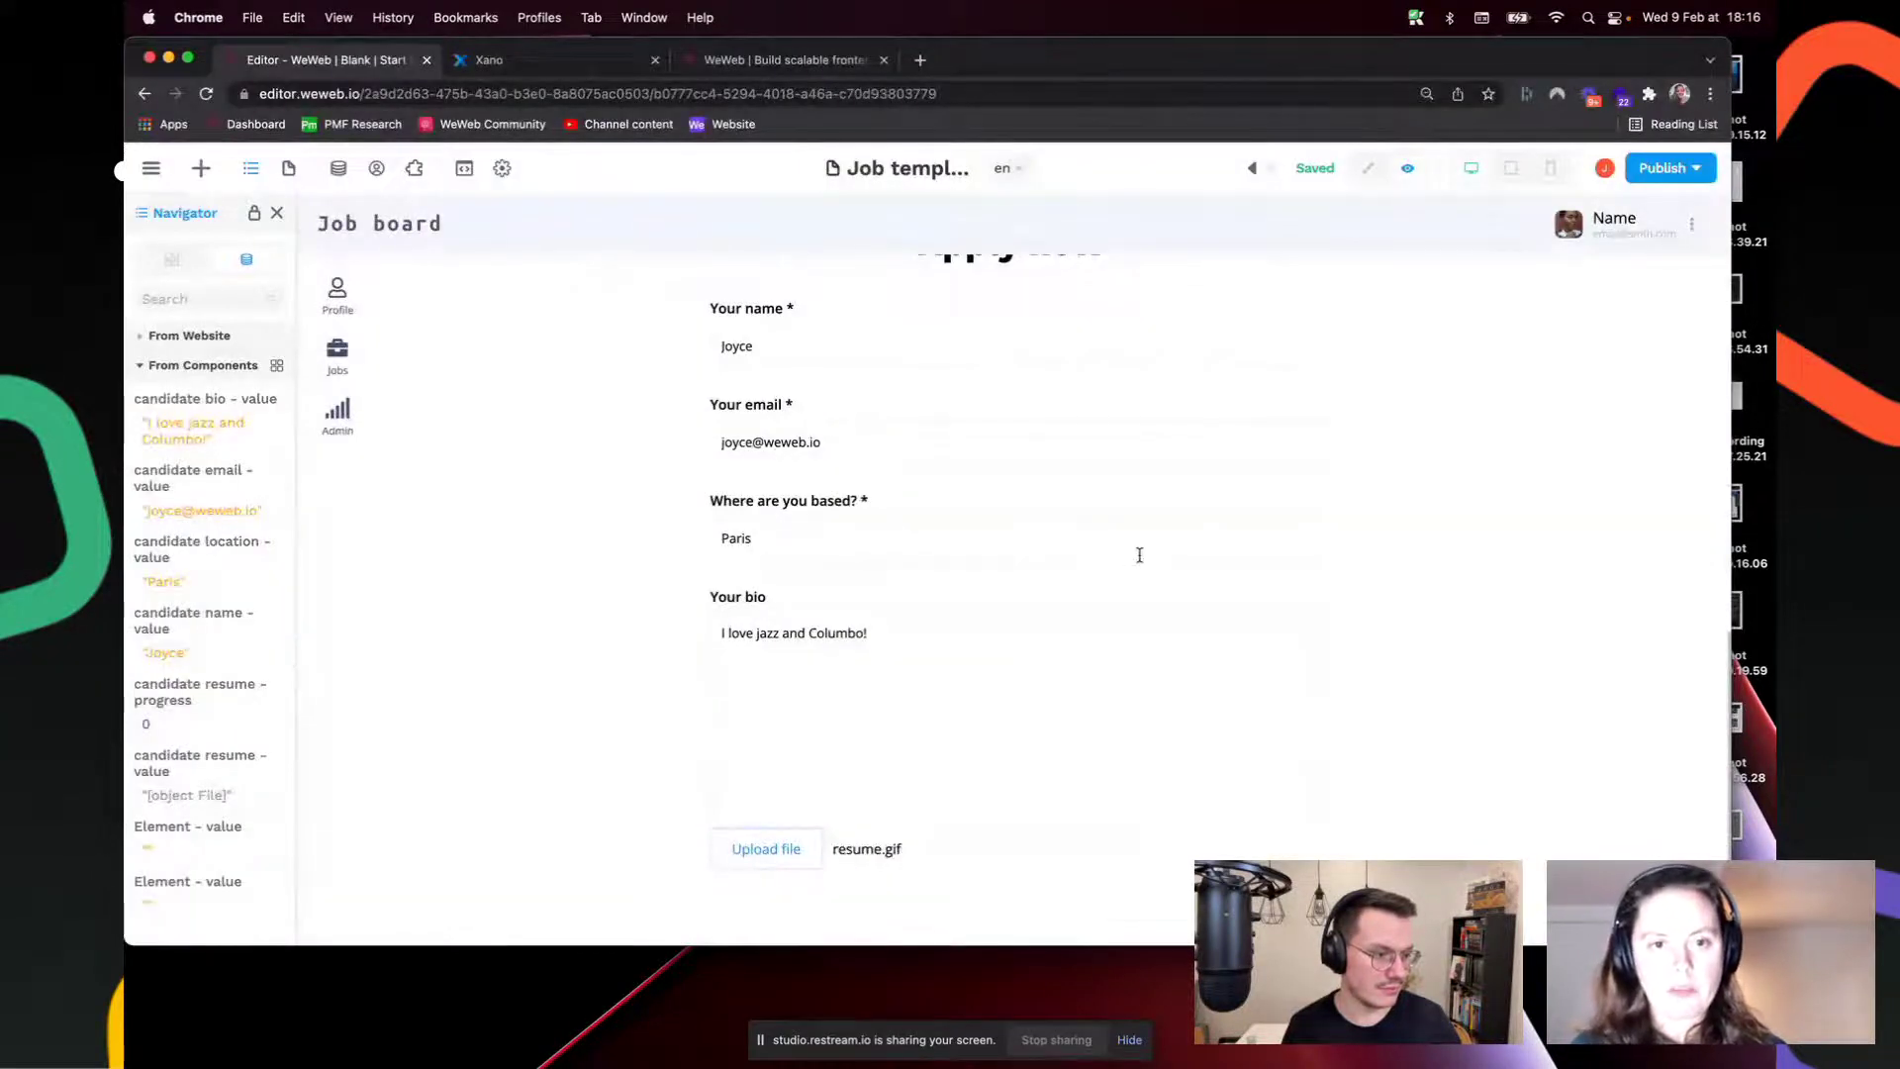
left_click(1371, 171)
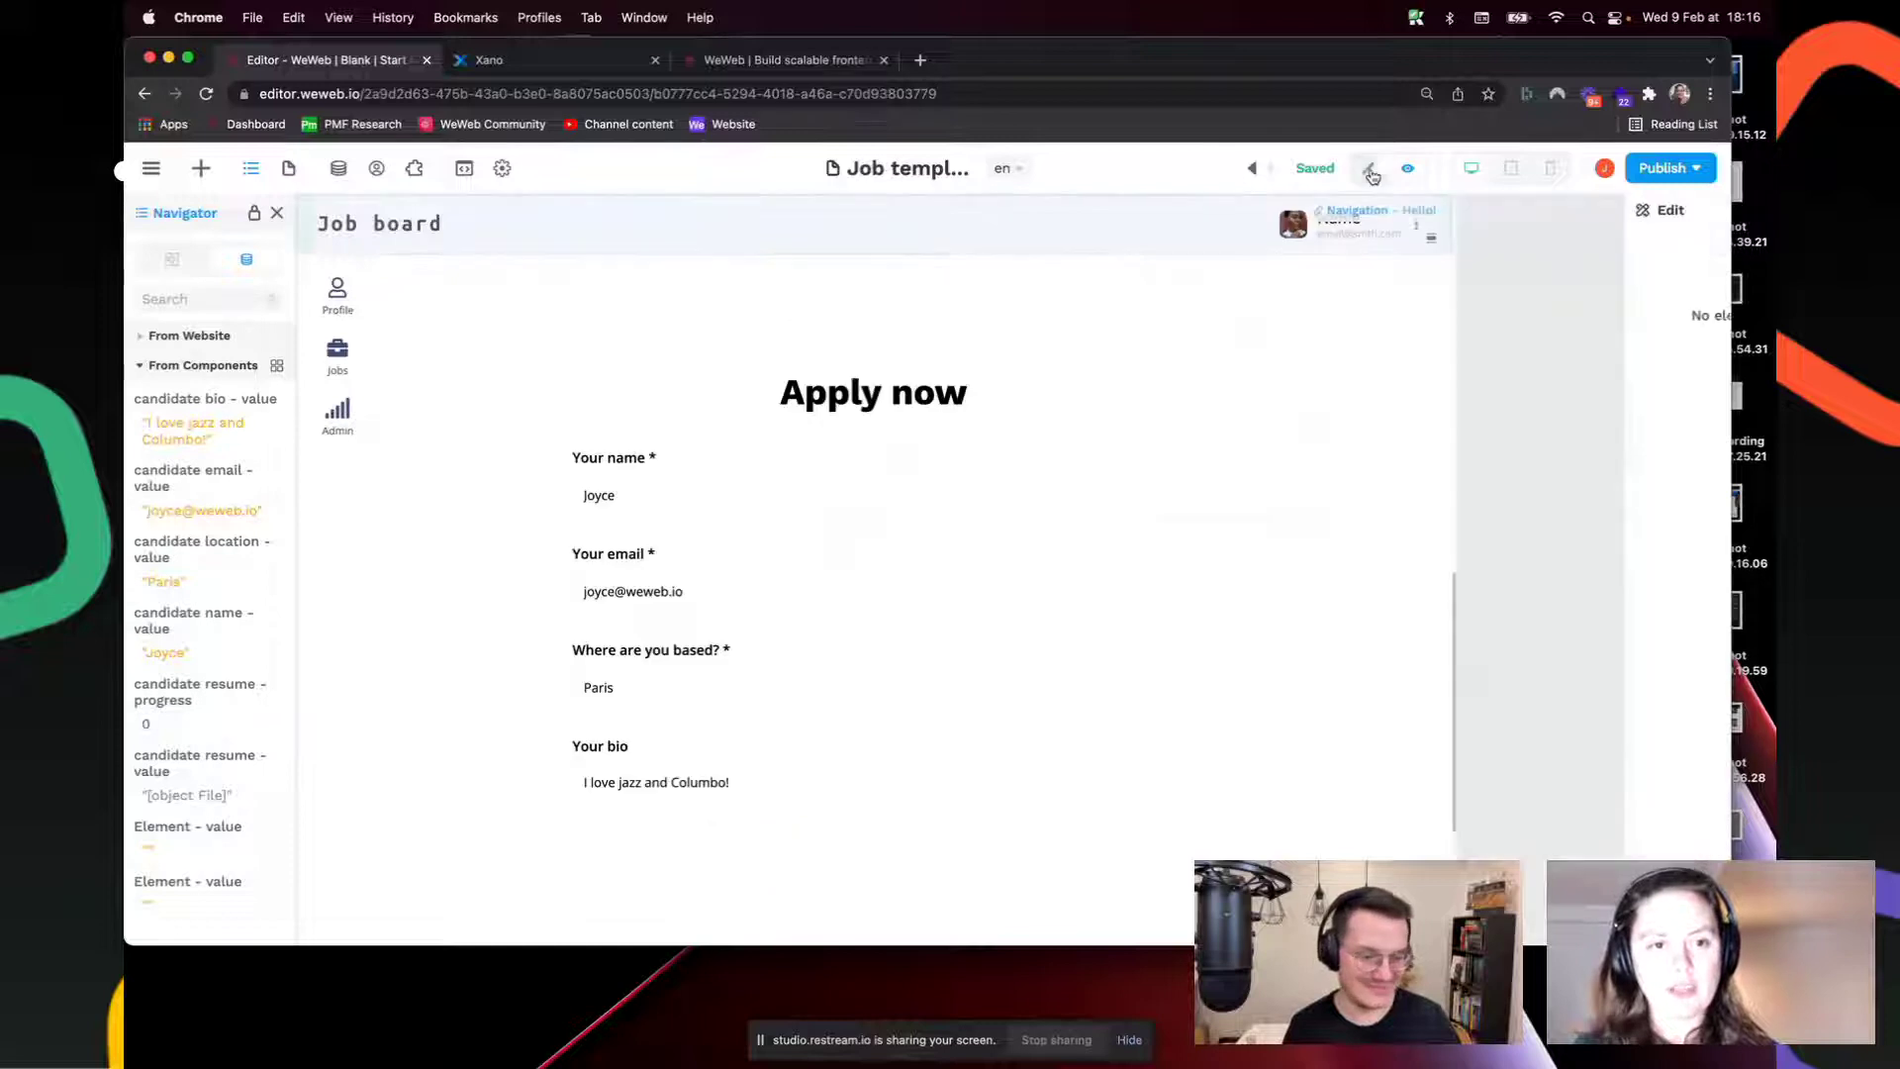
scroll(792, 700, "down", 3)
Step: Give the candidate resume upload a 40 px top margin using vertical/horizontal margin mode
left_click(795, 698)
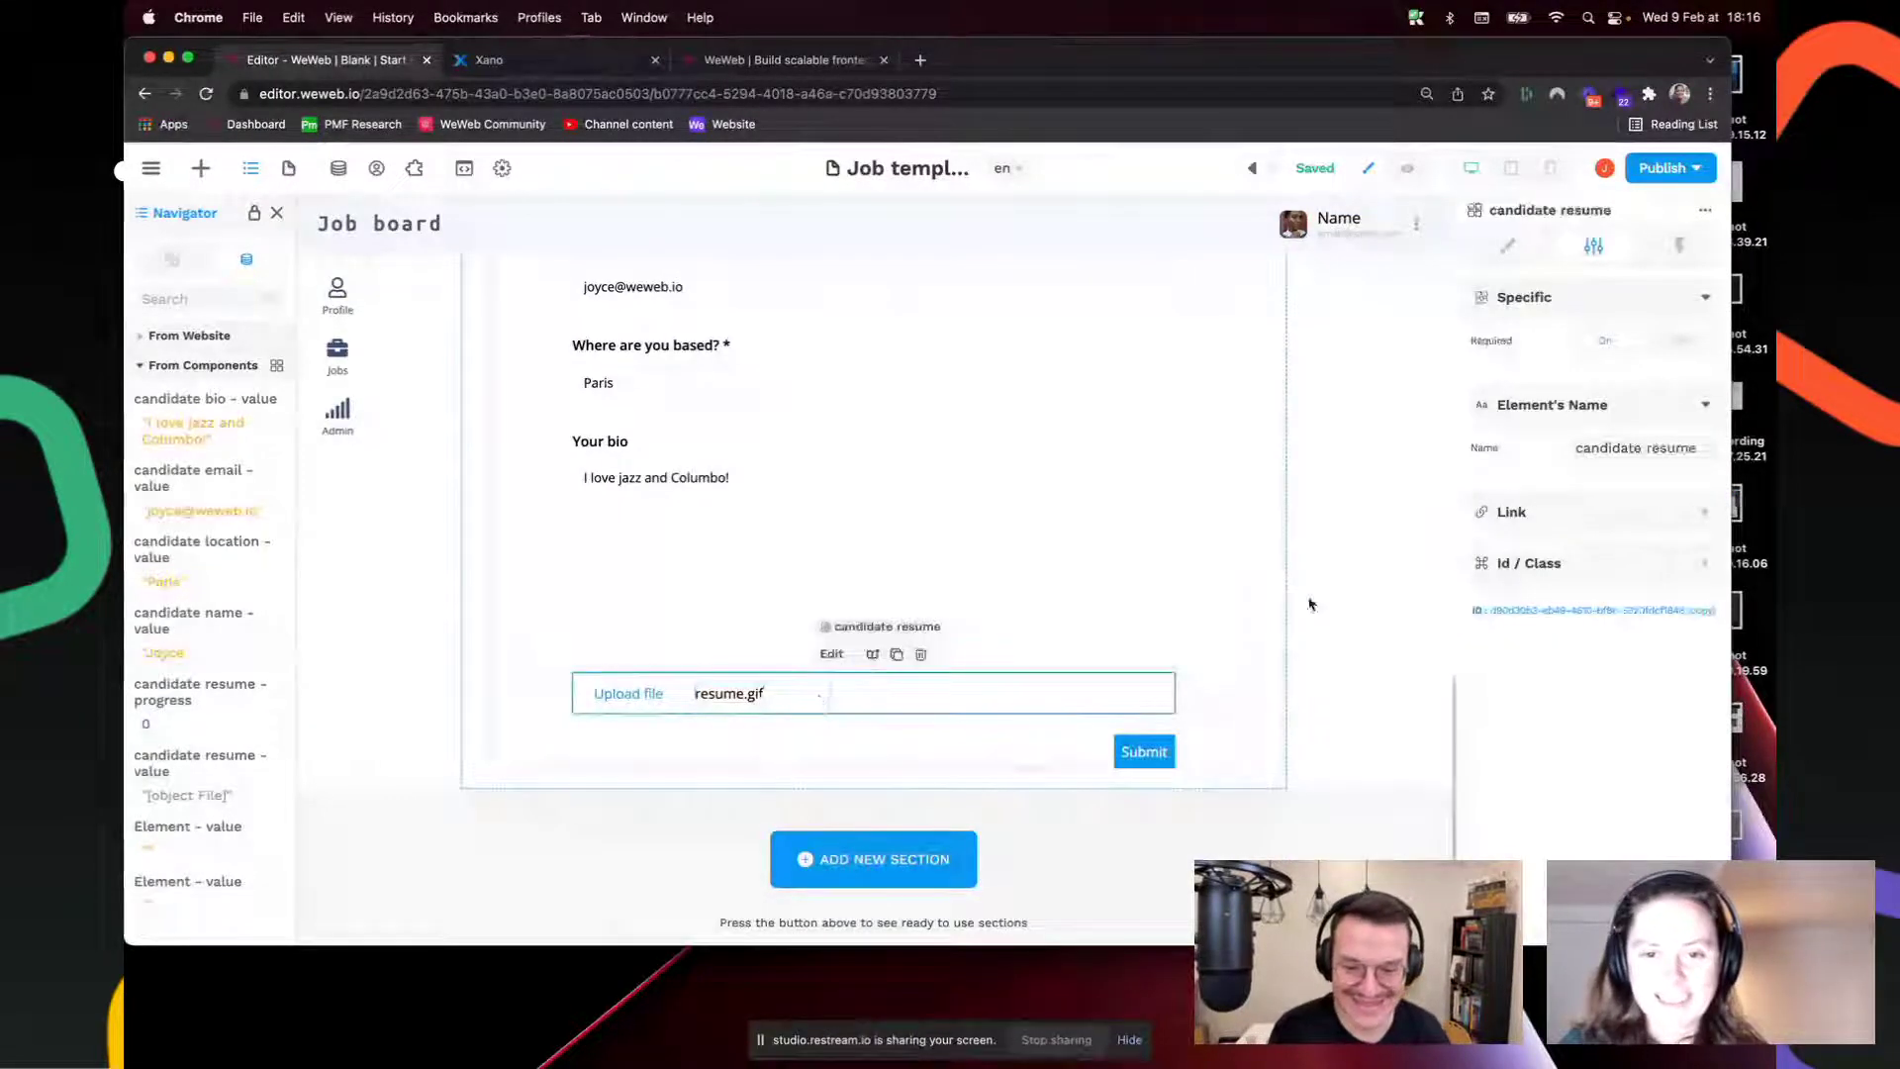
left_click(1508, 245)
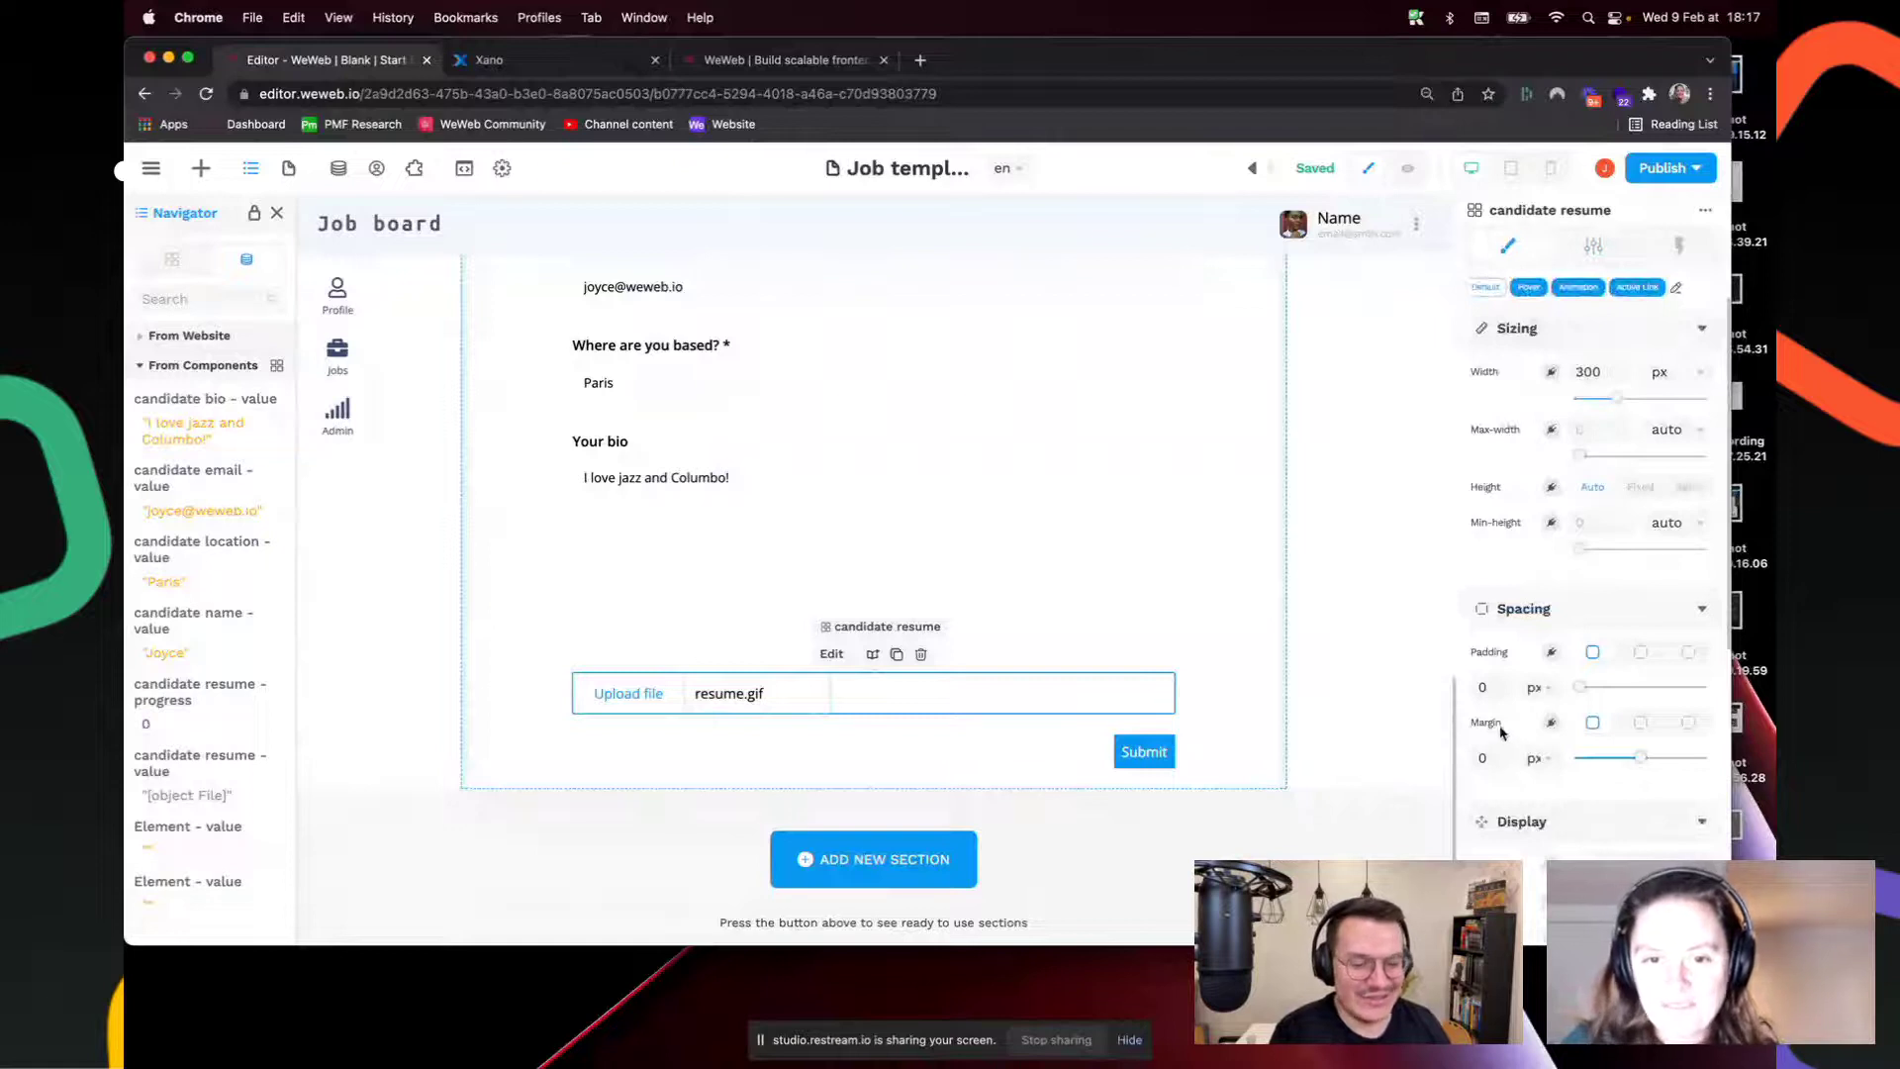
left_click(1509, 760)
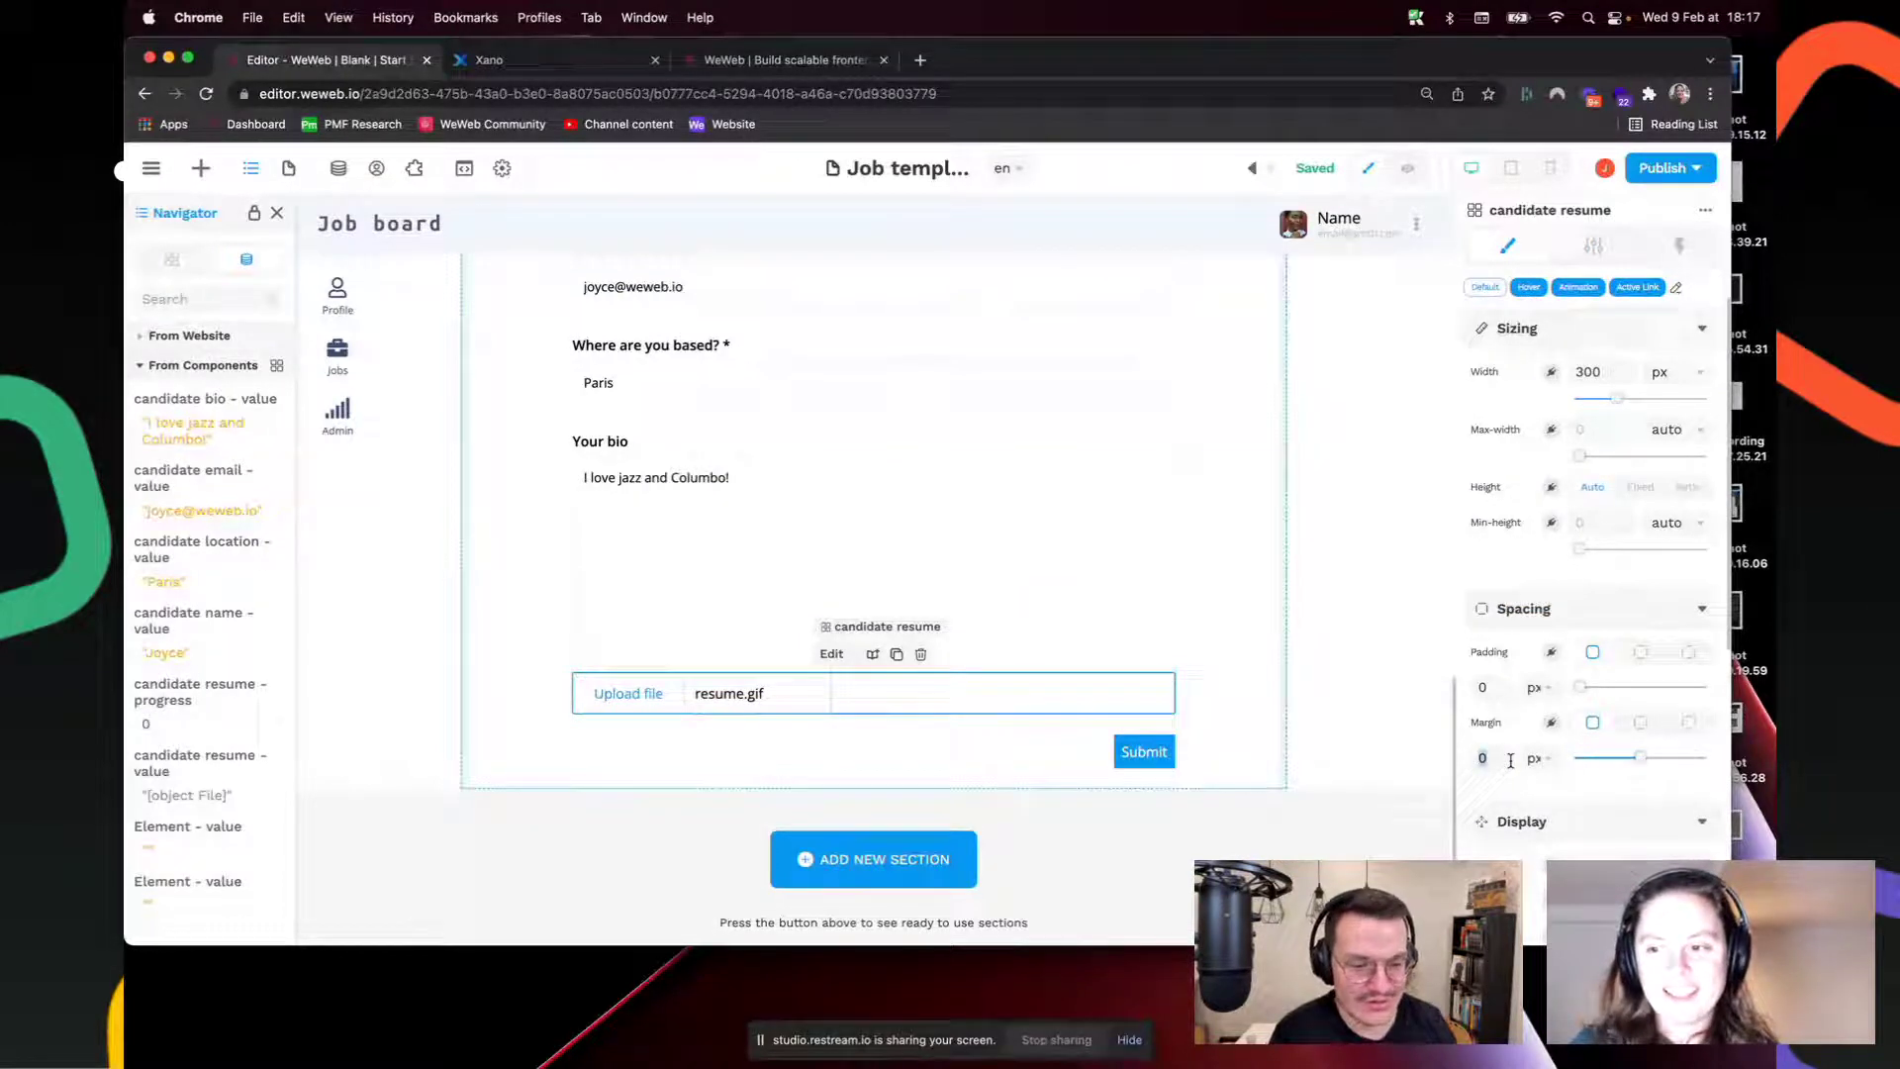
left_click(1641, 721)
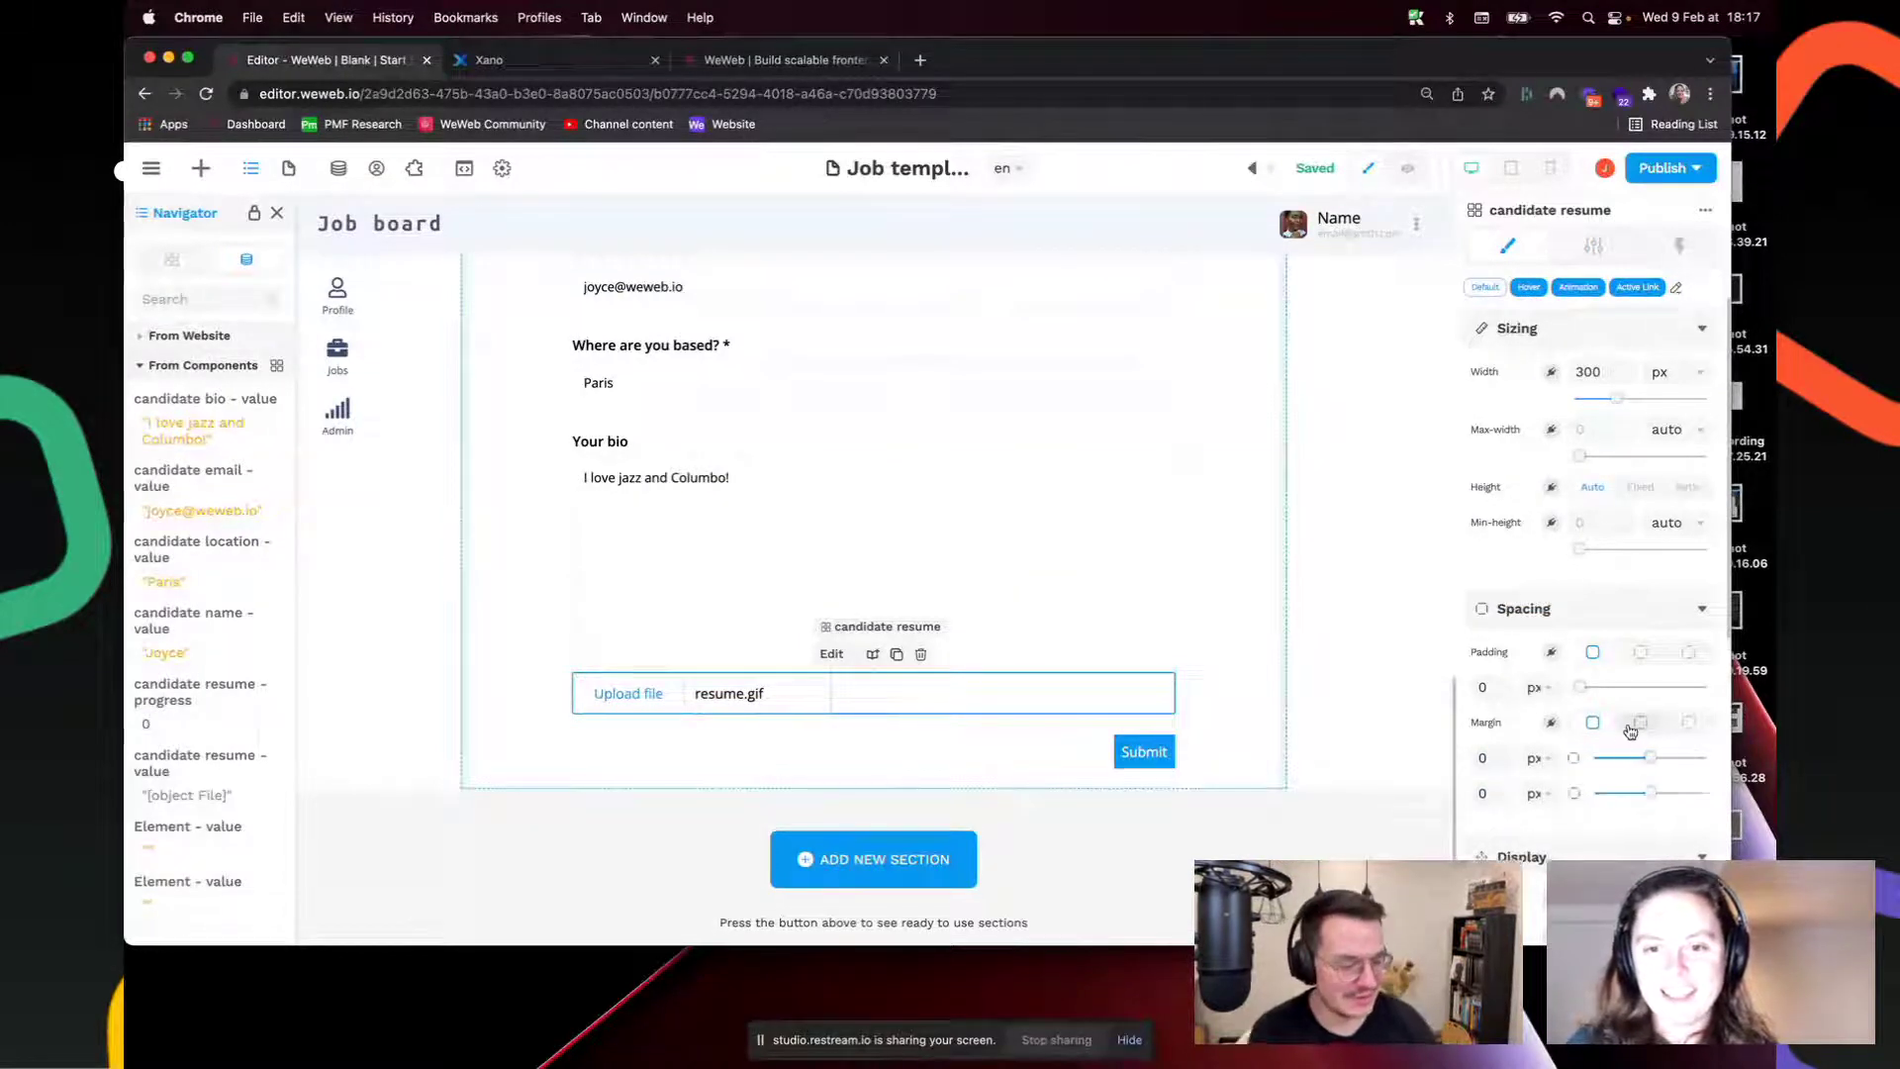
left_click(1495, 758)
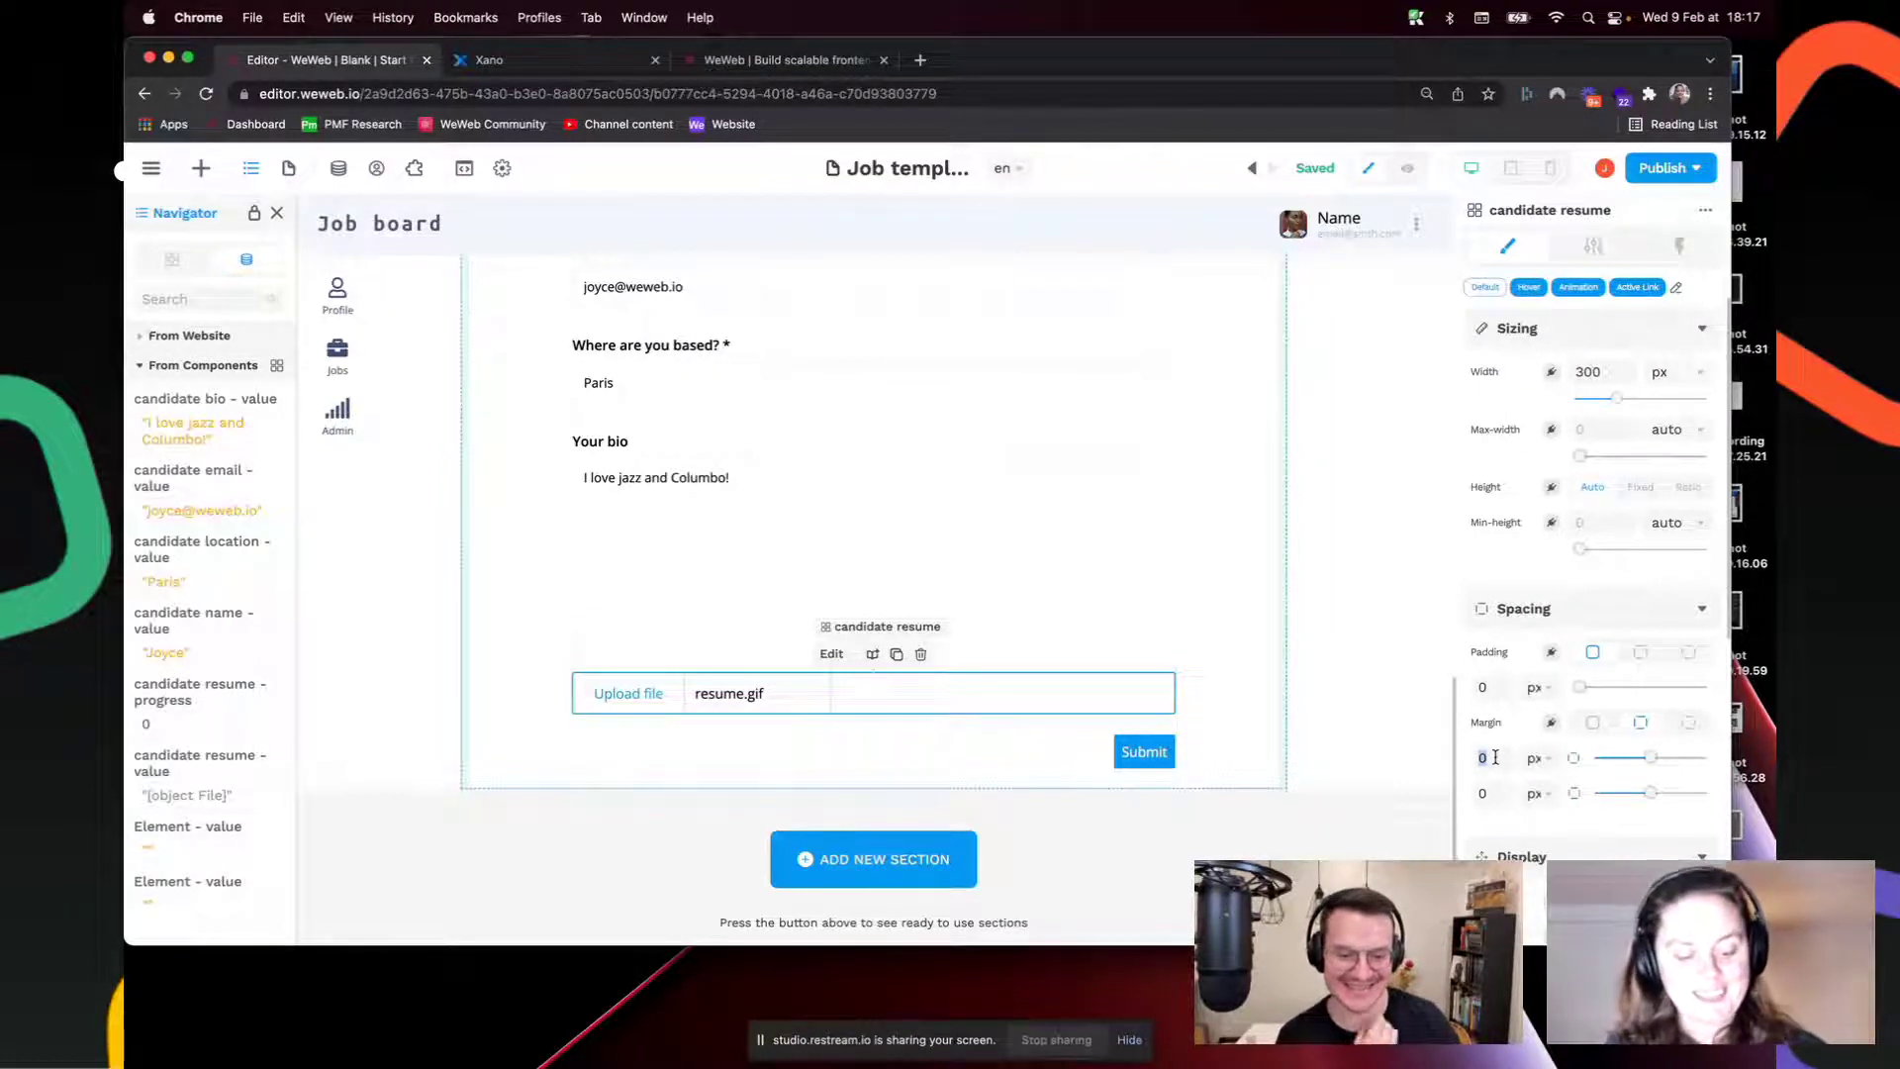
type("40")
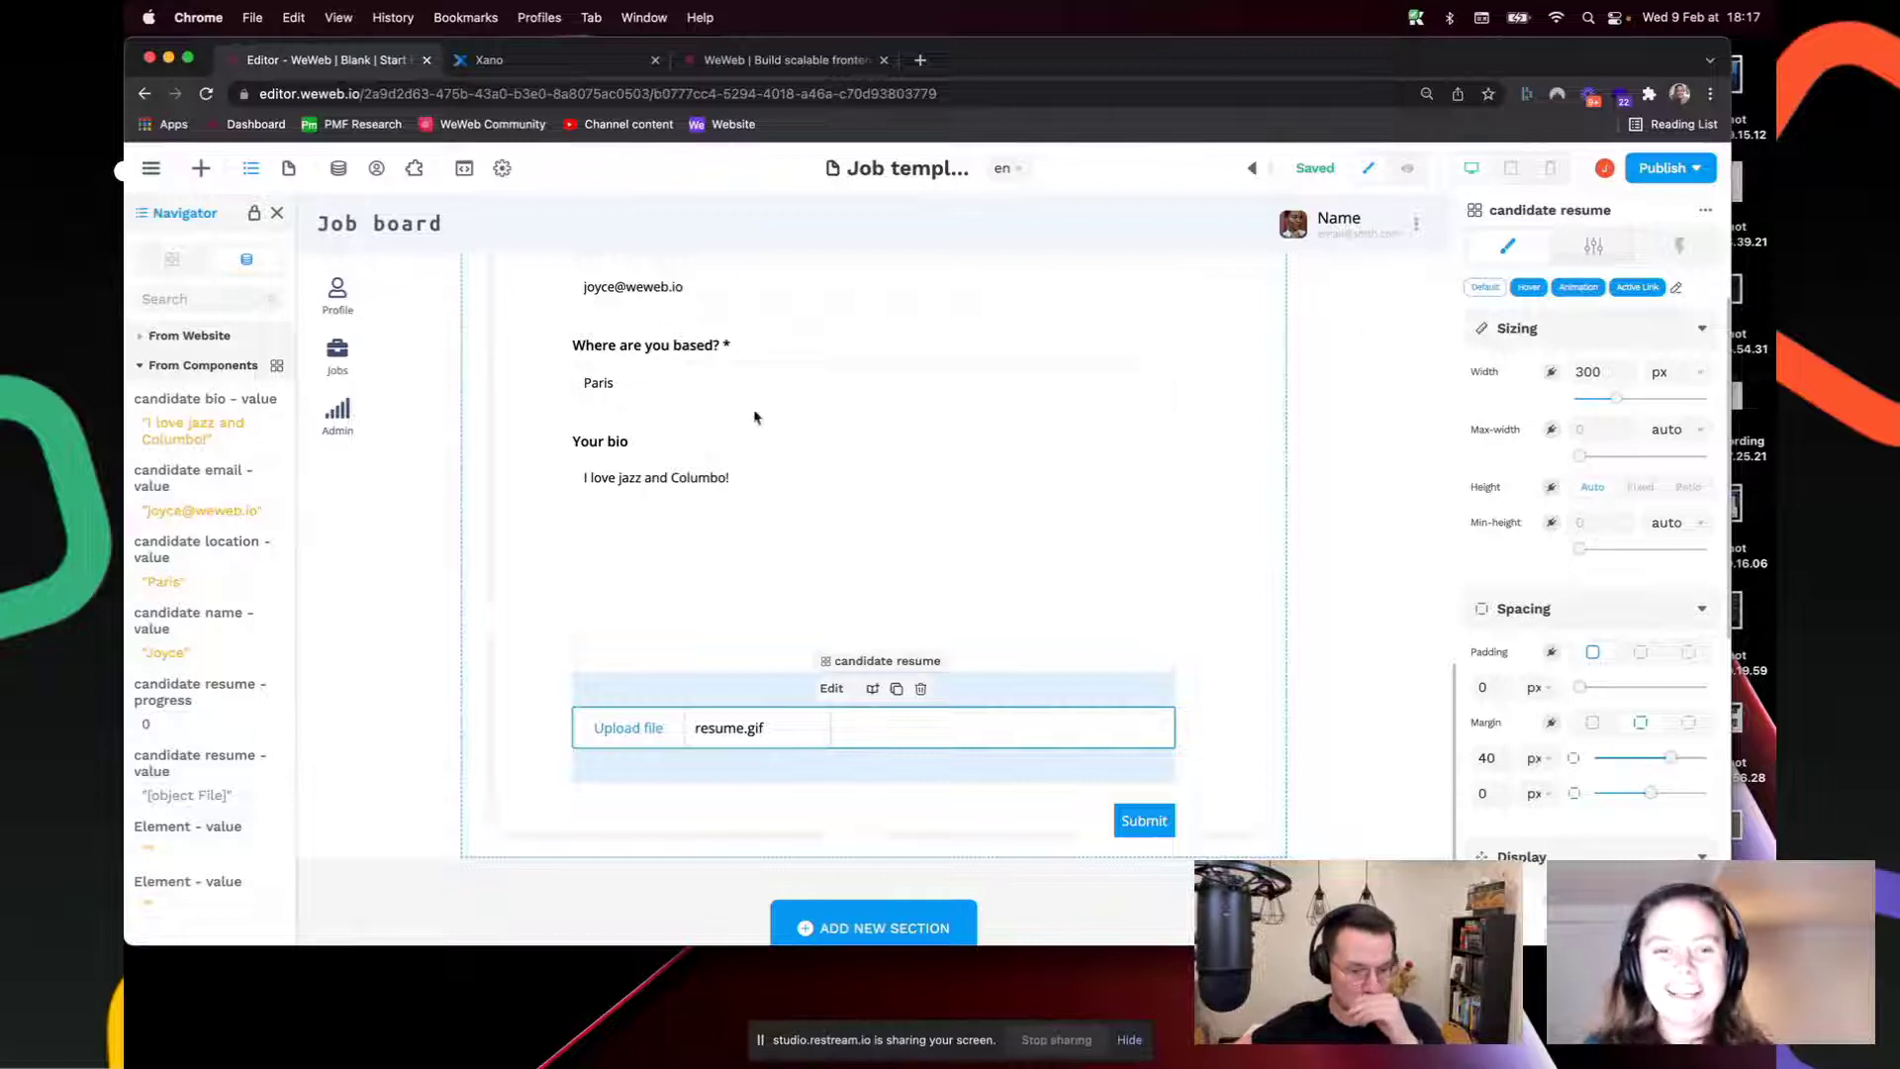
Step: Select the bio text area and then the form container
left_click(779, 567)
scroll(779, 567, "up", 3)
left_click(792, 570)
Step: Expand the Form Container in the Layers tree to list its fields, resume upload and Submit button
scroll(884, 625, "down", 2)
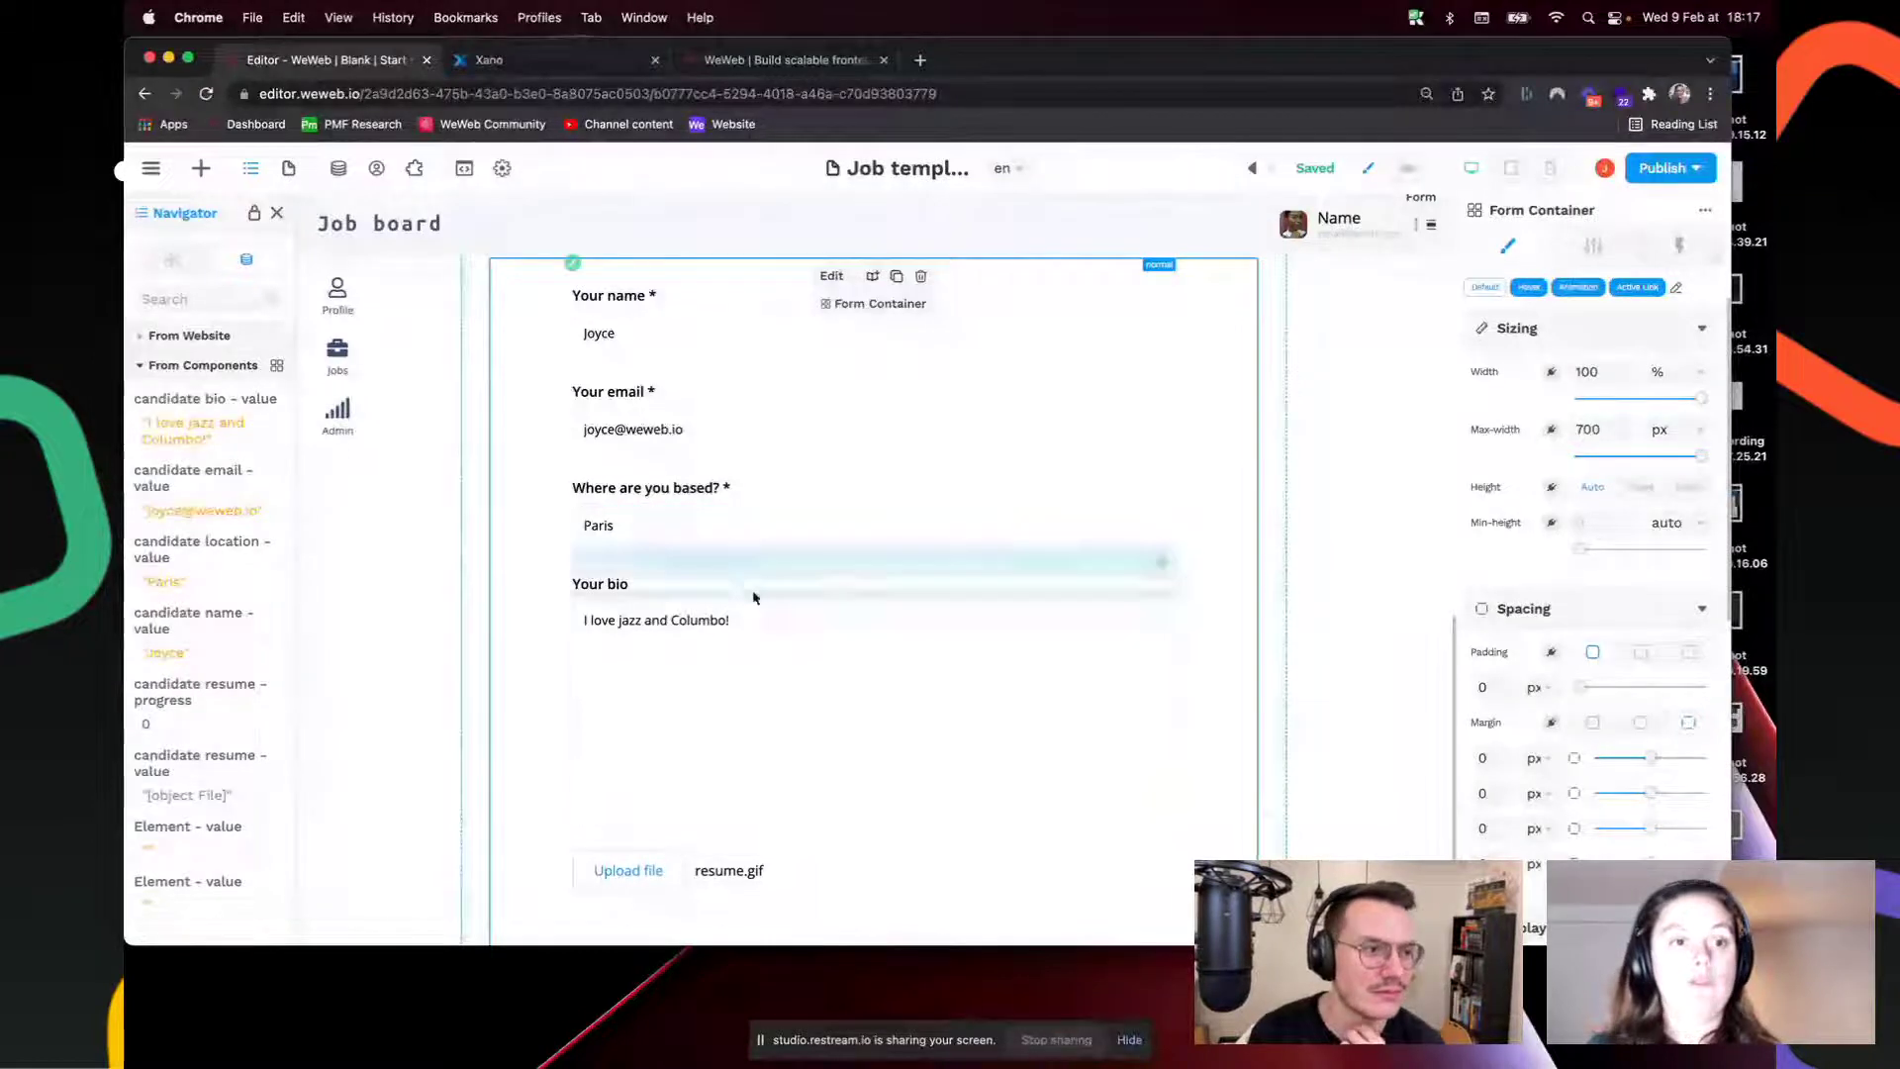
scroll(768, 607, "up", 1)
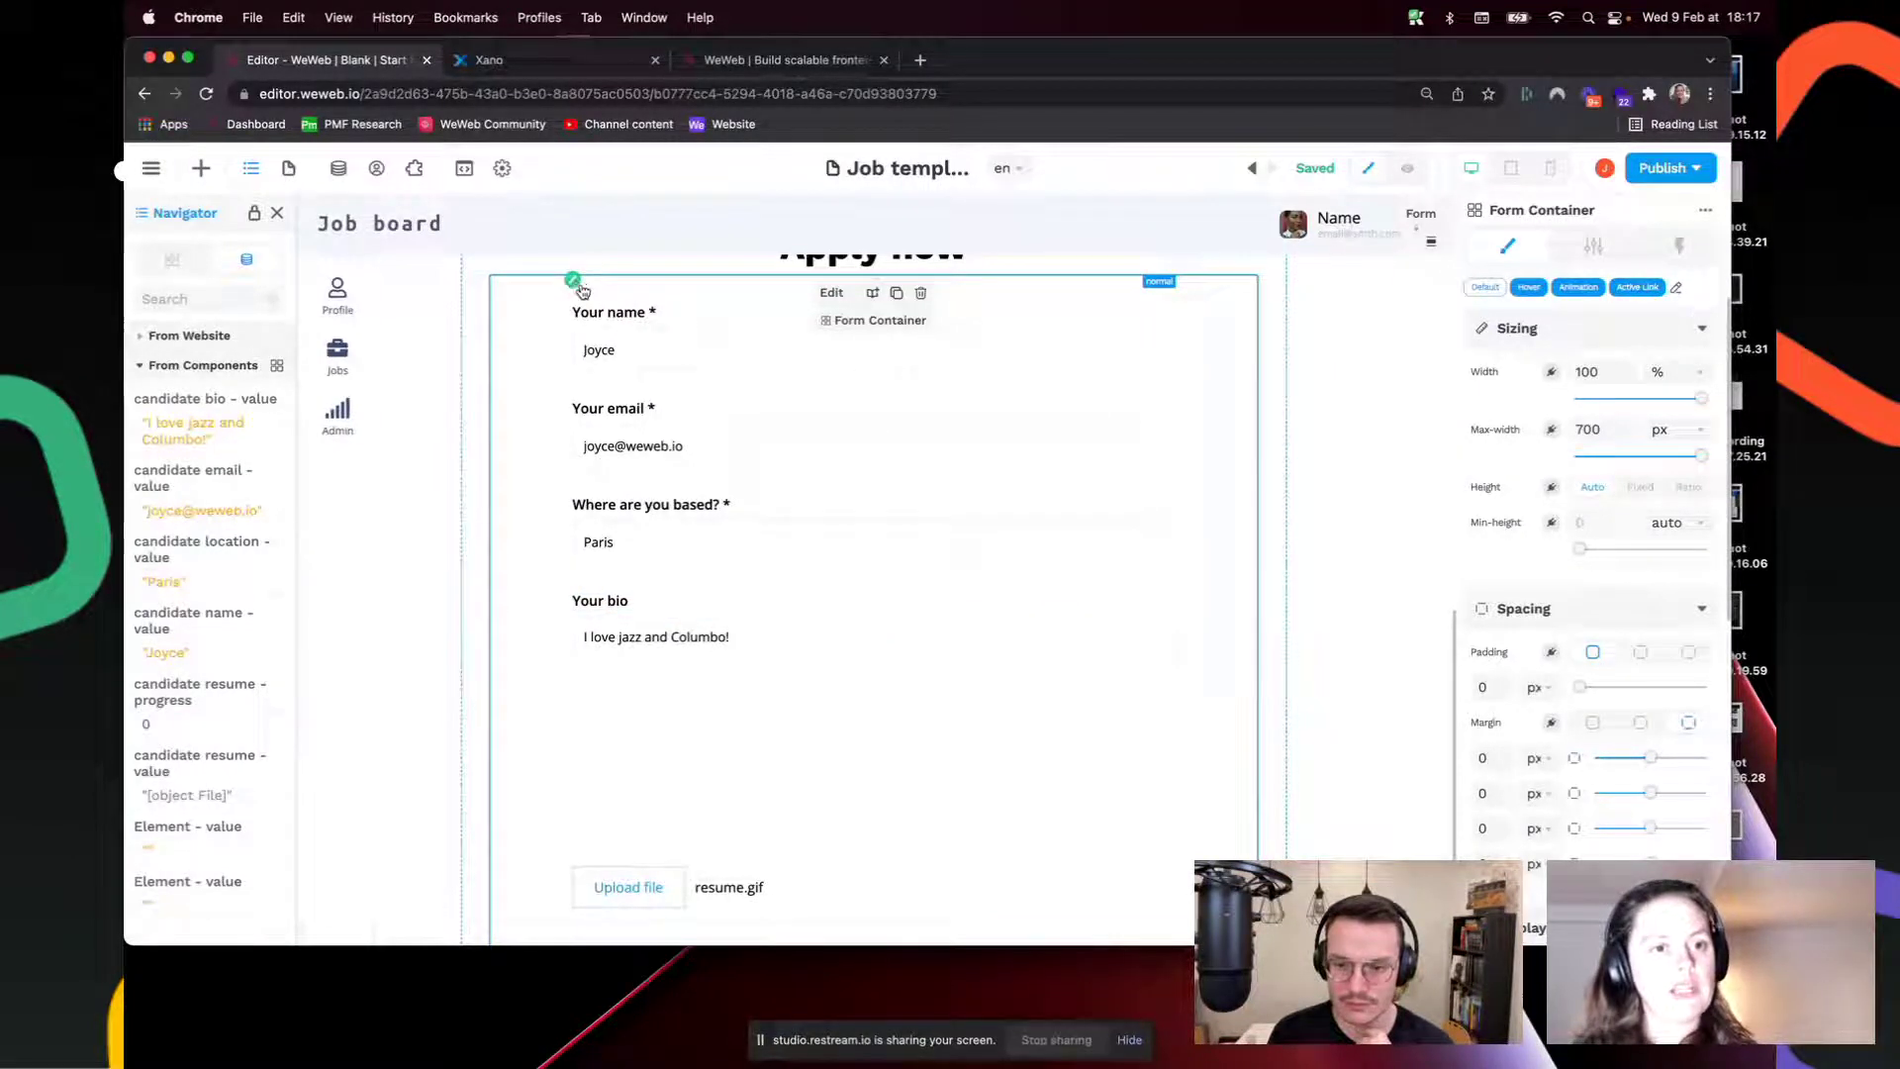
left_click(172, 259)
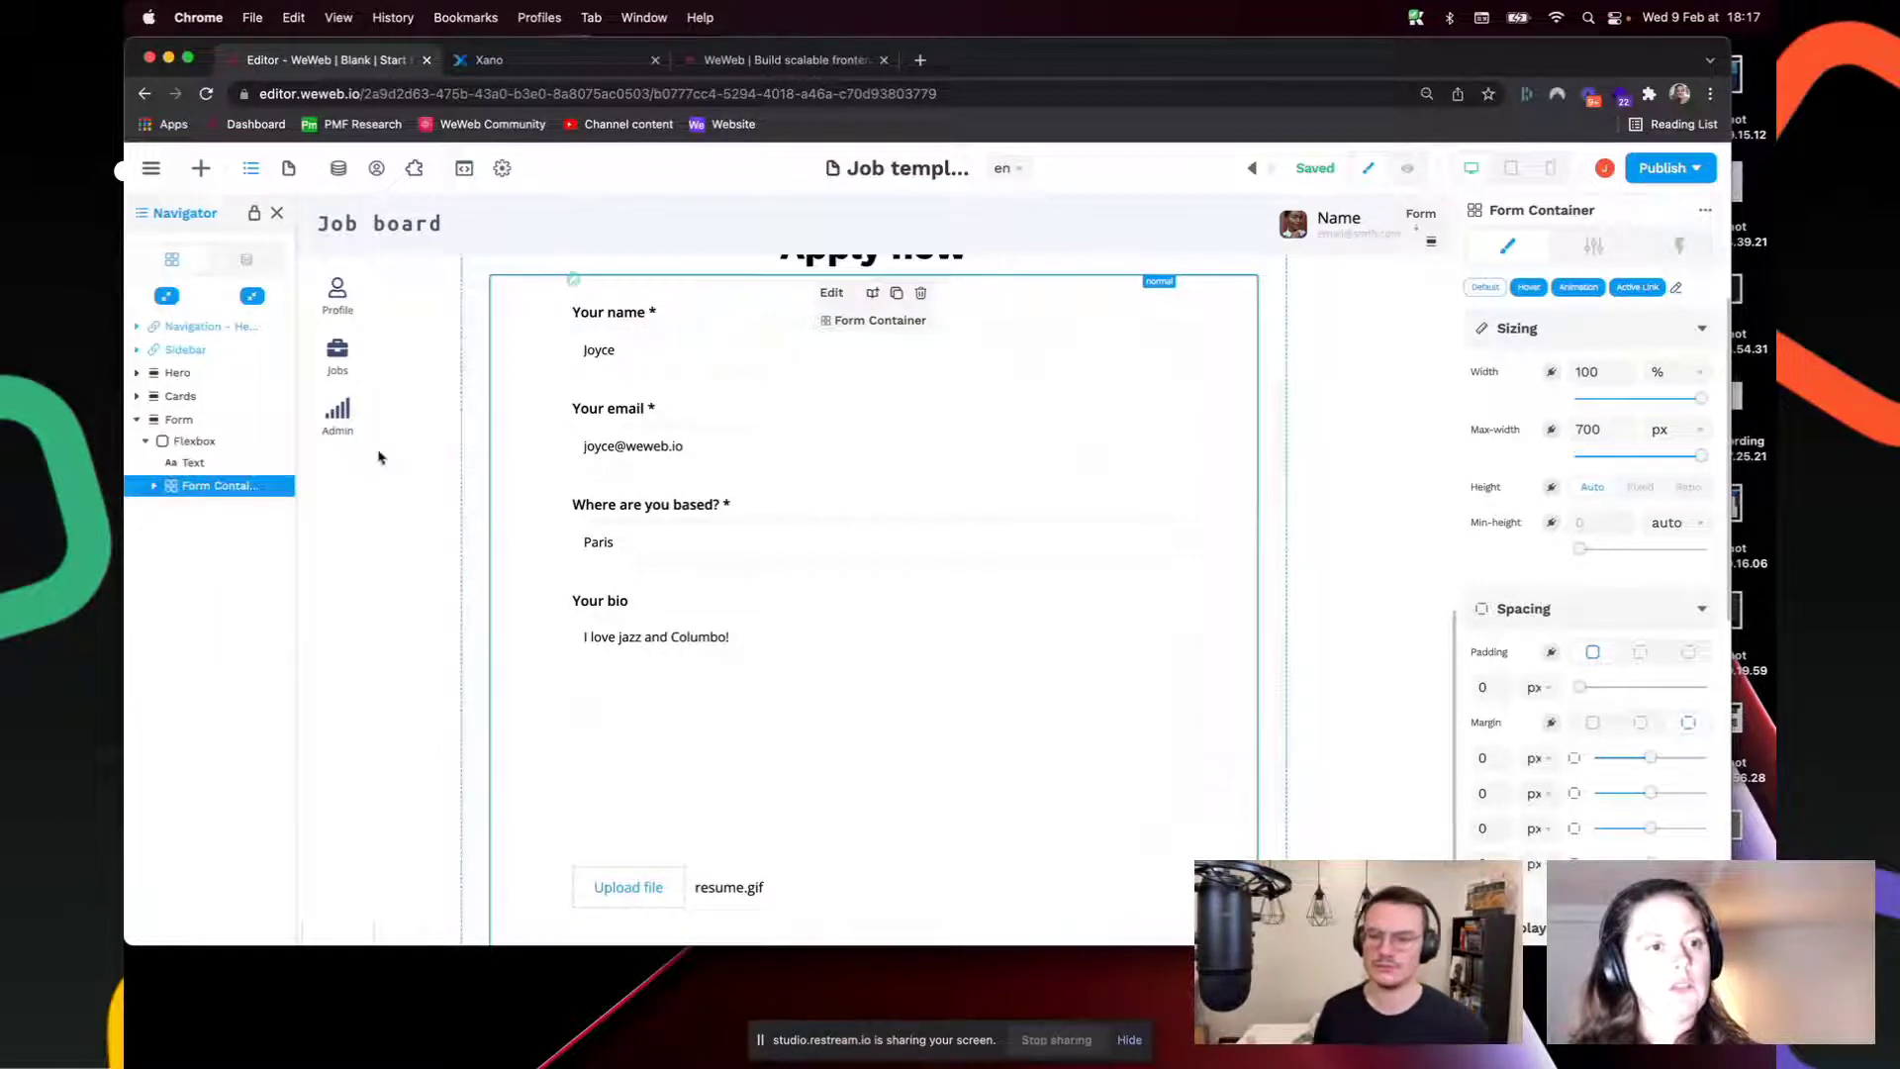
left_click(154, 486)
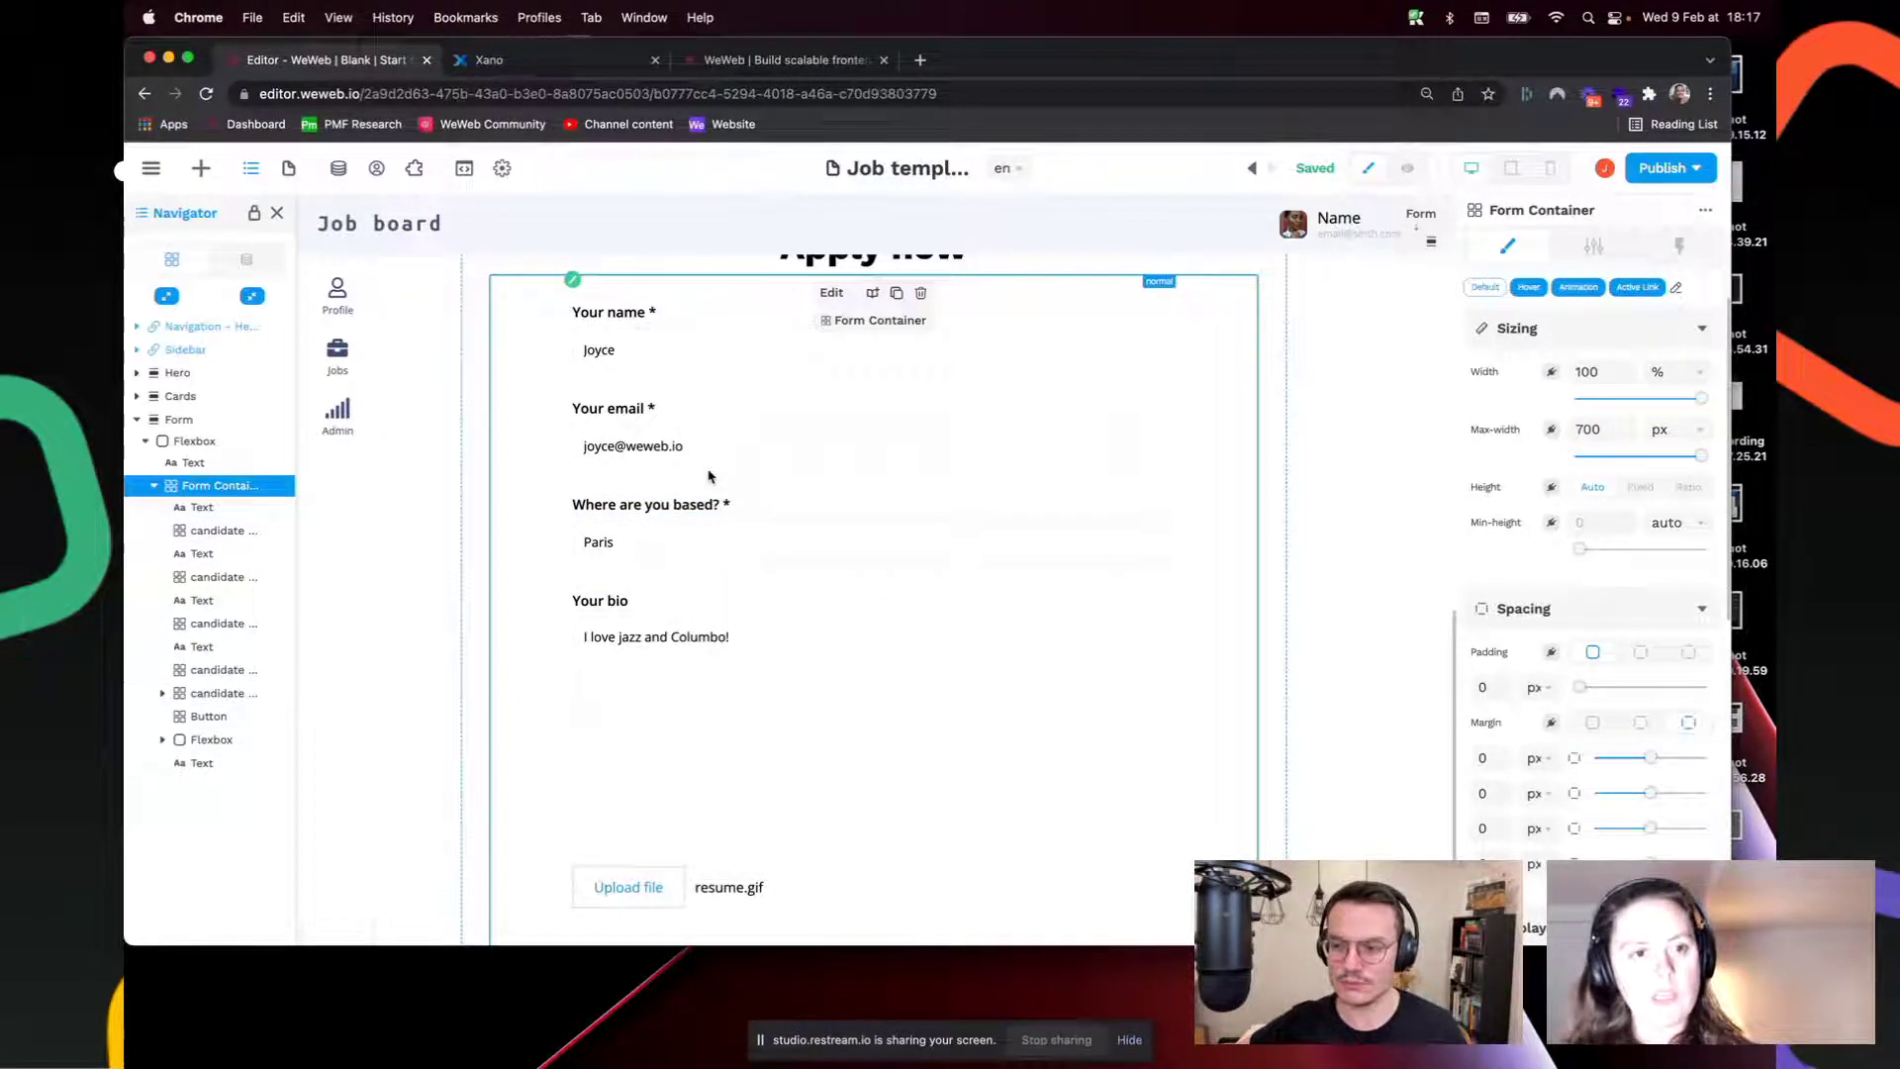
scroll(753, 524, "down", 3)
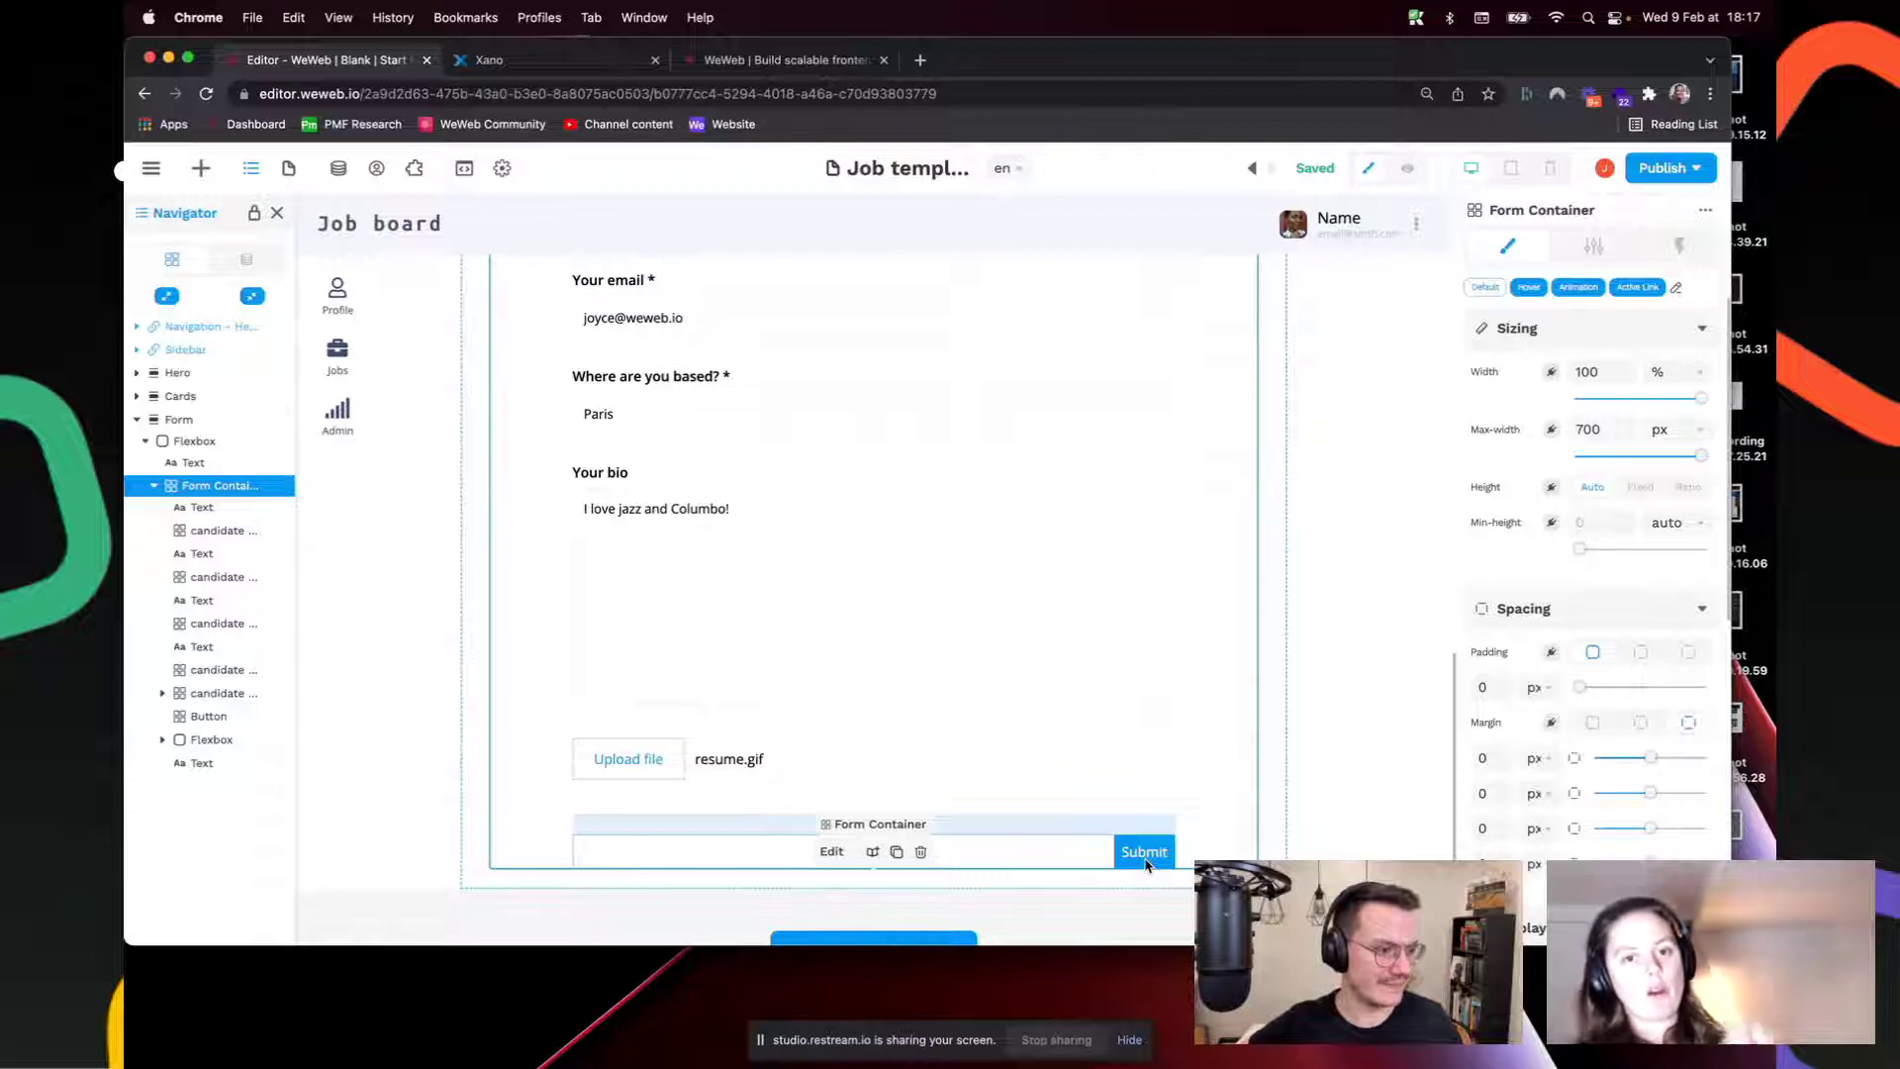
scroll(907, 502, "up", 1)
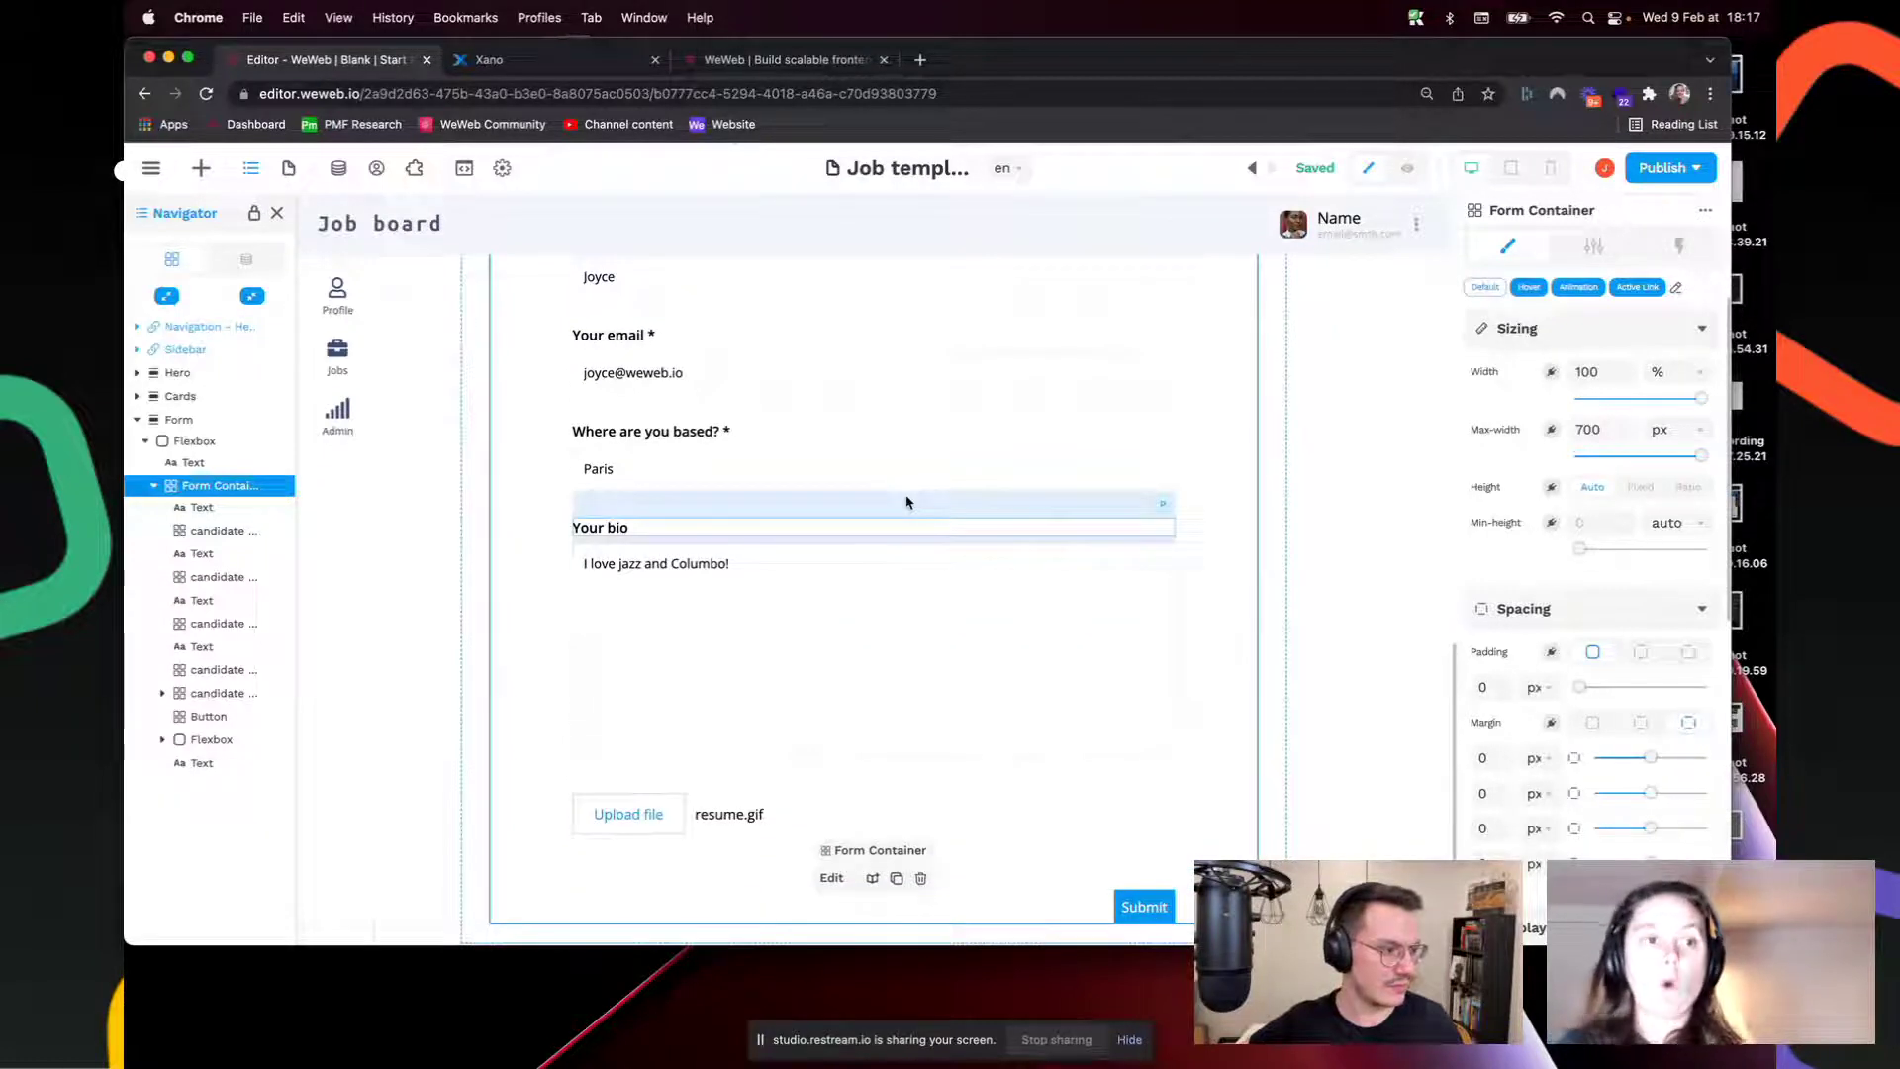
scroll(906, 502, "up", 3)
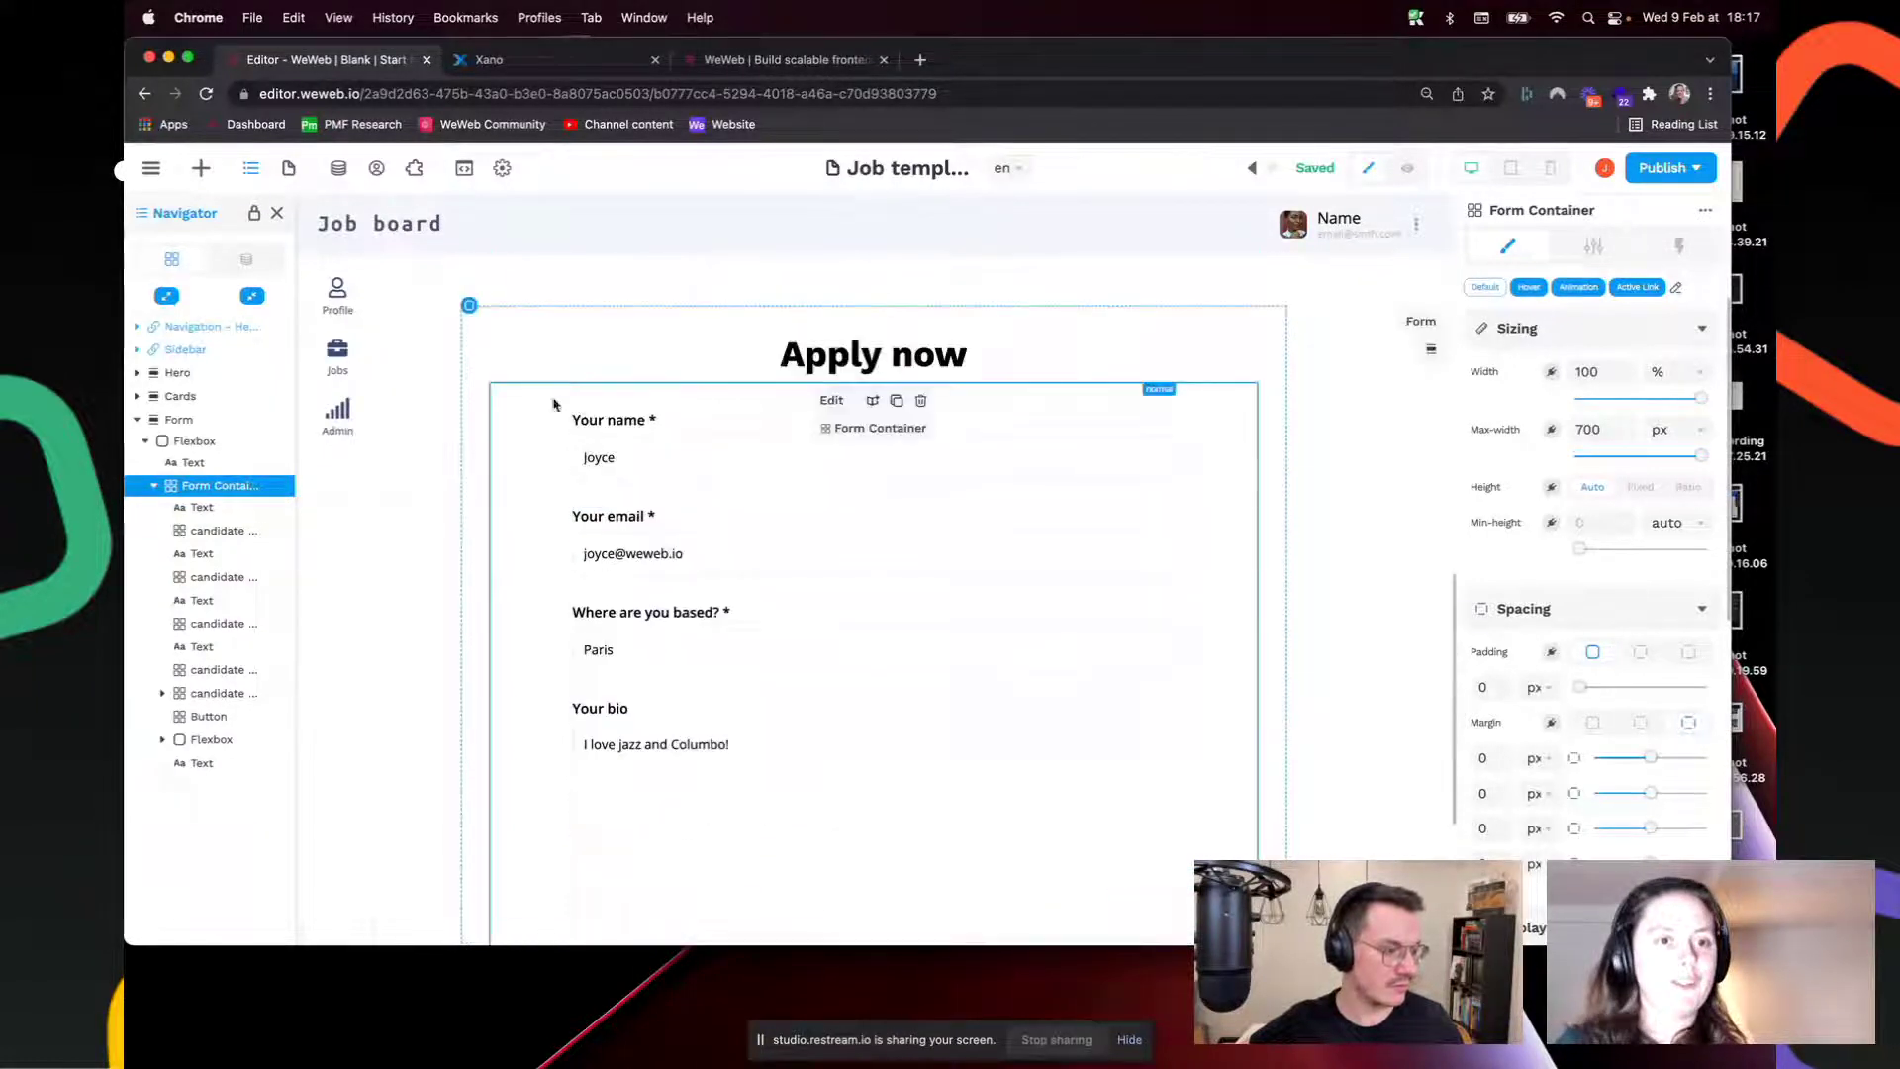
Step: Add a form workflow named 'send job application to XANO' with an On submit trigger
left_click(1680, 245)
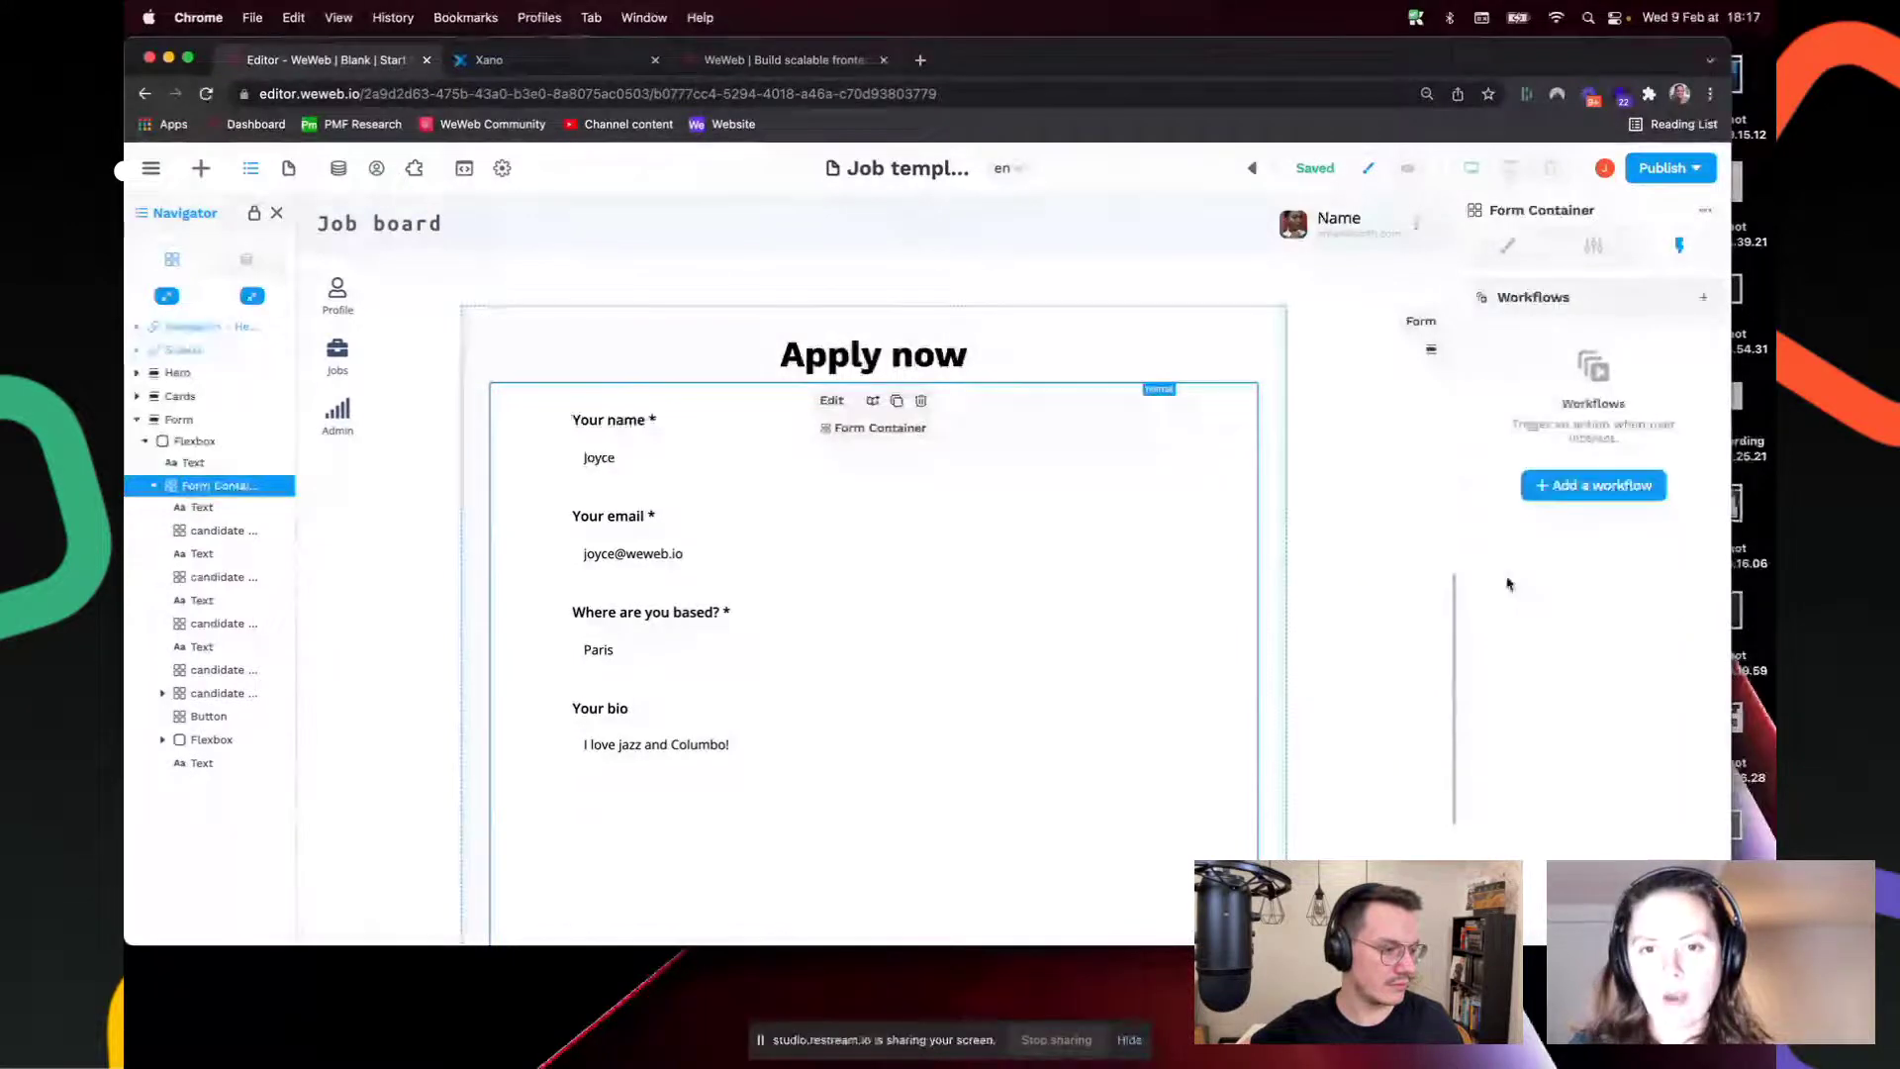
left_click(1591, 484)
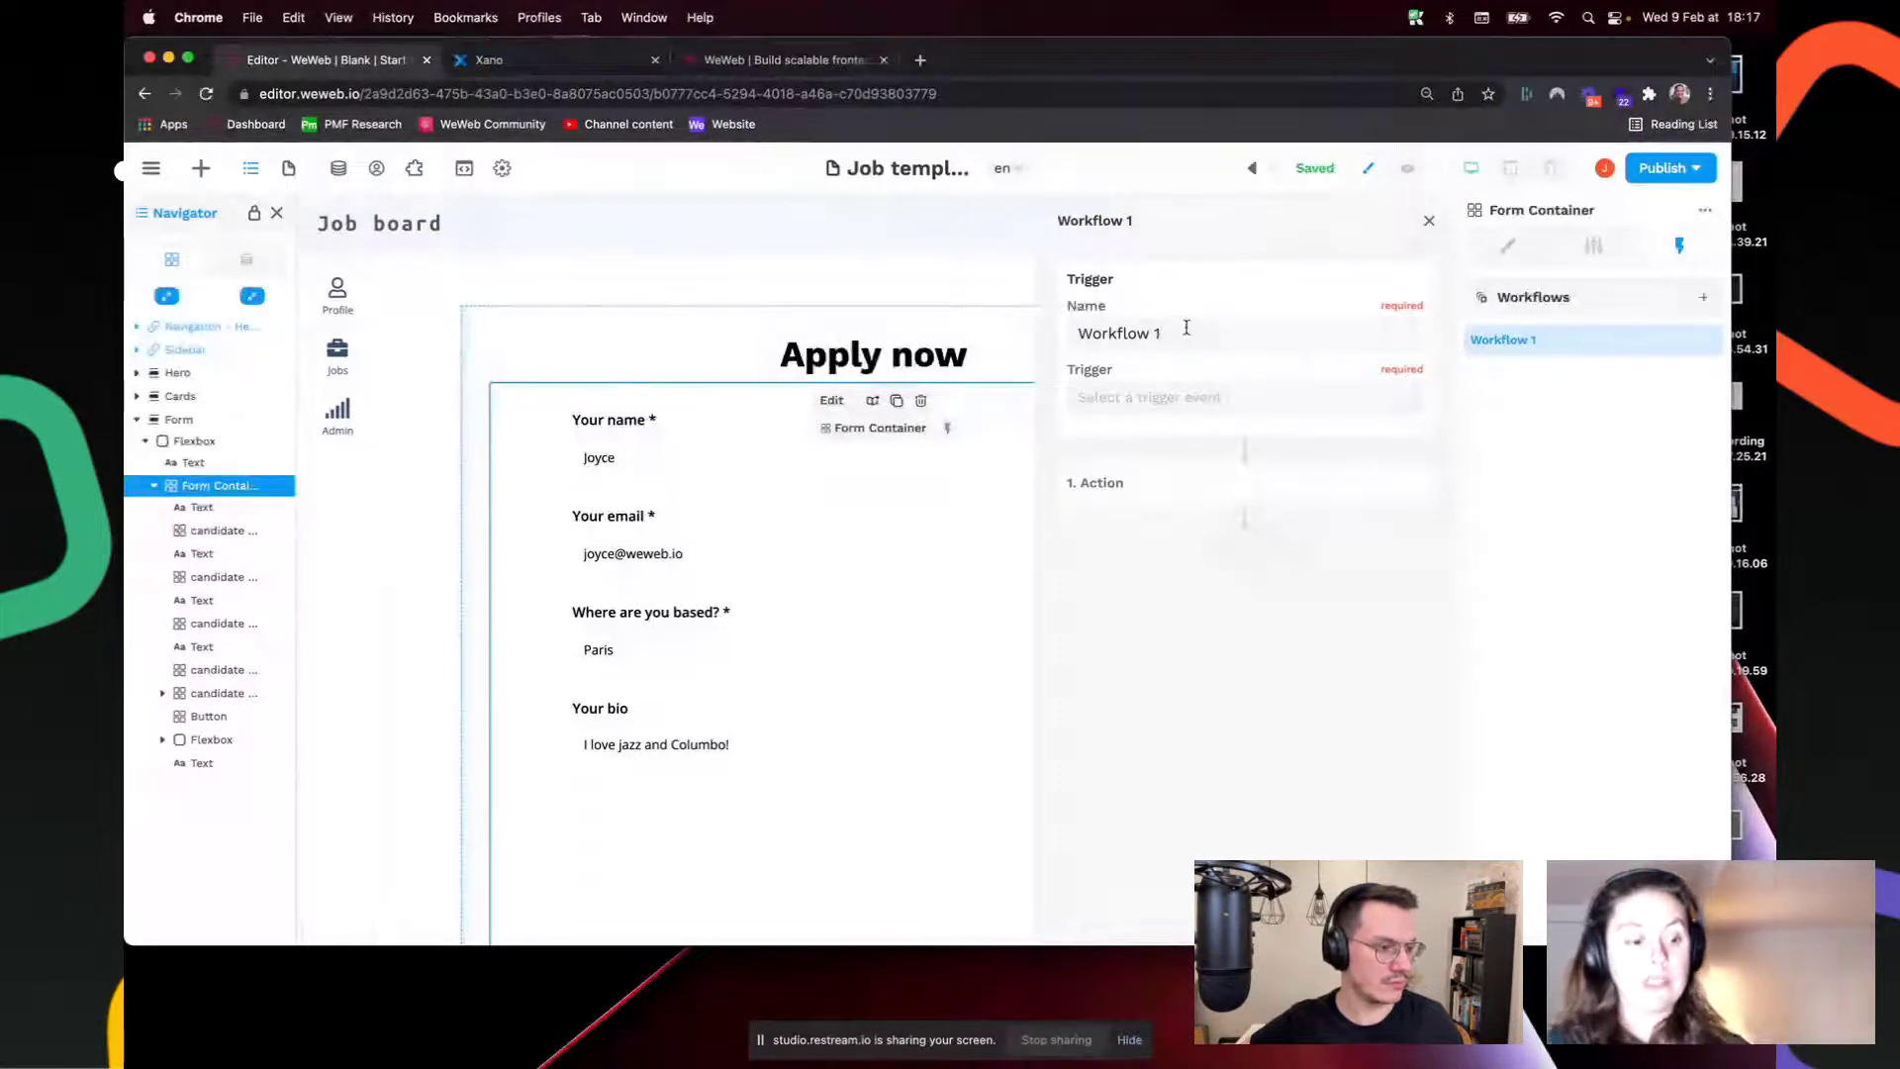
triple_click(1187, 328)
type("send")
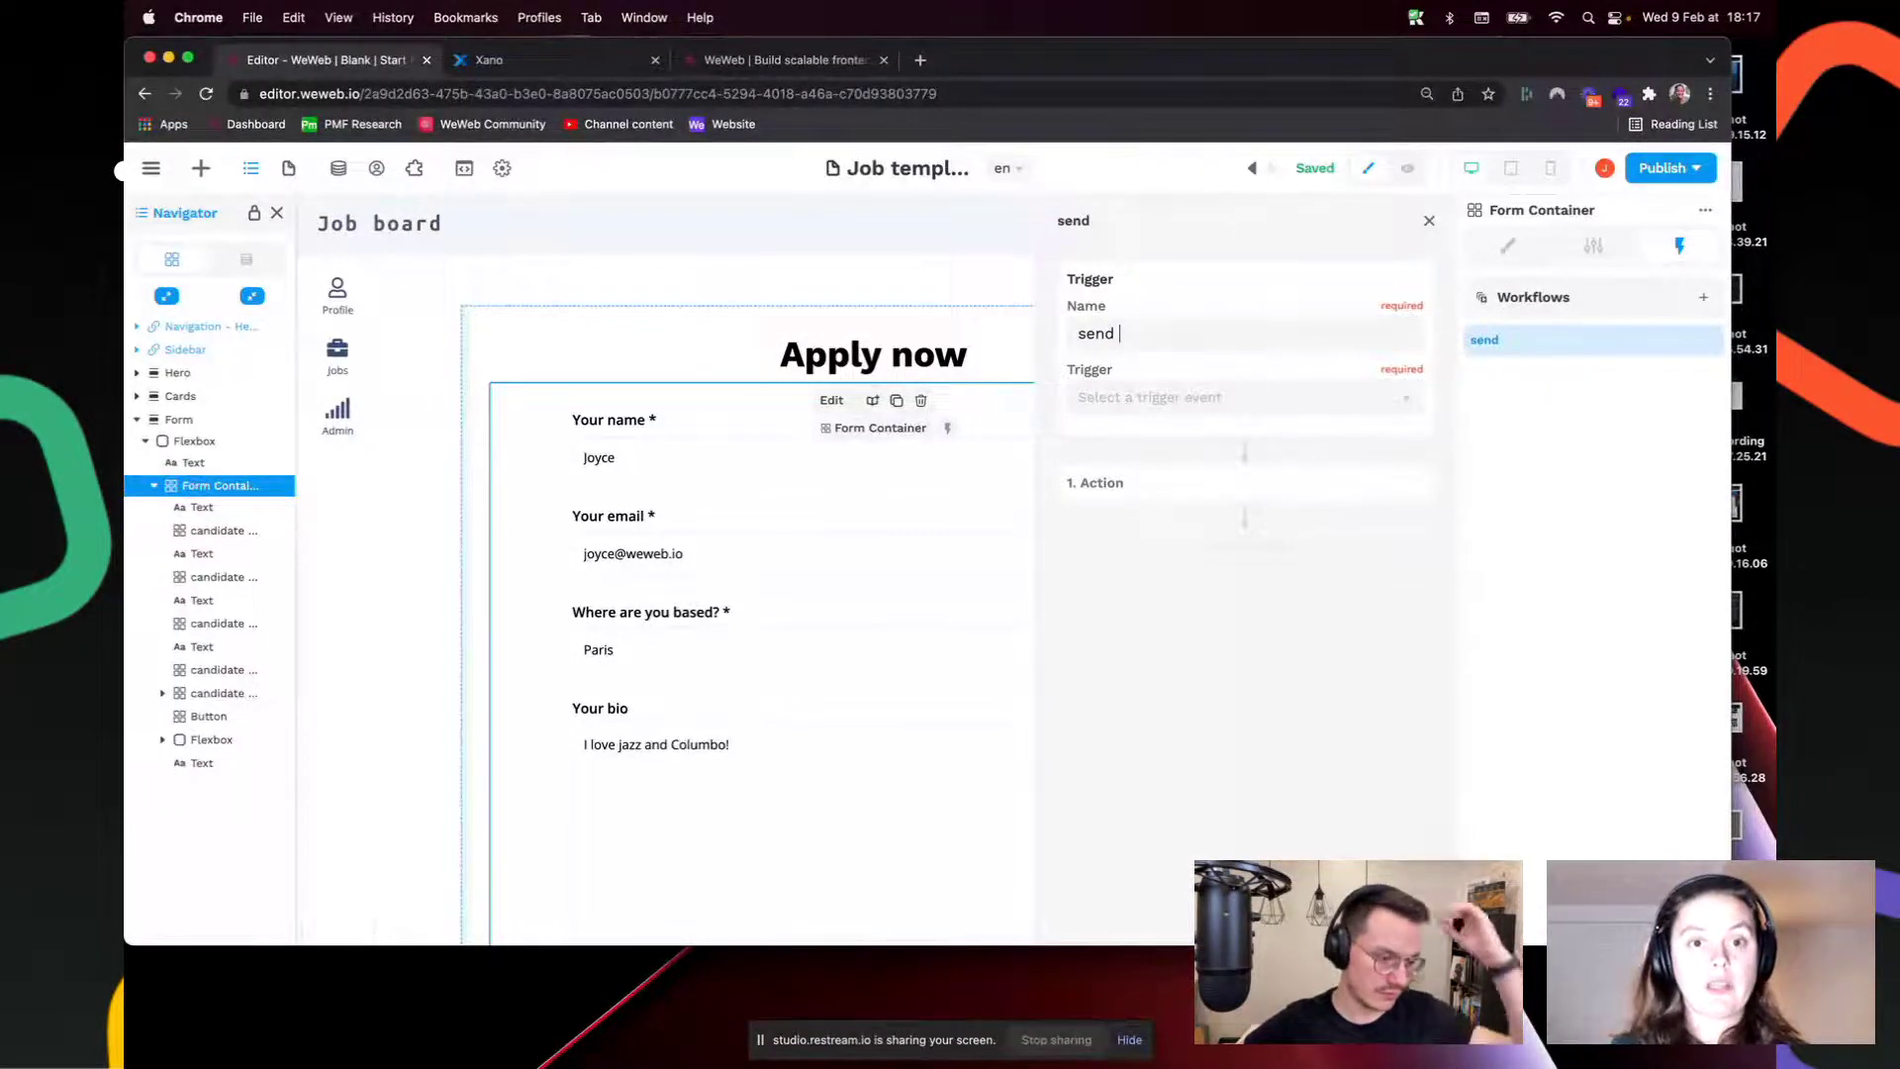
type(" job applicat")
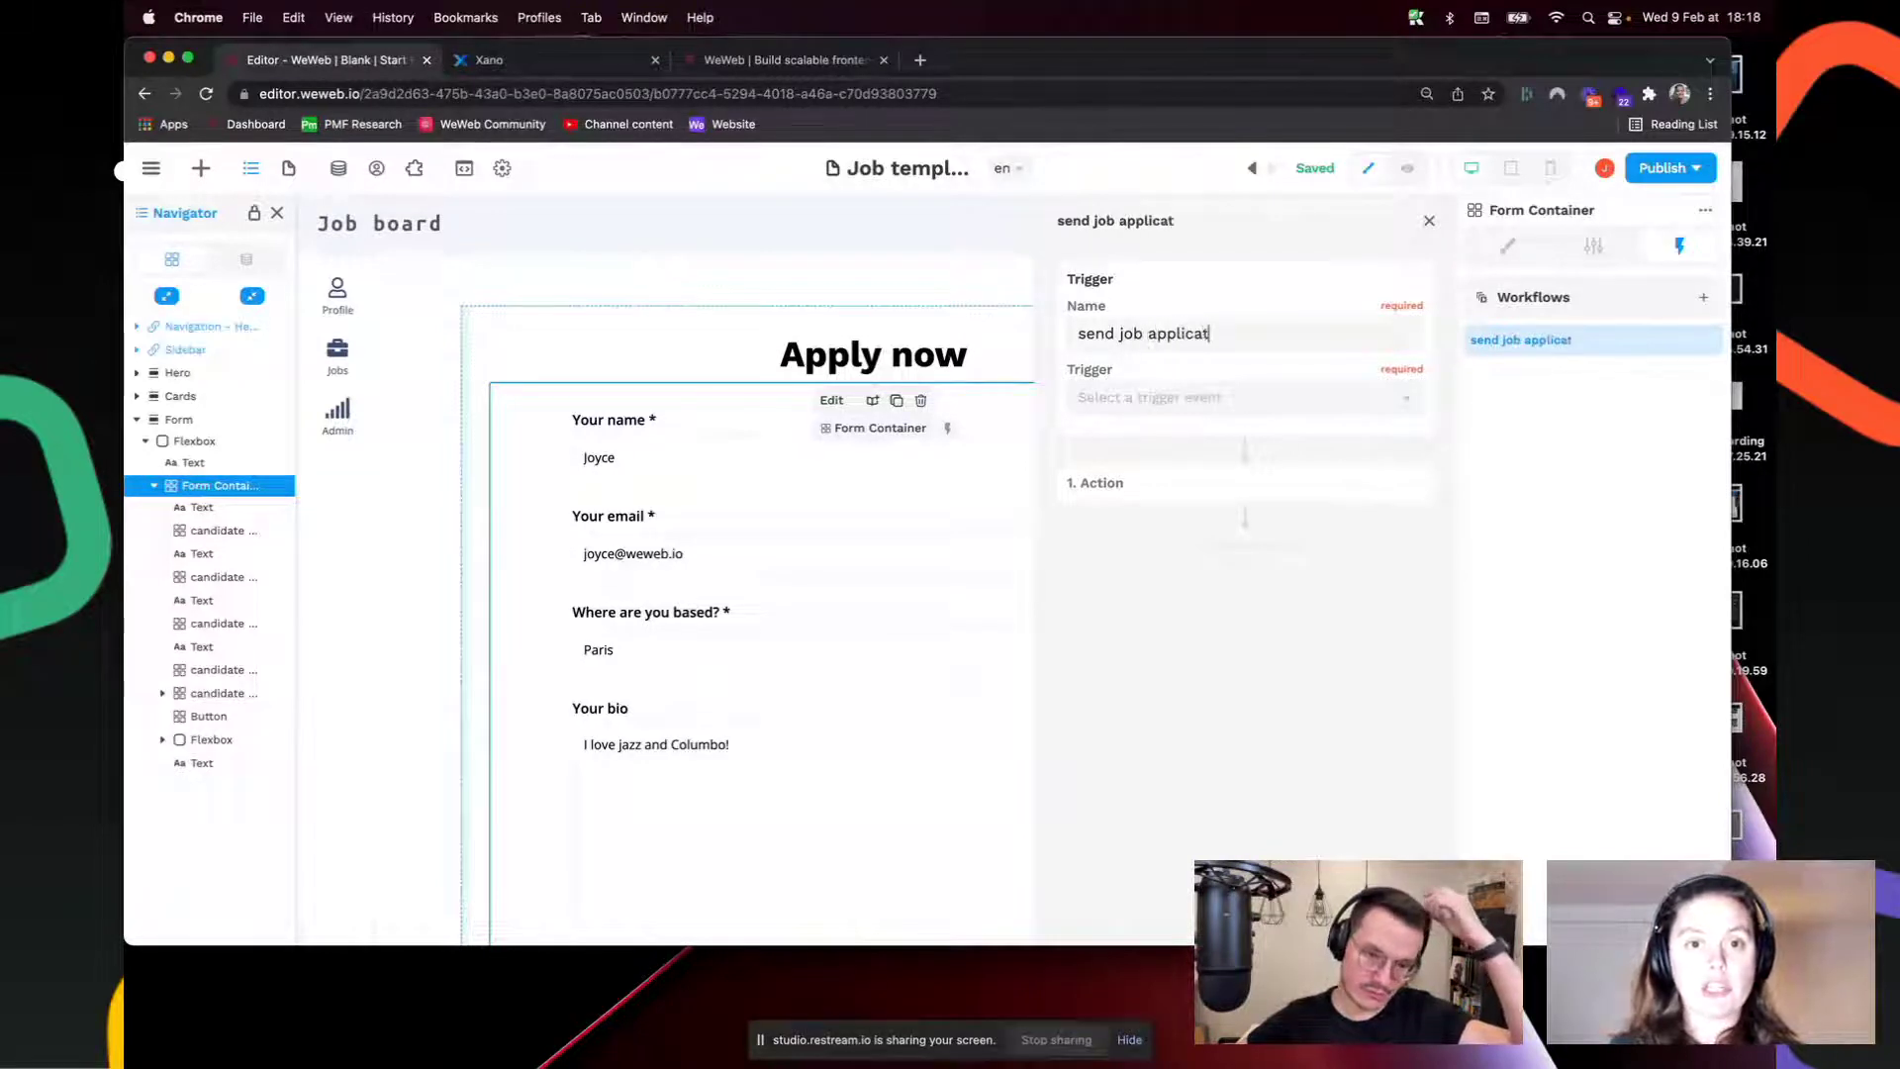
type("ion to XANO")
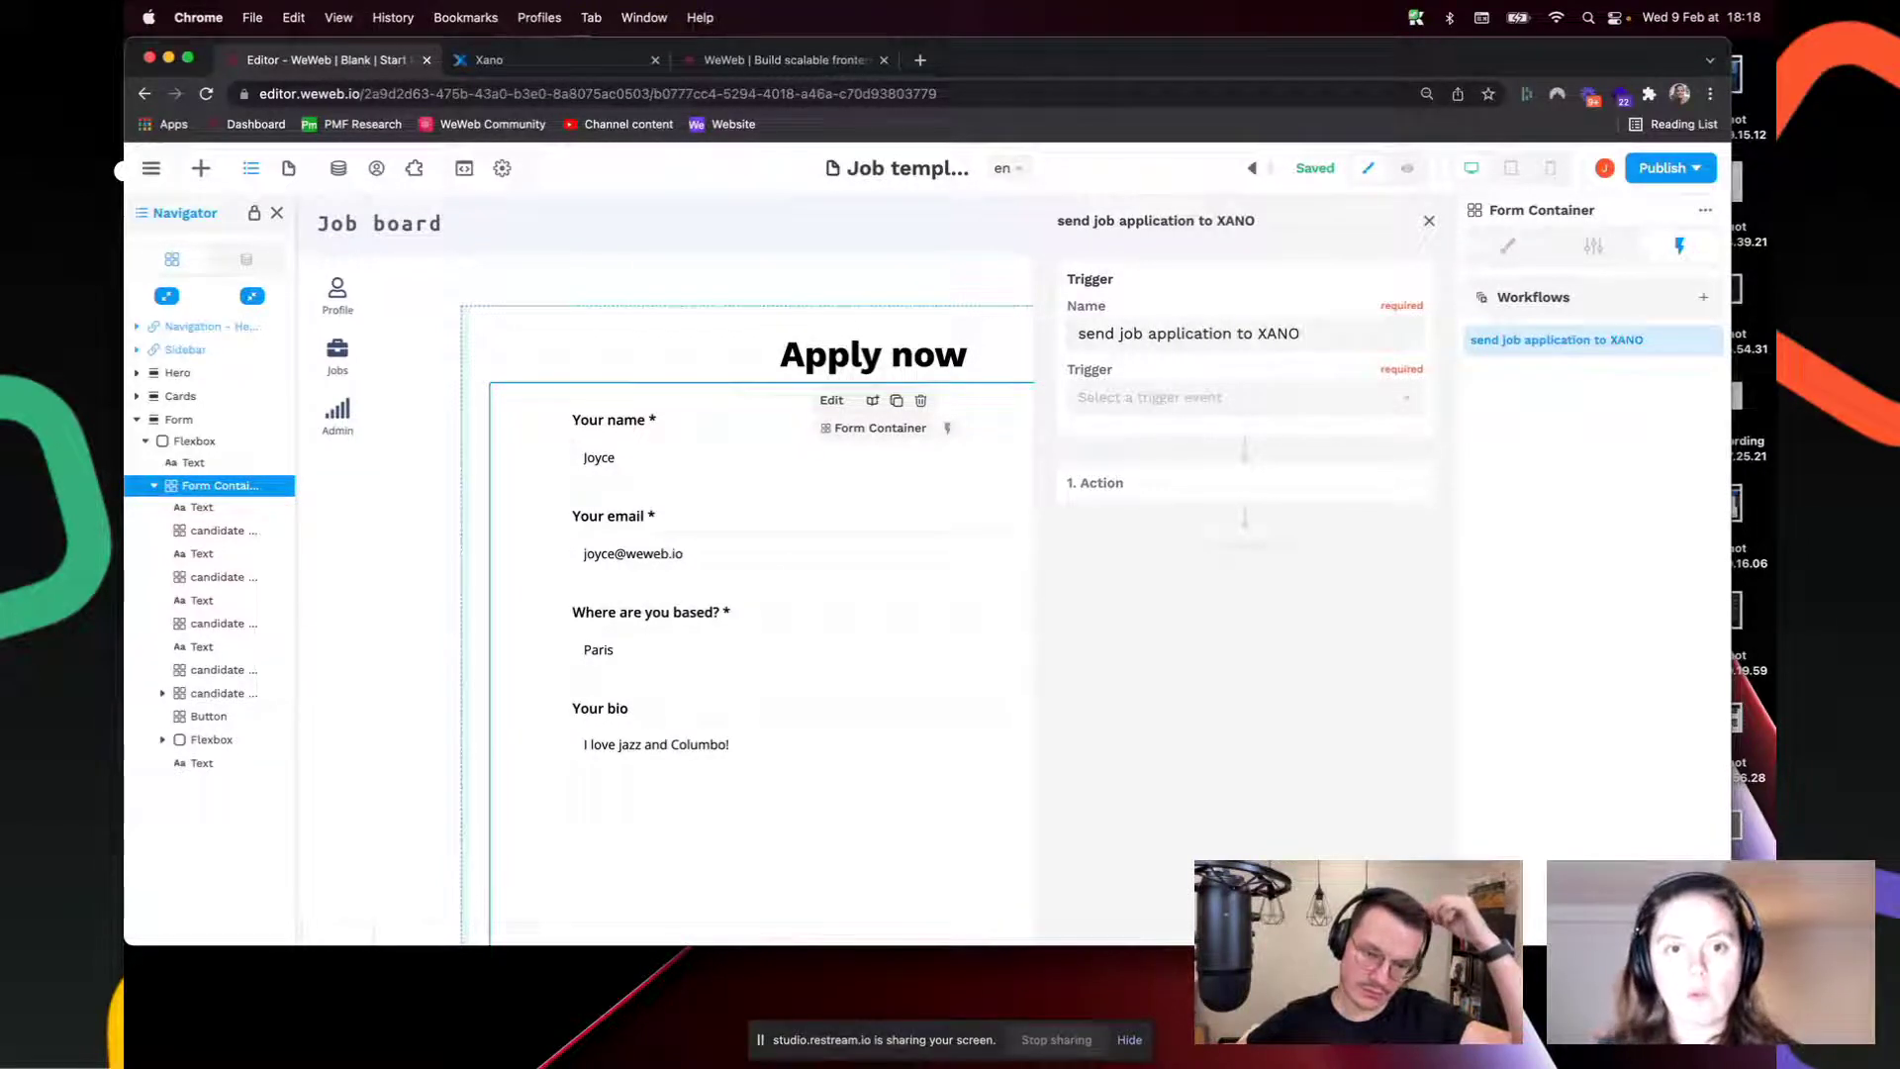
left_click(1242, 400)
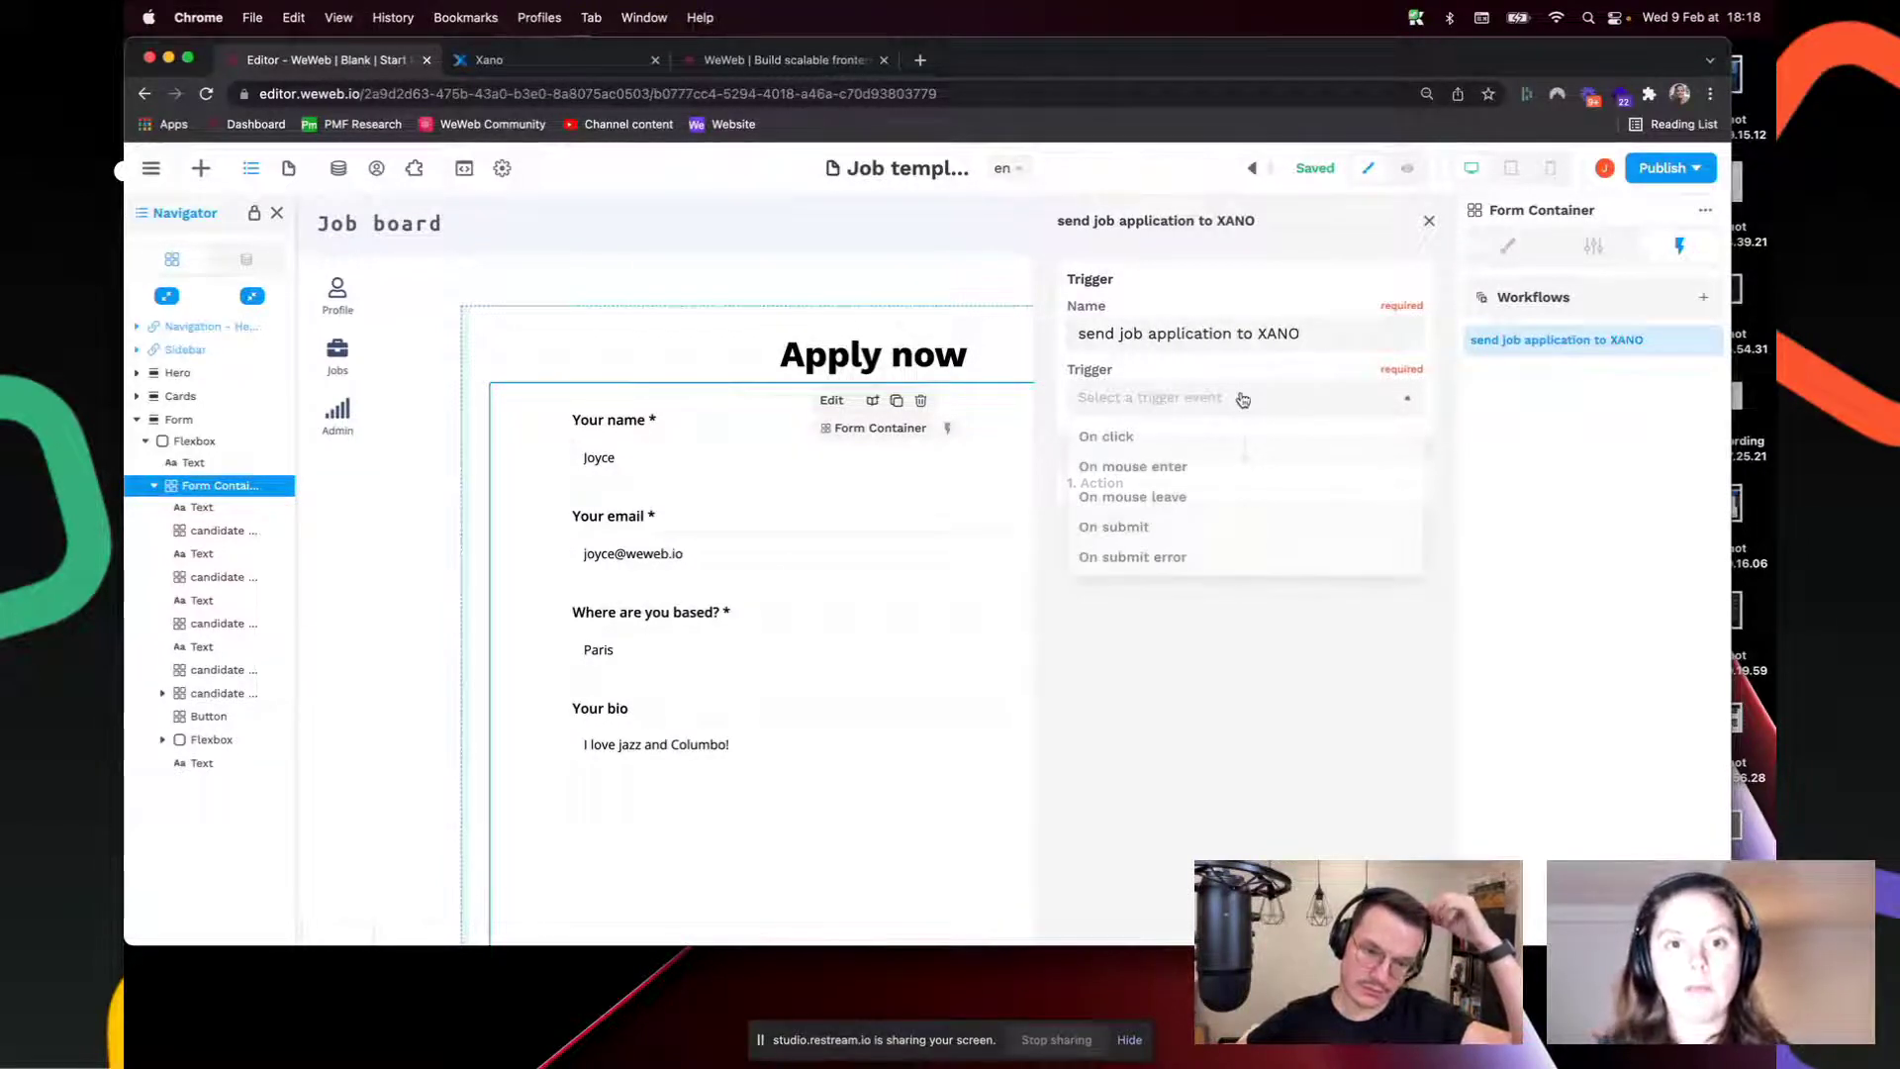
left_click(1163, 533)
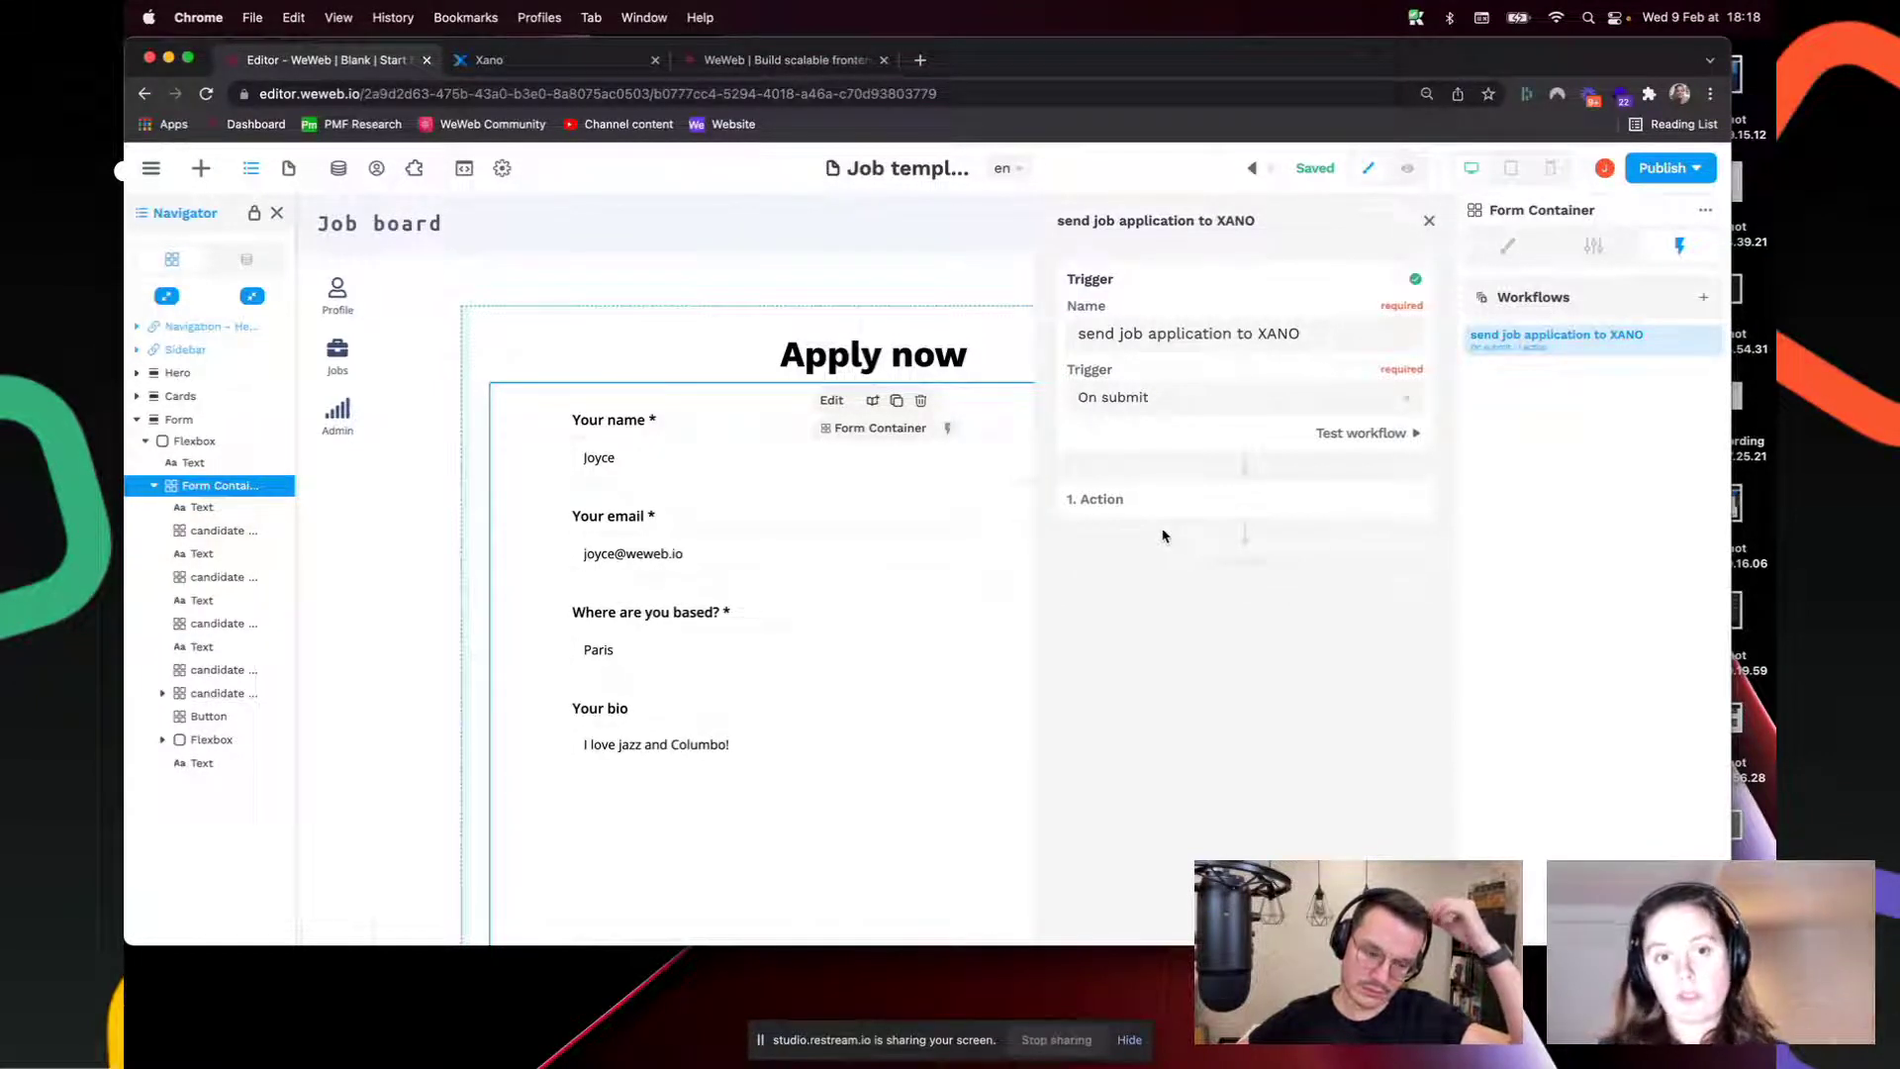
left_click(1232, 505)
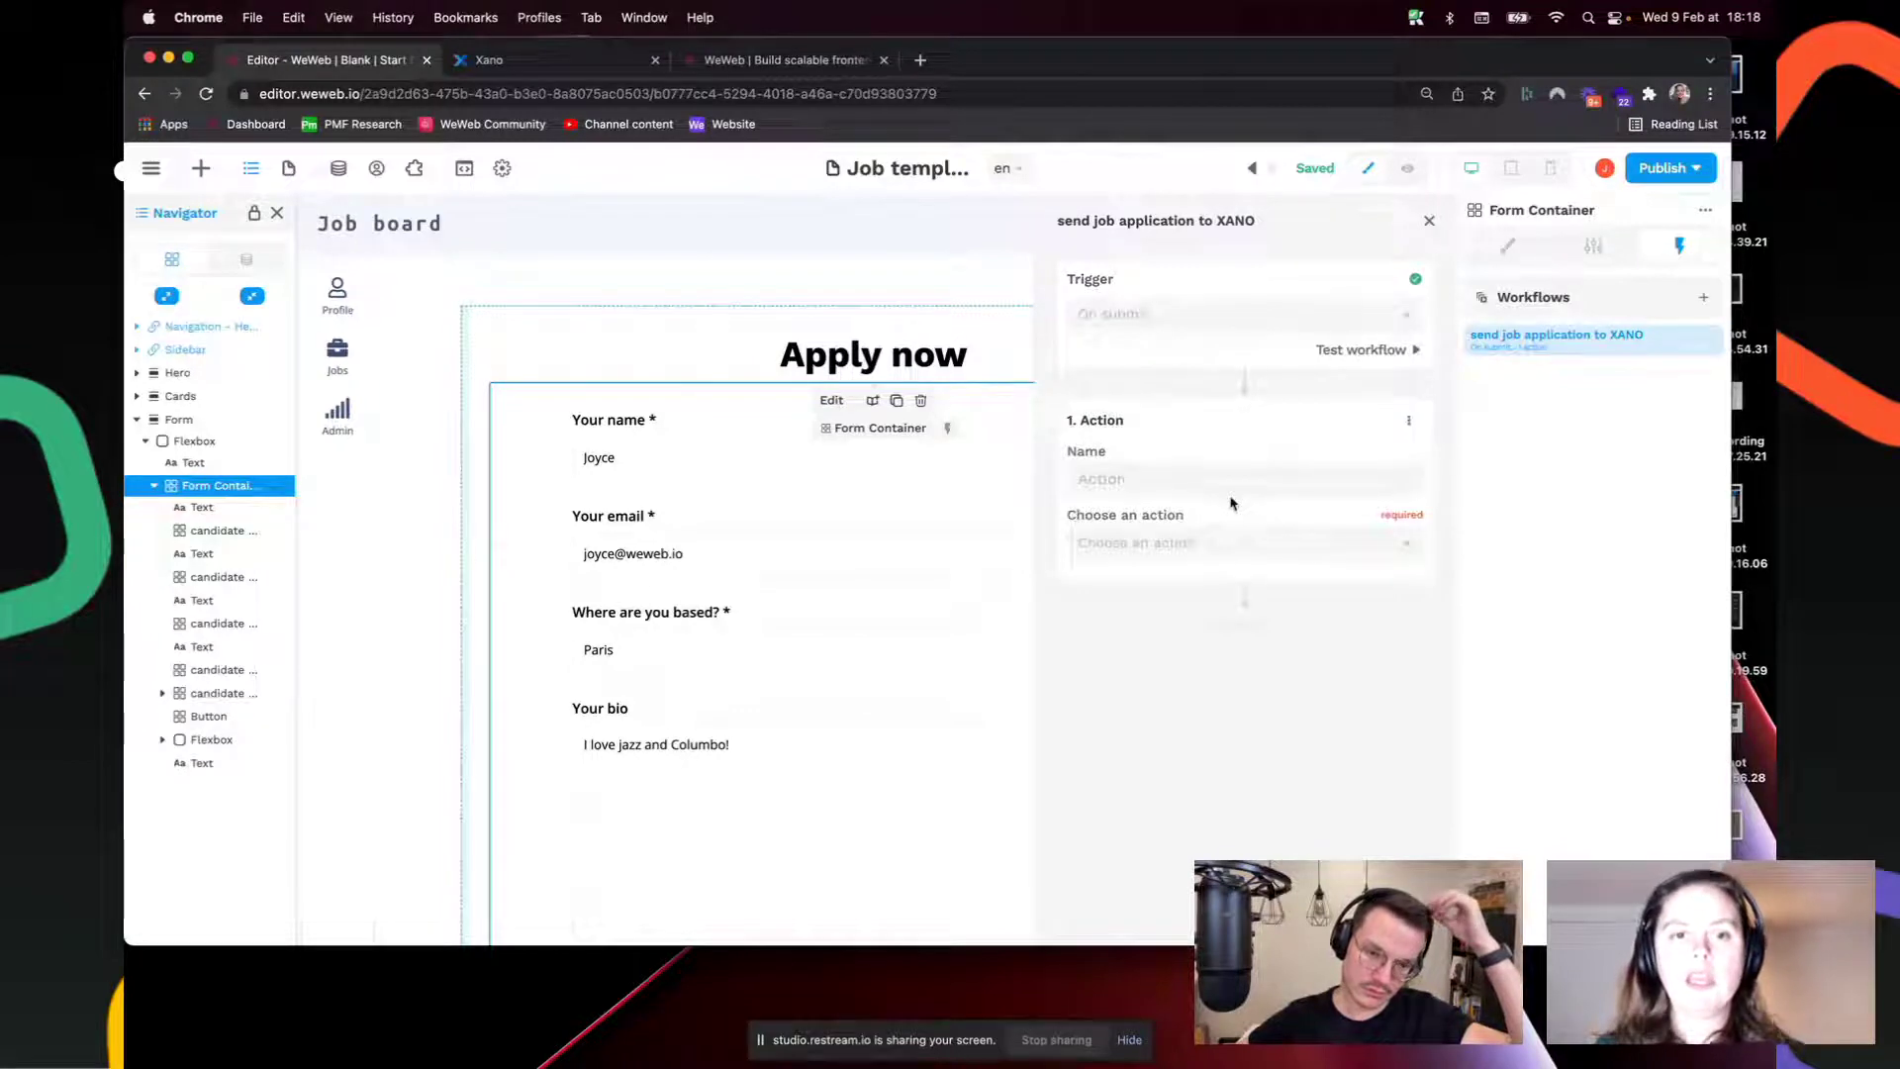
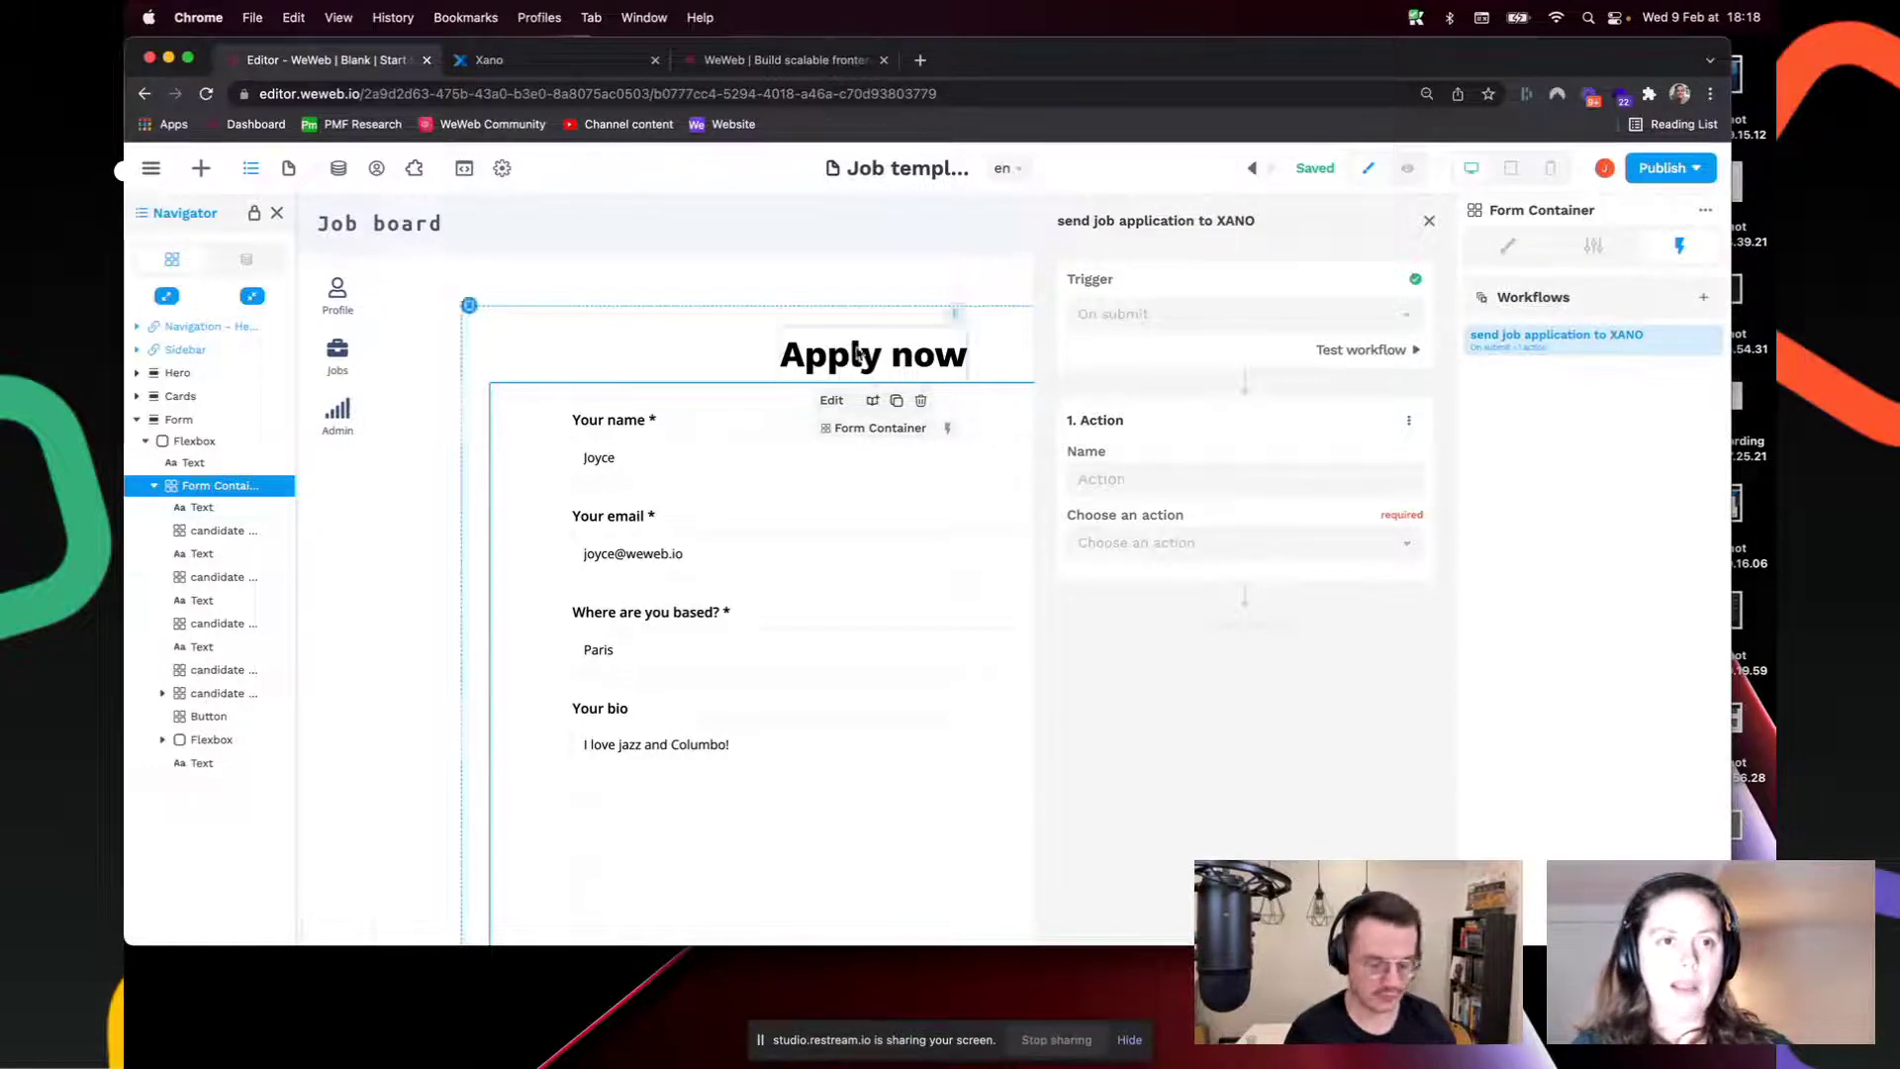
Step: Switch from the WeWeb editor to the Xano tab showing the job table
key("ctrl+Tab")
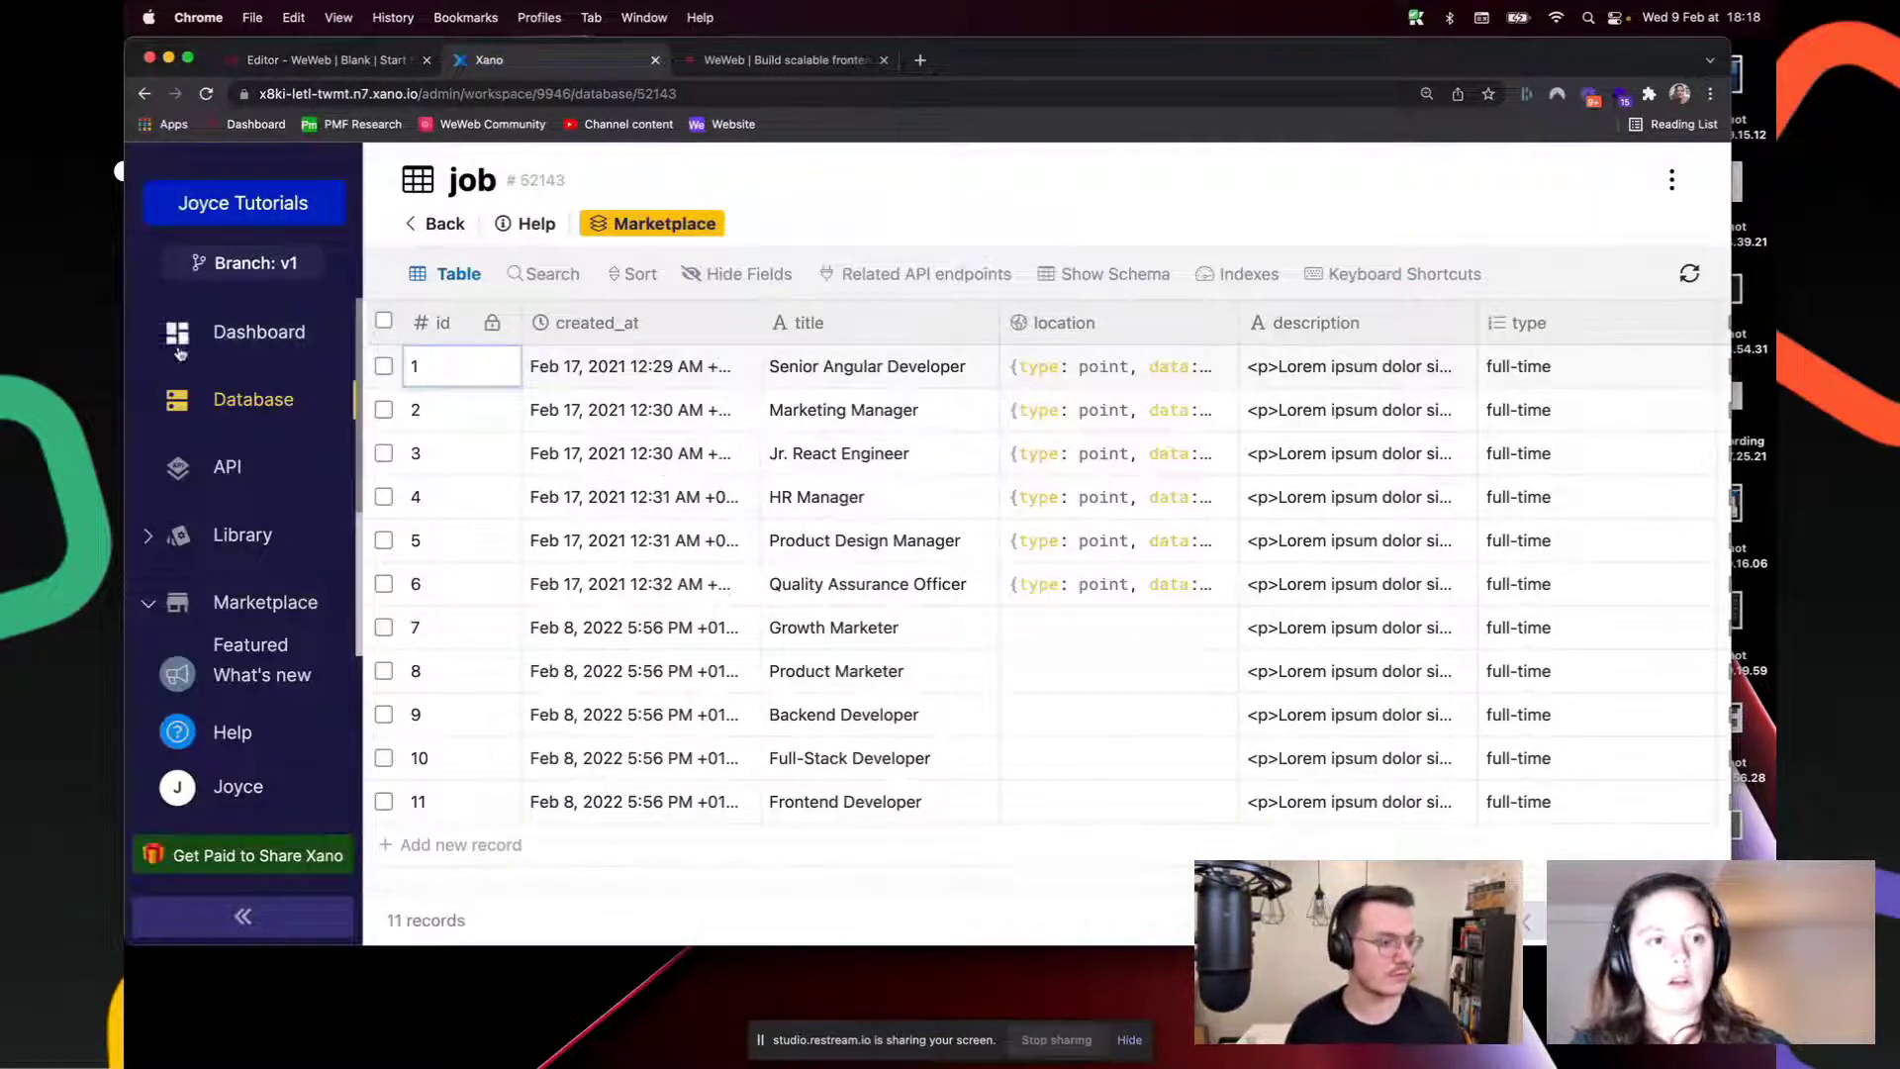
Step: Check the resume column's type in Xano's application table, then return to WeWeb
left_click(233, 400)
left_click(609, 547)
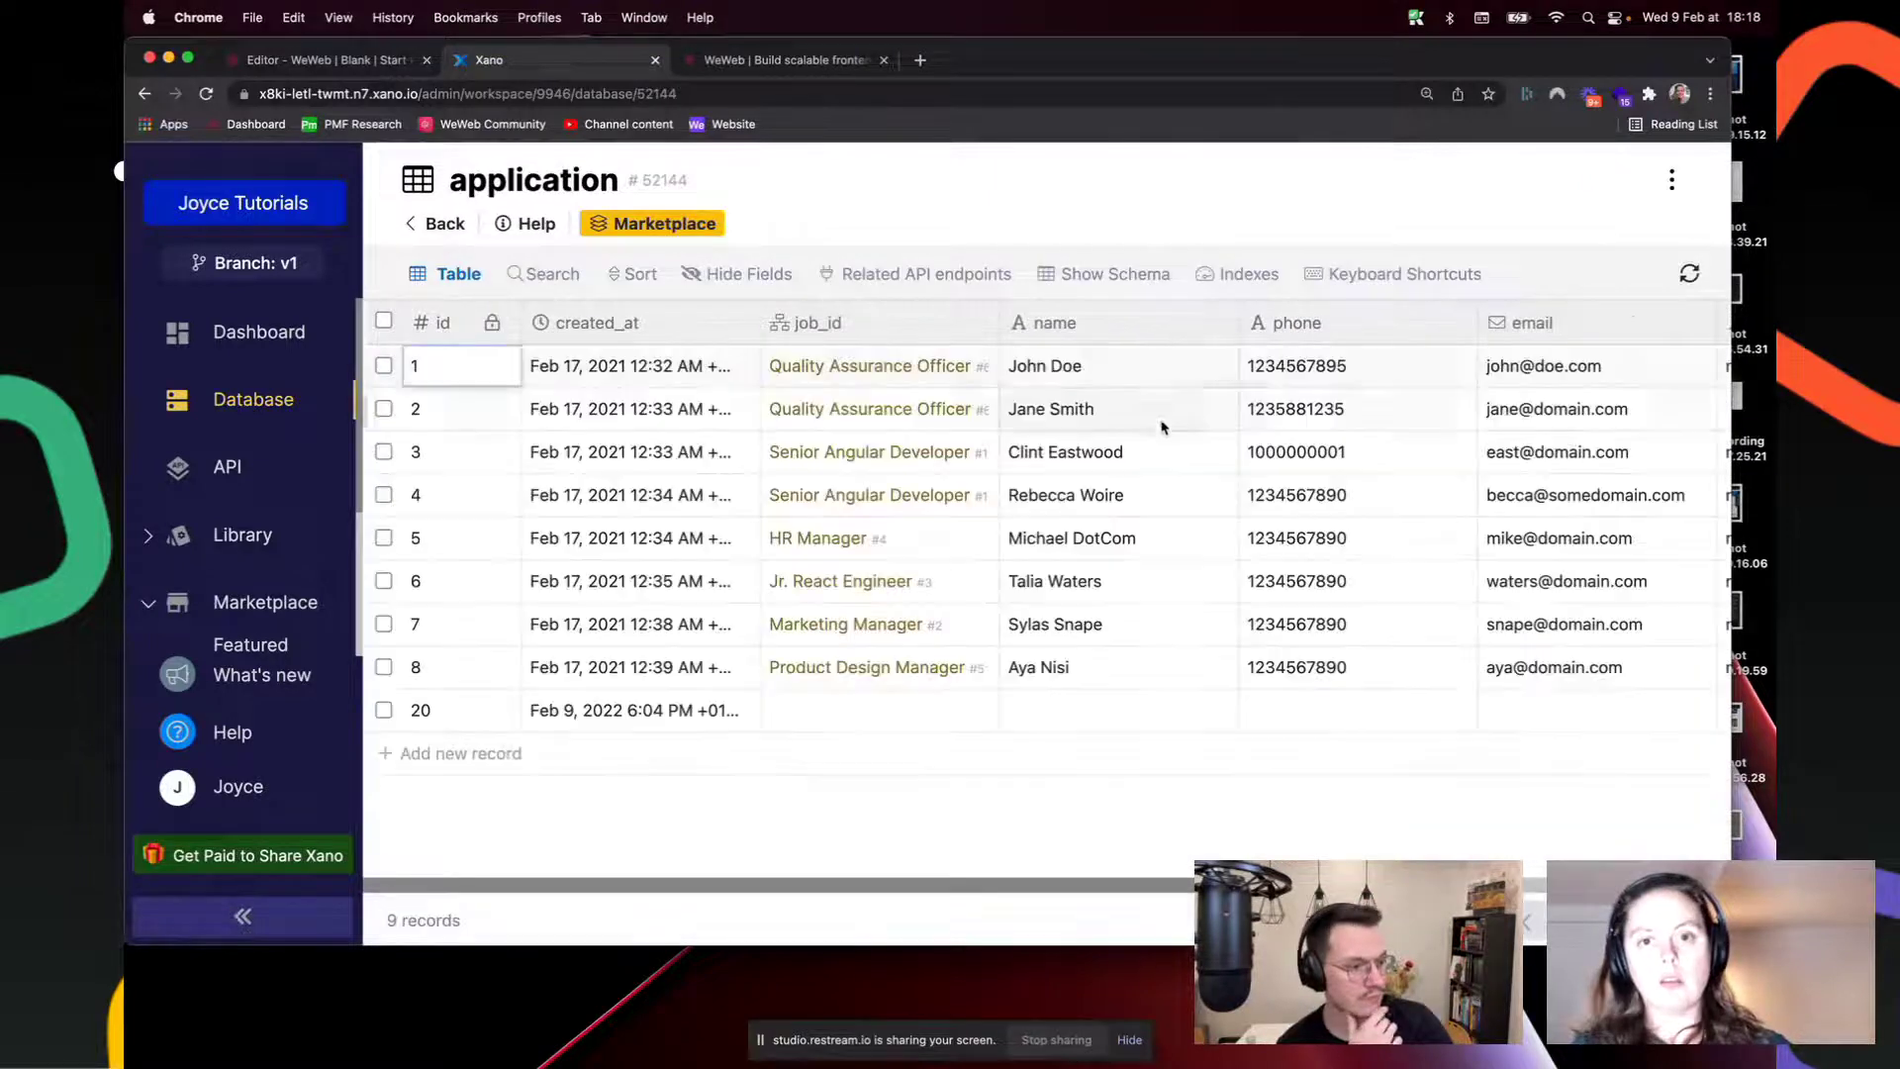
scroll(1049, 545, "right", 3)
scroll(1366, 407, "right", 5)
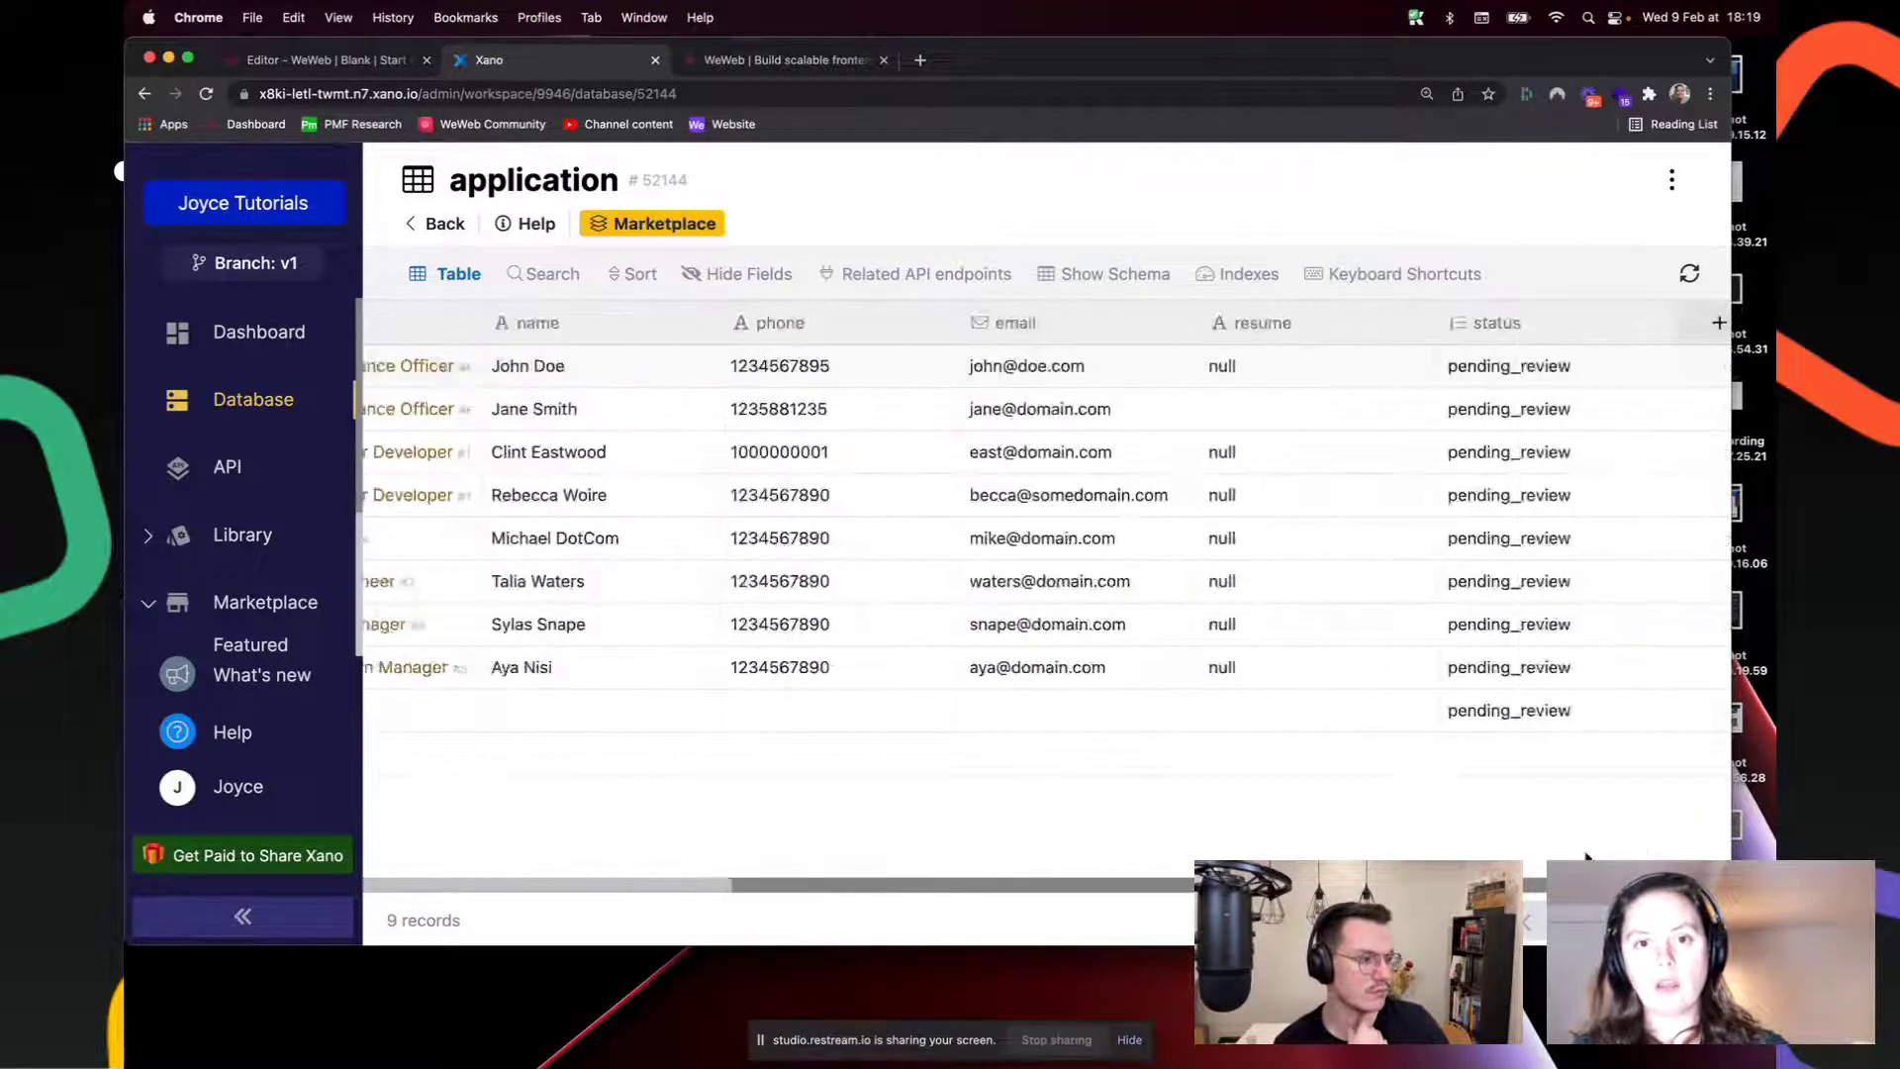
left_click(1309, 330)
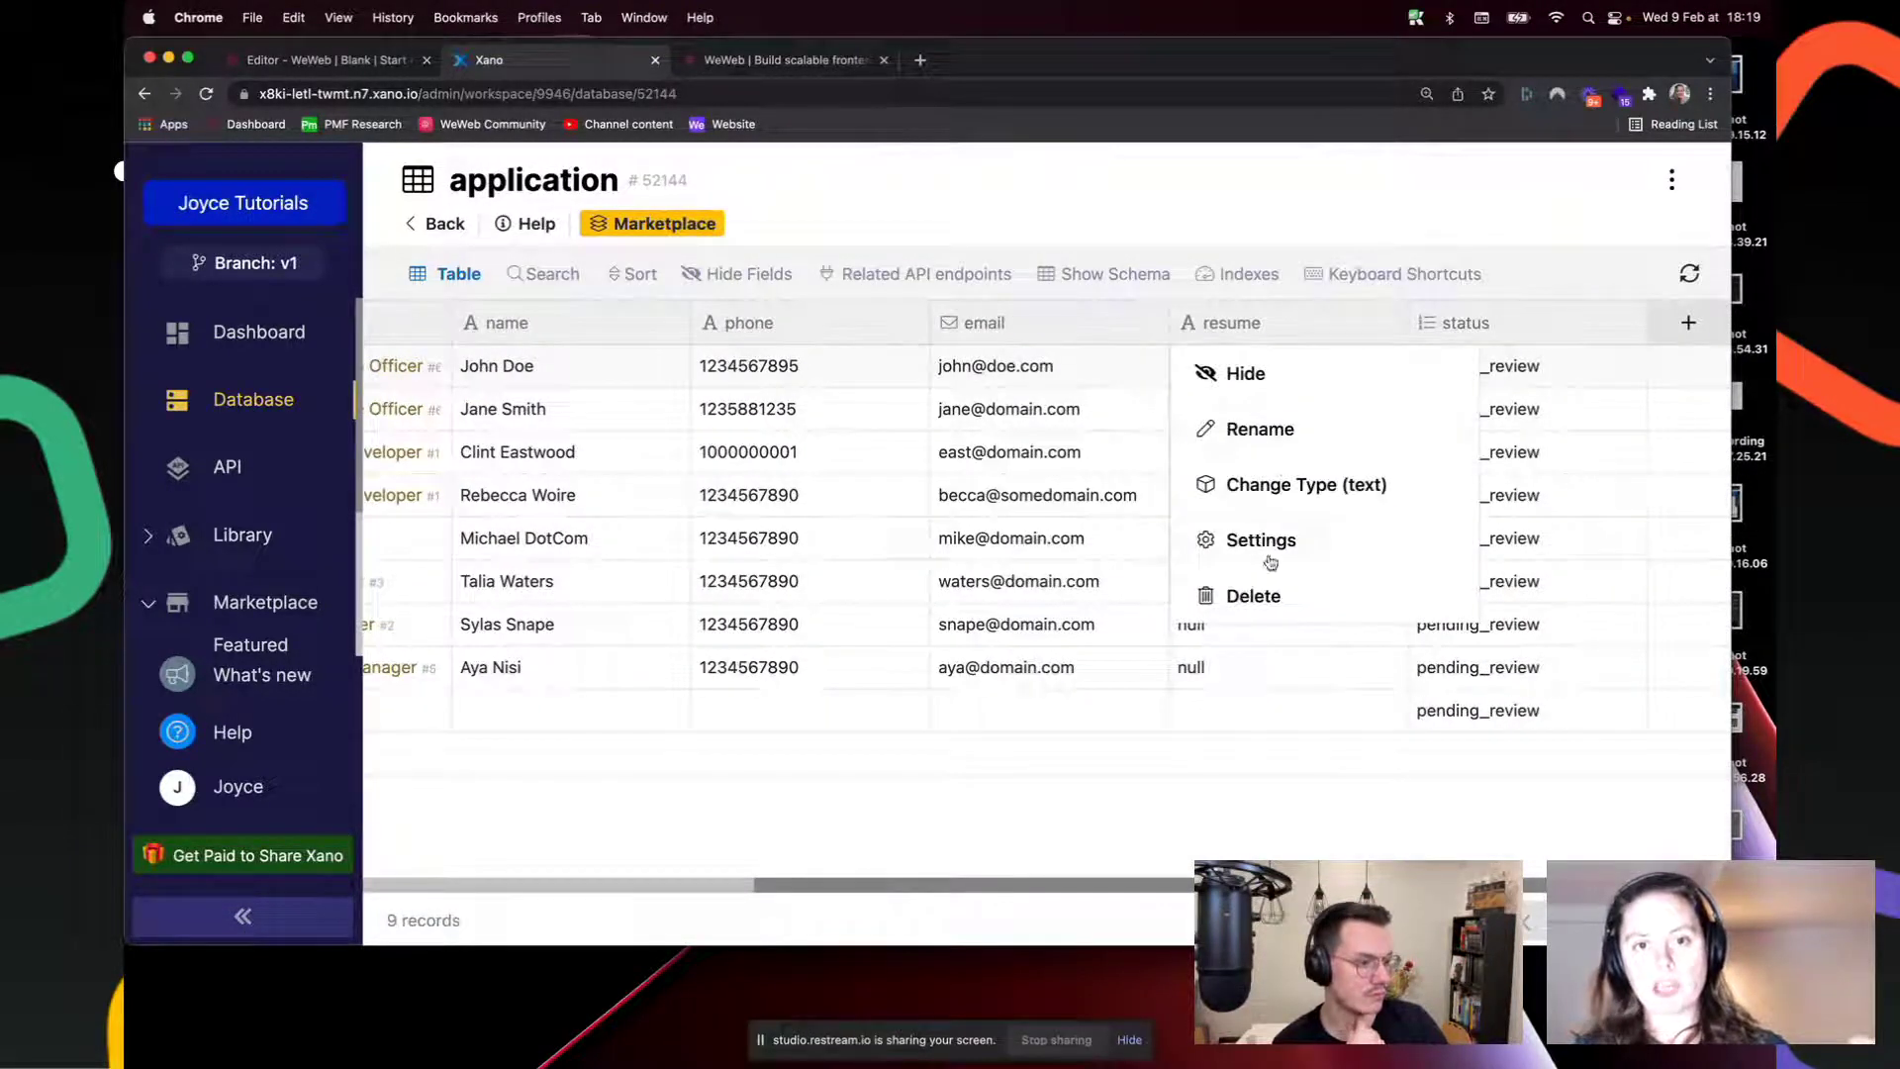
left_click(1274, 488)
left_click(1019, 709)
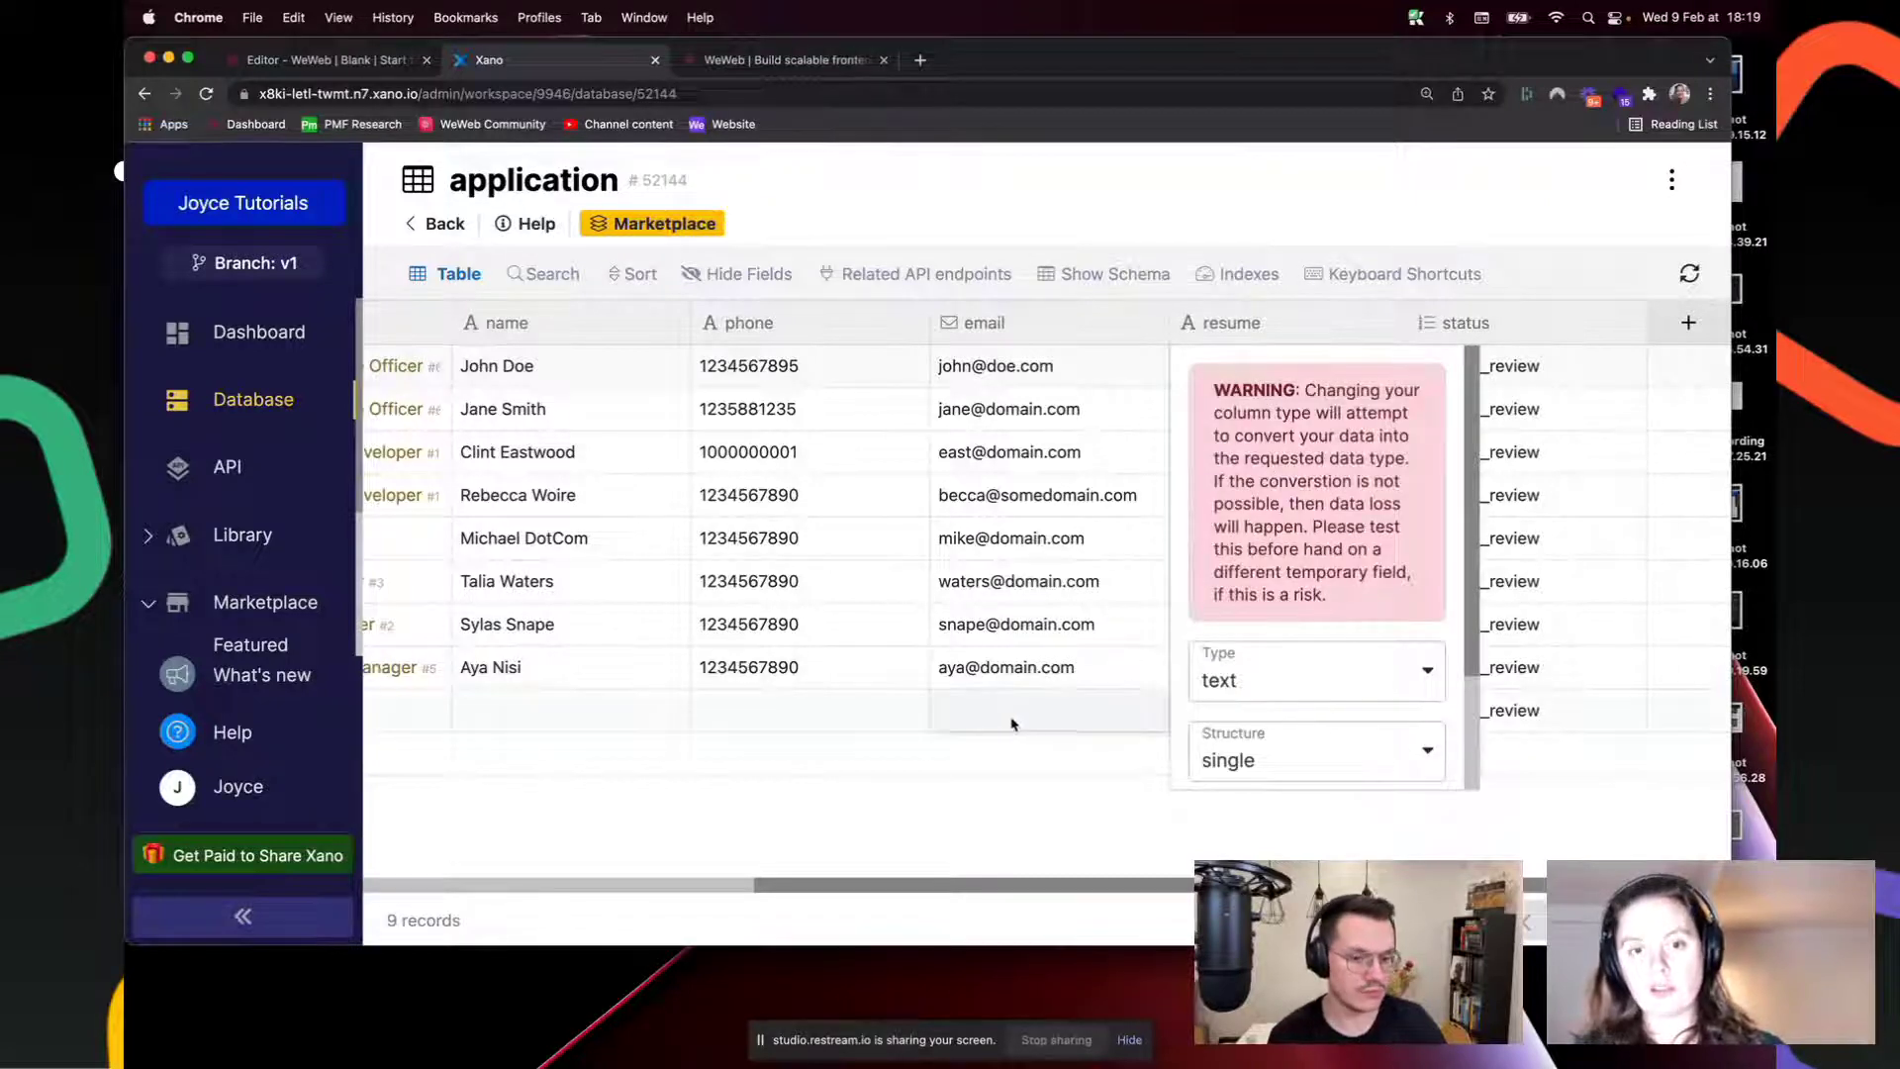
left_click(309, 61)
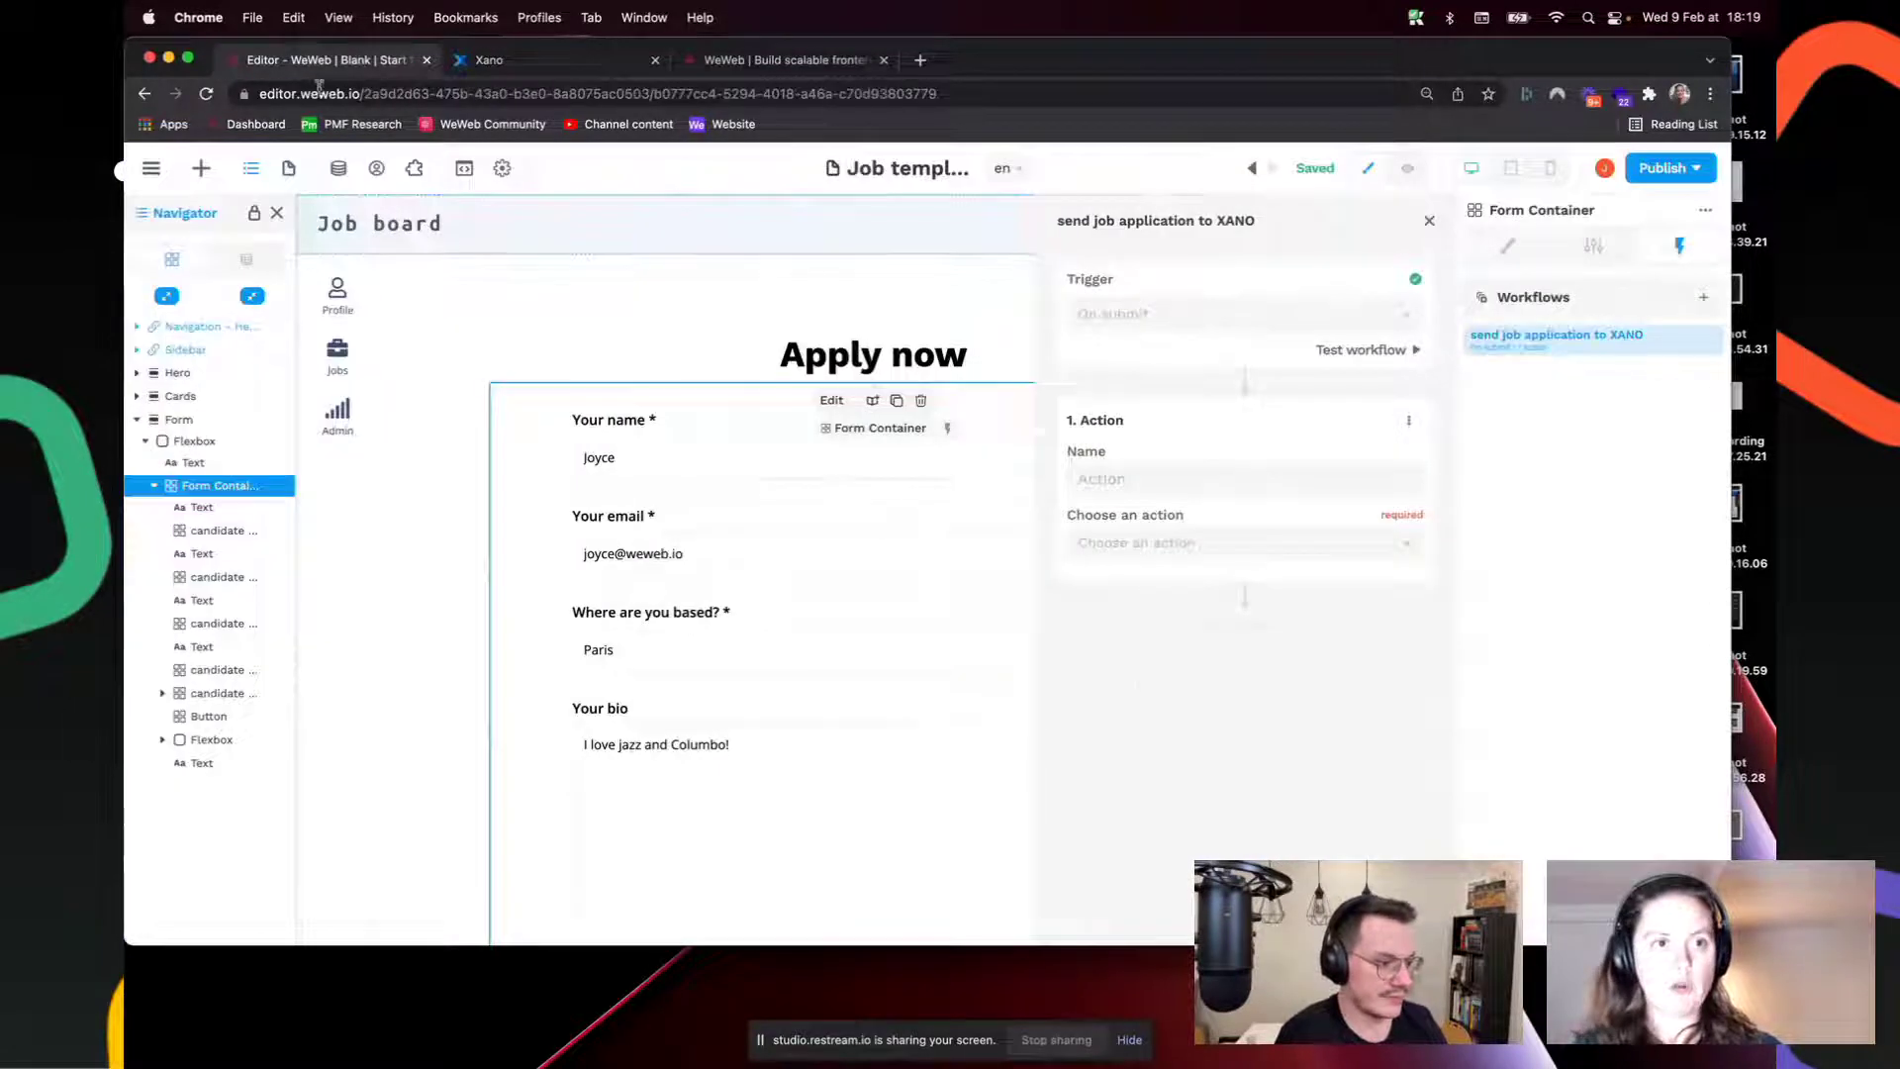
Step: Make the first action an Upload file named 'upload resume' targeting 'candidate resume - value'
left_click(1203, 550)
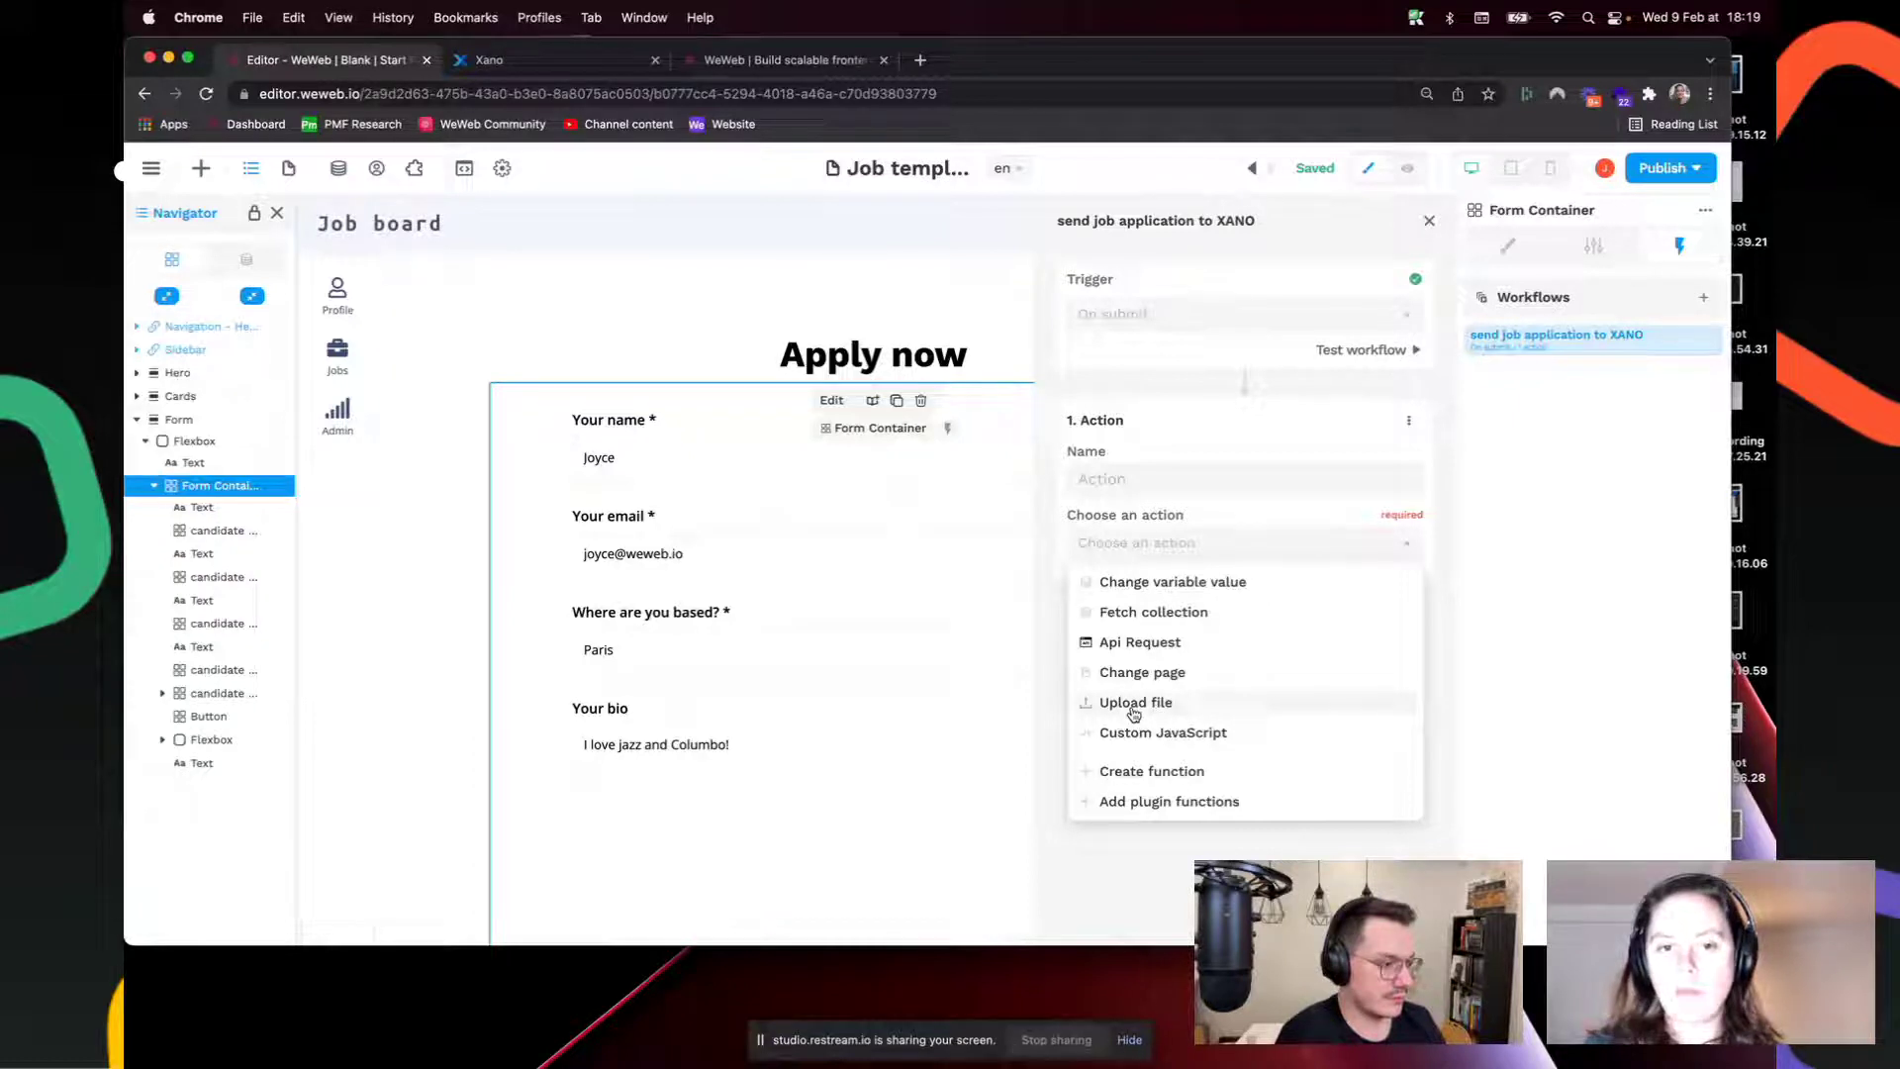
left_click(1133, 704)
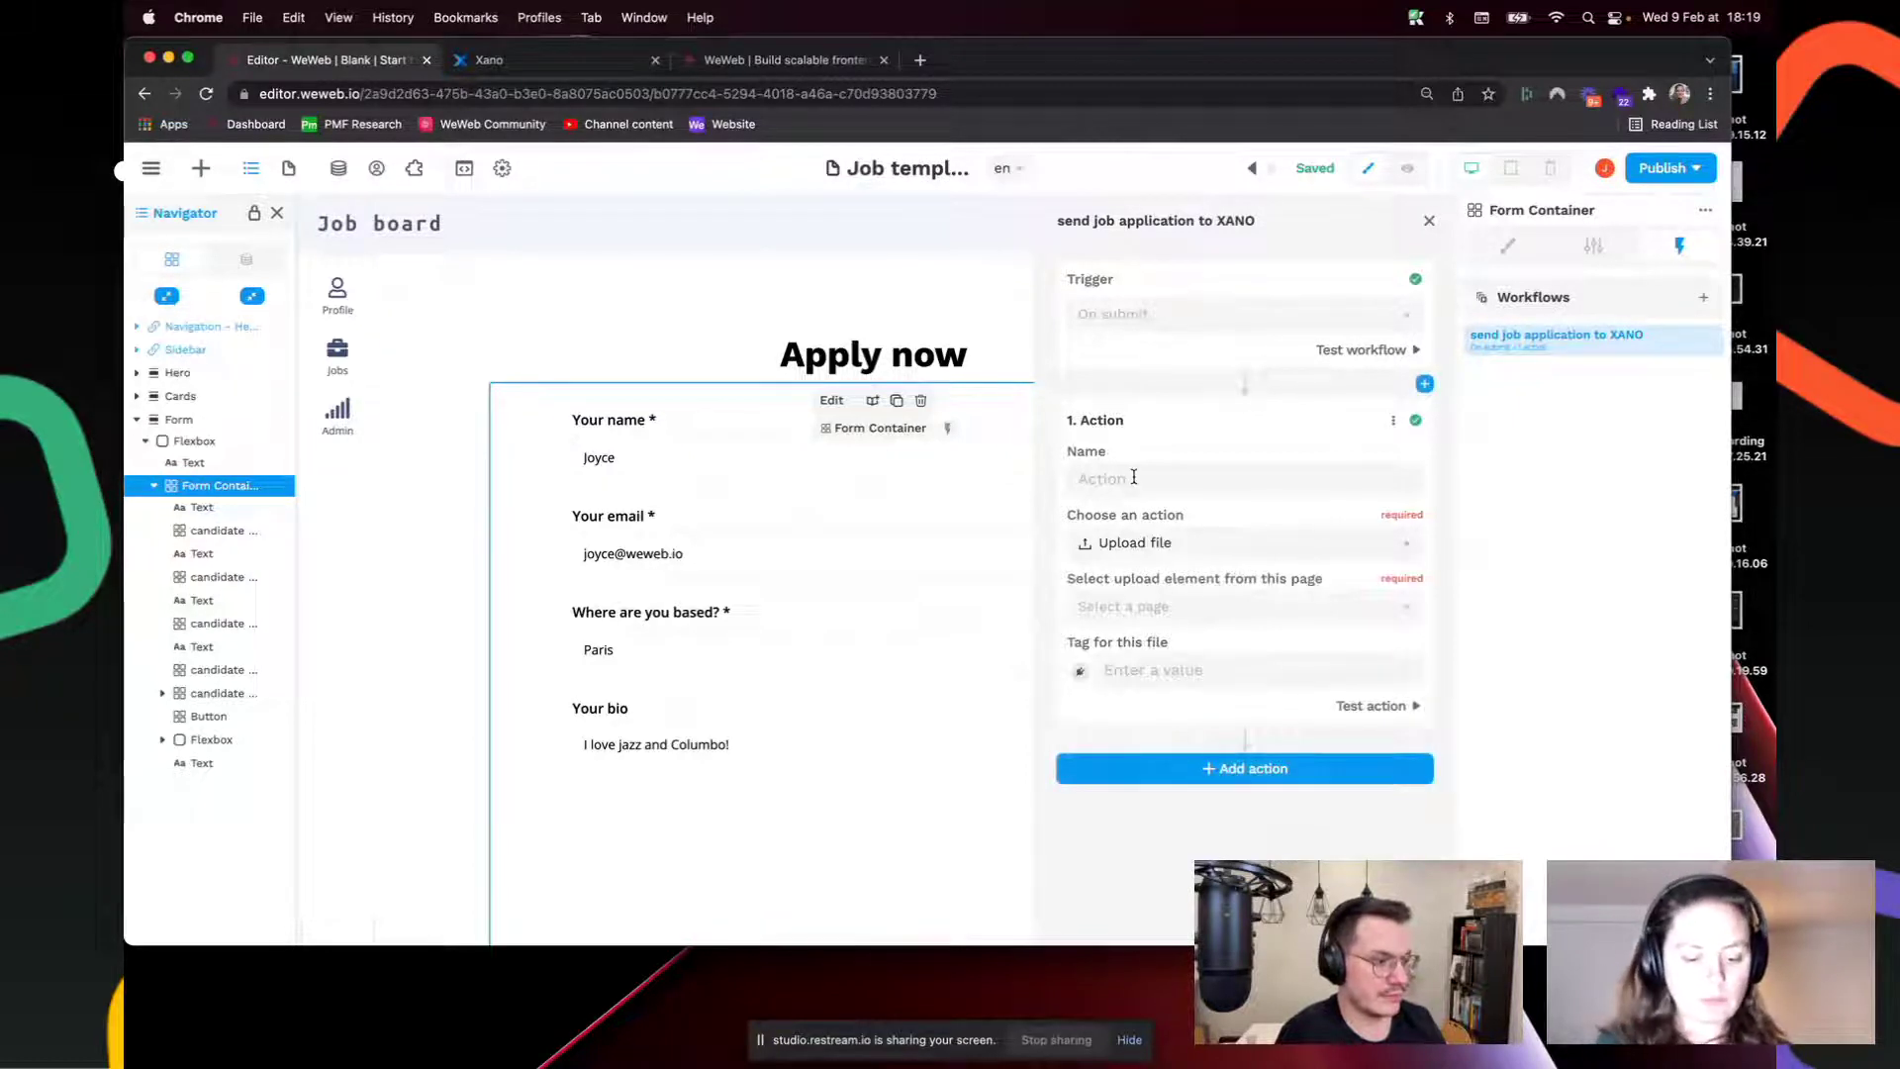
type("uplo")
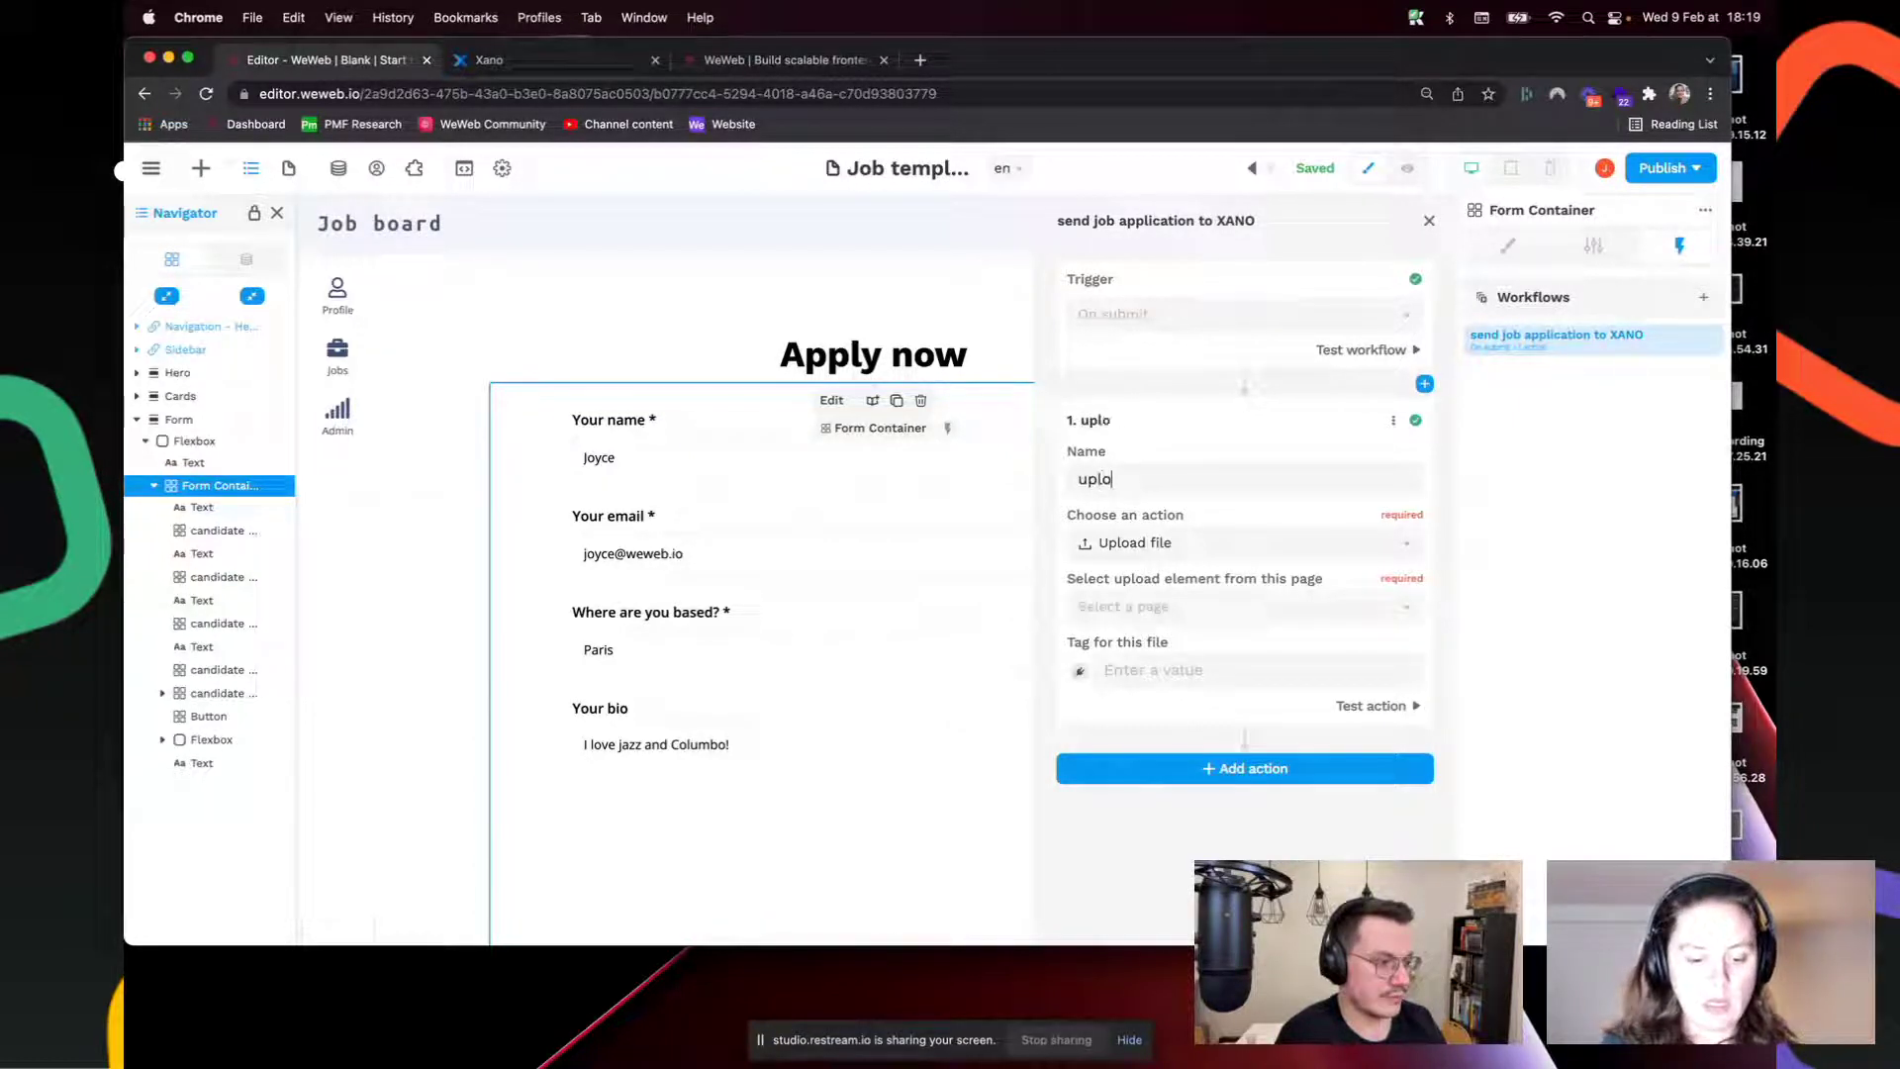
type("ad resume")
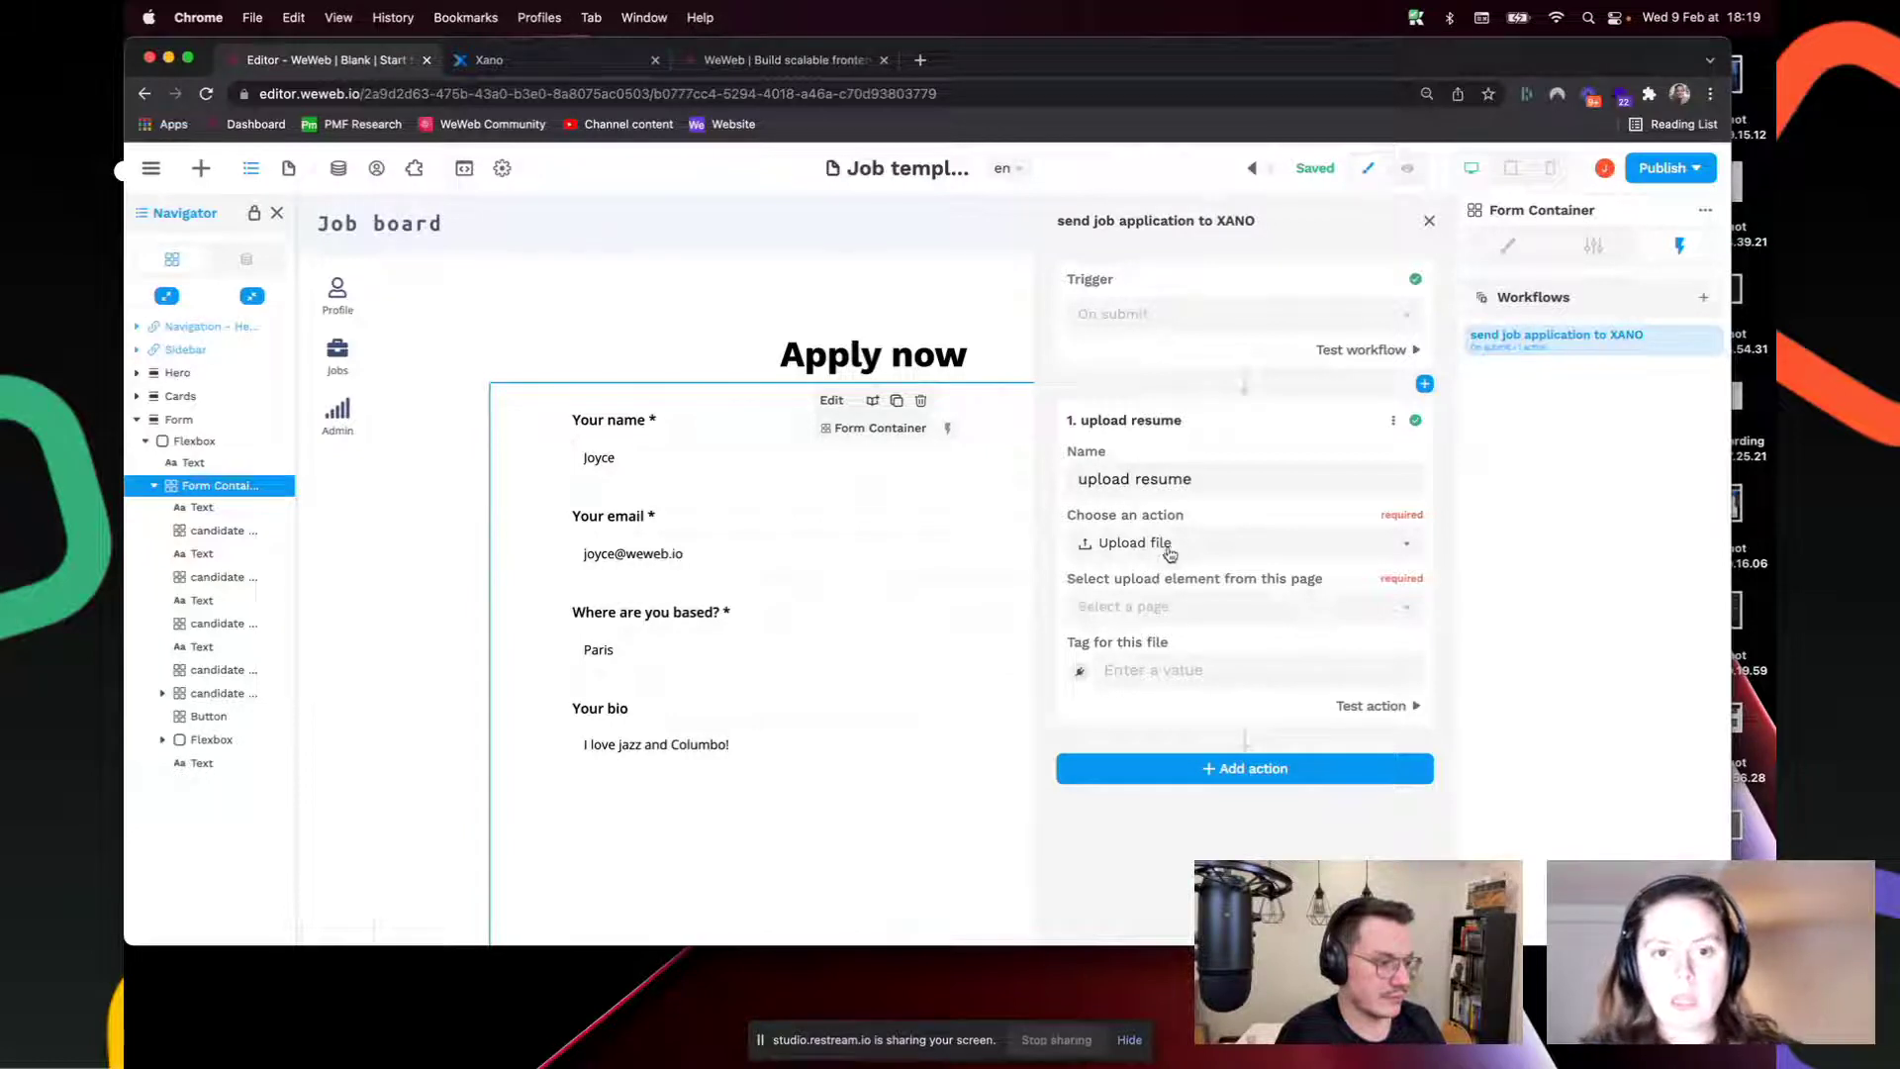
left_click(1195, 608)
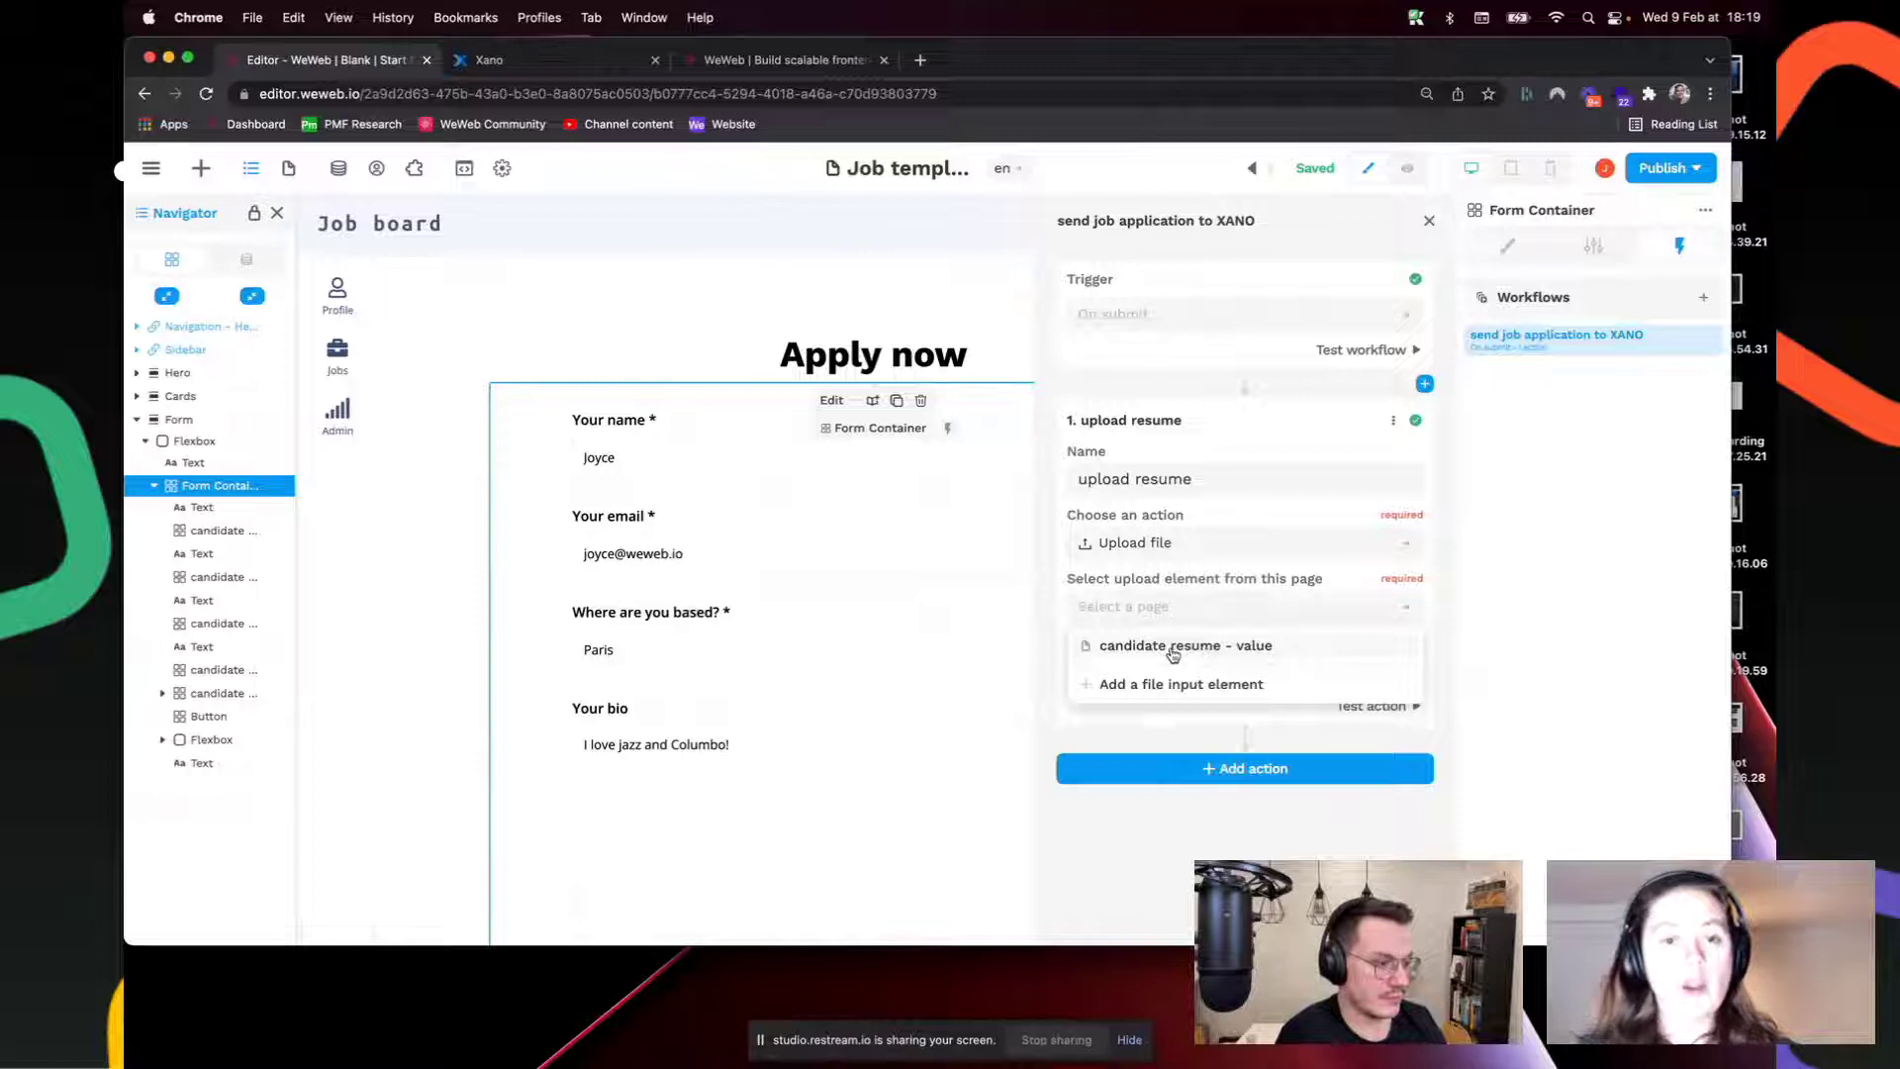
left_click(1173, 648)
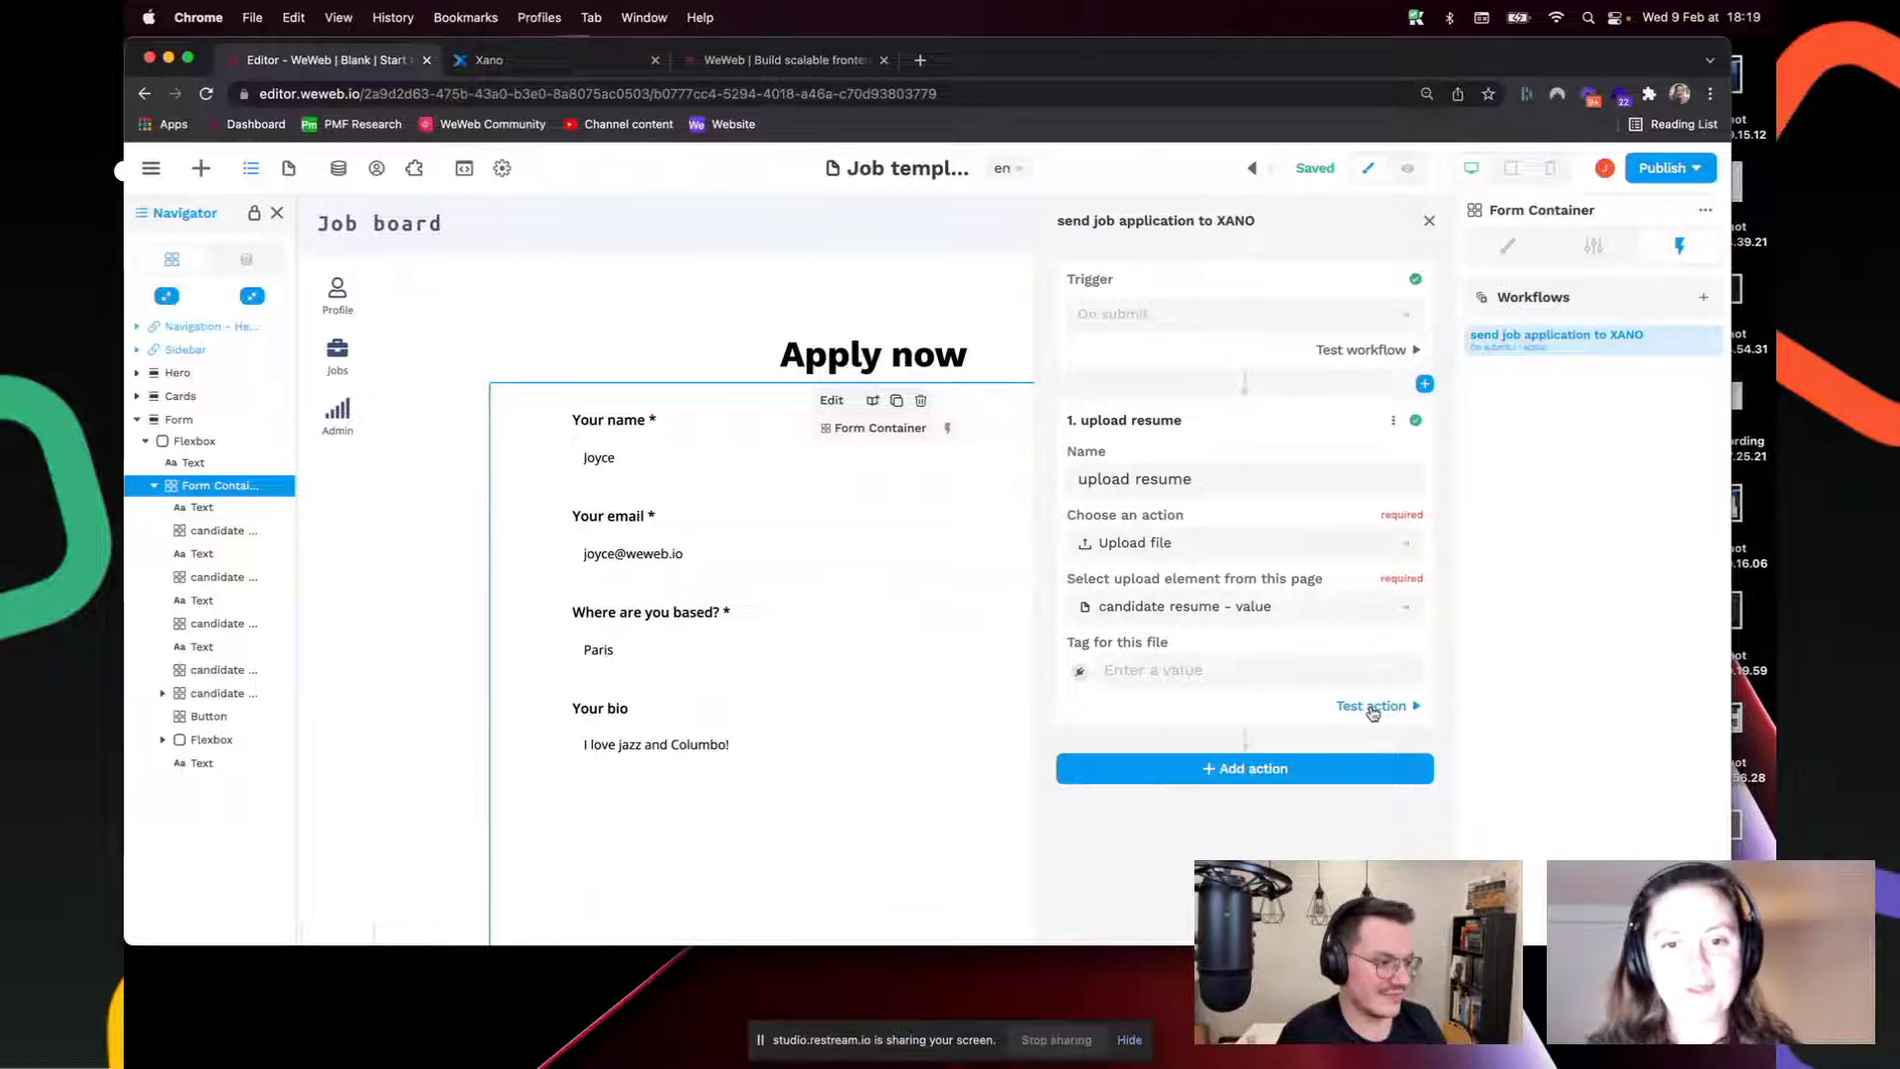
Step: Test the upload resume action and select the returned file URL in the results
left_click(1373, 707)
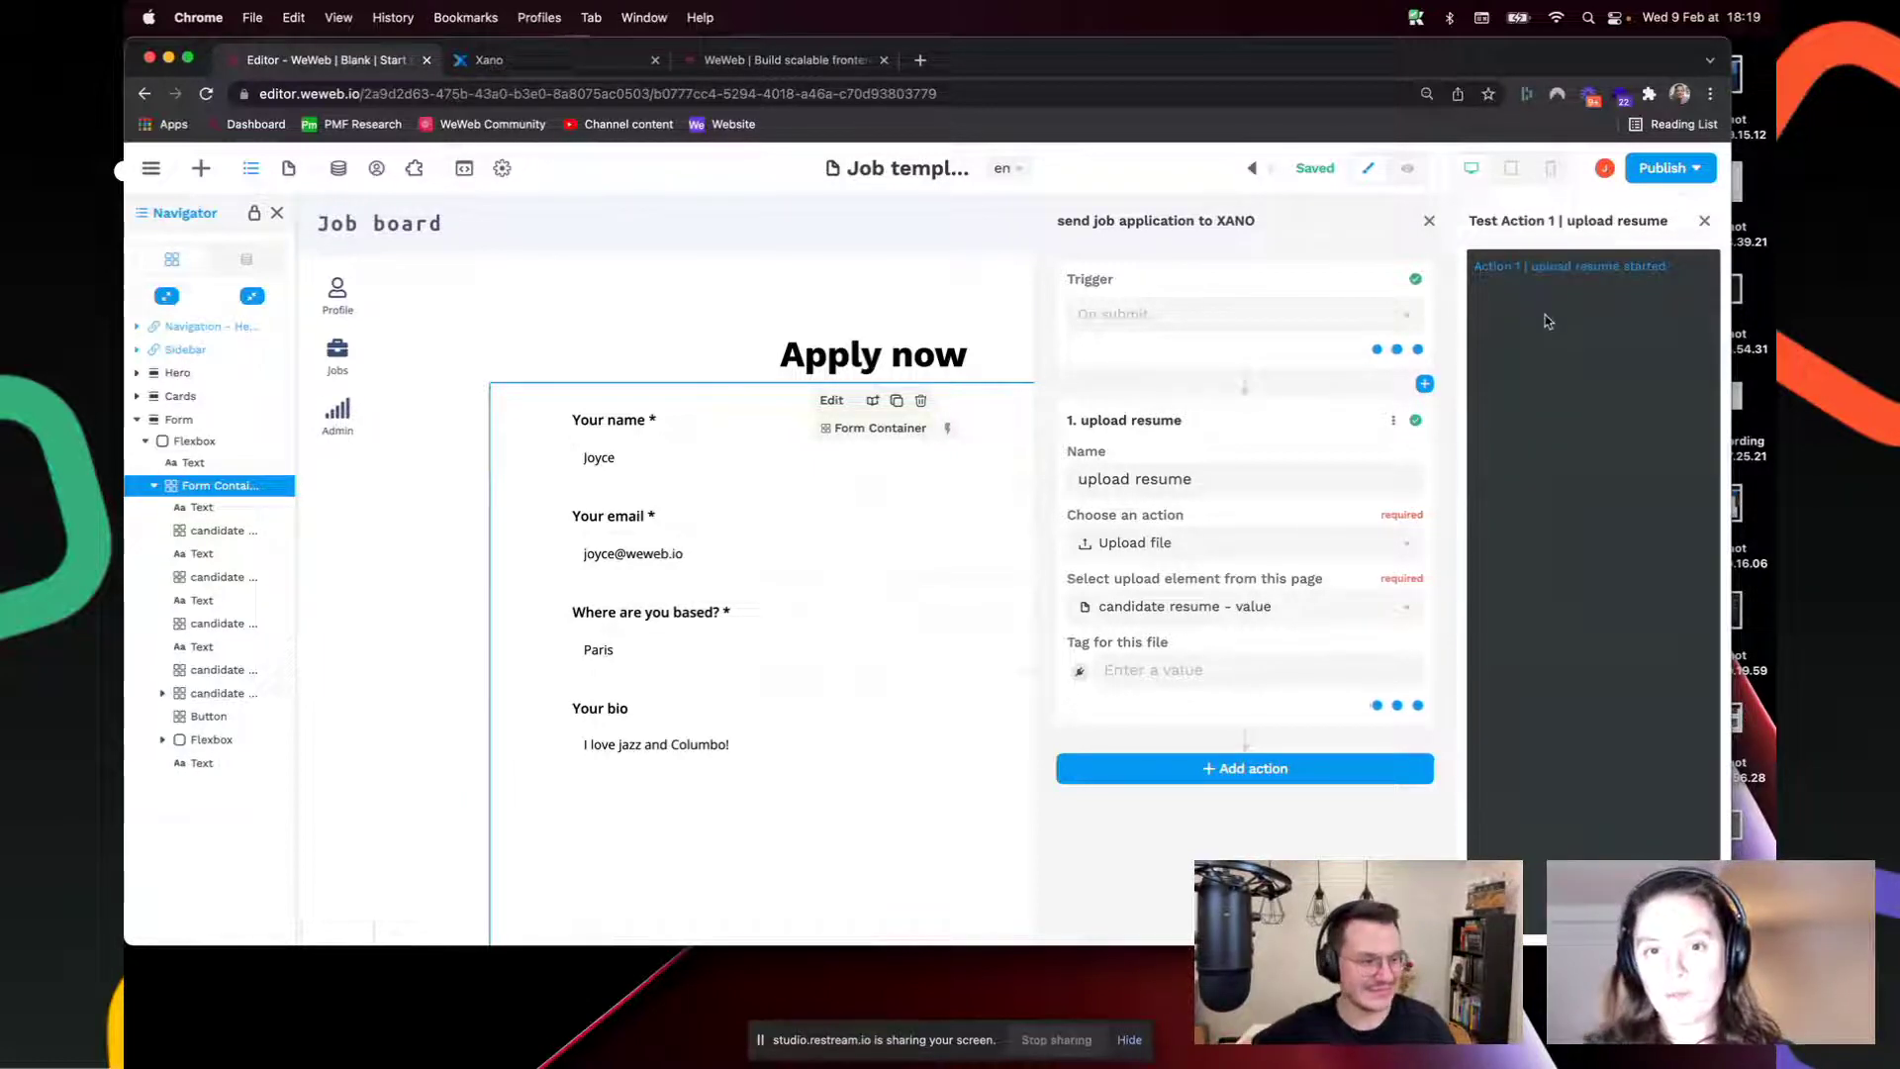
left_click(245, 259)
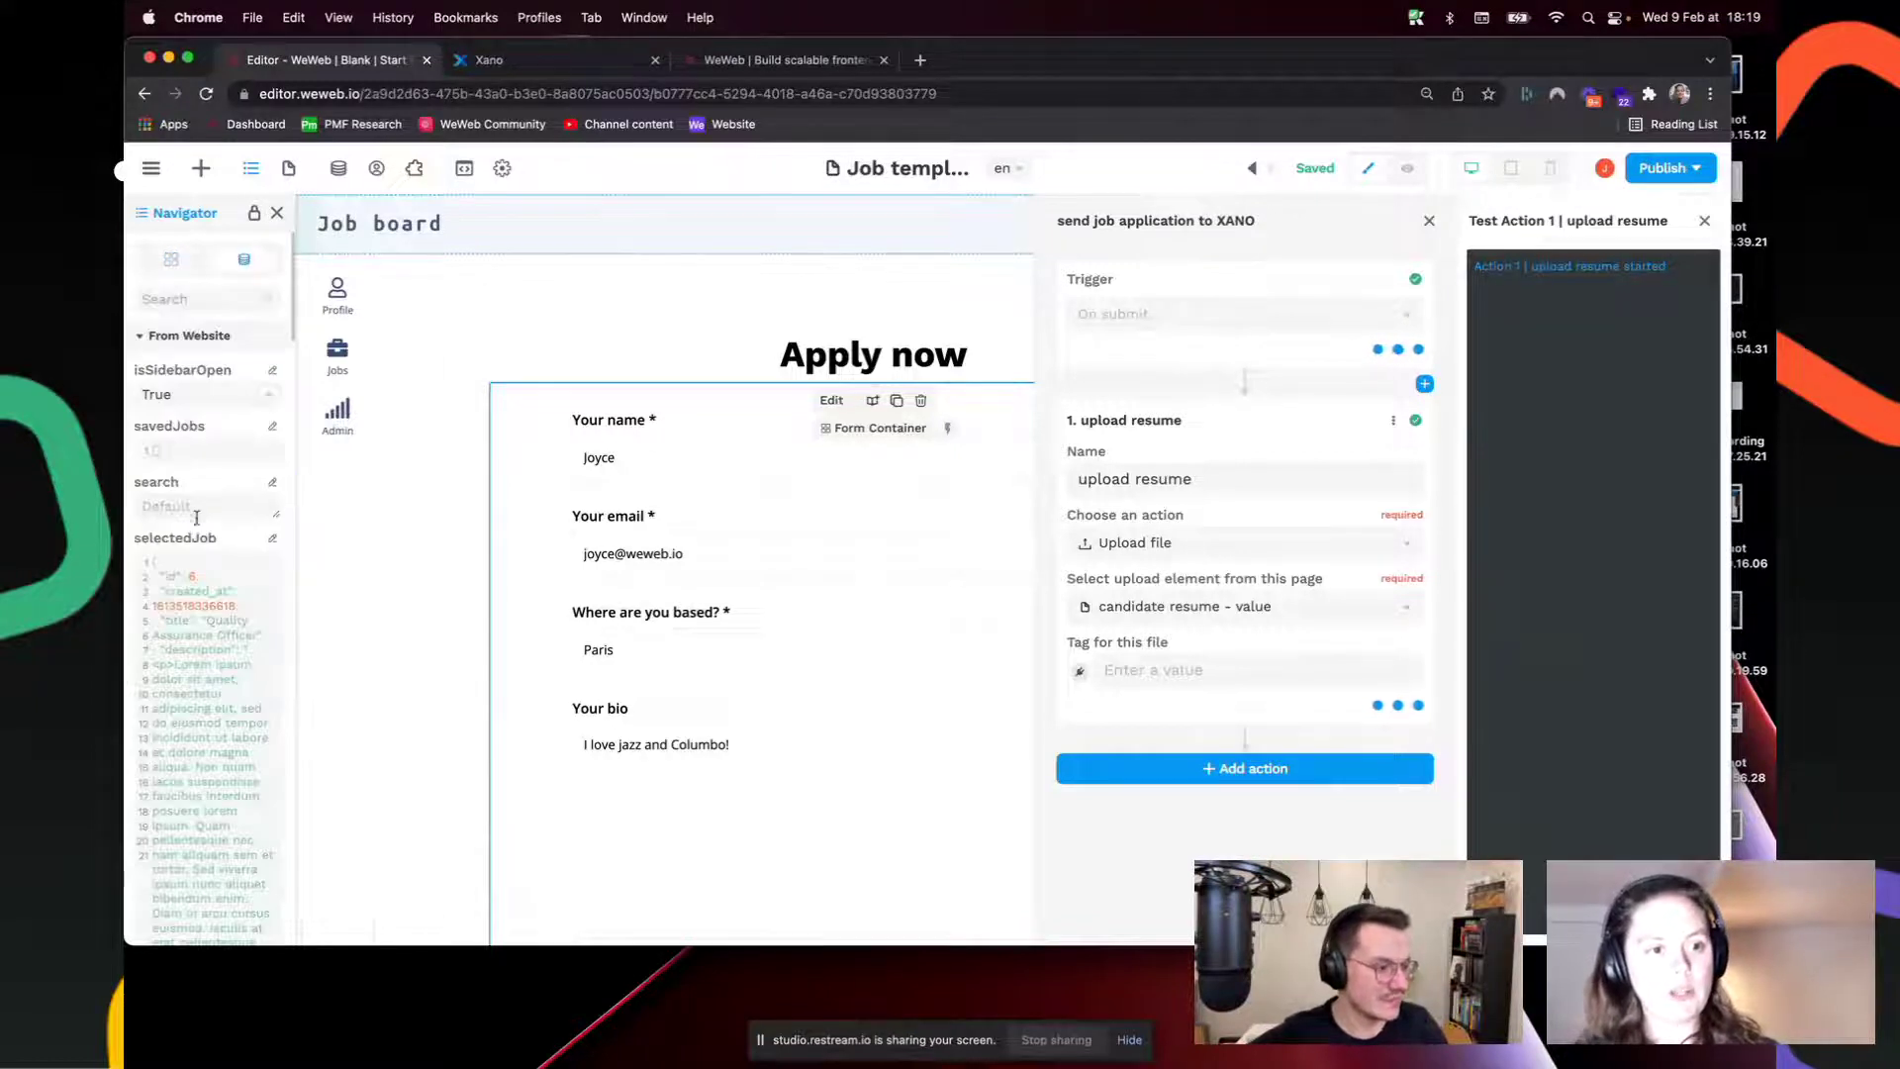
scroll(197, 515, "down", 10)
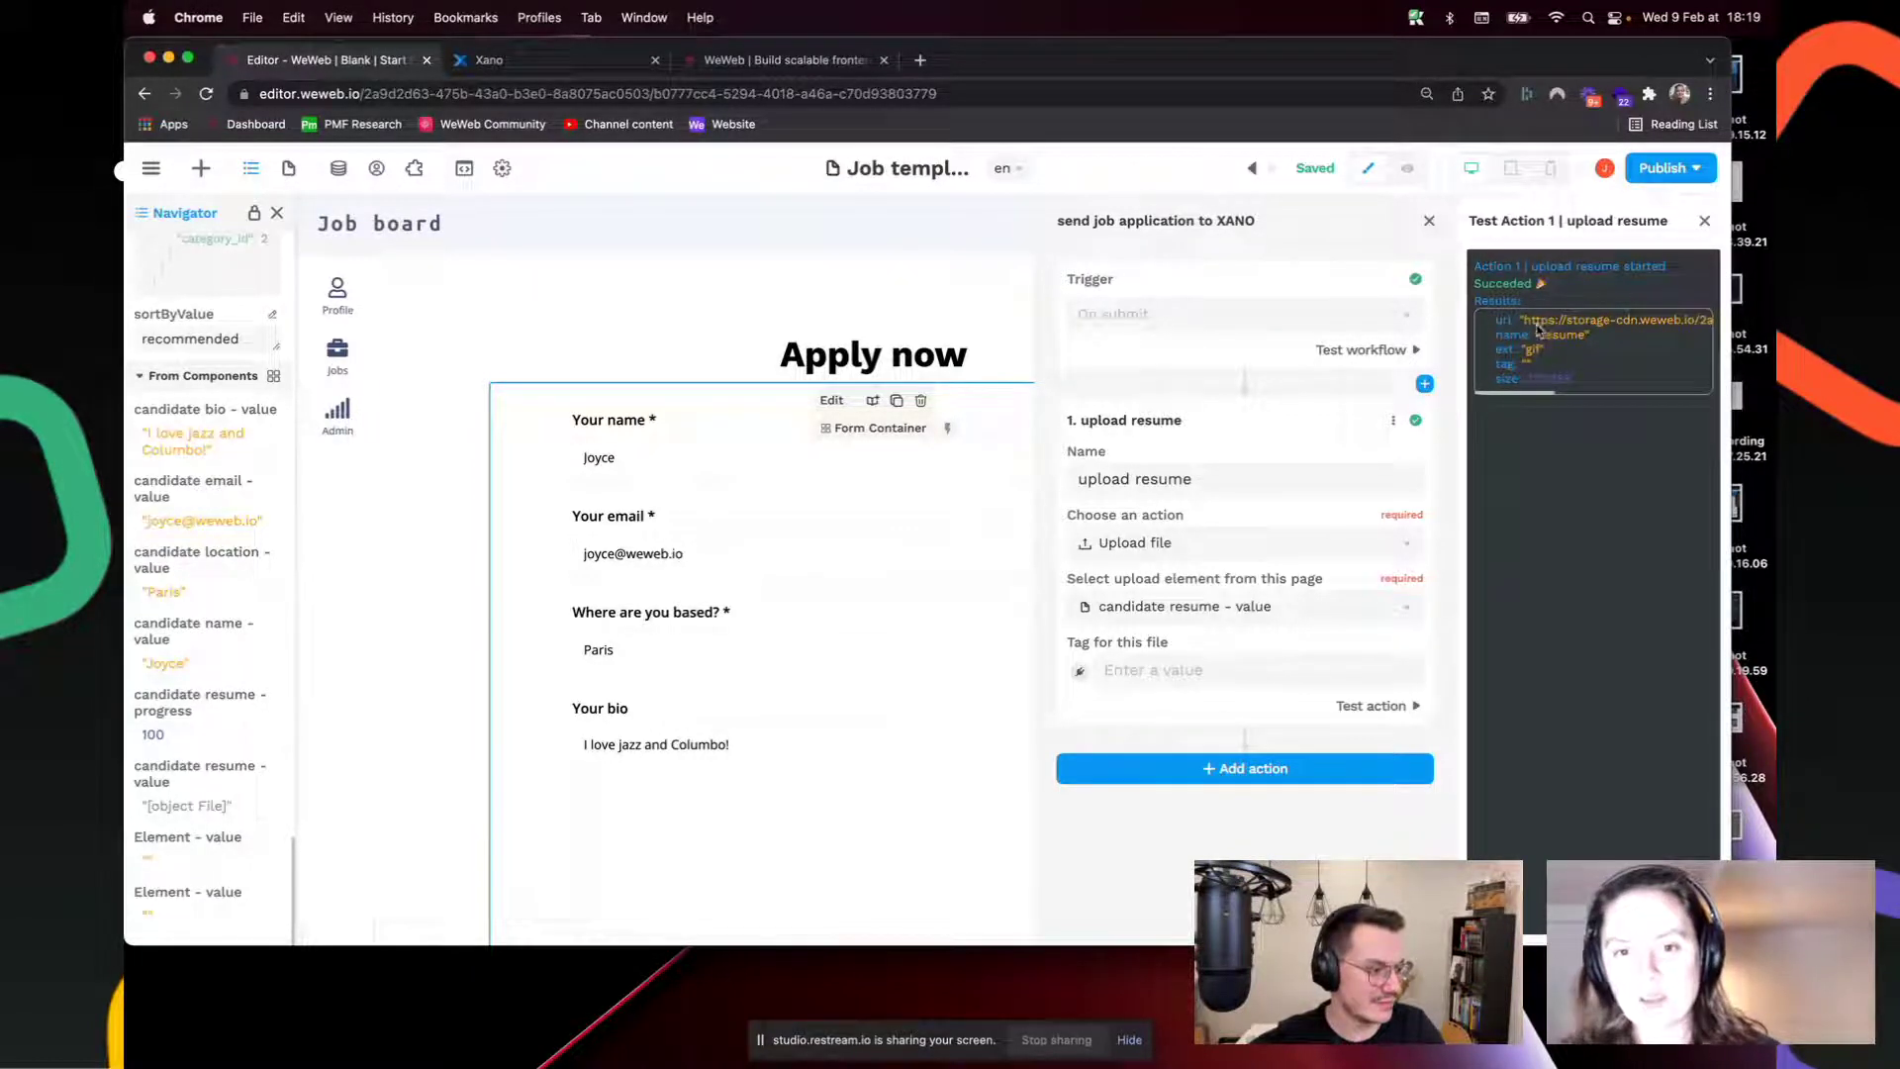
left_click_drag(1528, 324, 1702, 331)
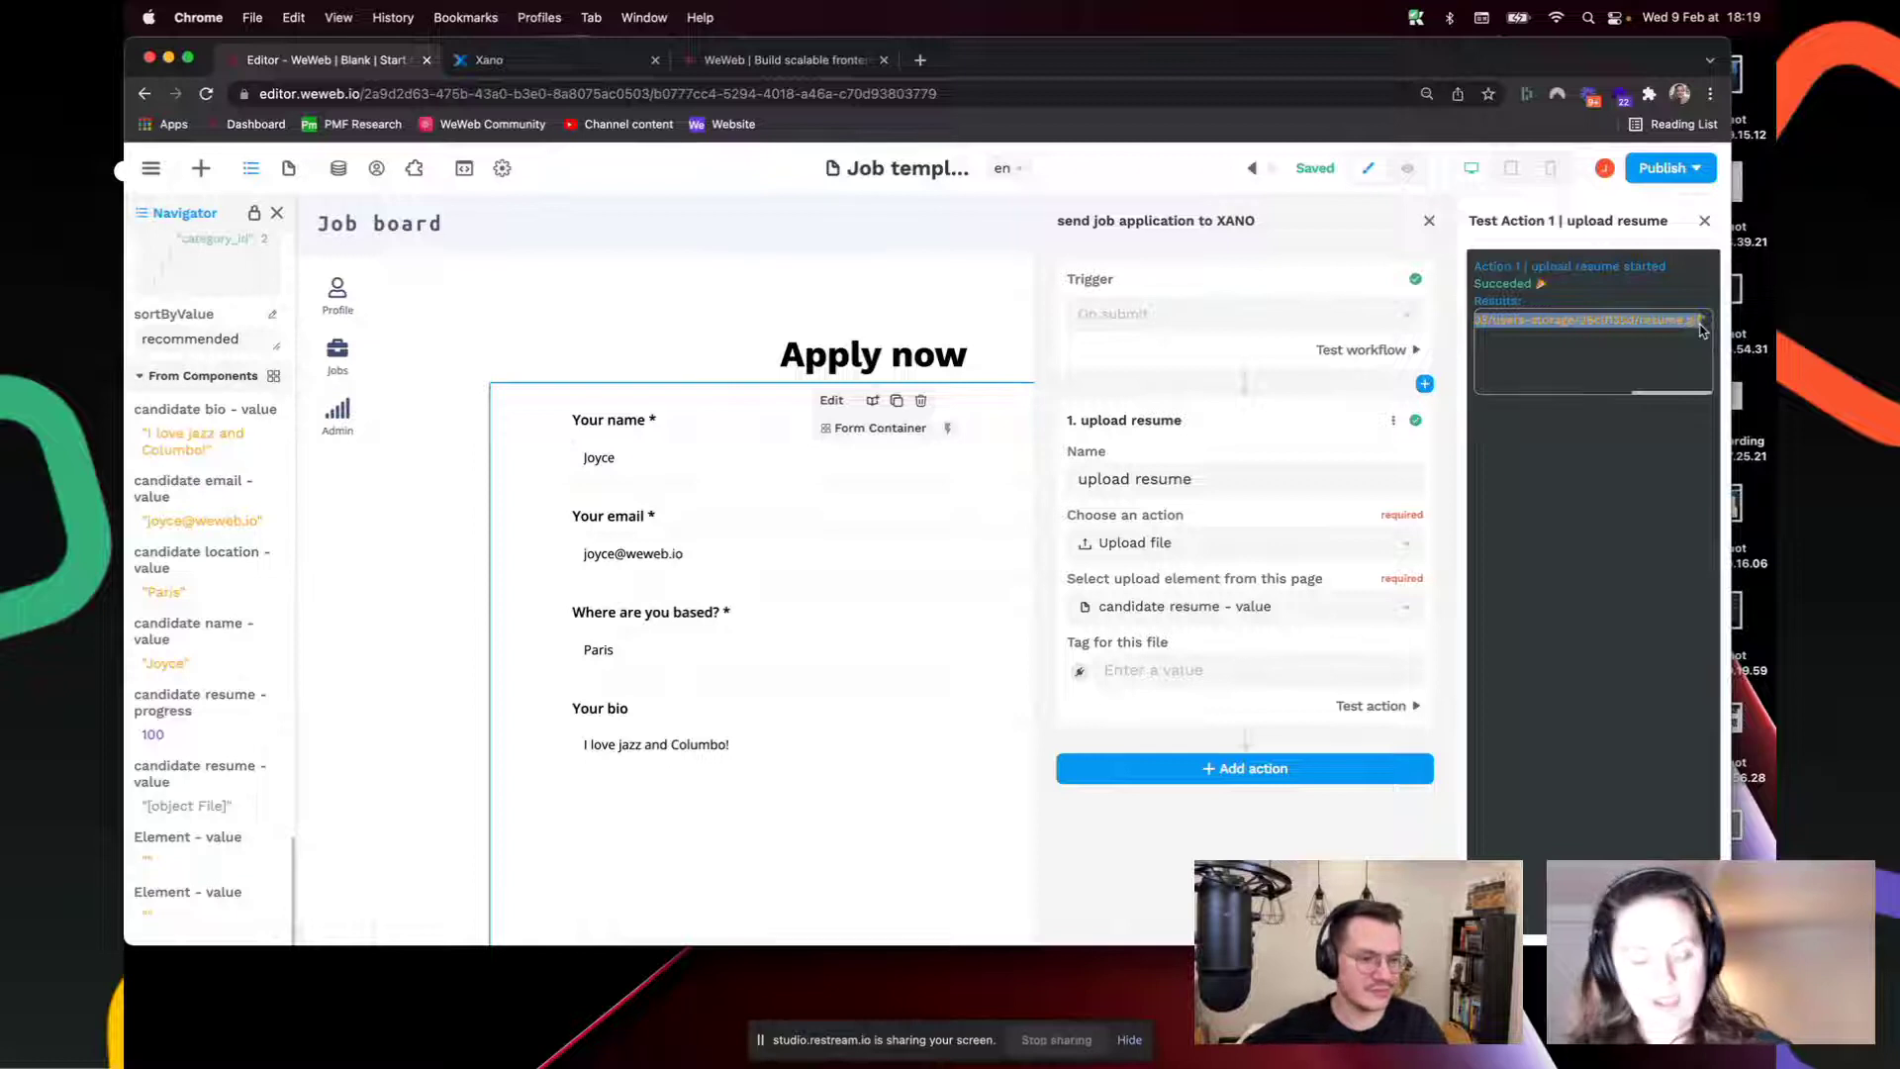
Step: Load the copied storage URL in a new tab to view the uploaded resume.gif
left_click(921, 59)
key("Return")
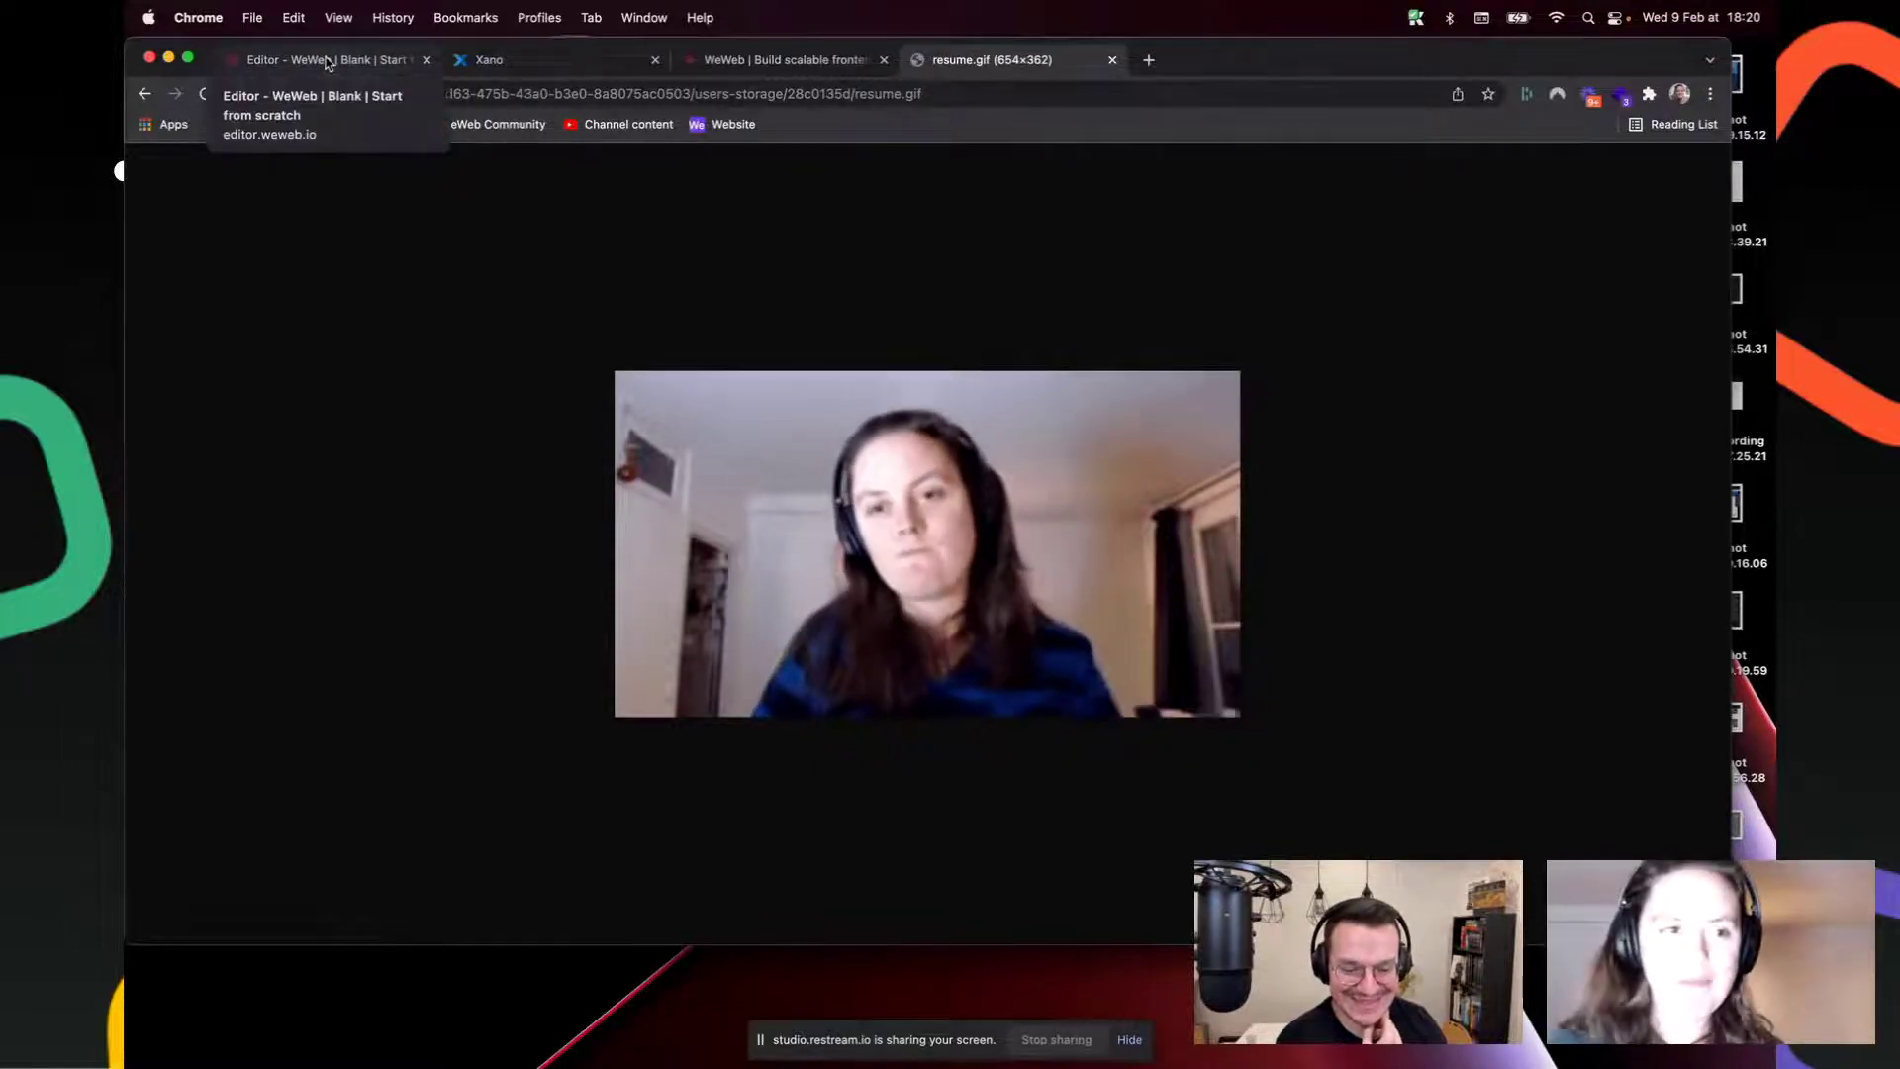
left_click(326, 62)
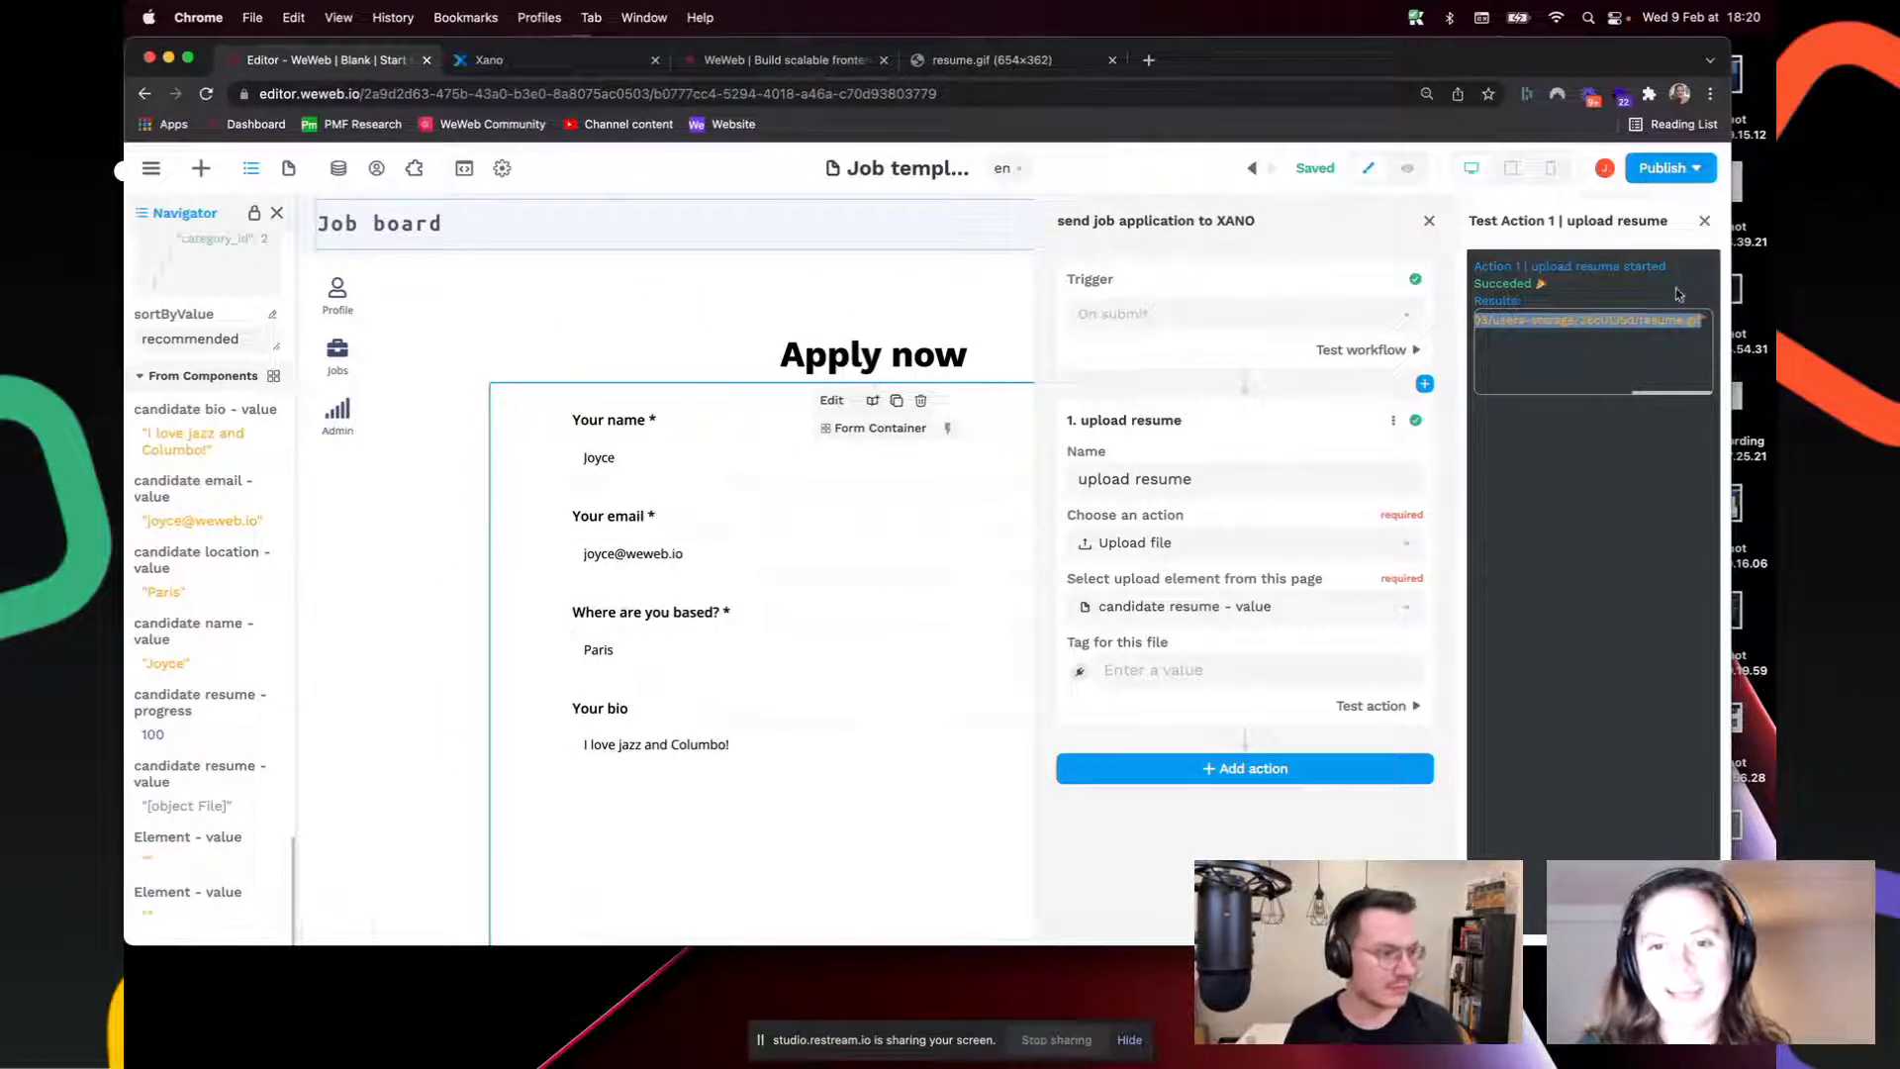
Step: Inspect the full storage URL of resume.gif, then return to the WeWeb editor
left_click(1039, 62)
left_click(492, 93)
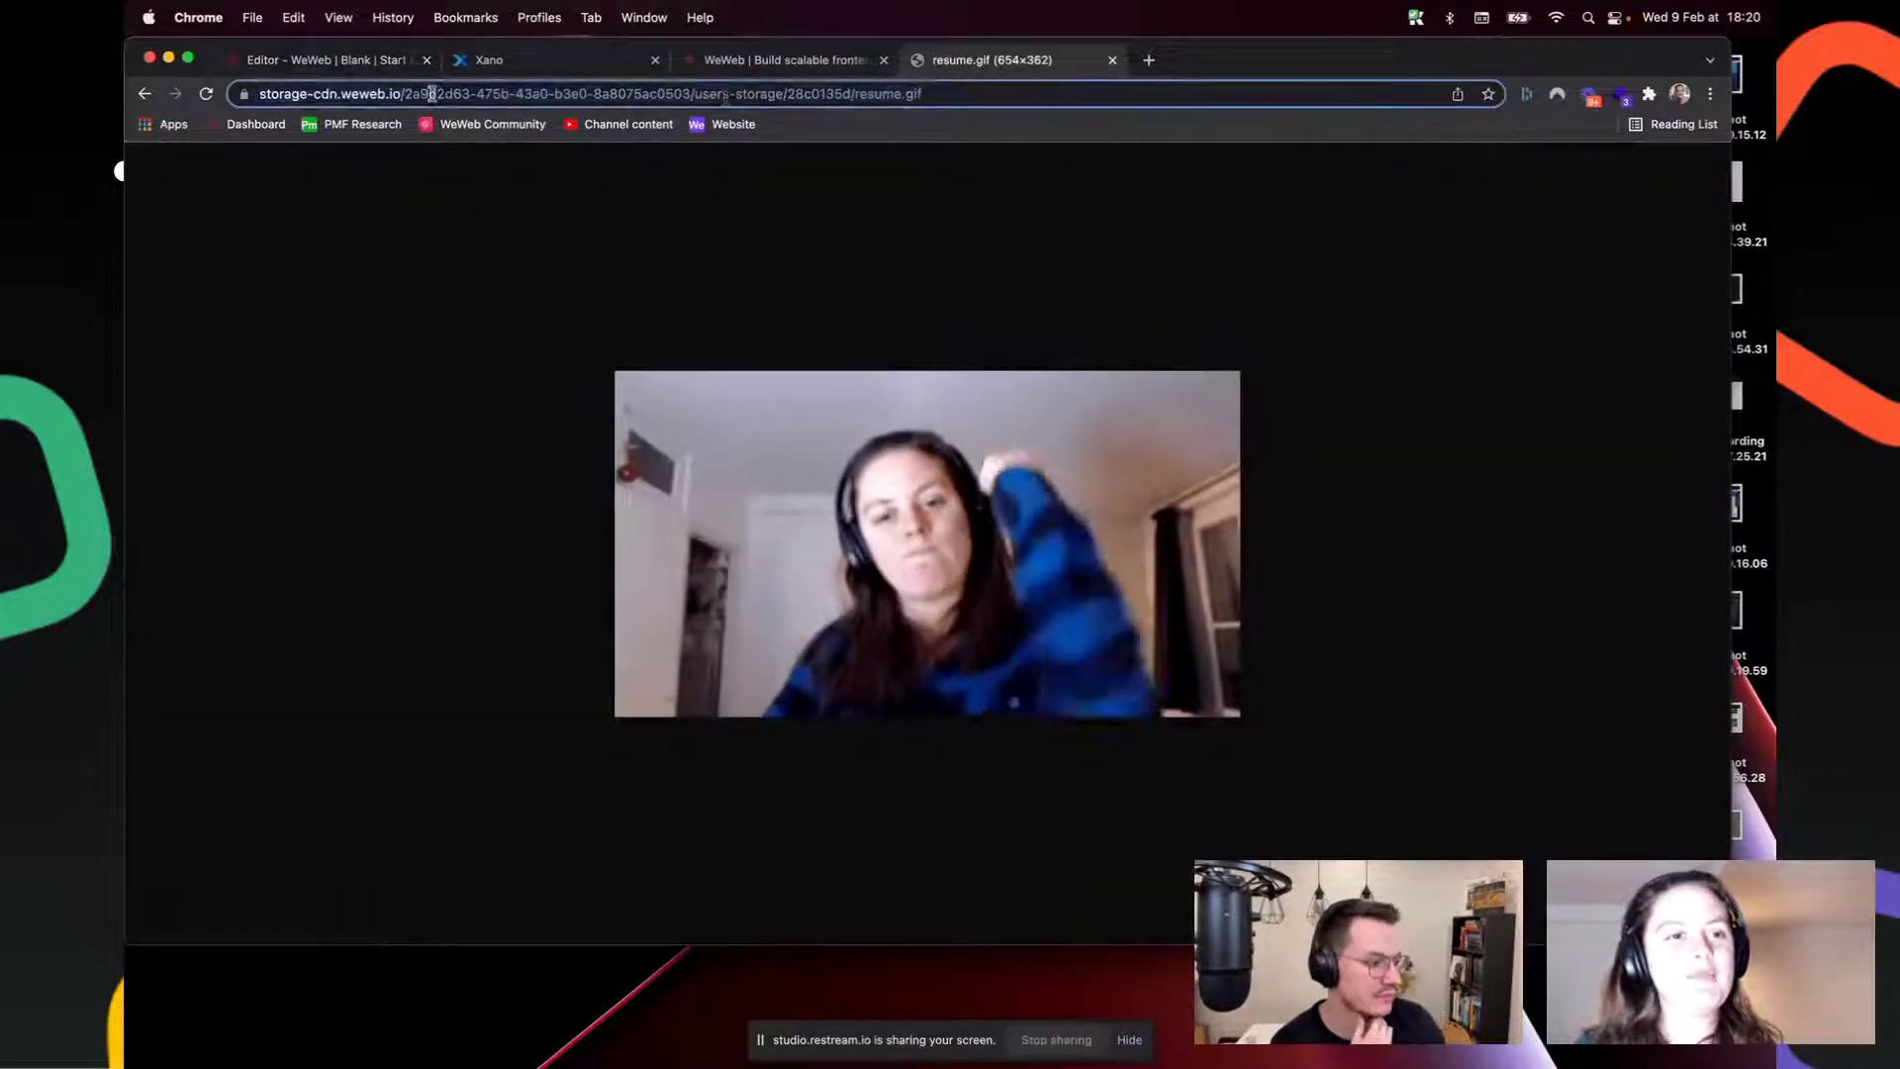
left_click(997, 95)
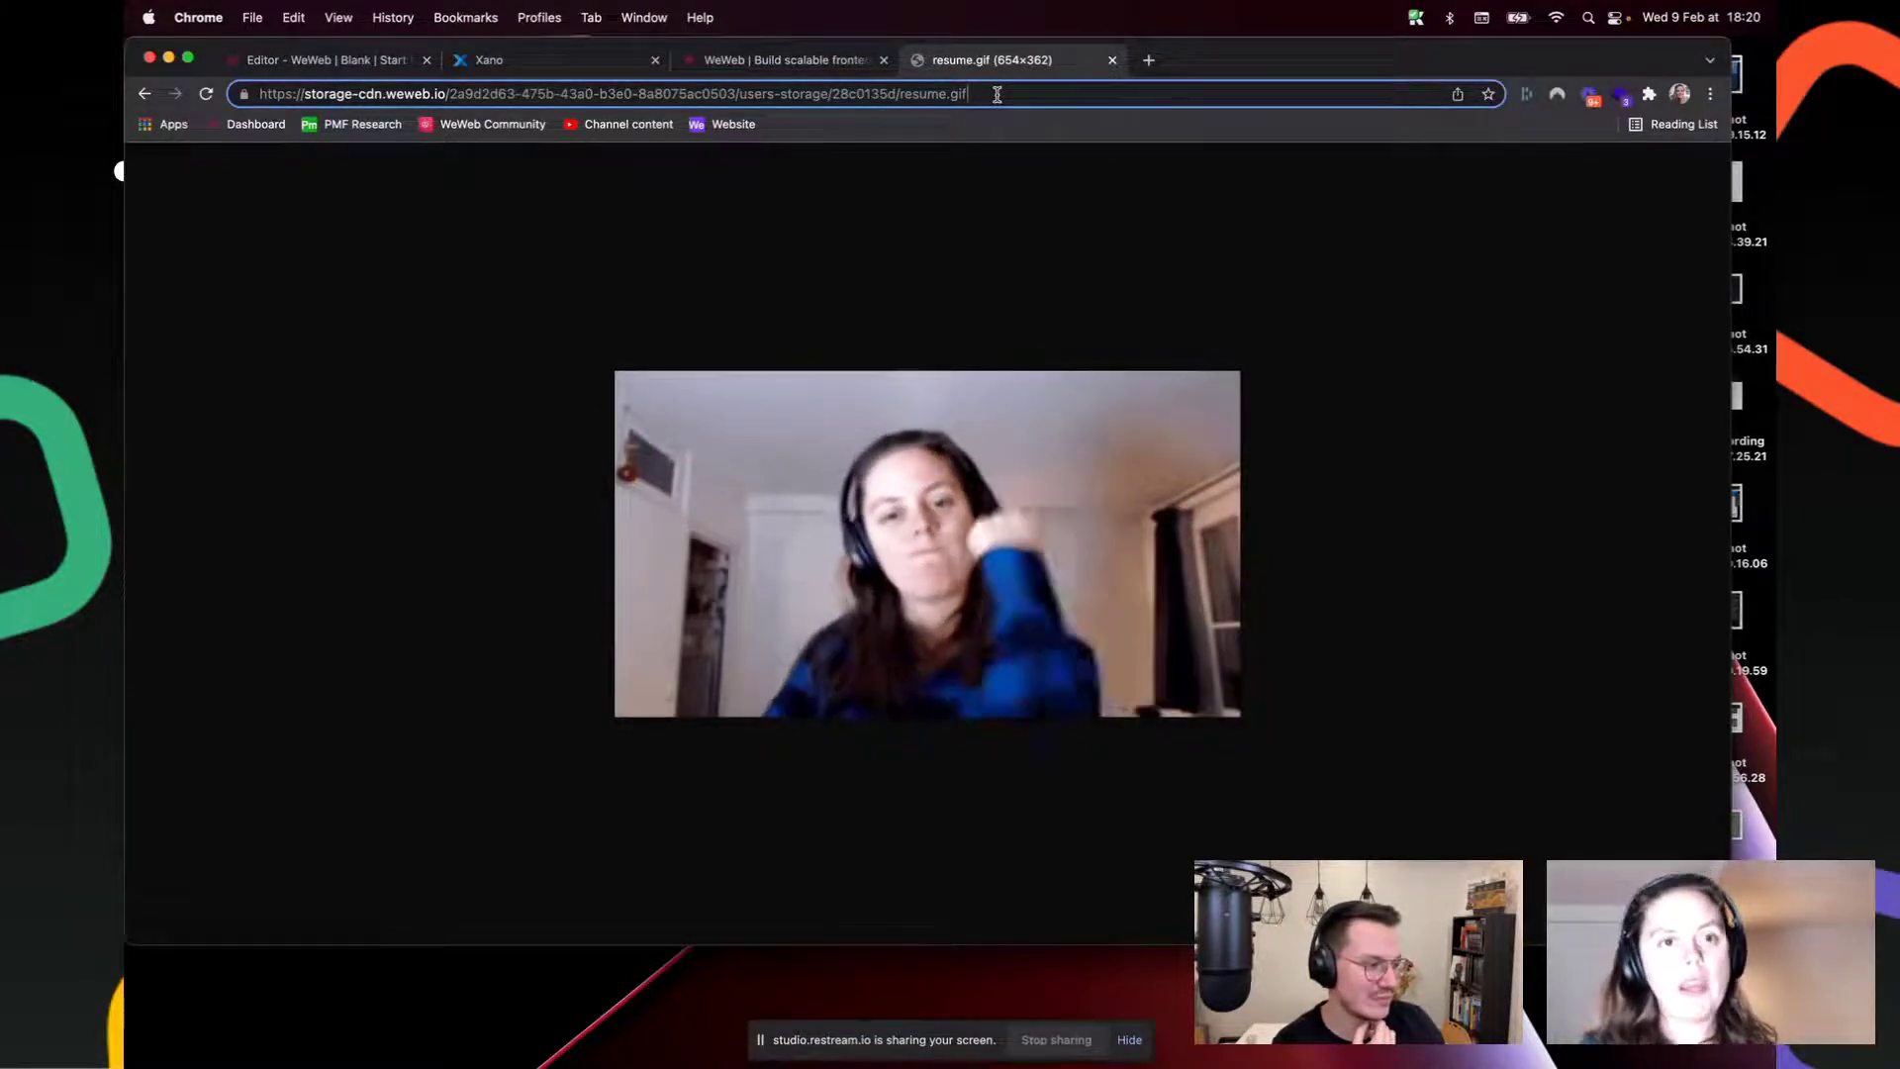
left_click(327, 59)
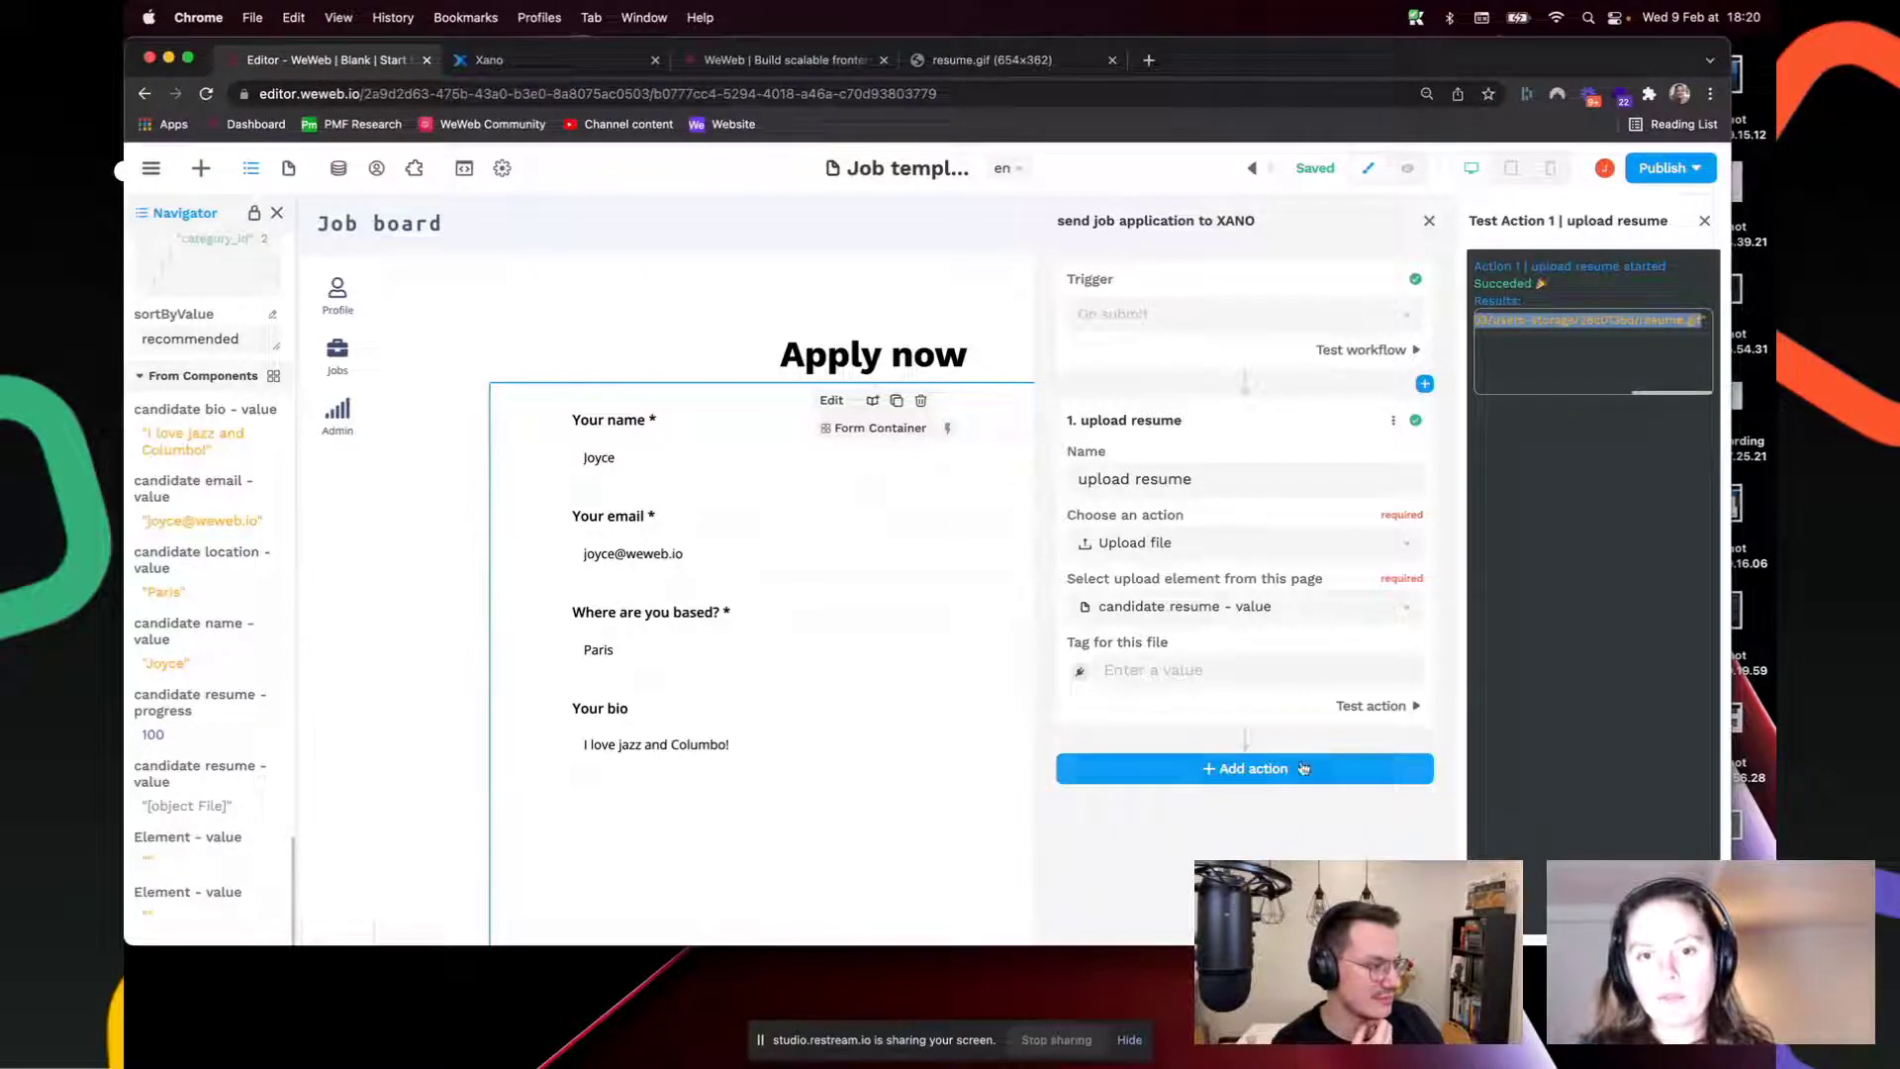
Step: Add a second API Request action using the URL of Xano's careers add application endpoint
left_click(1271, 769)
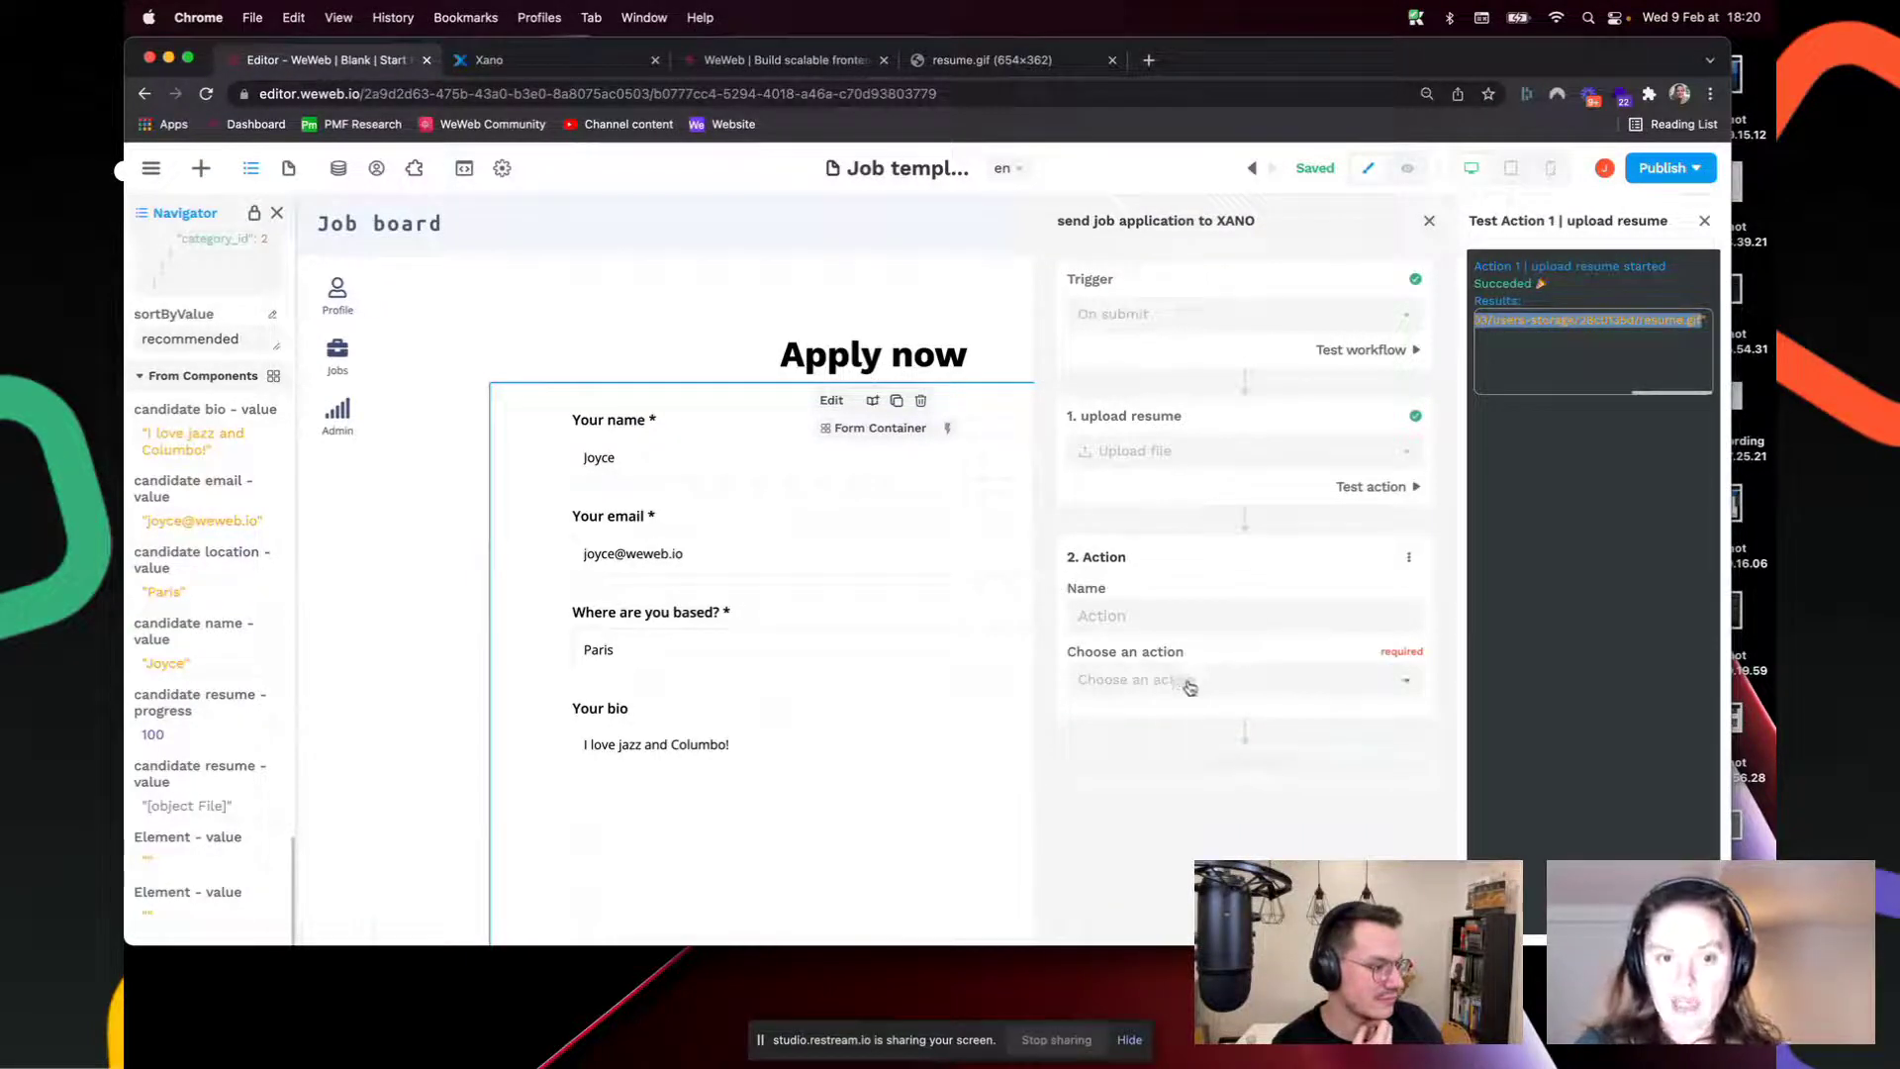
left_click(1191, 682)
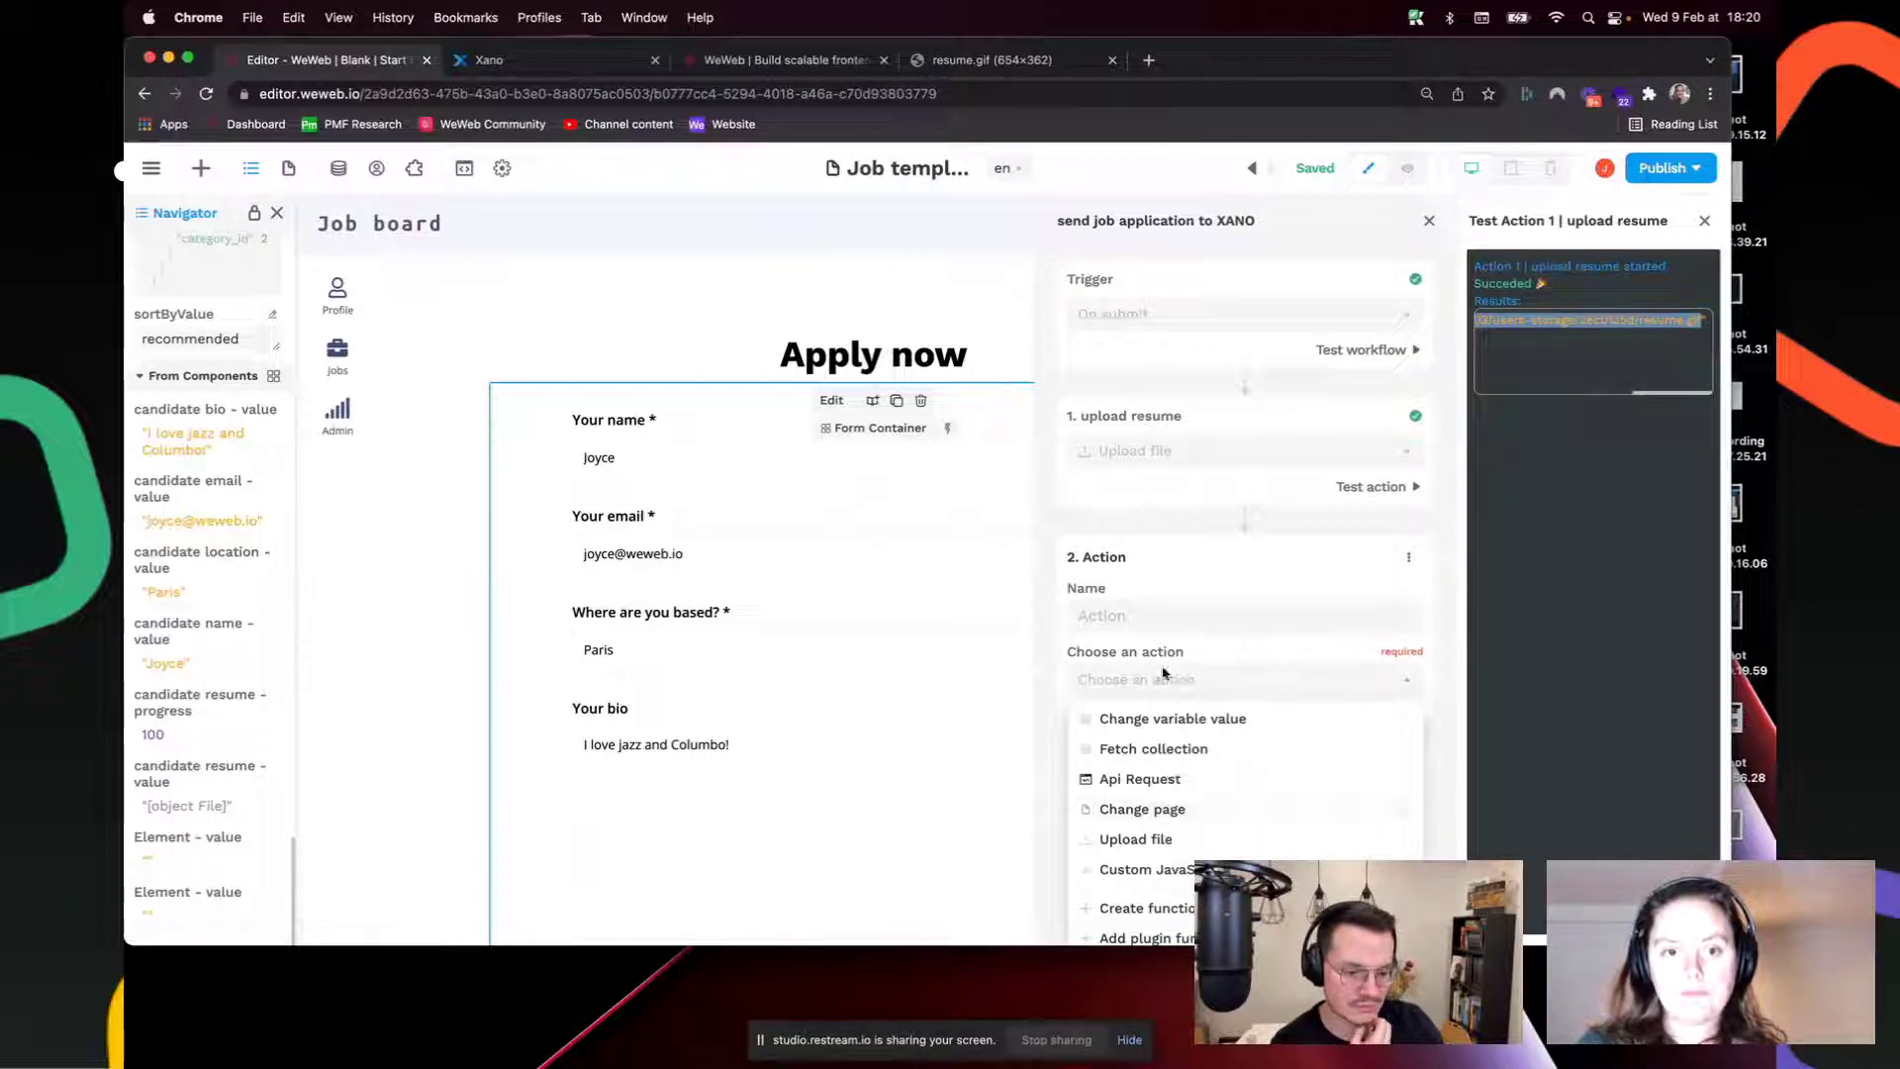
left_click(1141, 780)
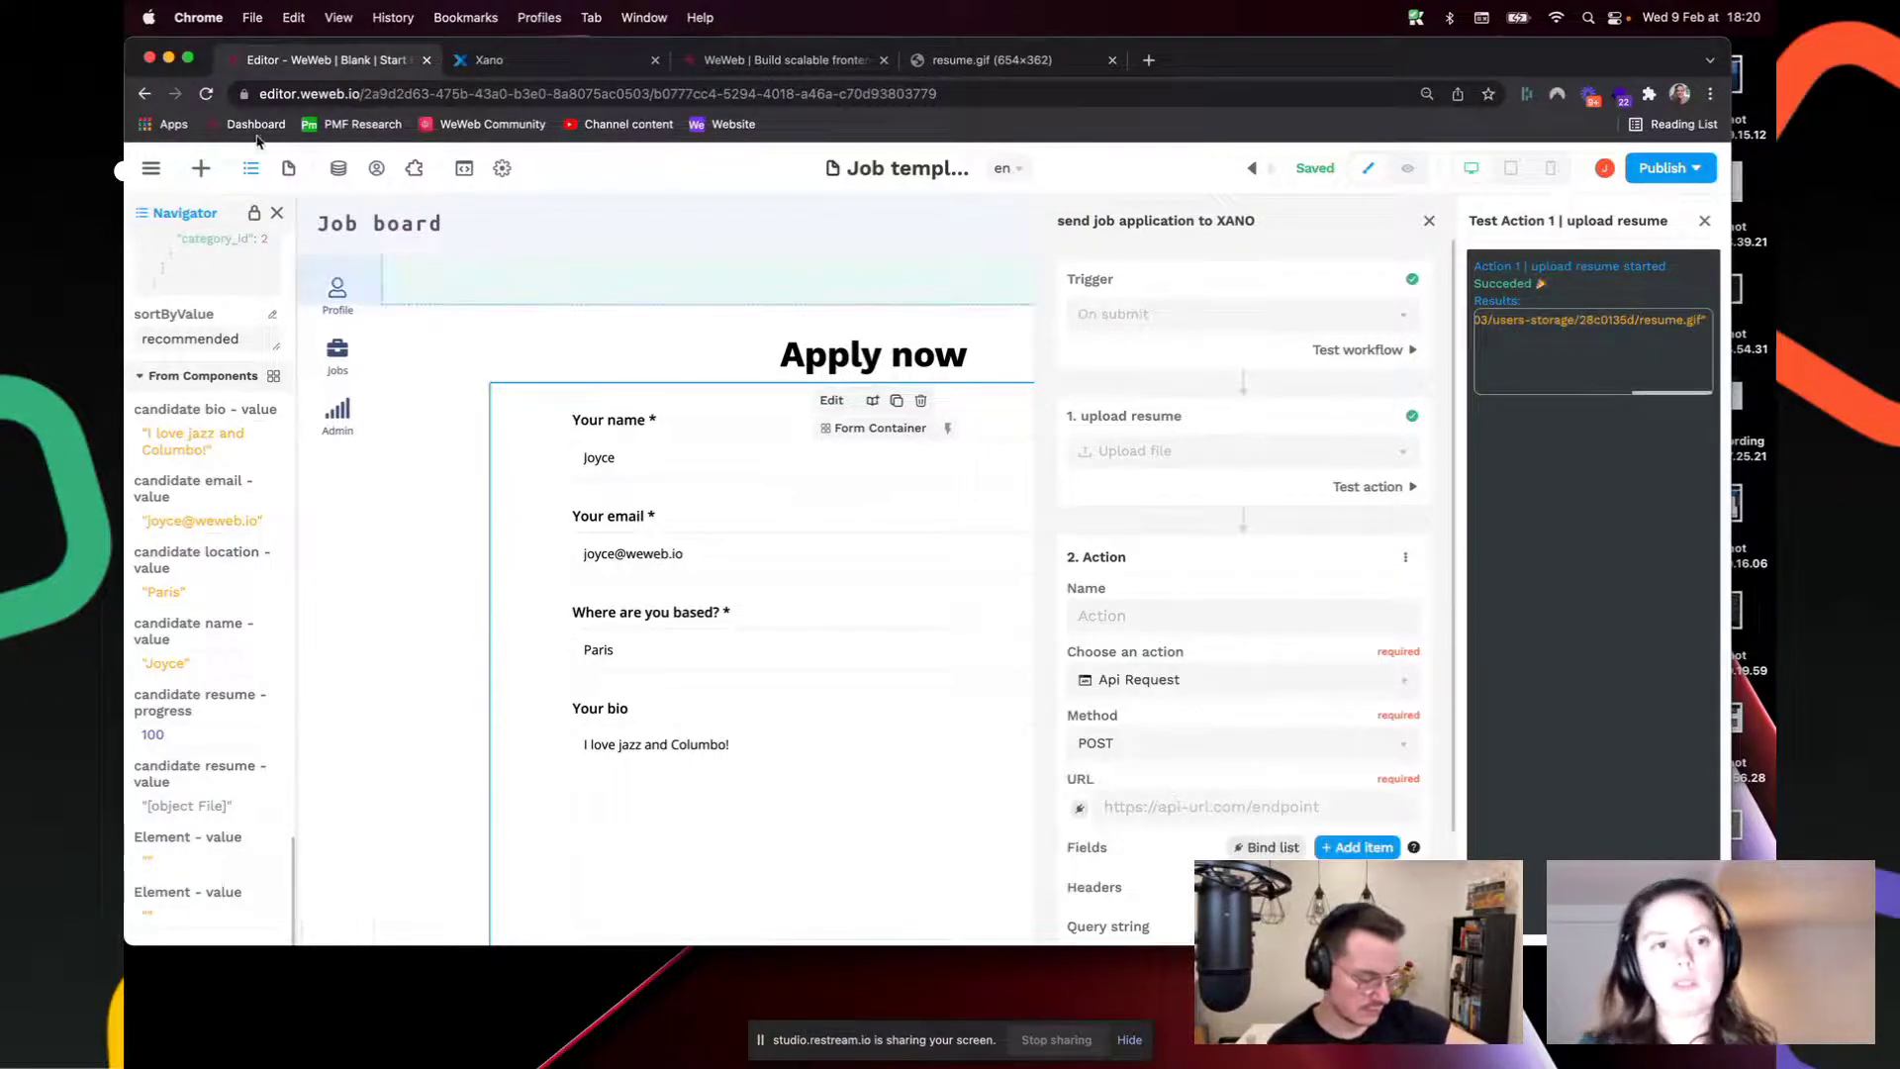
left_click(535, 59)
left_click(242, 473)
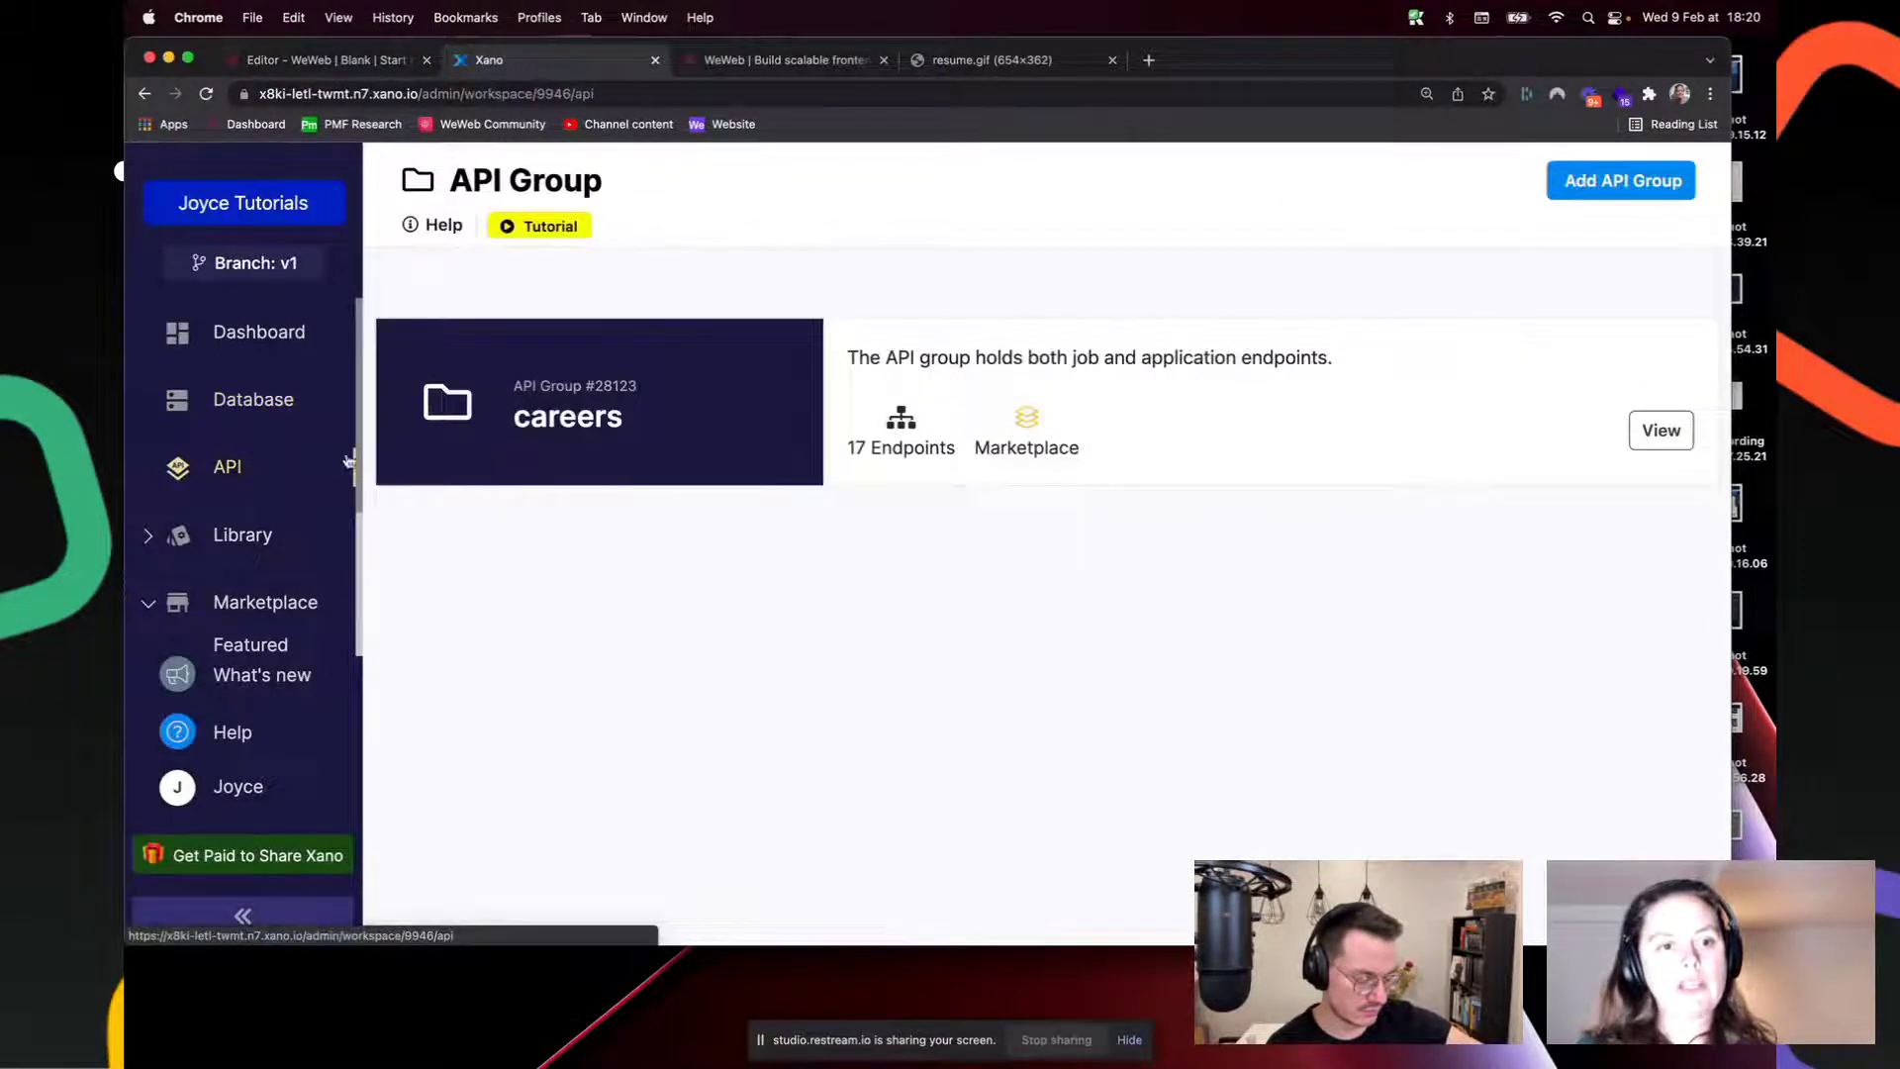
left_click(1148, 383)
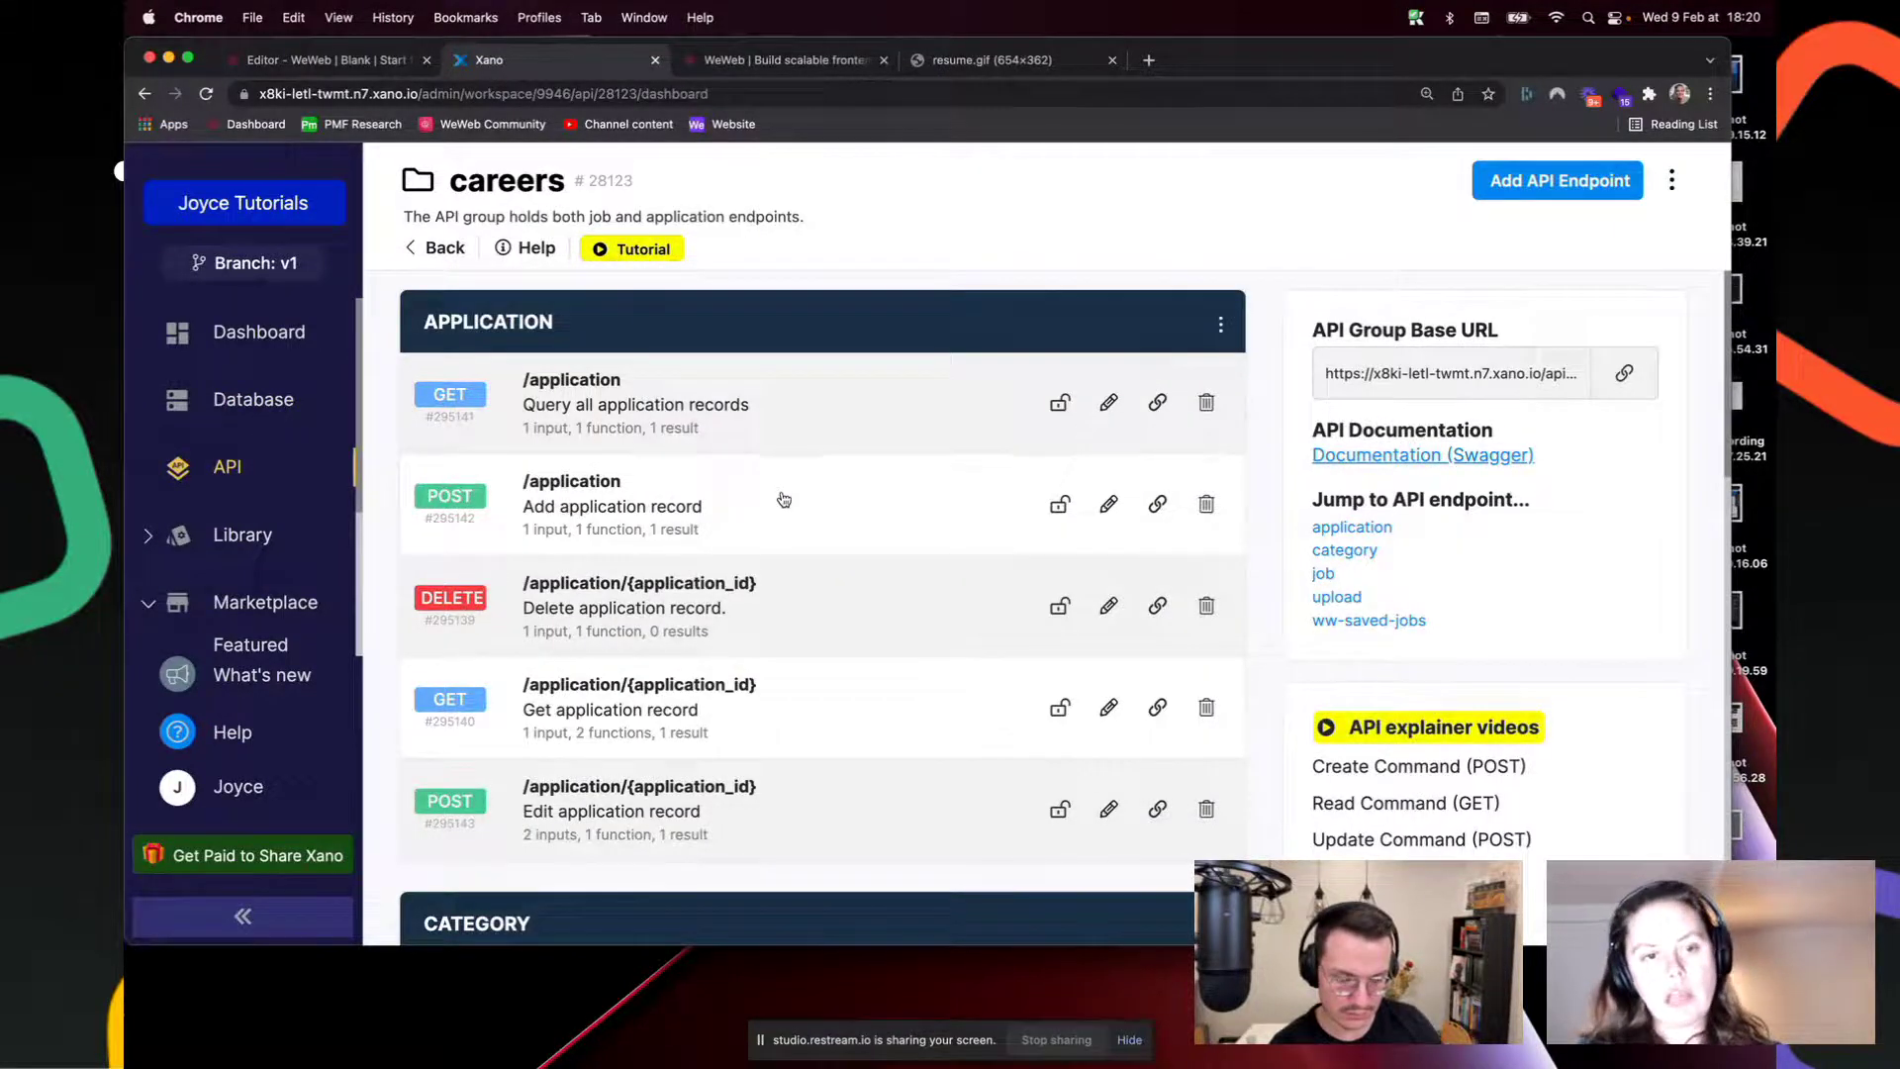
left_click(1158, 505)
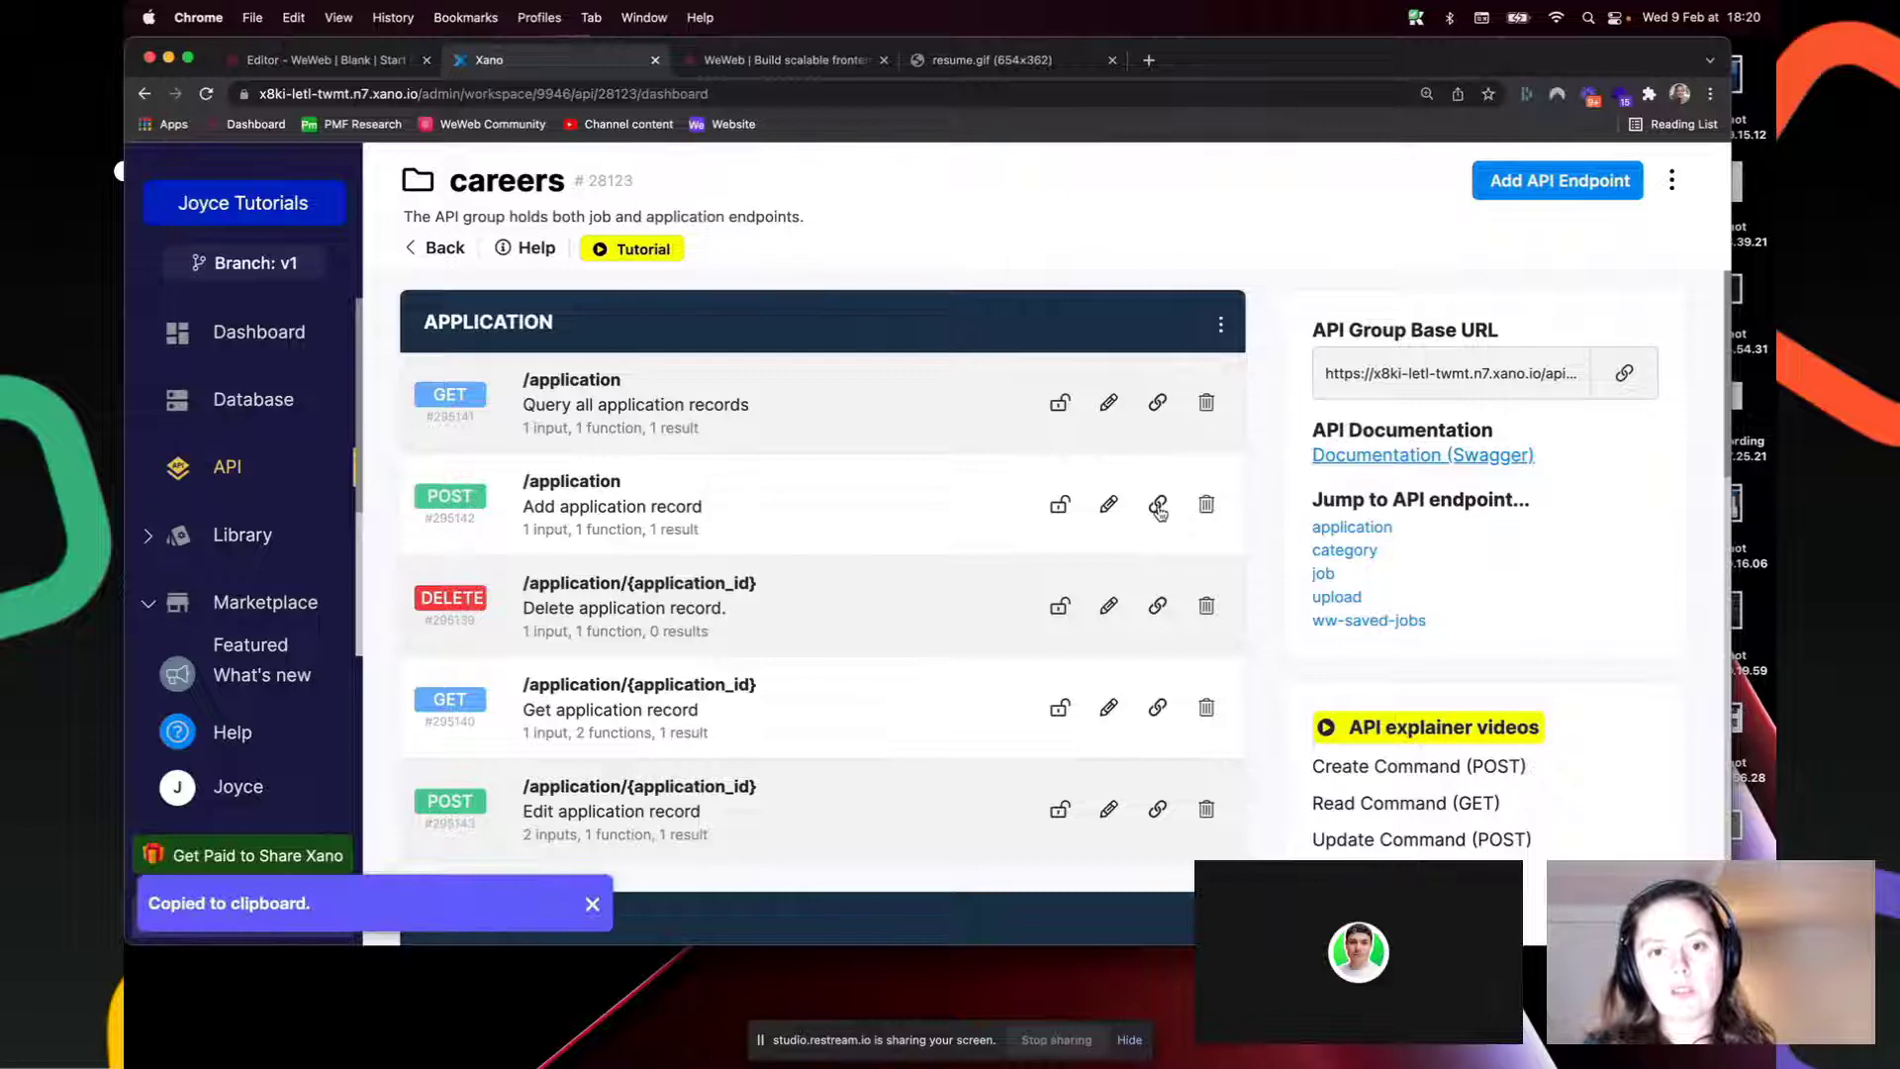
left_click(332, 60)
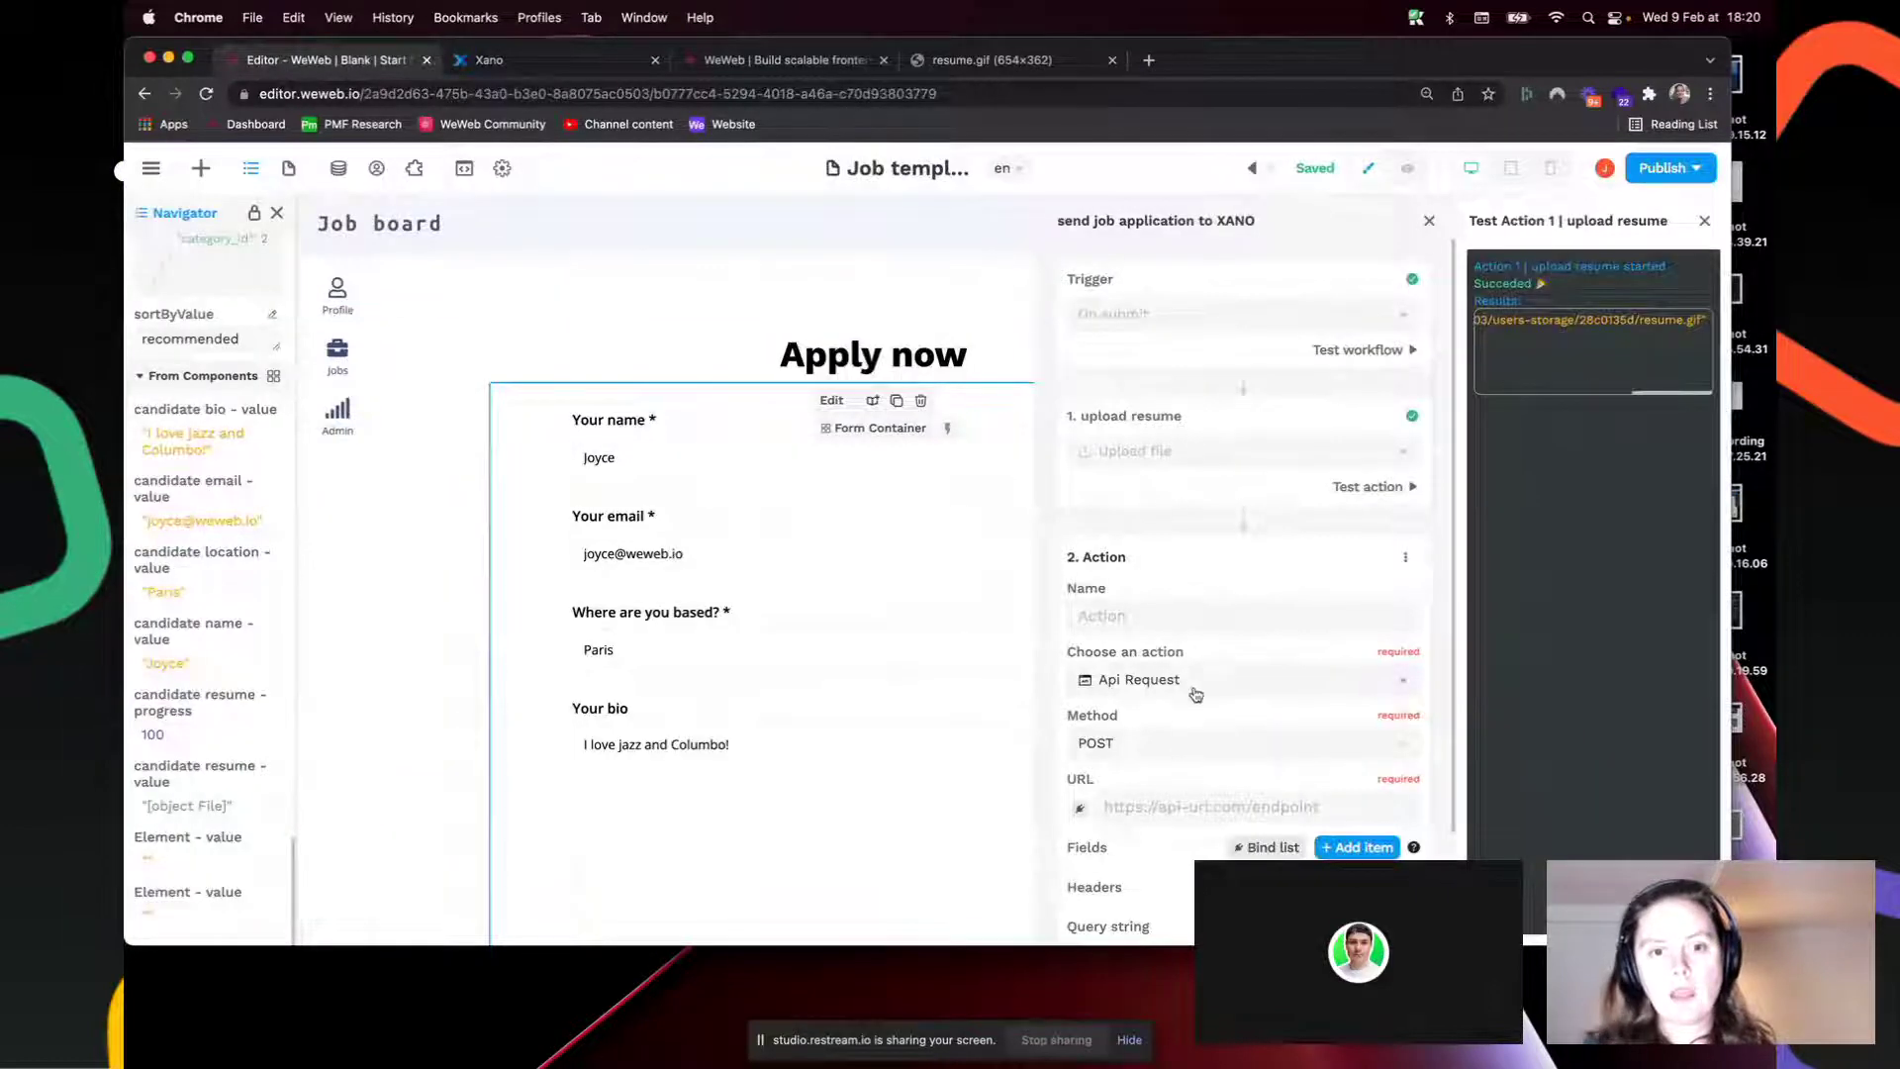
key("cmd+v")
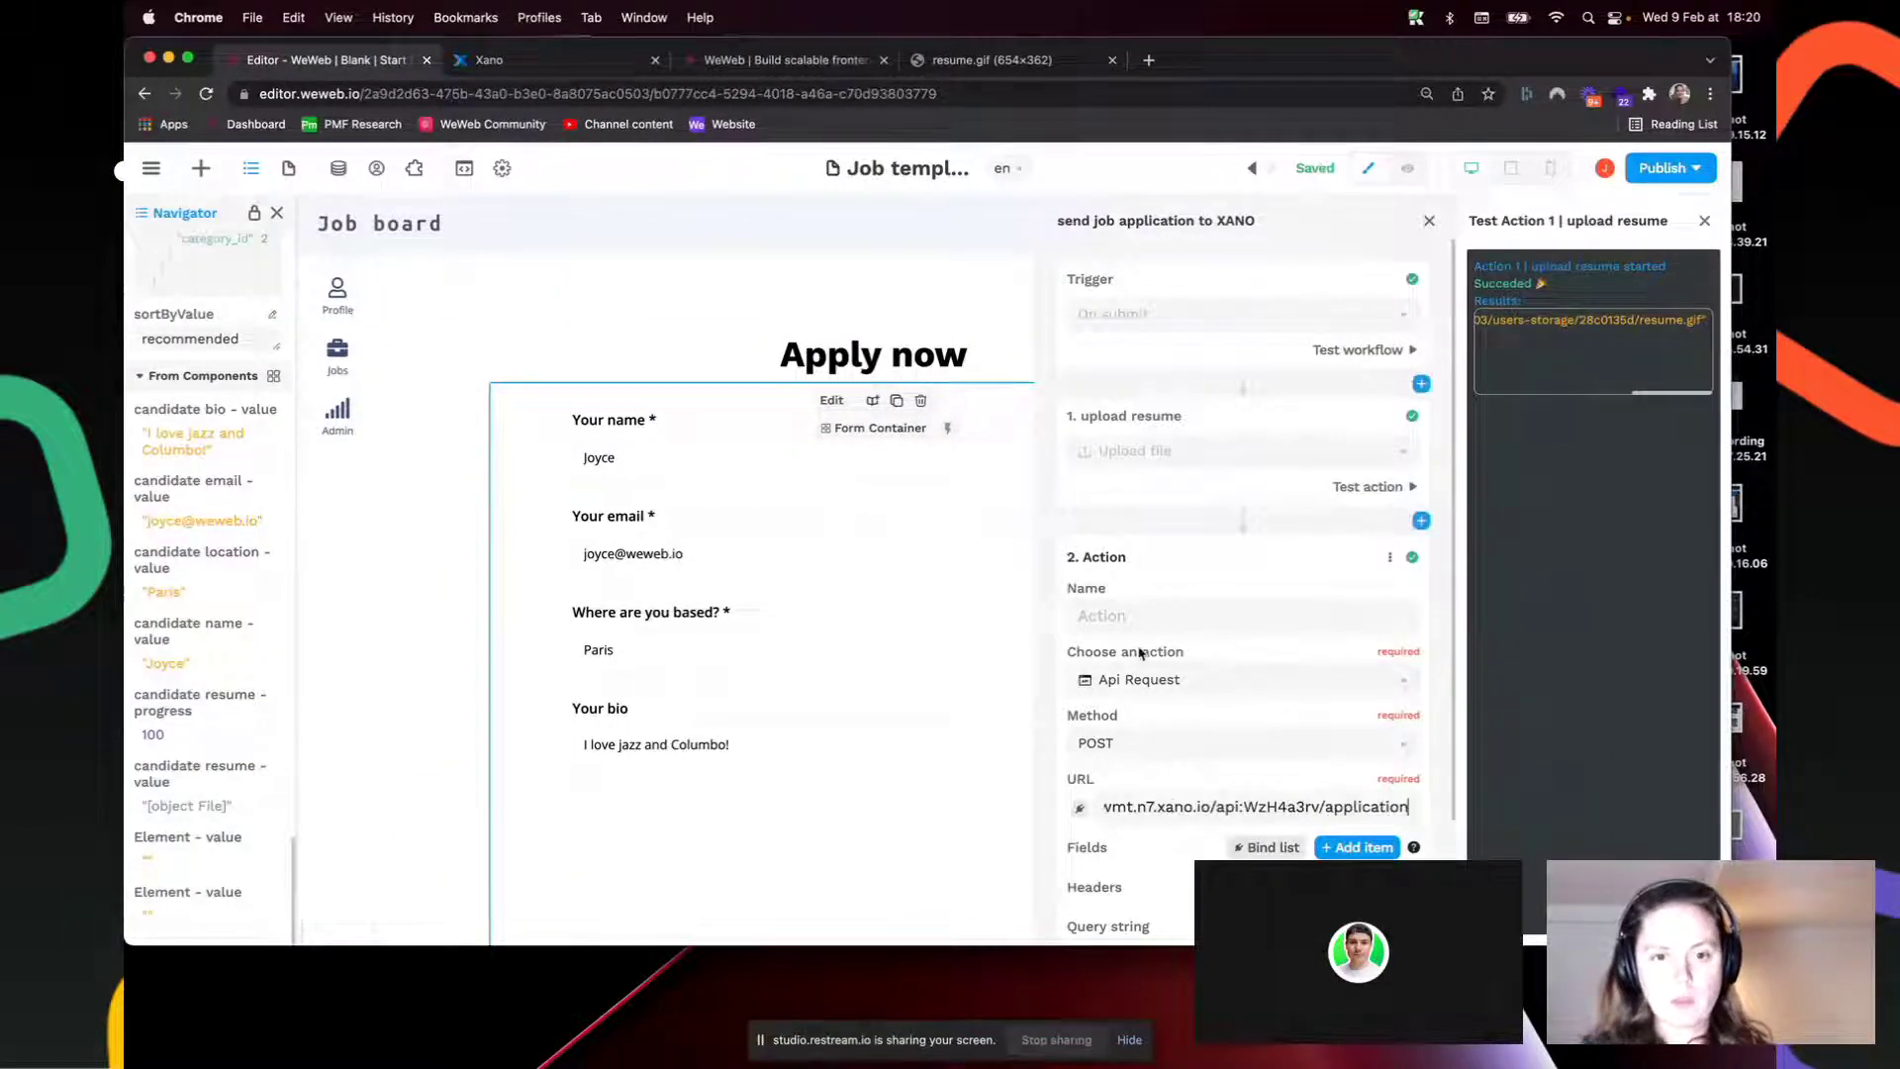
Step: Name the second action 'push data to xano'
left_click(1156, 615)
type("push")
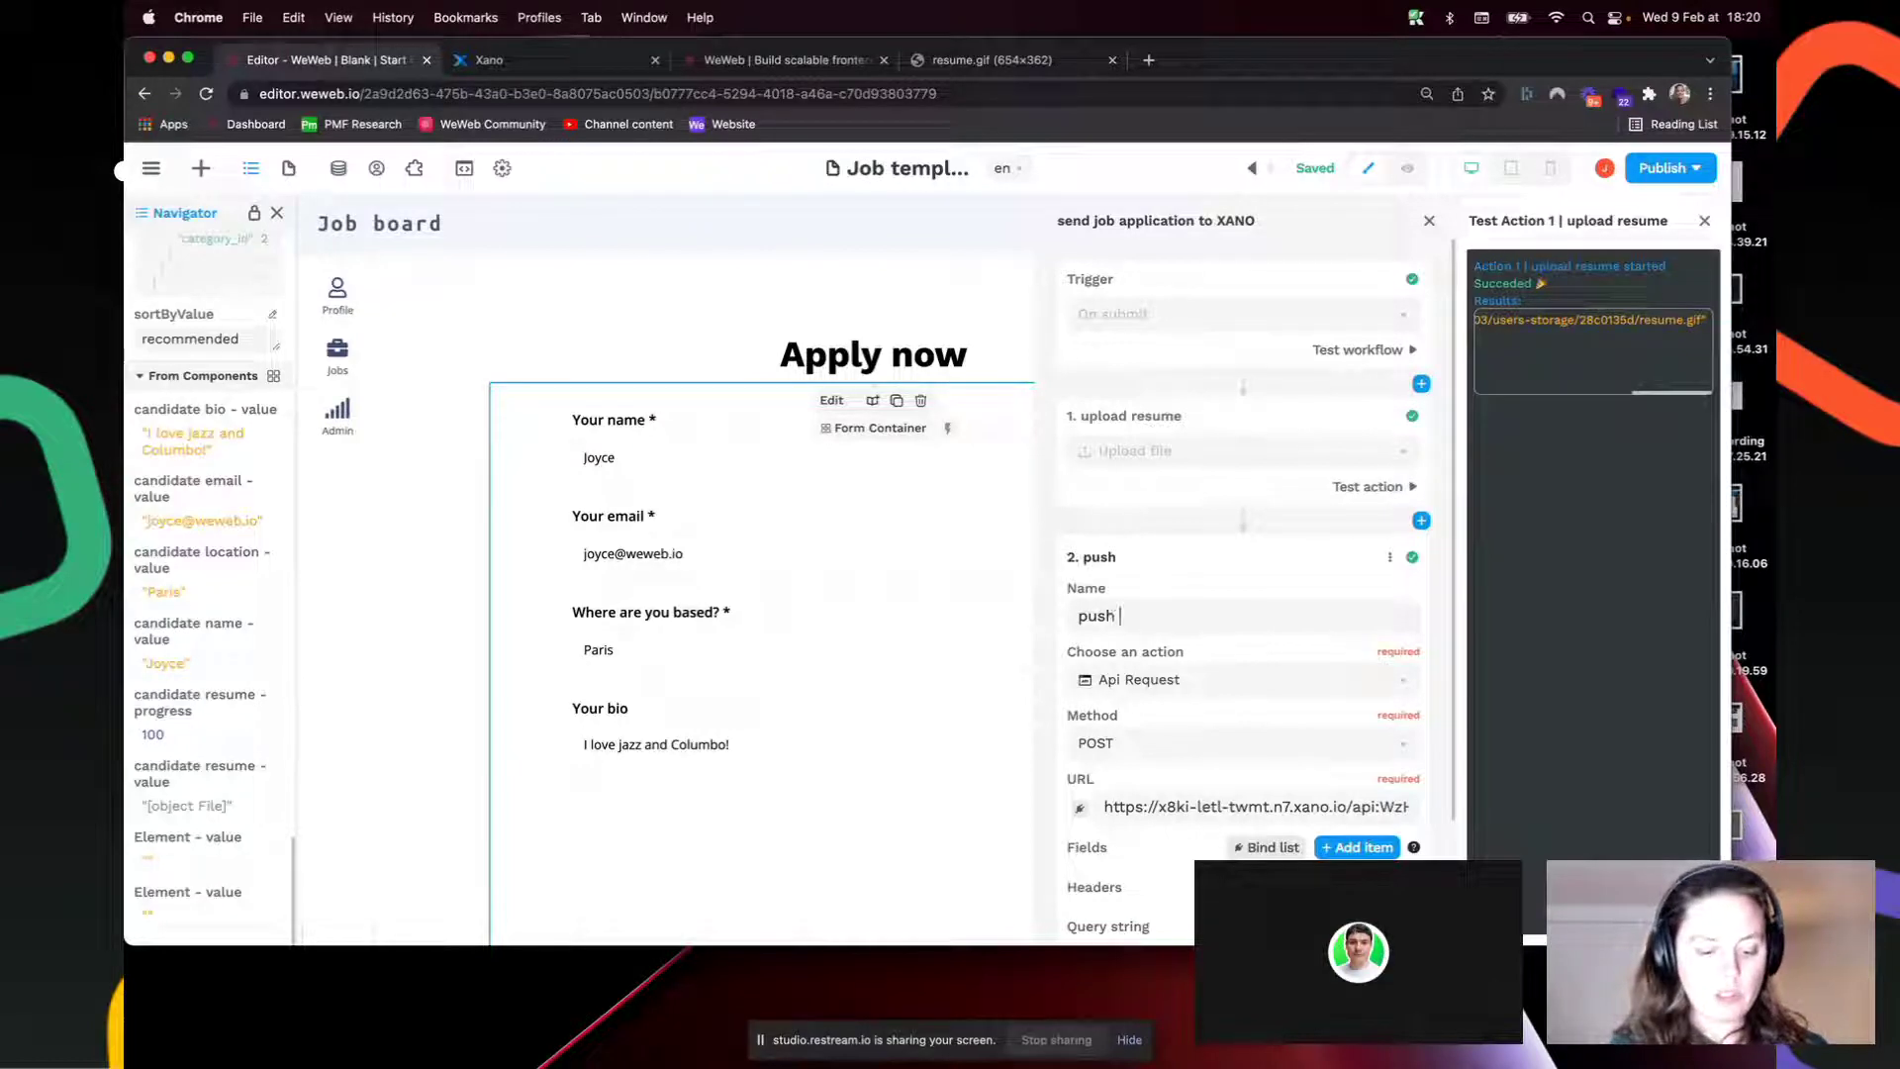
type(" data to xano")
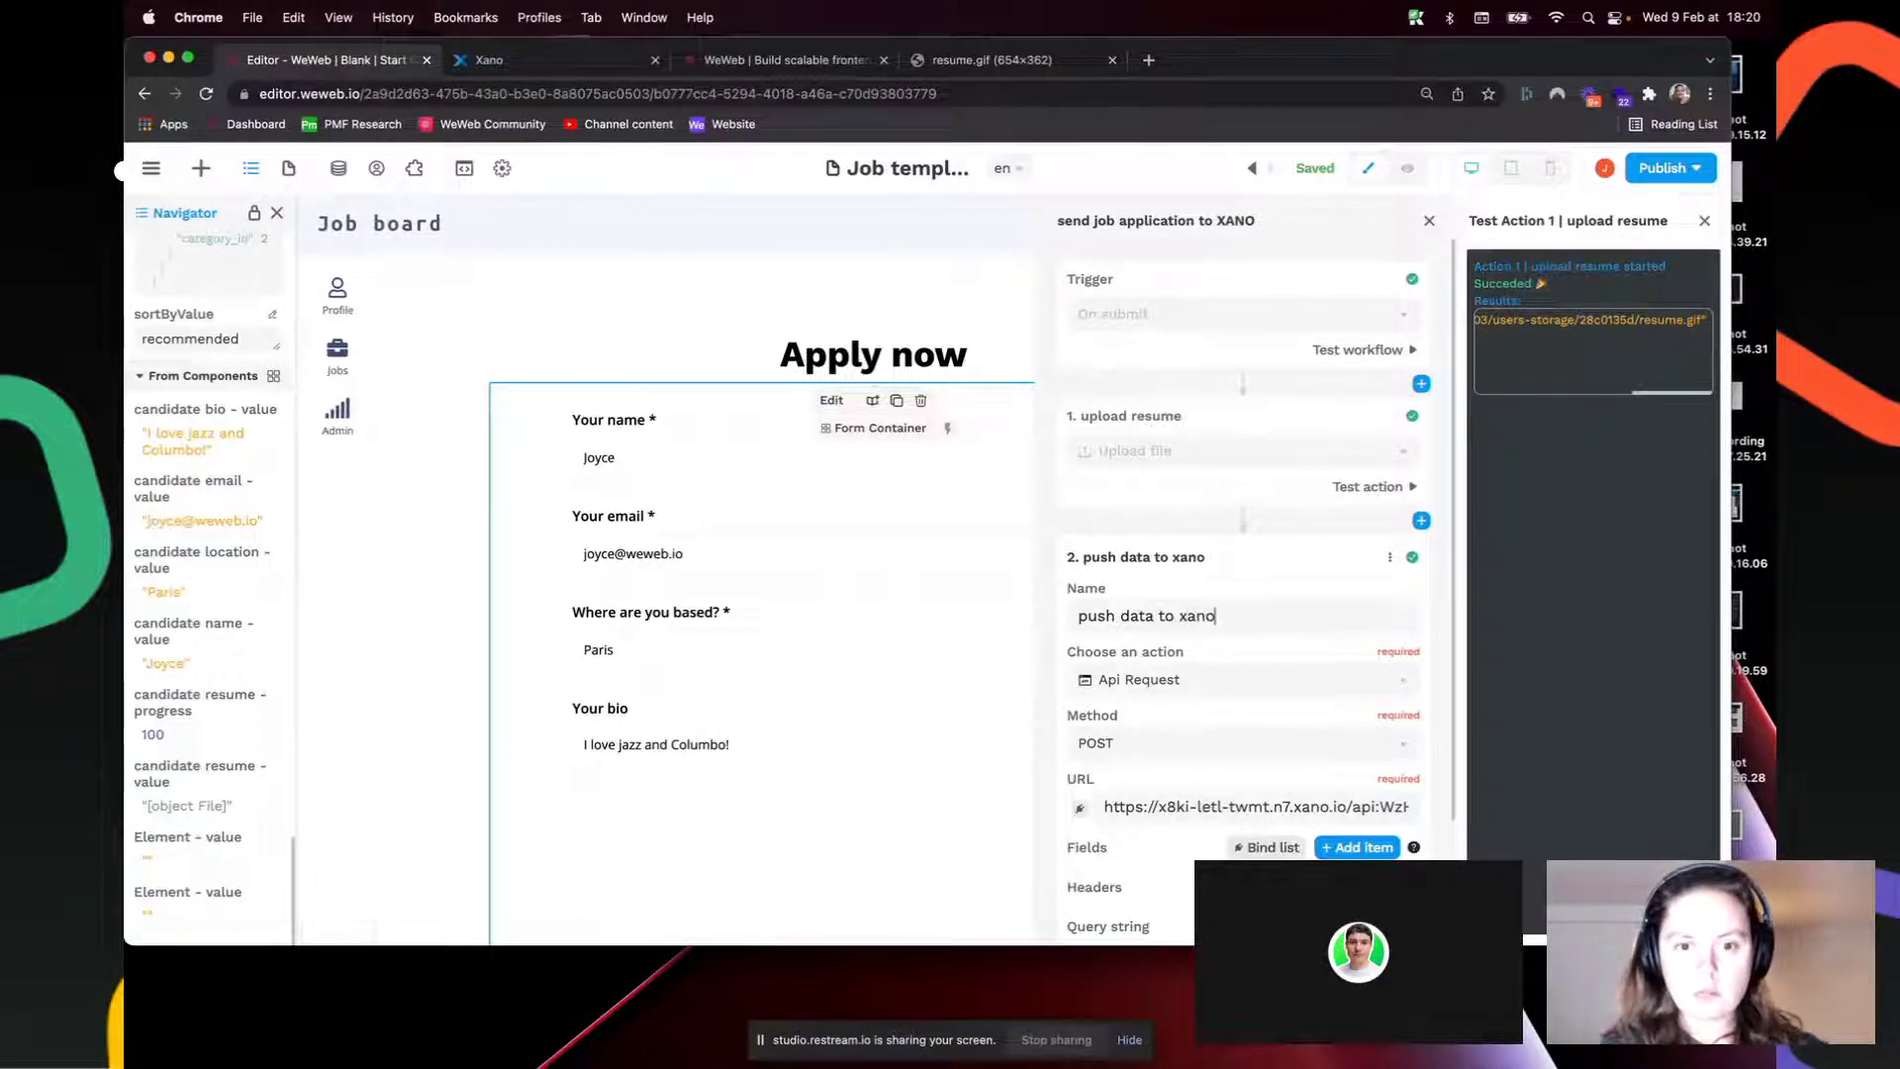
scroll(1153, 601, "down", 3)
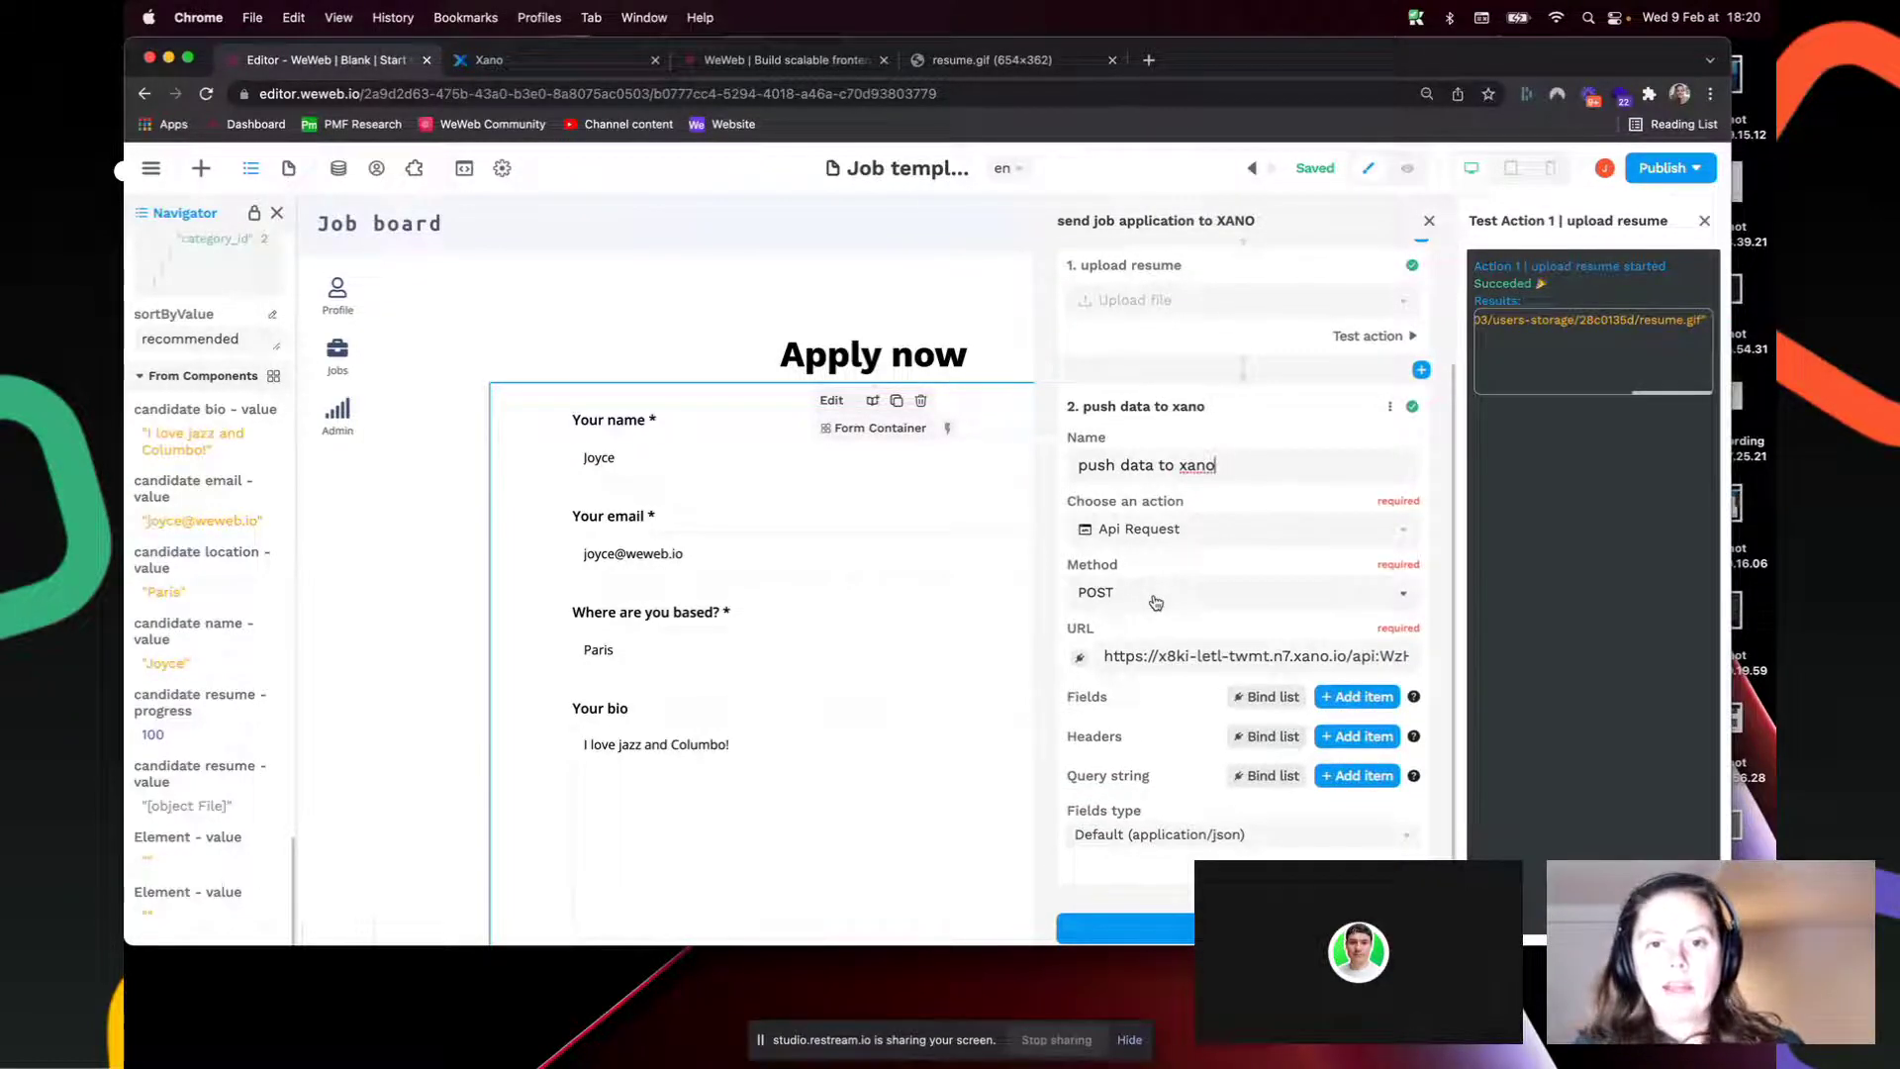
left_click(549, 62)
scroll(828, 494, "up", 1)
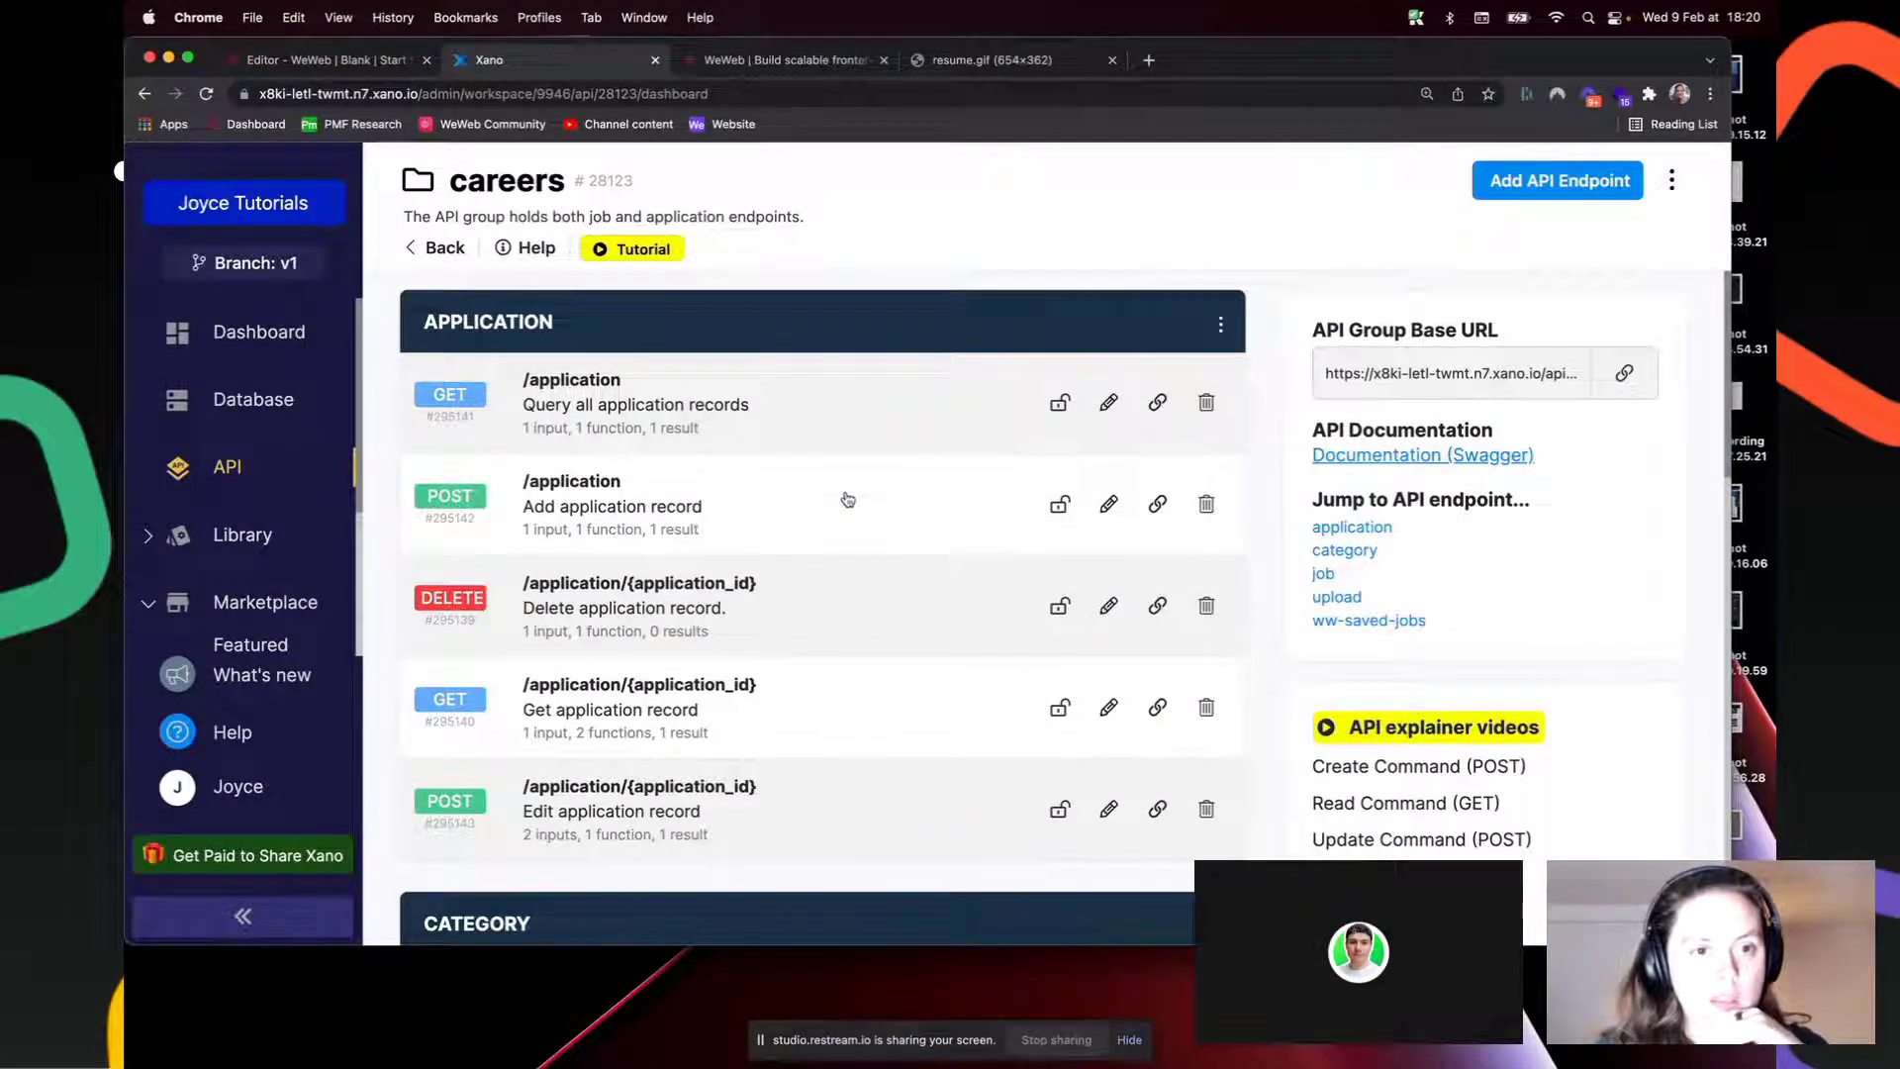
Step: Review the POST /application endpoint inputs and application table records in Xano
left_click(848, 500)
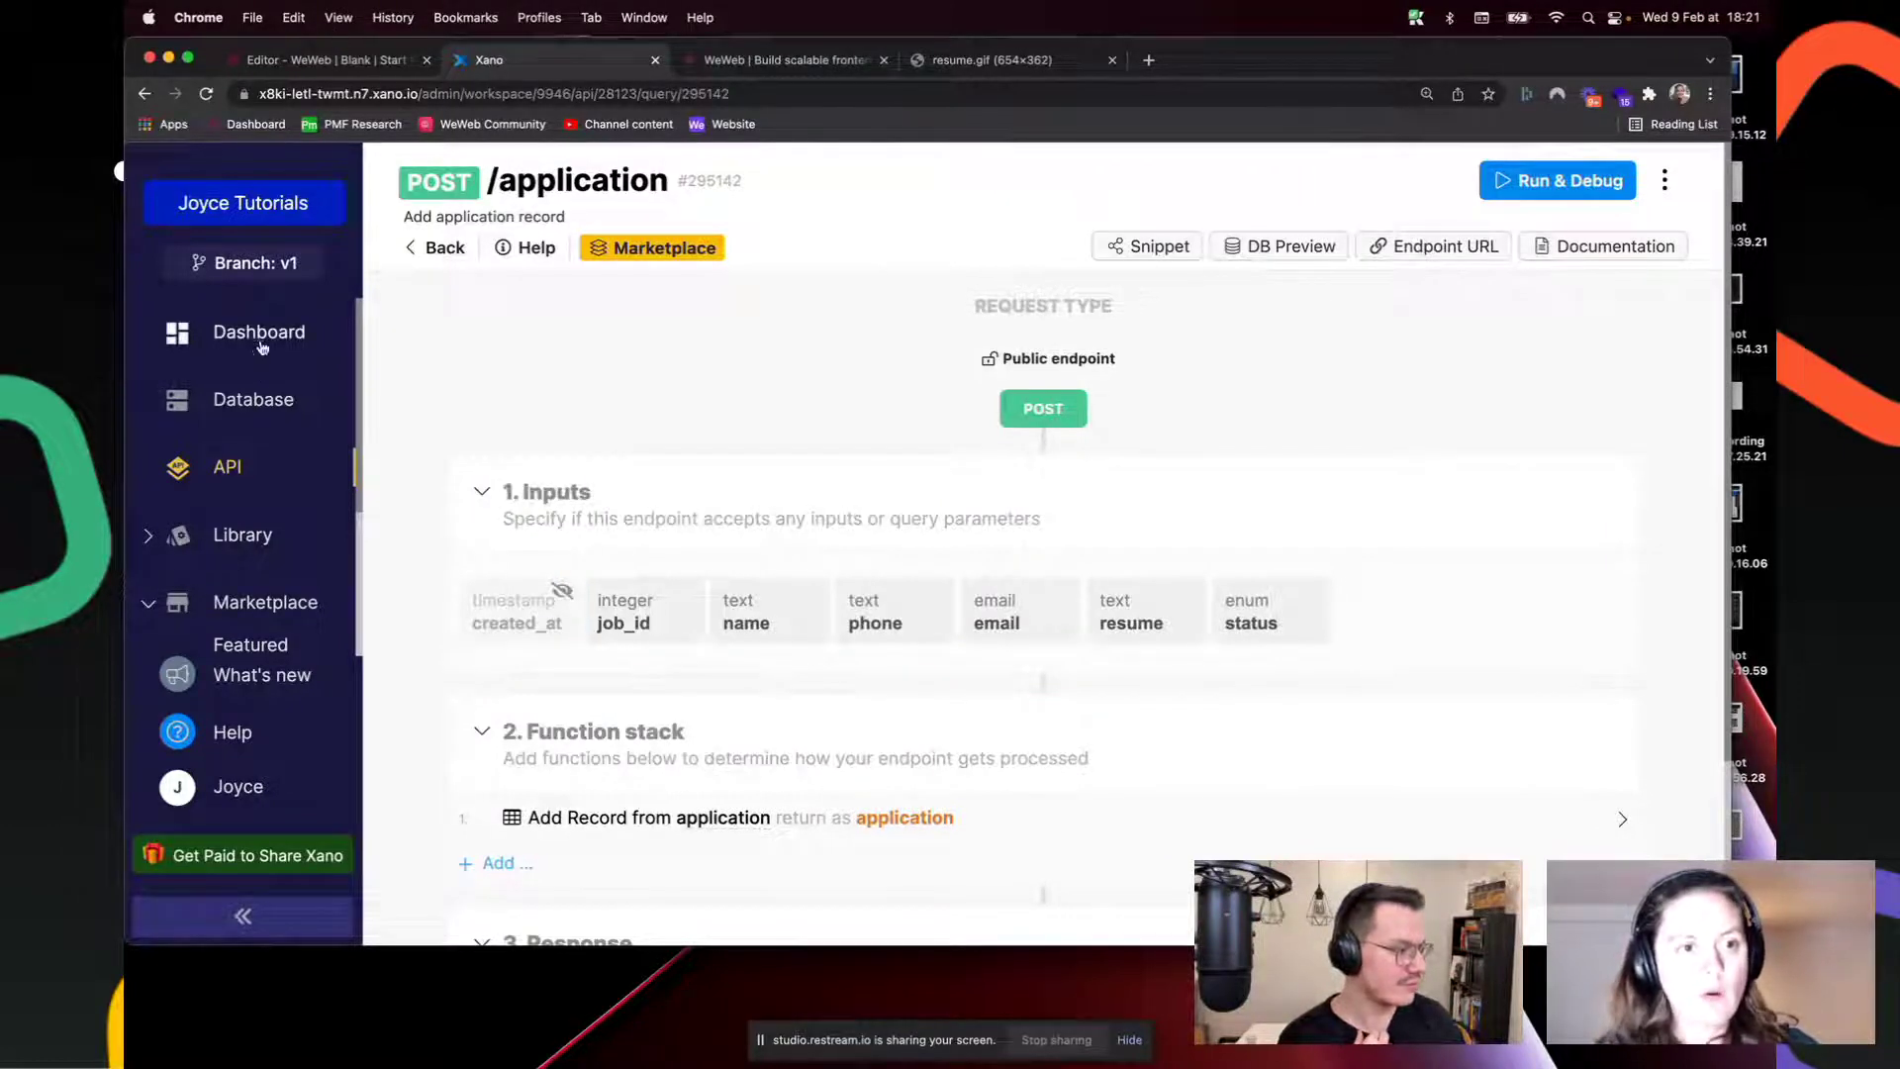
left_click(255, 397)
left_click(614, 466)
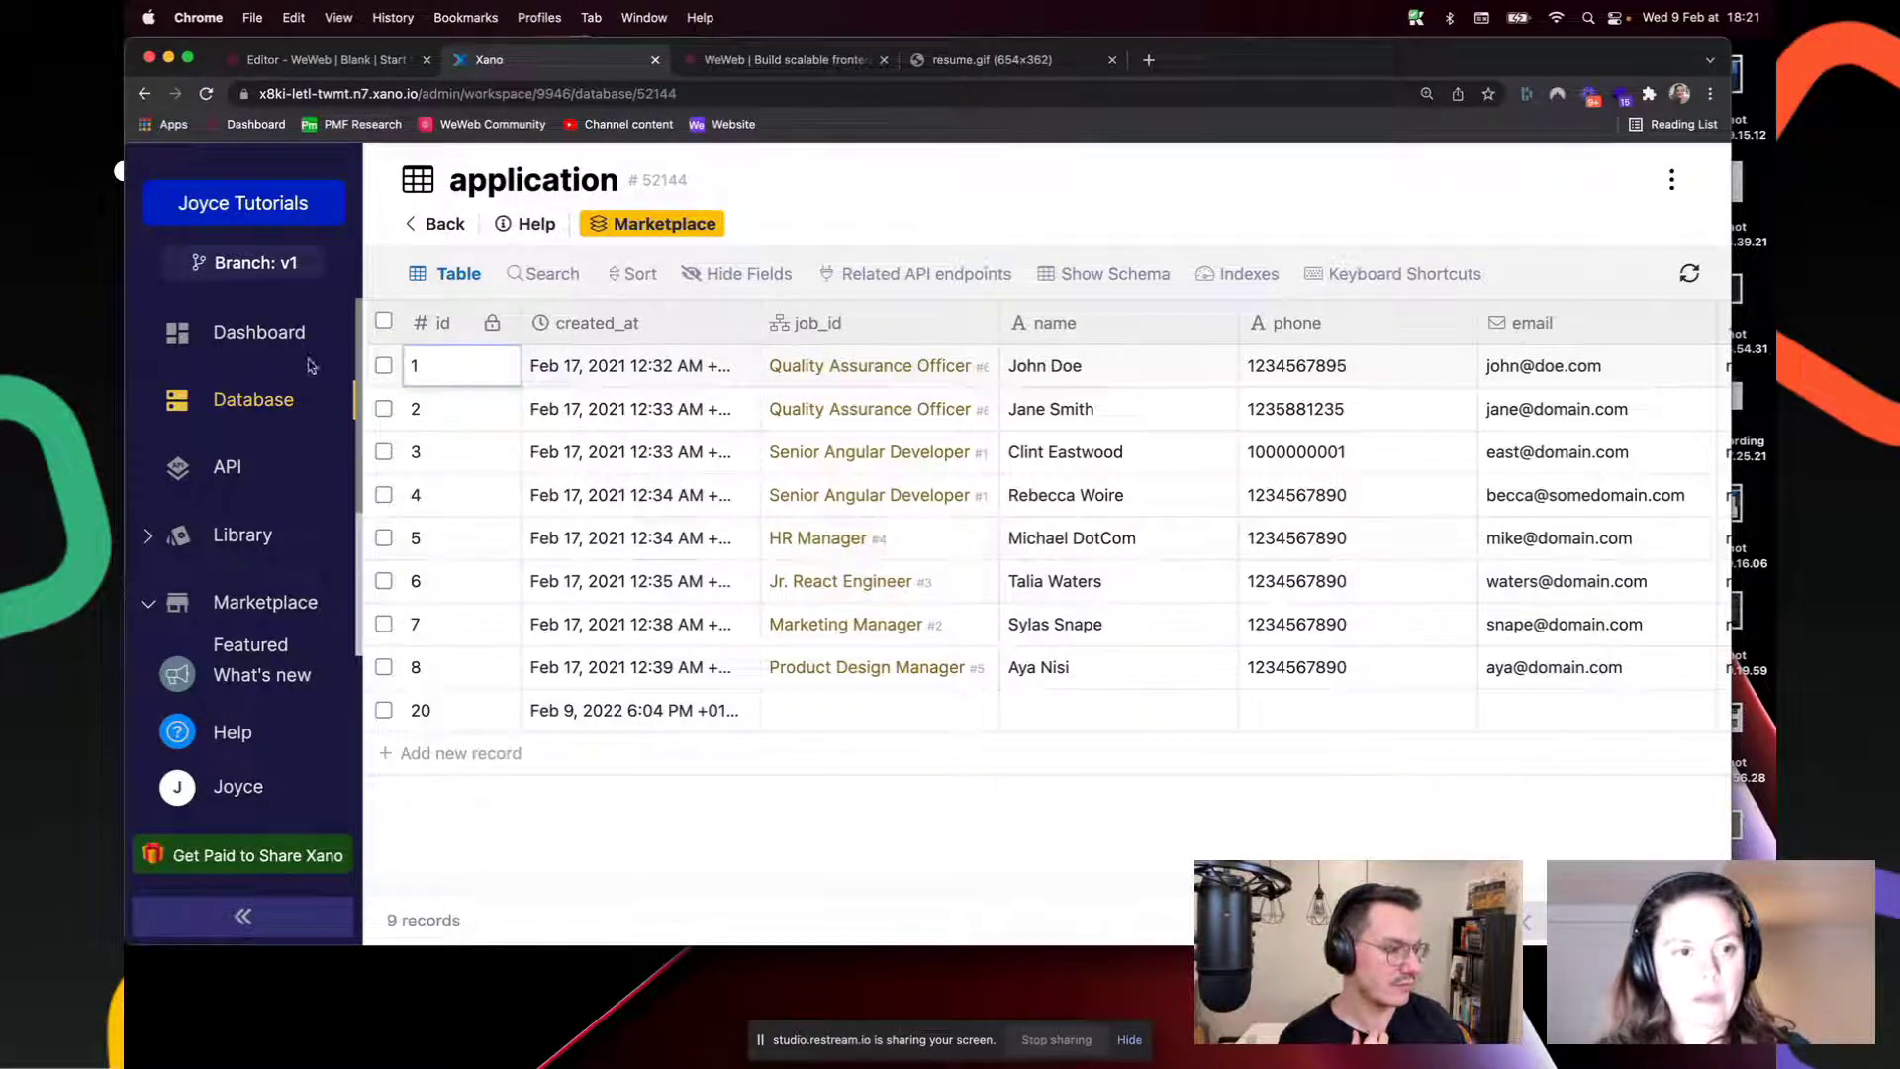
left_click(241, 465)
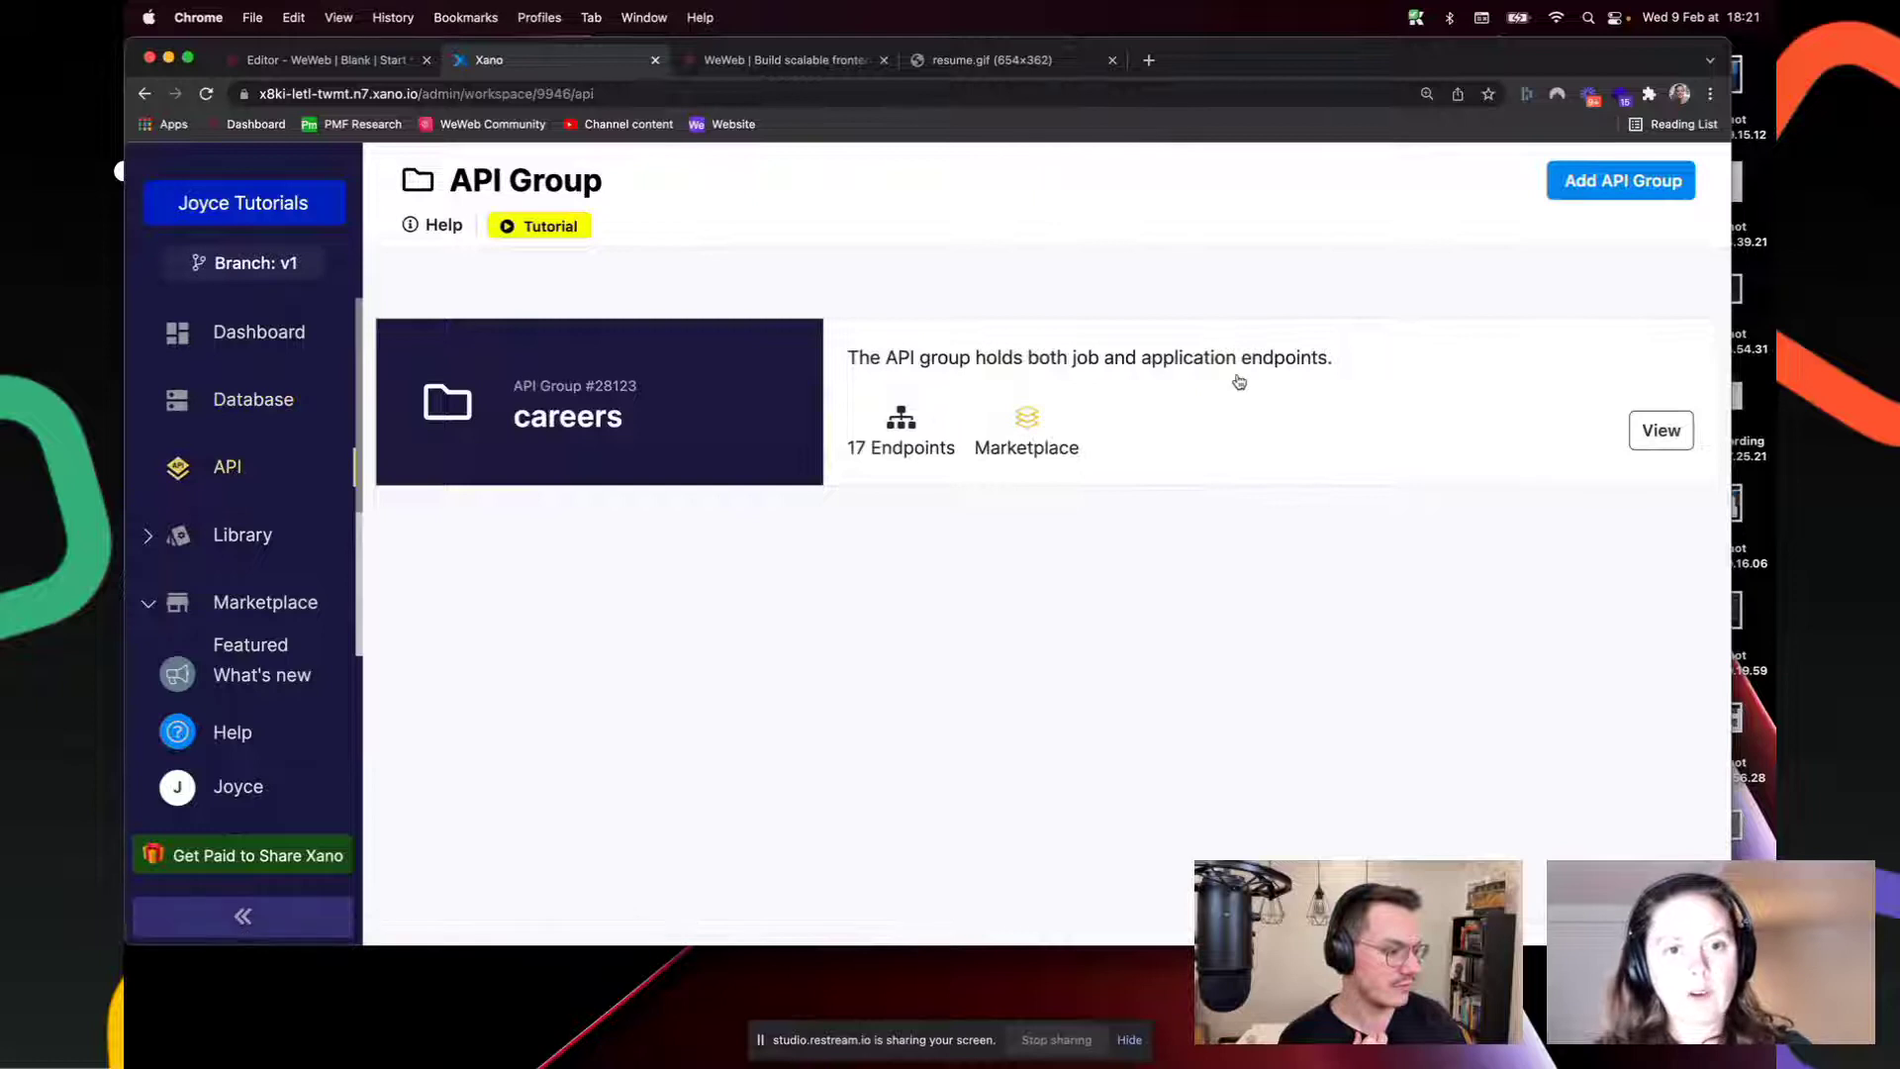
left_click(1239, 382)
left_click(866, 533)
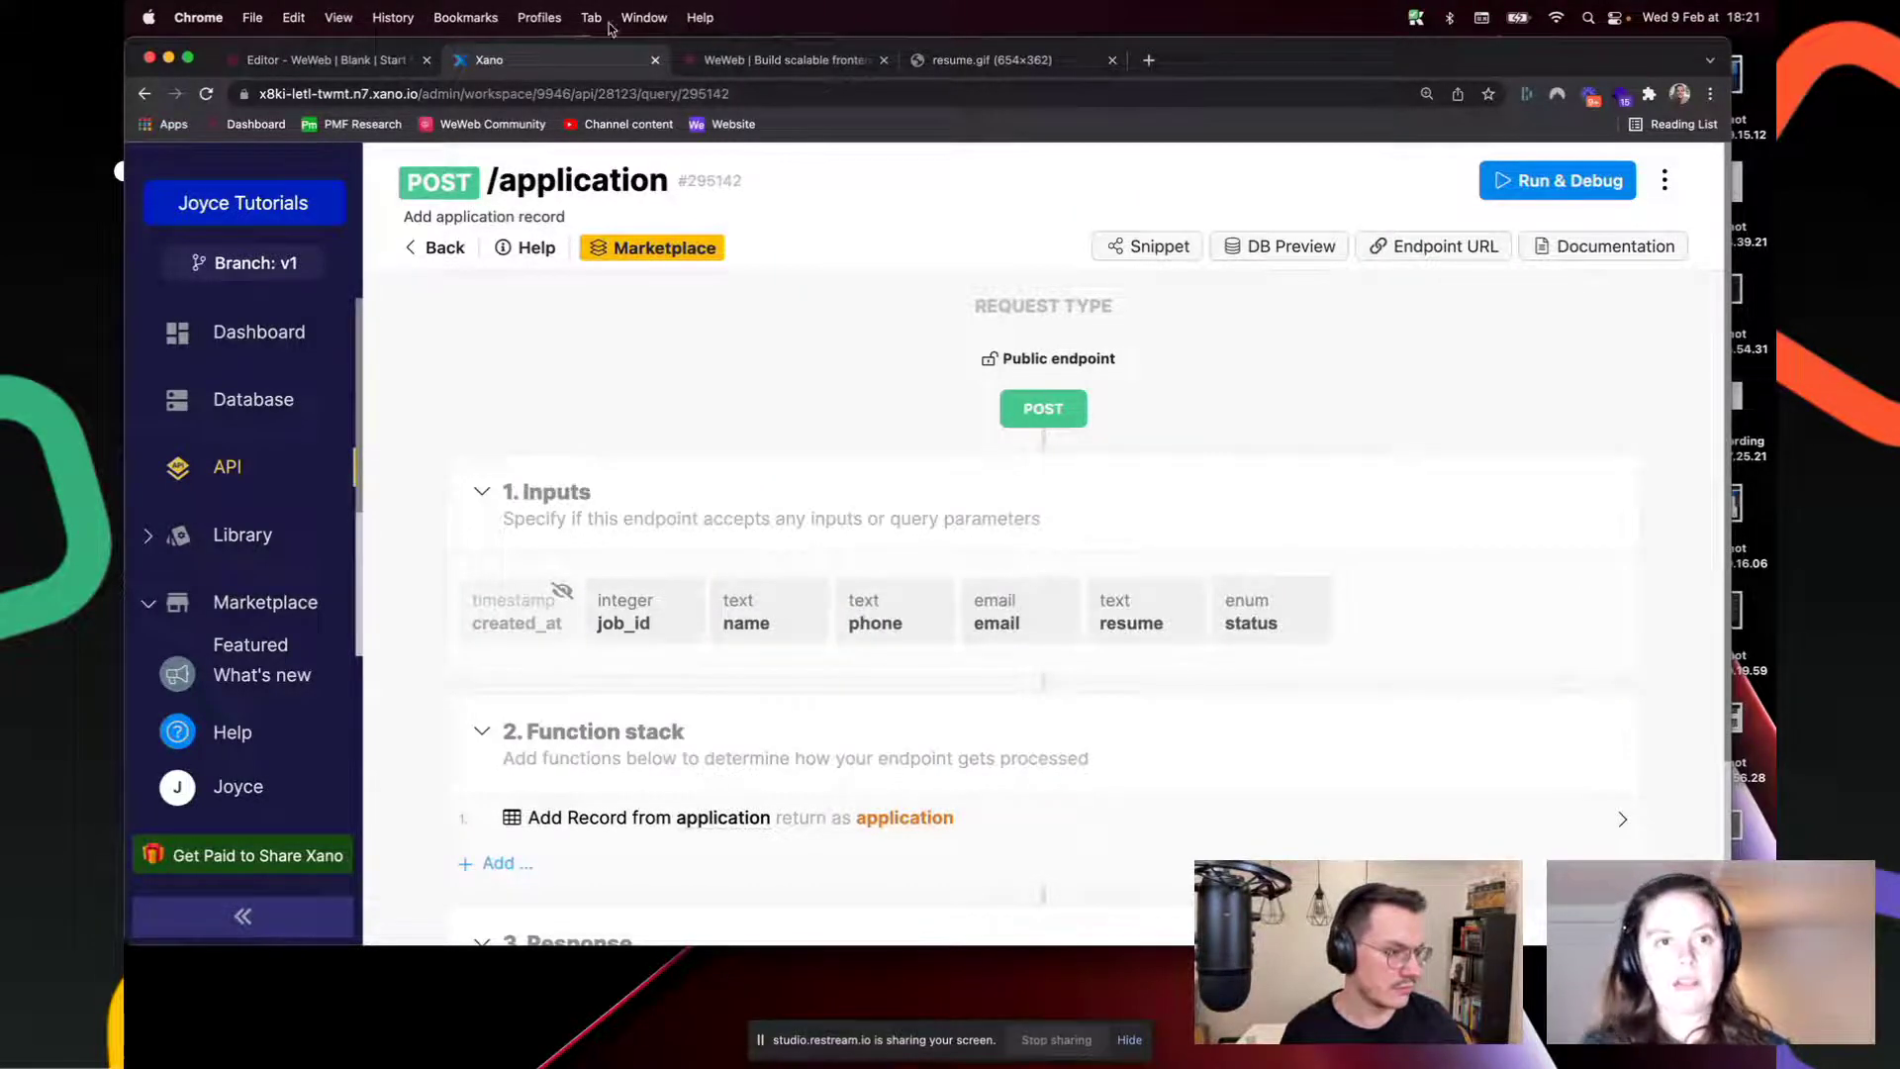
left_click(287, 61)
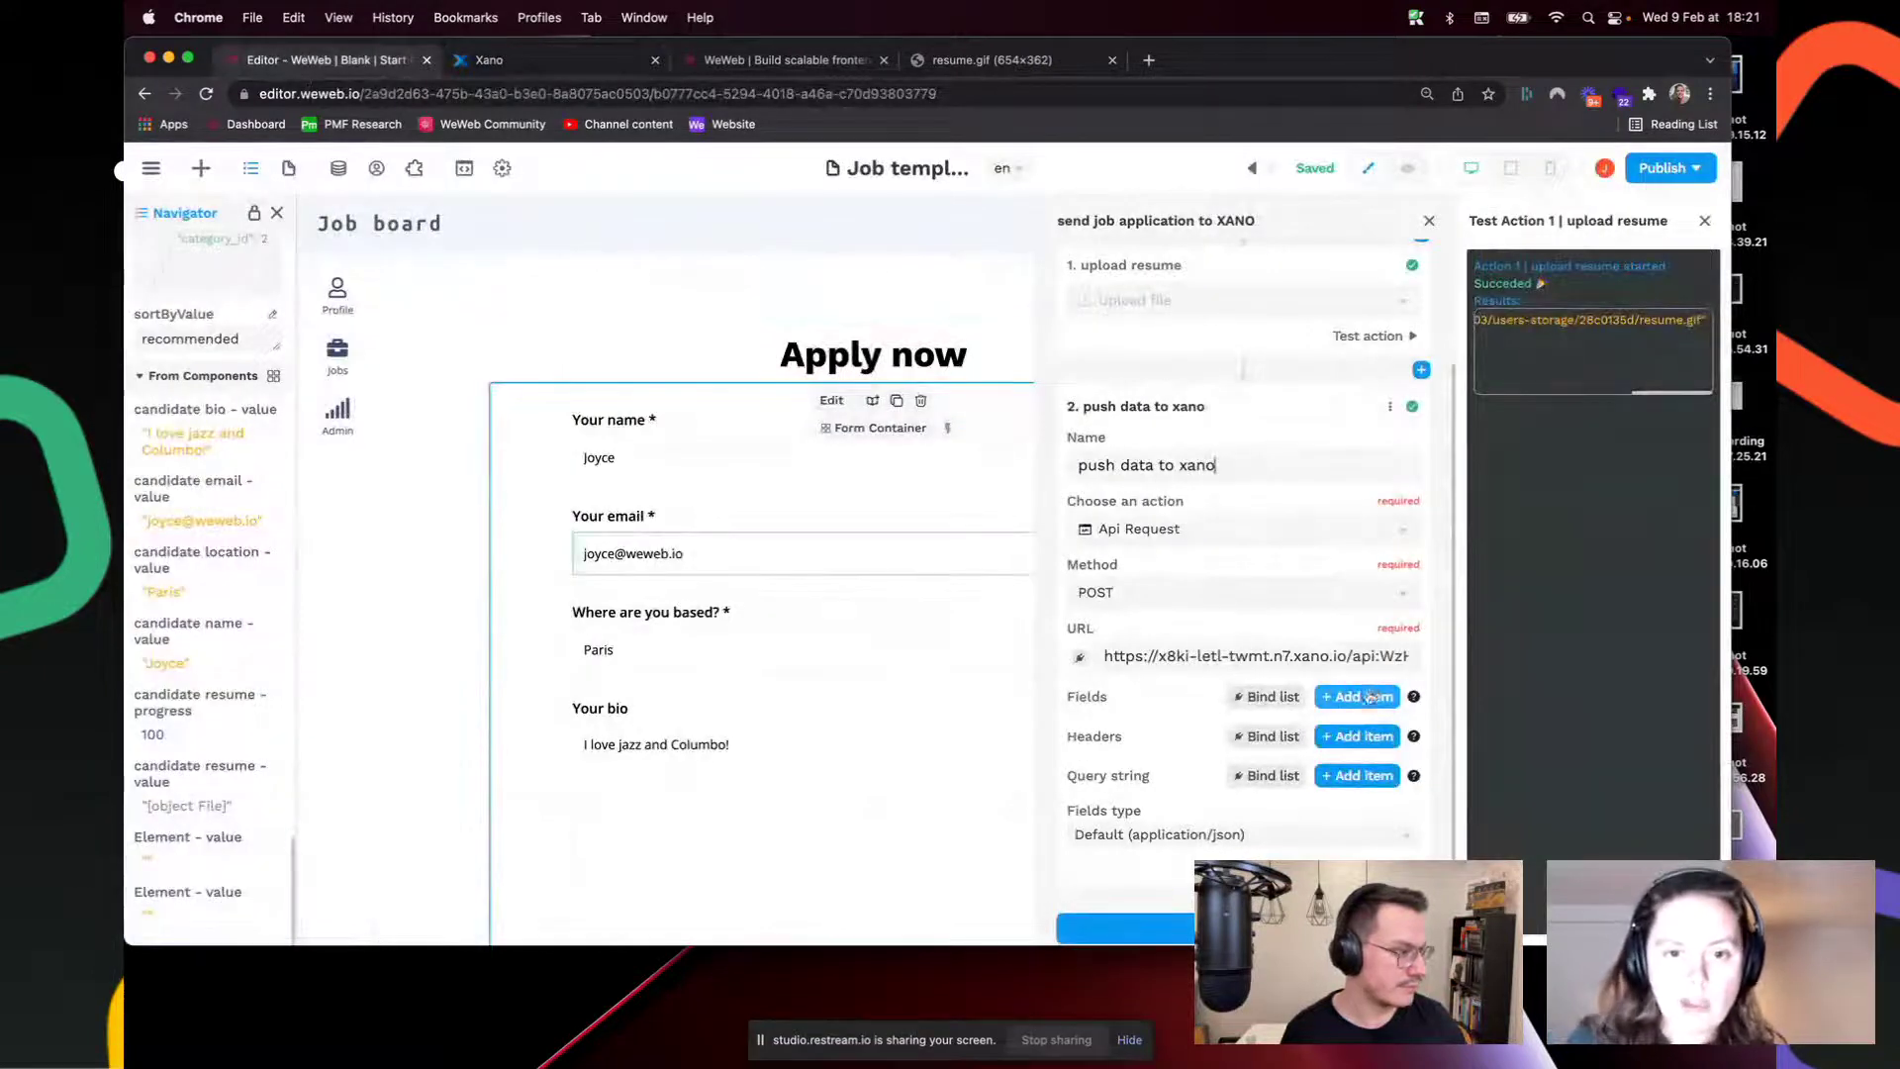
Step: Add request body field keys job_id, name and resume
left_click(1167, 744)
type("jo")
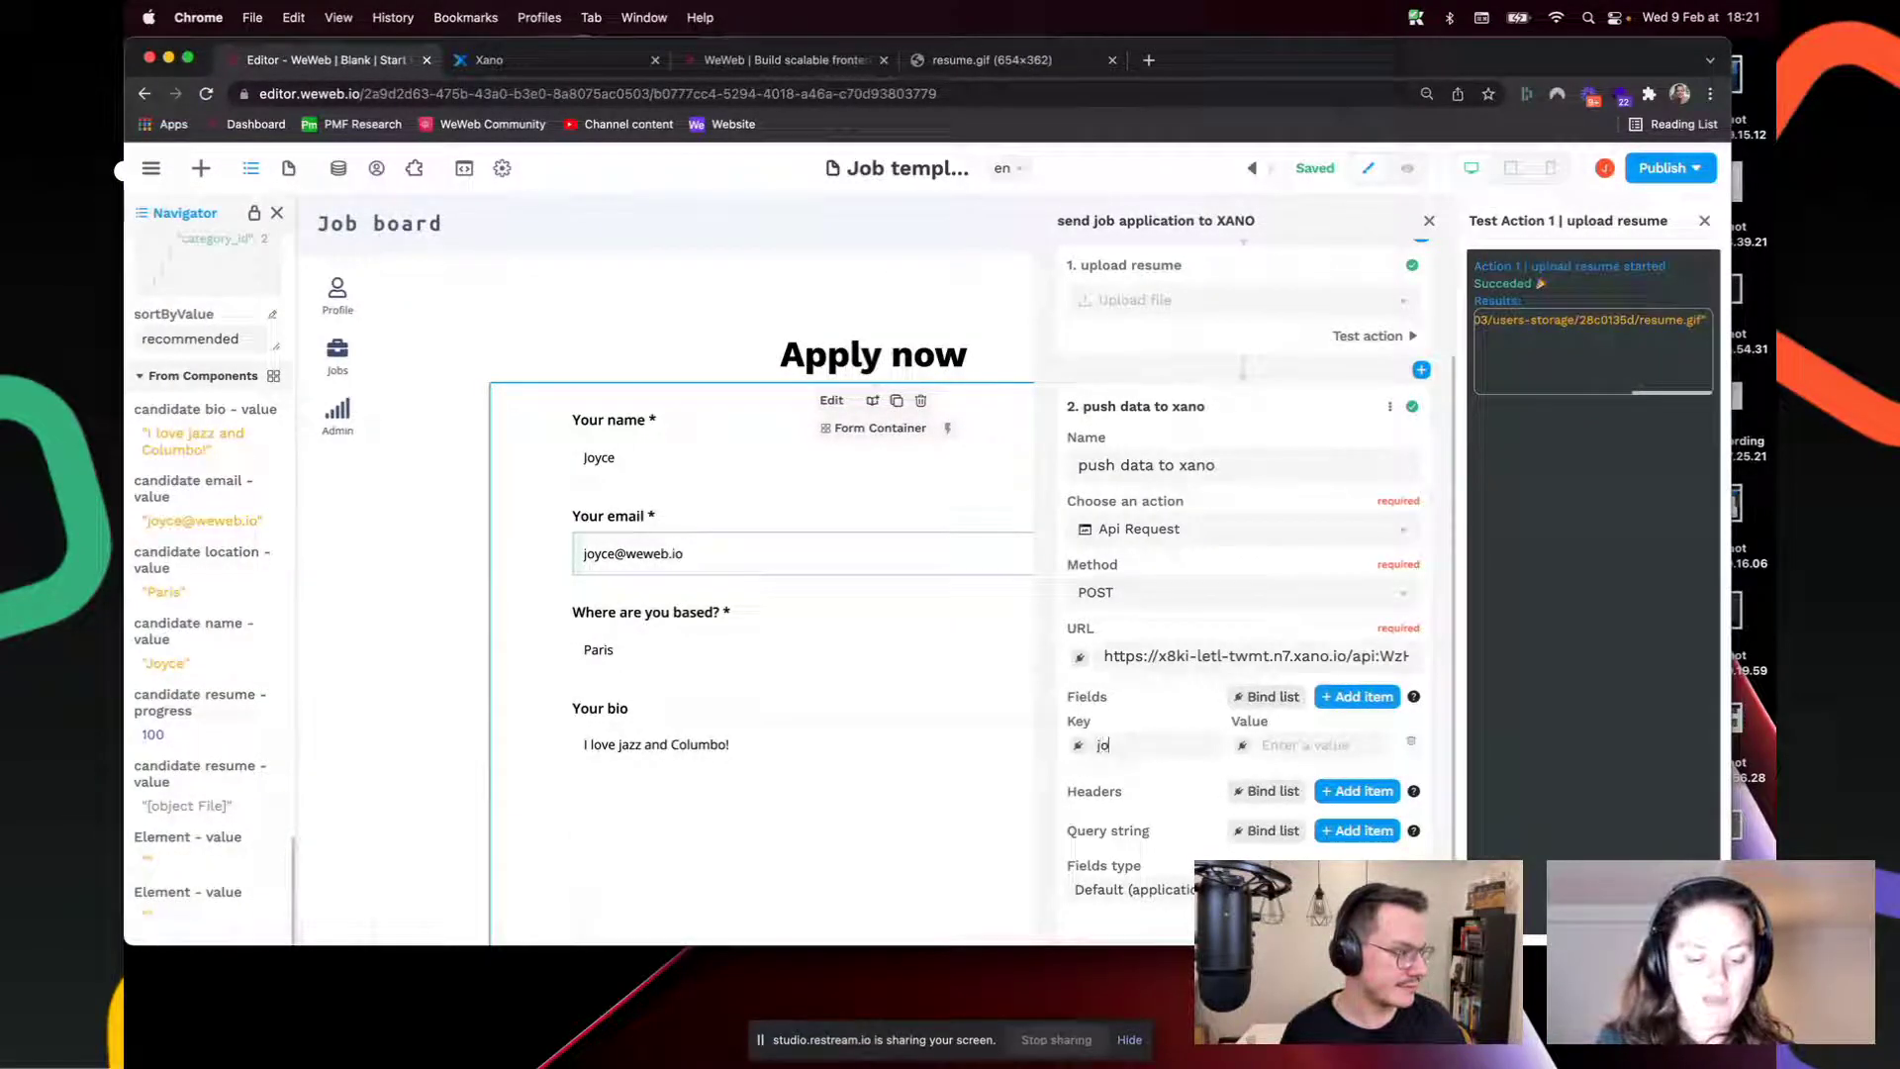
type("b_id")
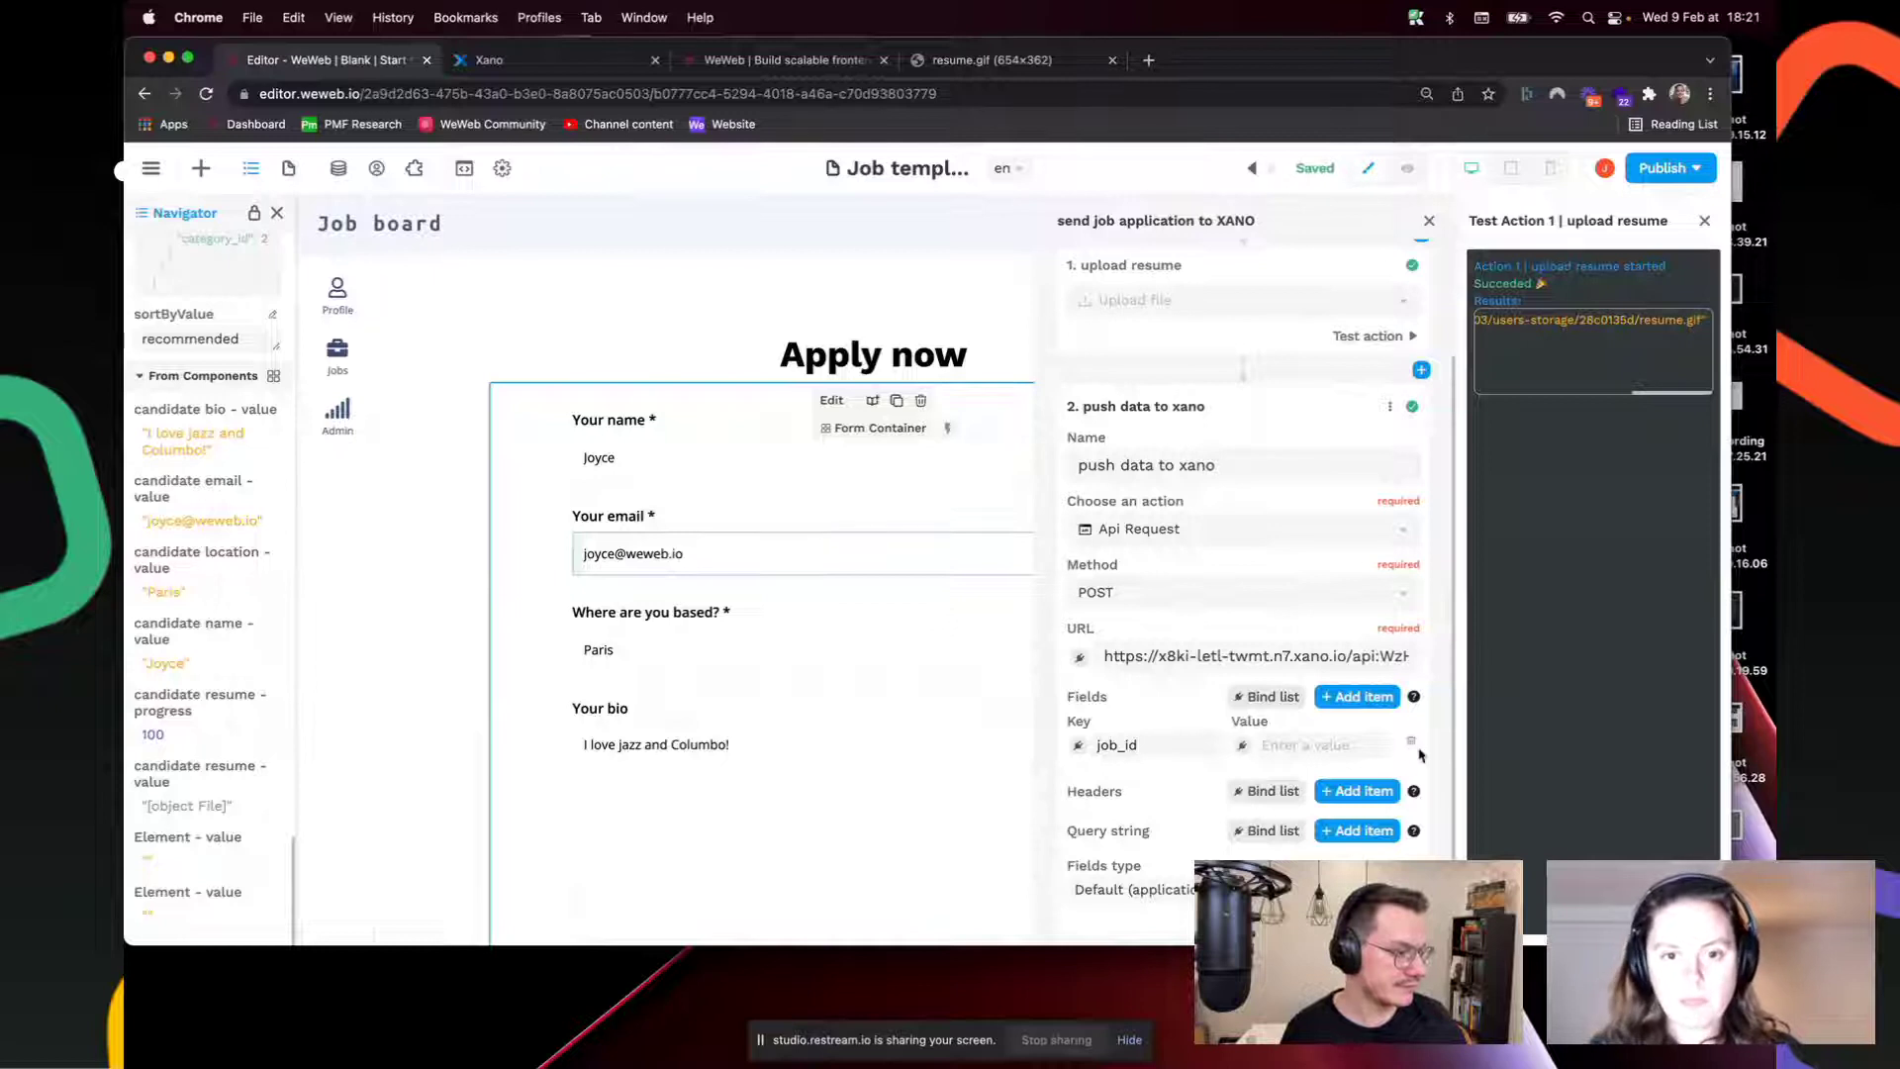
left_click(1357, 696)
left_click(1129, 798)
type("name")
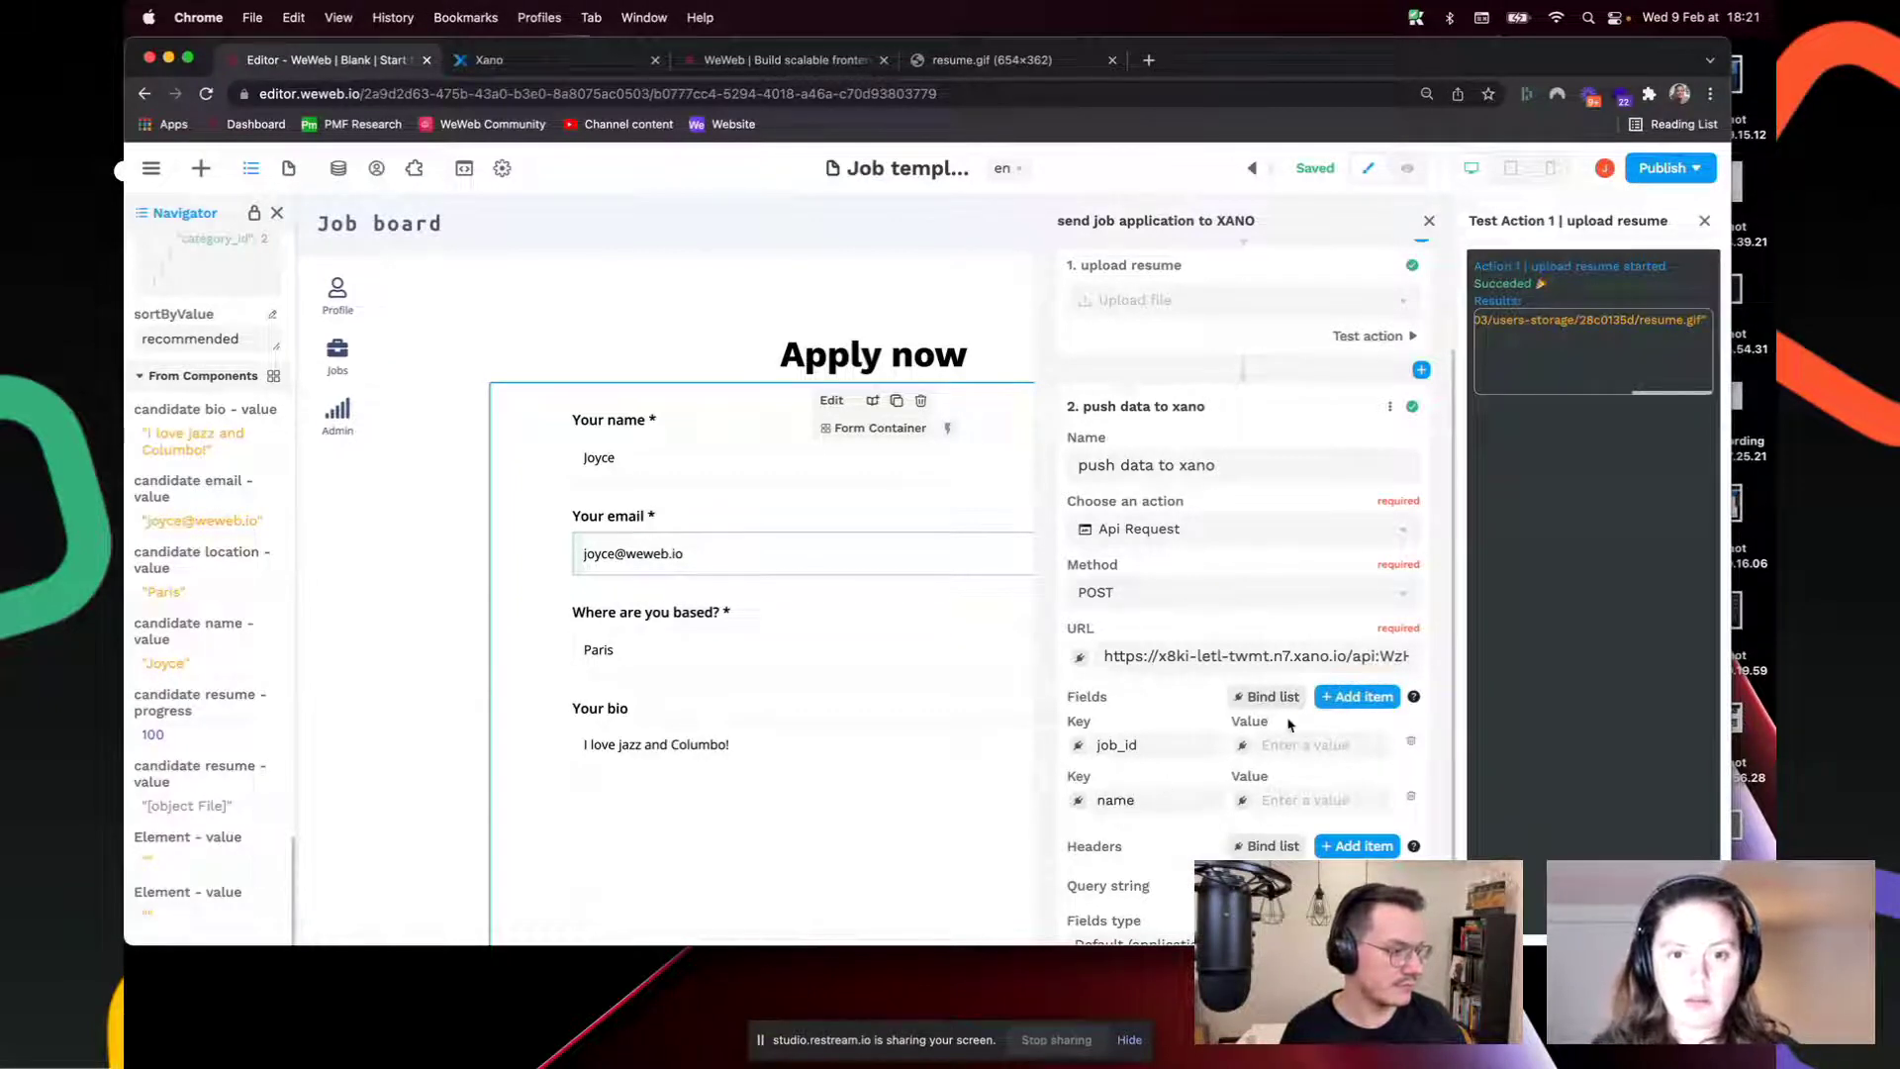
left_click(1357, 697)
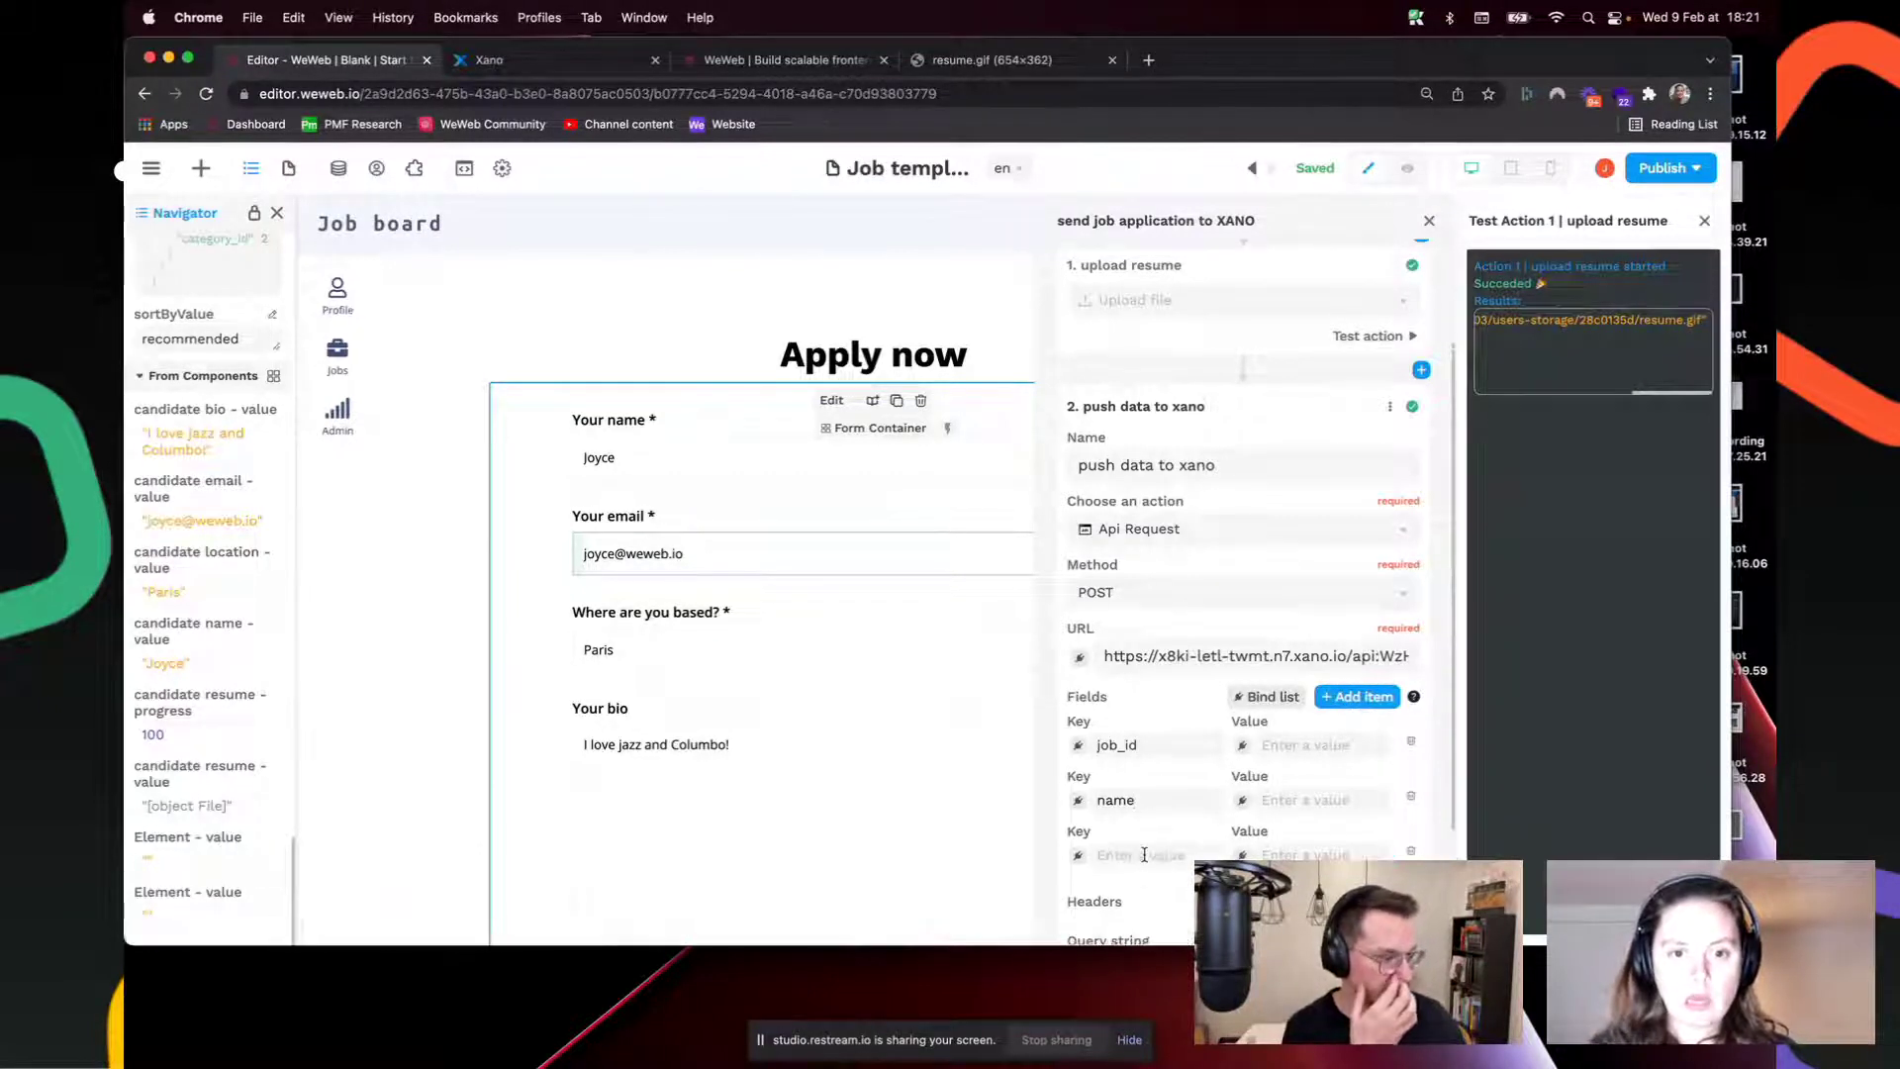
type("resume")
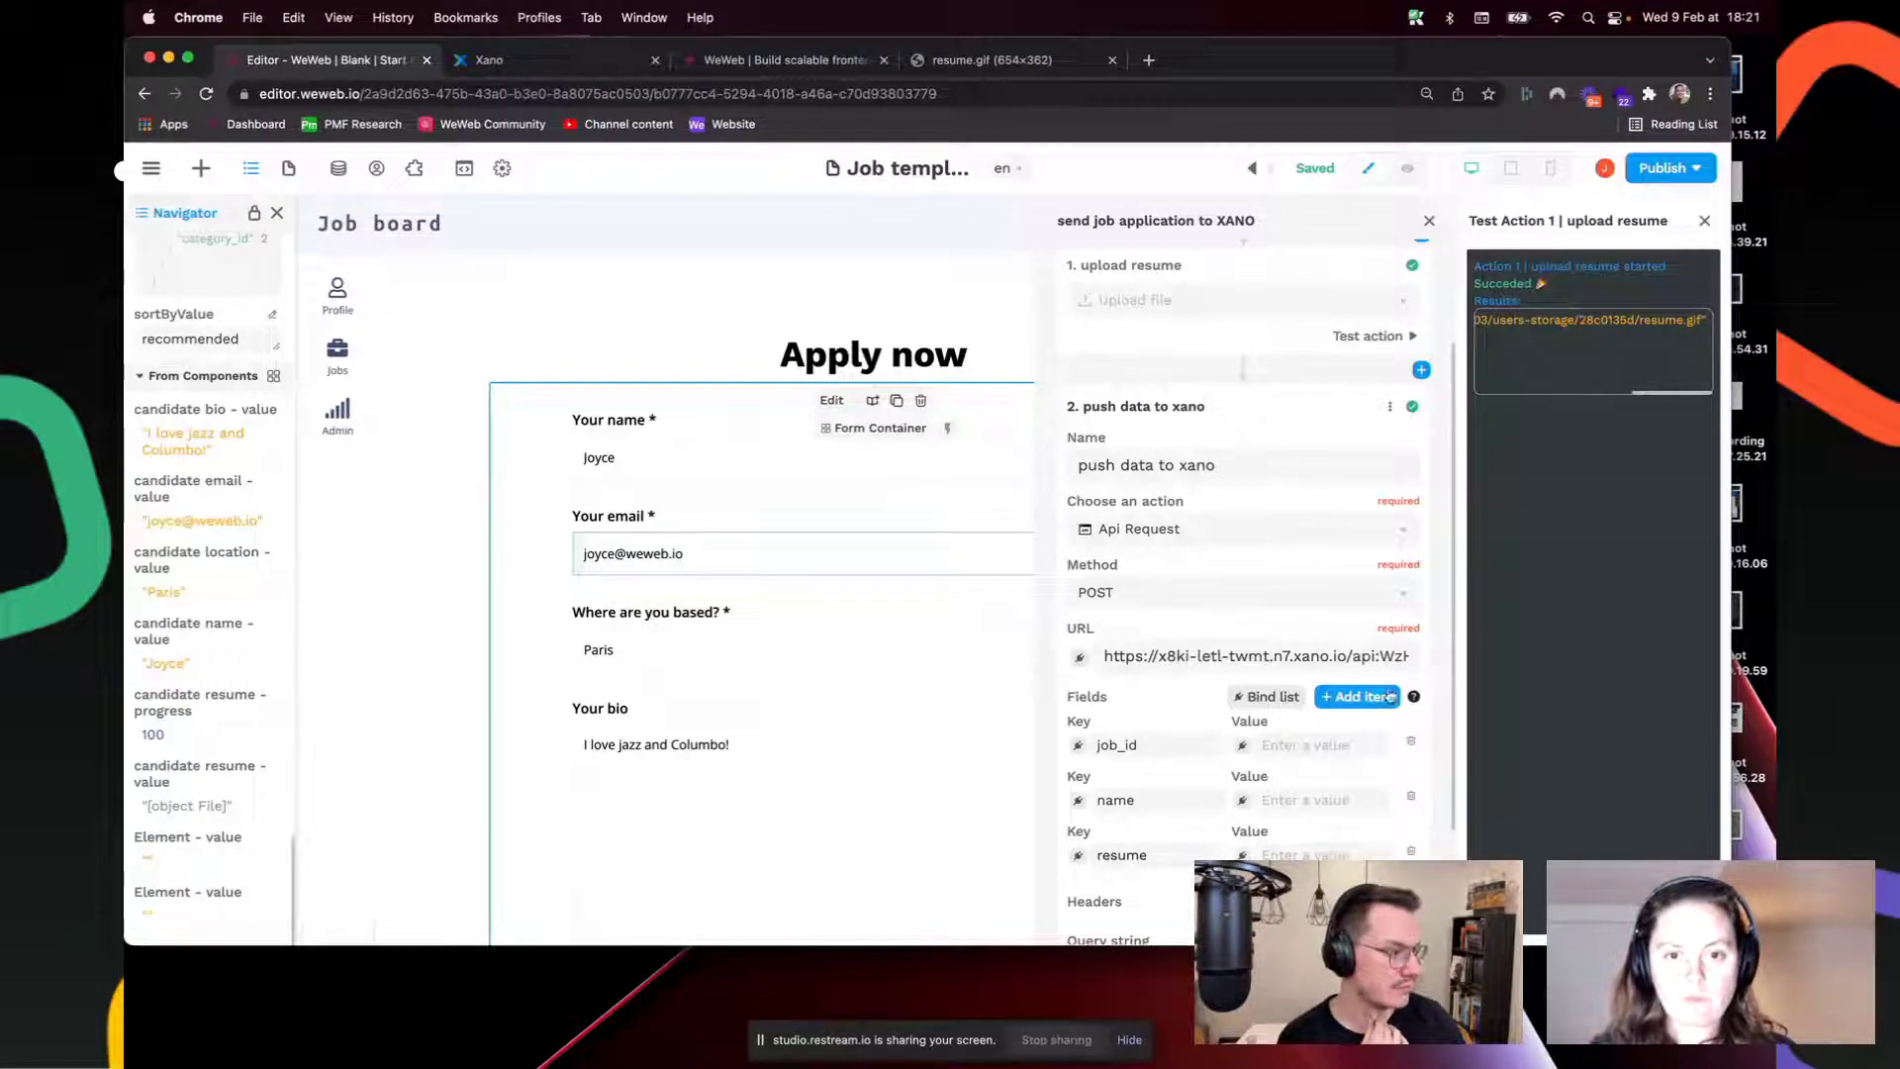
Step: Add field keys email, phone and status, comparing them with Xano's endpoint inputs
left_click(1357, 697)
left_click(1138, 909)
type("email")
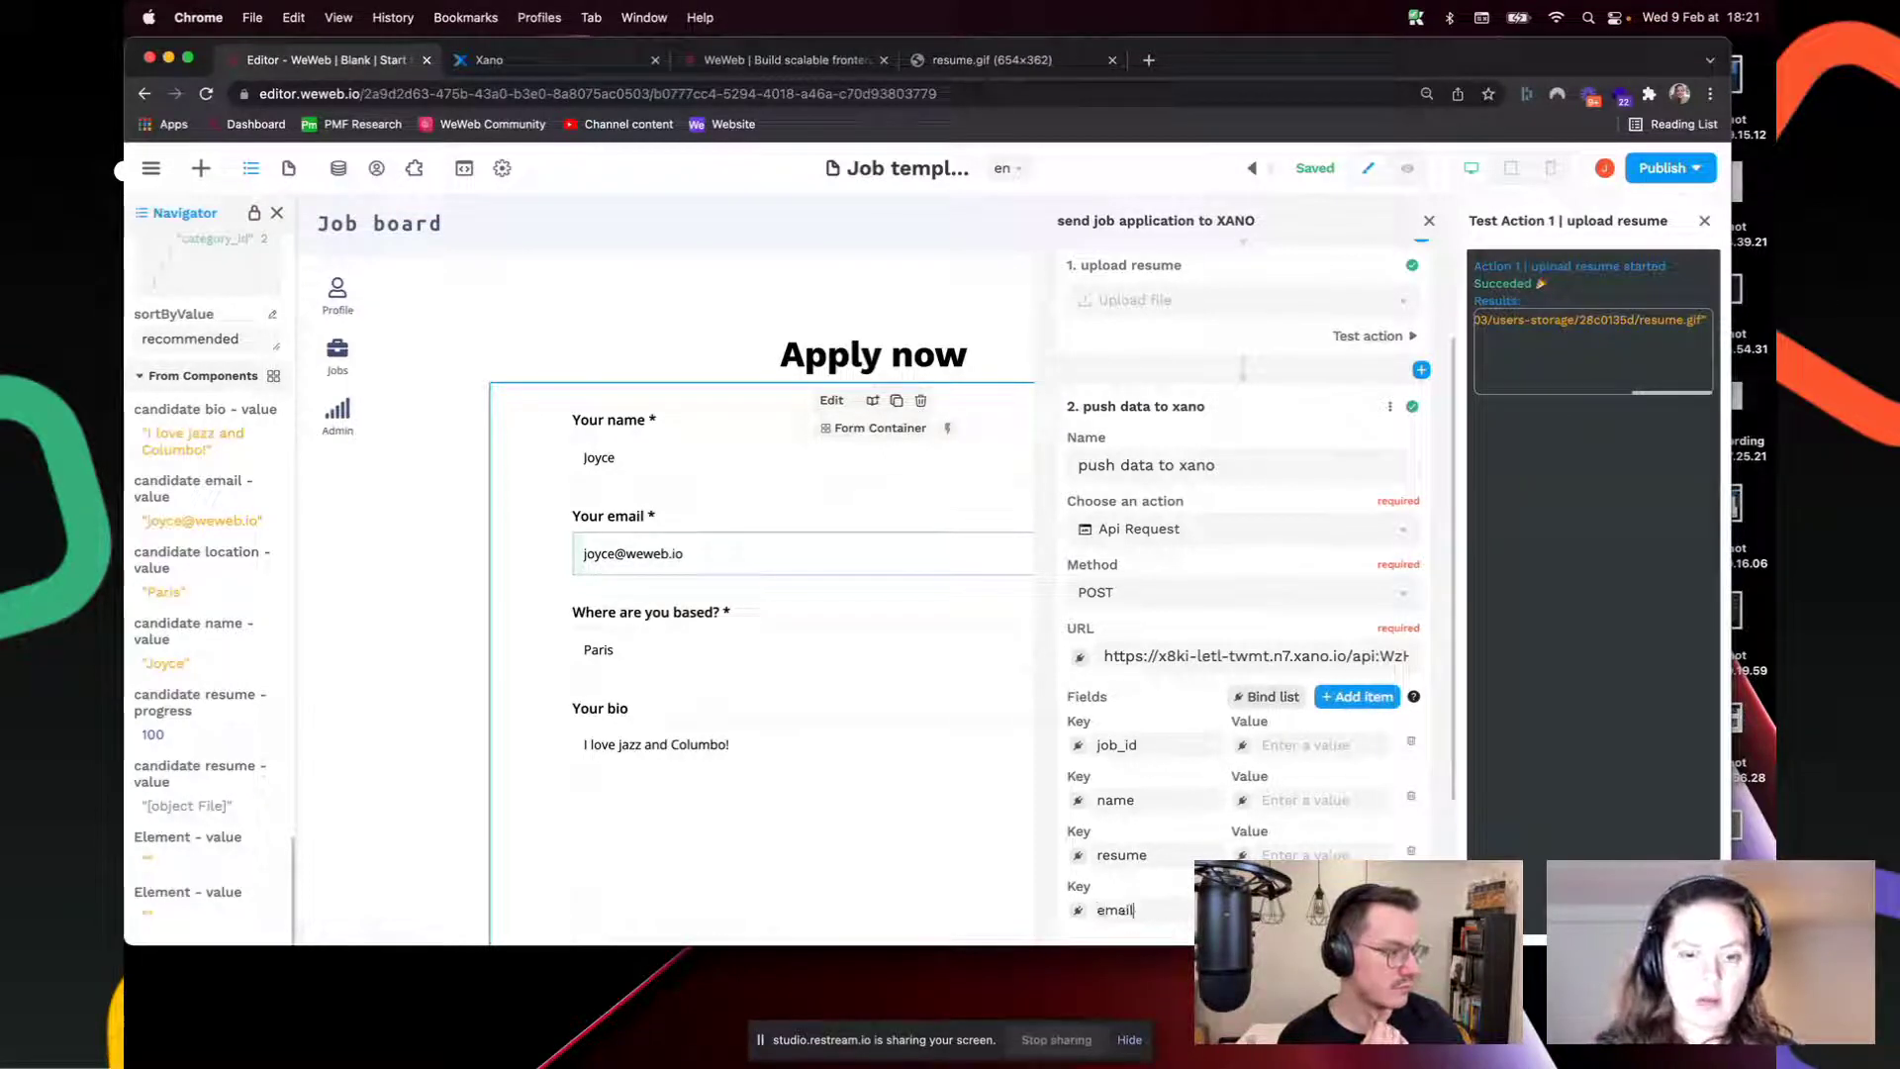
left_click(1359, 697)
scroll(1179, 797, "down", 3)
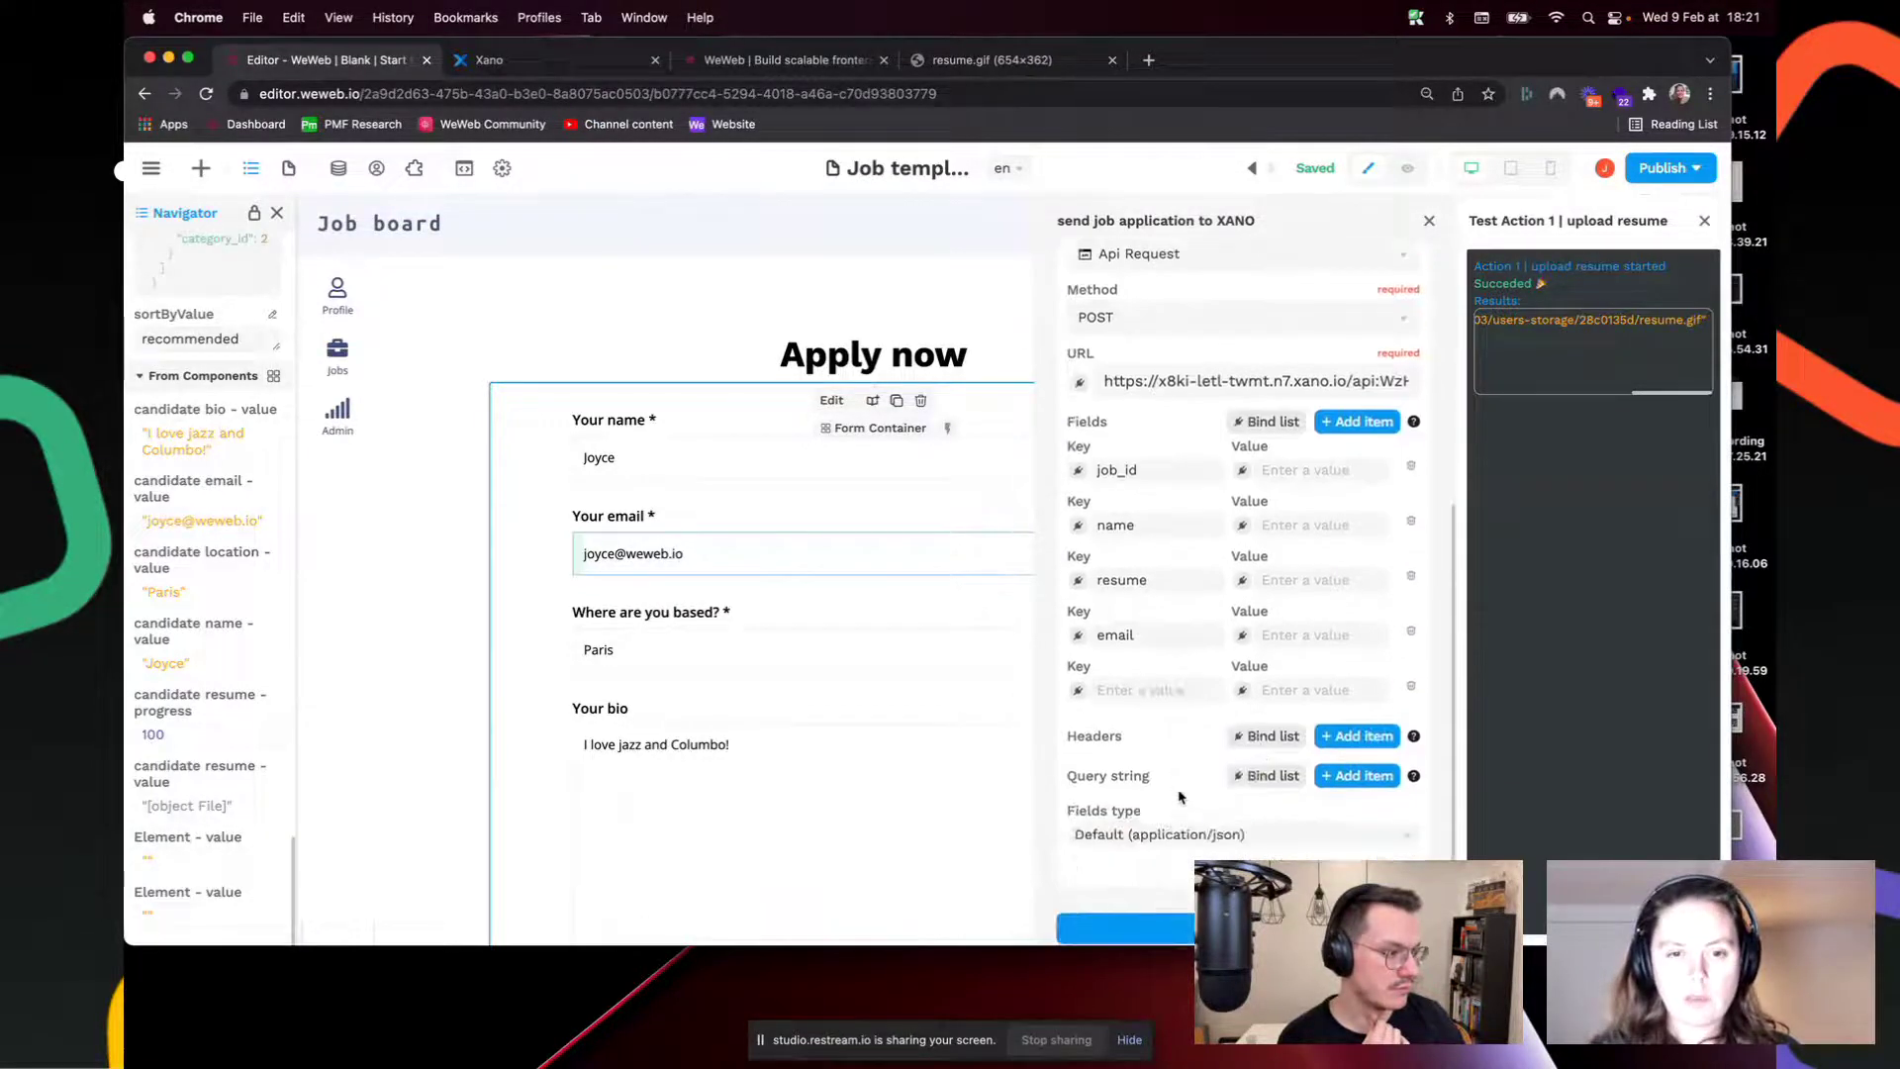
type("phone")
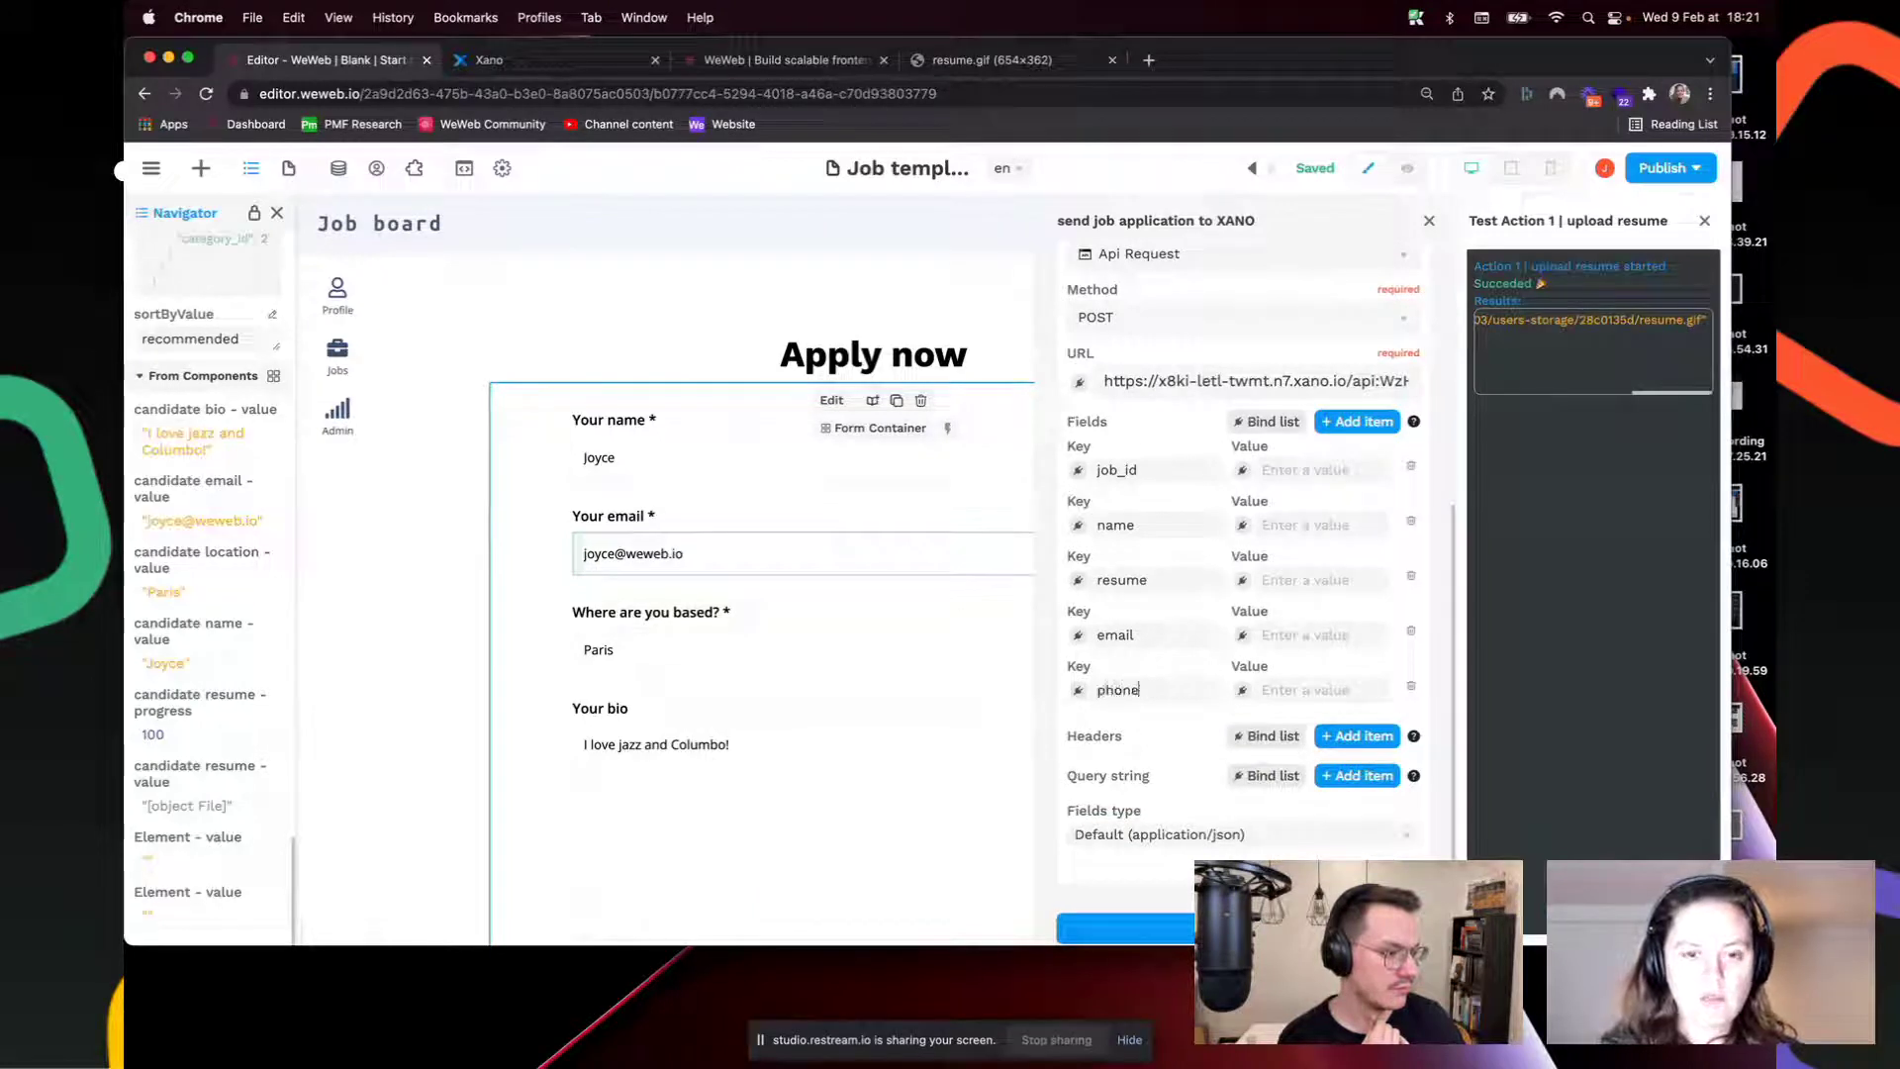
left_click(1357, 421)
left_click(1138, 746)
type("status")
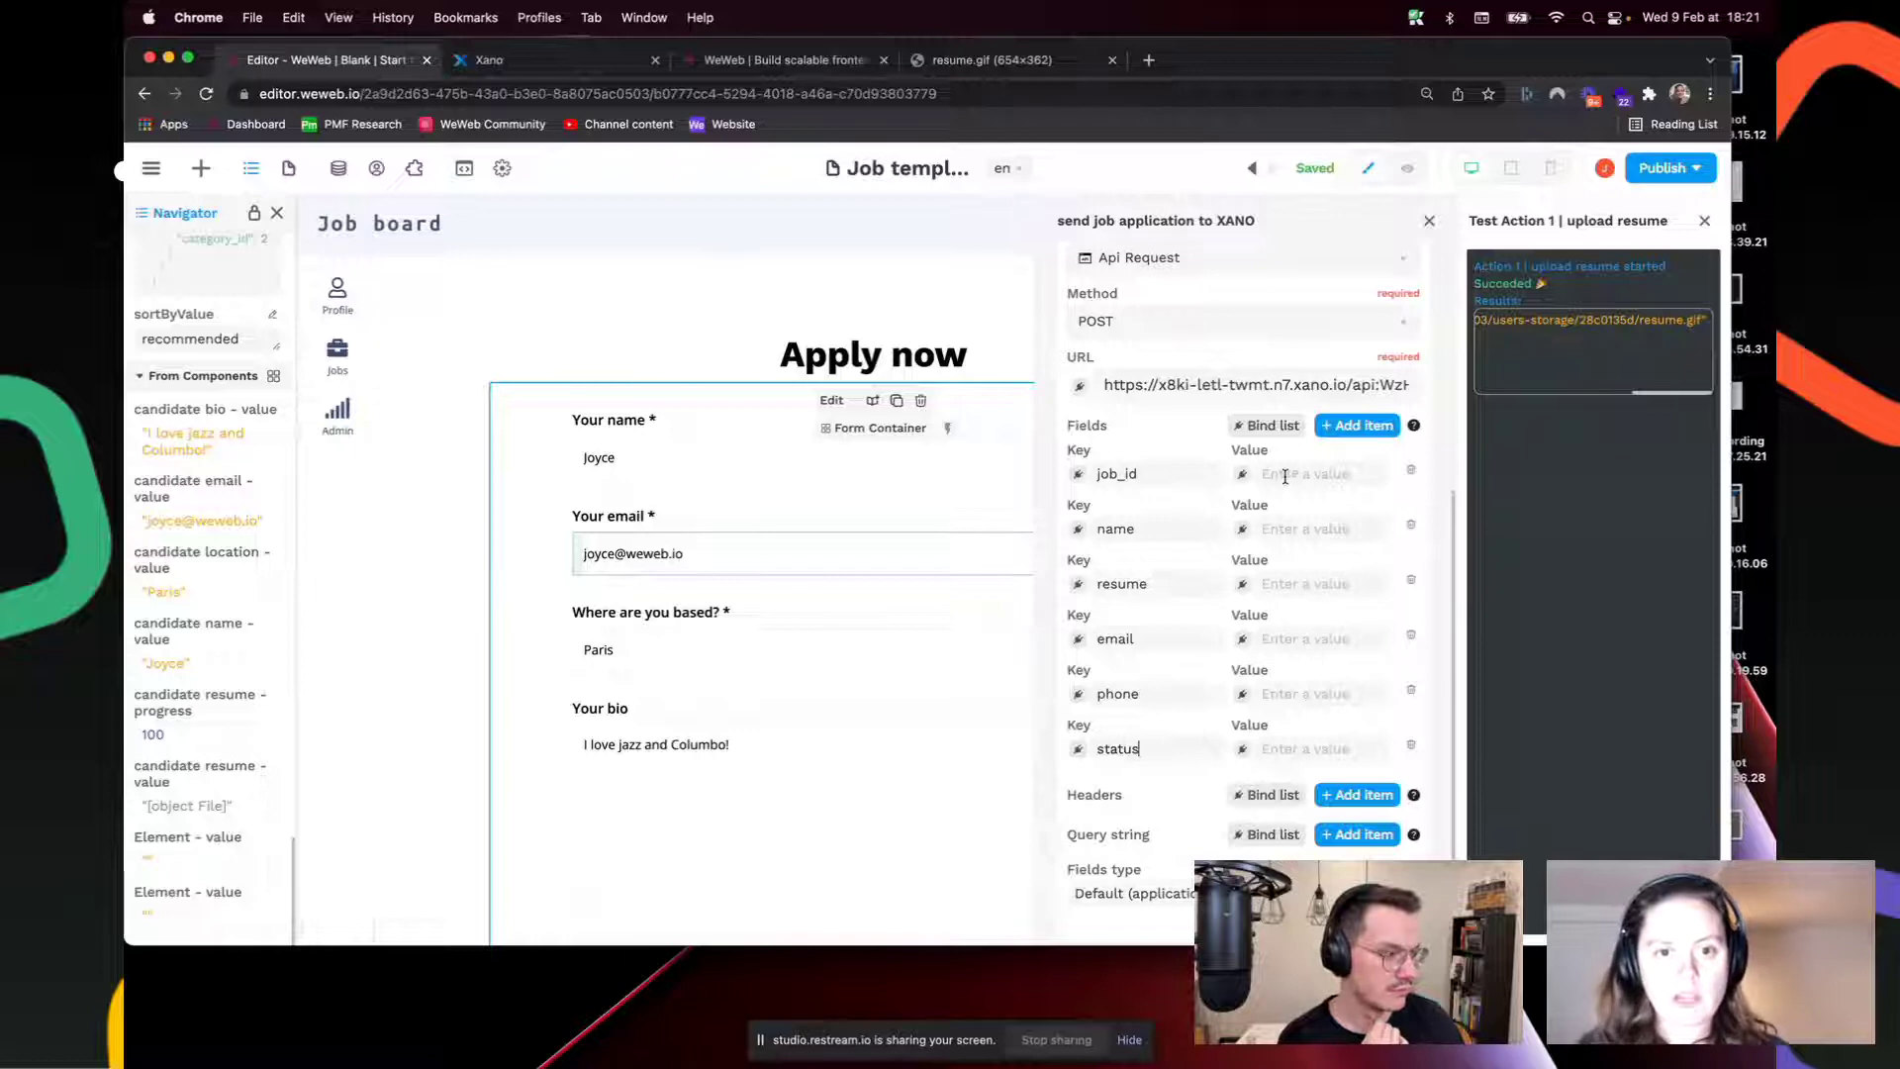
key("ctrl+Tab")
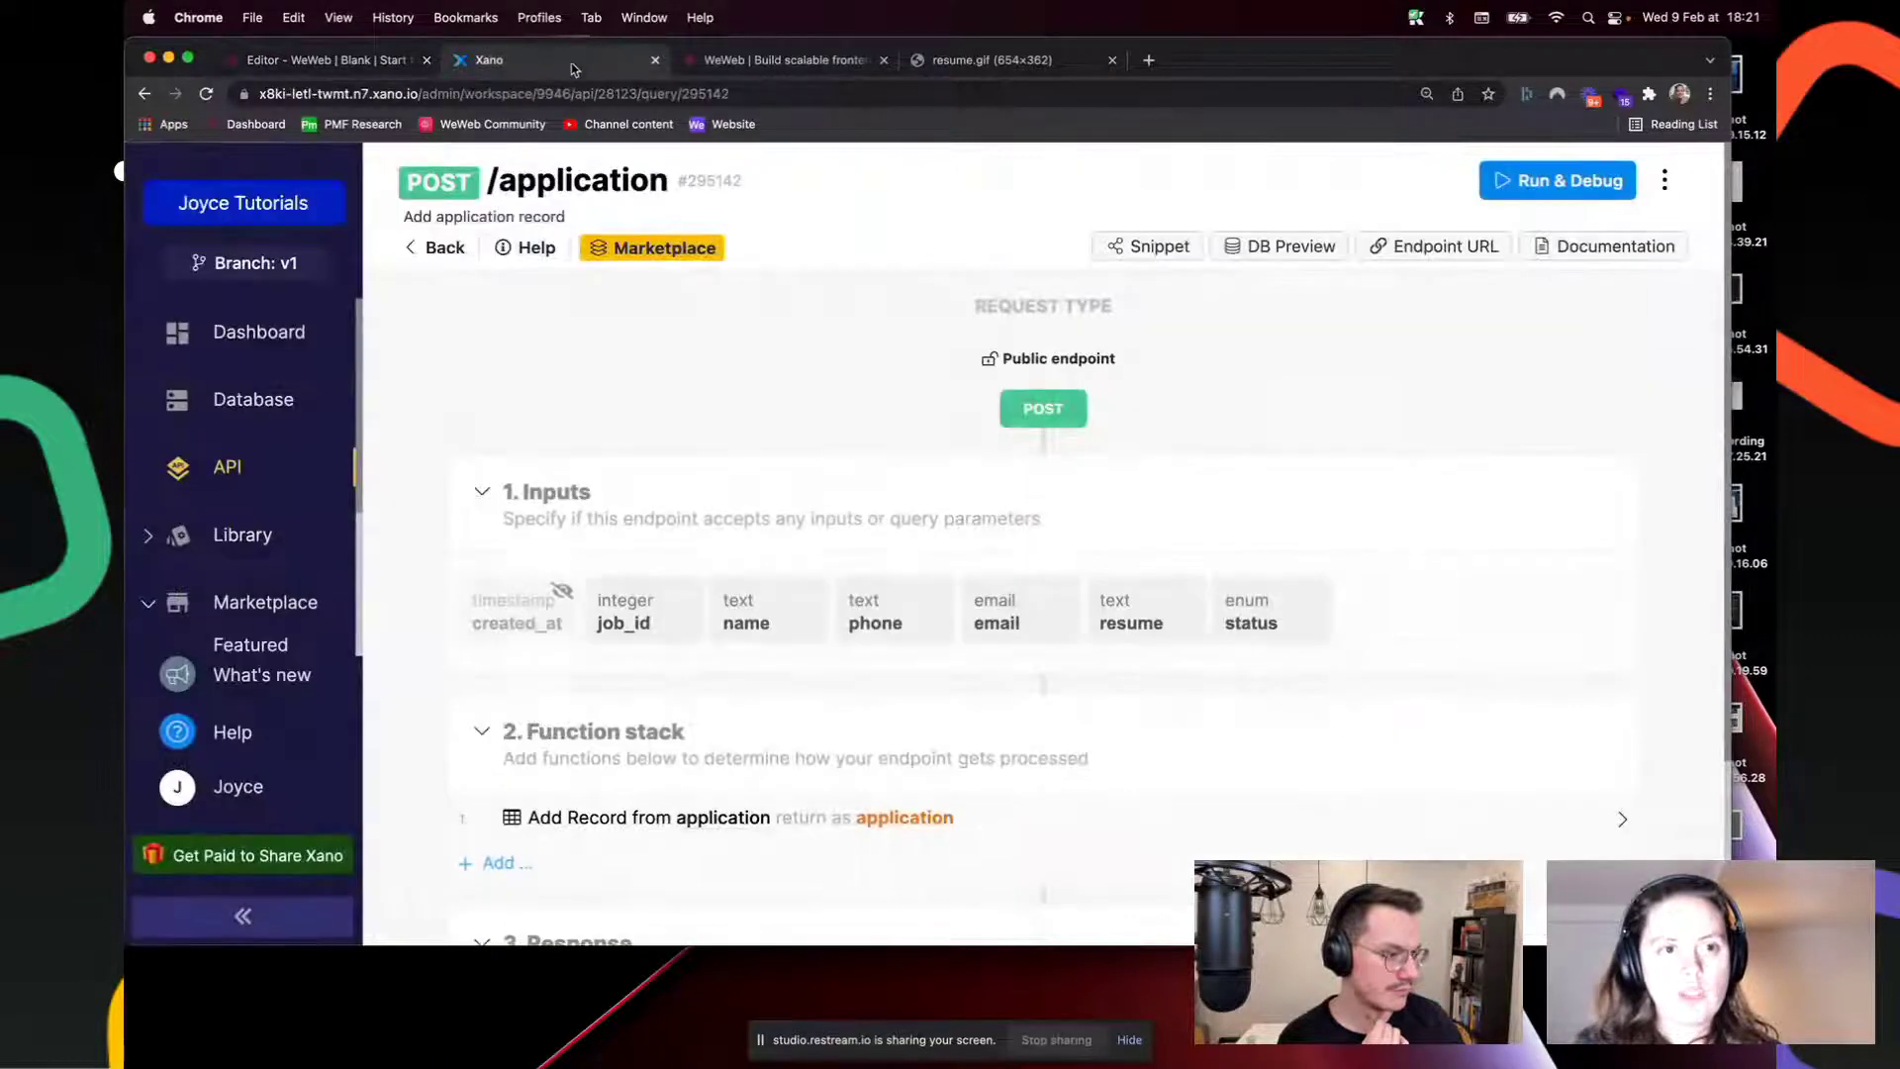
key("ctrl+shift+Tab")
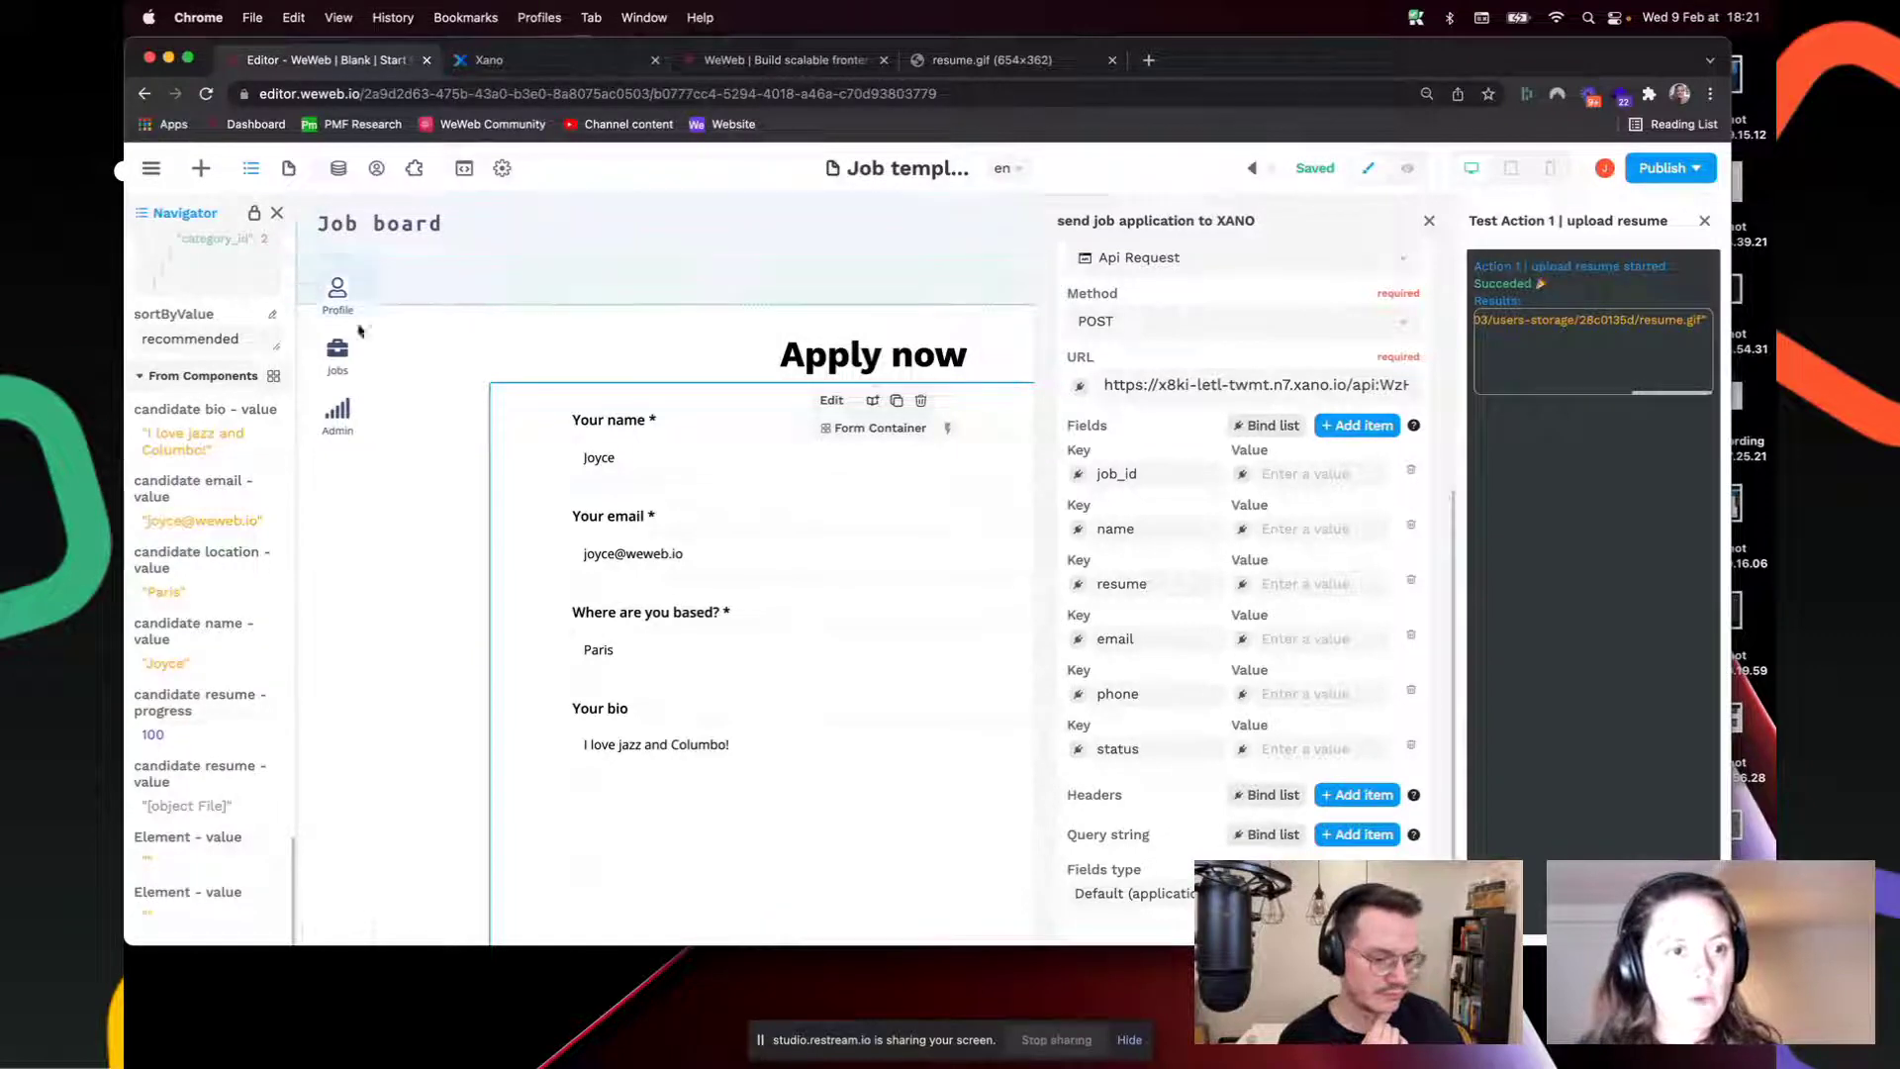
scroll(234, 554, "up", 10)
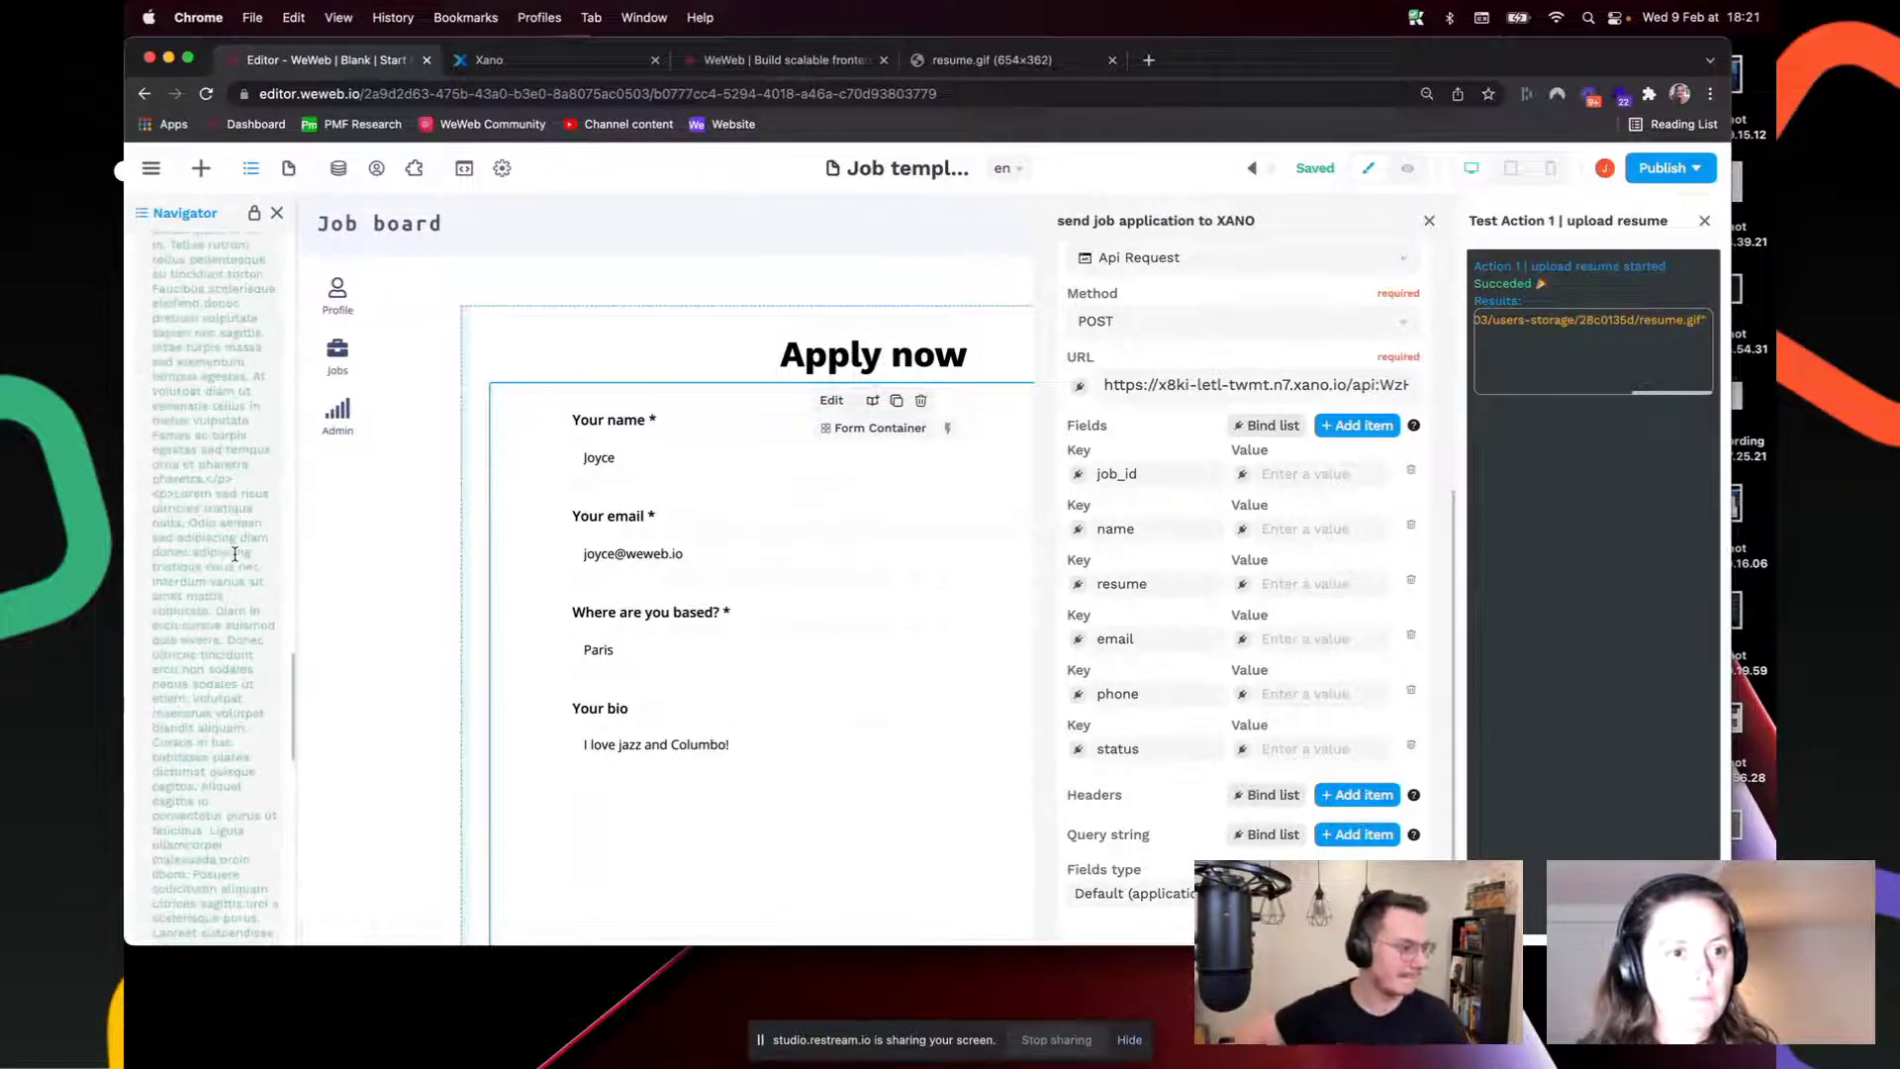
scroll(234, 554, "up", 15)
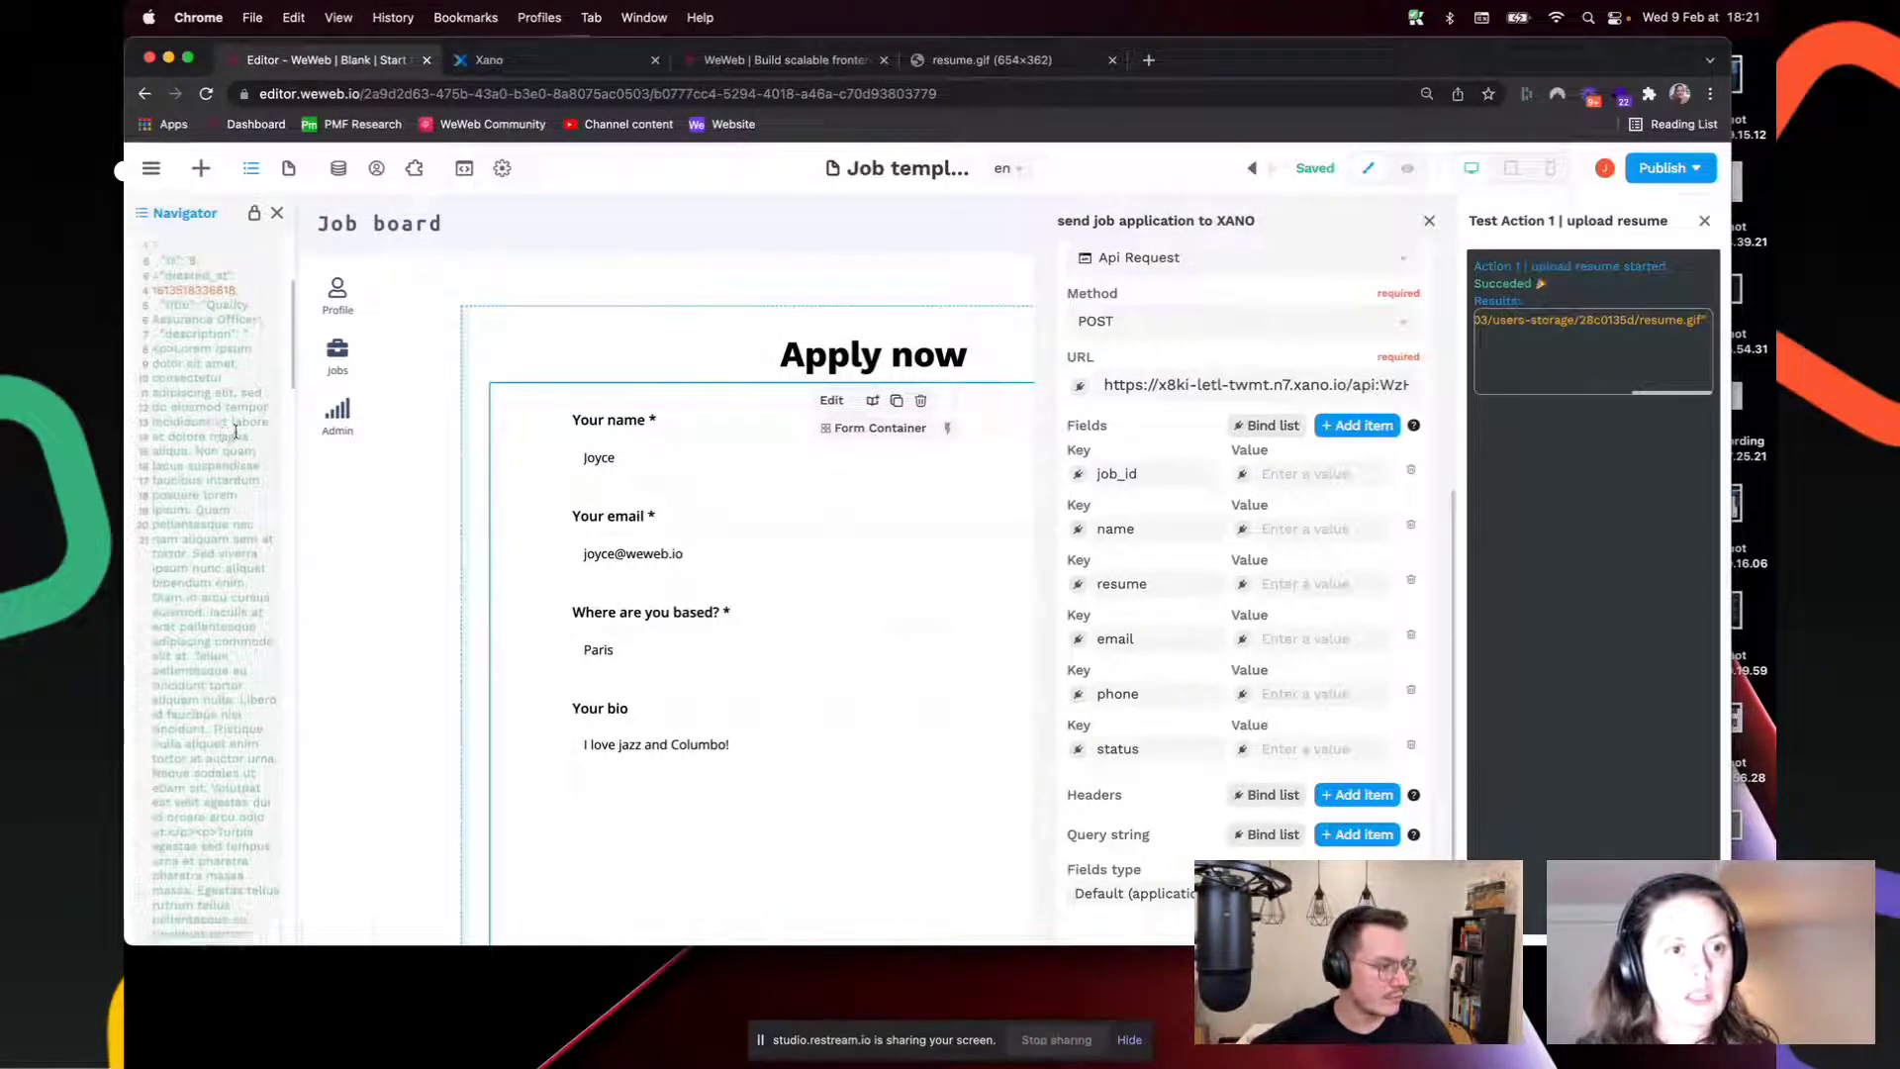
Step: Bind job_id to the selectedJob variable's id
left_click(1243, 477)
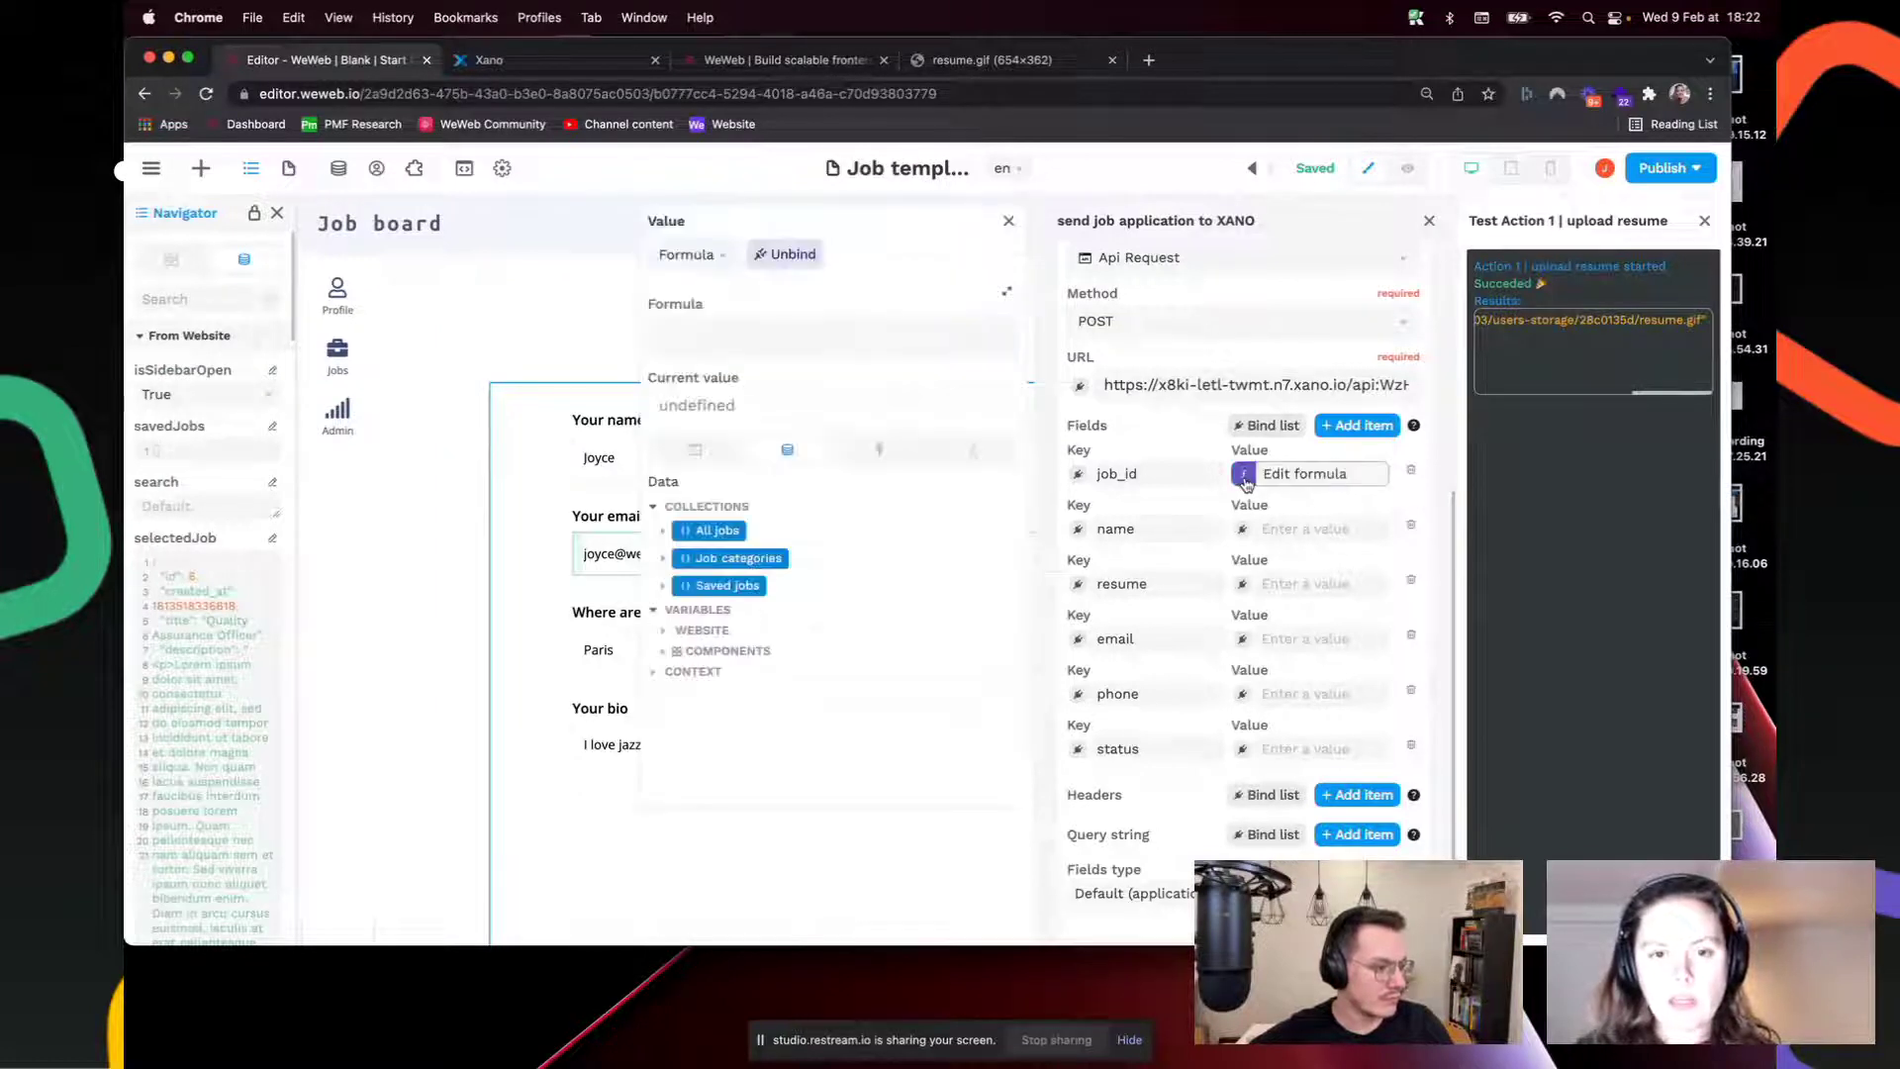
left_click(666, 631)
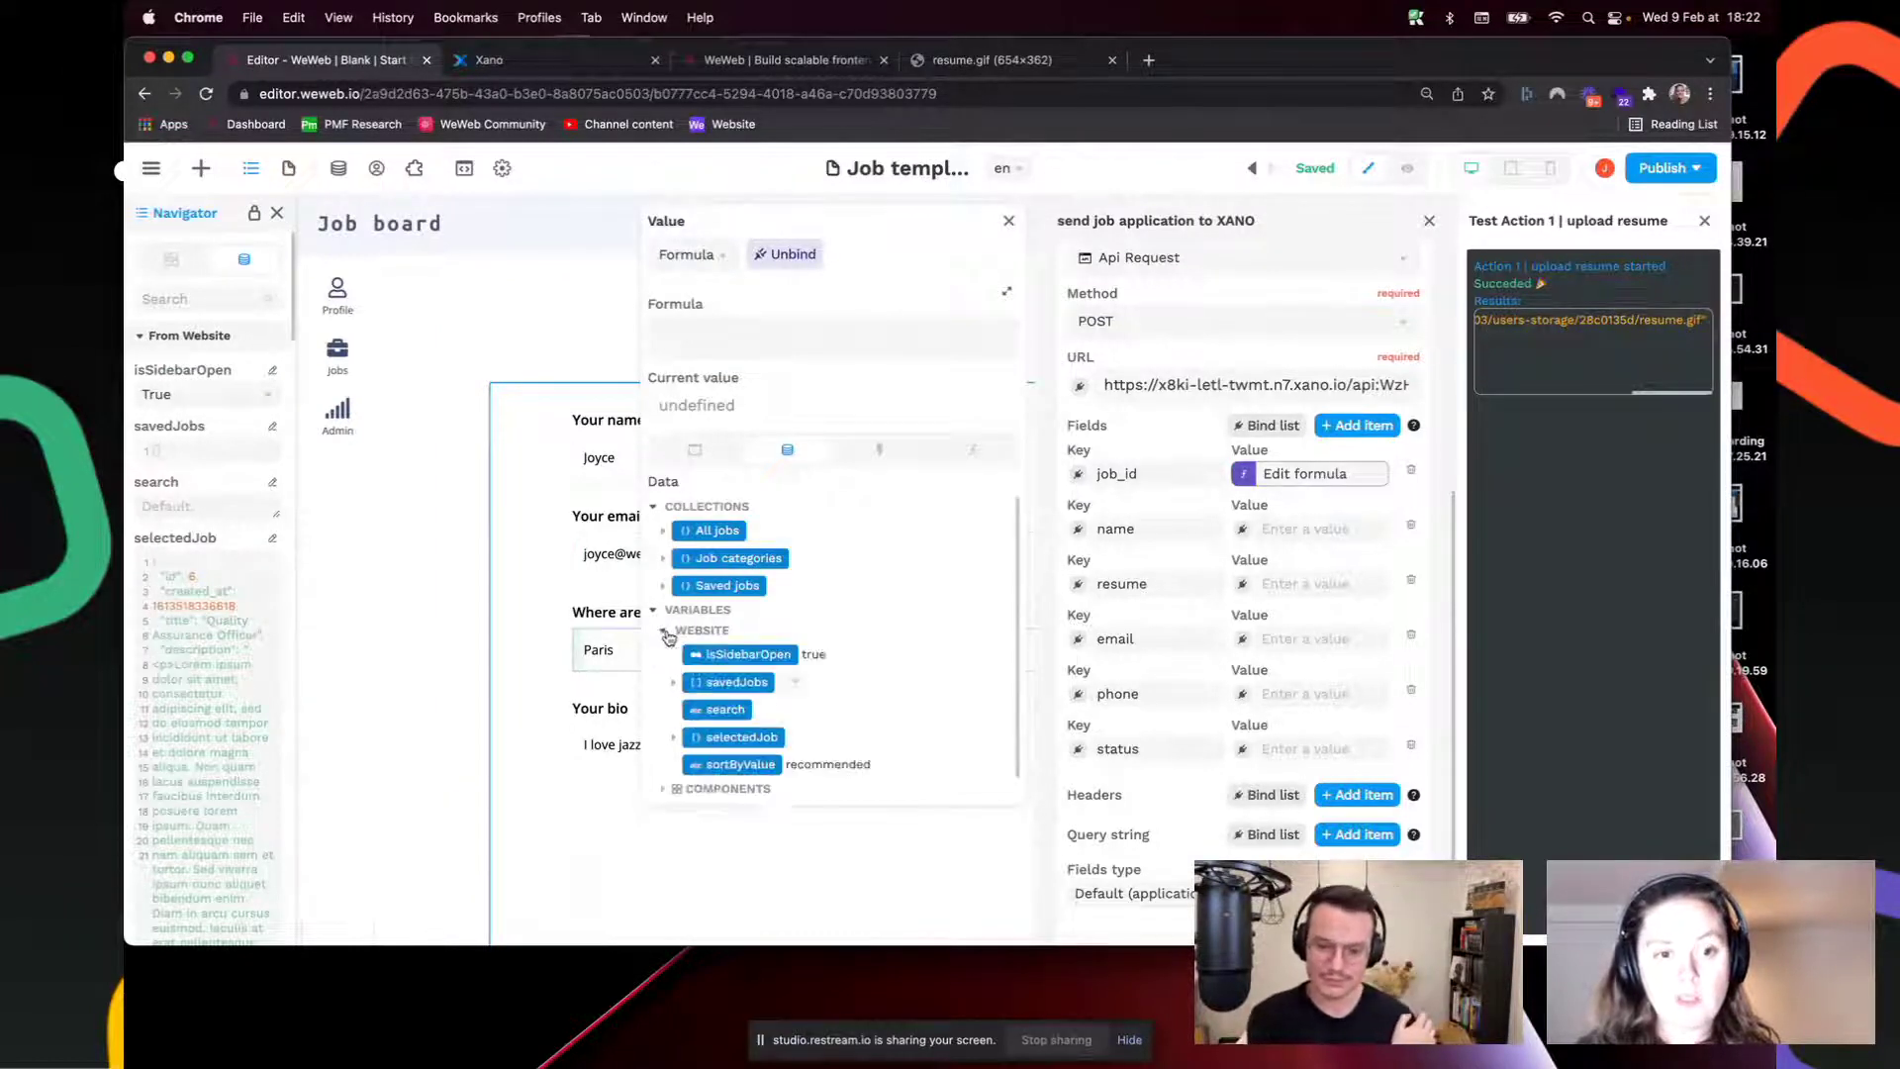
left_click(674, 738)
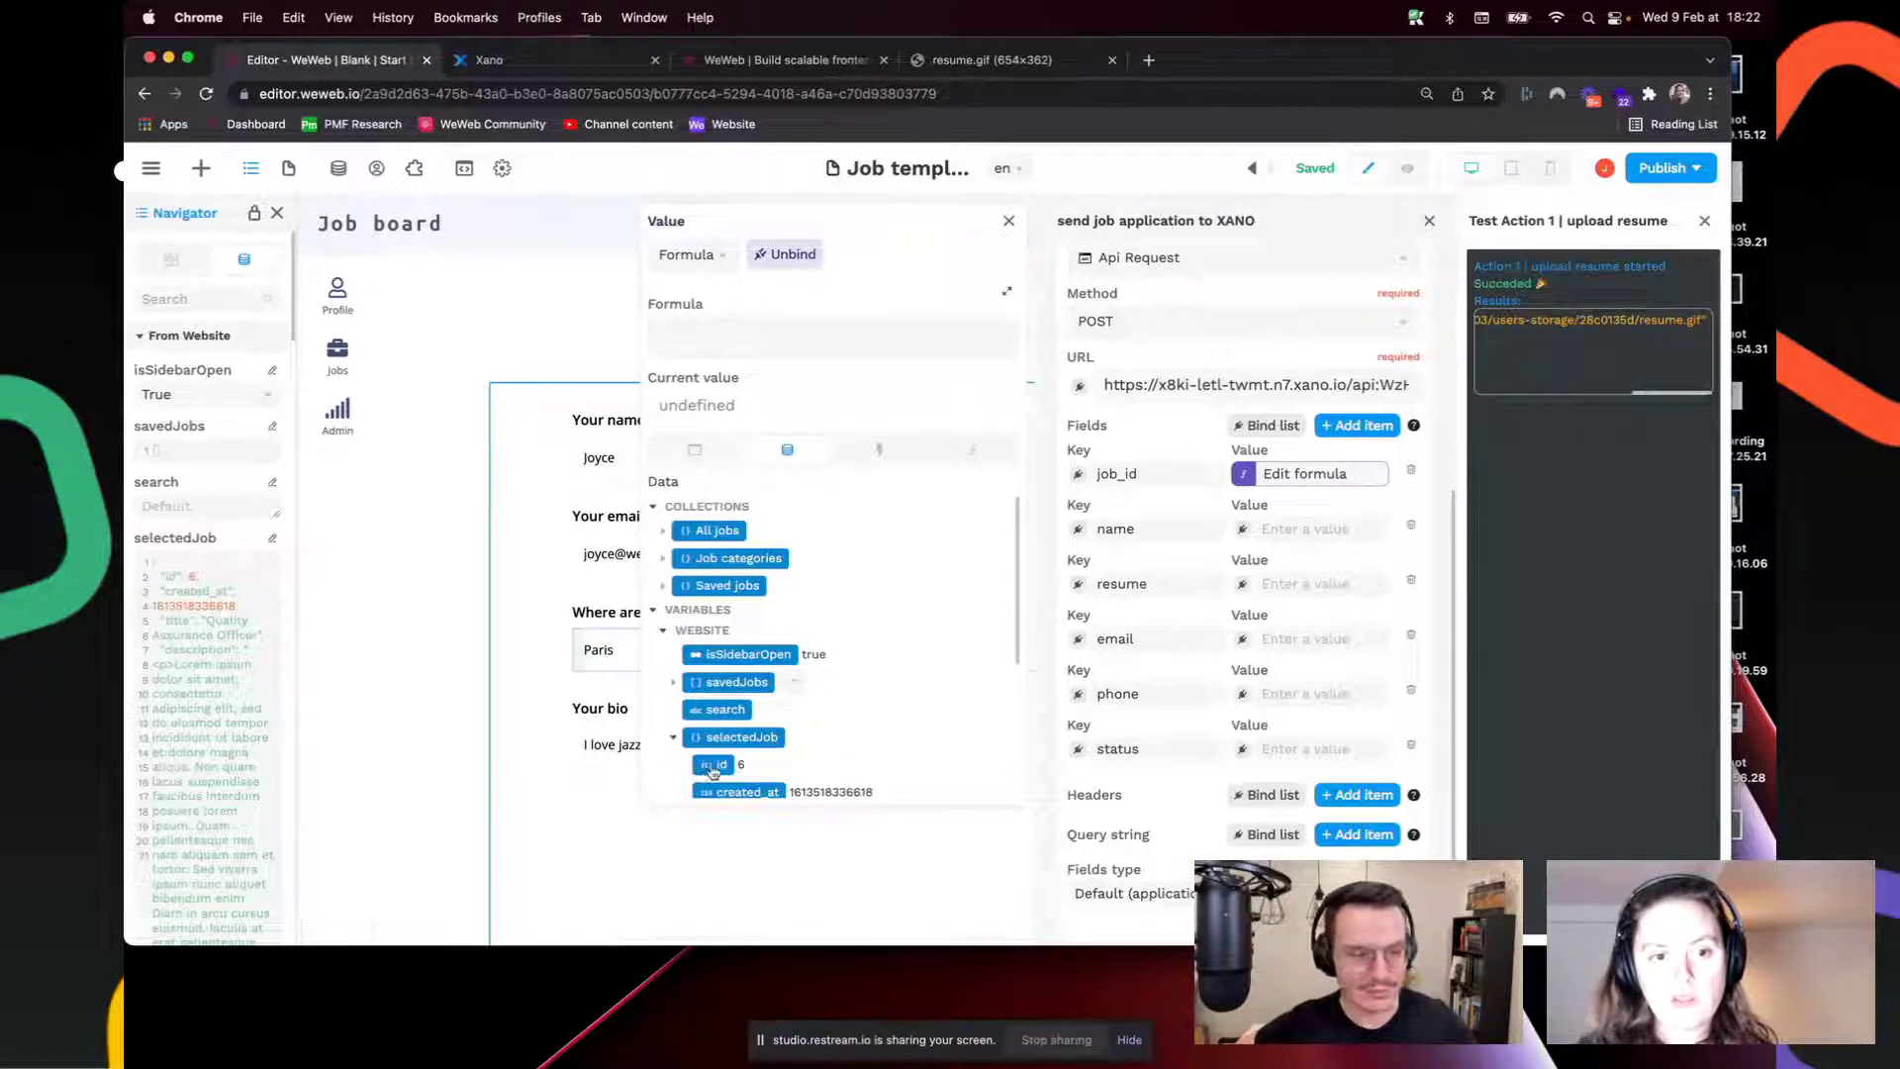
scroll(871, 680, "down", 3)
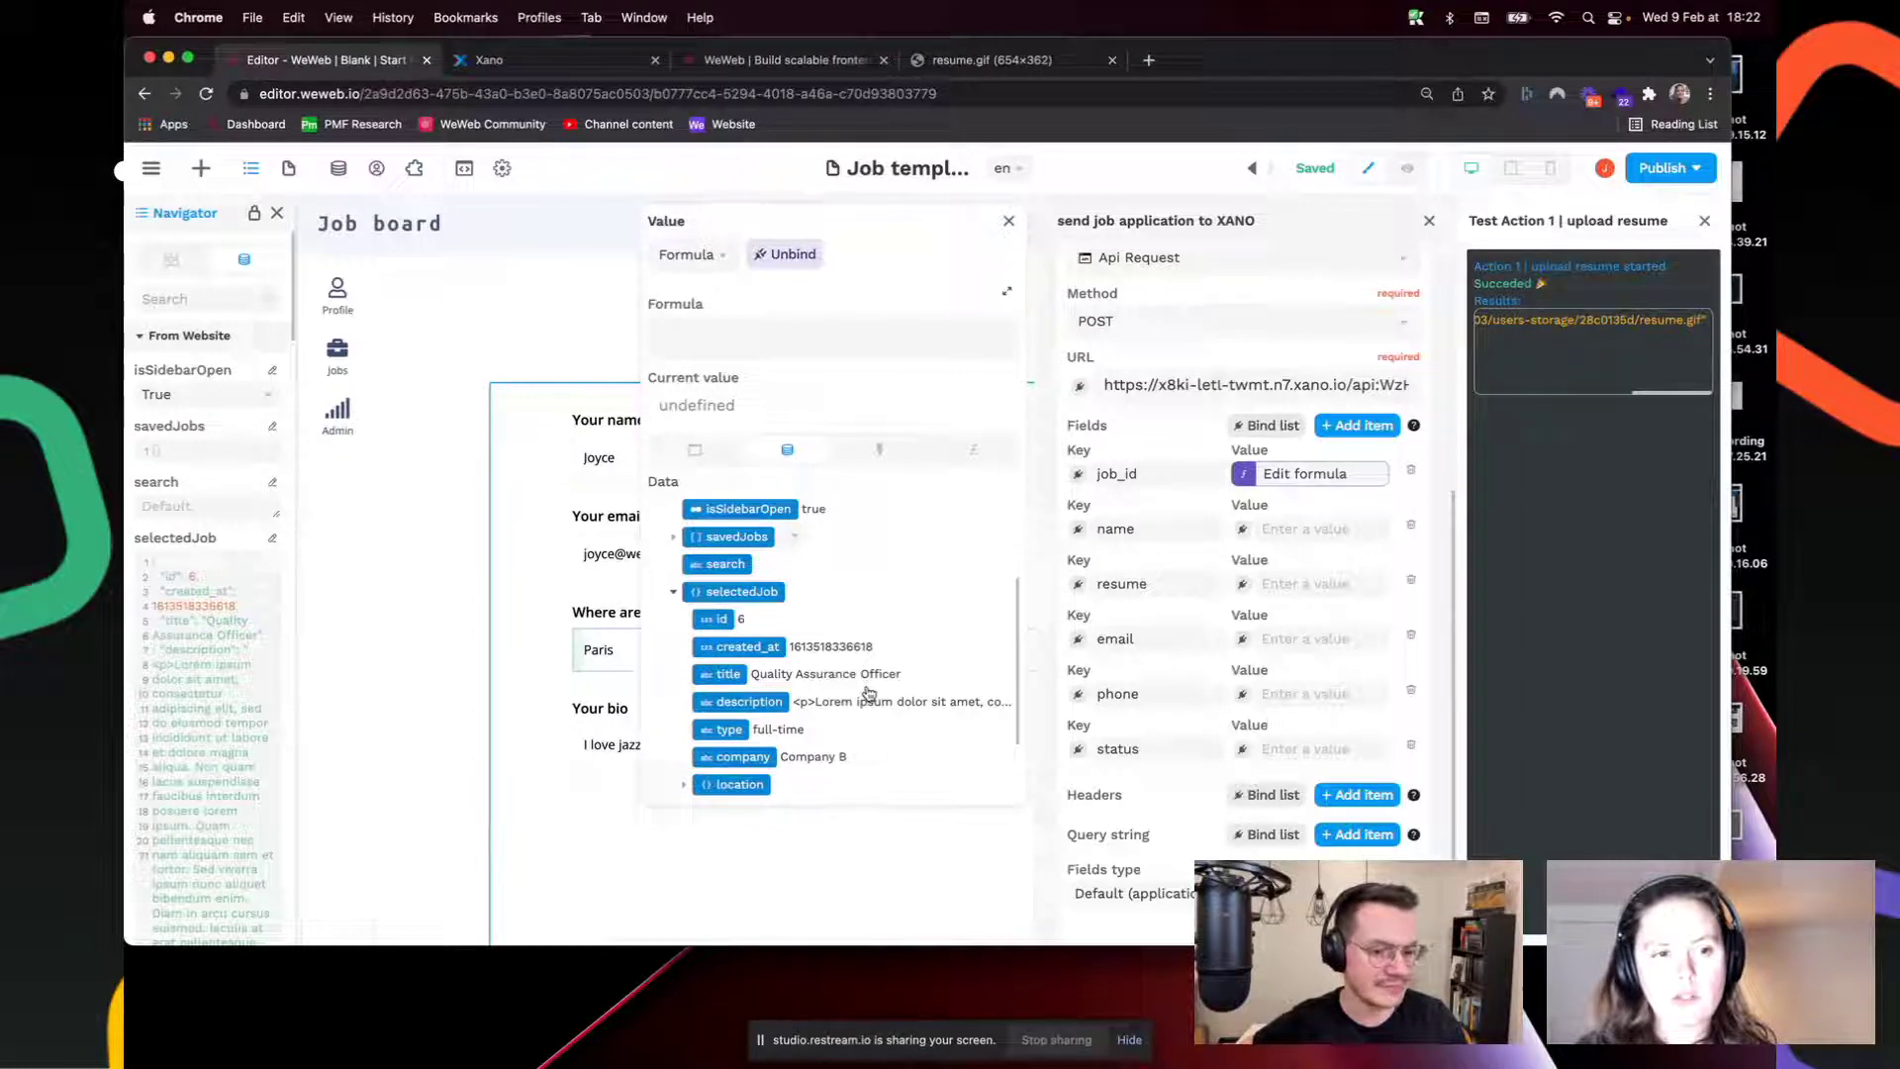
left_click(715, 619)
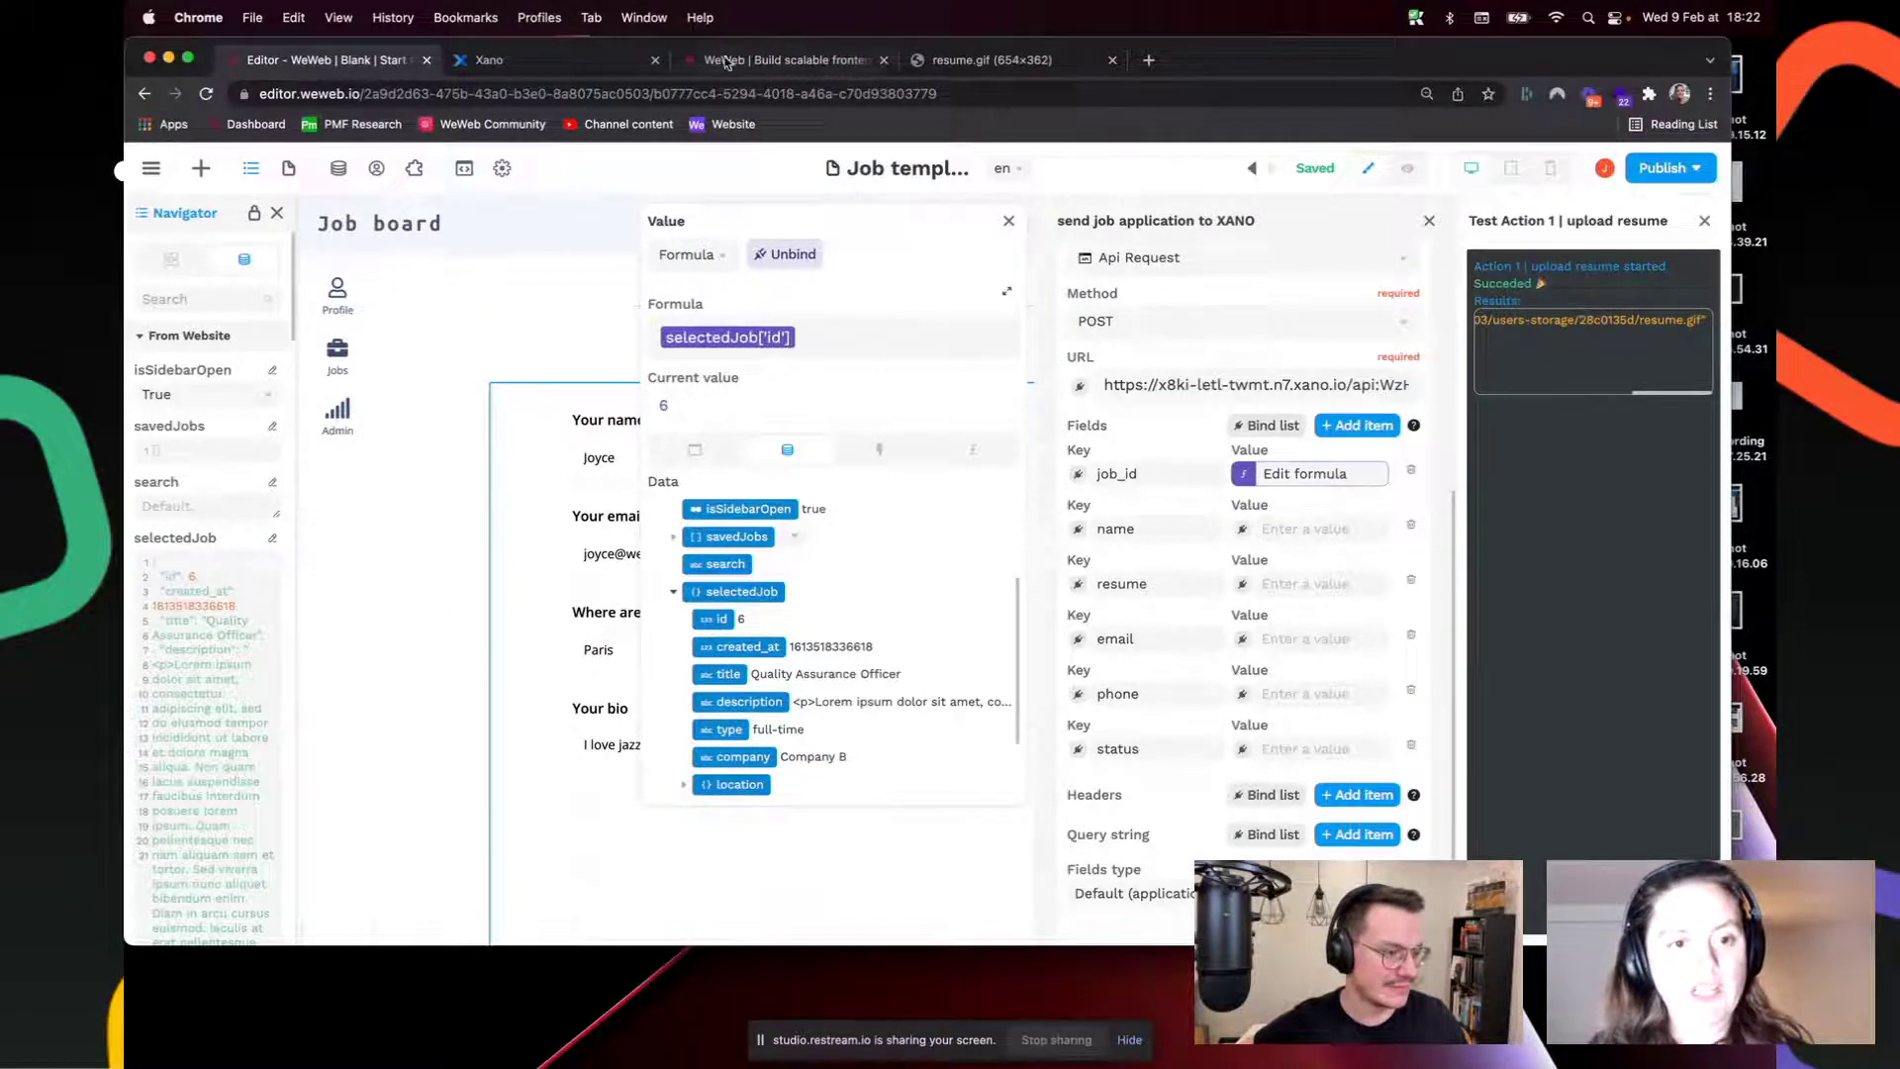
Step: Check Xano's job table records, then start a formula binding for the name field
left_click(522, 59)
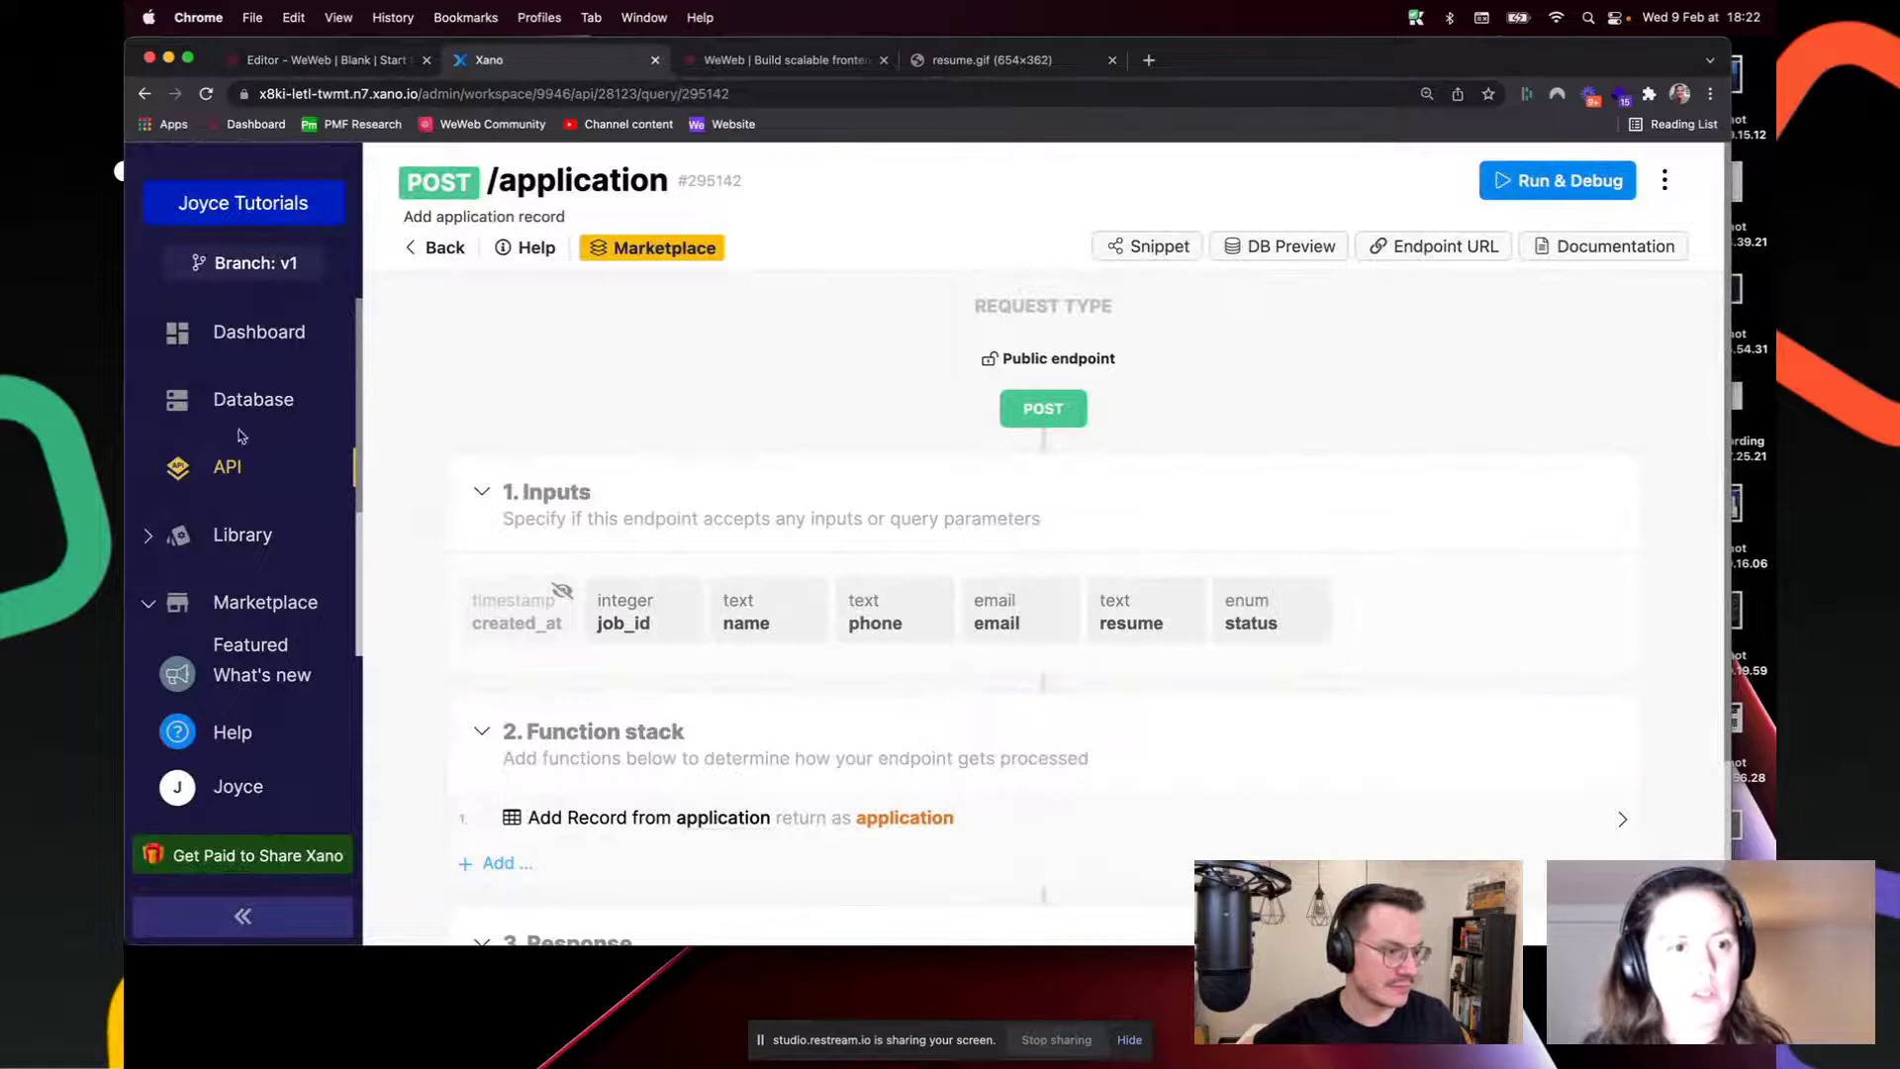
left_click(259, 408)
left_click(1155, 565)
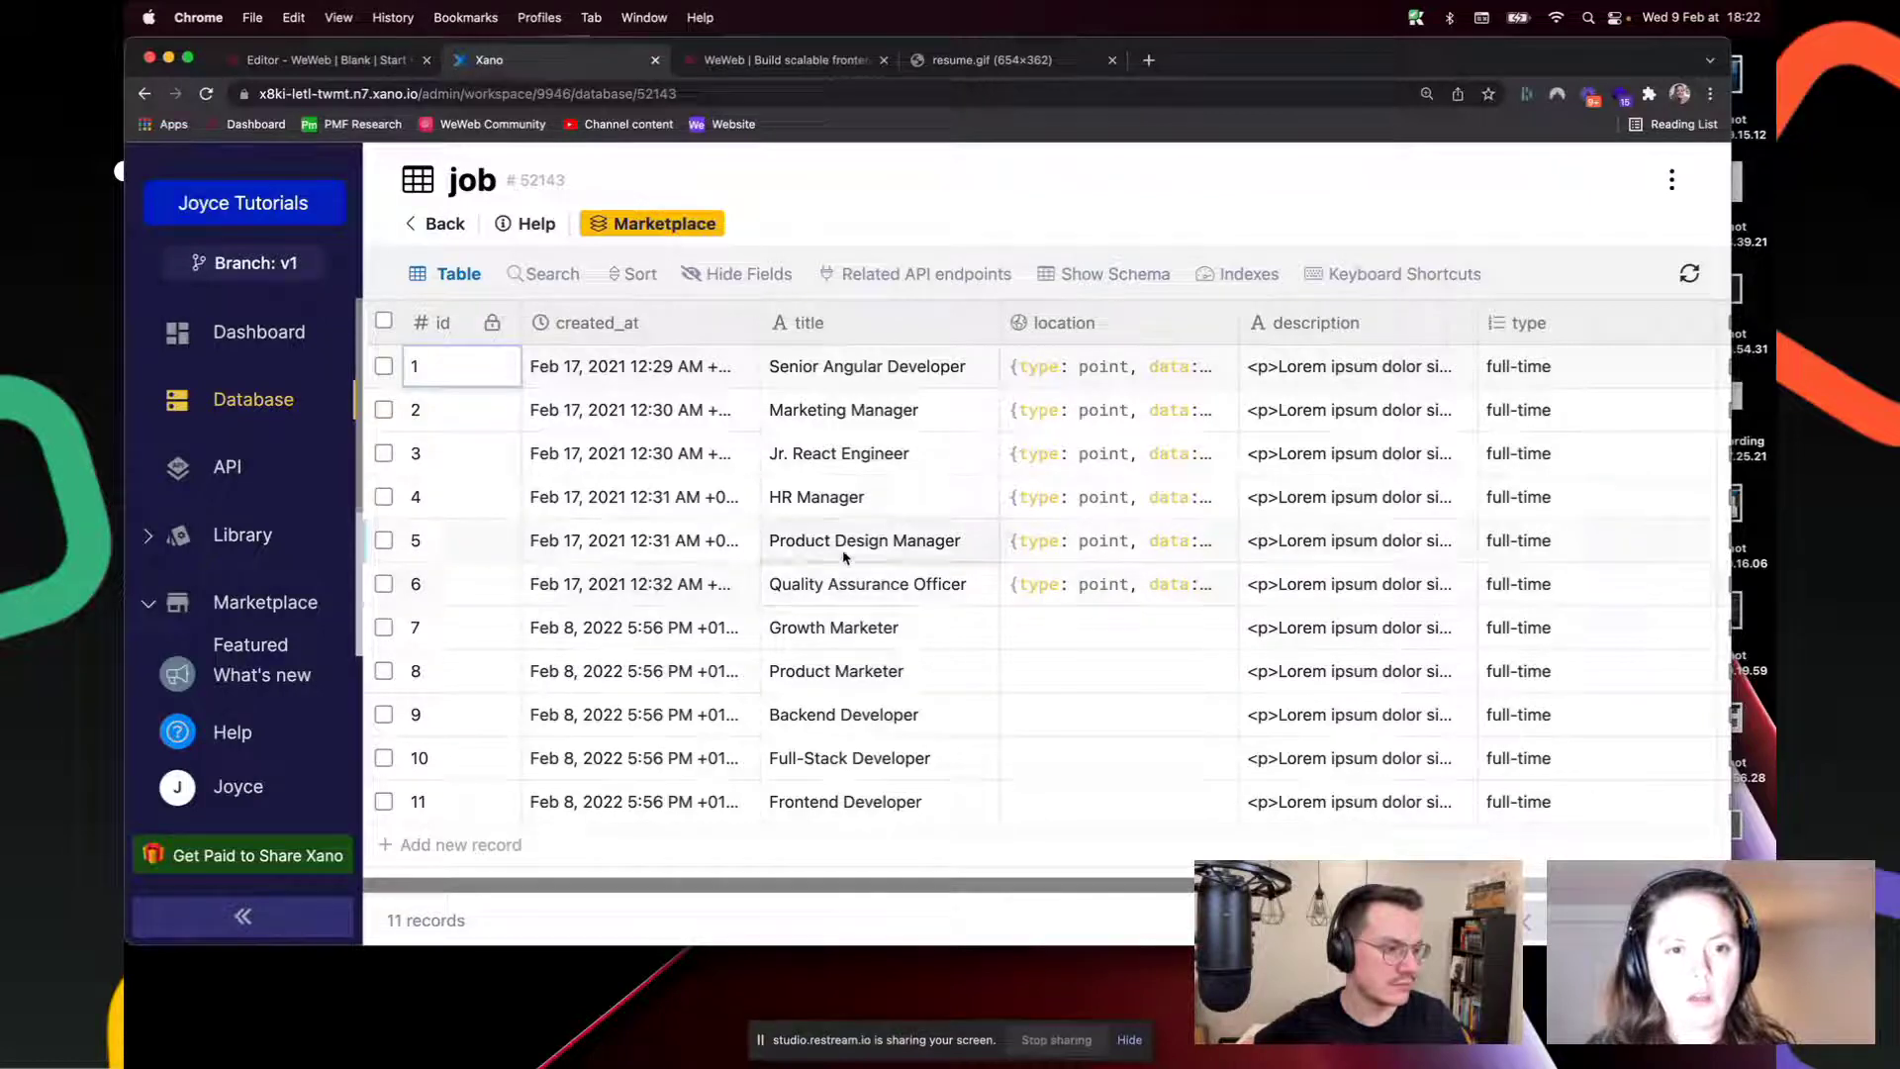
left_click(339, 62)
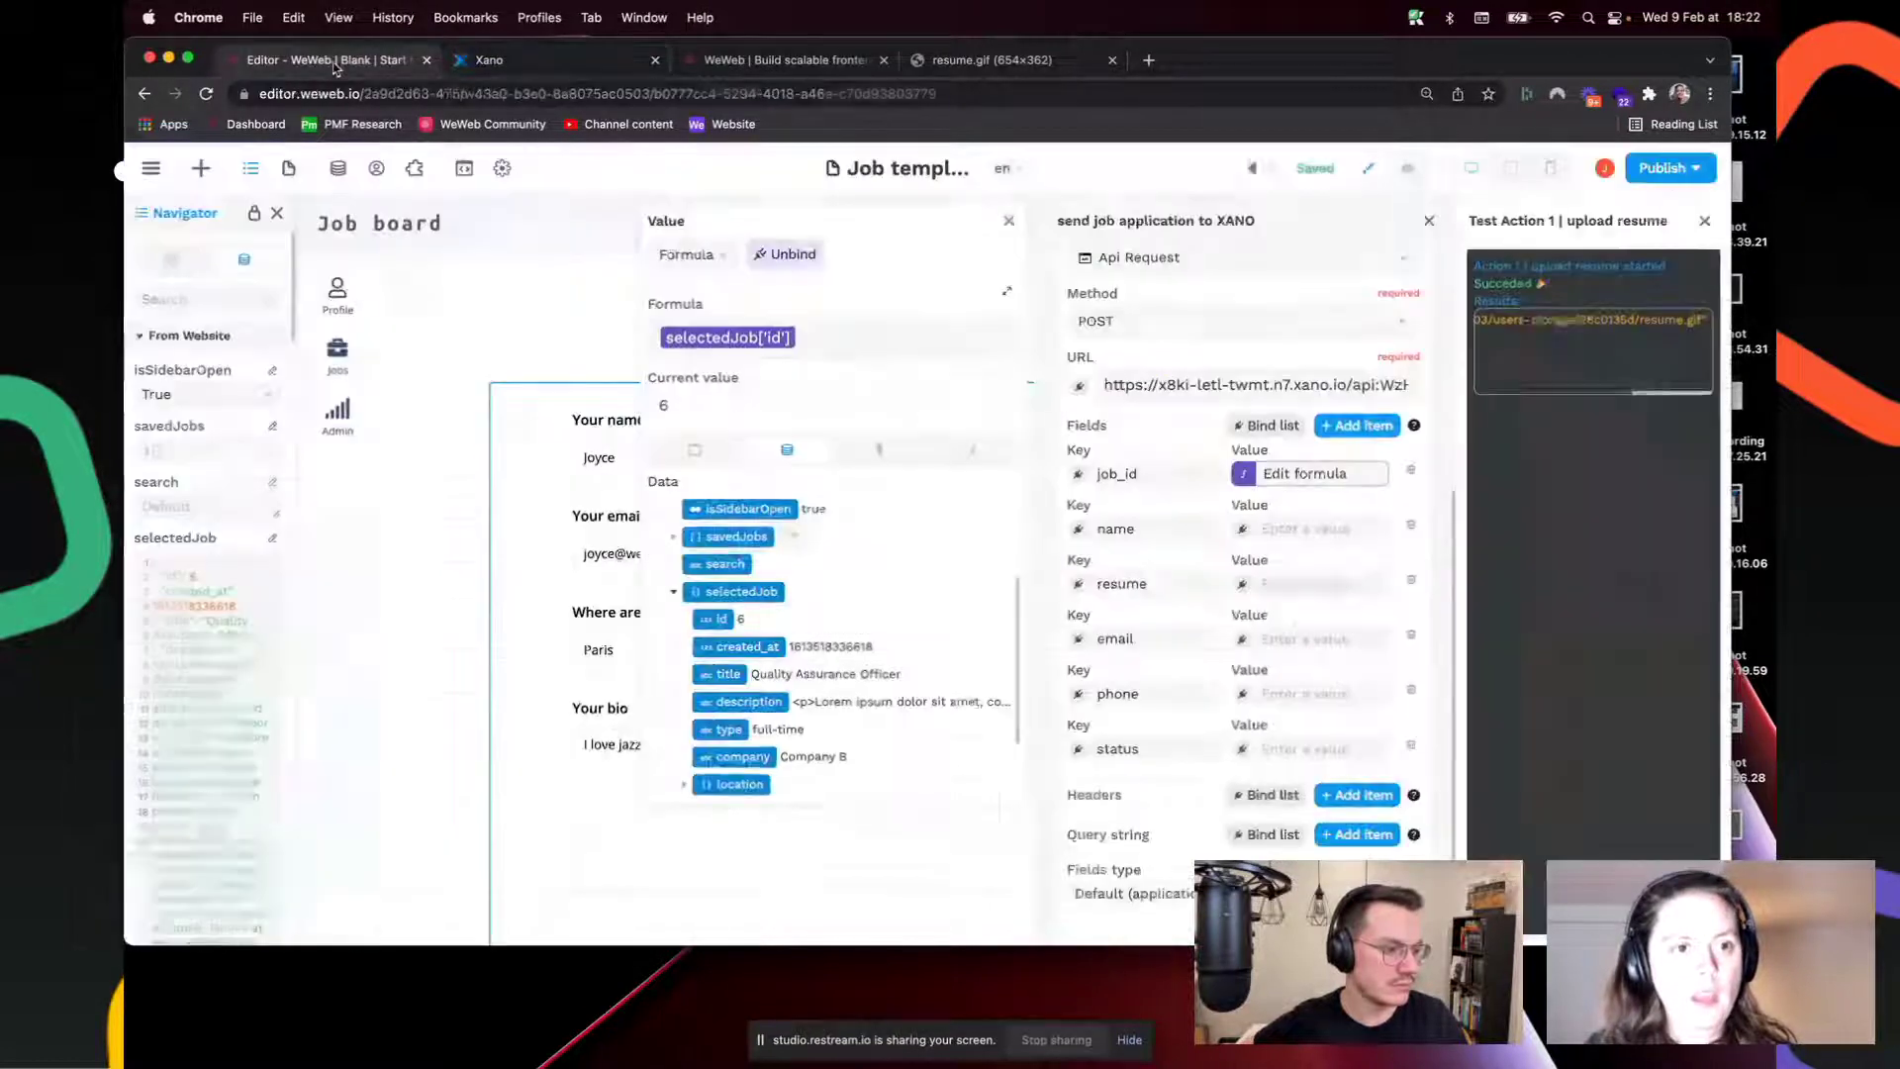
left_click(1243, 529)
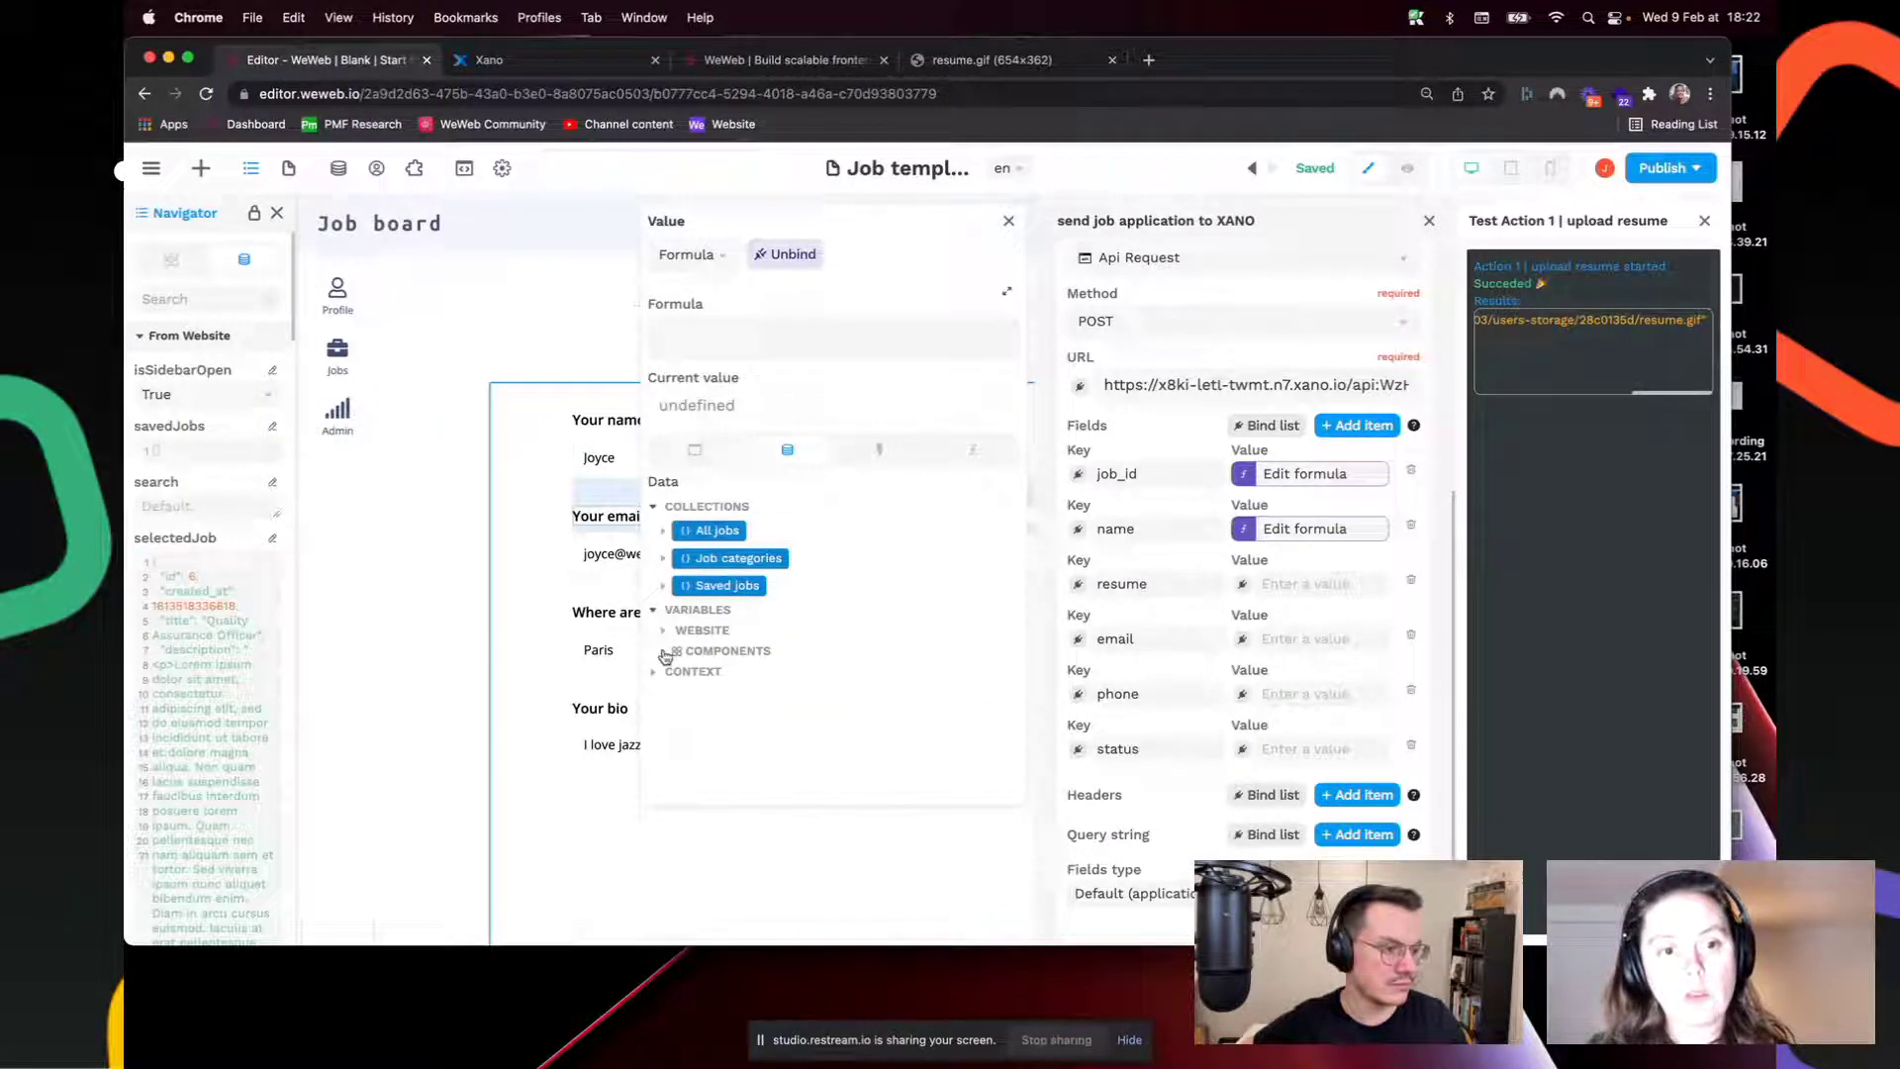
Step: Bind the name field to 'candidate name - value'
left_click(664, 653)
scroll(740, 710, "down", 2)
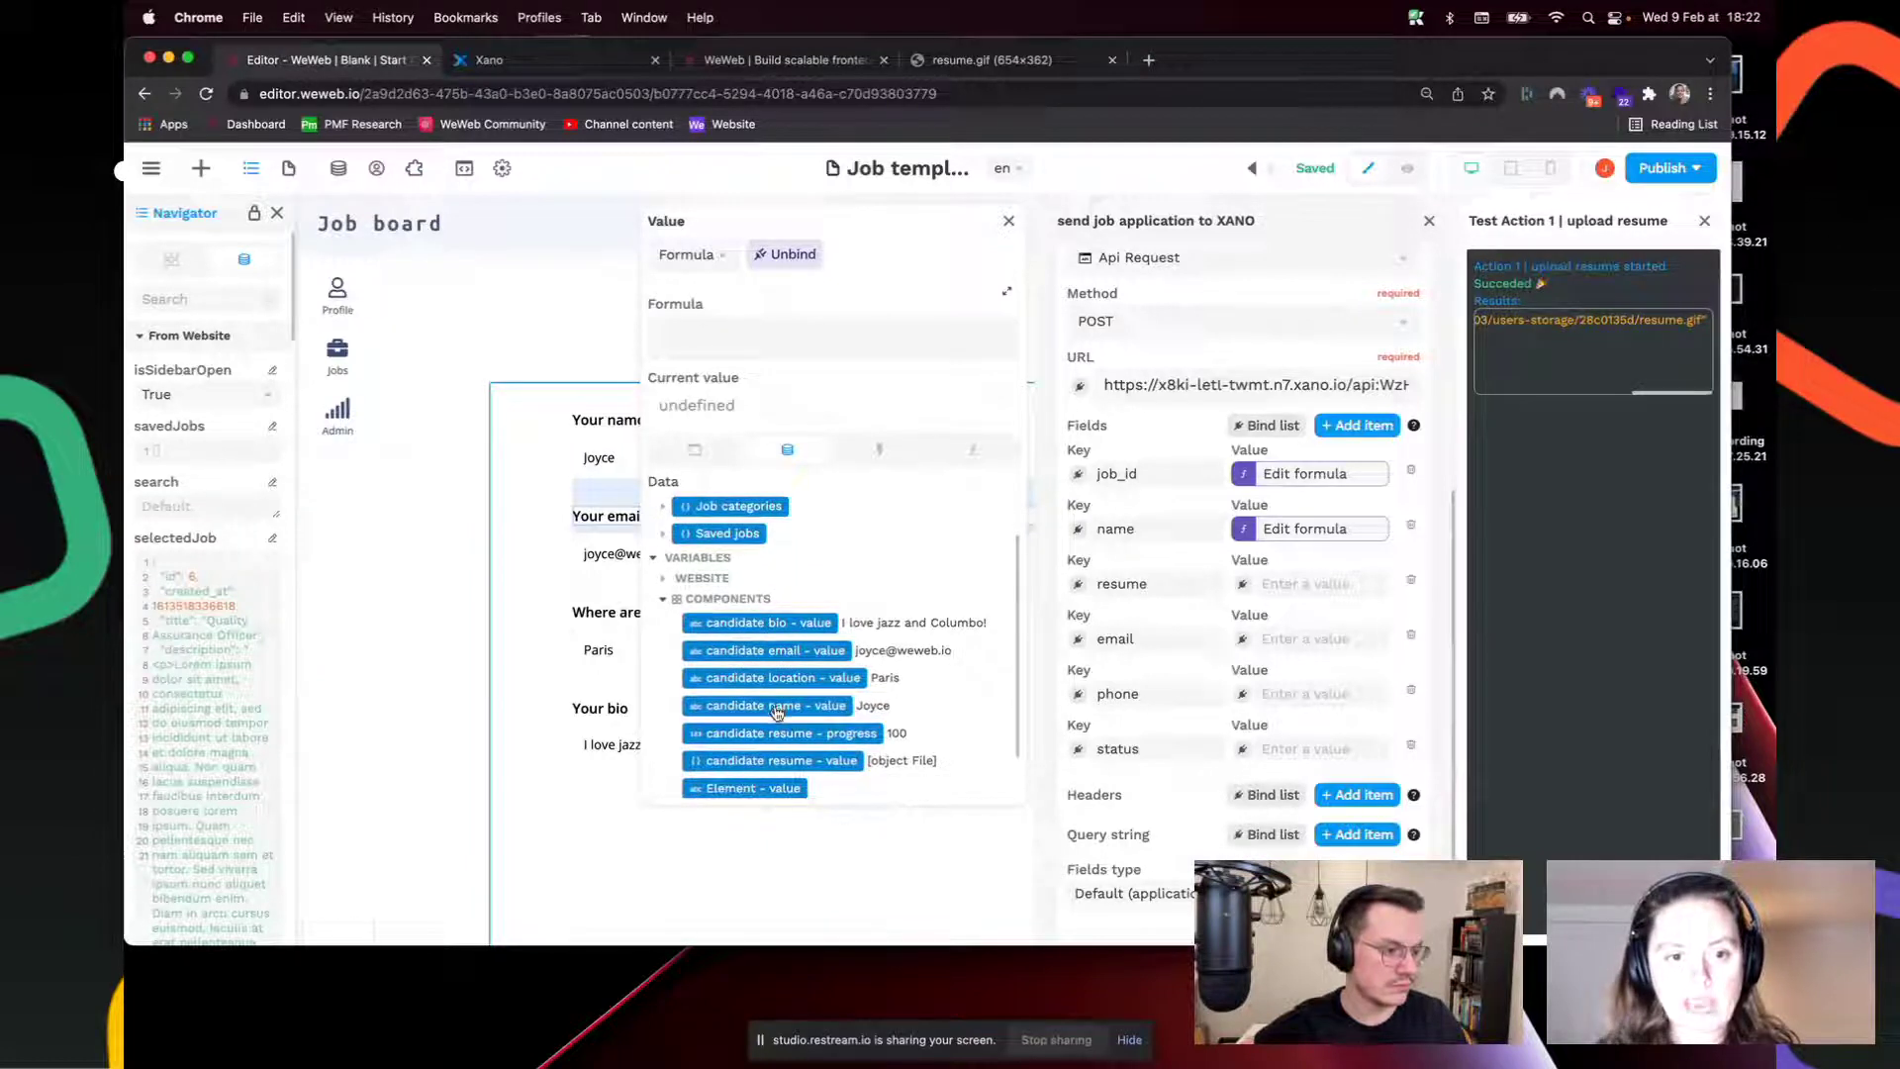
left_click(784, 713)
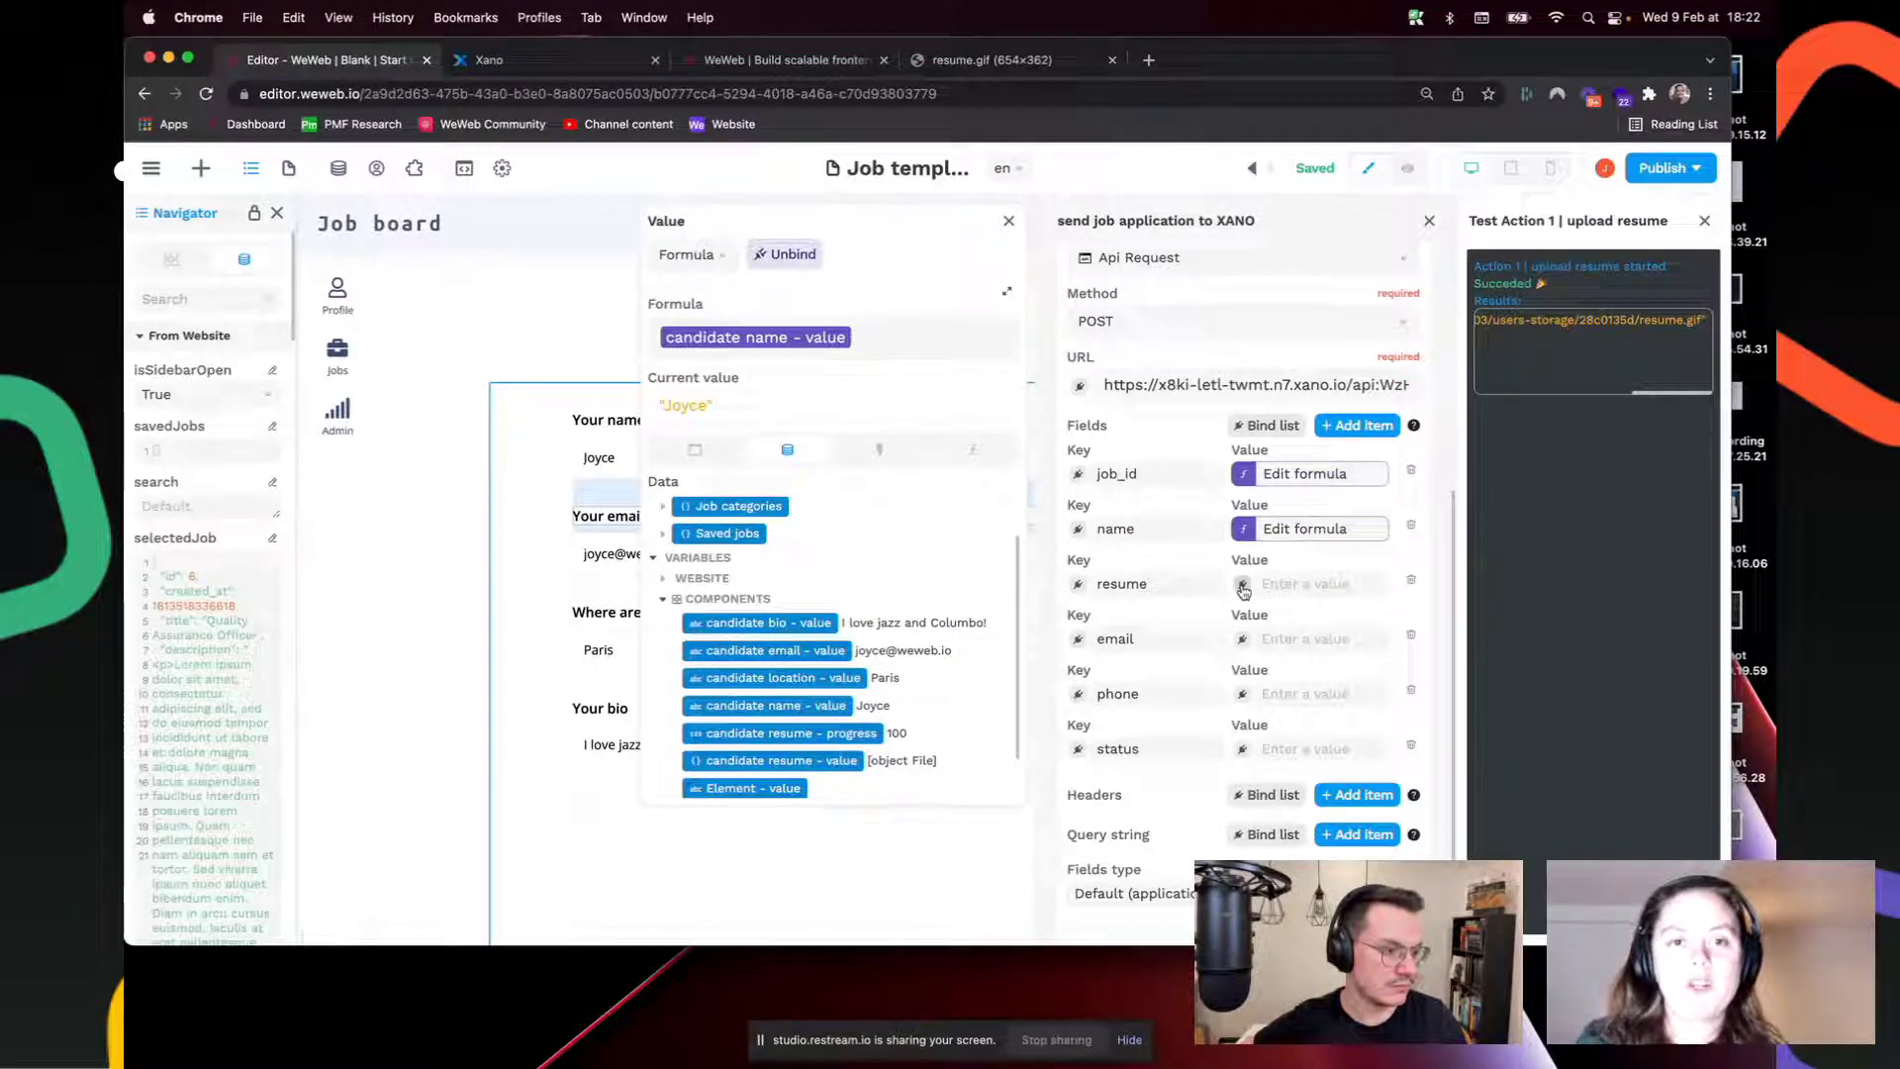
Step: Bind resume to the upload resume result's url, and start an email formula binding
left_click(1243, 586)
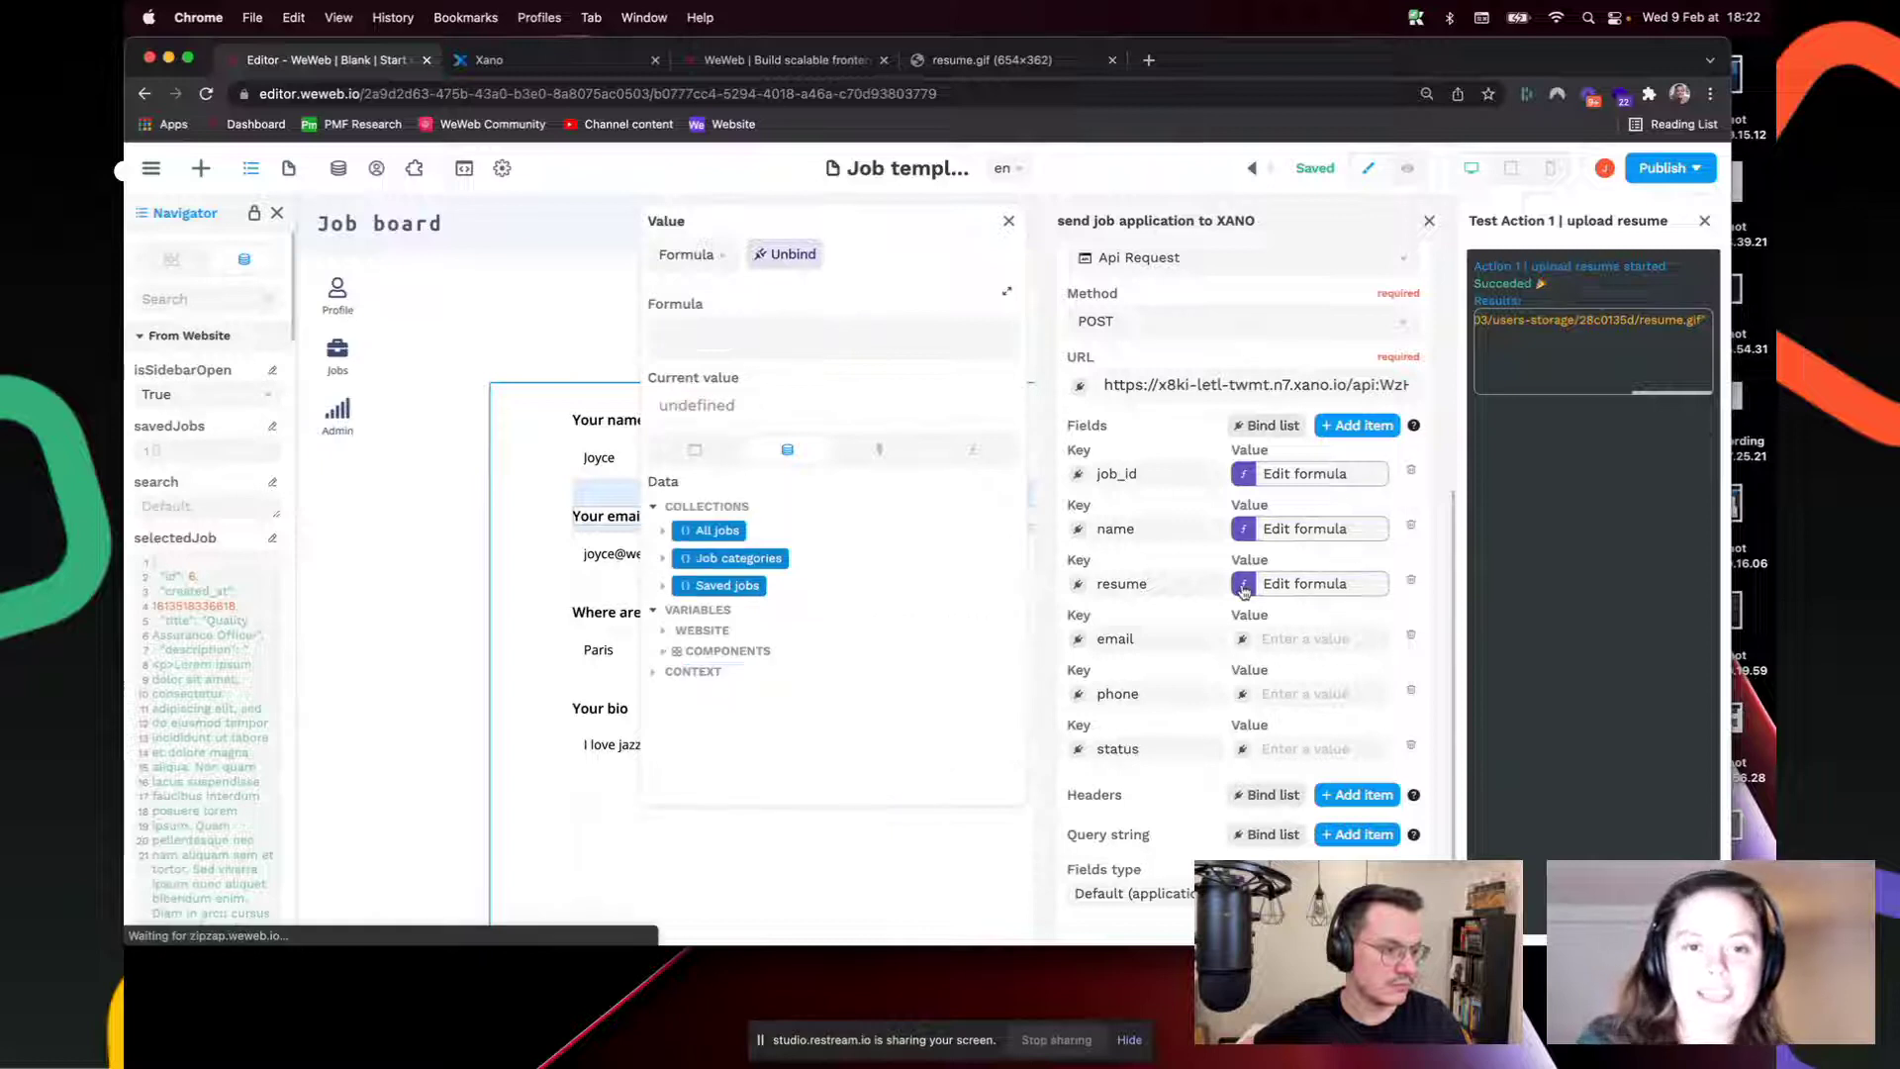
left_click(881, 451)
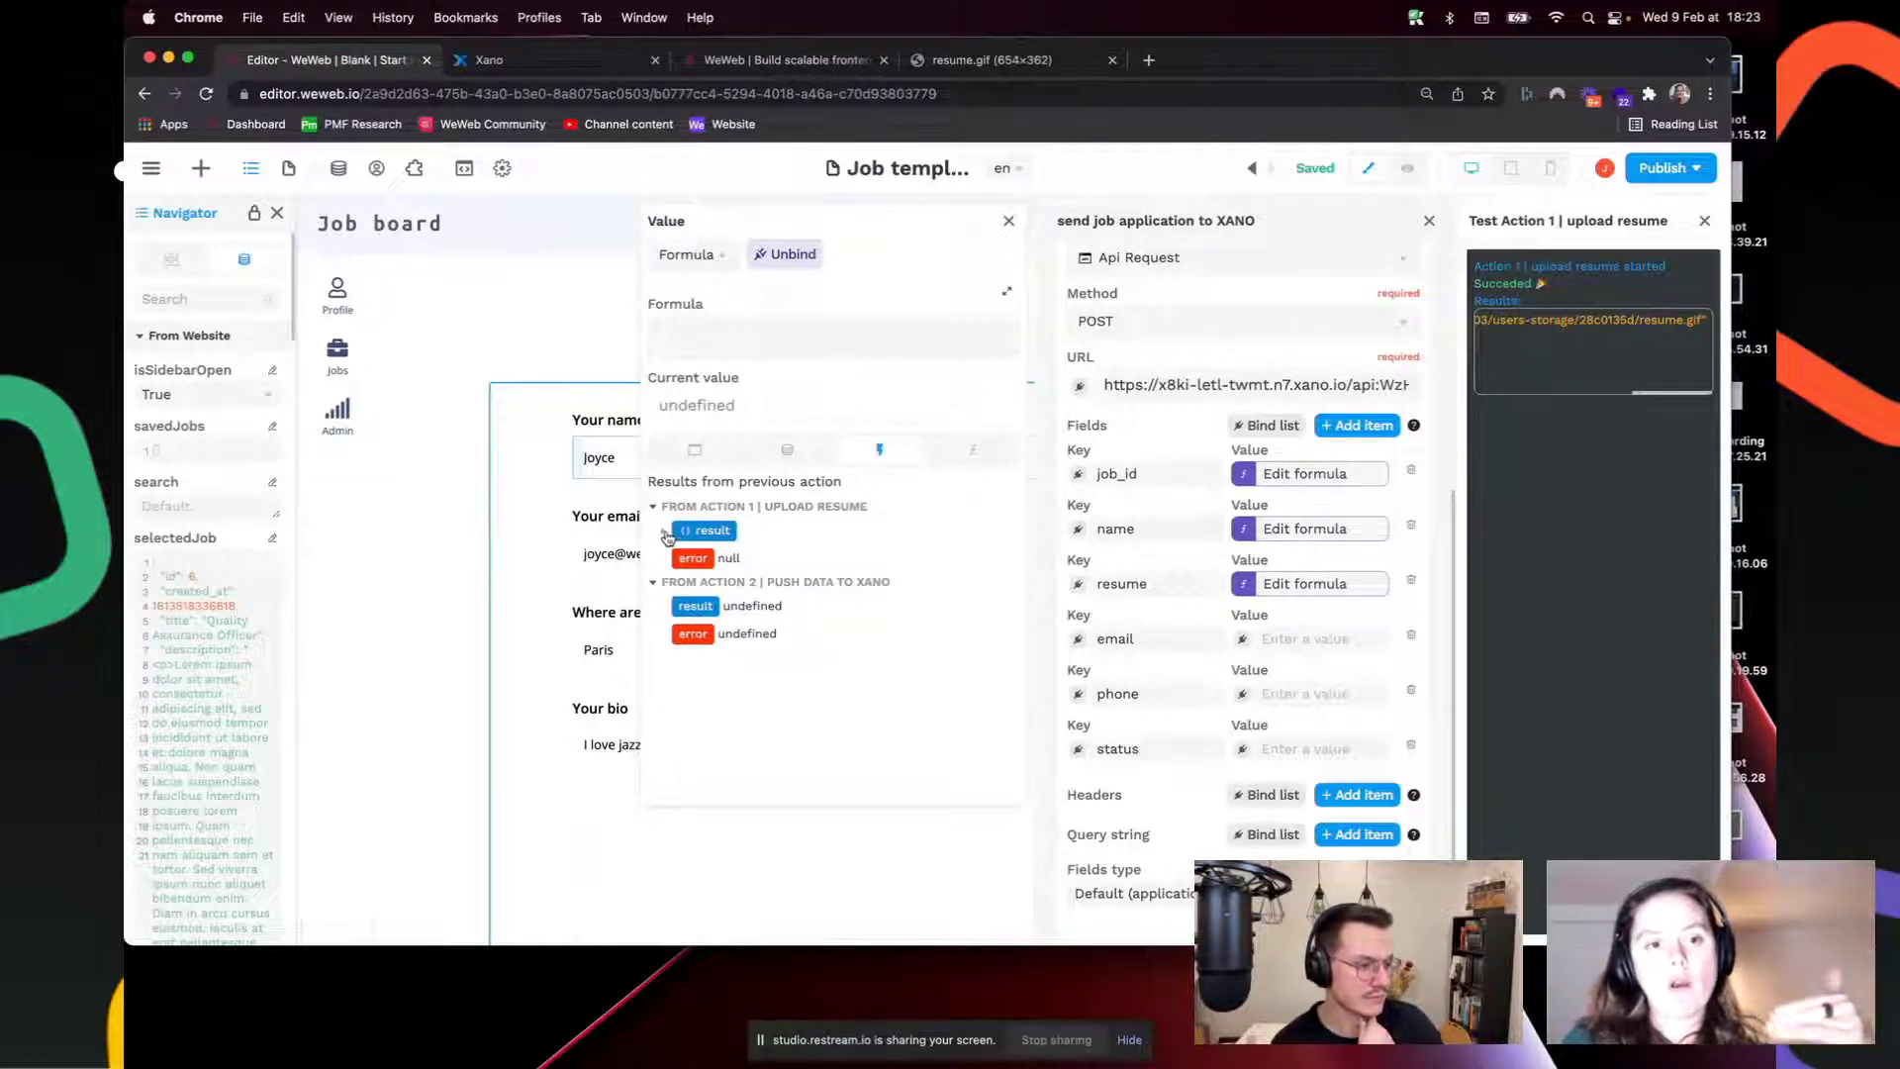
left_click(664, 533)
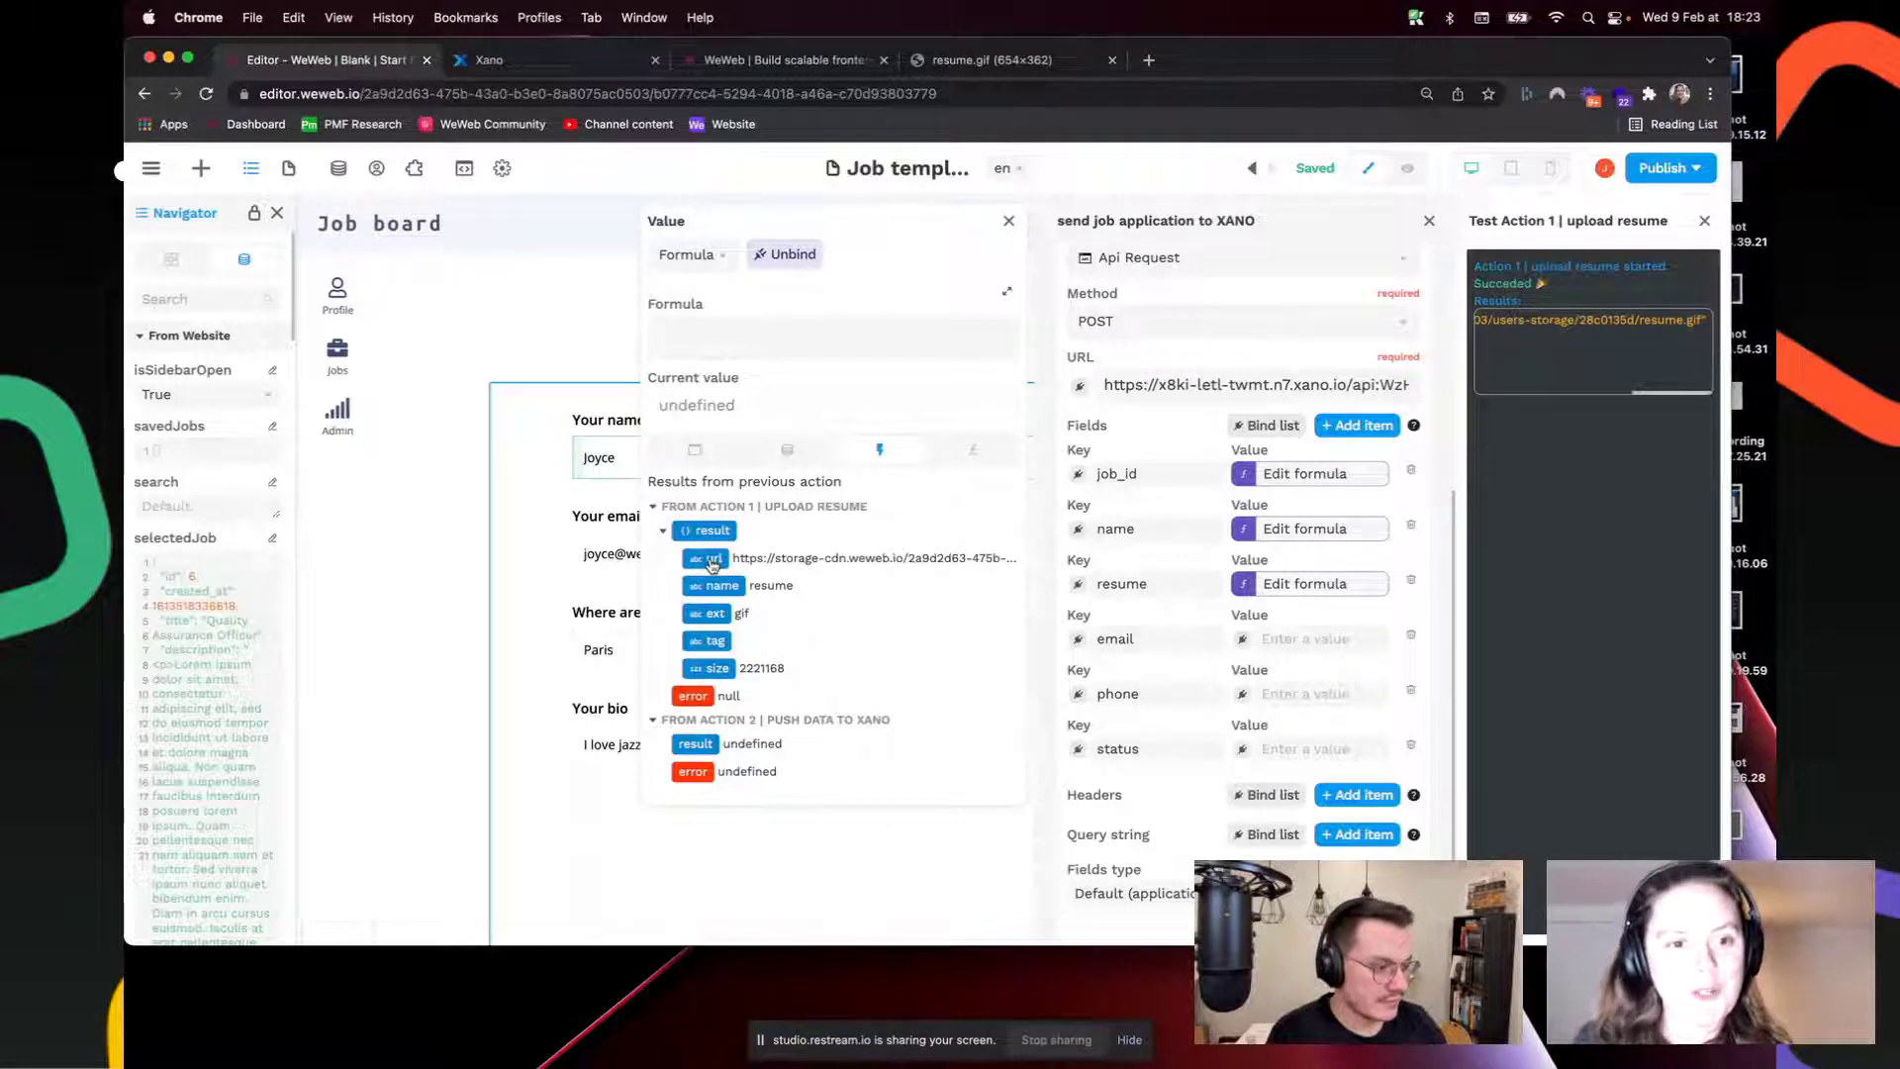
left_click(712, 560)
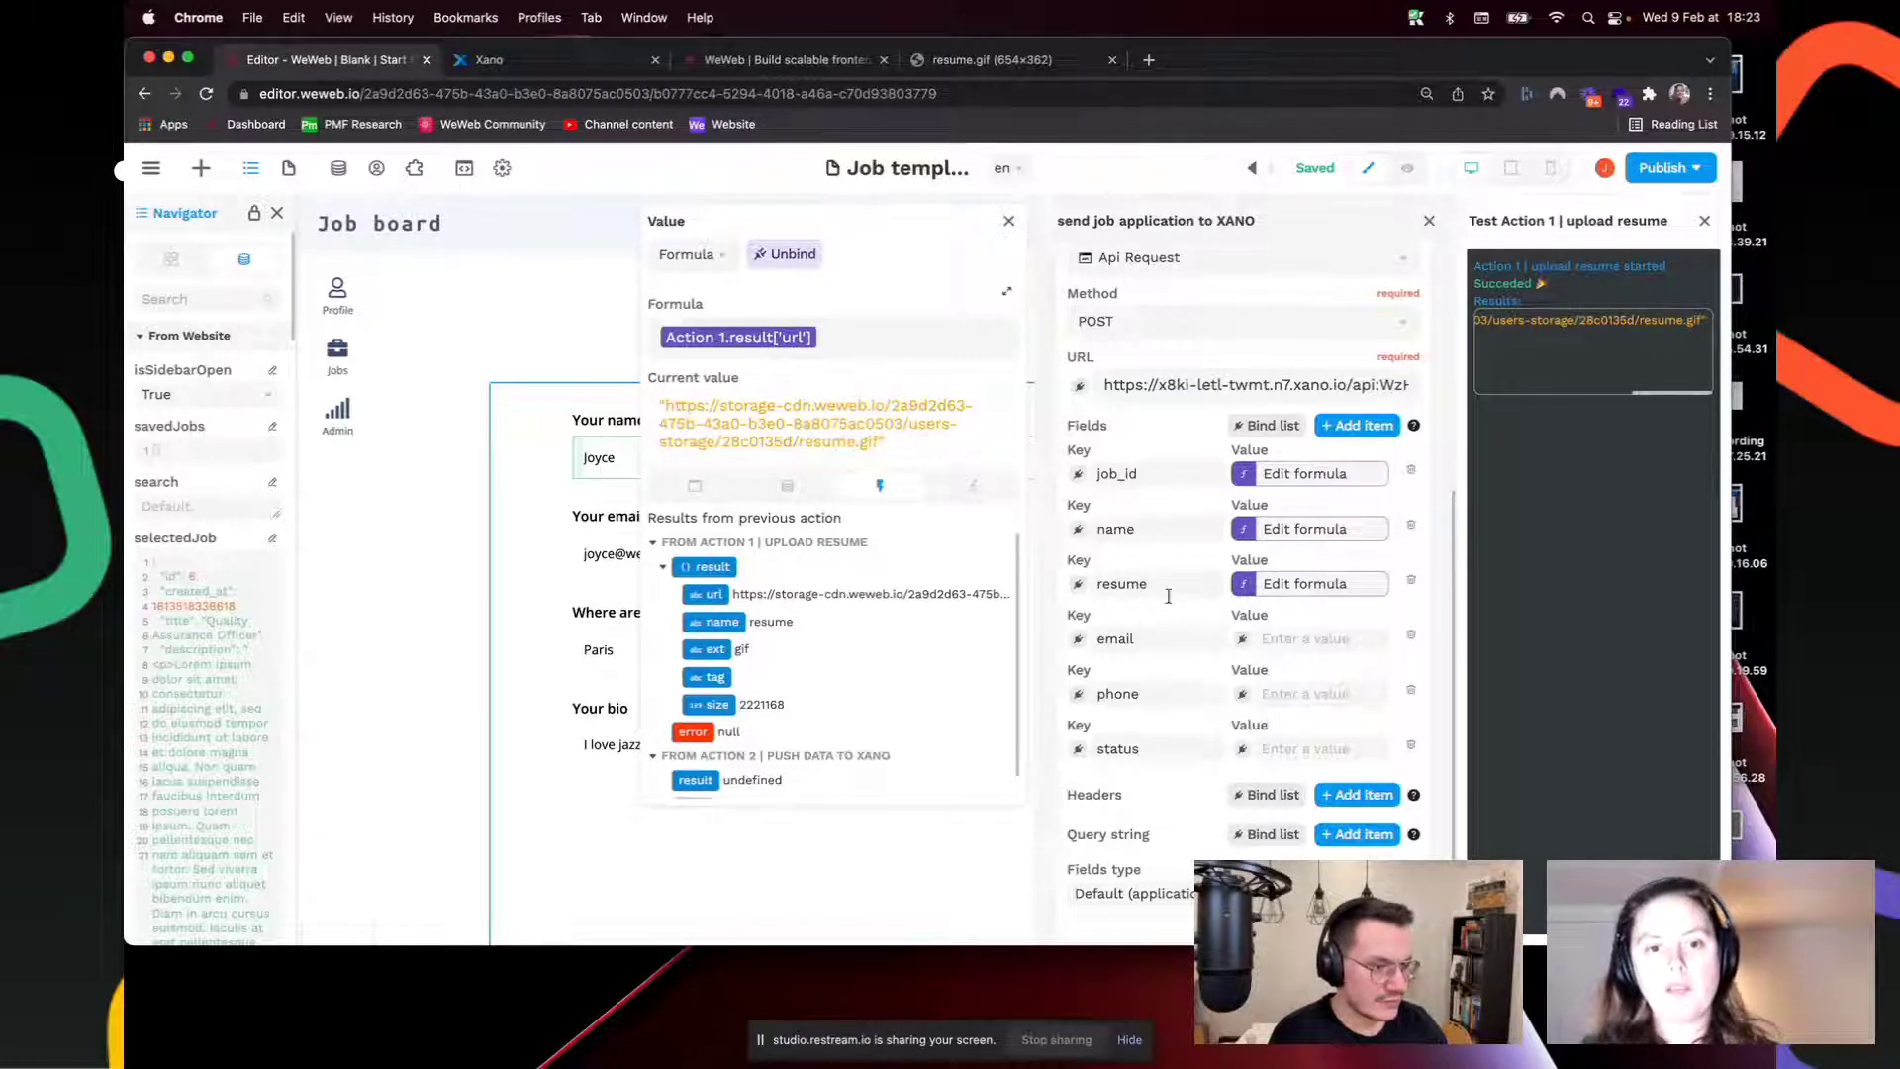
left_click(1244, 639)
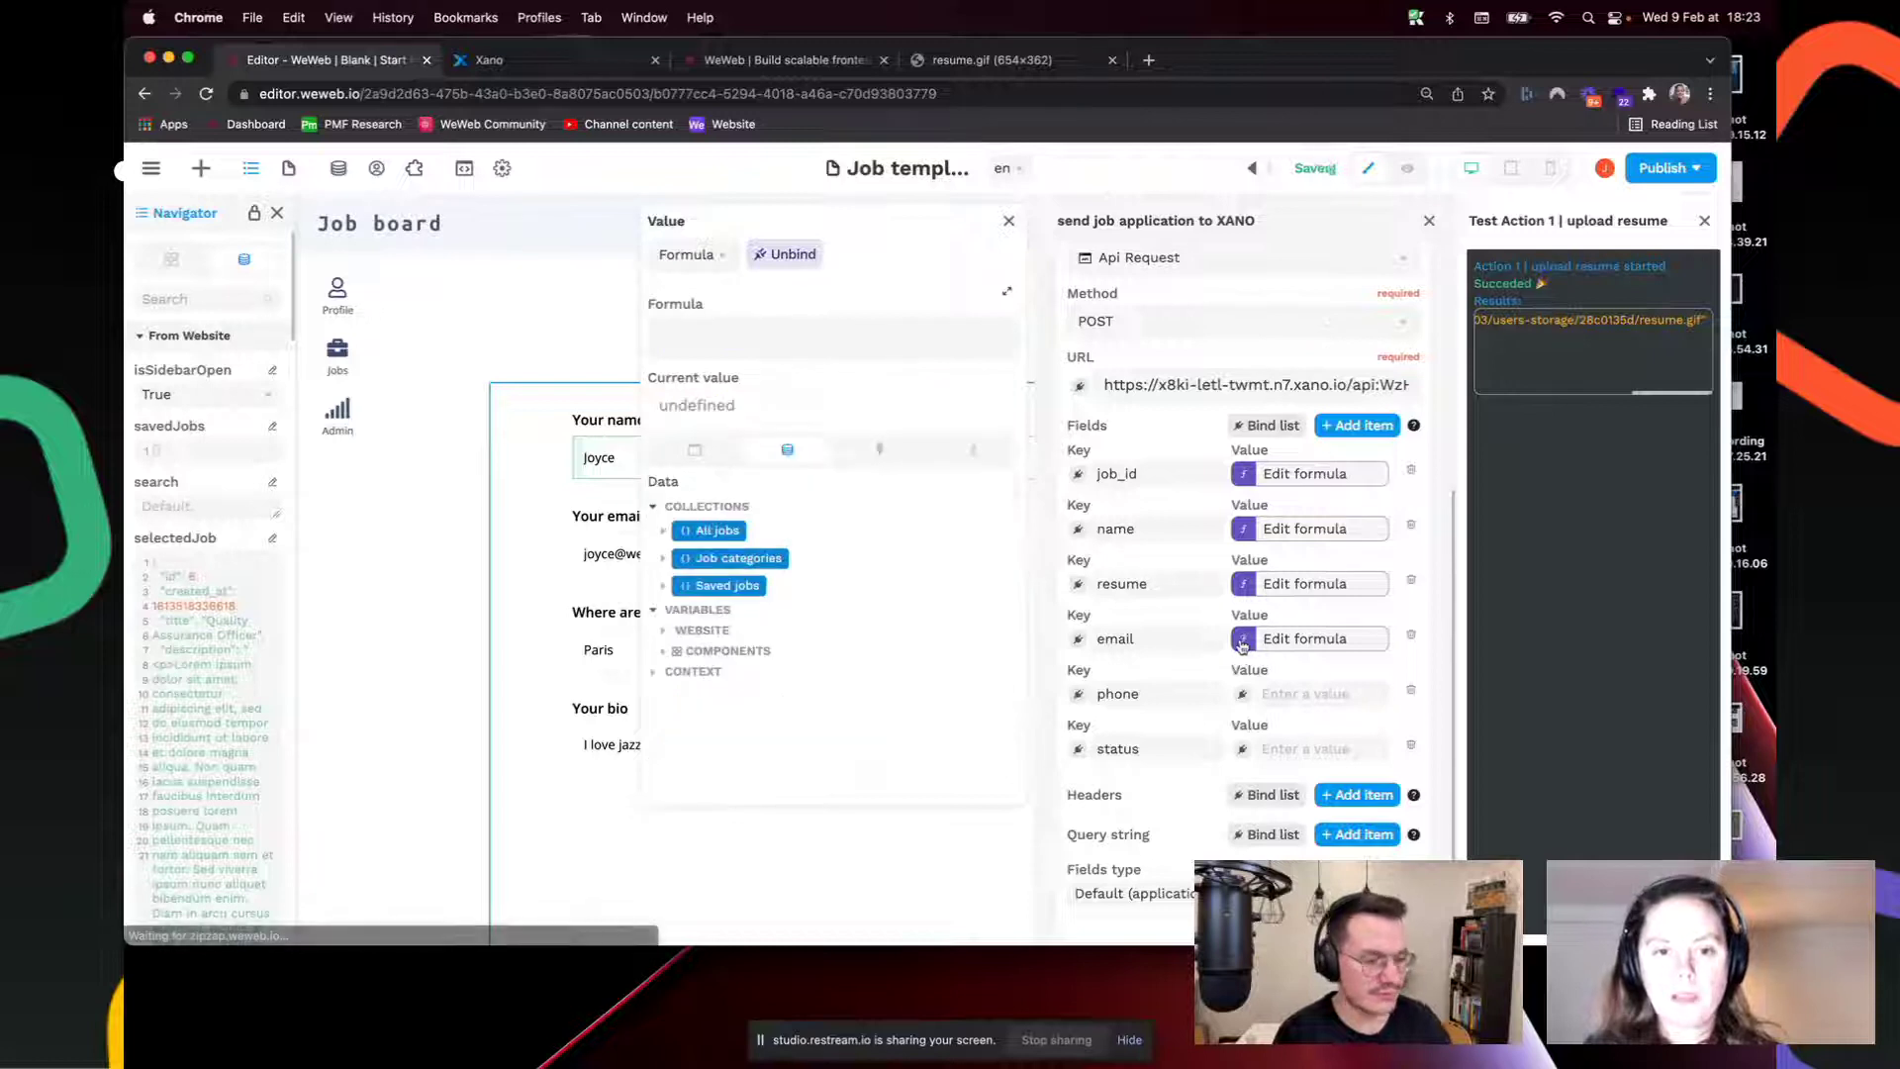
Step: Bind the request's email field to the candidate email value
left_click(665, 650)
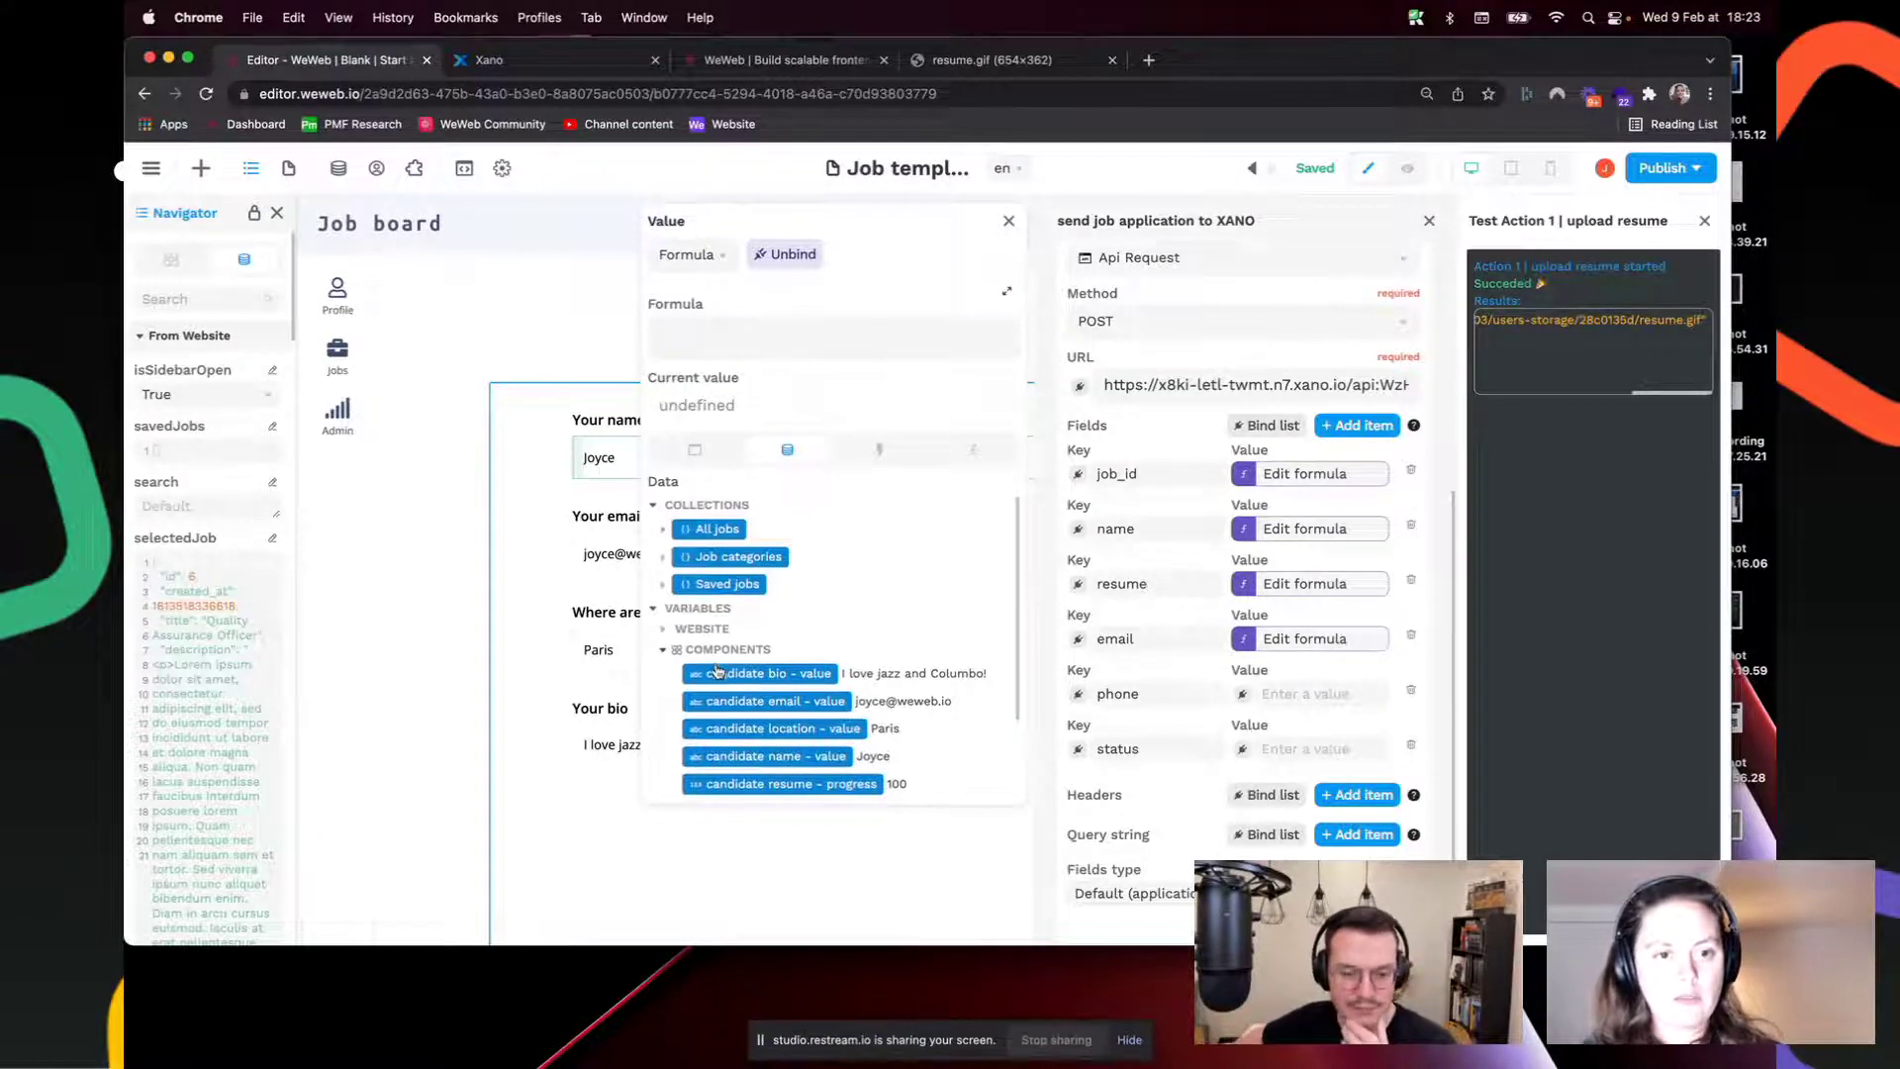
scroll(718, 669, "down", 1)
left_click(757, 677)
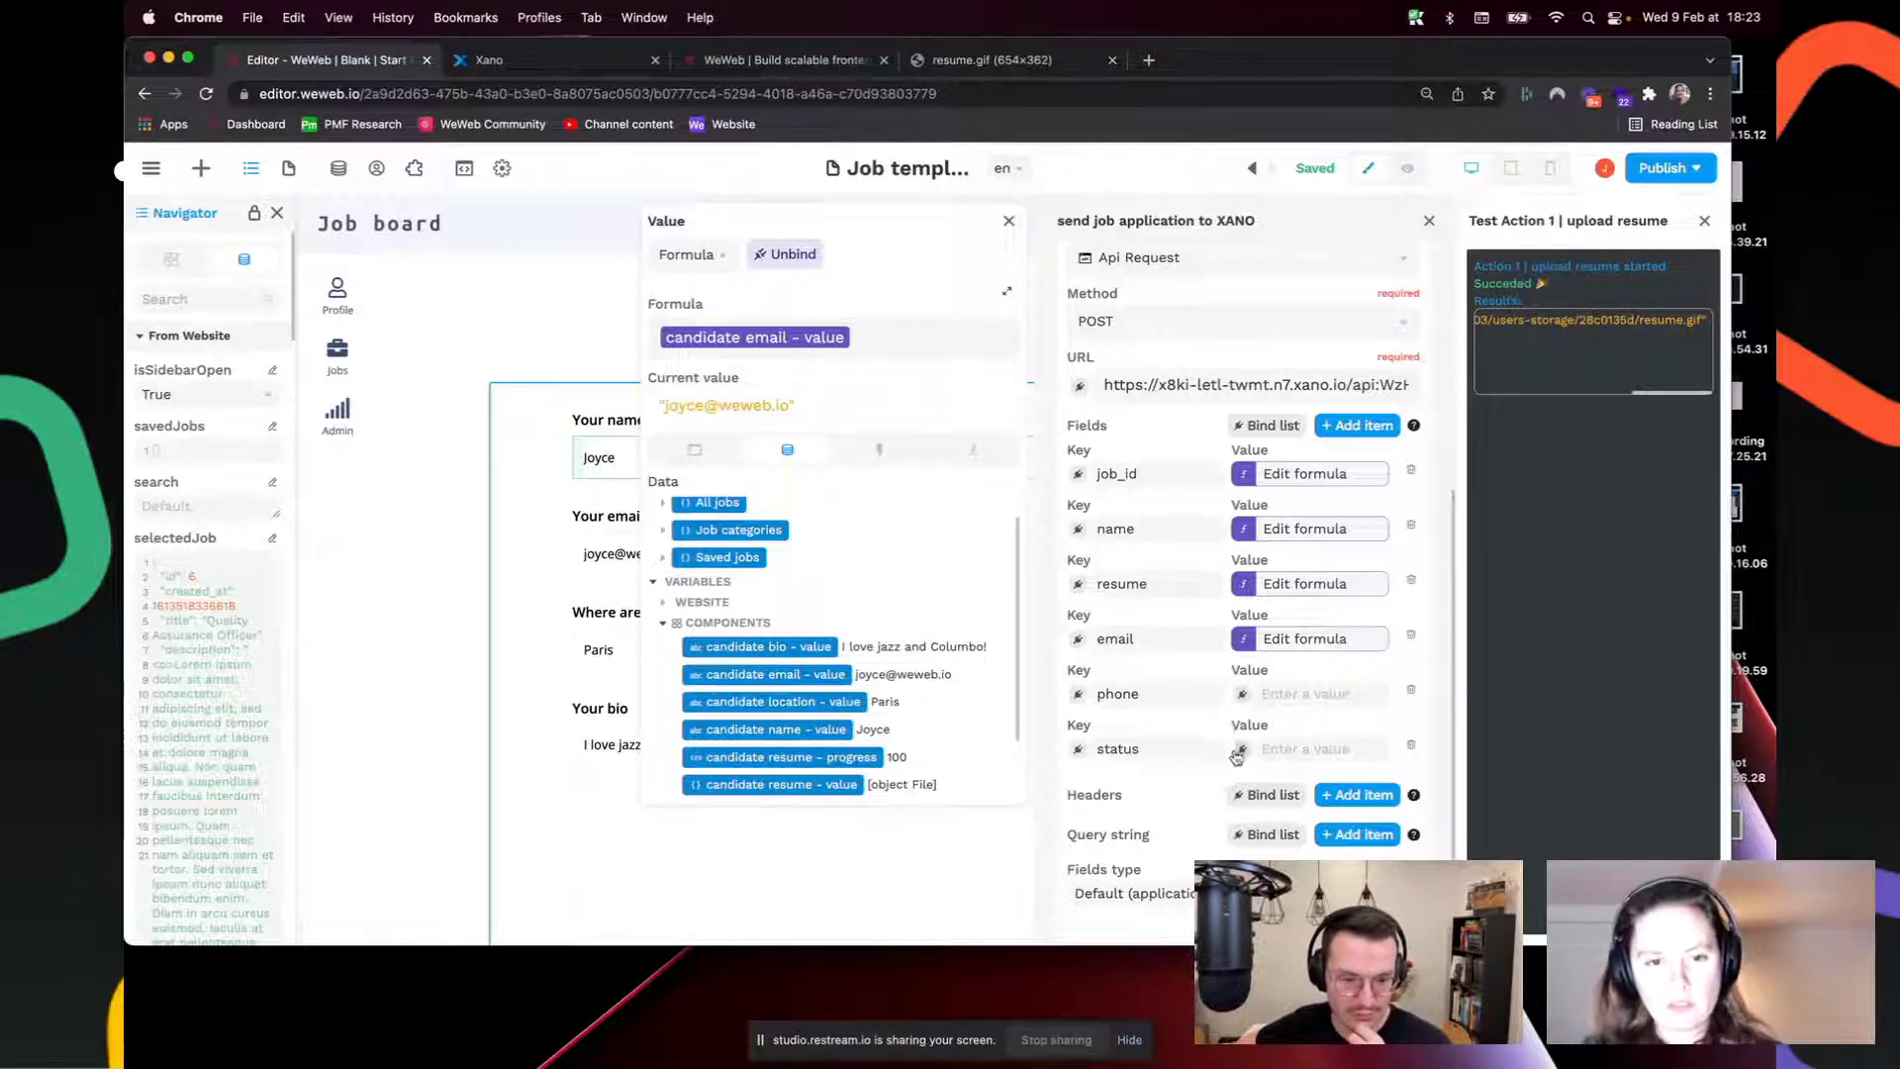
Step: Check the fields of the application table in Xano
left_click(489, 59)
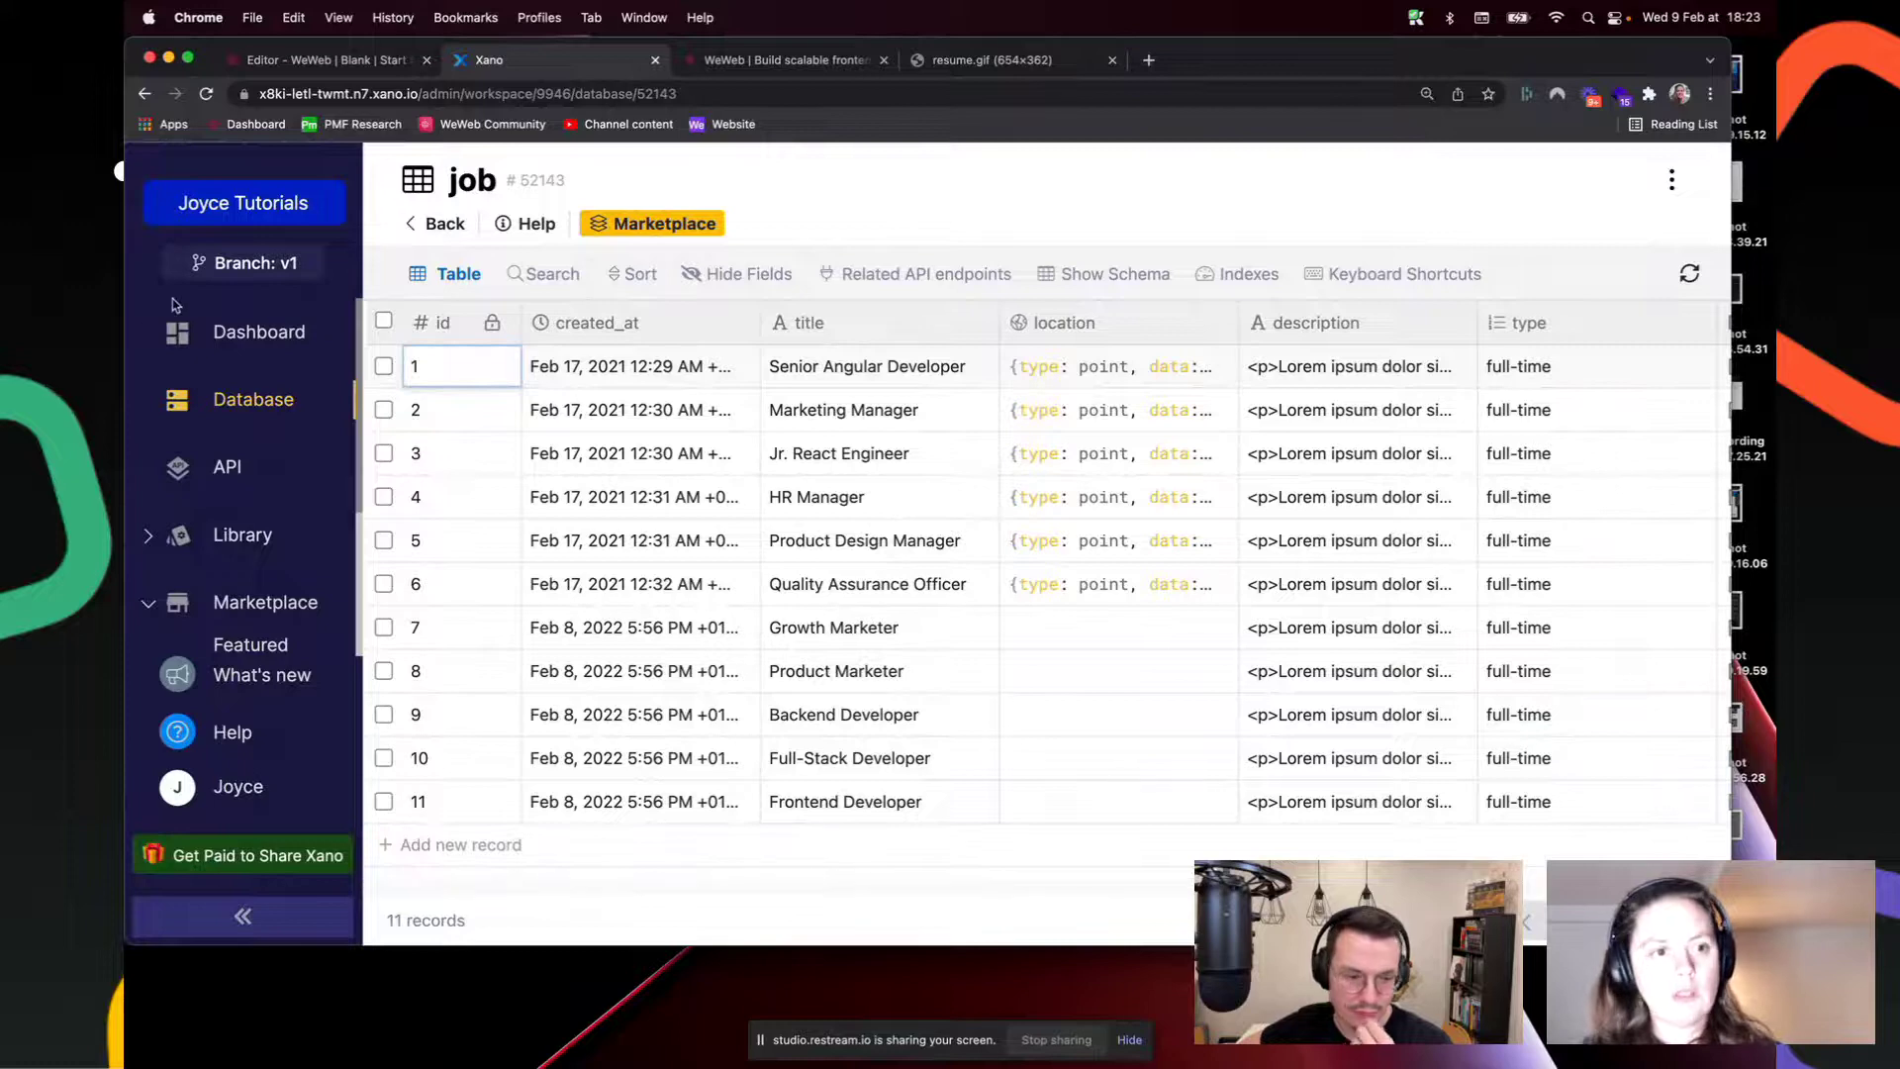
left_click(275, 401)
left_click(653, 574)
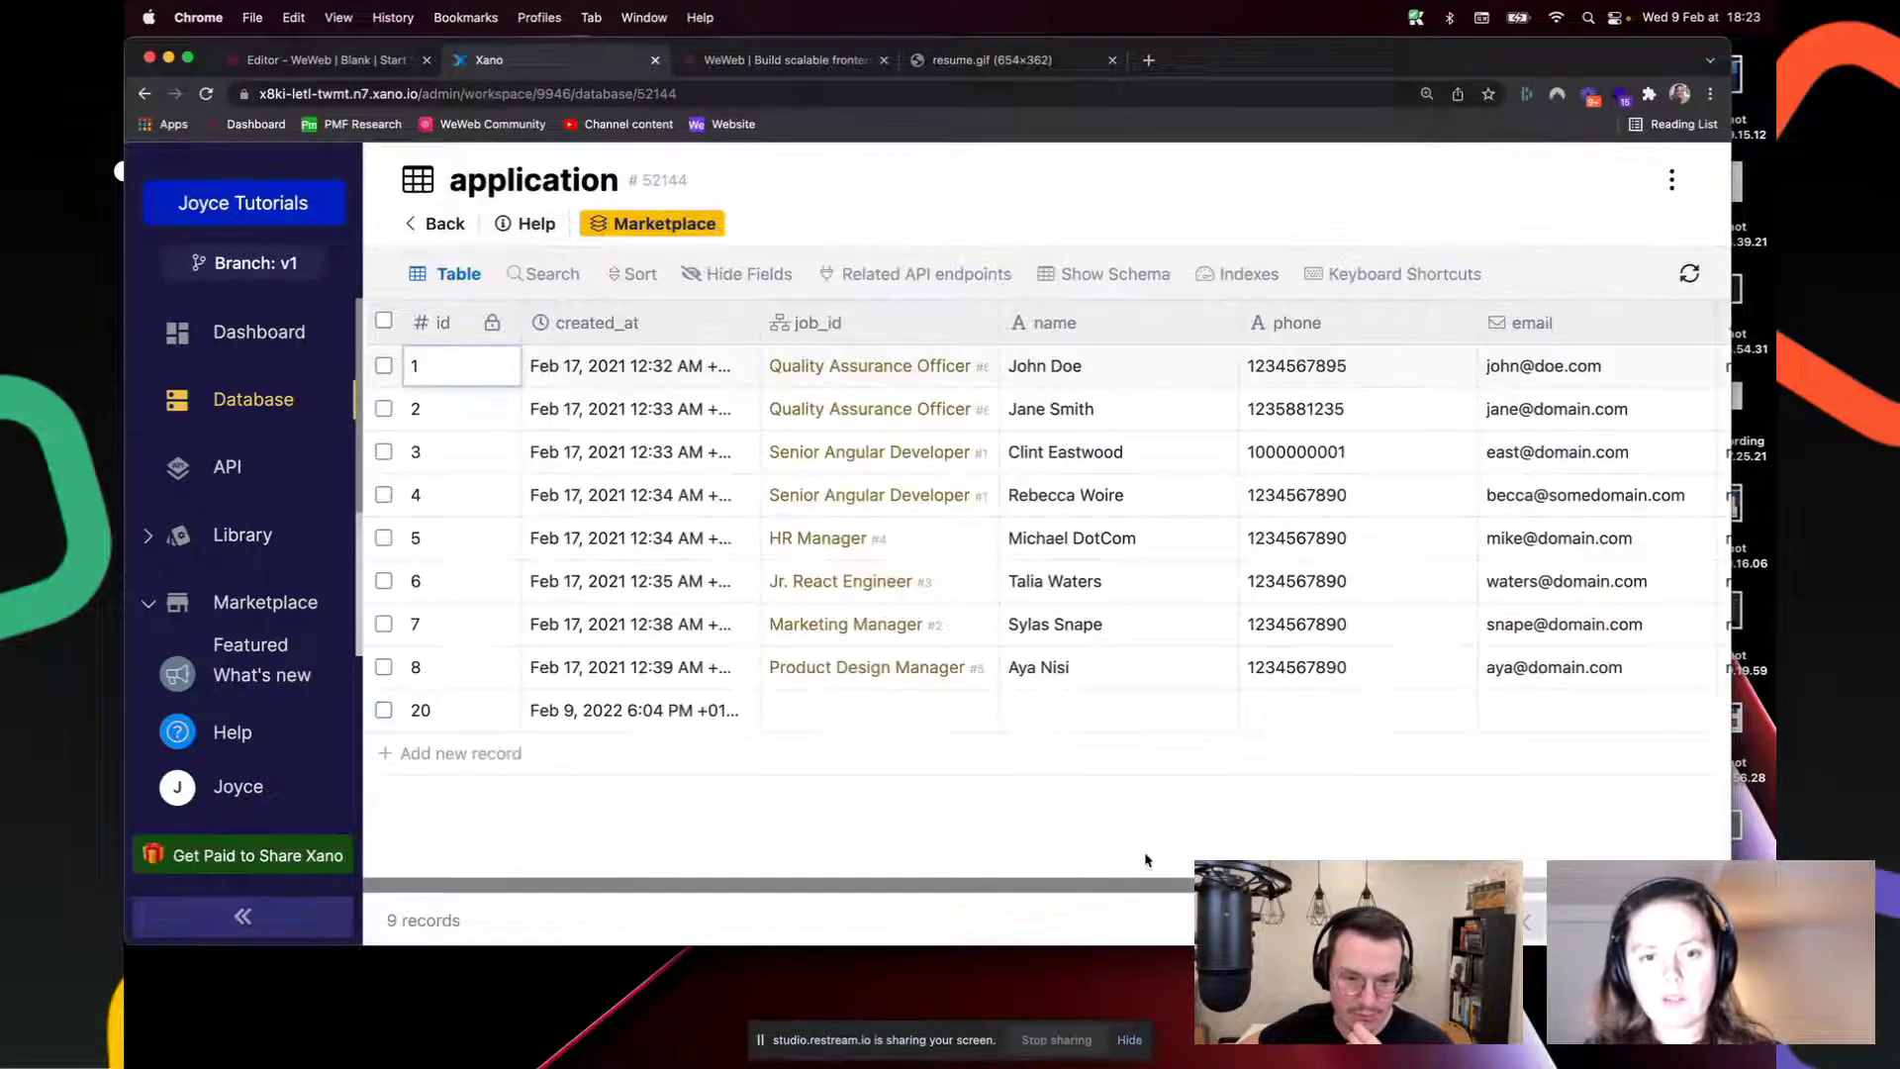
scroll(1149, 871, "right", 5)
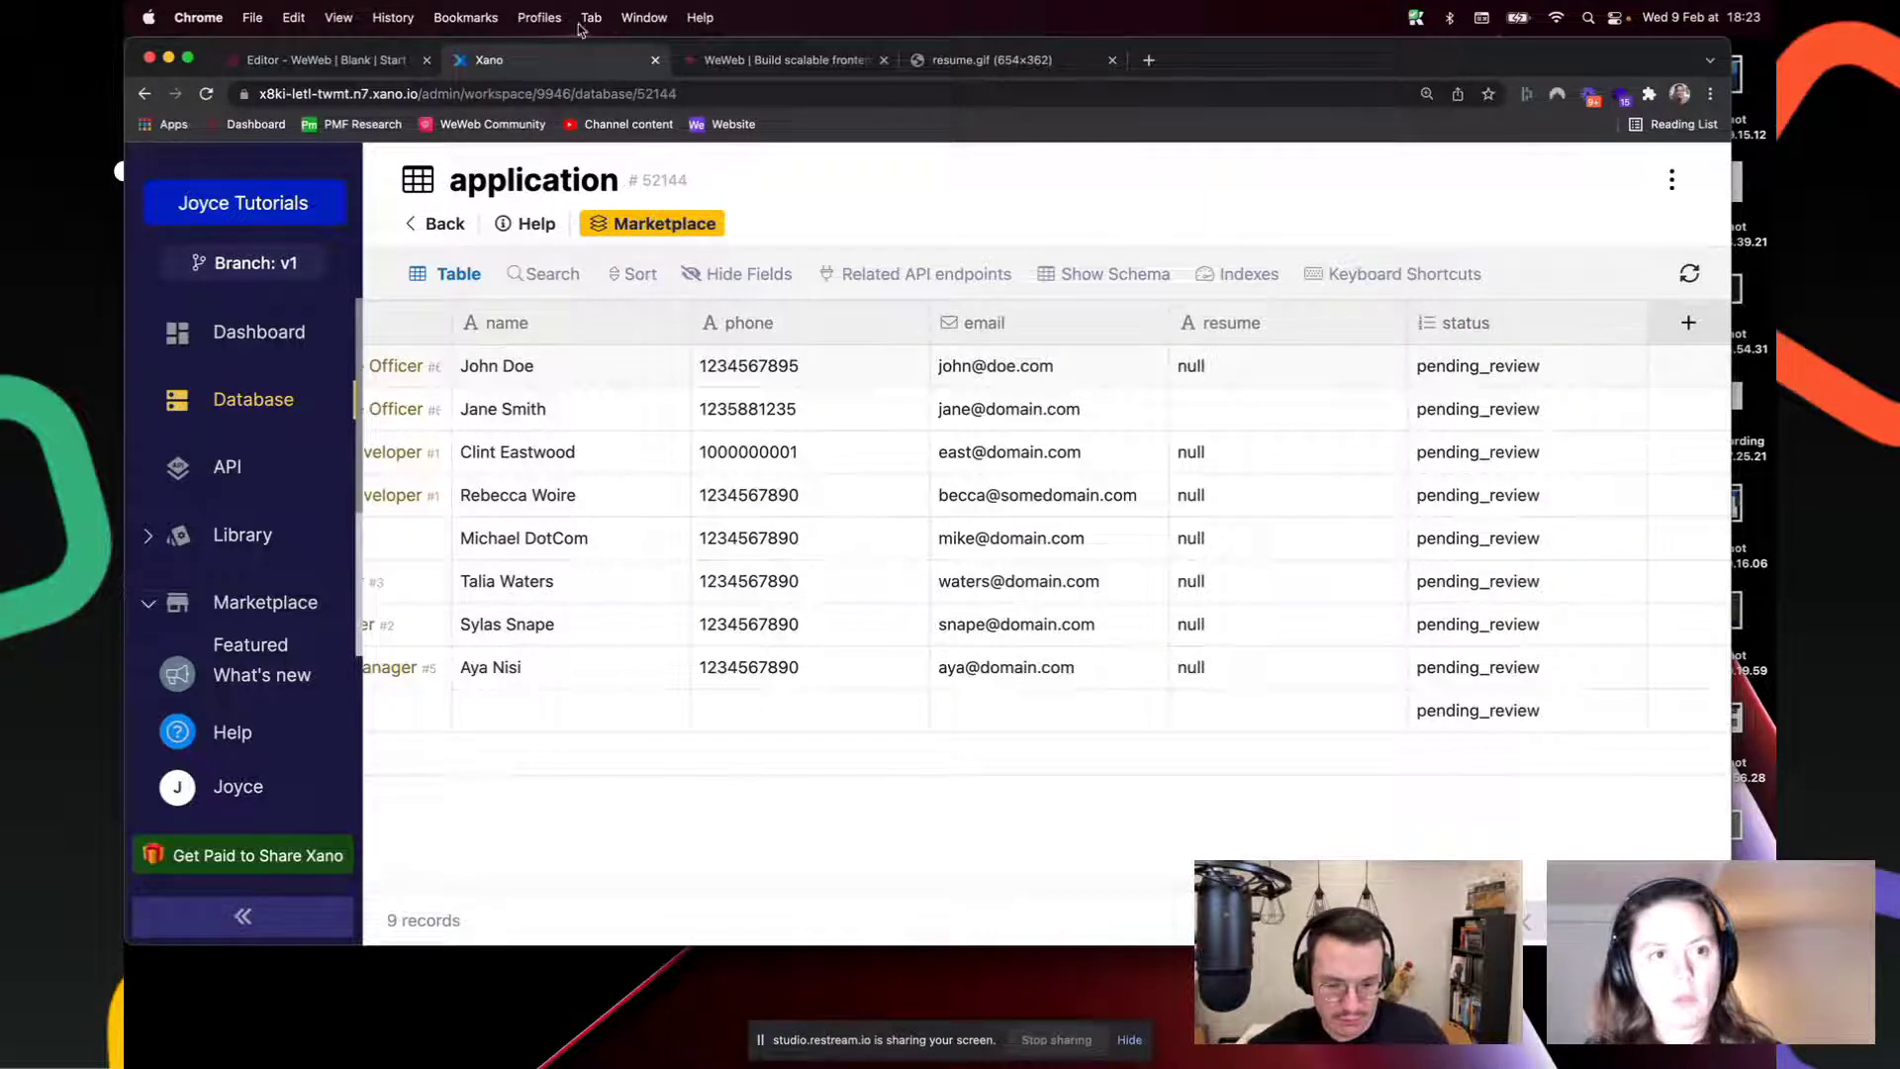
Step: Back in WeWeb, set the request's status value to pending_review
left_click(326, 59)
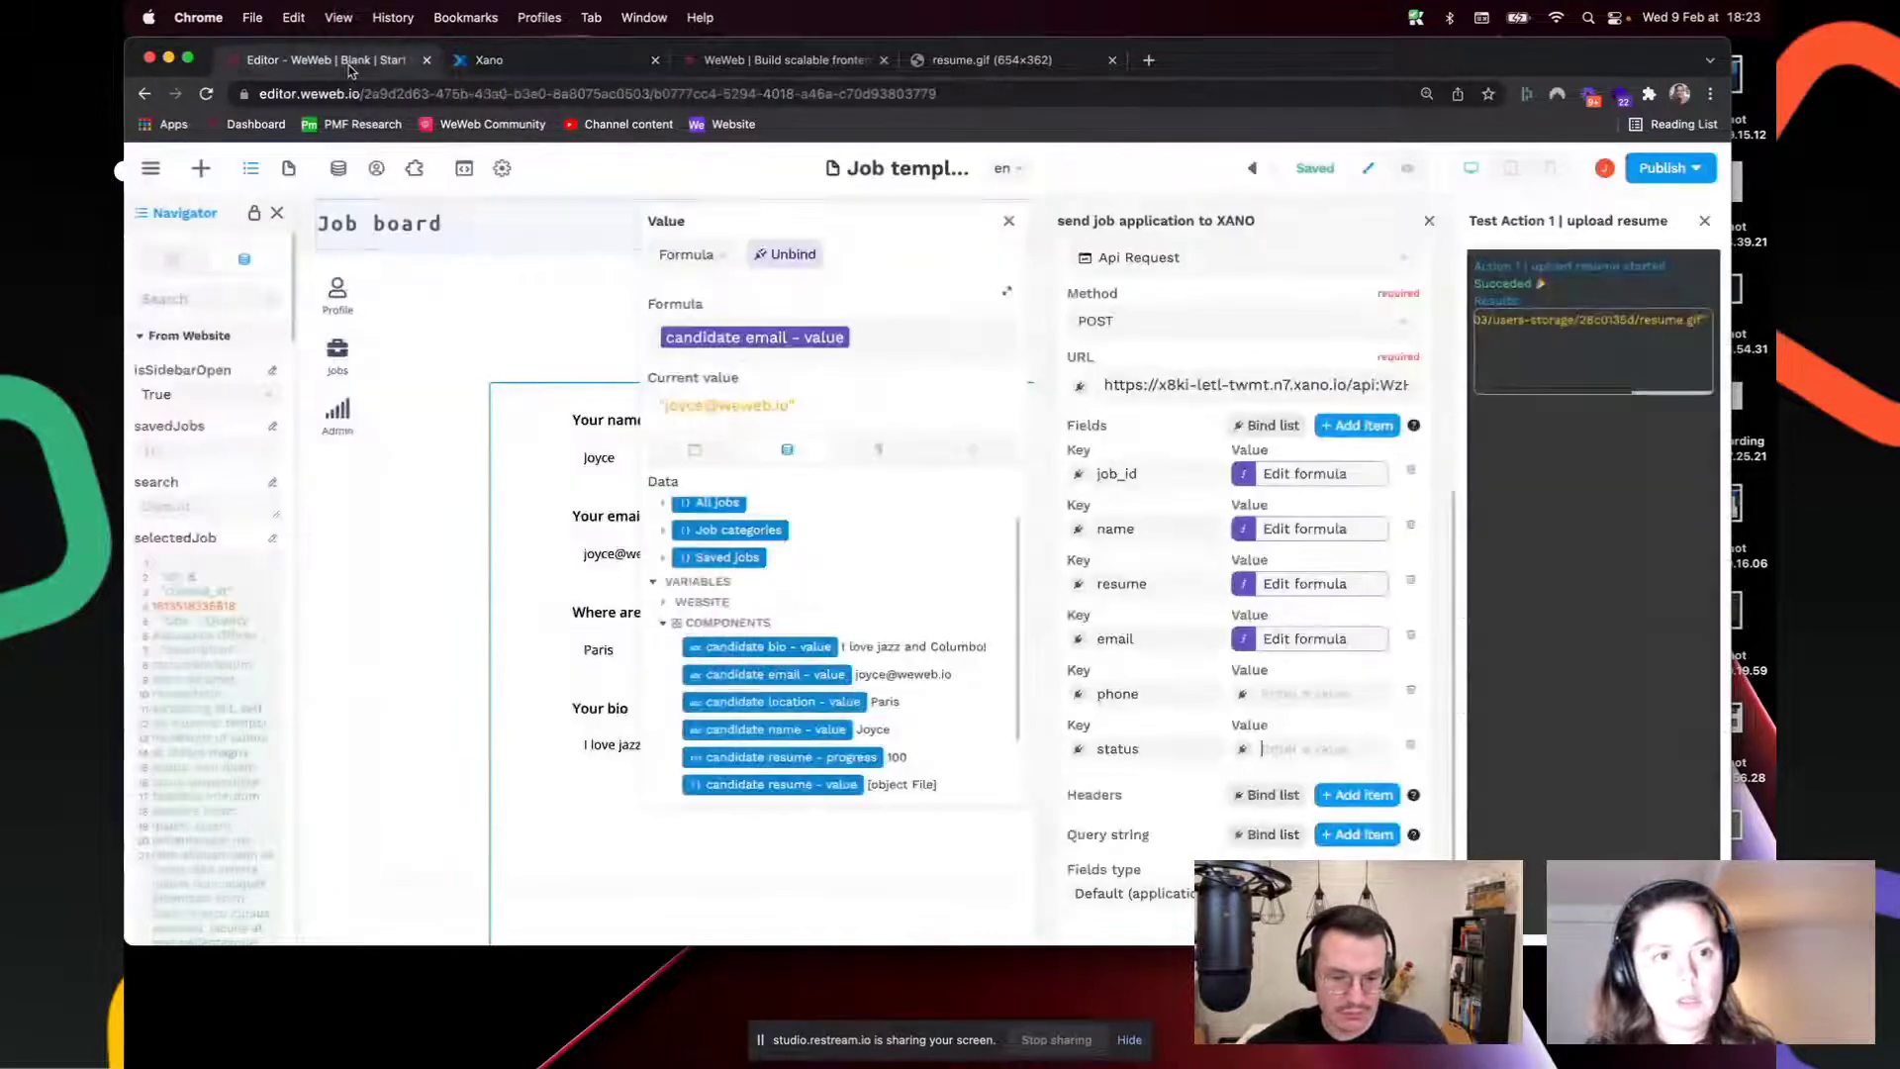
left_click(1308, 742)
type("pending_re")
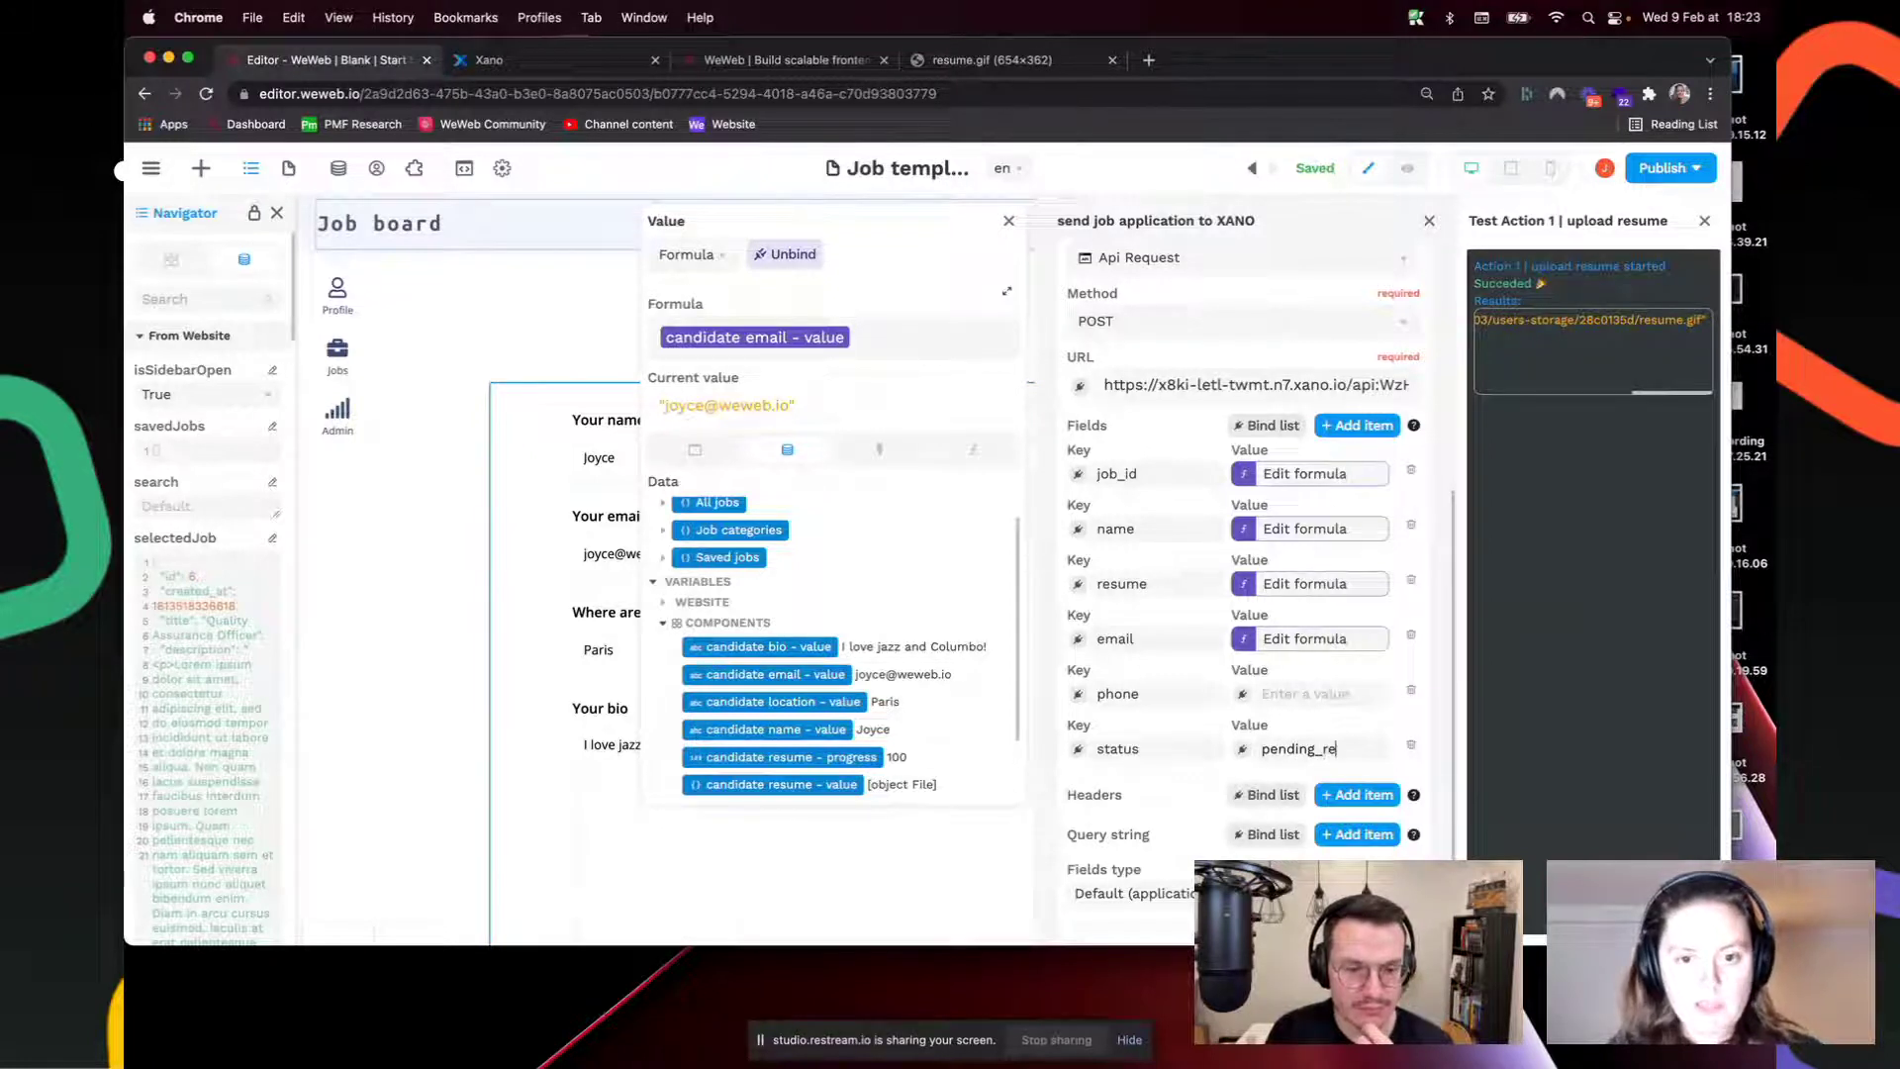
type("views")
key("BackSpace")
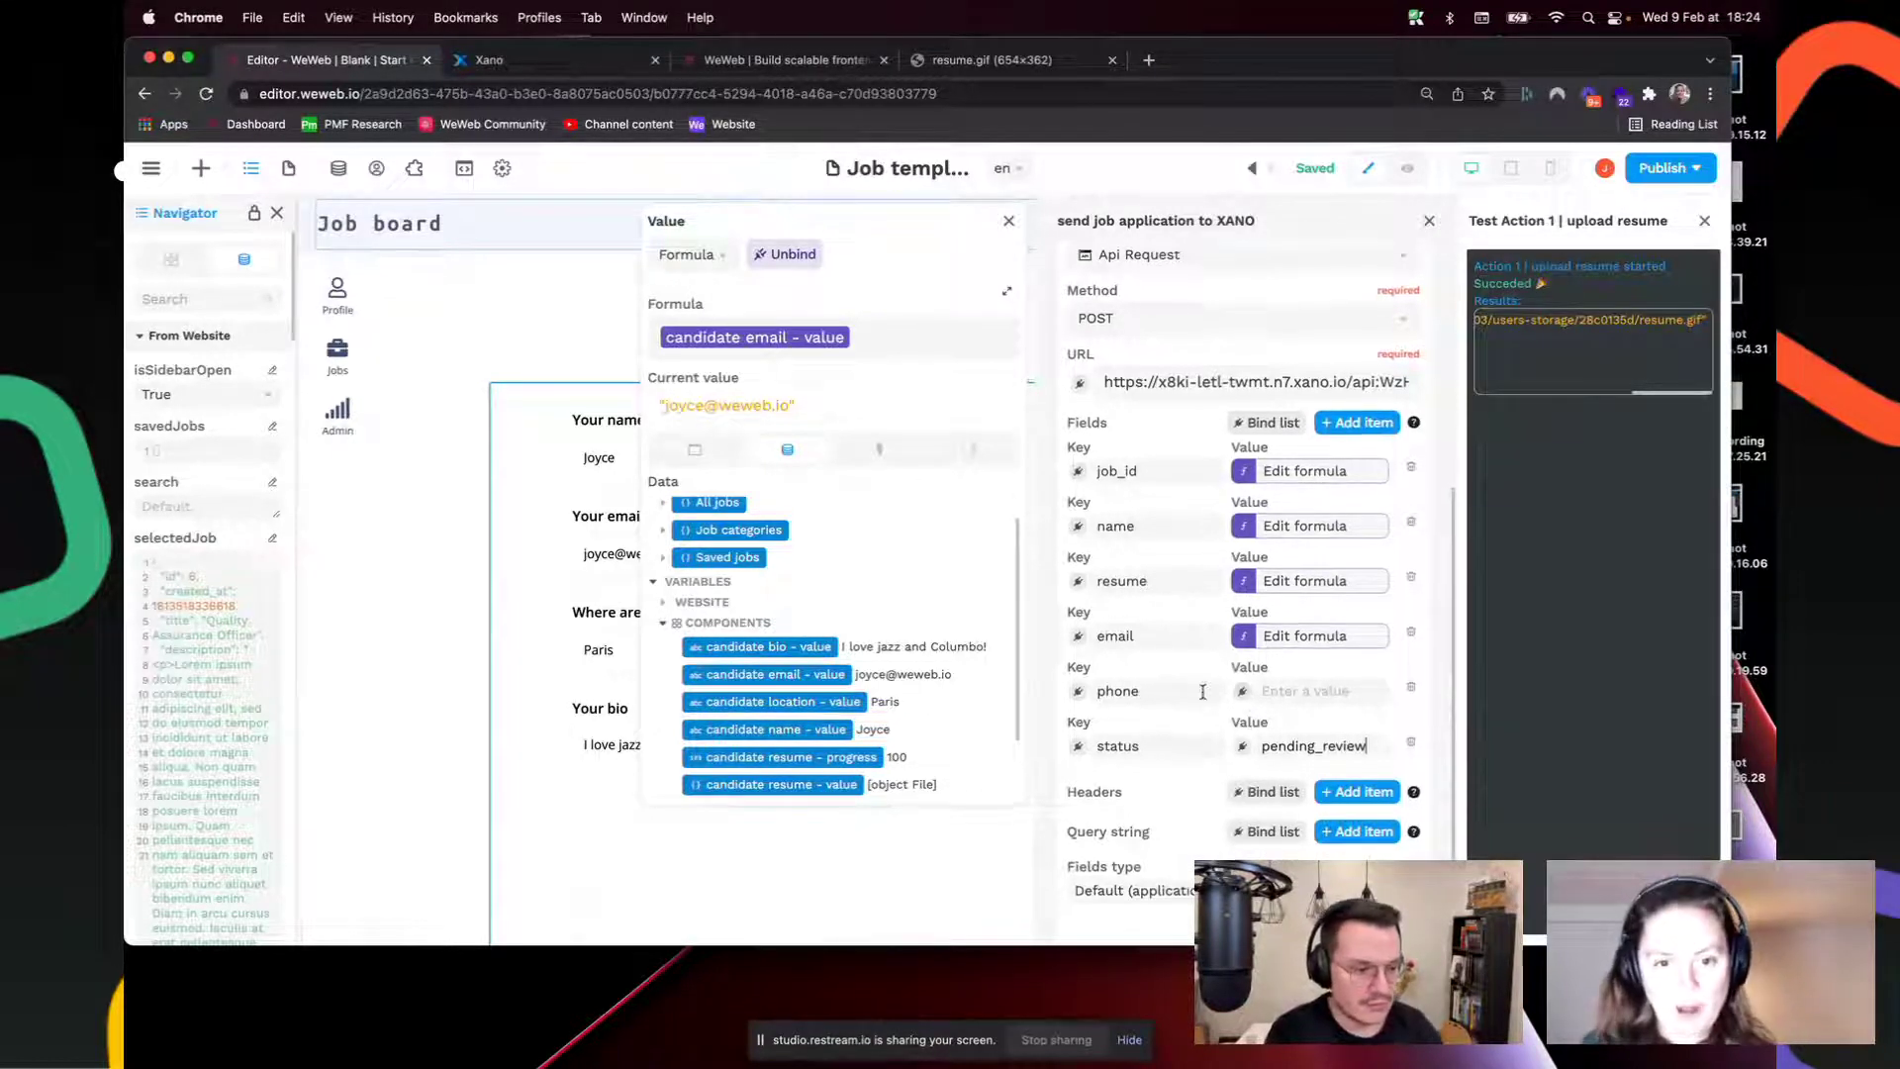
scroll(1202, 691, "down", 1)
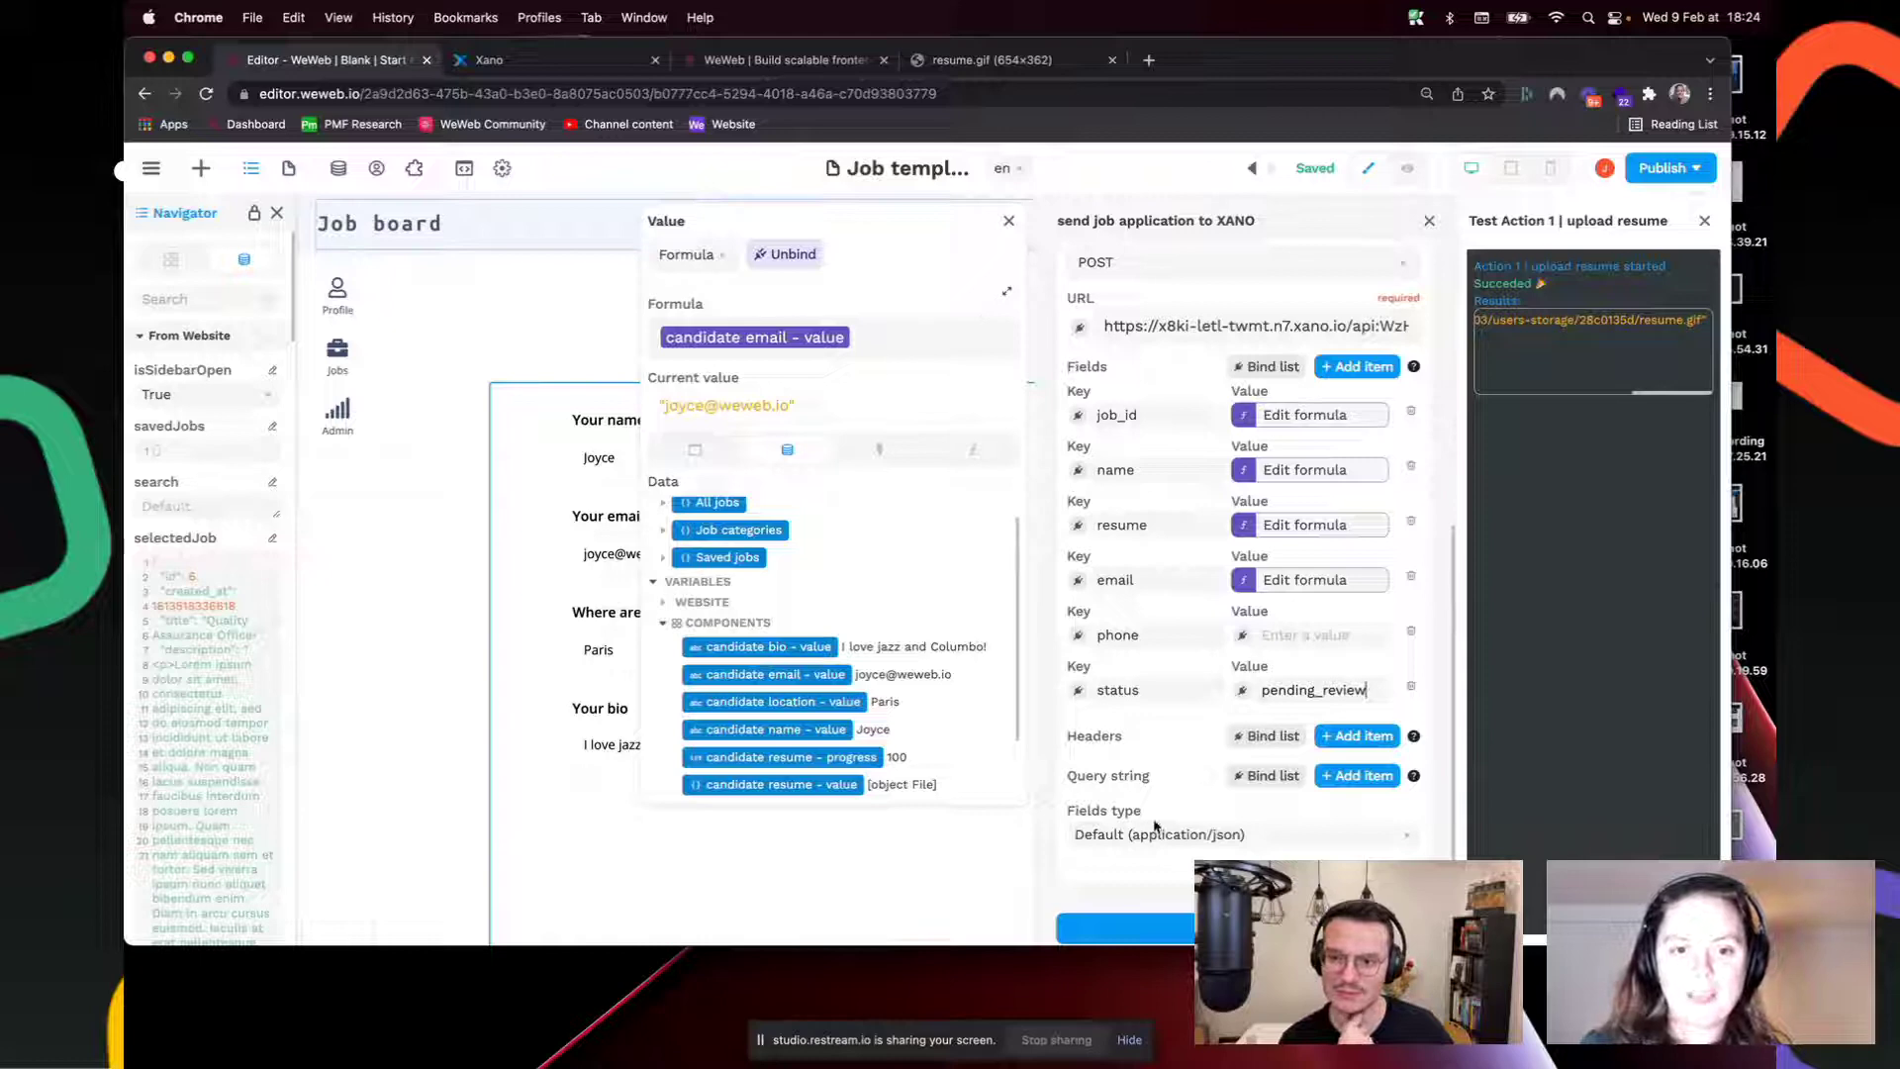
scroll(1158, 832, "up", 5)
scroll(1214, 854, "down", 5)
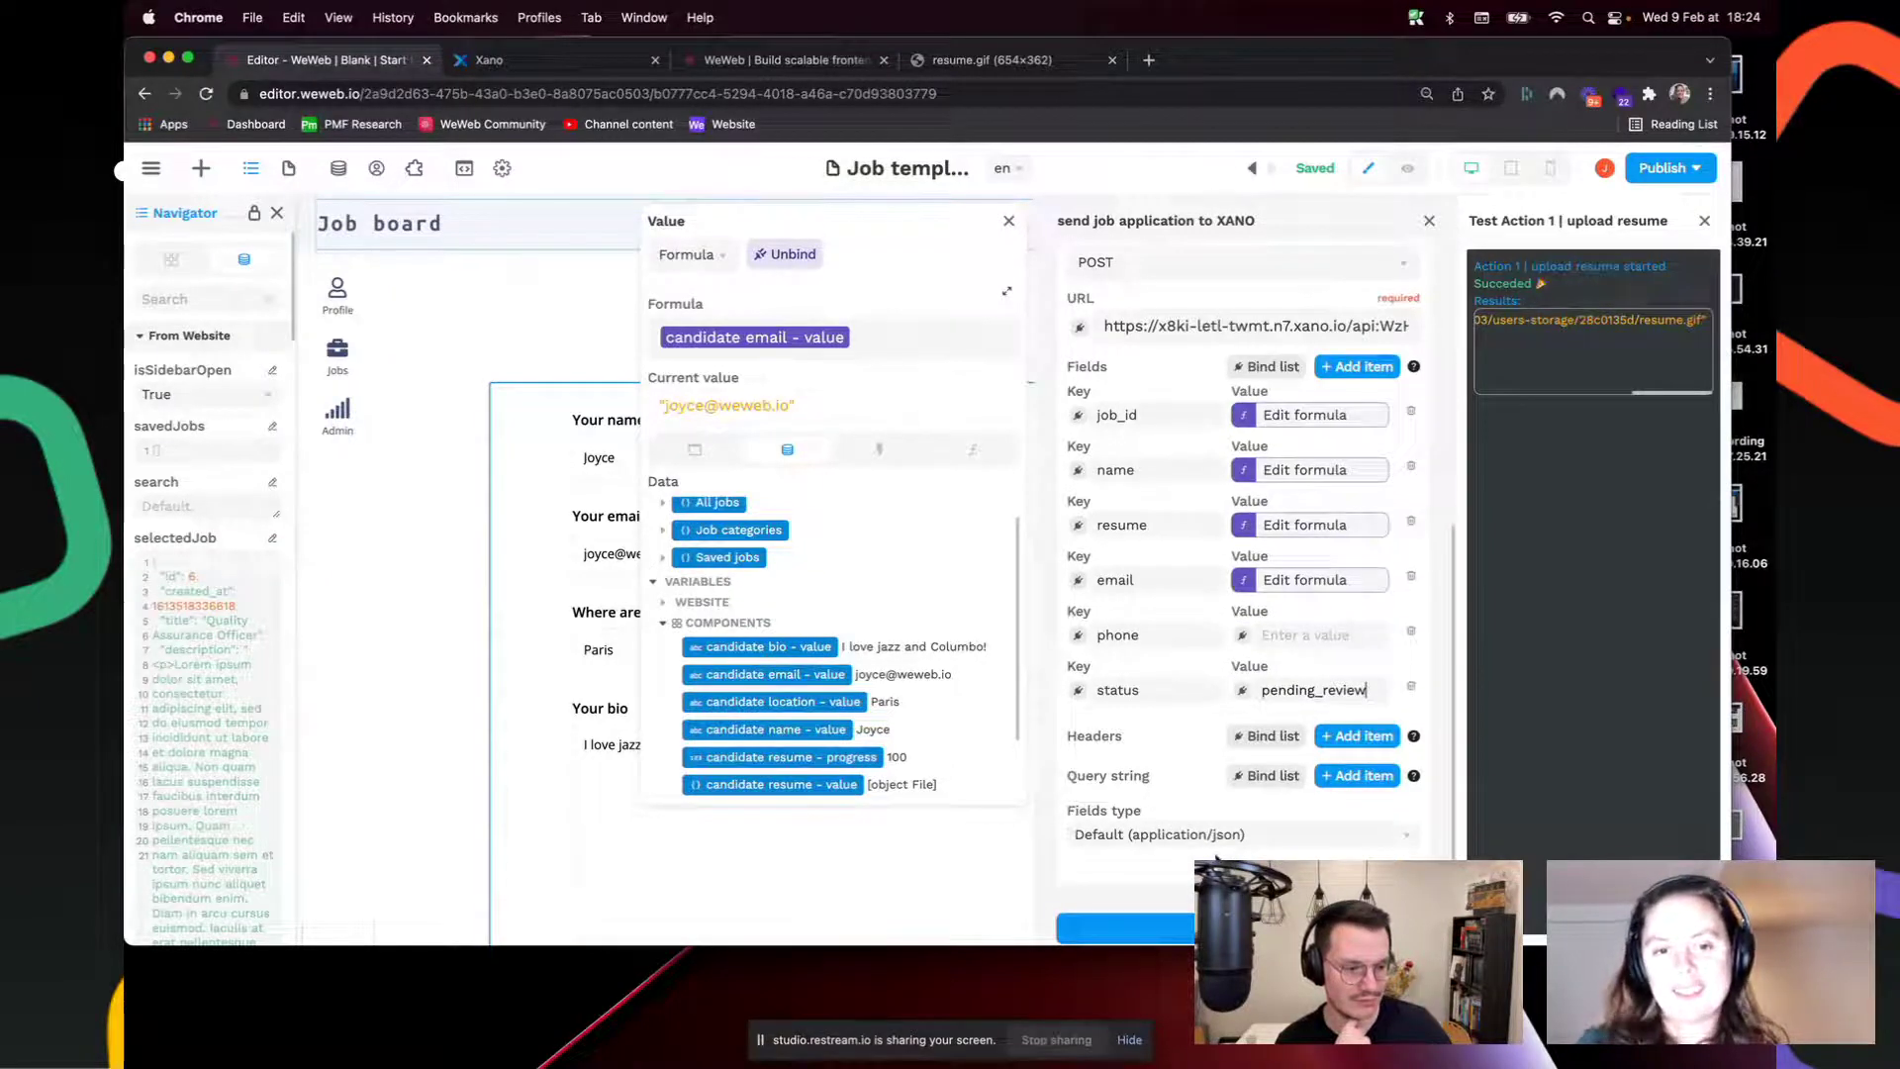
left_click(1260, 837)
left_click(1180, 798)
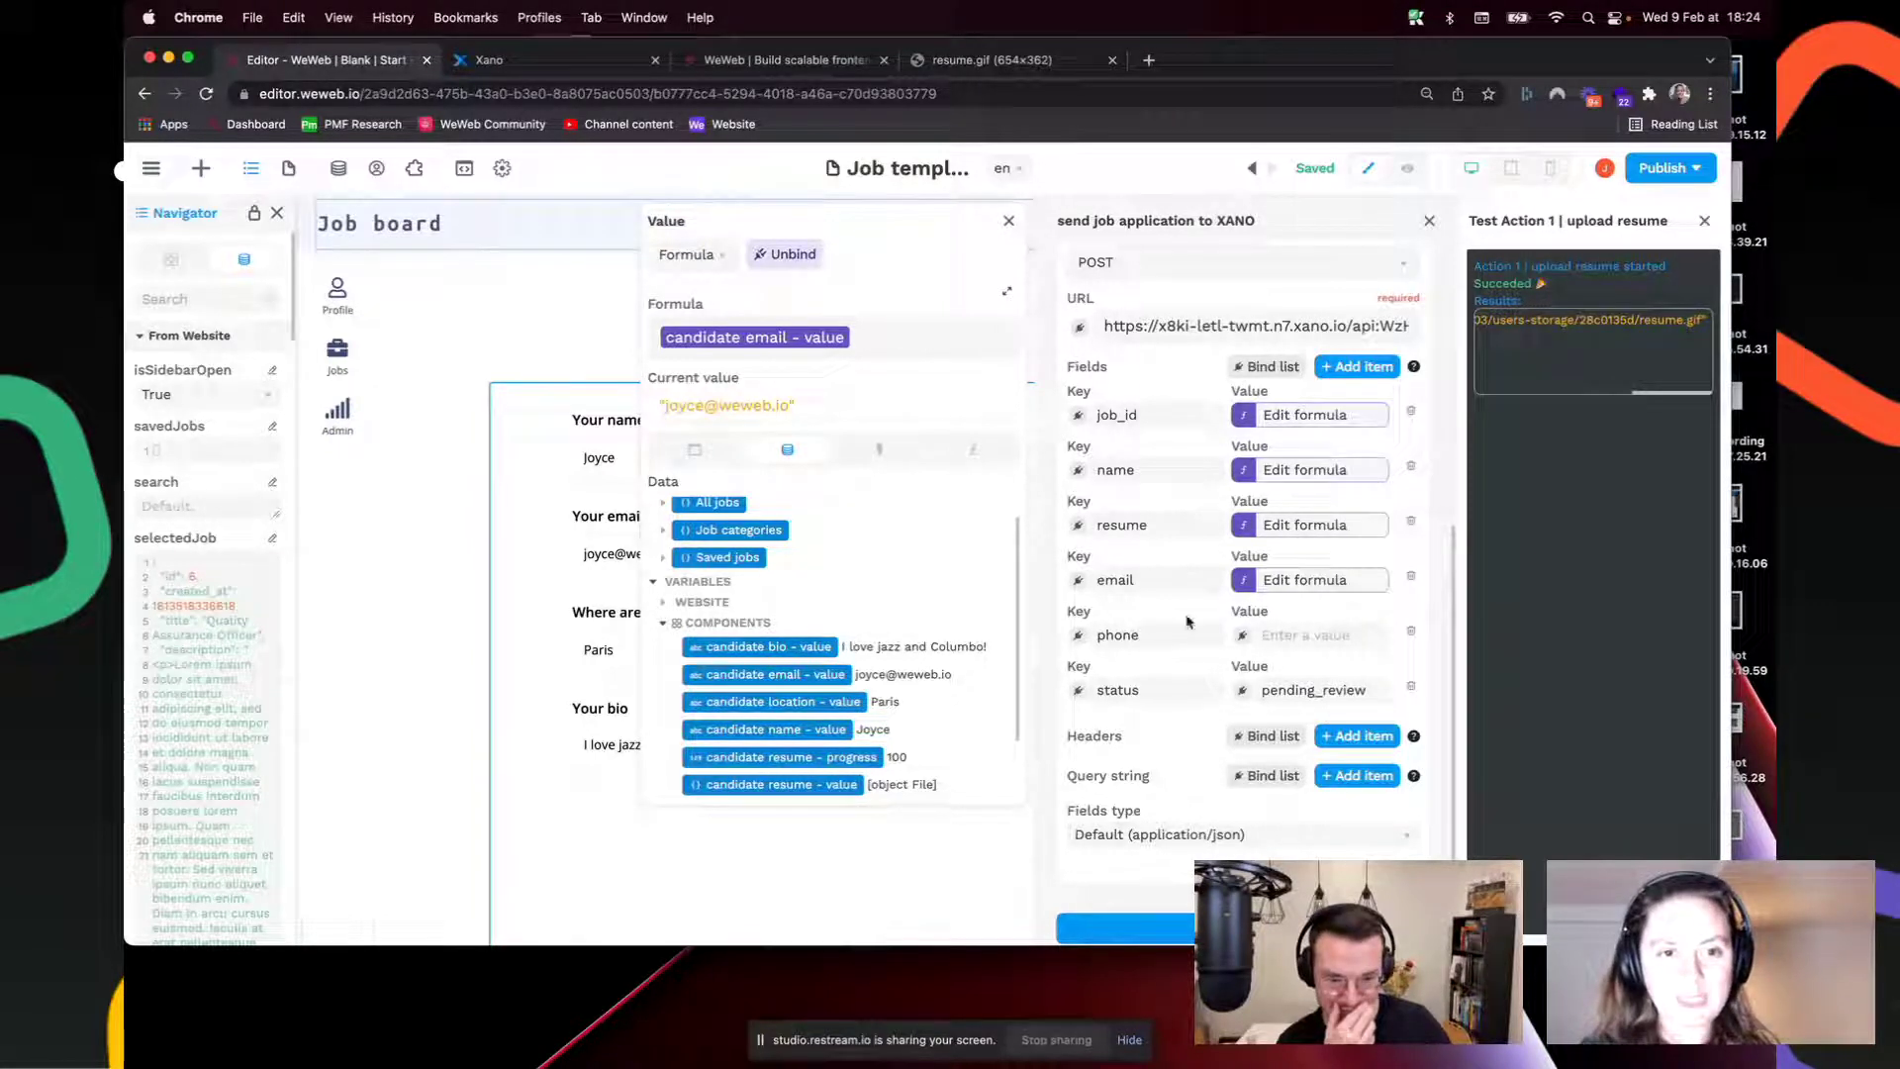
Step: Preview the page, submit a test application, and bring up Xano's application table
left_click(1433, 219)
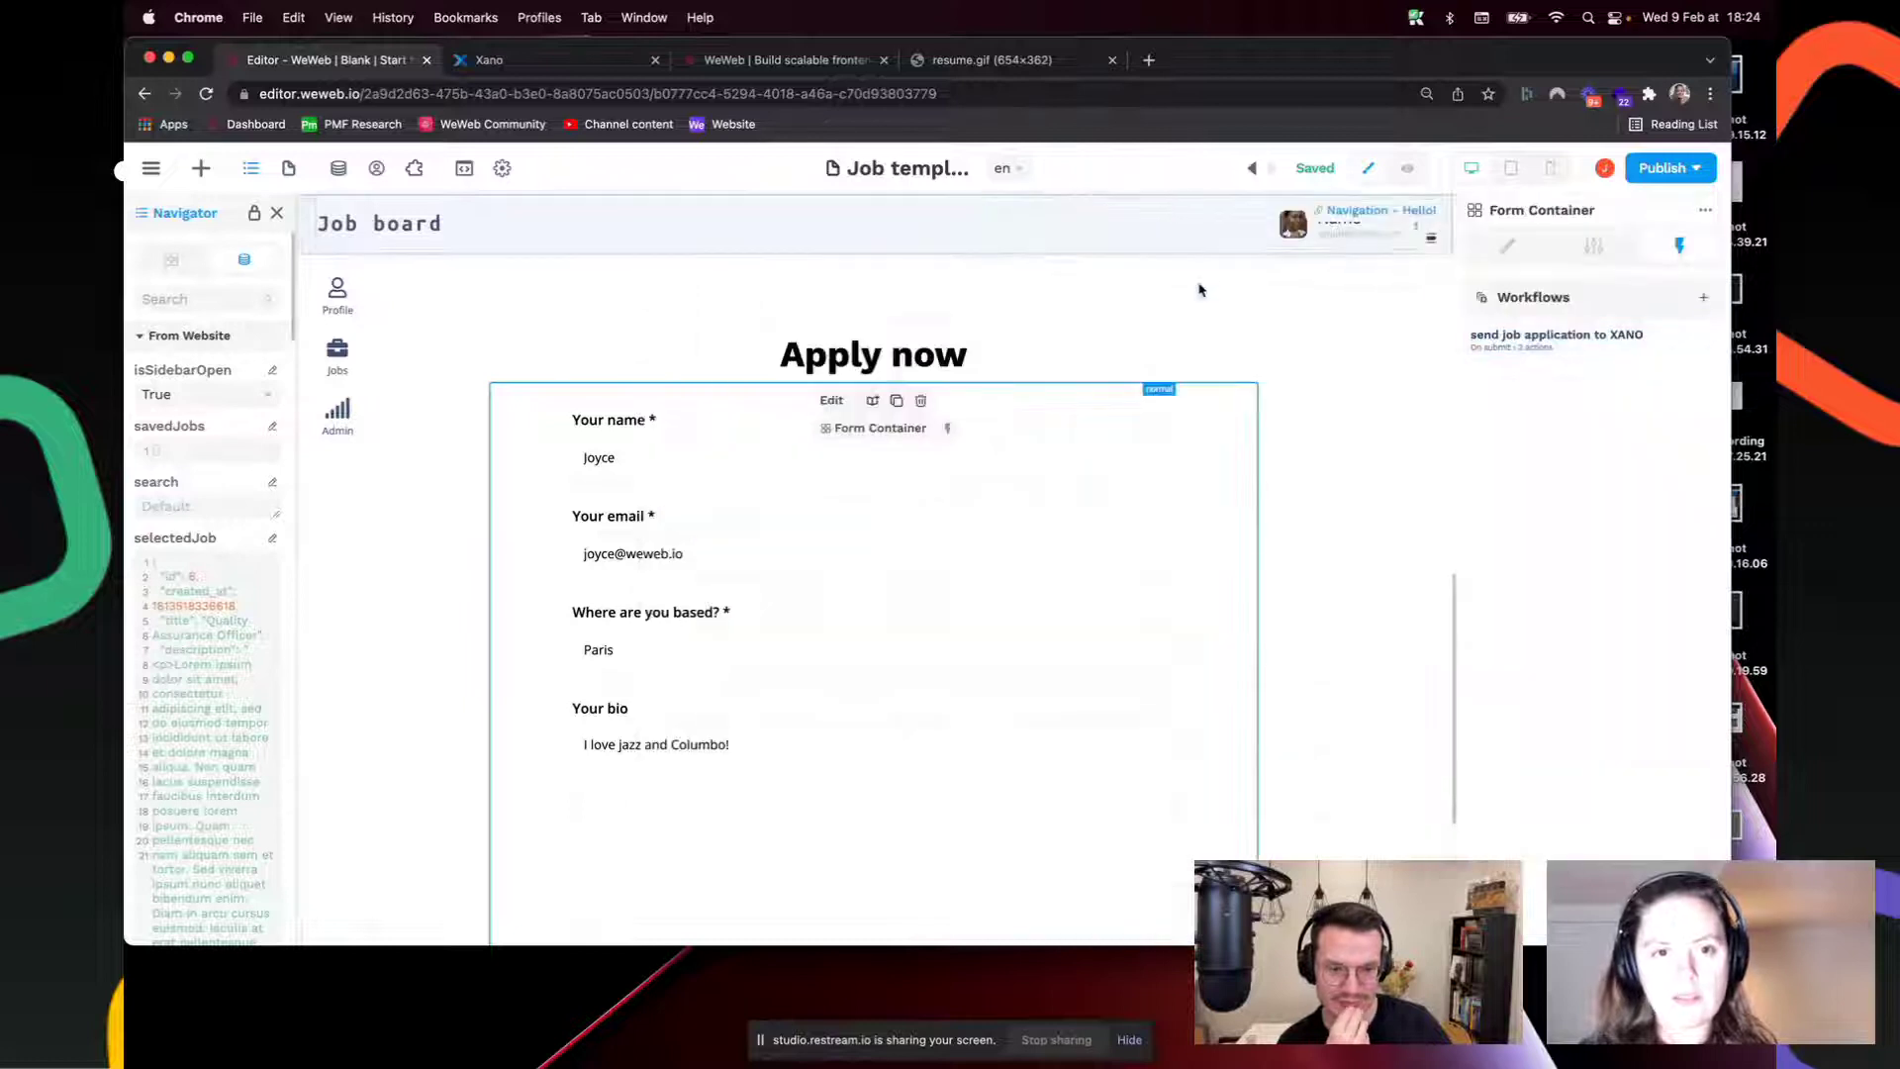
left_click(1409, 169)
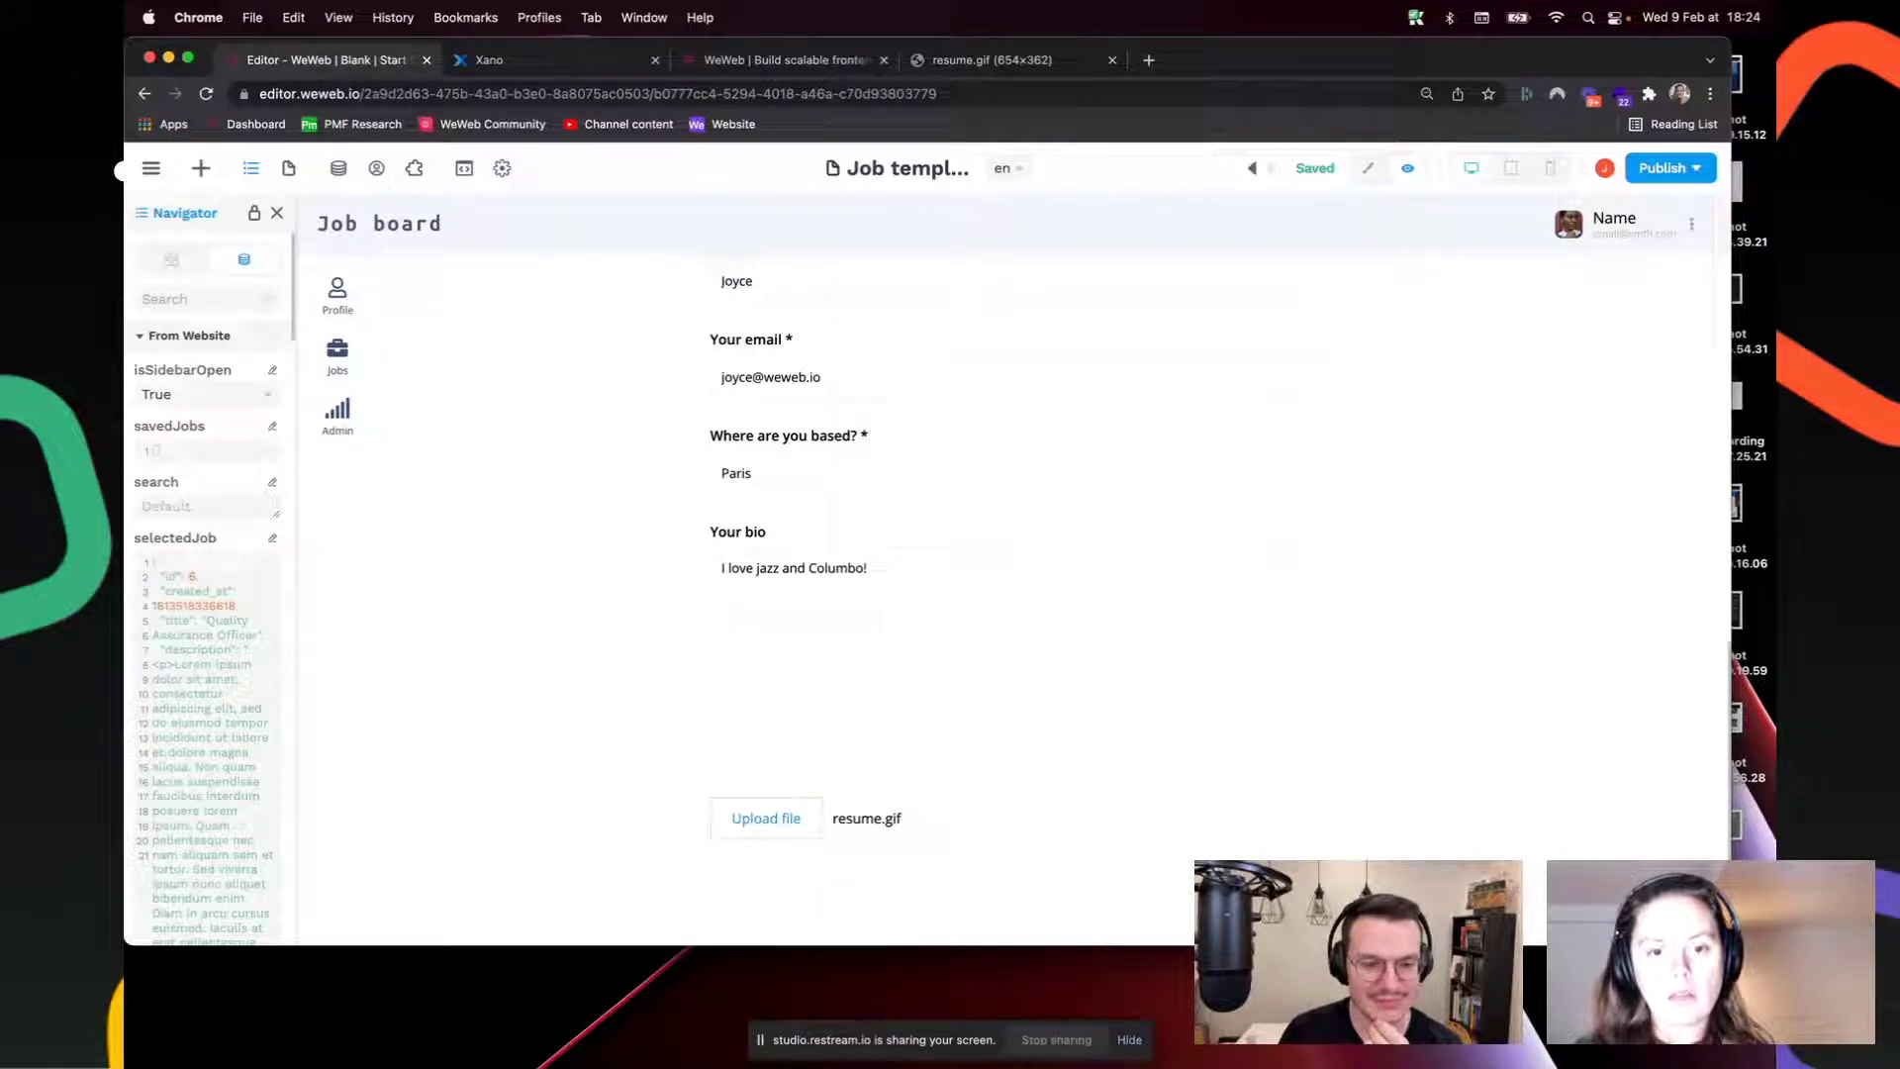
scroll(950, 772, "up", 1)
scroll(950, 772, "down", 1)
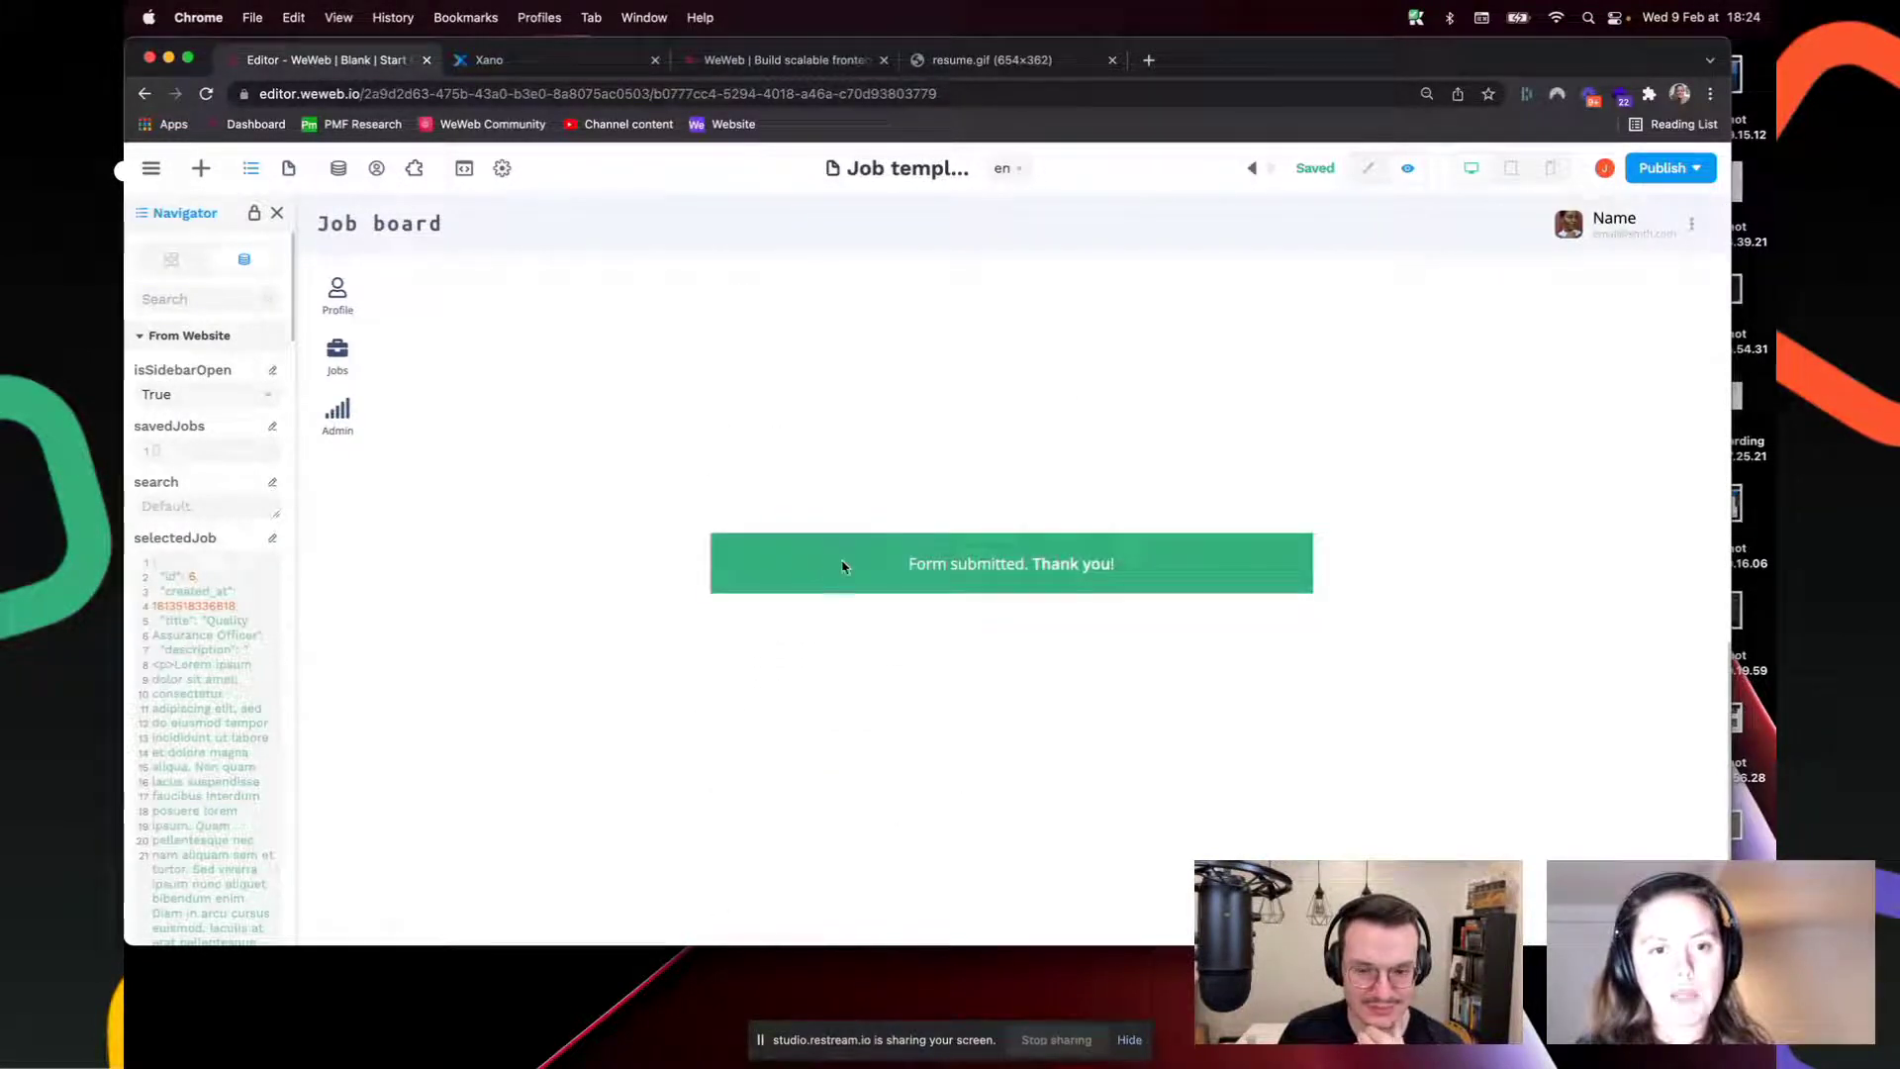
left_click(509, 62)
left_click_drag(1023, 891, 572, 901)
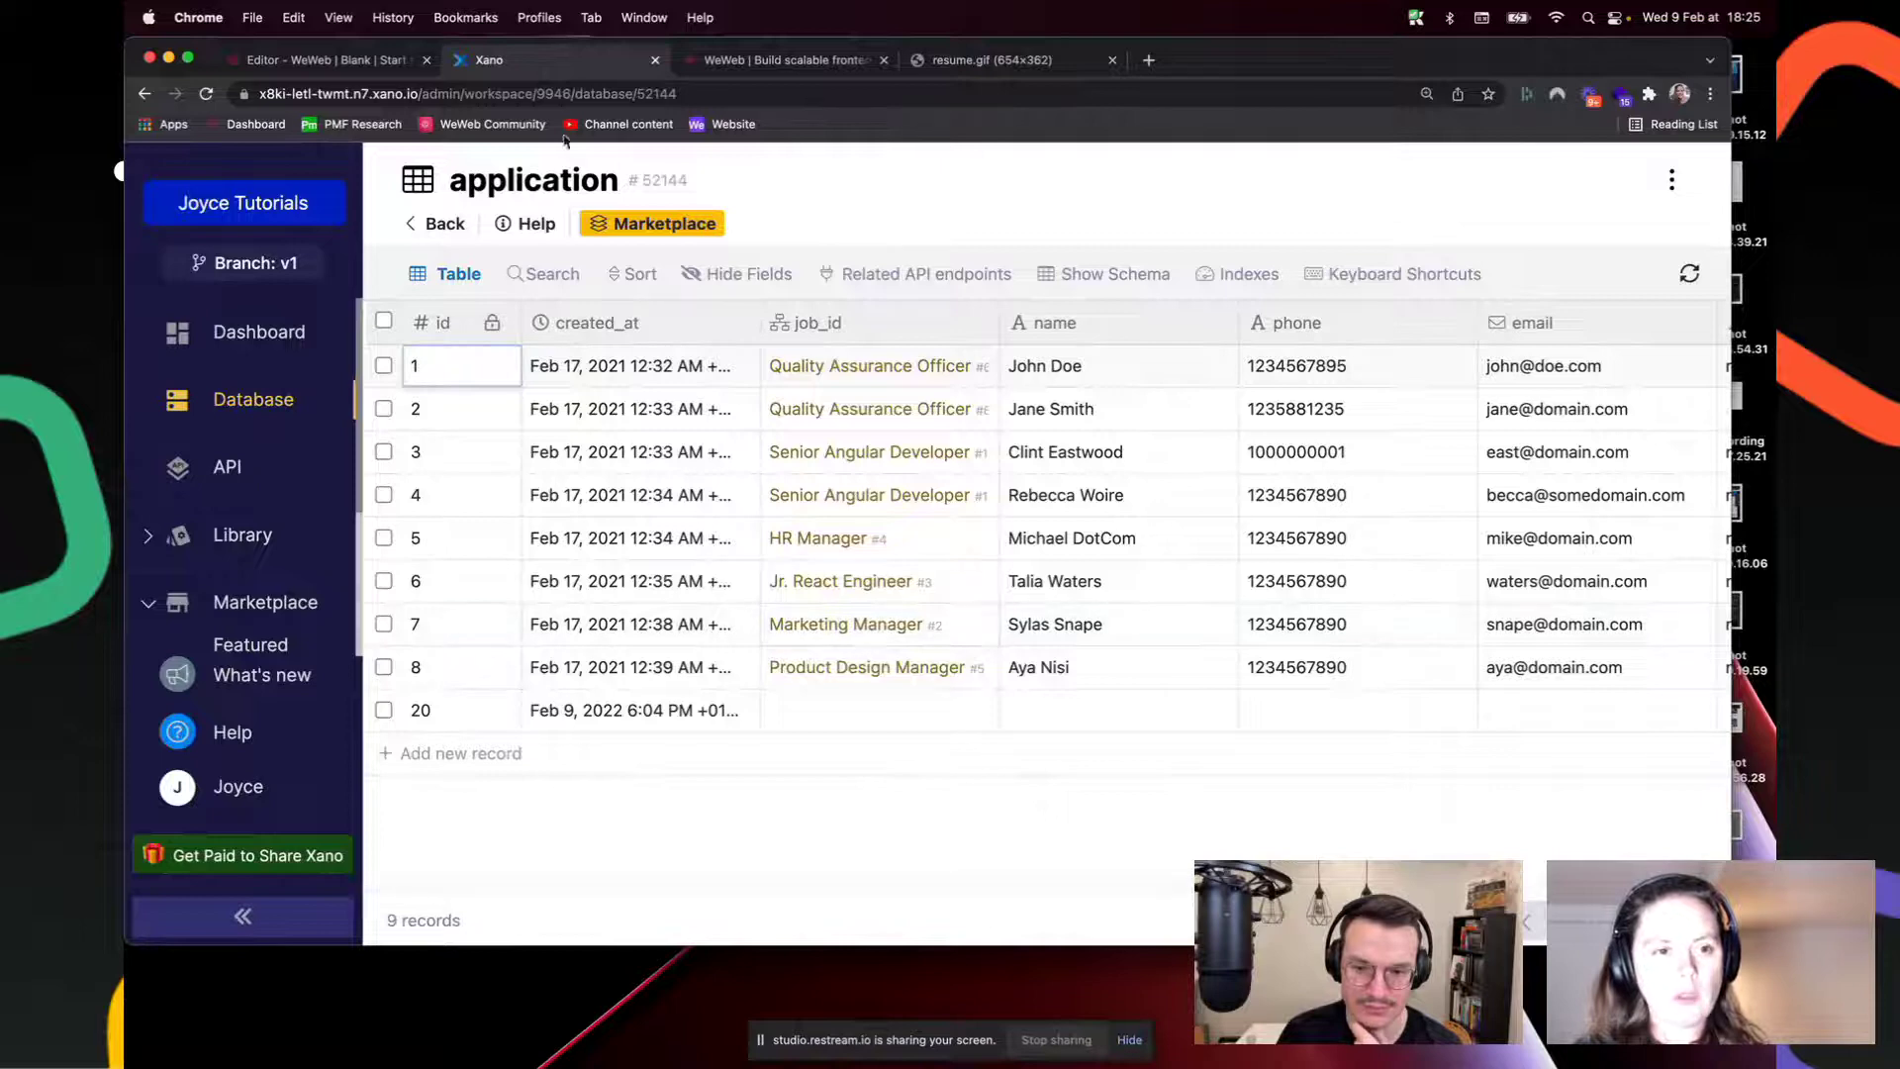
Step: Reload Xano's application table to show the newly submitted record
scroll(963, 922, "right", 5)
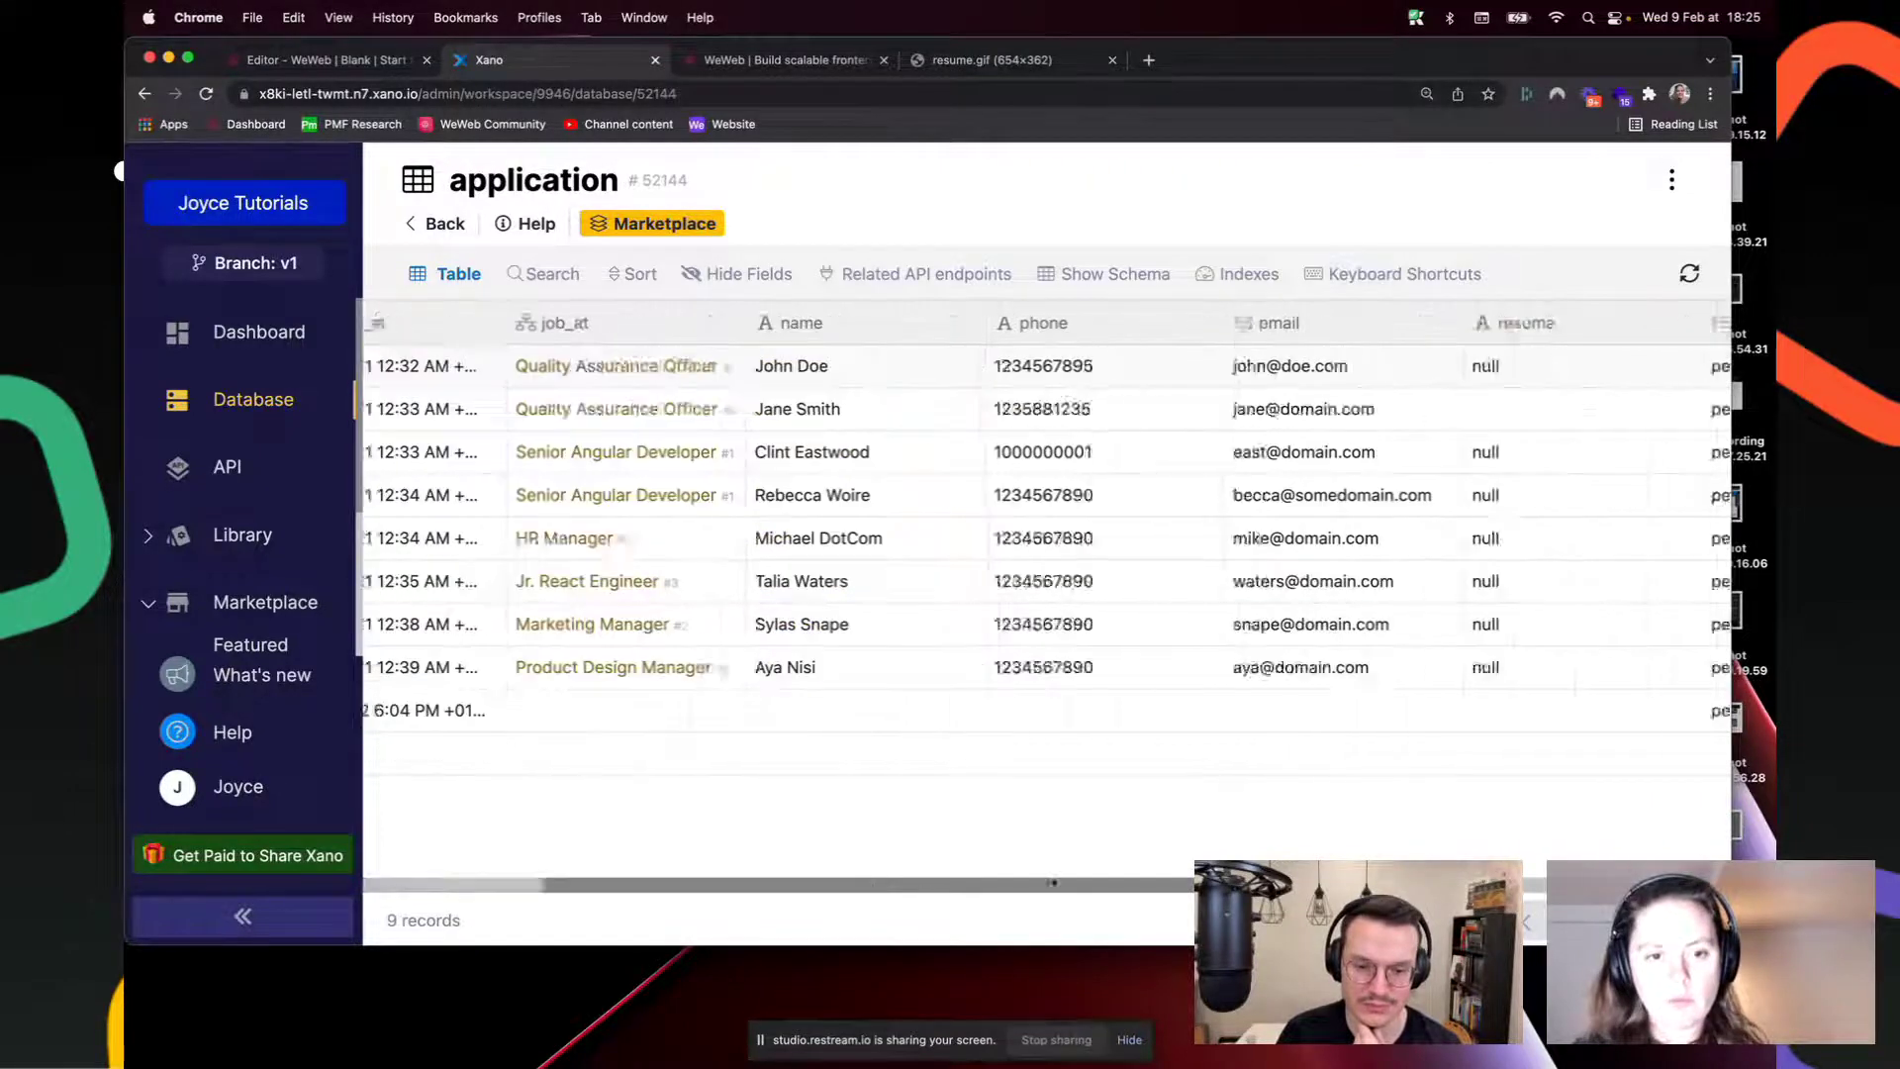
scroll(594, 861, "left", 5)
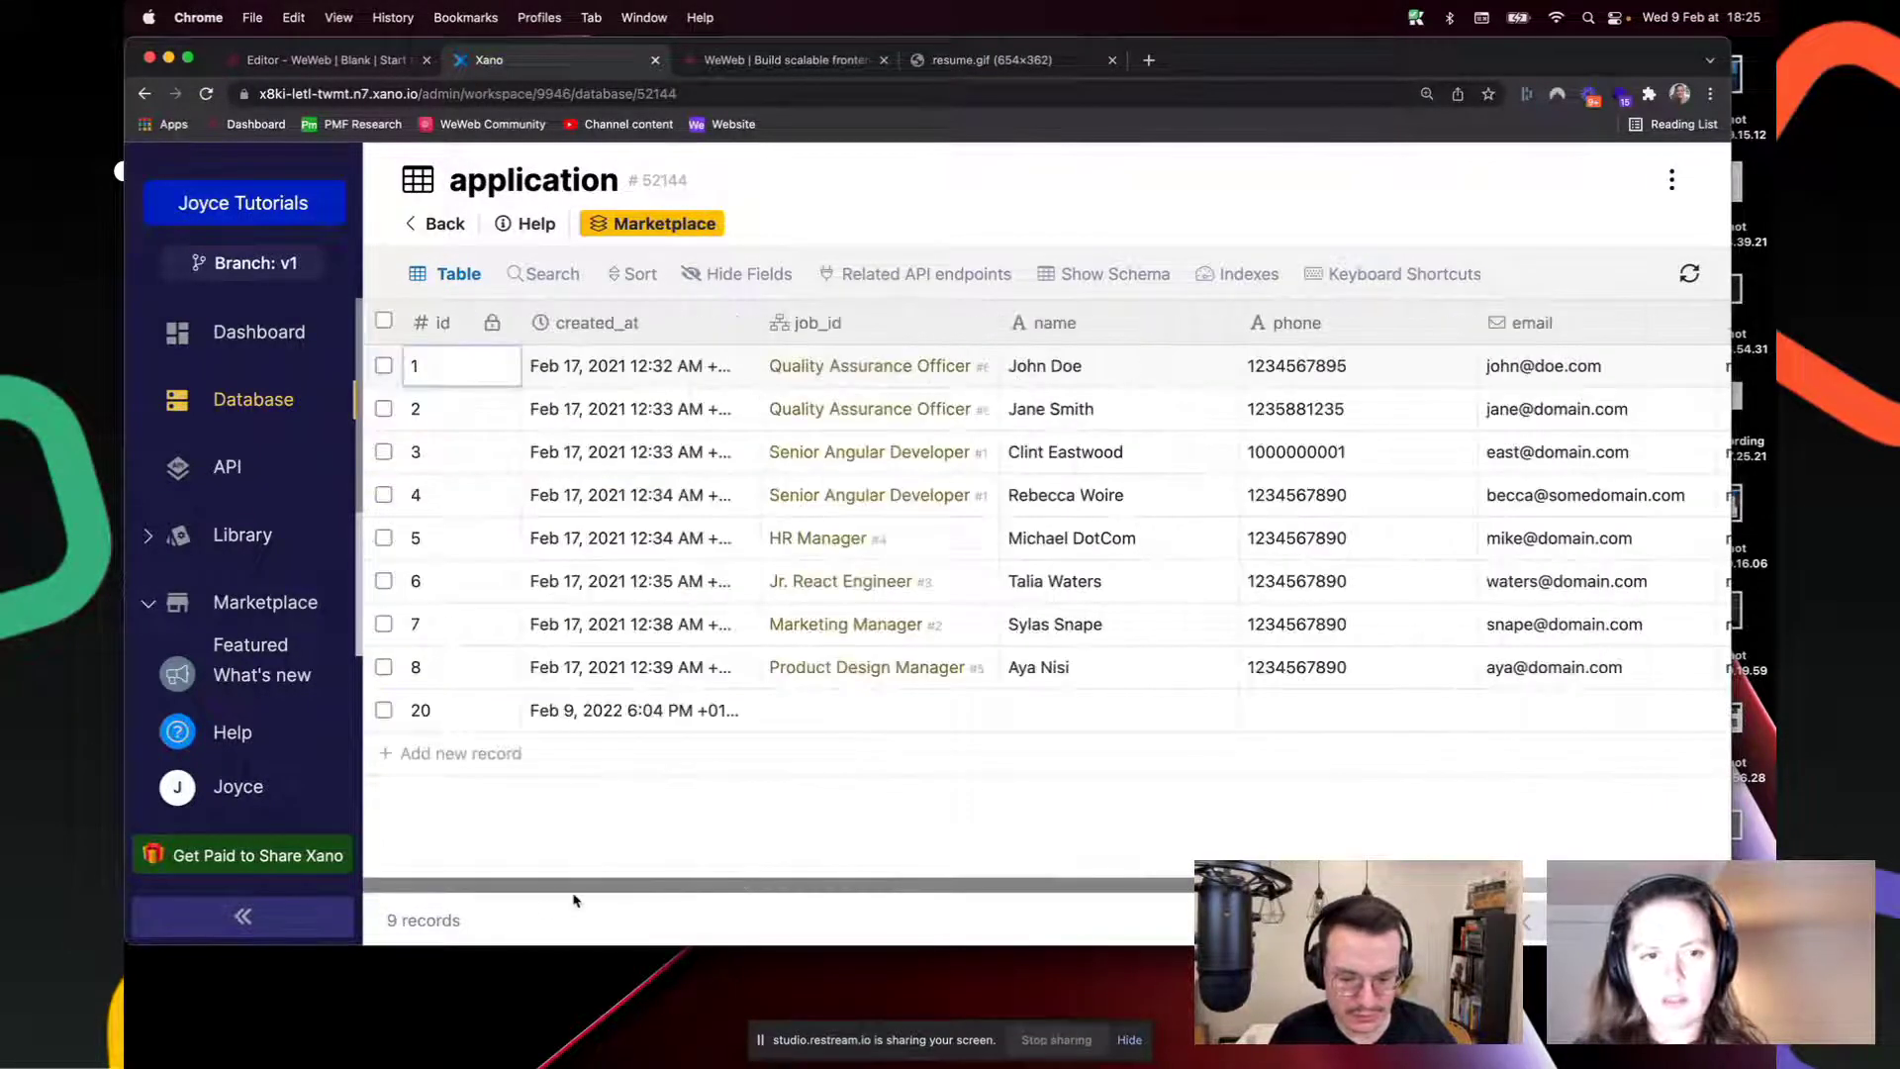
left_click(676, 95)
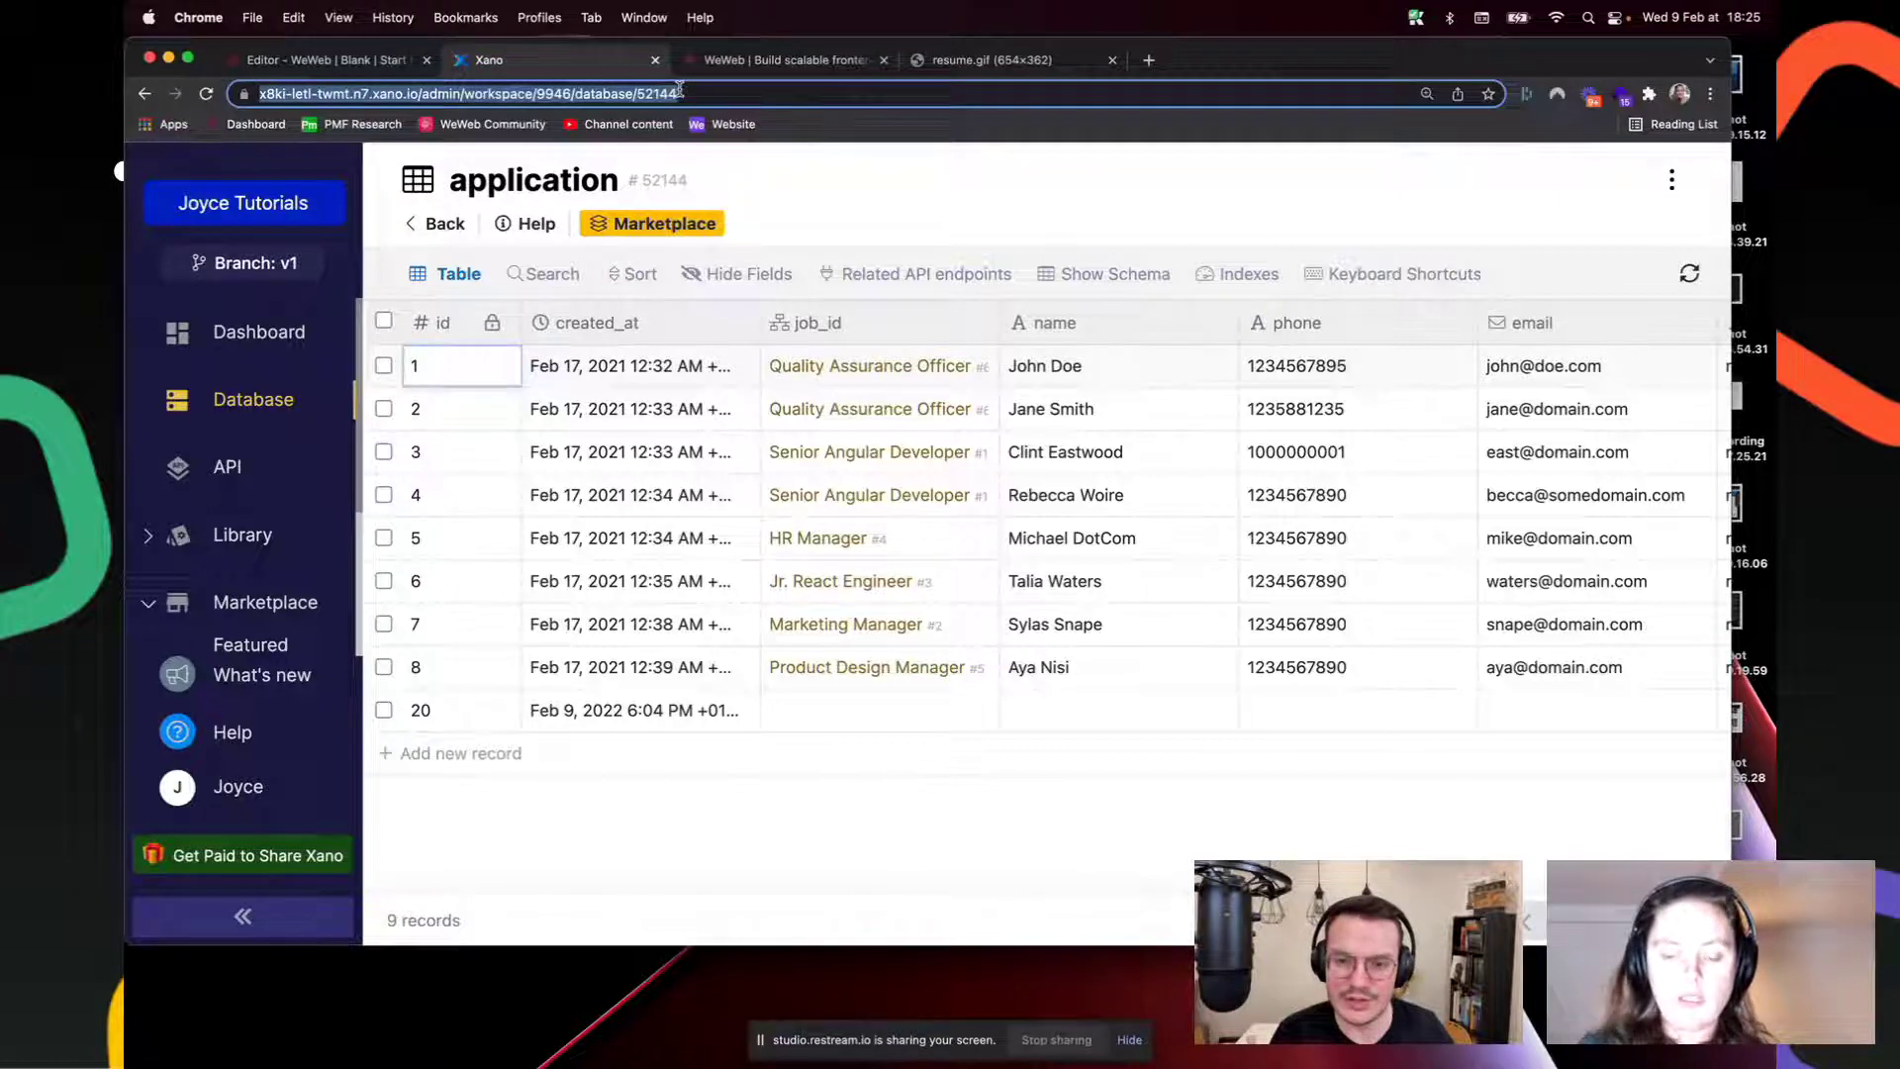
key("Return")
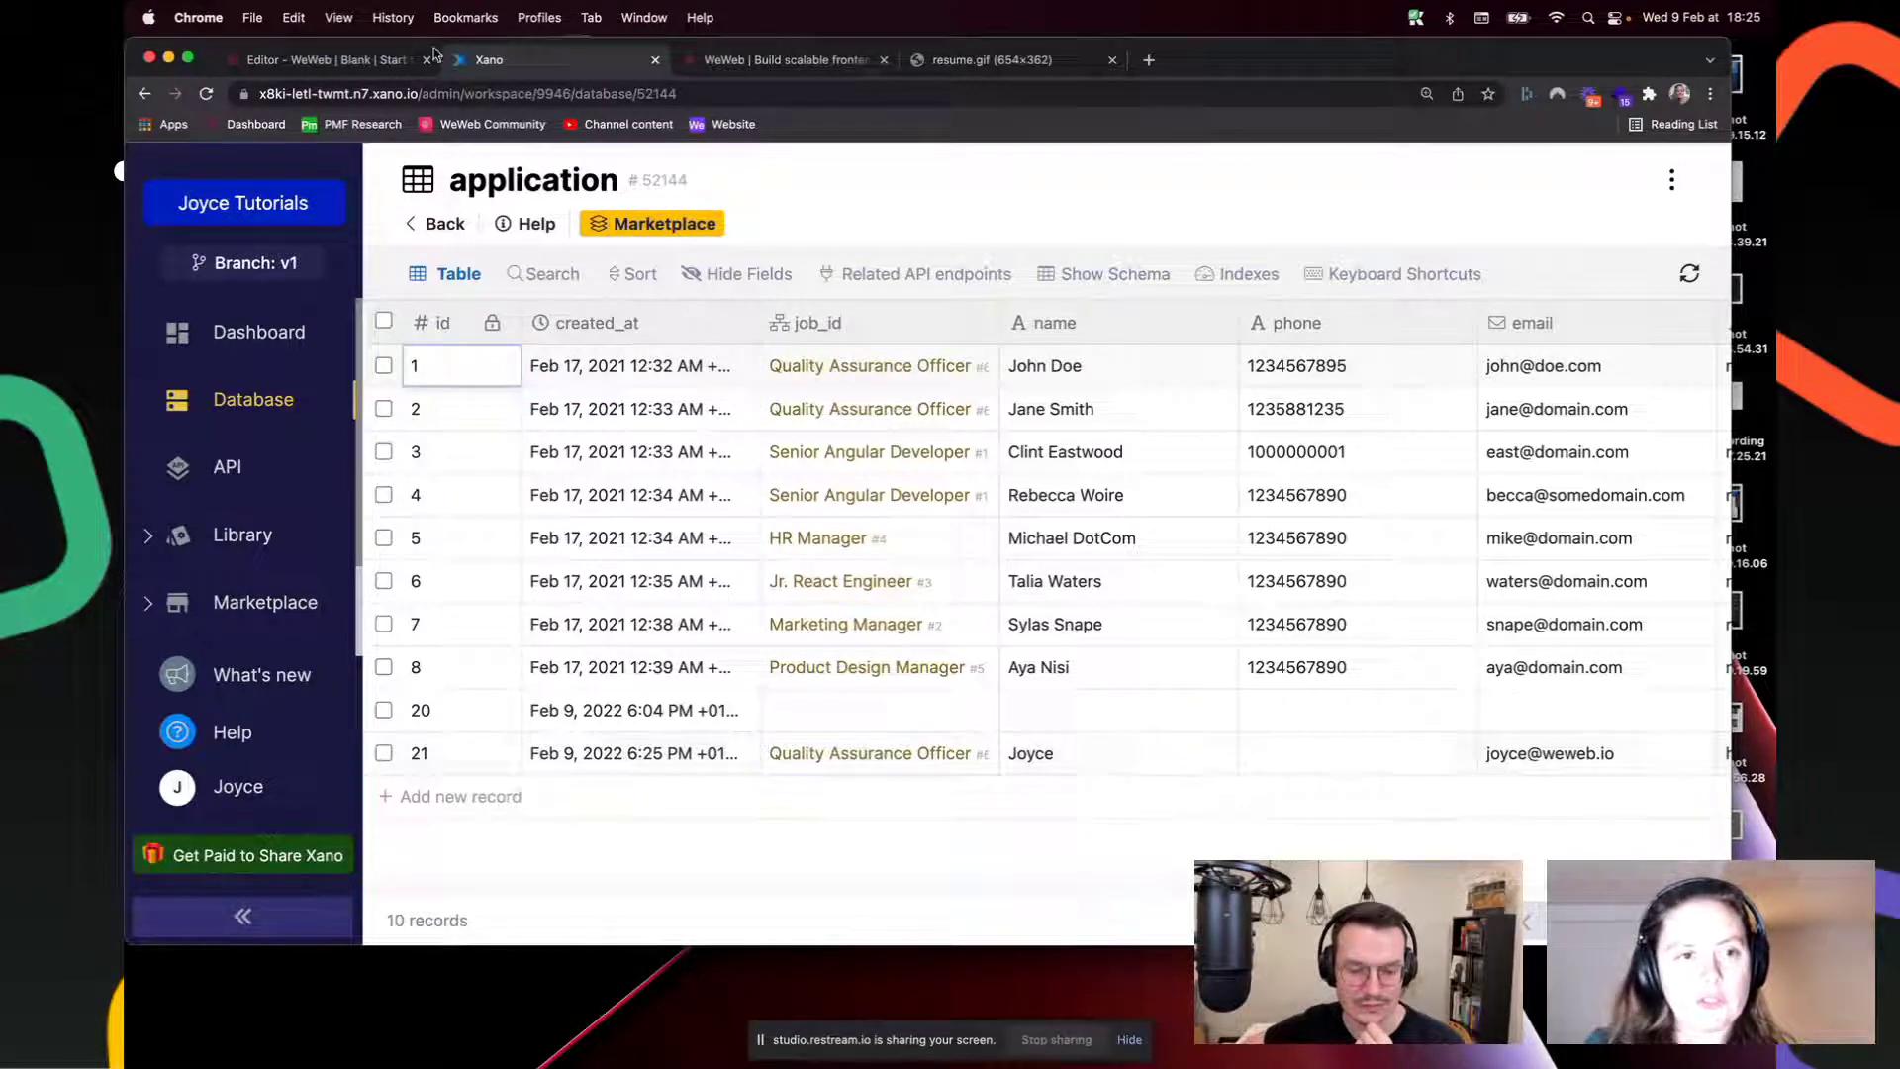
Step: Scroll through the application records, including new record 20, then return to WeWeb's Job template page
left_click(348, 61)
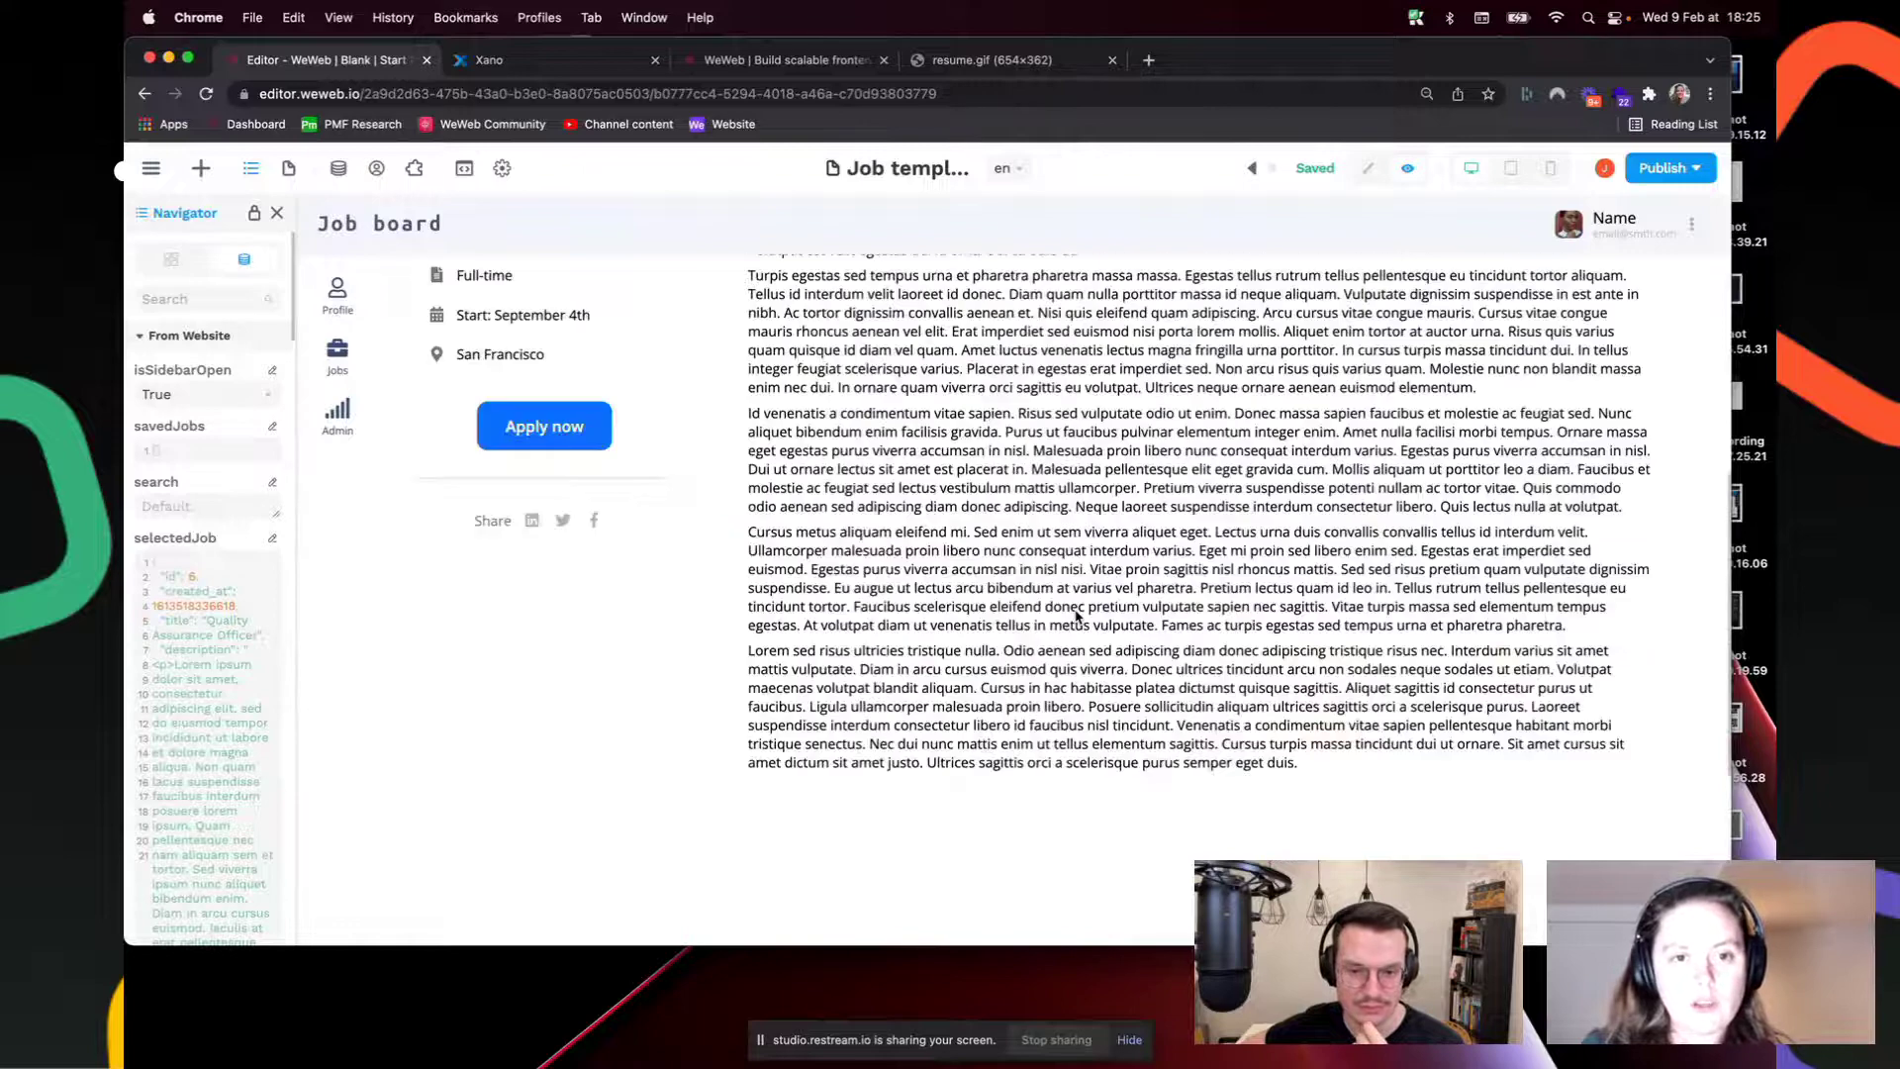
scroll(1077, 616, "up", 1)
left_click(489, 59)
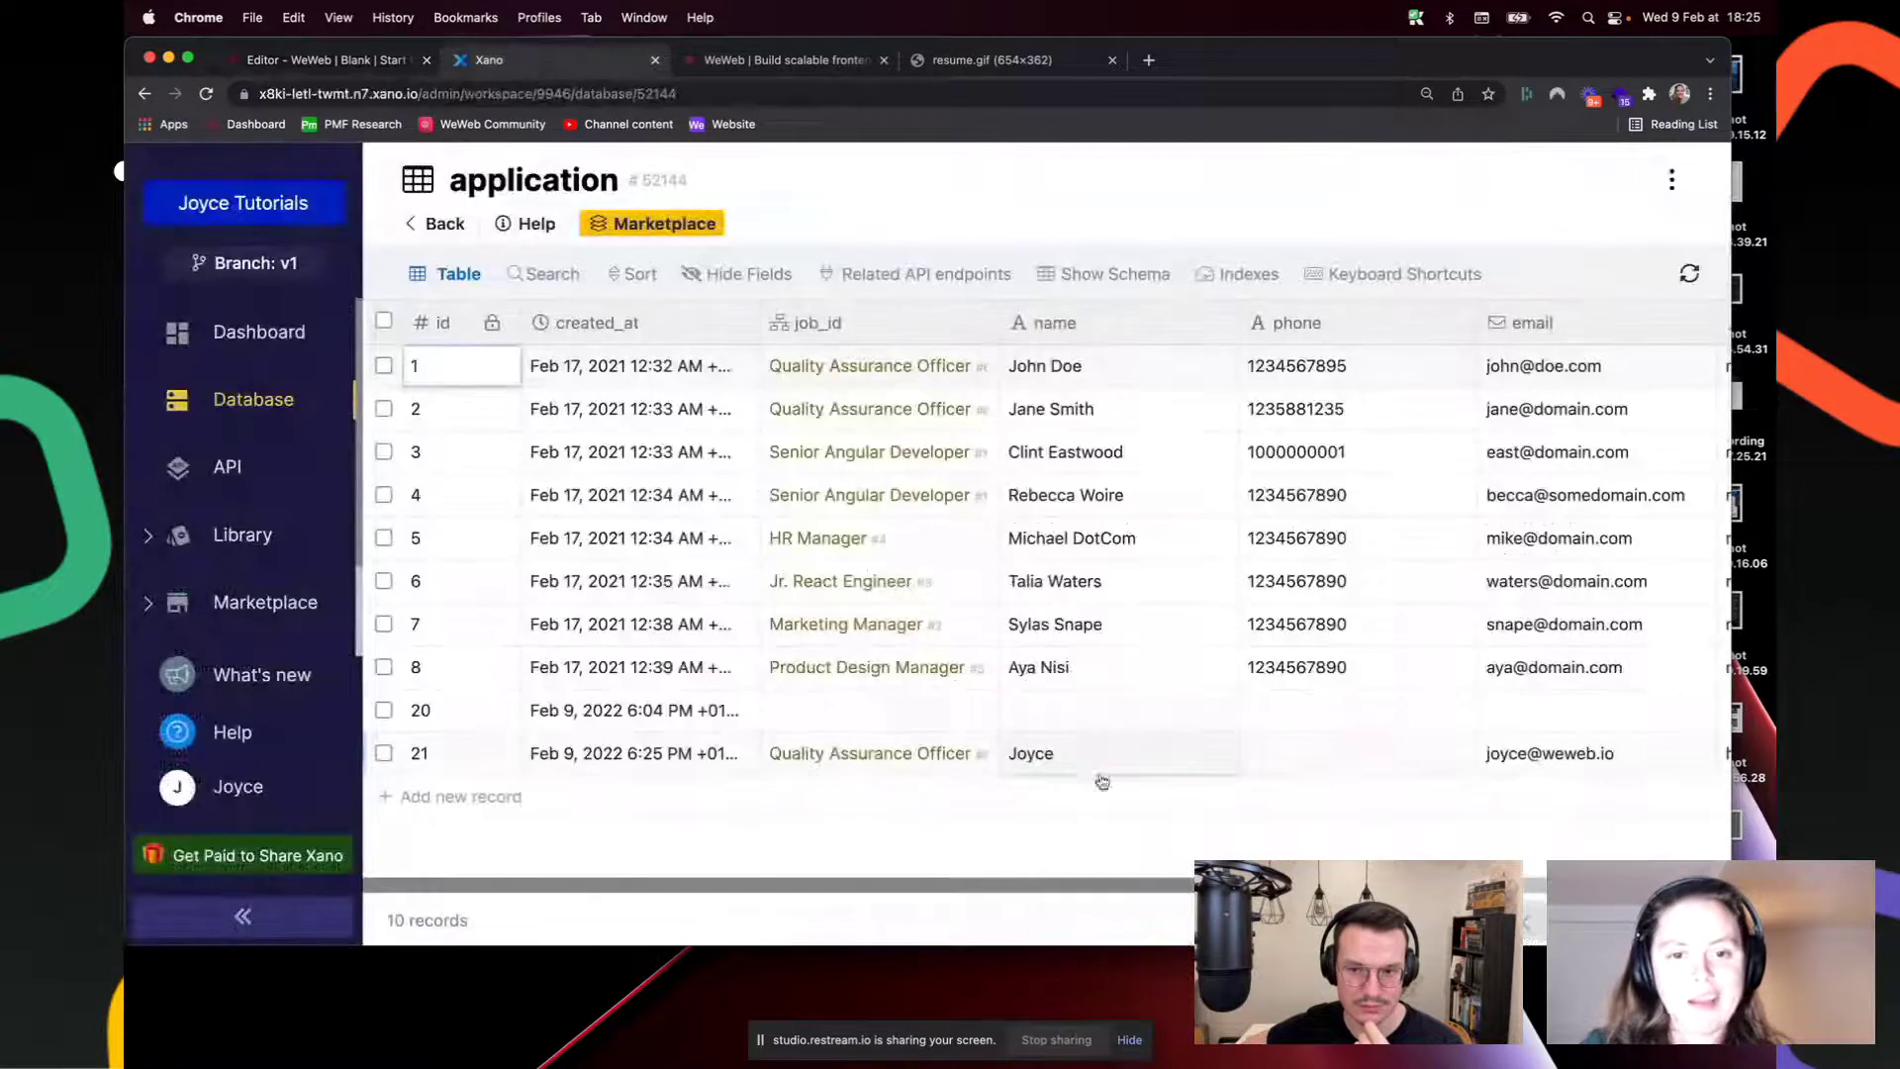
scroll(1013, 912, "right", 5)
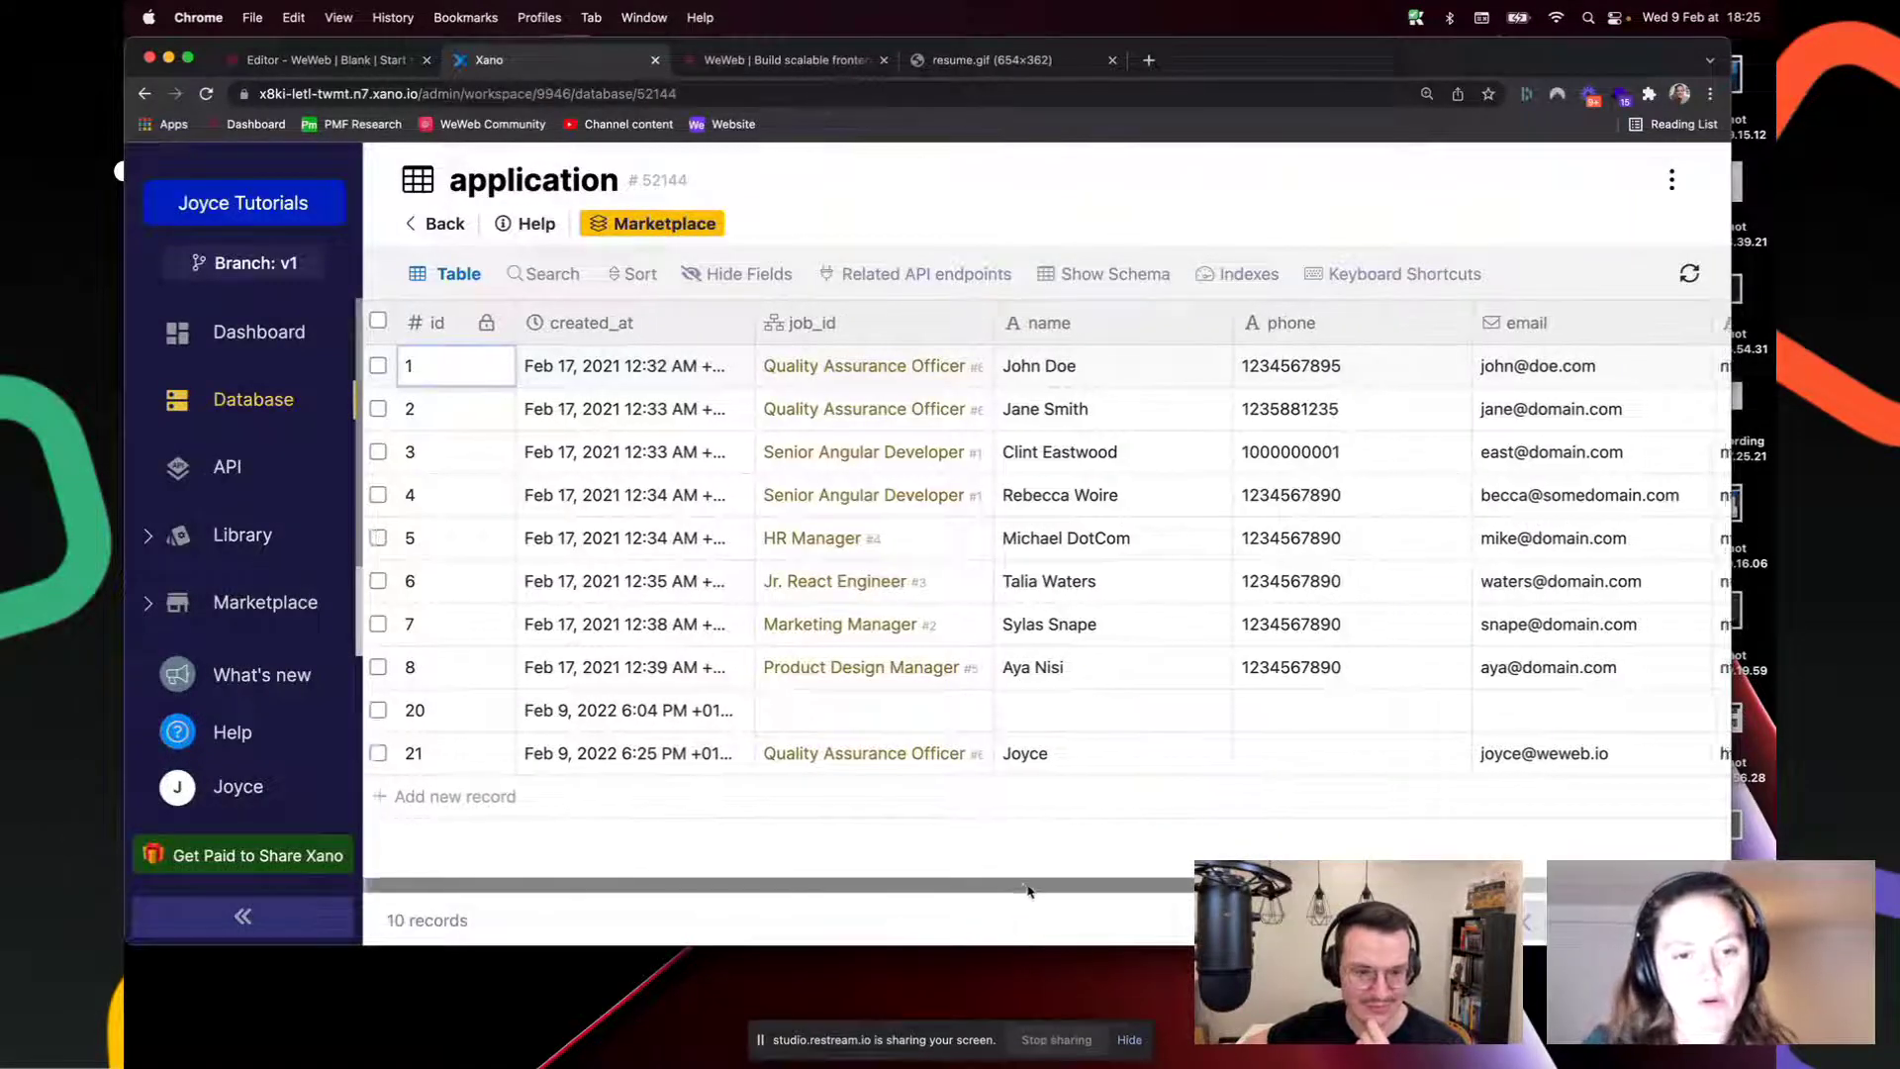
scroll(1046, 554, "right", 5)
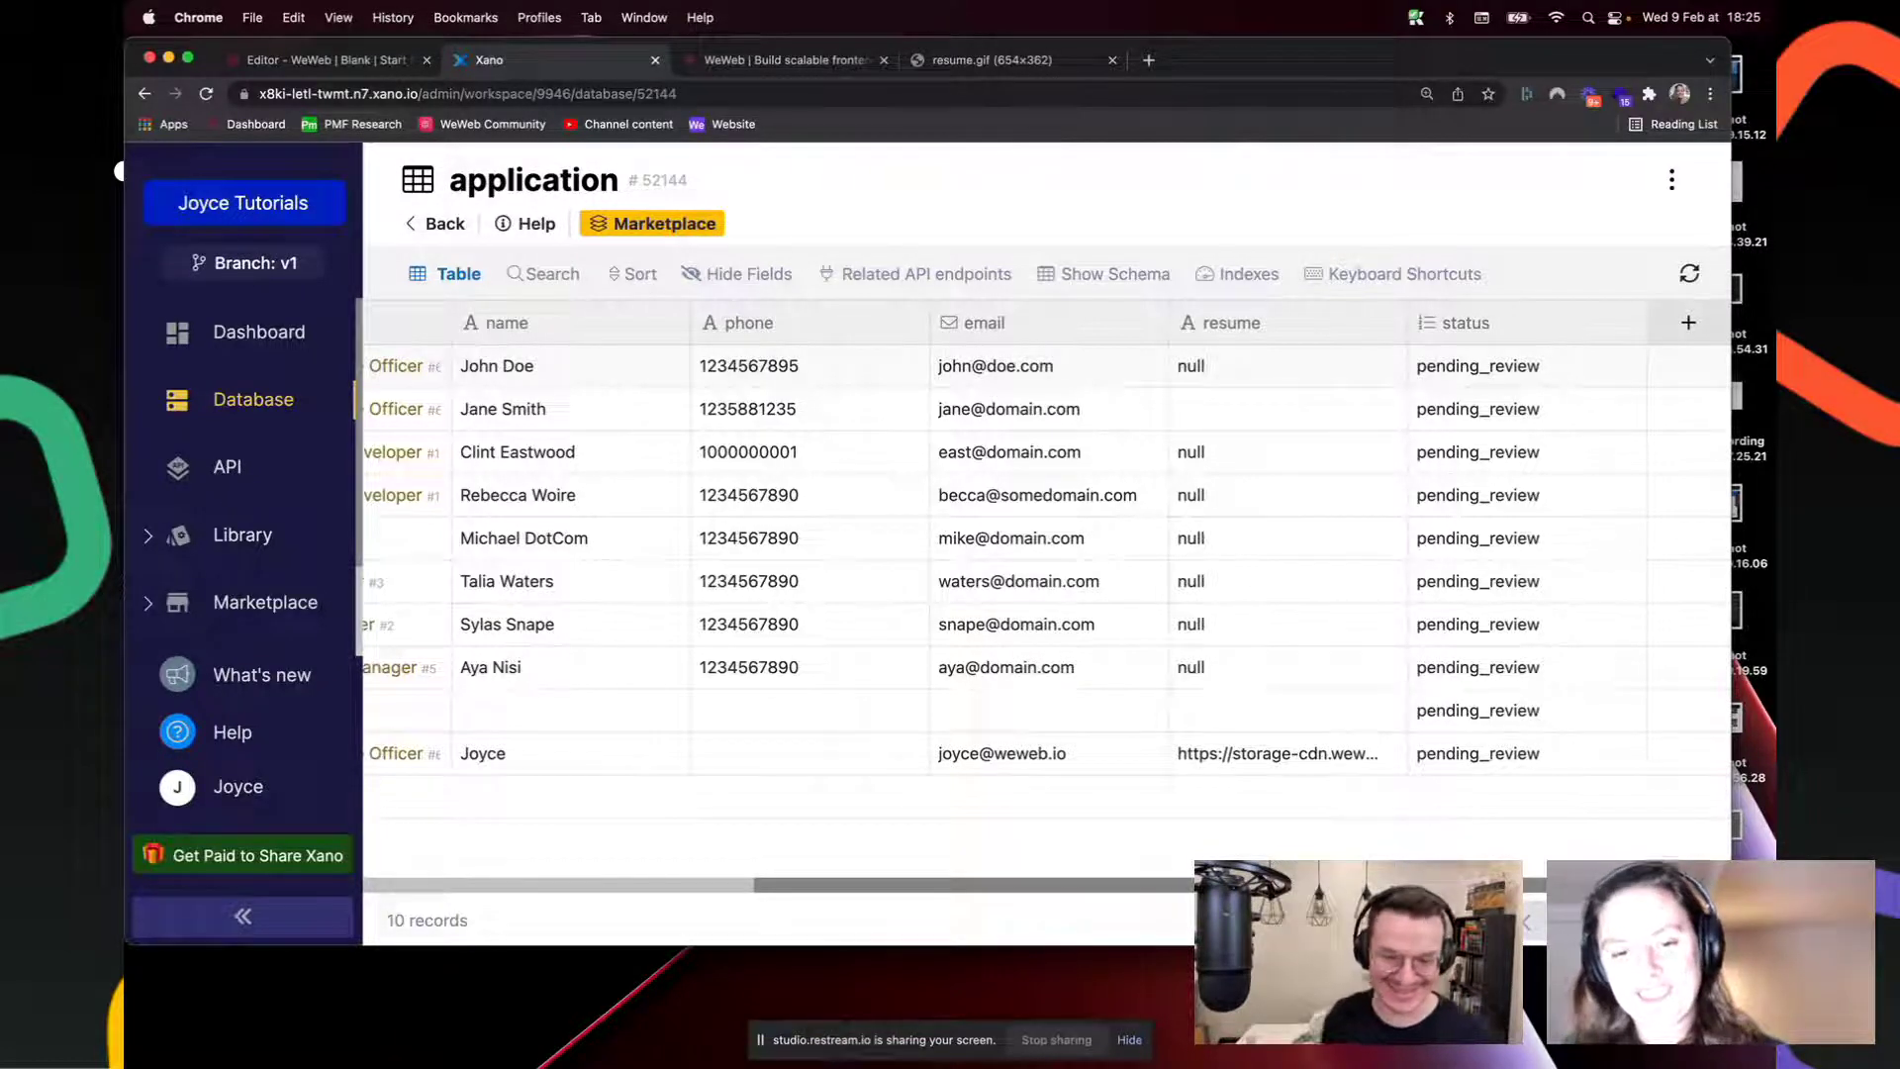
scroll(759, 917, "left", 10)
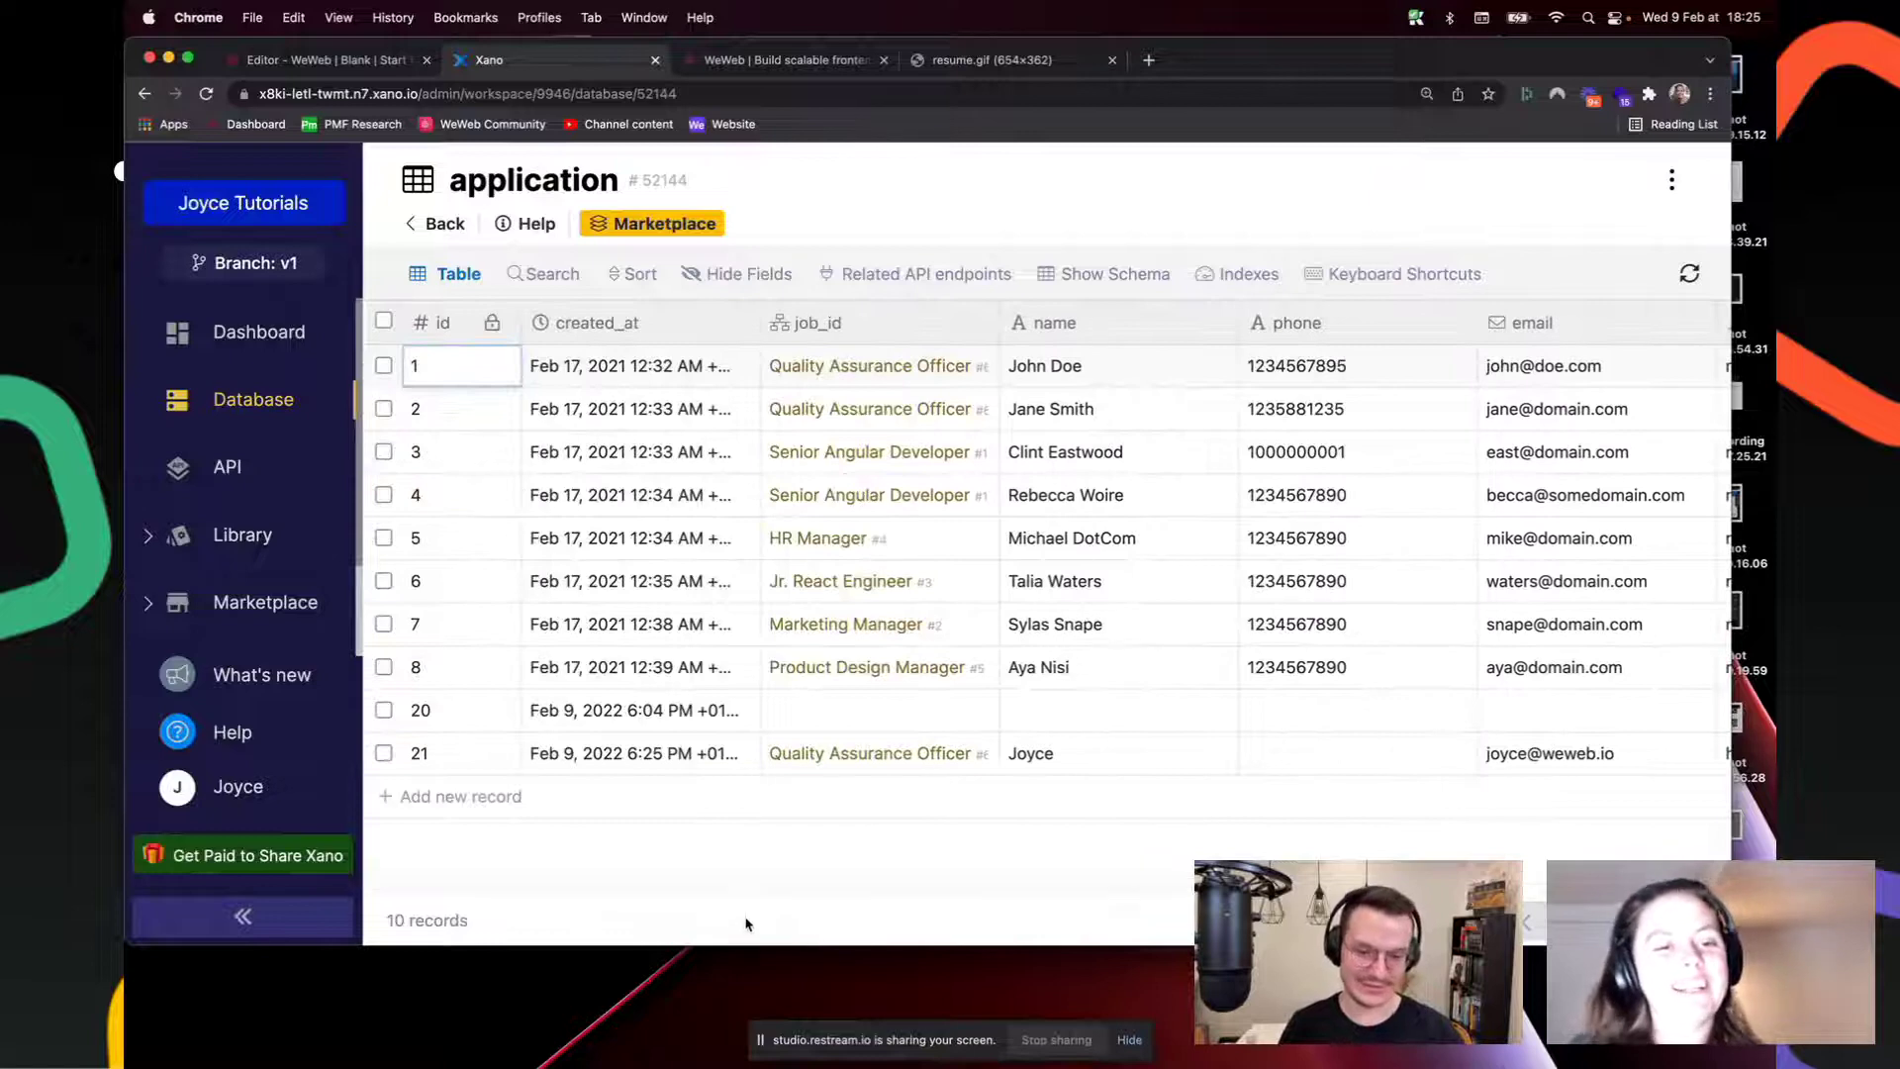
left_click_drag(759, 887, 1227, 894)
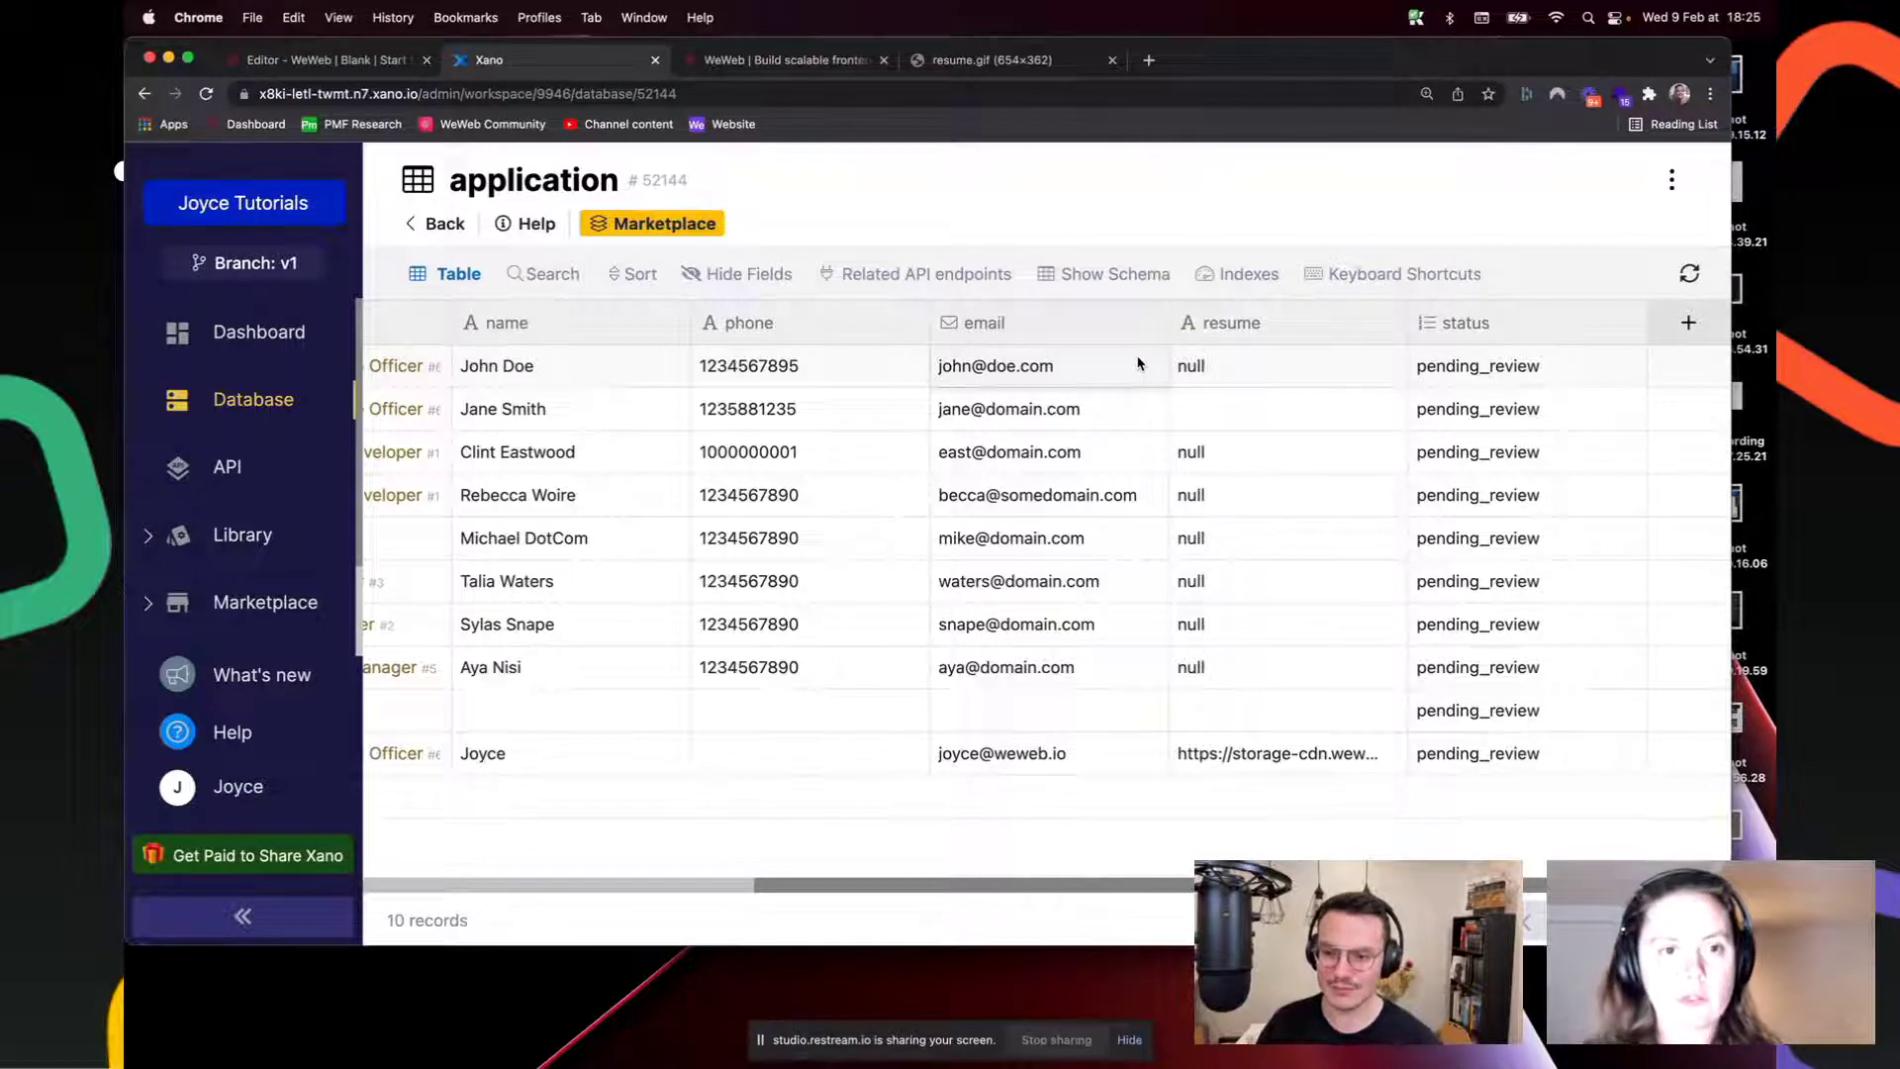
scroll(1063, 900, "left", 10)
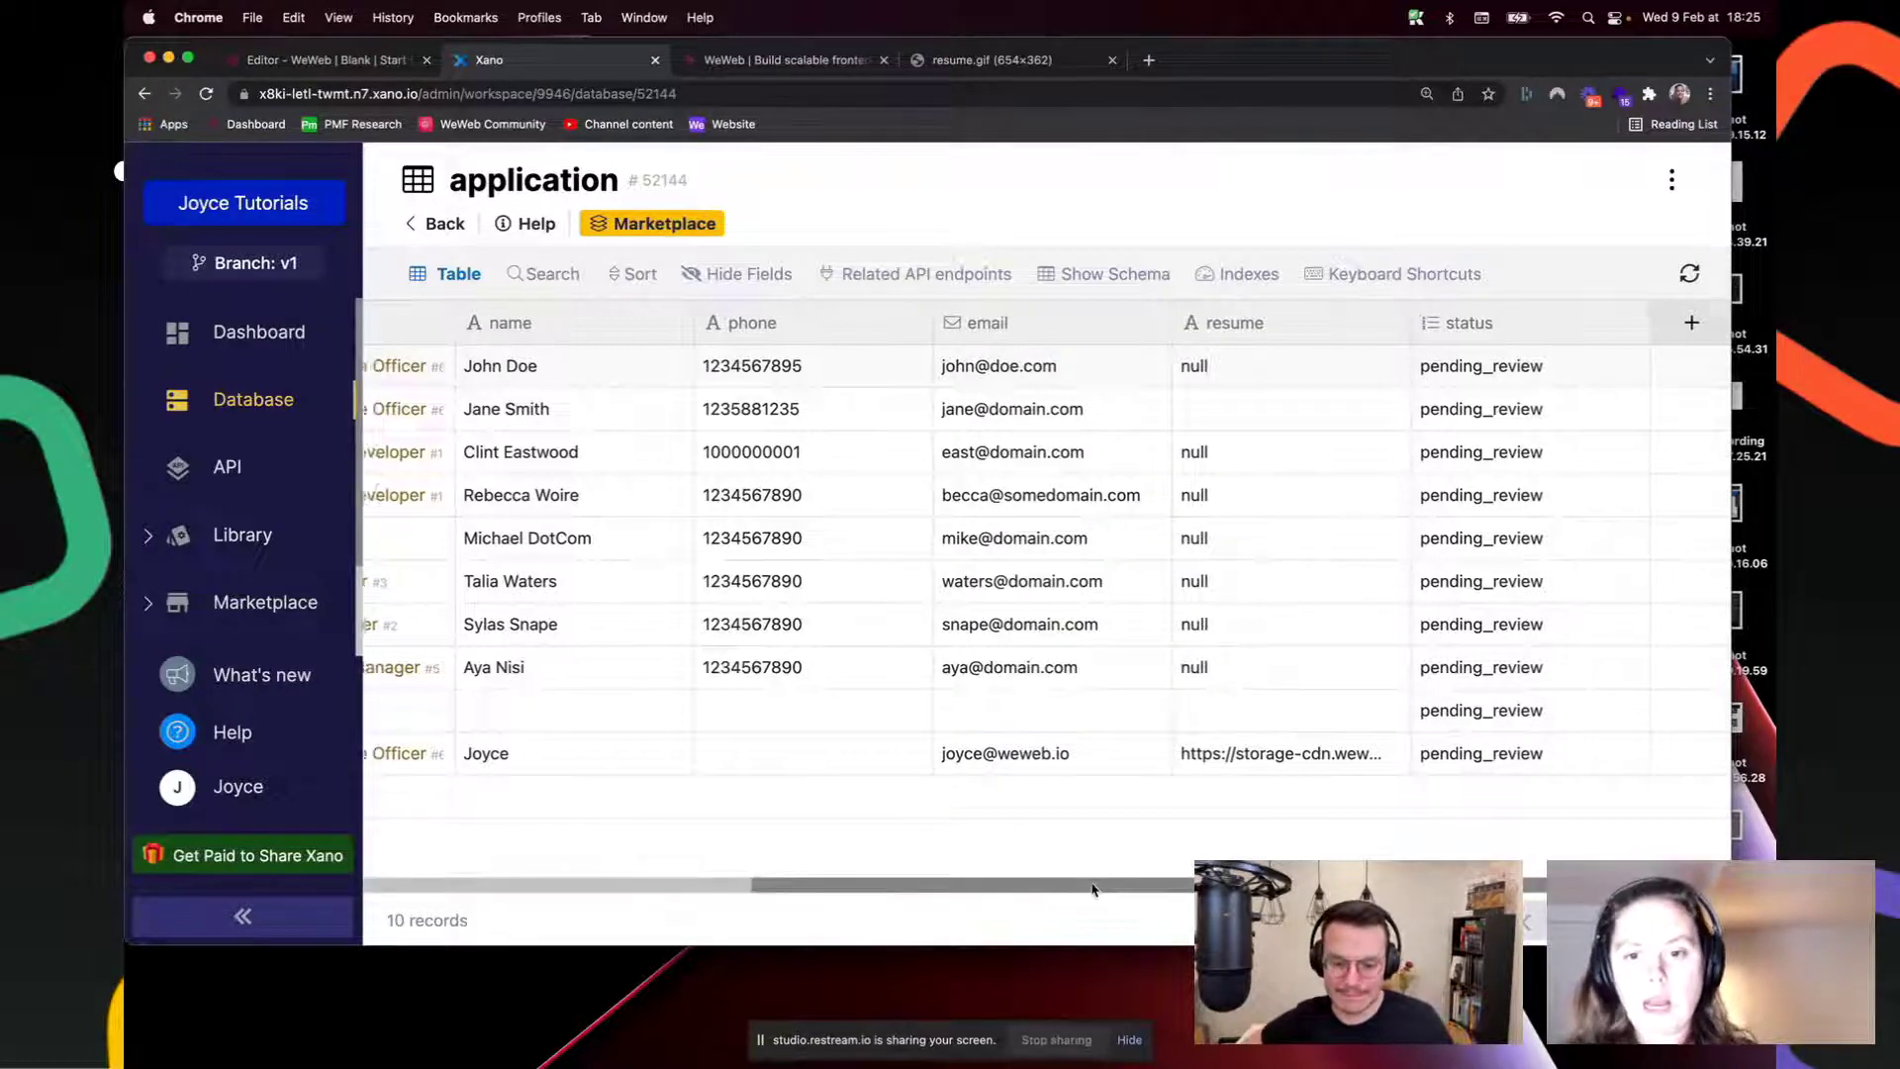
left_click(351, 62)
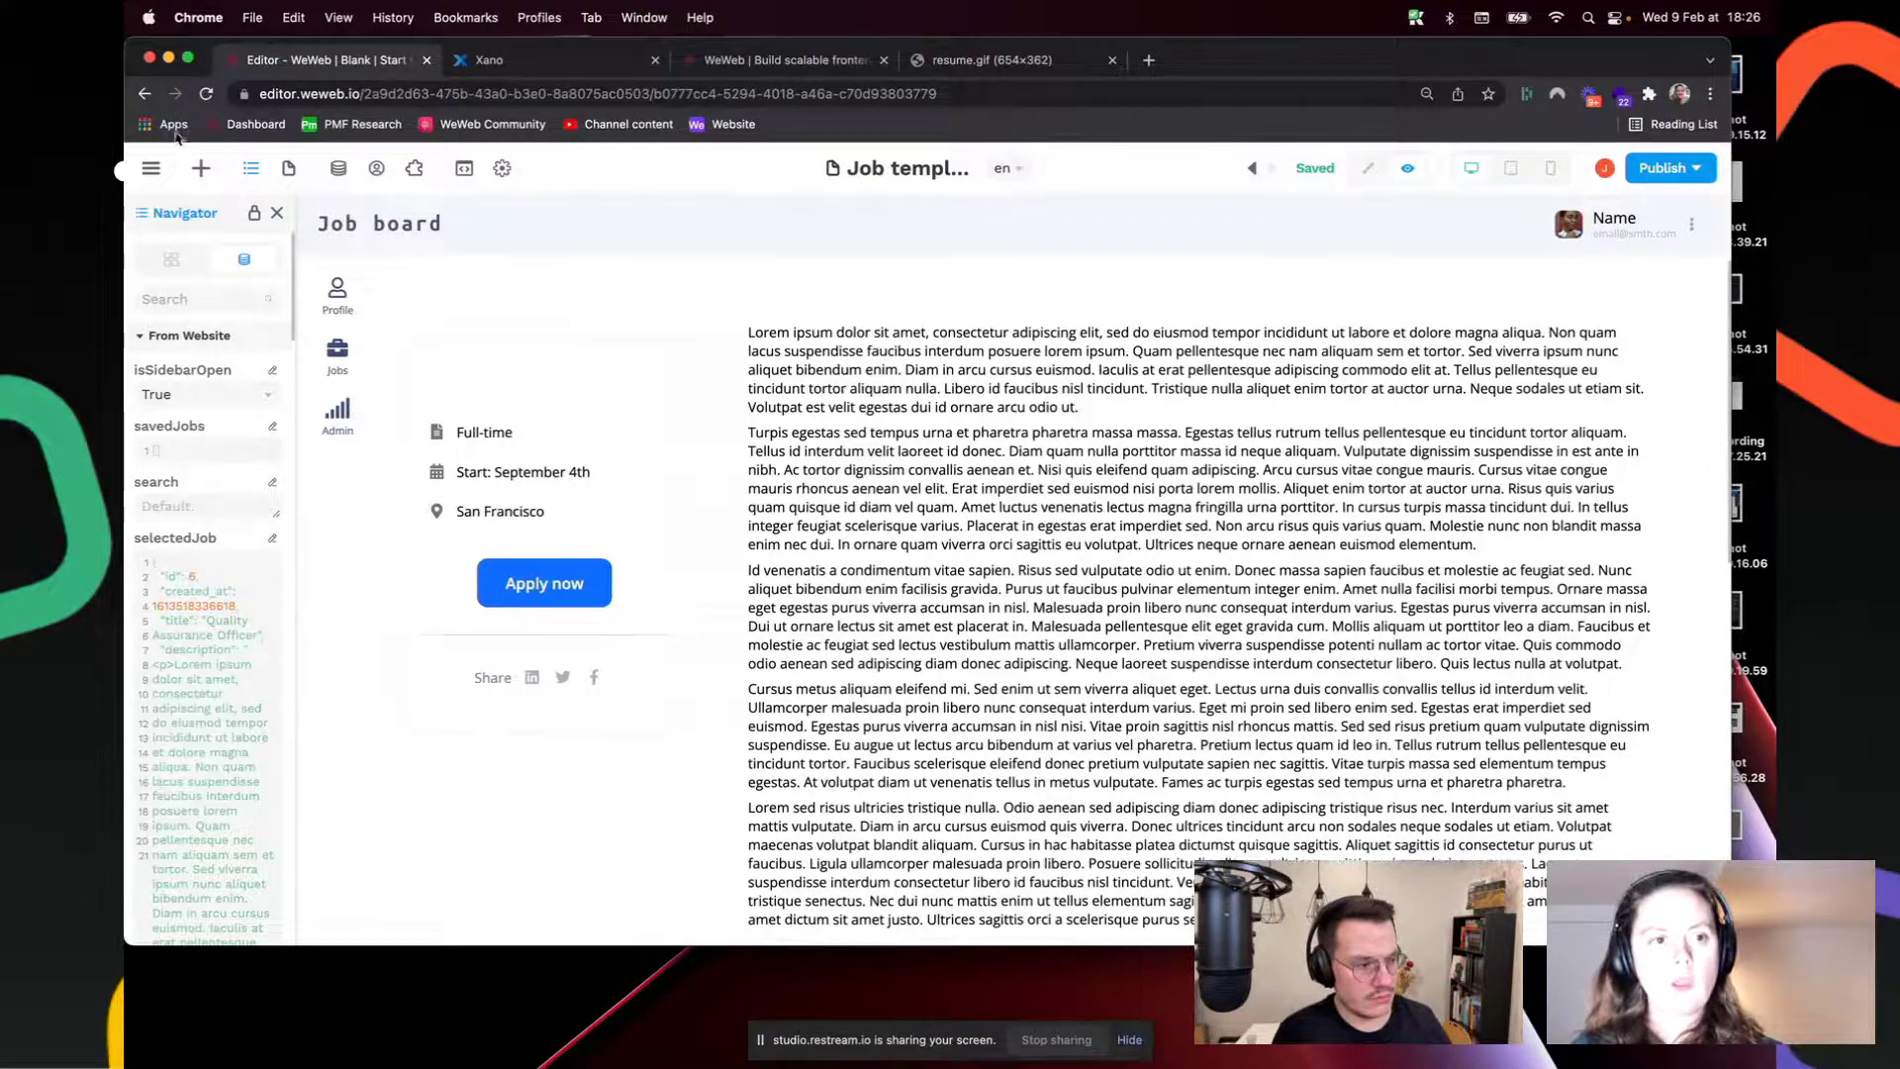
Step: Switch the editor to the Jobs page and leave preview for edit mode
left_click(288, 168)
left_click(222, 394)
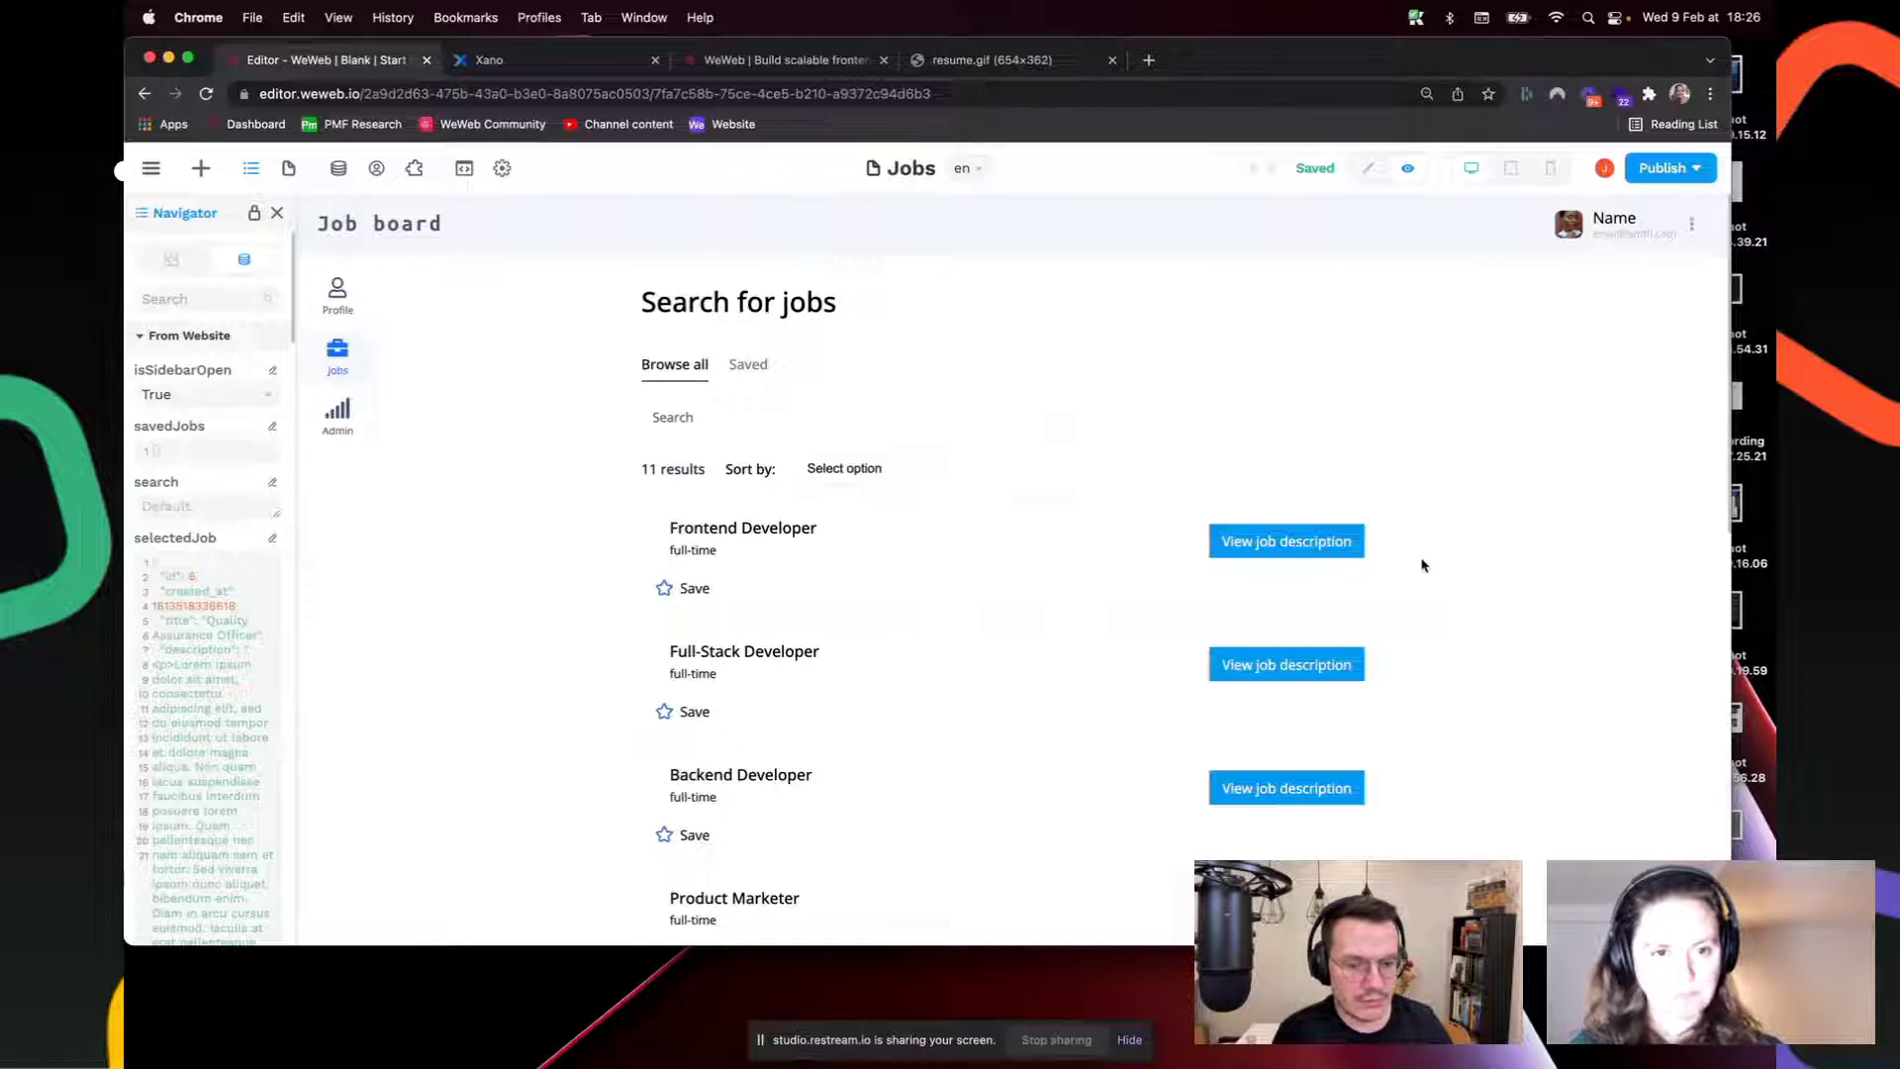
left_click(1369, 168)
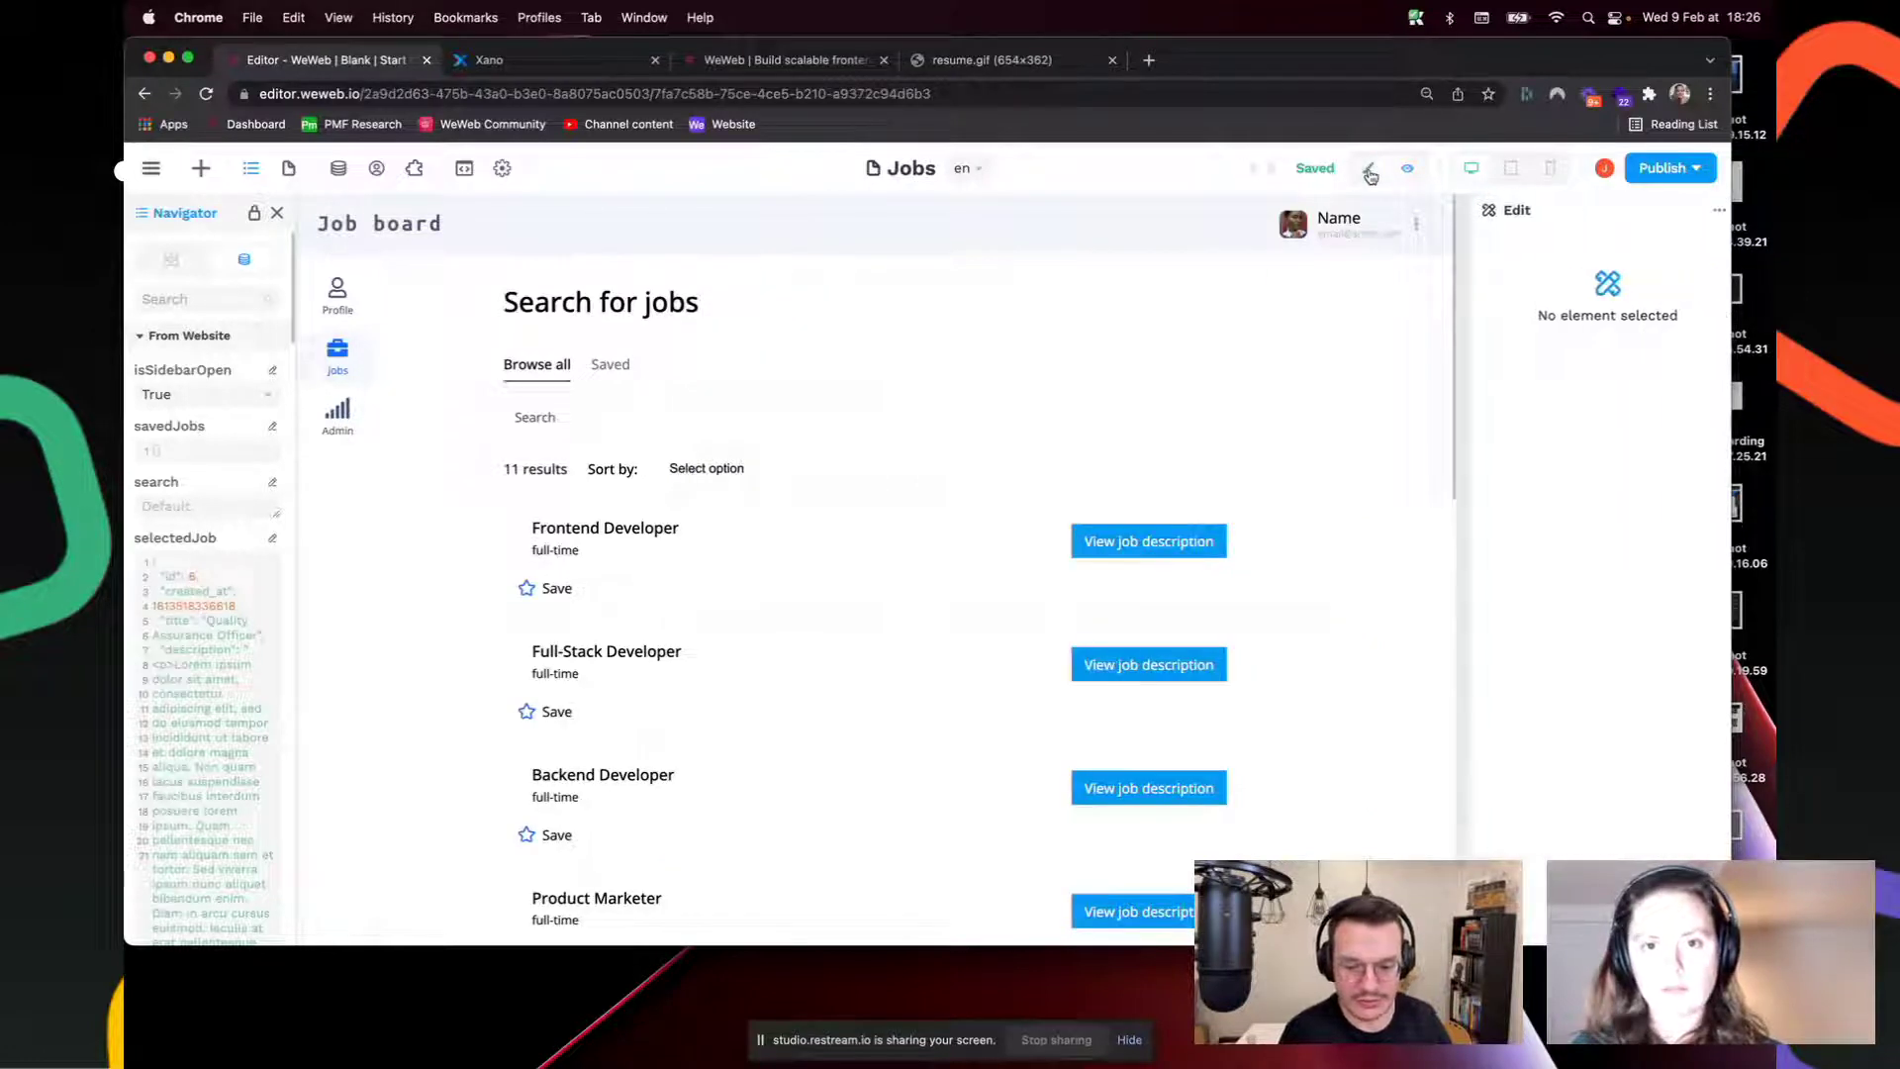
Step: Inspect the Sort by dropdown's option settings, then switch to the Job template page
left_click(768, 475)
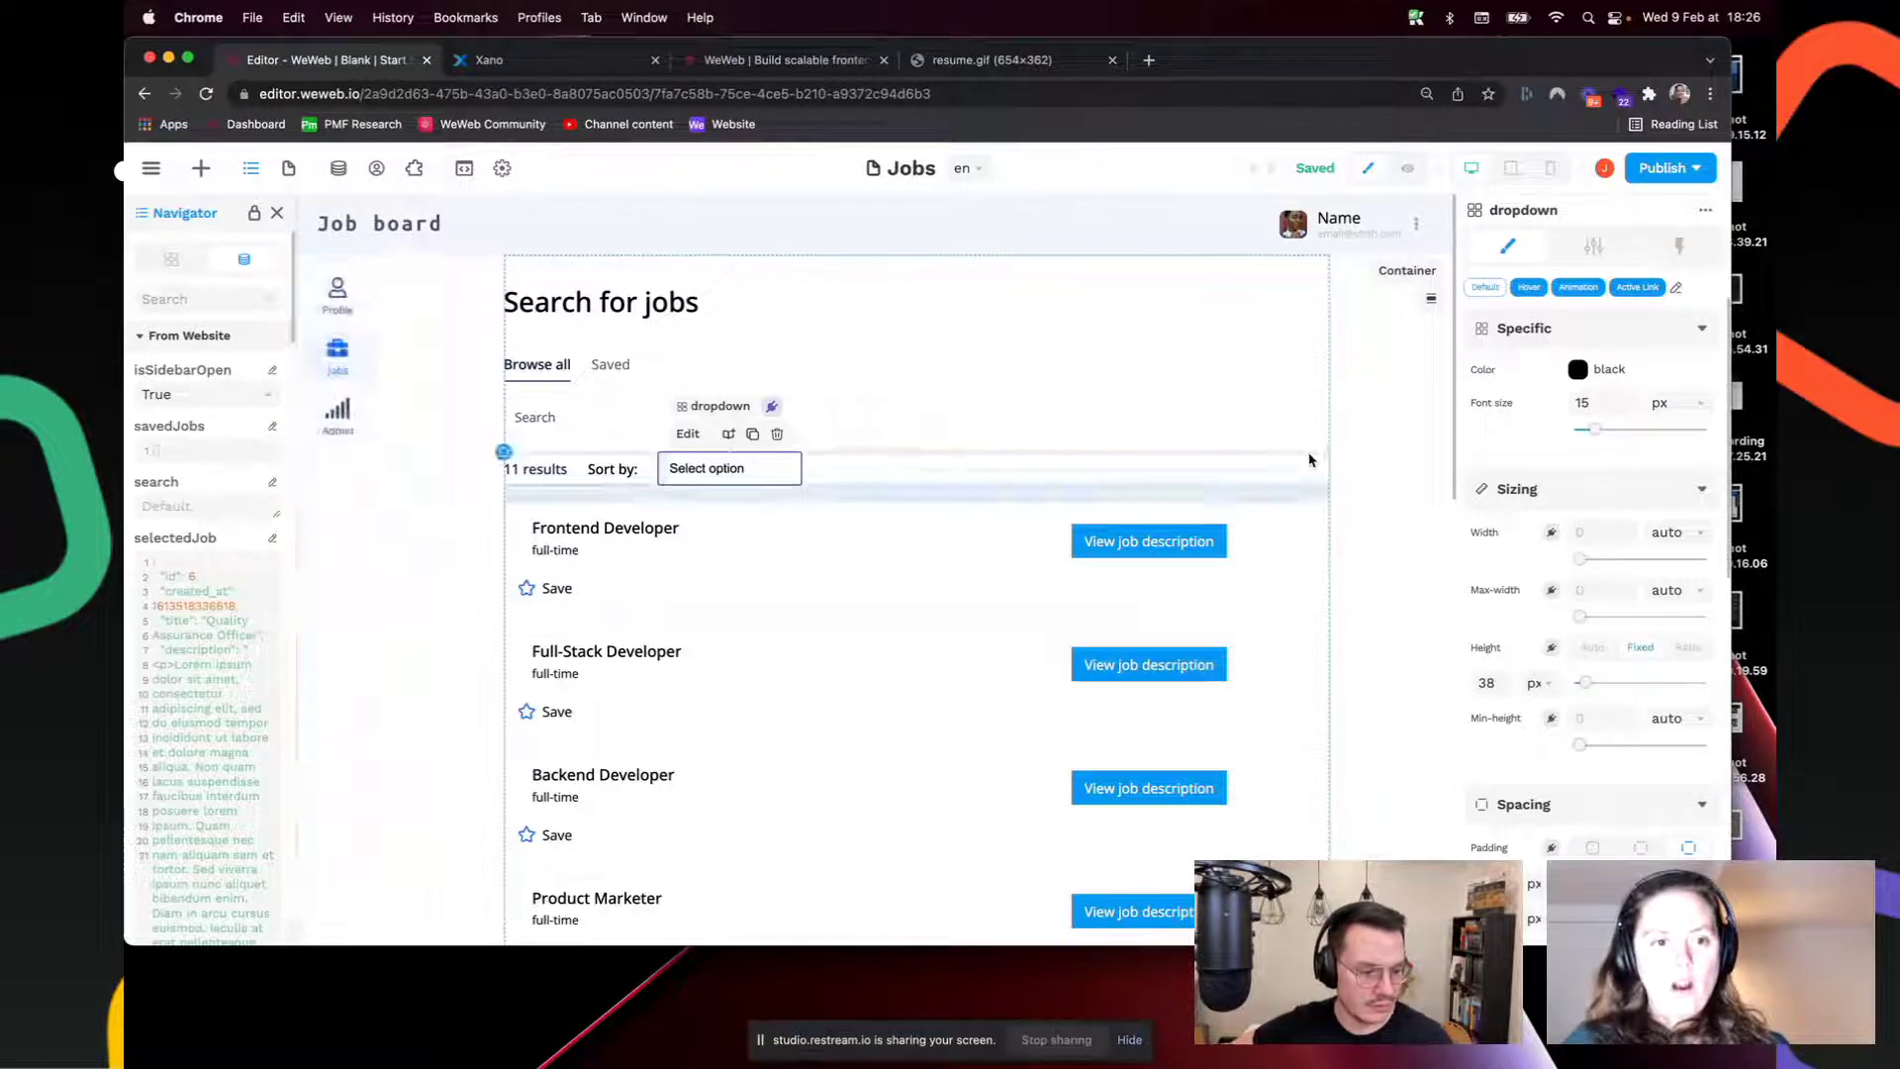
left_click(1597, 247)
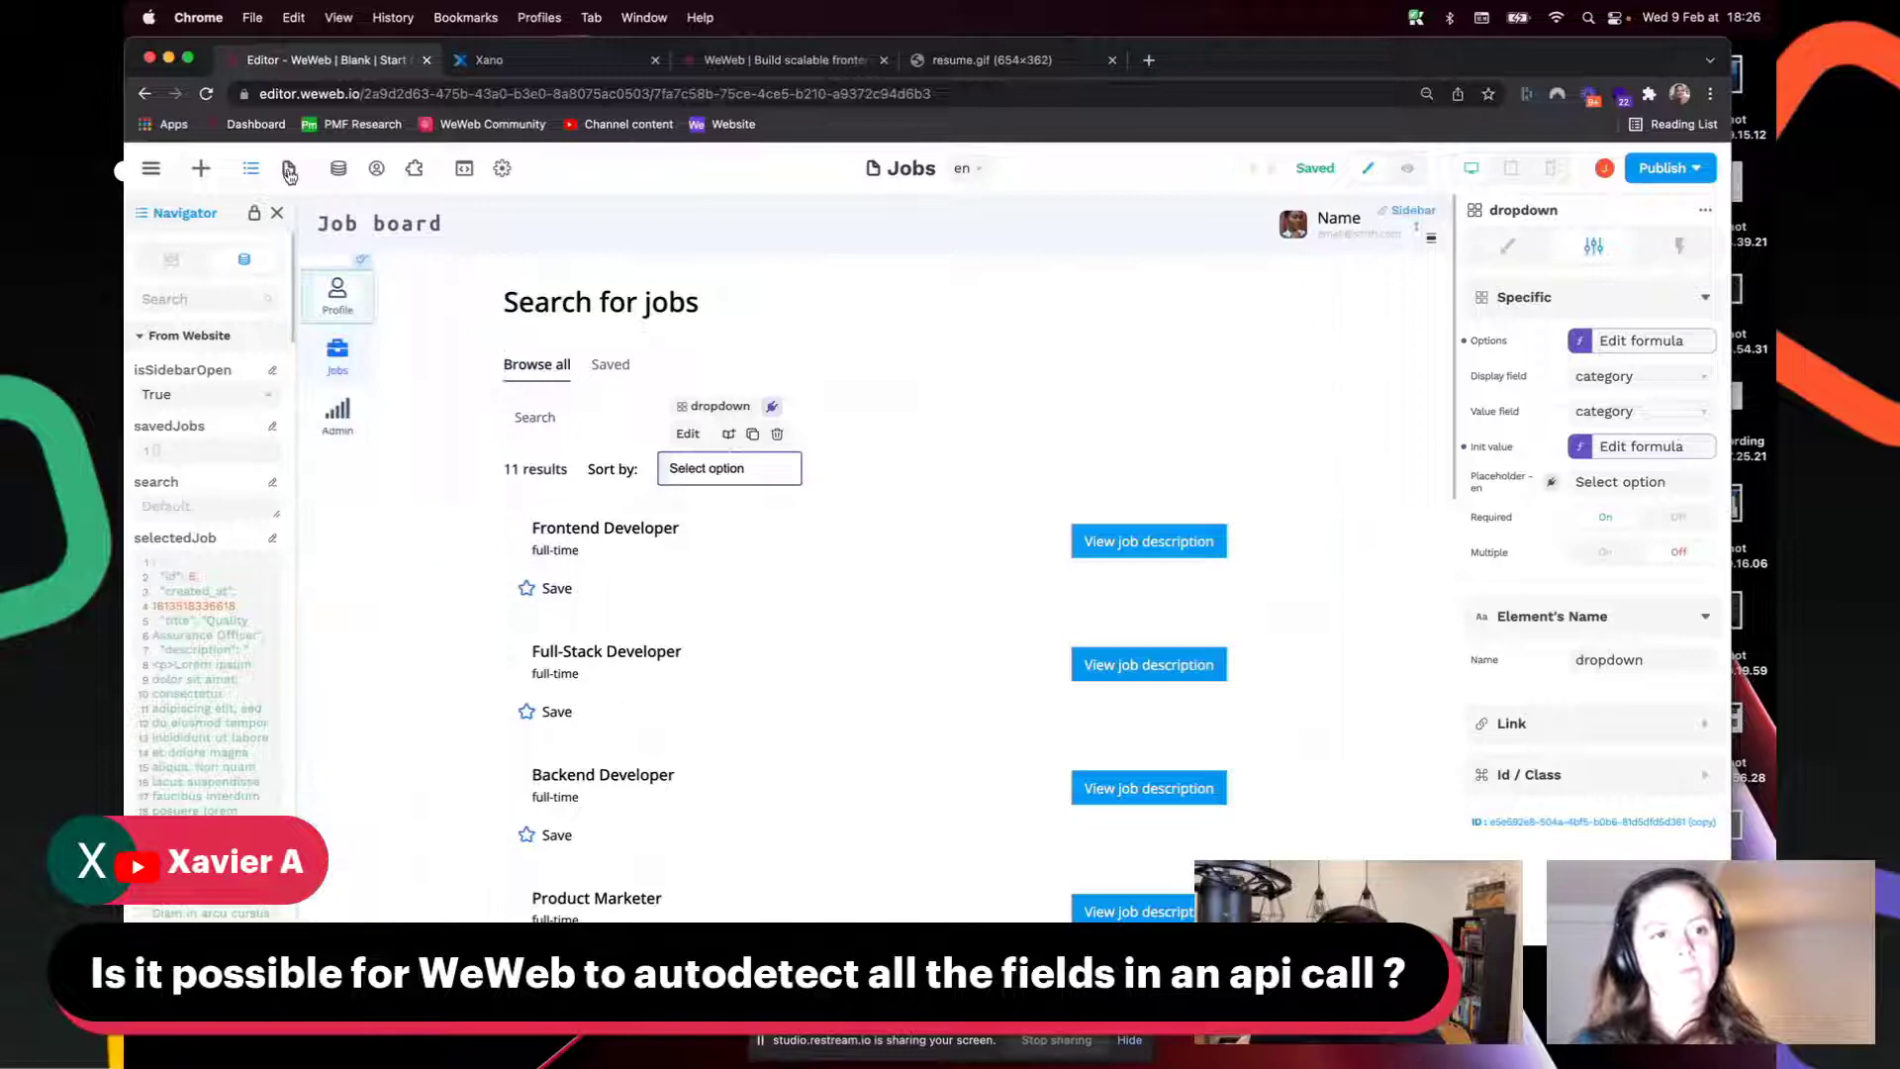
left_click(289, 171)
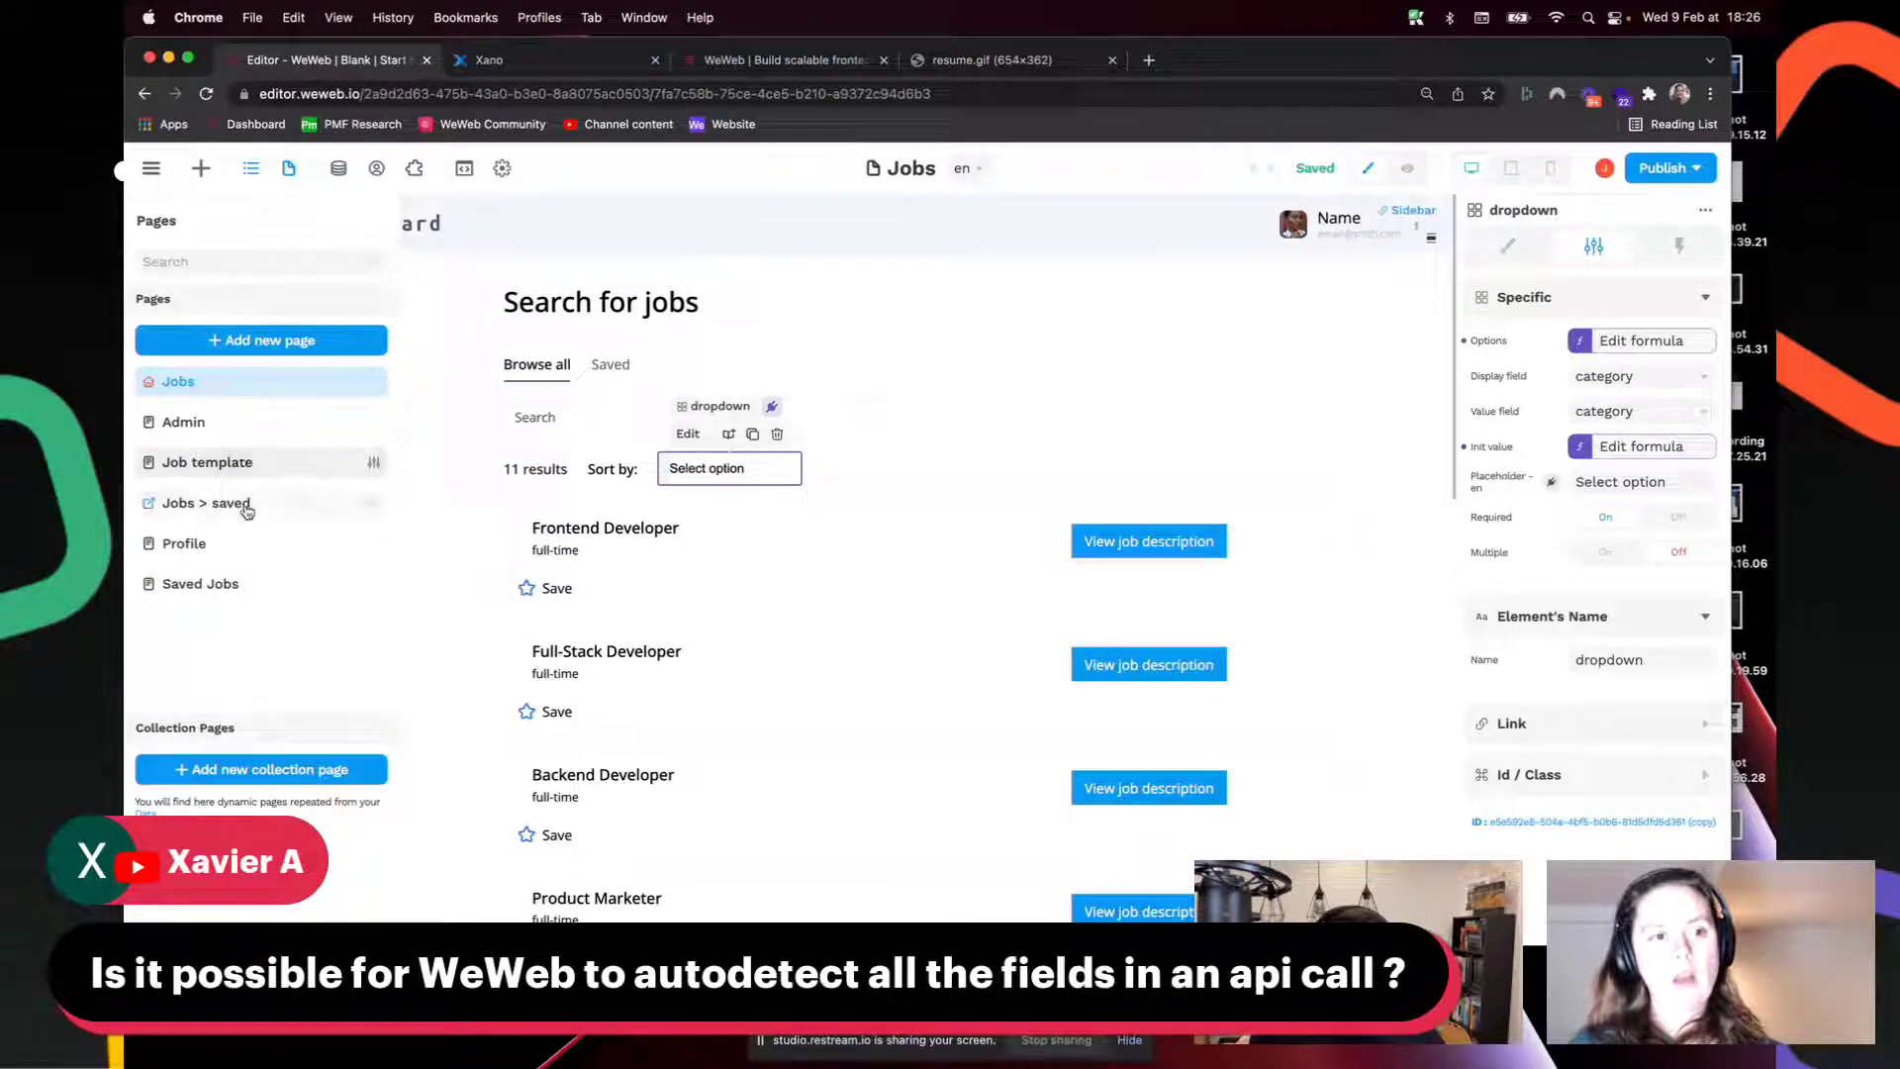
left_click(246, 463)
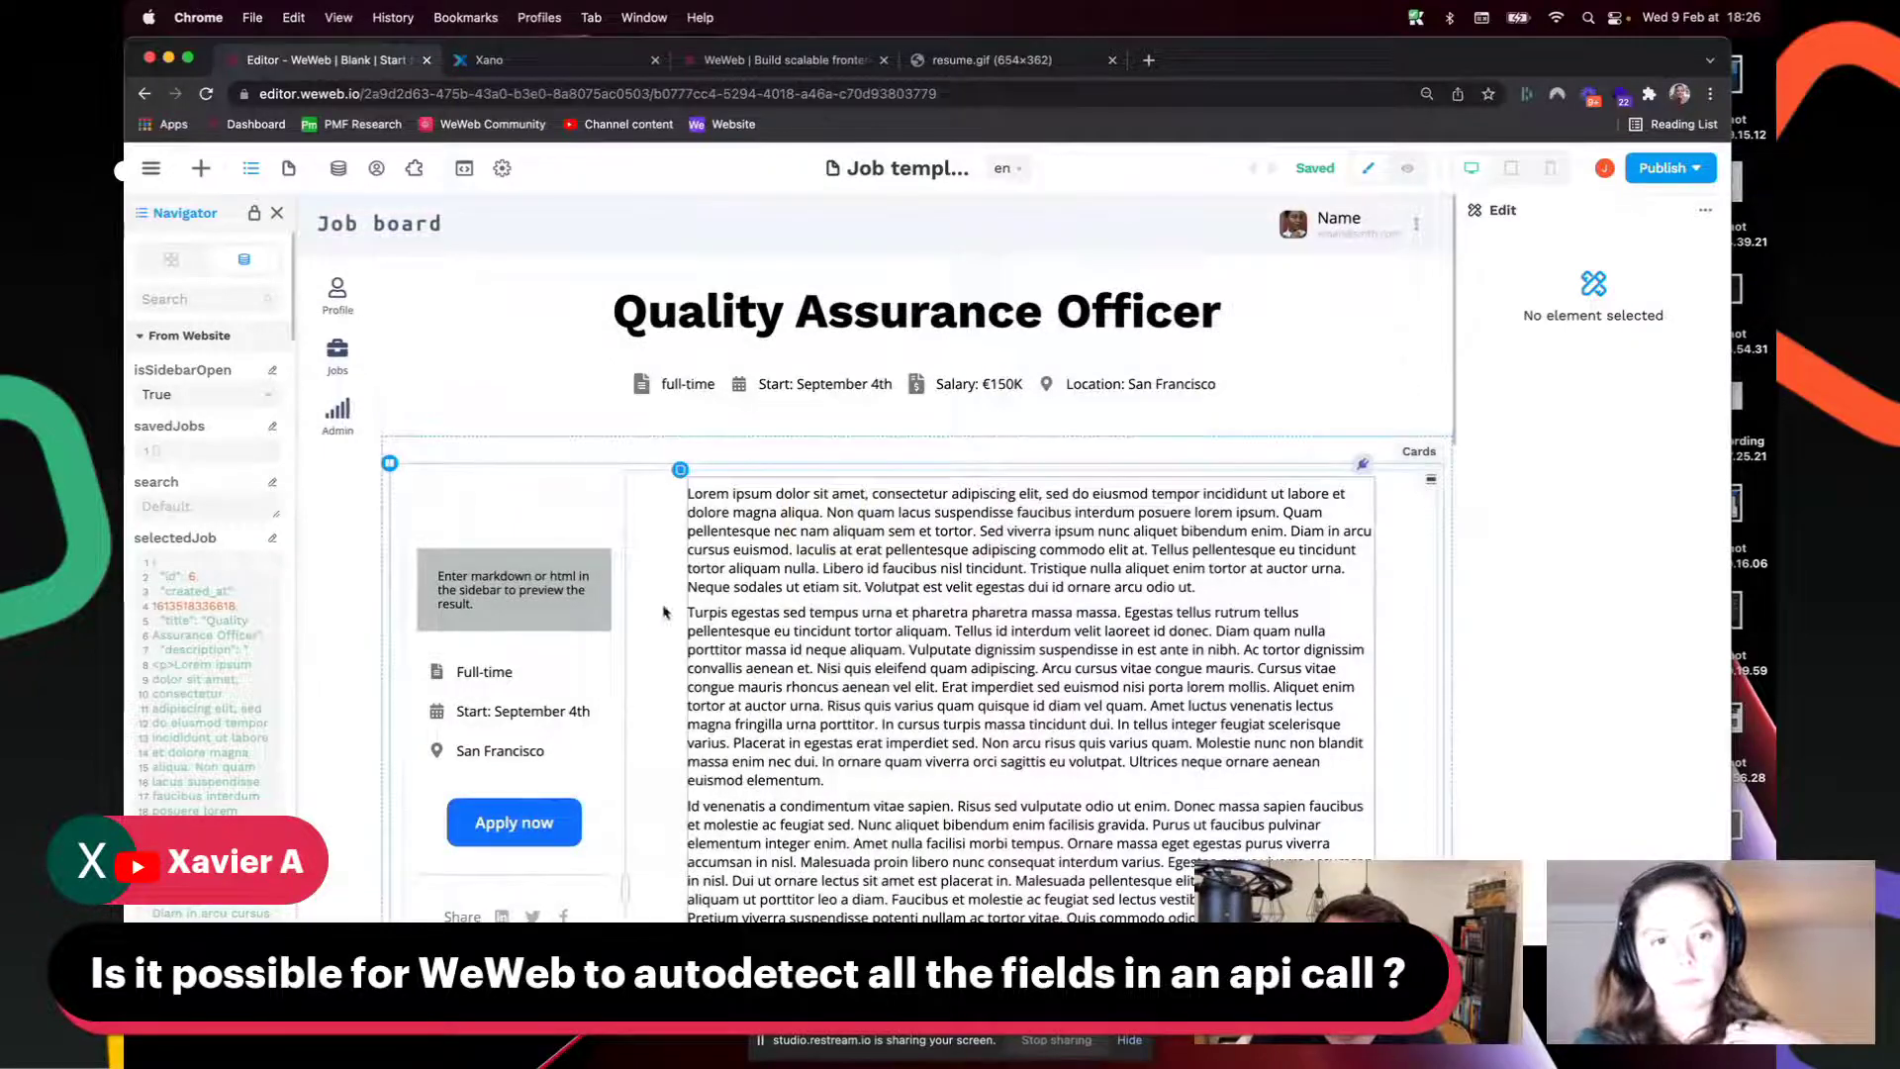
Step: Expand the 'push data to xano' step of the form's 'send job application to XANO' workflow, then go to Xano
scroll(663, 613, "down", 15)
scroll(626, 495, "up", 4)
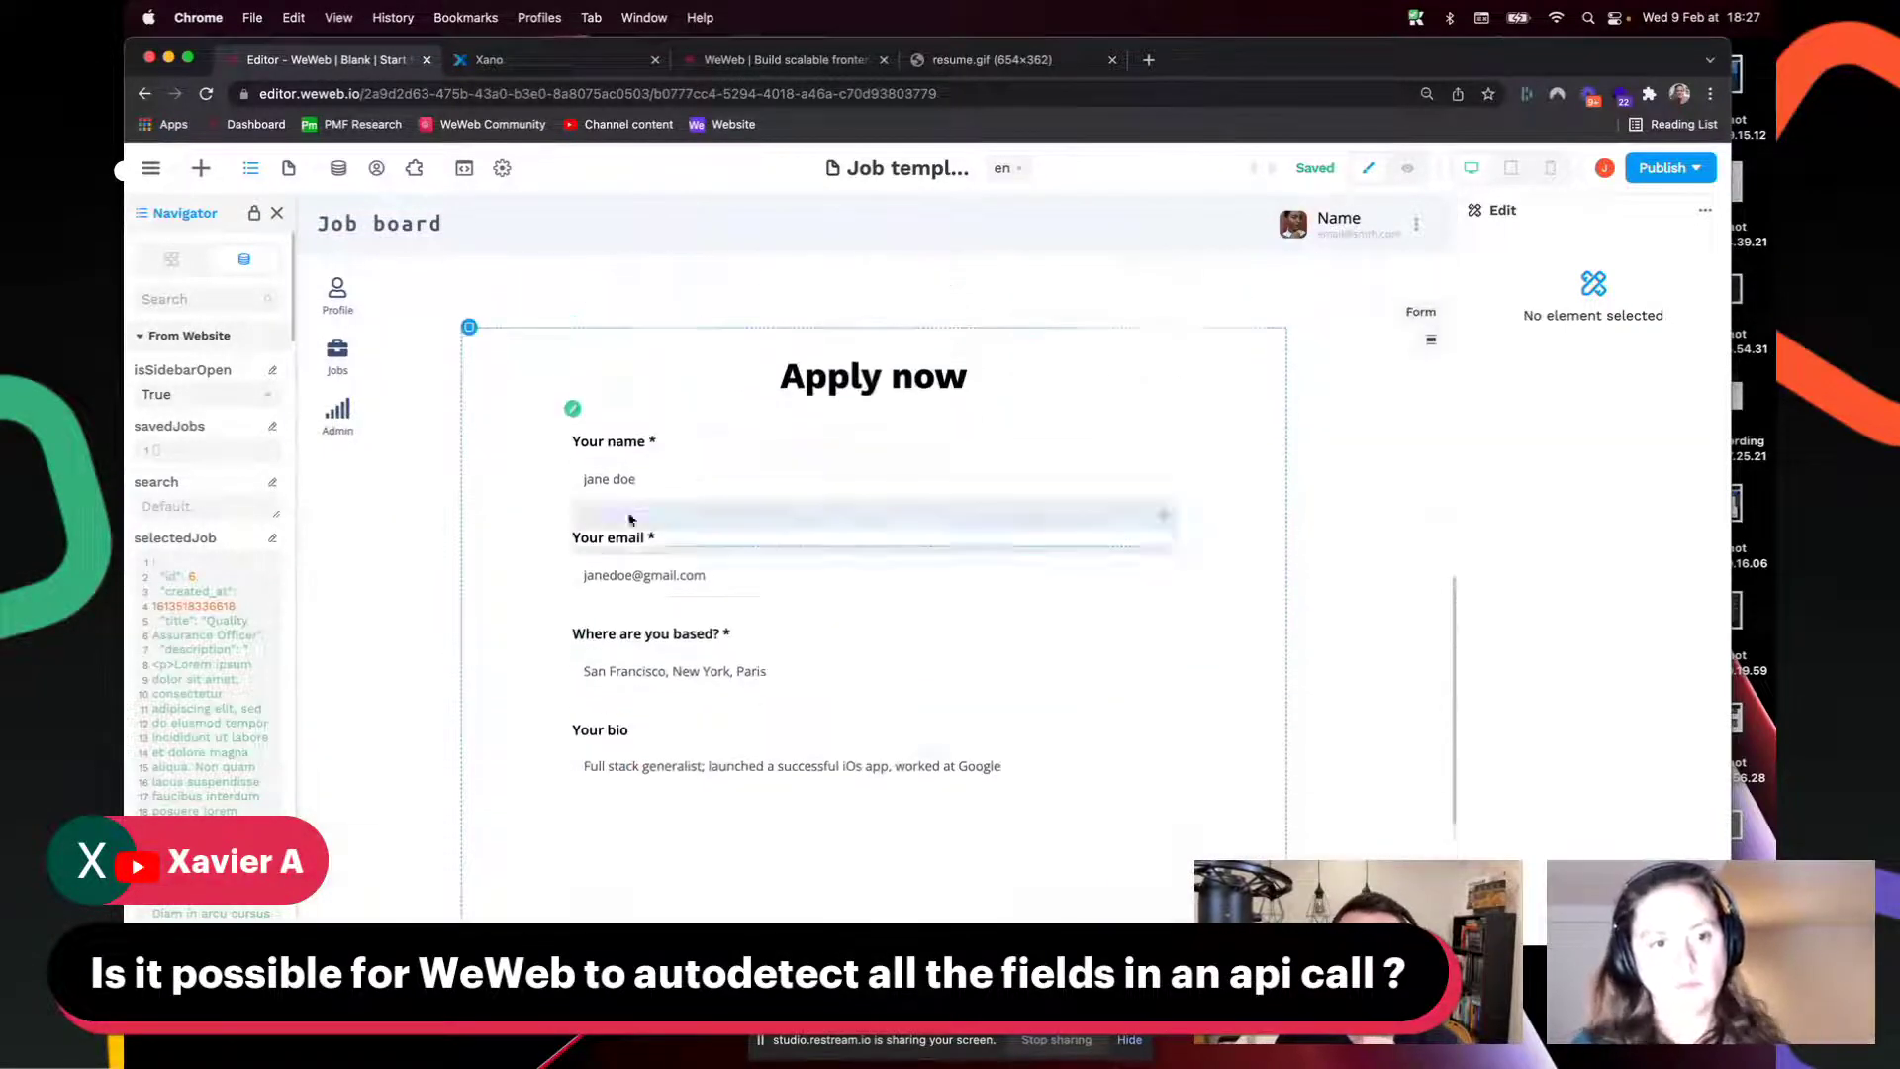
scroll(604, 521, "up", 2)
left_click(582, 526)
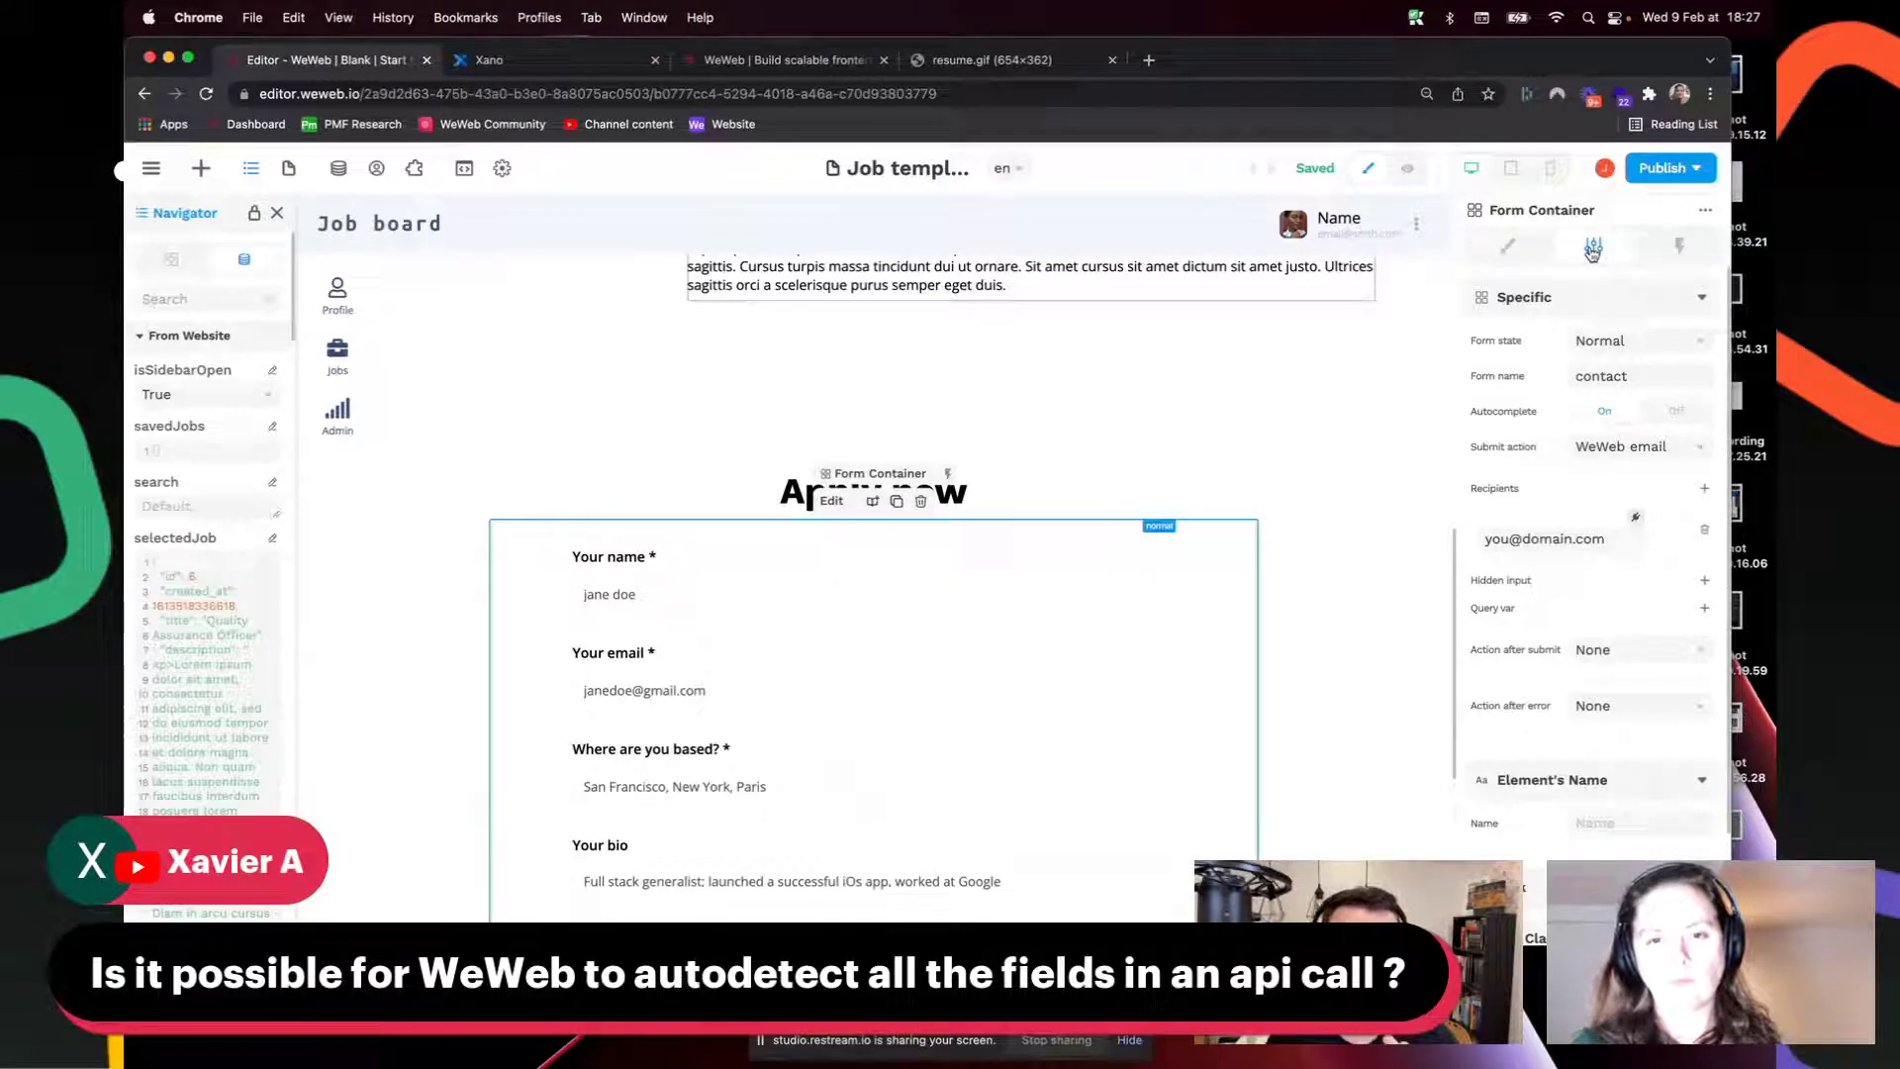
left_click(1679, 246)
left_click(1574, 336)
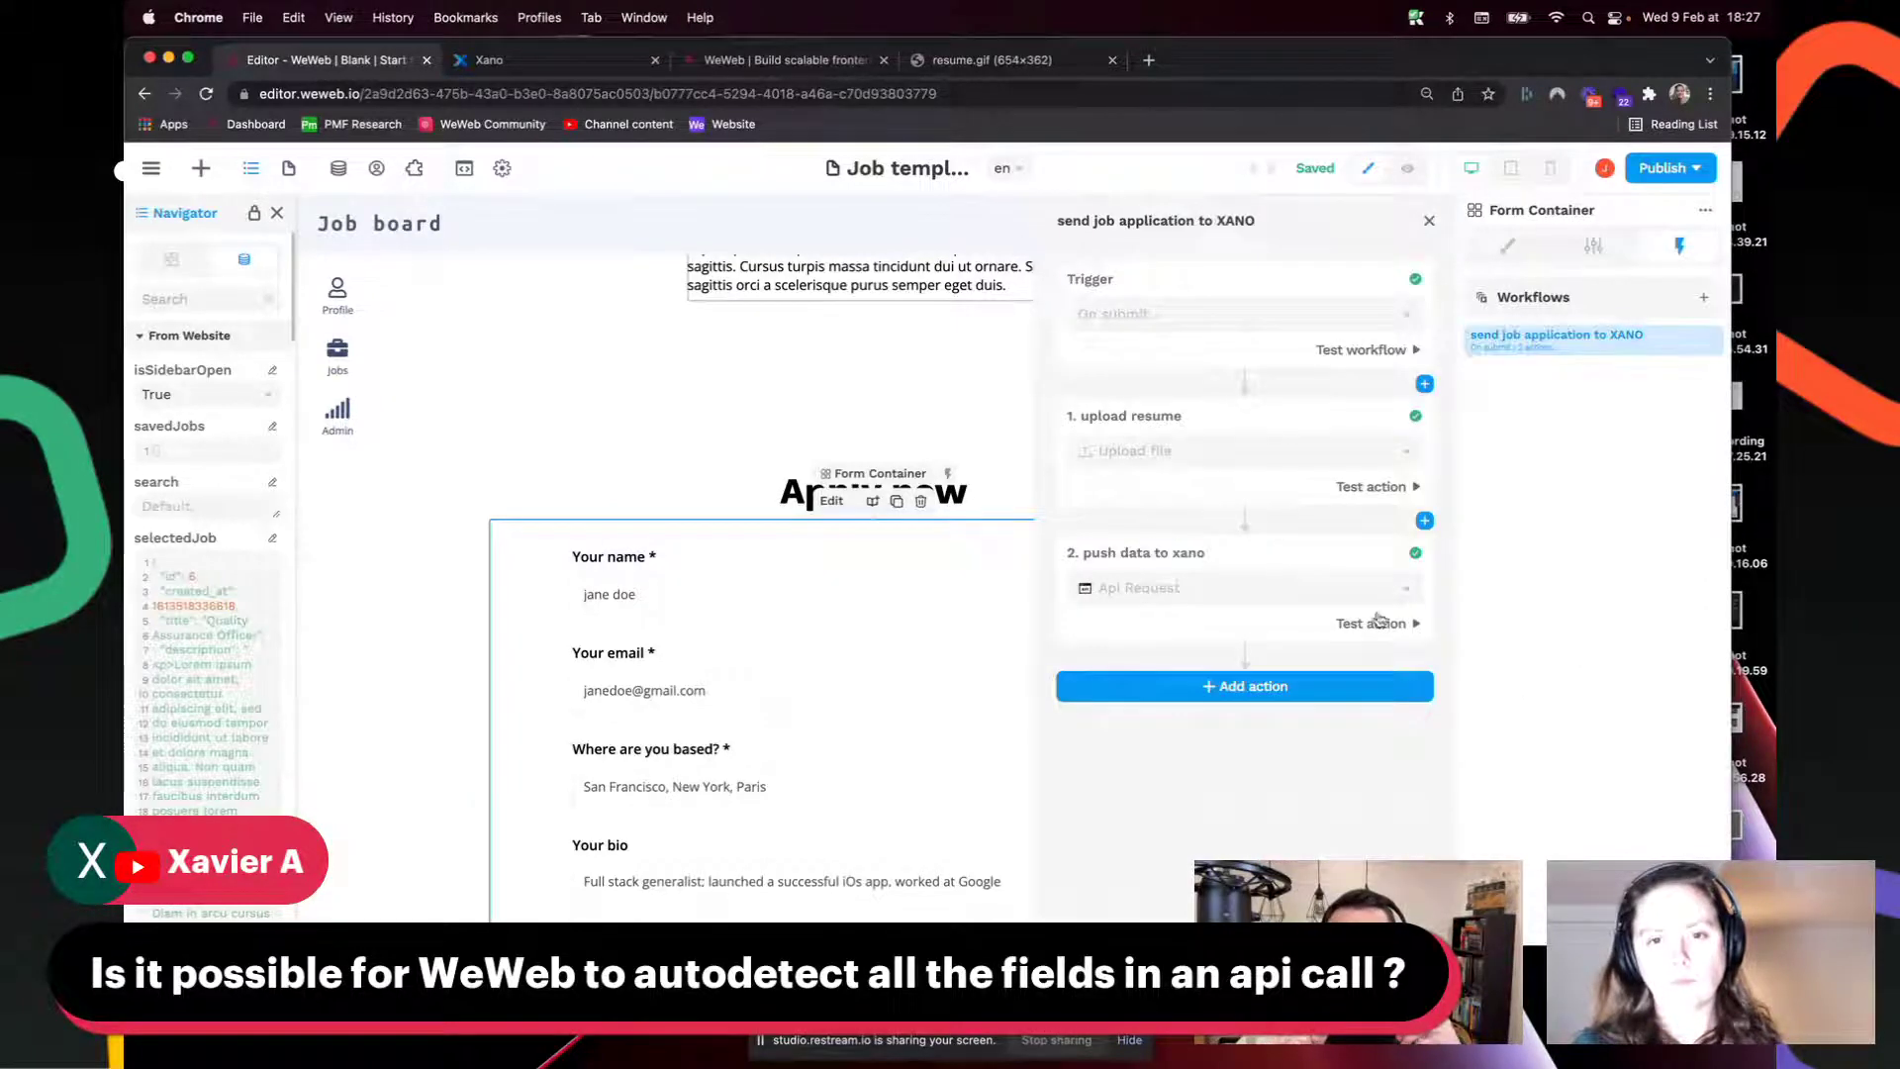
left_click(1378, 620)
scroll(1122, 571, "down", 3)
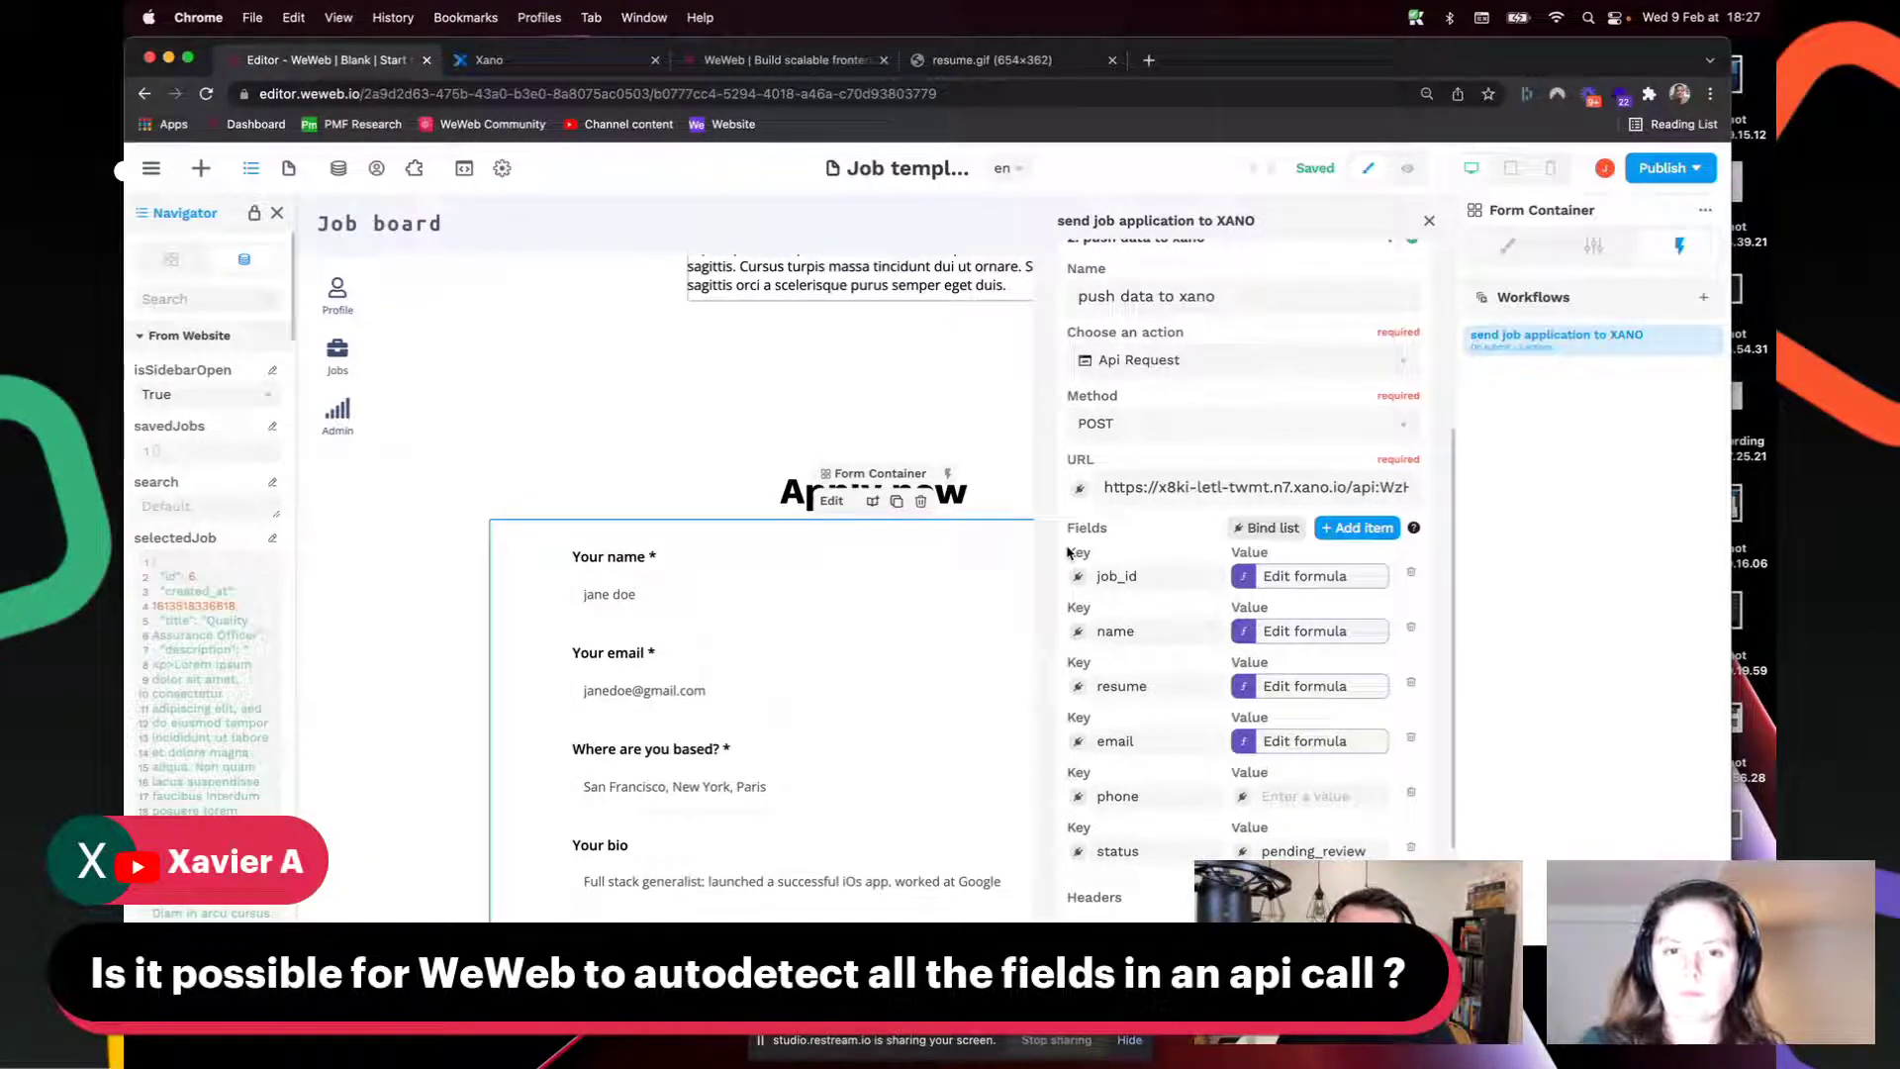
mouse_move(1413, 529)
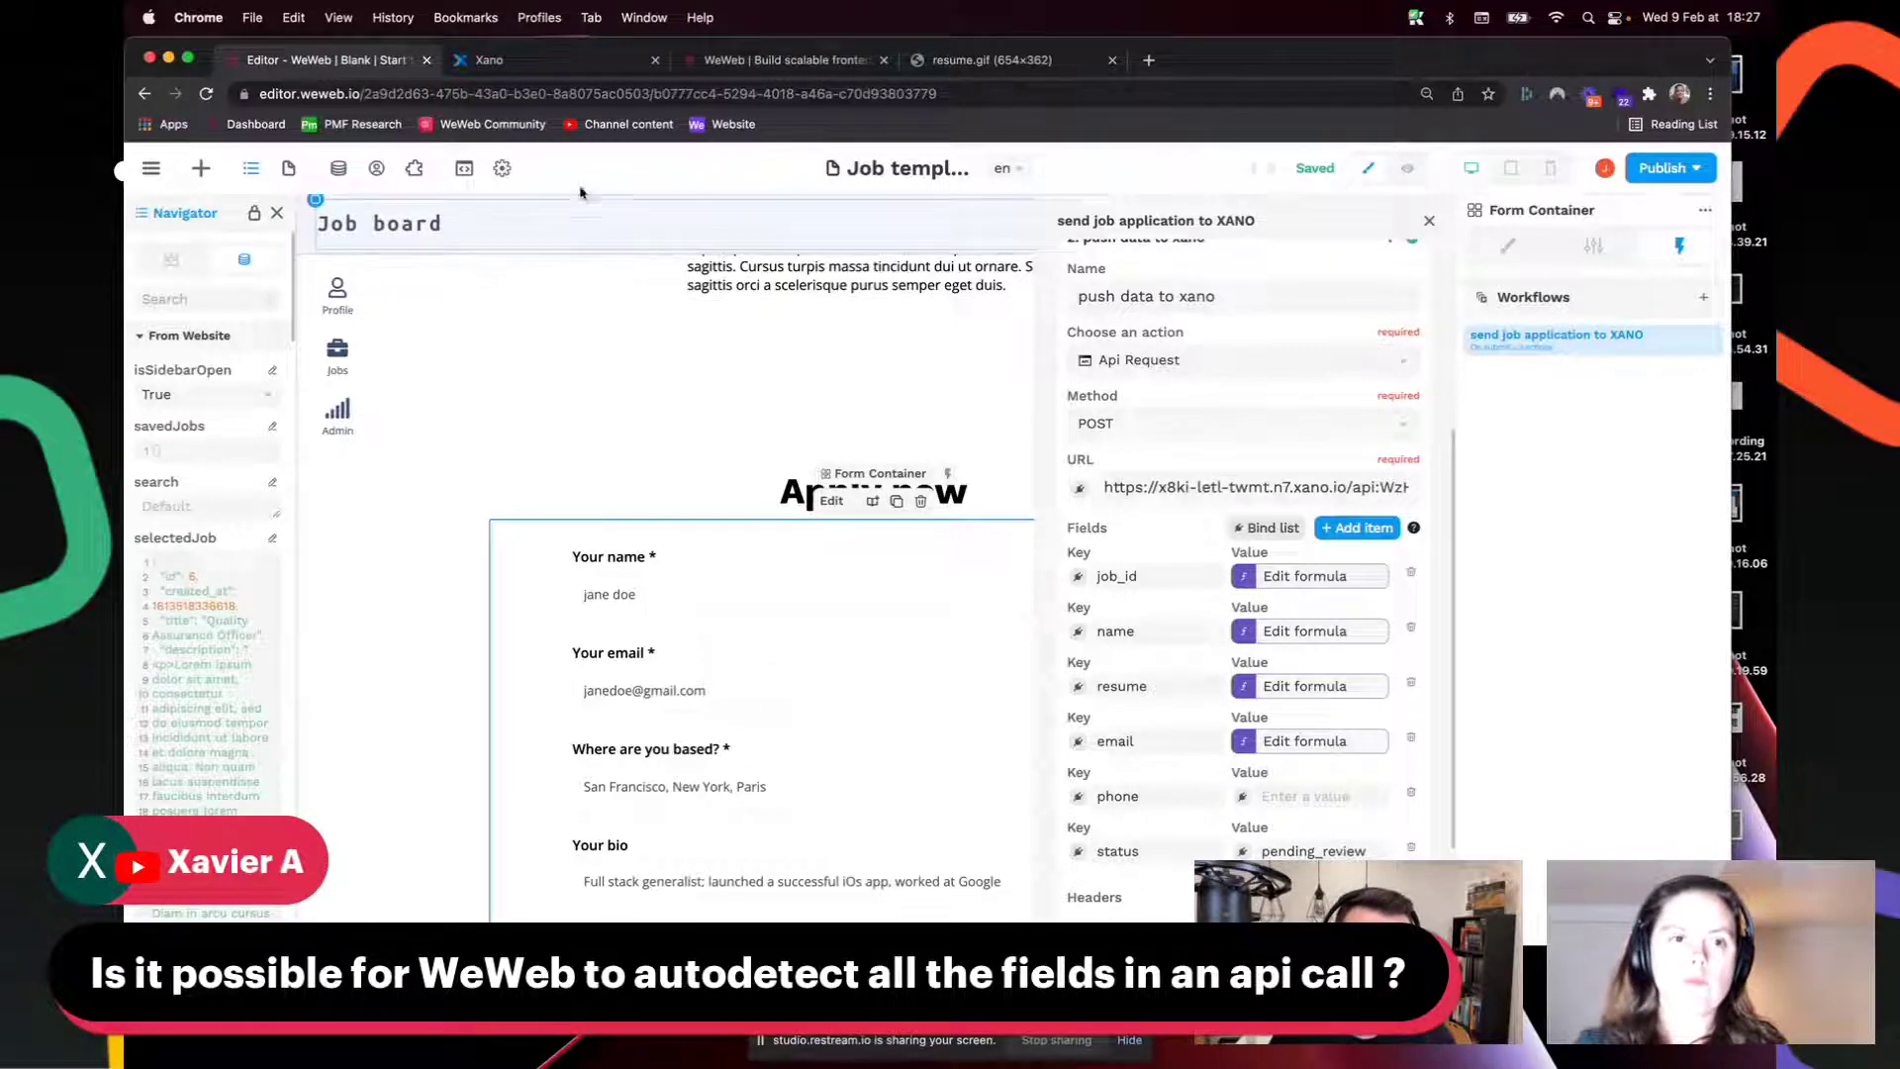
left_click(513, 63)
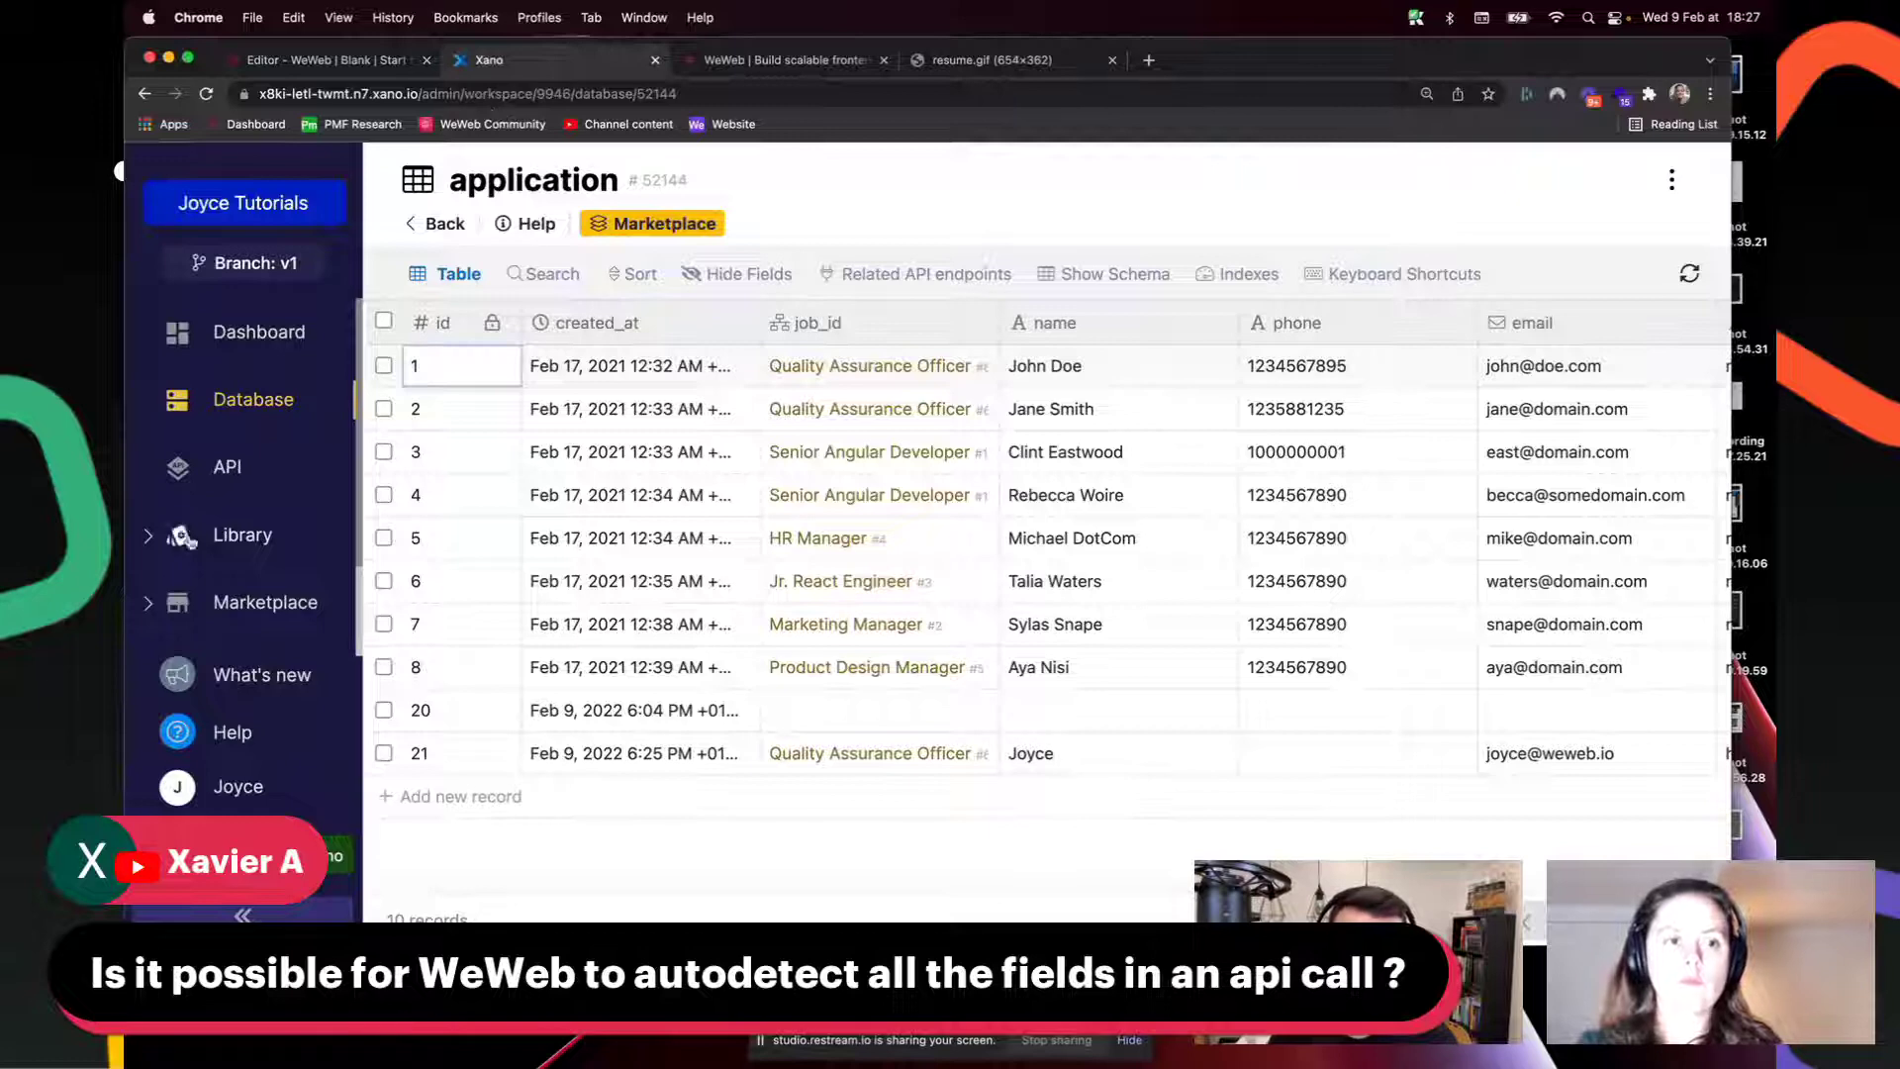
Step: Open the careers API group's Swagger documentation in Xano, then return to WeWeb
left_click(228, 468)
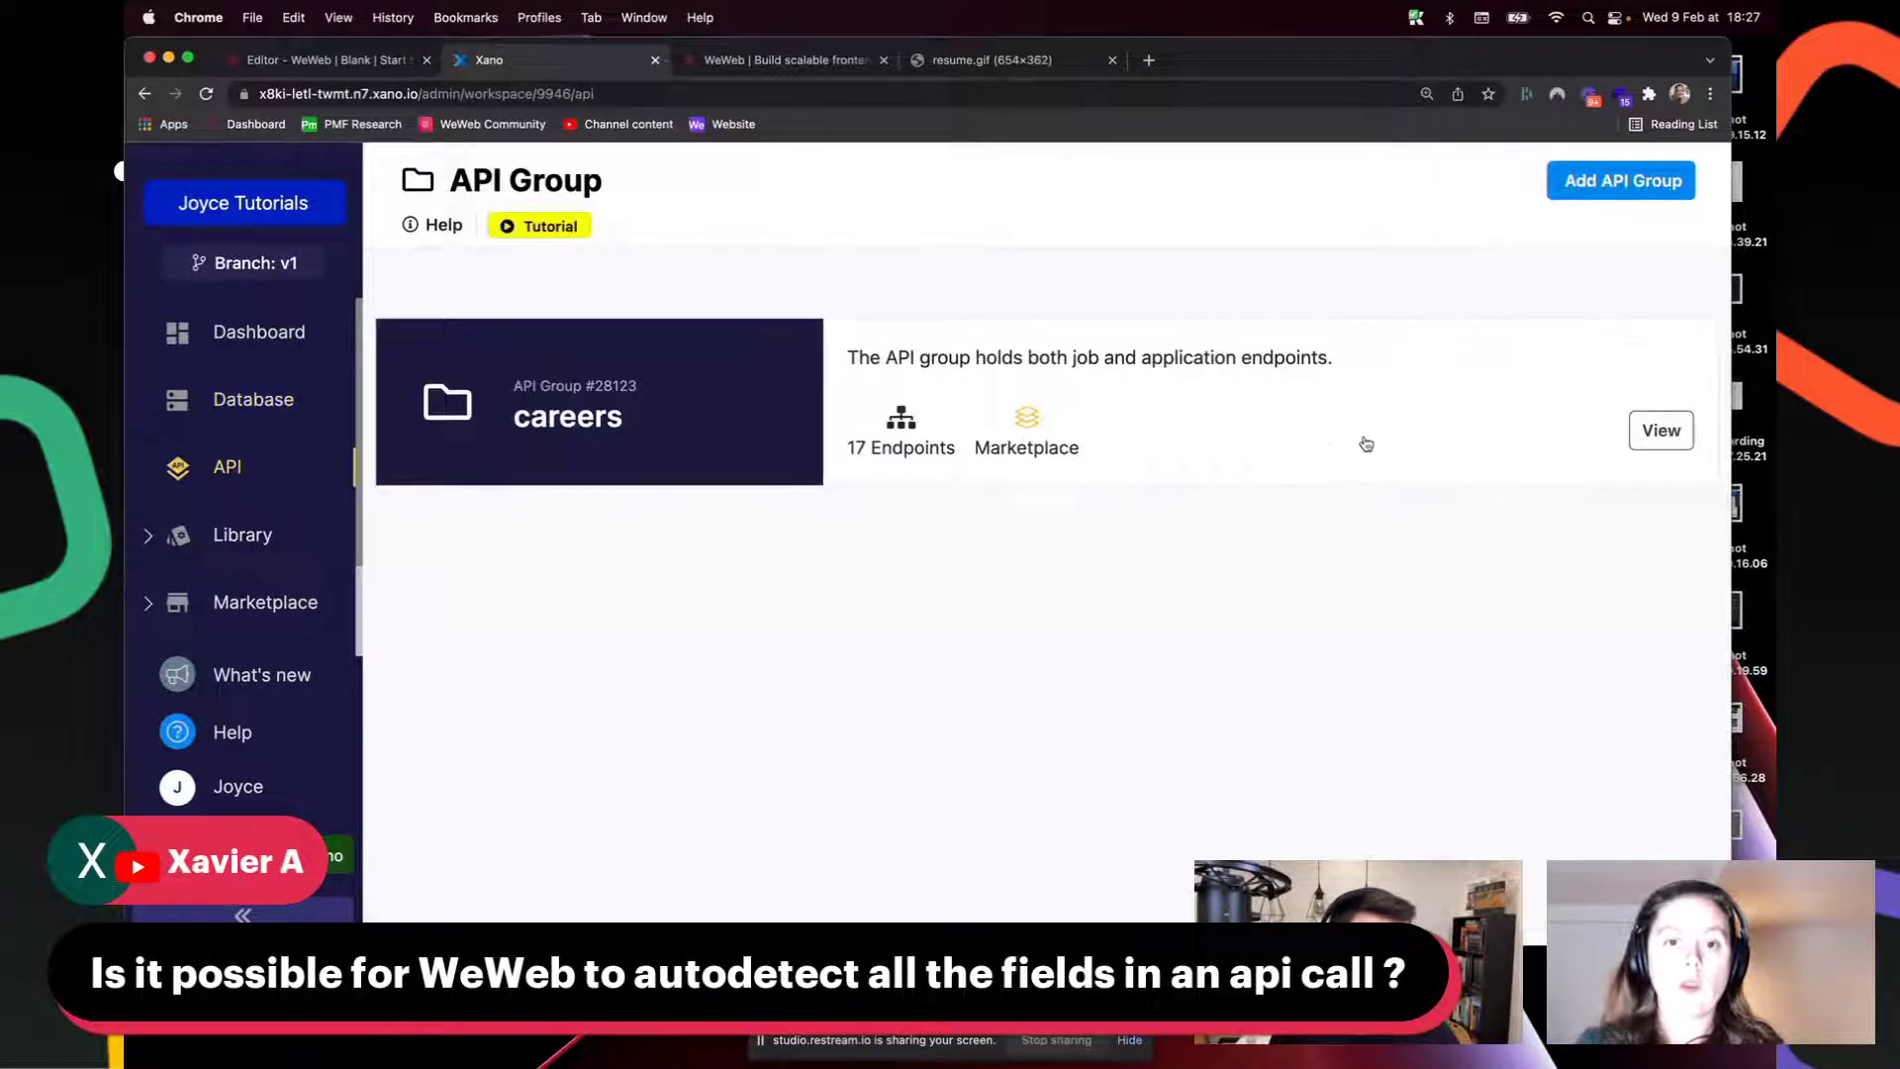
left_click(1336, 441)
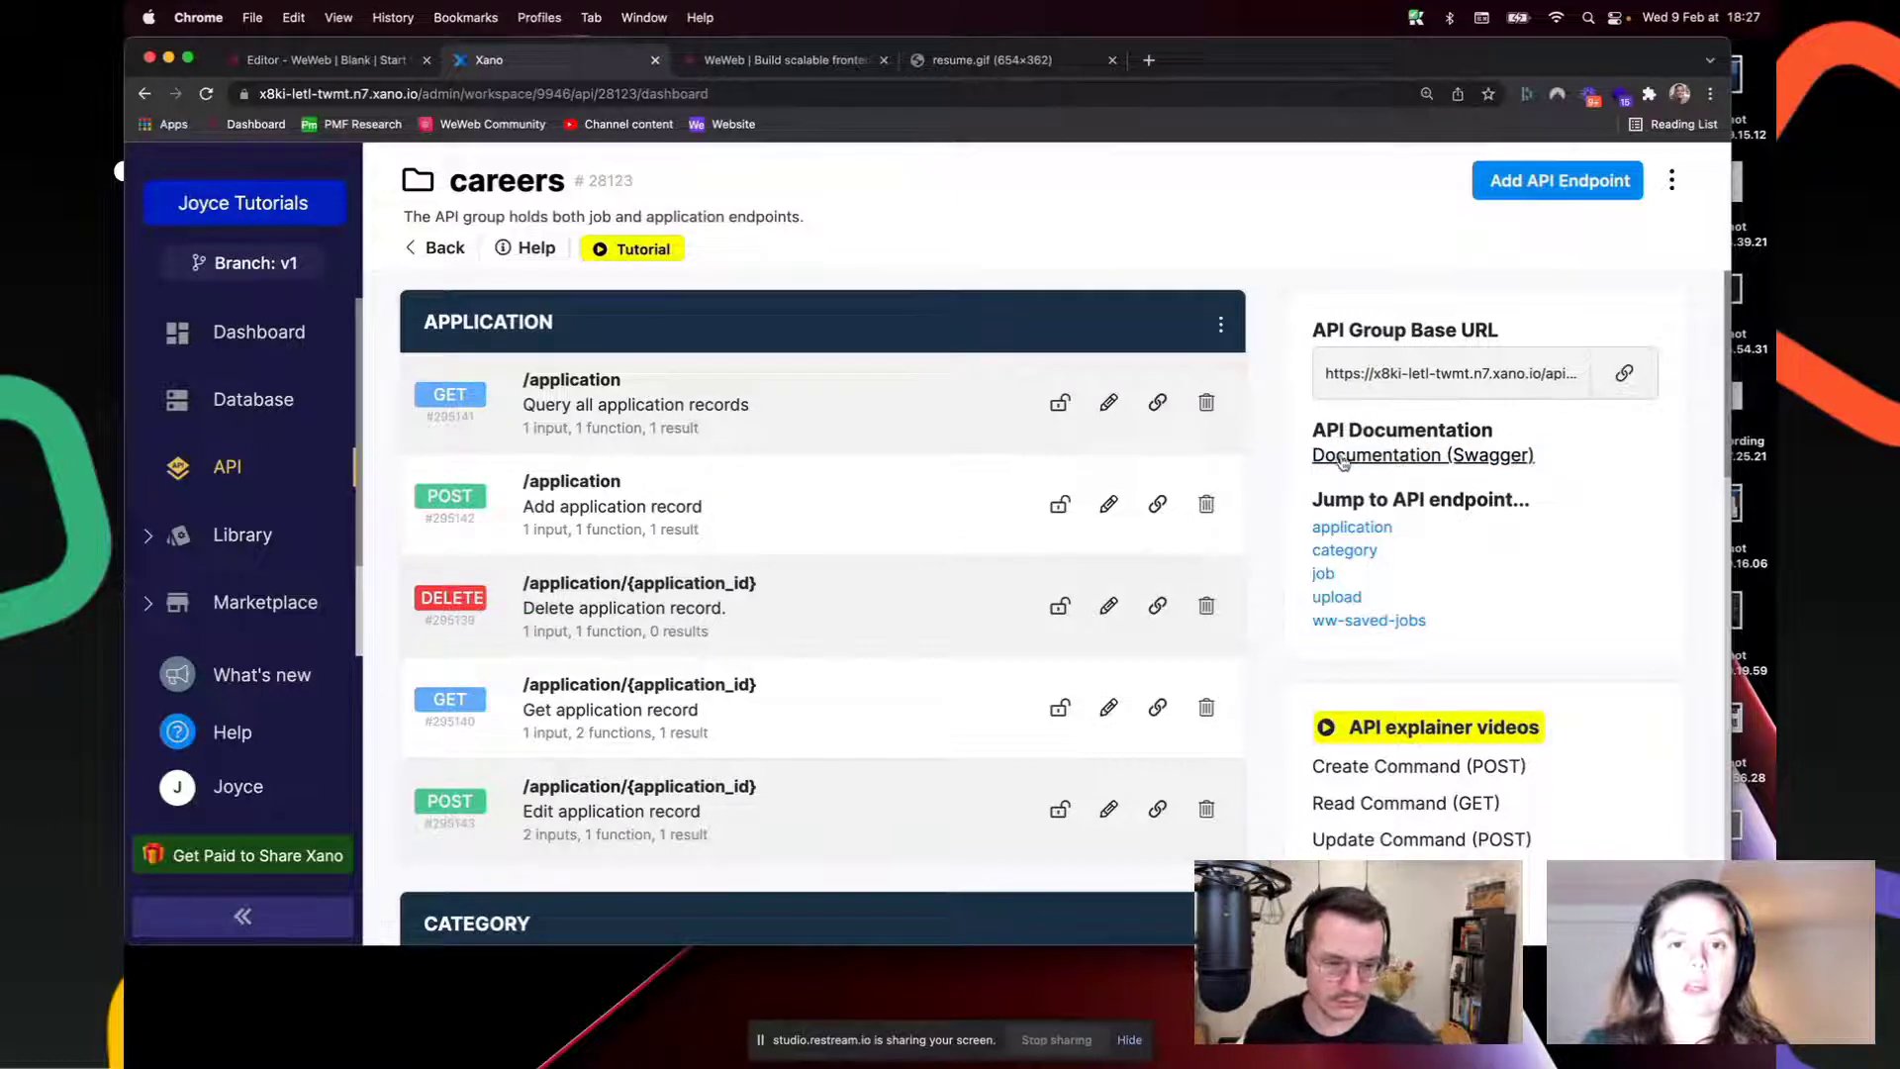
left_click(1403, 458)
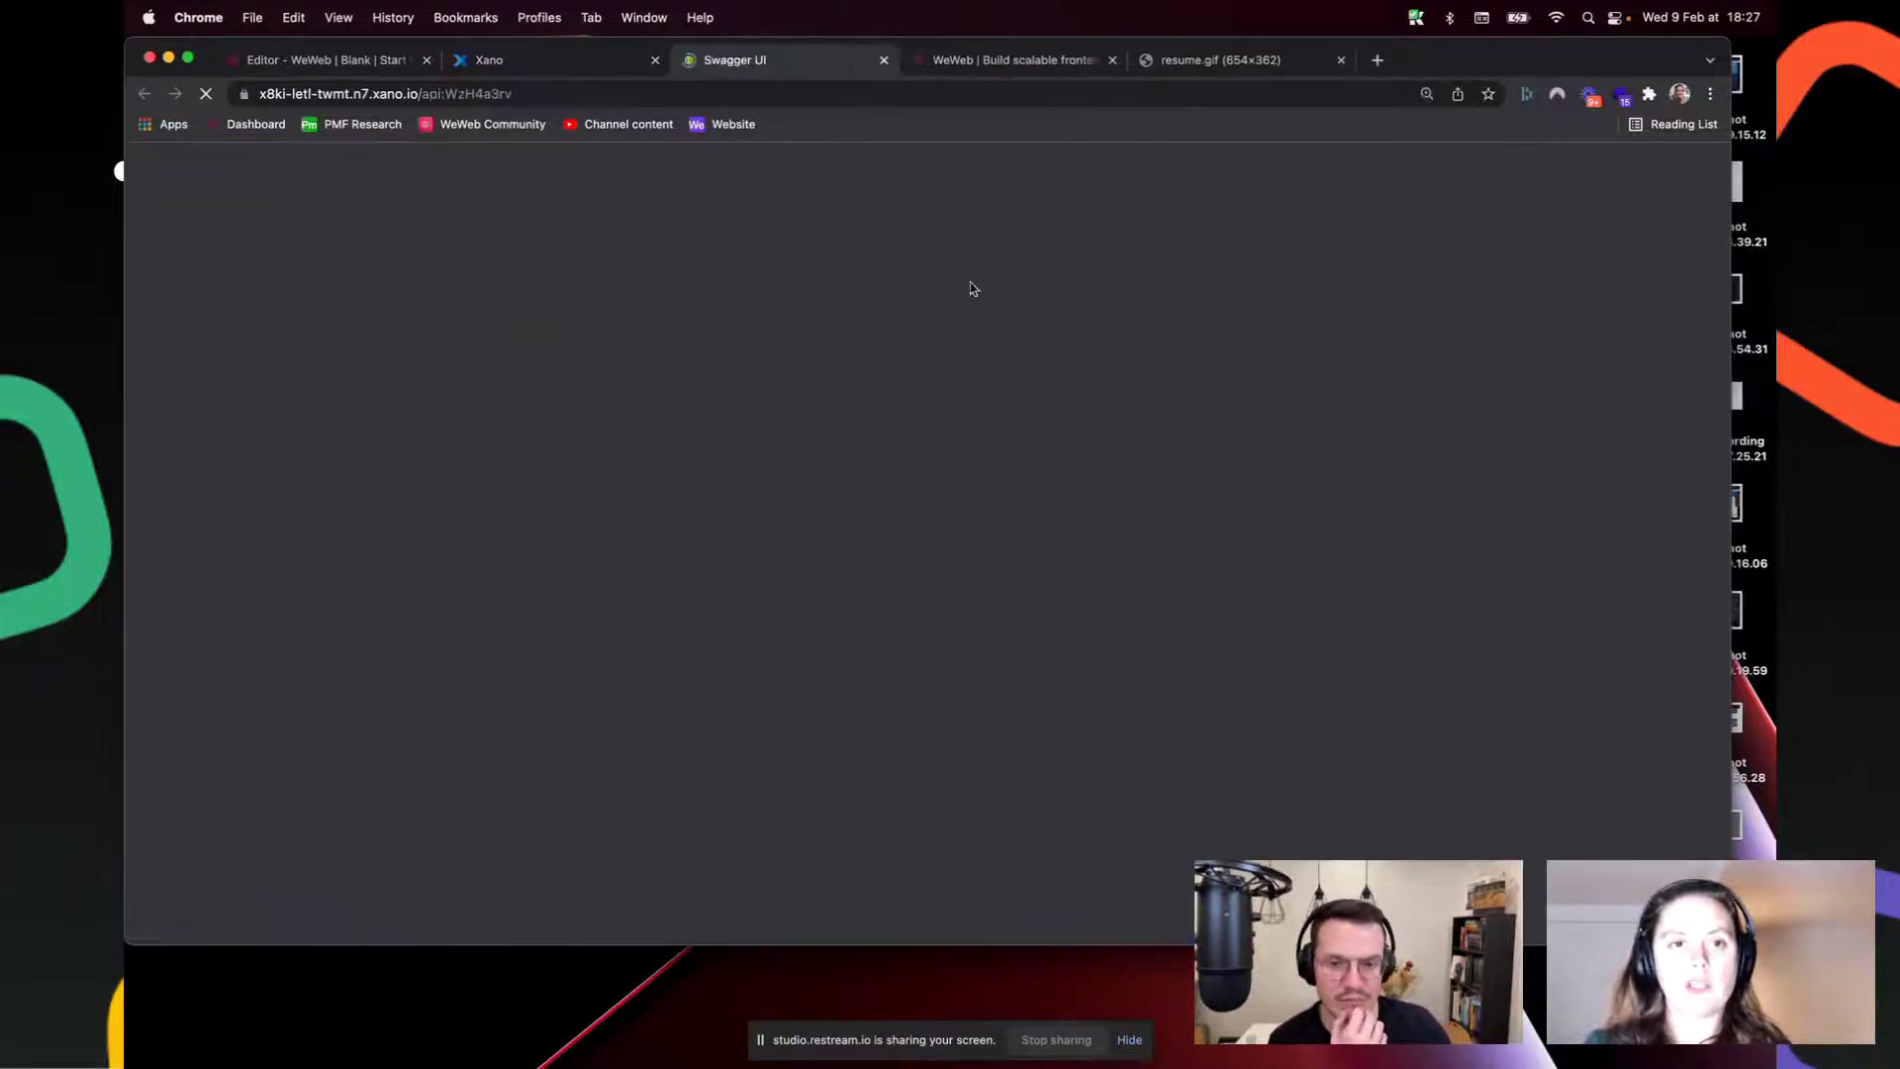
scroll(599, 439, "down", 8)
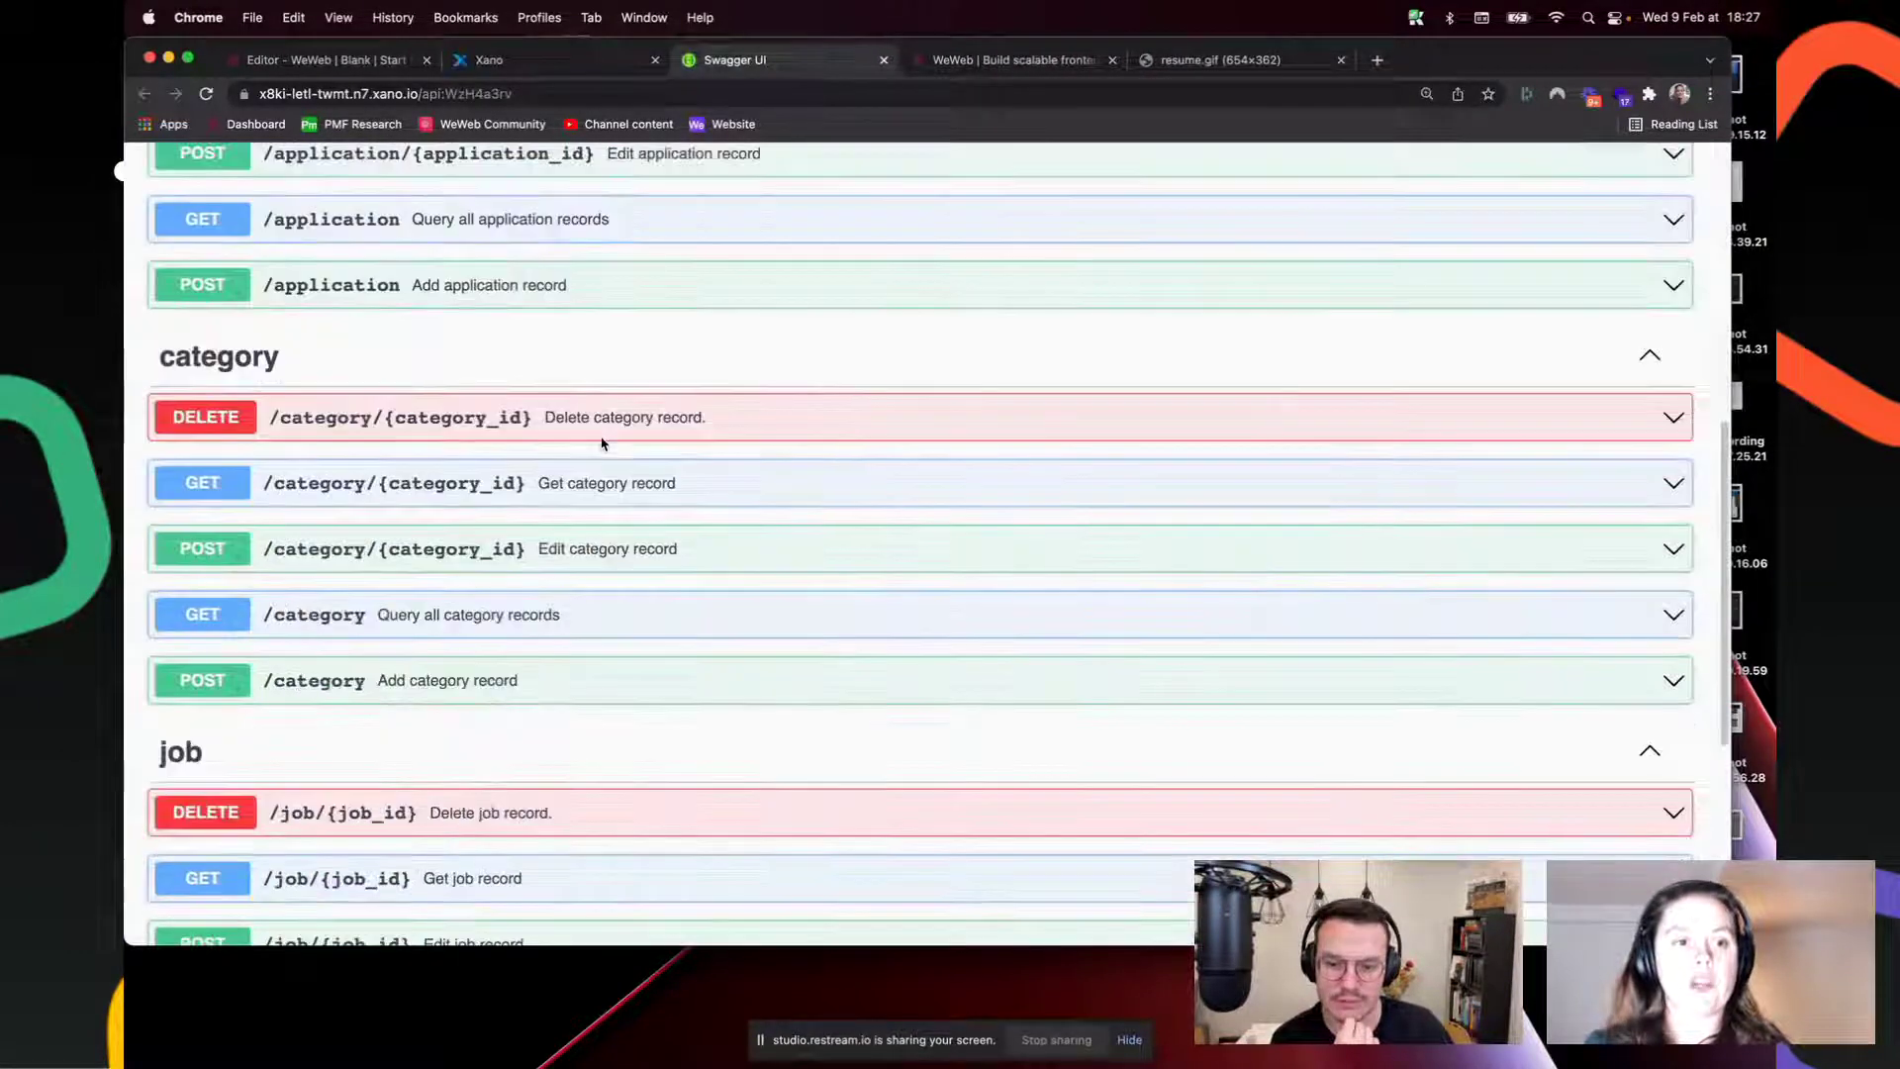
scroll(599, 438, "up", 8)
left_click(299, 60)
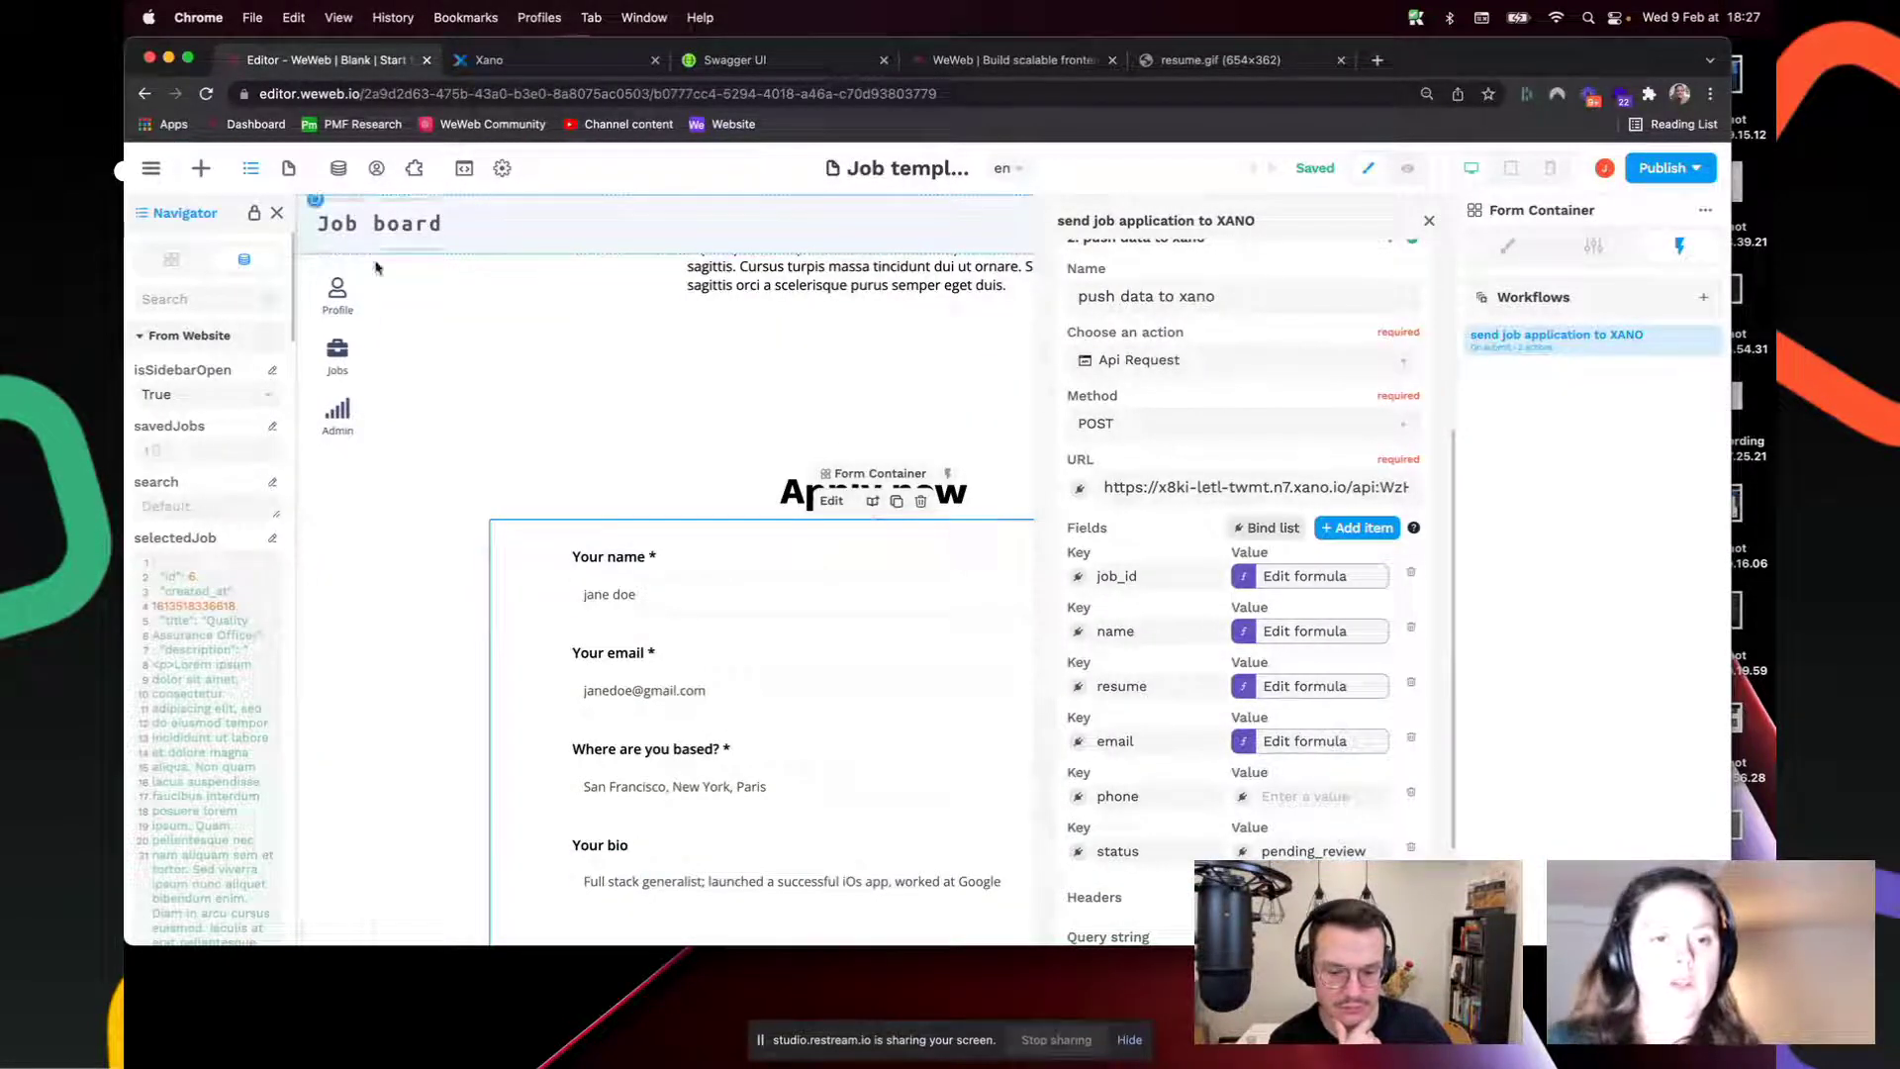
Step: On the Jobs page, inspect the formula supplying the Sort by dropdown's category options
left_click(288, 169)
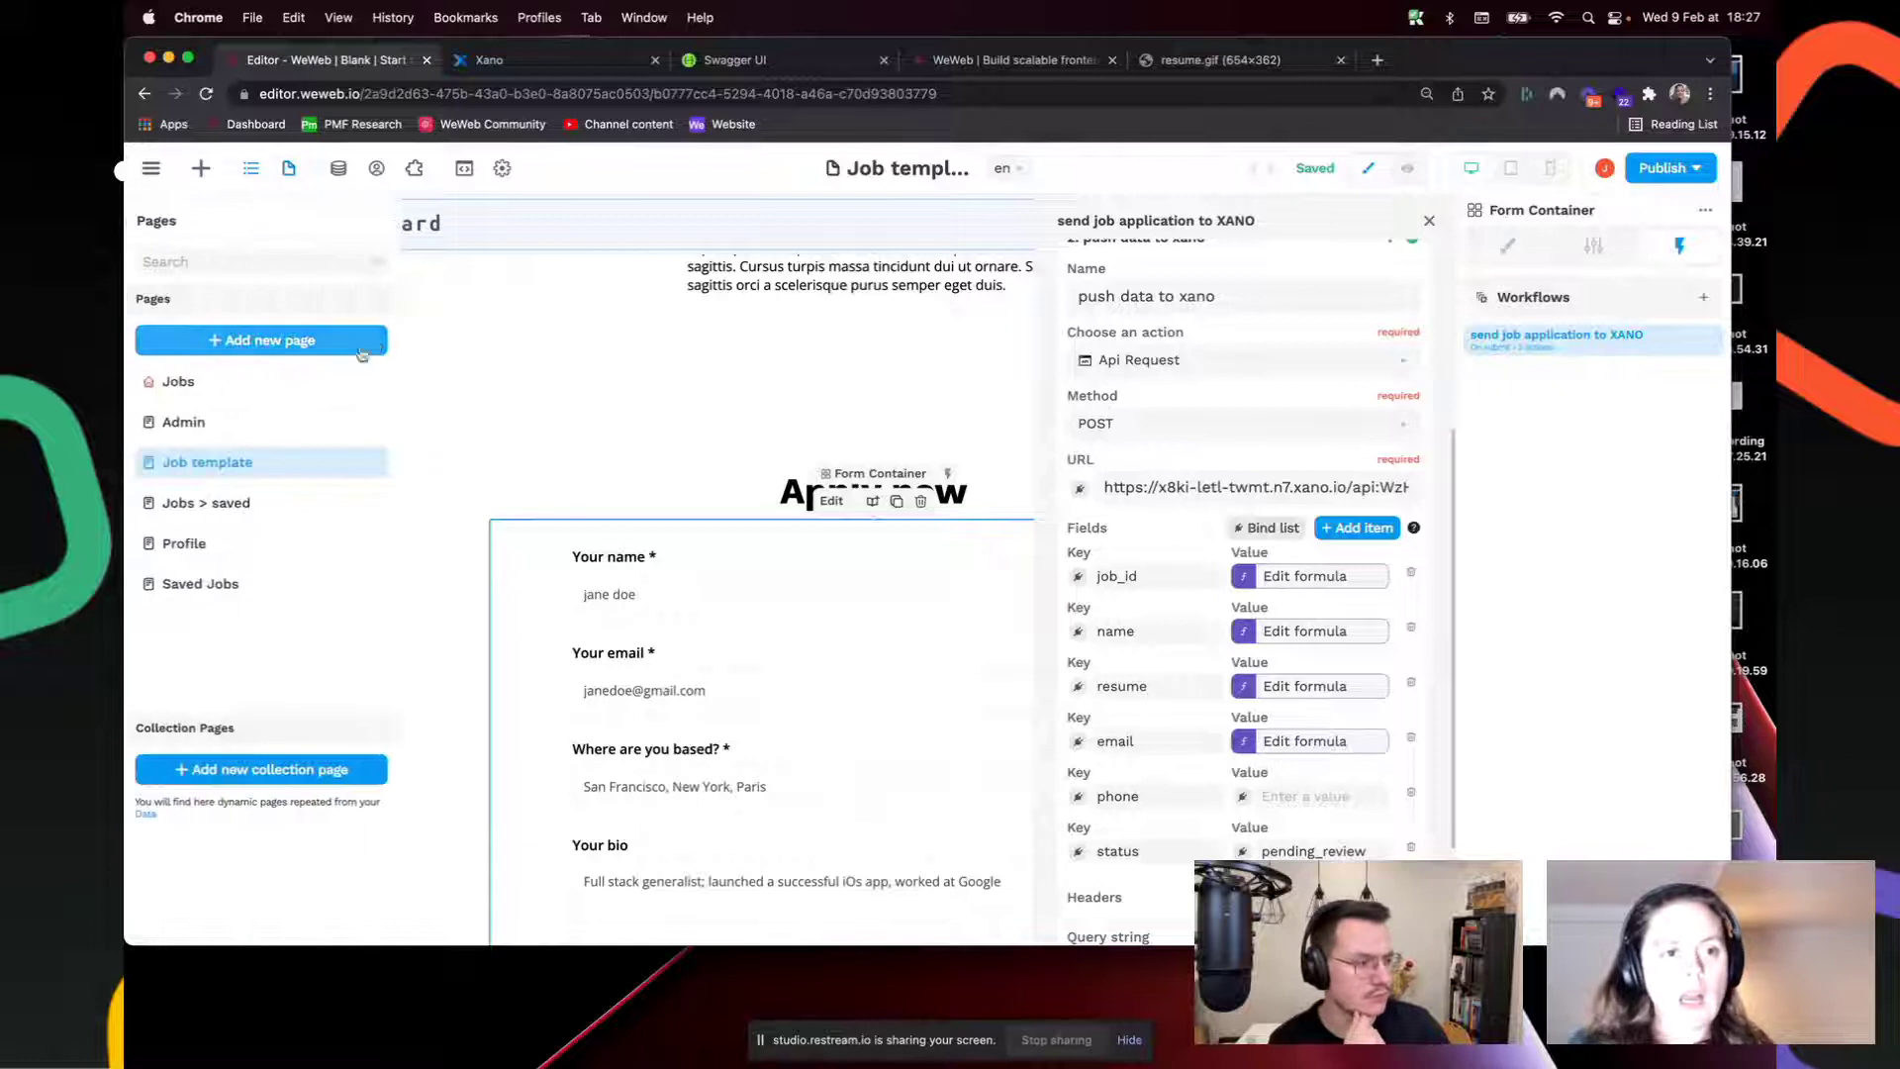
left_click(265, 394)
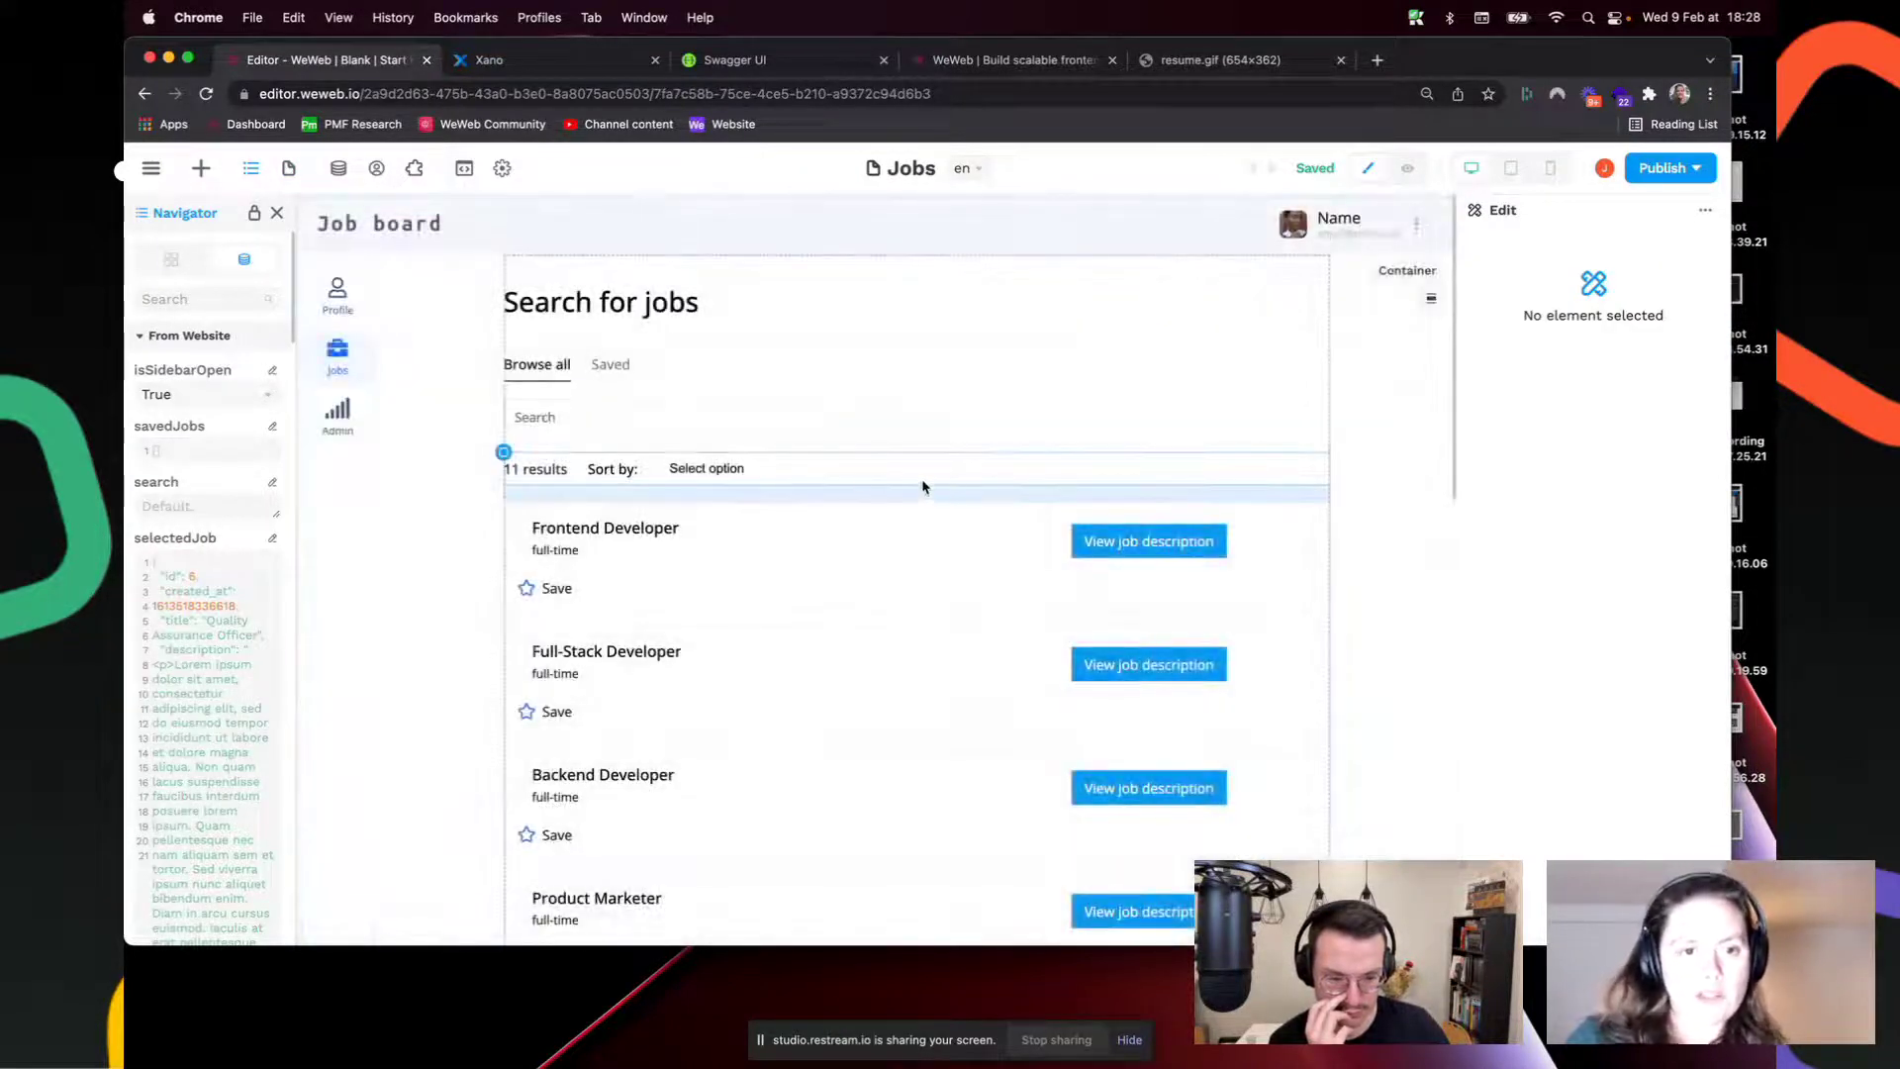
left_click(753, 470)
left_click(1592, 246)
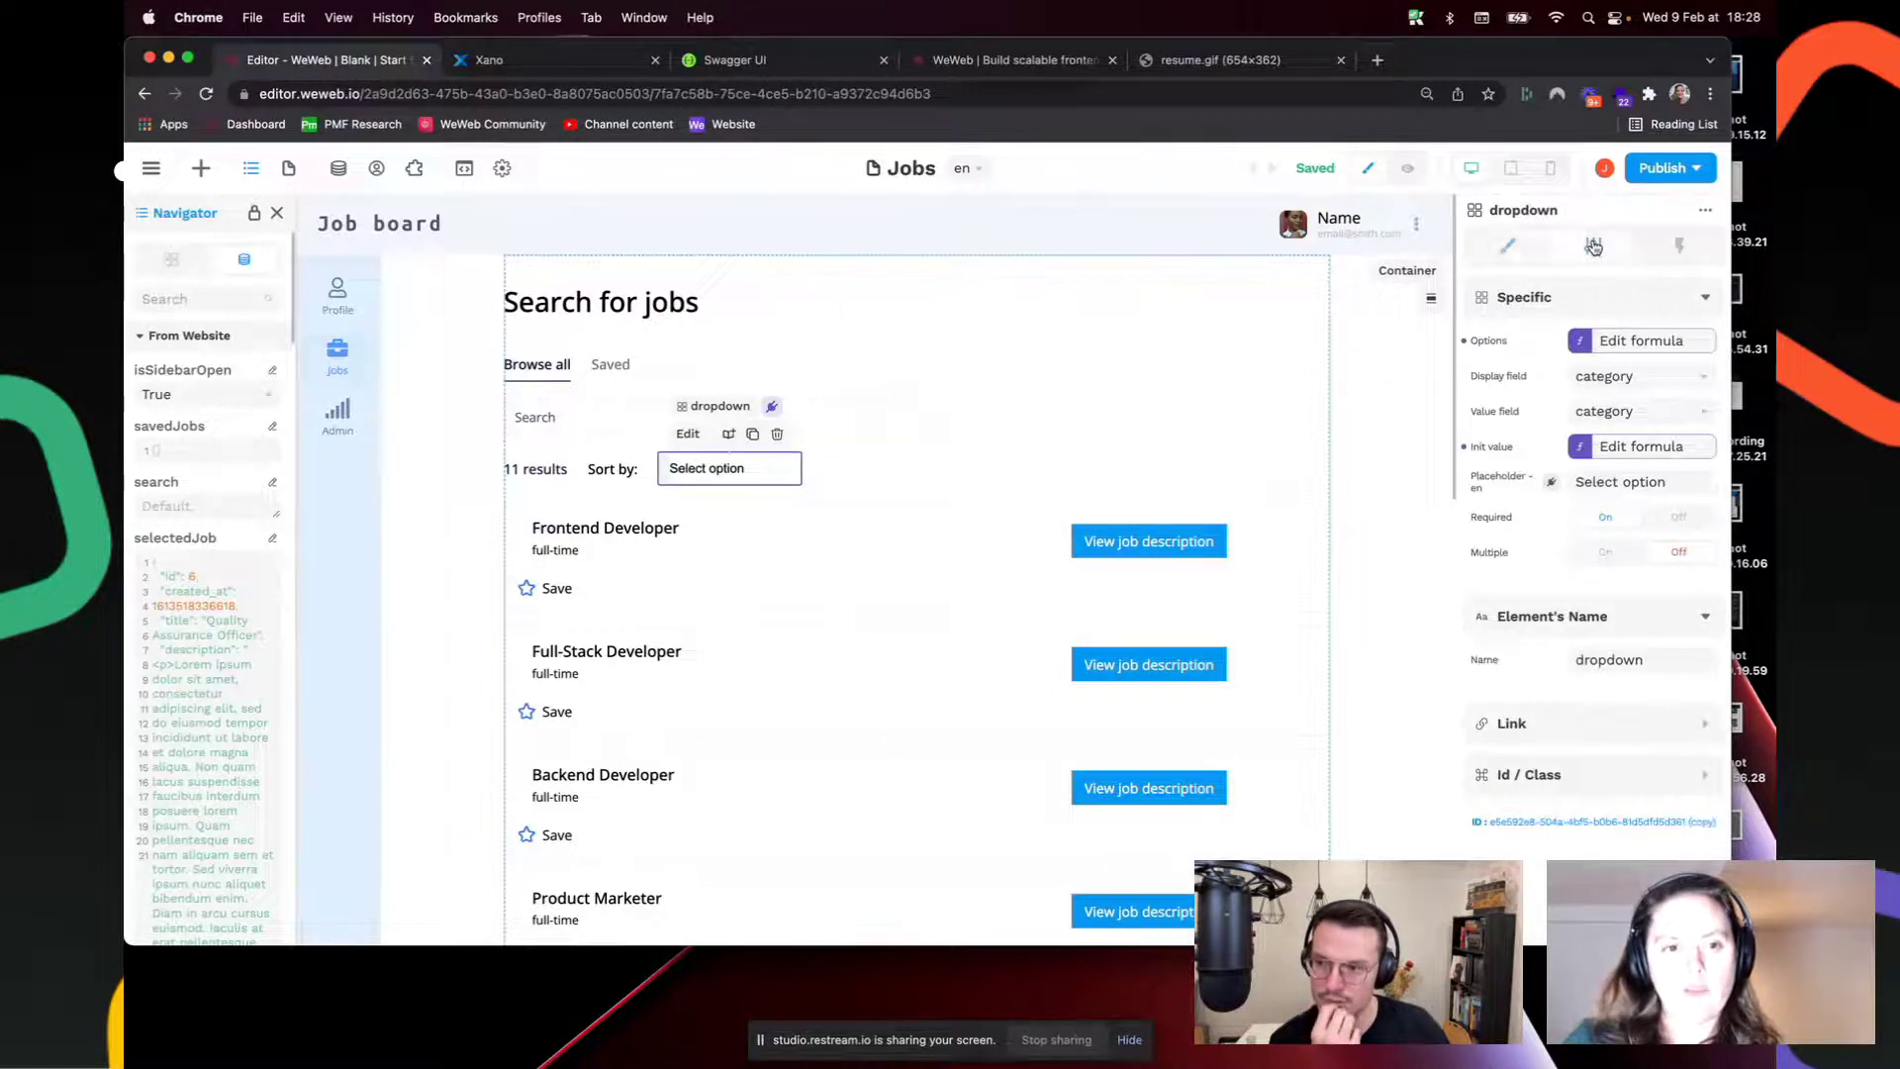
left_click(1642, 341)
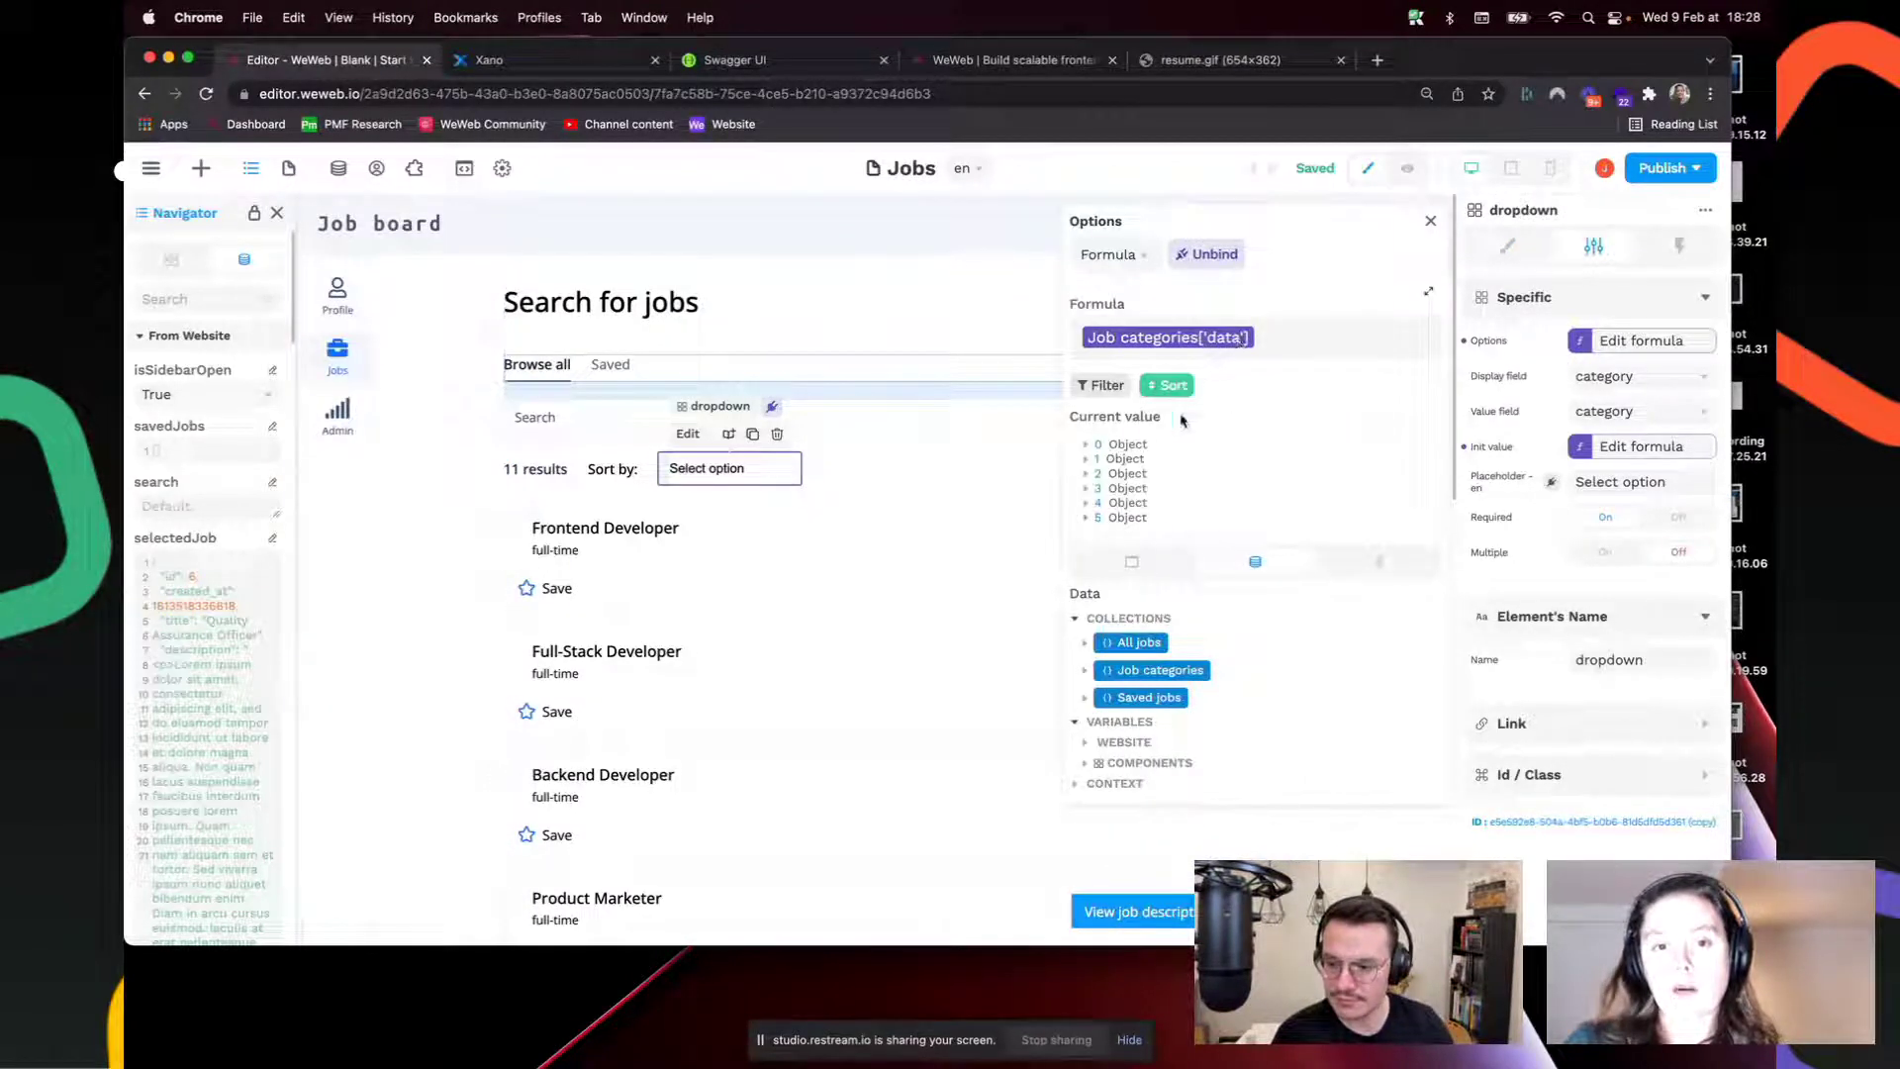
left_click(1088, 445)
left_click(1089, 445)
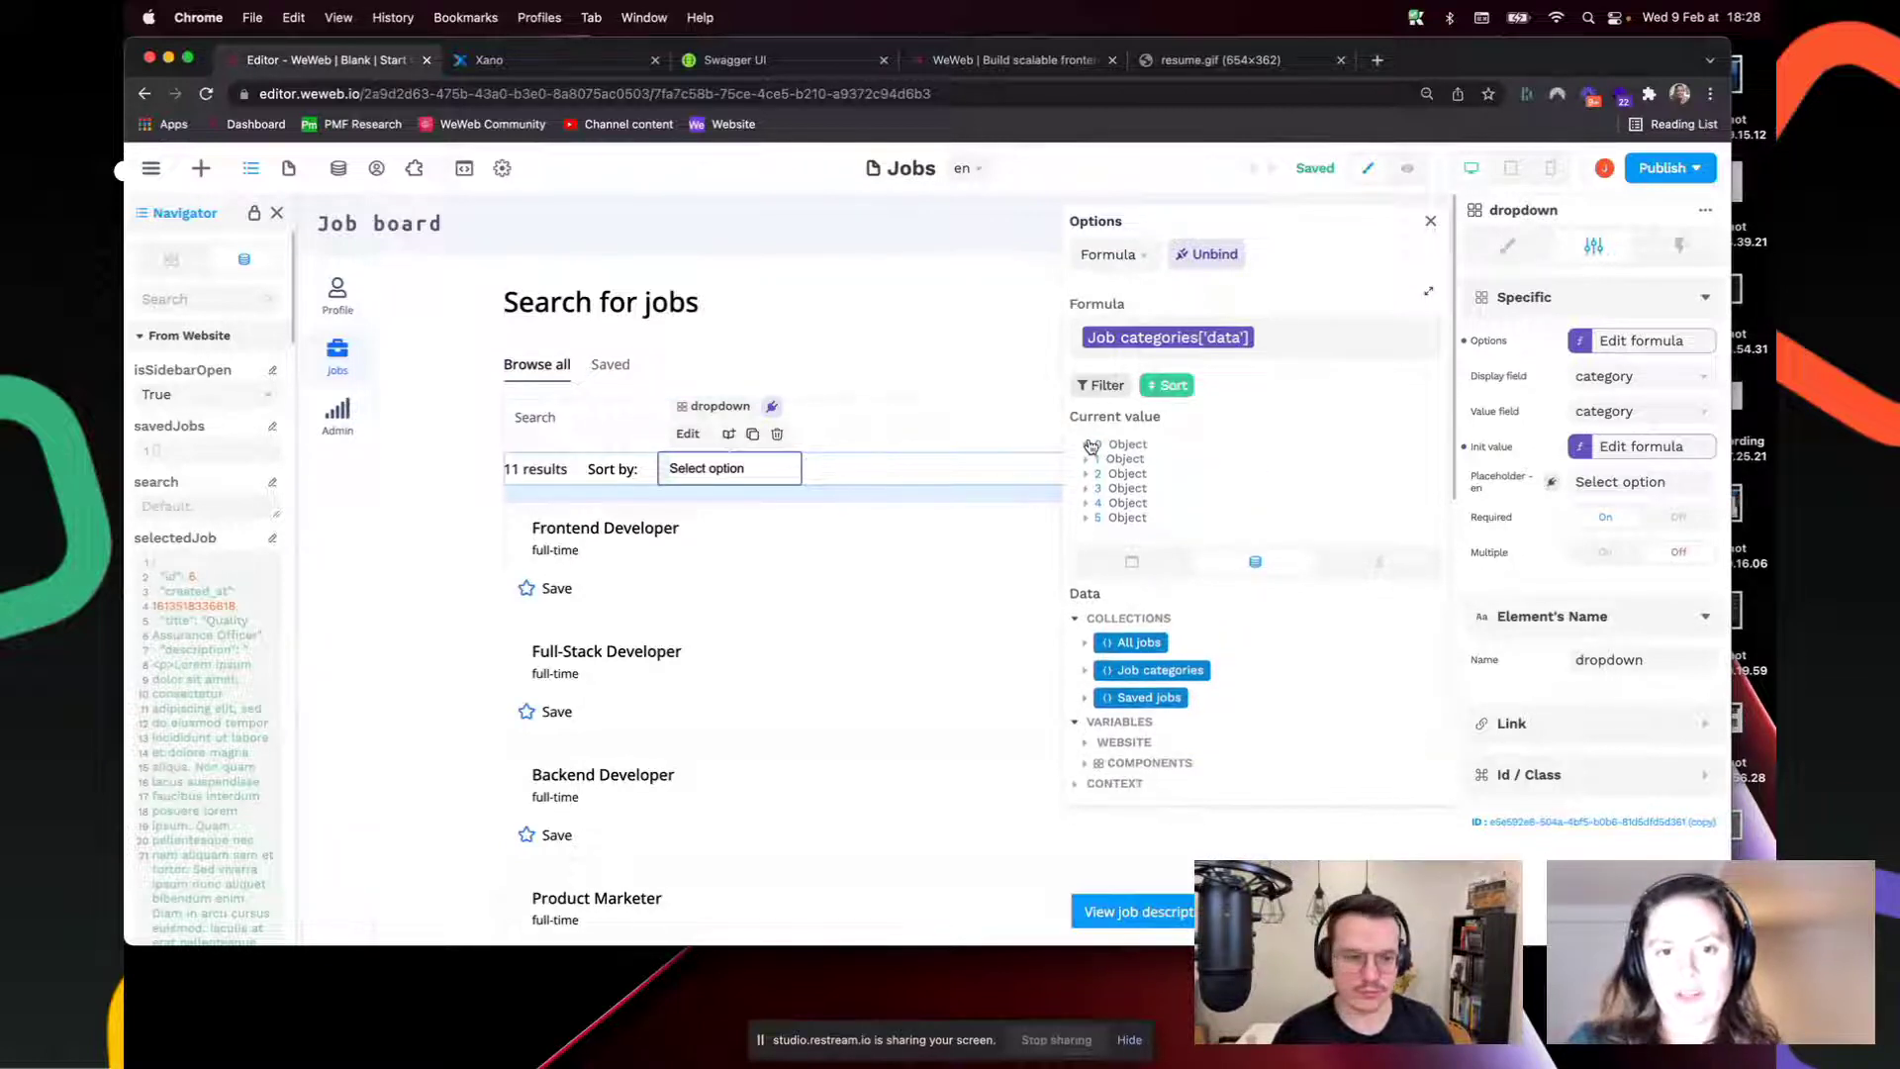
Step: Review the data collections and Xano's category table, then select the jobs Collection List
left_click(335, 170)
left_click(198, 220)
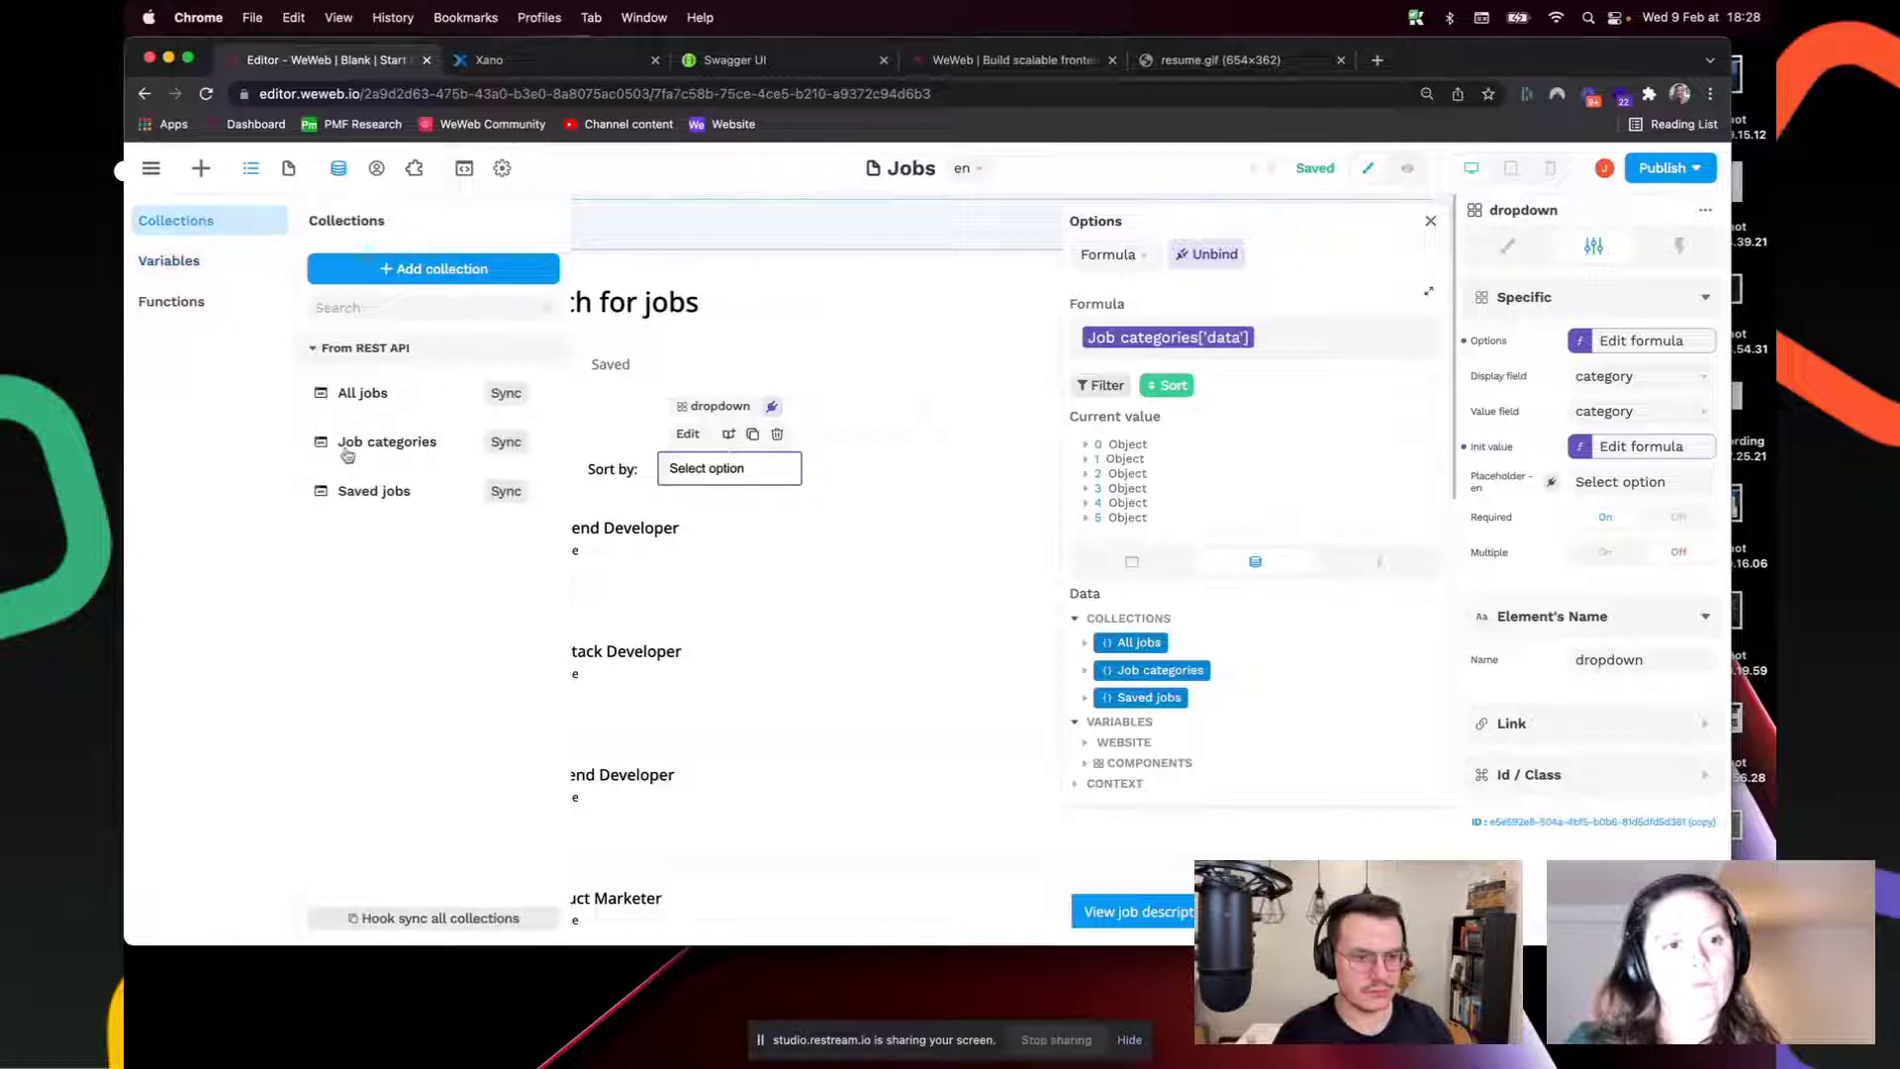
left_click(520, 59)
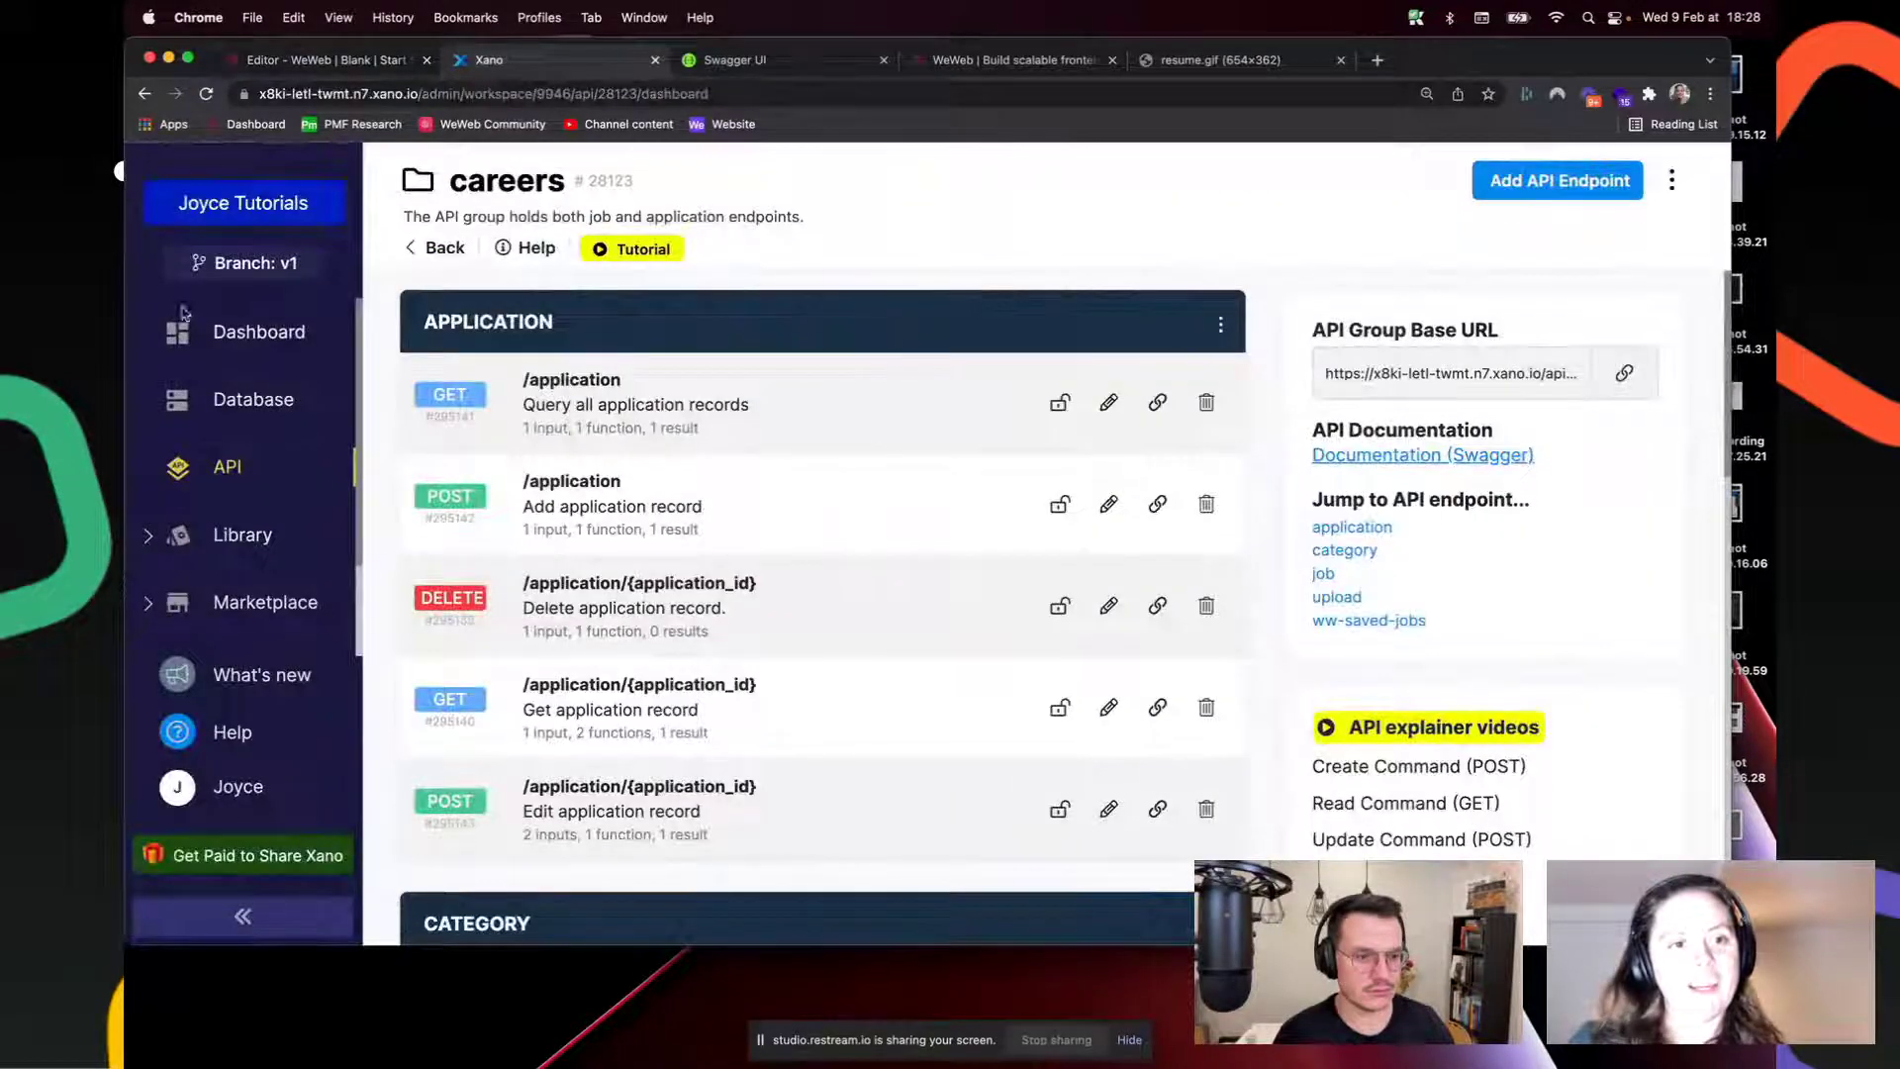
left_click(260, 404)
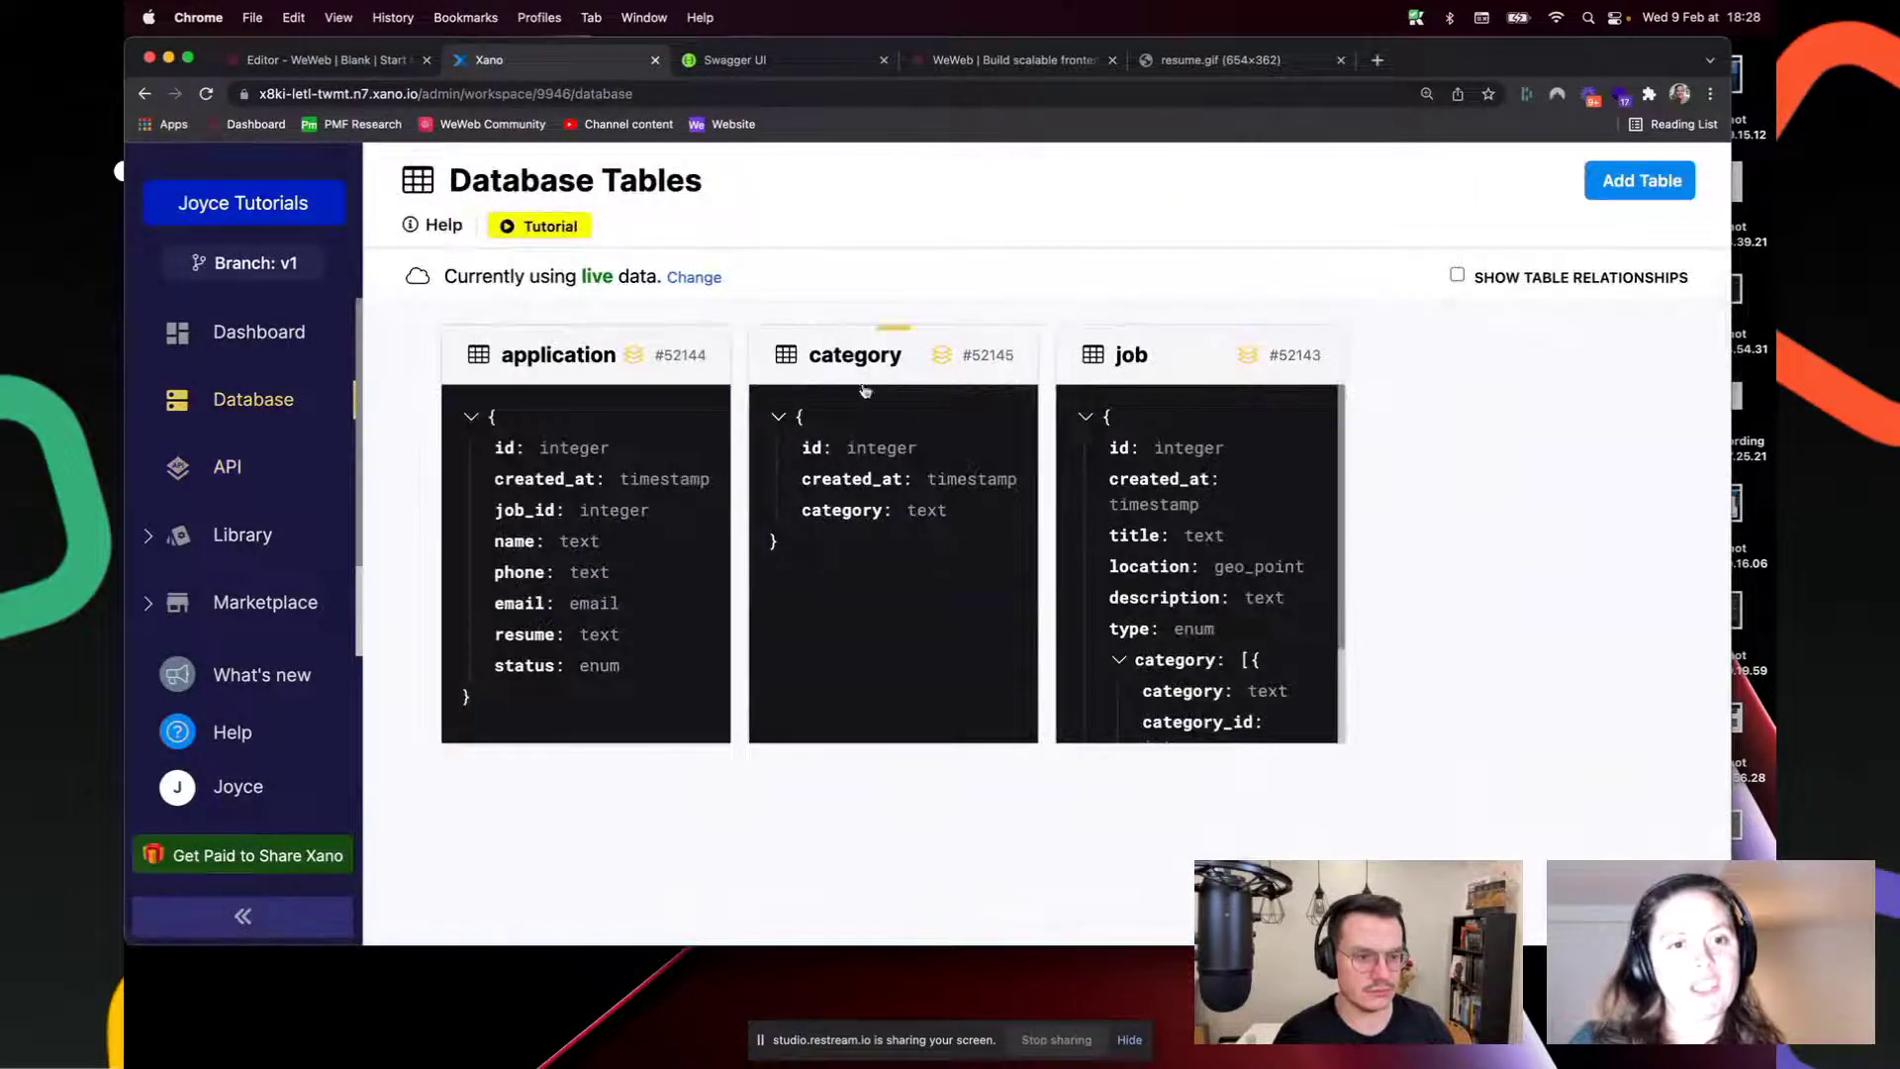
left_click(865, 391)
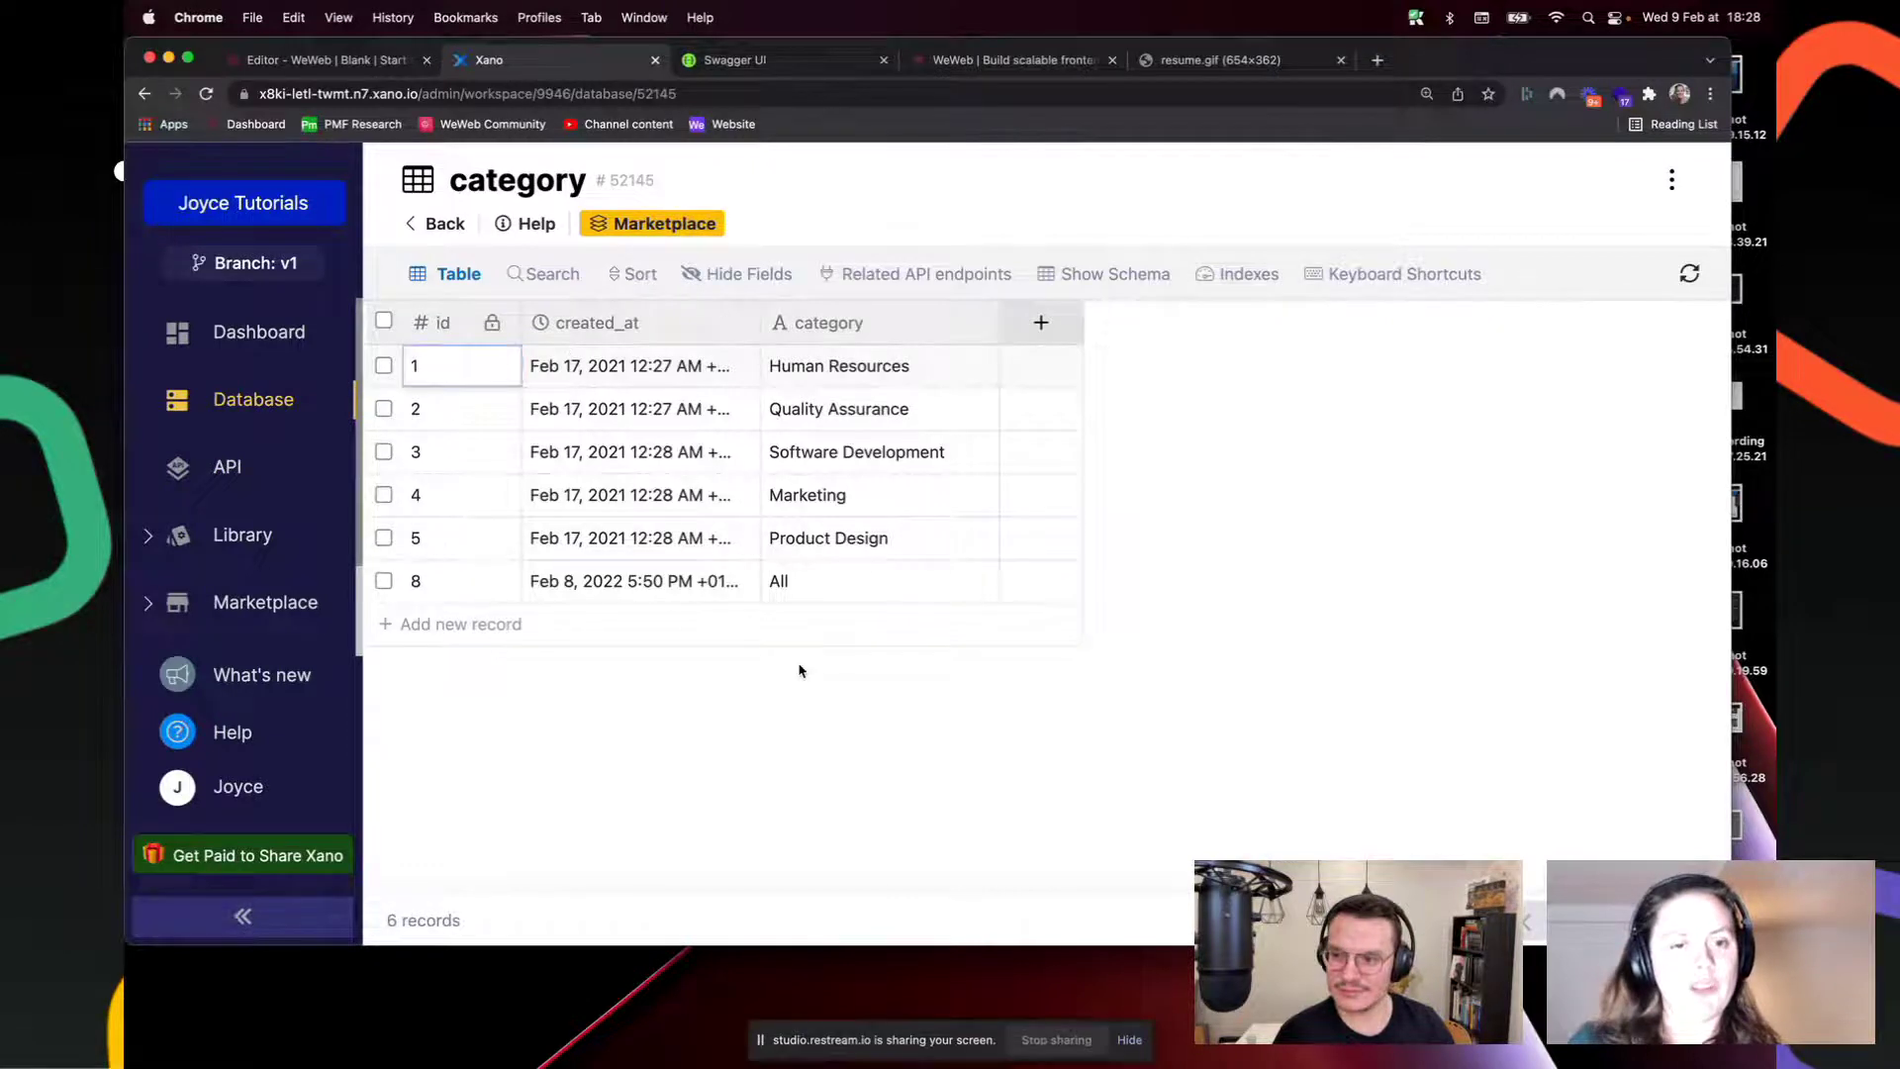
left_click(354, 54)
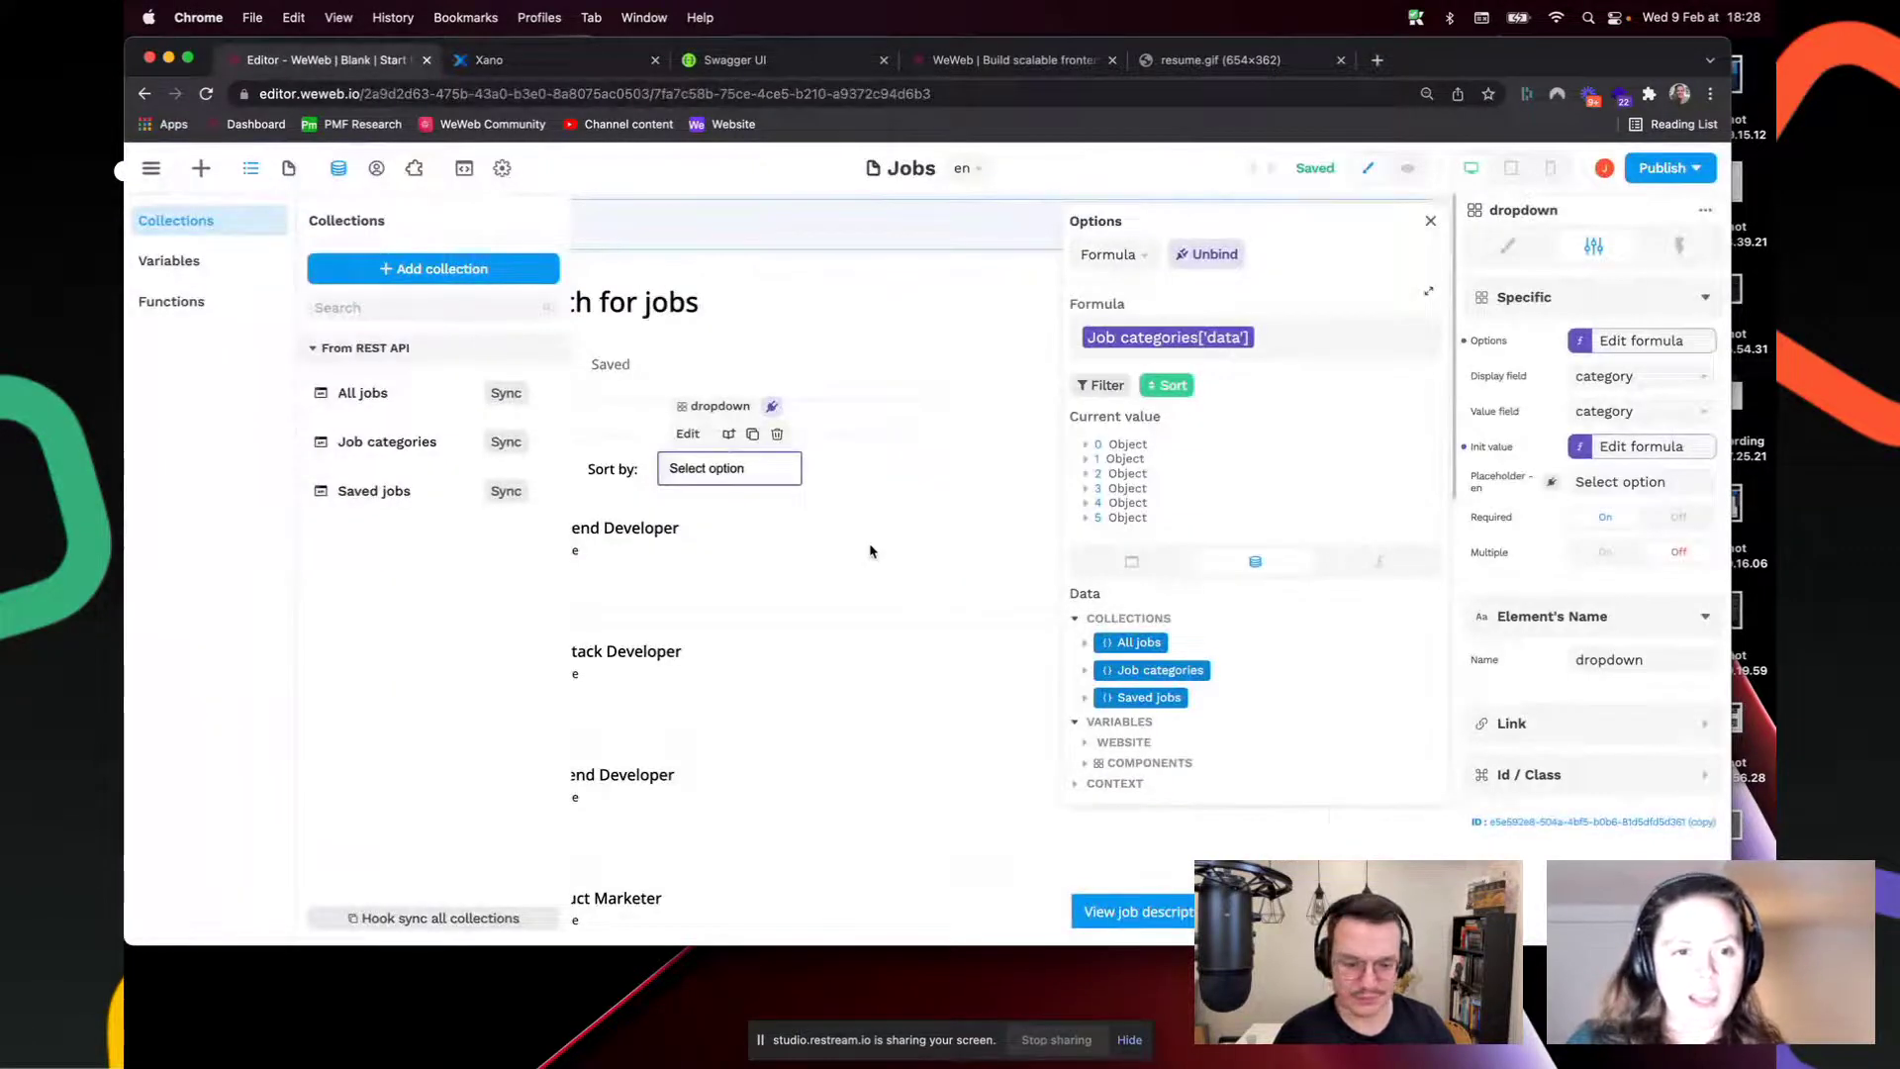
left_click(500, 513)
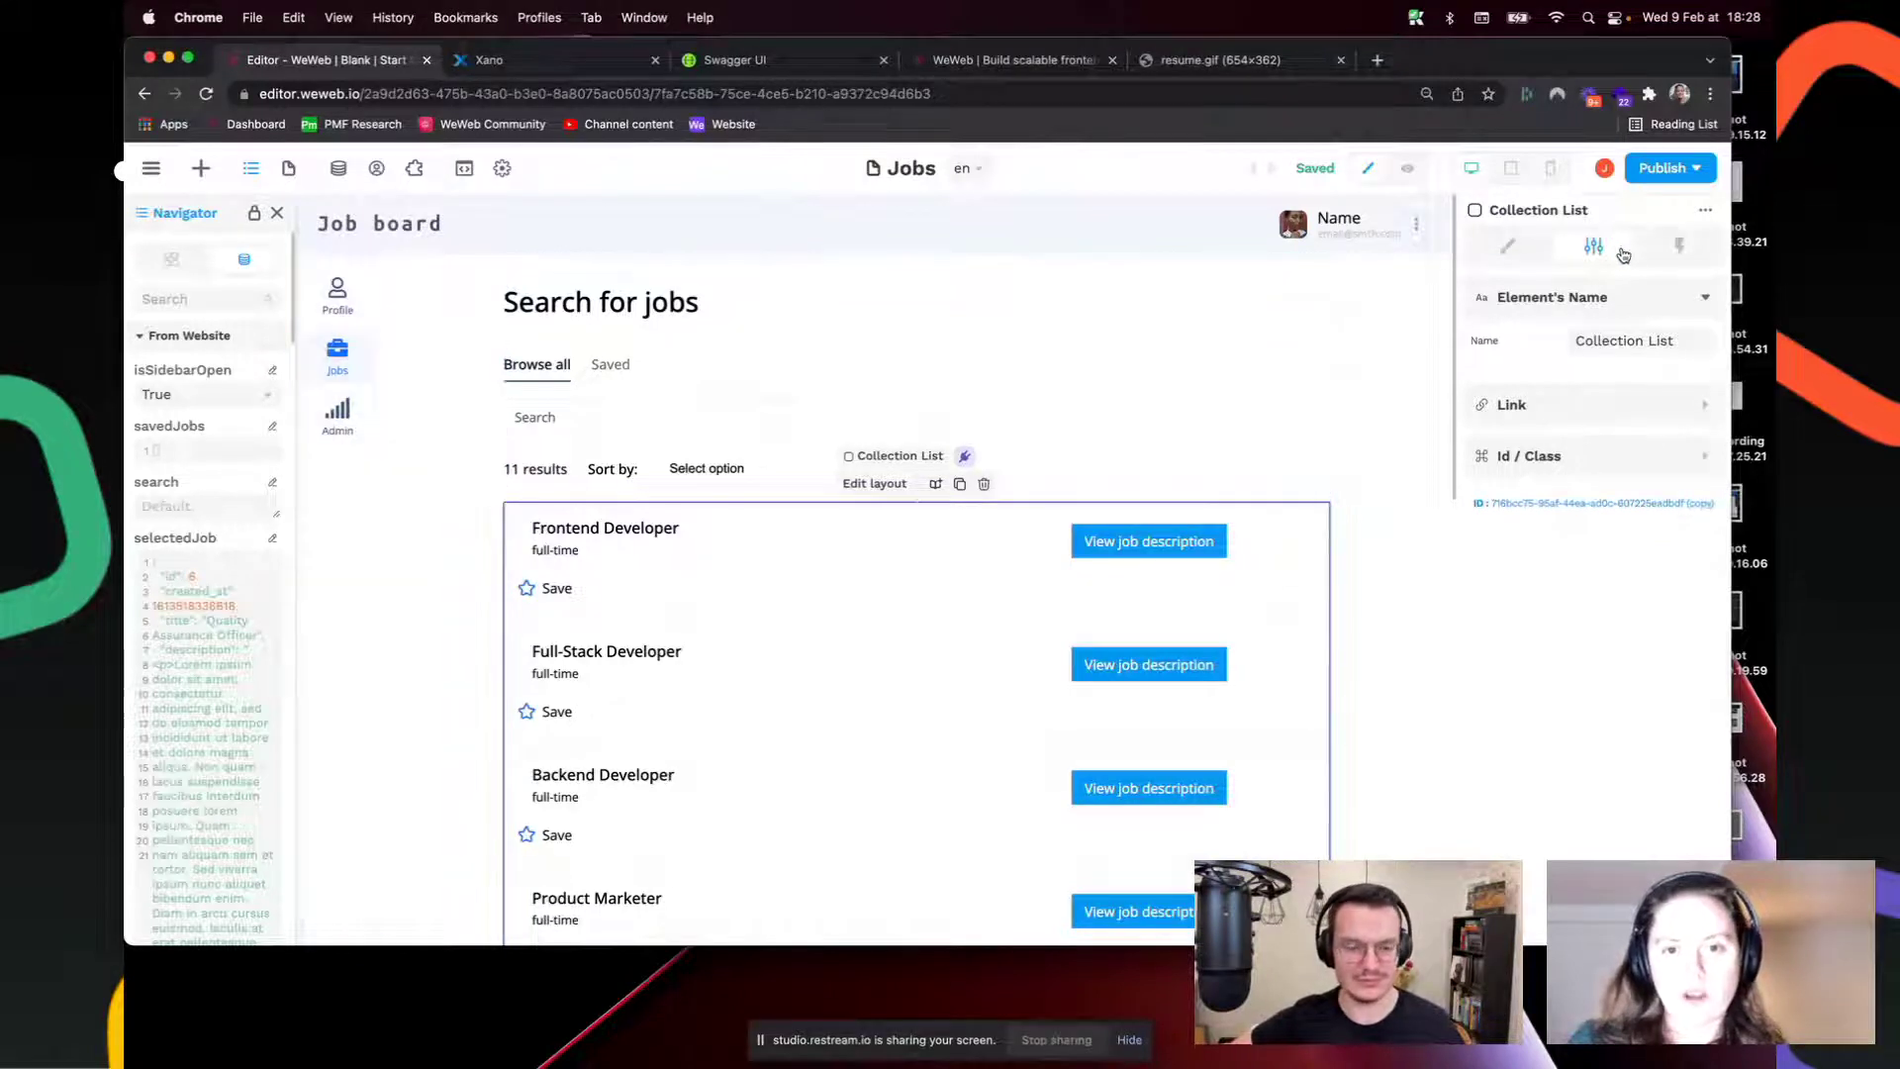
Step: Review the category Contains dropdown-value filter, gated by if(dropdown - value = "All", false, true)
left_click(1515, 247)
left_click(1651, 387)
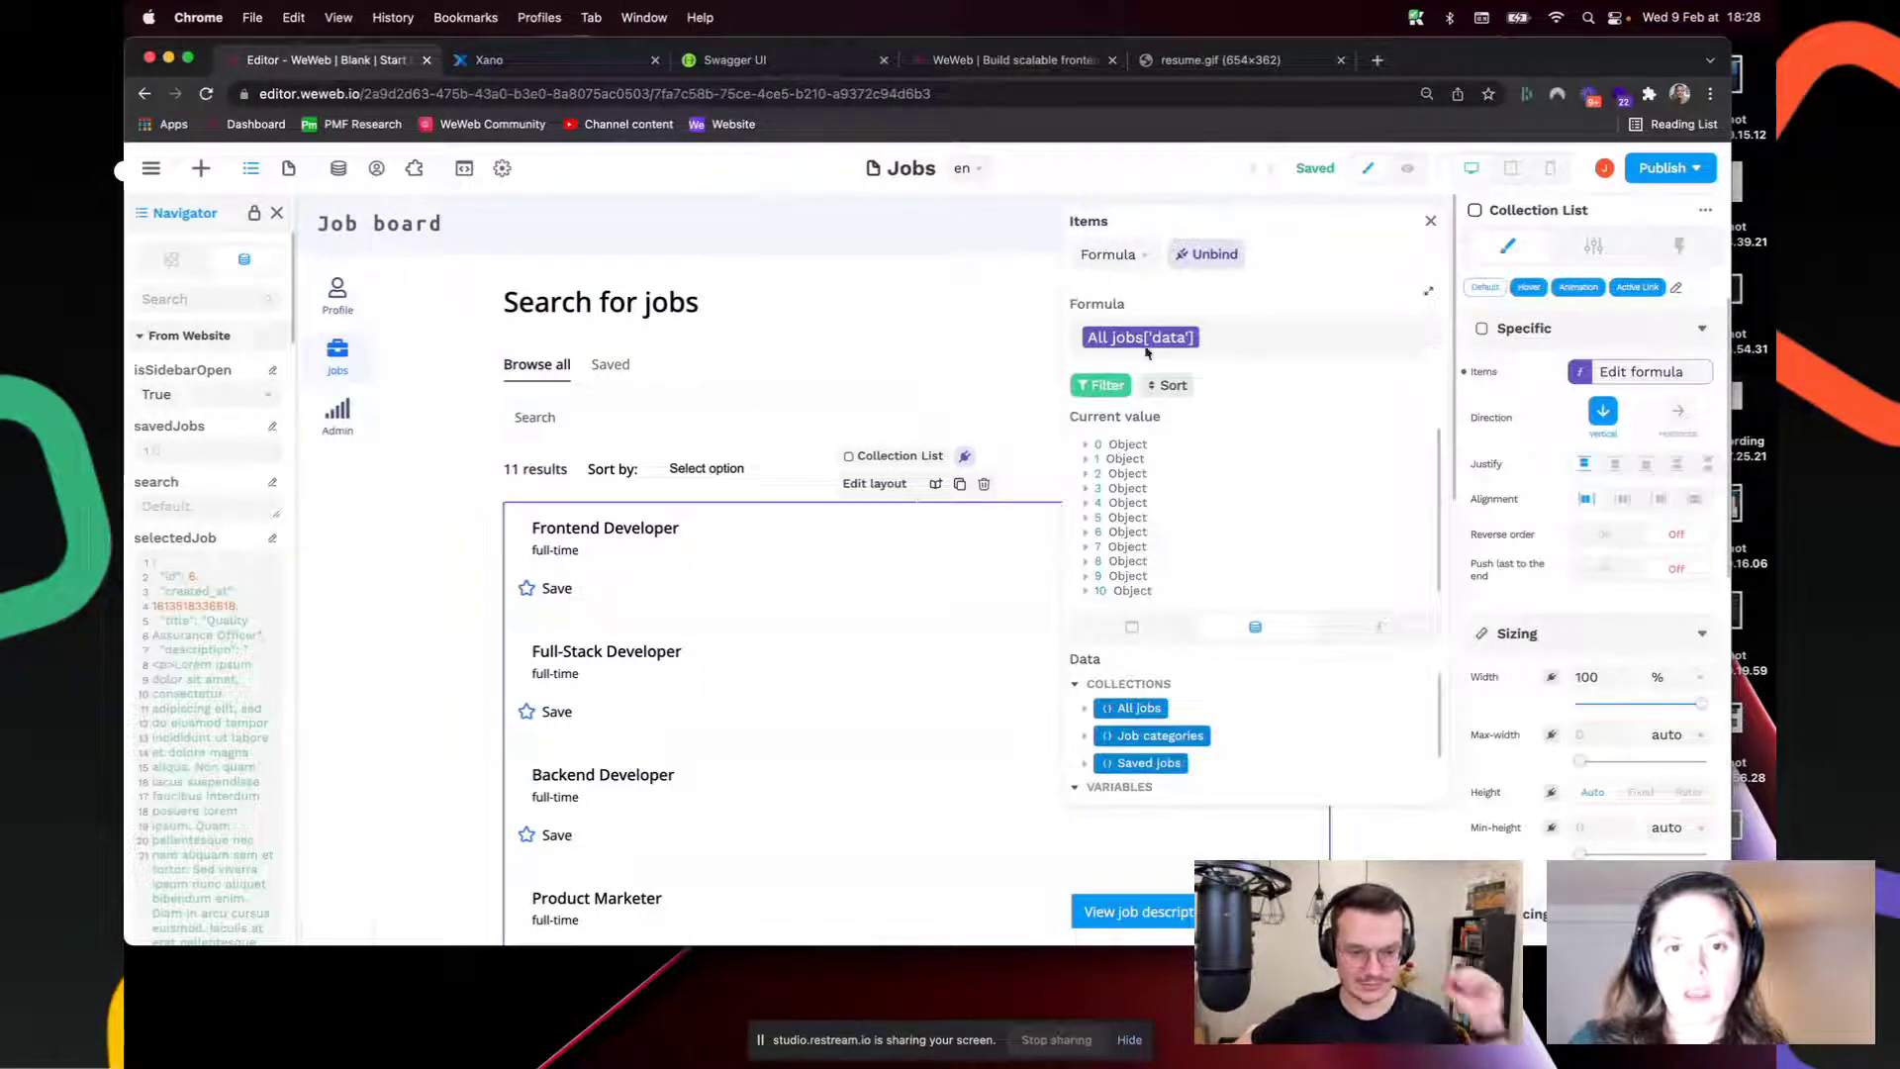
left_click(1105, 386)
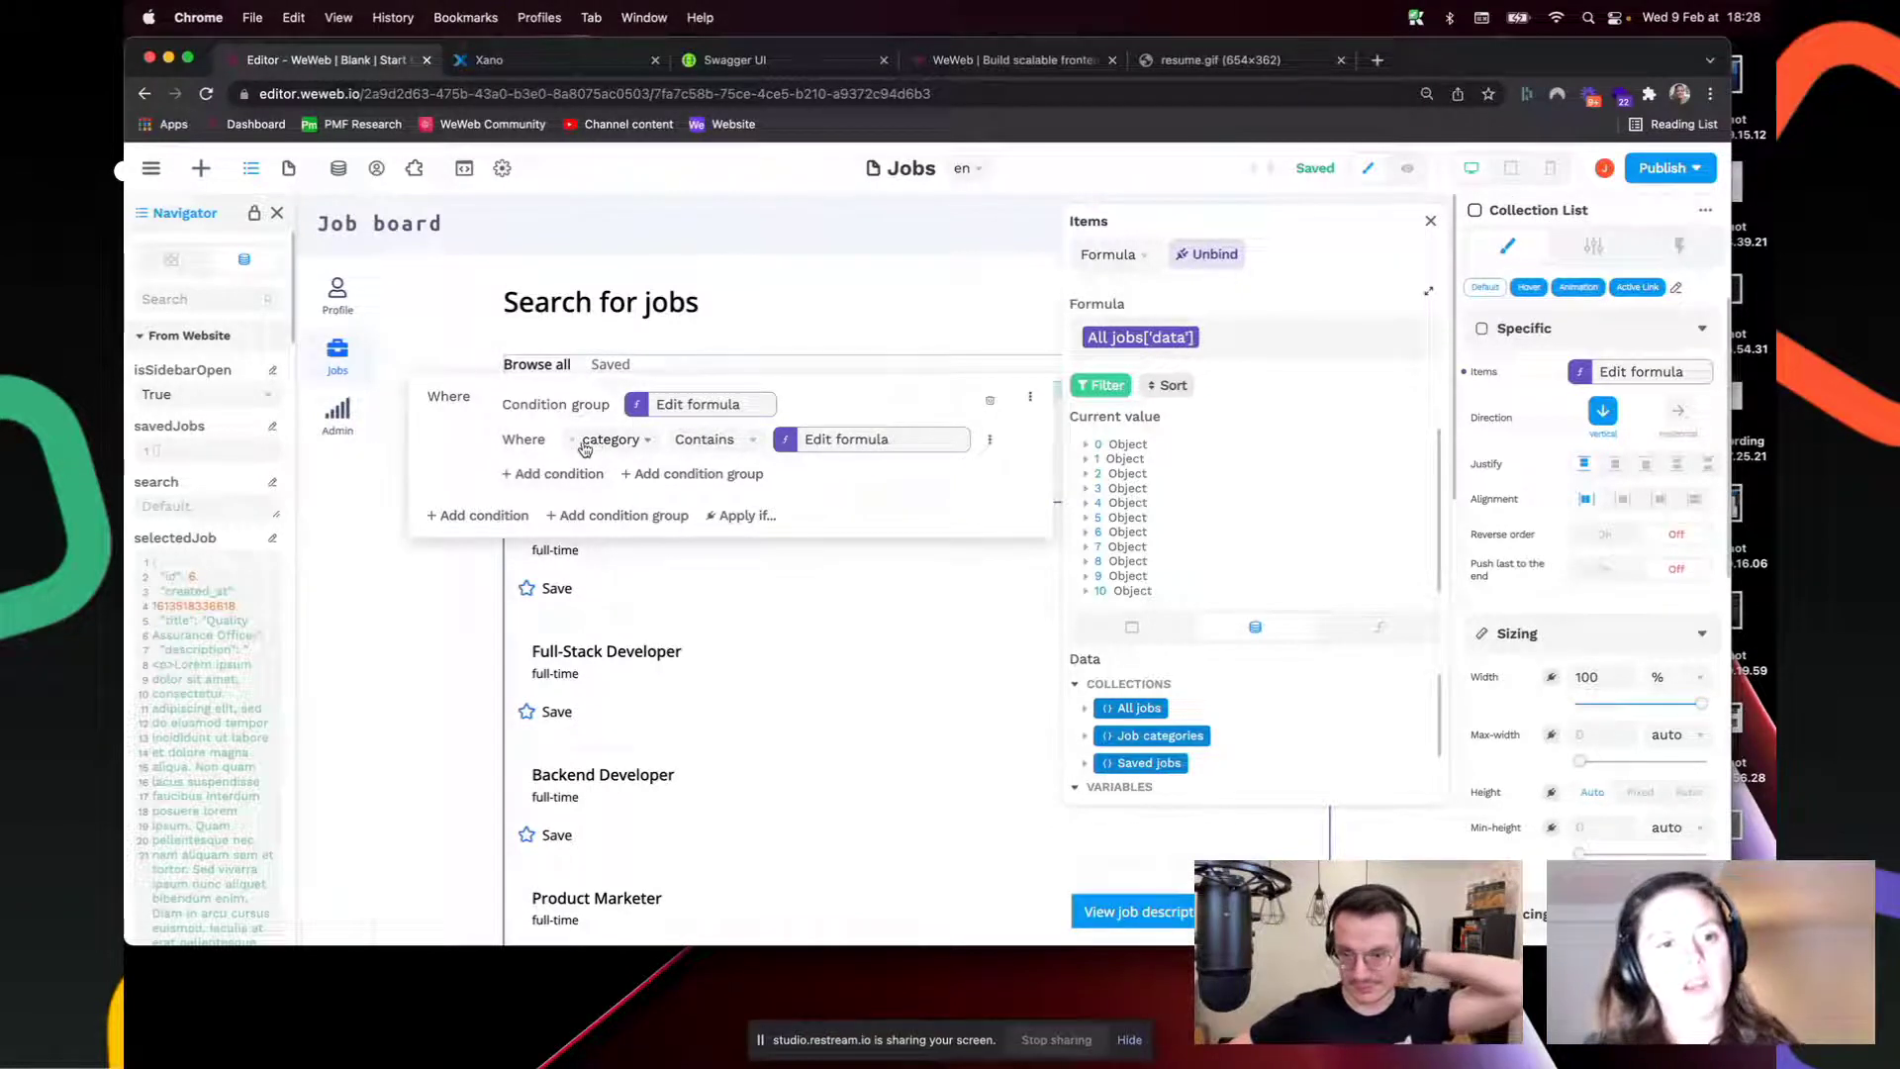
left_click(875, 446)
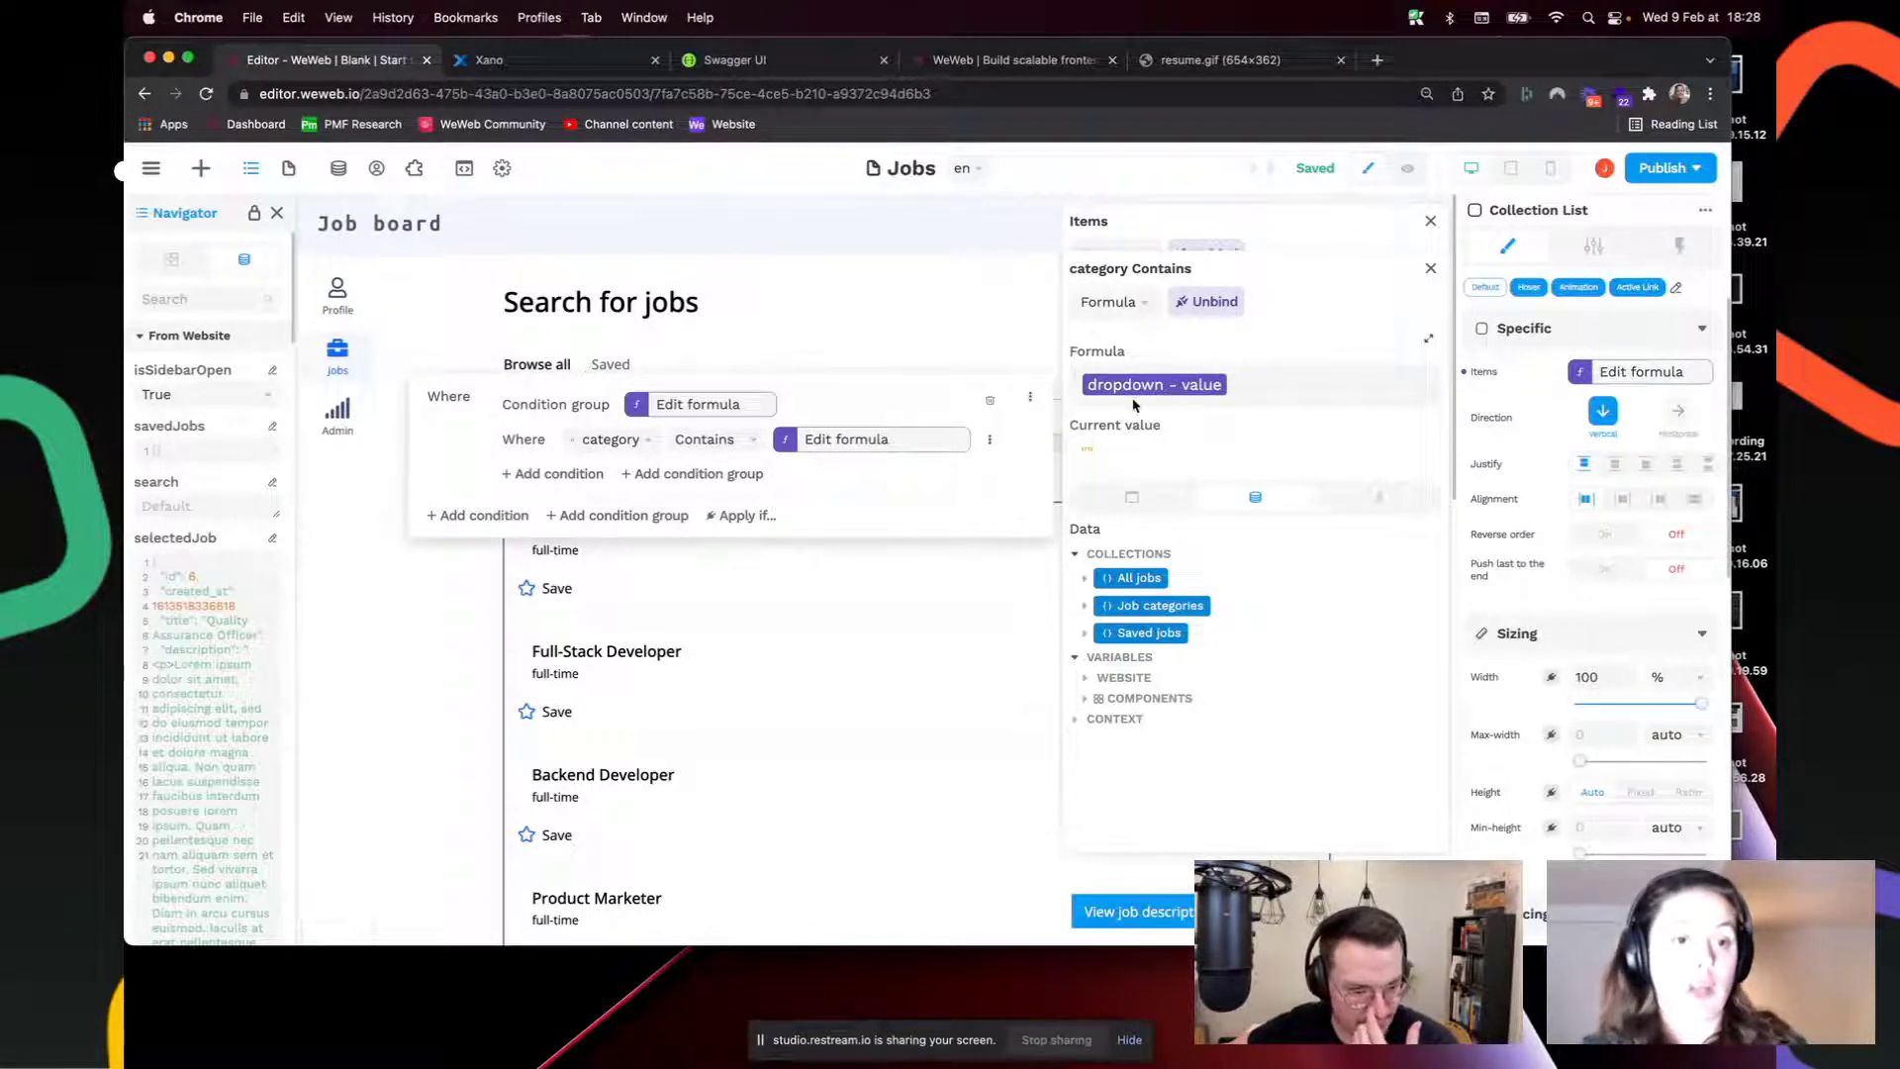
left_click(698, 407)
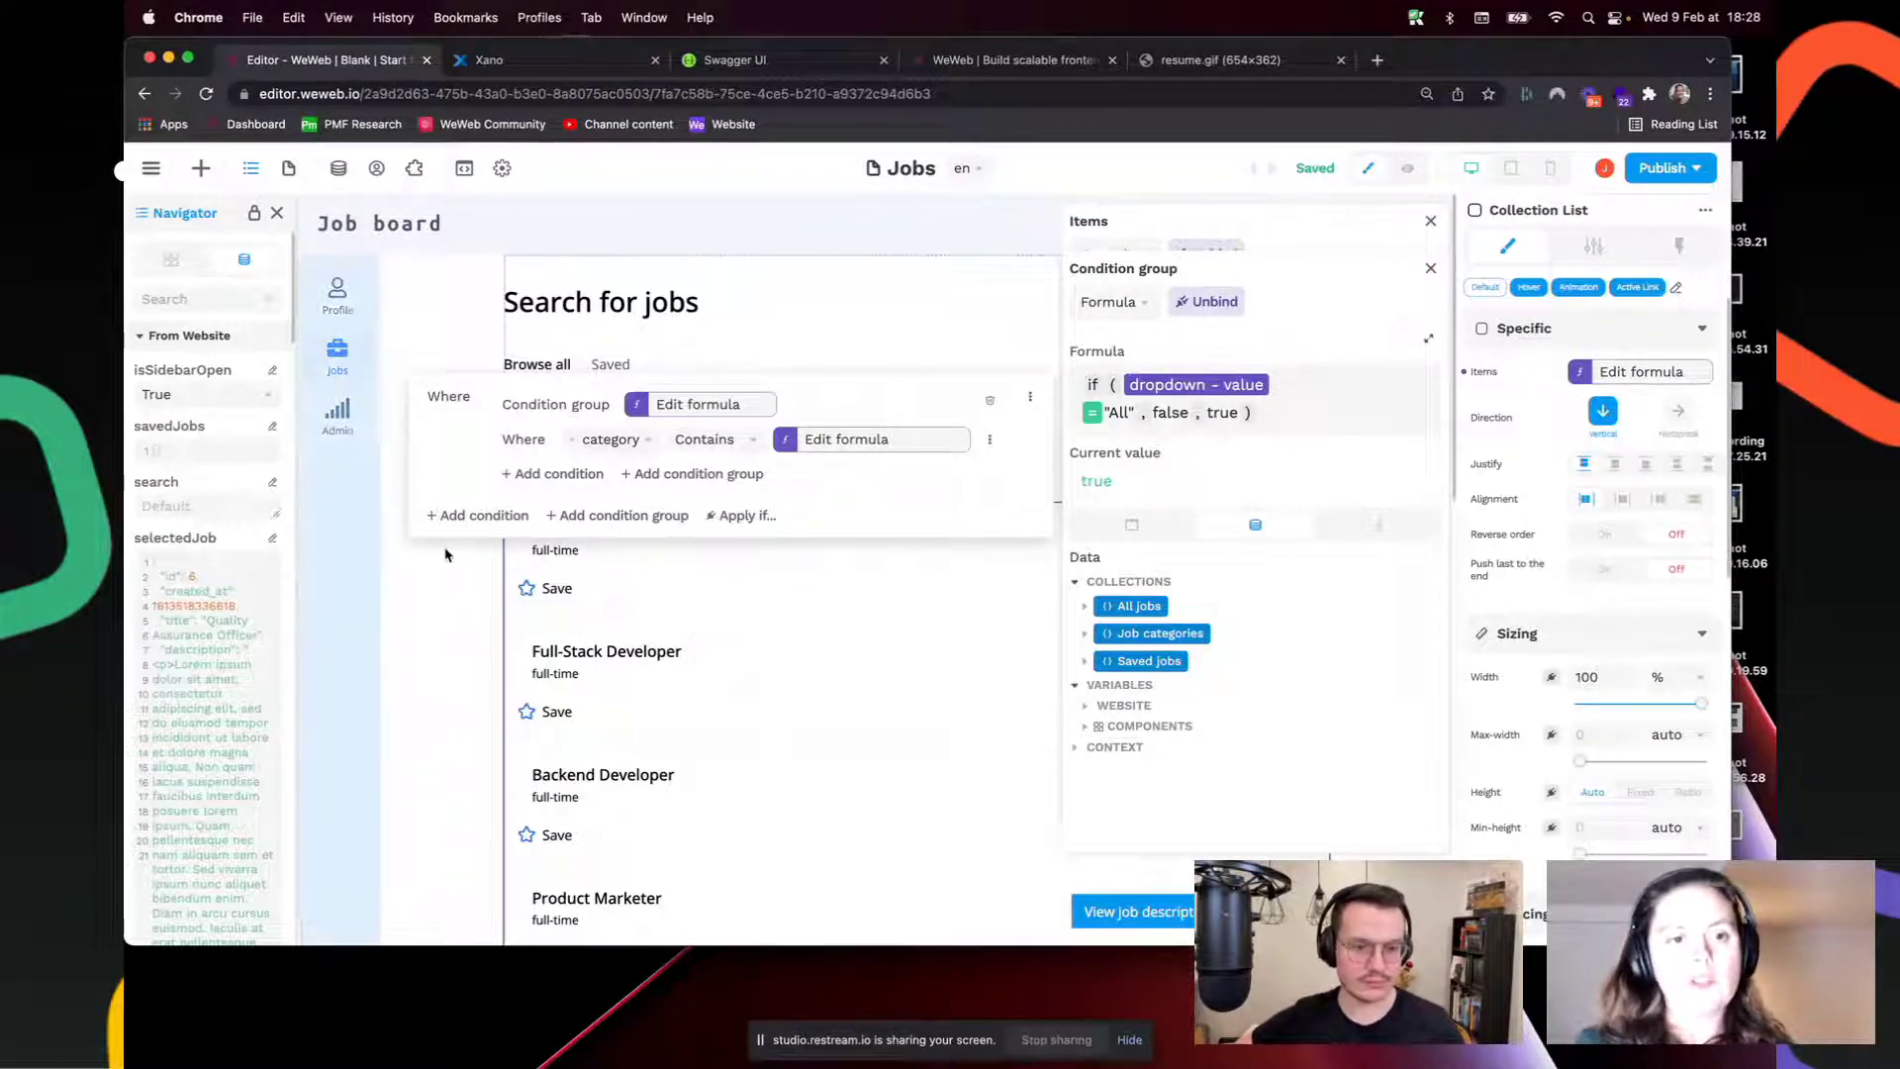
left_click(648, 609)
left_click(601, 428)
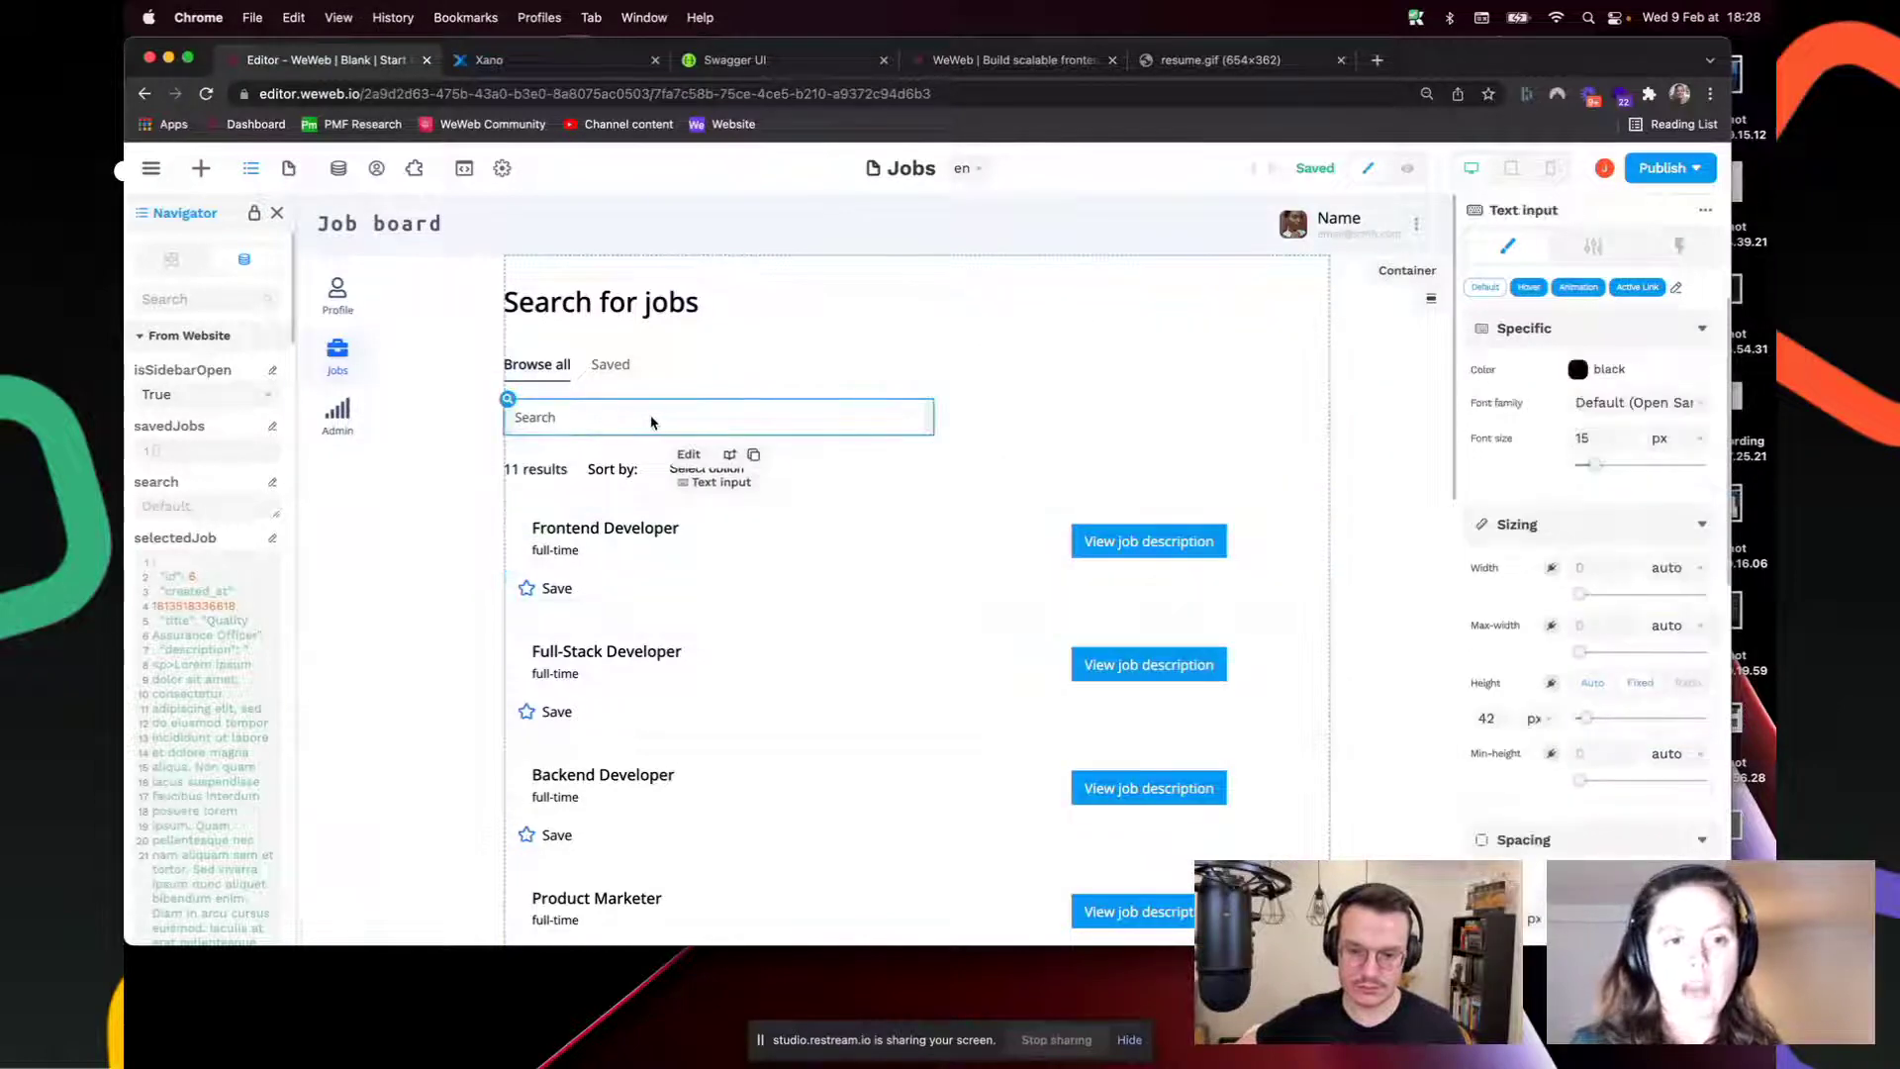
Step: Look up the Search bar input among the page's component values
left_click(1594, 246)
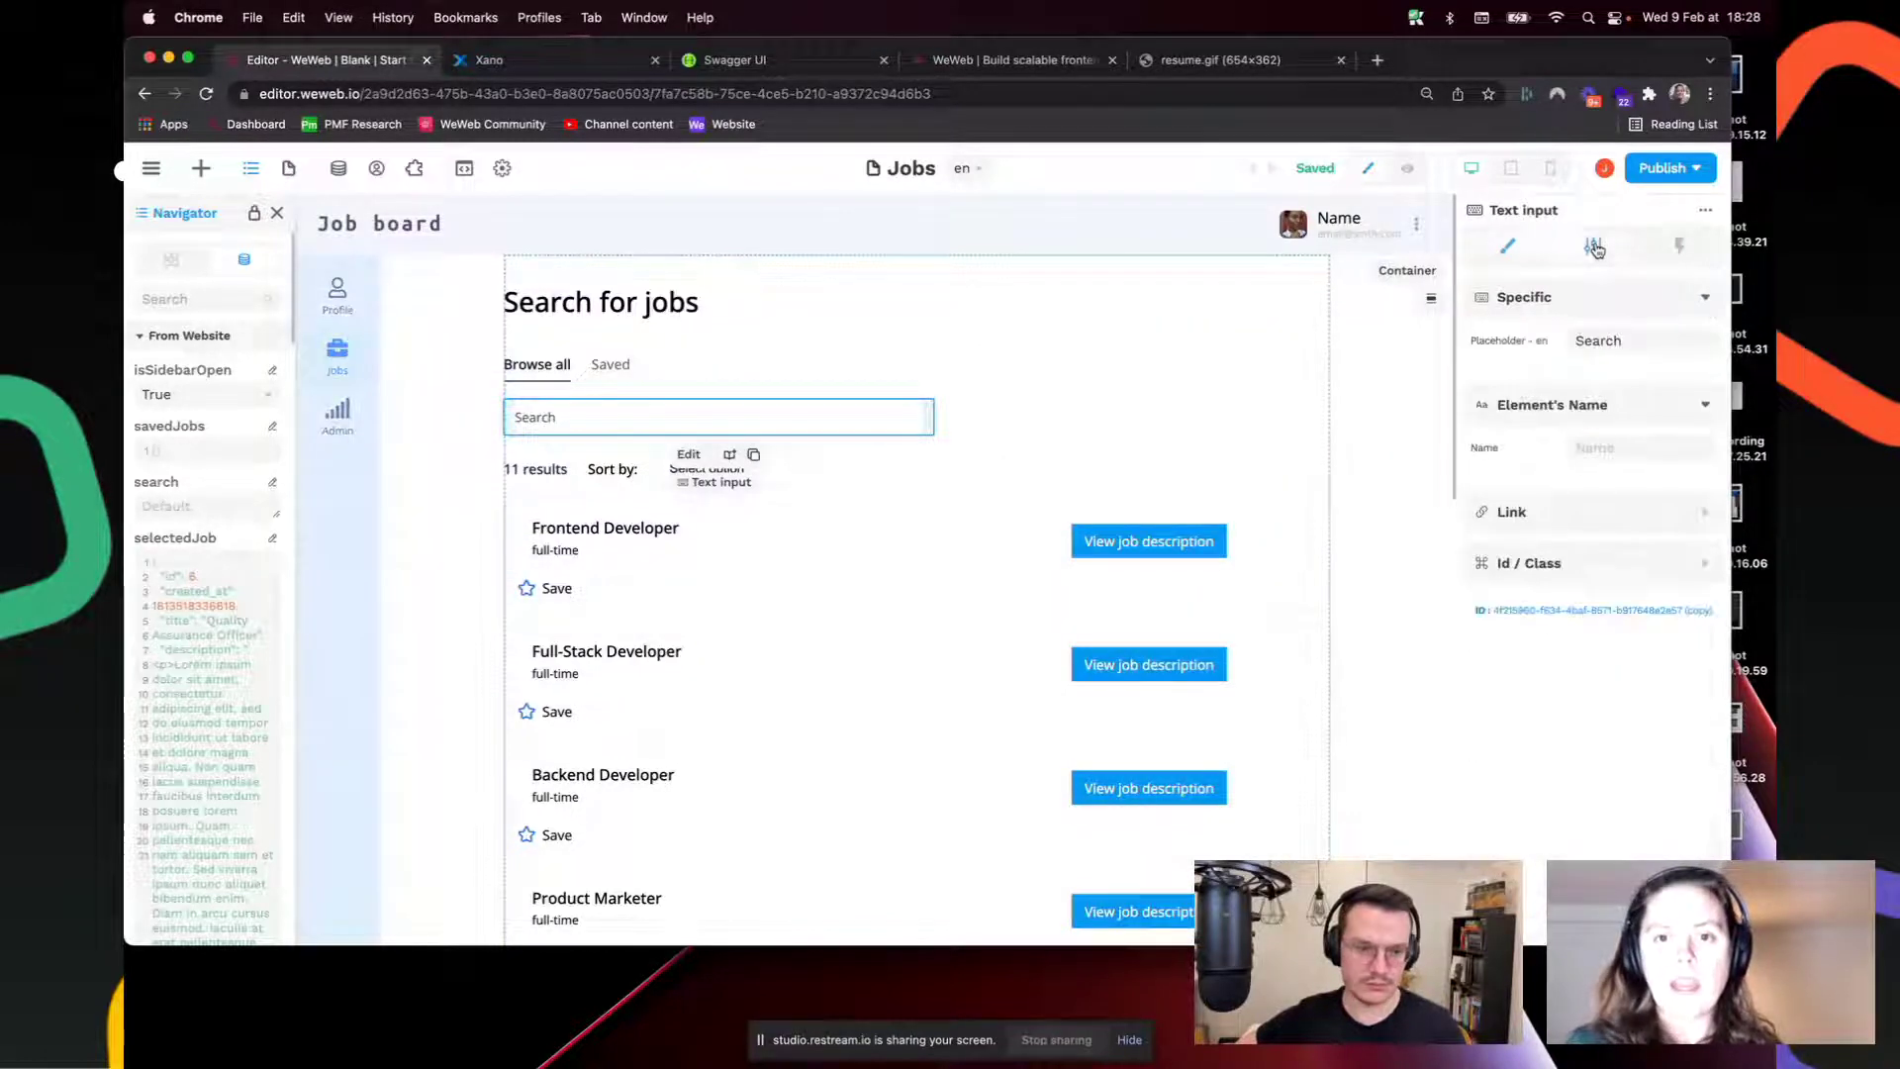
left_click(144, 339)
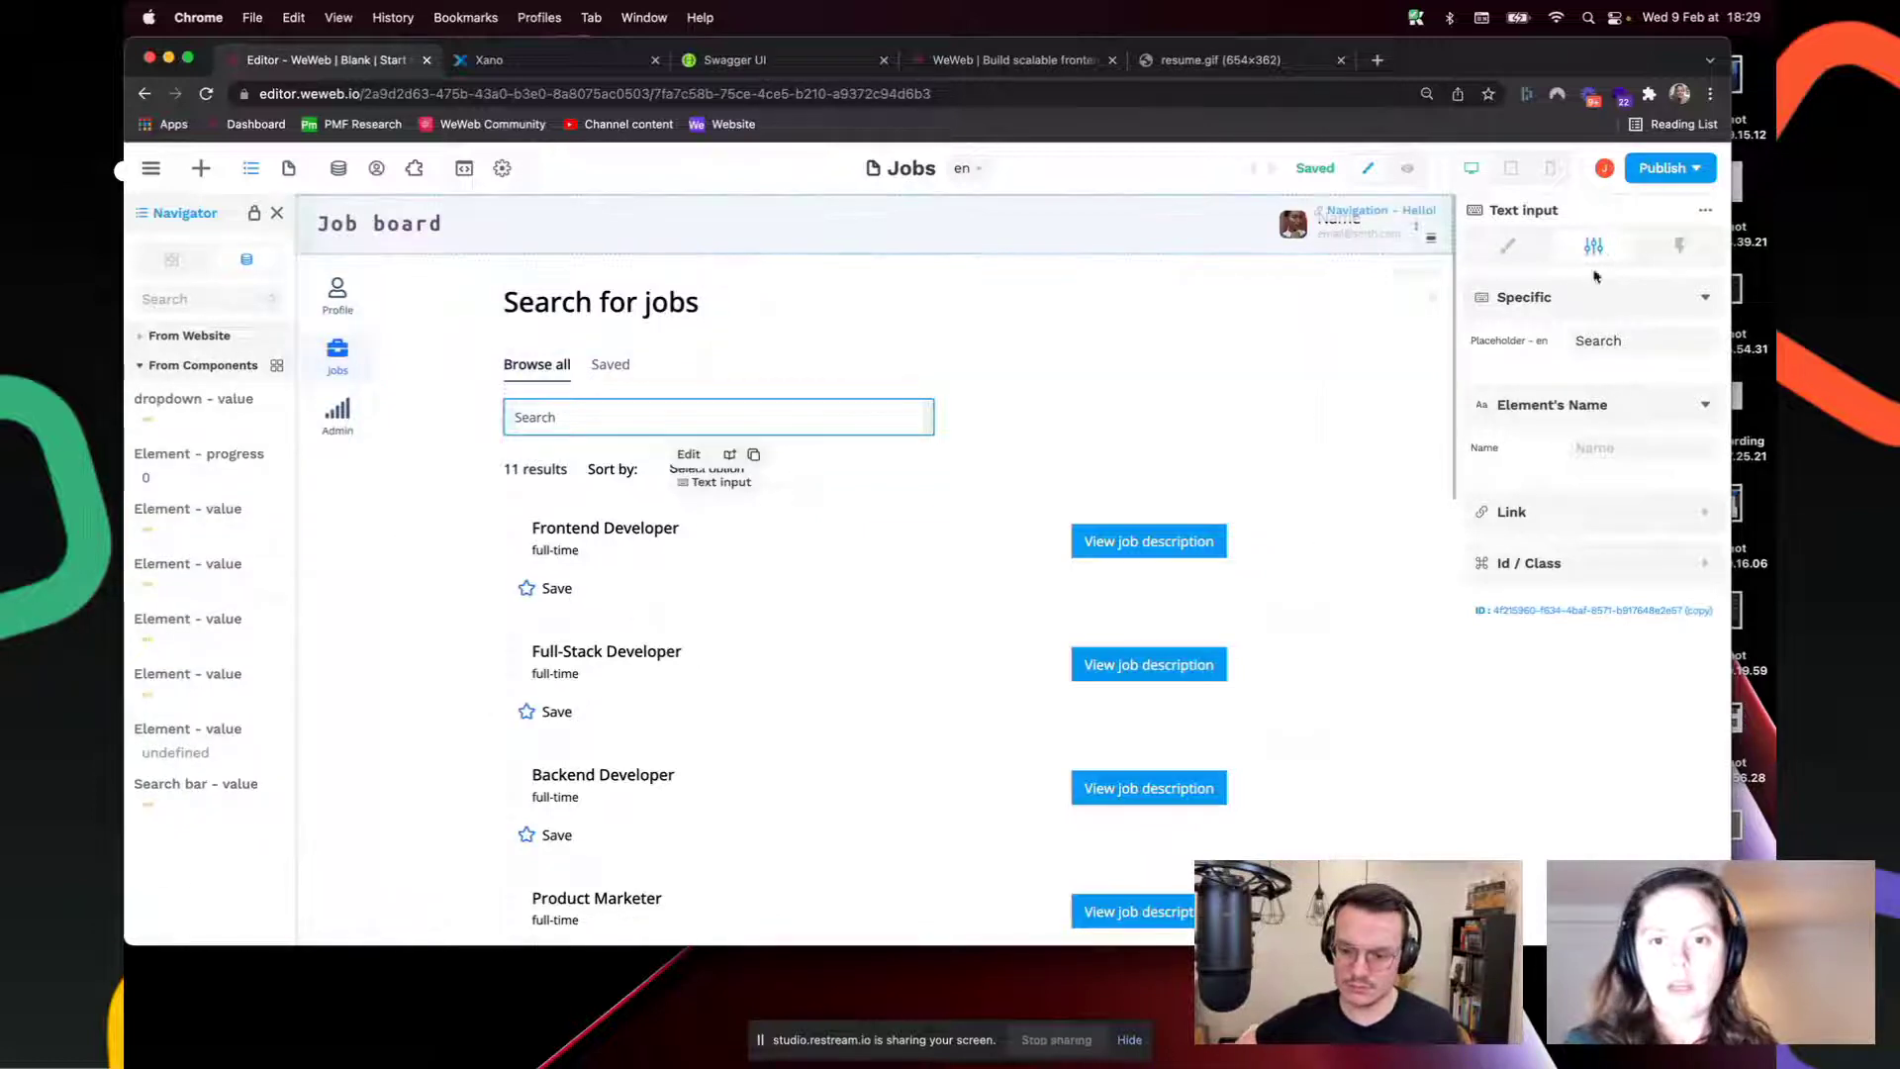
type("search")
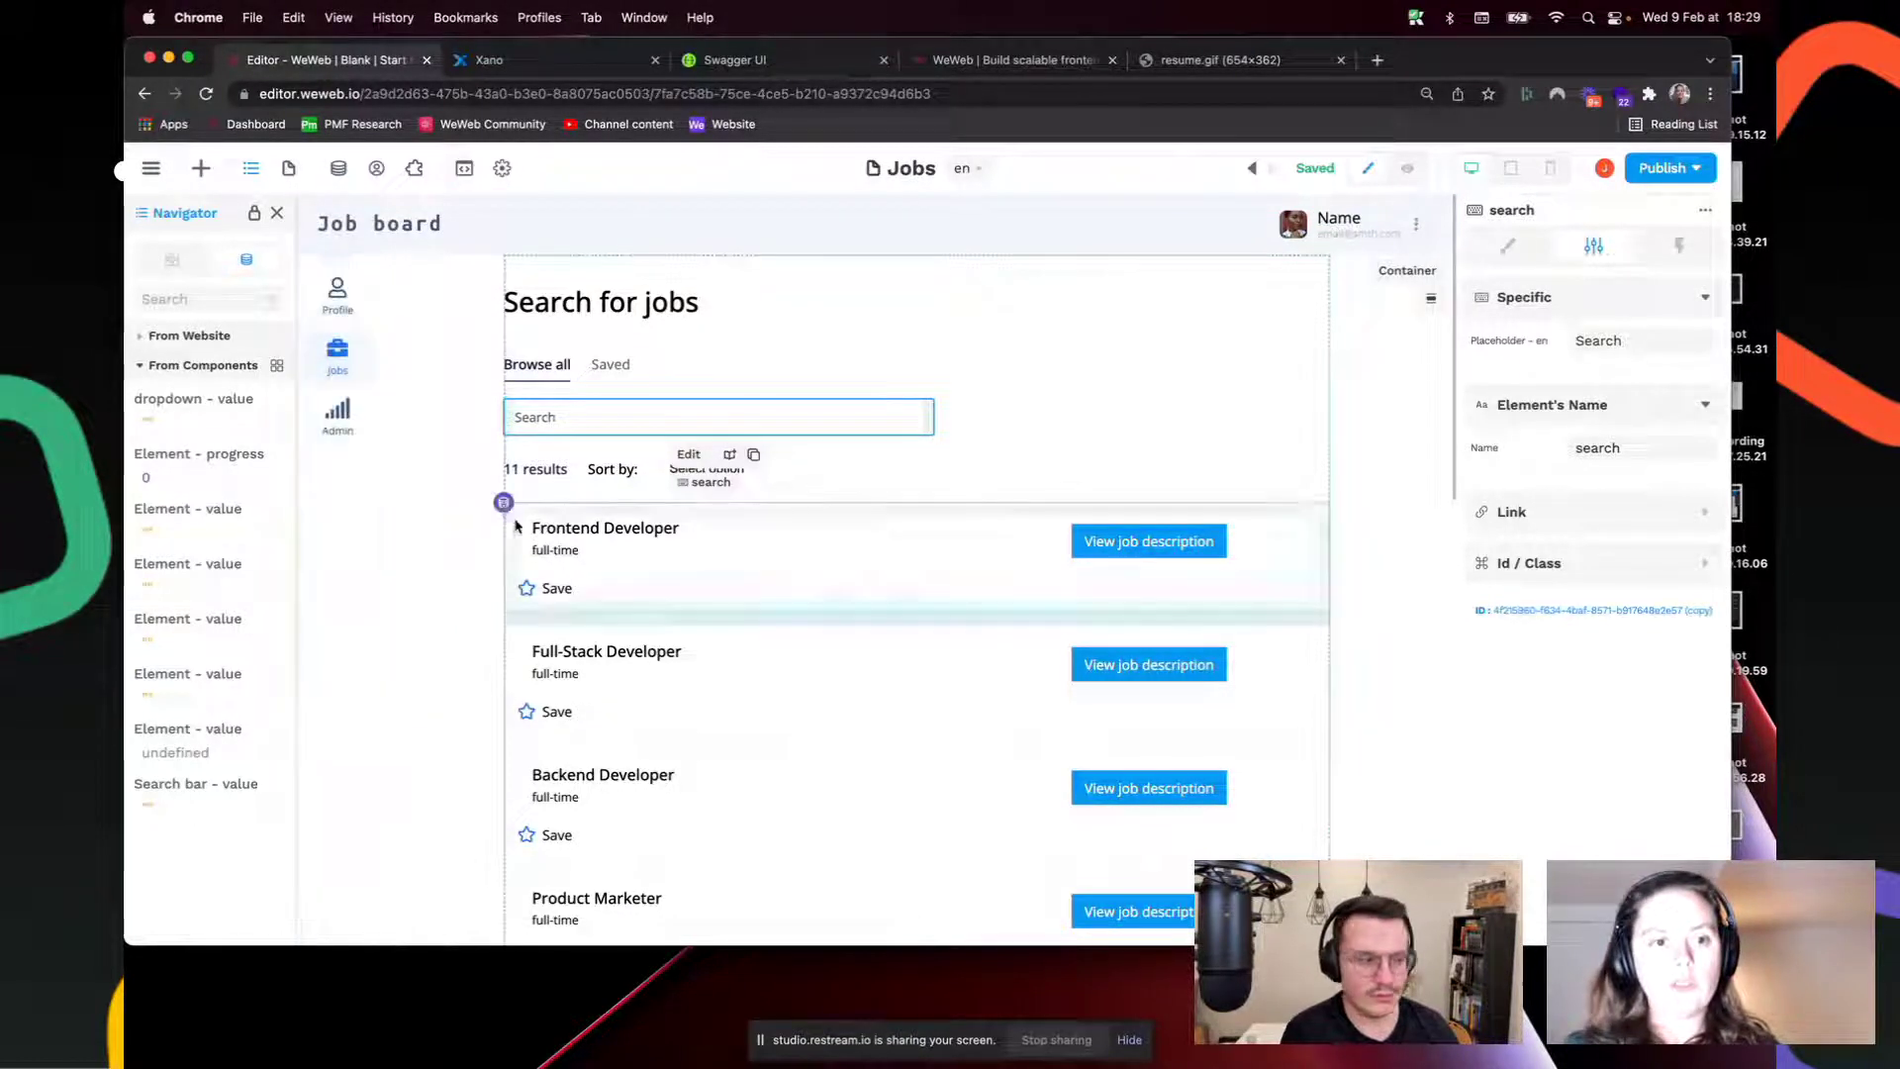
Step: Add a second filter group where title Contains the Search bar value
left_click(505, 510)
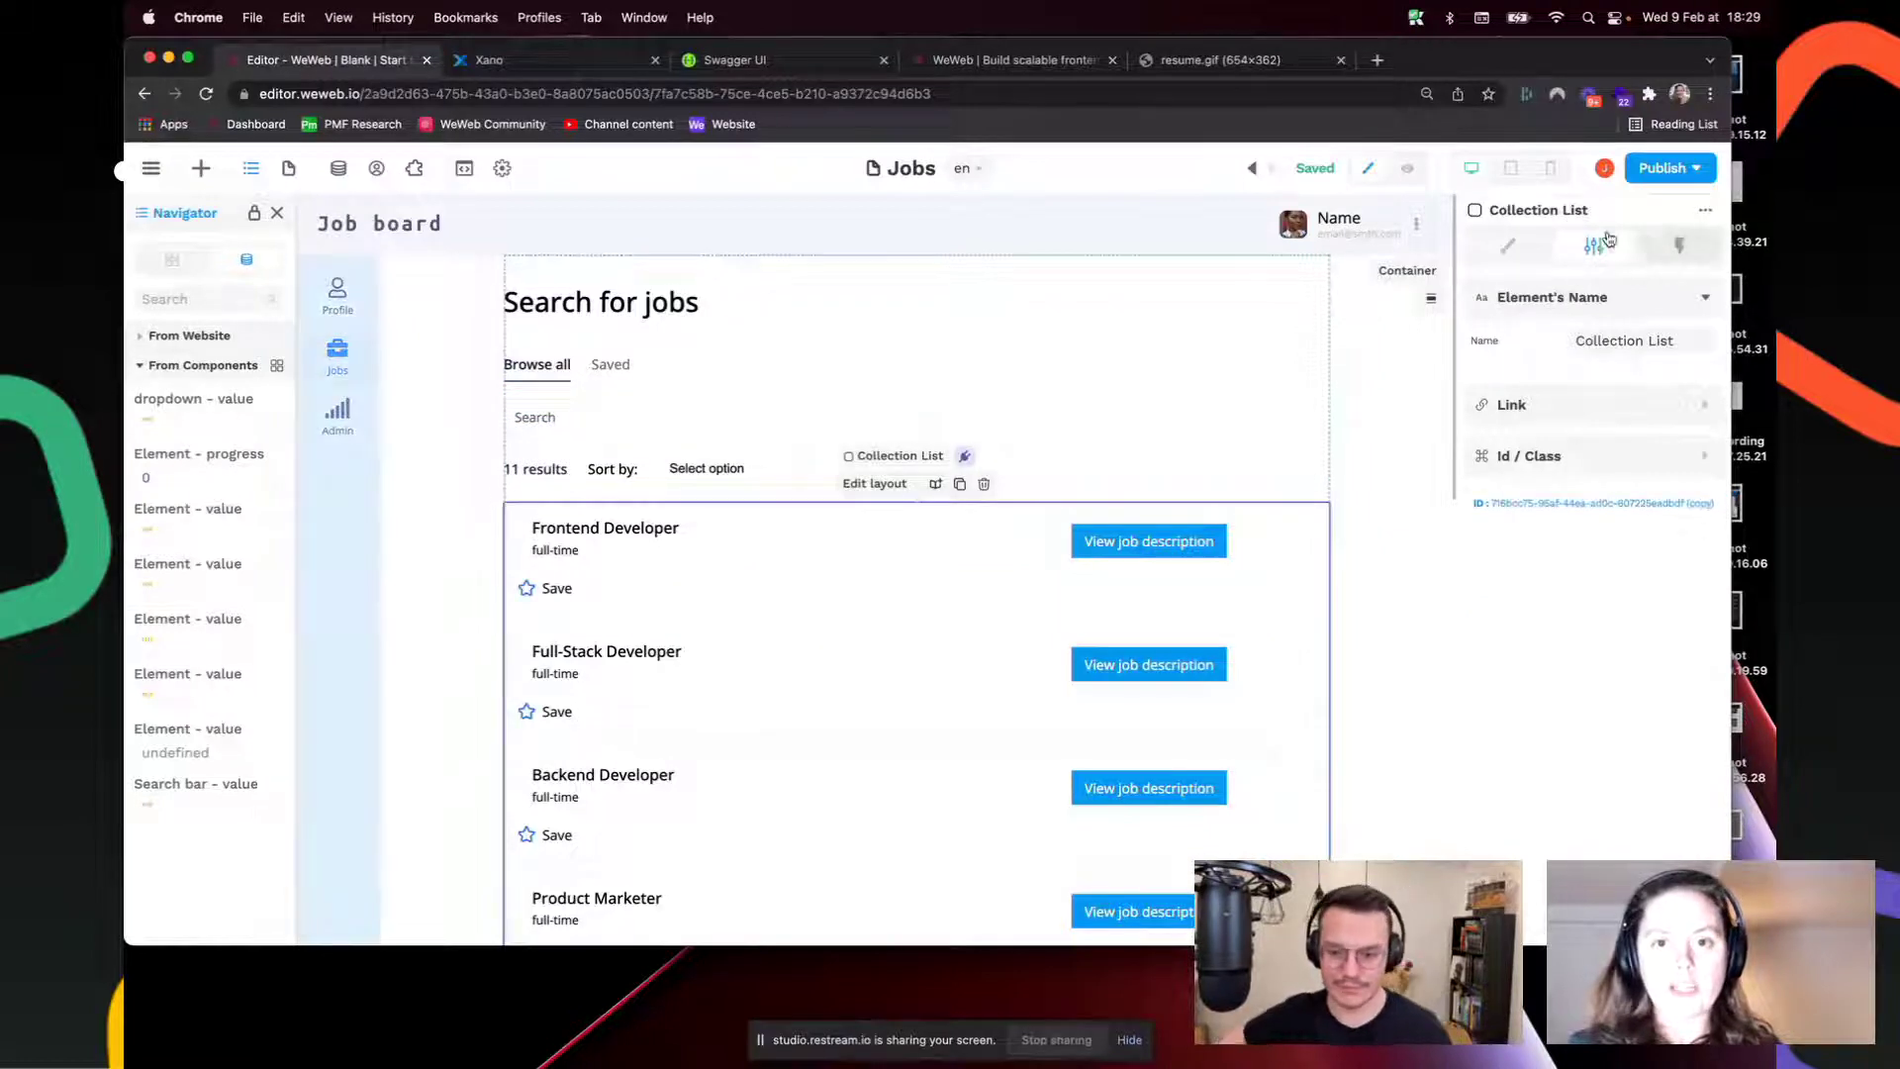
left_click(1507, 246)
left_click(1635, 374)
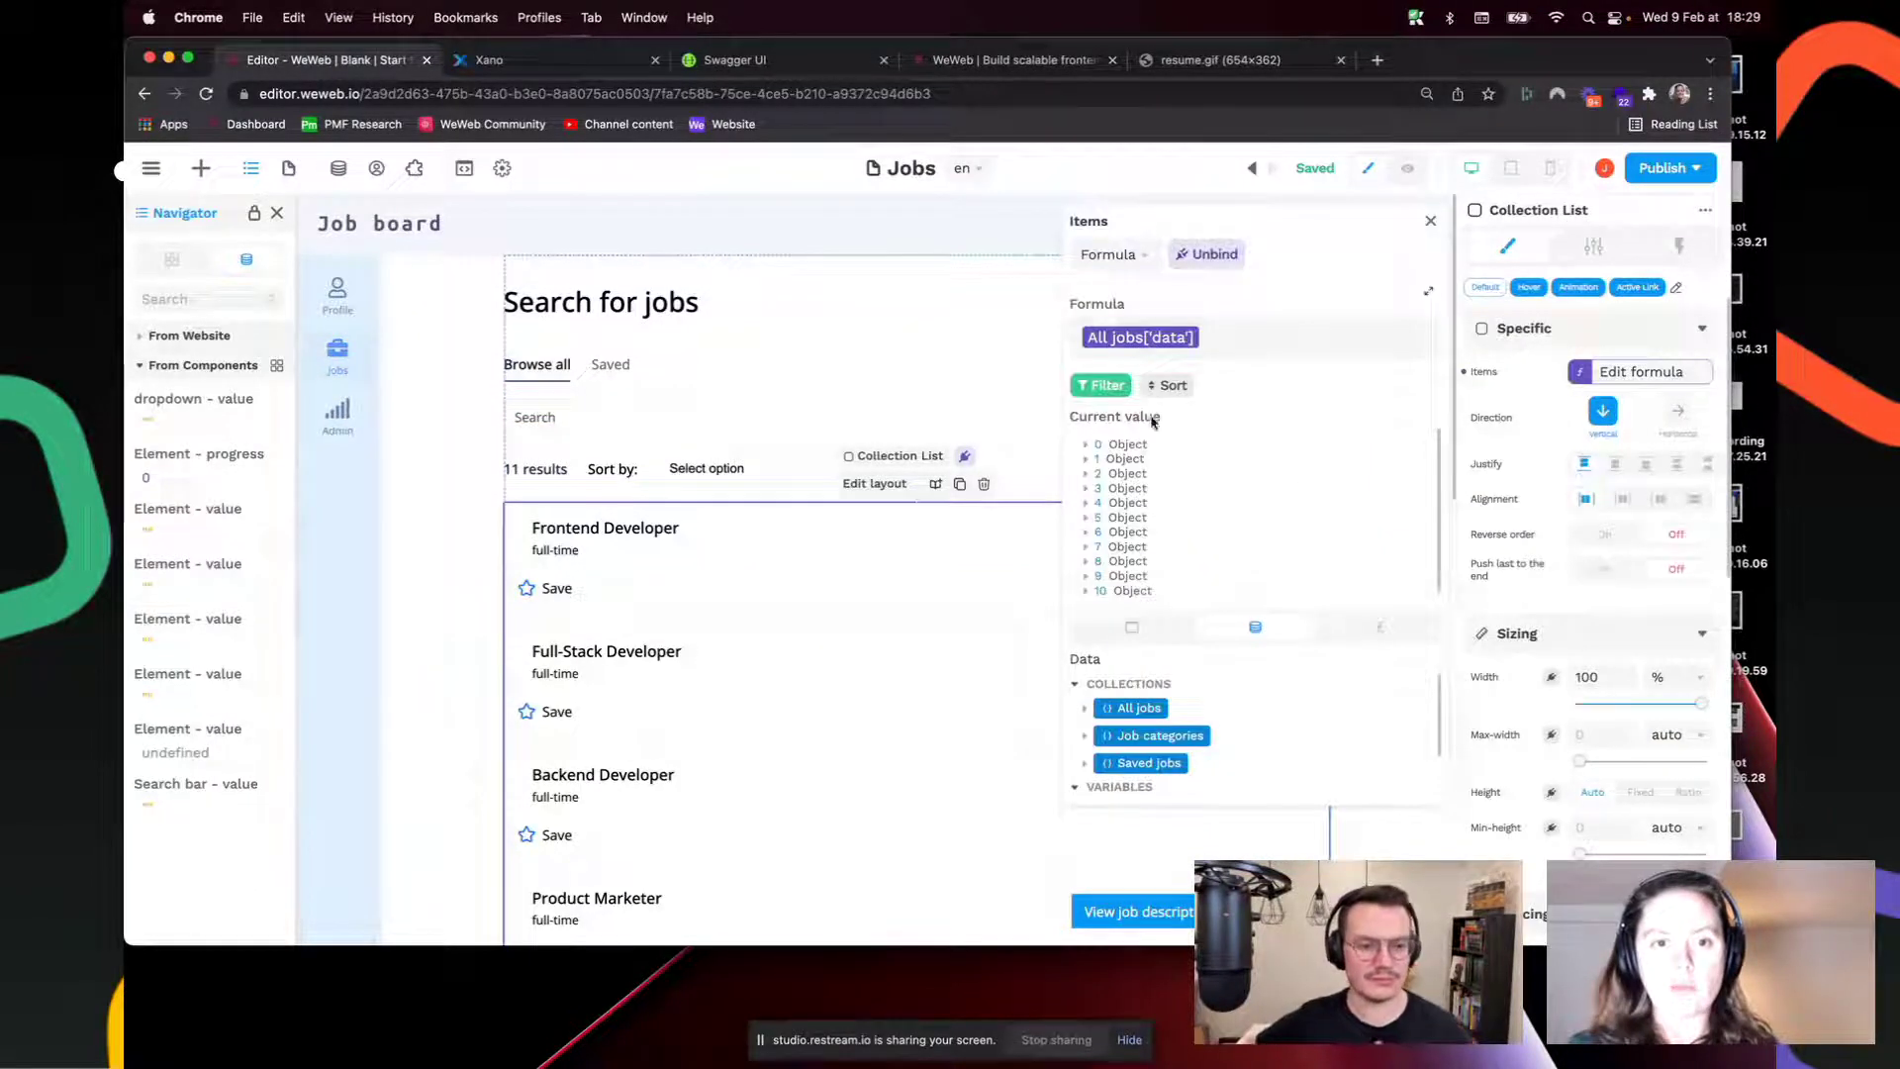
left_click(1100, 385)
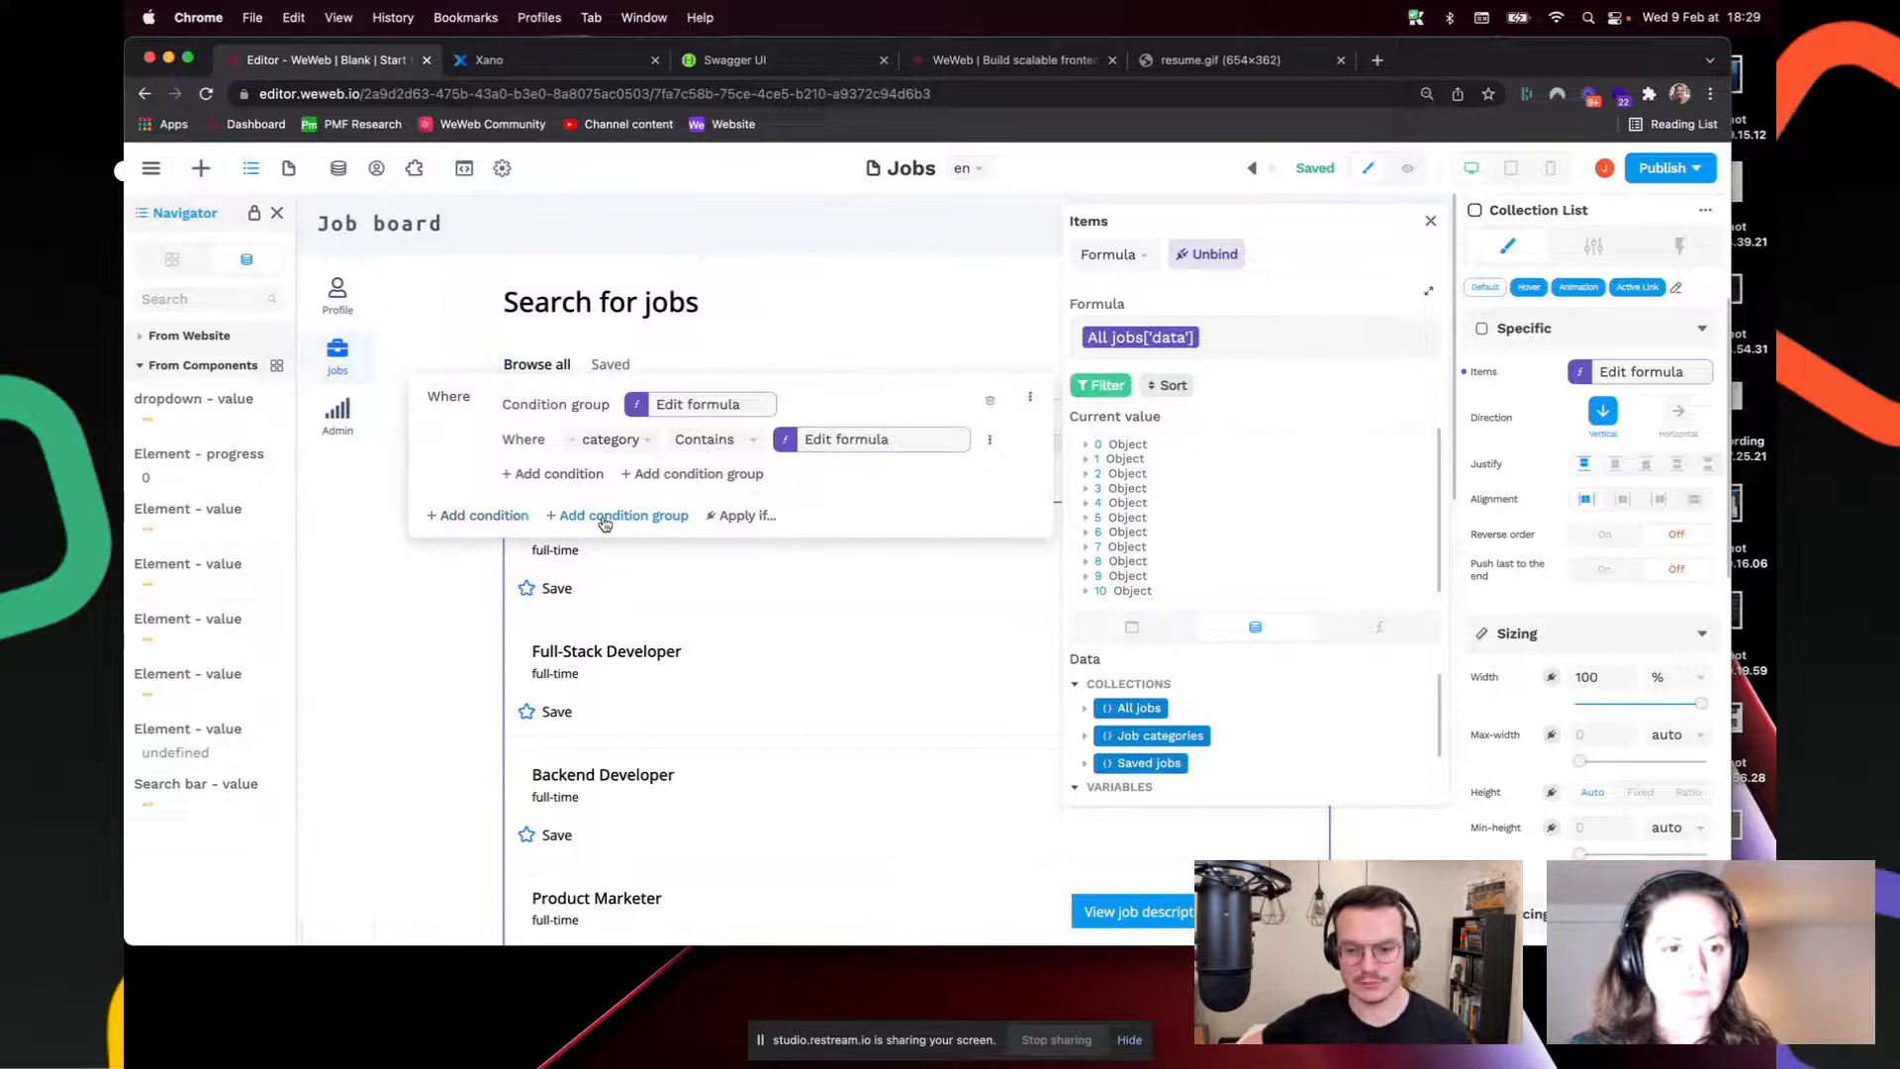
left_click(607, 515)
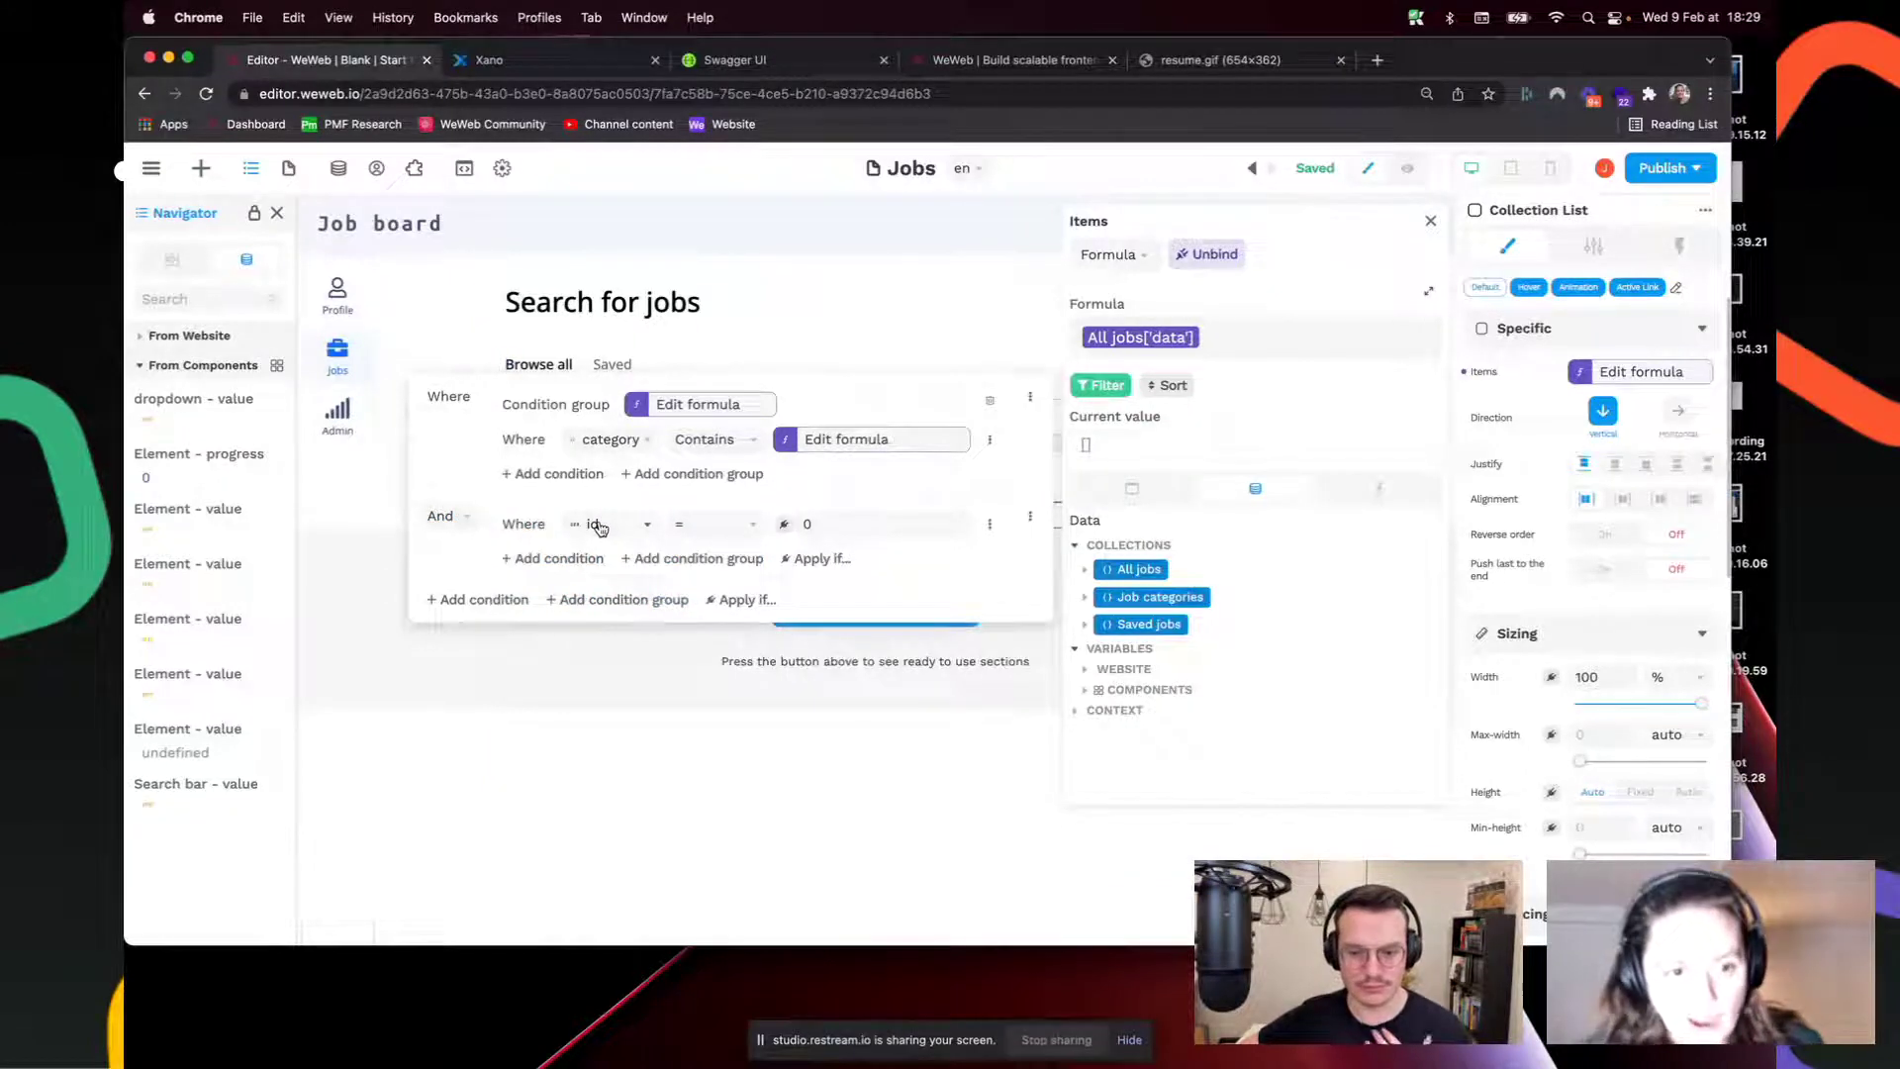
left_click(601, 527)
left_click(623, 621)
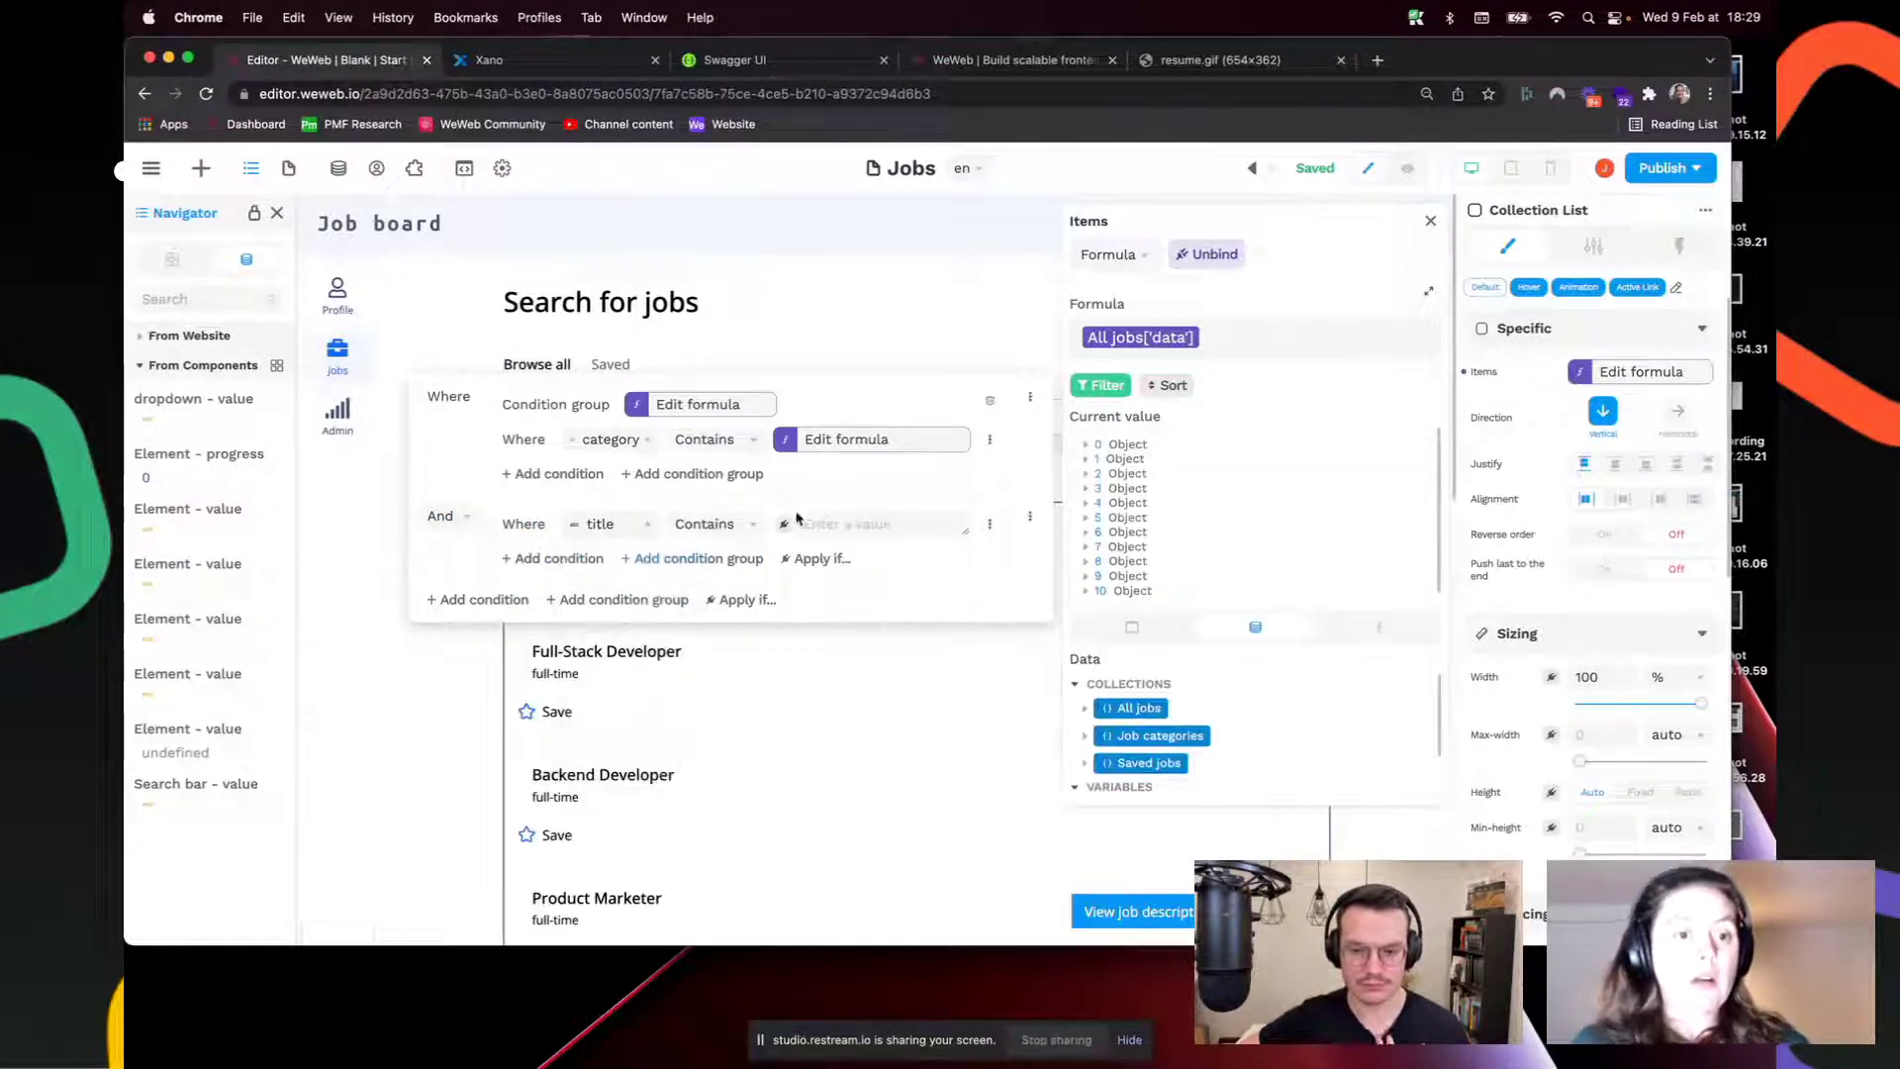
left_click(786, 526)
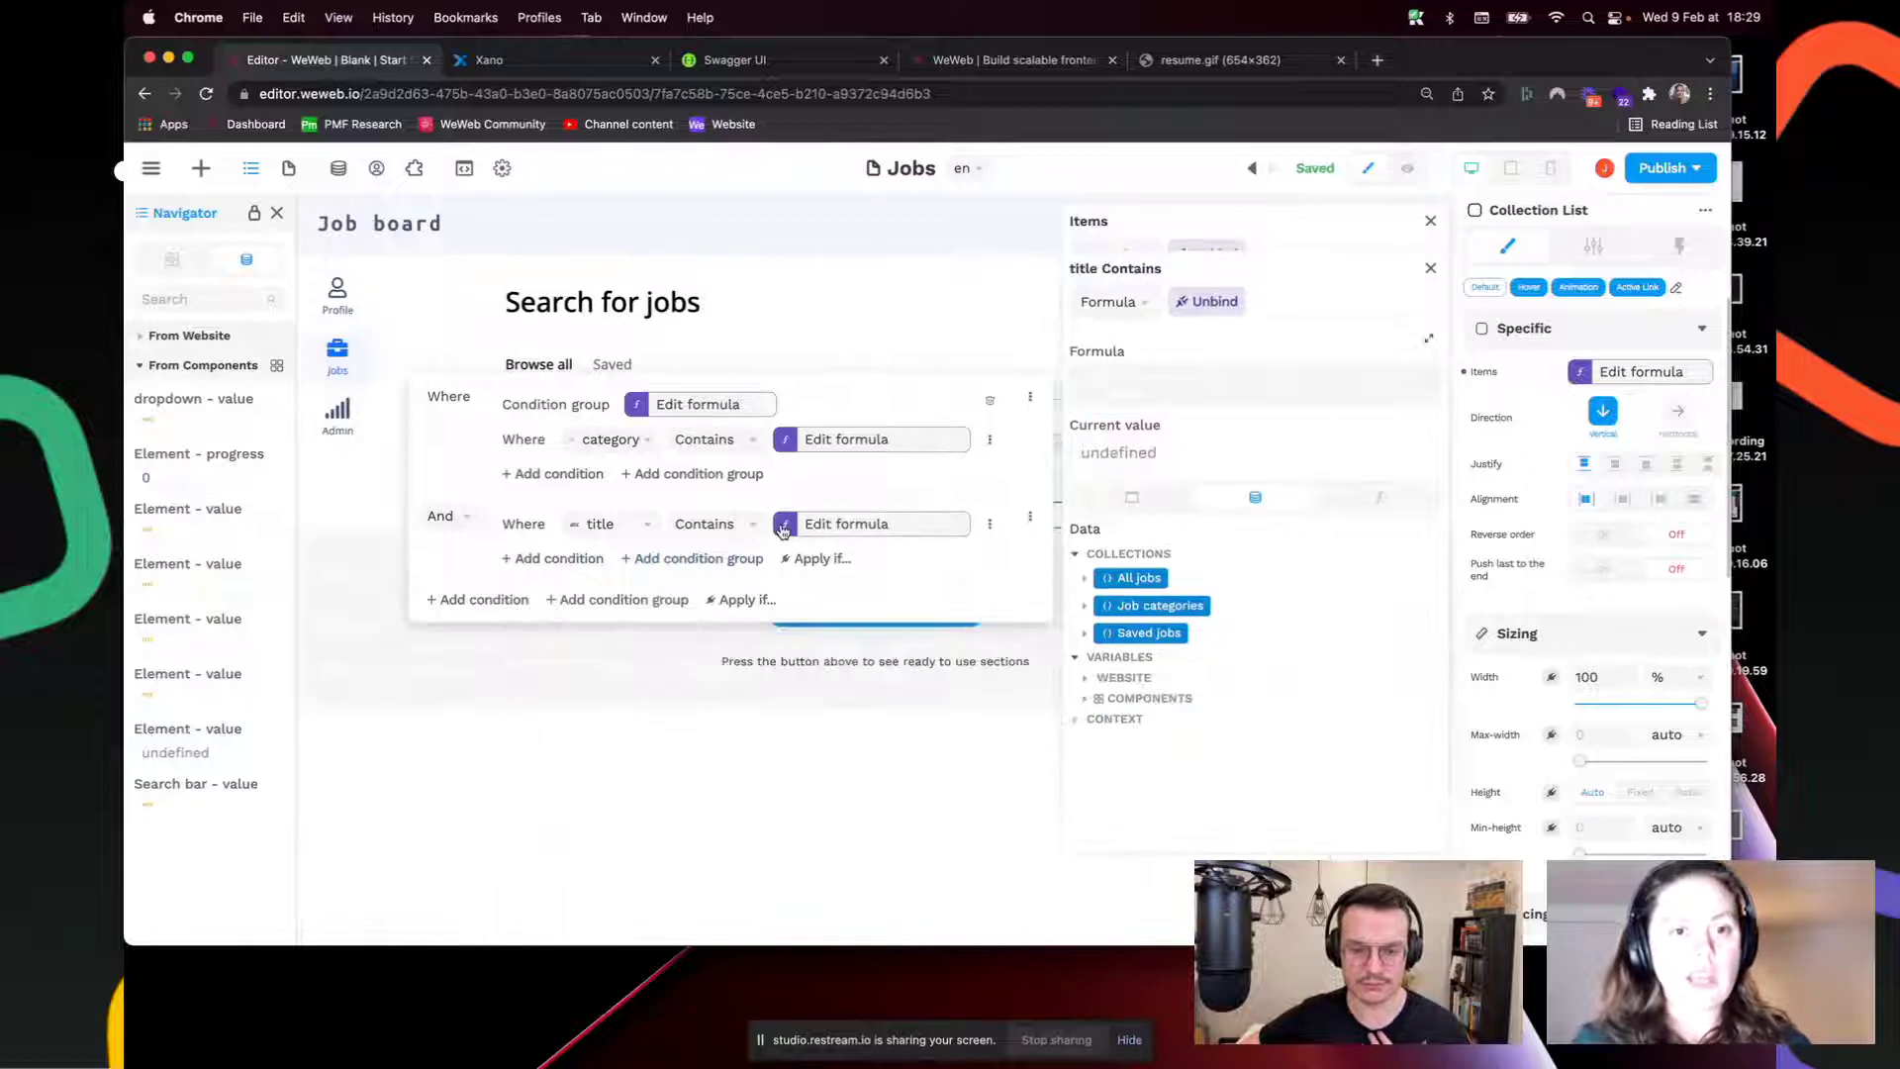
left_click(1089, 707)
scroll(1125, 733, "down", 2)
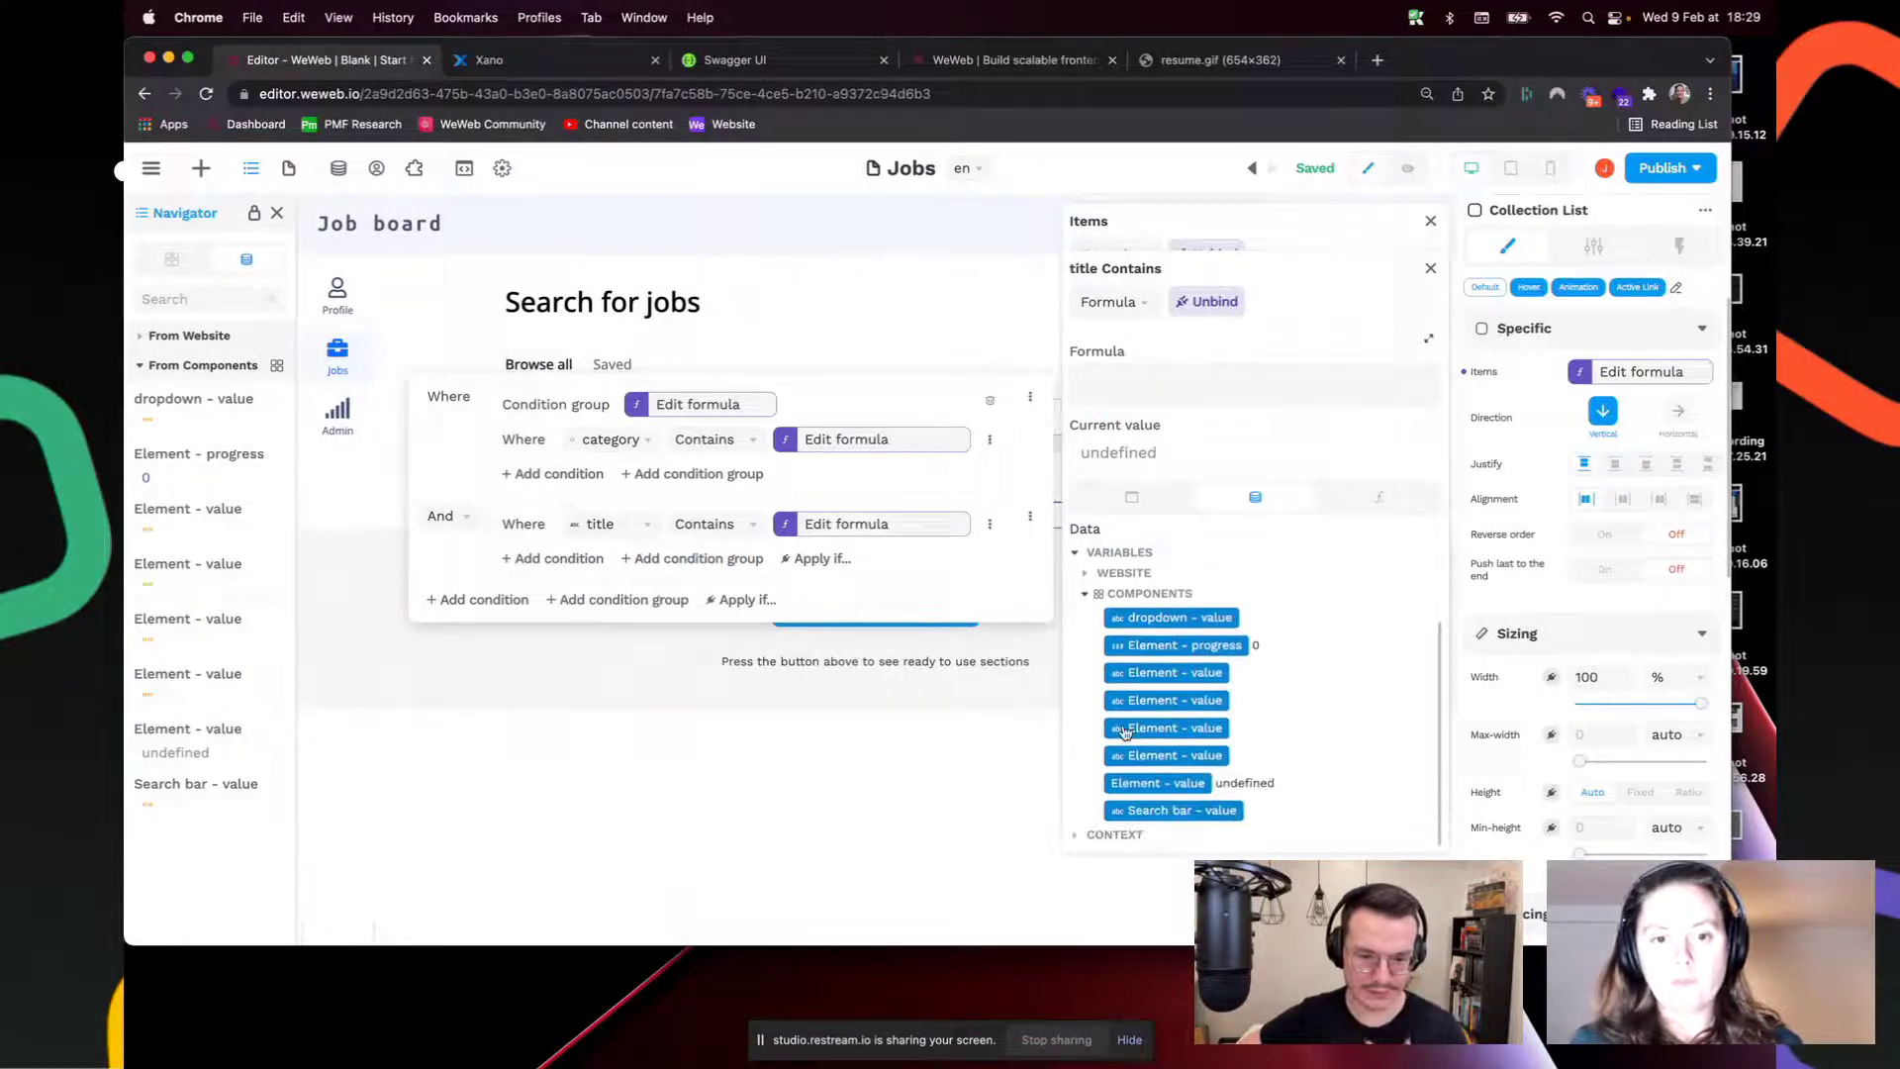
left_click(1163, 814)
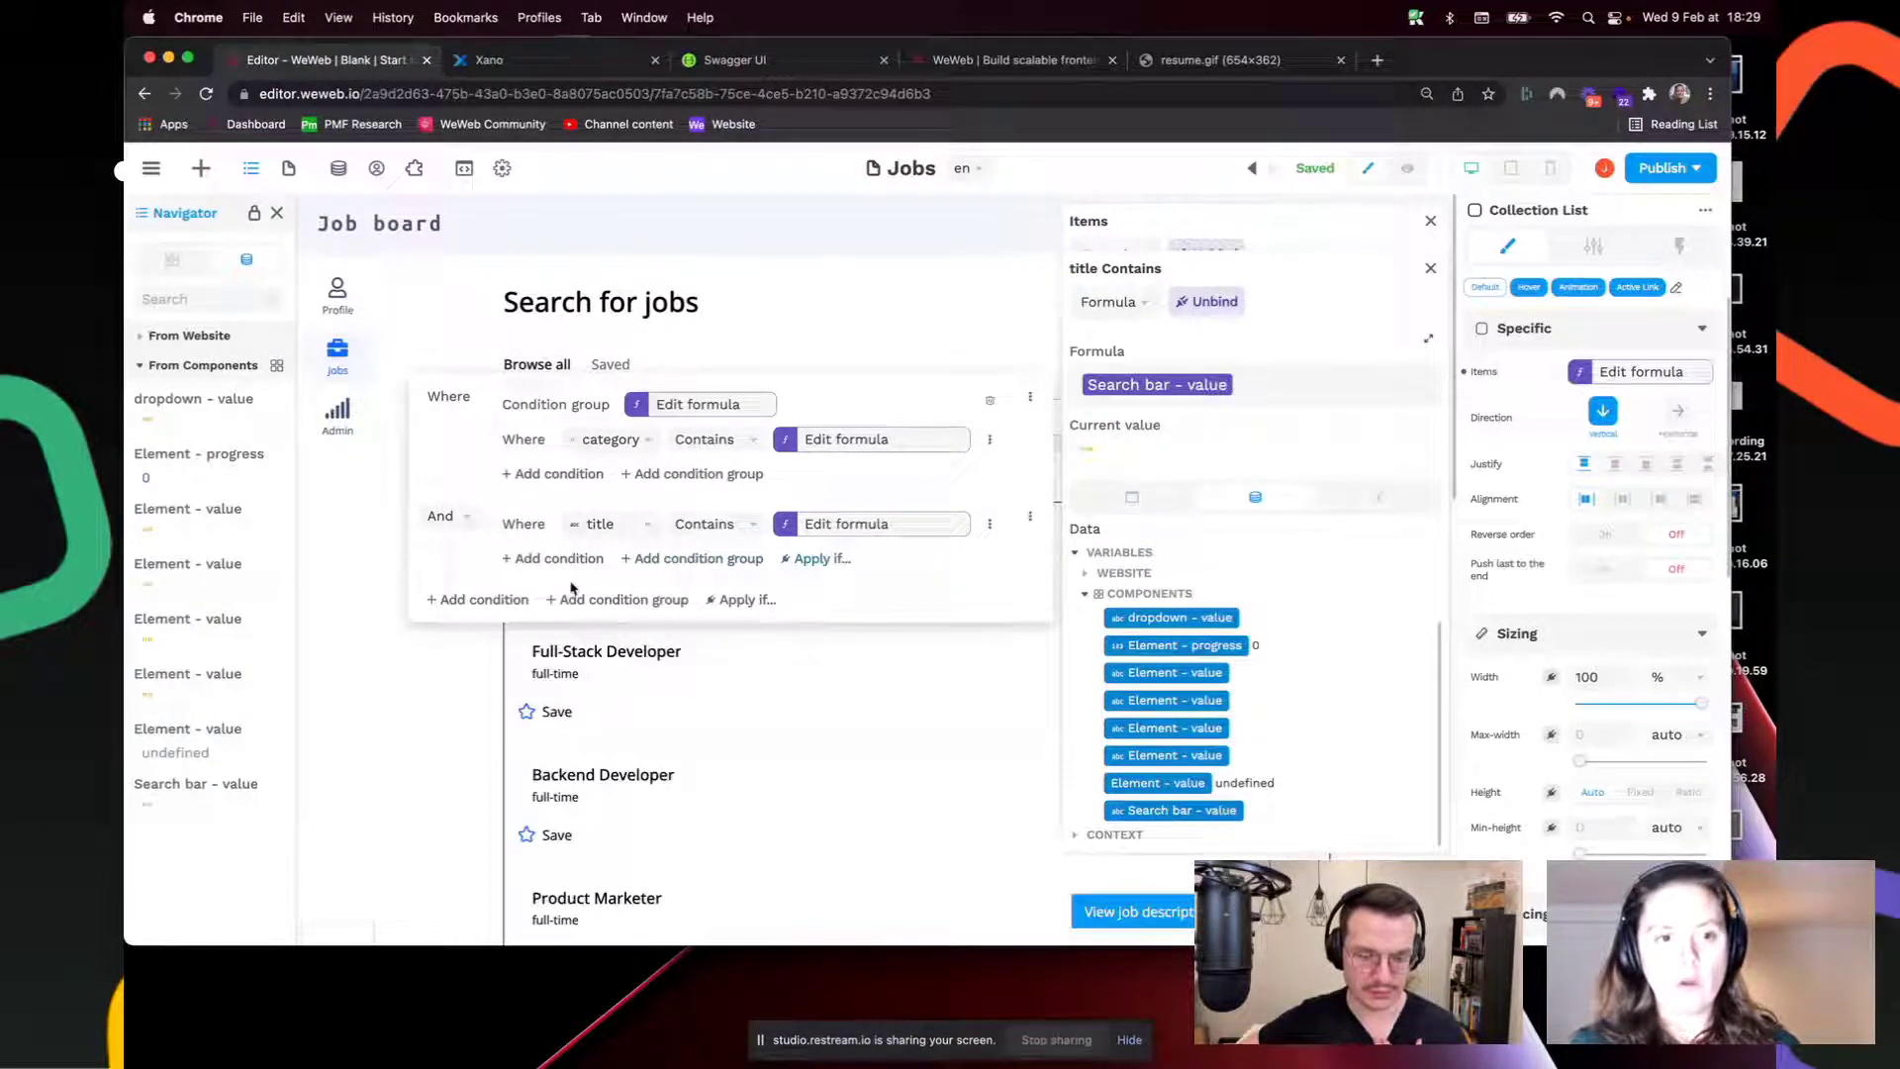
Step: Add an Or condition matching description against the Search bar value
left_click(554, 559)
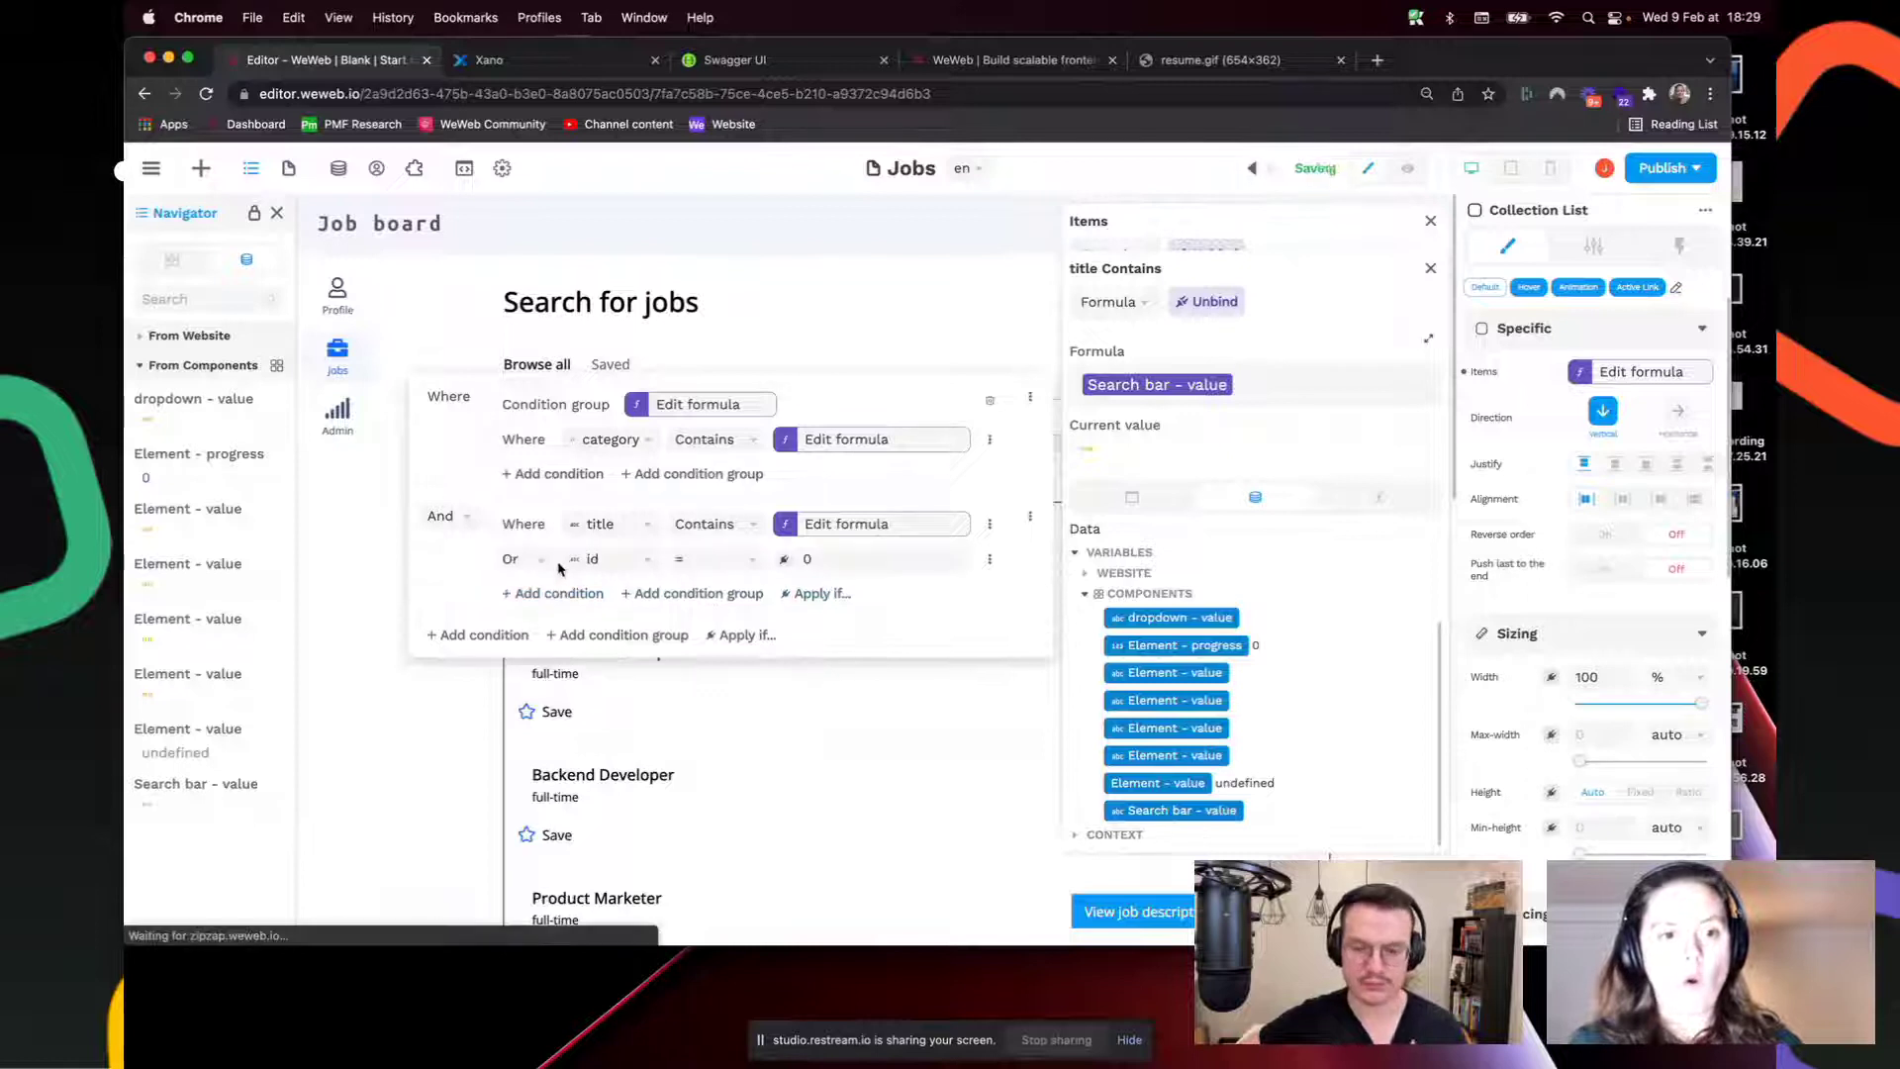
left_click(611, 560)
left_click(627, 679)
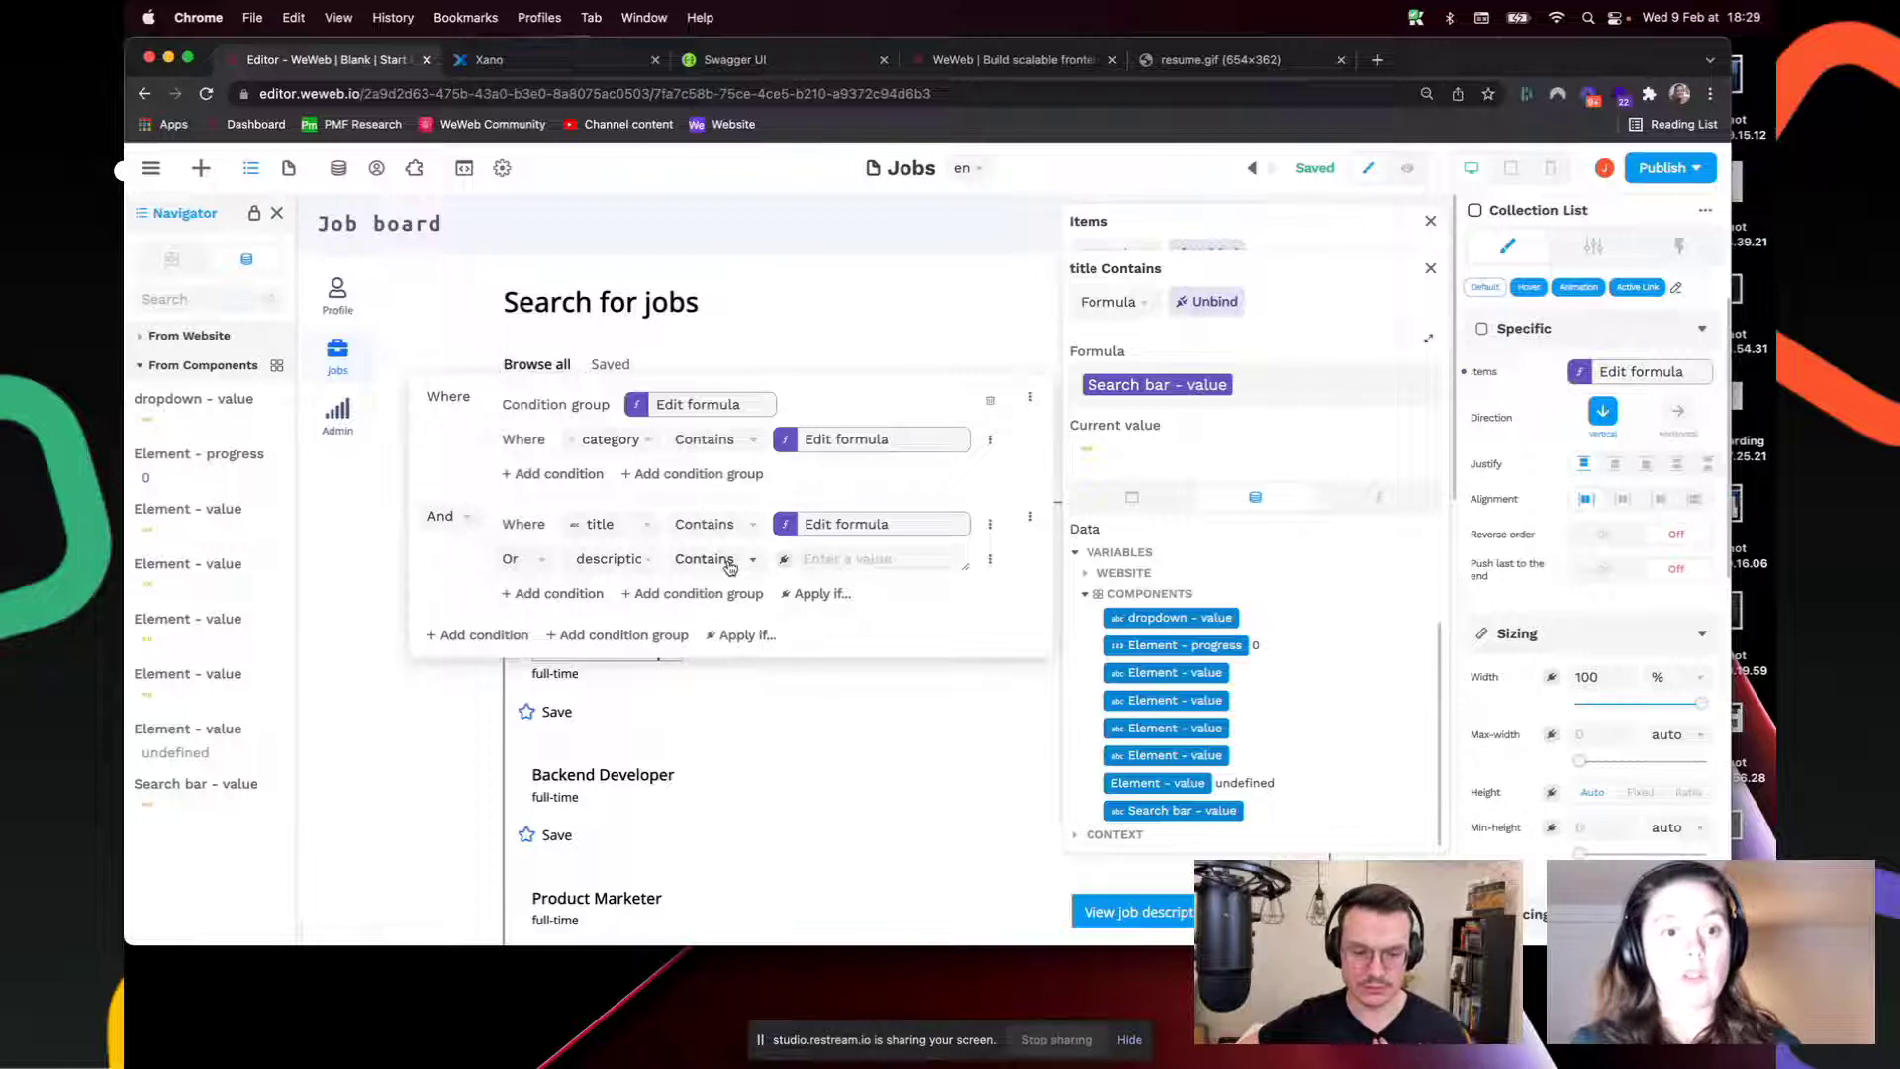
left_click(792, 562)
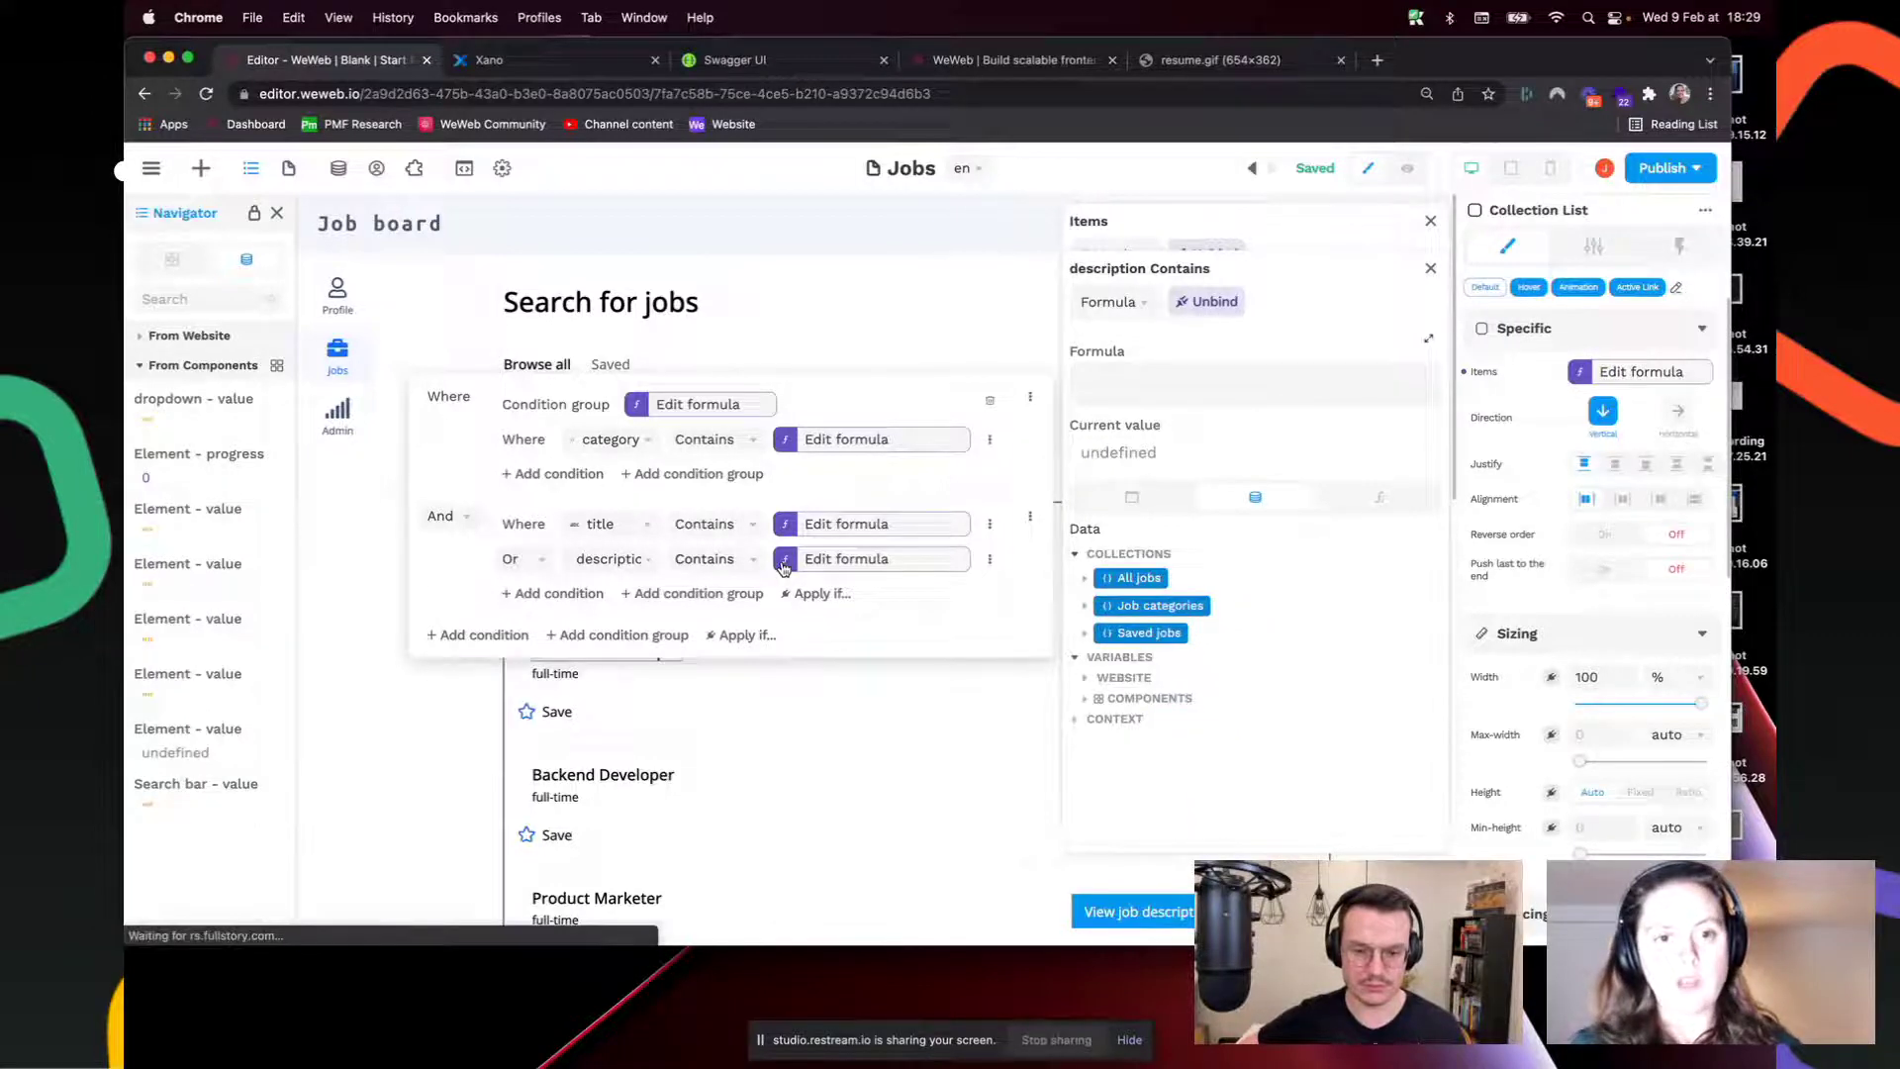
left_click(1086, 698)
scroll(1144, 787, "down", 2)
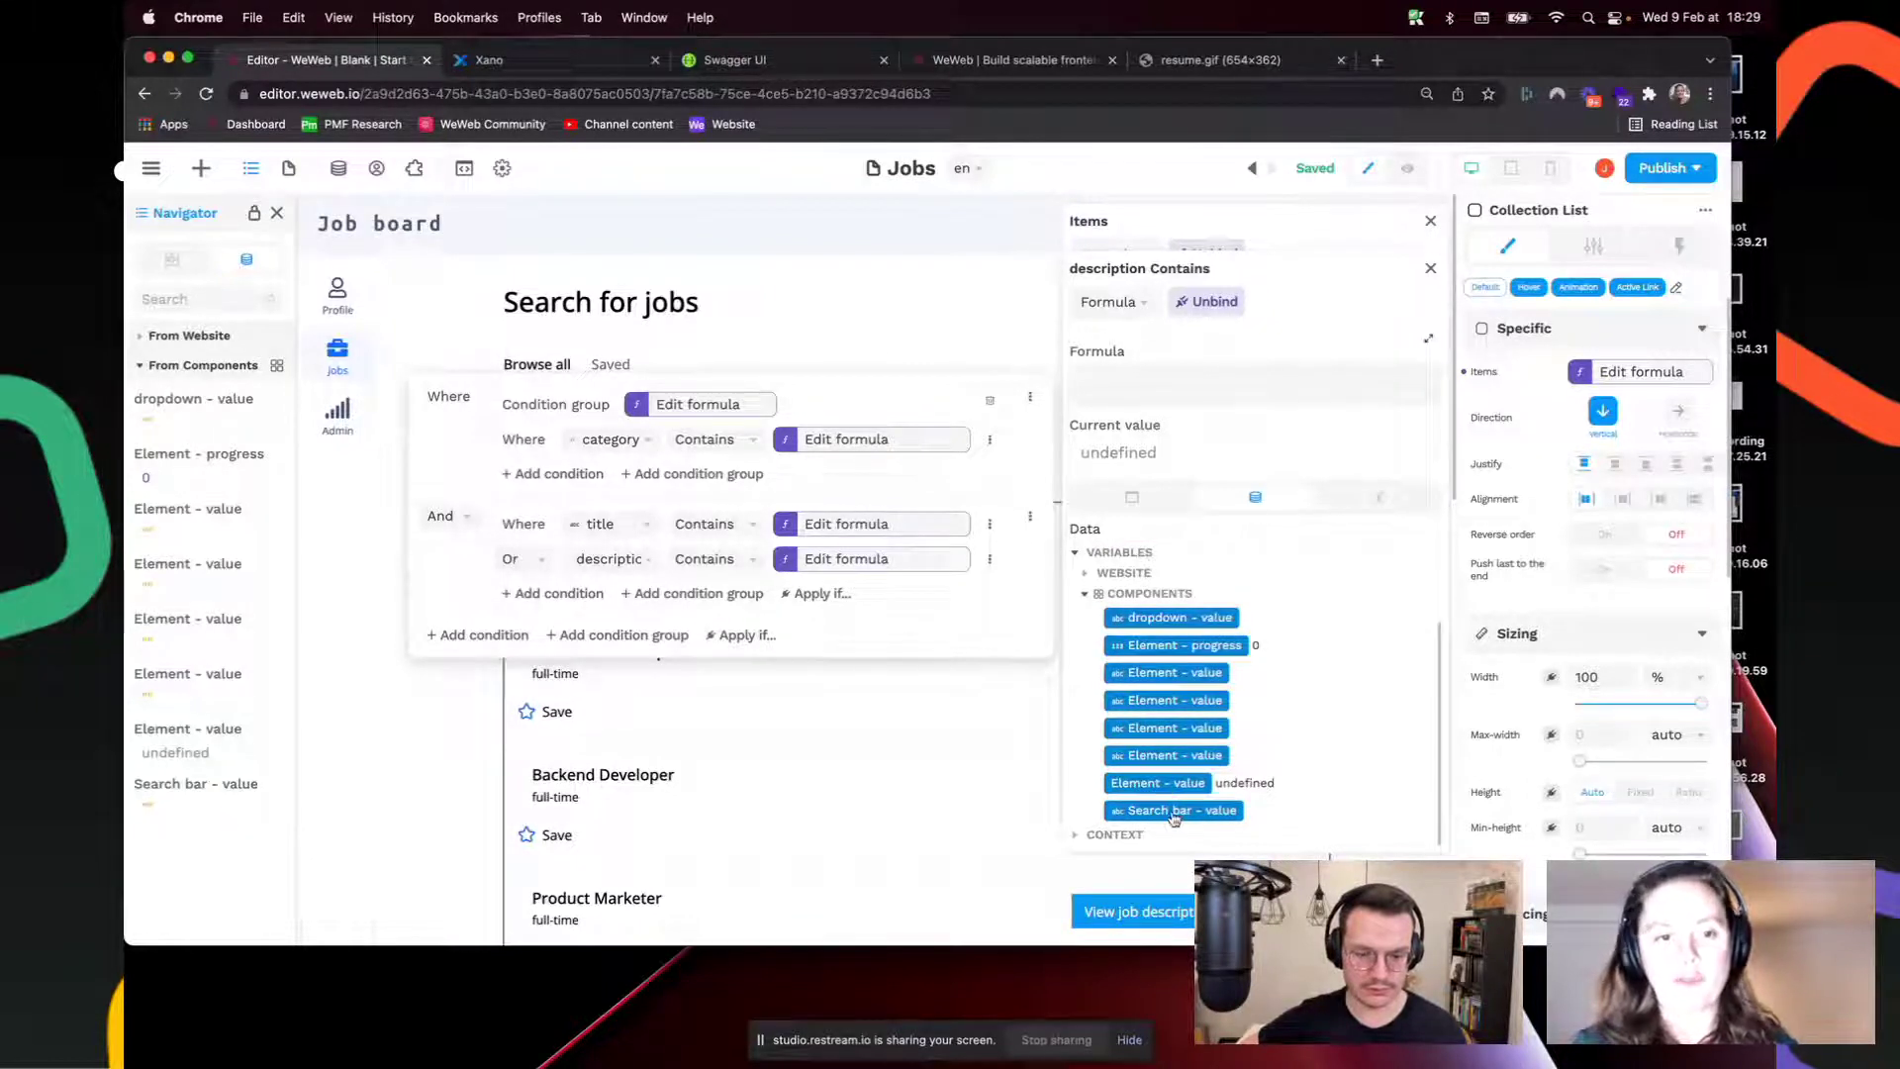
left_click(1174, 811)
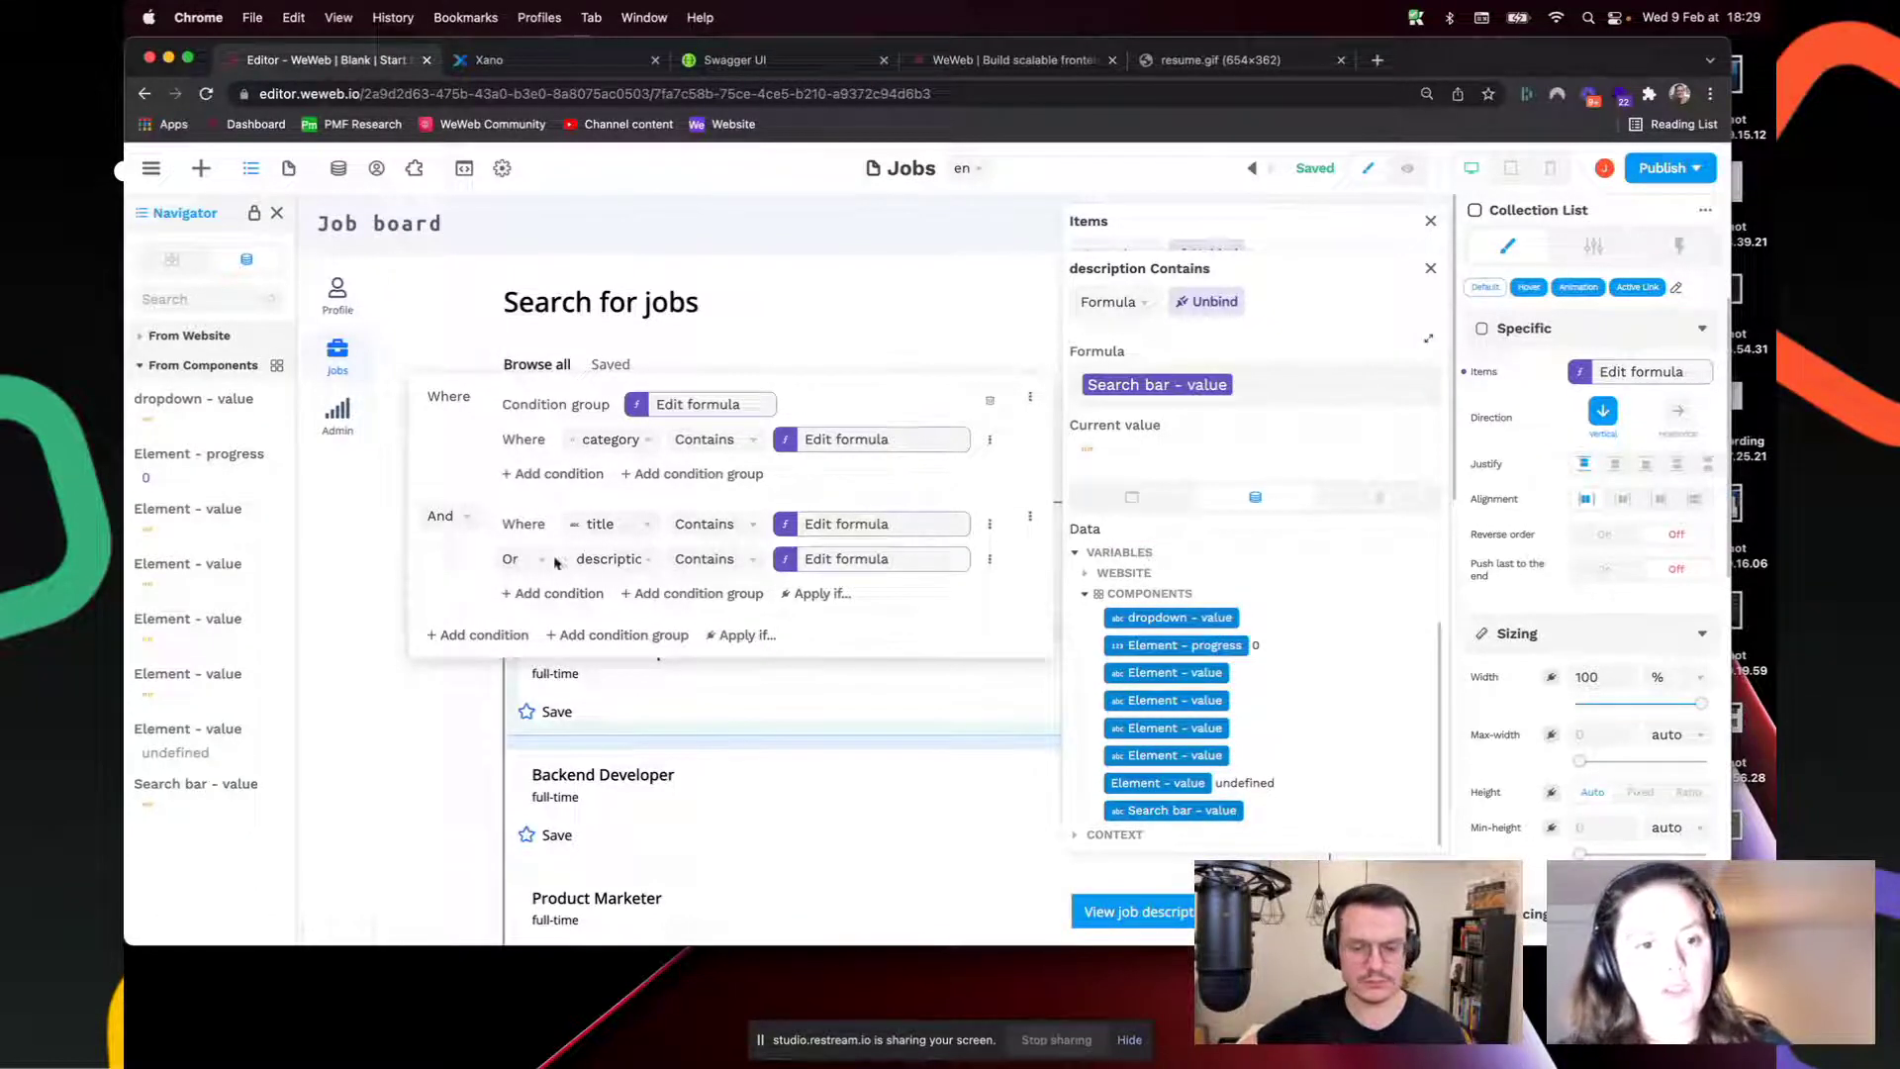
left_click(632, 562)
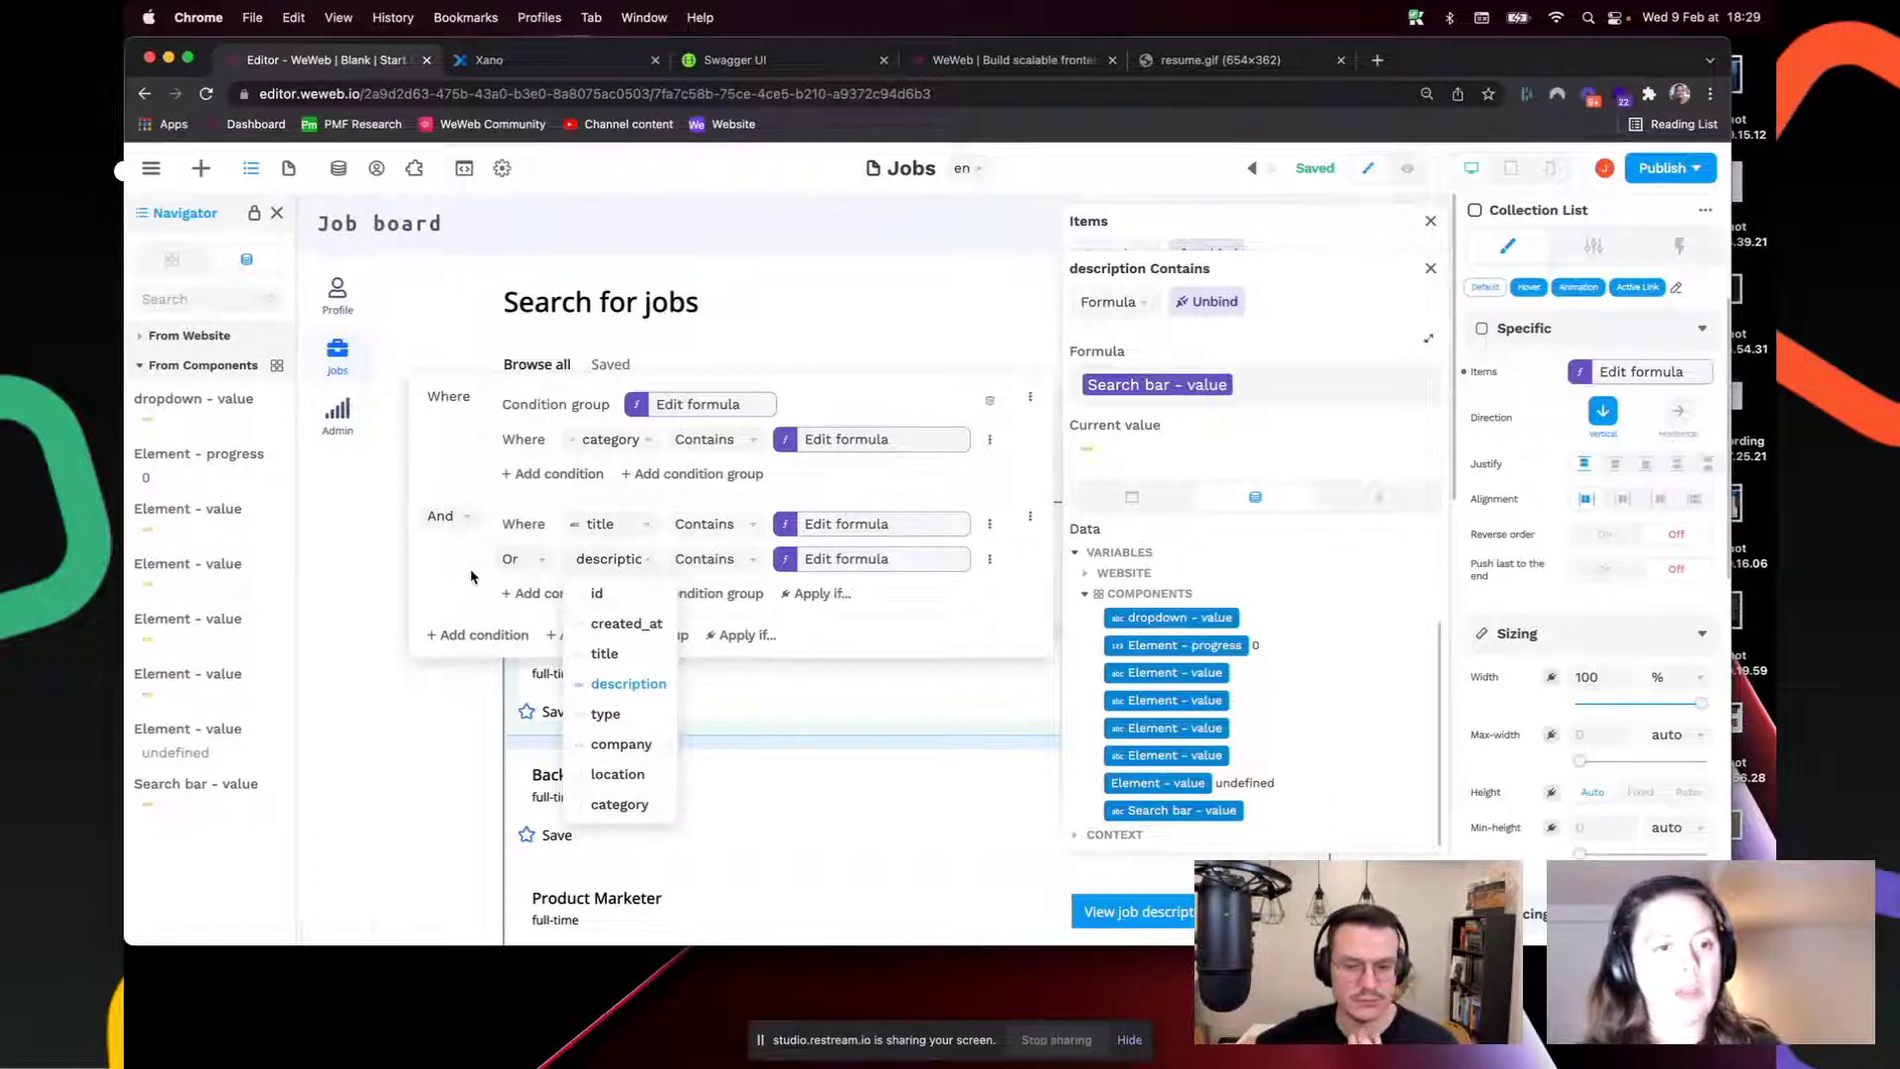
Step: Add a third Or condition matching company against the Search bar value, then close the editors
left_click(532, 596)
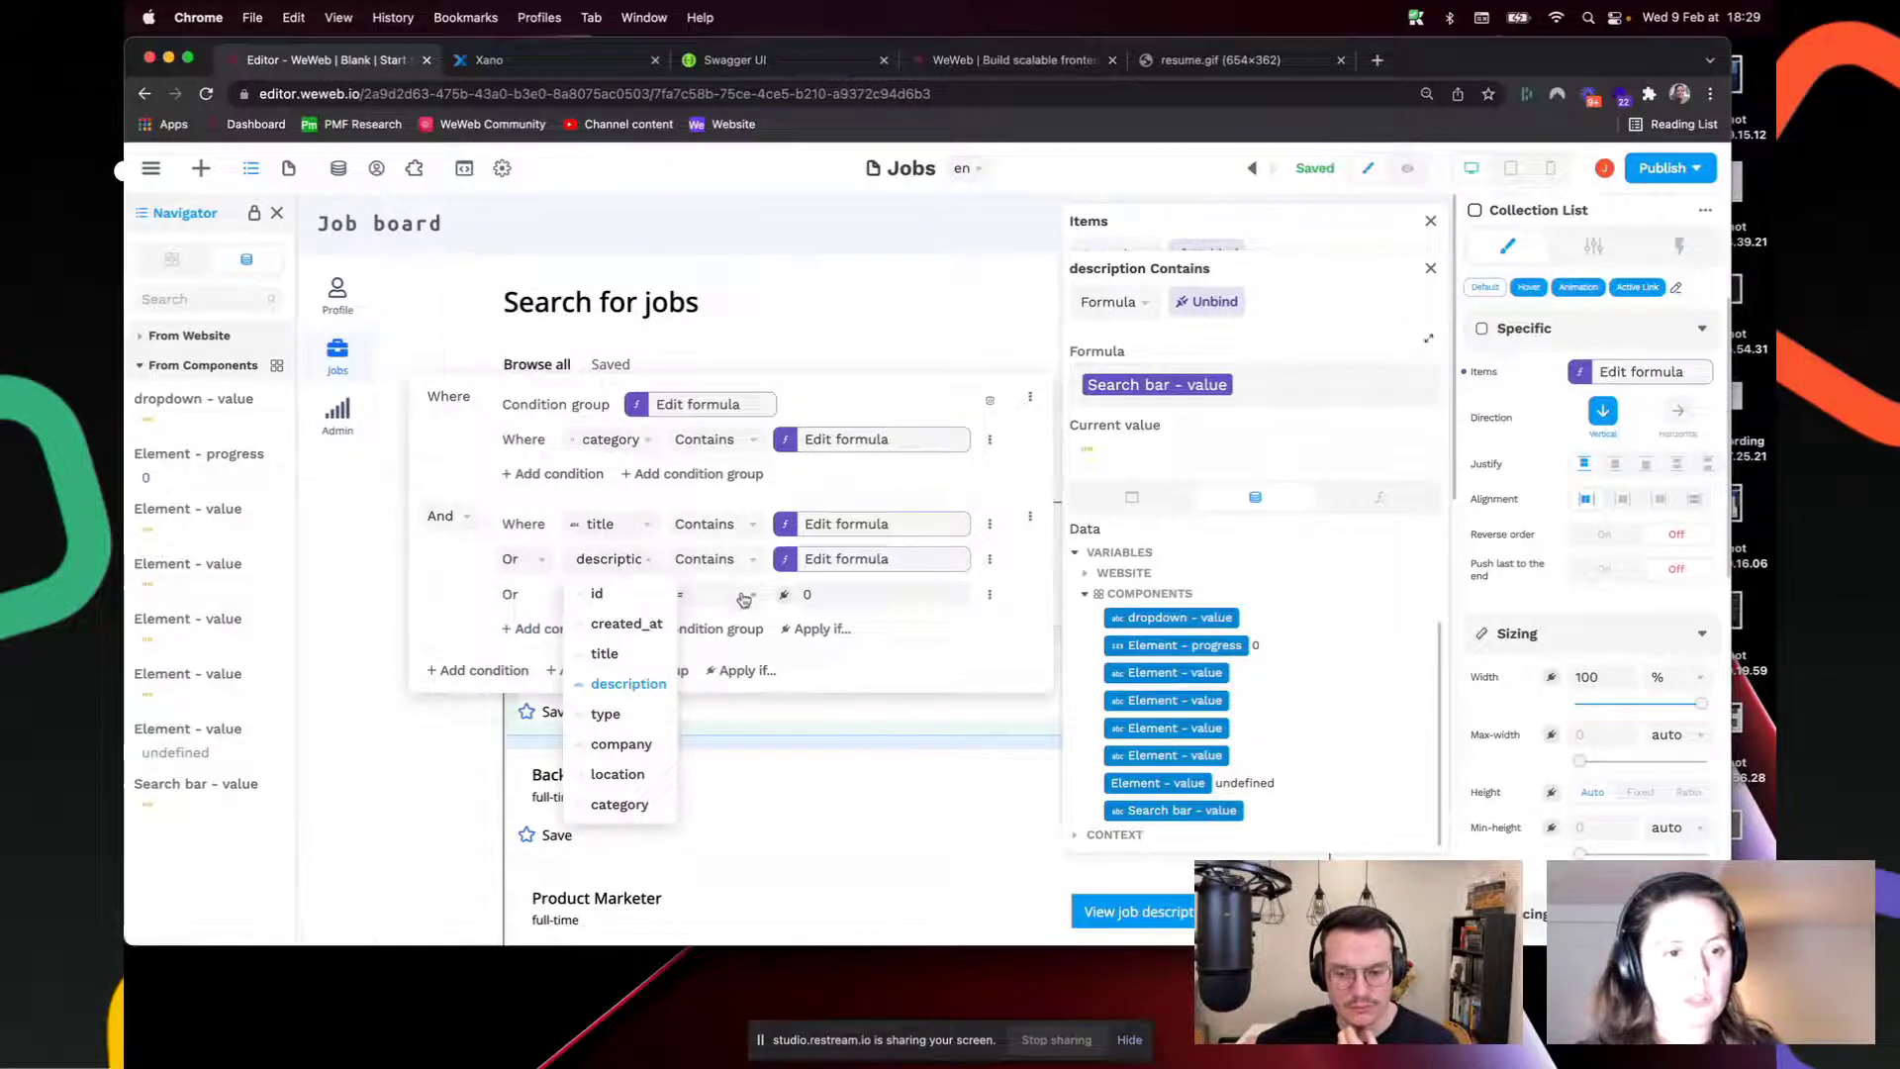
left_click(613, 594)
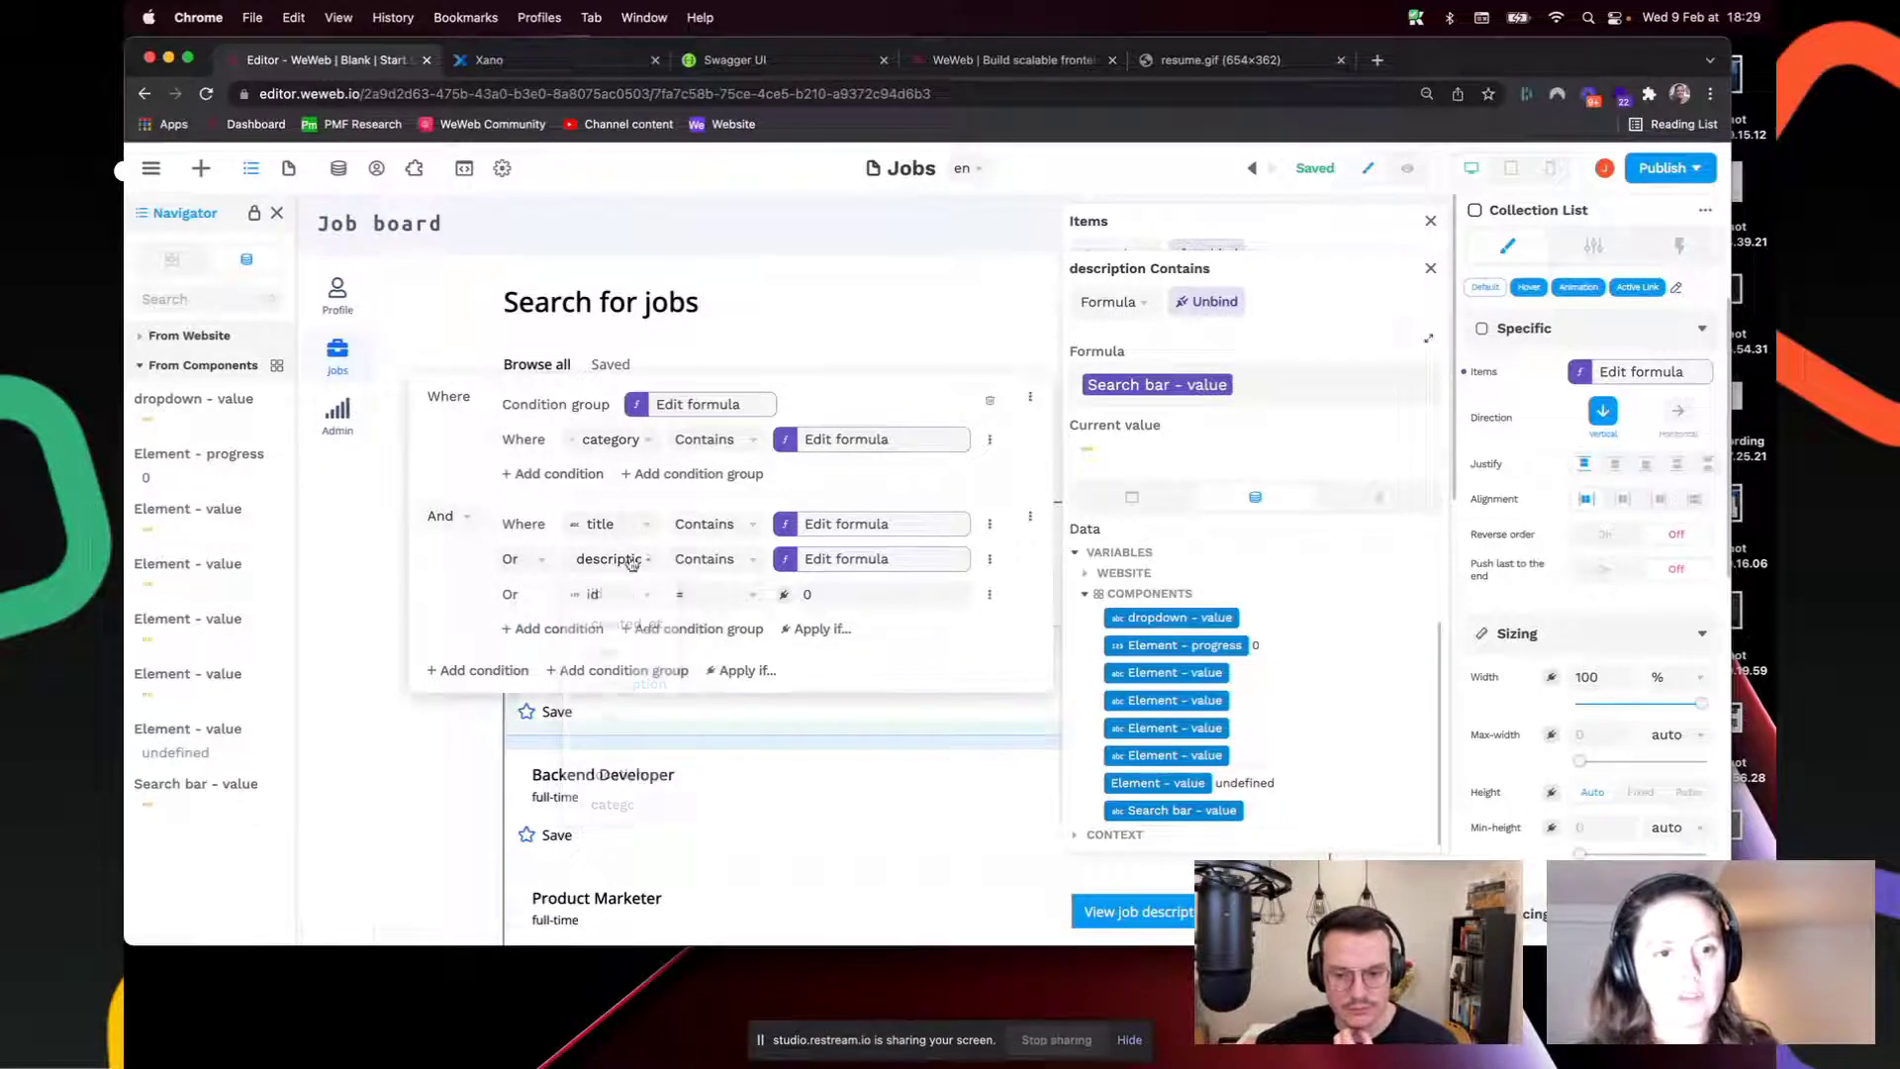
left_click(621, 595)
left_click(587, 783)
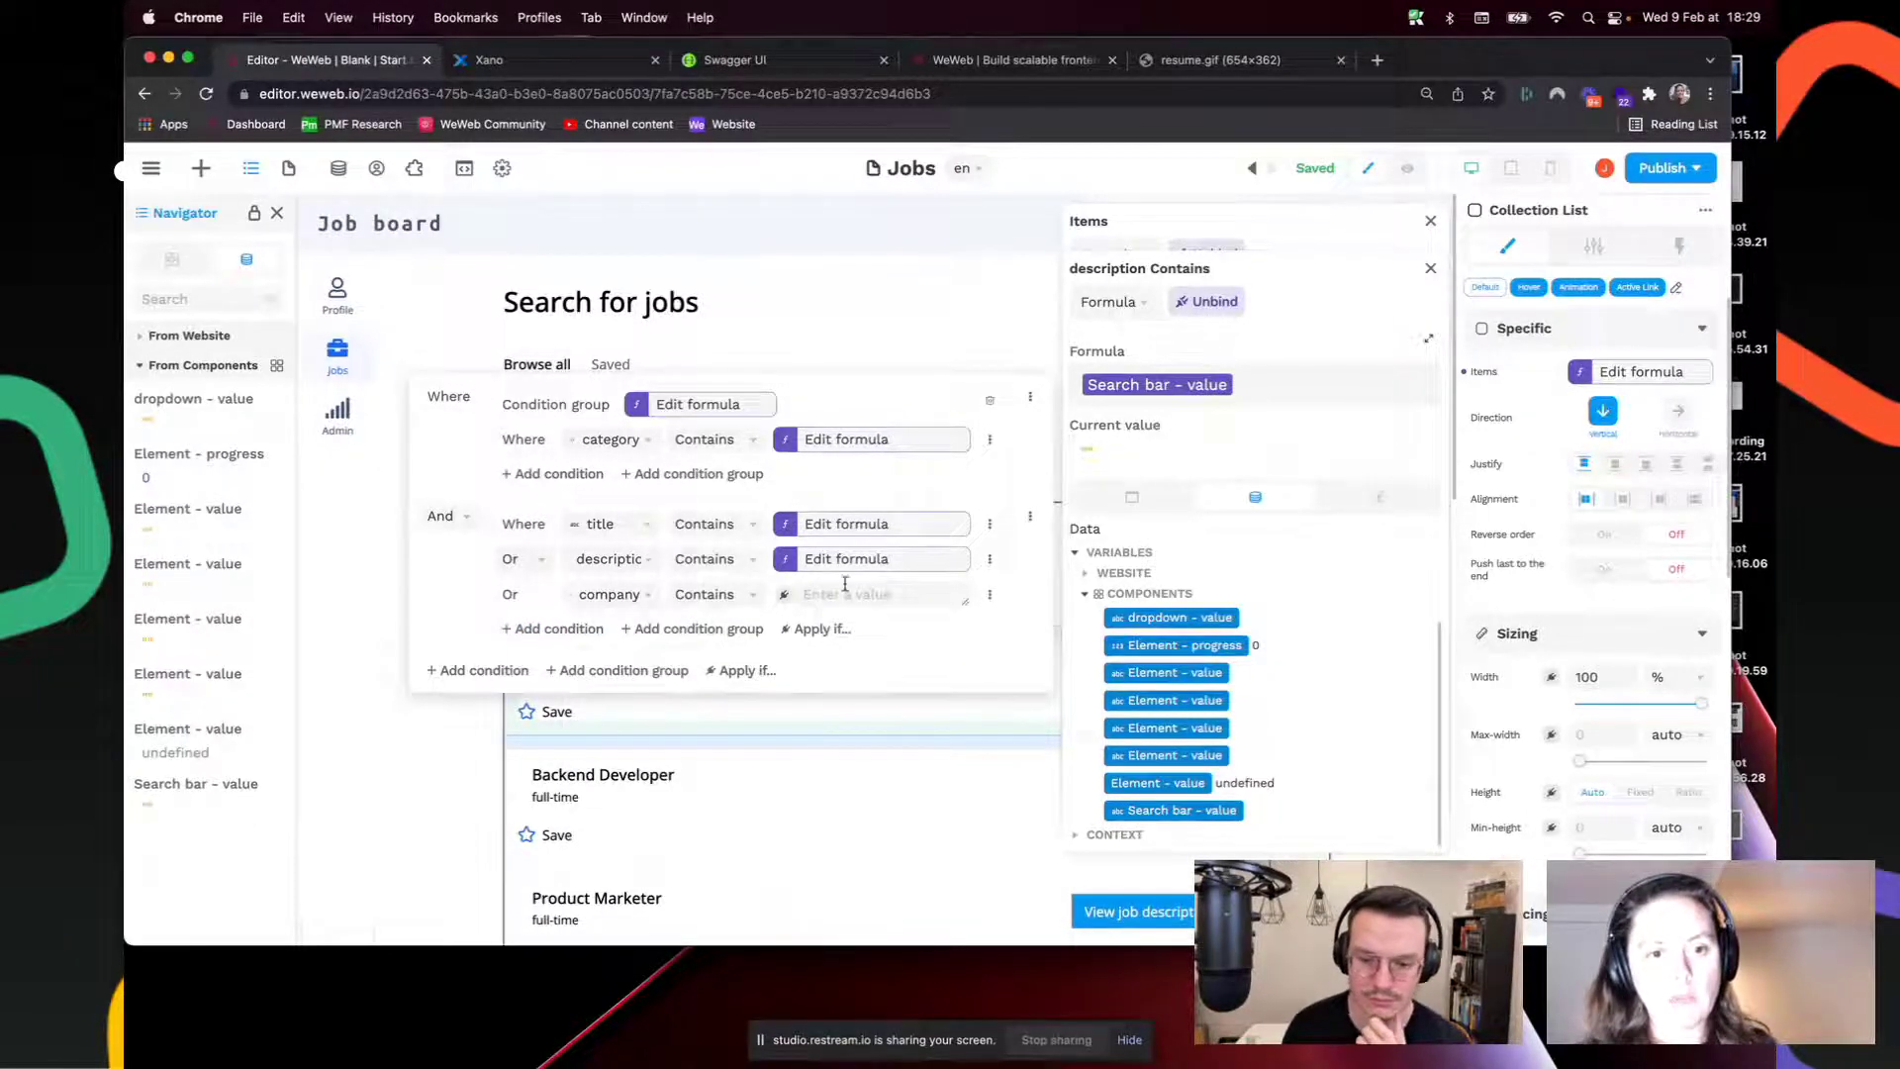
left_click(783, 598)
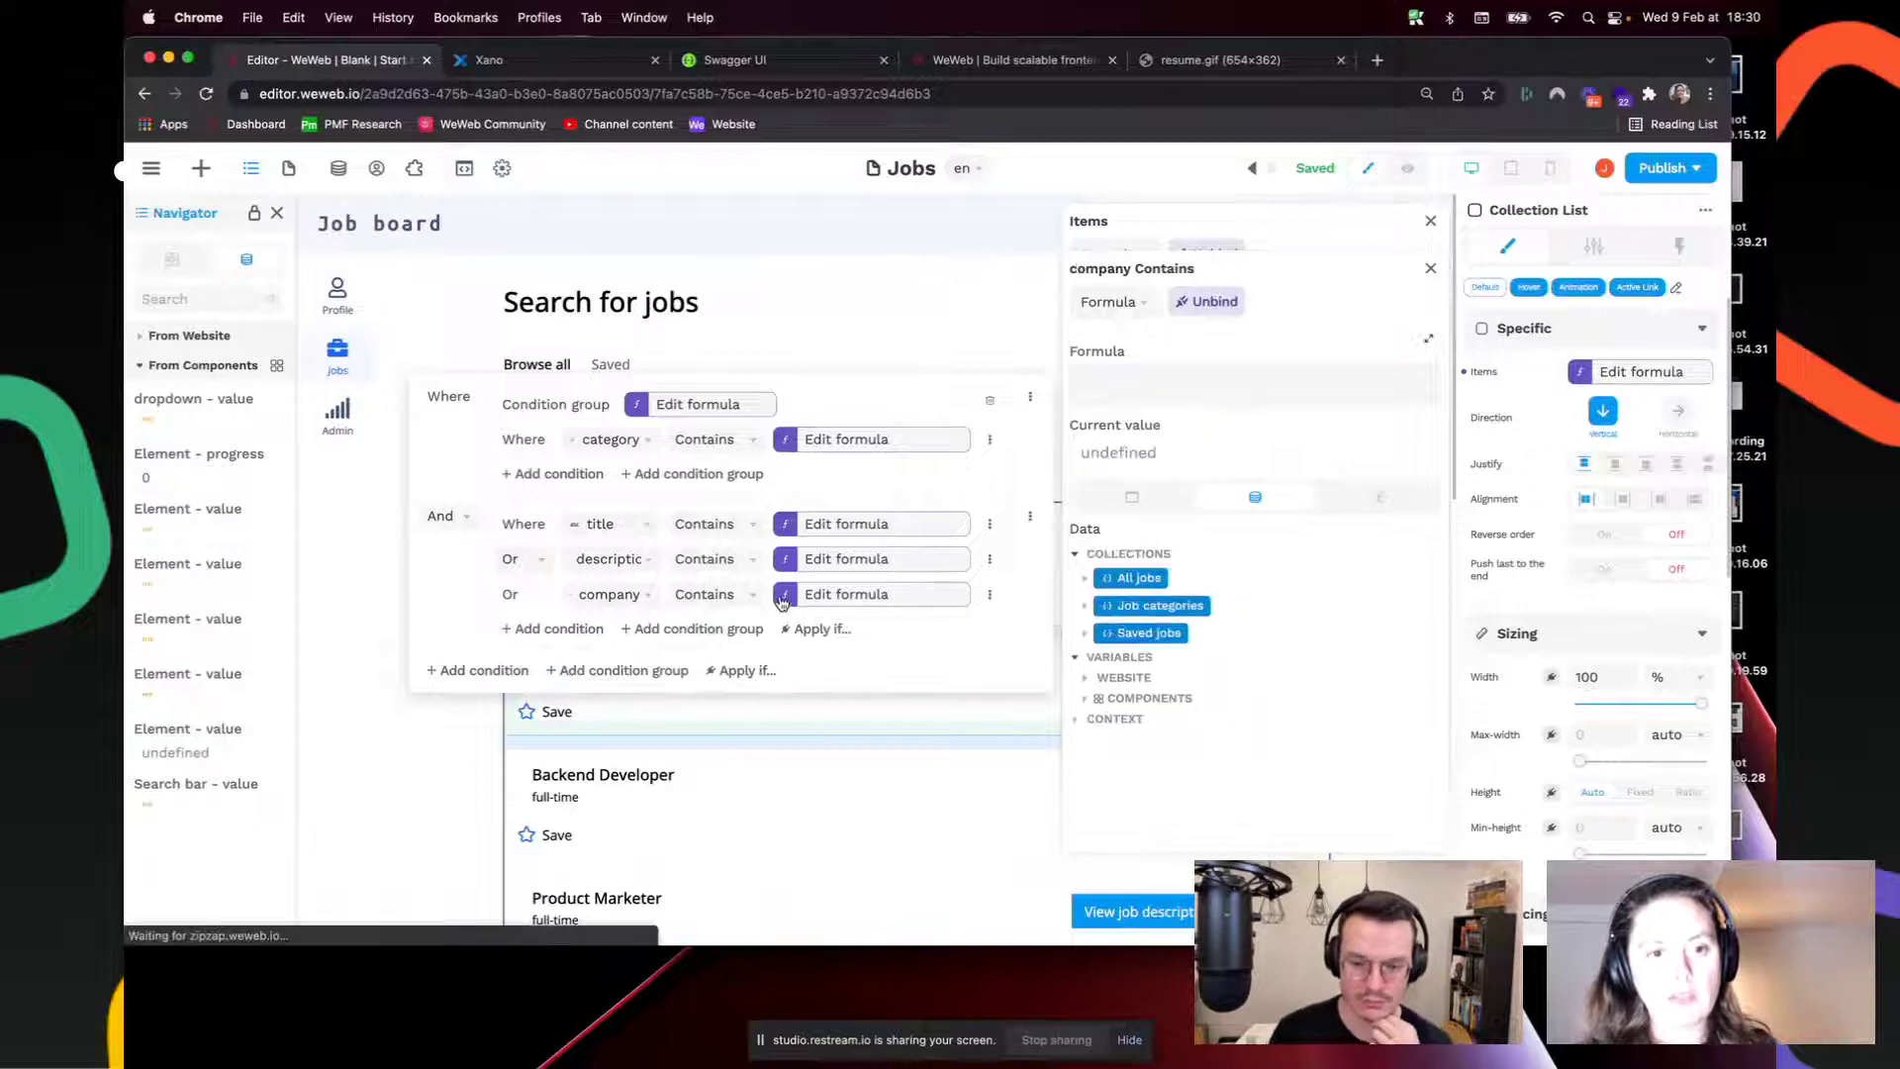
left_click(1086, 698)
scroll(1178, 752, "down", 2)
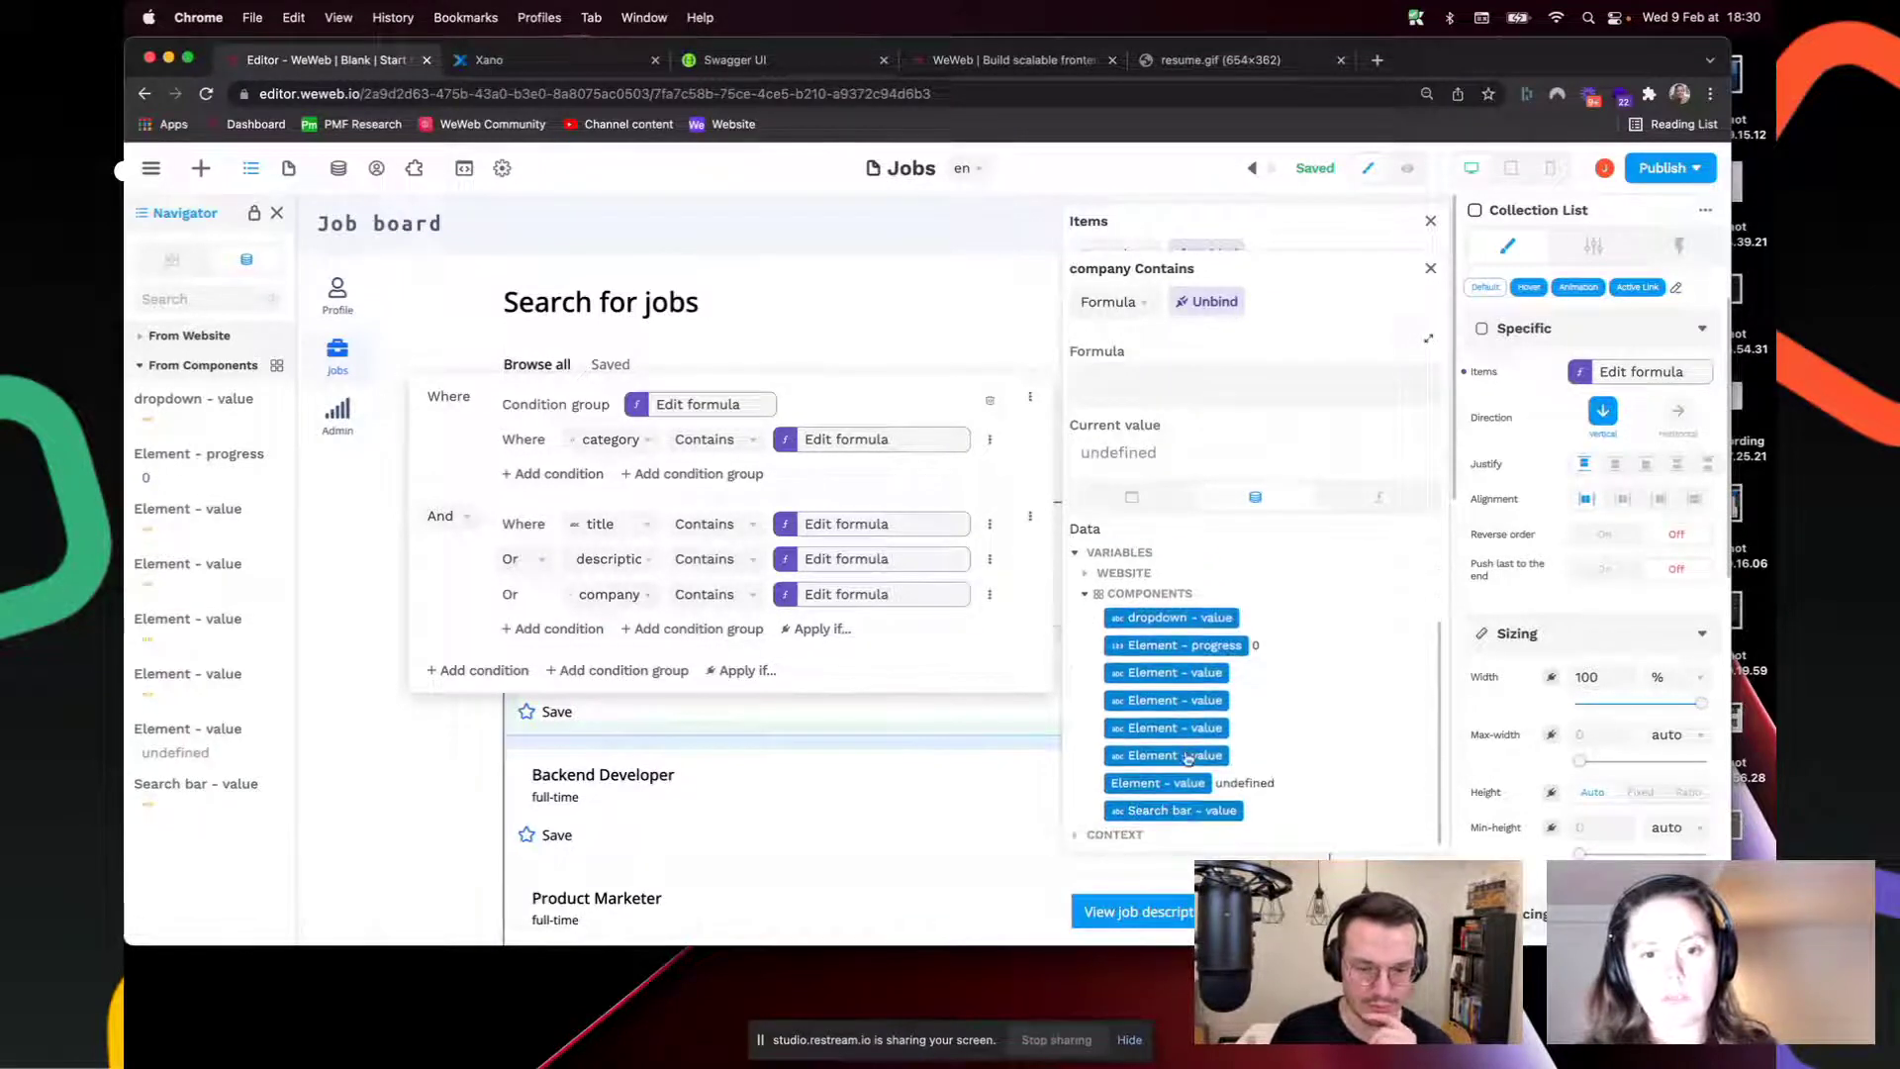
left_click(1178, 812)
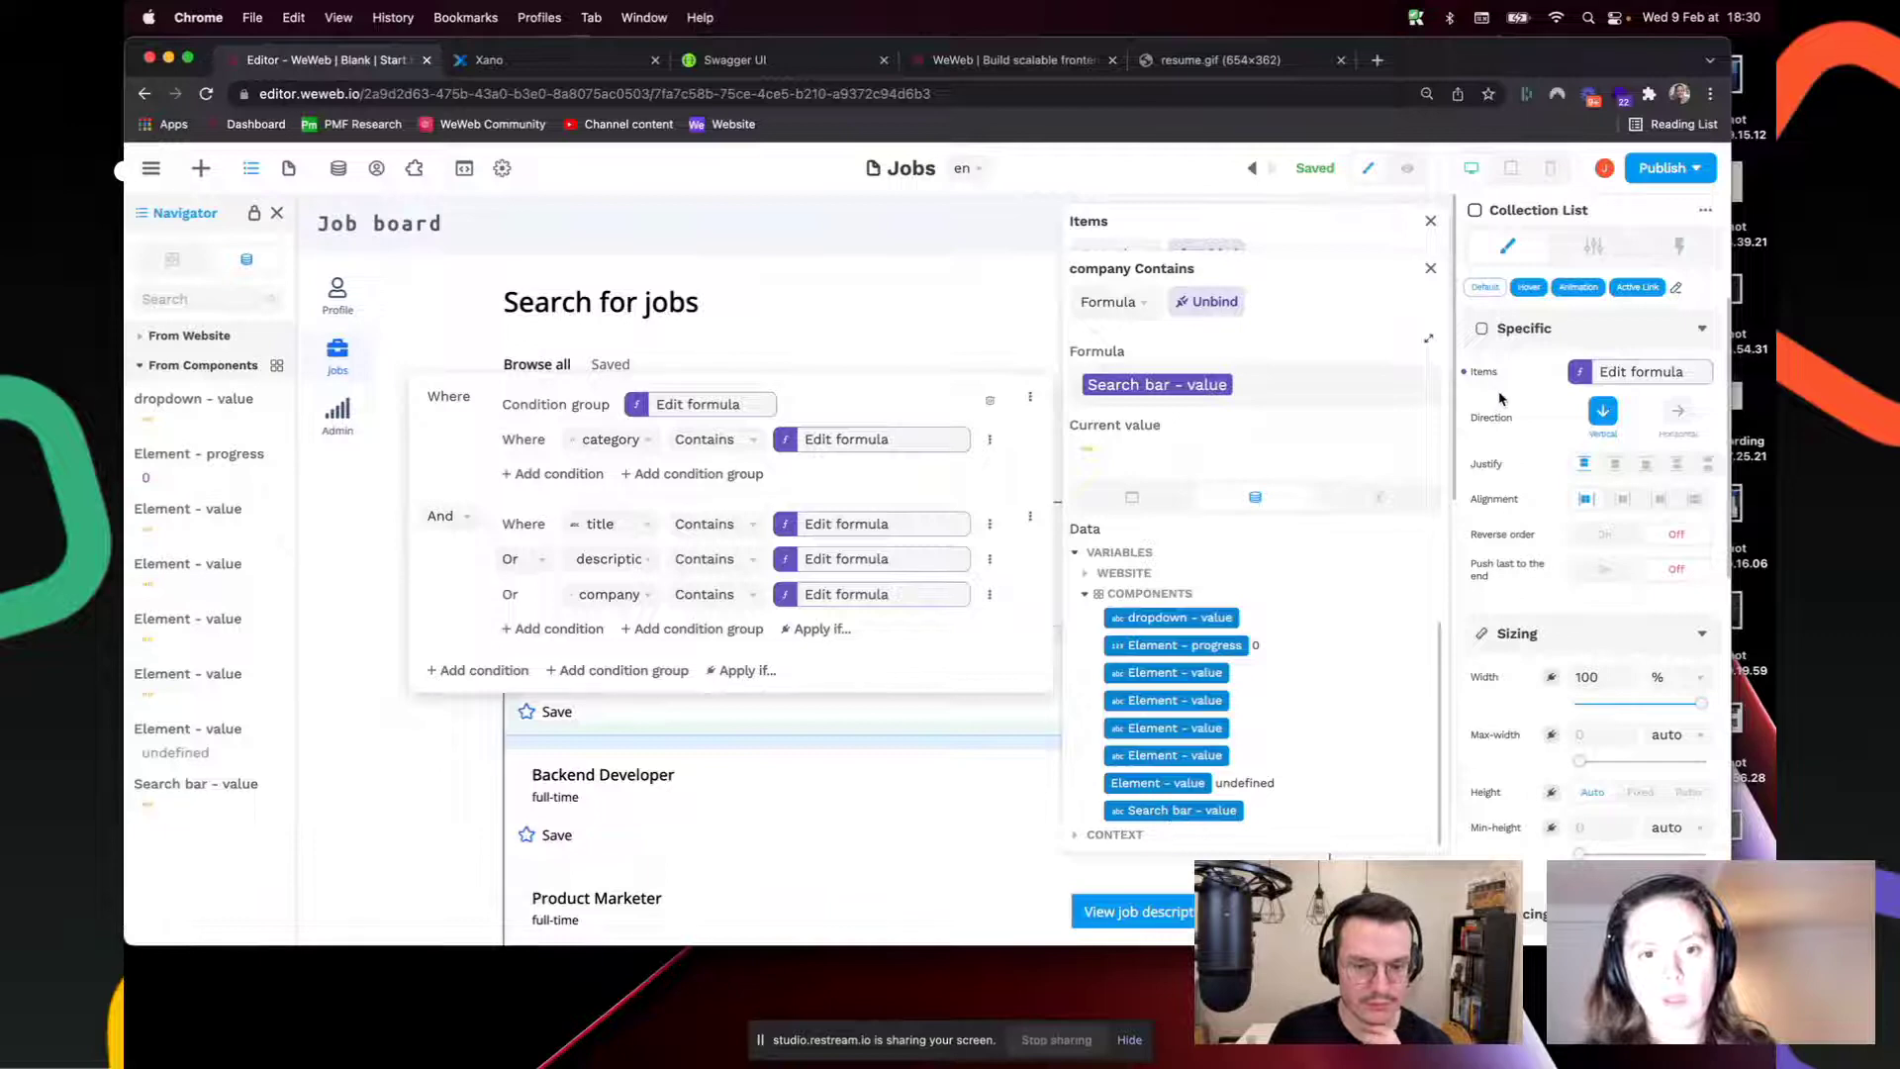
left_click(1431, 268)
left_click(1431, 219)
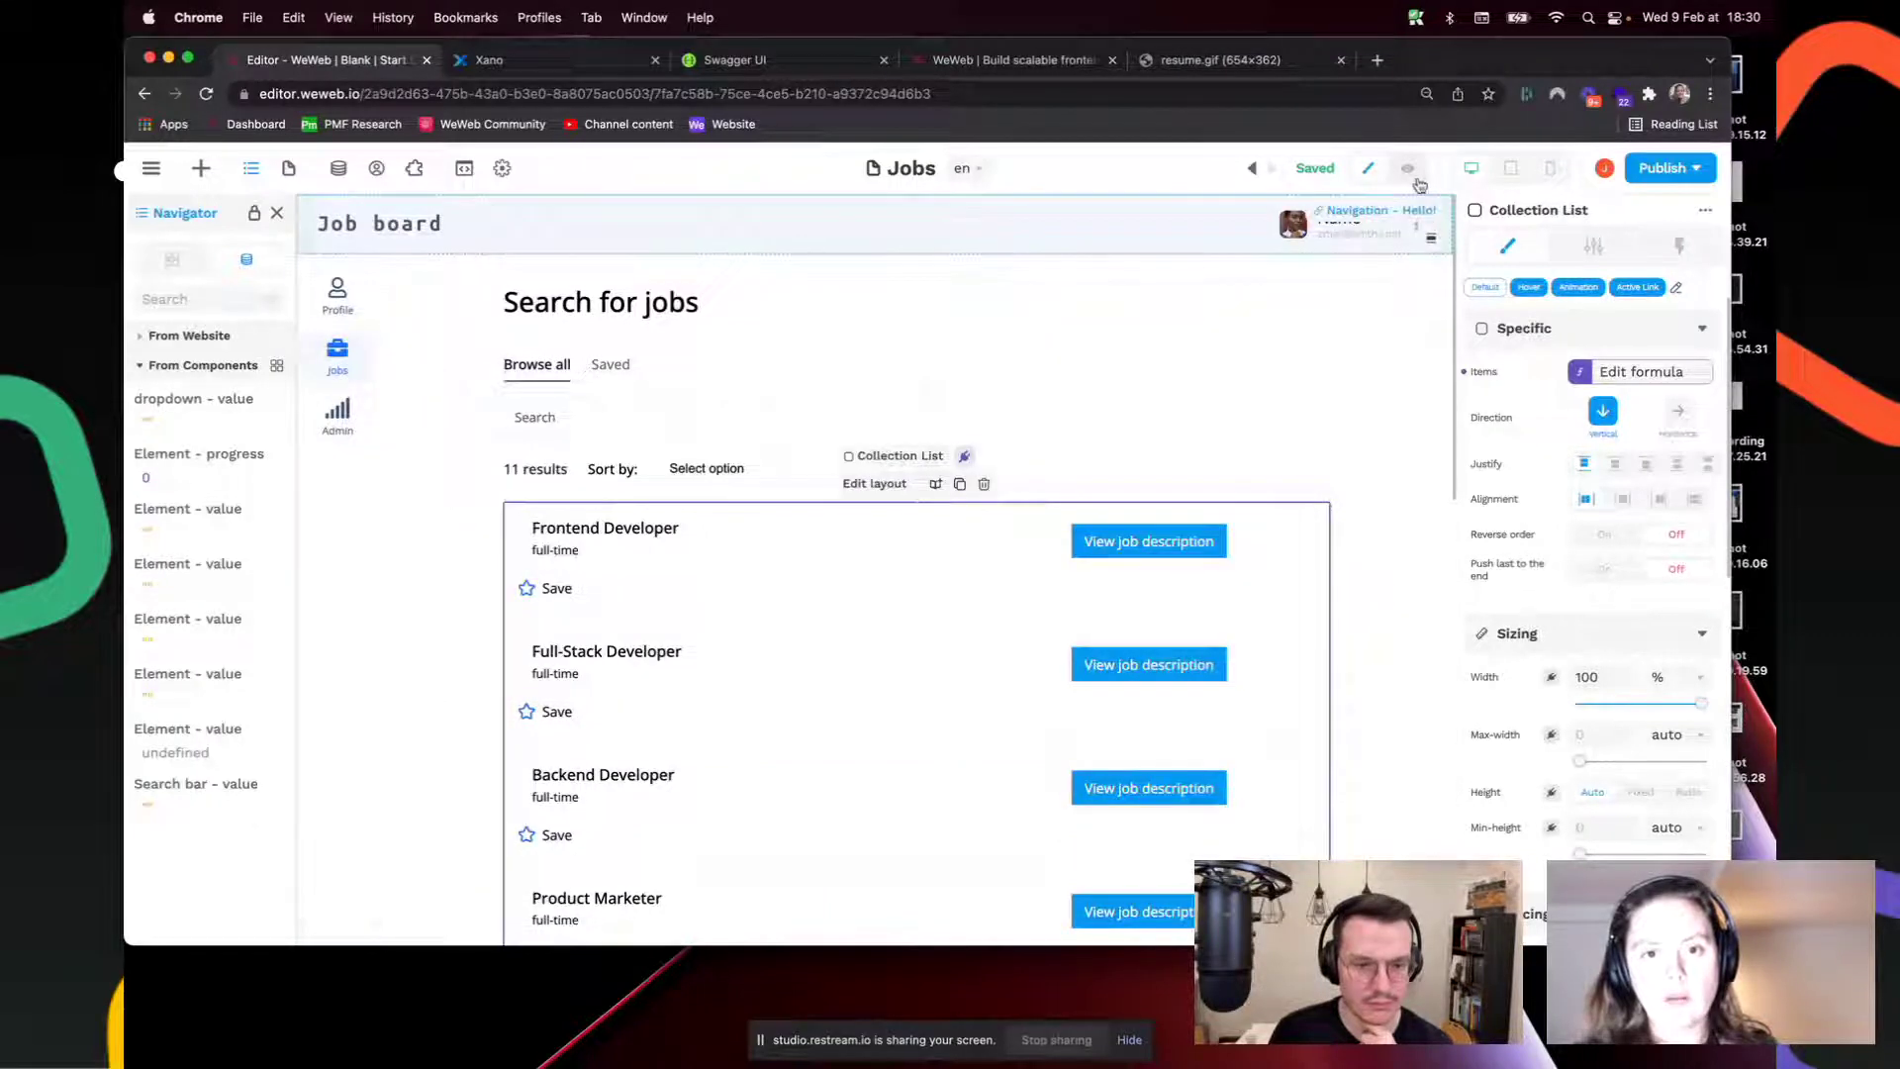
Step: Preview the job board and search the jobs for 'manager'
left_click(1408, 169)
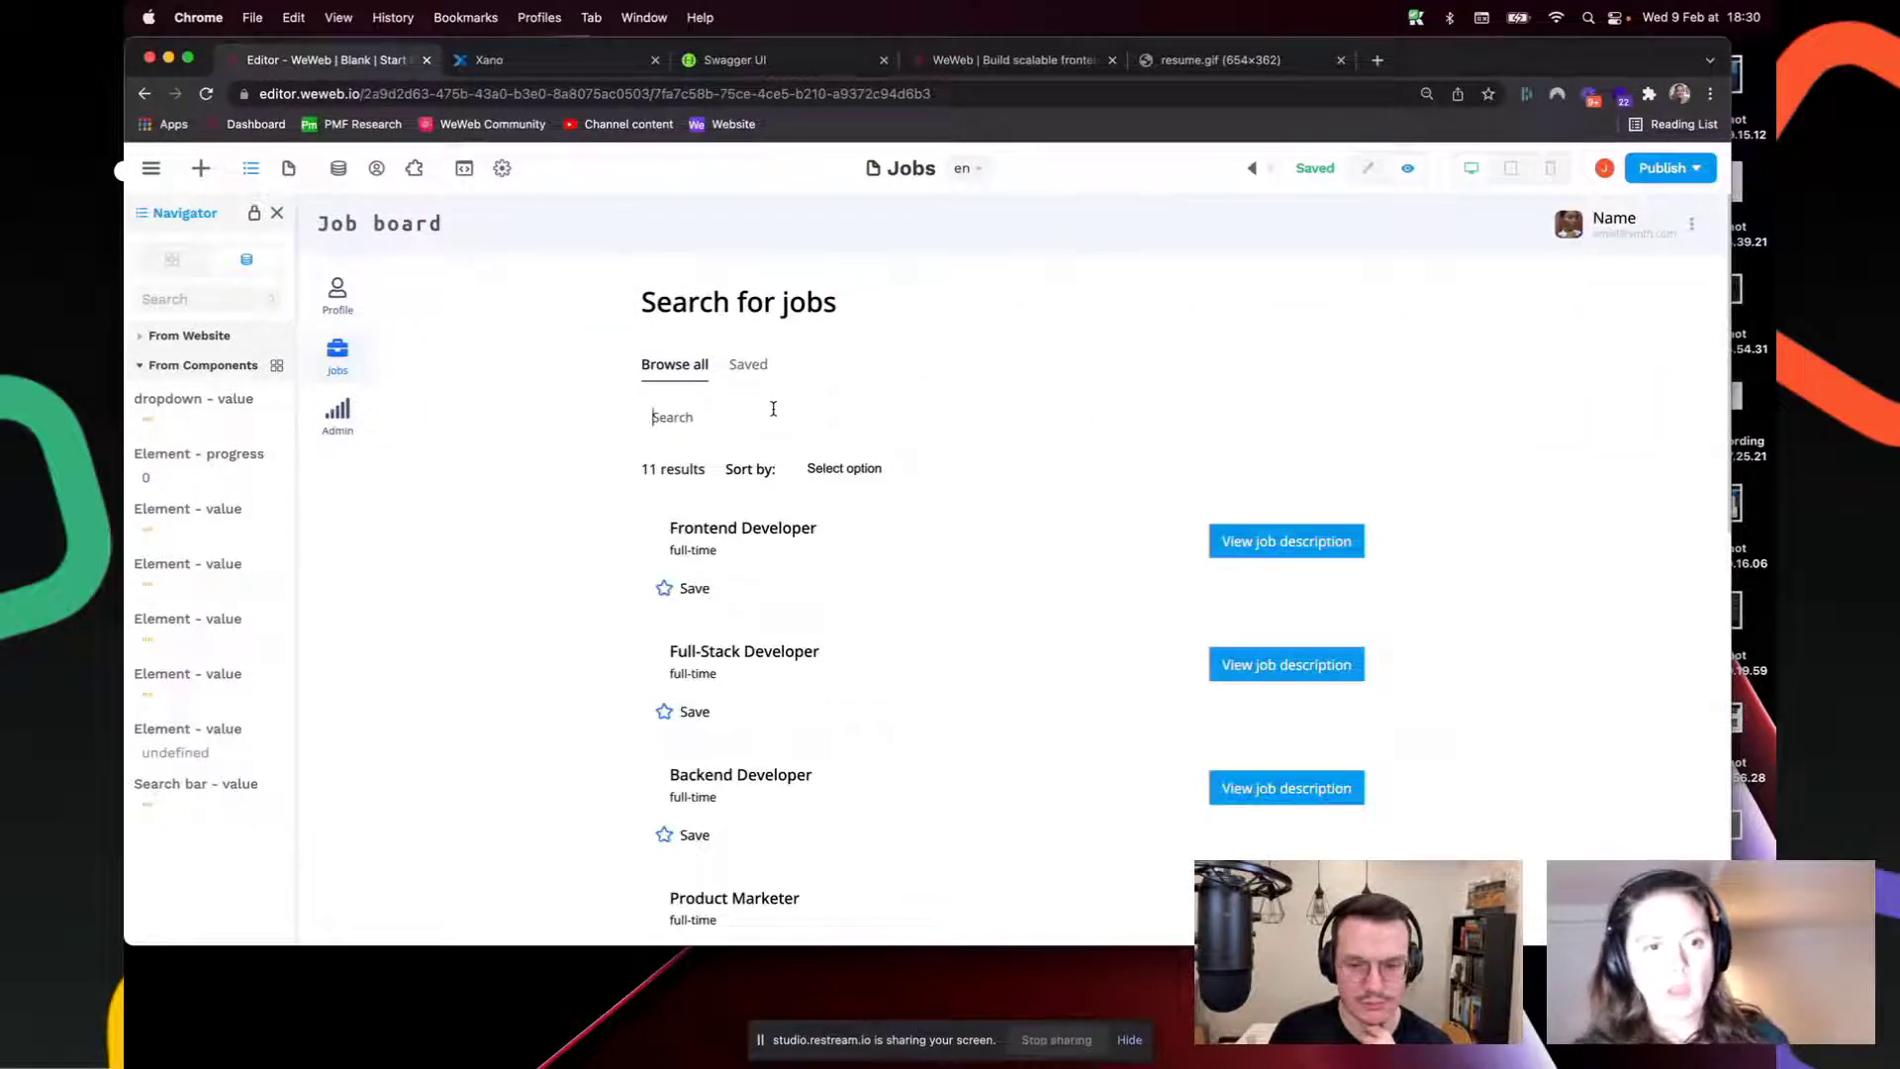
left_click(773, 408)
type("manager")
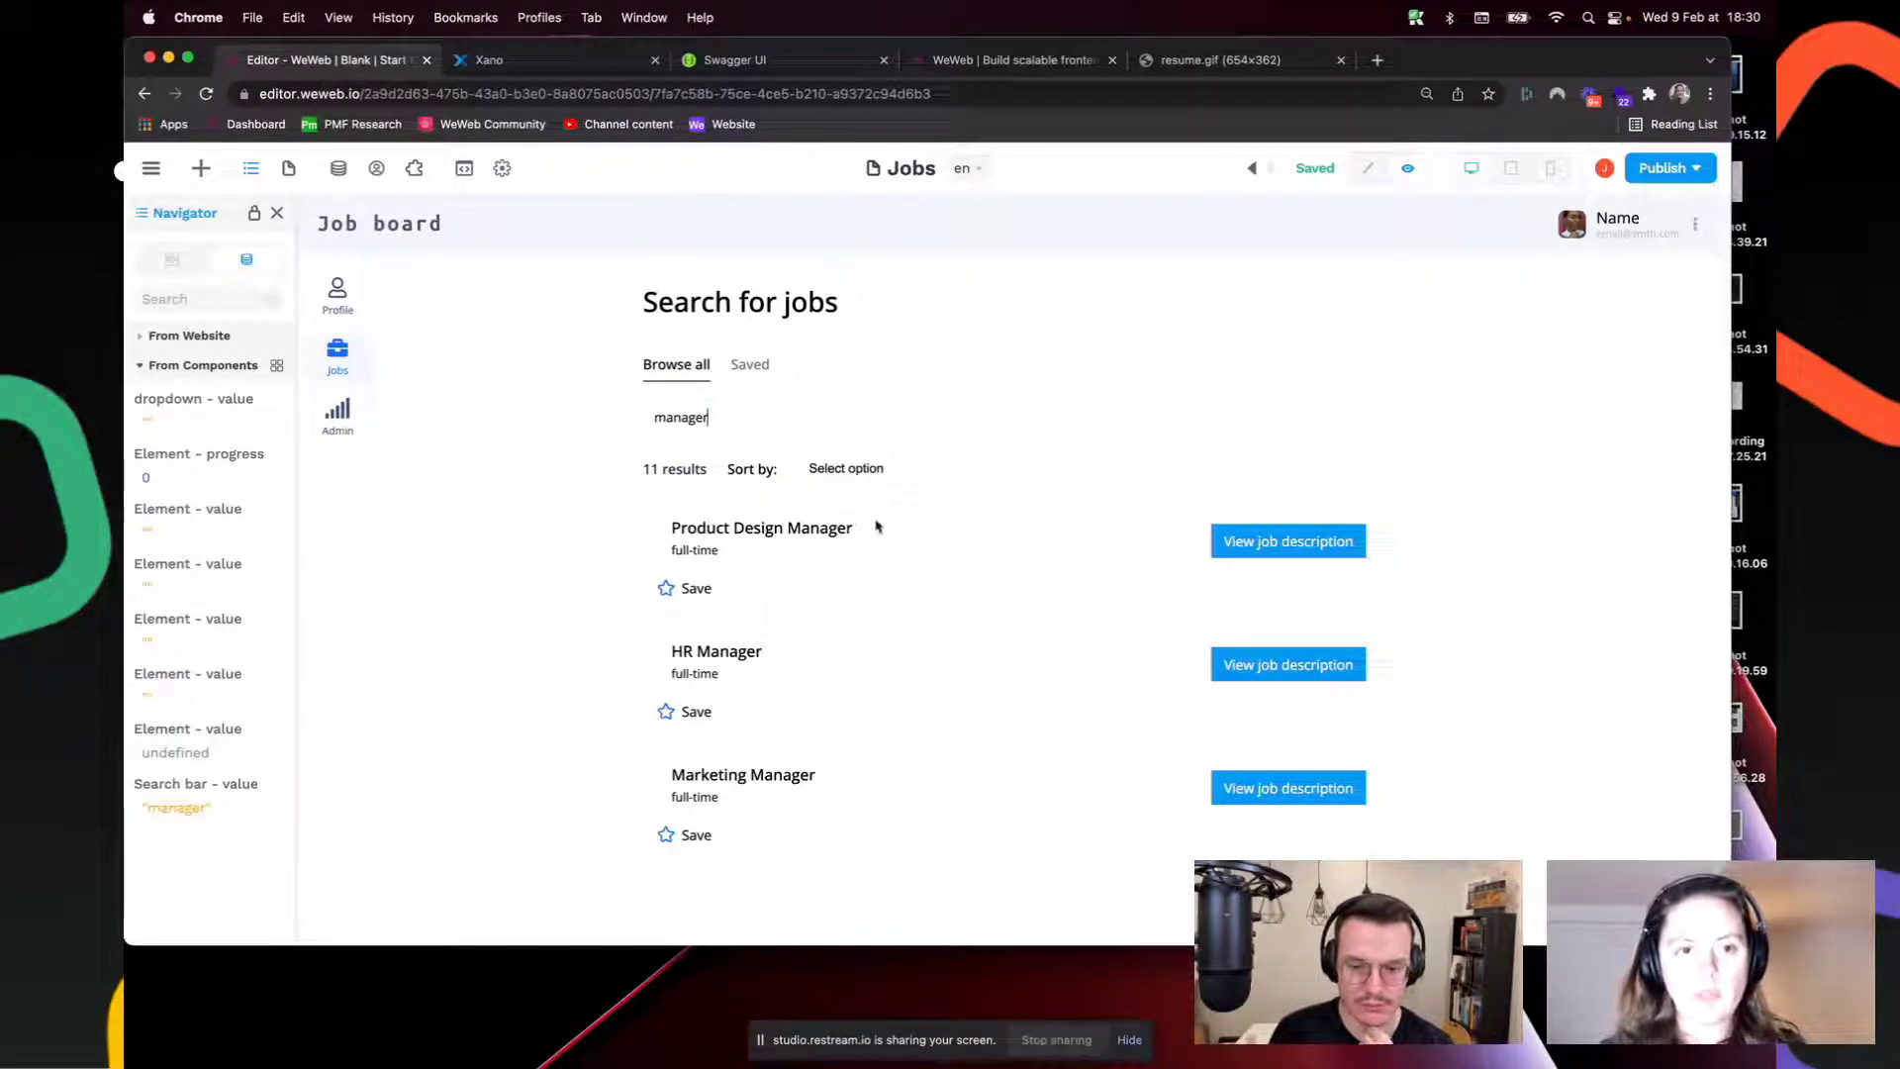
Step: Filter the jobs to the Marketing category and replace the search with 'company c'
left_click(872, 472)
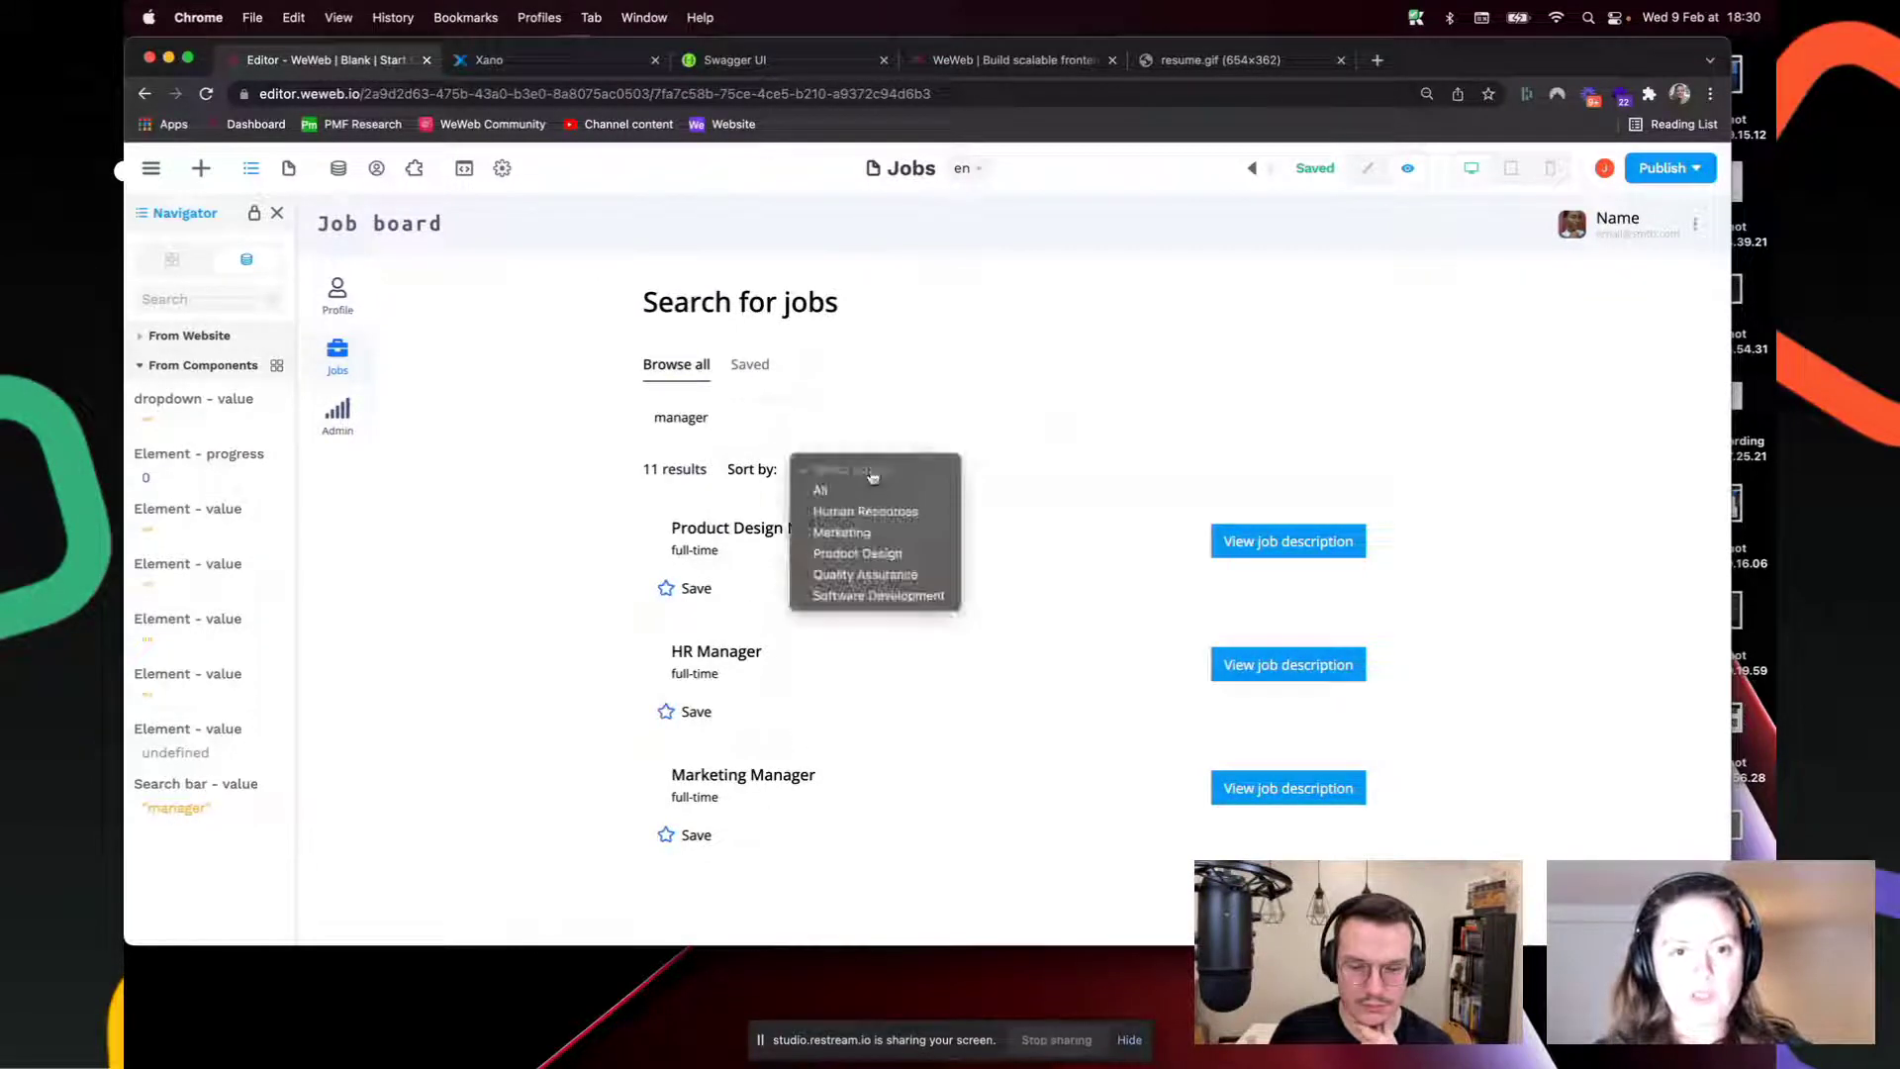
left_click(880, 534)
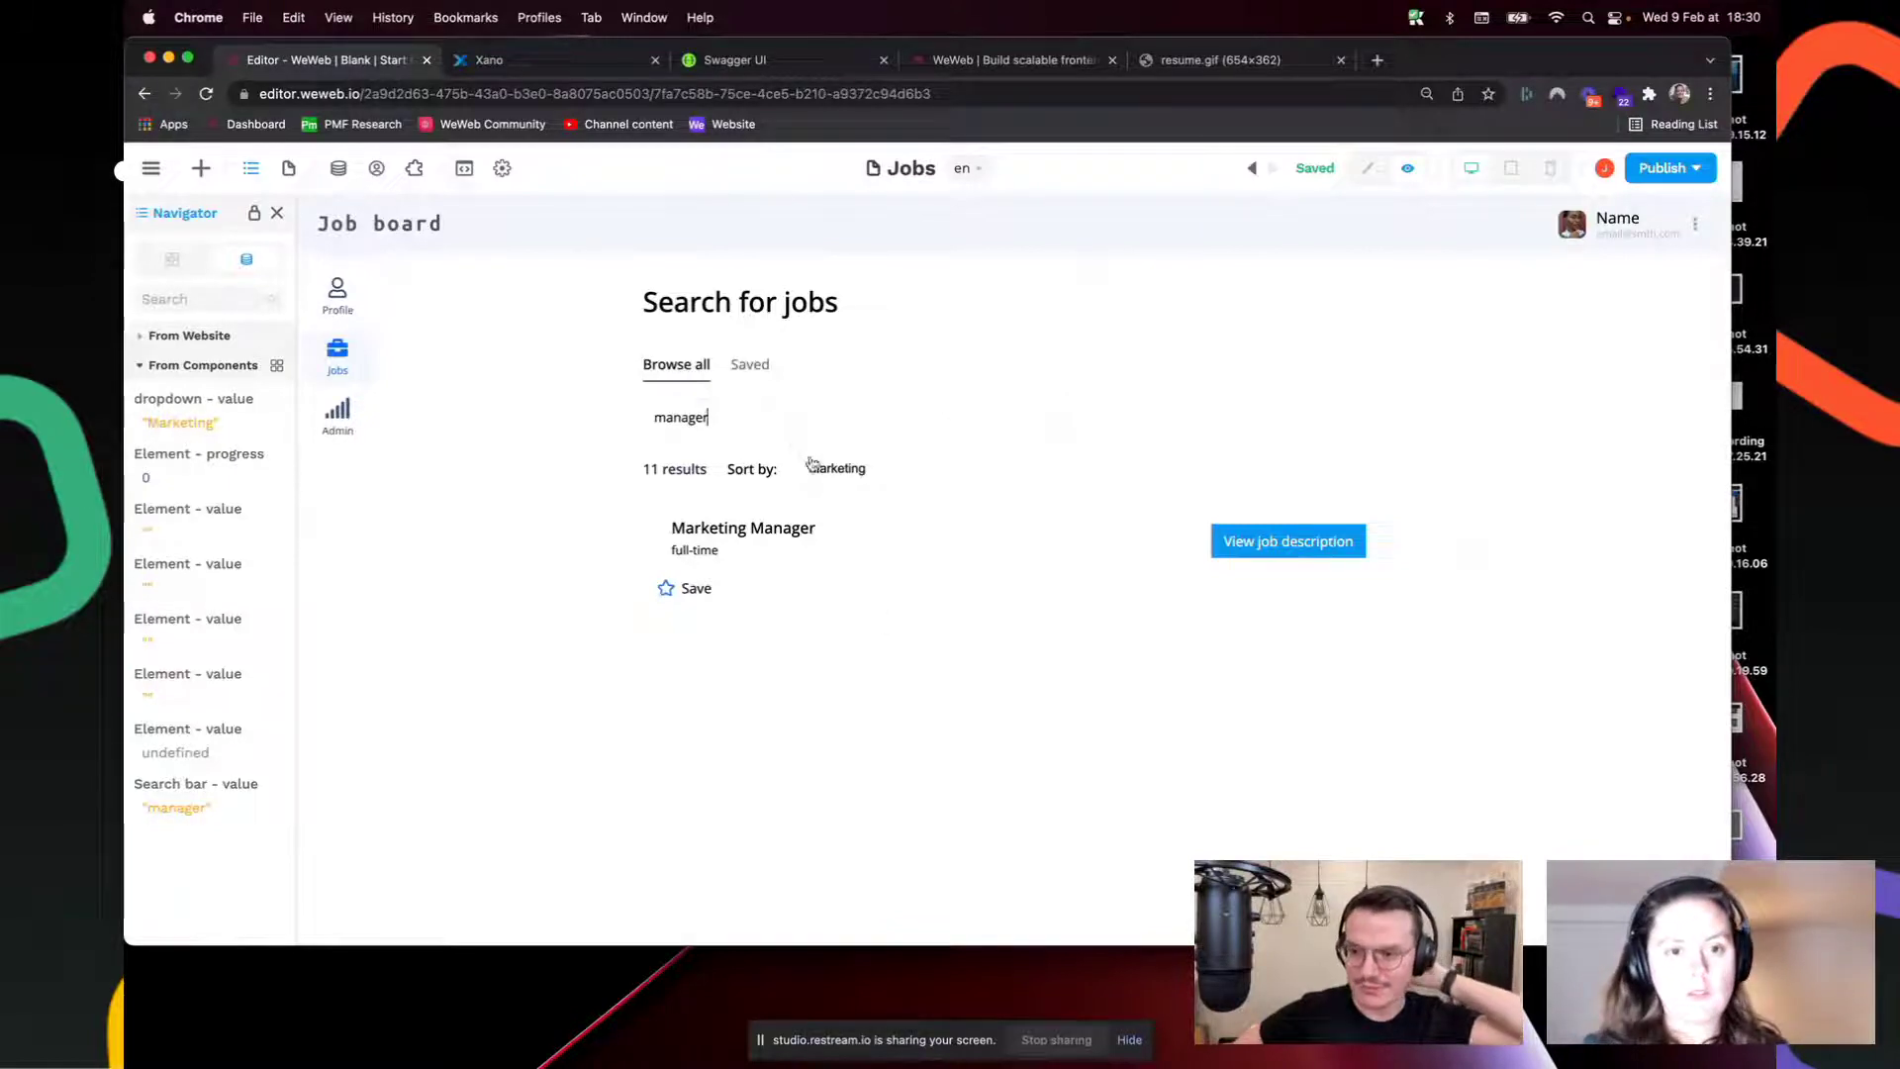
key("super+a")
type("compa")
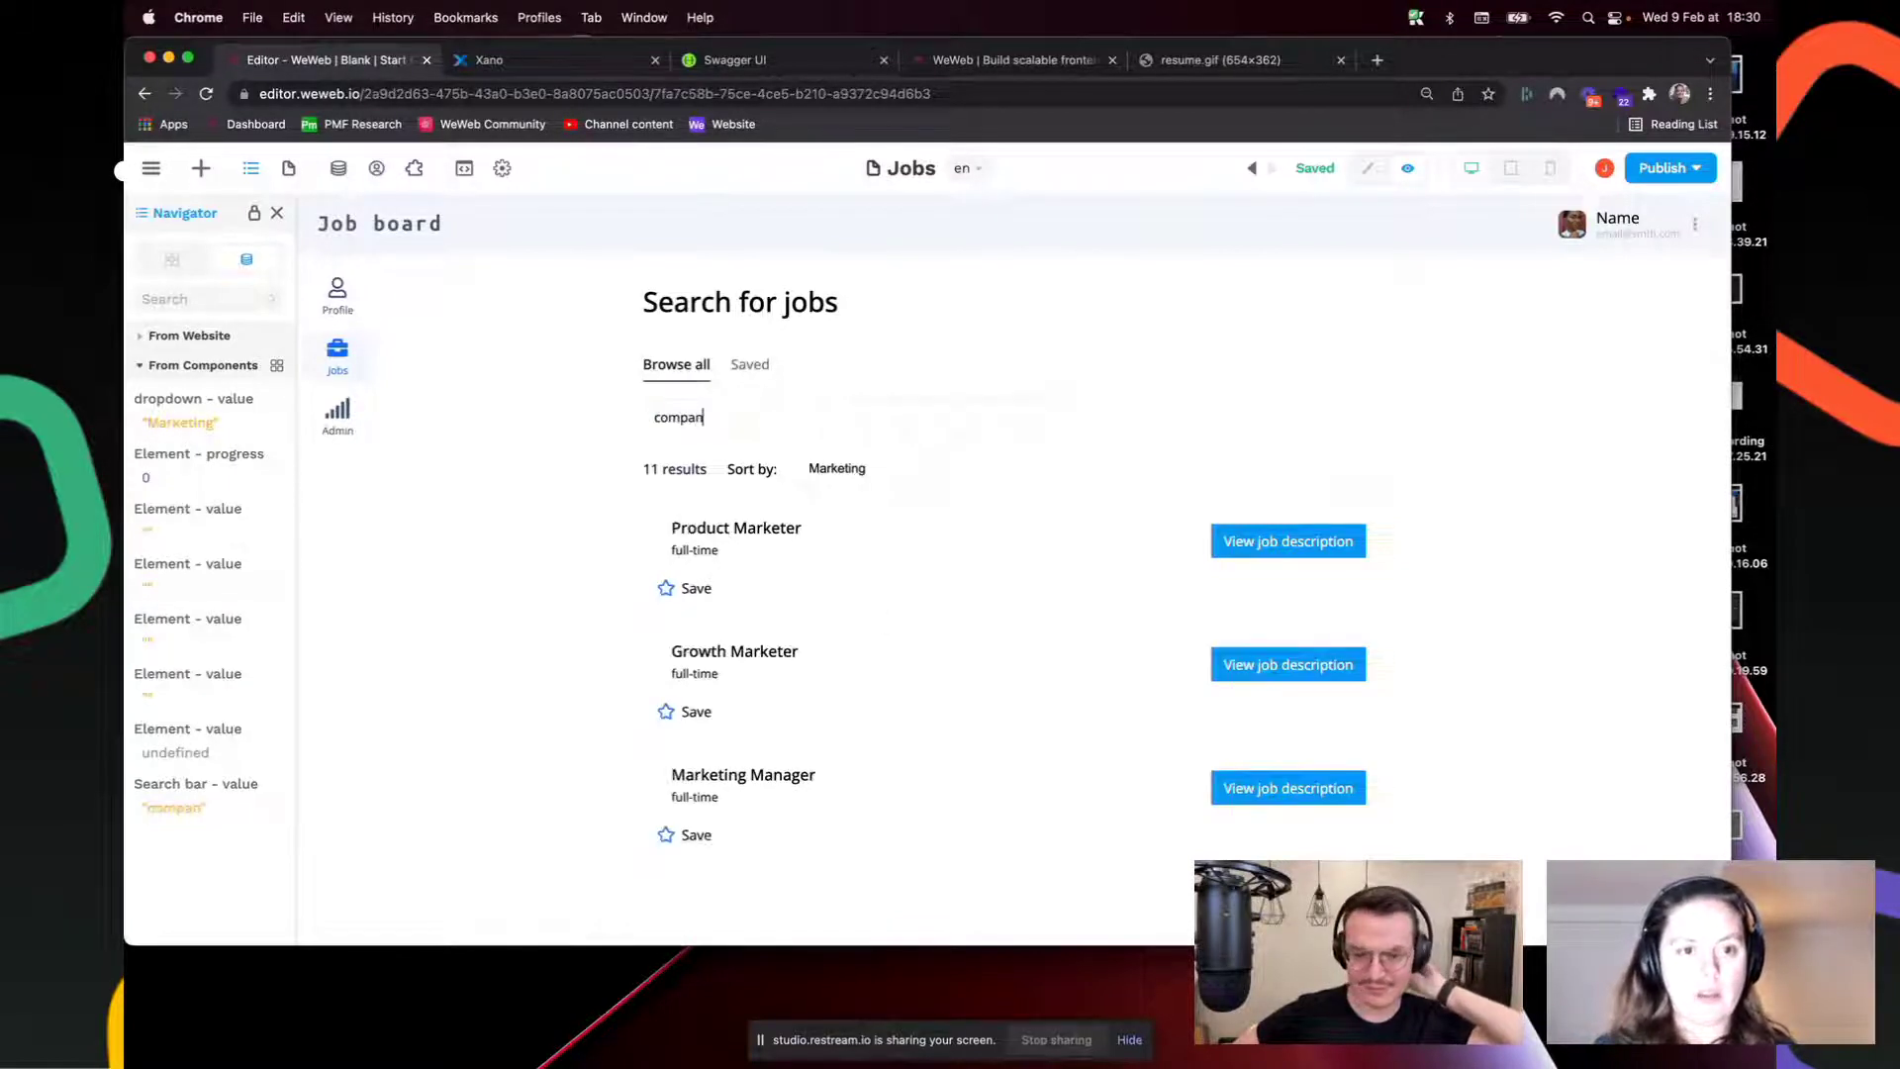
type("ny c")
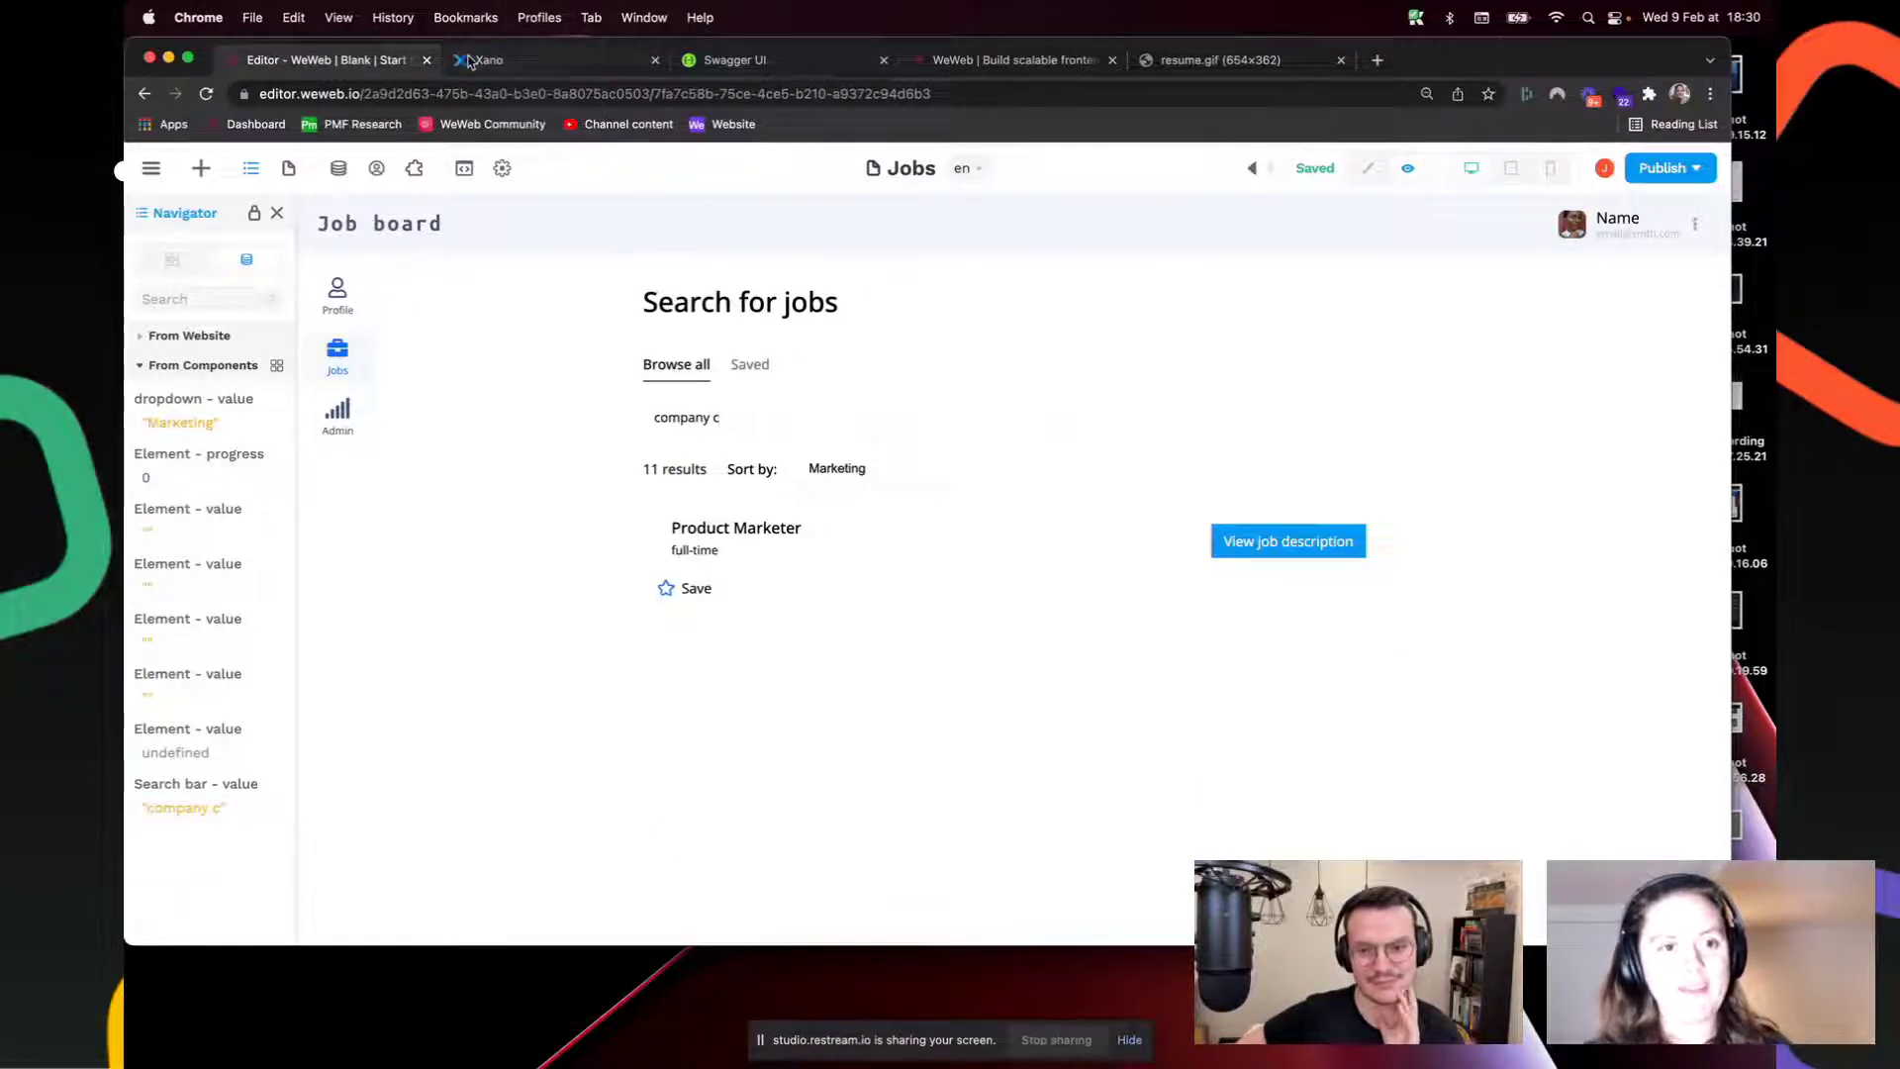
left_click(515, 59)
left_click(259, 400)
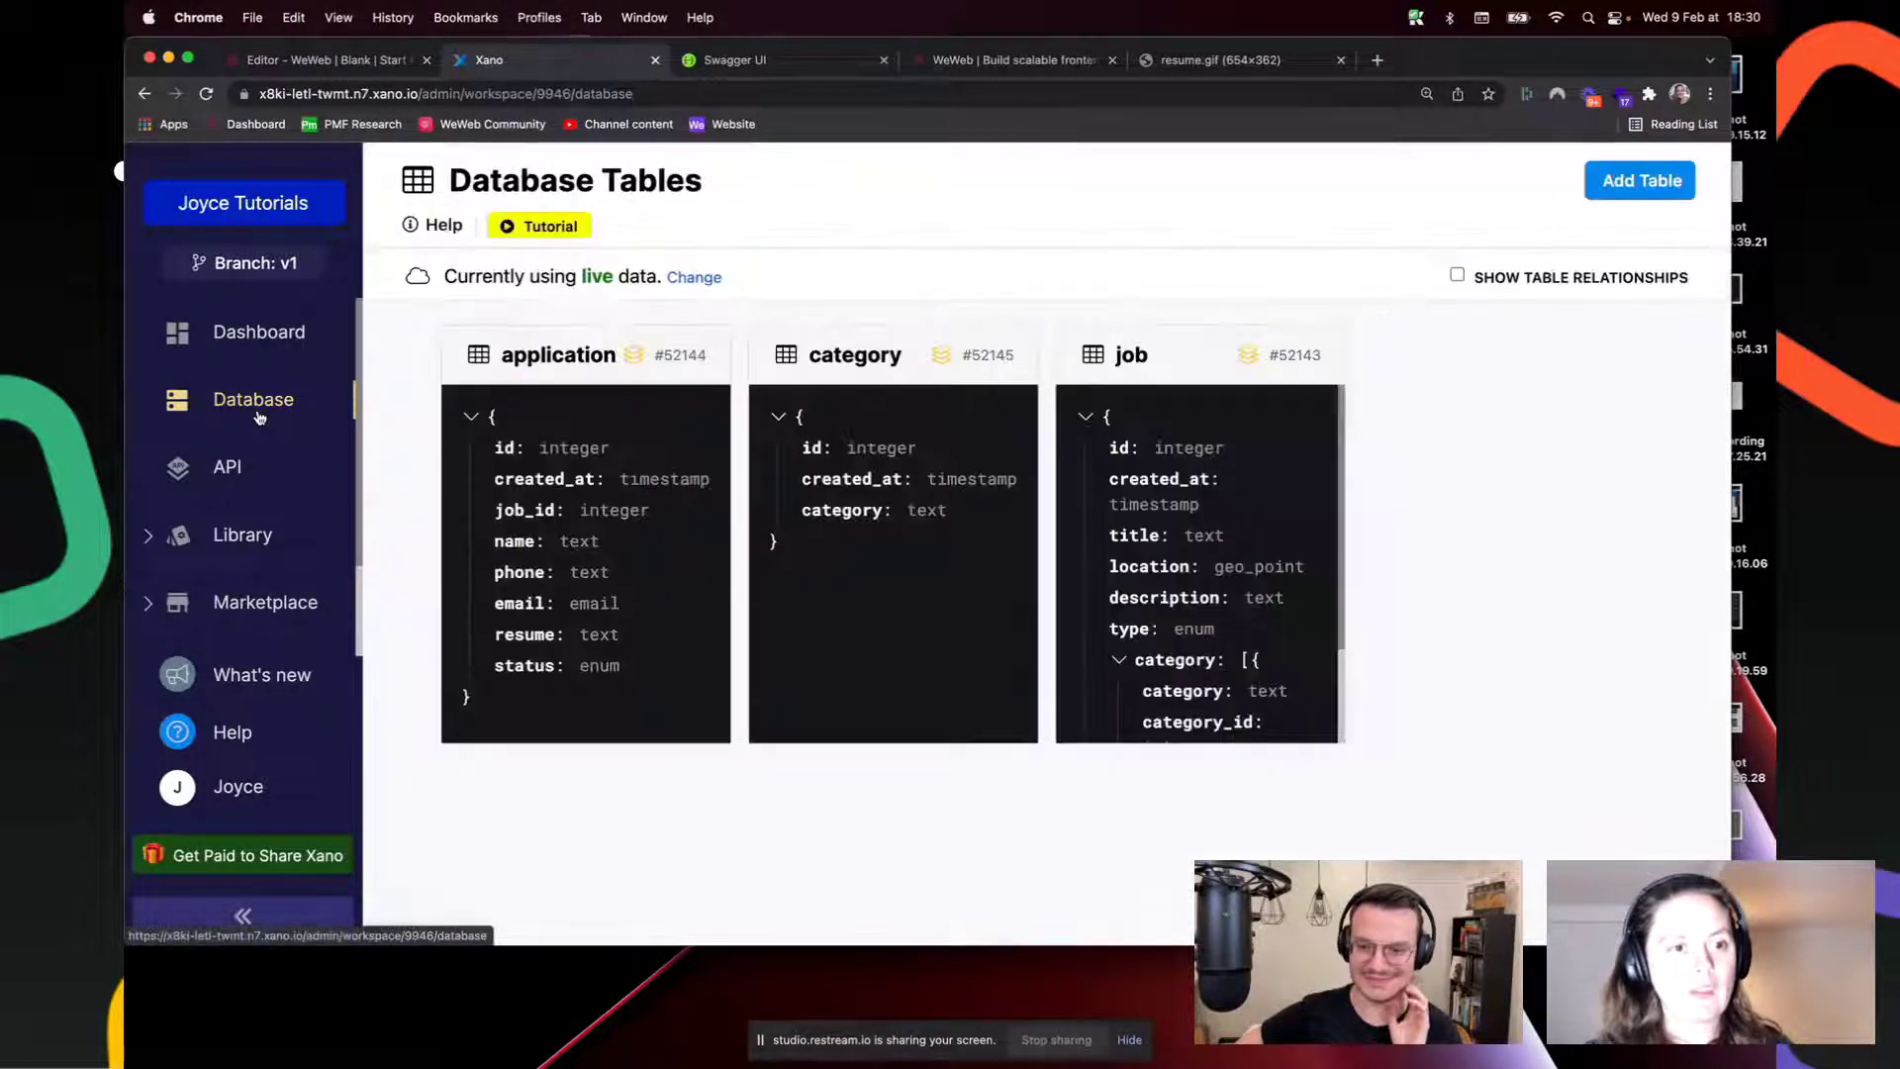
left_click(655, 422)
left_click(258, 400)
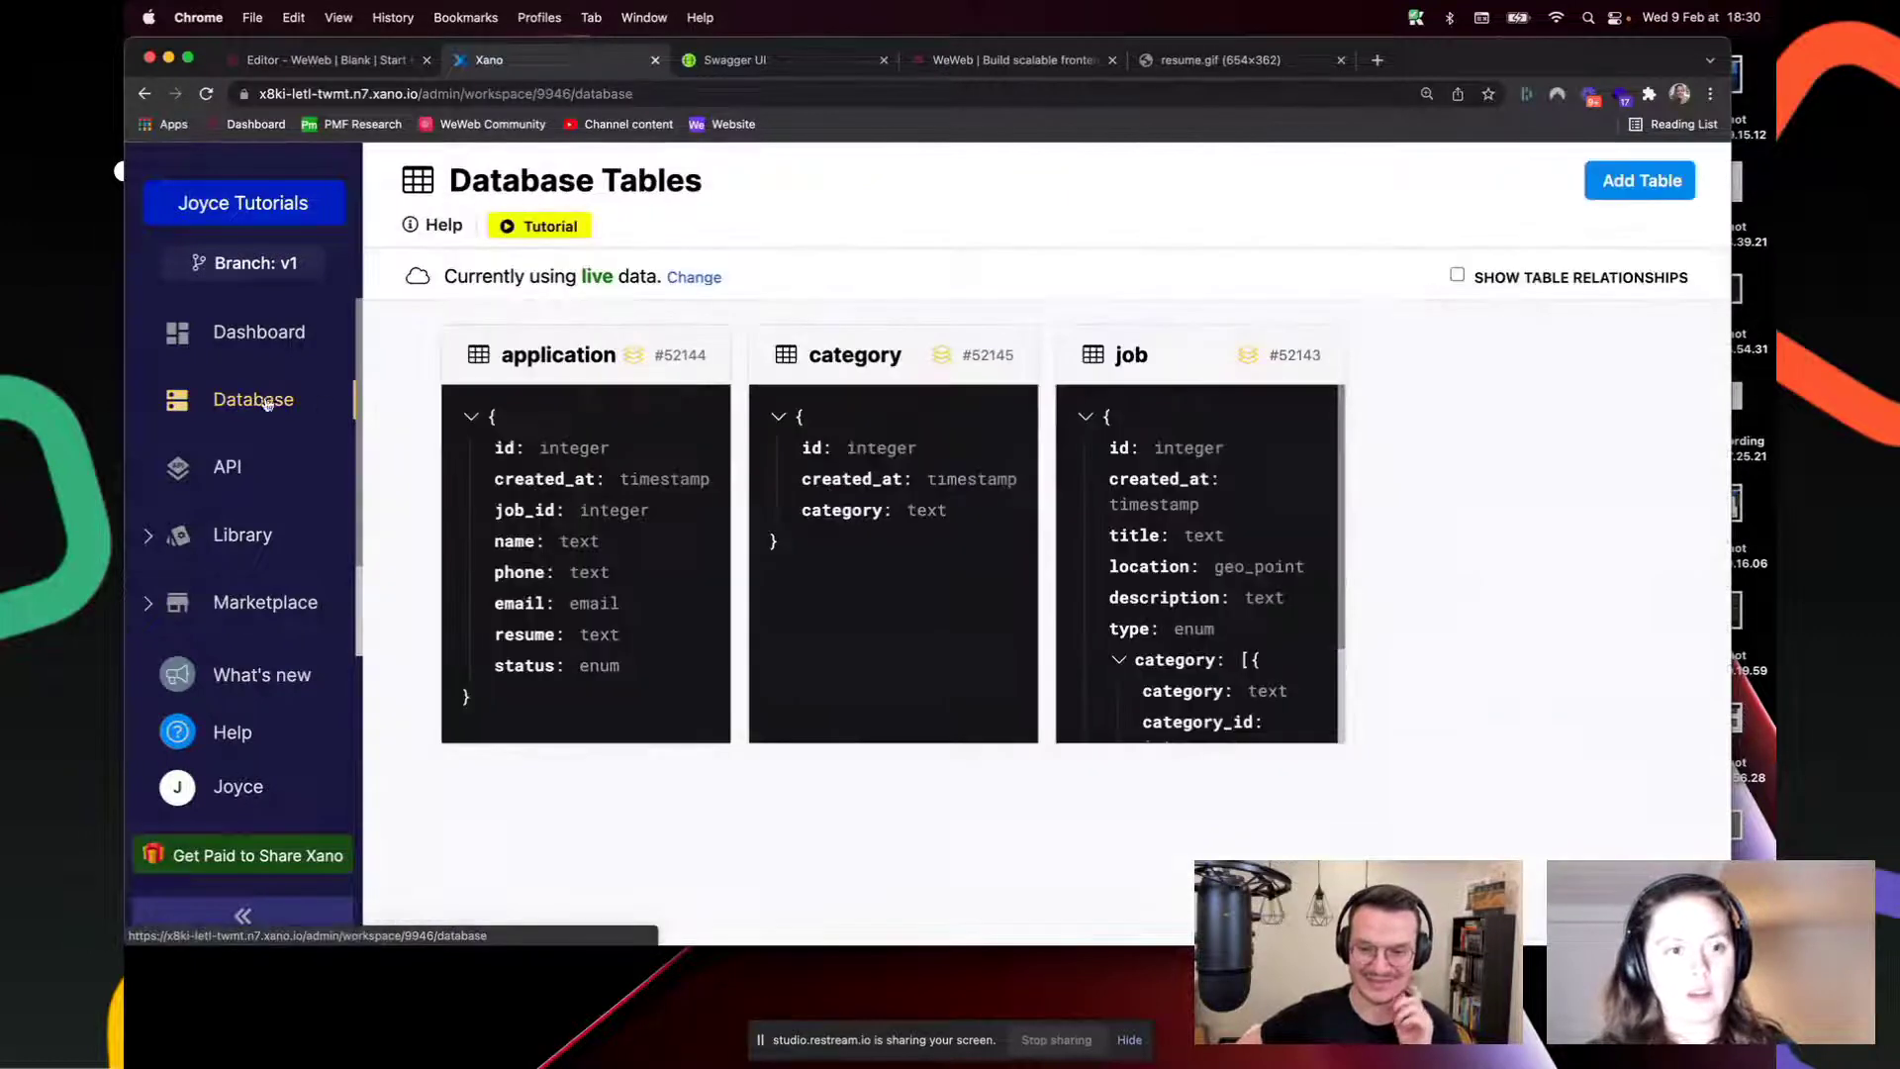
left_click(1180, 477)
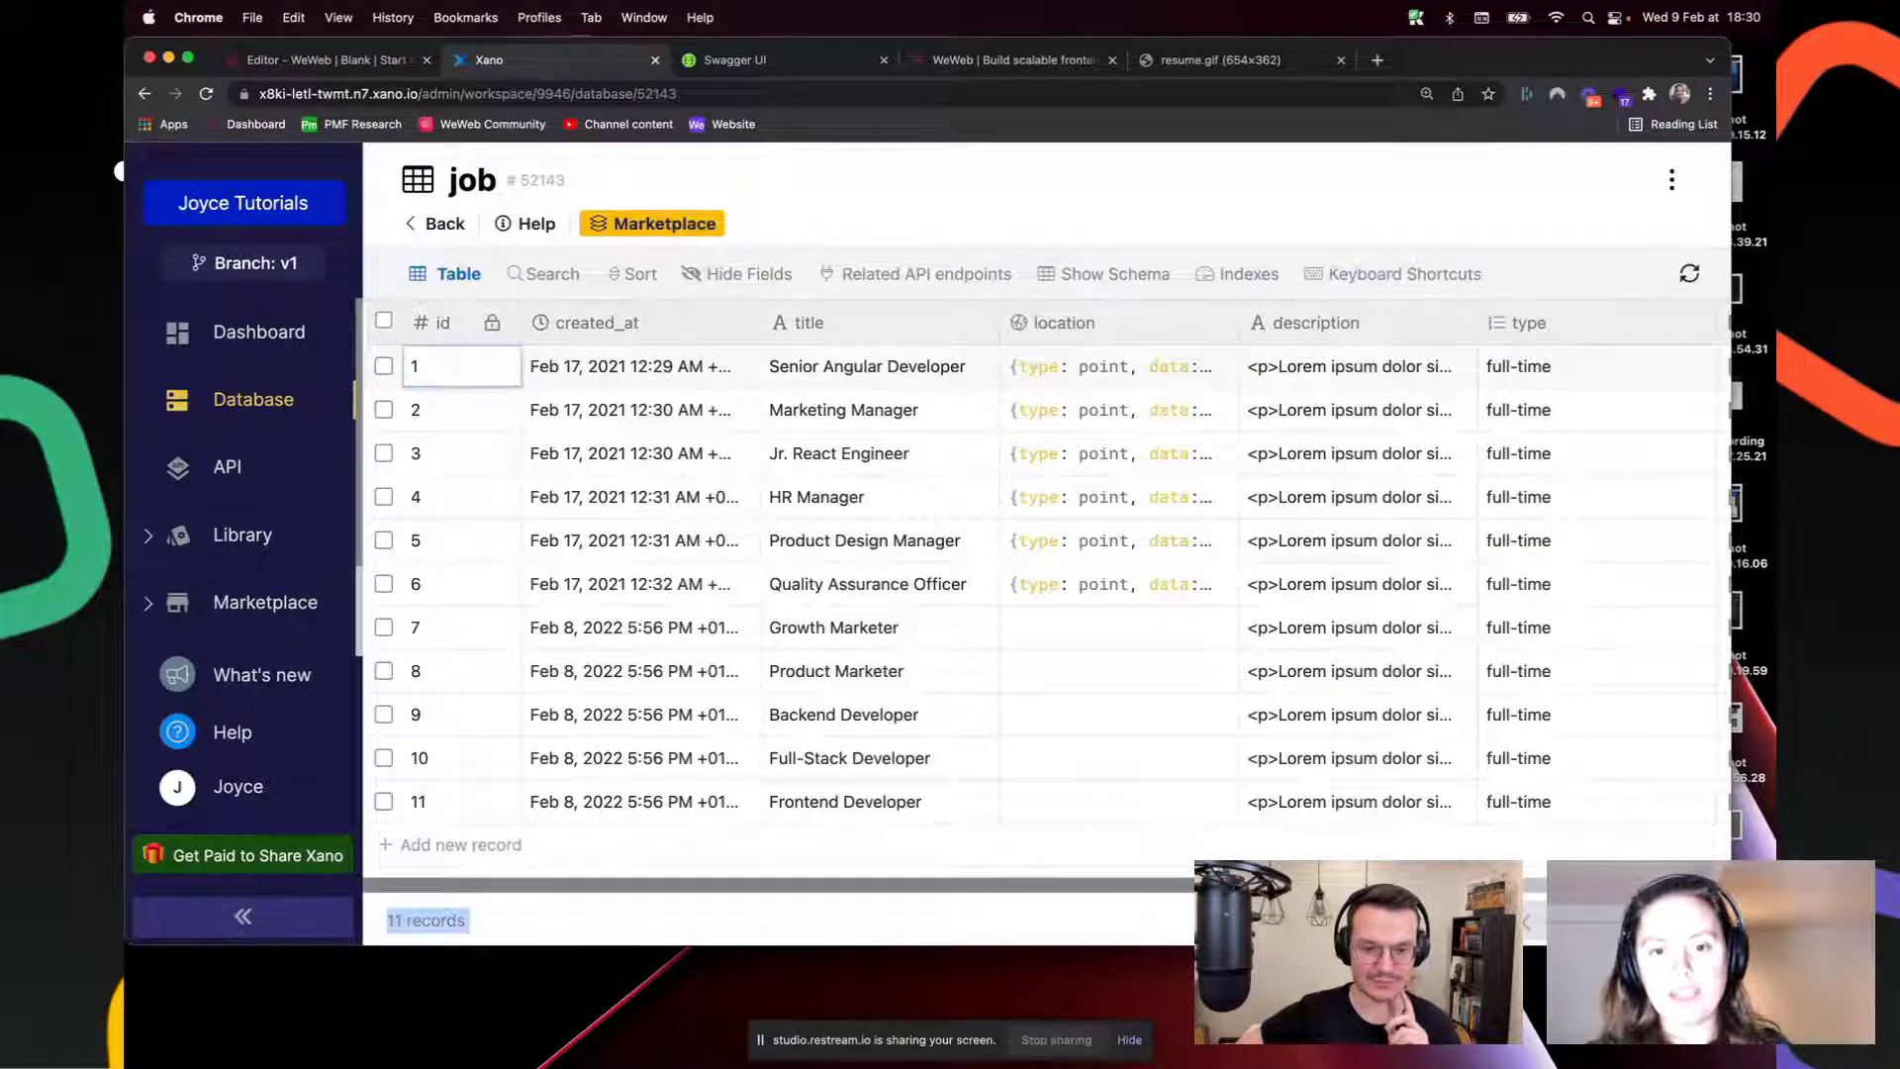
scroll(1040, 584, "right", 5)
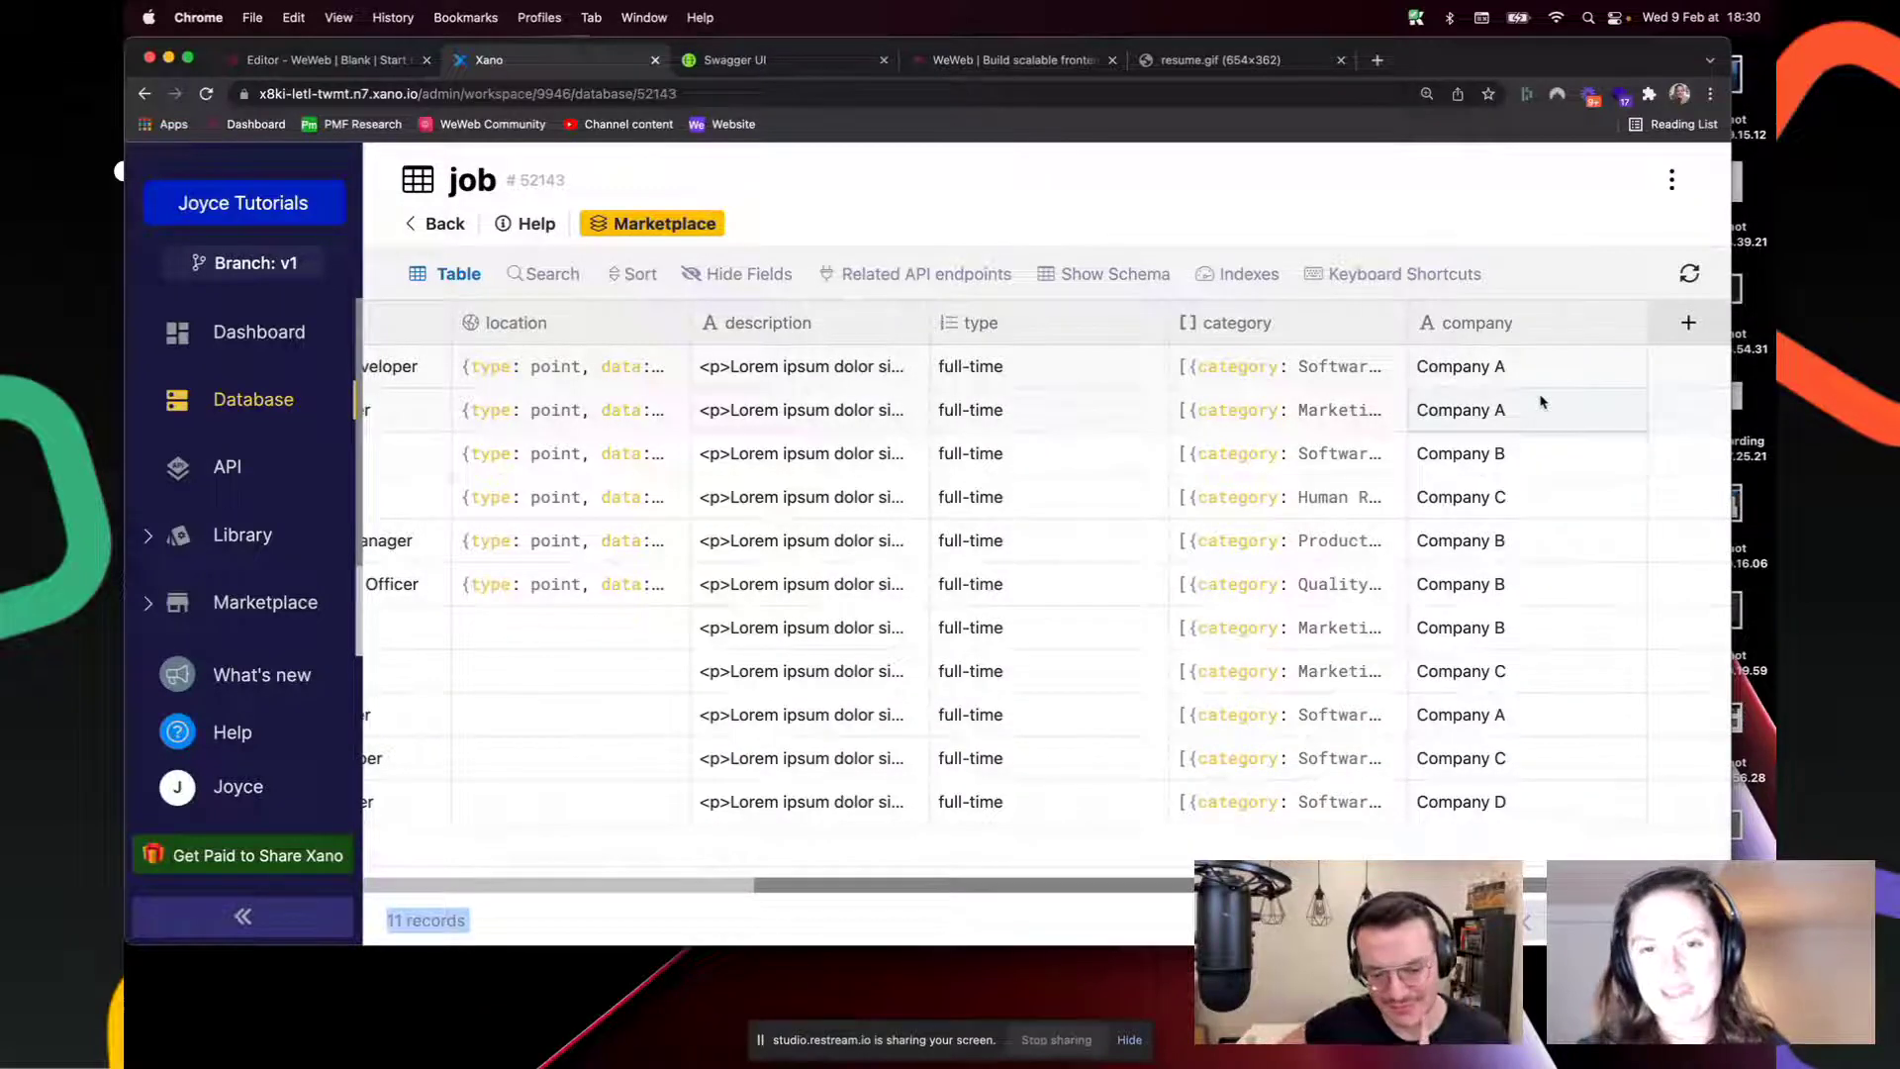
left_click(325, 61)
key("super+a")
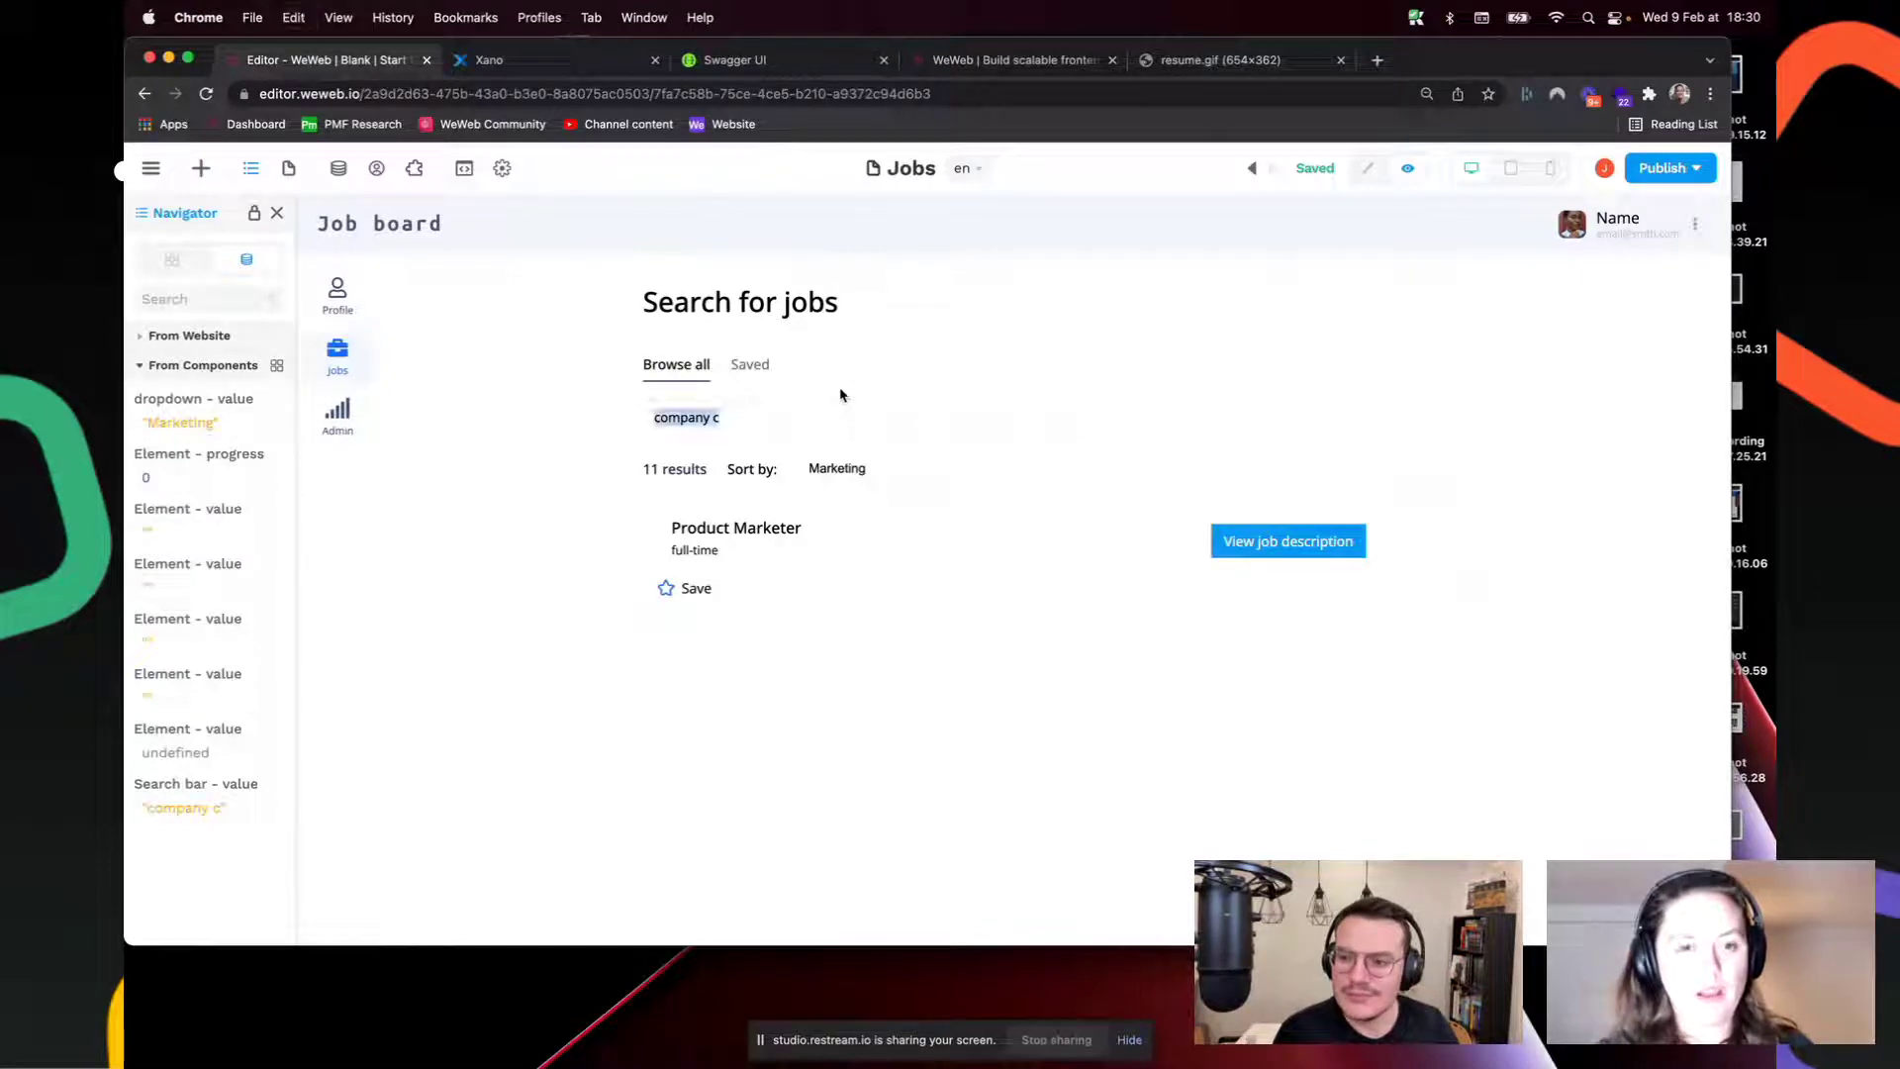
Step: Clear the search, reset the category to All, and leave preview for edit mode
key("BackSpace")
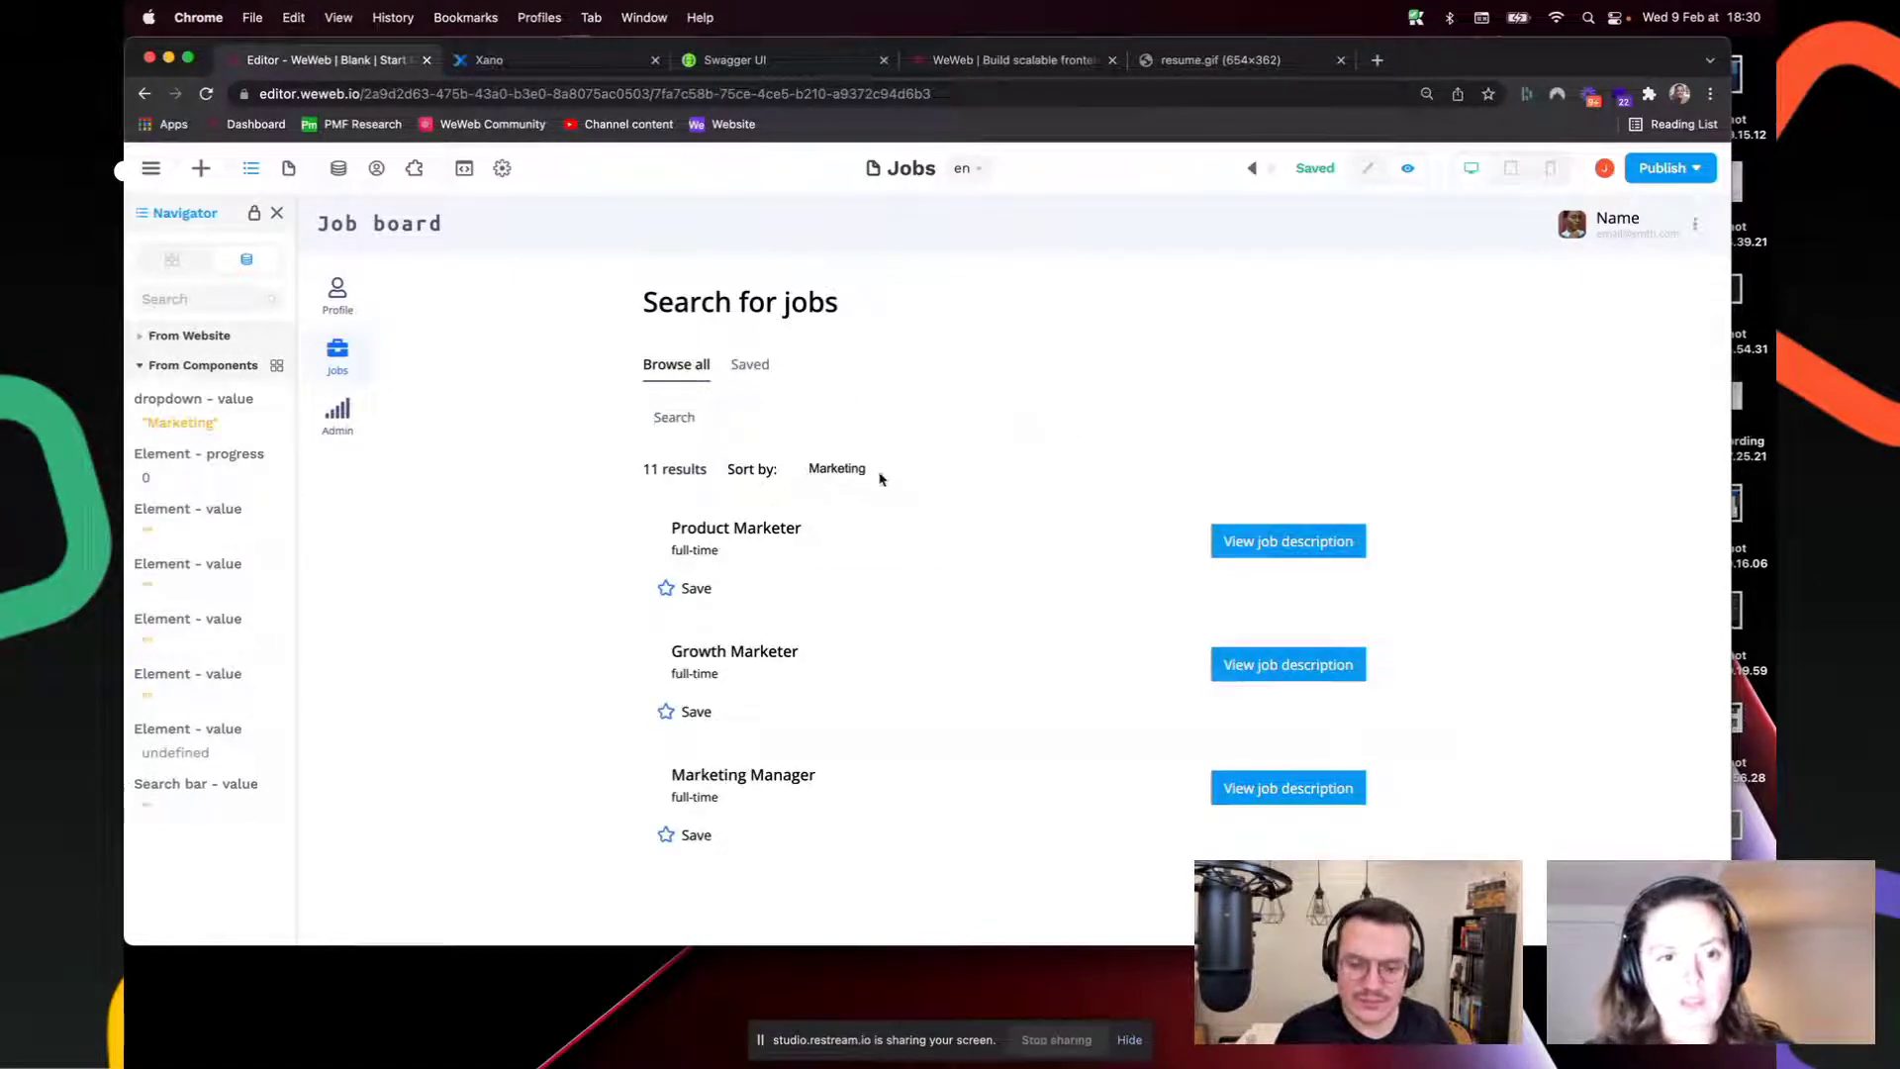
left_click(877, 475)
left_click(822, 425)
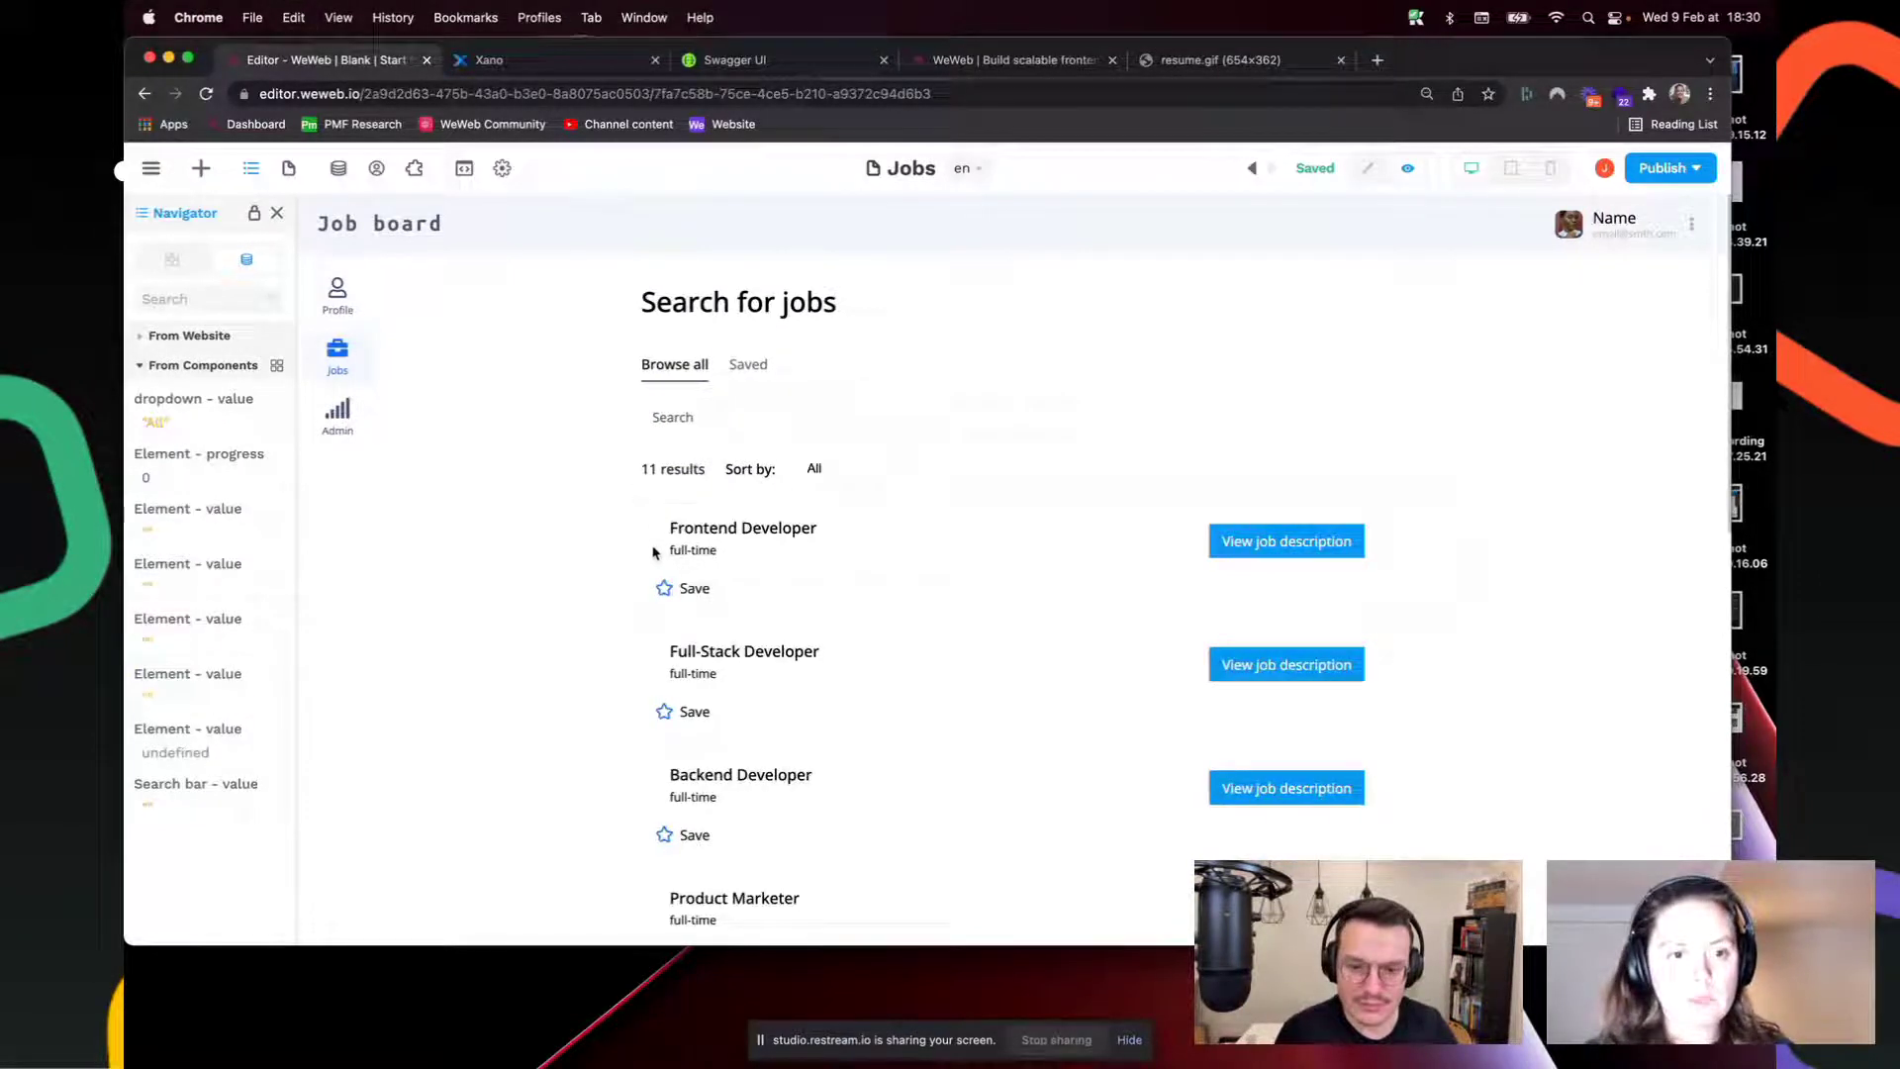
left_click(1368, 168)
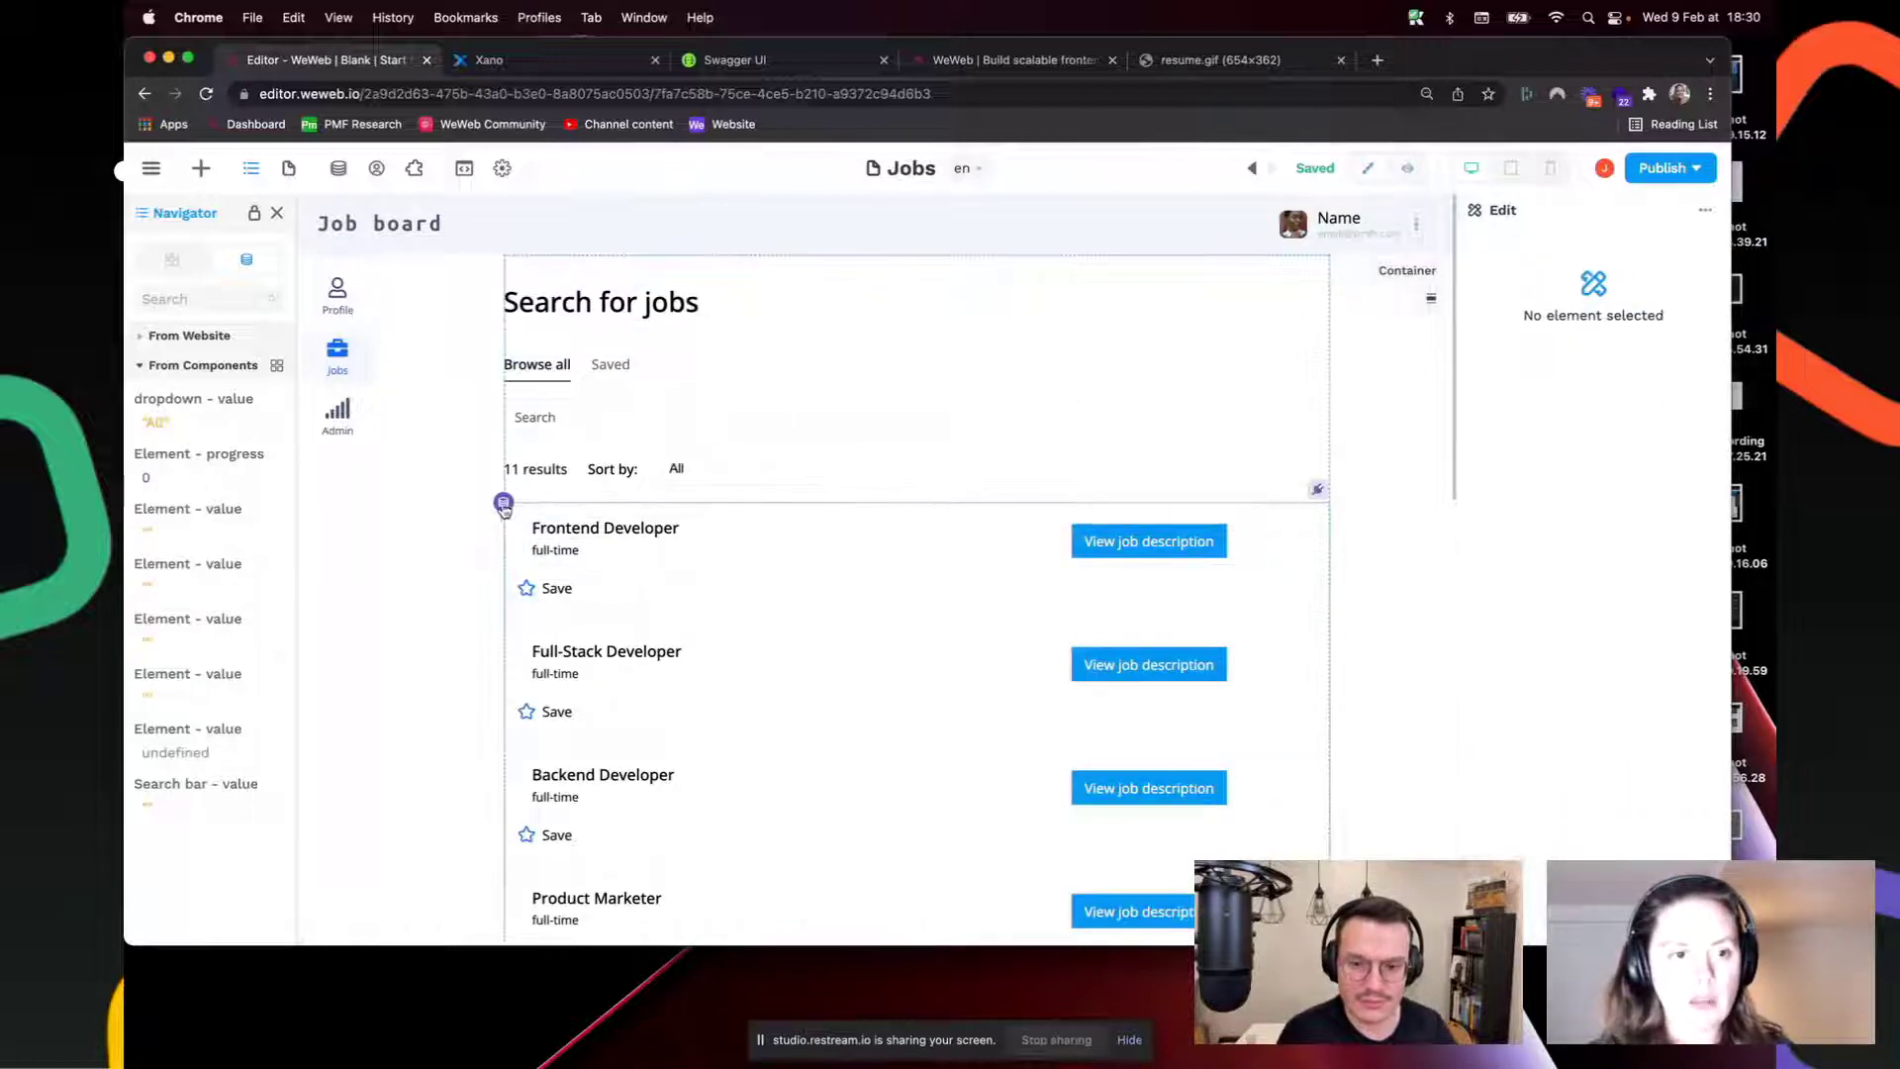
Step: In the jobs list's Filter, duplicate the title/description/company condition group, then remove the duplicate
left_click(504, 507)
left_click(1581, 372)
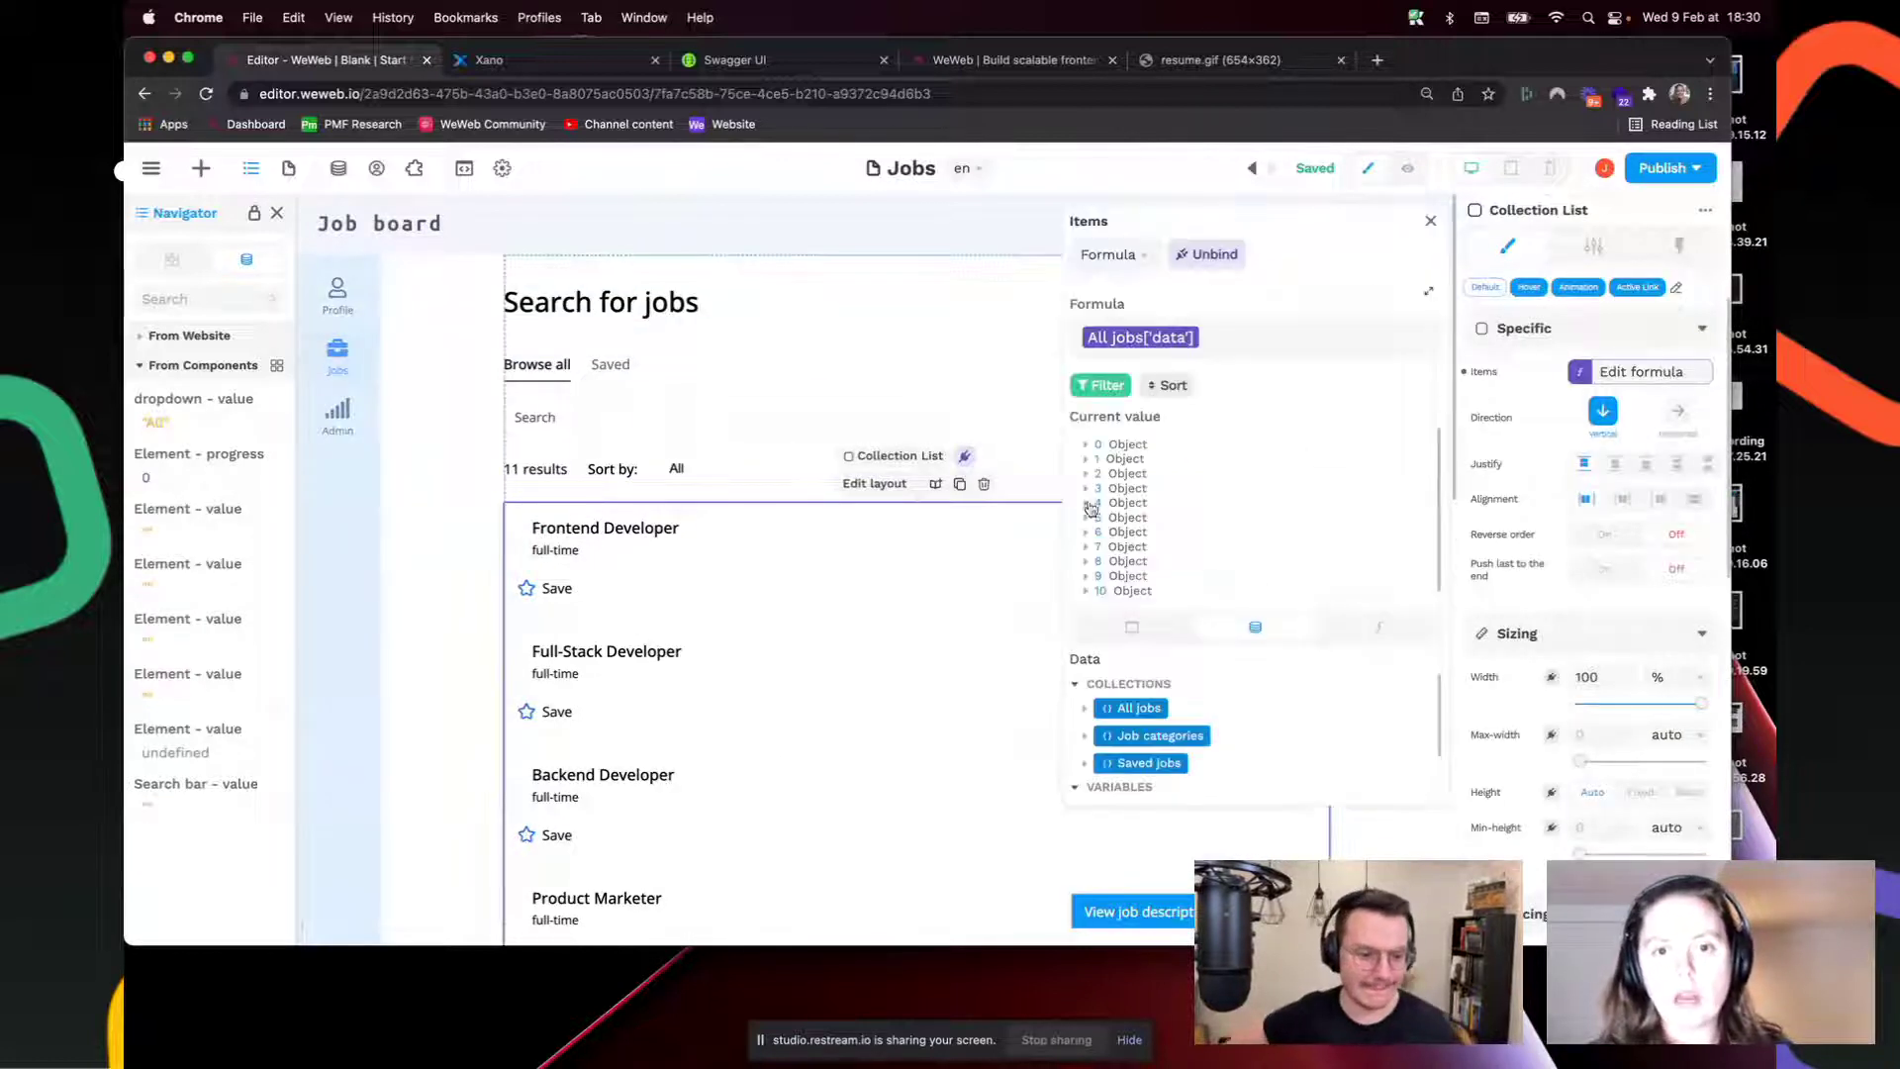
left_click(1113, 395)
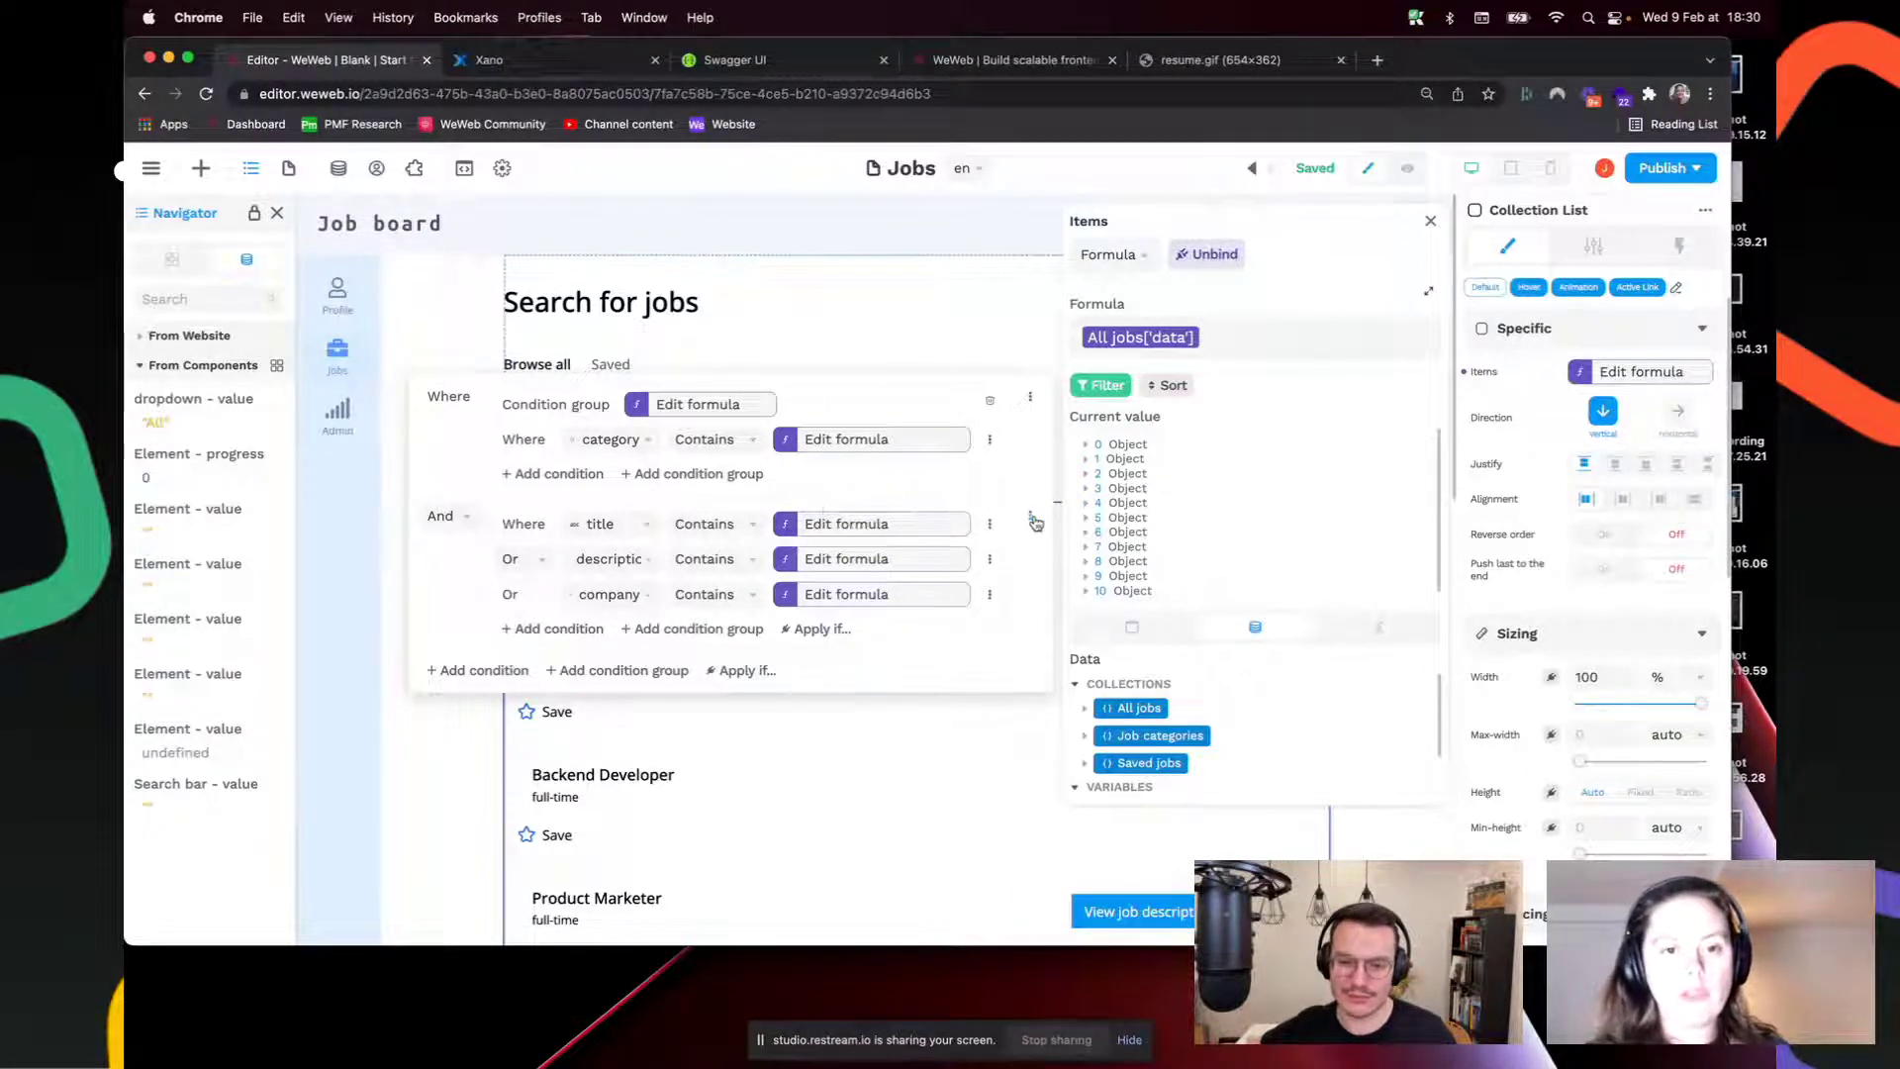
left_click(1030, 397)
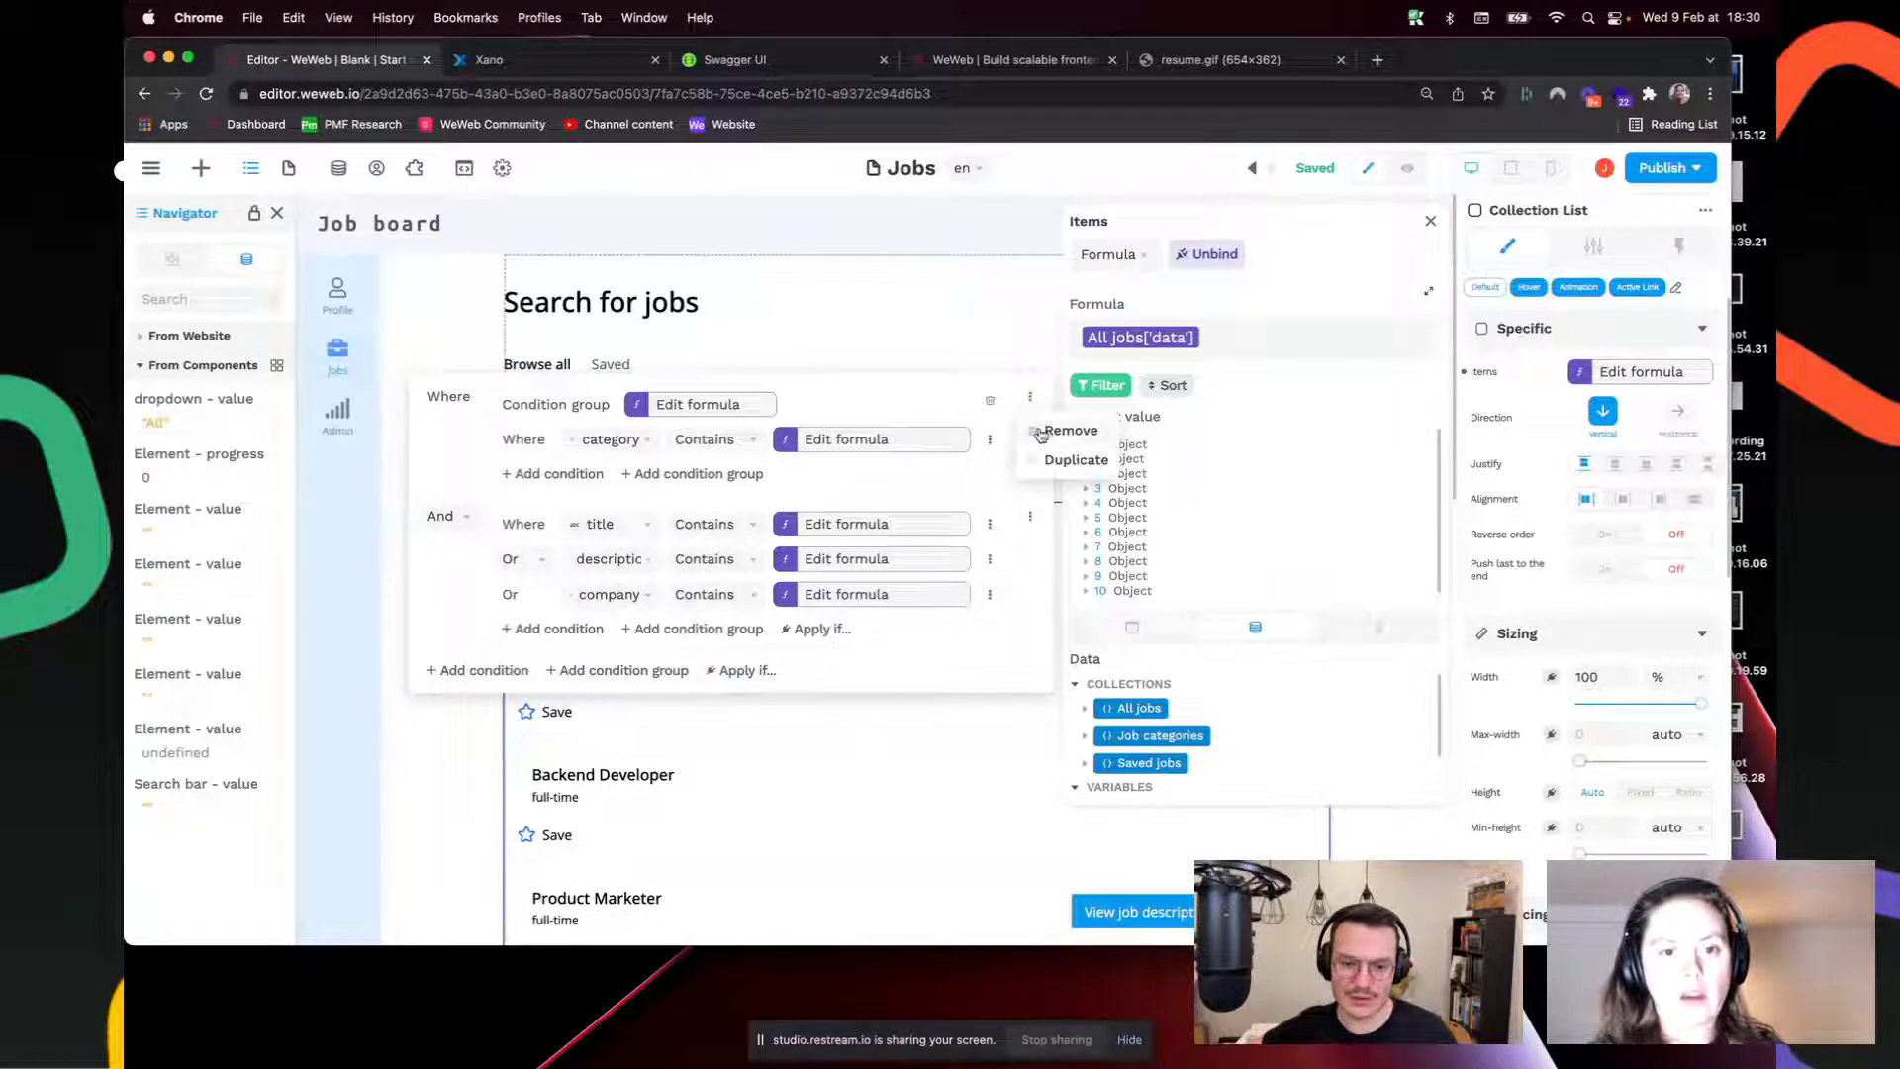
left_click(1030, 515)
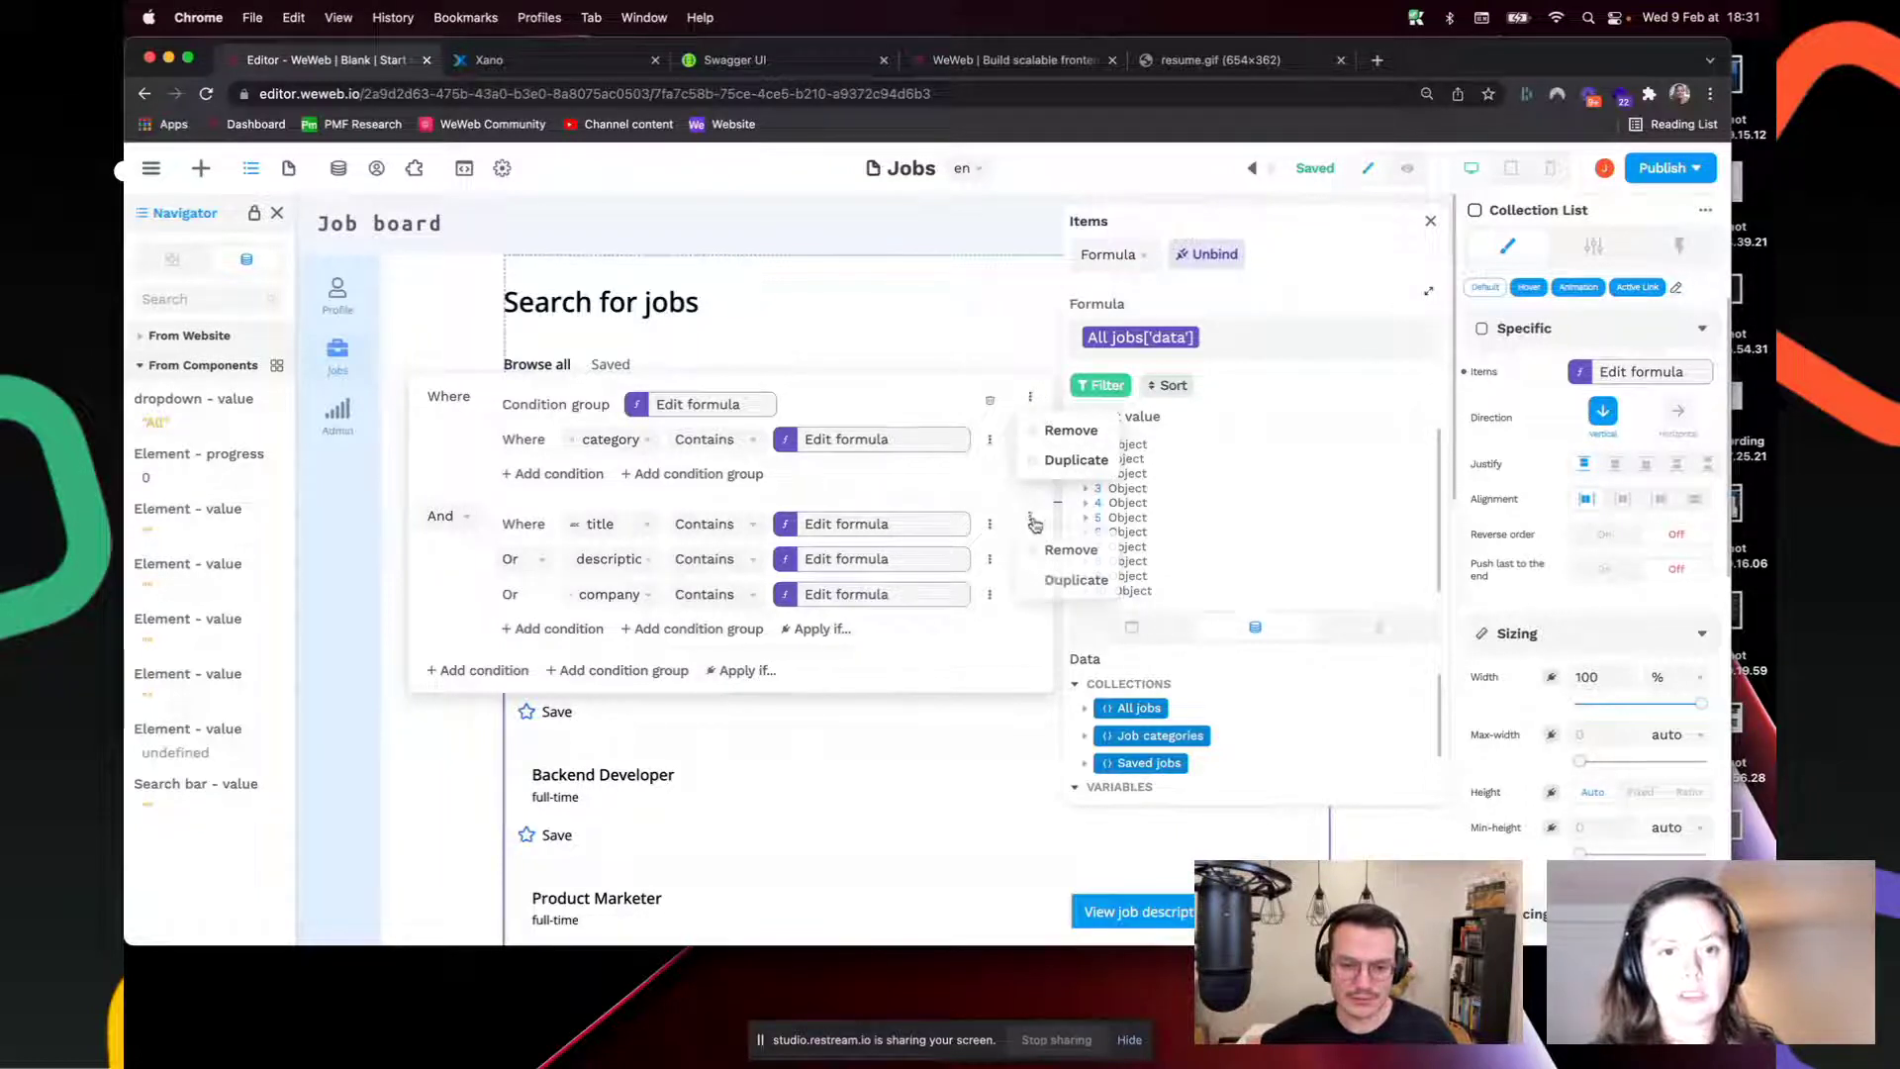
left_click(1047, 580)
scroll(851, 626, "down", 3)
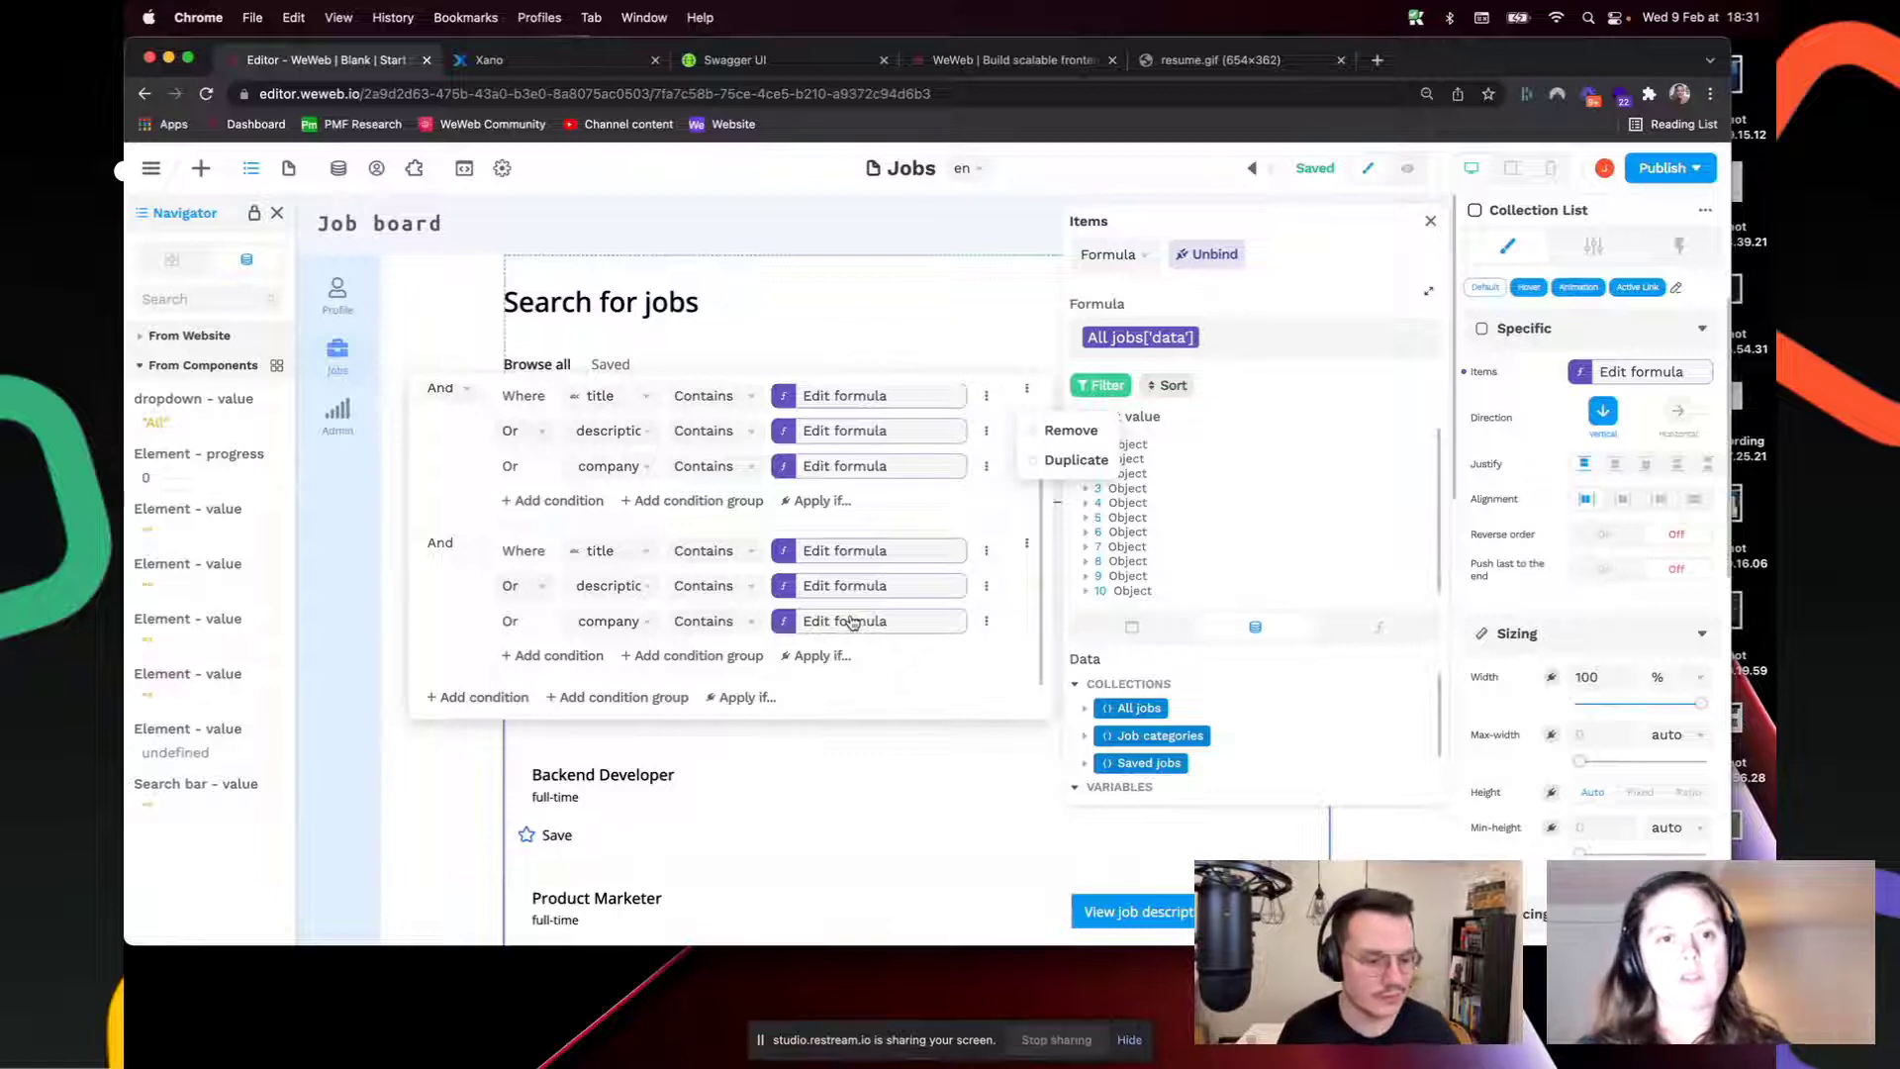
left_click(1028, 545)
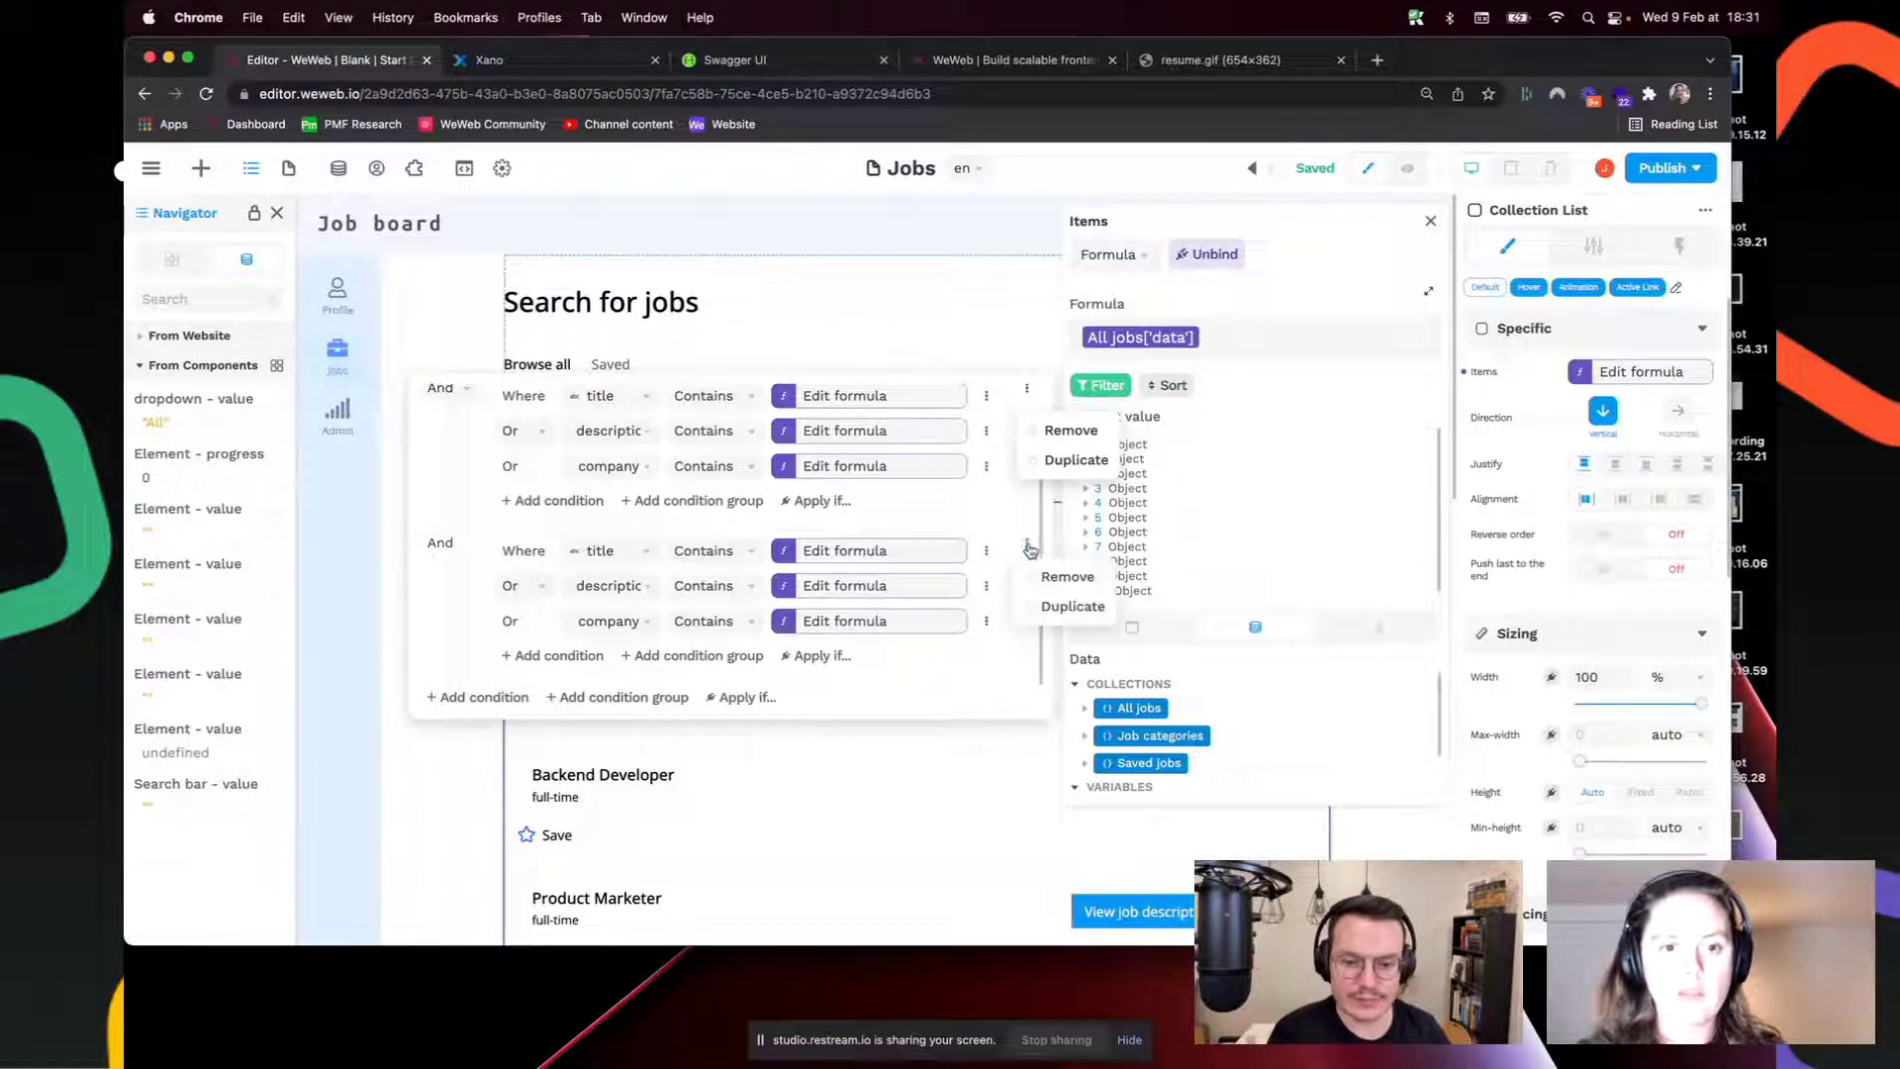
left_click(1029, 548)
left_click(1028, 547)
left_click(1068, 576)
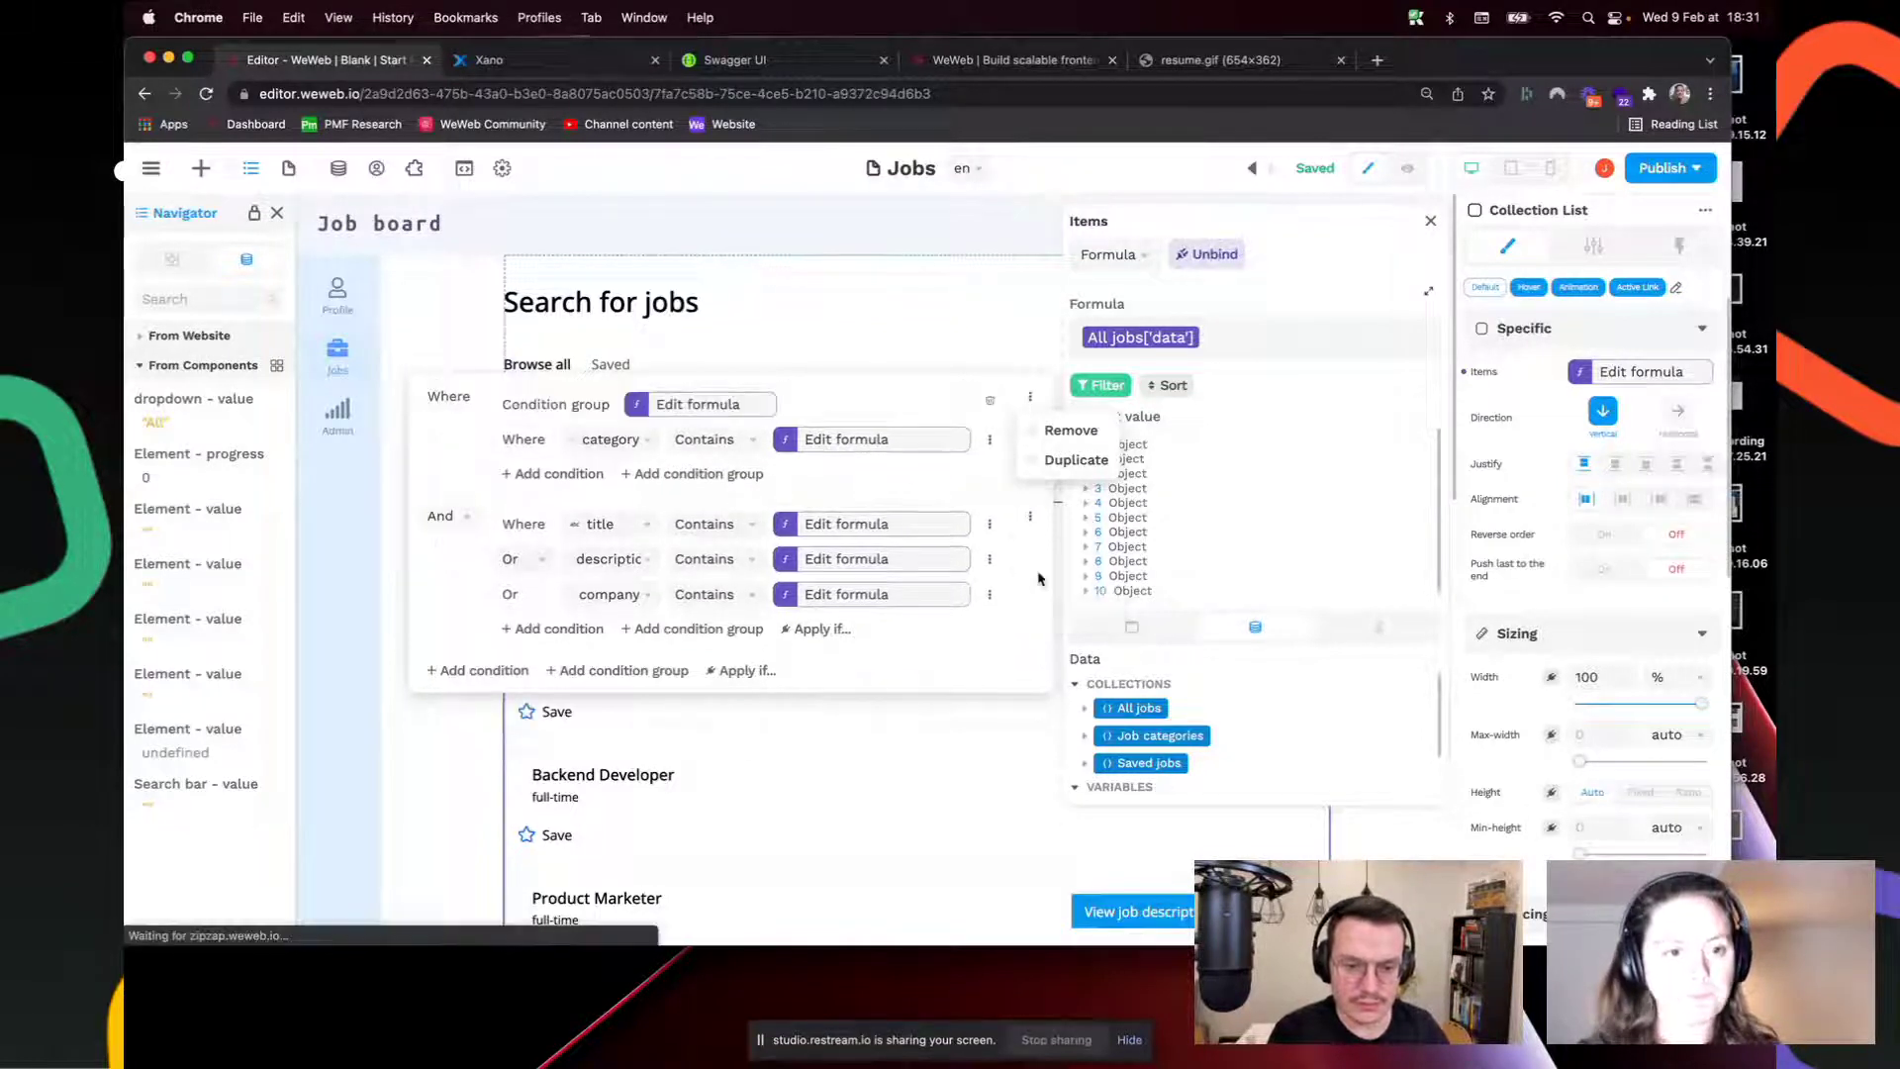
left_click(968, 426)
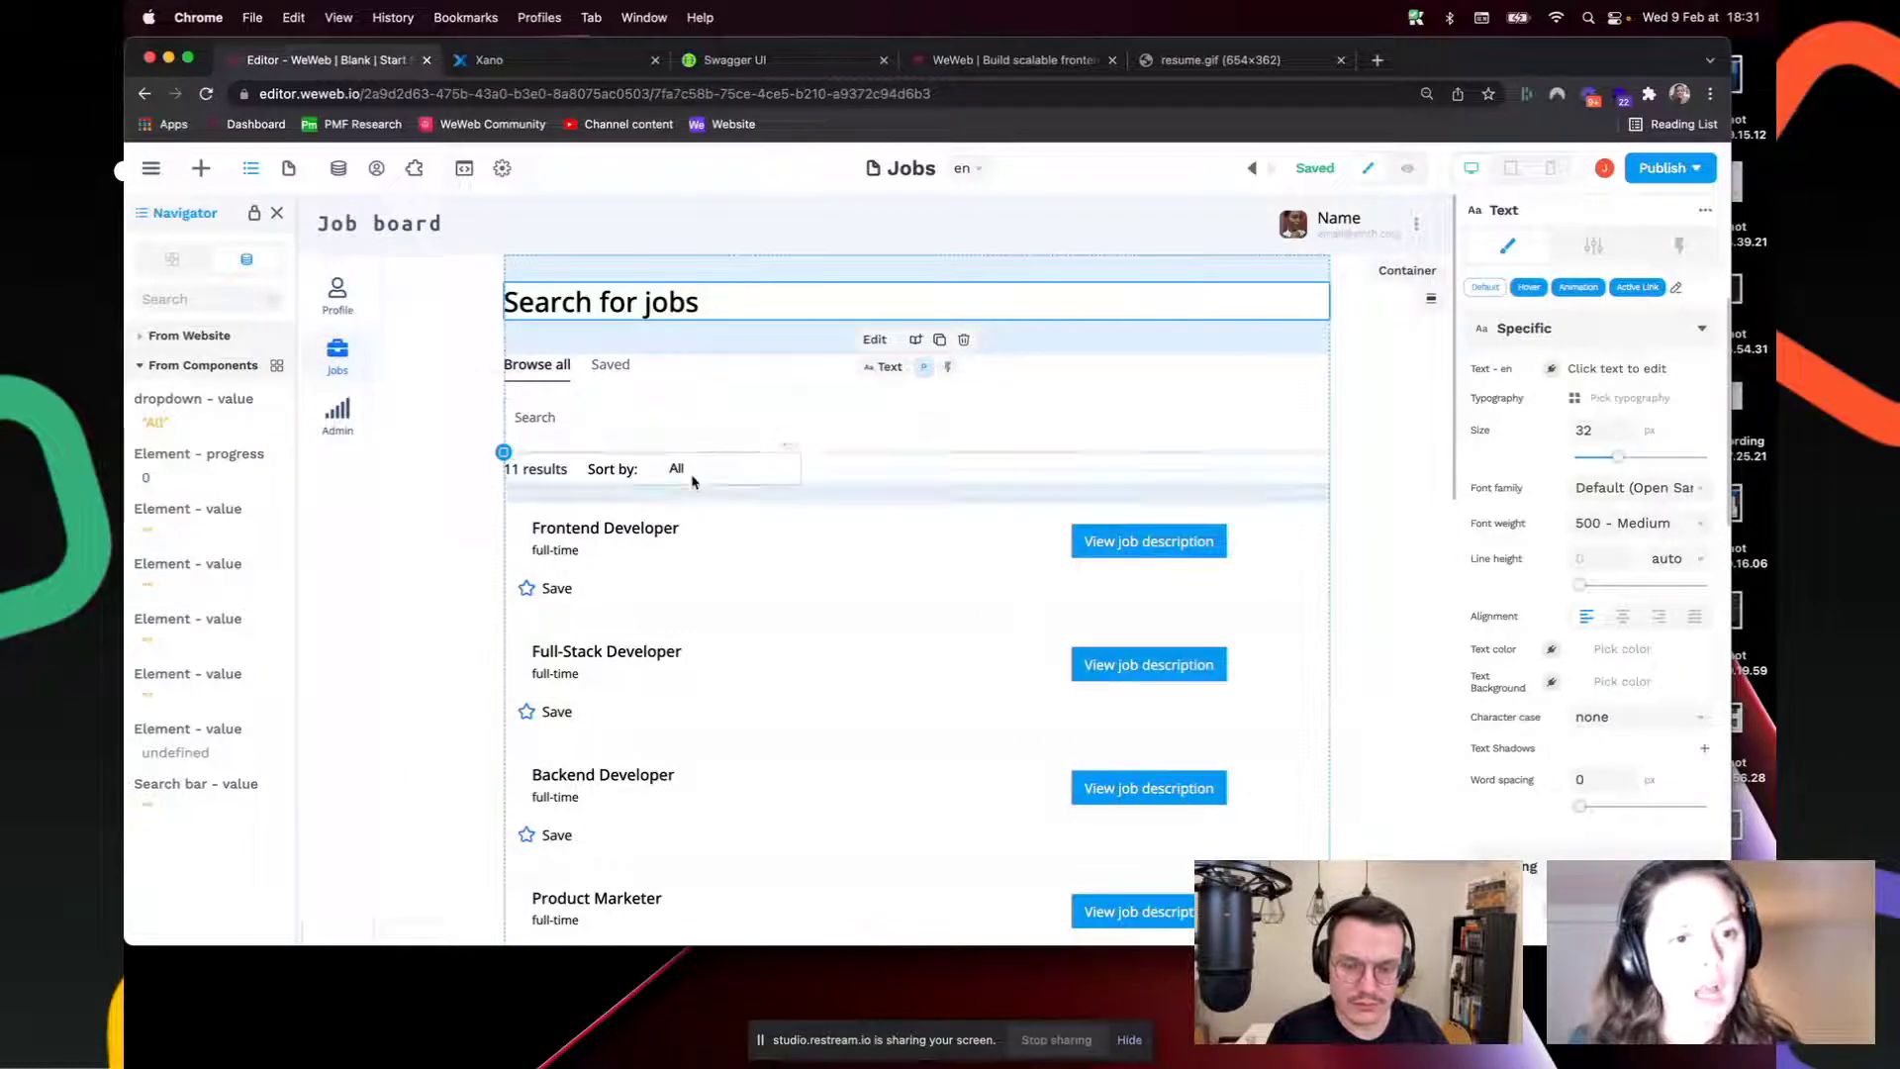
Step: Inspect the category dropdown, search input and jobs collection list, then show the project's Pages list
left_click(729, 473)
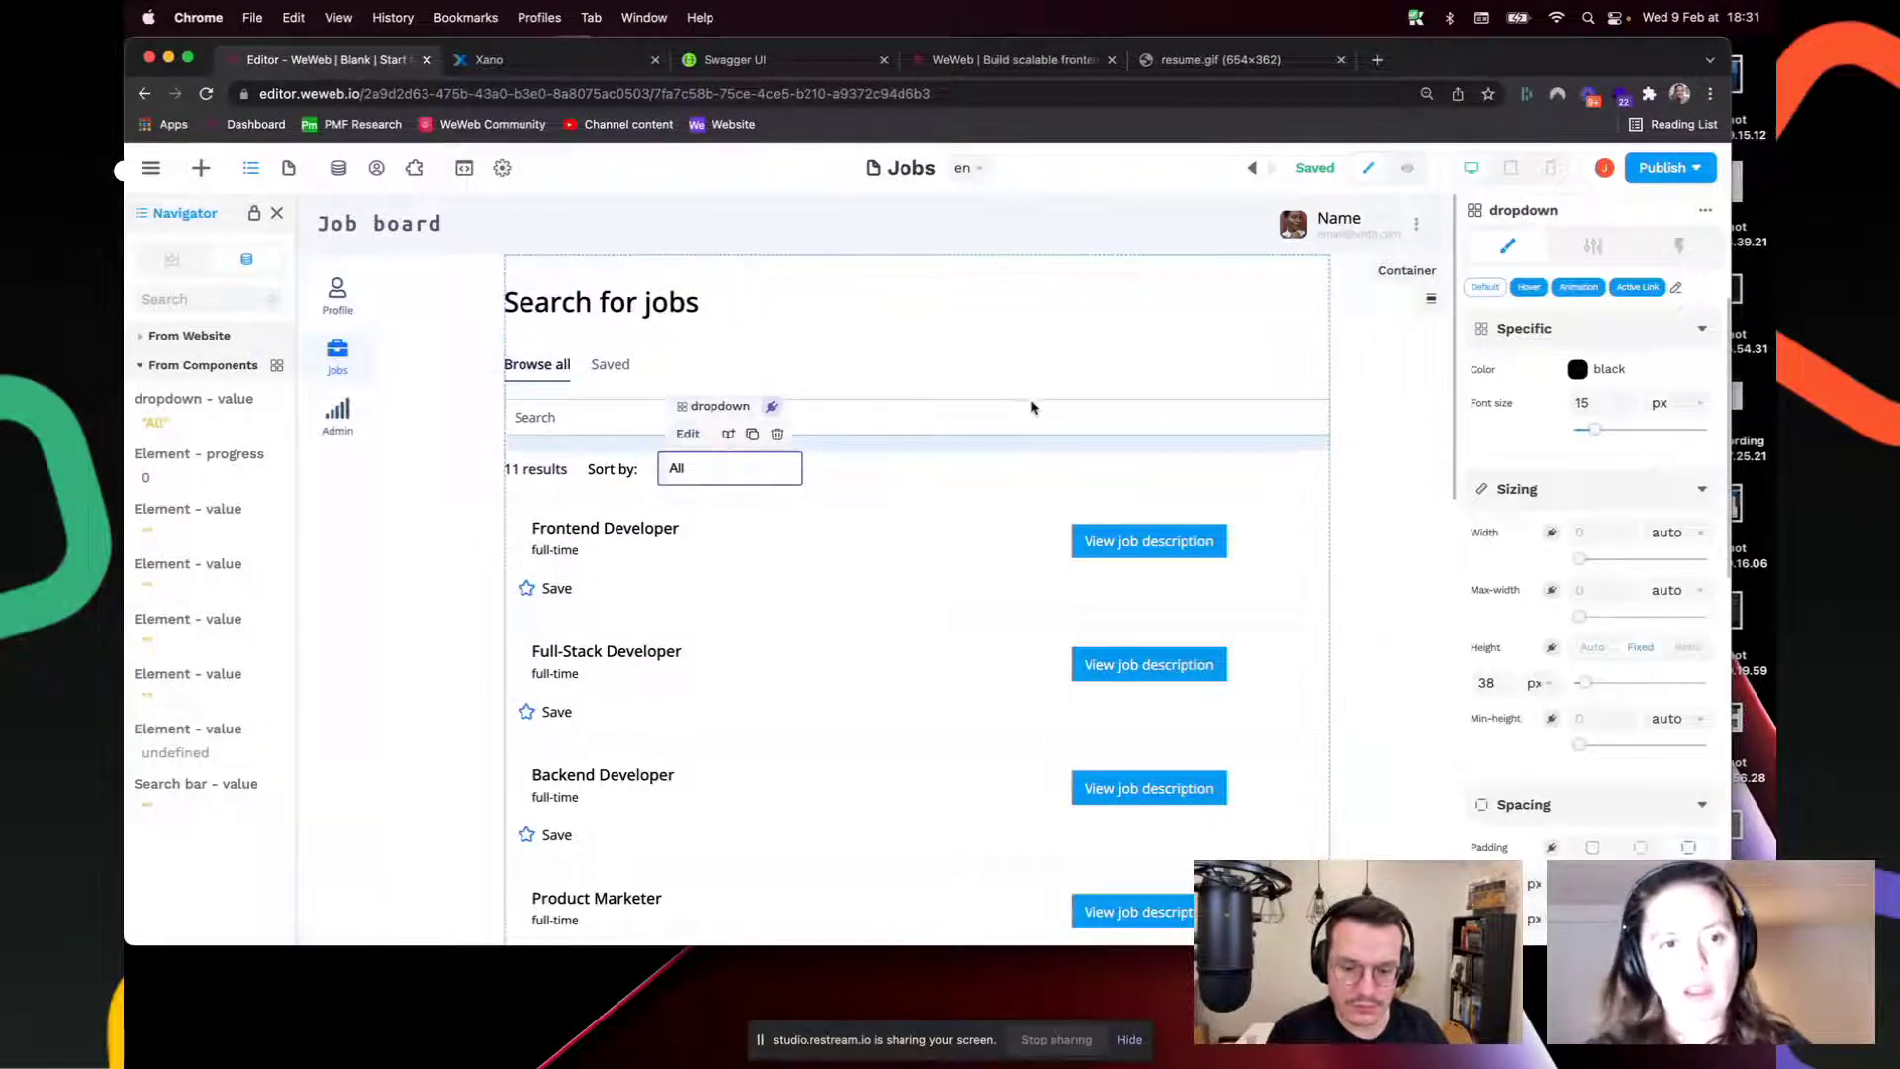
left_click(943, 418)
left_click(634, 422)
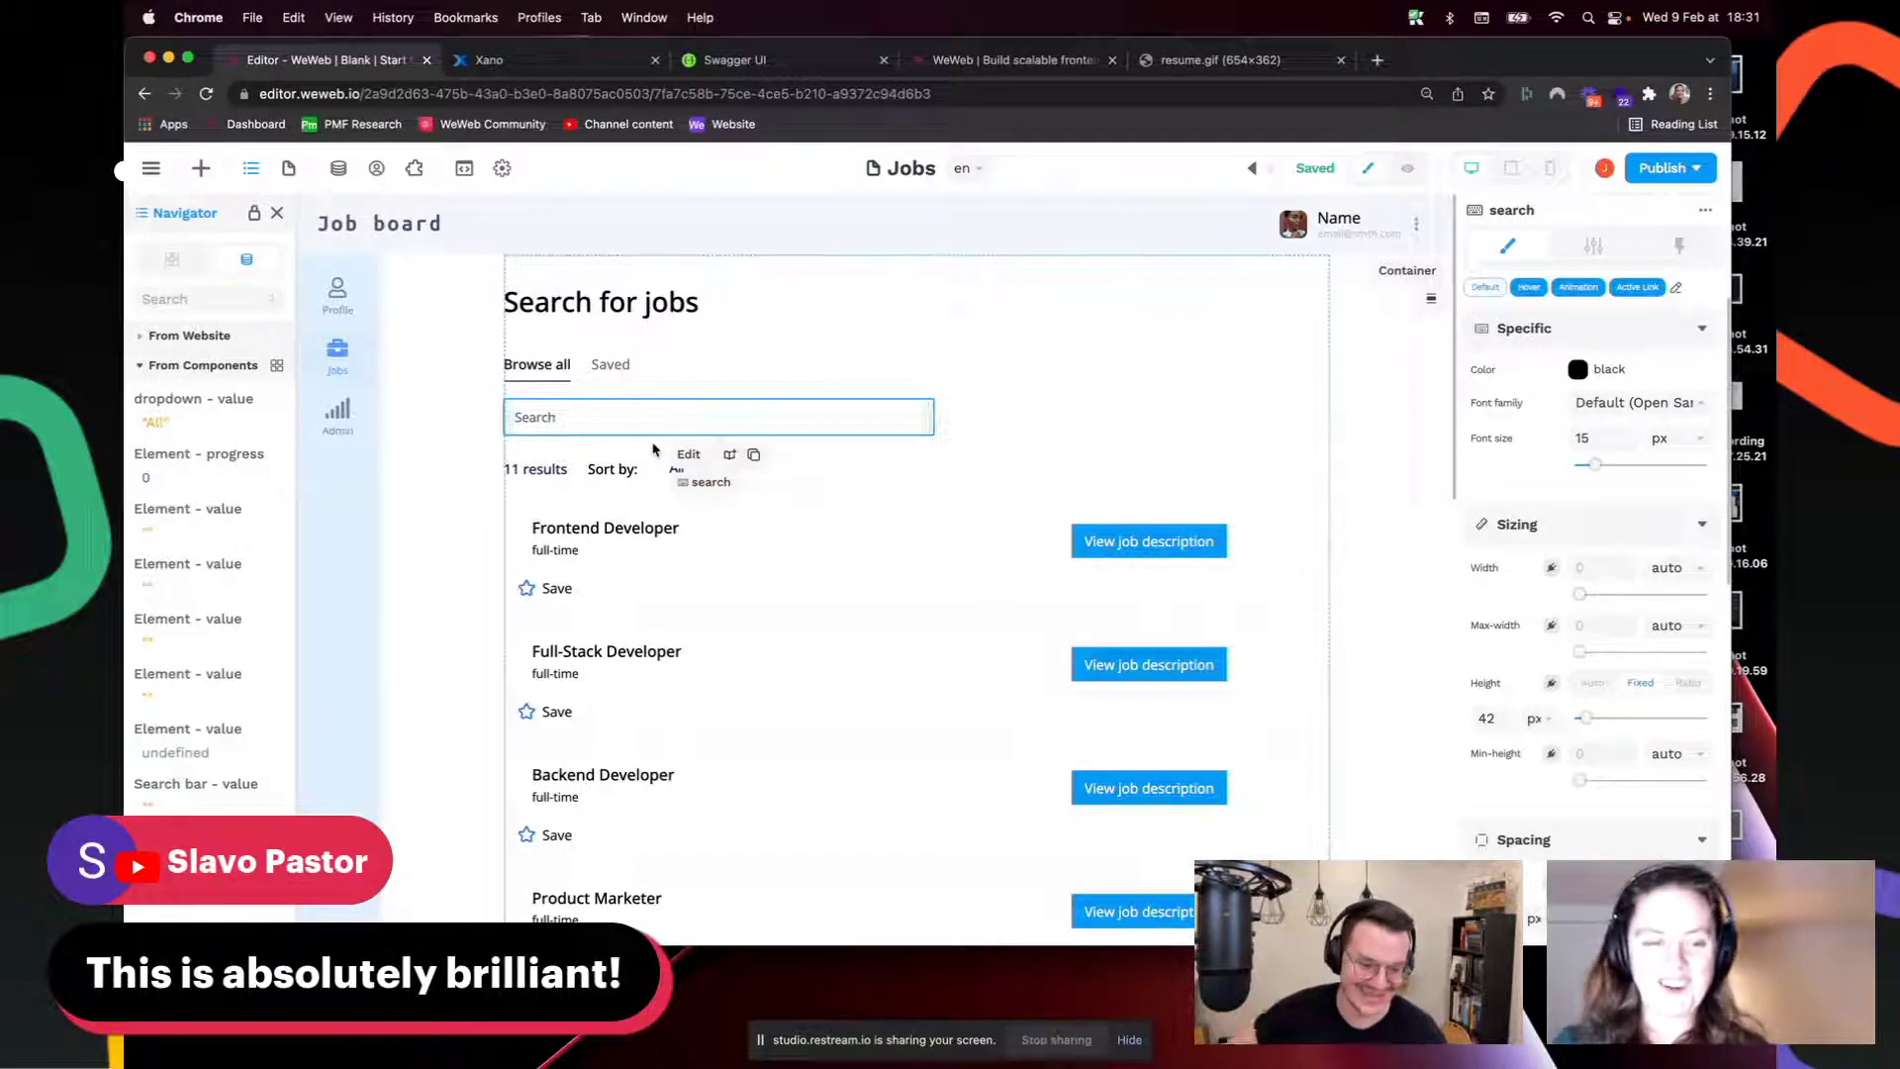
left_click(504, 503)
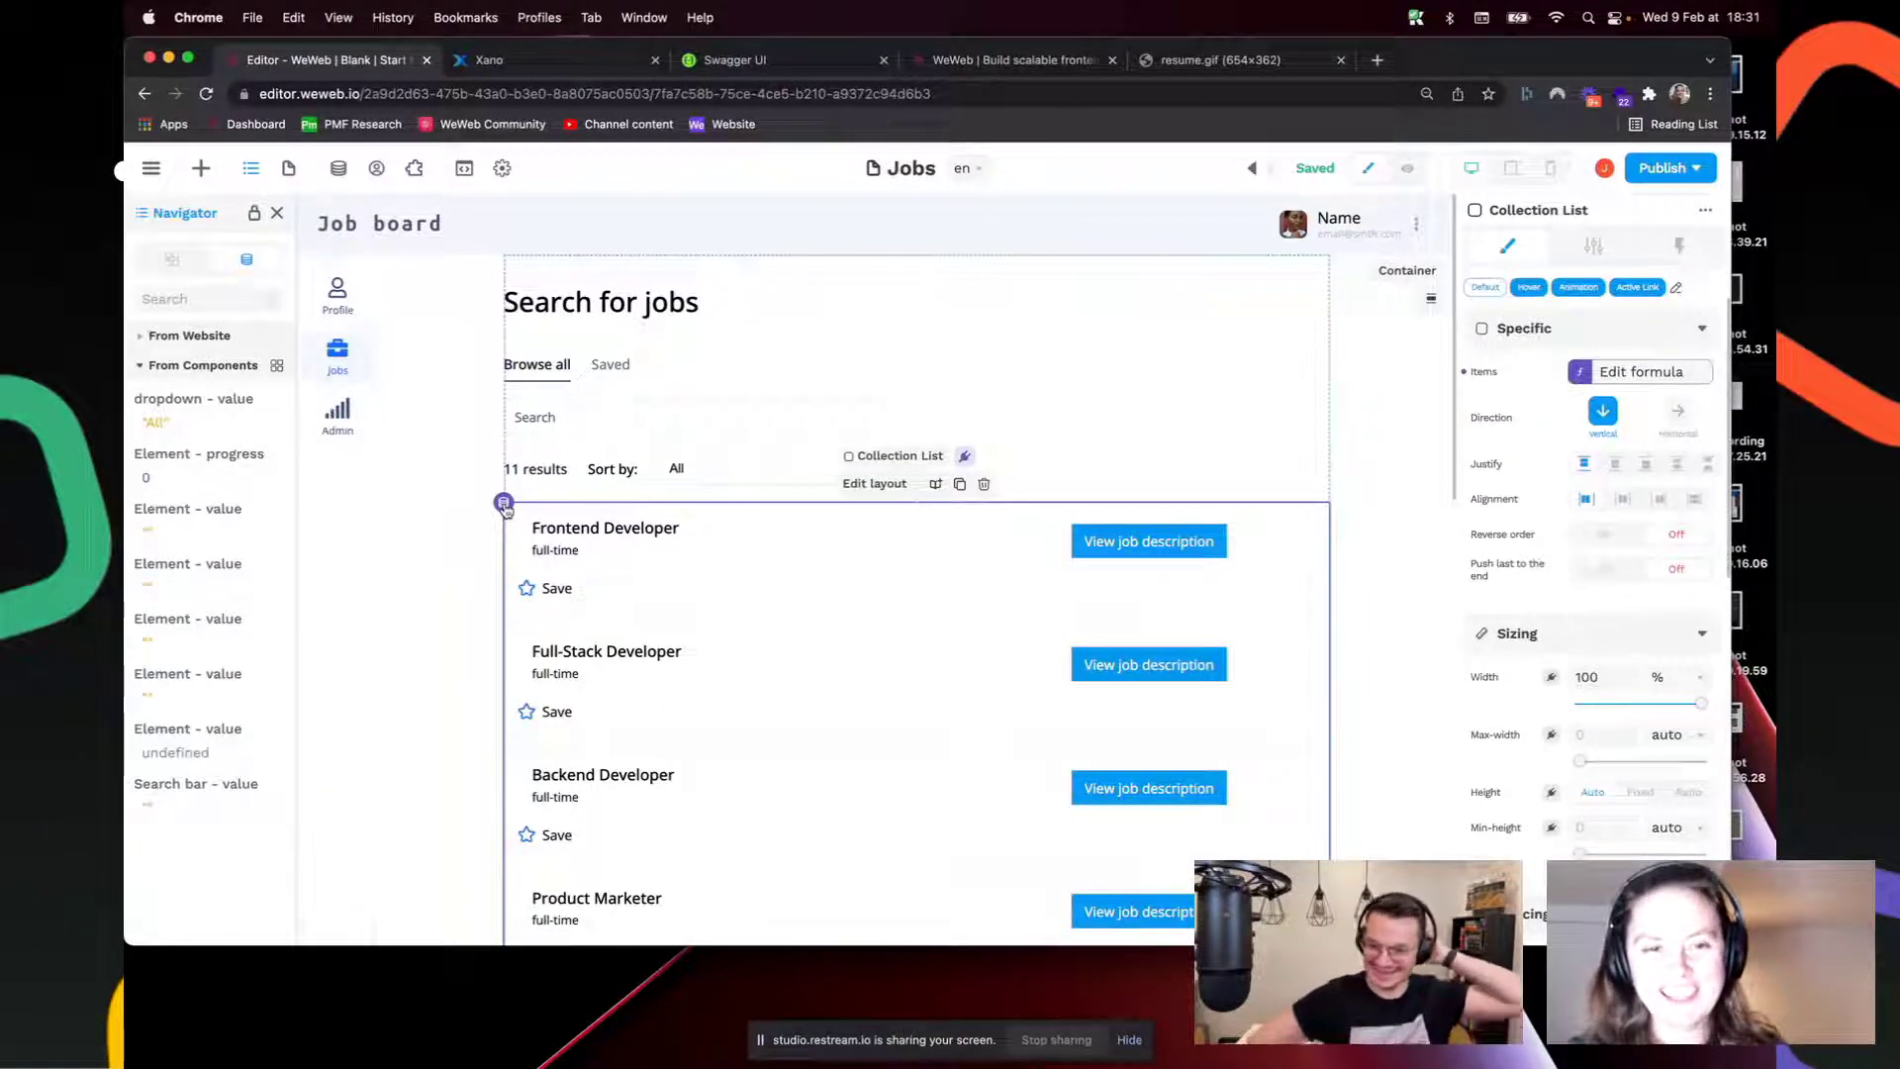
left_click(289, 170)
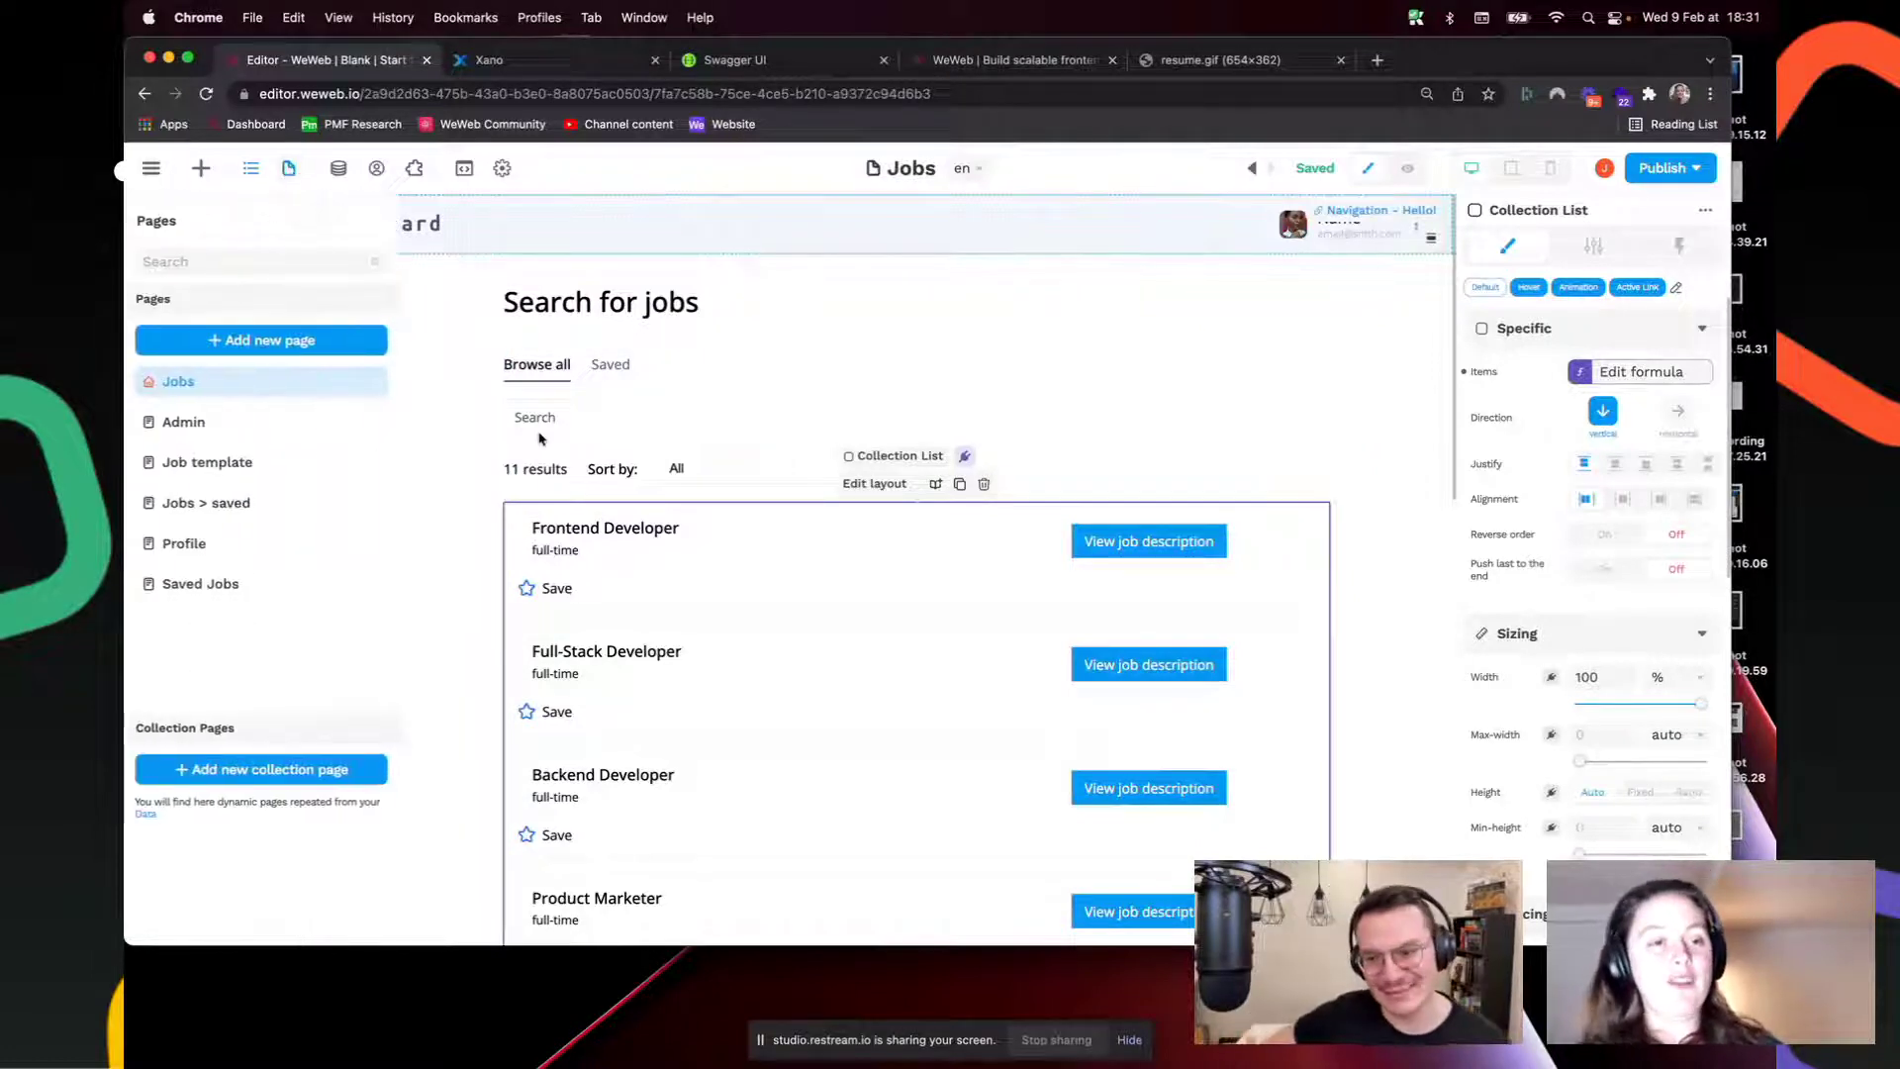
Step: Open the Job template page, select its Apply now form container, and close the resume.gif tab
left_click(263, 465)
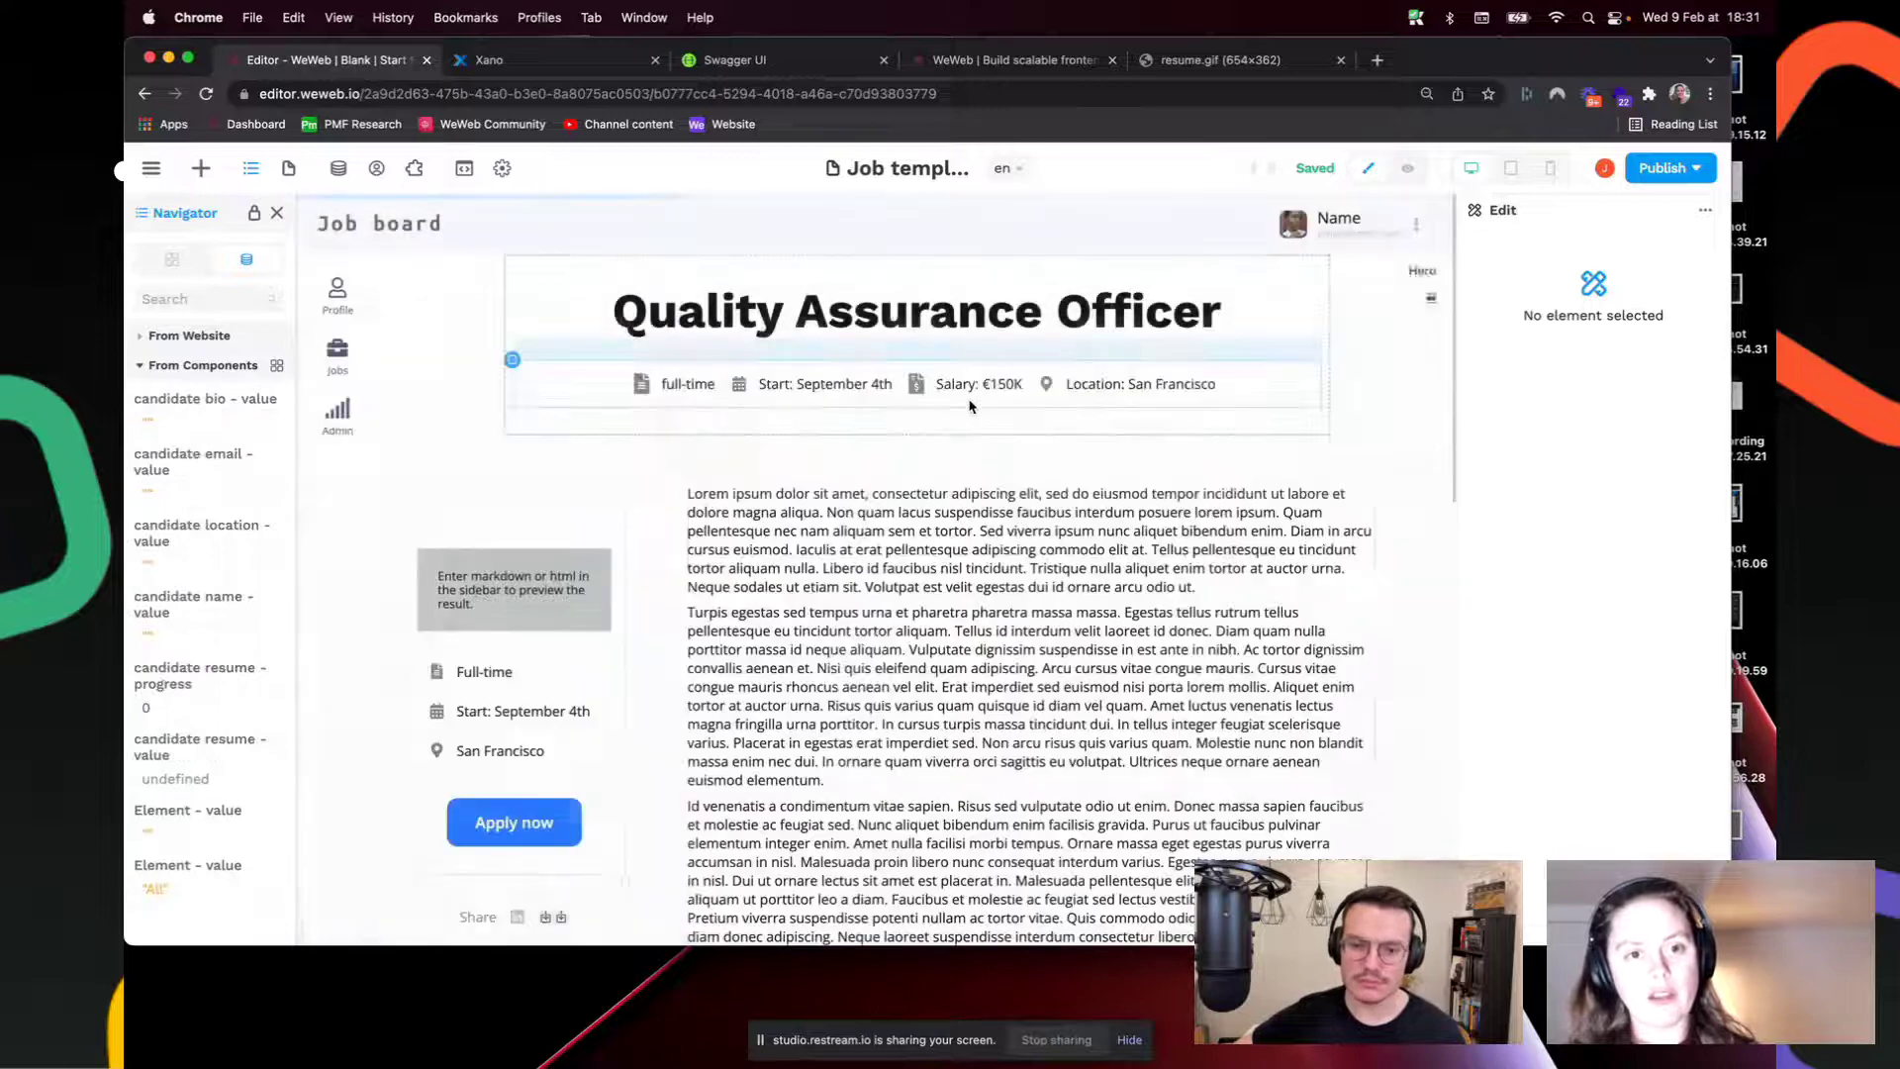
scroll(831, 645, "down", 15)
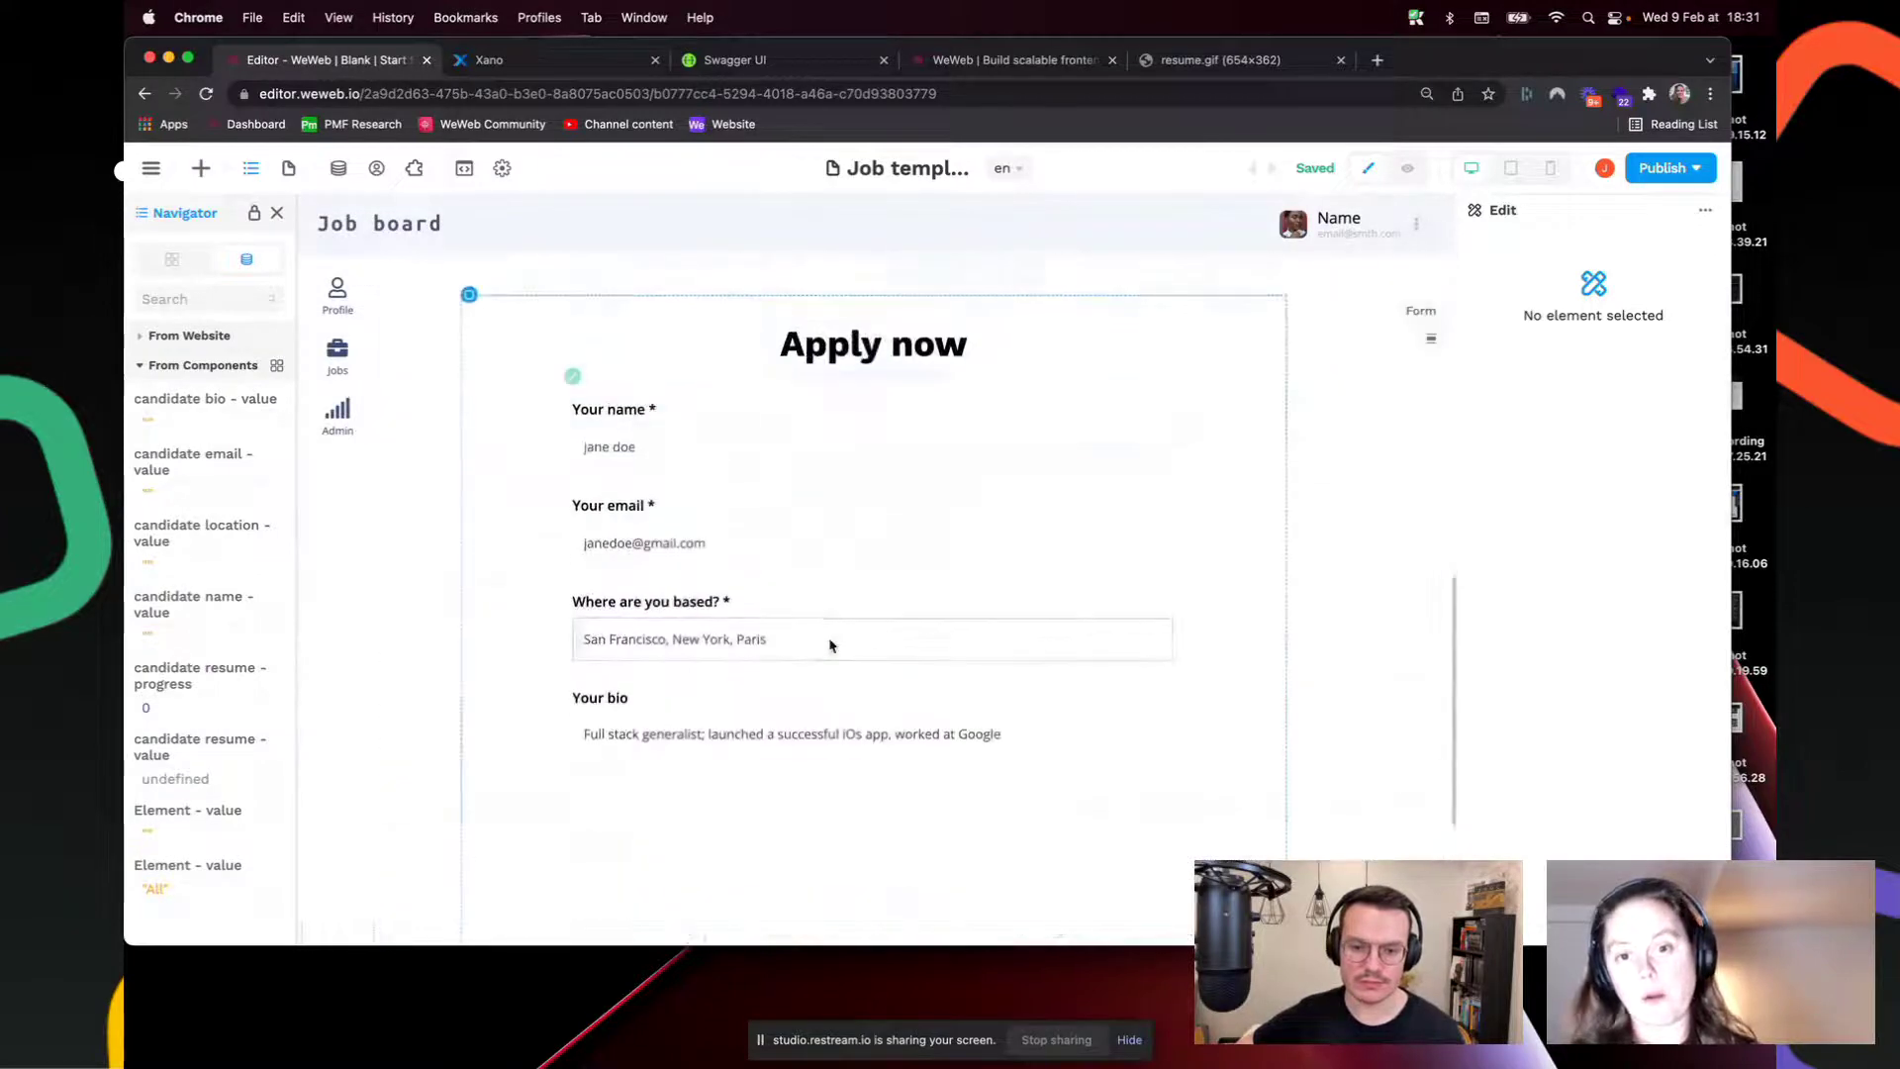
left_click(576, 384)
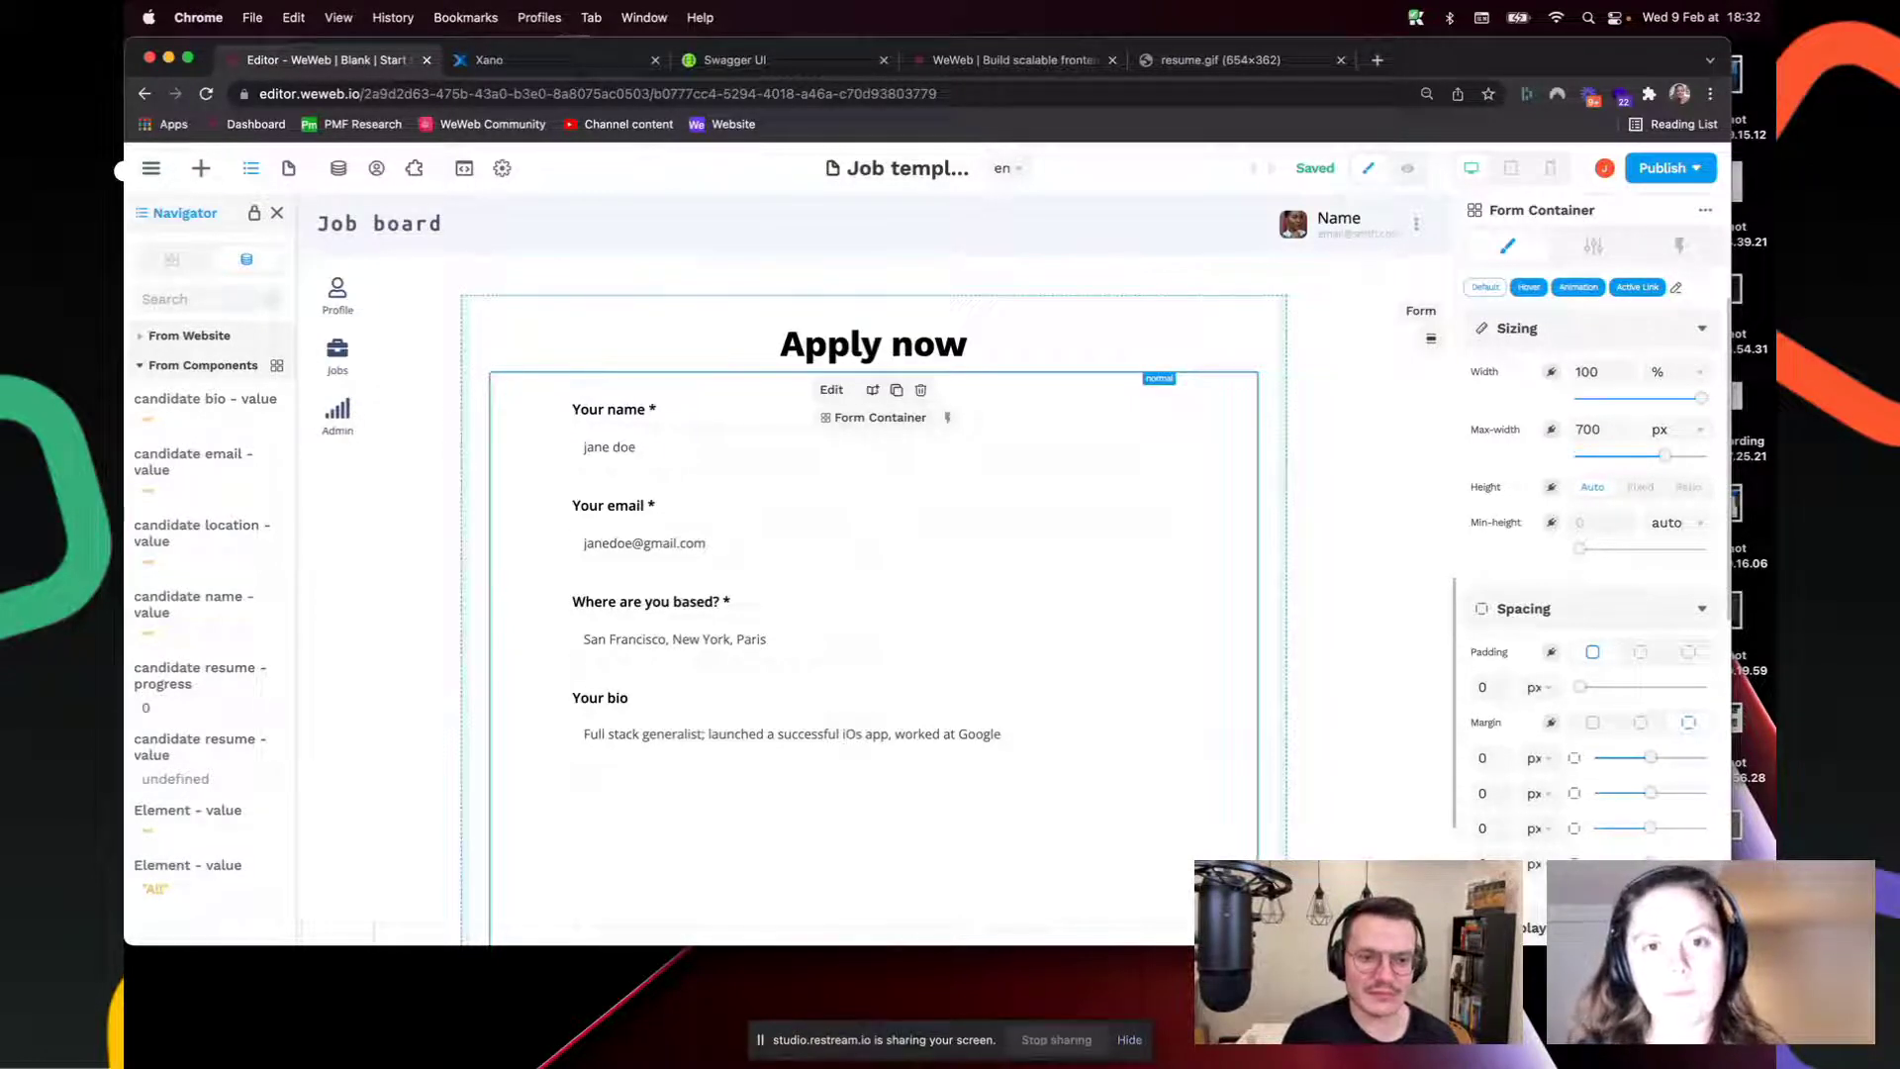
left_click(1342, 60)
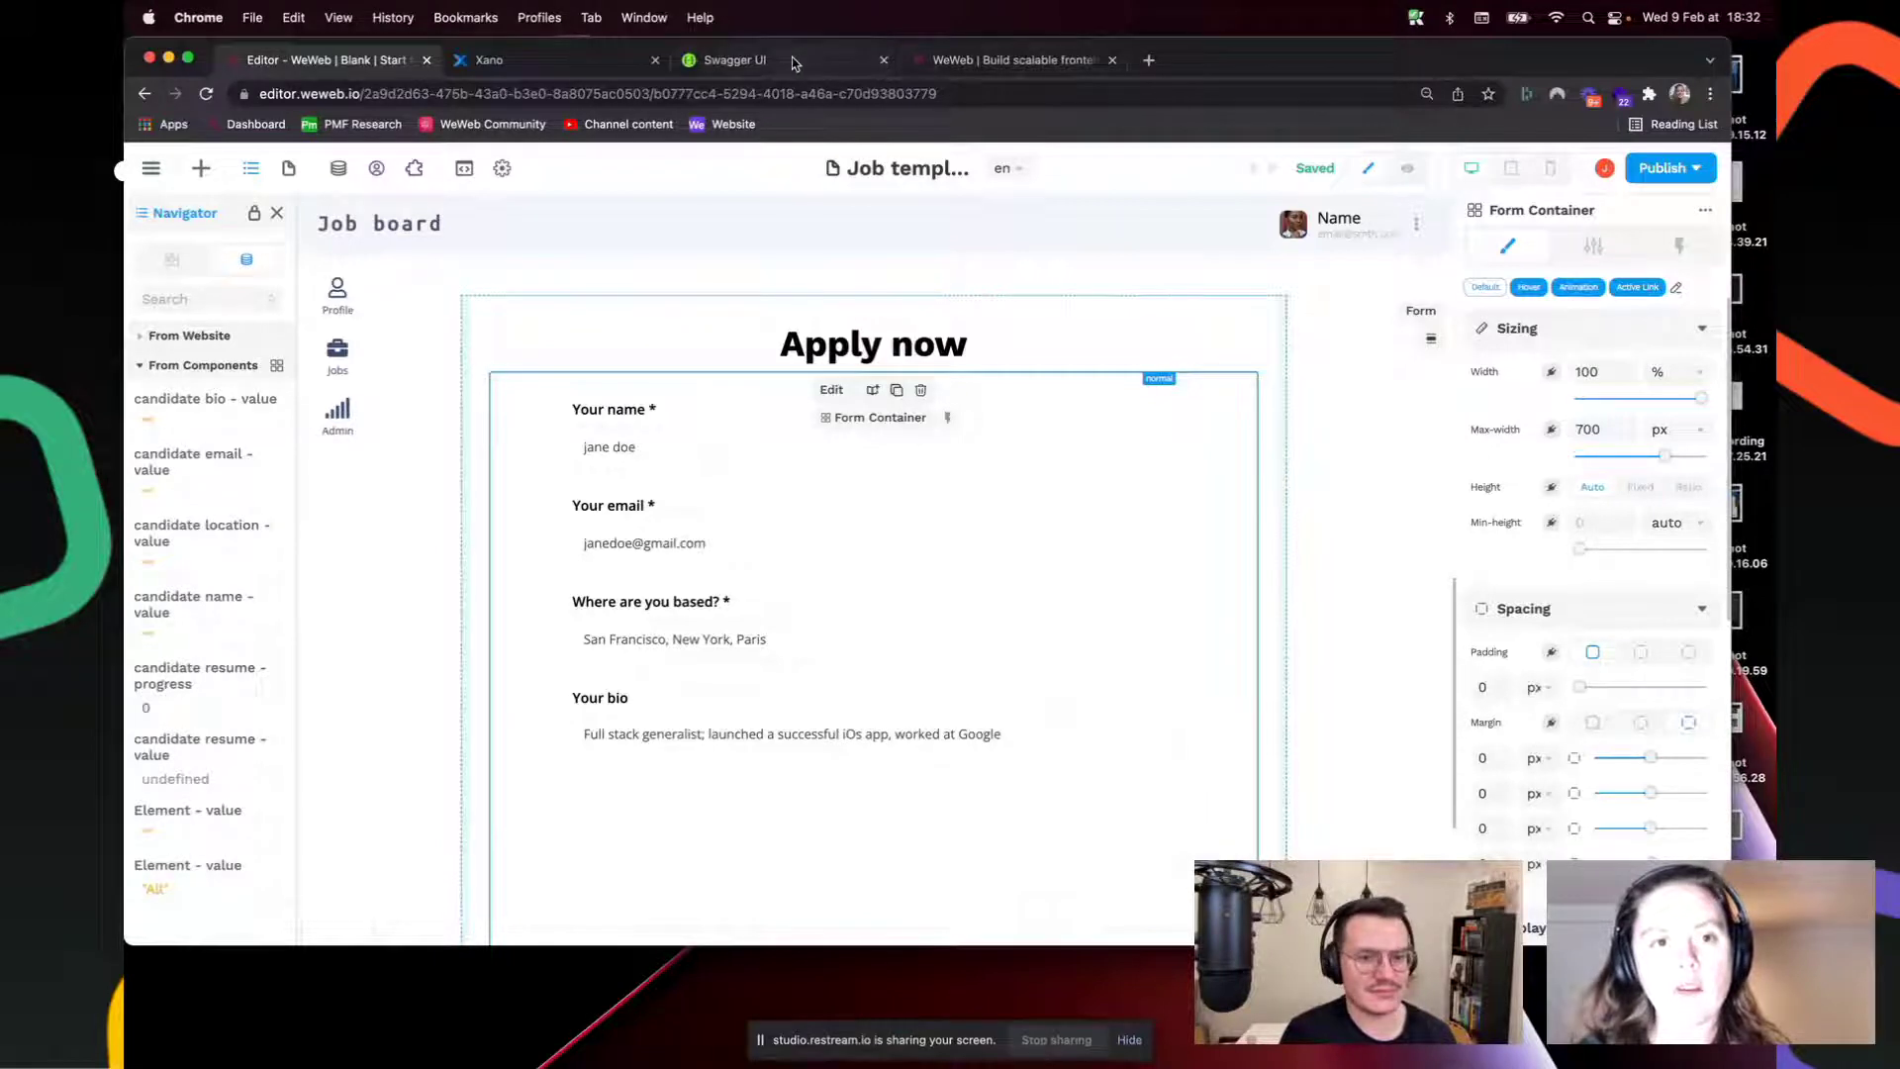
Step: Close the resume.gif and Swagger UI tabs and return to the WeWeb Editor
left_click(855, 62)
left_click(884, 59)
left_click(327, 59)
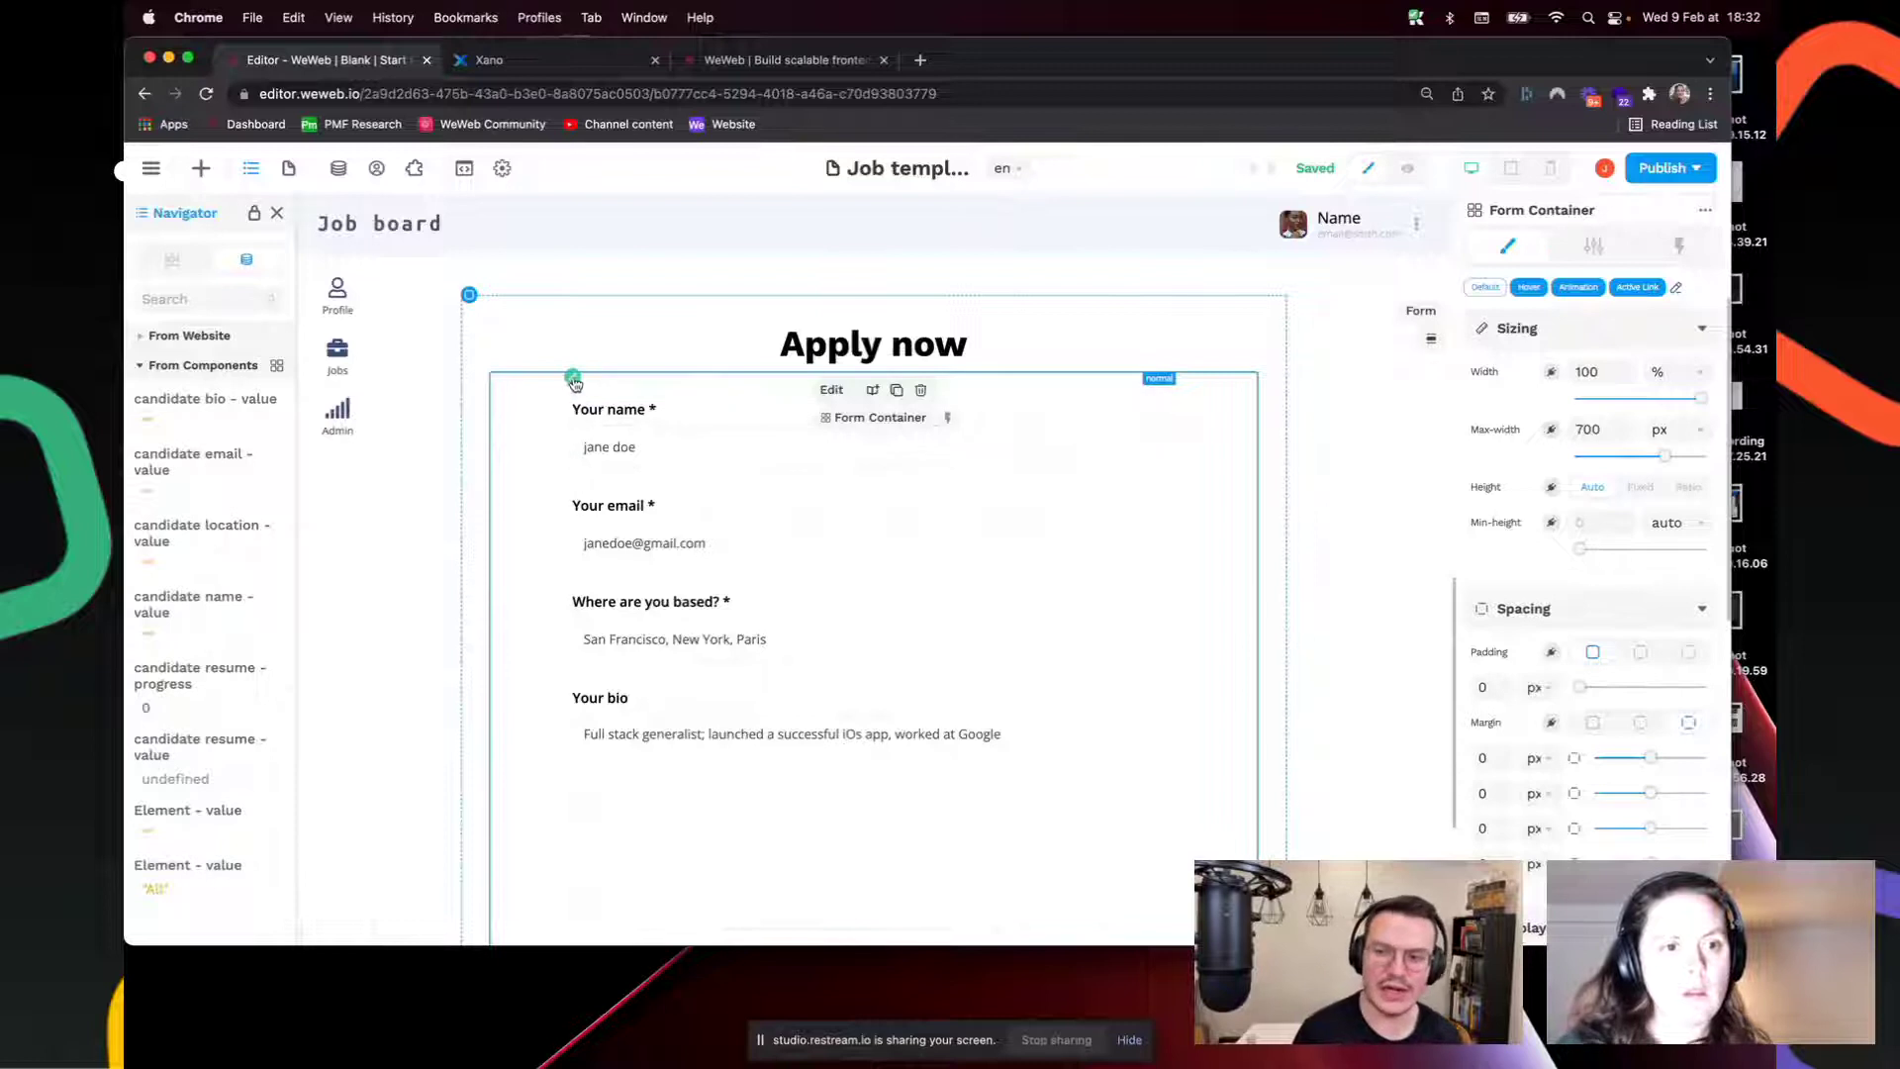
Step: Hide the Navigator and select the location field, application form, Profile item and sidebar flexbox
scroll(574, 380, "down", 1)
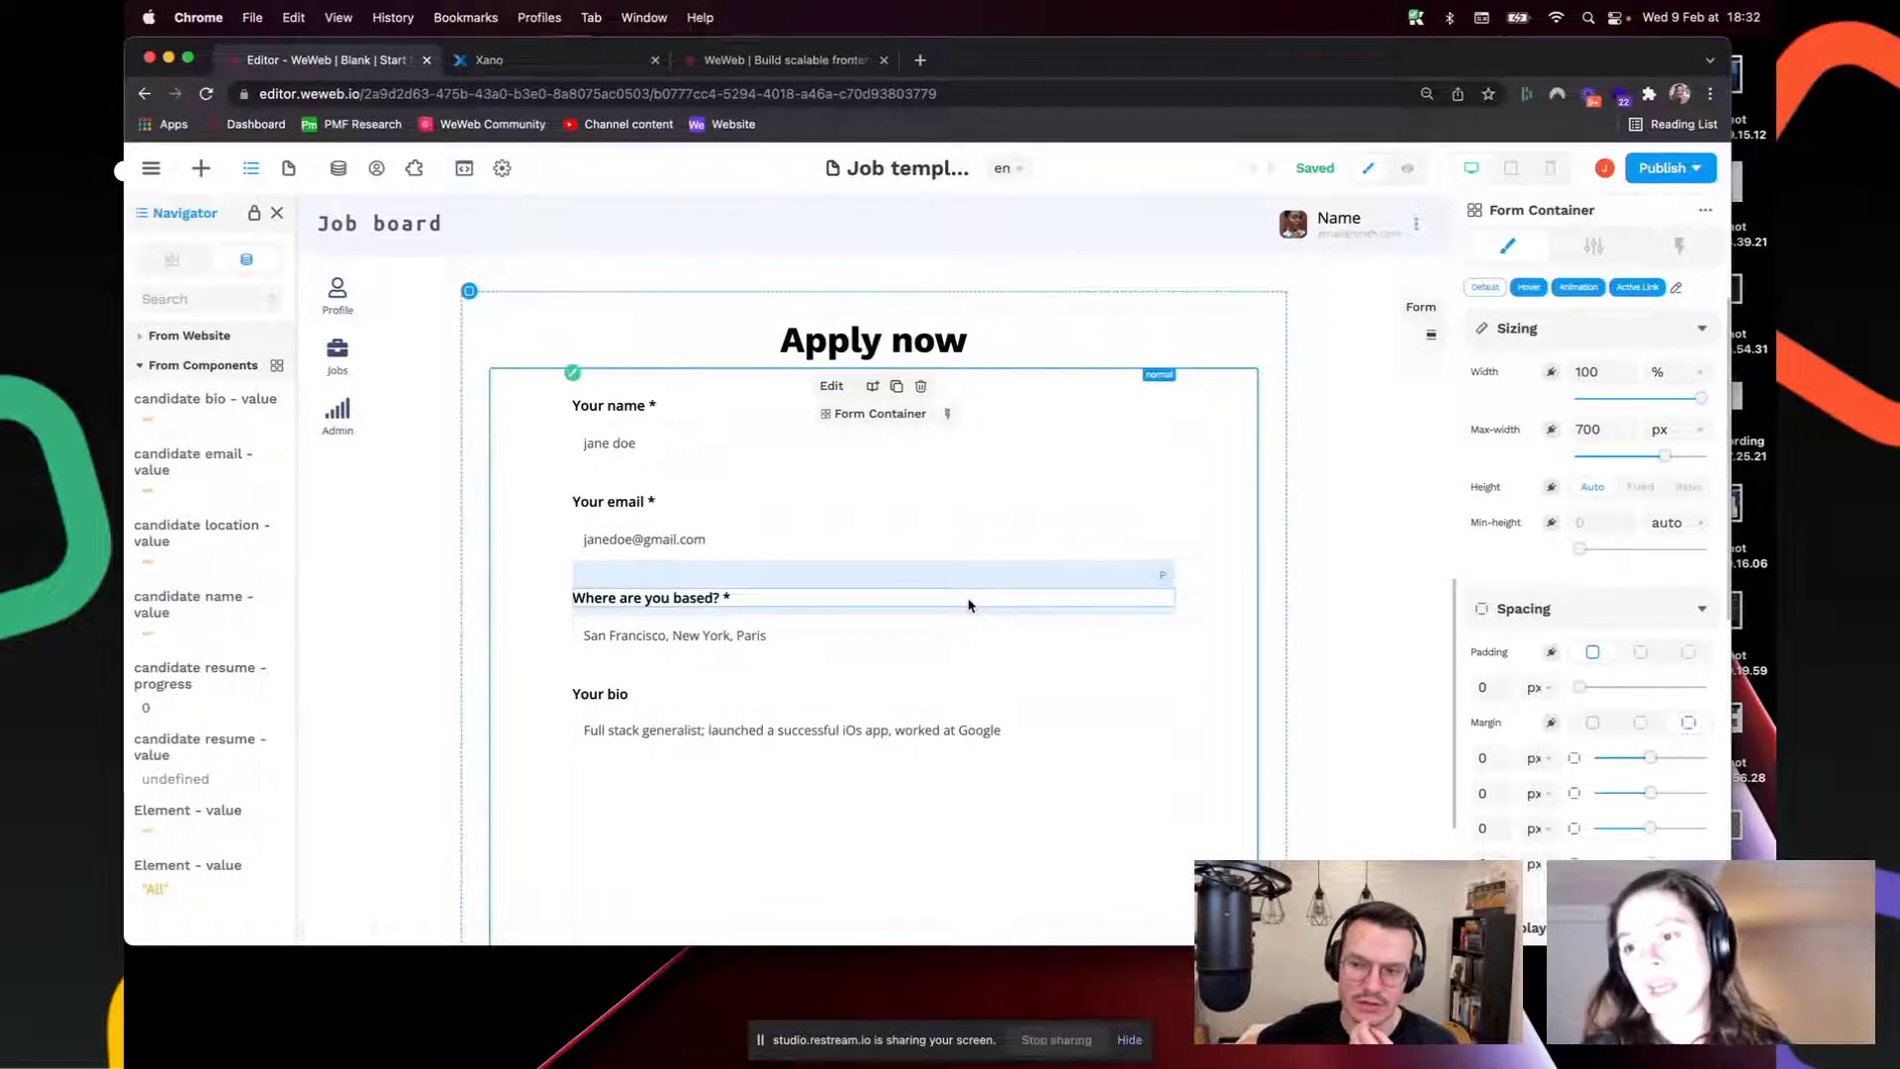
left_click(898, 646)
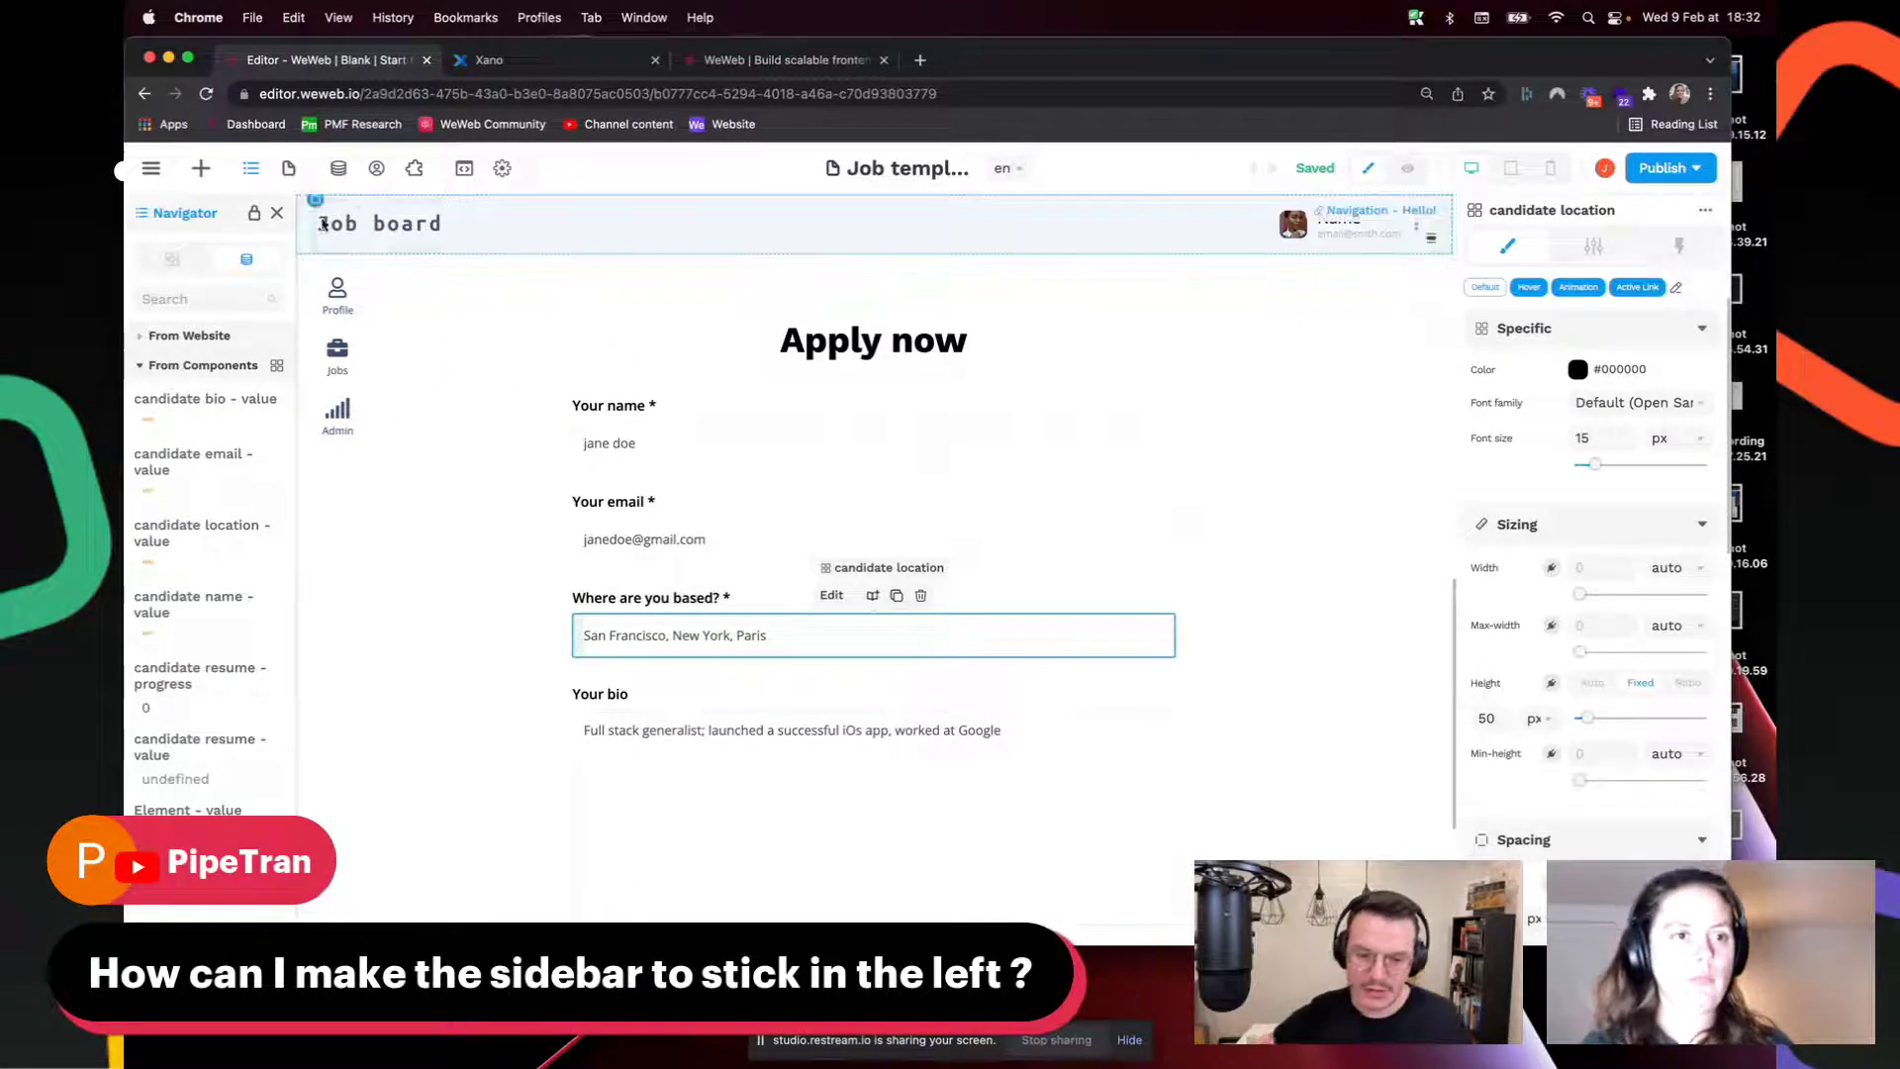
left_click(276, 212)
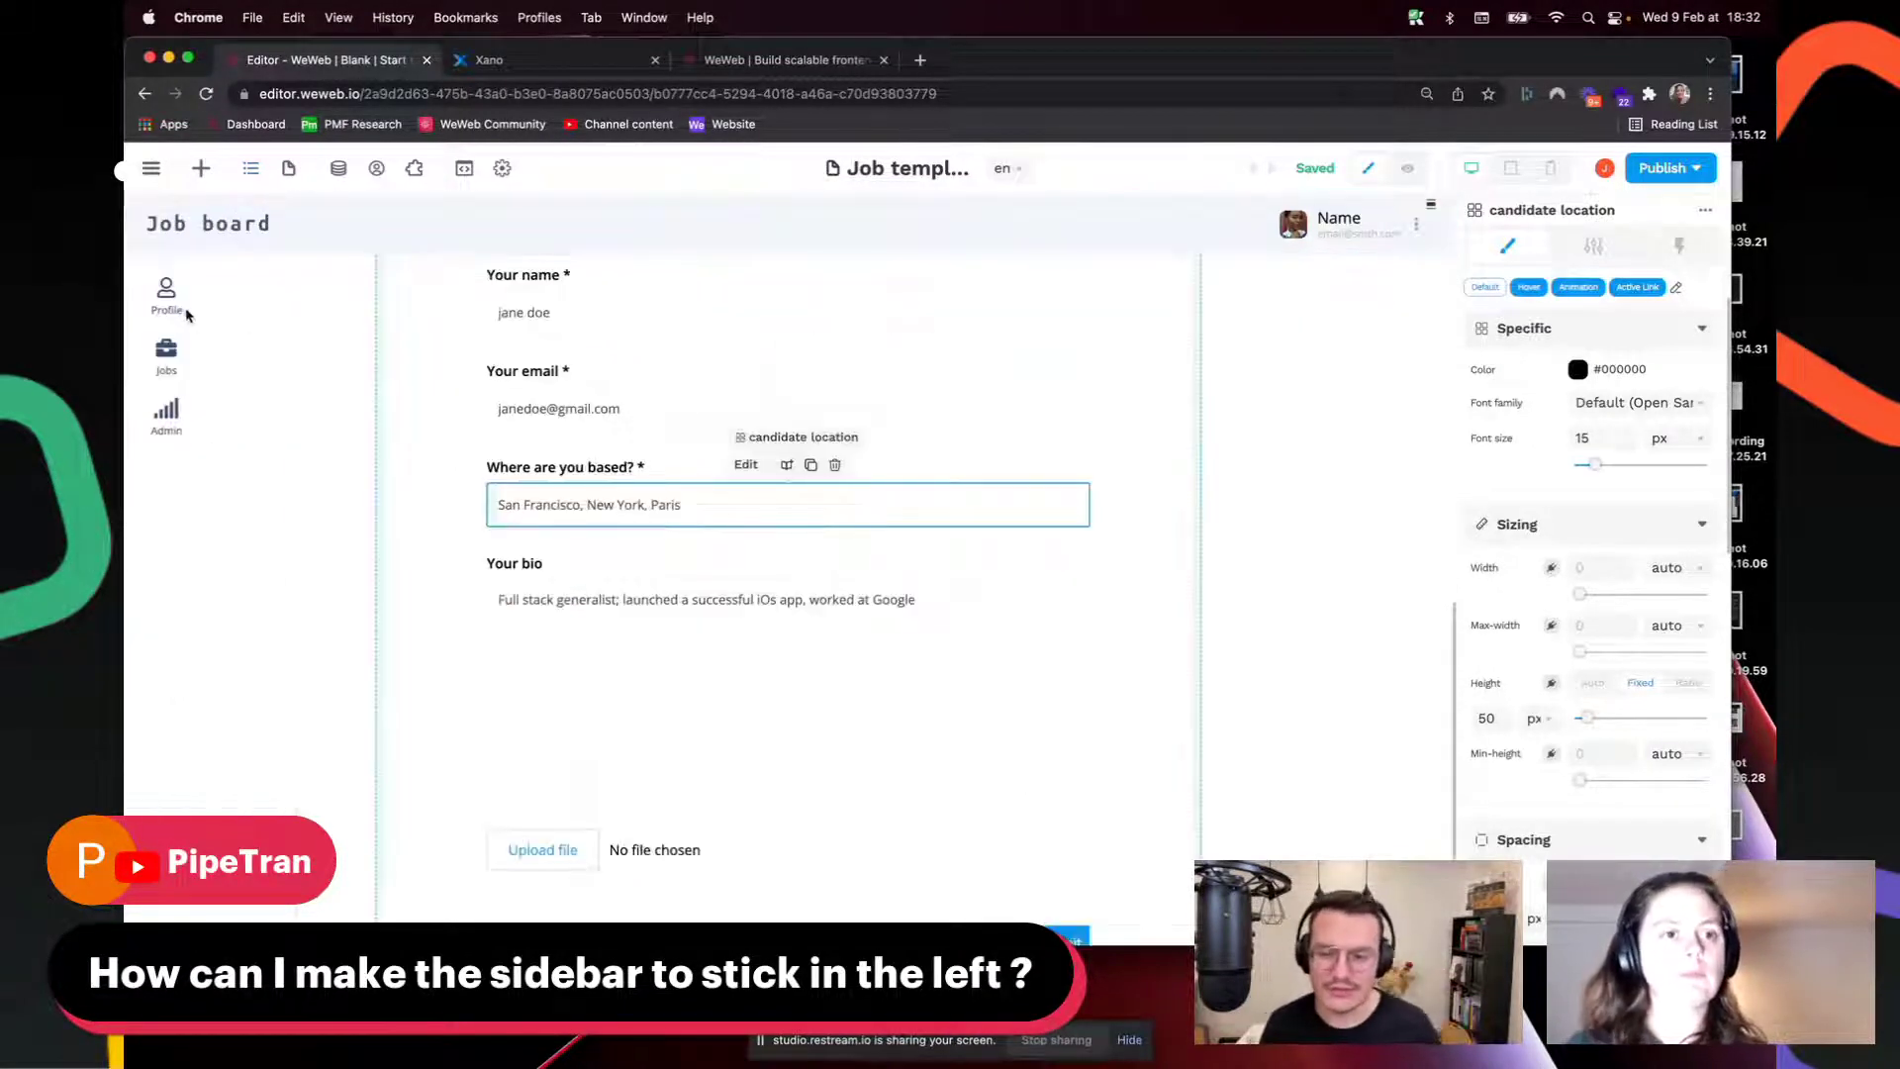
left_click(305, 289)
scroll(330, 313, "up", 5)
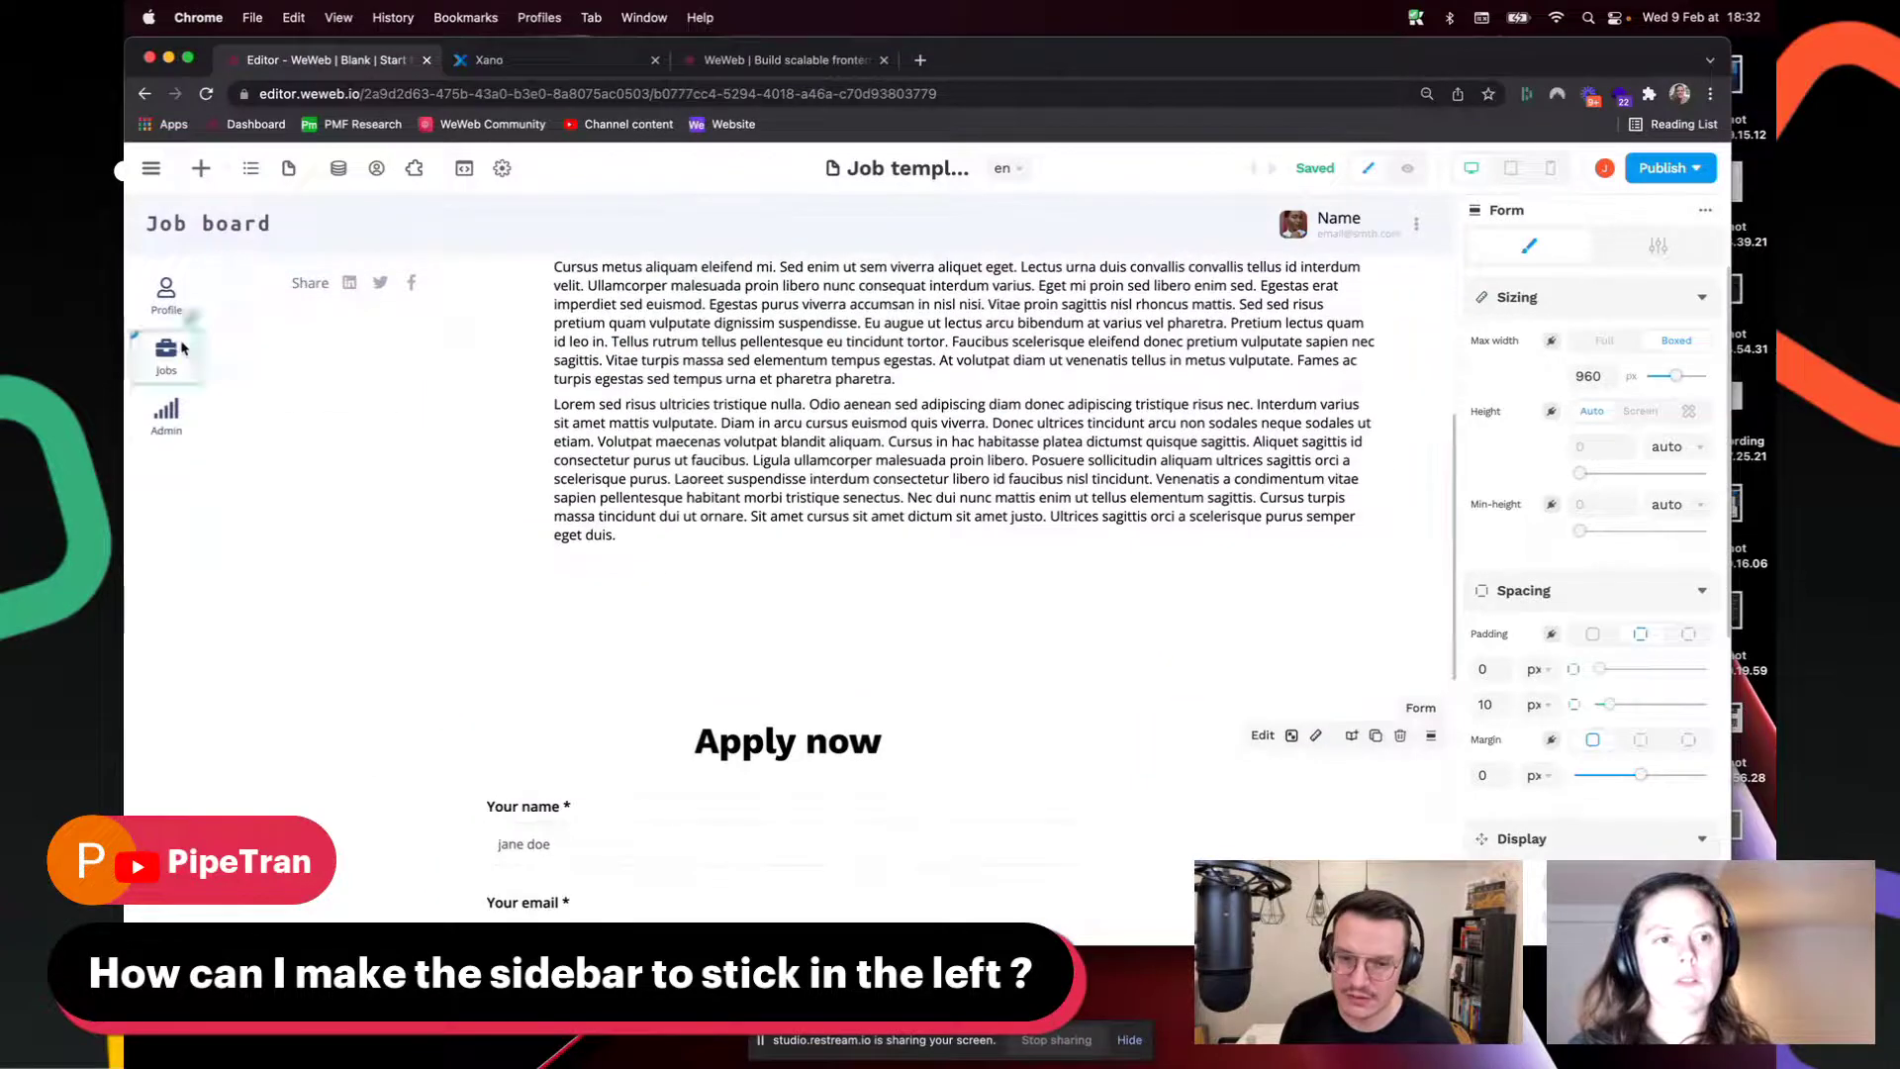
left_click(187, 245)
left_click(184, 260)
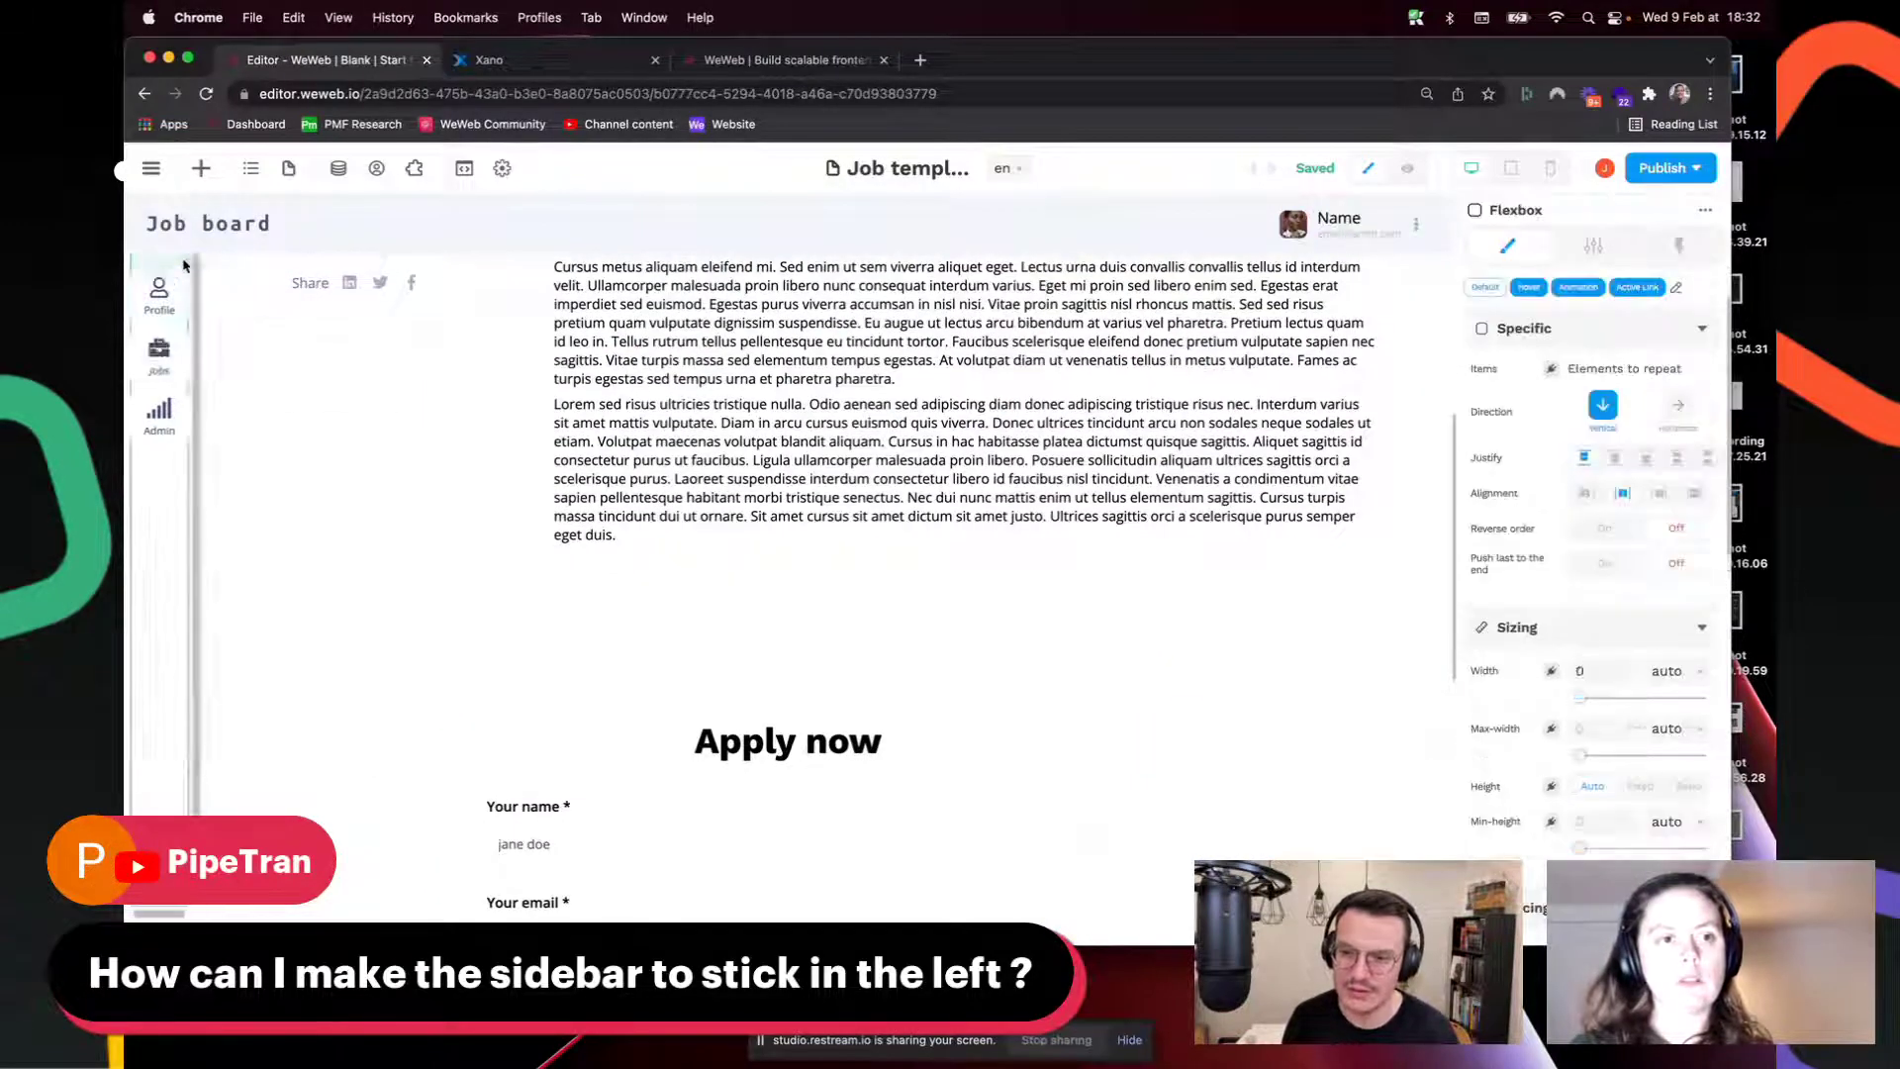
left_click(251, 169)
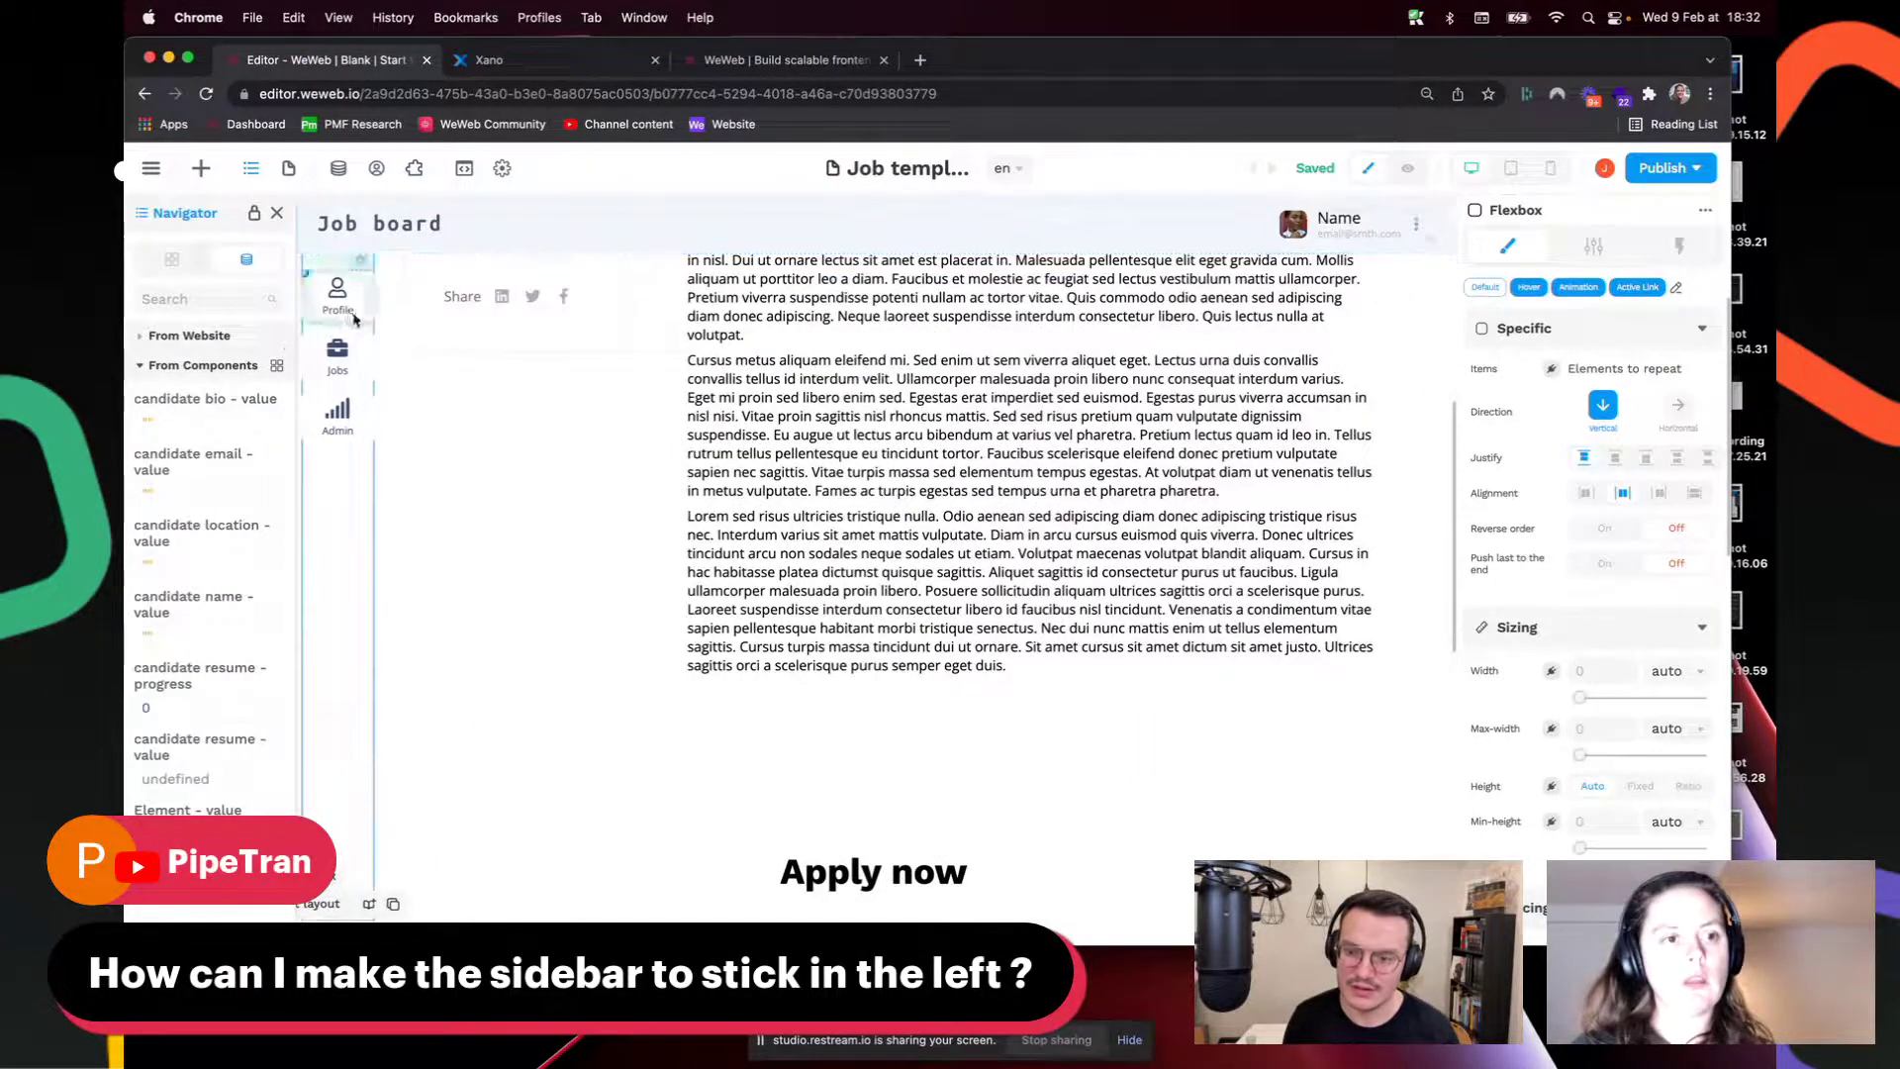
Step: Select the Sidebar layer in Layers and switch its positioning to Right
left_click(171, 259)
left_click(193, 352)
scroll(681, 326, "up", 6)
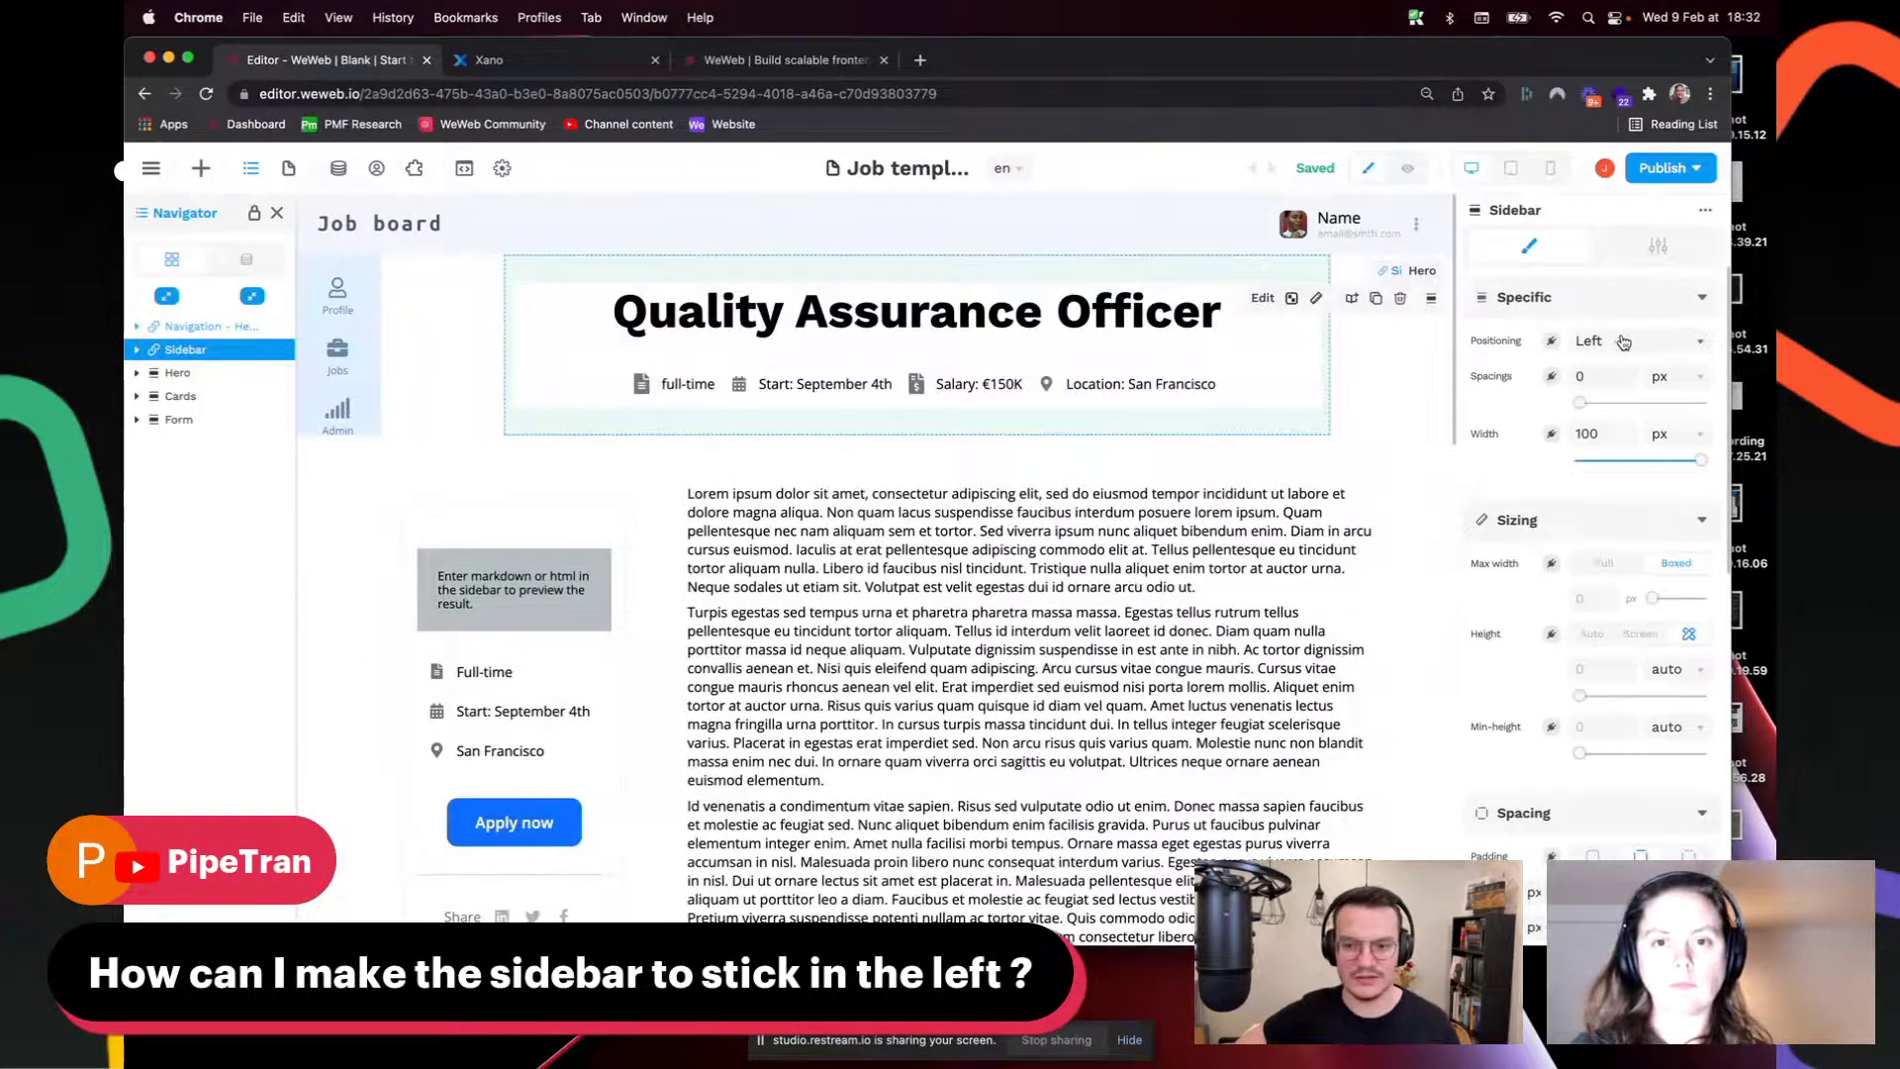
left_click(1623, 340)
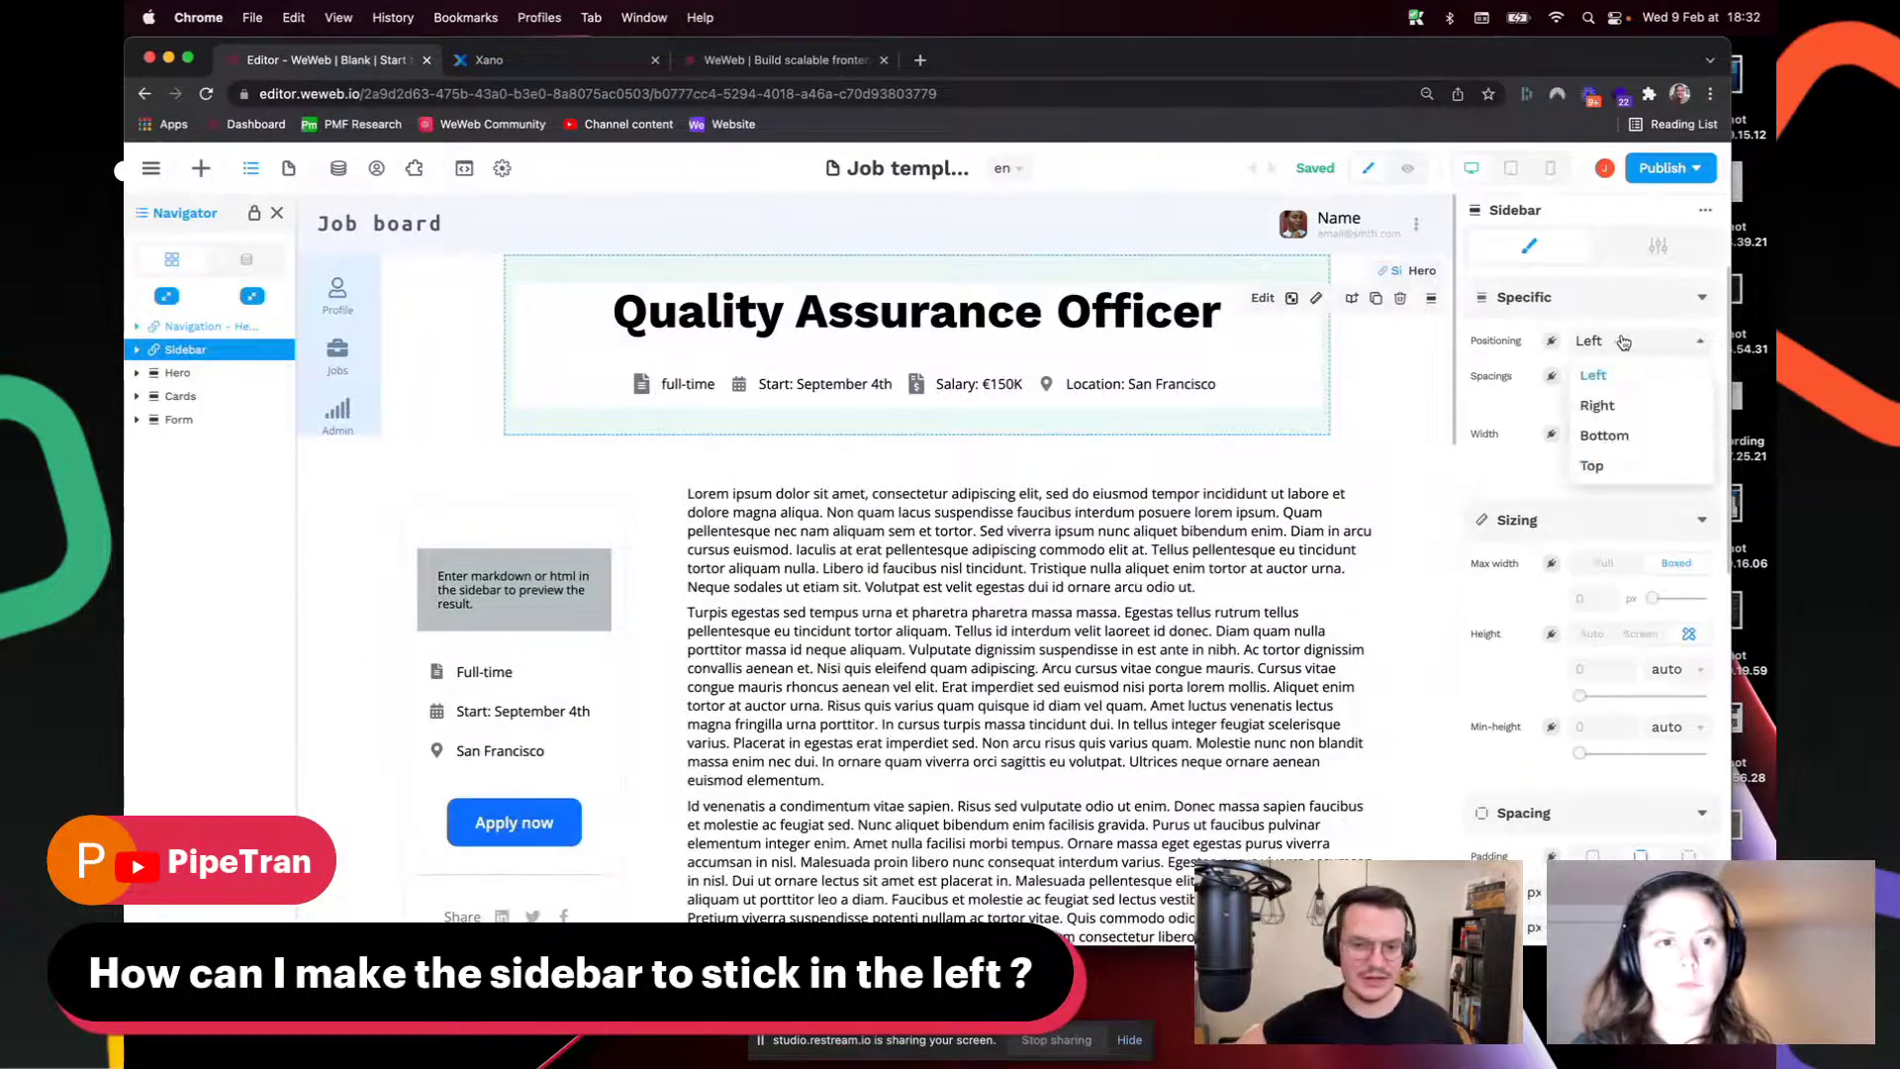
left_click(137, 349)
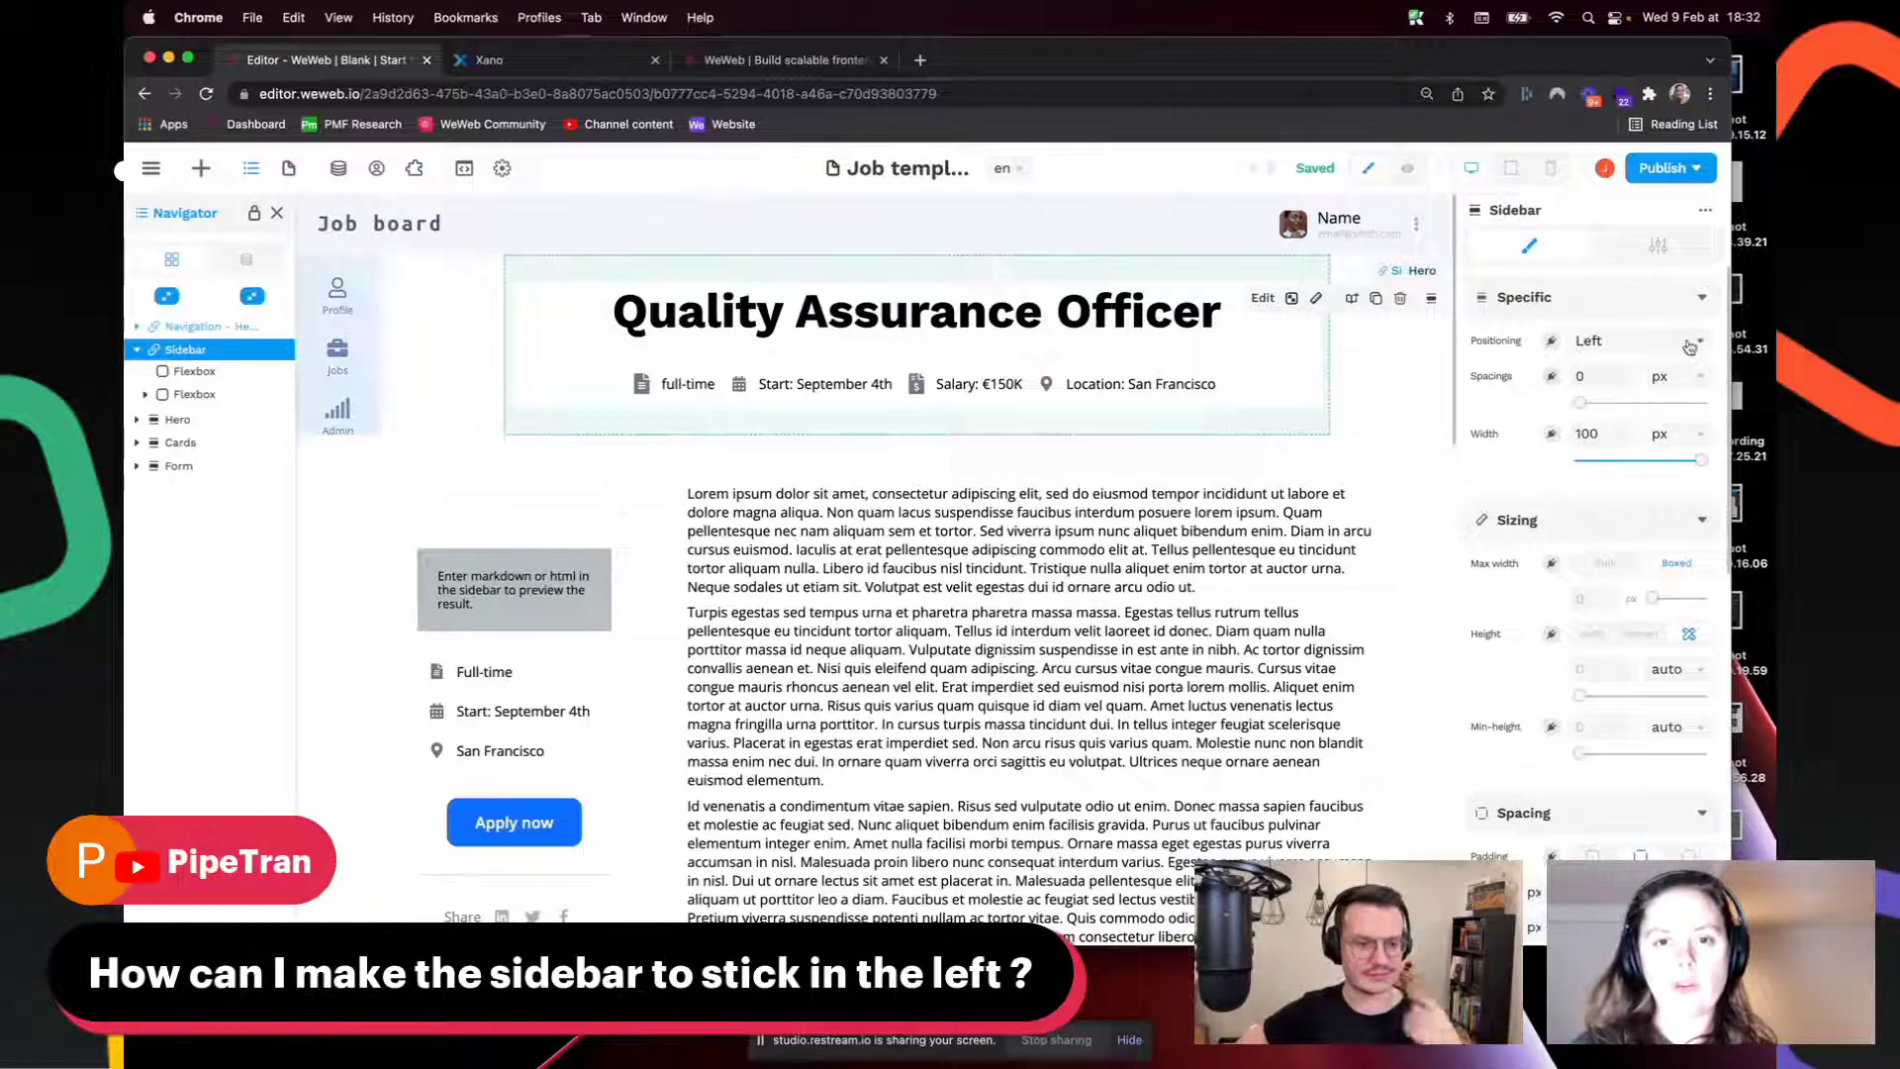
left_click(1658, 341)
left_click(1626, 407)
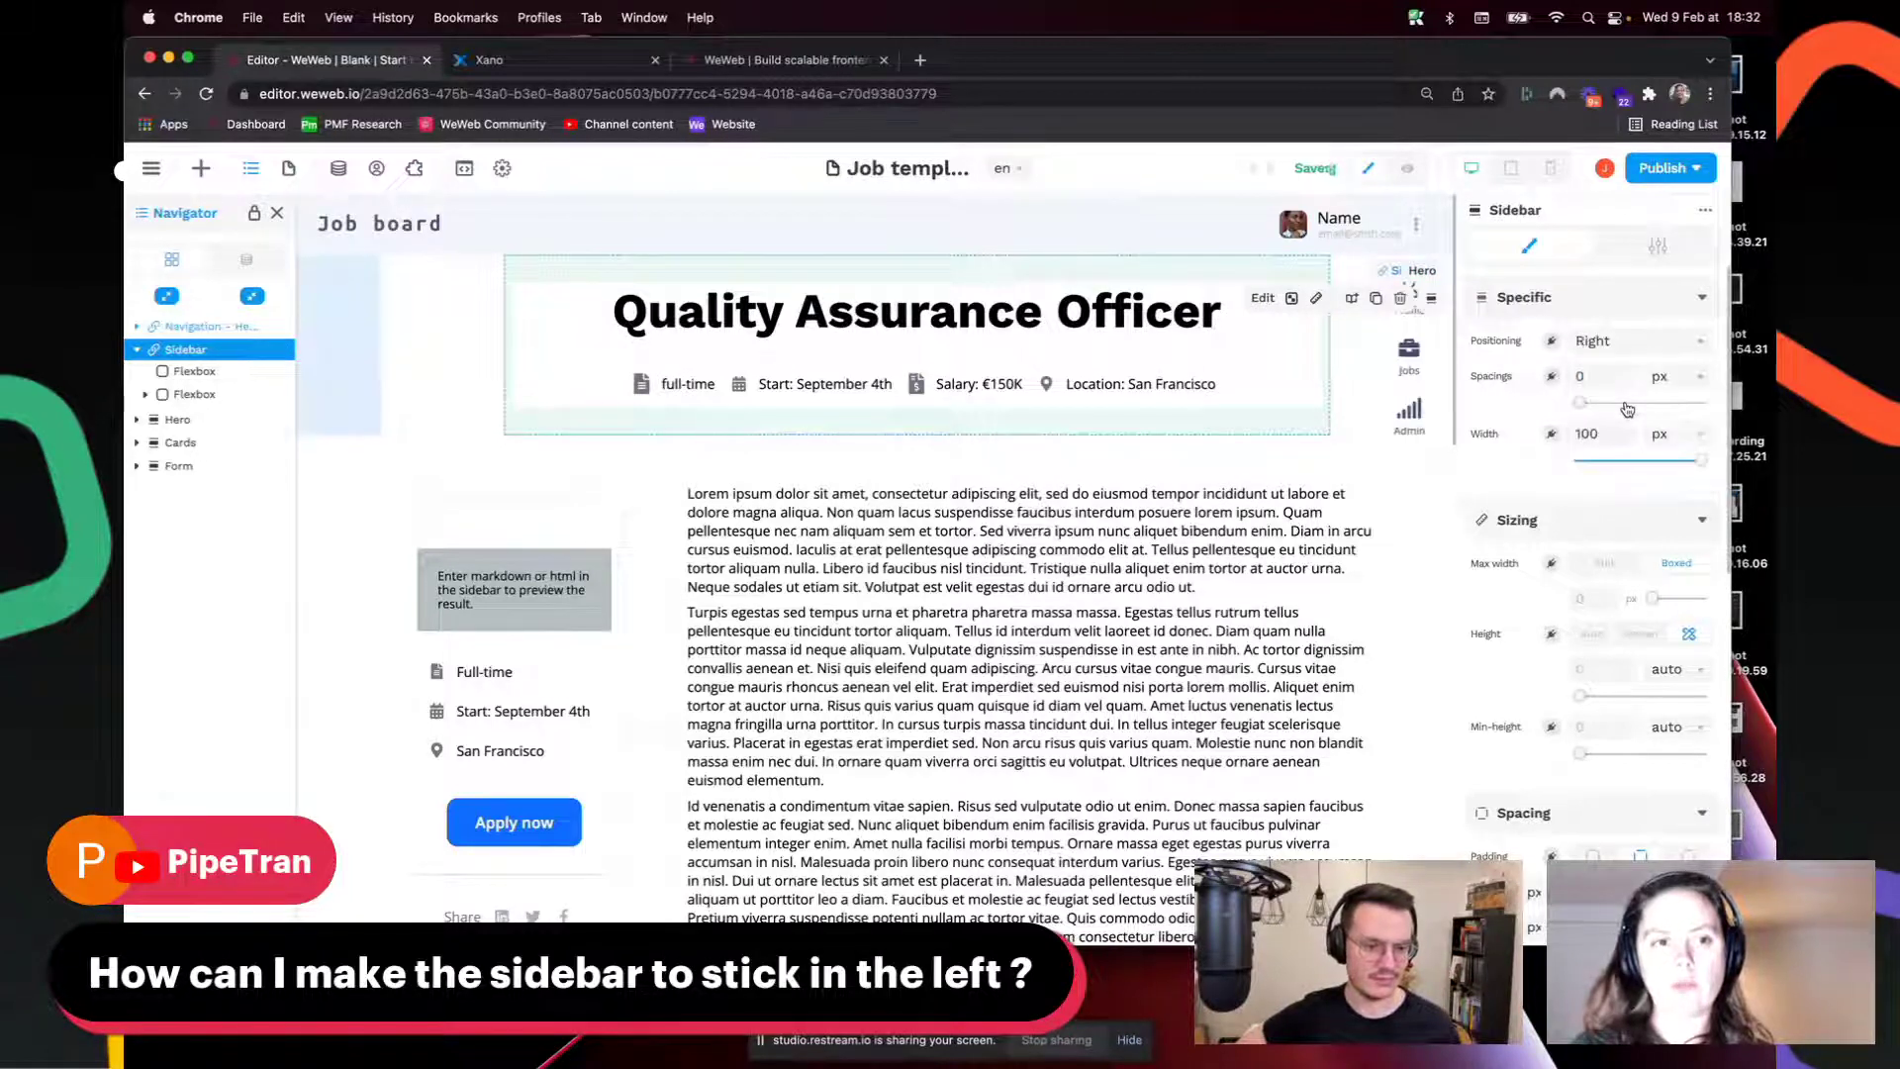
Step: Switch the Sidebar's positioning to Top, then back to Left
left_click(1653, 343)
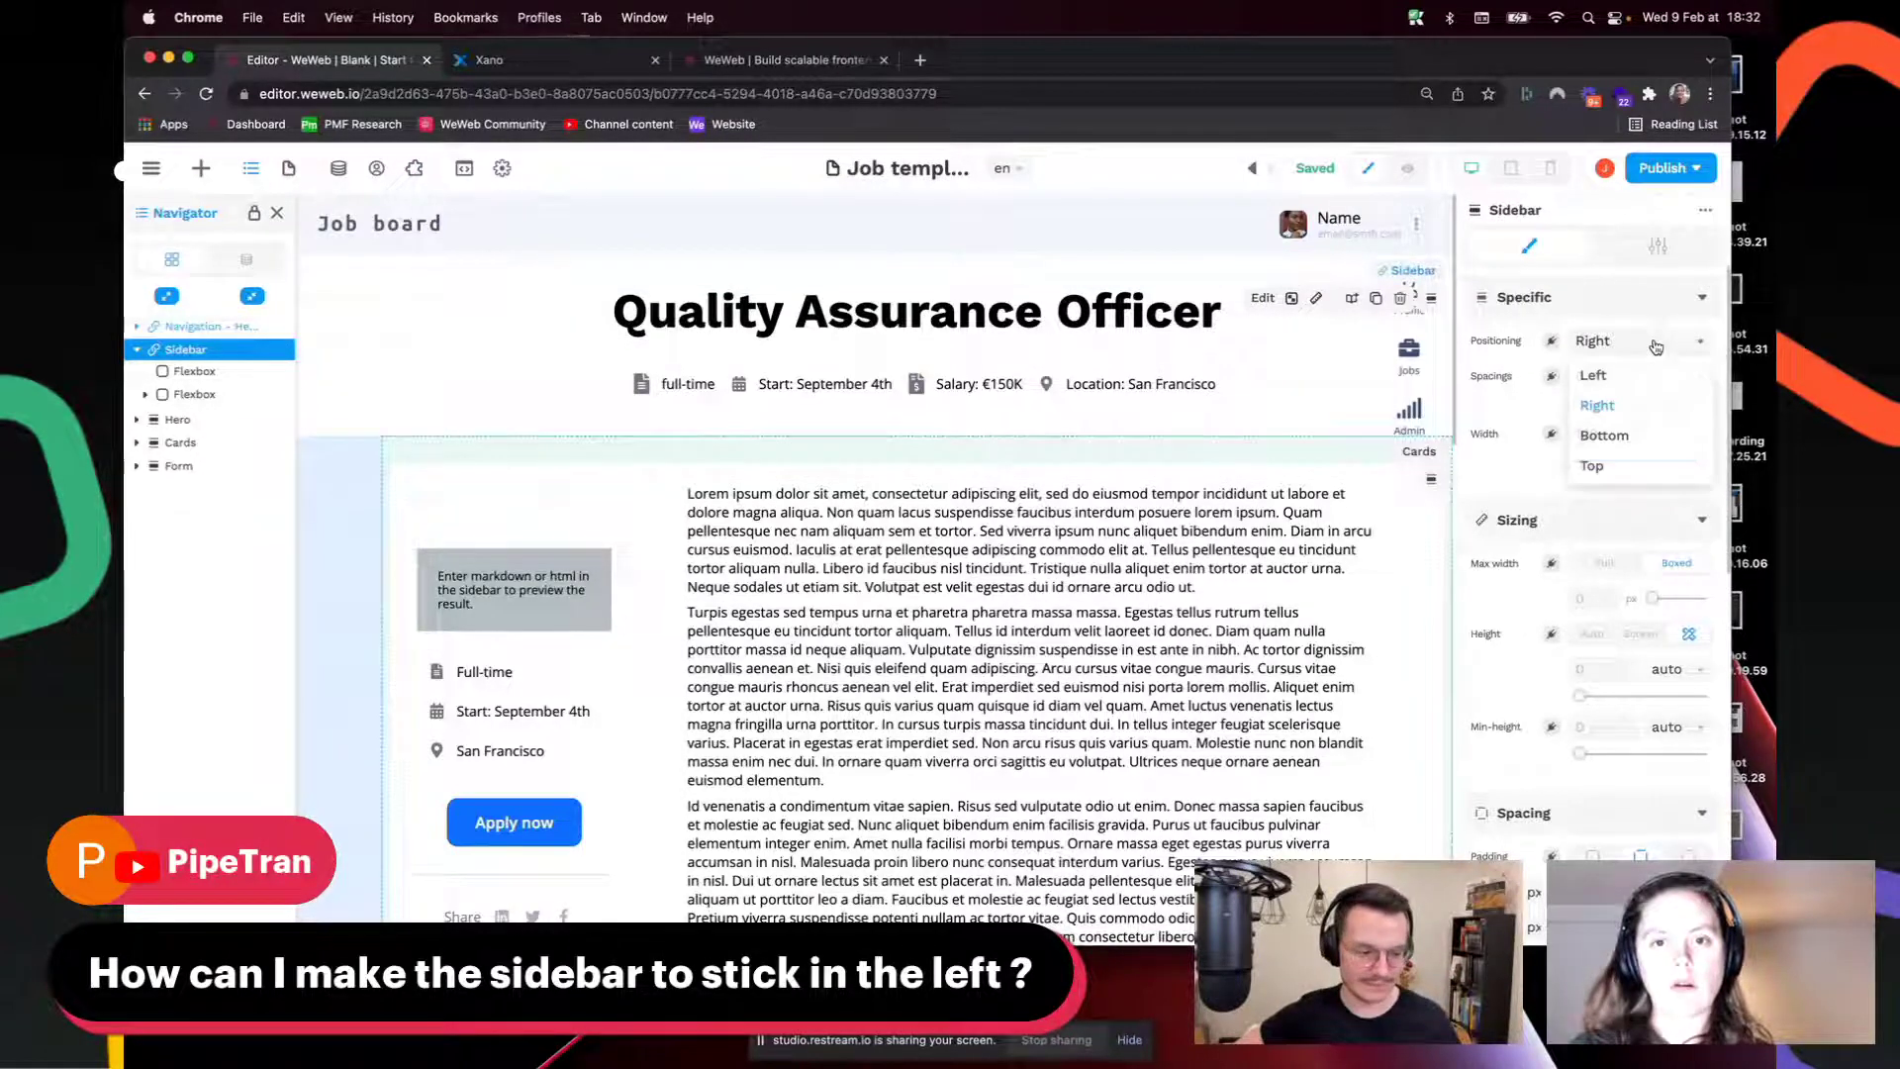
left_click(1592, 466)
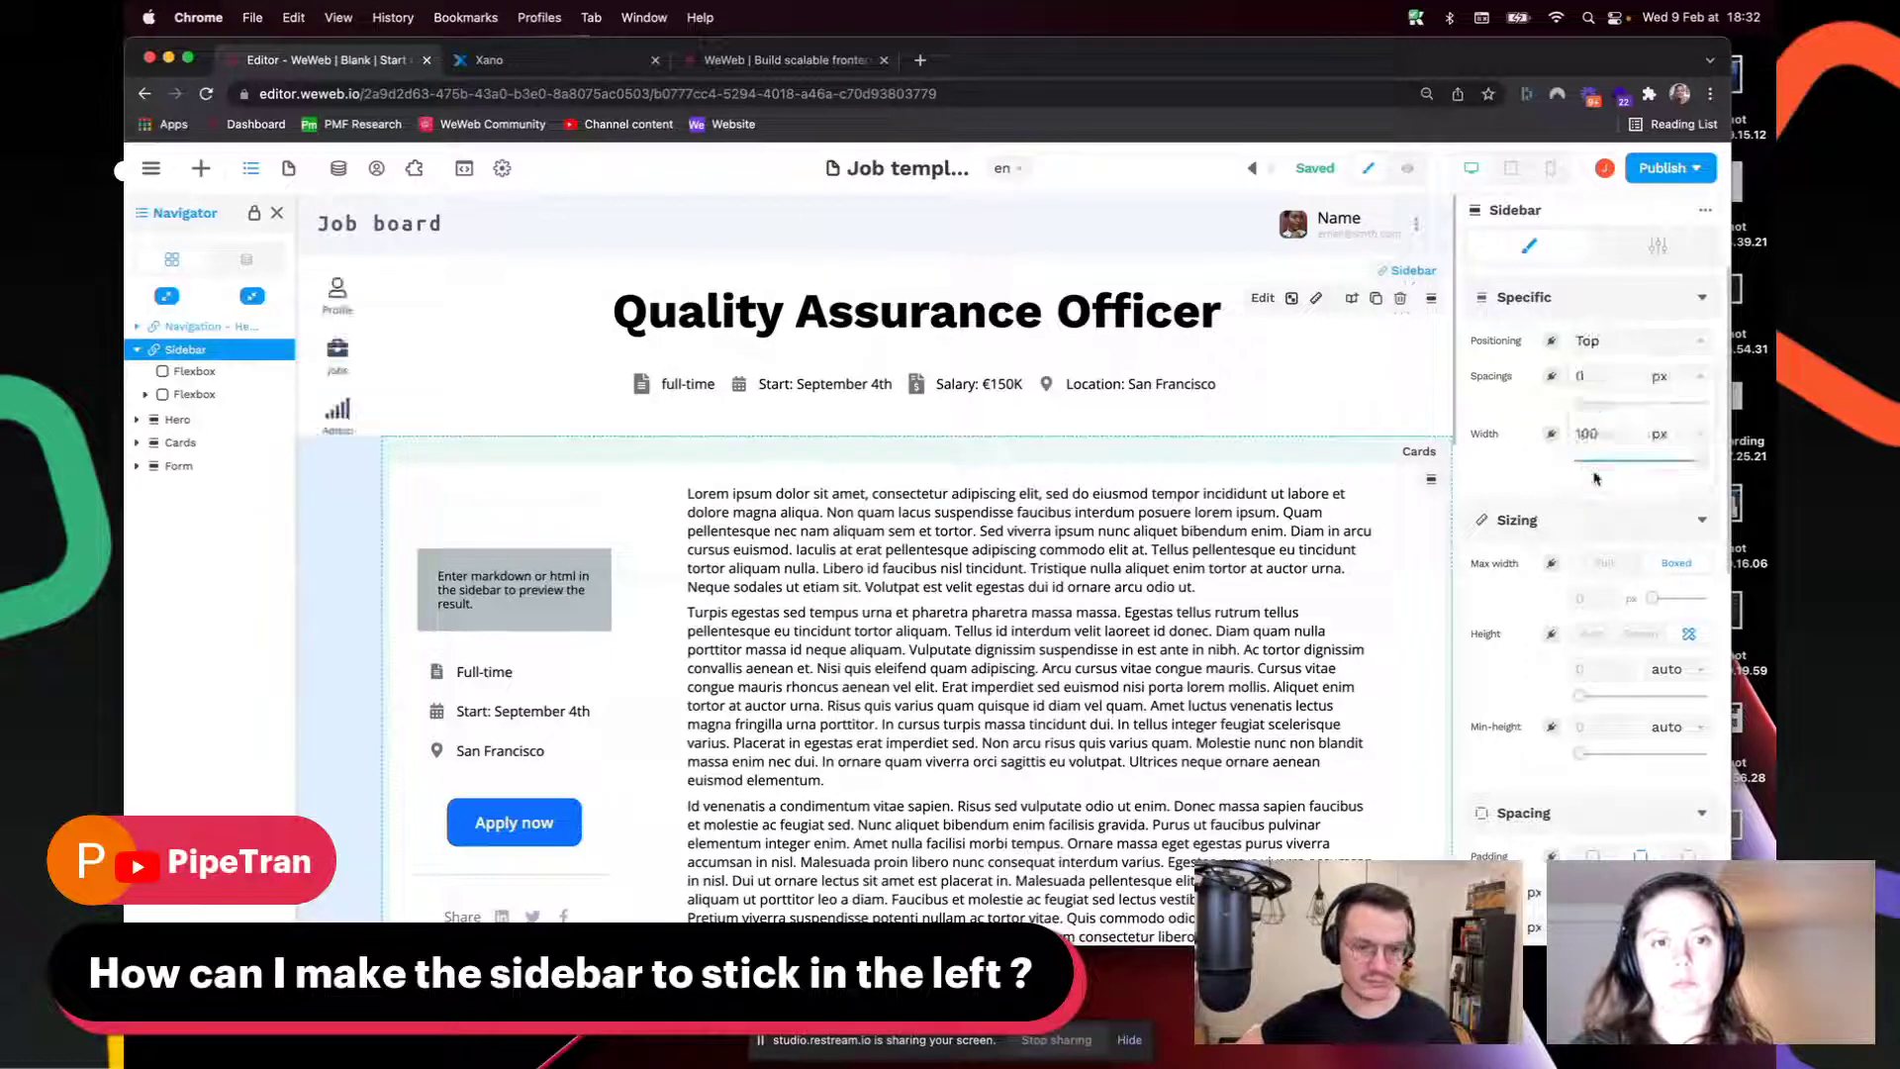
left_click(1642, 345)
left_click(1595, 374)
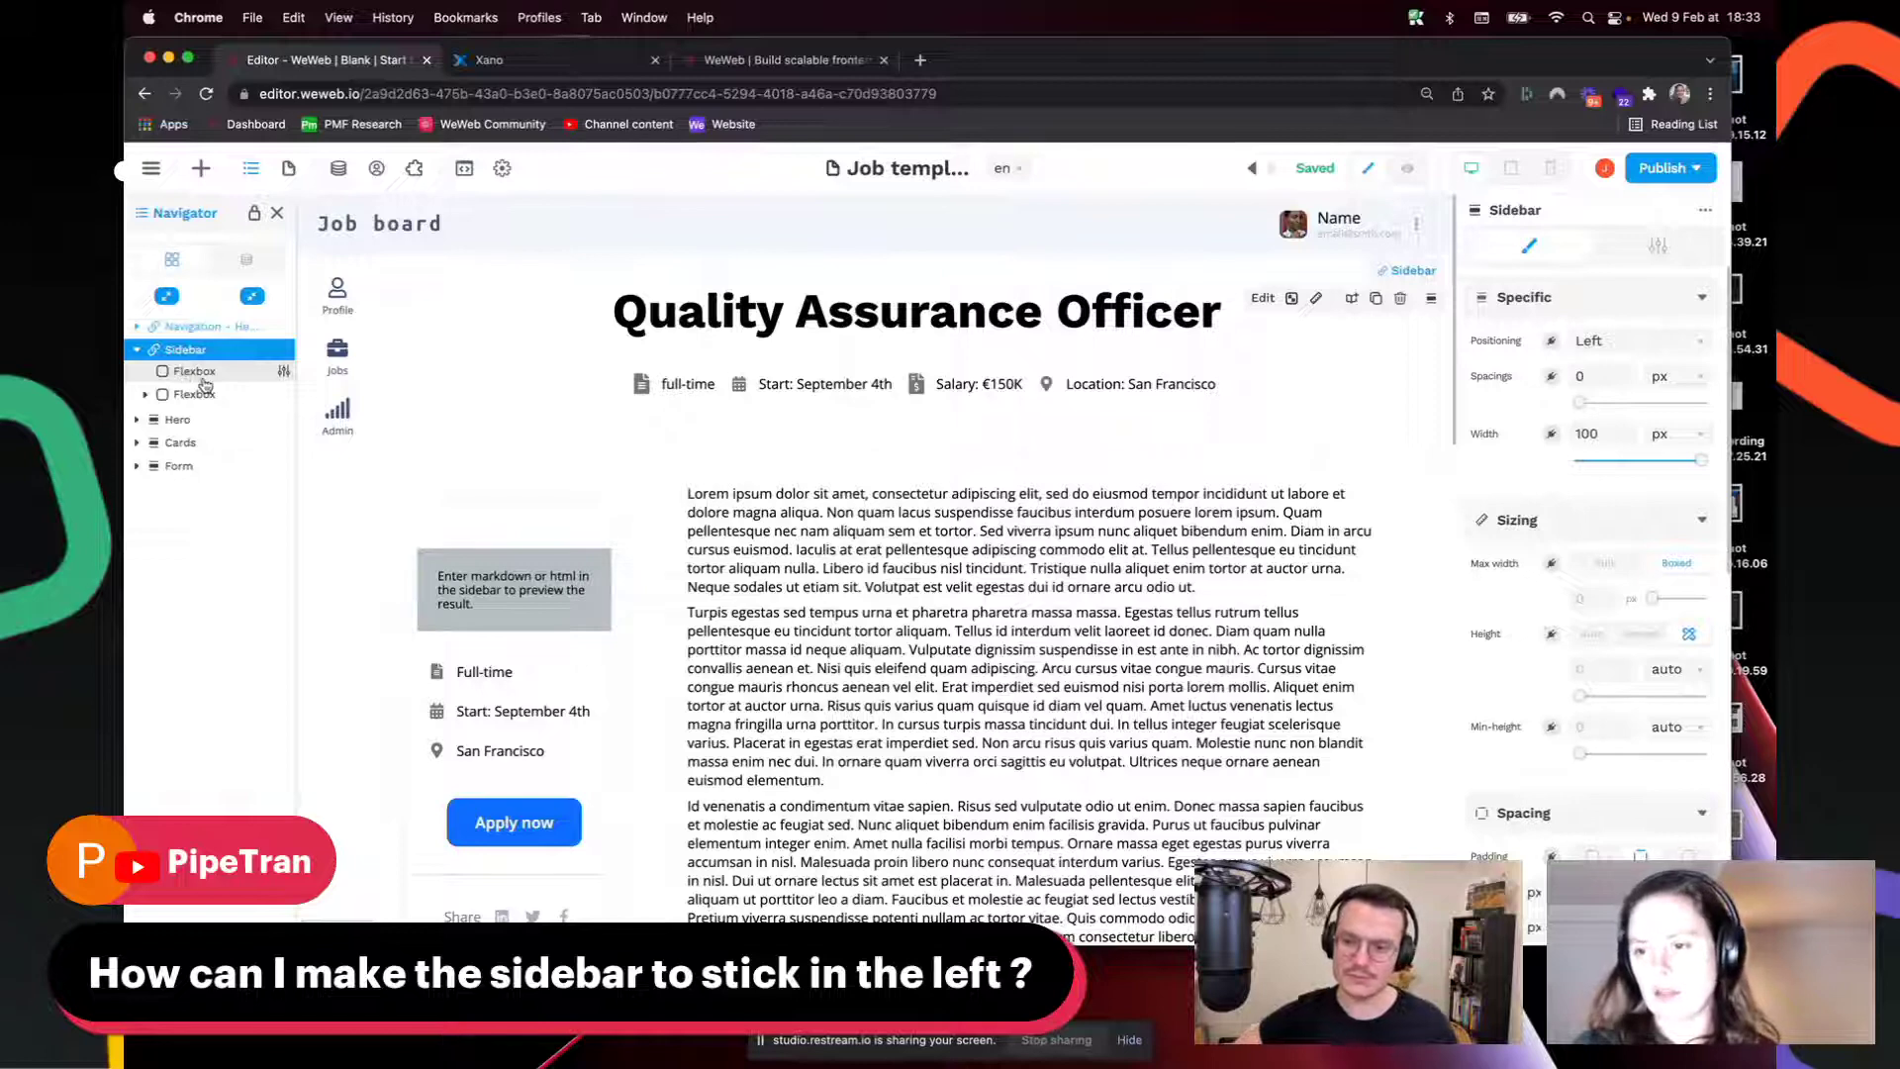
Step: Scroll the Job template page to confirm the left sidebar stays fixed
scroll(411, 432, "down", 2)
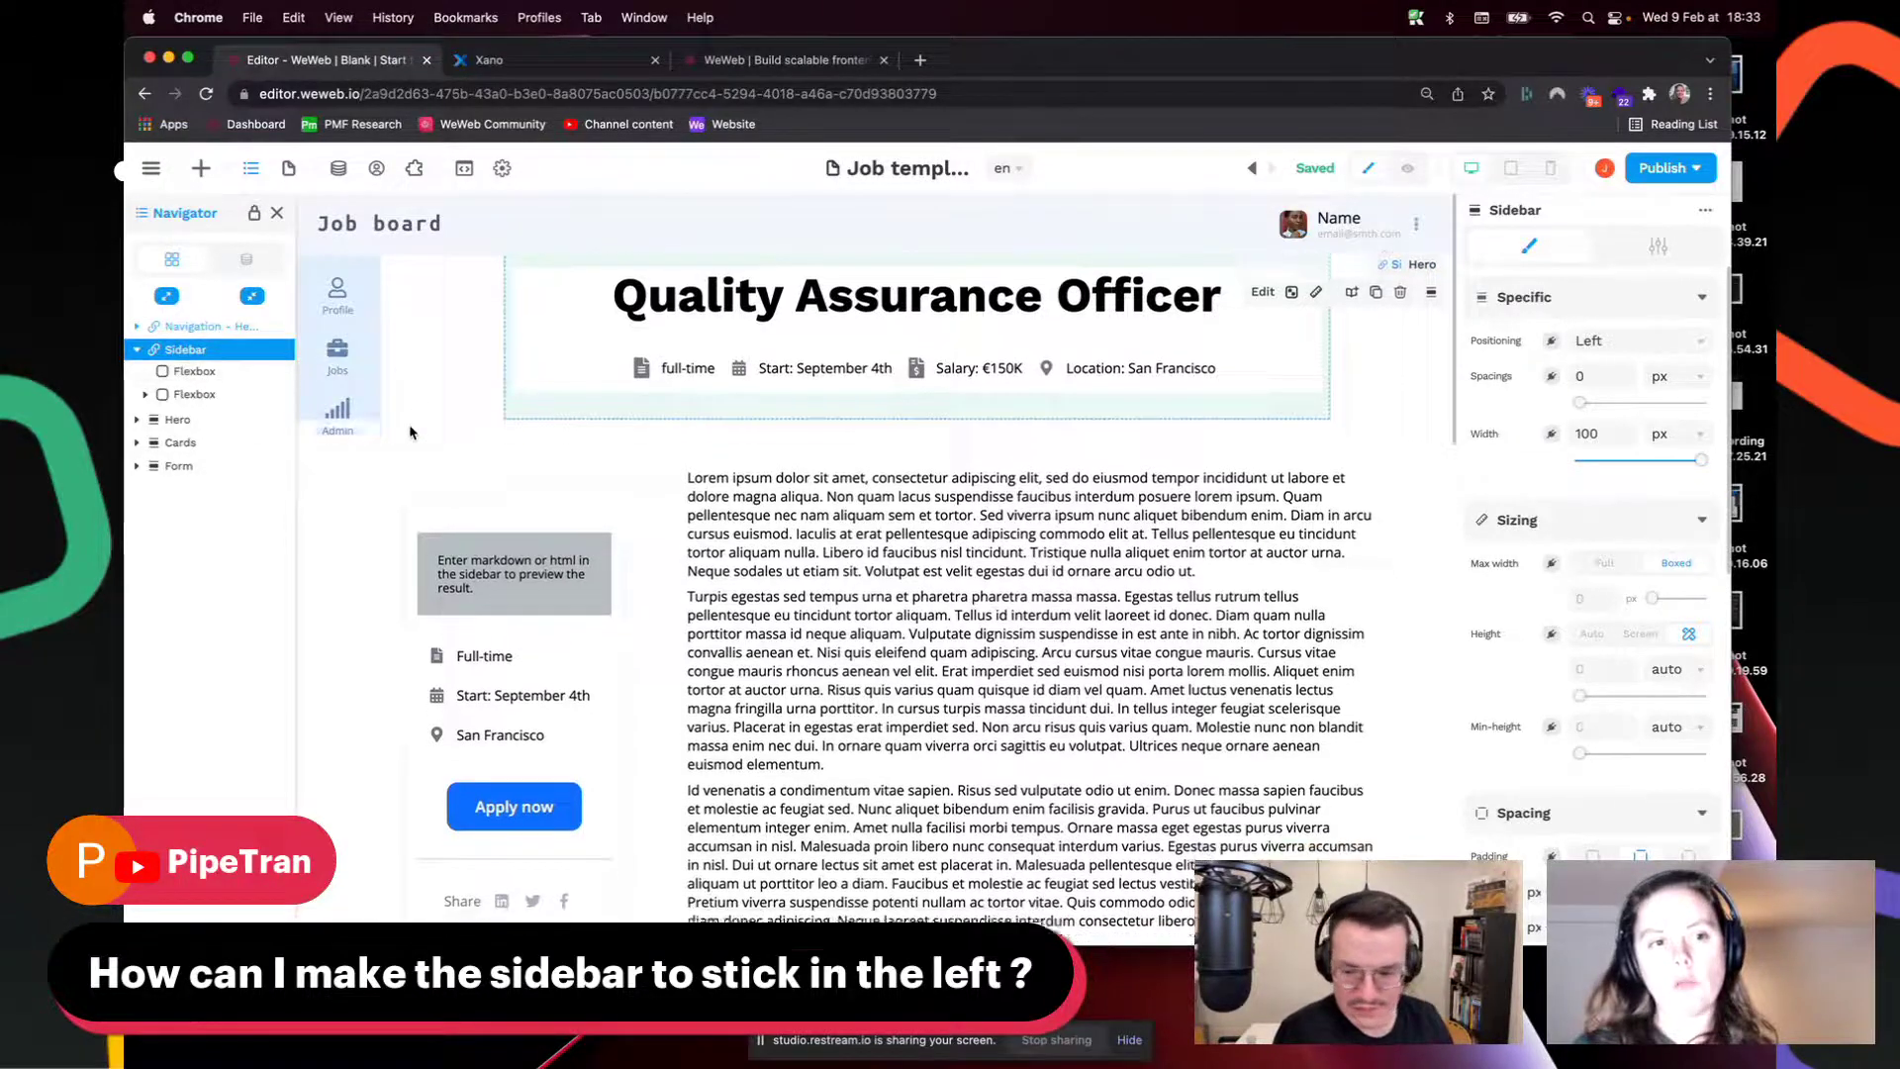
scroll(411, 431, "down", 10)
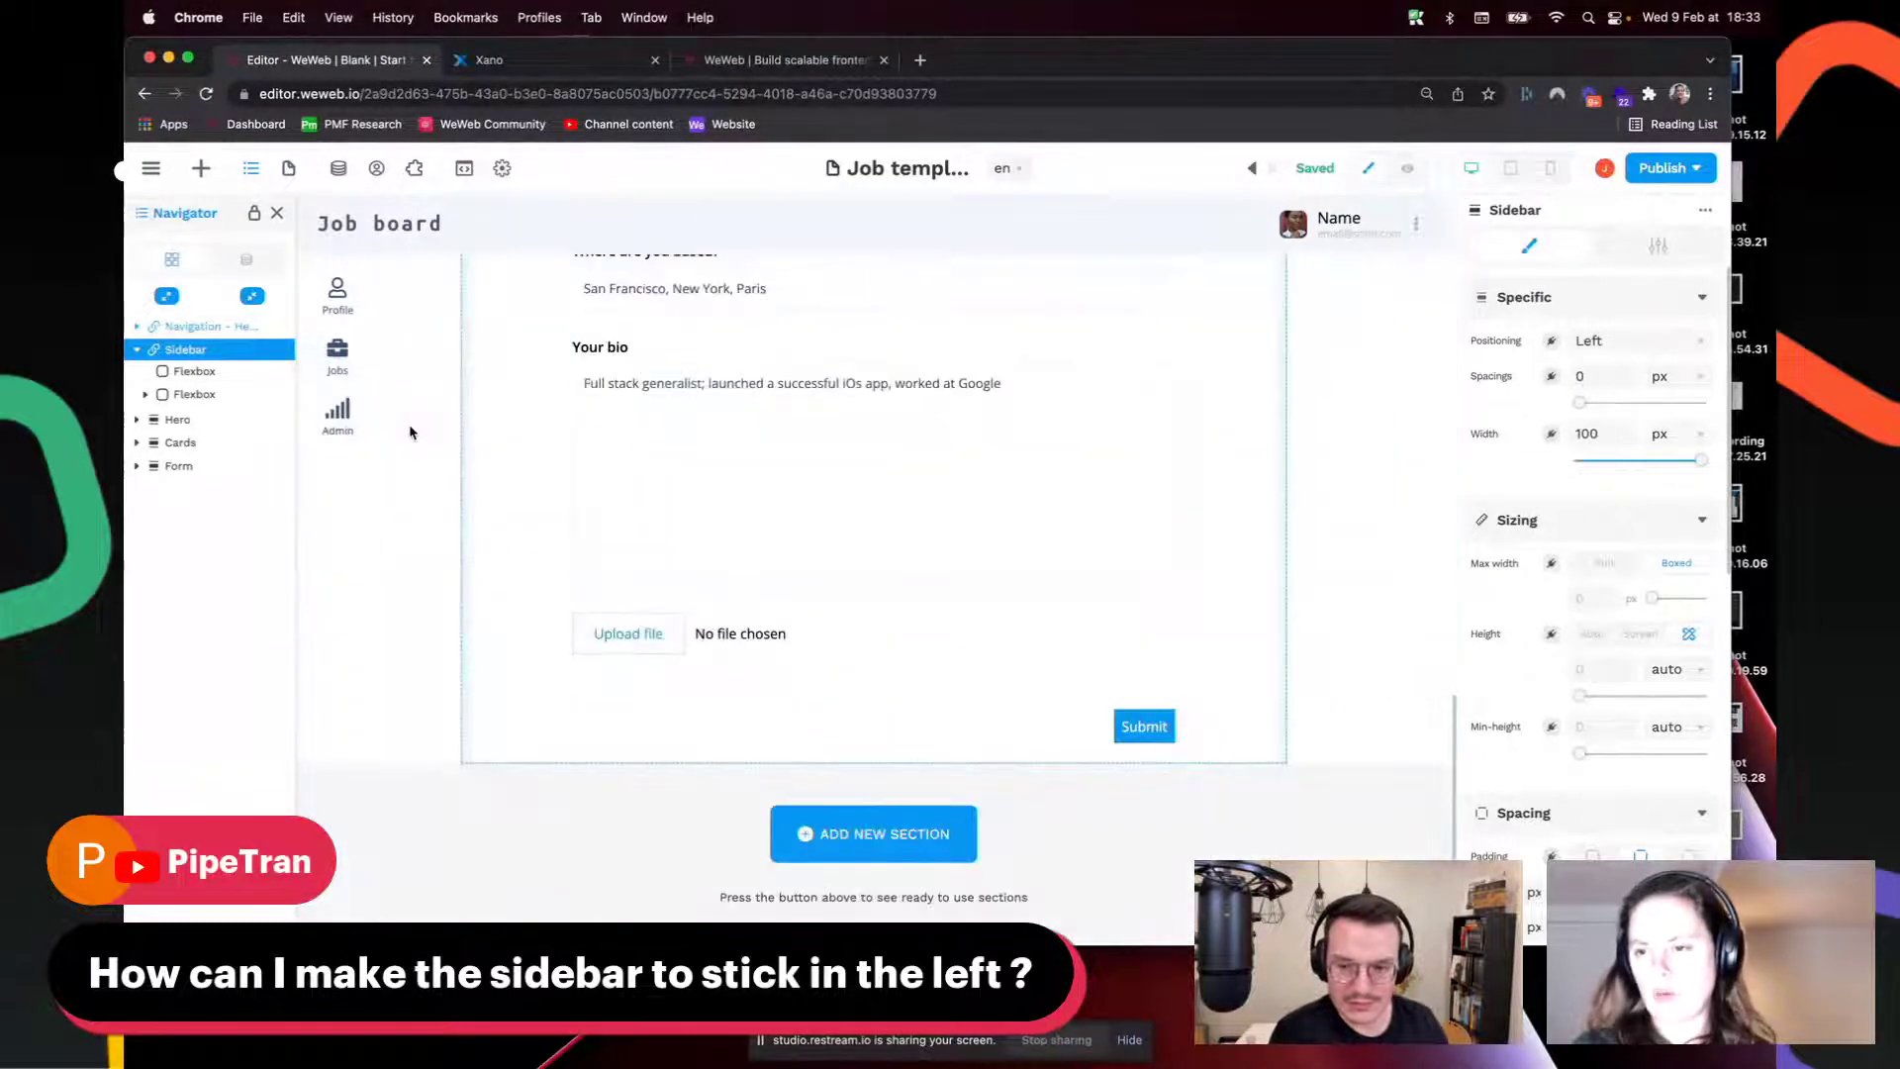
scroll(411, 431, "up", 10)
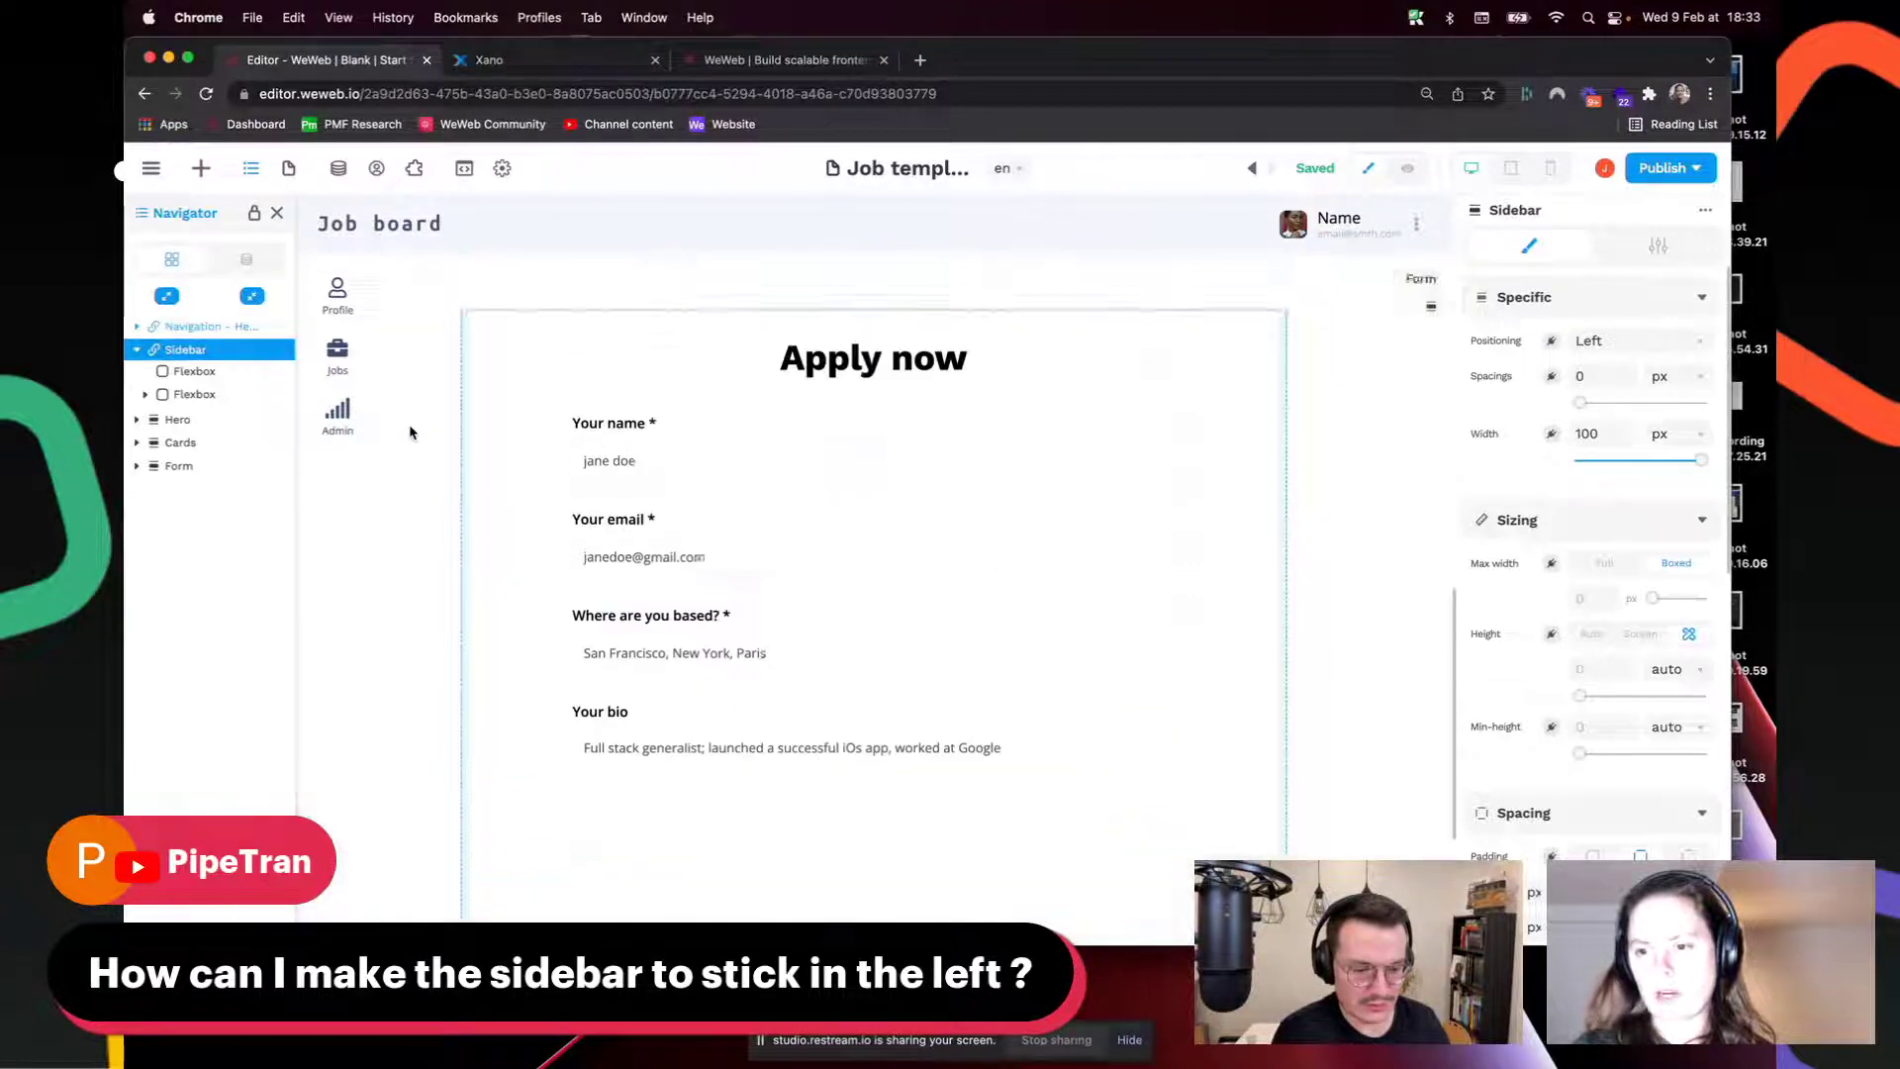
scroll(411, 432, "up", 5)
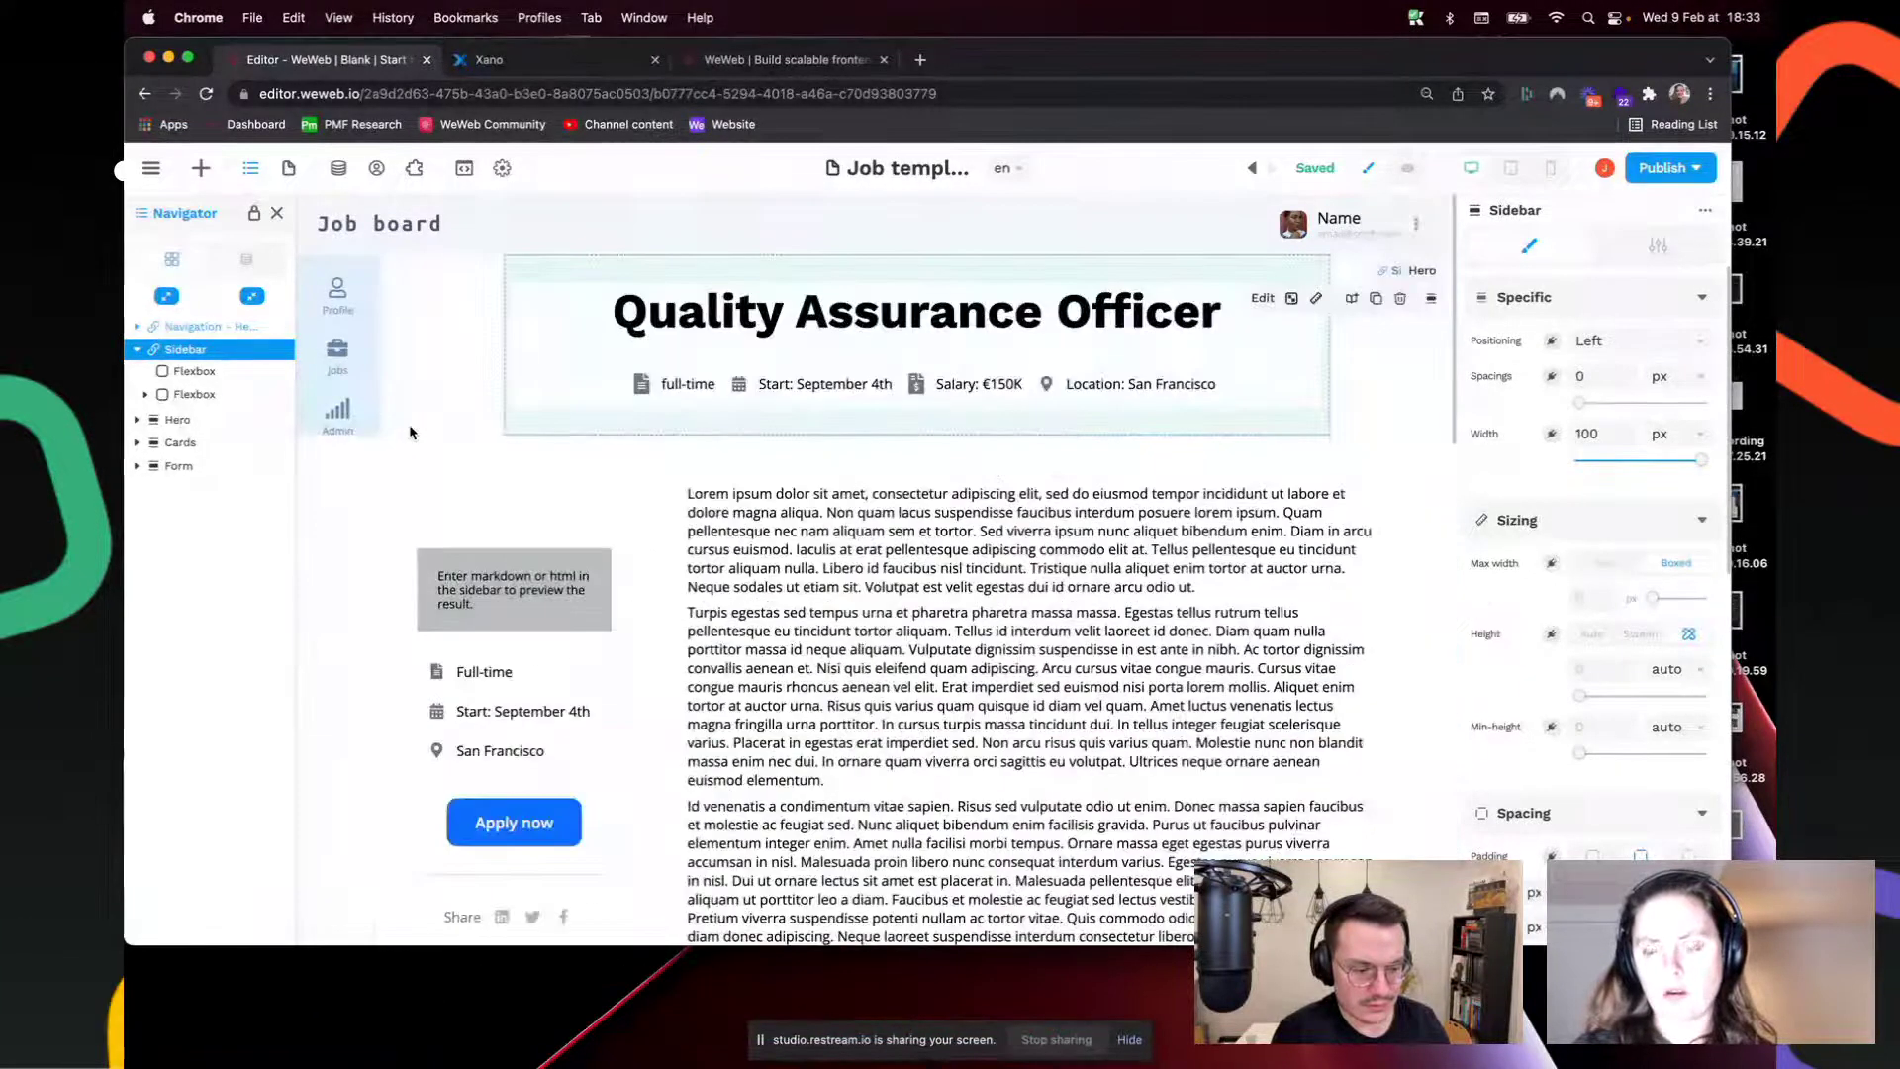
scroll(411, 432, "down", 15)
scroll(410, 432, "up", 8)
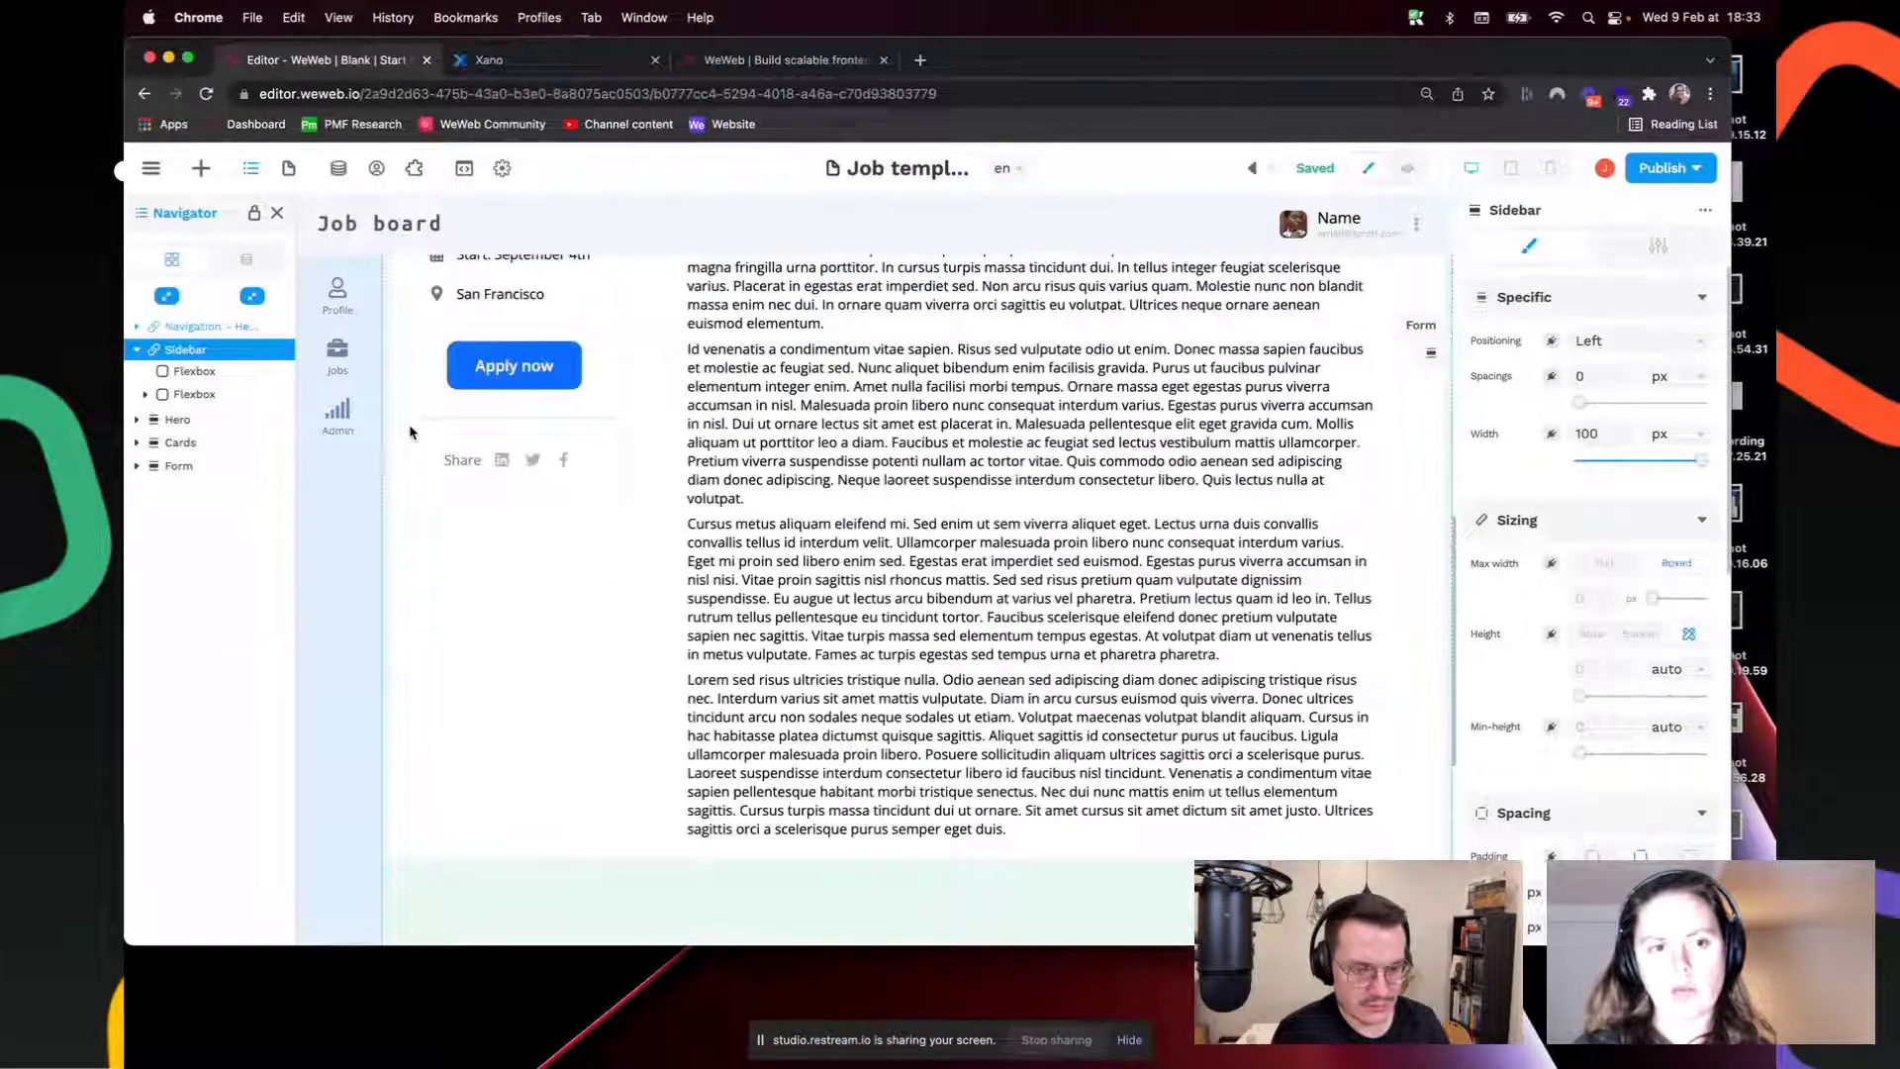
scroll(411, 431, "up", 5)
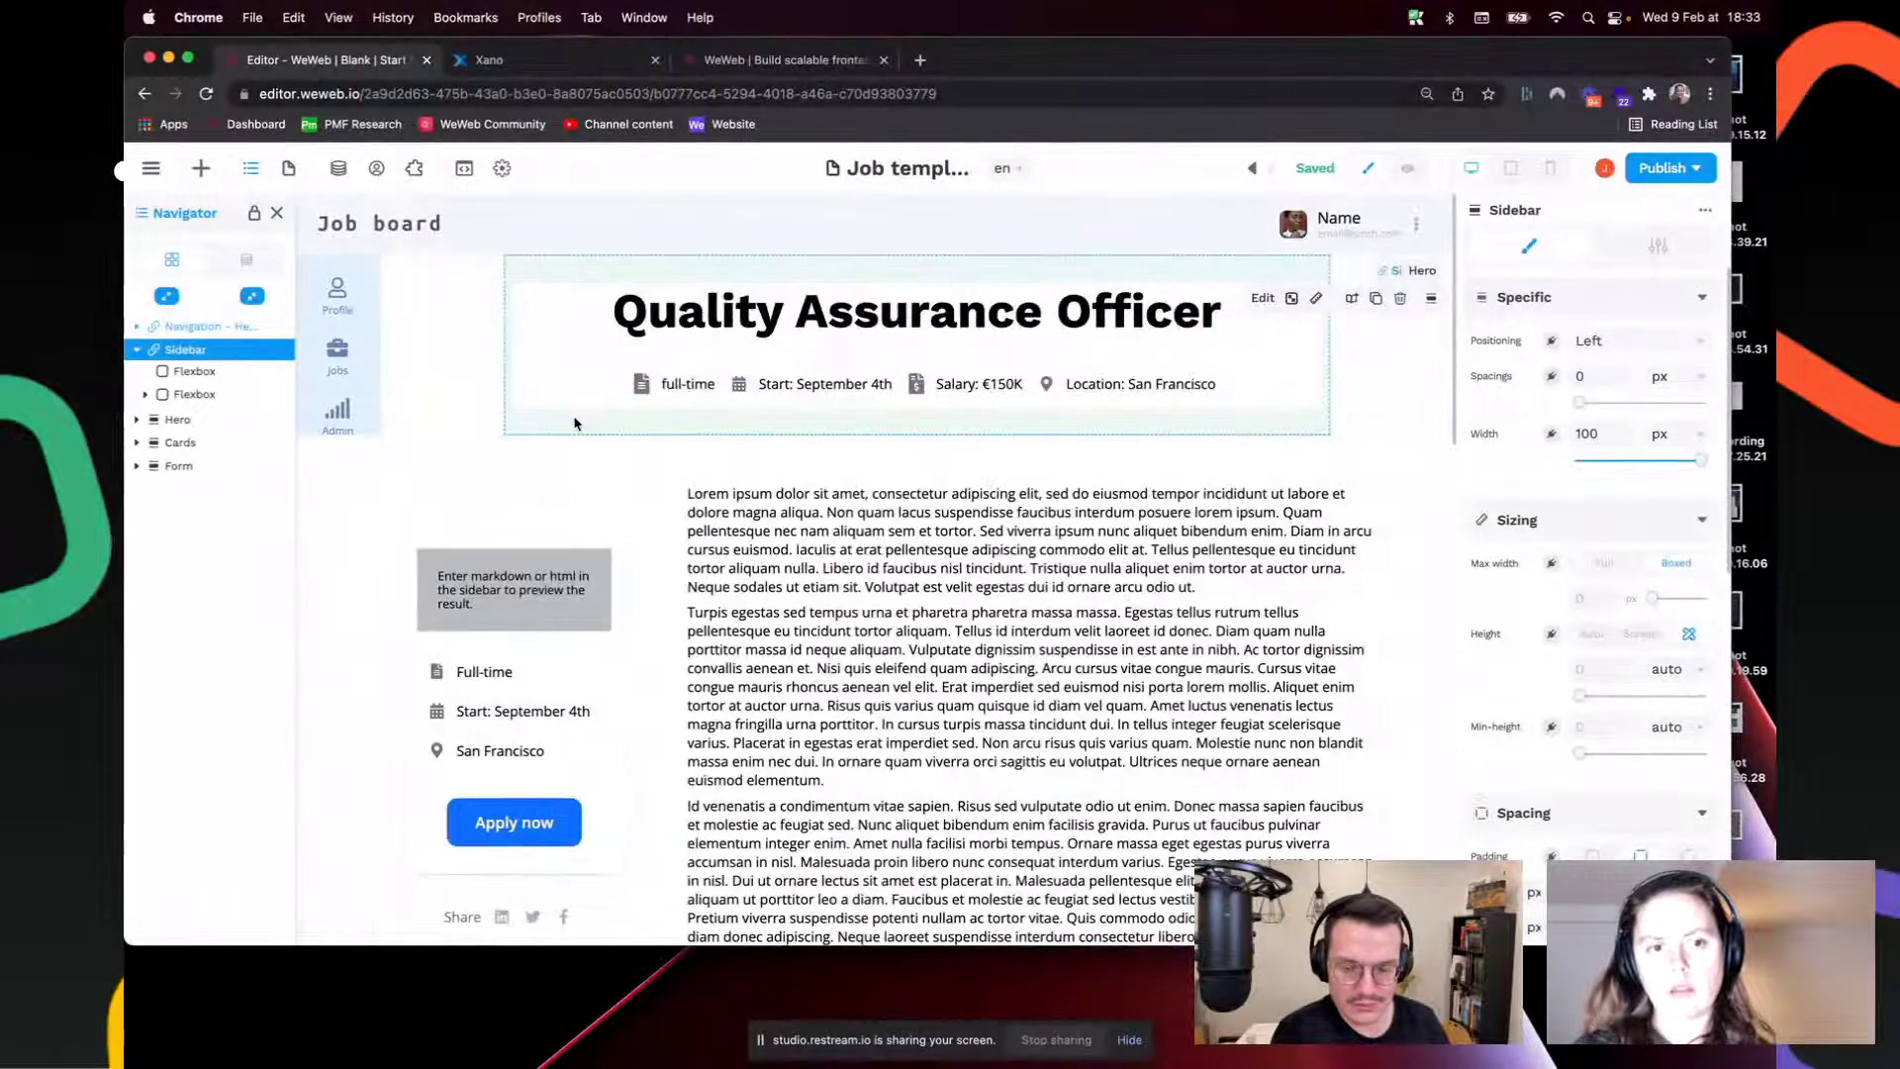
scroll(634, 497, "down", 6)
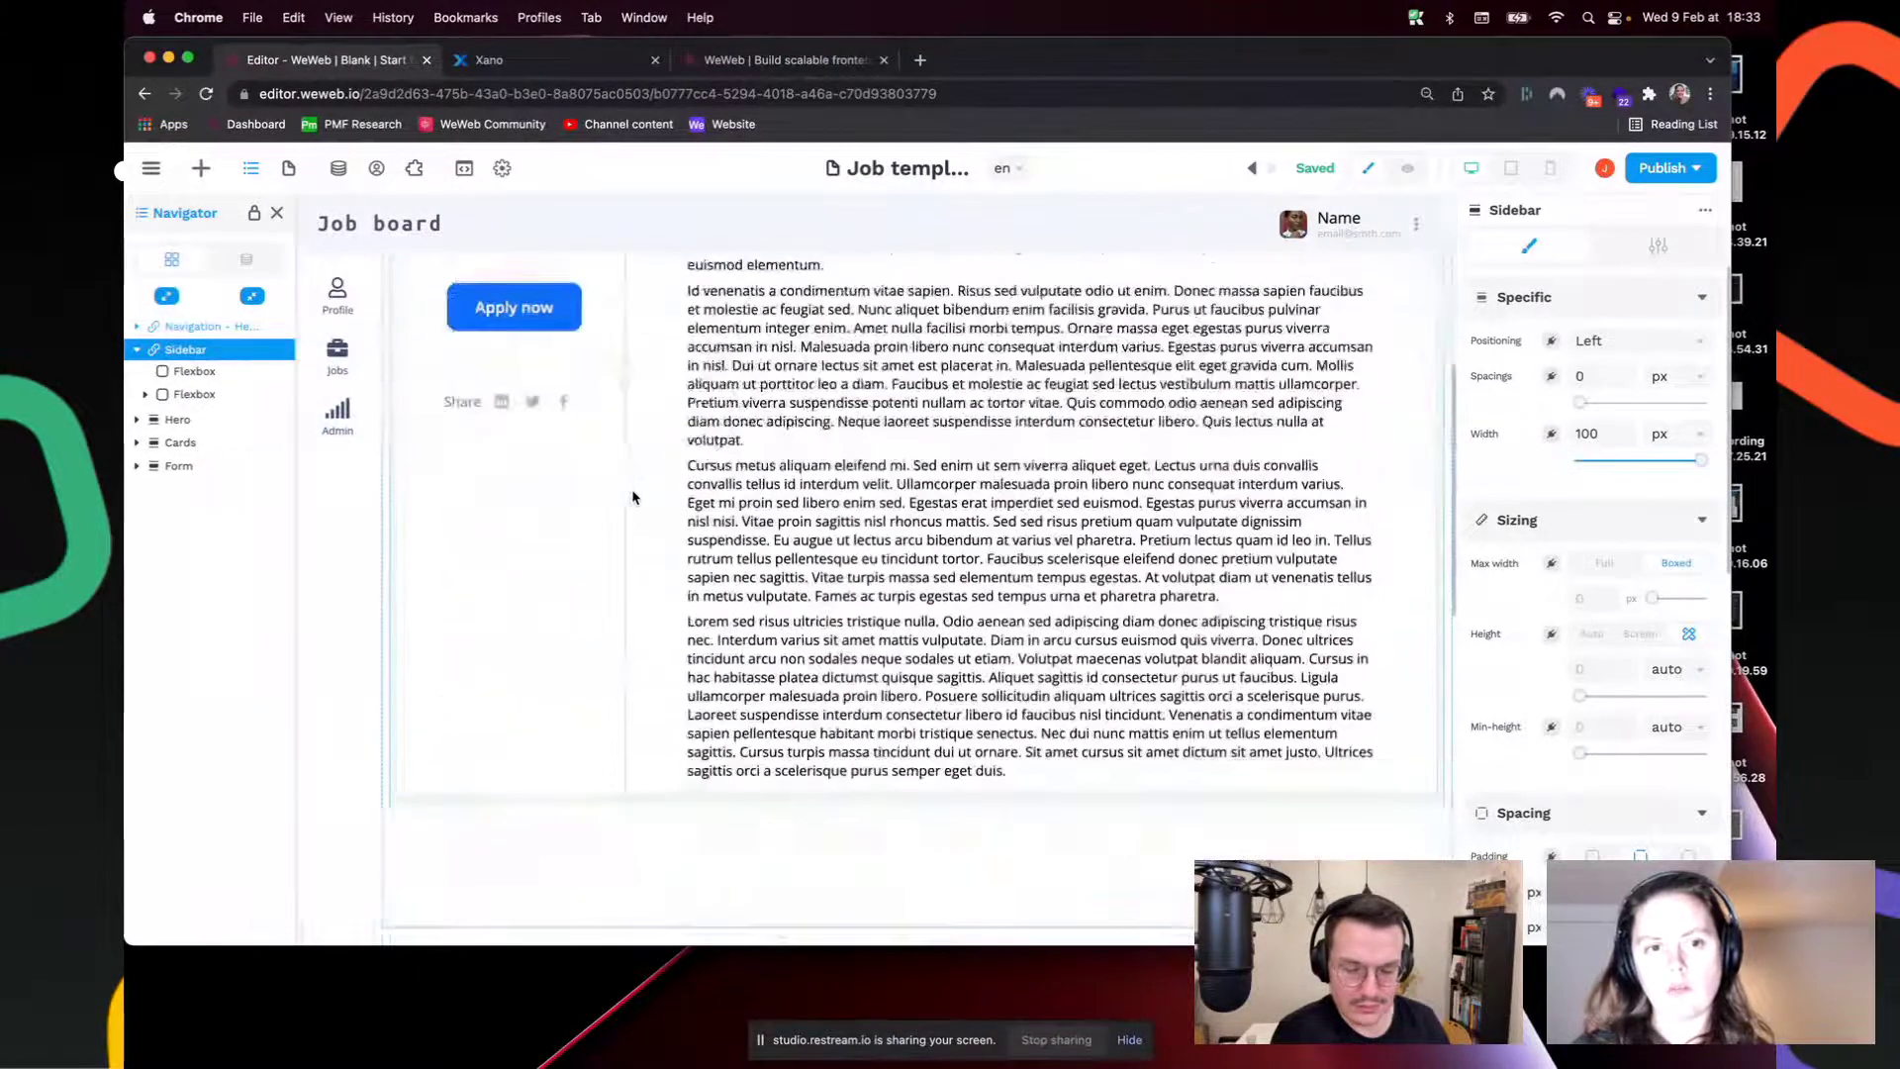
left_click(584, 544)
scroll(581, 531, "up", 5)
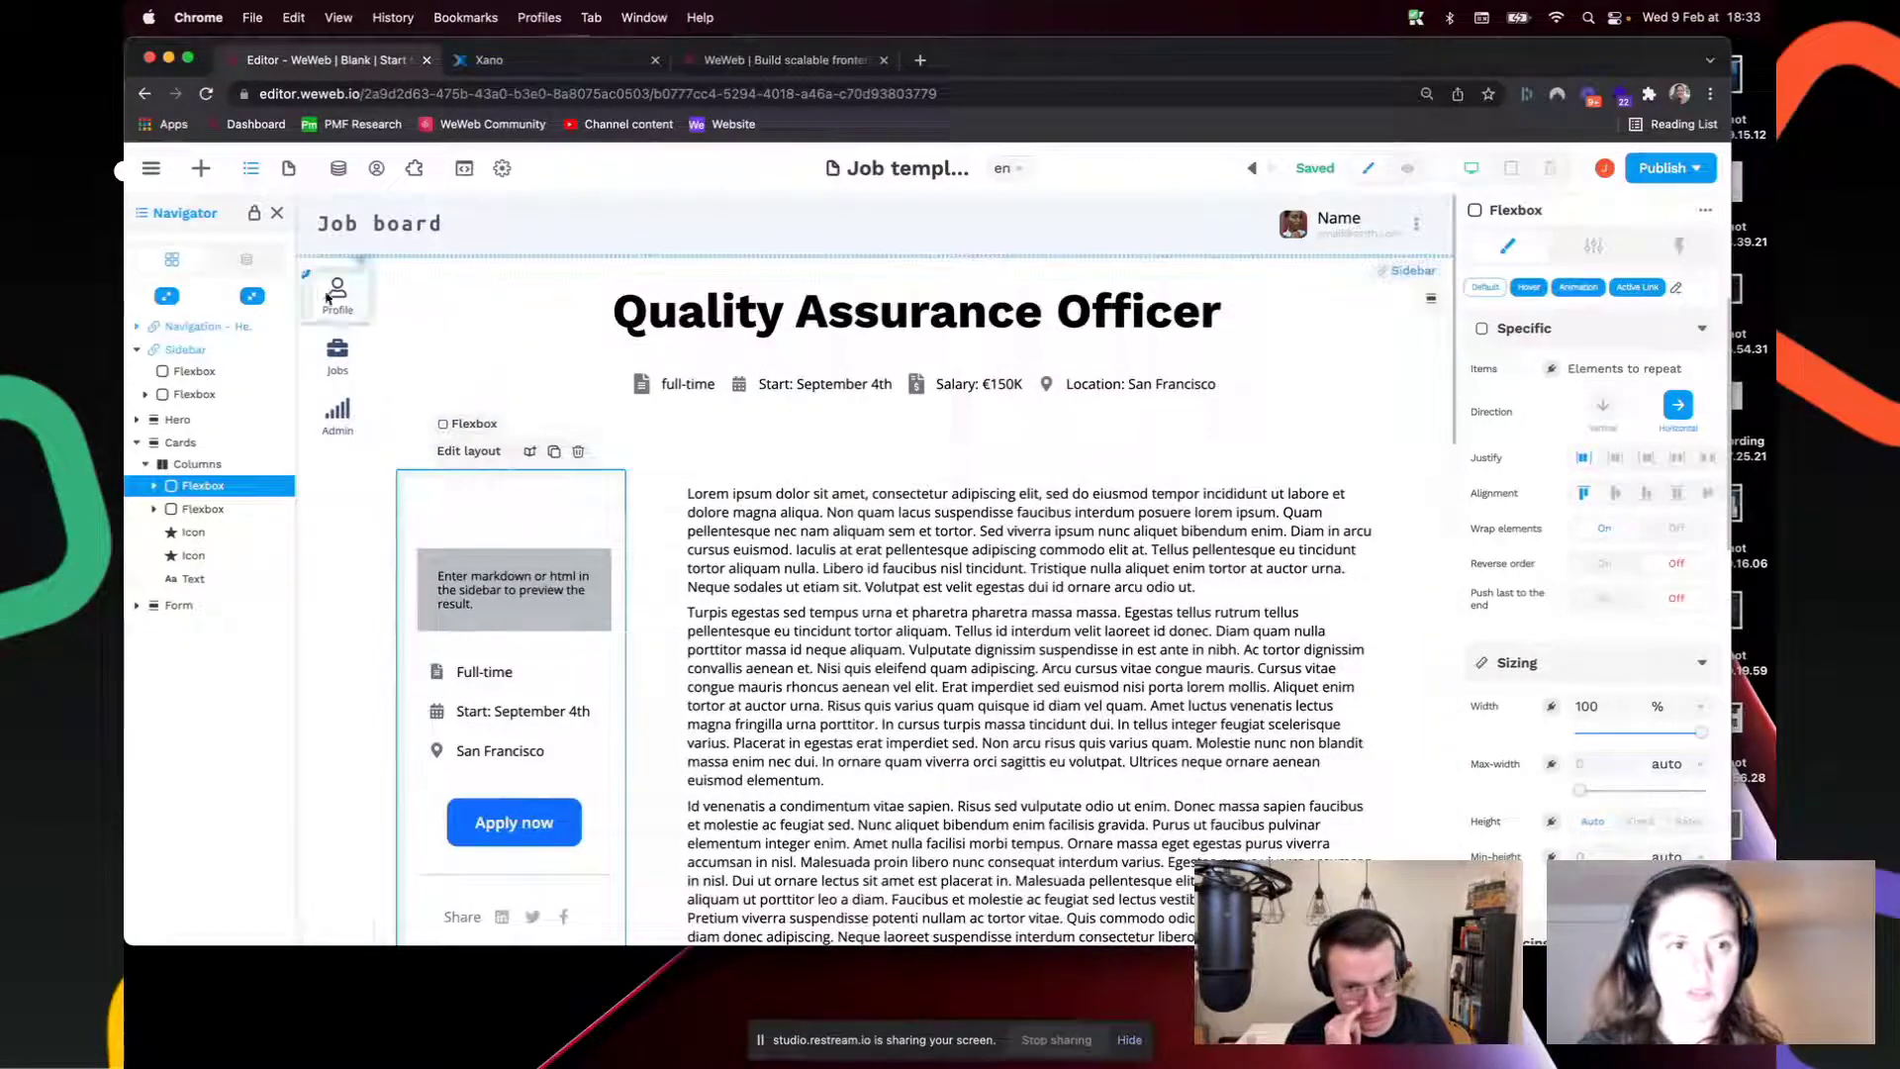
Step: On the mobile breakpoint, hide the Sidebar on mobile screens
left_click(1550, 169)
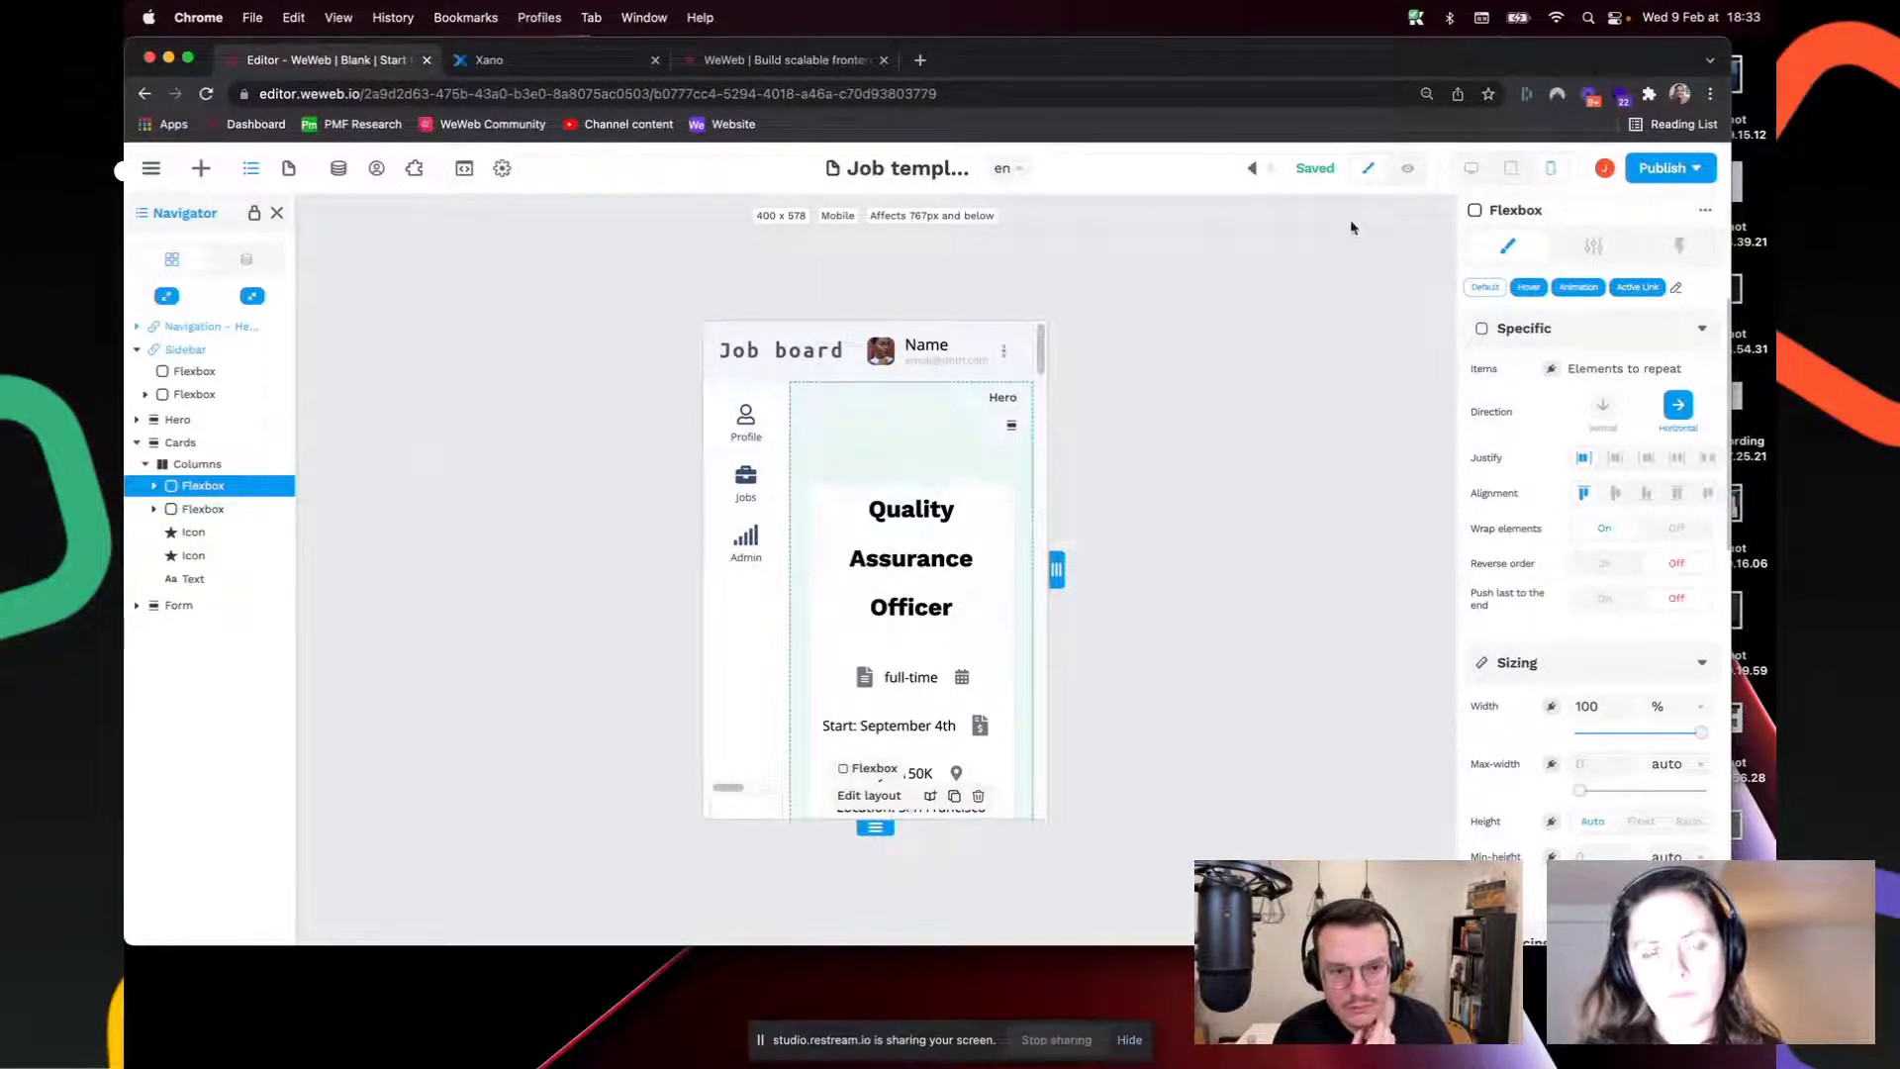
left_click(730, 401)
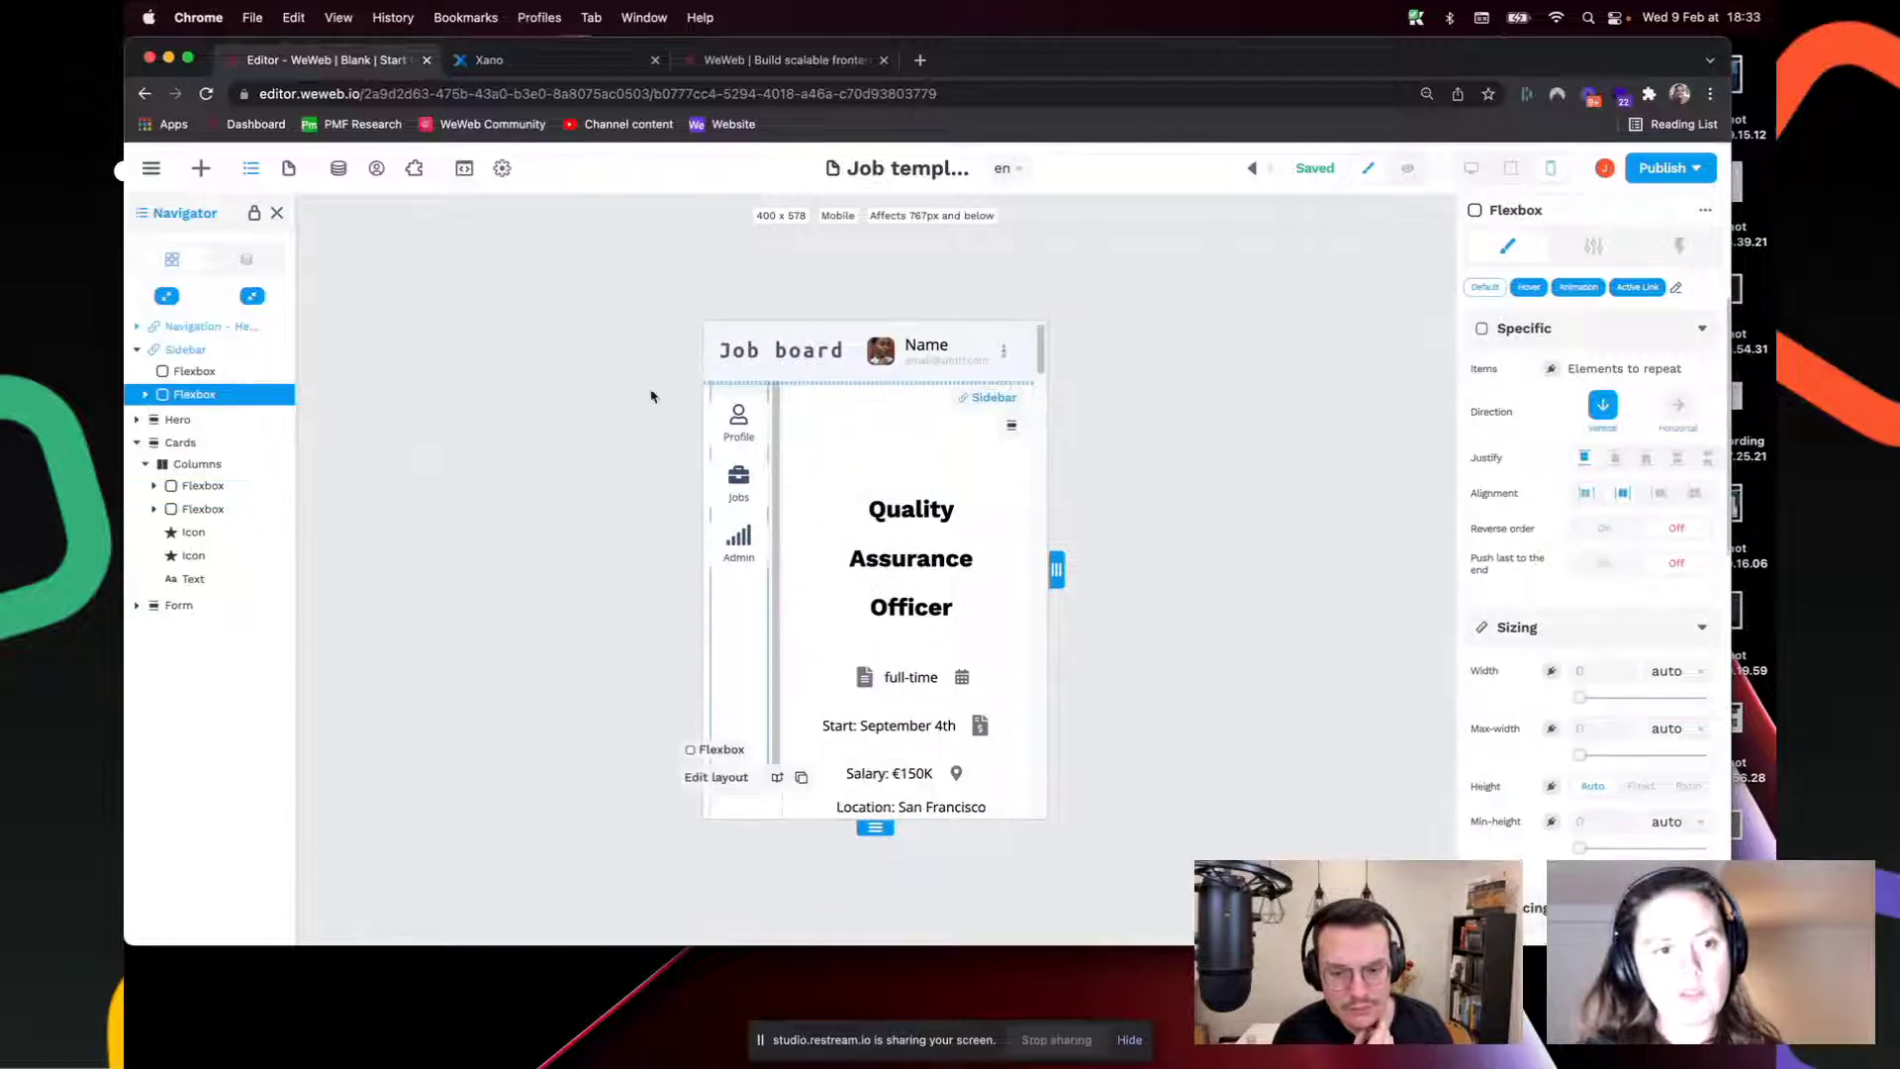
left_click(179, 352)
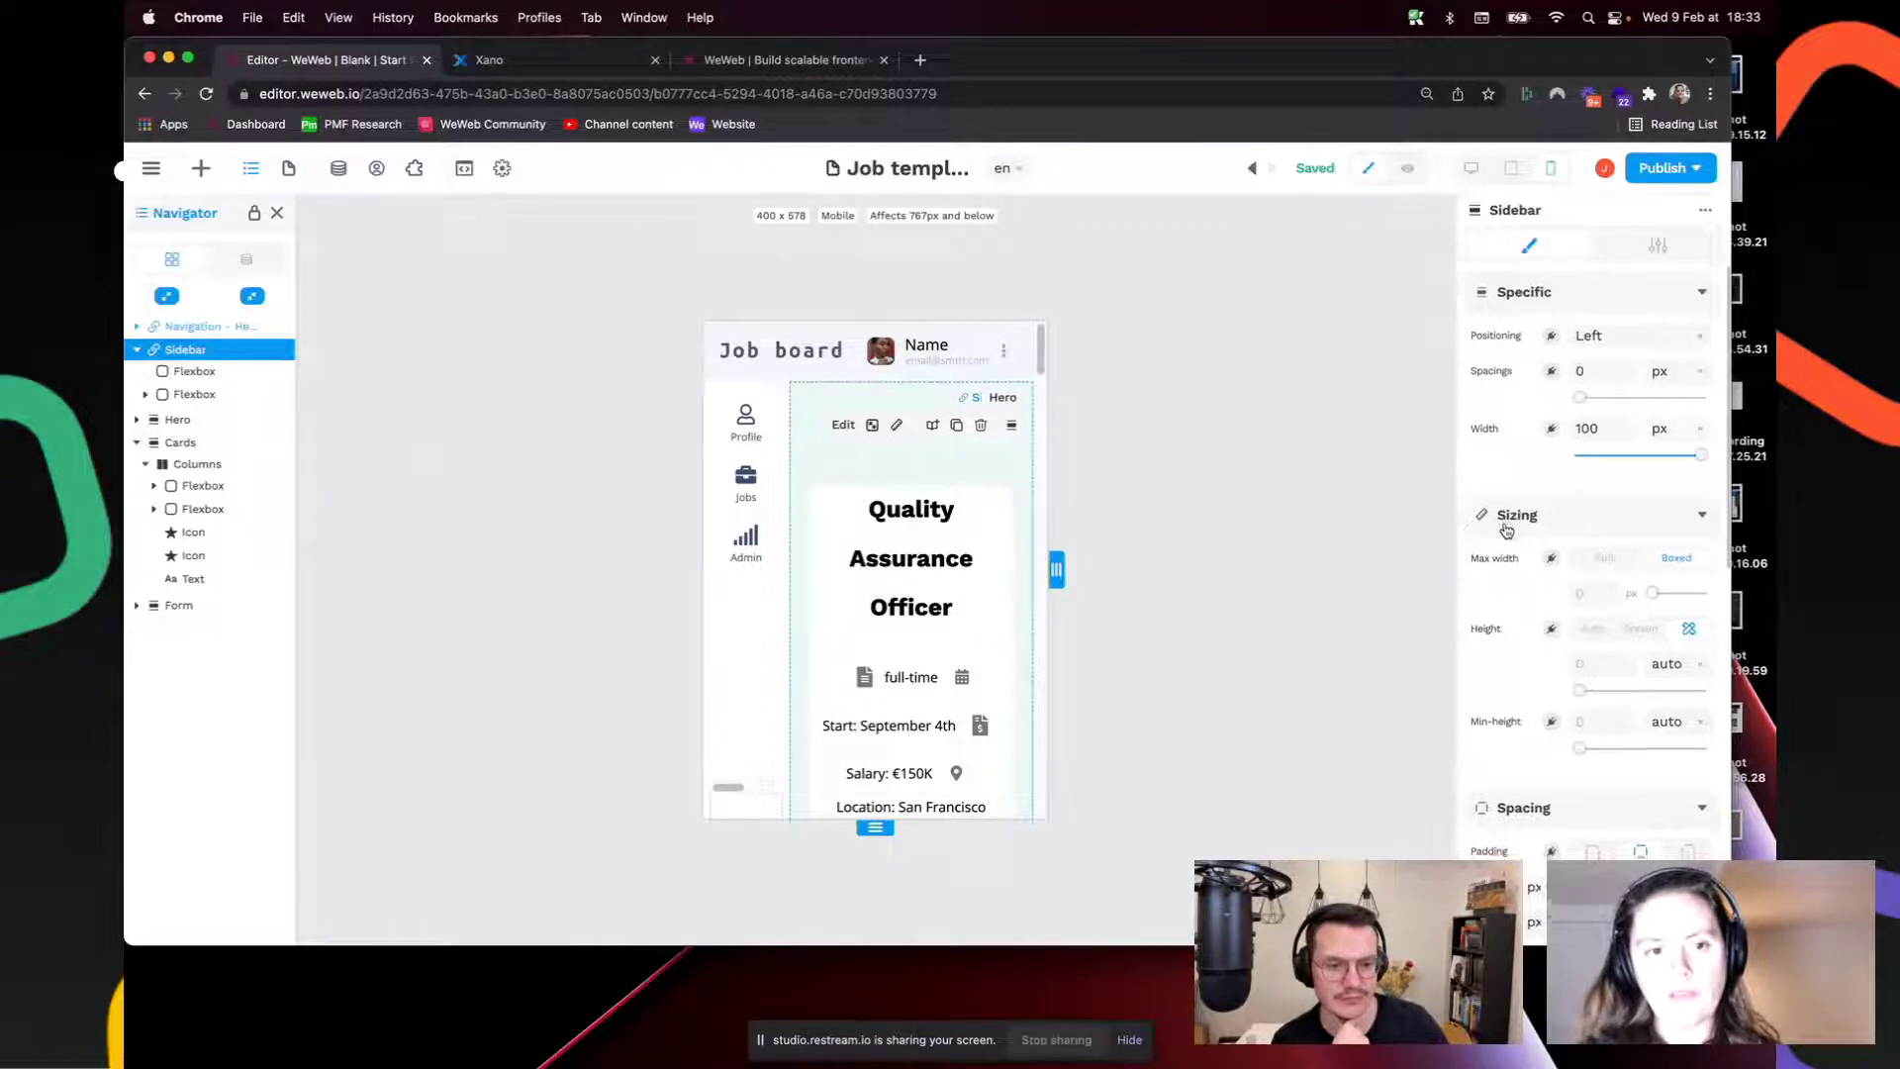
scroll(1499, 530, "down", 8)
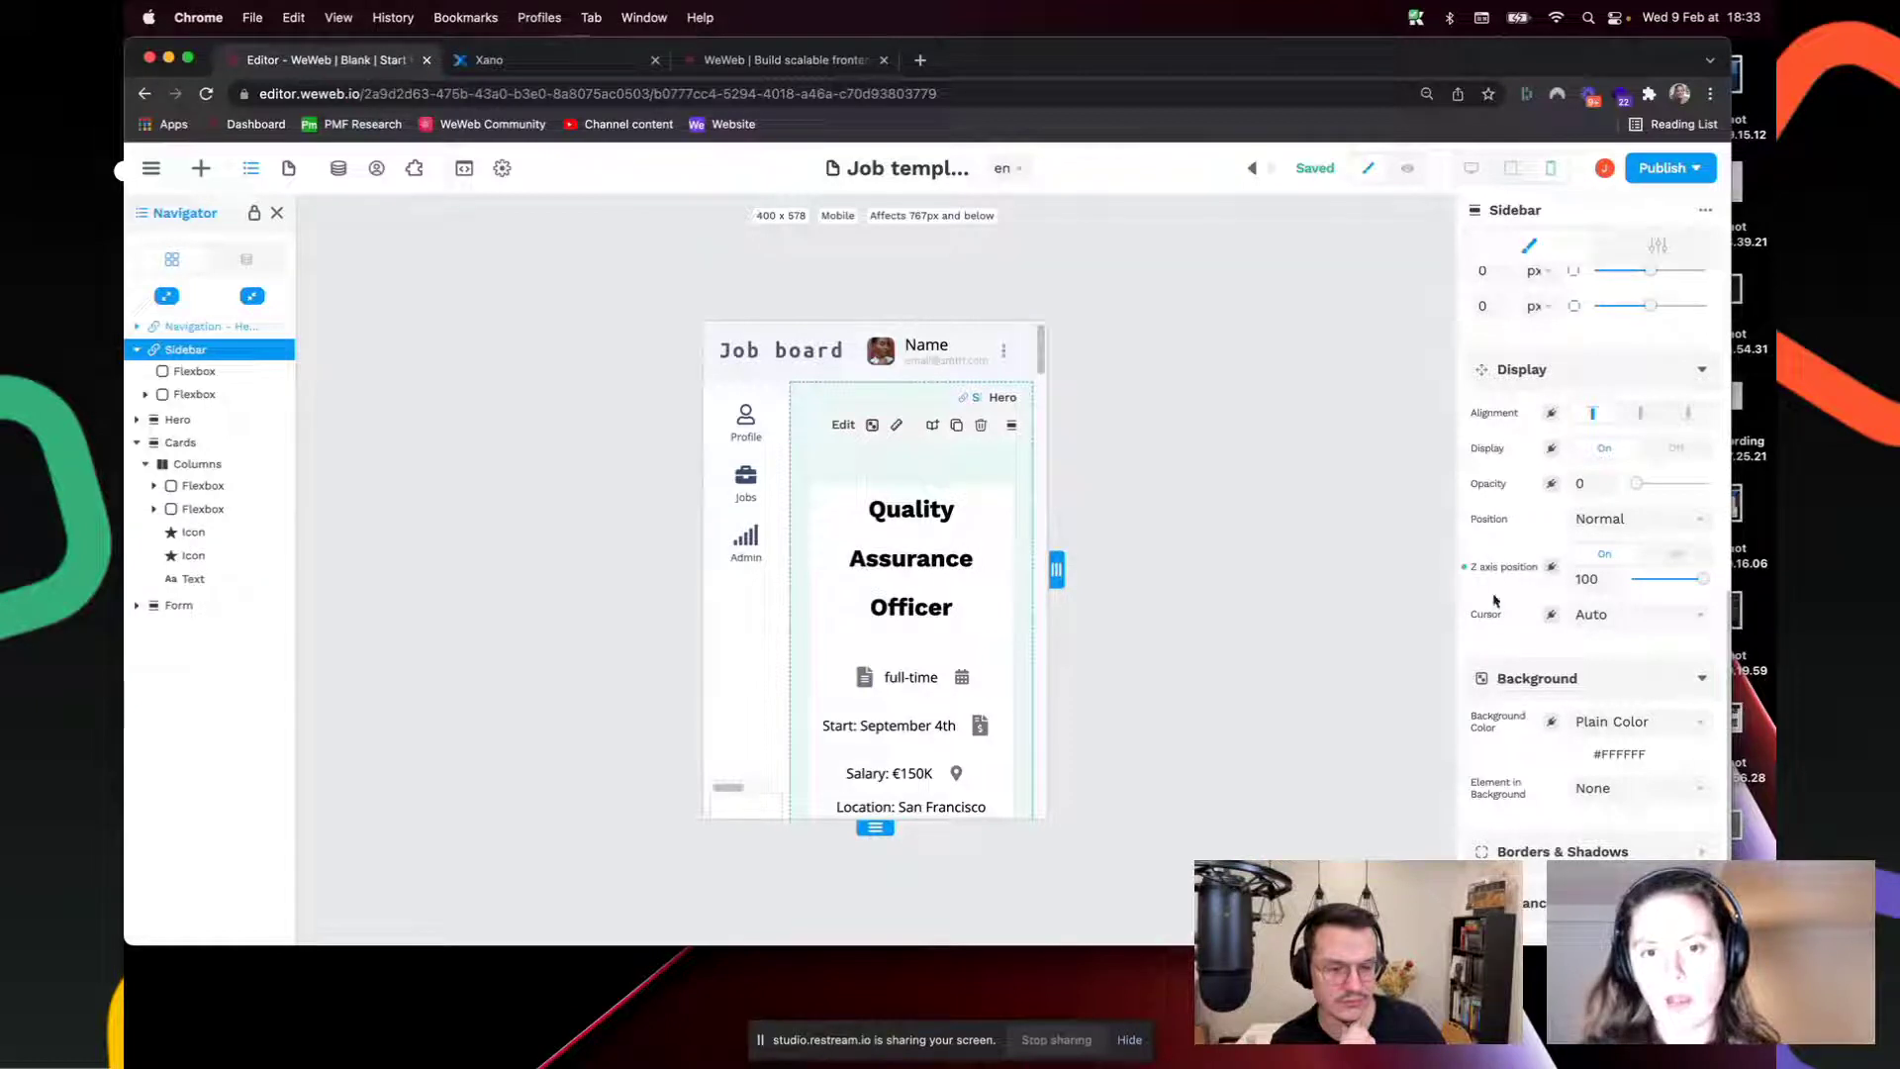
left_click(1674, 450)
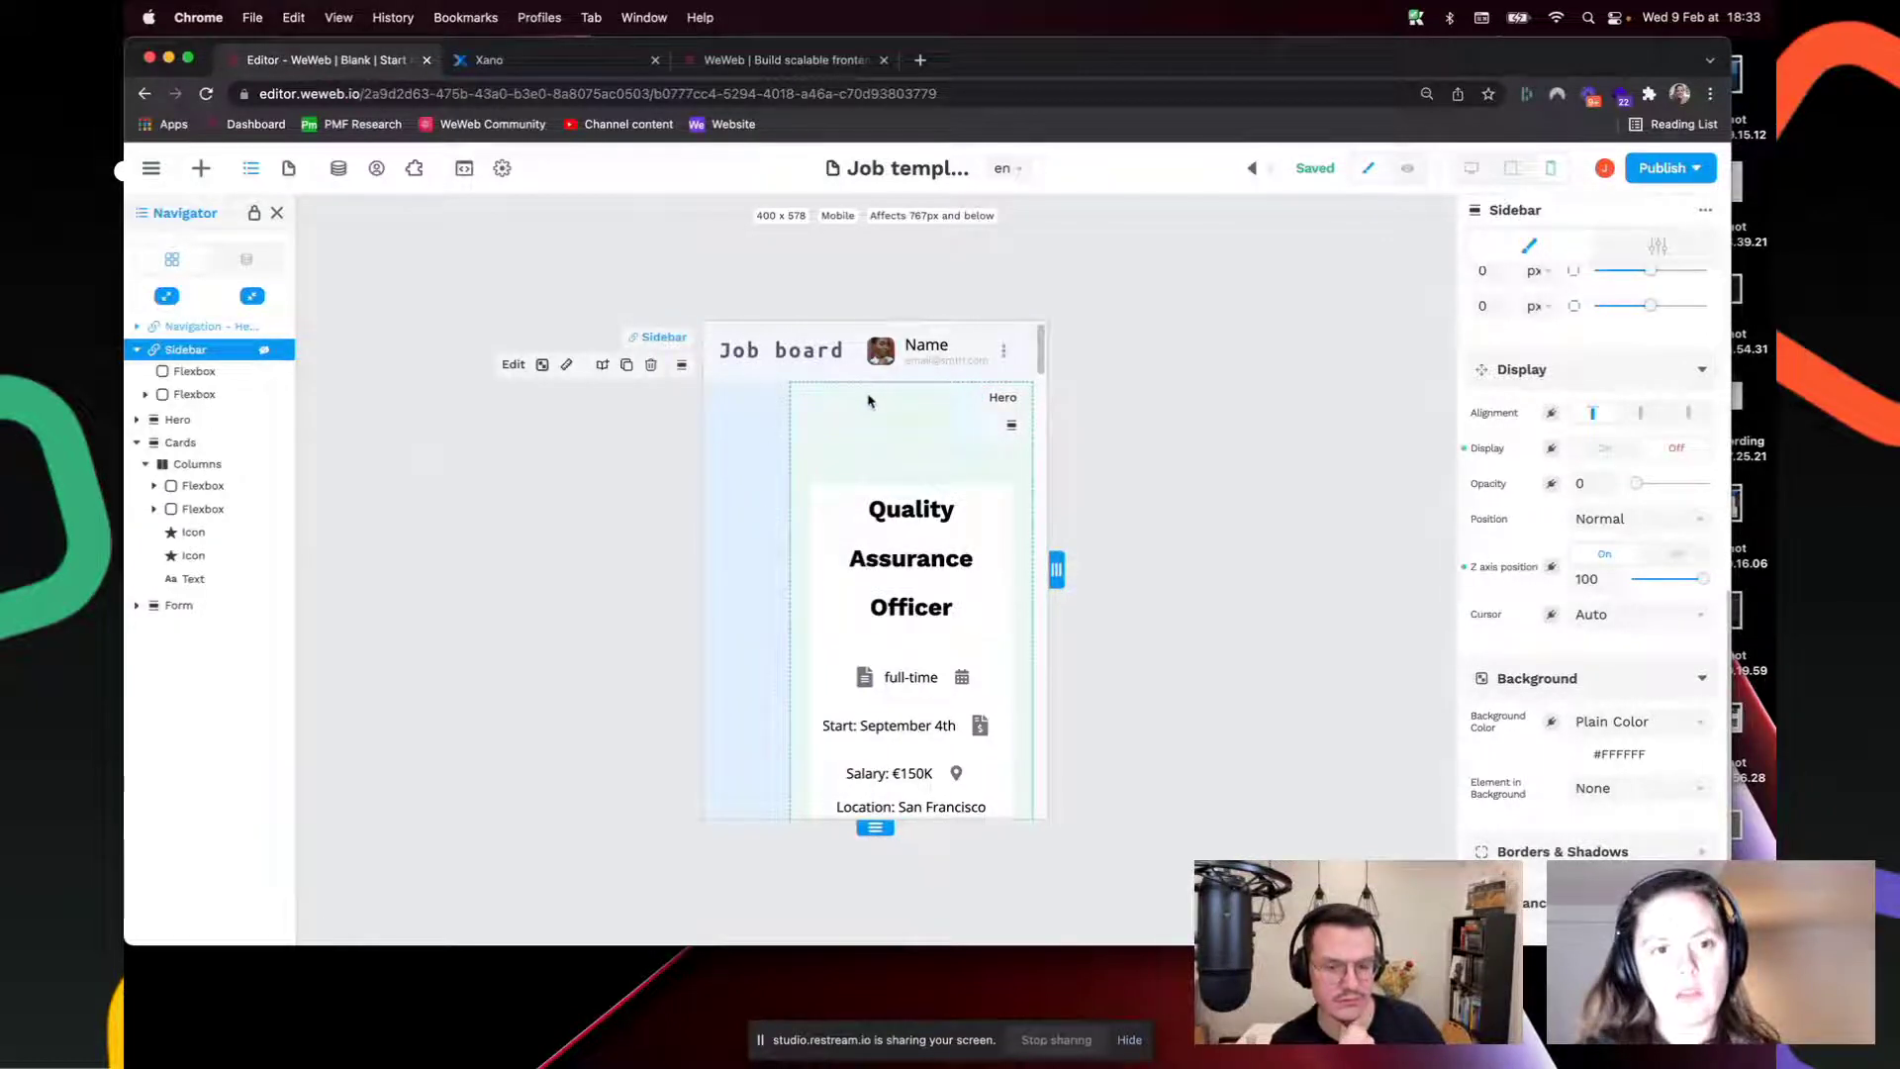
Step: Set the Hero section's mobile bottom margin from 100 to 0
left_click(870, 401)
scroll(1531, 600, "up", 6)
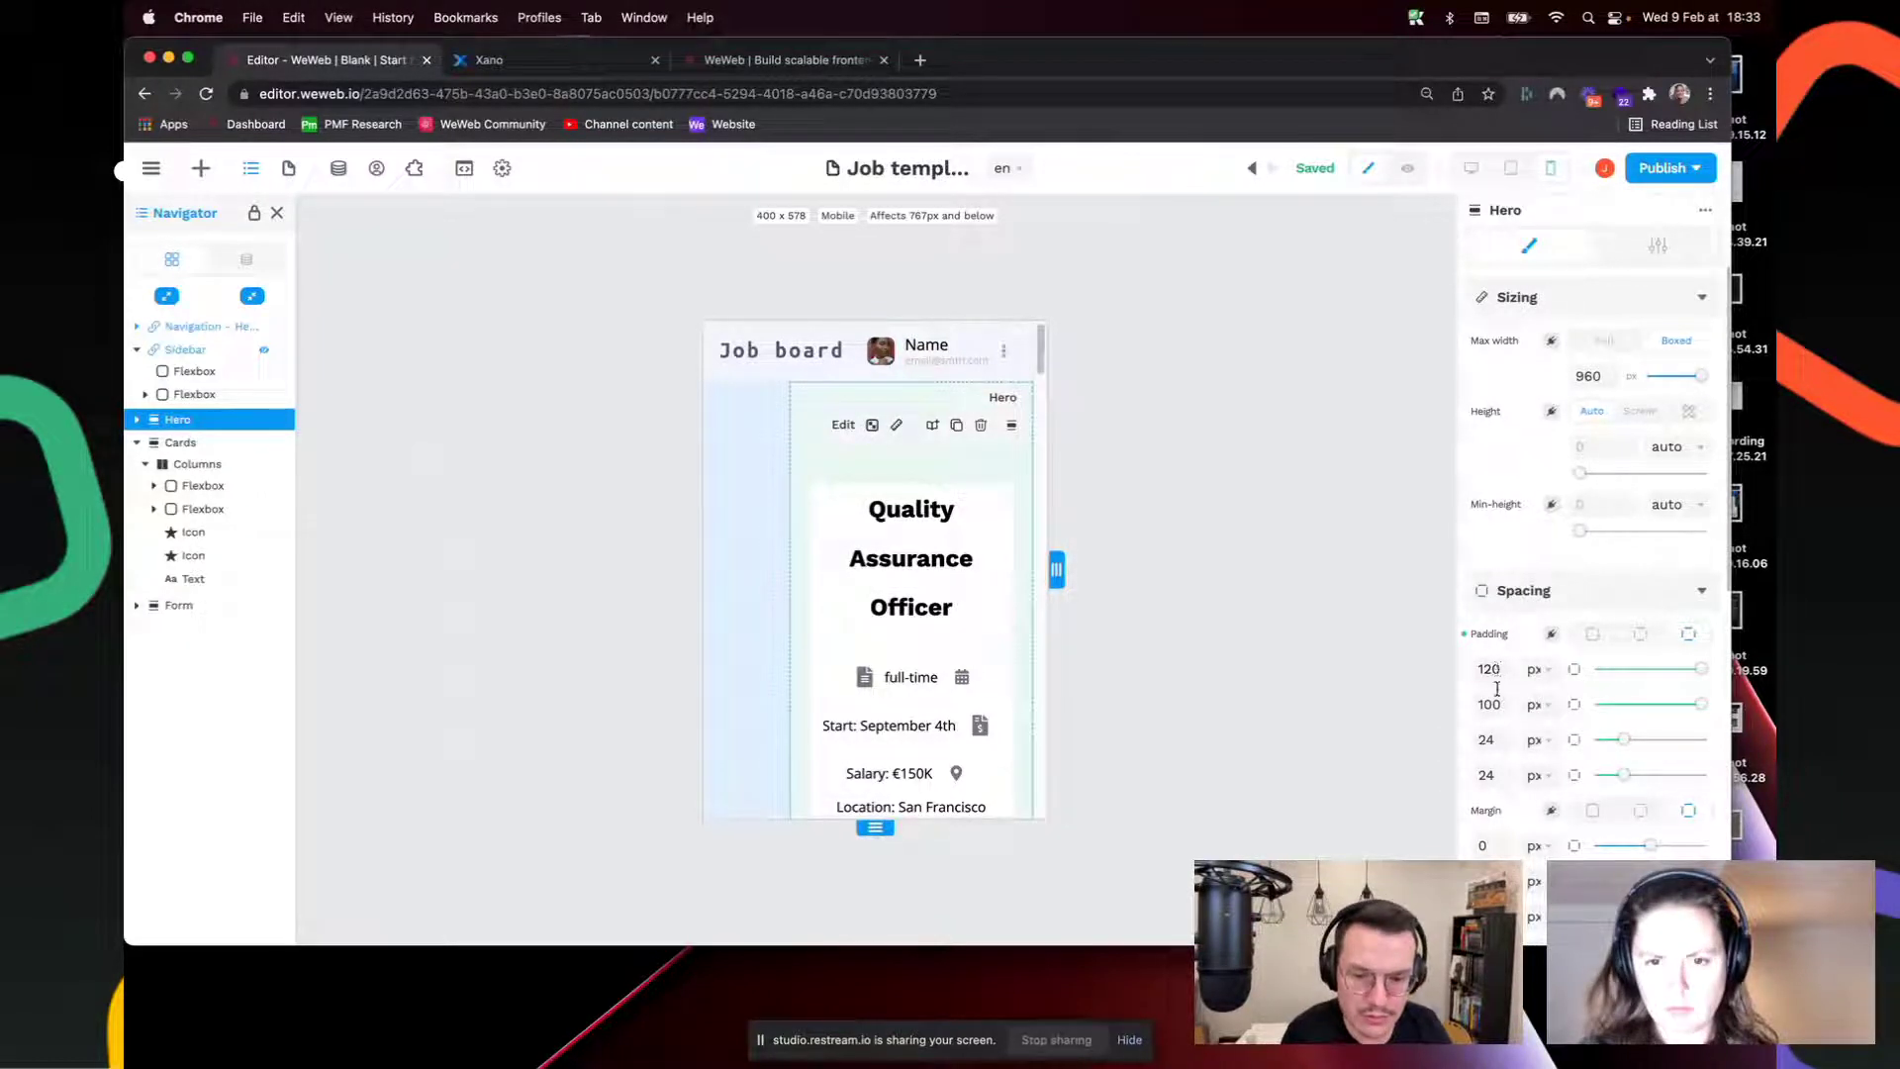
scroll(1495, 713, "down", 3)
double_click(1502, 673)
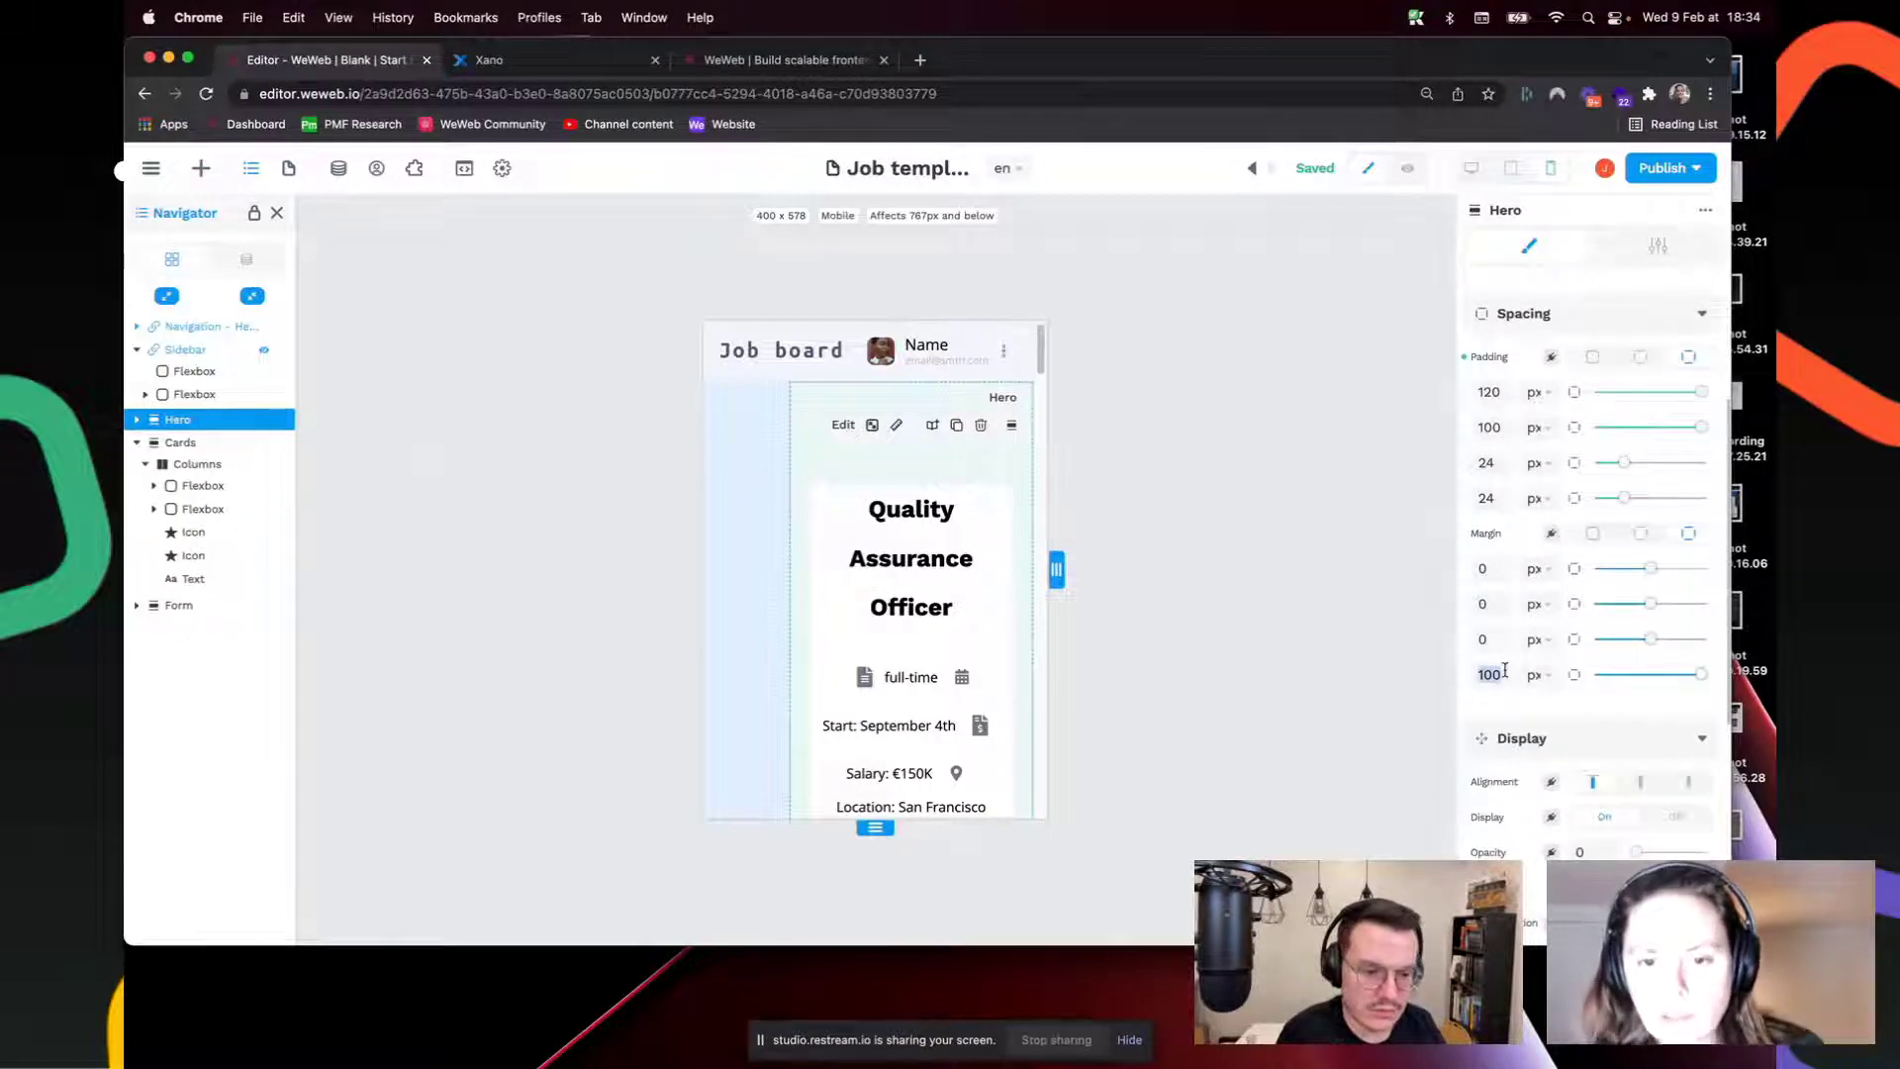
type("0")
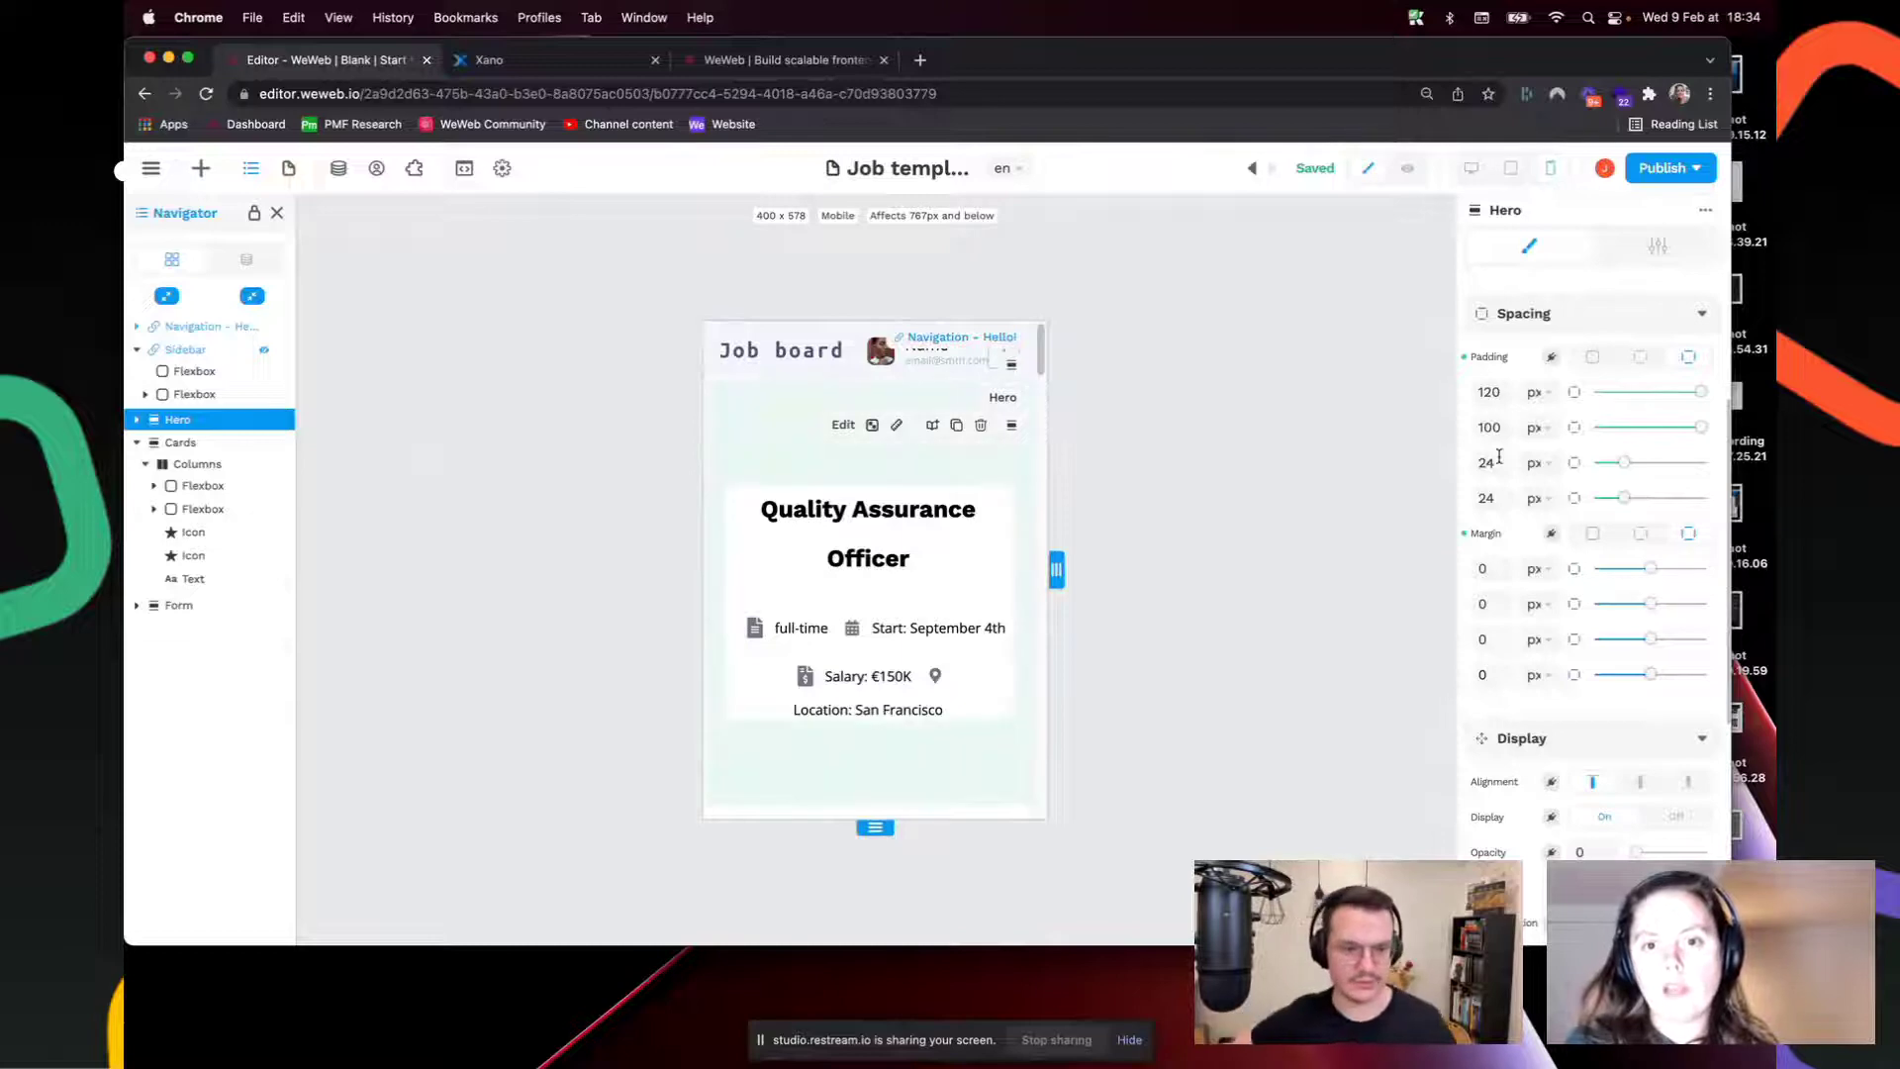
Step: Check the job page at desktop width, where Hero keeps its 100 px margin
left_click(1472, 168)
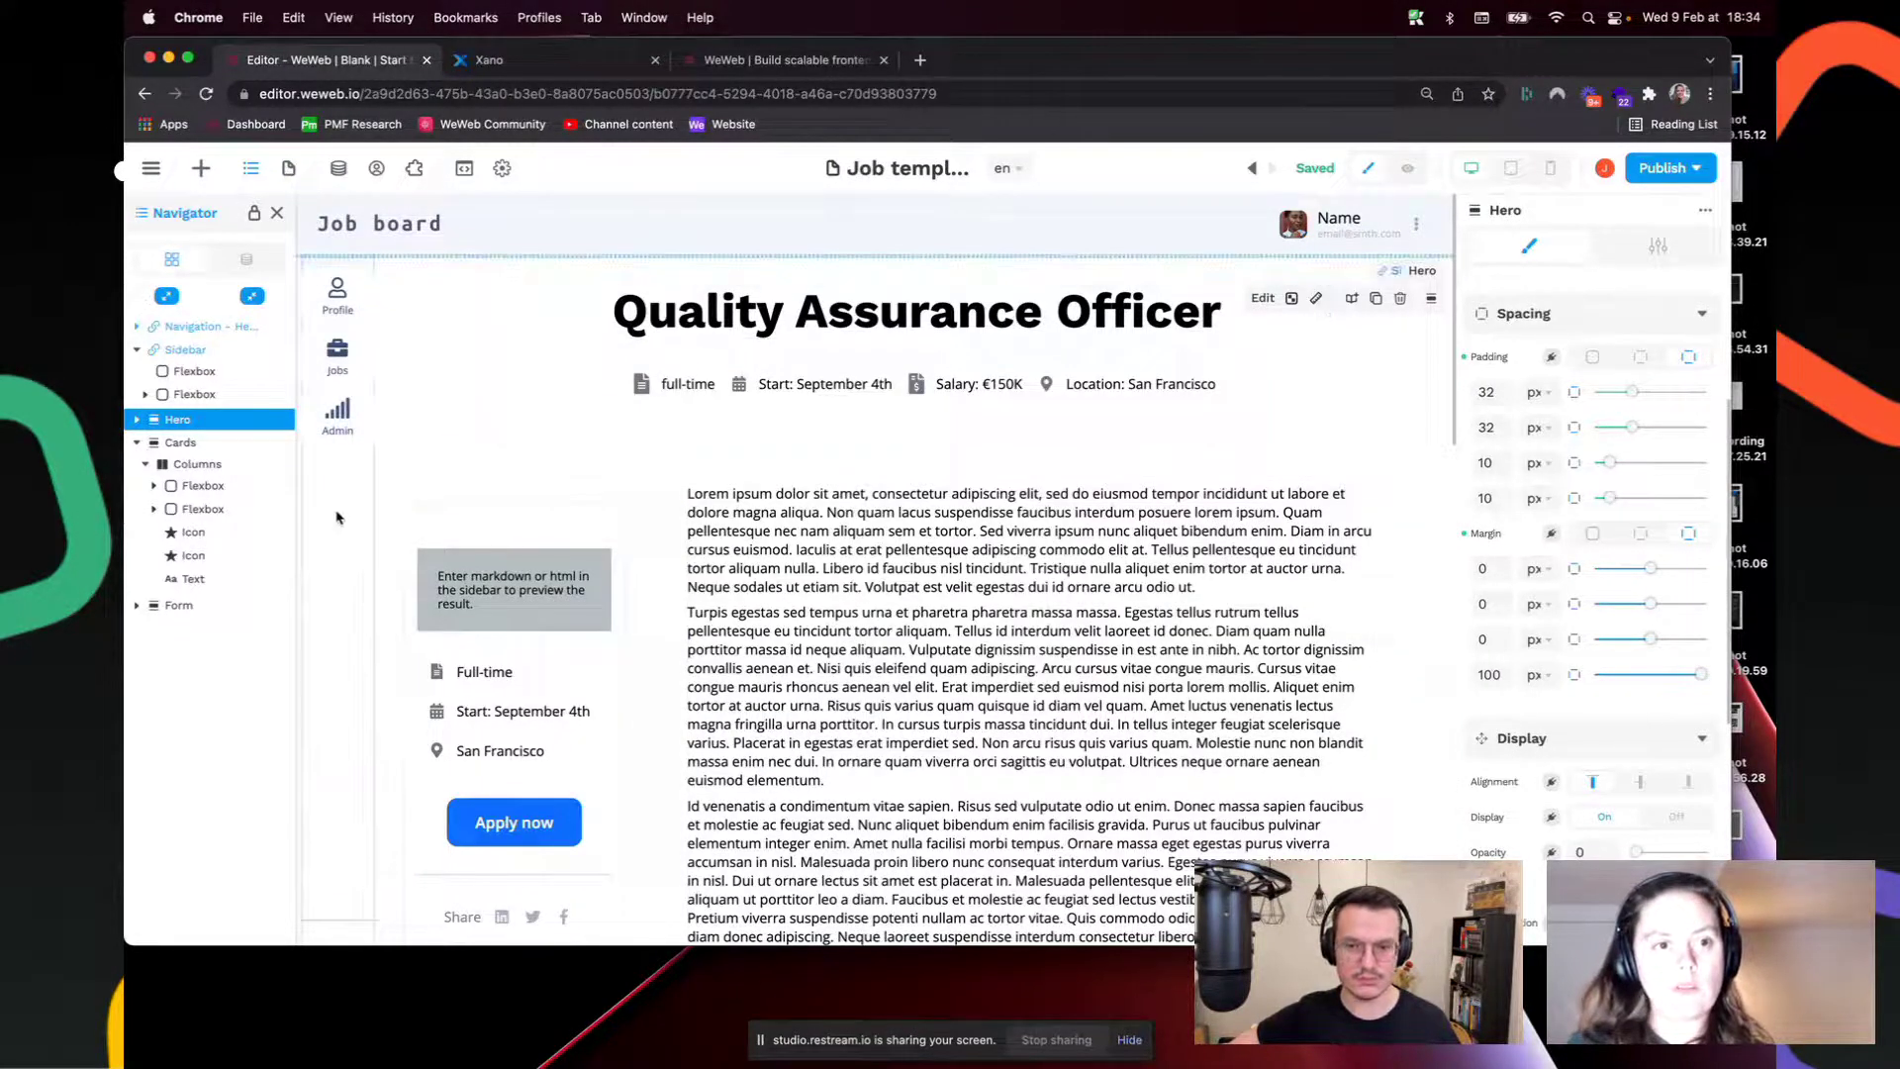
scroll(342, 517, "down", 15)
scroll(343, 513, "up", 15)
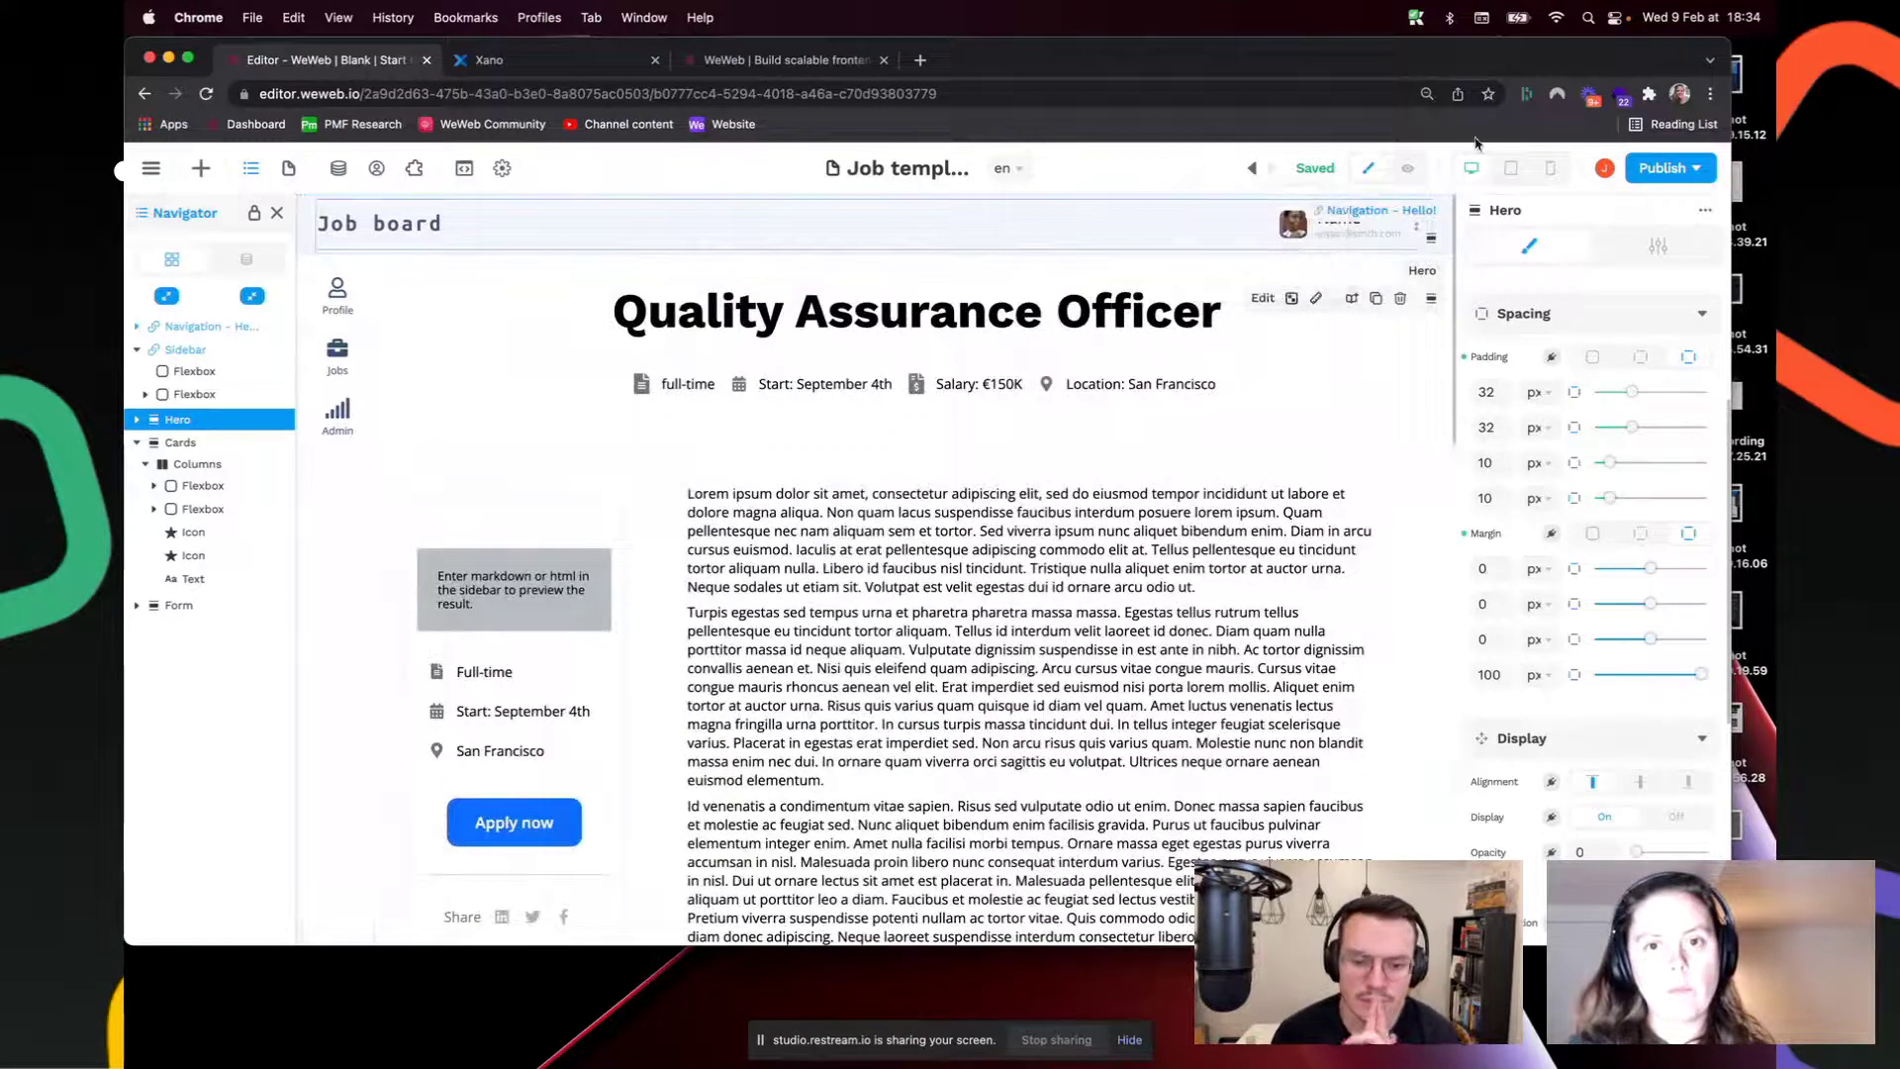
Step: Switch to the mobile layout and scroll through the job page
left_click(1551, 168)
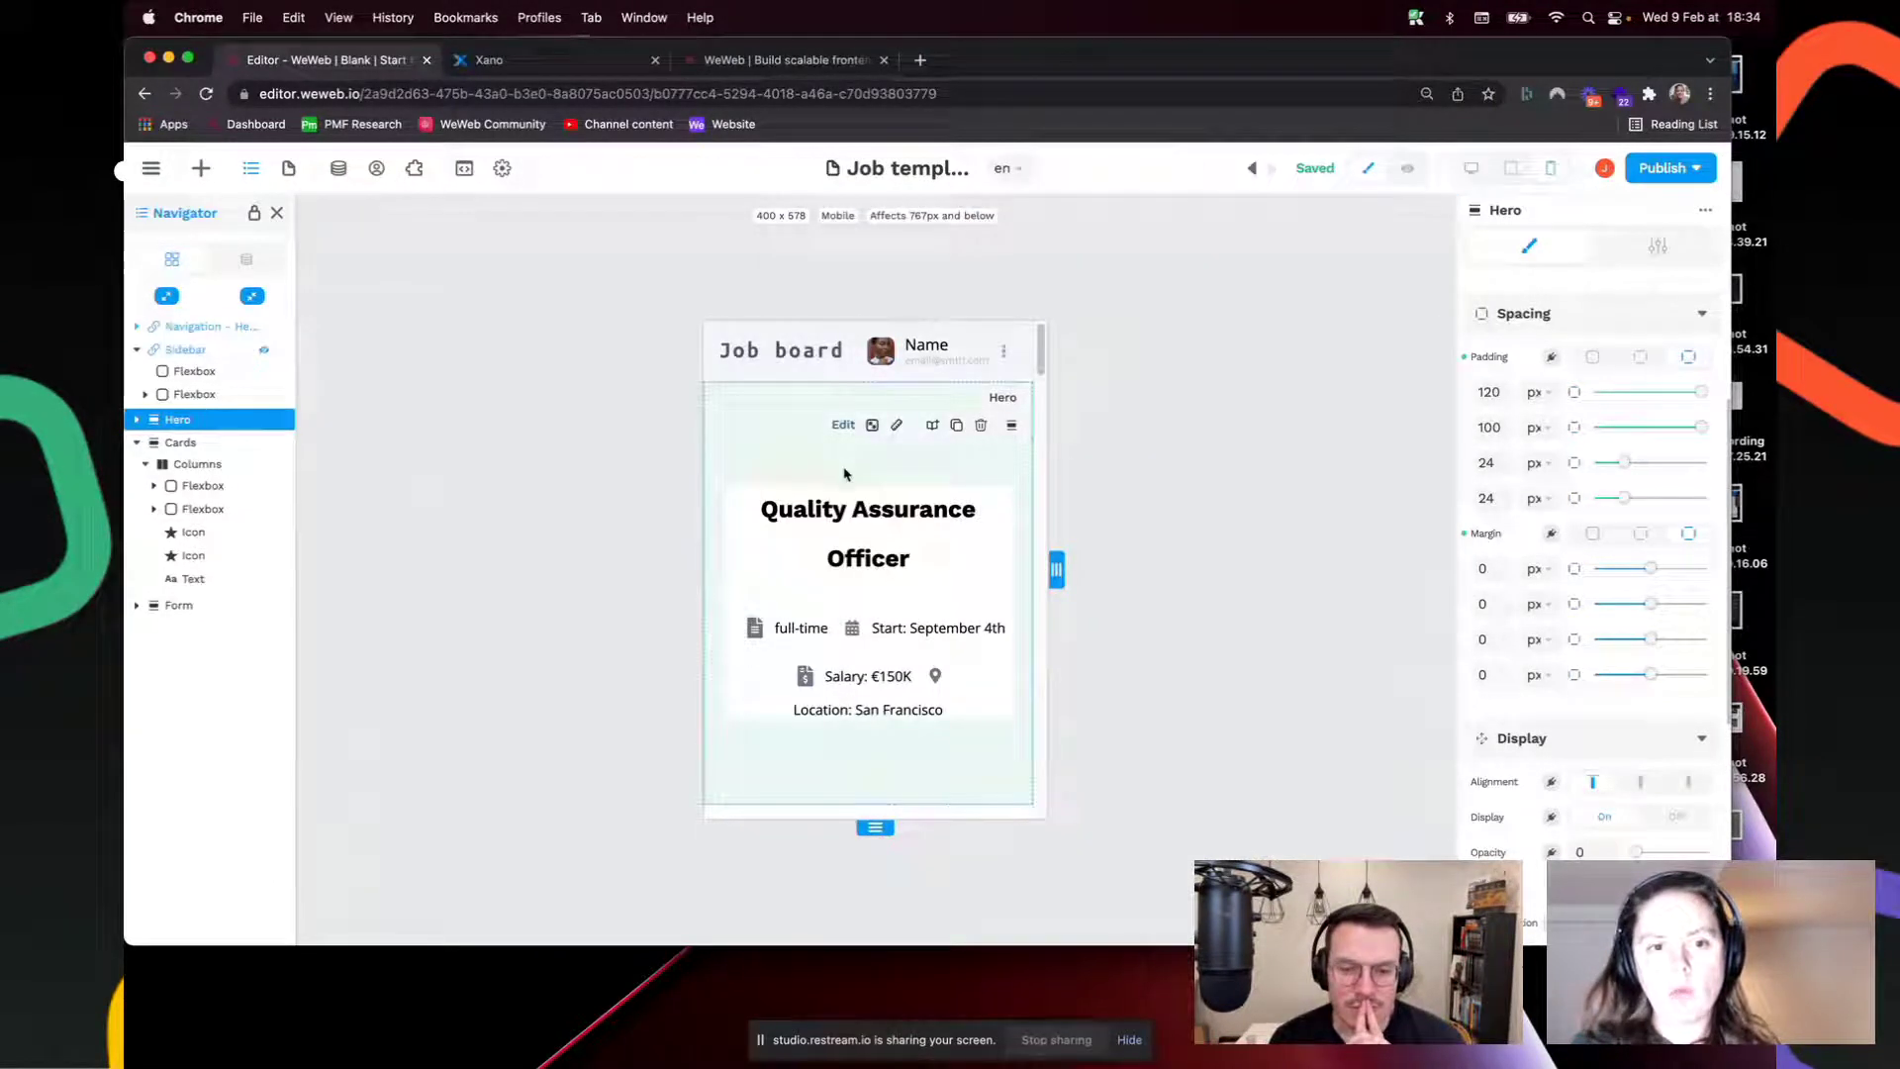
scroll(786, 440, "down", 8)
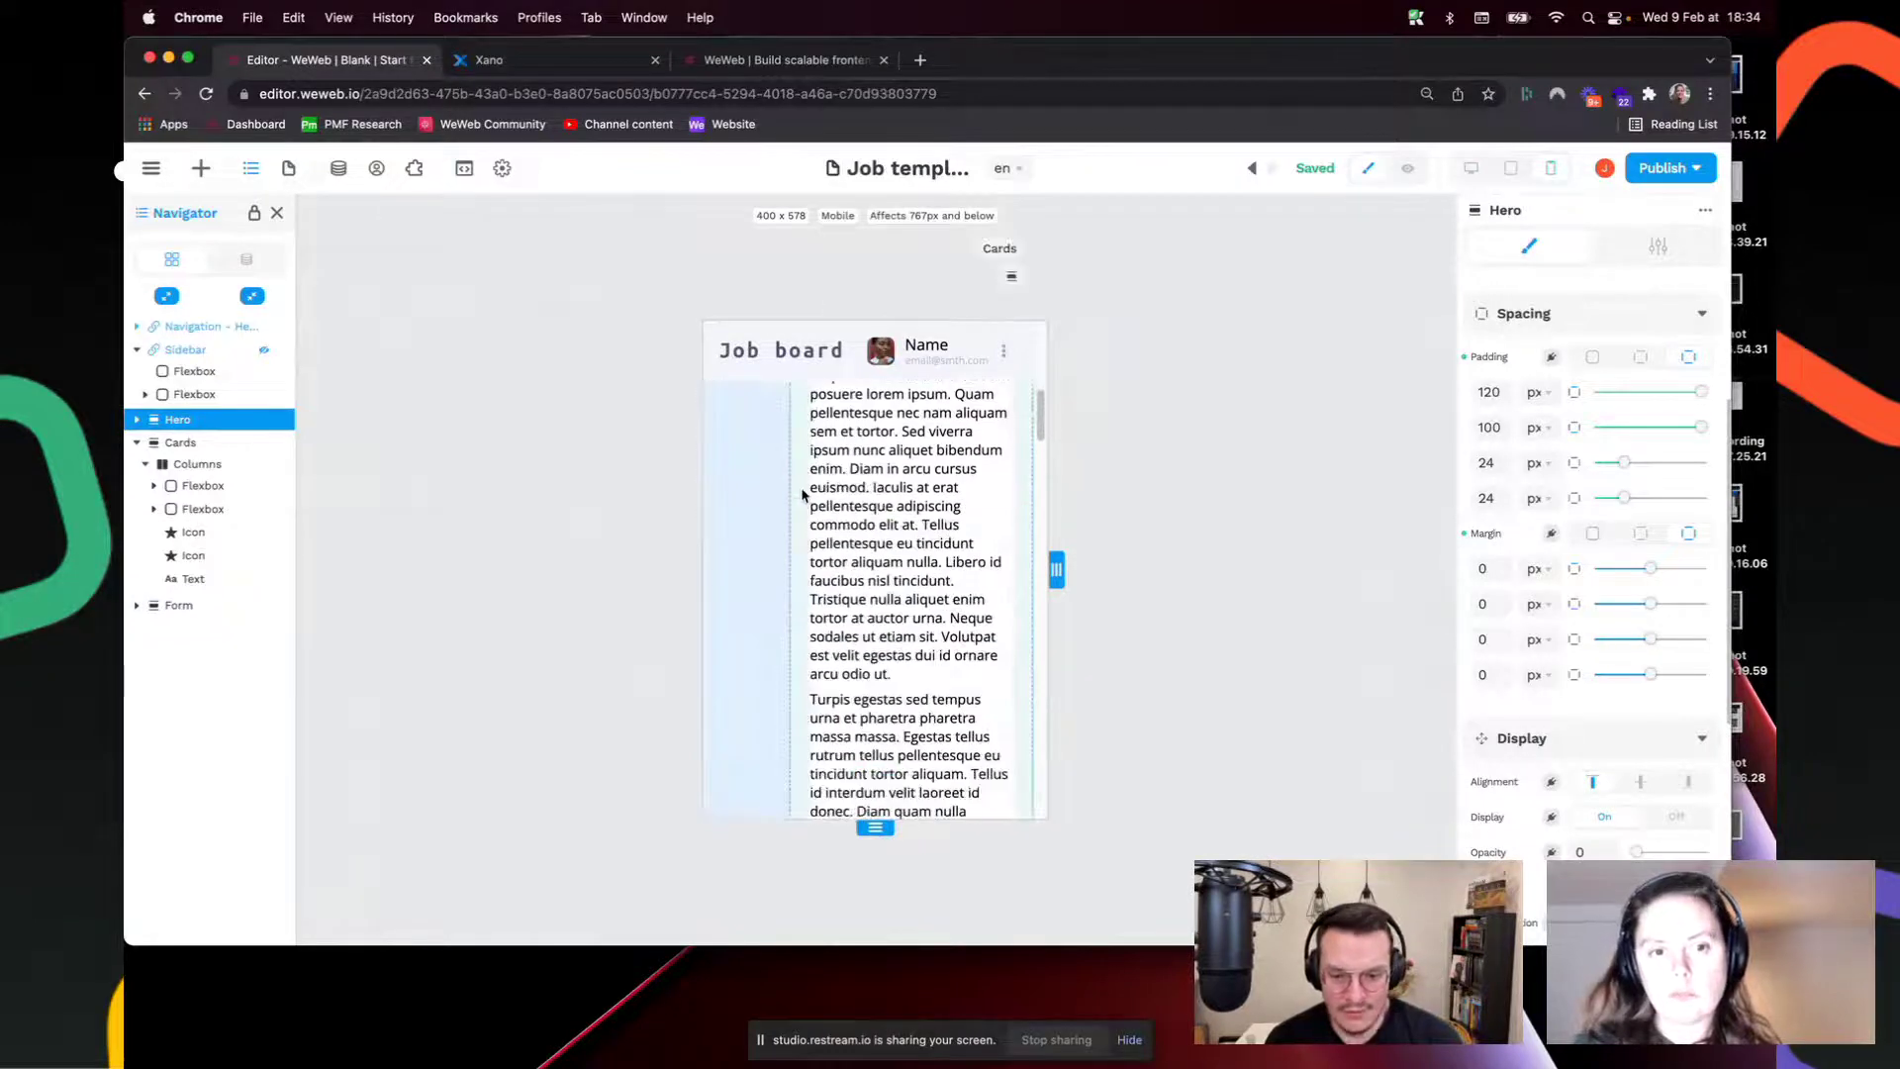
scroll(802, 491, "up", 8)
scroll(801, 491, "down", 3)
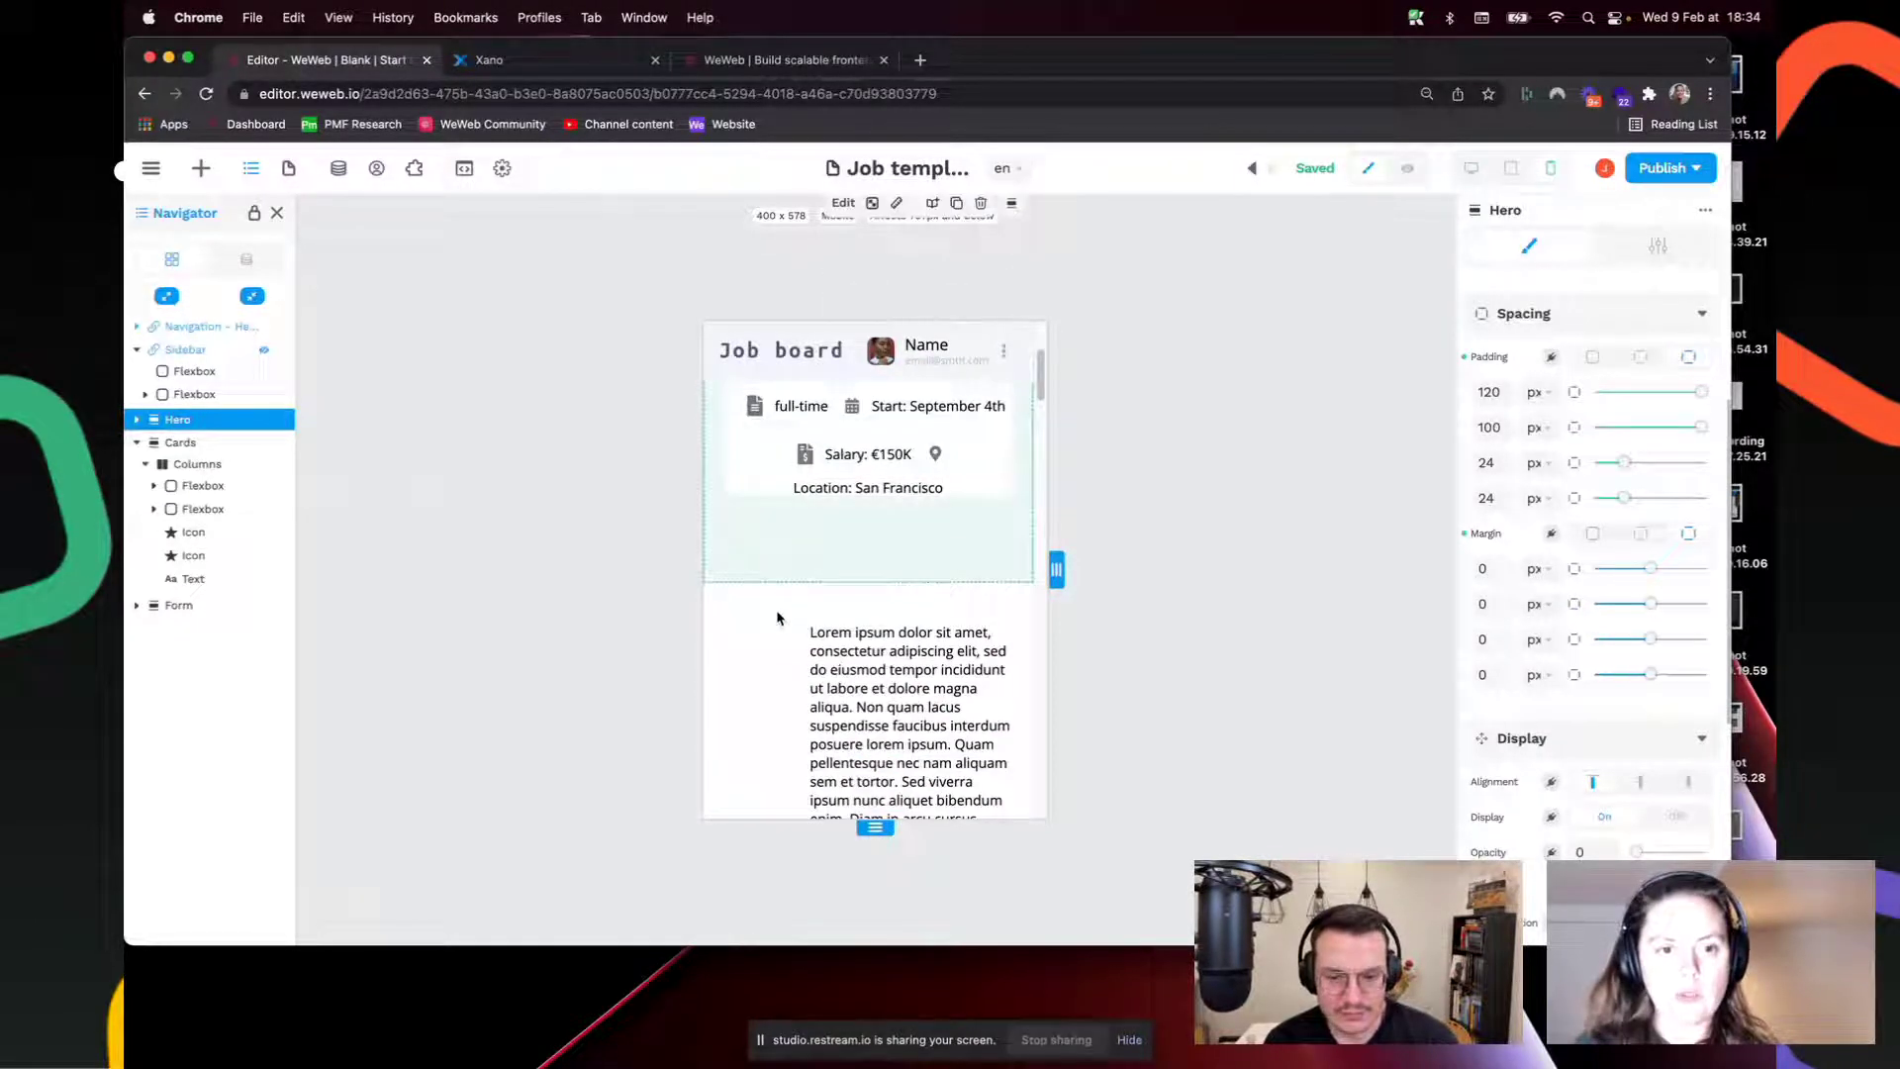
scroll(785, 566, "up", 3)
scroll(807, 515, "down", 10)
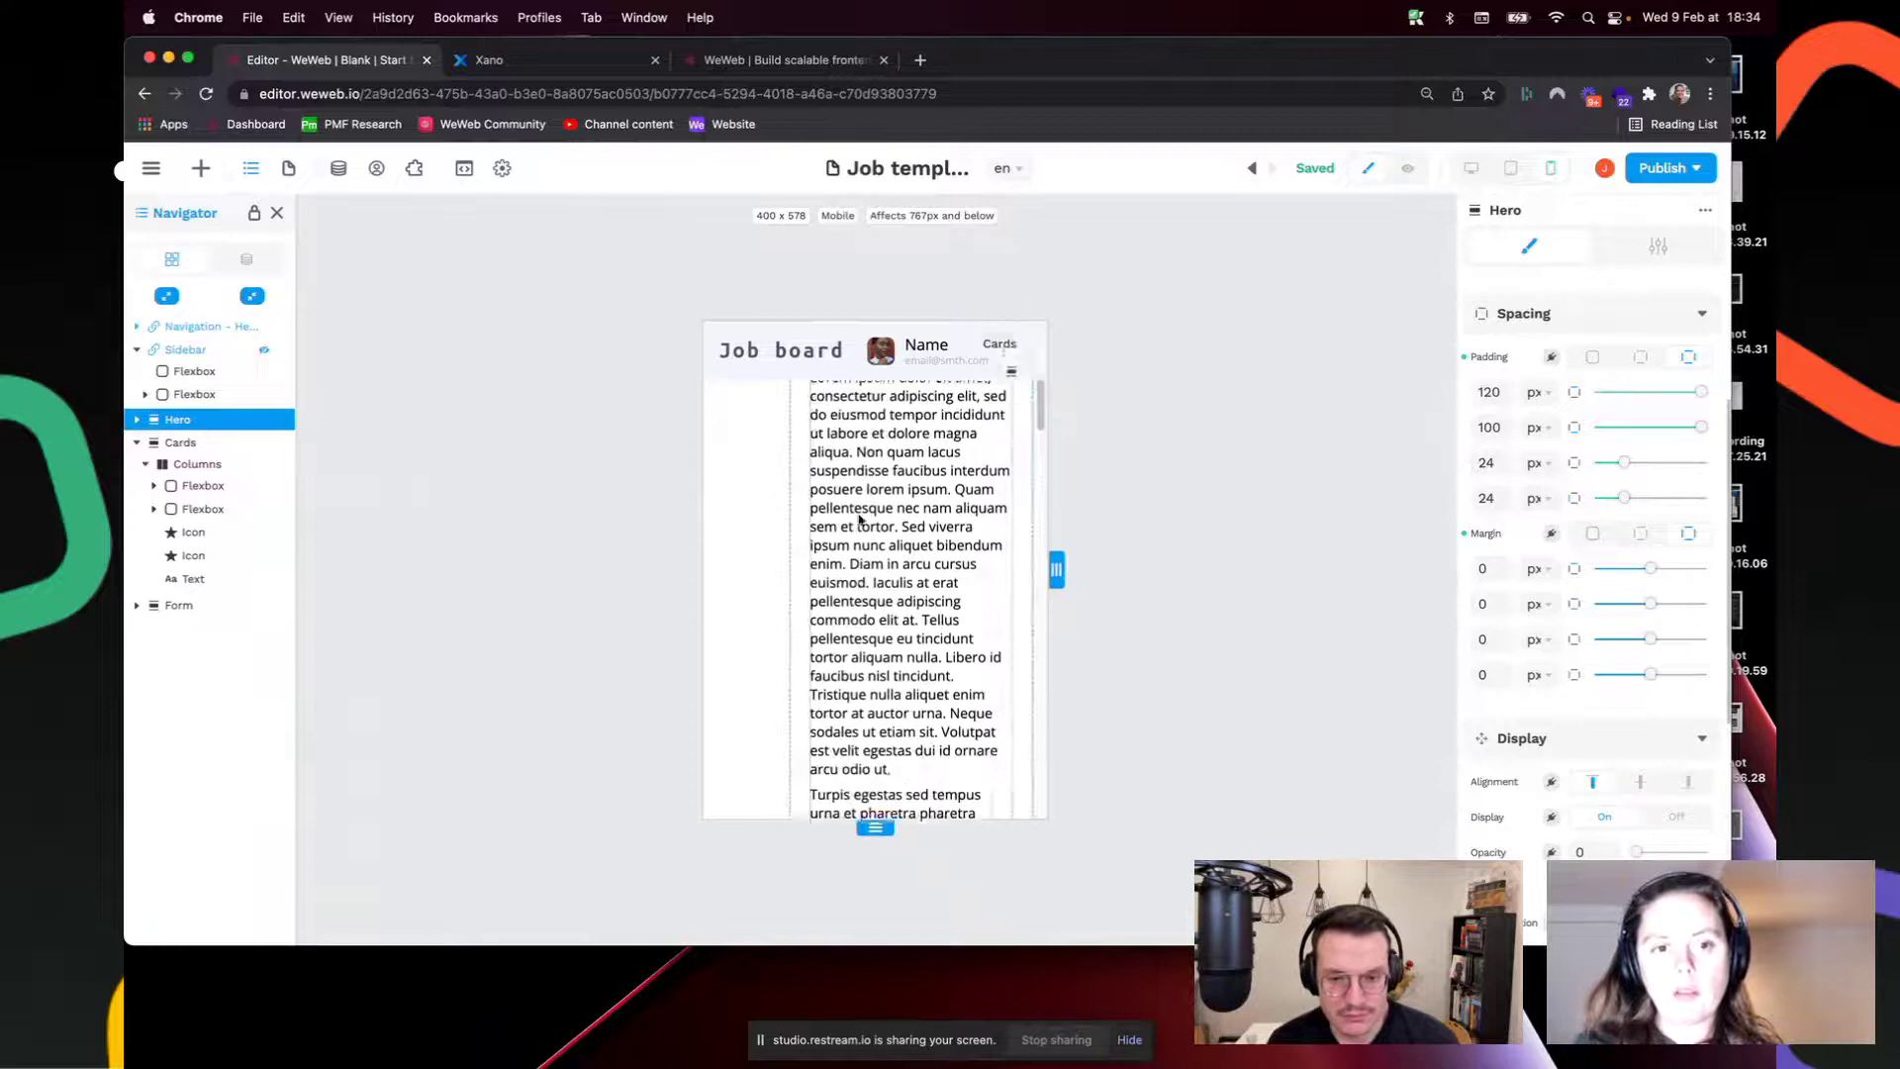
scroll(834, 451, "up", 4)
Step: Set the Cards section's mobile margin from 100 to 0, then return to desktop view
left_click(760, 509)
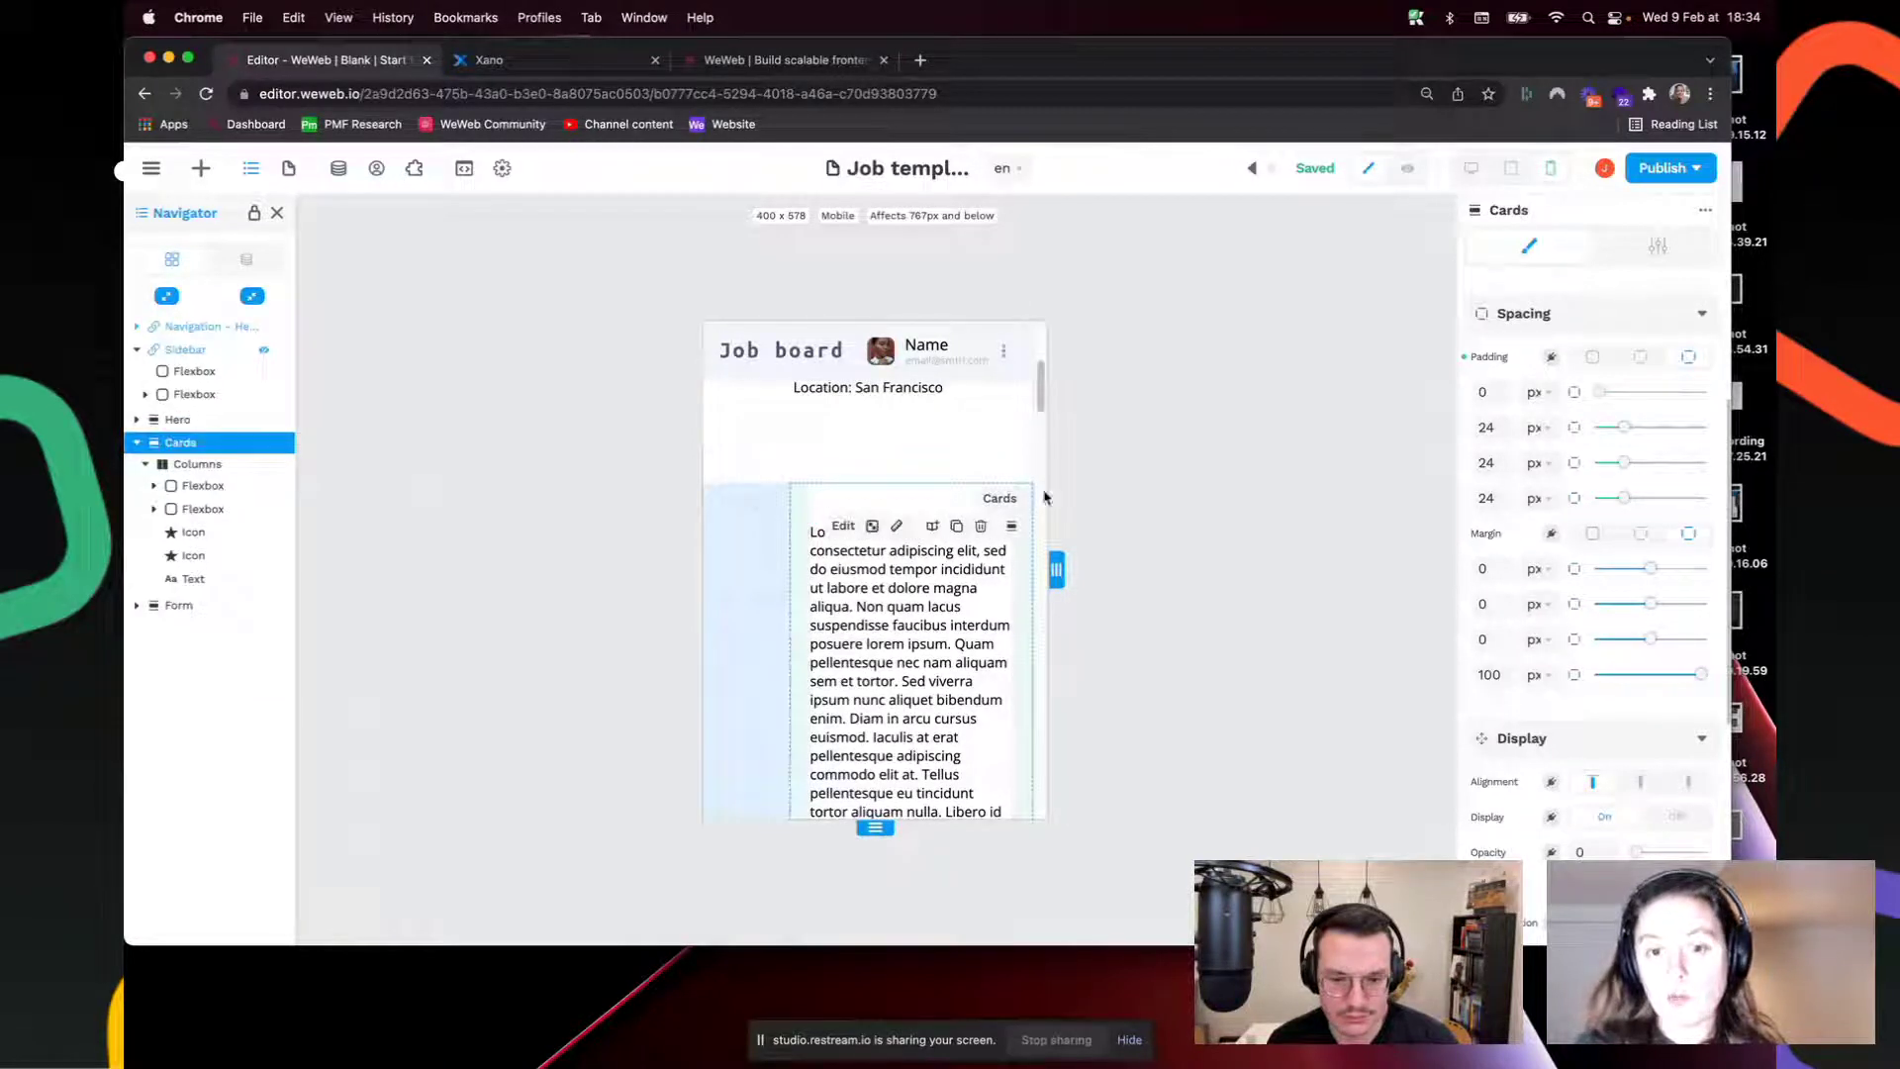
double_click(1500, 672)
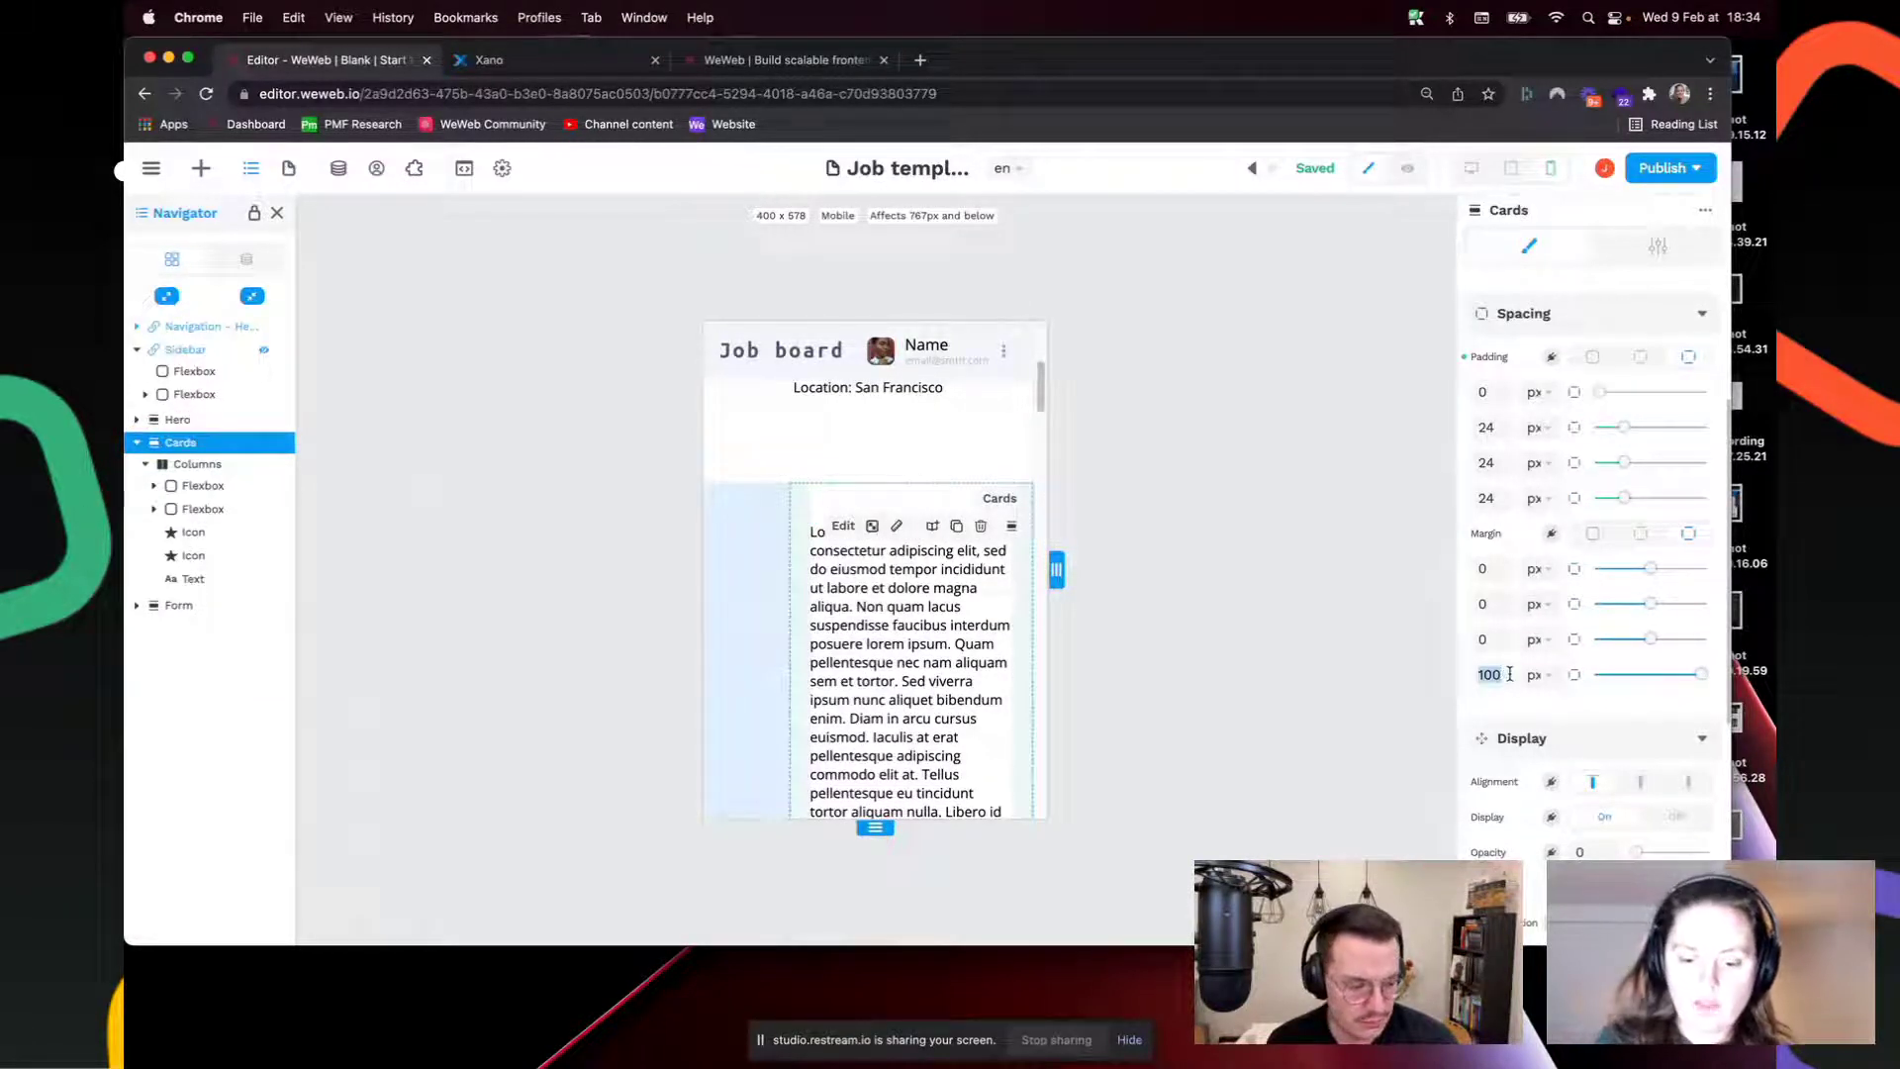
type("0")
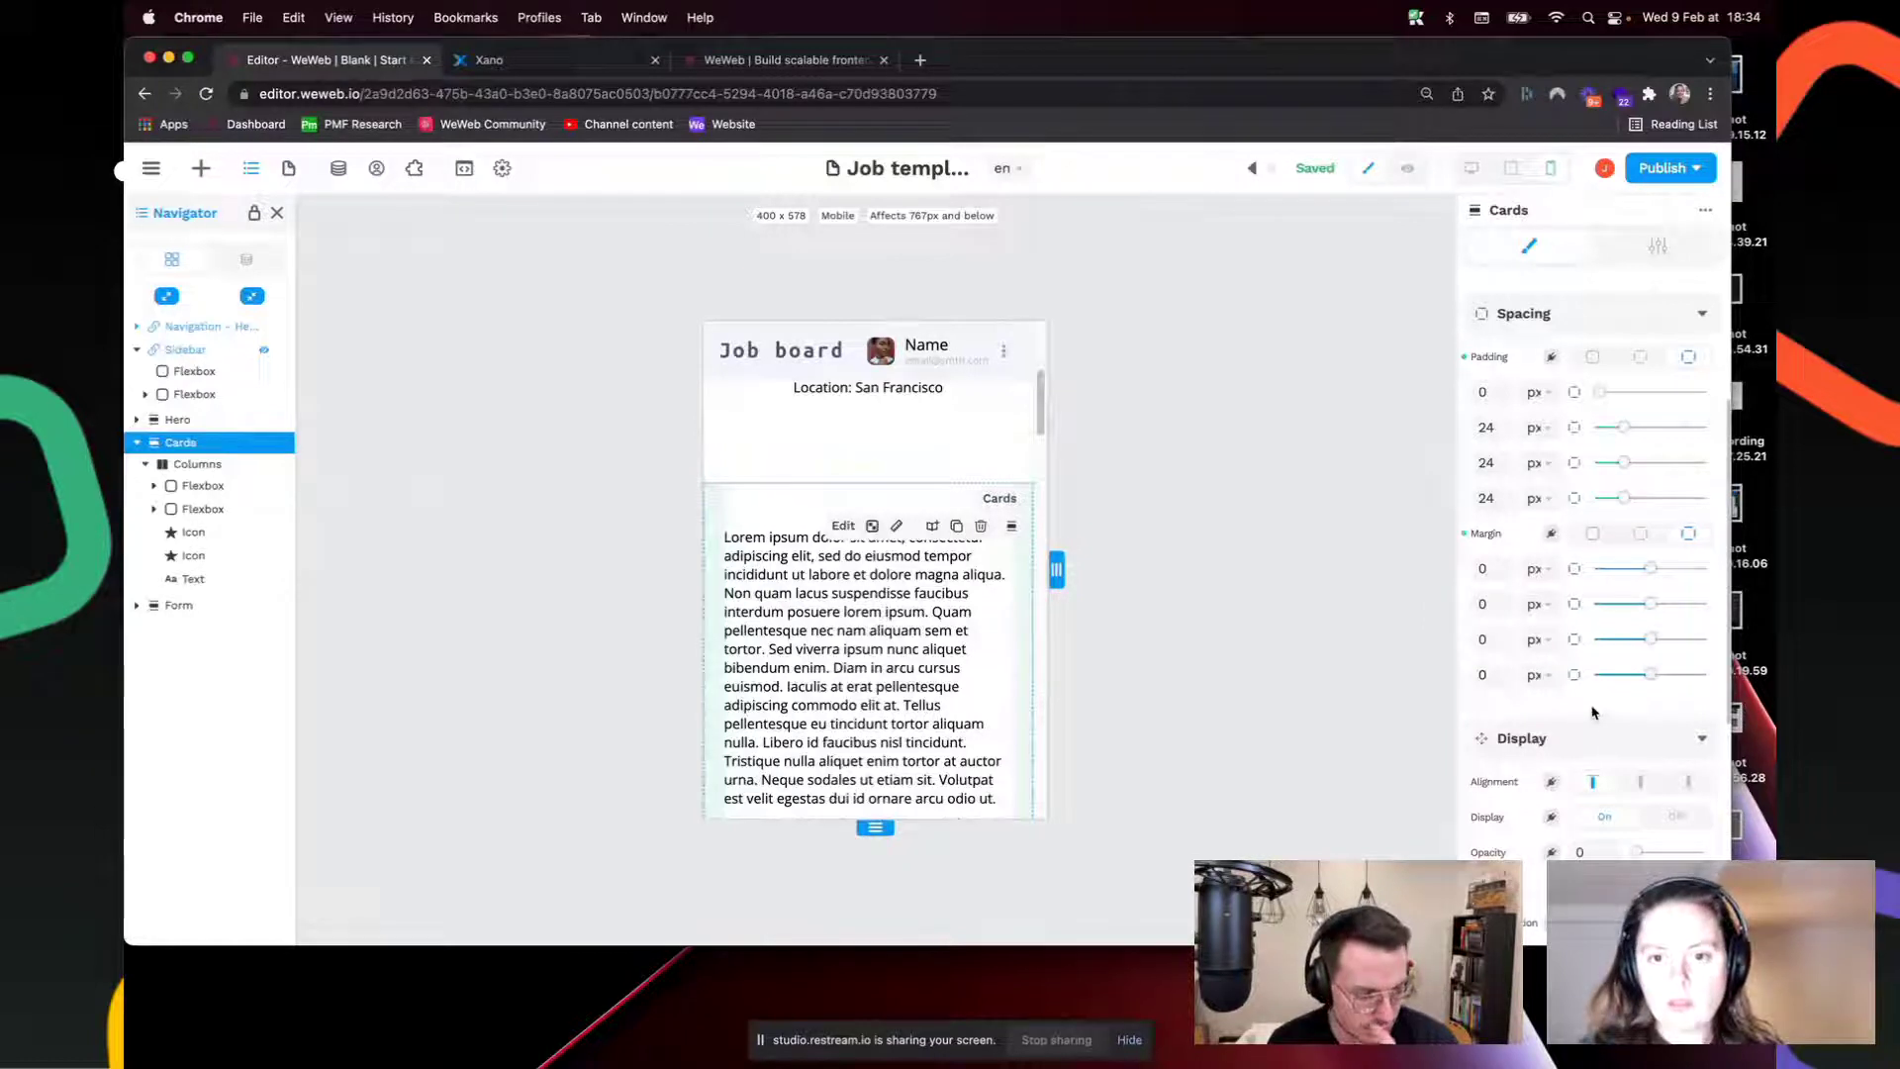
double_click(1498, 641)
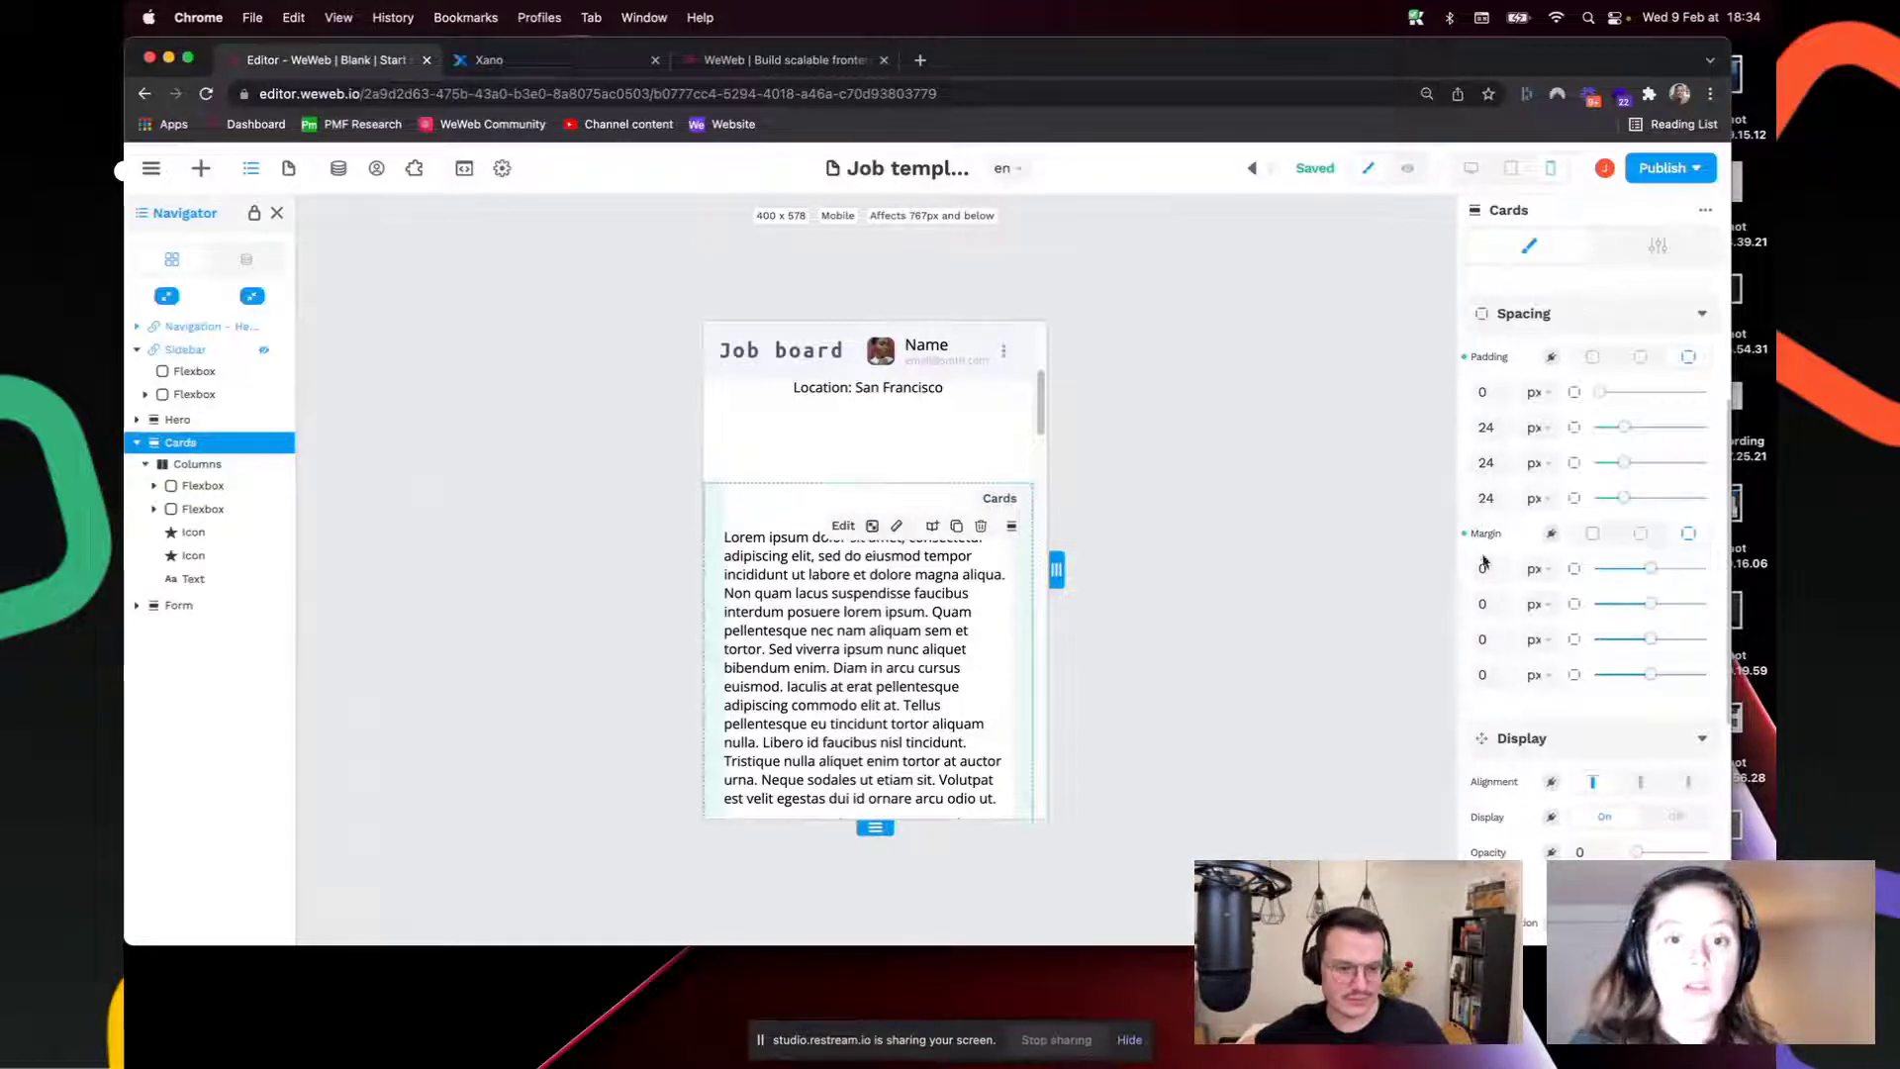
left_click(1472, 168)
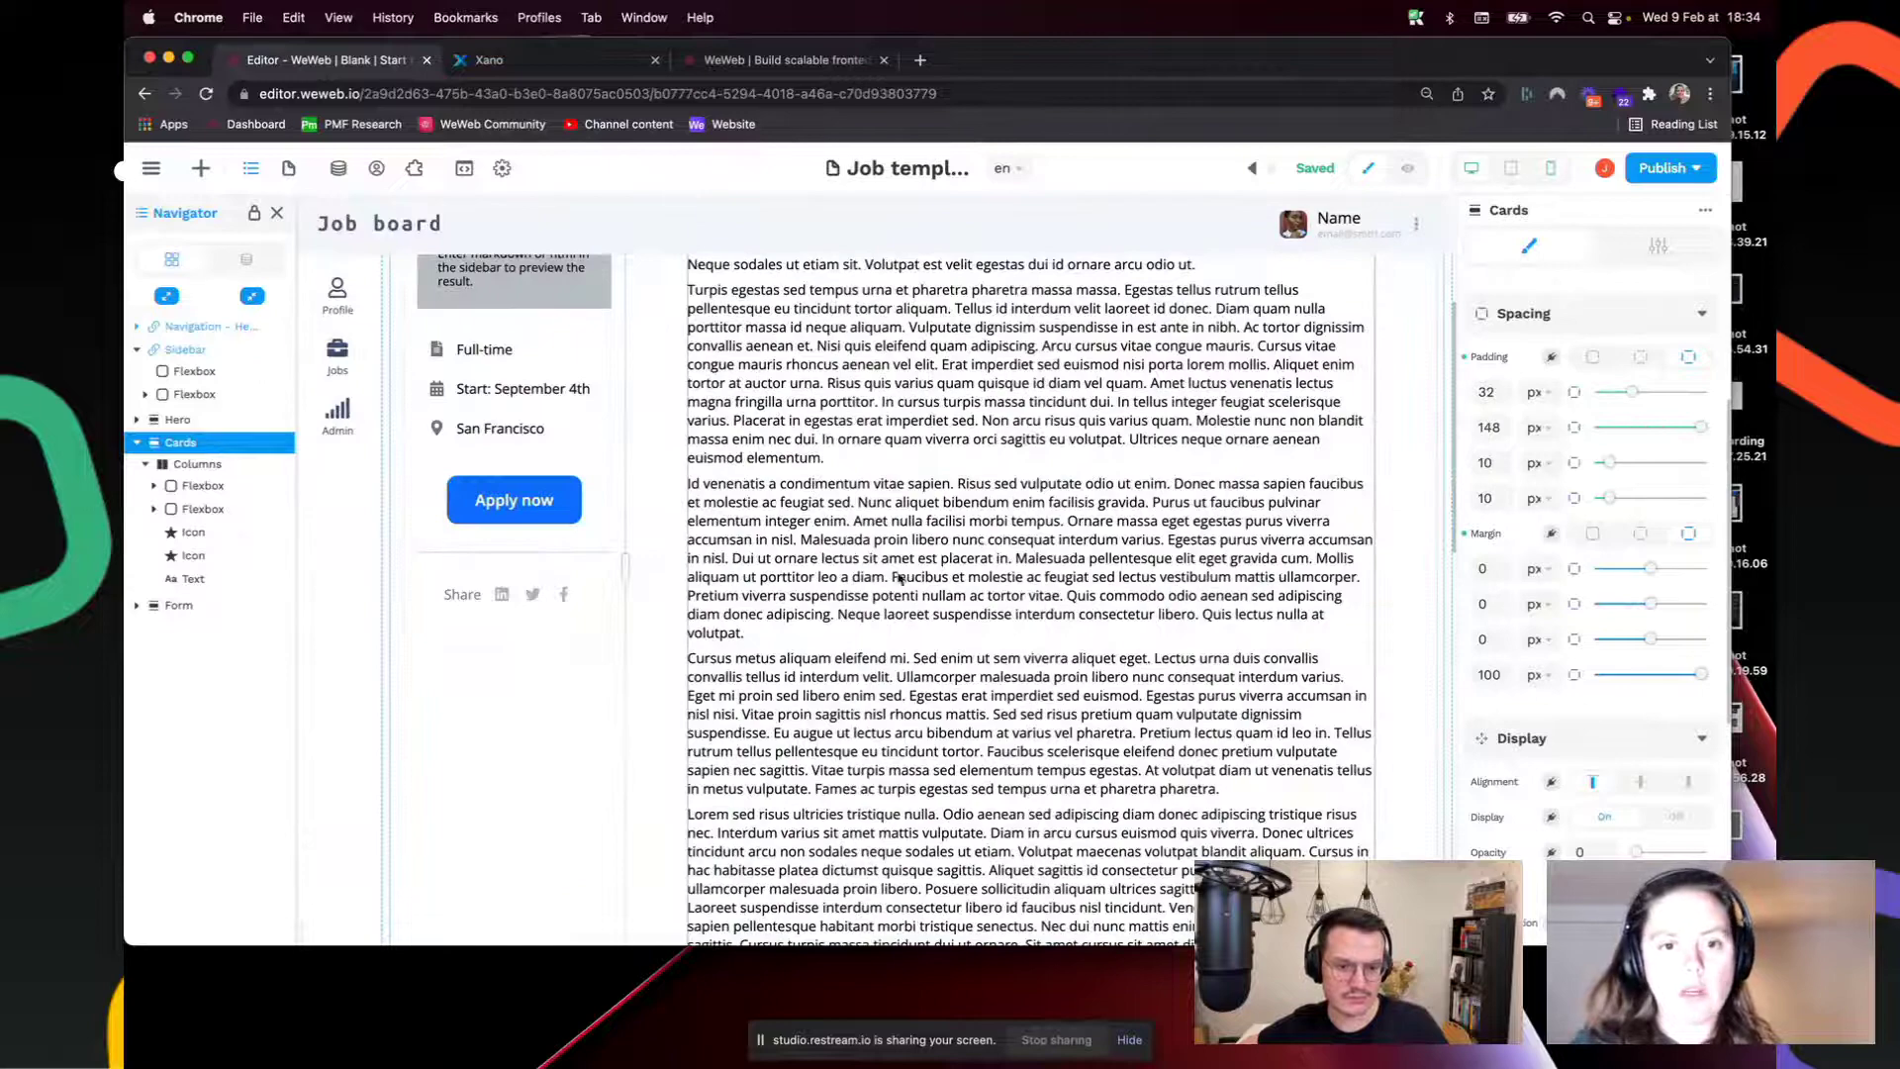
Step: Compare Navigation and Sidebar settings, ending on Sidebar's Left positioning and 100 px width
scroll(1027, 621, "up", 4)
scroll(1030, 624, "down", 5)
scroll(1031, 628, "up", 5)
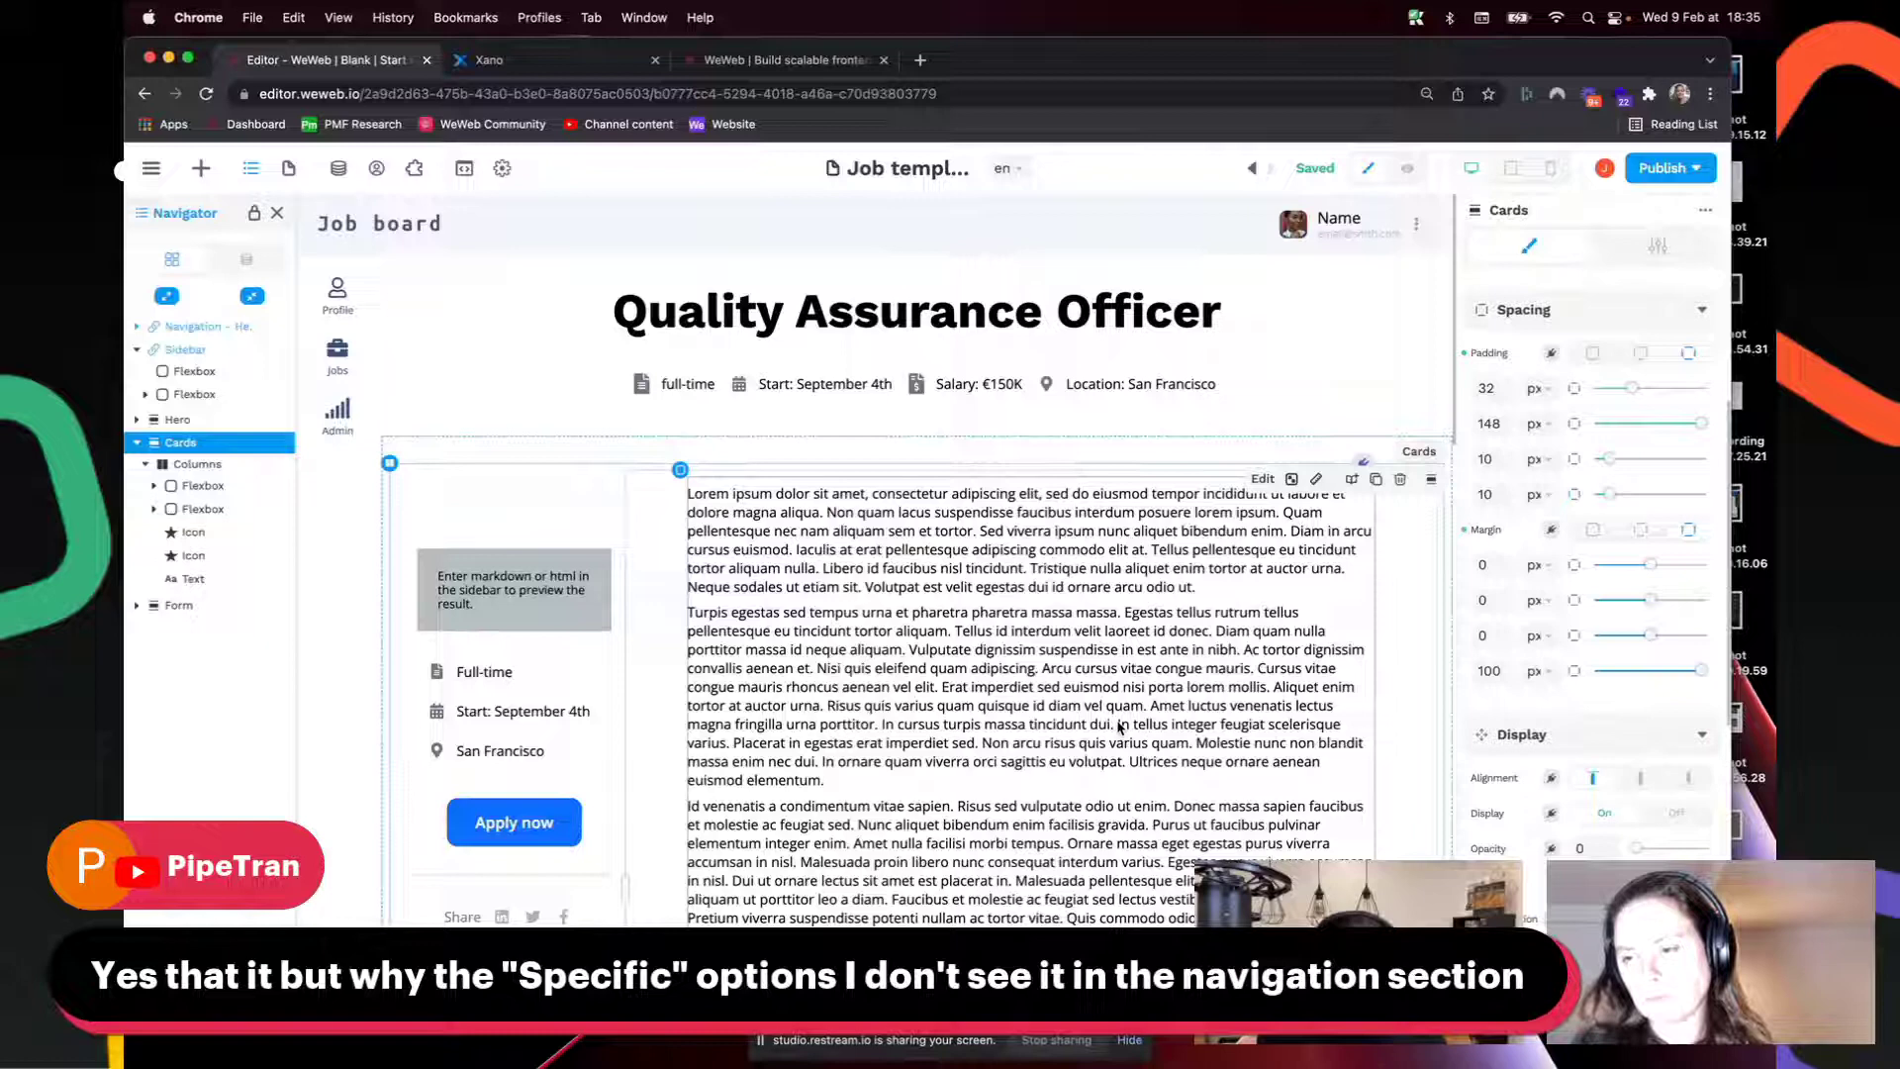
left_click(192, 327)
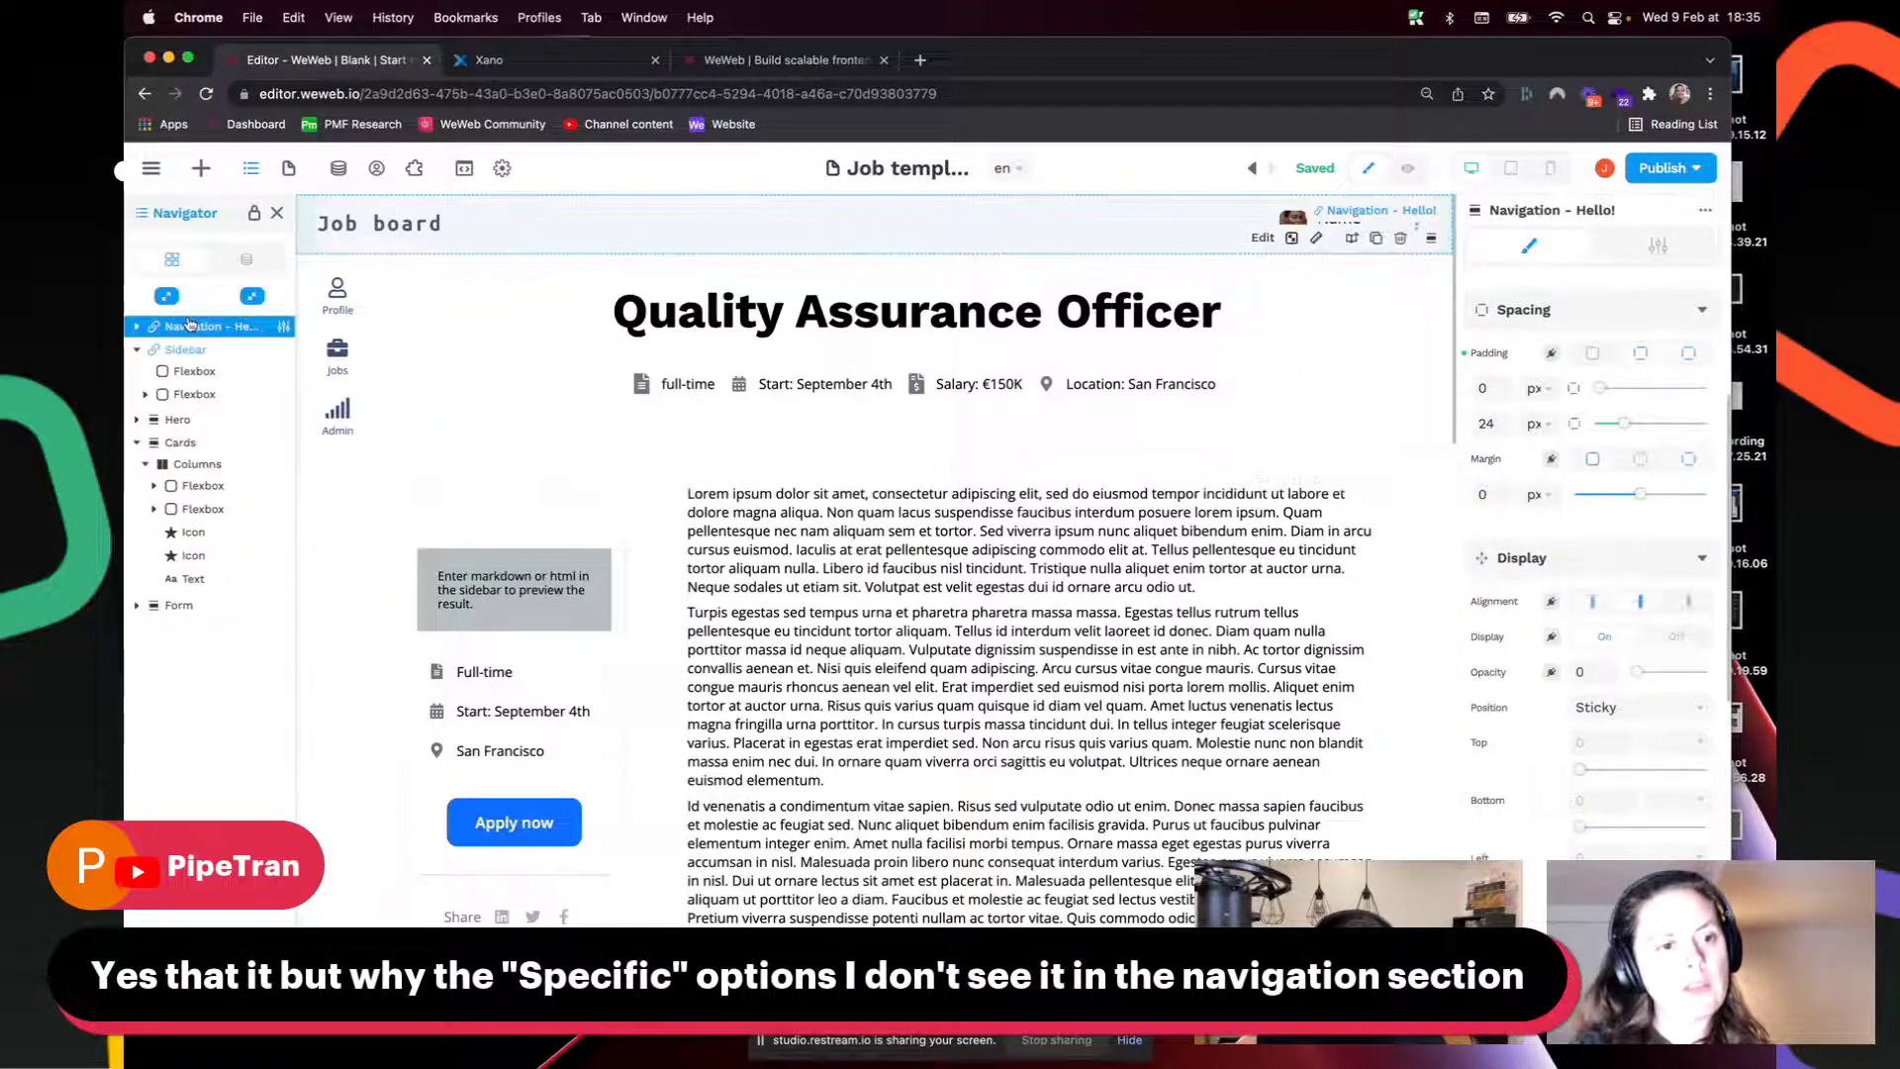
left_click(137, 327)
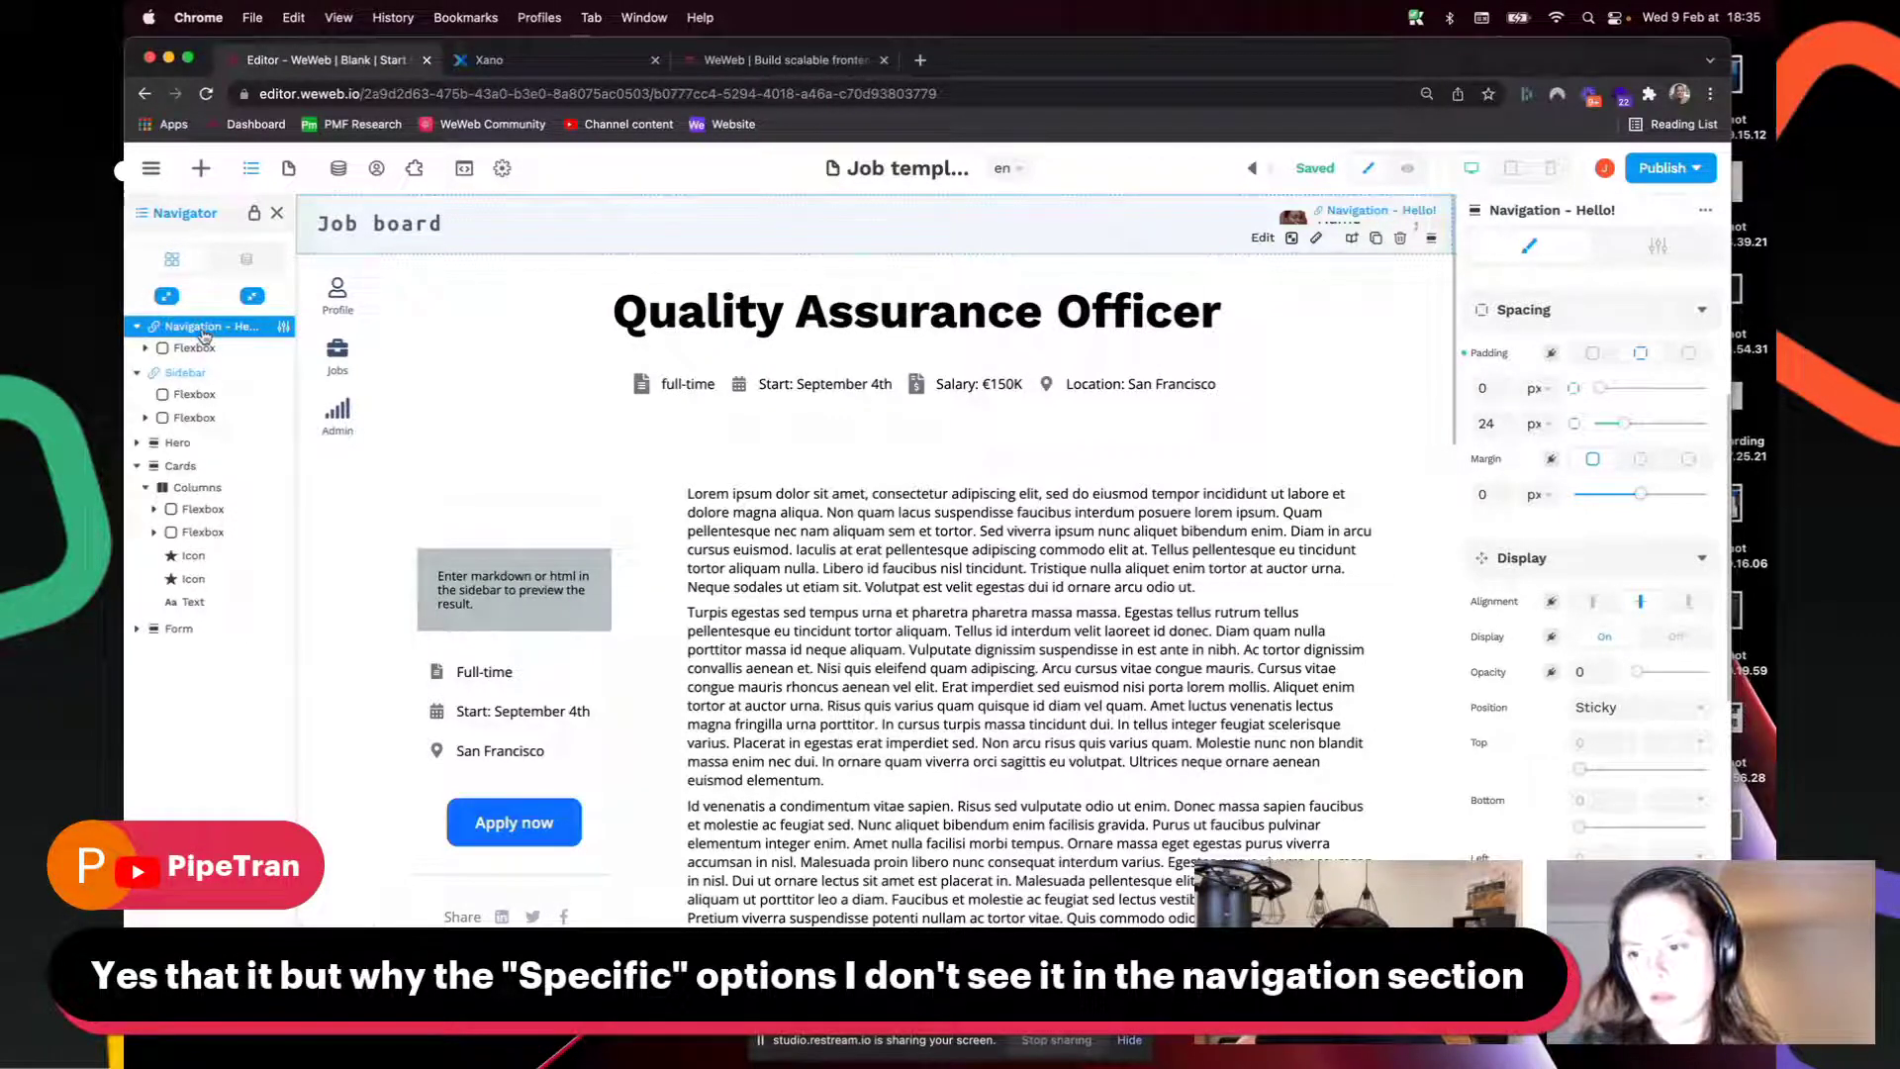
left_click(188, 375)
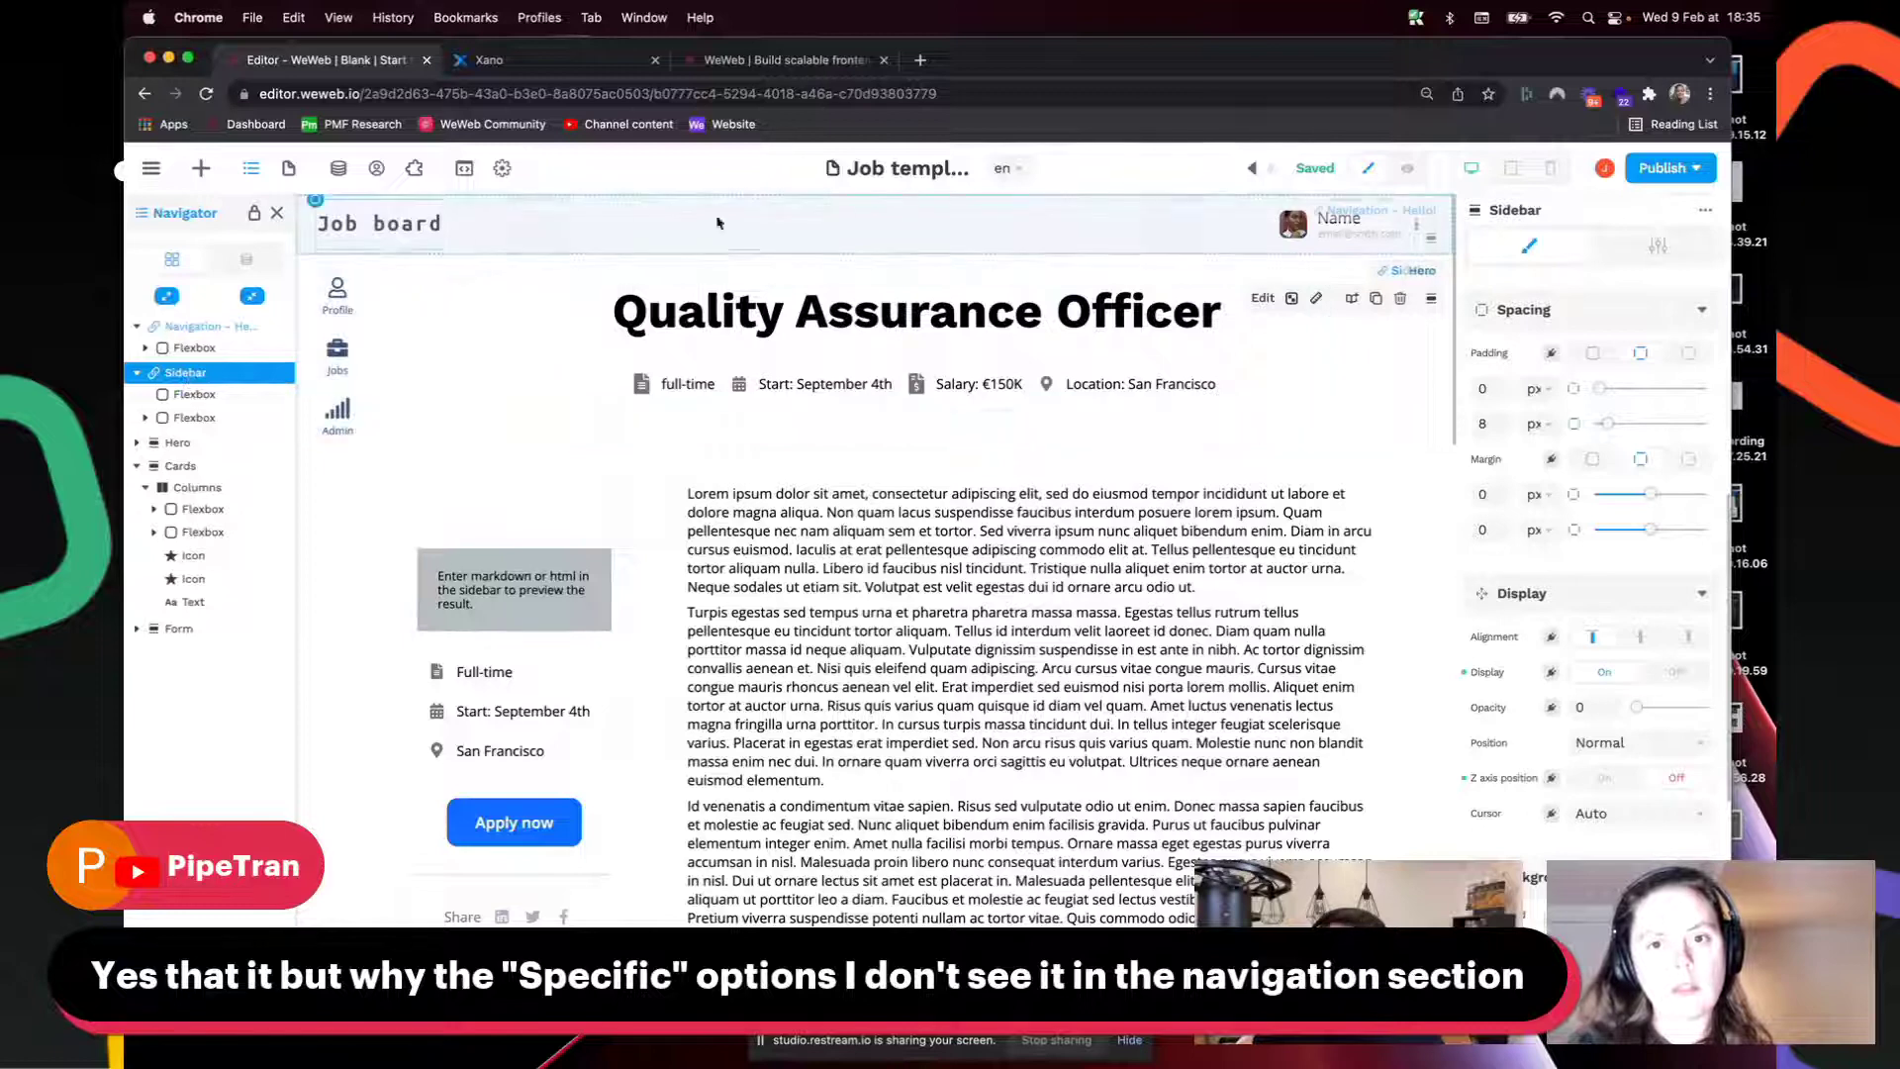
left_click(189, 328)
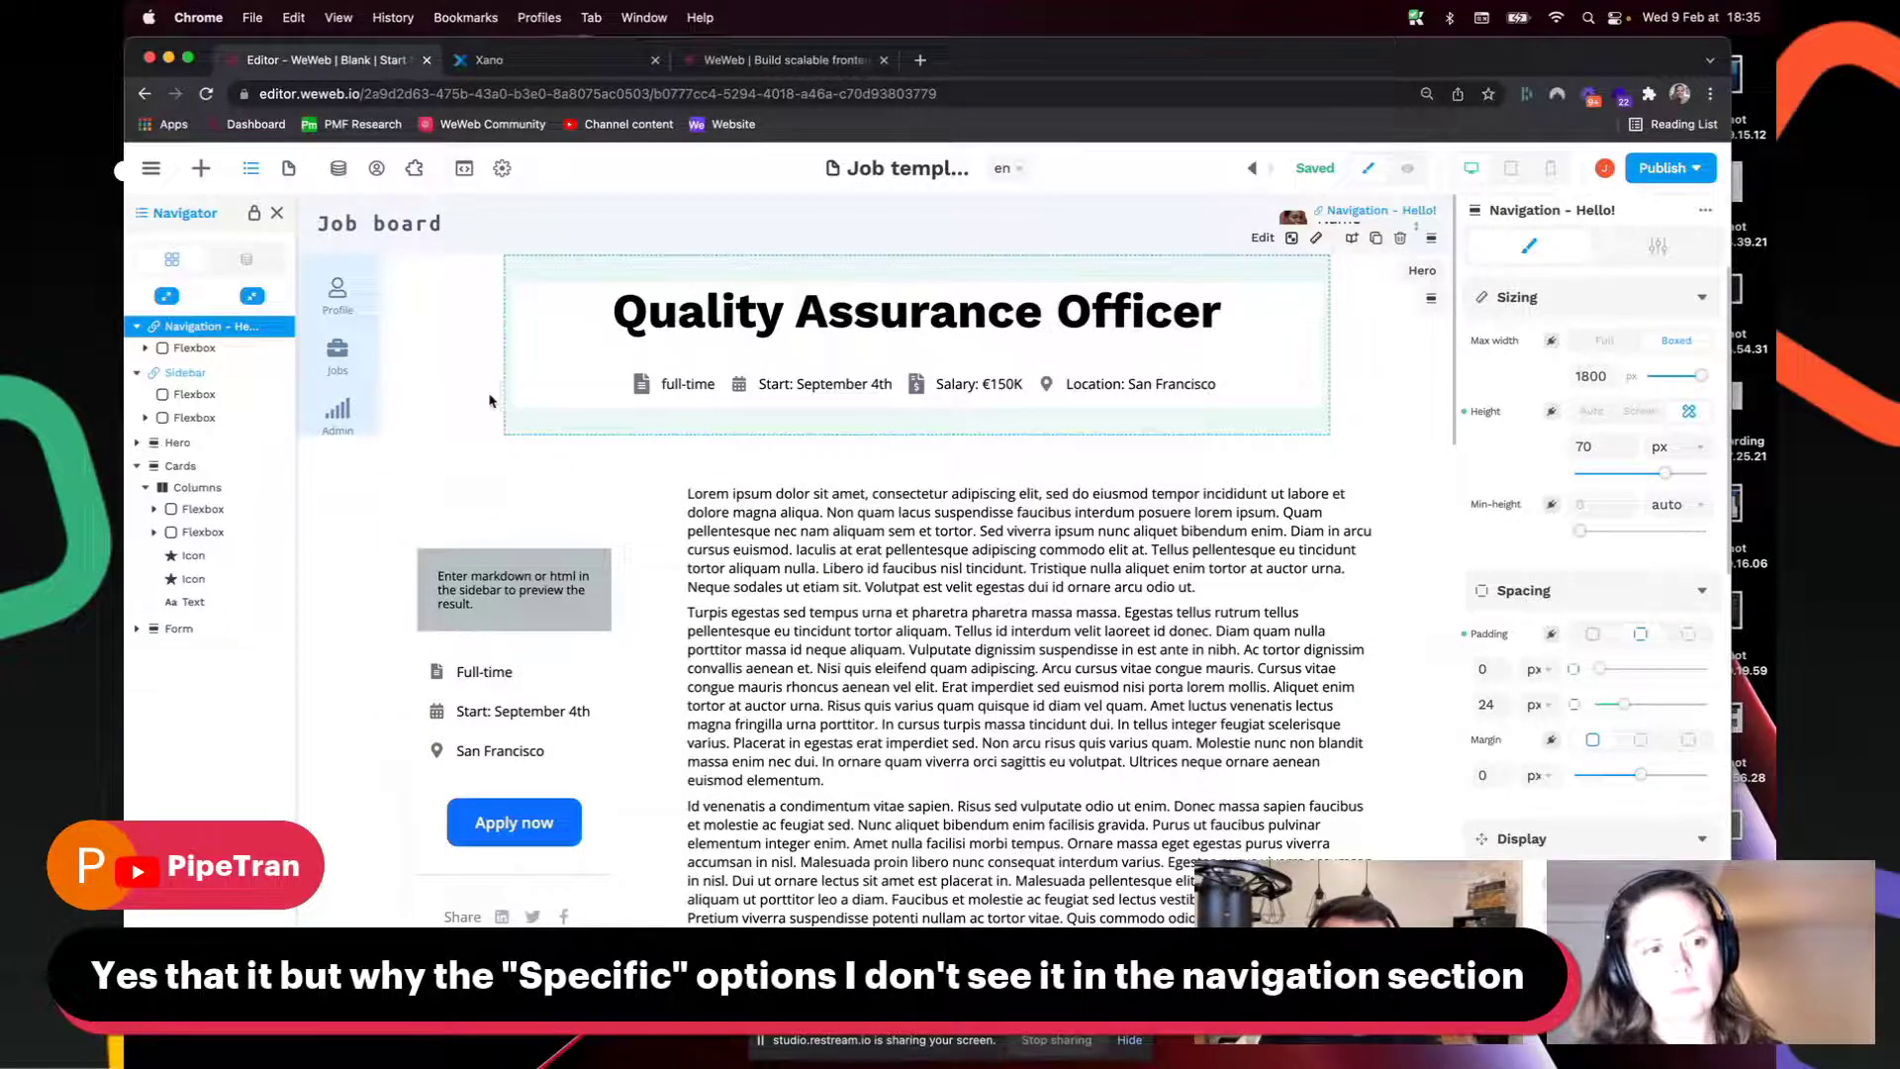
left_click(222, 384)
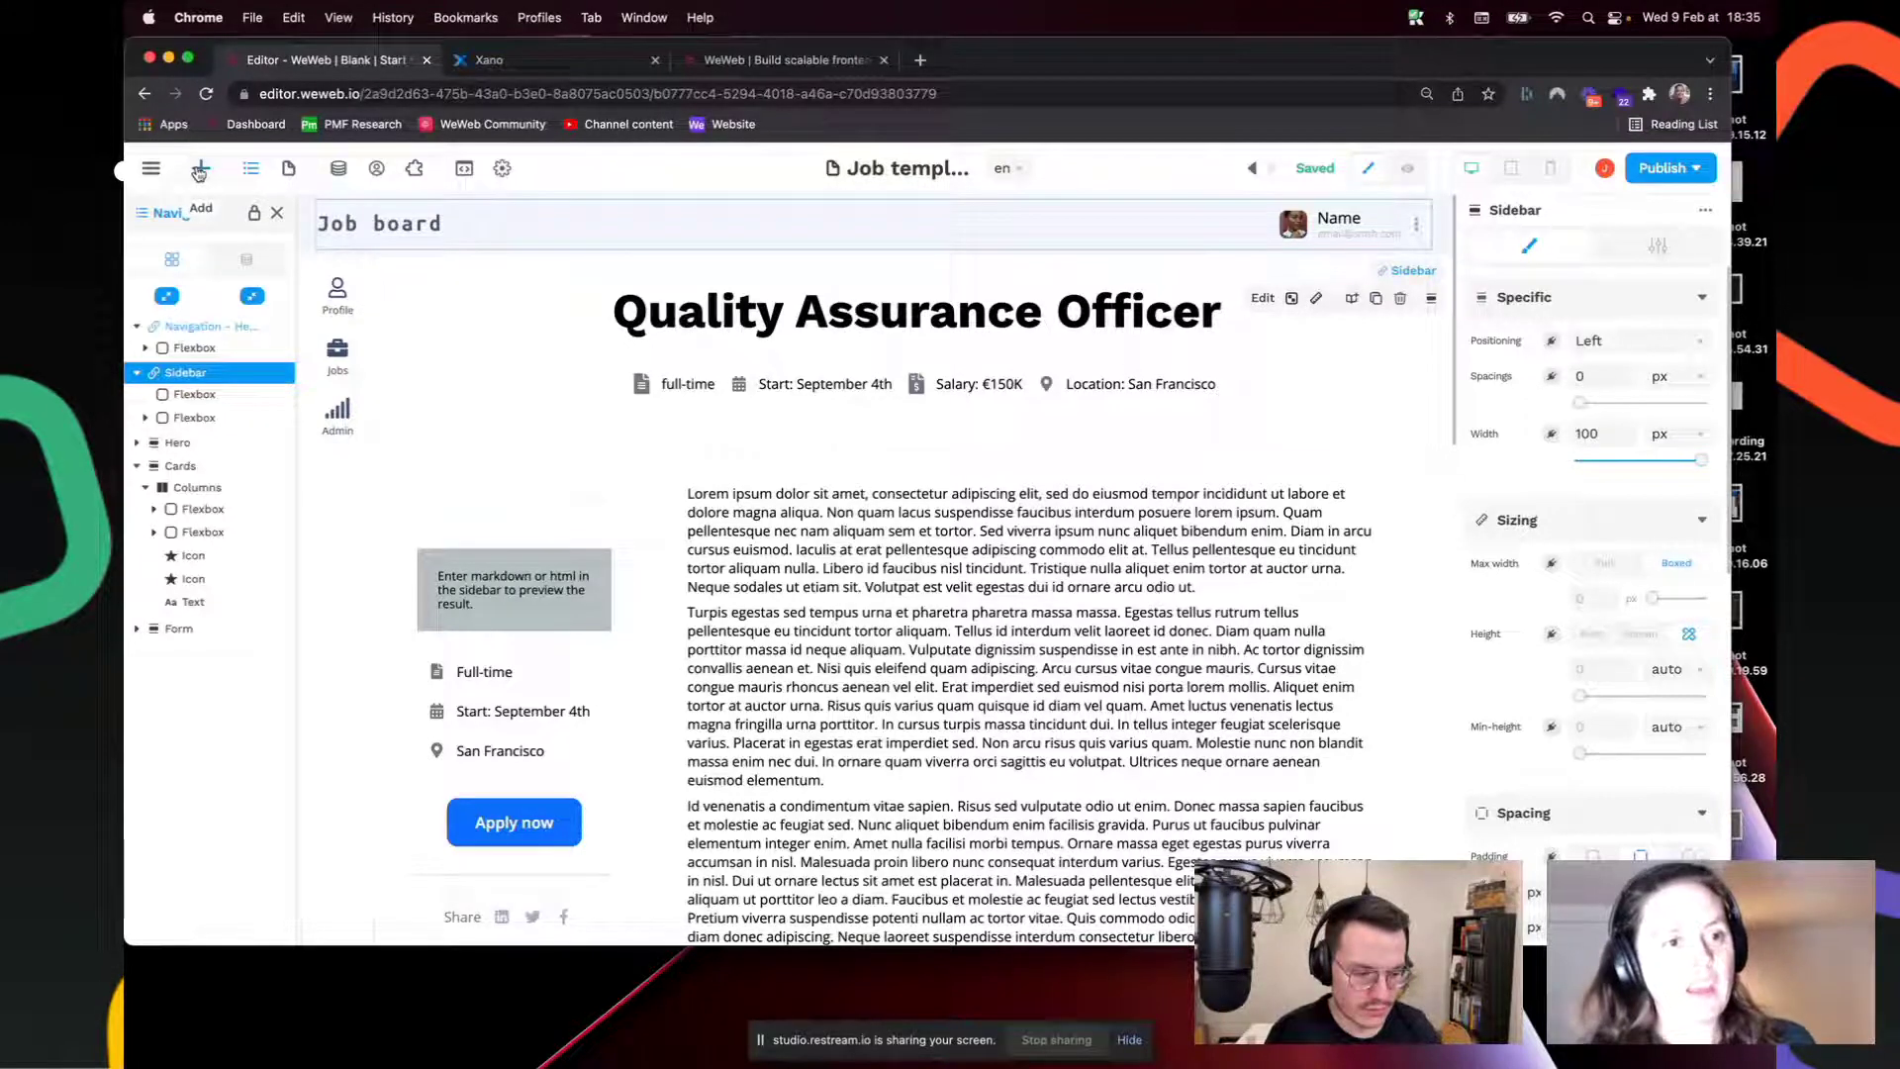
left_click(199, 170)
left_click(198, 262)
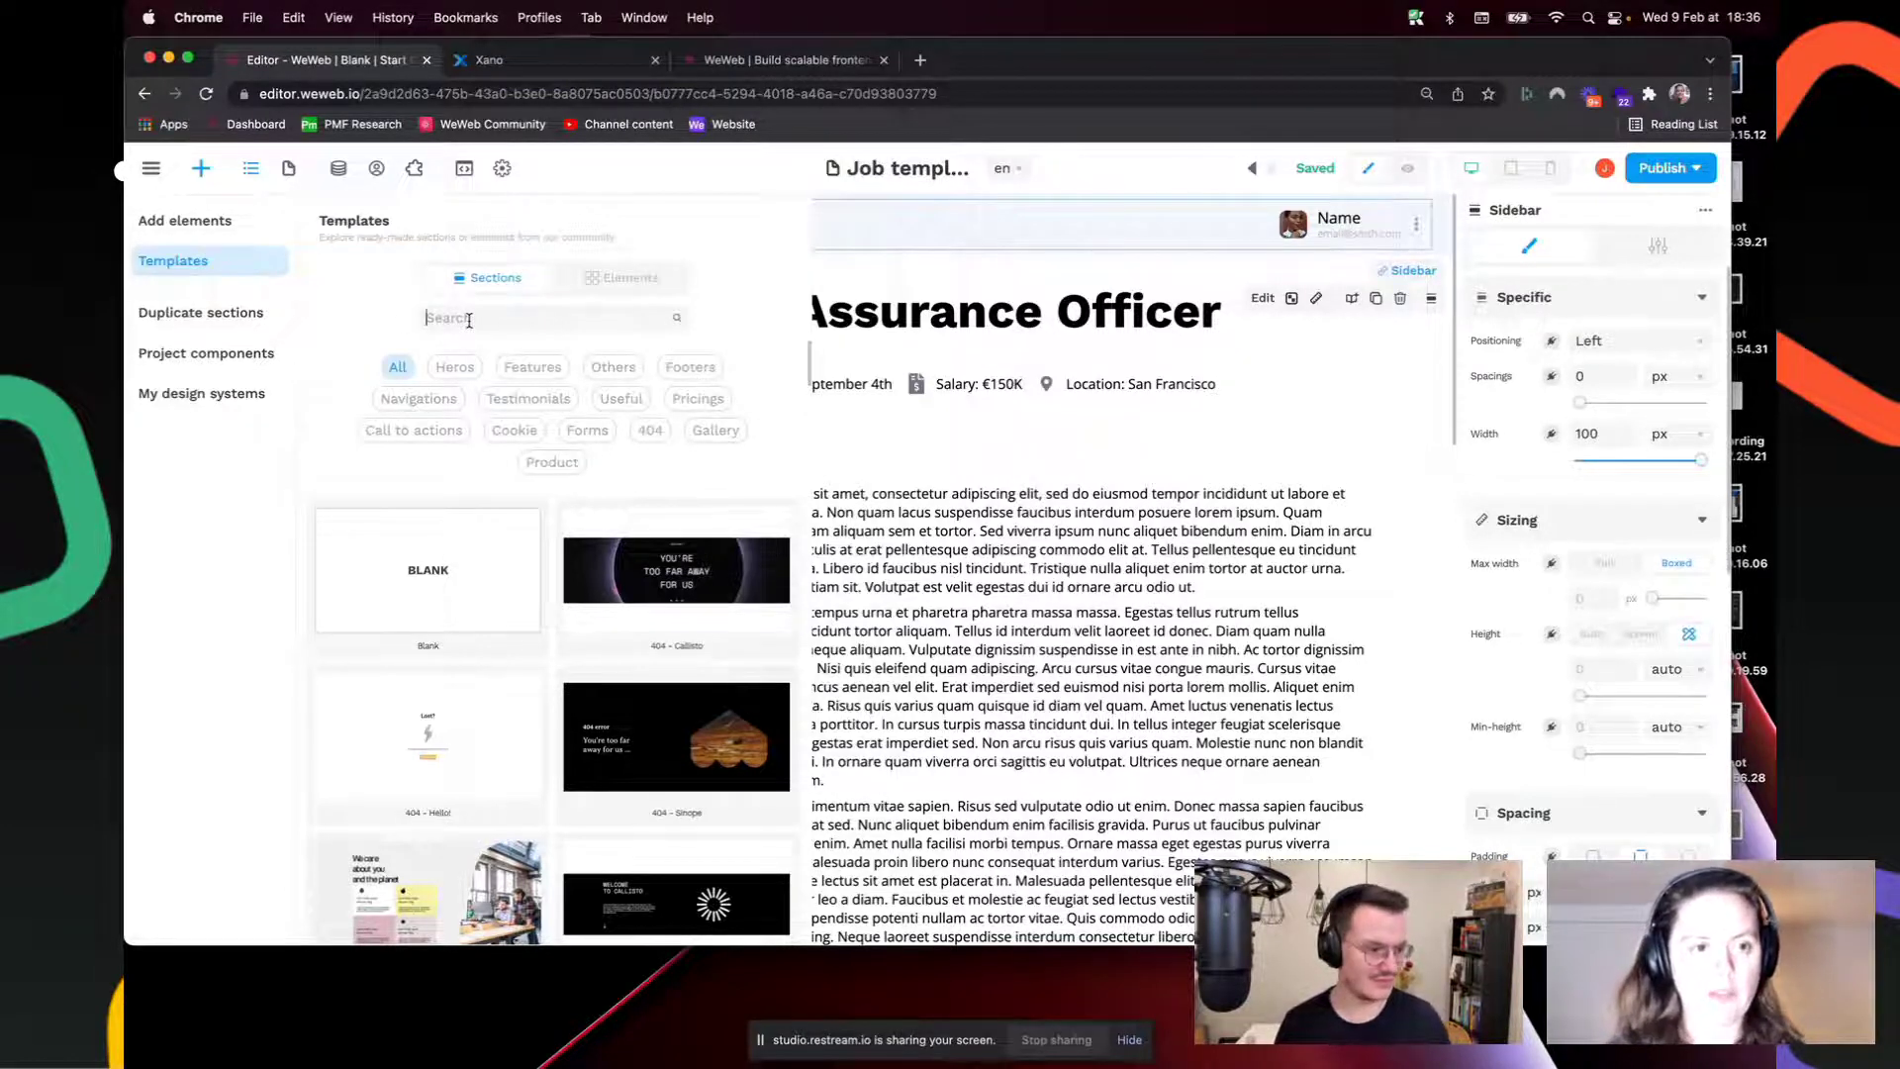
type("right")
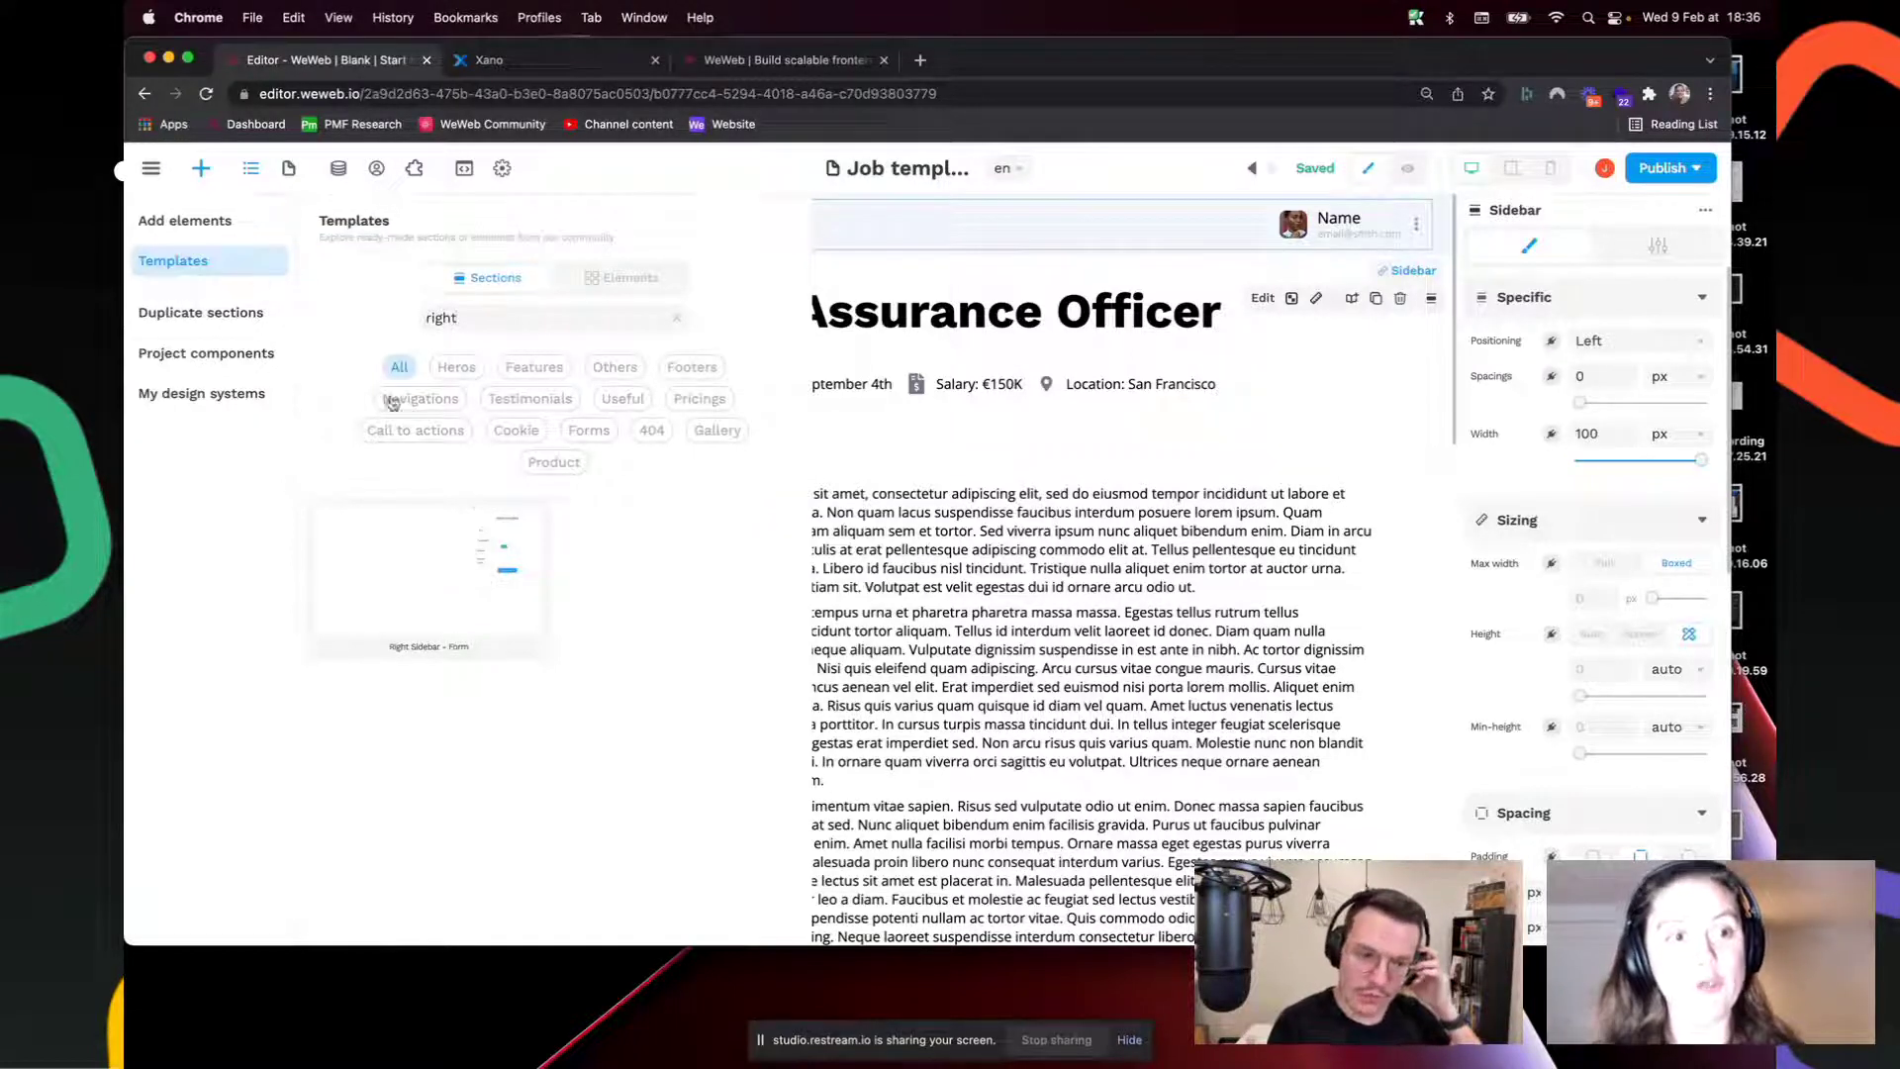
left_click(197, 229)
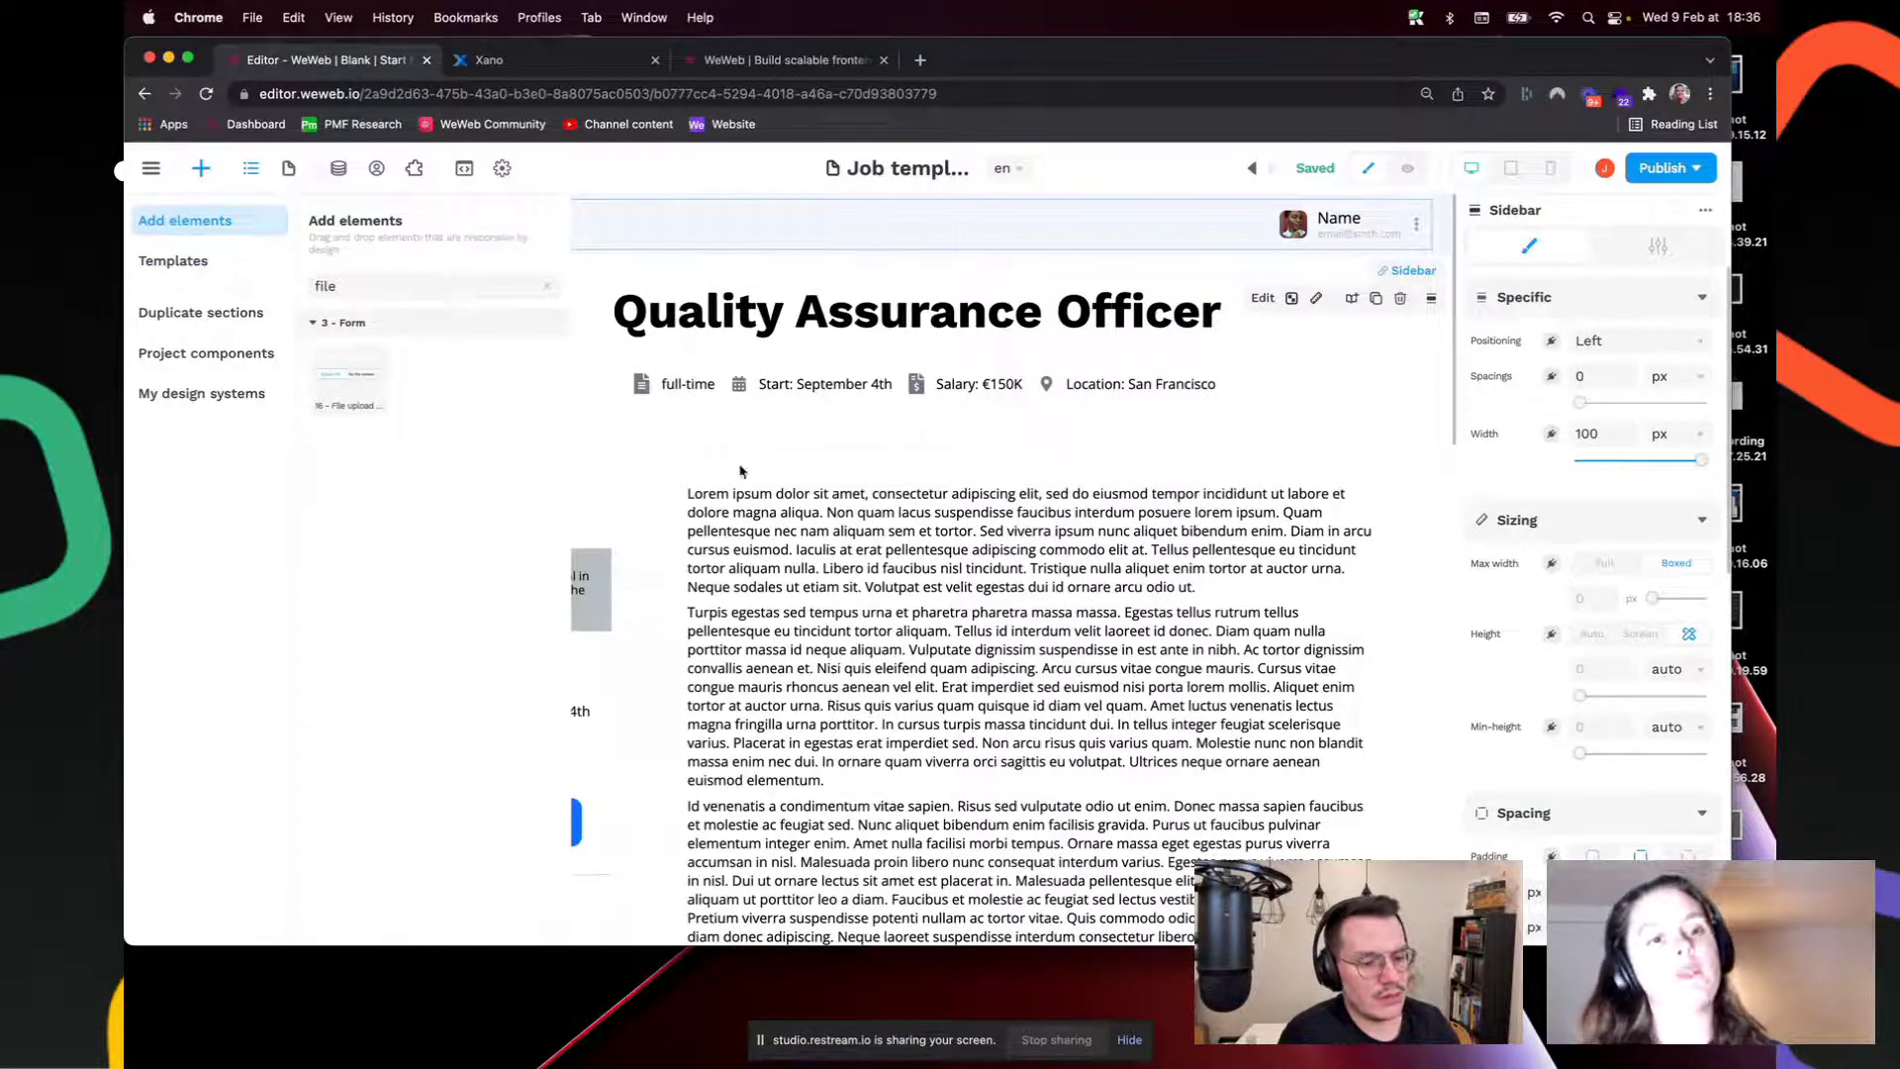
left_click(787, 534)
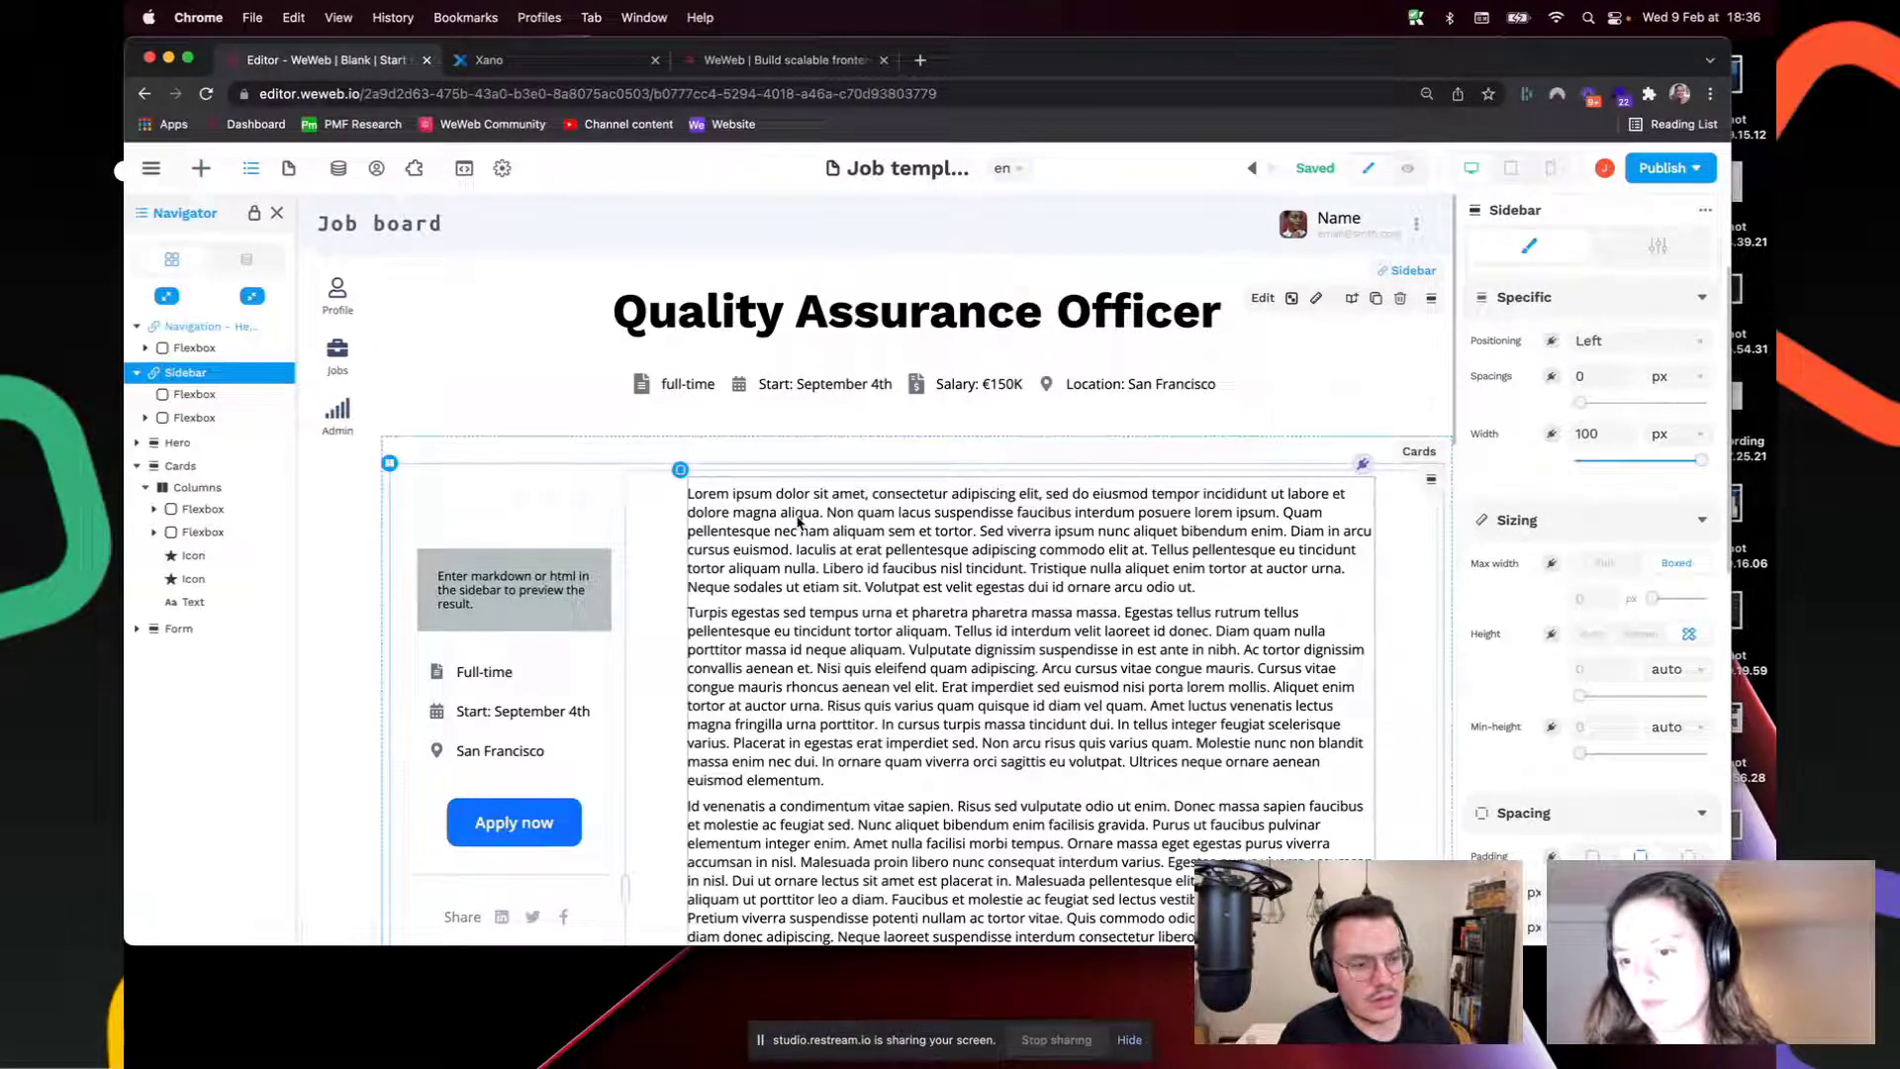
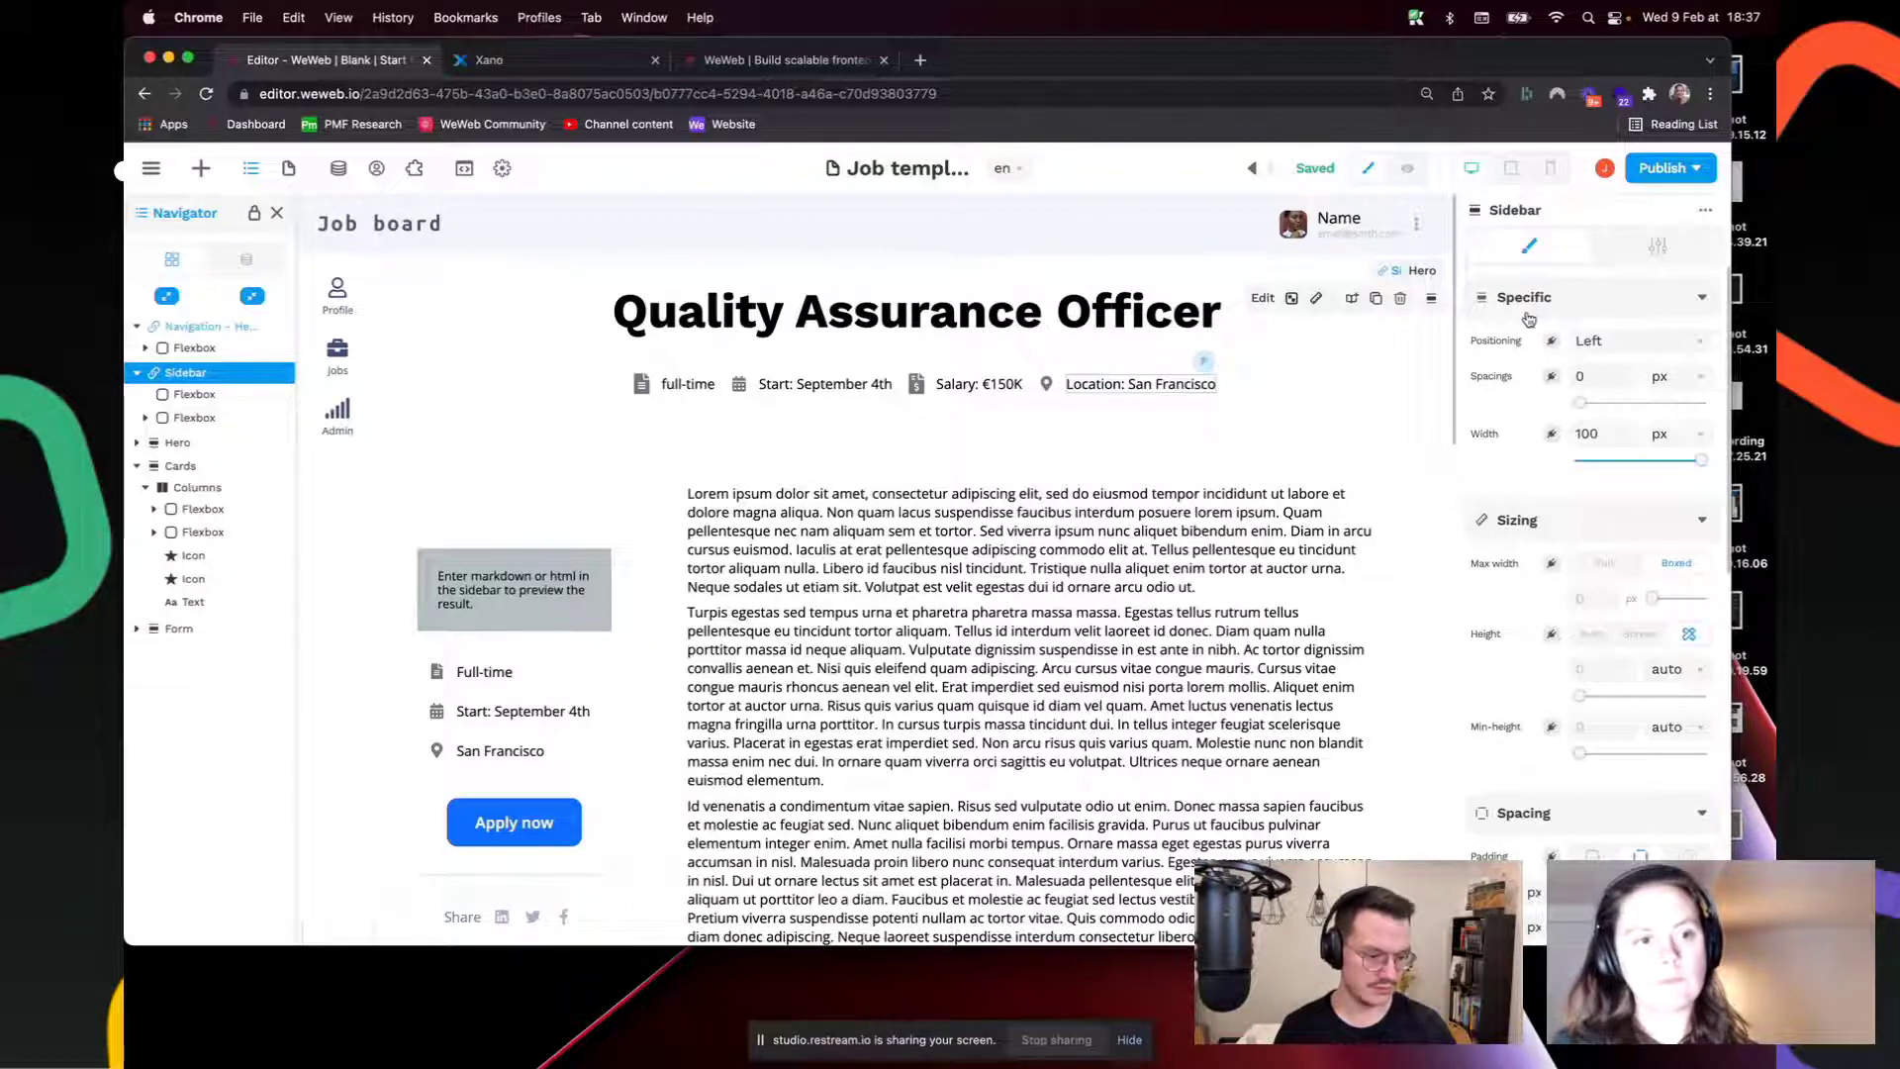
Step: Try Sidebar widths of 200 and 010 px
double_click(1596, 435)
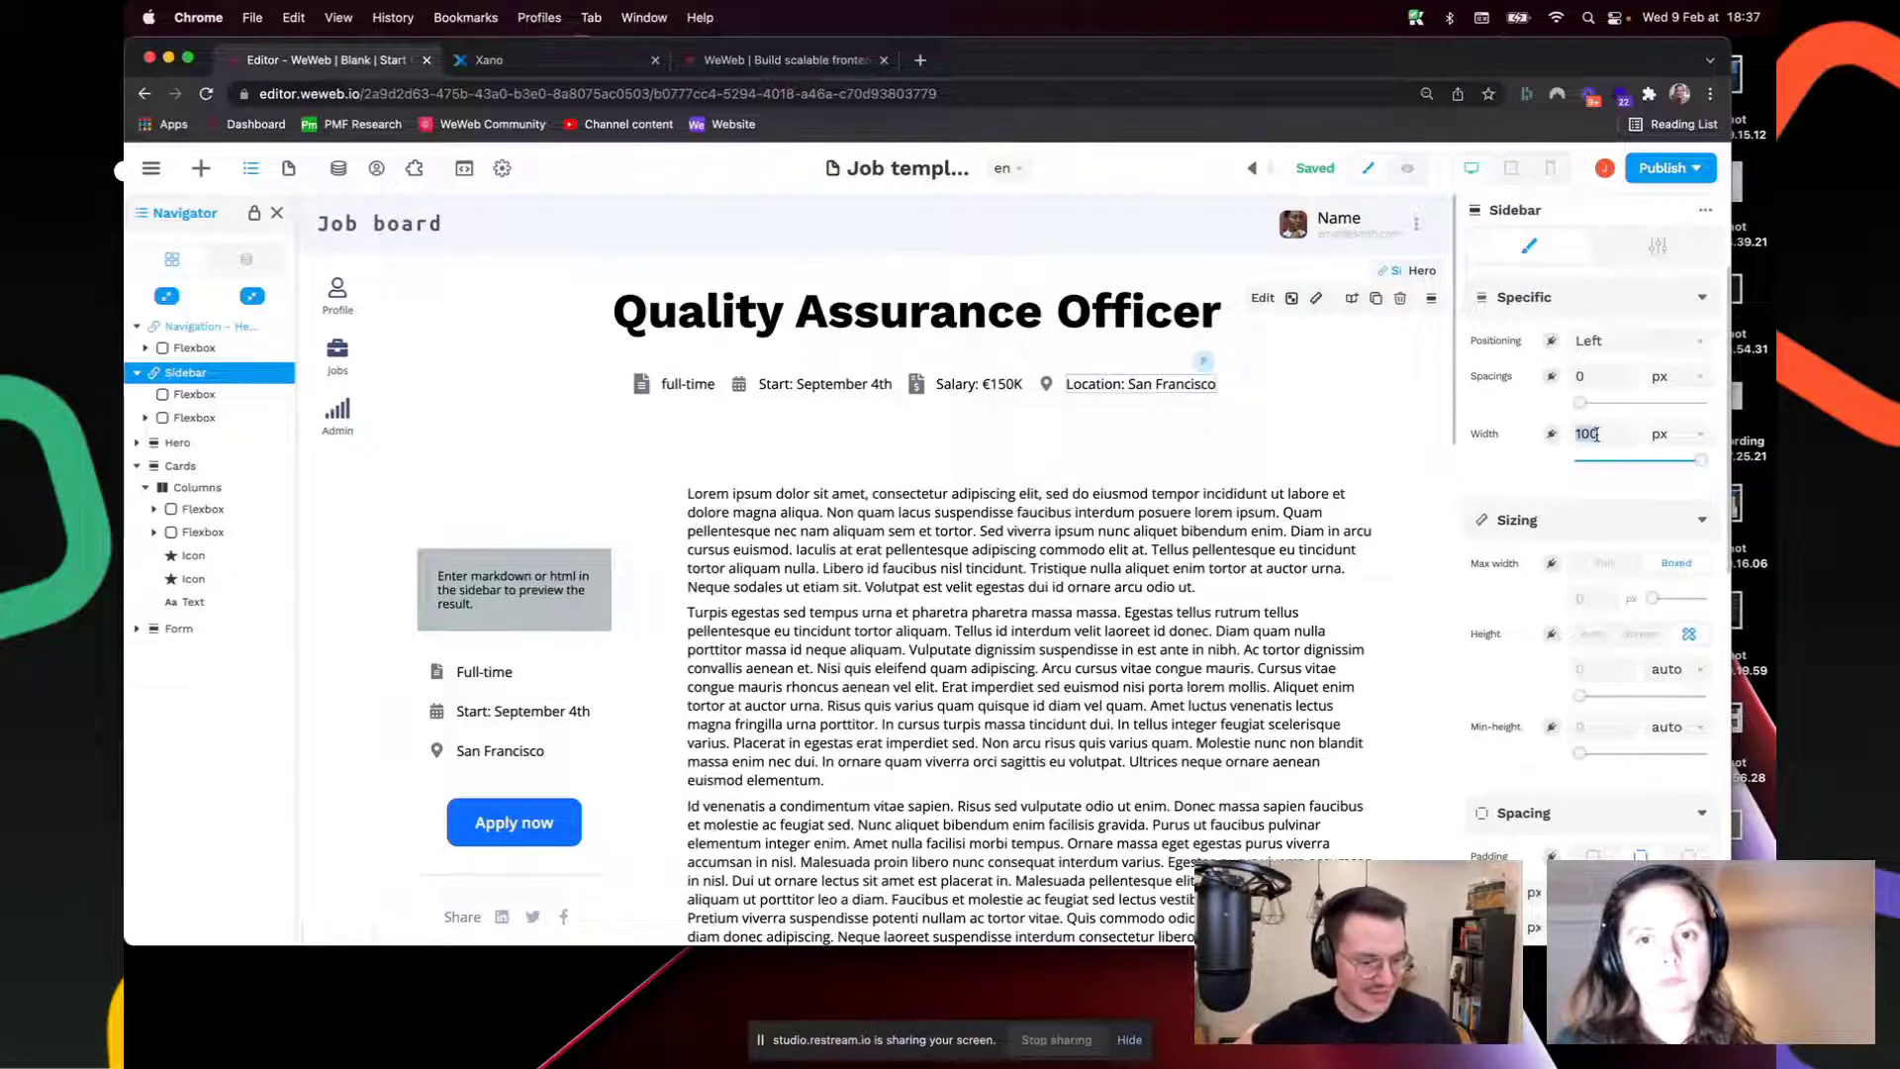
type("200")
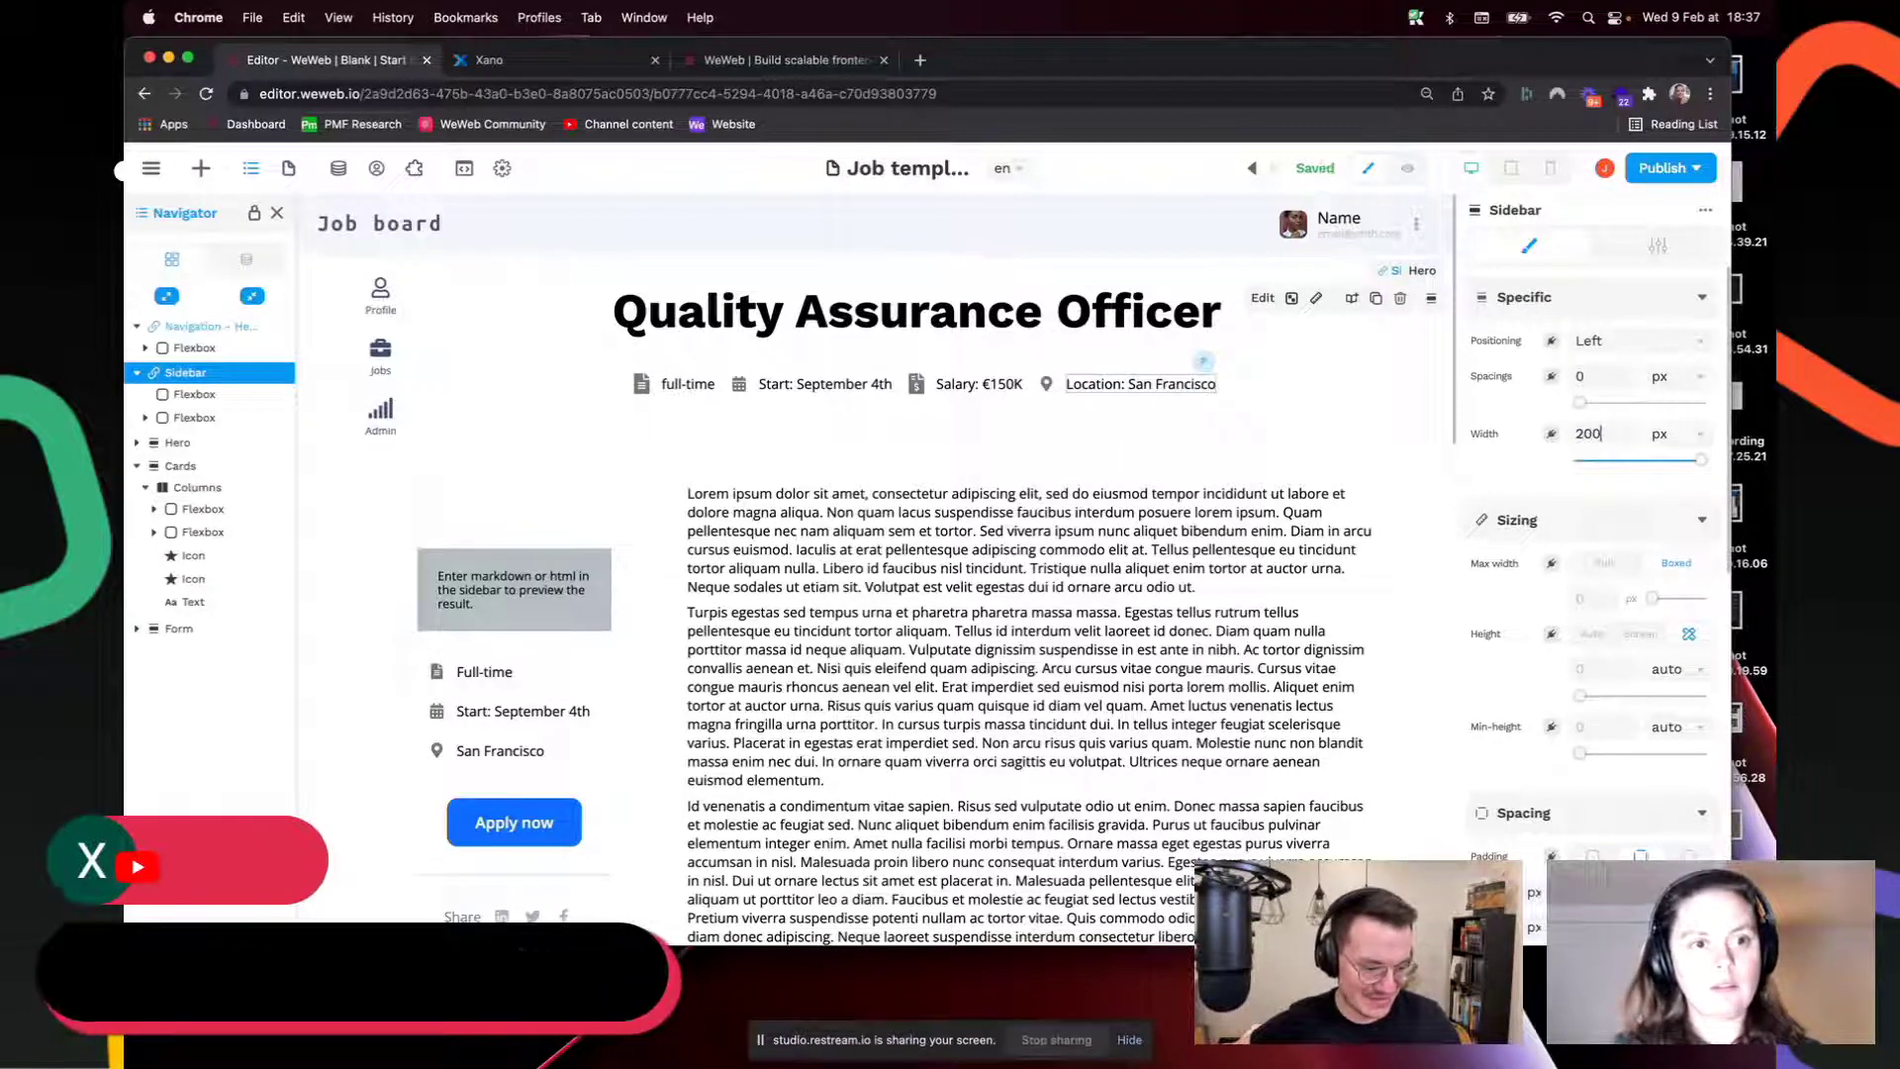
key("BackSpace")
key("BackSpace")
key("BackSpace")
type("0")
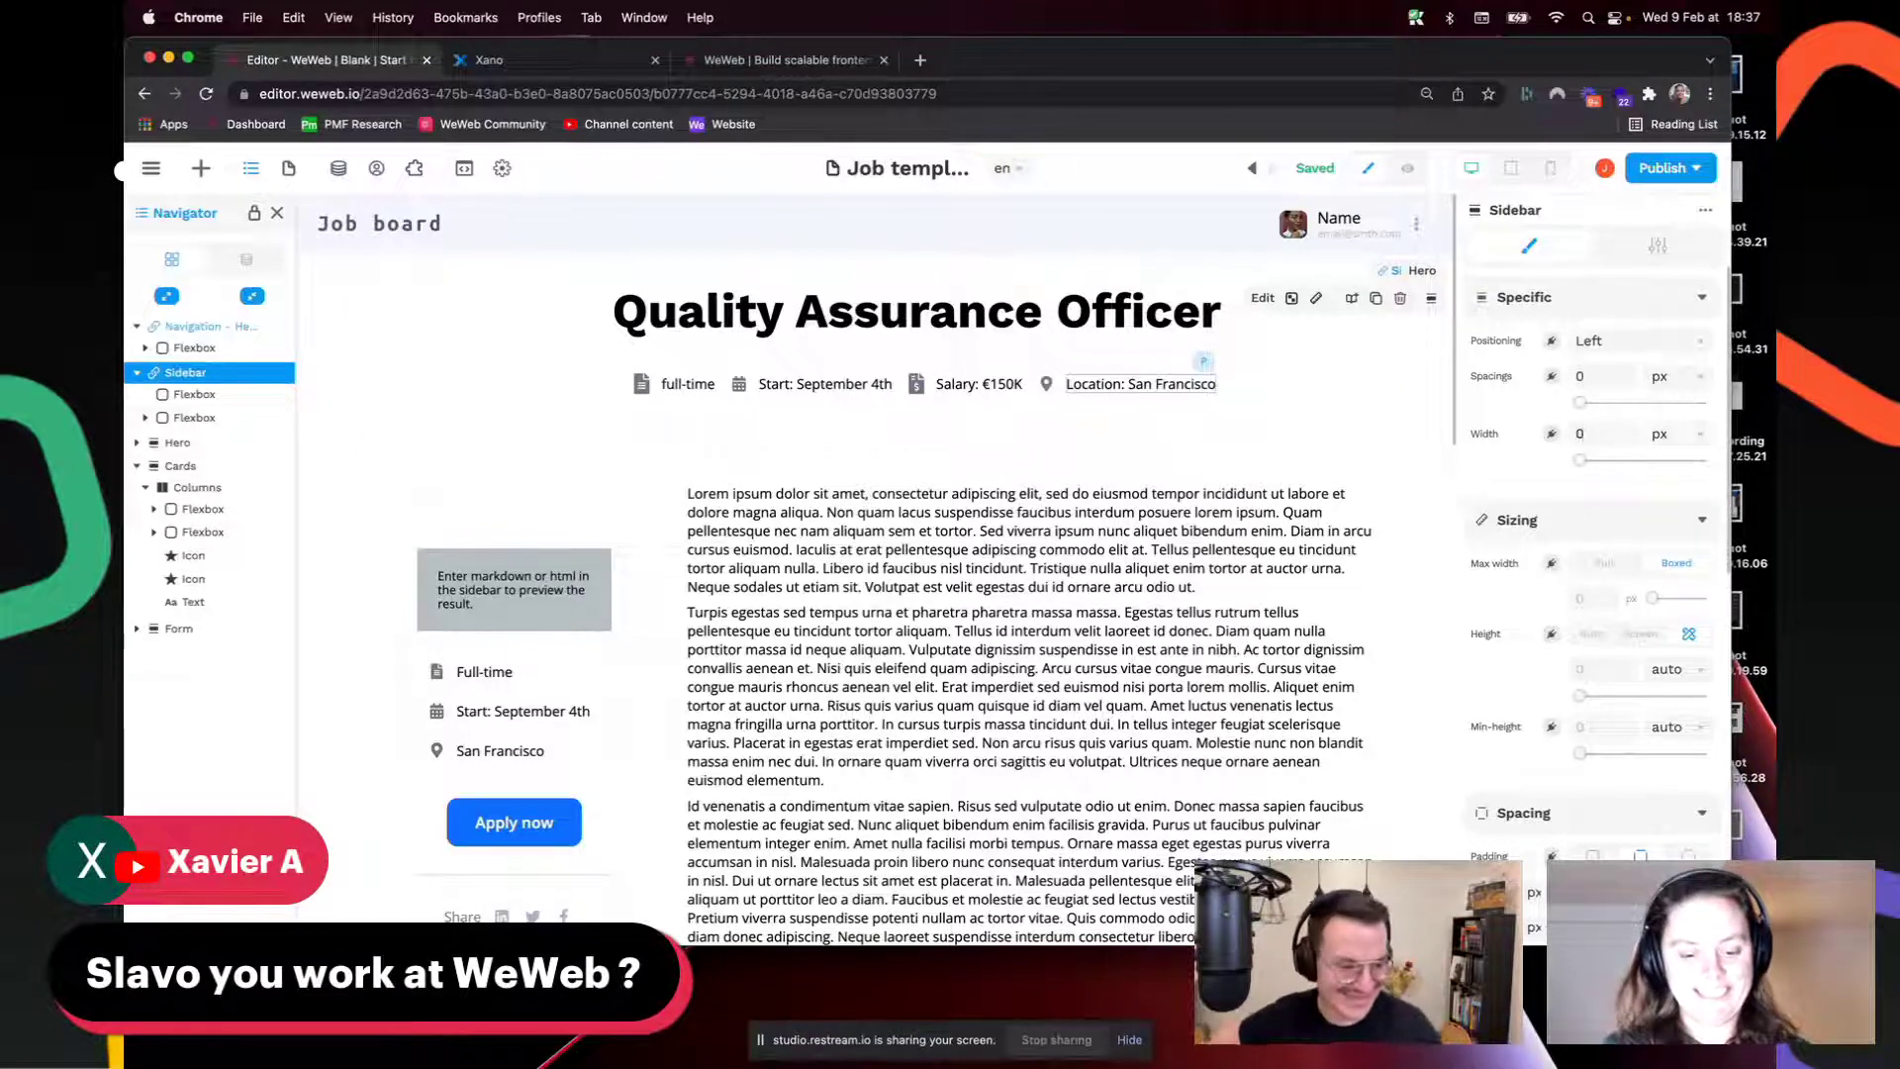
type("100")
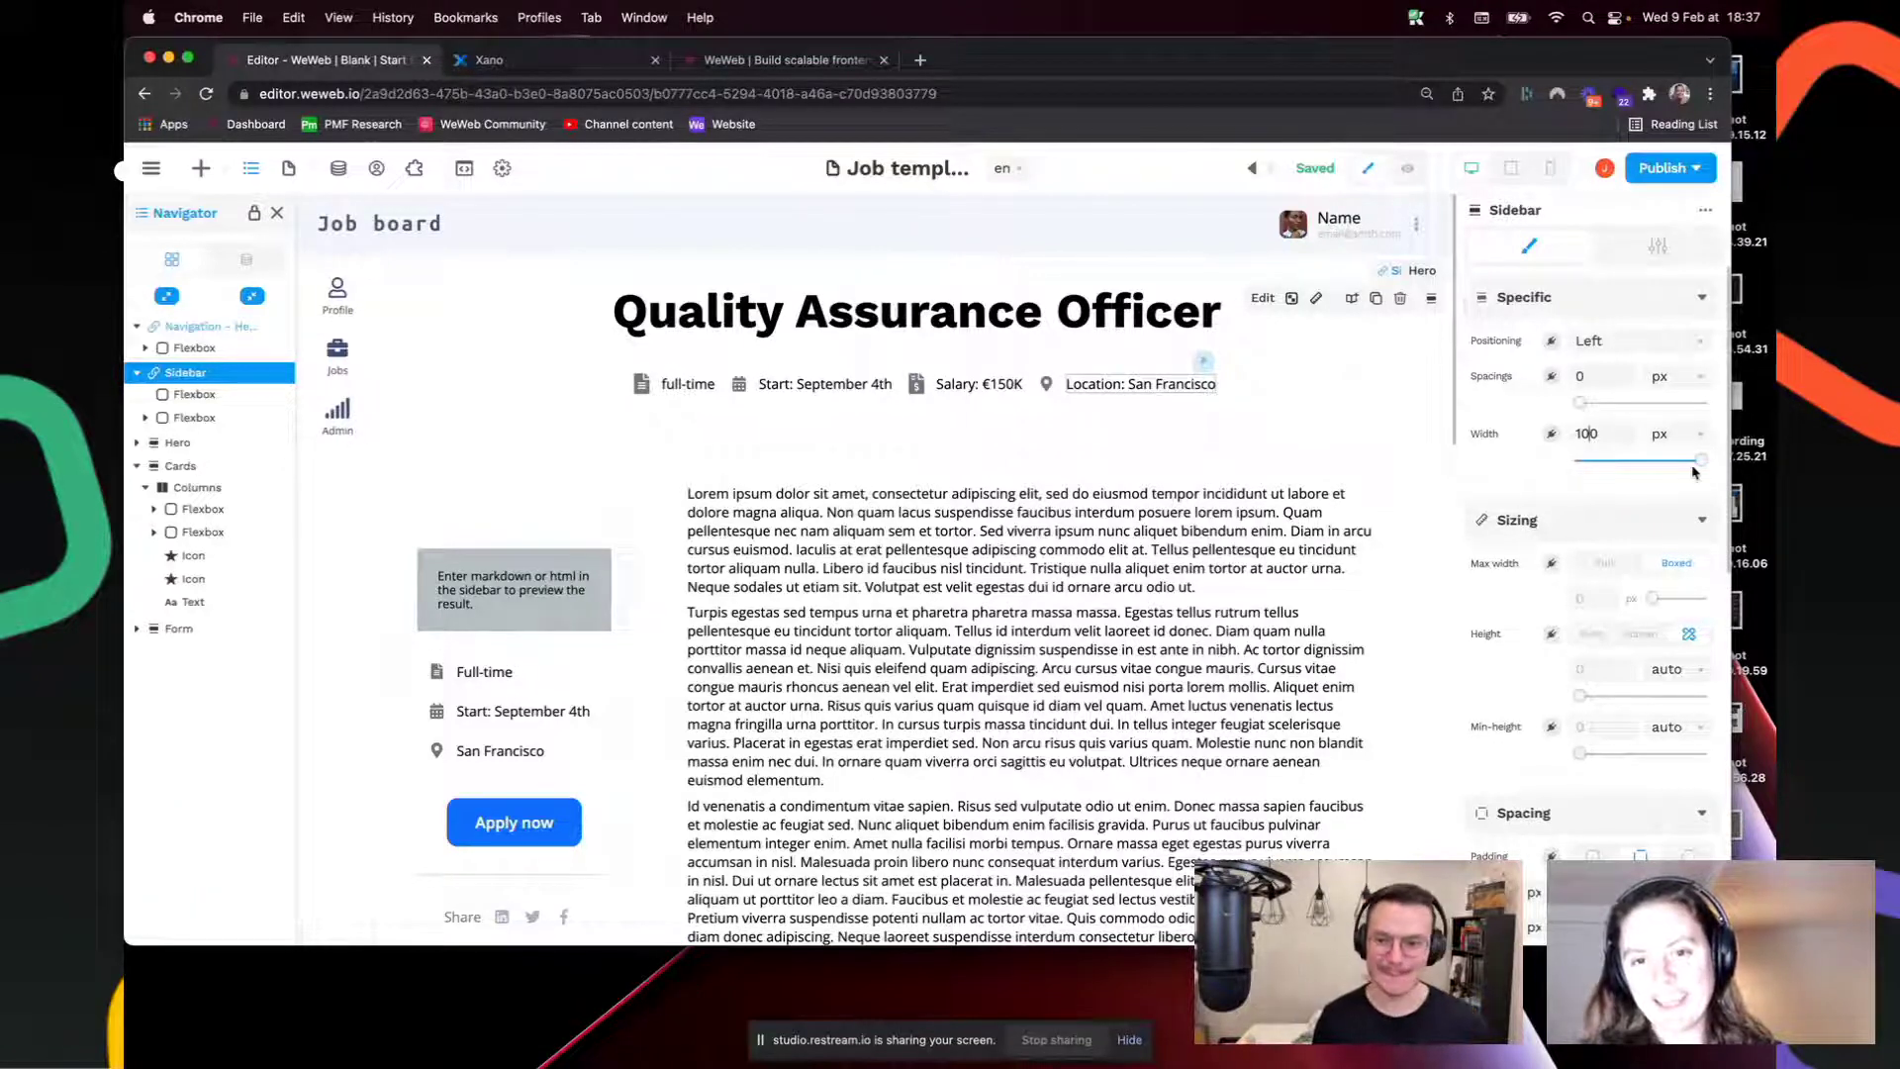
left_click_drag(1664, 458, 1714, 470)
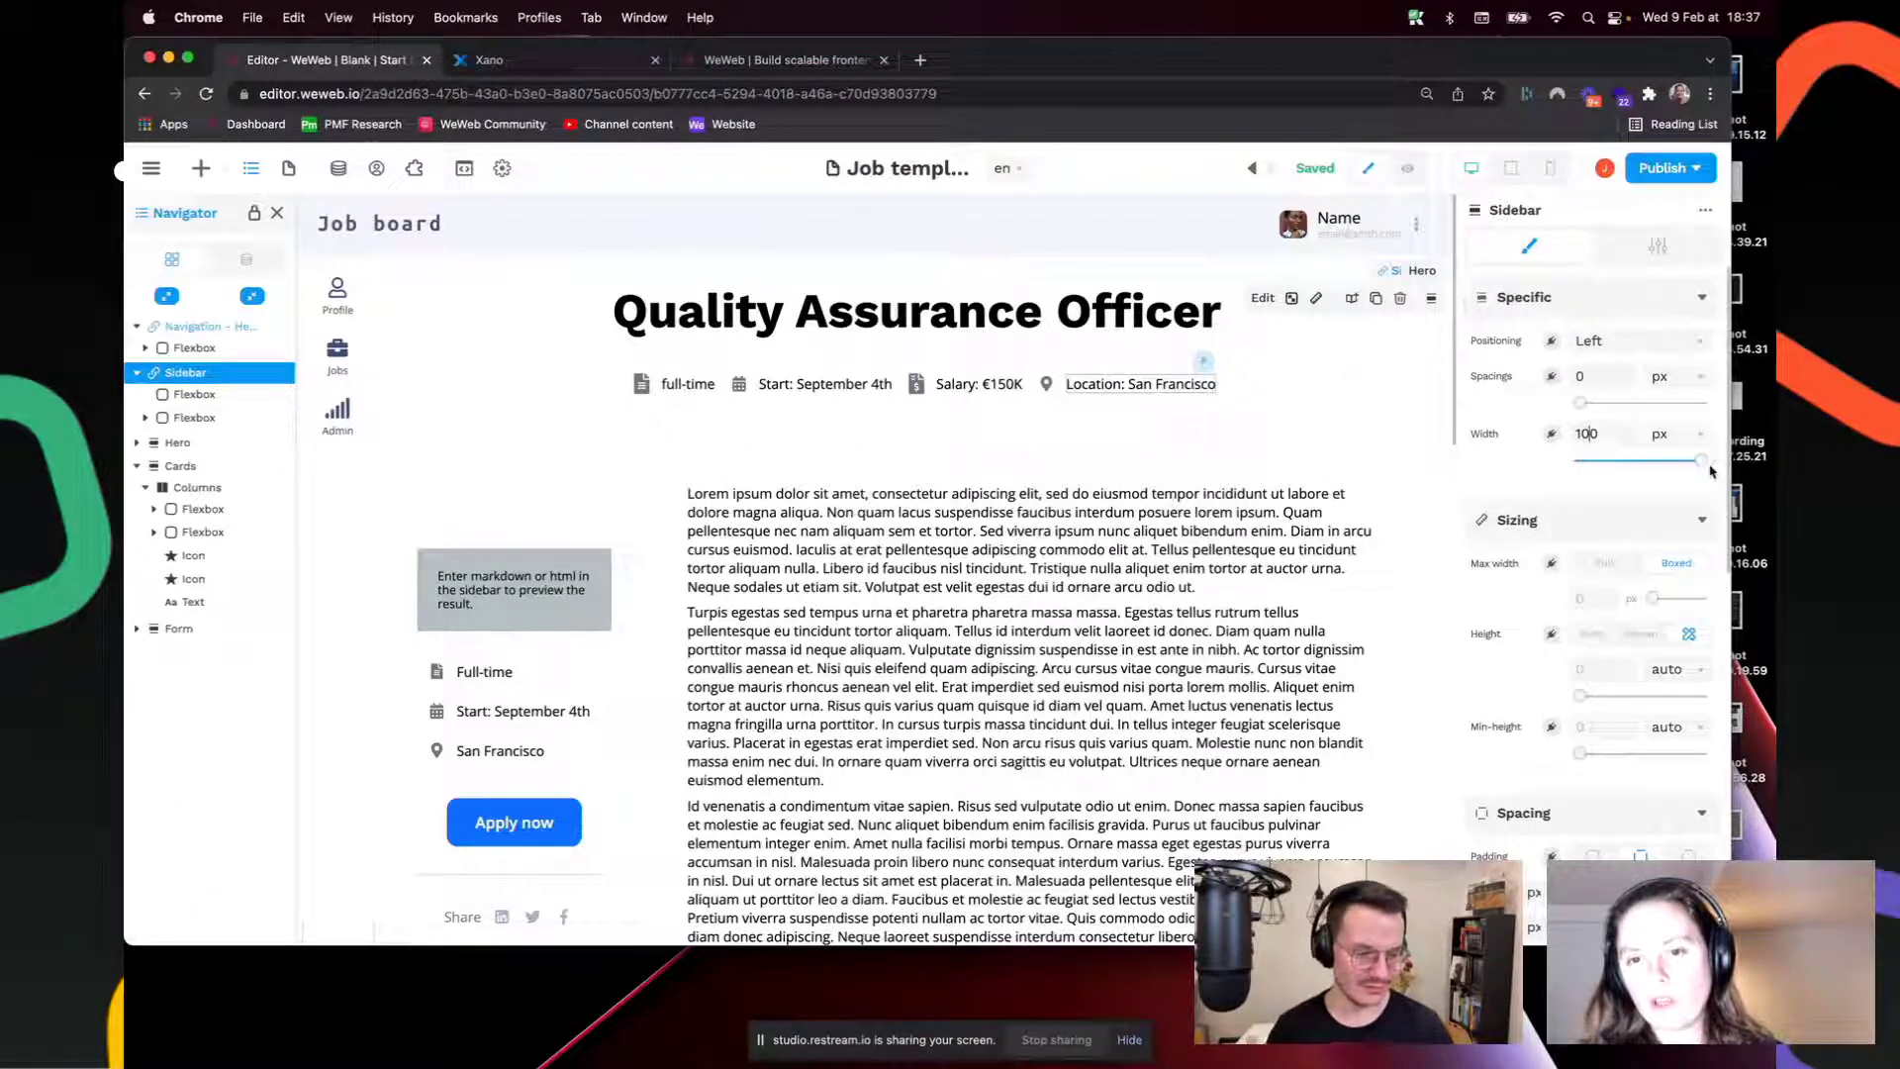
Step: Try a 500 px Sidebar width, then set it back to 100 px
double_click(1587, 433)
type("500")
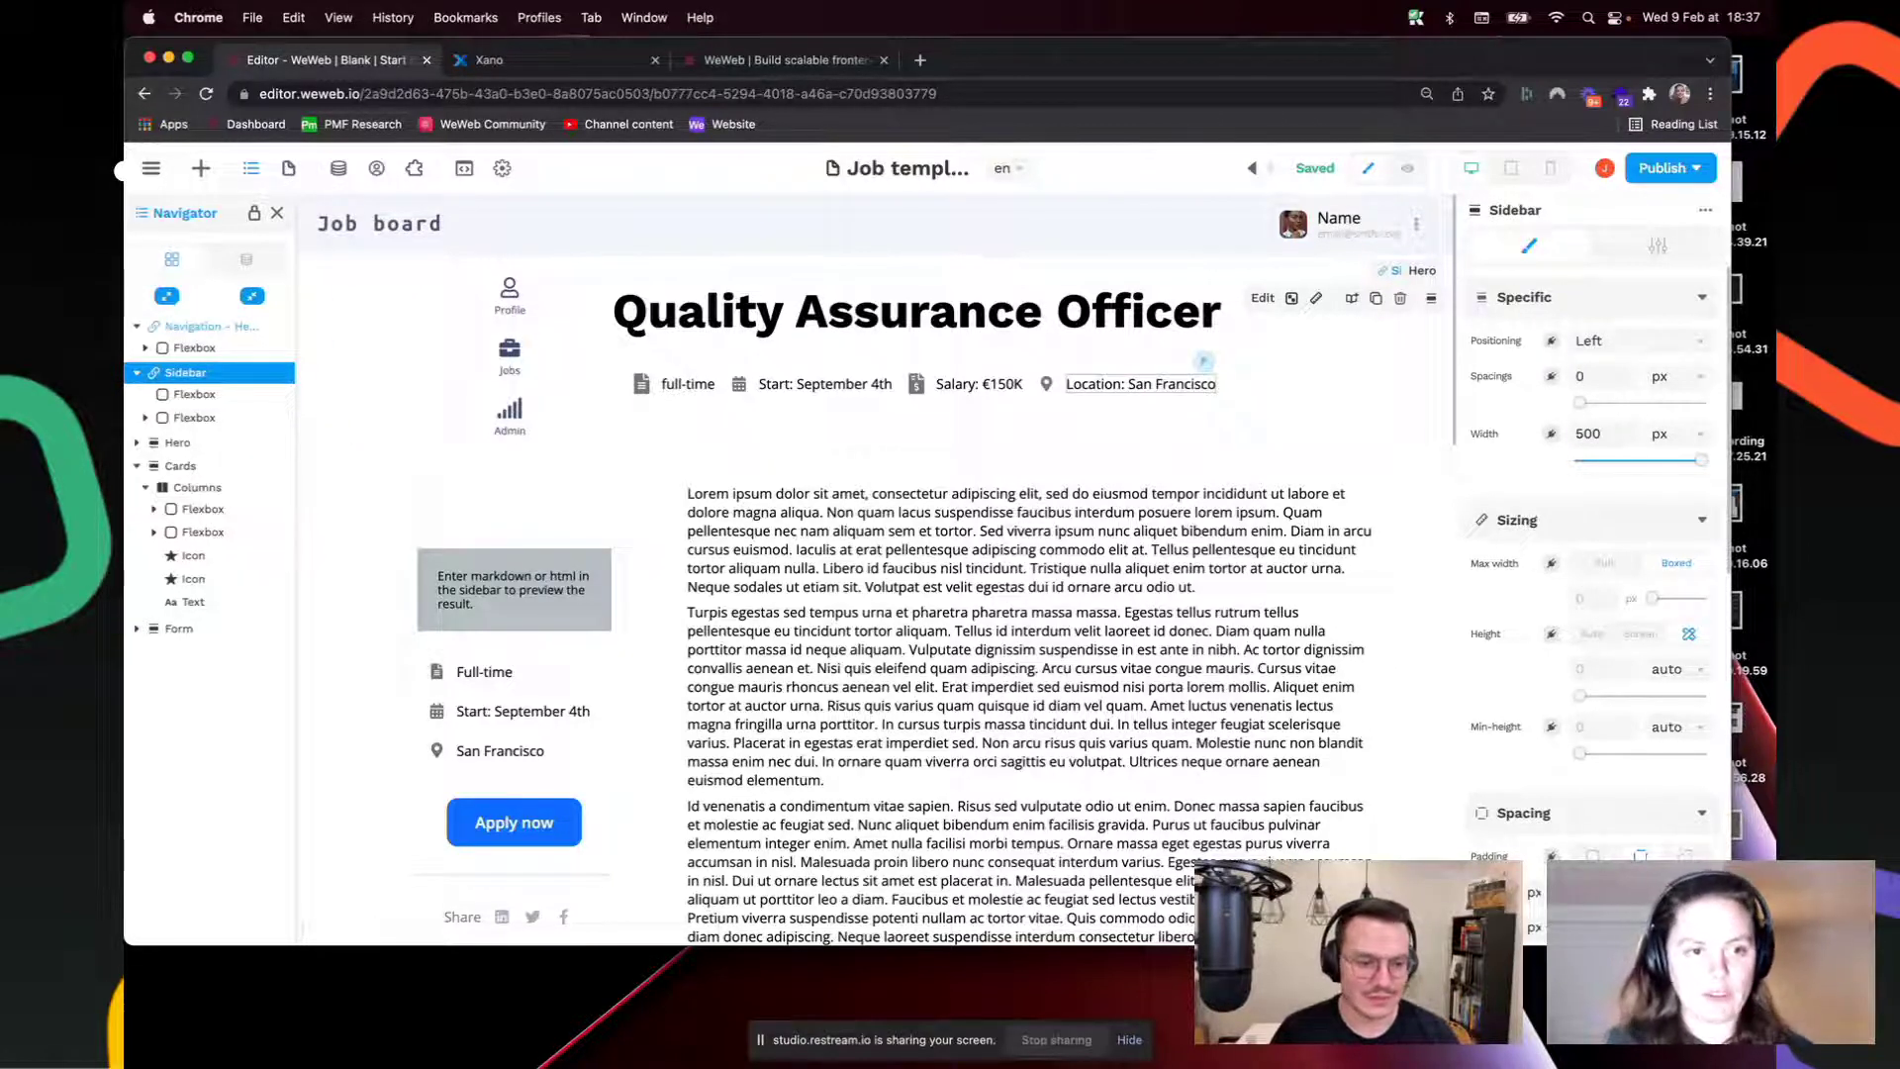
key("BackSpace")
key("BackSpace")
key("BackSpace")
type("100")
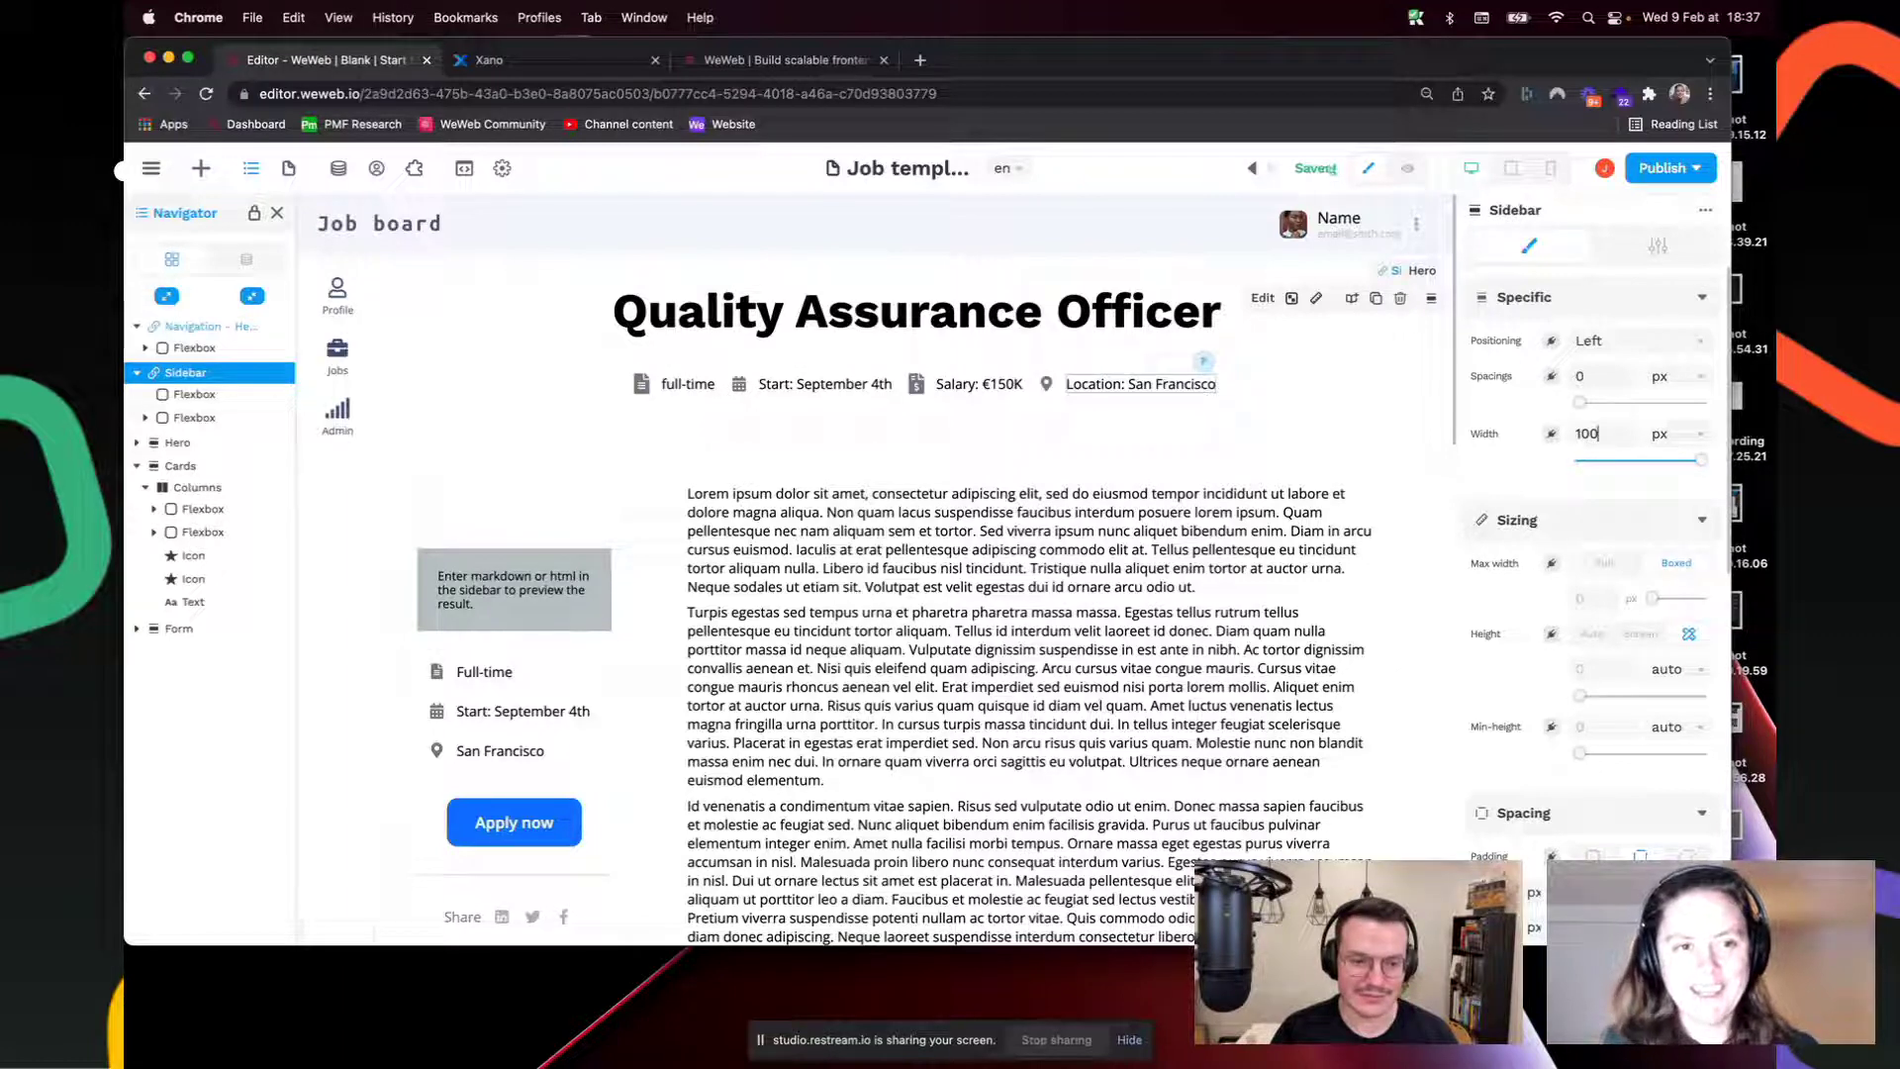
left_click_drag(1607, 431, 1574, 438)
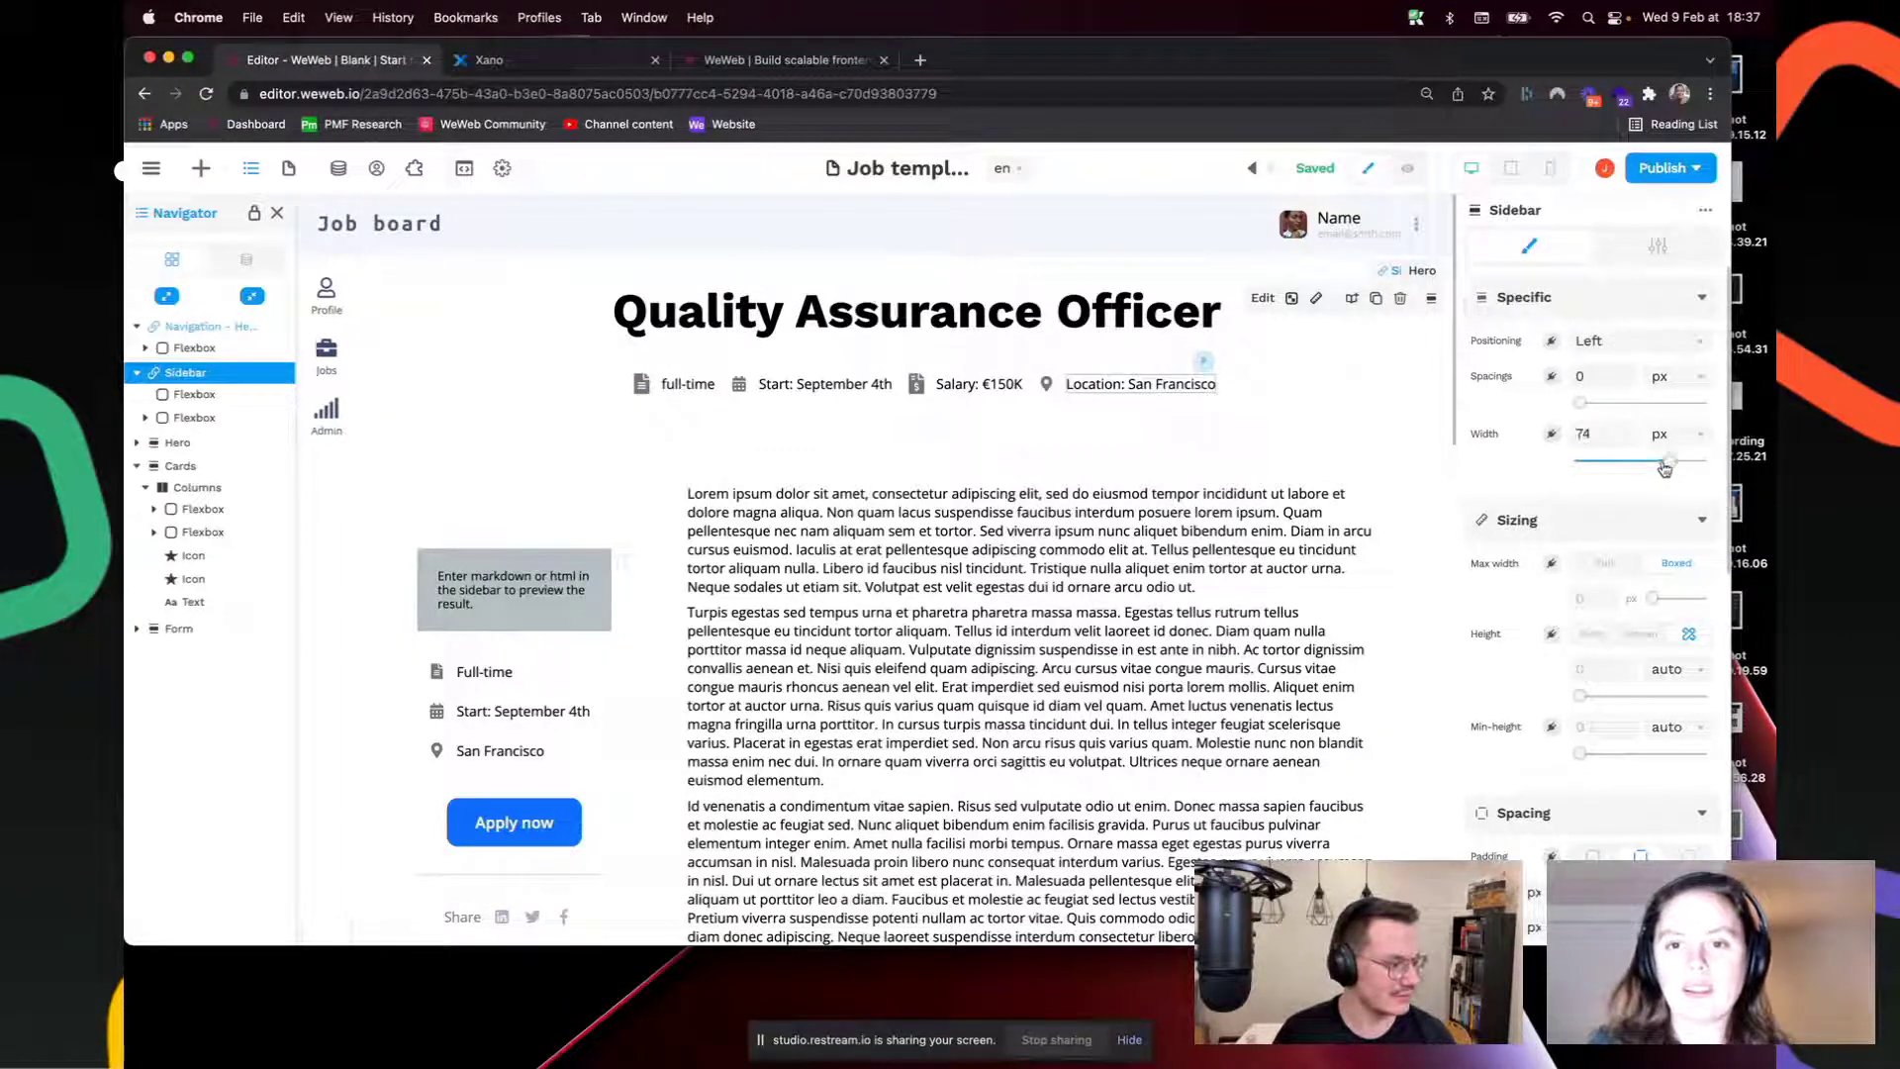
left_click(1700, 460)
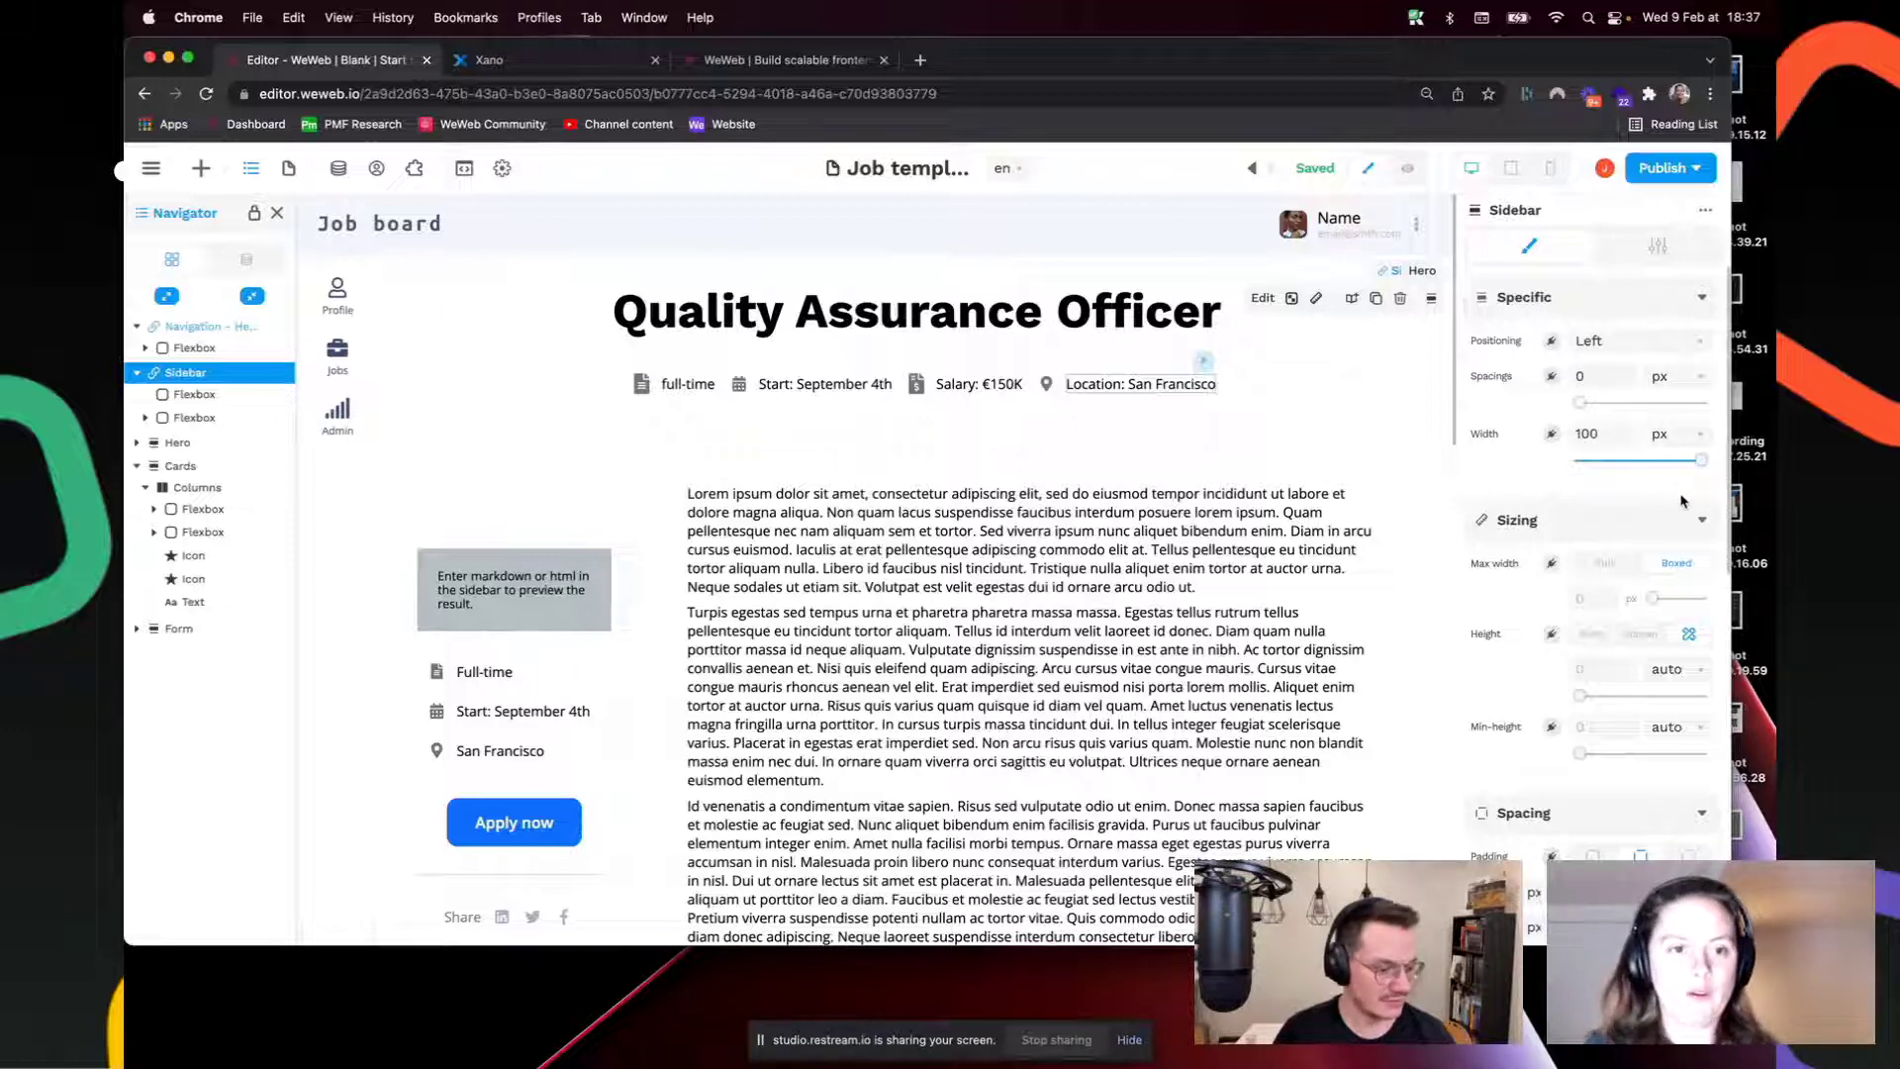
left_click(968, 552)
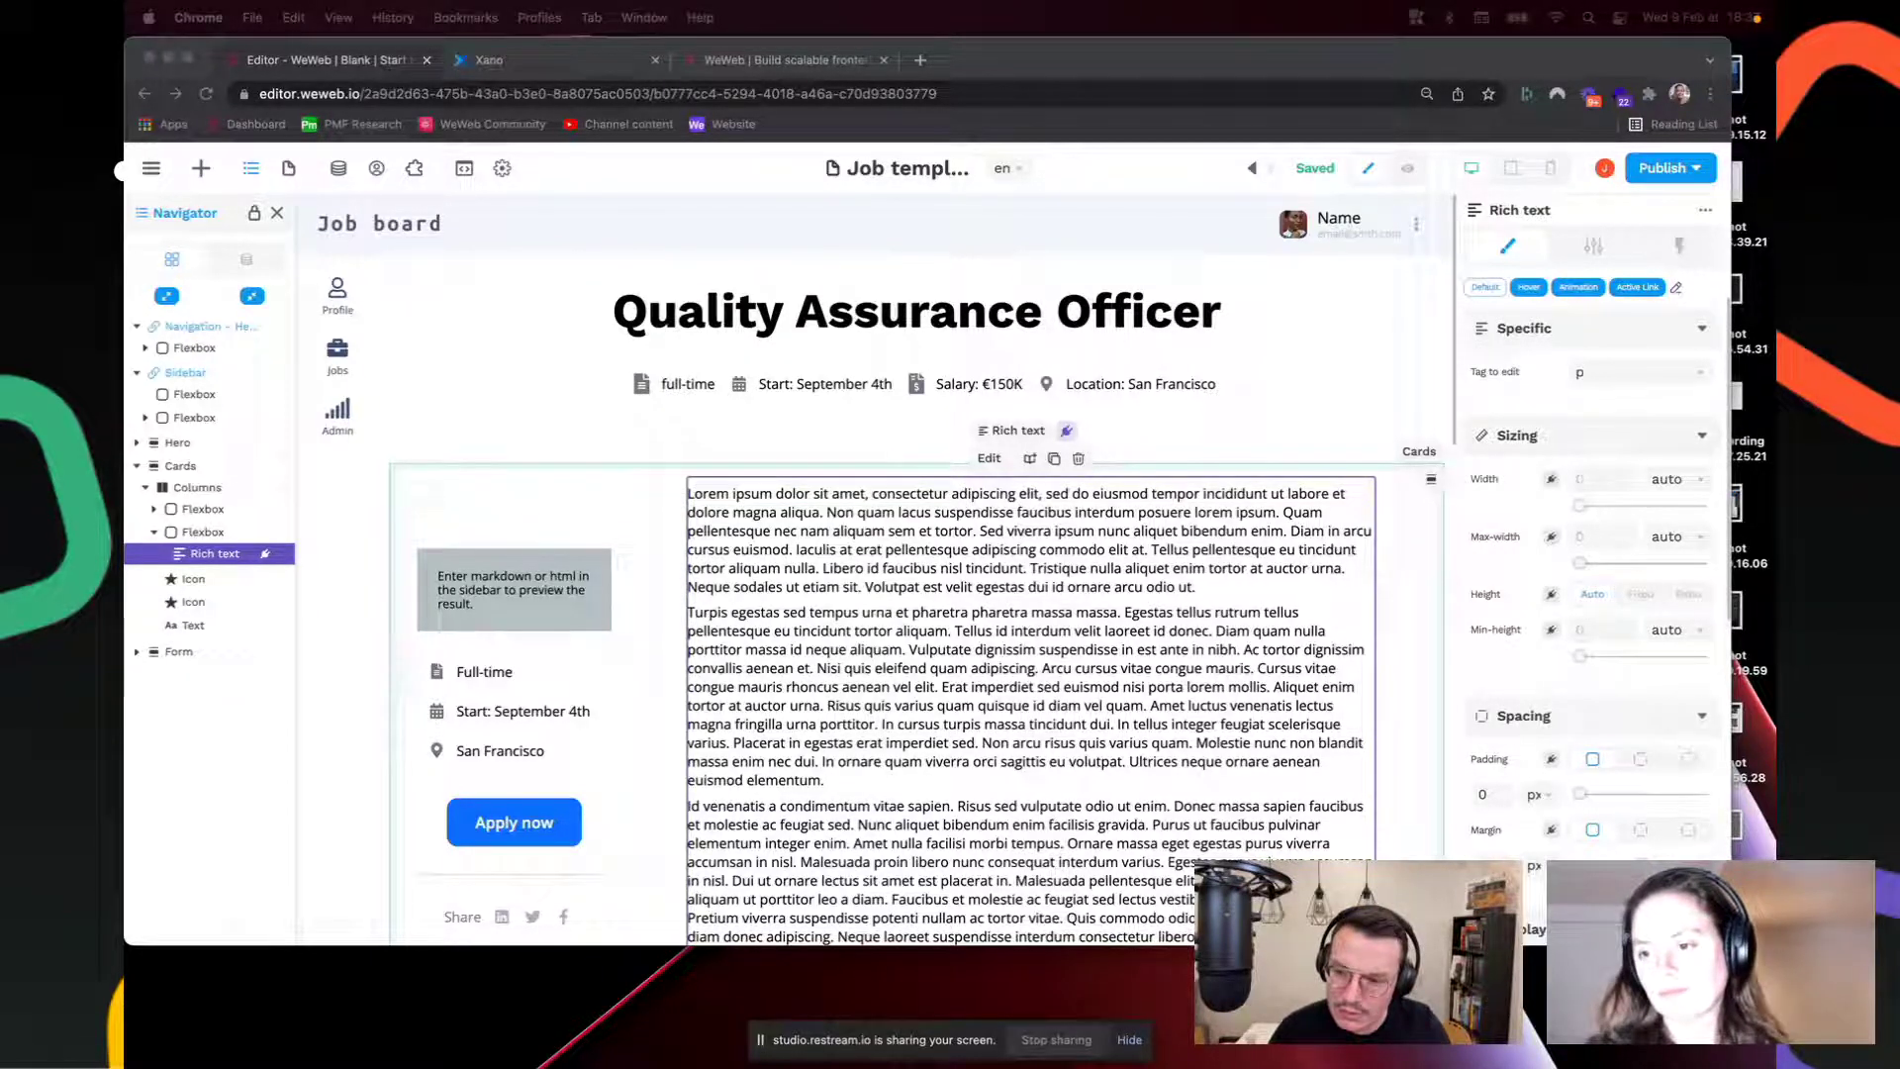
Step: Collapse the Sidebar, Navigation and Cards branches in the Navigator, then select Sidebar
left_click(203, 168)
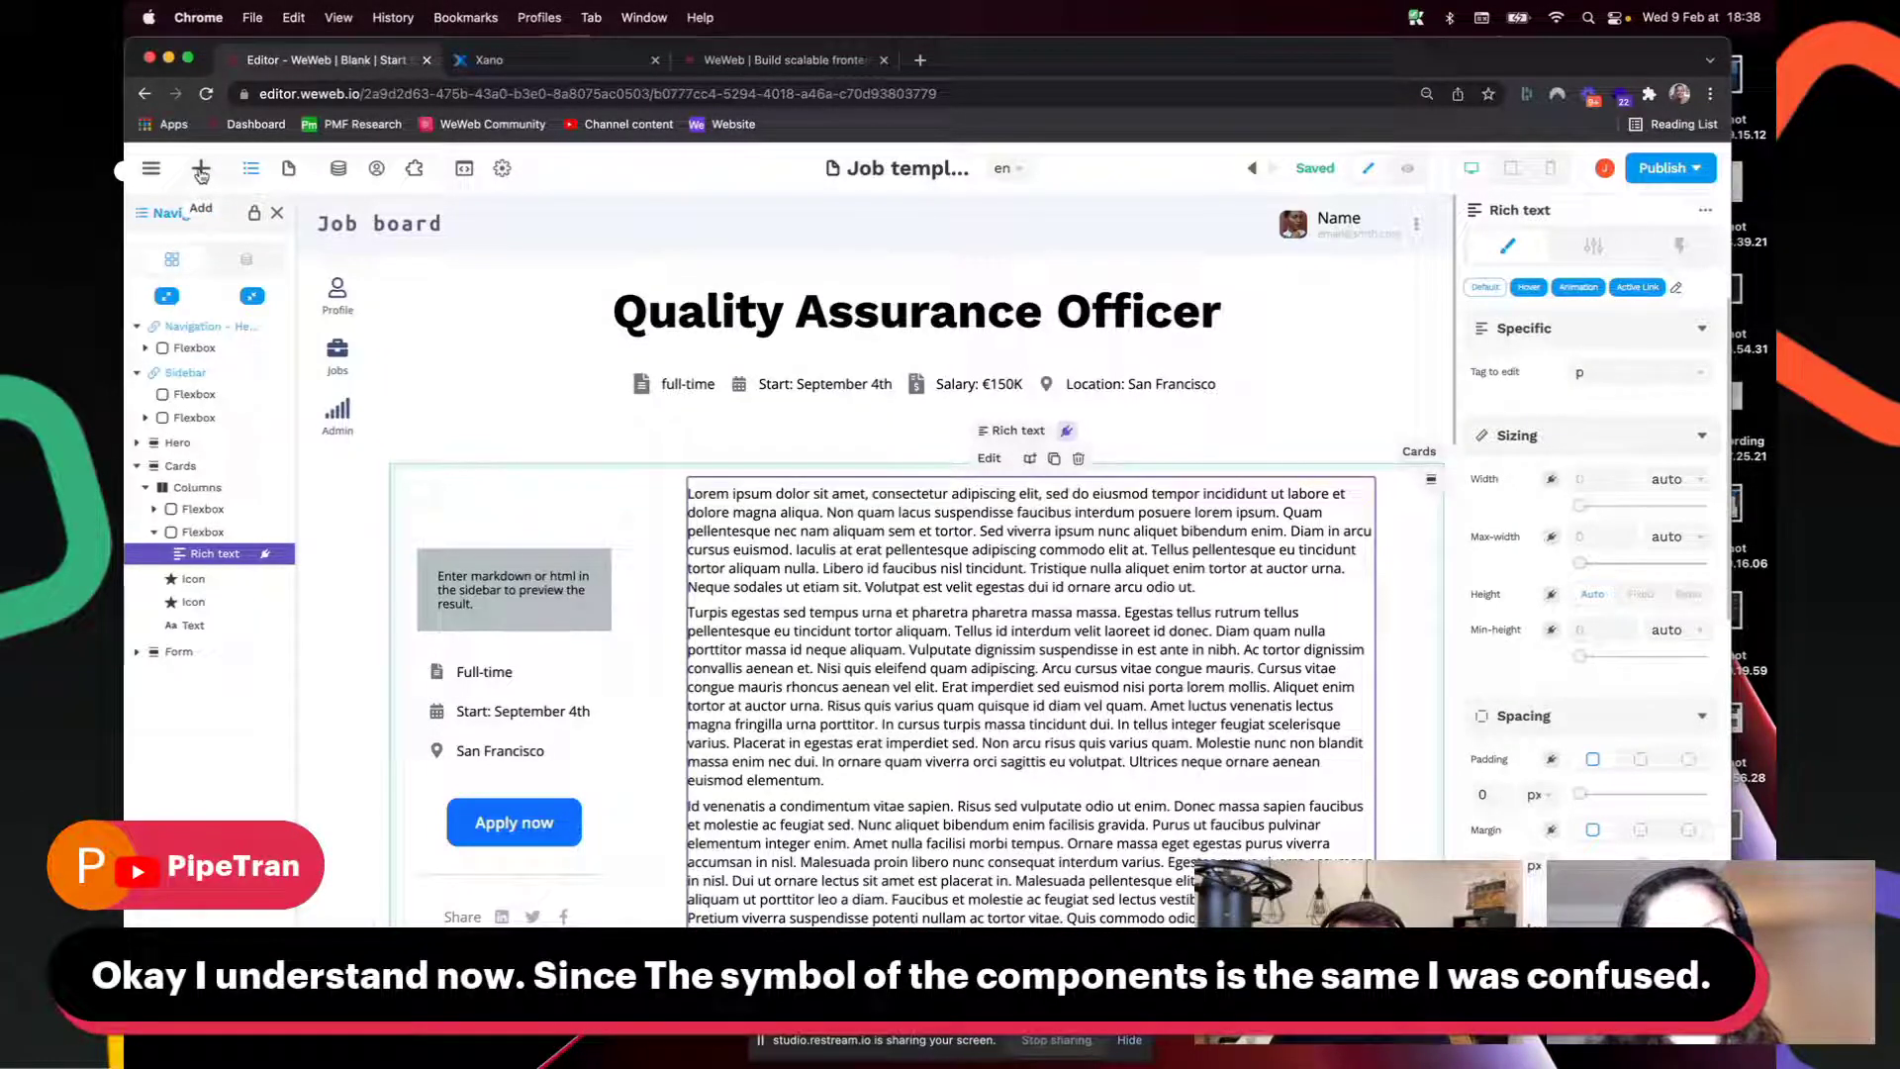
left_click(136, 372)
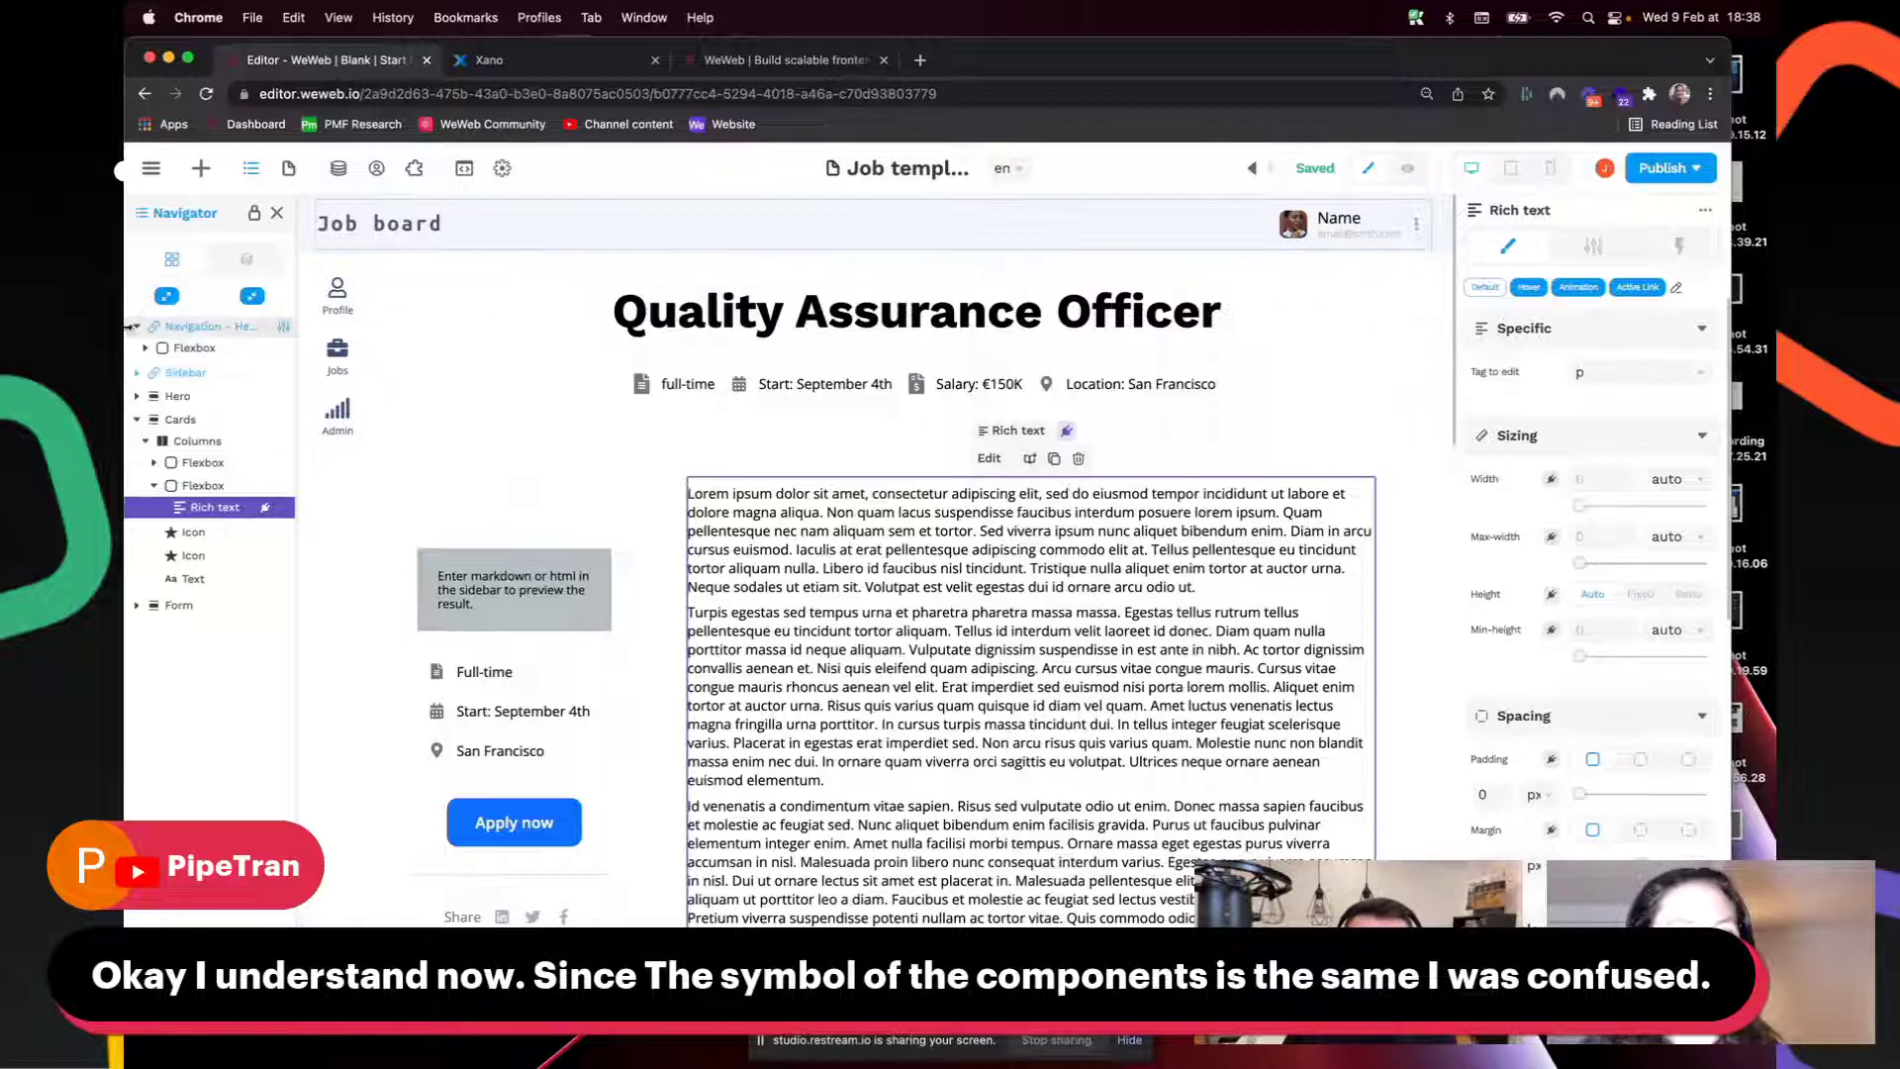
left_click(136, 326)
left_click(136, 397)
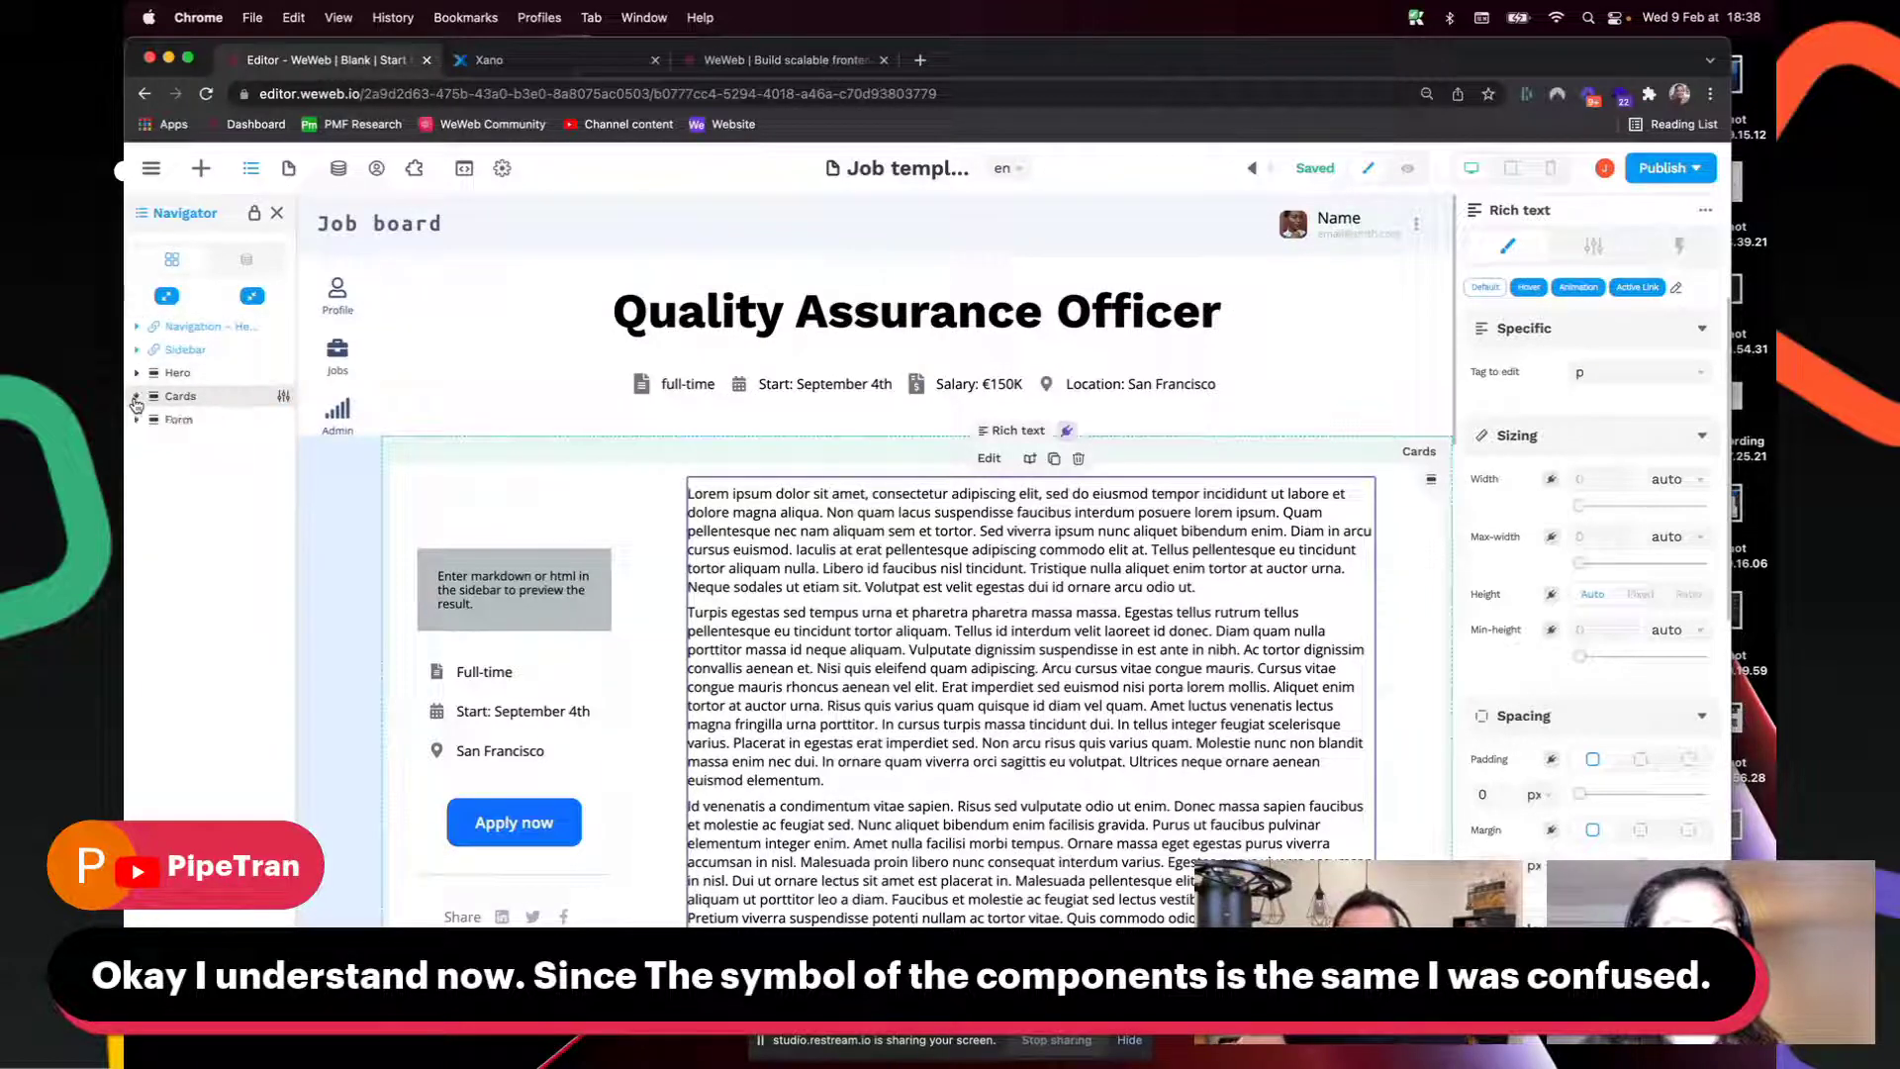
left_click(284, 352)
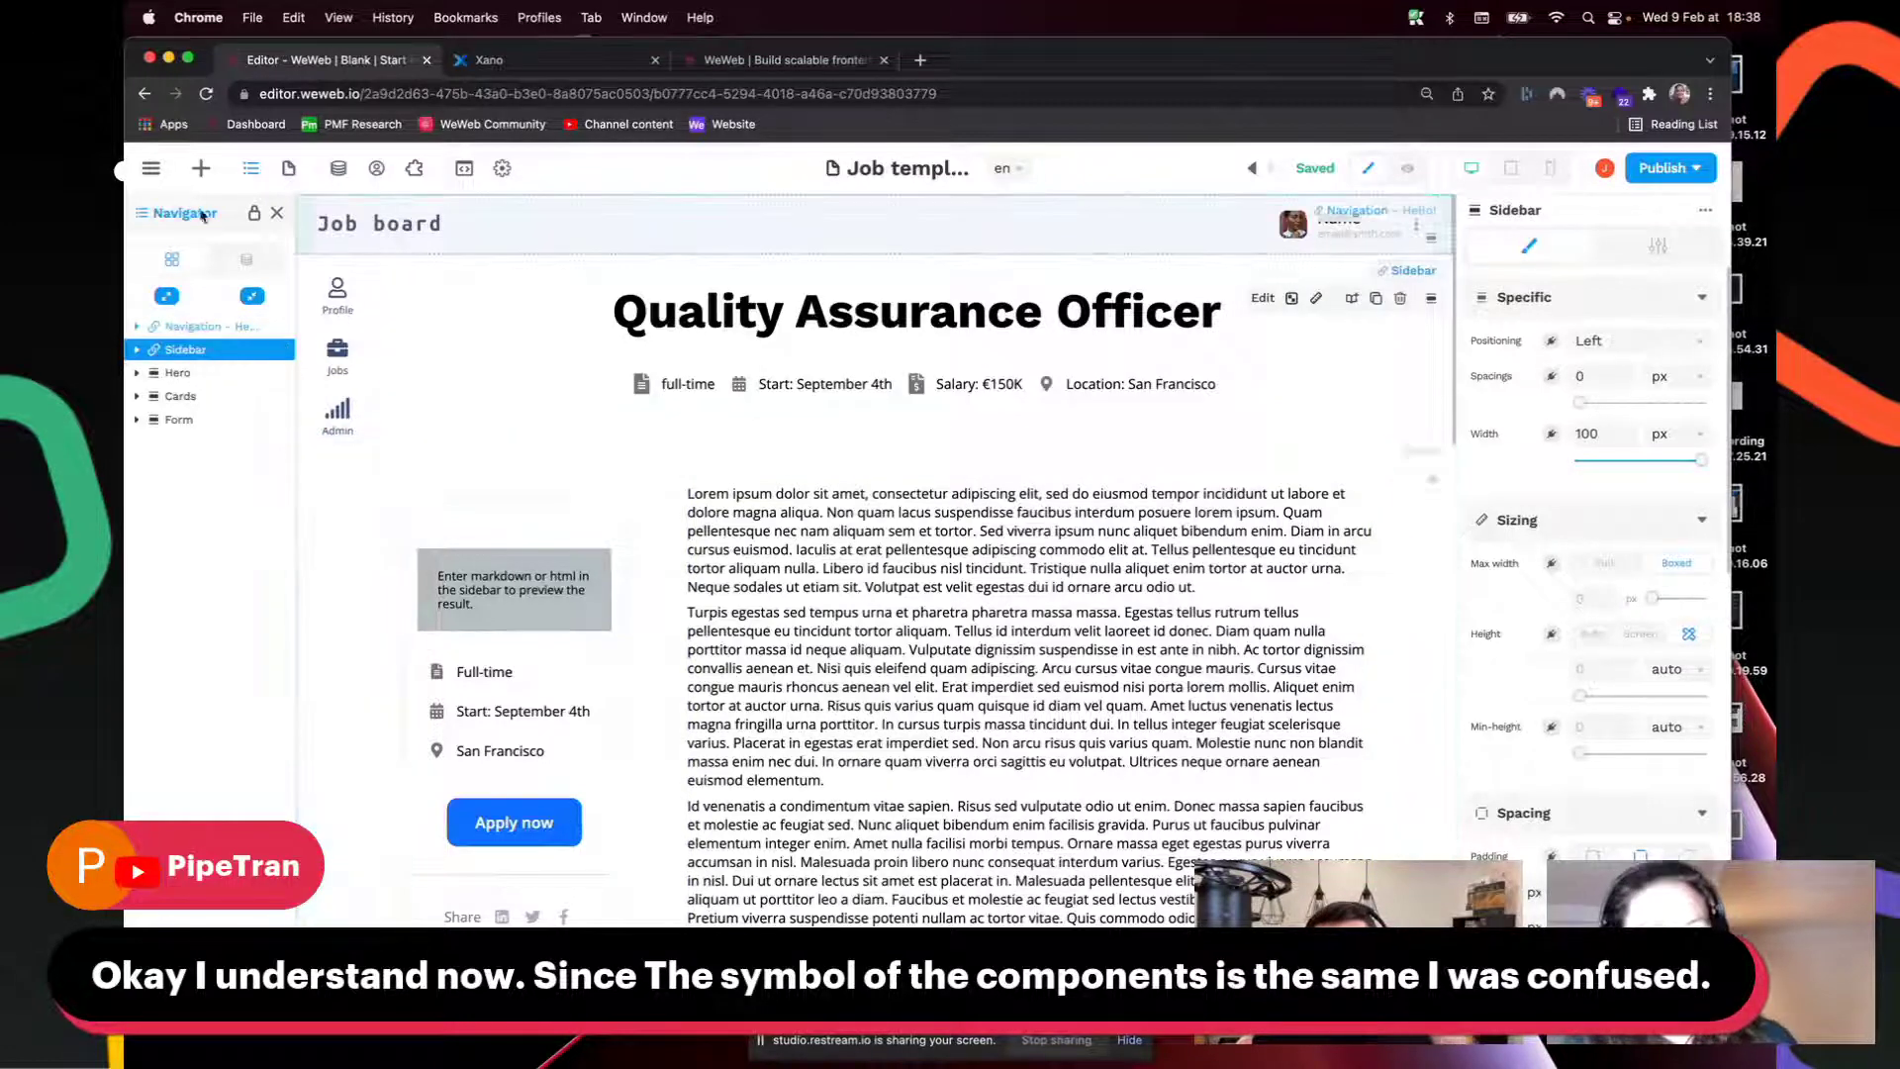
Step: Look through the Duplicate sections list, then select the header's inner Flexbox
left_click(201, 170)
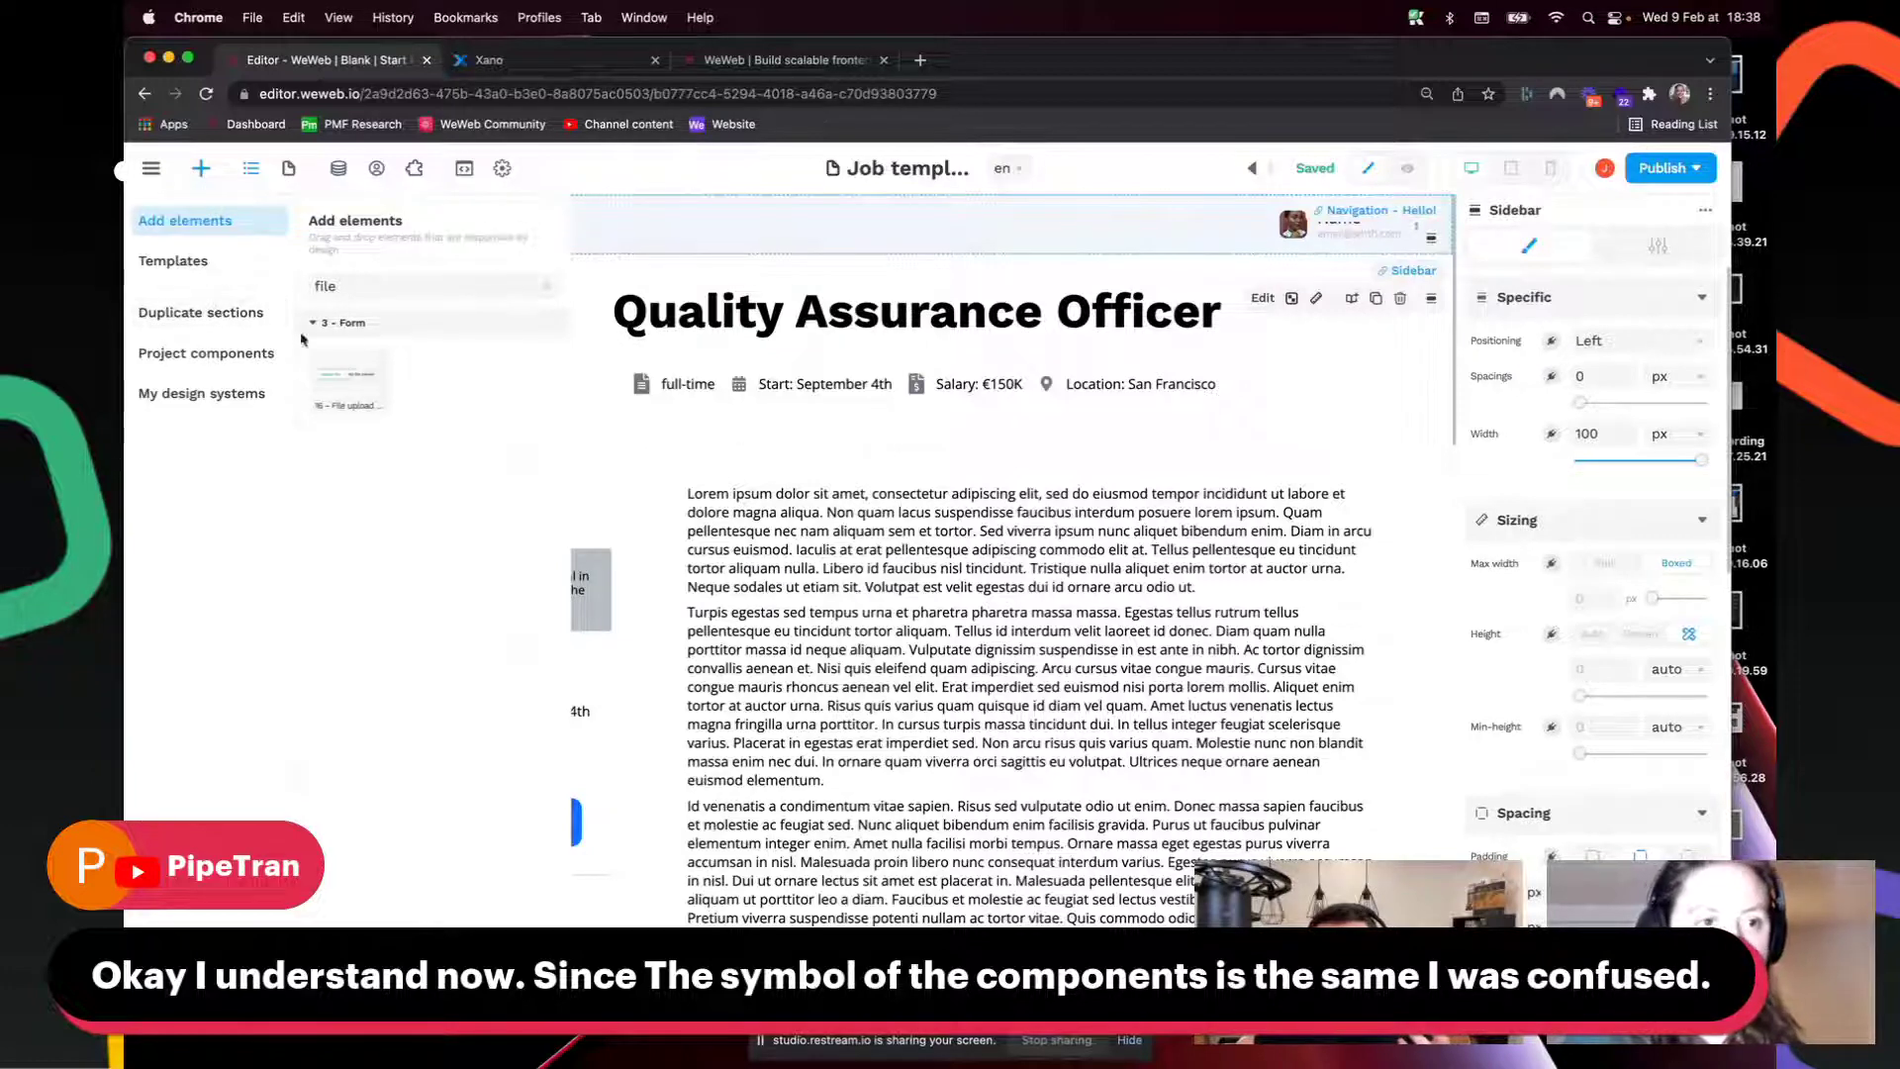
left_click(217, 317)
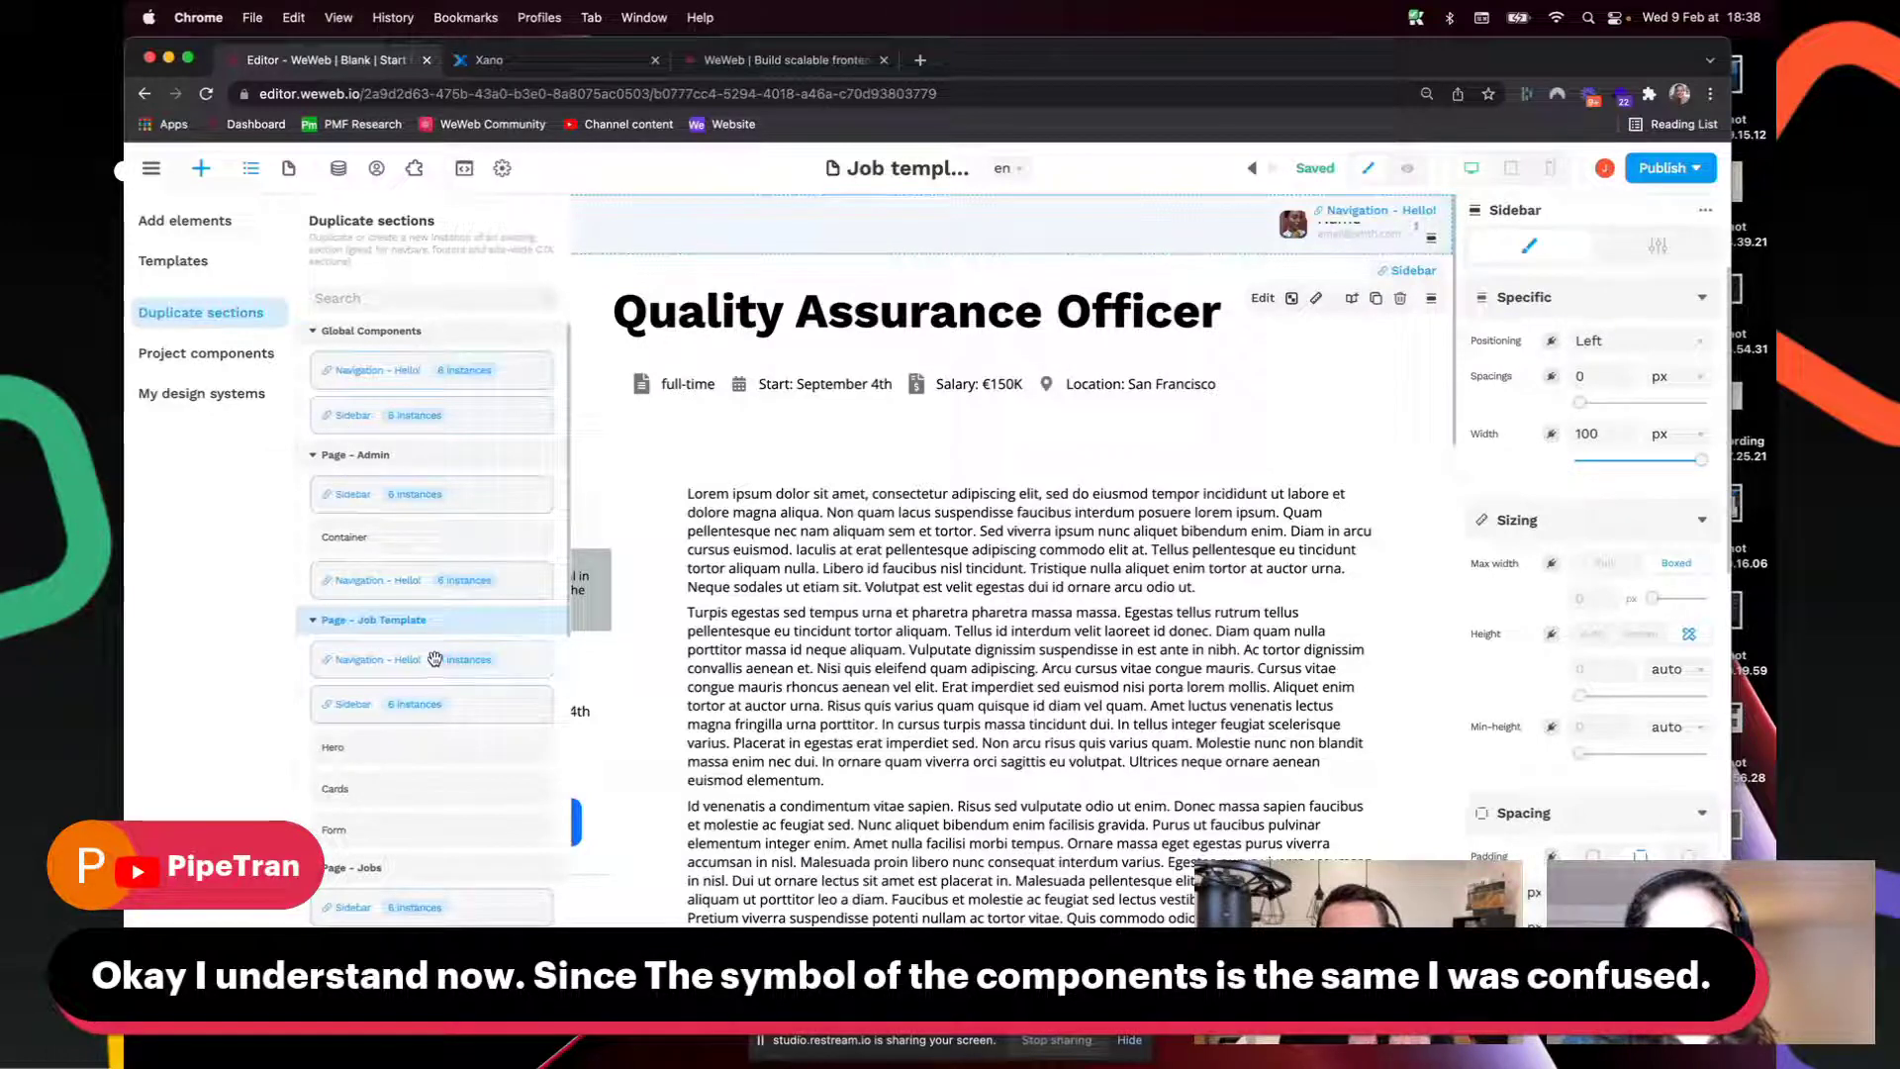
left_click(790, 432)
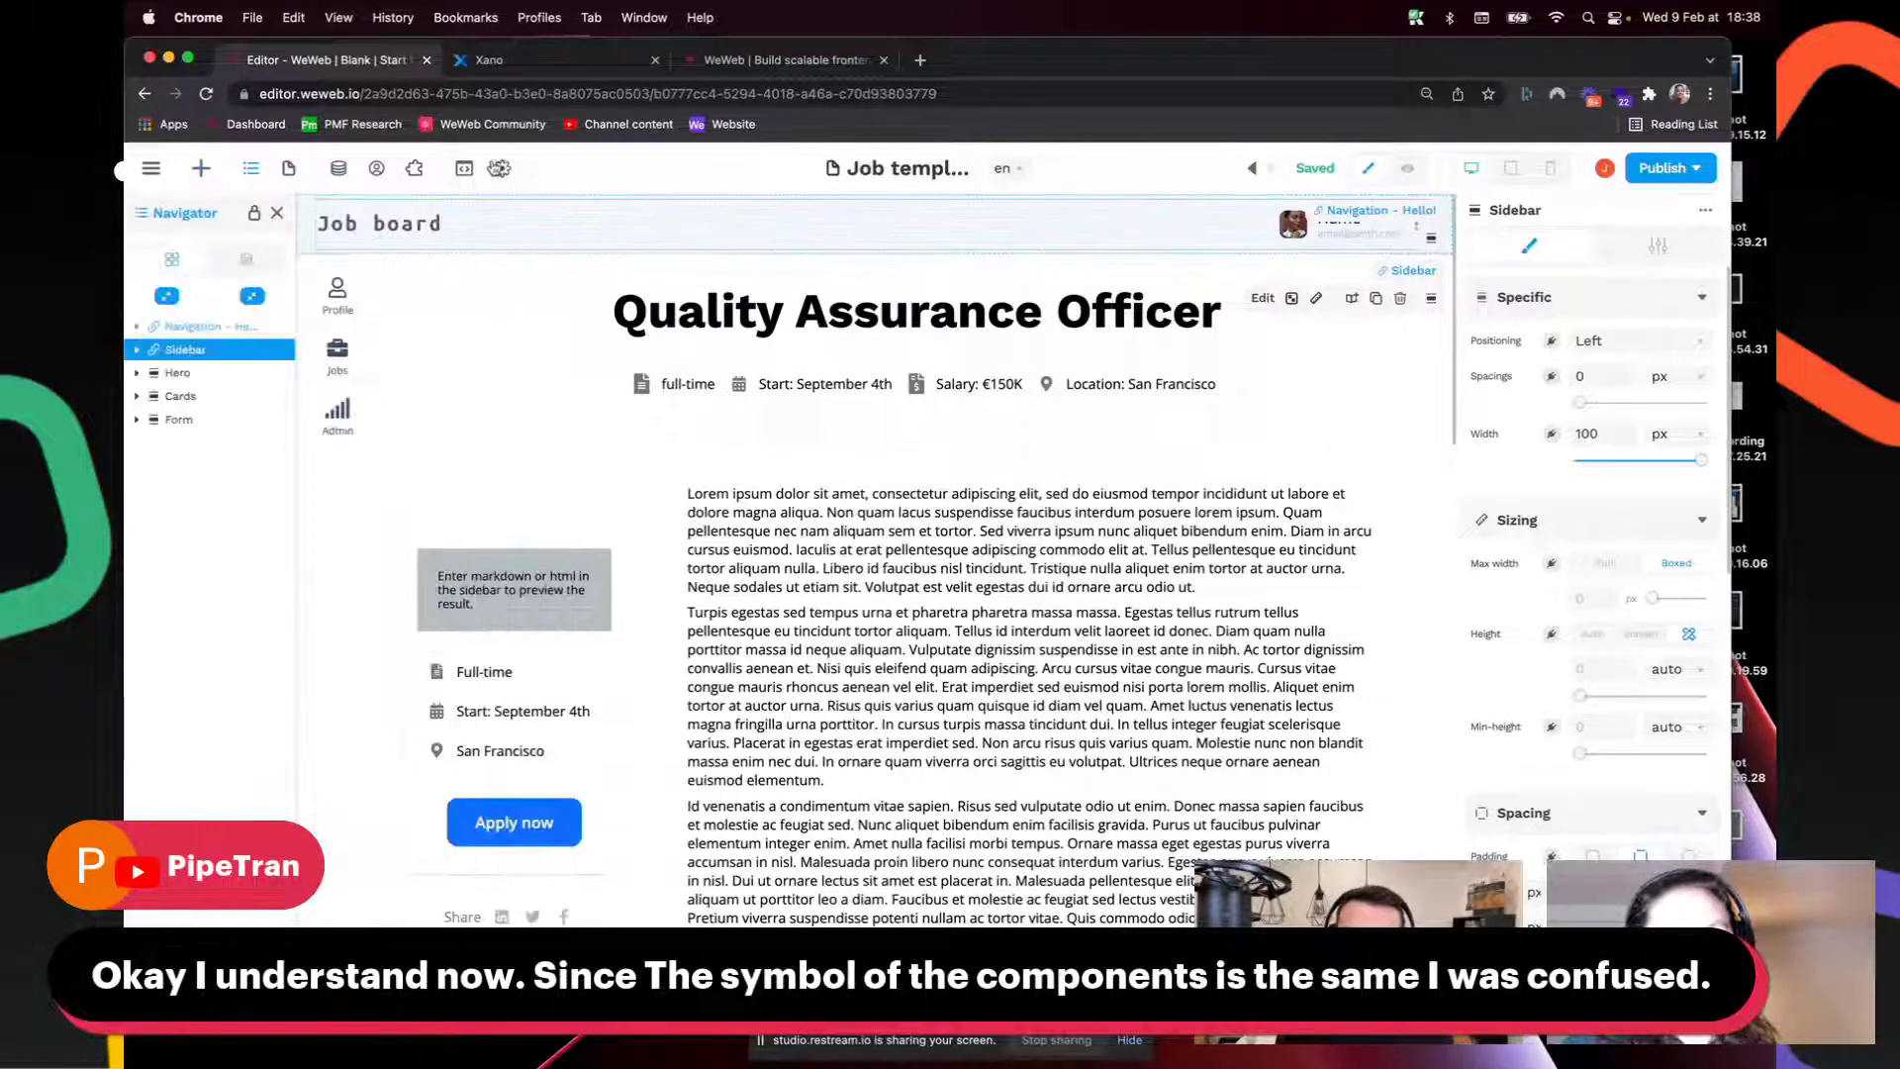
left_click(519, 226)
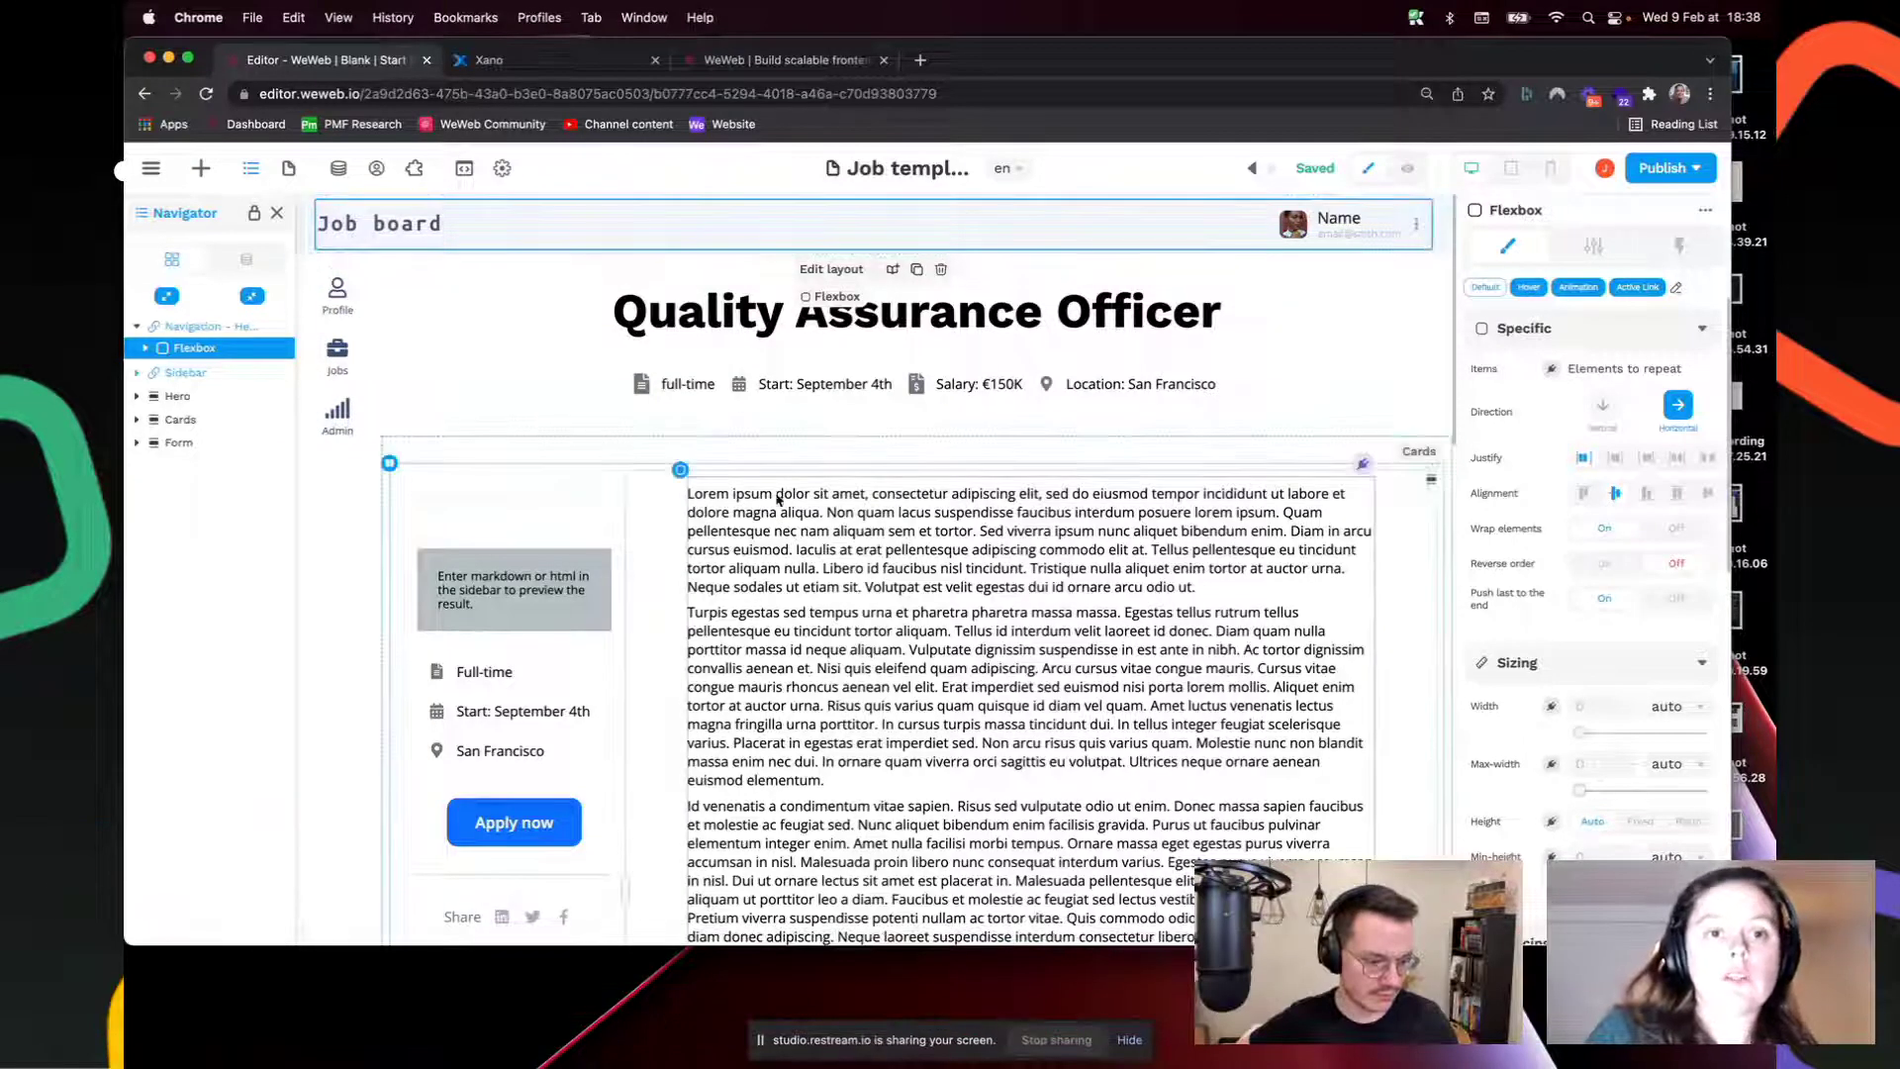
Step: Delete the Navigation - Hello! section and find it in the Duplicate sections list
left_click(198, 330)
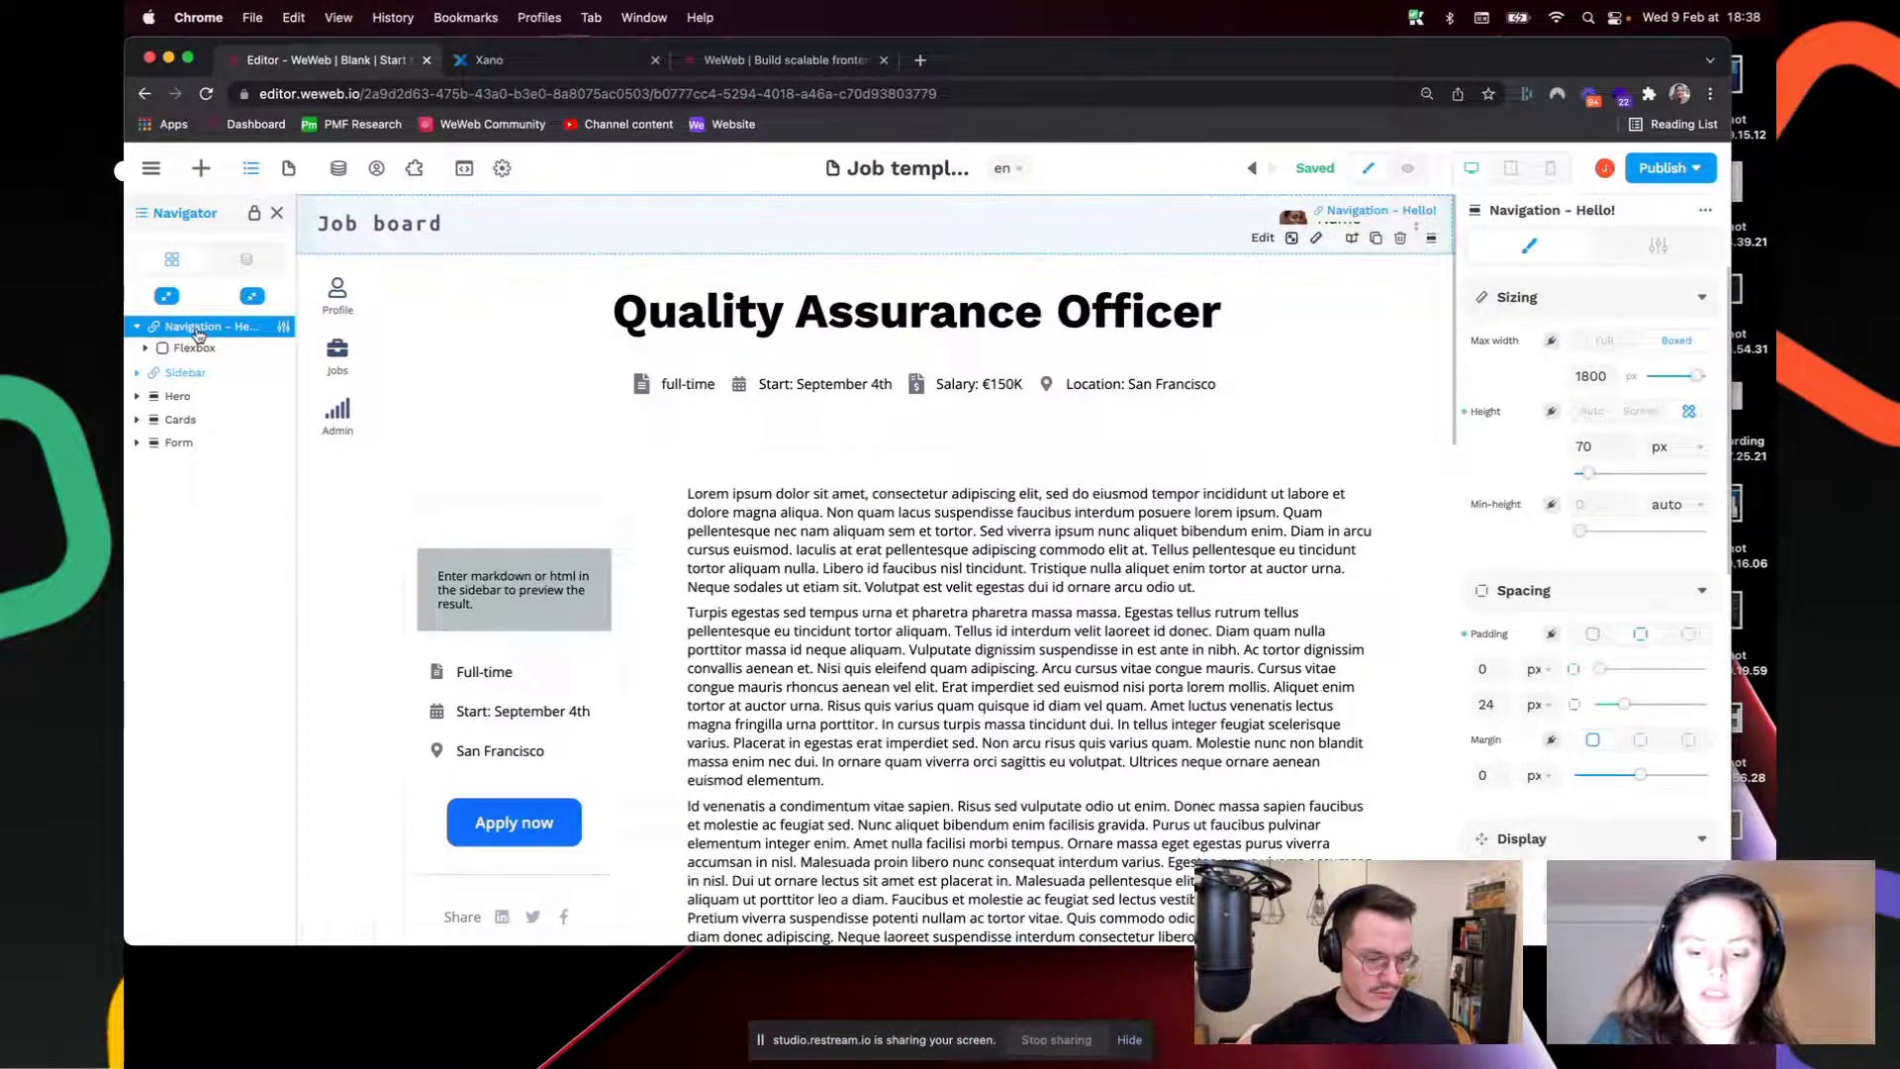
key("Delete")
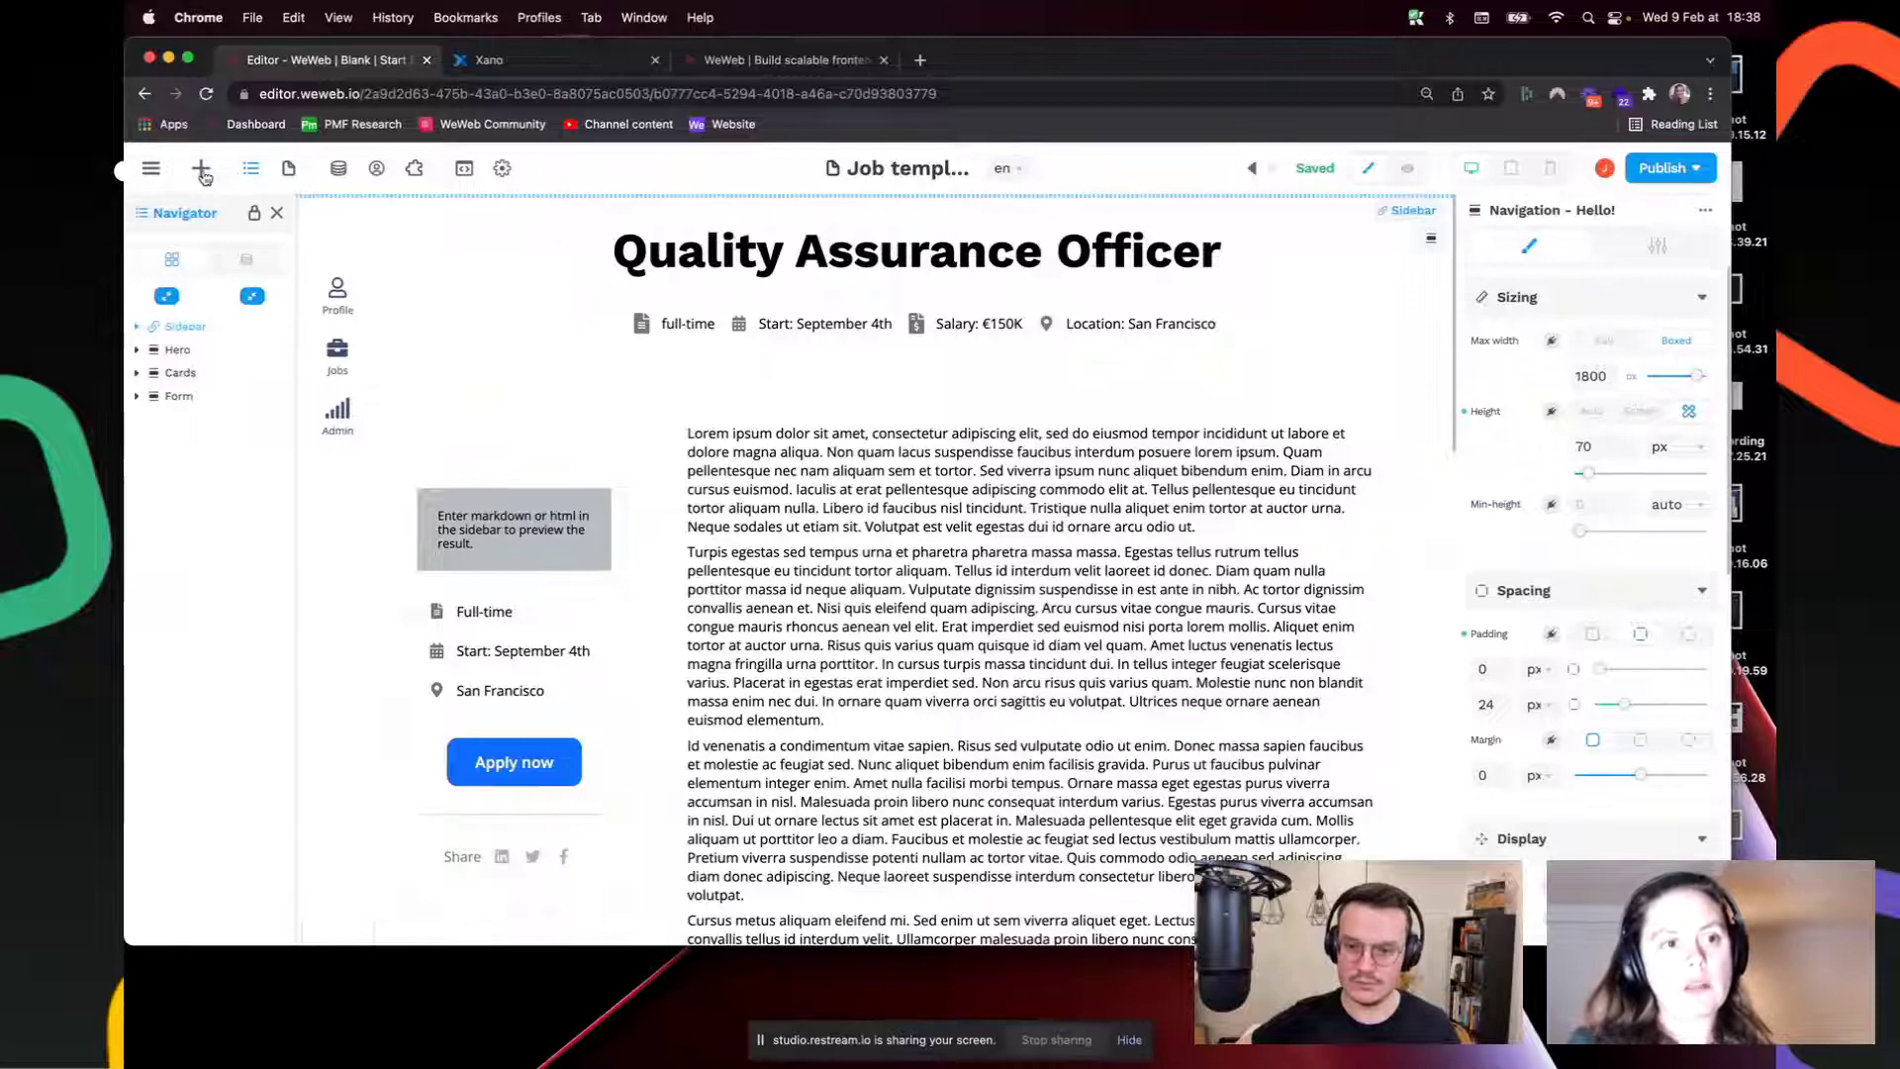
left_click(201, 168)
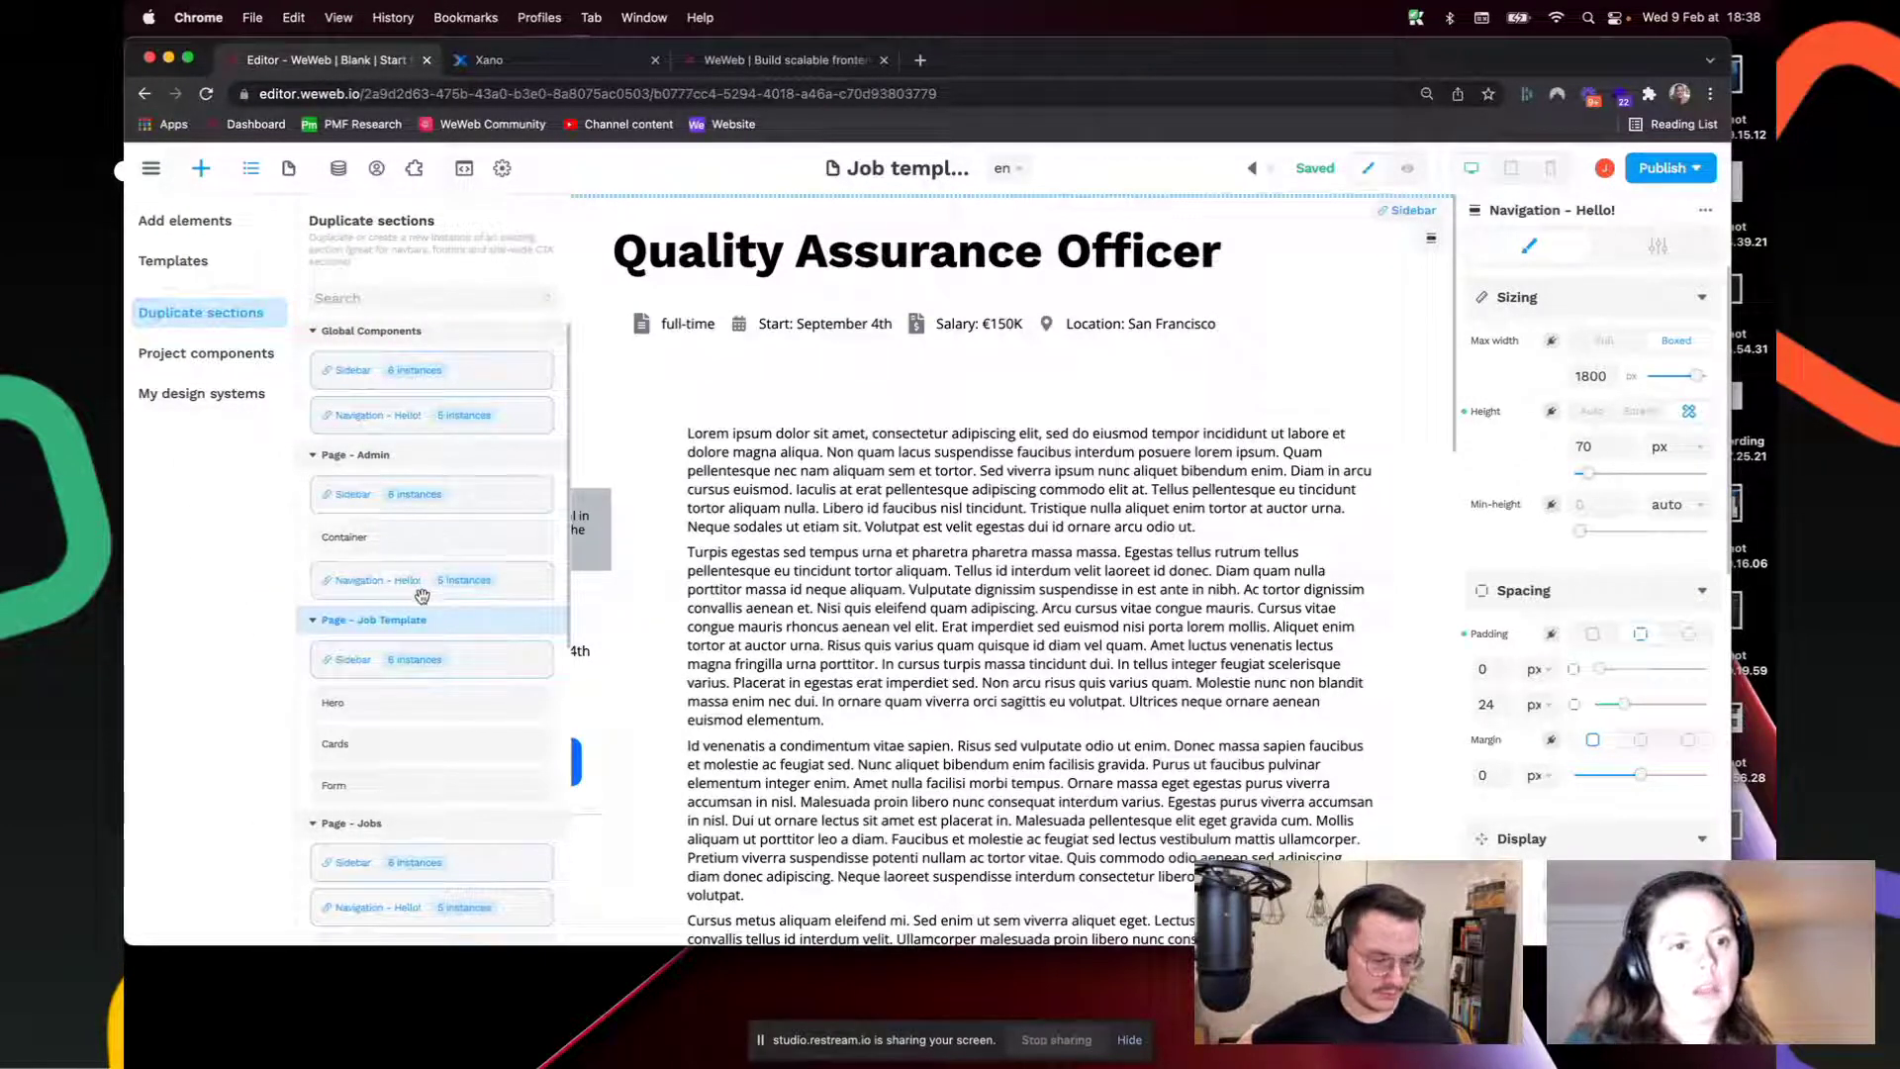
scroll(422, 595, "down", 2)
scroll(416, 564, "down", 2)
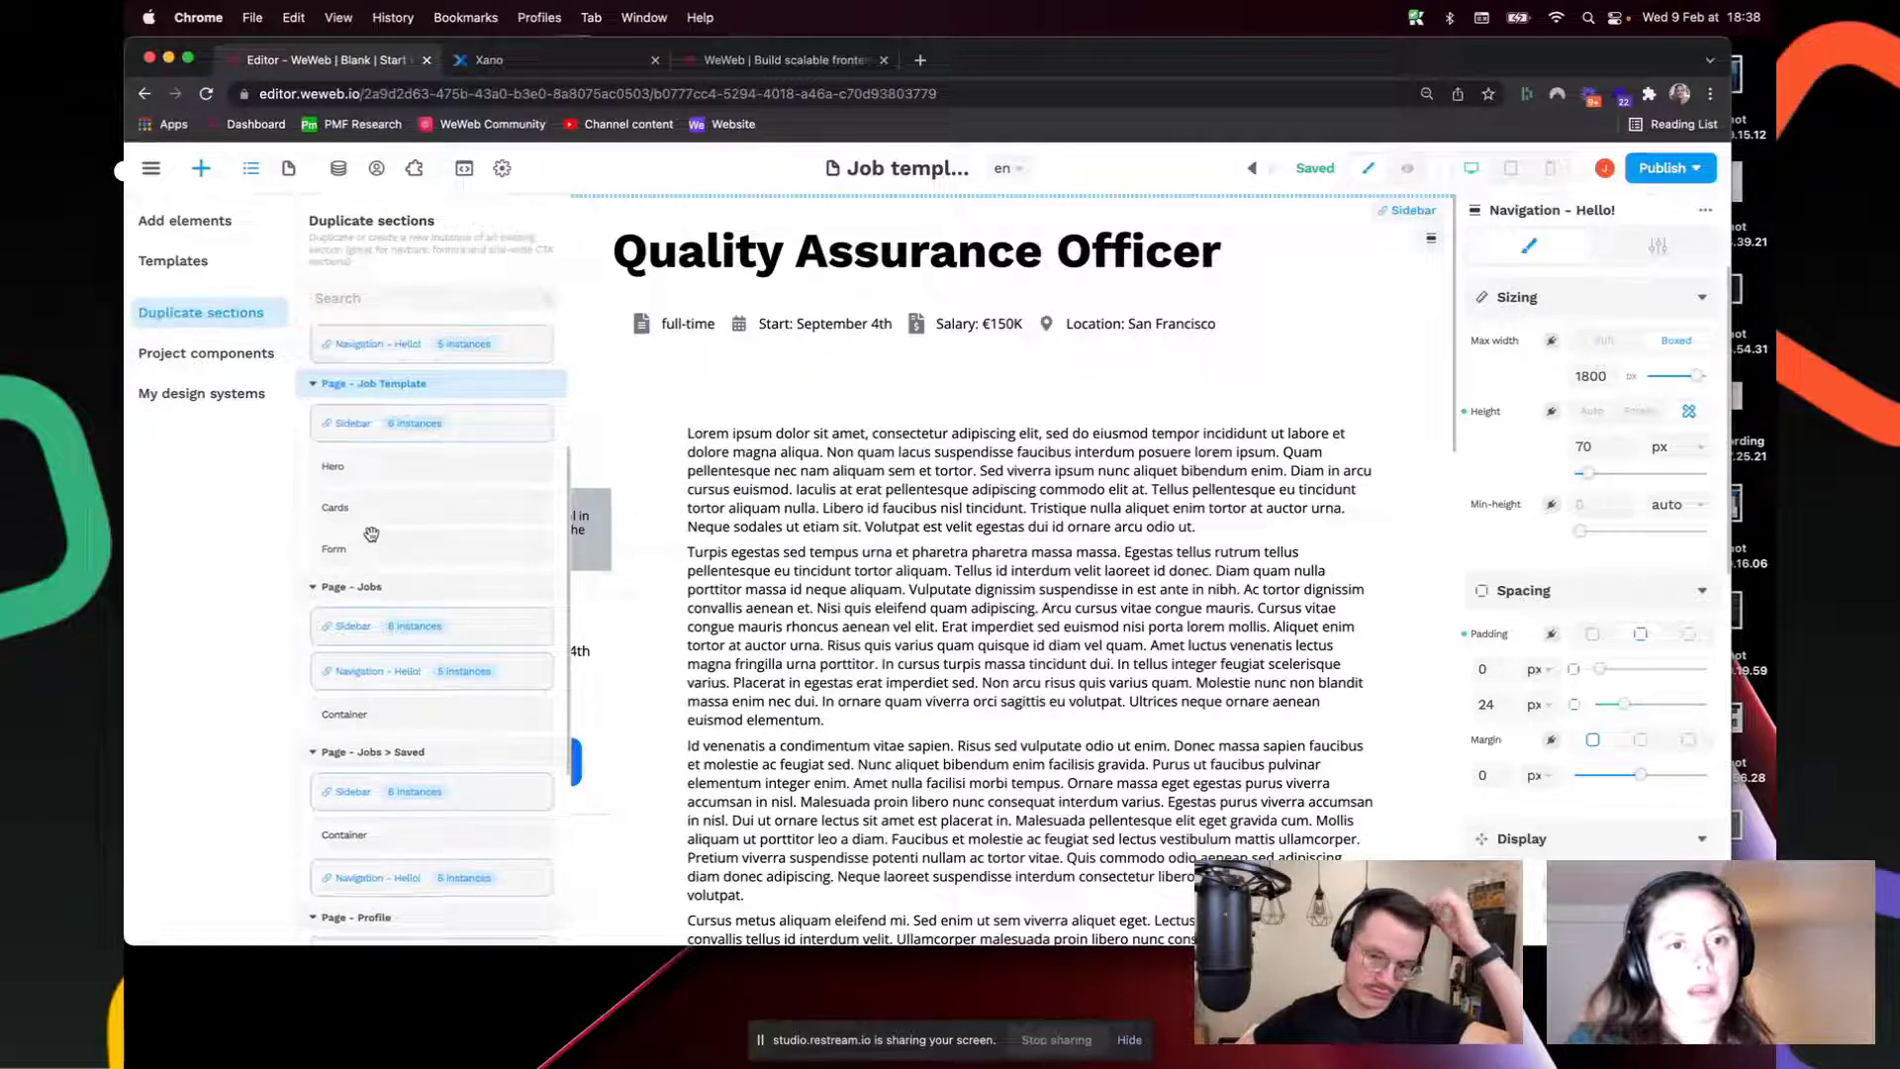
scroll(386, 544, "up", 4)
scroll(371, 534, "down", 3)
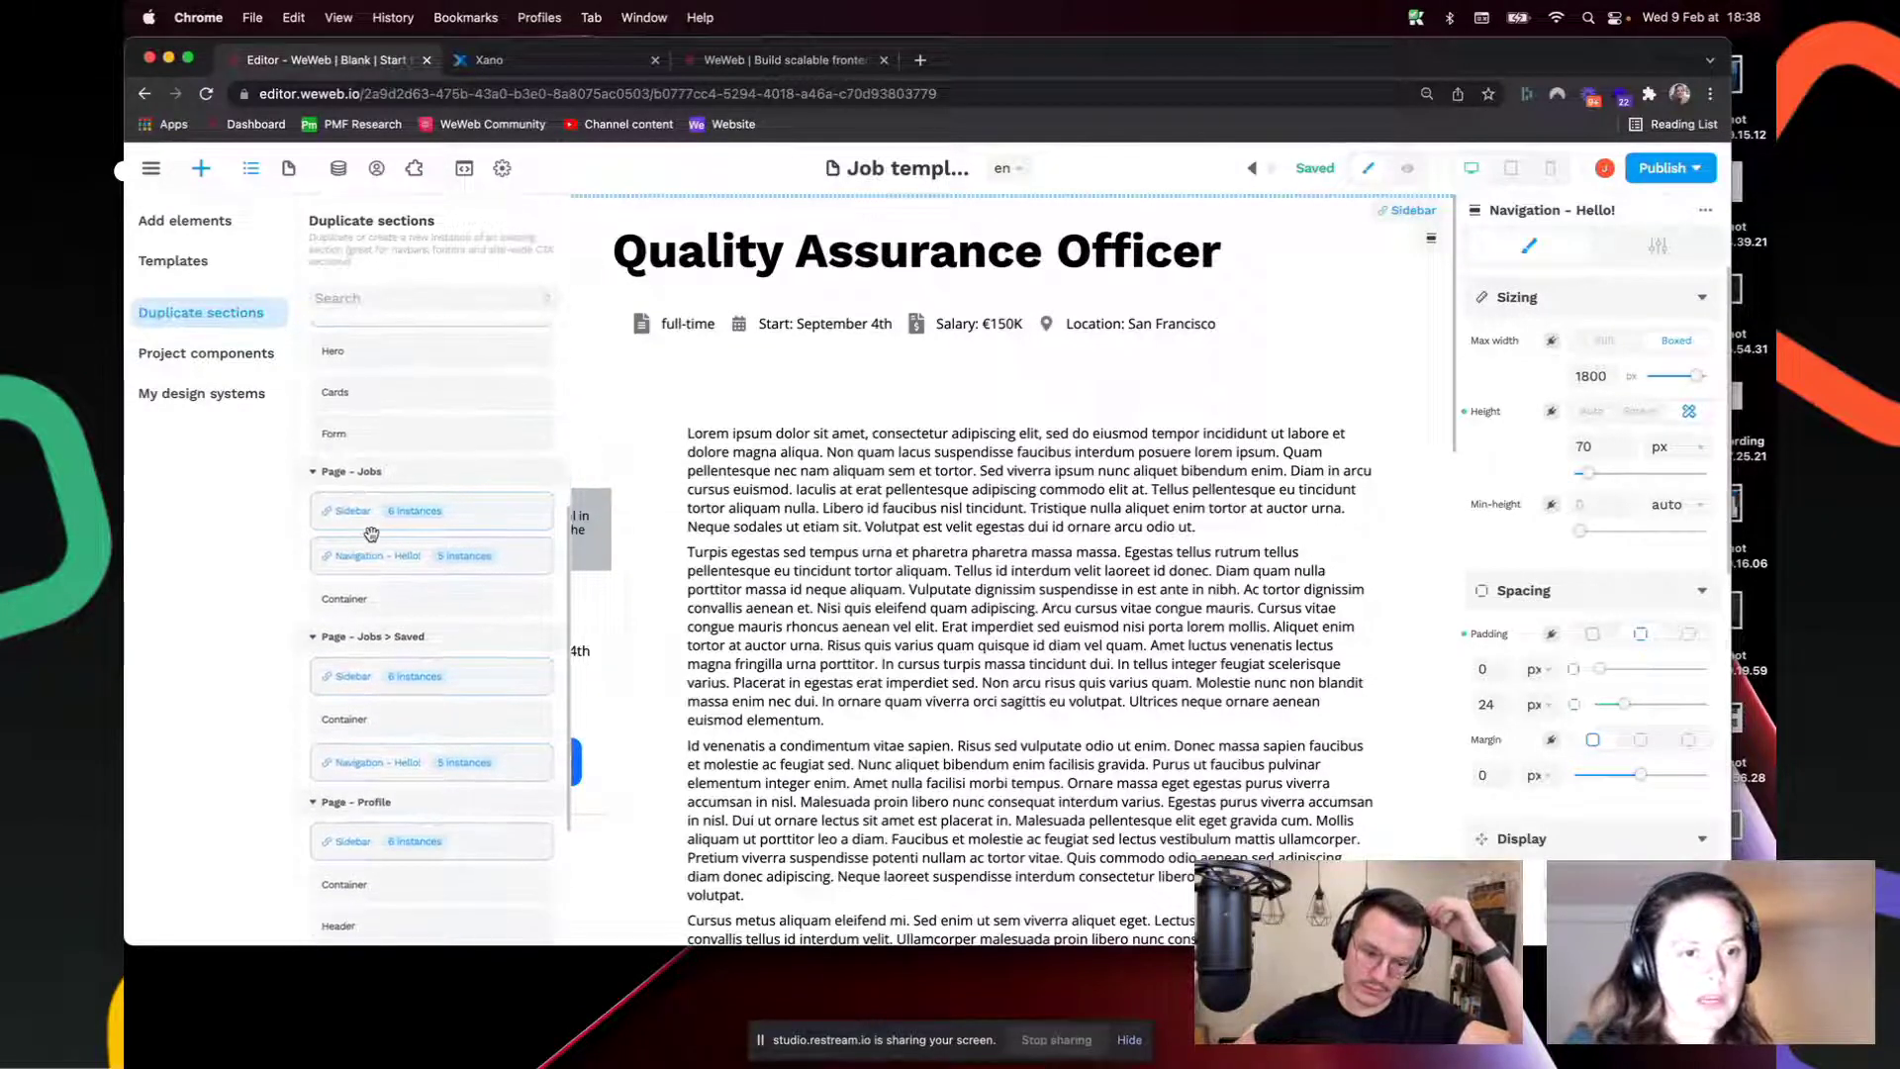
left_click(371, 533)
scroll(371, 519, "up", 3)
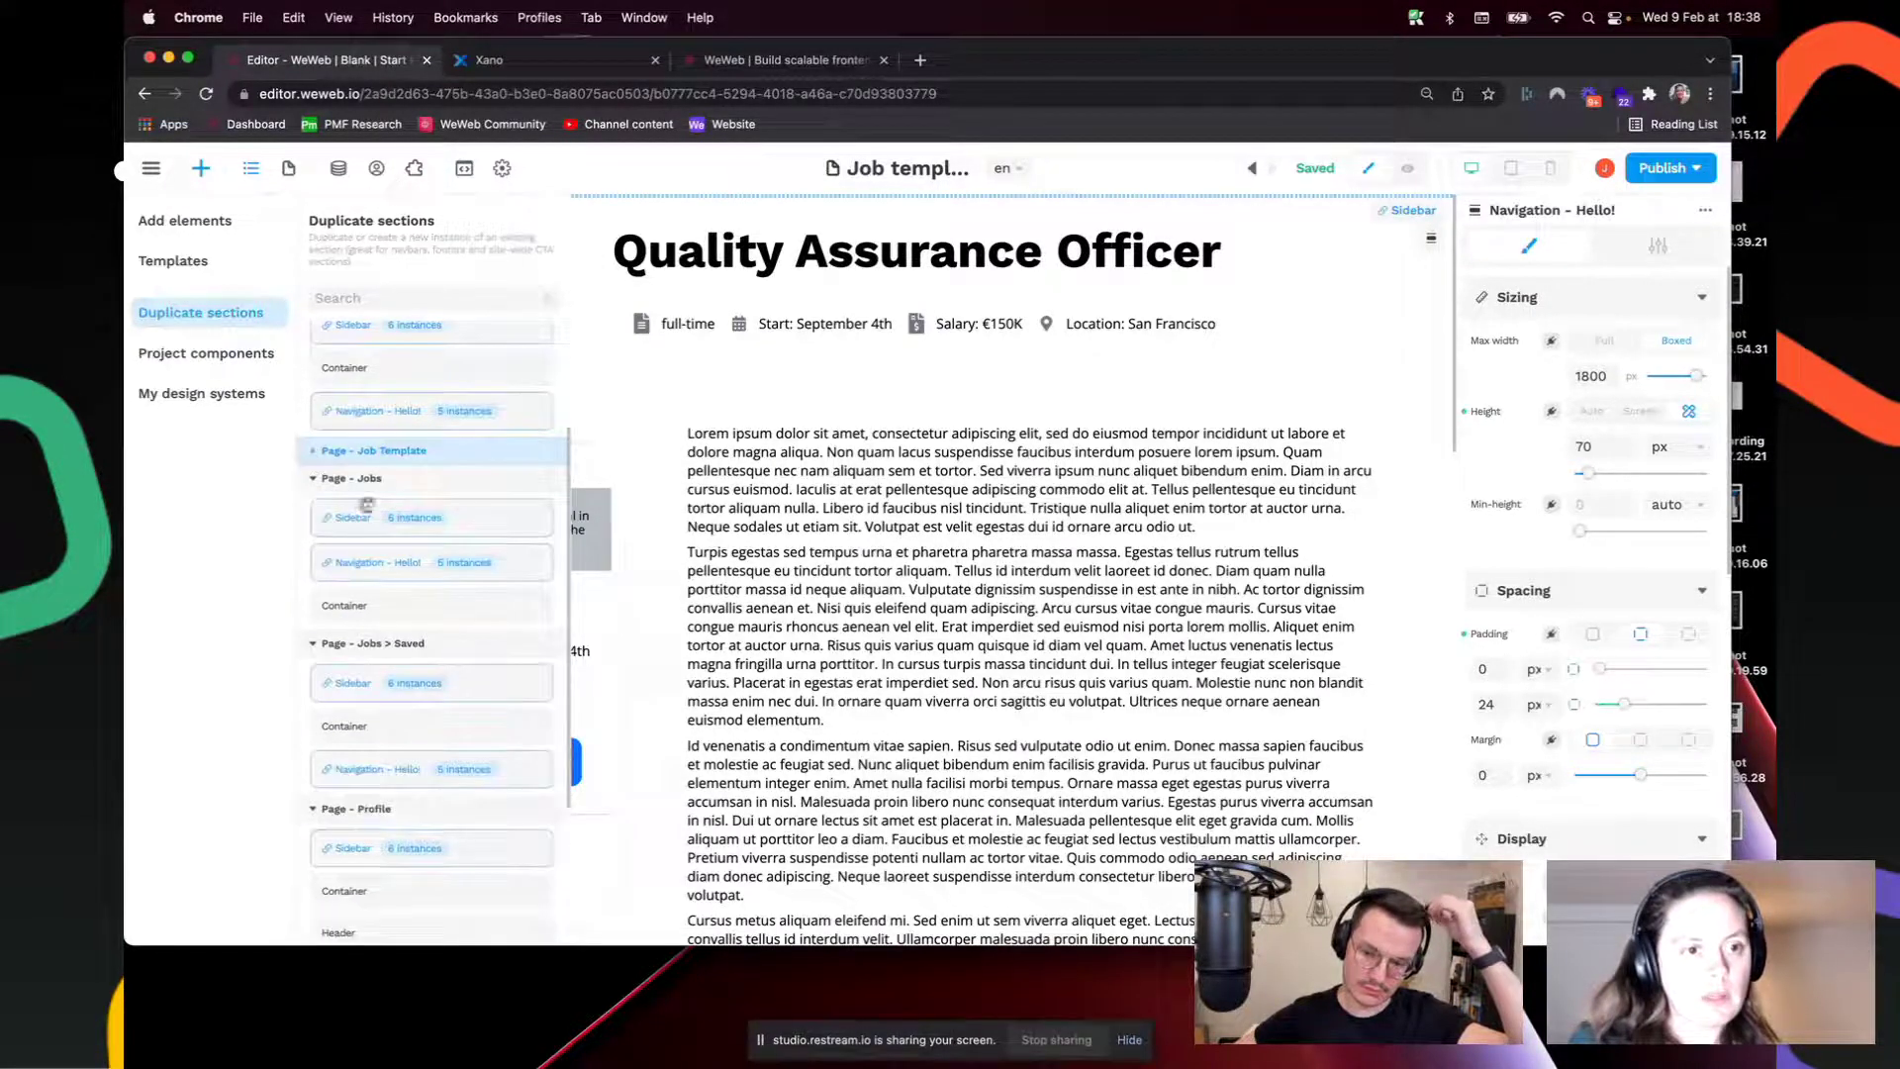
scroll(376, 540, "down", 9)
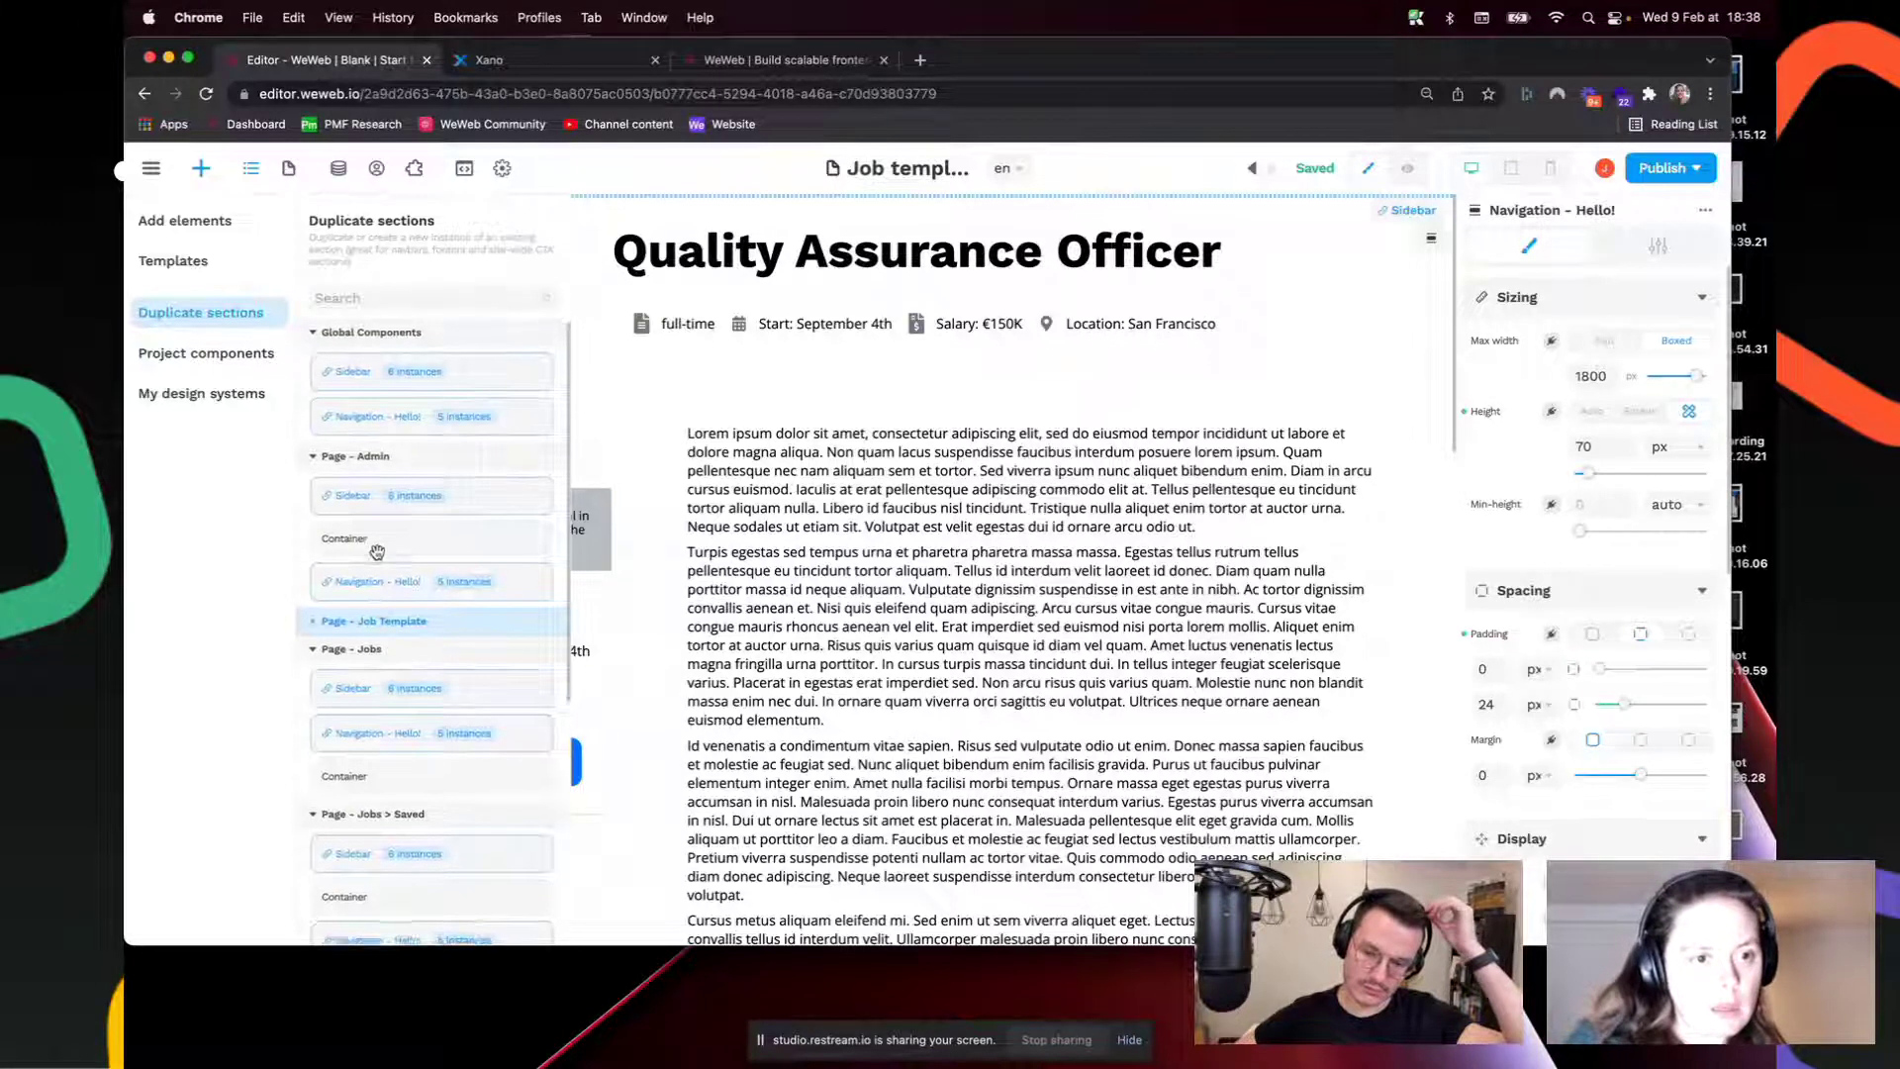
scroll(377, 554, "up", 9)
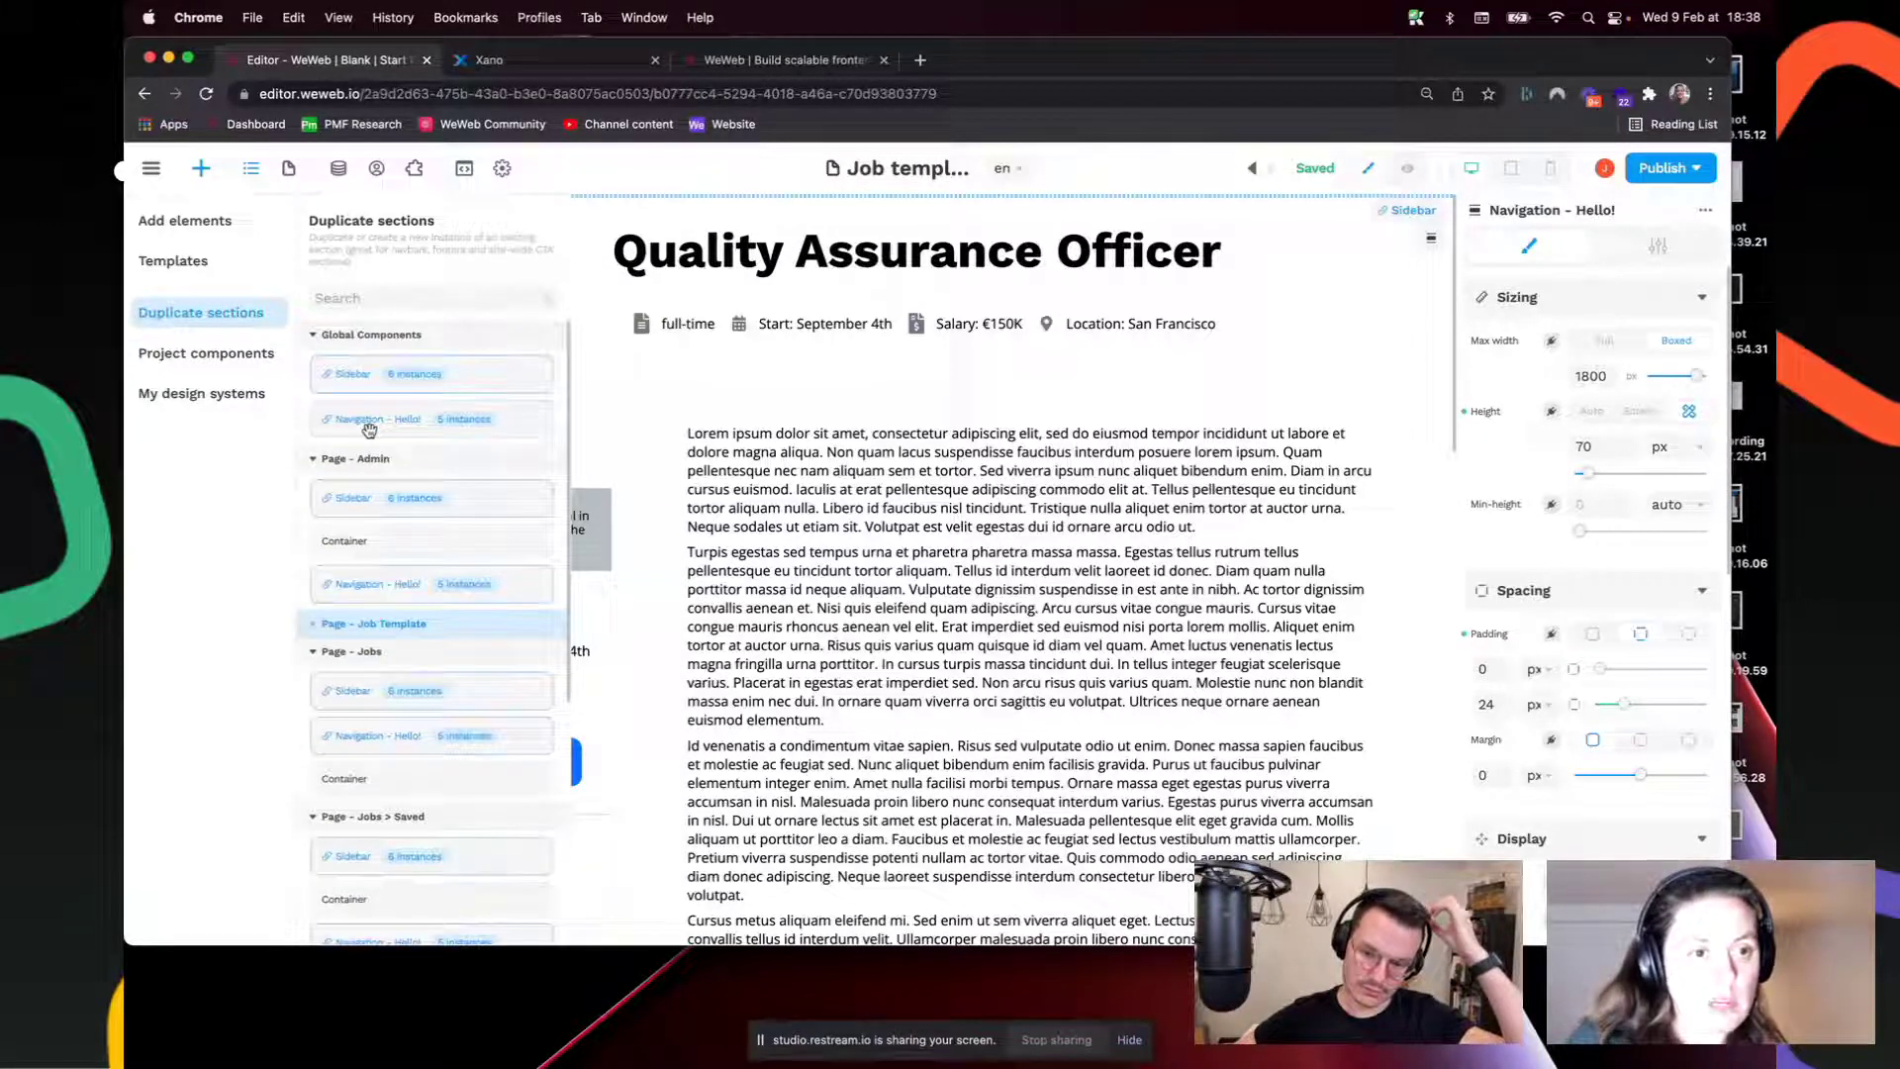
Step: Drop Navigation - Hello! back as a linked instance and move it to the page top
left_click_drag(368, 427, 427, 205)
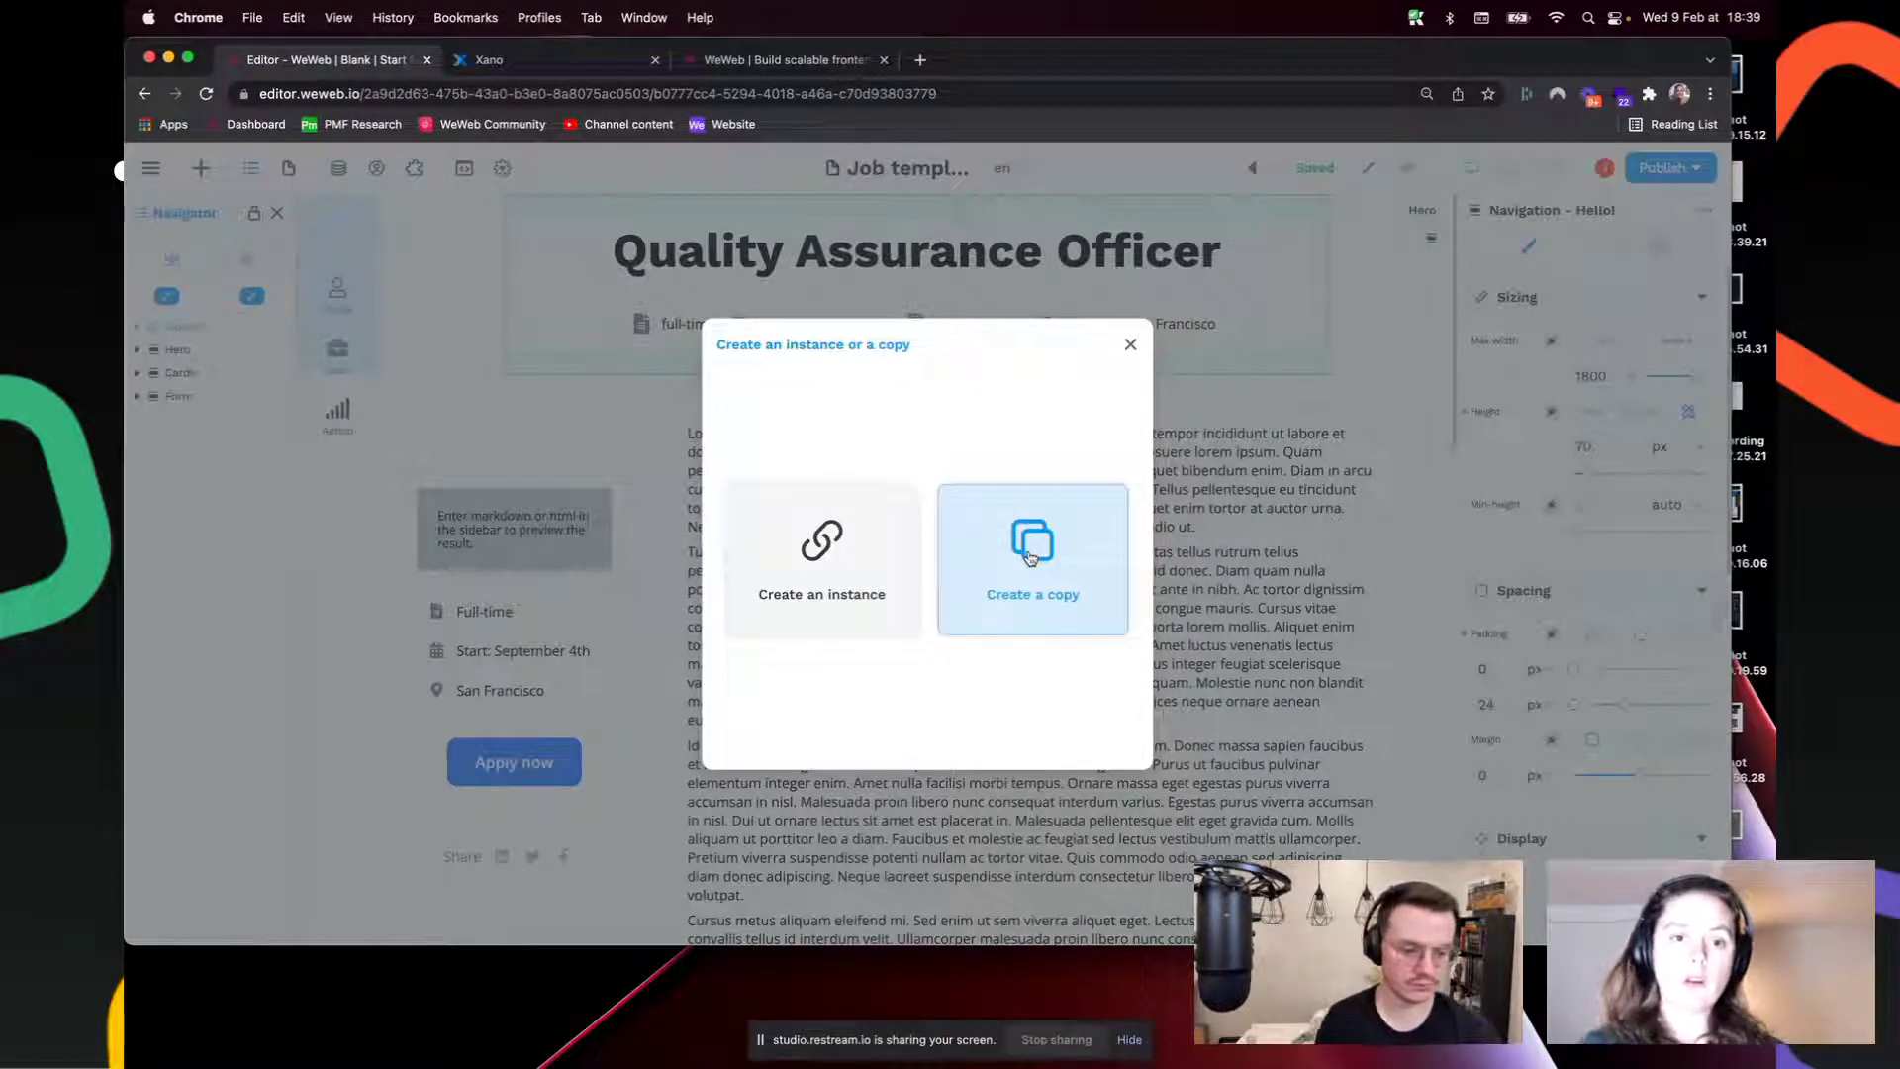
left_click(842, 561)
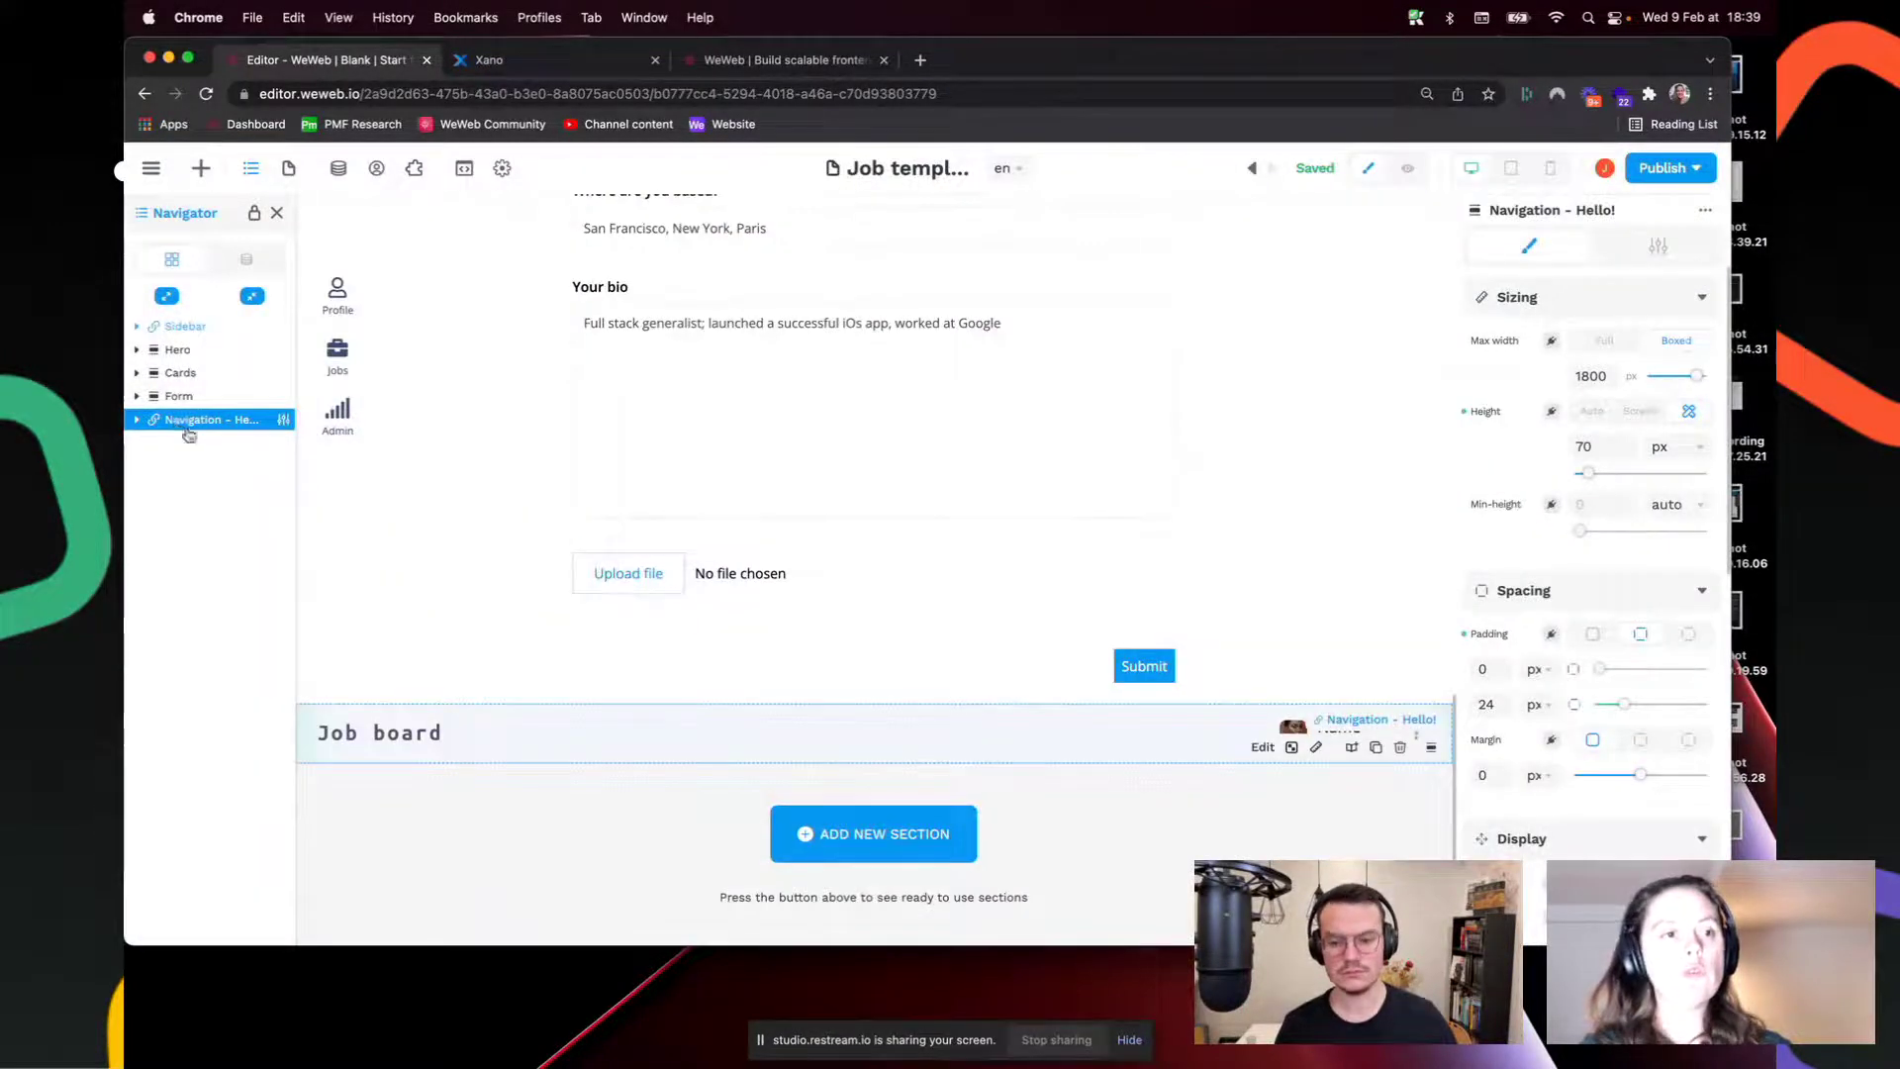
left_click_drag(187, 423, 205, 317)
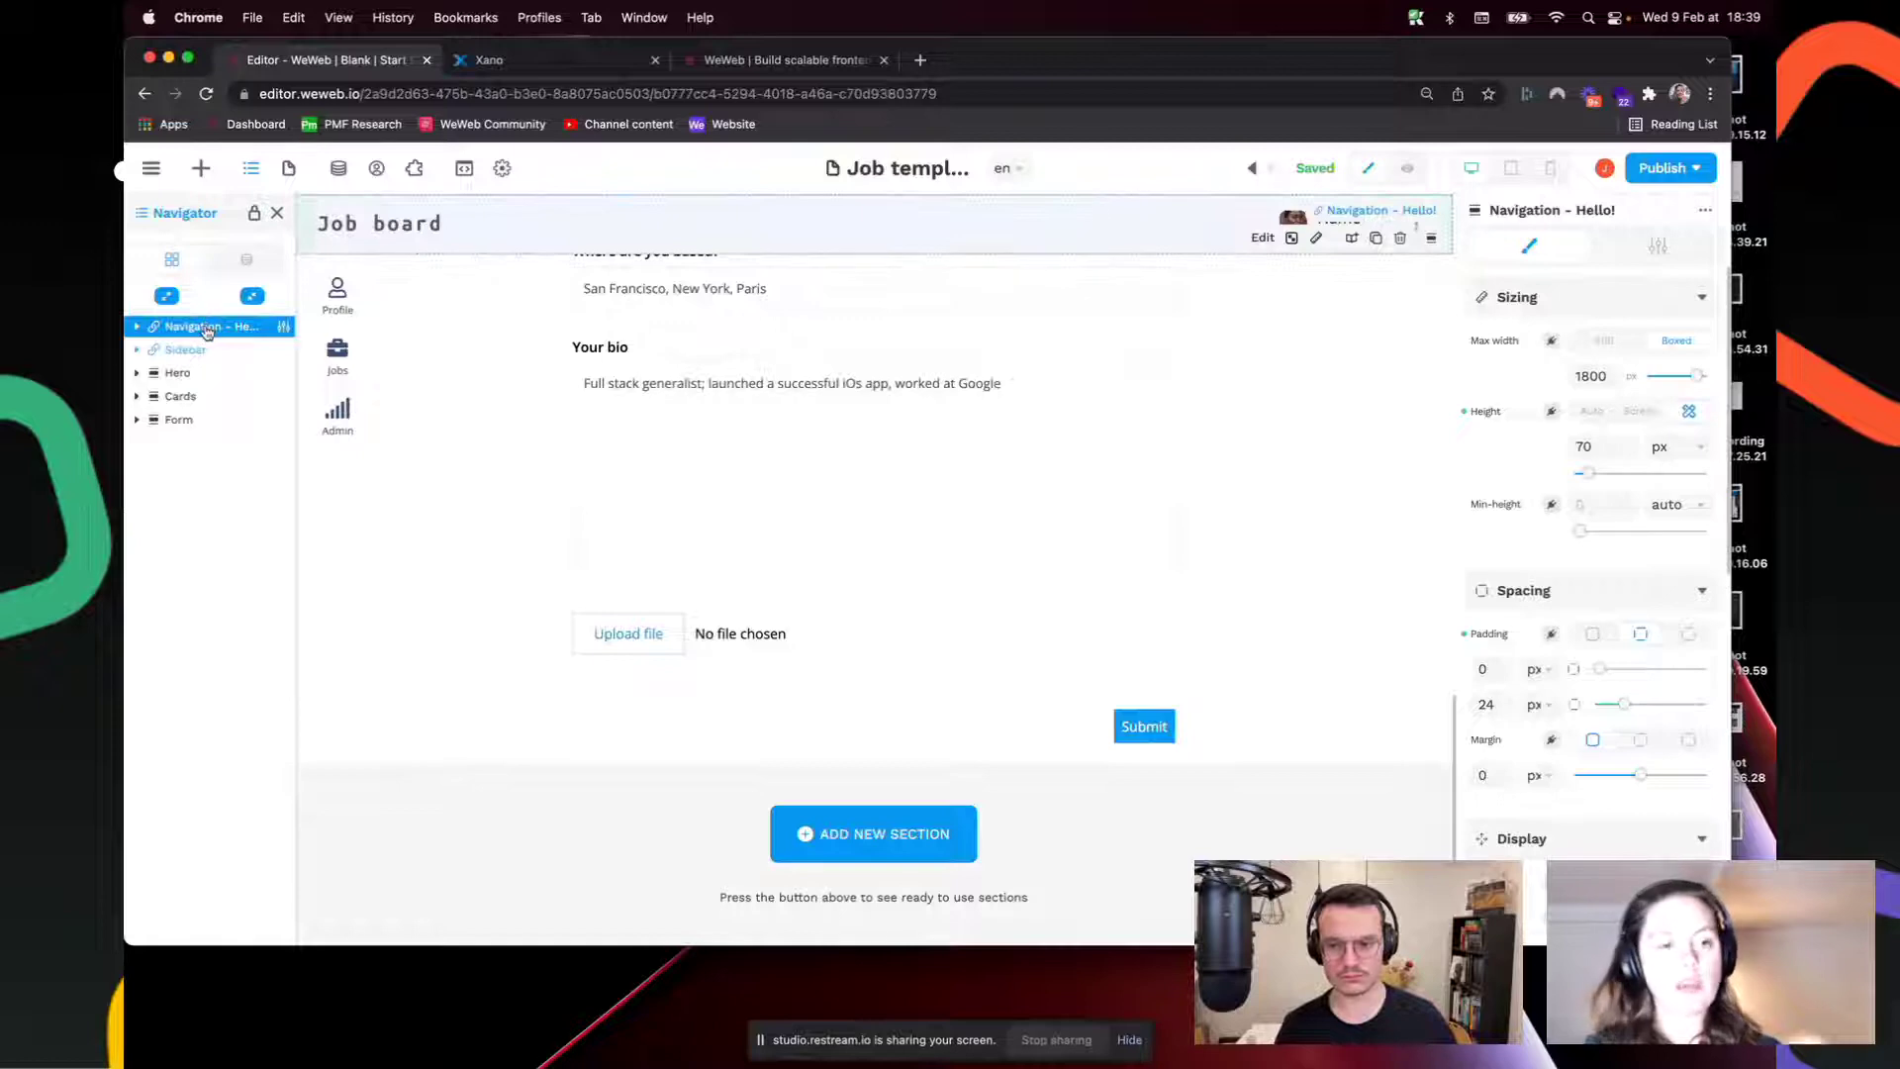
scroll(679, 568, "up", 15)
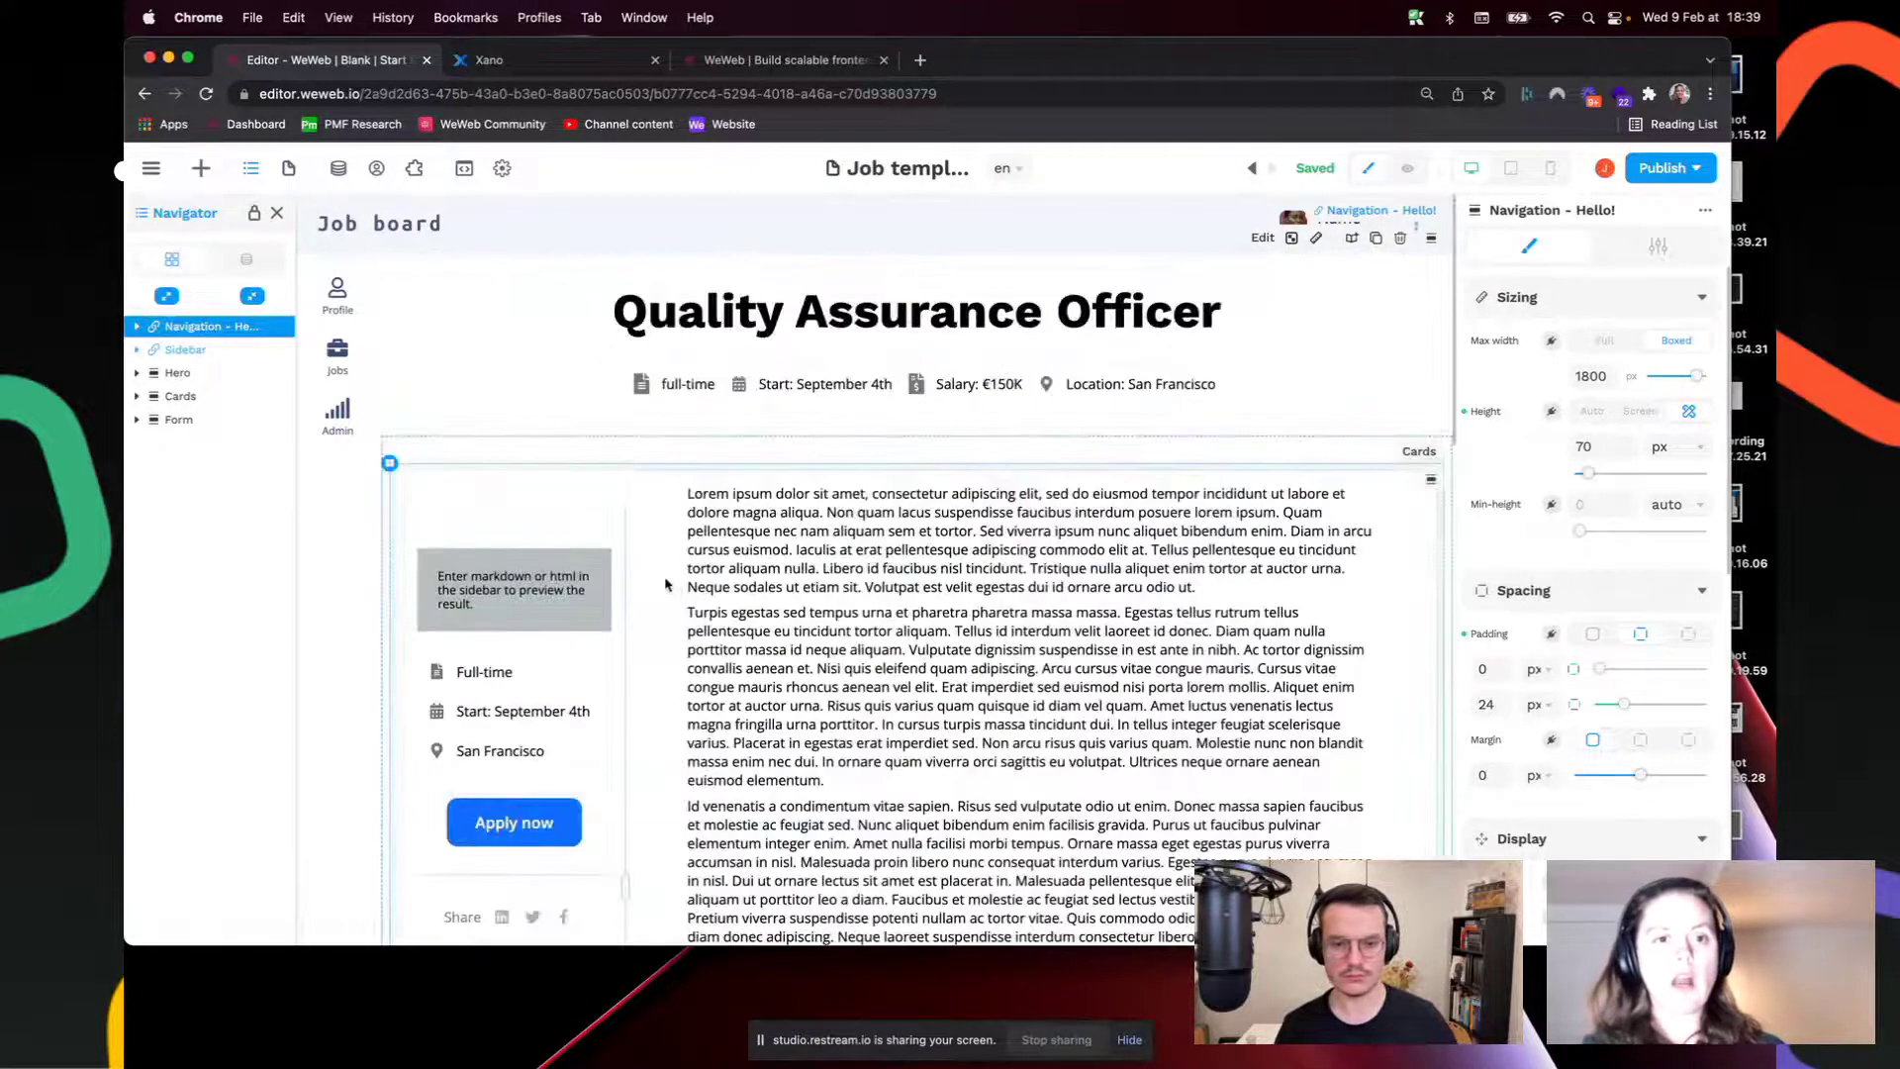
Step: Delete the email text beneath the Name label in the header
left_click(412, 229)
left_click(1347, 234)
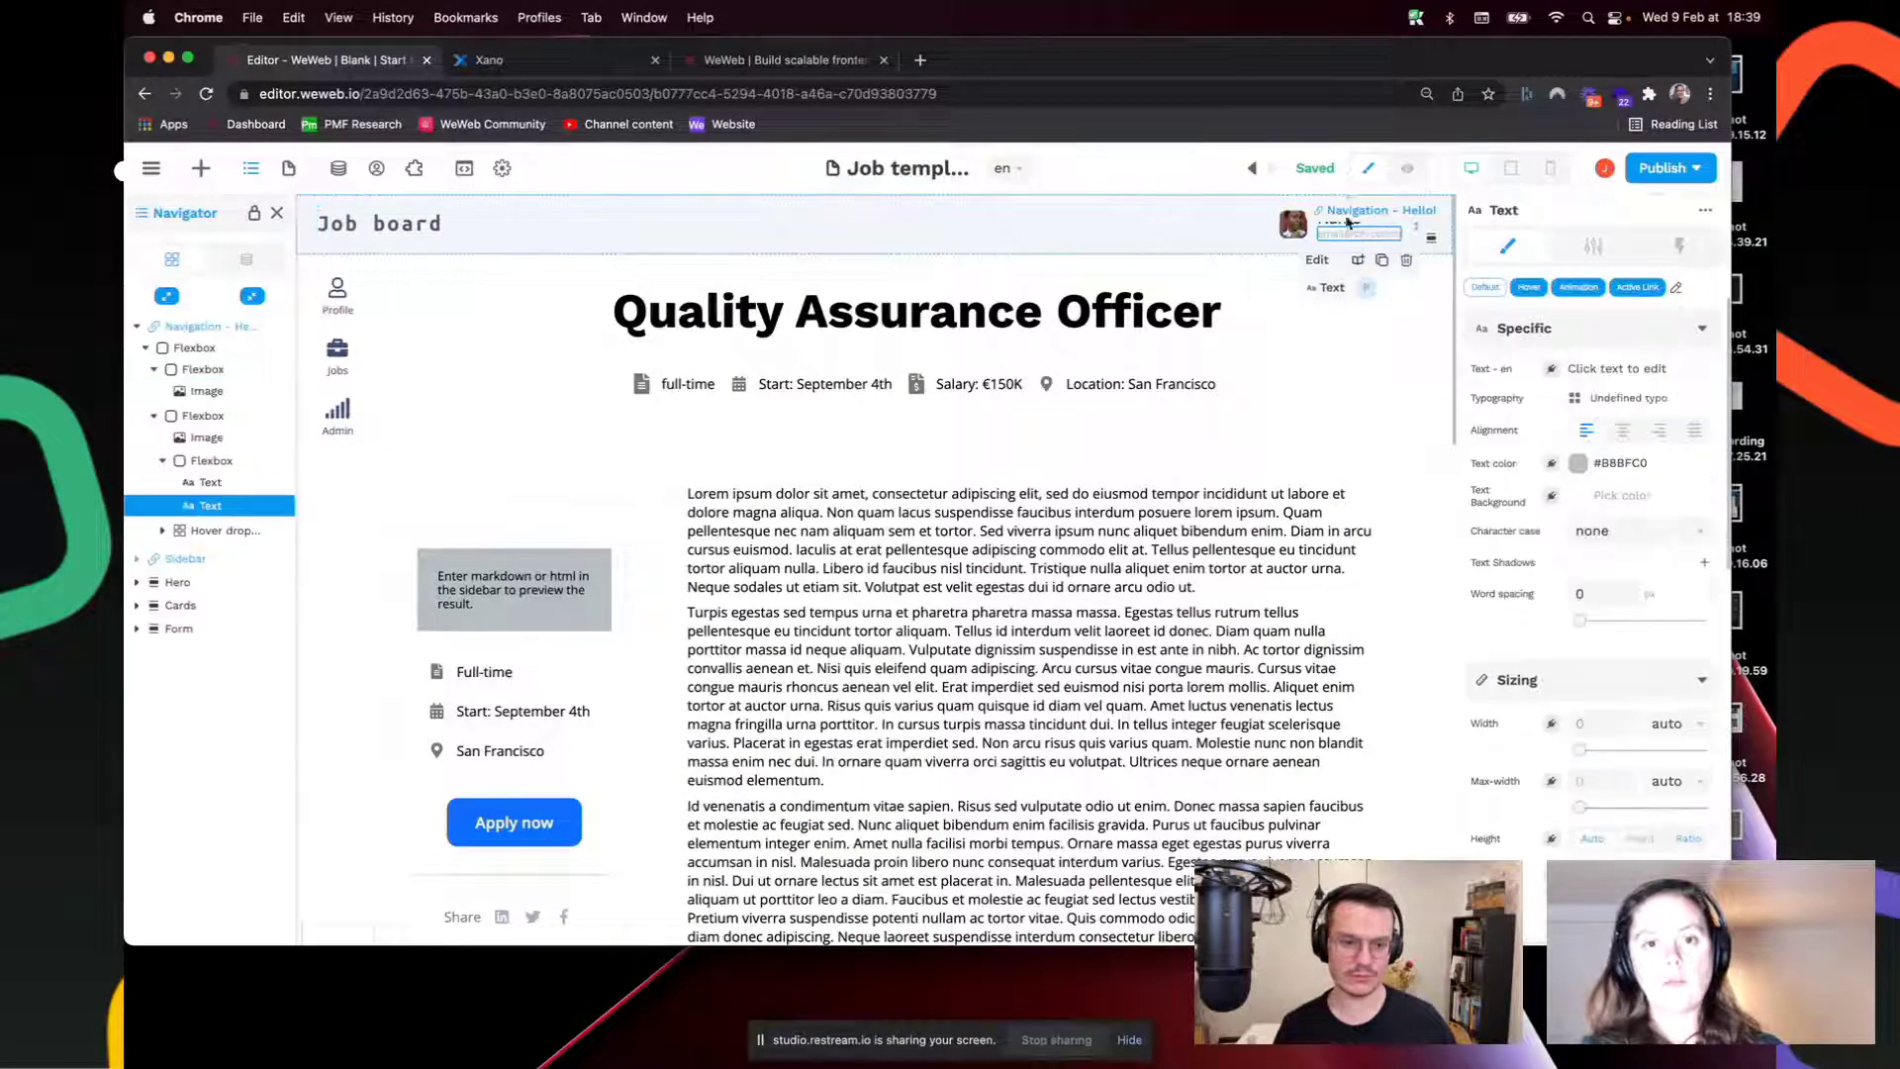
double_click(1348, 233)
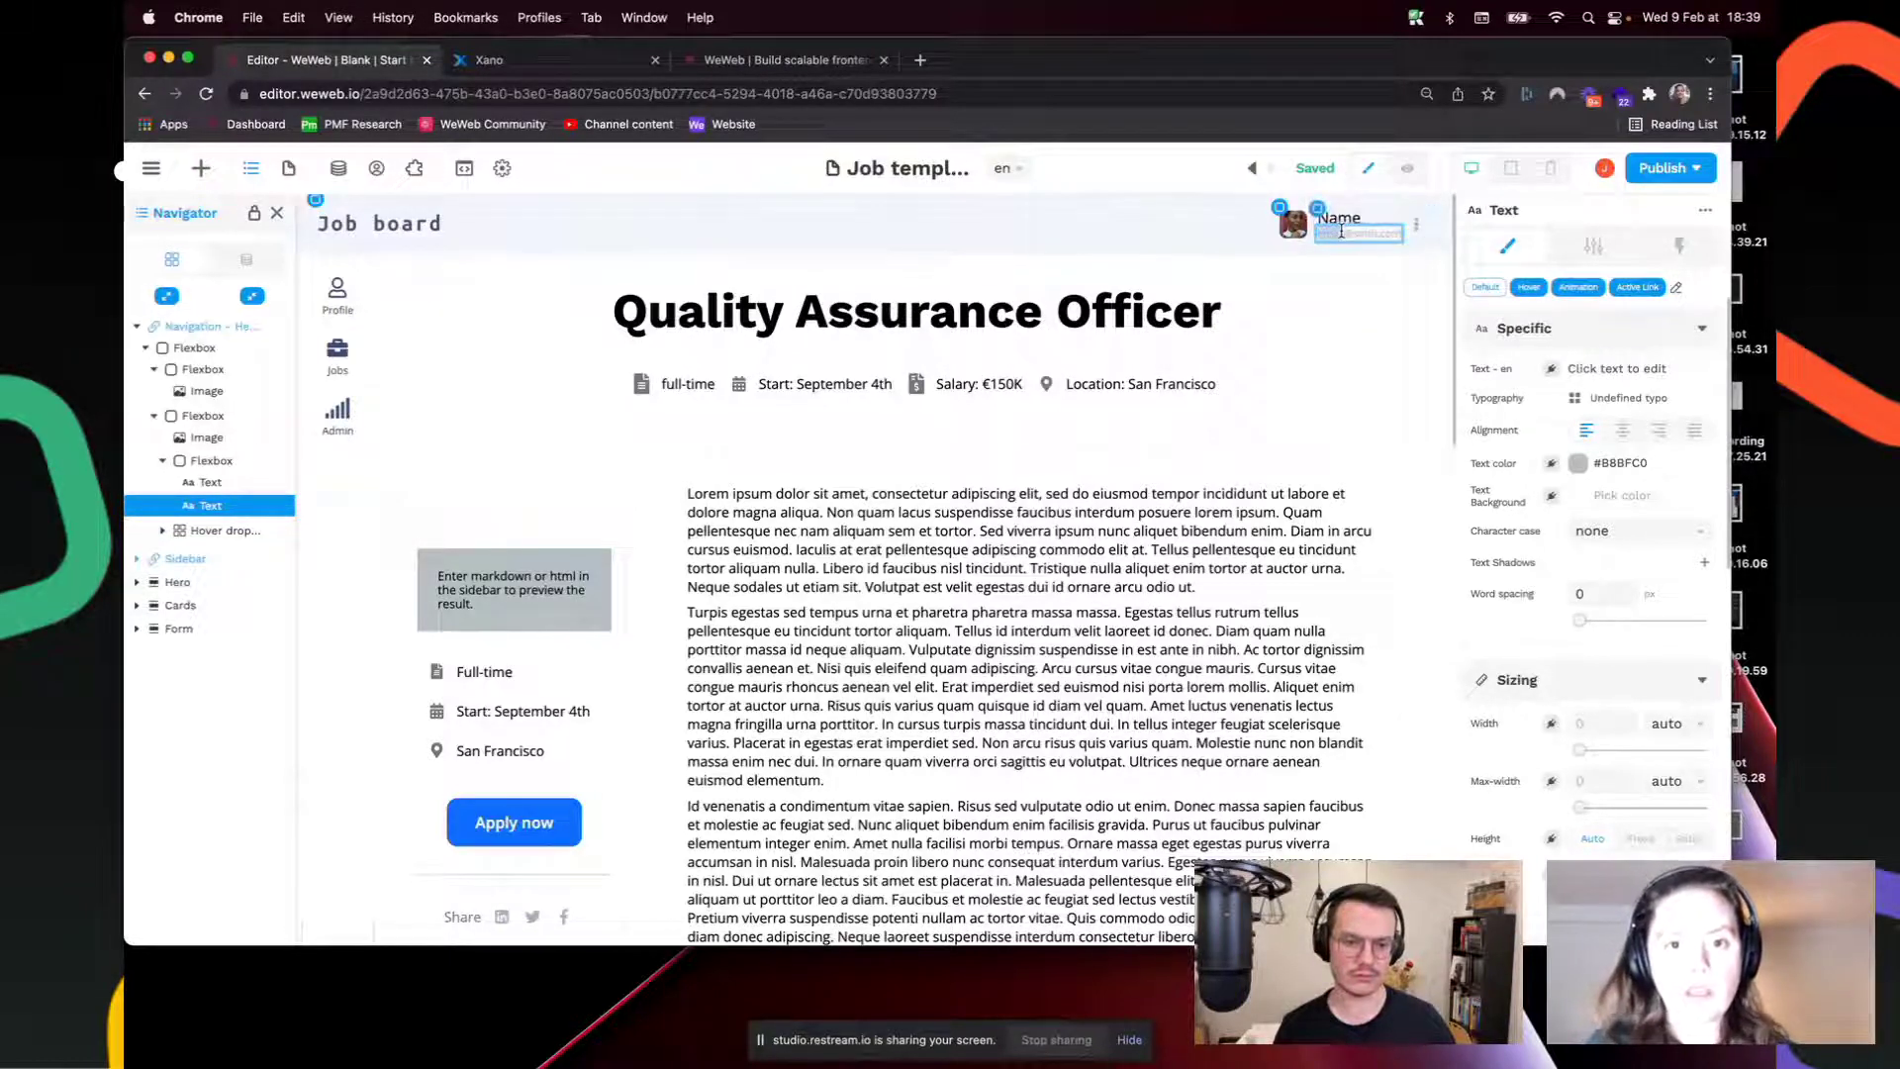
double_click(1343, 232)
key("super+a")
key("BackSpace")
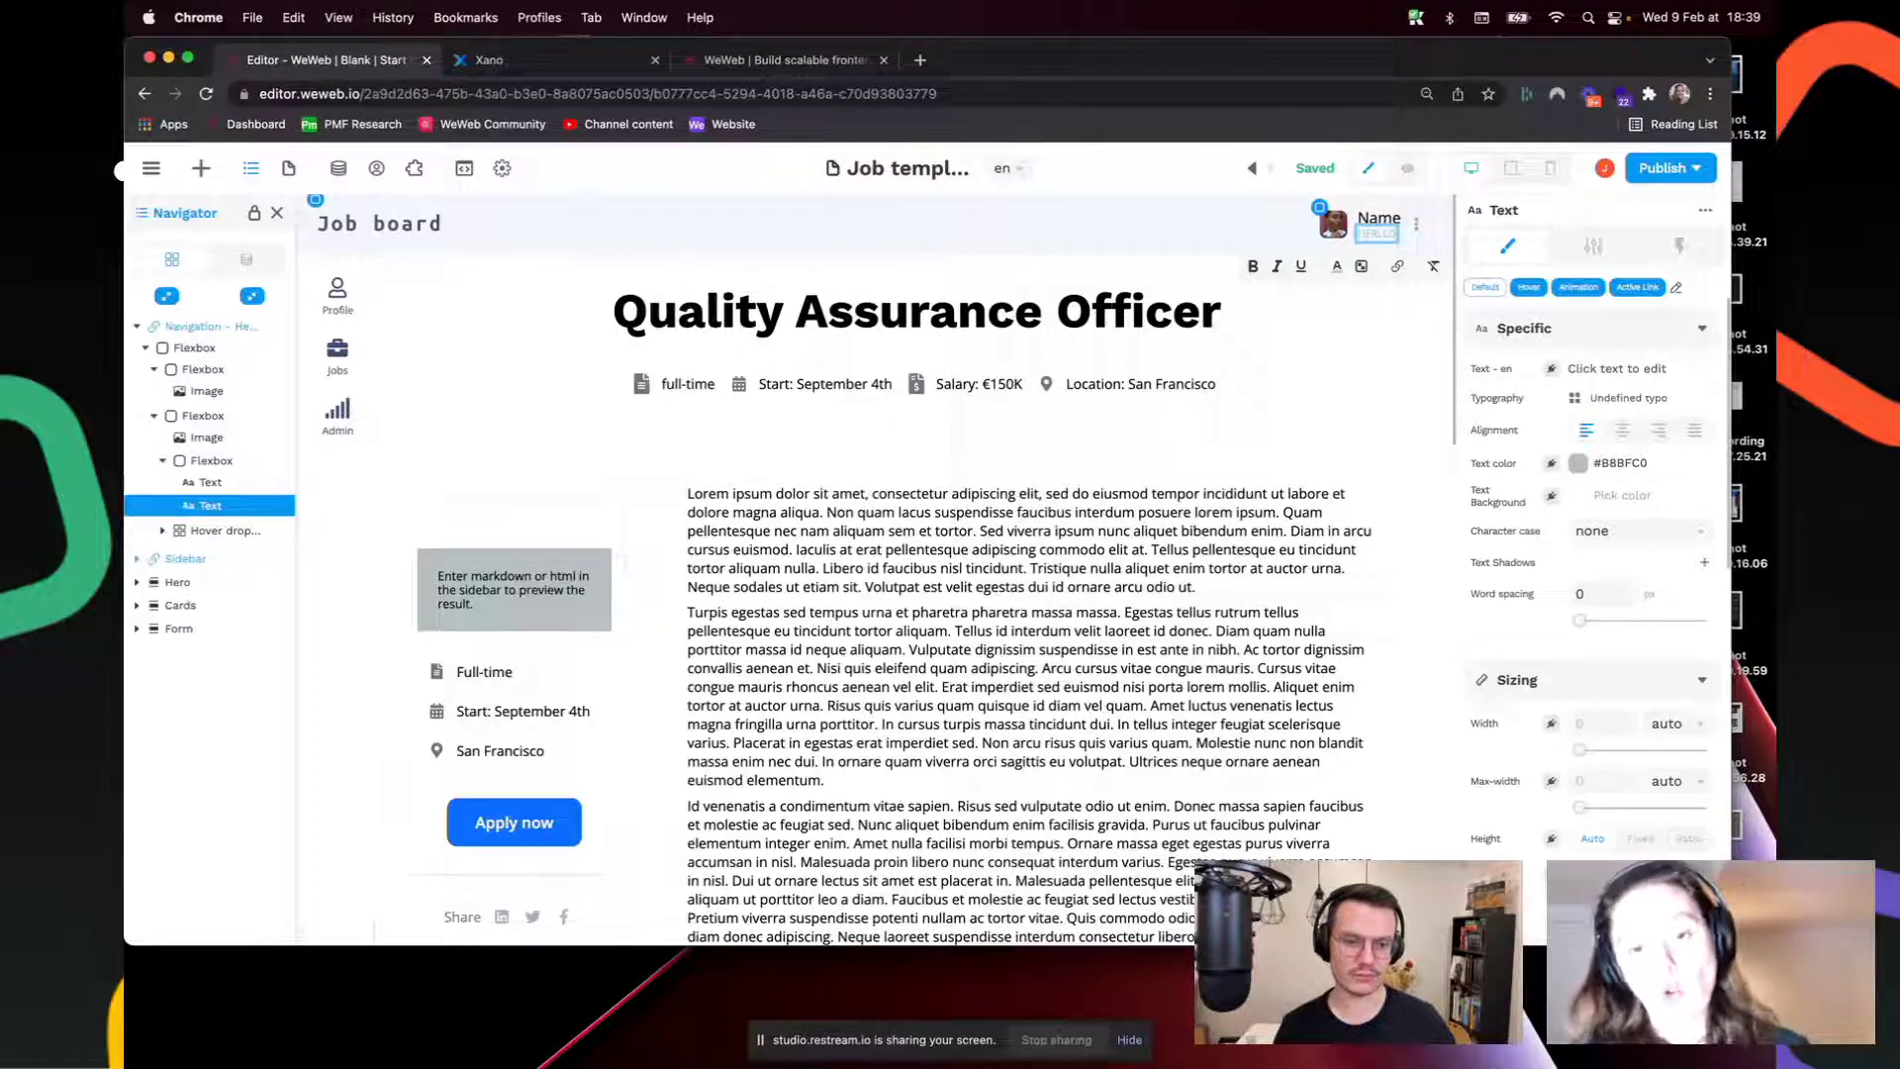
left_click(890, 534)
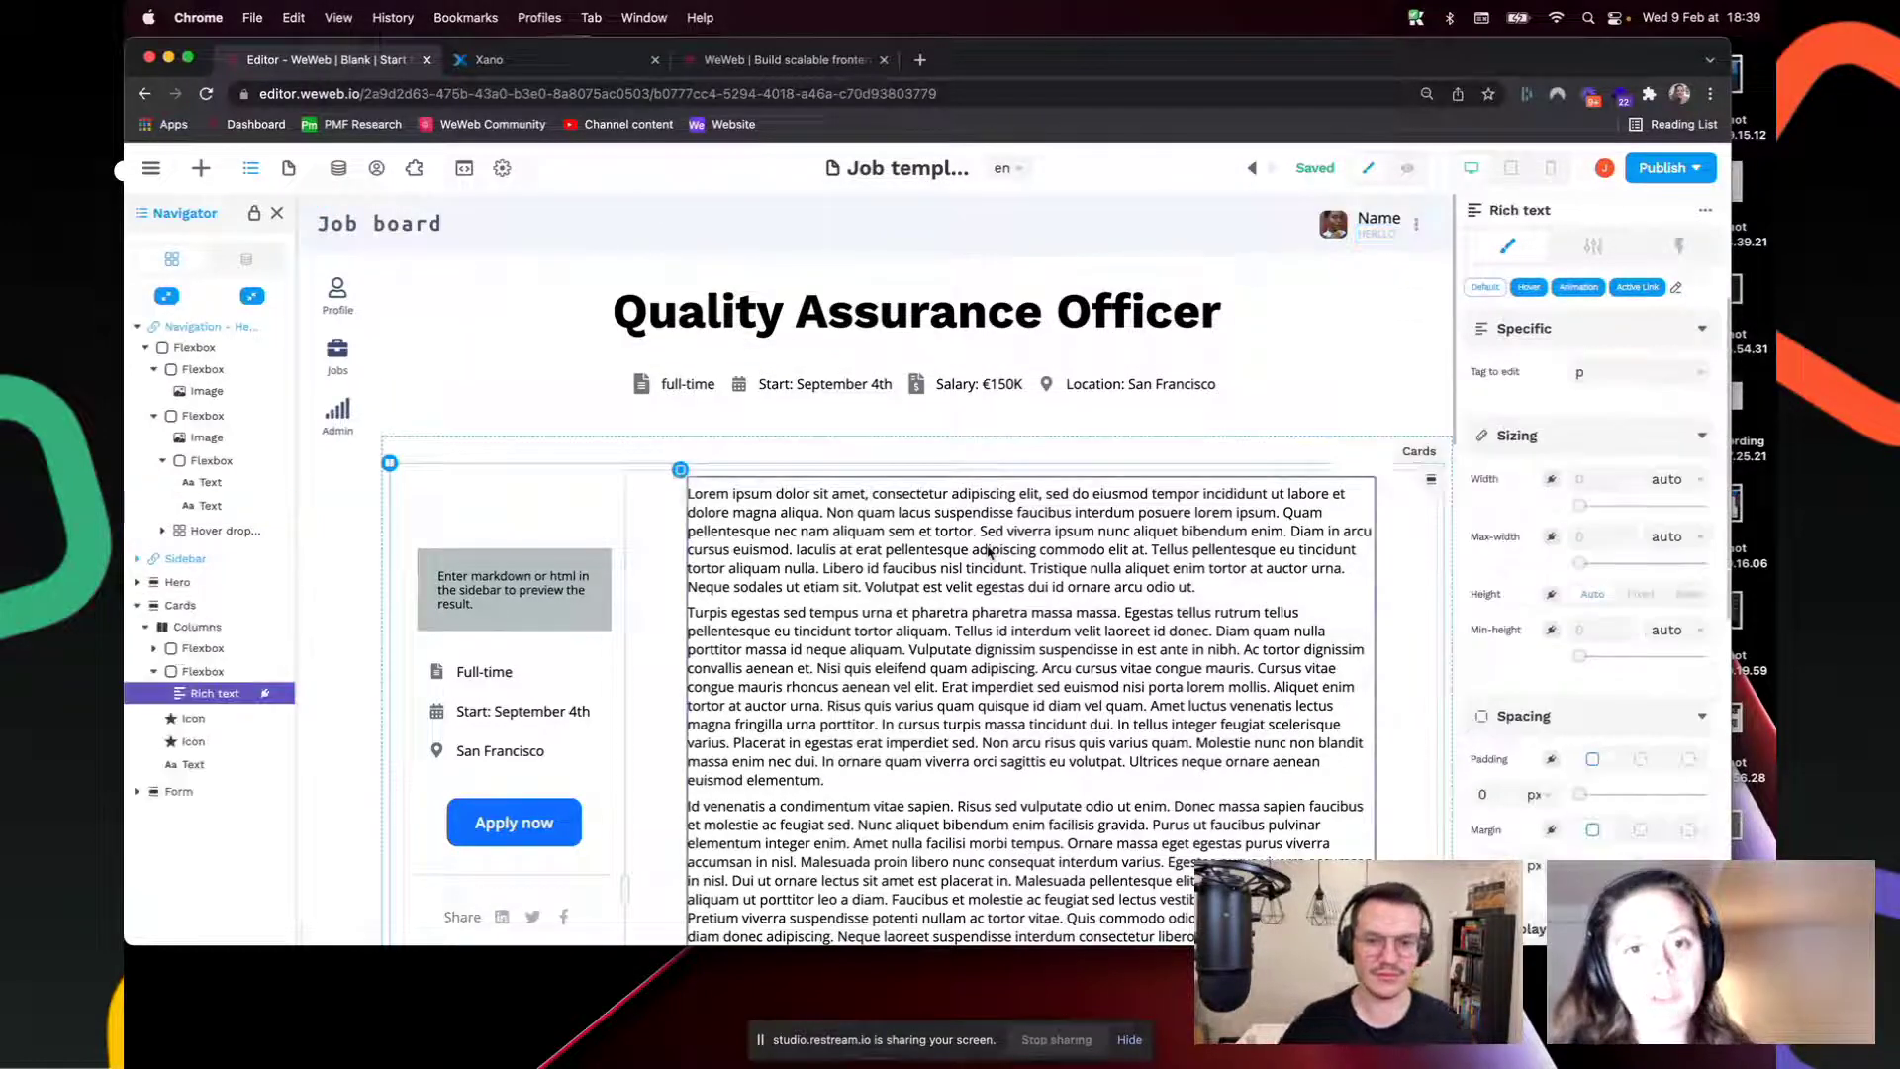
Step: Check the updated header on the Jobs page, then return to Job template
left_click(290, 171)
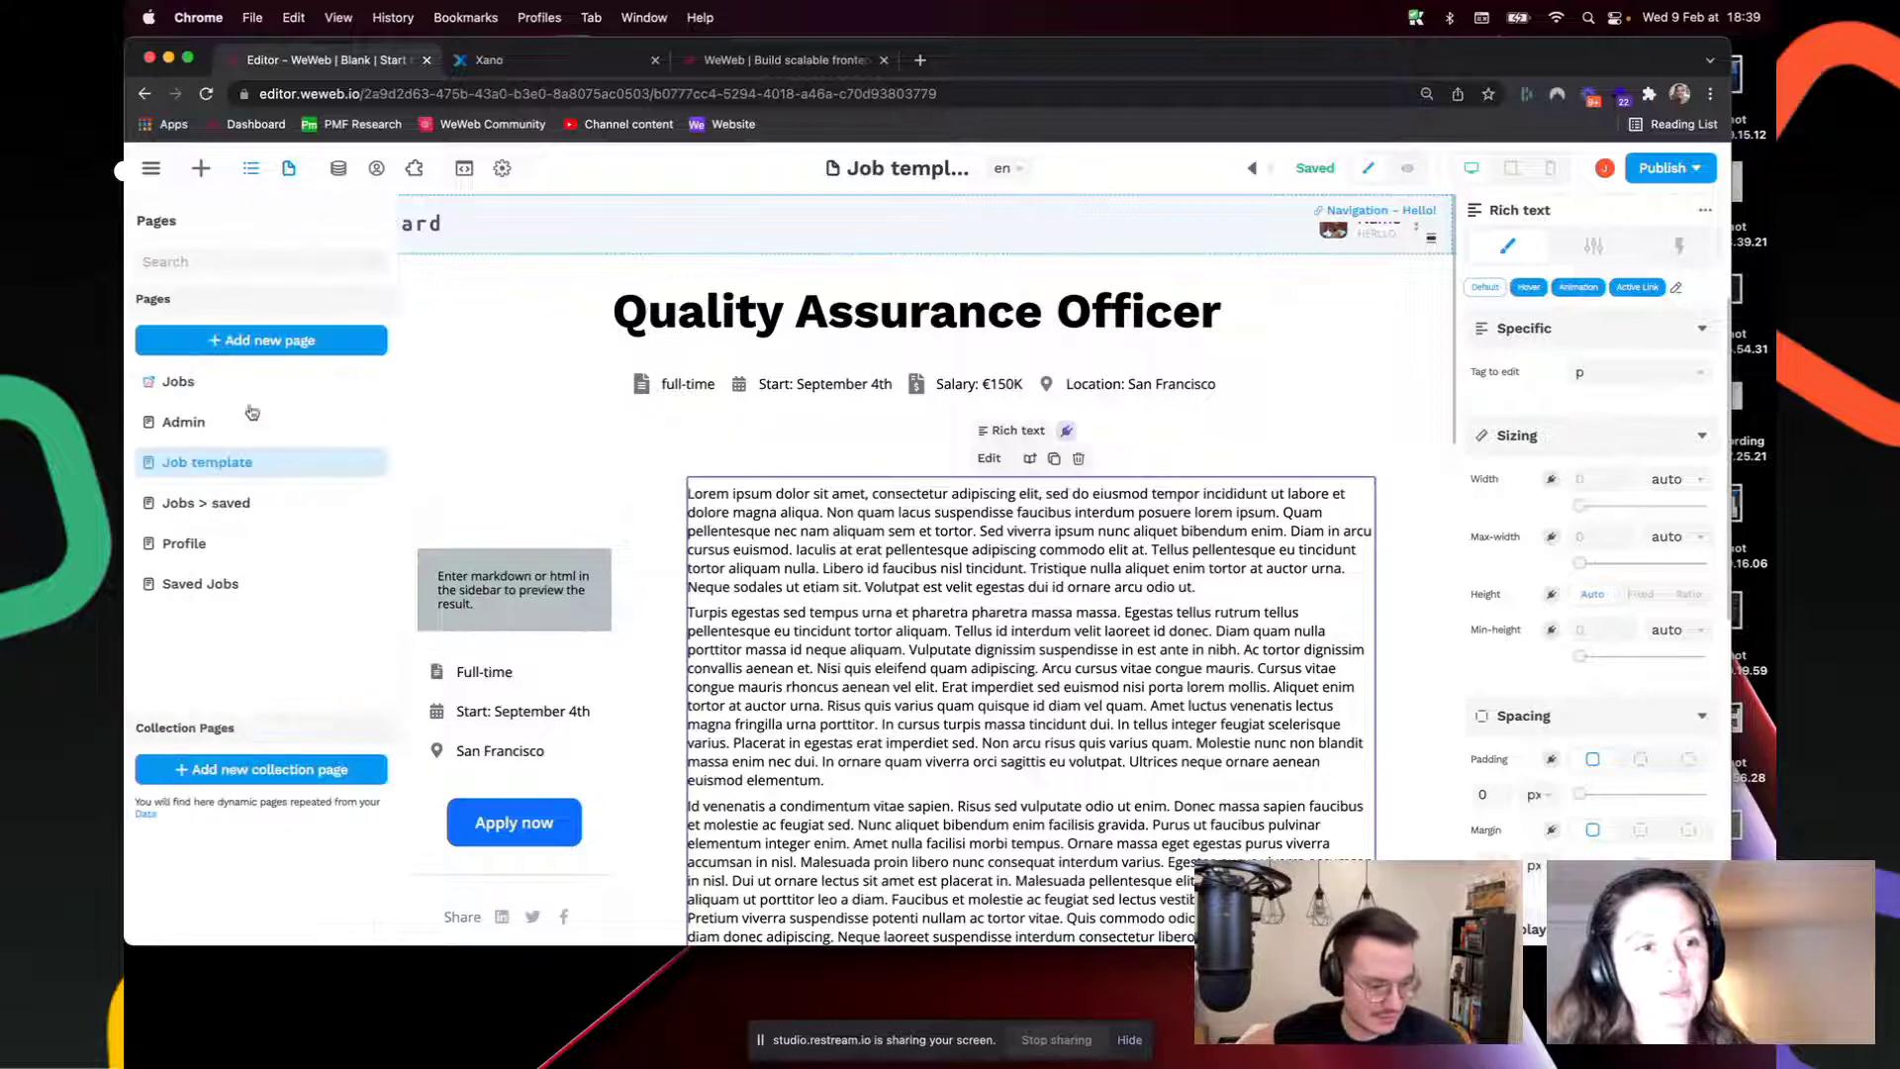
left_click(186, 379)
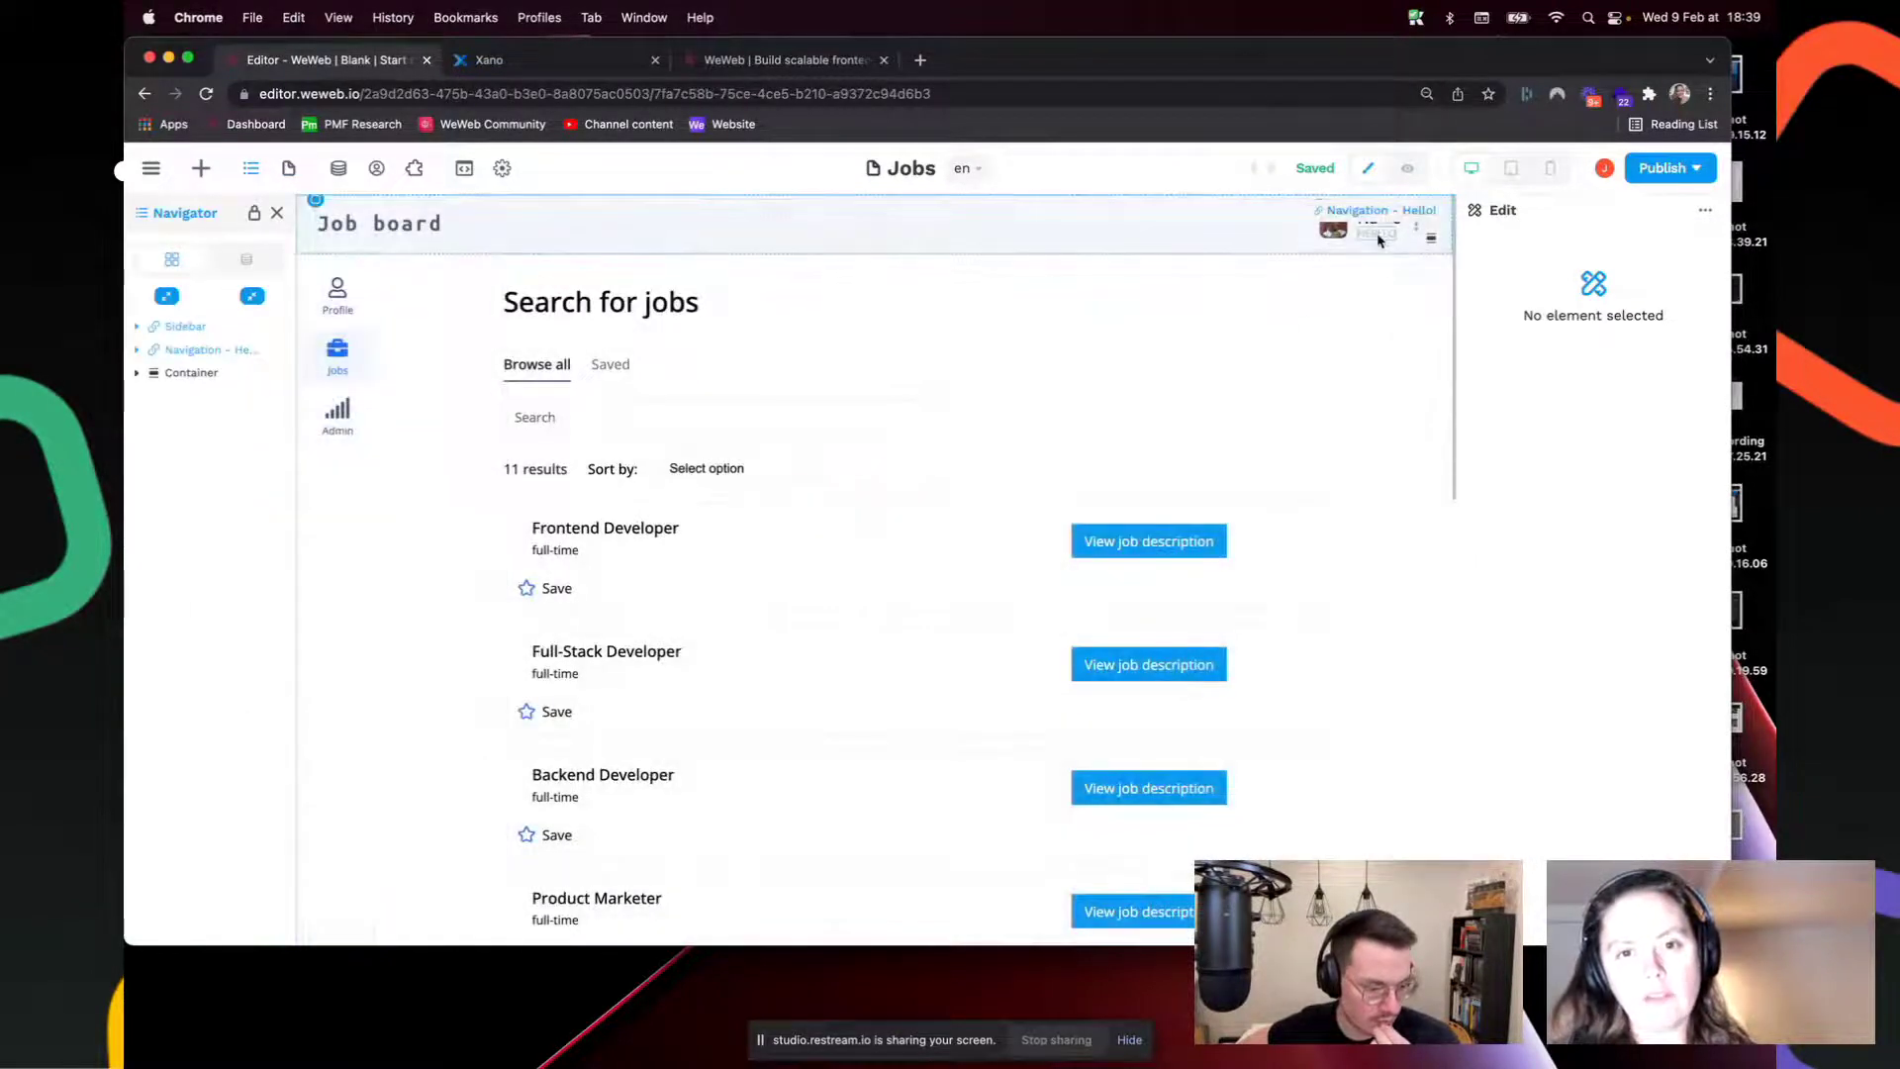
left_click(1378, 236)
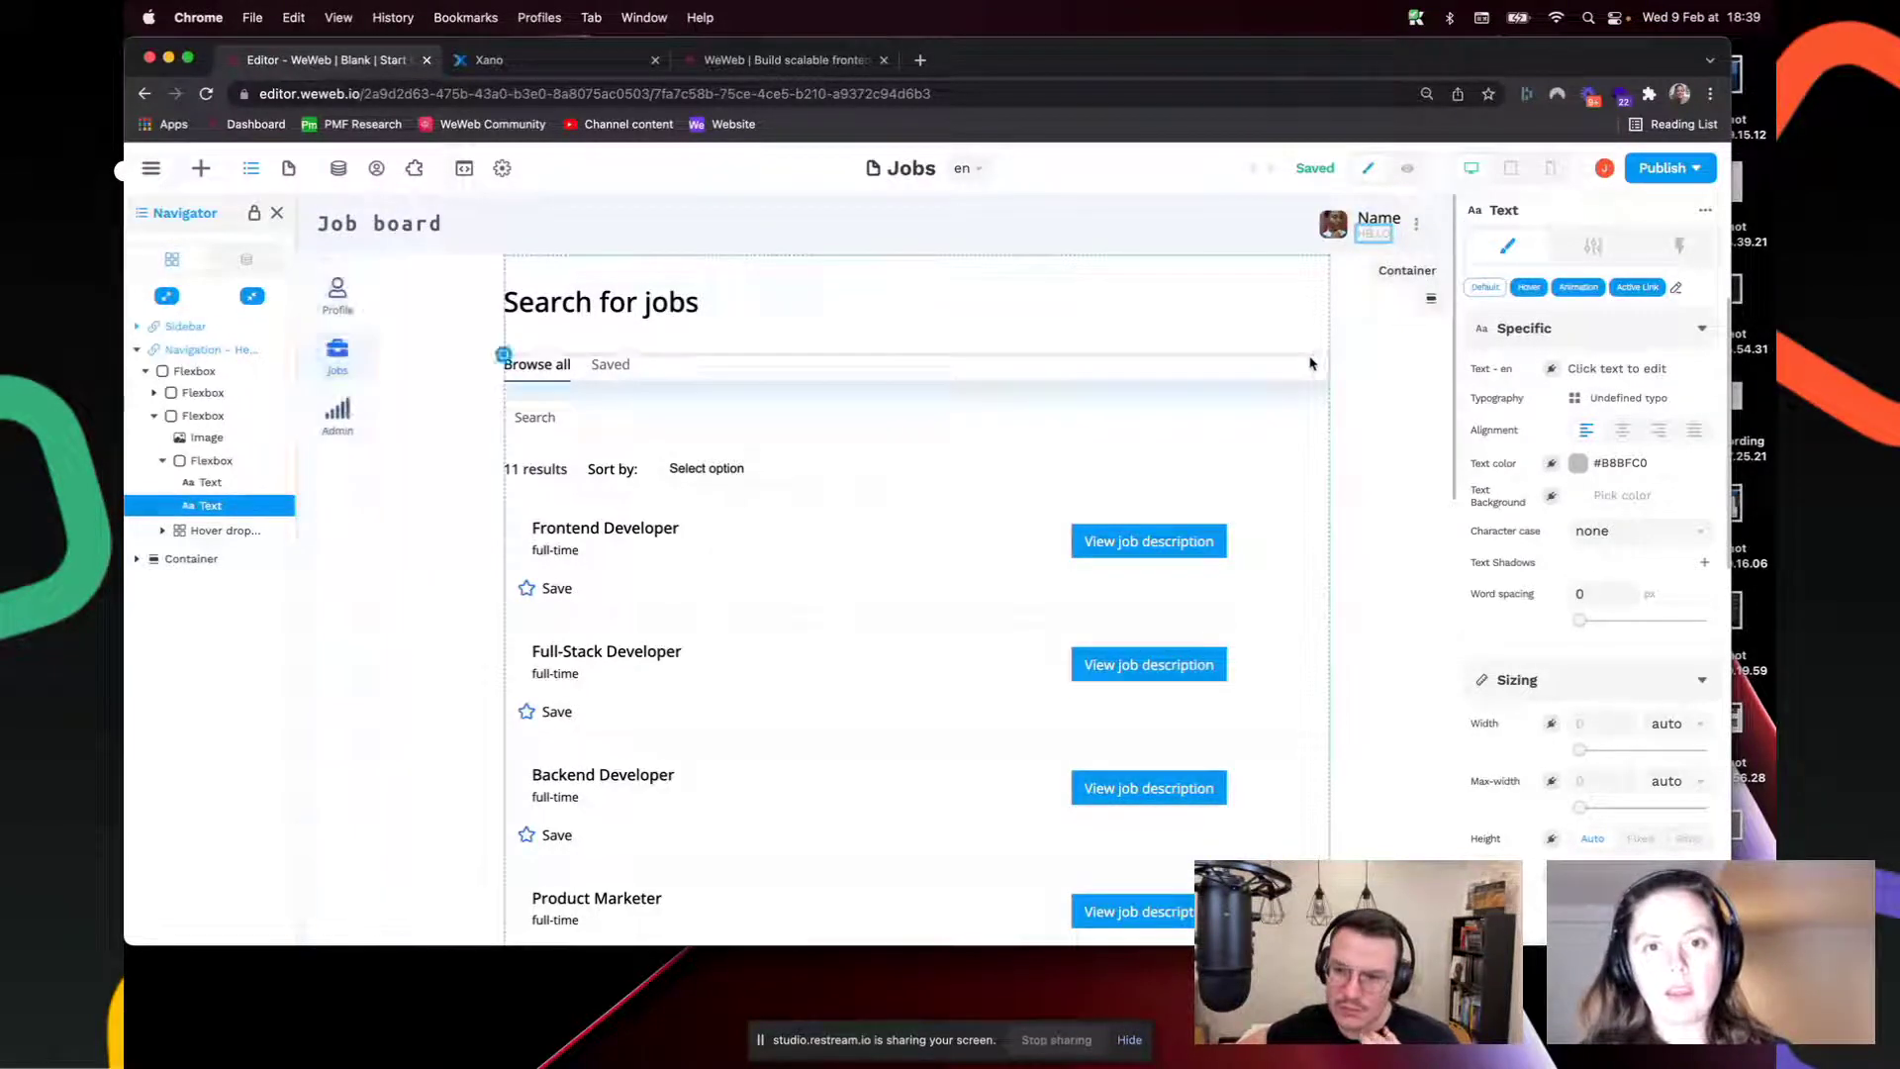
left_click(1330, 353)
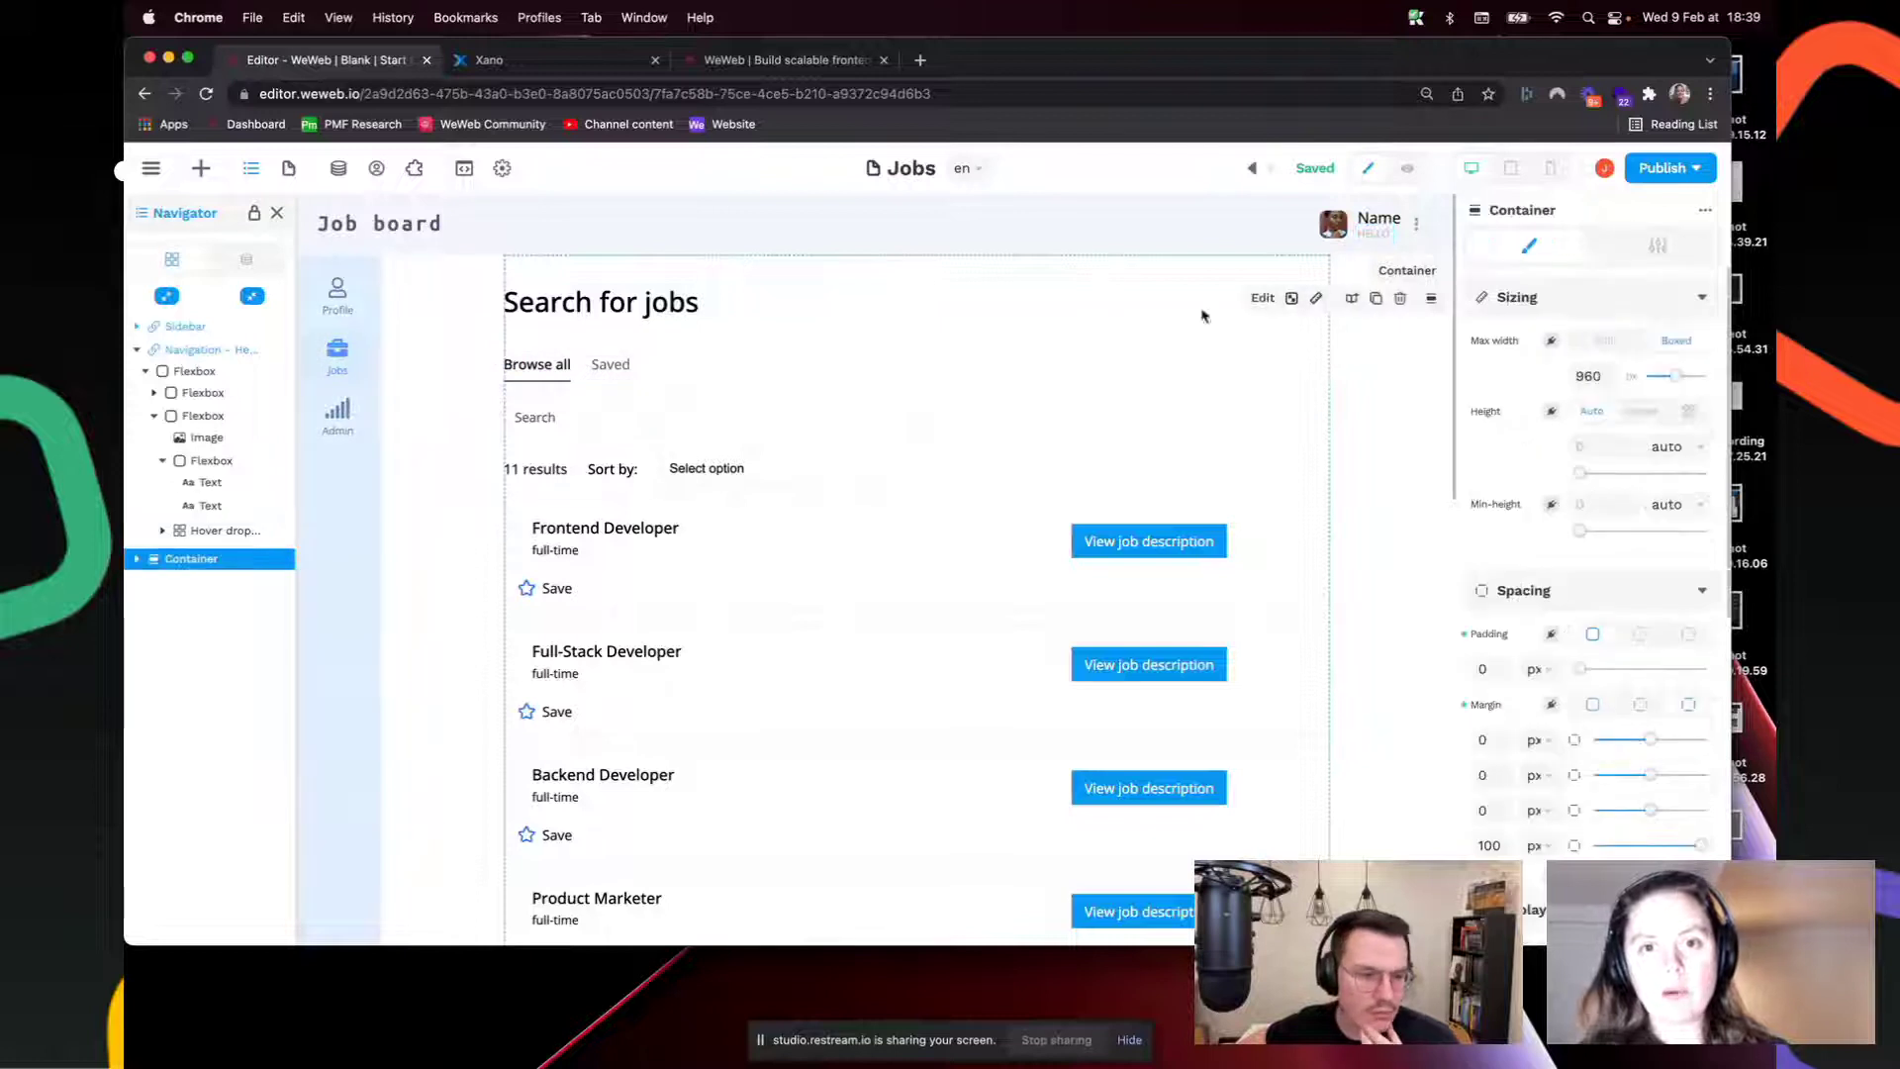
left_click(289, 170)
left_click(255, 466)
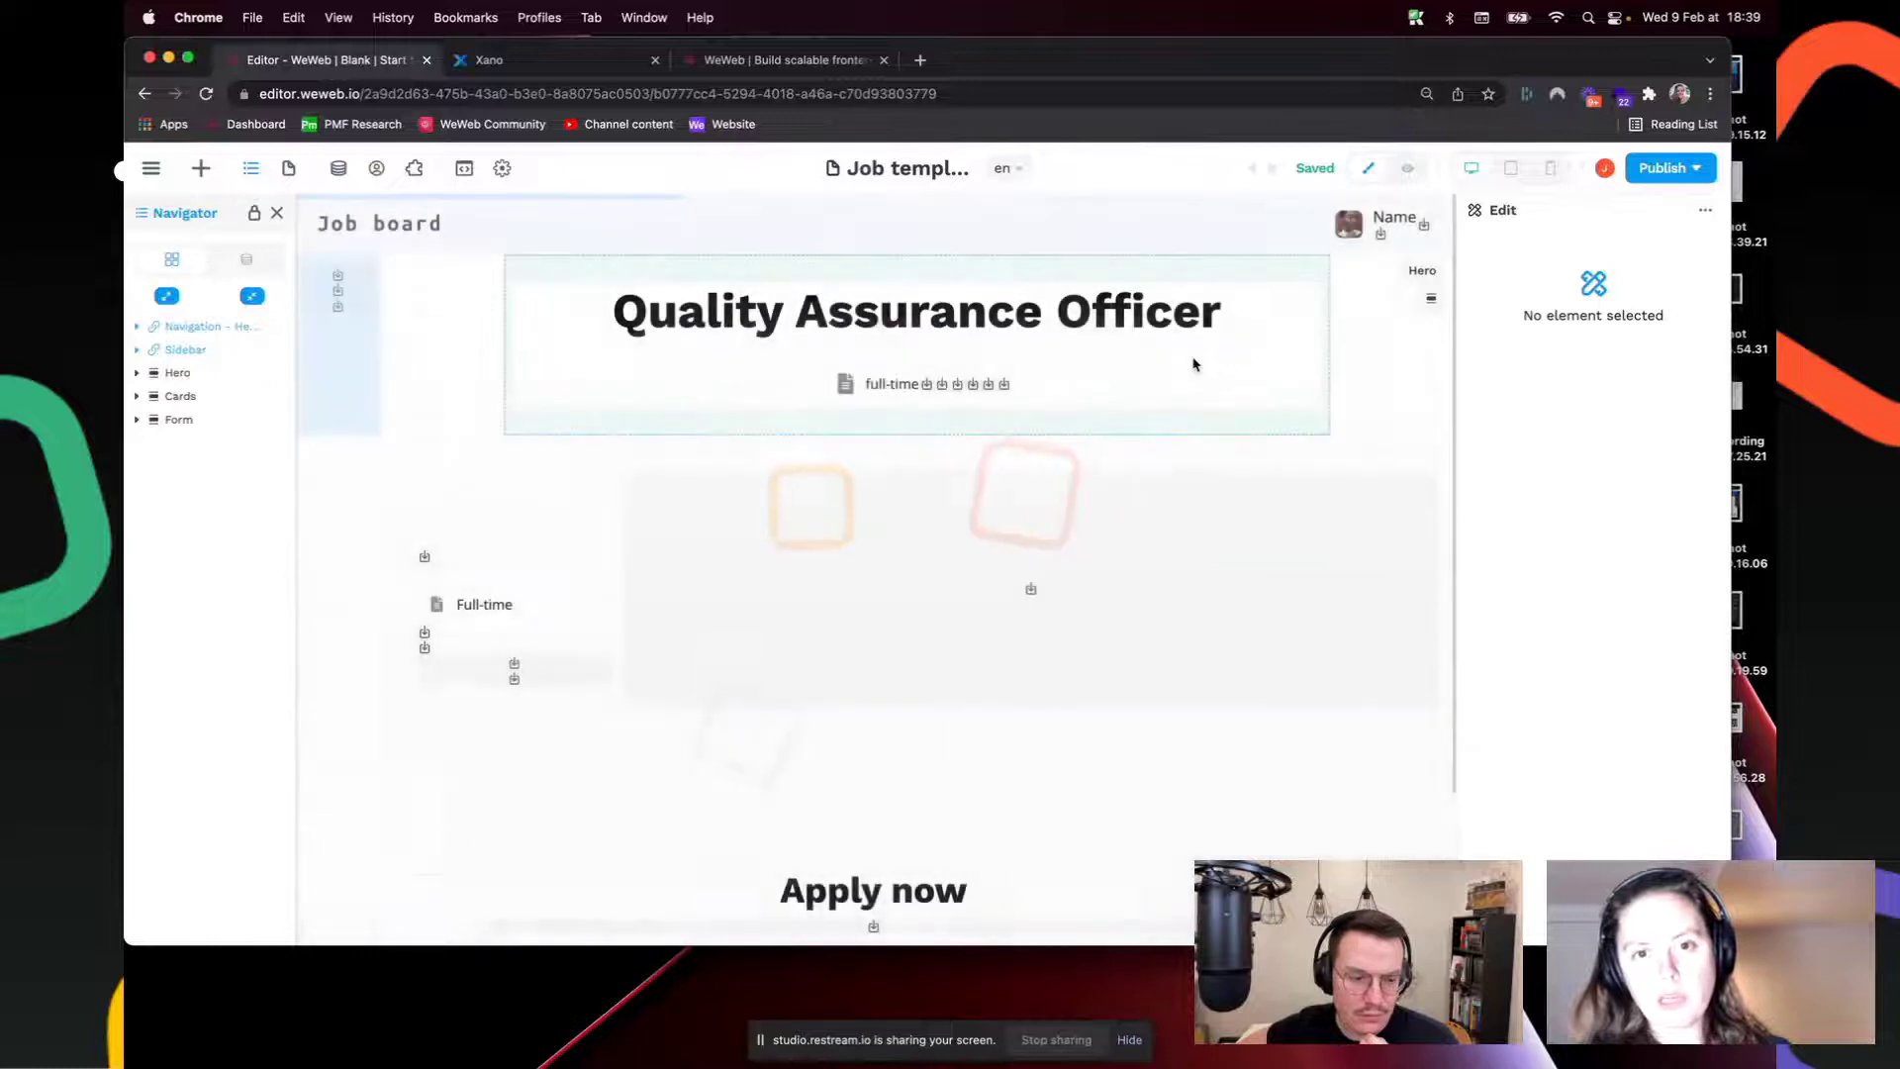
Step: Select the header text and Cards section, and toggle the main menu and Navigation layers
left_click(1374, 235)
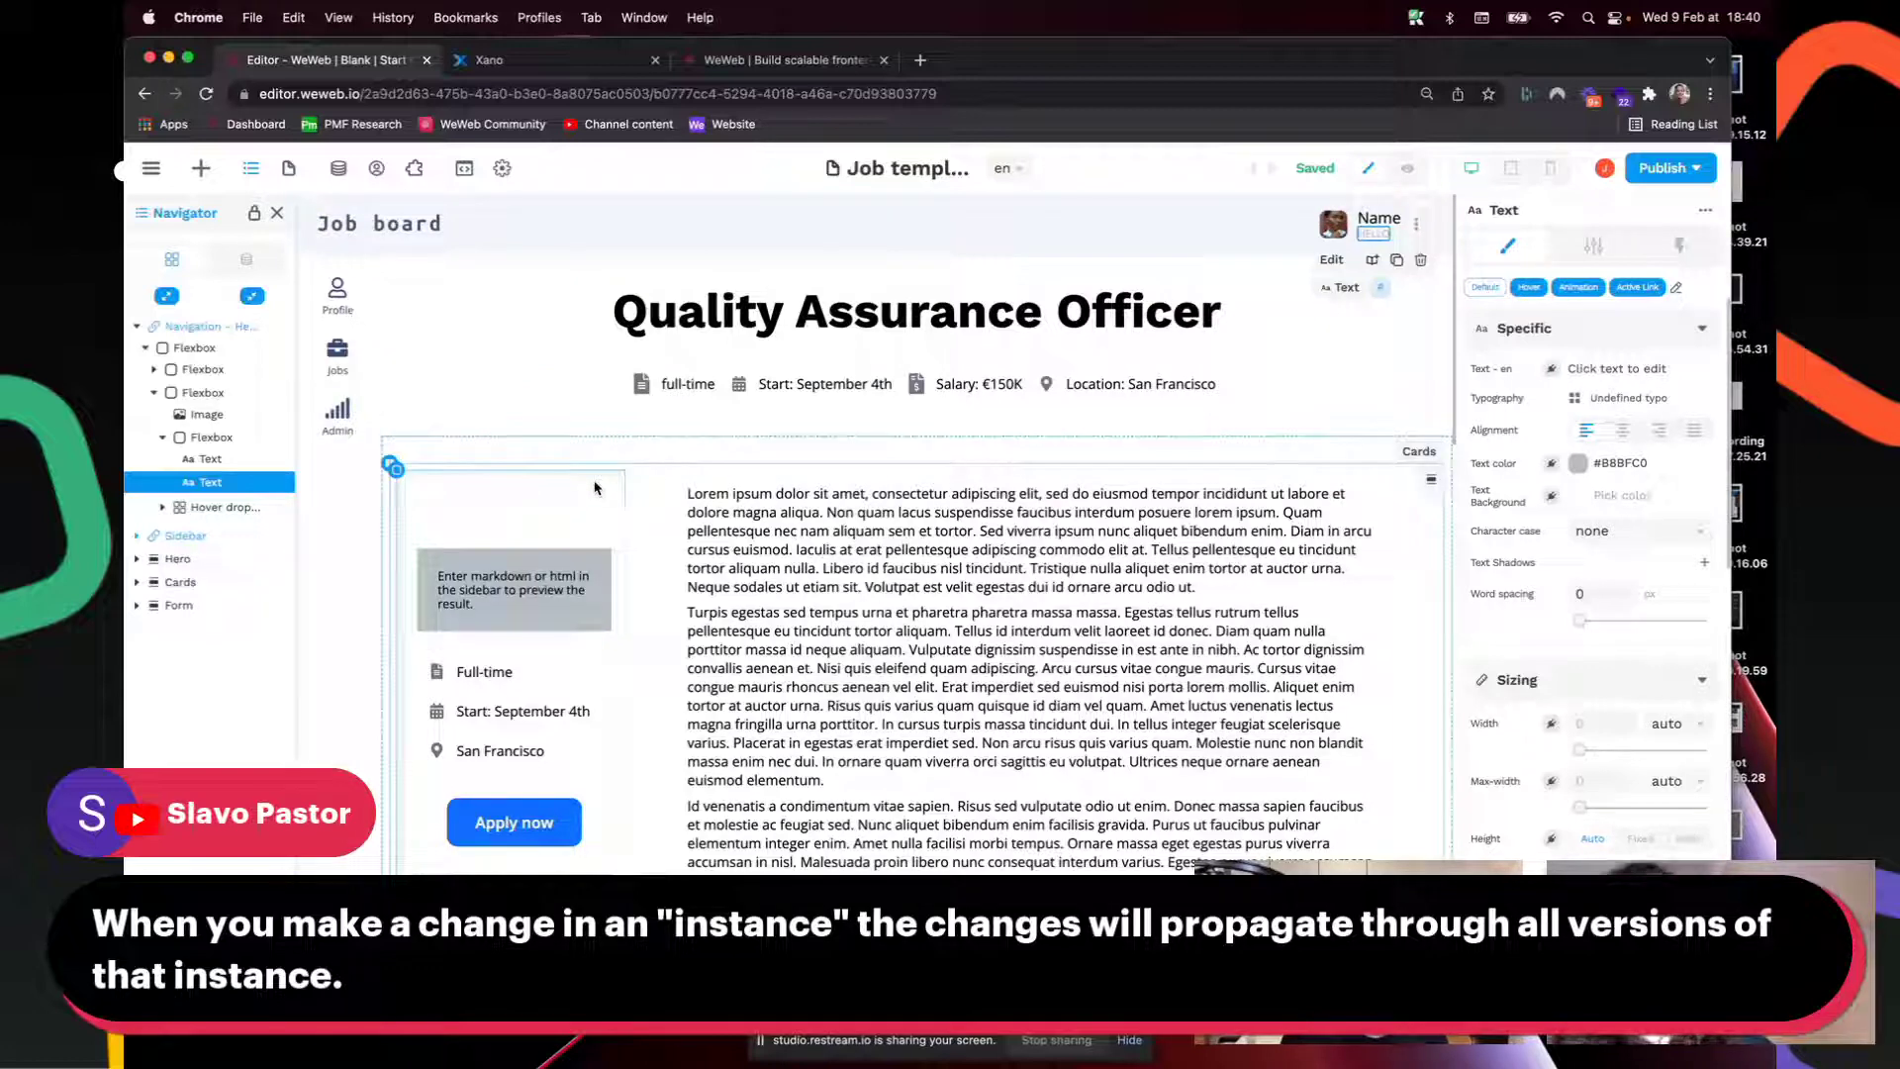
left_click(401, 451)
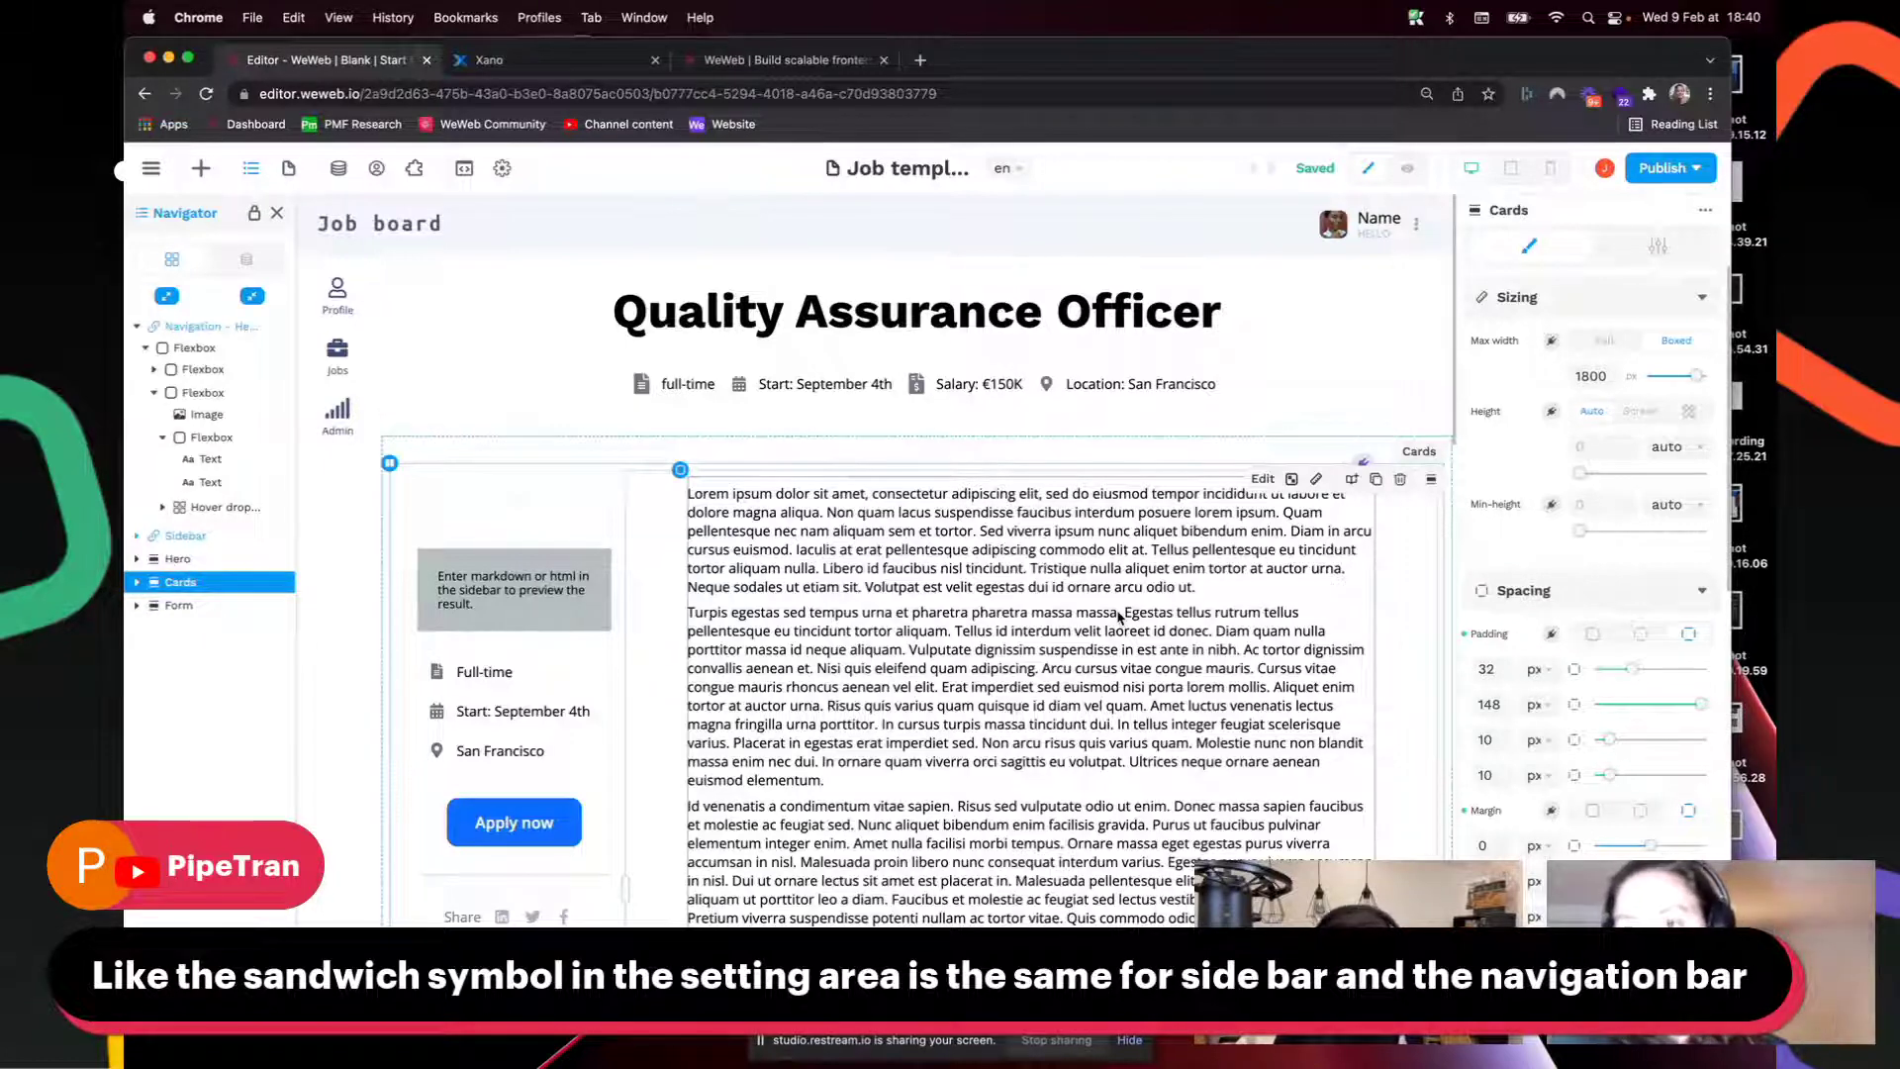
left_click(152, 170)
left_click(151, 170)
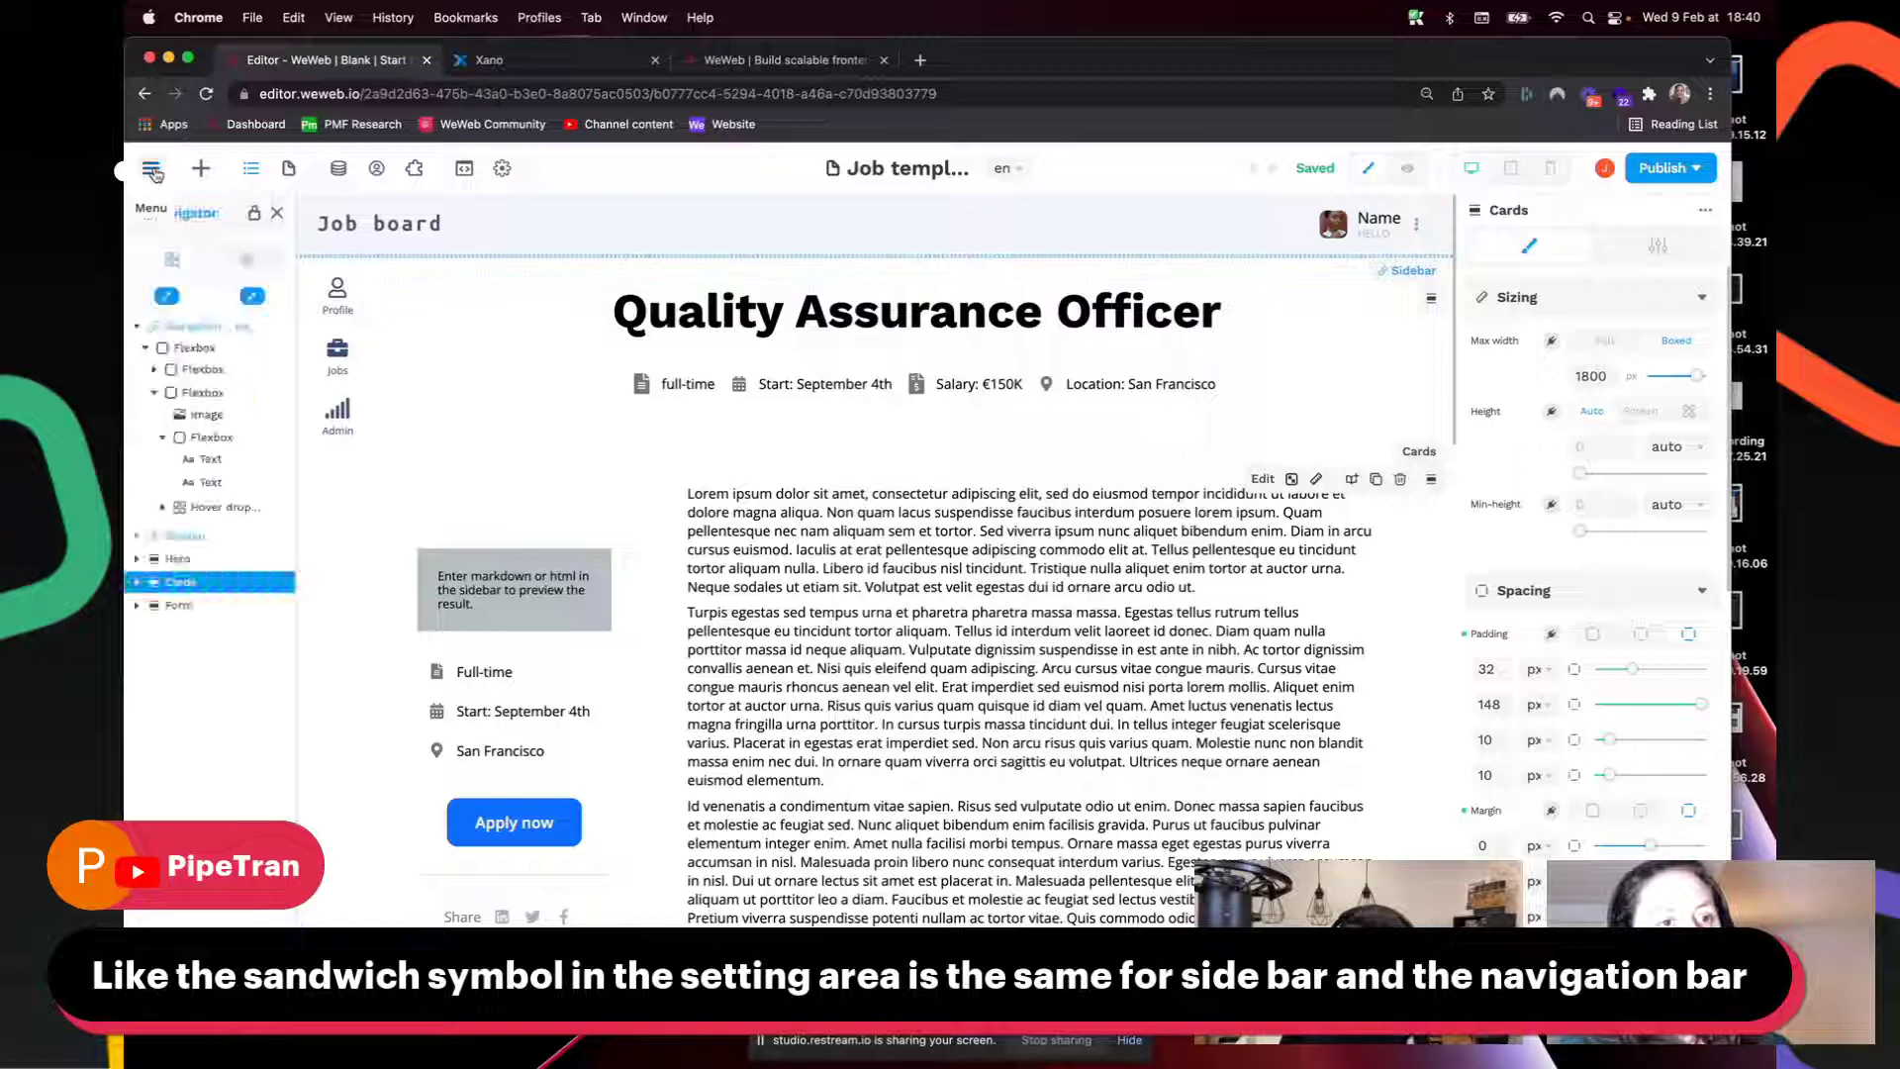
left_click(137, 327)
left_click(138, 327)
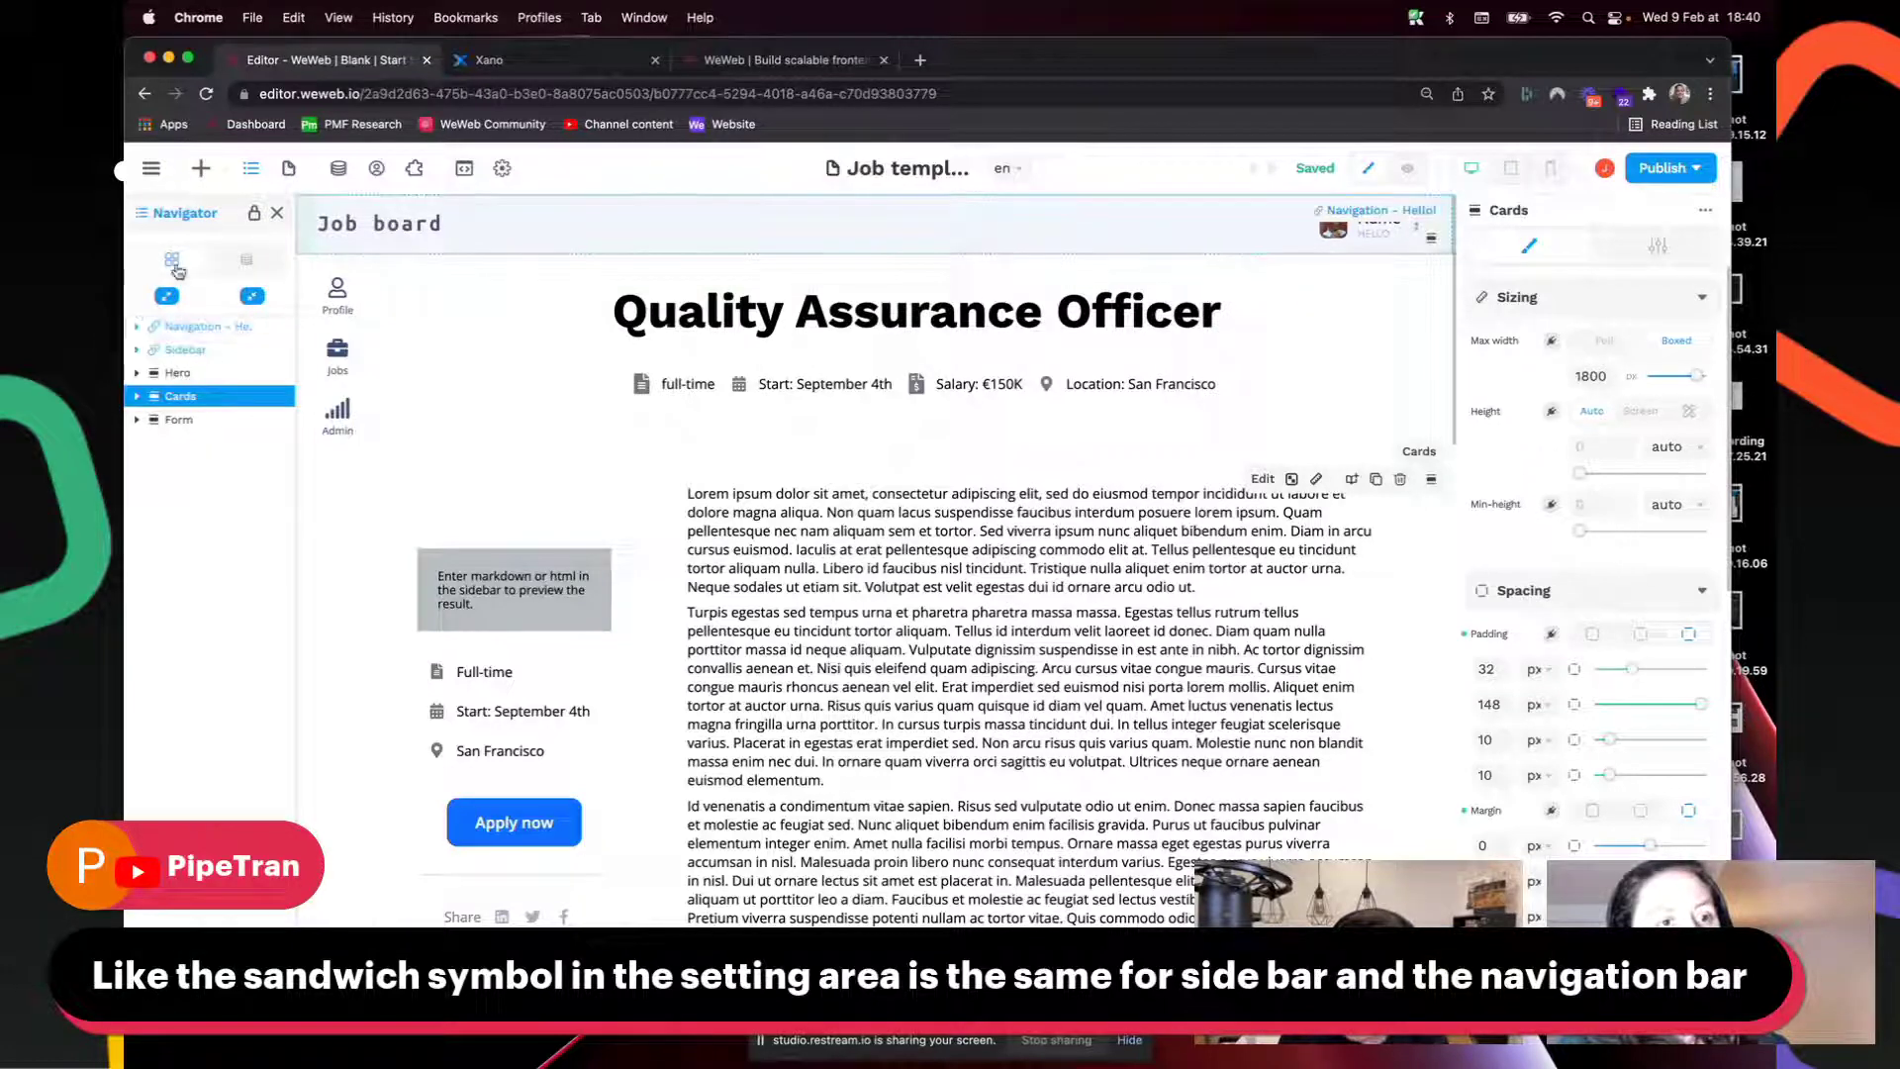
Step: Show all addable elements in Add elements with the search field cleared
left_click(203, 170)
left_click(212, 226)
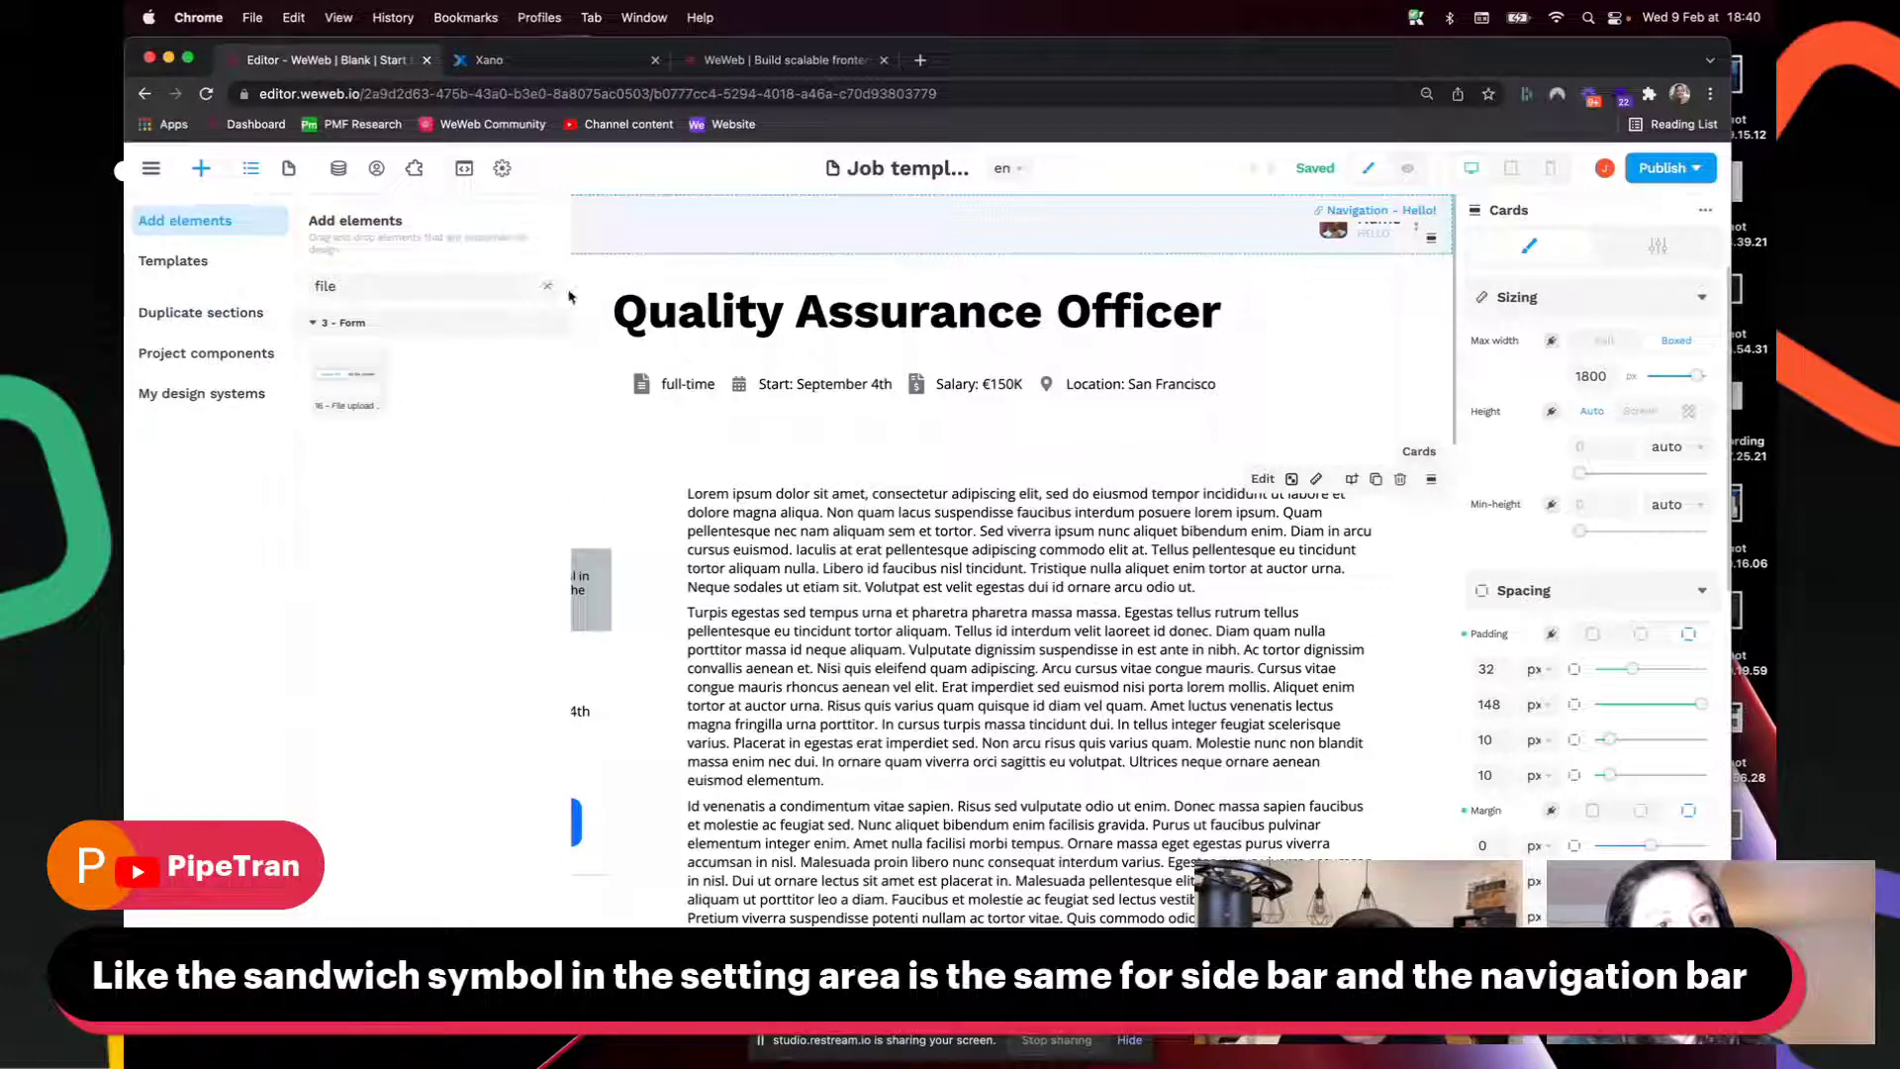
left_click(550, 289)
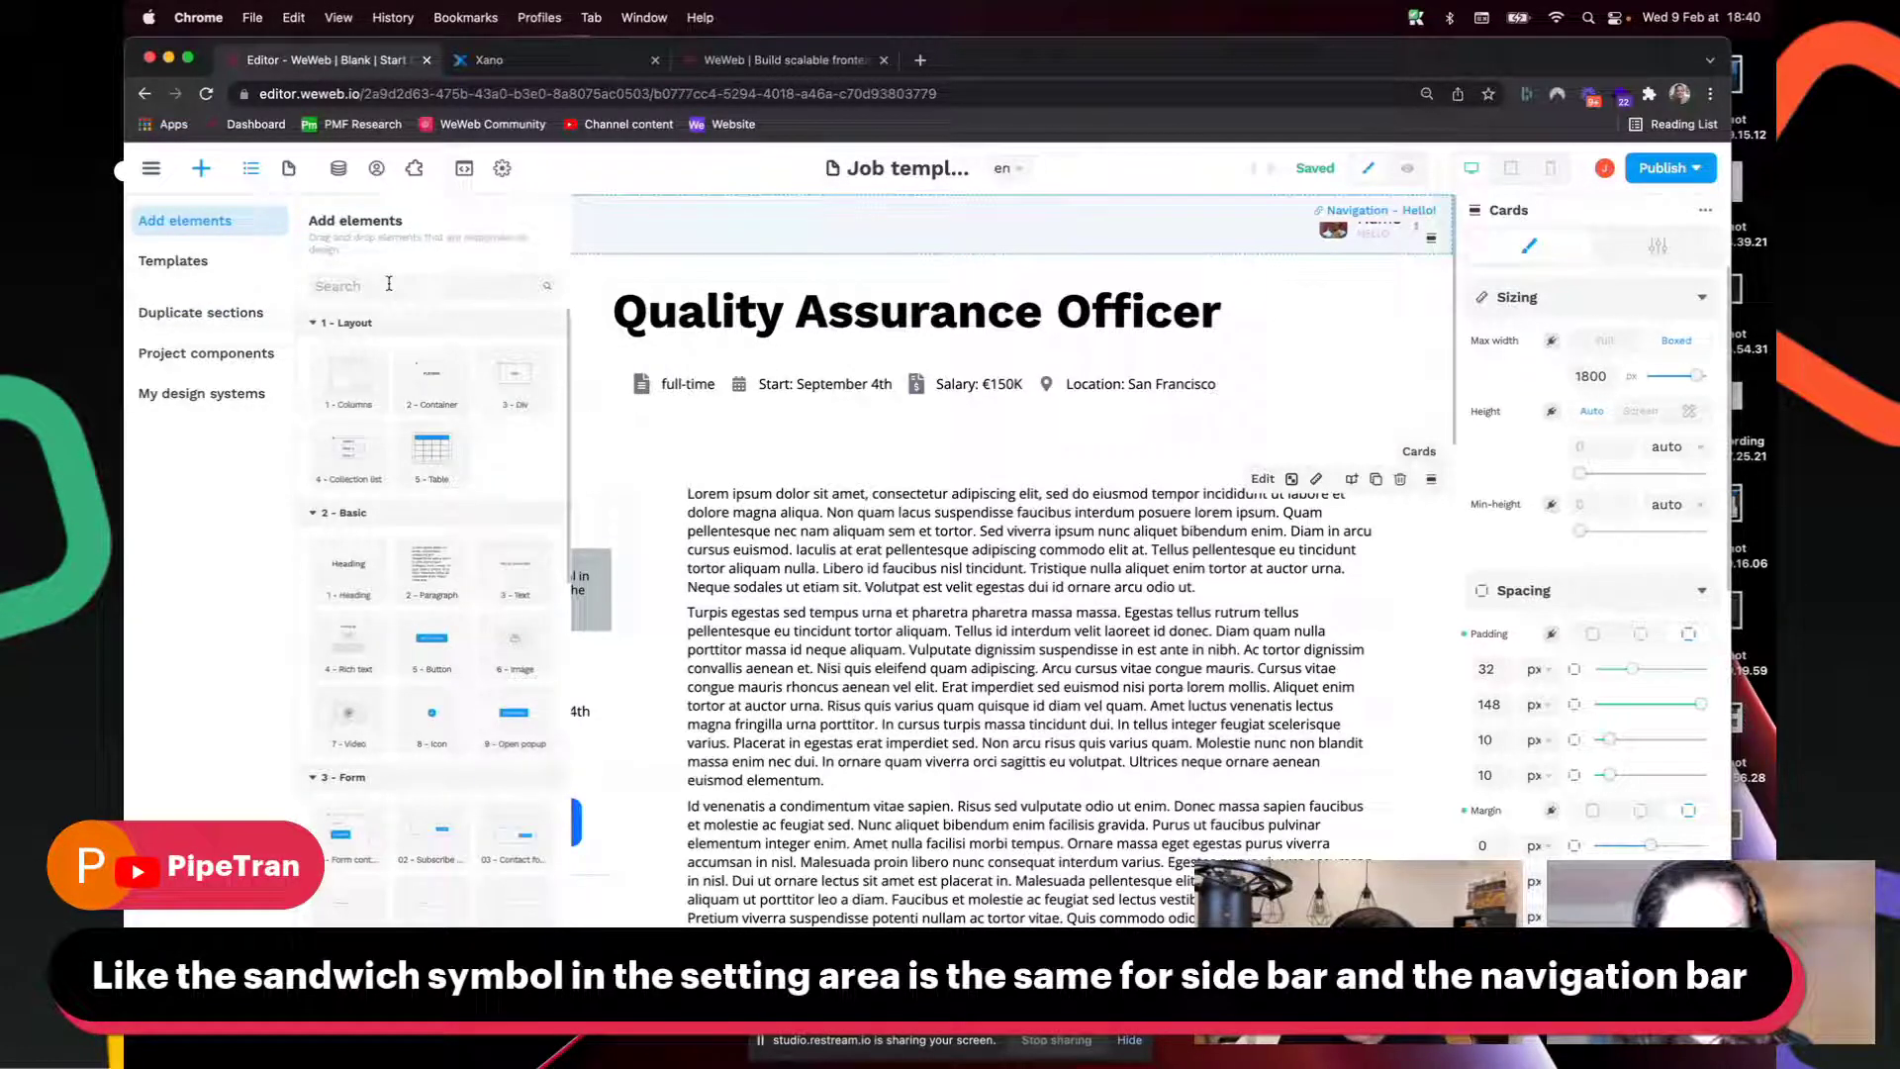
Step: Scroll through the Navigations section templates with the search cleared, then return to the Navigator
left_click(174, 260)
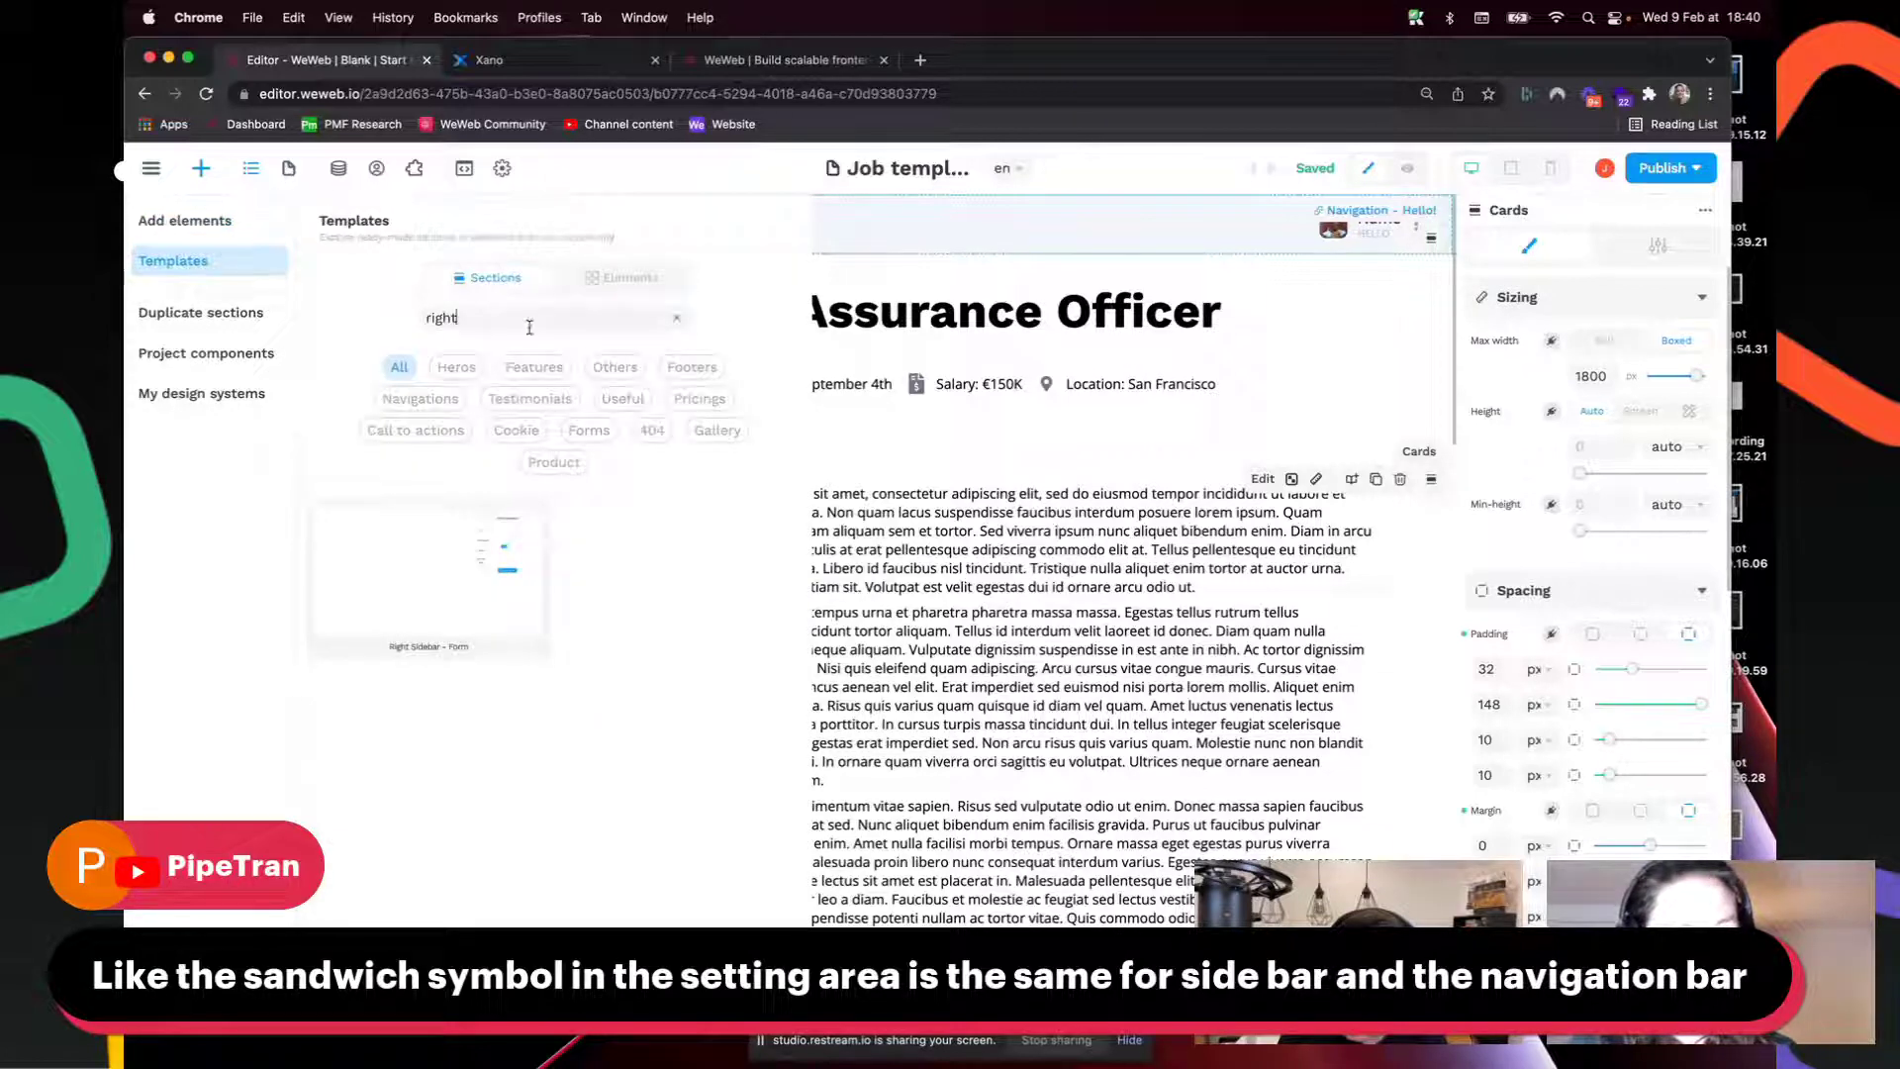
left_click(445, 400)
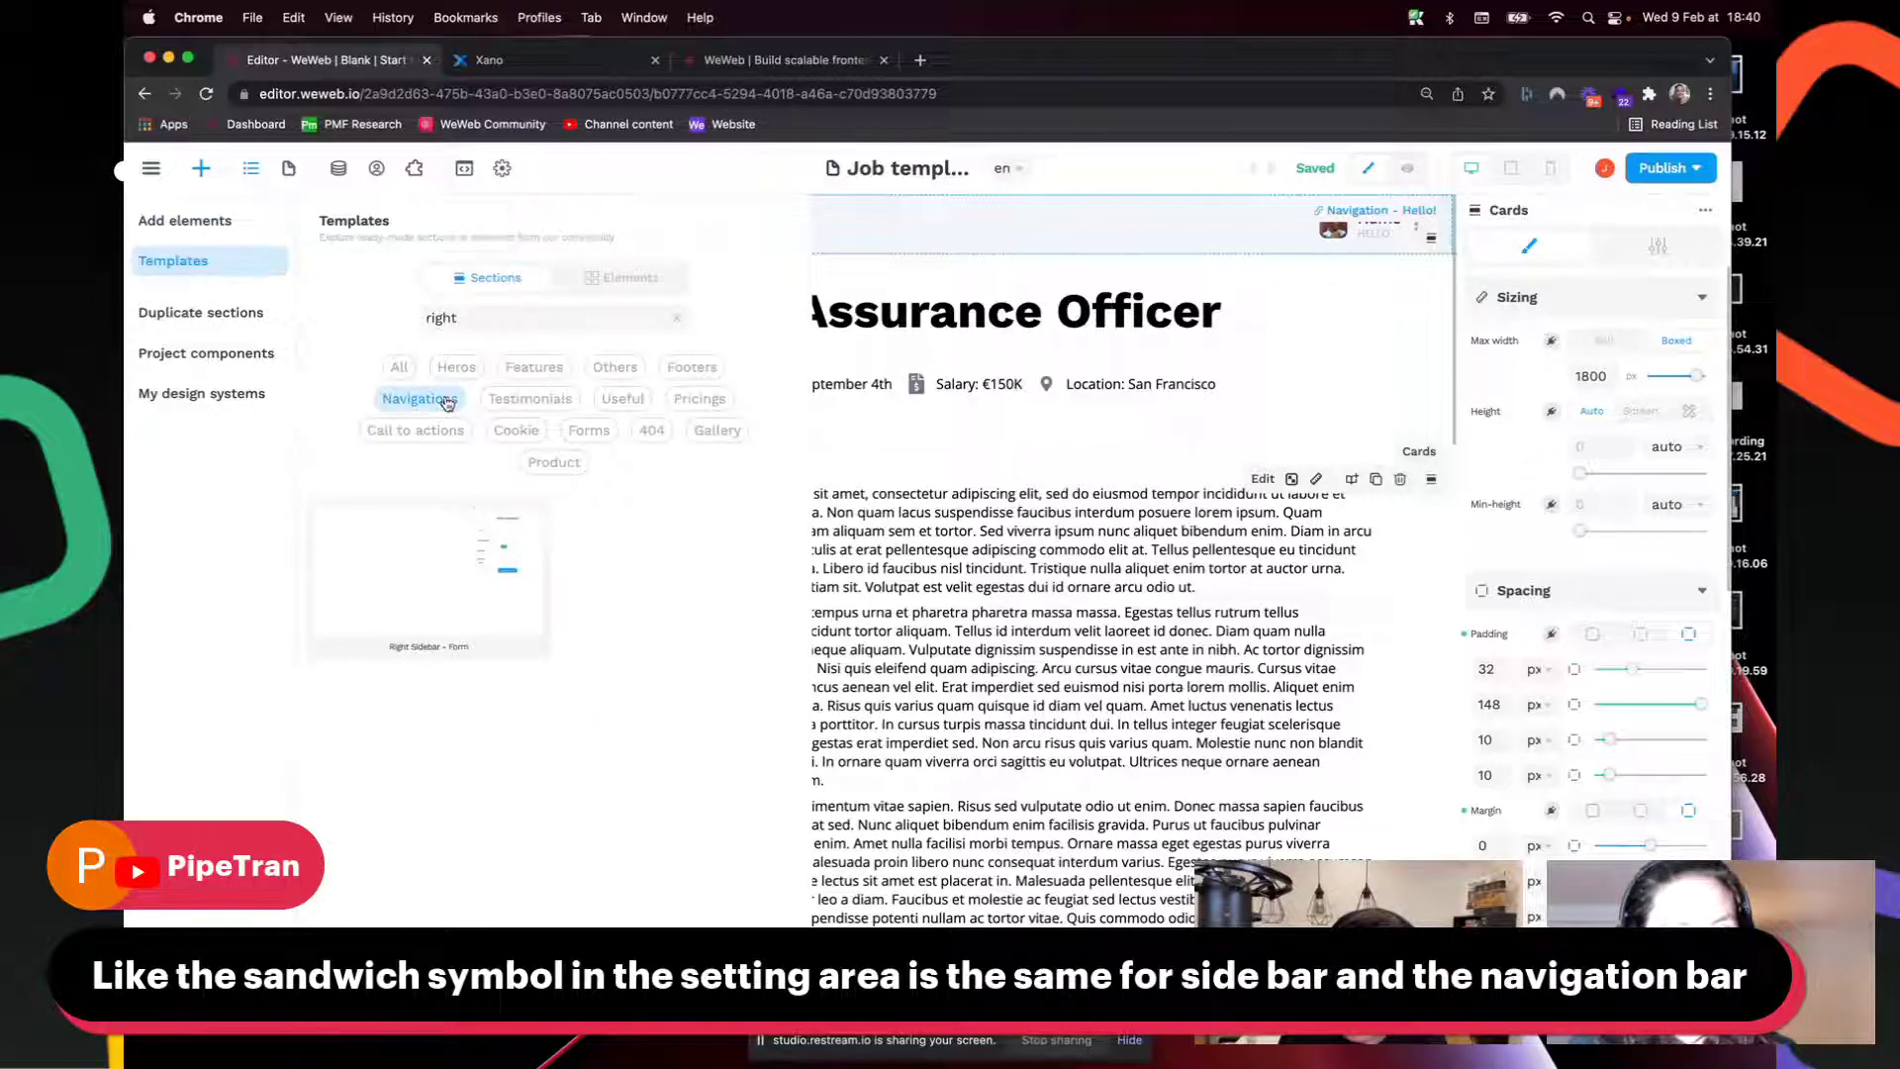
key("BackSpace")
key("BackSpace")
key("BackSpace")
key("BackSpace")
key("BackSpace")
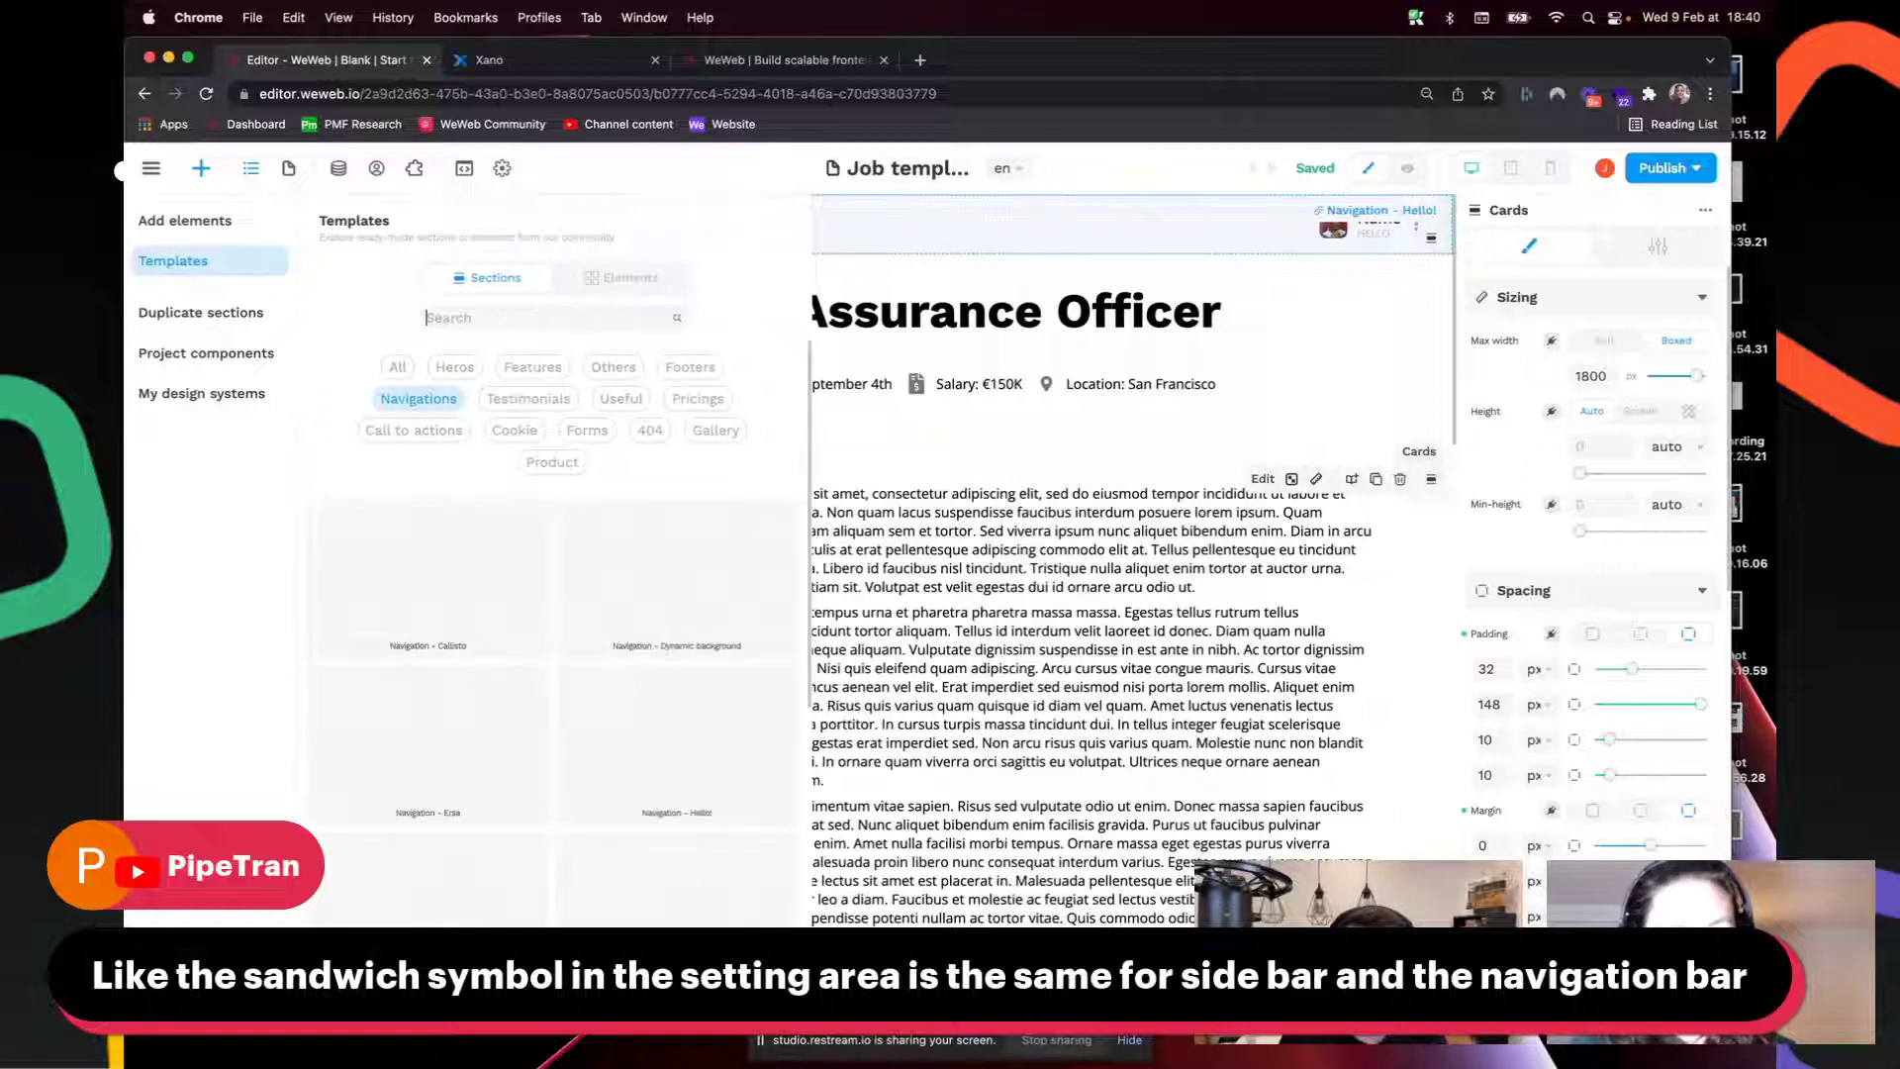
scroll(499, 563, "down", 5)
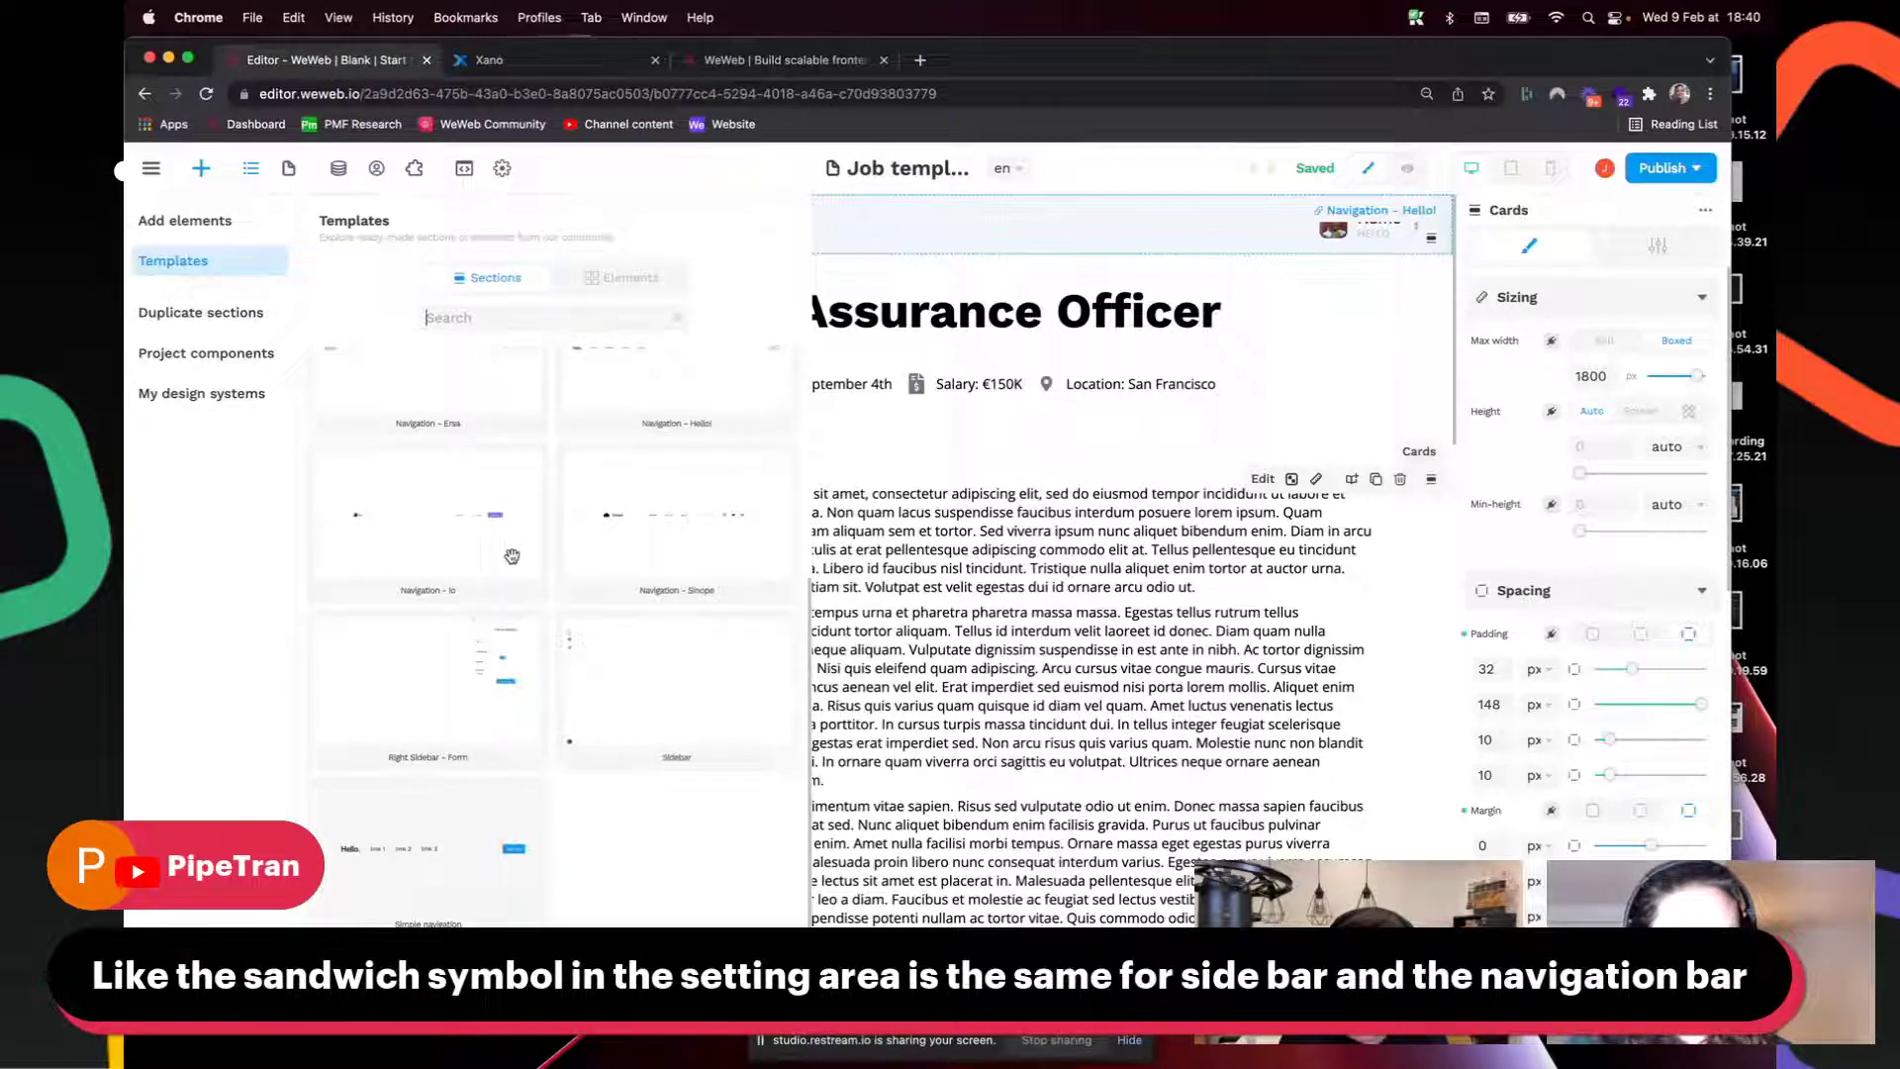
scroll(509, 563, "up", 5)
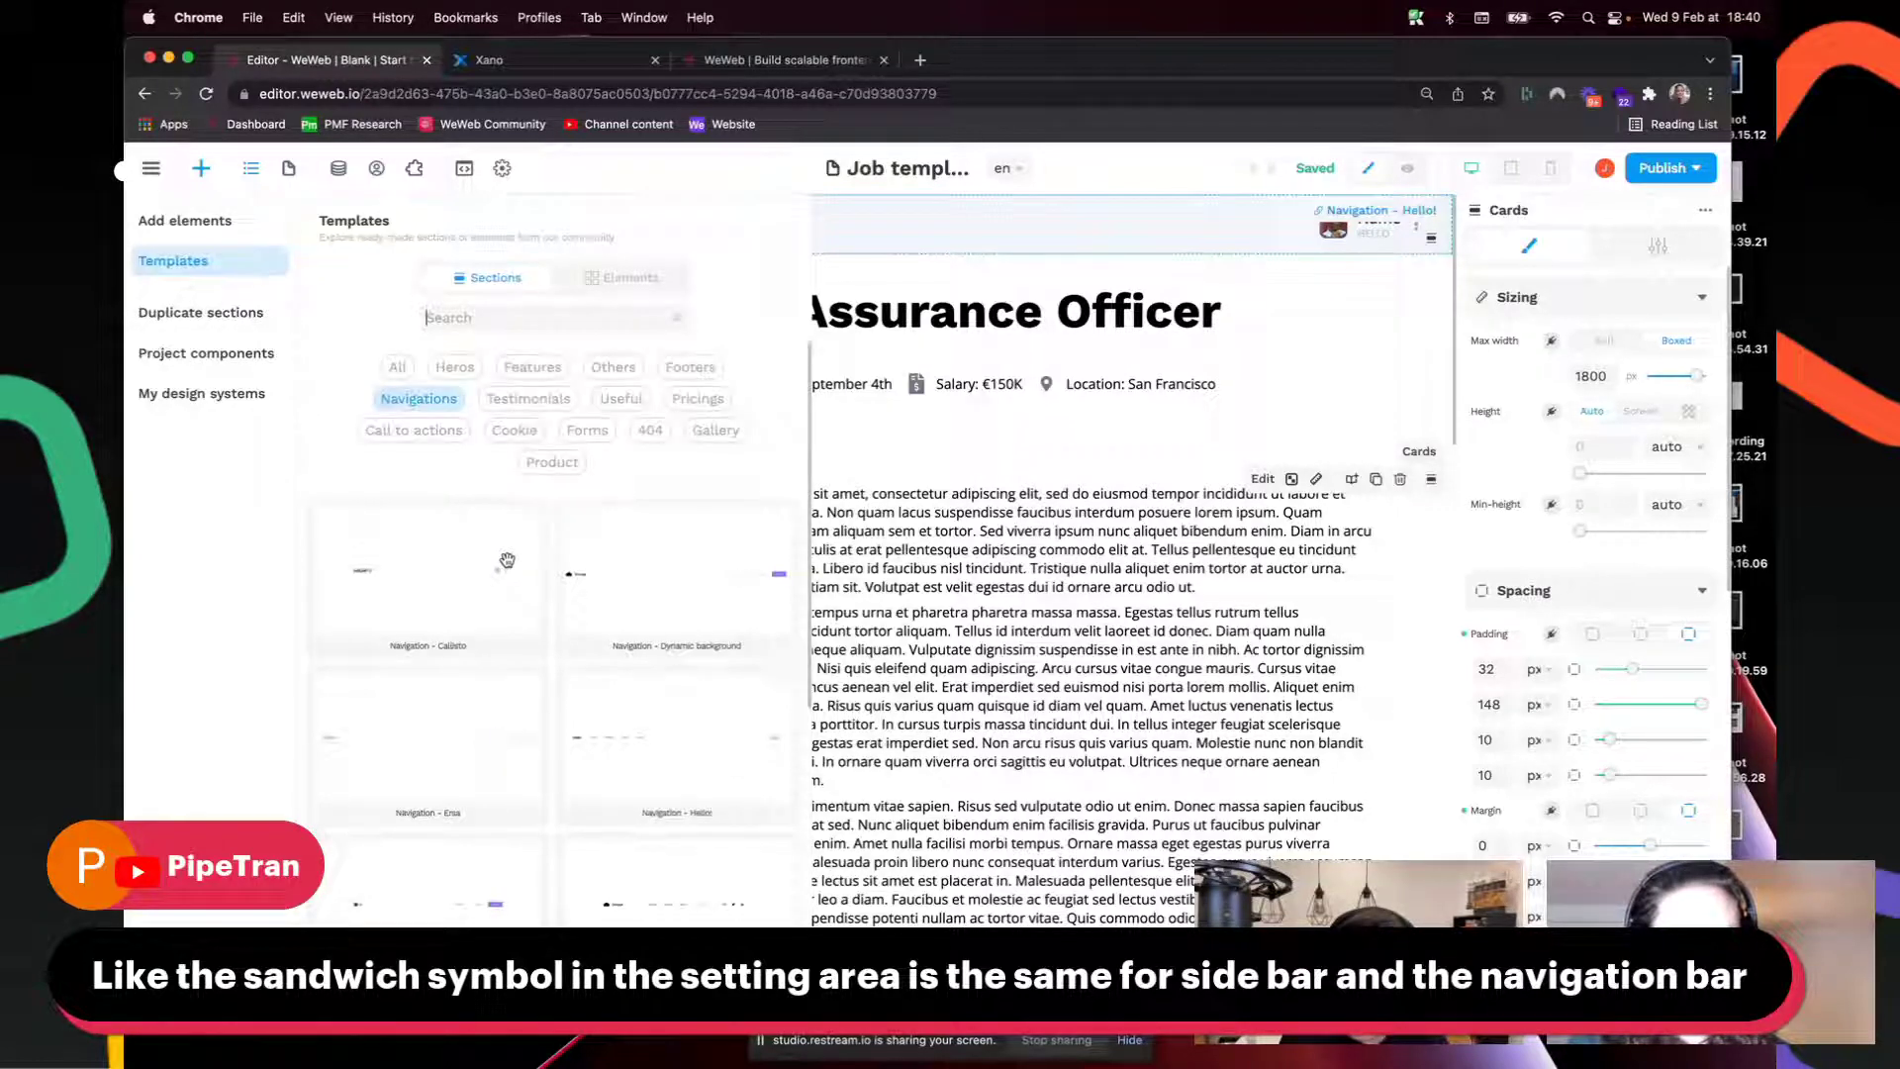
scroll(507, 561, "down", 5)
scroll(506, 564, "up", 5)
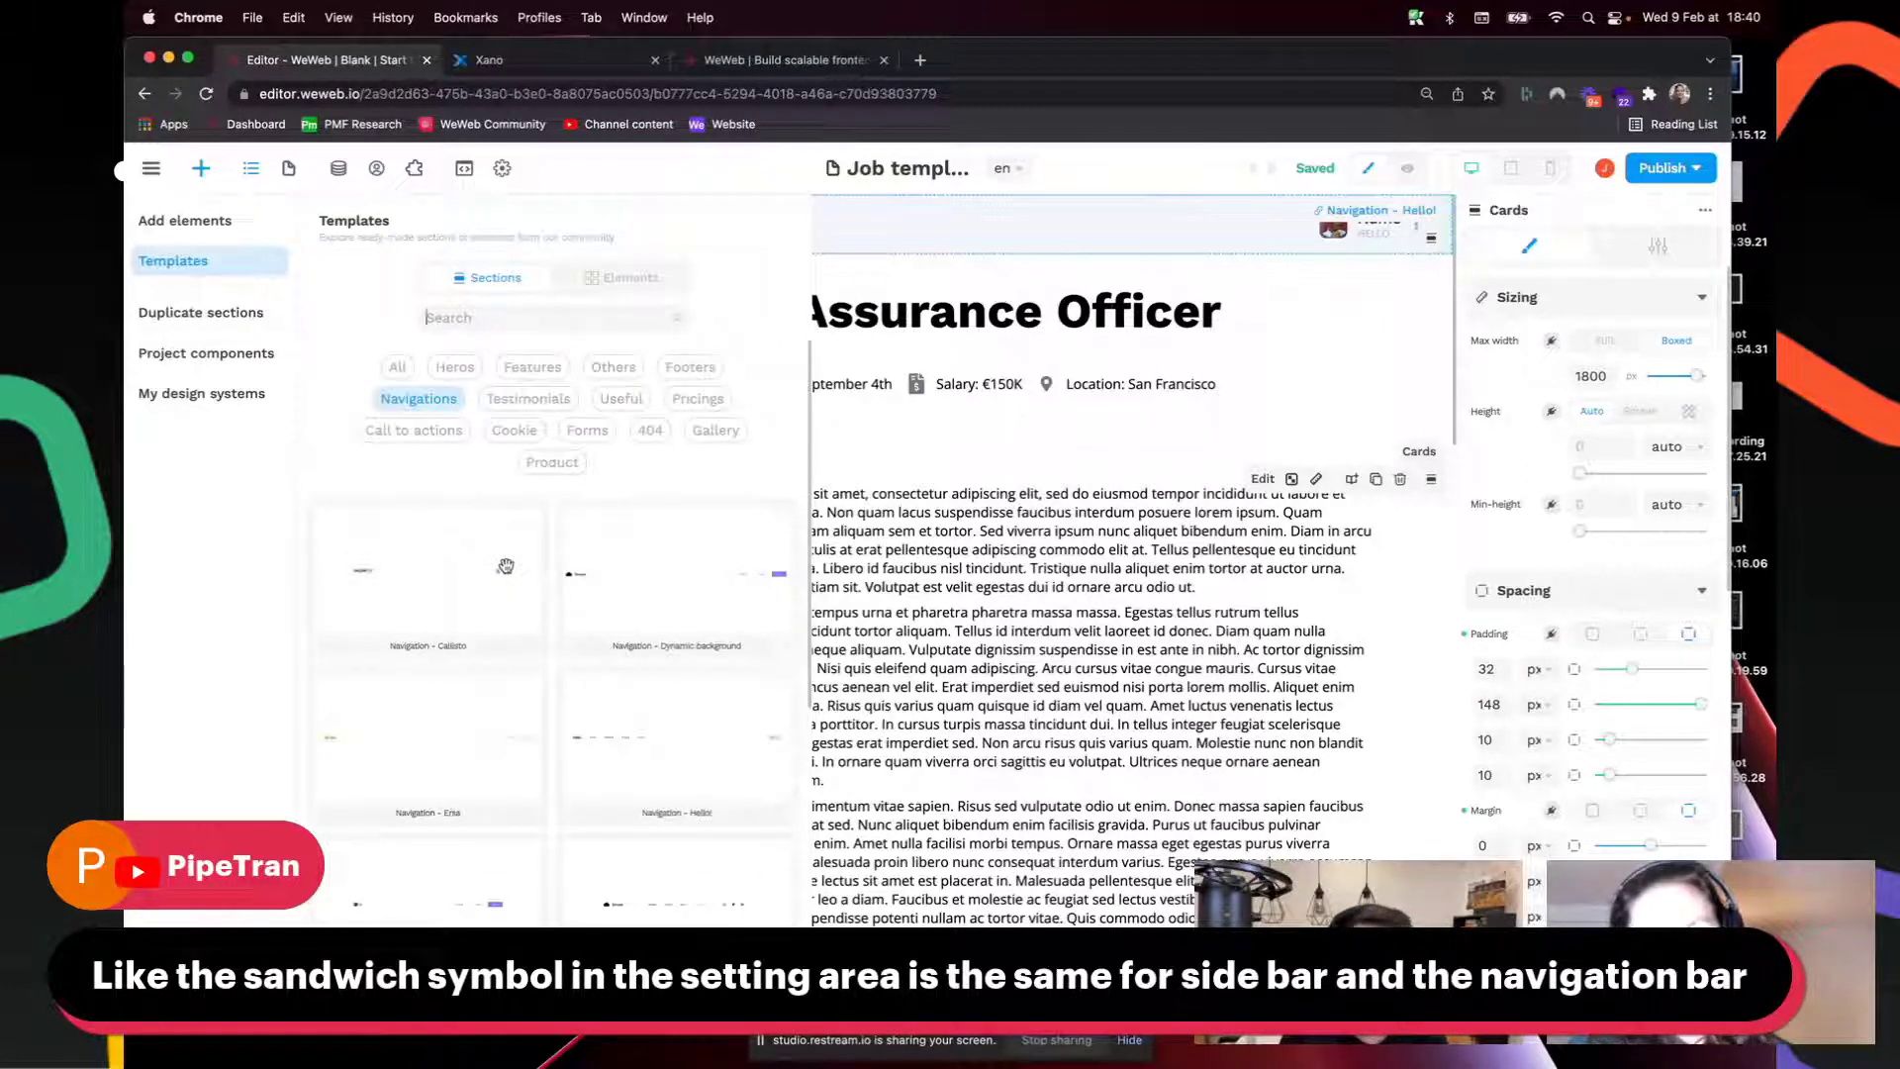
left_click(251, 169)
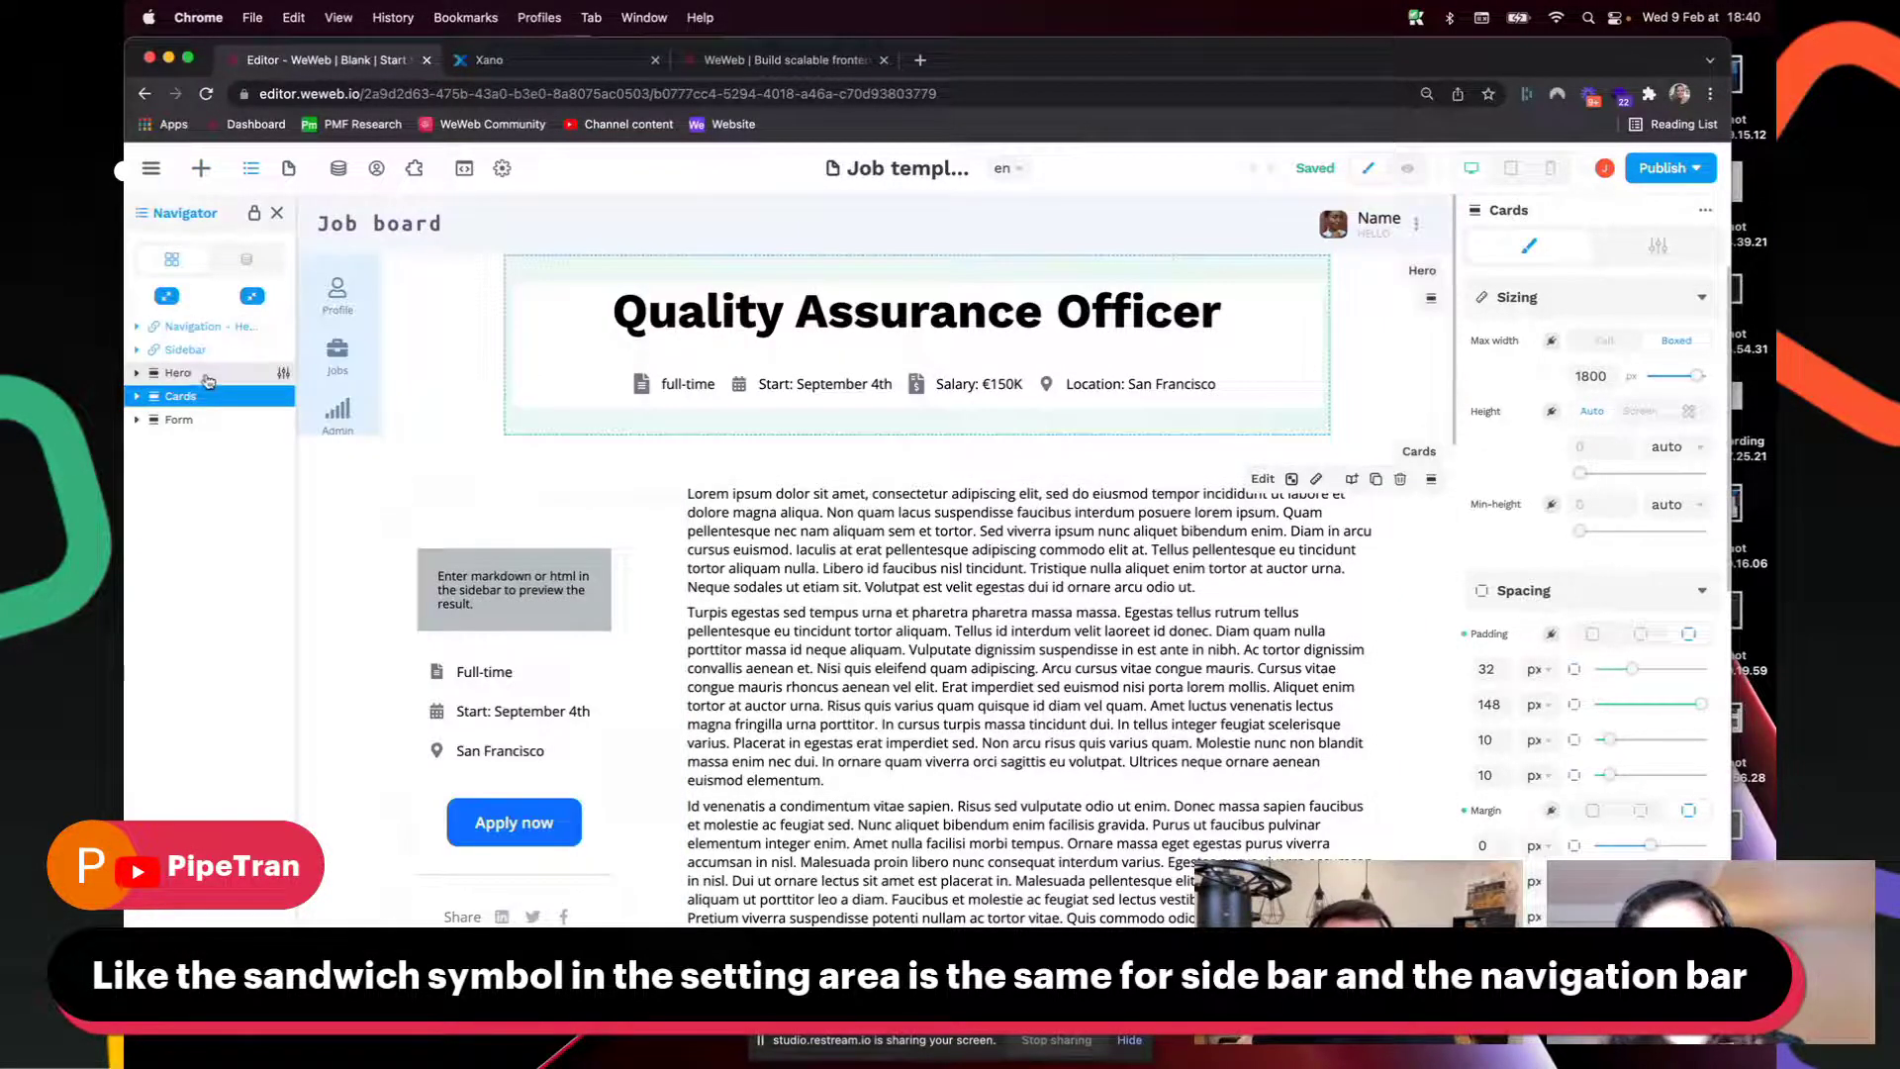
Step: Inspect the Hero, Cards and Navigation - Hello! sections, then show the project's Pages list
left_click(284, 376)
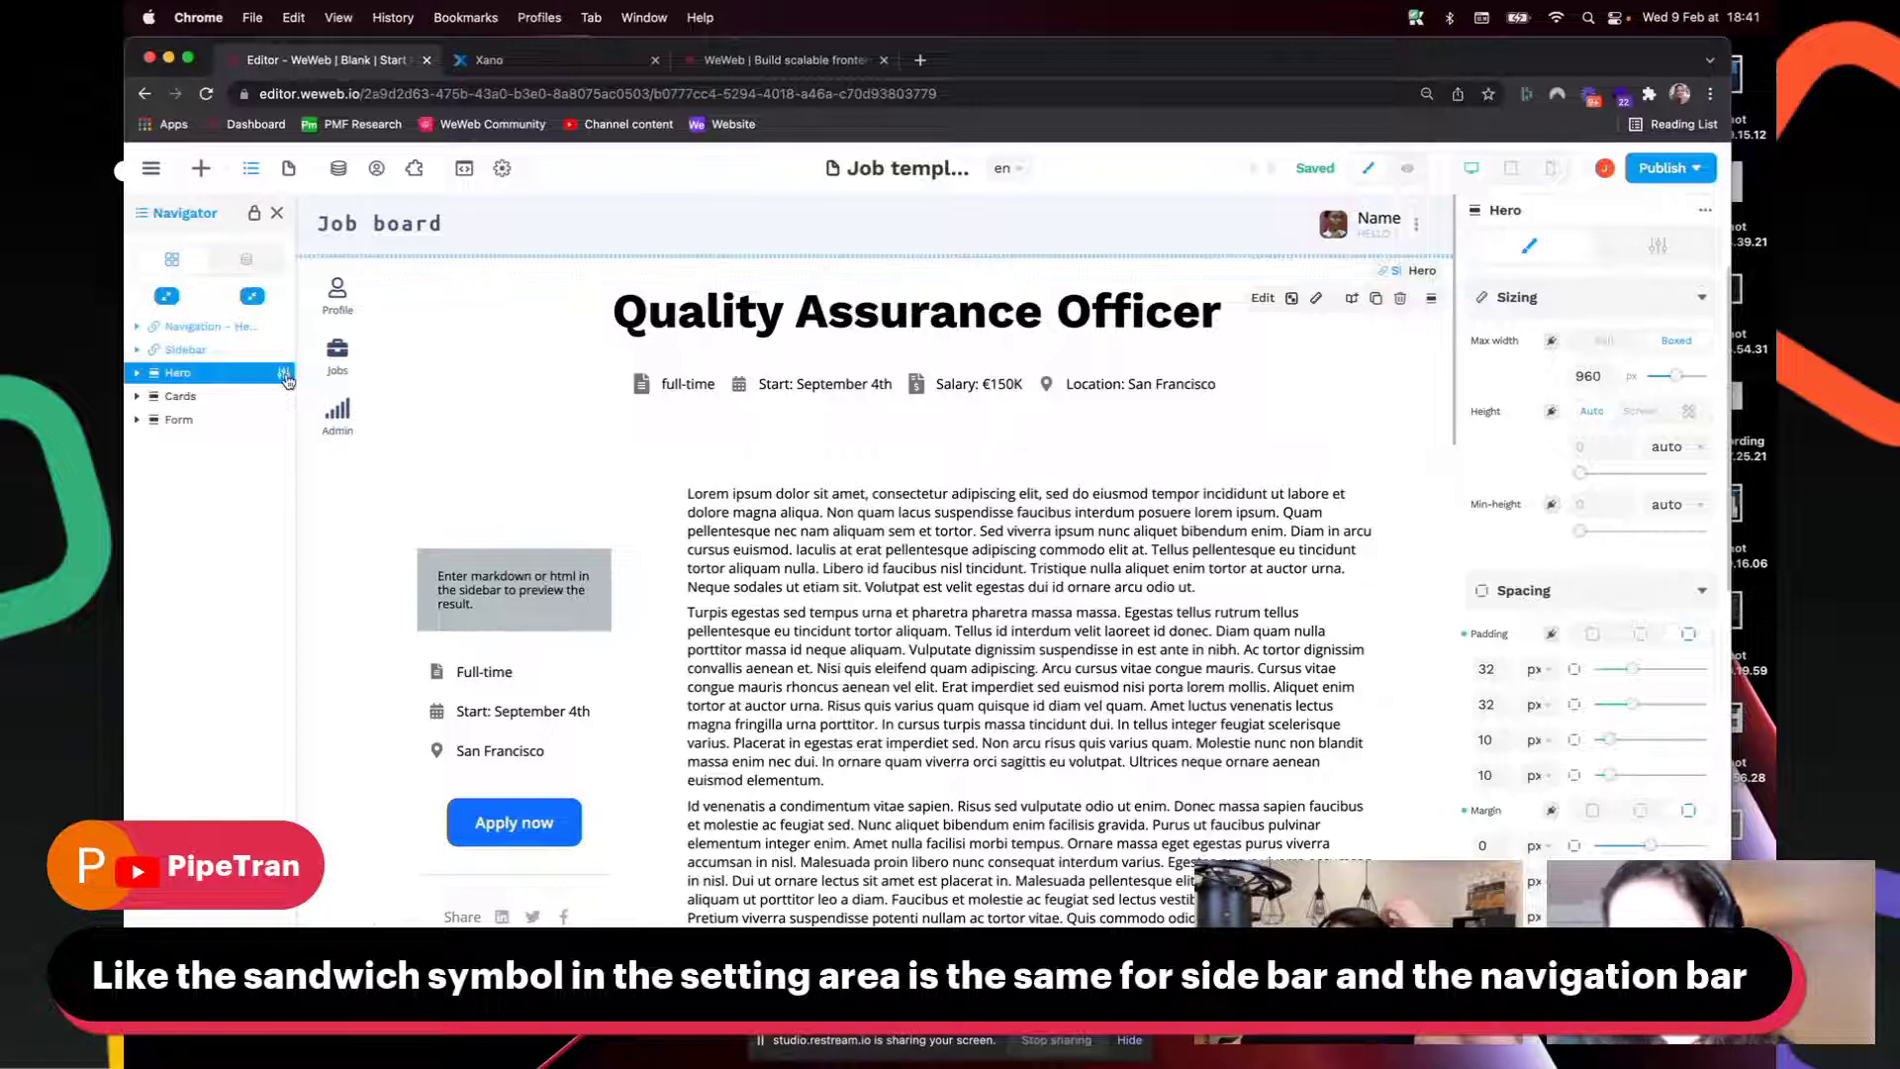
left_click(1432, 301)
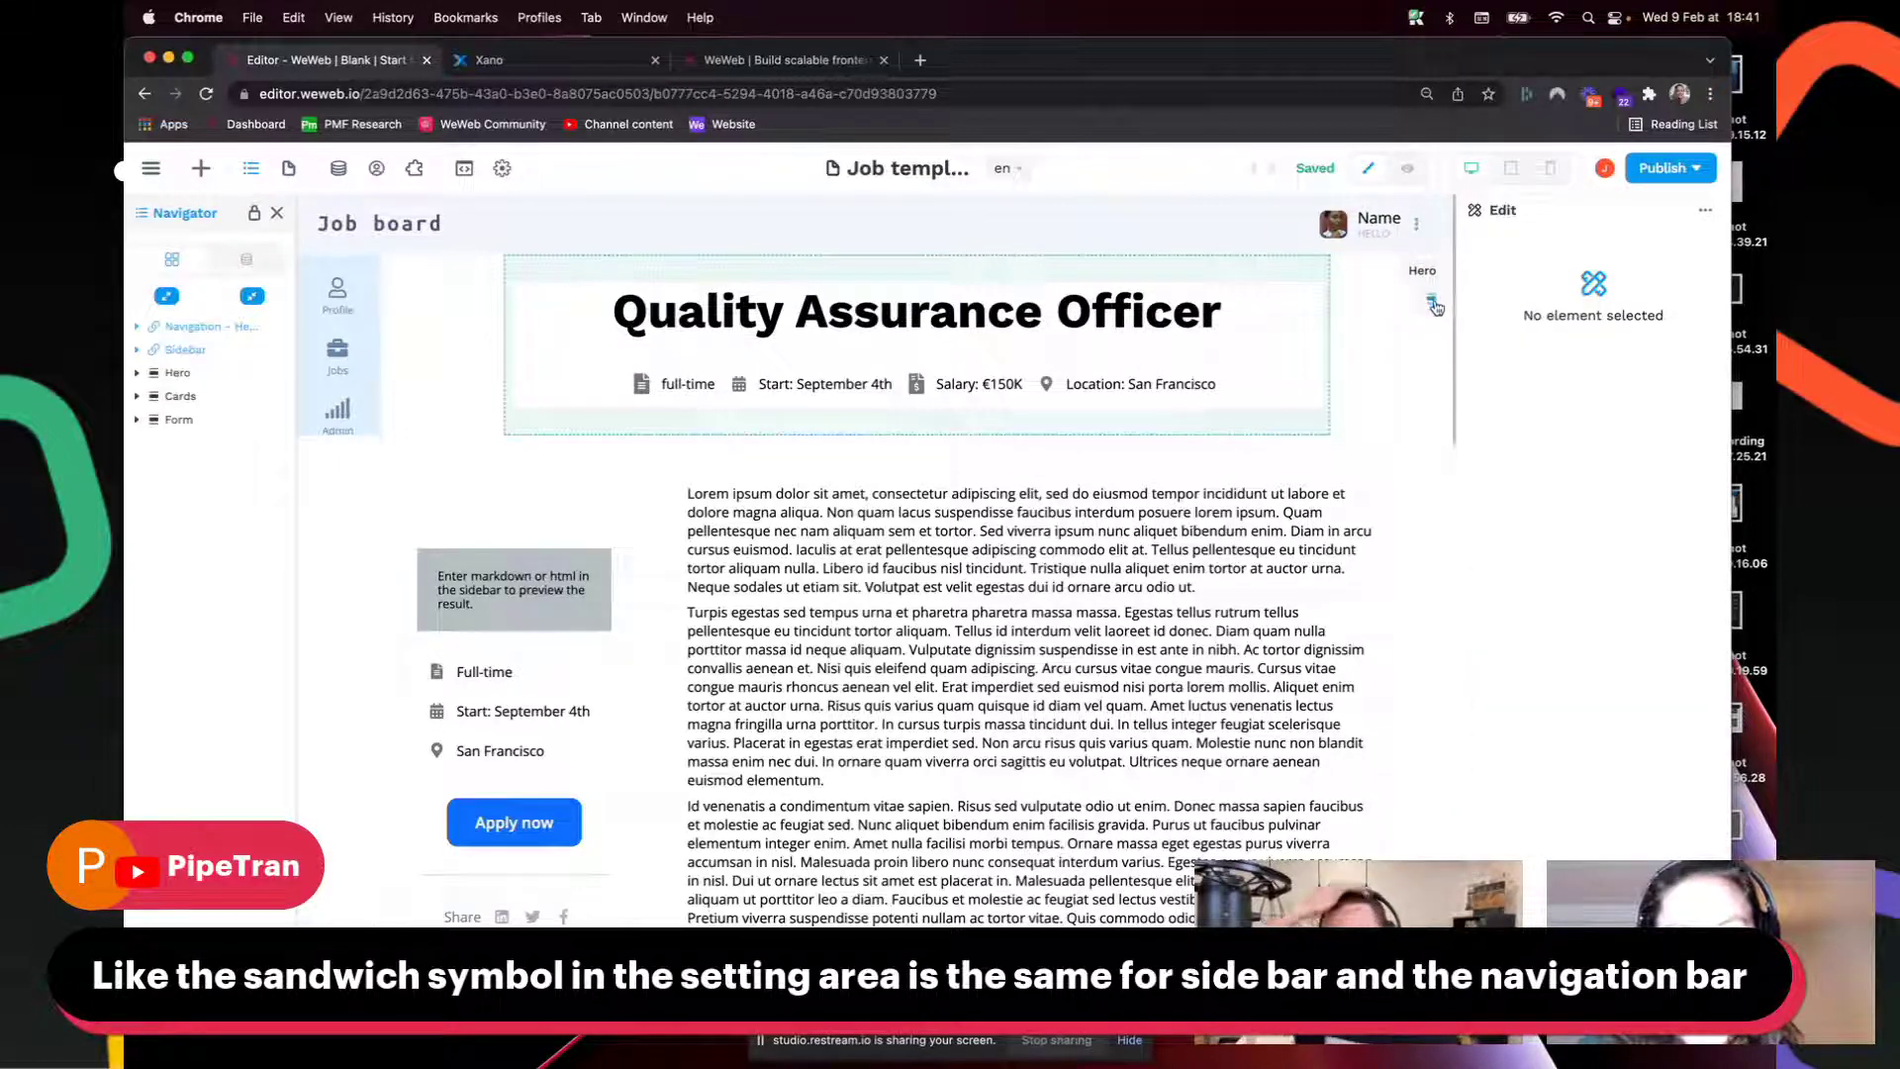
left_click(1433, 483)
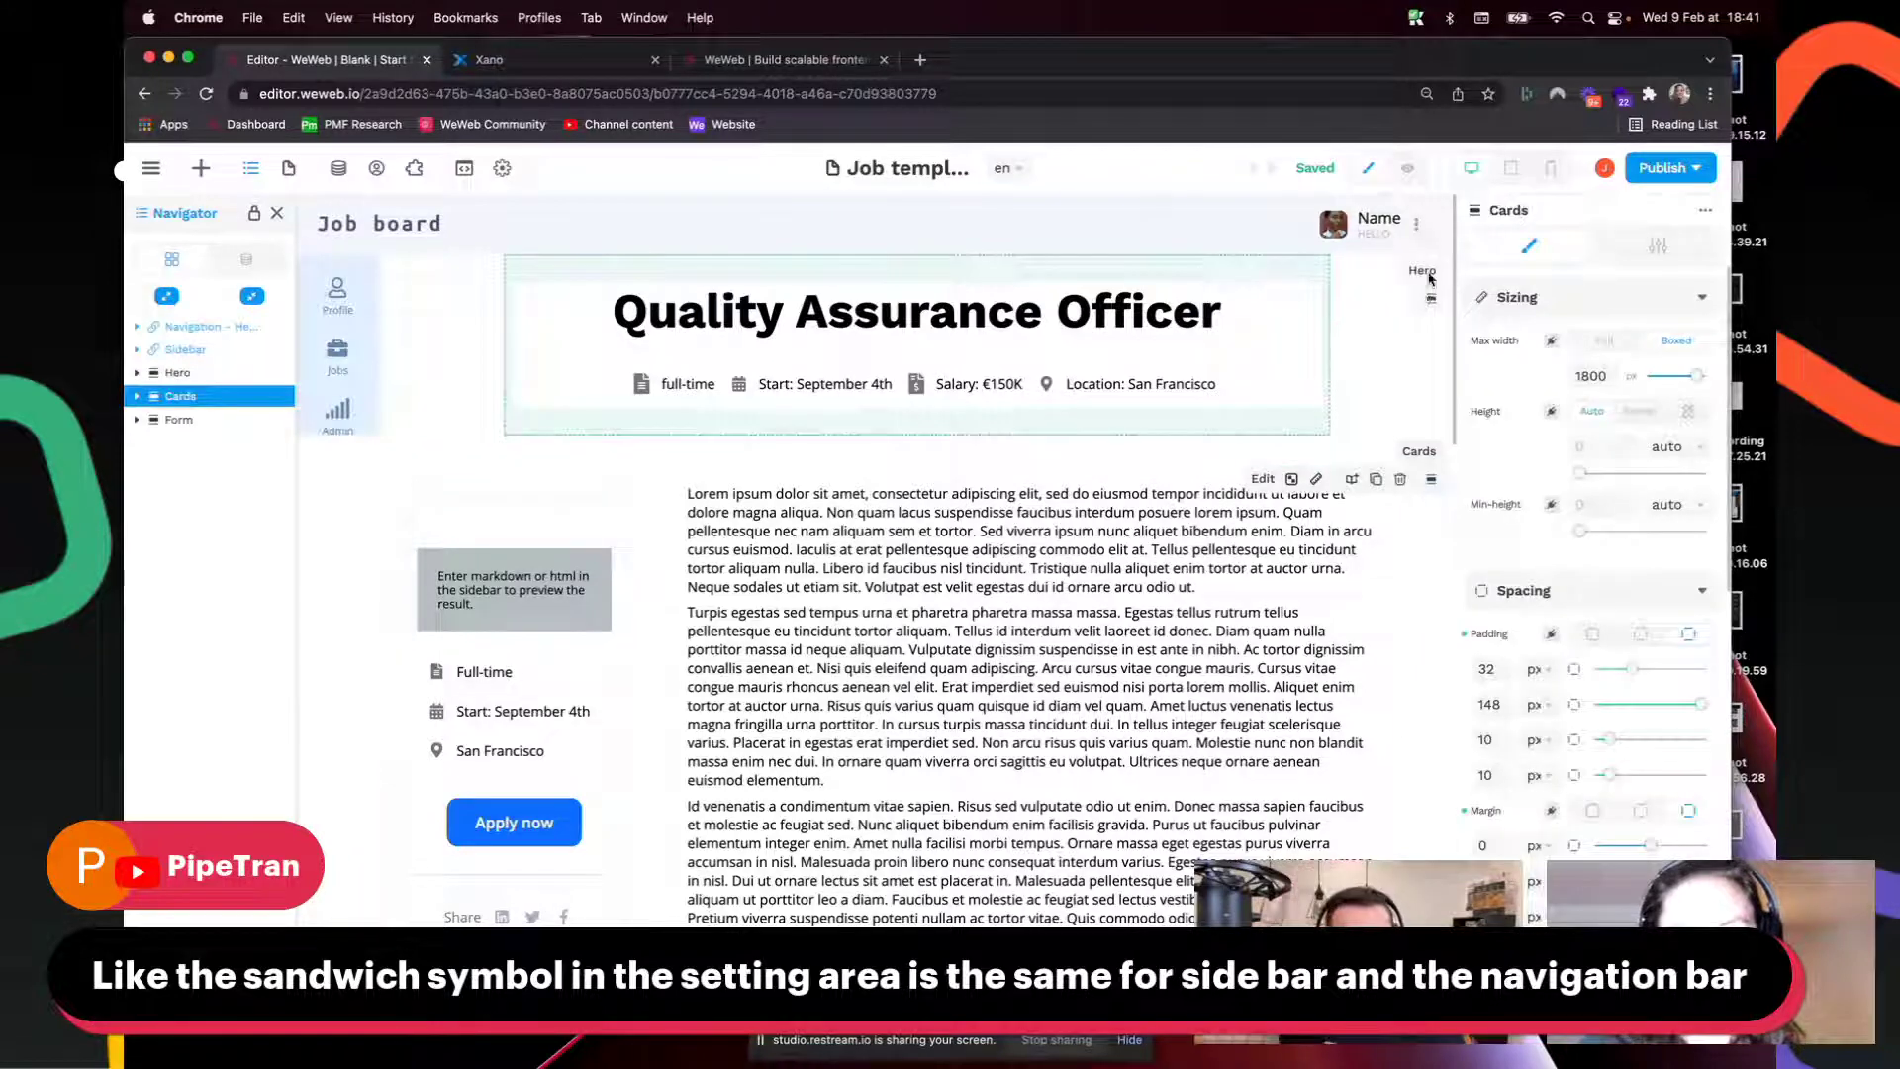
left_click(1432, 239)
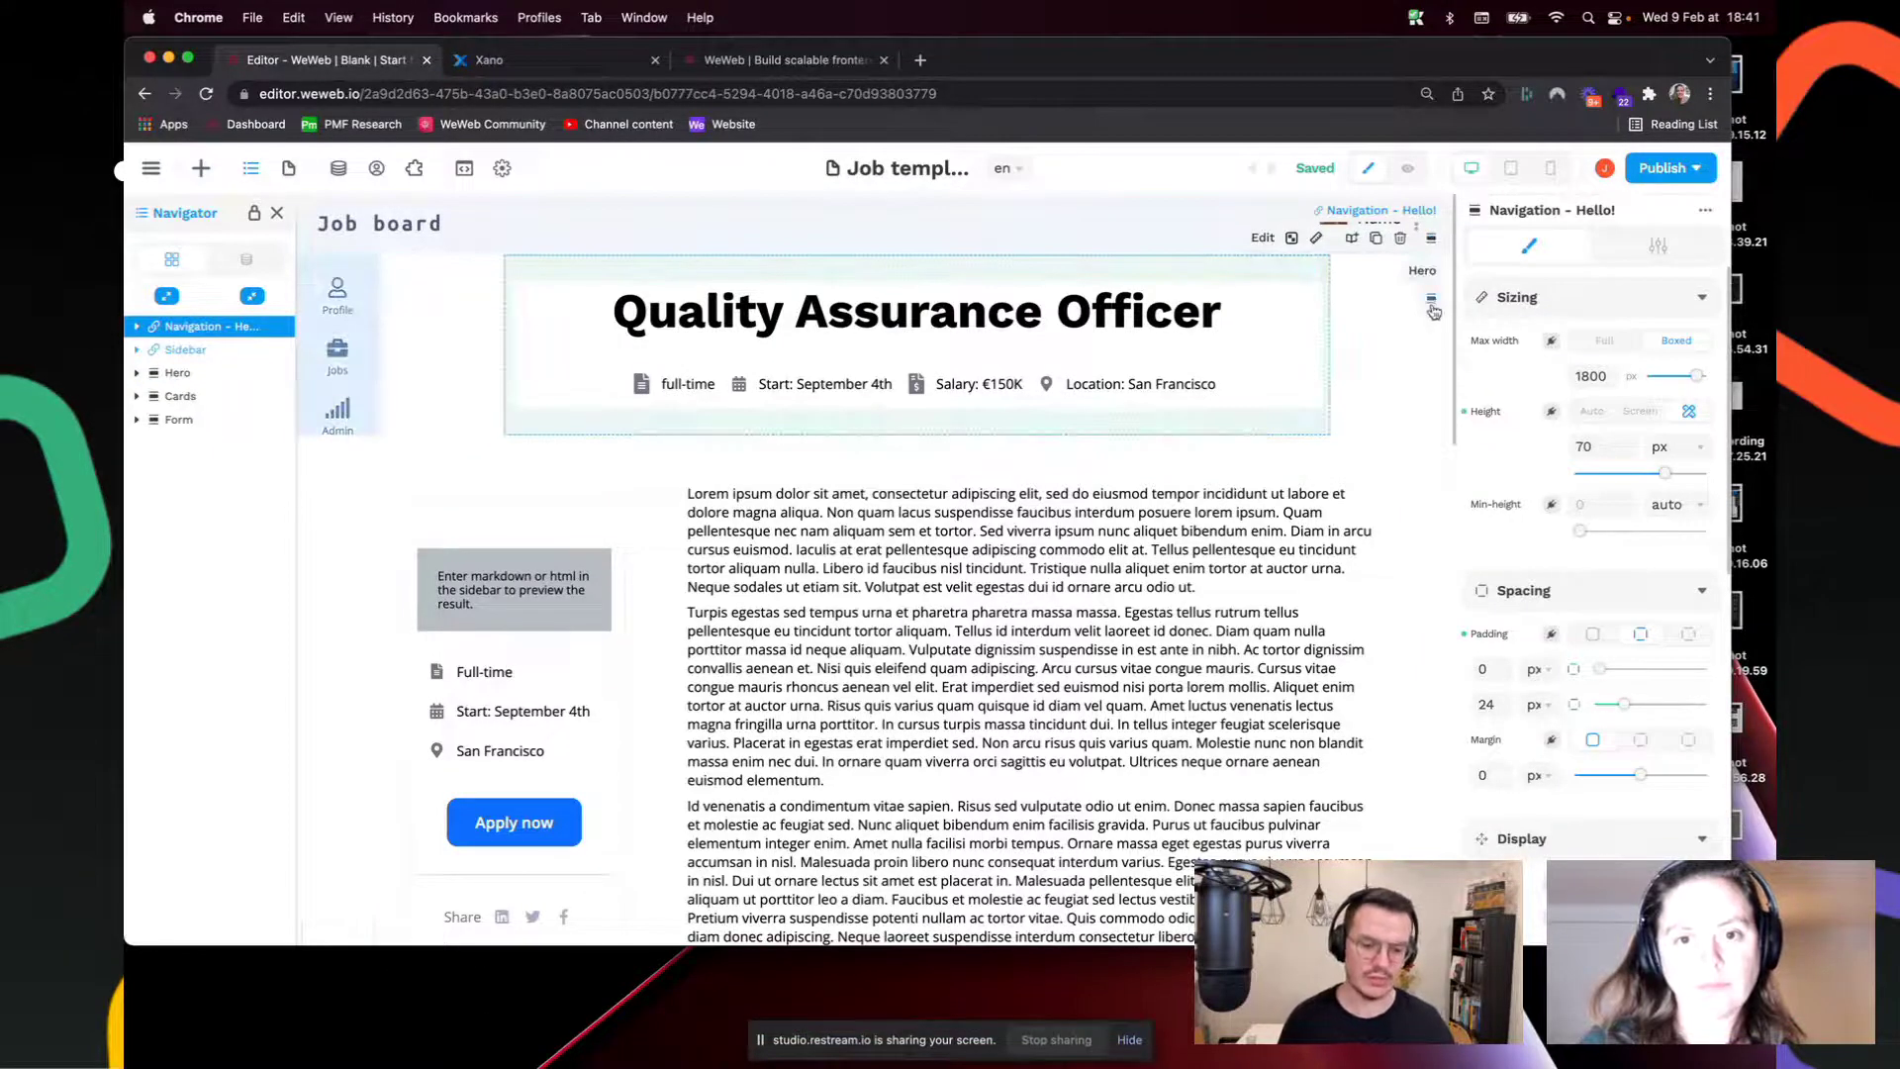
left_click(1432, 306)
left_click(1432, 485)
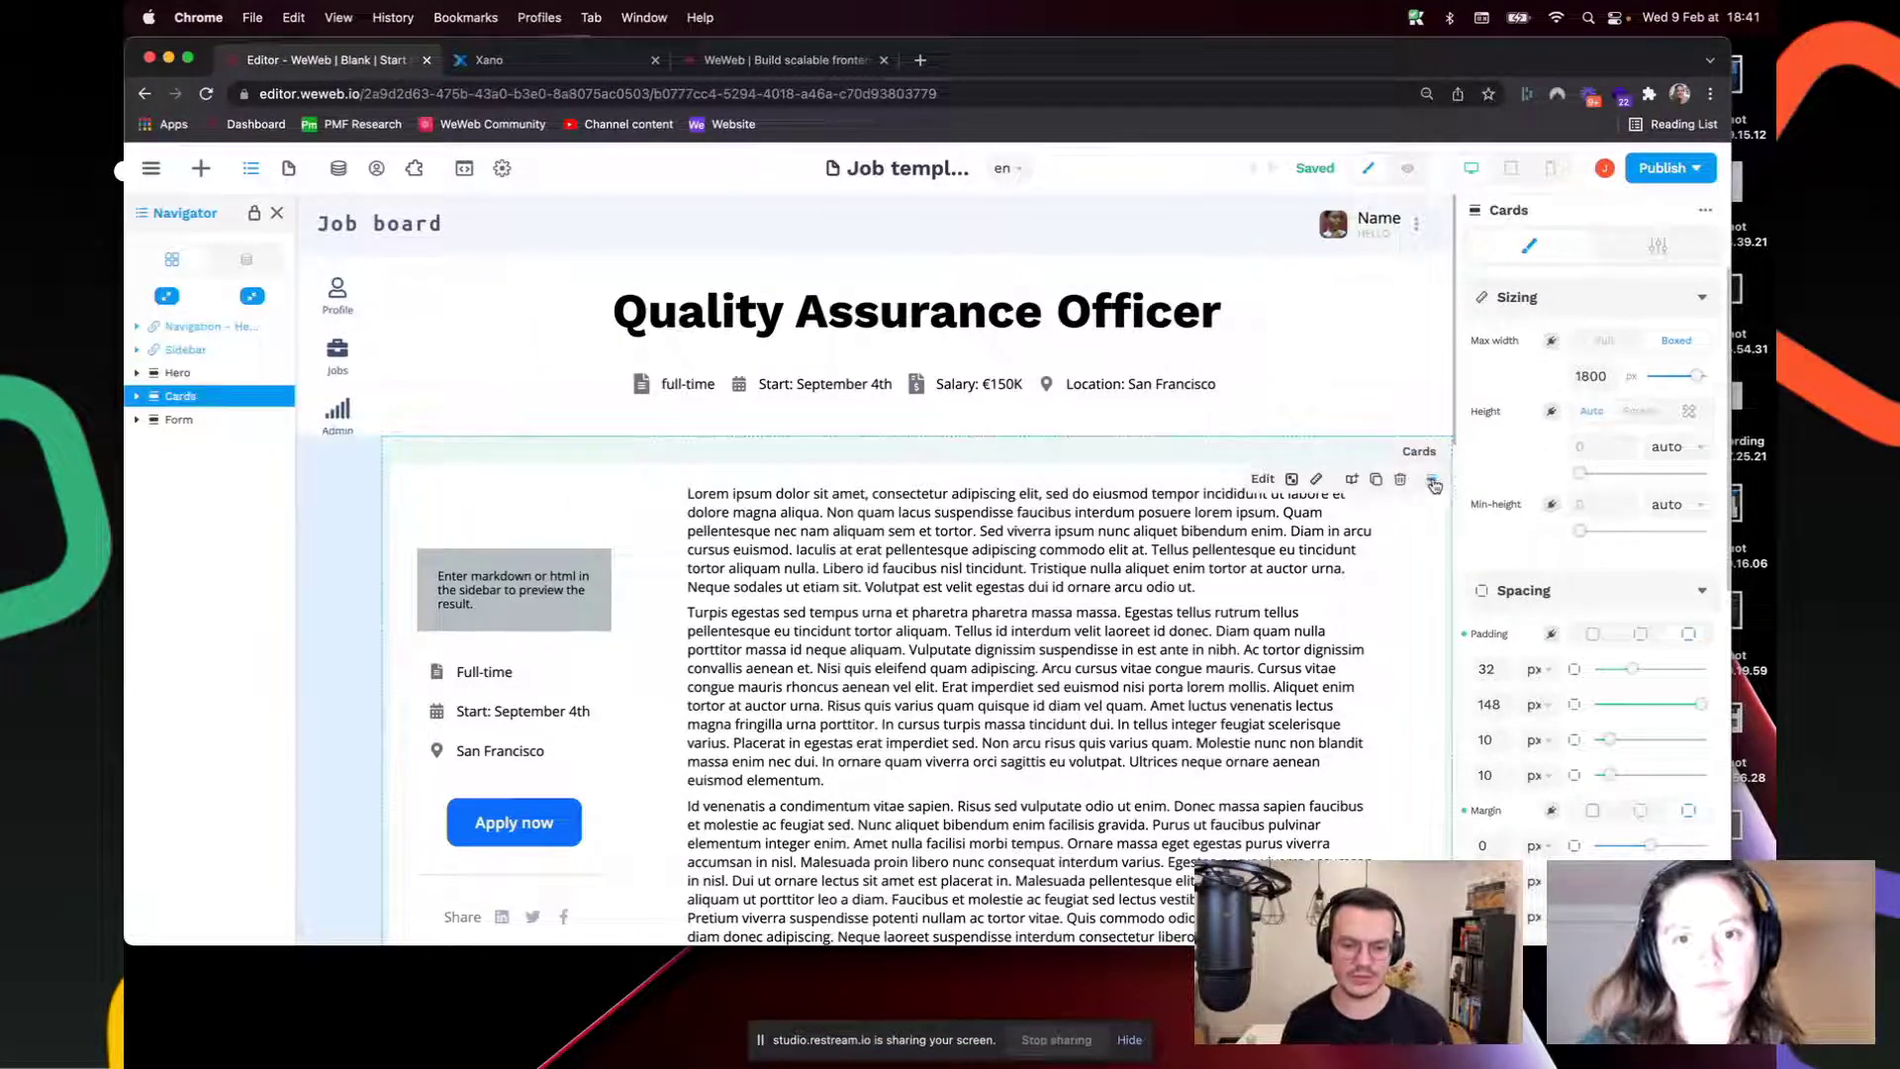
left_click(201, 170)
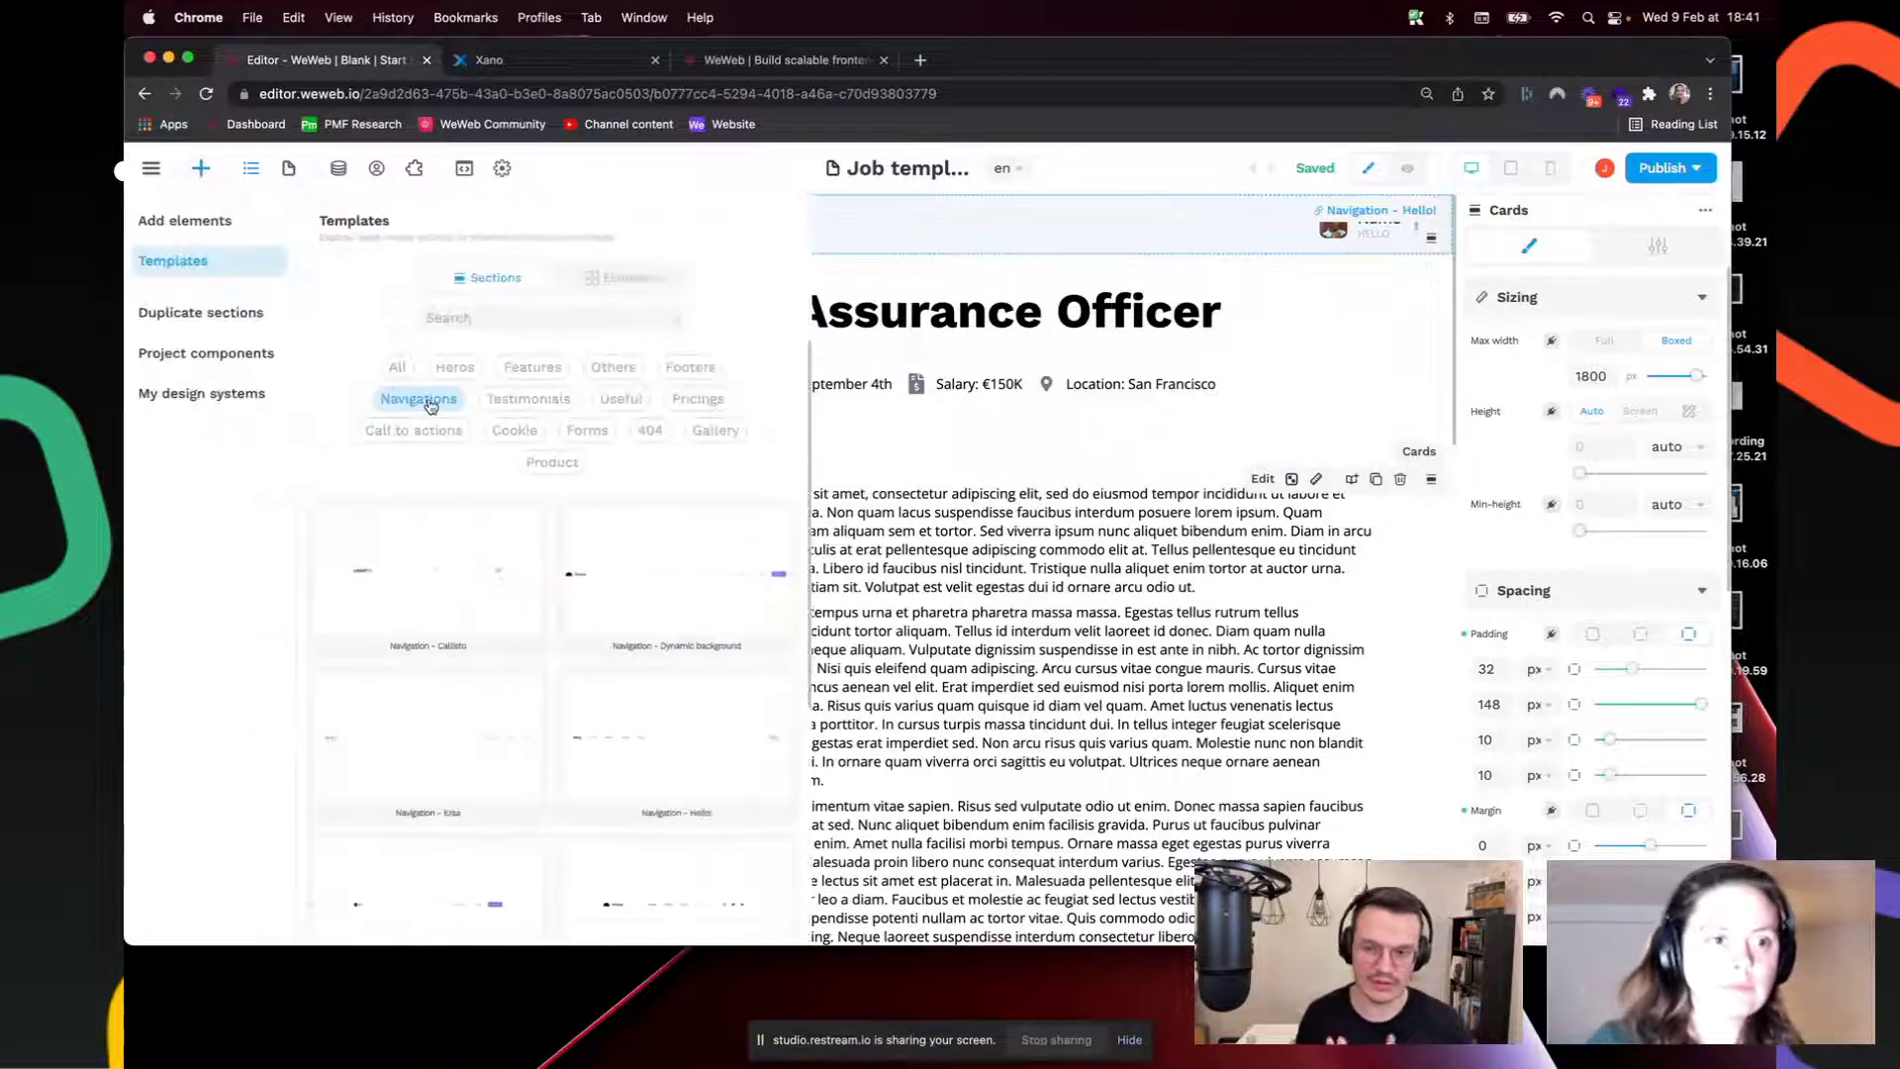
left_click(288, 169)
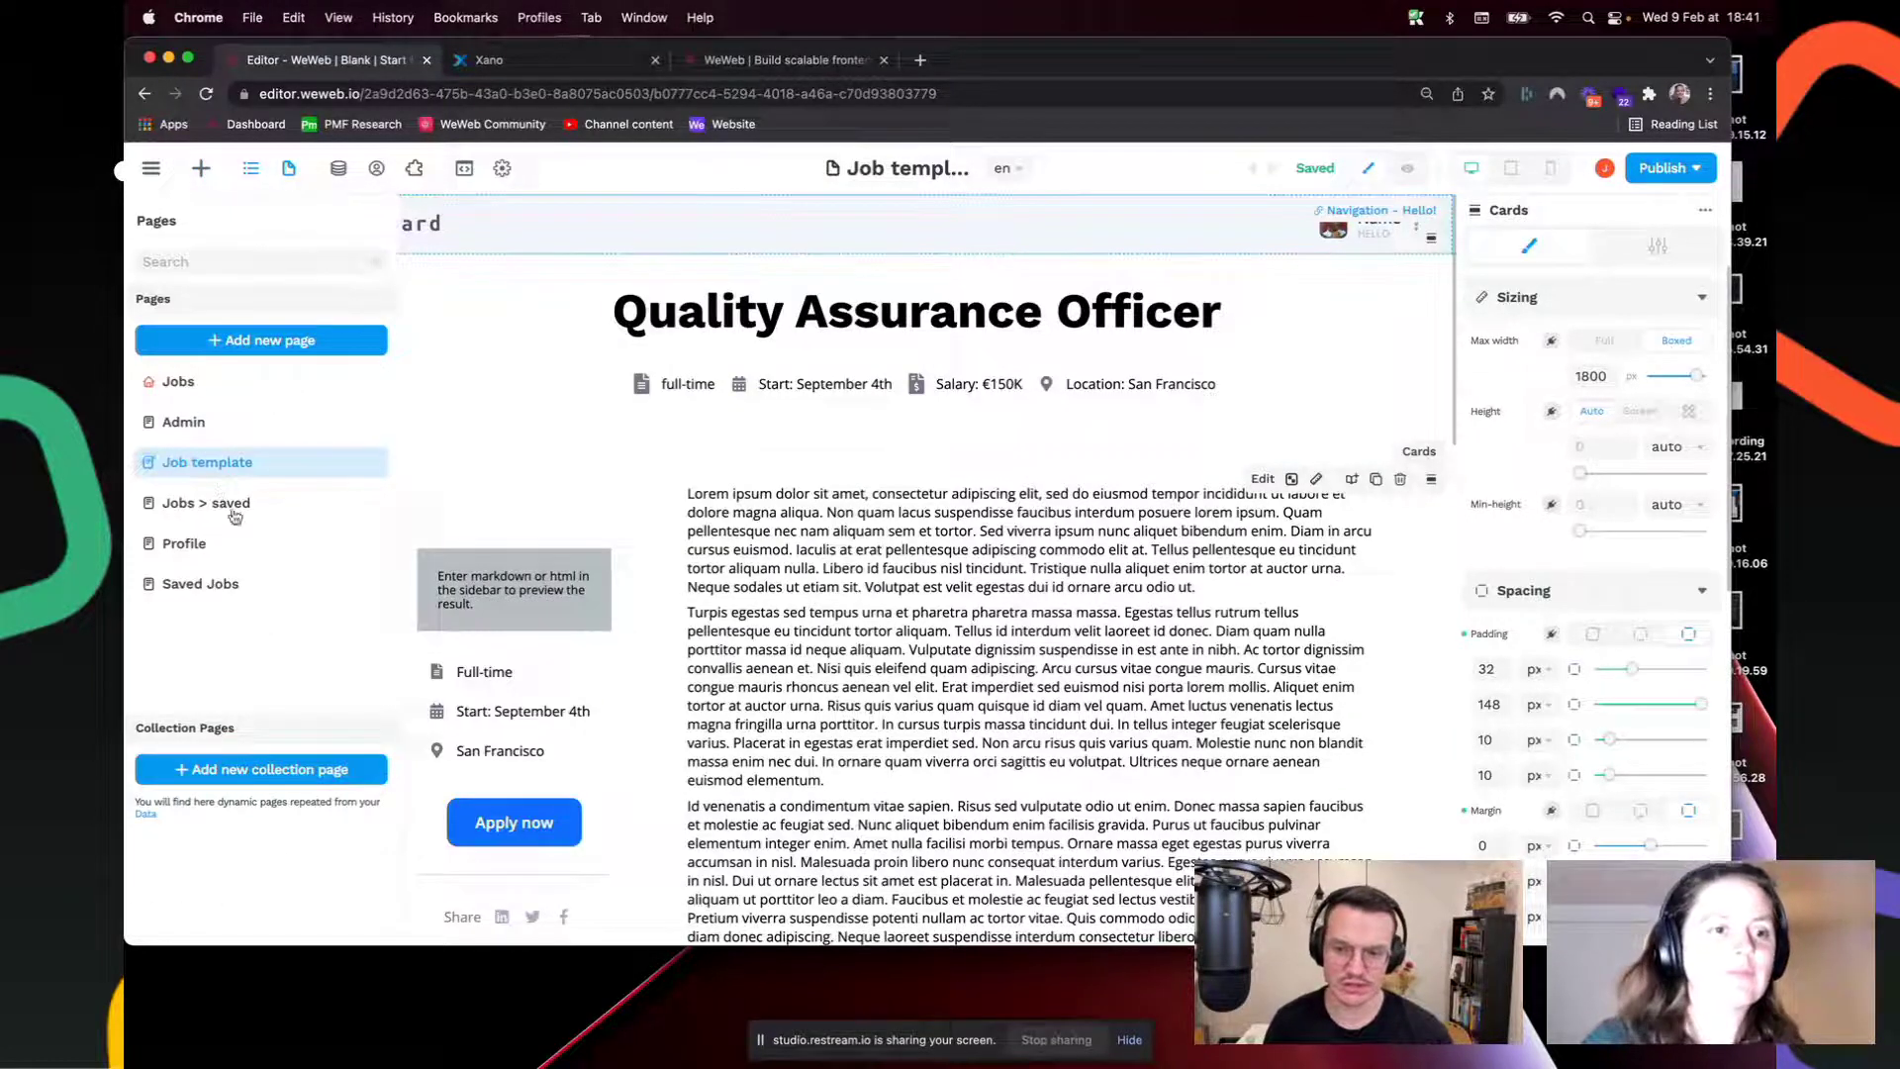
Step: Add an Empty Page named 'blank' and save it
left_click(261, 341)
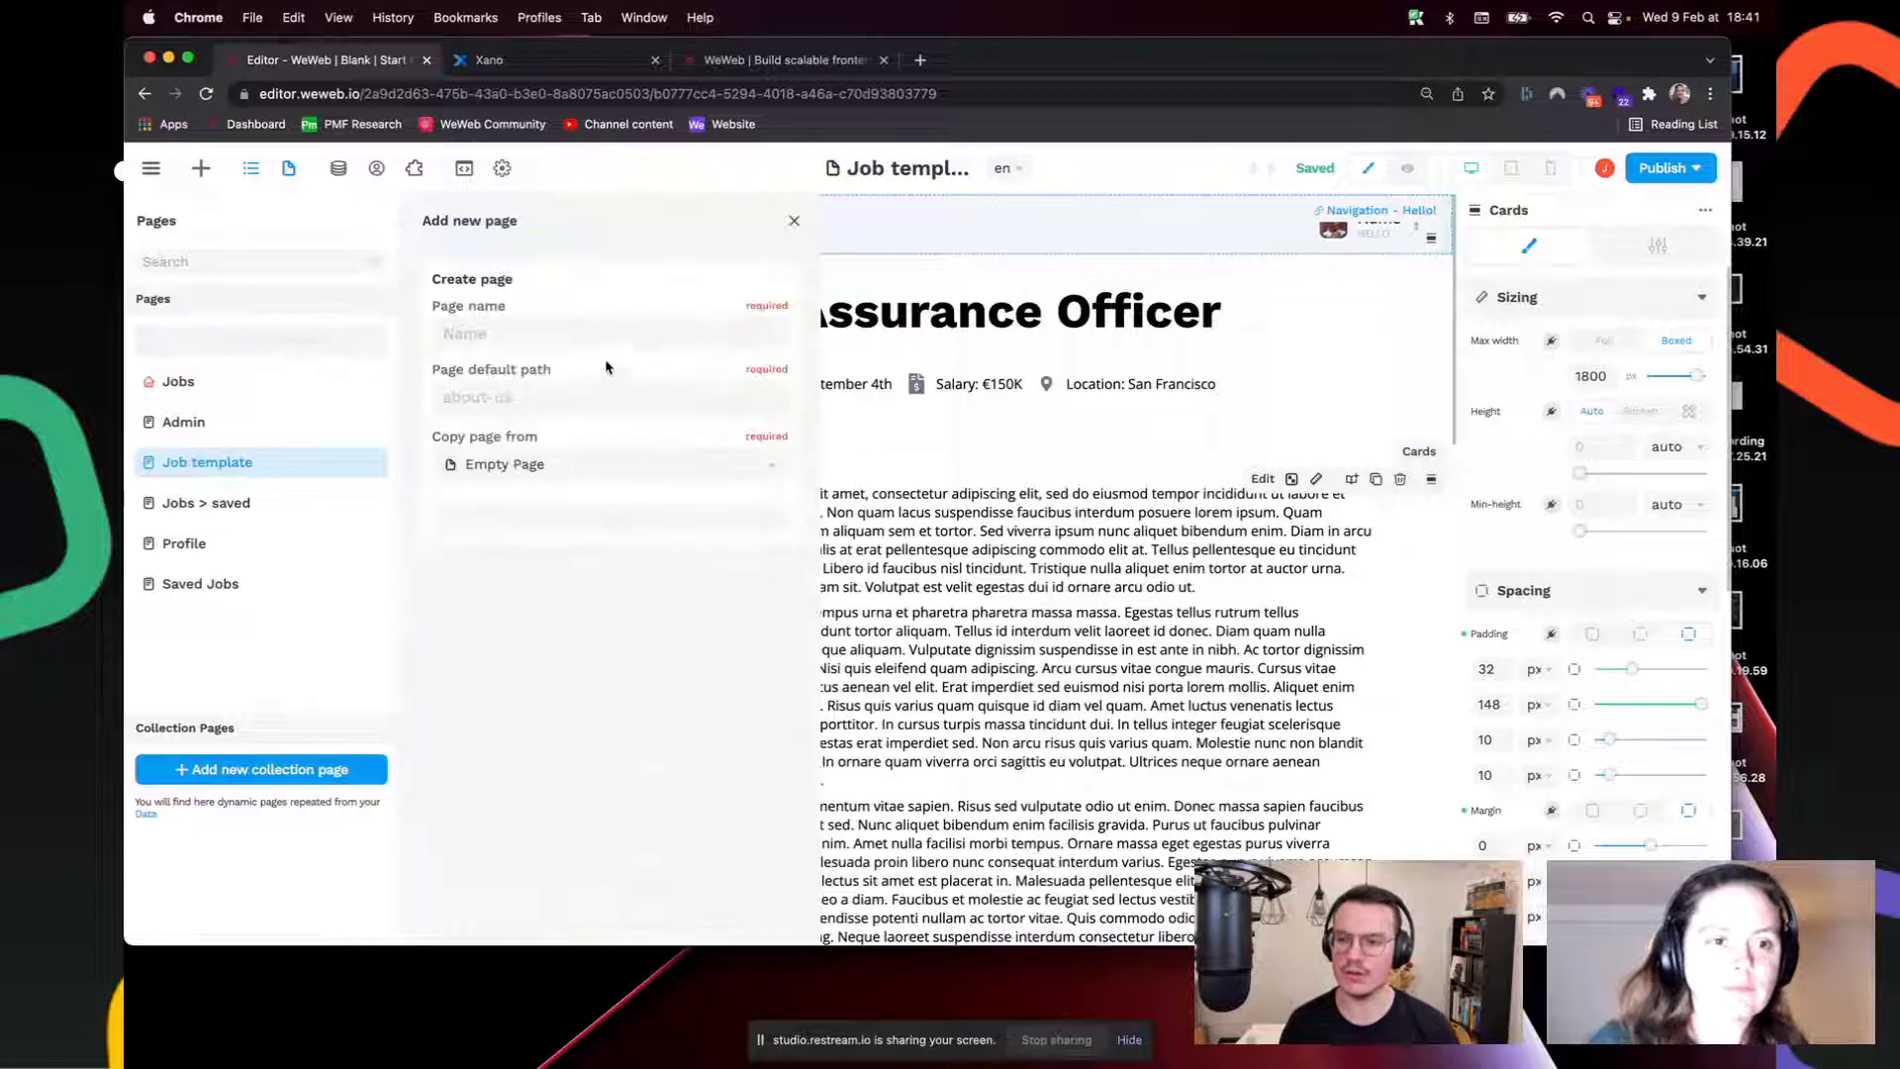
left_click(559, 330)
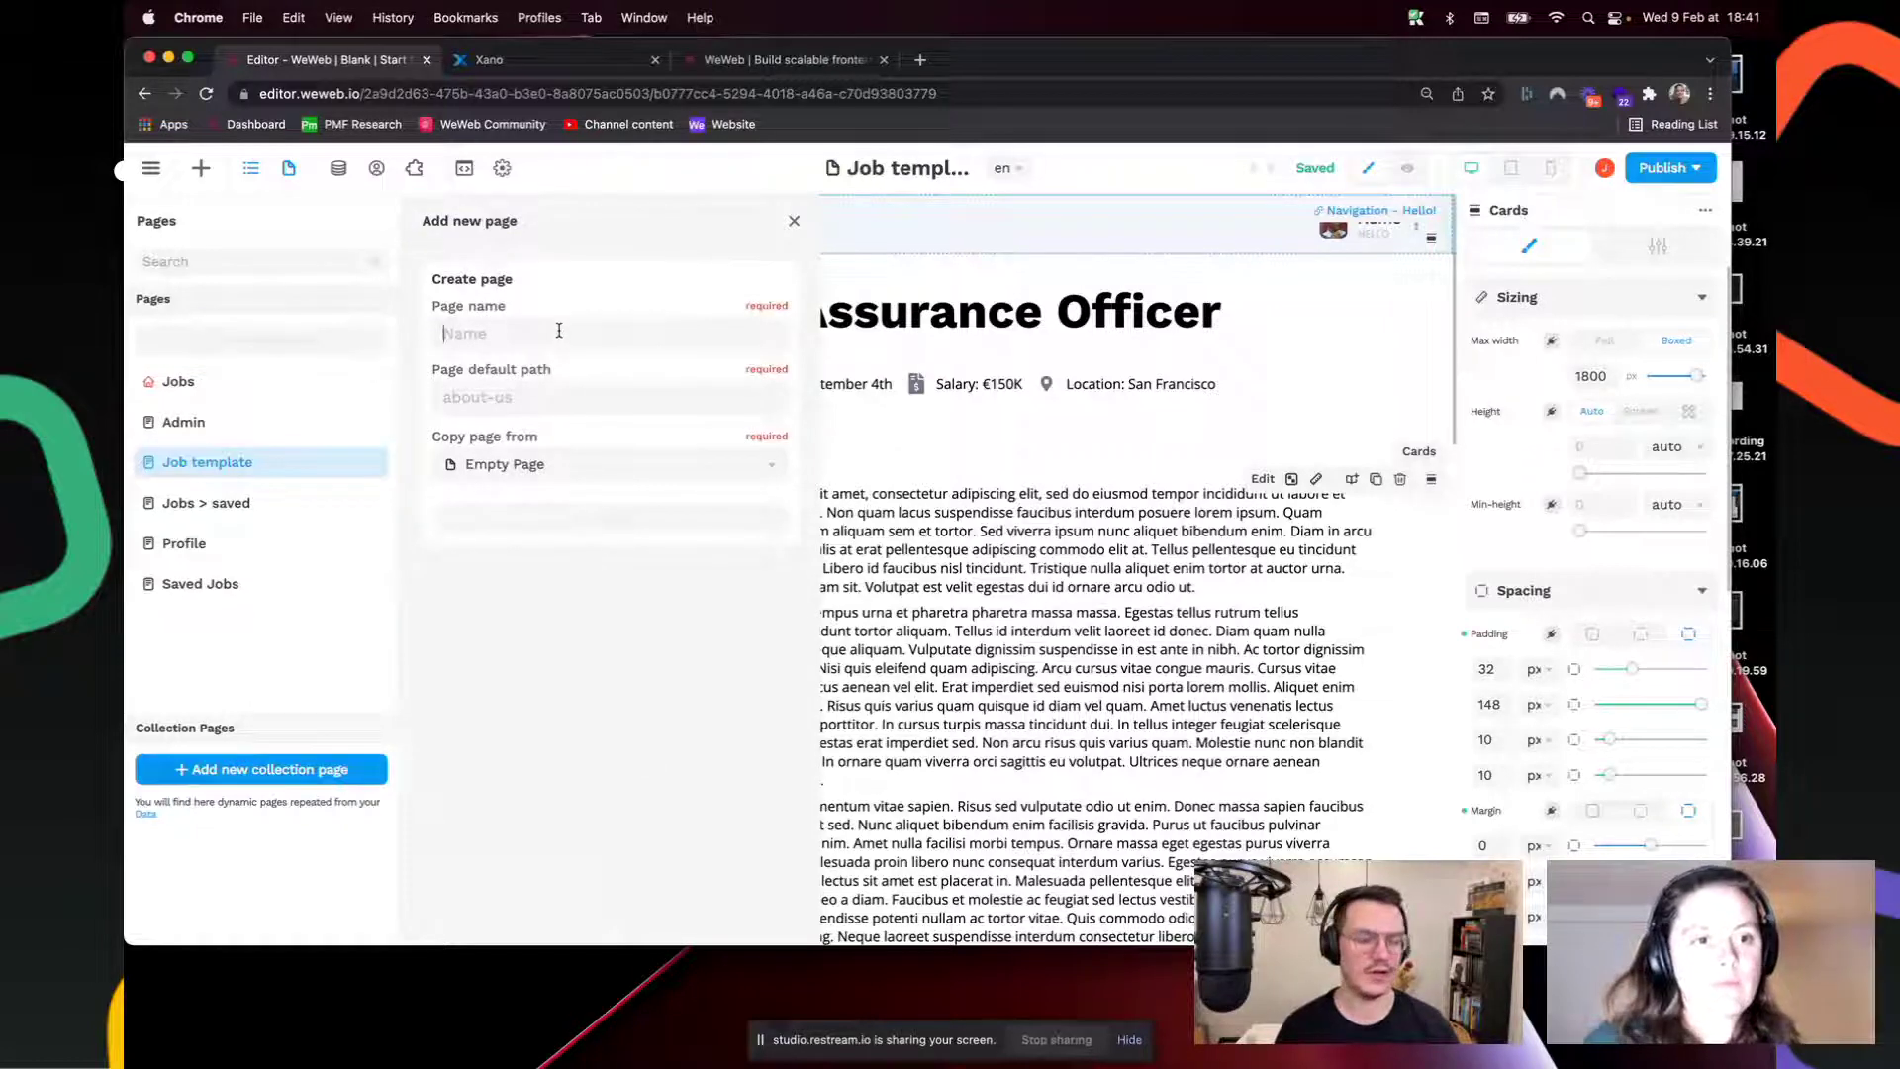
type("blank")
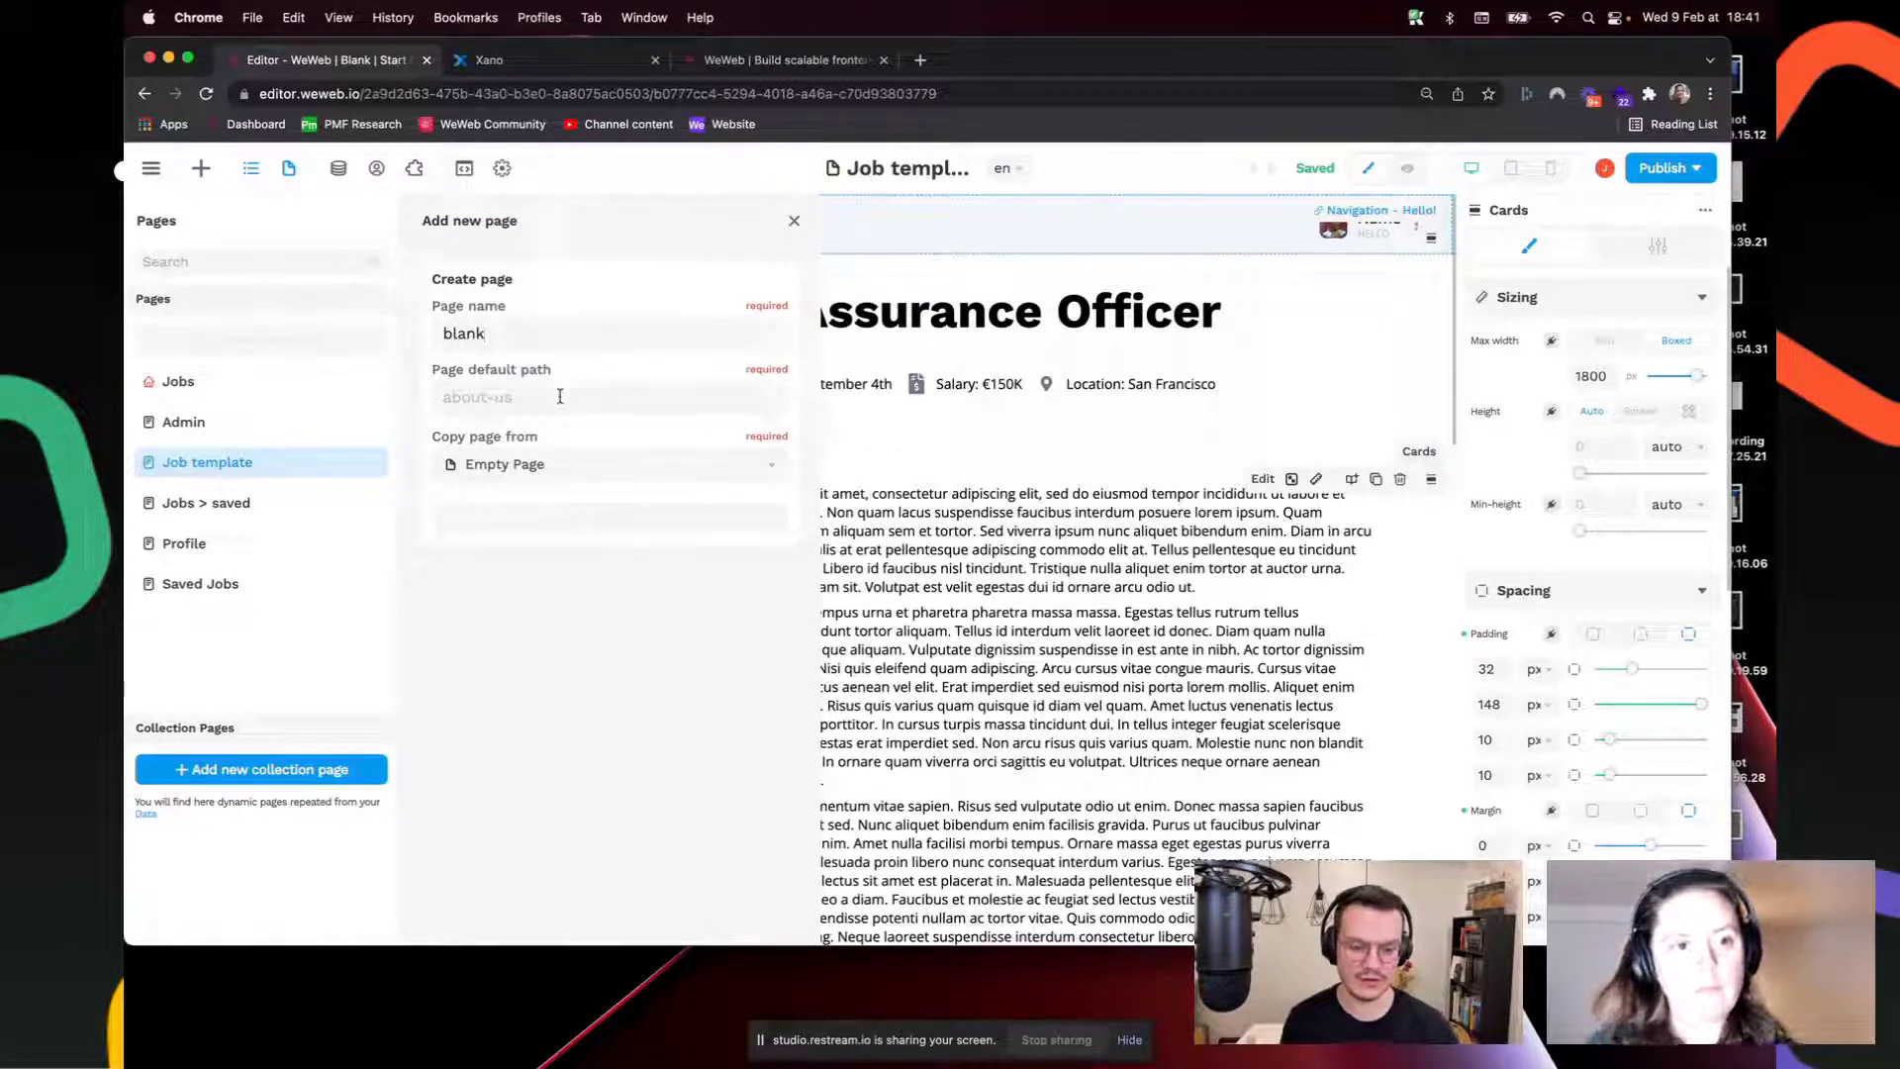
type("blank")
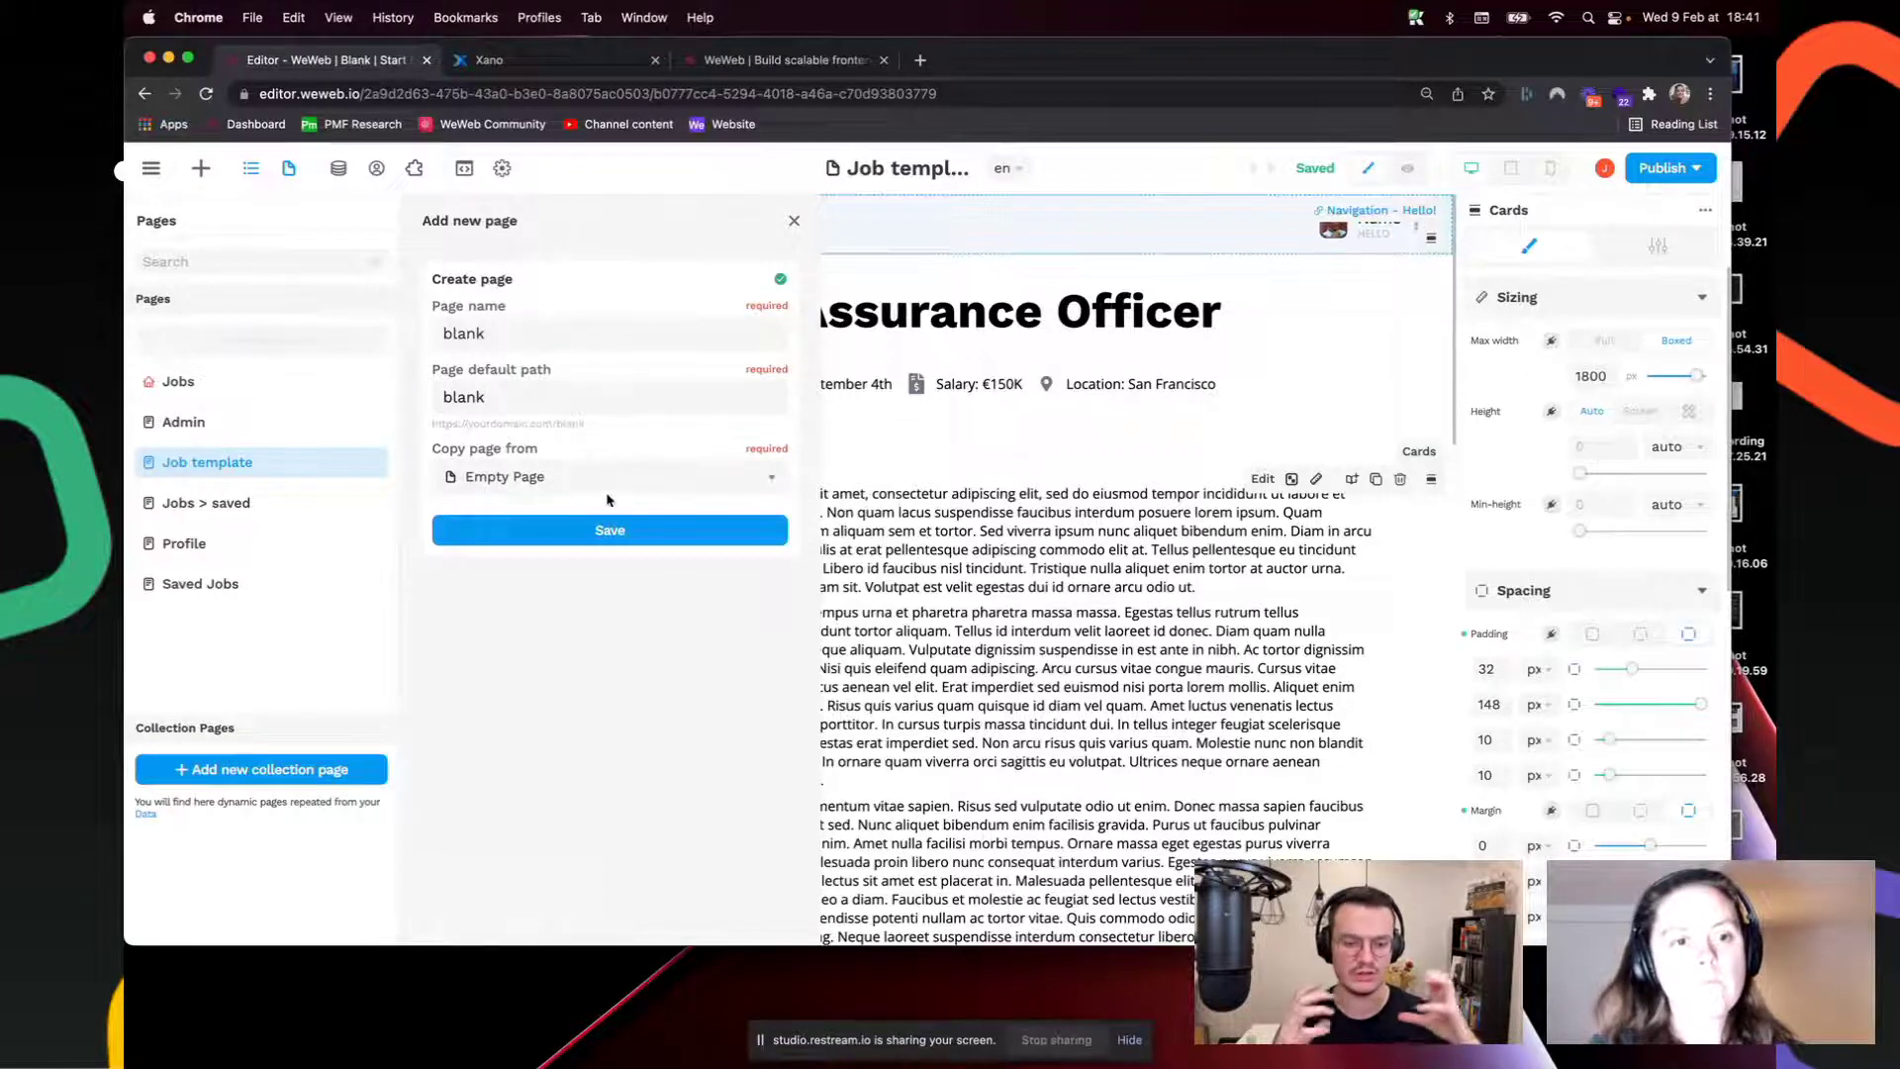
left_click(610, 532)
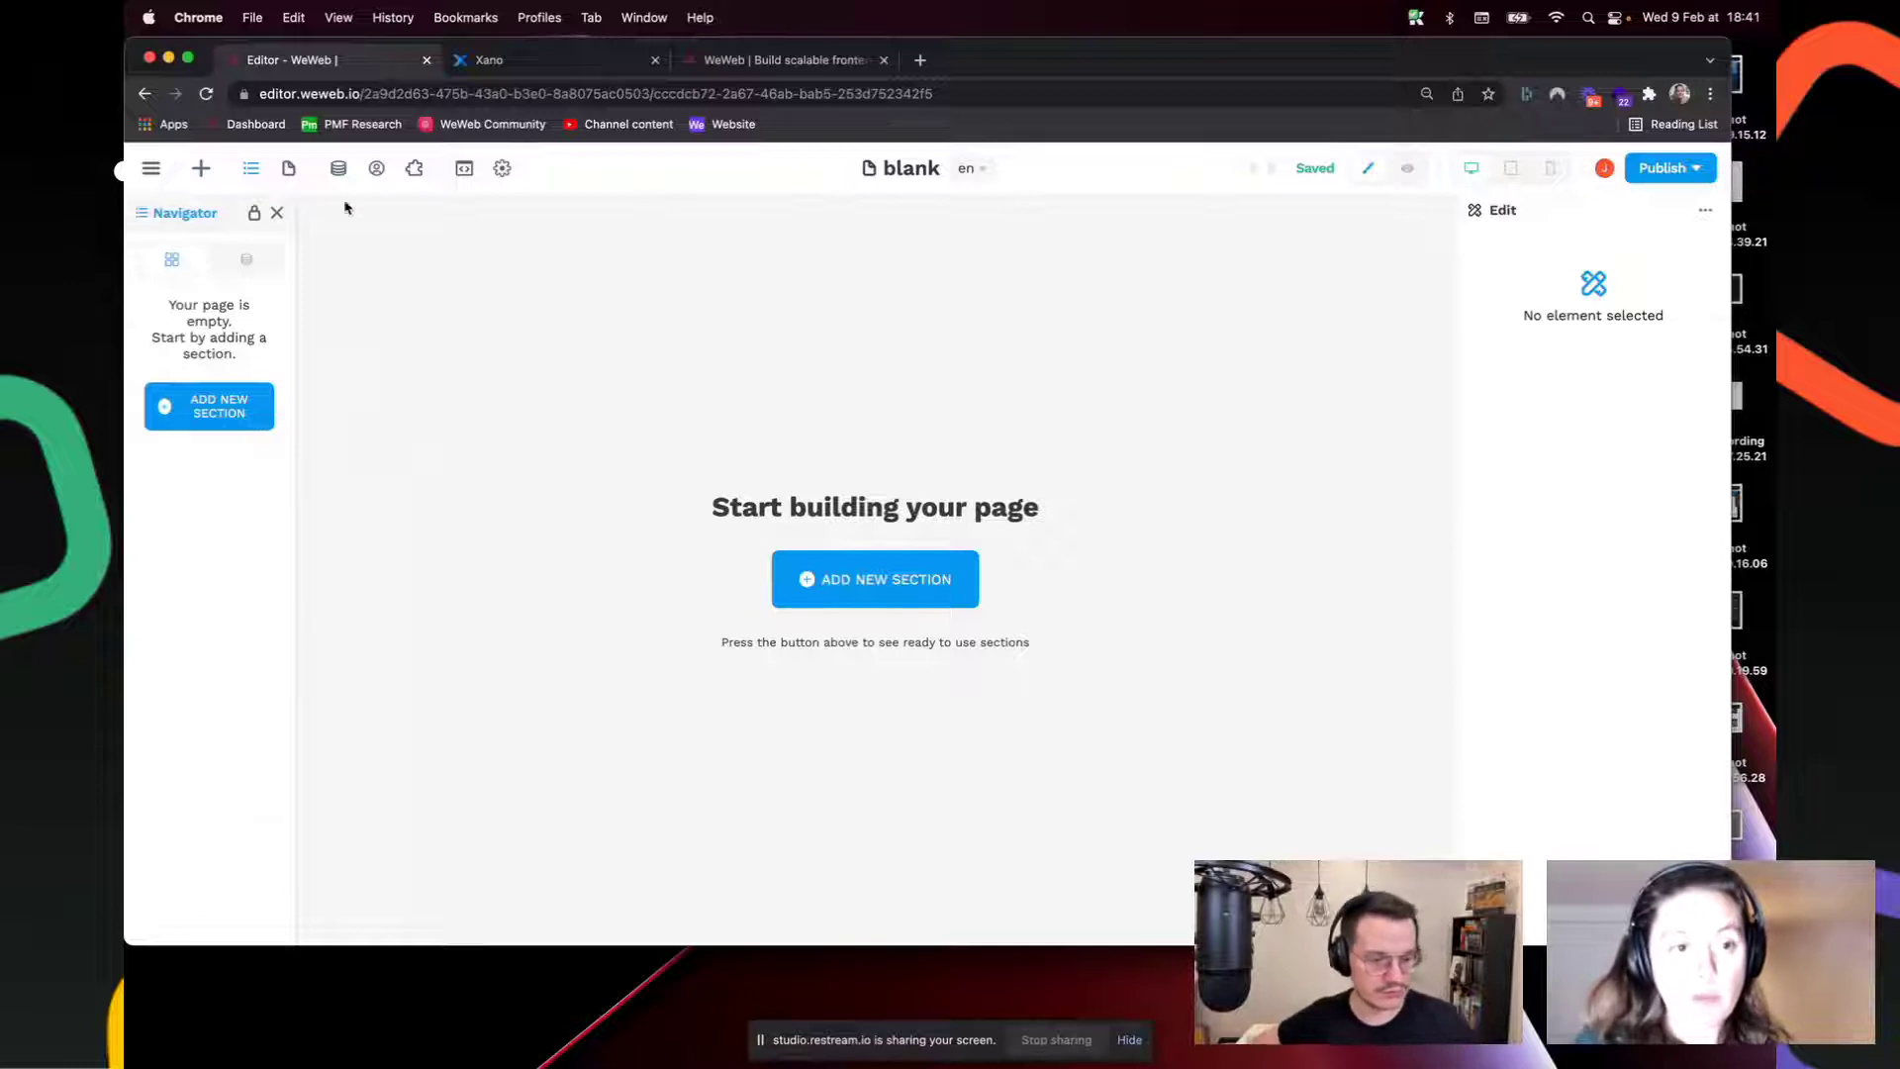
Step: Insert the Blank section from Project components at the top of the empty page
left_click(200, 168)
left_click(184, 220)
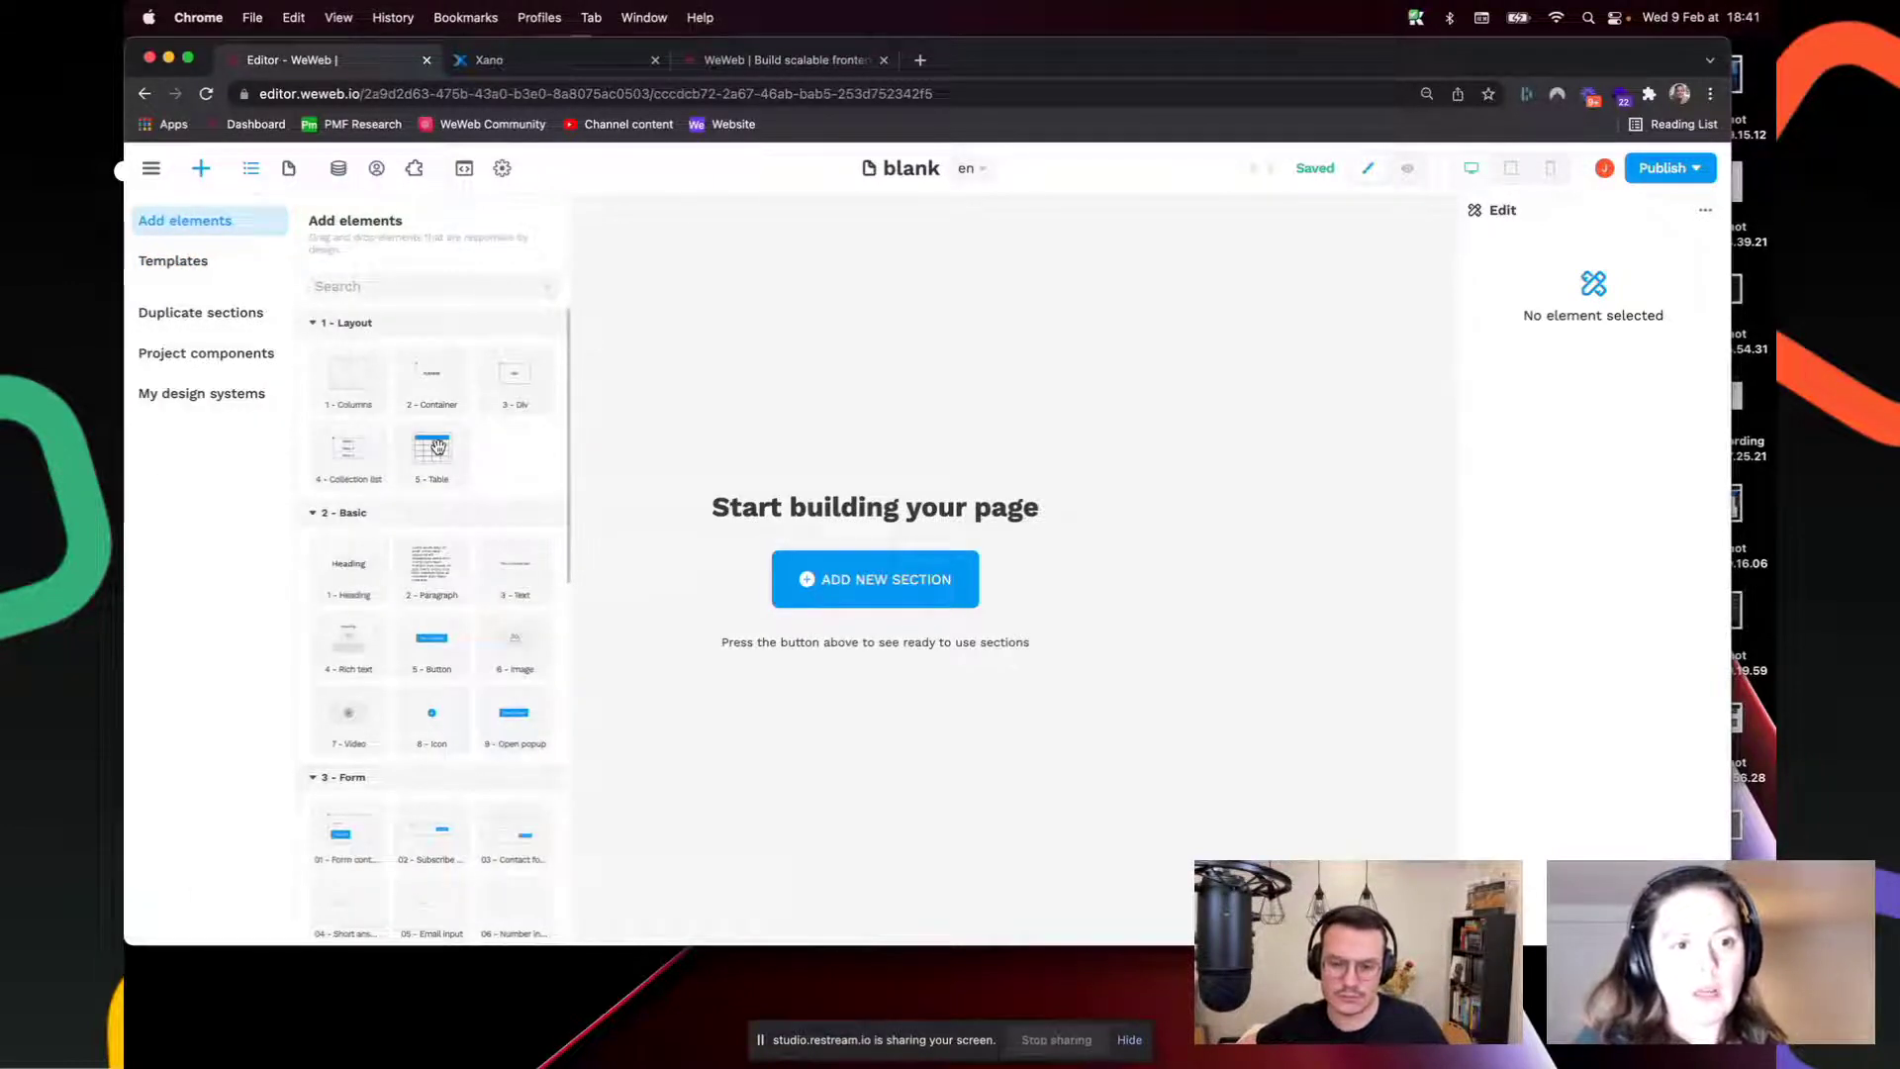
left_click_drag(438, 447, 1046, 383)
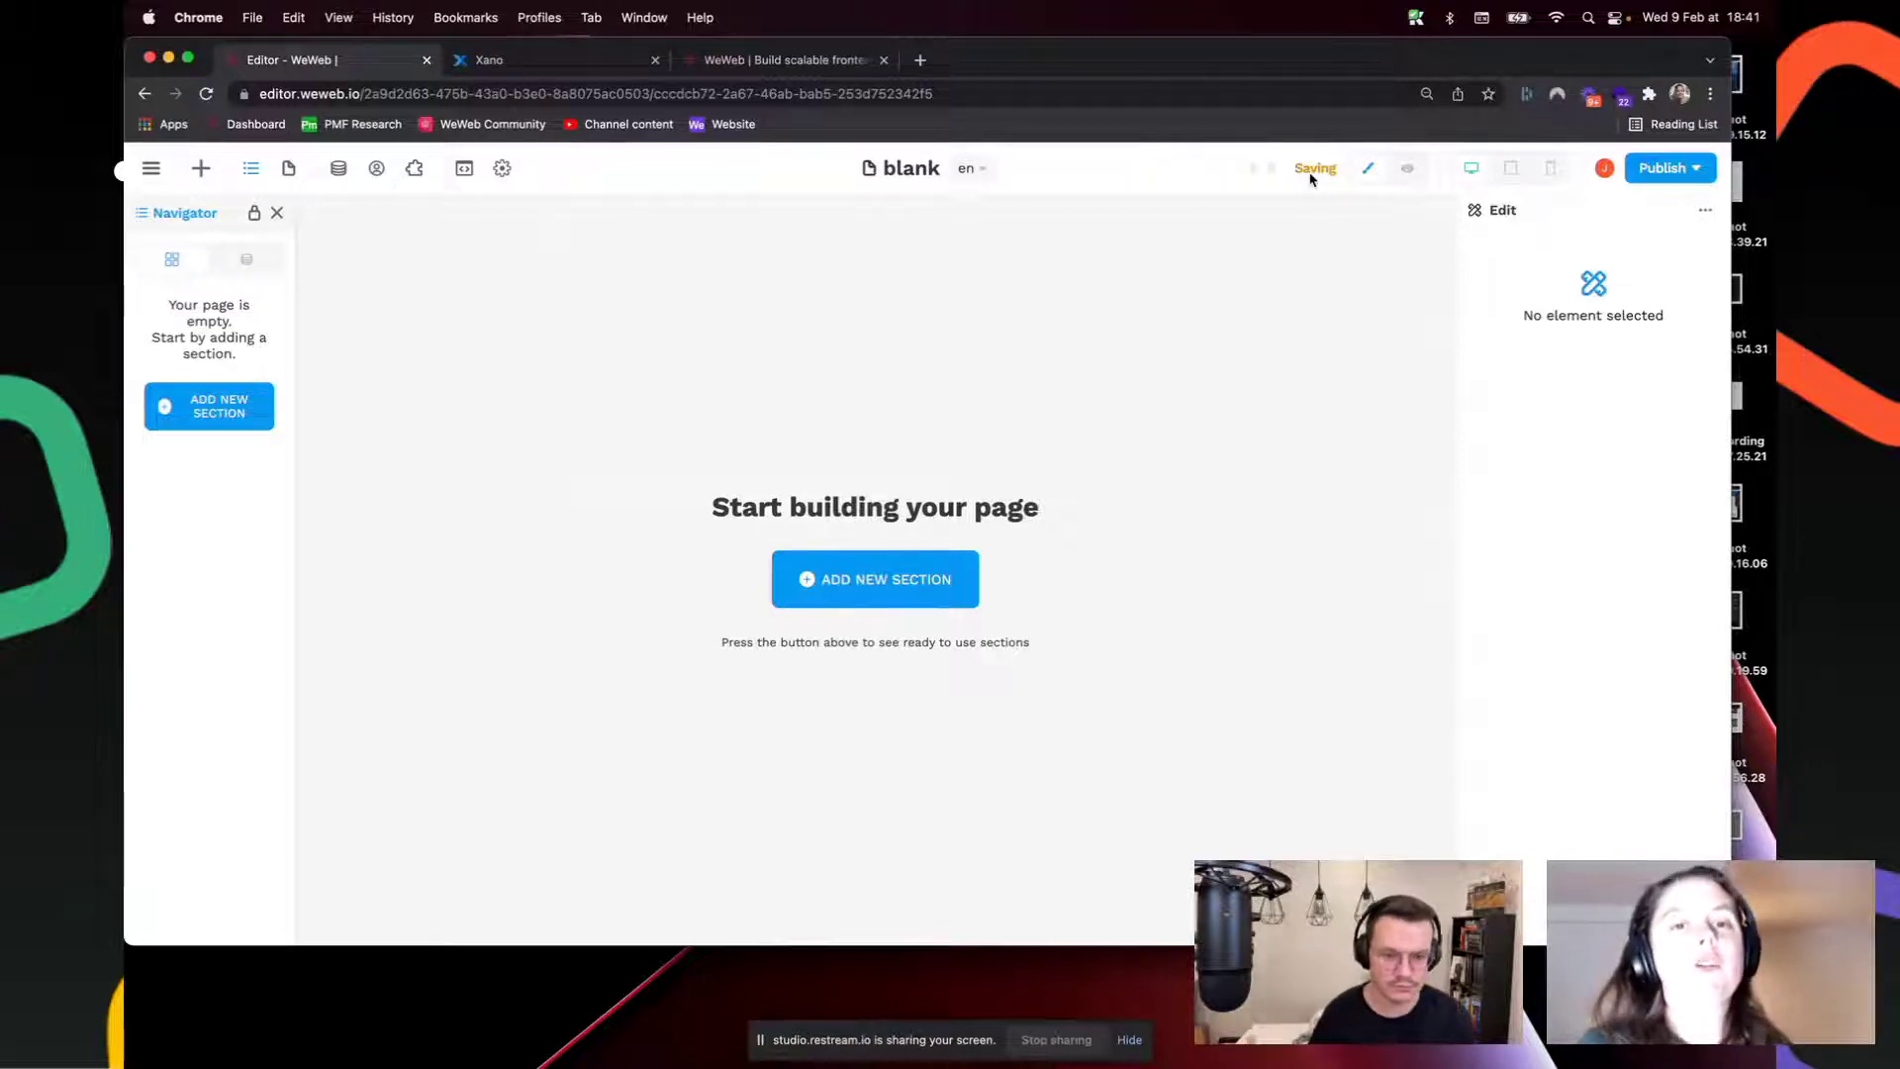
left_click(886, 589)
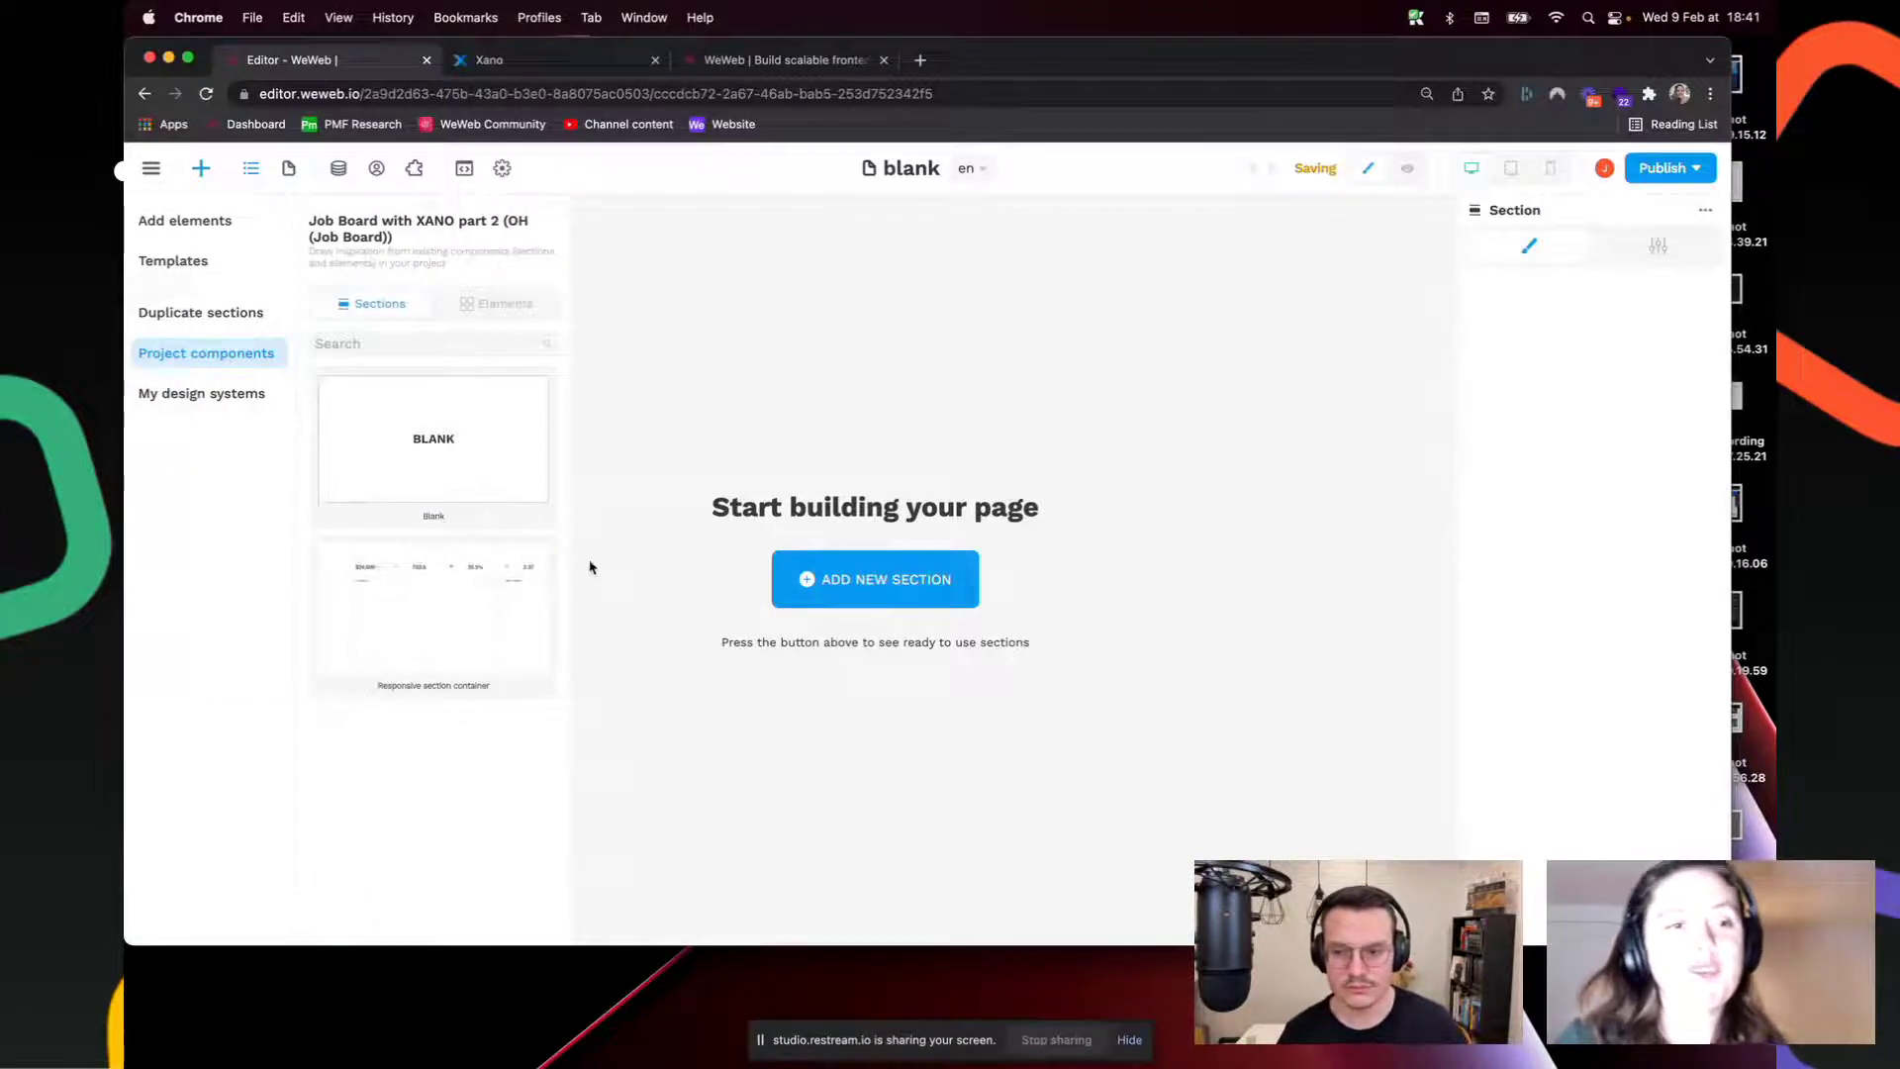
left_click_drag(445, 459, 994, 368)
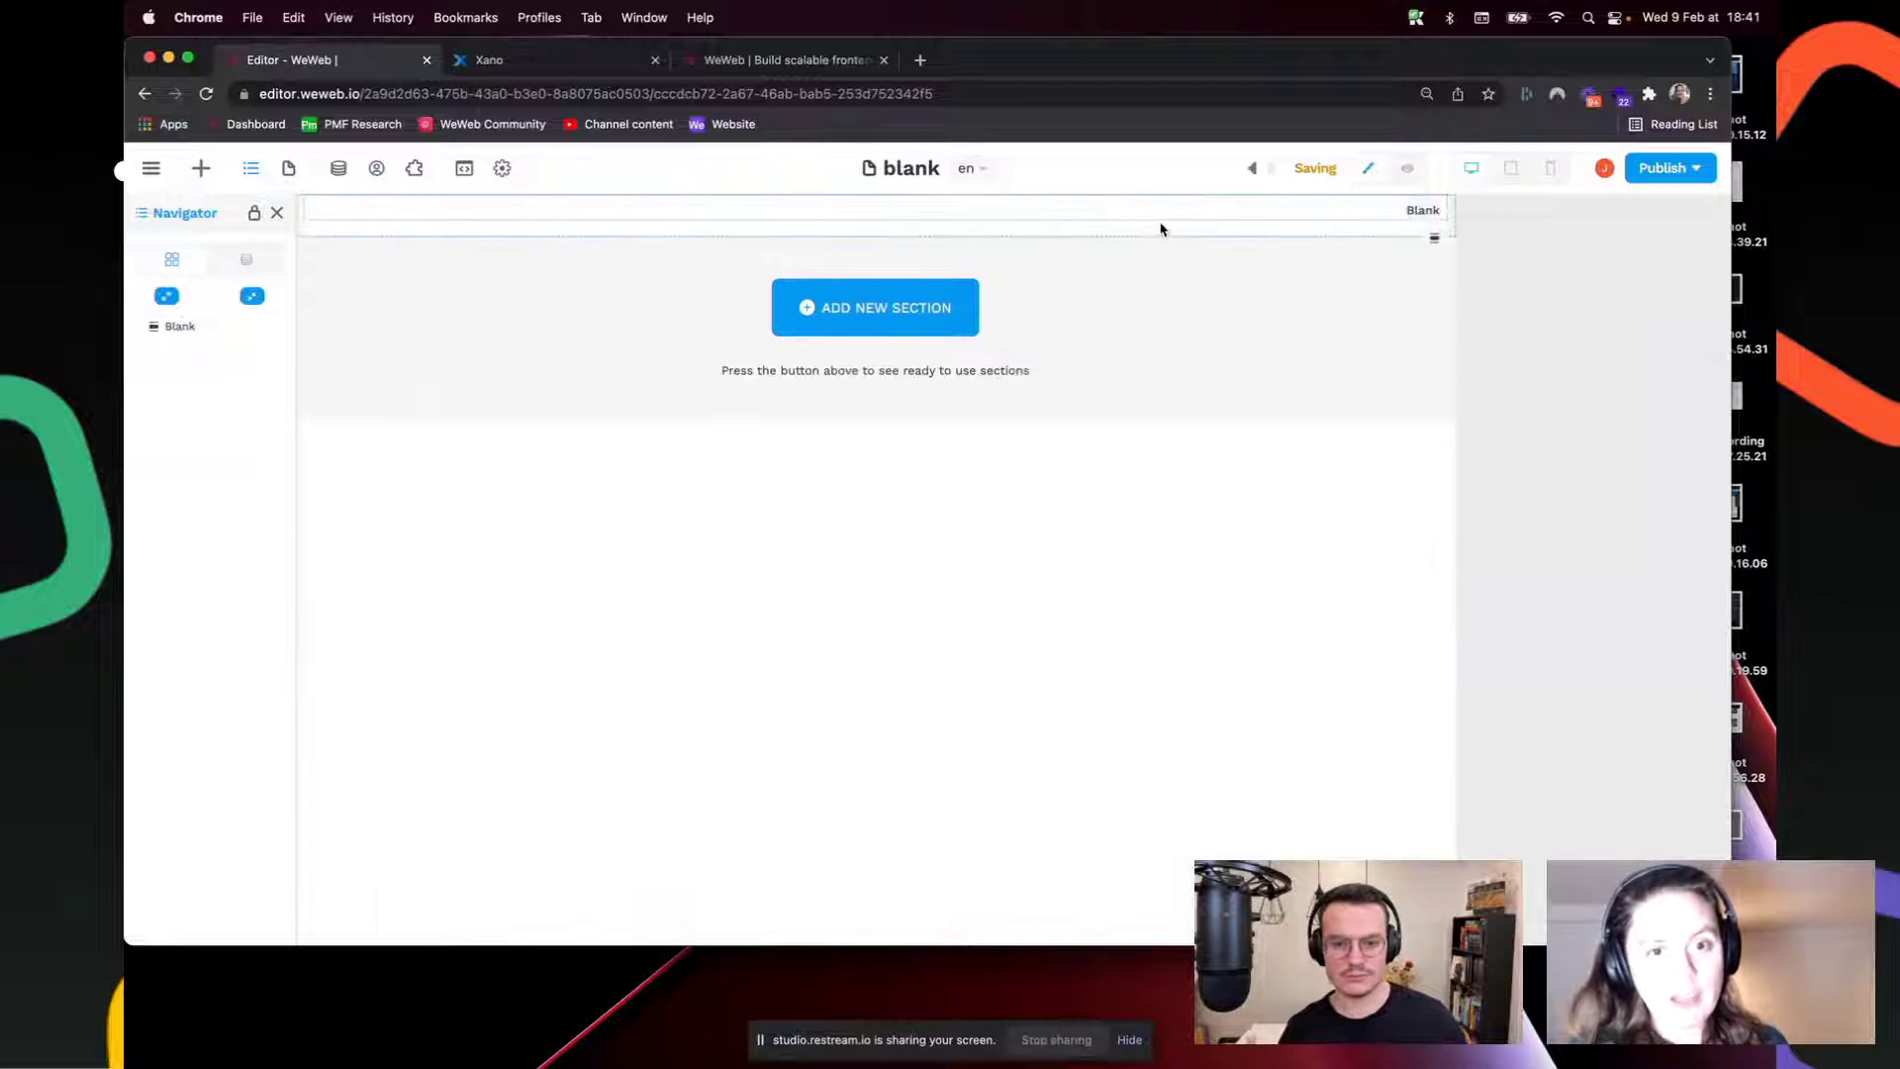
left_click(1161, 230)
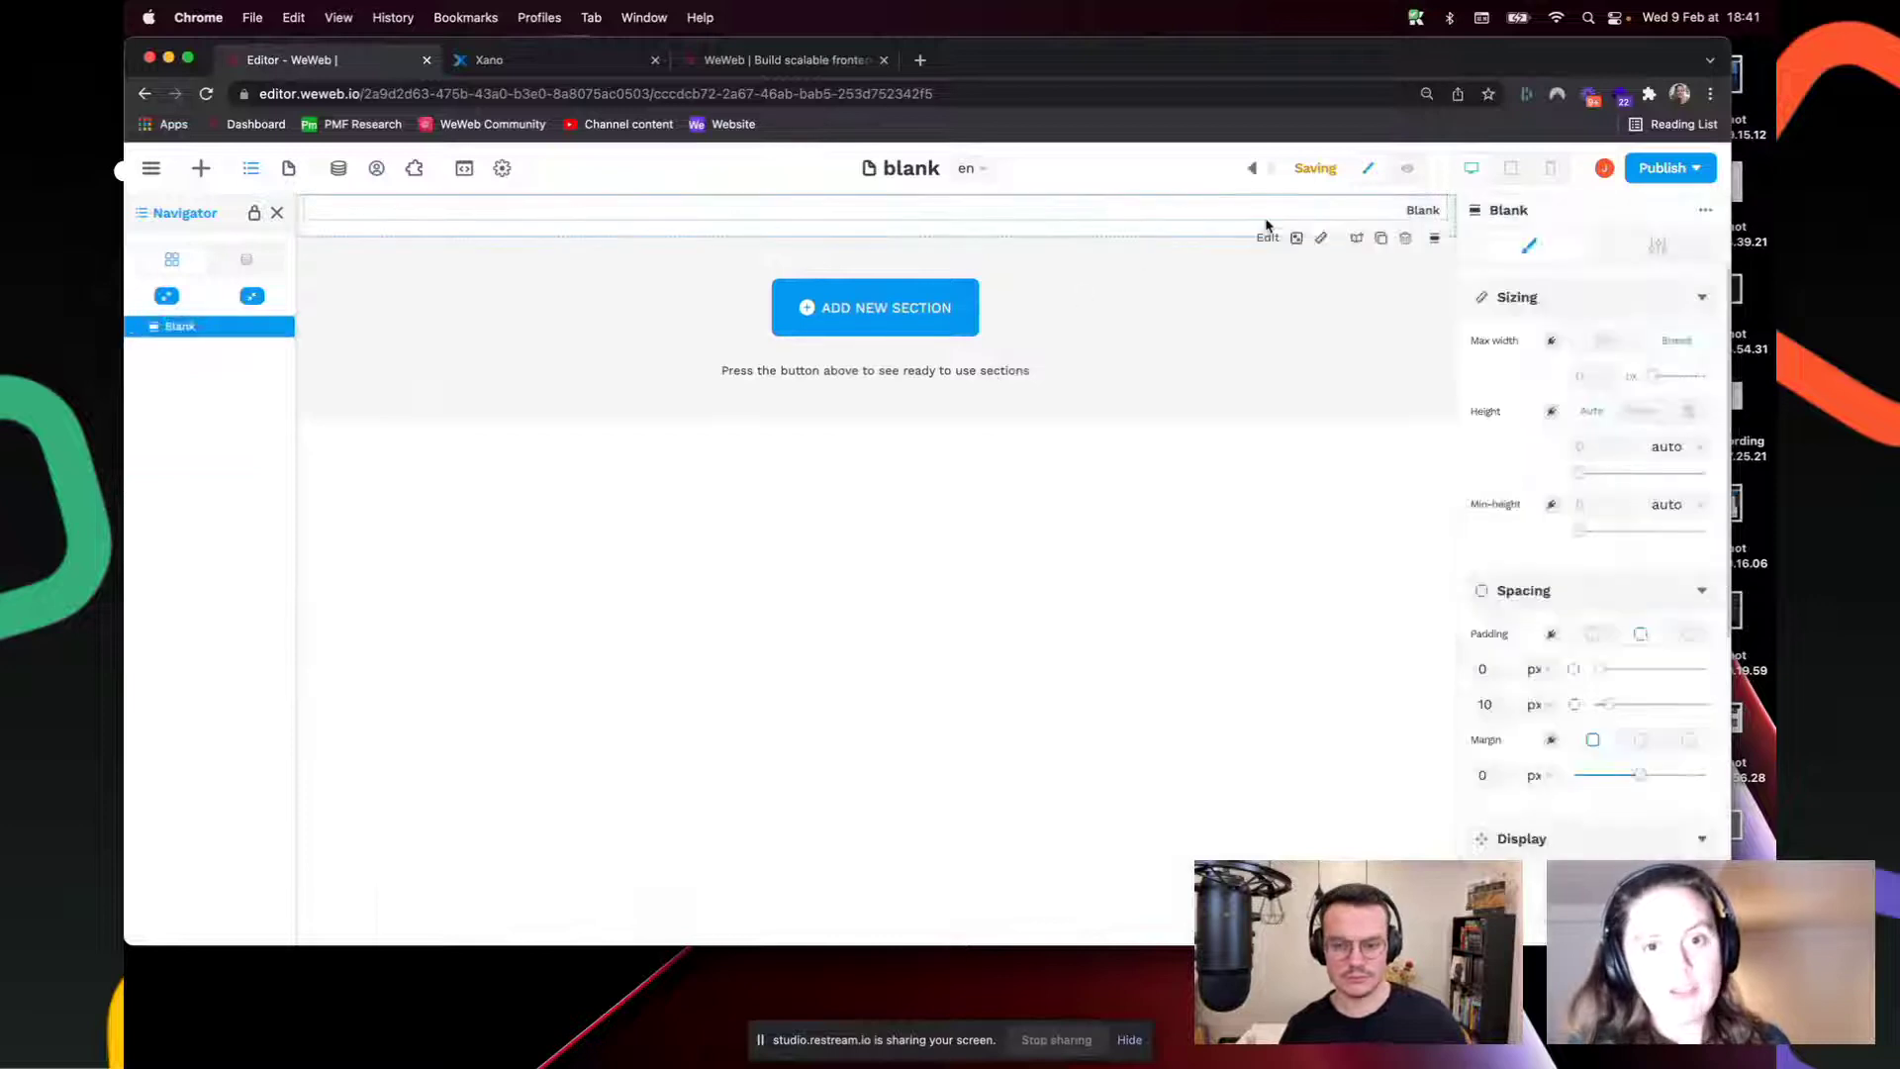
left_click(1435, 242)
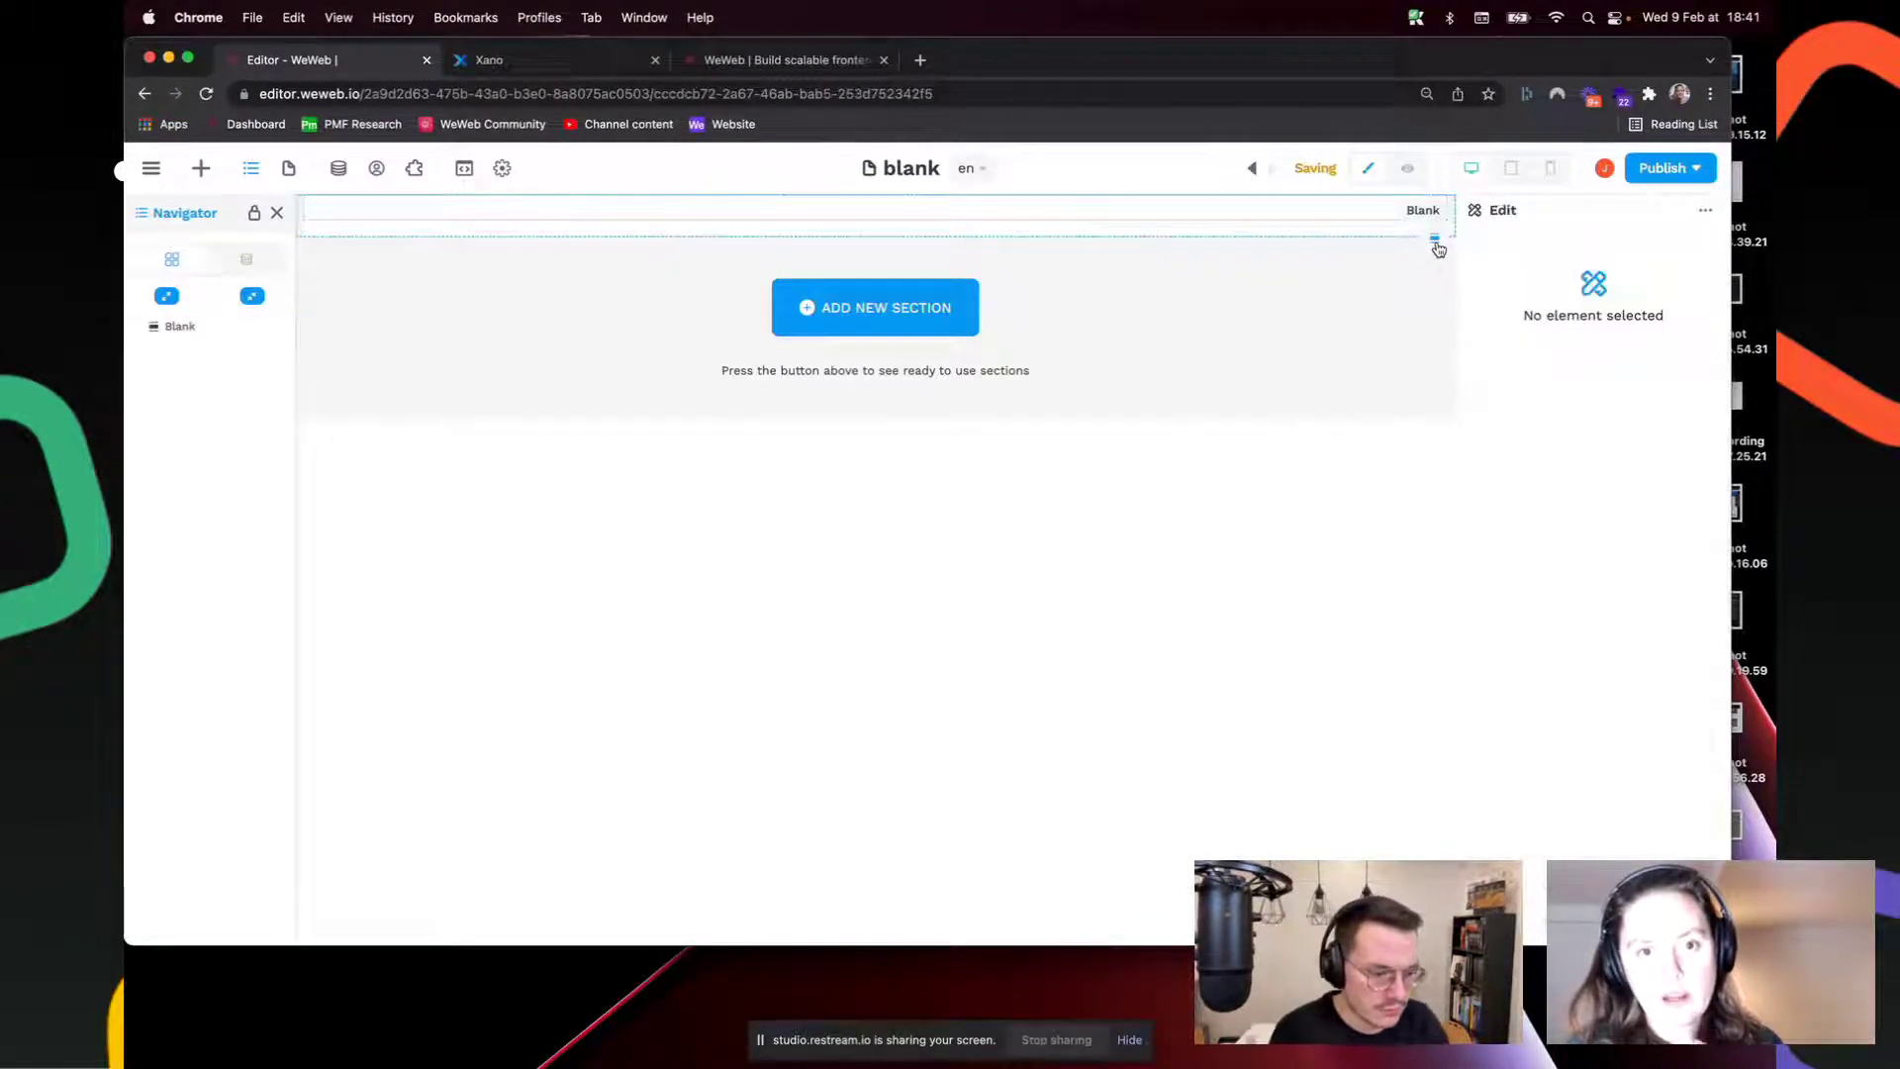
Step: Drop a Table element from the basic elements into the Blank section
left_click(202, 169)
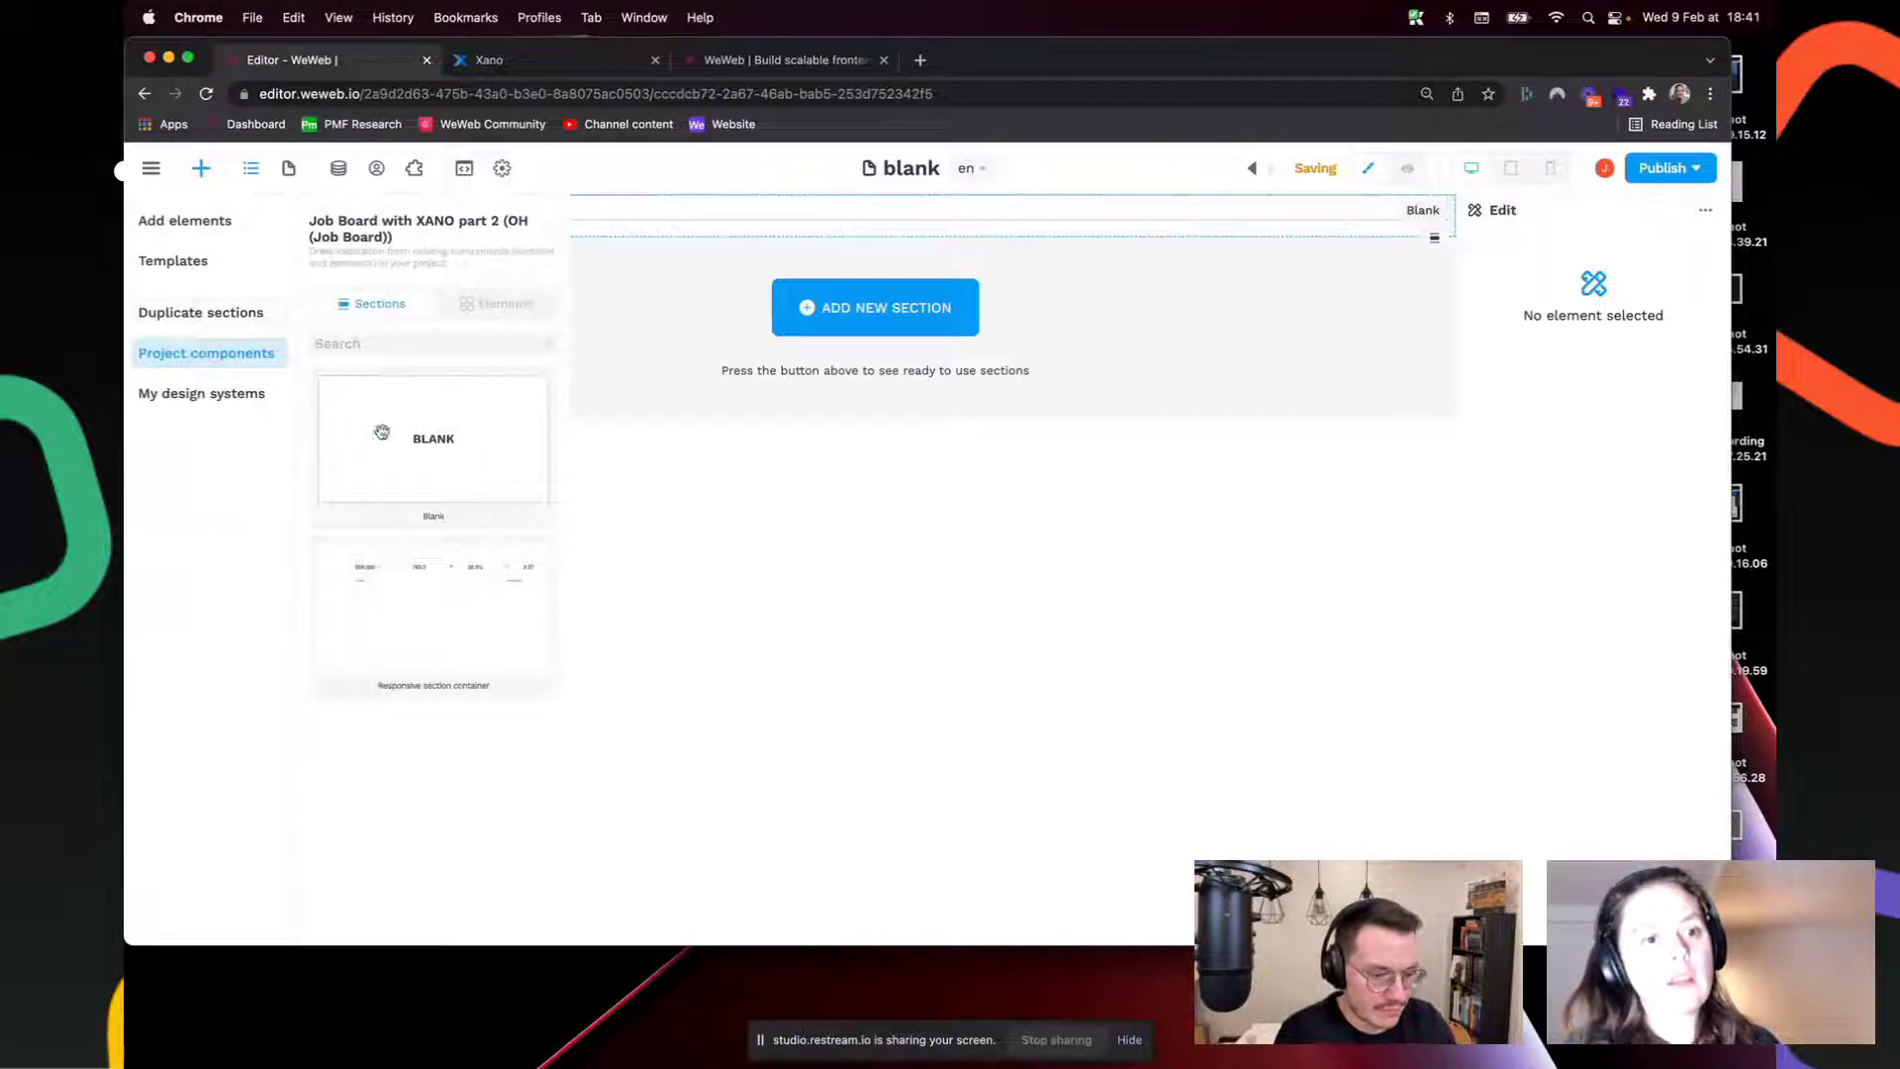
left_click(212, 241)
left_click_drag(422, 466, 763, 213)
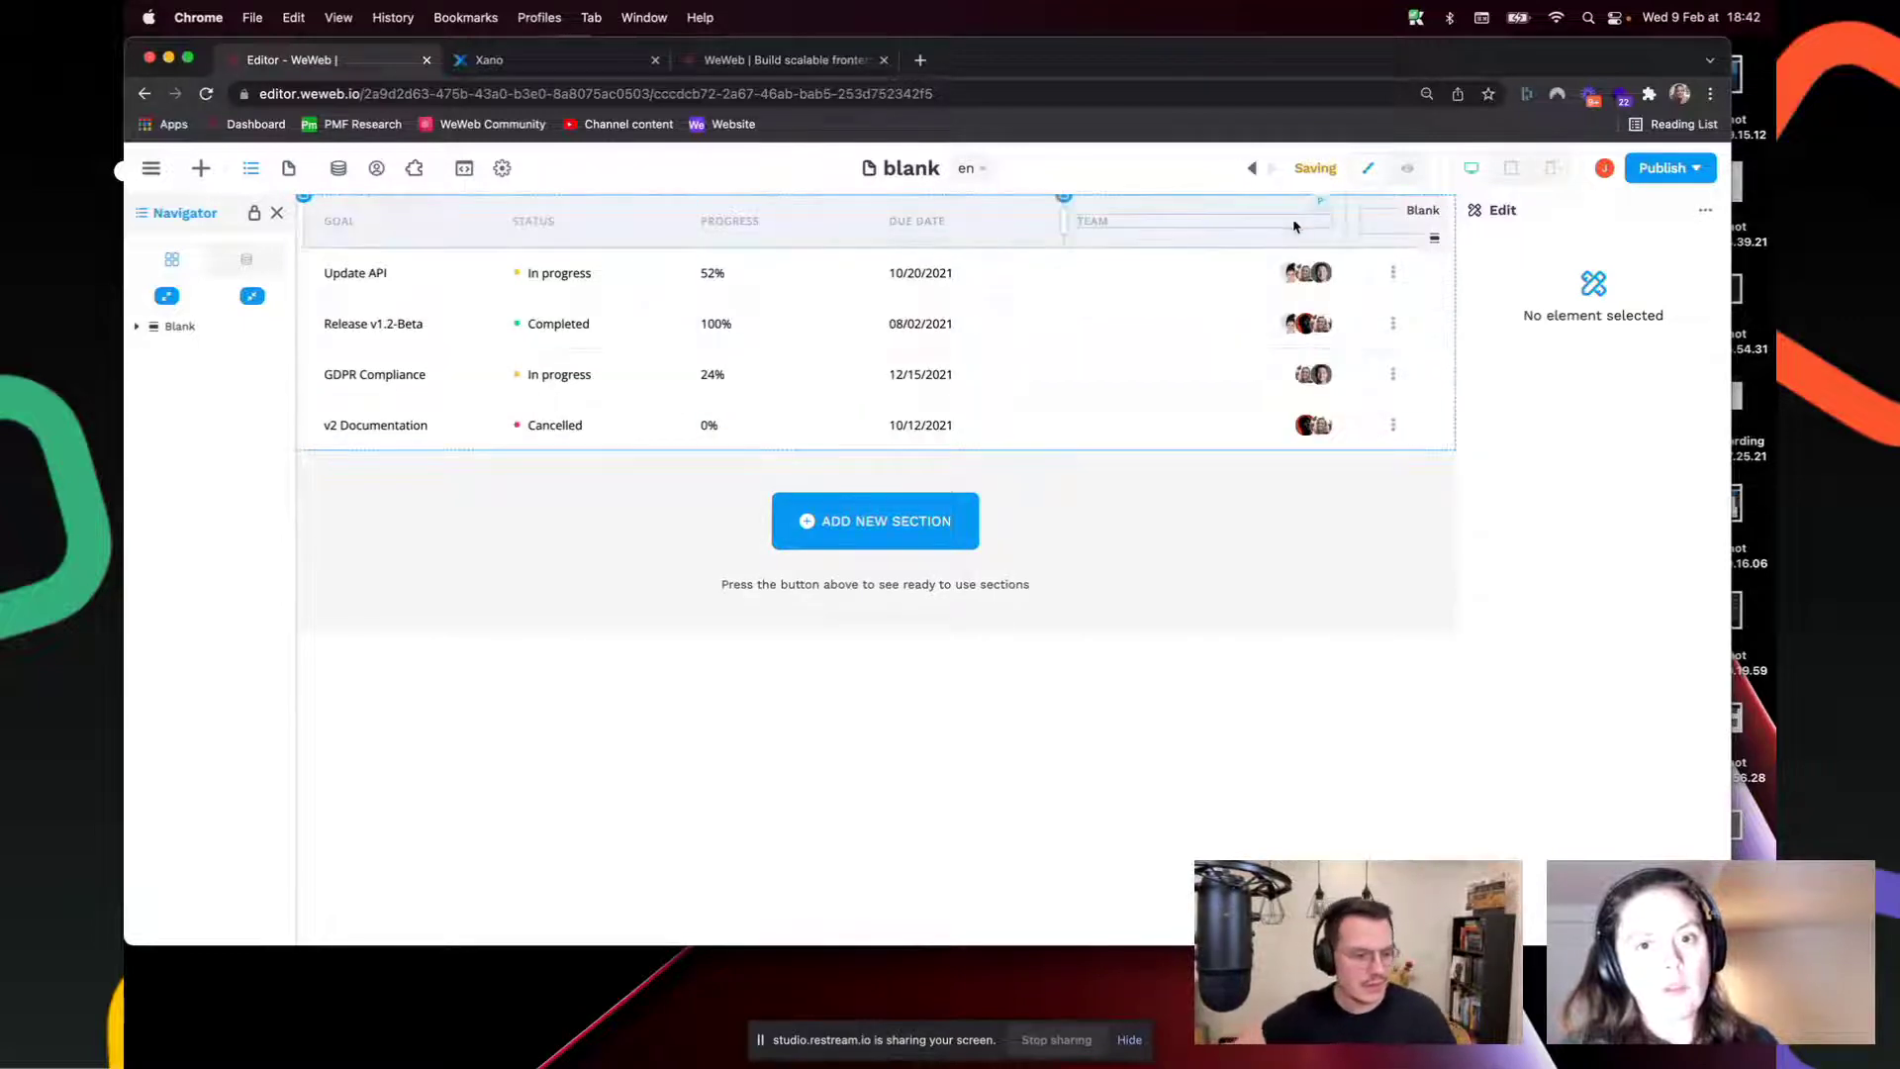
Step: Select the new goals table and expand it to reveal its Header and Collection
left_click(305, 210)
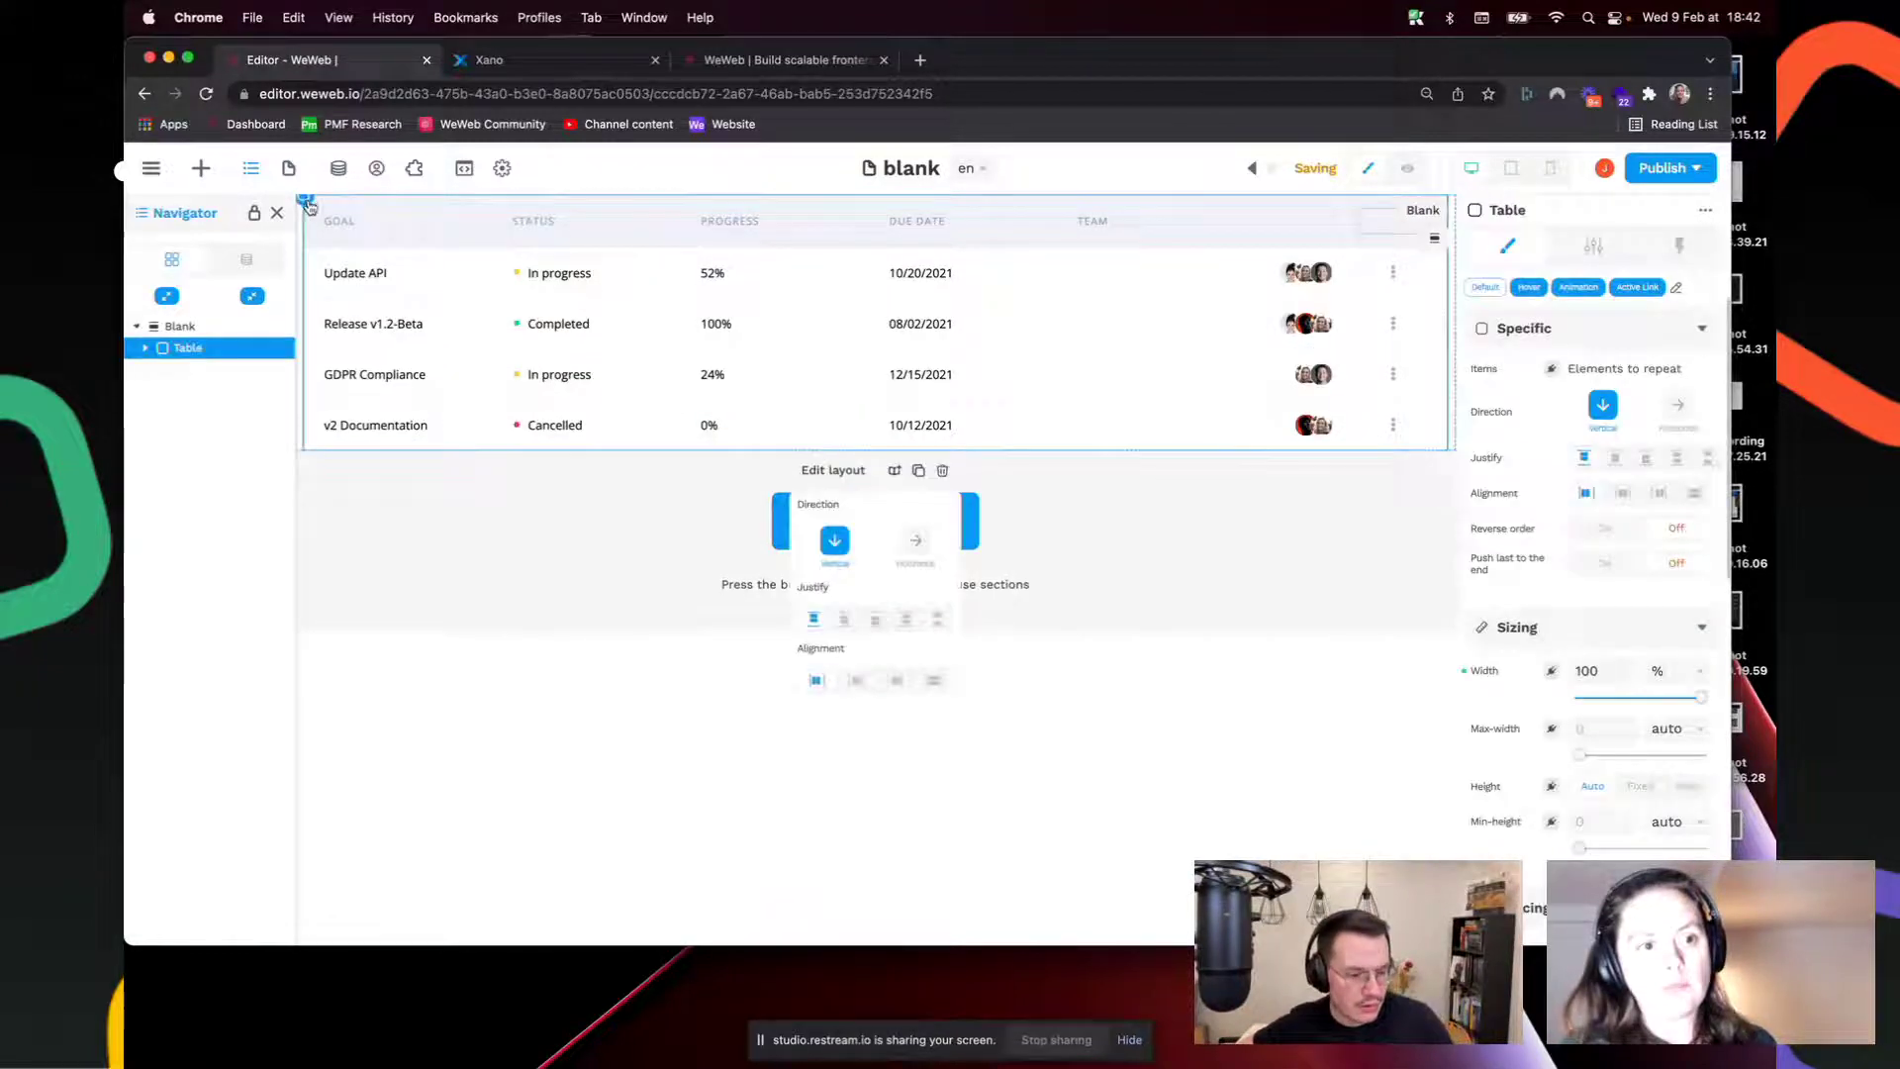
left_click(146, 348)
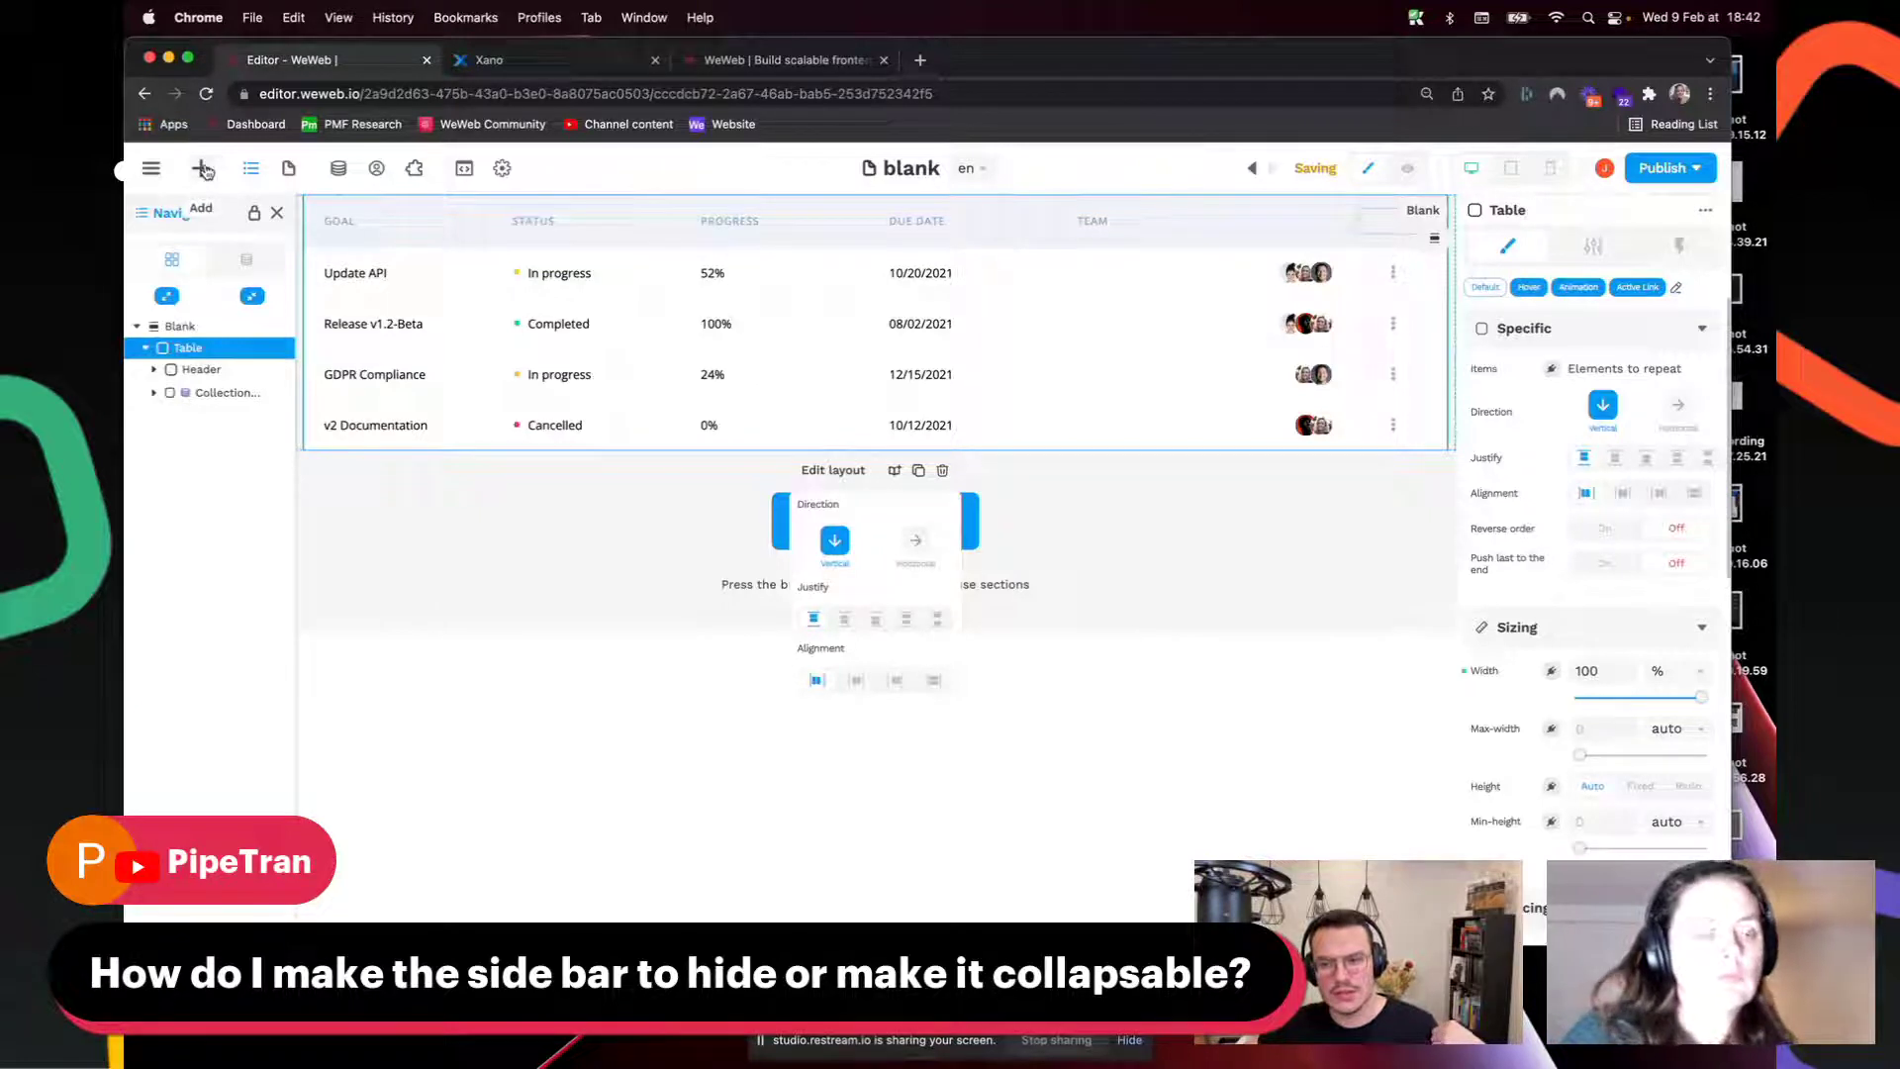
left_click(203, 169)
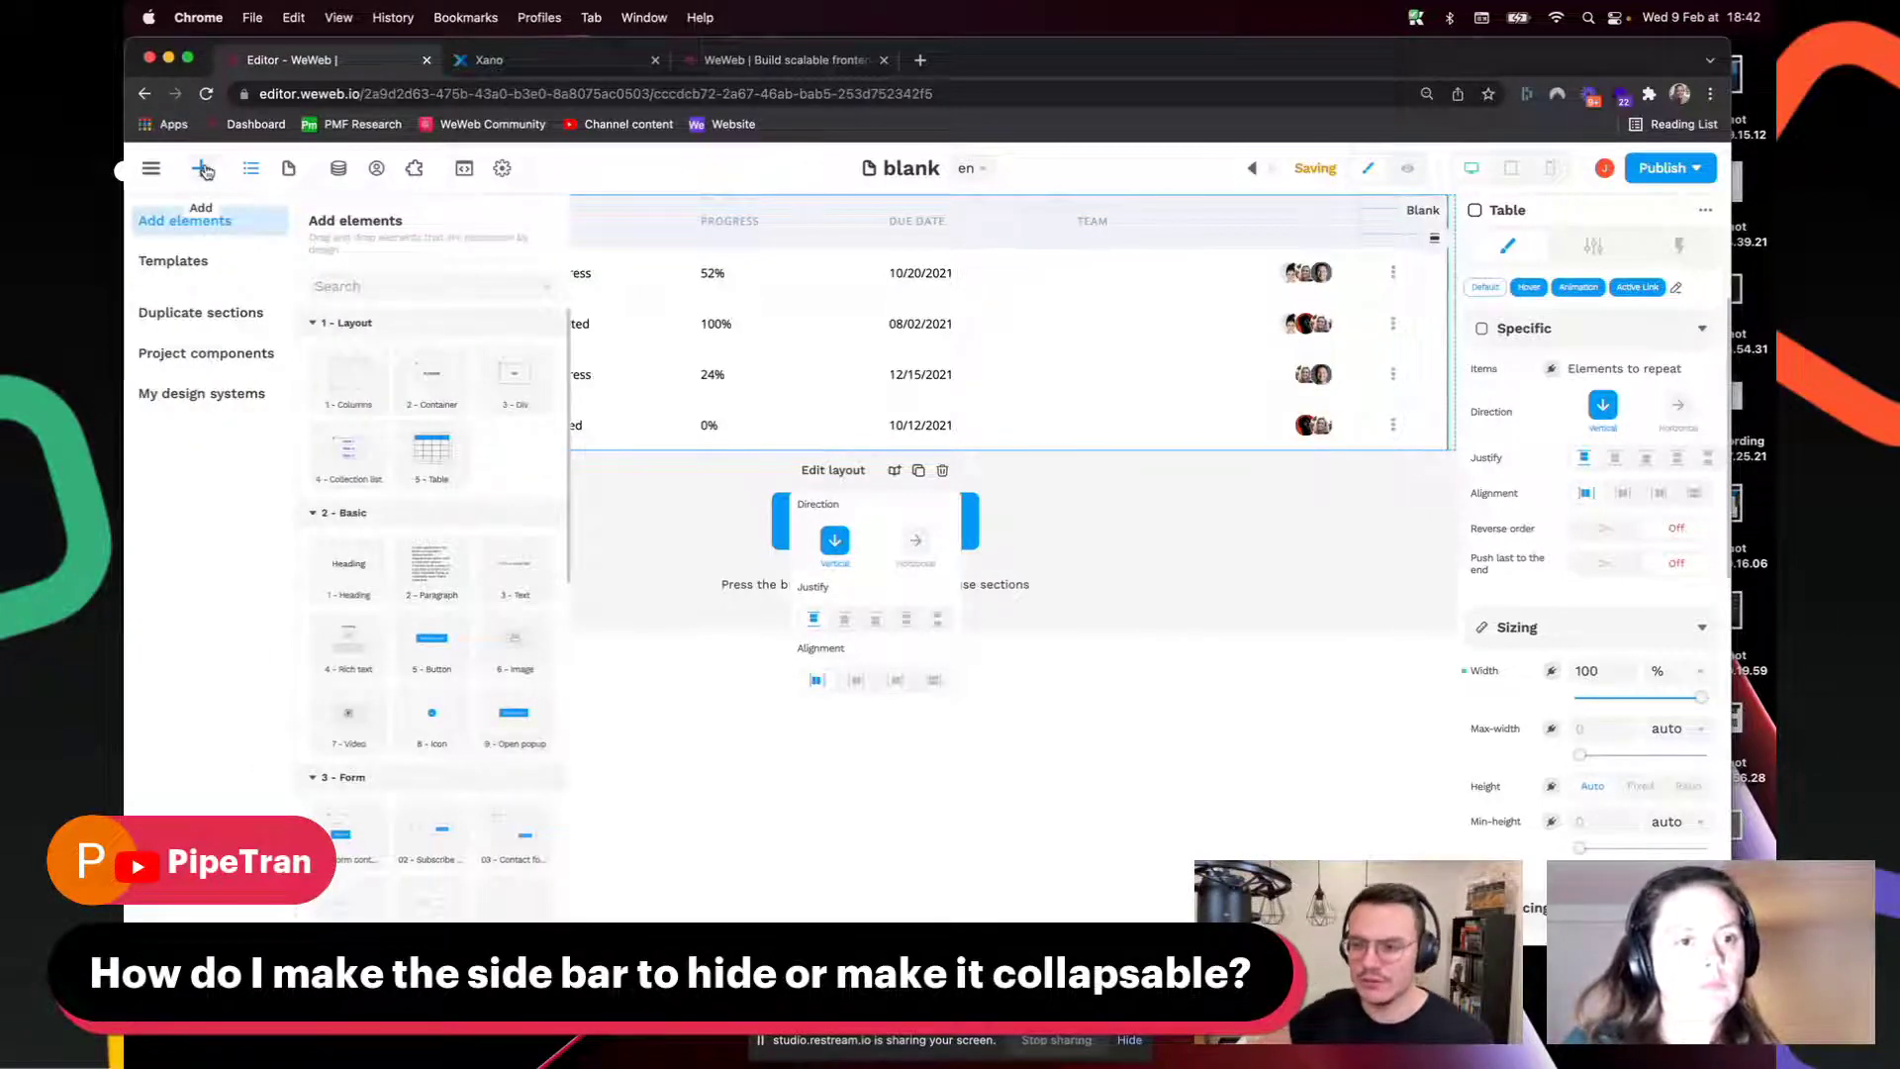
left_click(203, 170)
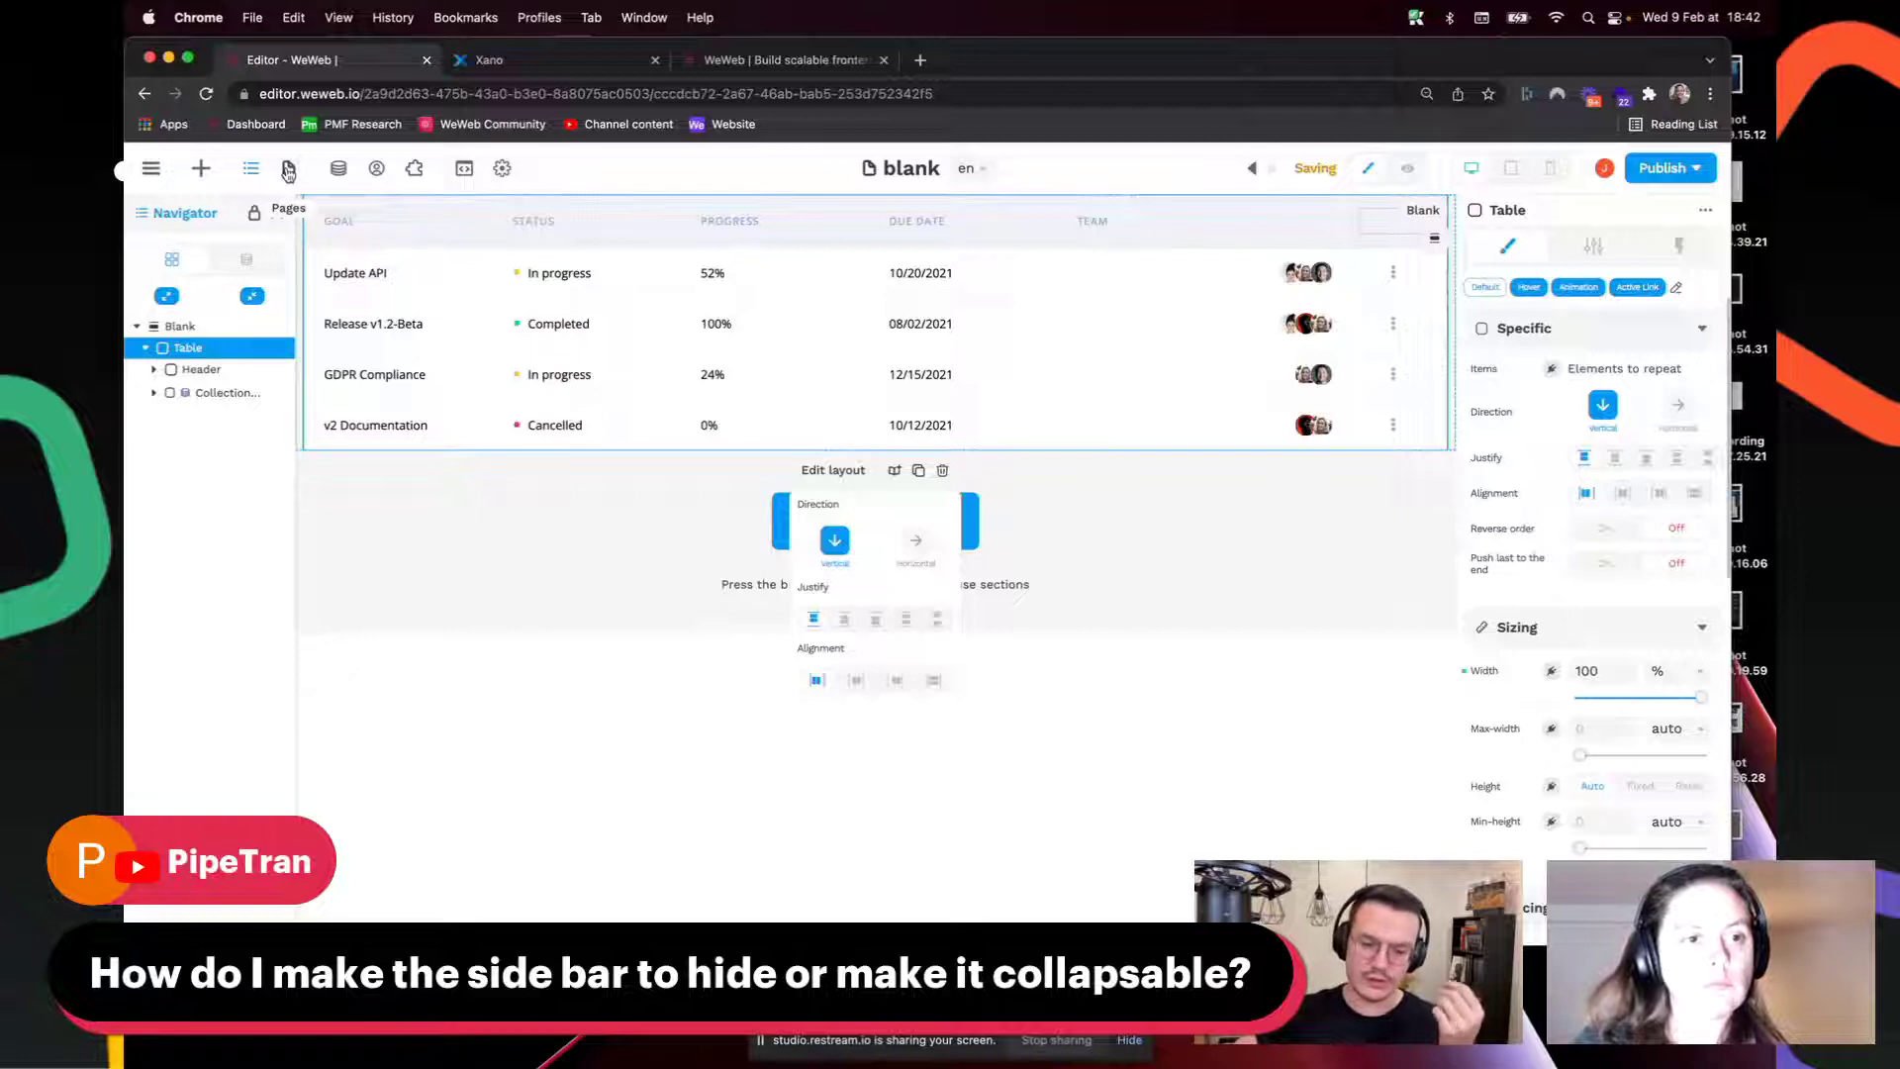
Step: Add the Right Sidebar - Form template found by searching 'righ', and expand its children
left_click(202, 171)
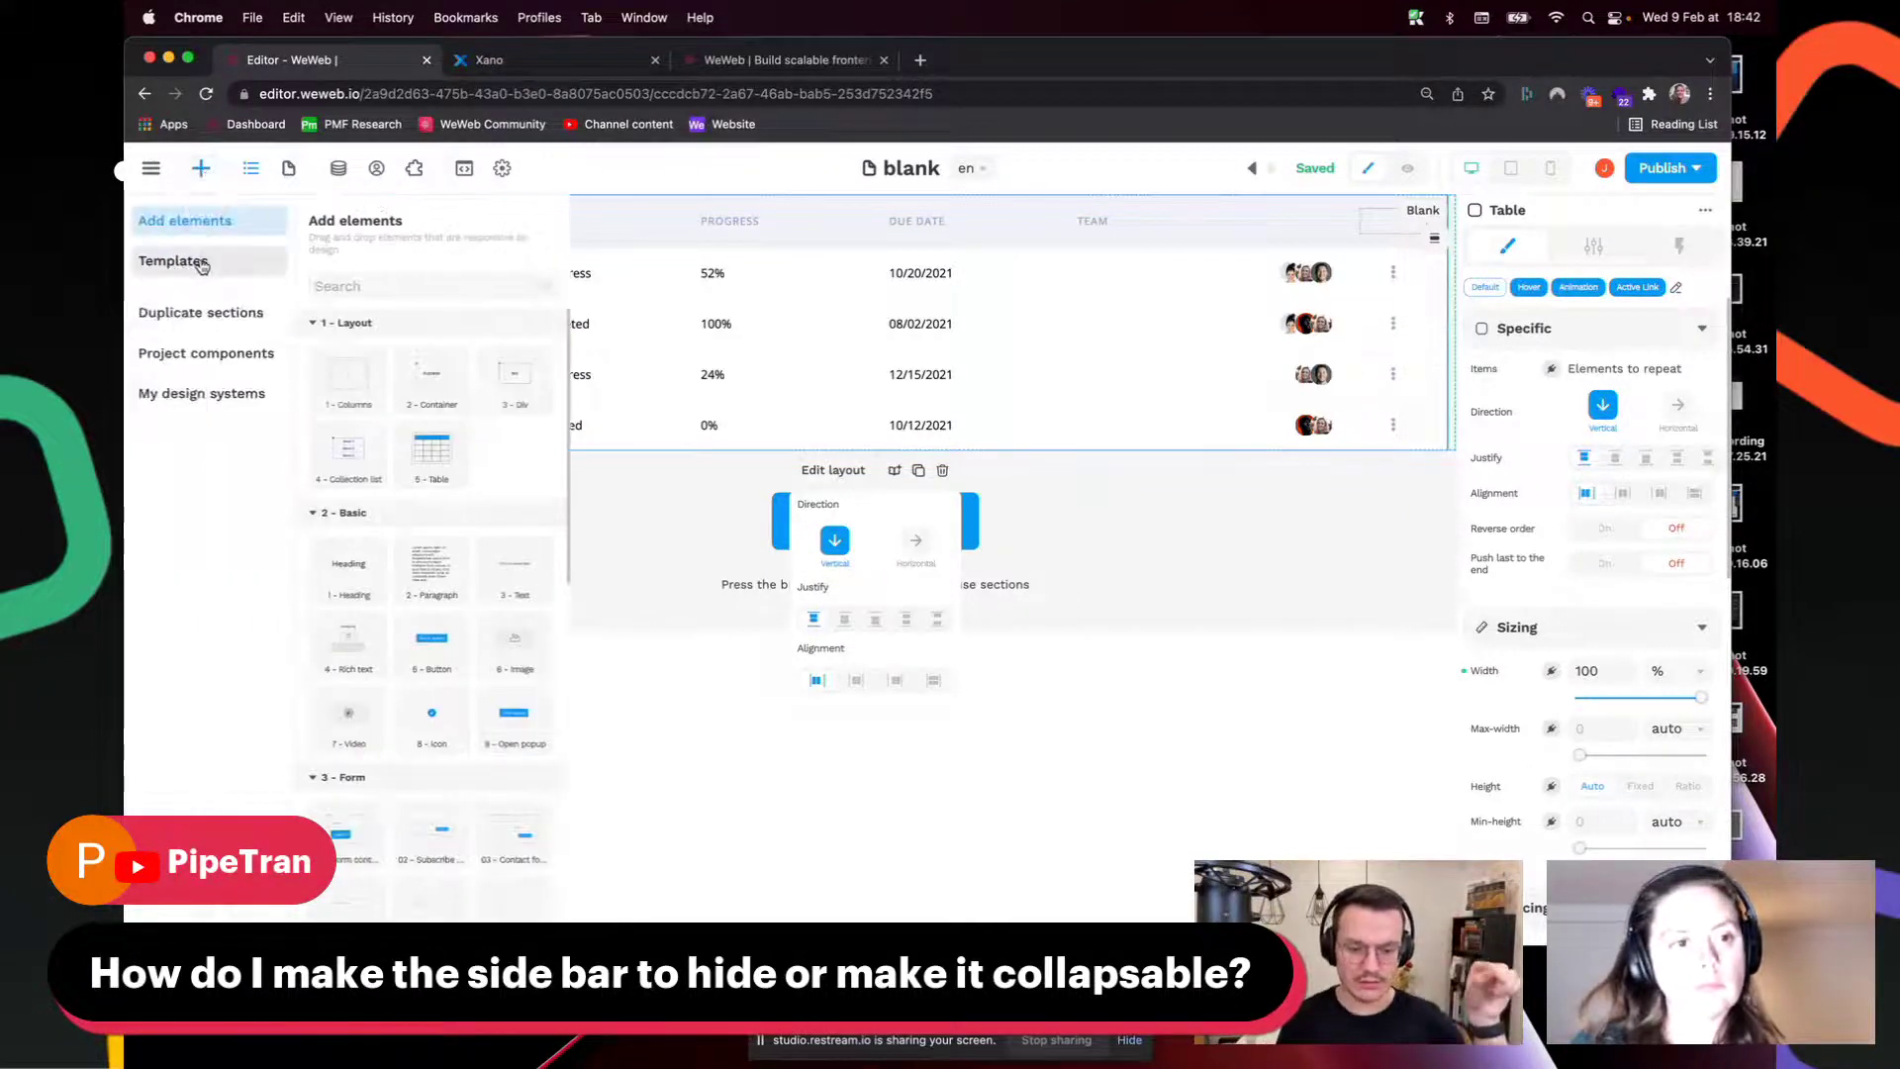
left_click(178, 262)
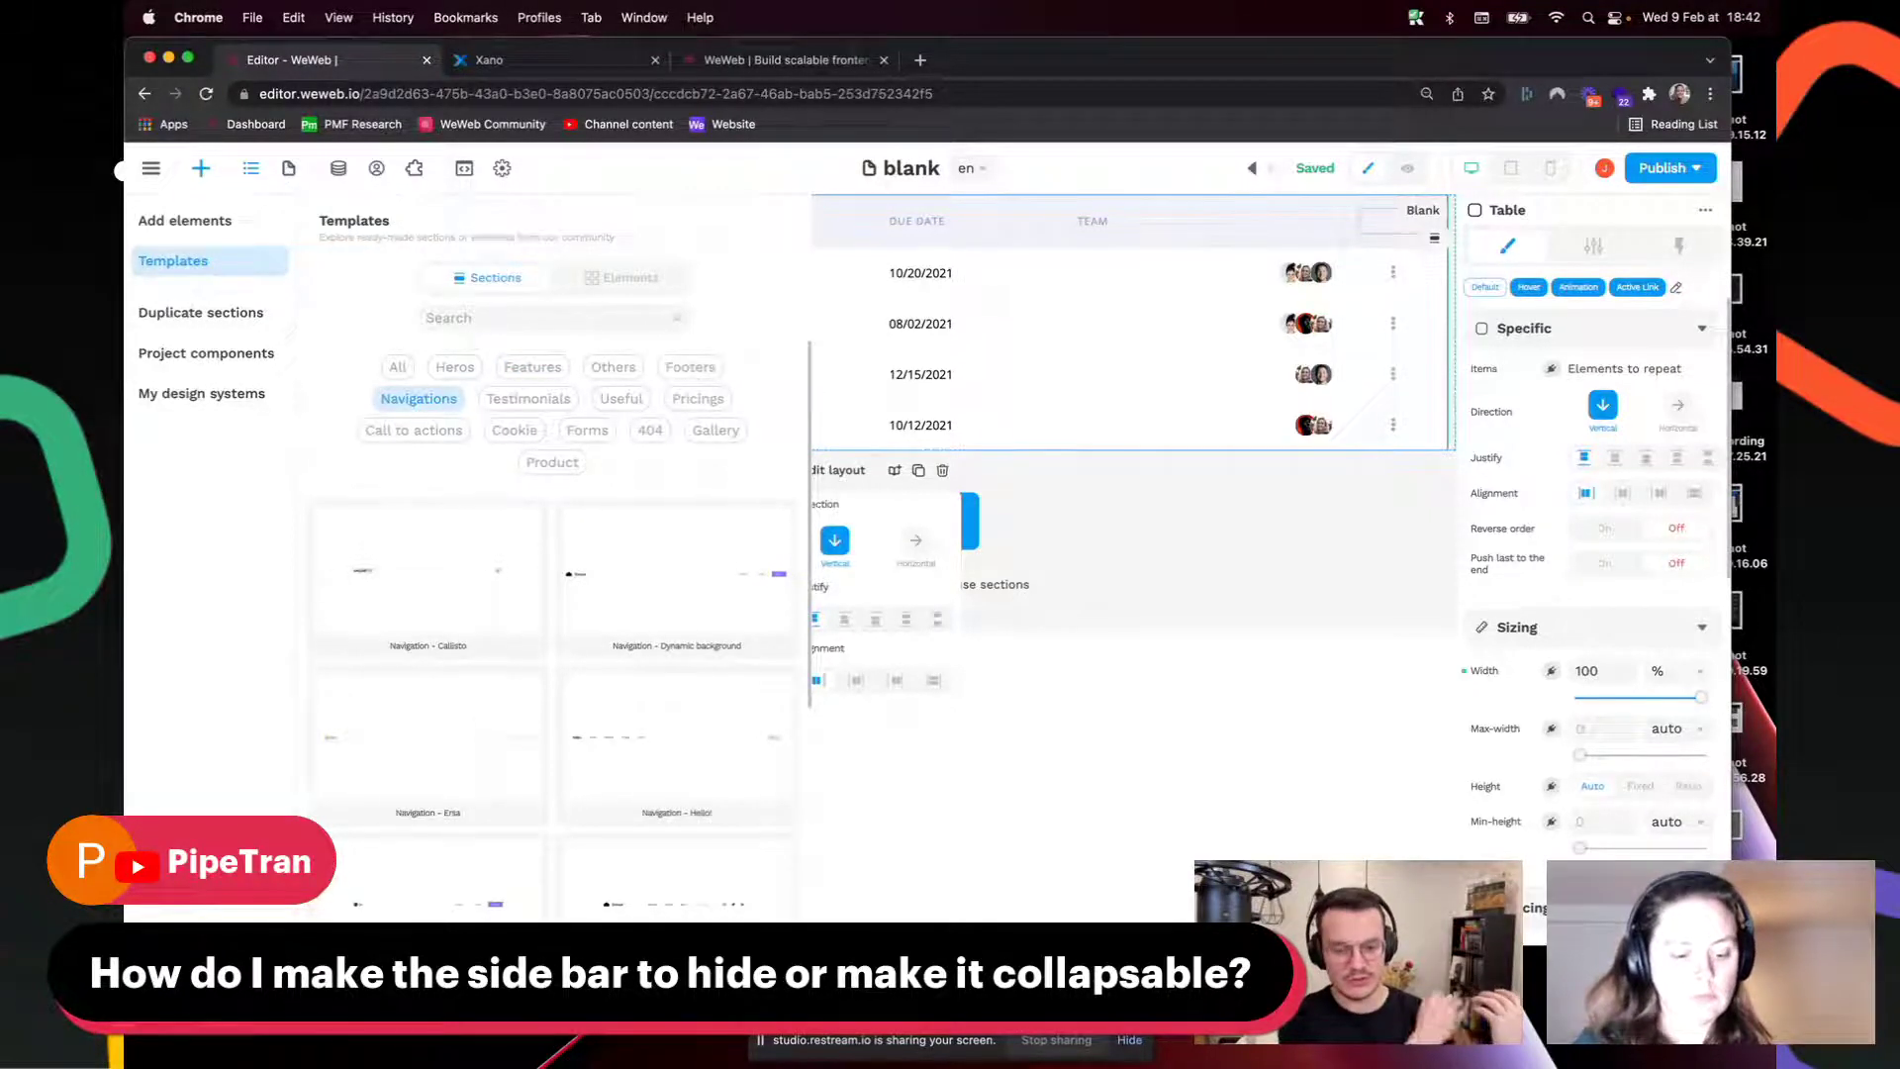
type("righ")
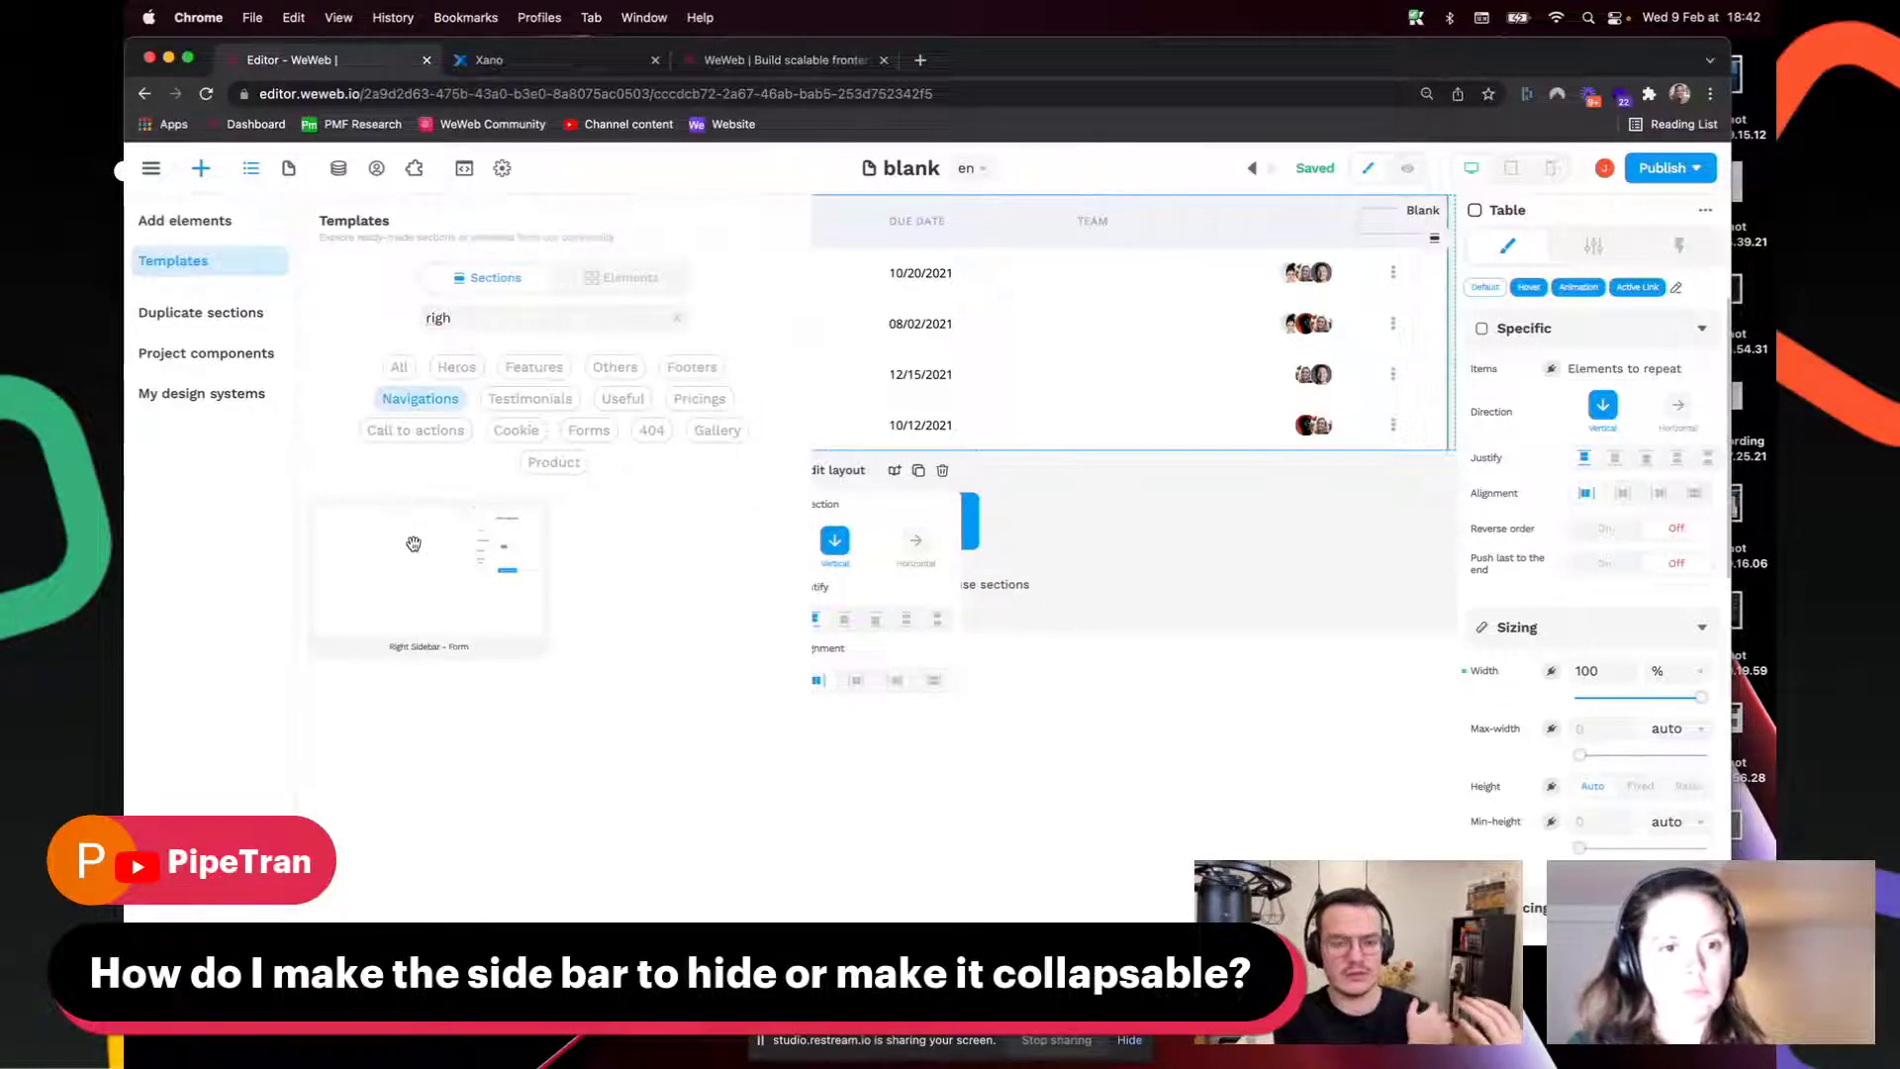
mouse_move(414, 545)
left_mouse_down()
mouse_move(976, 496)
mouse_move(419, 374)
mouse_move(1447, 374)
mouse_move(1396, 405)
mouse_move(621, 514)
left_mouse_up()
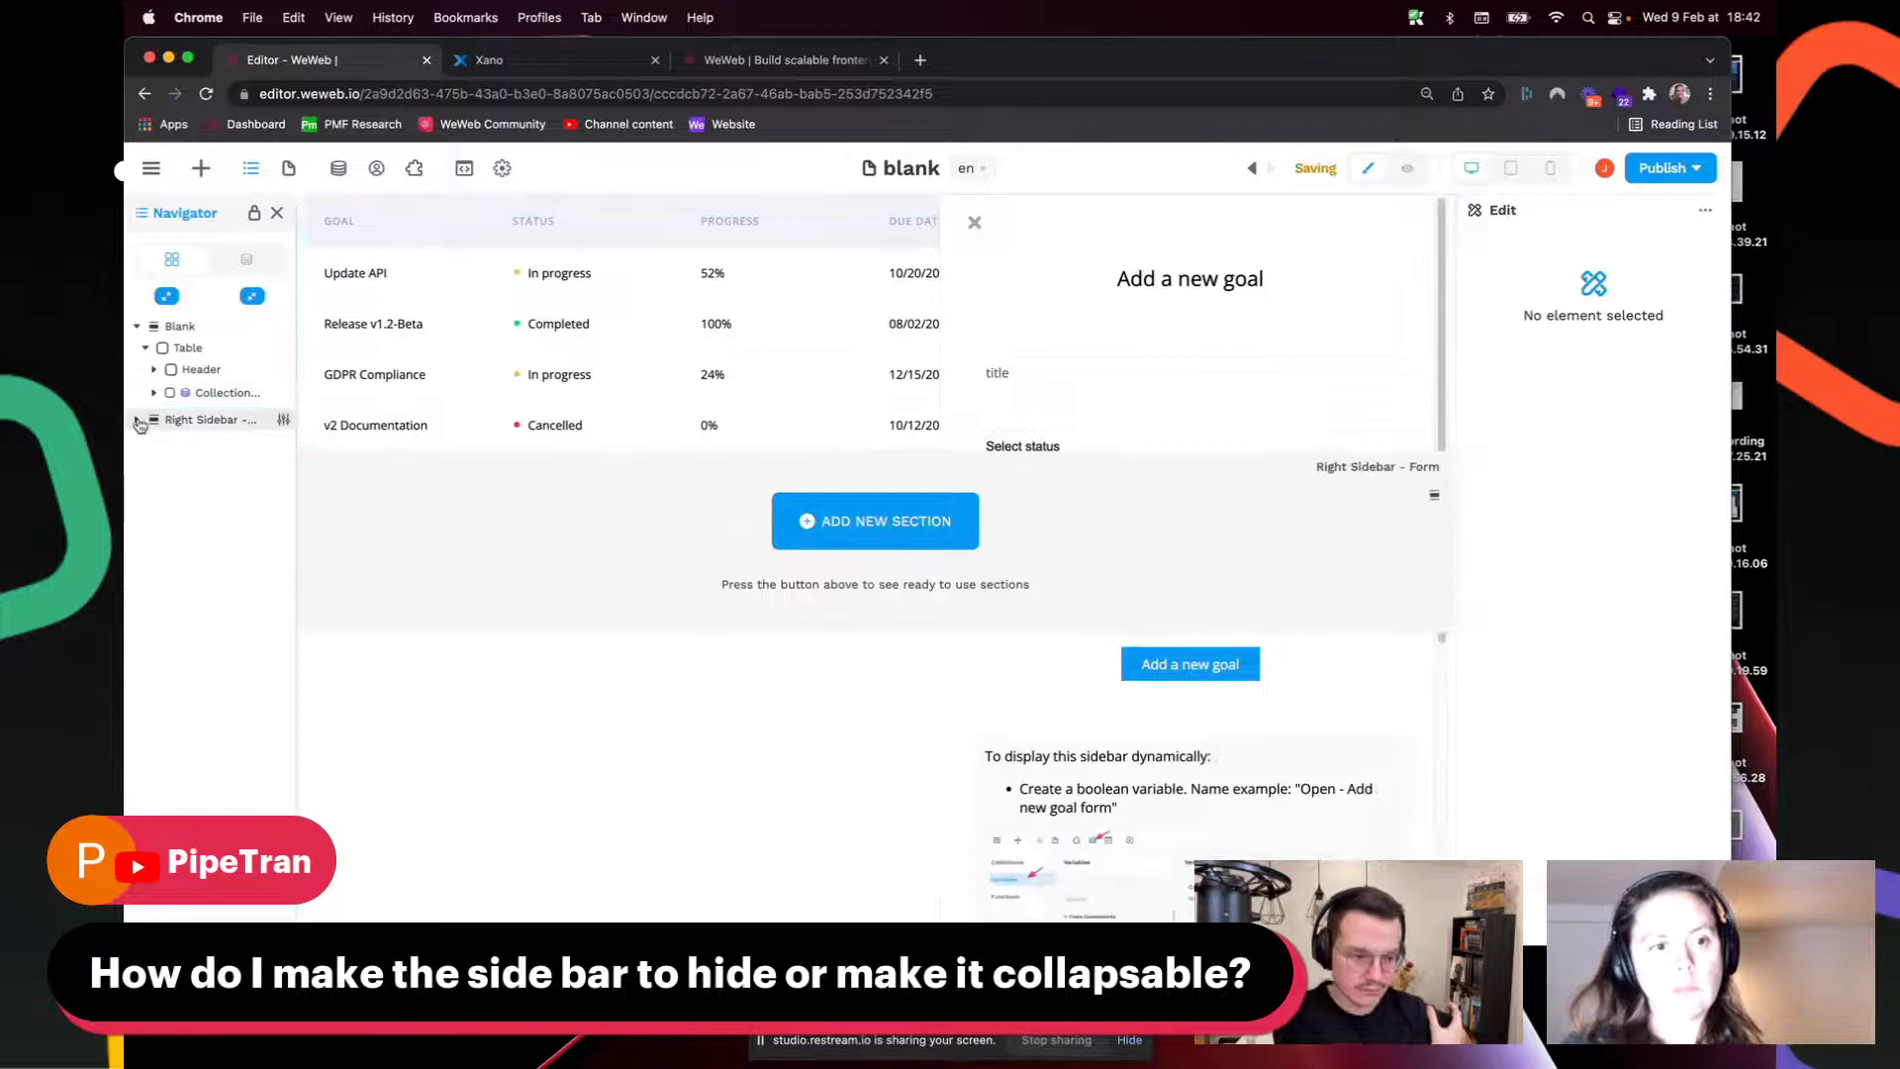
left_click(196, 420)
left_click(138, 420)
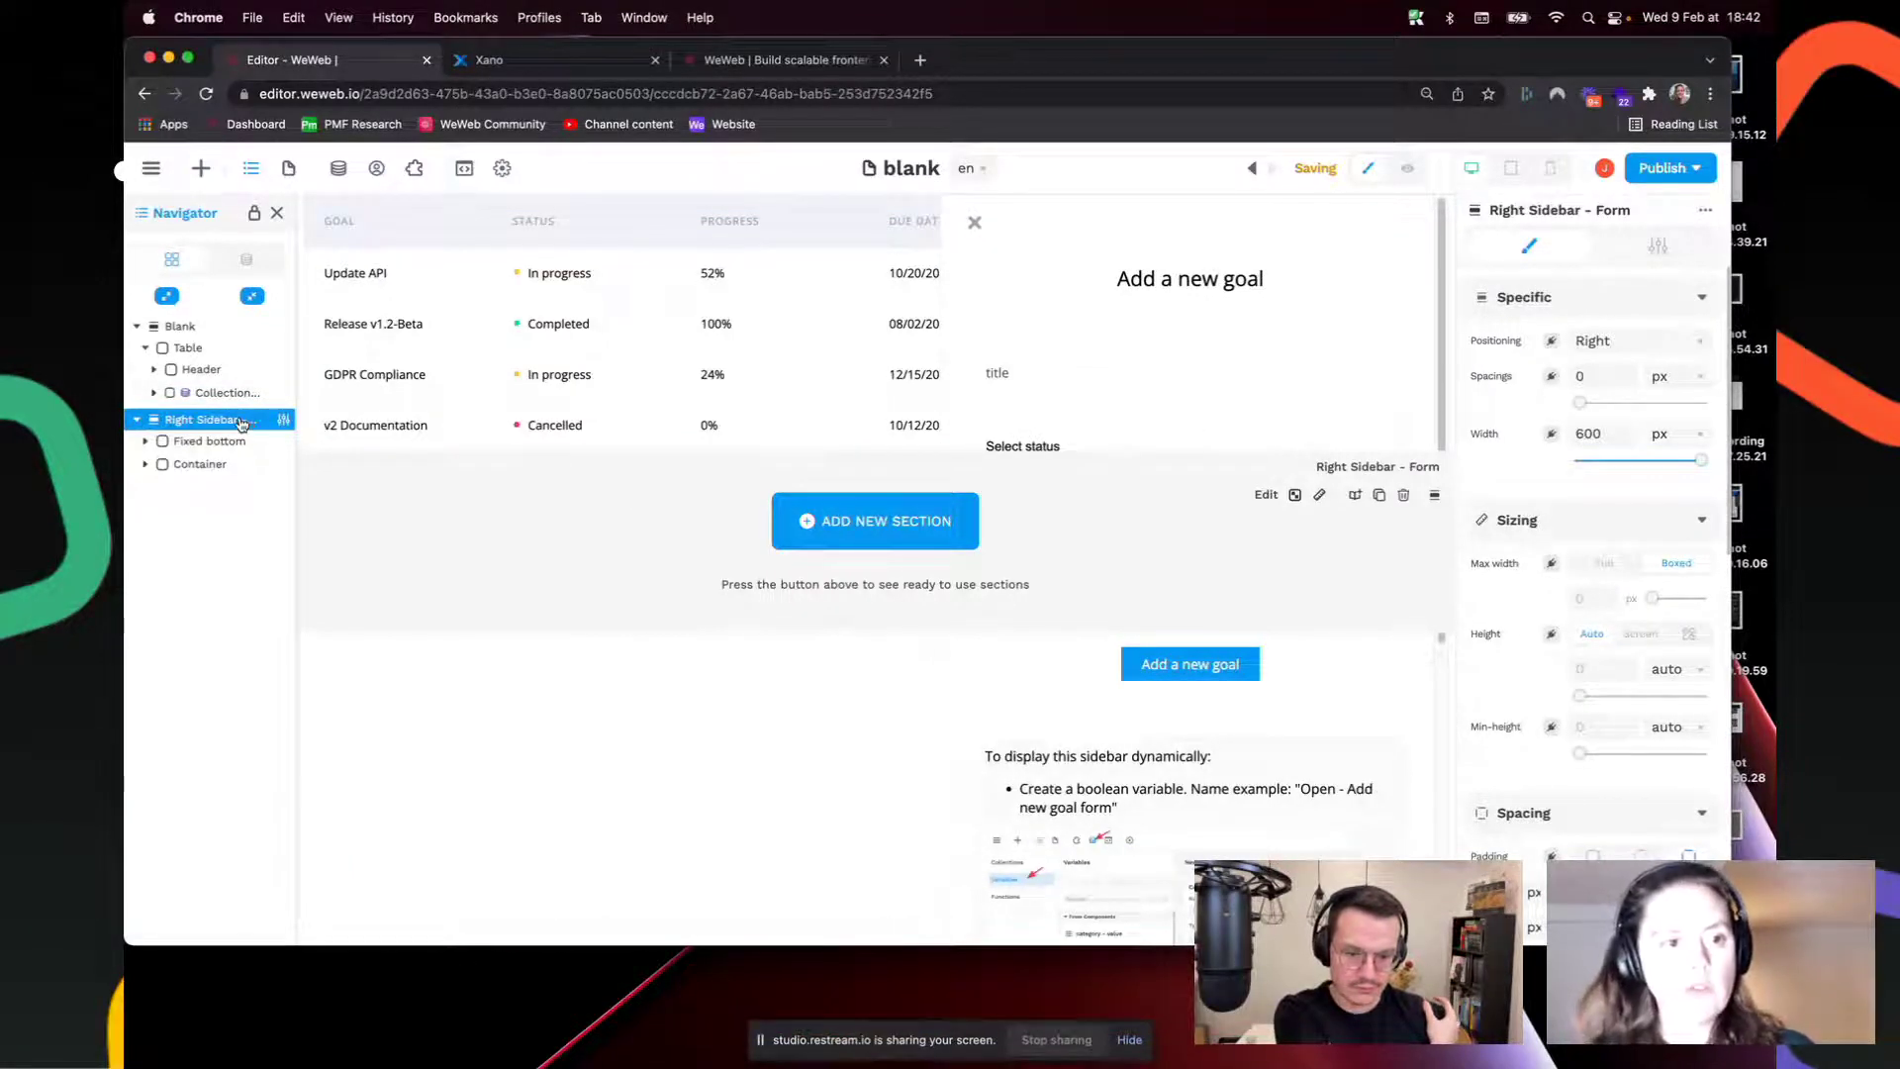
Step: Insert another Blank section below the goals table
left_click(202, 170)
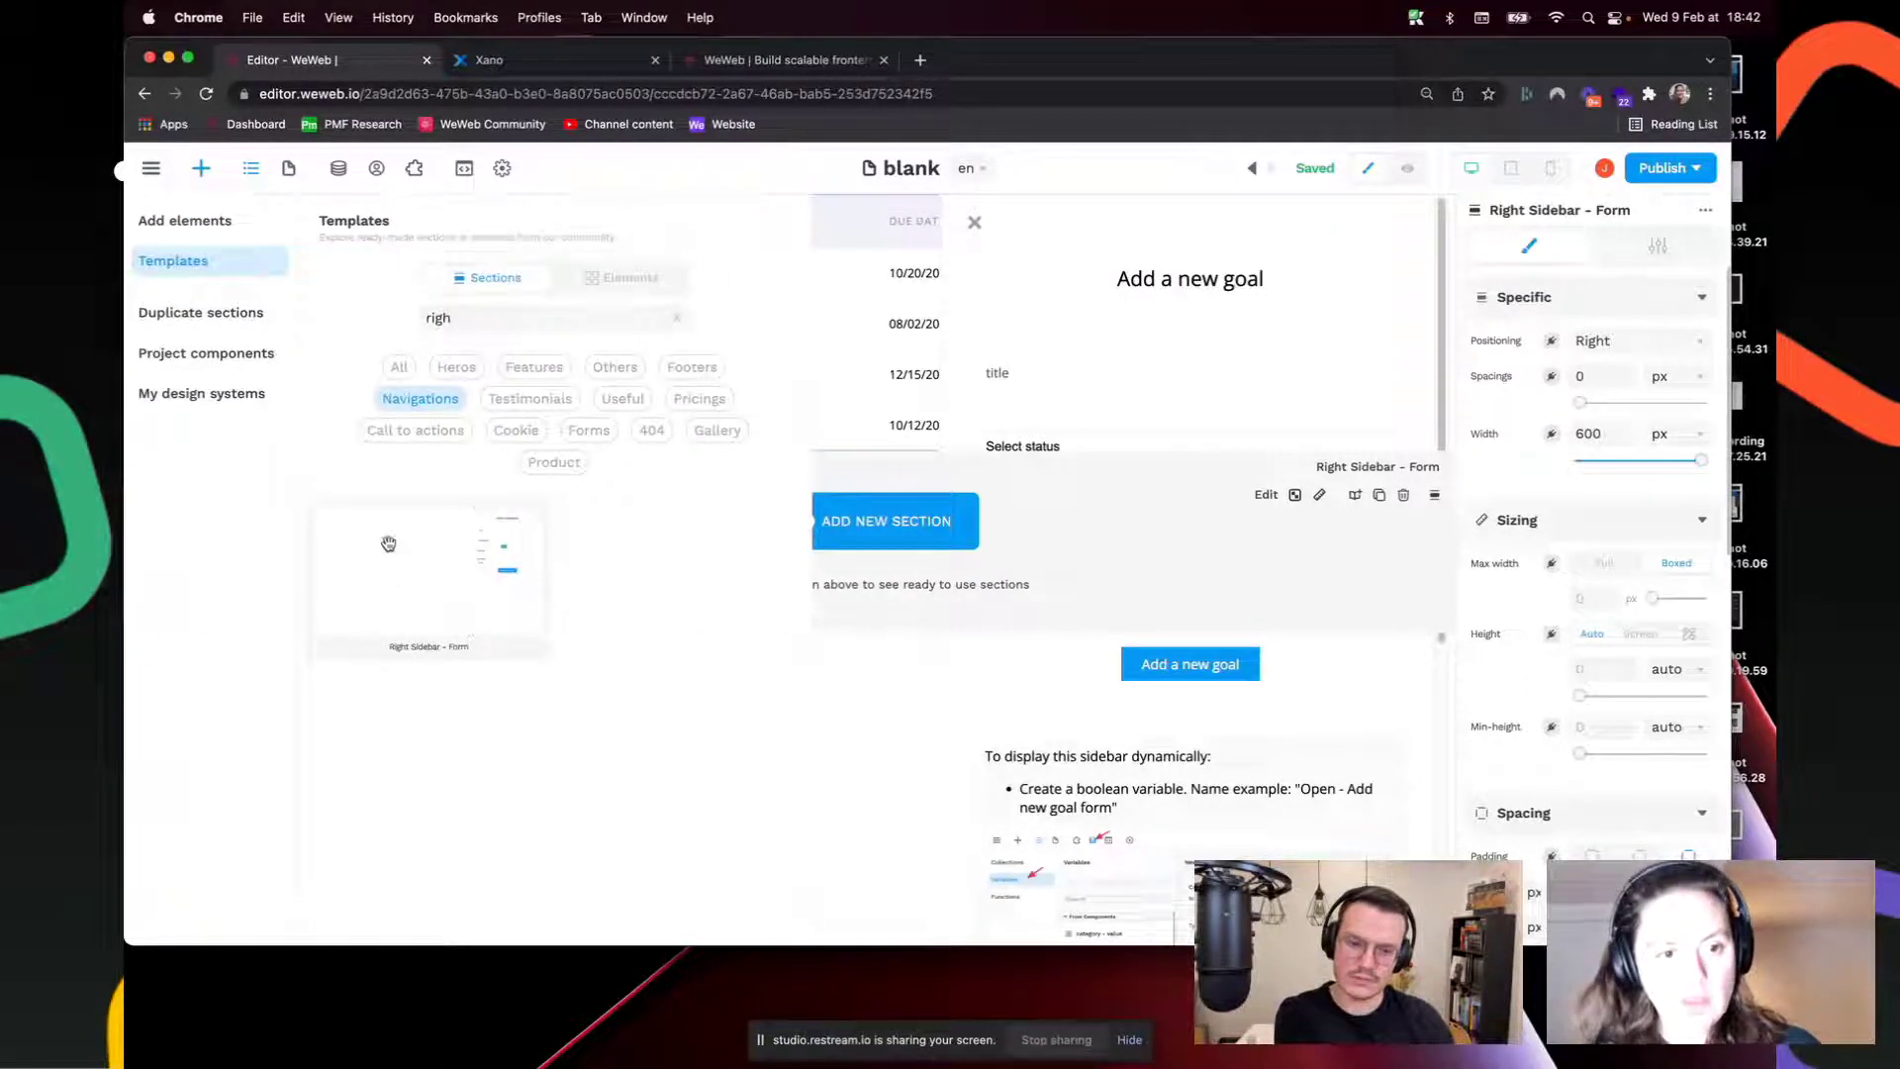
left_click(1211, 378)
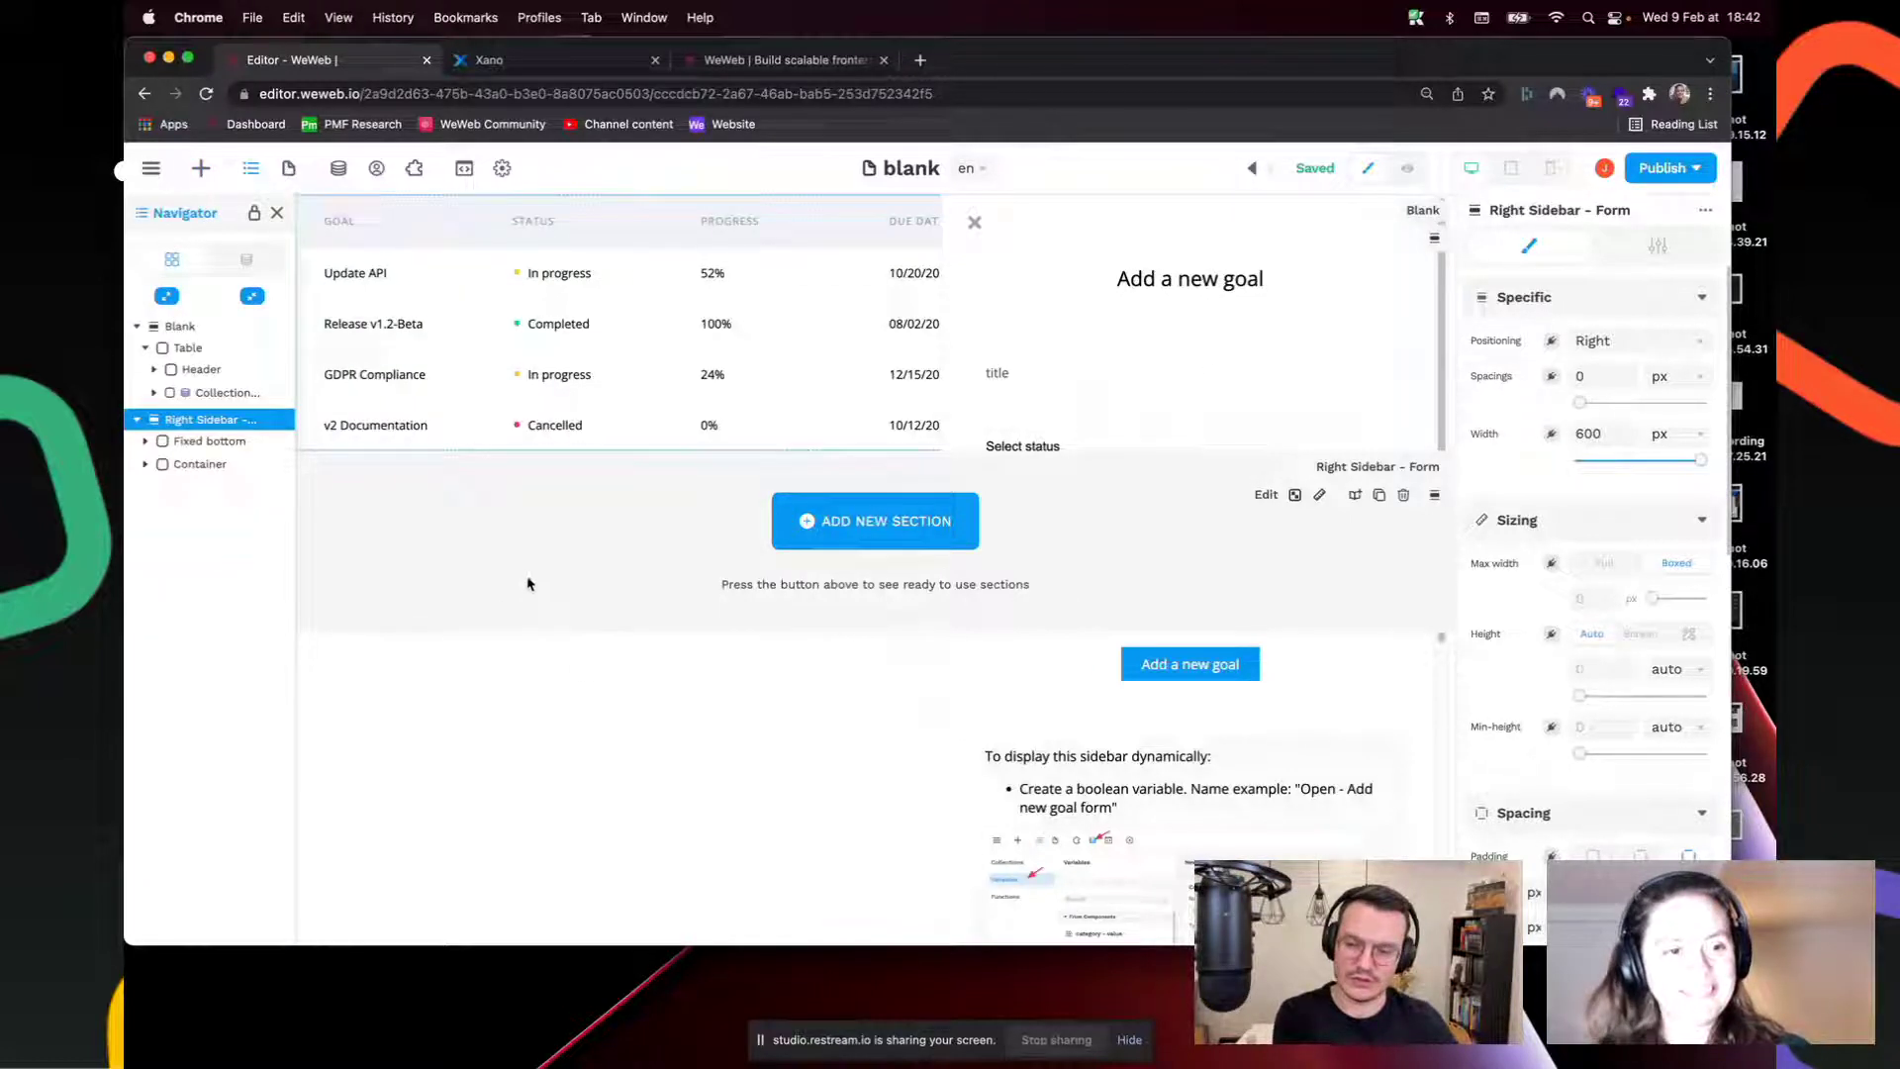
left_click(857, 532)
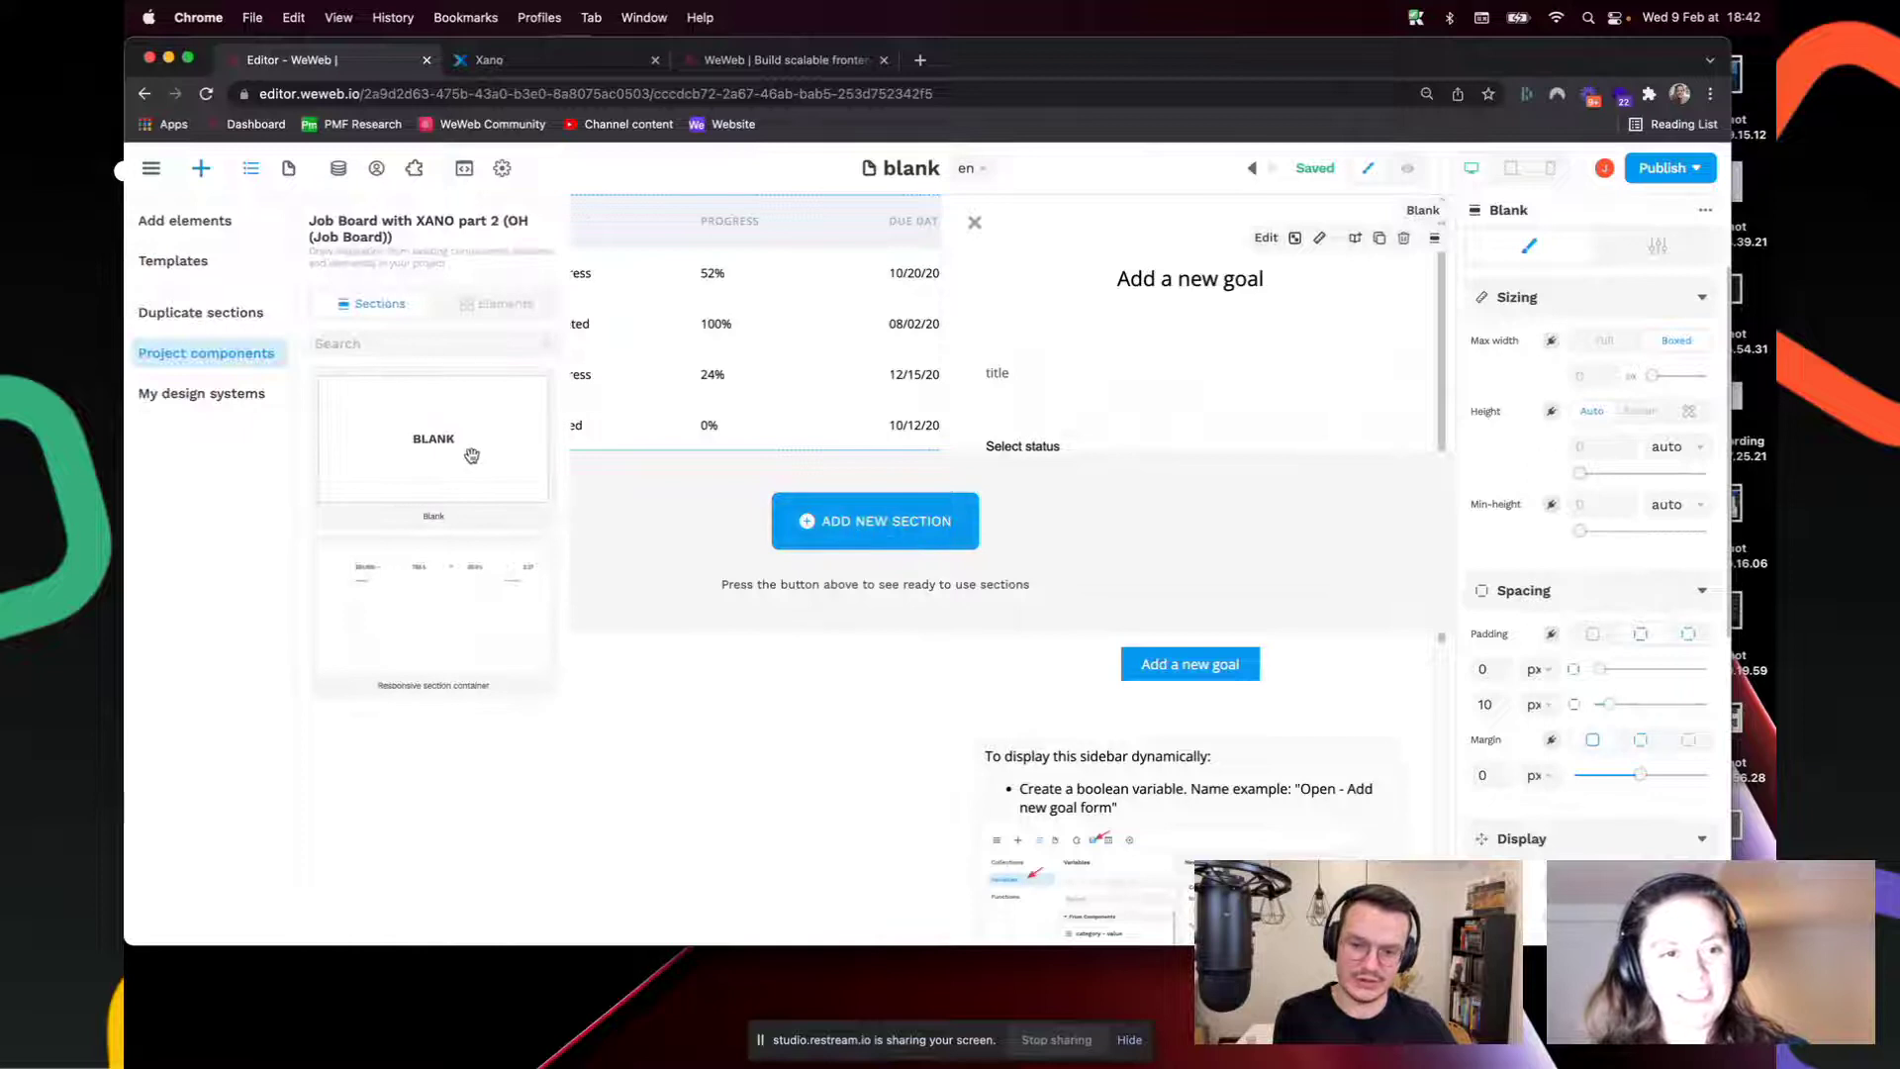
left_click_drag(472, 456, 1418, 176)
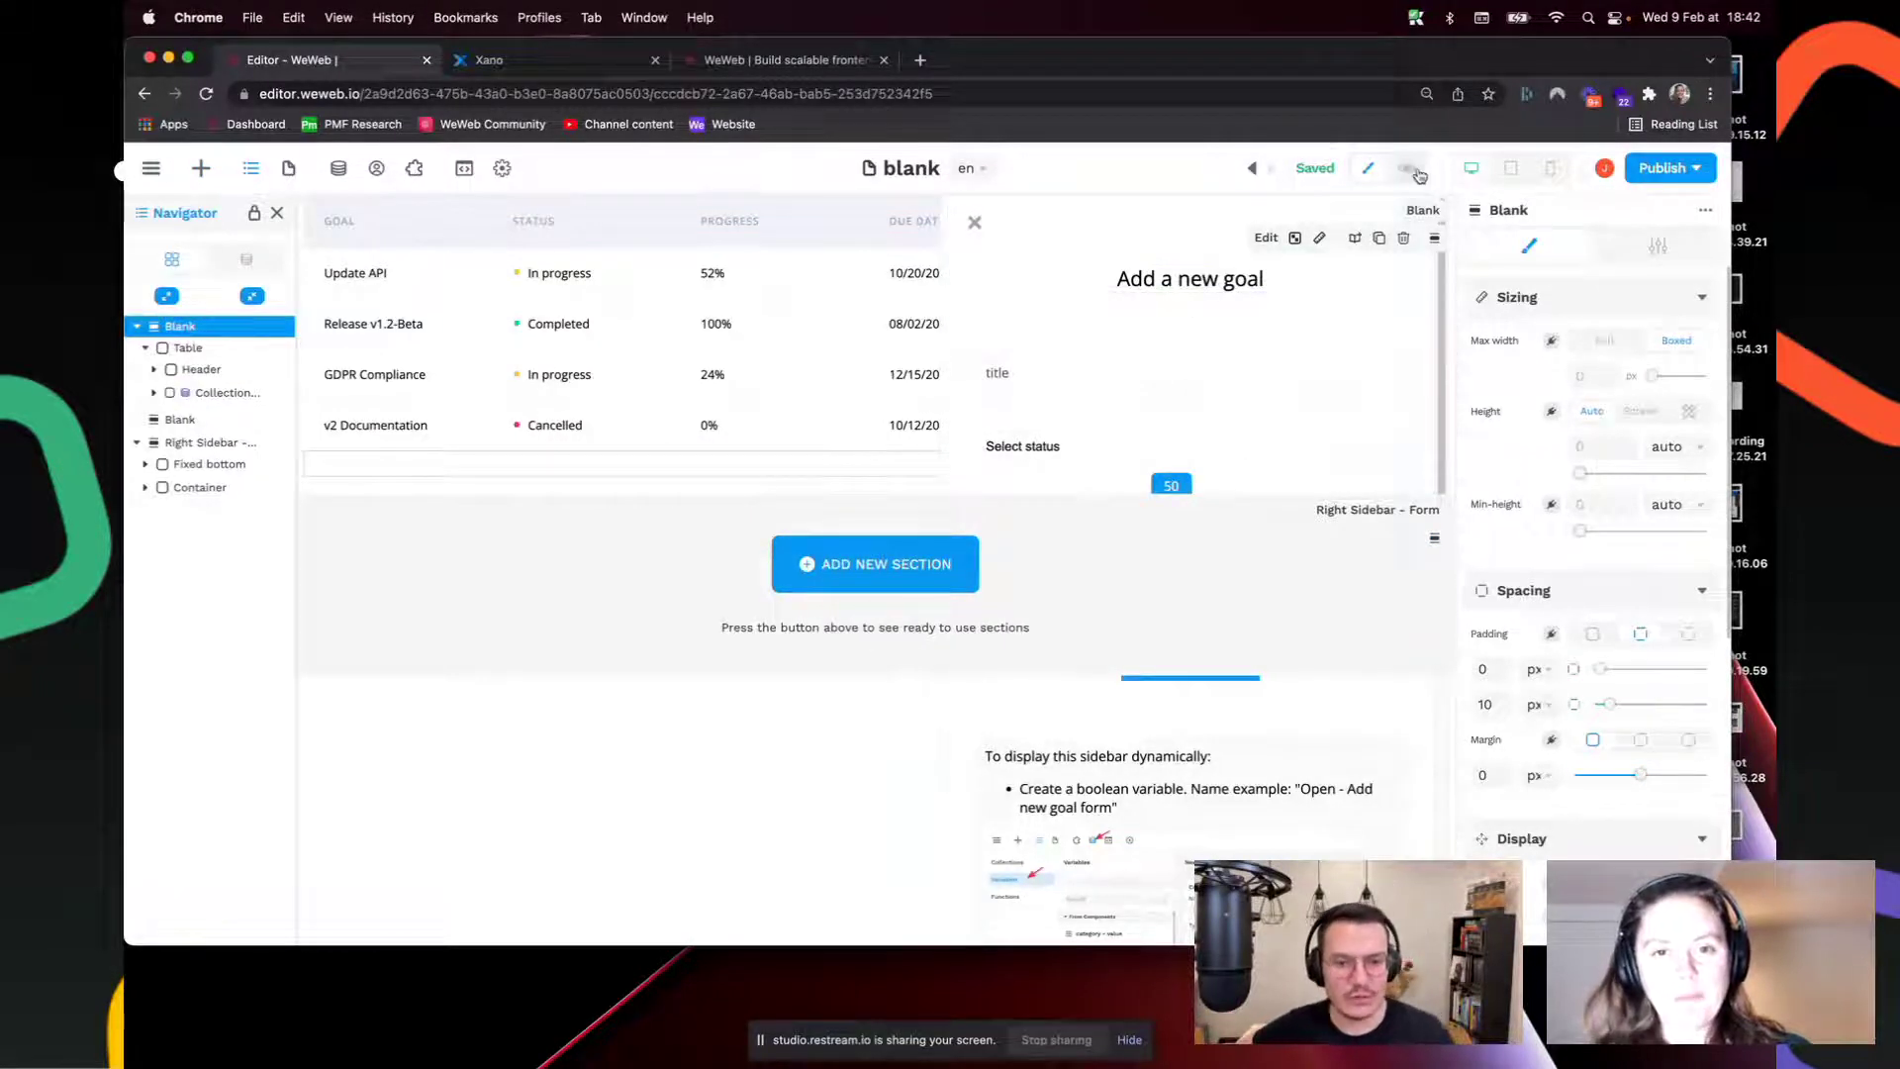
Step: Preview the blank page and scroll through the Right Sidebar form's built-in instructions
left_click(1416, 172)
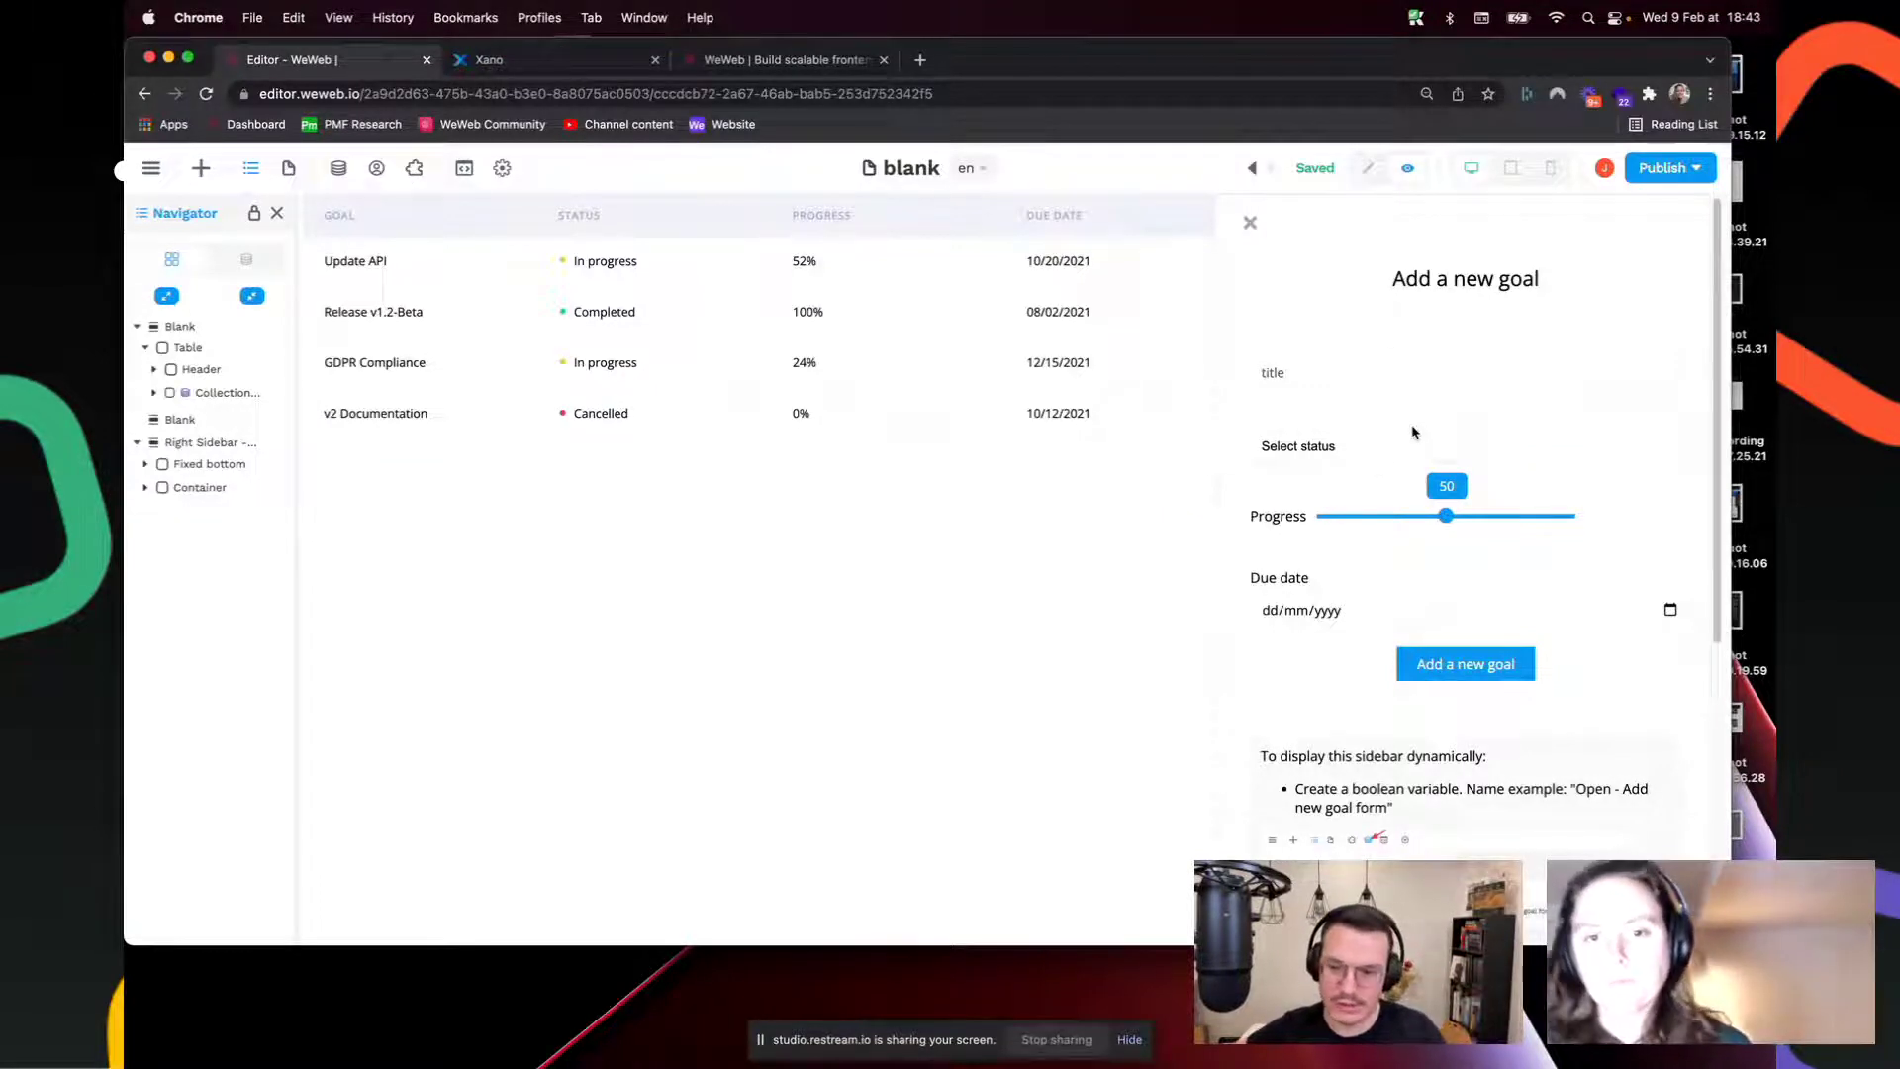
scroll(1411, 562, "down", 4)
scroll(1411, 562, "up", 4)
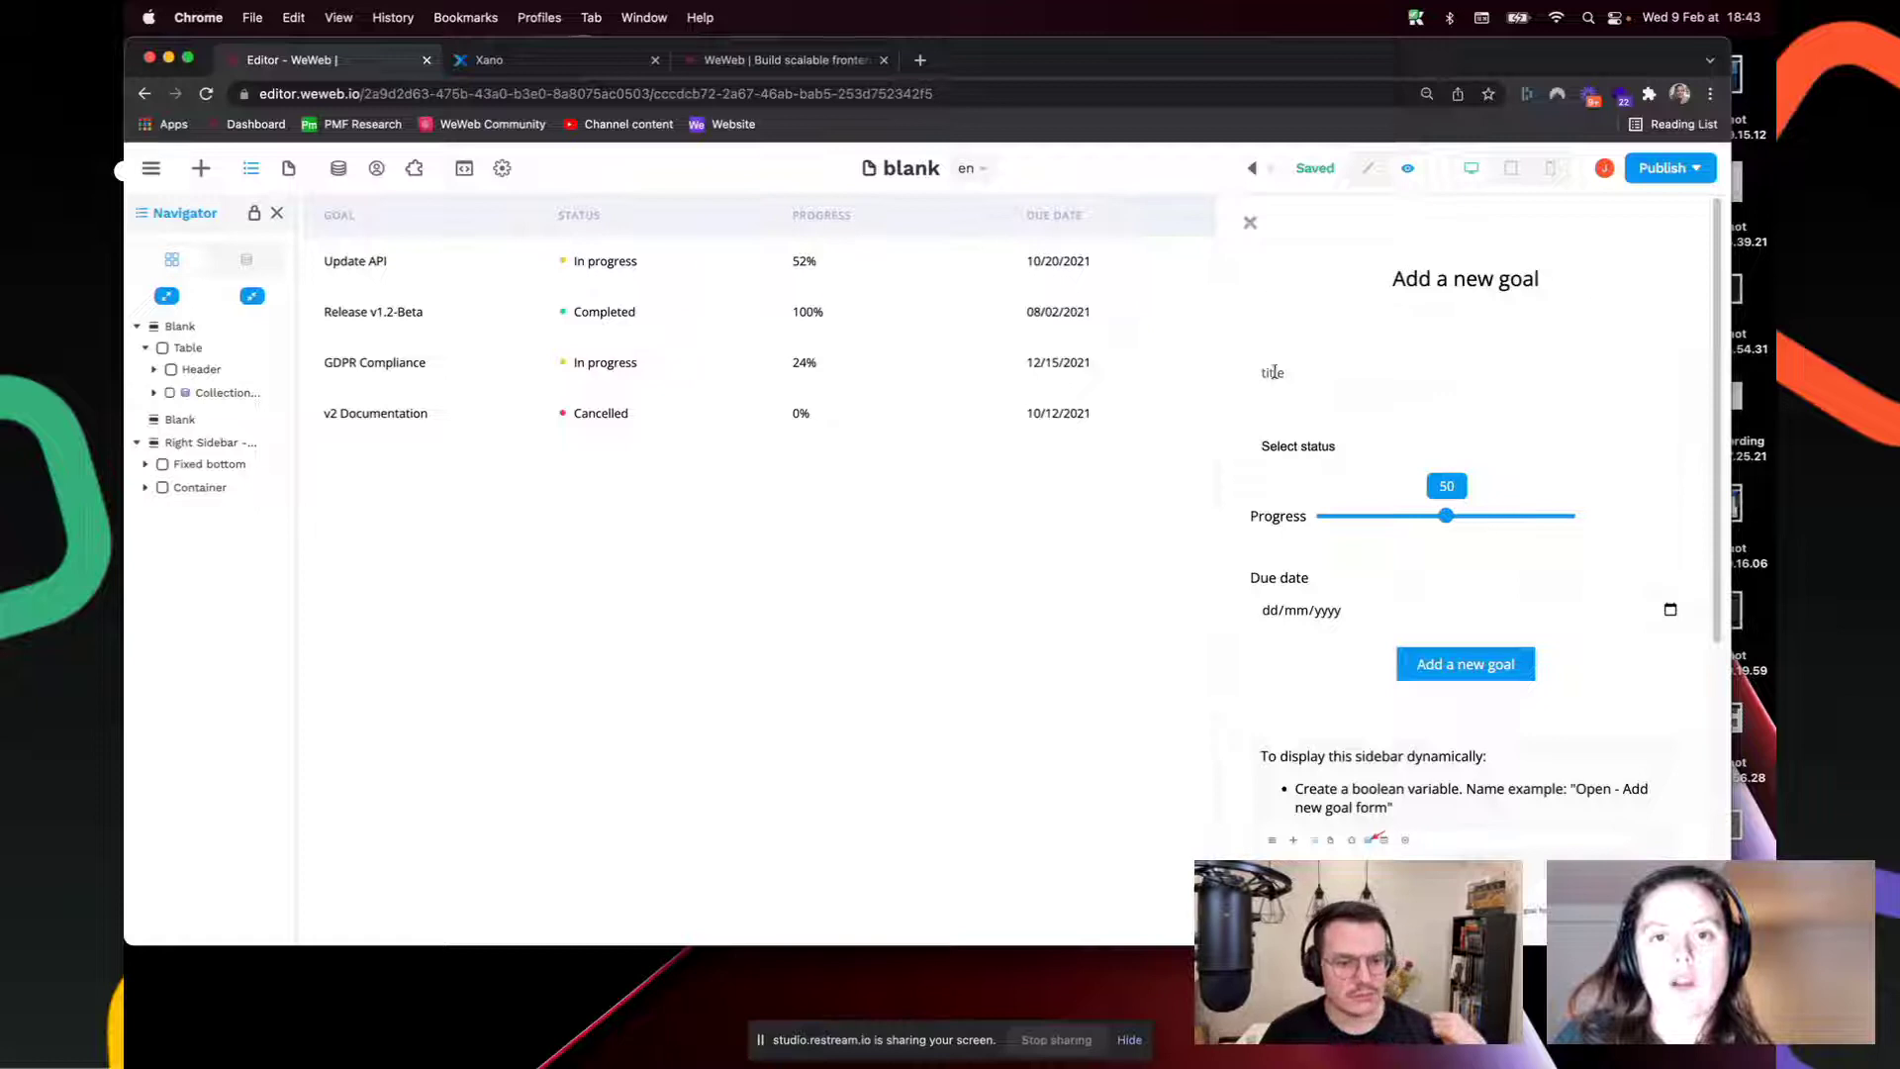
scroll(1329, 459, "down", 5)
scroll(1329, 459, "up", 5)
scroll(1336, 473, "down", 5)
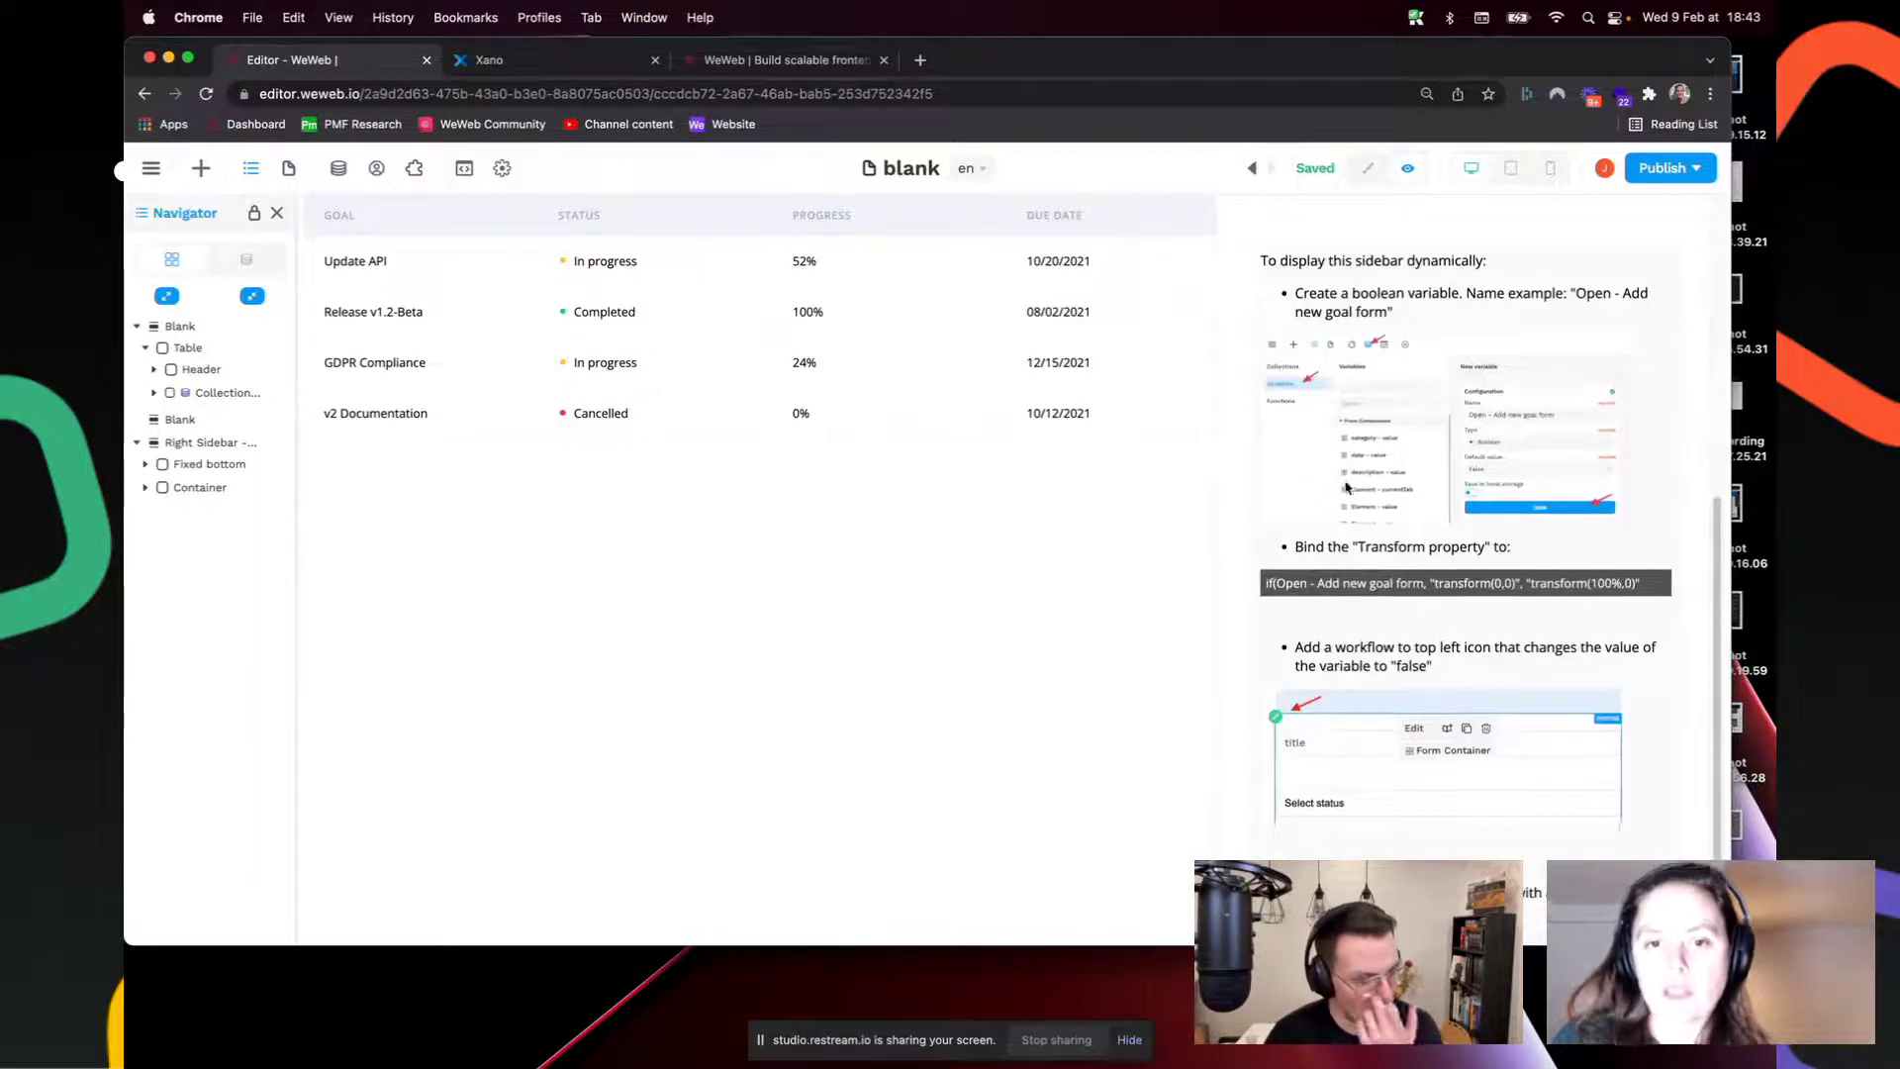
Step: Select the instructions for showing the sidebar dynamically and bring up the project's Pages list
left_click_drag(1260, 263, 1305, 305)
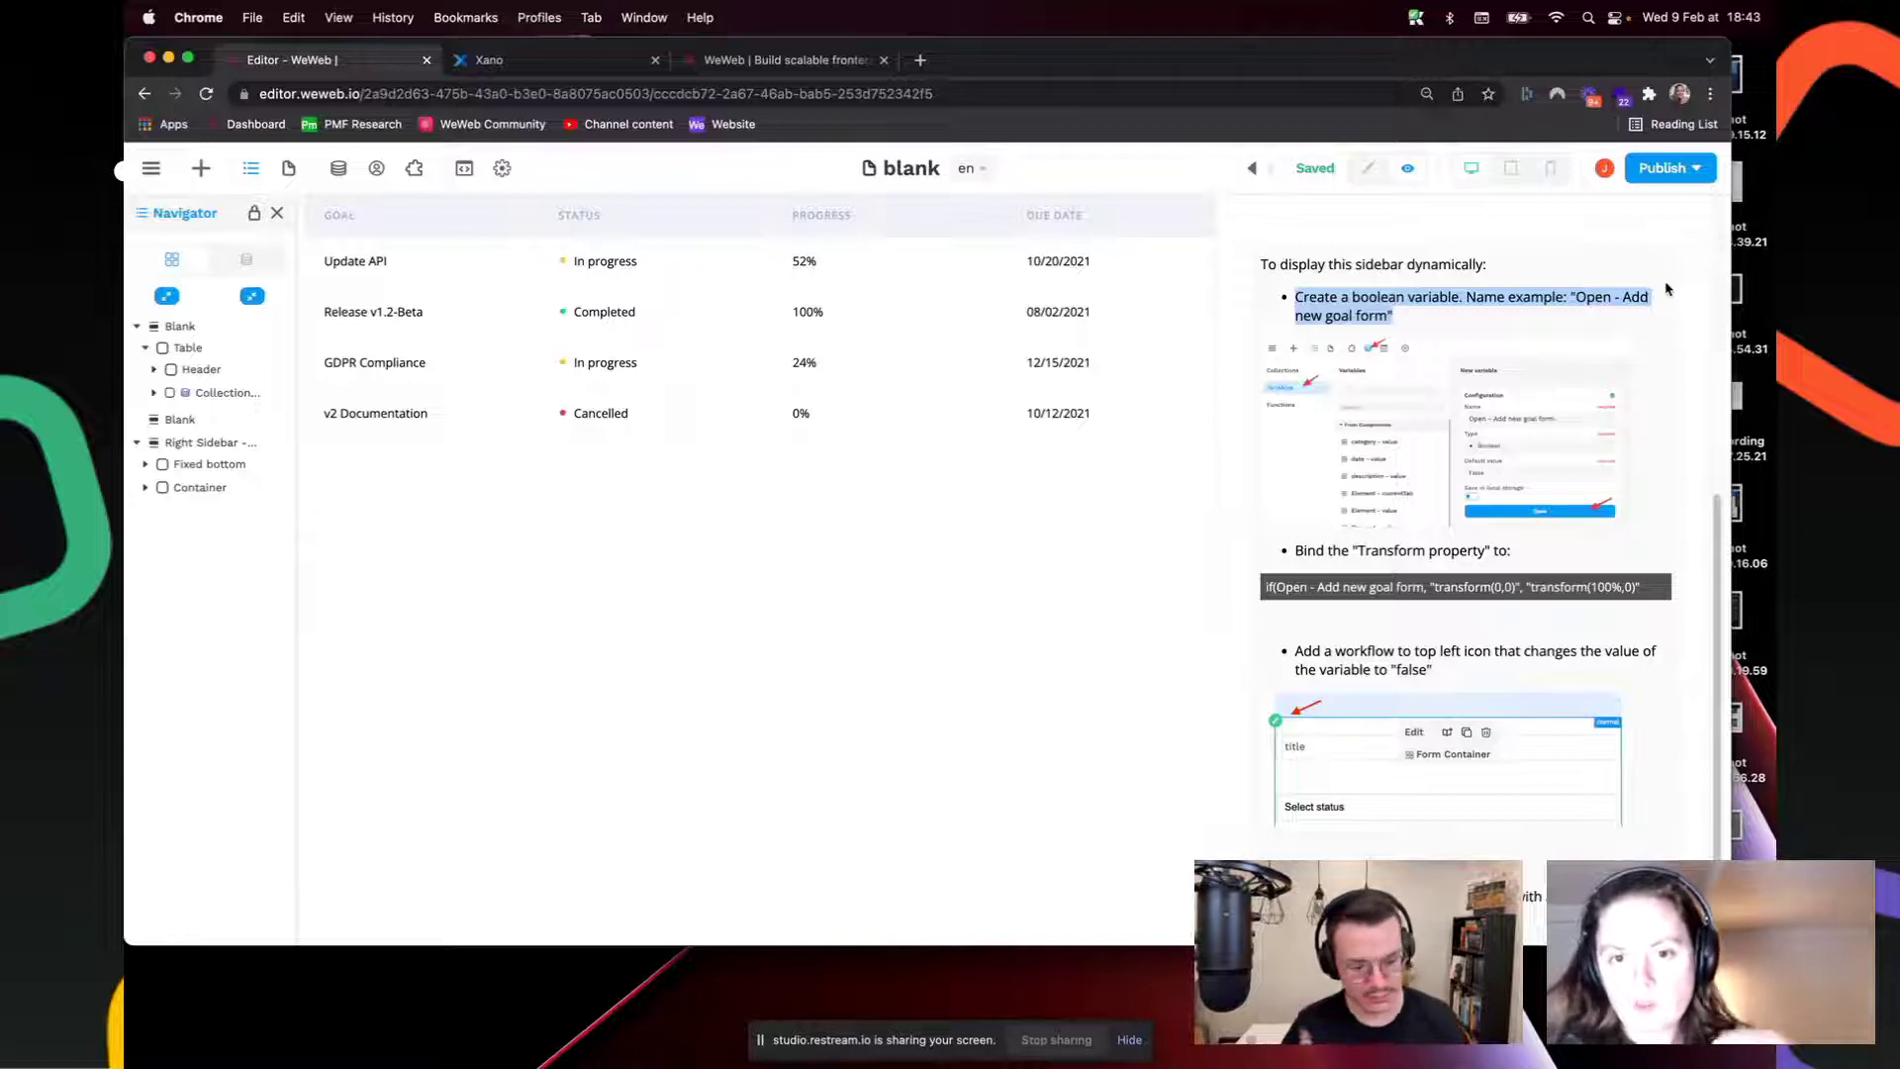
scroll(1460, 396, "up", 5)
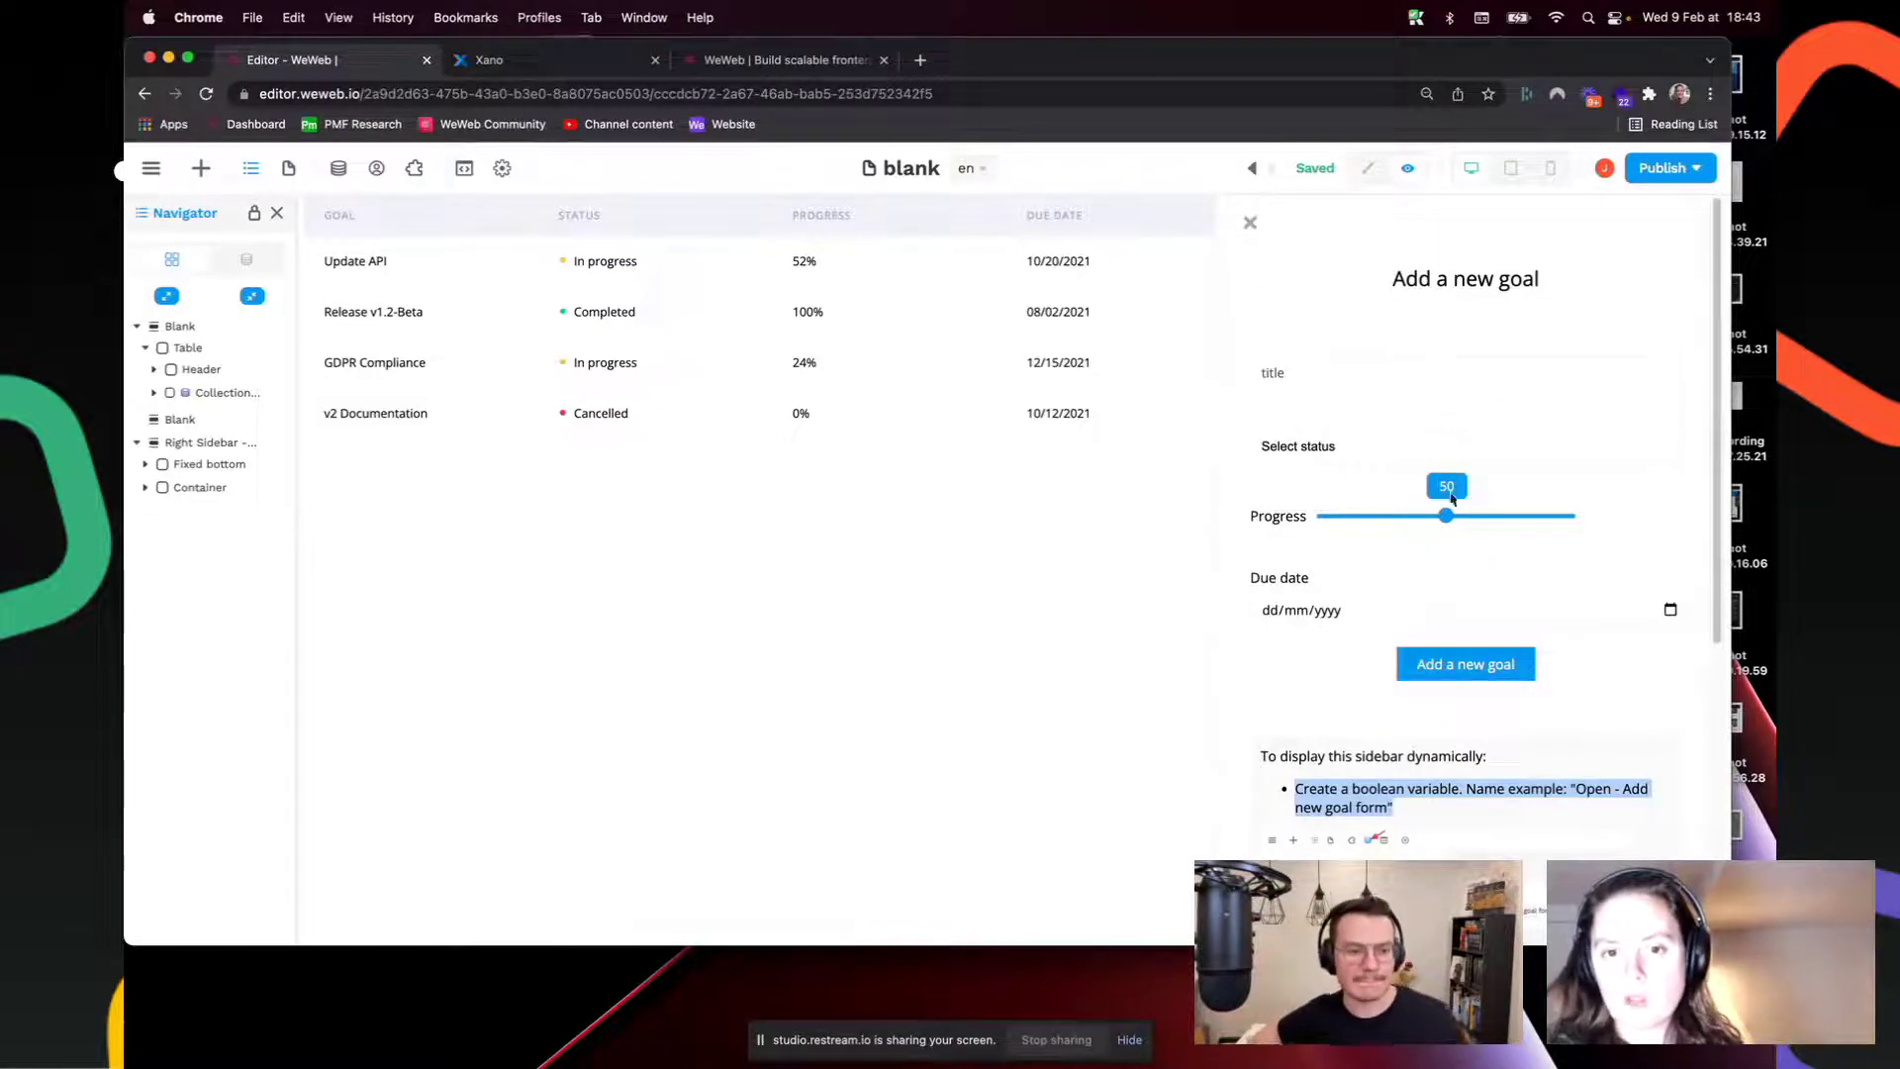
scroll(1485, 683, "down", 5)
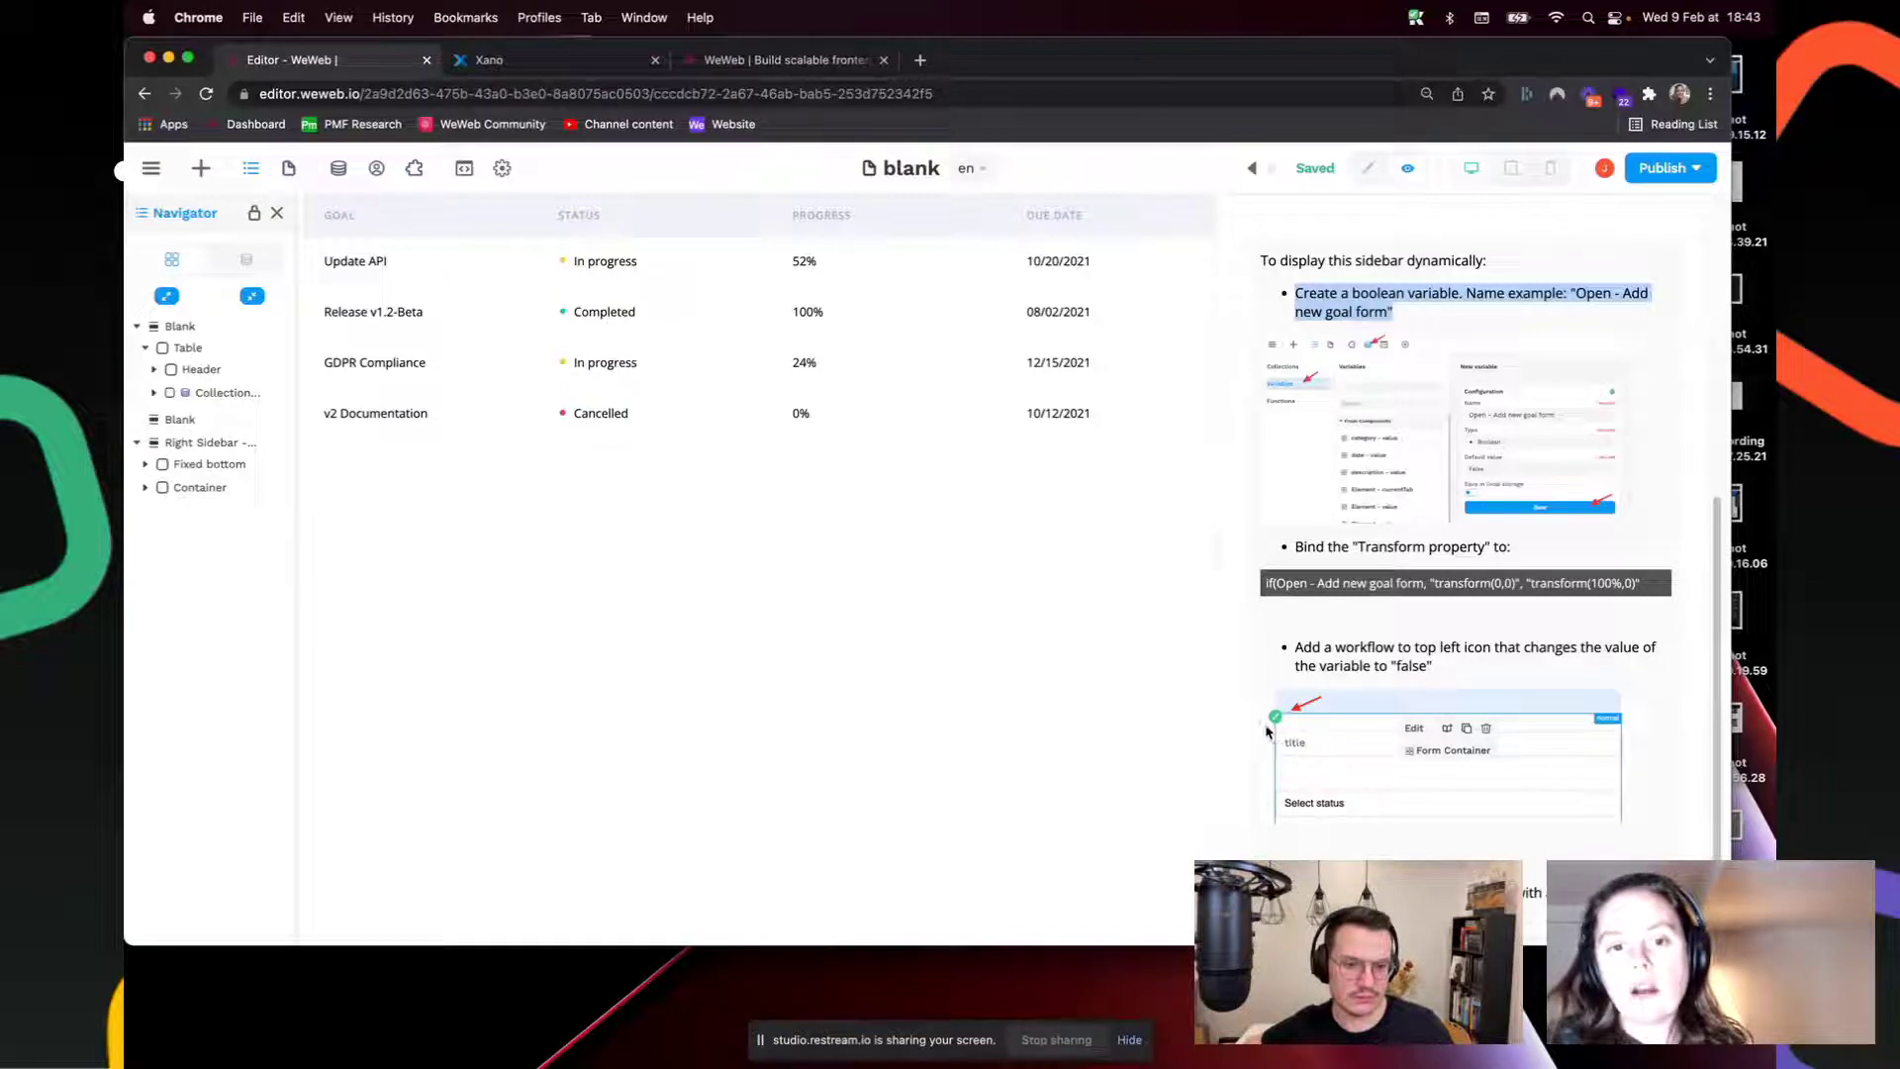
left_click(290, 170)
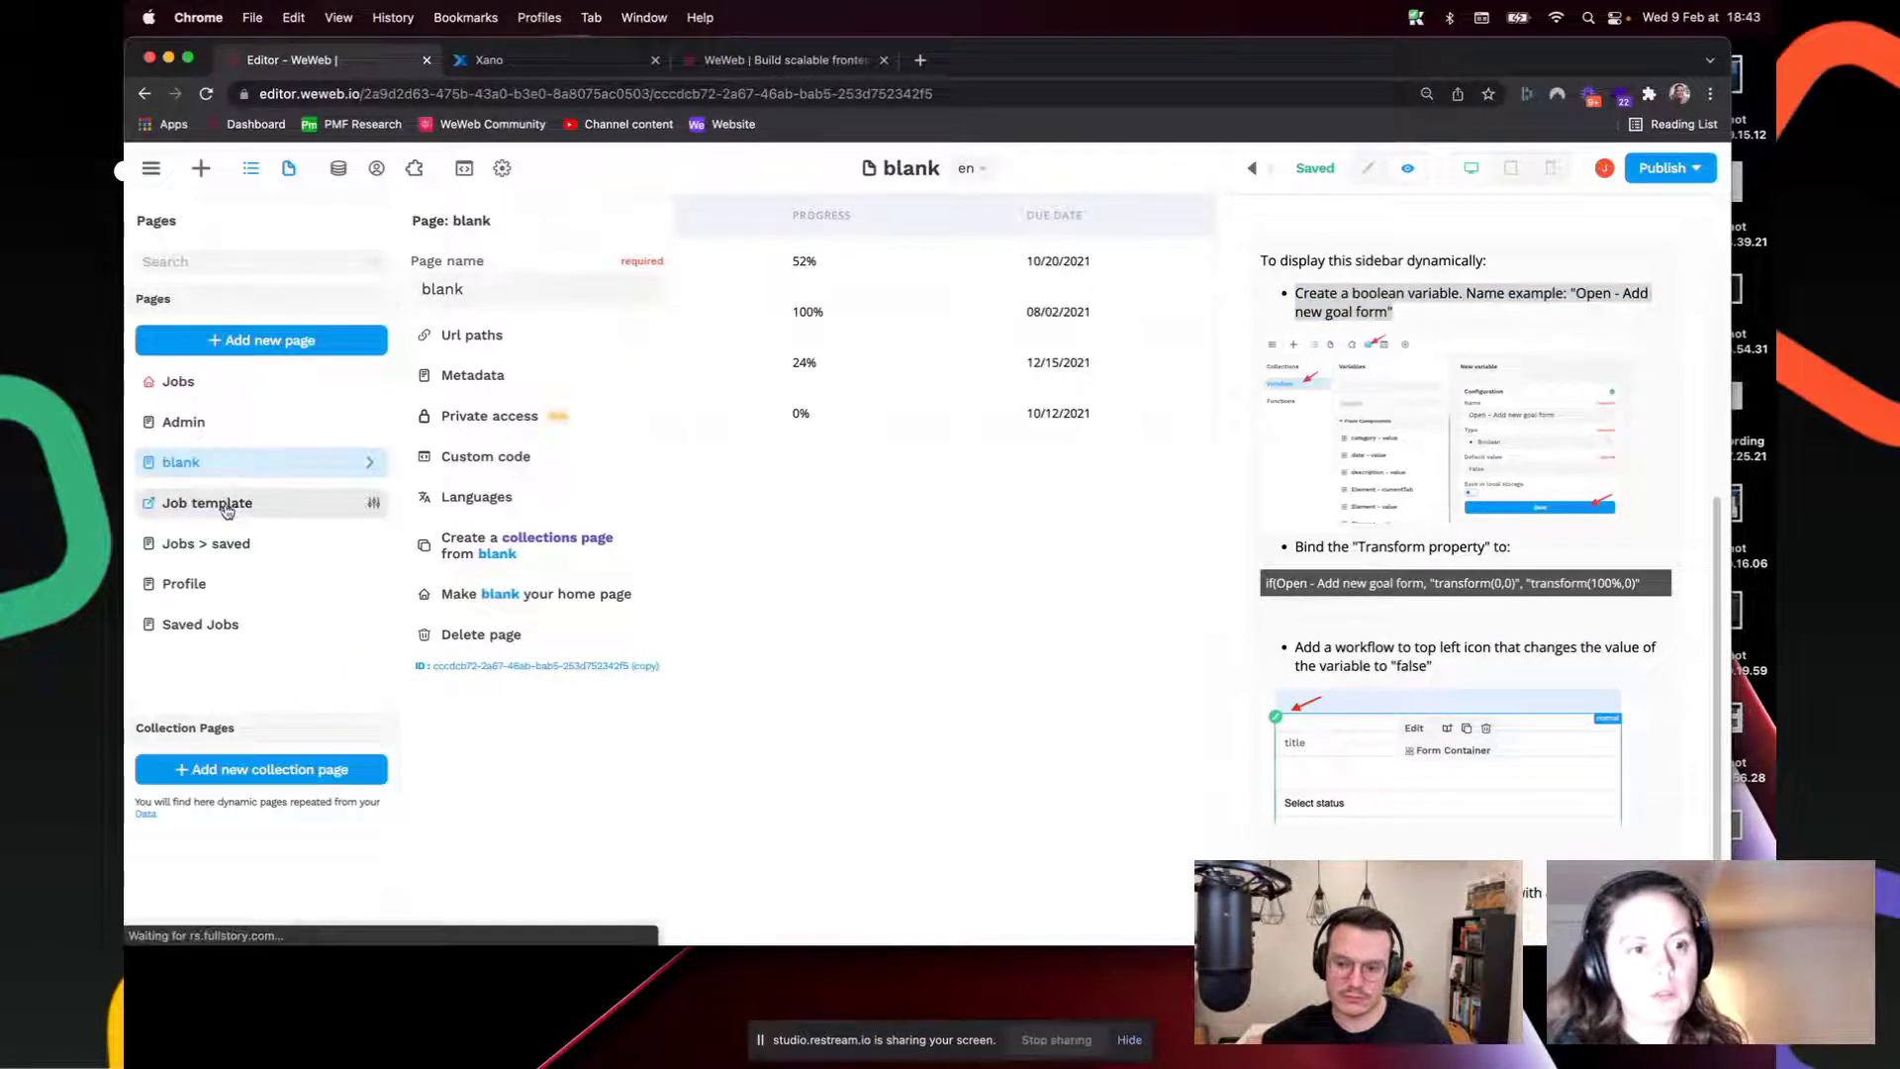
Step: Switch to the Job template page and look over its content
left_click(227, 505)
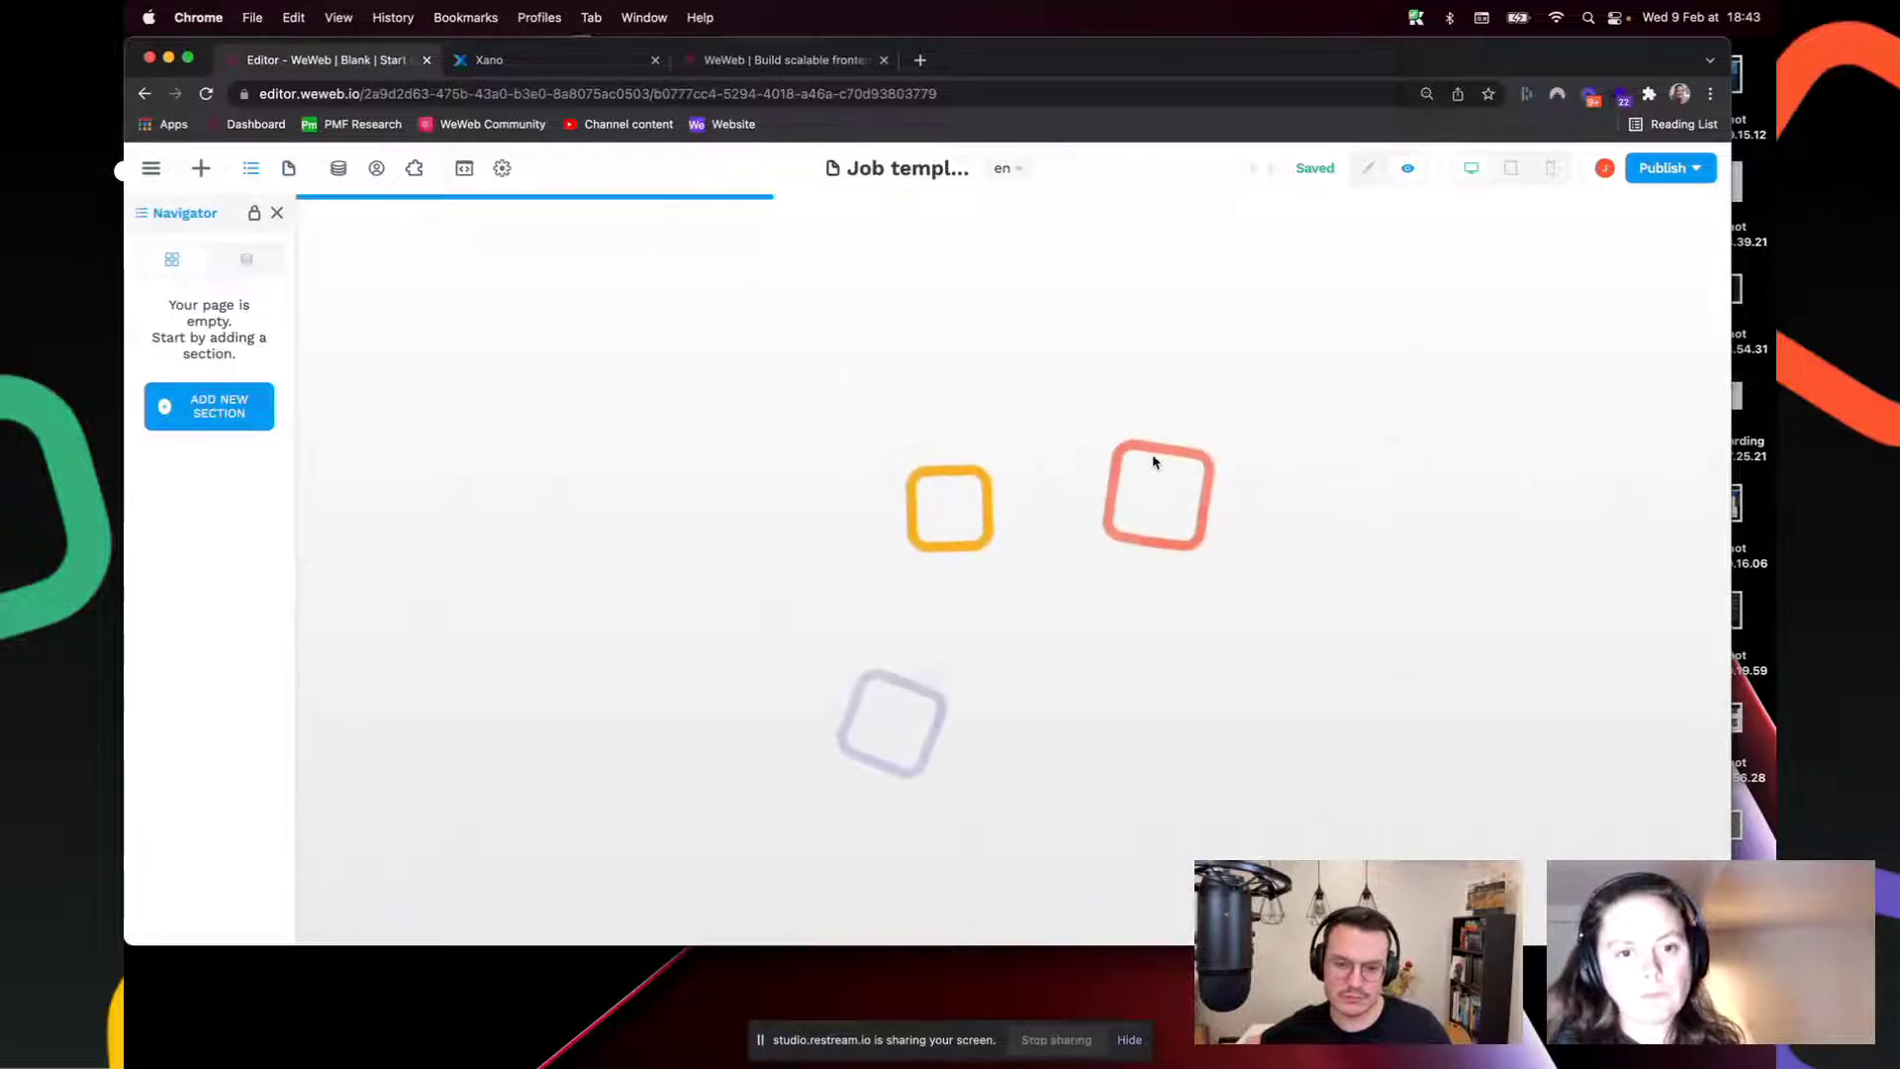
scroll(1048, 548, "down", 10)
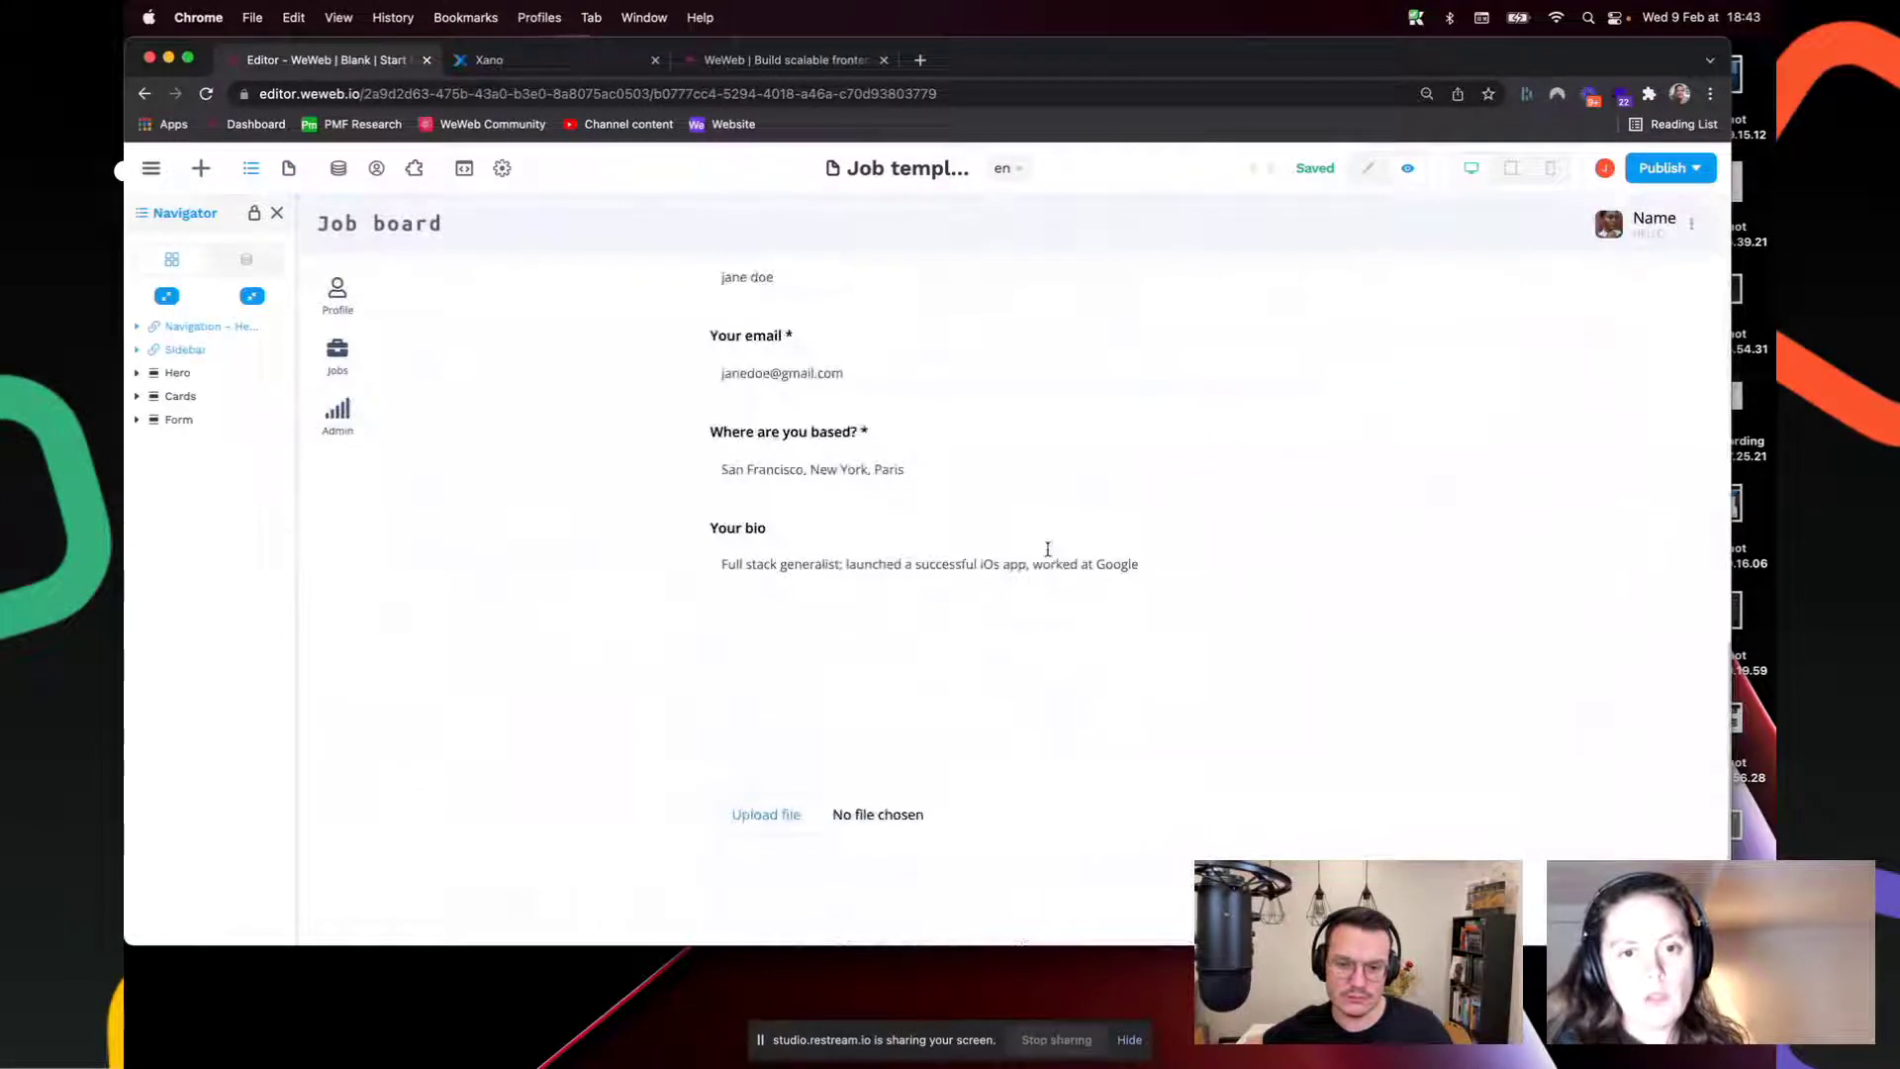
scroll(1051, 555, "up", 4)
scroll(899, 577, "down", 1)
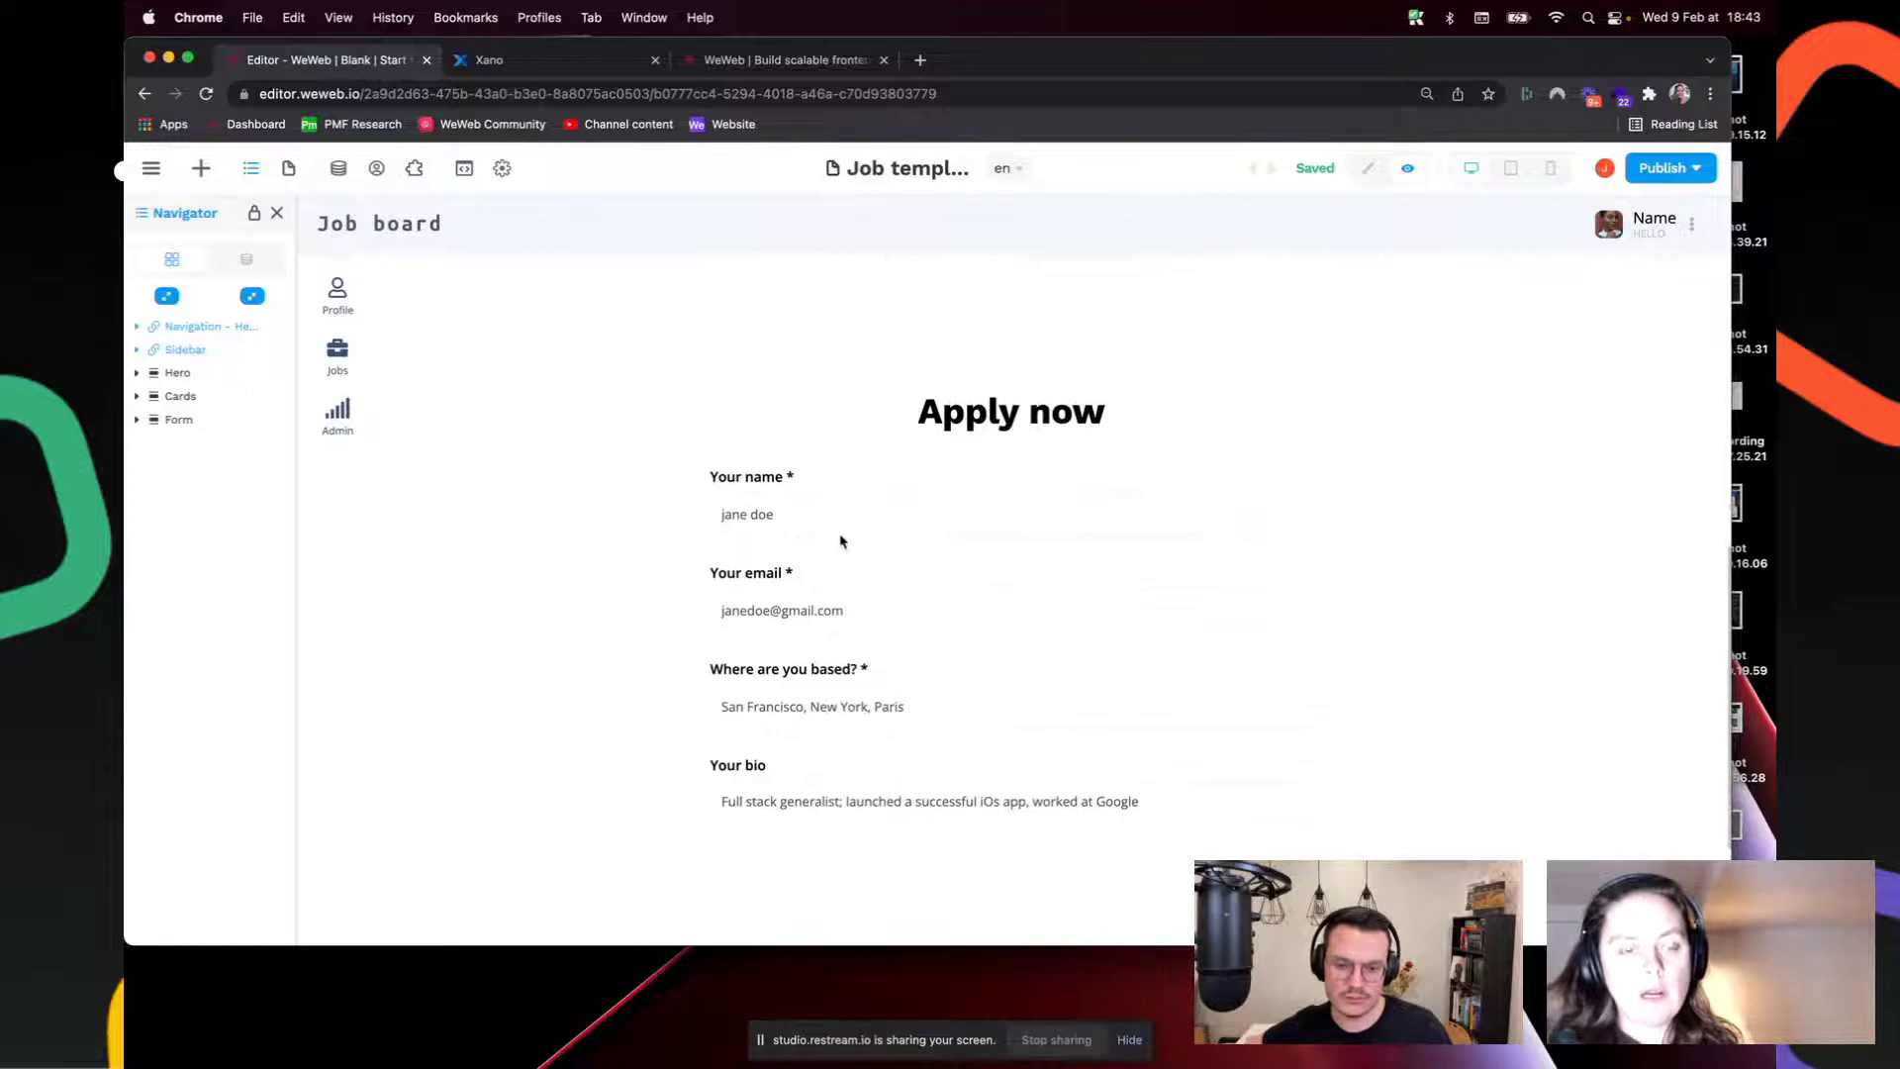
scroll(841, 540, "up", 10)
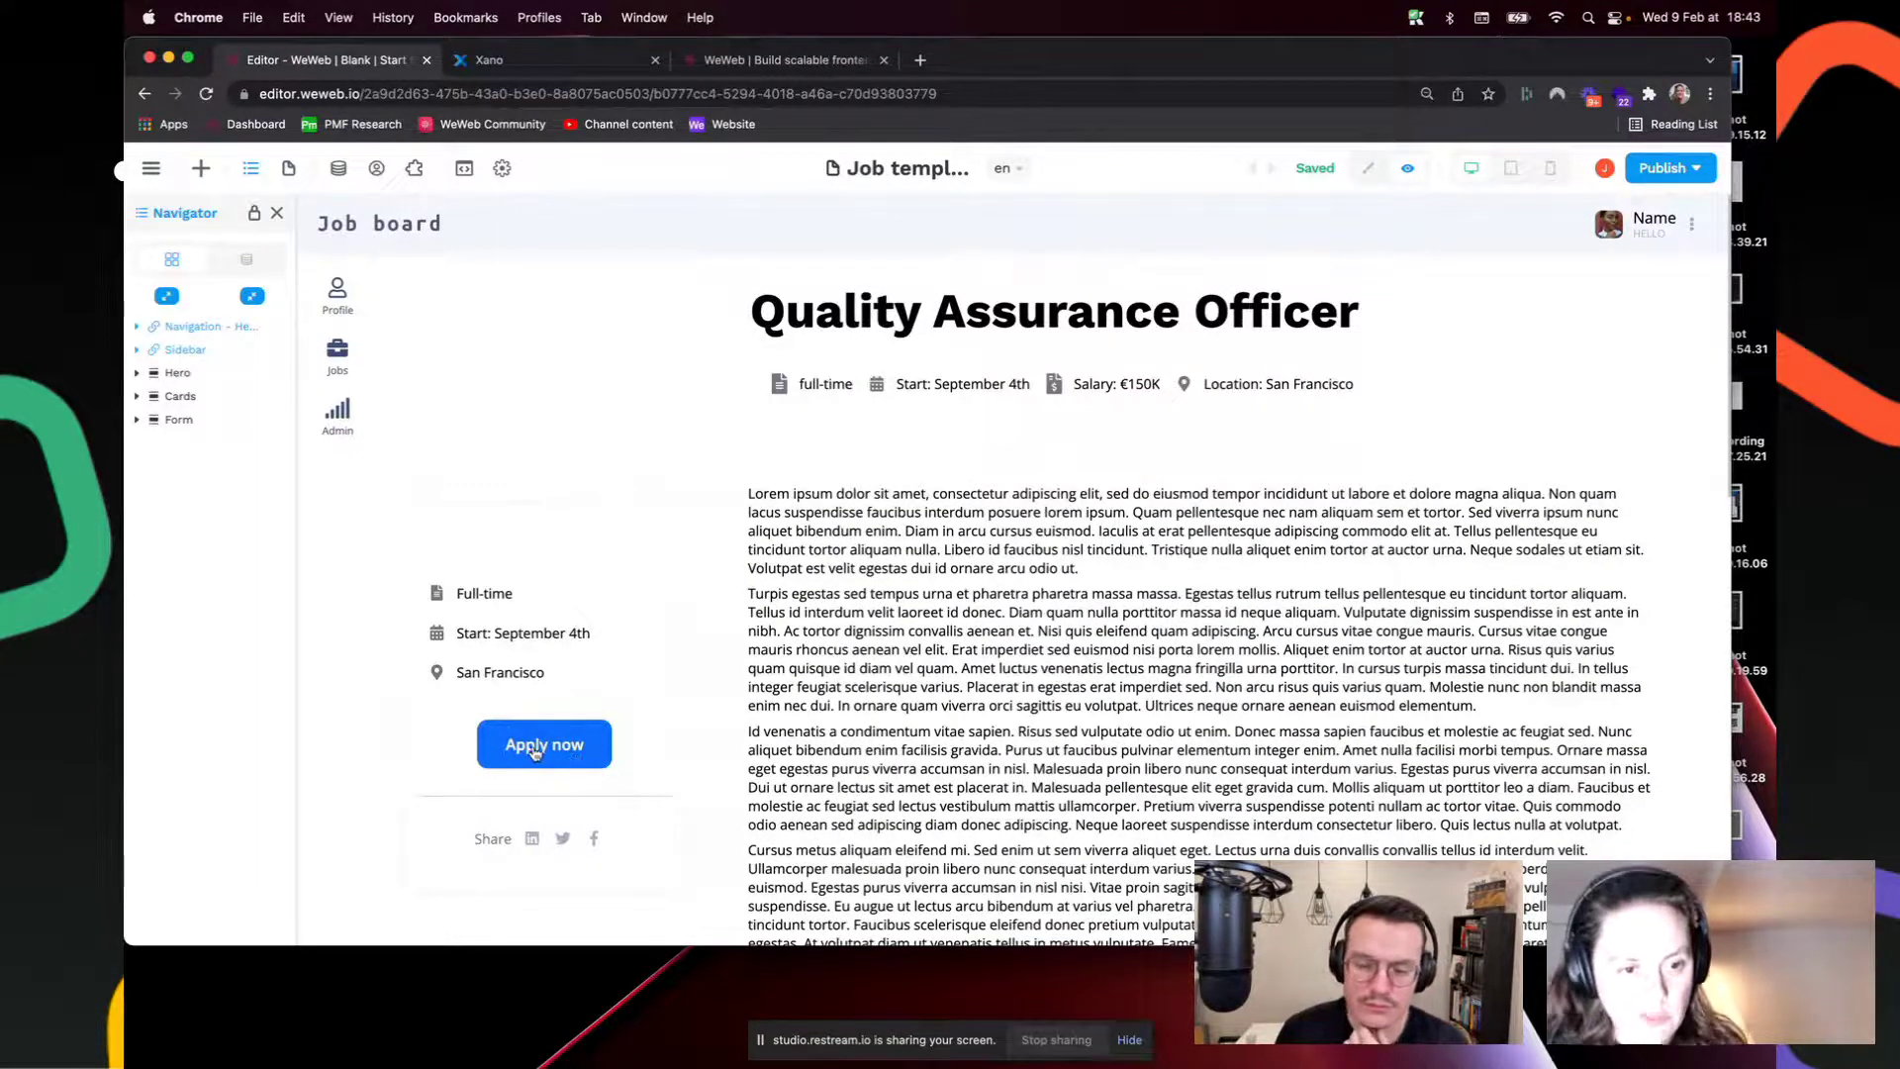
Step: Drop the Right Sidebar - Form template onto the Job template page in edit mode
left_click(200, 168)
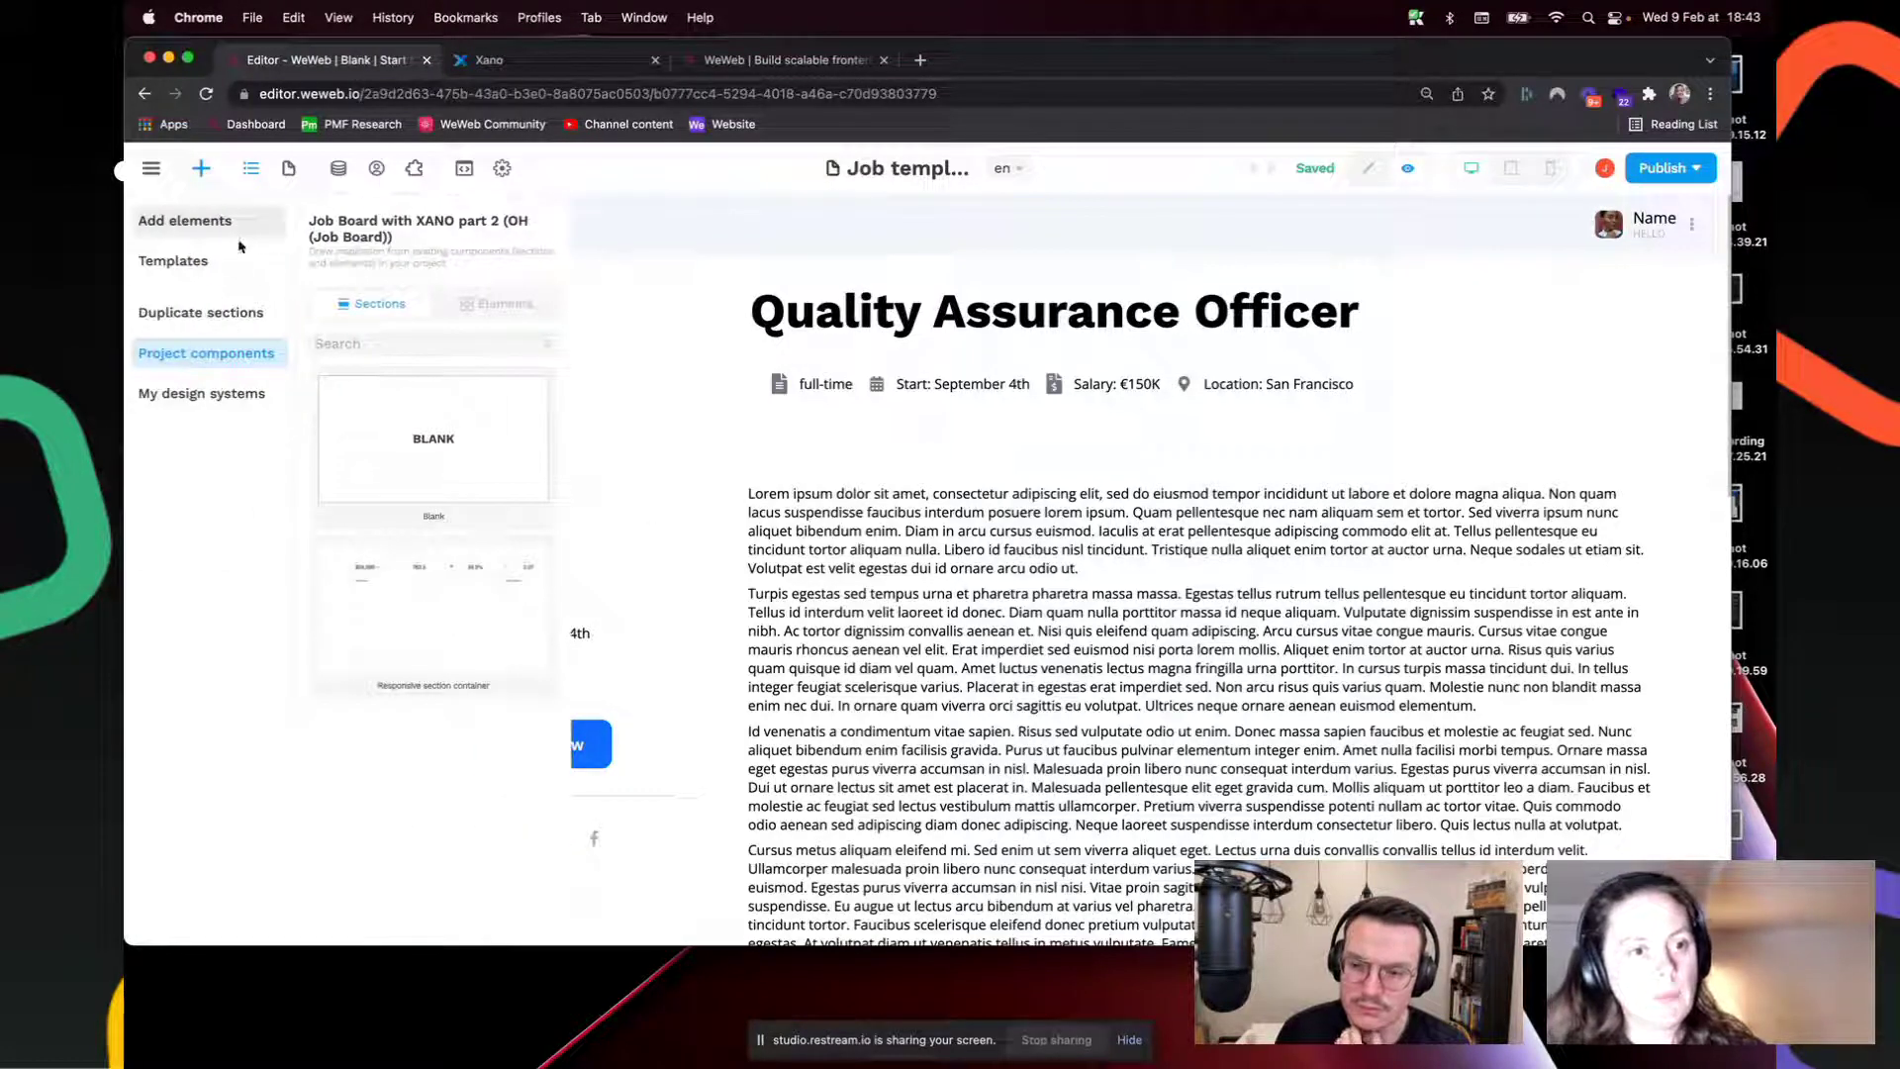
left_click(201, 263)
left_click_drag(399, 592, 856, 463)
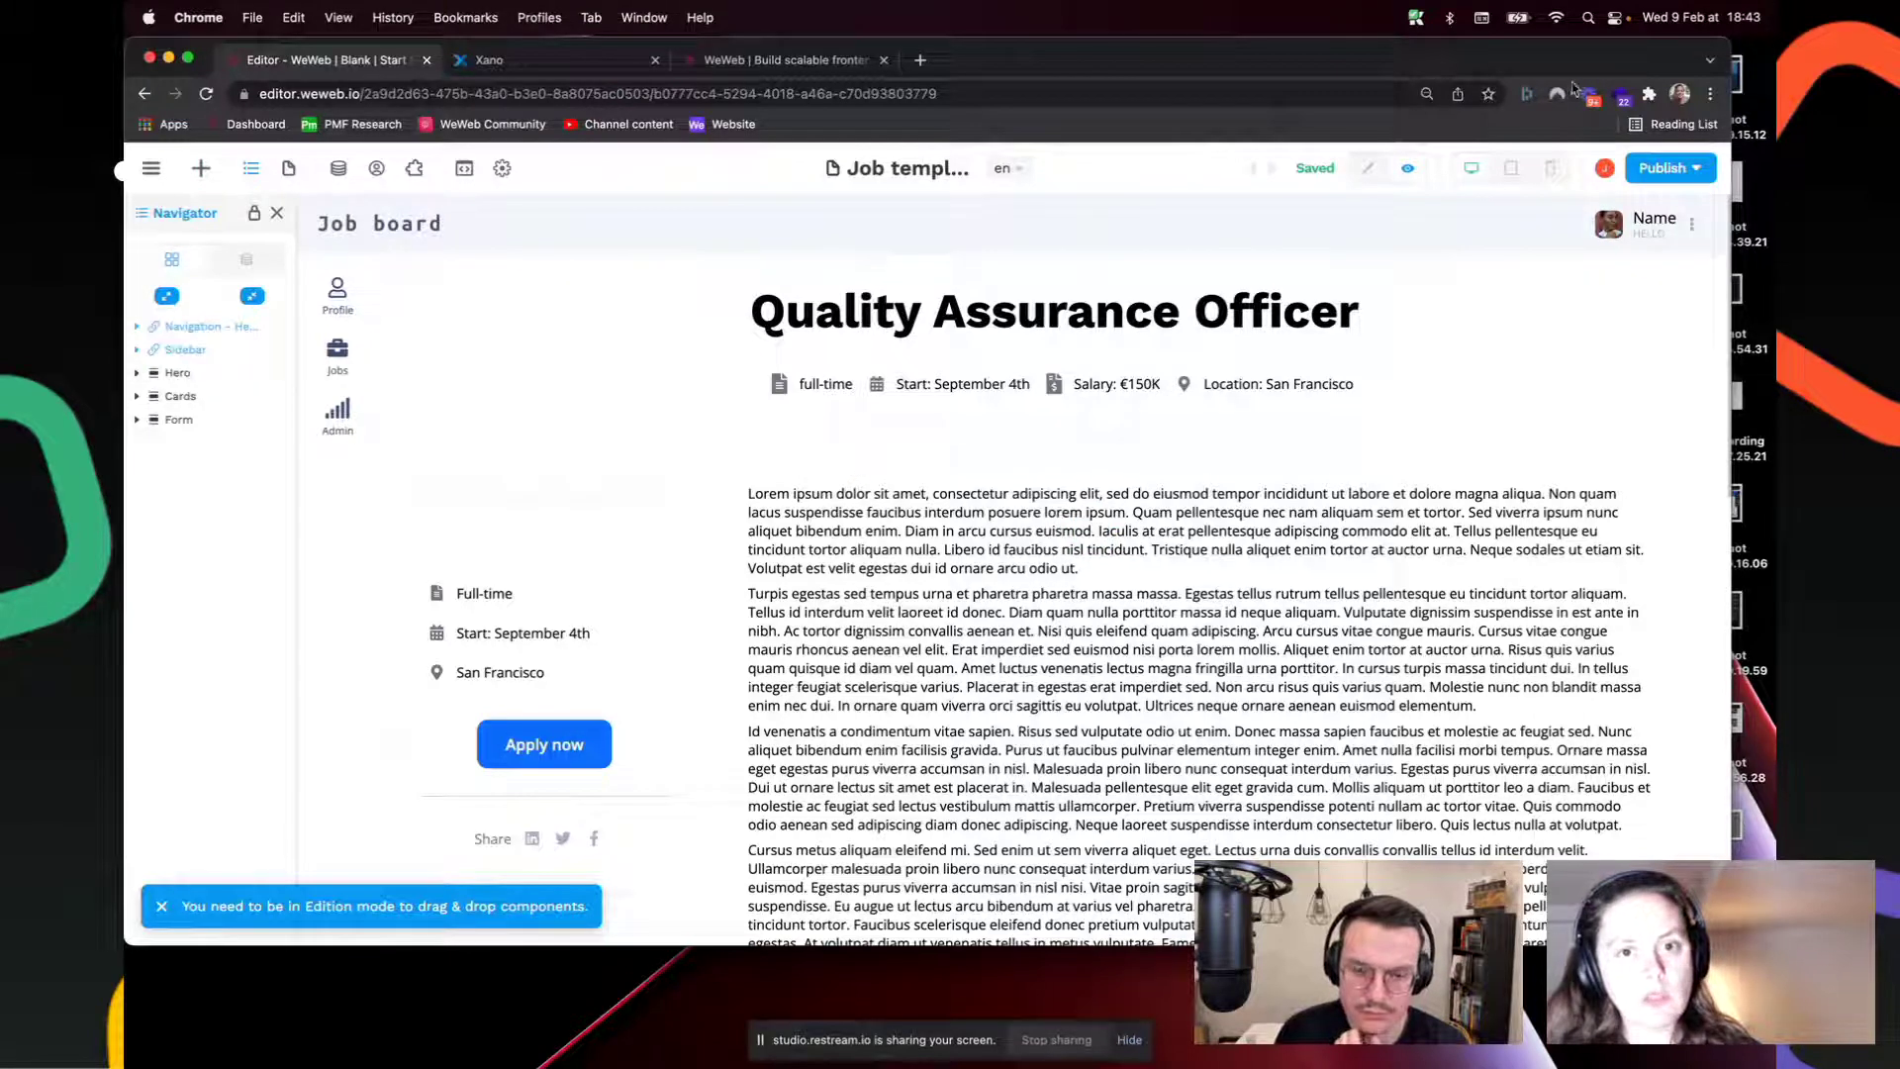
left_click(1376, 167)
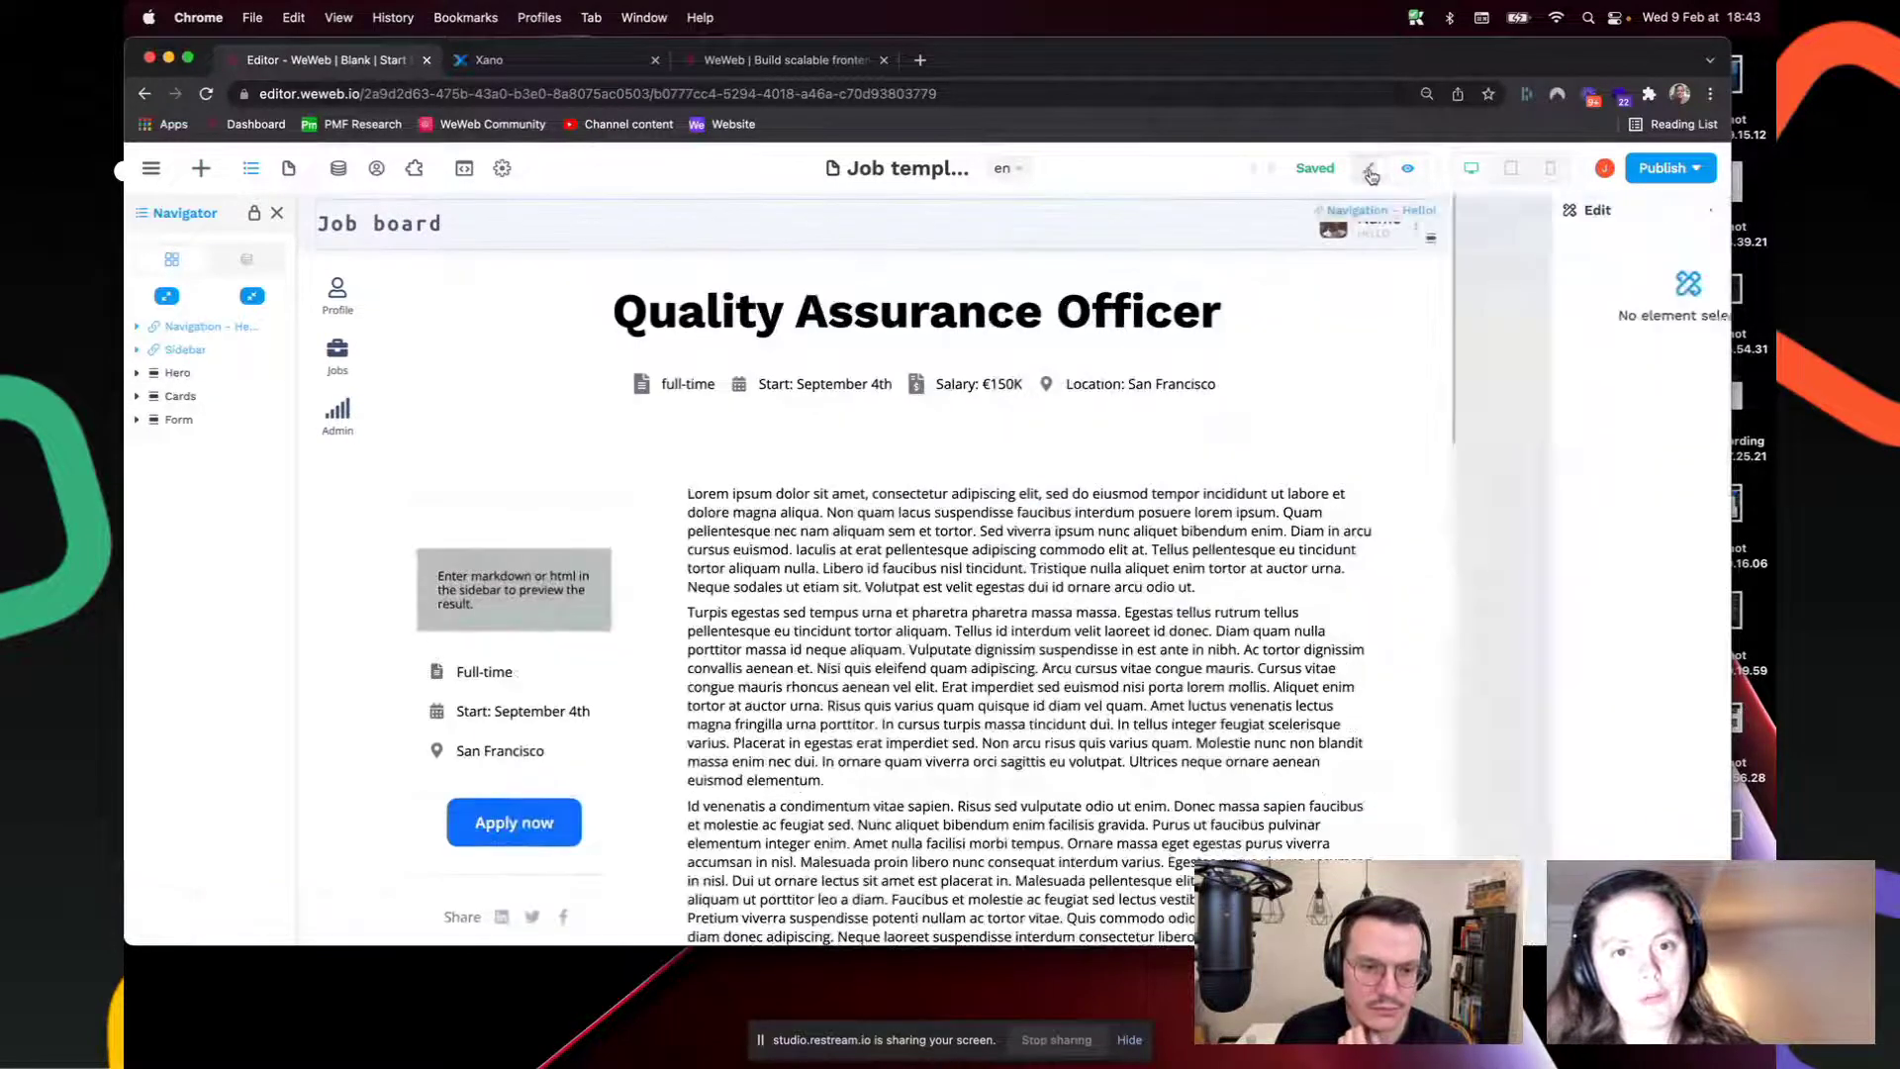
left_click(201, 170)
left_click_drag(399, 623, 948, 456)
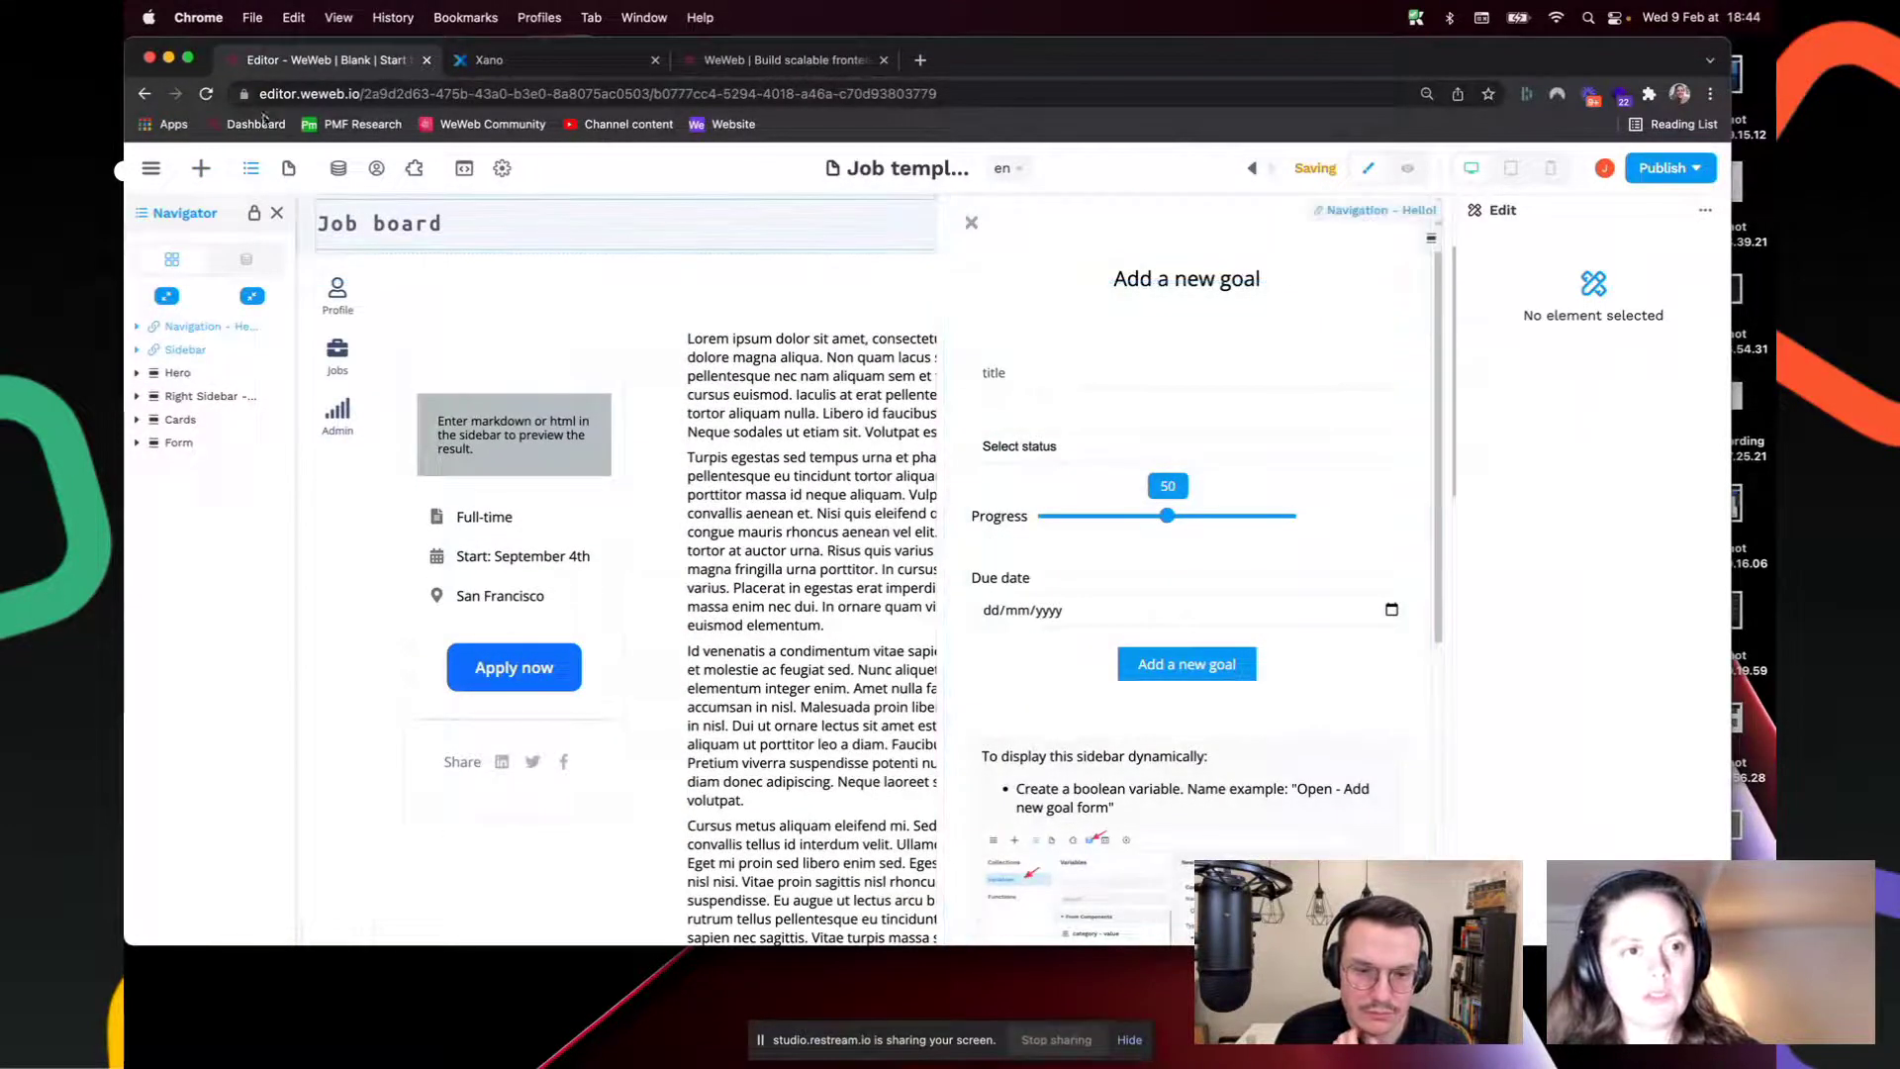
Step: Add a Boolean site variable 'open sidebar' with default False under Data > Variables
left_click(338, 168)
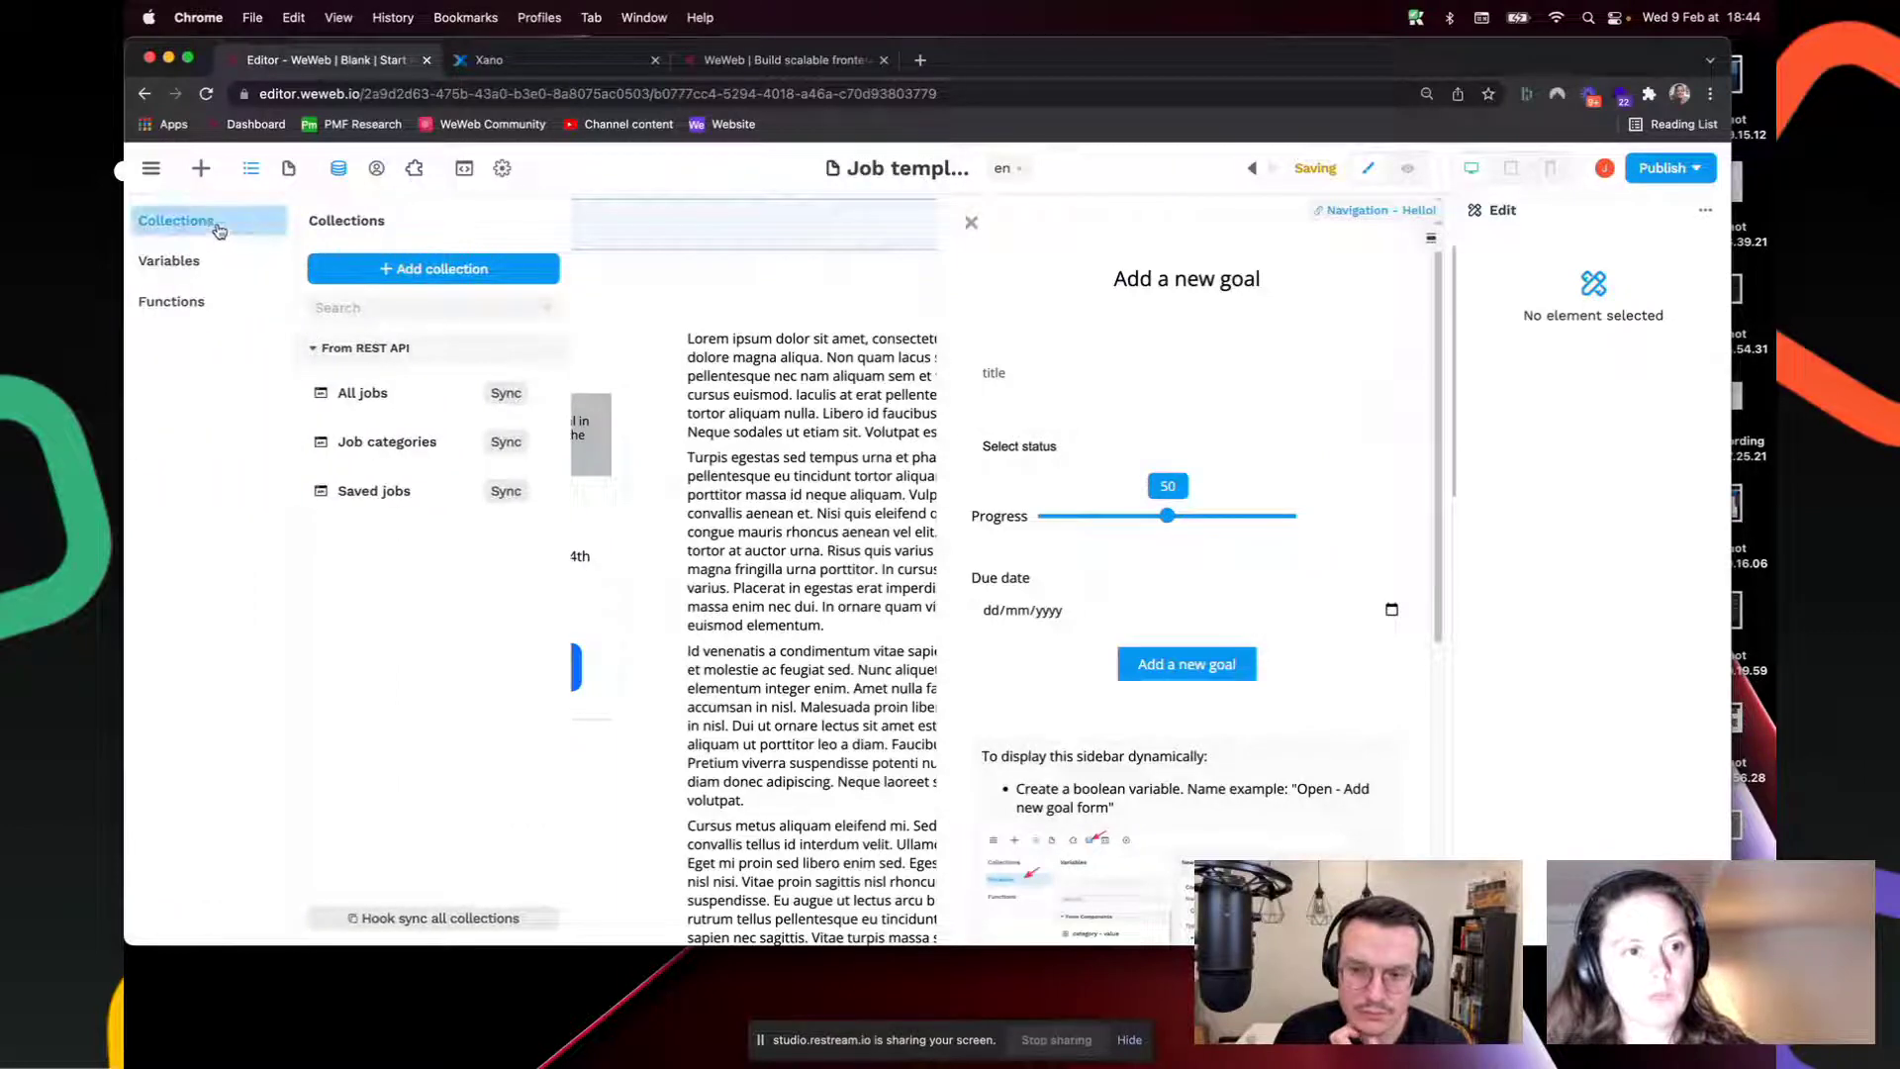
left_click(406, 270)
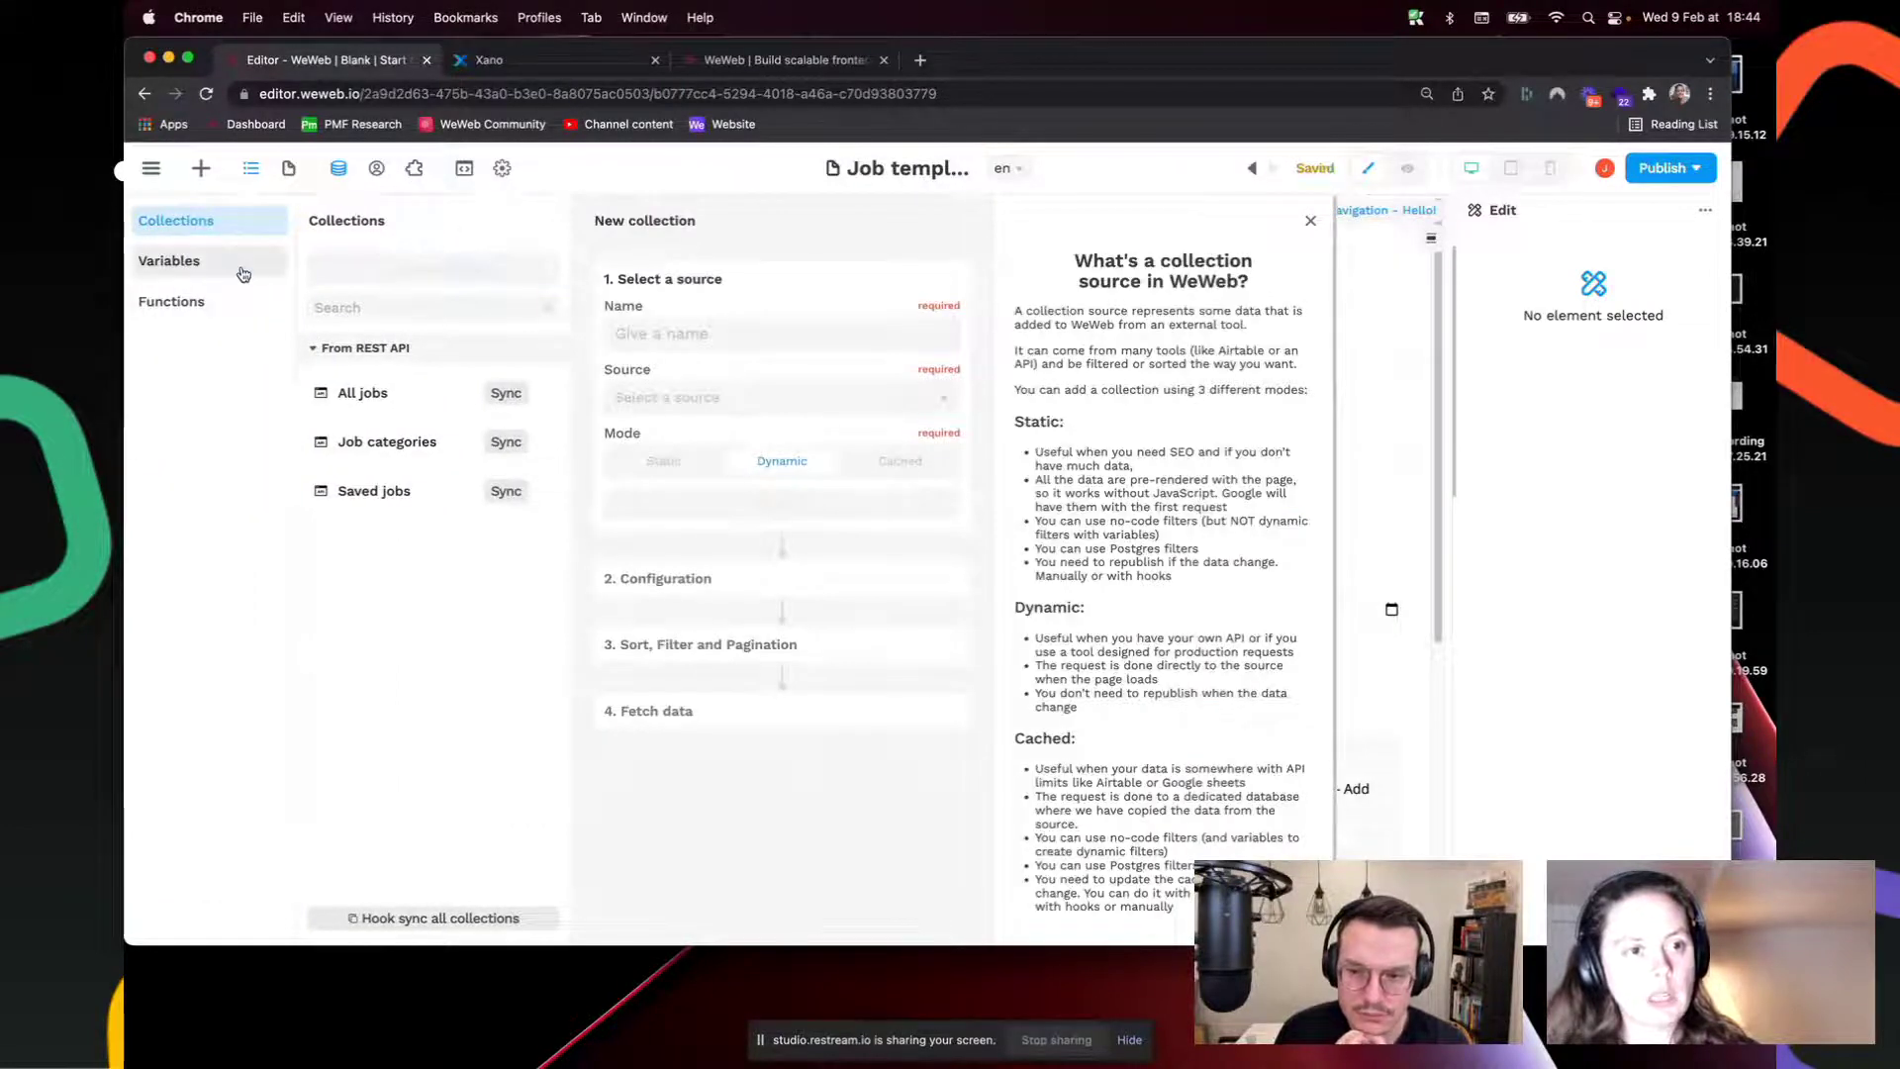
left_click(242, 266)
left_click(431, 273)
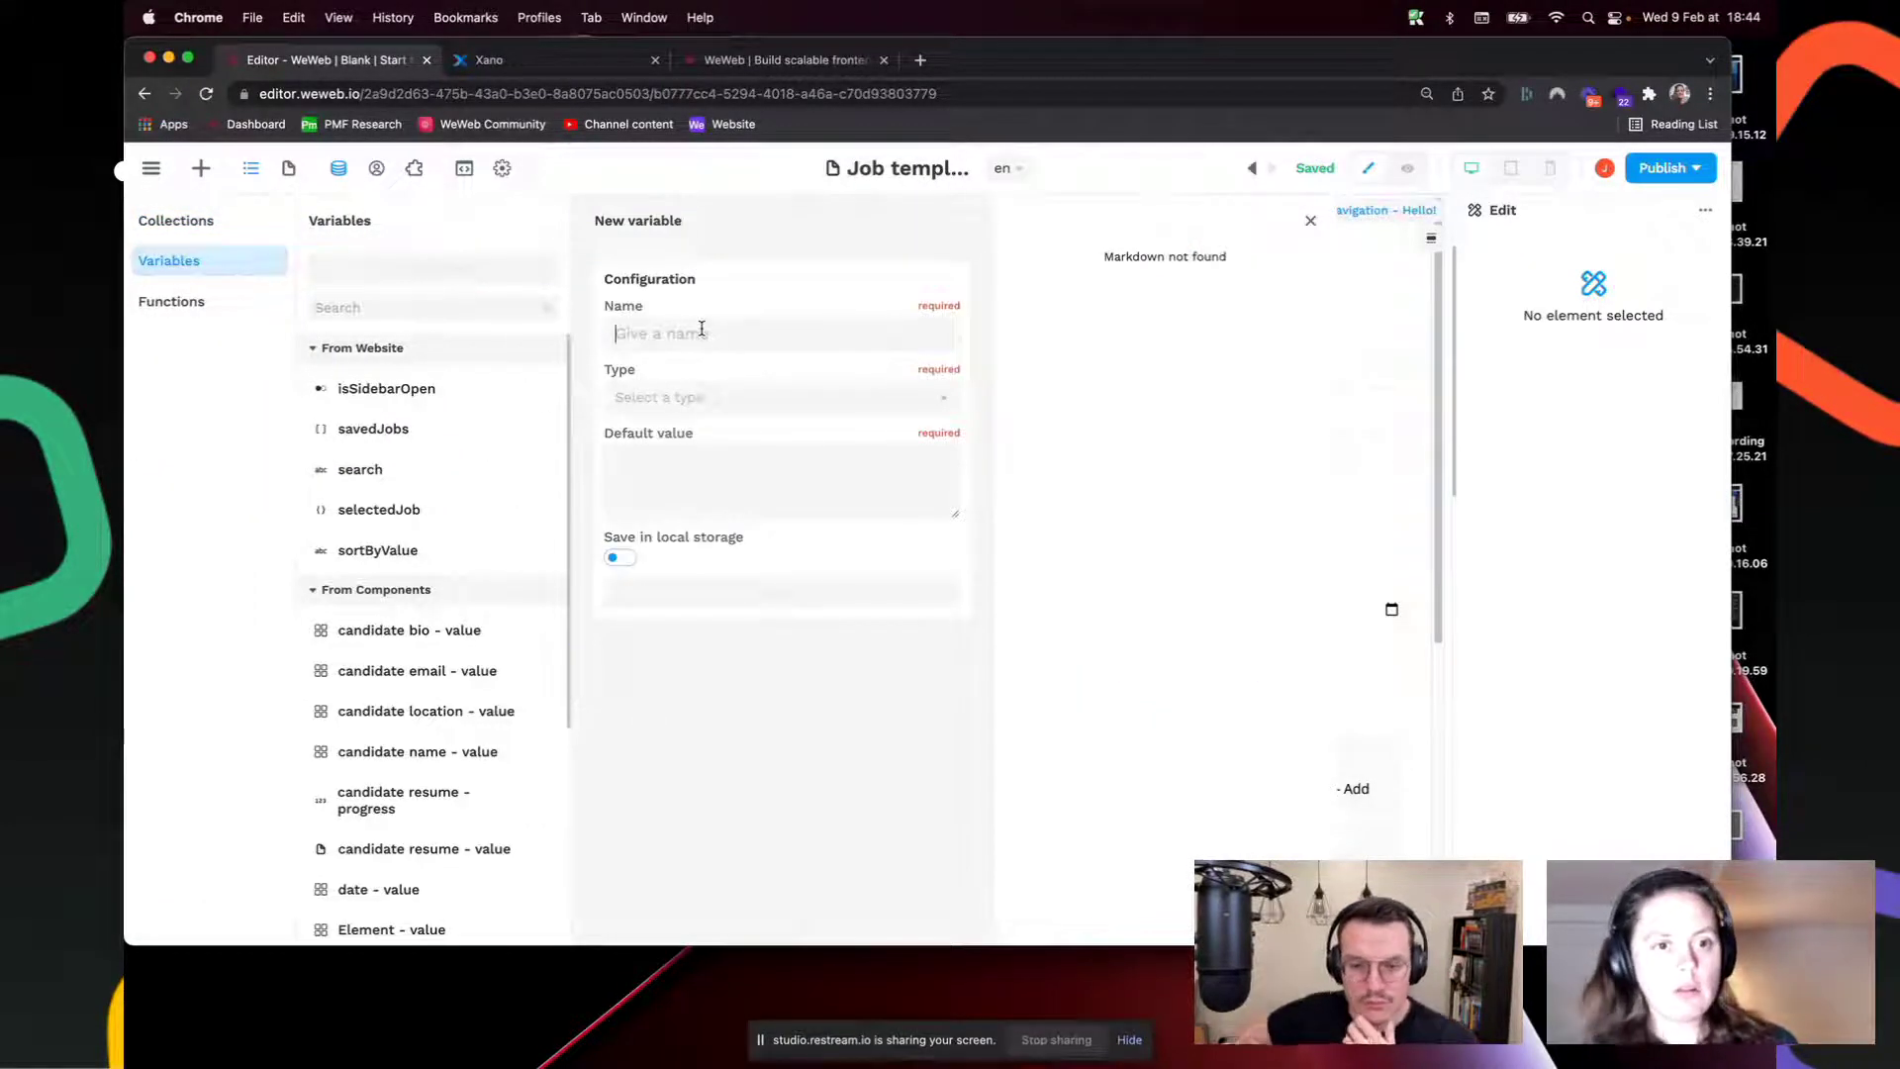
type("open sidebar")
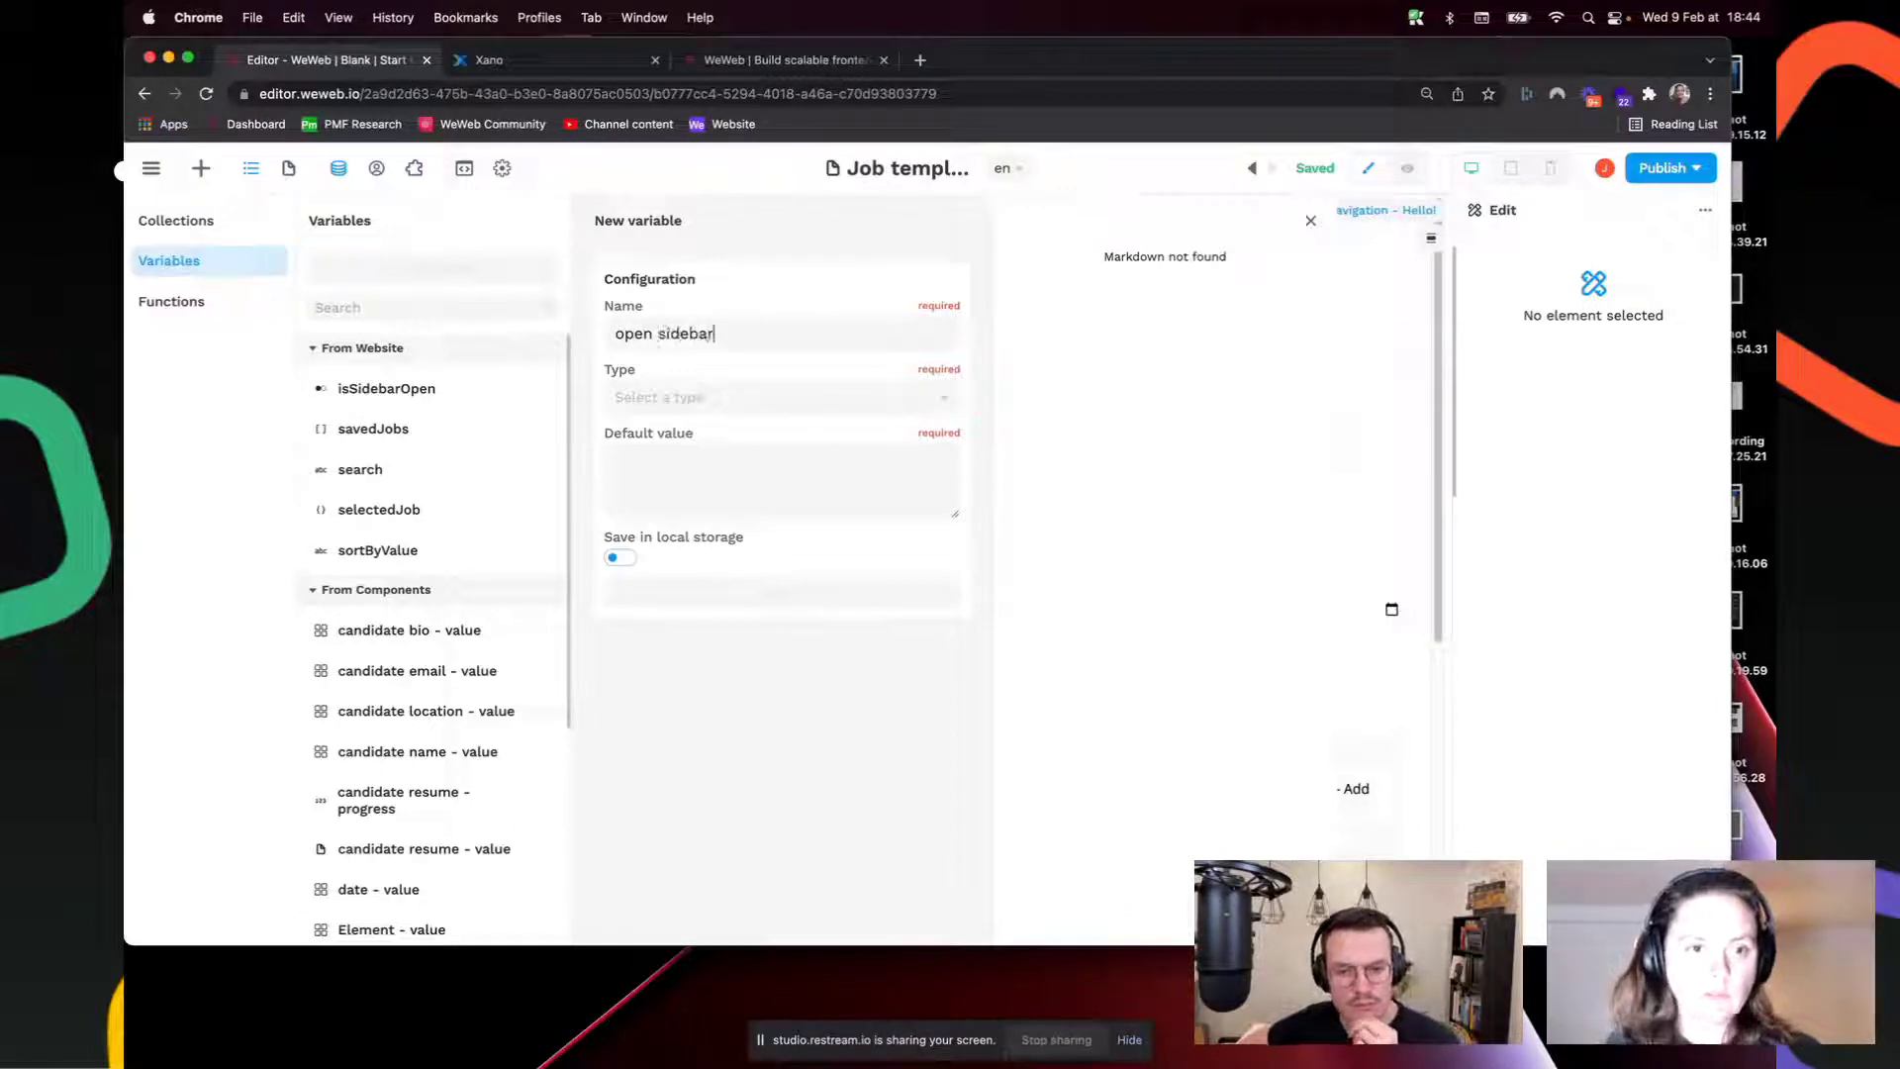
left_click(714, 399)
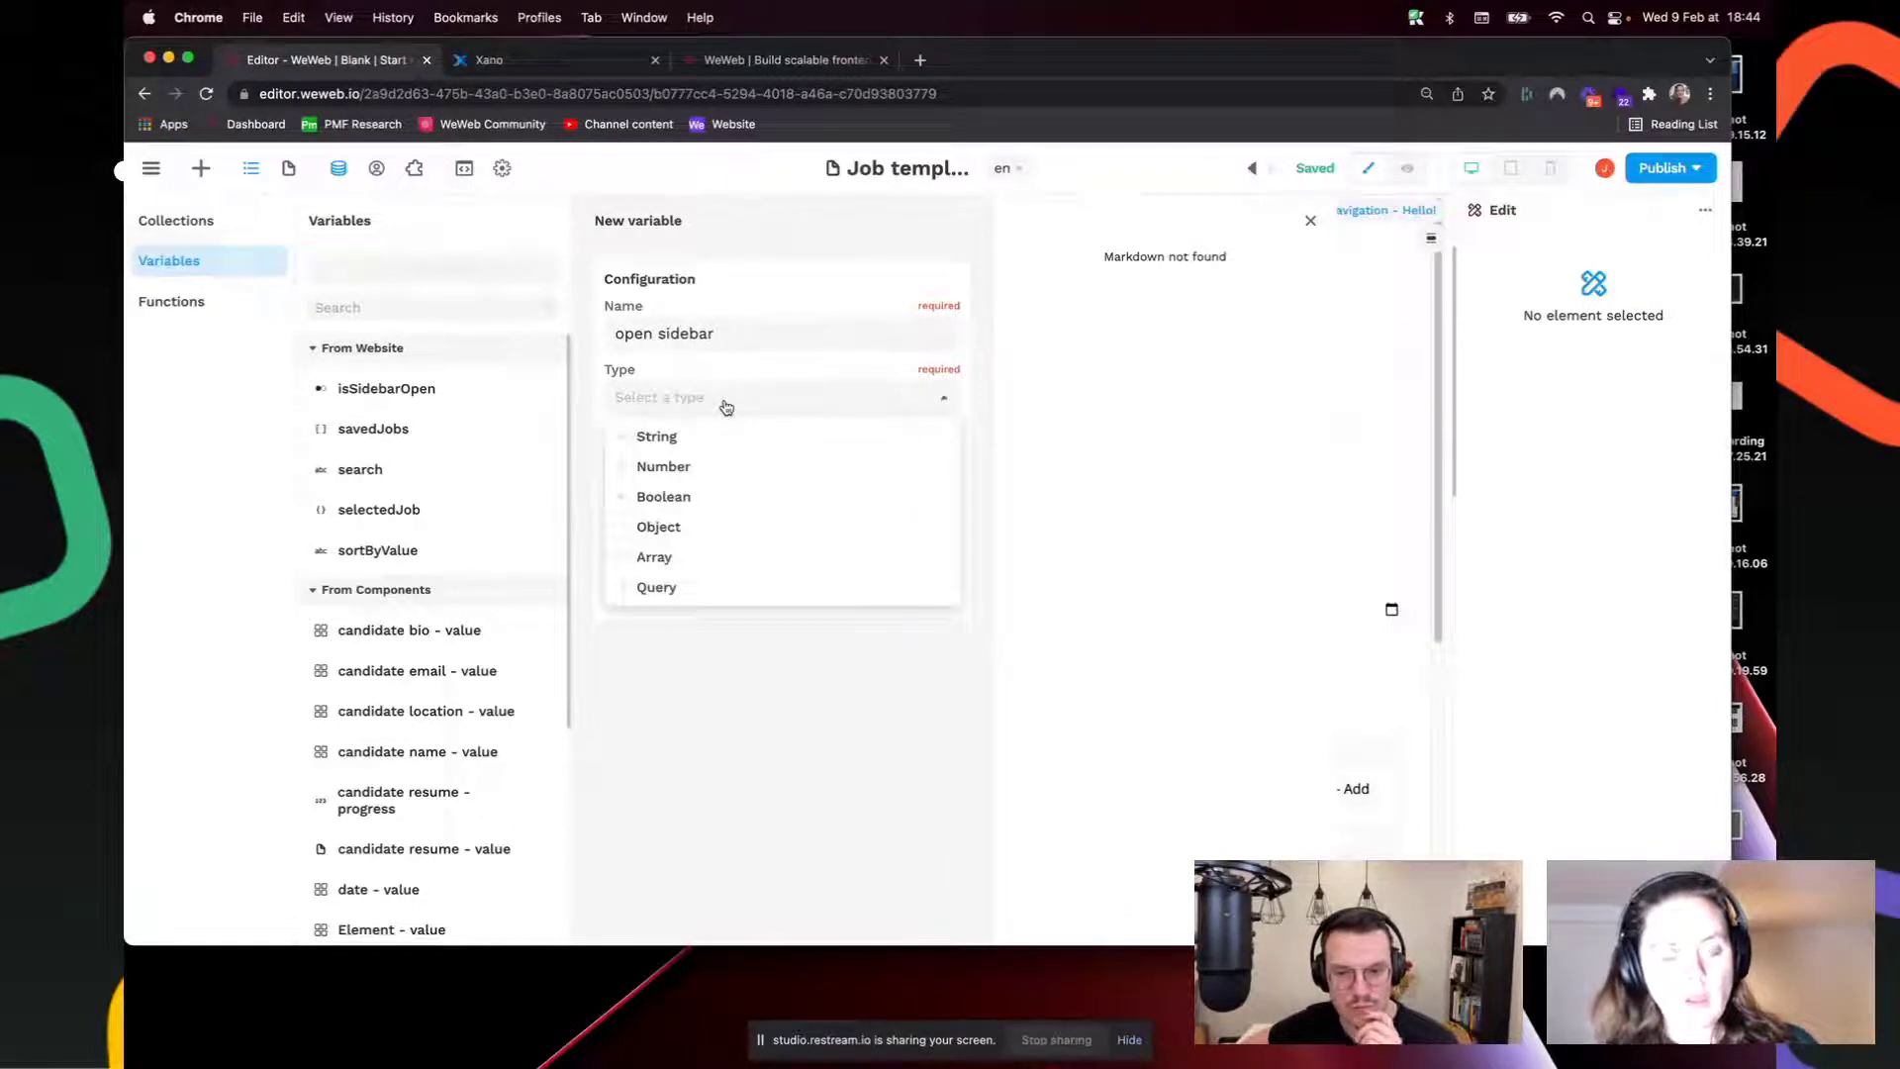
left_click(719, 495)
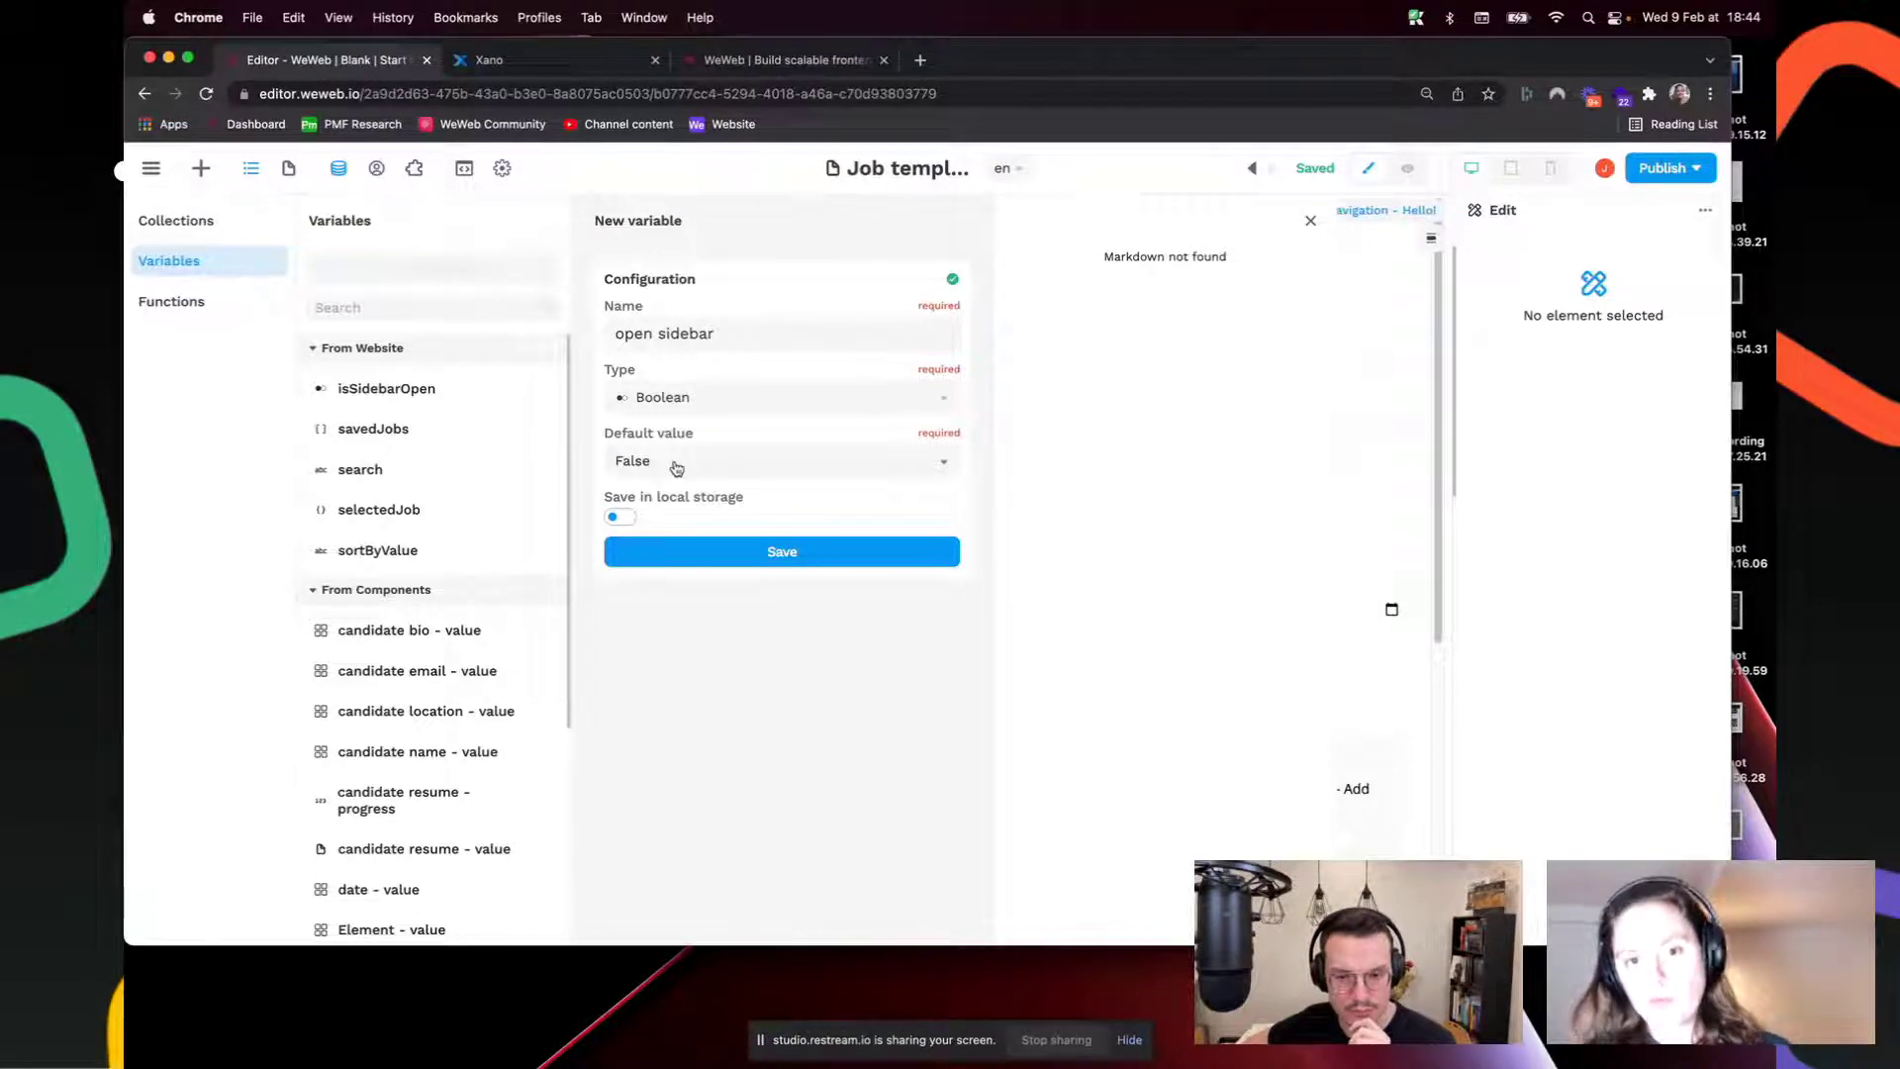
left_click(752, 551)
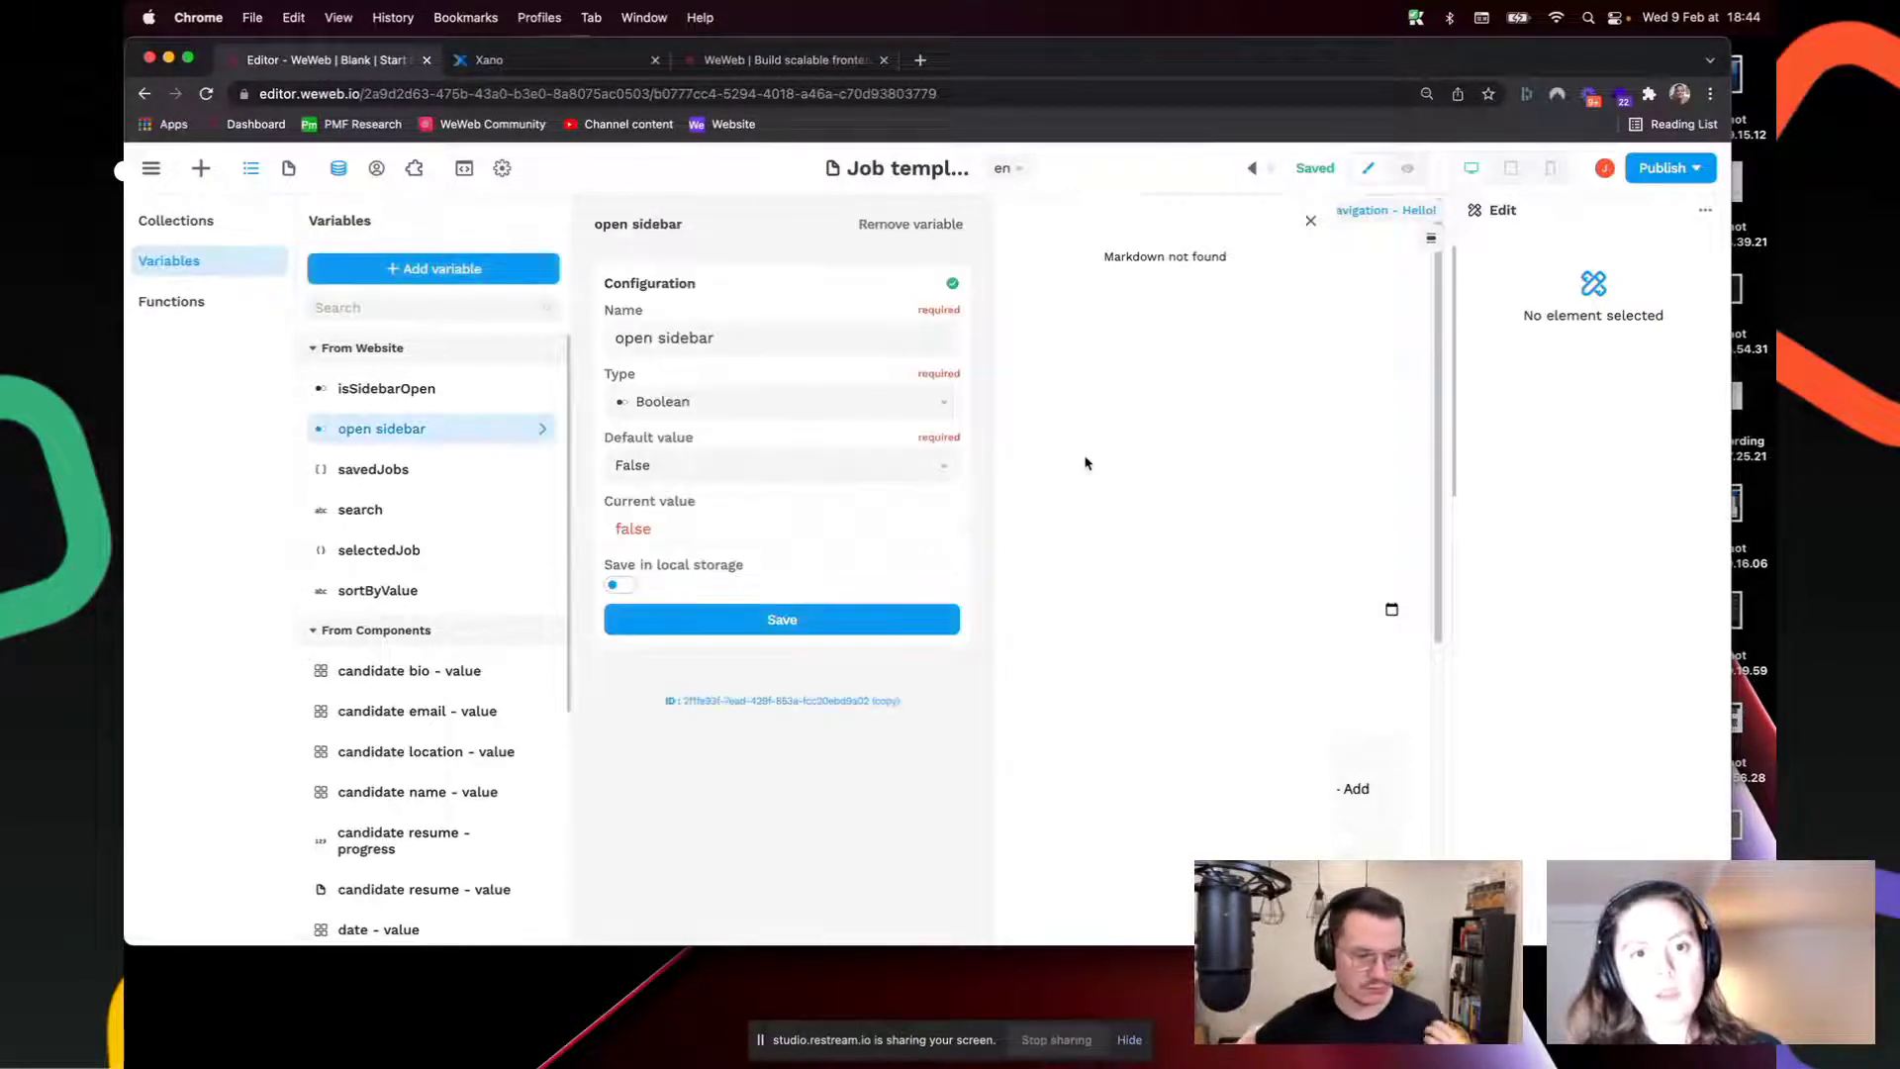
left_click(1371, 346)
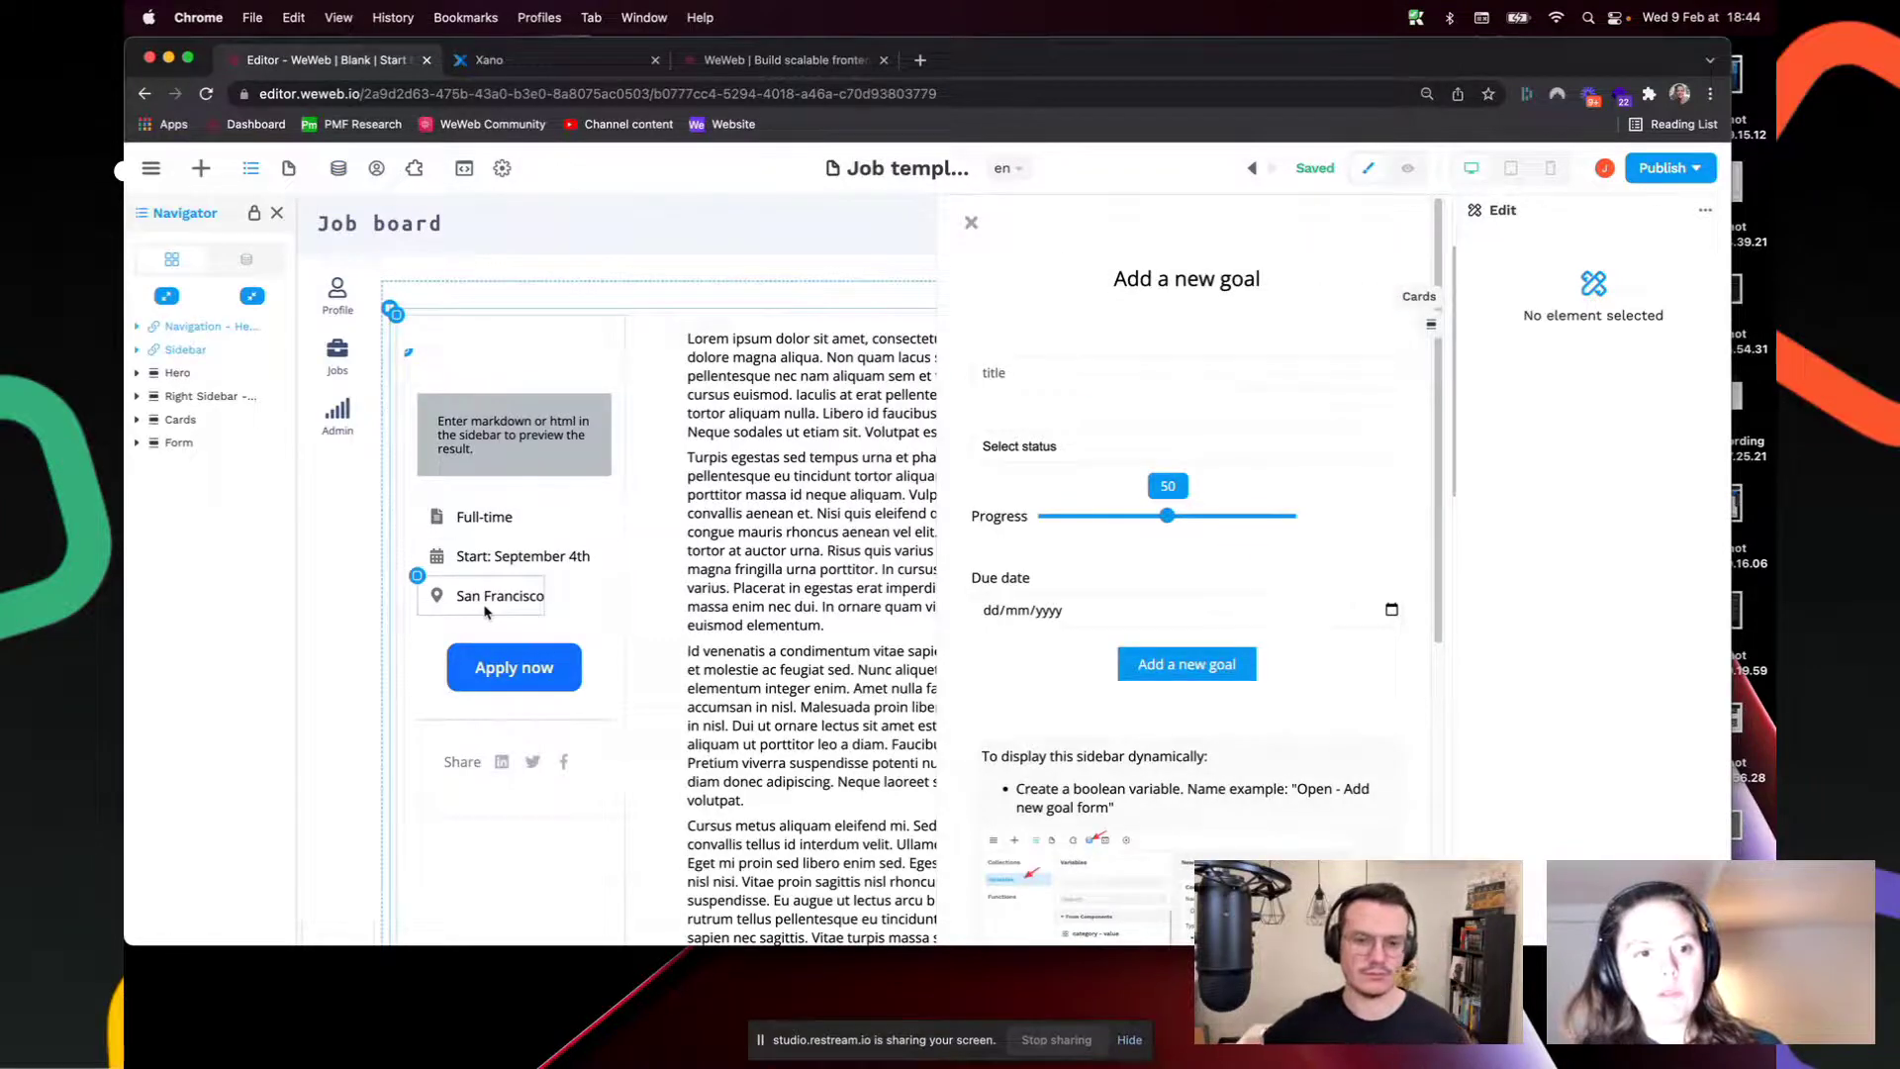
Step: Give the Apply now button a new workflow triggered On click
left_click(561, 668)
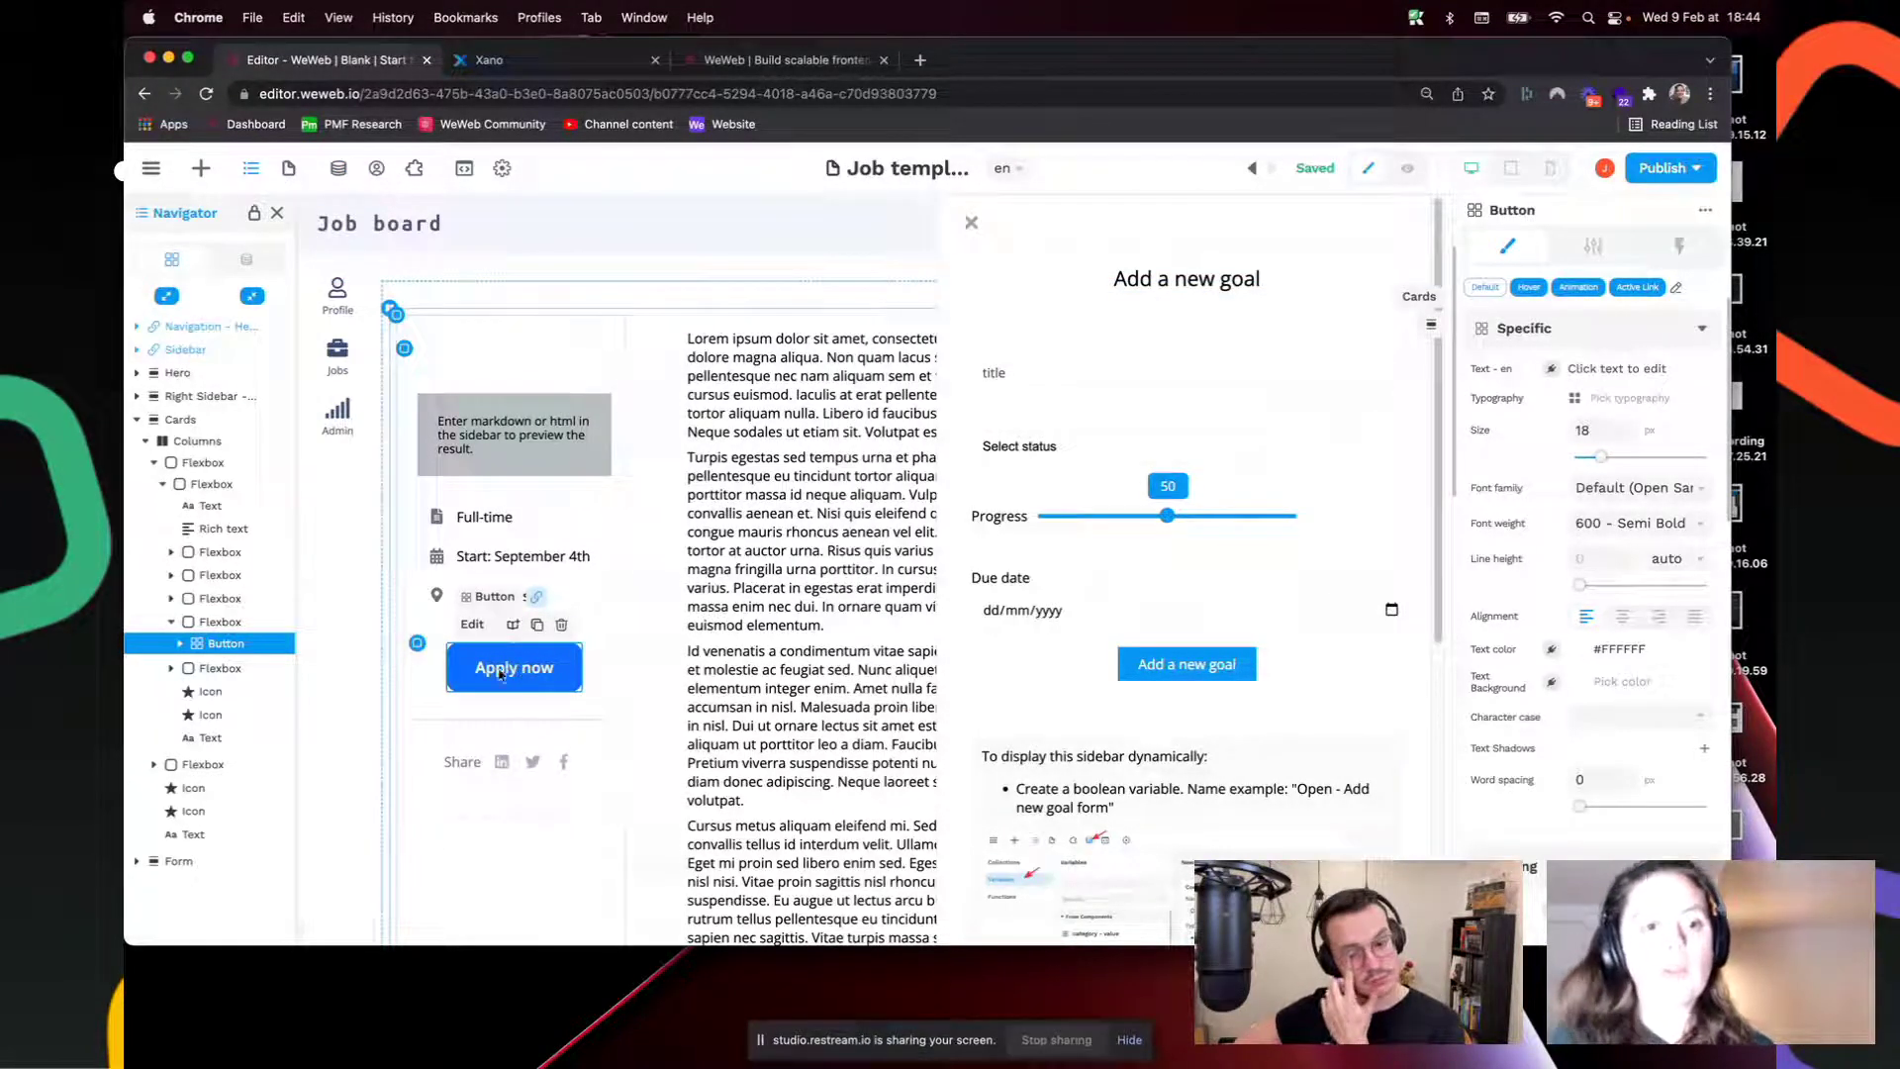
left_click(1679, 245)
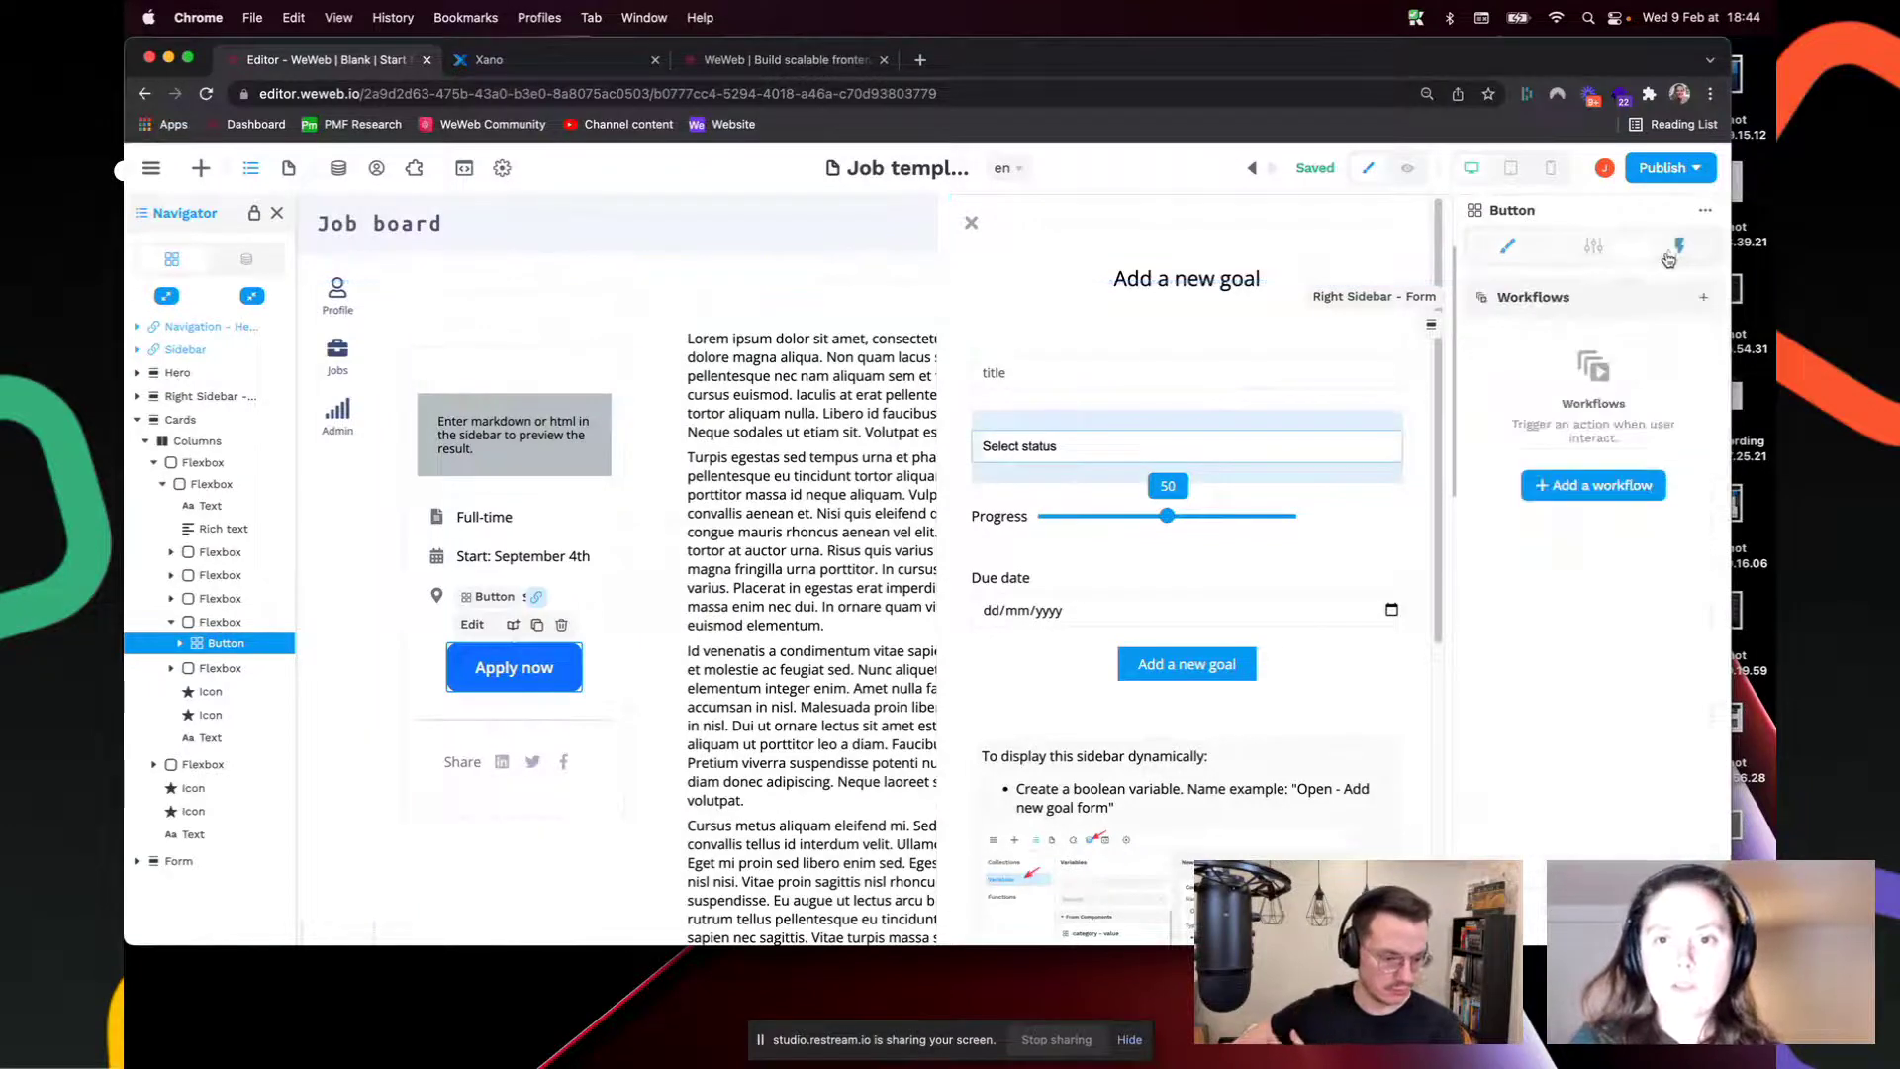
left_click(1578, 488)
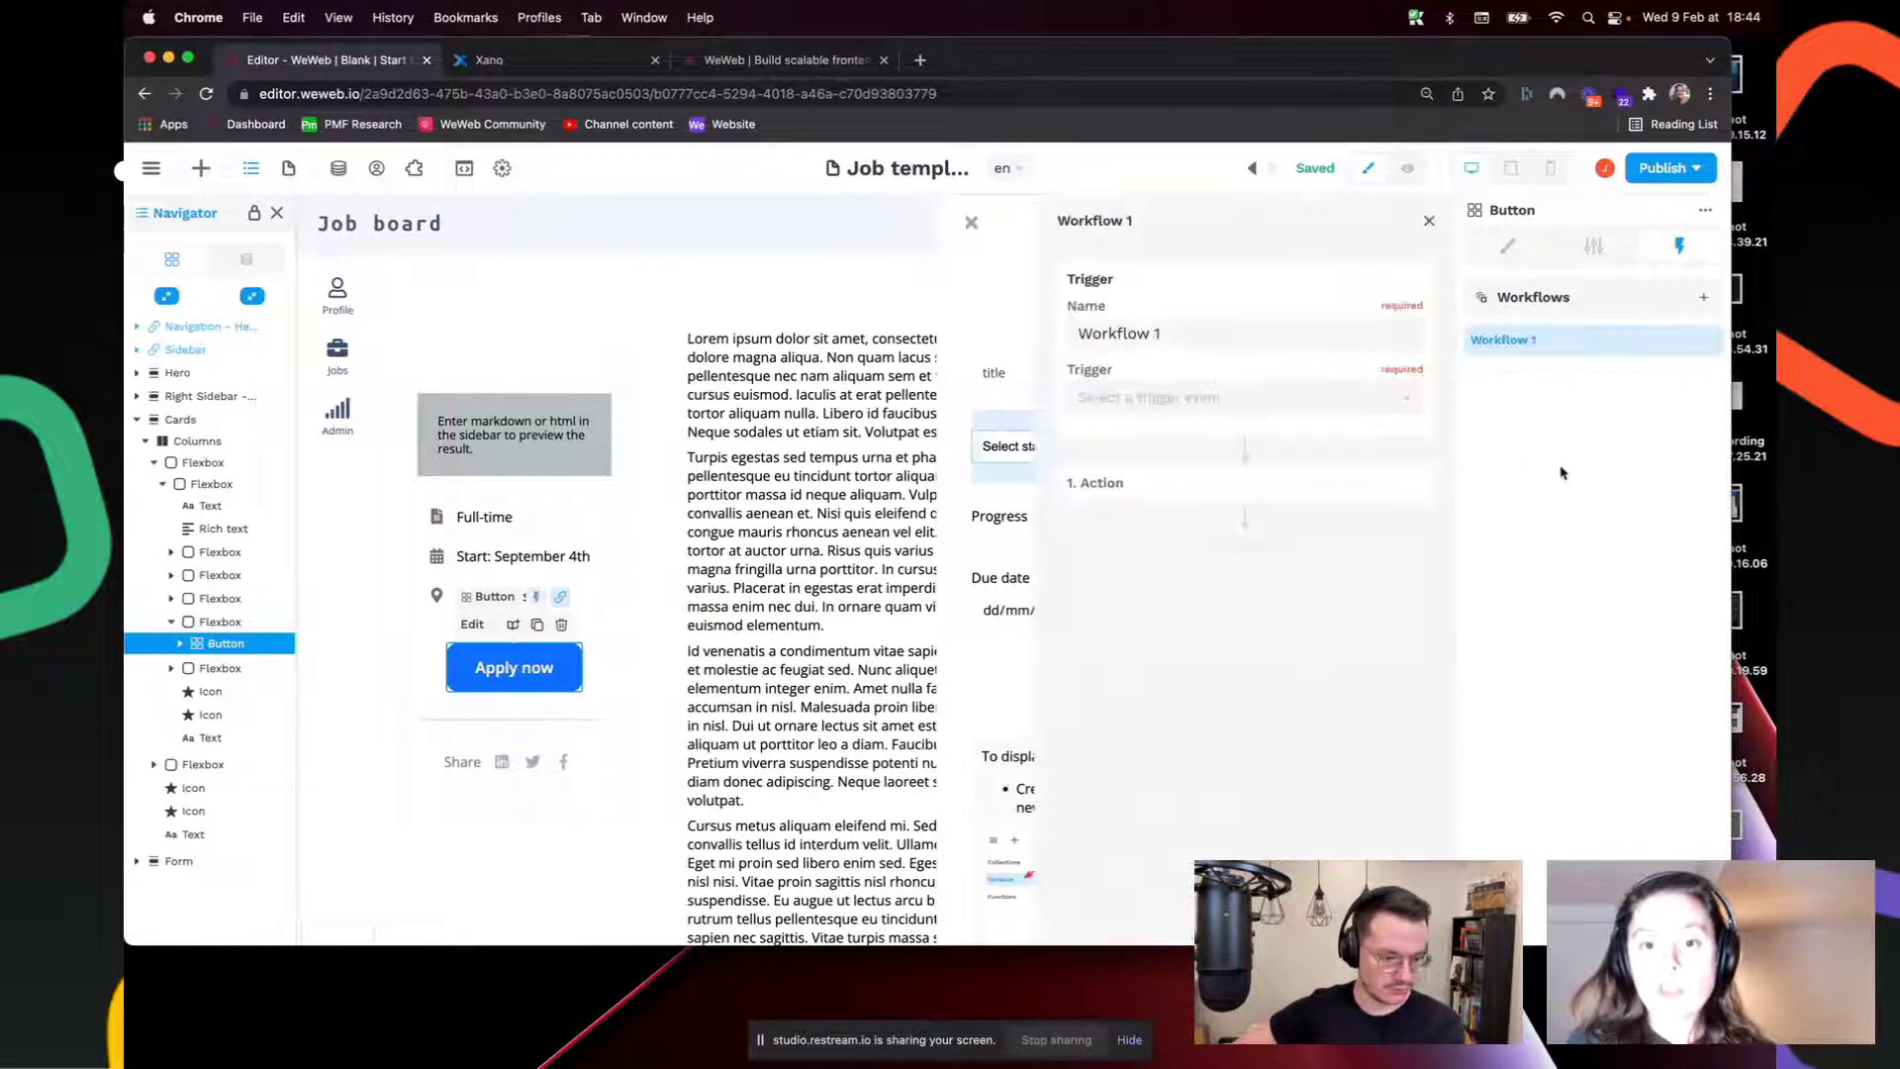
left_click(1168, 400)
left_click(1167, 436)
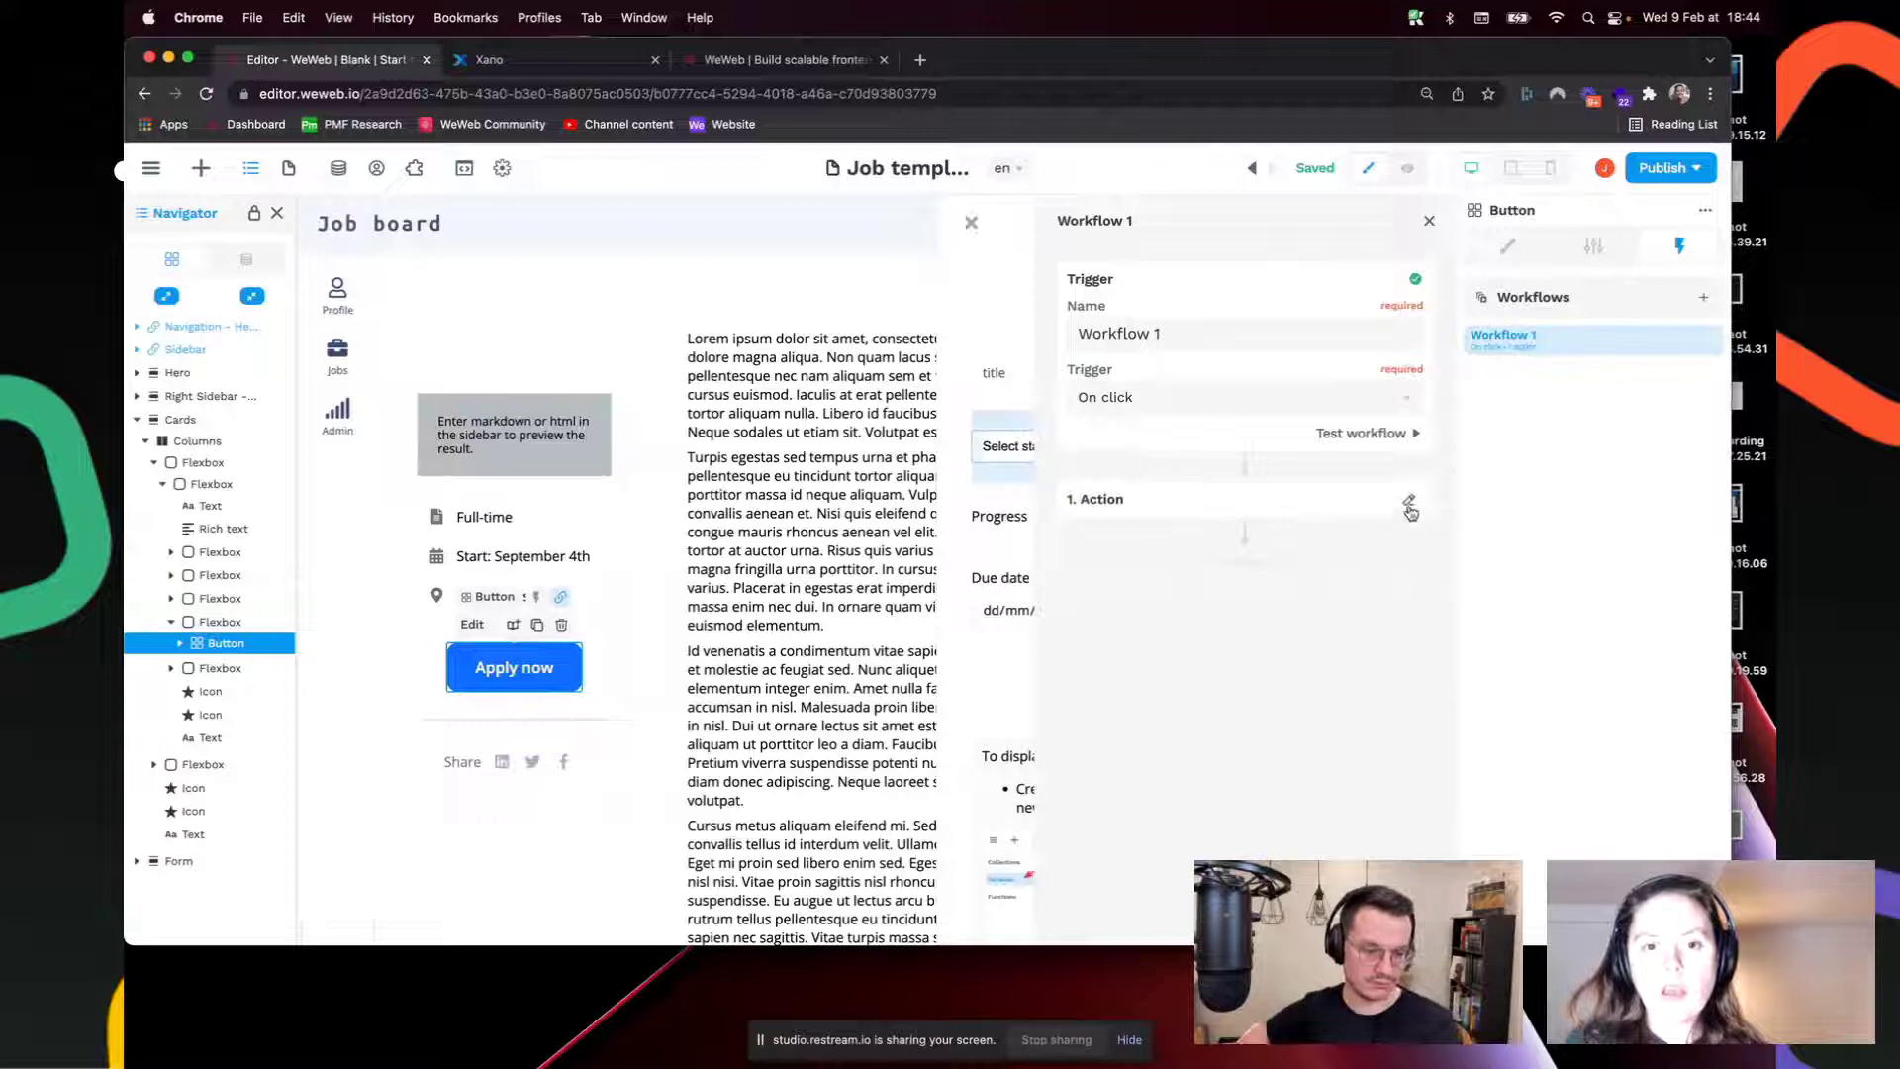
Step: Make the workflow's action a Change variable value setting open sidebar to True
left_click(1410, 507)
left_click(1277, 543)
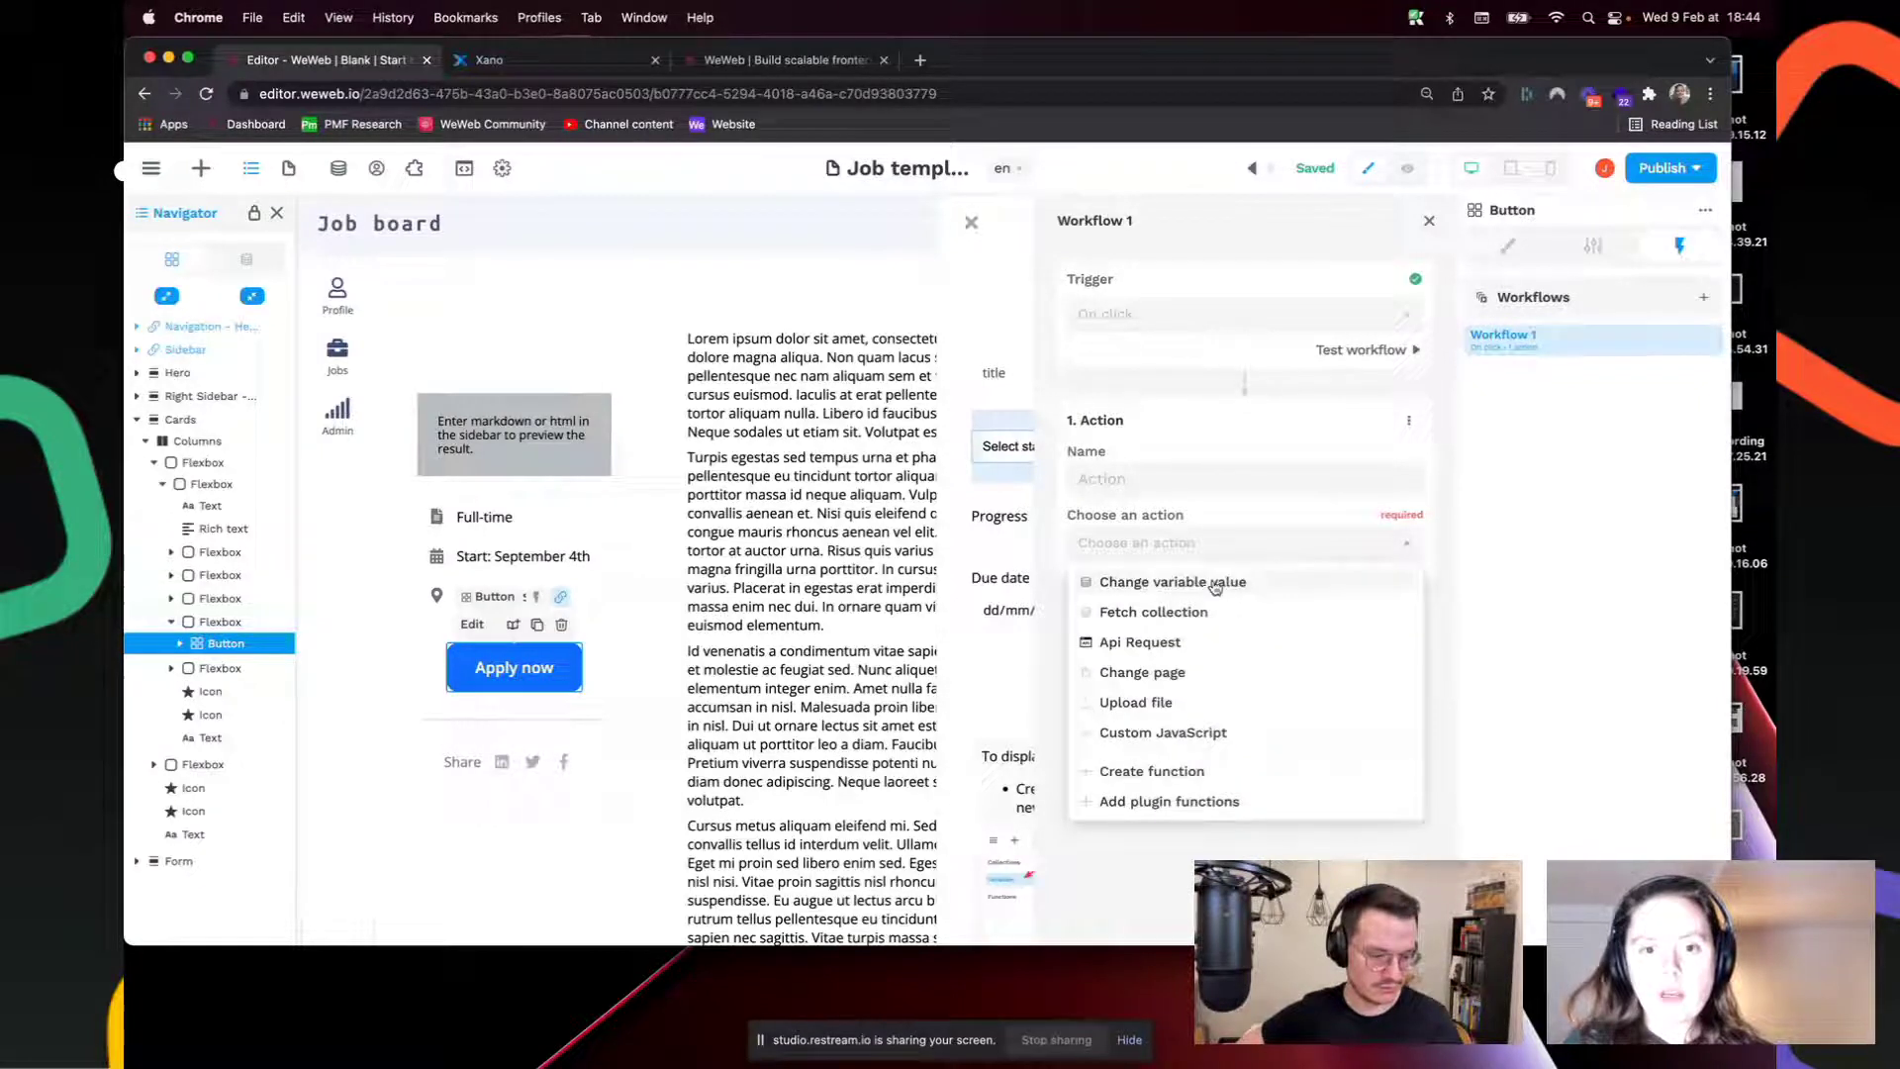
left_click(1216, 586)
left_click(1210, 619)
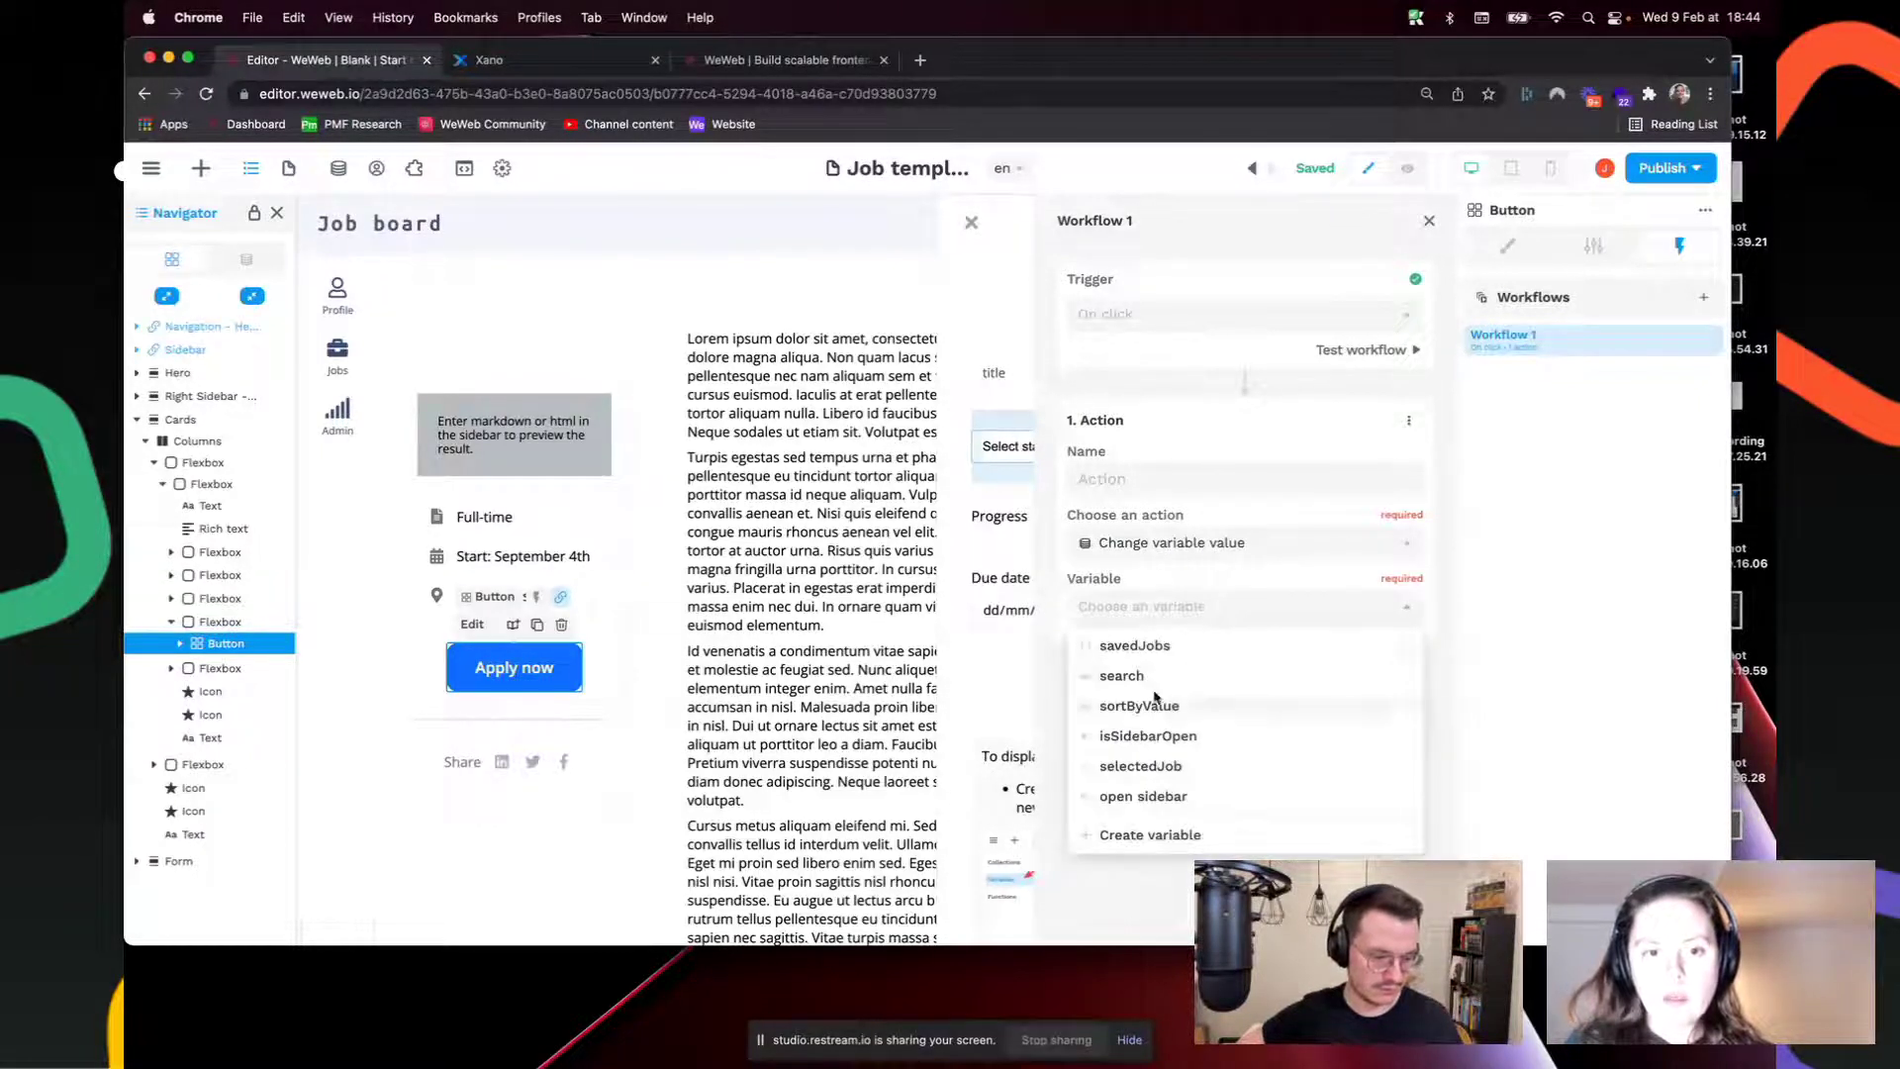
left_click(1148, 795)
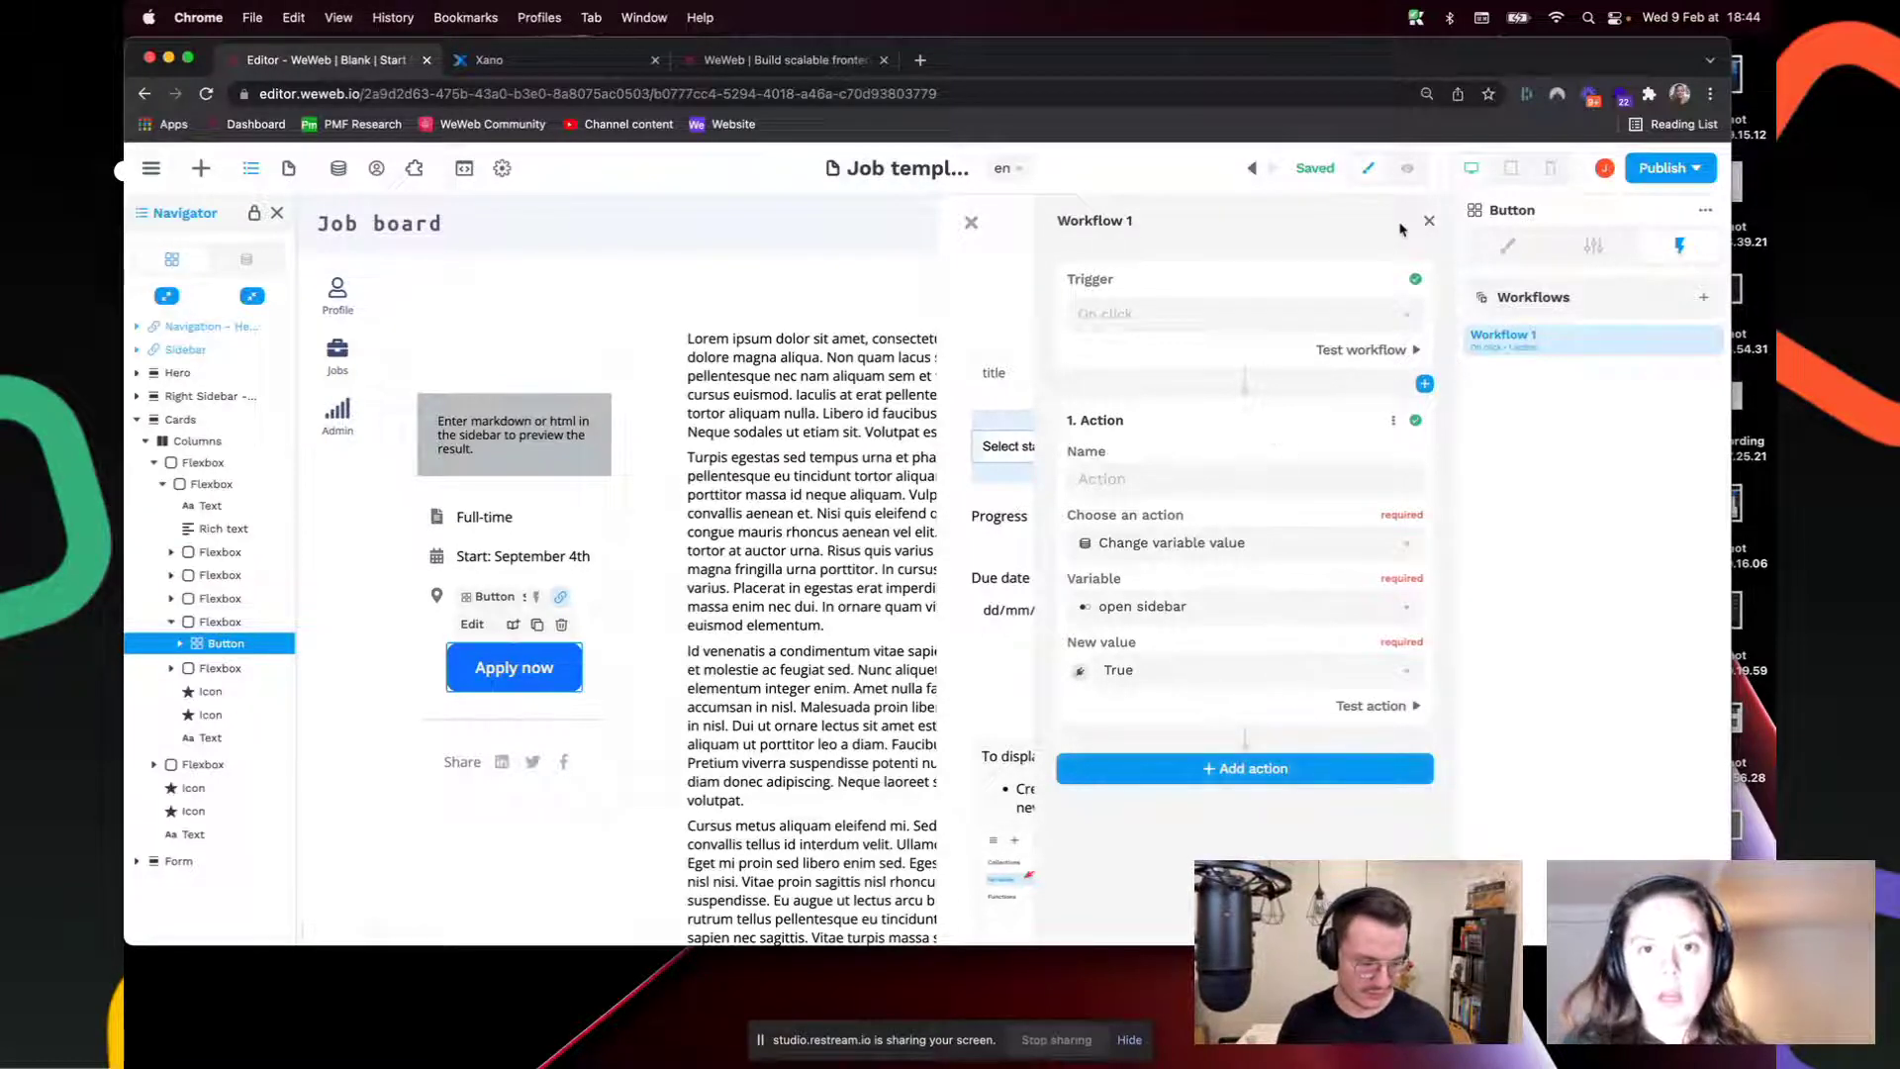
left_click(1429, 221)
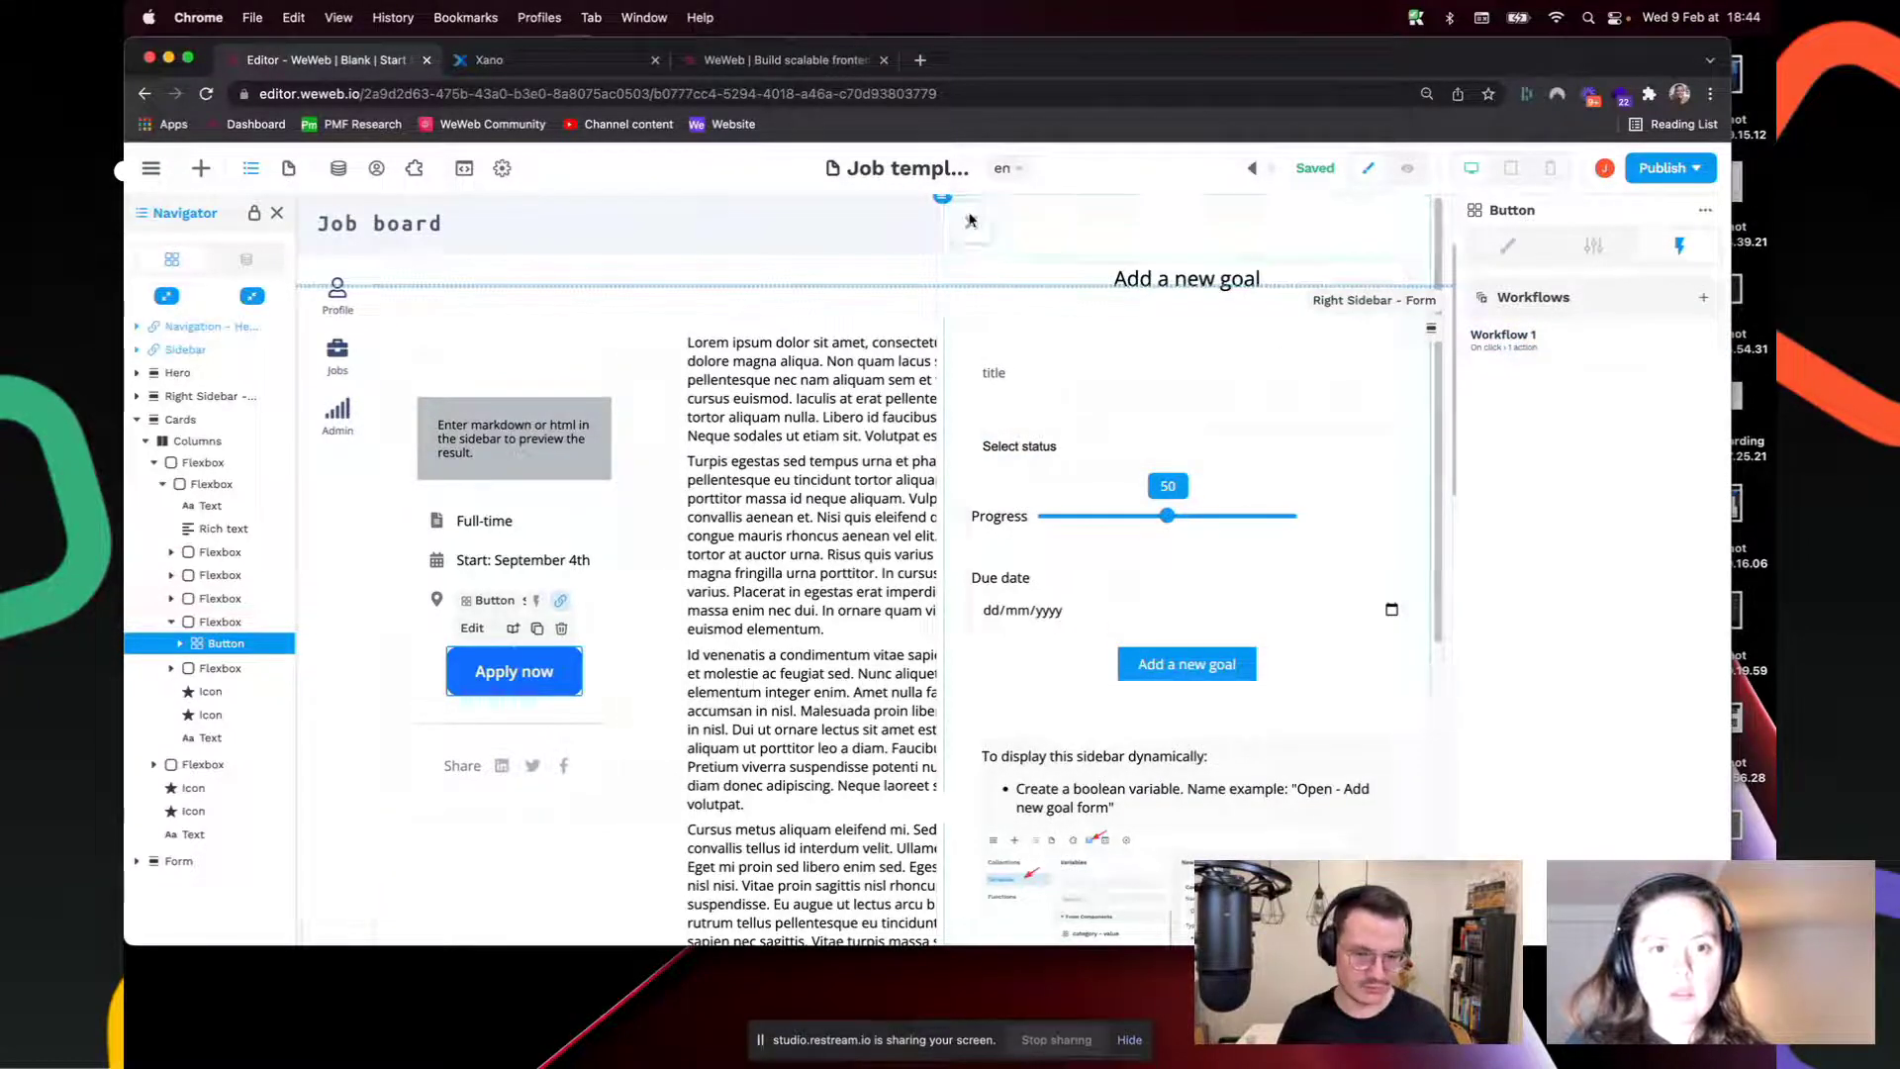
Step: Select the Right Sidebar - Form element and turn its display off
left_click(982, 238)
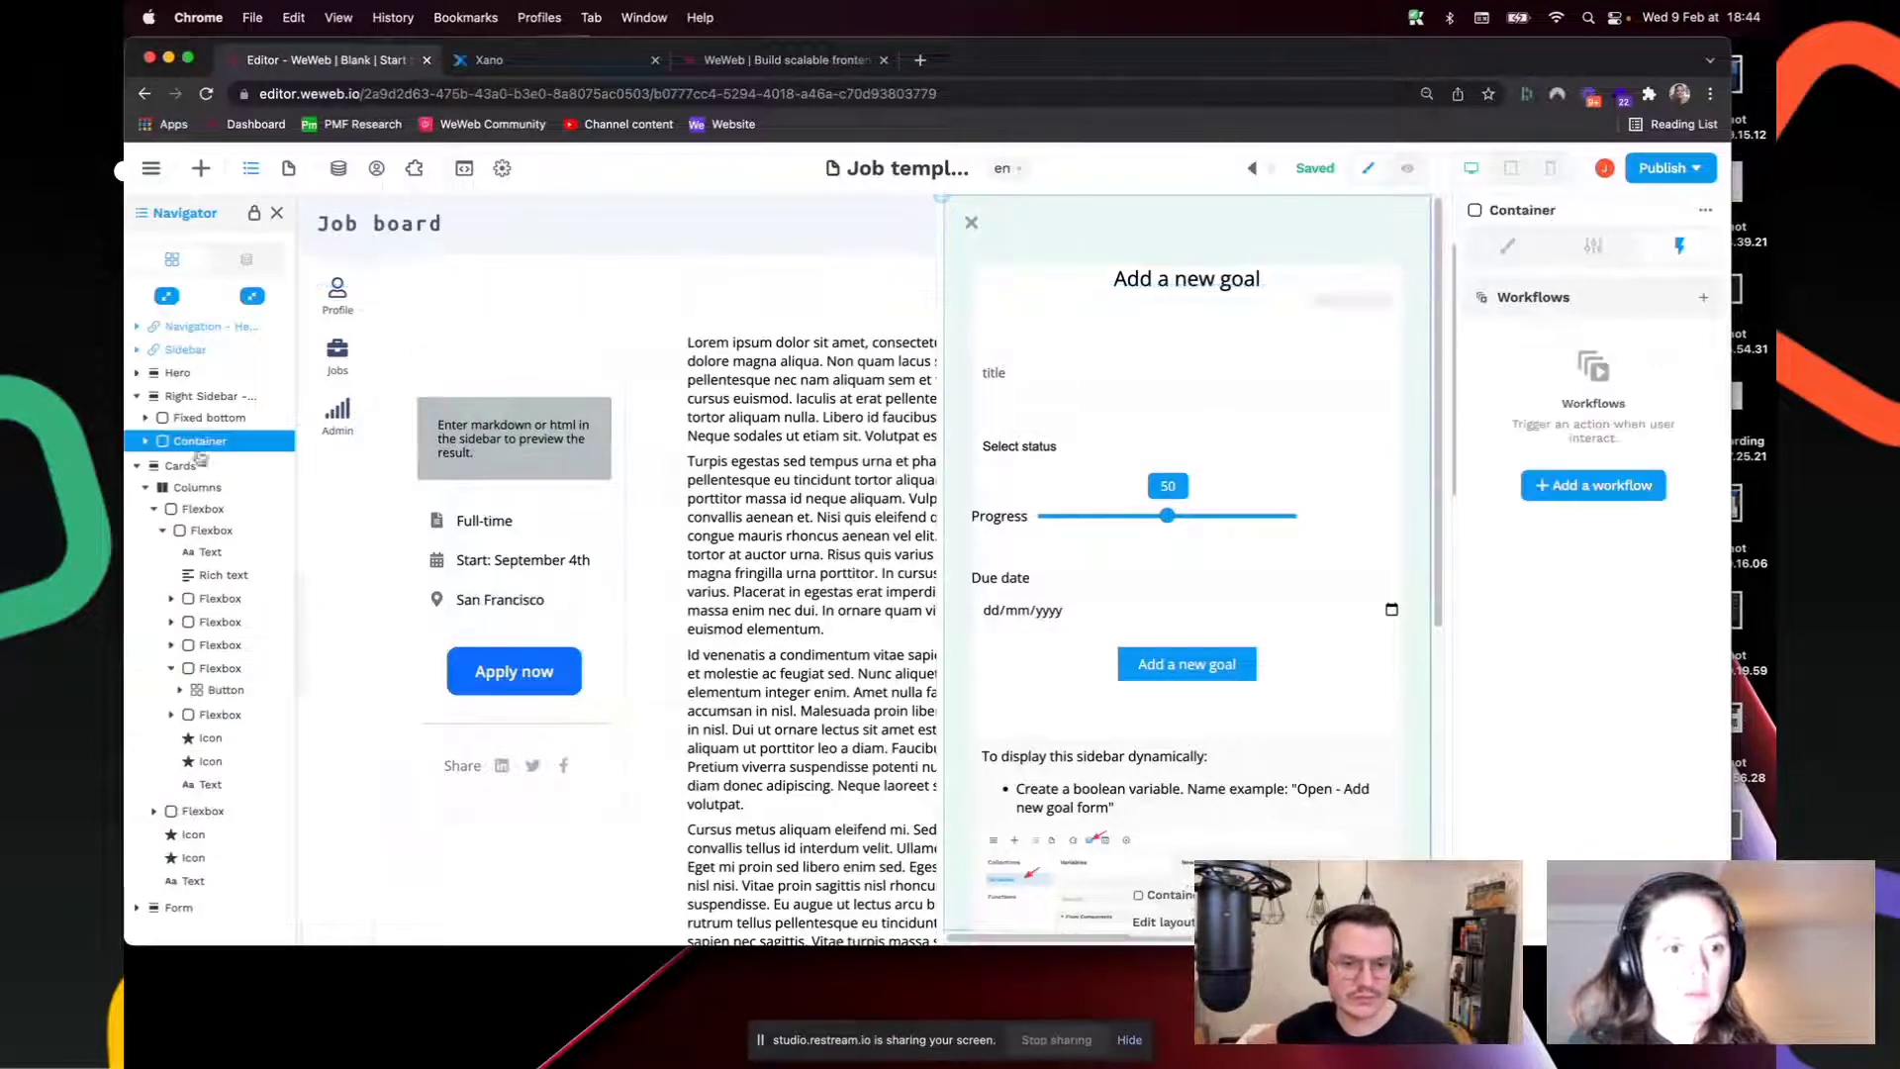
left_click(201, 398)
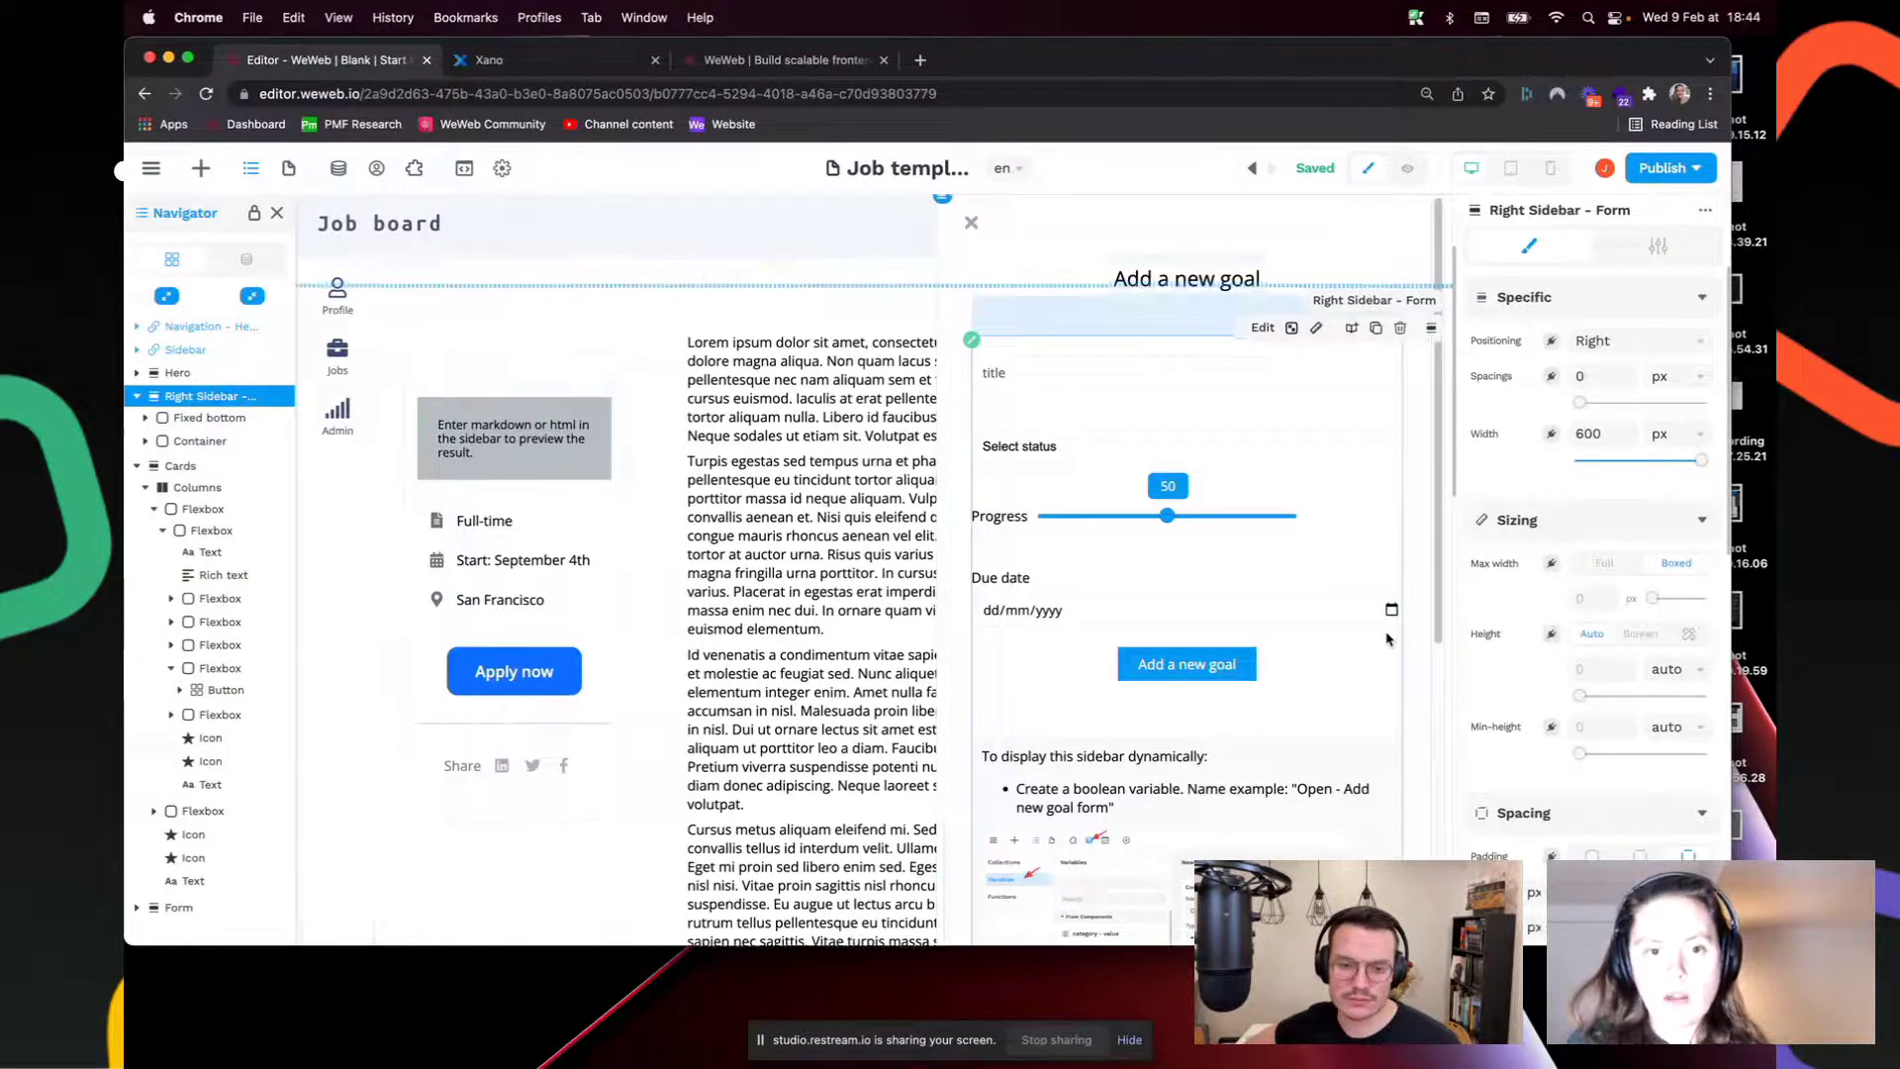
scroll(1527, 652, "down", 3)
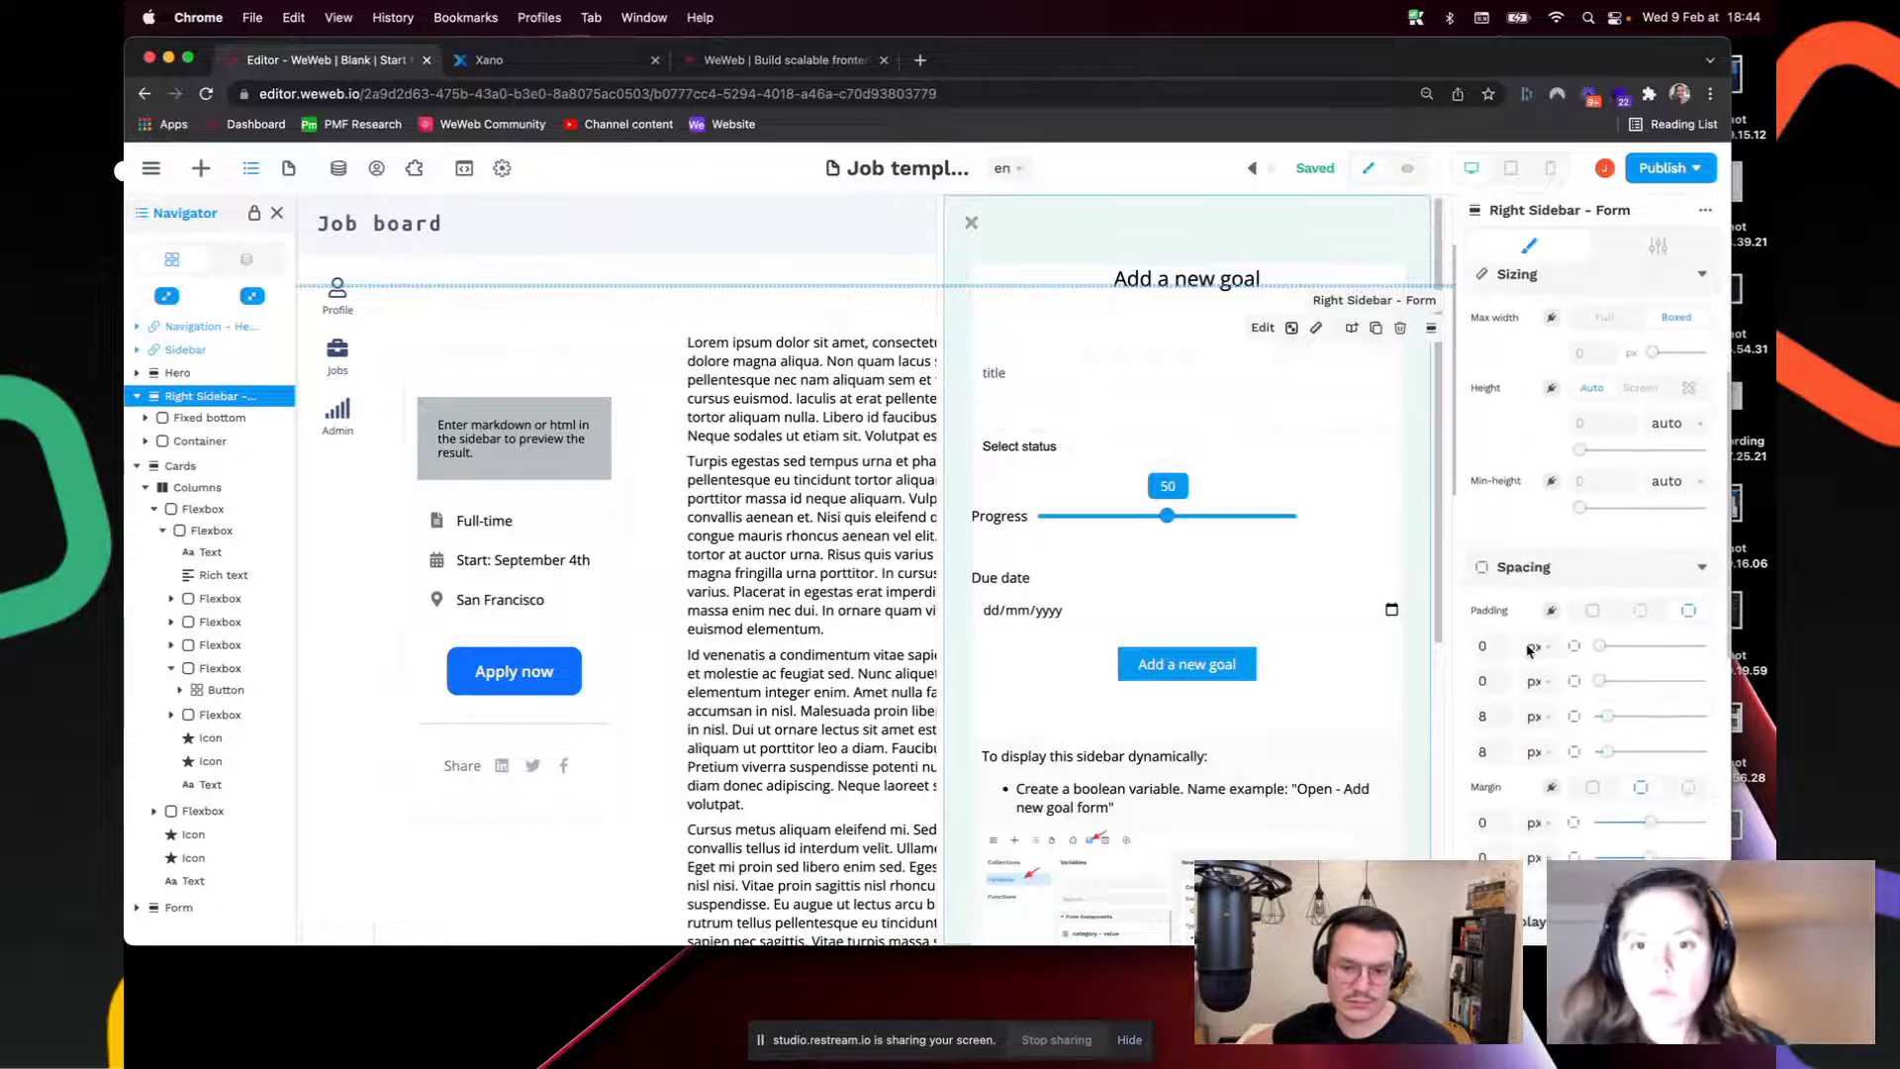
scroll(1529, 651, "down", 3)
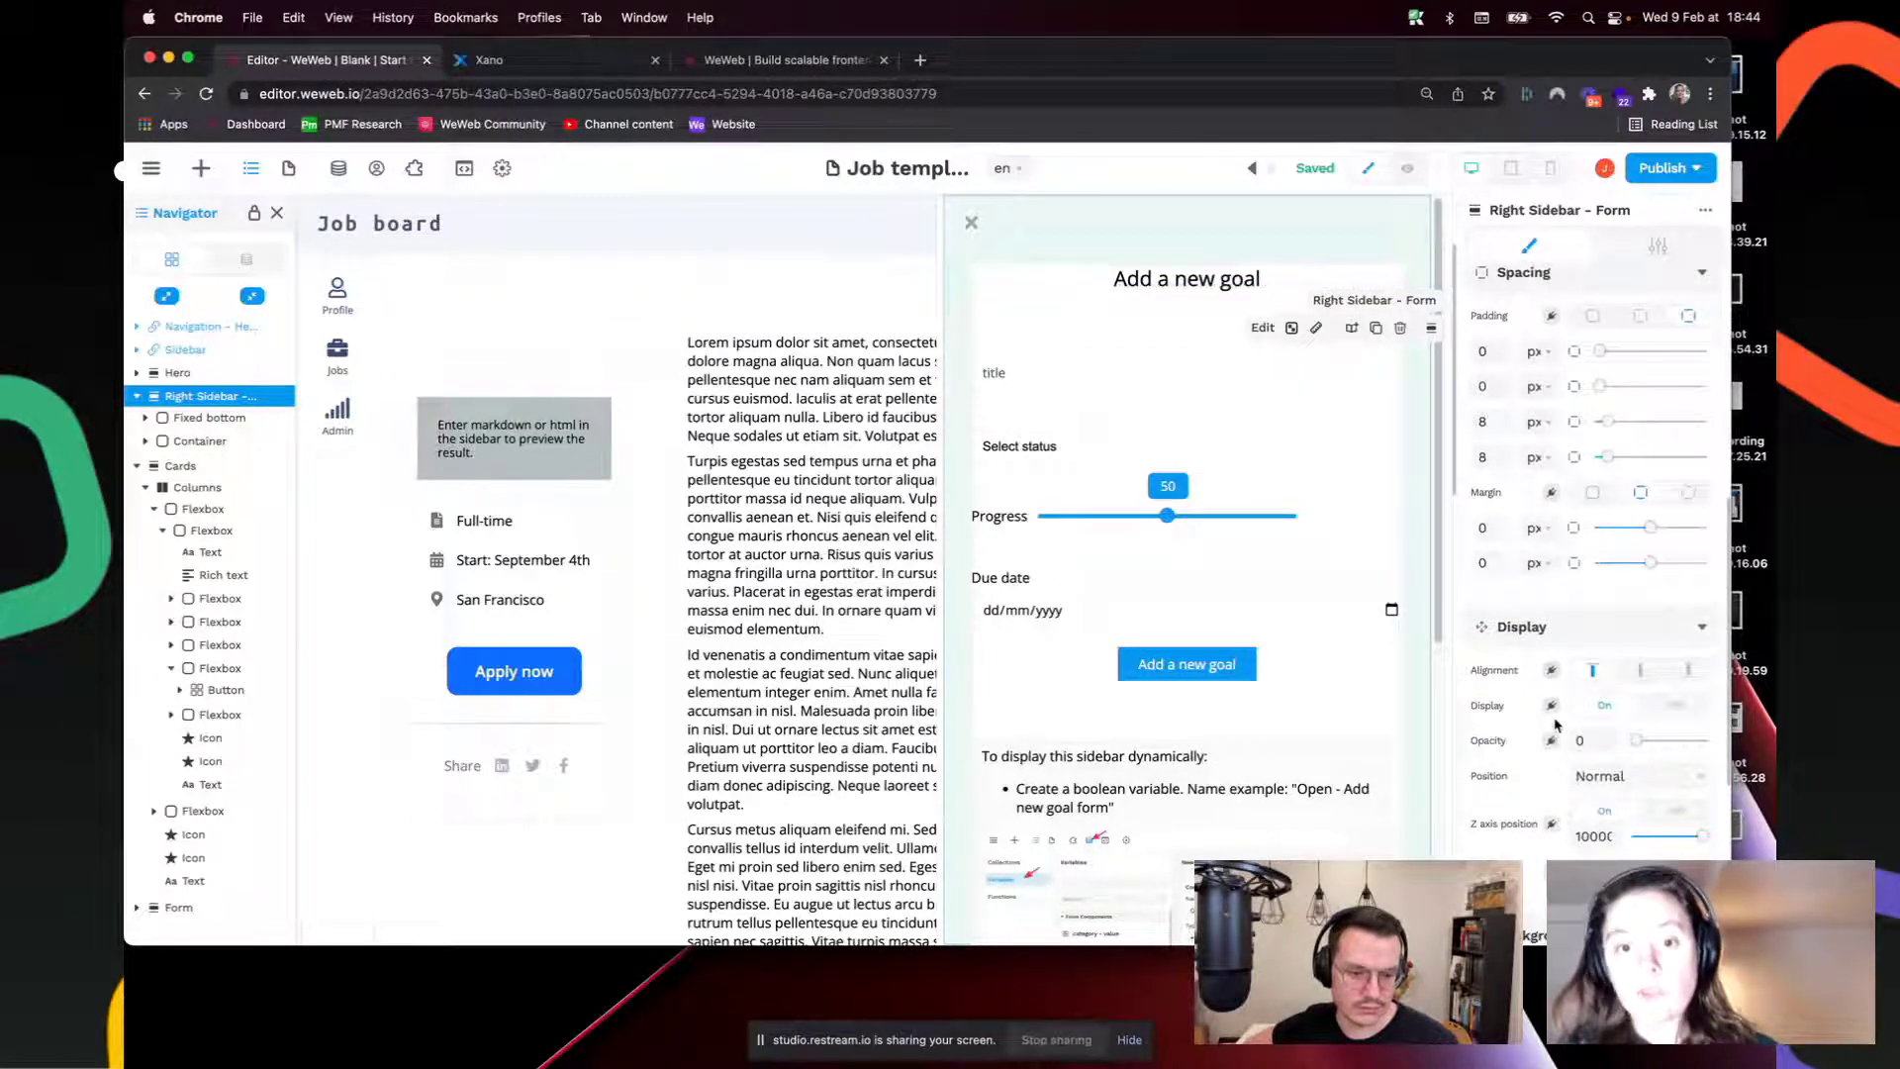
left_click(1674, 708)
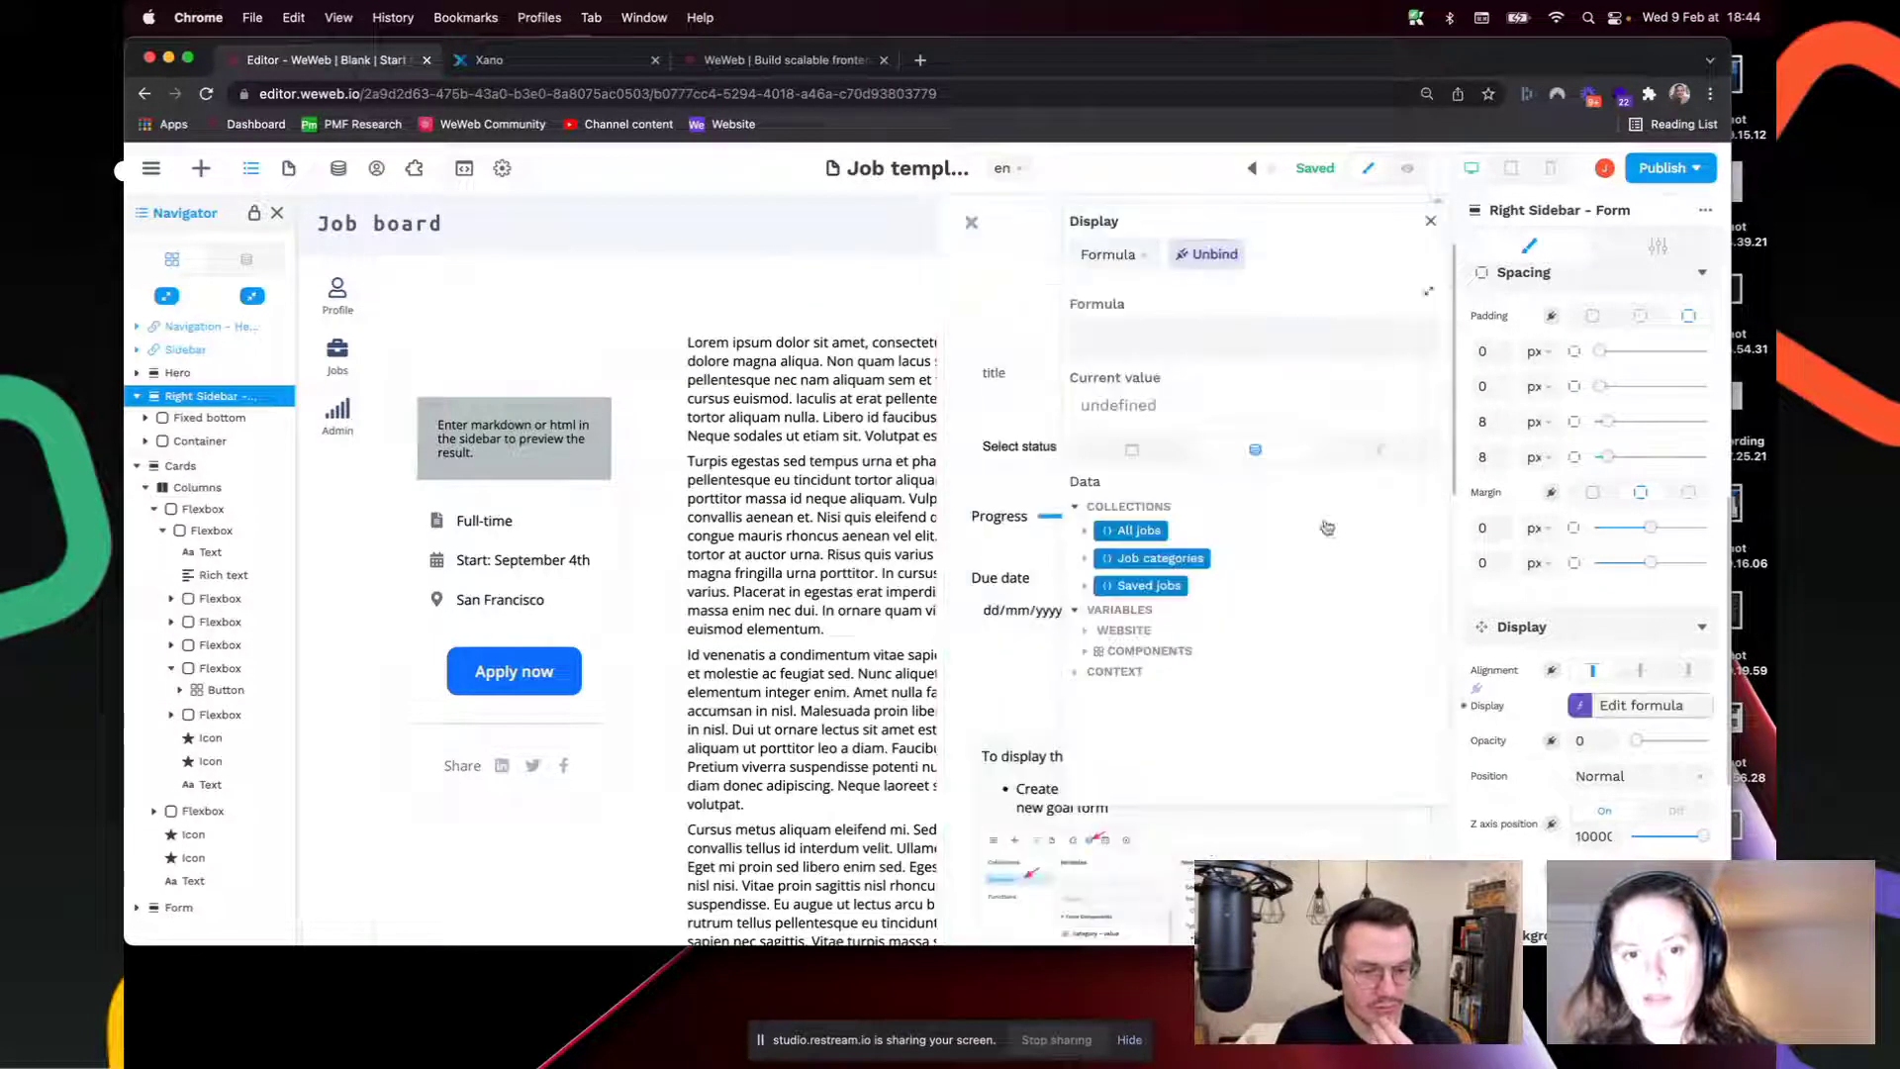
Step: Bind the sidebar's display to the open sidebar variable and test it in preview
left_click(1551, 705)
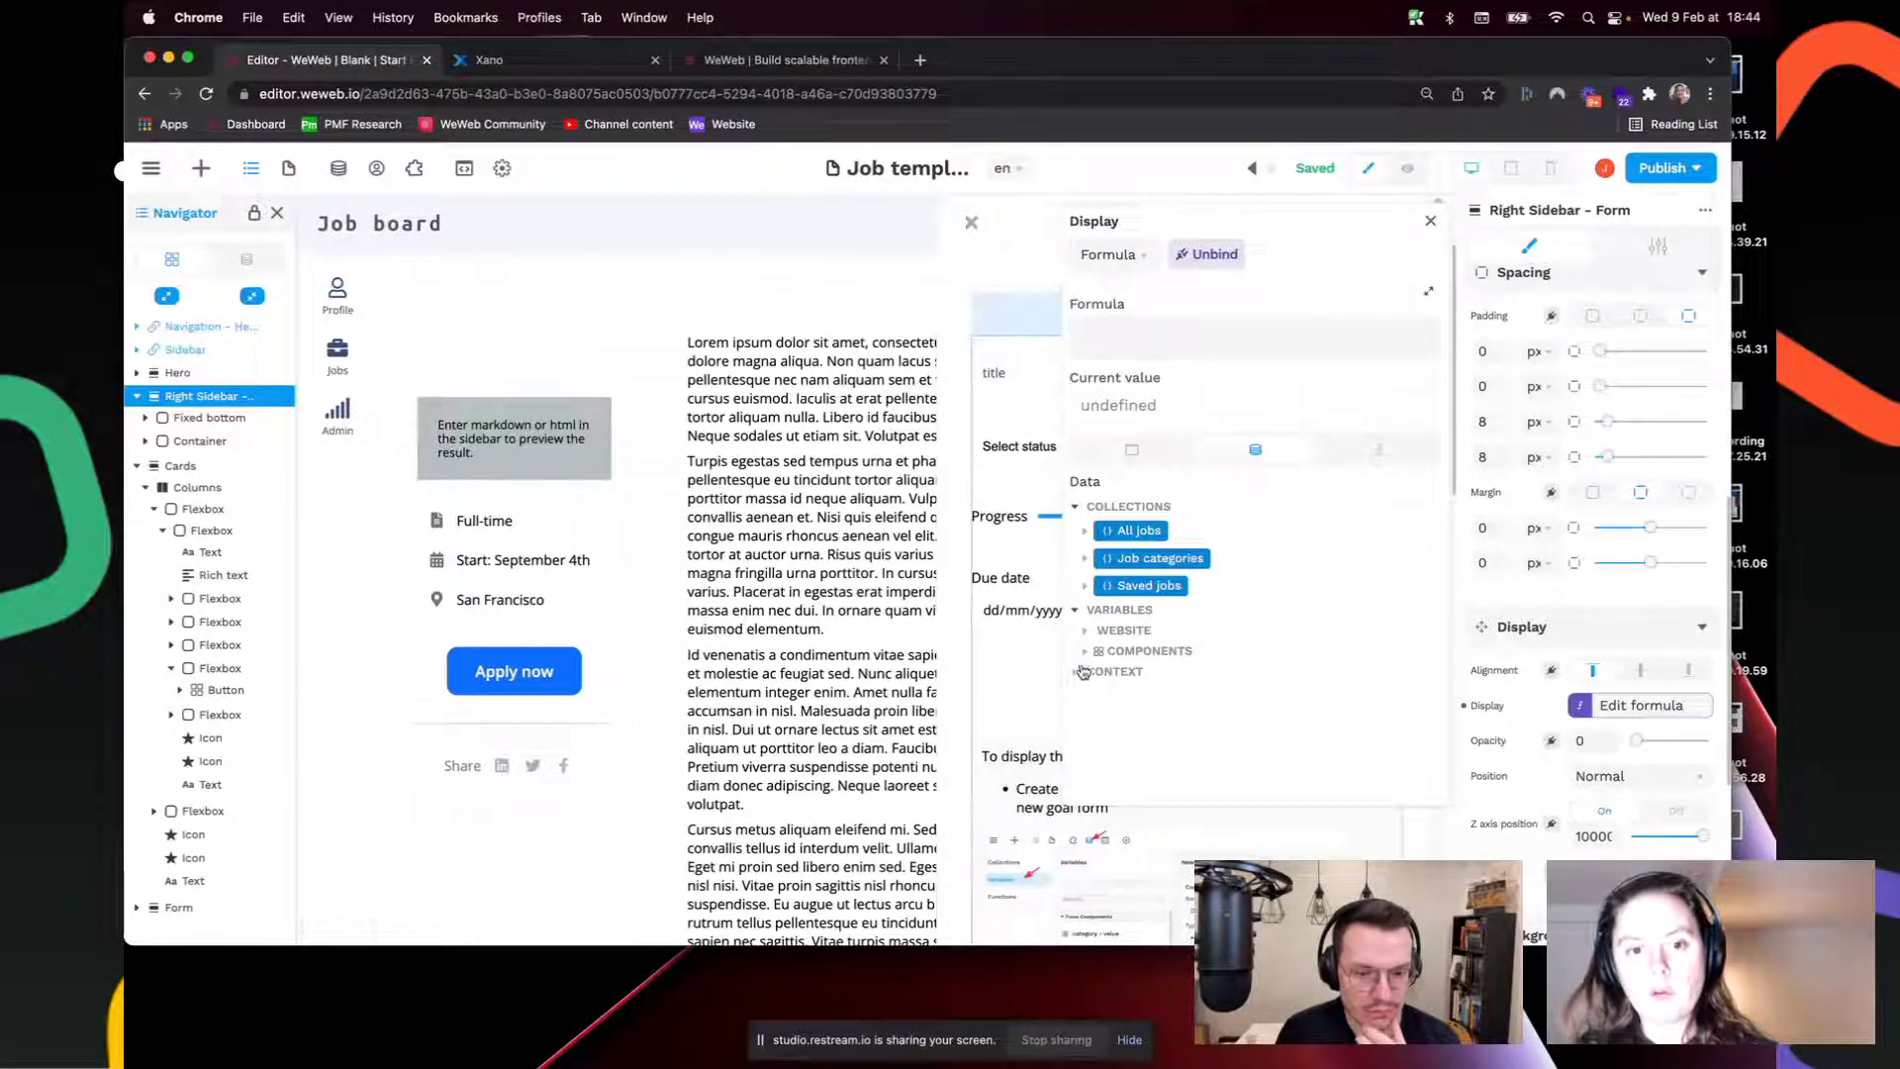
left_click(1086, 632)
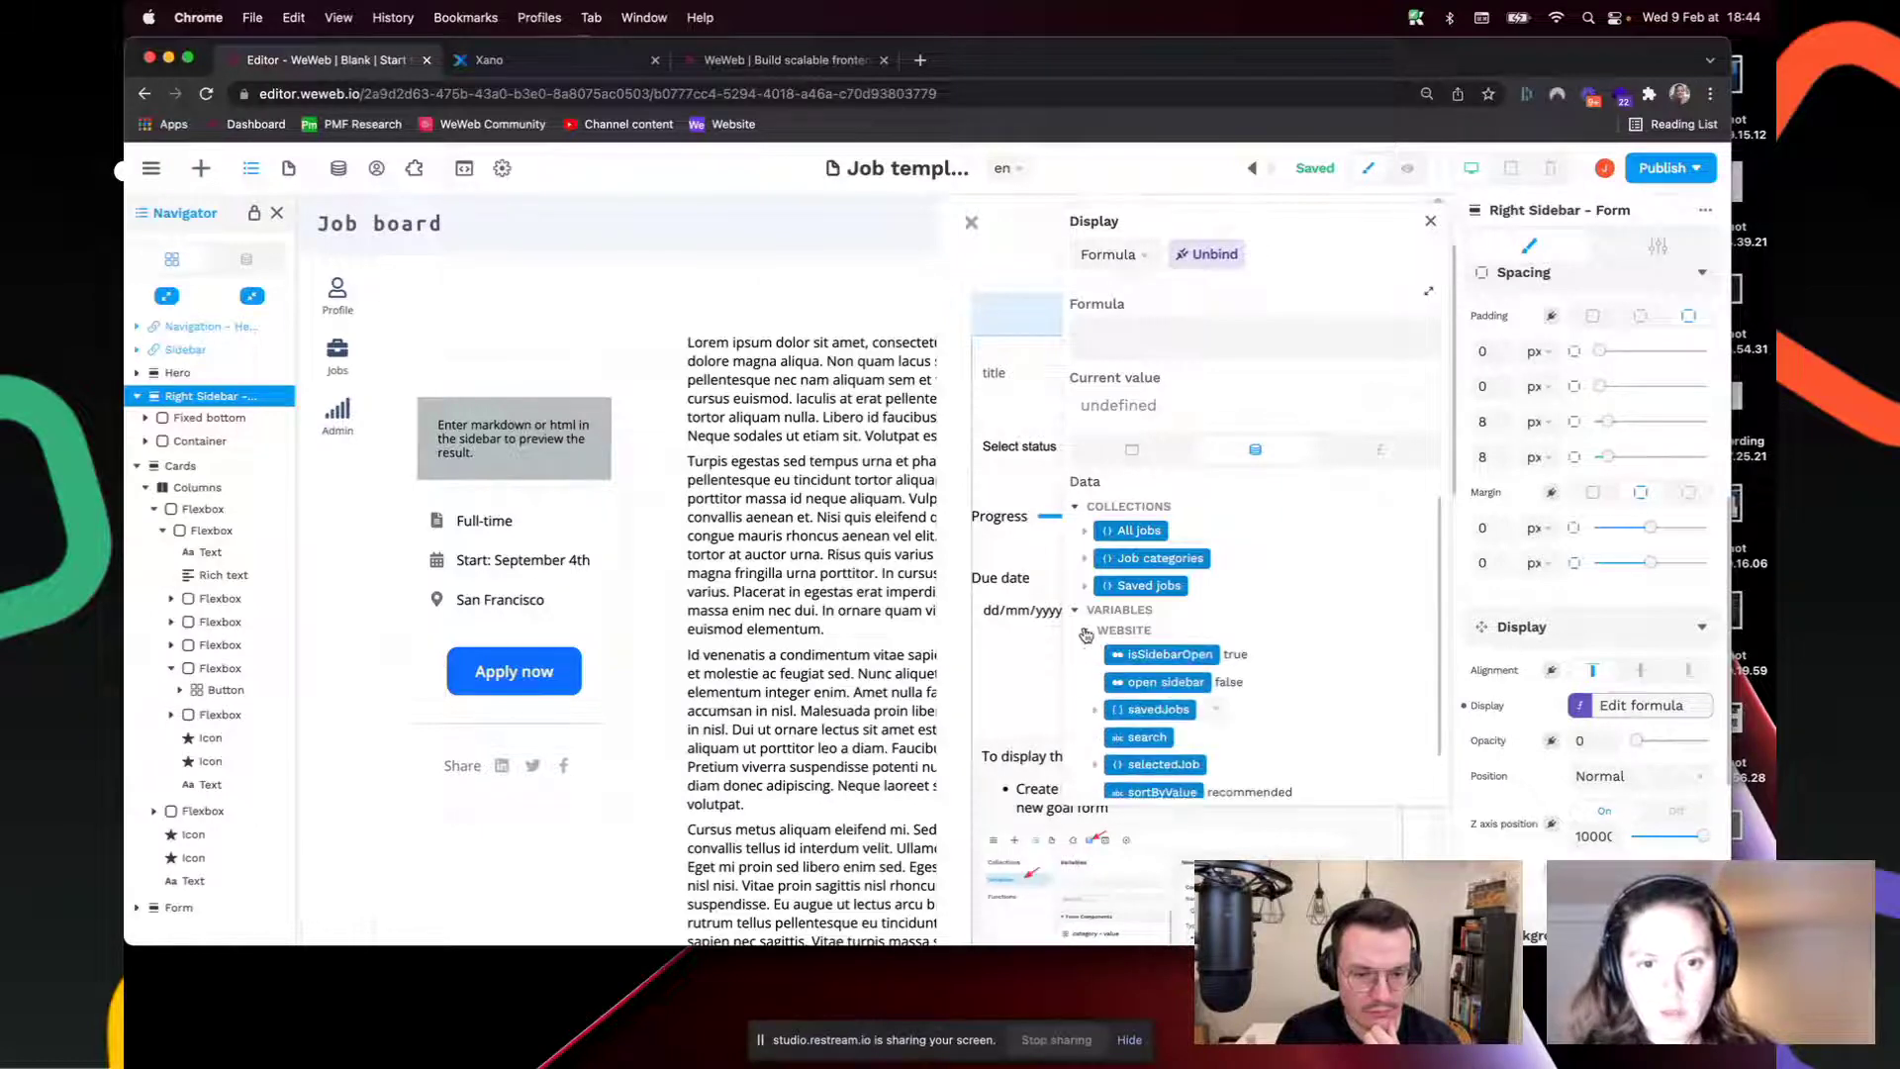
left_click(1154, 683)
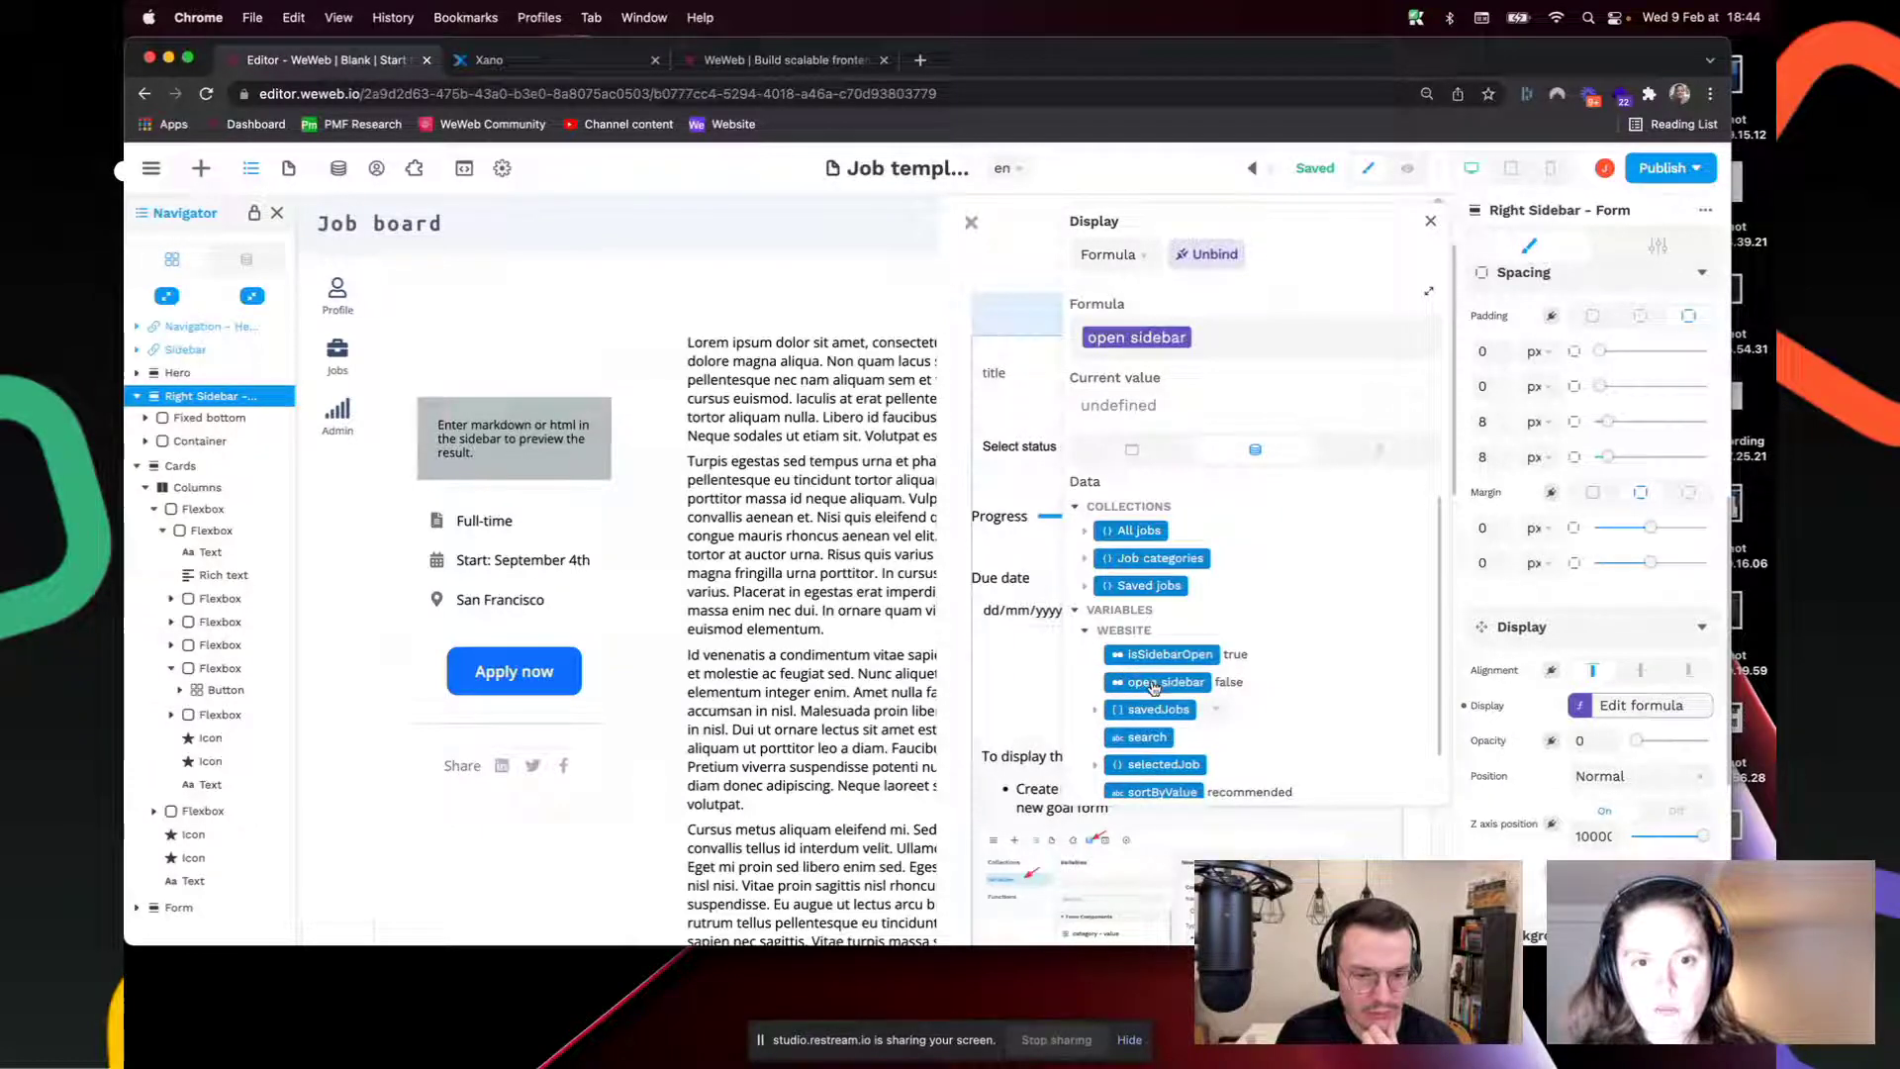
left_click(1432, 222)
left_click(1412, 169)
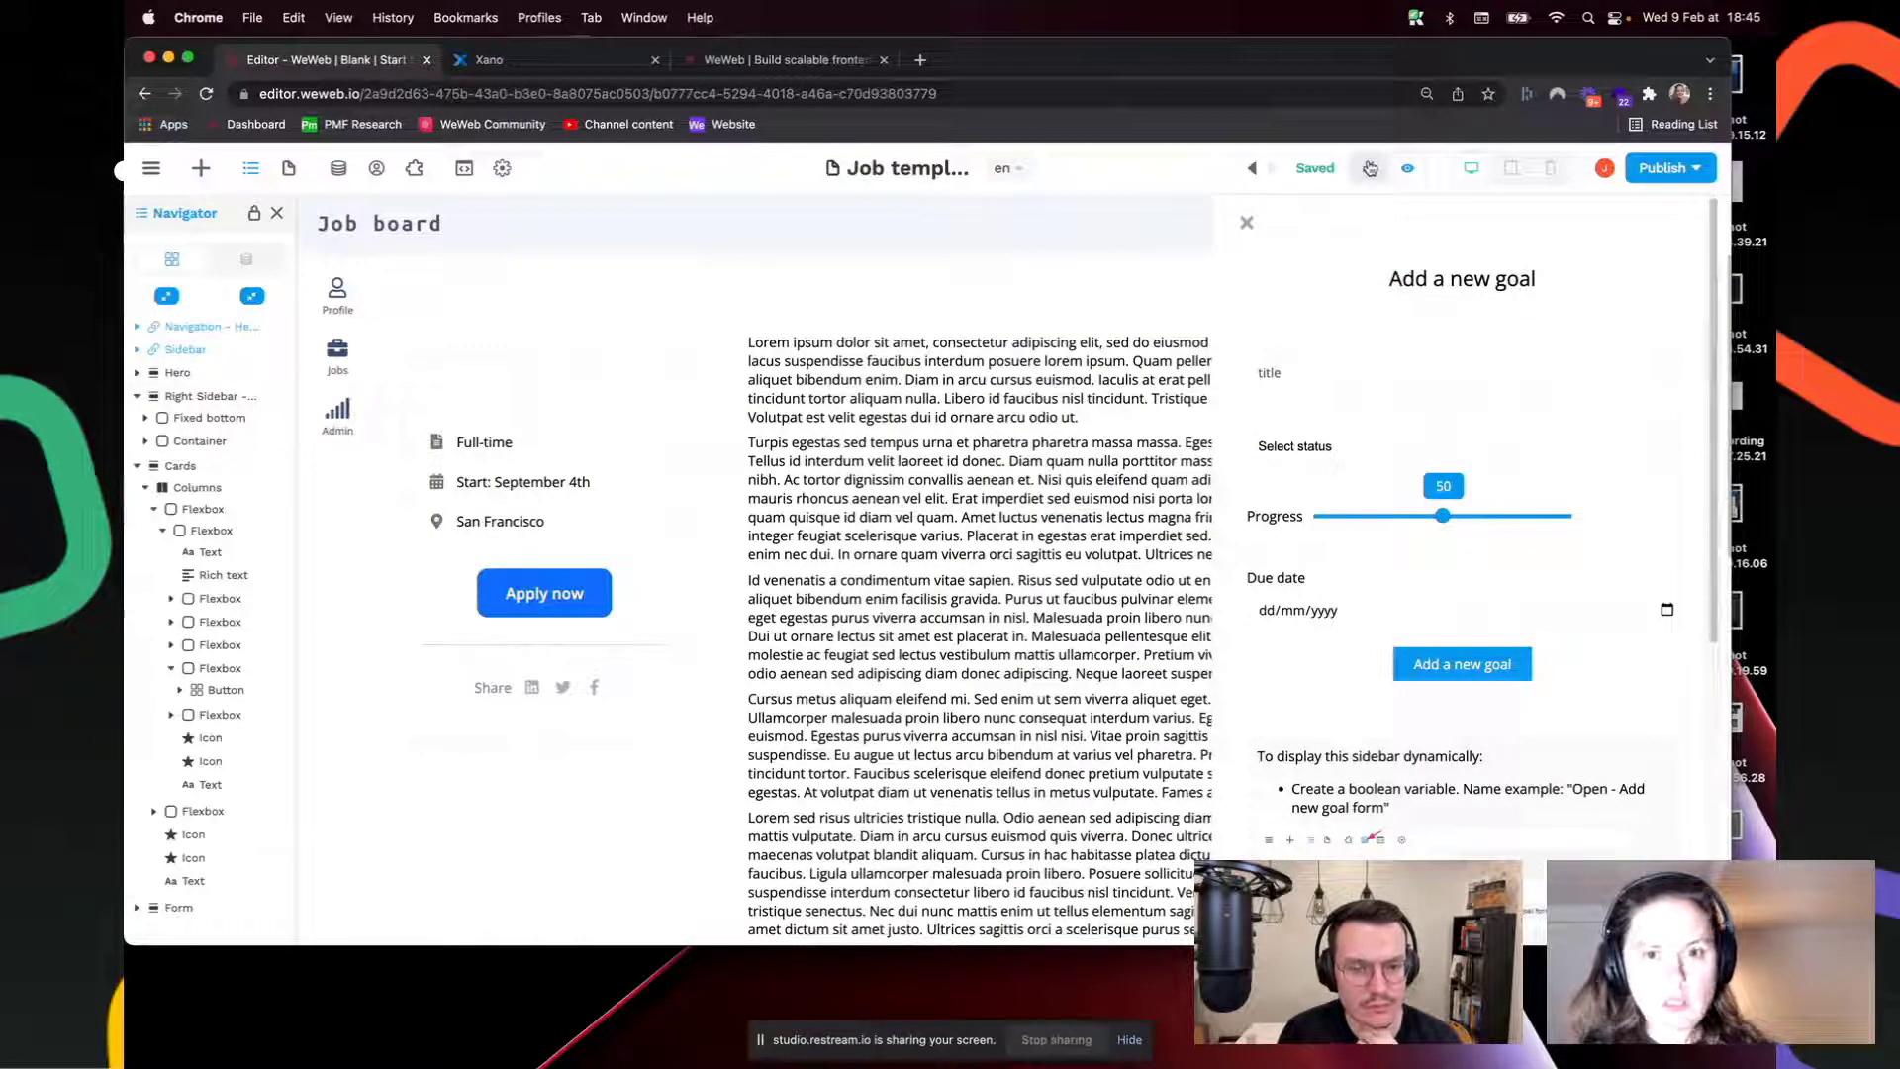
left_click(1371, 169)
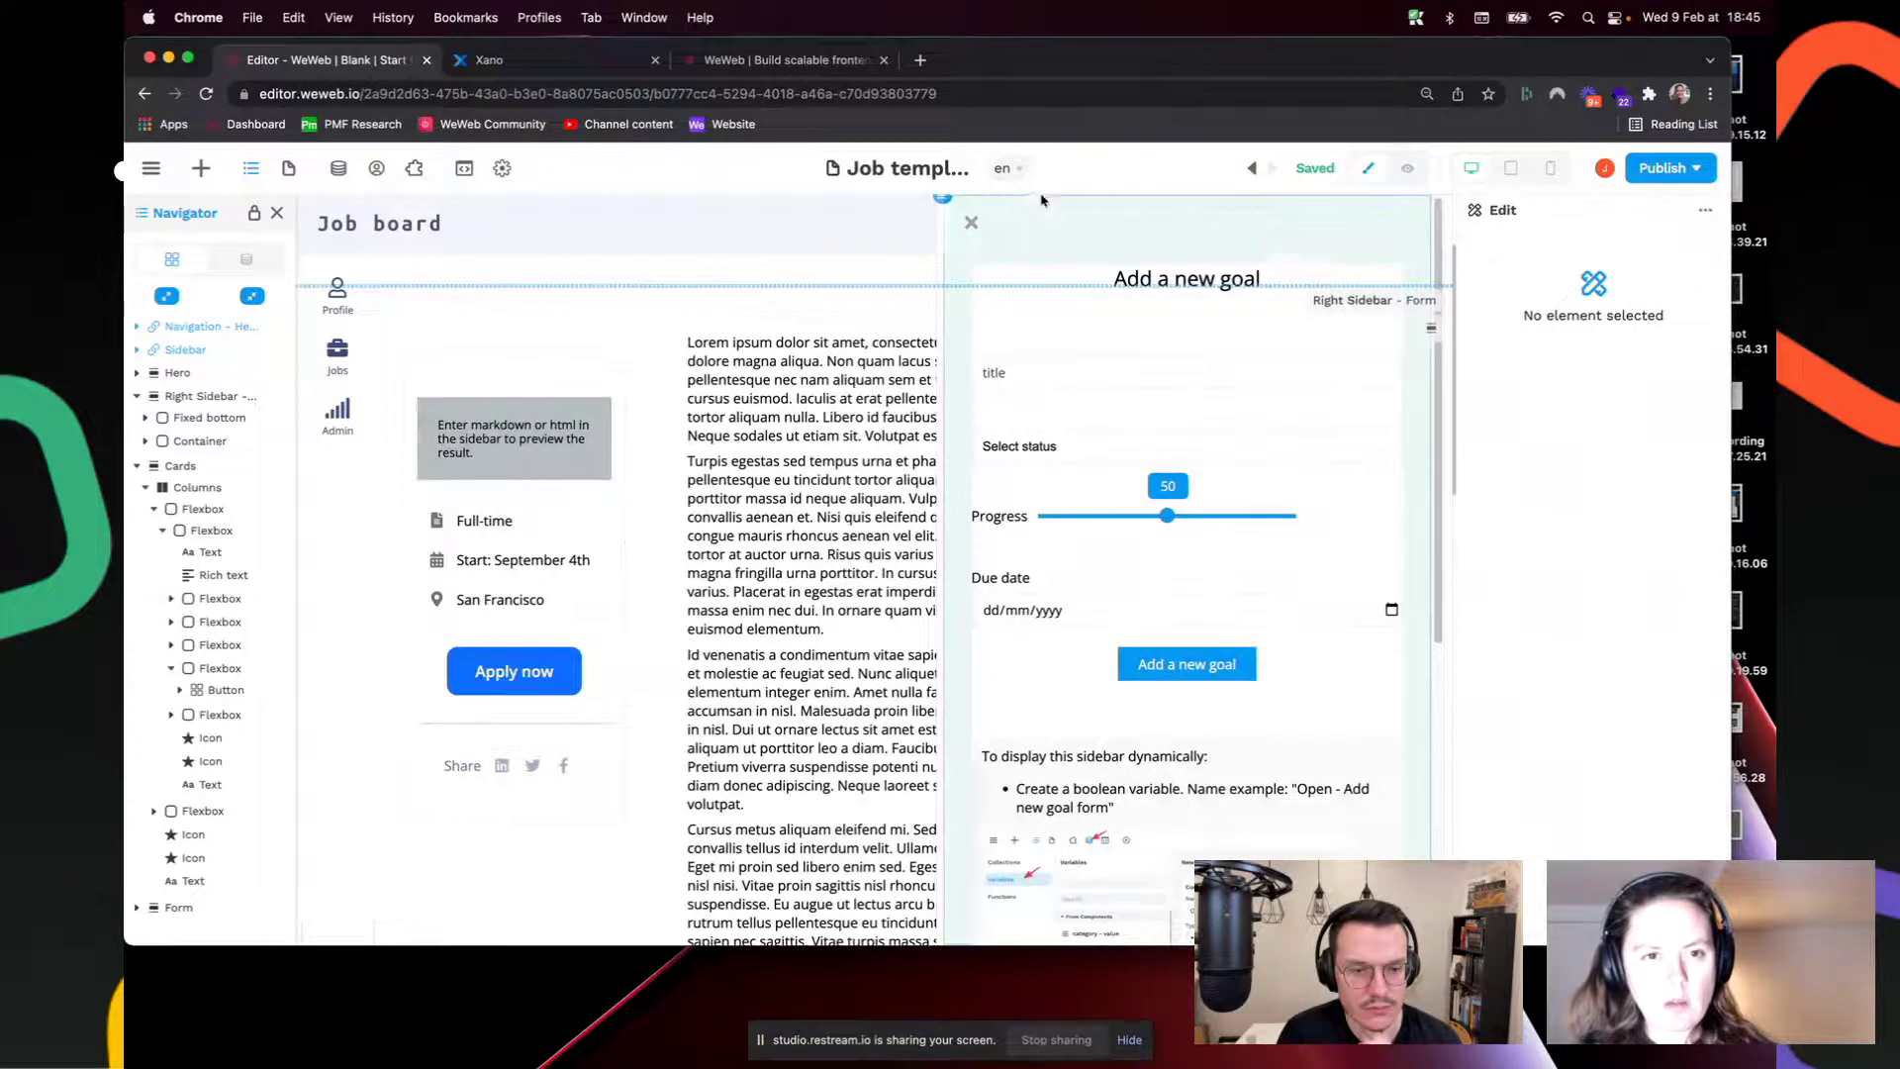
Step: Review the Right Sidebar's display formula and the website variables and their values
left_click(973, 205)
left_click(203, 396)
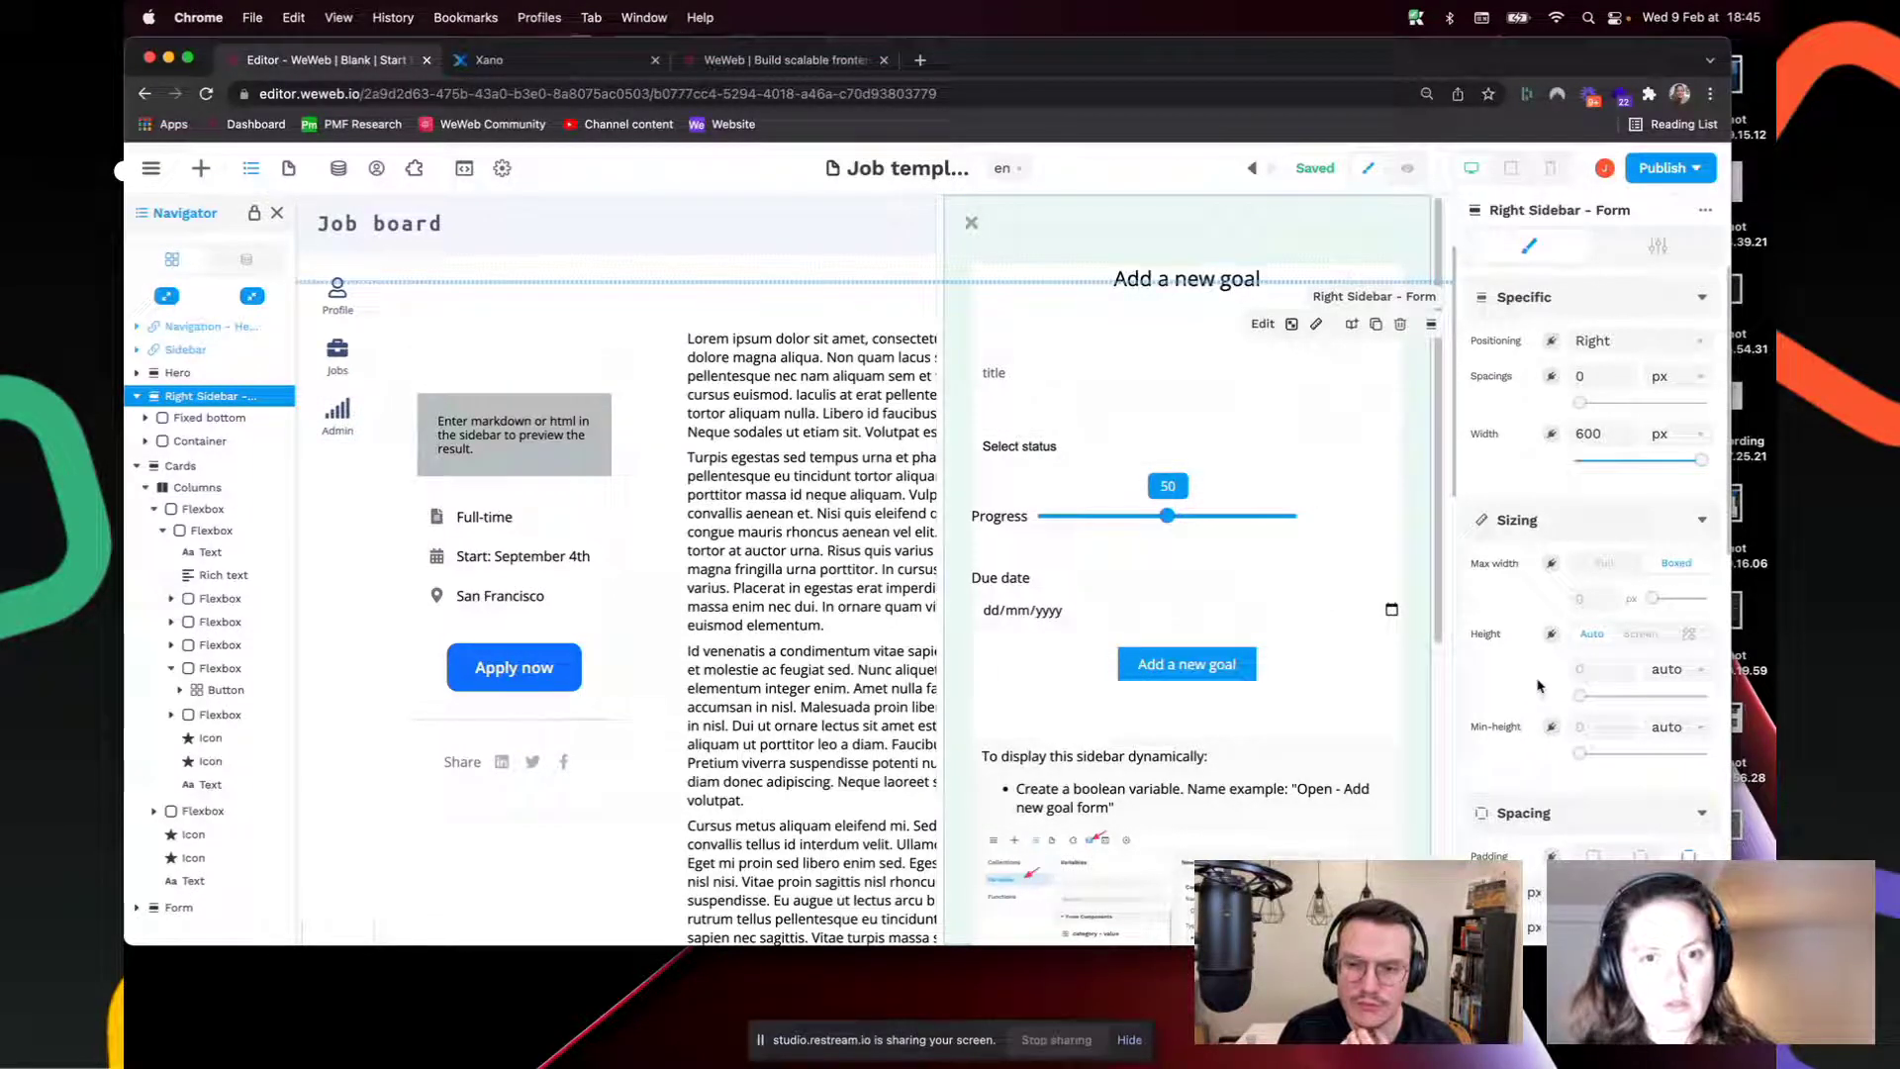
left_click(246, 258)
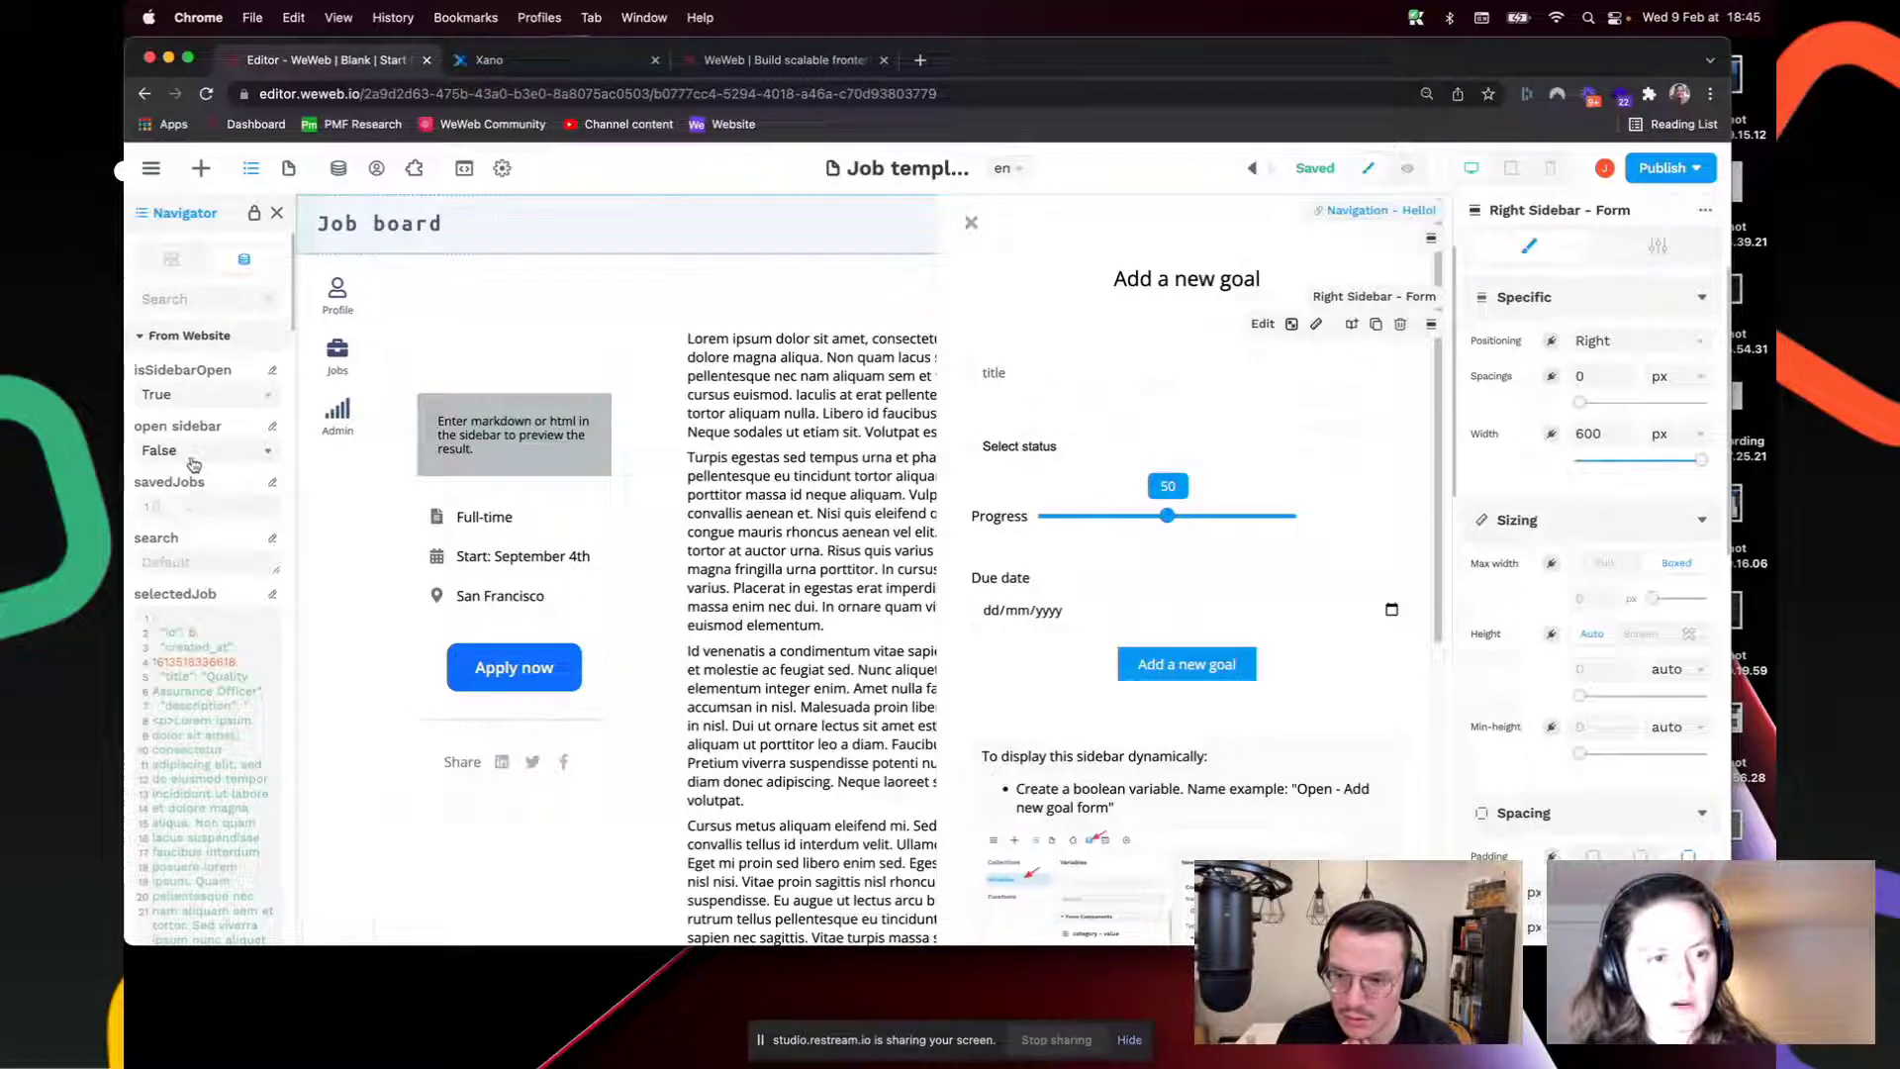
scroll(1528, 516, "down", 6)
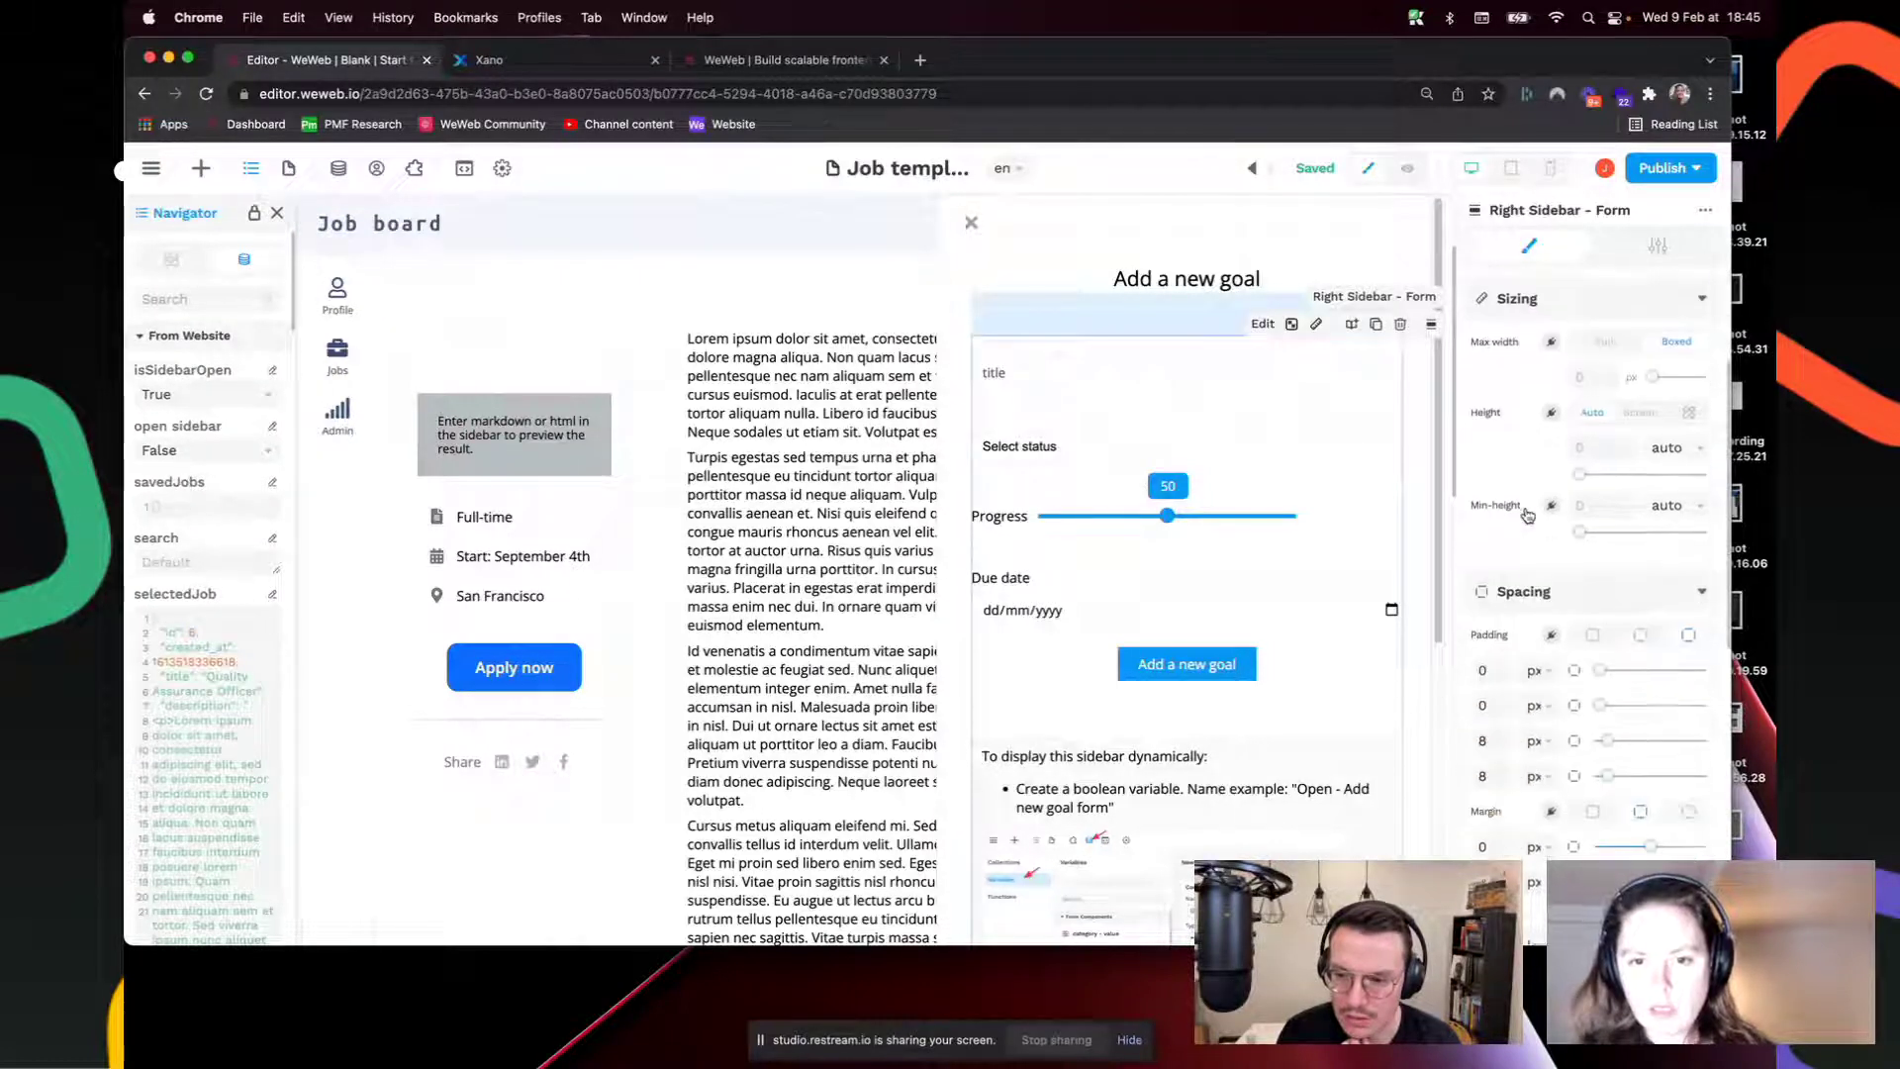
scroll(1528, 515, "down", 3)
left_click(1645, 408)
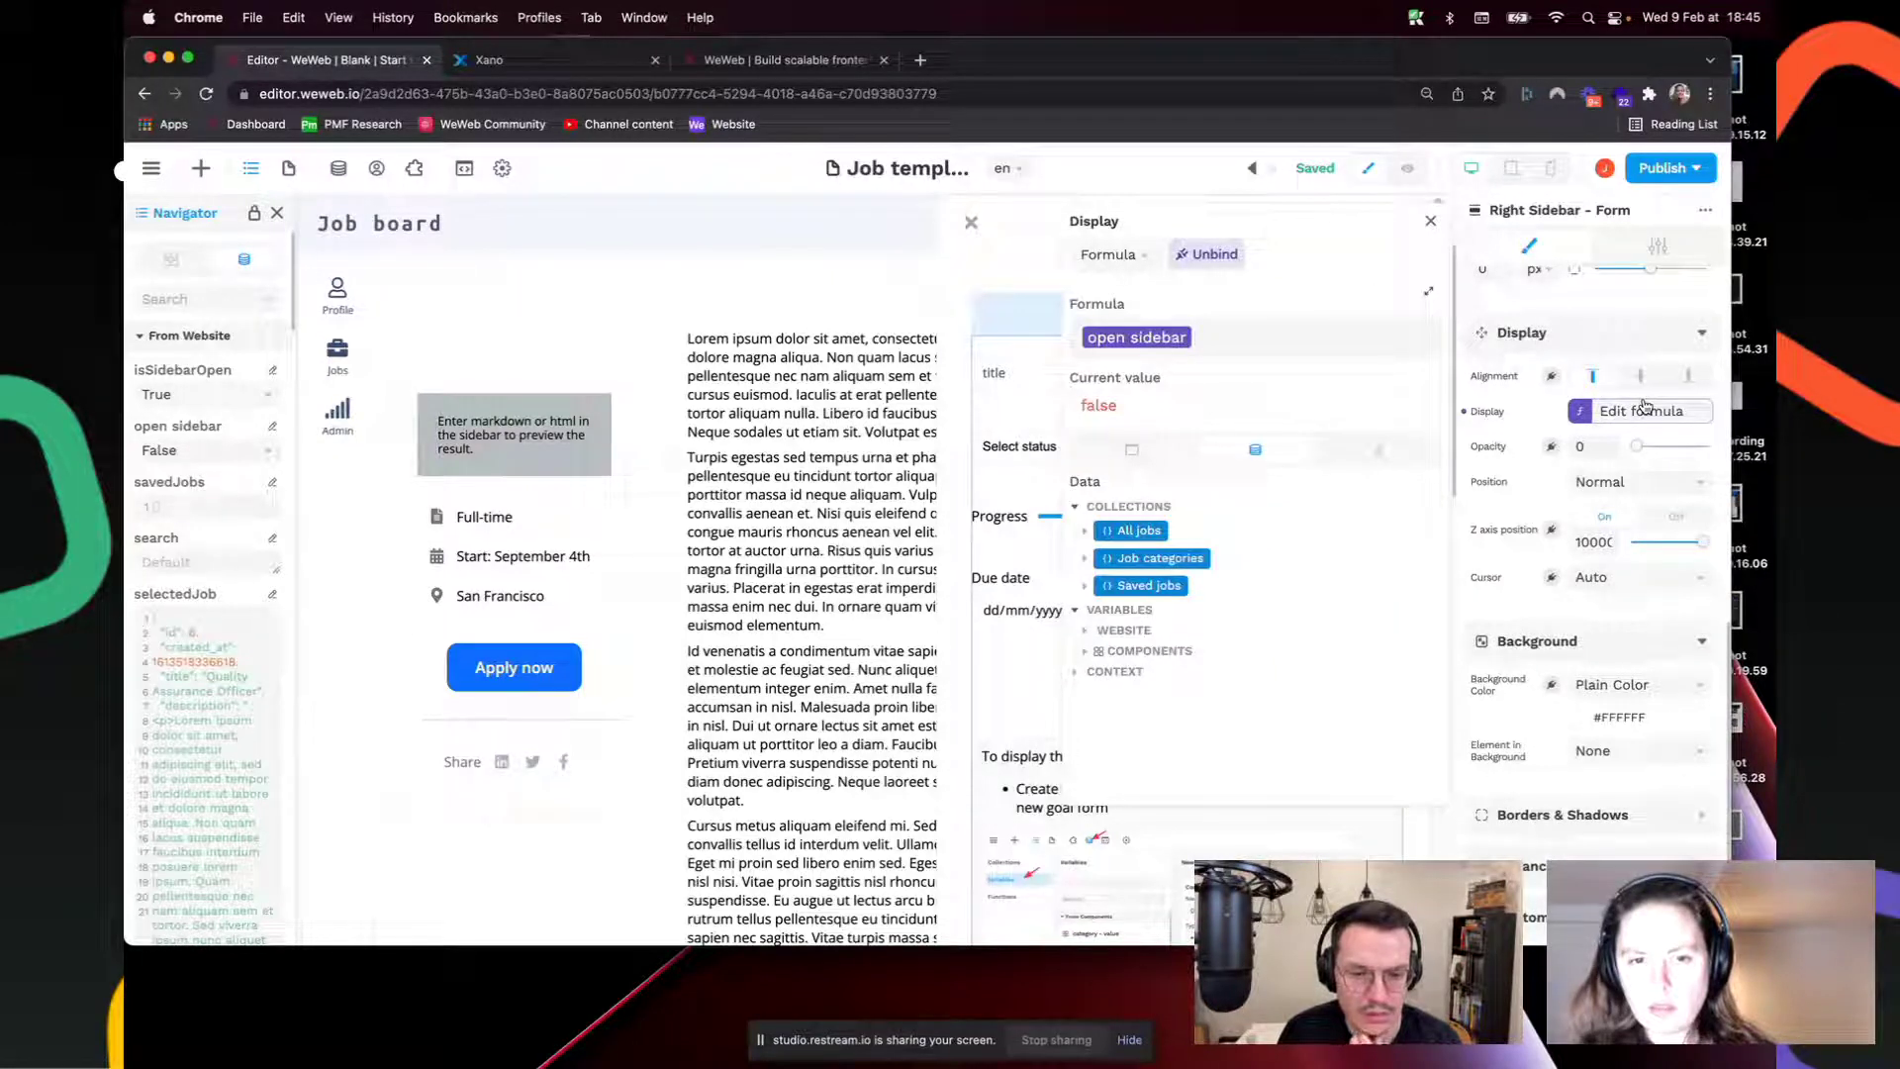
left_click(1430, 226)
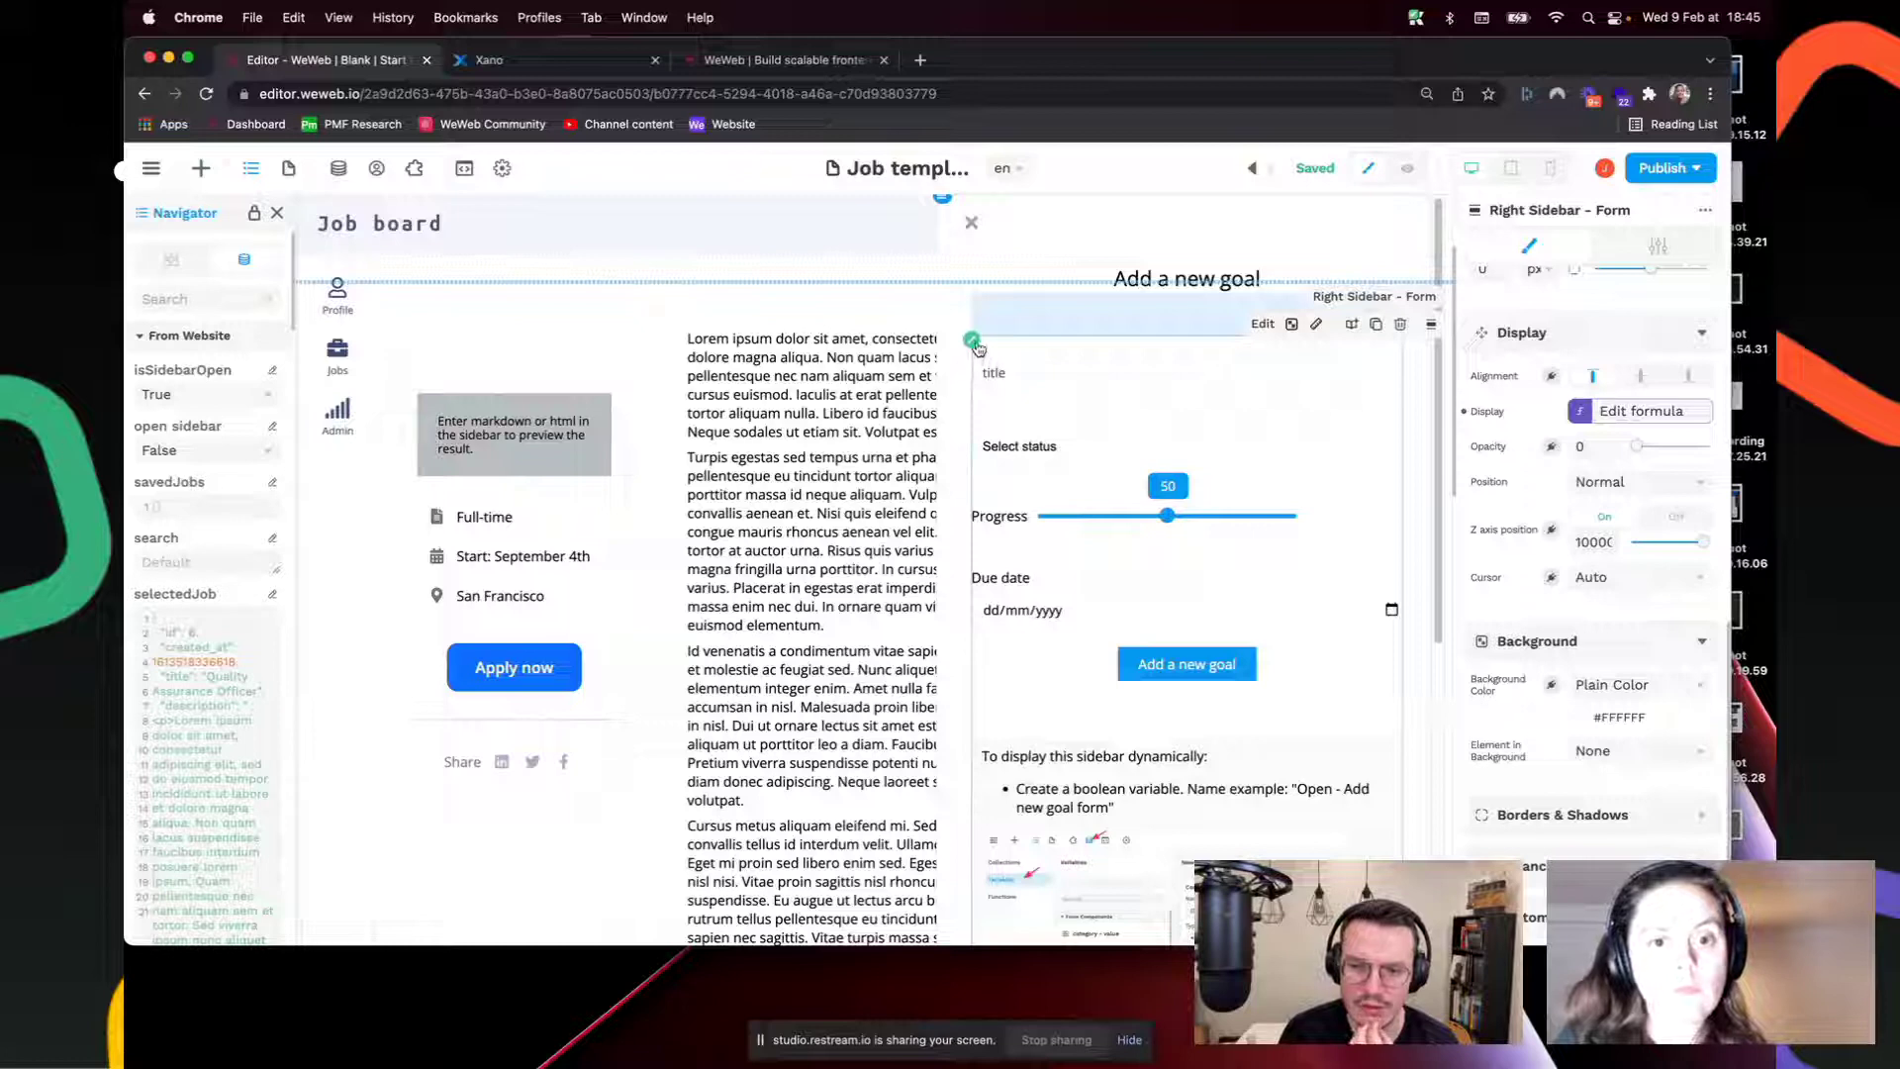
scroll(1080, 548, "down", 5)
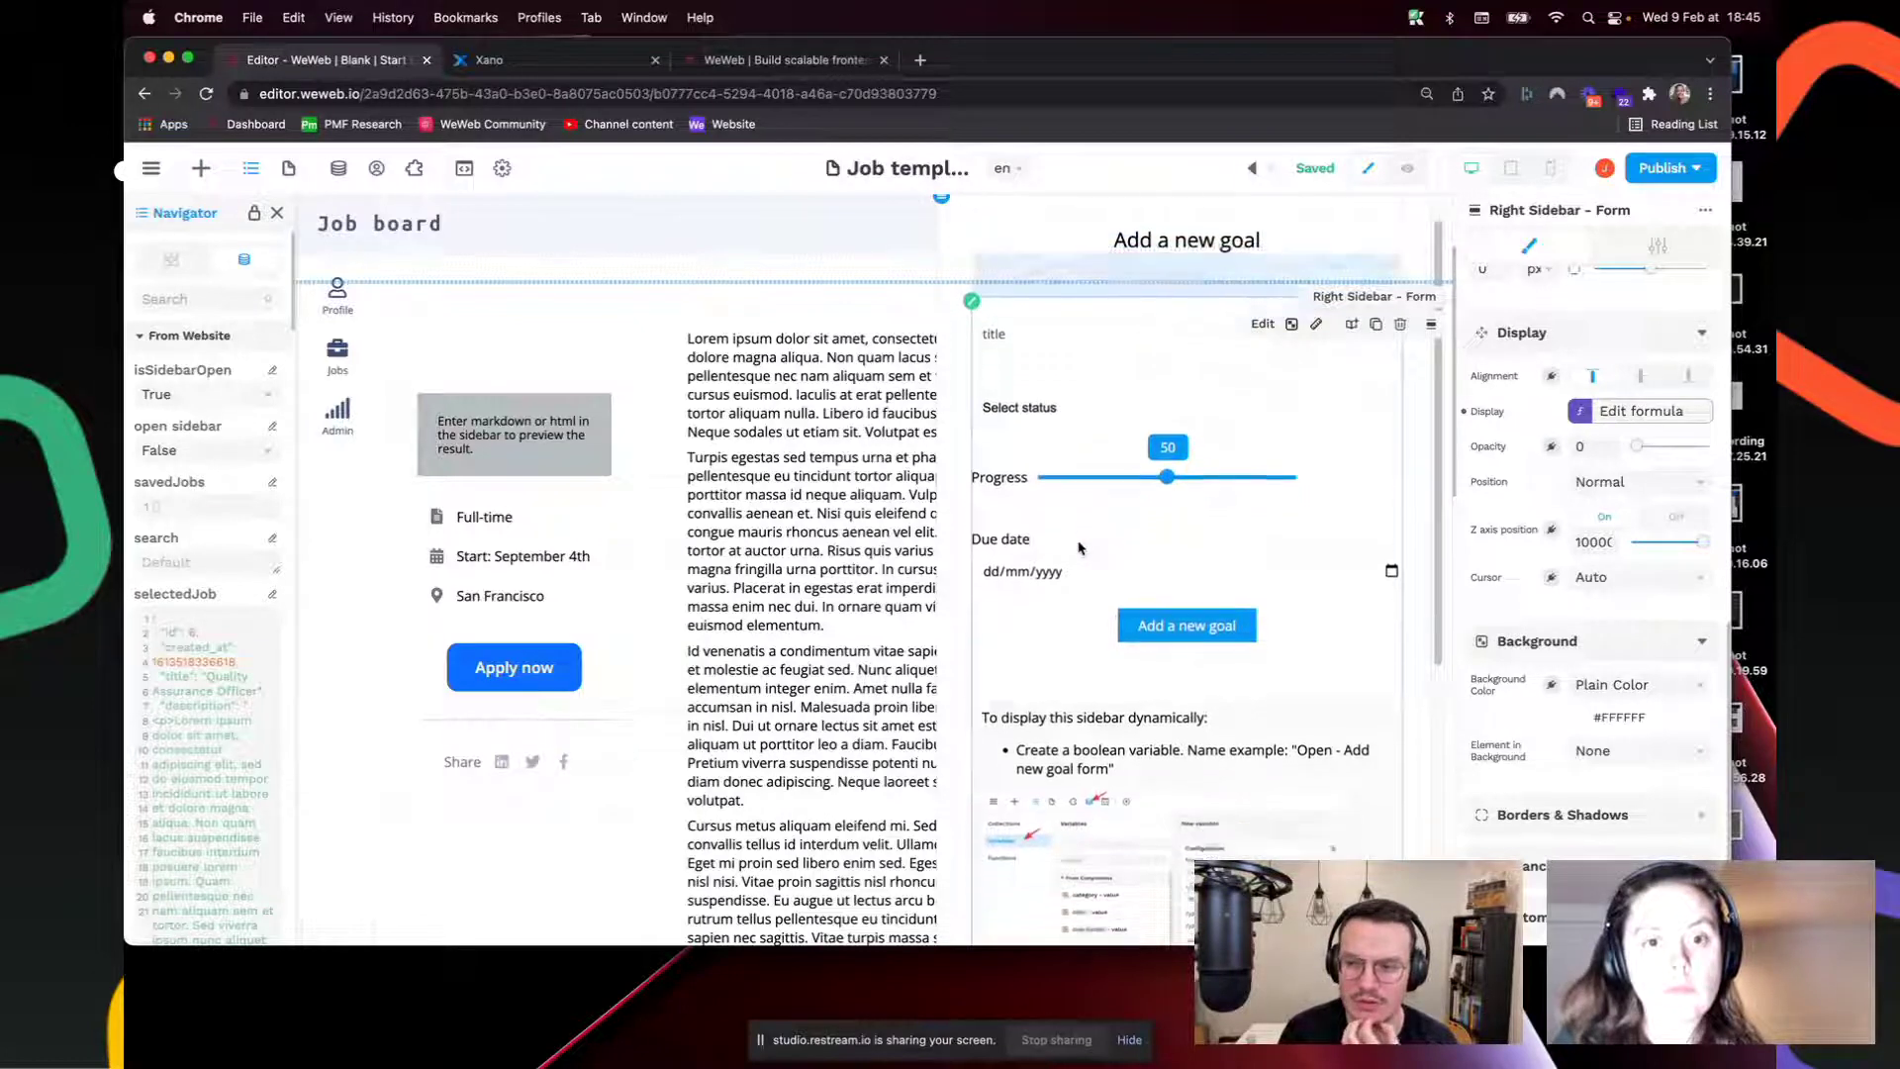
scroll(1080, 548, "down", 3)
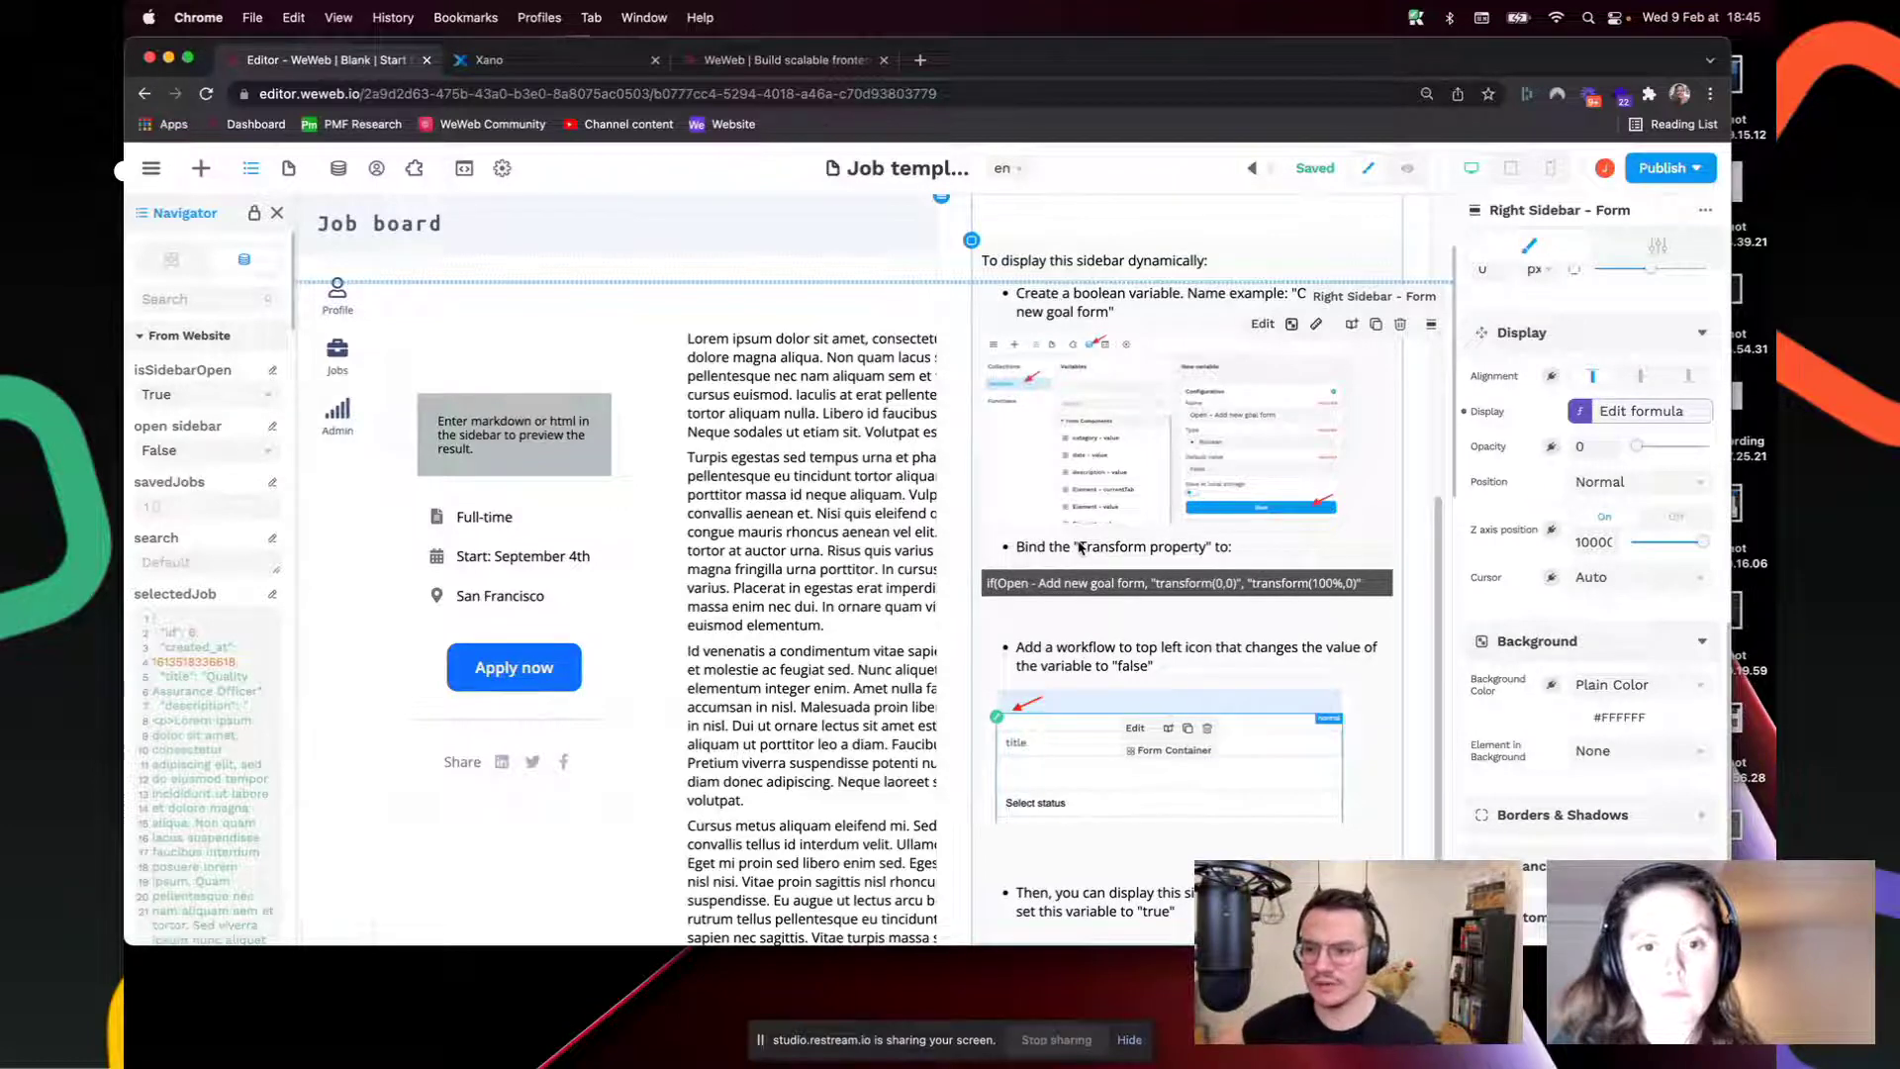
left_click(340, 169)
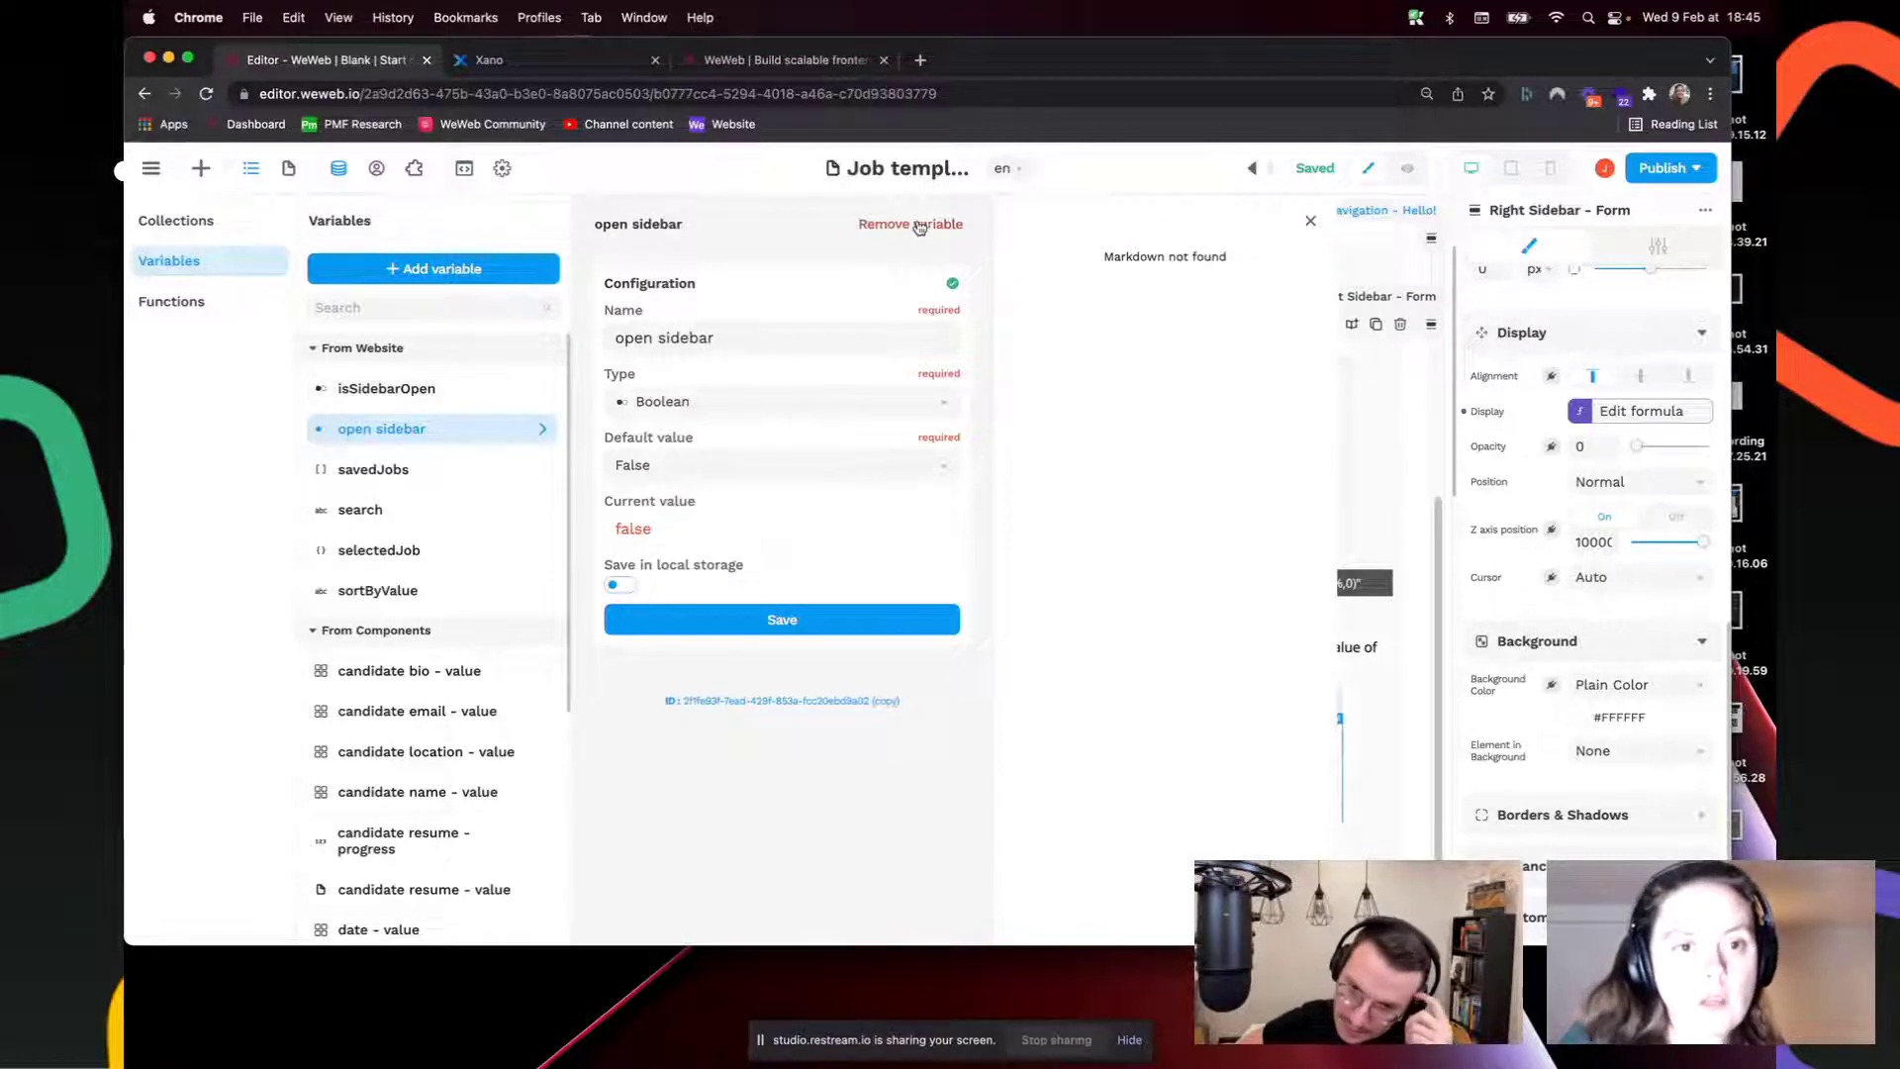
left_click(1393, 398)
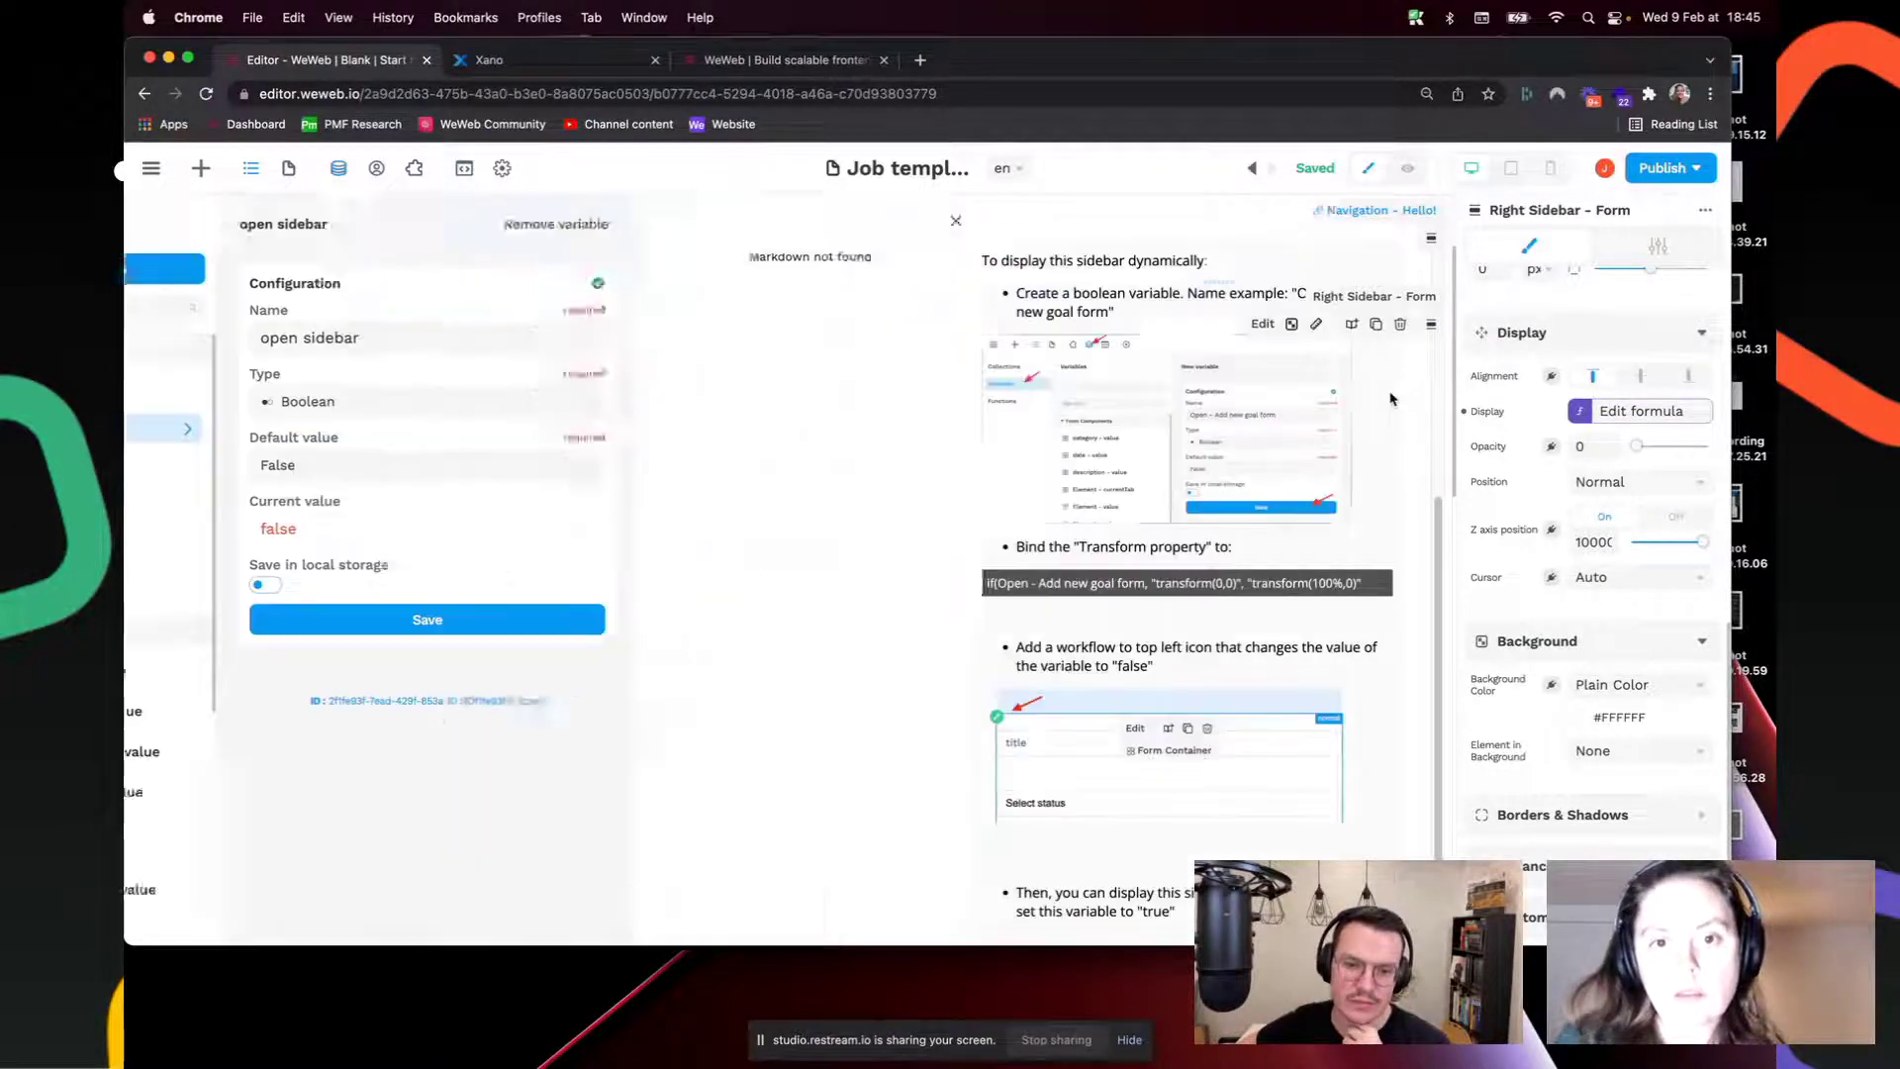
Step: Switch Workflow 1's Change variable value action on Apply now to isSidebarOpen, then preview
left_click(543, 667)
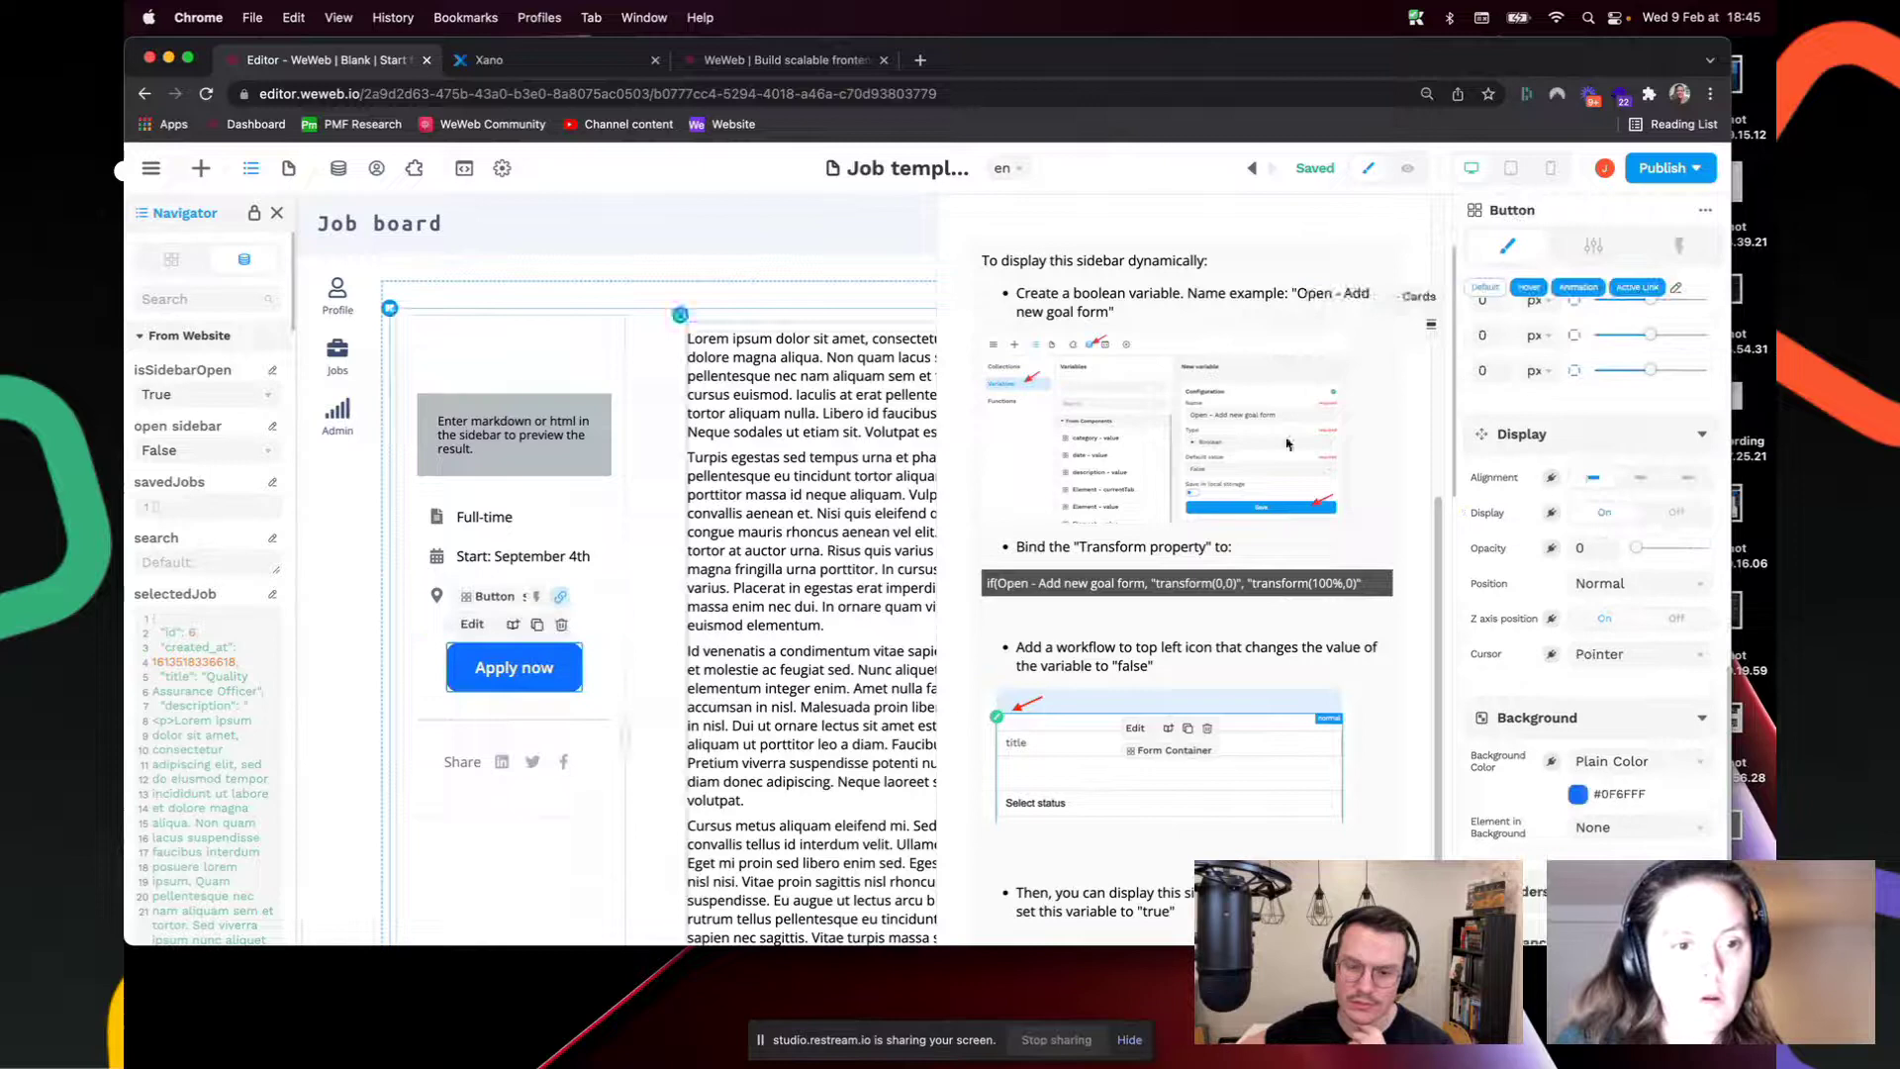
left_click(1680, 245)
left_click(1606, 342)
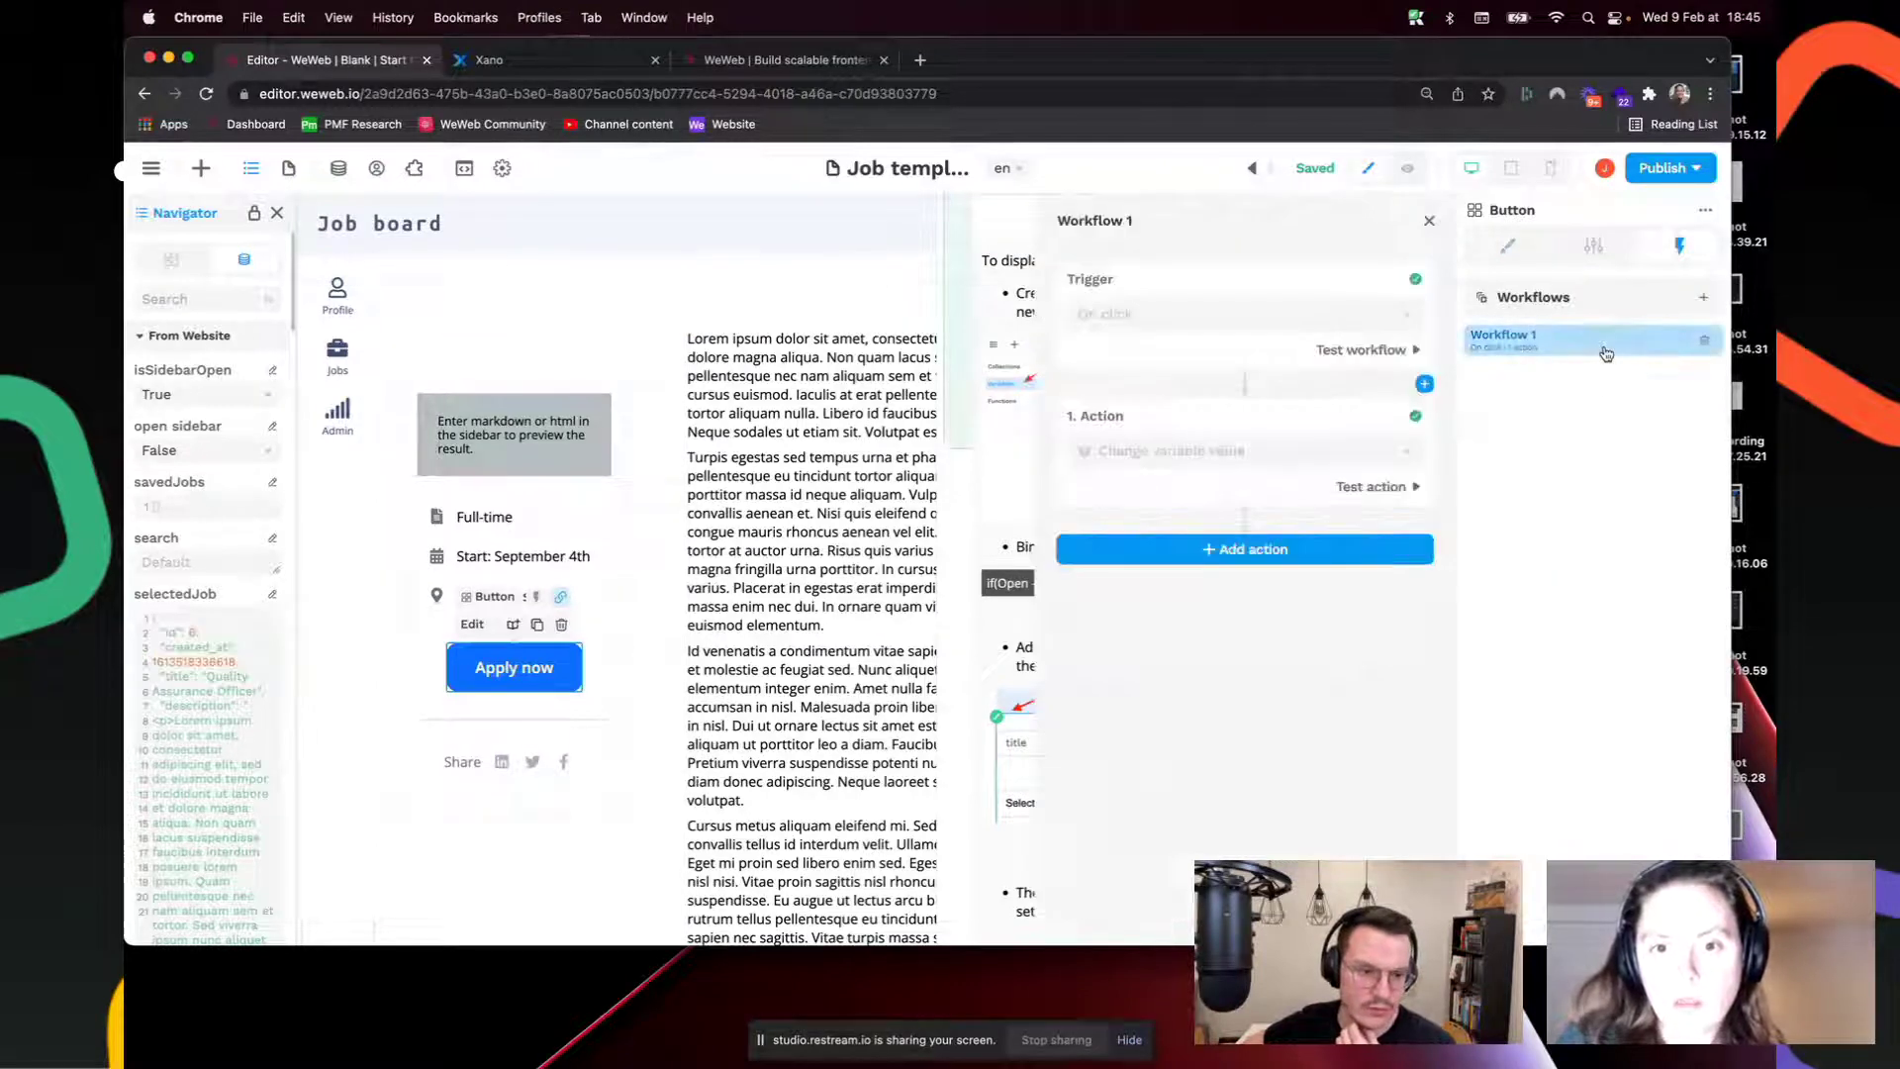
left_click(1297, 451)
left_click(1236, 616)
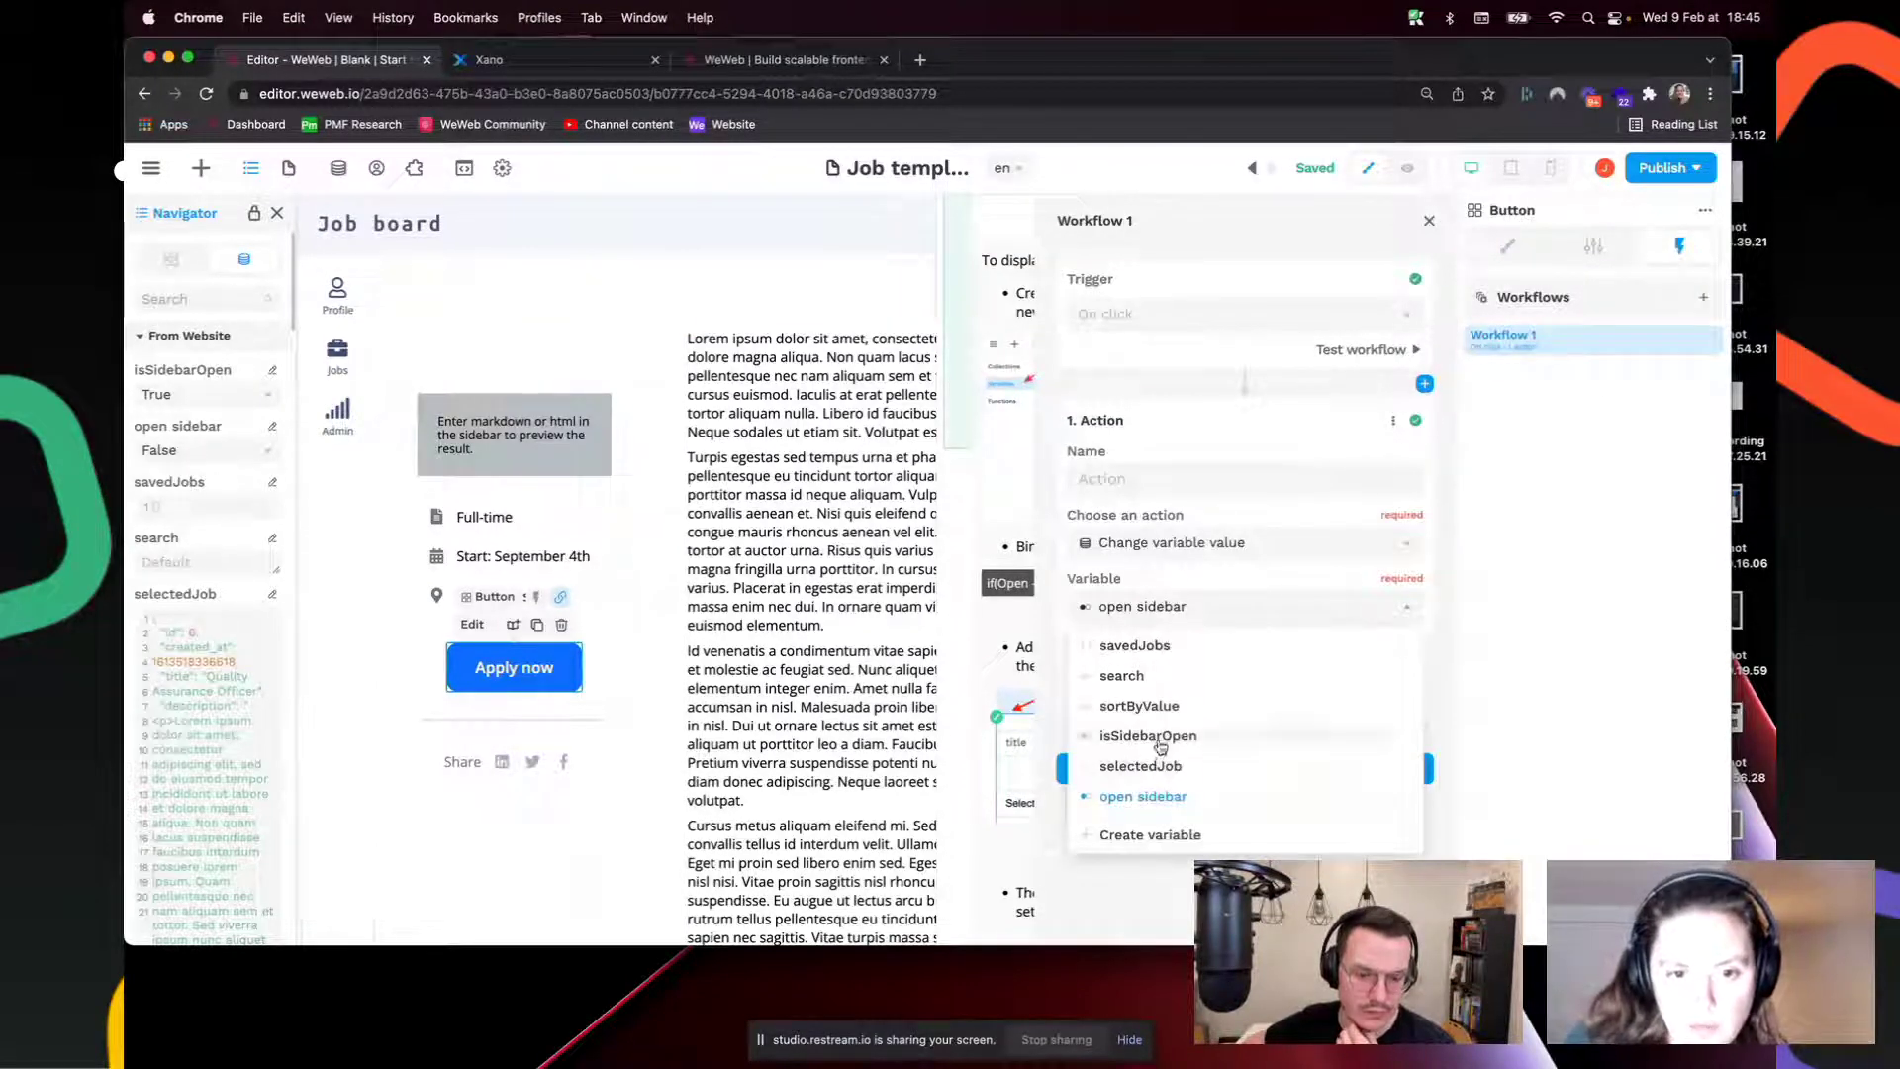
left_click(1204, 737)
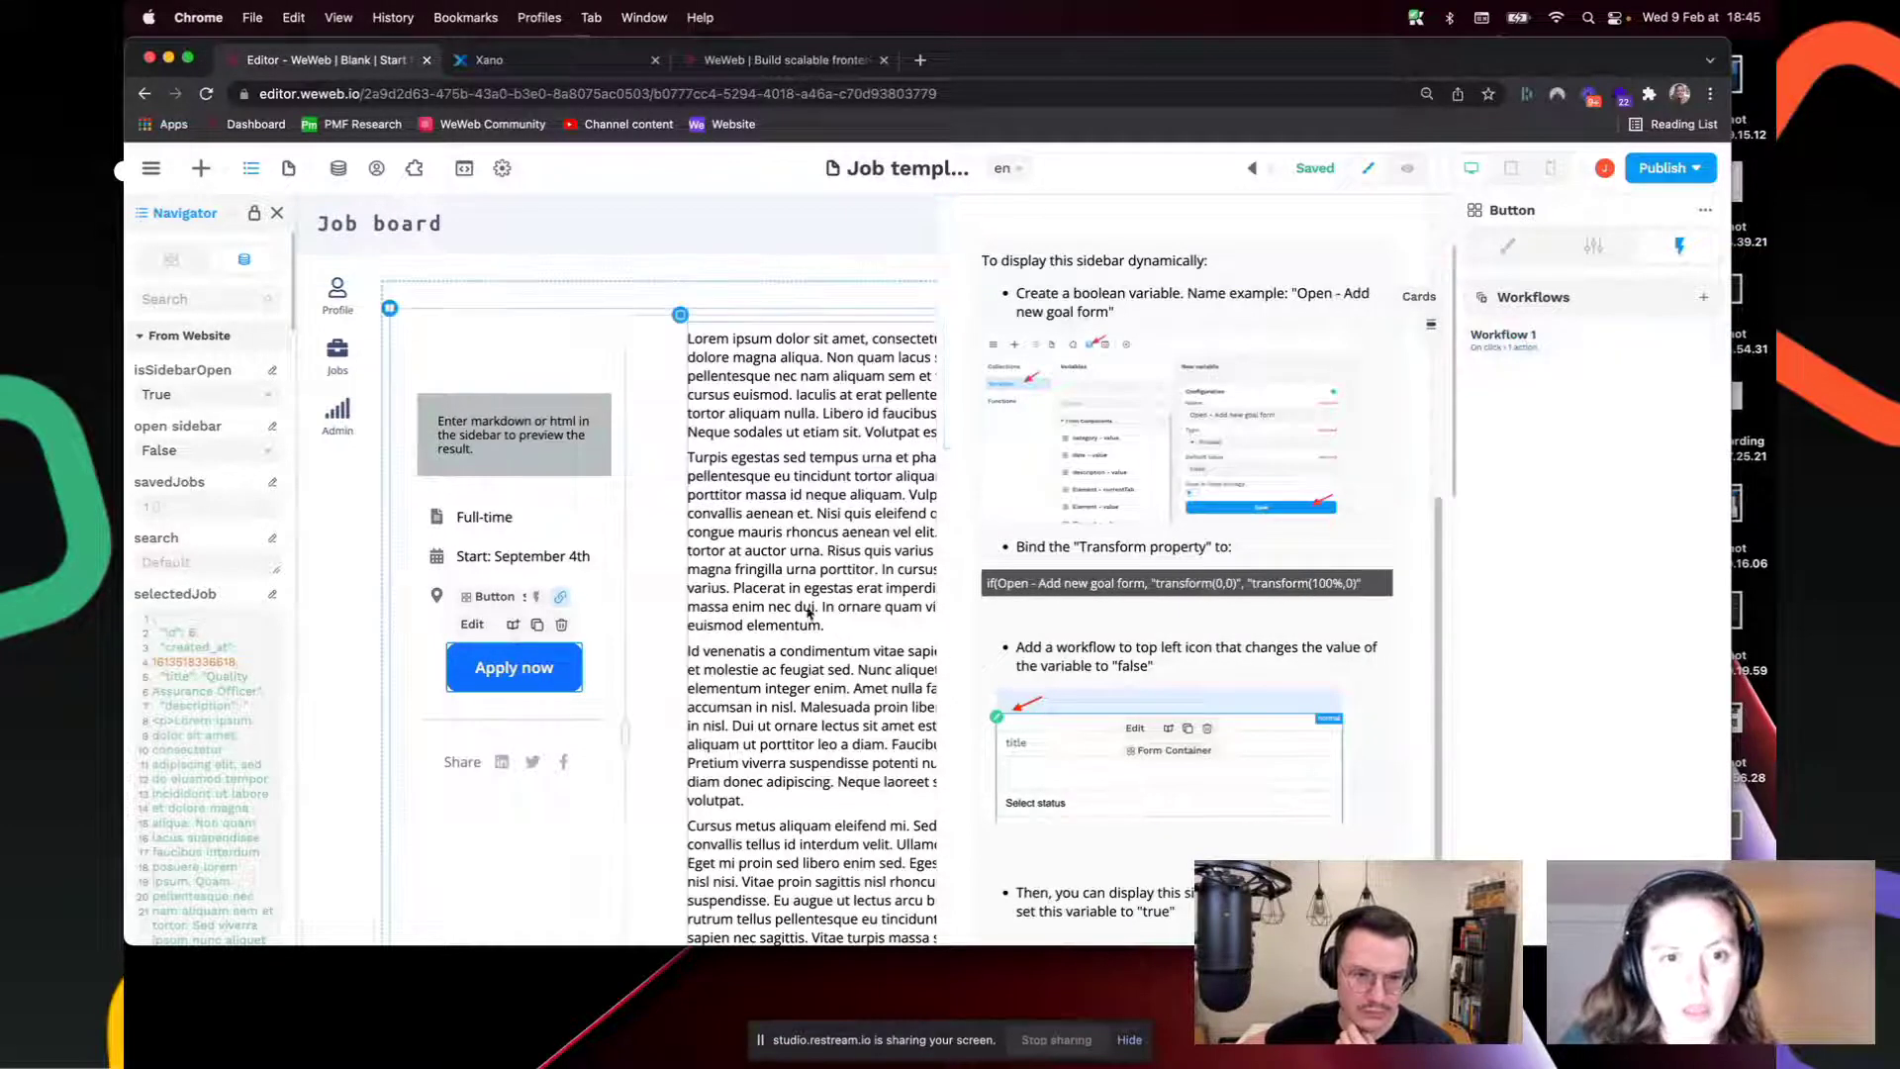
left_click(1410, 170)
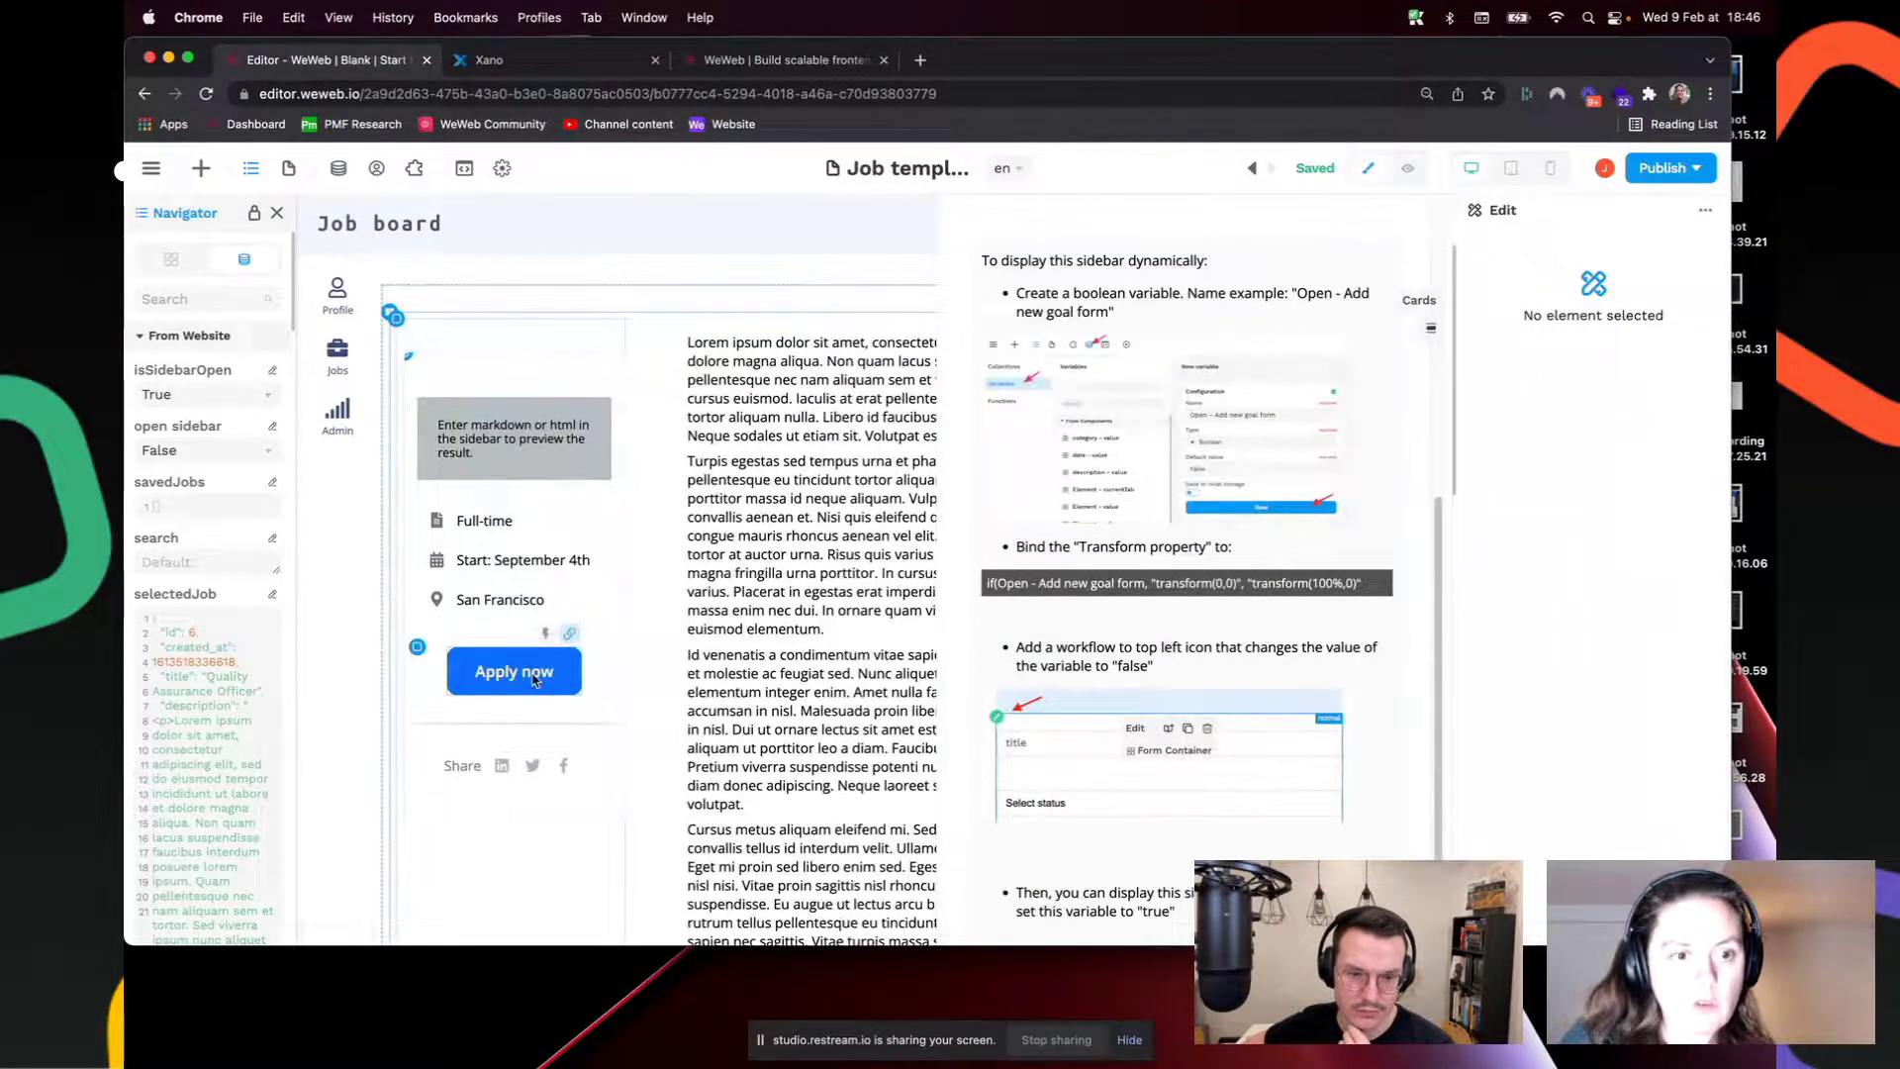
Step: Rebind the Right Sidebar's display formula from open sidebar to isSidebarOpen
left_click(539, 675)
left_click(942, 205)
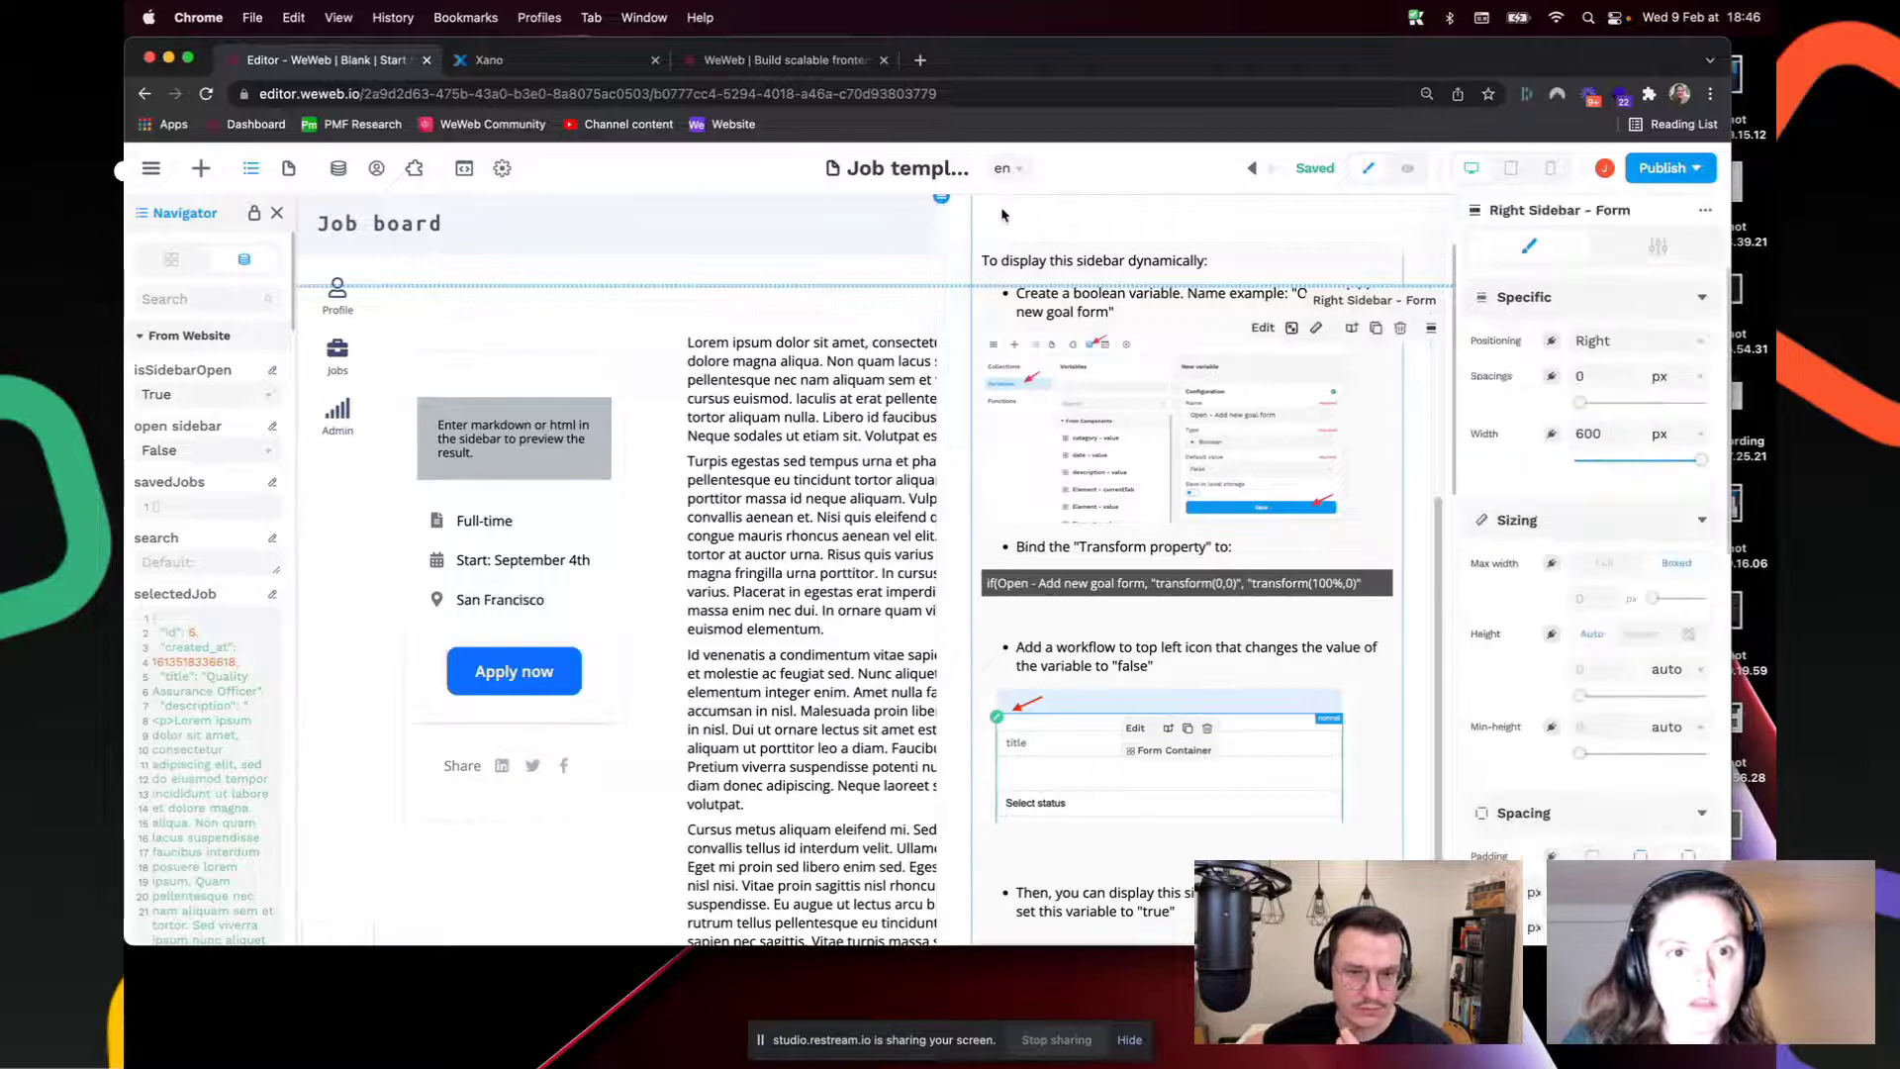
left_click(198, 261)
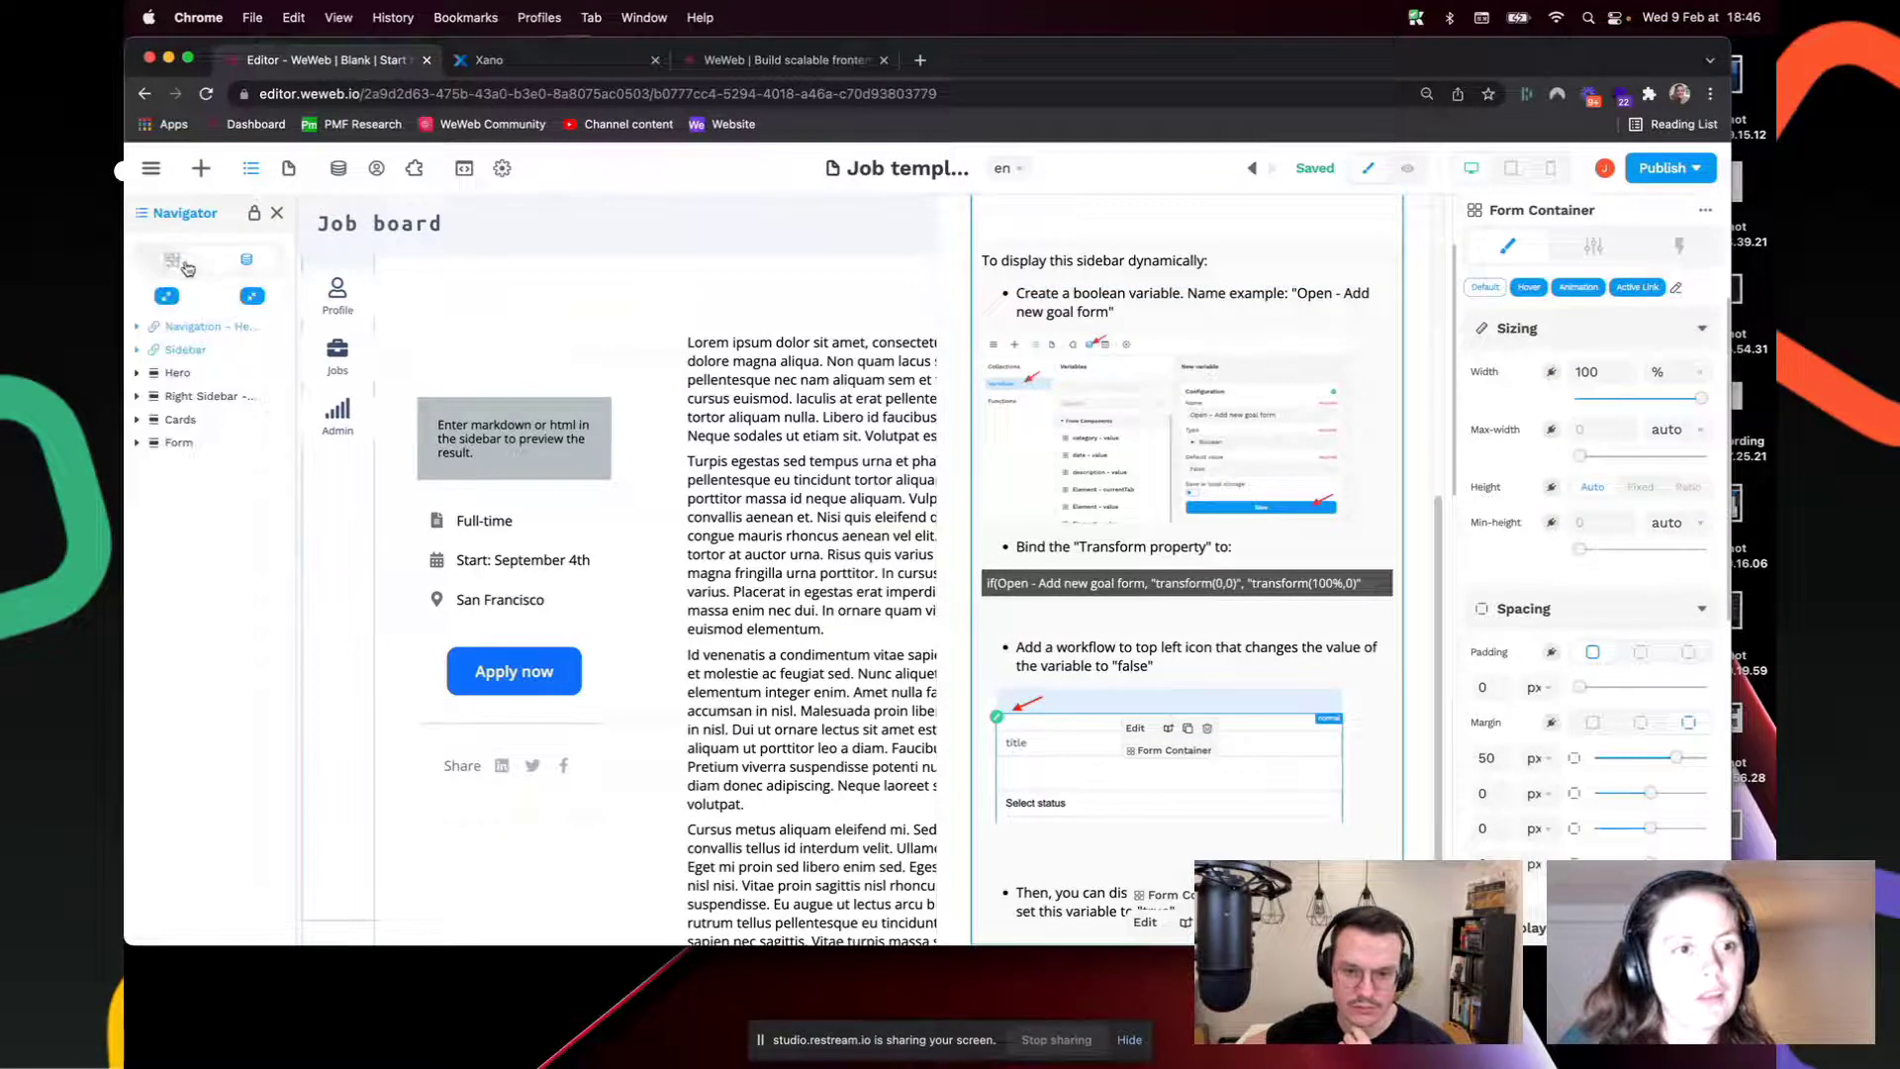
left_click(183, 400)
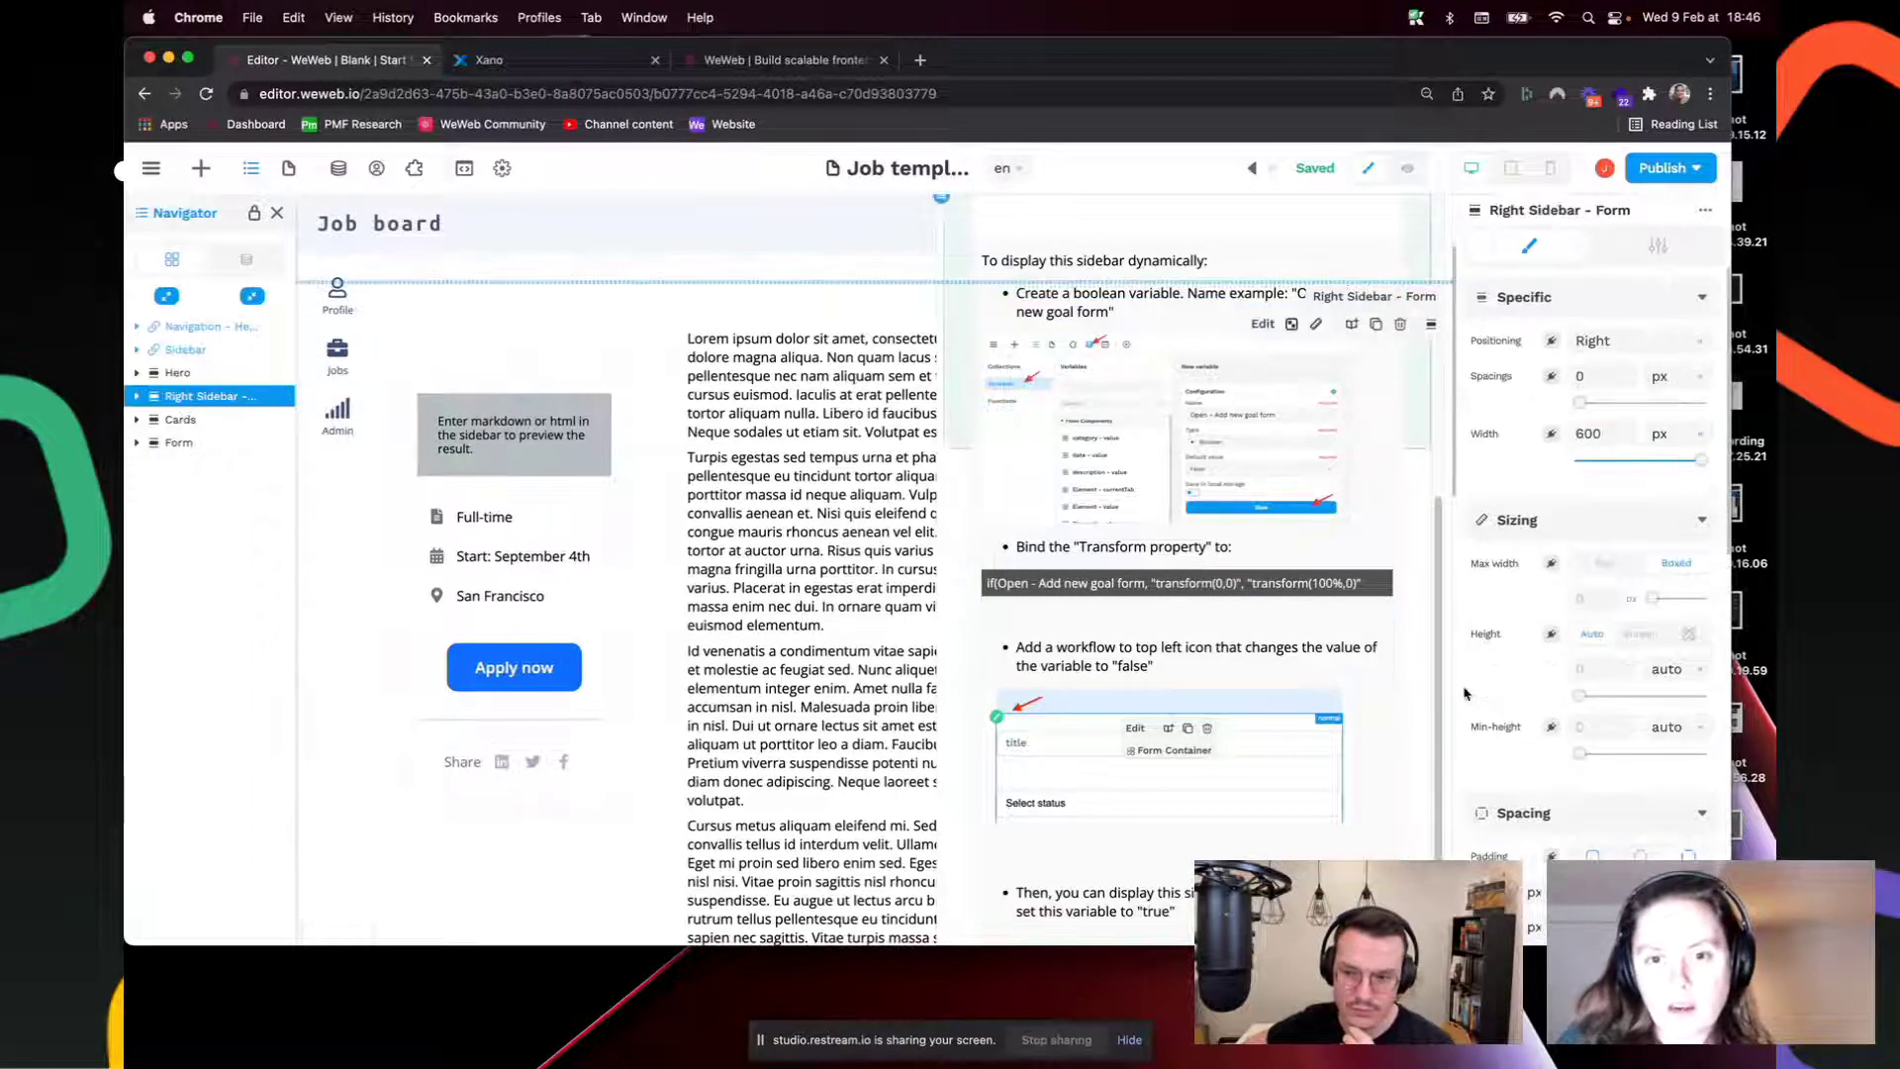
scroll(1619, 710, "down", 5)
left_click(1627, 730)
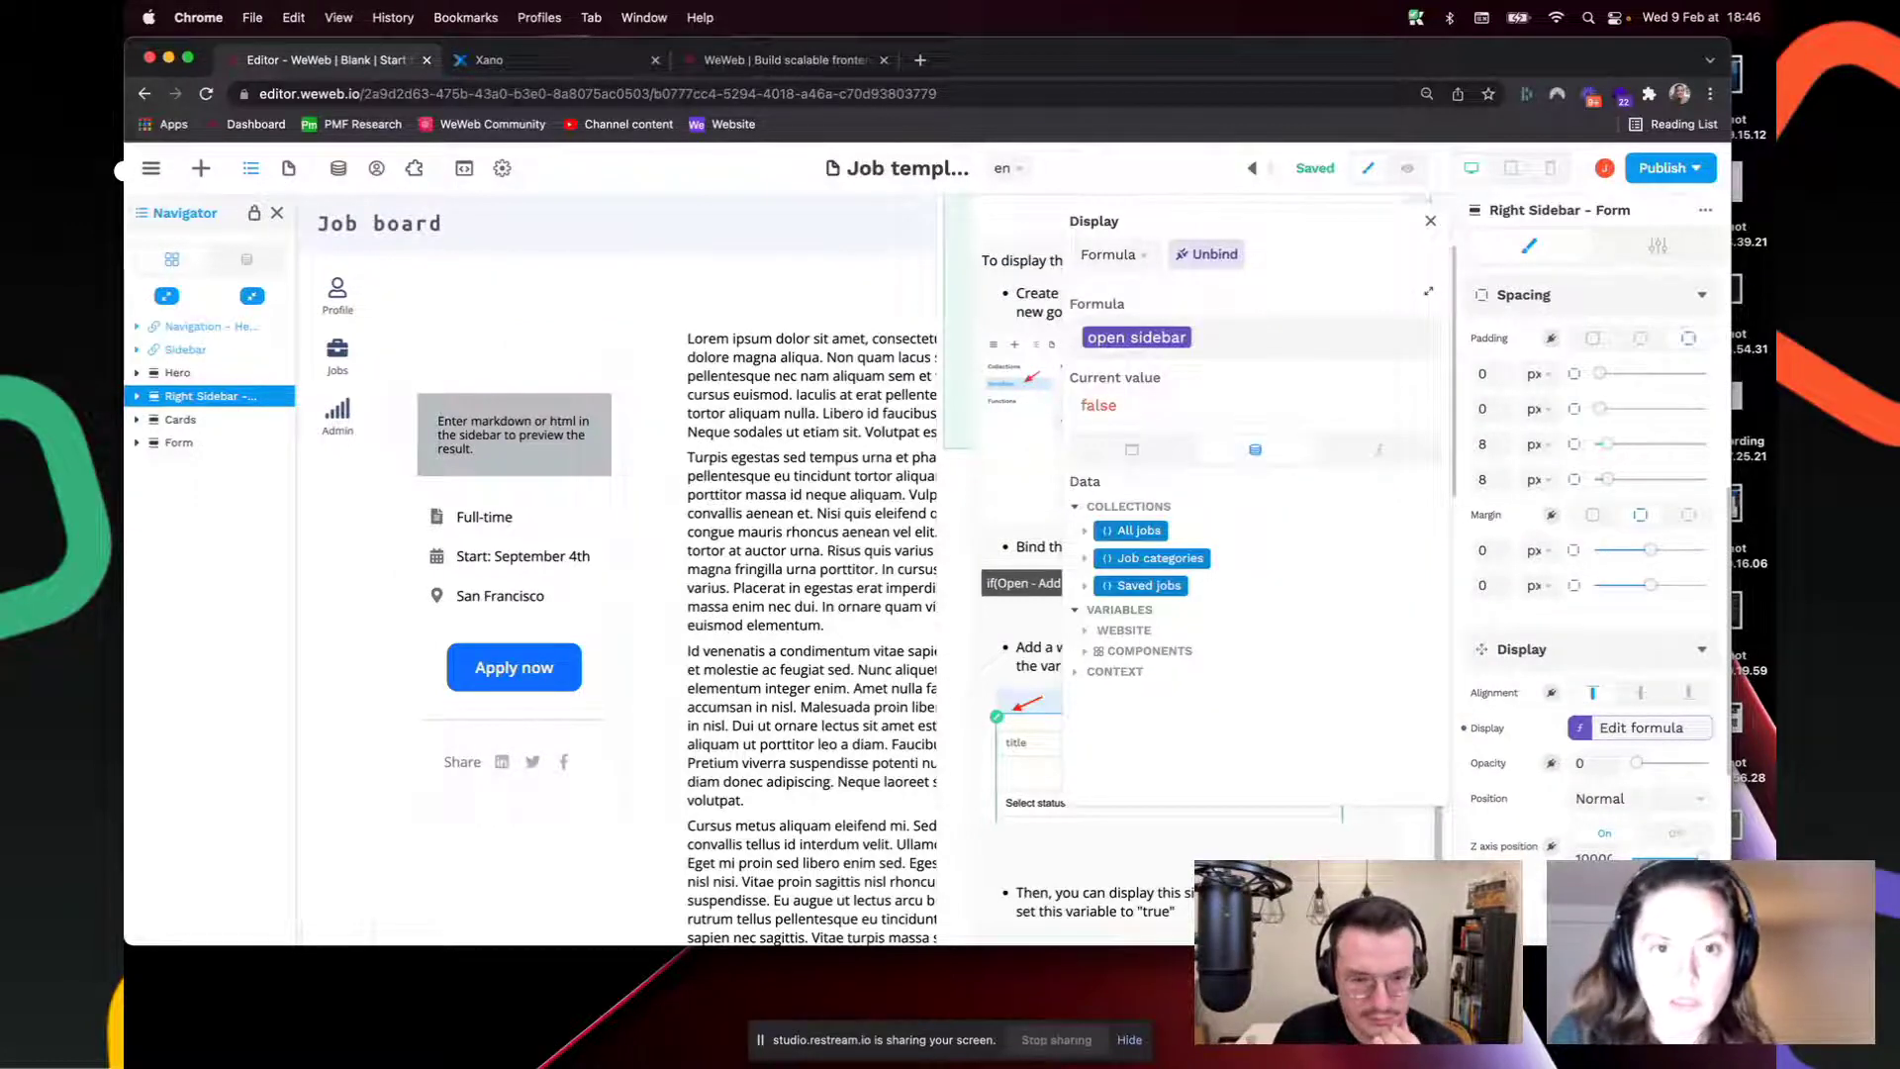
key("BackSpace")
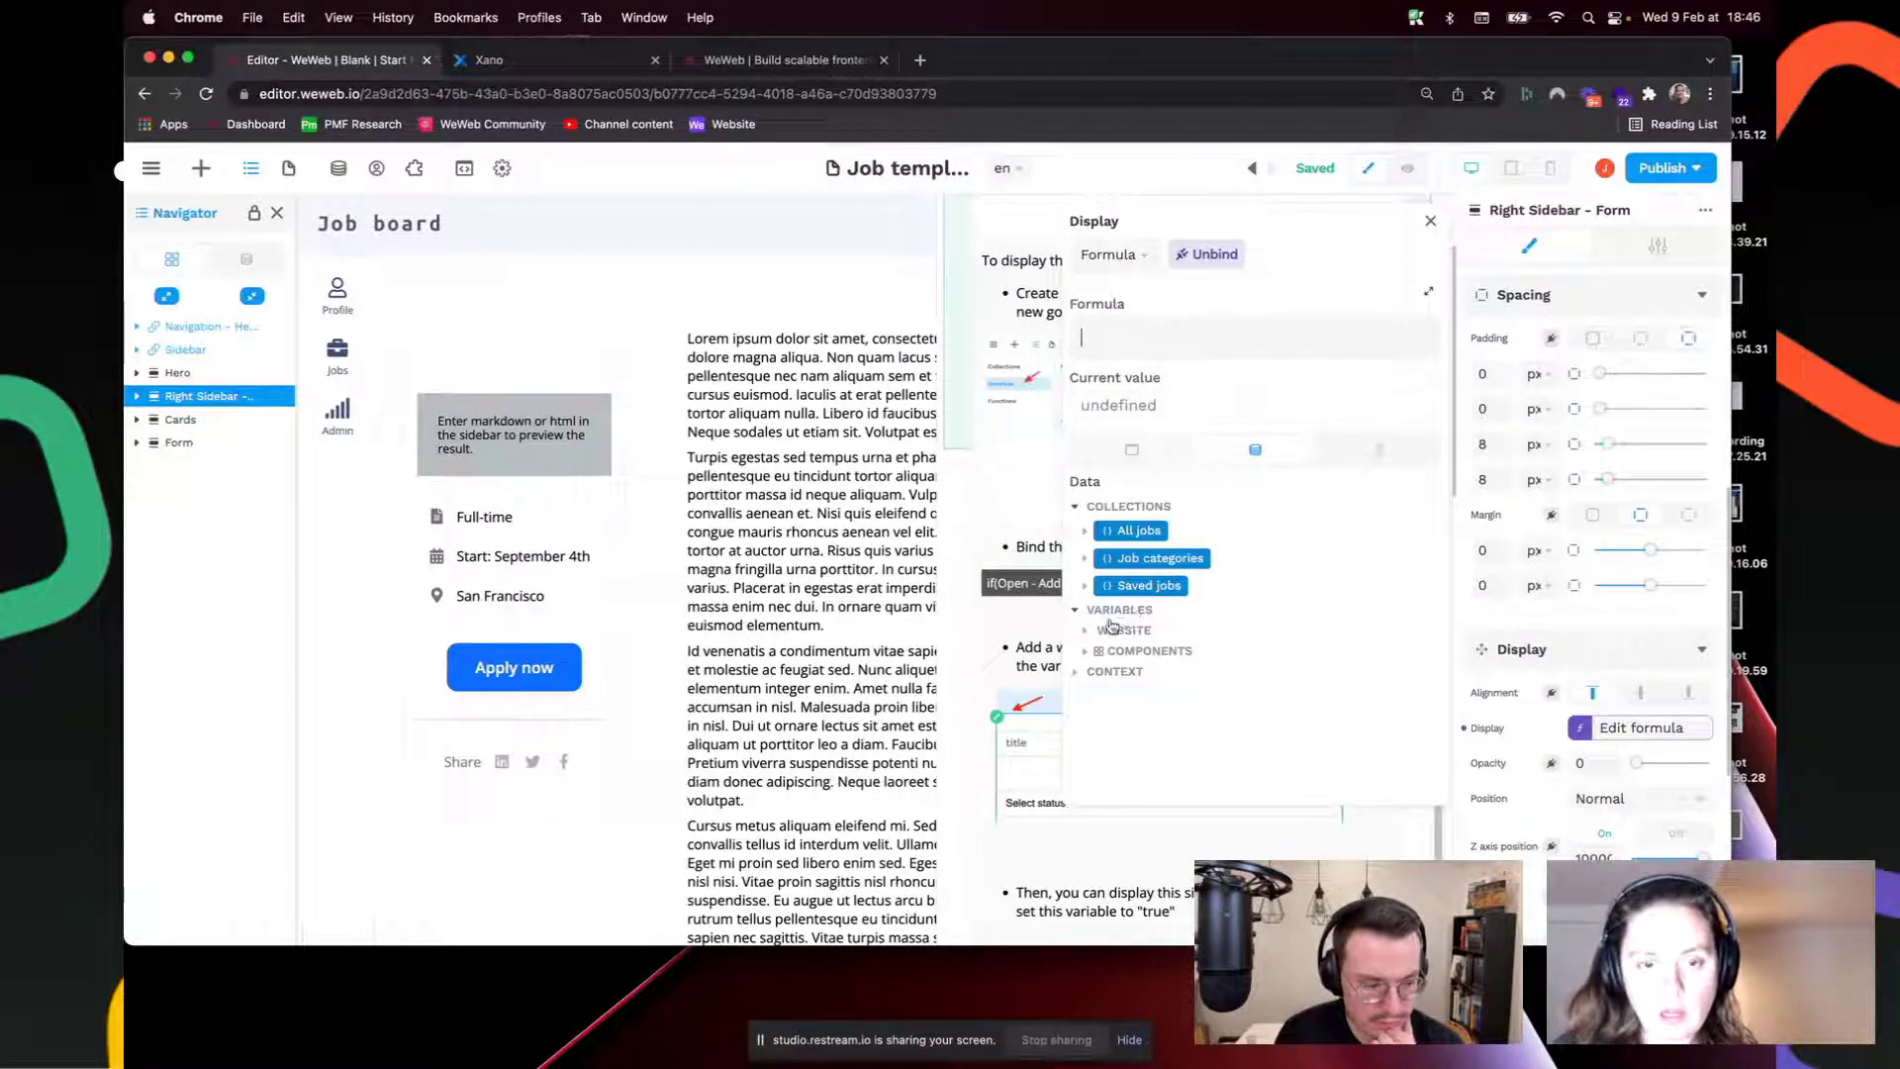
left_click(1086, 631)
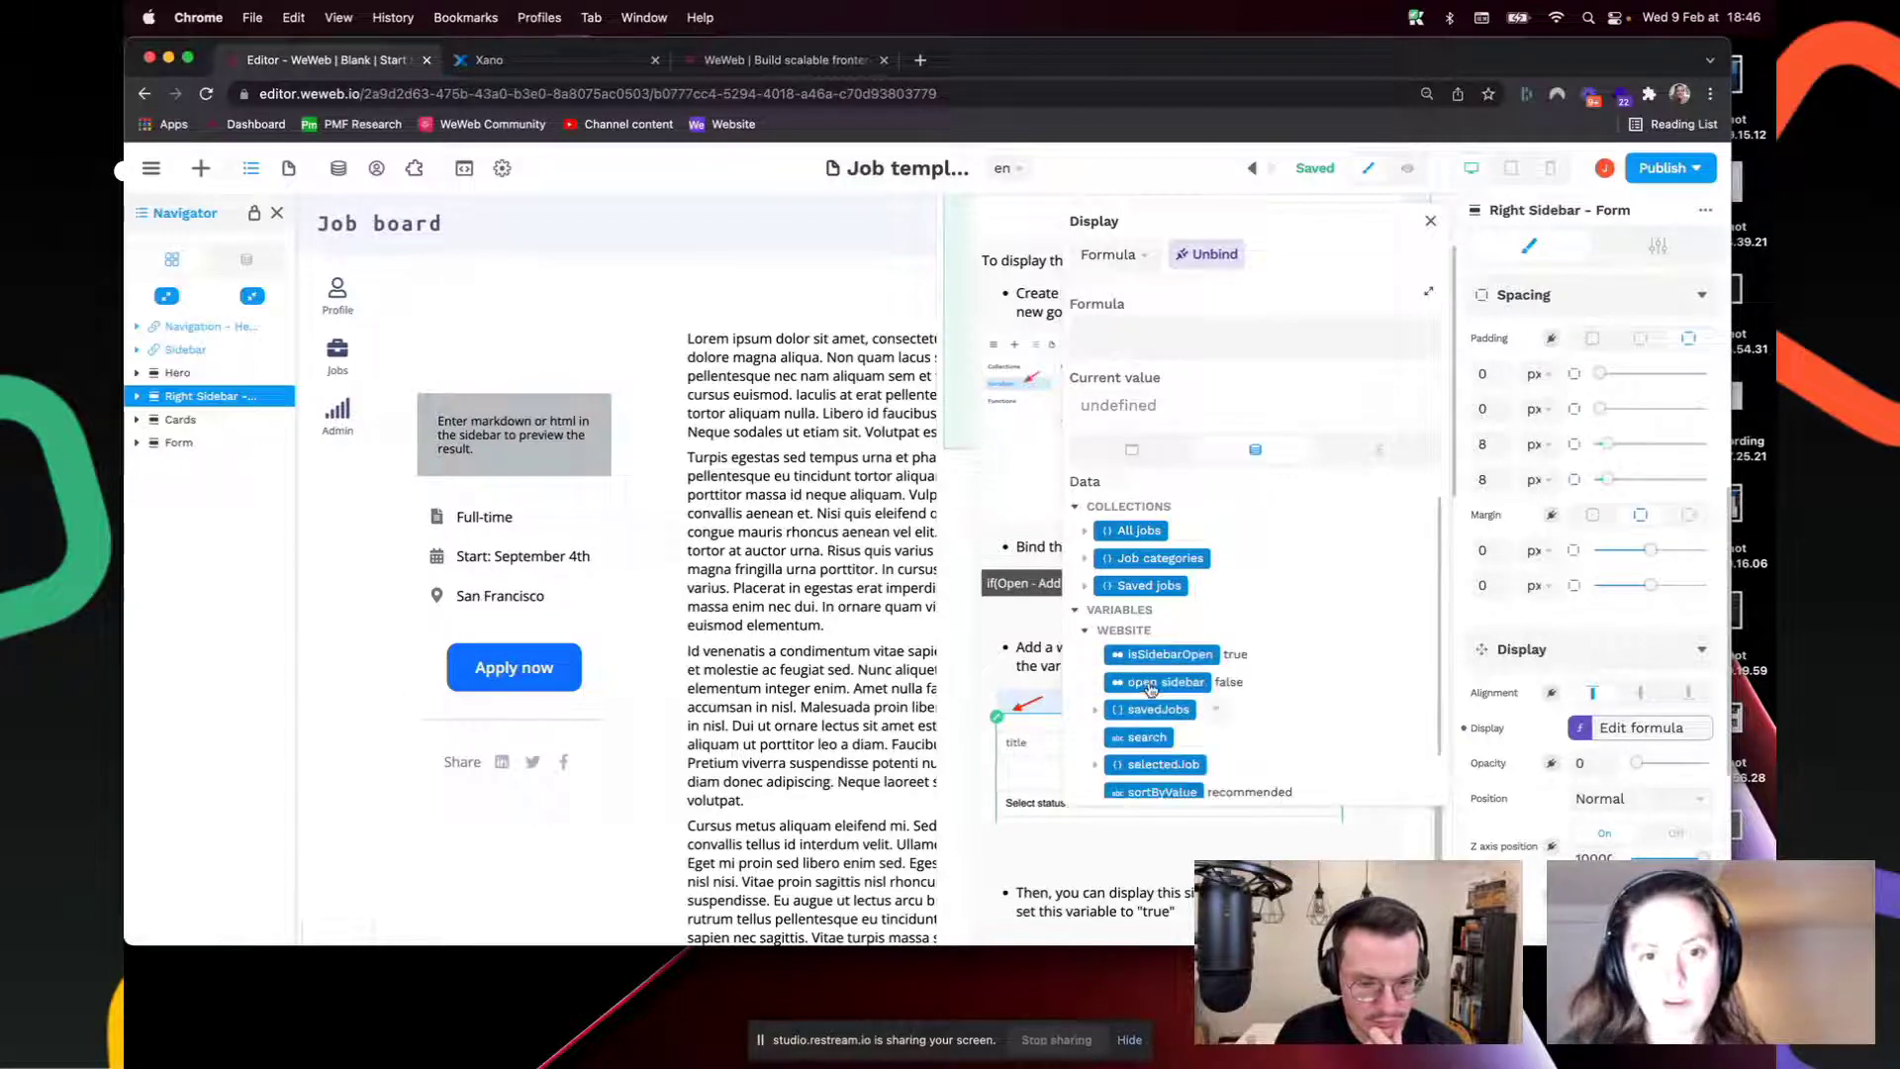
left_click(1154, 655)
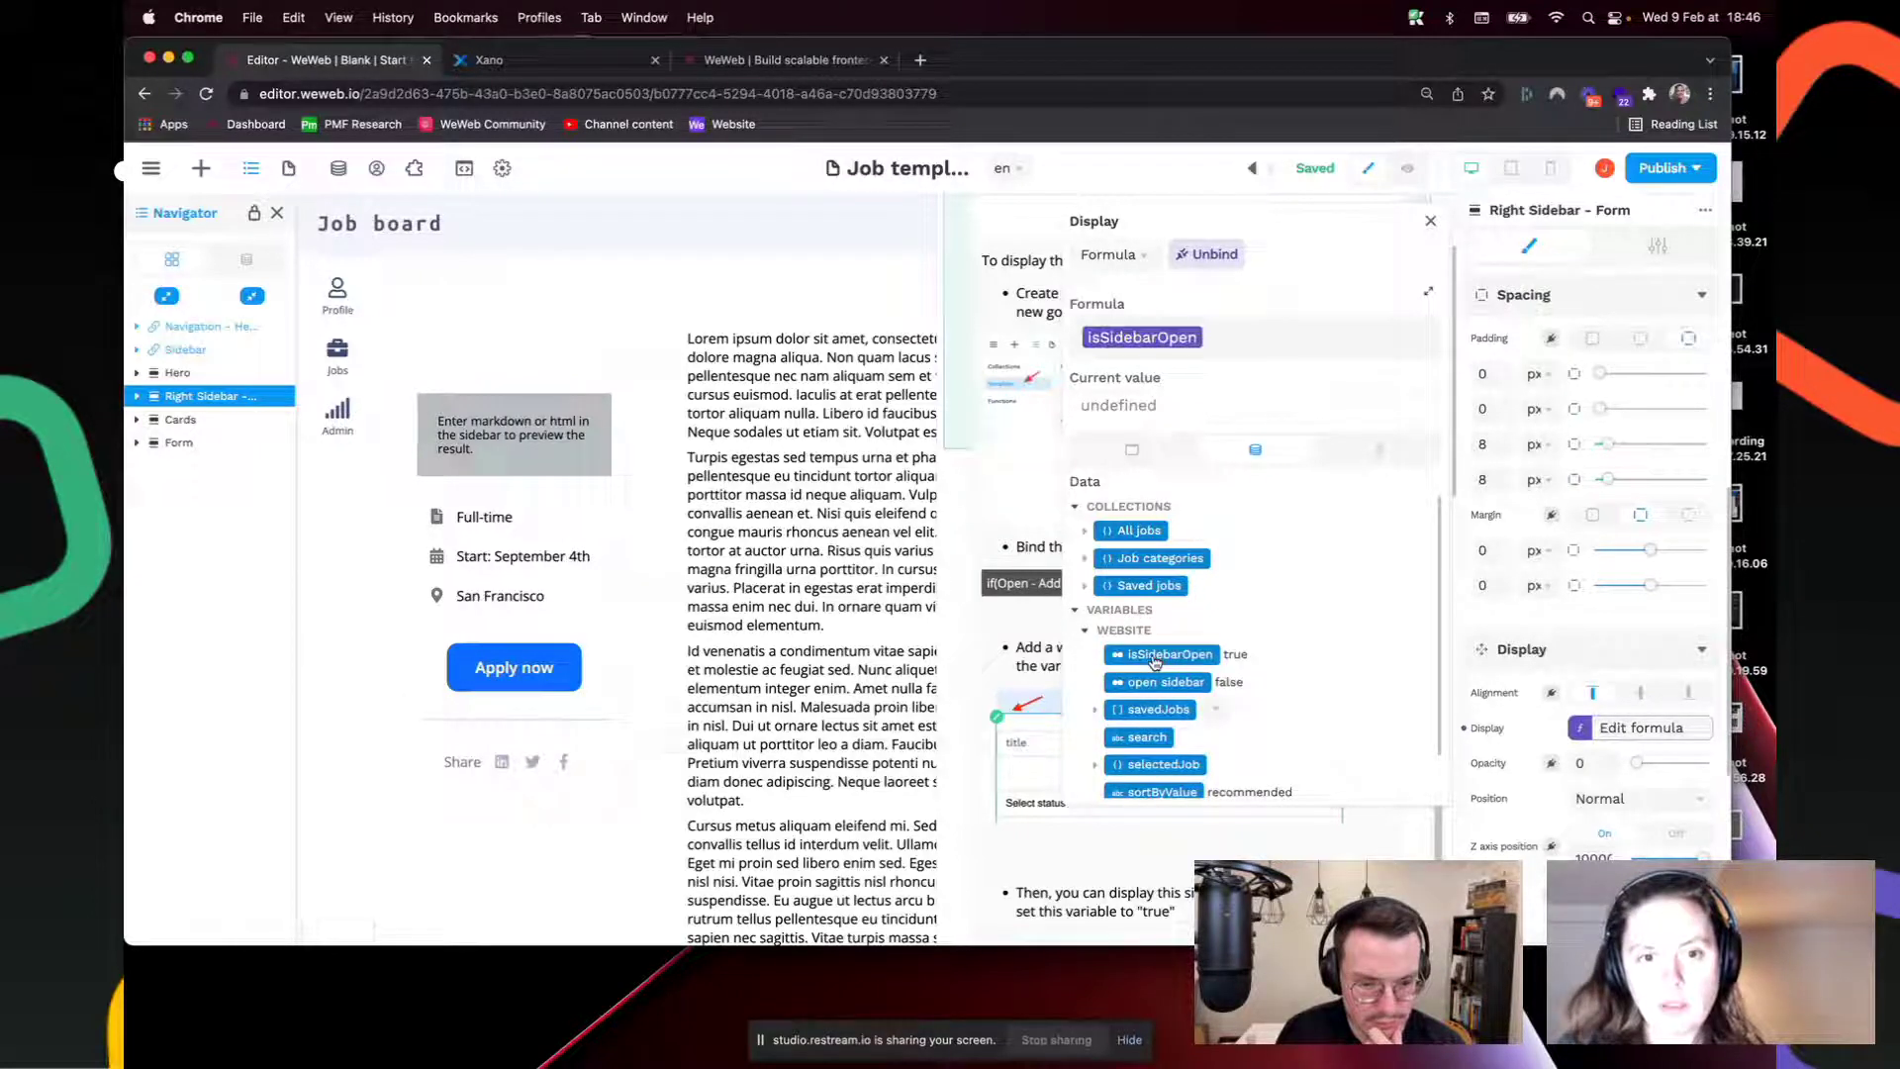
left_click(1430, 219)
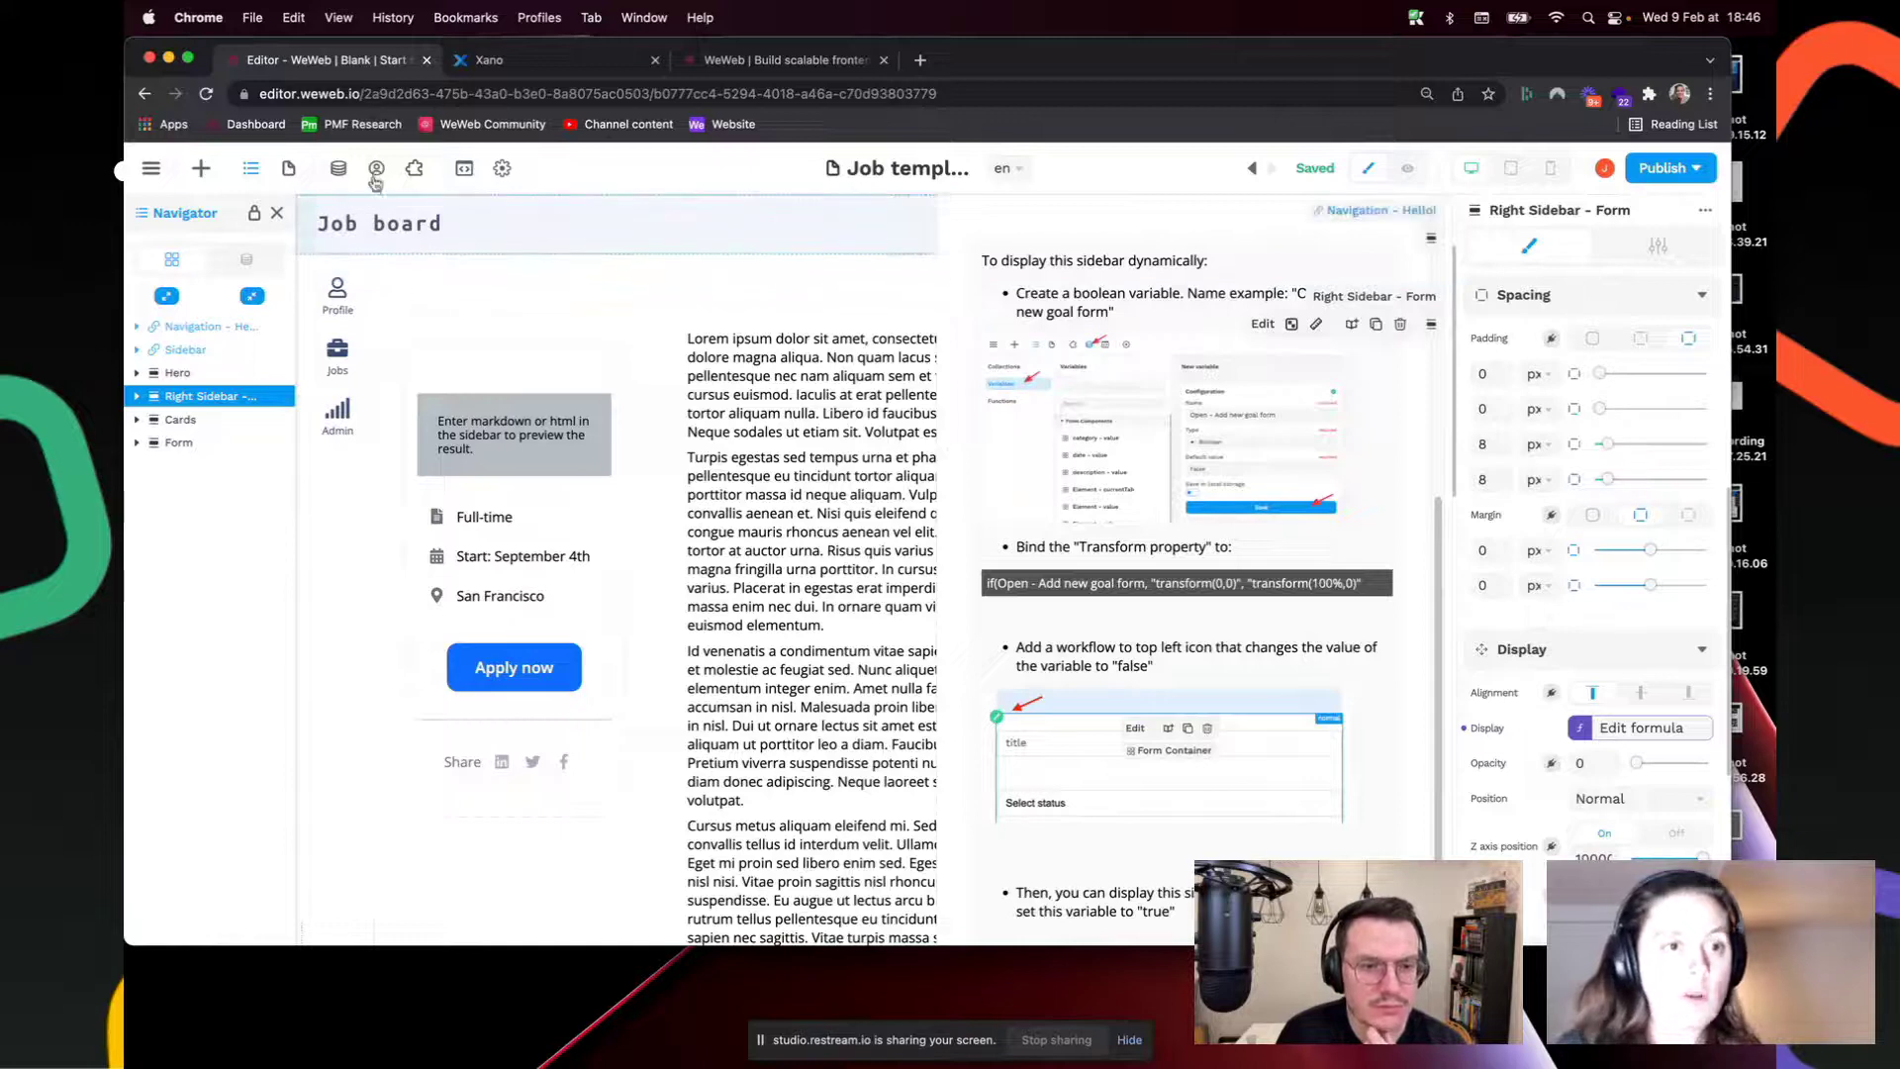
Step: Set isSidebarOpen's default value to False and save the variable
left_click(338, 169)
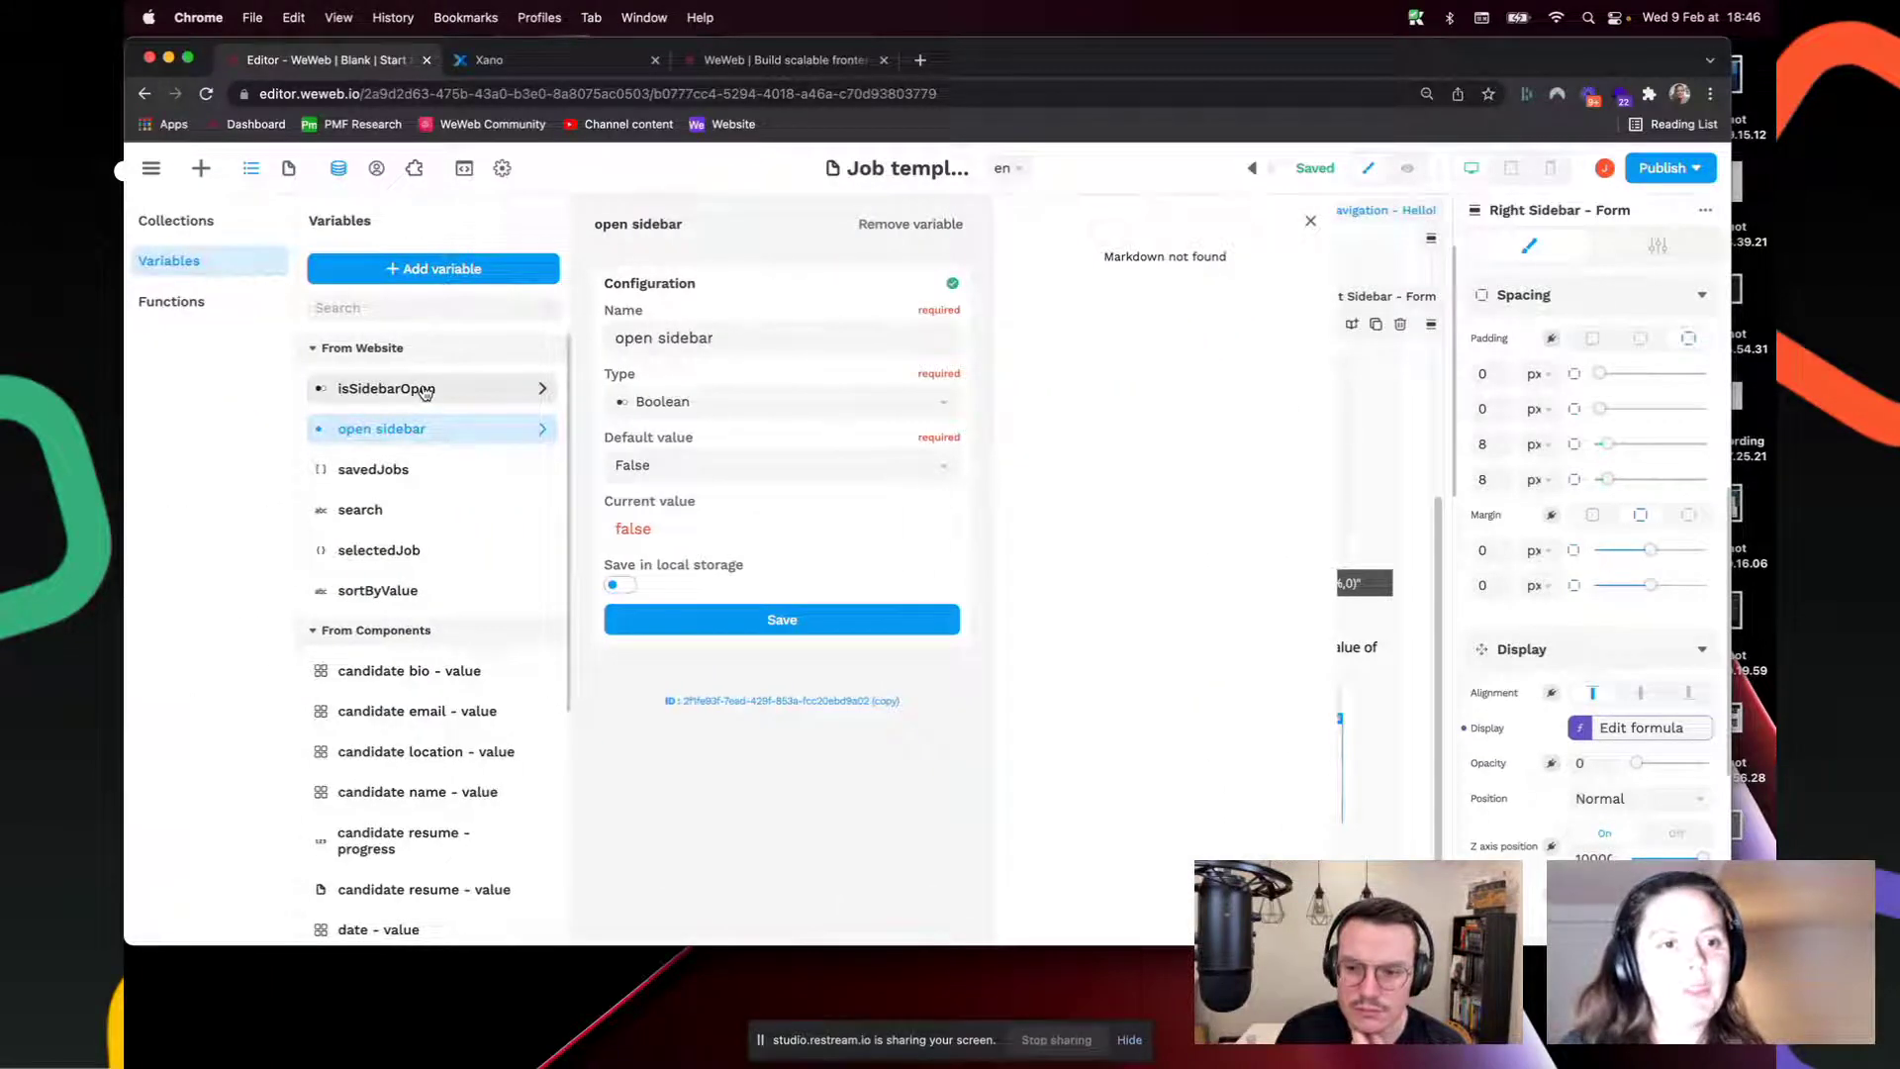
left_click(424, 390)
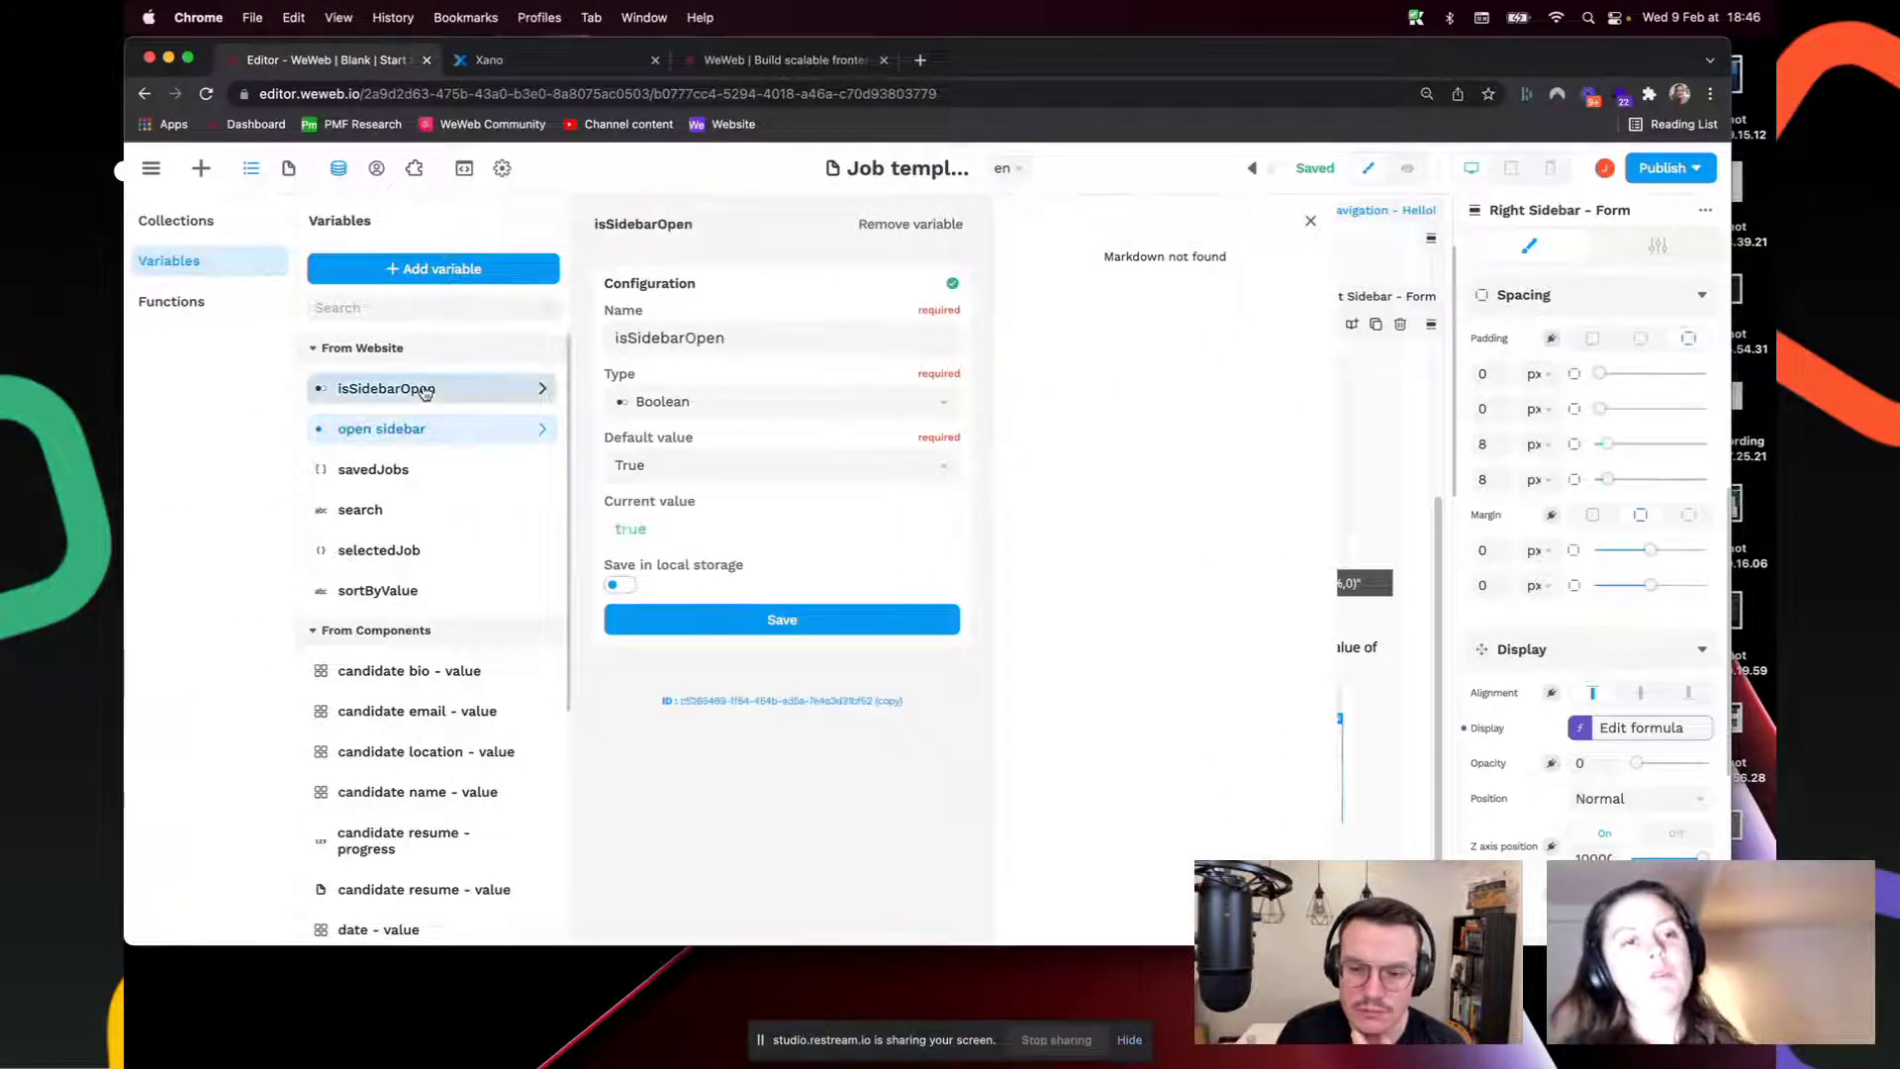
left_click(775, 479)
left_click(722, 537)
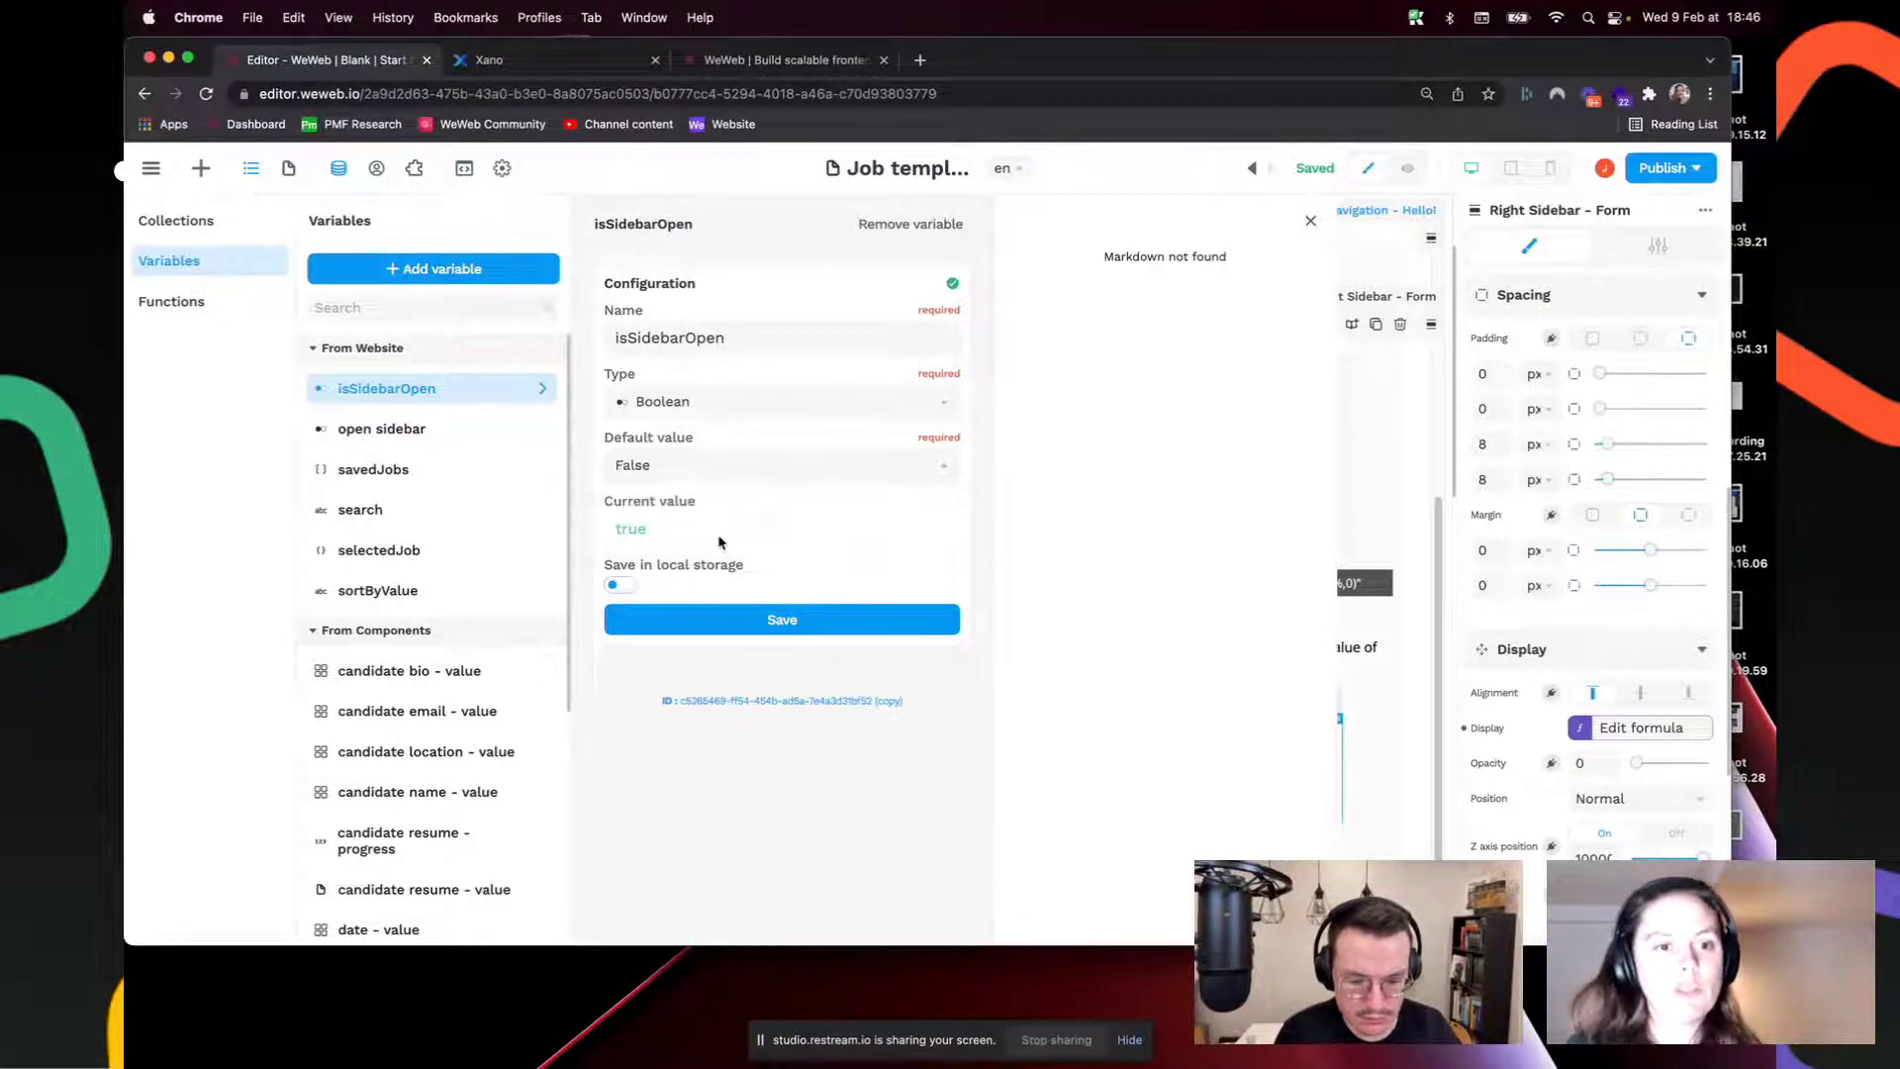
left_click(784, 621)
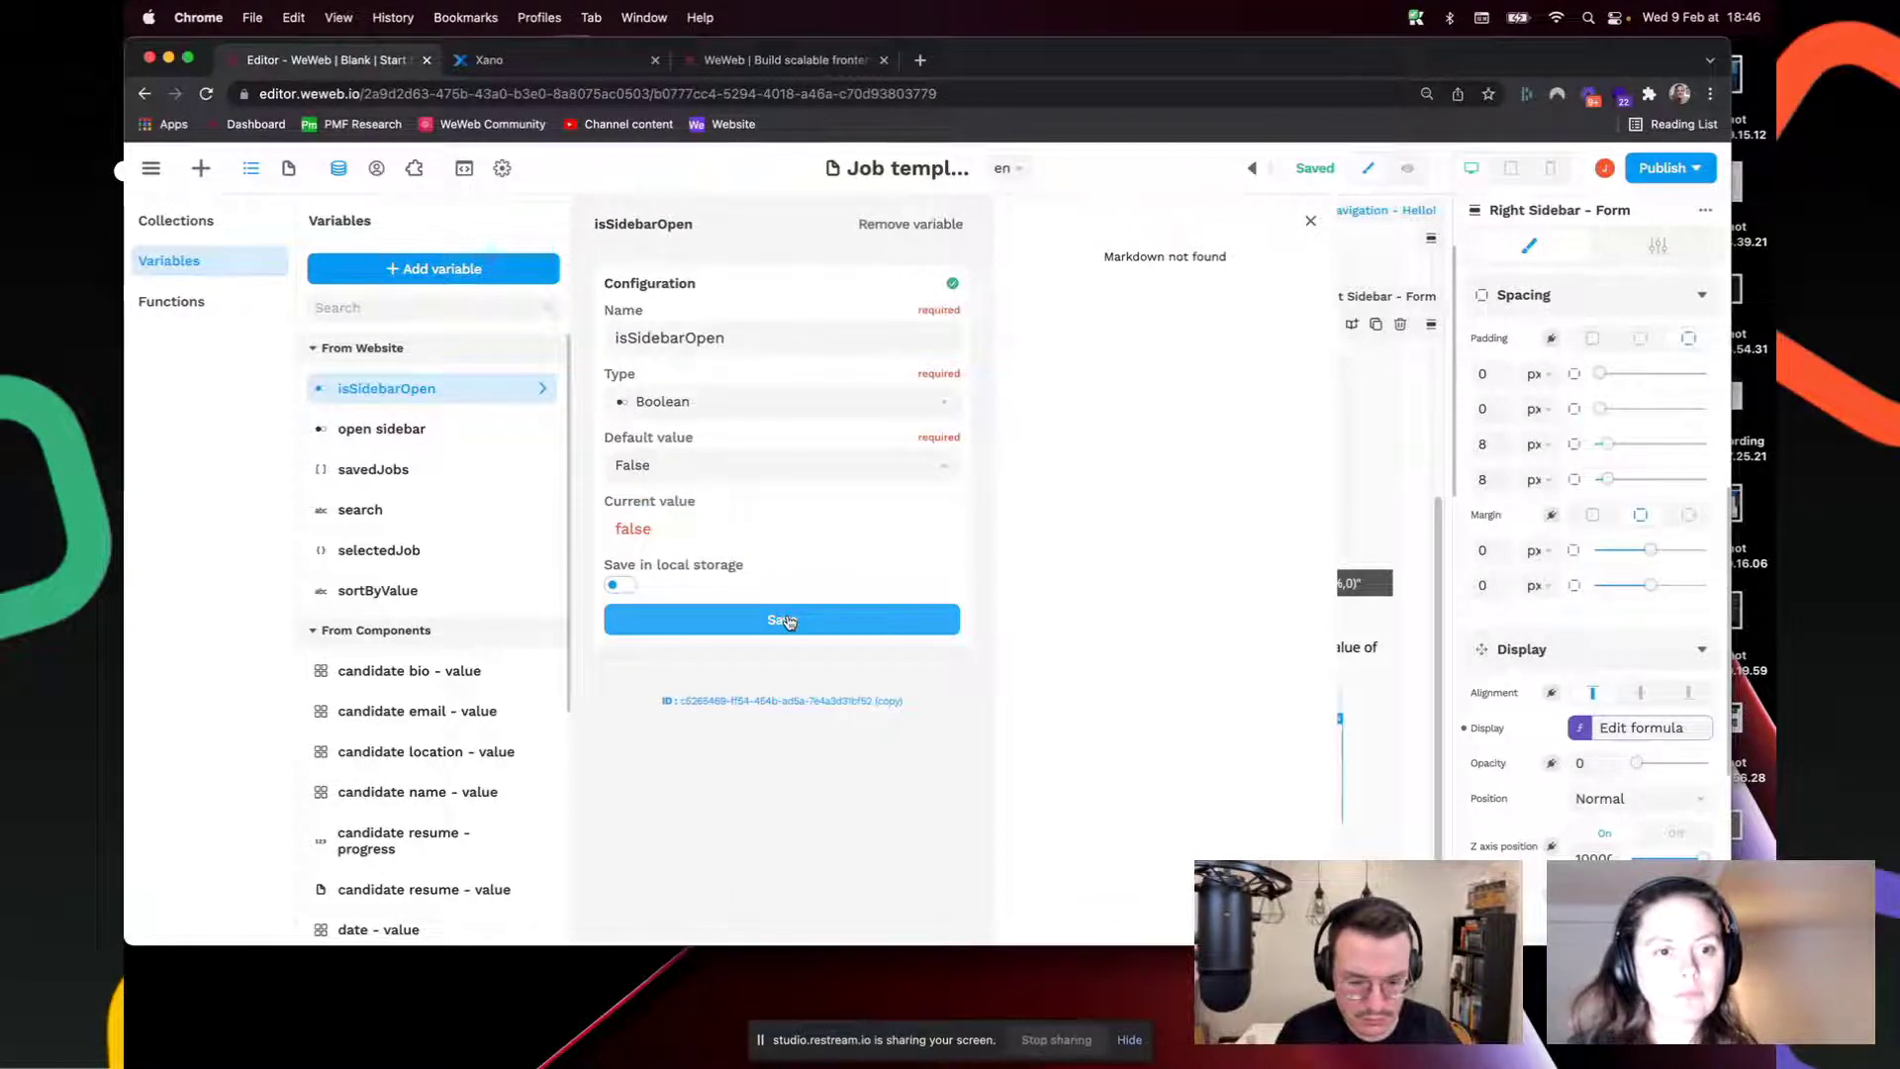
left_click(1368, 262)
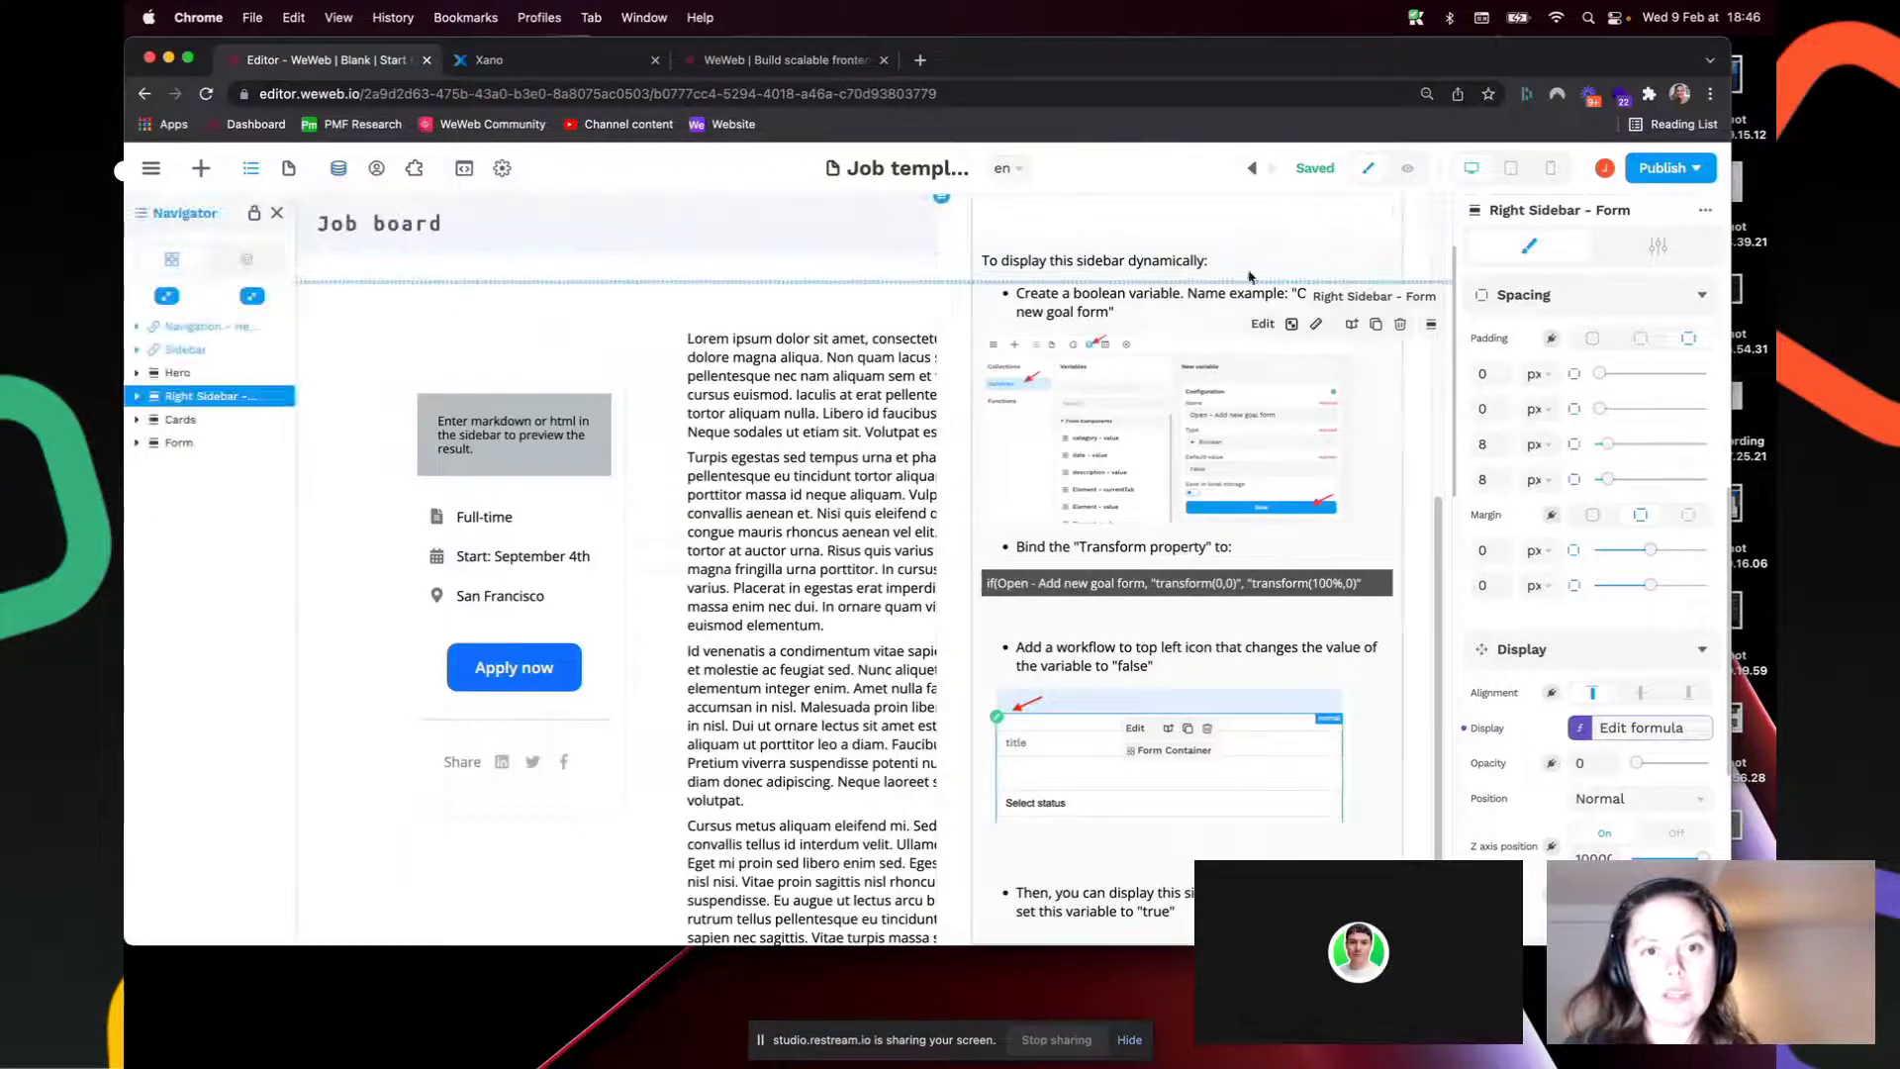
scroll(1208, 416, "up", 5)
Step: Check the sidebar's display formula and test the page in preview
left_click(1631, 729)
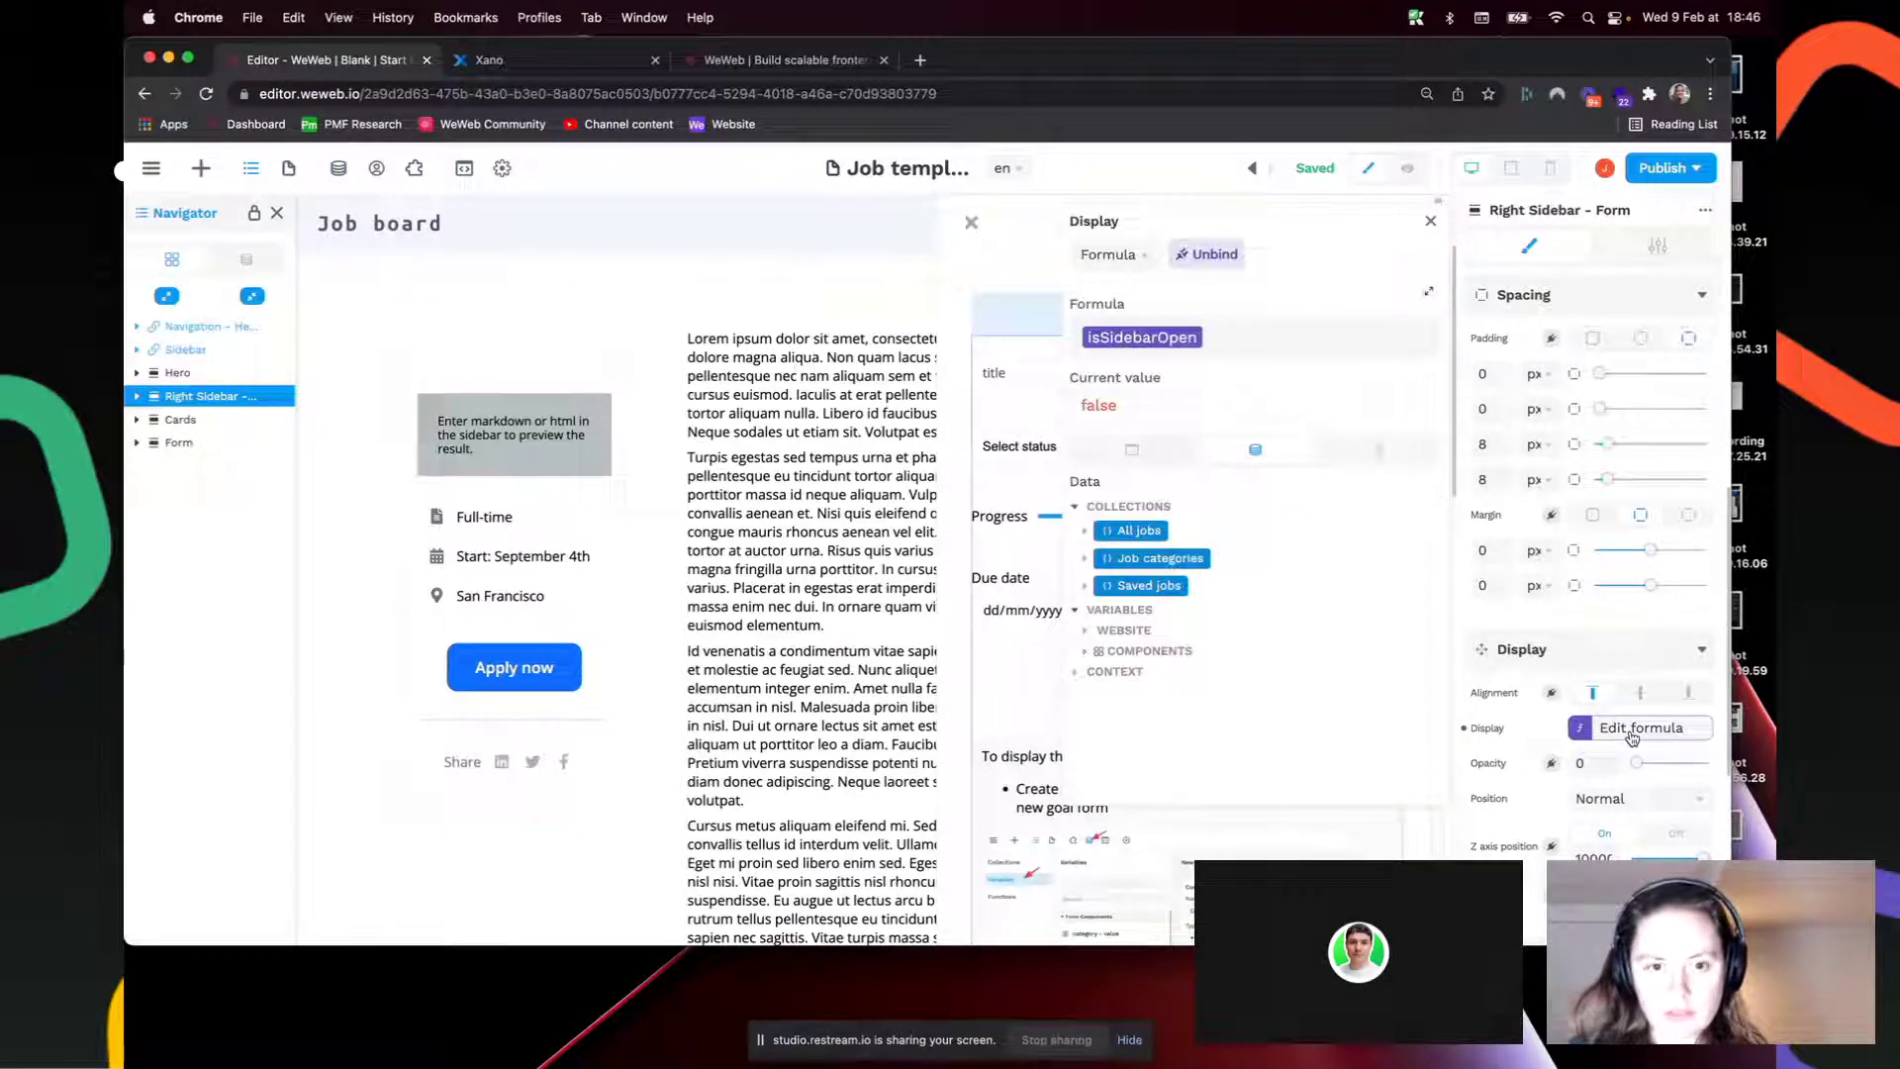
left_click(1430, 219)
left_click(1407, 168)
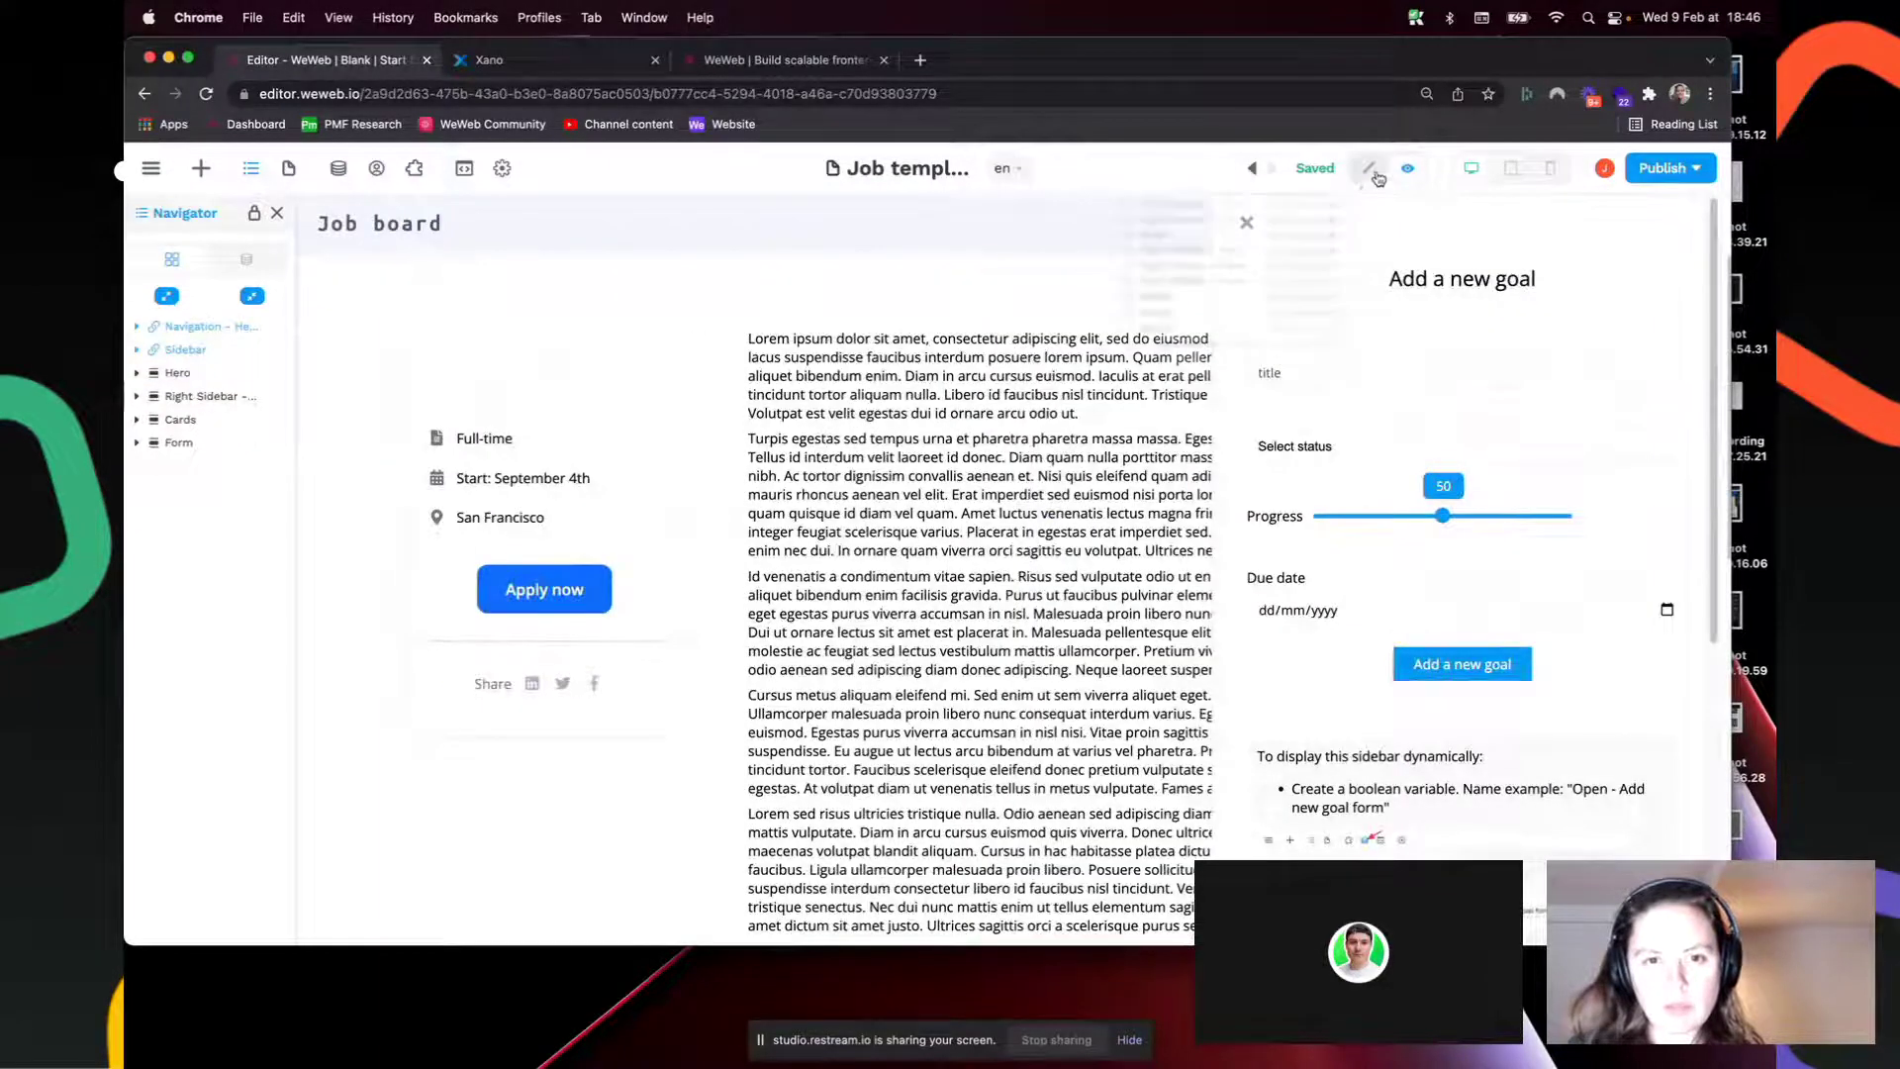
left_click(1368, 168)
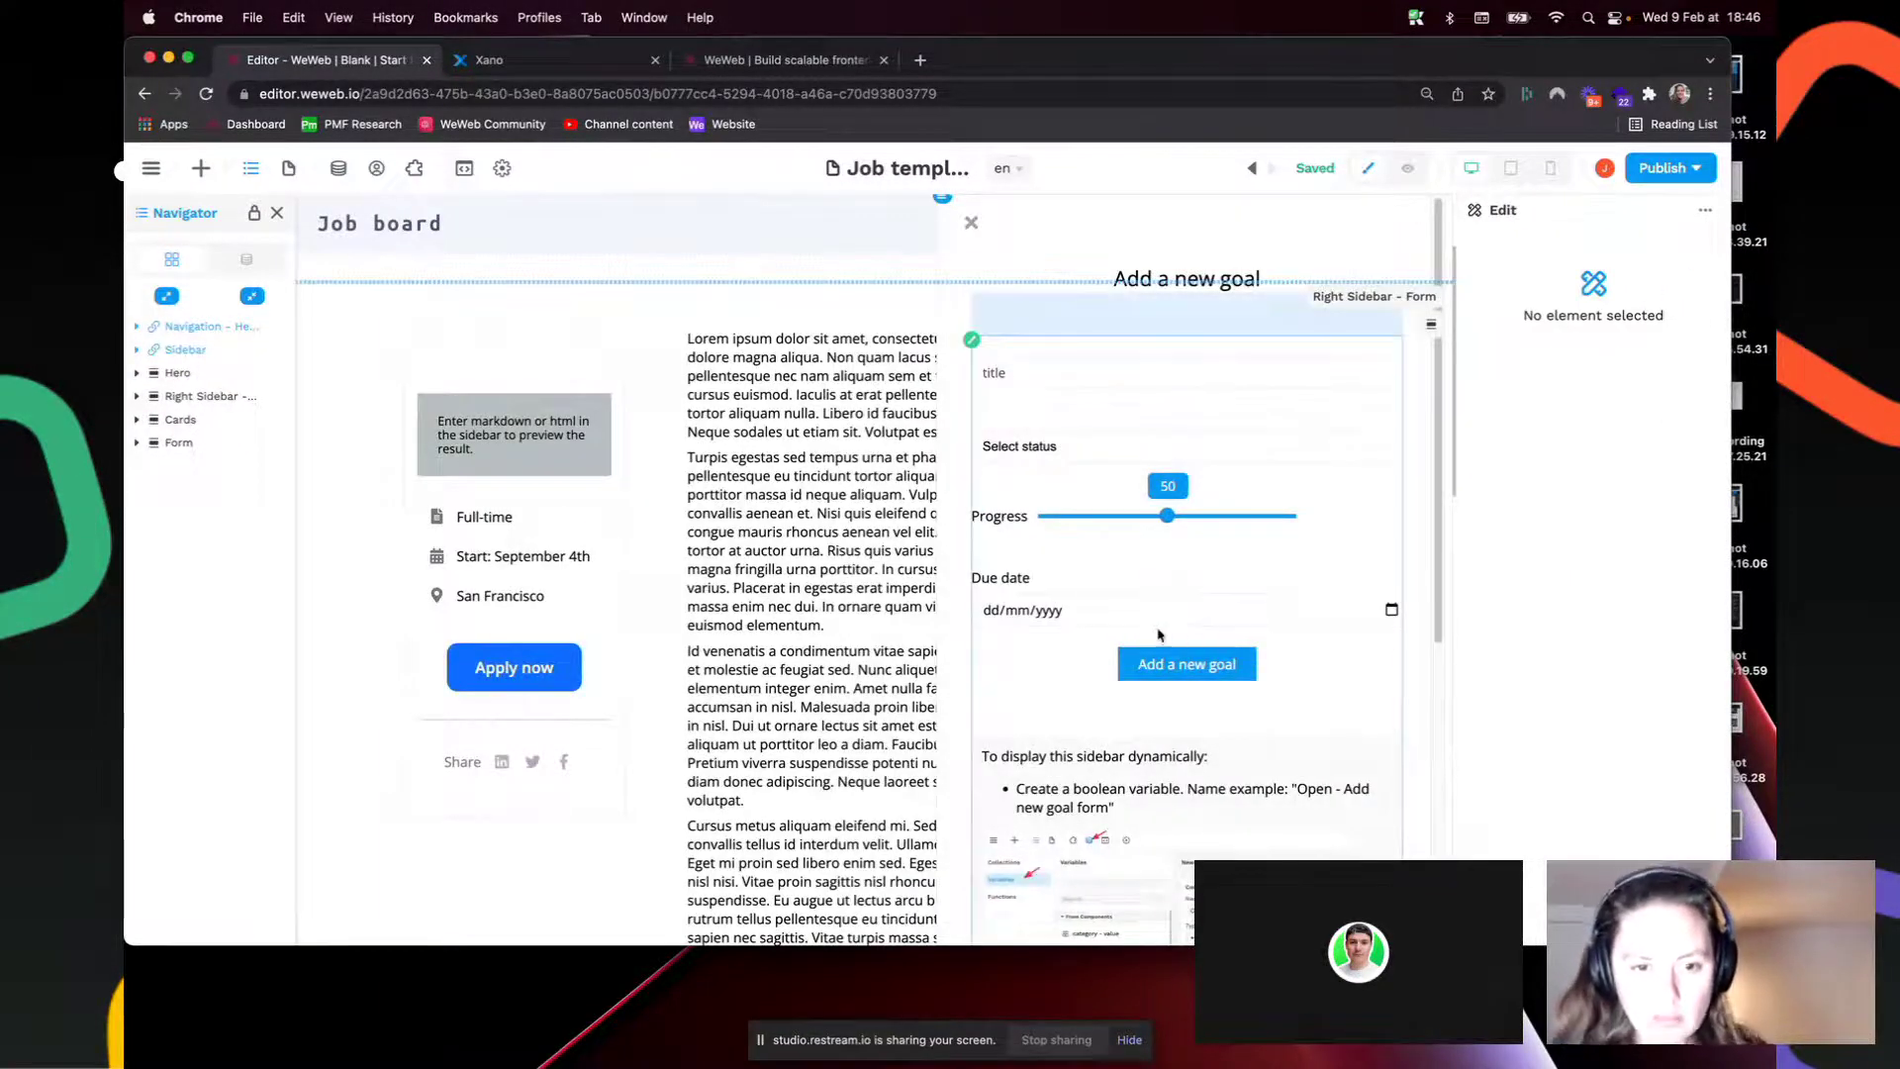
Step: Select the sidebar's instructions text block and its transform formula code line
left_click(1092, 749)
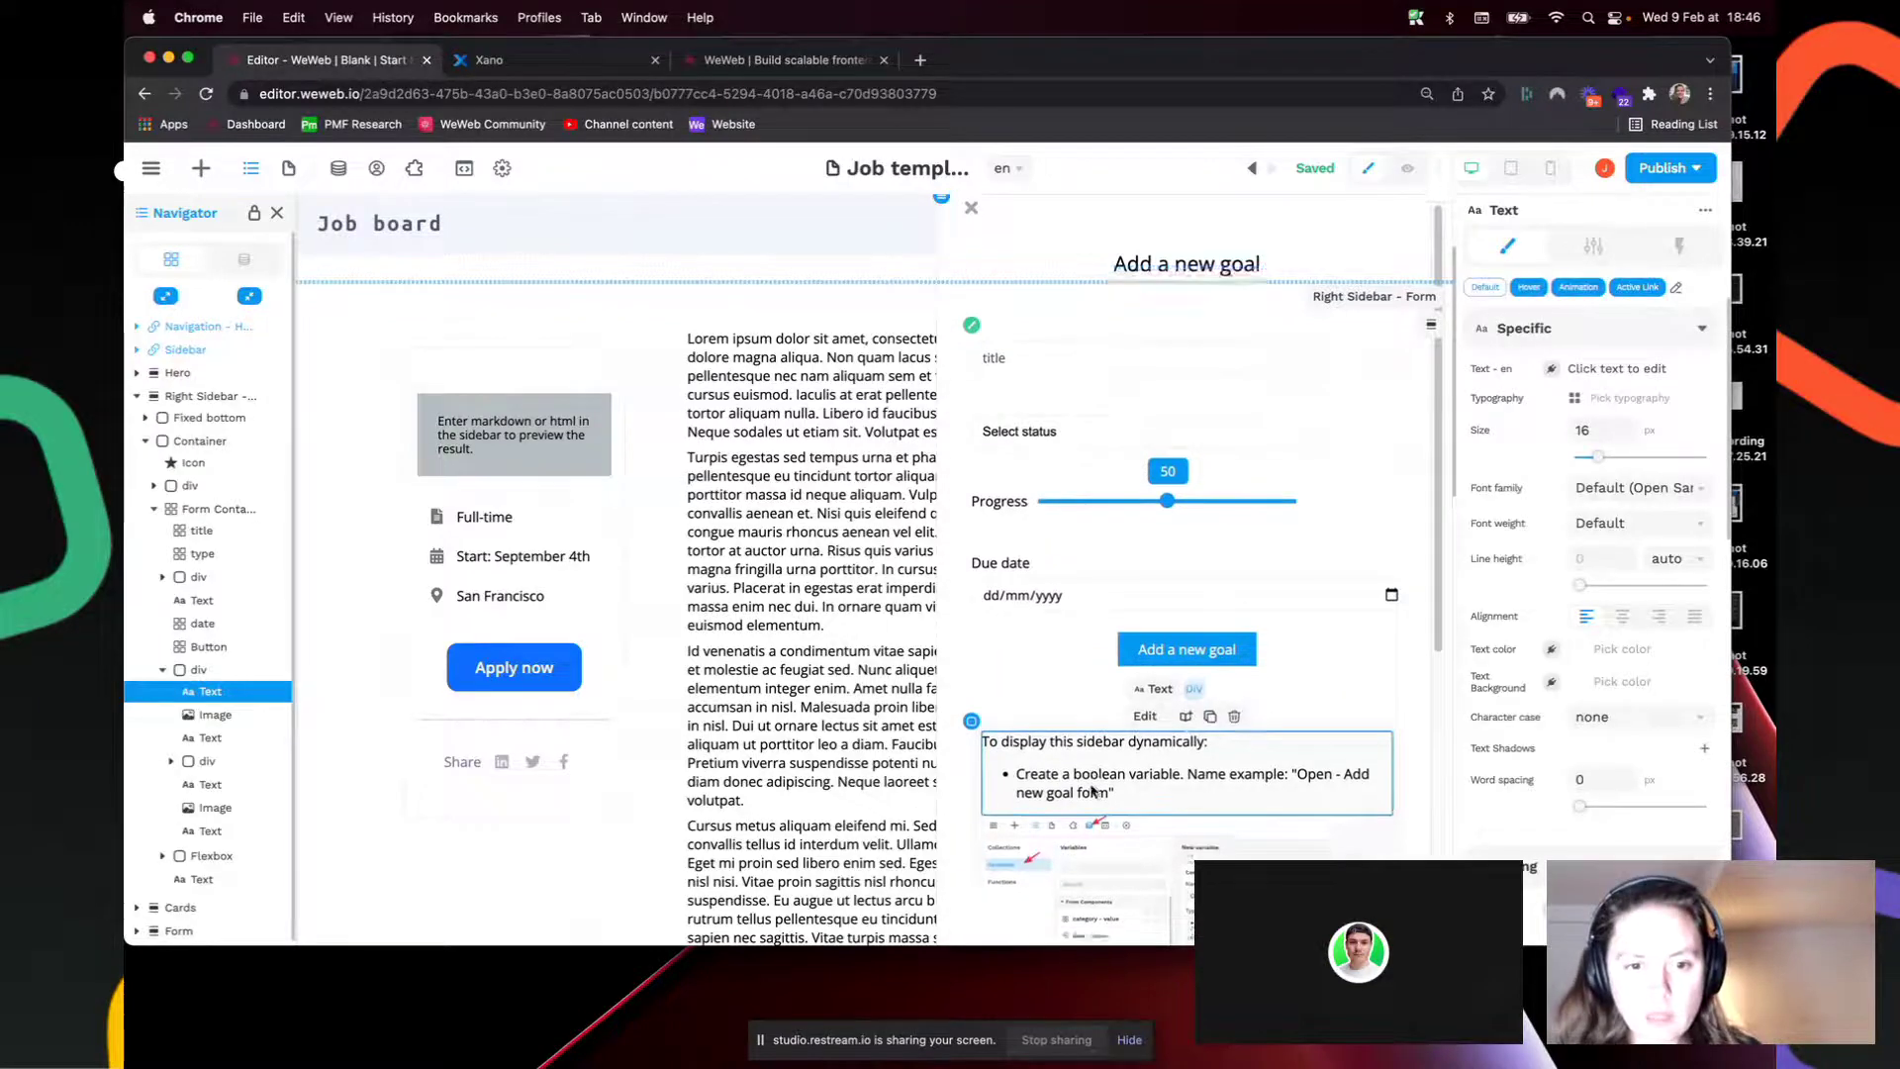
scroll(1092, 772, "down", 3)
scroll(1094, 789, "down", 1)
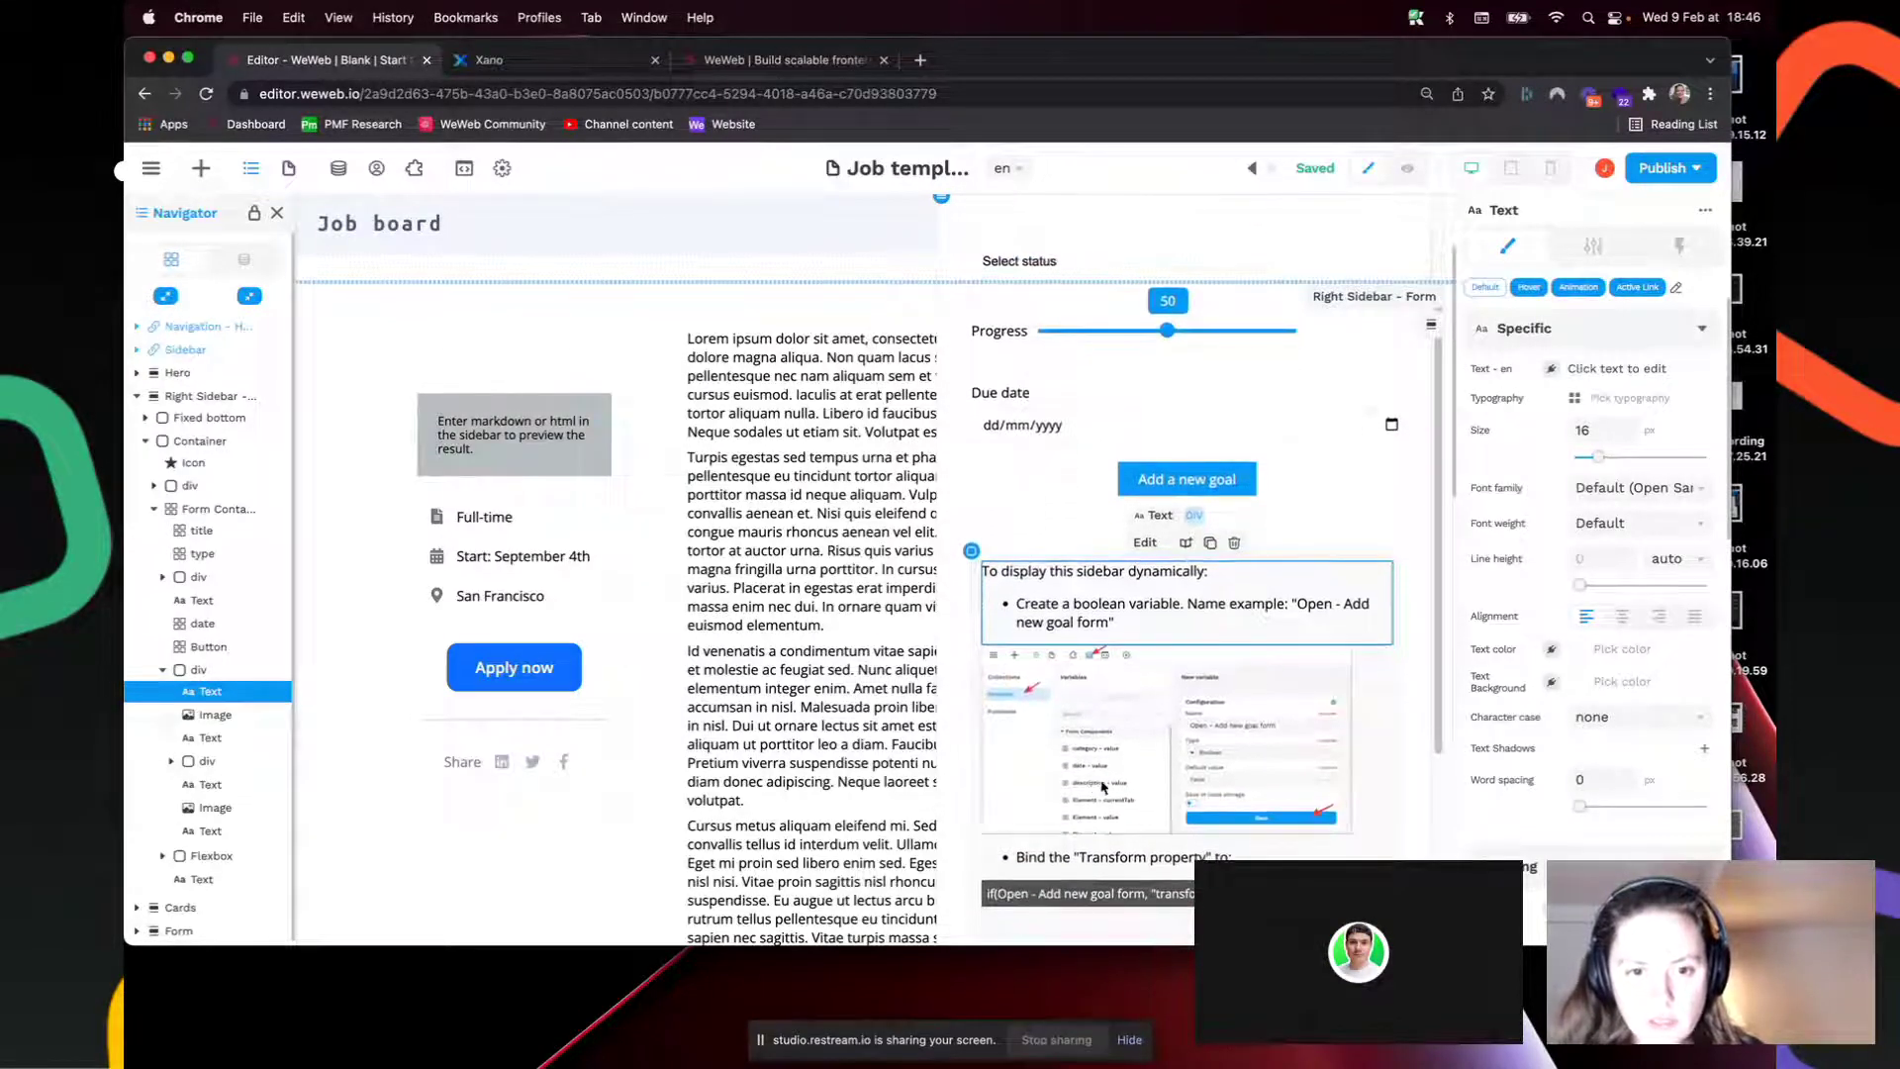
scroll(1266, 731, "down", 2)
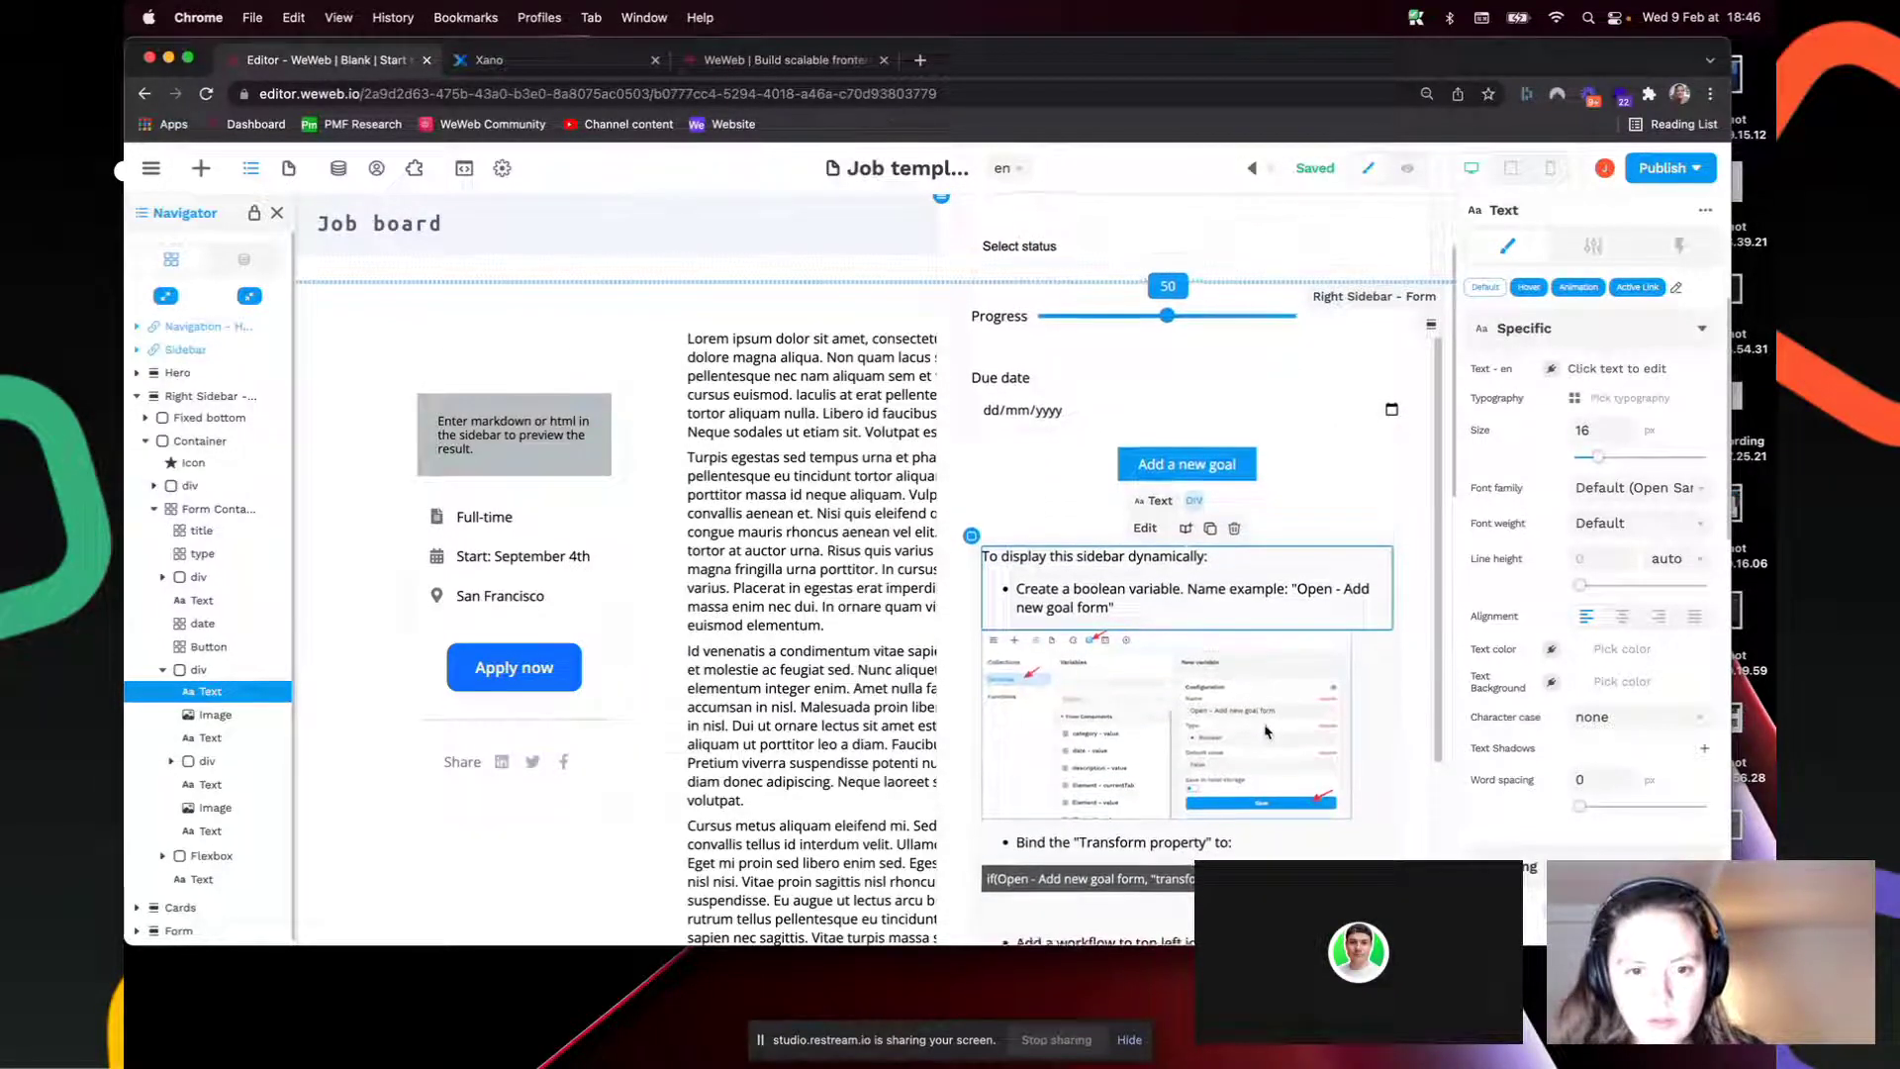
scroll(1266, 731, "down", 4)
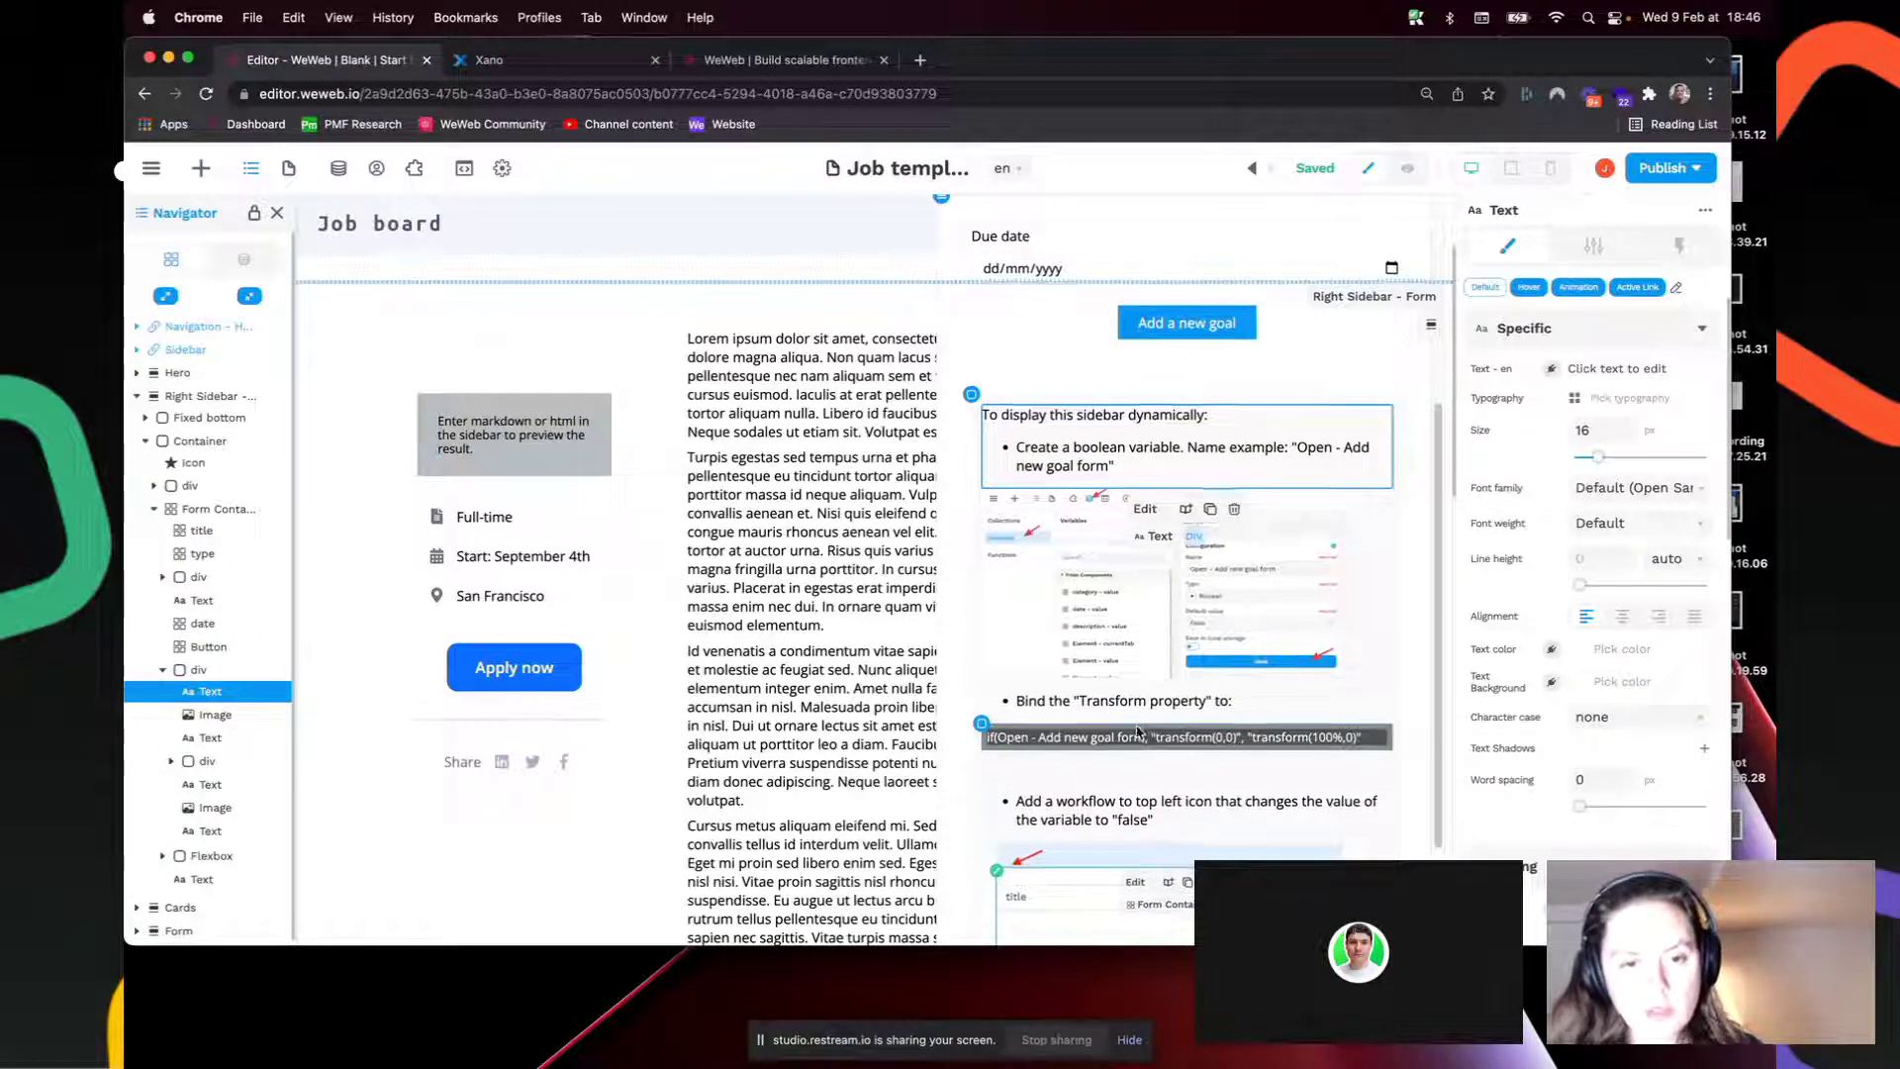
scroll(1255, 733, "down", 4)
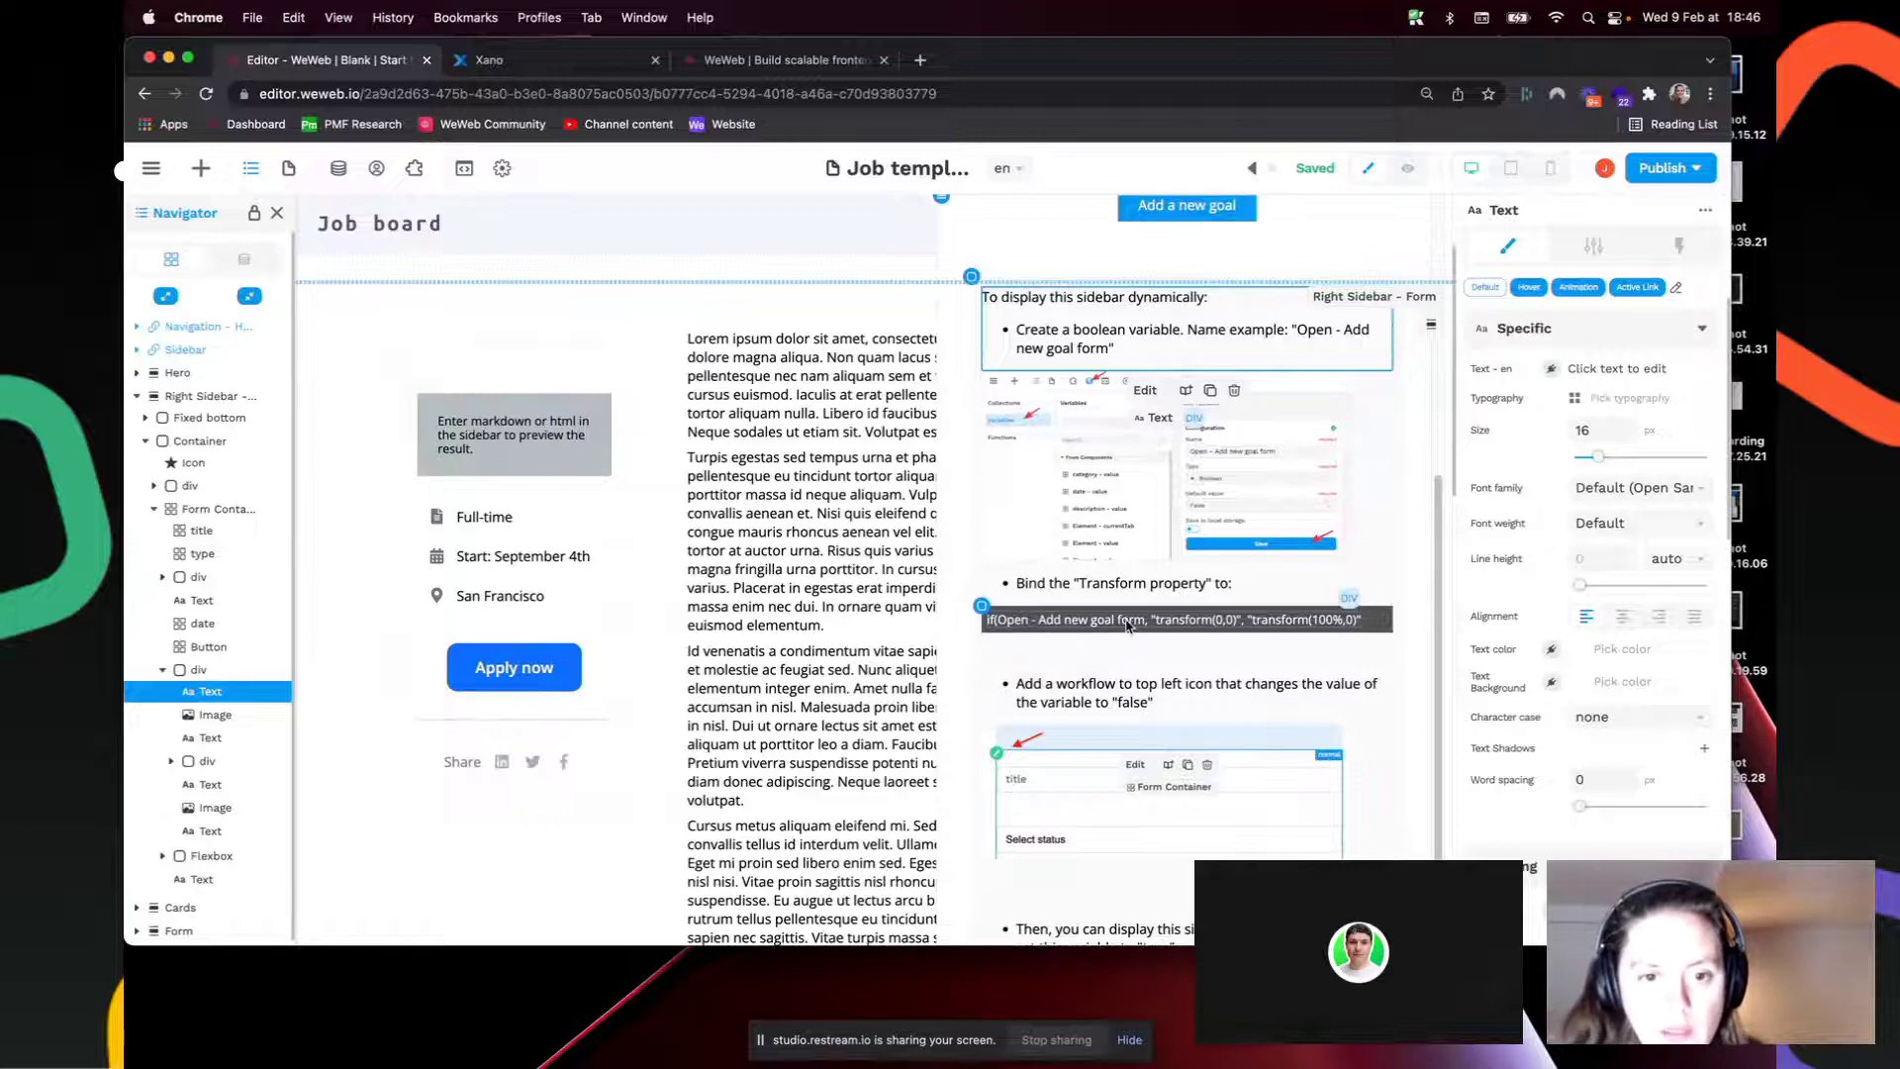
left_click(1274, 620)
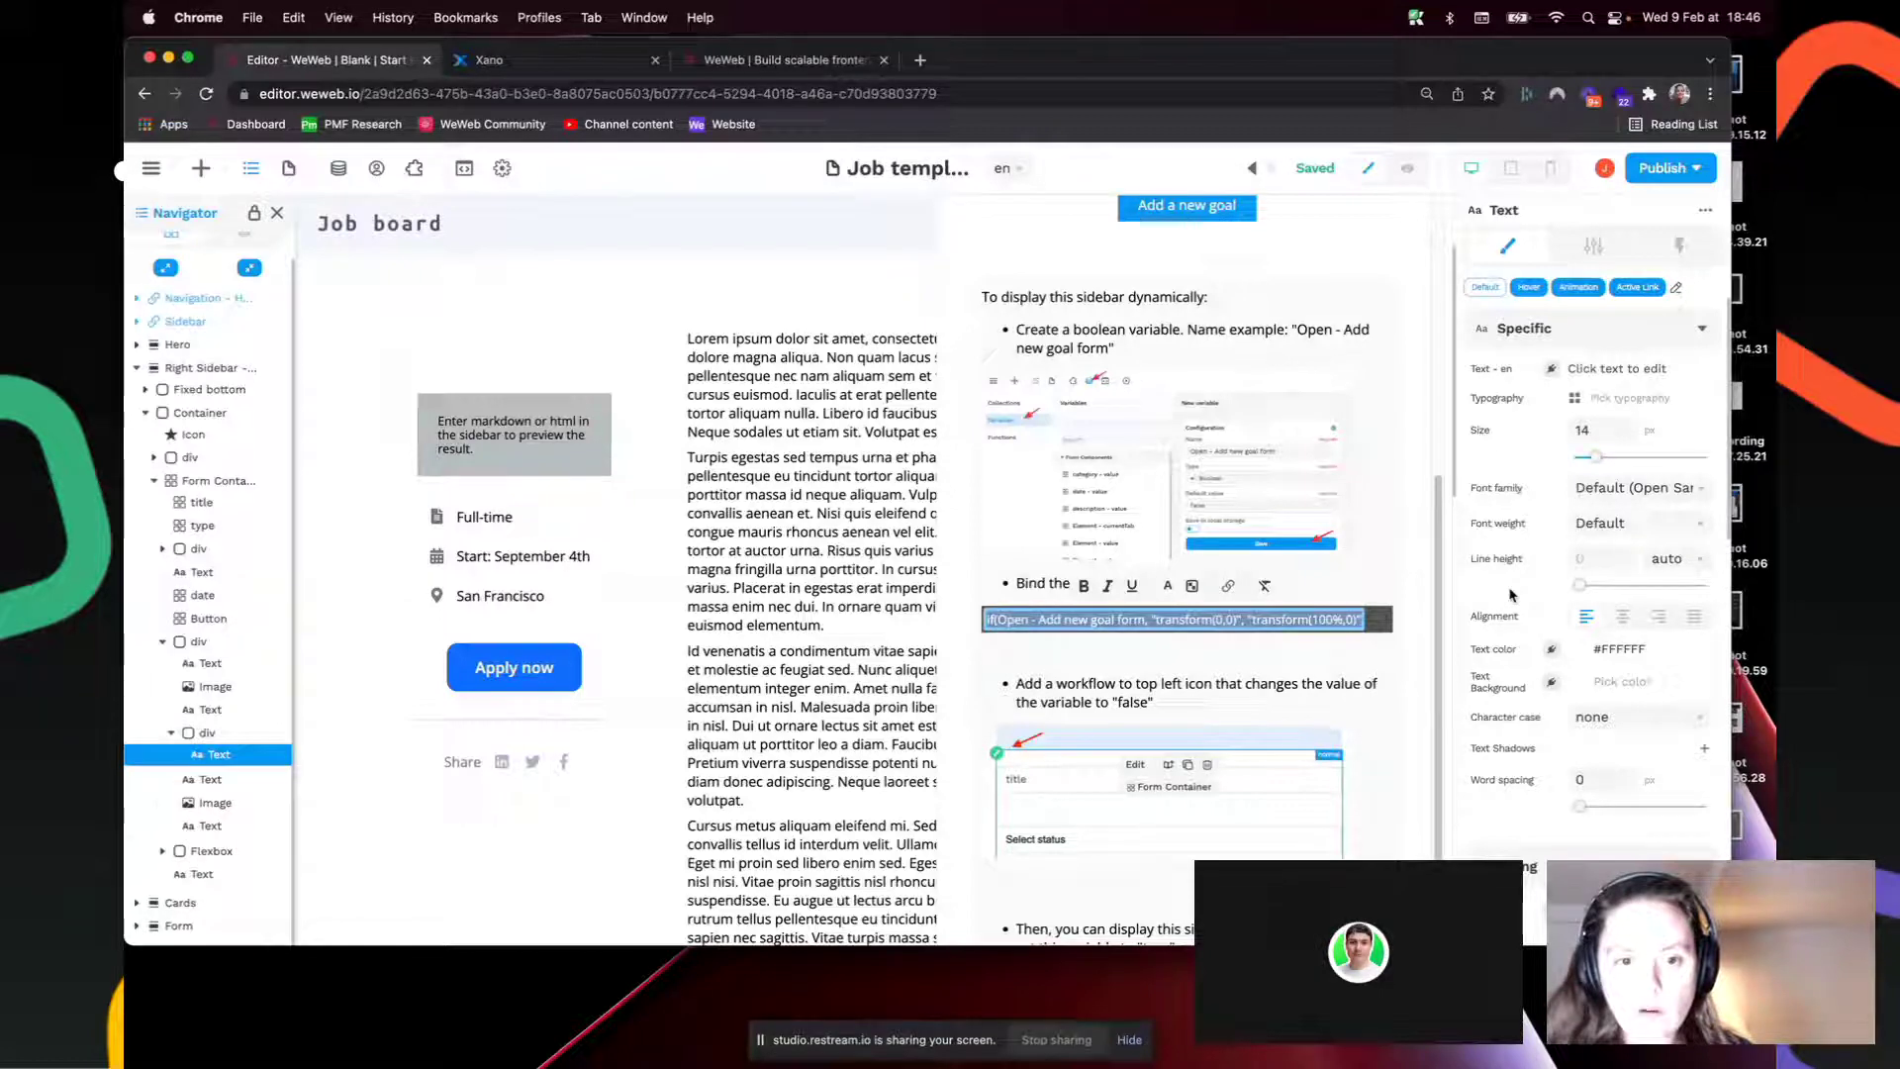
Step: Bind the text element's Transform property, under Advanced styles, to a formula
scroll(1298, 714, "down", 1)
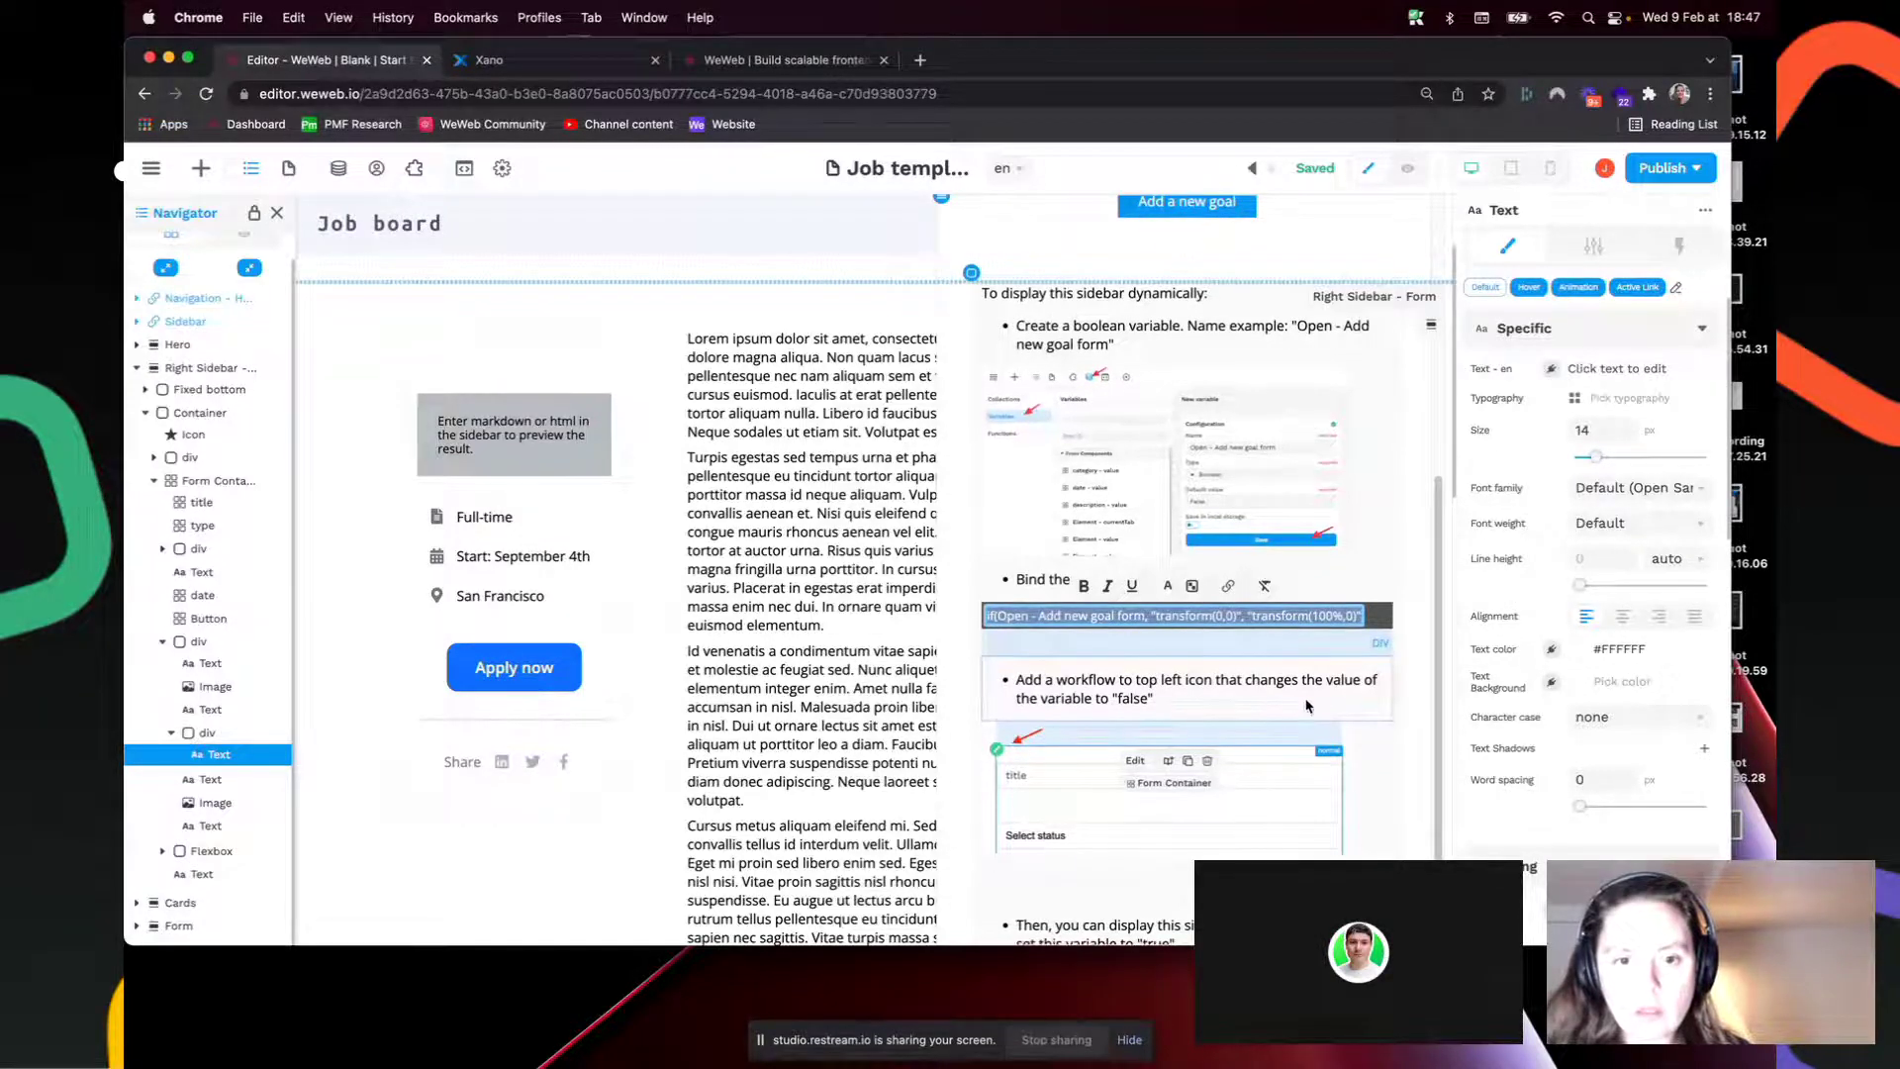
scroll(1306, 705, "down", 3)
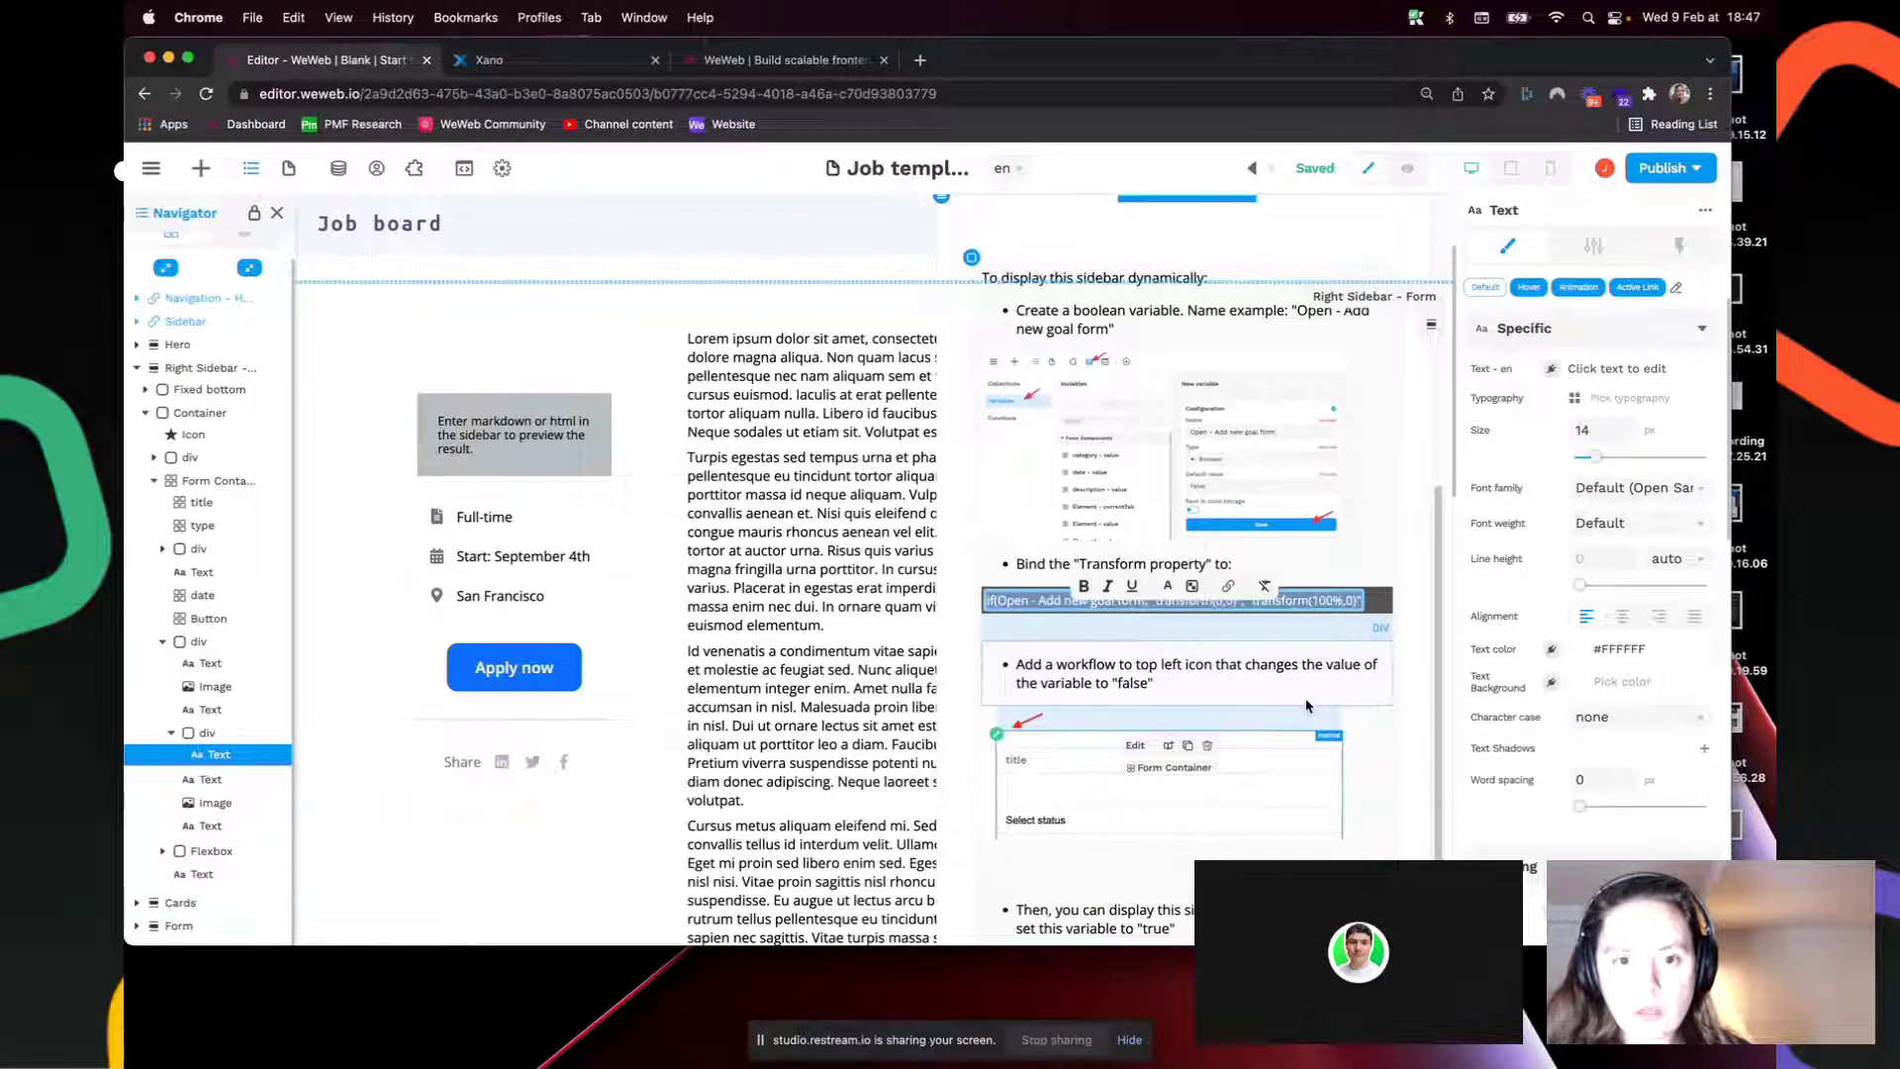
scroll(1307, 706, "down", 2)
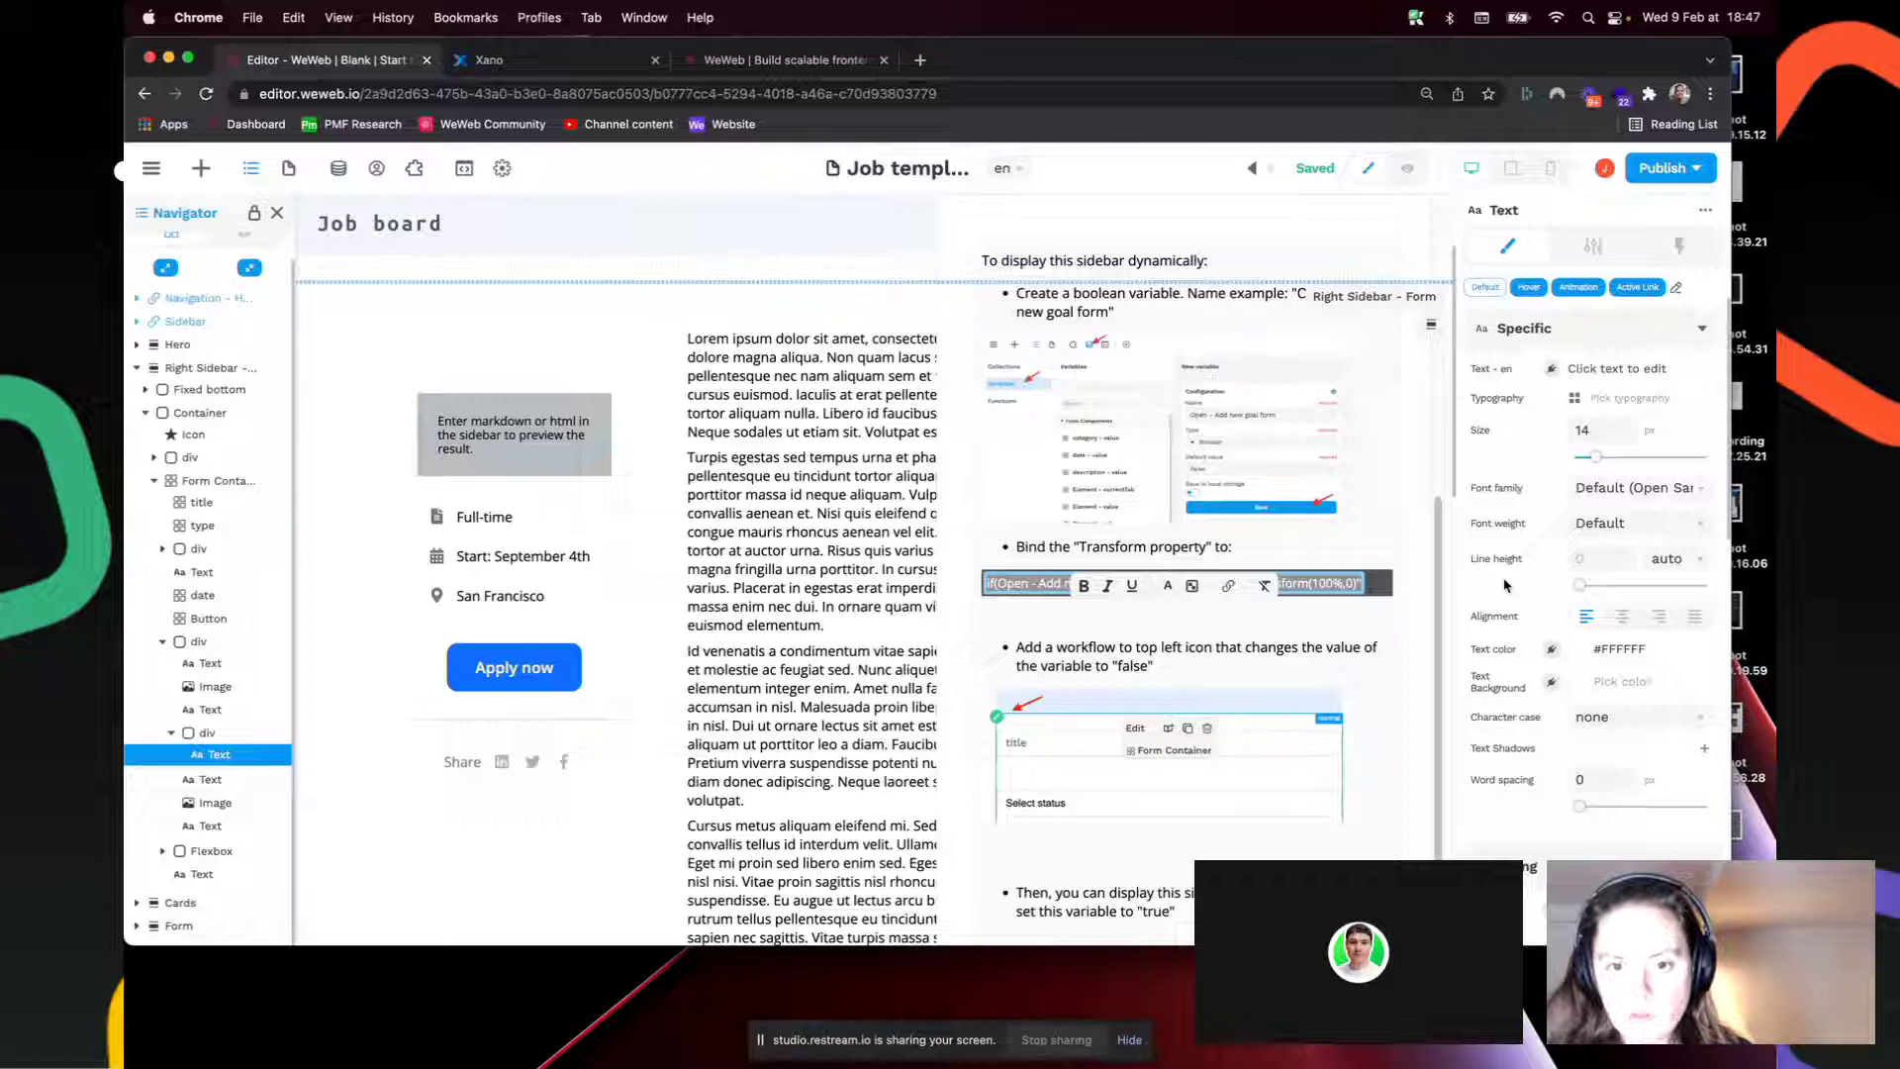
scroll(1504, 591, "down", 5)
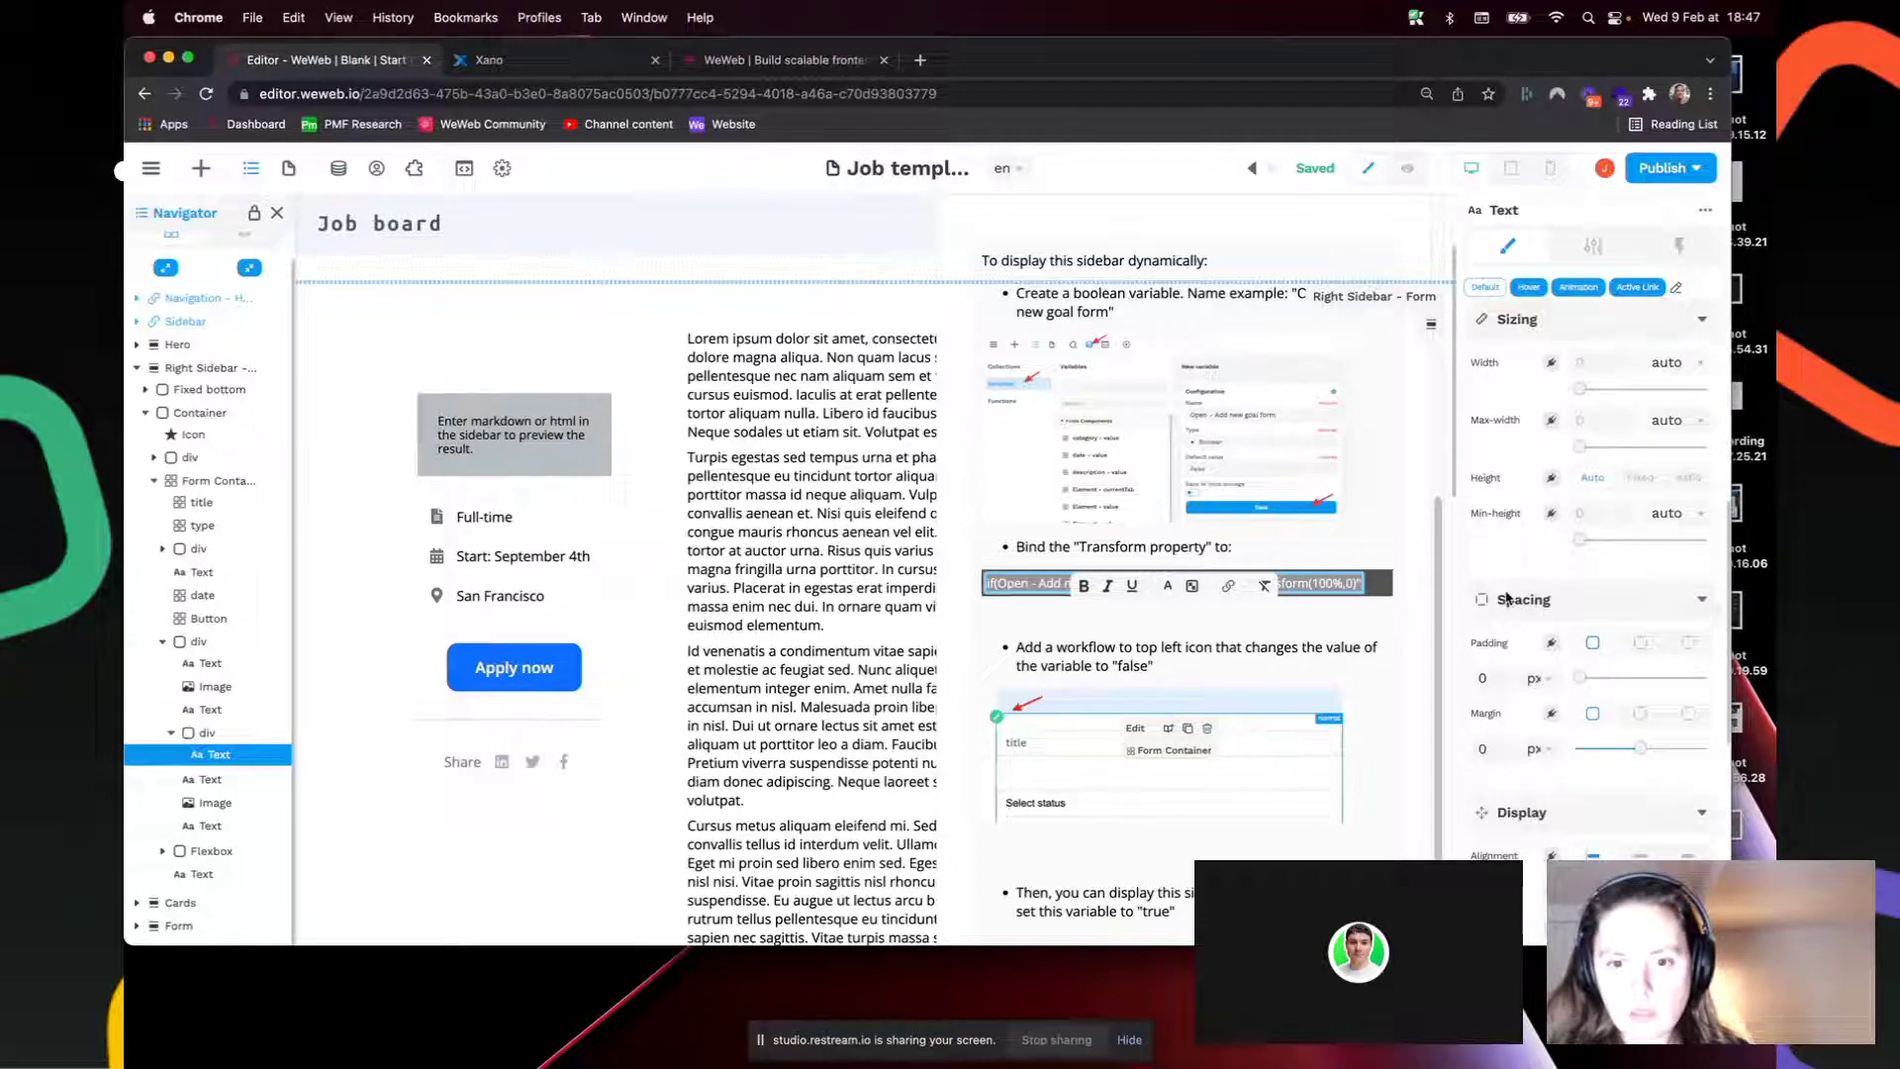
scroll(1508, 599, "down", 4)
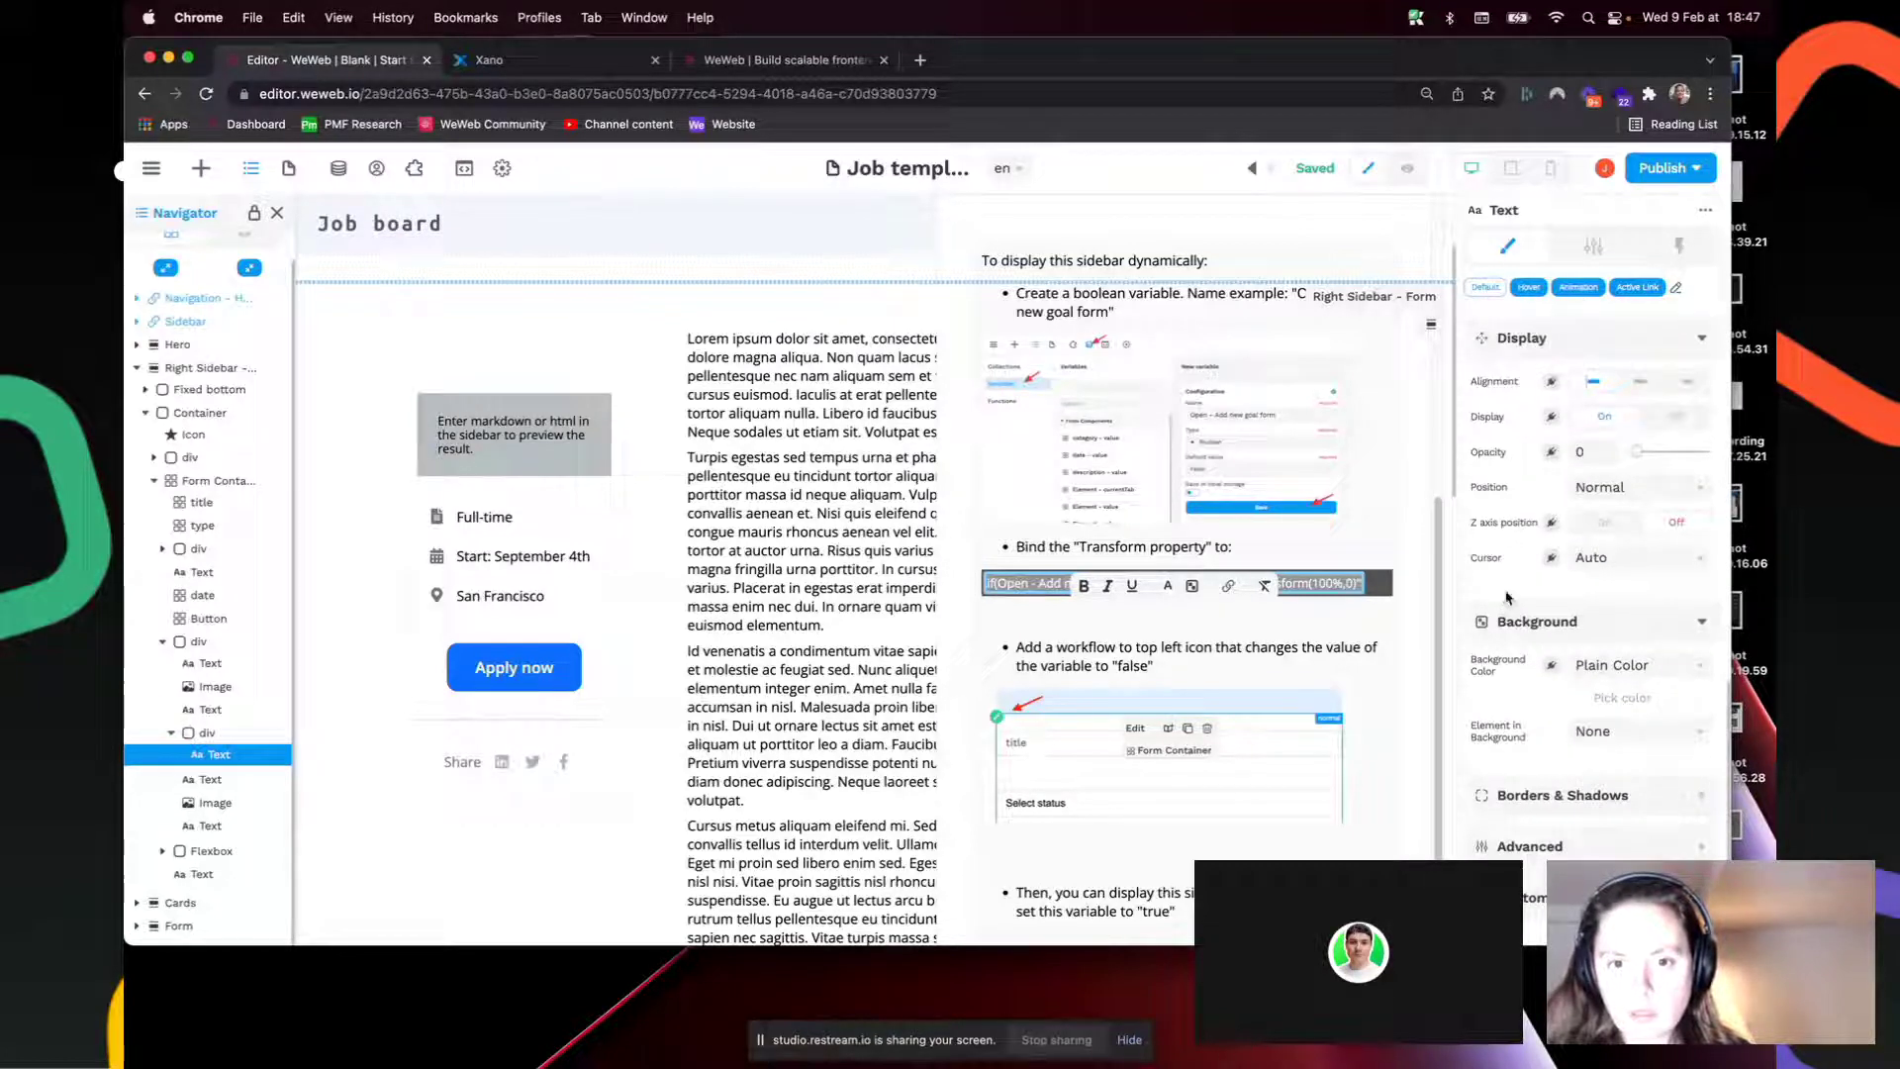
scroll(1508, 596, "down", 2)
left_click(1569, 785)
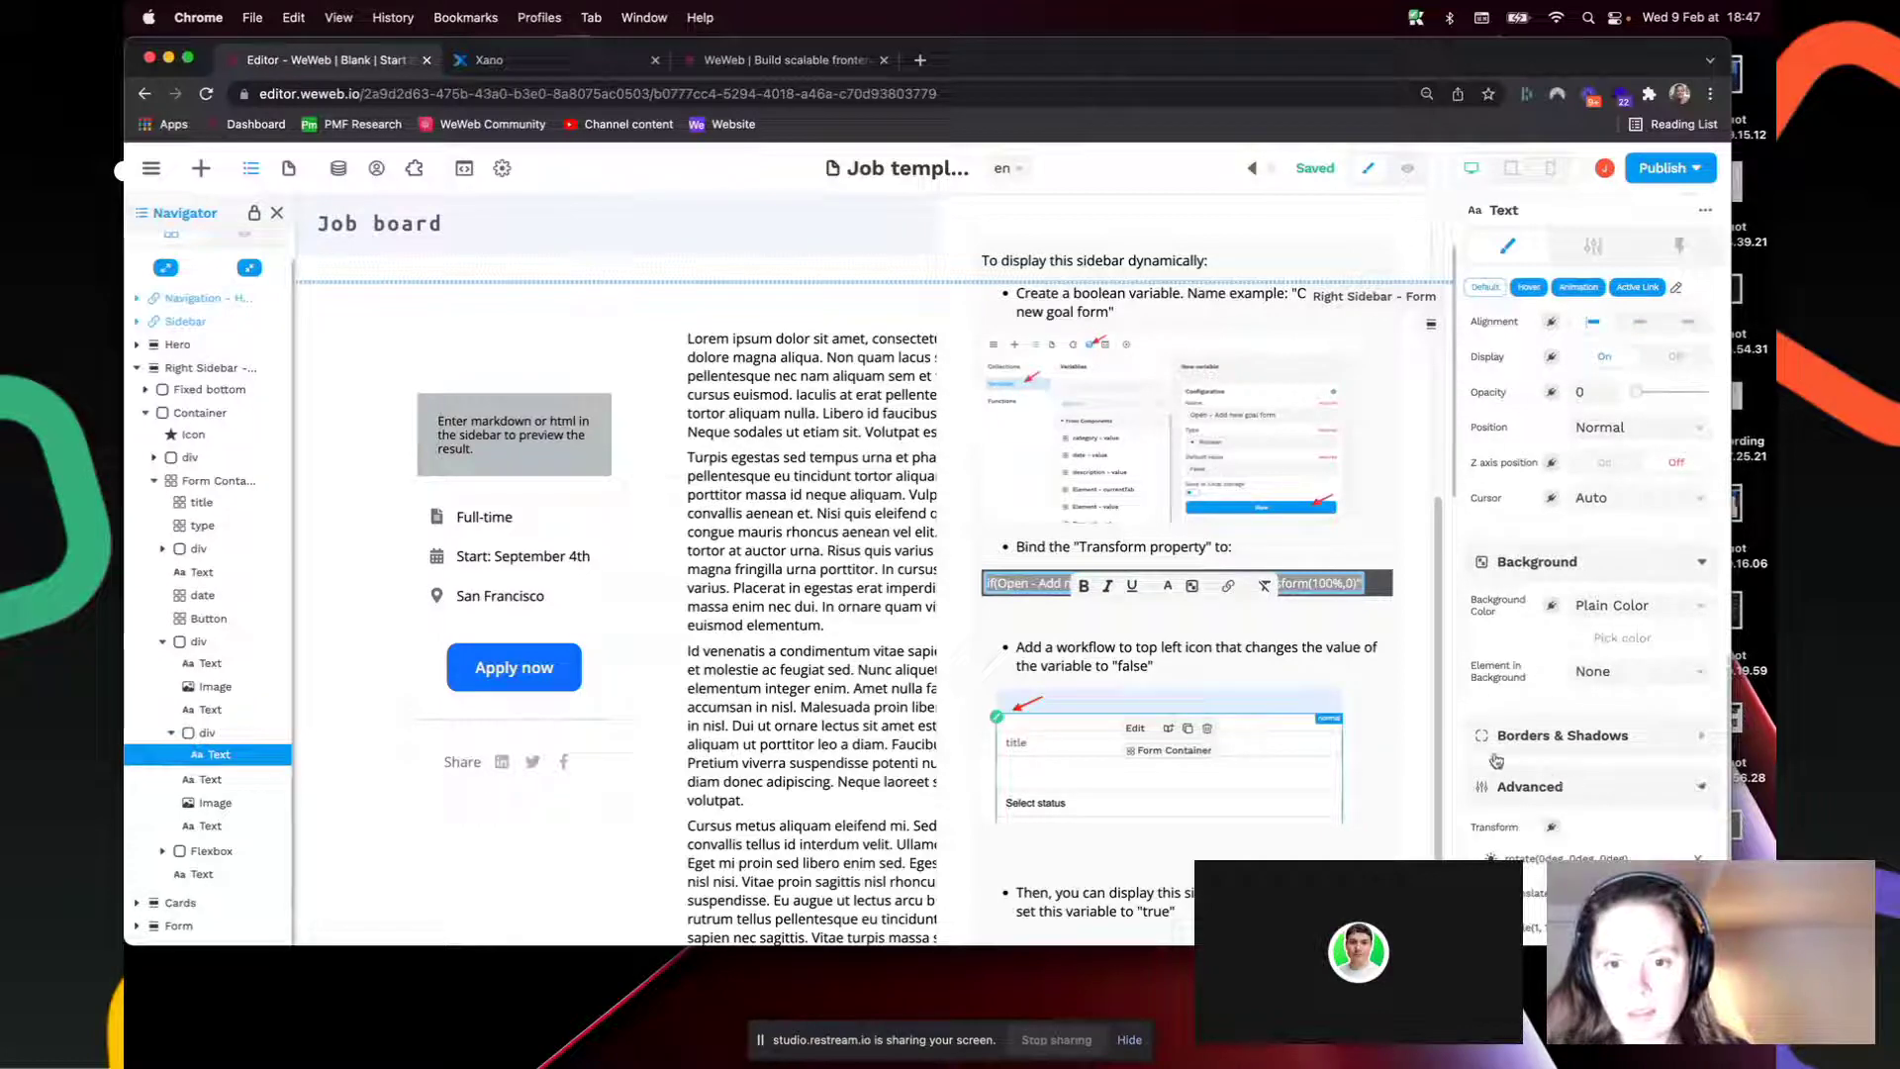
scroll(1515, 729, "down", 2)
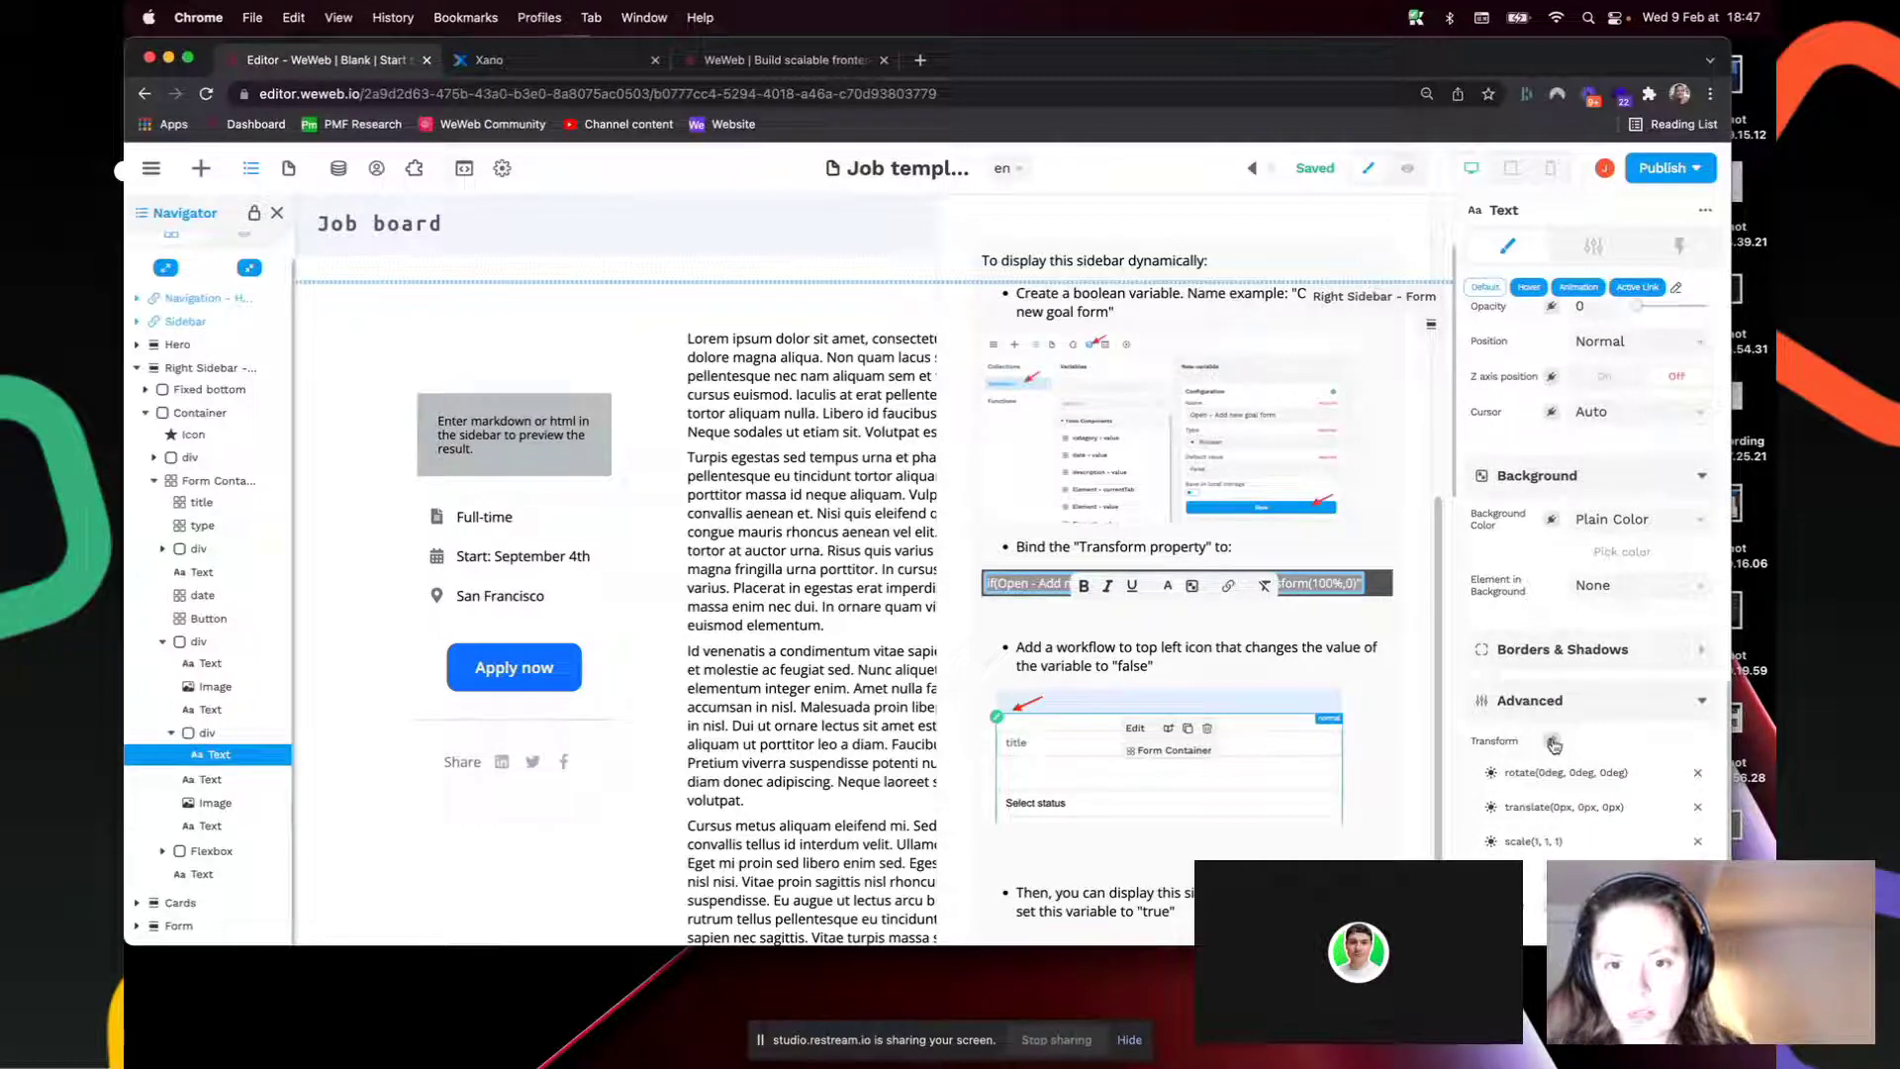
left_click(1553, 743)
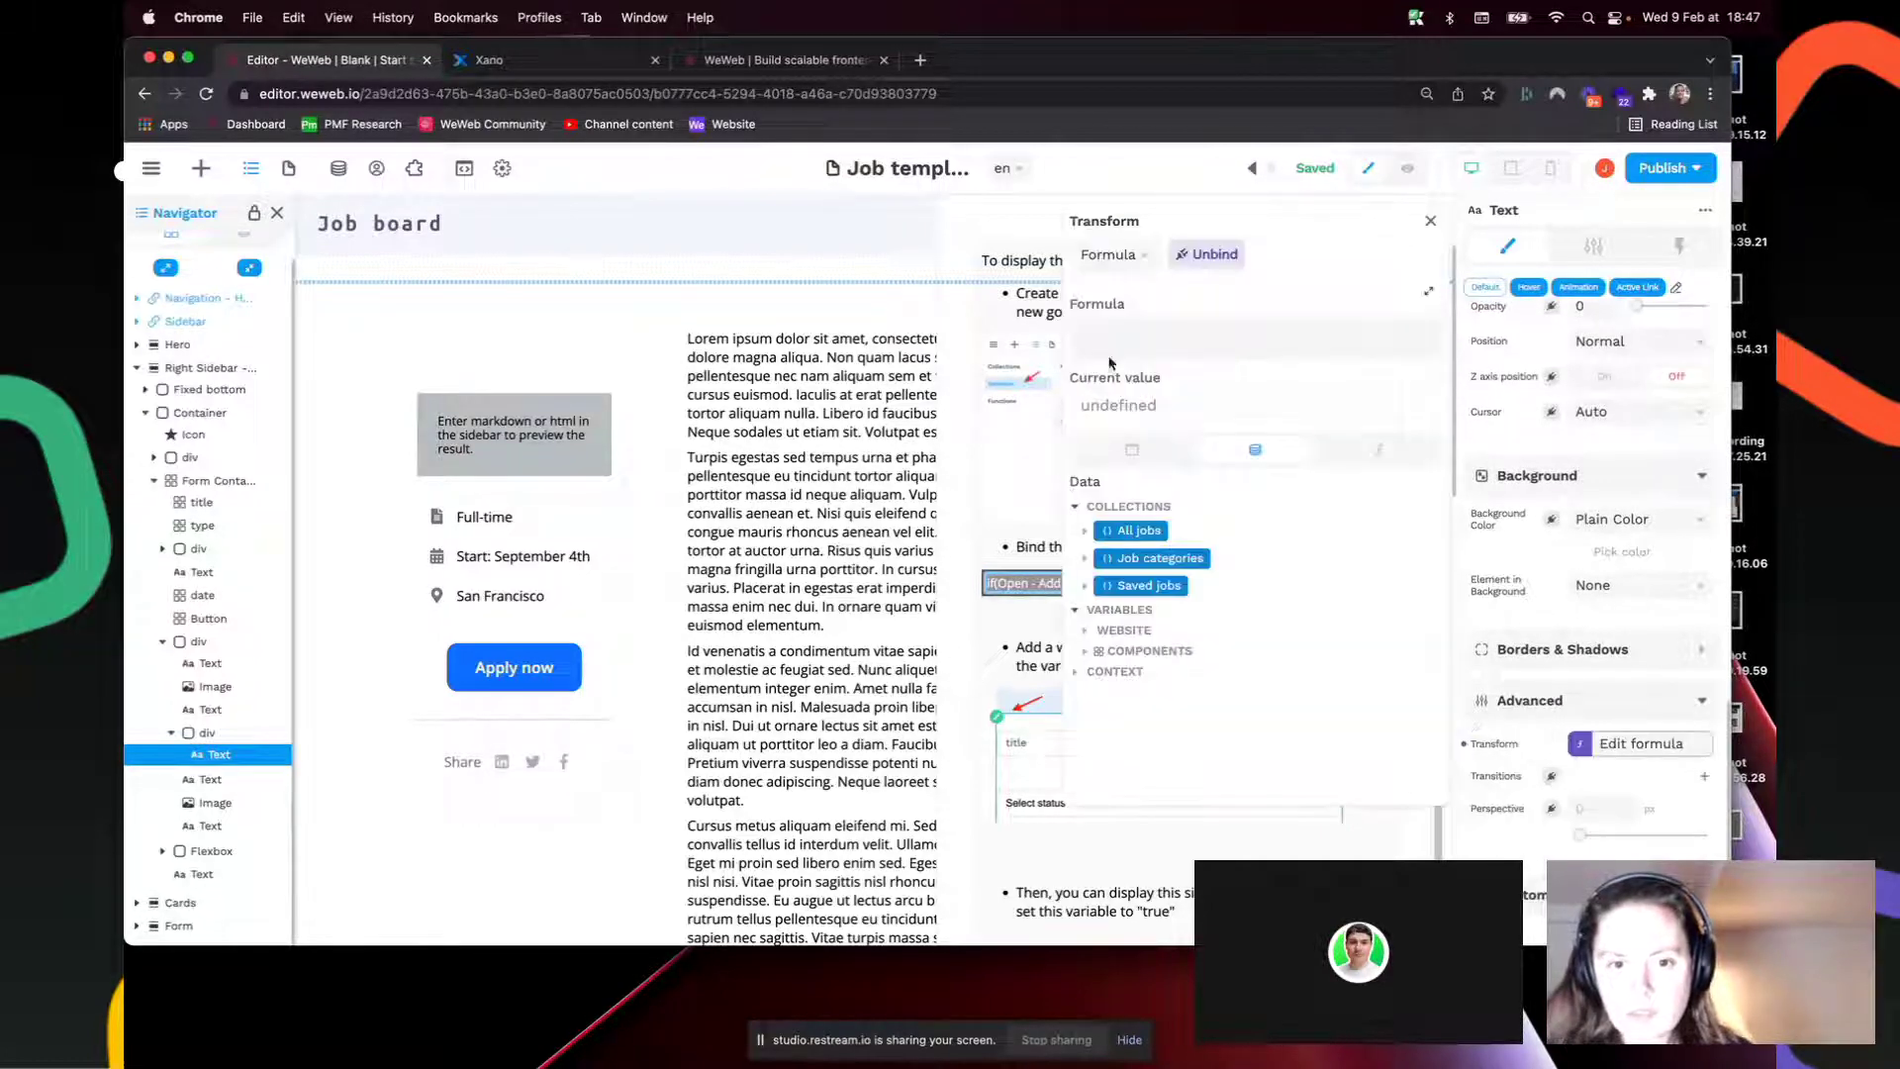
Step: Paste the copied formula into Transform, delete its leading 'if', and close the editor
left_click(1166, 342)
key("super+v")
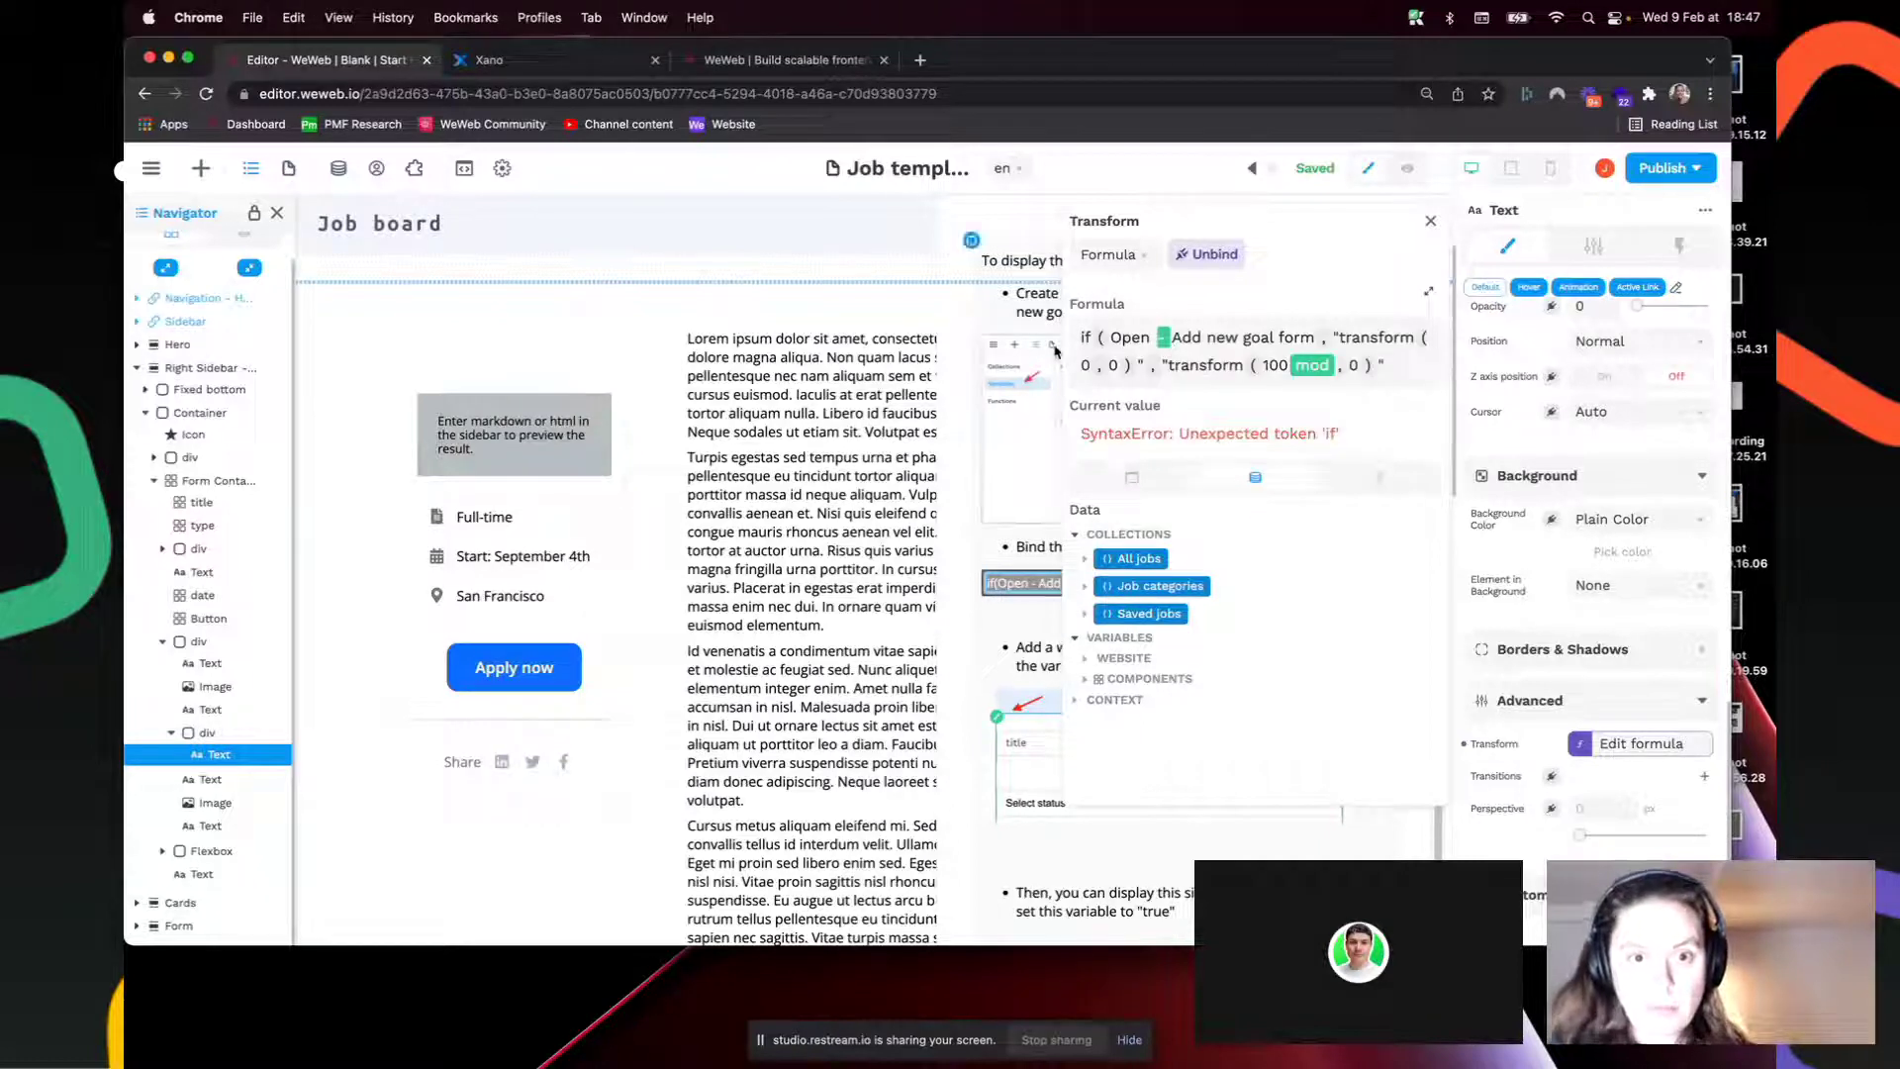
double_click(1088, 338)
key("BackSpace")
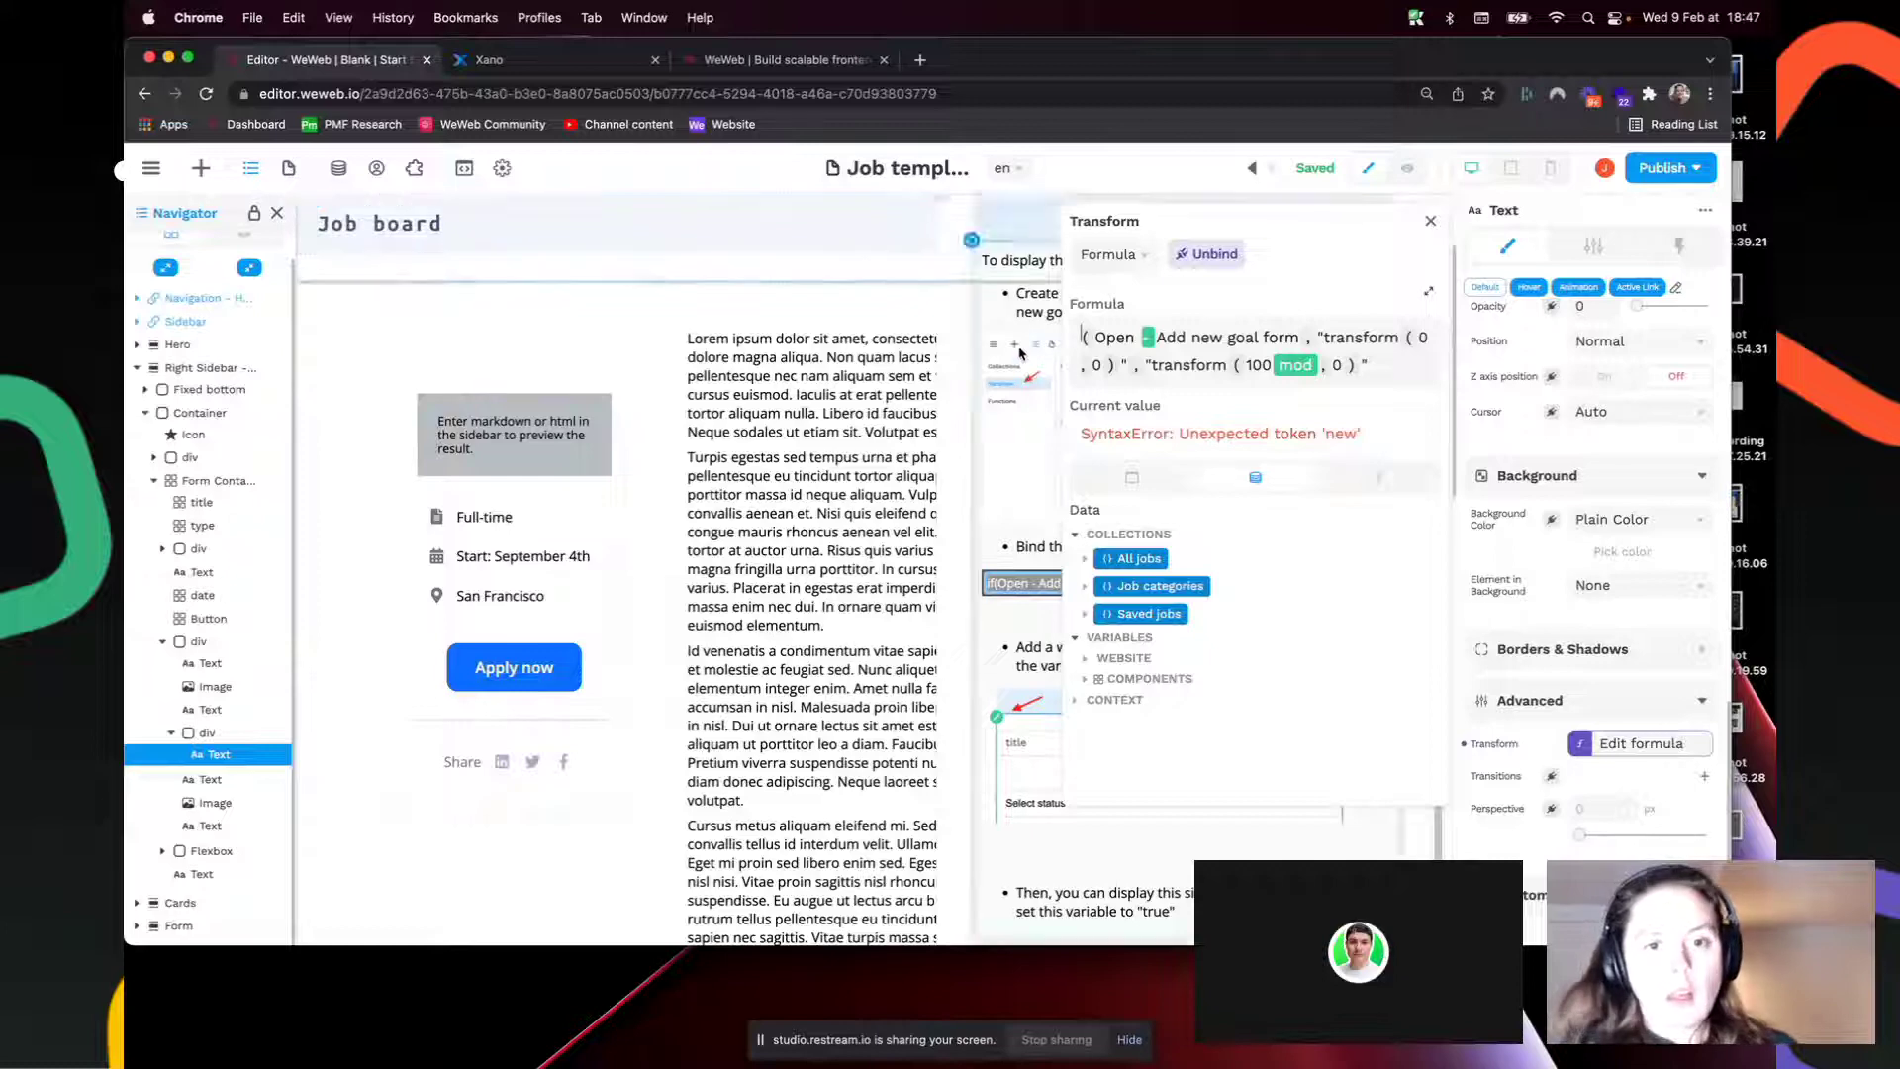
left_click(1208, 255)
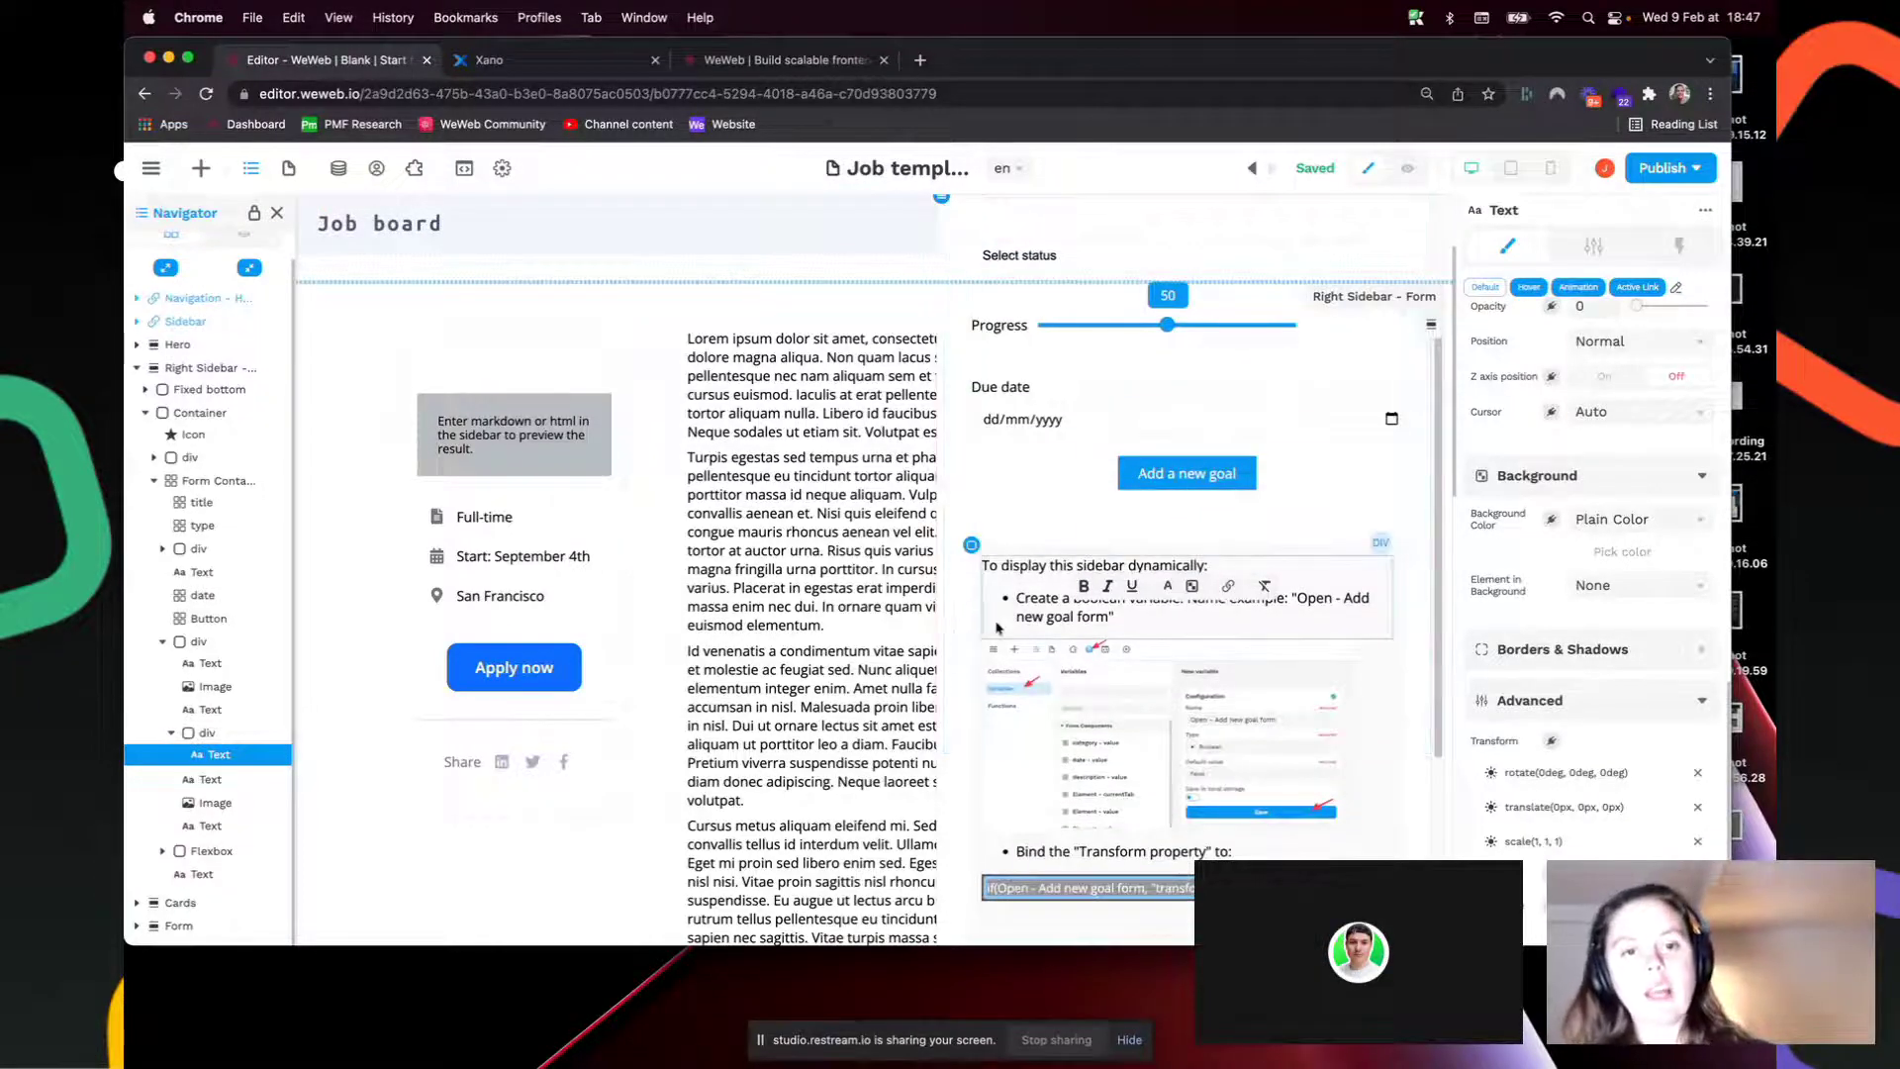
Step: Deselect the instructions text element and reopen the site's variables
left_click(997, 626)
scroll(1187, 594, "down", 1)
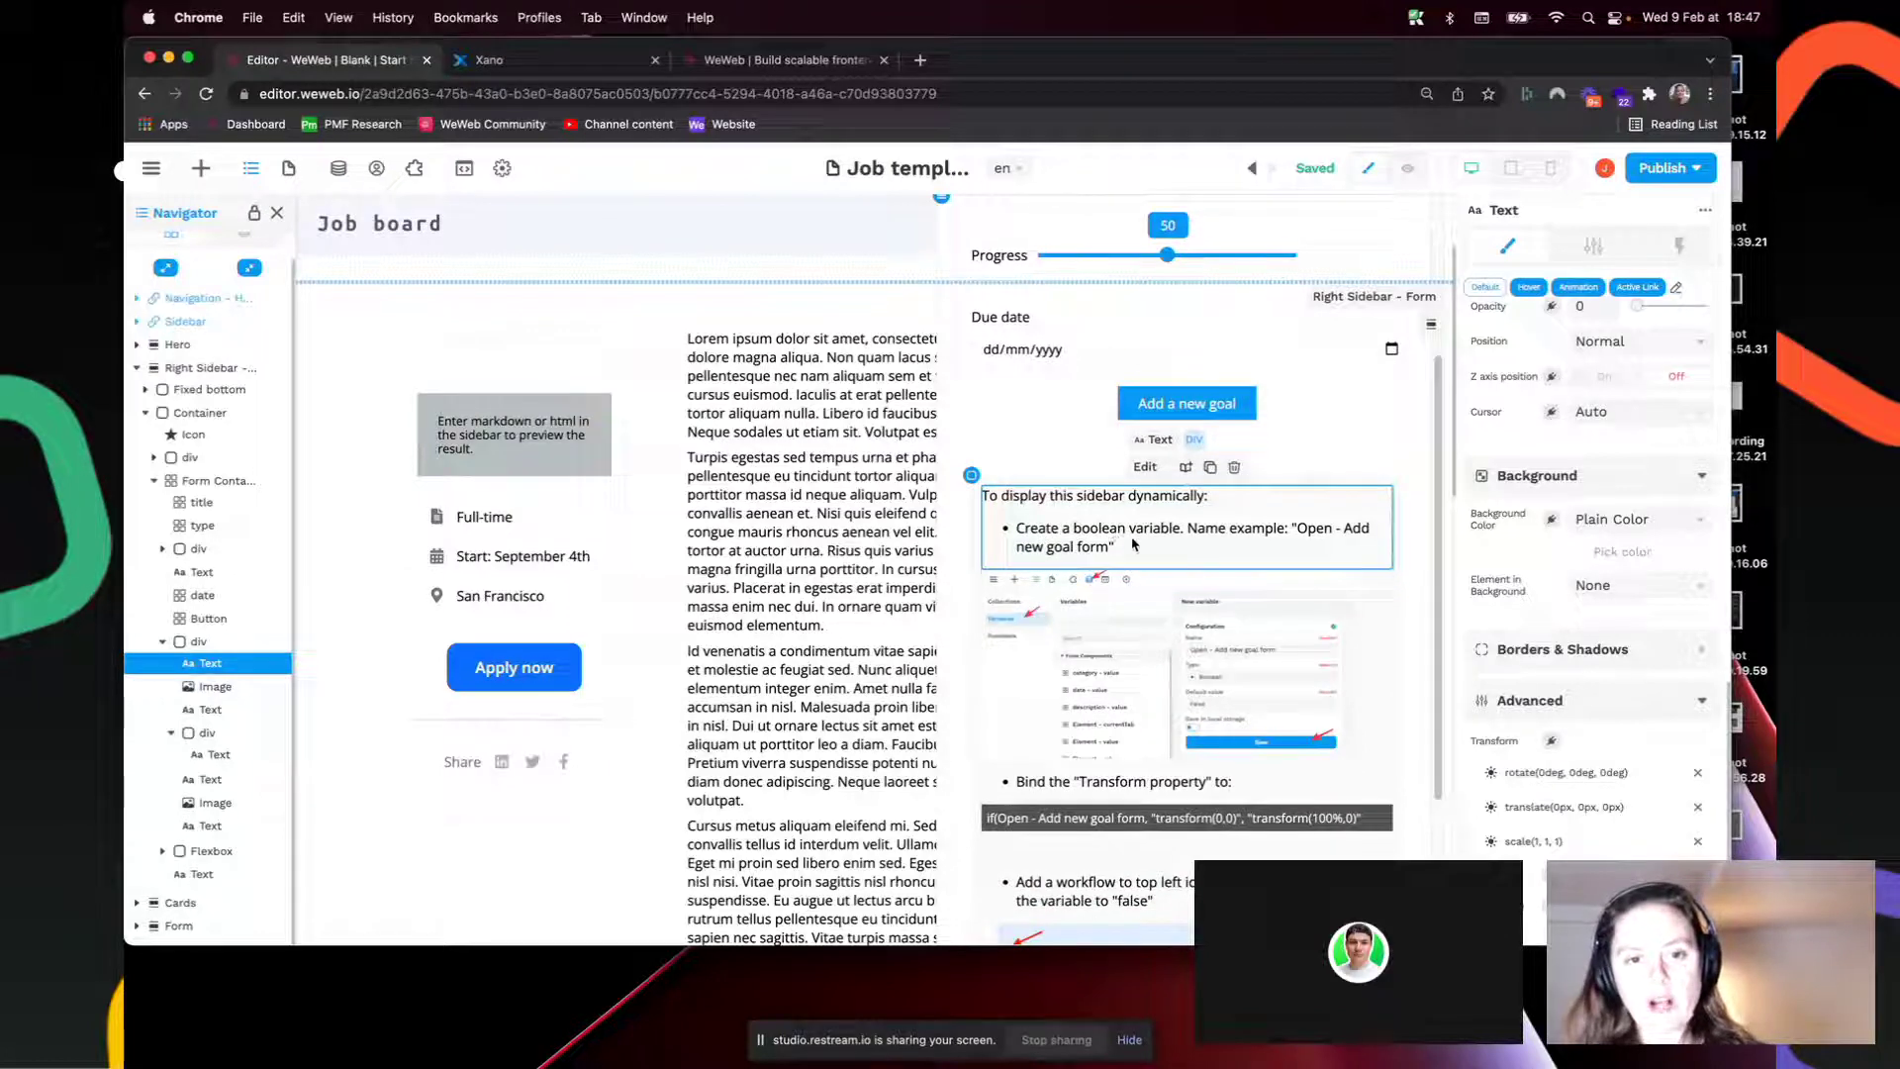
key("Escape")
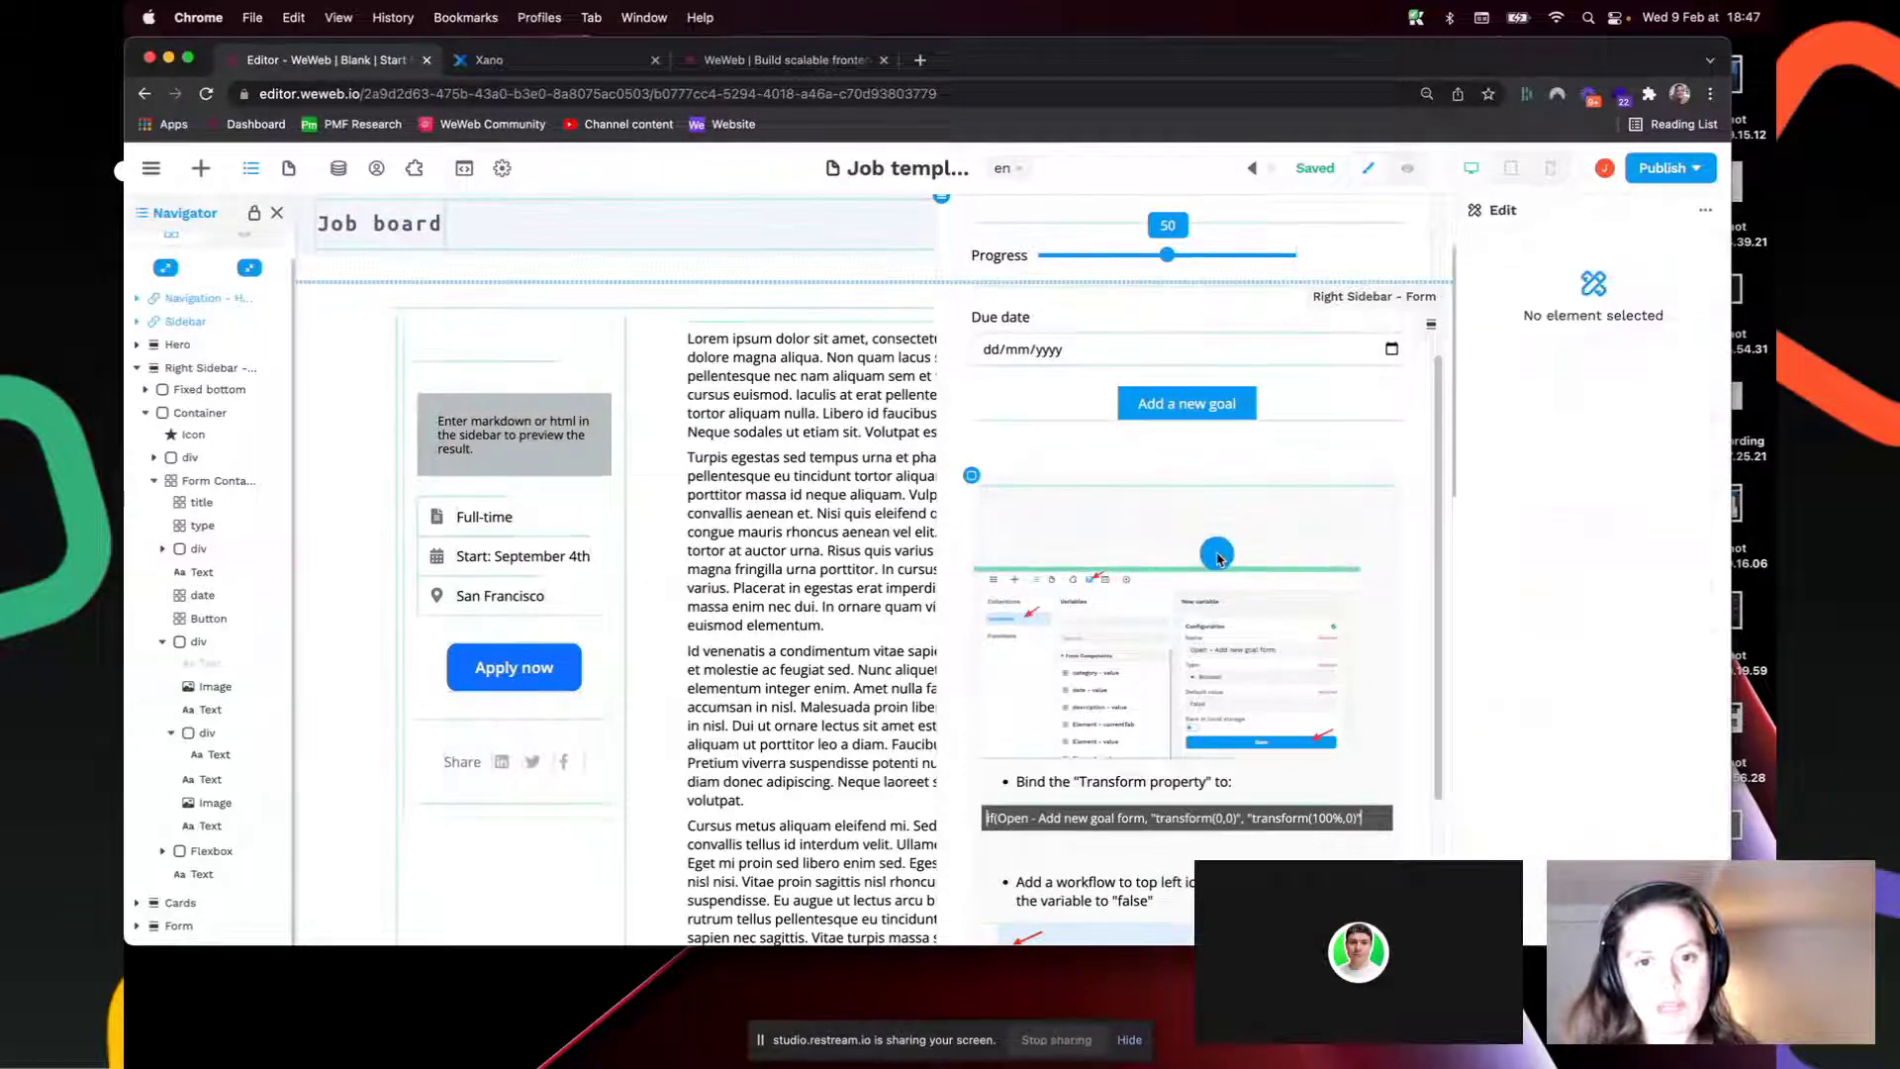
left_click(338, 170)
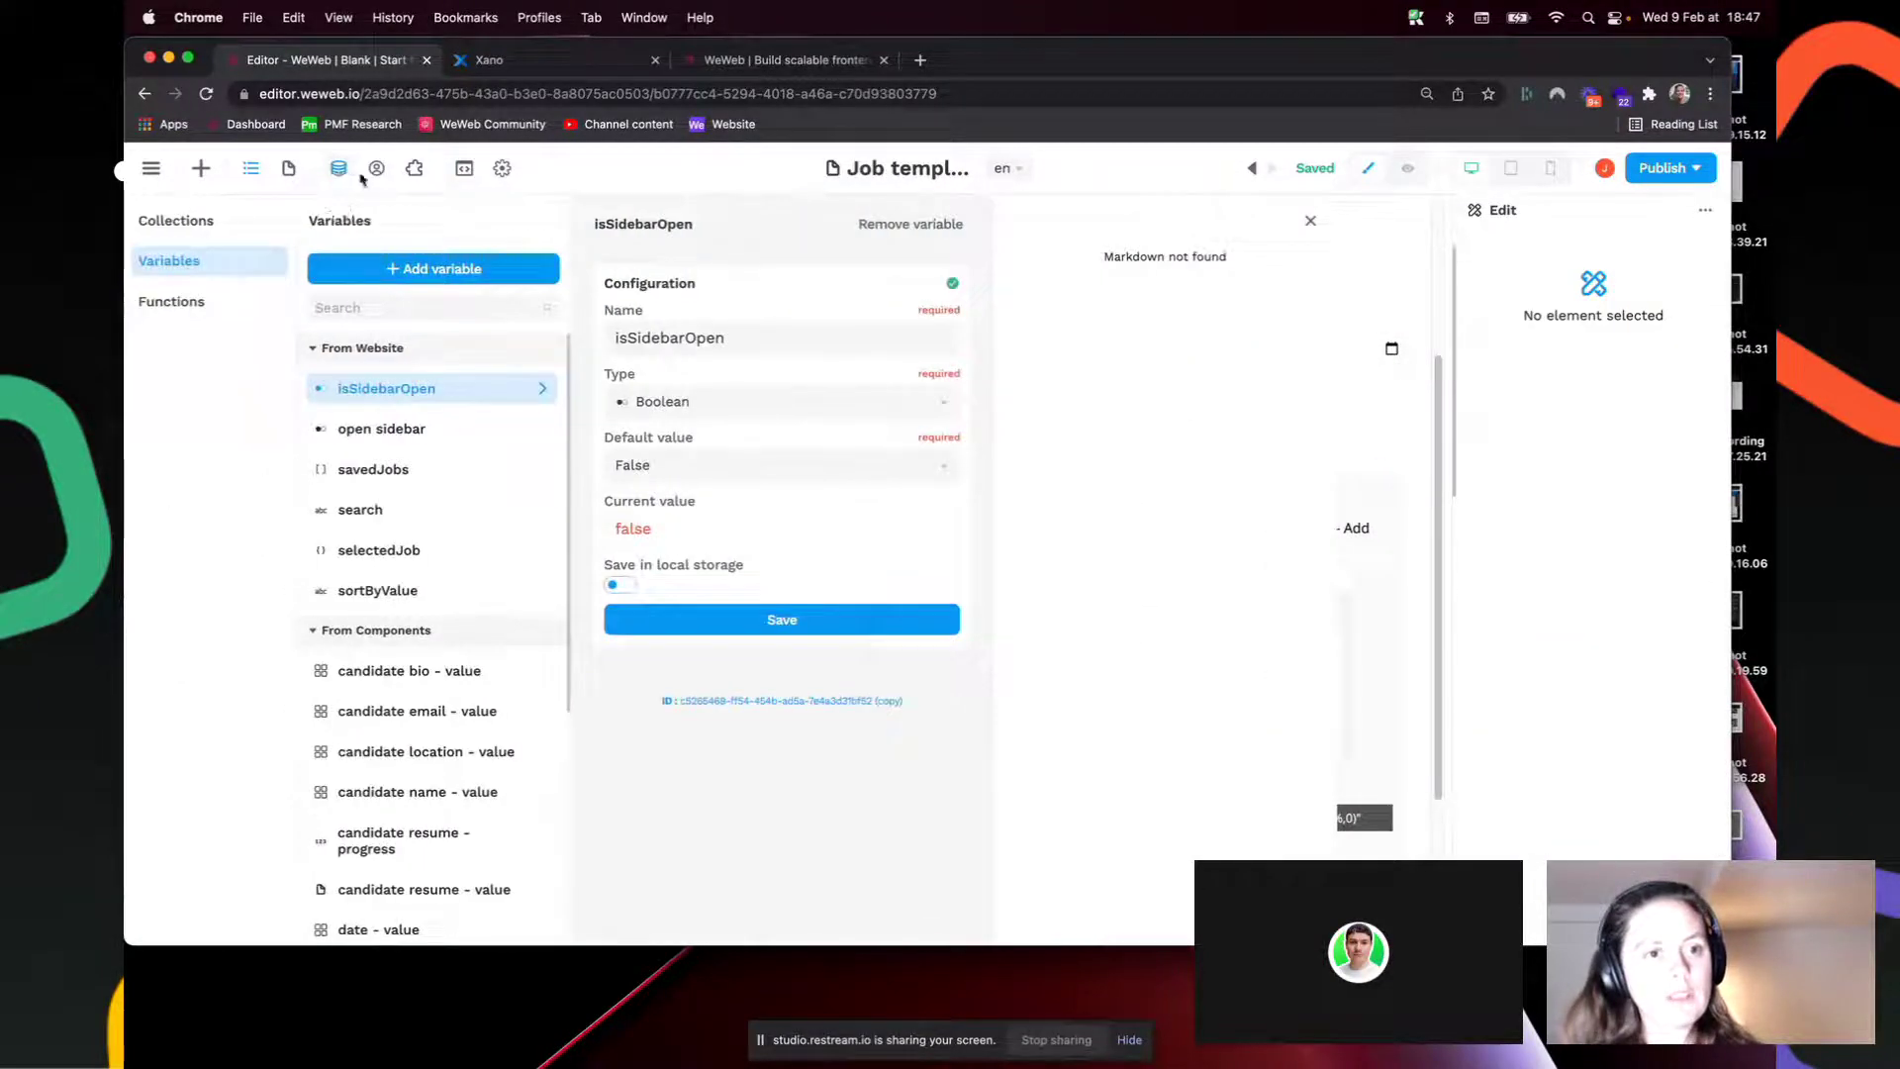
Step: Add the Boolean variable 'Open - Add new goal form', default False, and return to the editor
left_click(457, 271)
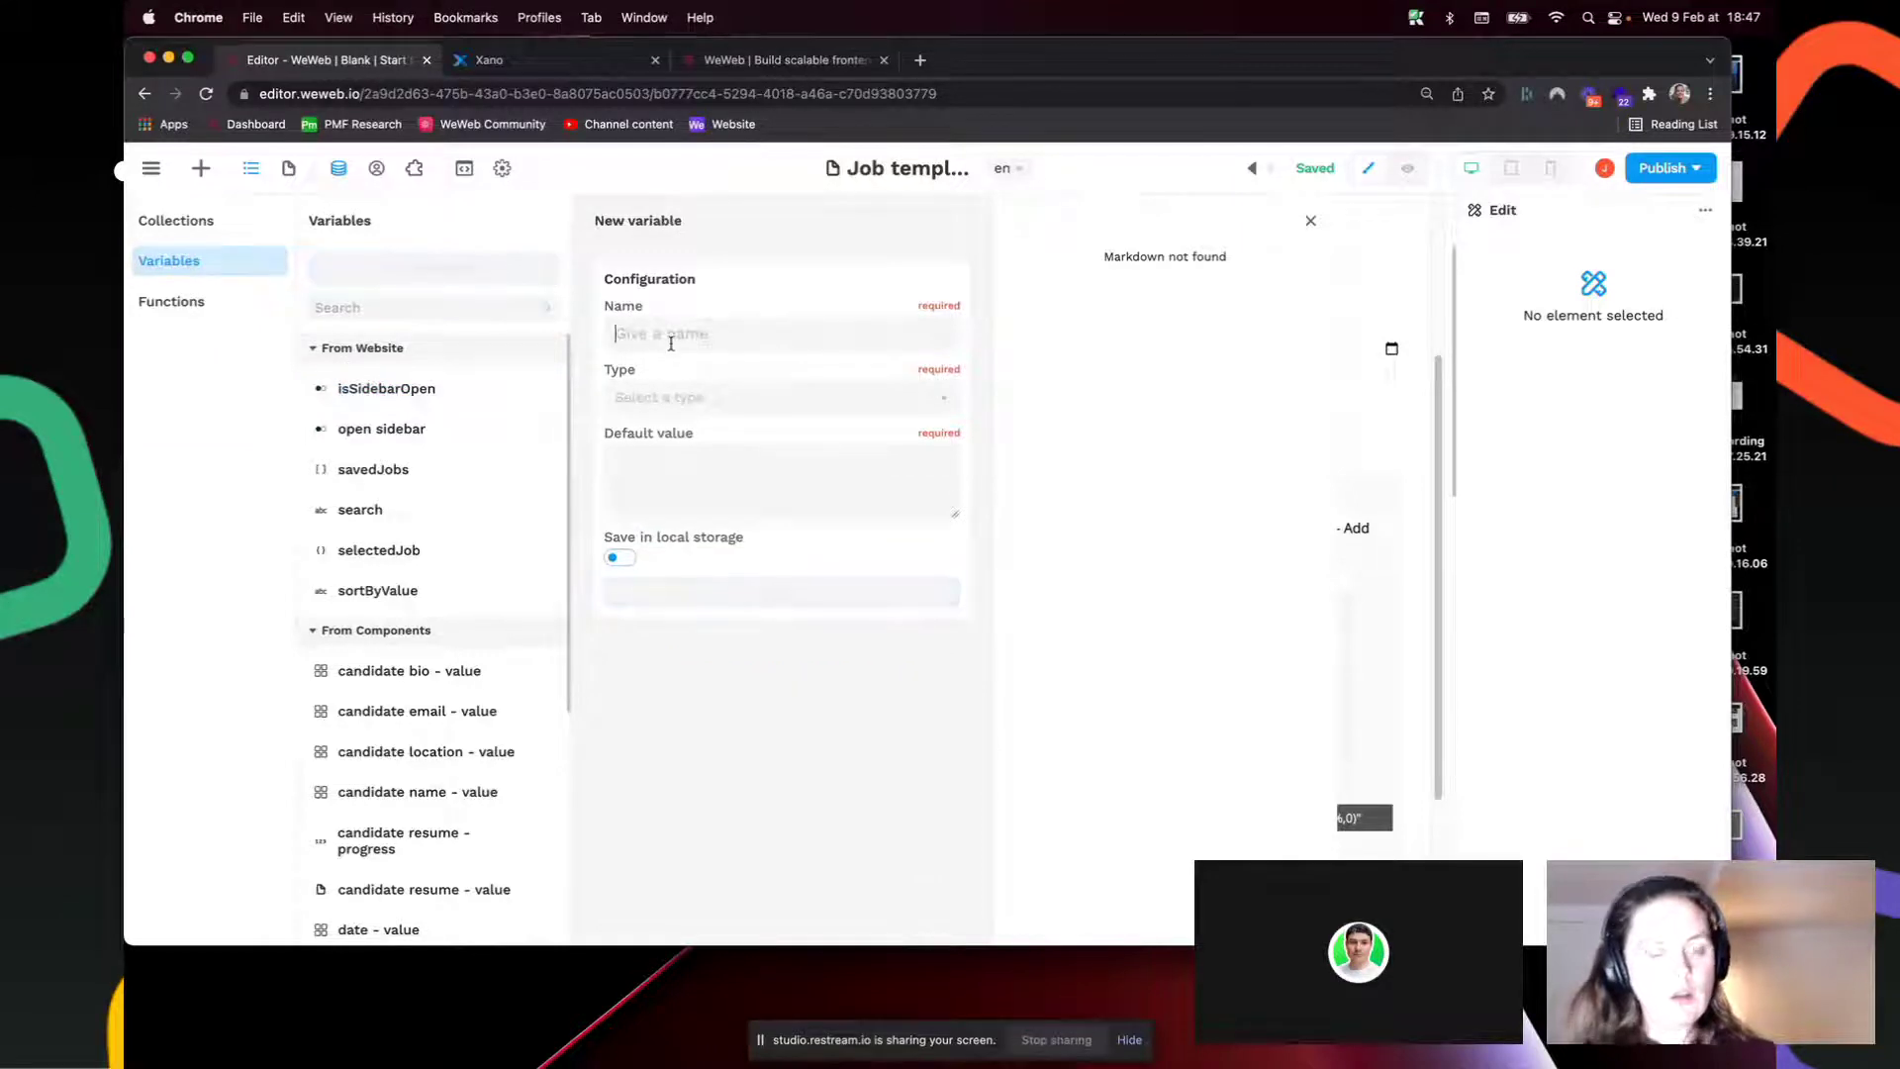
type("Opoe")
key("BackSpace")
key("BackSpace")
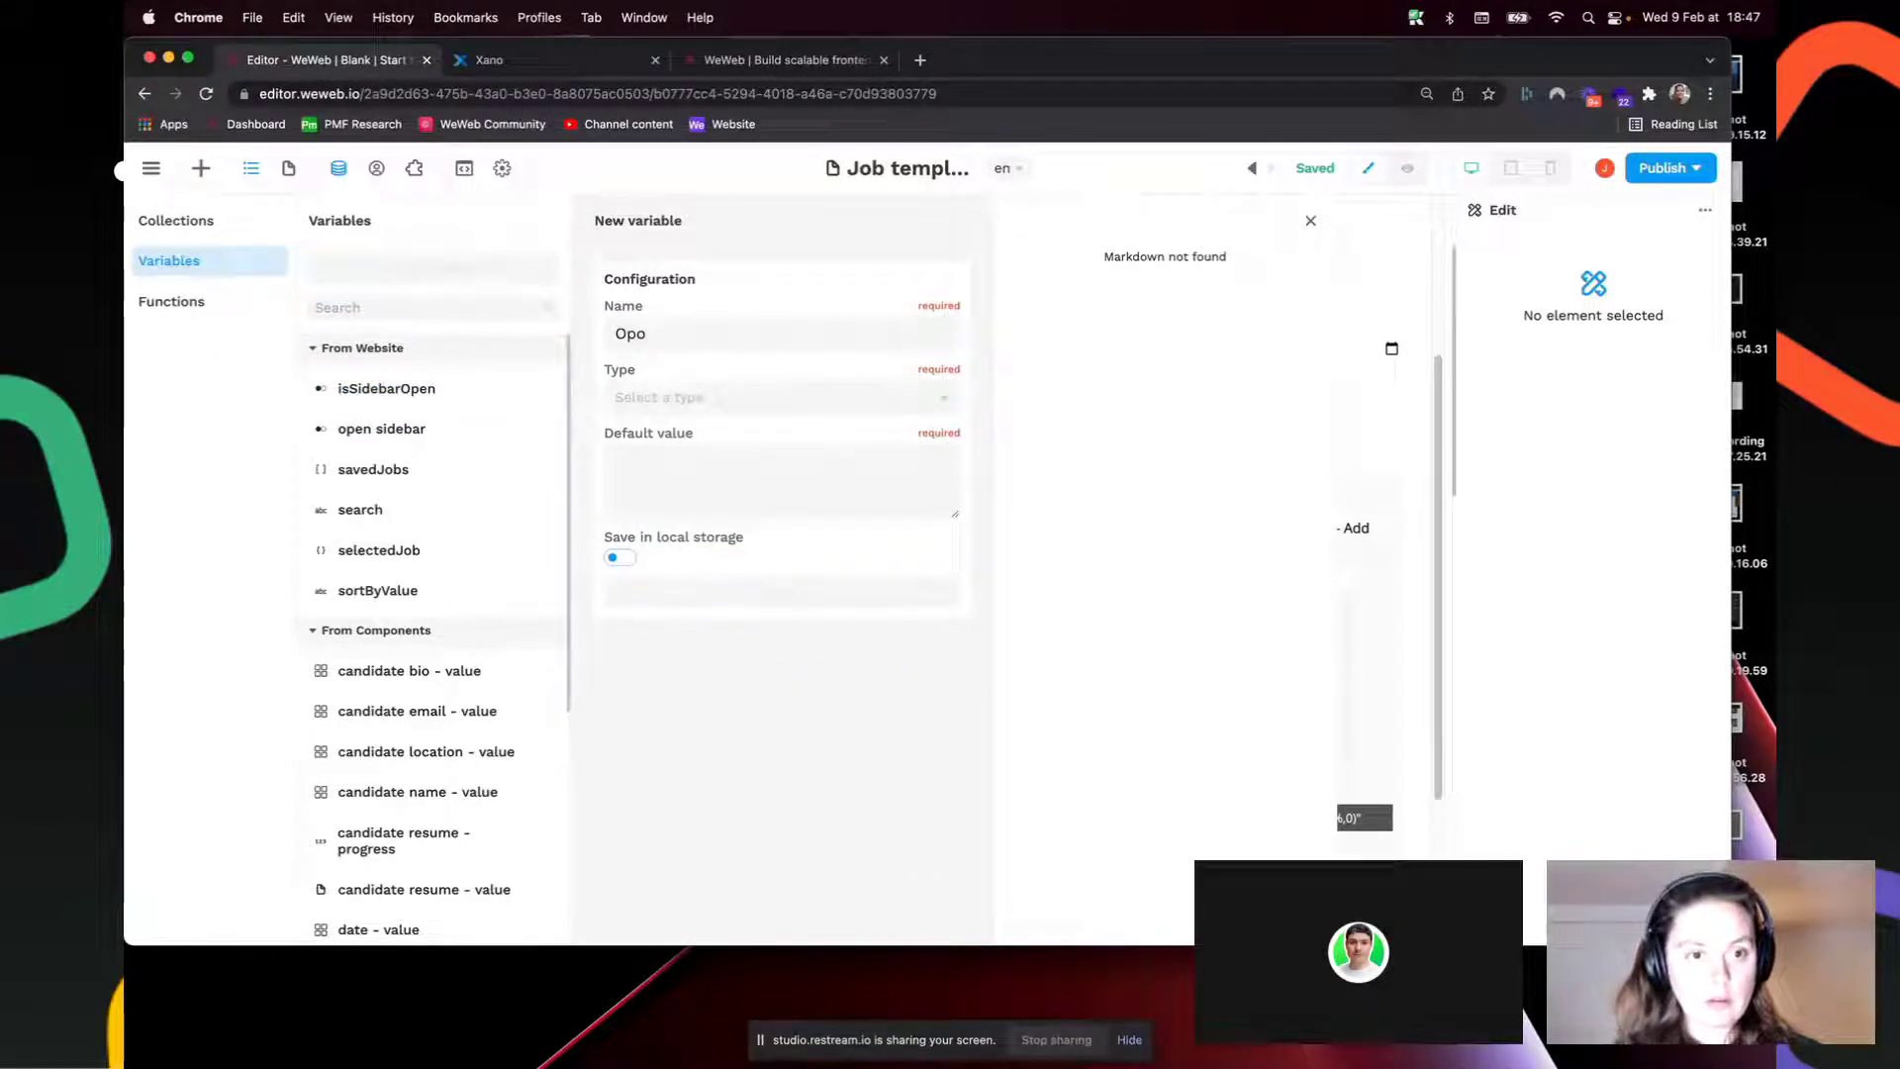
type("en -")
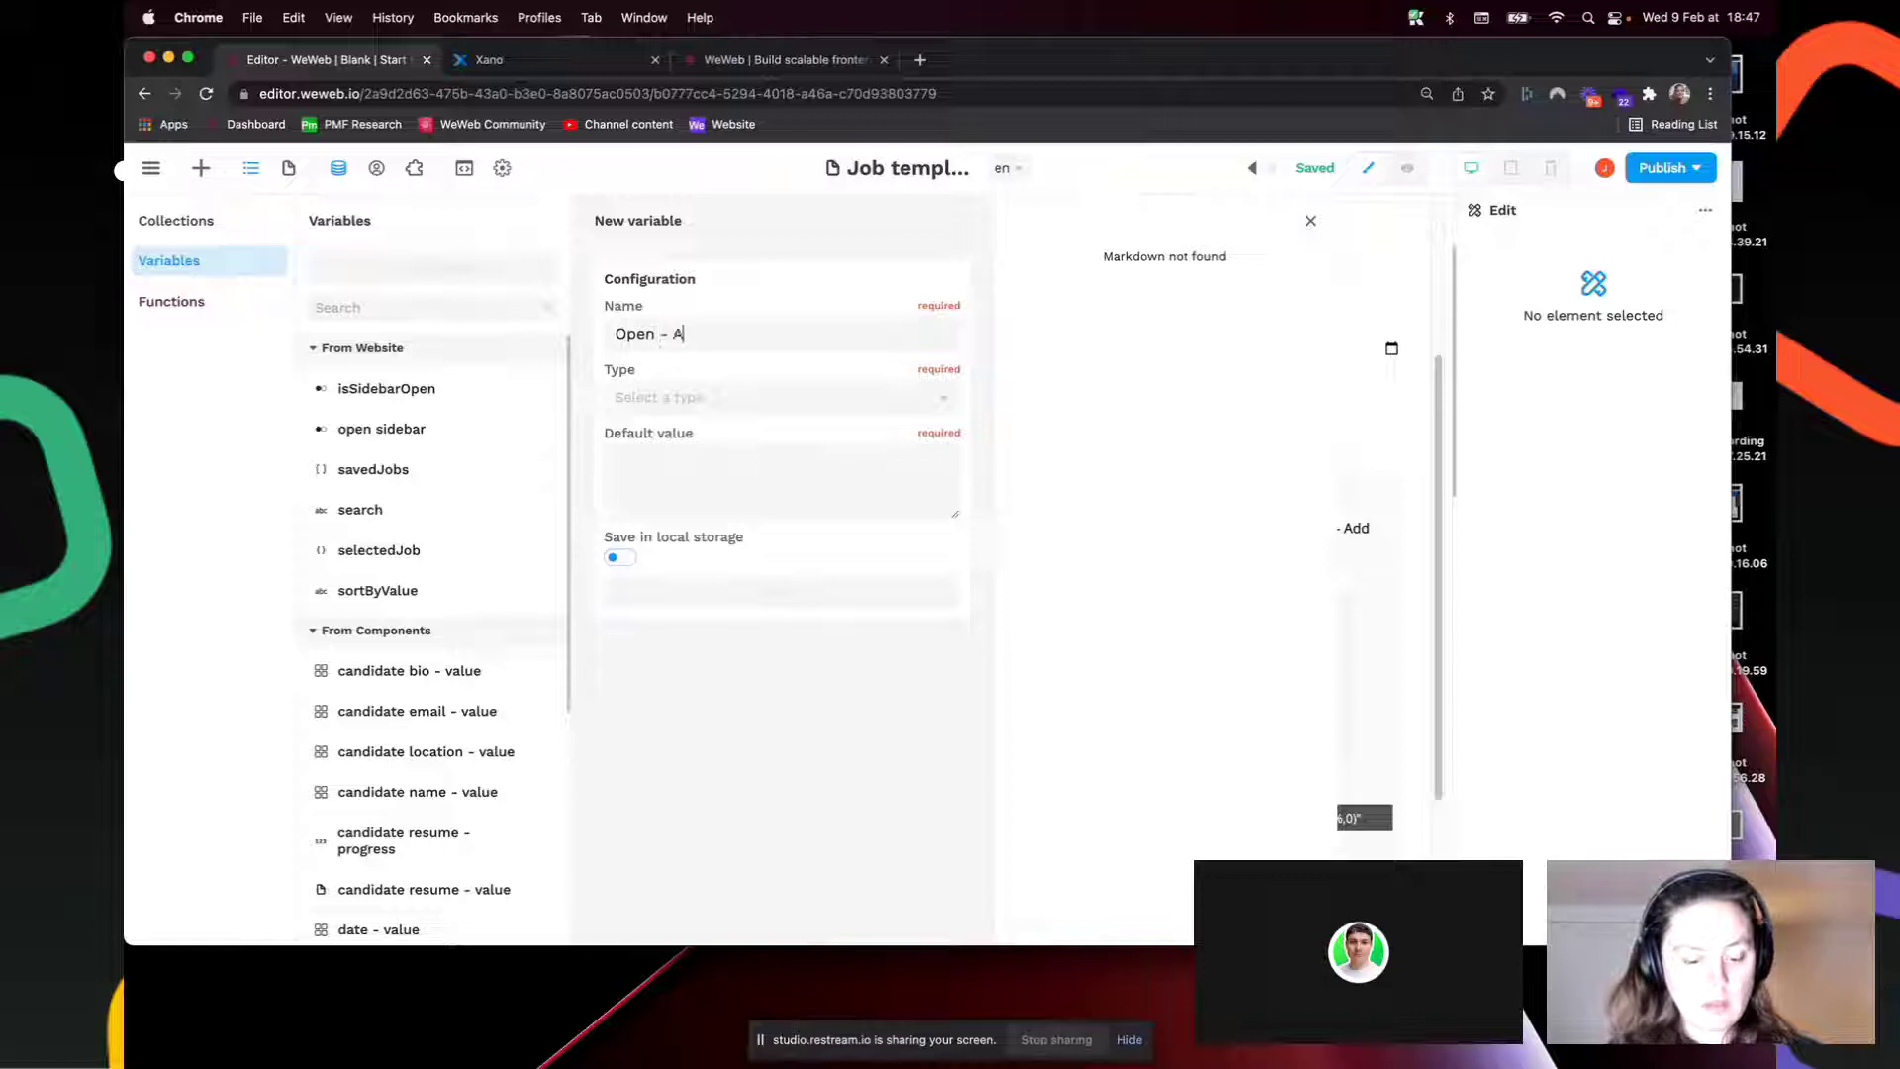
type(" Add new goal form")
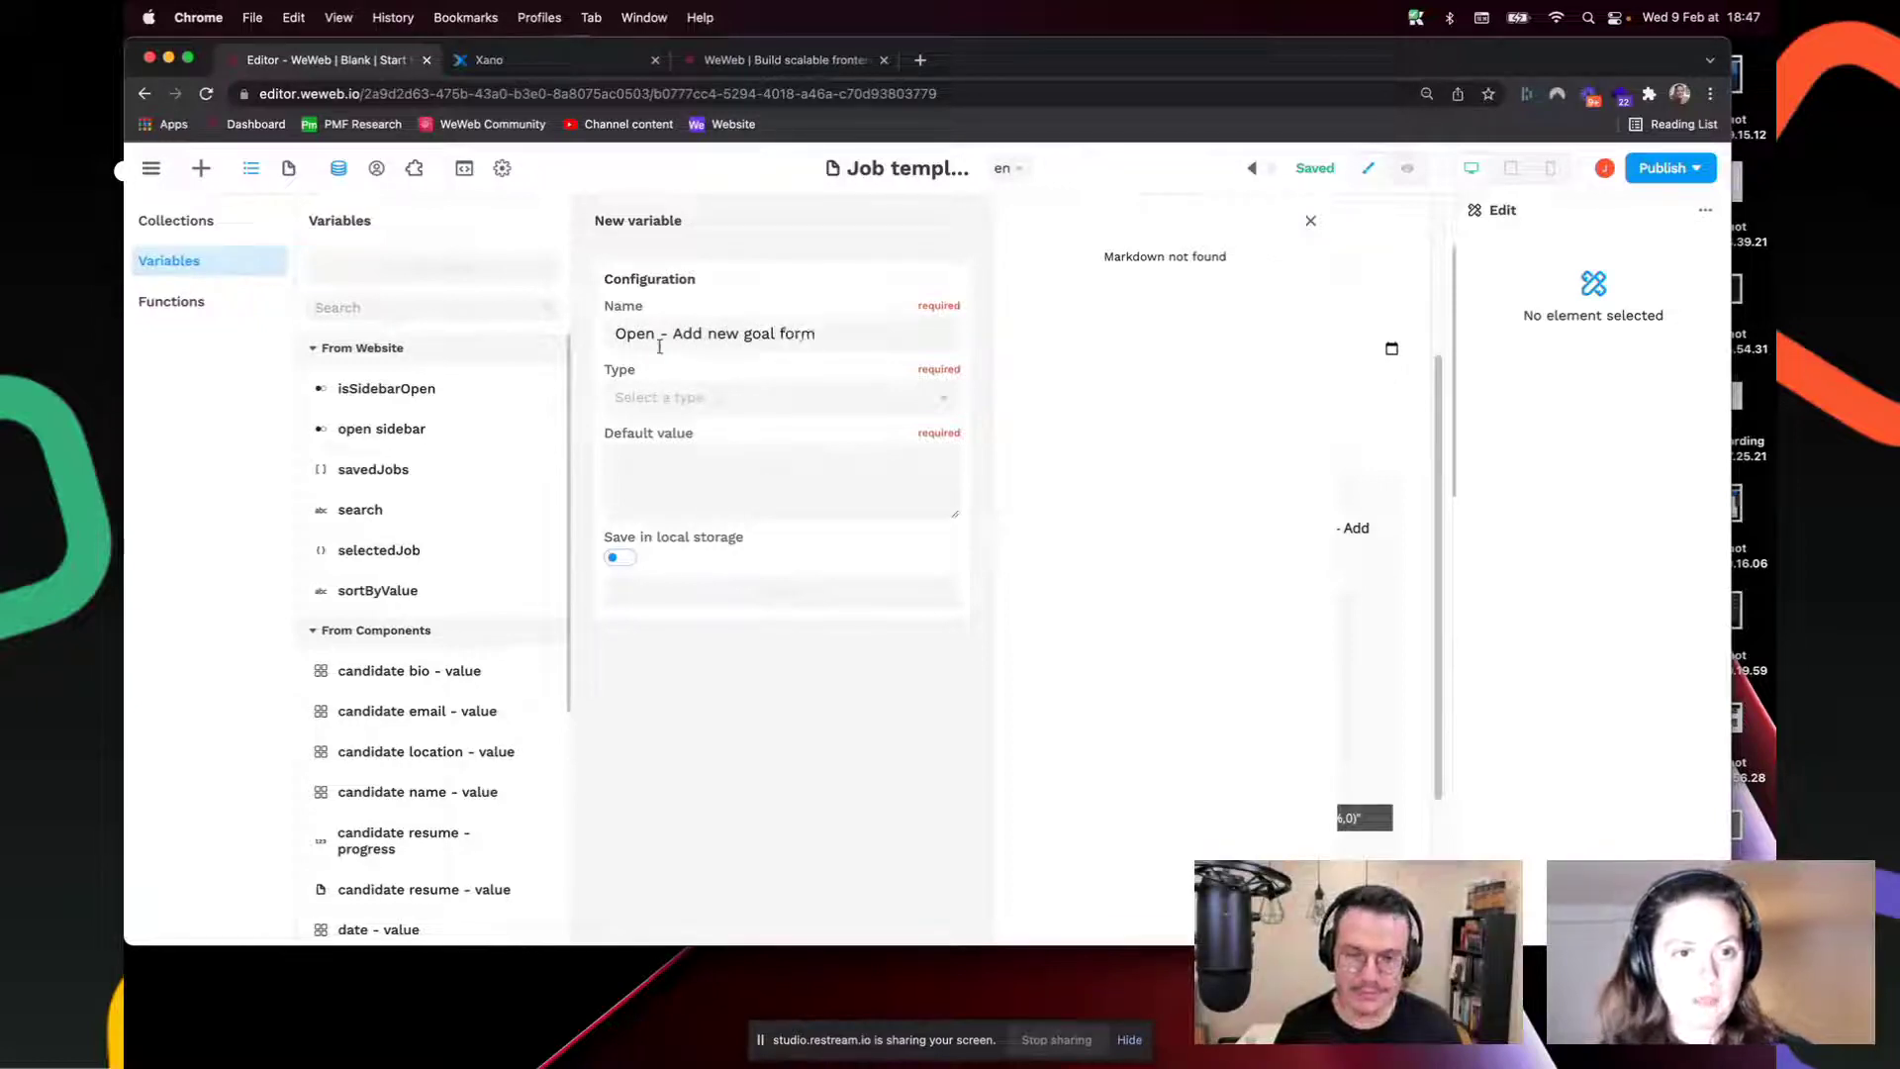
left_click(668, 401)
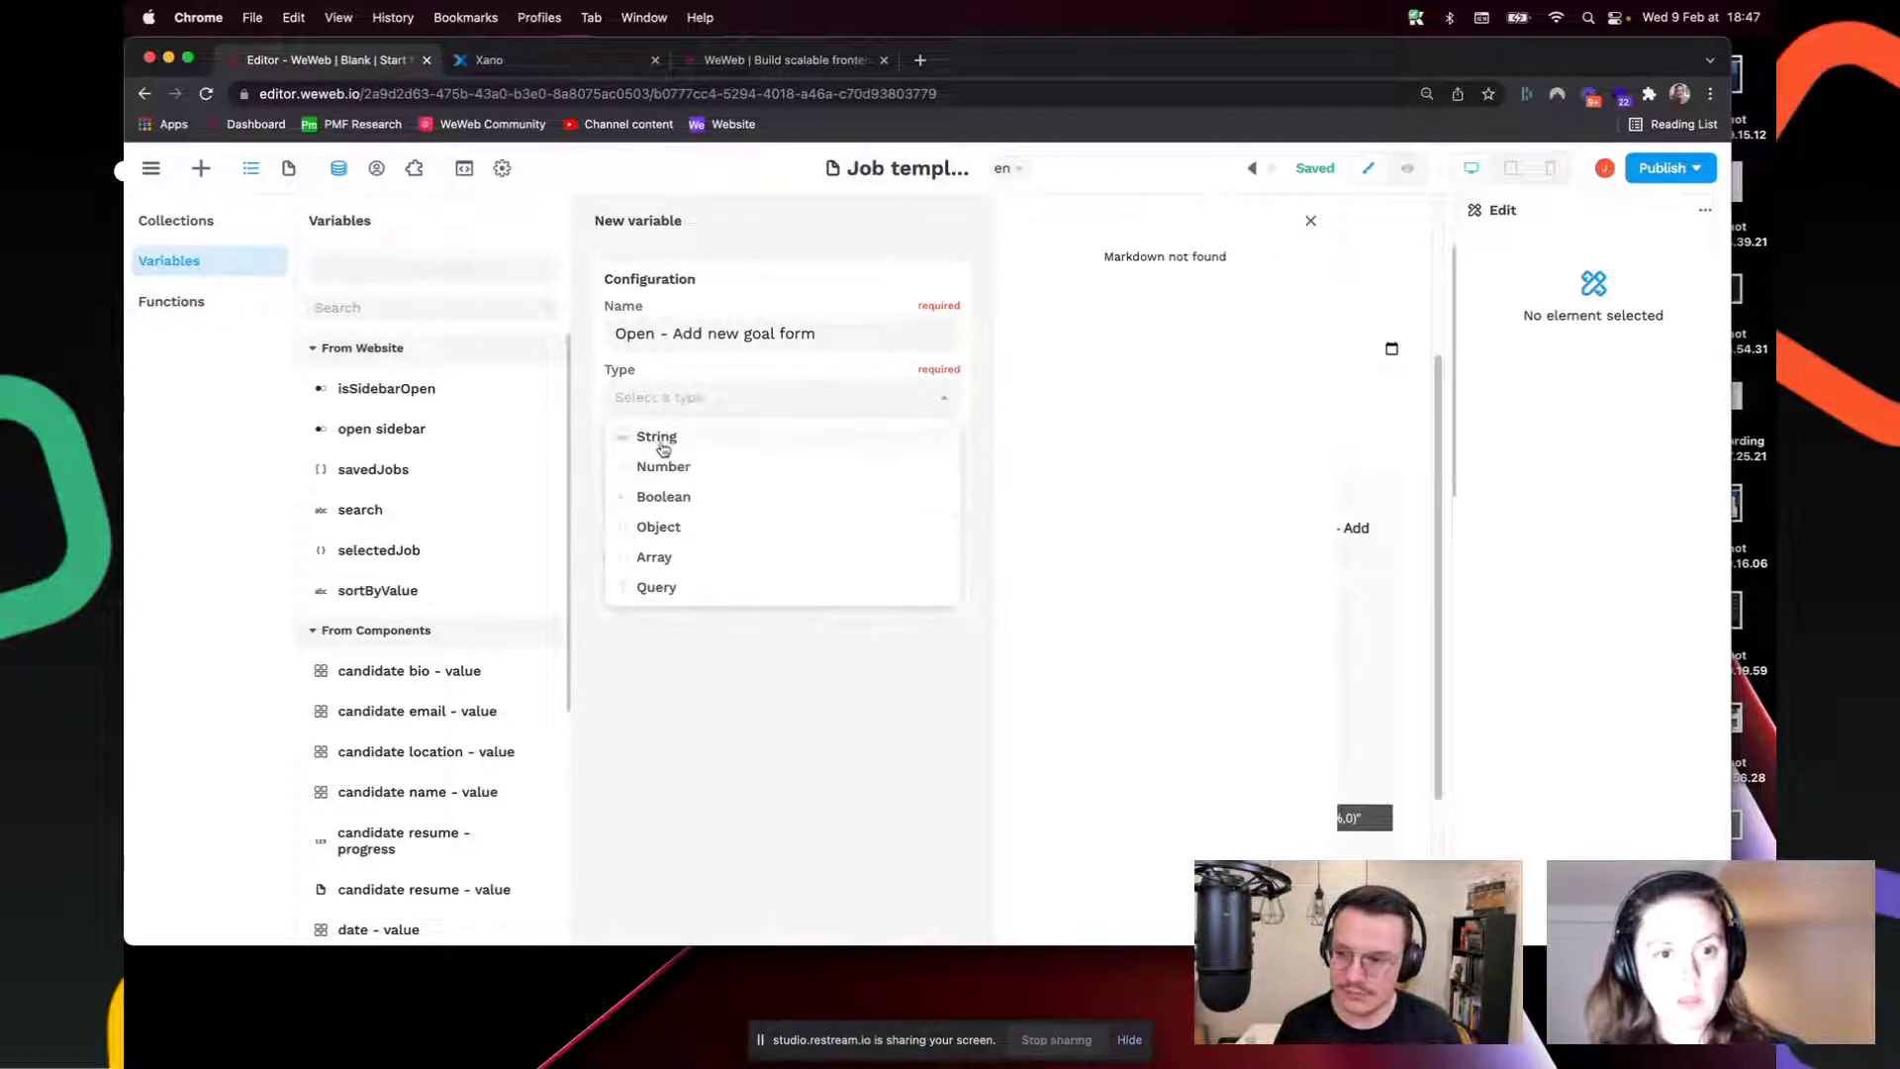
left_click(679, 495)
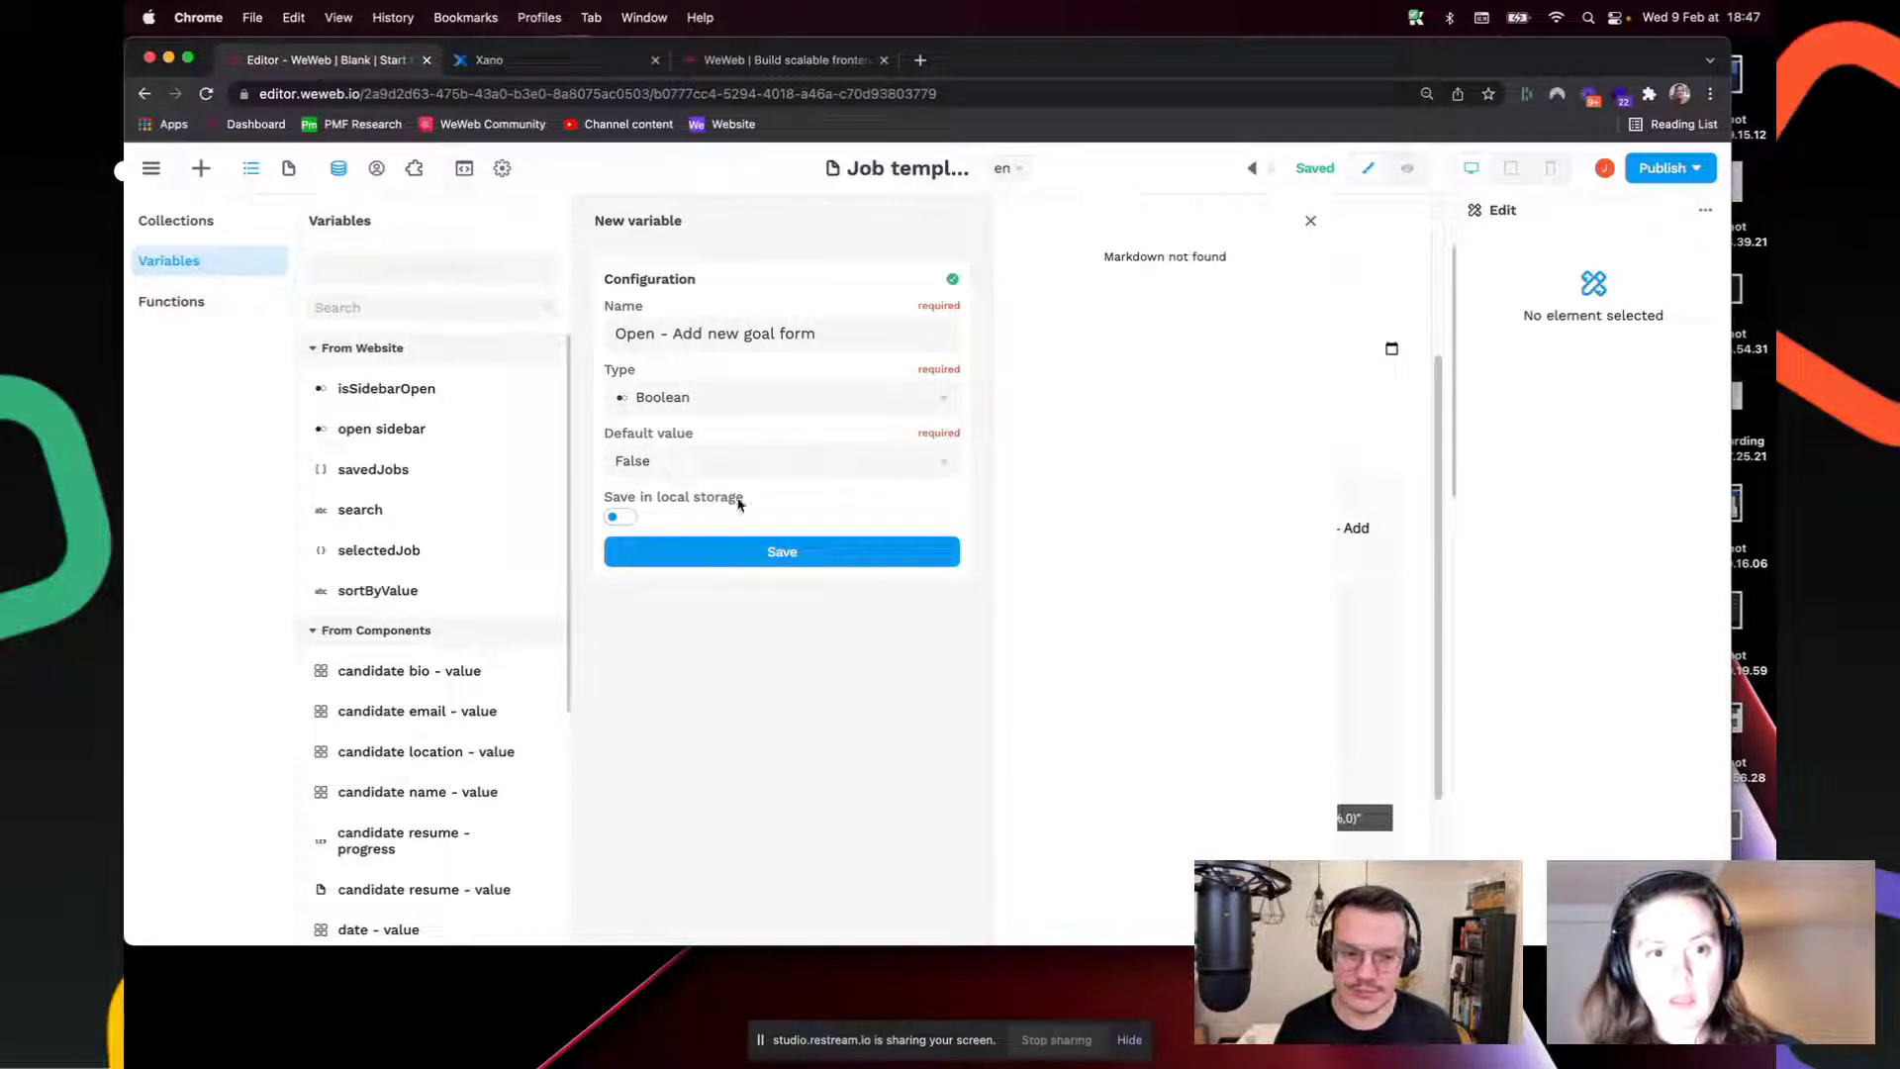
left_click(830, 556)
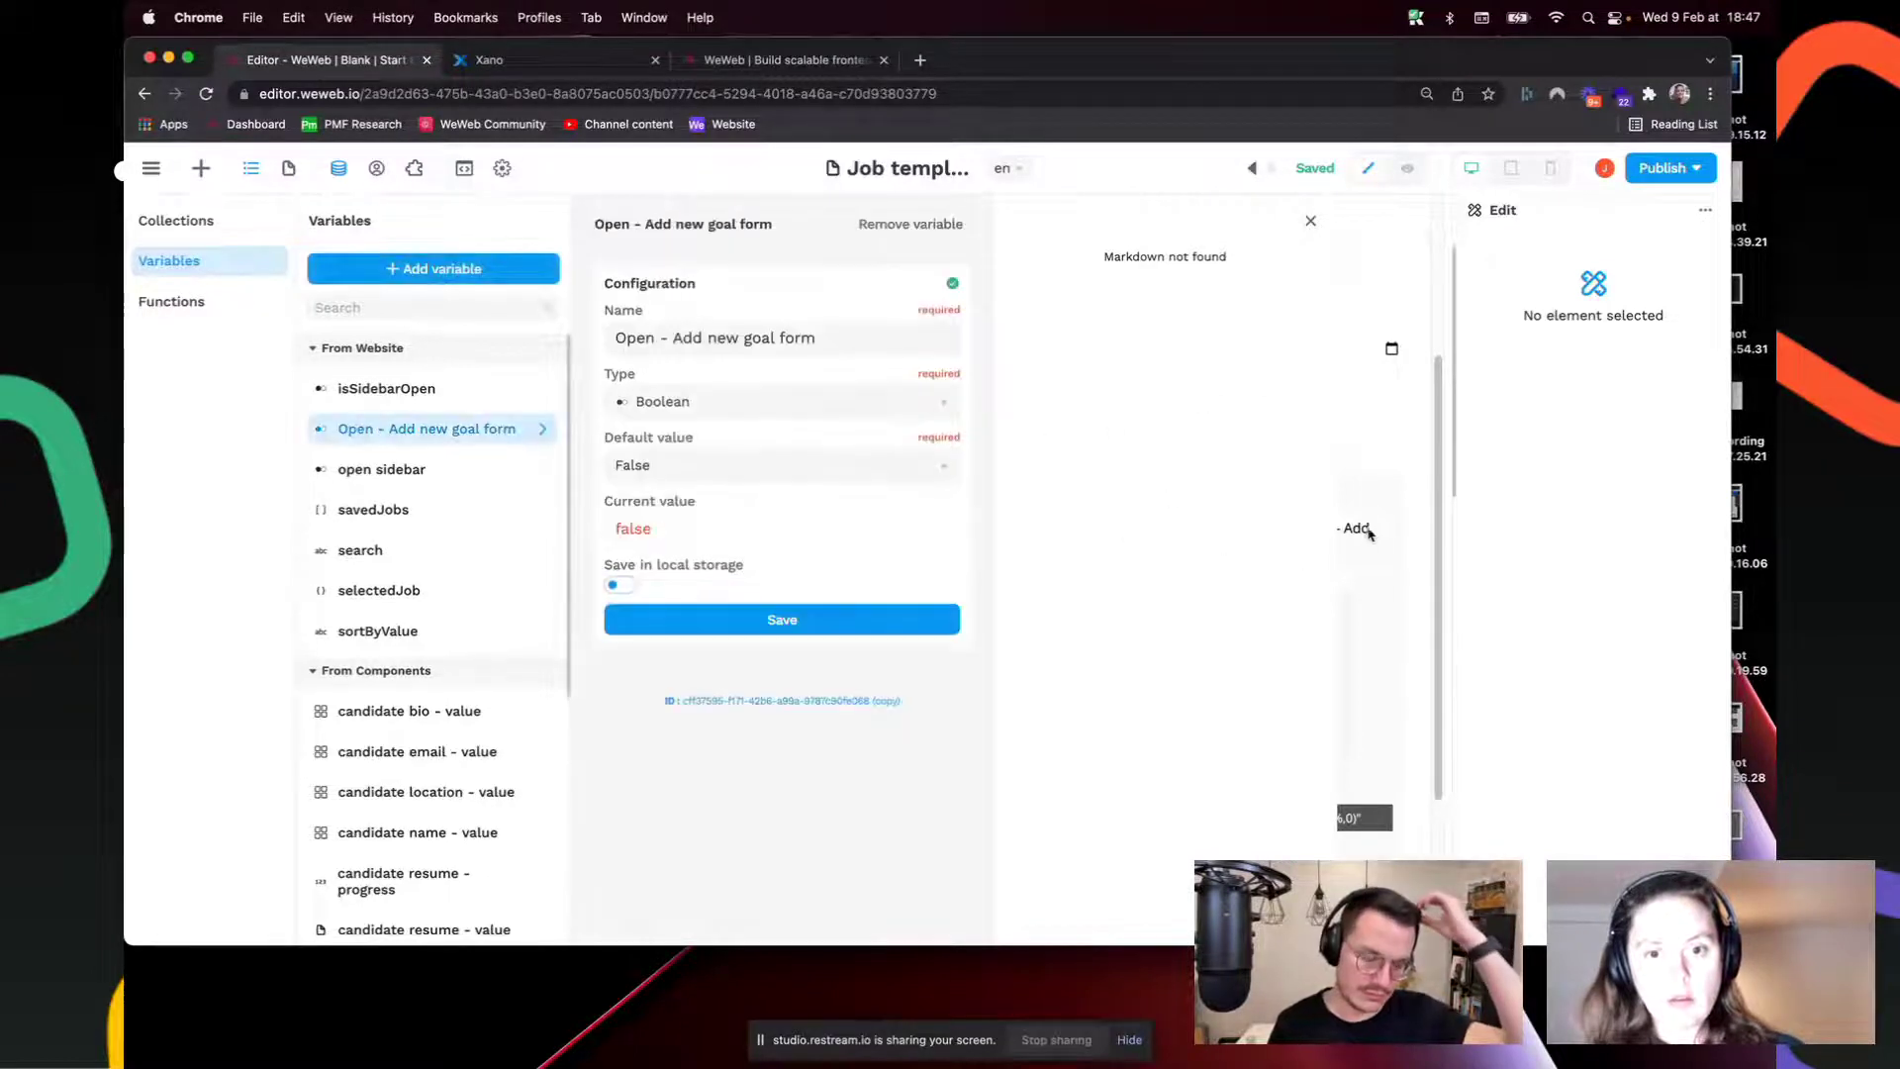
left_click(1366, 529)
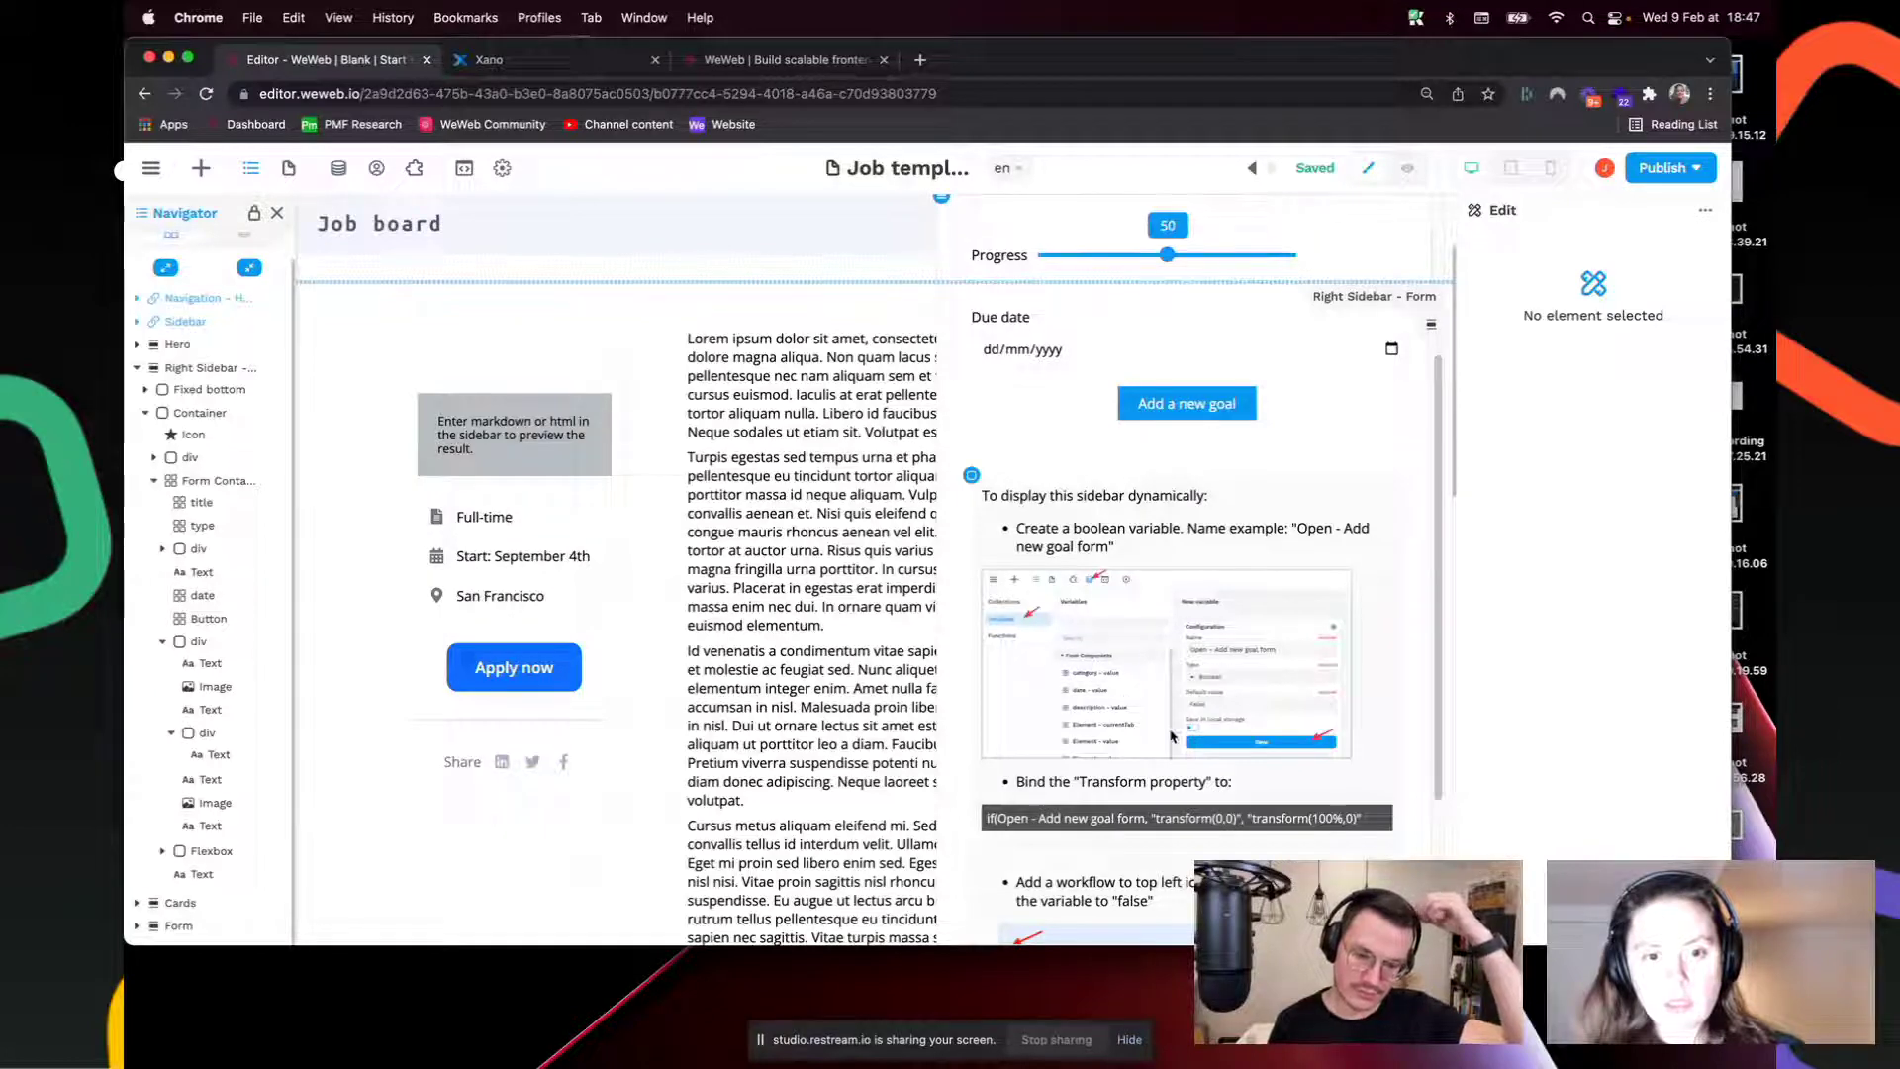
Step: Select Right Sidebar - Form in the Navigator and scroll its properties to Advanced > Transform
scroll(1095, 614, "down", 3)
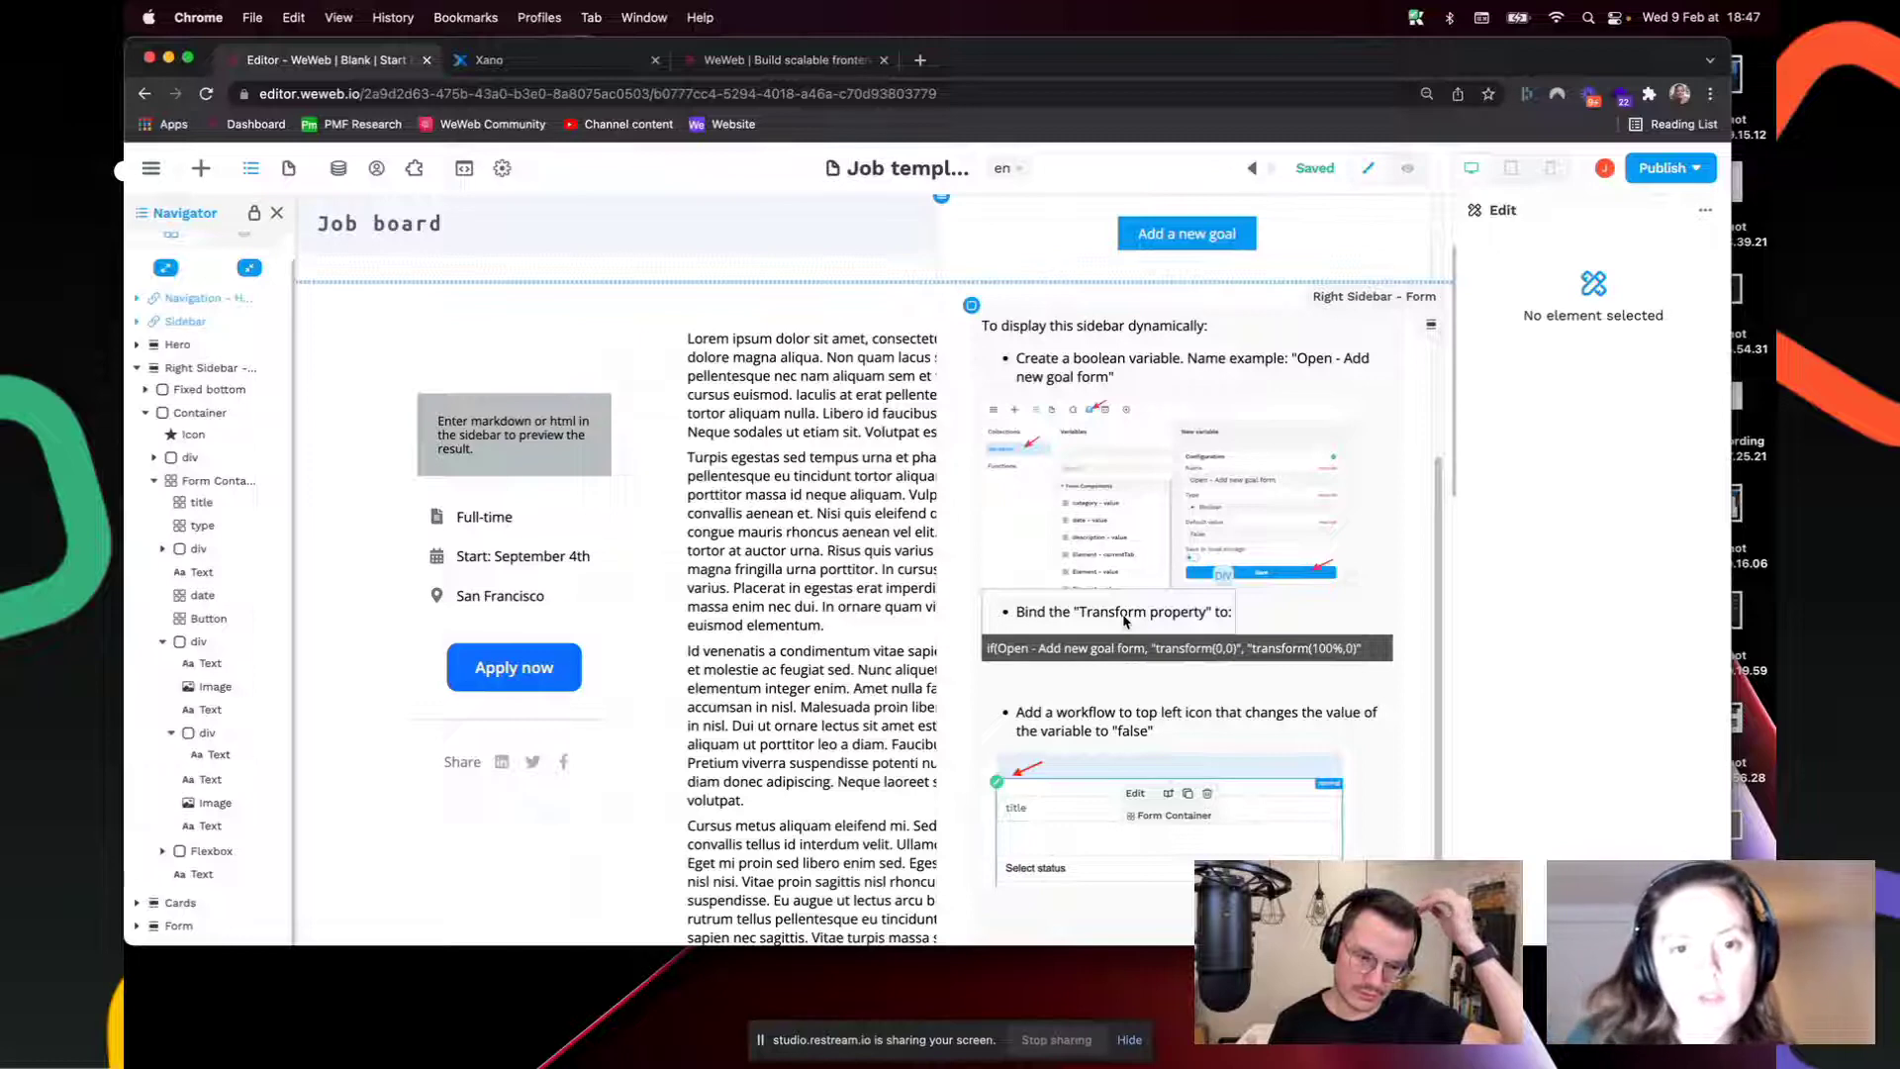
scroll(1125, 621, "up", 4)
scroll(1126, 620, "down", 1)
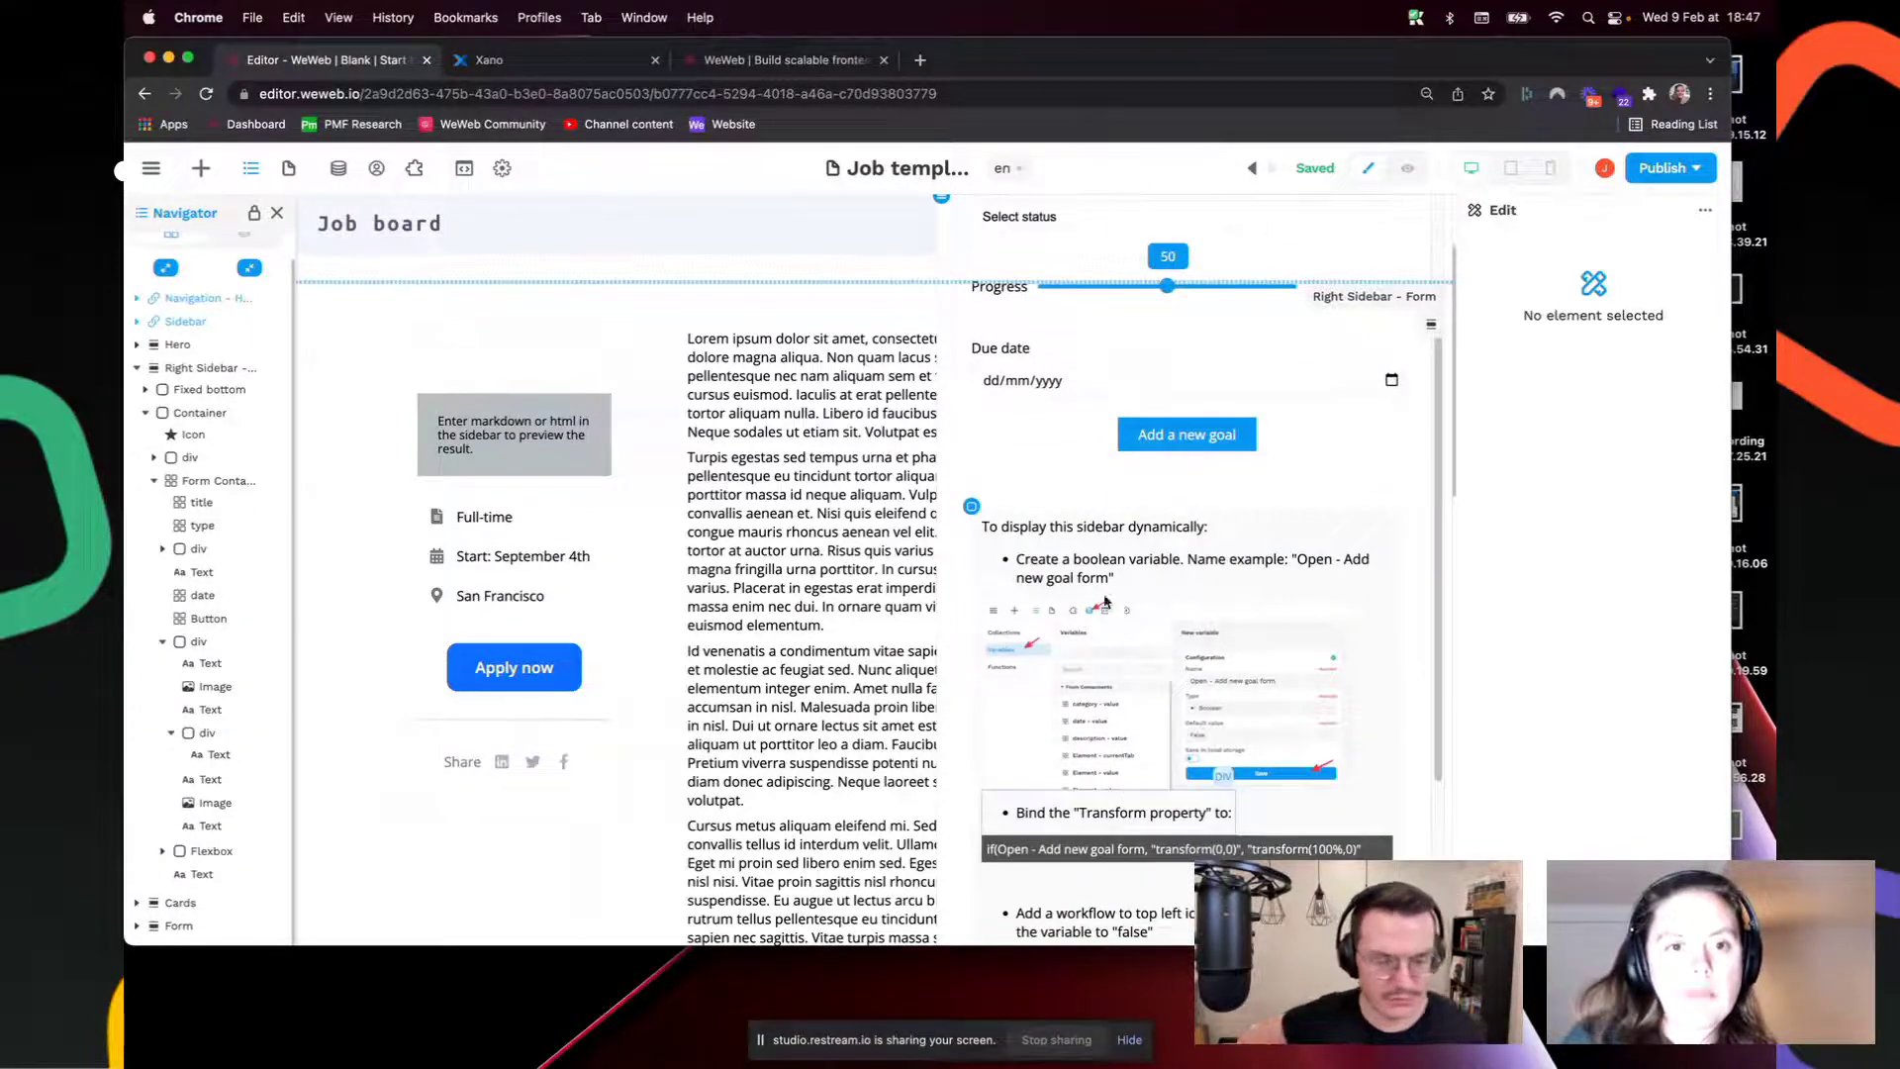
scroll(1045, 625, "up", 3)
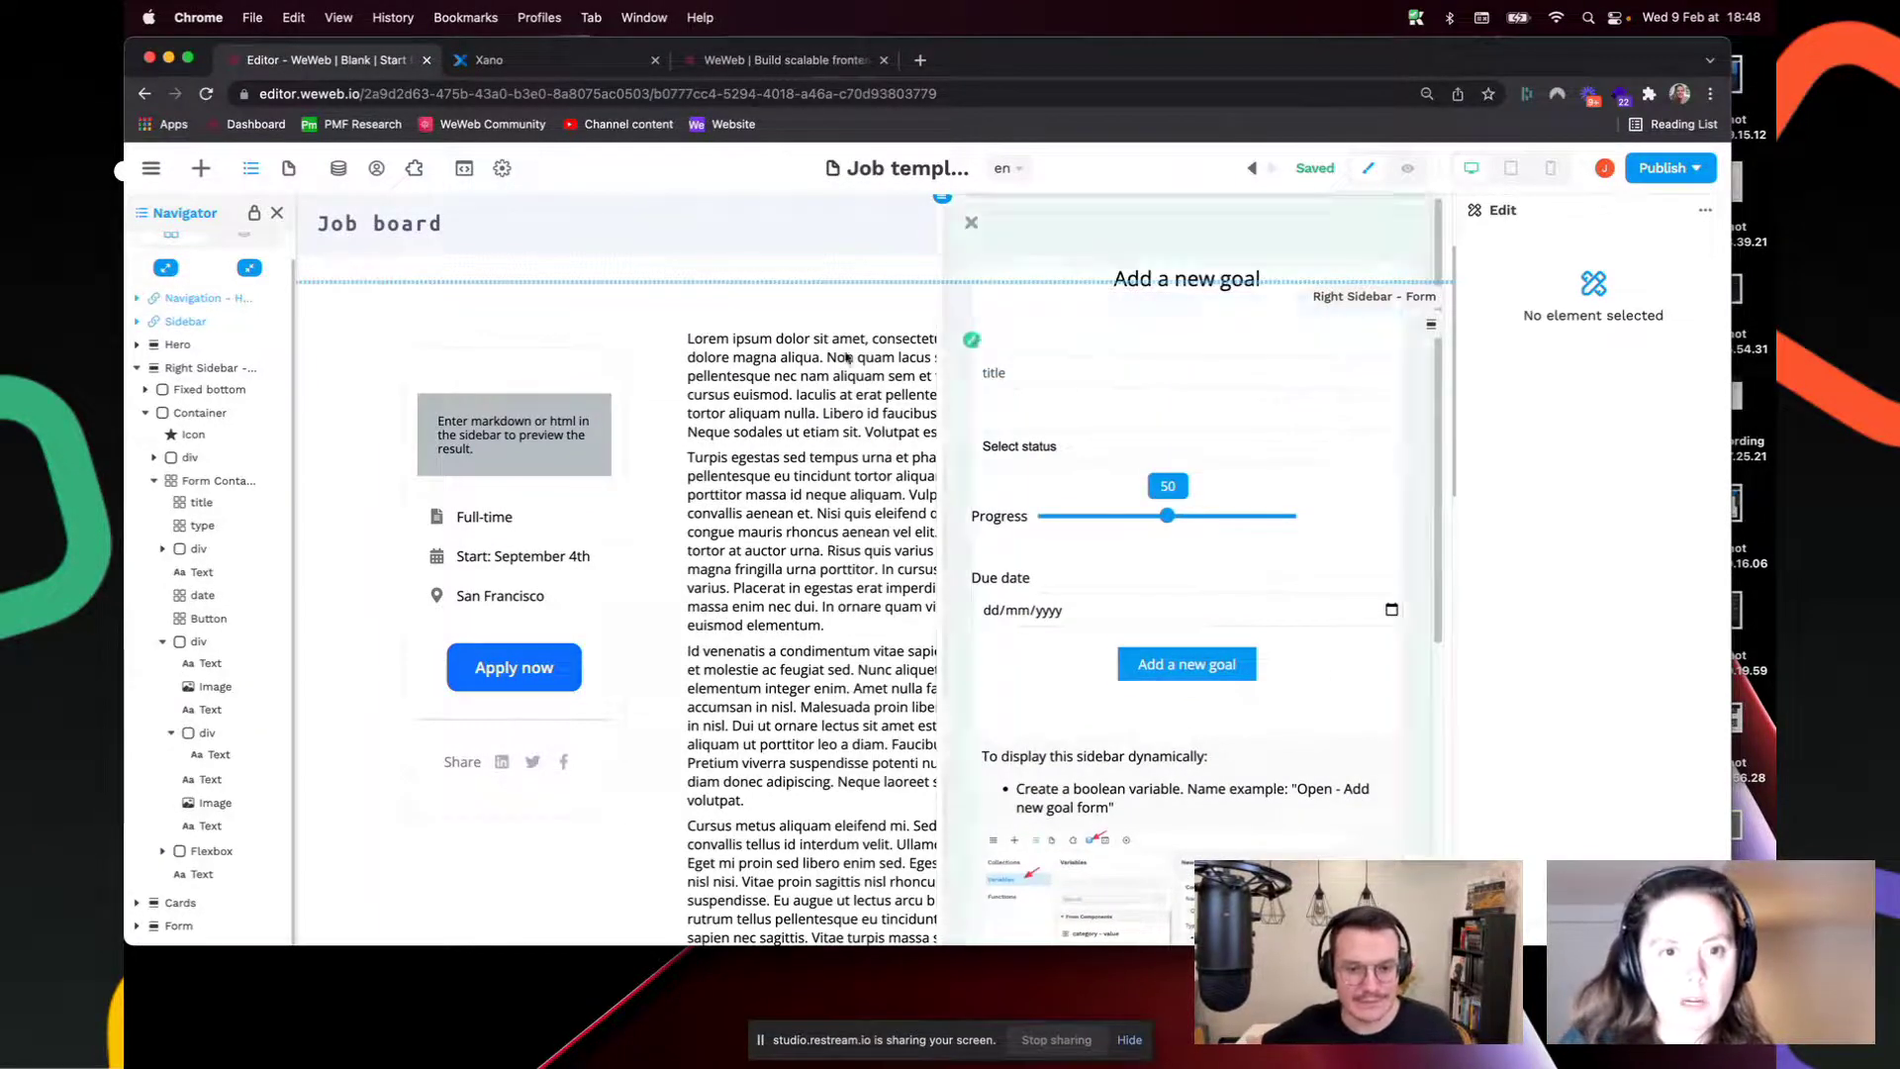
left_click(191, 368)
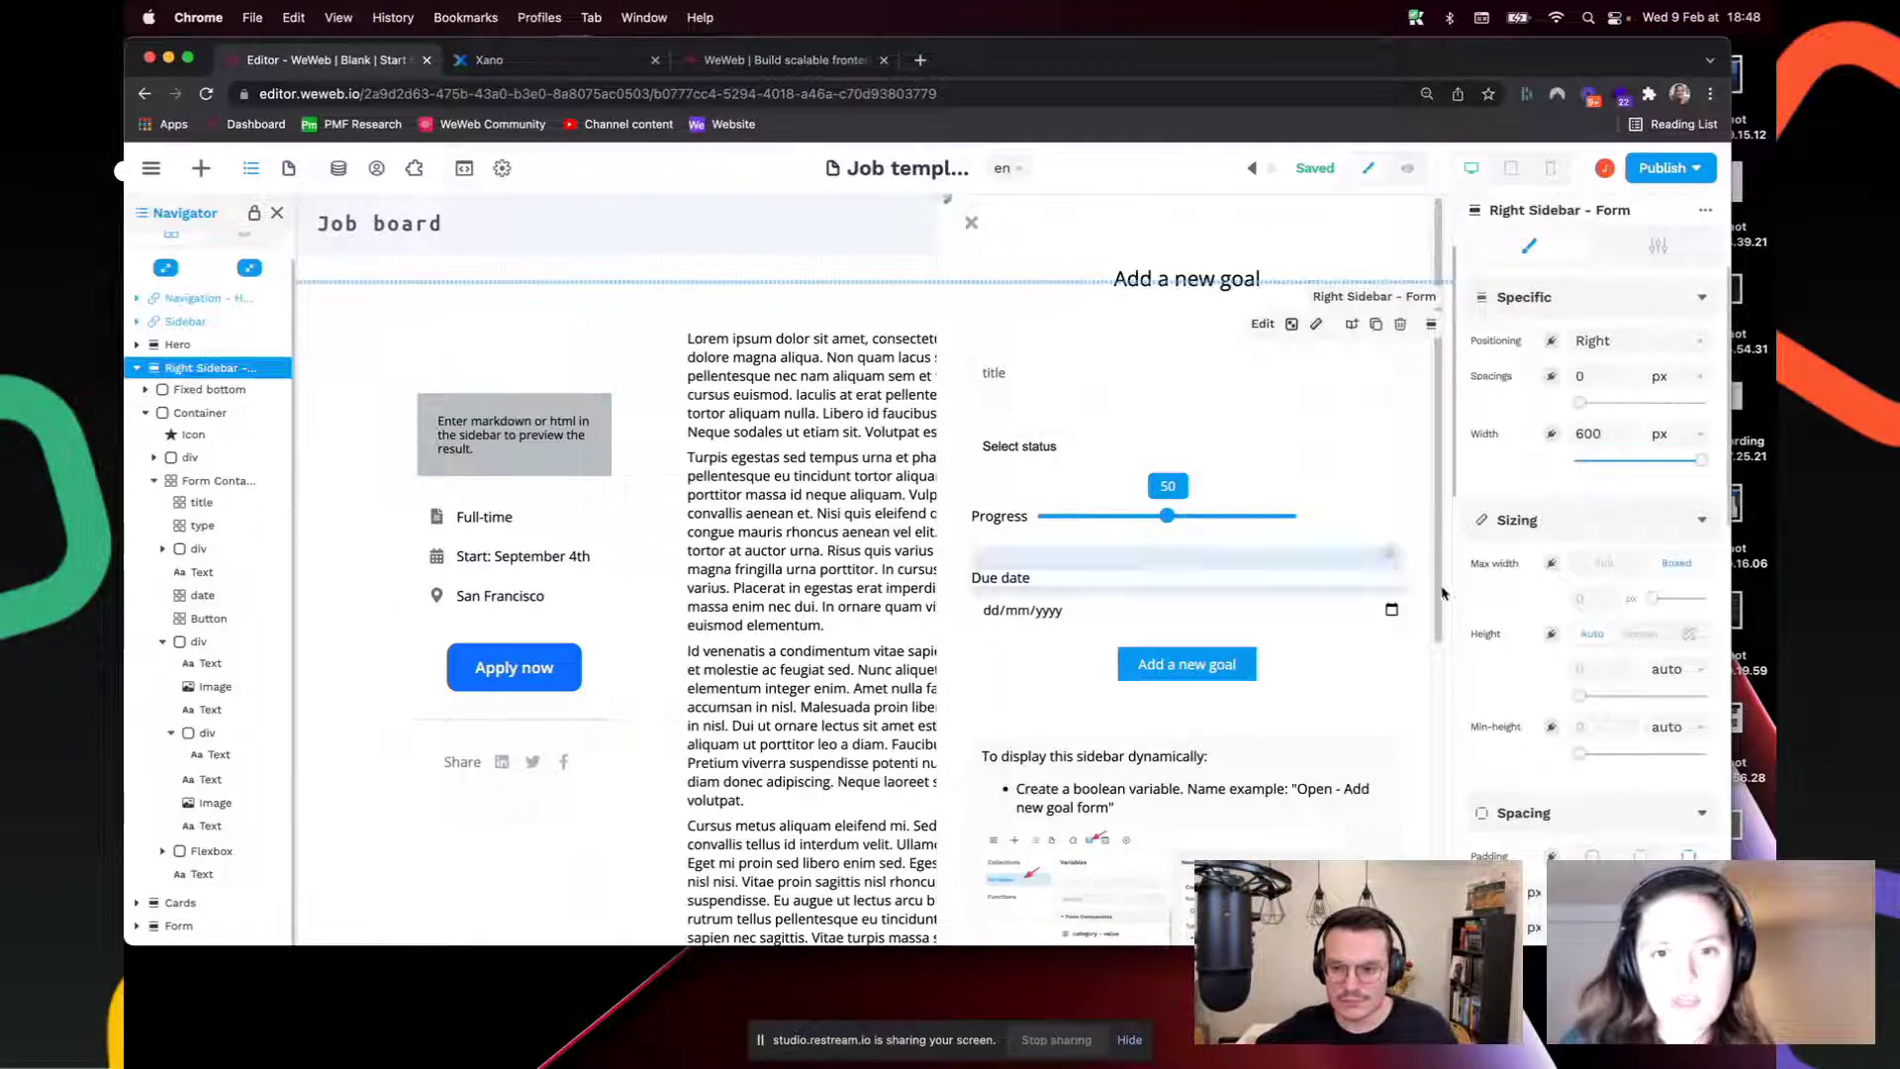
scroll(1554, 683, "down", 5)
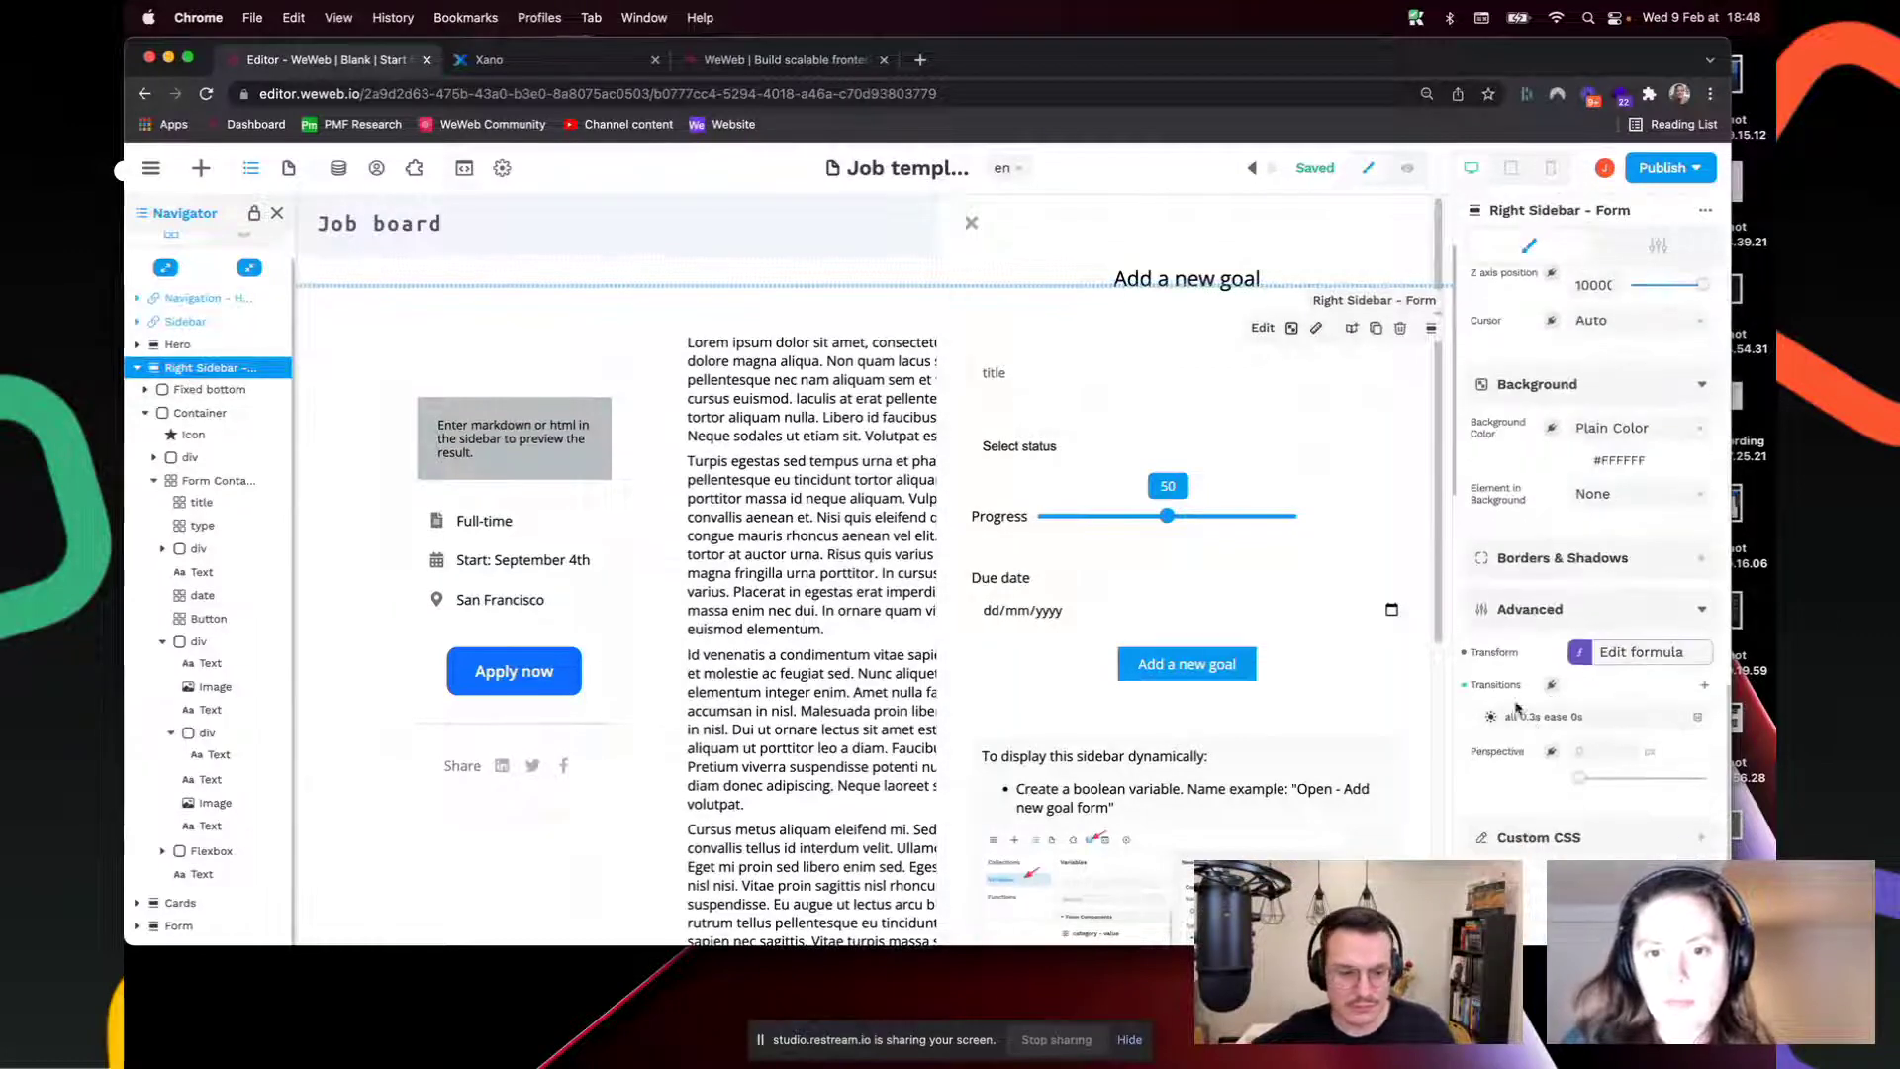
Step: Bind Transform to if(Open - Add new goal form, translate(0,0), translate(100%,0)), deleting the old formula tail
left_click(1643, 652)
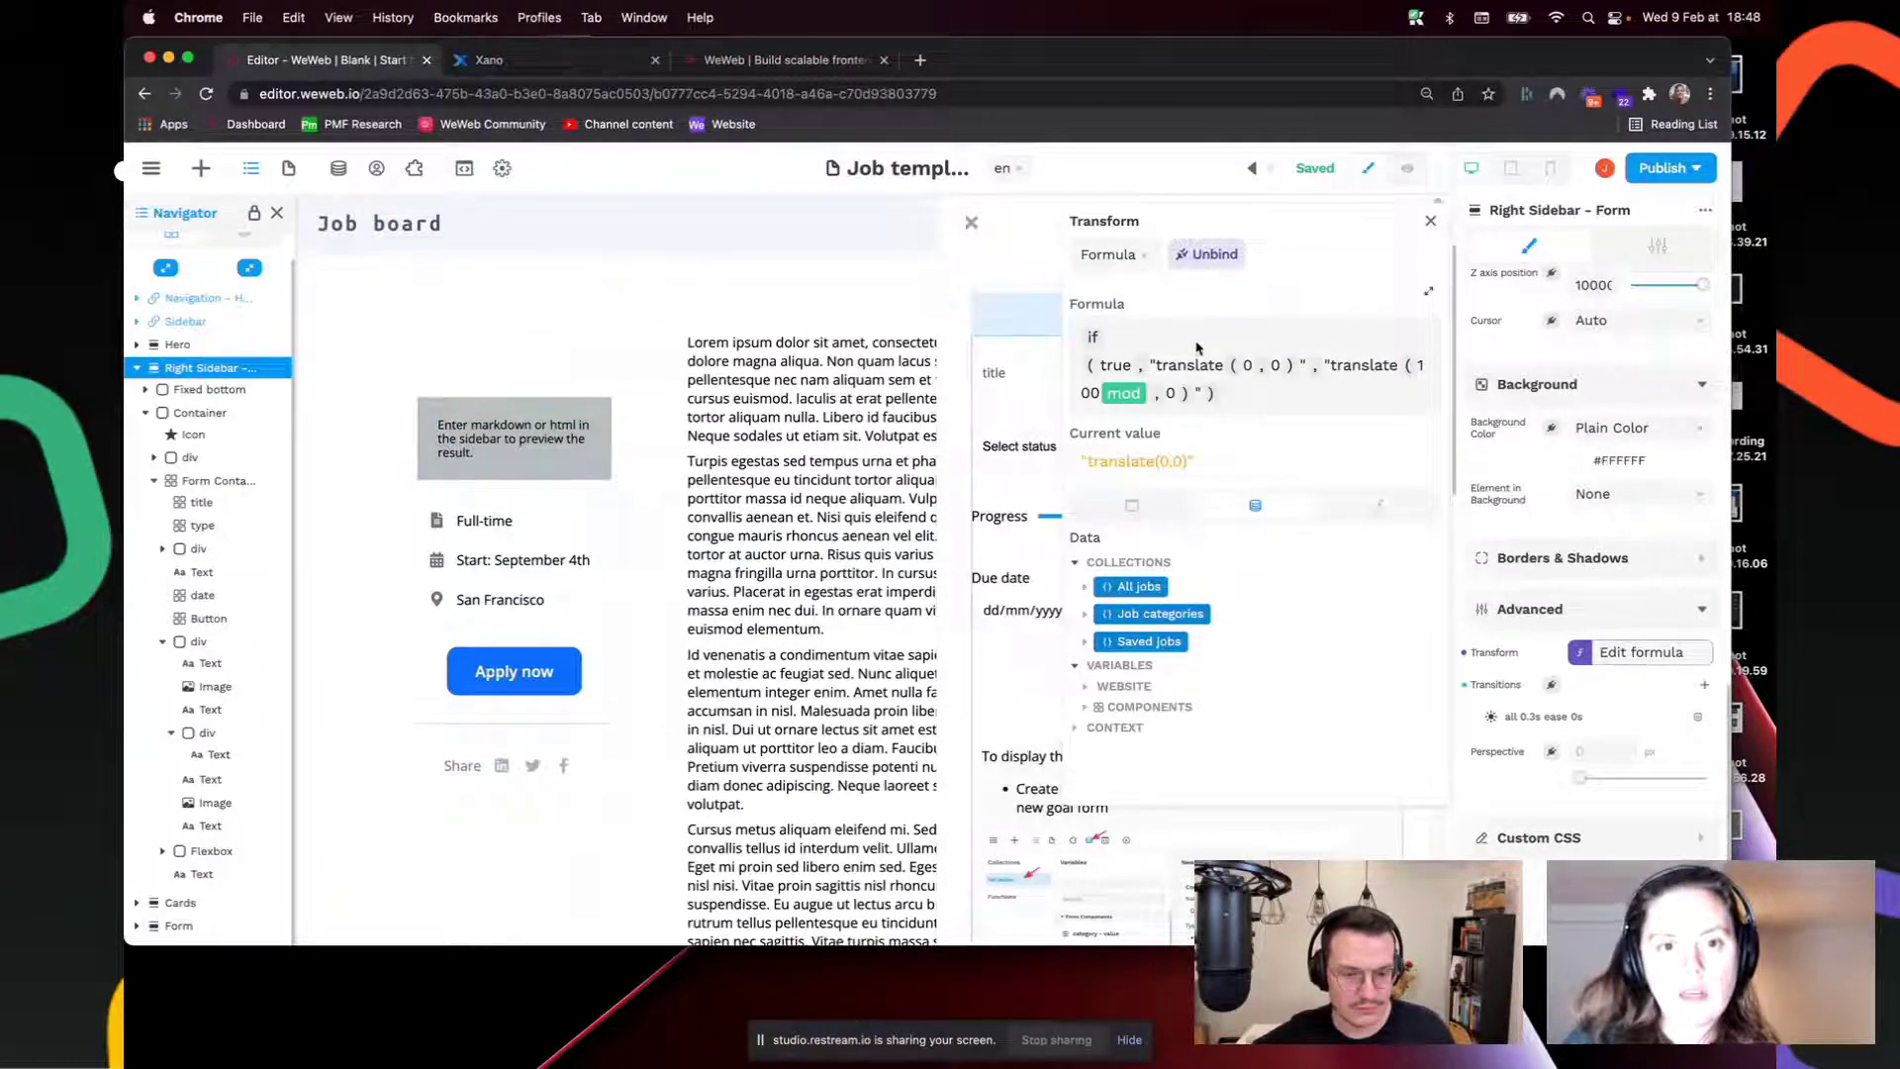
left_click(1379, 505)
left_click(1141, 629)
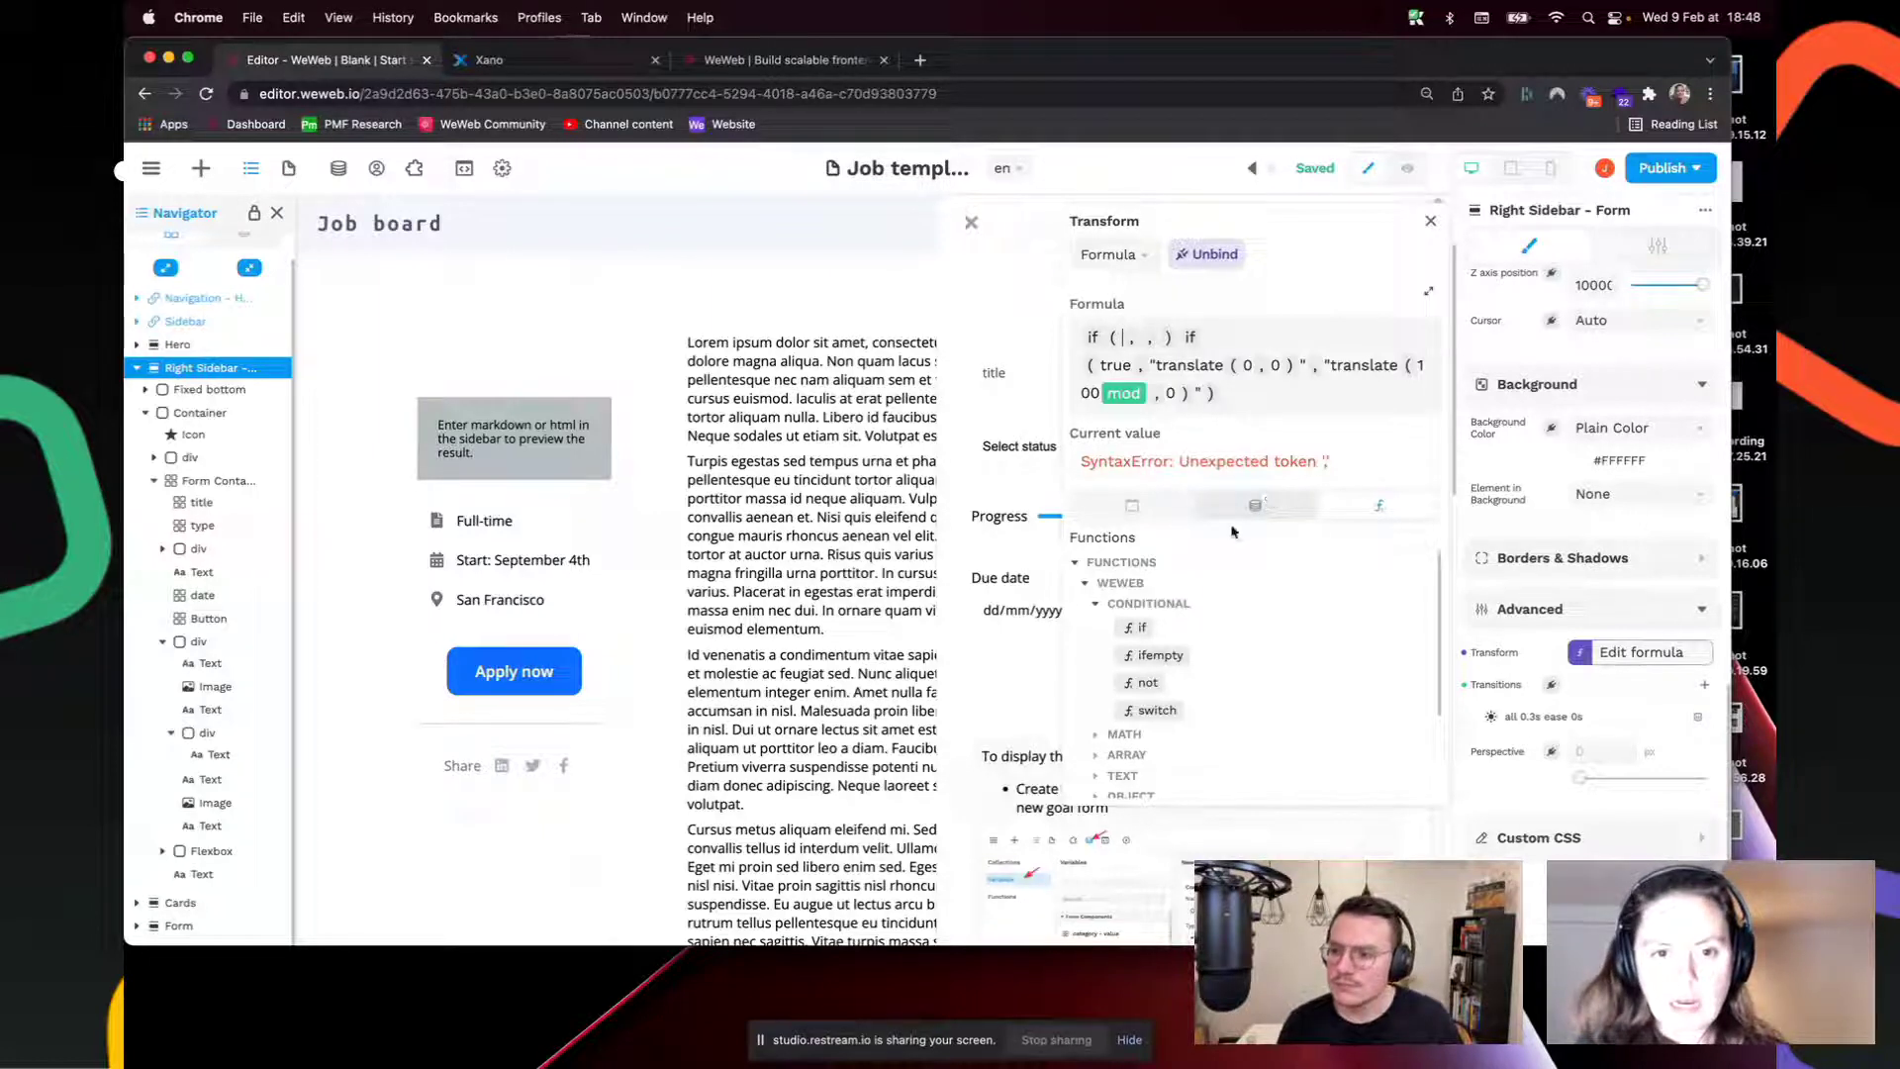
scroll(1208, 721, "down", 2)
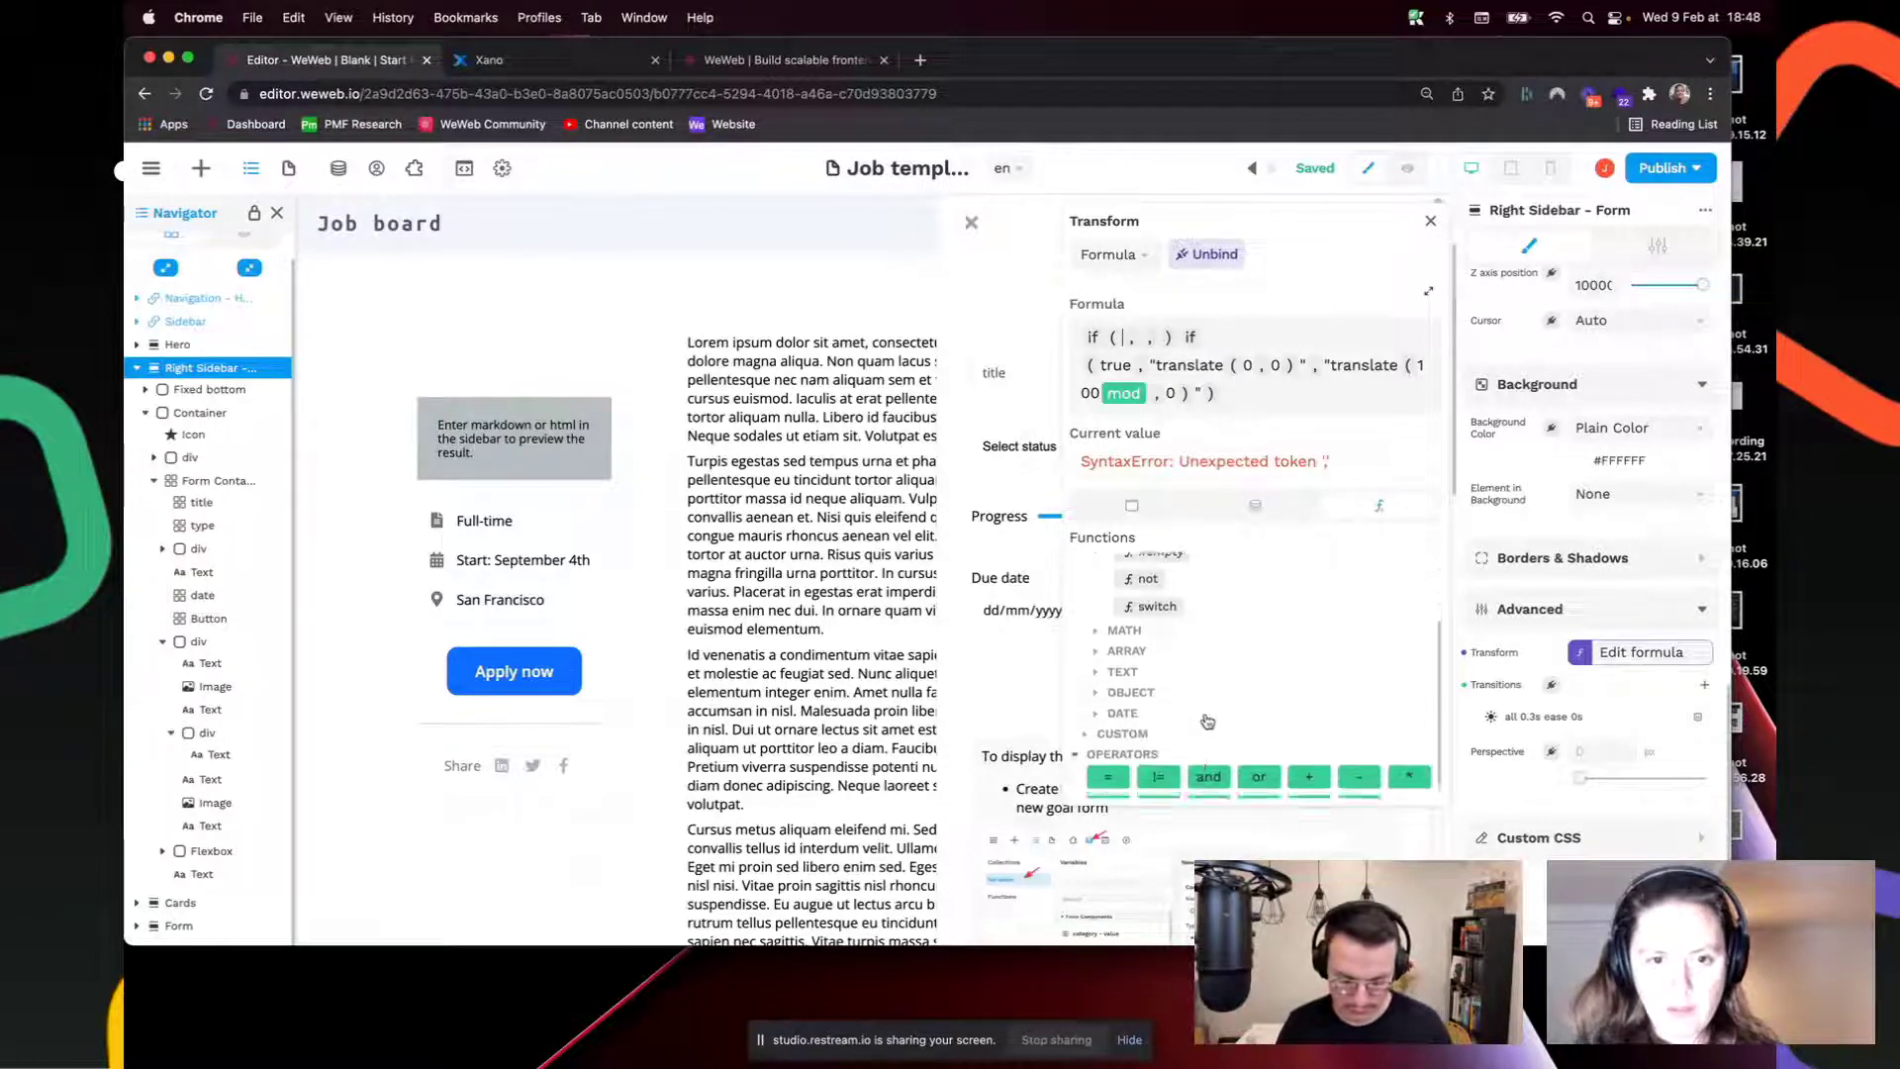
left_click(1255, 505)
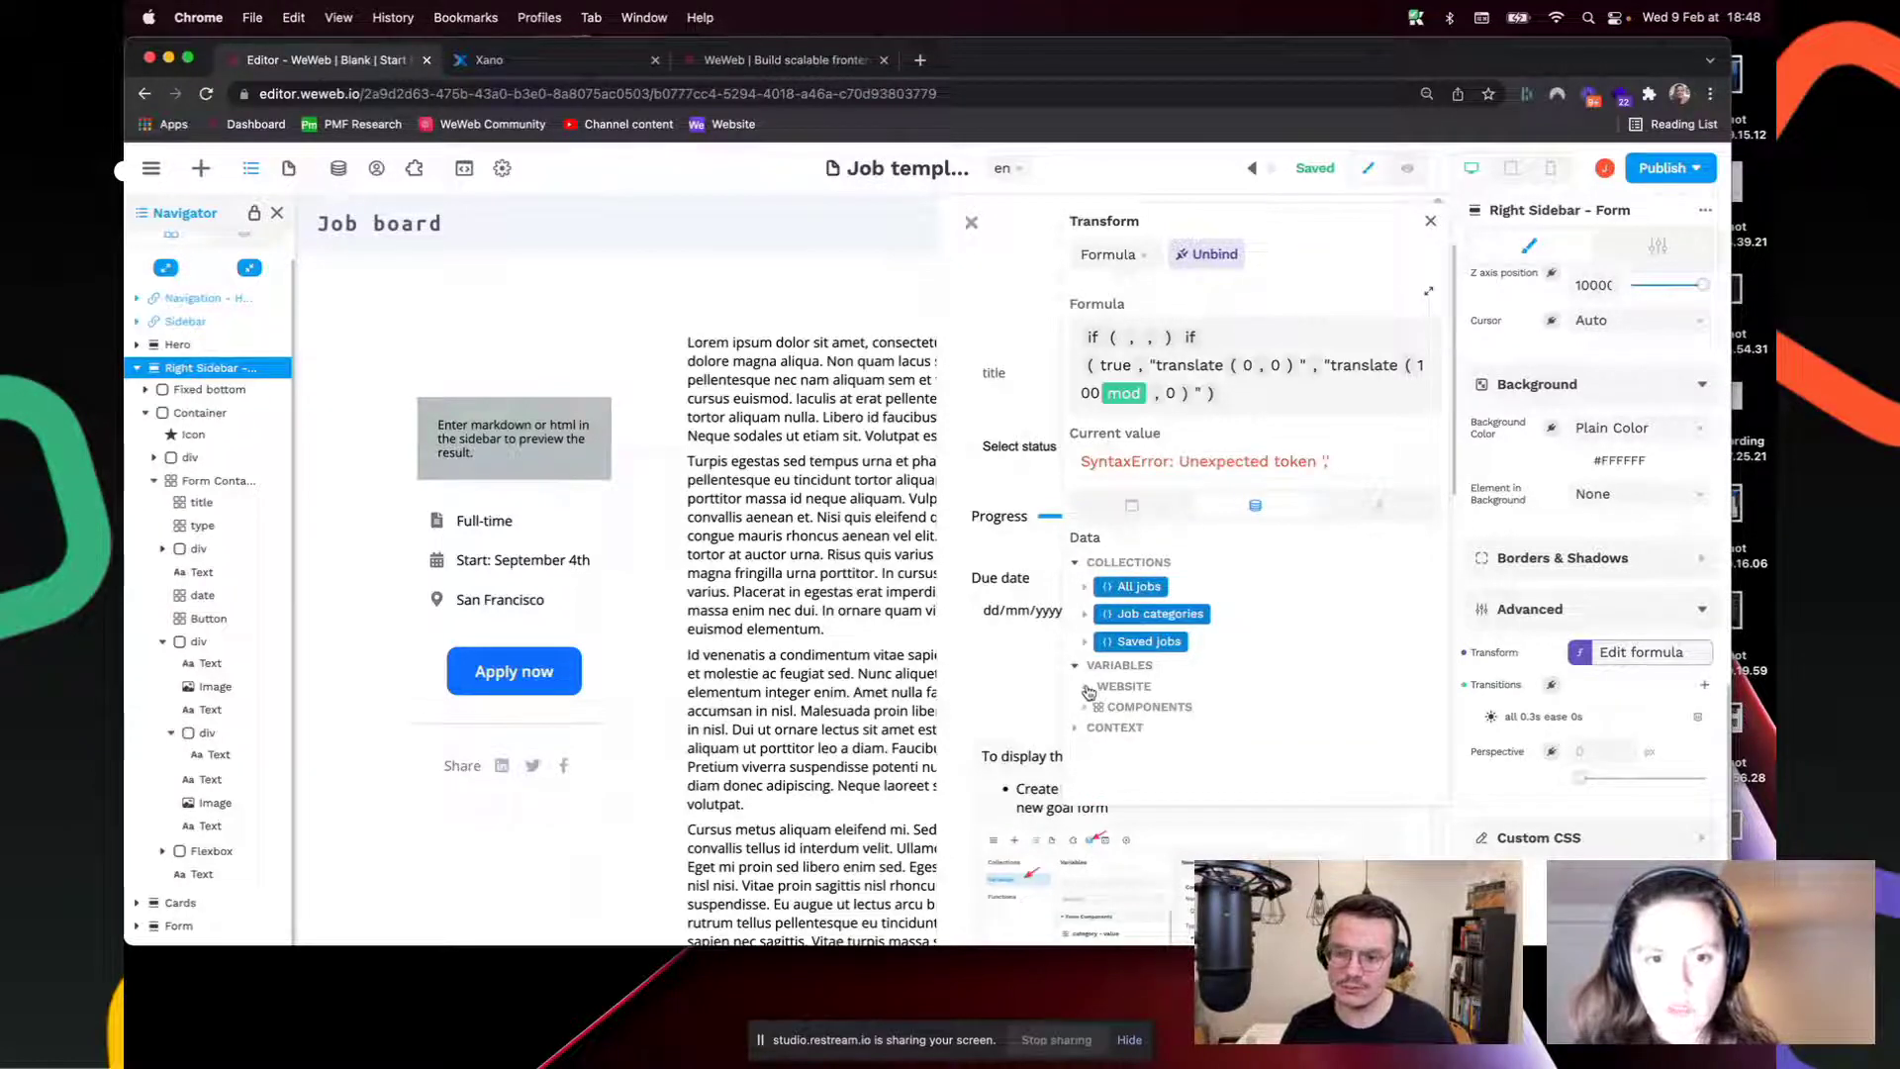
left_click(1089, 692)
scroll(1168, 683, "down", 2)
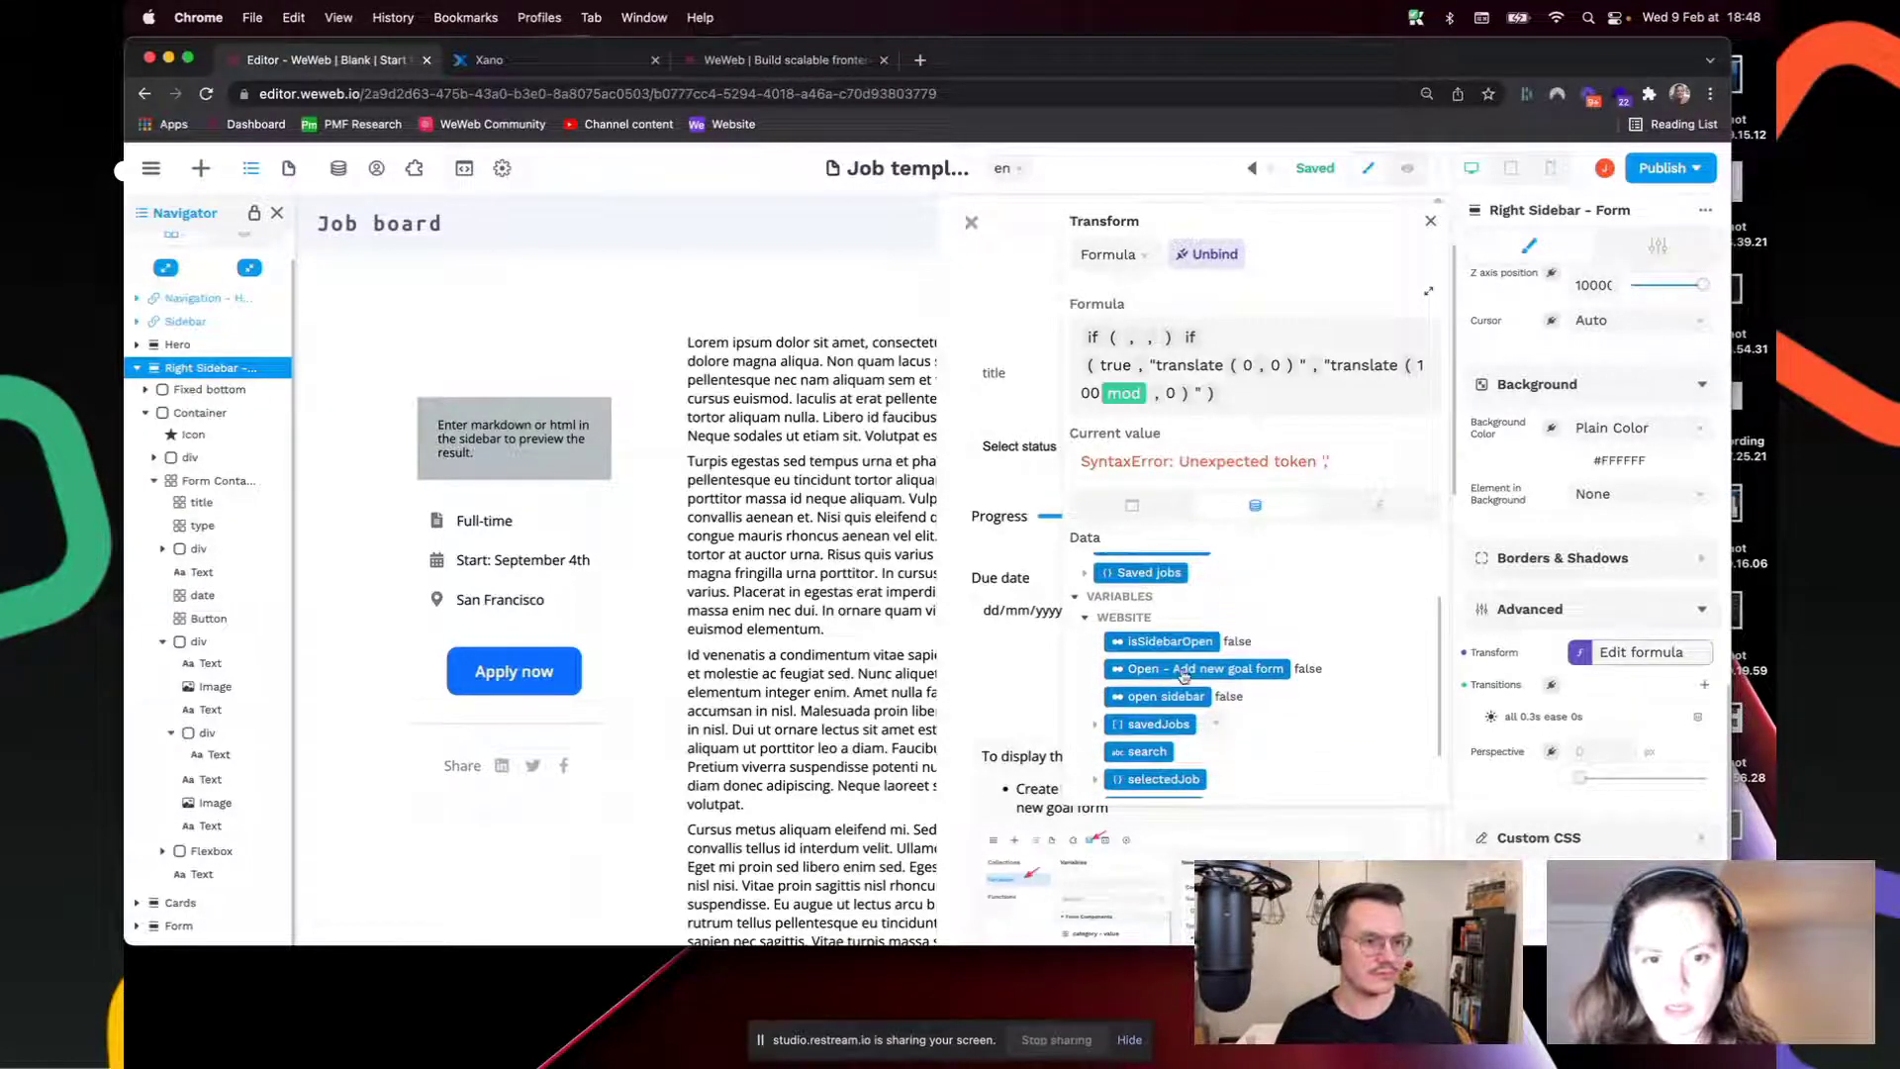
left_click(1184, 670)
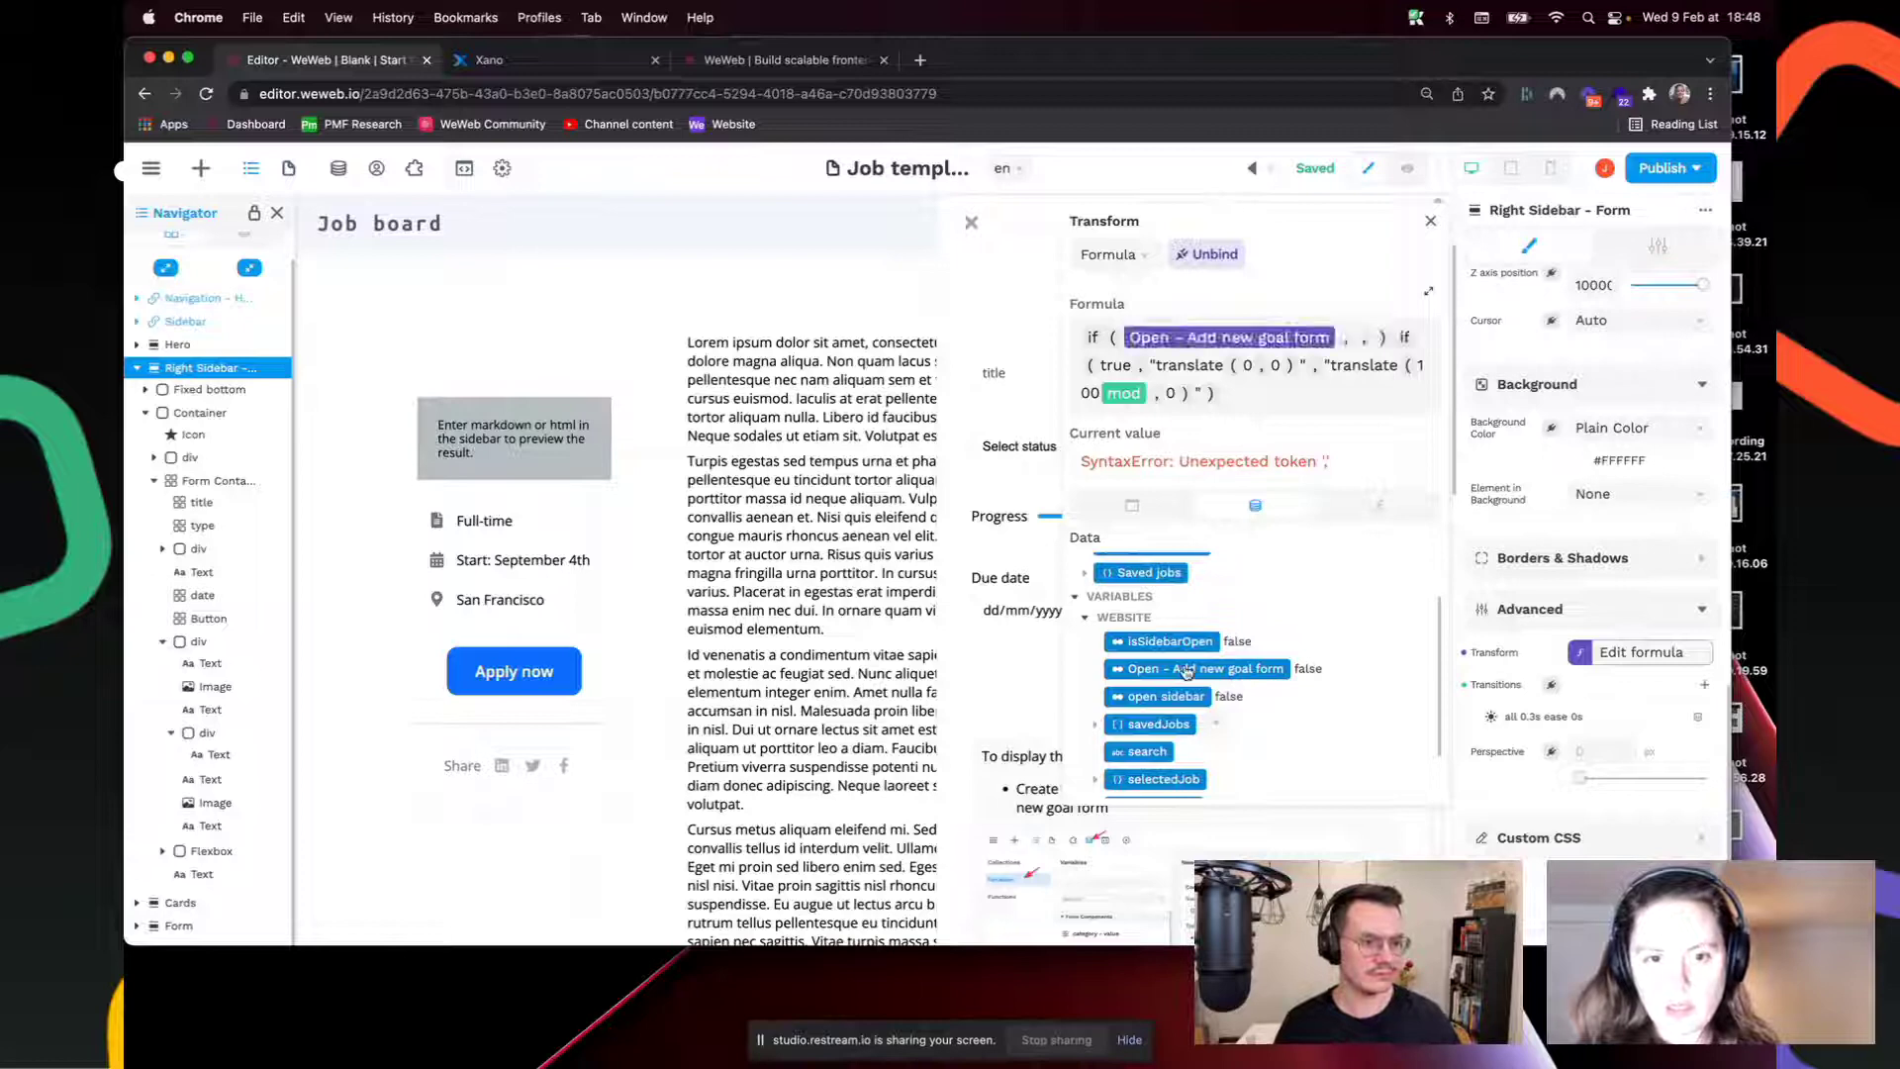
left_click(1356, 339)
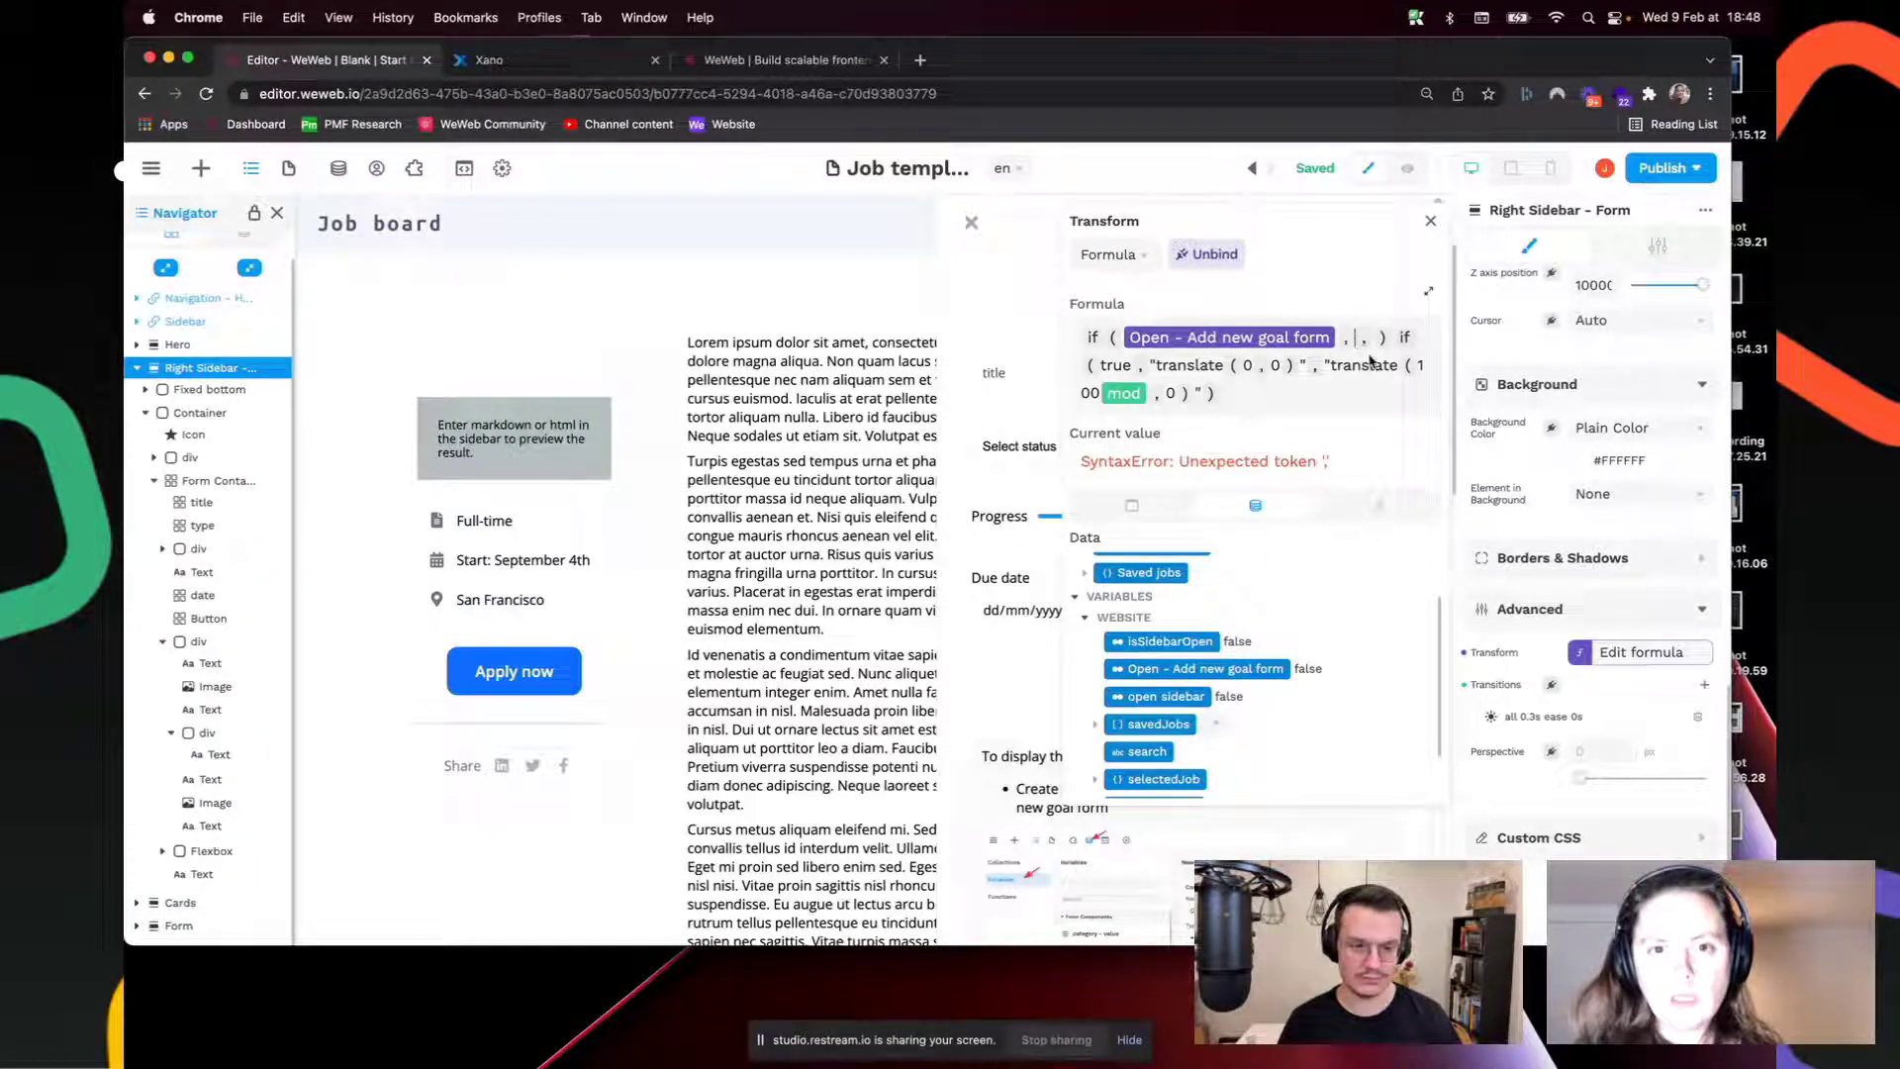
type("\"transla")
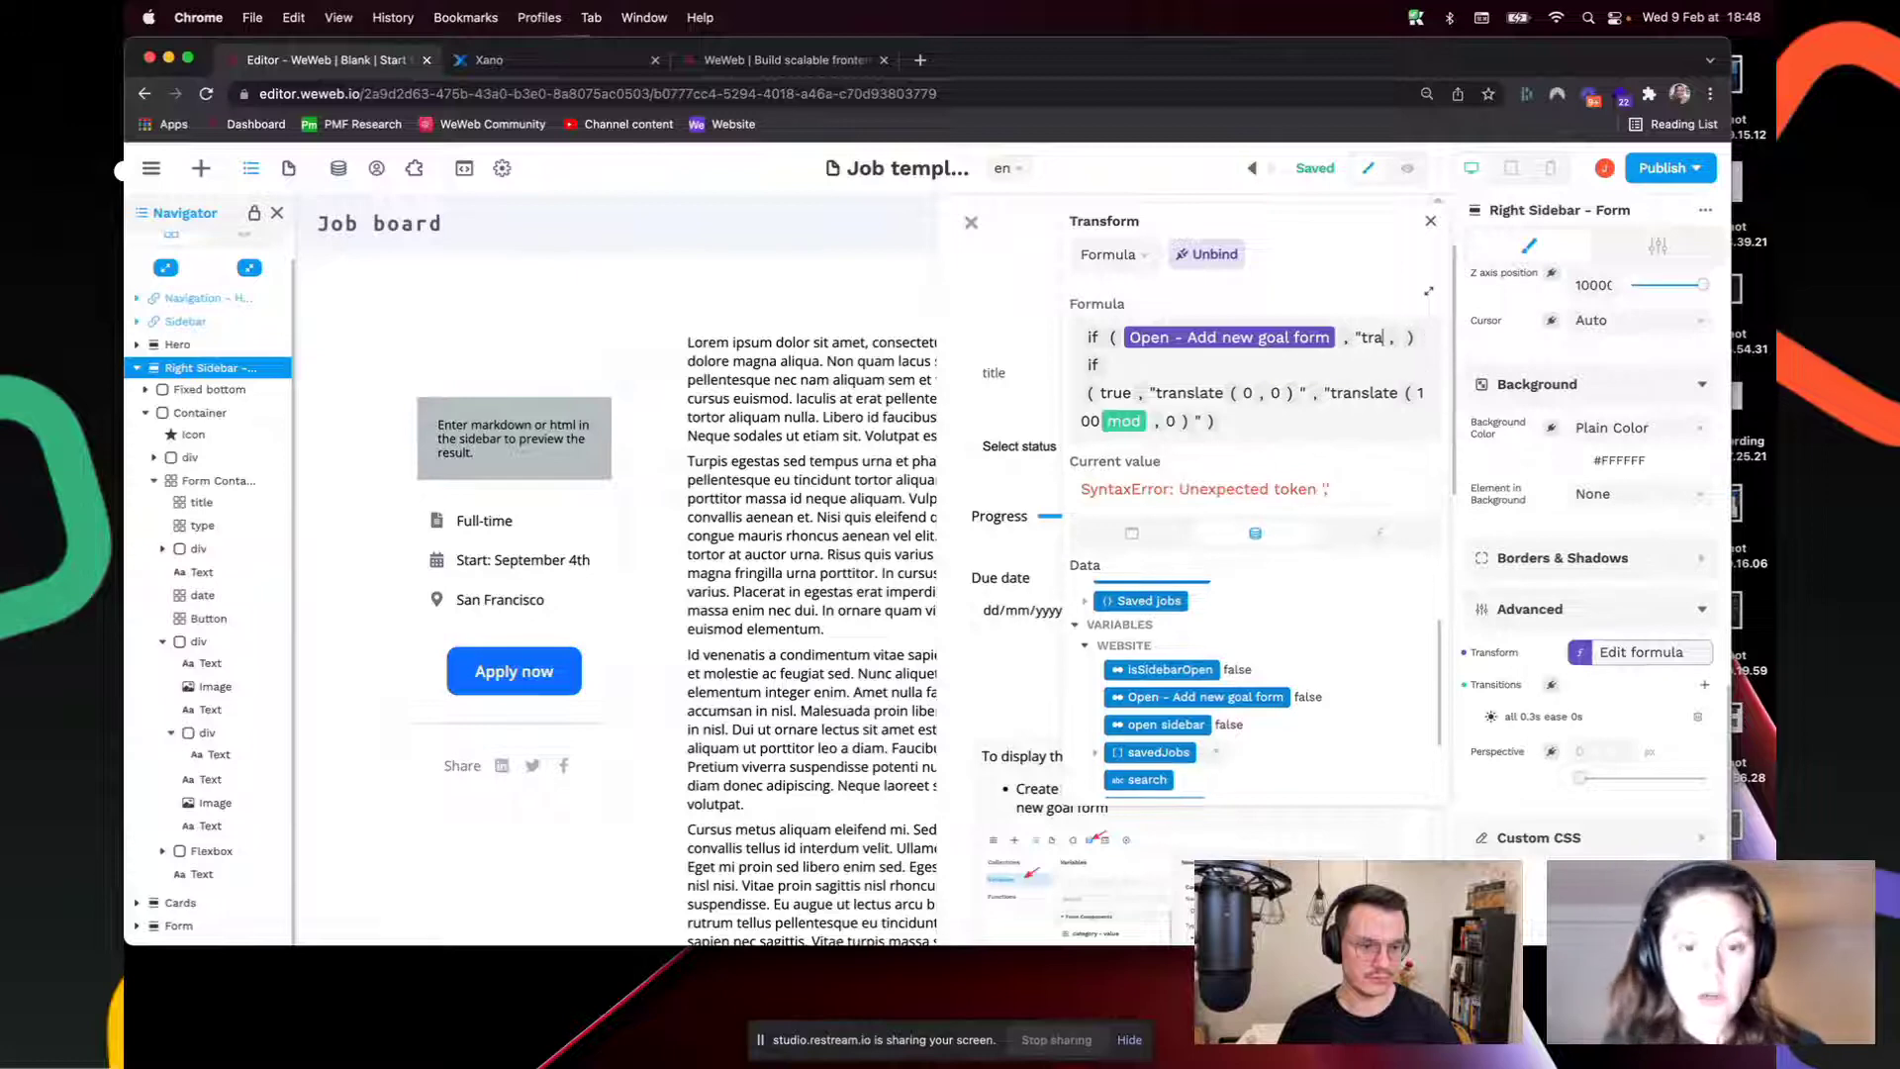
type("te(")
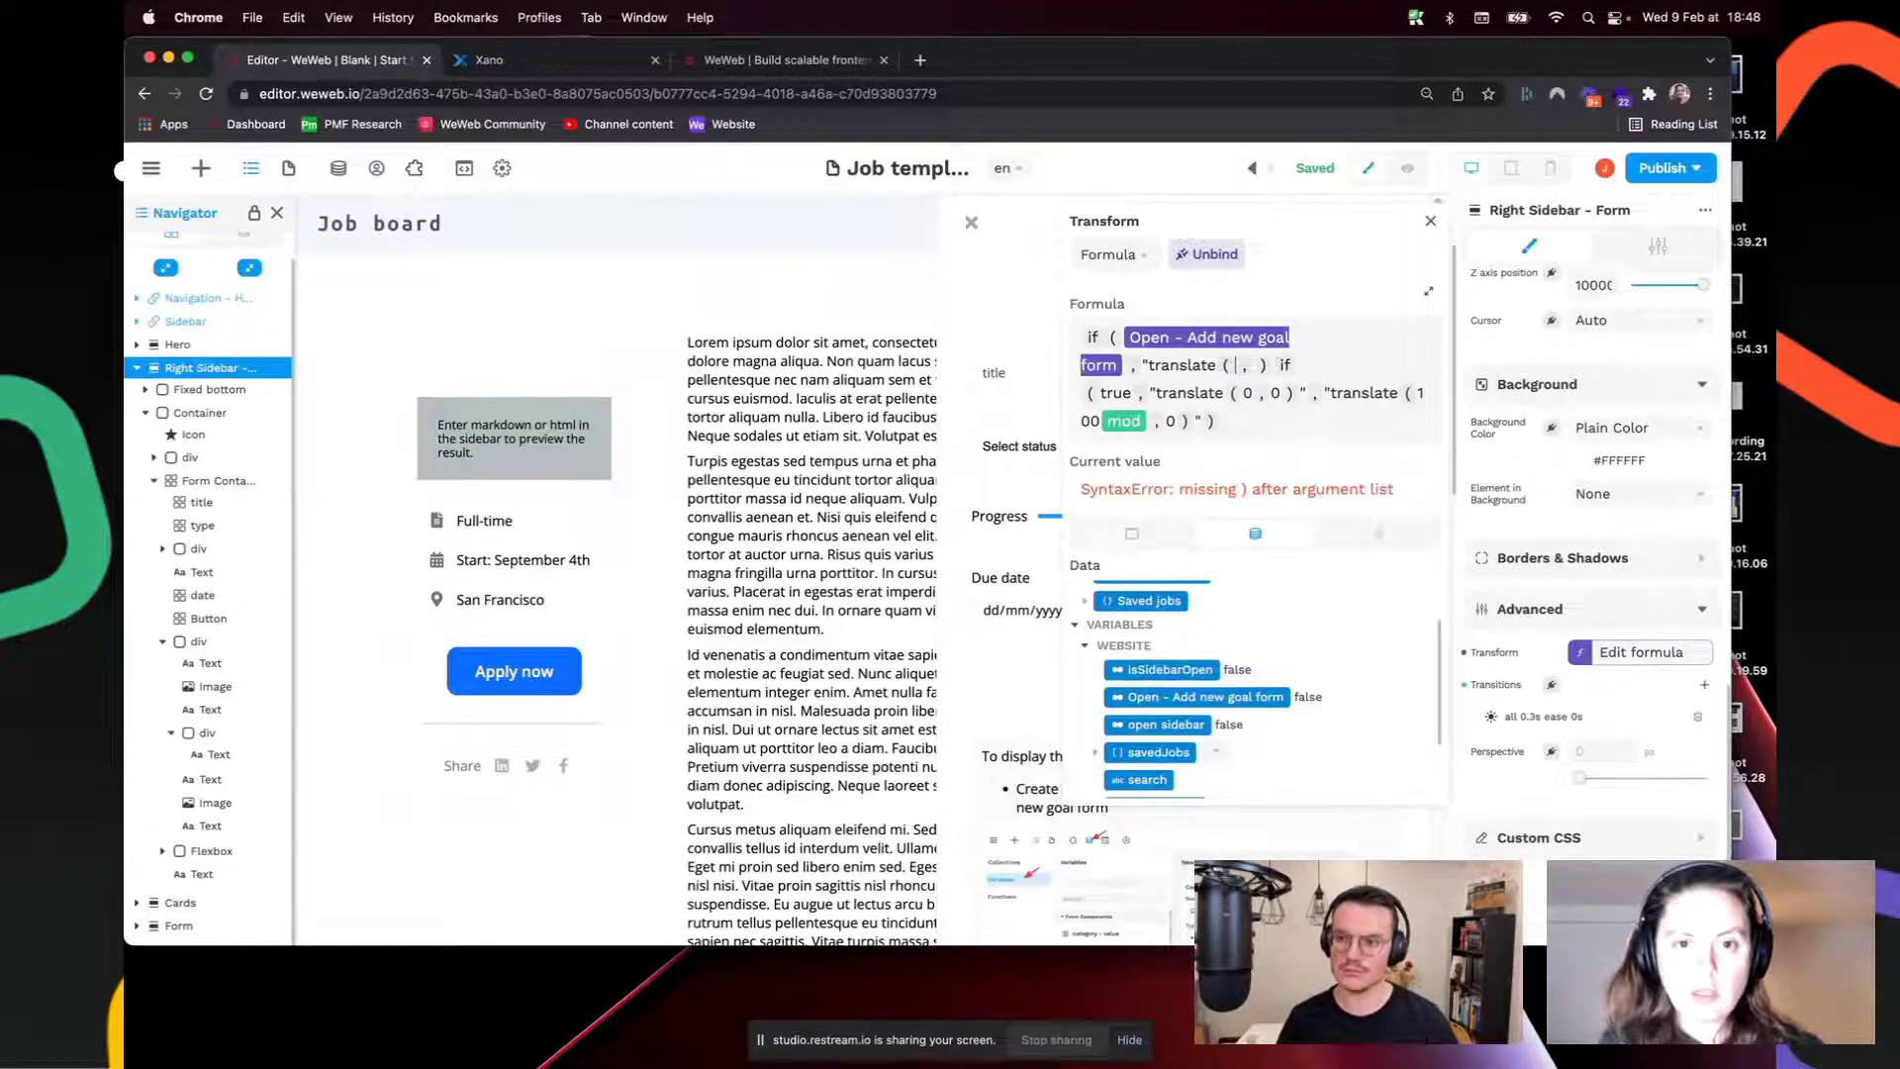
type("0,0")
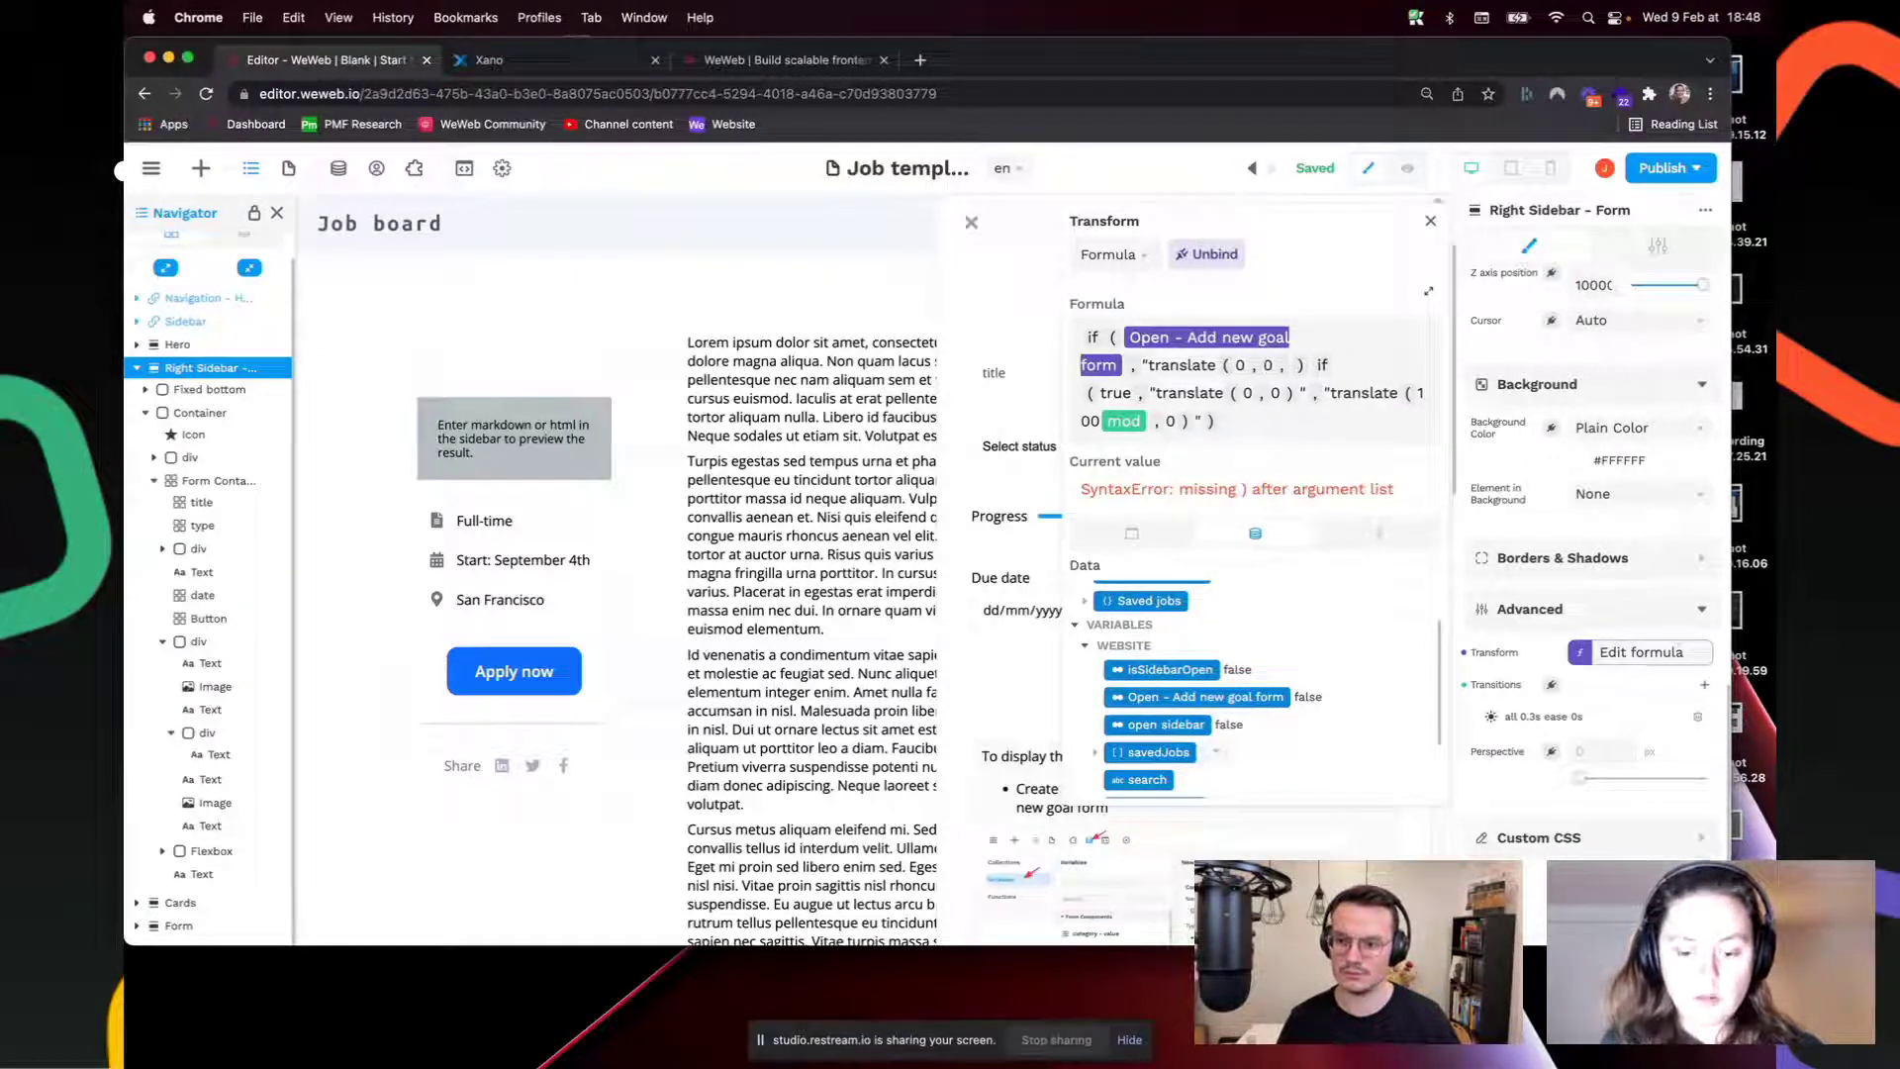
type(")\"")
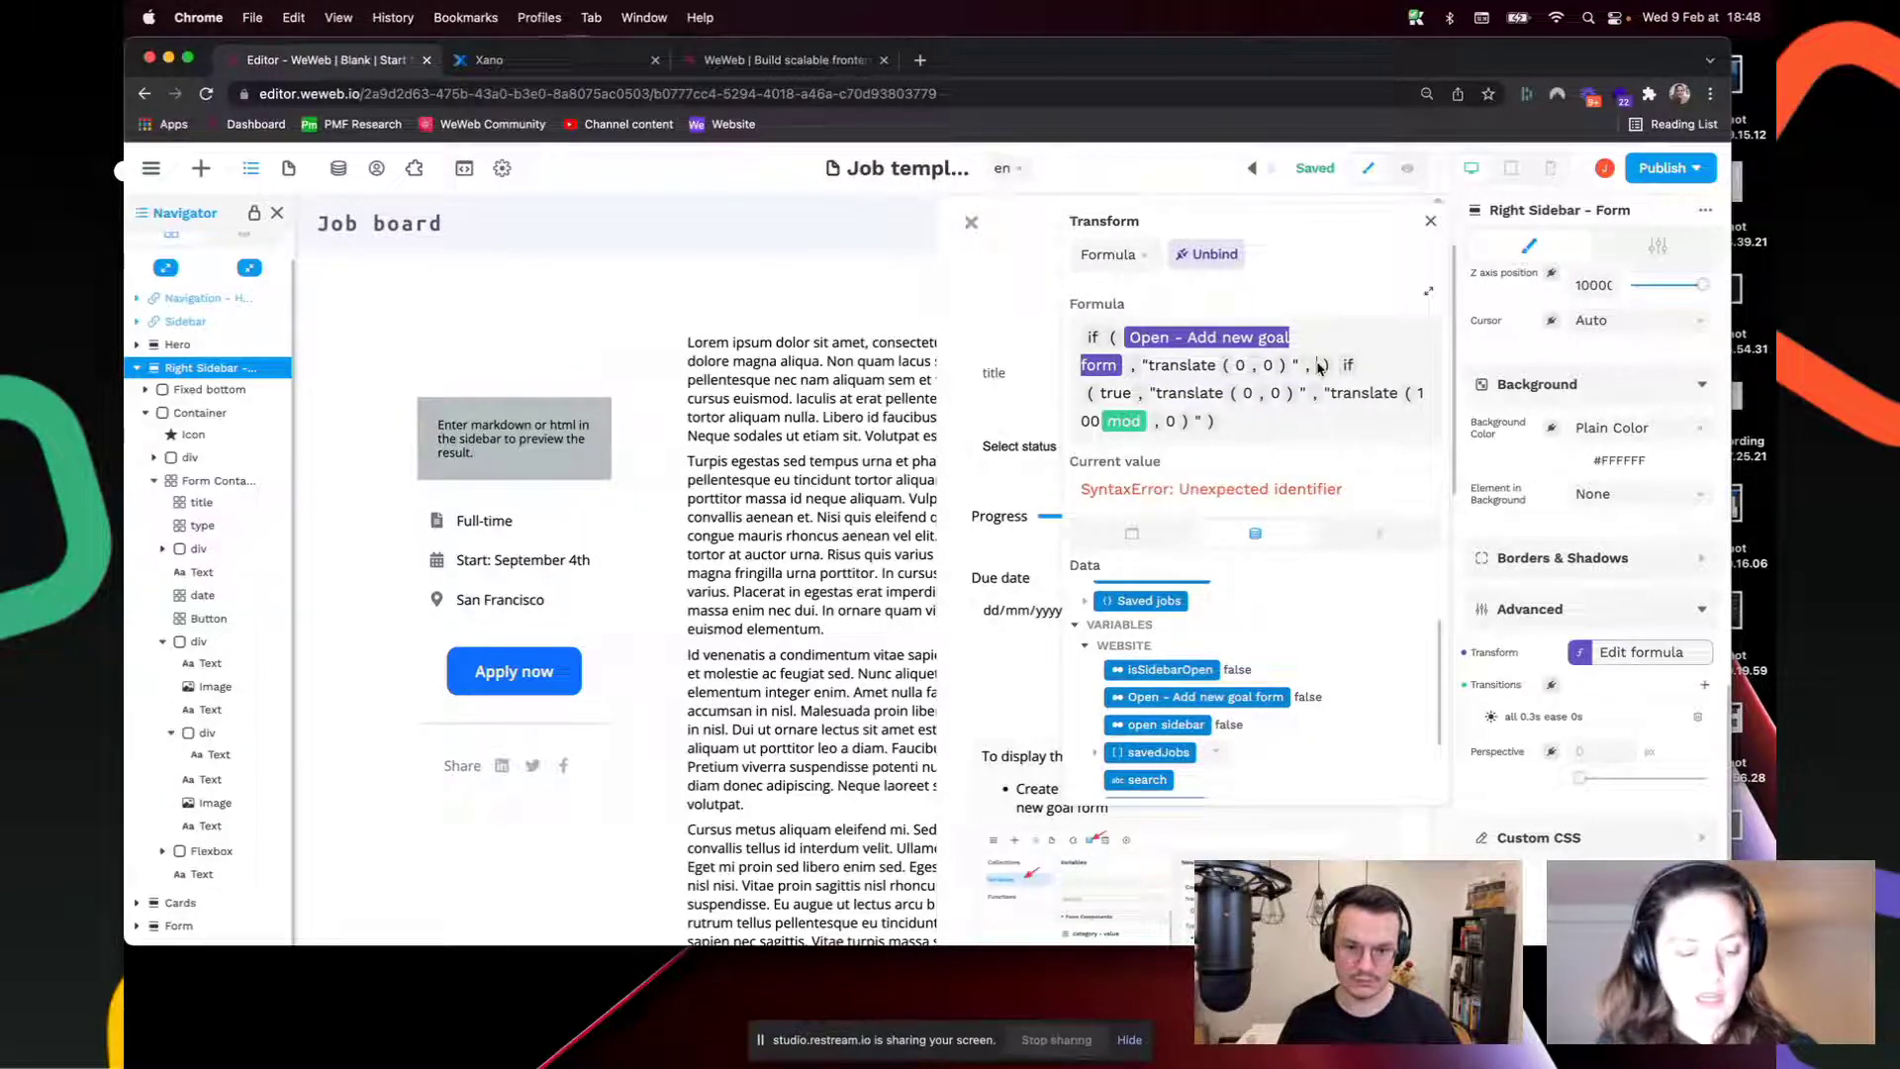
type("\"translate")
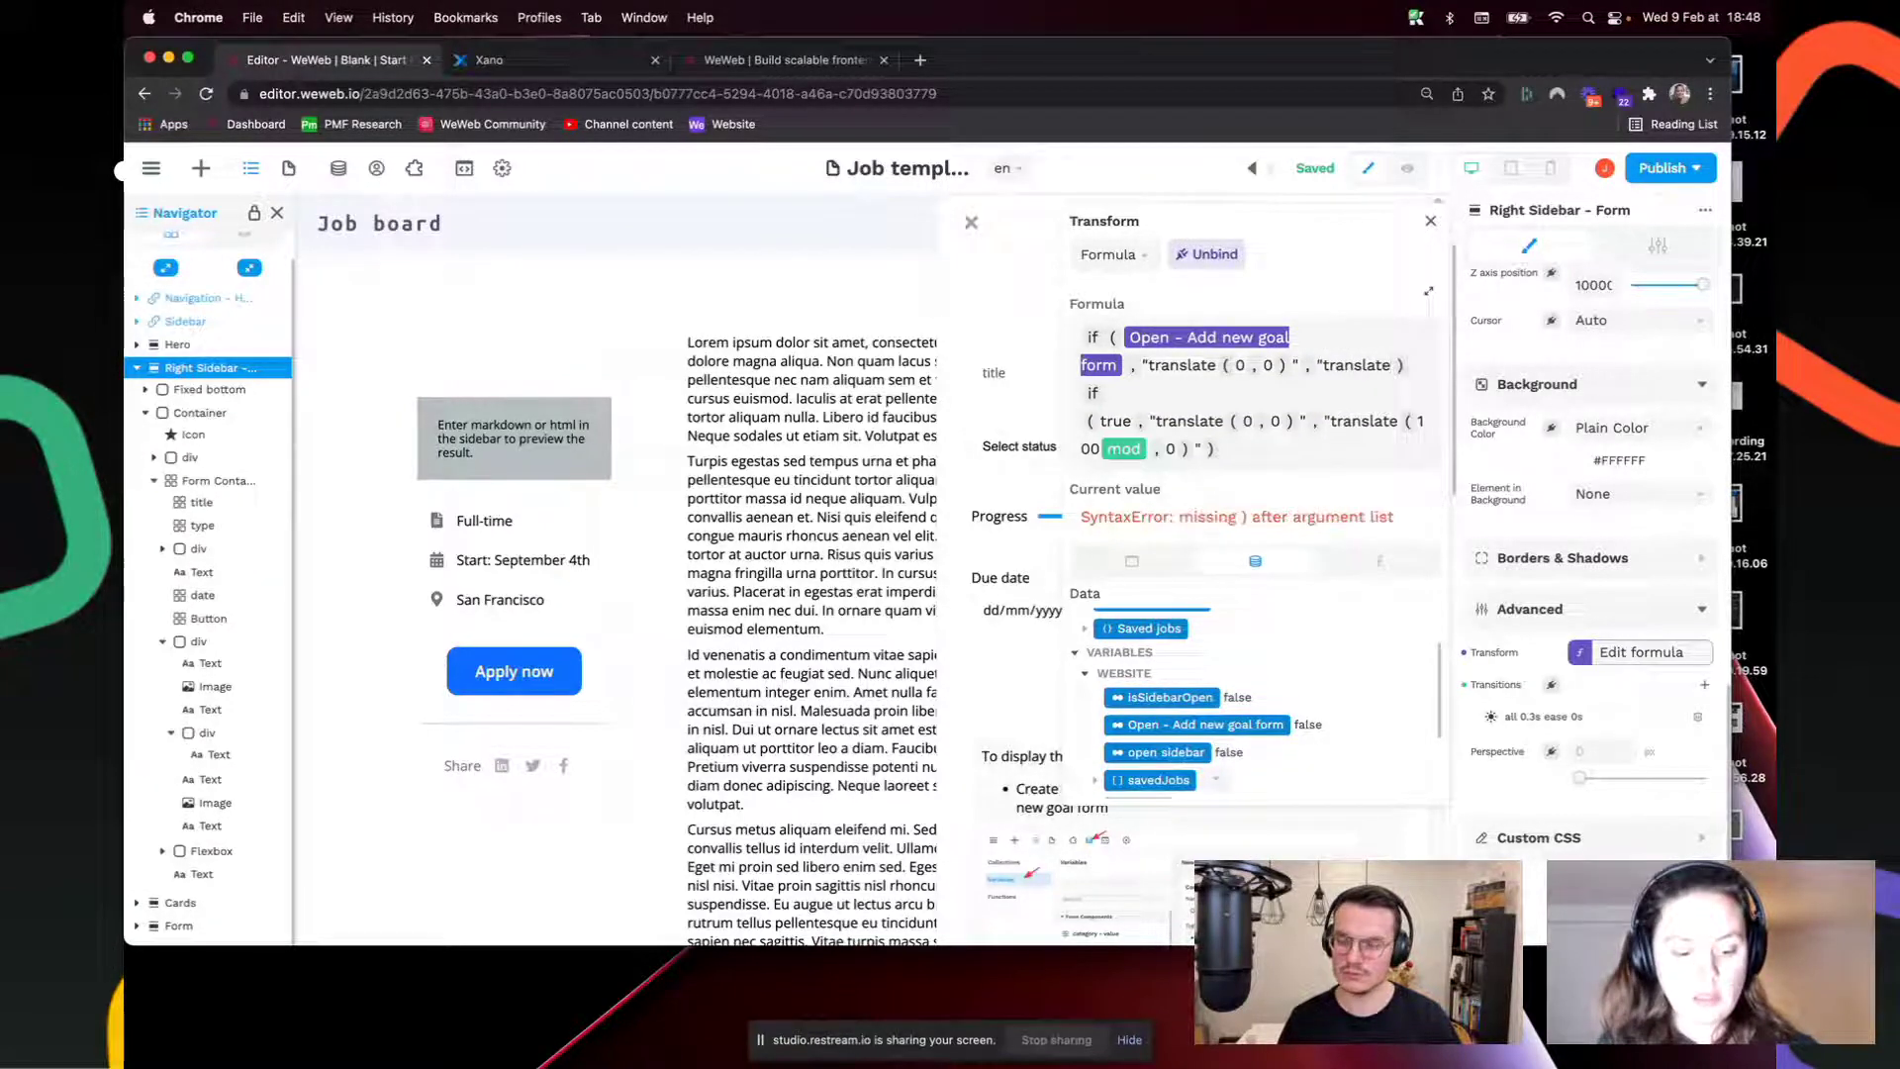
type("(1")
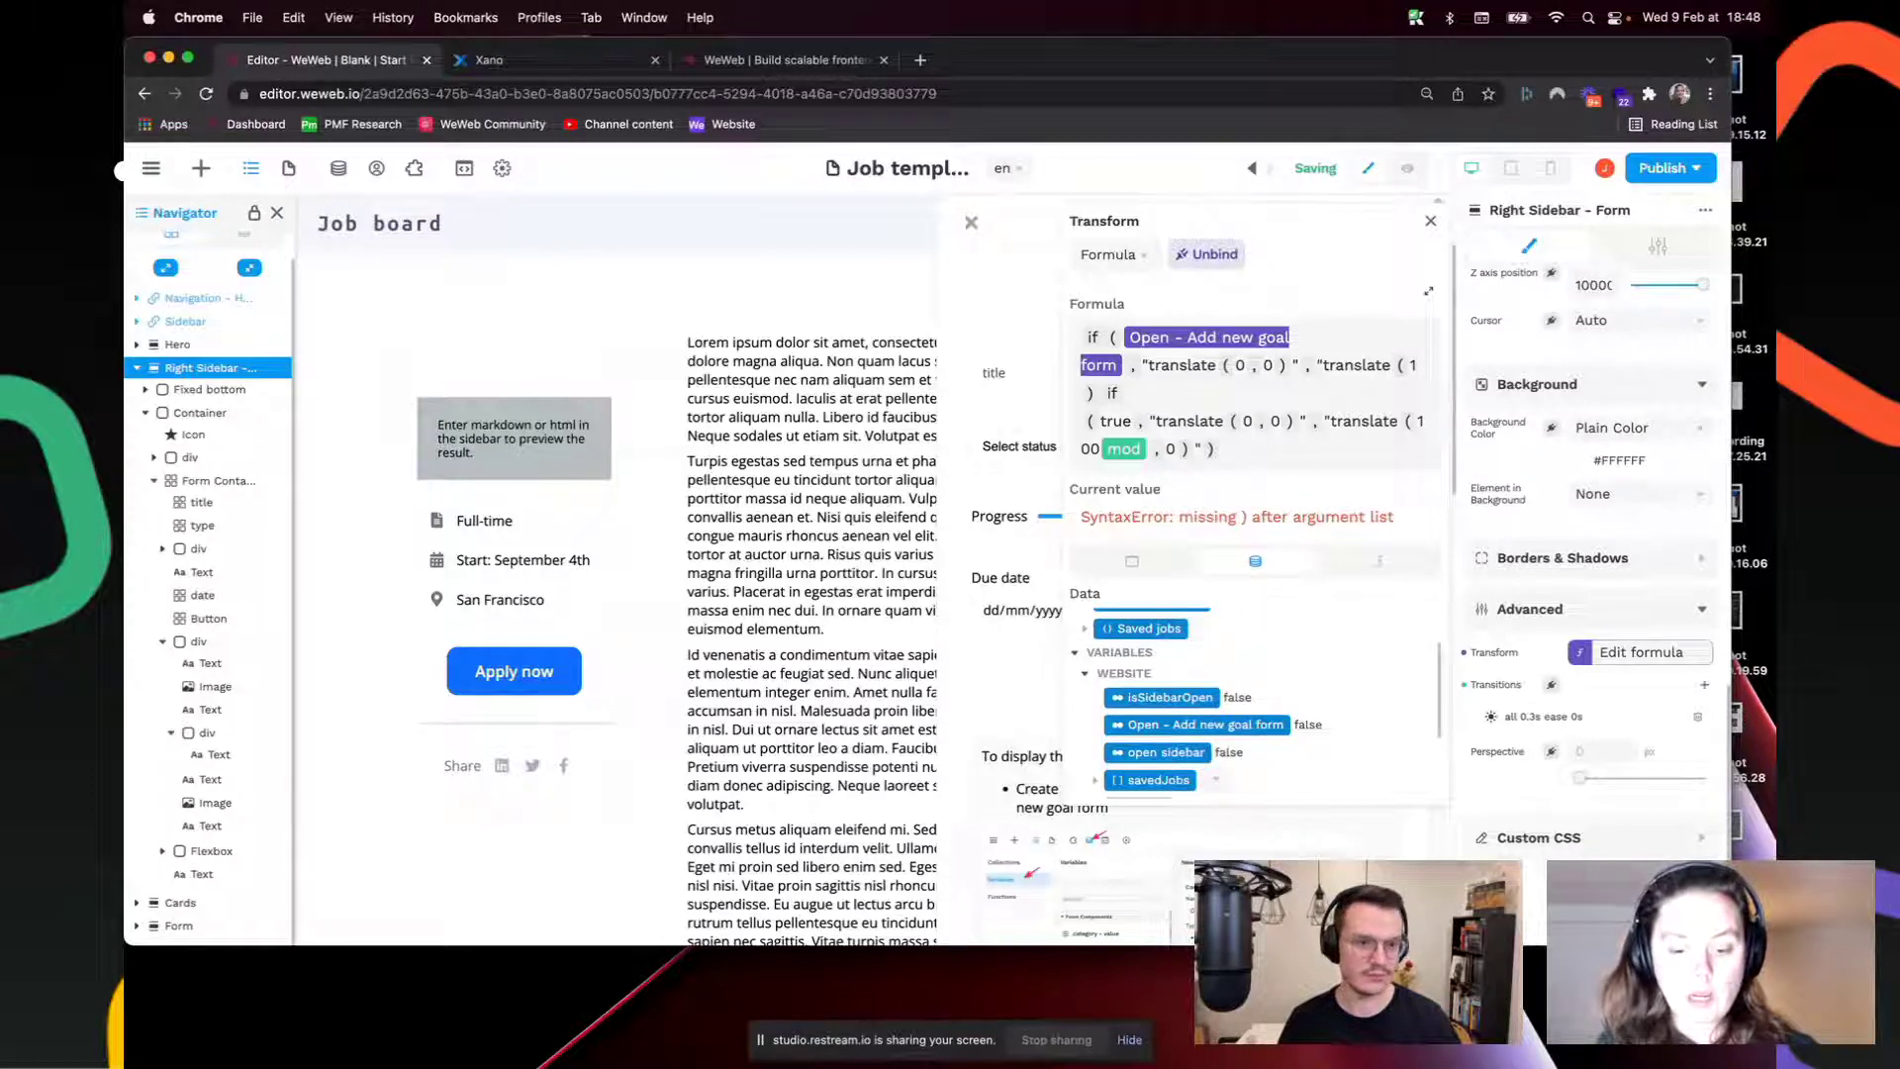
type("00 )  if")
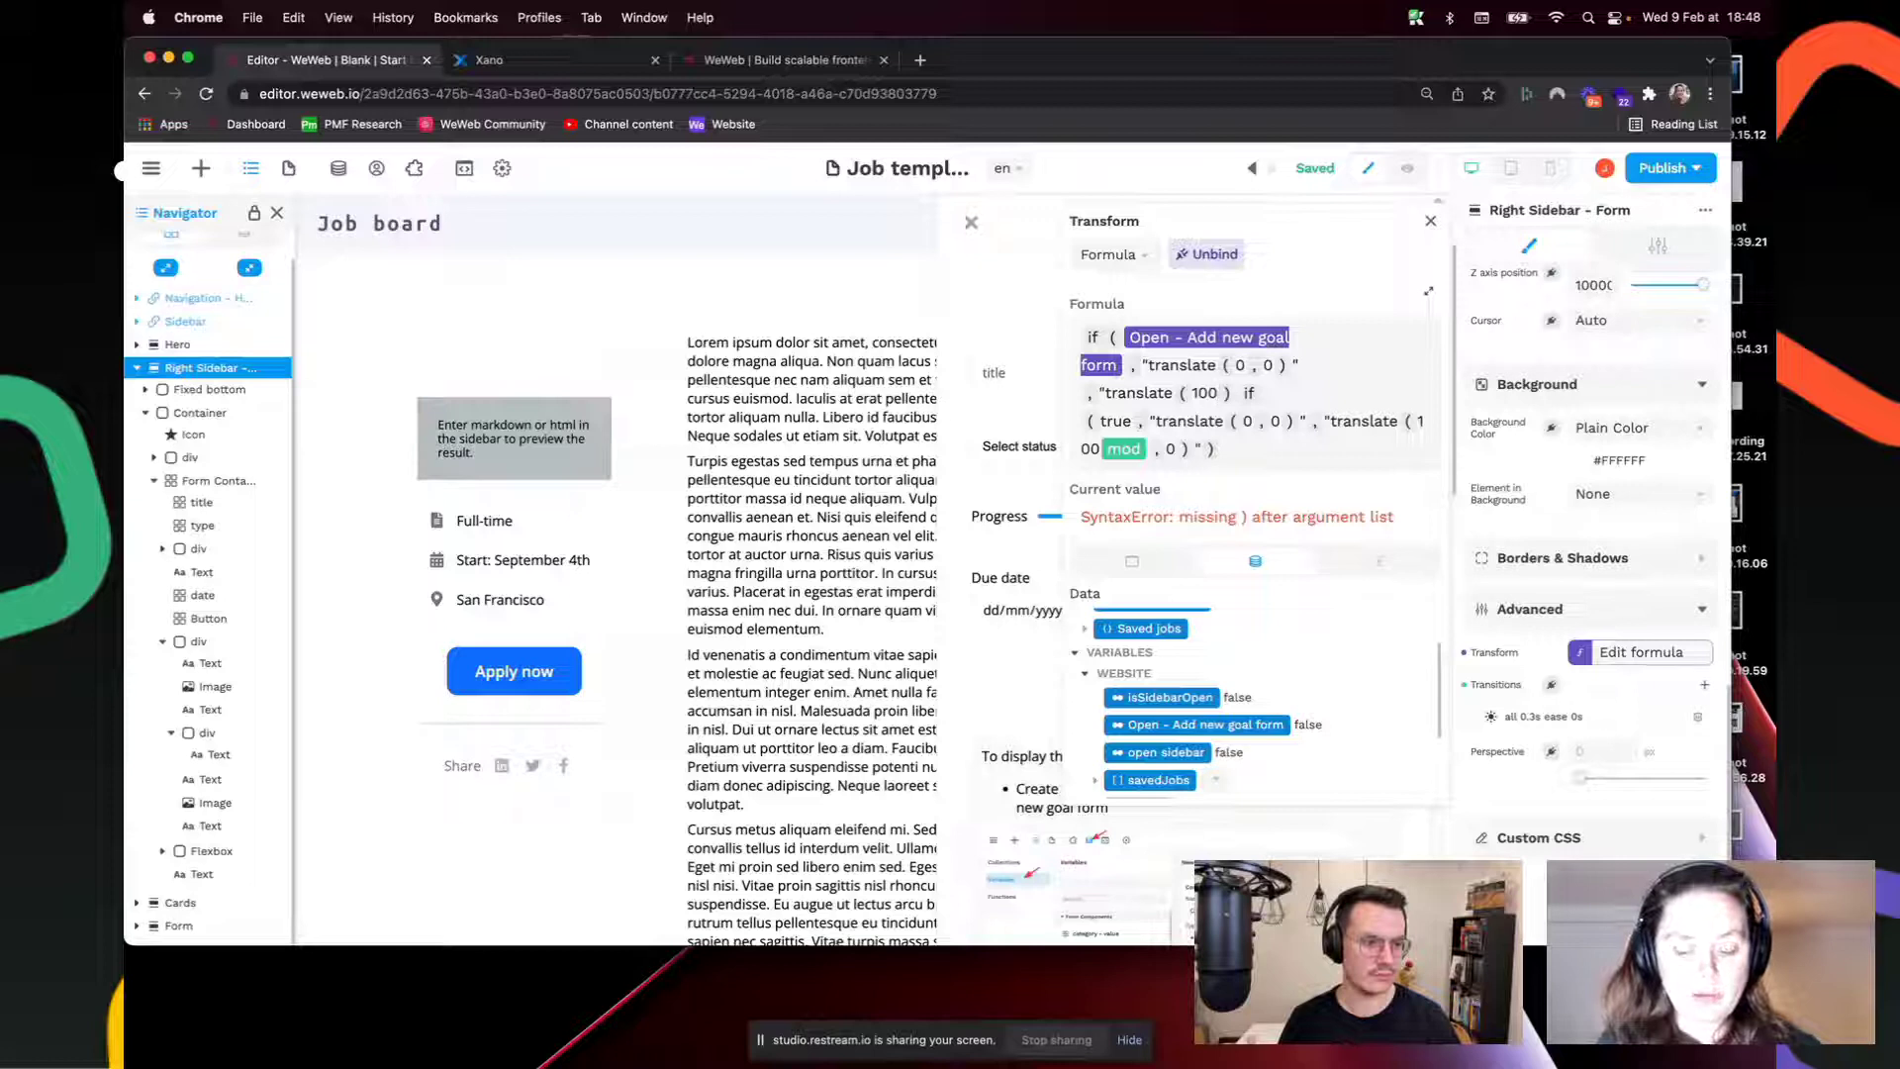
type("%")
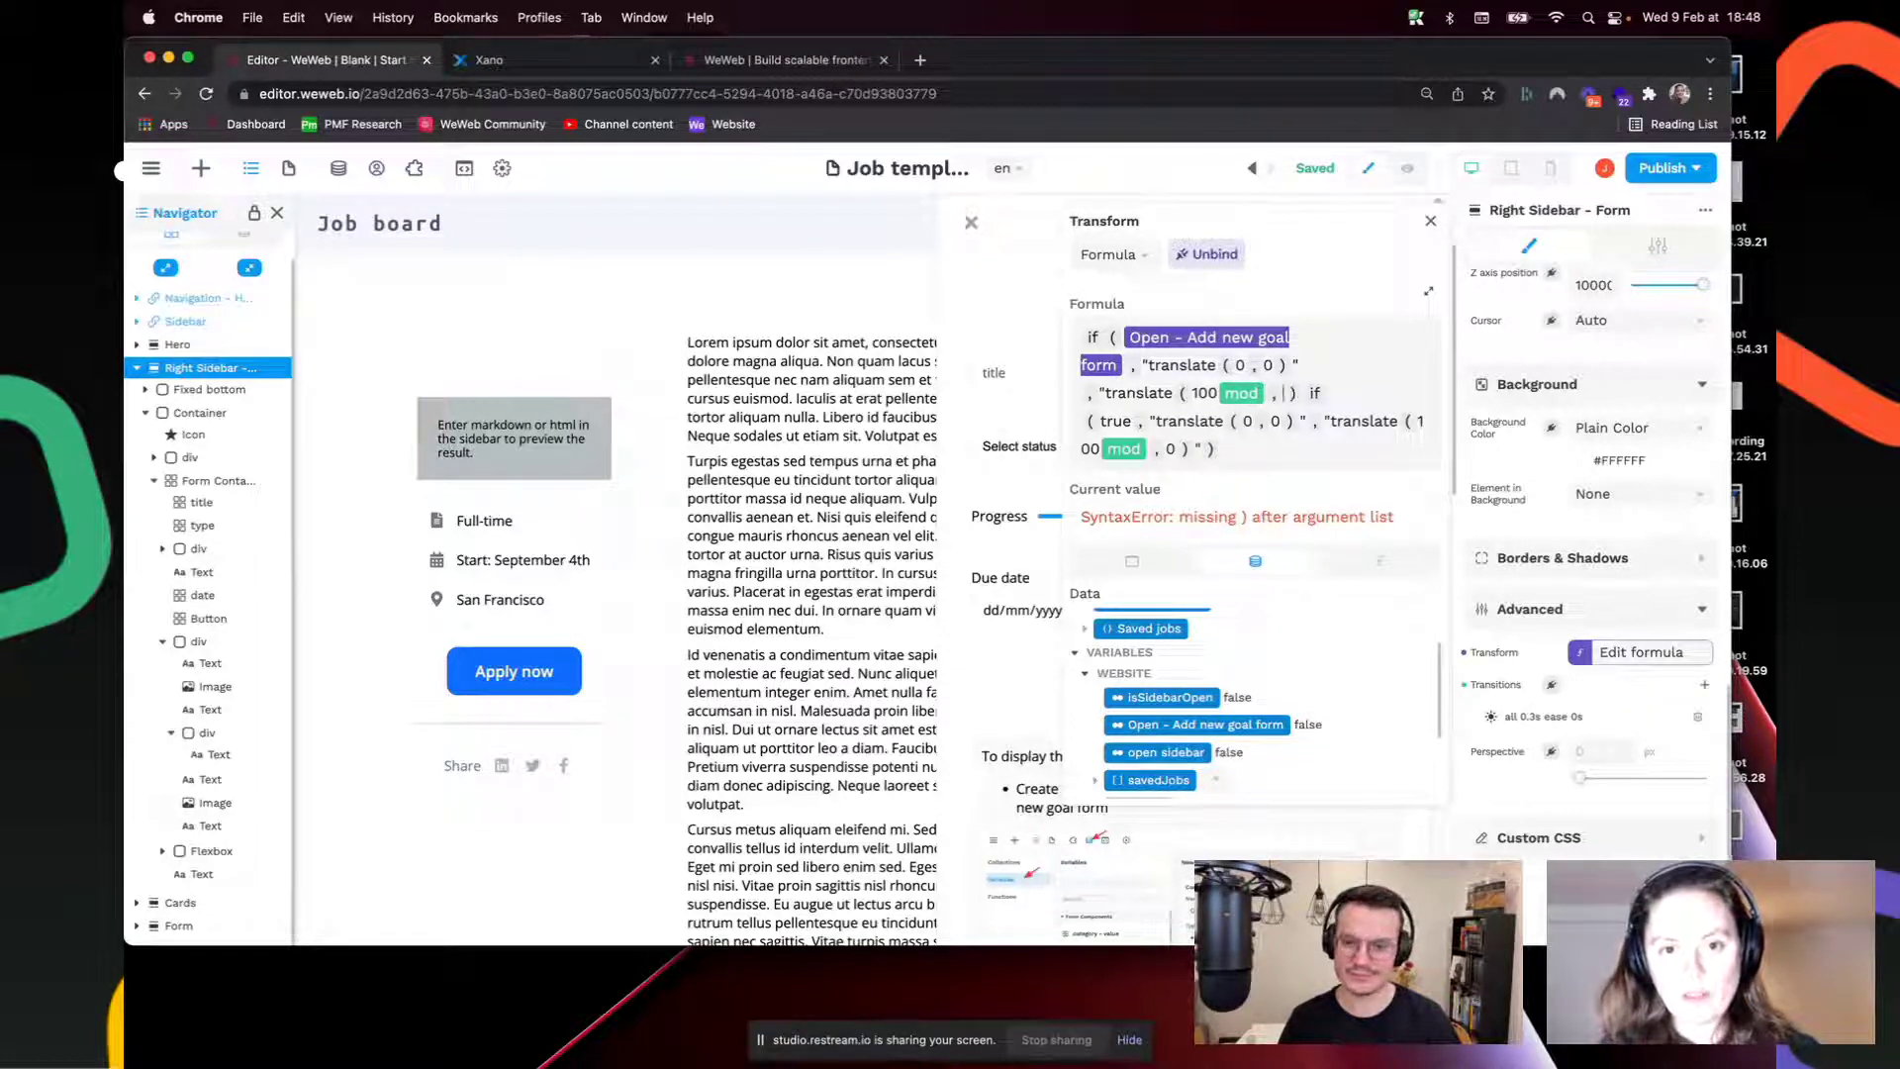
type("0 ")
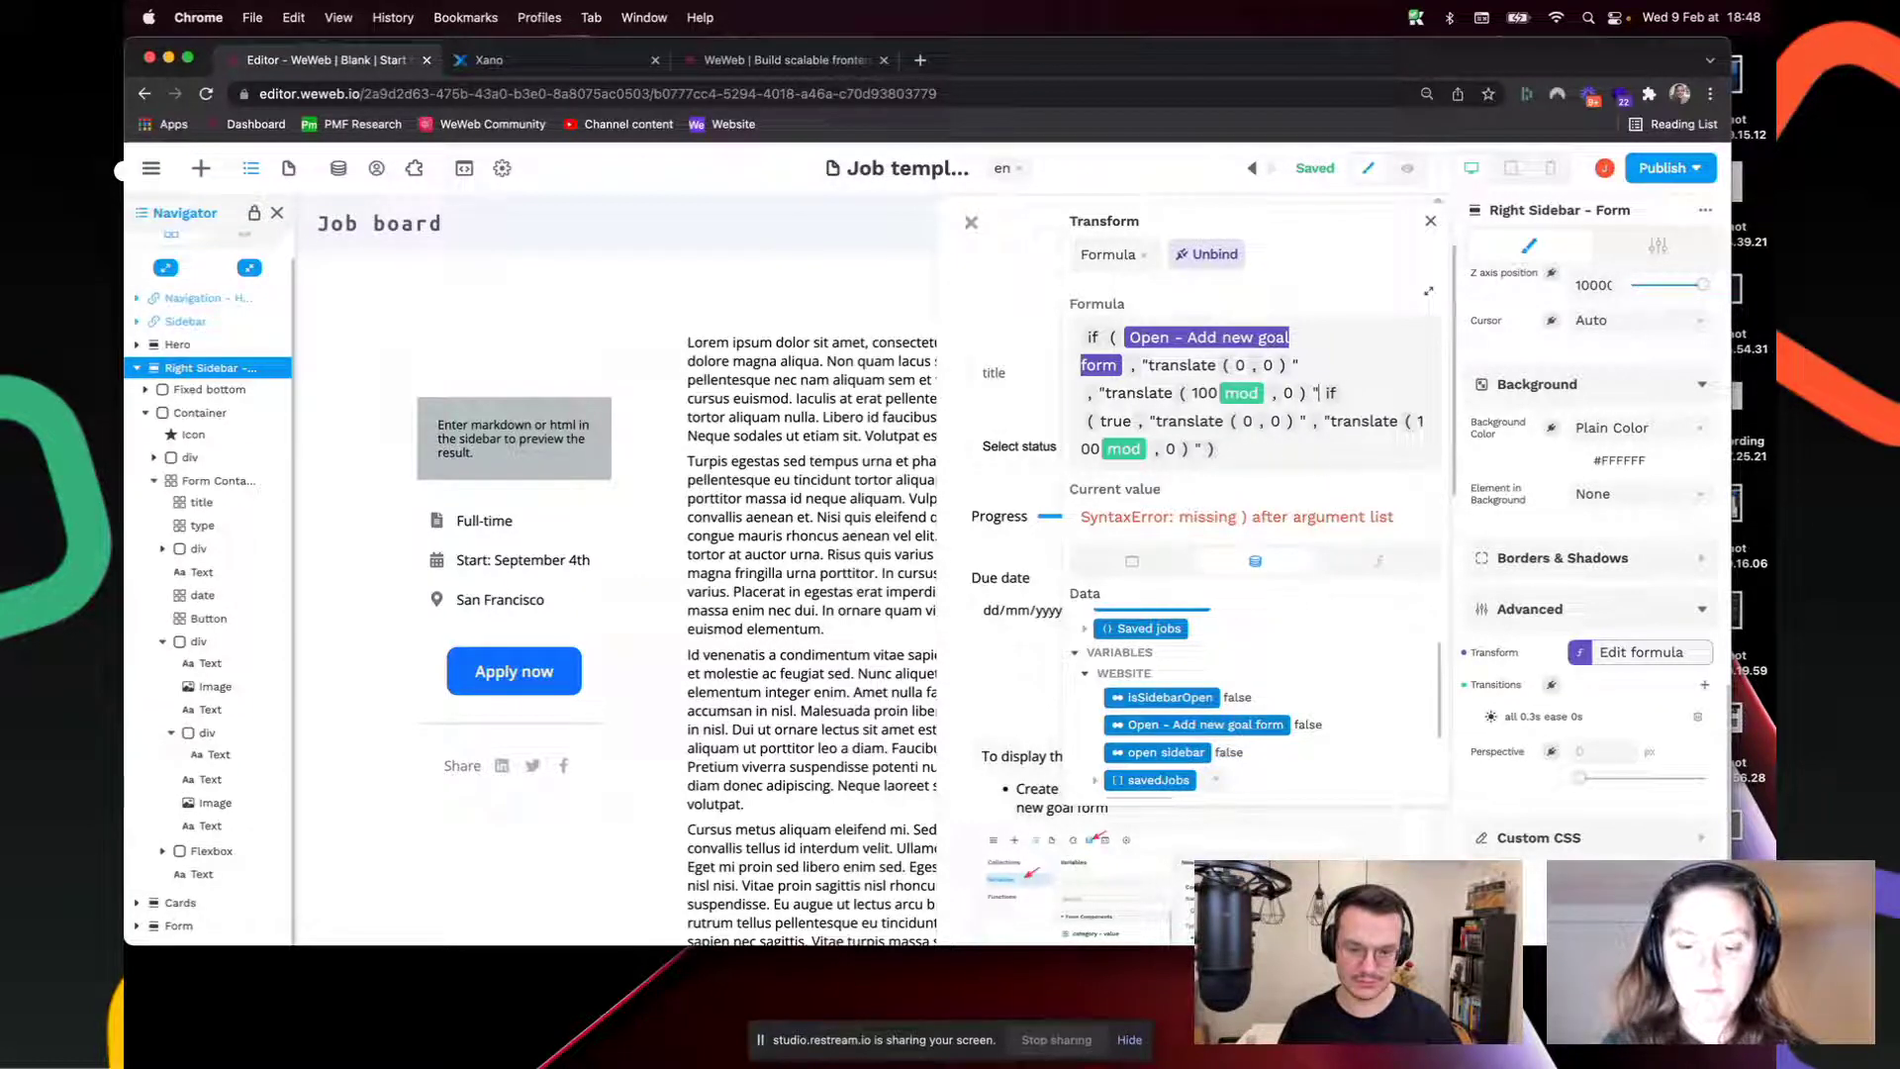
type(")")
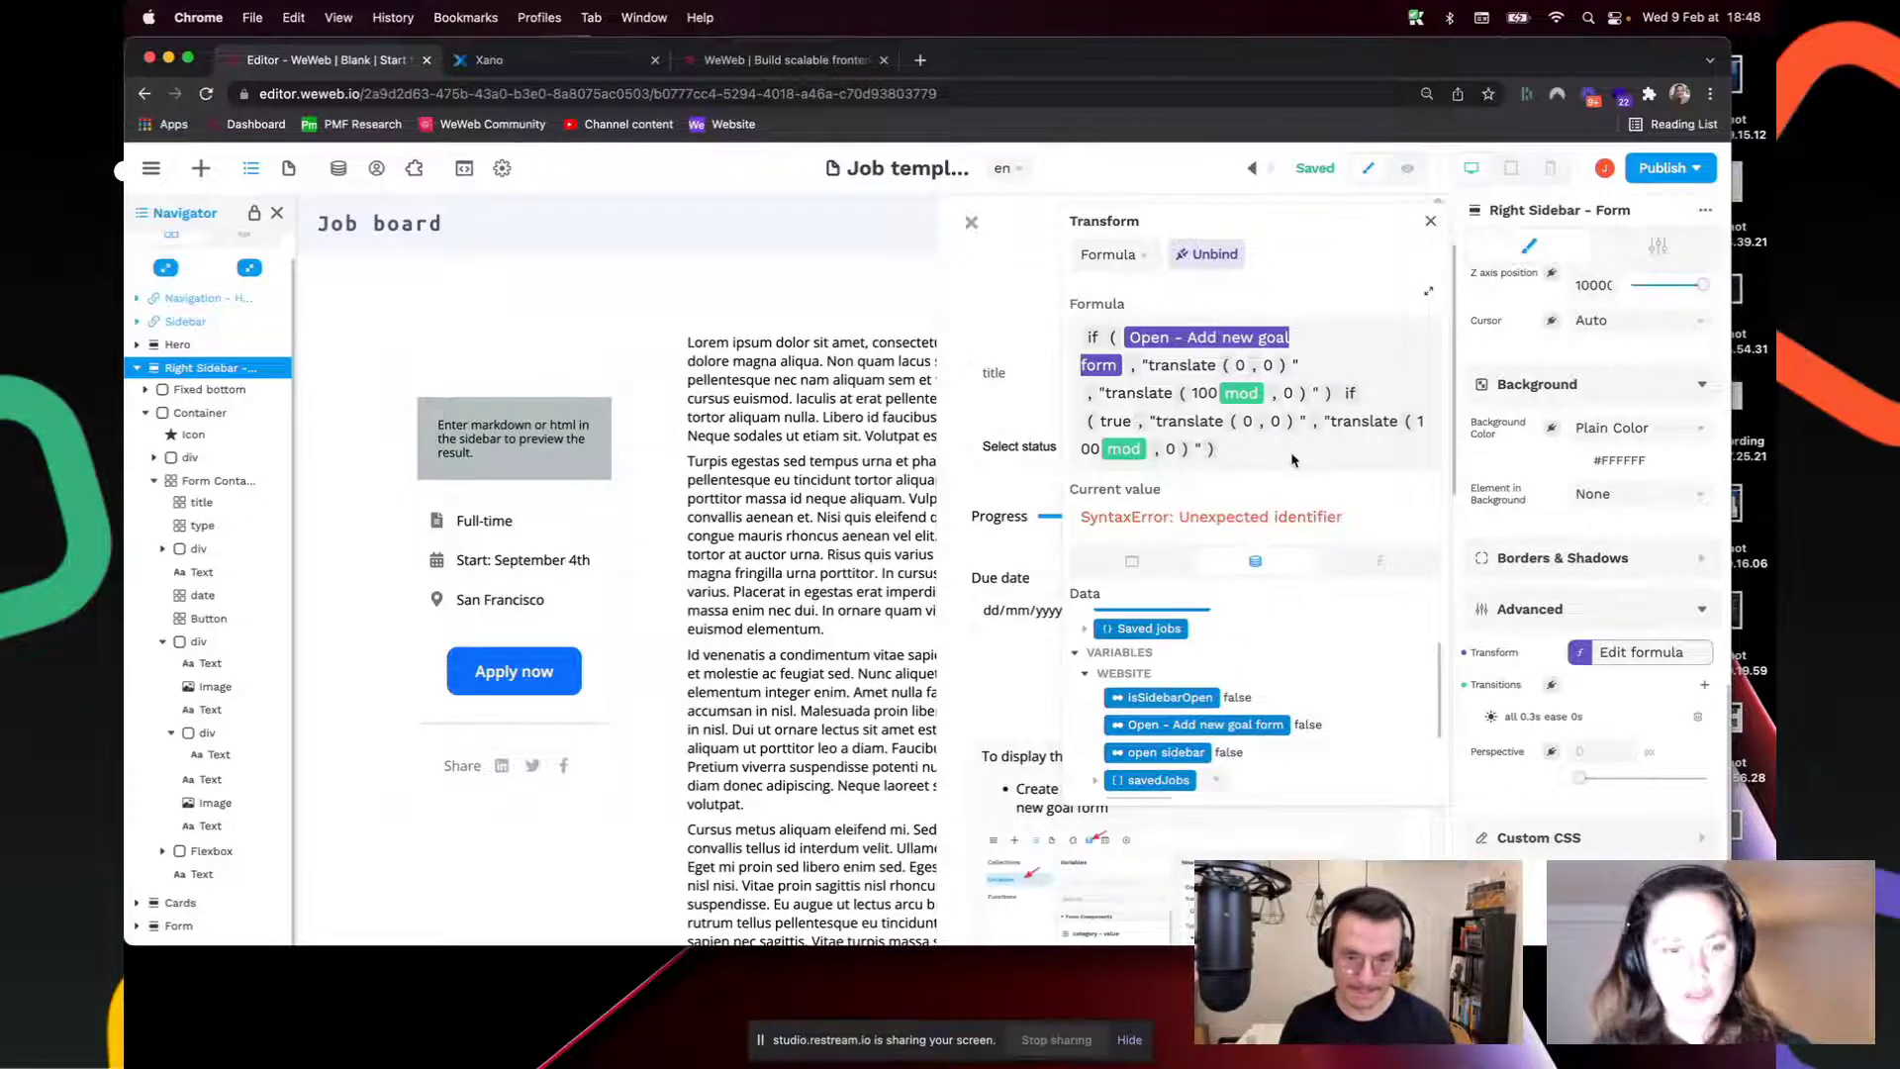
left_click(1292, 459, "shift")
key("BackSpace")
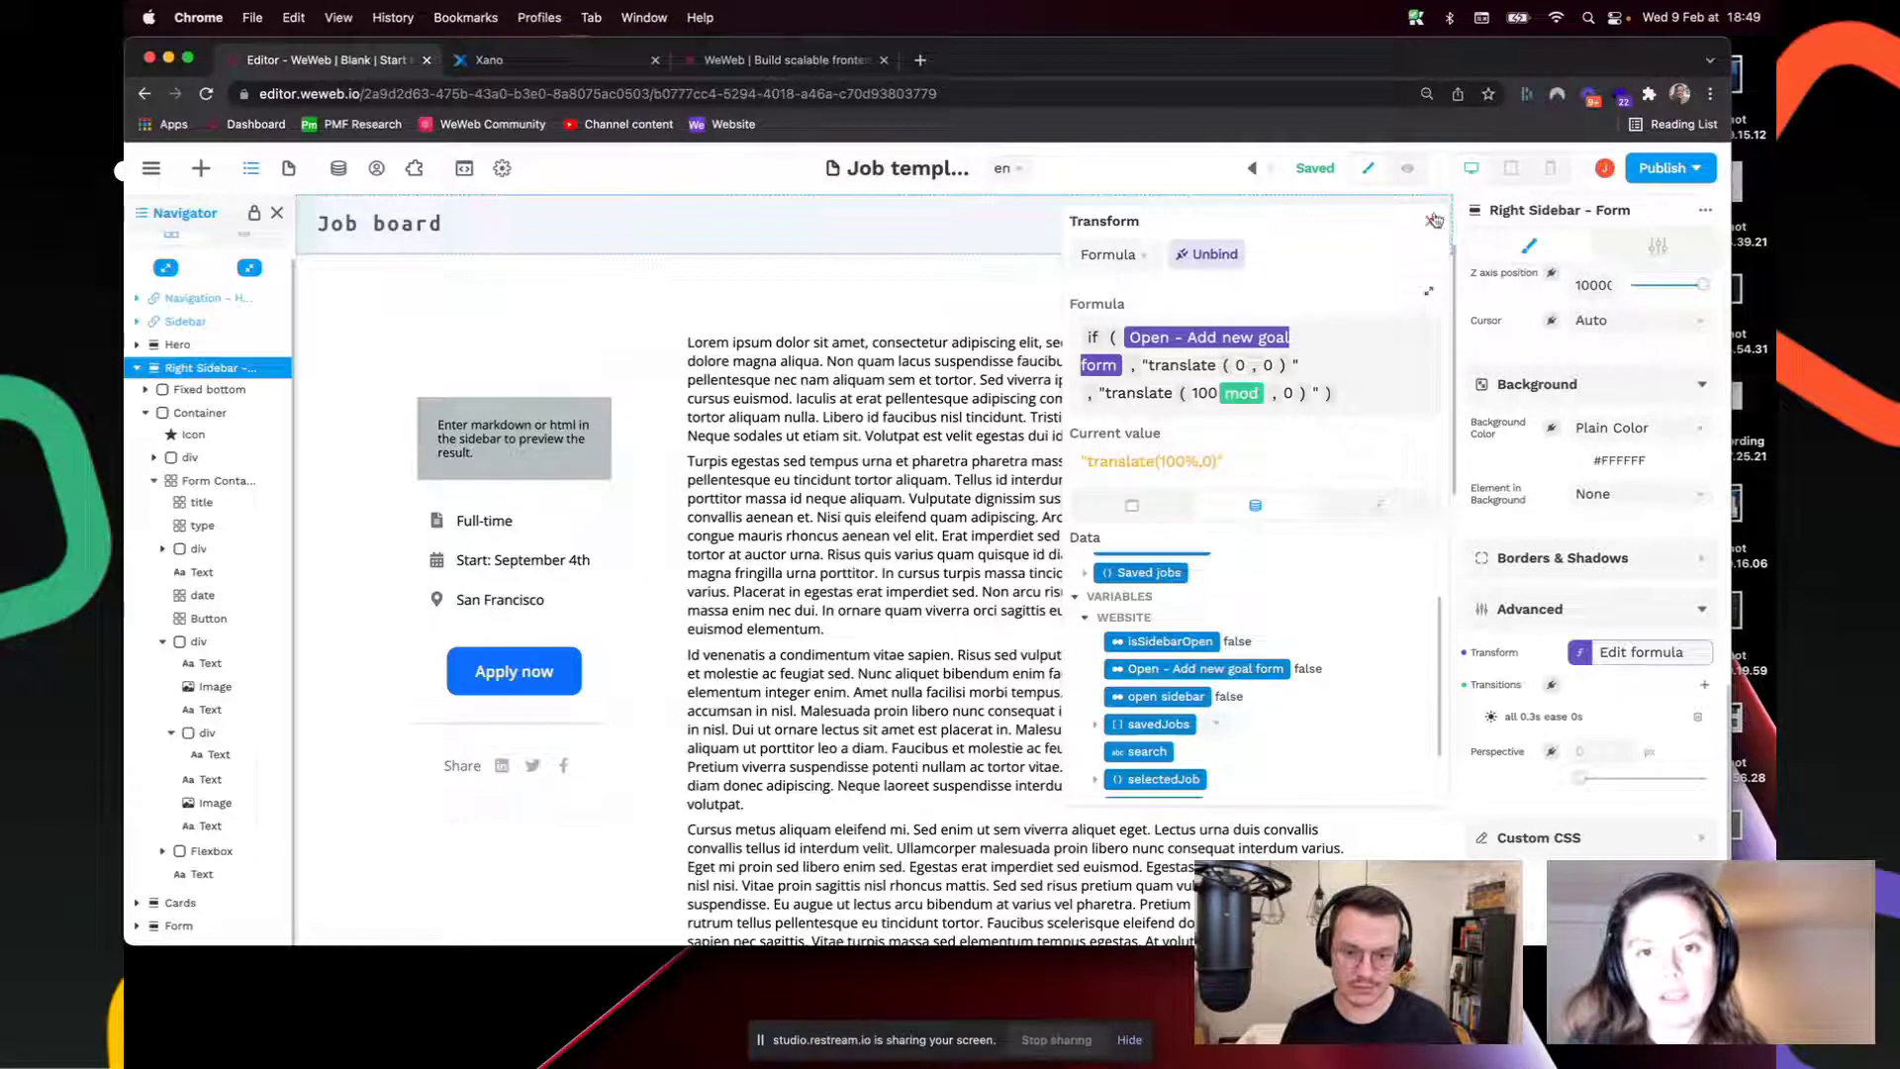
Step: Close the formula editor, test Apply now in preview, then reload the editor page
left_click(1434, 220)
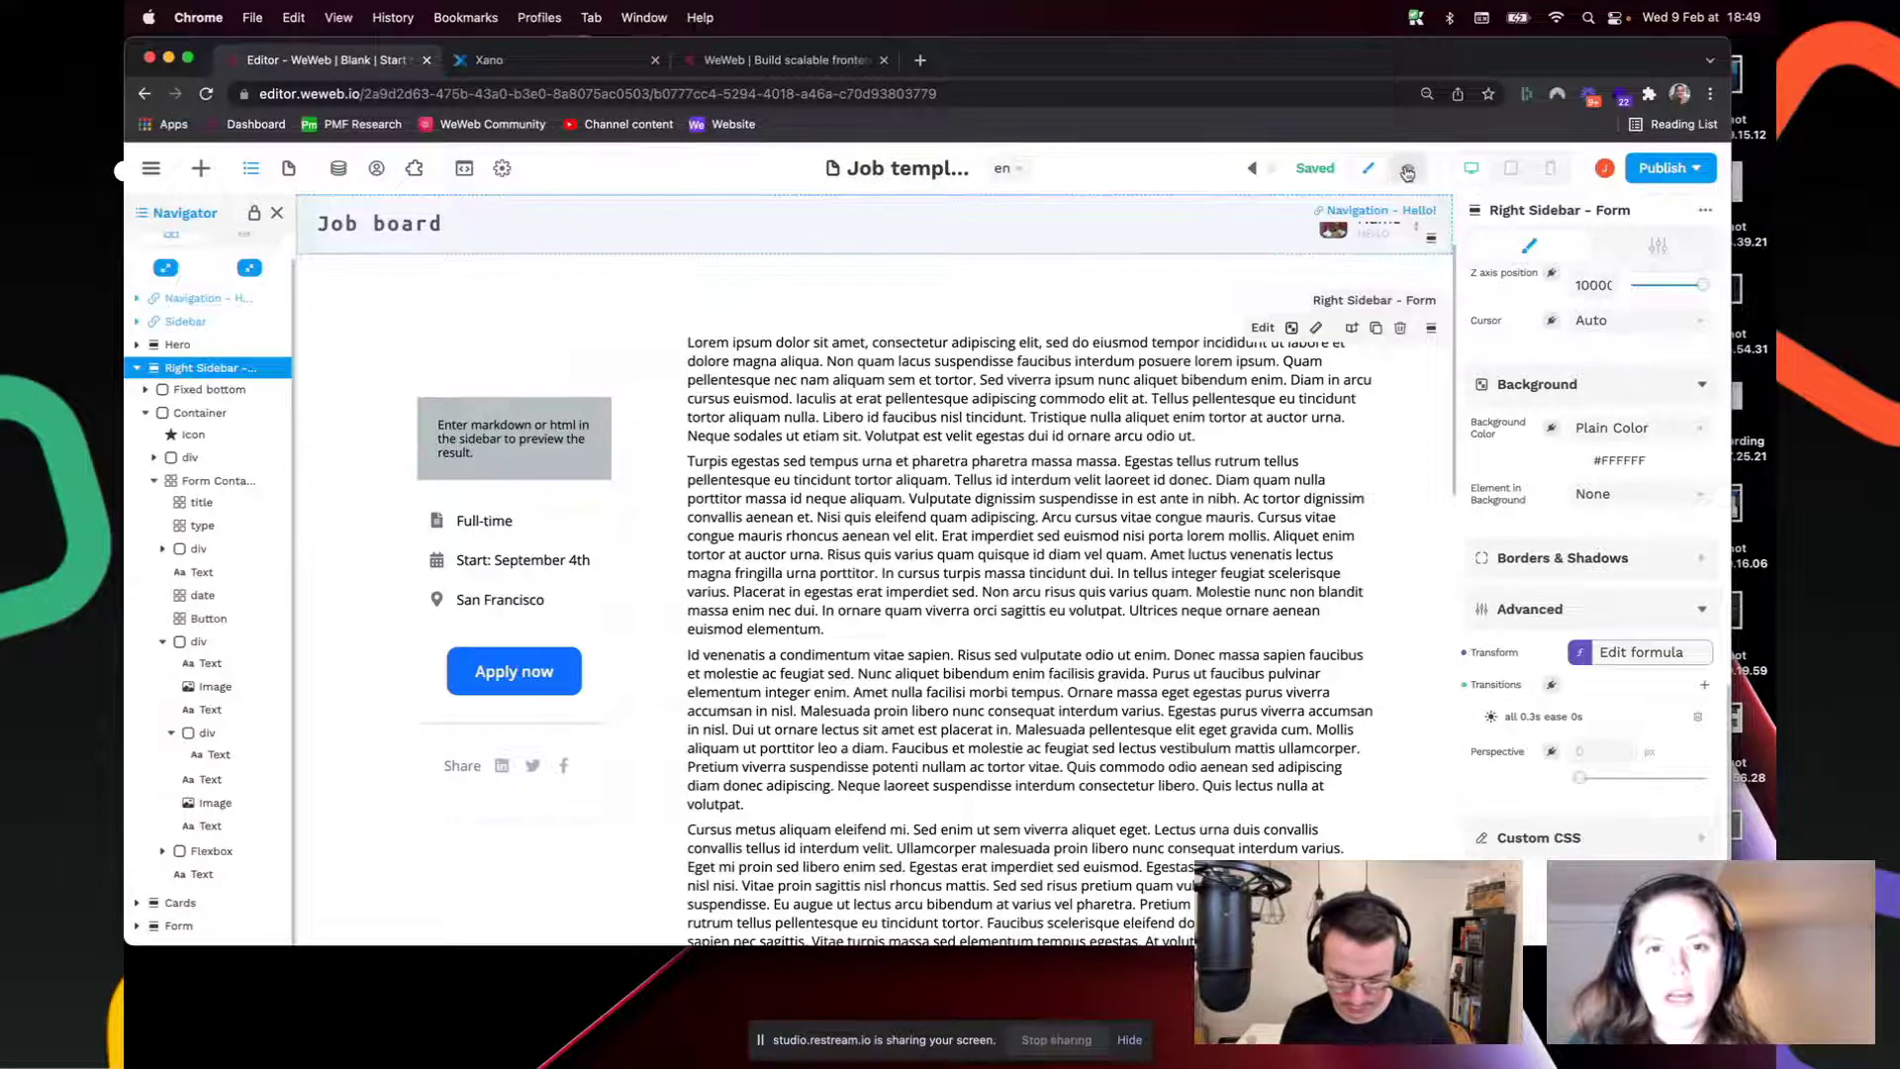
left_click(1406, 174)
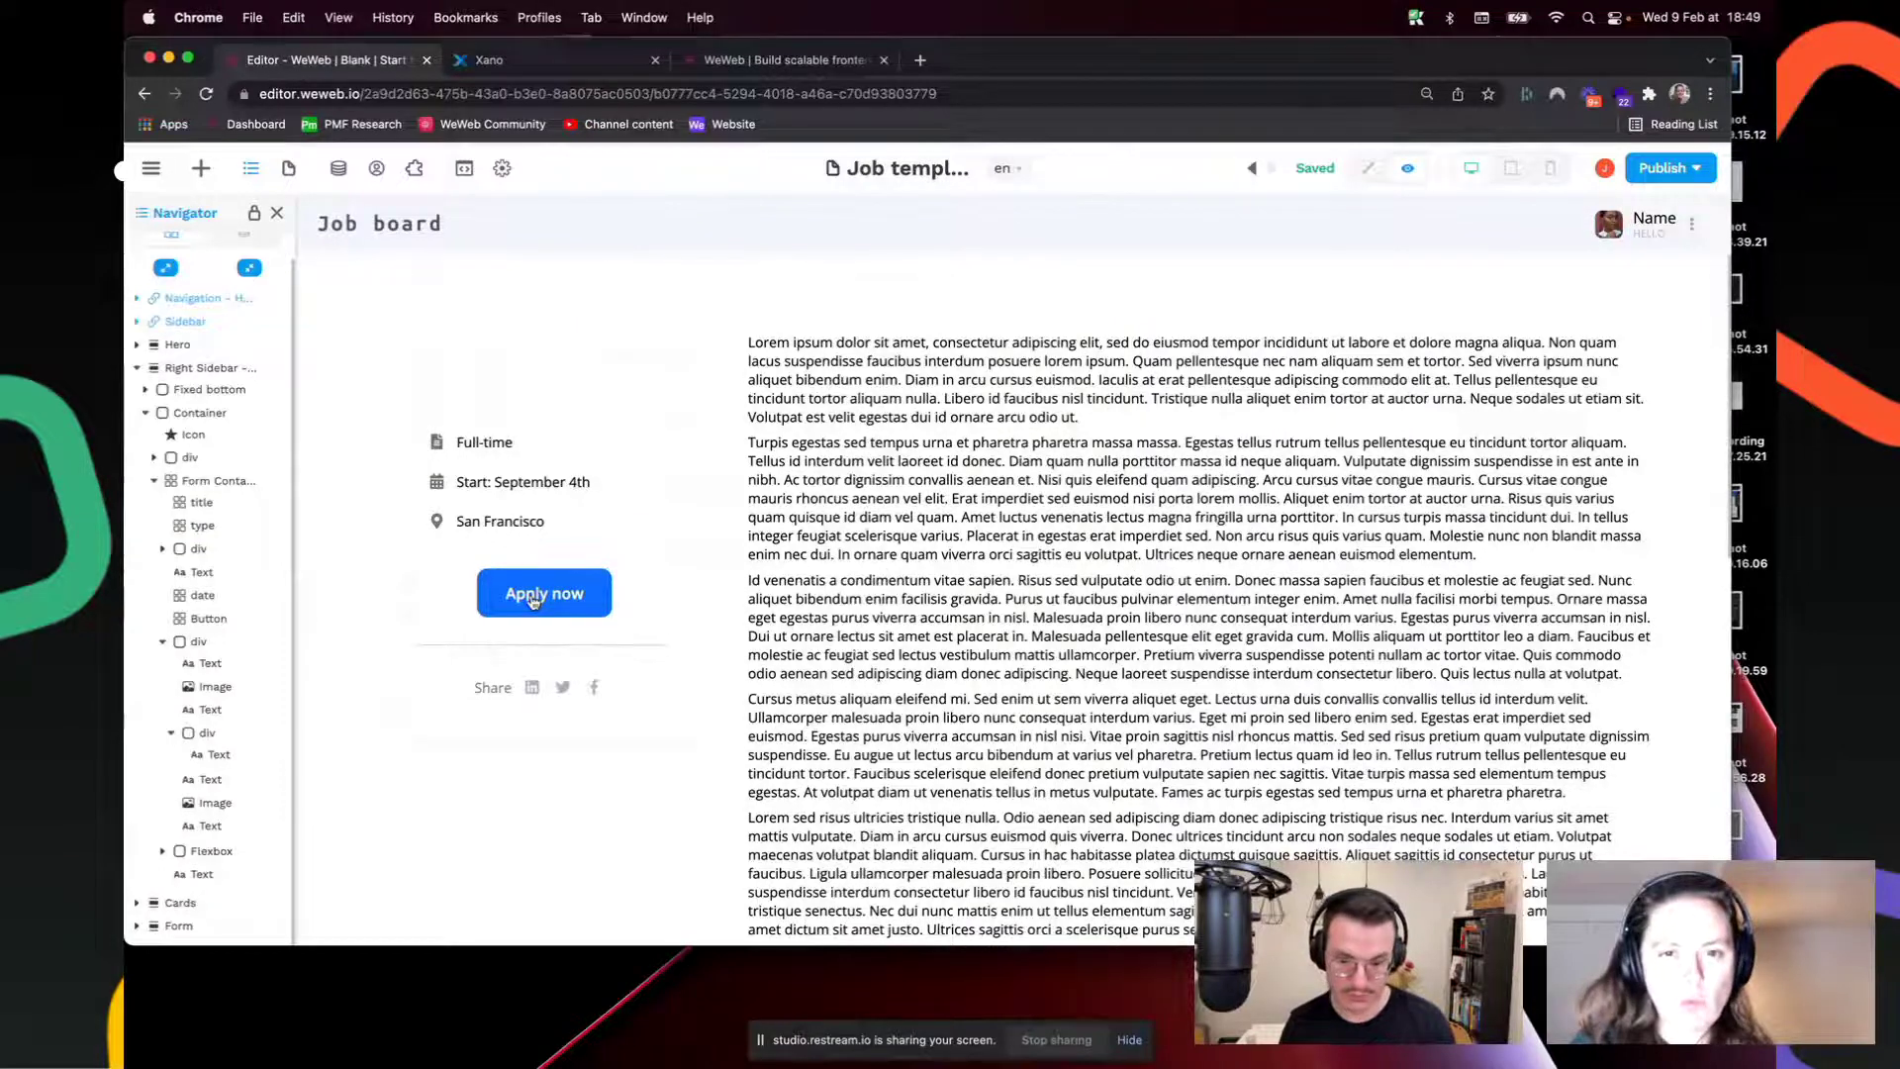
left_click(540, 594)
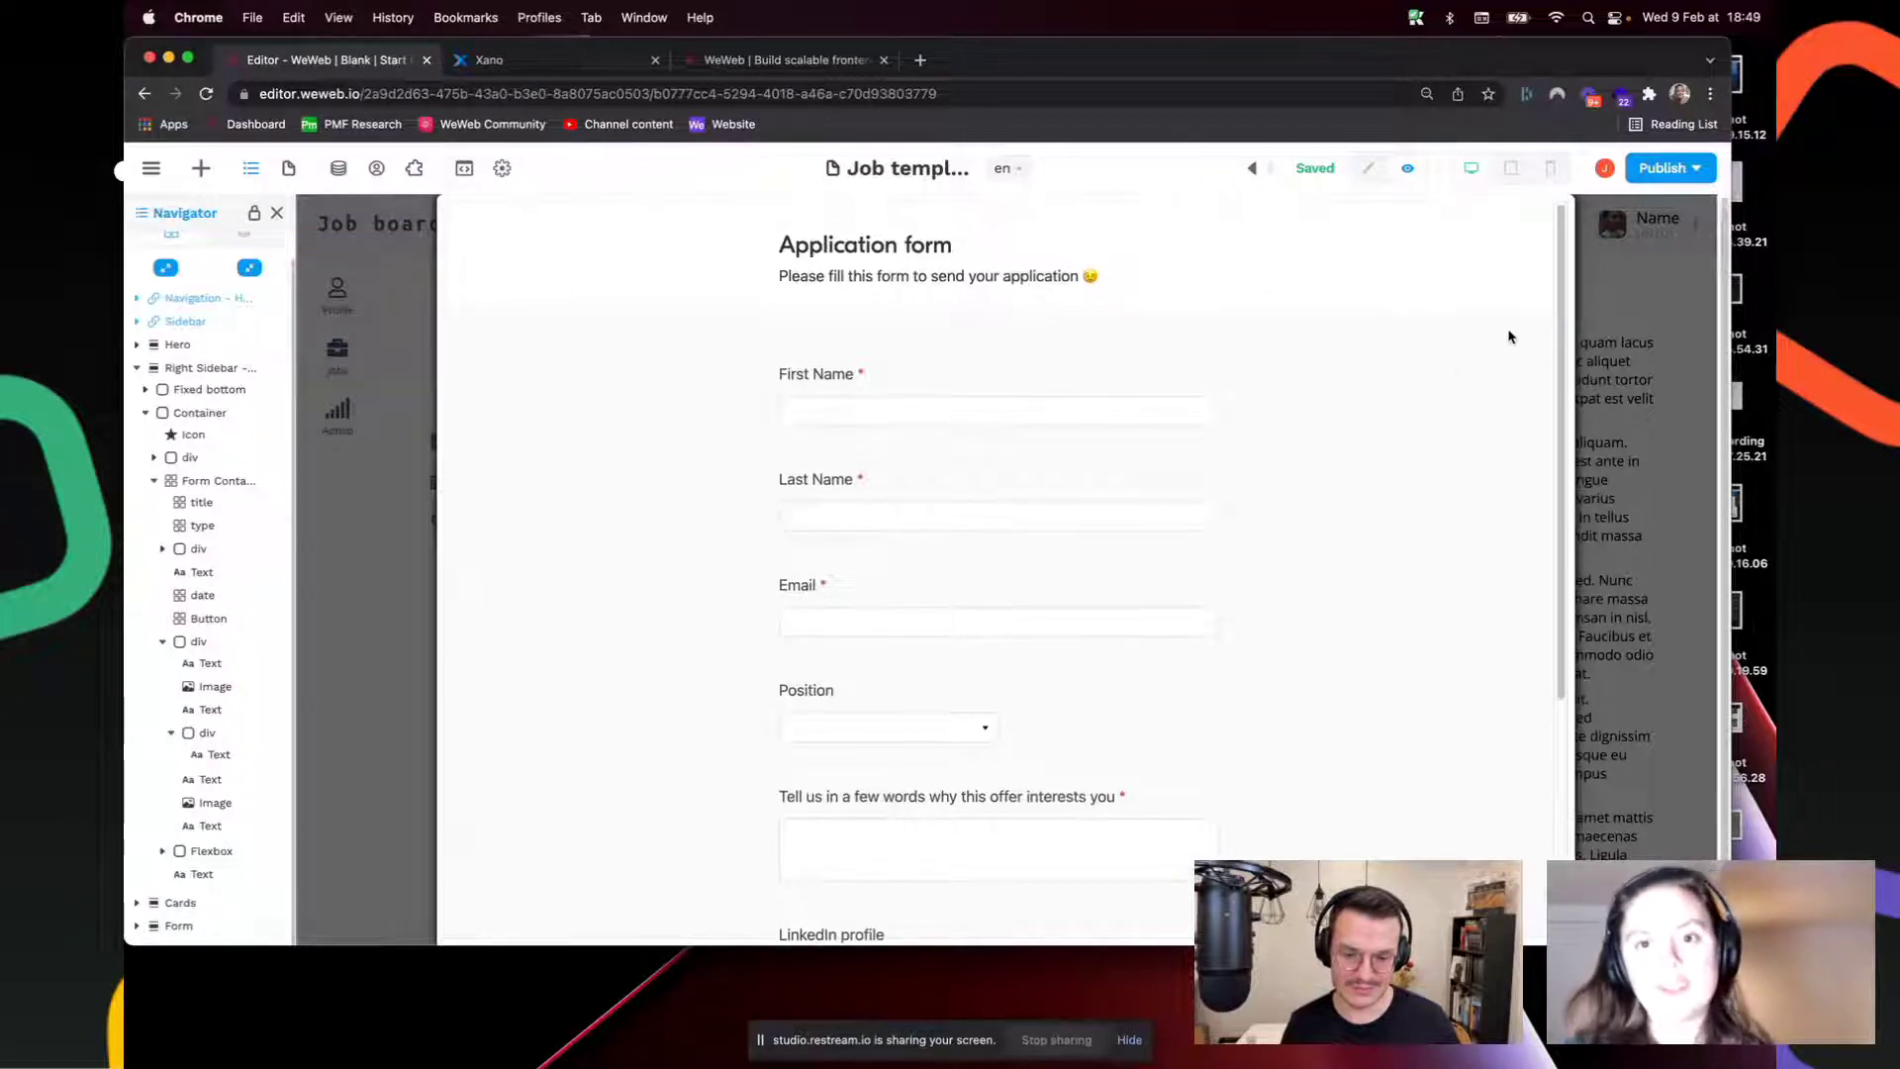
left_click(515, 94)
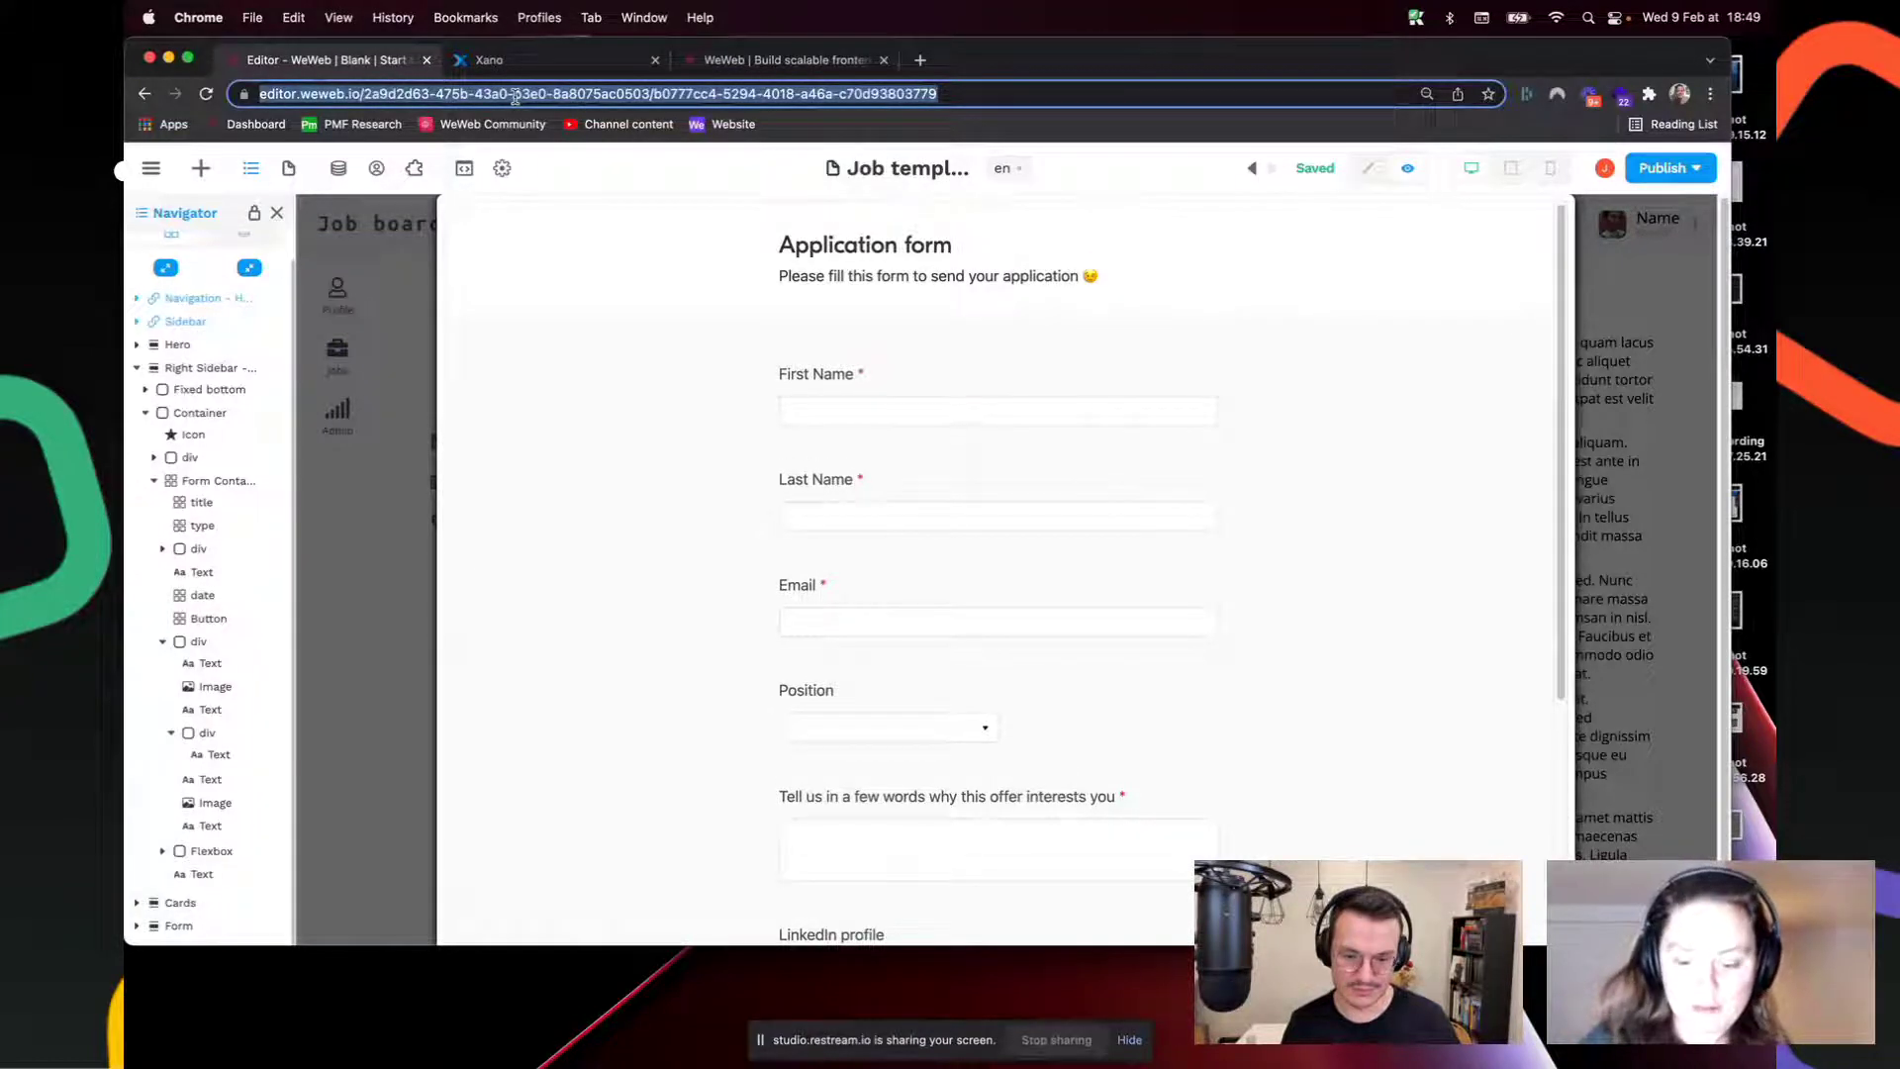
key("Return")
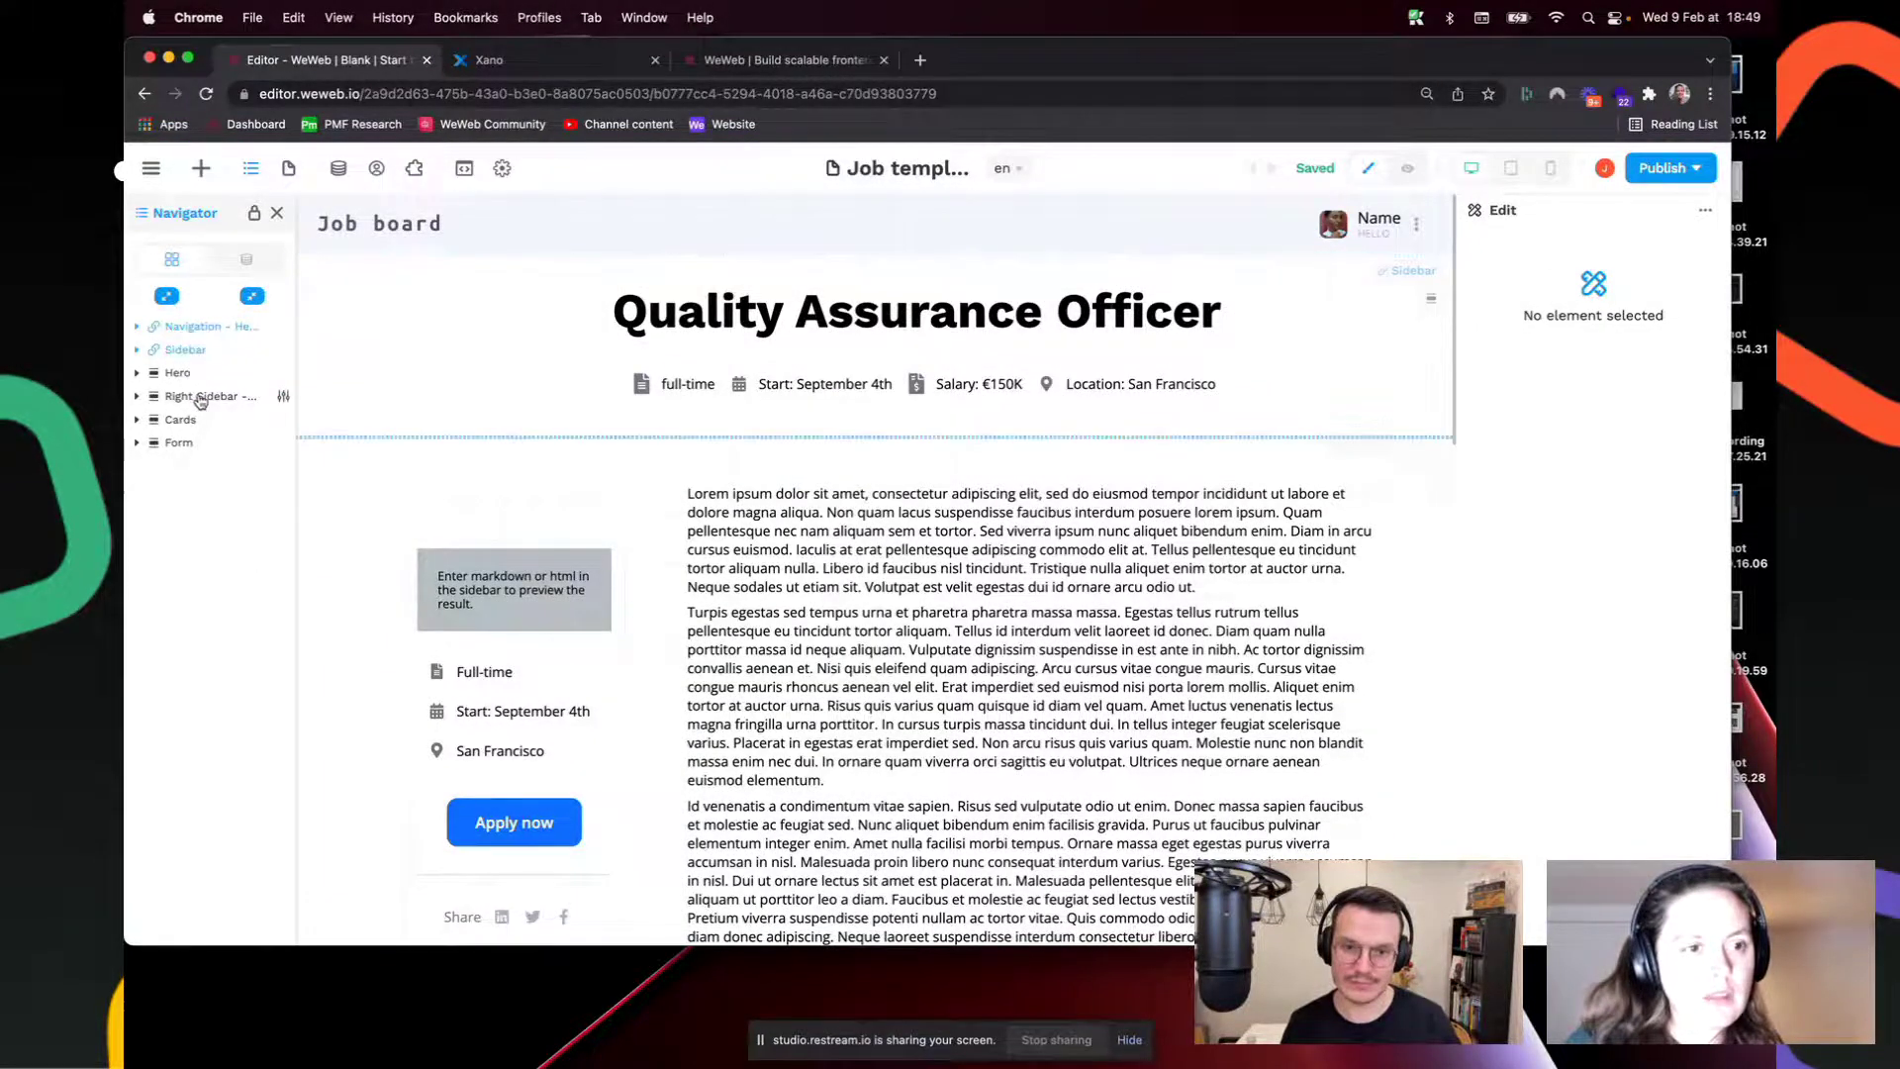
Step: Select Right Sidebar and unbind its Display formula
left_click(198, 396)
scroll(1511, 705, "down", 5)
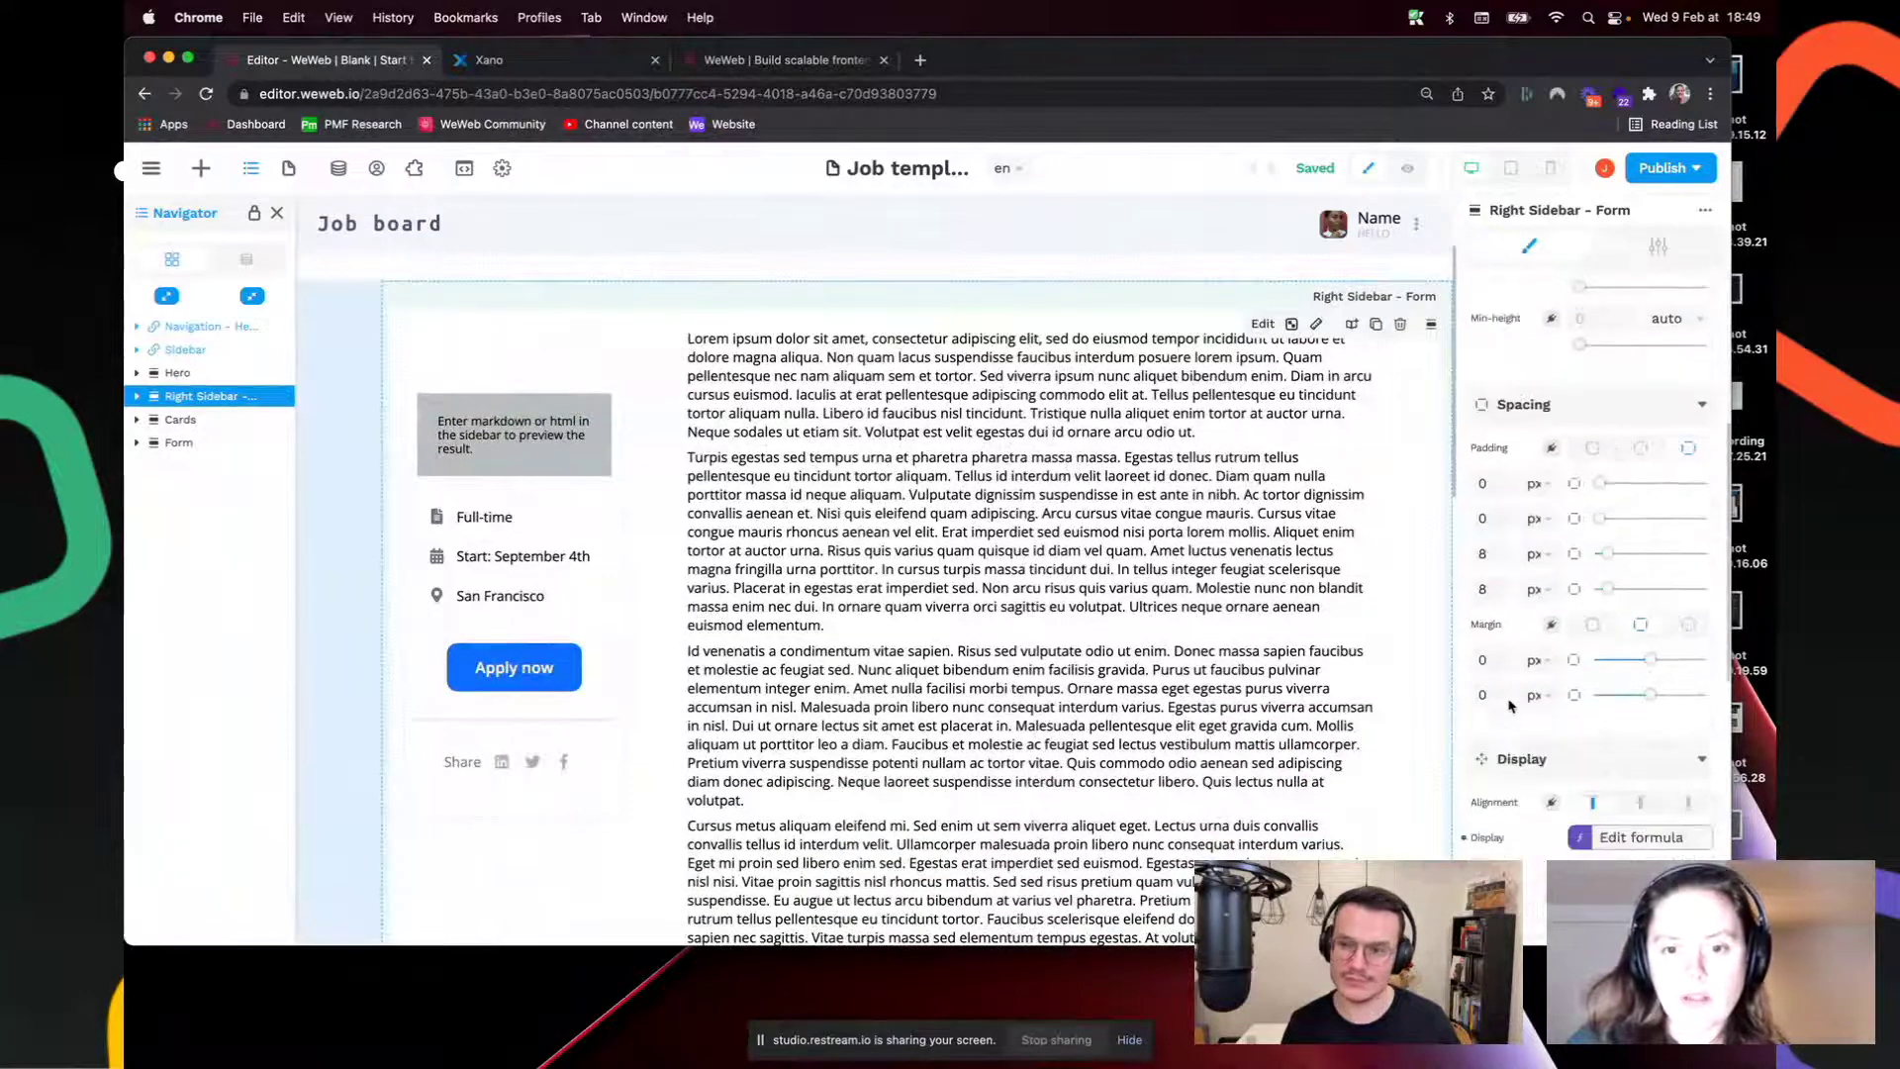
left_click(1643, 838)
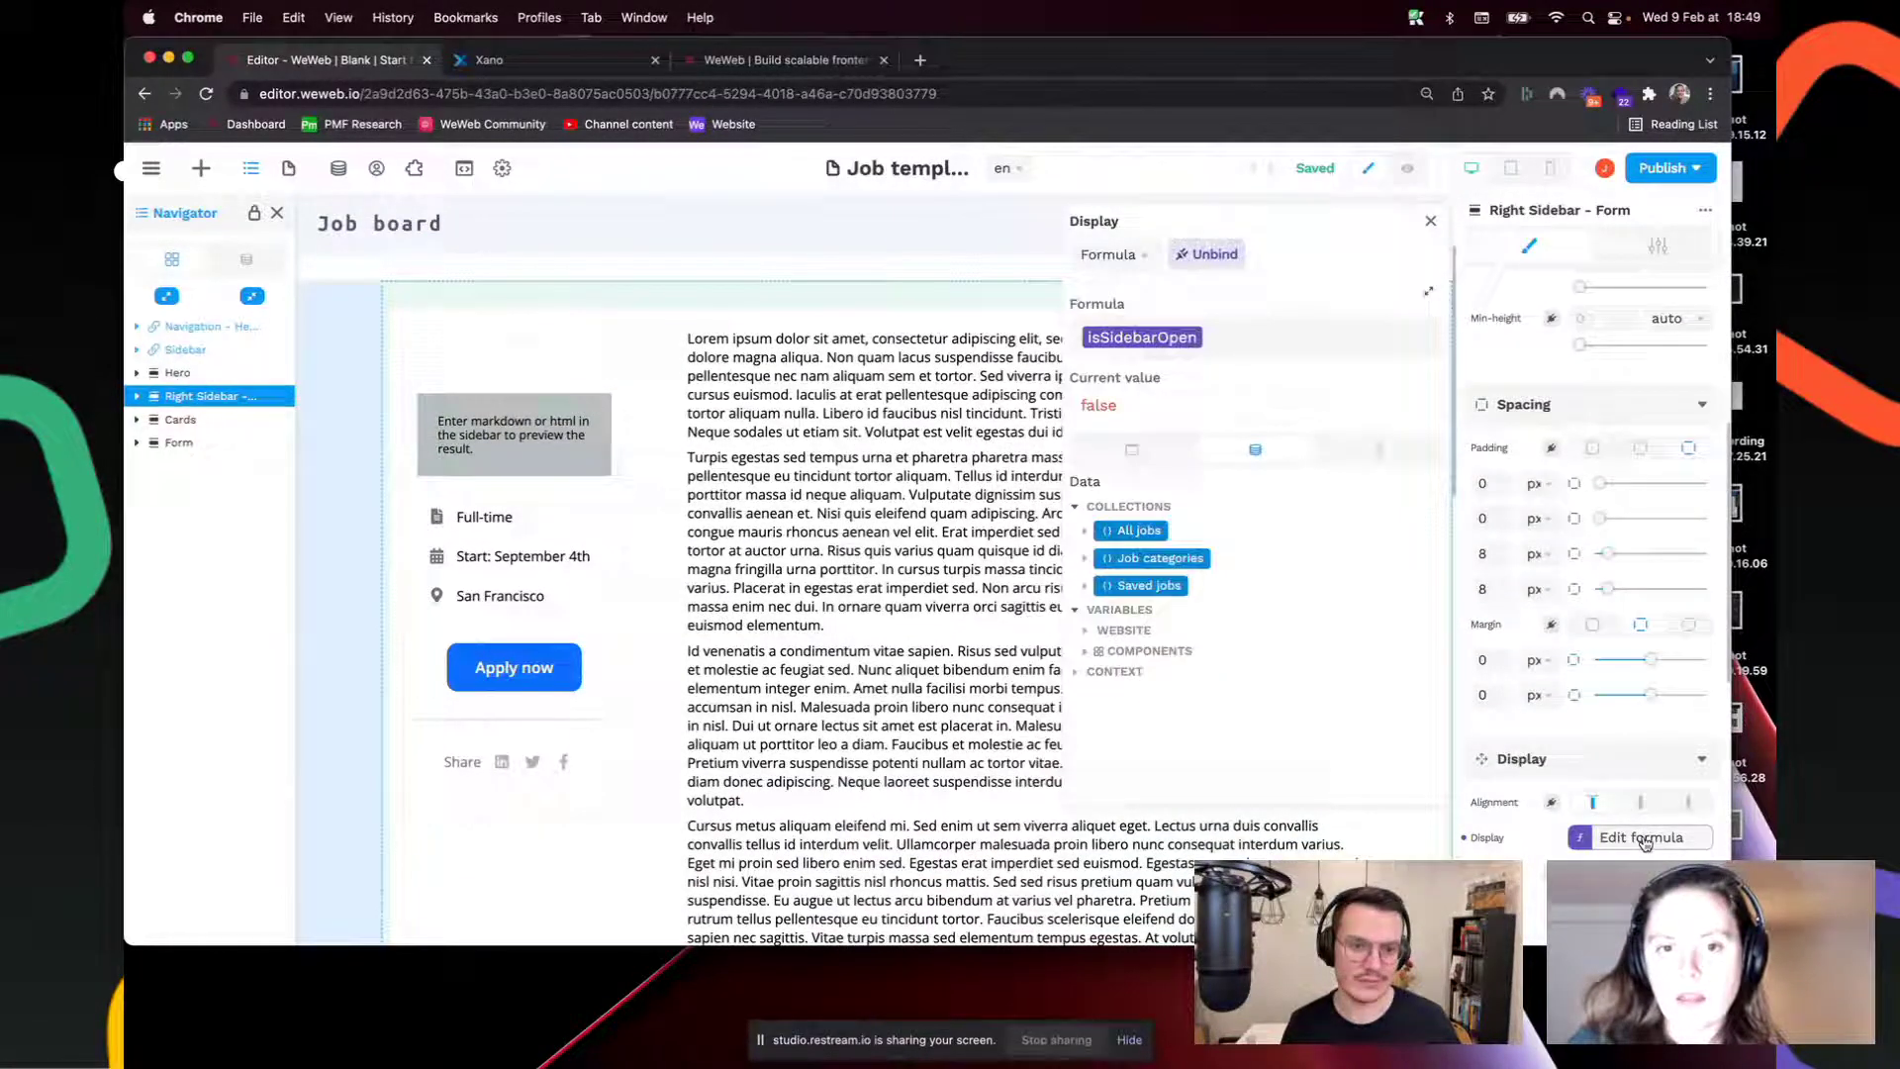
left_click(1207, 254)
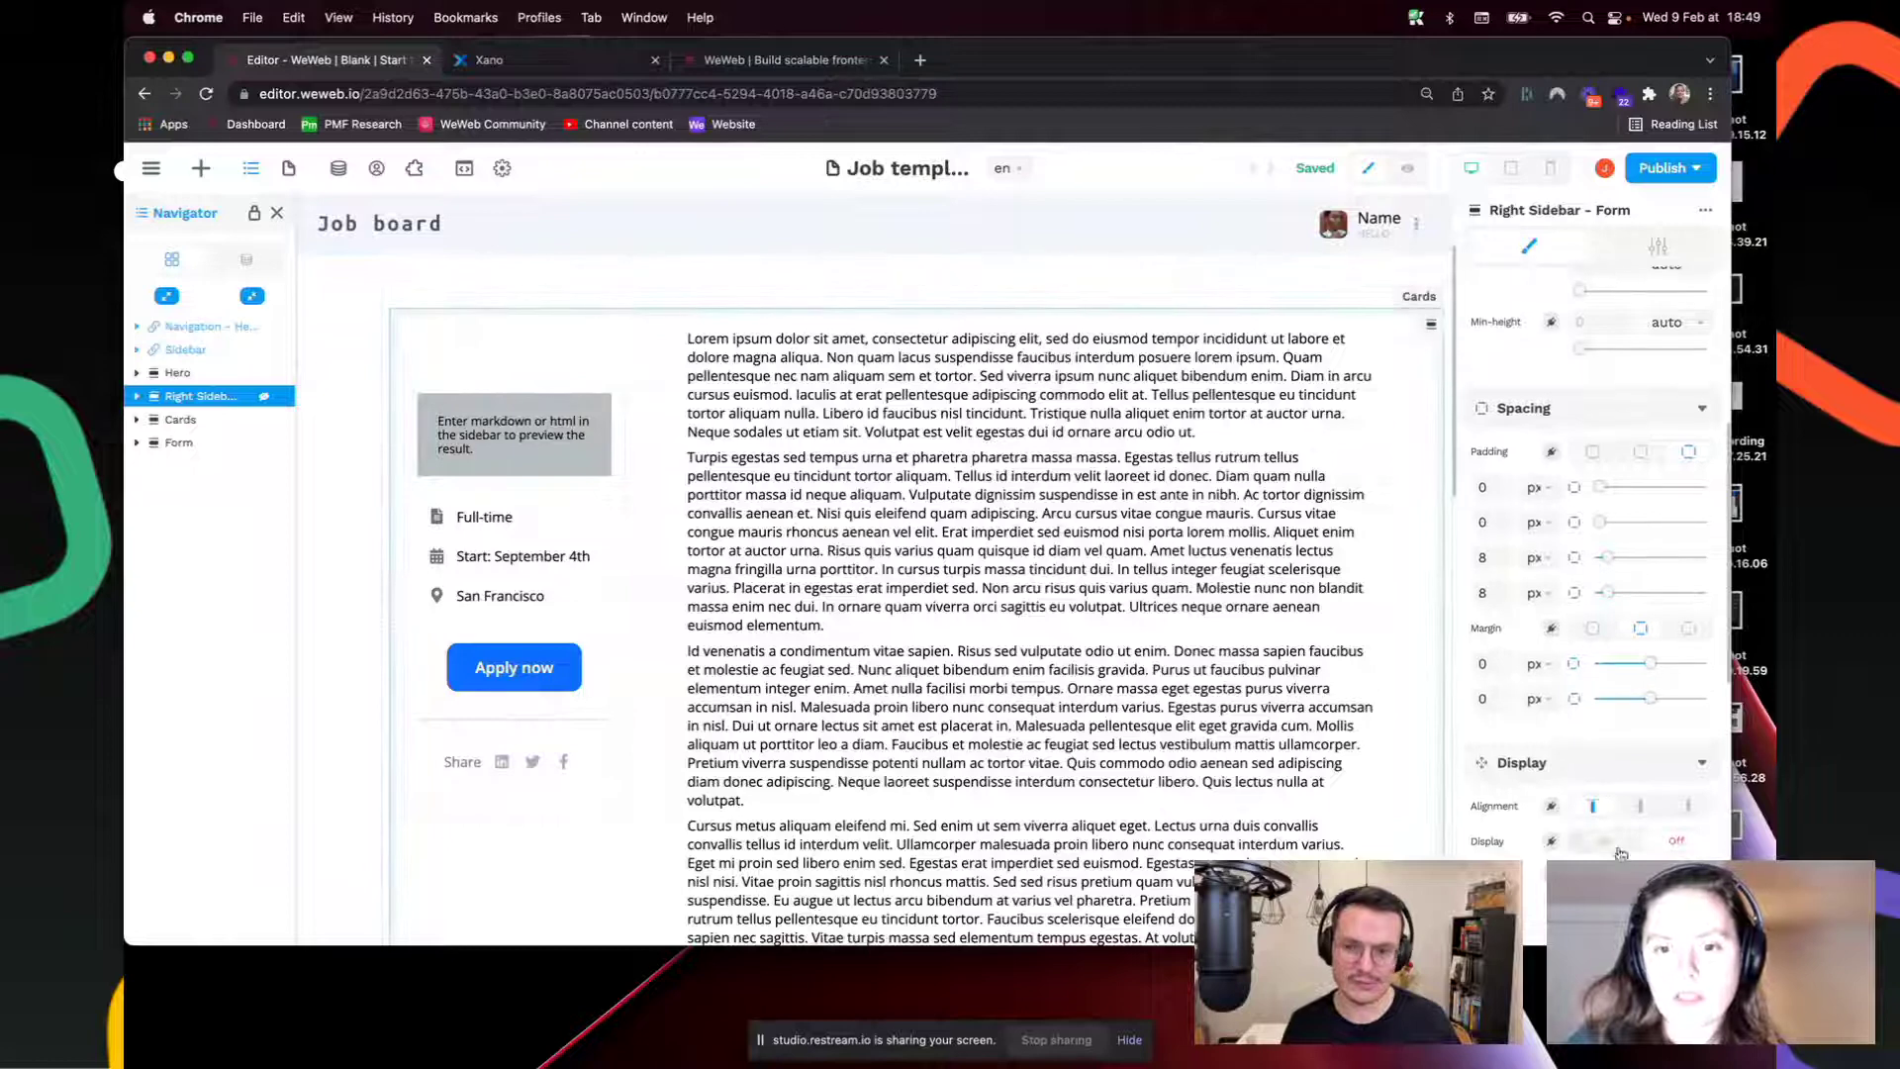
Step: Copy the Right Sidebar's Transform formula, then unbind it back to plain values
scroll(1611, 846, "down", 10)
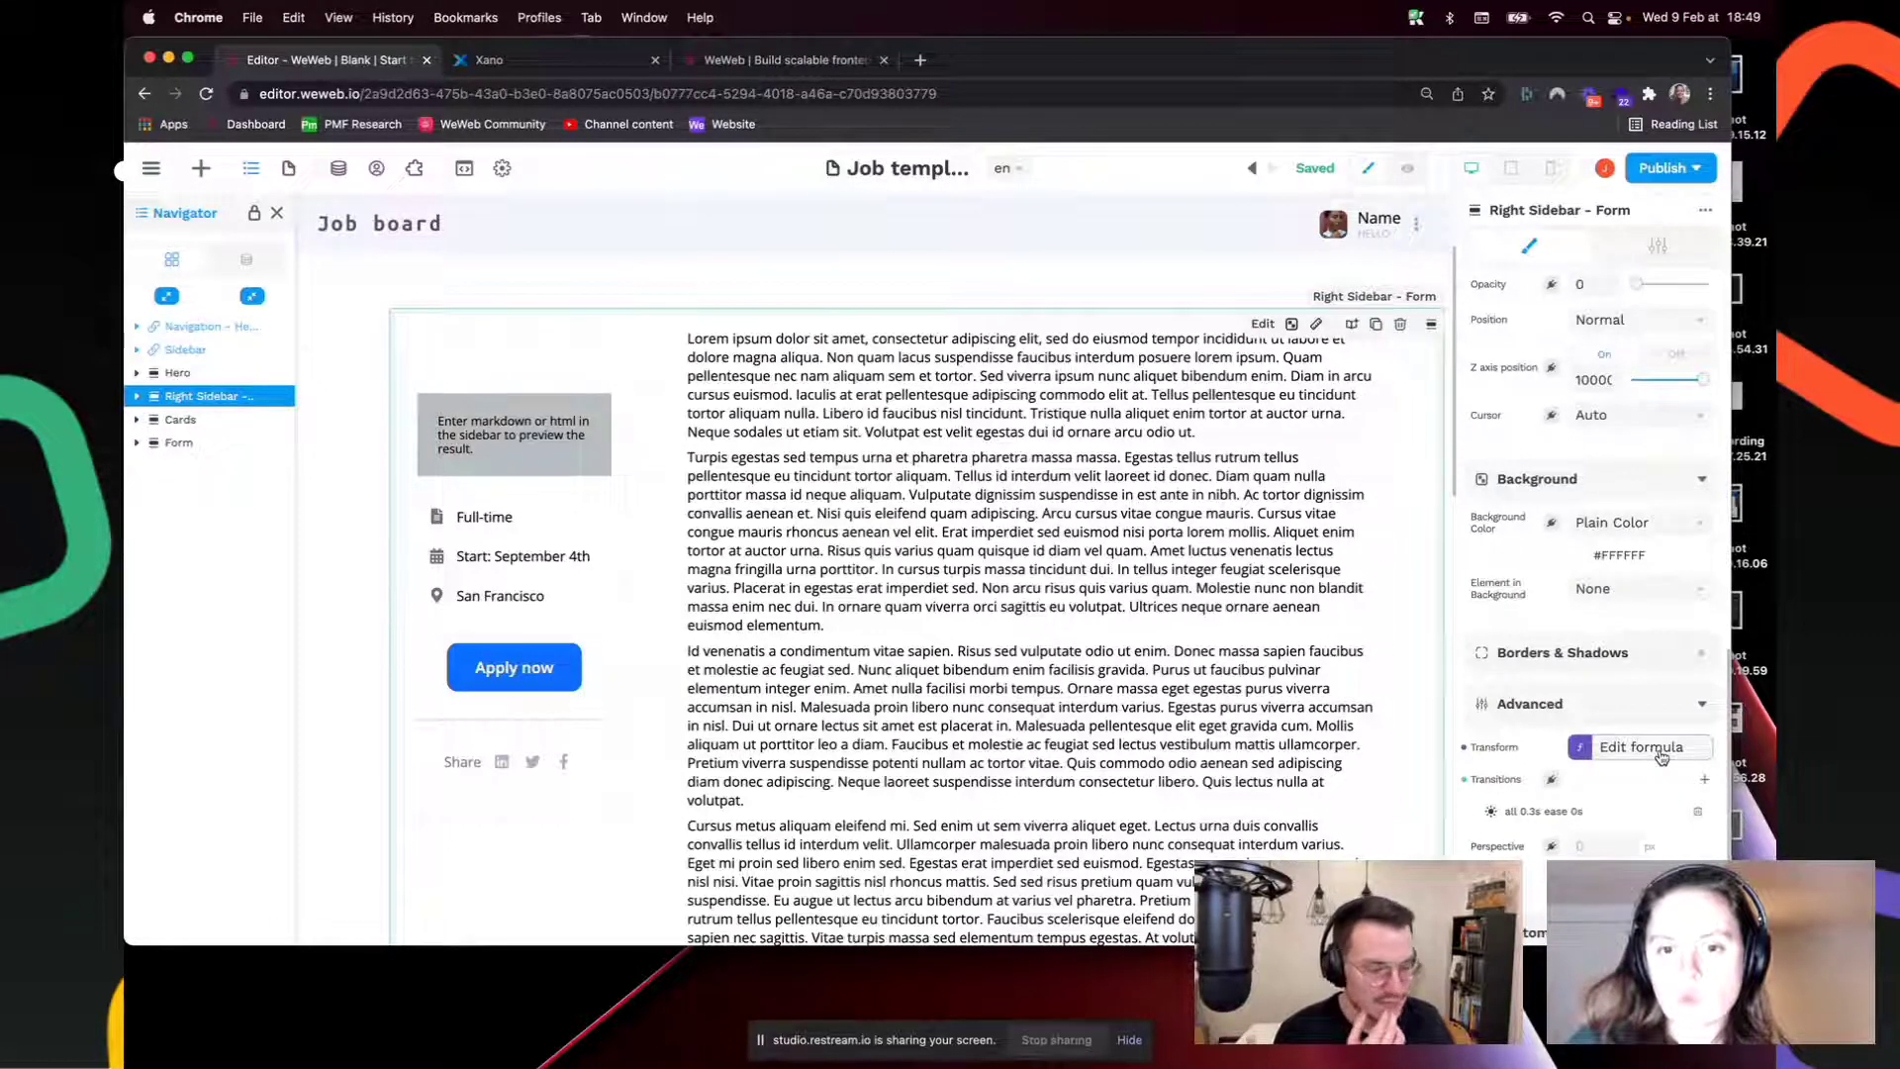
left_click(1662, 756)
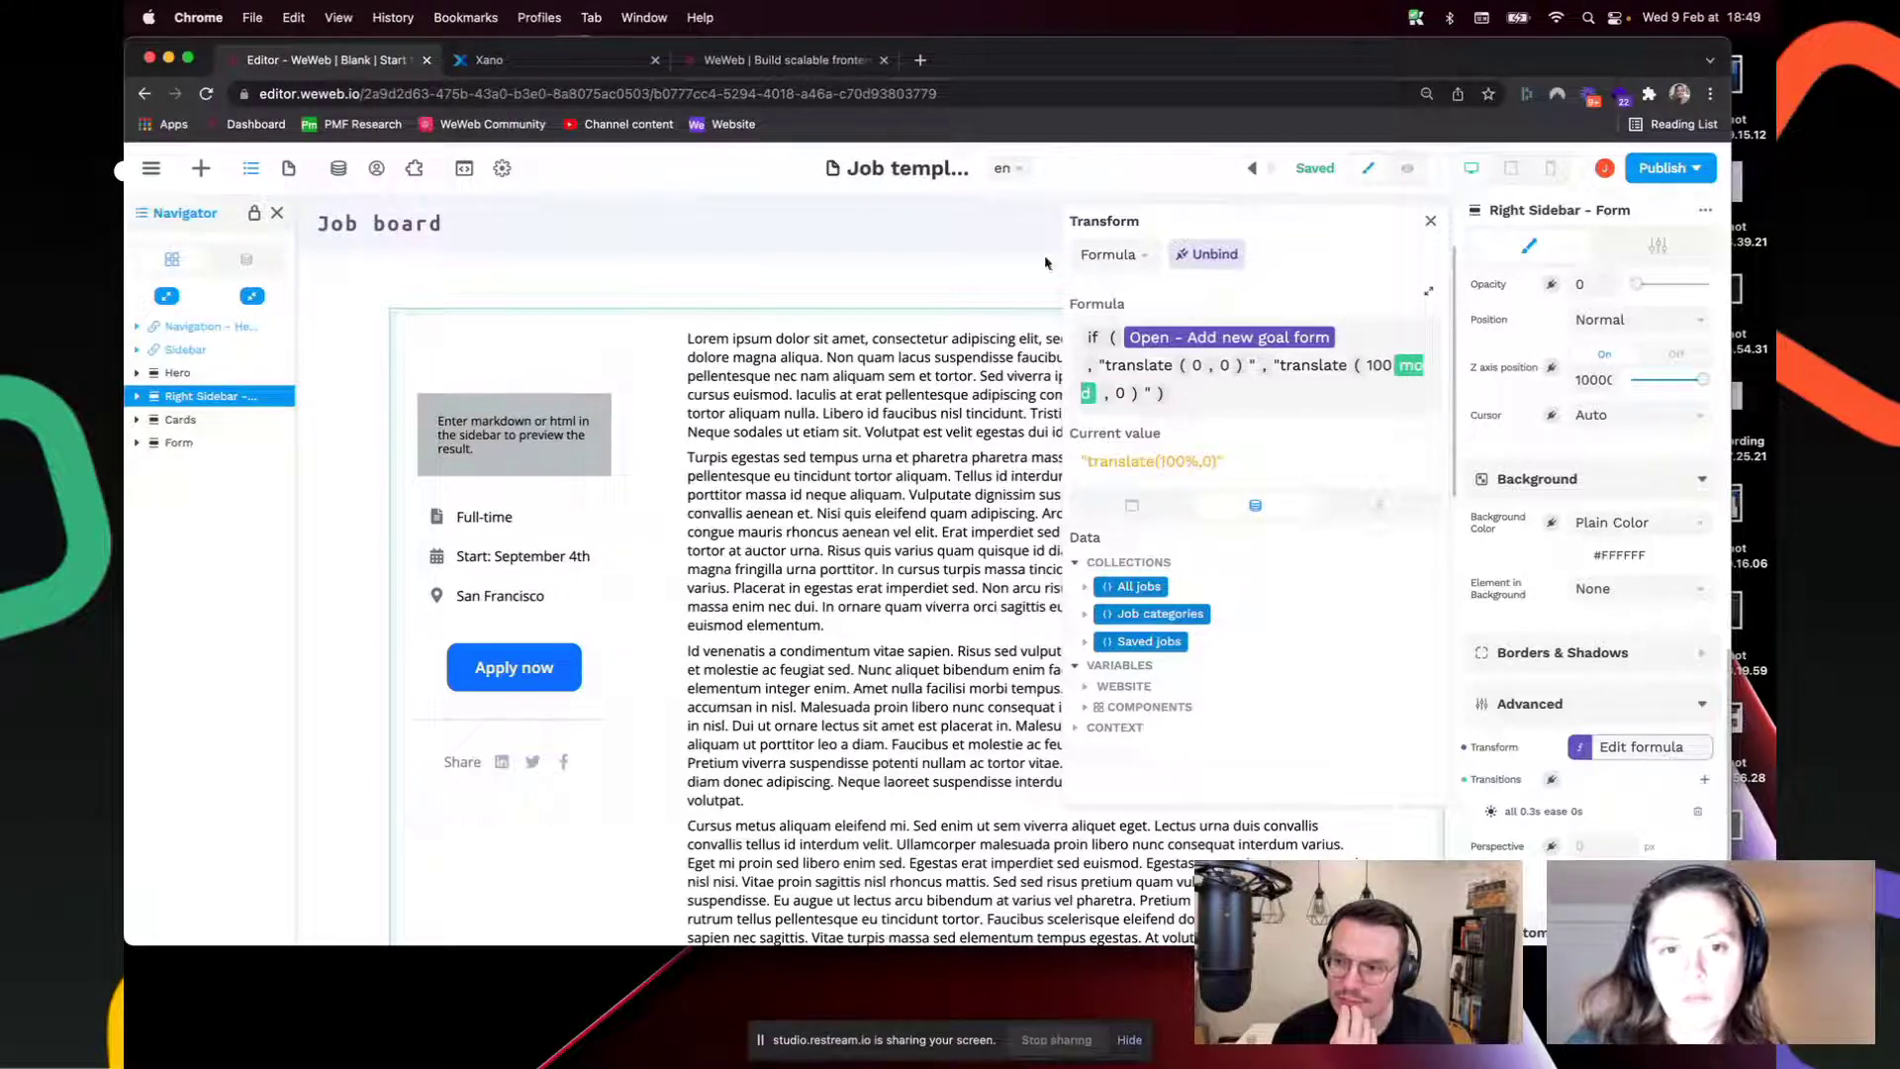
left_click(1227, 405)
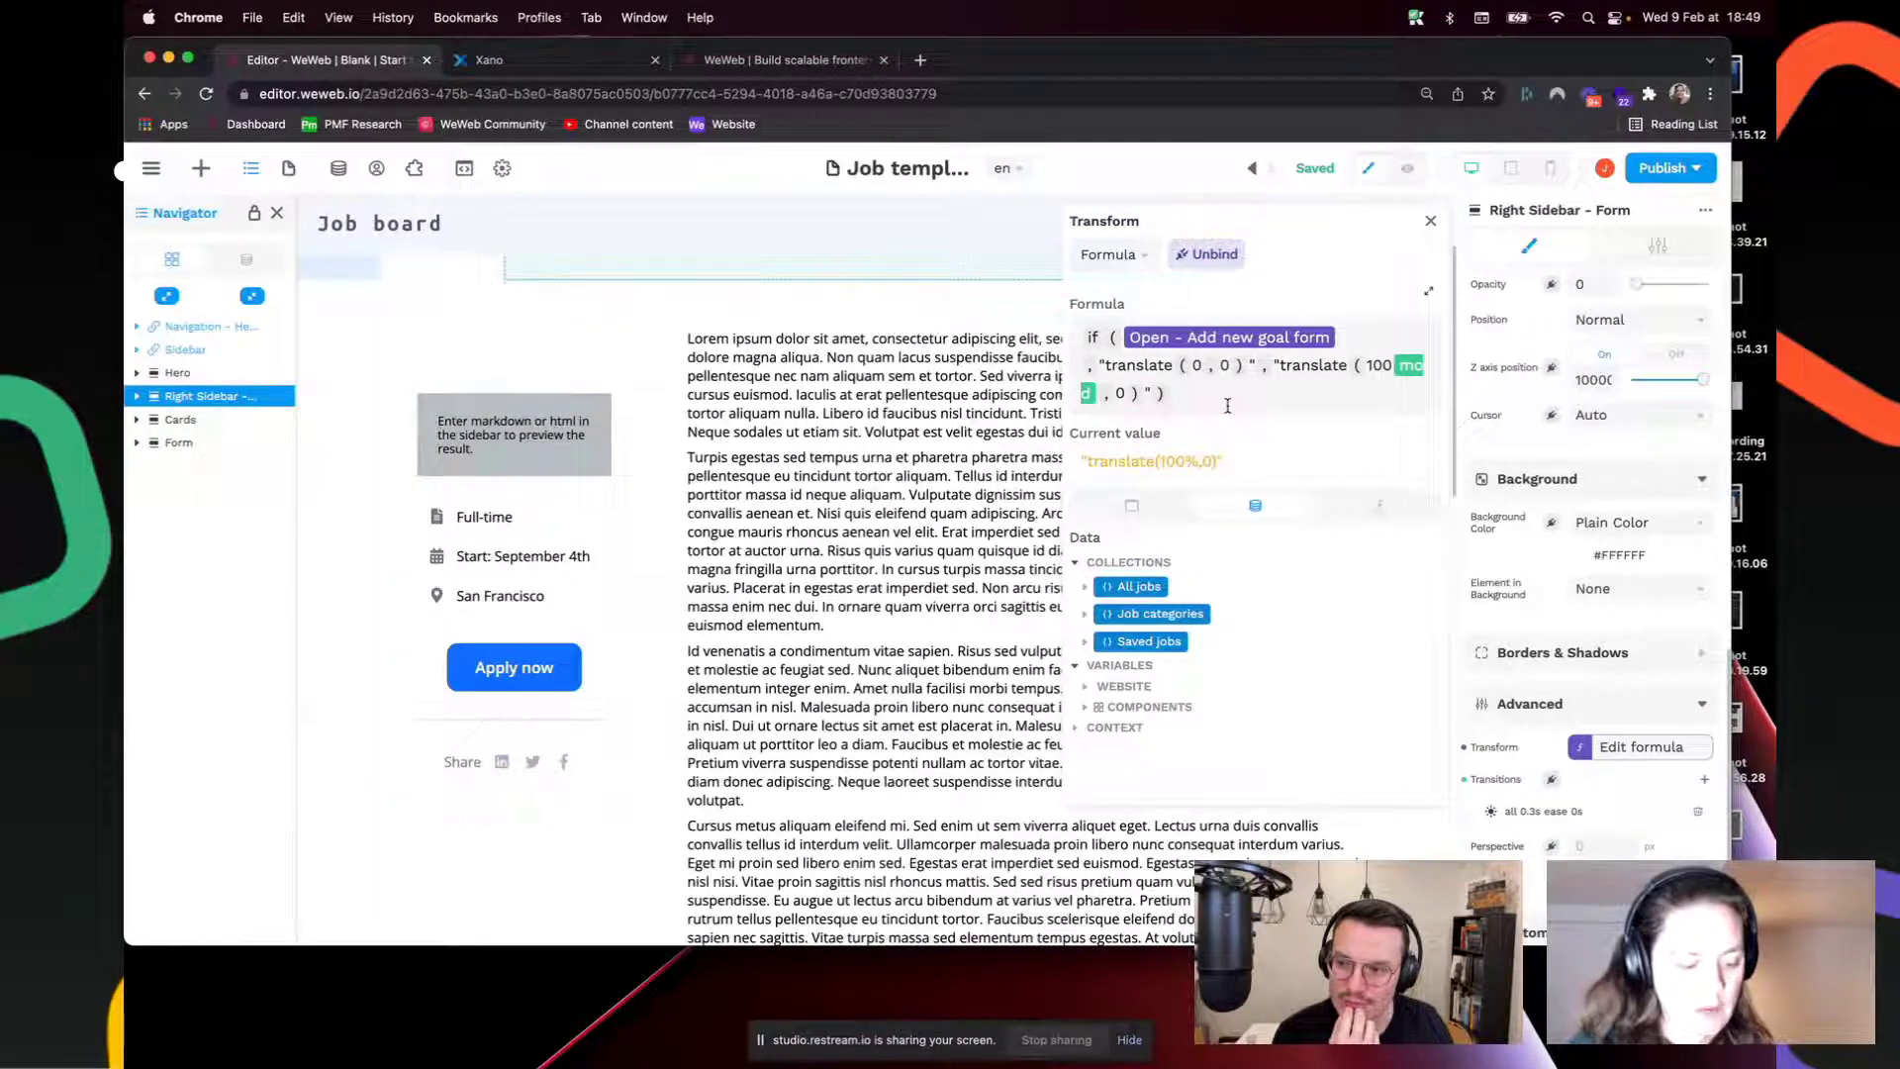
key("super+a")
left_click(1207, 255)
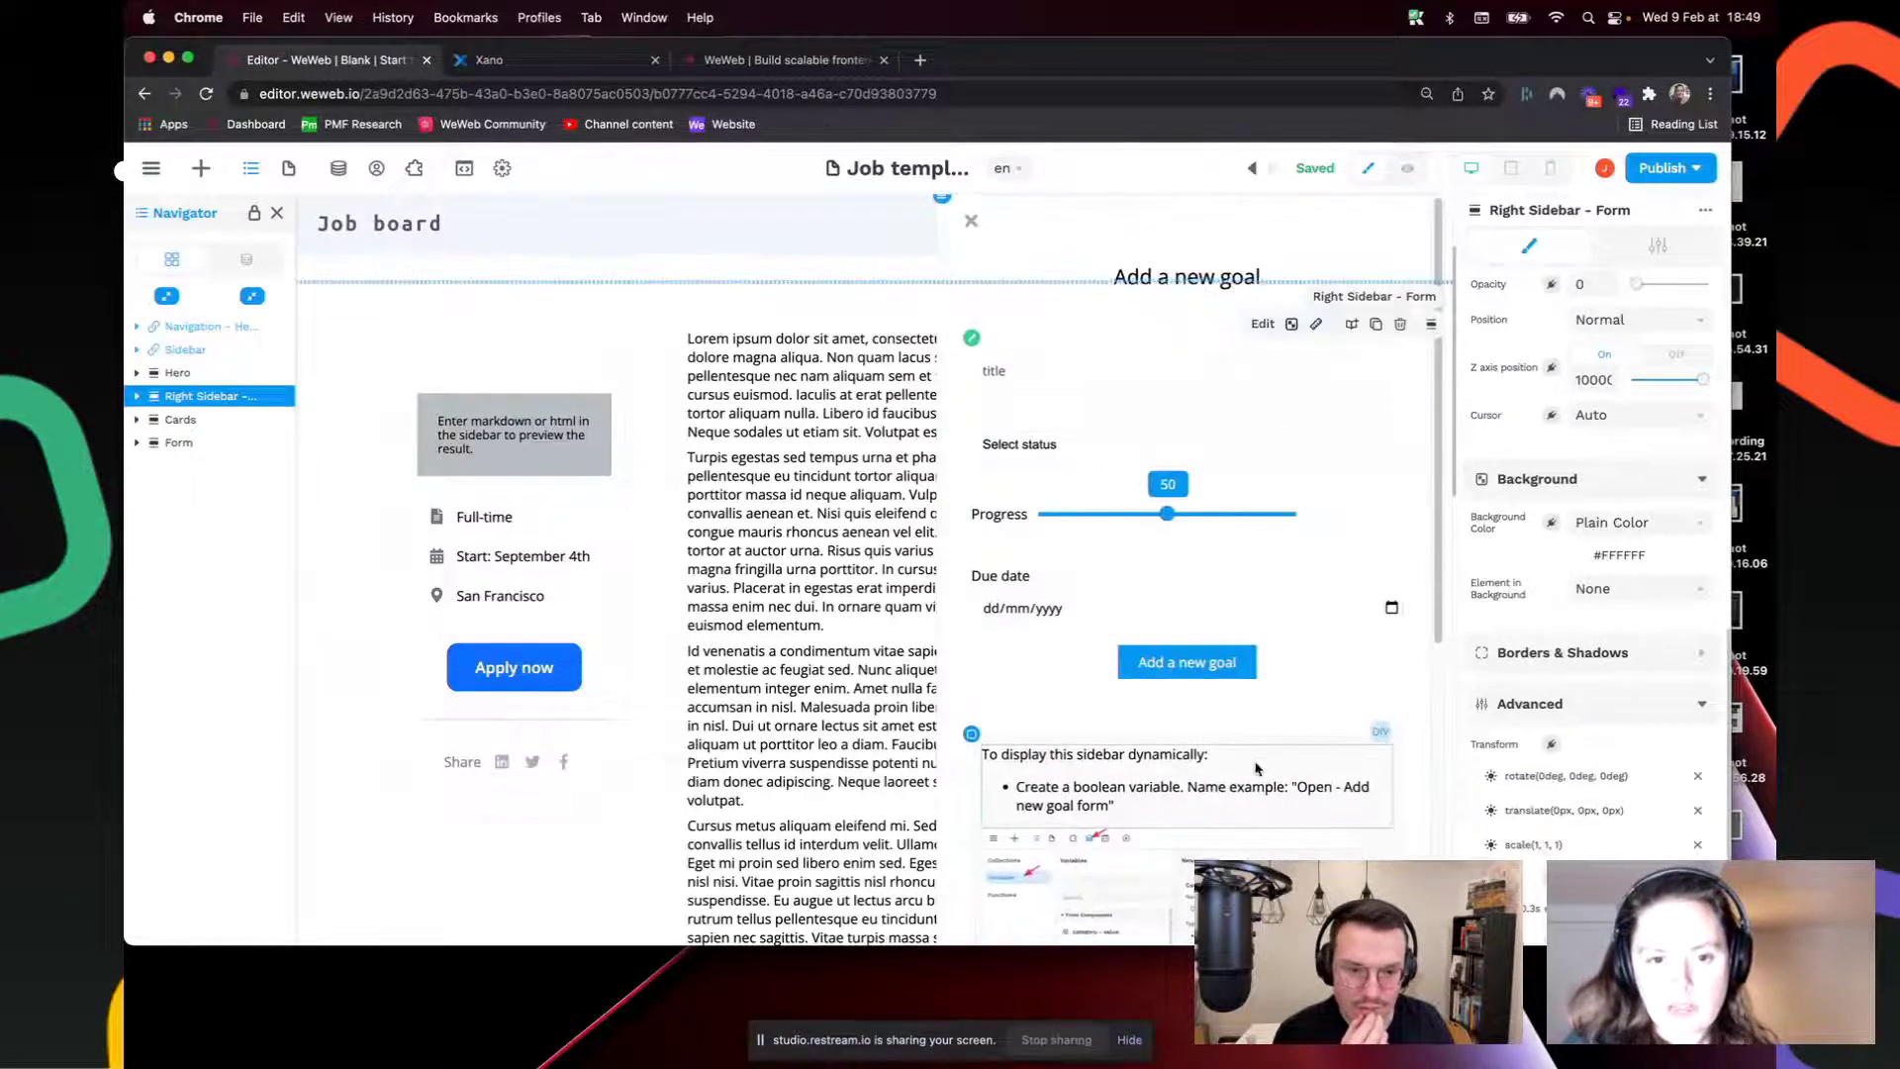
Step: Start a new Transform formula and paste the copied formula back in
scroll(1256, 768, "down", 10)
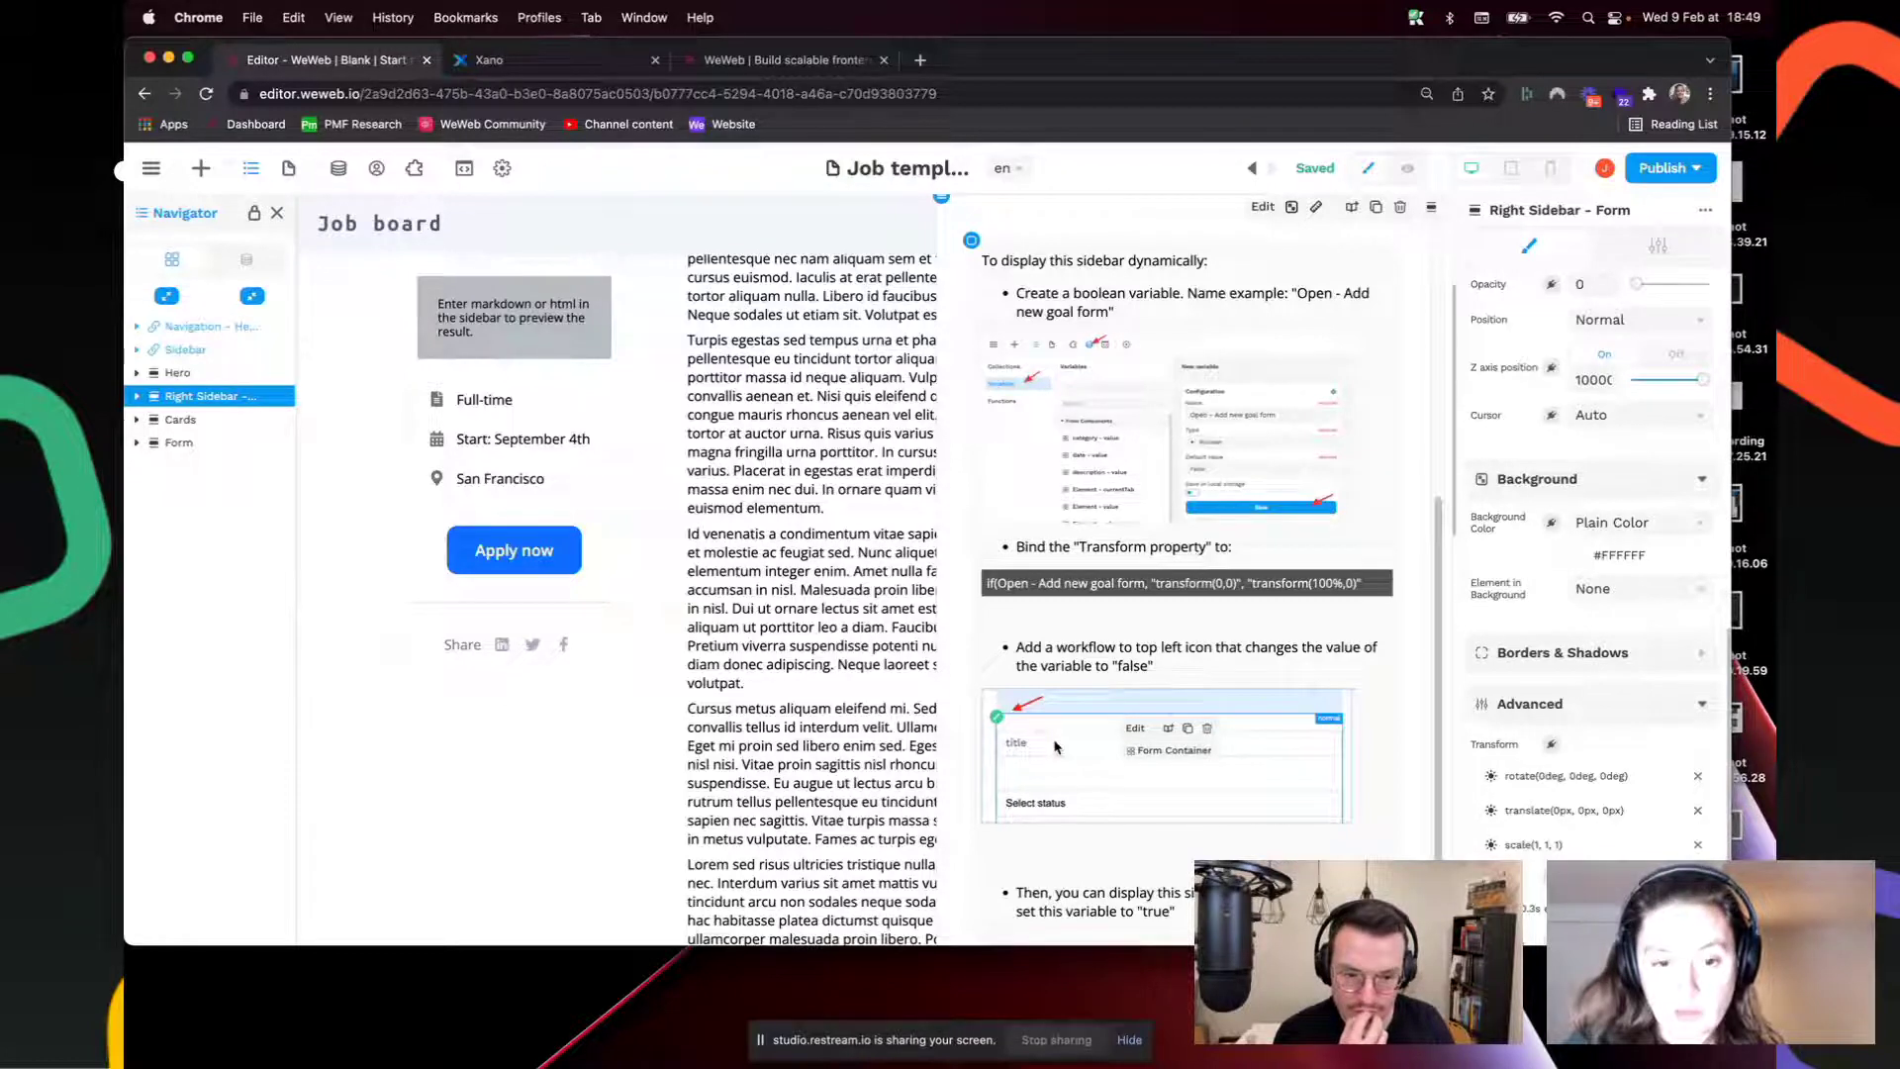
scroll(1080, 755, "up", 1)
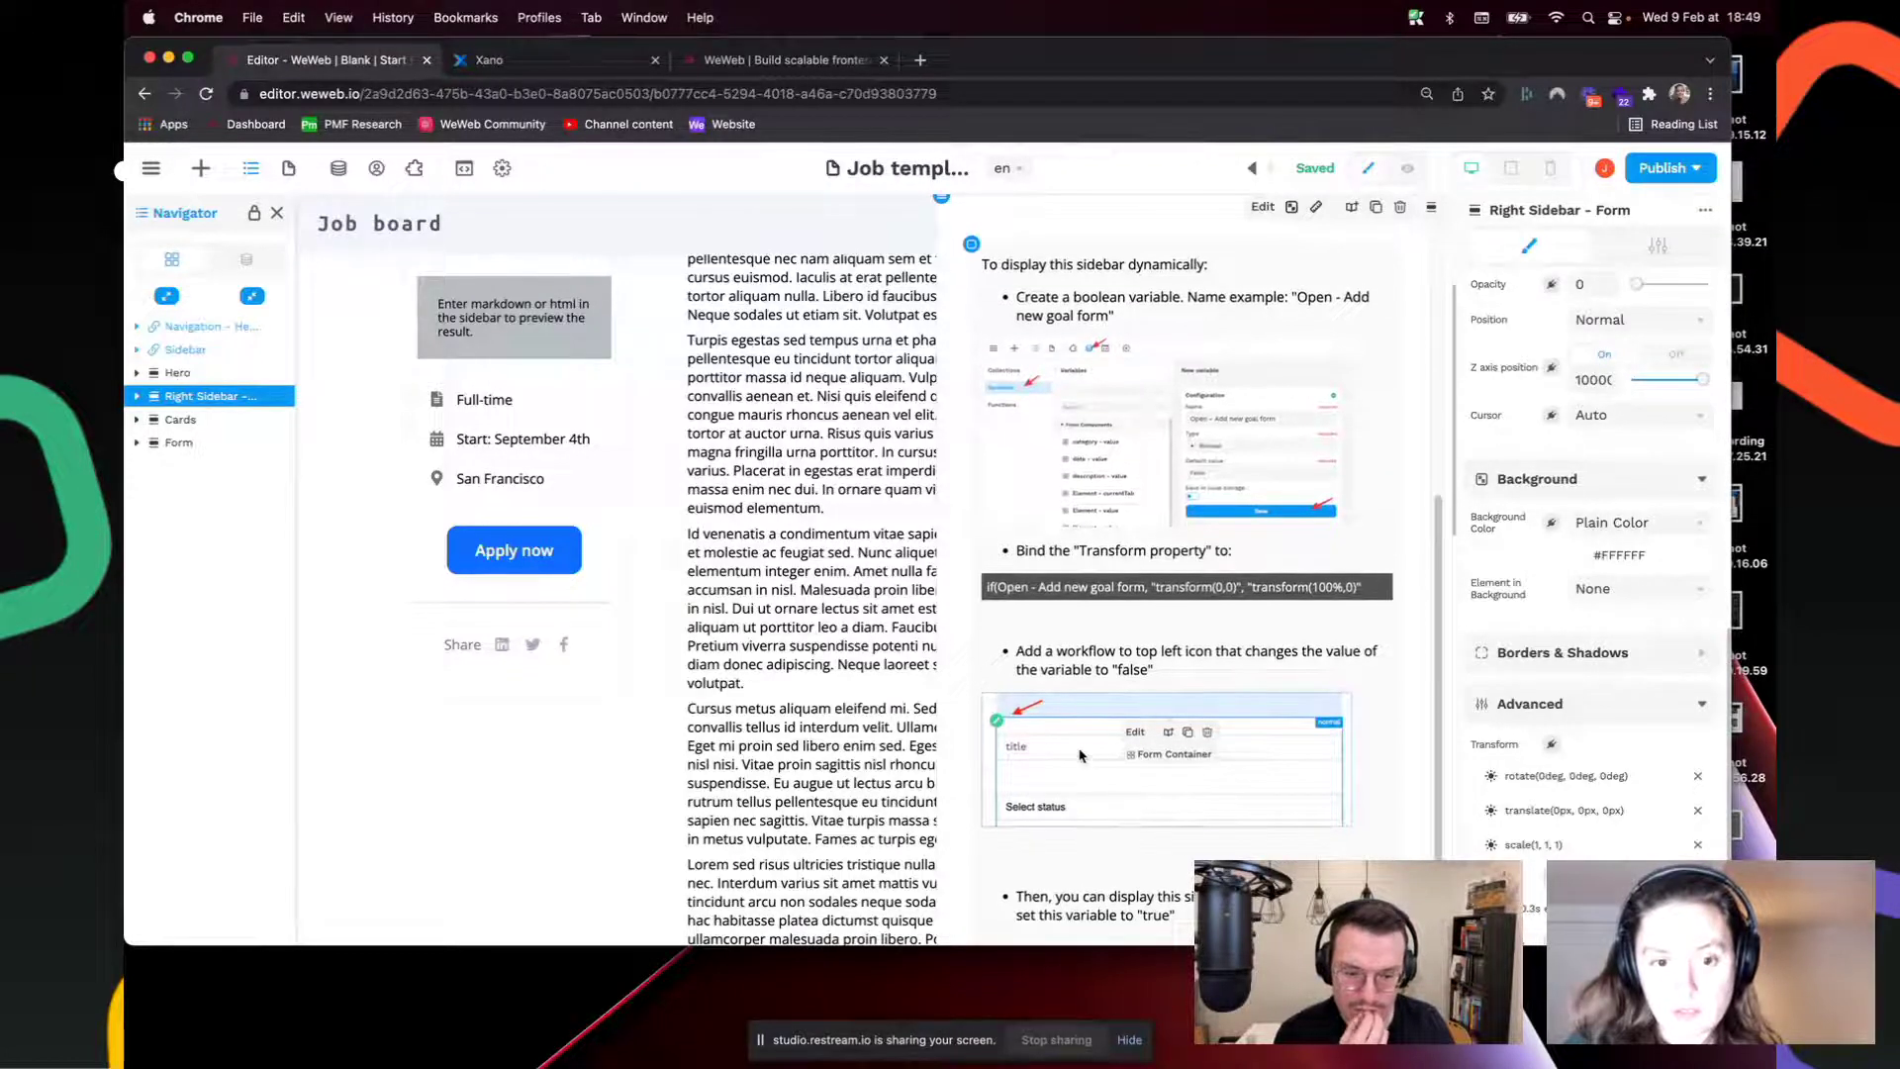
scroll(1080, 755, "down", 1)
scroll(1069, 758, "down", 3)
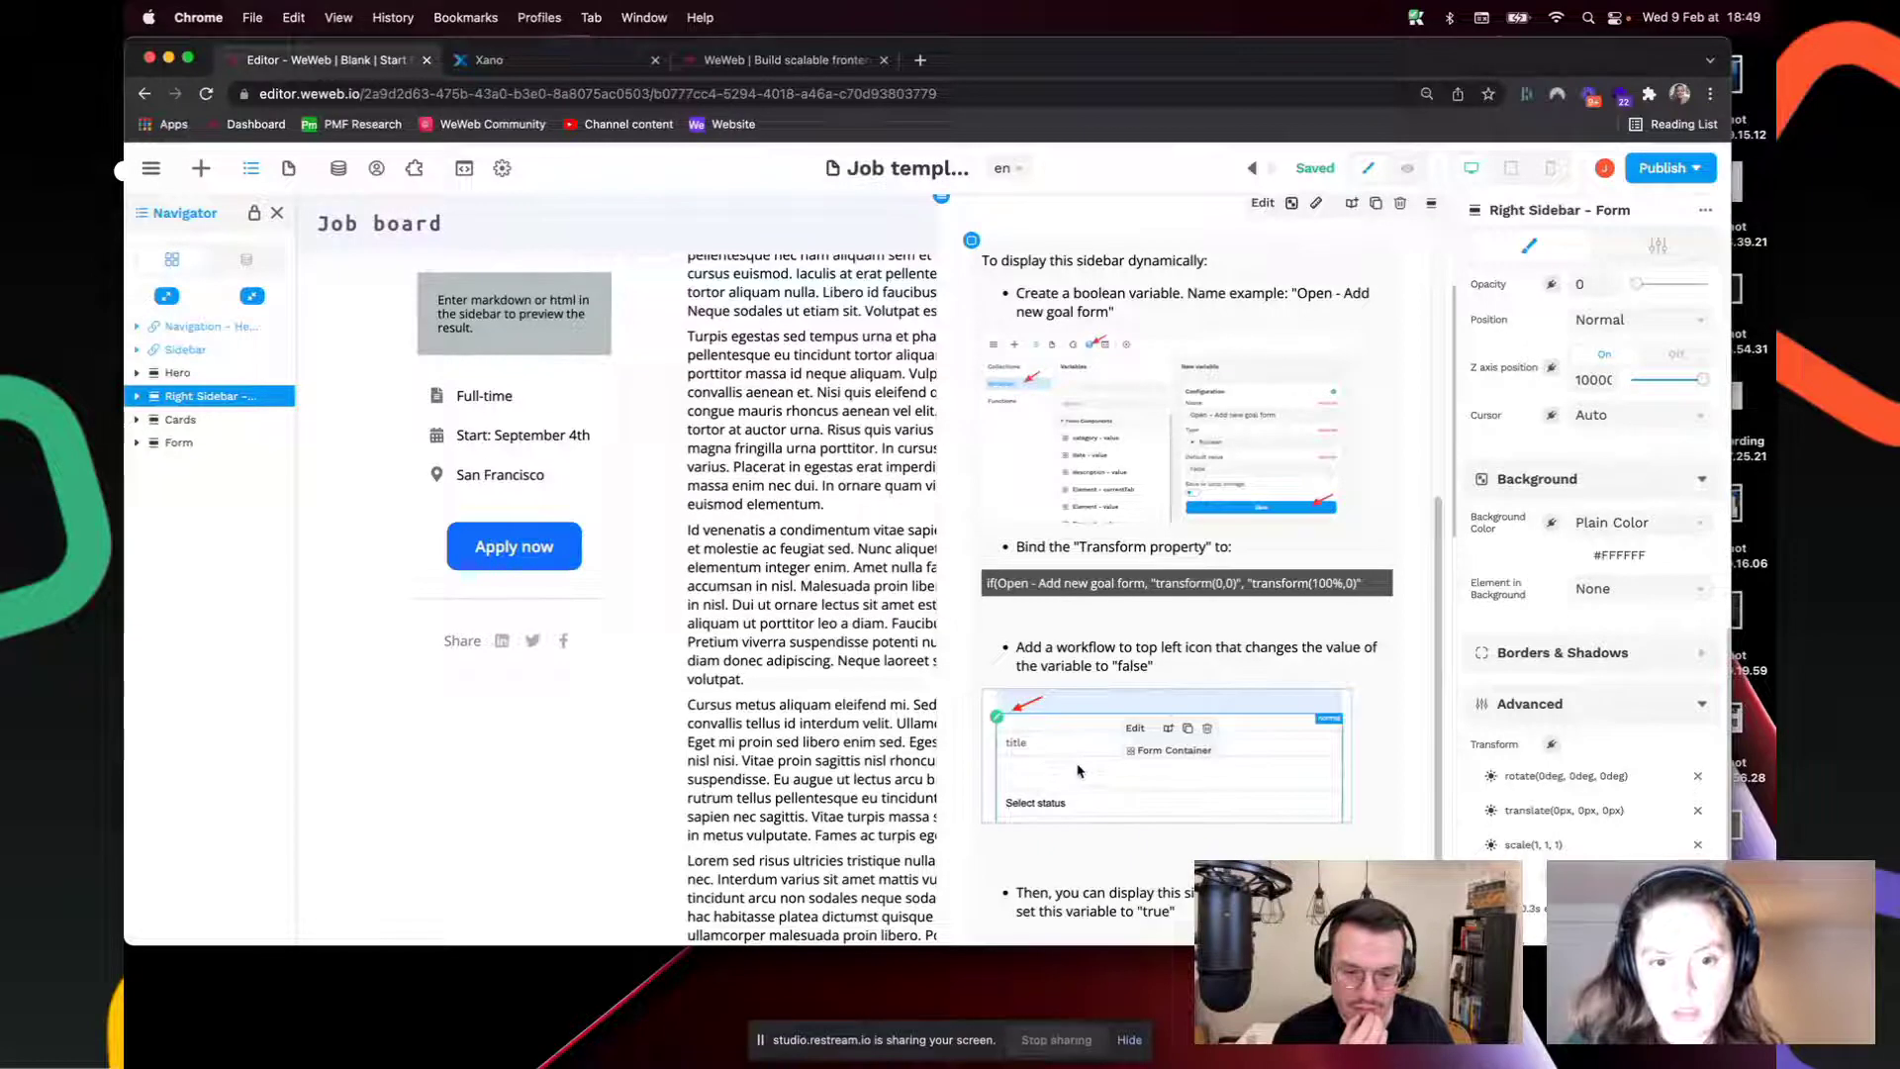
scroll(1128, 792, "up", 3)
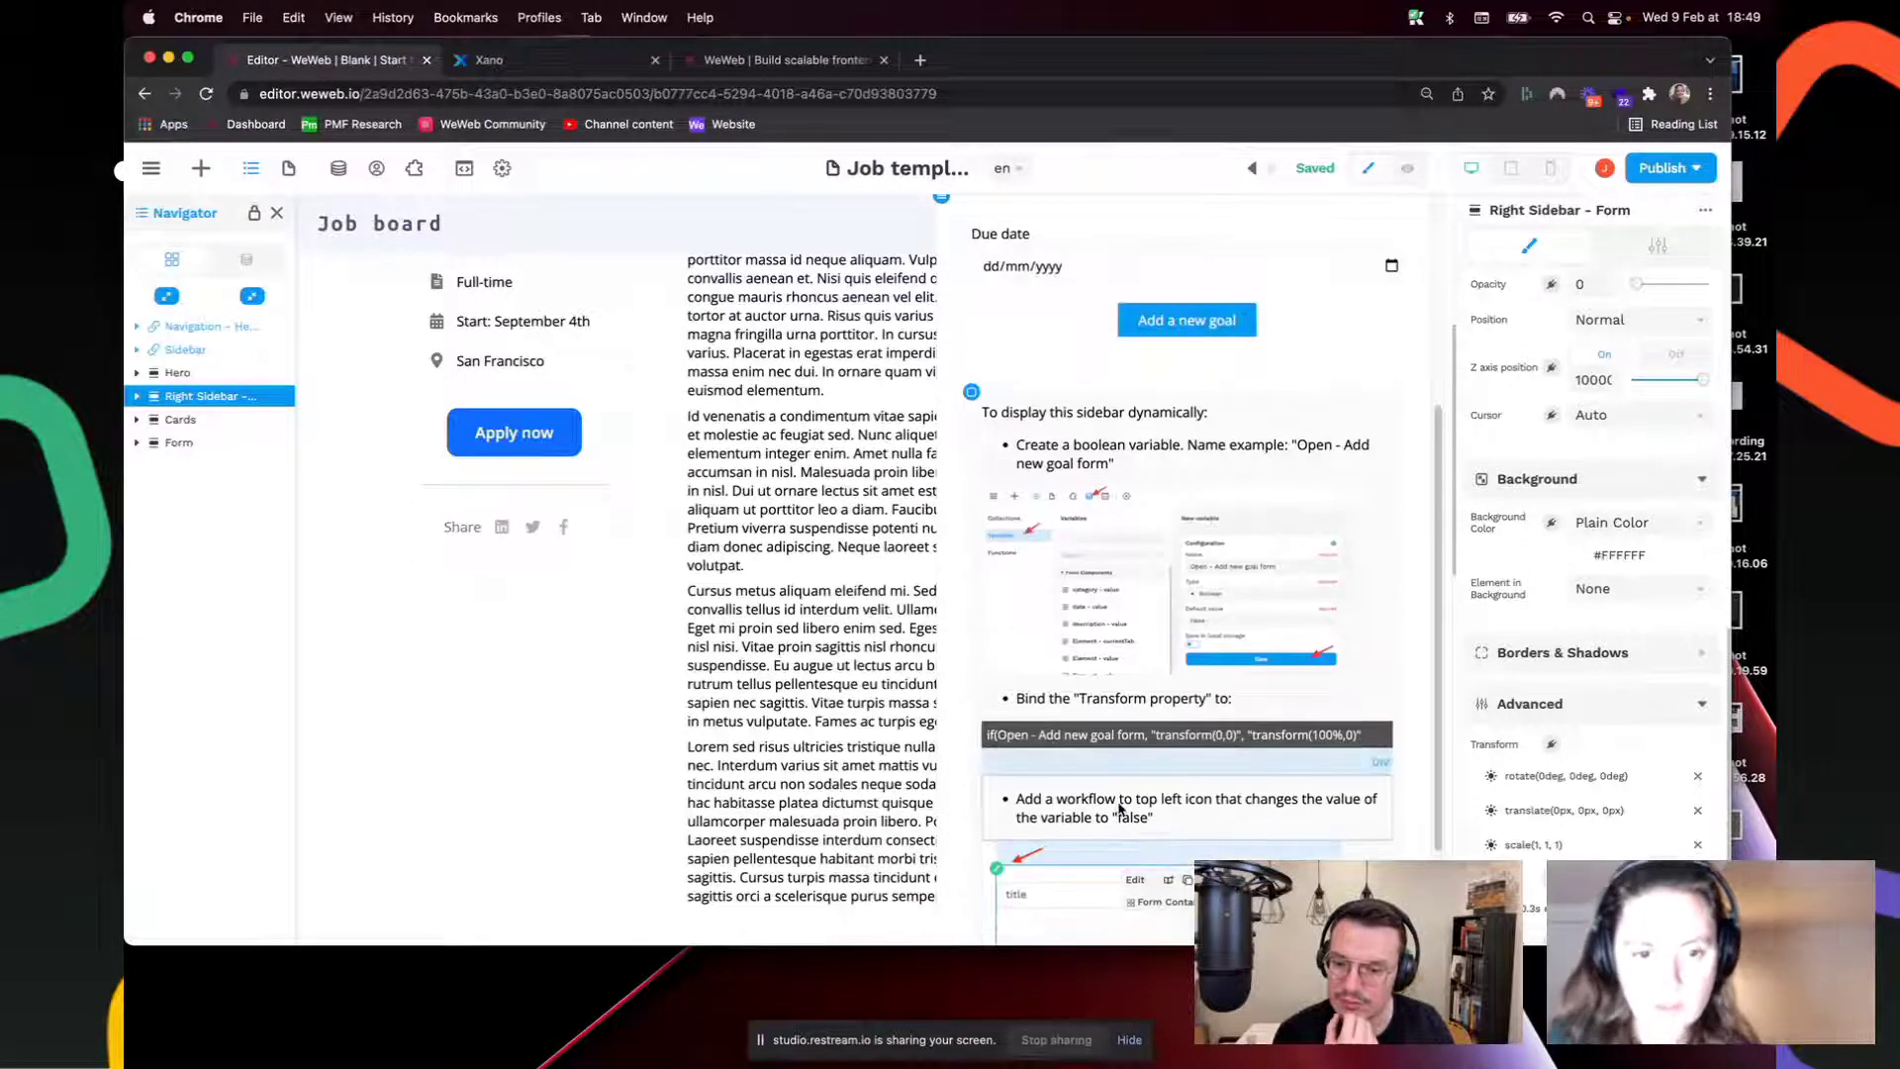
scroll(1118, 807, "up", 5)
left_click(1553, 744)
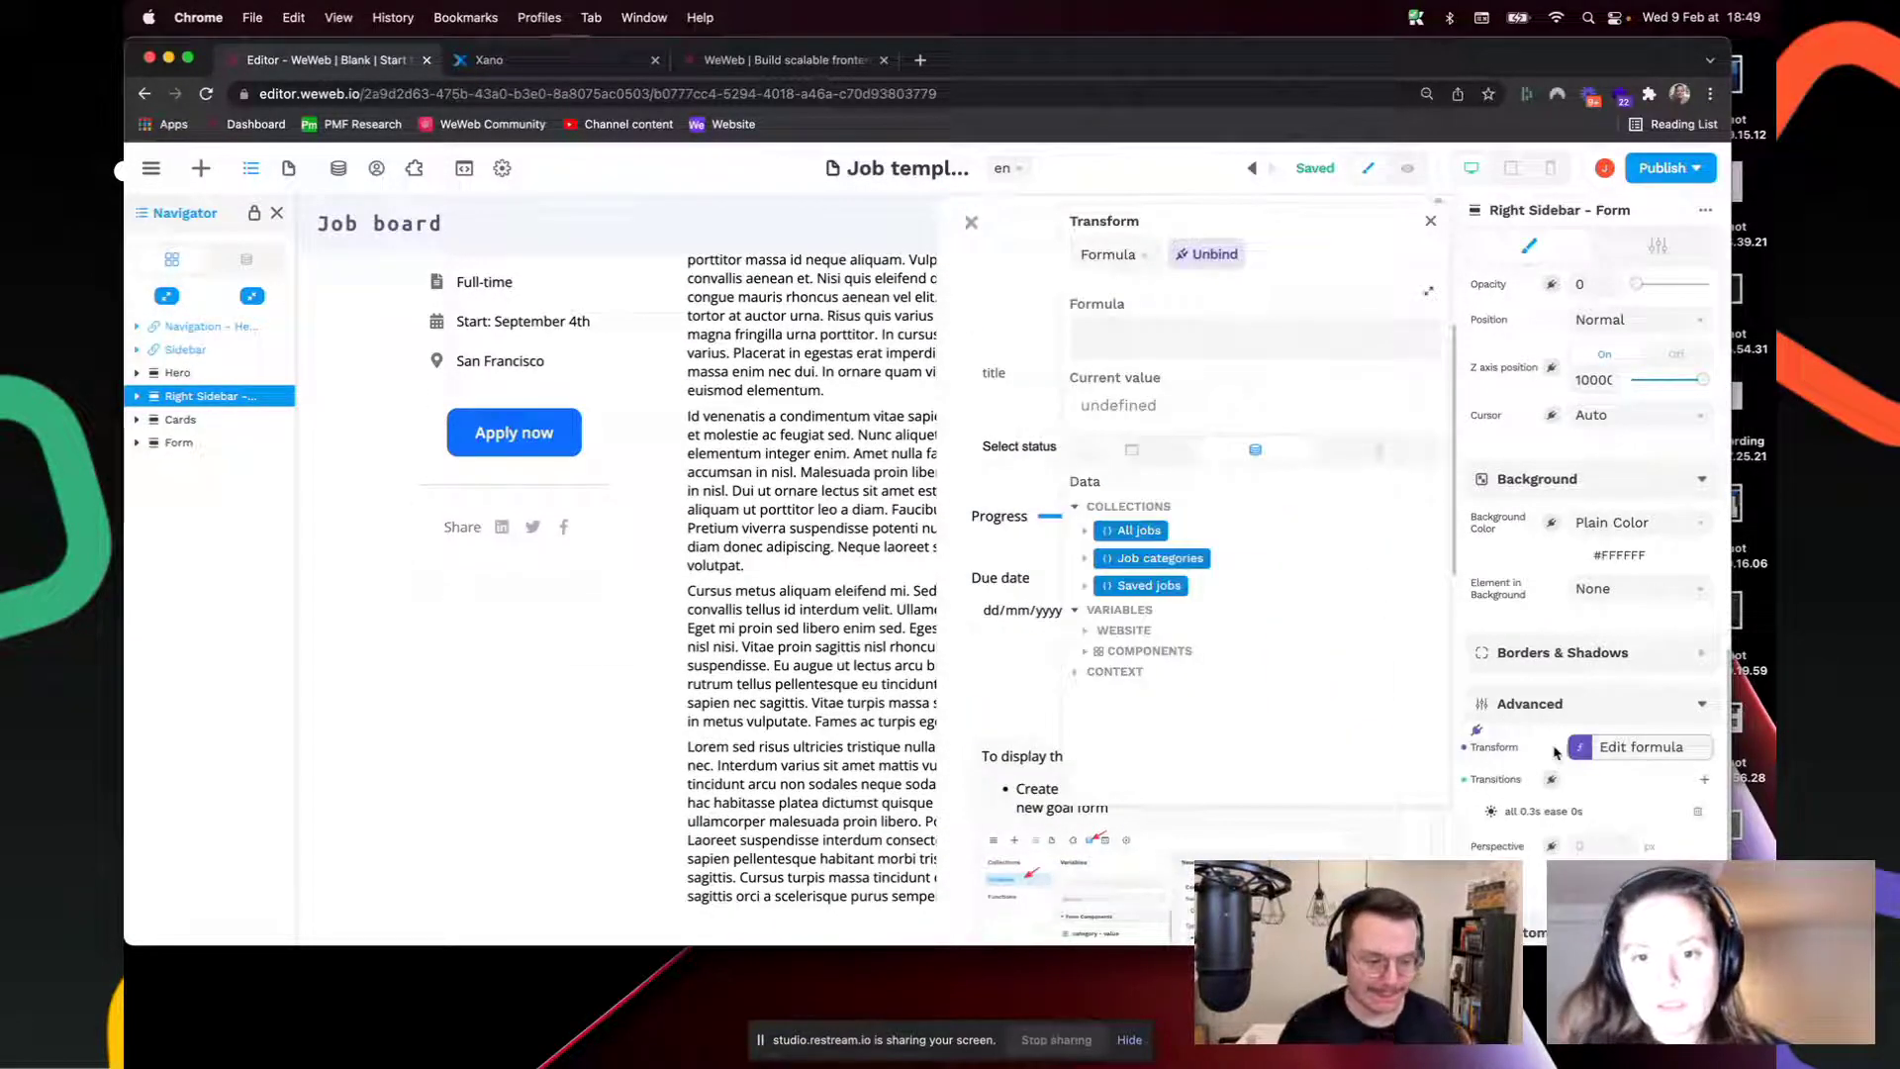
type("if ( Open Add new goal form , \"translate ( 0 , 0 ) \" , \"translate ( 100 mod , 0 ) \" )")
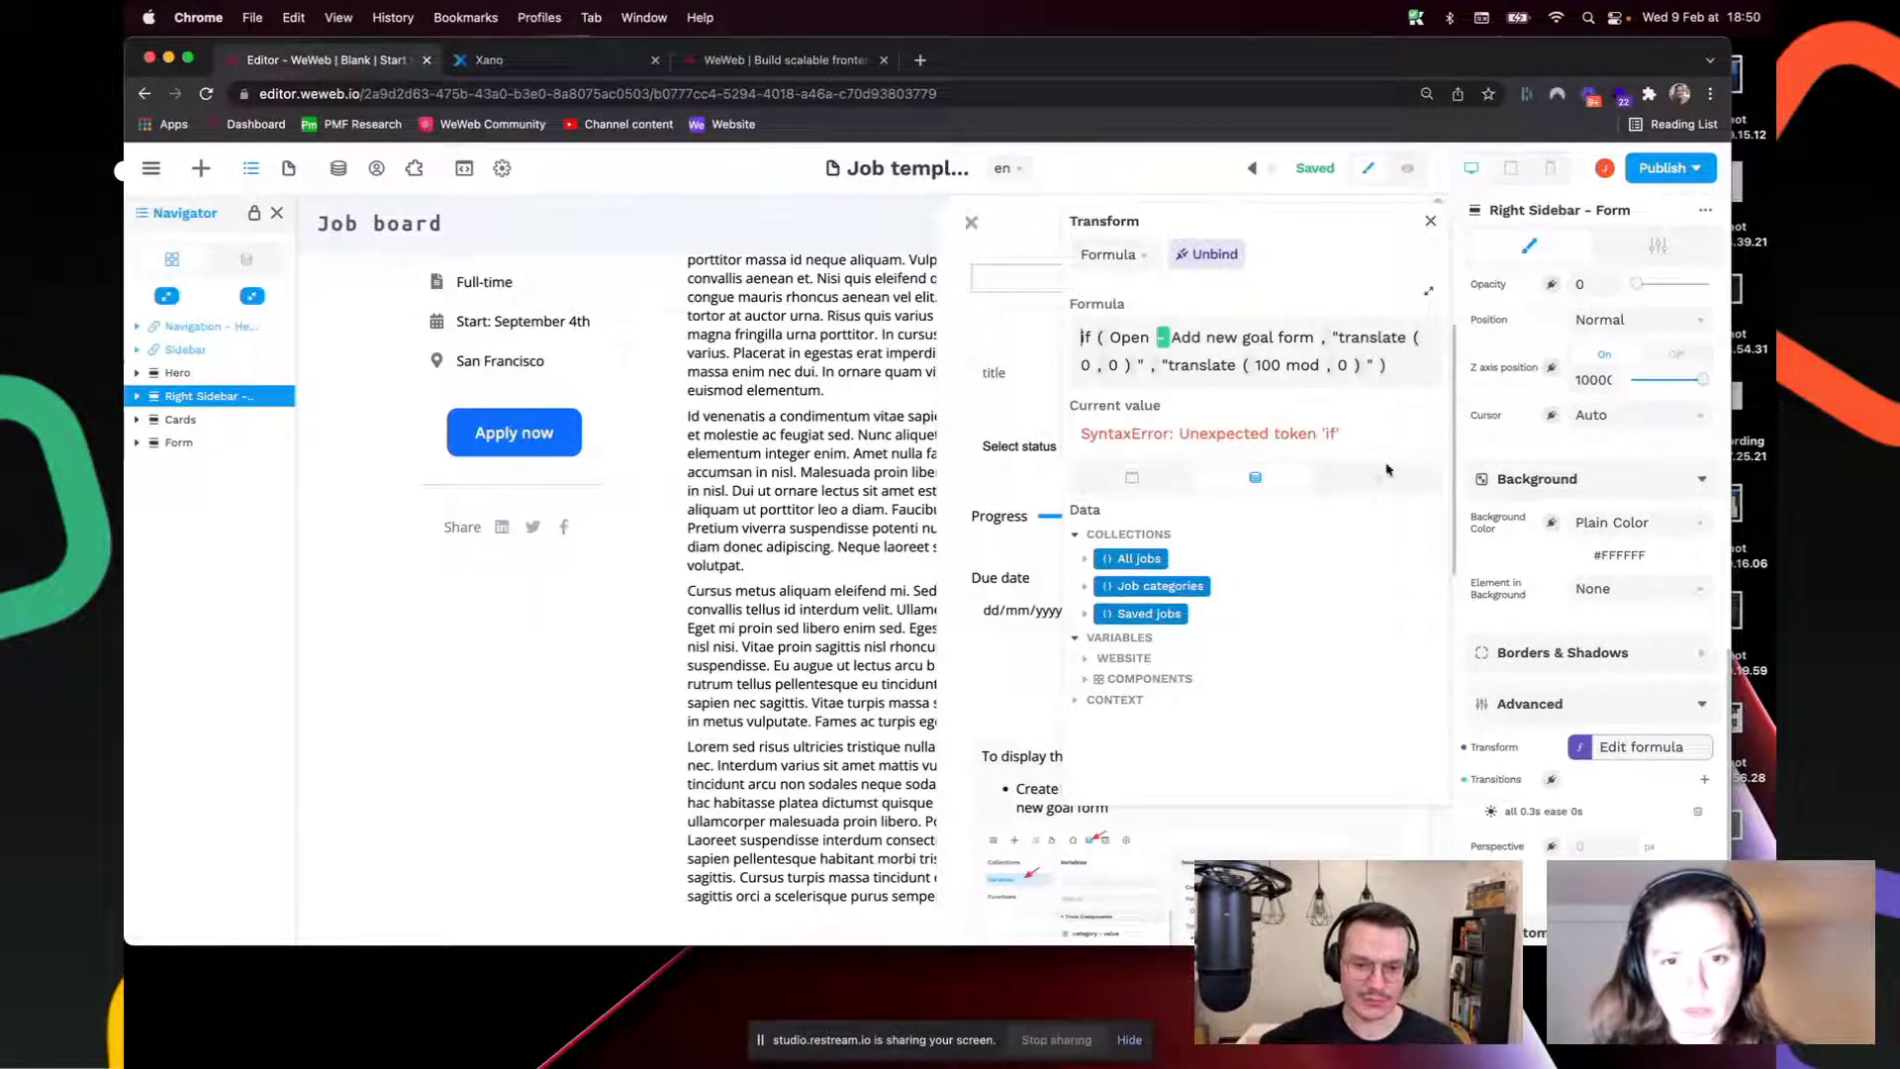
Step: Build if(Open - Add new goal form, translate(0,0), translate(100%,0)) in the Transform formula
left_click(1379, 477)
left_click(1138, 601)
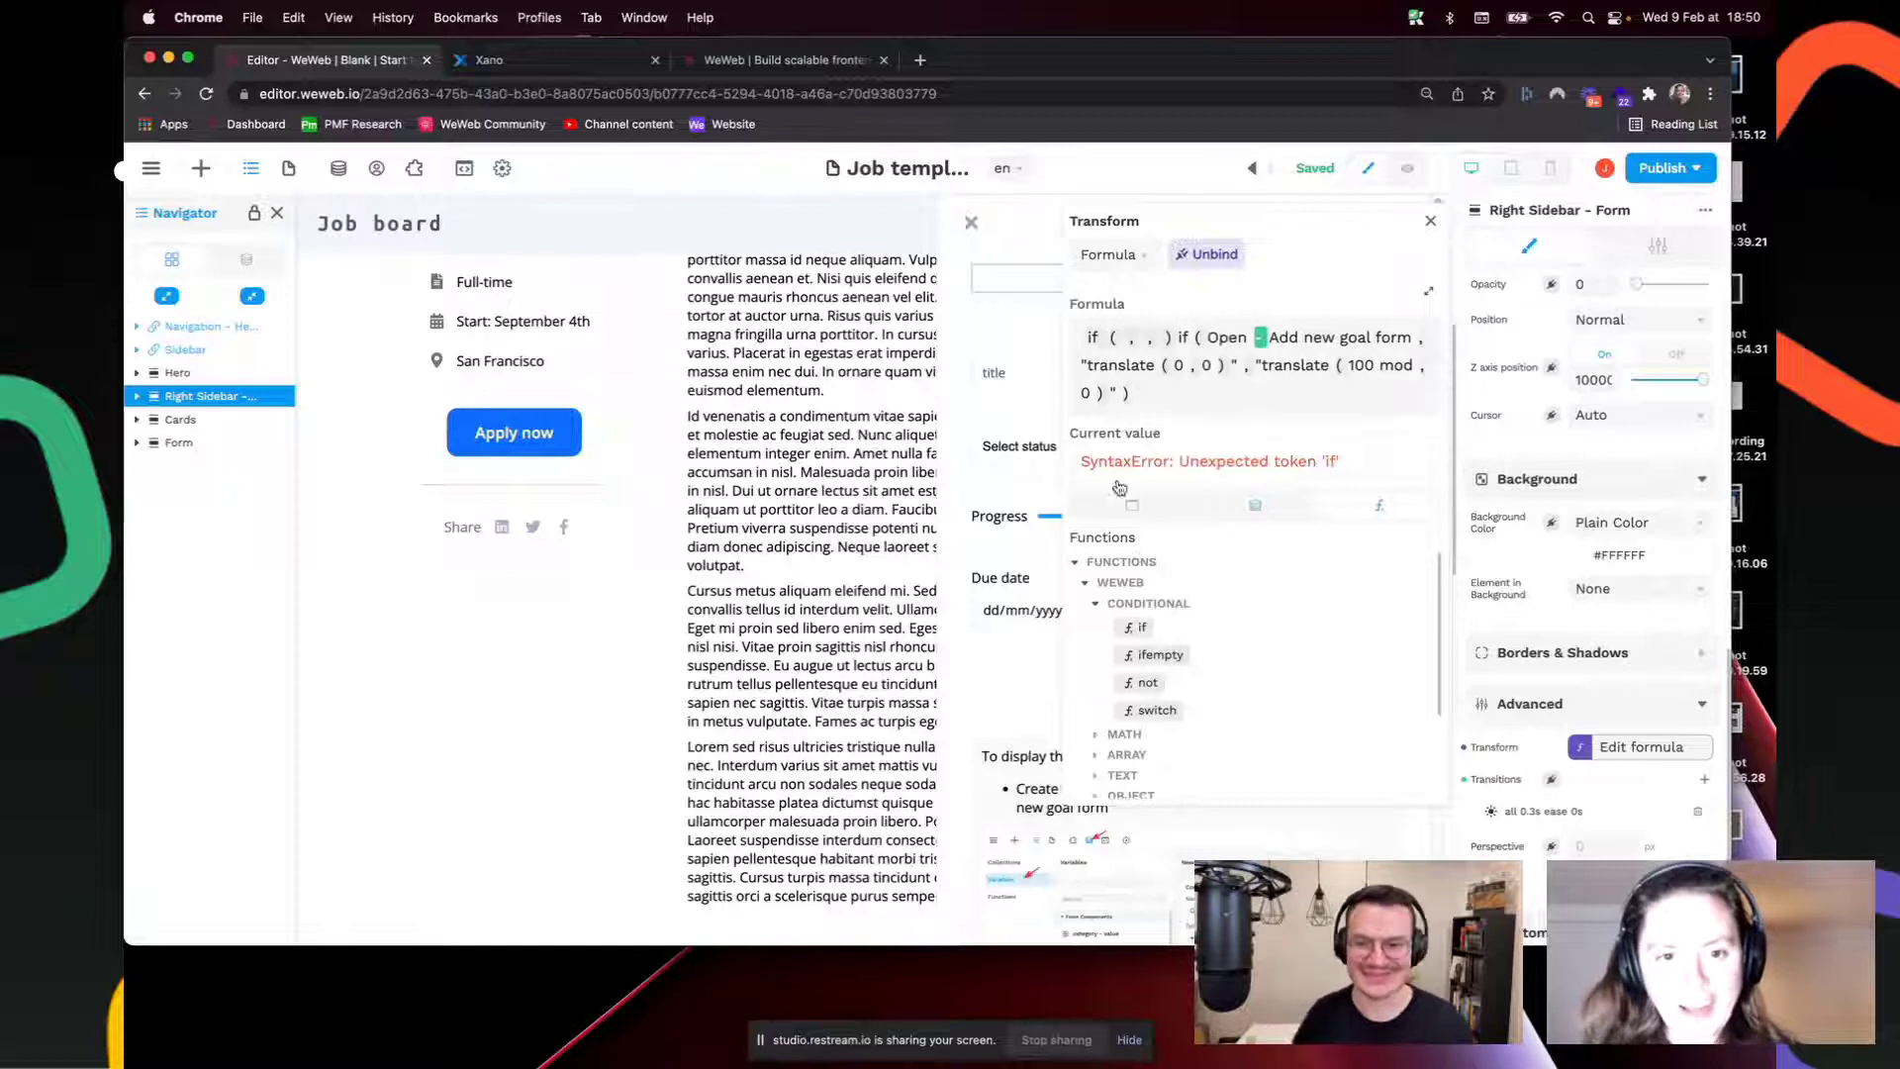
left_click(1119, 343)
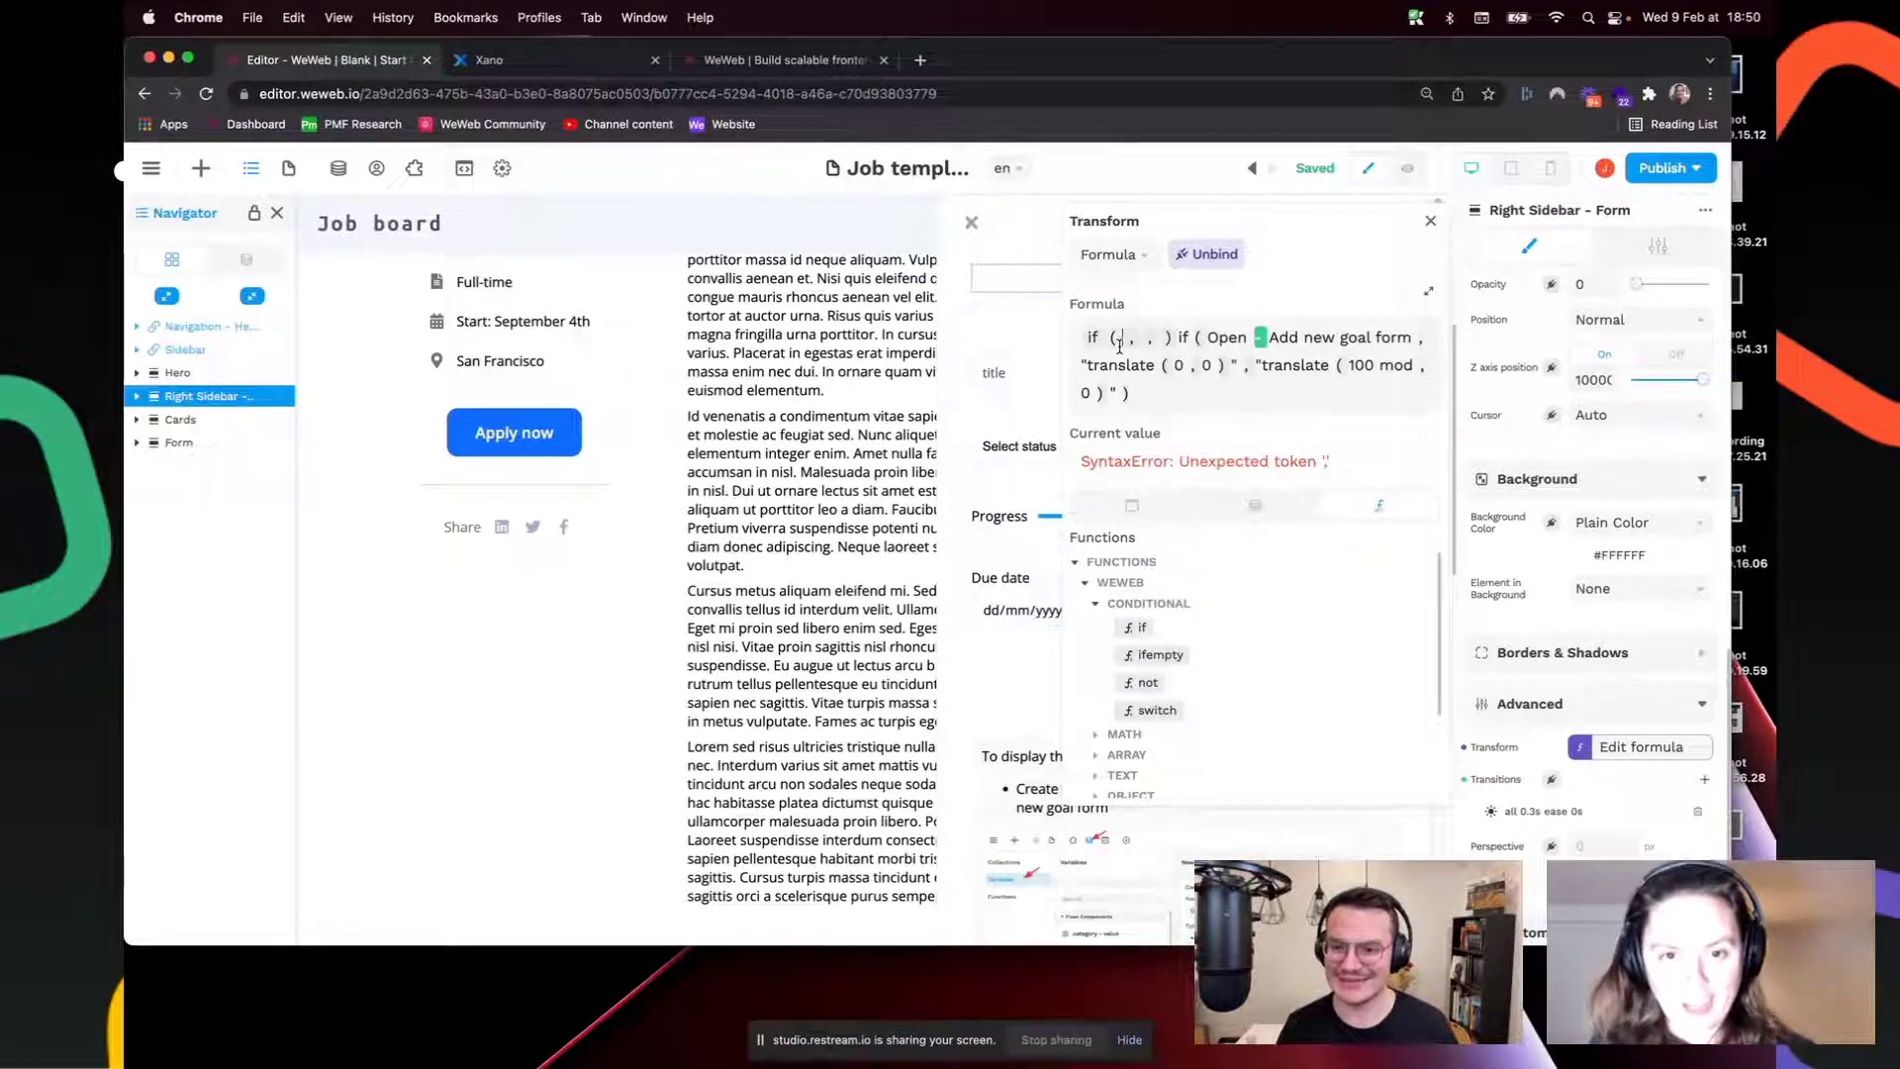
left_click(1255, 505)
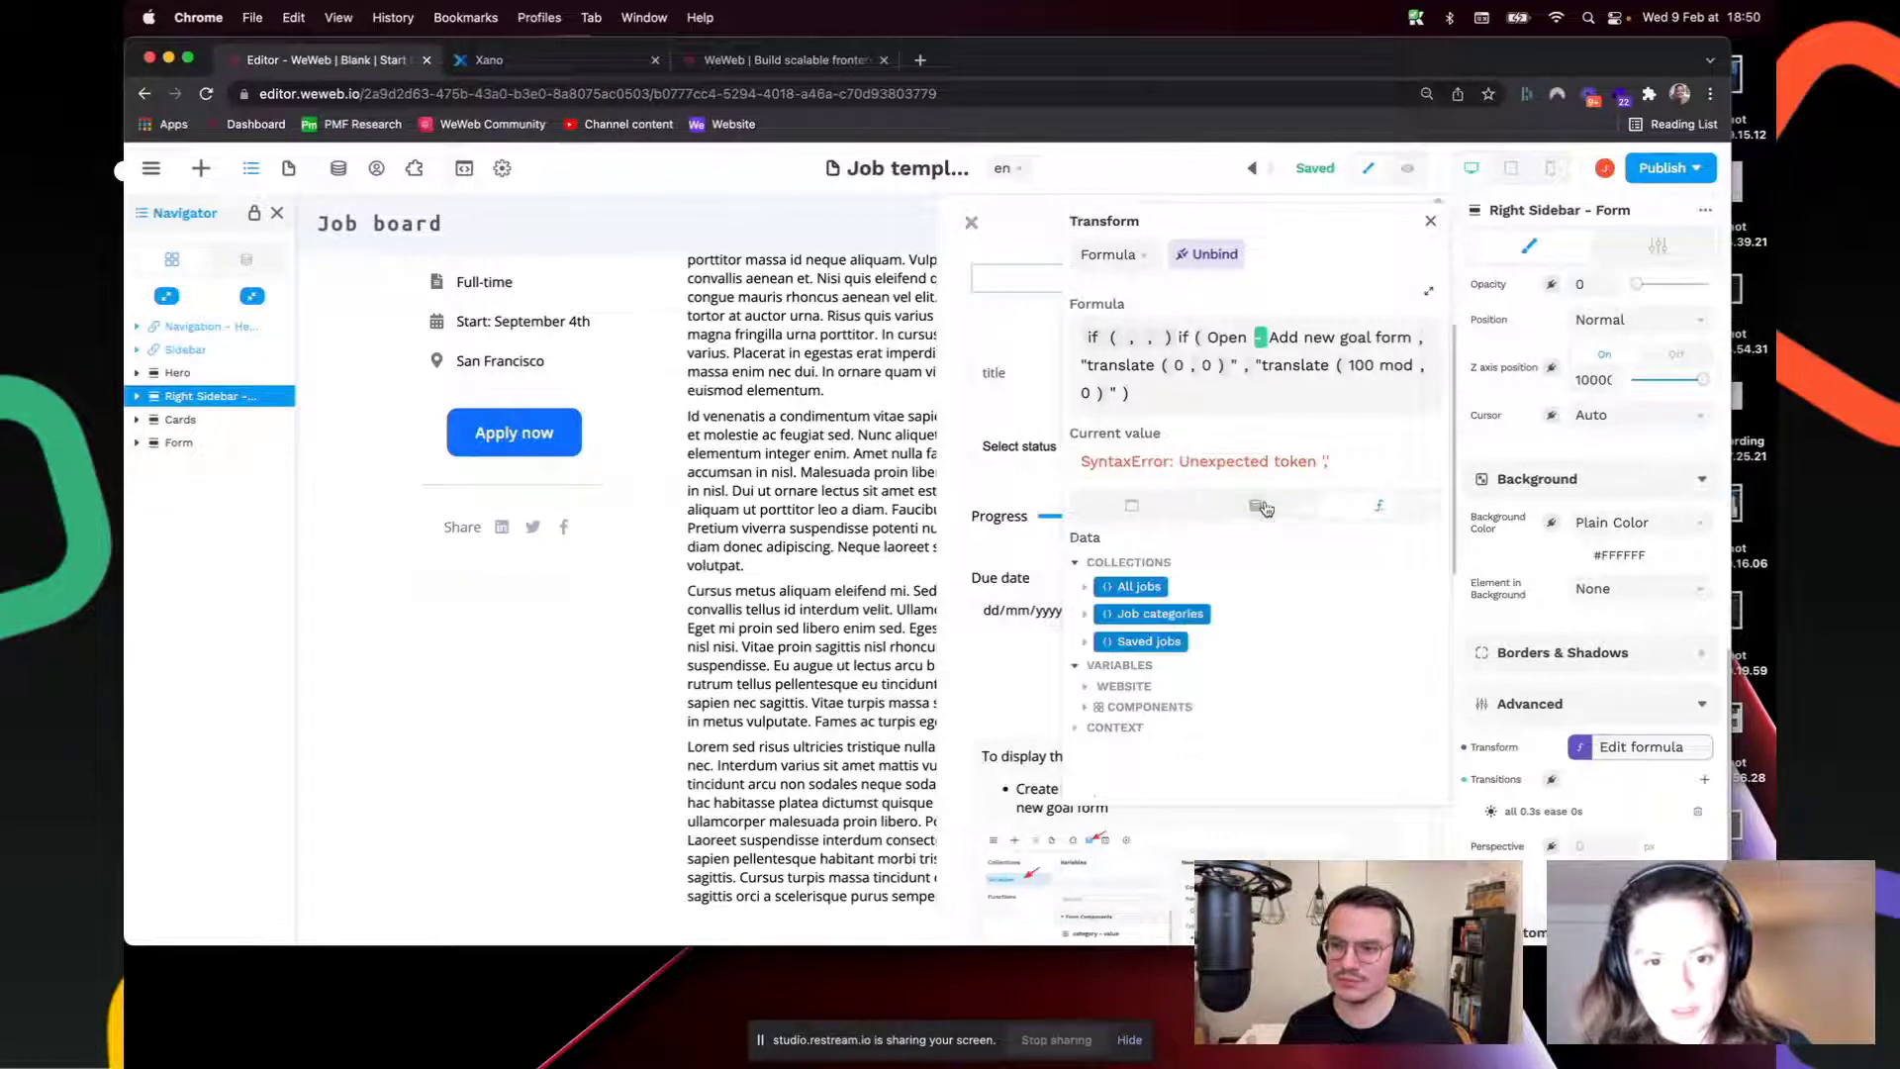
scroll(1109, 729, "down", 1)
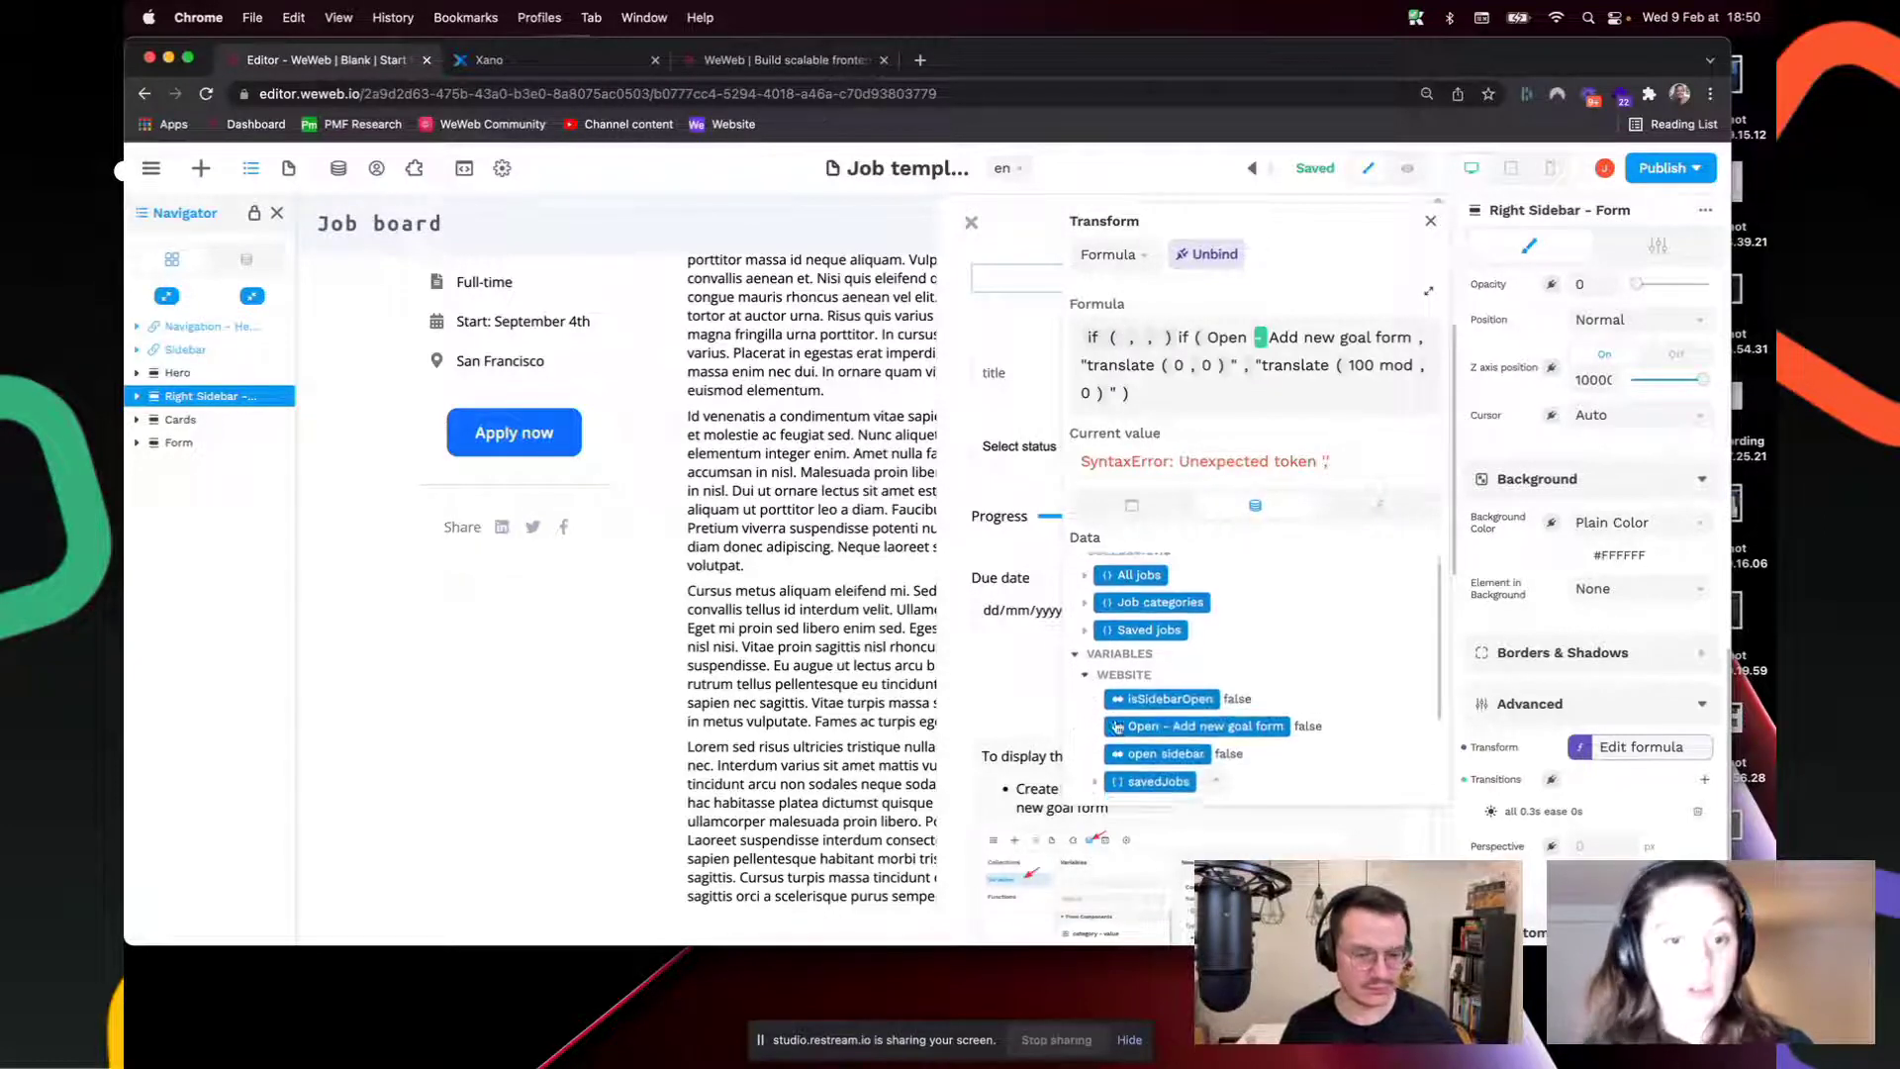
left_click(1178, 718)
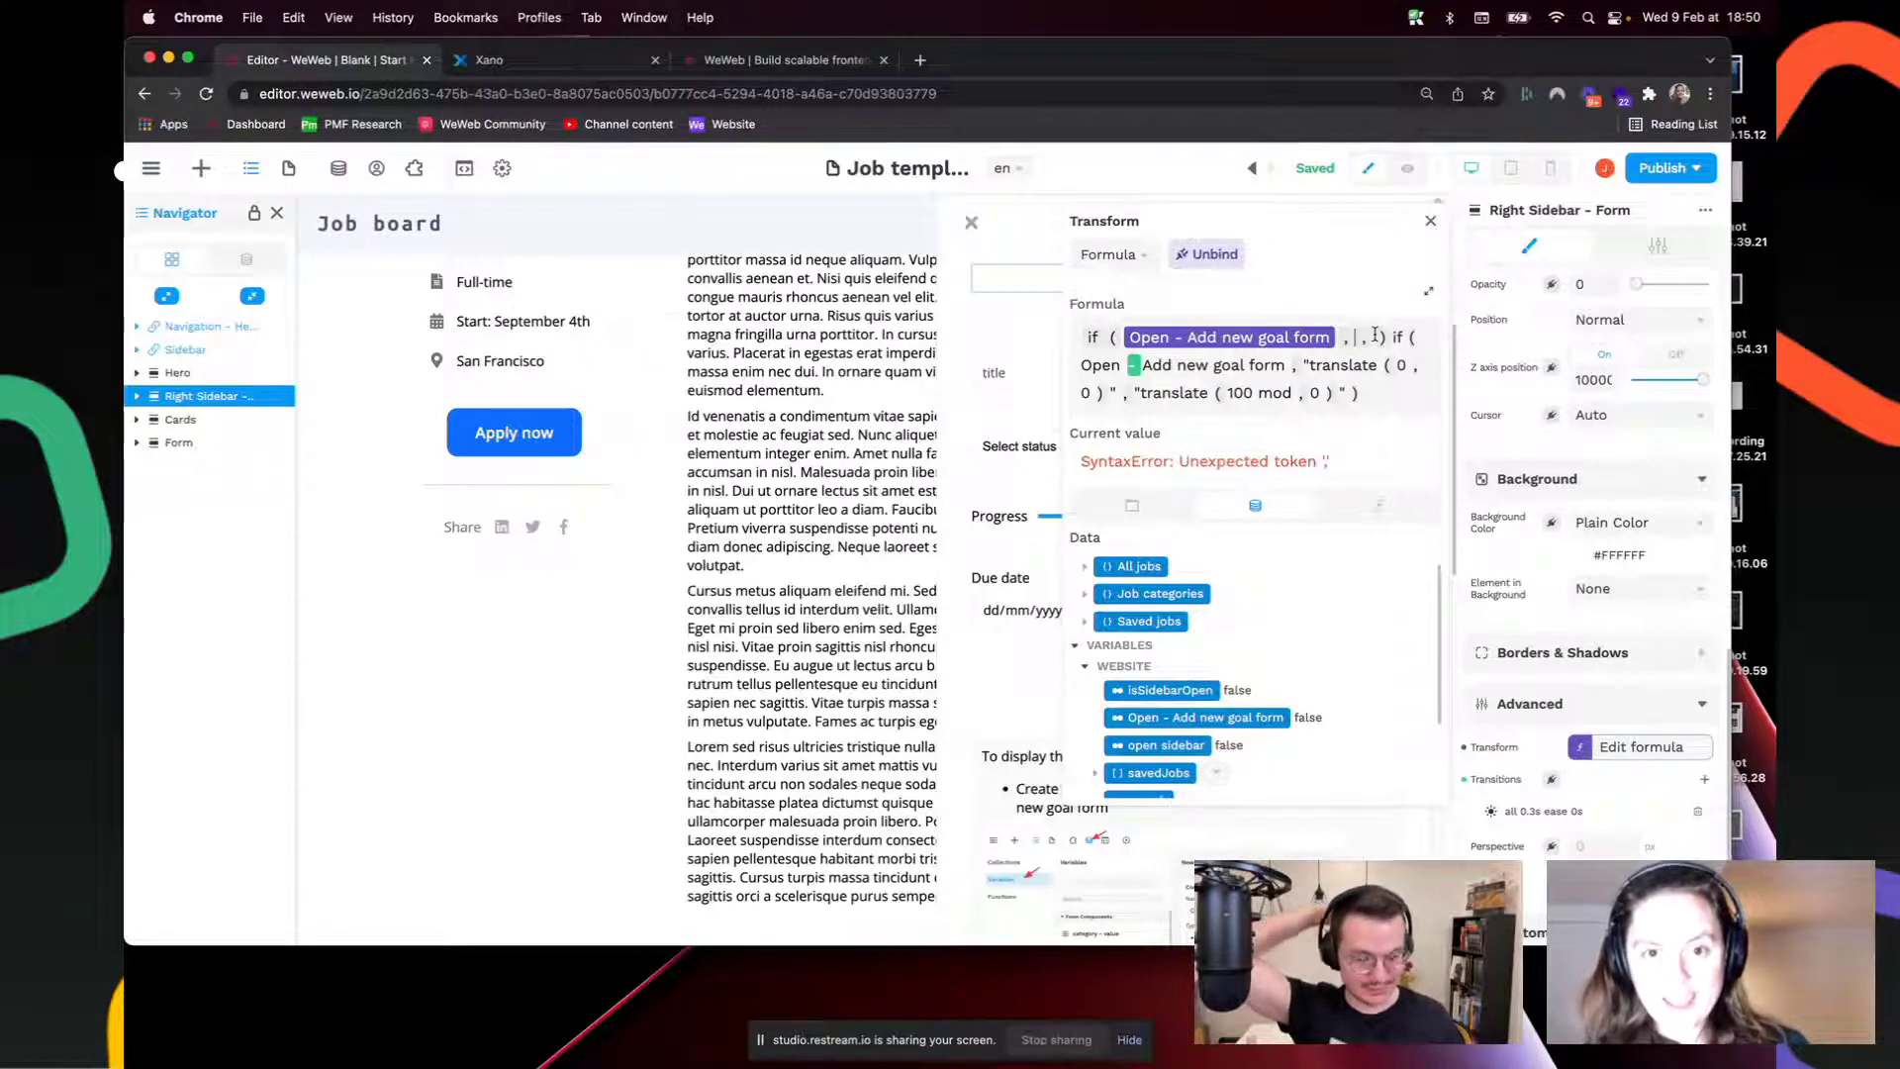
type("\"translate ")
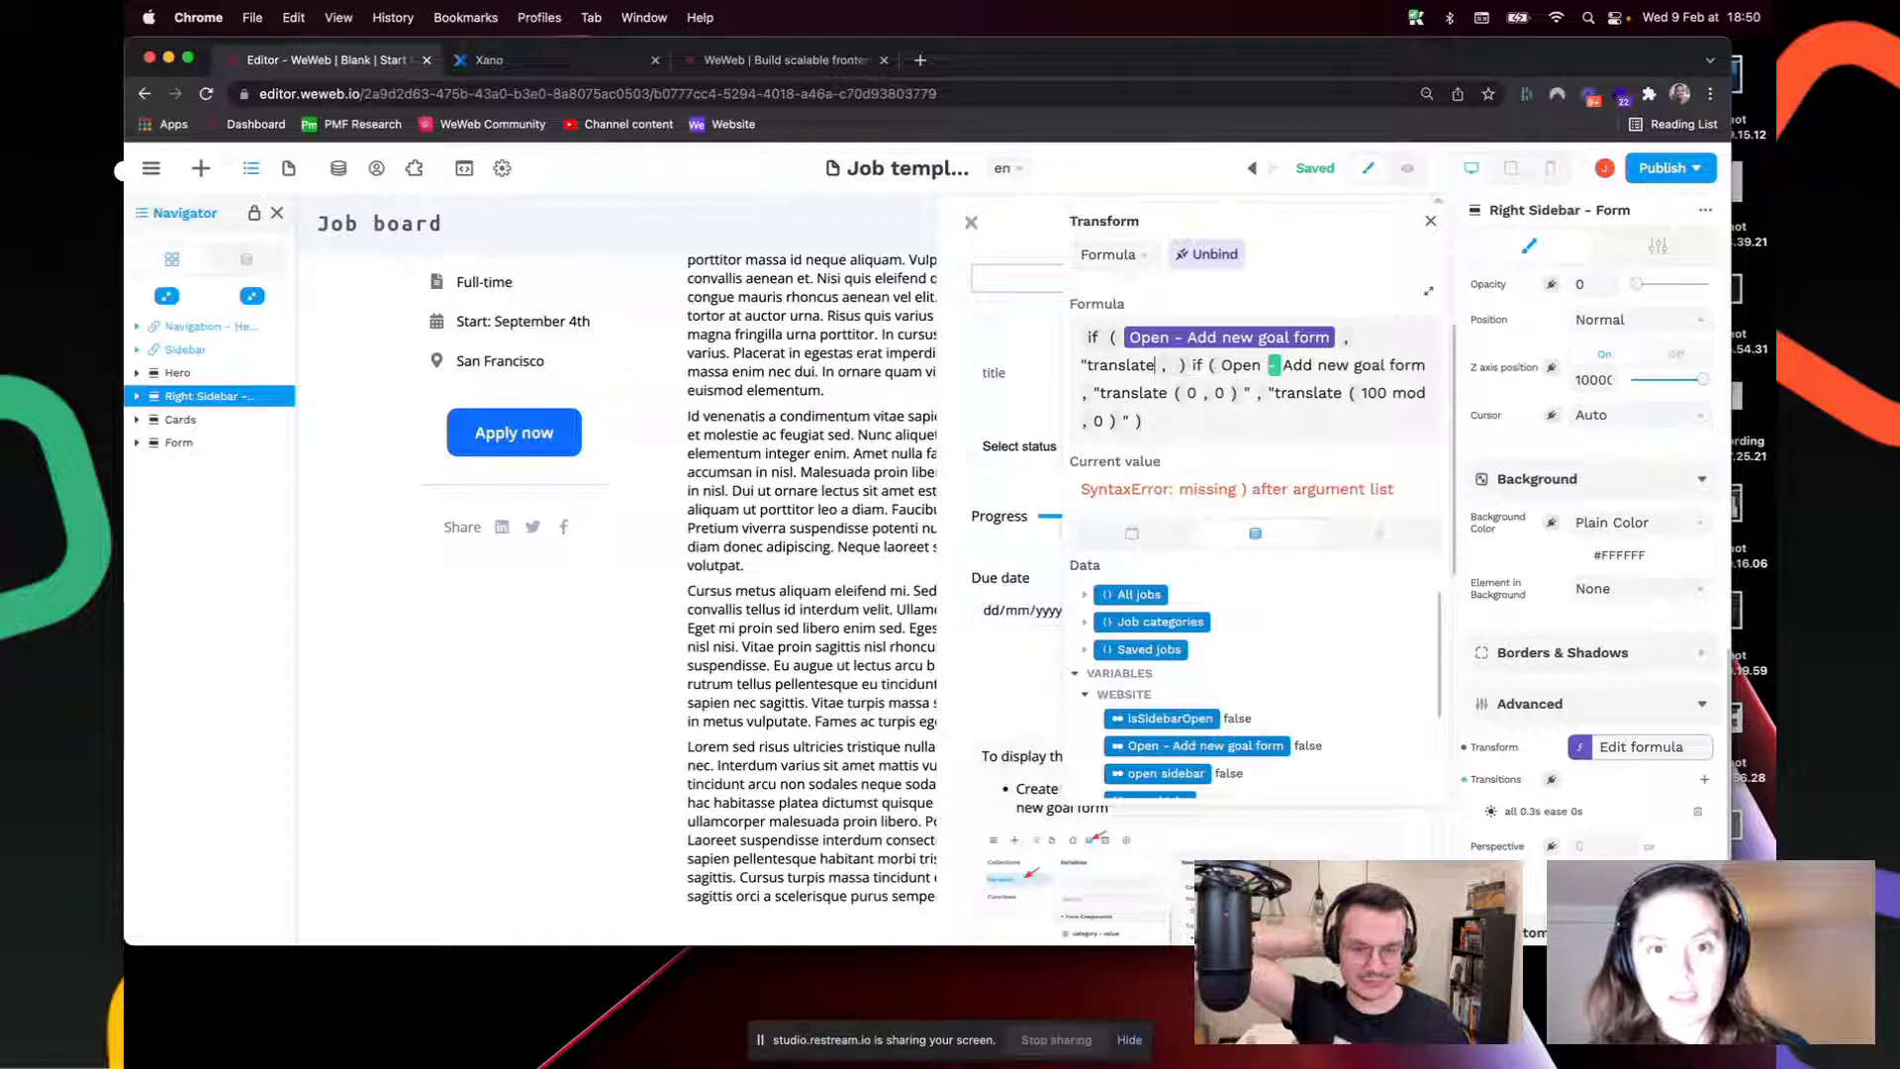
type("( 0 , 0")
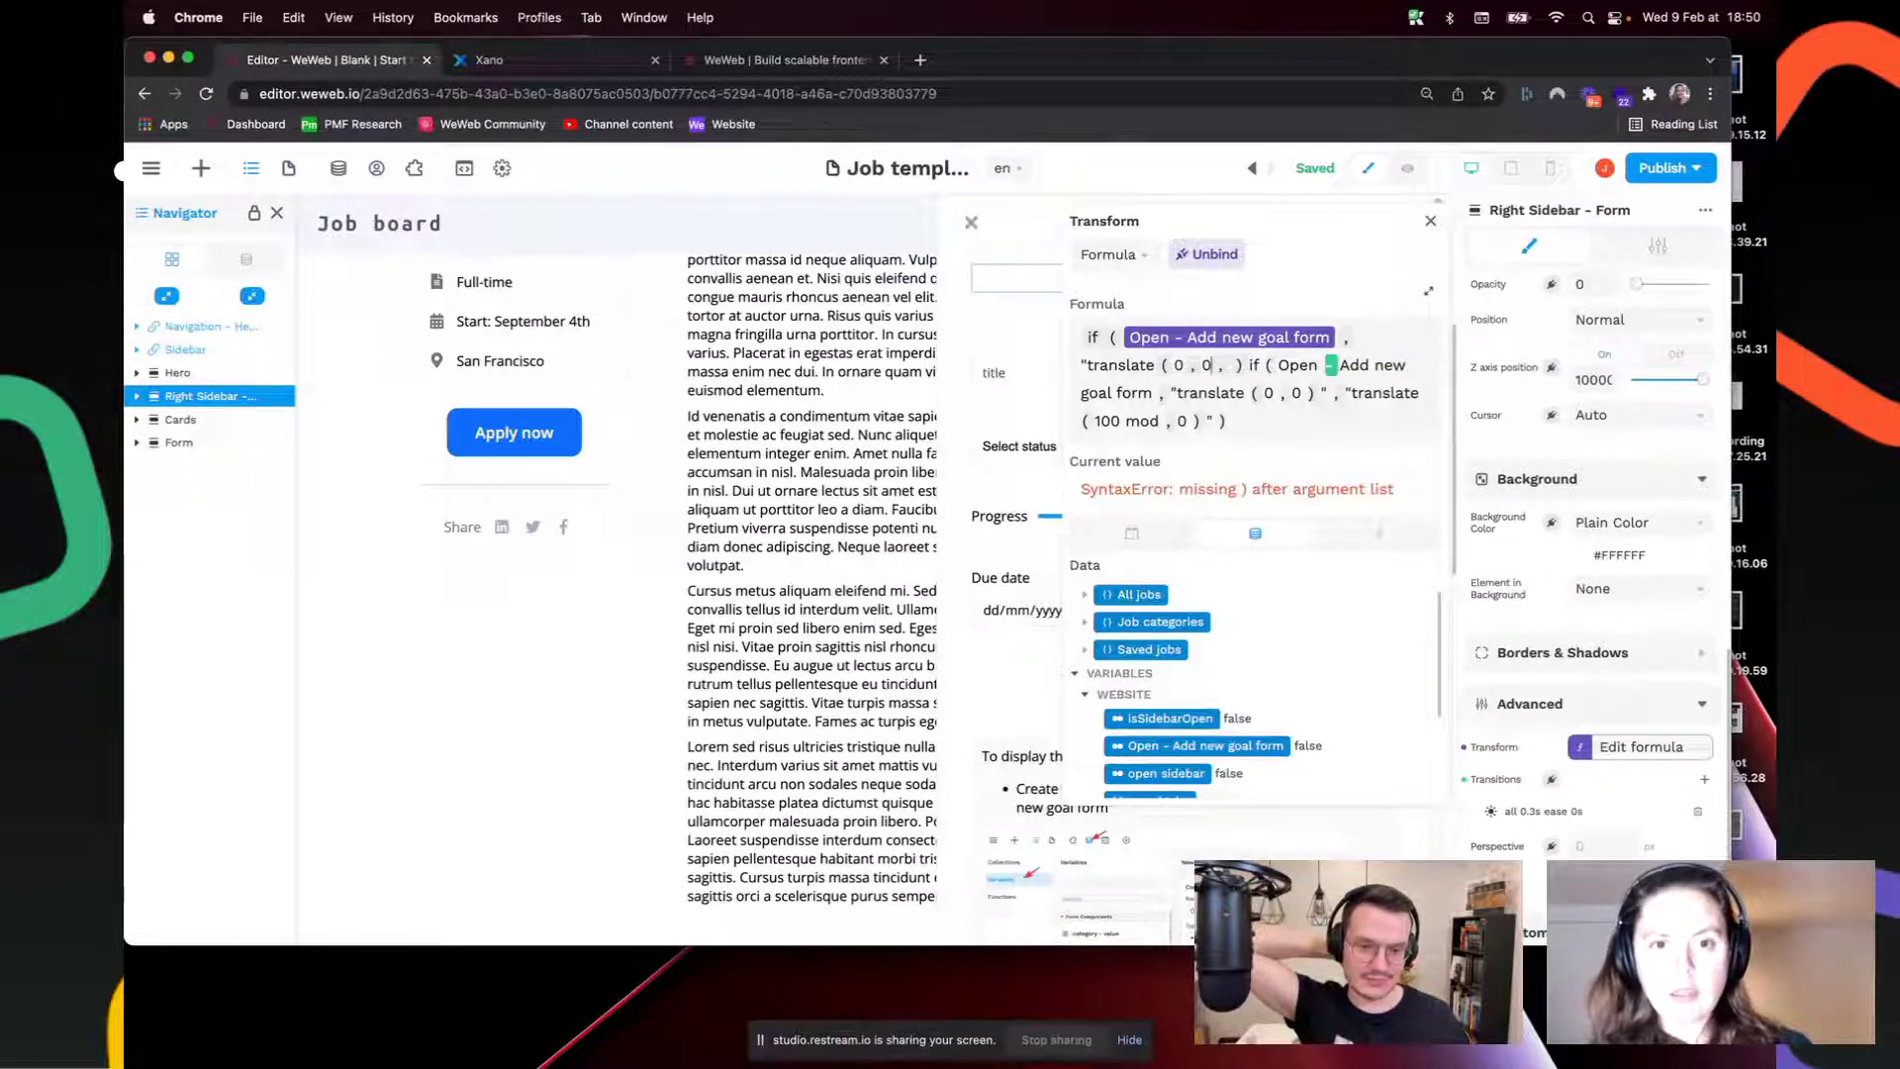
key("BackSpace")
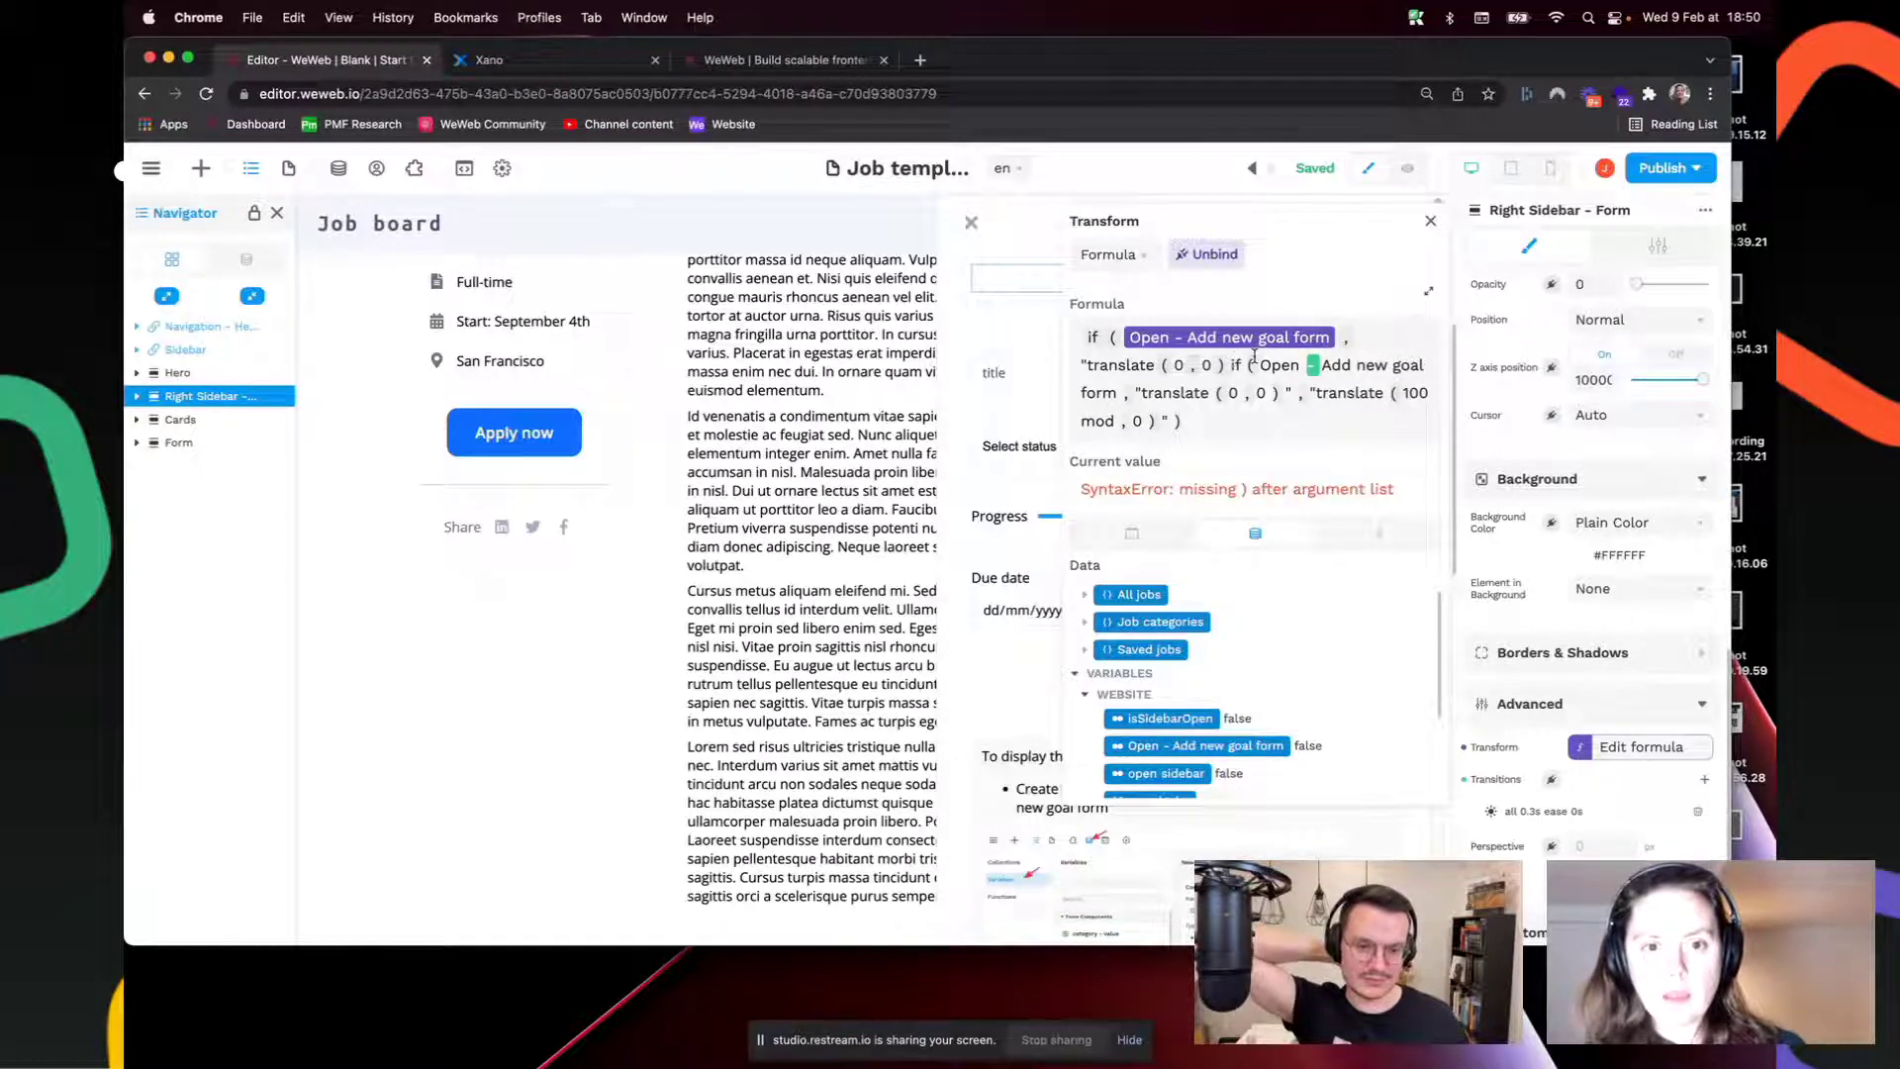
type("\" ")
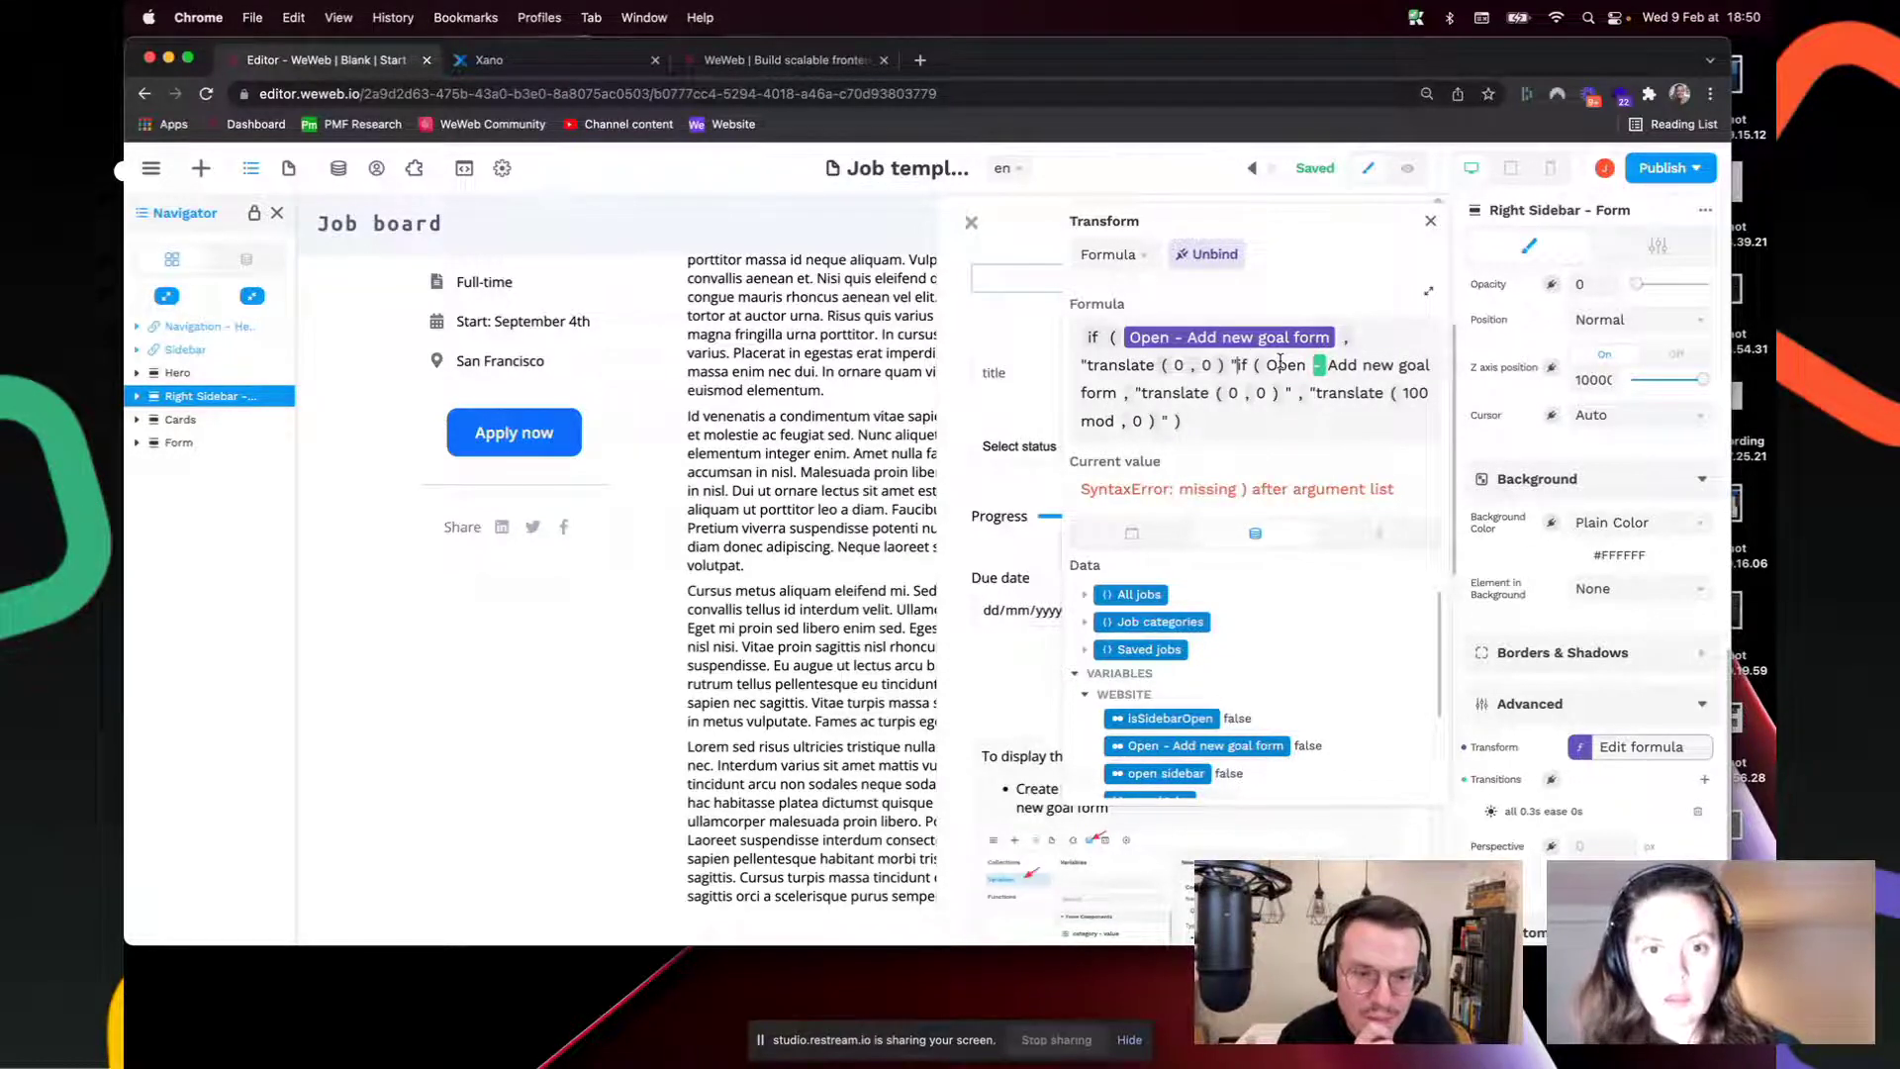
type(", if\"translate ")
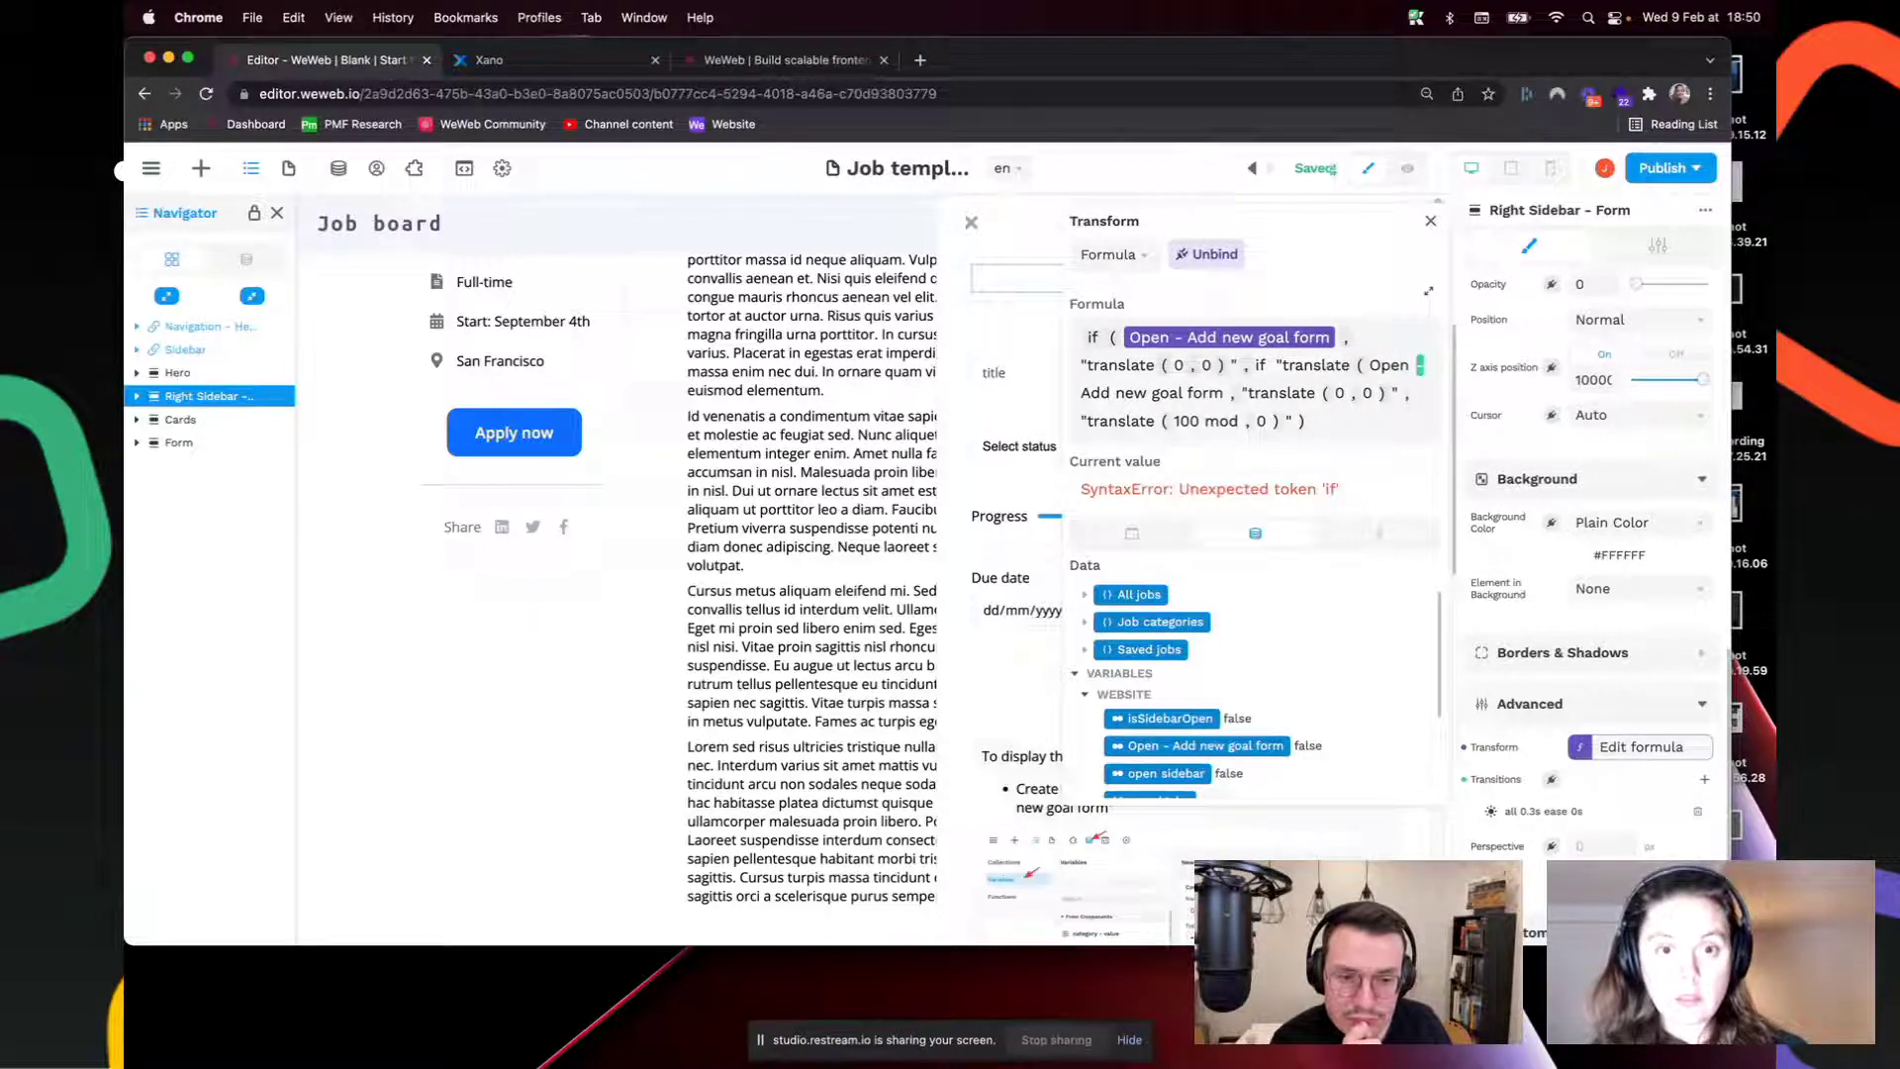
type("( 100")
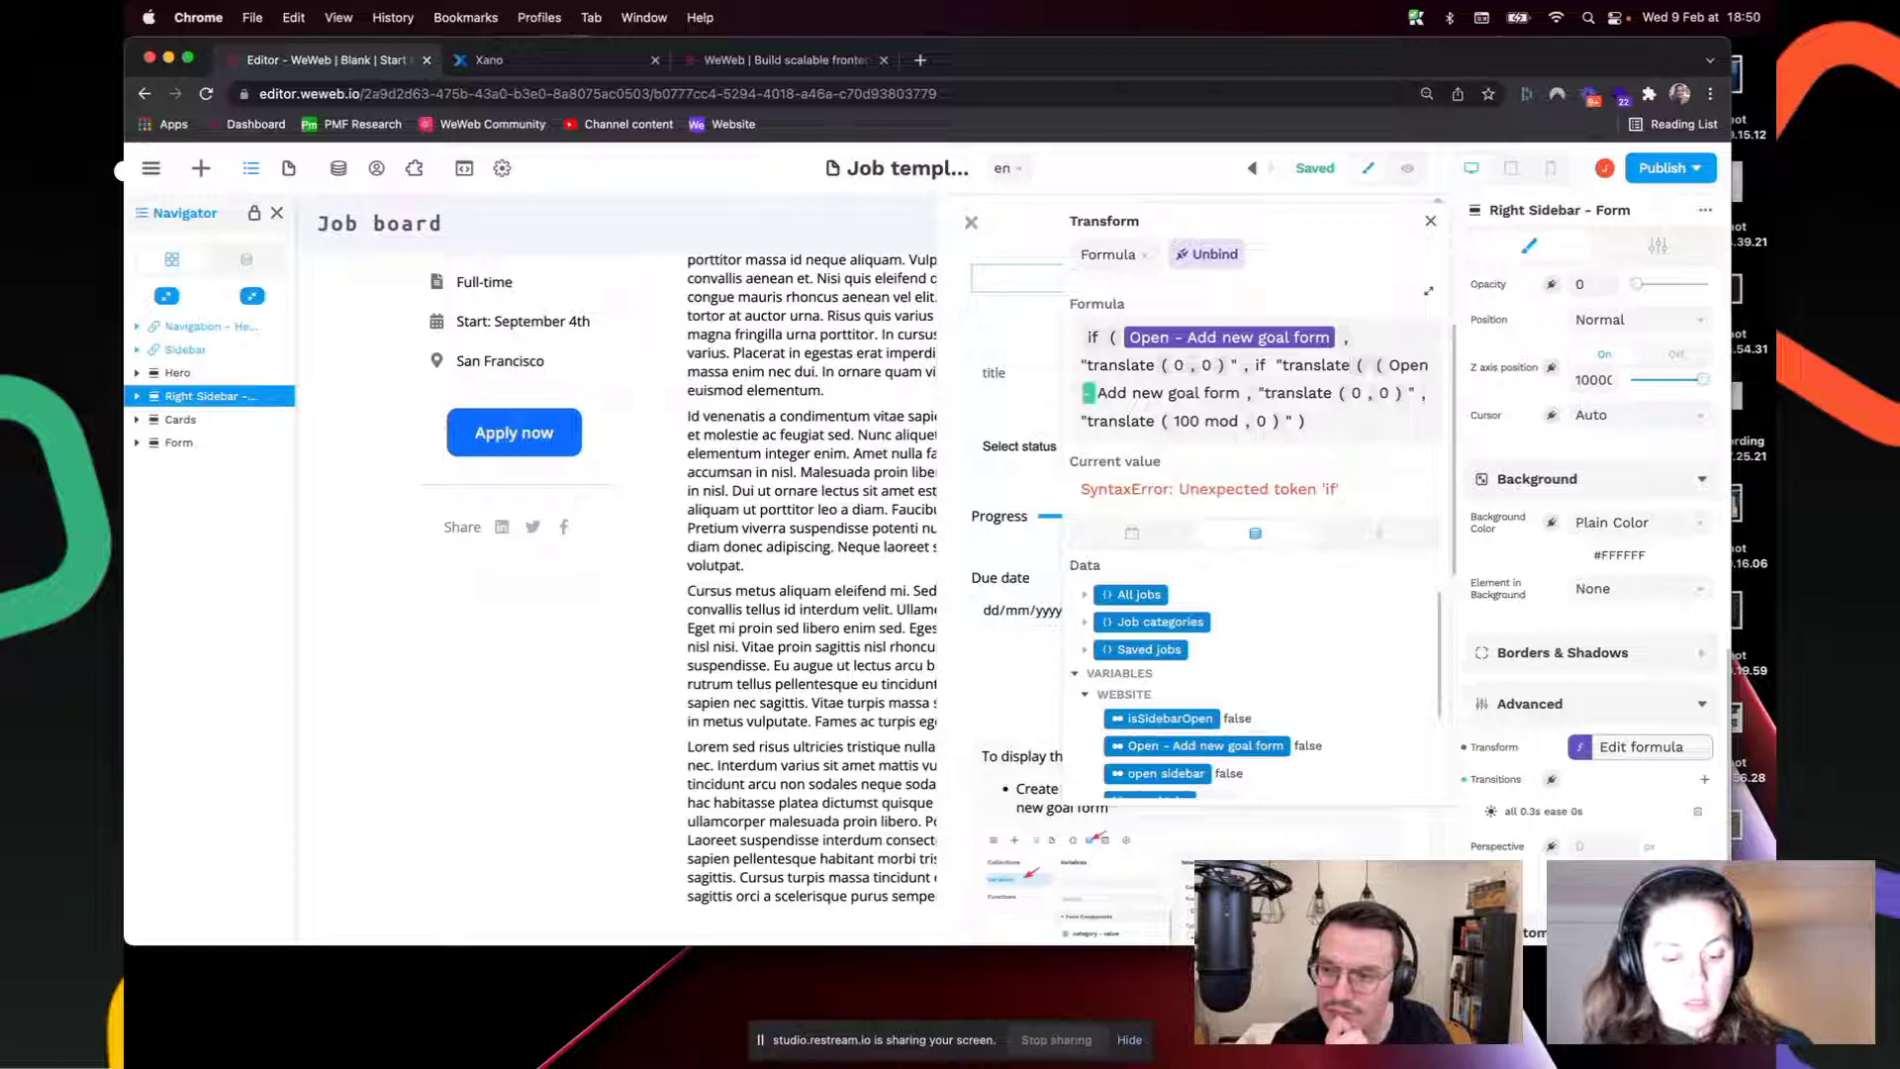
type(" mod ")
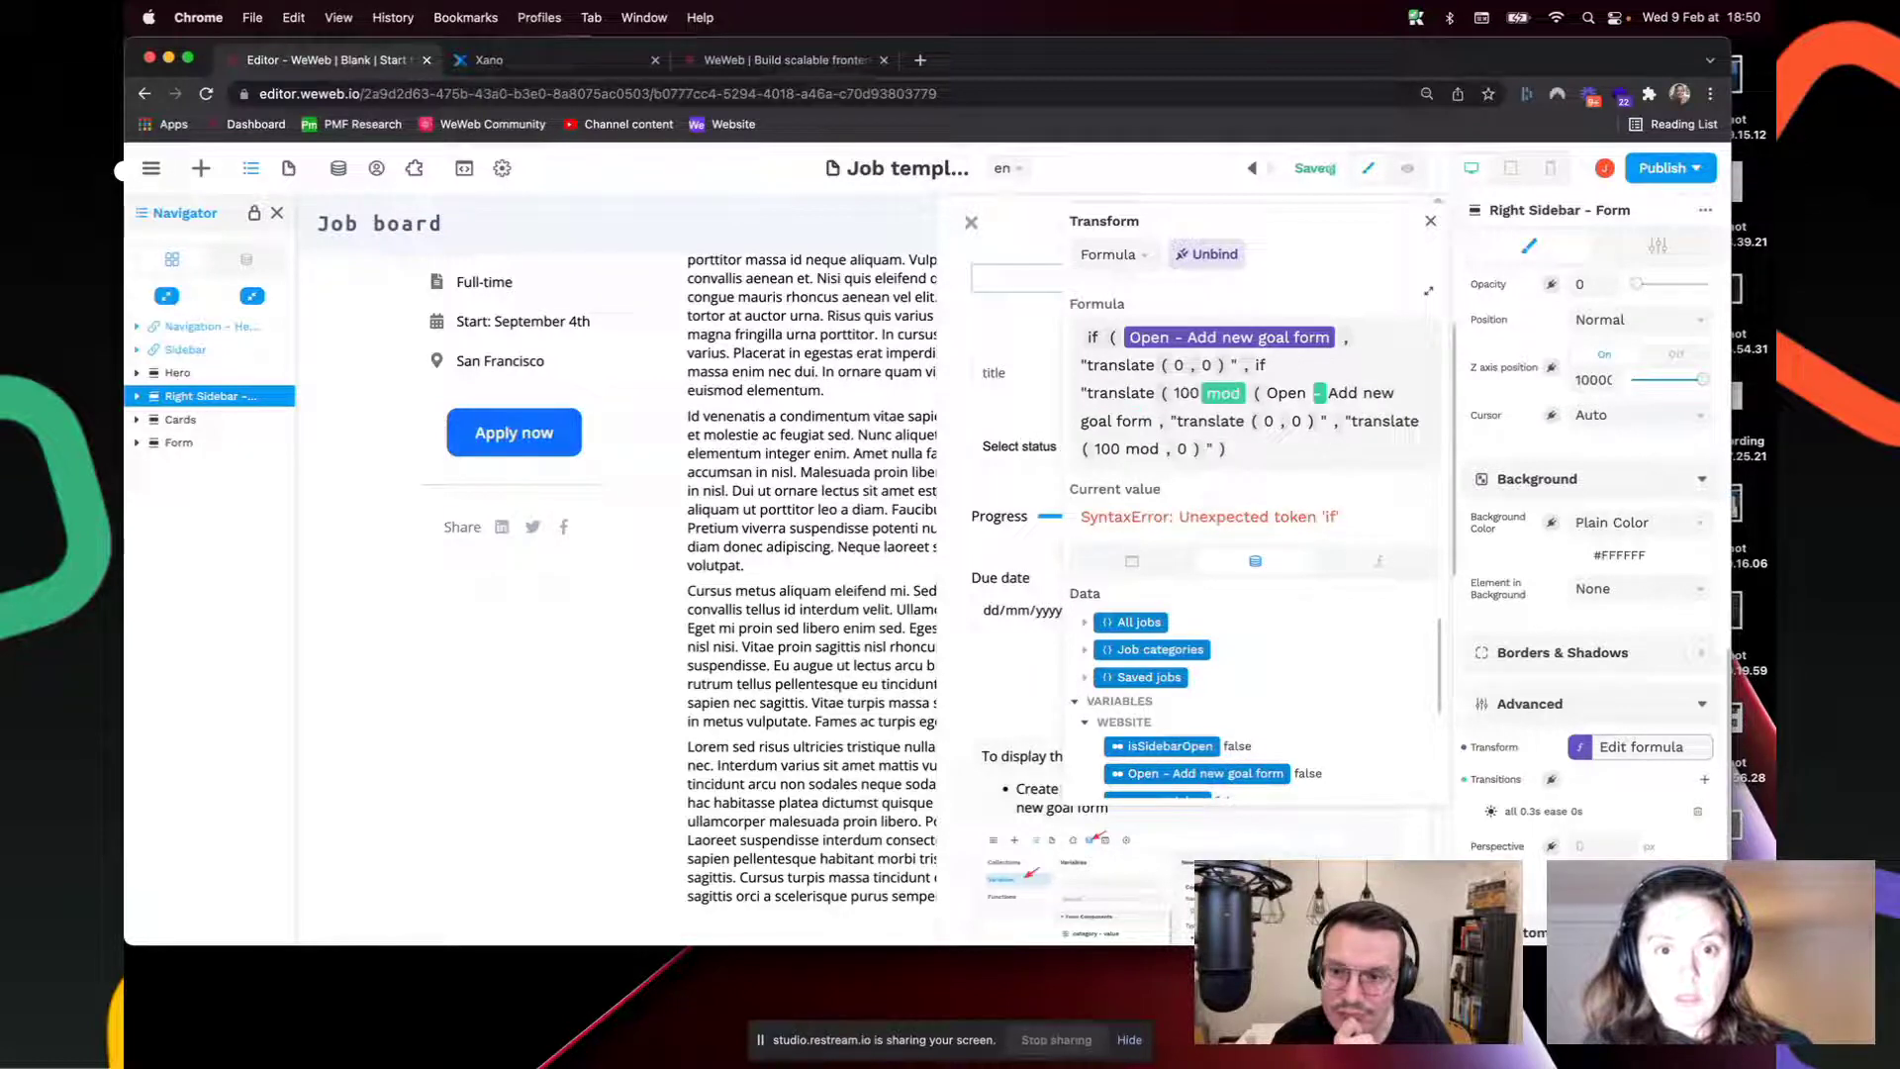
type(", 0 ) \" ")
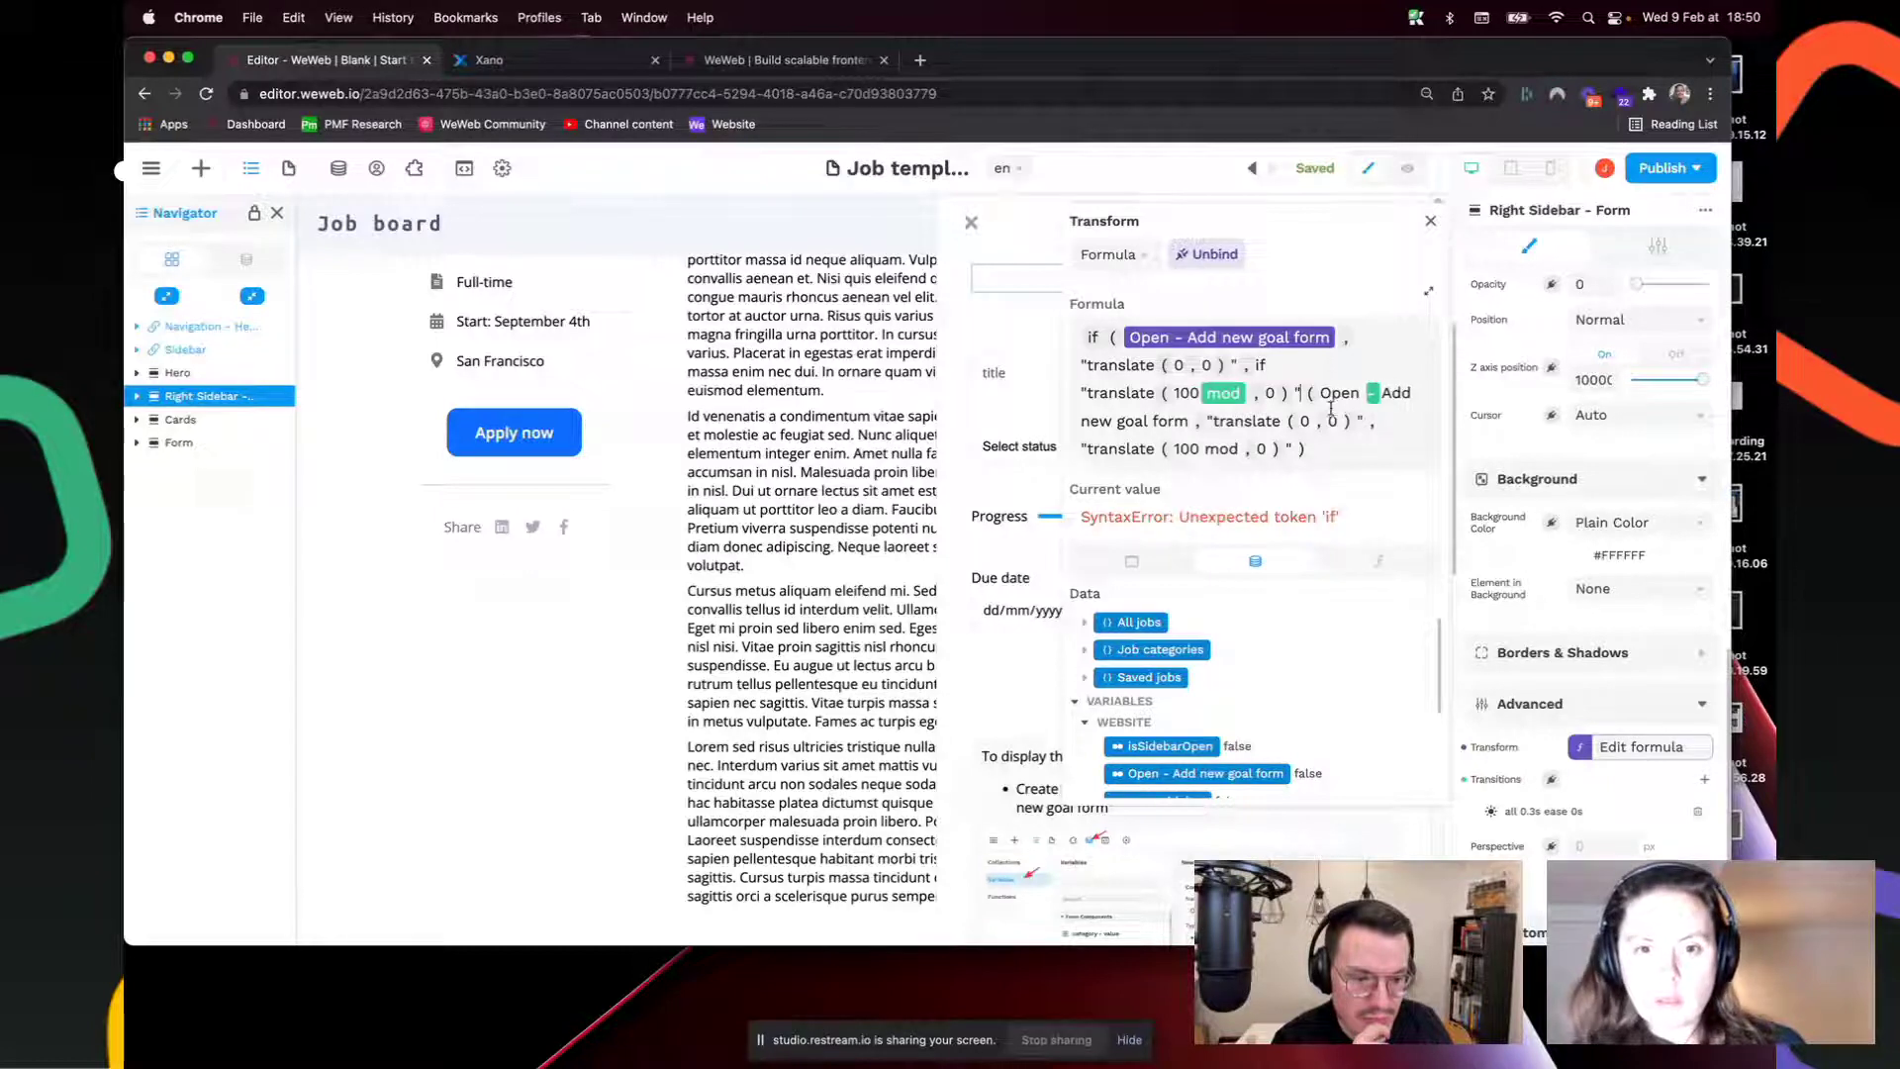
type(")")
Step: Delete the leftover old formula text and the stray space so the formula evaluates cleanly
left_click(1333, 452, "shift")
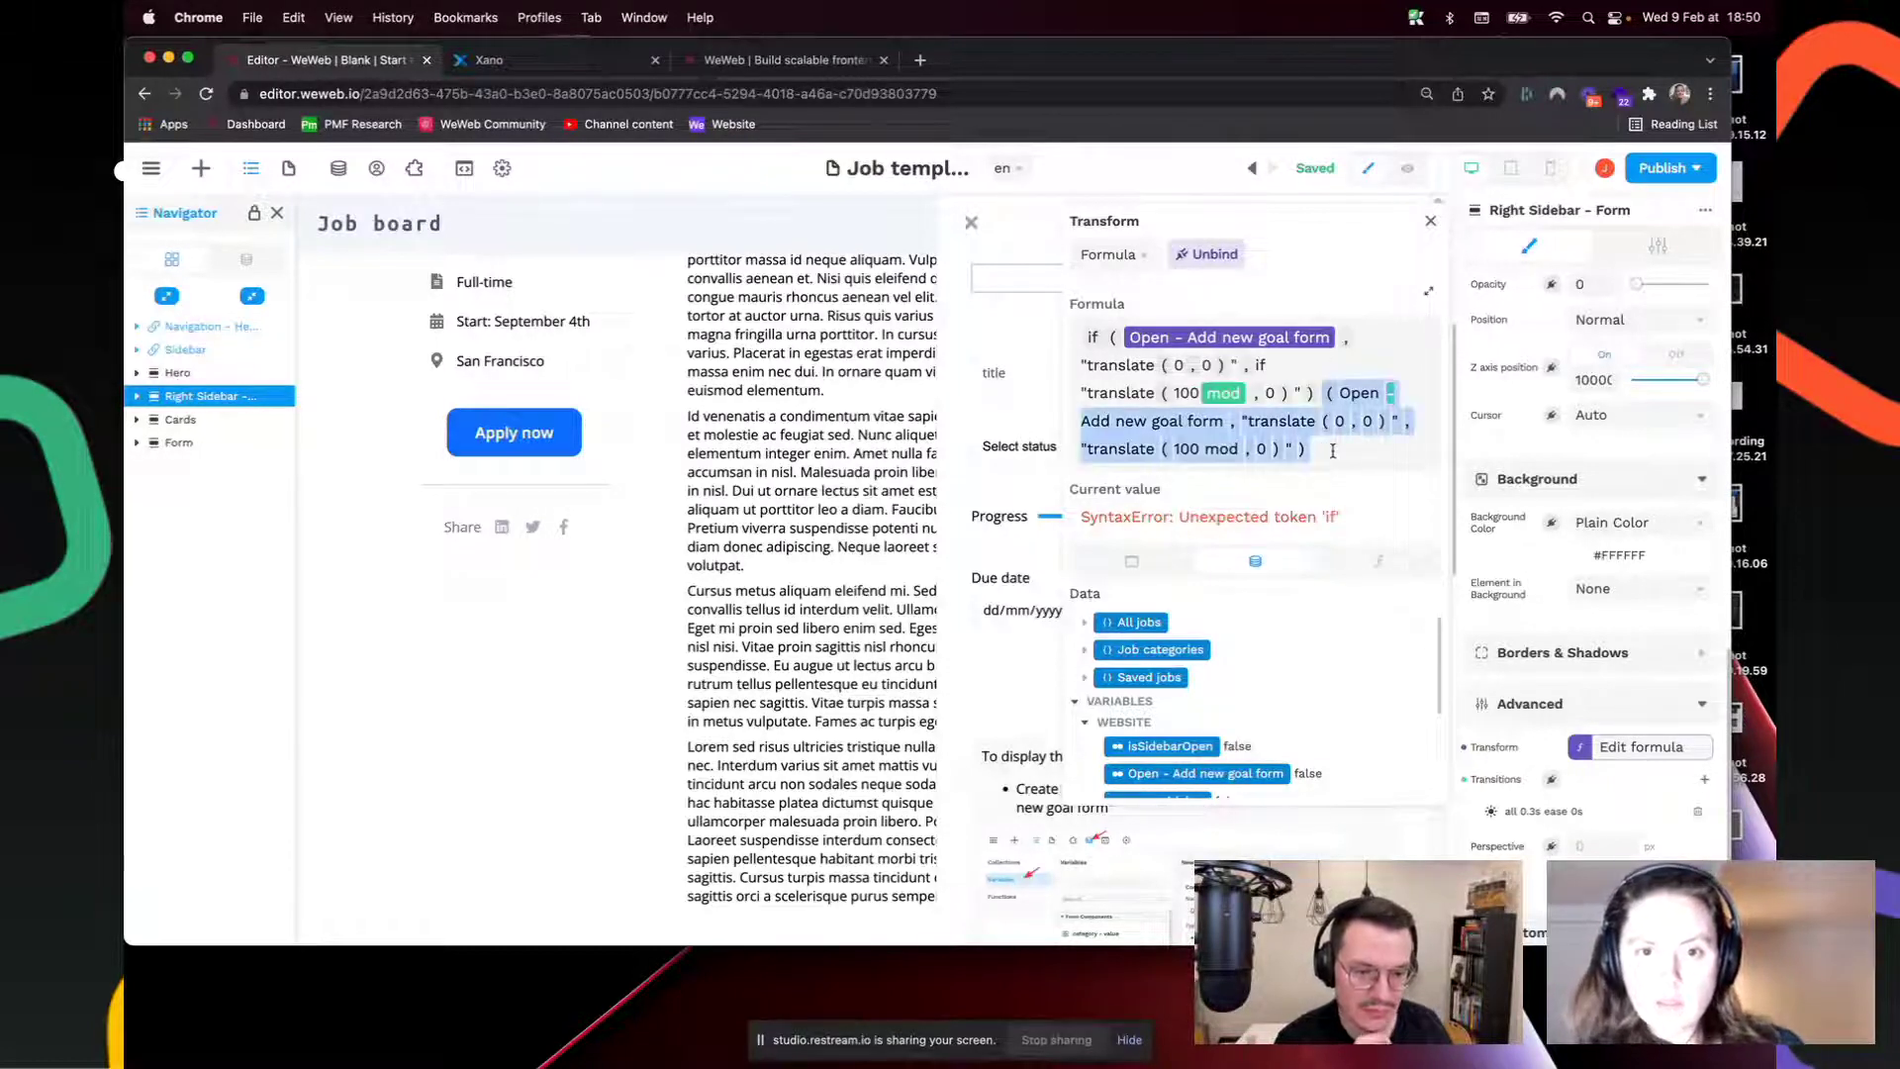
key("BackSpace")
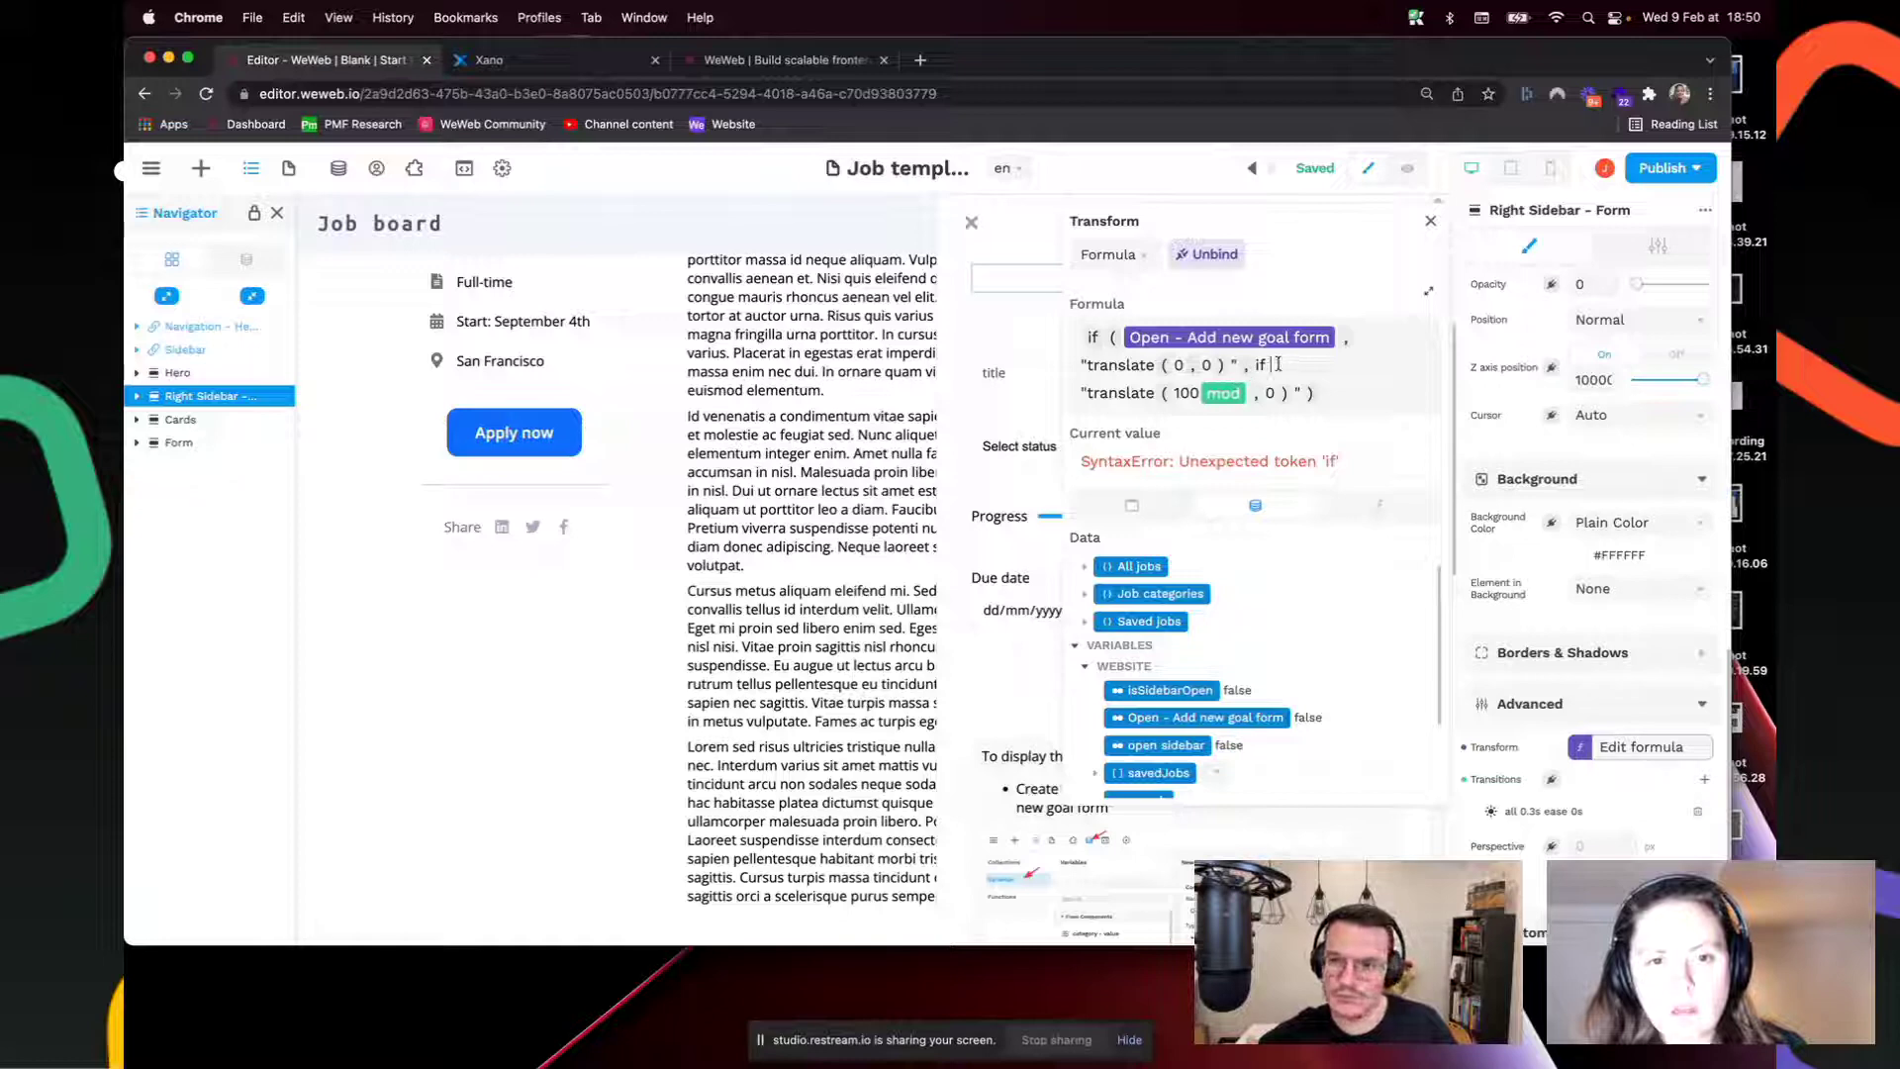
key("BackSpace")
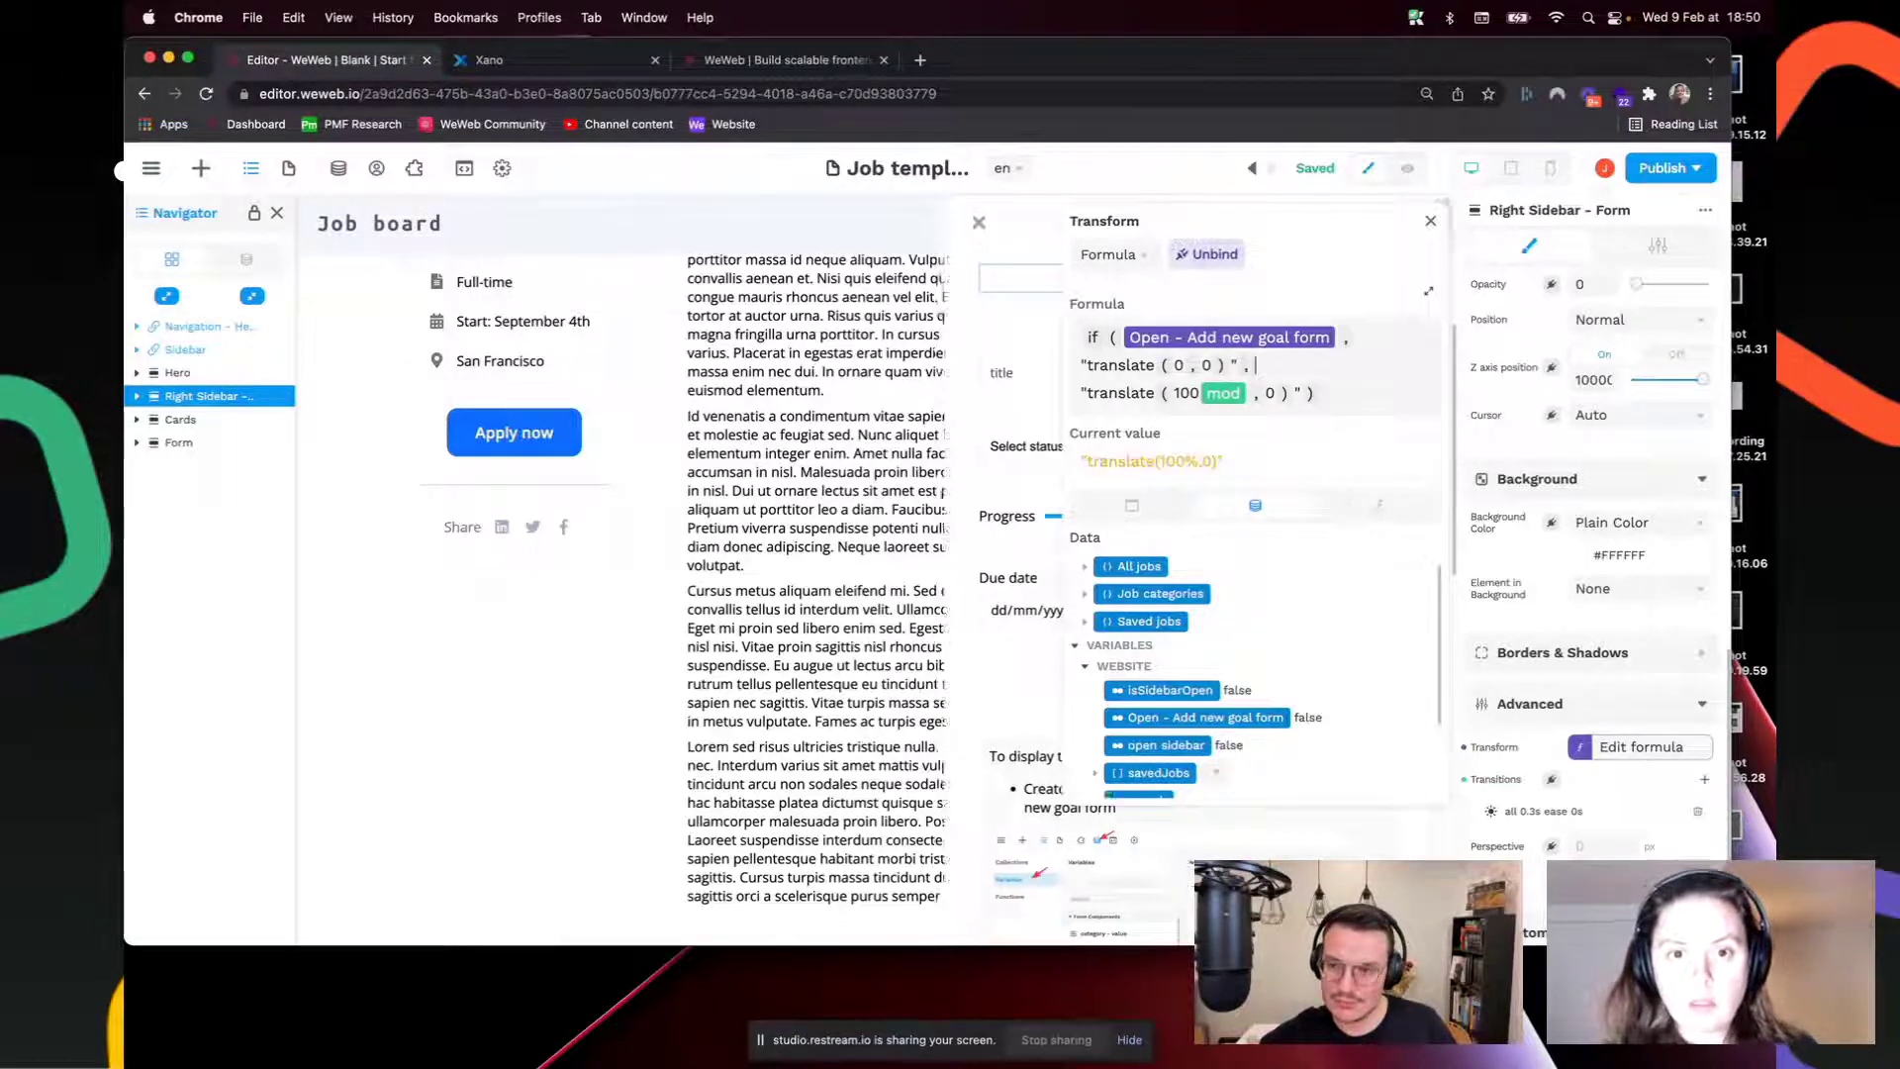
left_click(1431, 224)
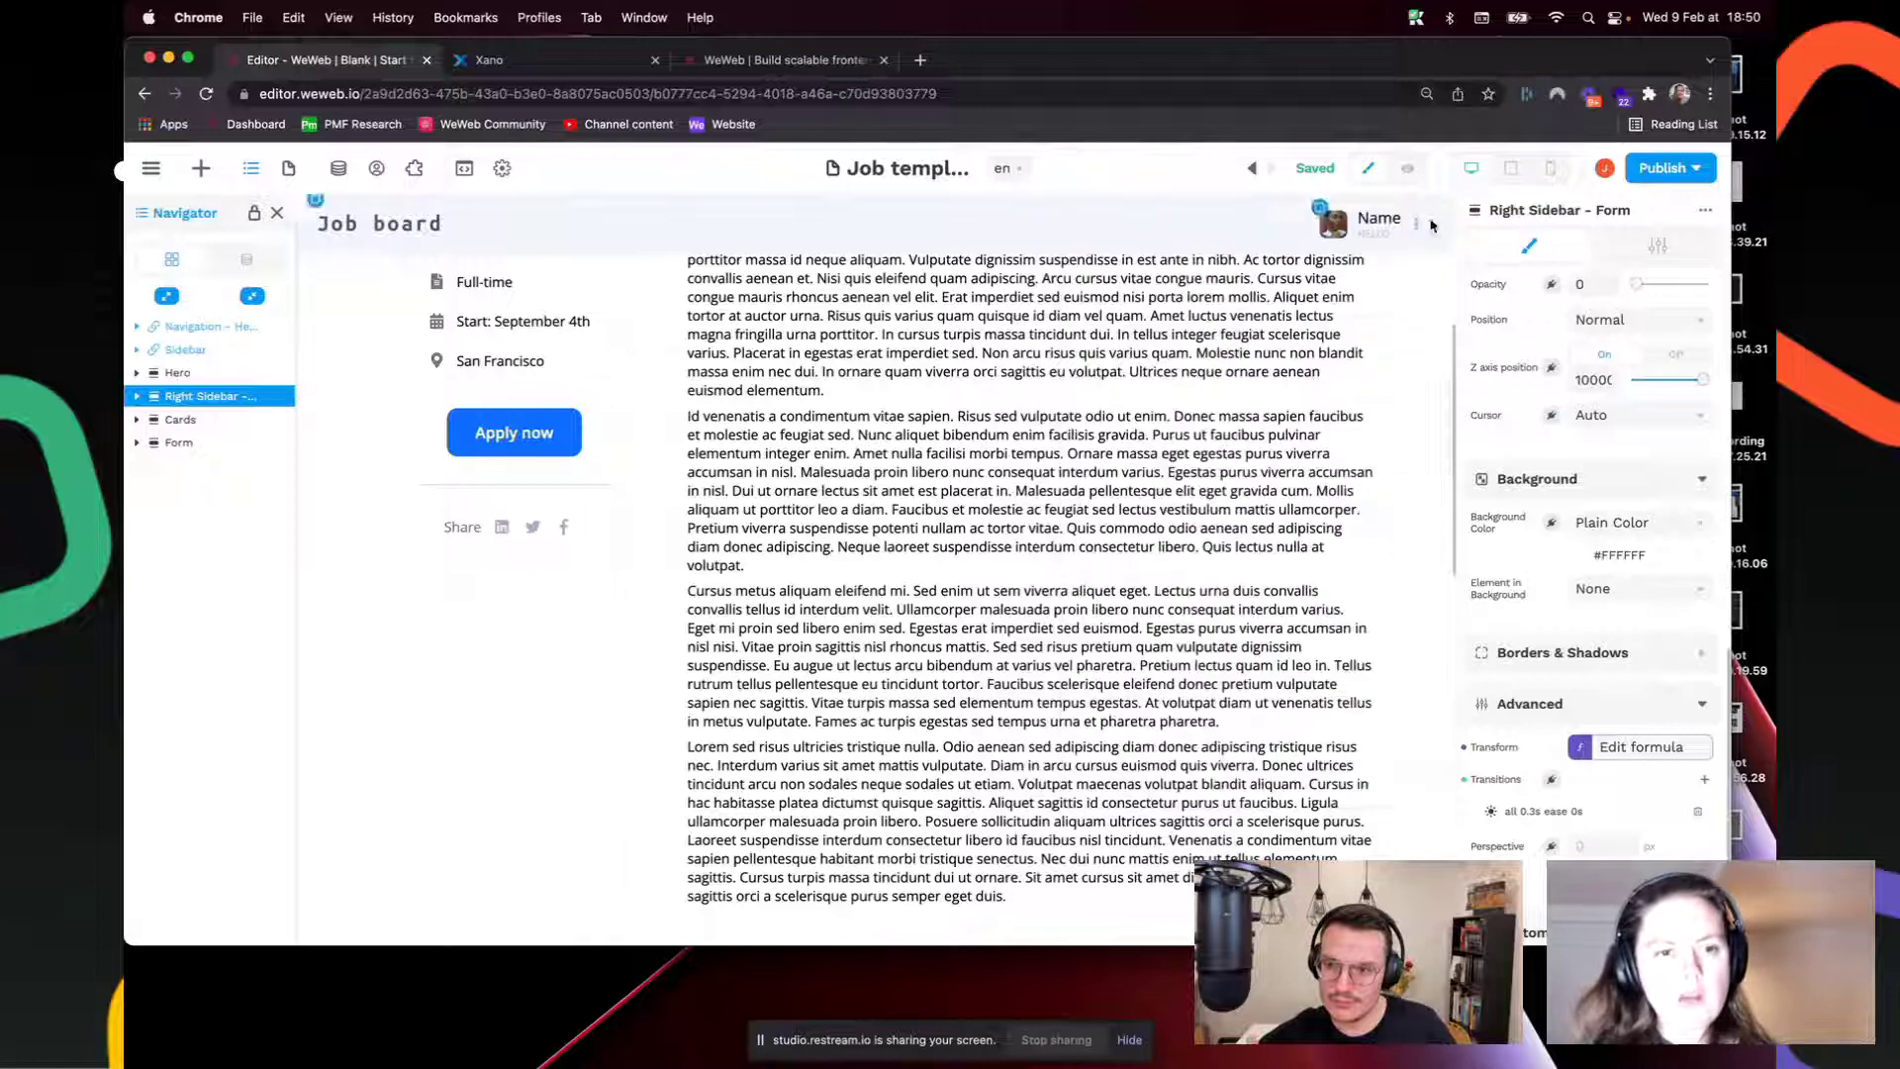
Step: Inspect the Apply now button's existing workflow
left_click(485, 431)
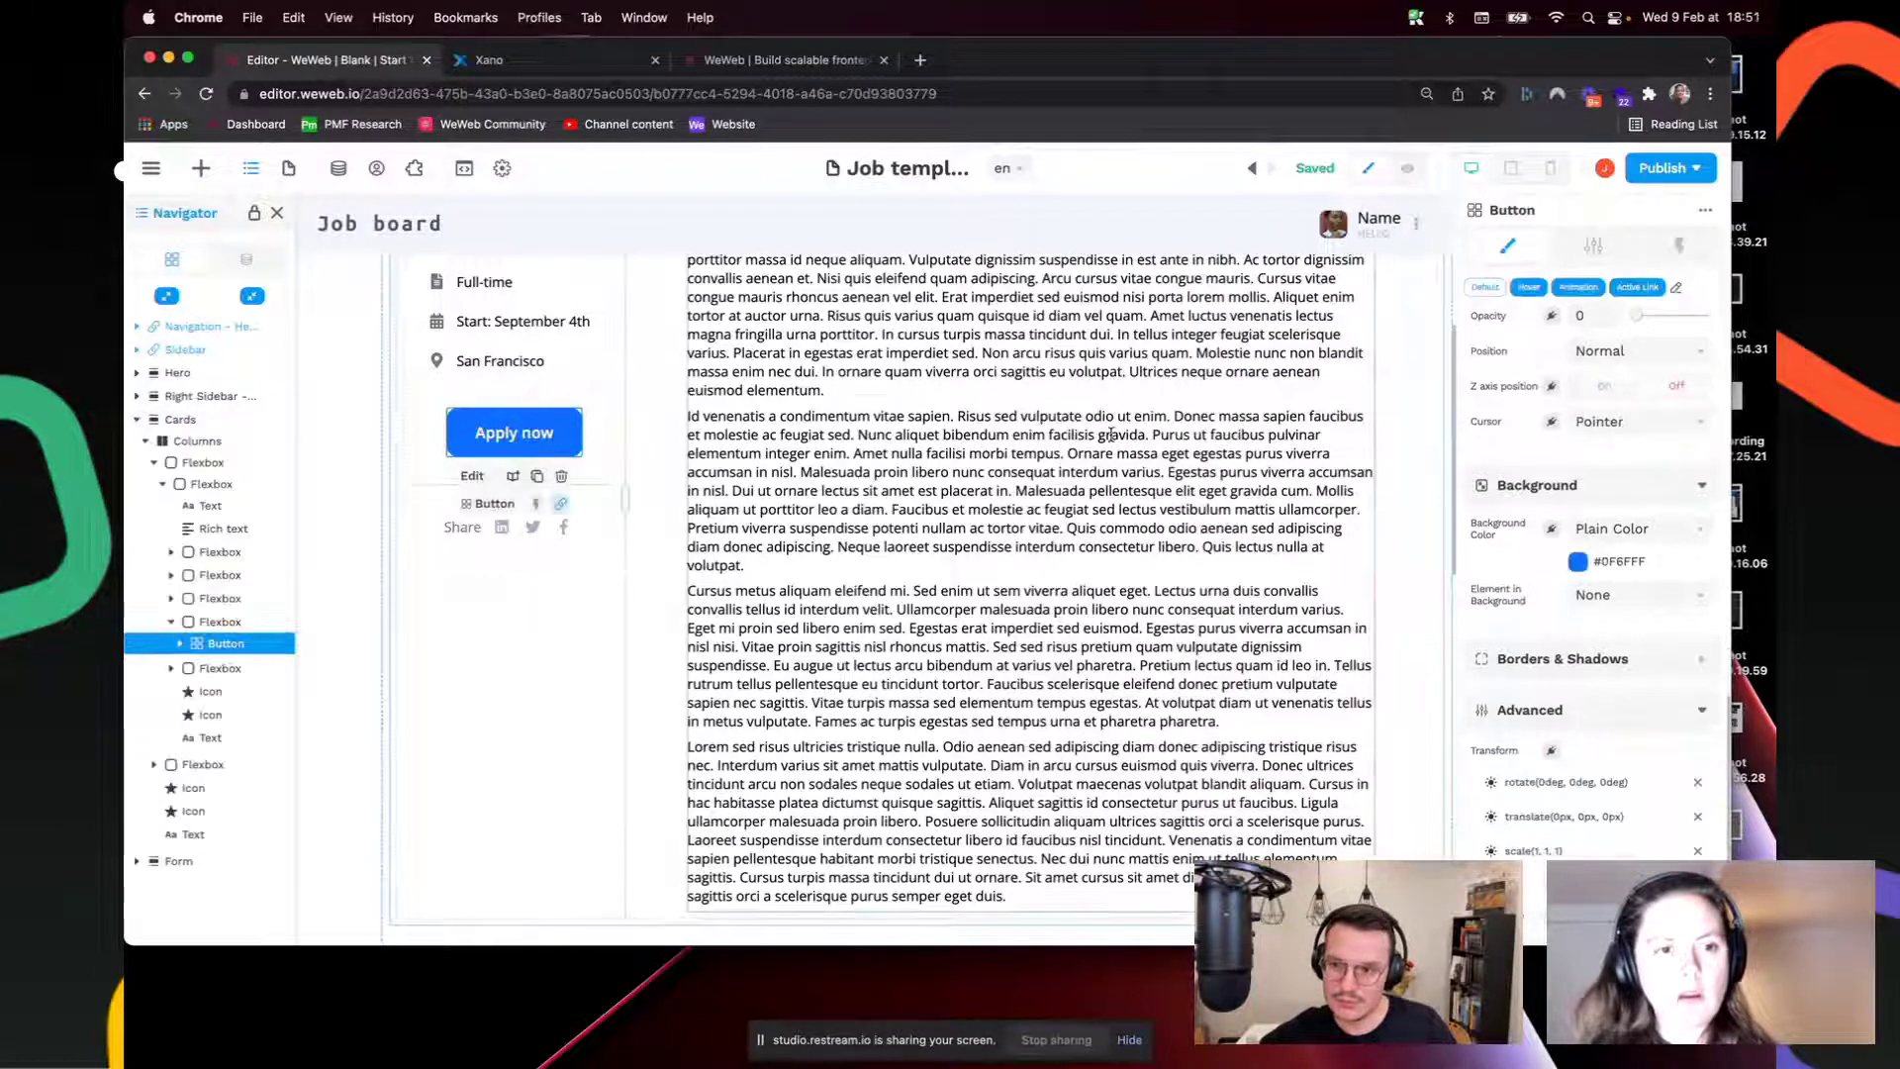
left_click(1682, 247)
left_click(1514, 337)
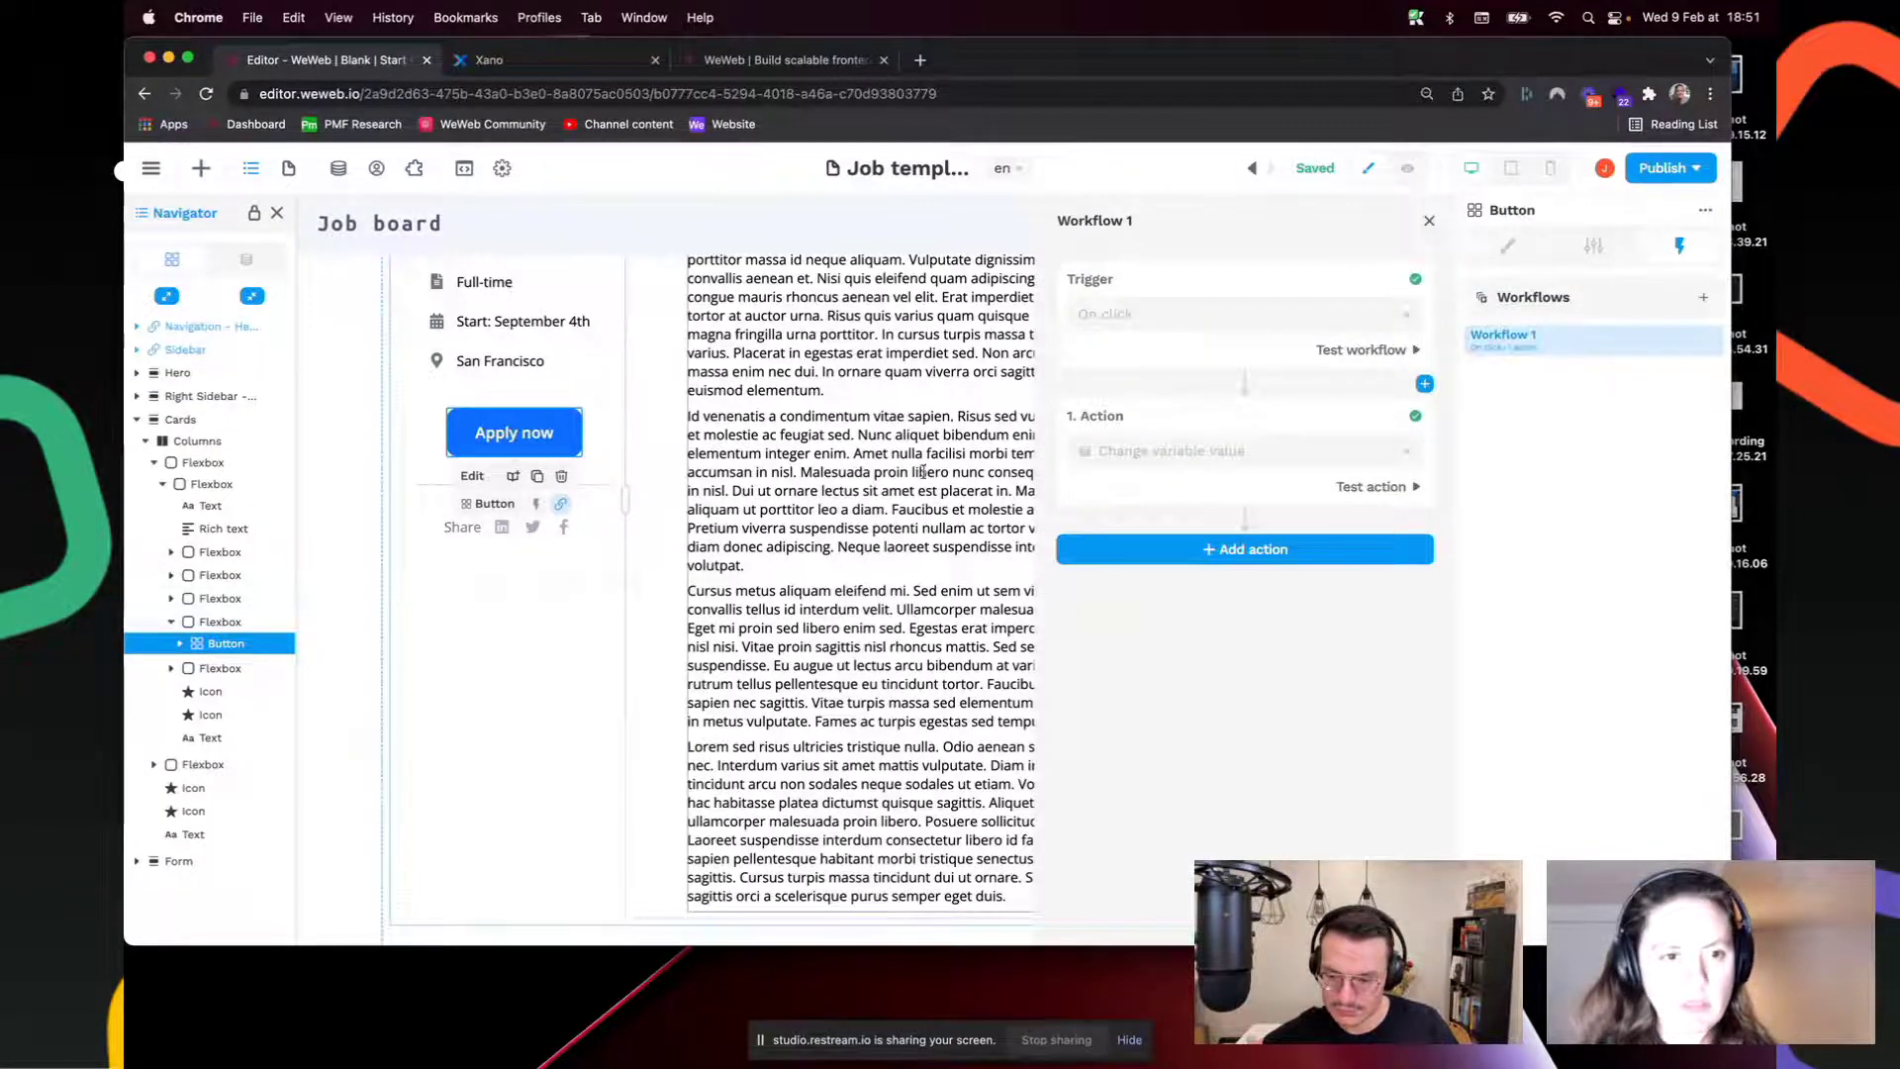
left_click(923, 471)
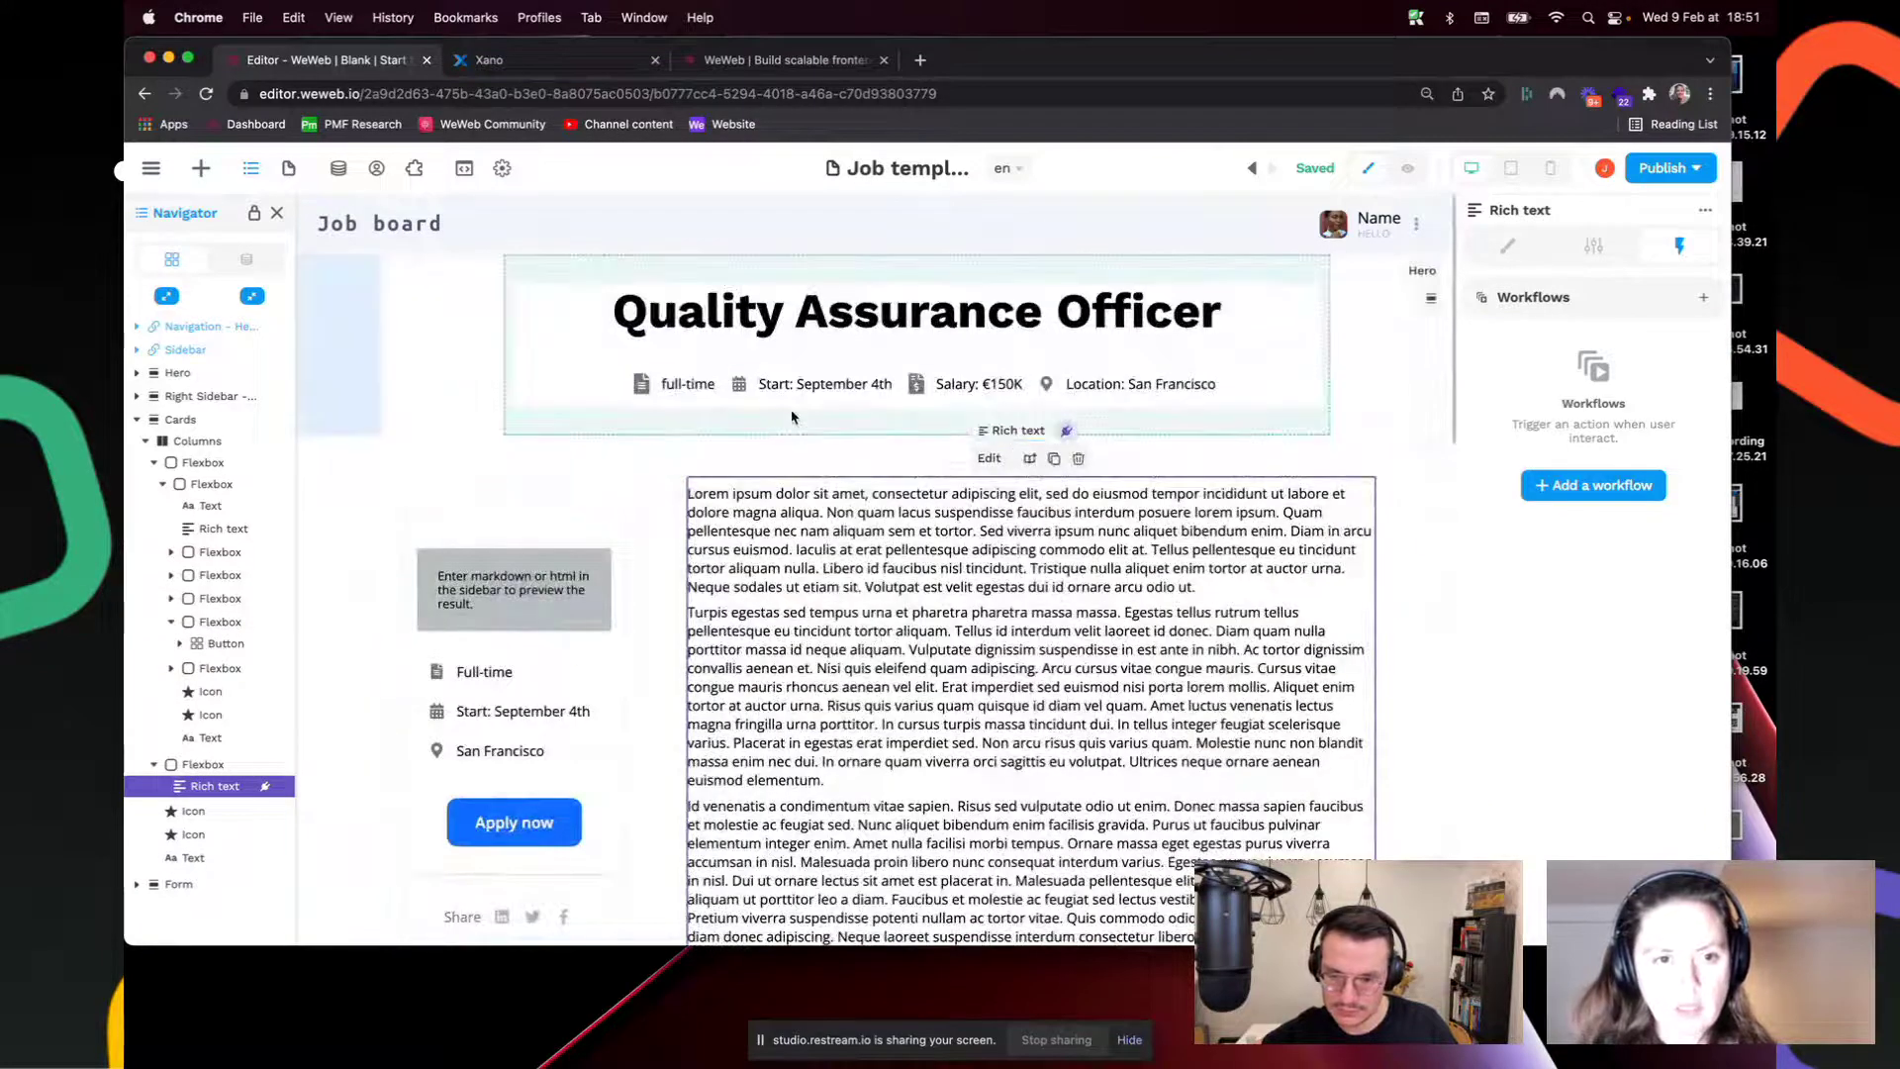
Step: Give Start: September 4th an On click workflow changing Open - Add new goal form to True, then preview
left_click(824, 384)
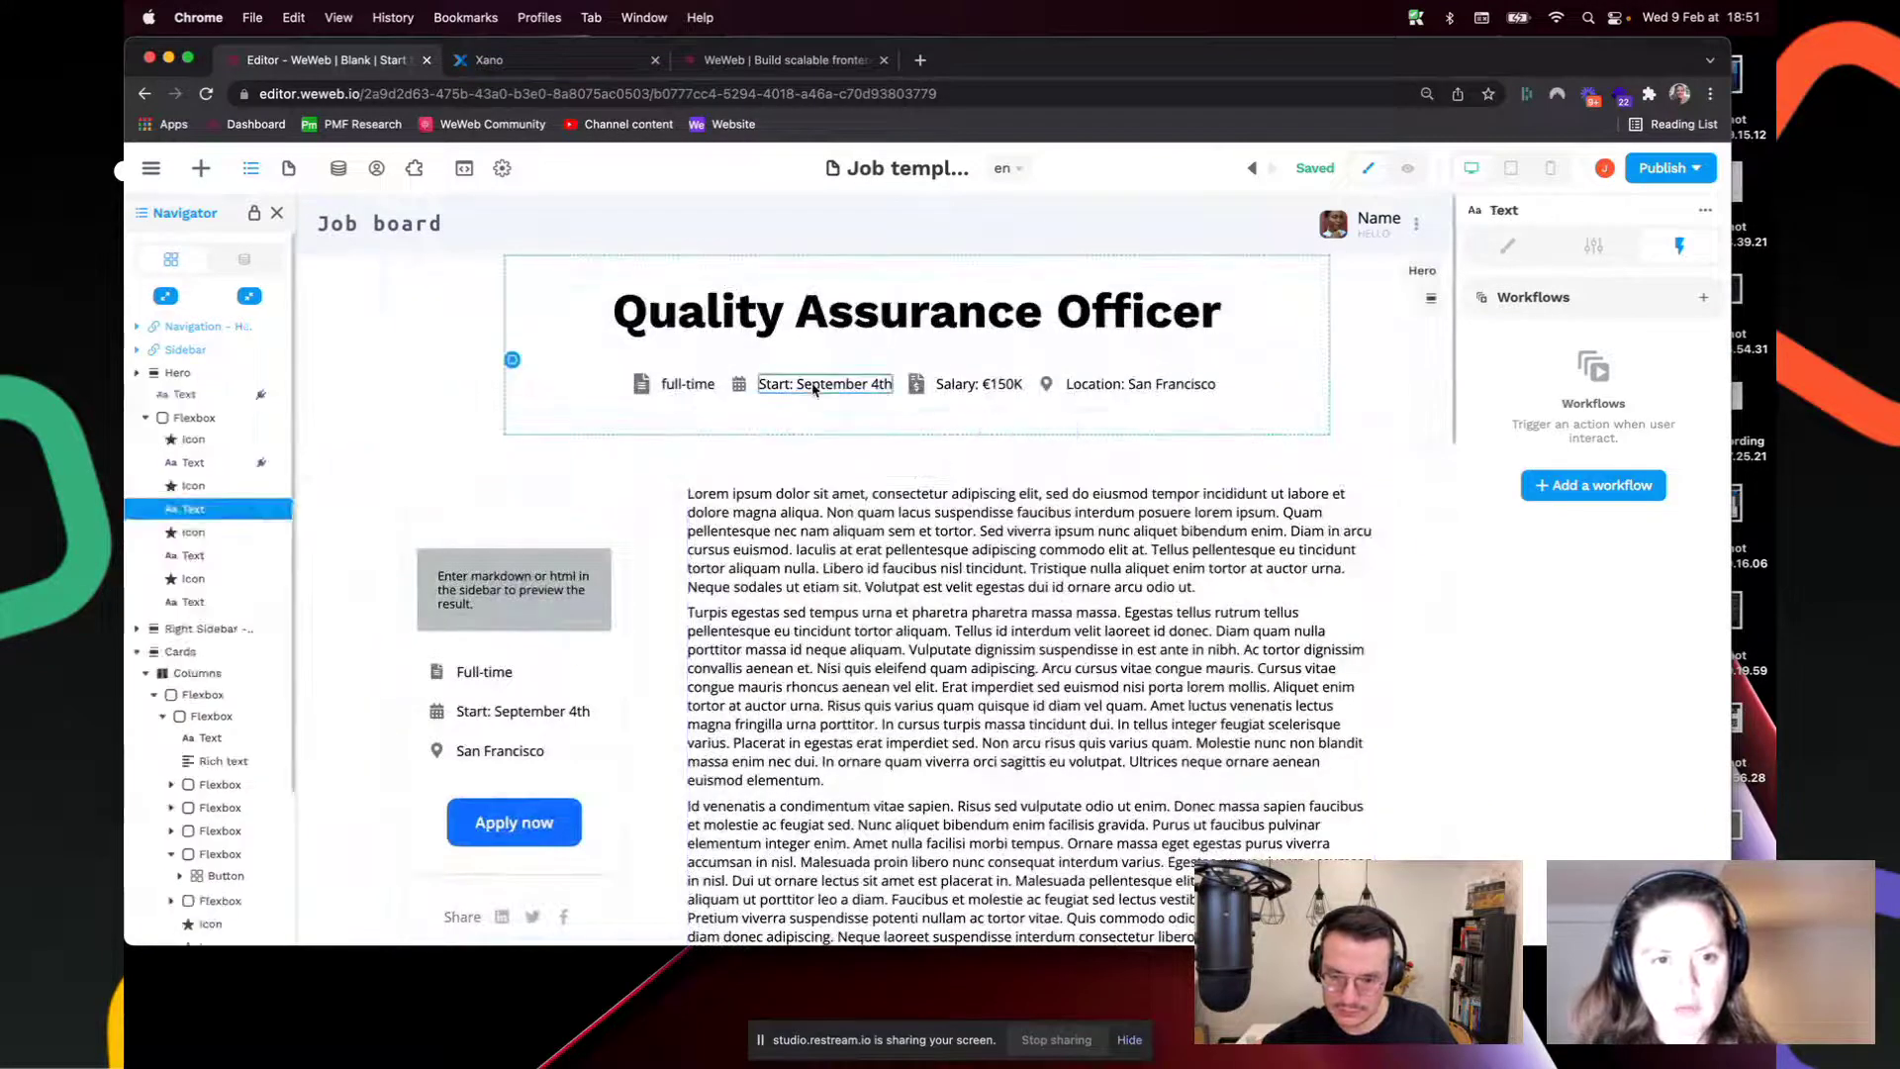
left_click(1604, 484)
left_click(1149, 410)
left_click(1133, 436)
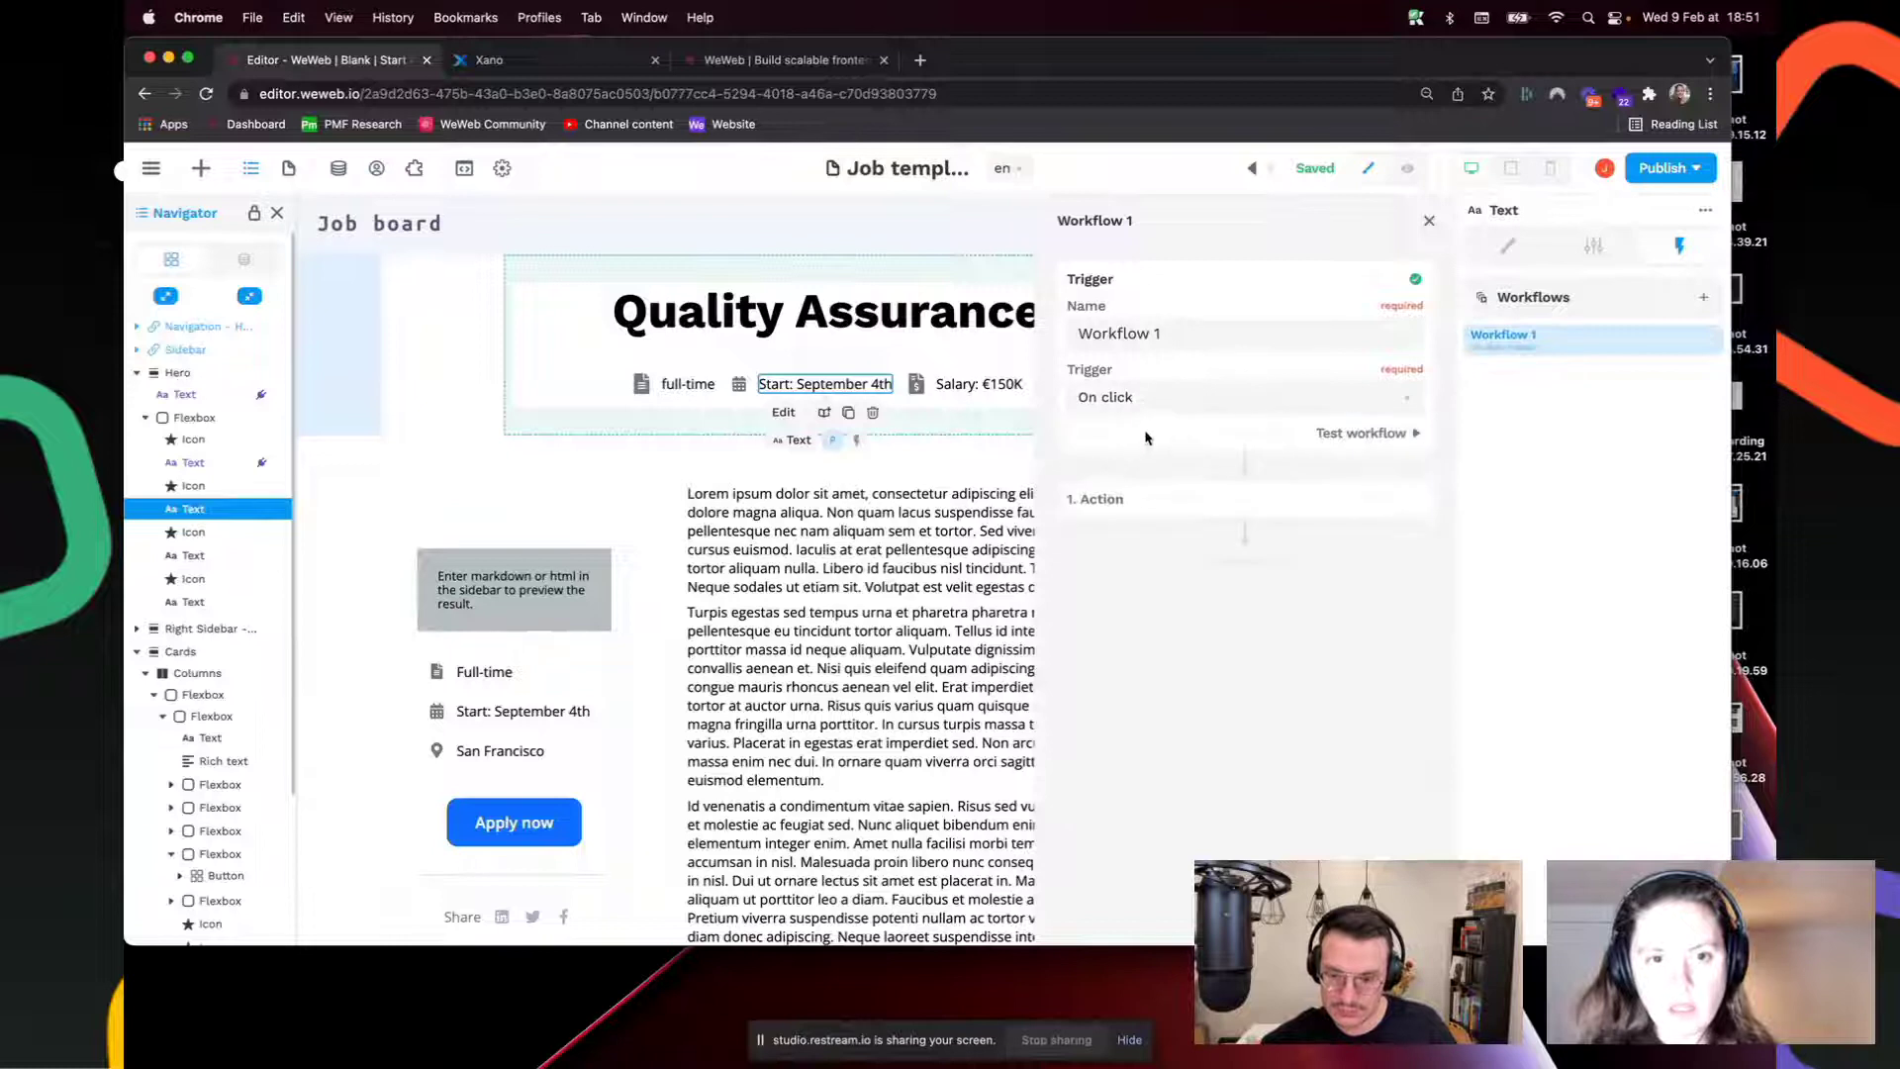
left_click(1215, 507)
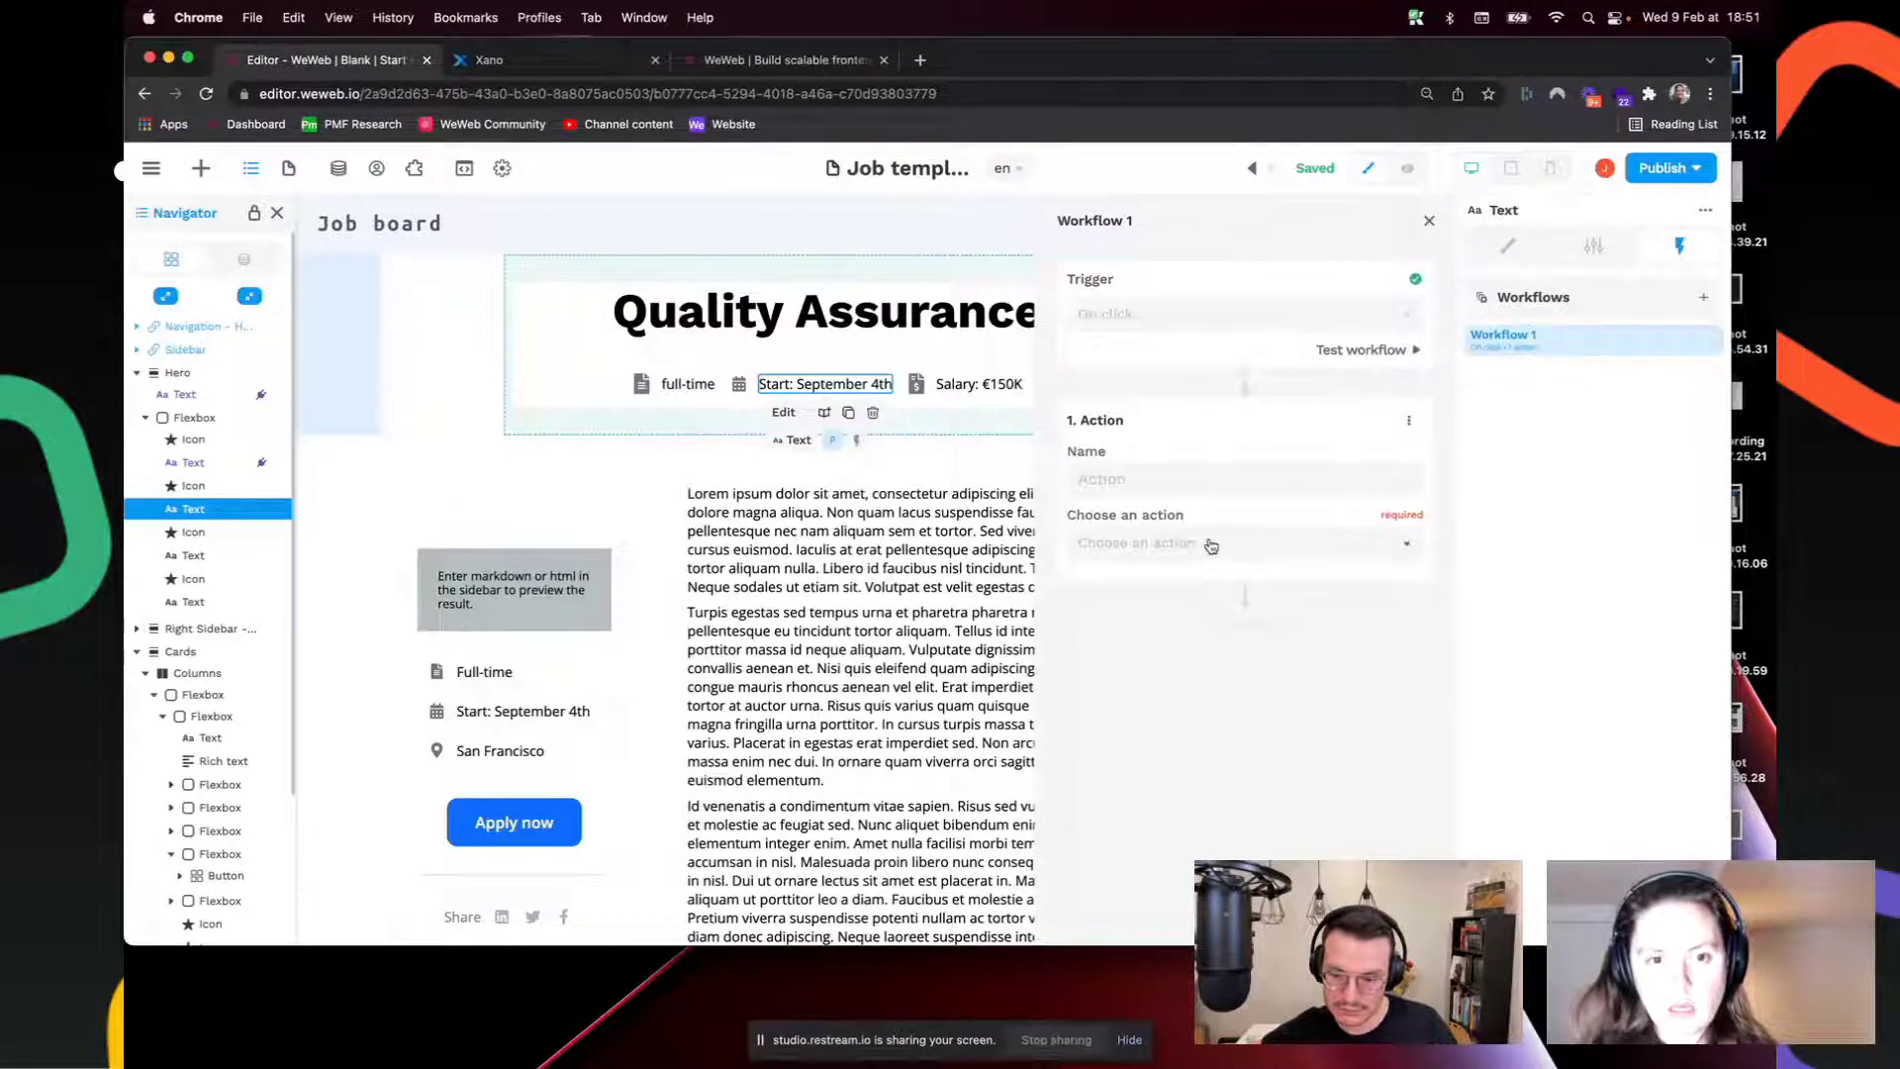
left_click(1208, 546)
left_click(1188, 584)
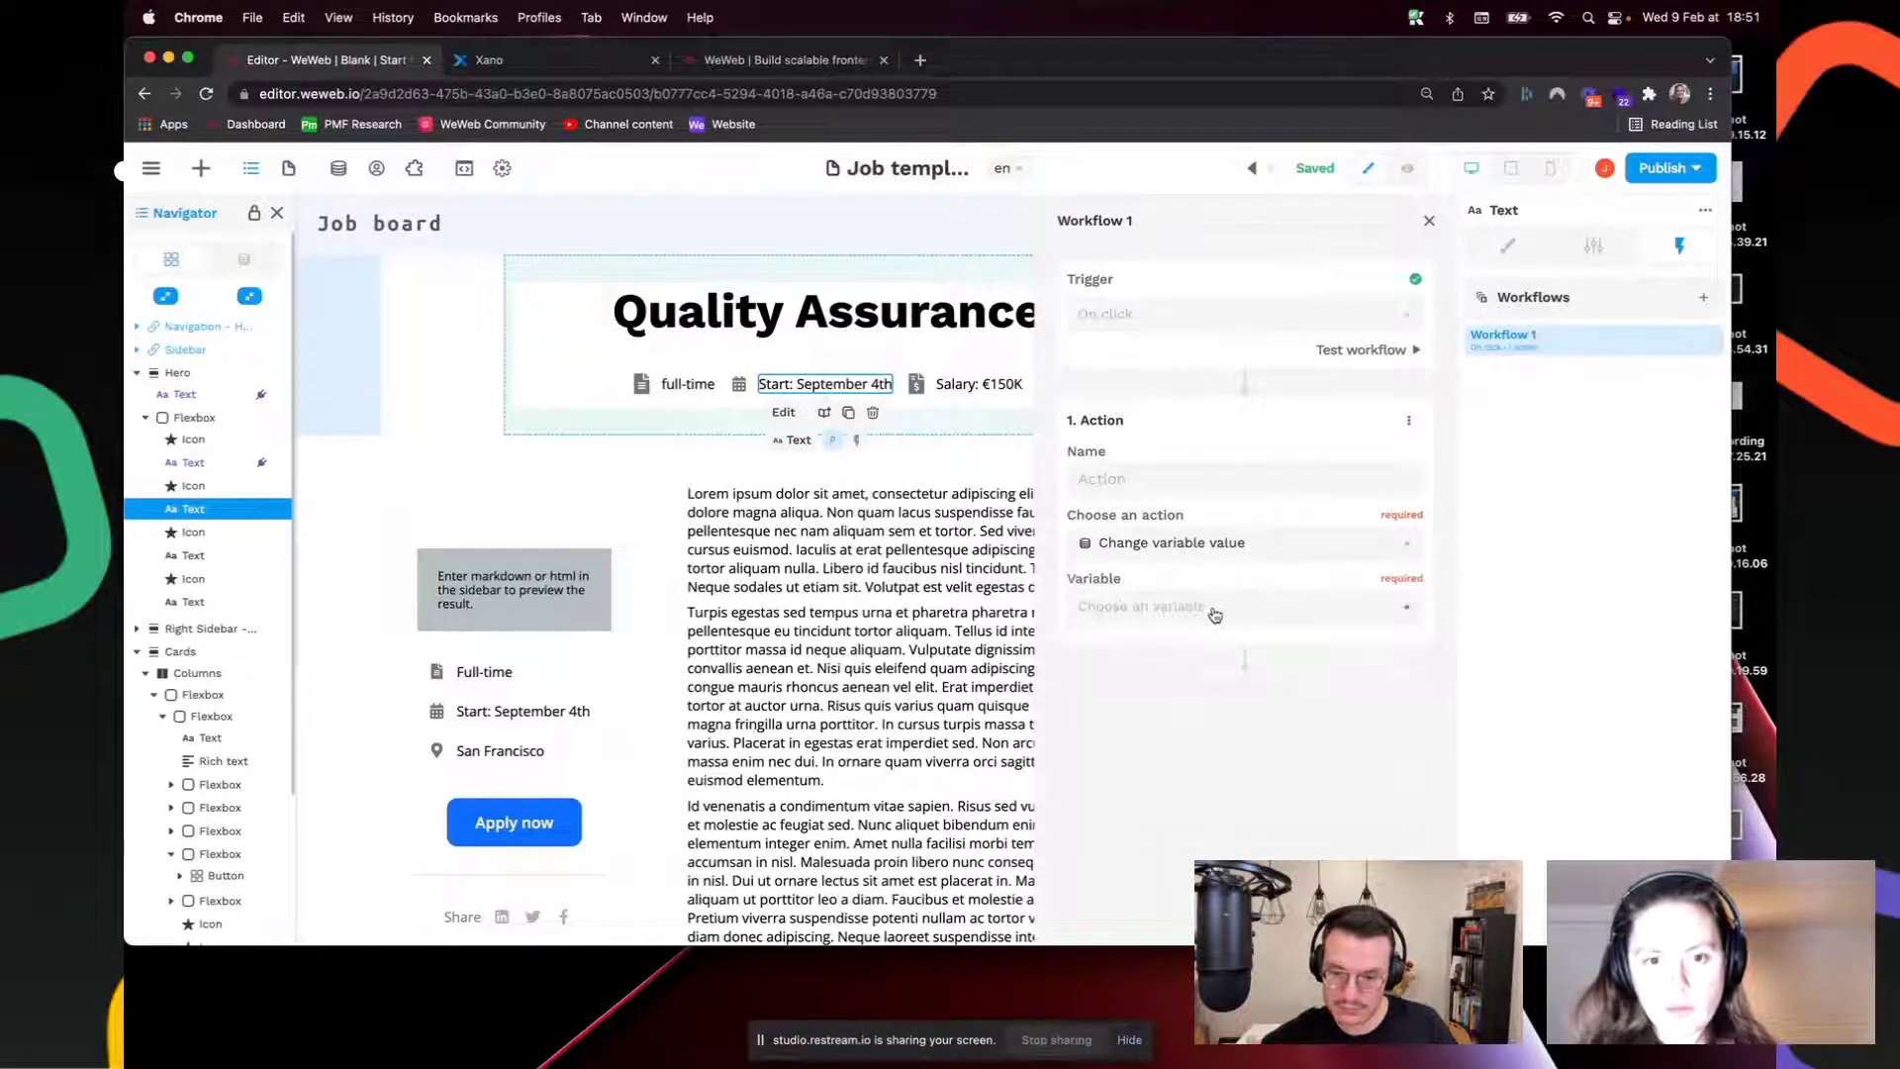
left_click(1210, 609)
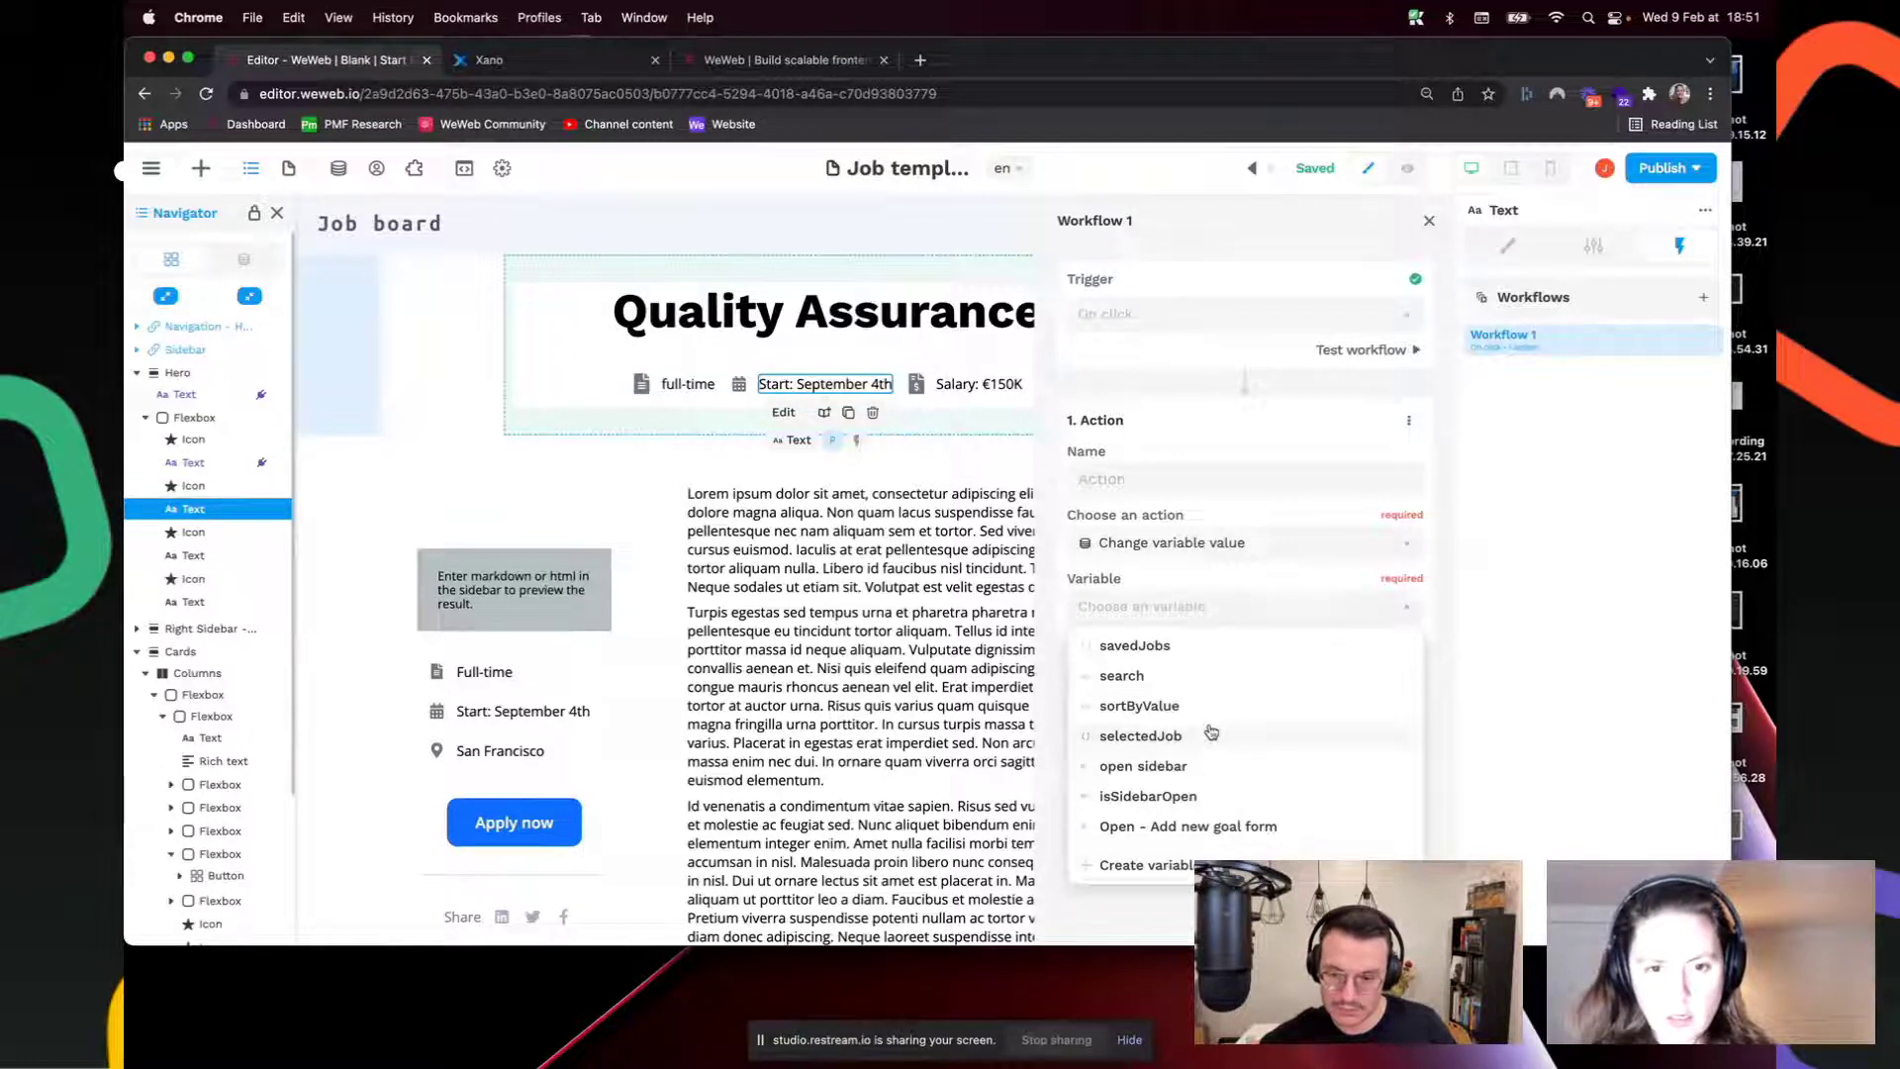
left_click(1187, 827)
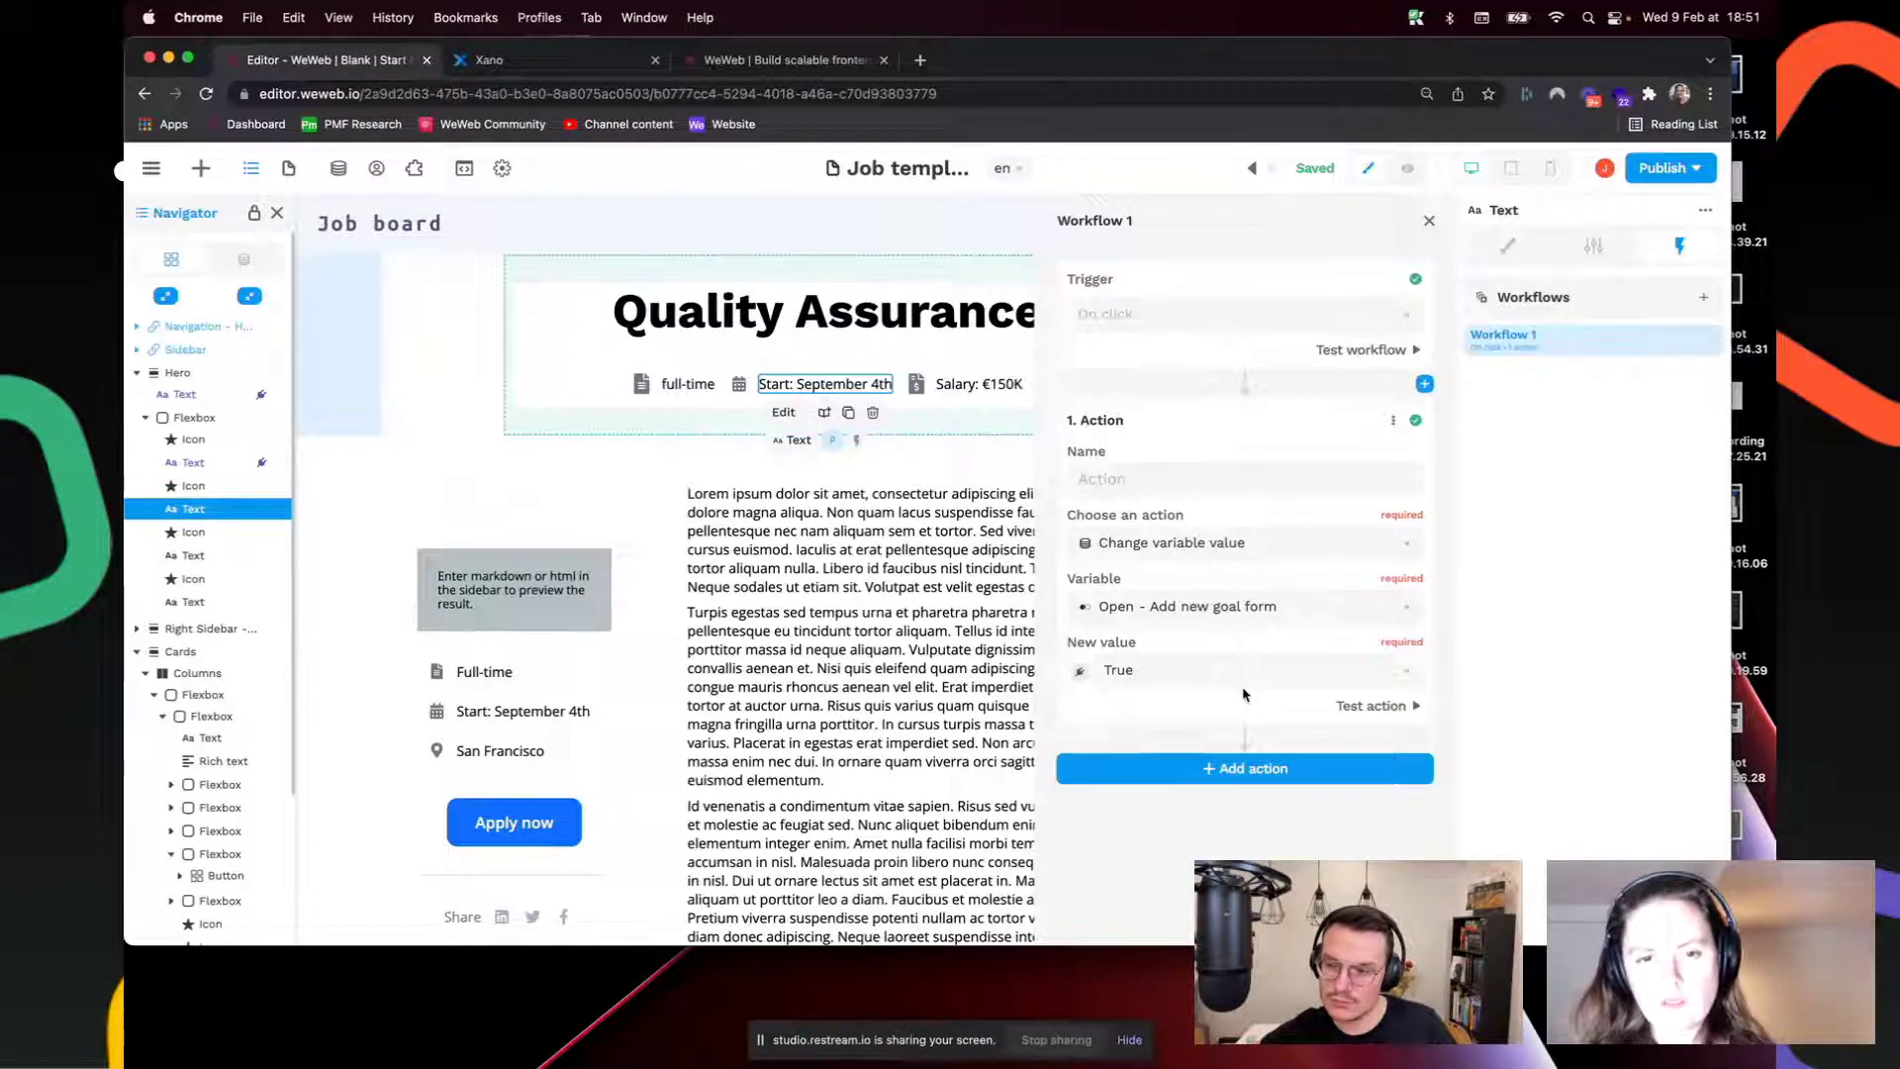
left_click(1428, 221)
left_click(1407, 168)
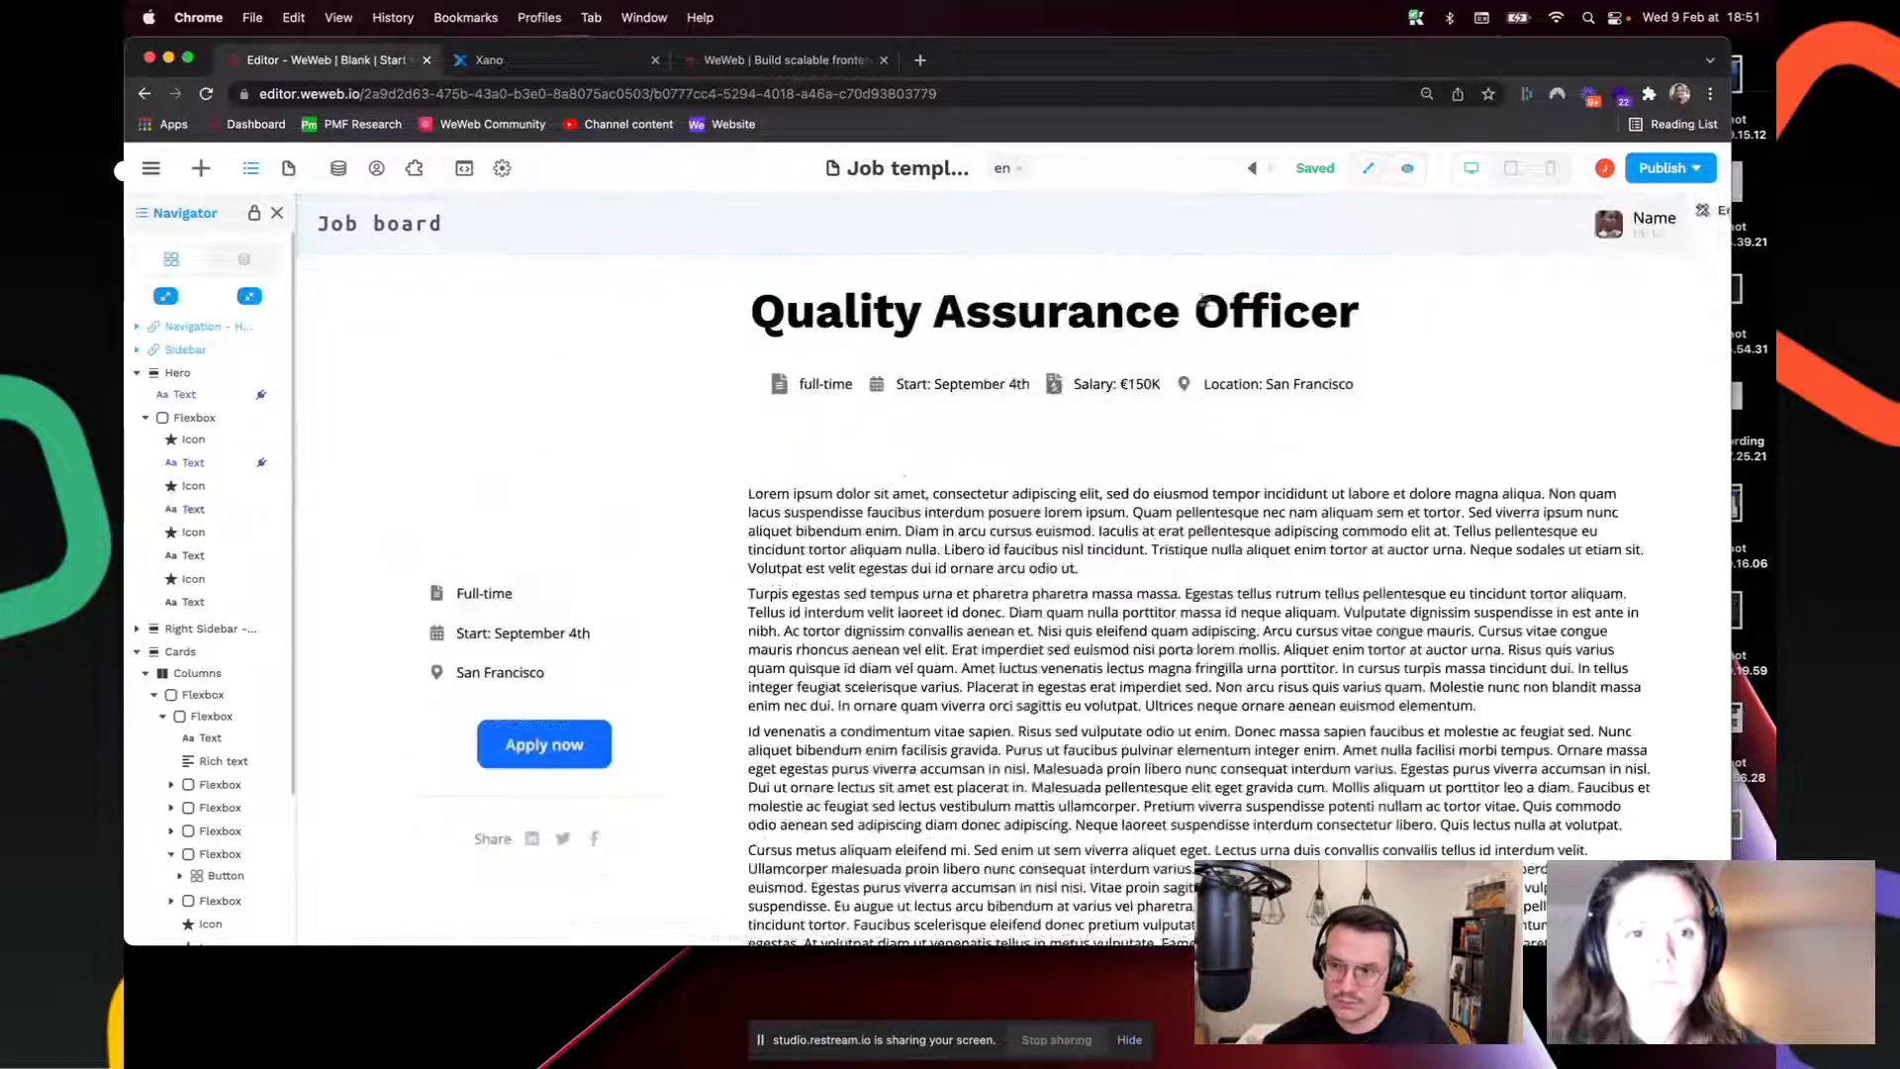
Step: Click Start: September 4th in preview to slide in the sidebar, then return to editing
left_click(975, 384)
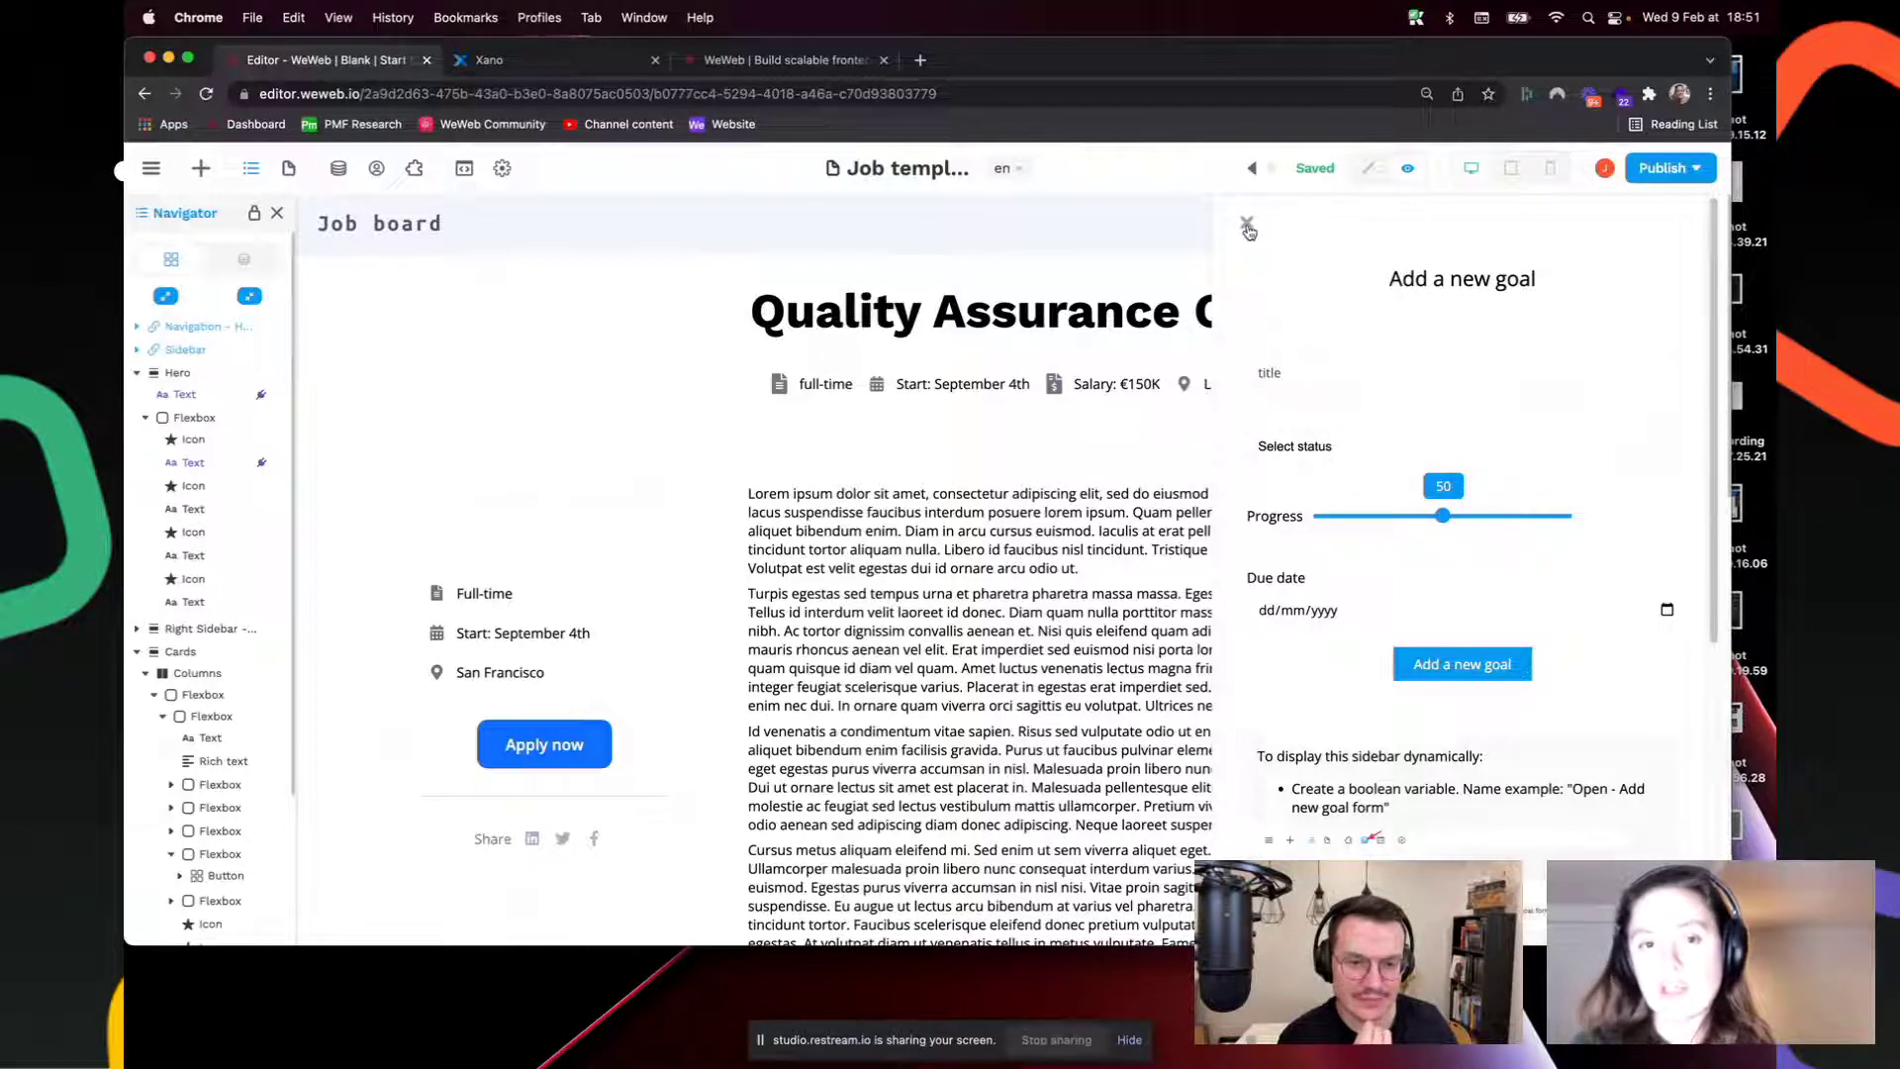
left_click(1369, 168)
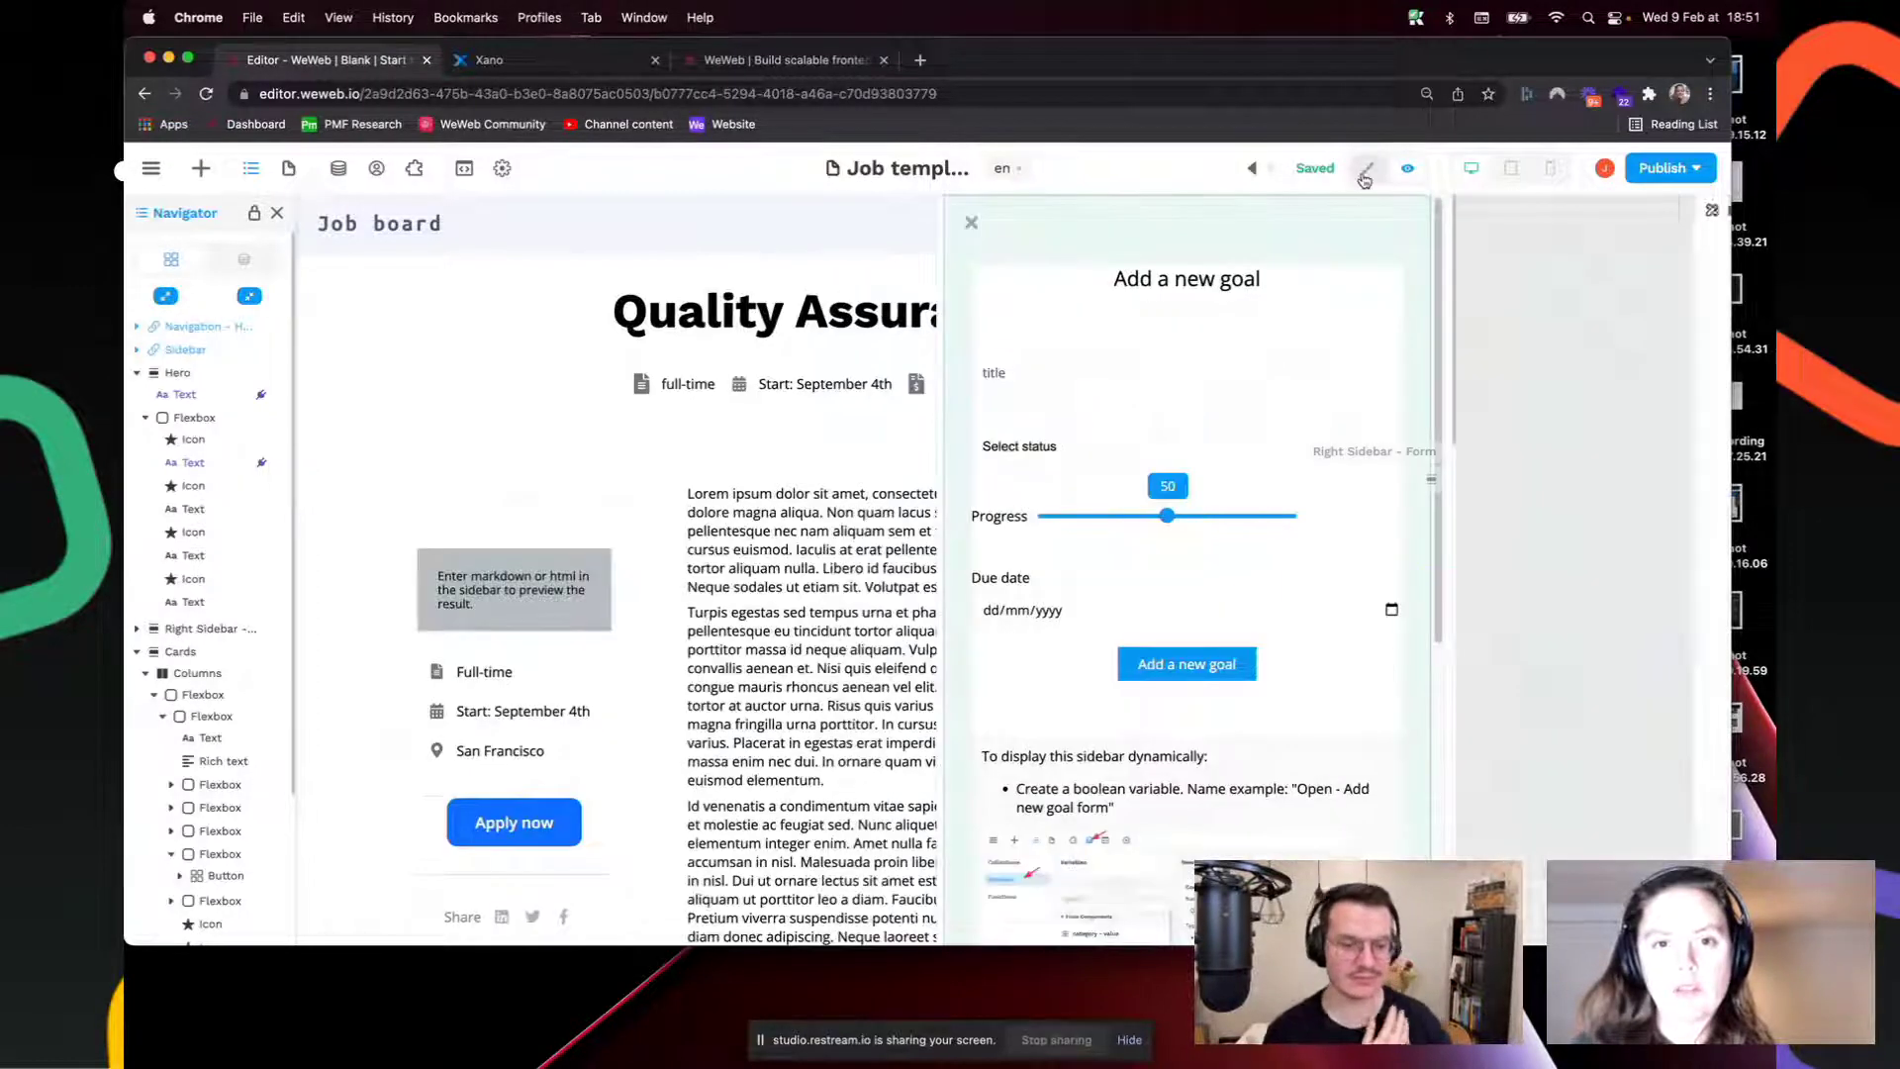
Step: Make the close icon's Close popup workflow change Open - Add new goal form to False, then preview
left_click(971, 223)
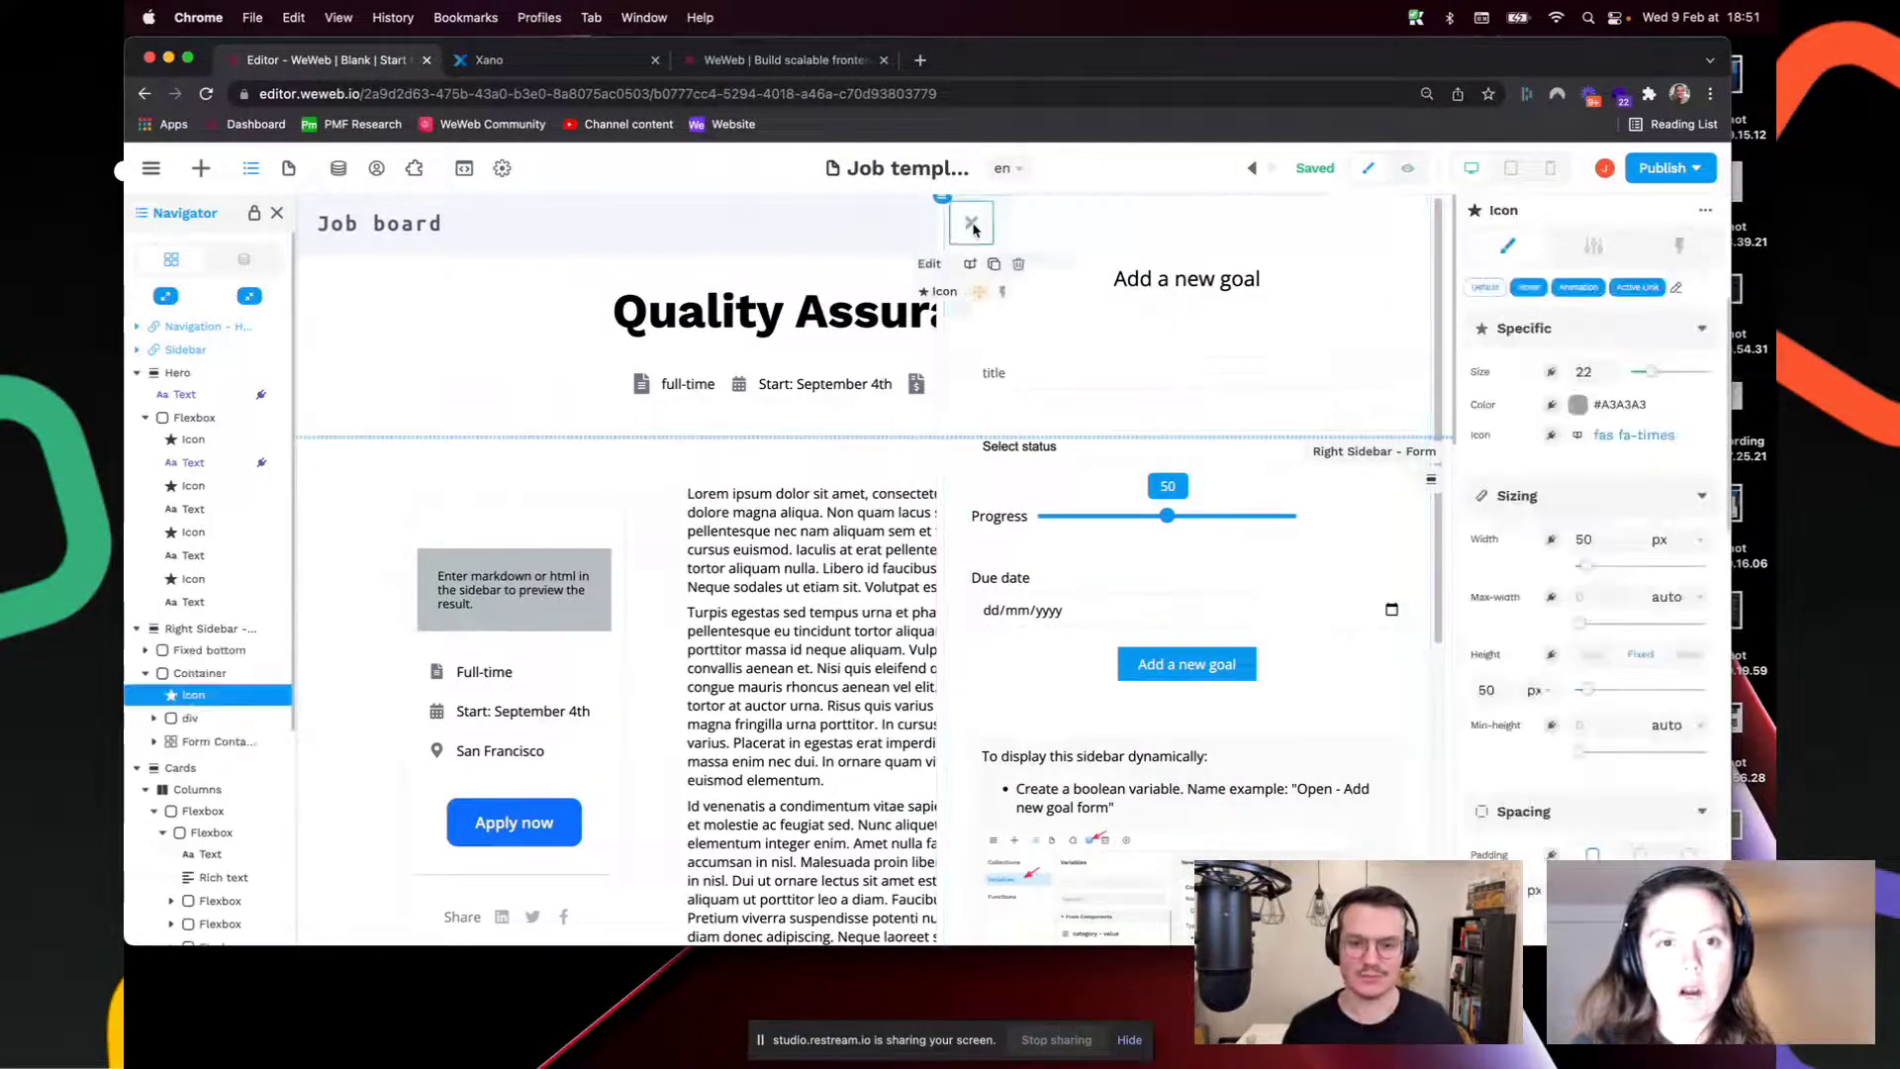
left_click(1679, 248)
left_click(1572, 343)
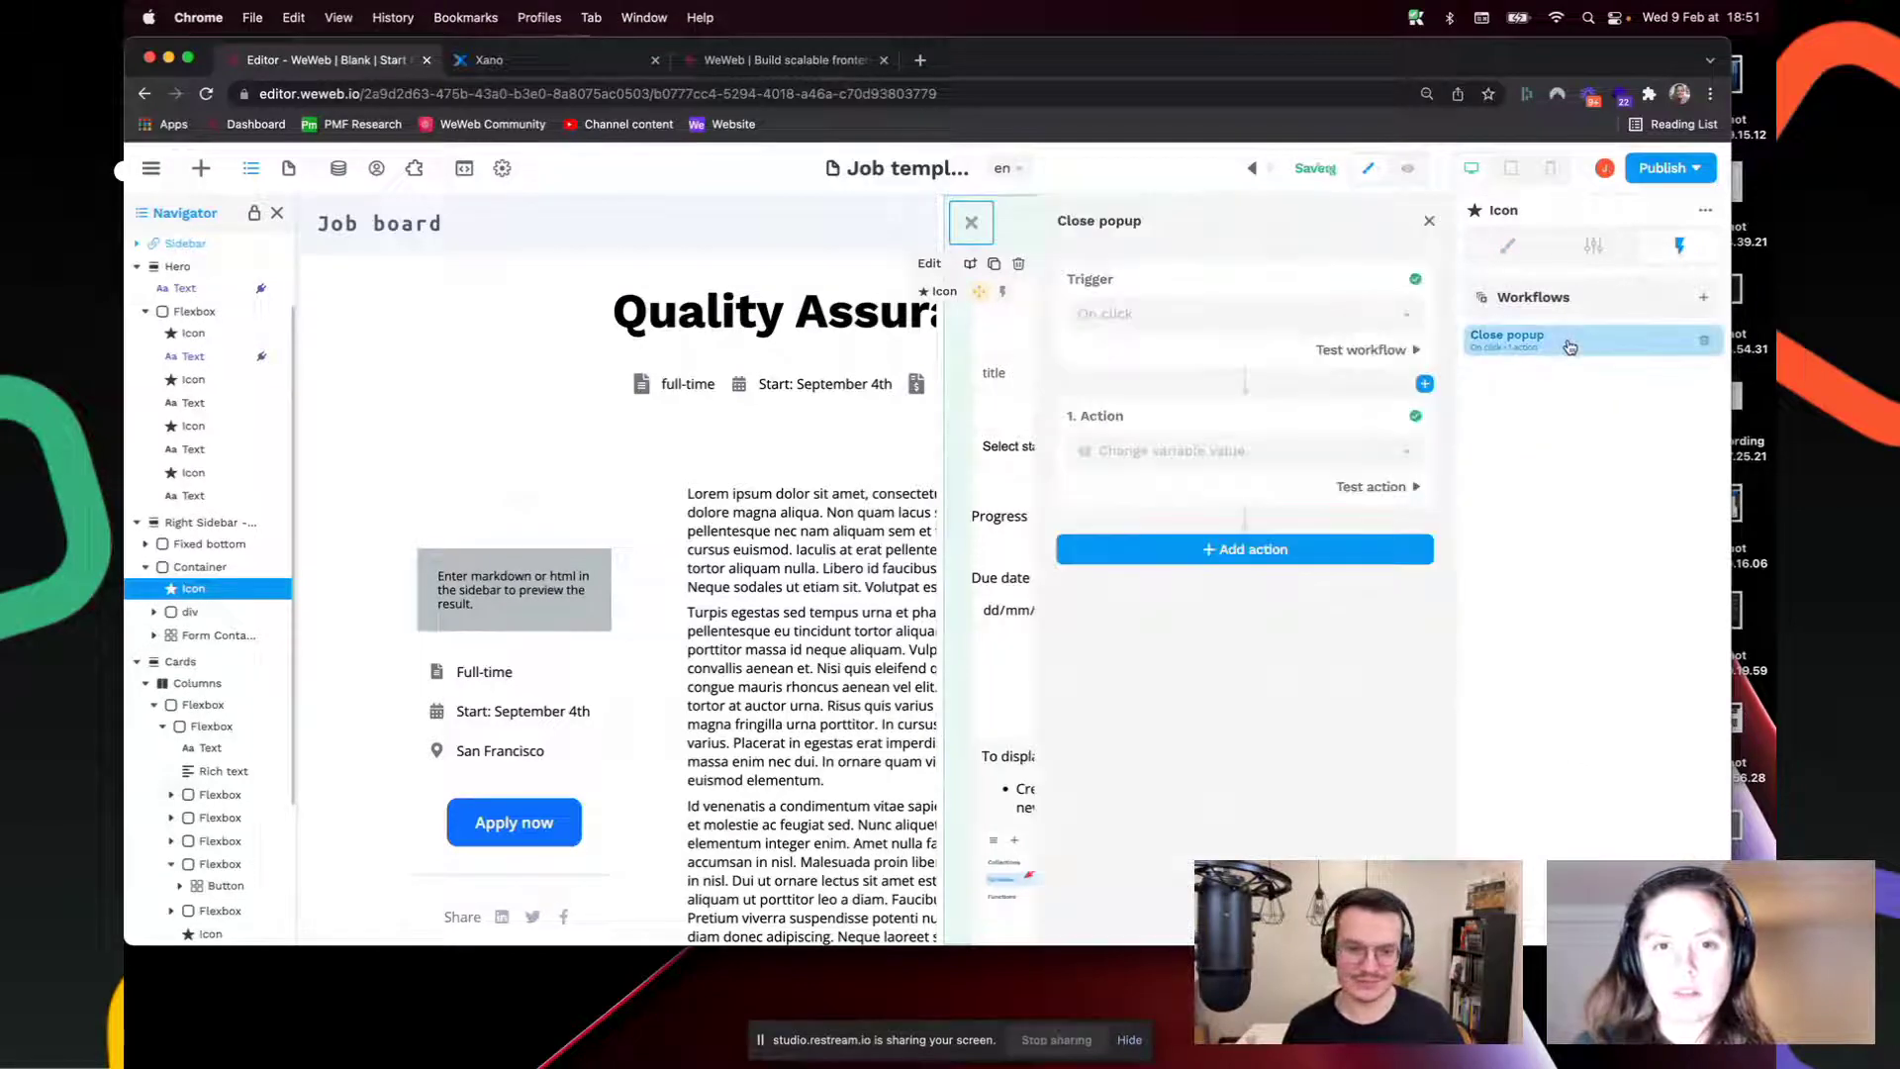
left_click(1274, 458)
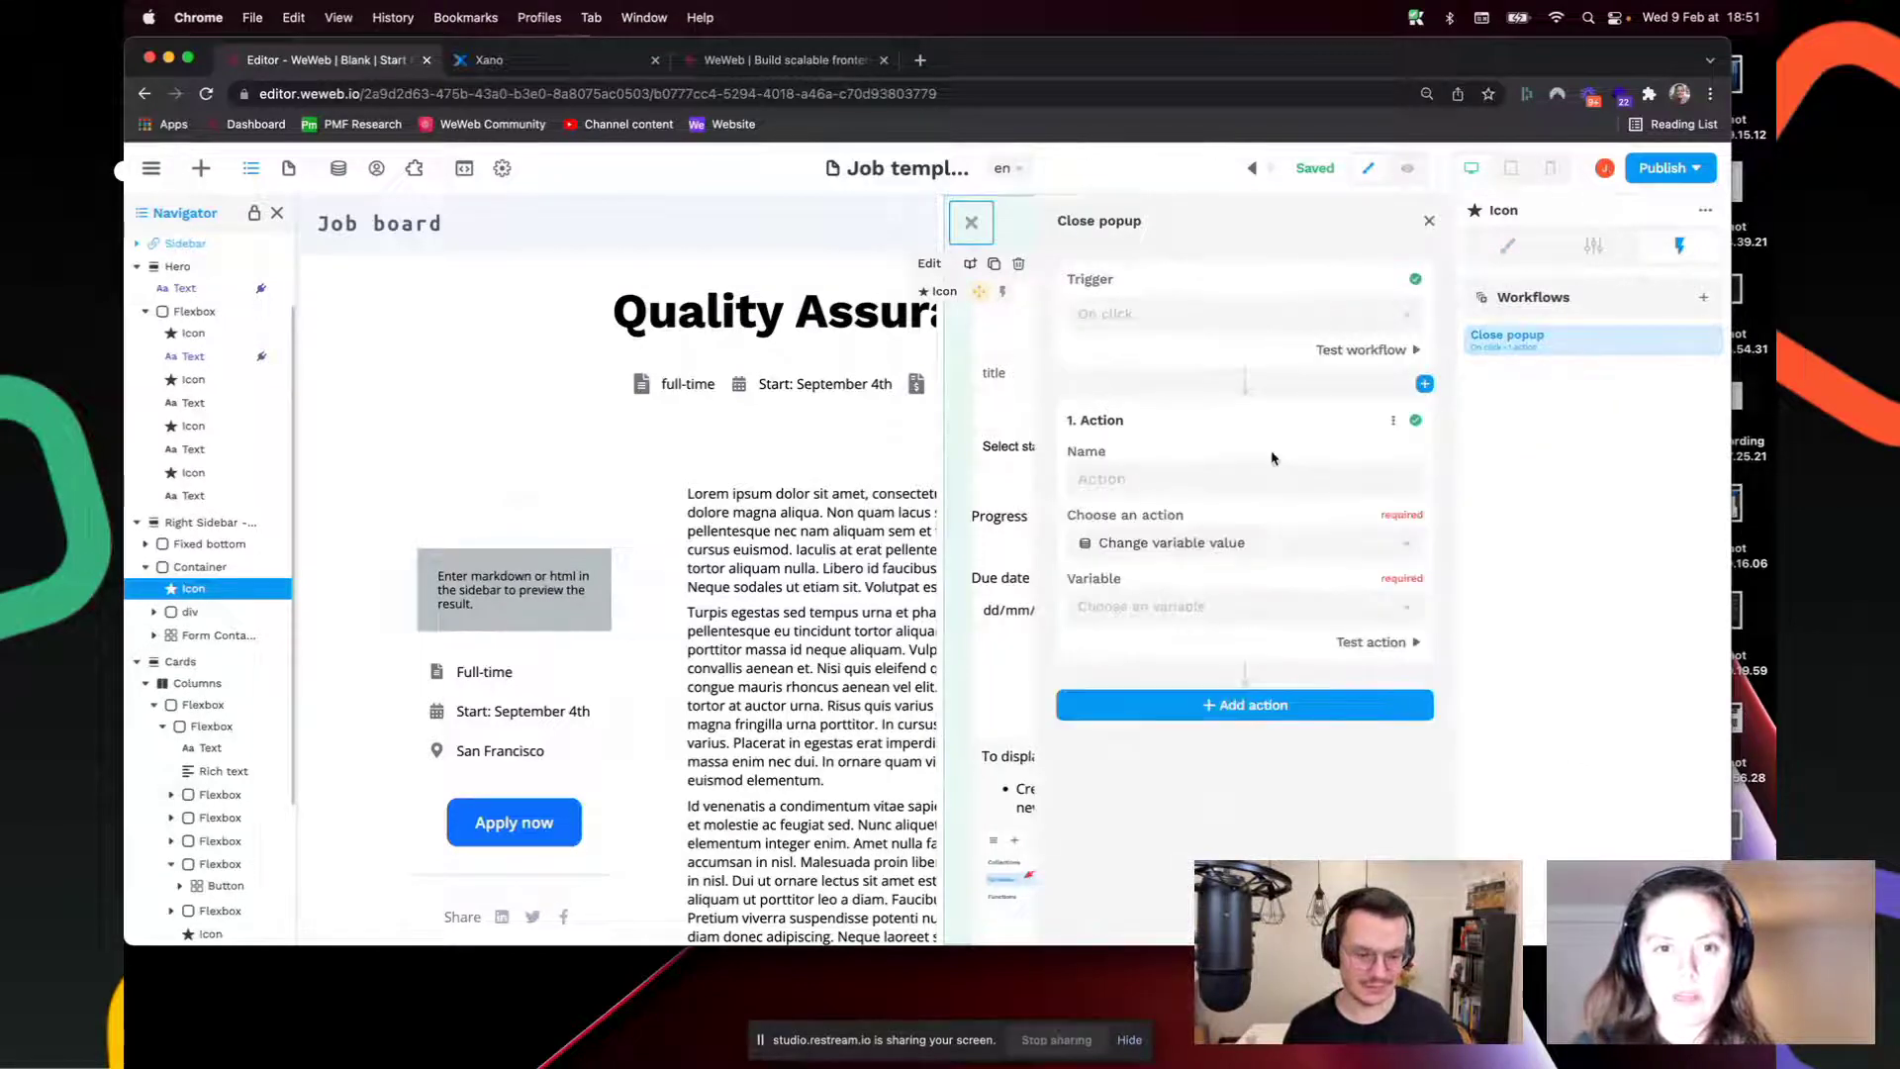
left_click(1220, 613)
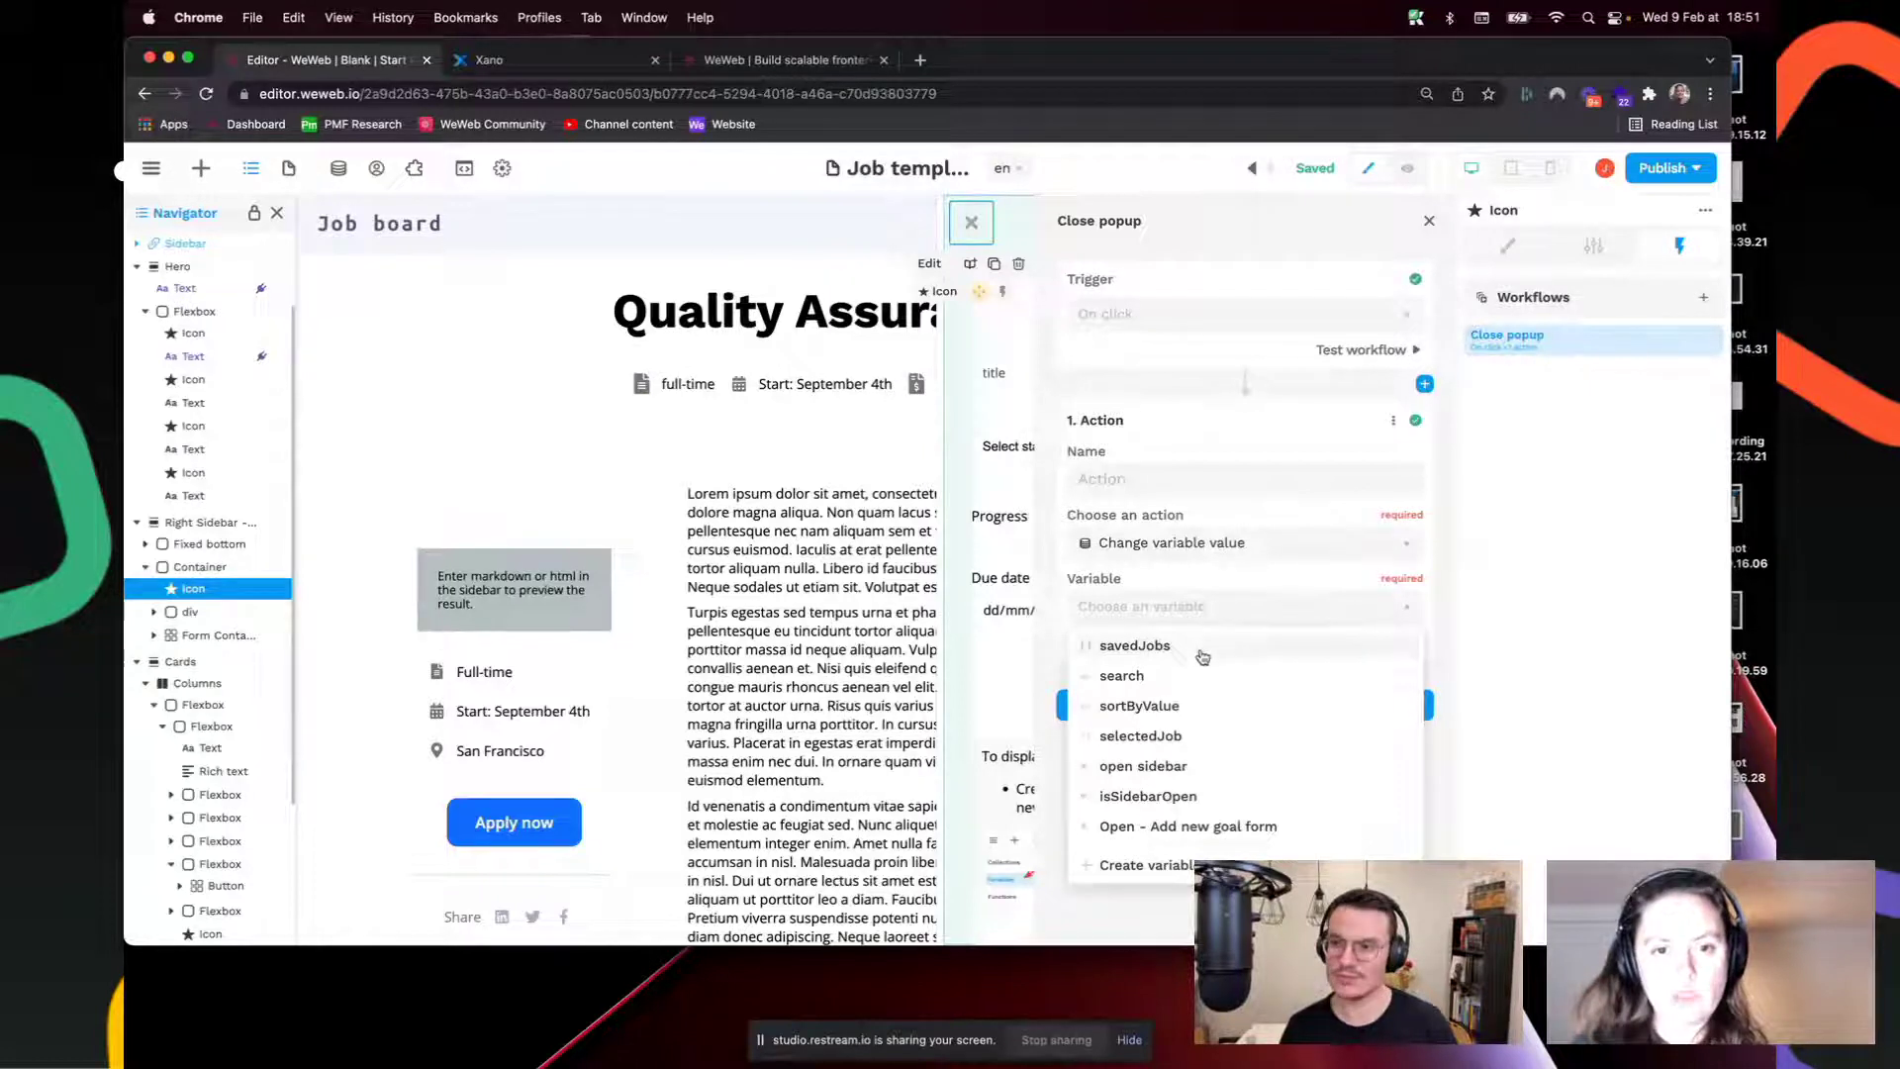
left_click(1173, 832)
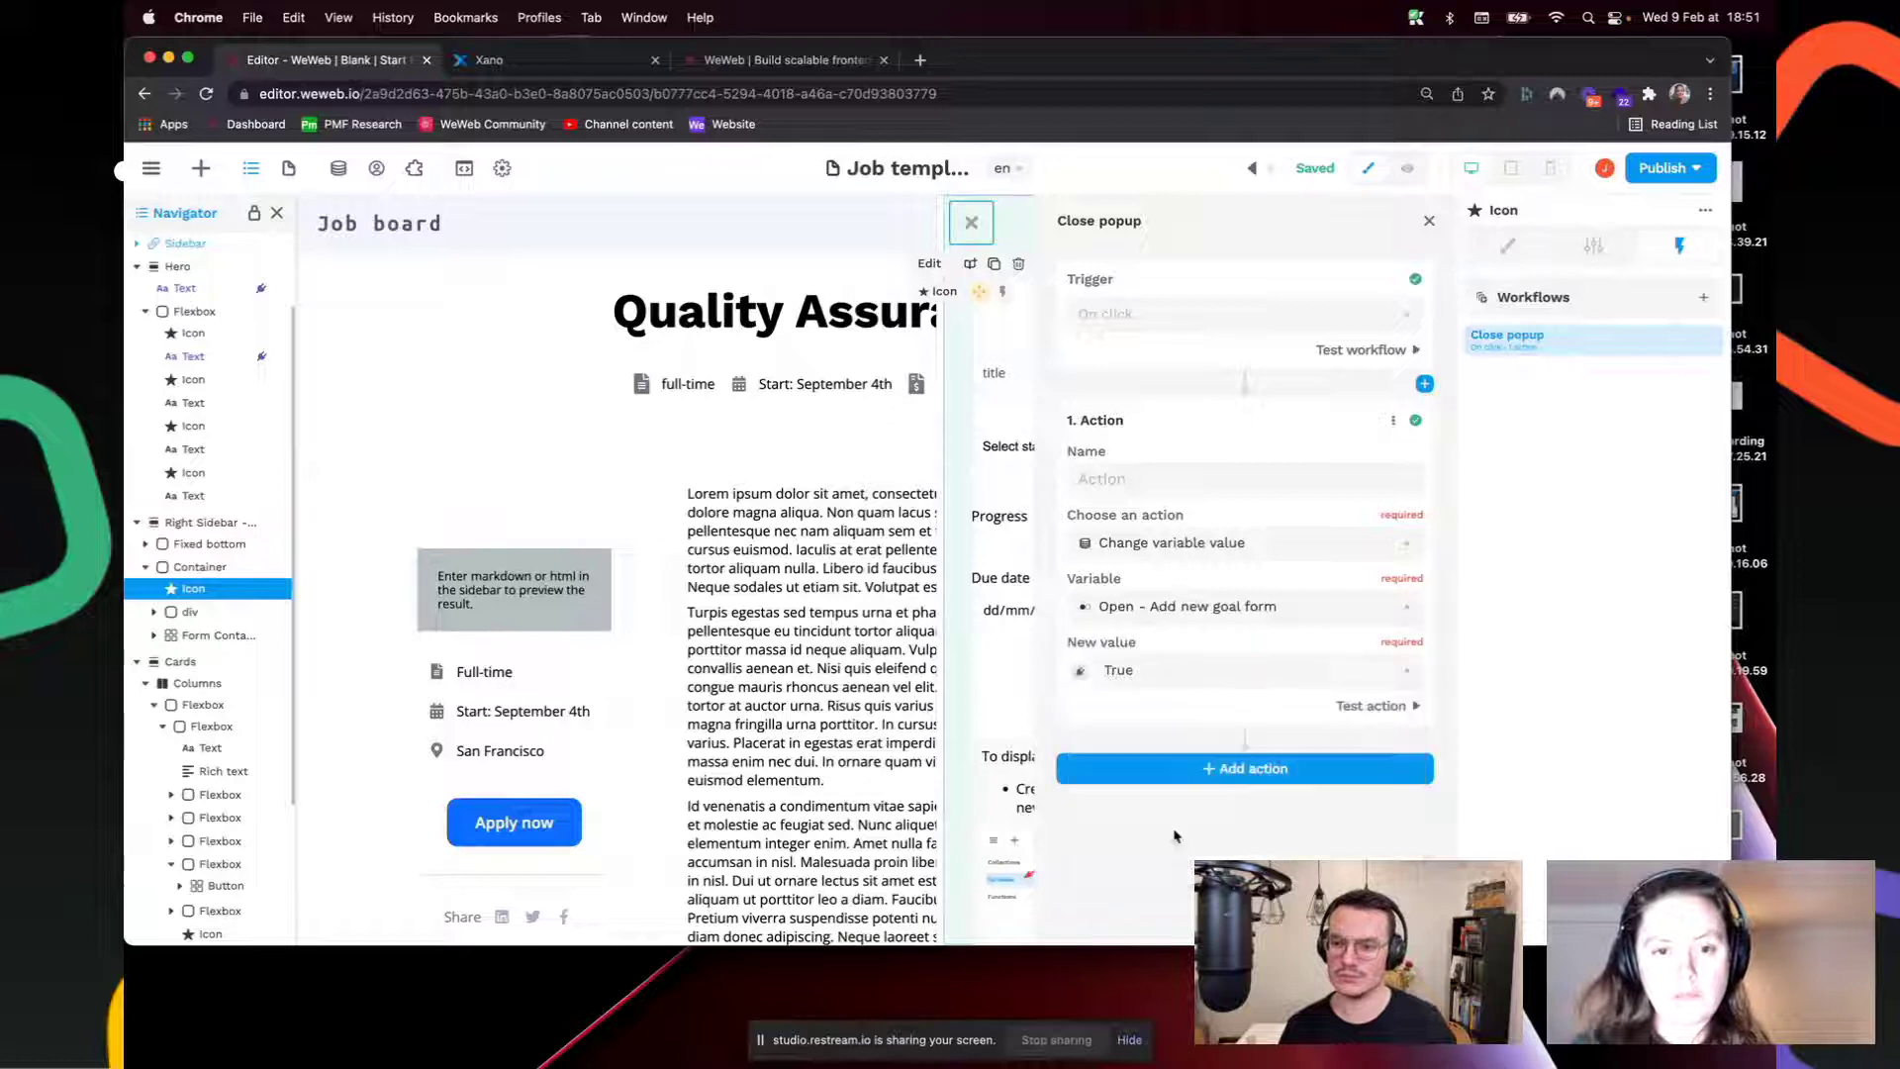
left_click(1193, 679)
left_click(1180, 744)
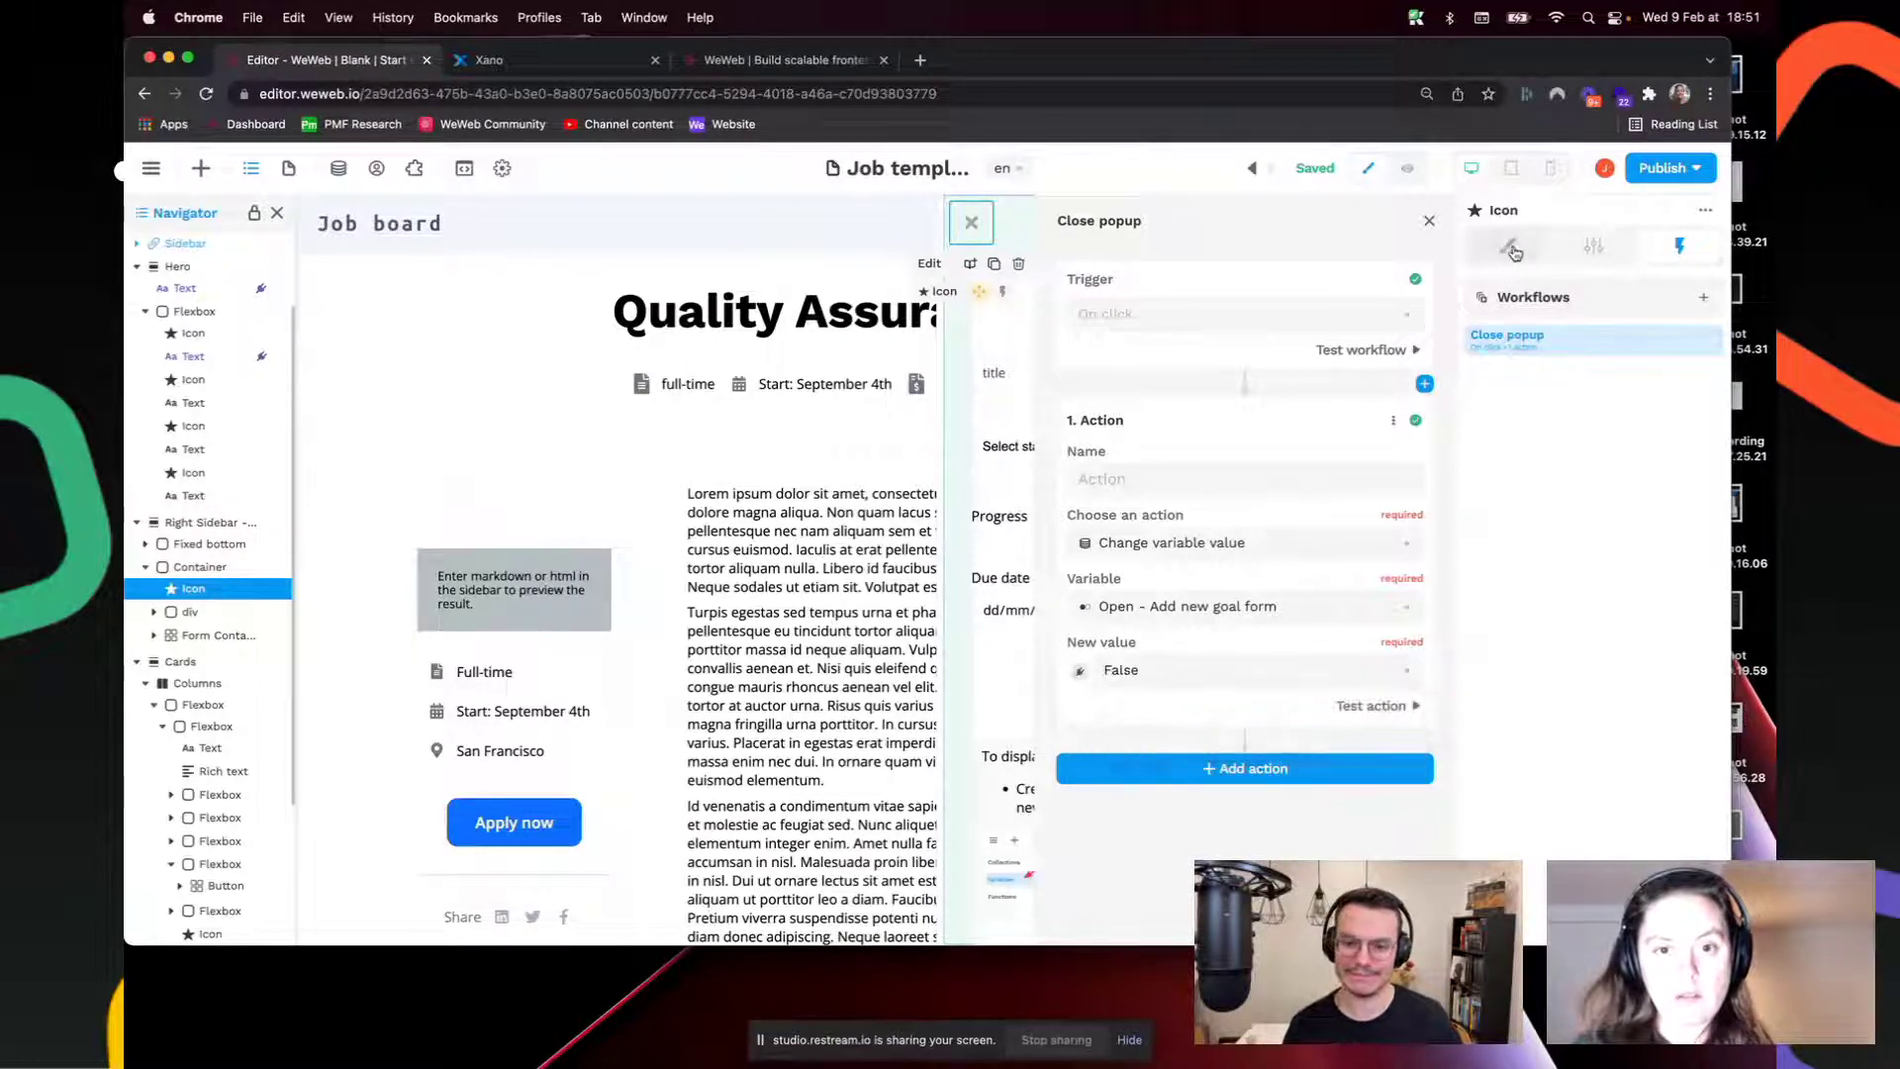
left_click(1425, 230)
left_click(1408, 169)
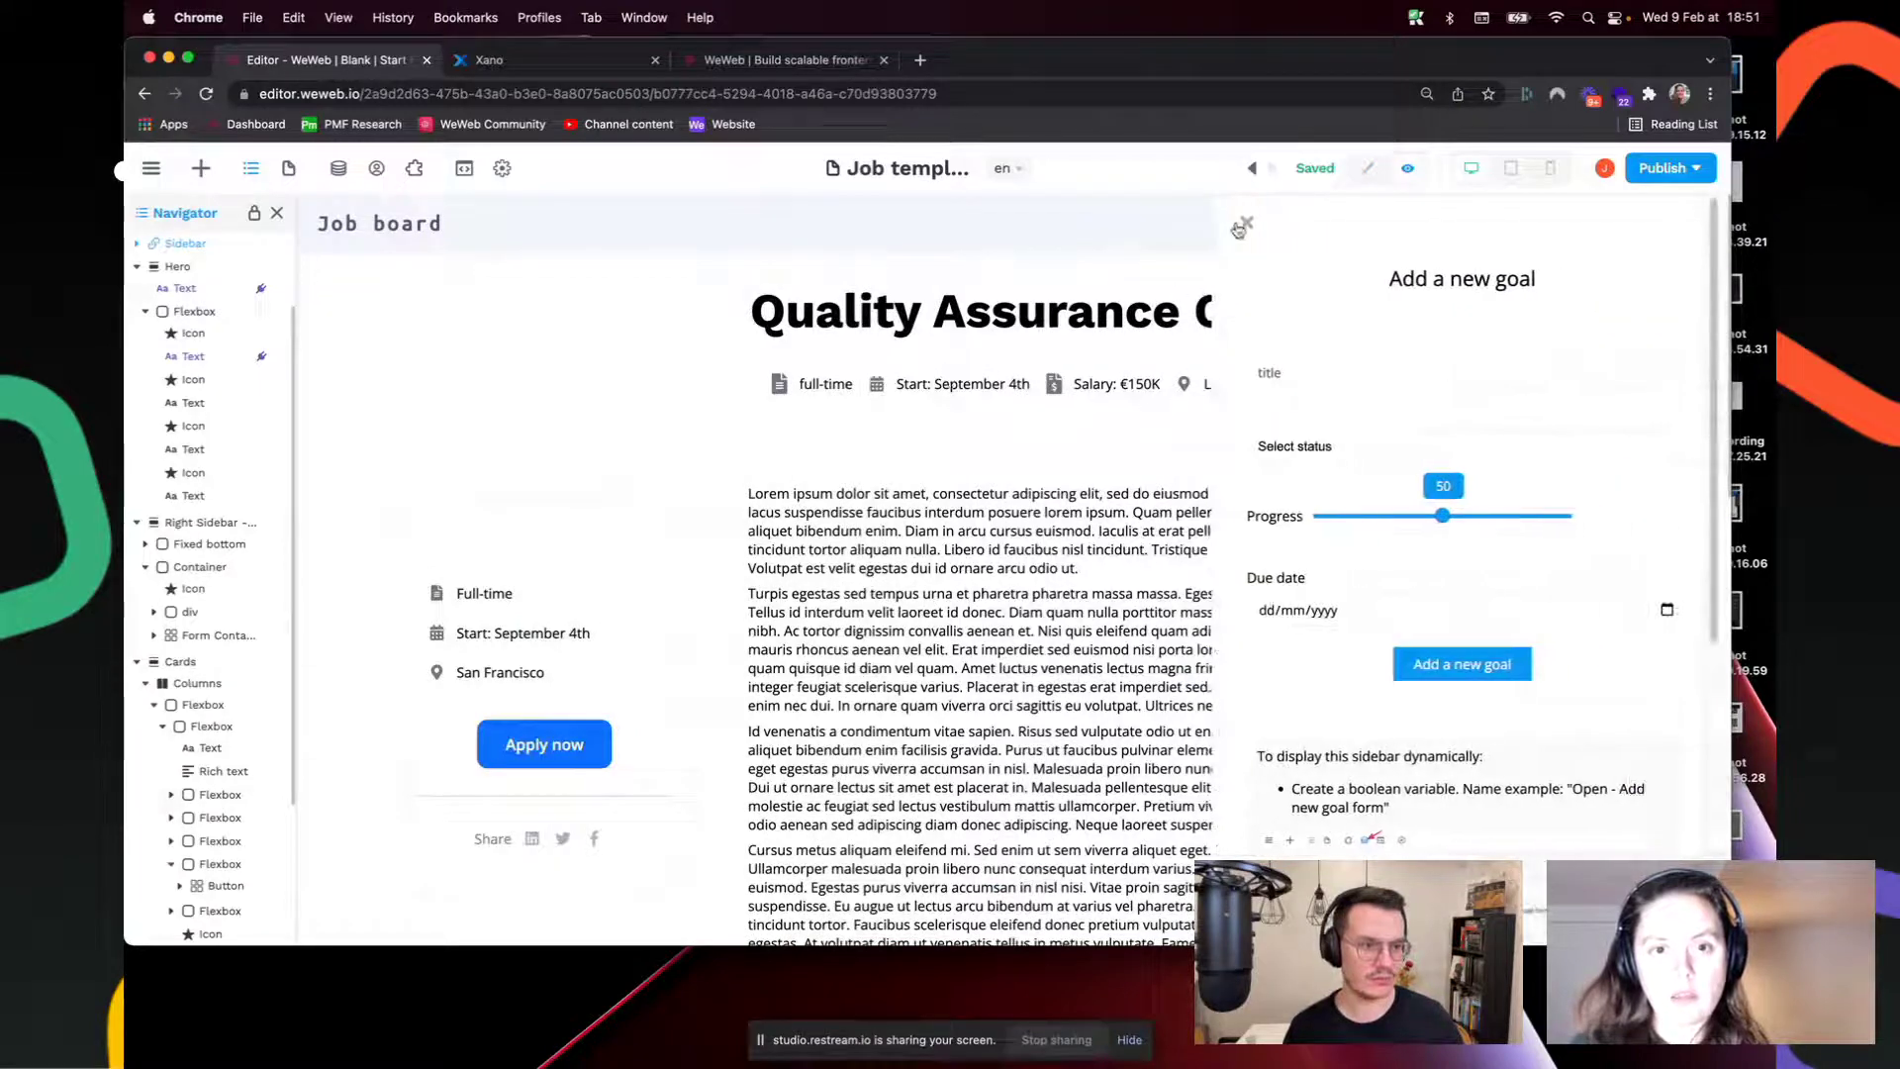
Step: Click the sidebar's close icon repeatedly in preview to confirm it hides, then return to editing
left_click(1255, 231)
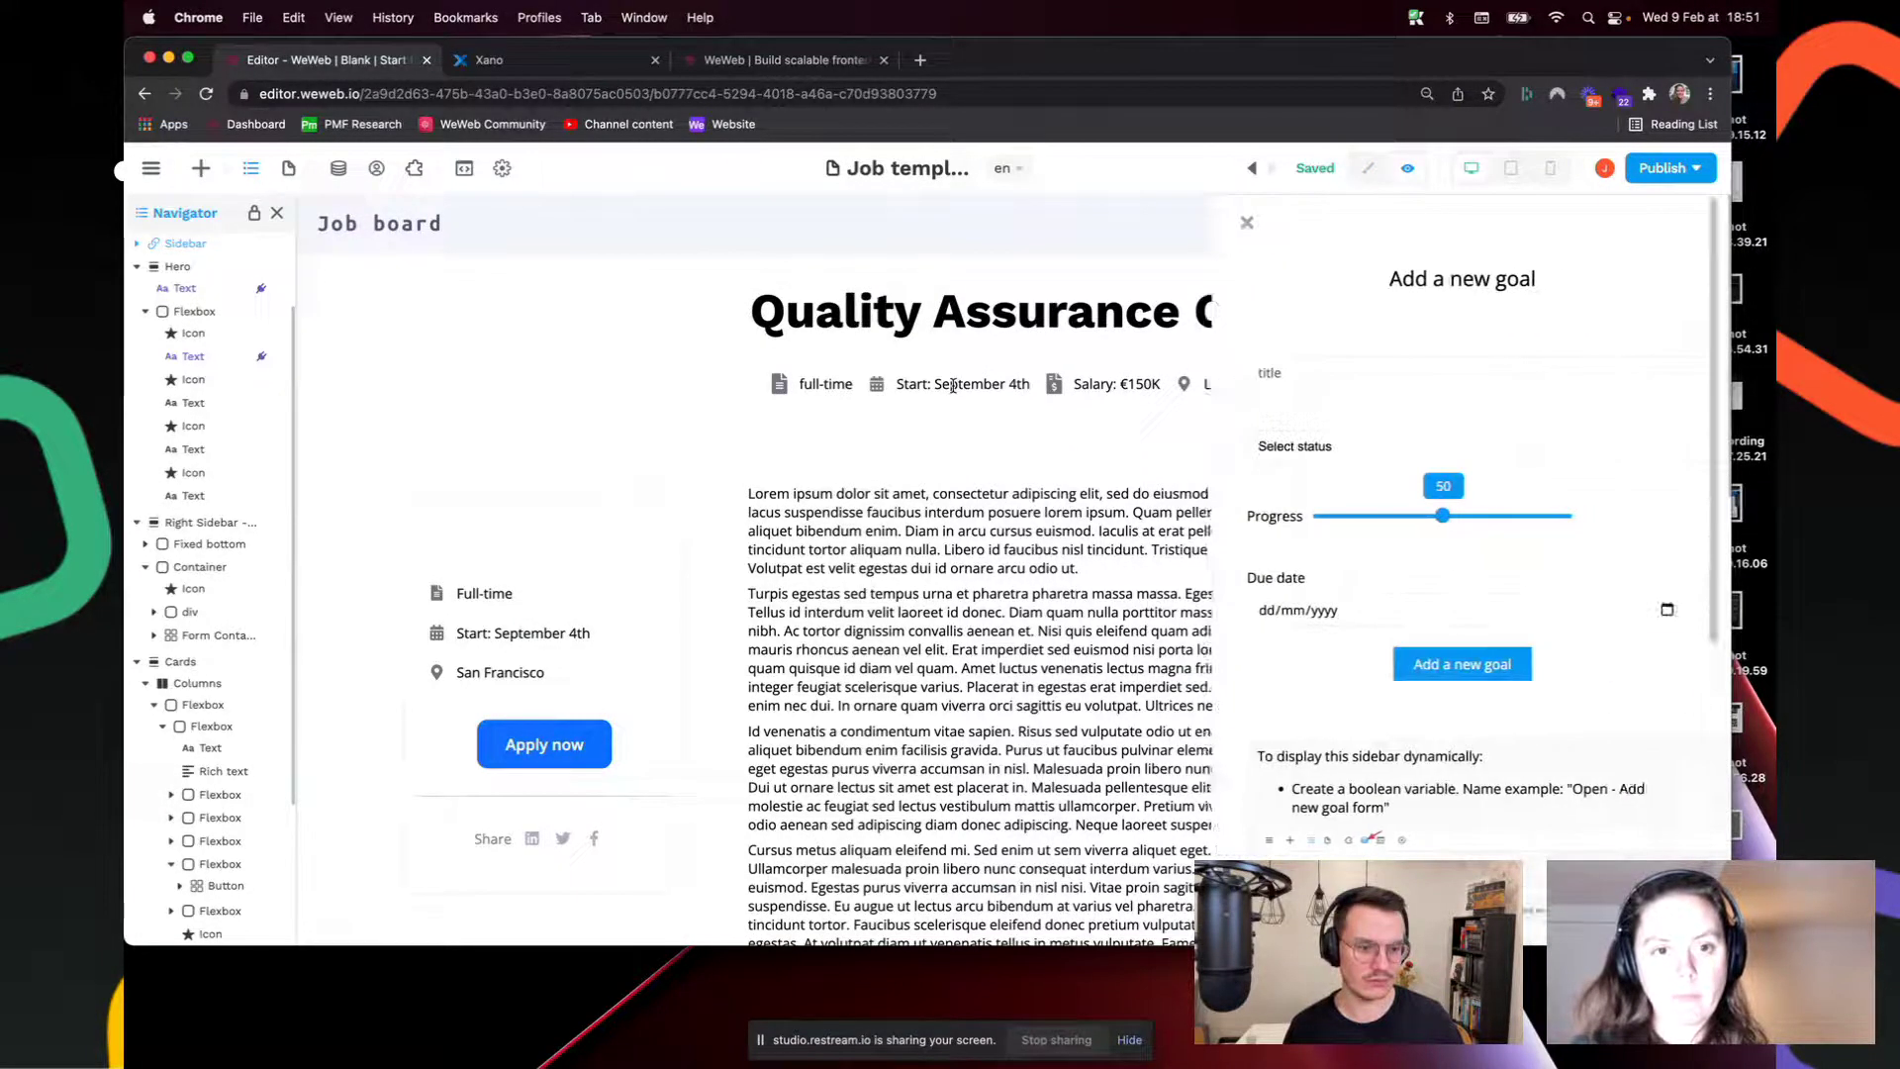
left_click(1249, 225)
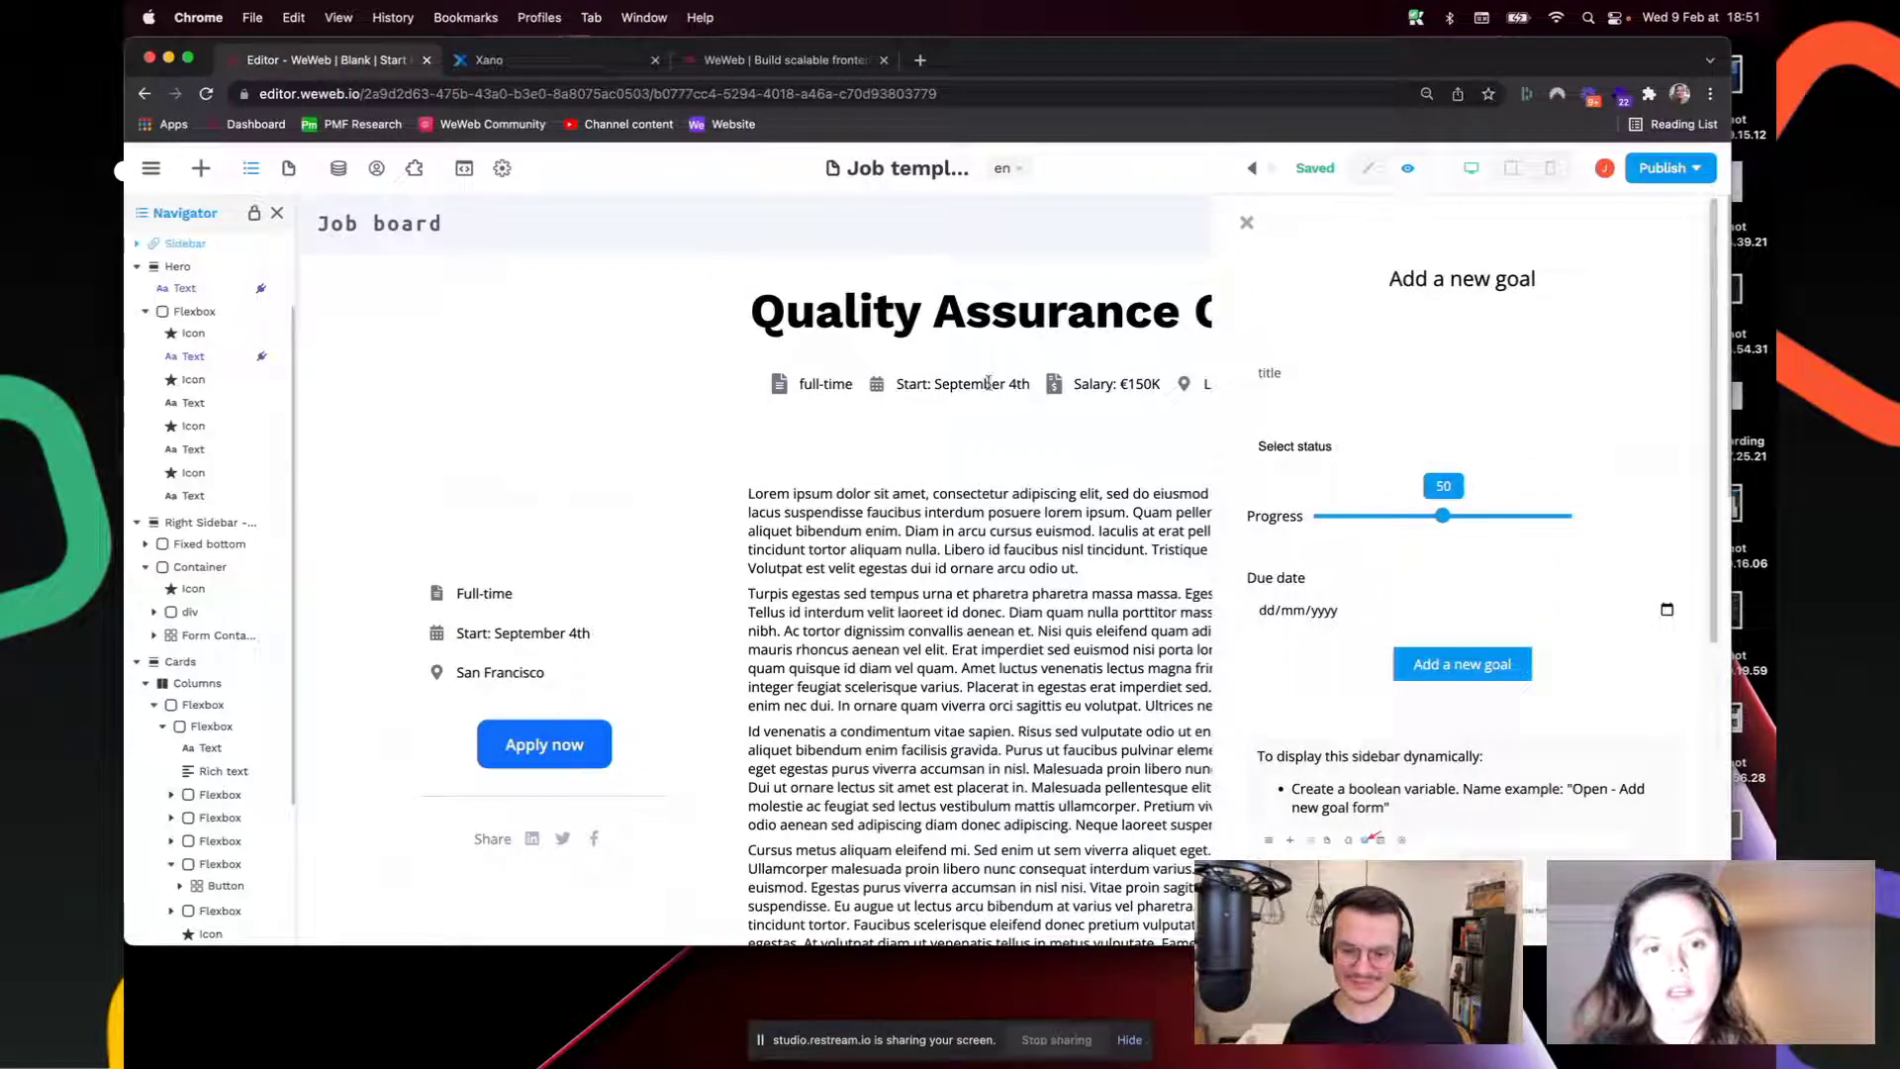
left_click(1248, 224)
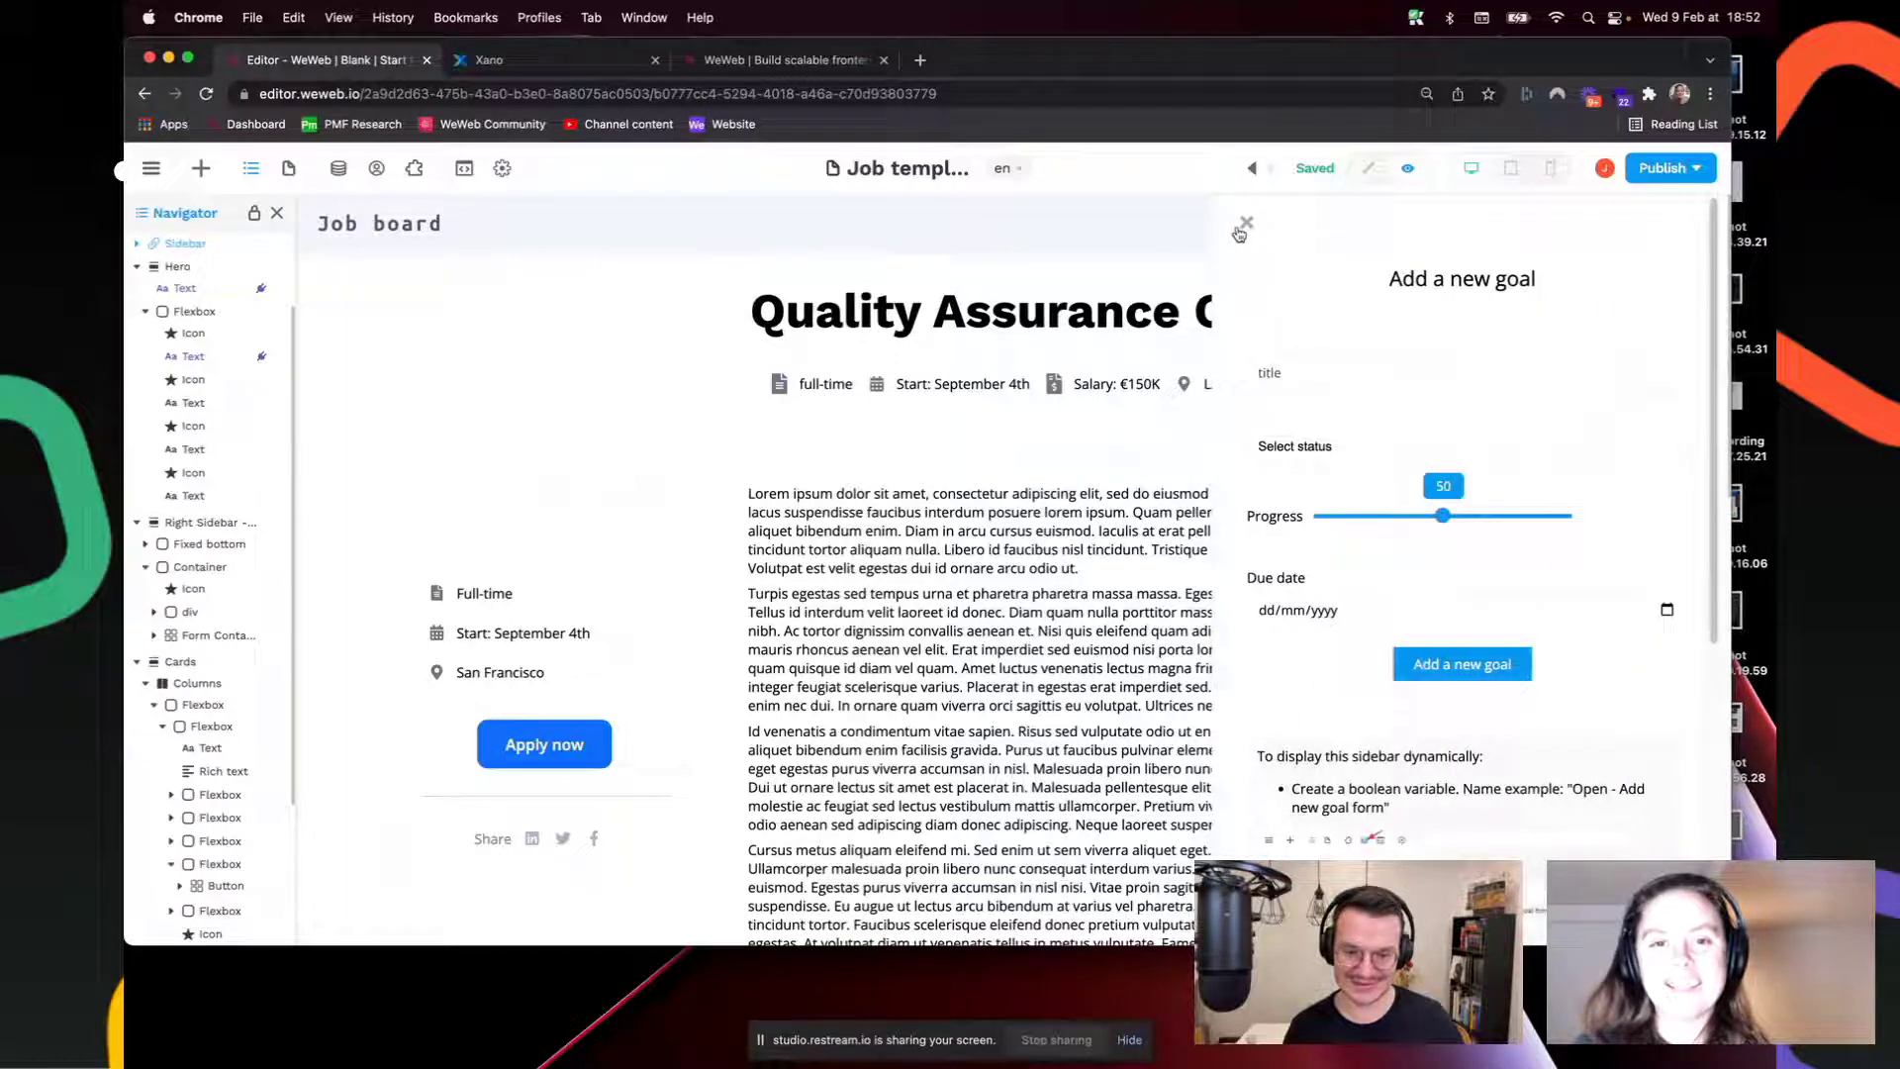
left_click(1246, 228)
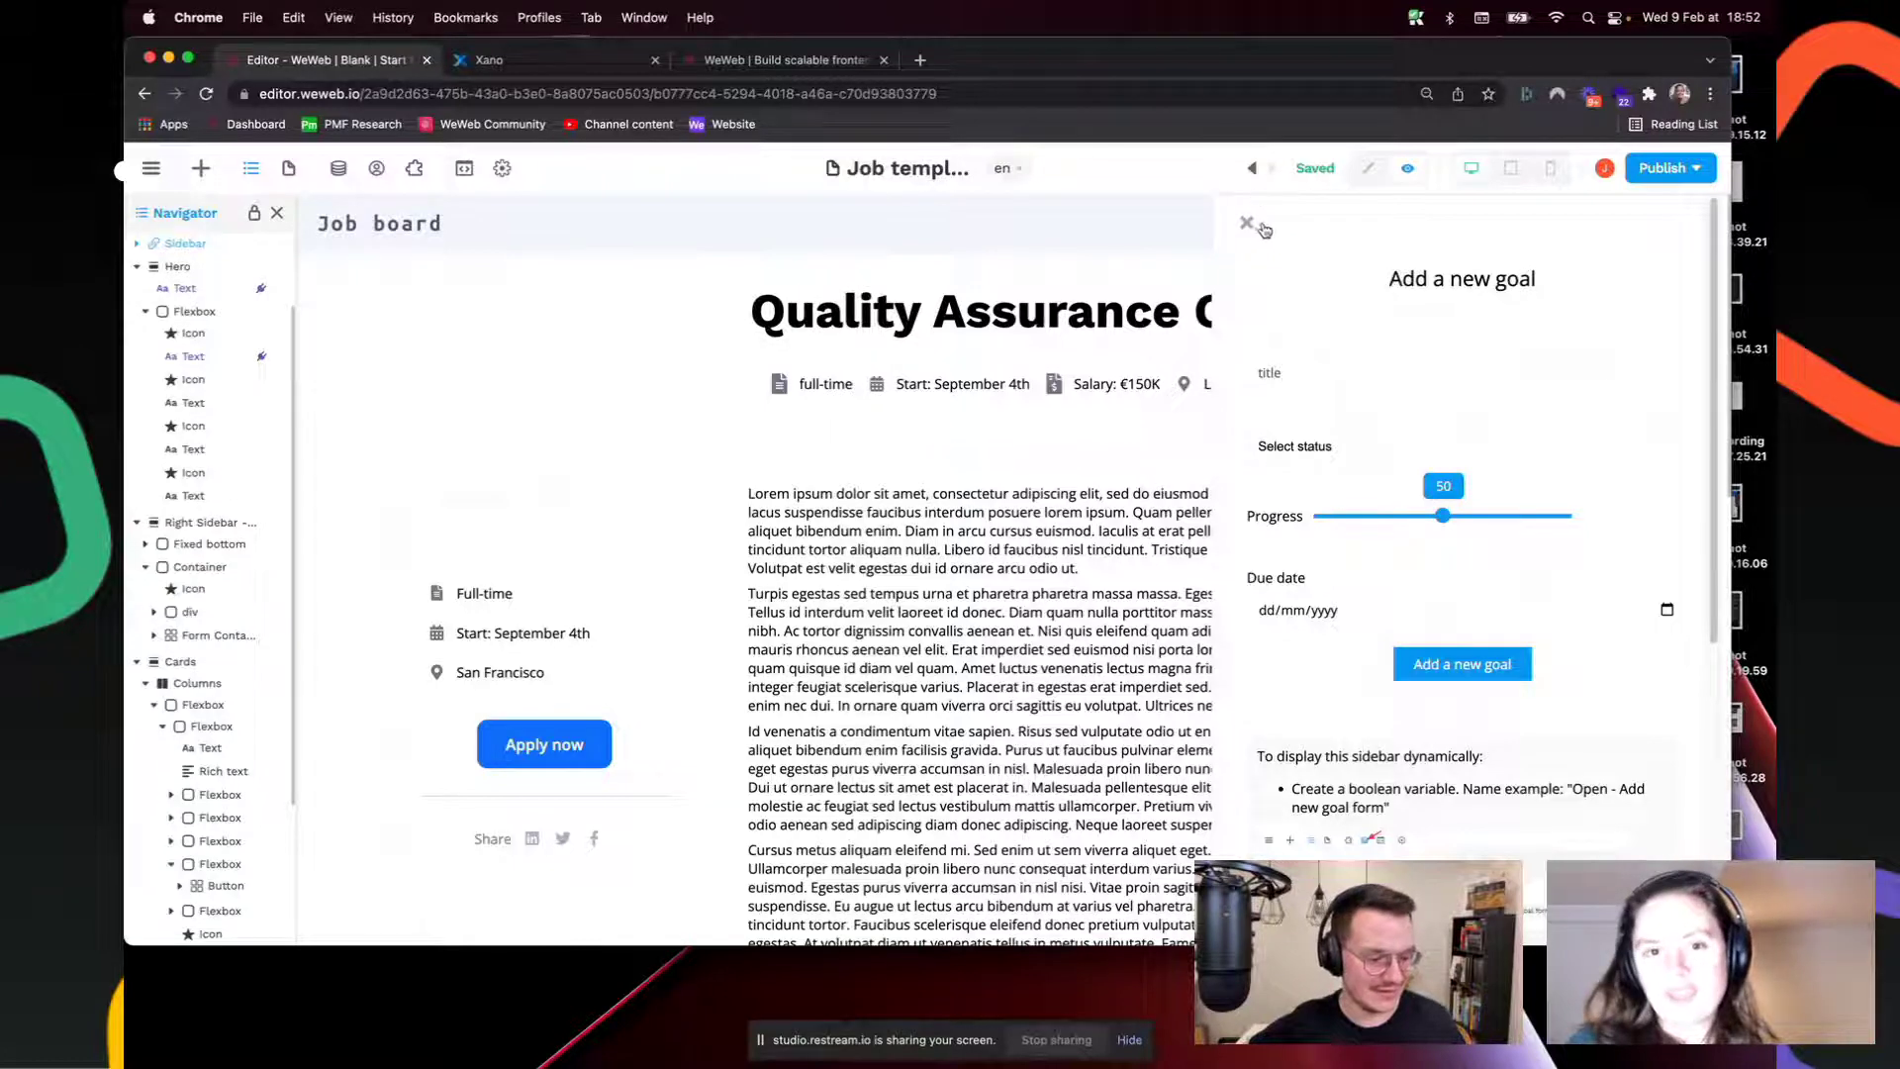
left_click(1249, 223)
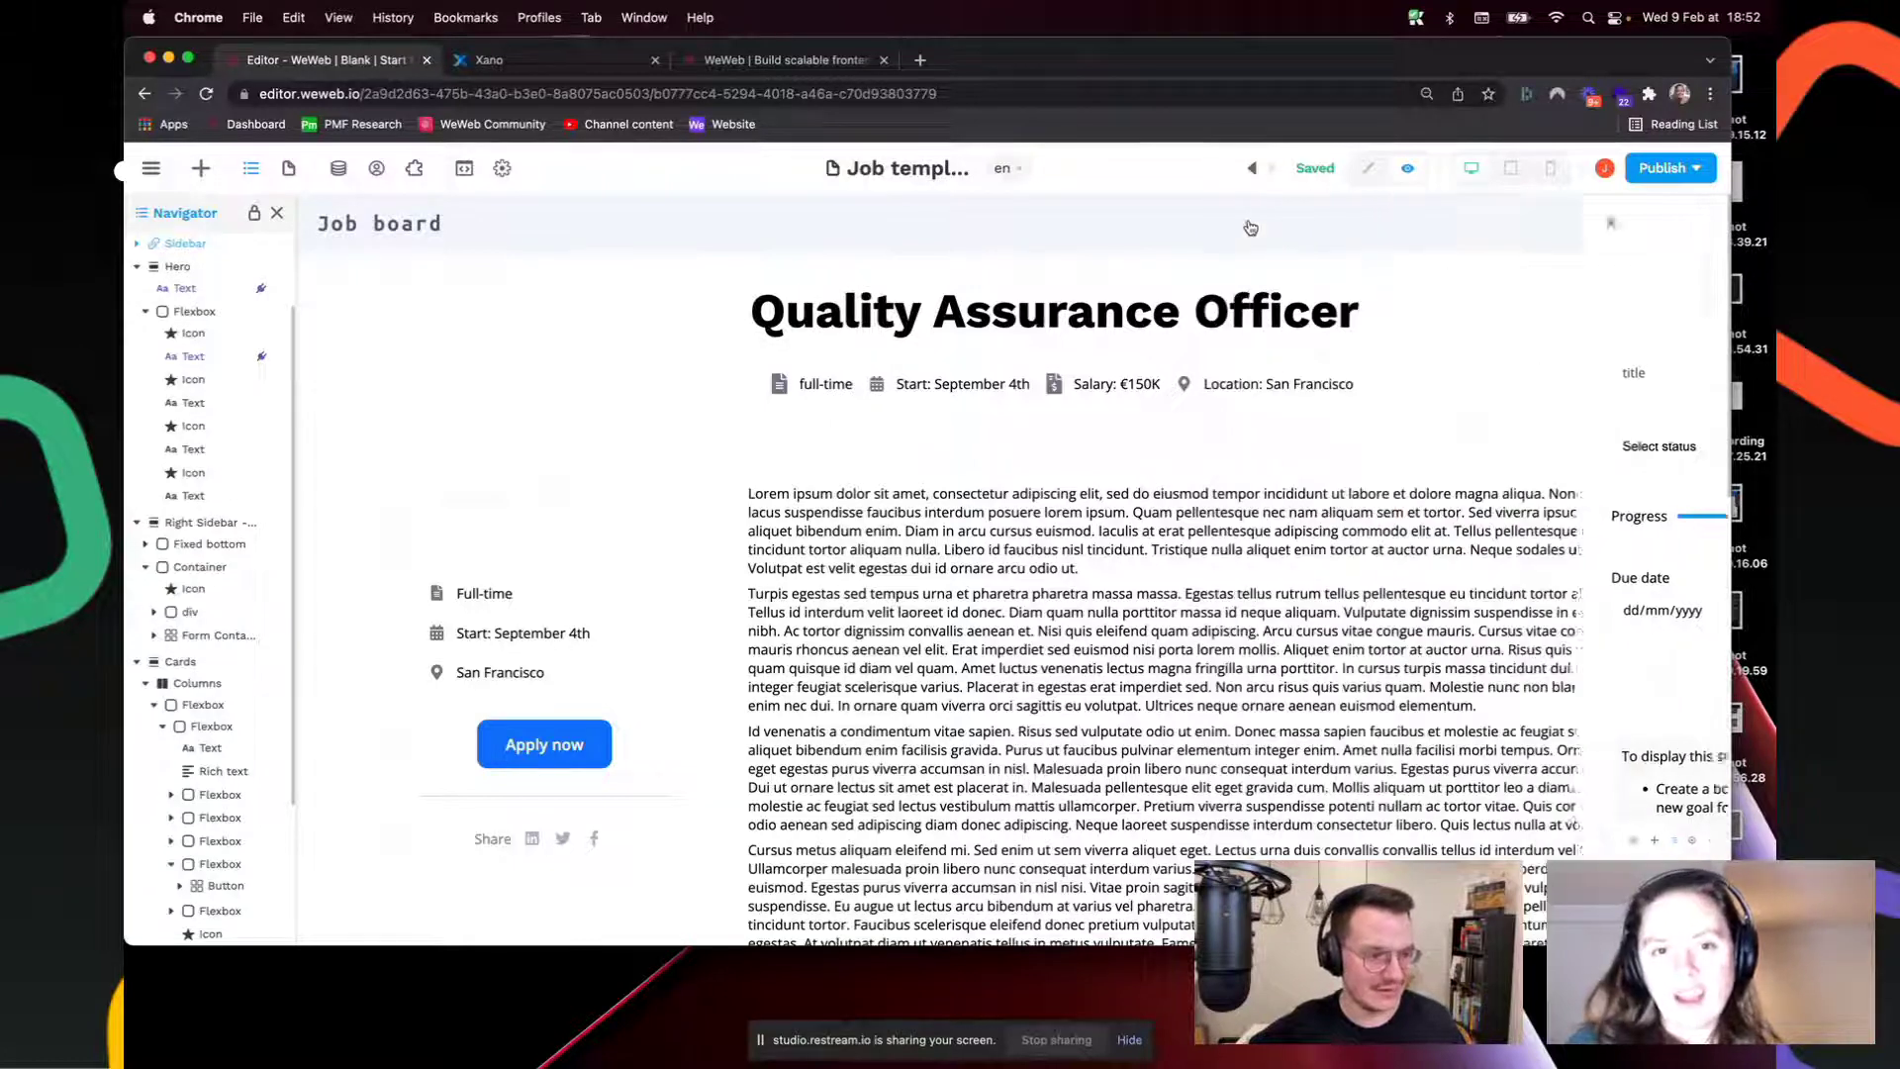
left_click(1370, 170)
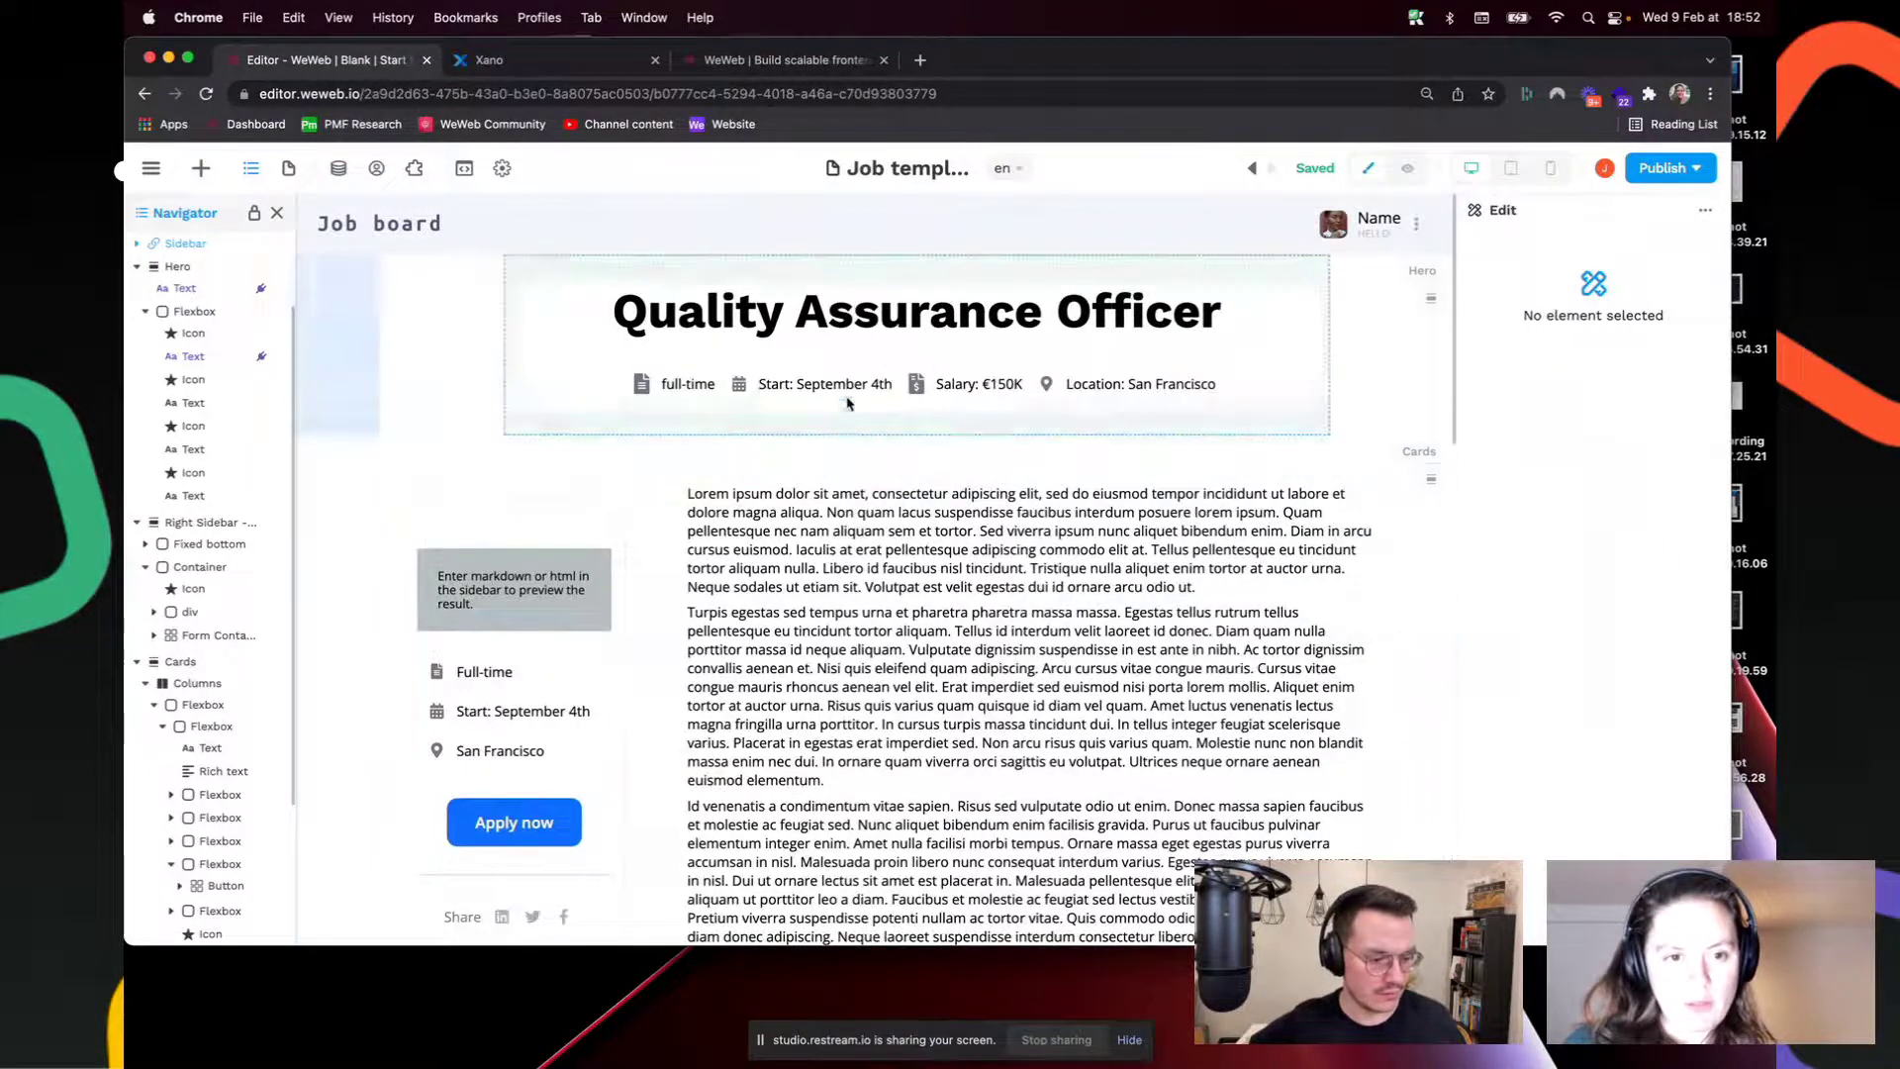
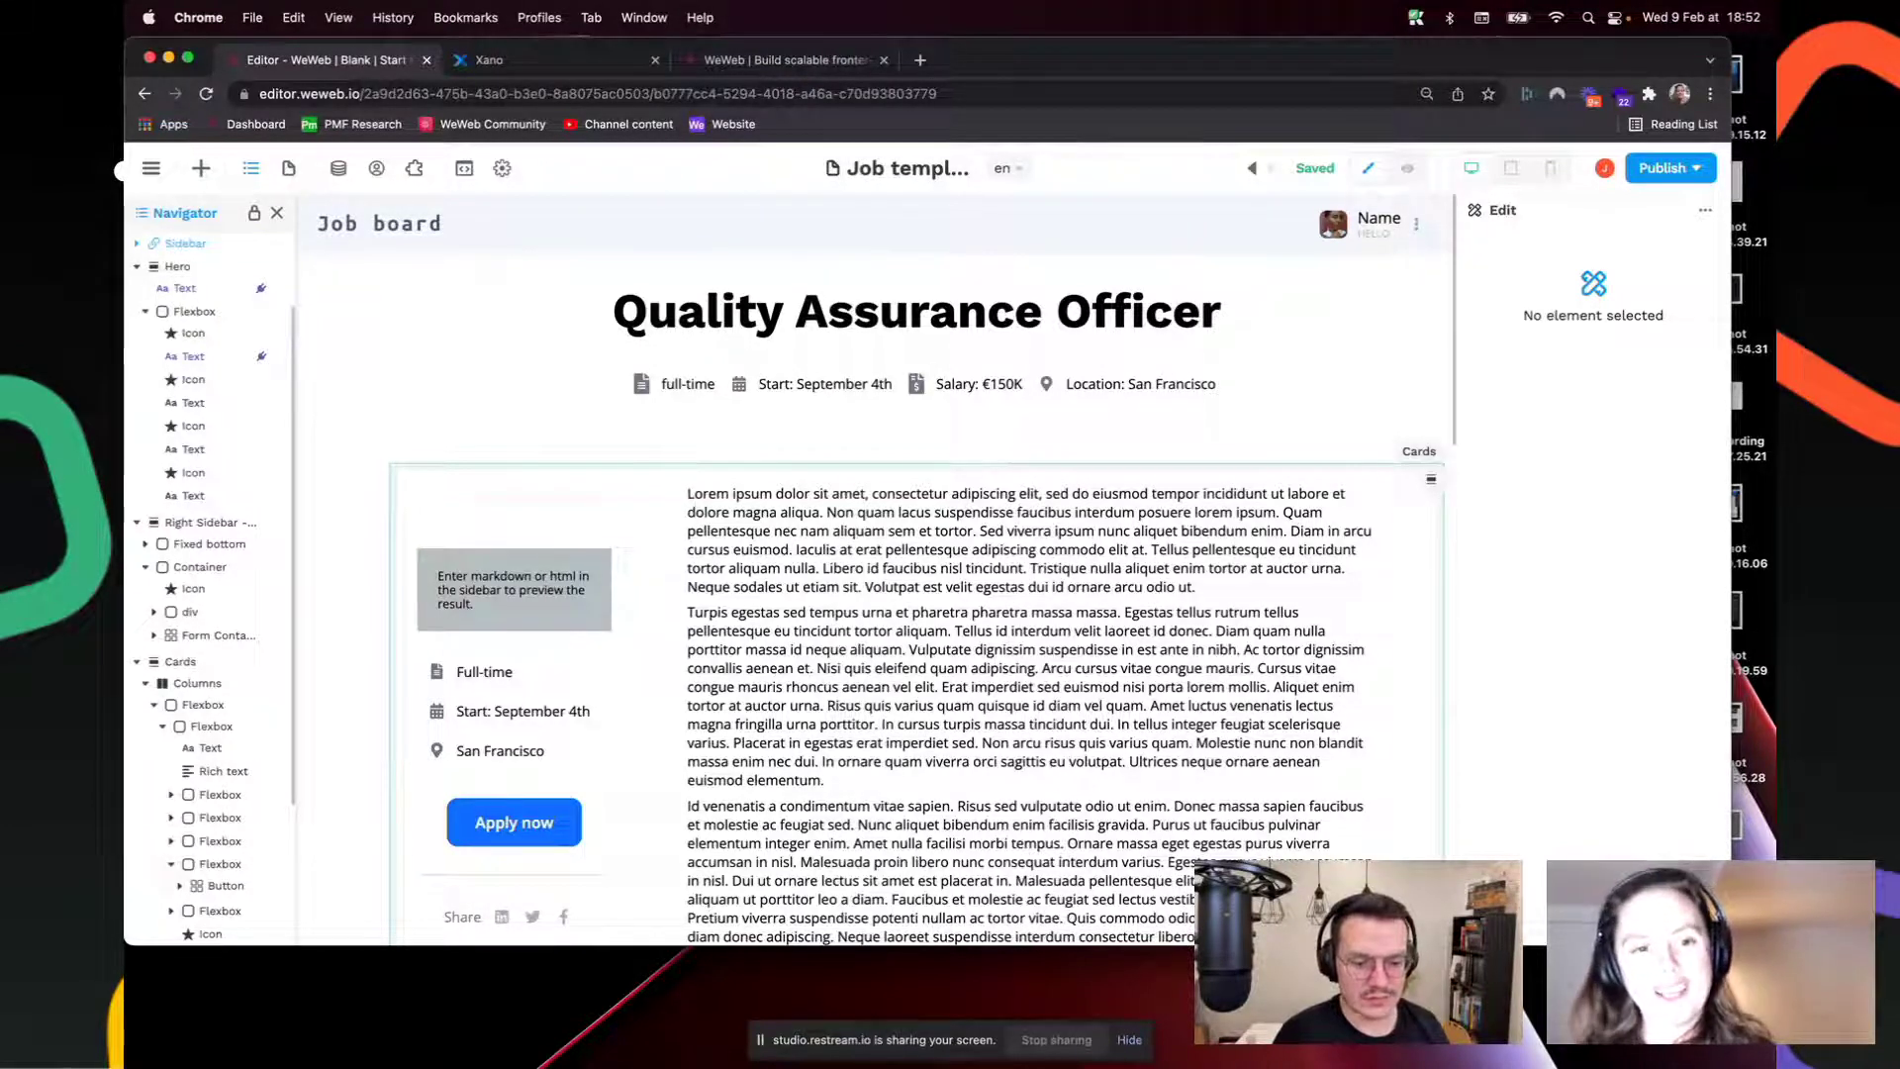
Step: Select the Quality Assurance Officer title to show its Text properties panel
left_click(1139, 616)
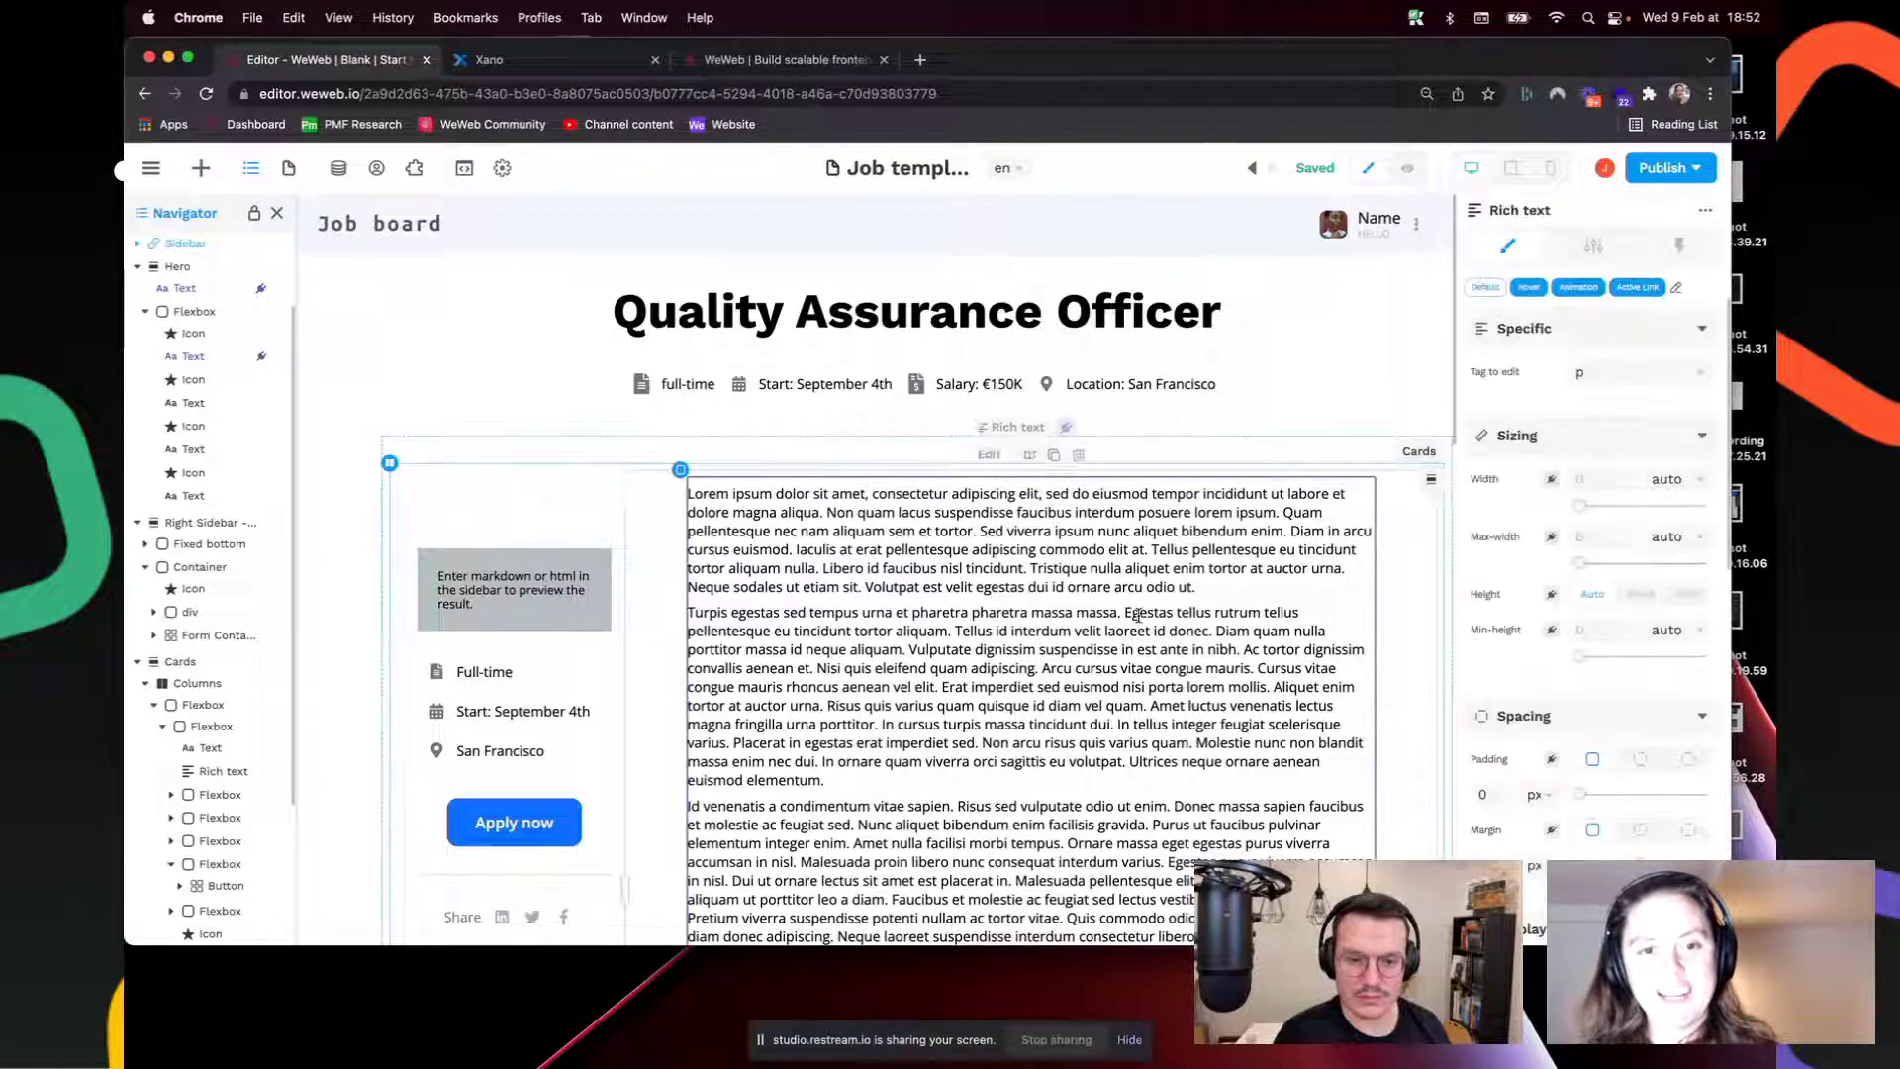
left_click(956, 315)
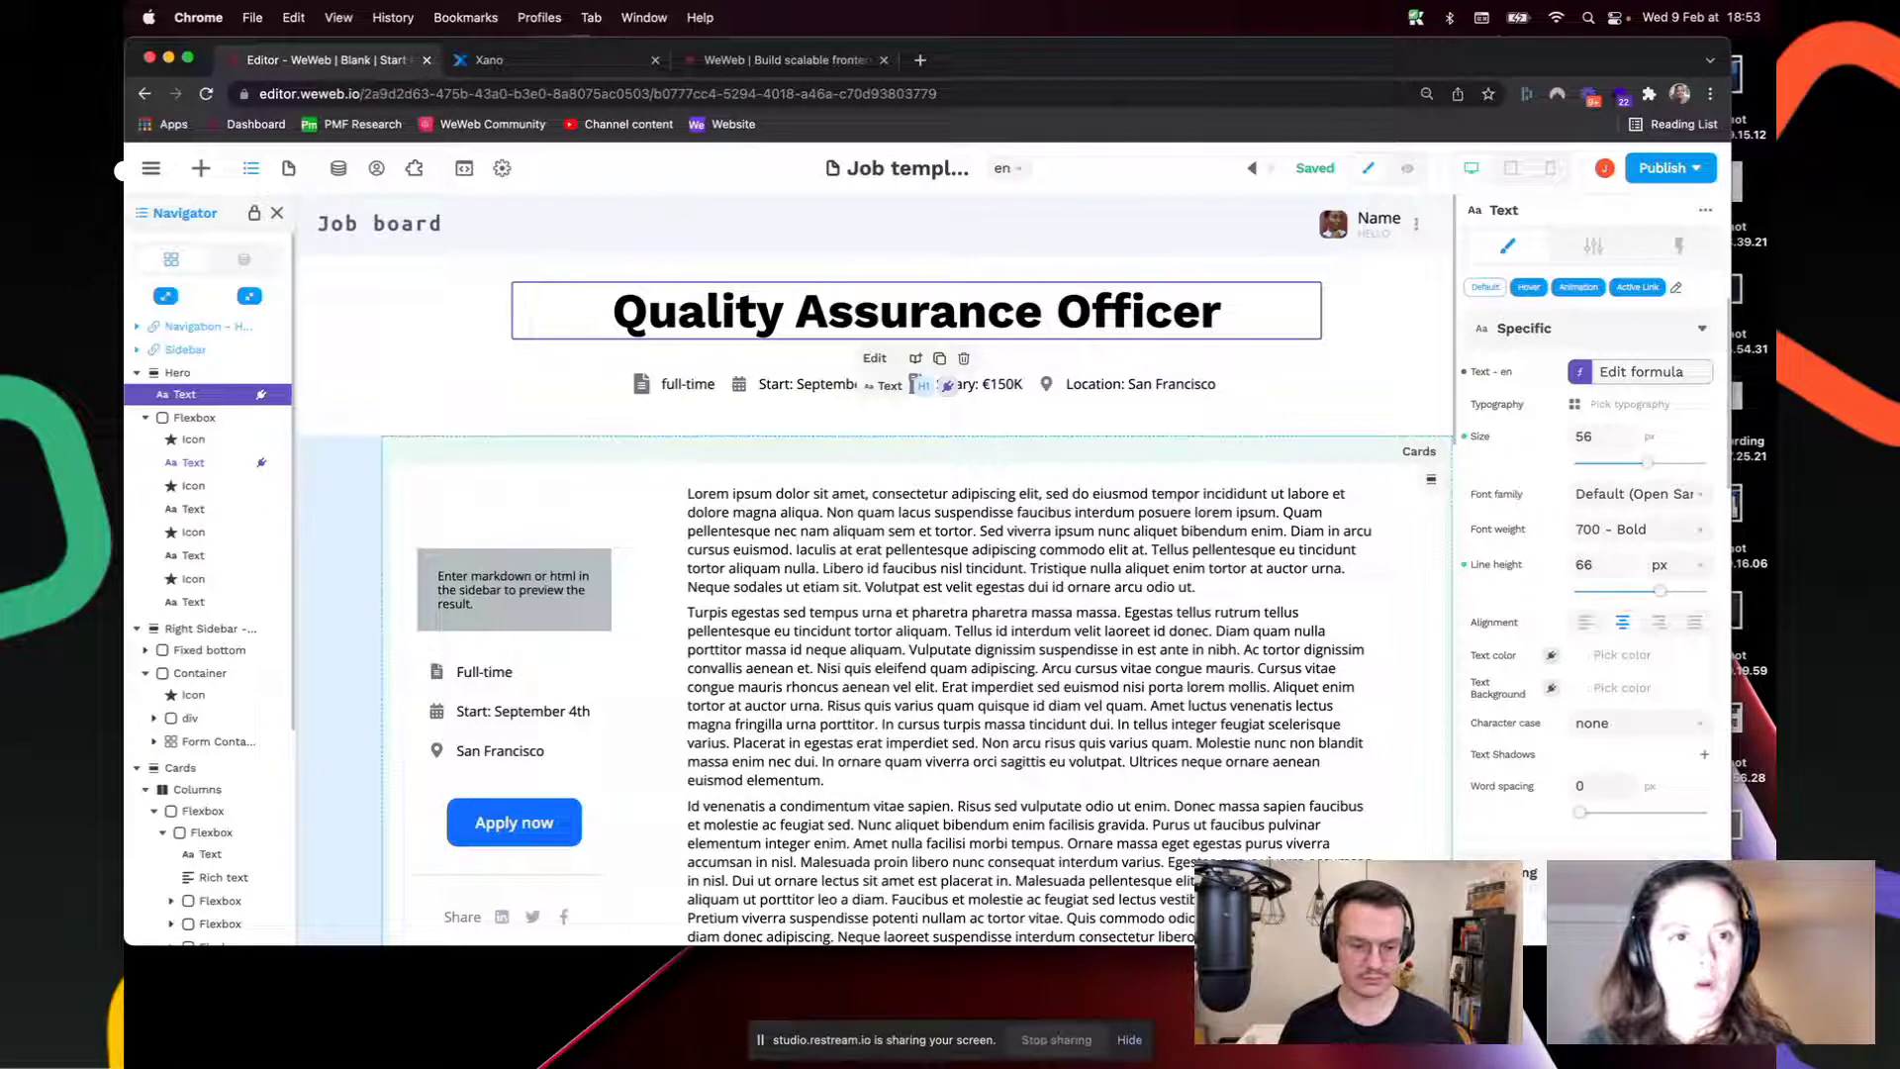
Step: Open WeWeb Academy from the weweb.io footer and browse the Quick Start tutorials
left_click(750, 62)
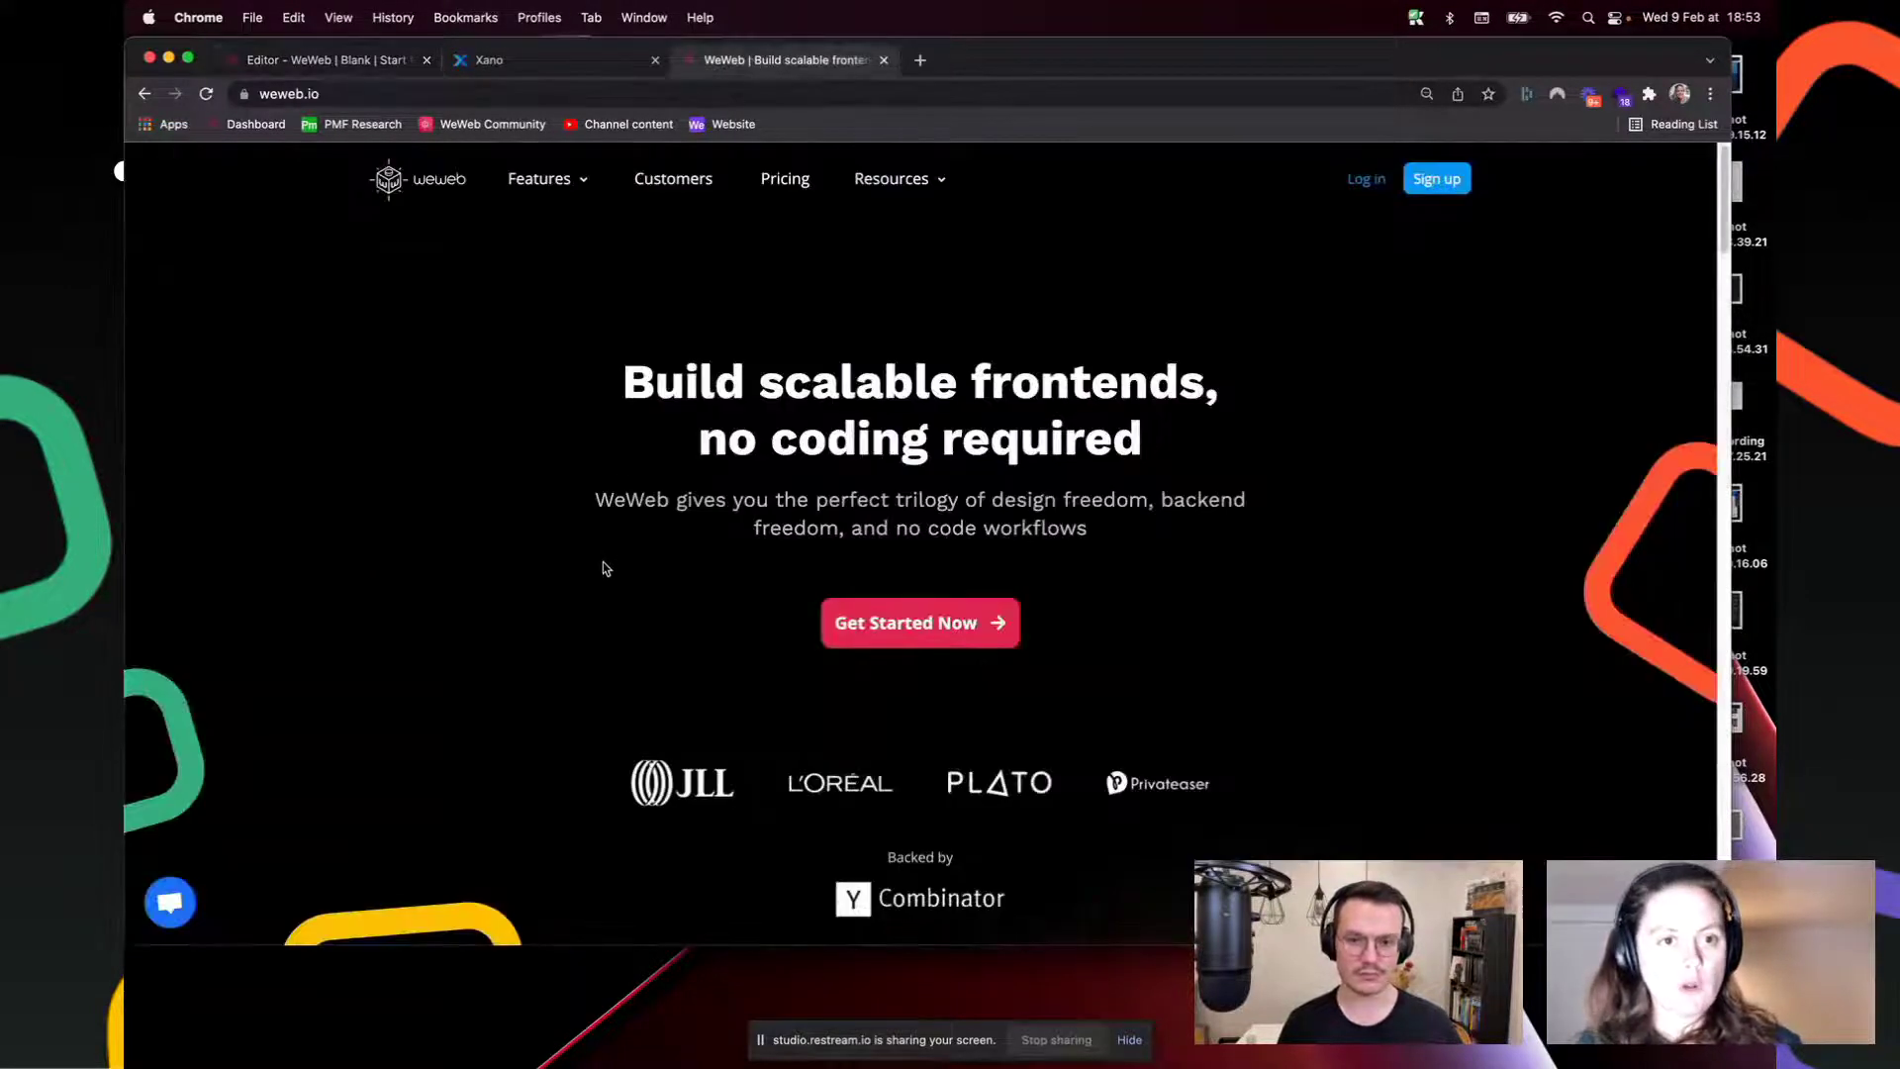
scroll(934, 561, "down", 15)
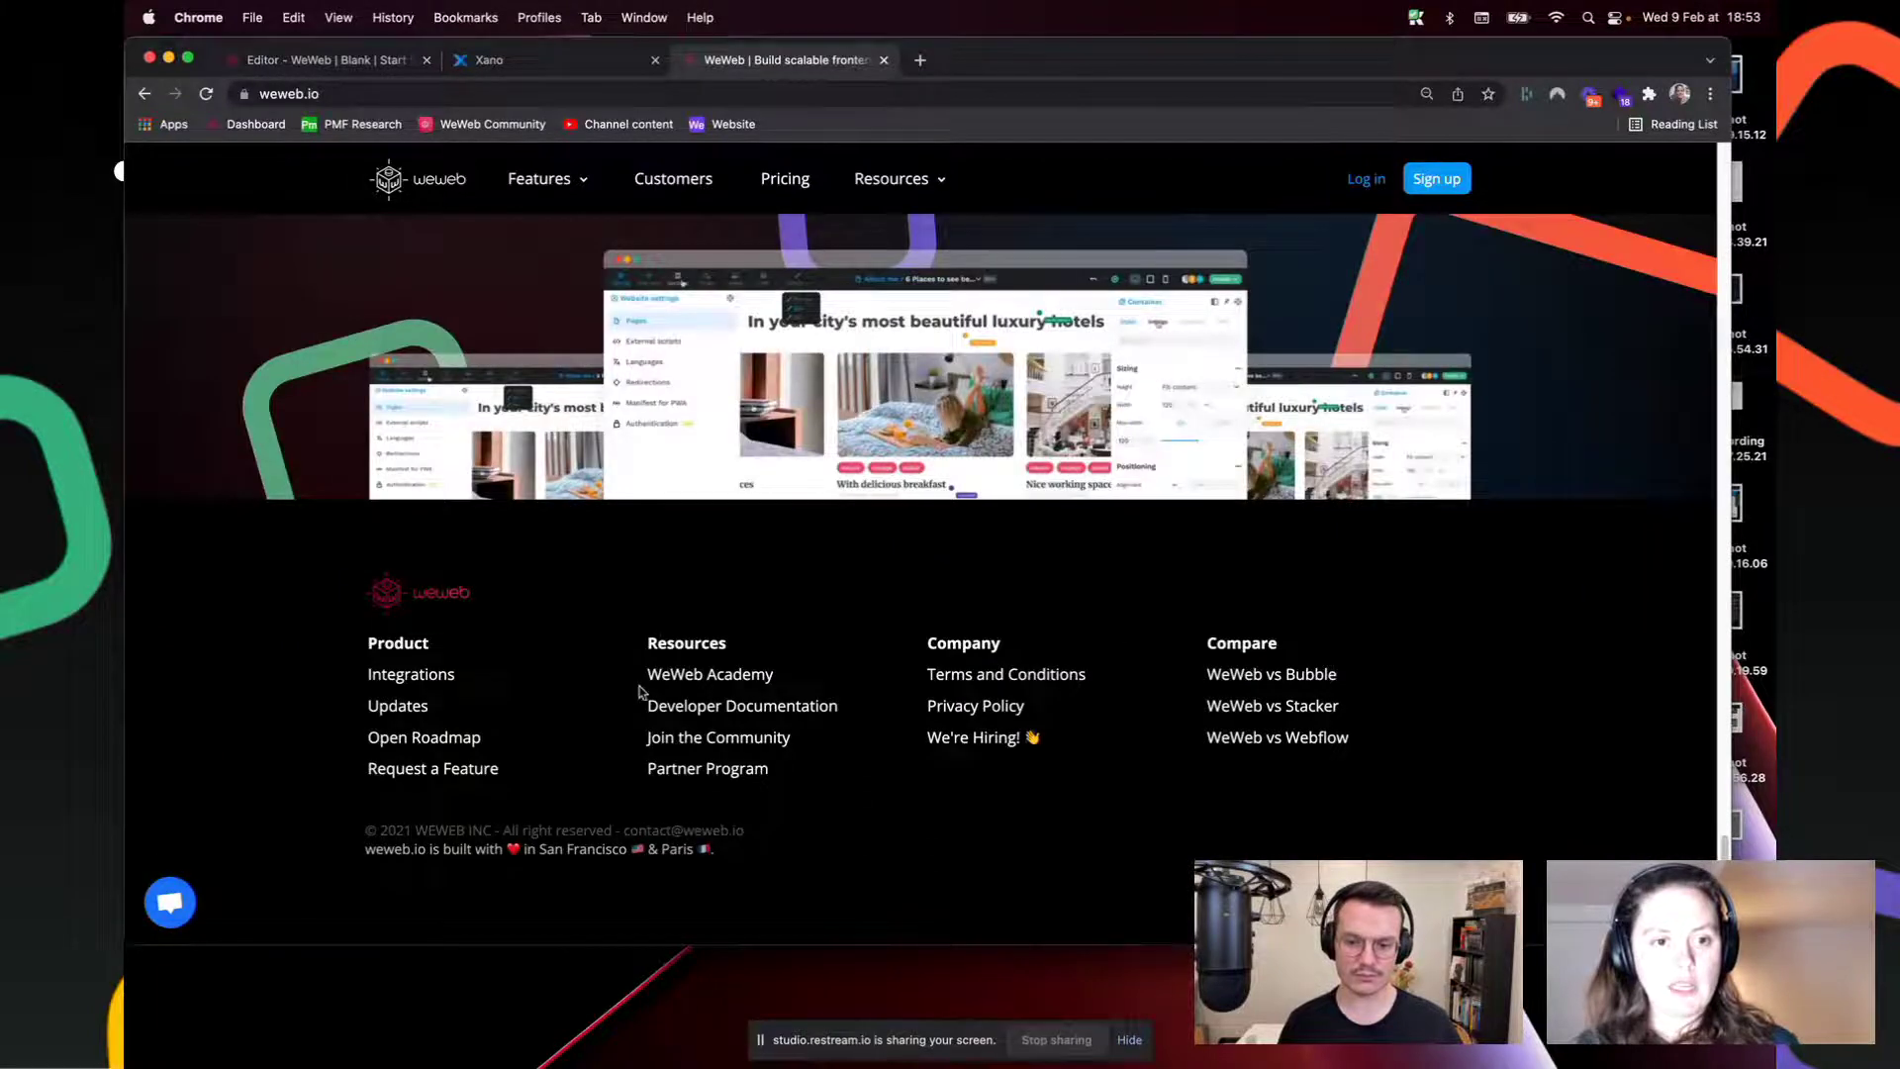
left_click(705, 676)
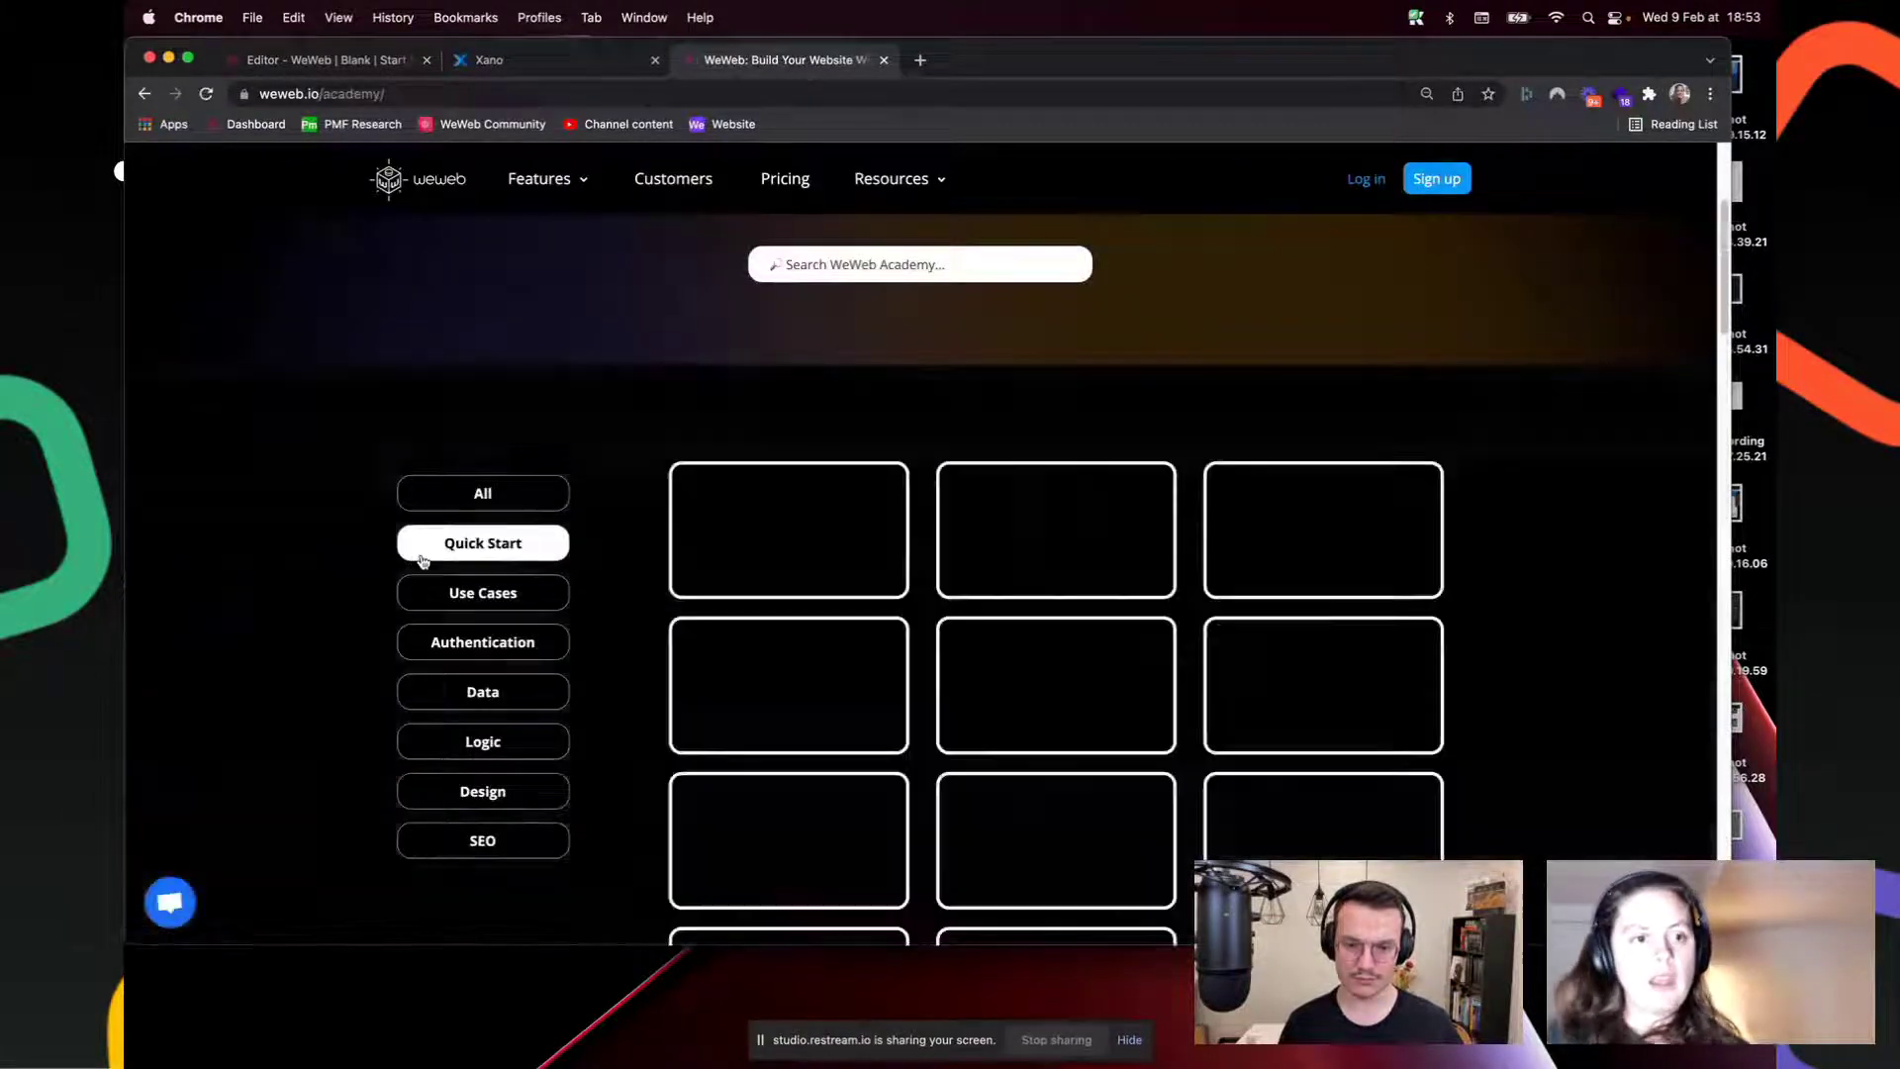
left_click(423, 559)
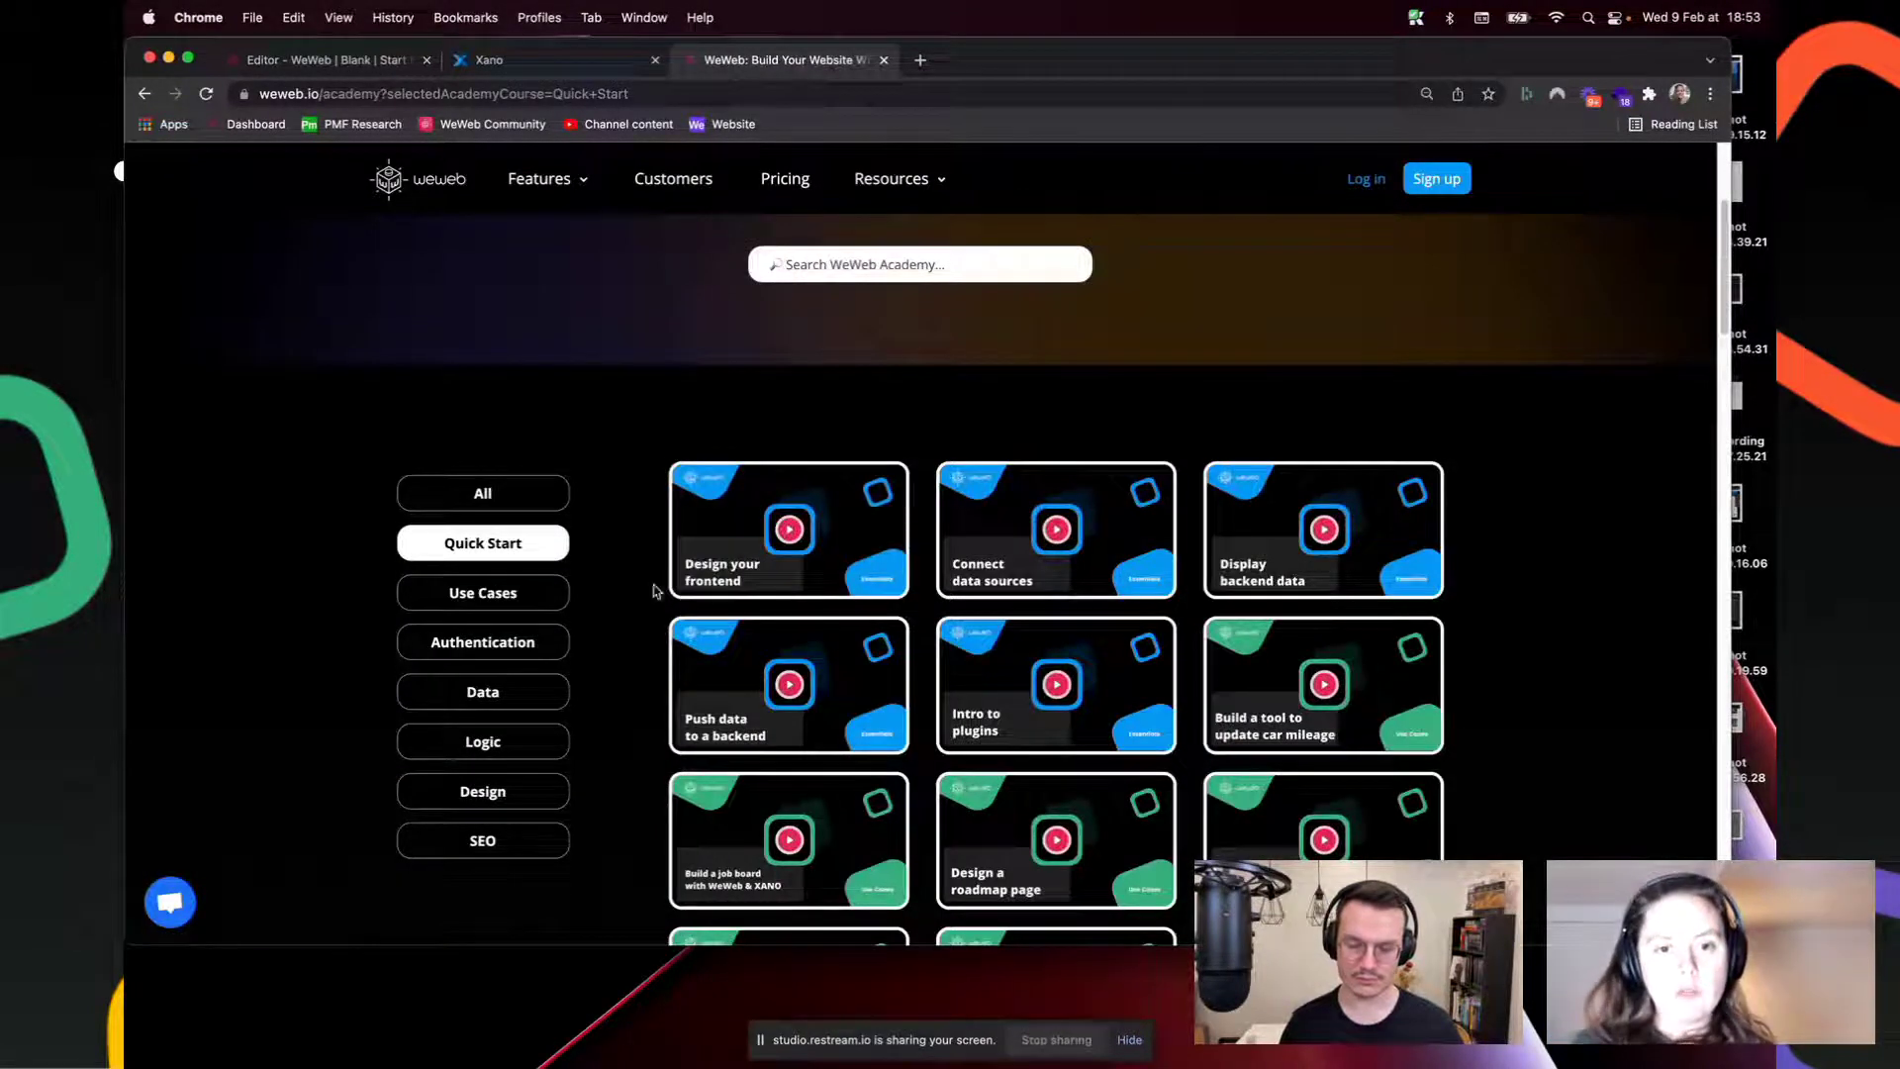
scroll(781, 598, "down", 5)
scroll(781, 598, "down", 4)
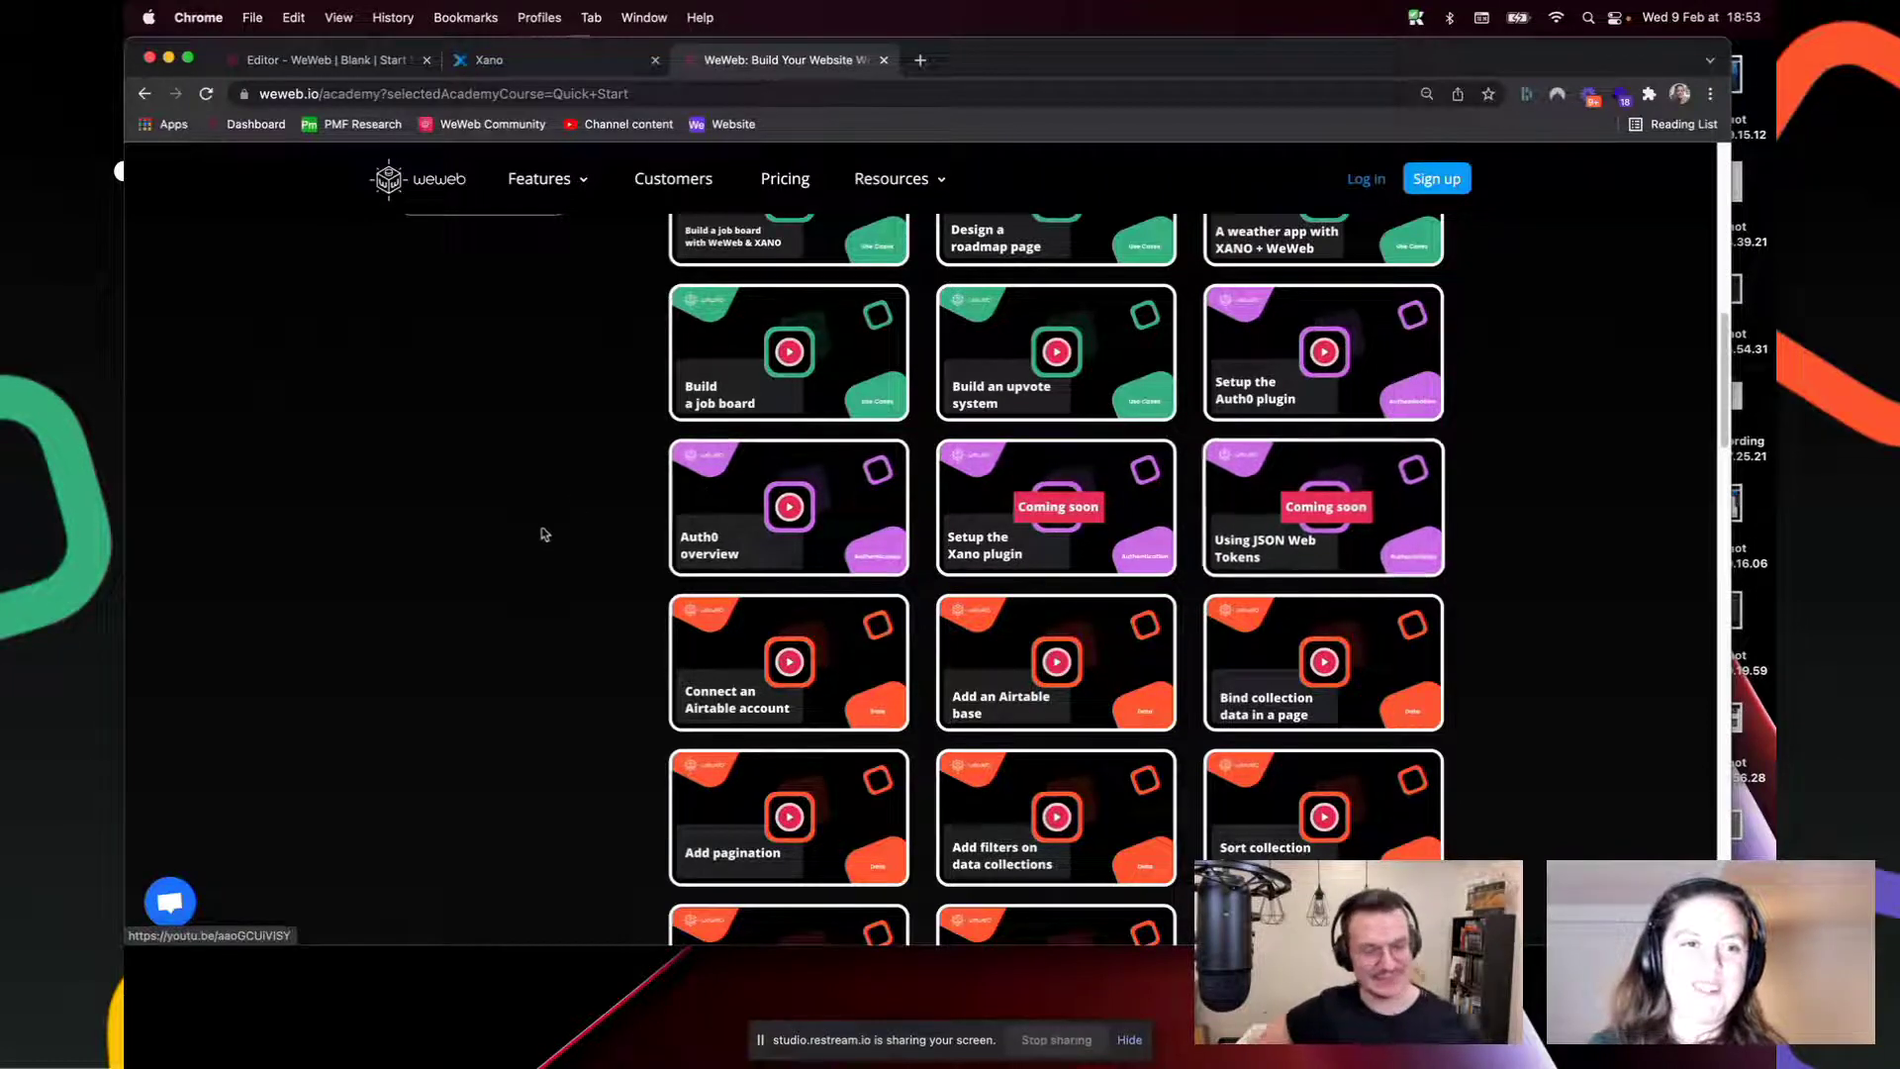
scroll(540, 581, "down", 10)
scroll(540, 581, "down", 15)
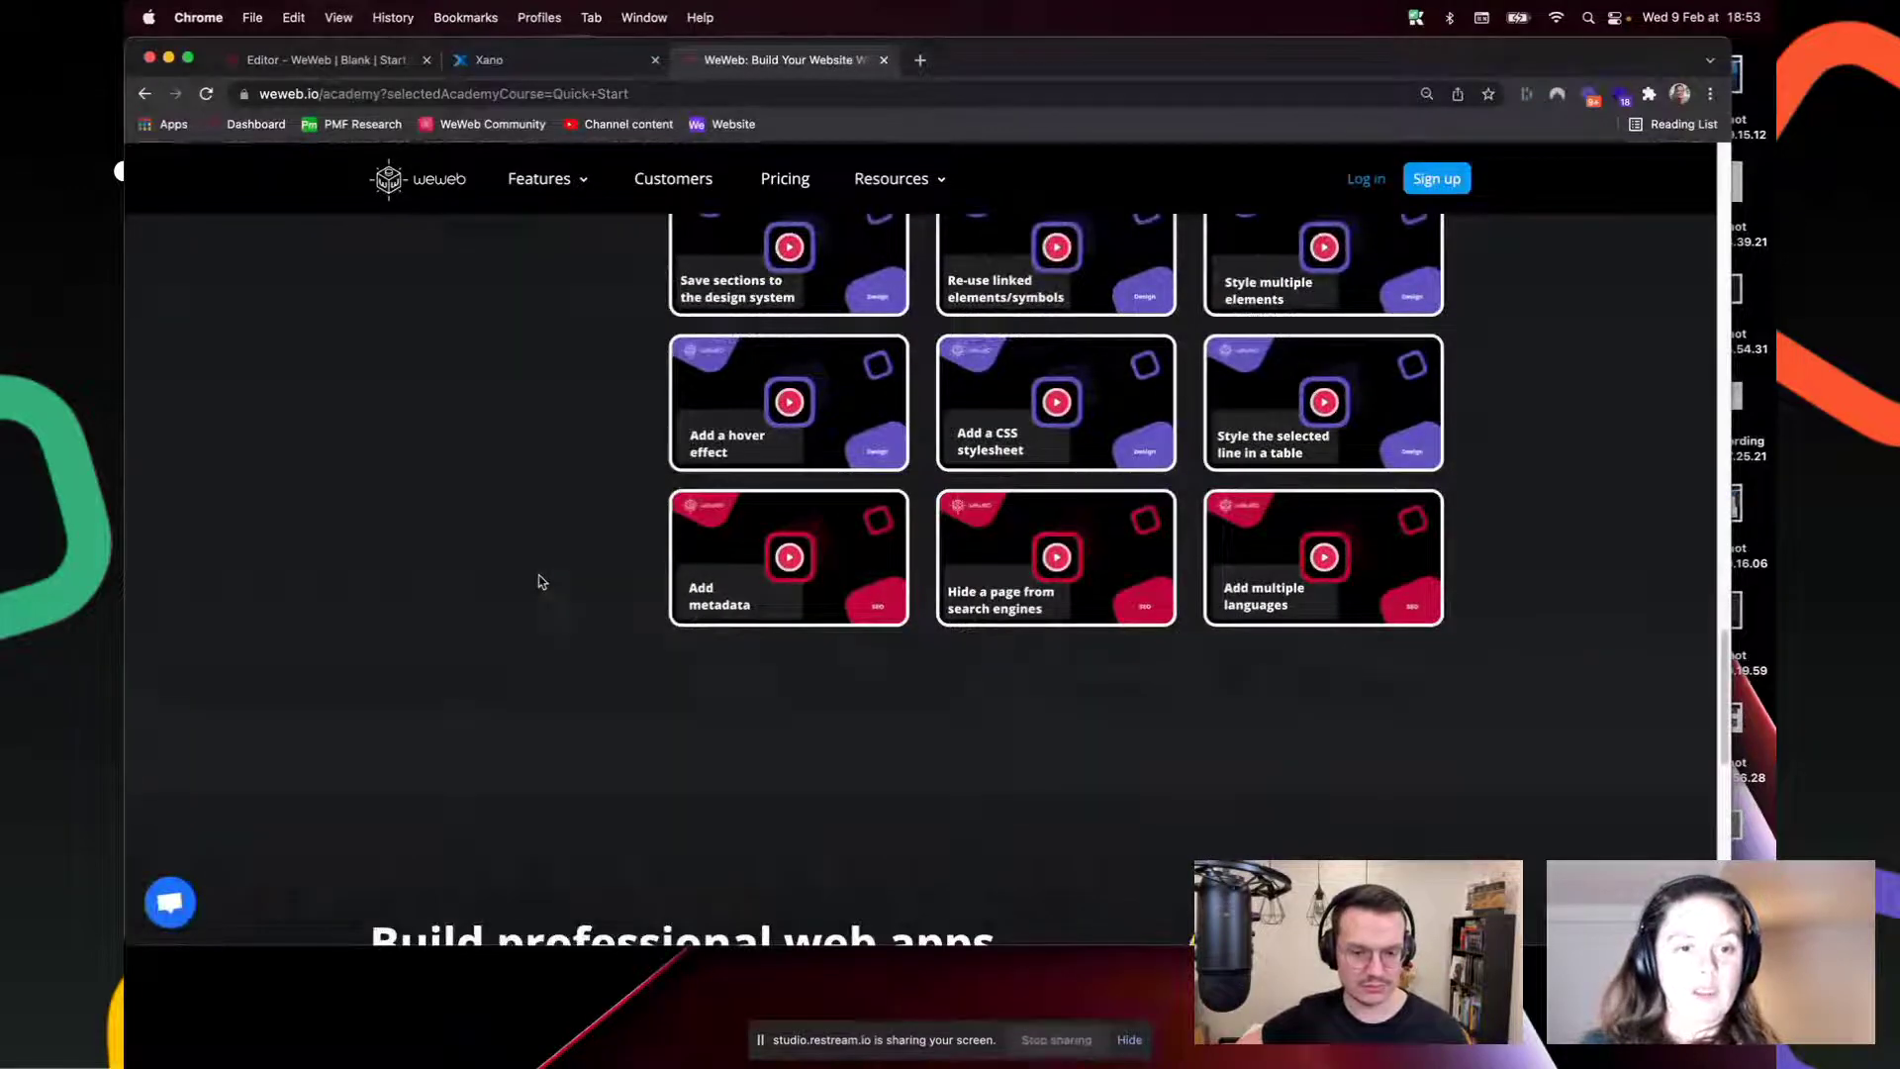
scroll(539, 581, "up", 20)
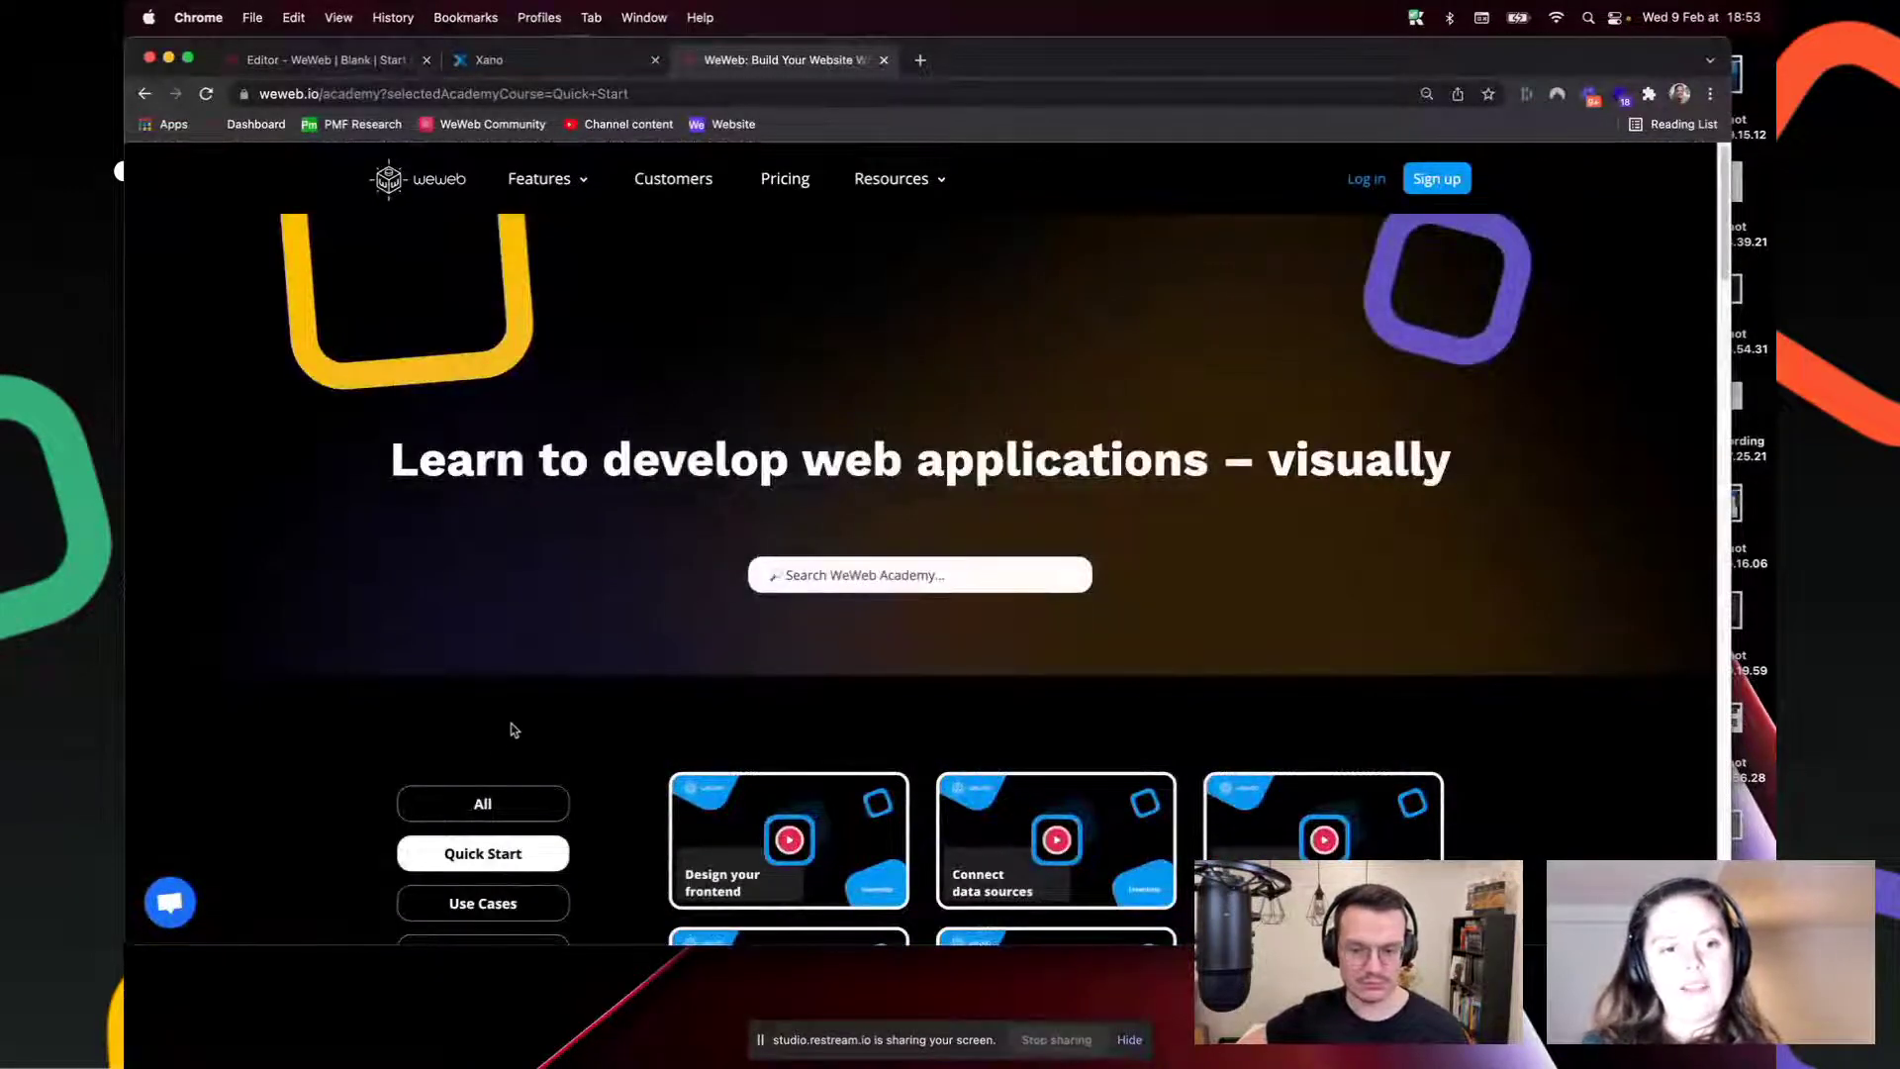
Step: Show all Academy tutorials, then open the WeWeb Community forum in a new tab
left_click(517, 803)
scroll(624, 784, "down", 7)
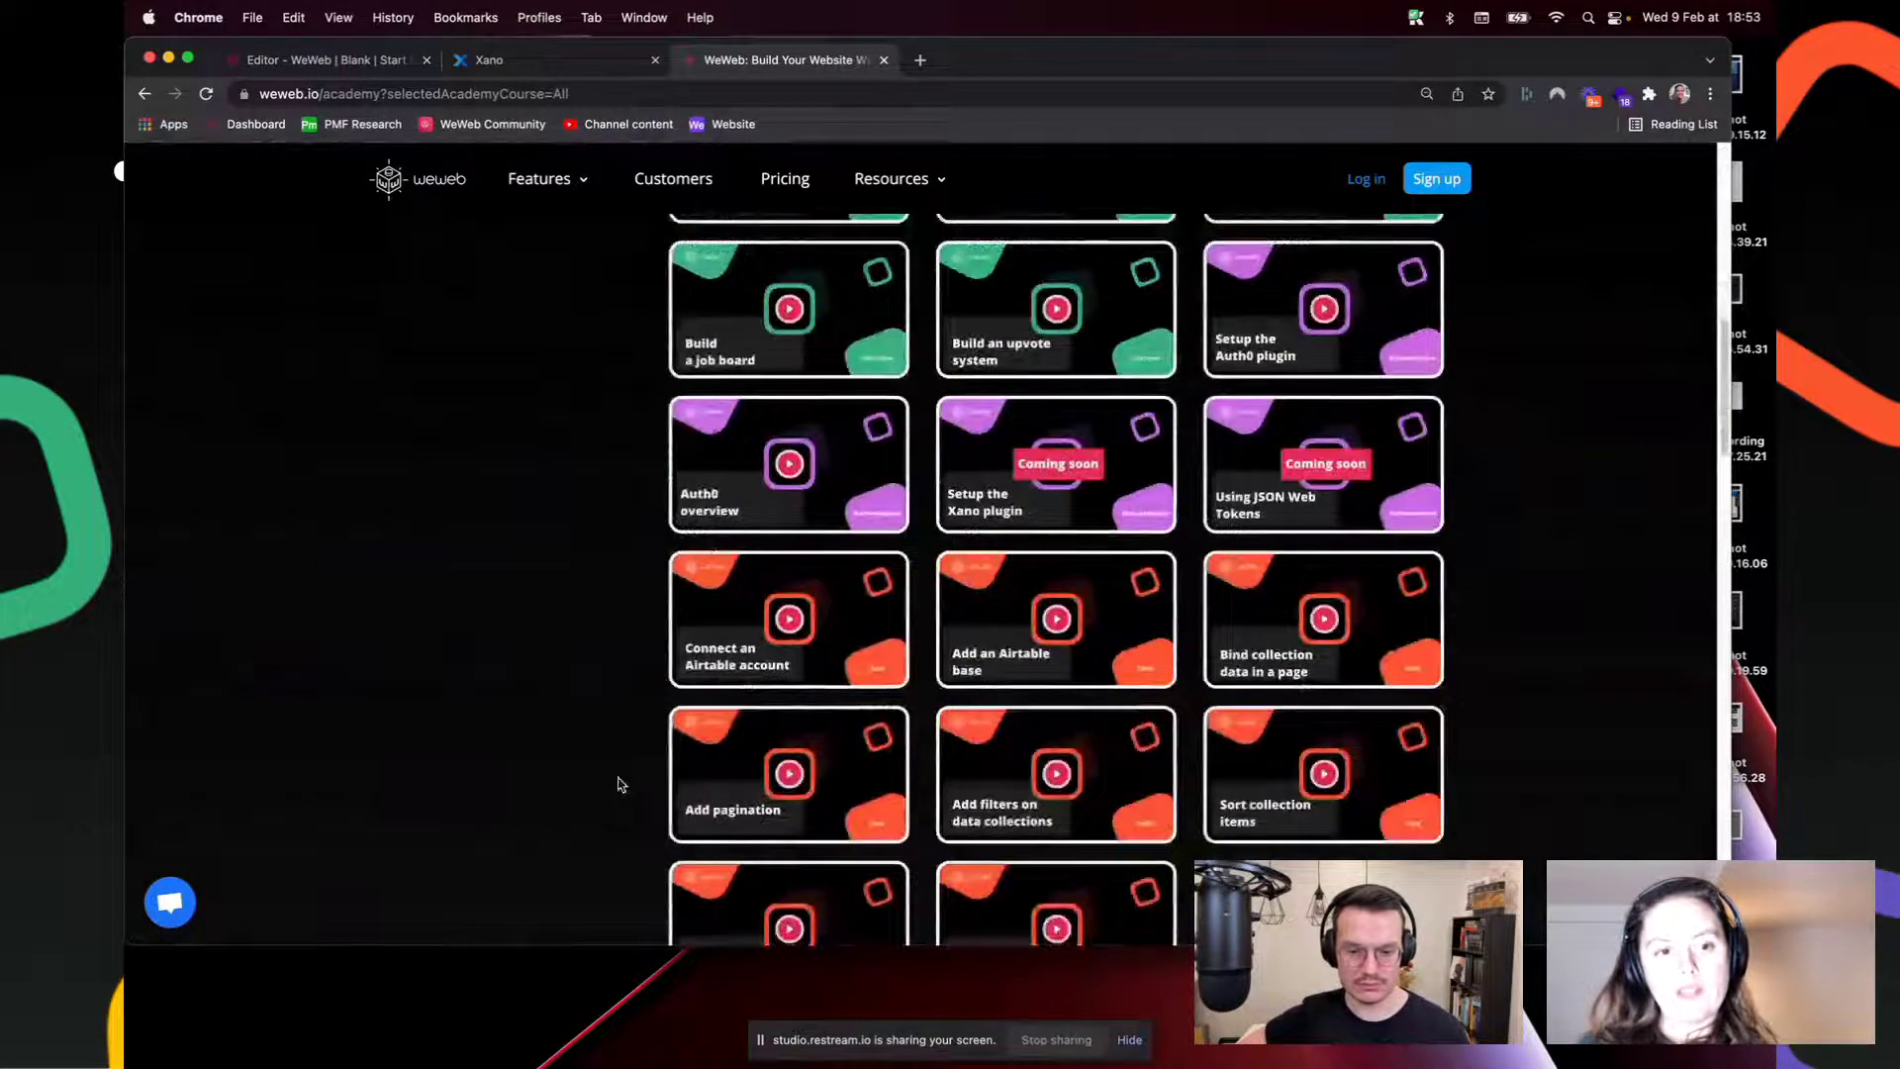
scroll(619, 784, "up", 8)
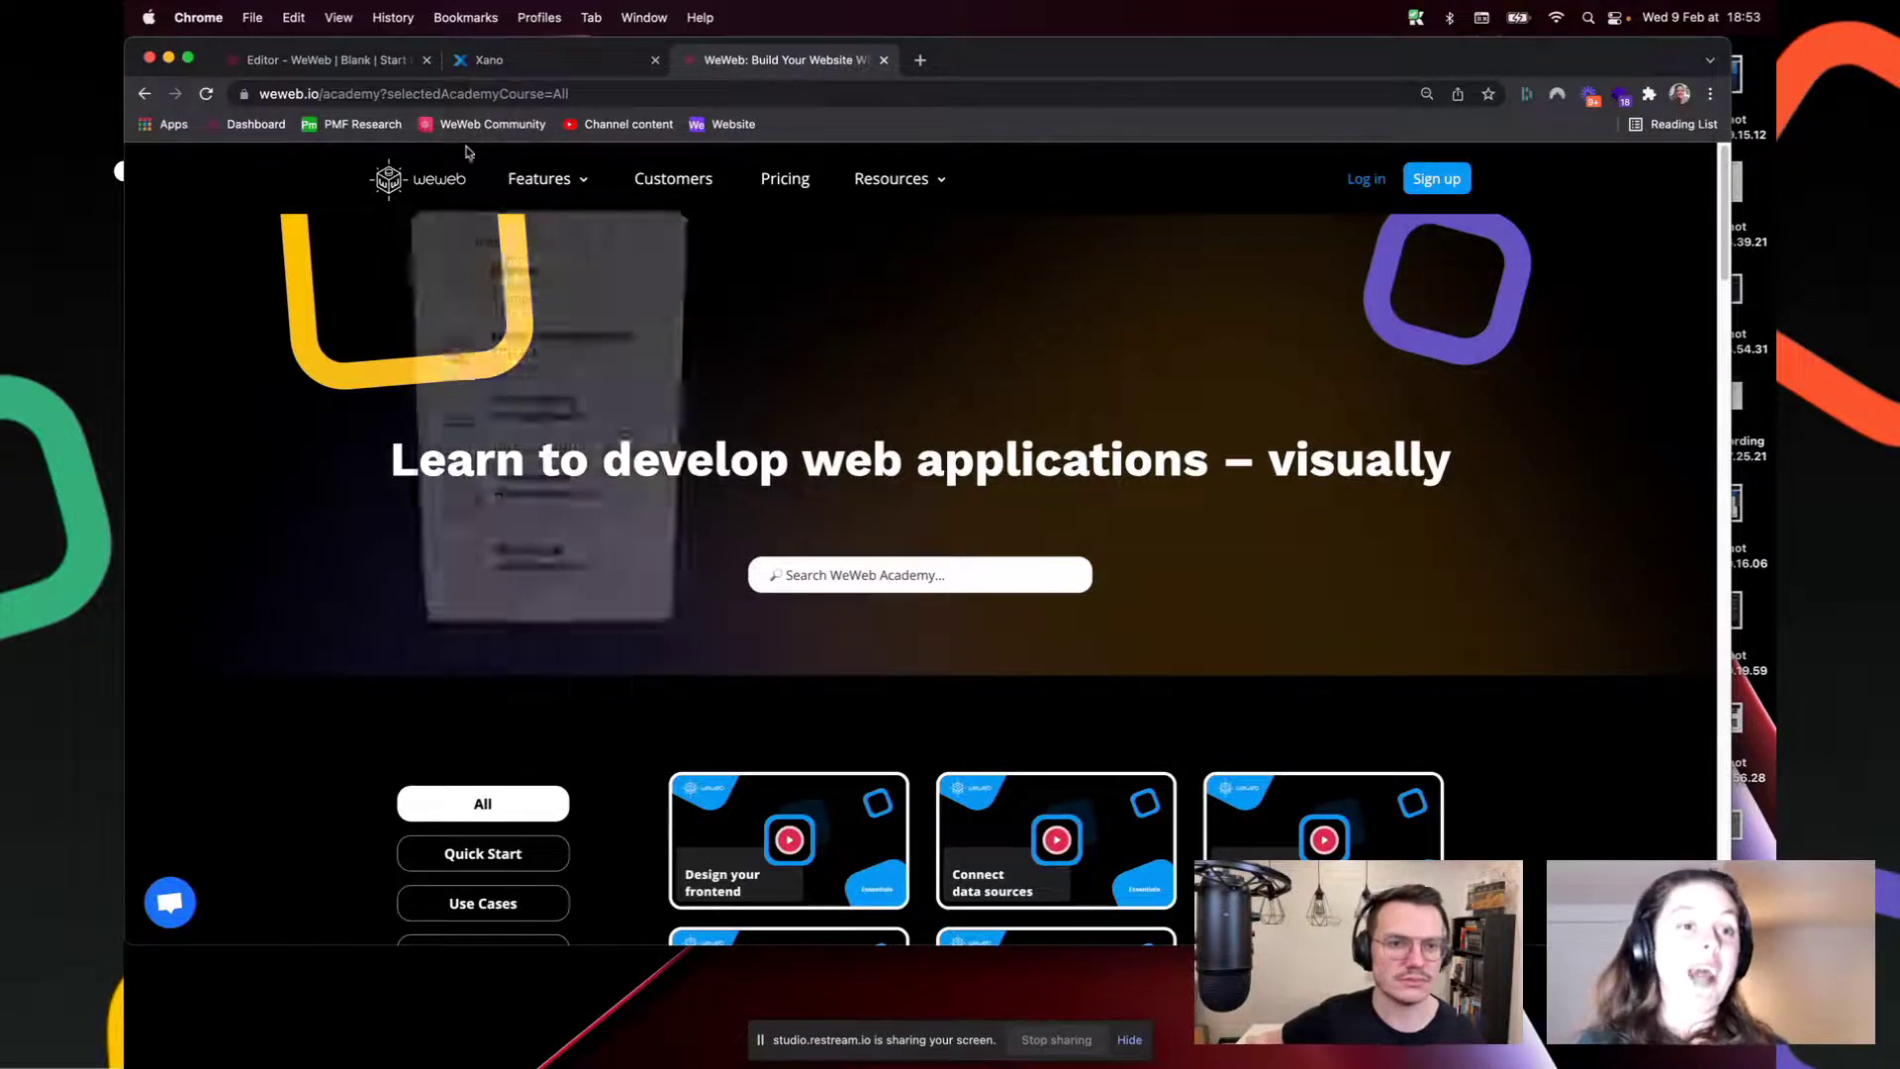
left_click(492, 124, "super")
left_click(1029, 62)
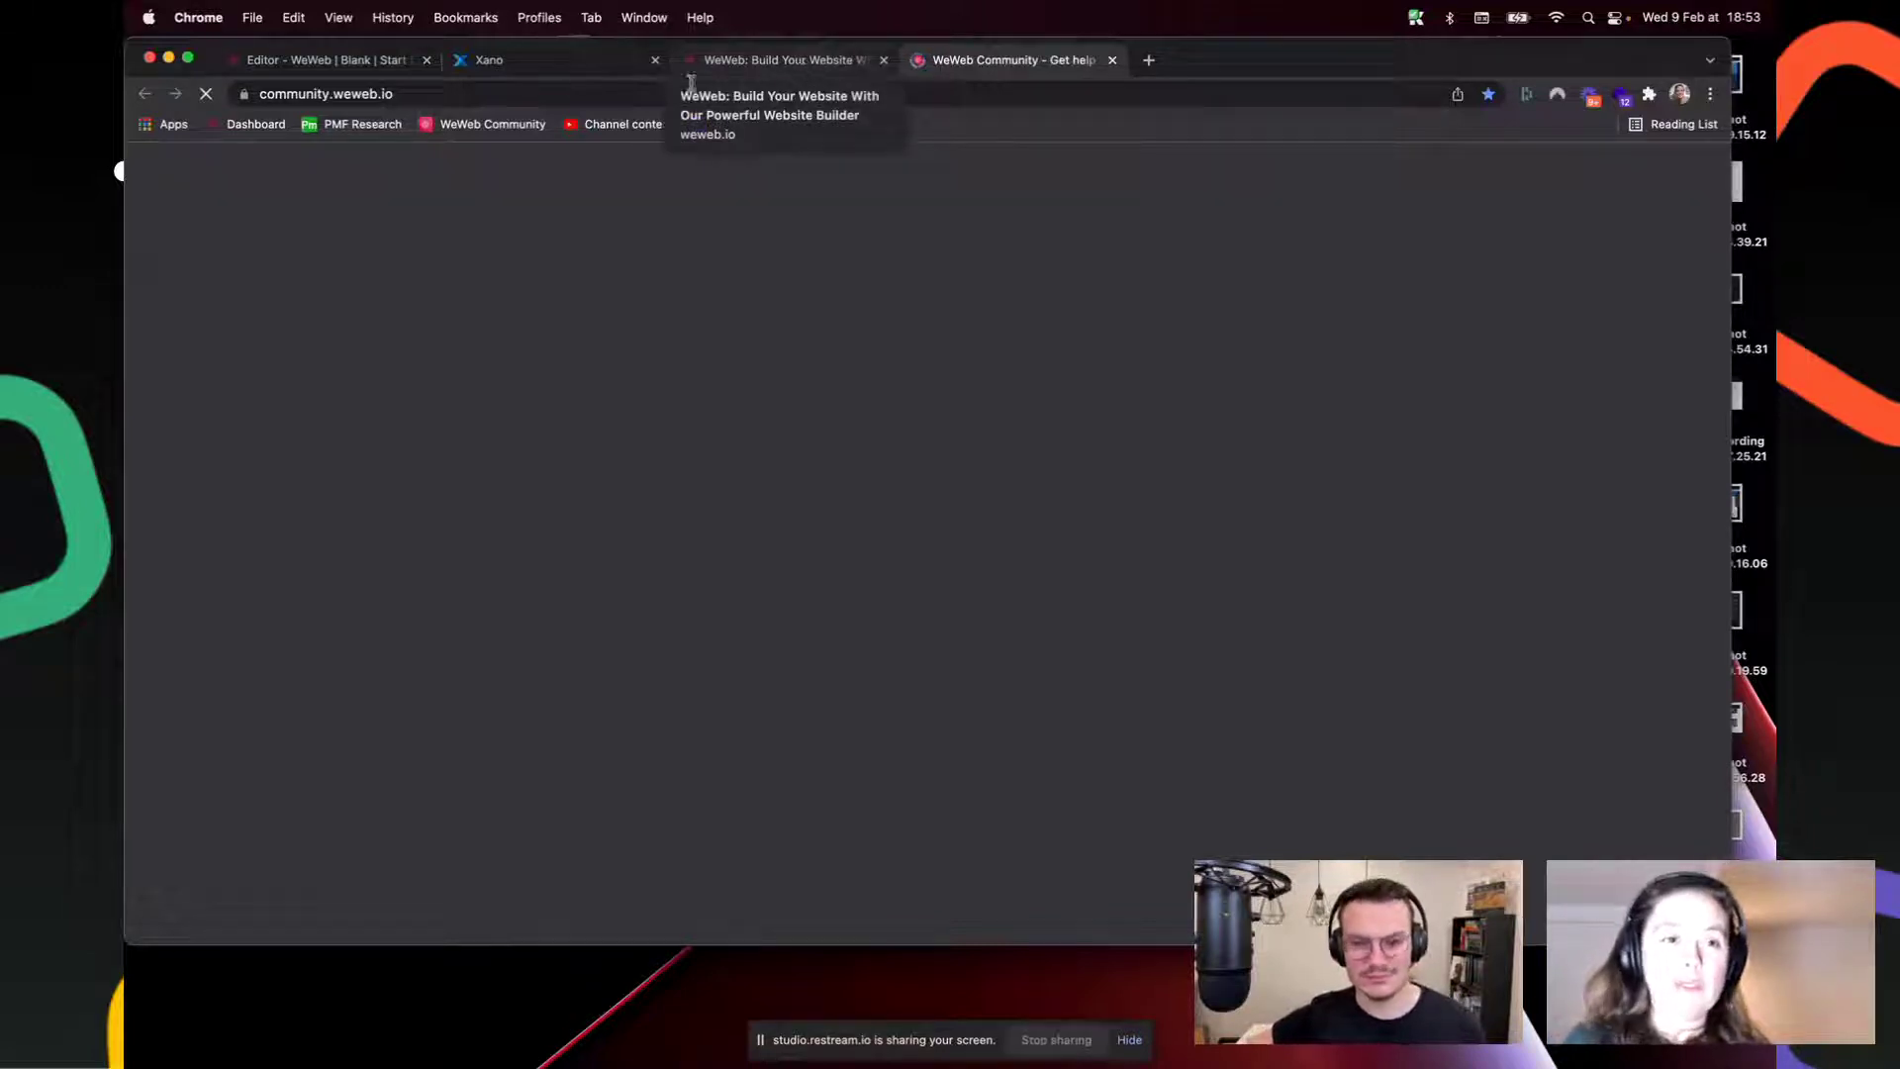
Step: Wait for community.weweb.io to load, then scroll through its Latest topics list
left_click(744, 60)
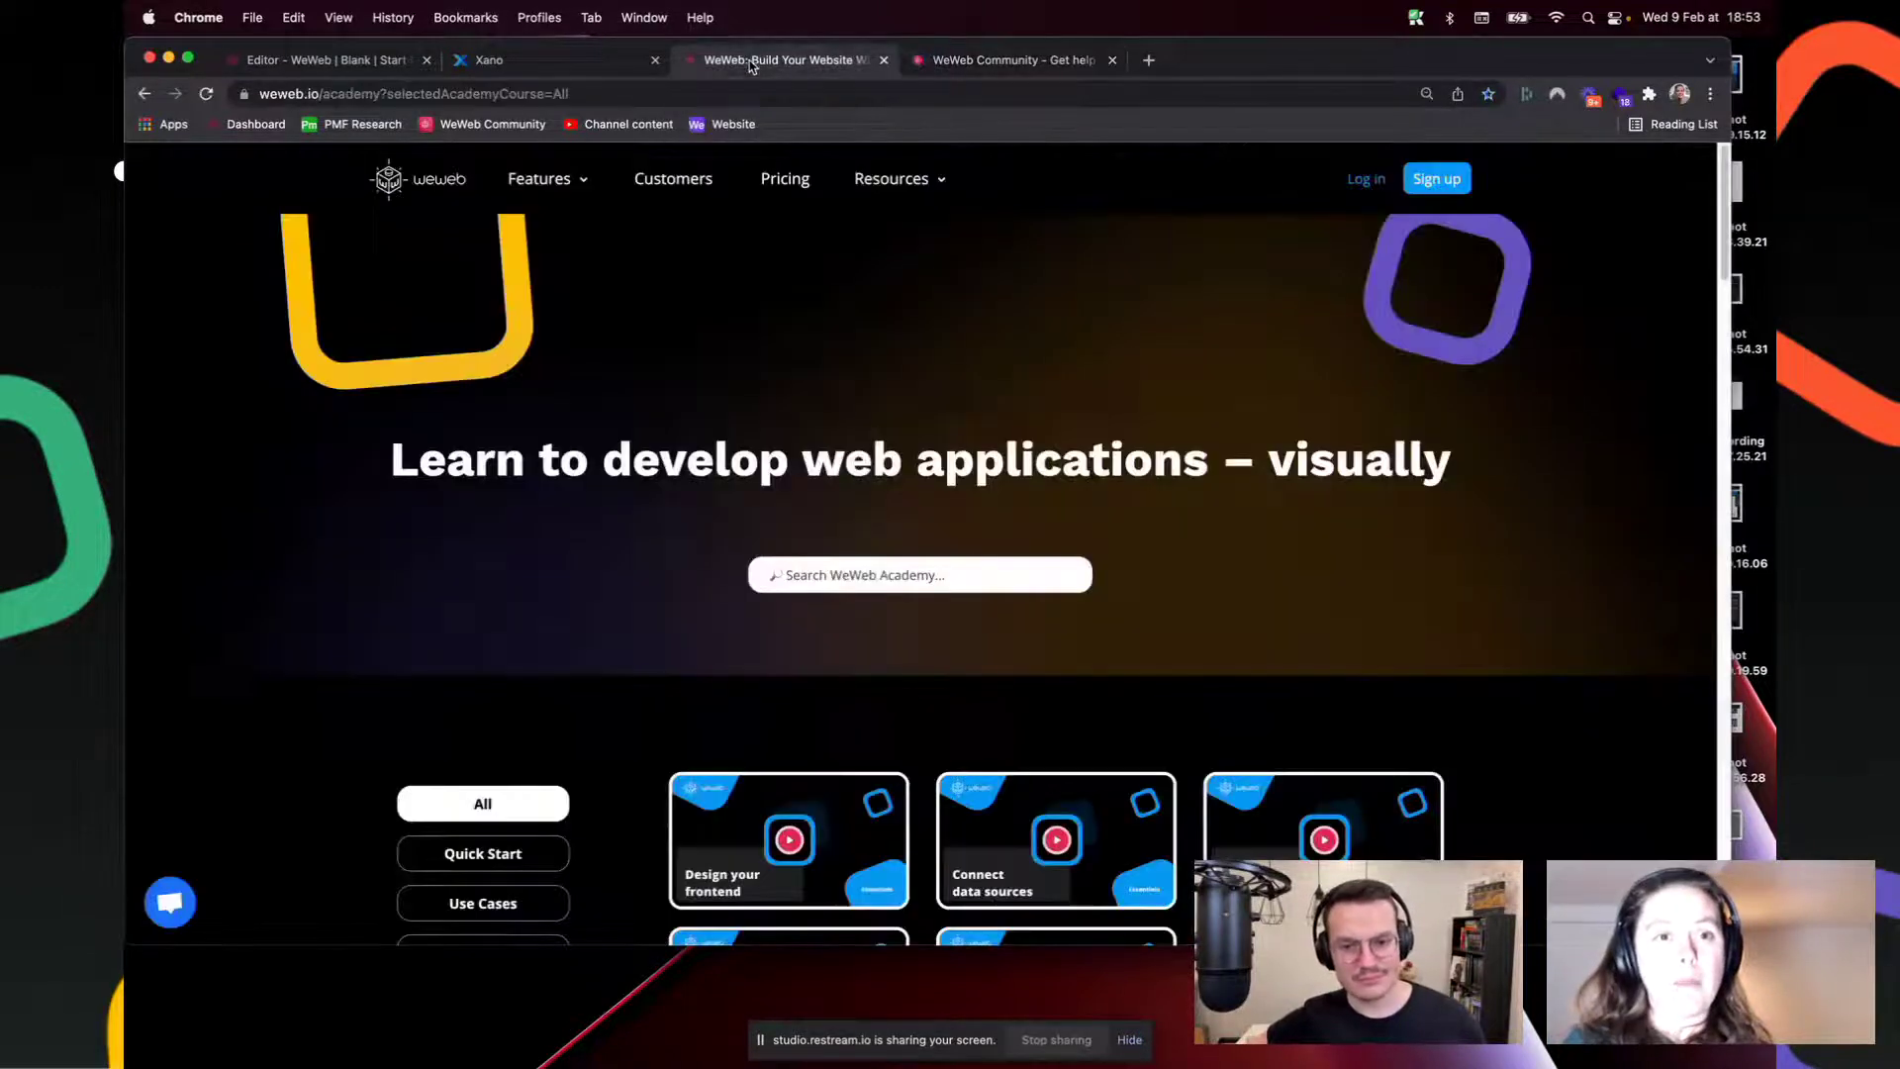
left_click(1017, 67)
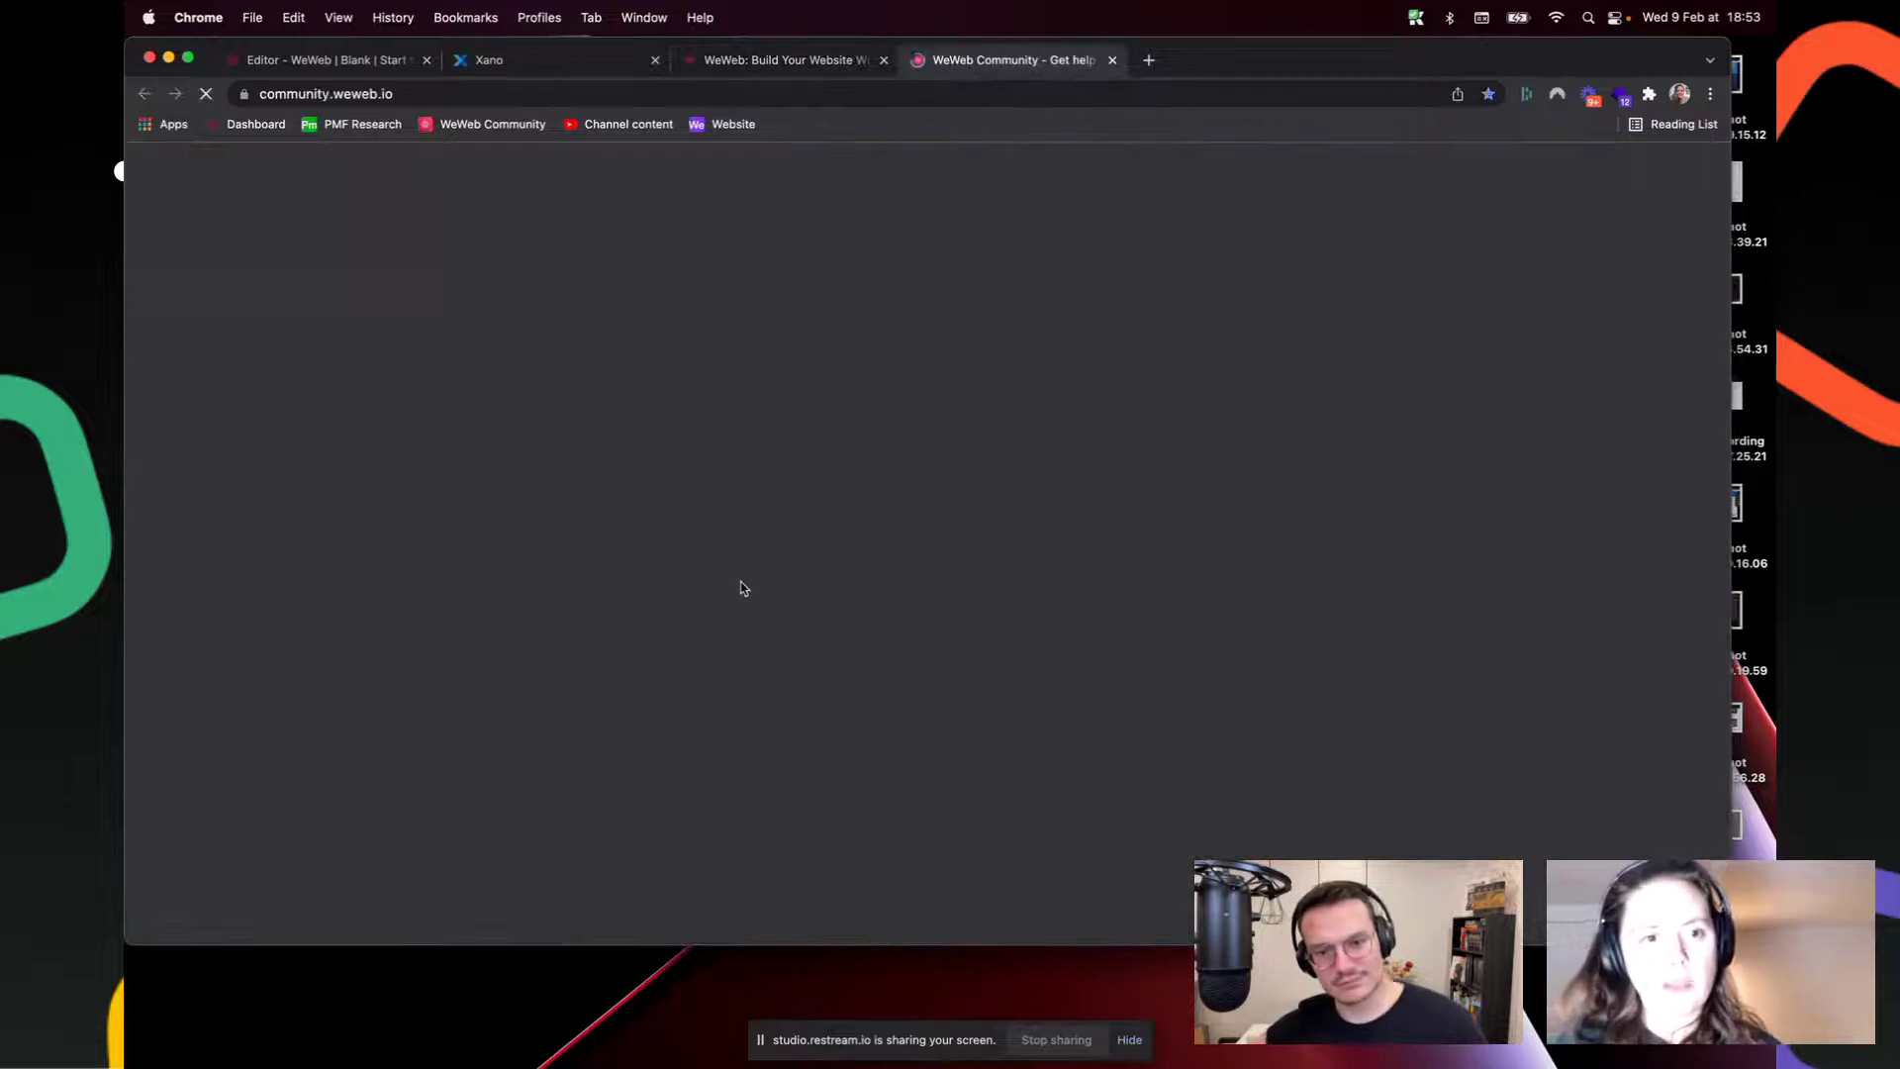
left_click(518, 90)
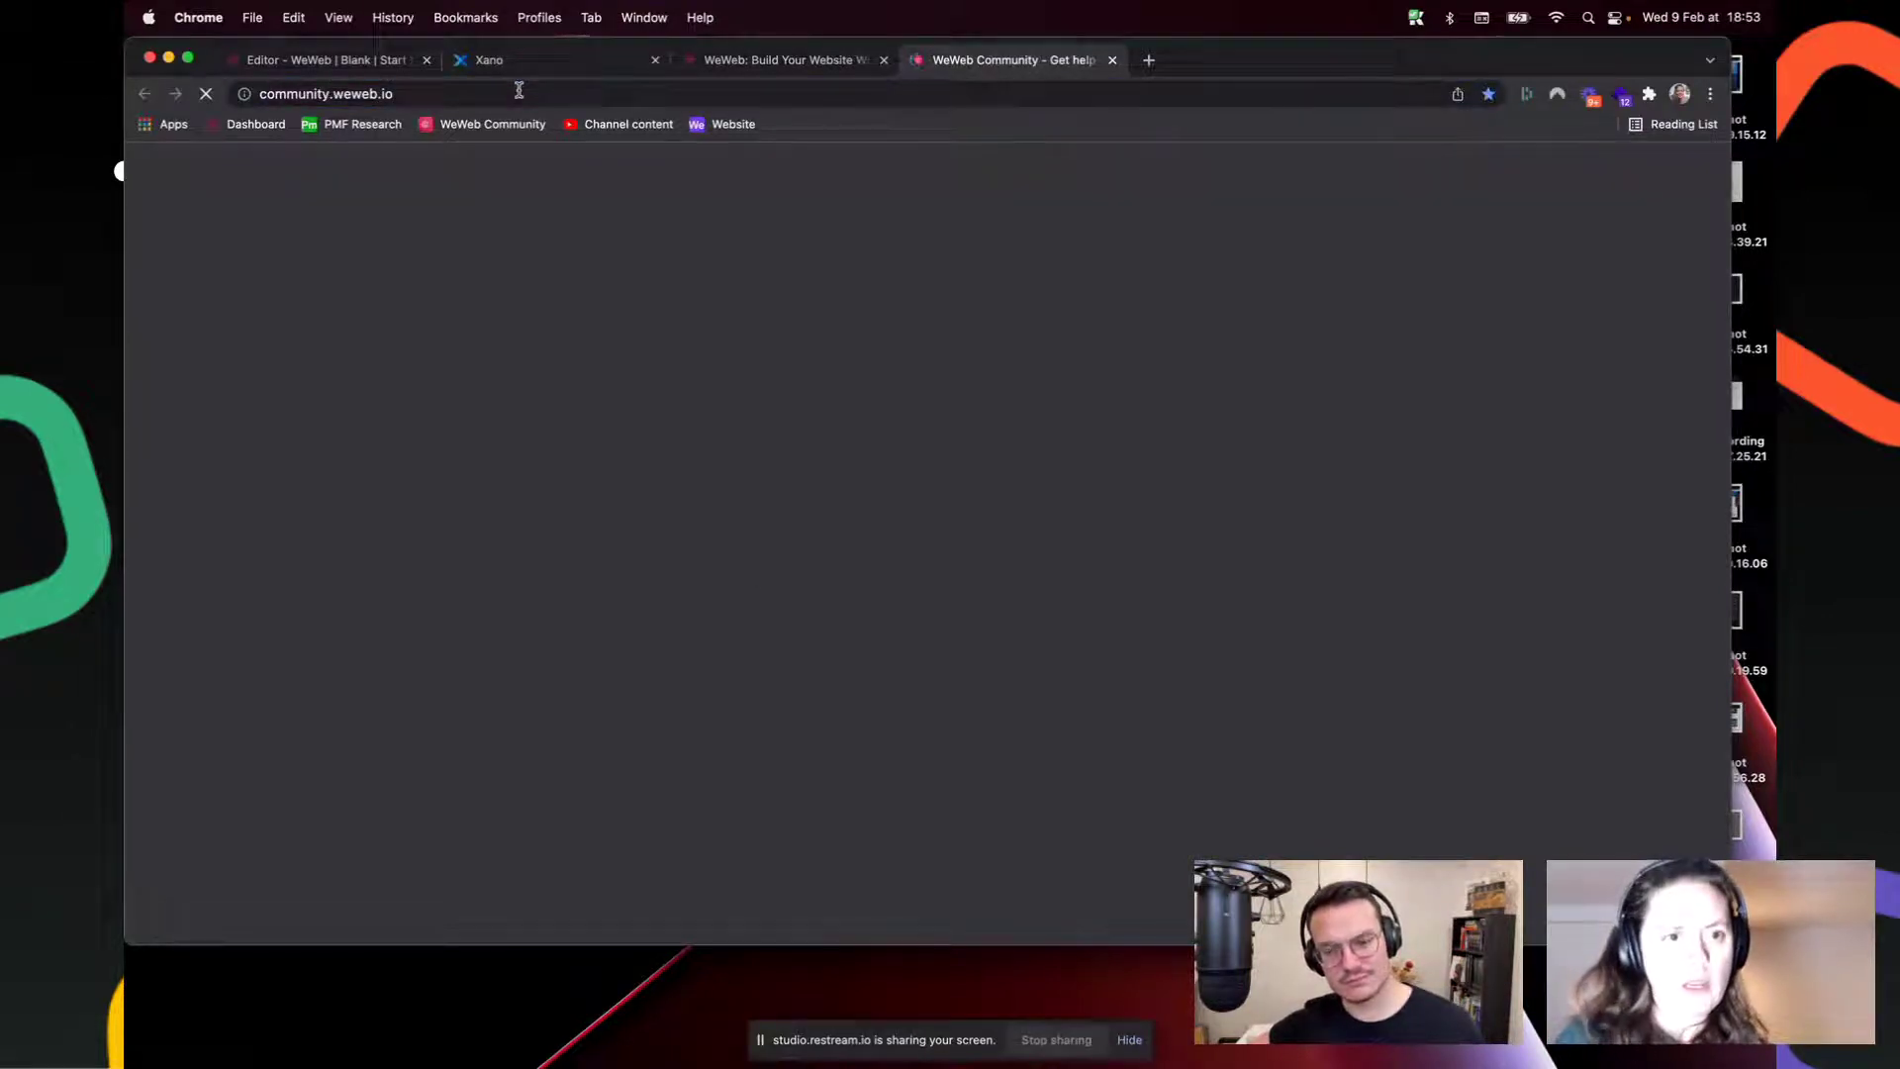
left_click(748, 62)
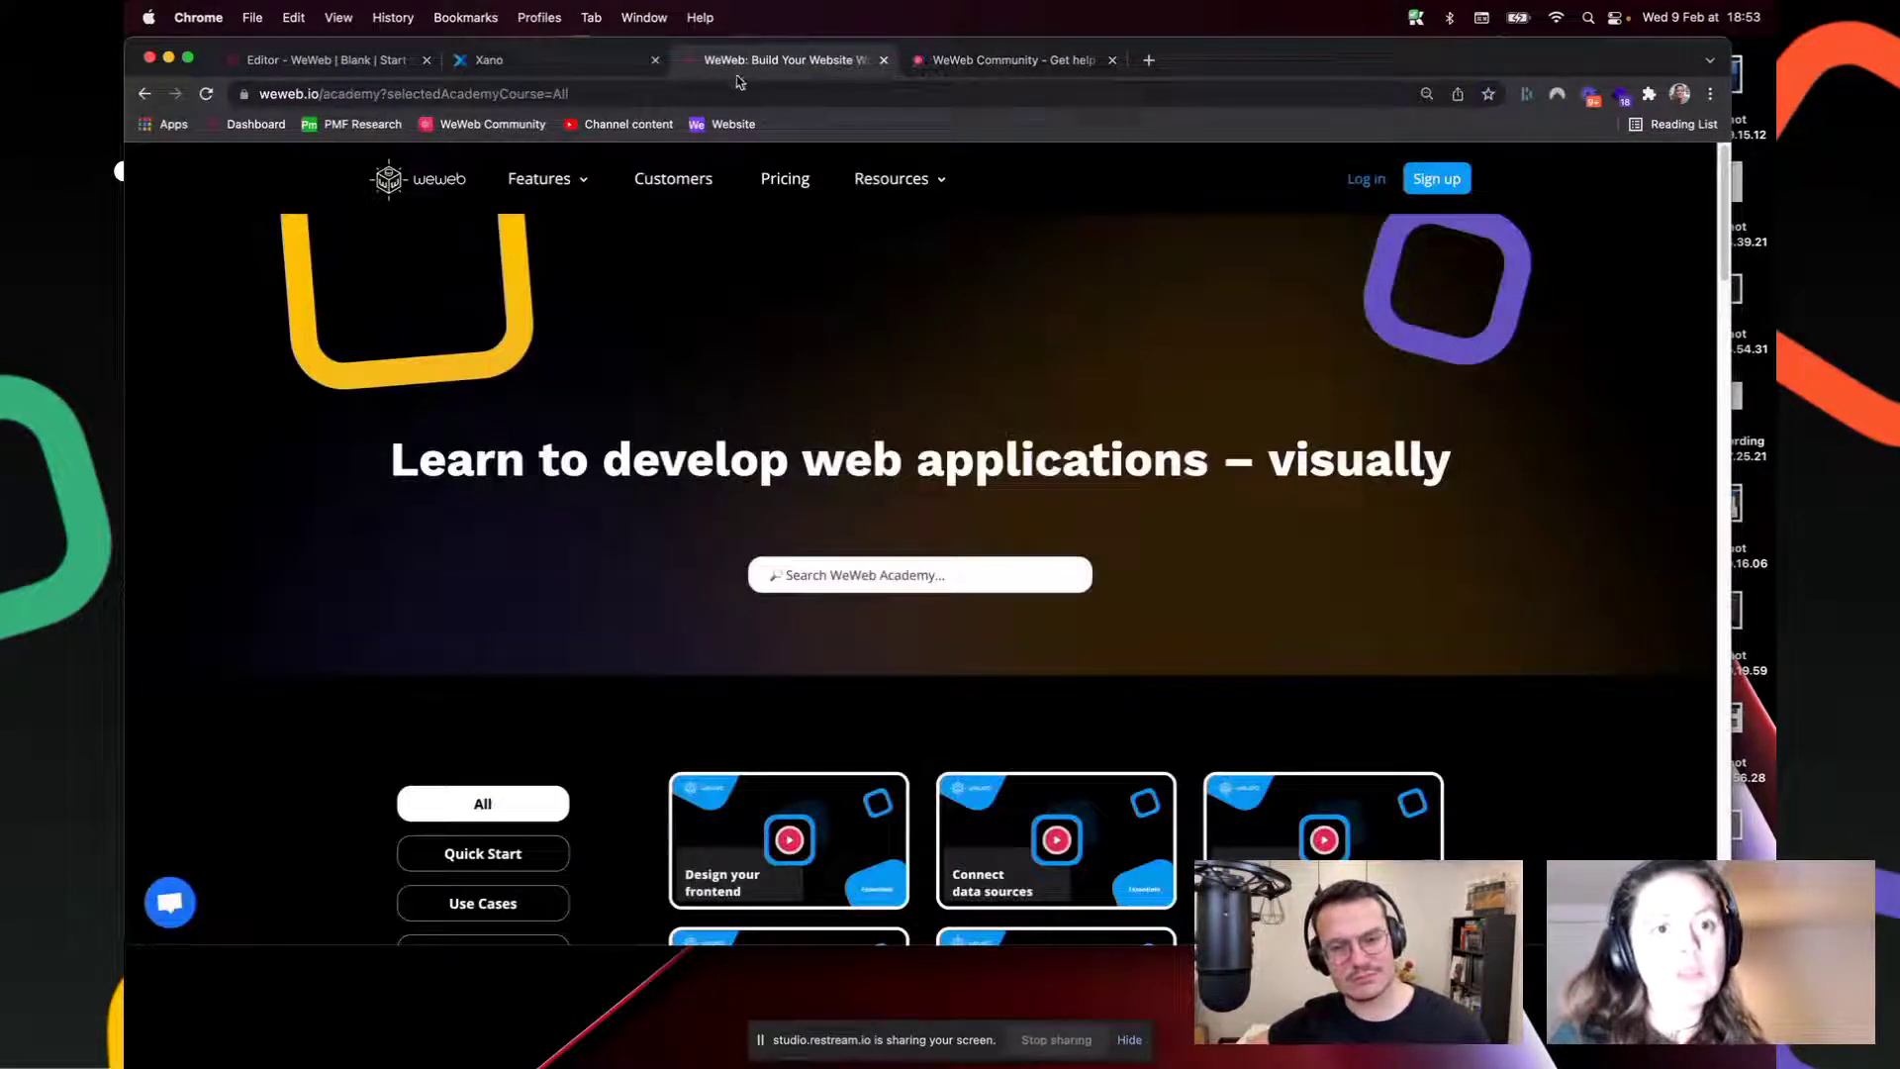
left_click(1006, 69)
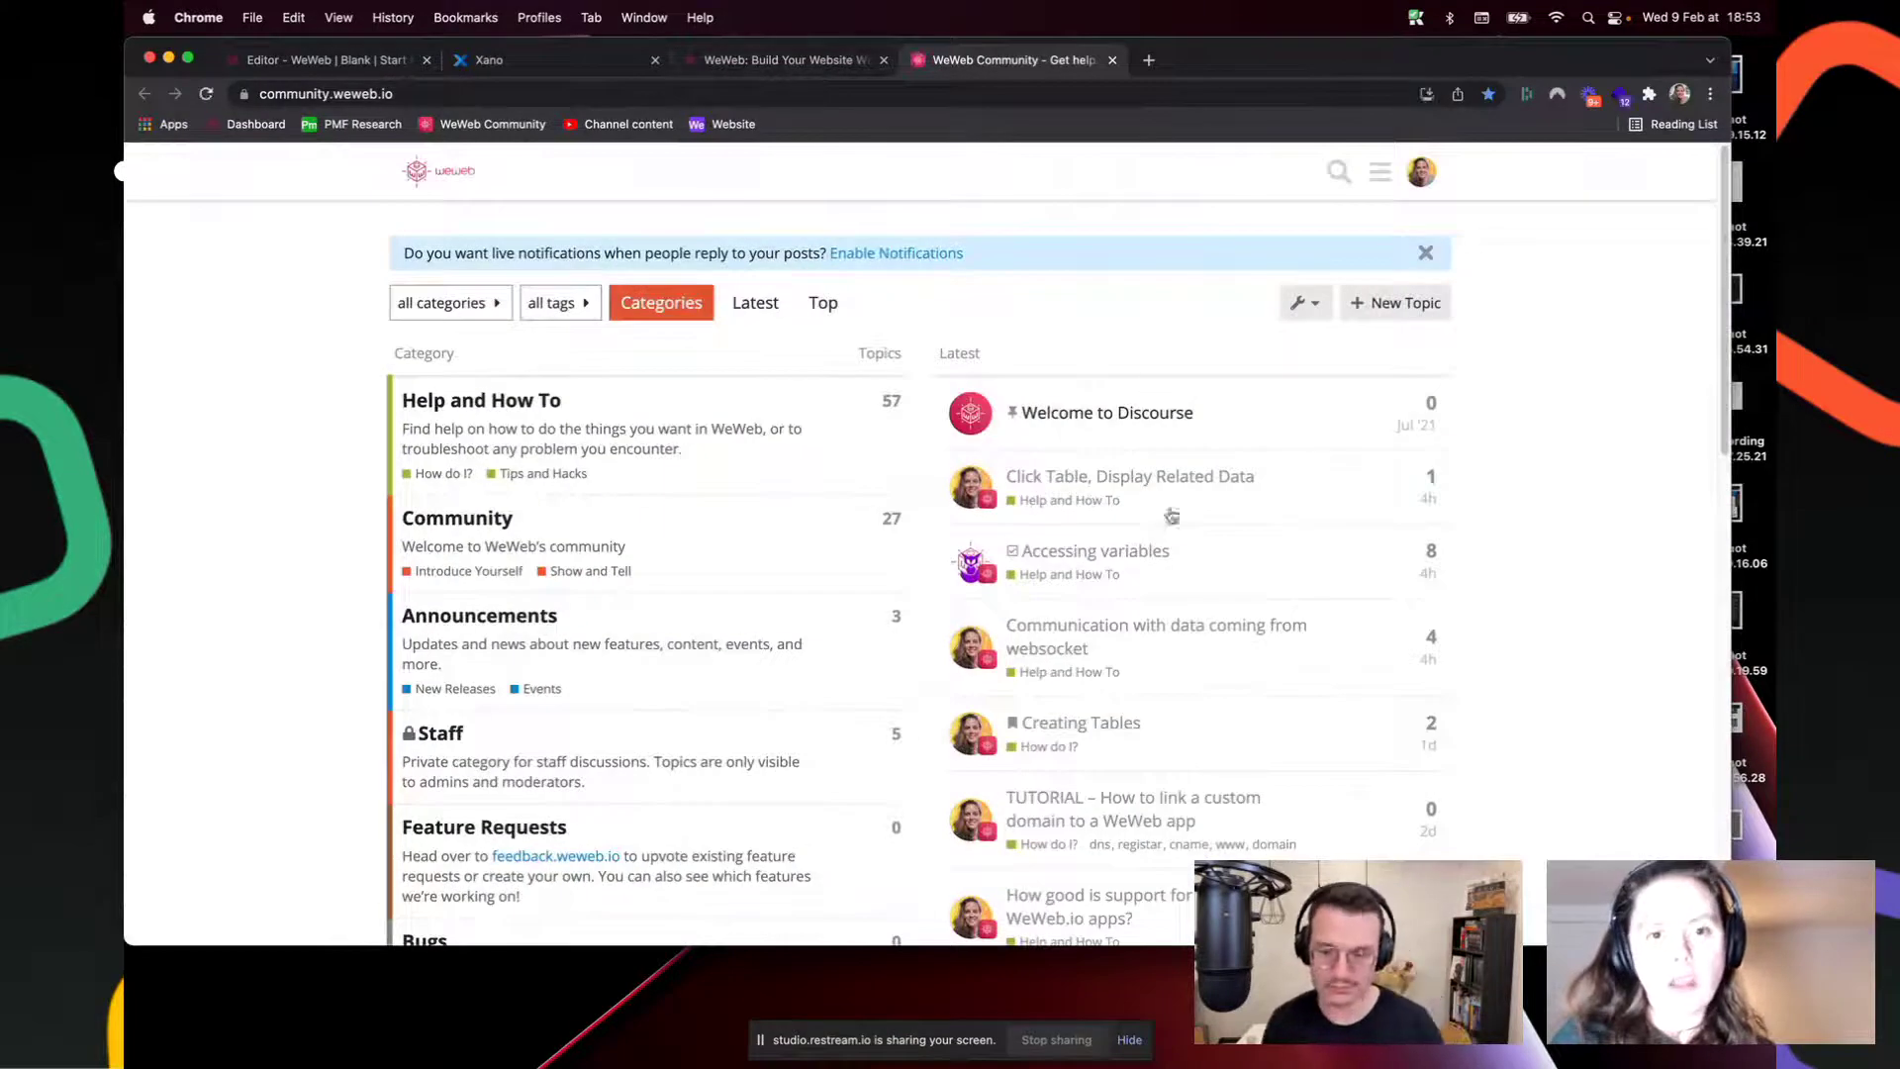
scroll(1089, 661, "down", 5)
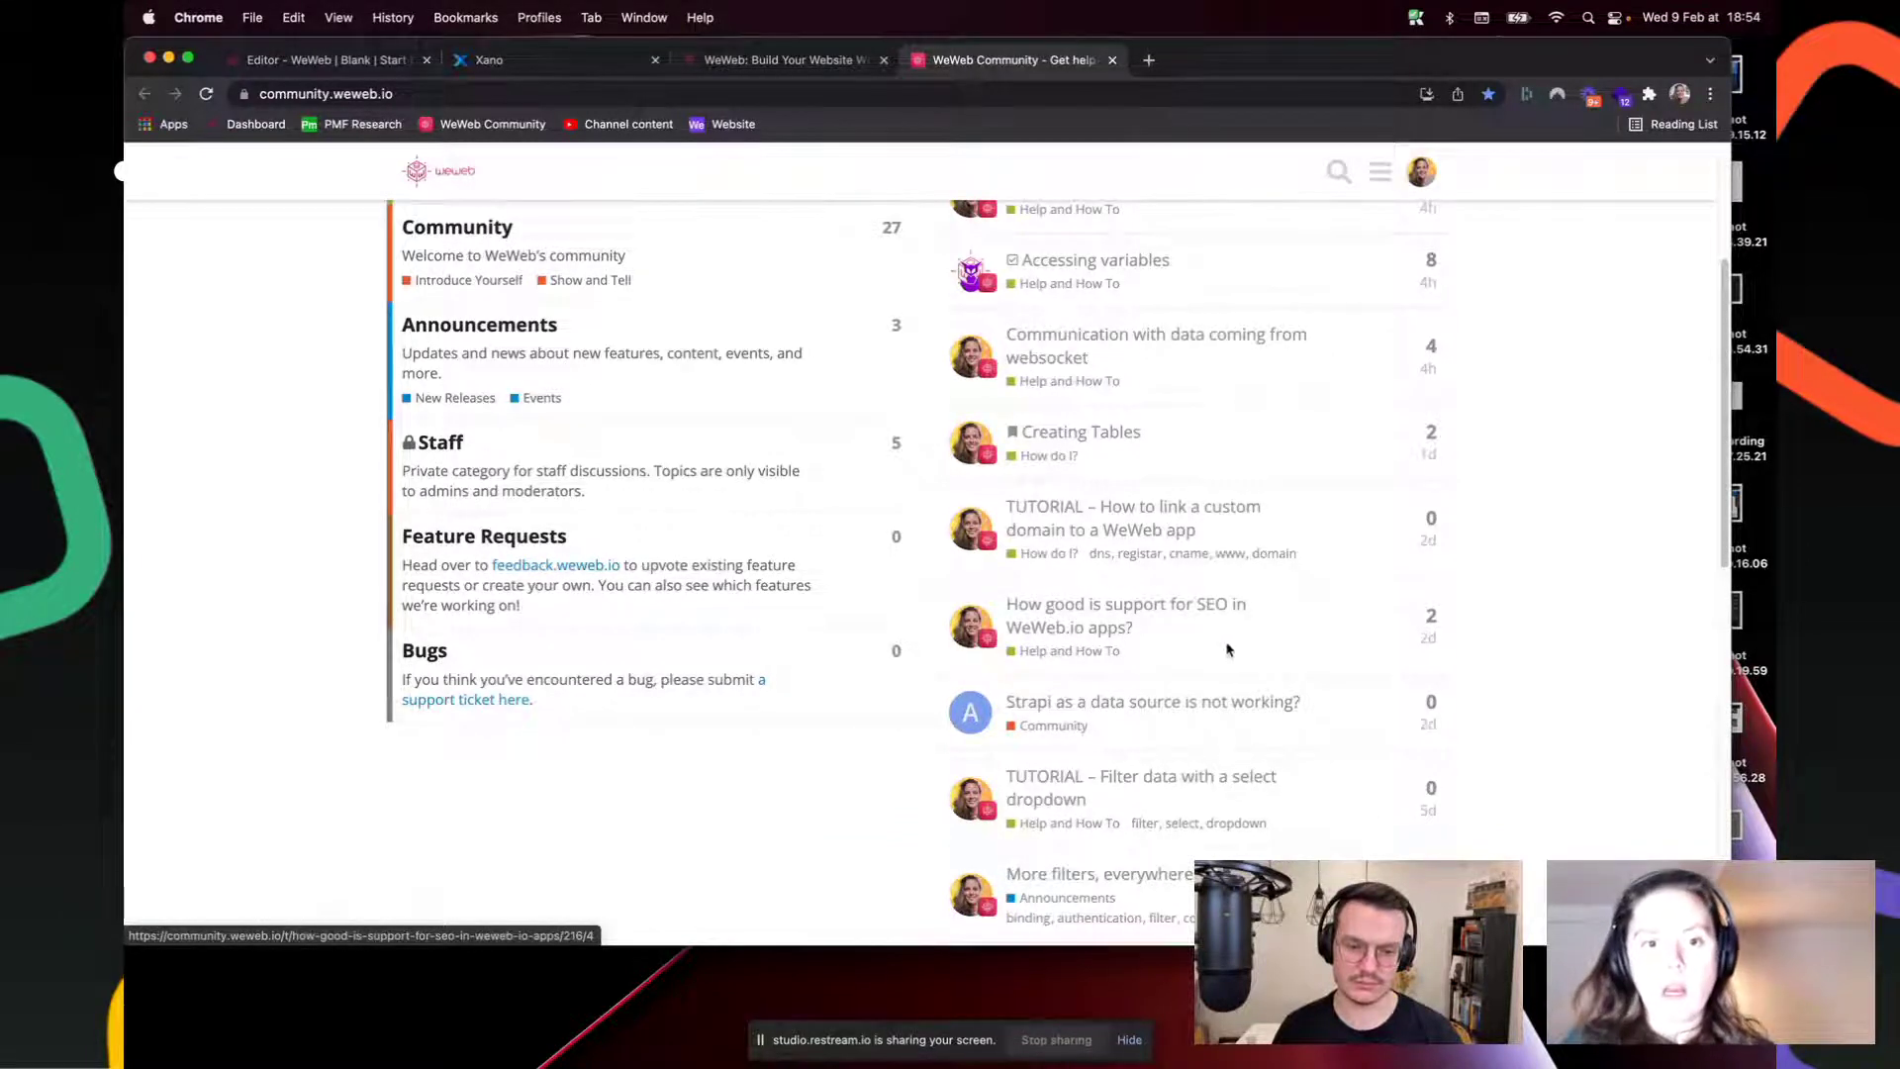
scroll(1205, 638, "down", 1)
scroll(1205, 637, "down", 3)
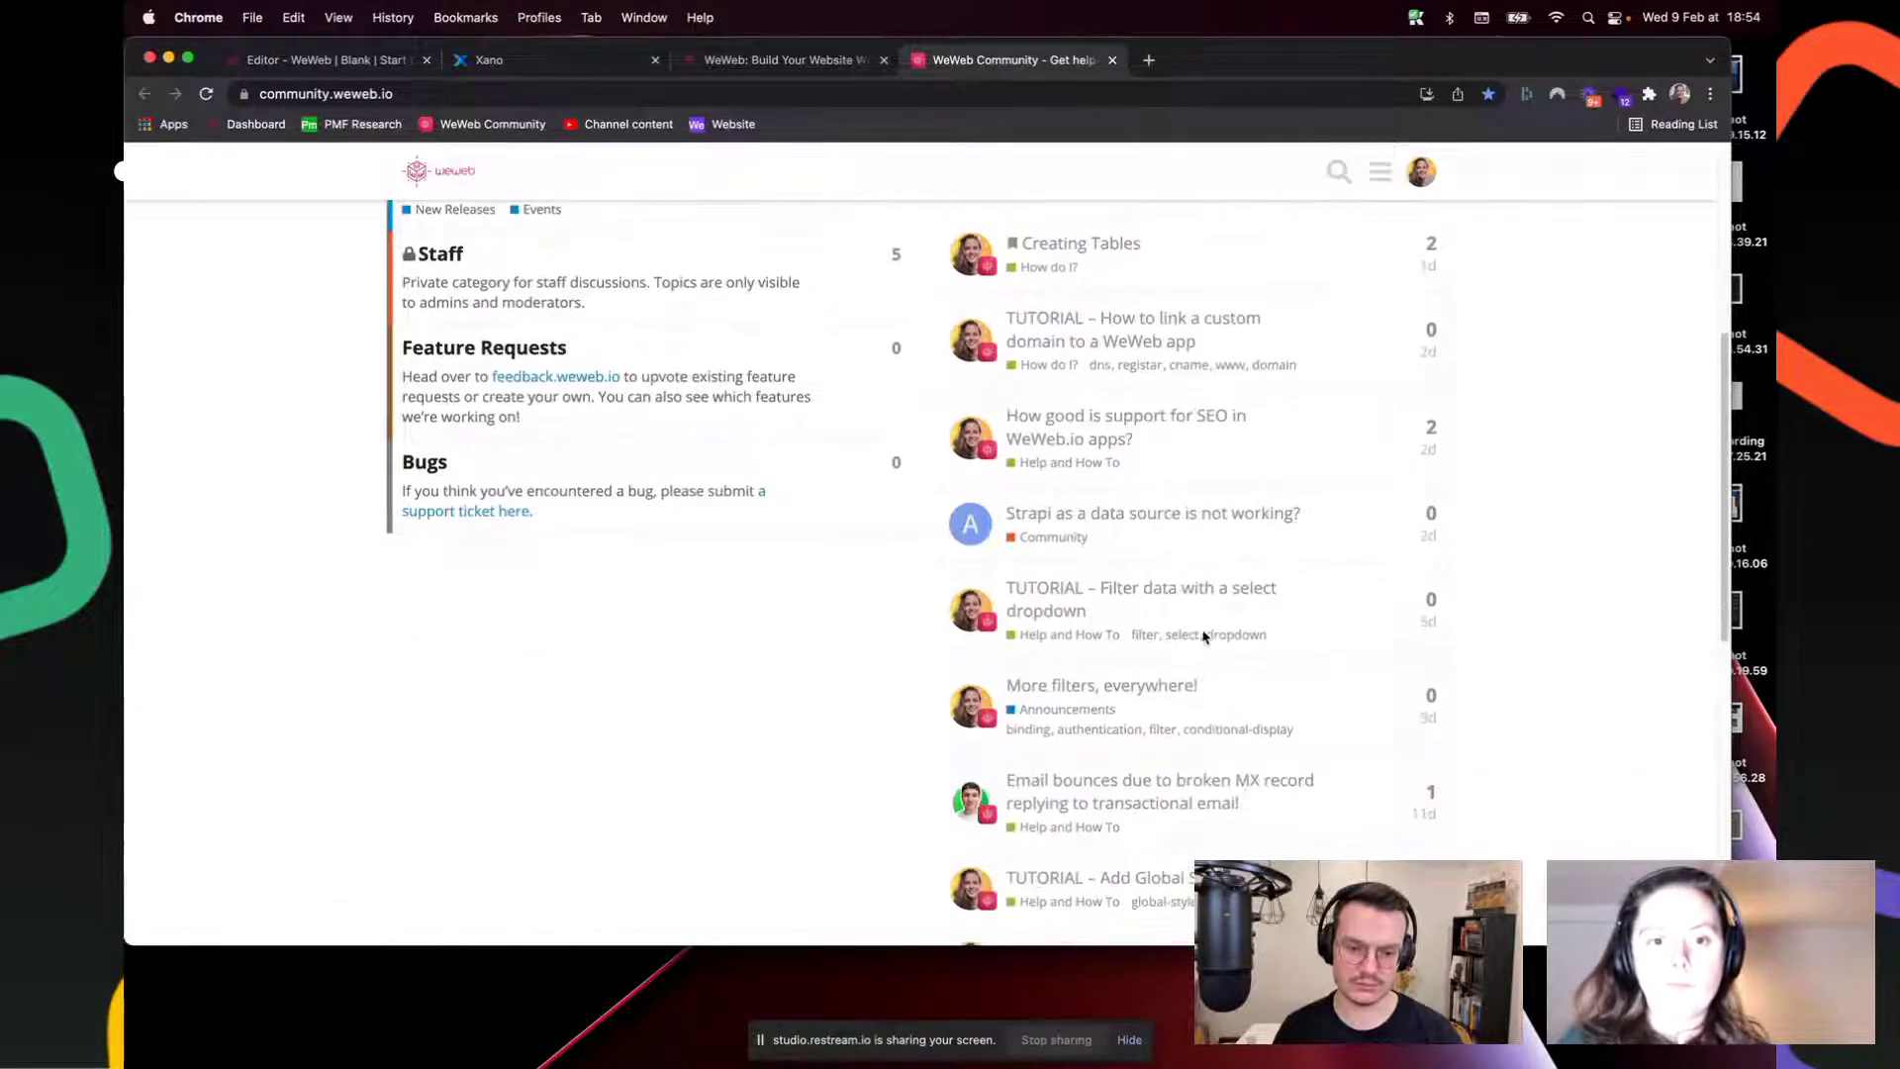
Step: Read the select-dropdown filtering tutorial, then return to the forum home and the editor
left_click(1116, 615)
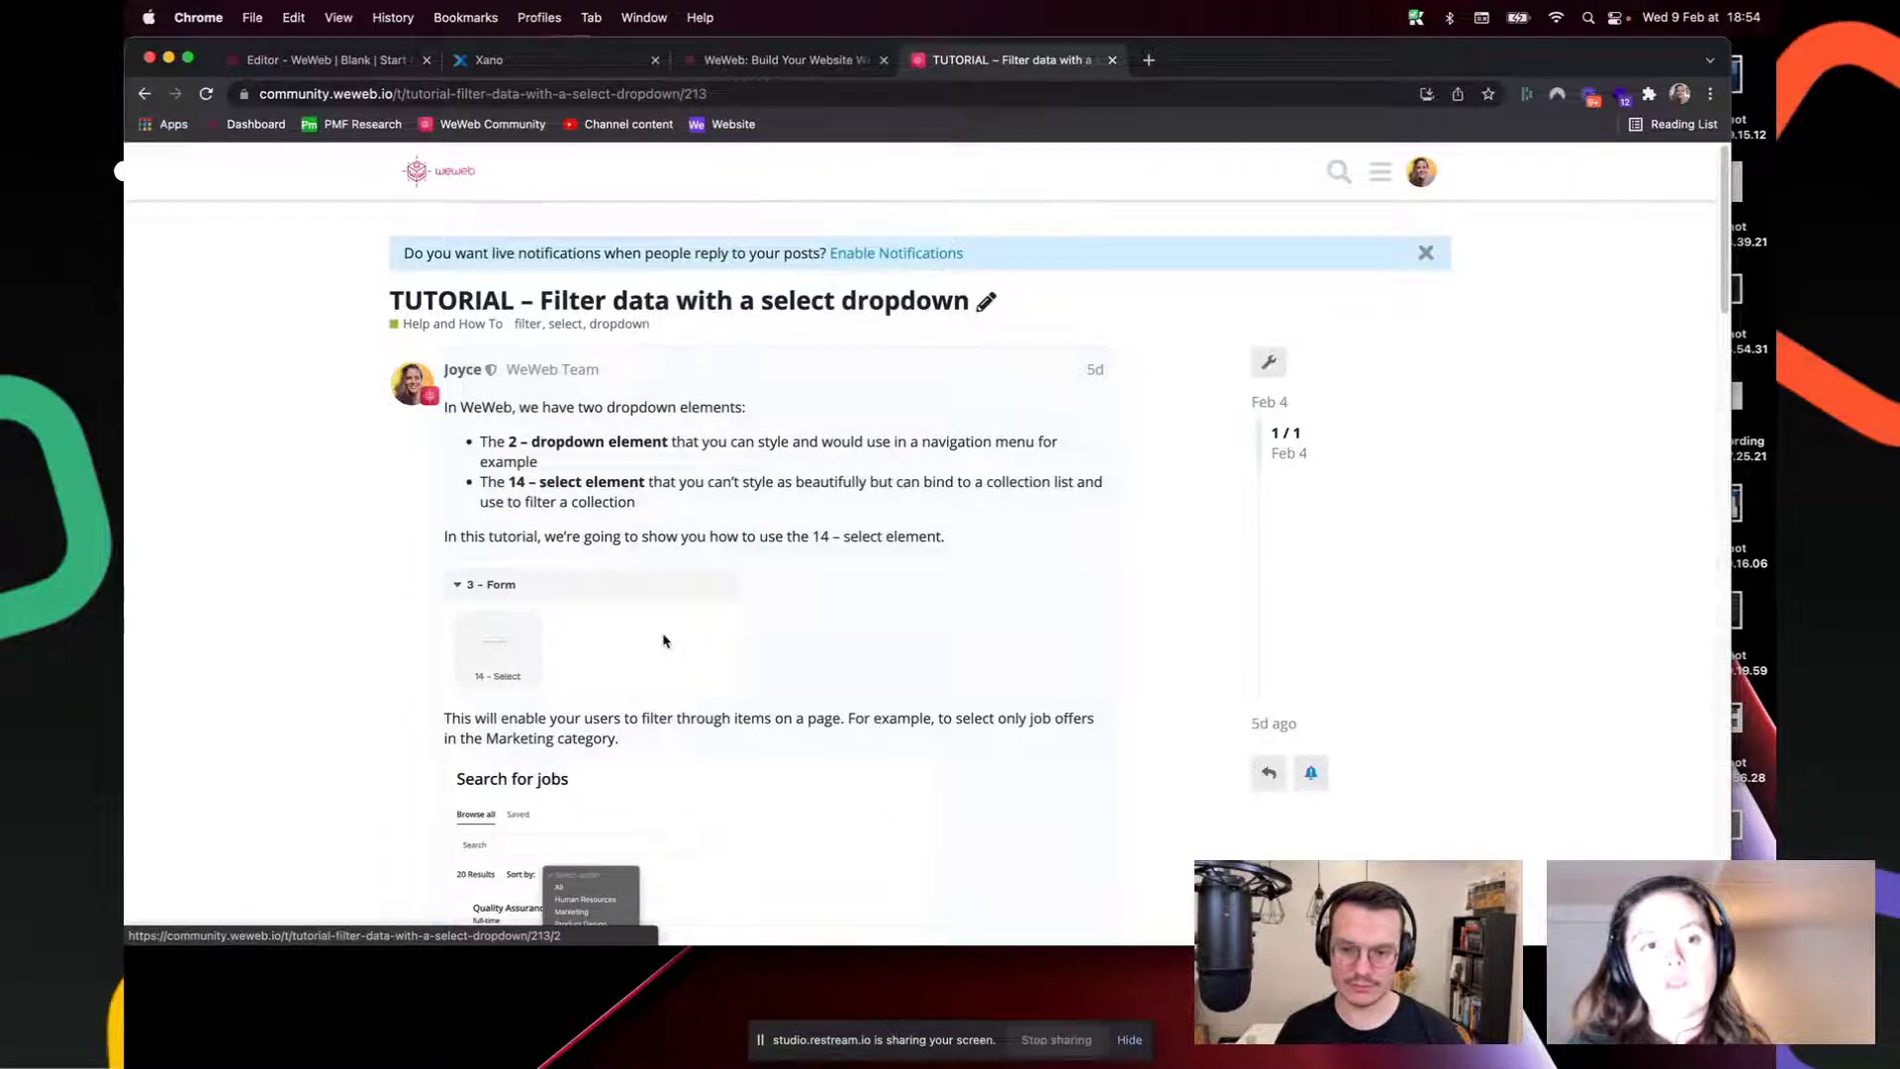
scroll(651, 561, "down", 6)
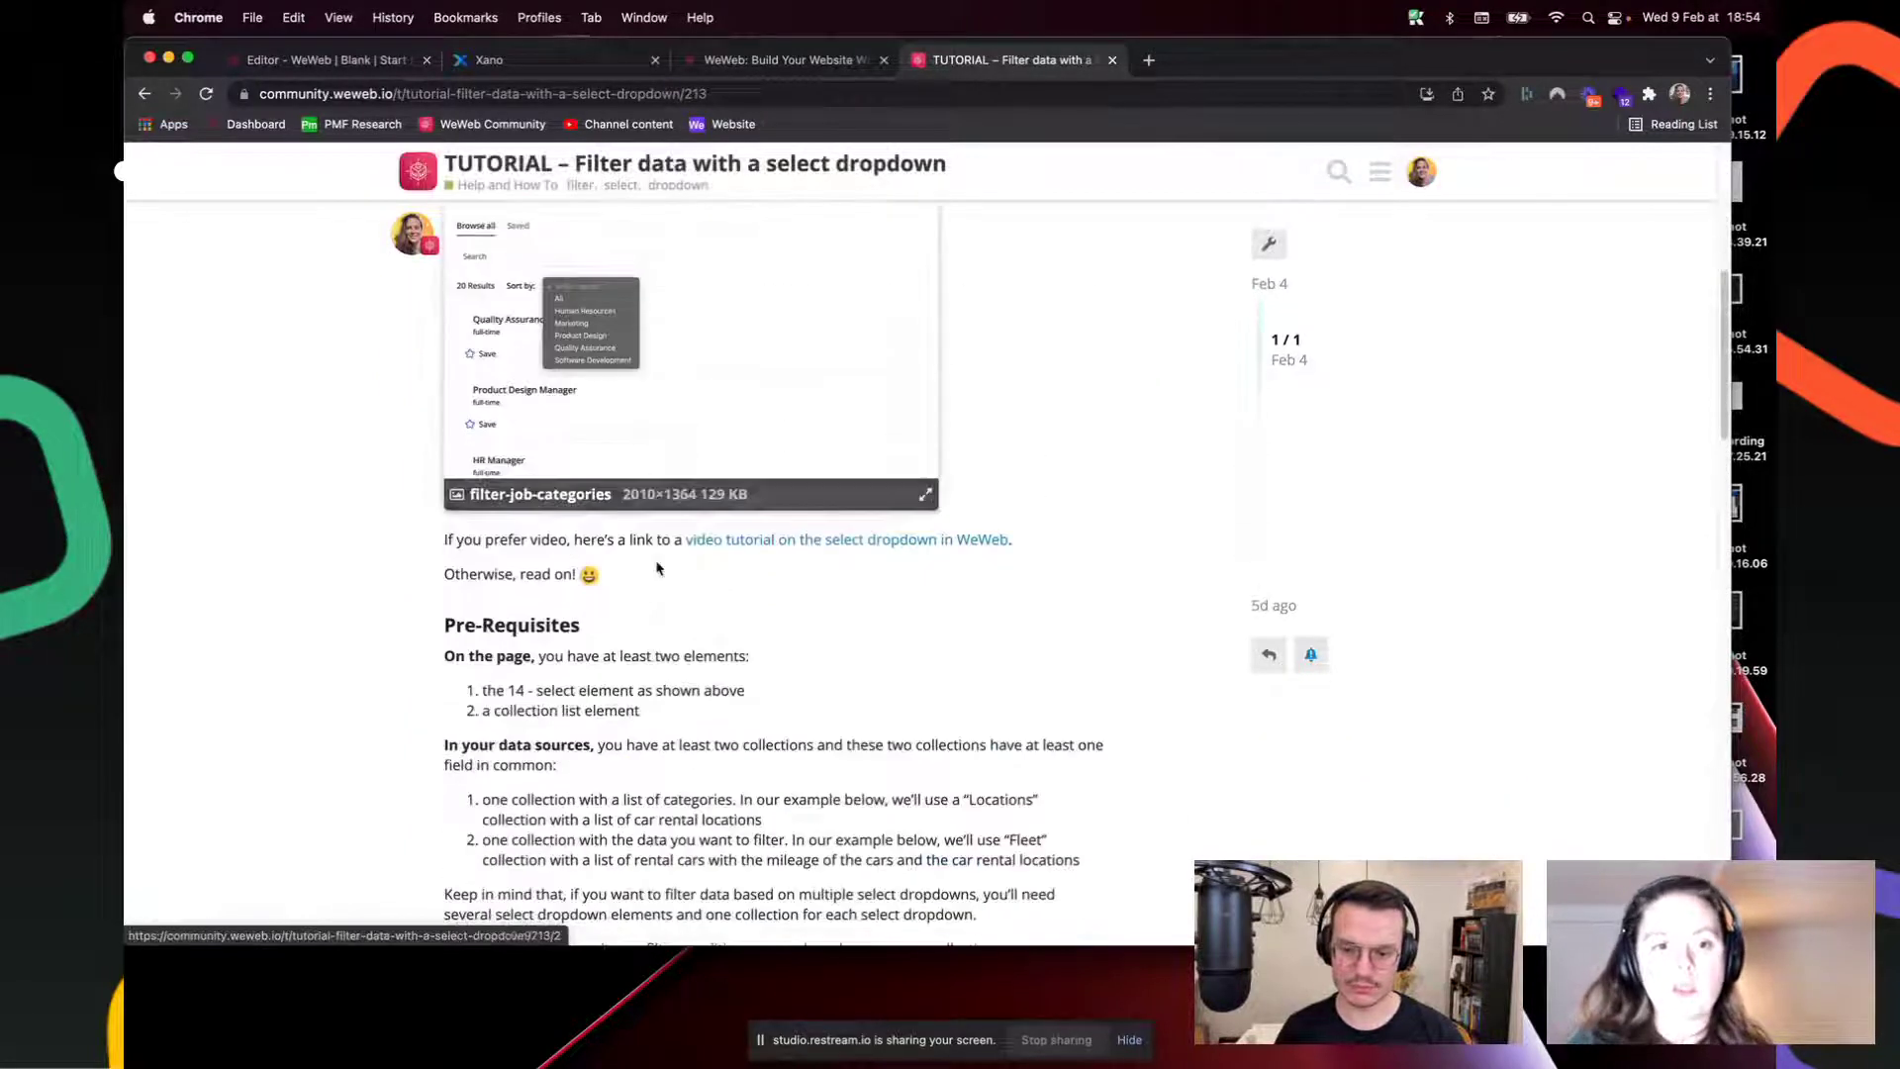
scroll(656, 568, "down", 3)
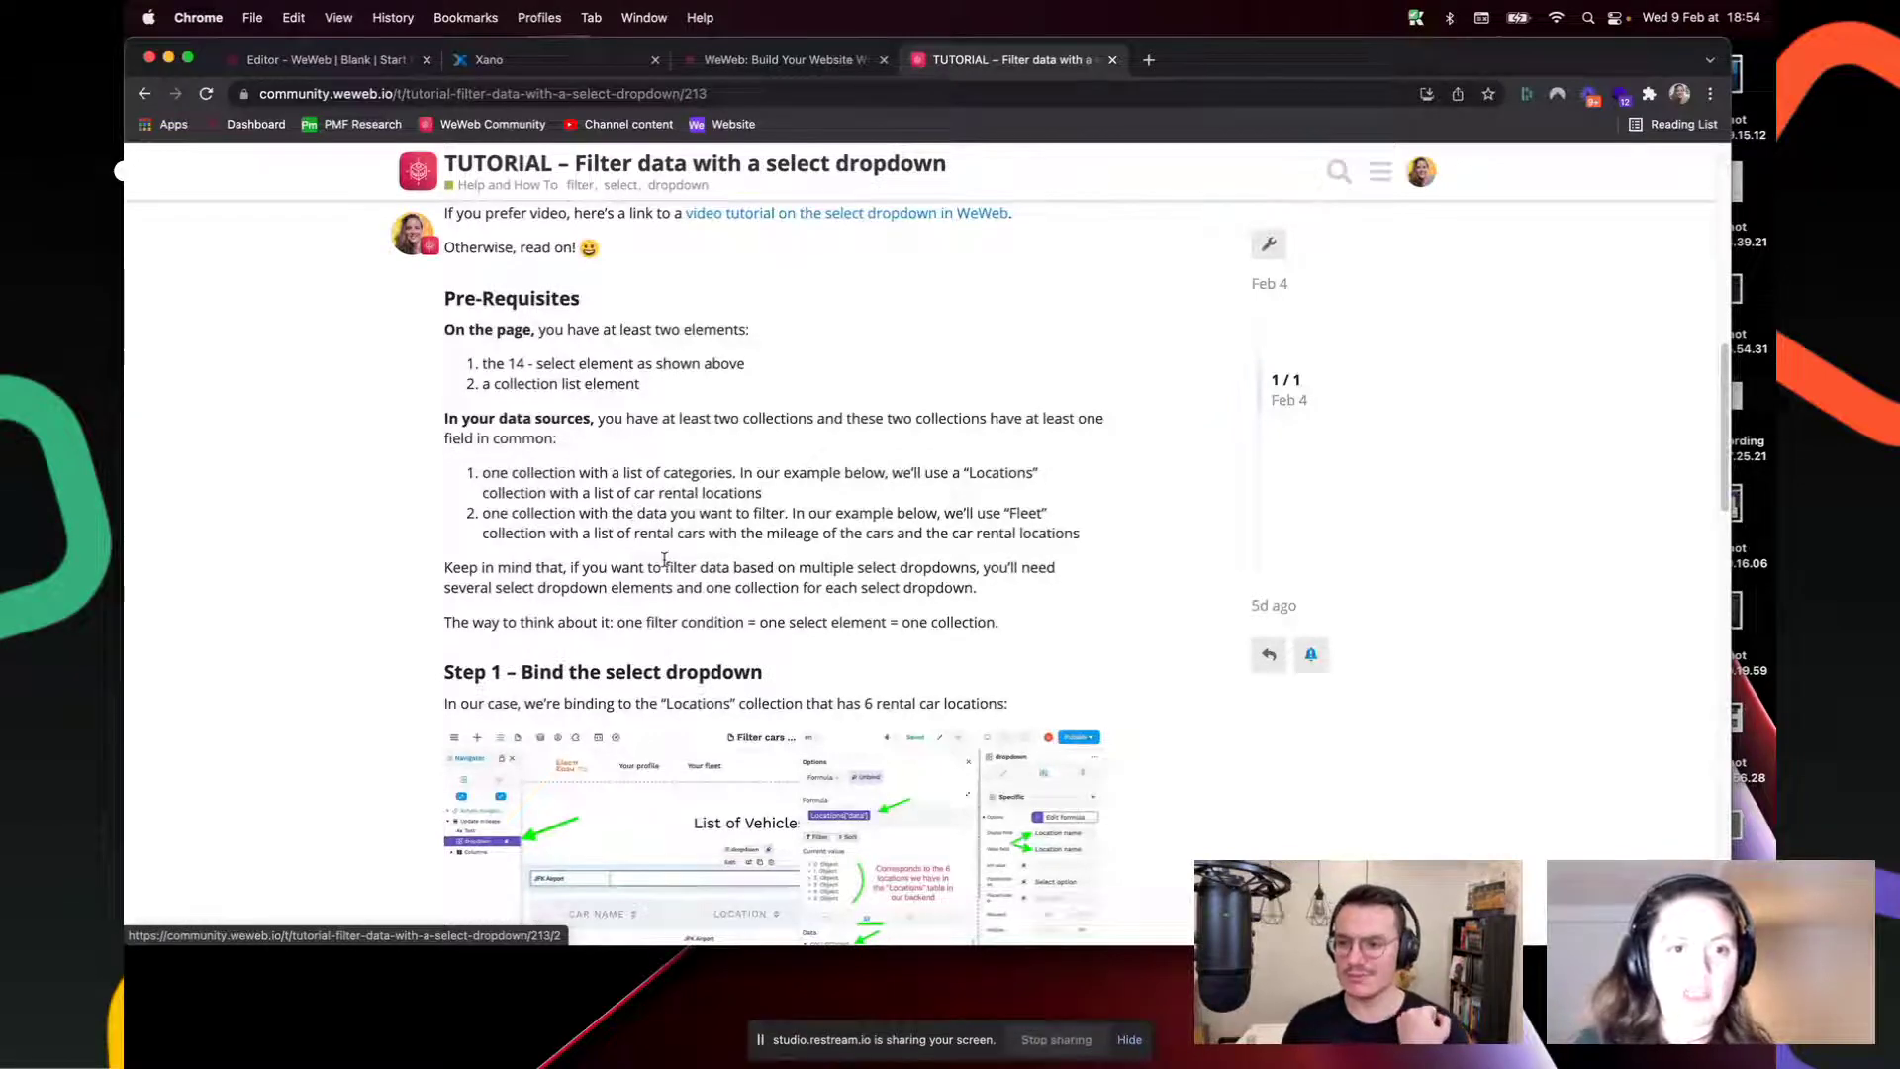
scroll(664, 559, "down", 1)
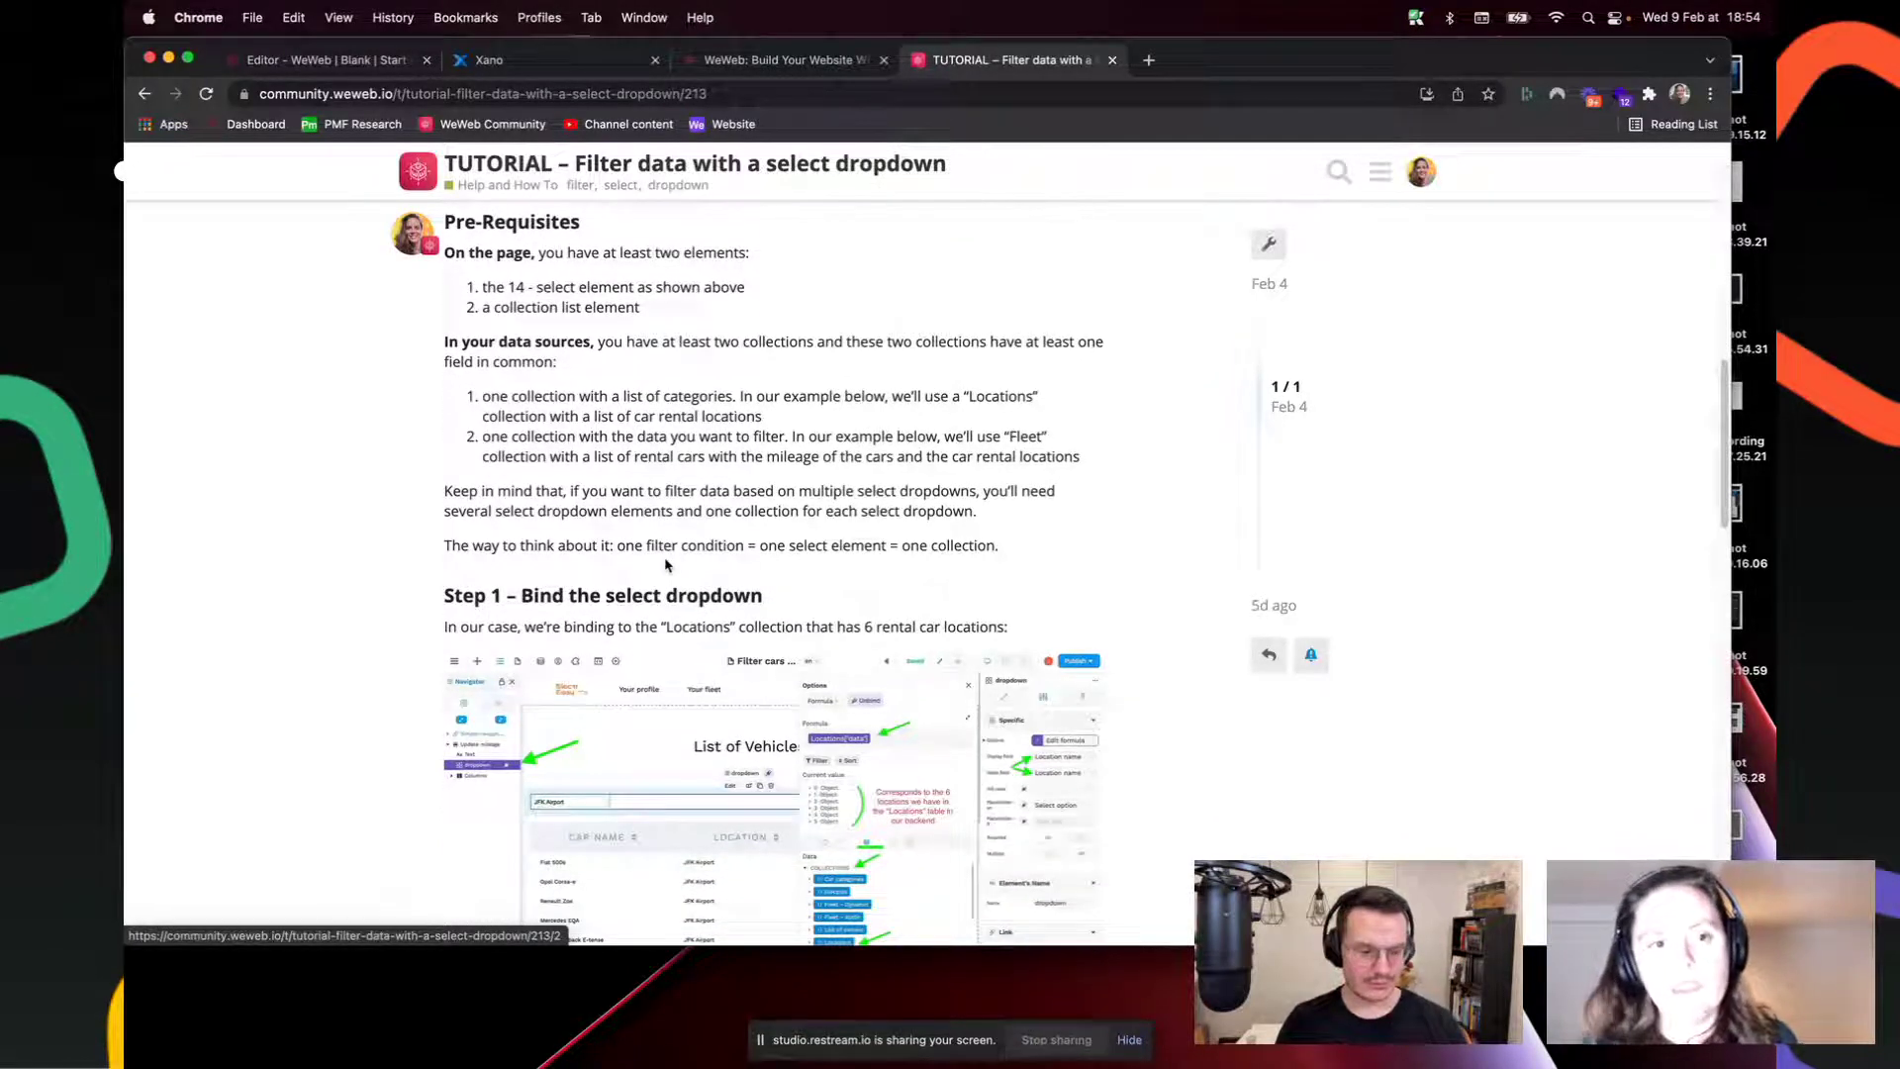
scroll(666, 565, "down", 3)
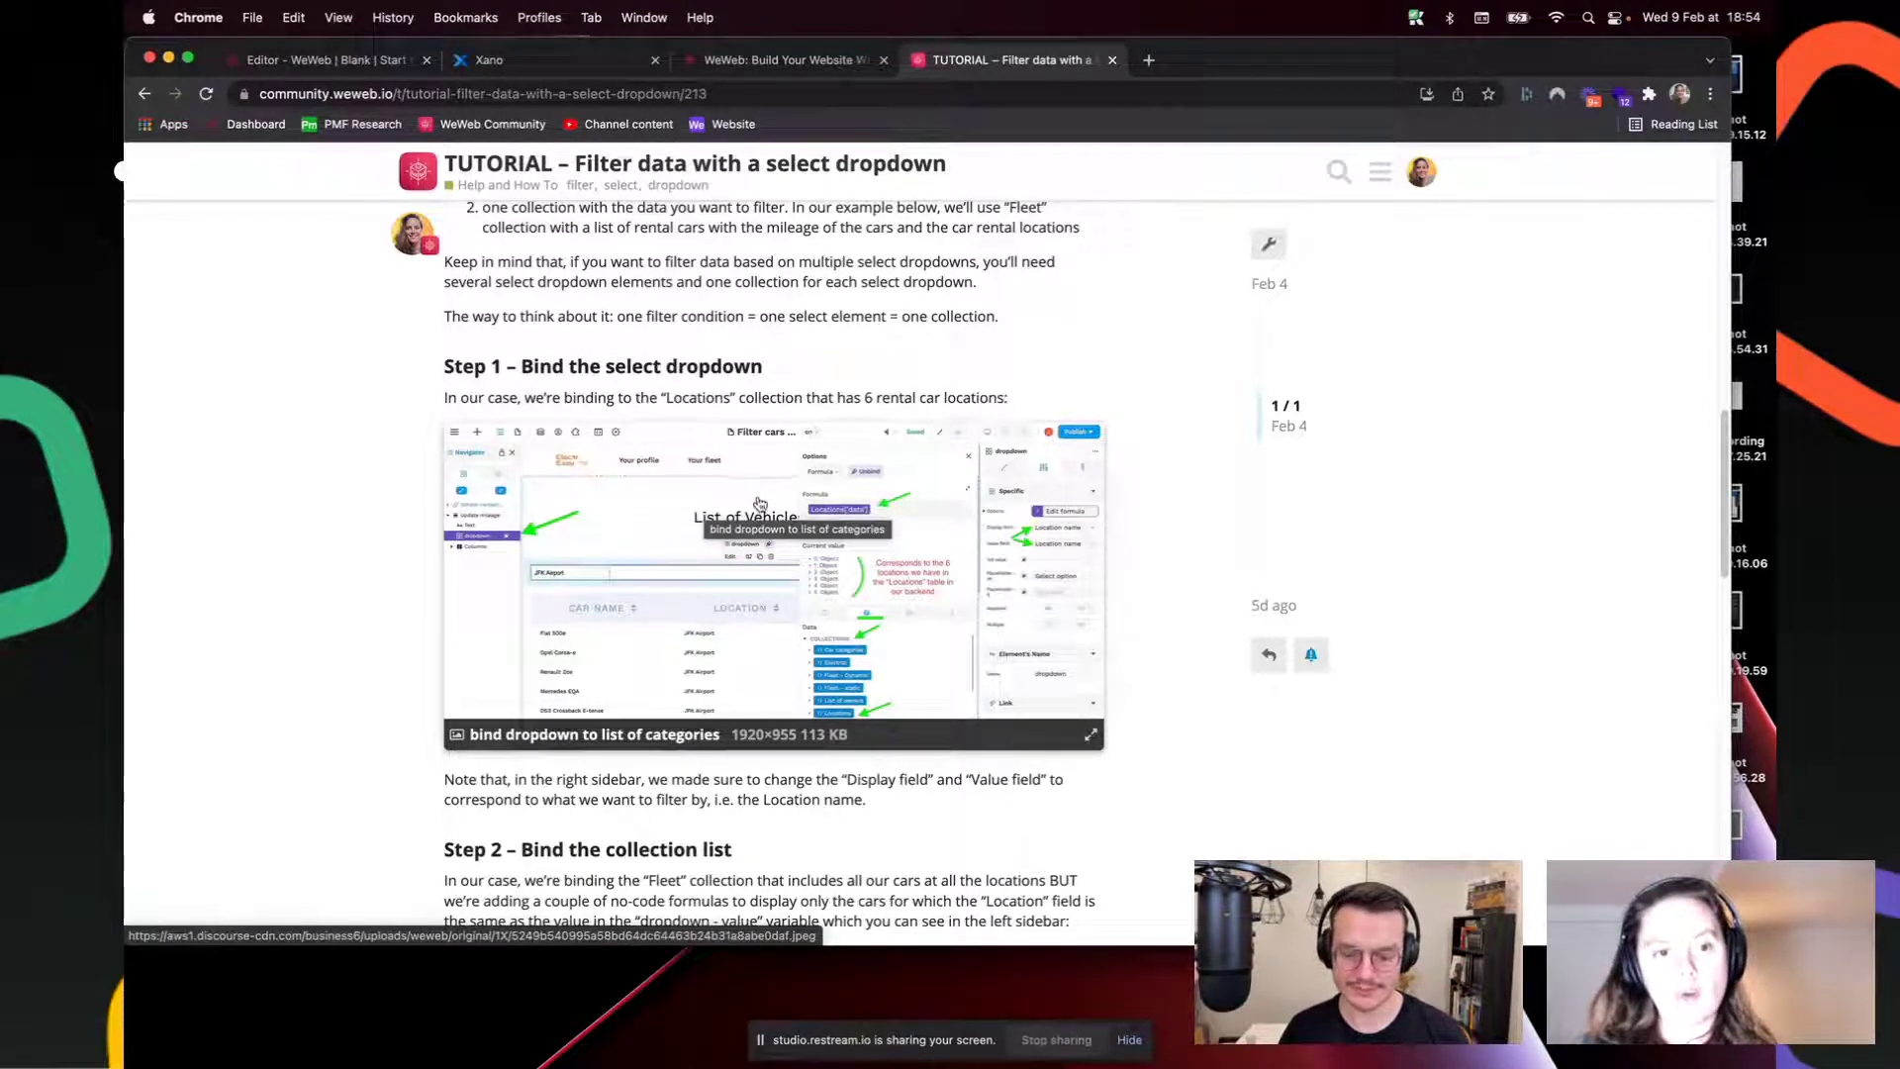
scroll(759, 506, "down", 1)
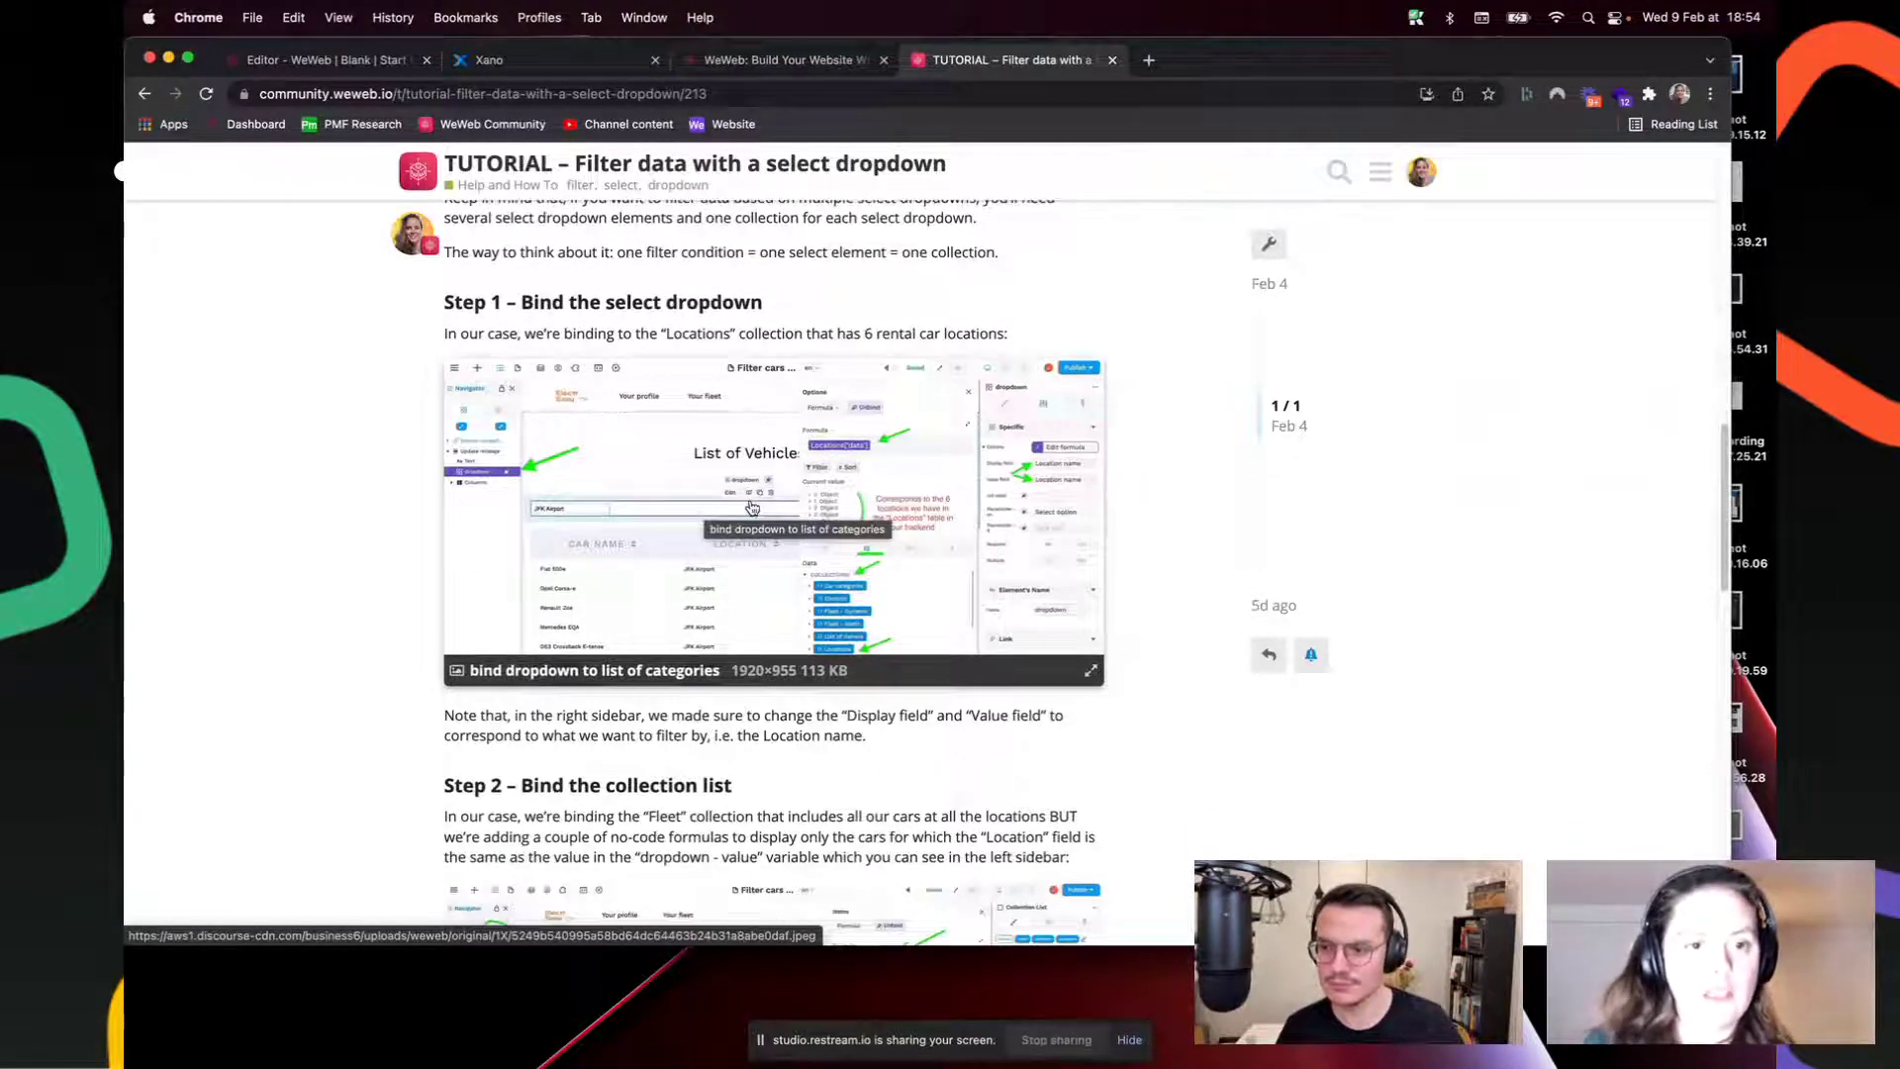
scroll(753, 506, "down", 8)
scroll(878, 500, "up", 20)
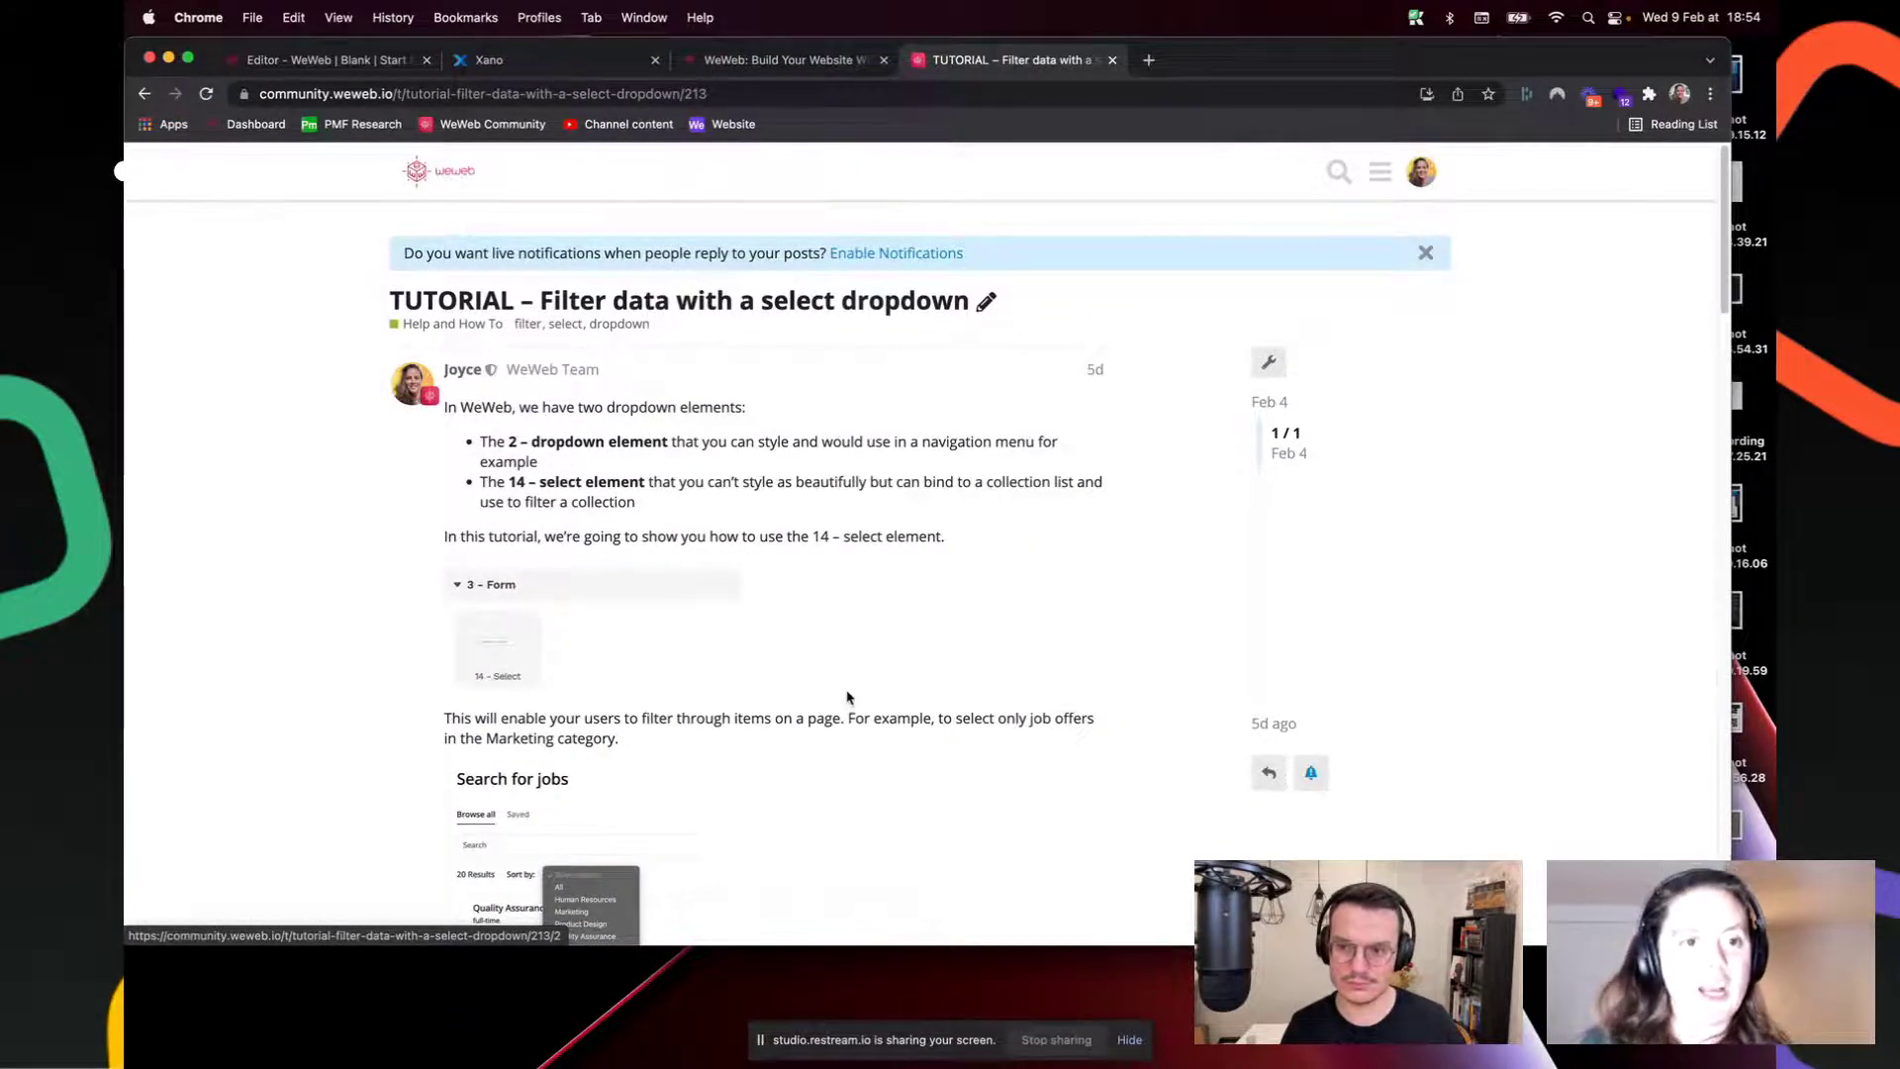
left_click(461, 174)
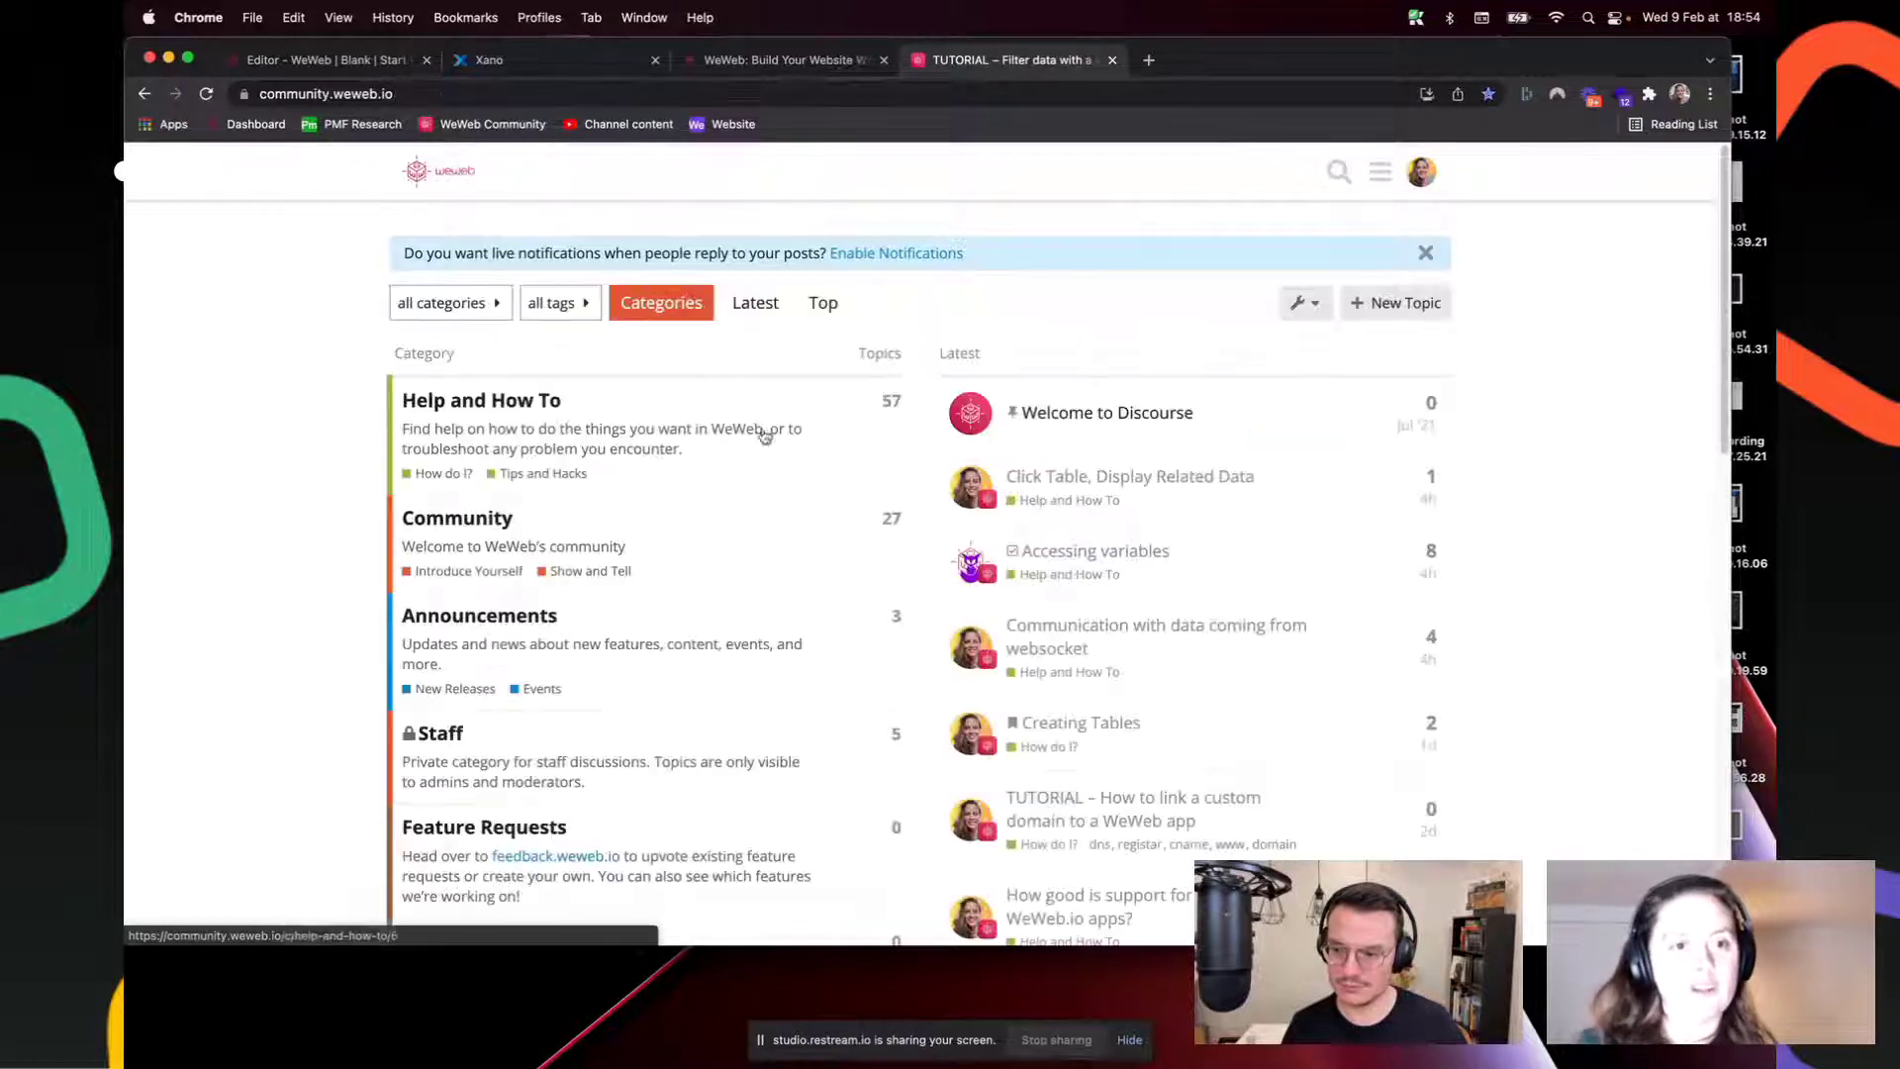
left_click(359, 61)
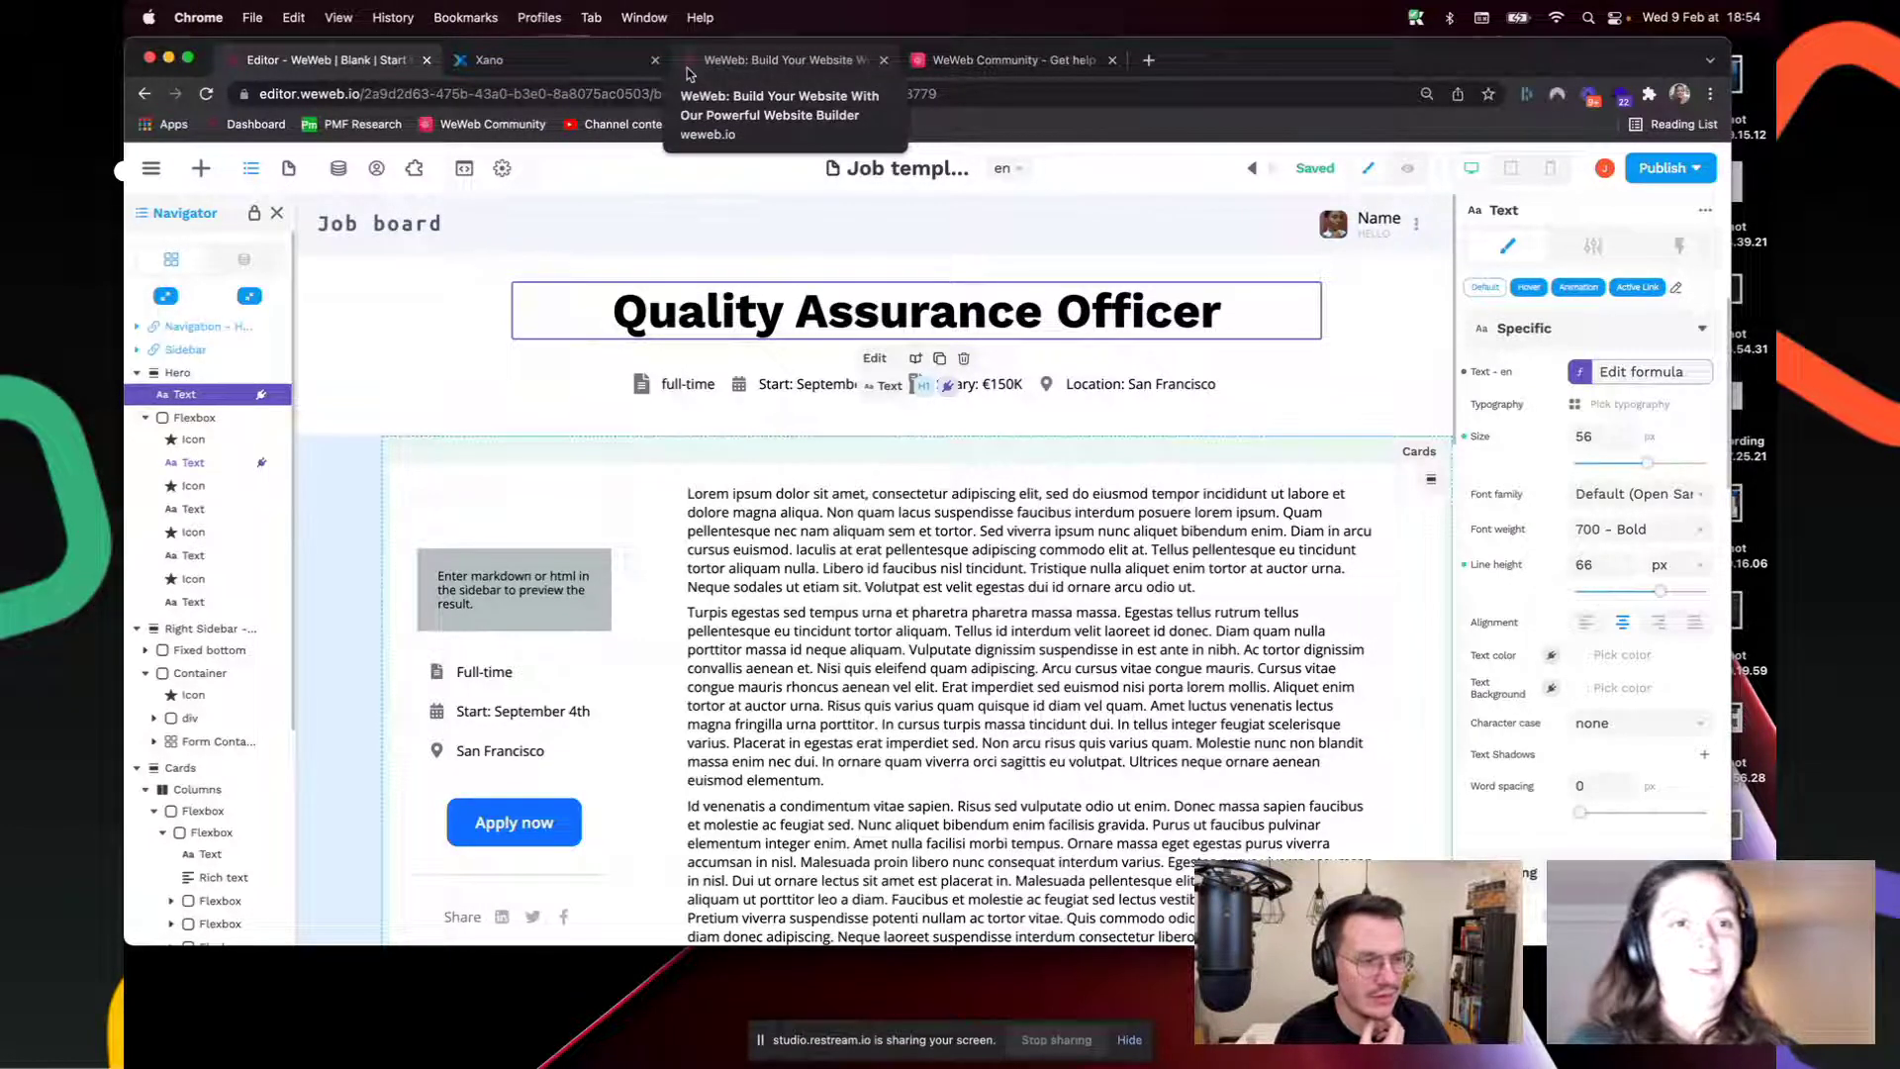
Step: Select the Lorem ipsum paragraph and Start: September 4th text on the Job template canvas
left_click(738, 62)
left_click(319, 60)
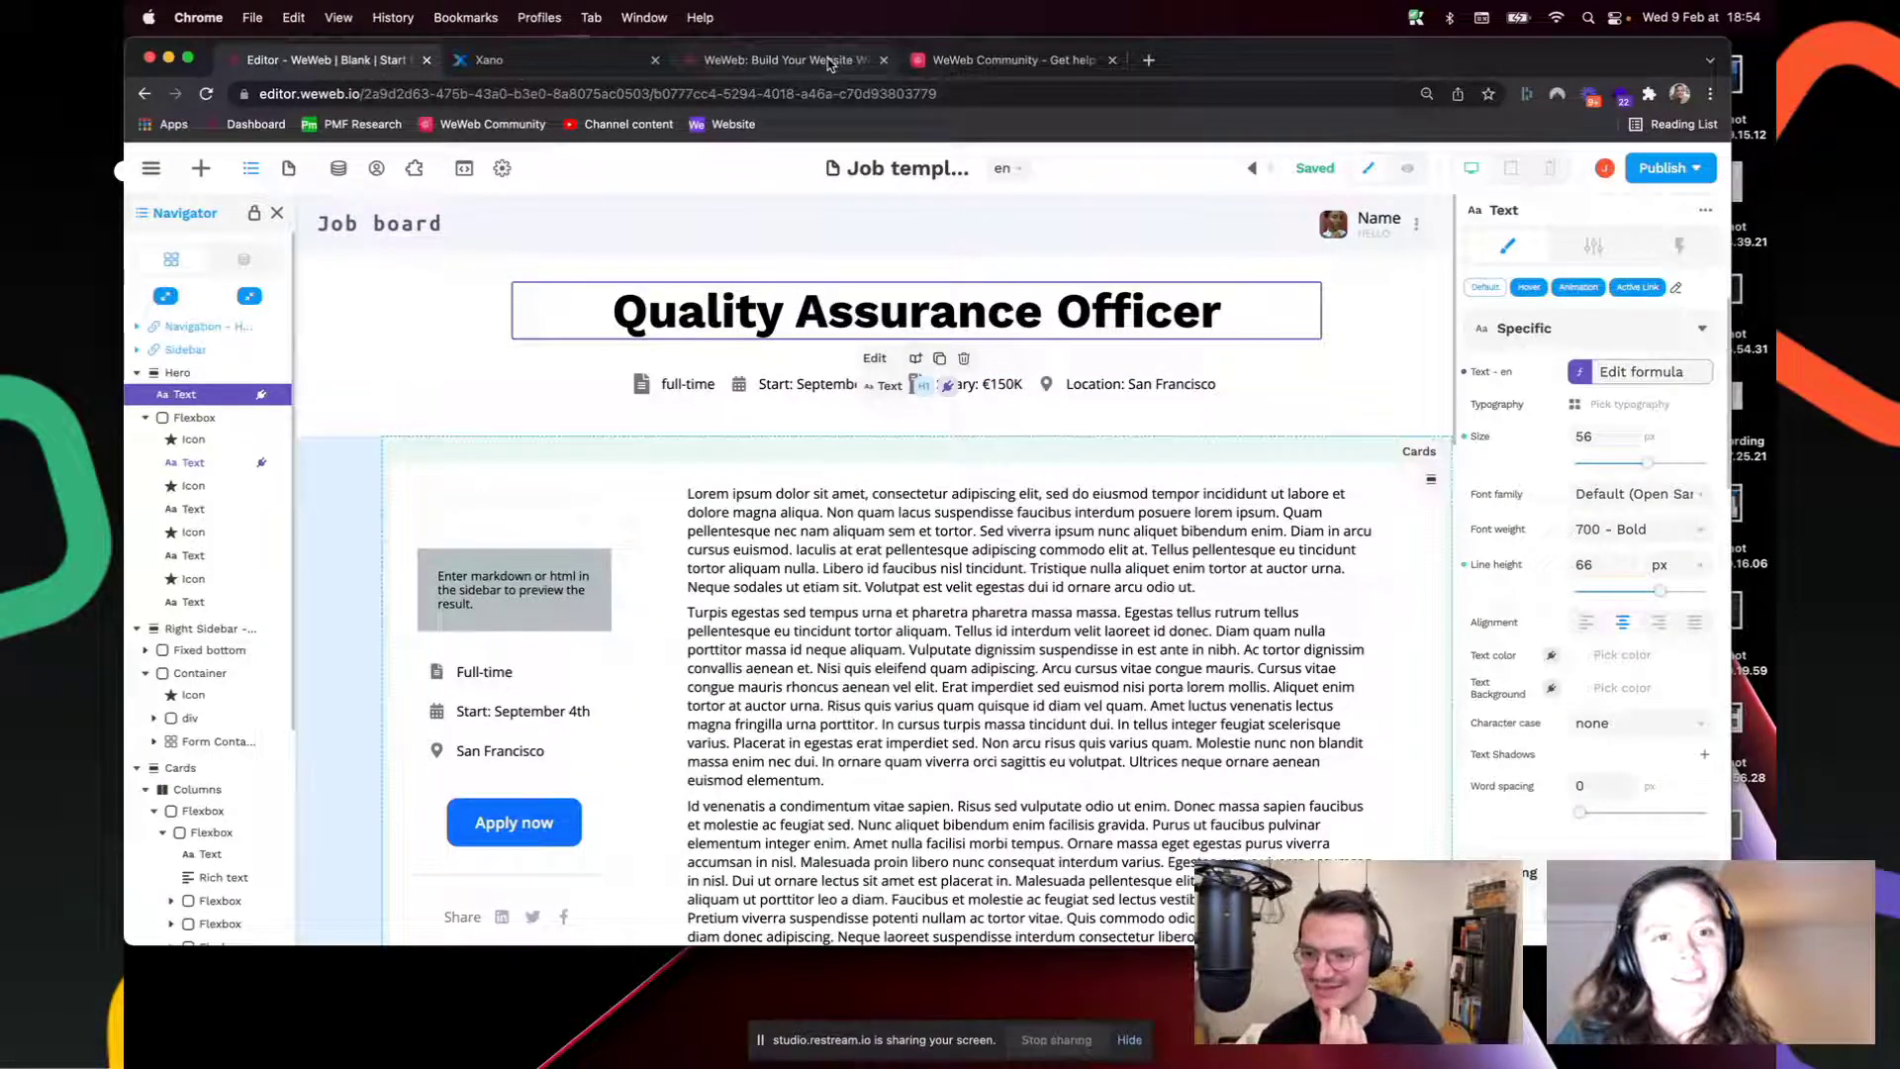
left_click(995, 715)
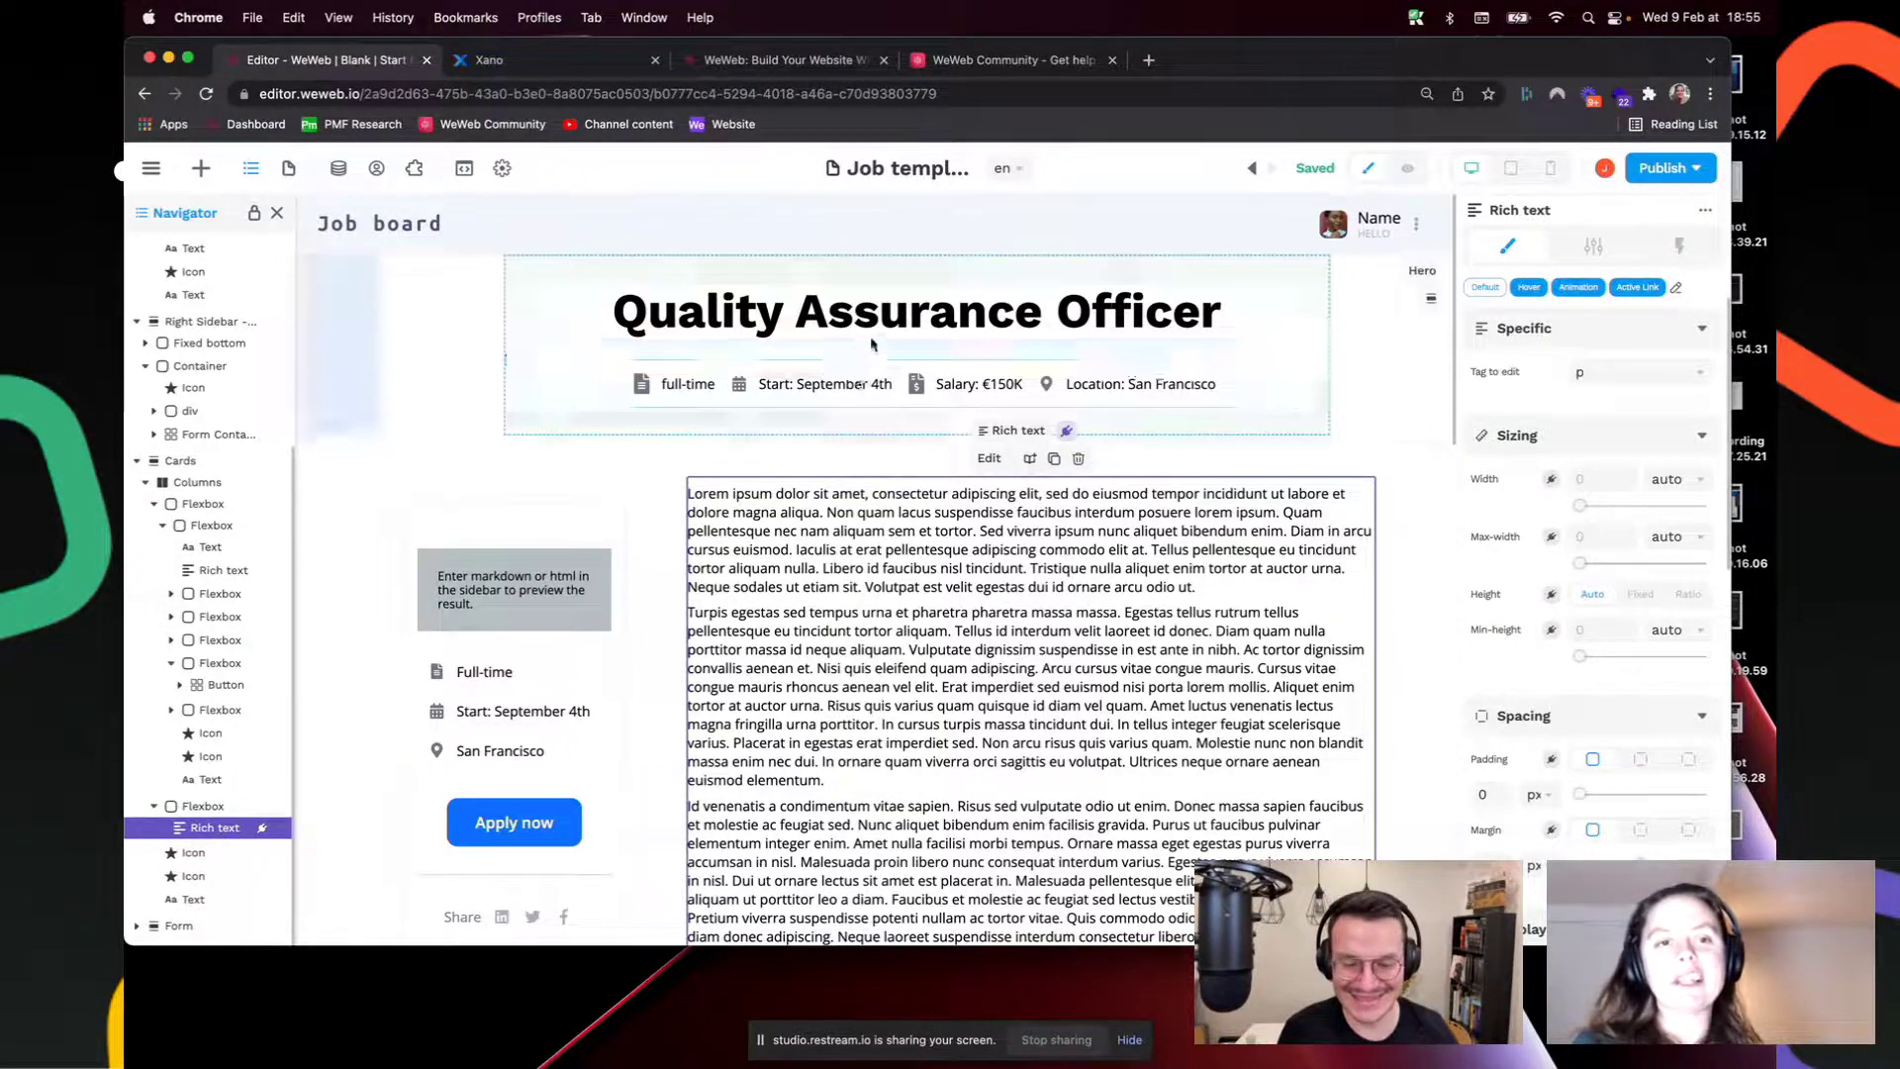
left_click(849, 388)
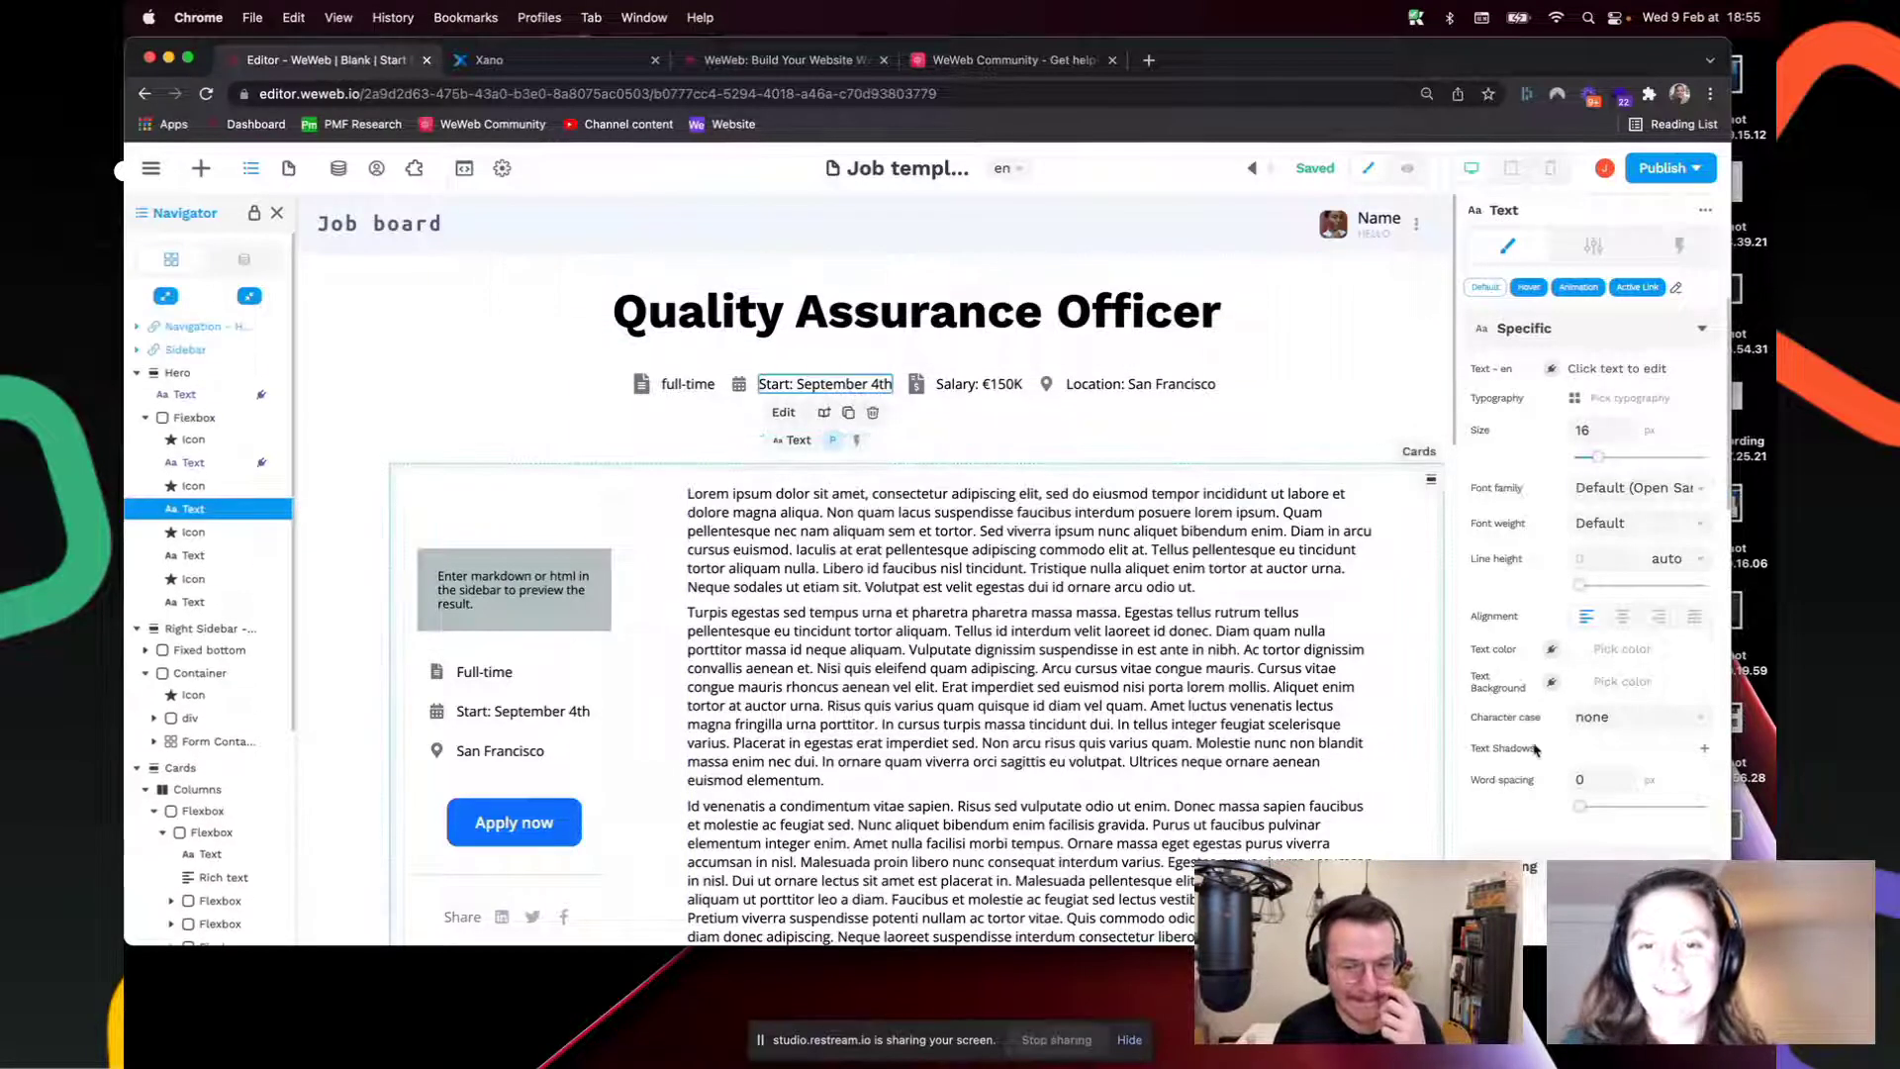
scroll(1535, 752, "down", 5)
scroll(1535, 752, "up", 5)
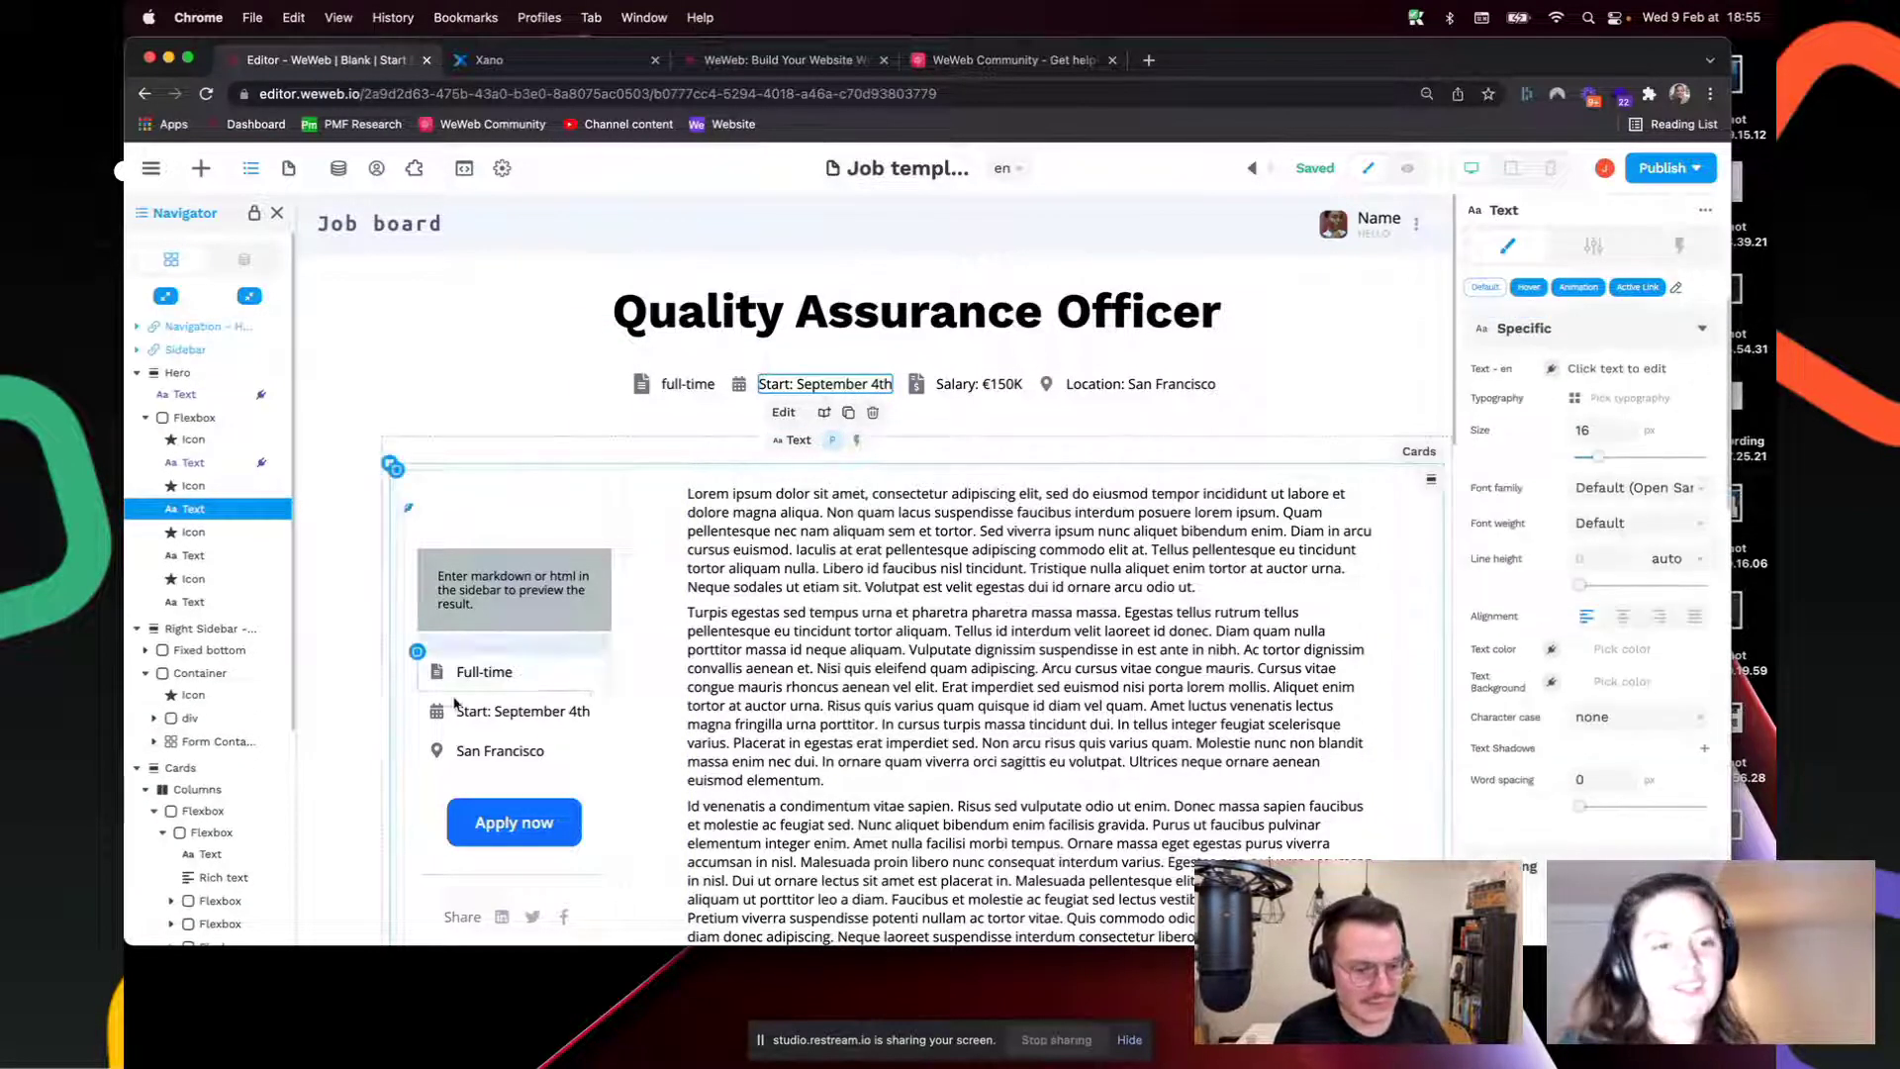
left_click(899, 658)
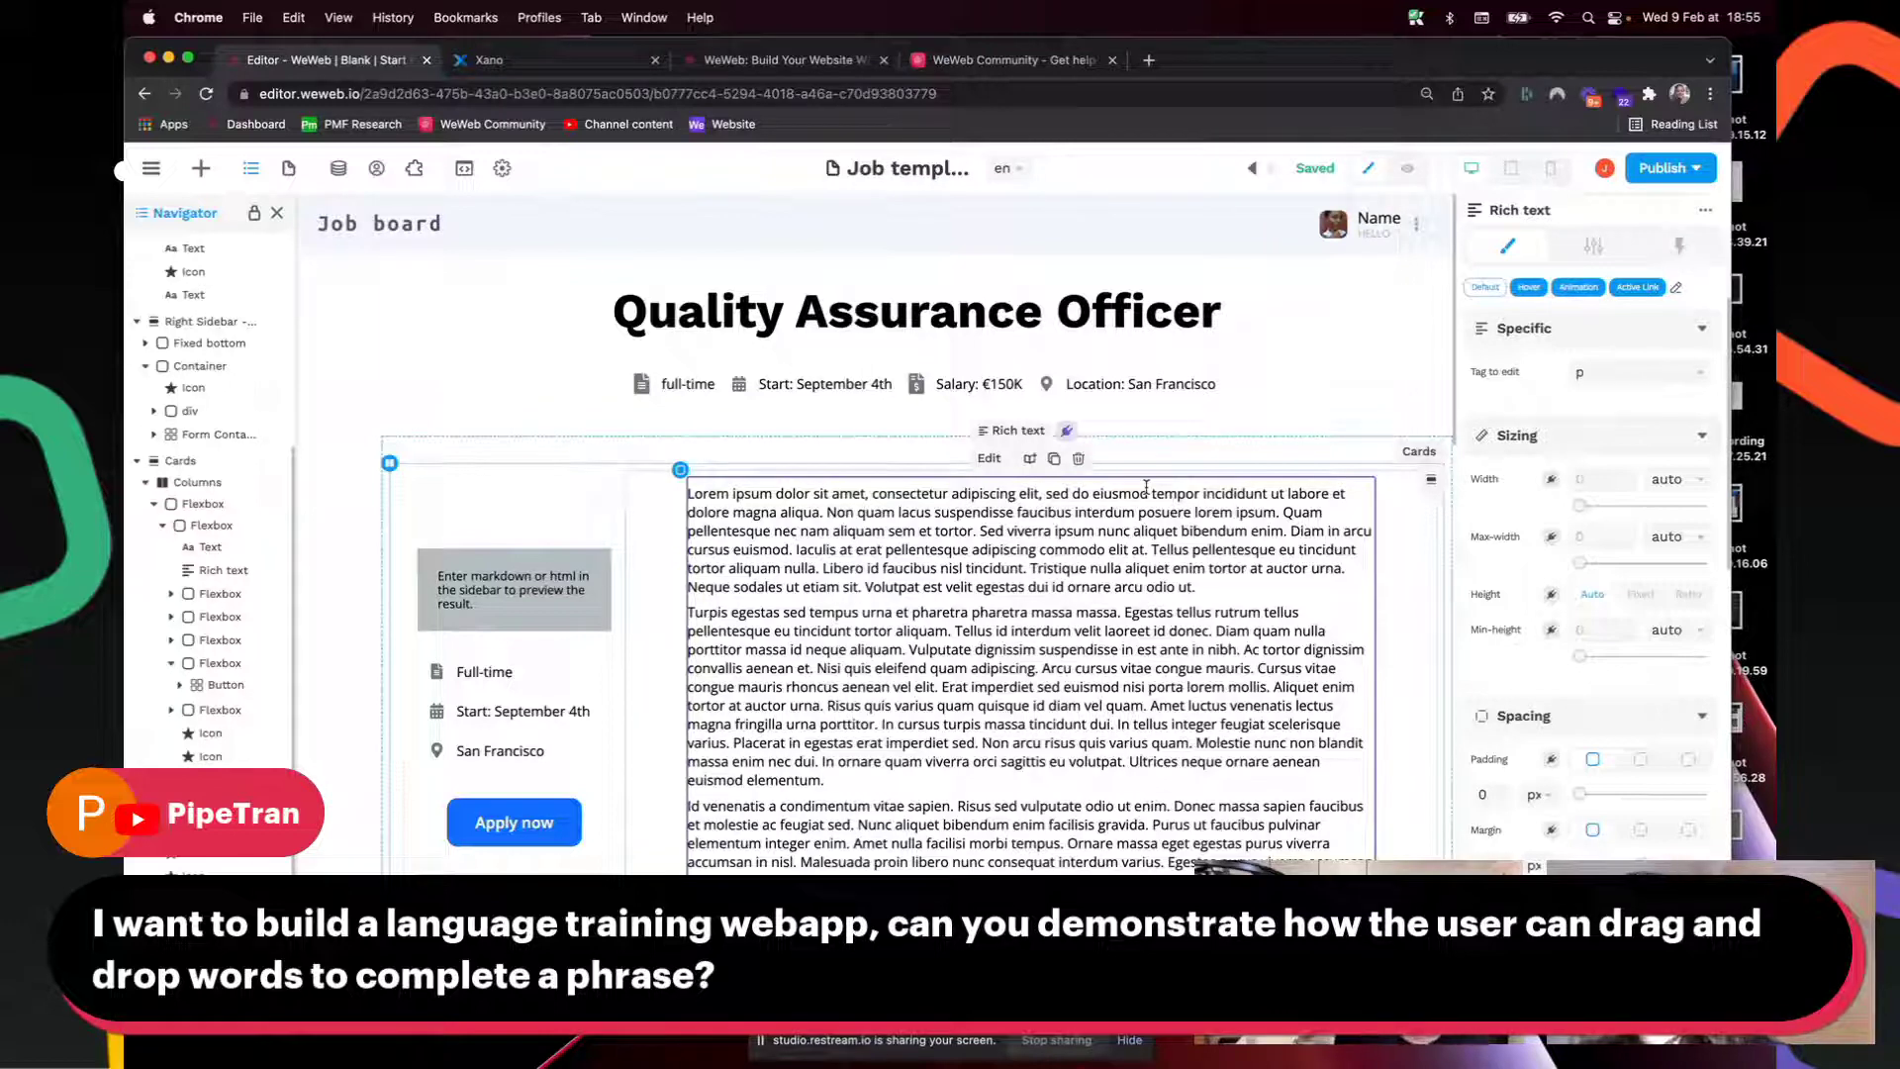
Step: Check the language dropdown, which lists only 'en', closing and reopening it
mouse_move(1290, 183)
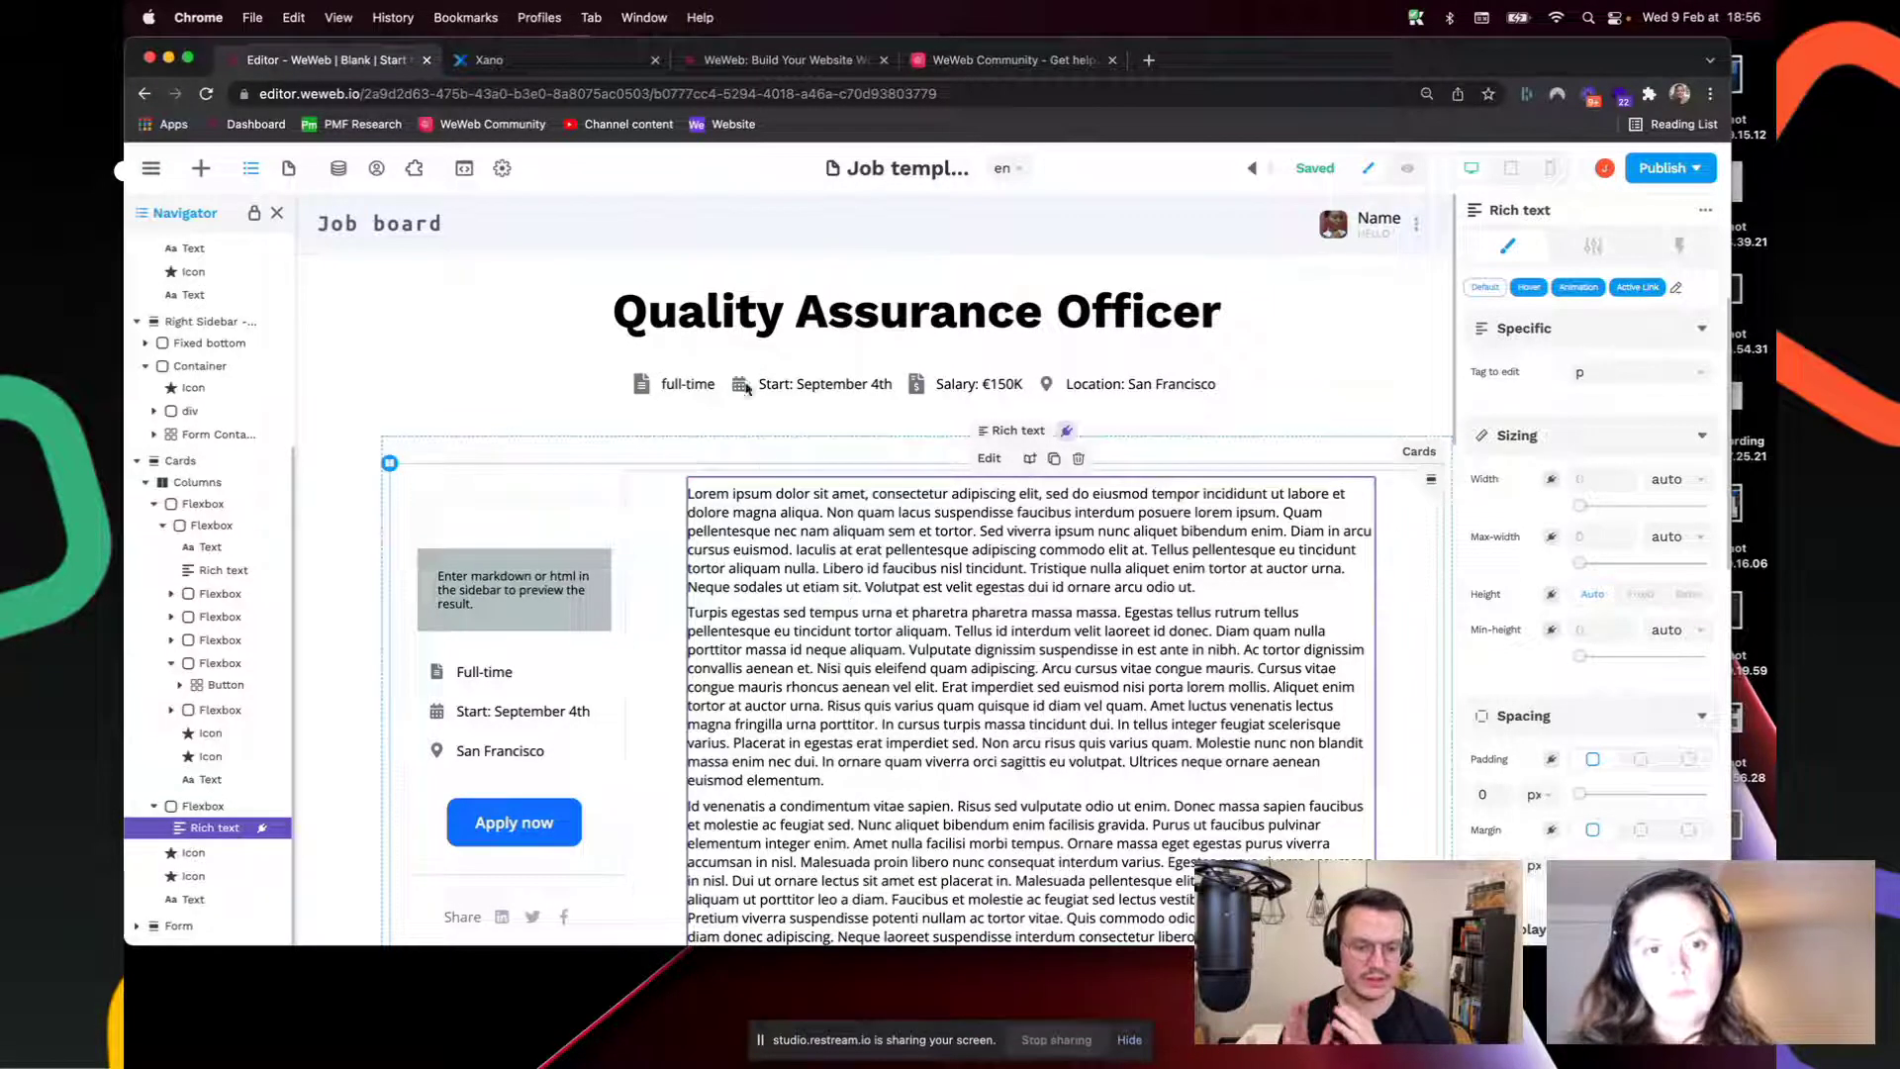
left_click(1020, 174)
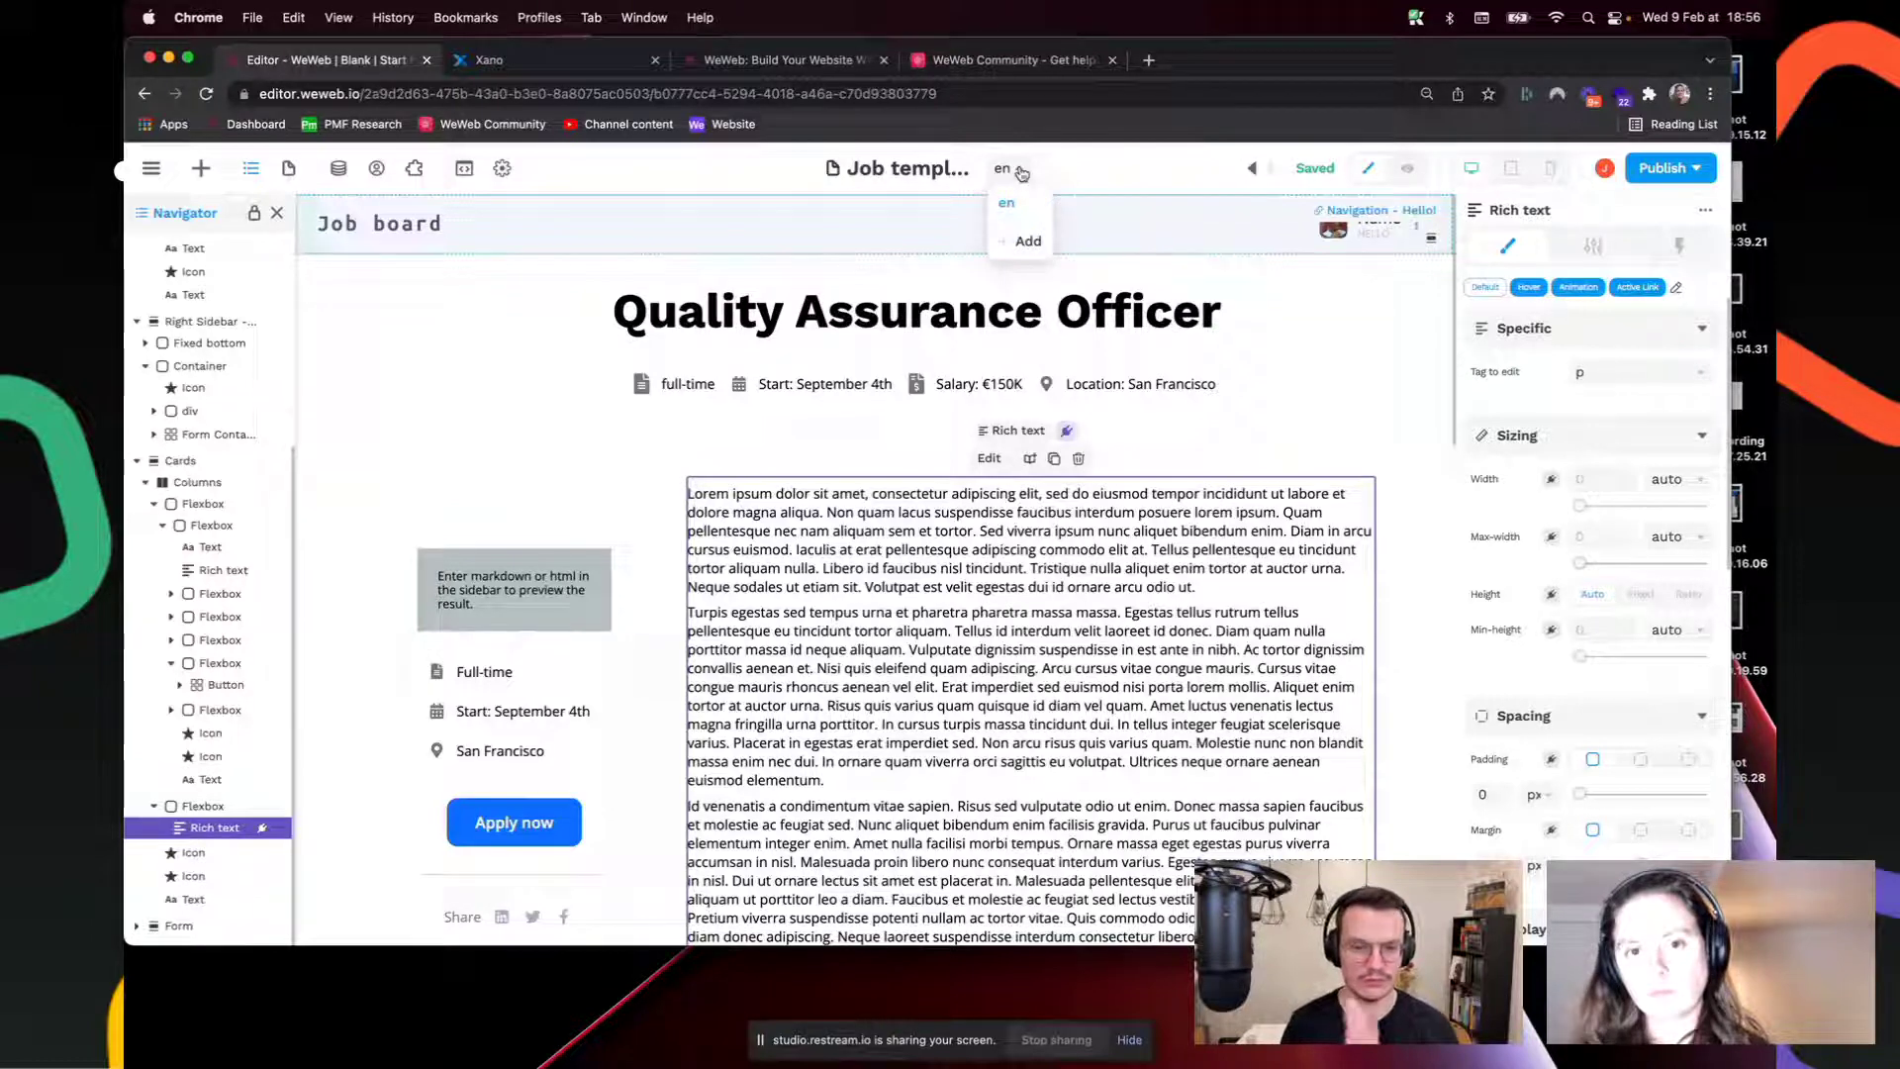
left_click(1020, 173)
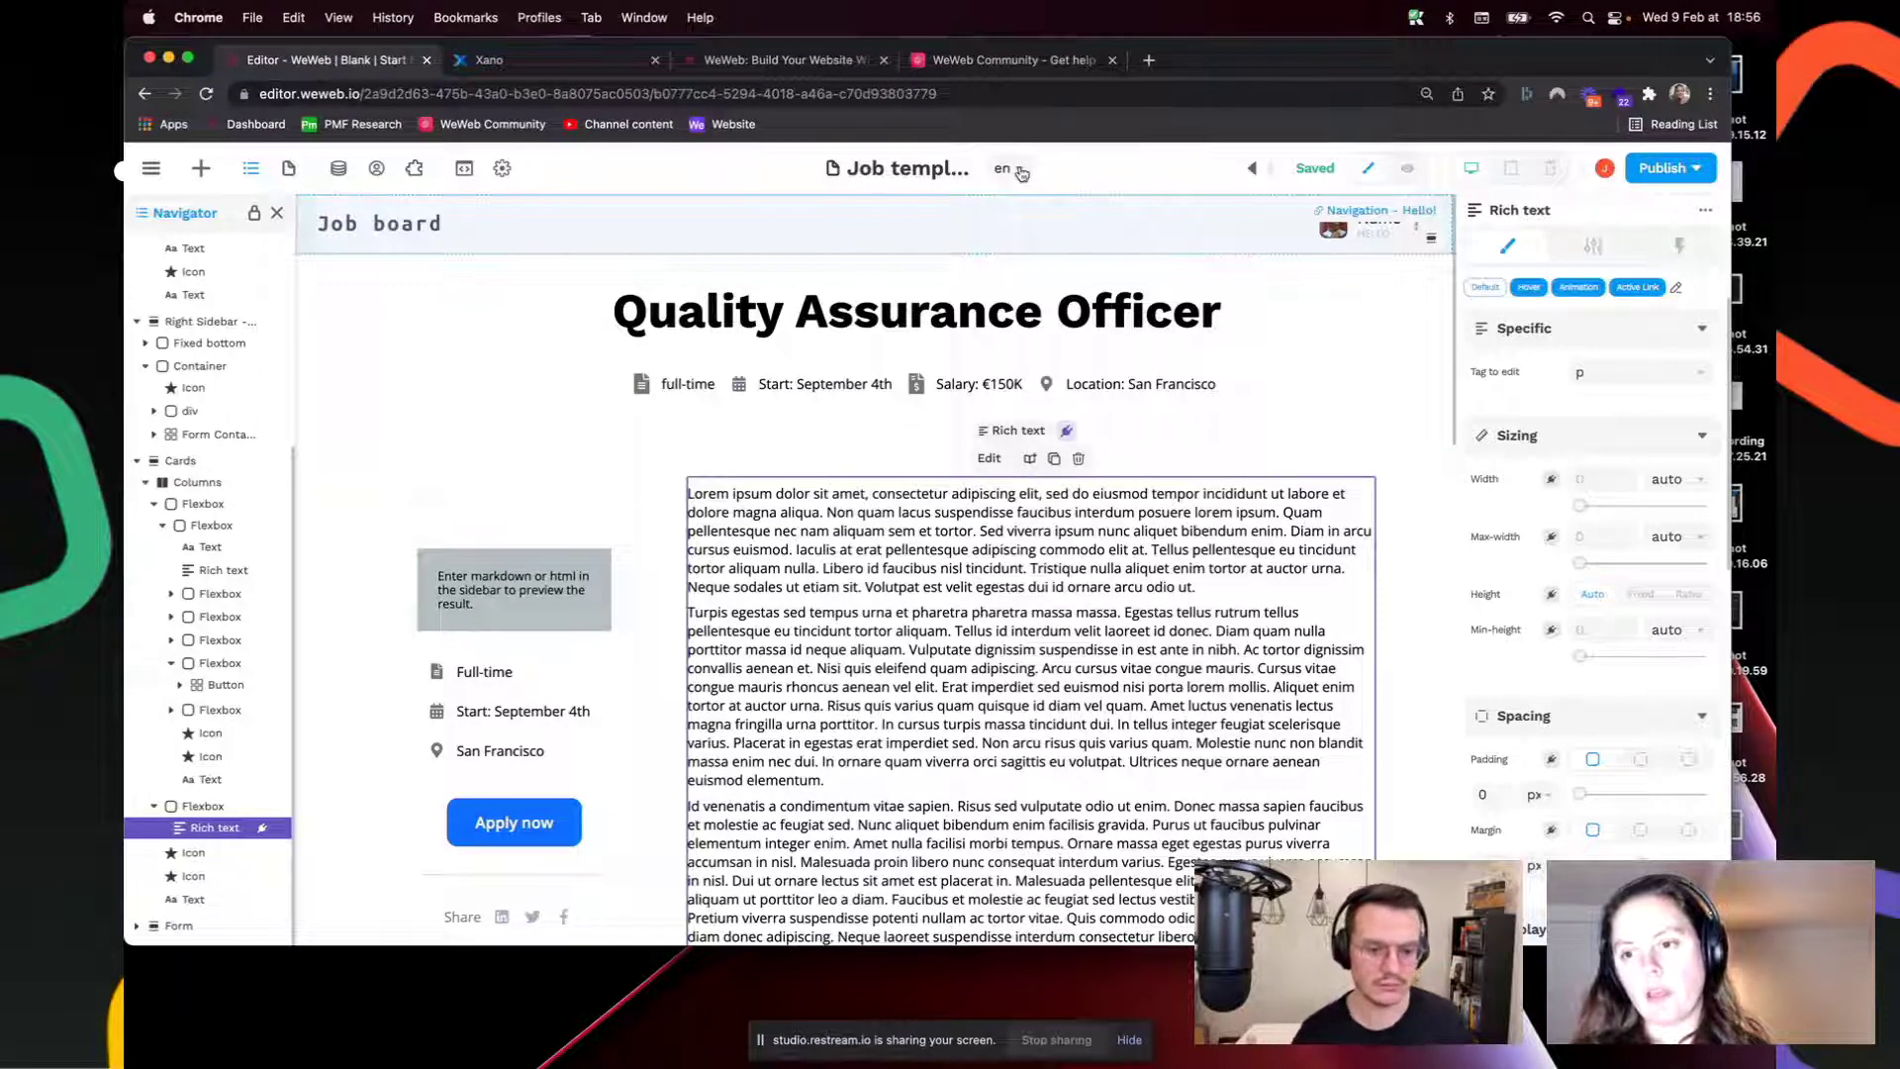
left_click(1021, 173)
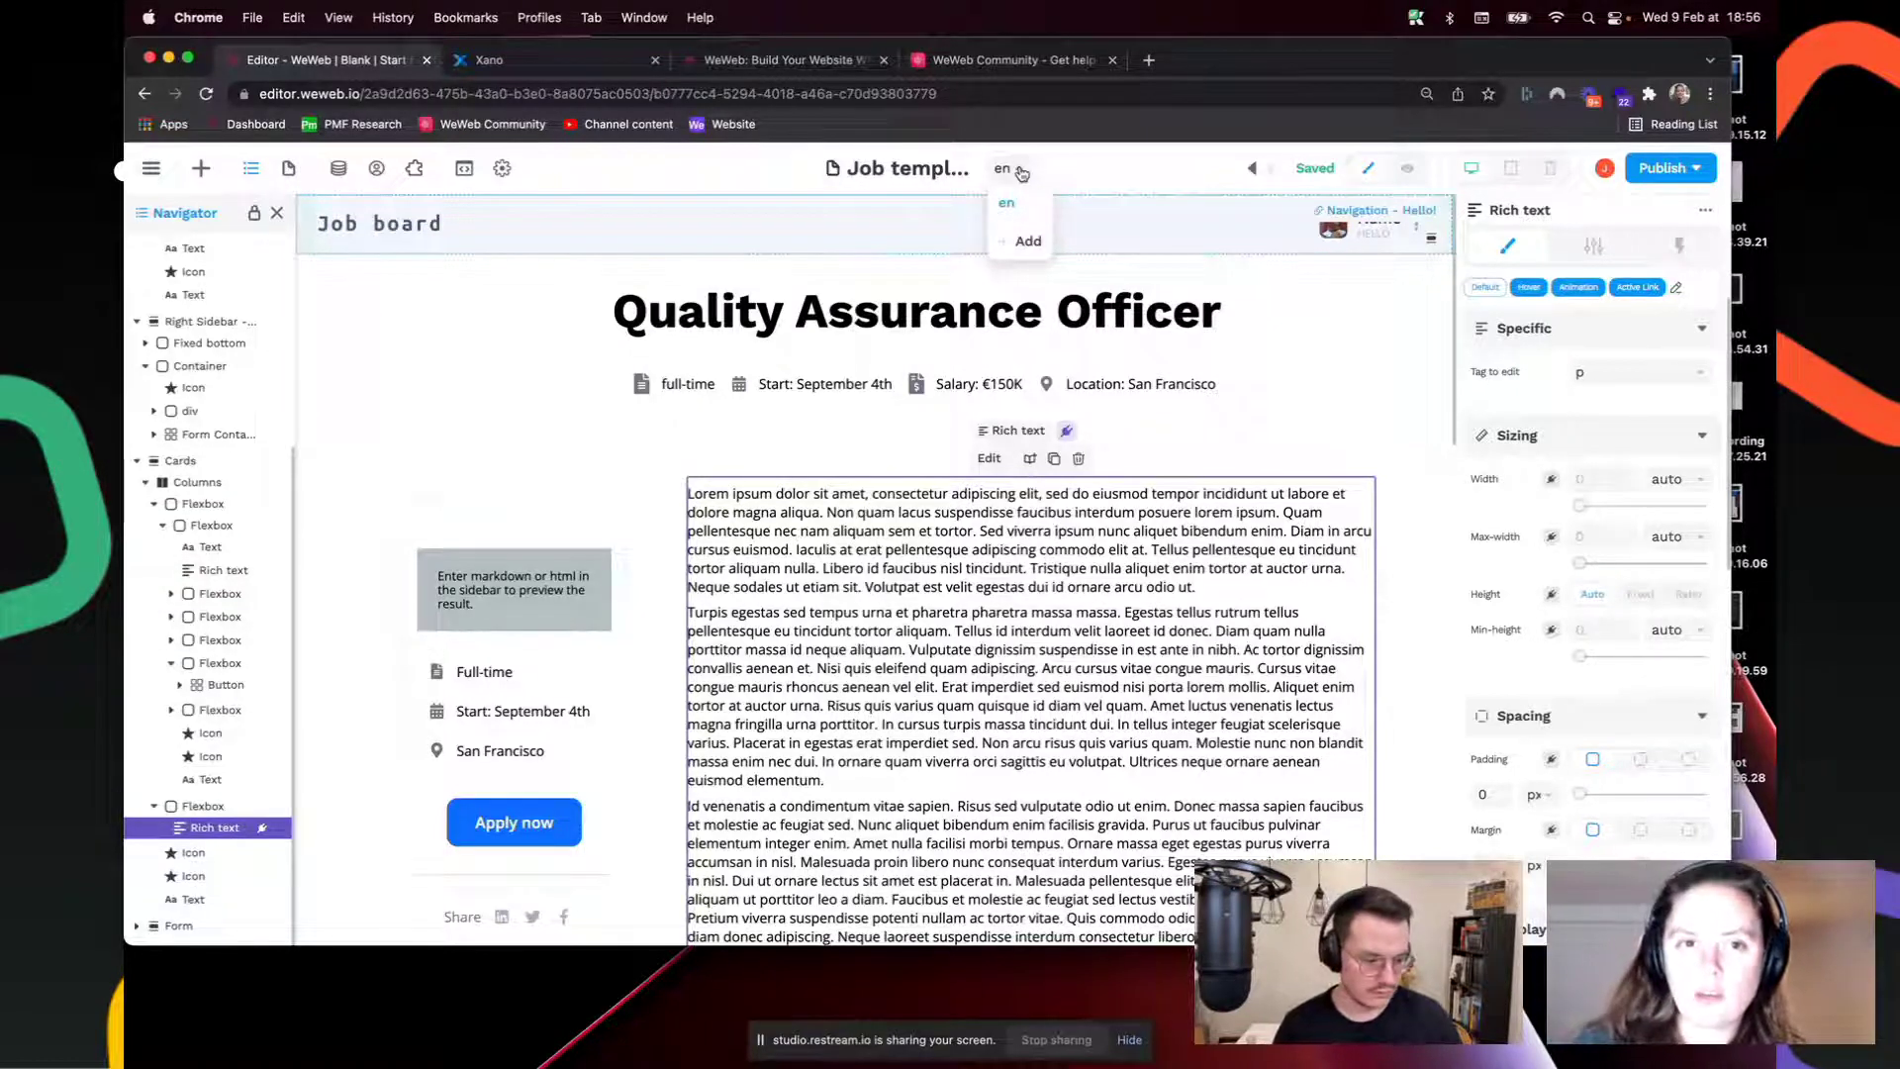
Step: Search the forum for 'language', open the intro post and its preview video, then close it
left_click(1014, 60)
left_click(1339, 173)
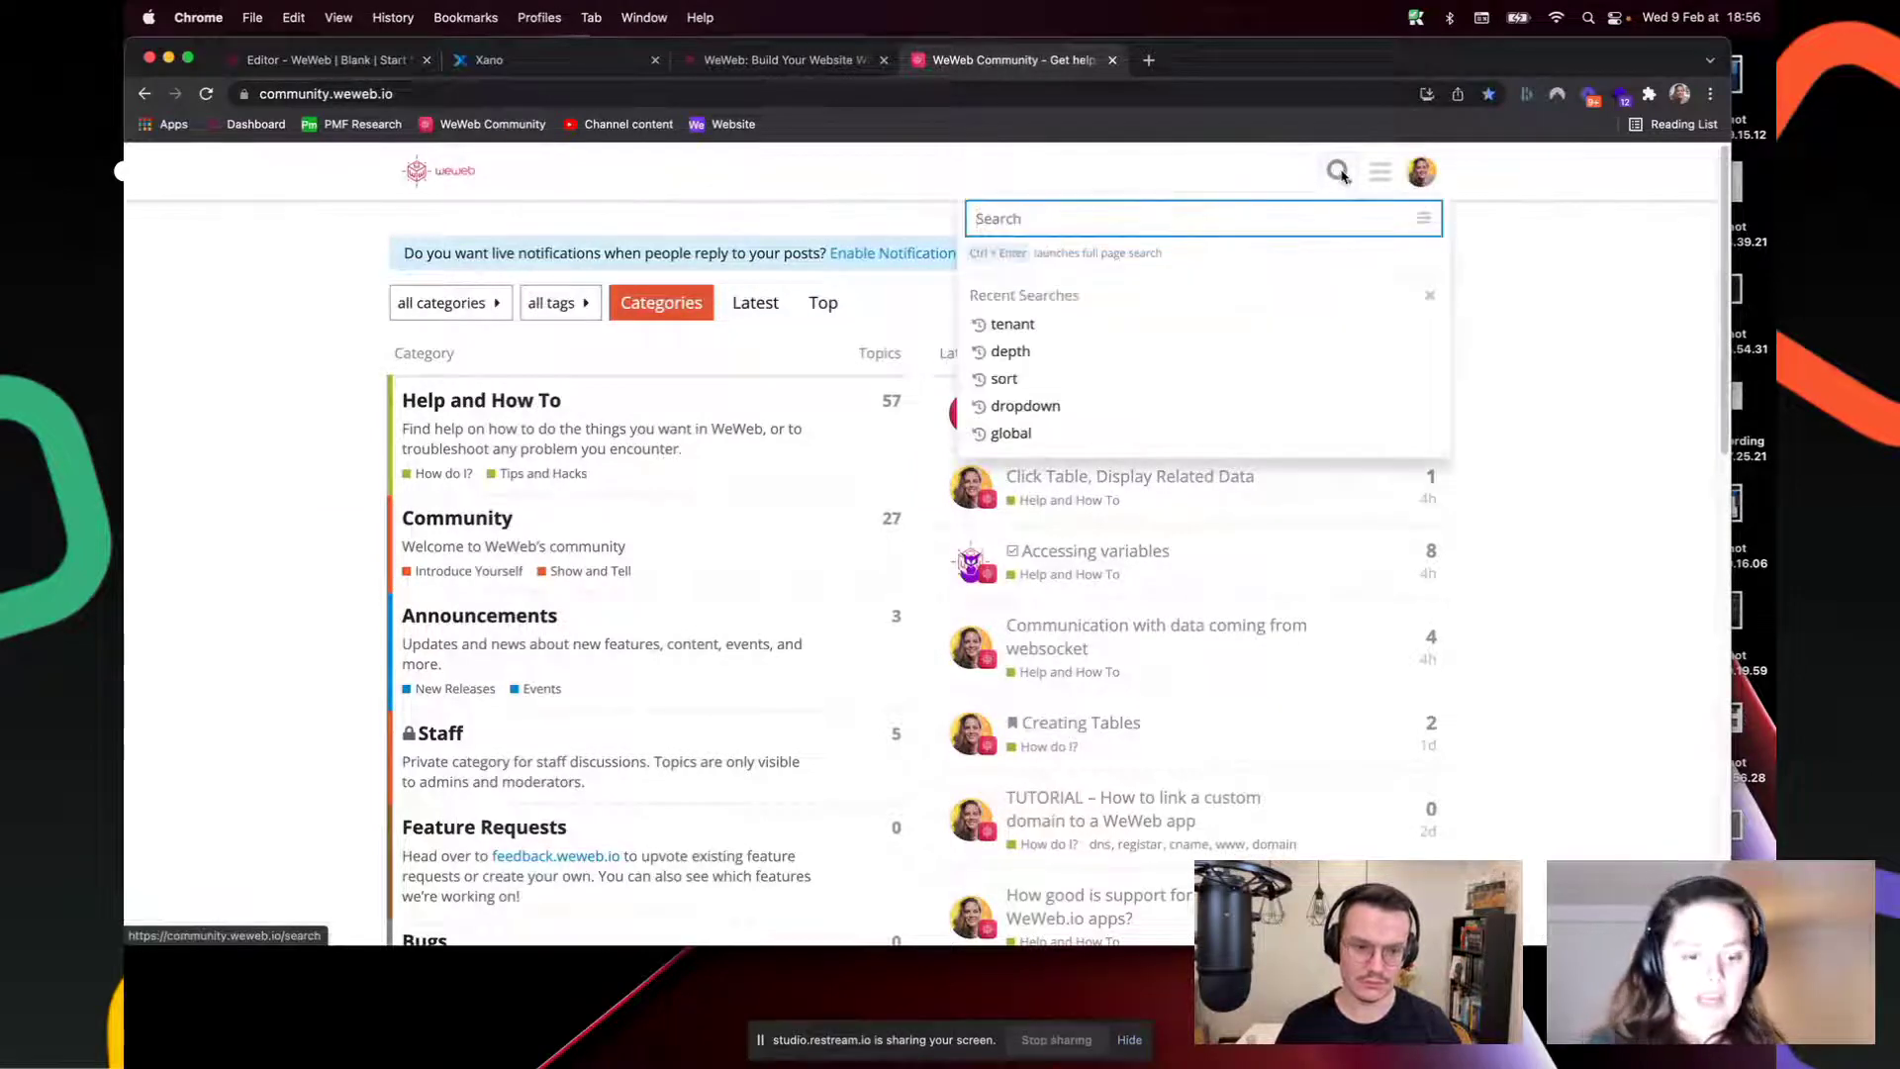
type("language")
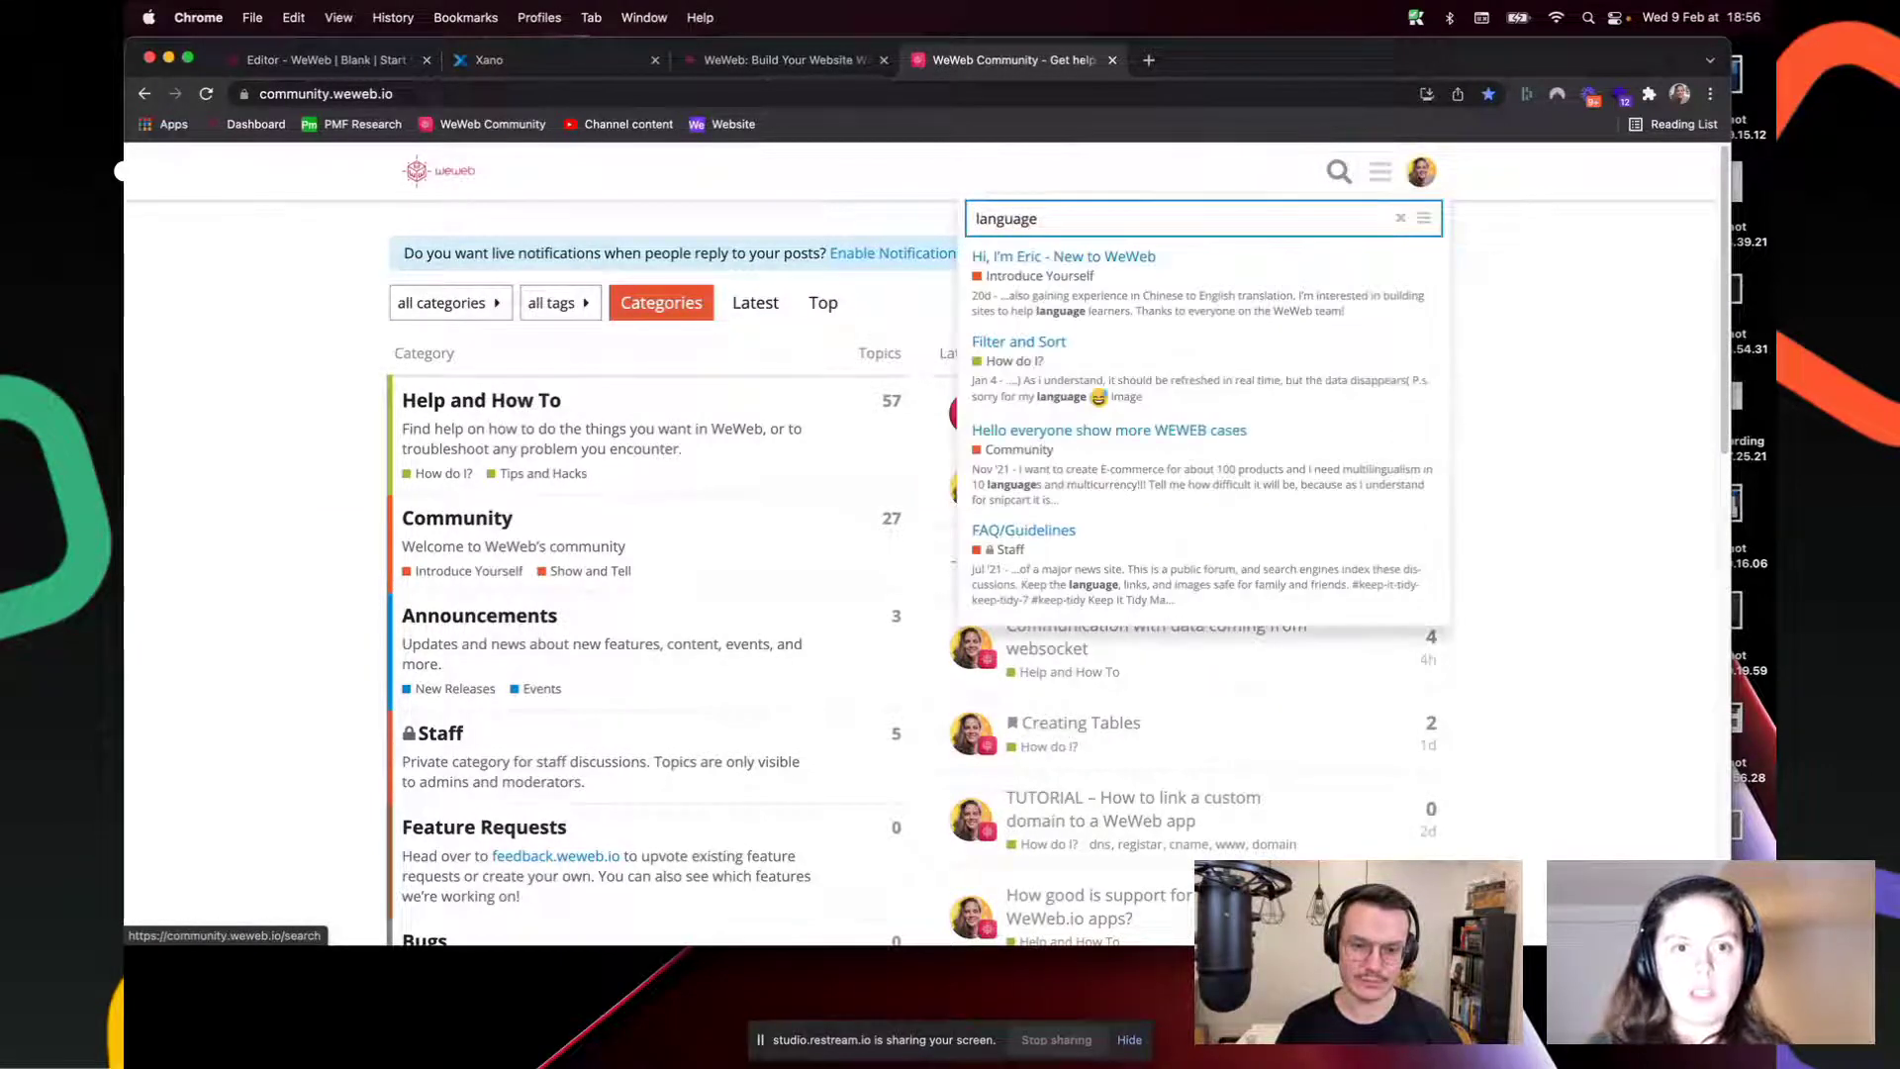
left_click(1294, 255)
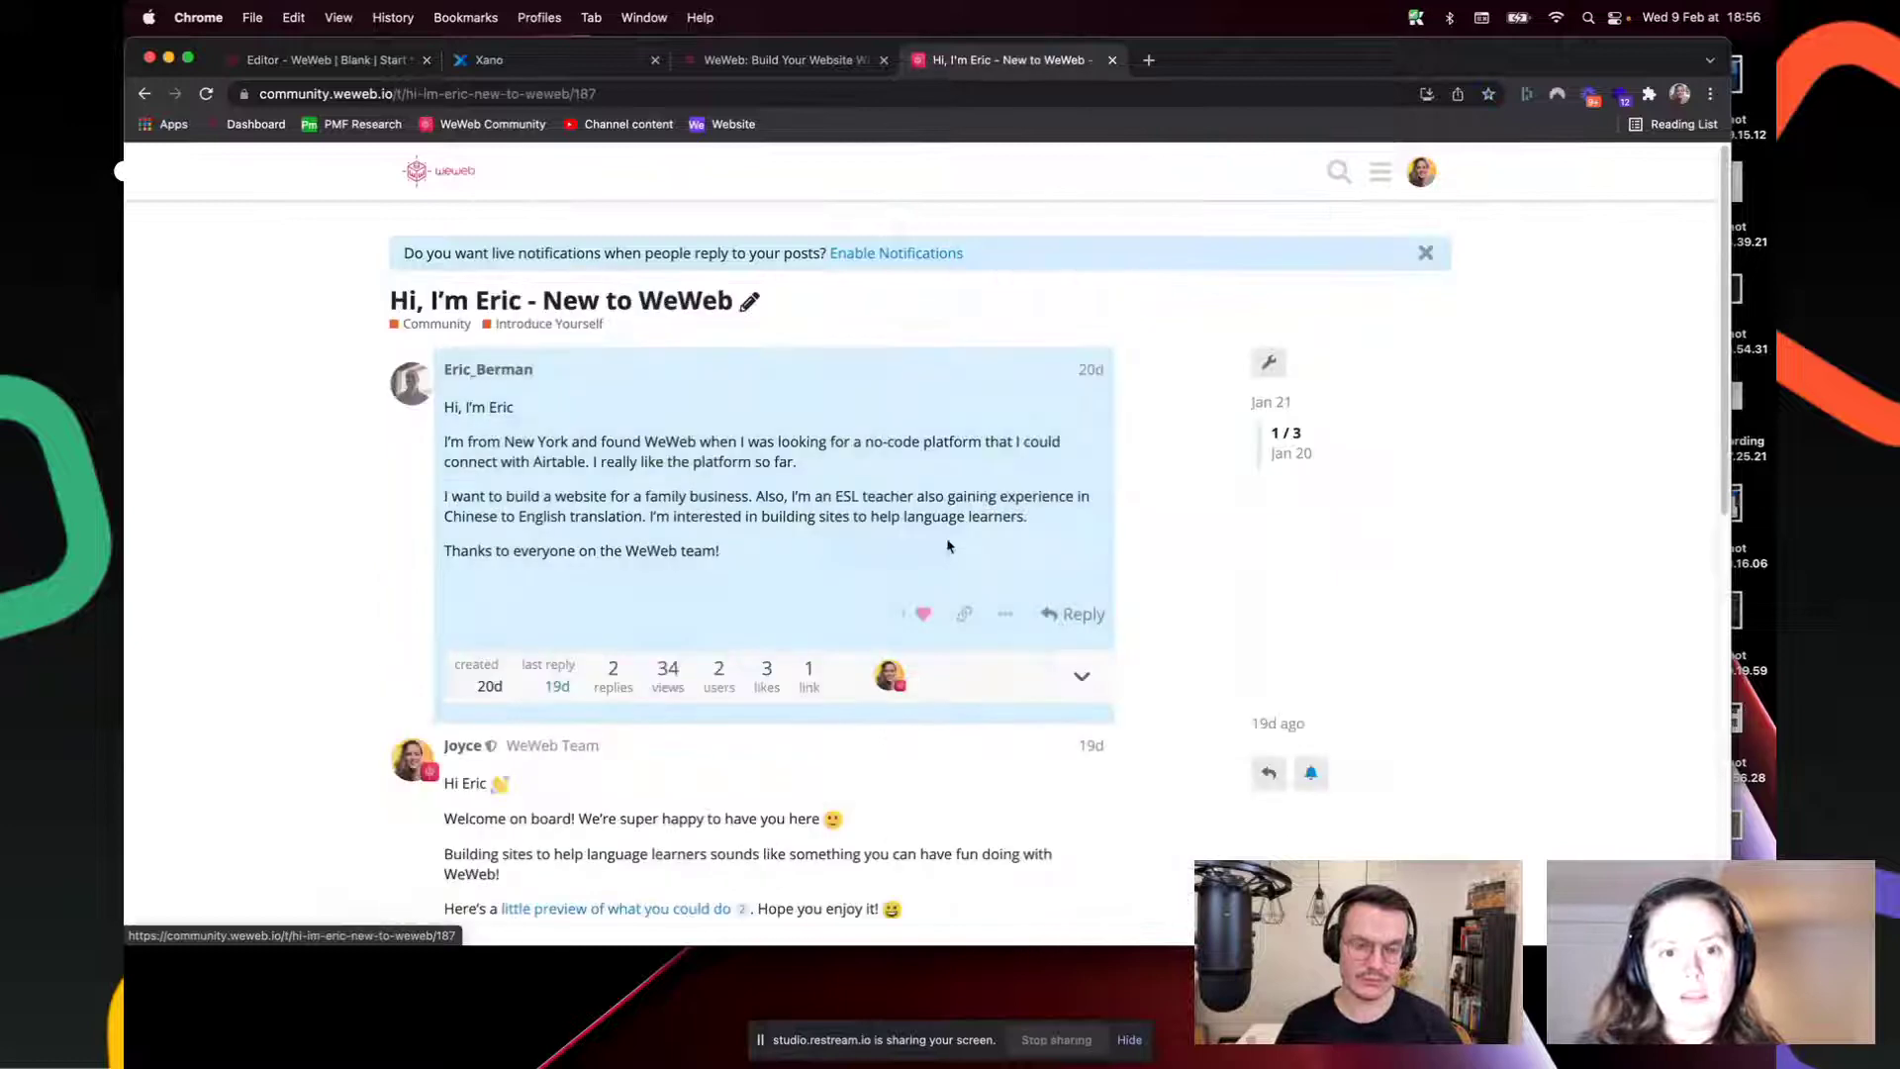
scroll(834, 543, "down", 5)
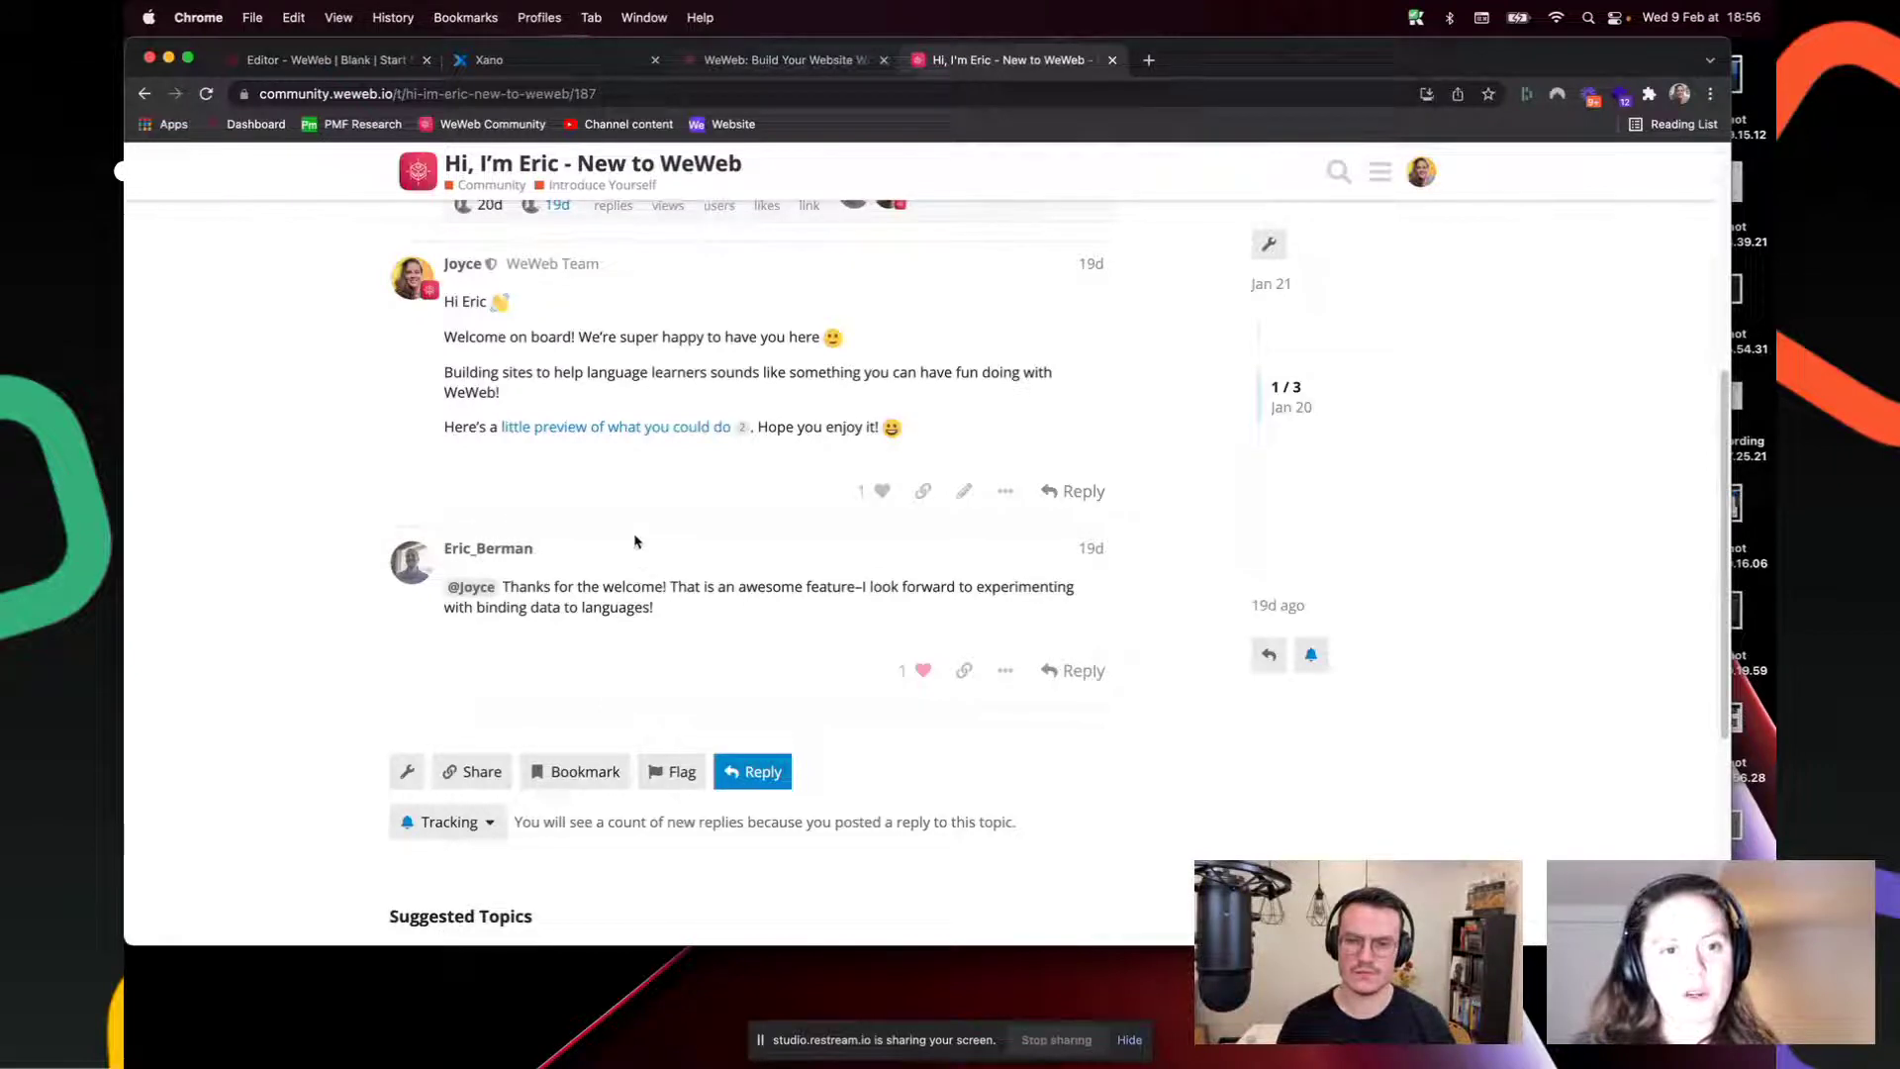
left_click(661, 432)
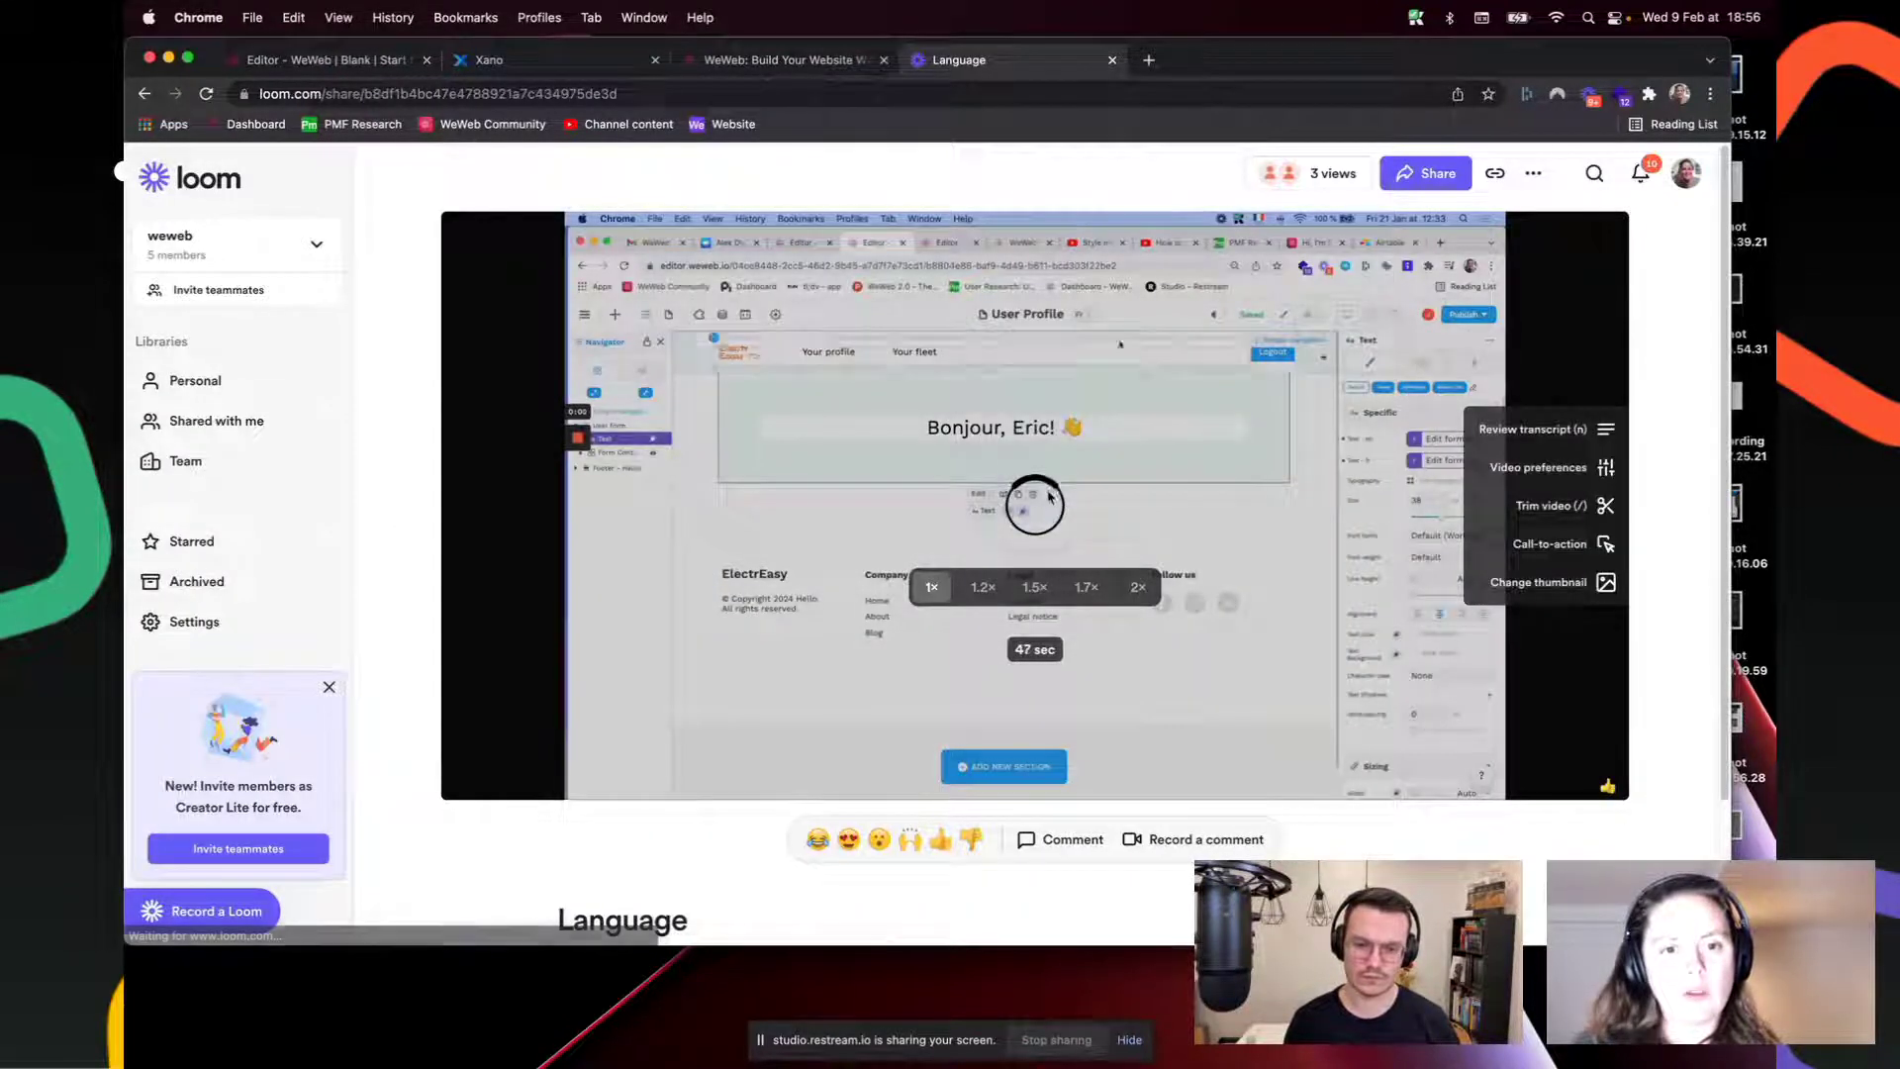
left_click(1113, 60)
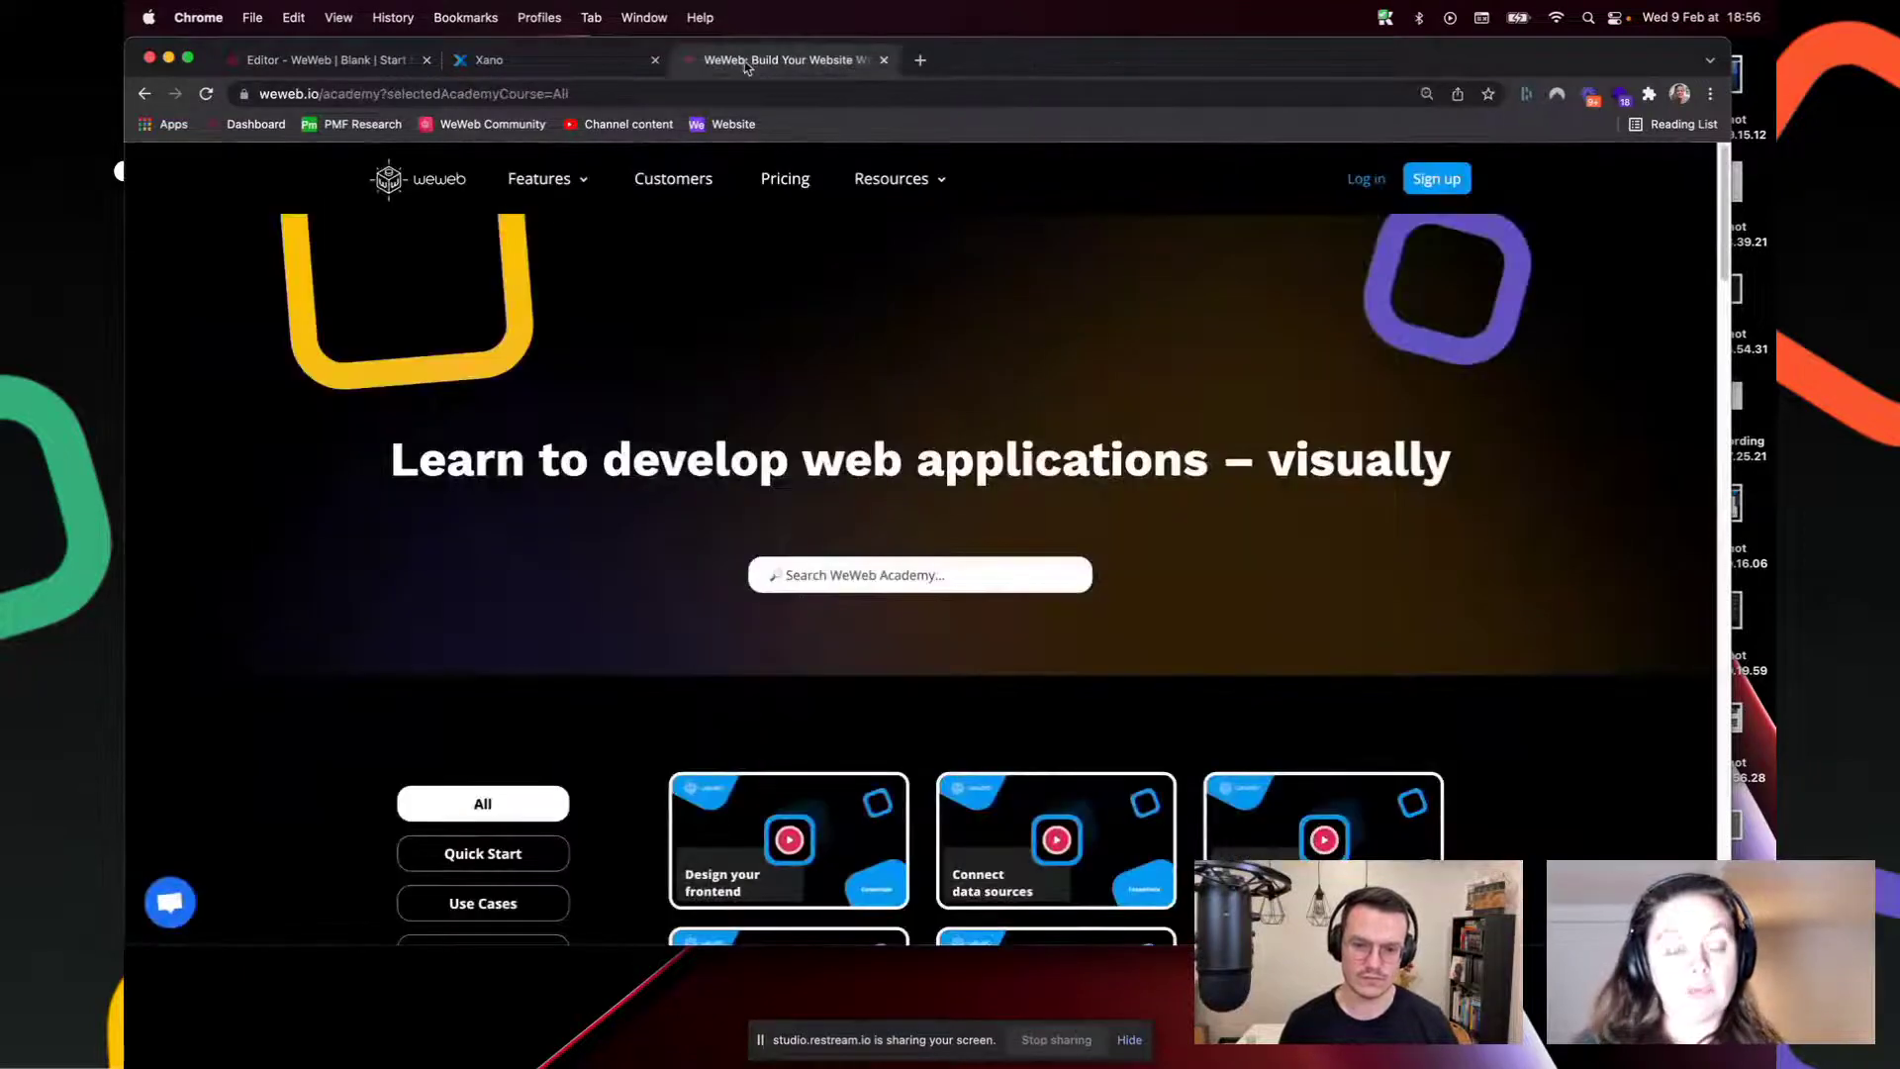
Step: Search the WeWeb Academy for 'lan', then return to the Job template editor
left_click(873, 571)
type("language")
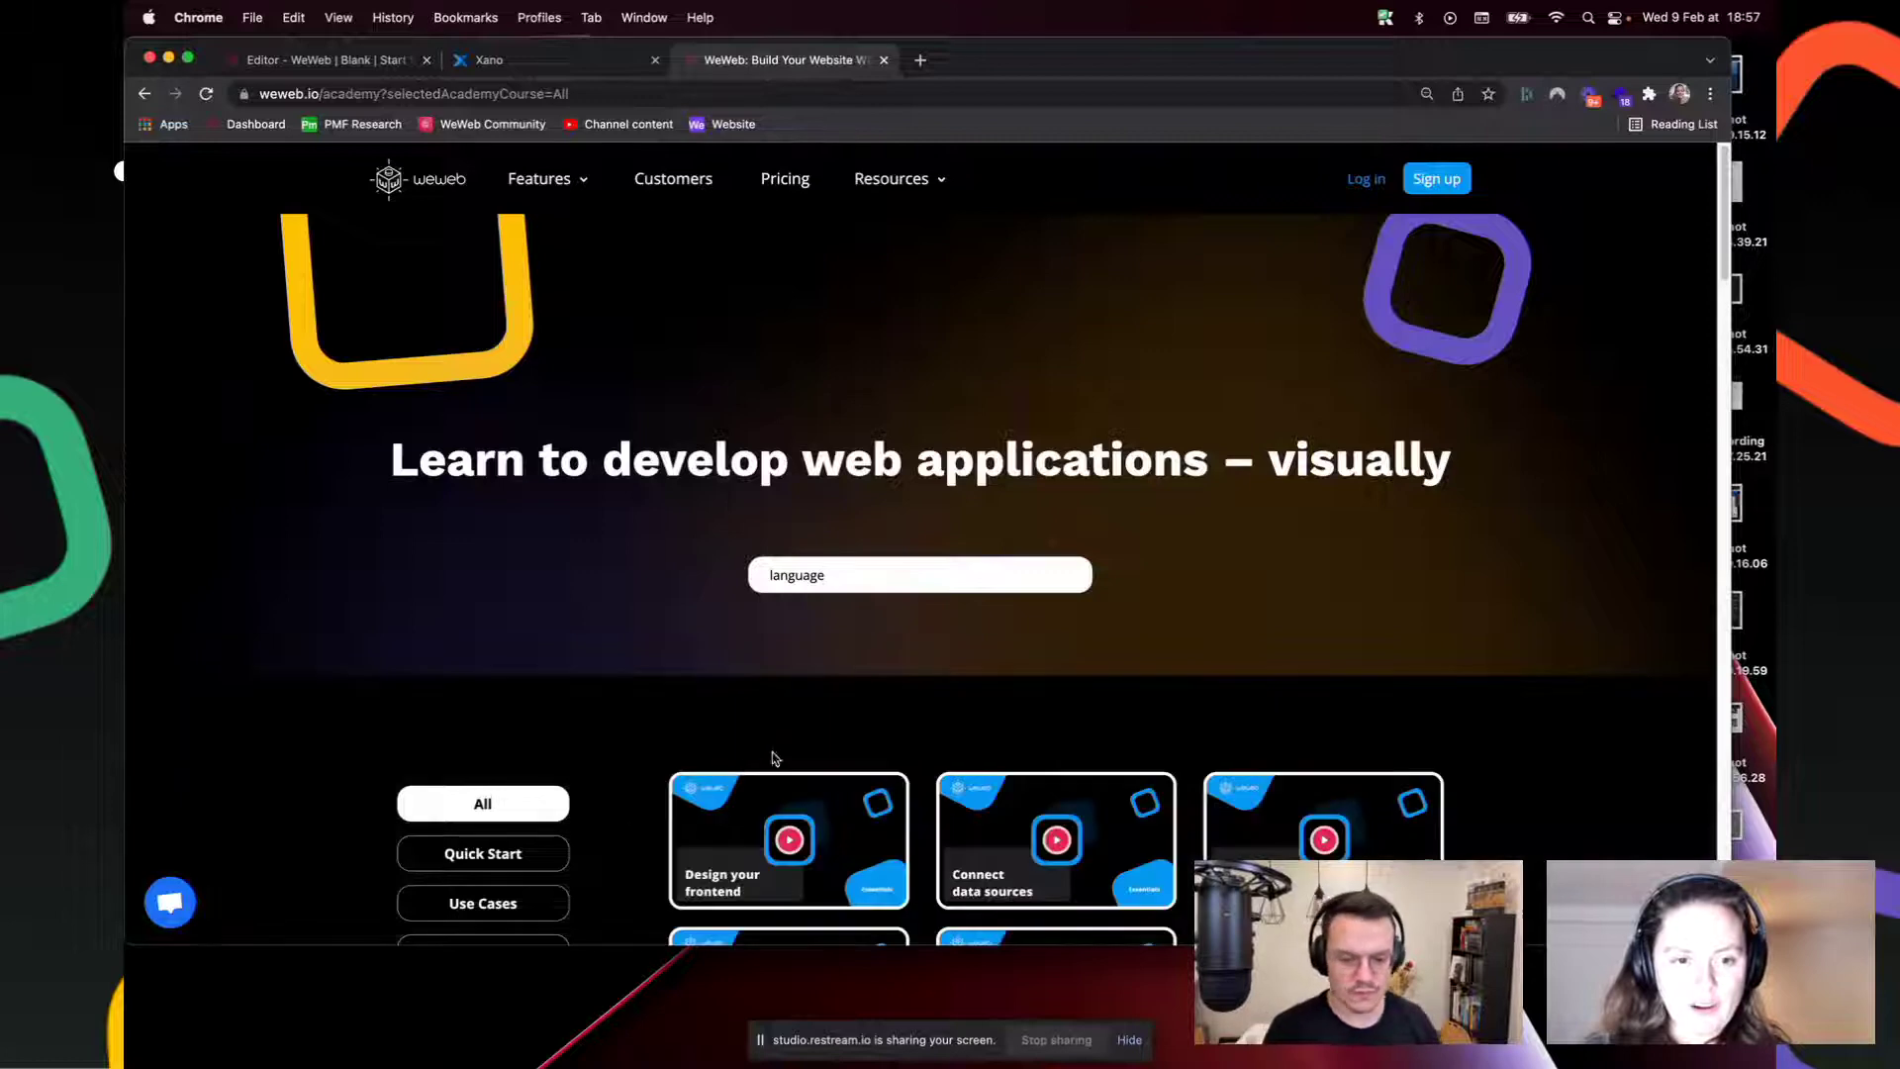
scroll(779, 755, "down", 3)
scroll(779, 754, "down", 4)
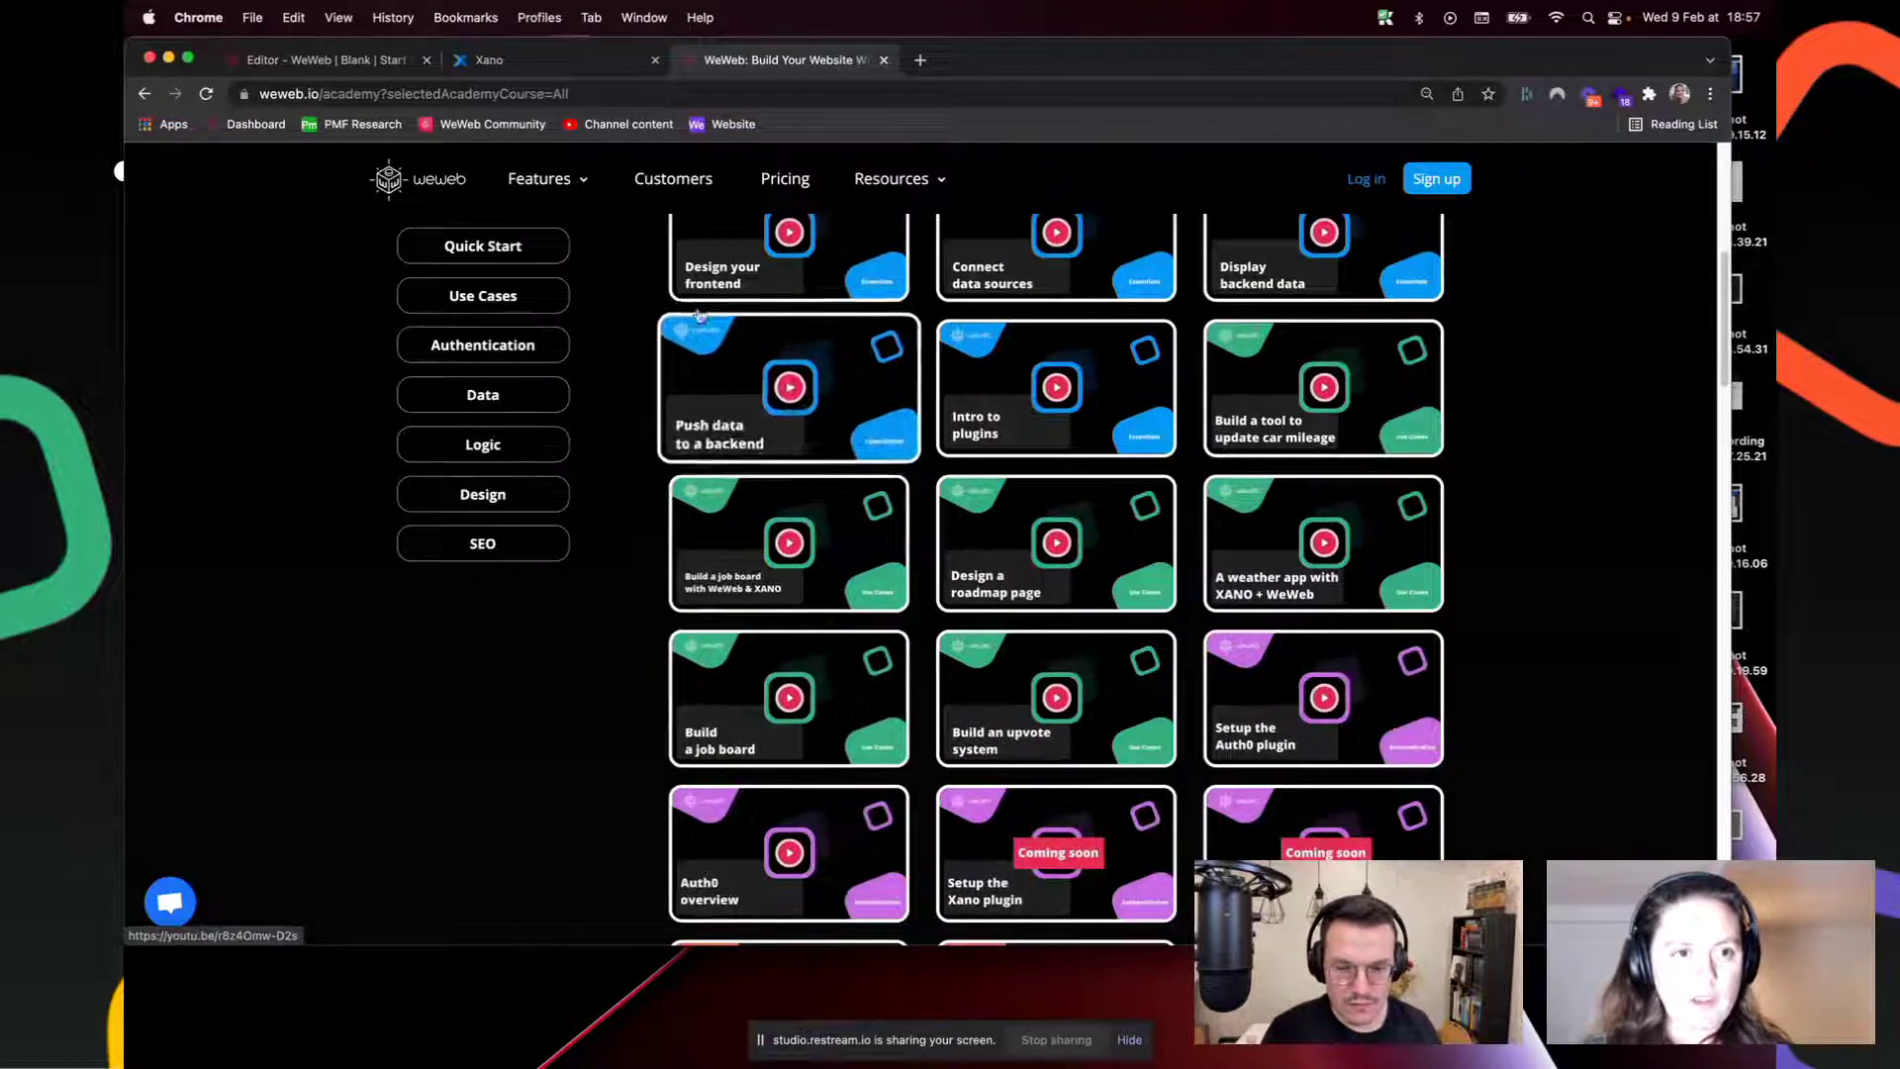
left_click(597, 55)
left_click(327, 59)
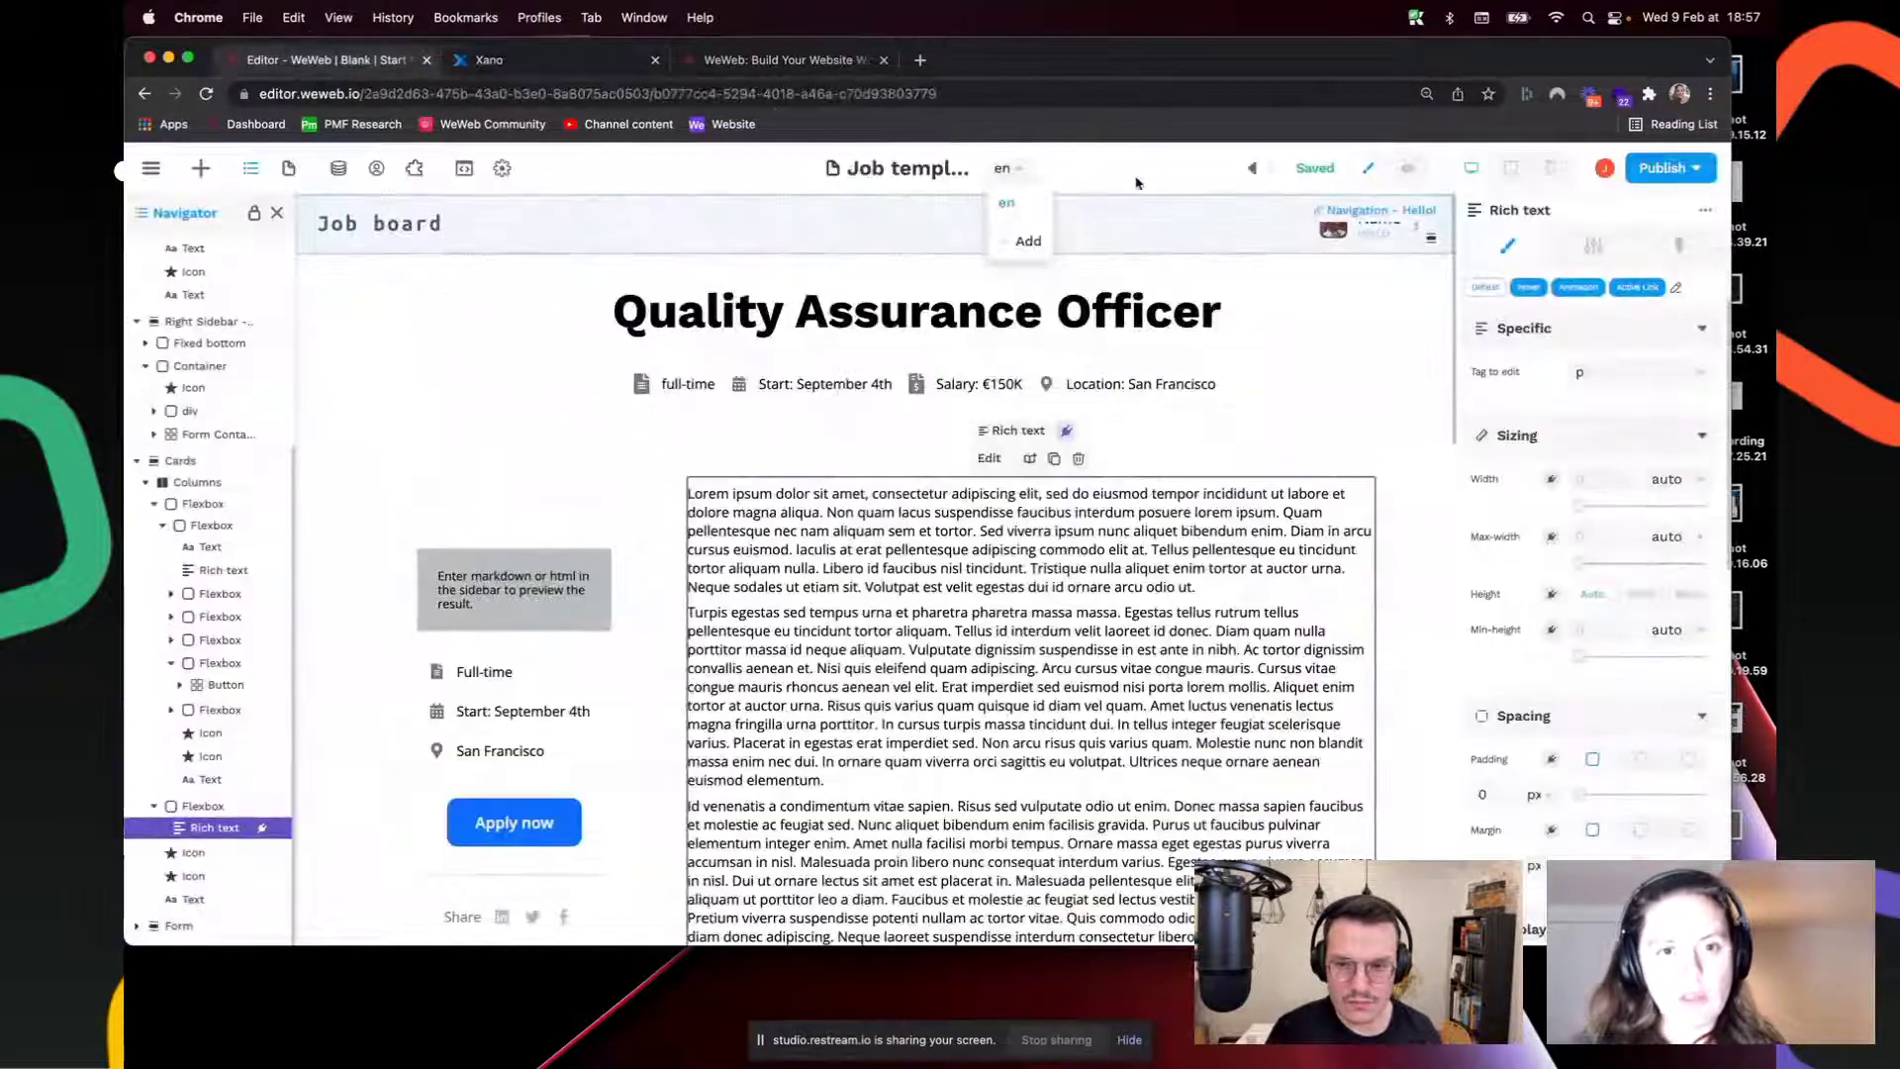
Step: Add French as a website language, keeping English as default, and save
left_click(1026, 243)
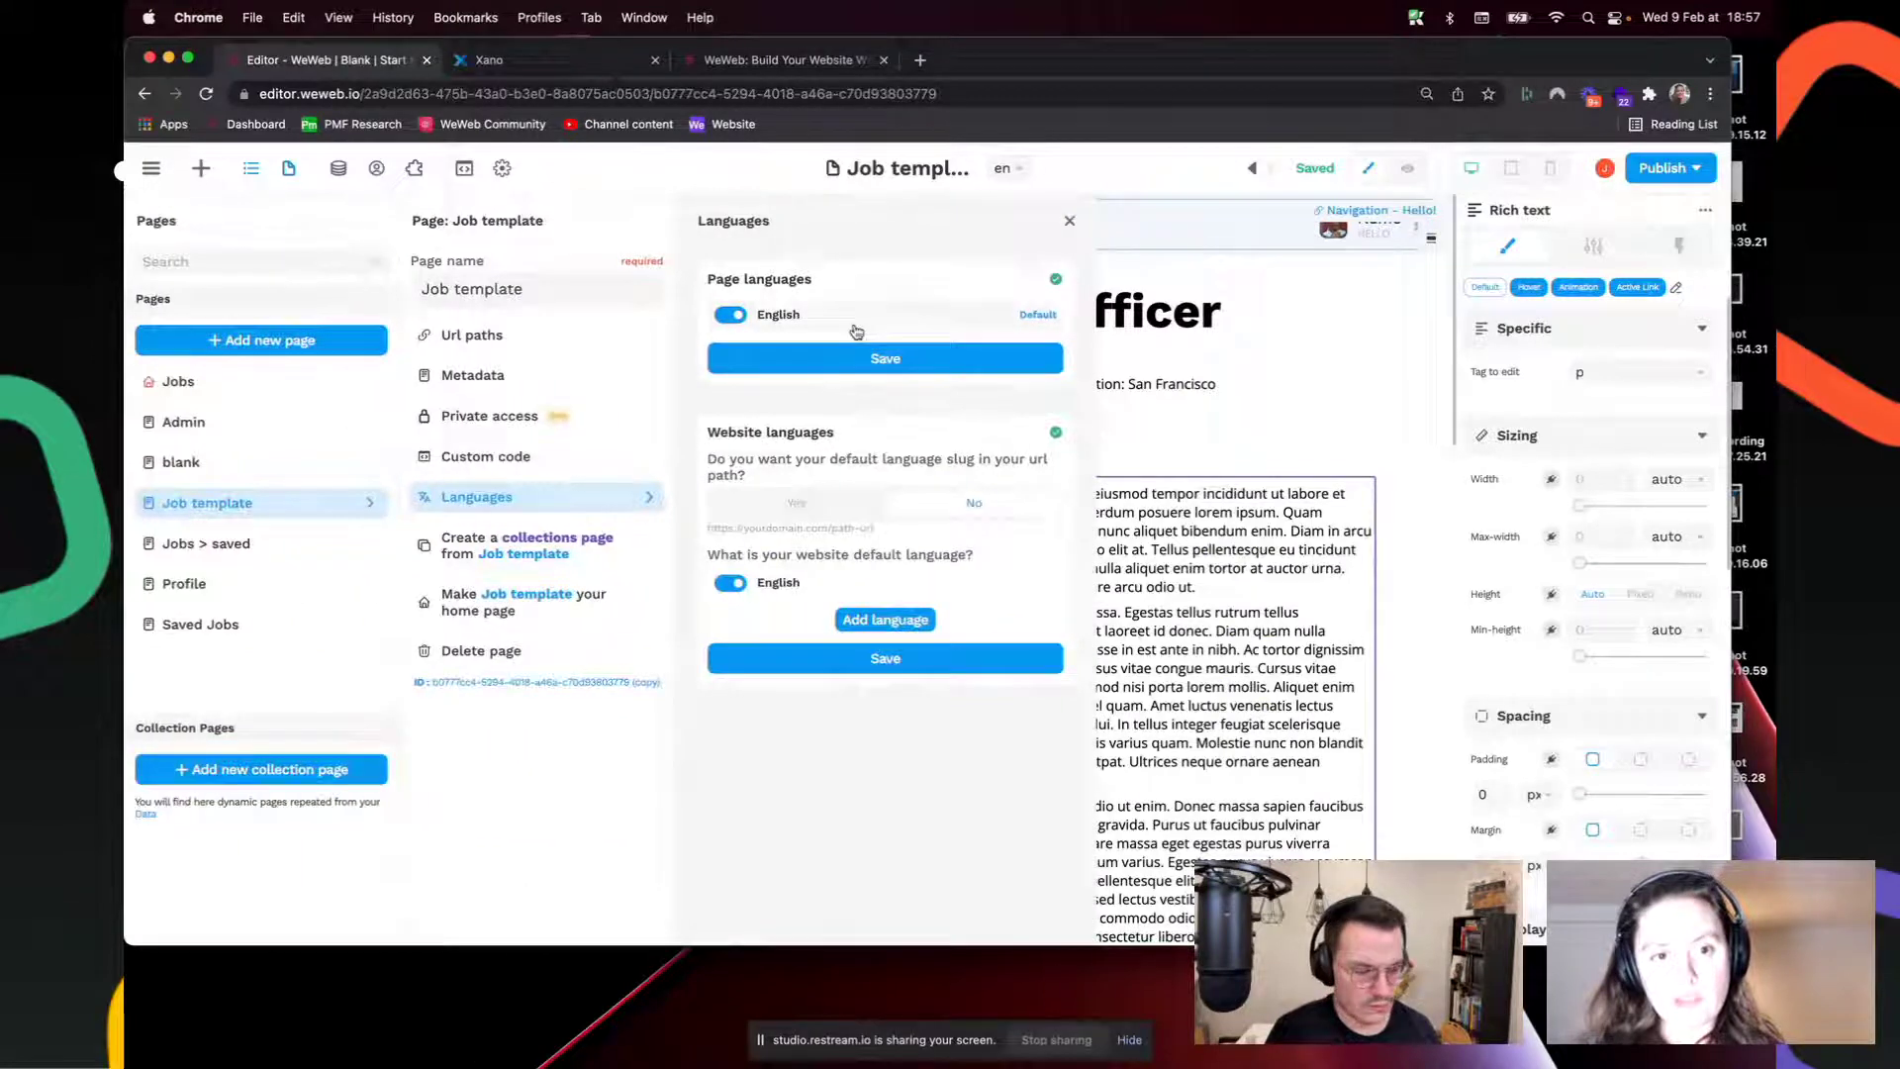
left_click(863, 622)
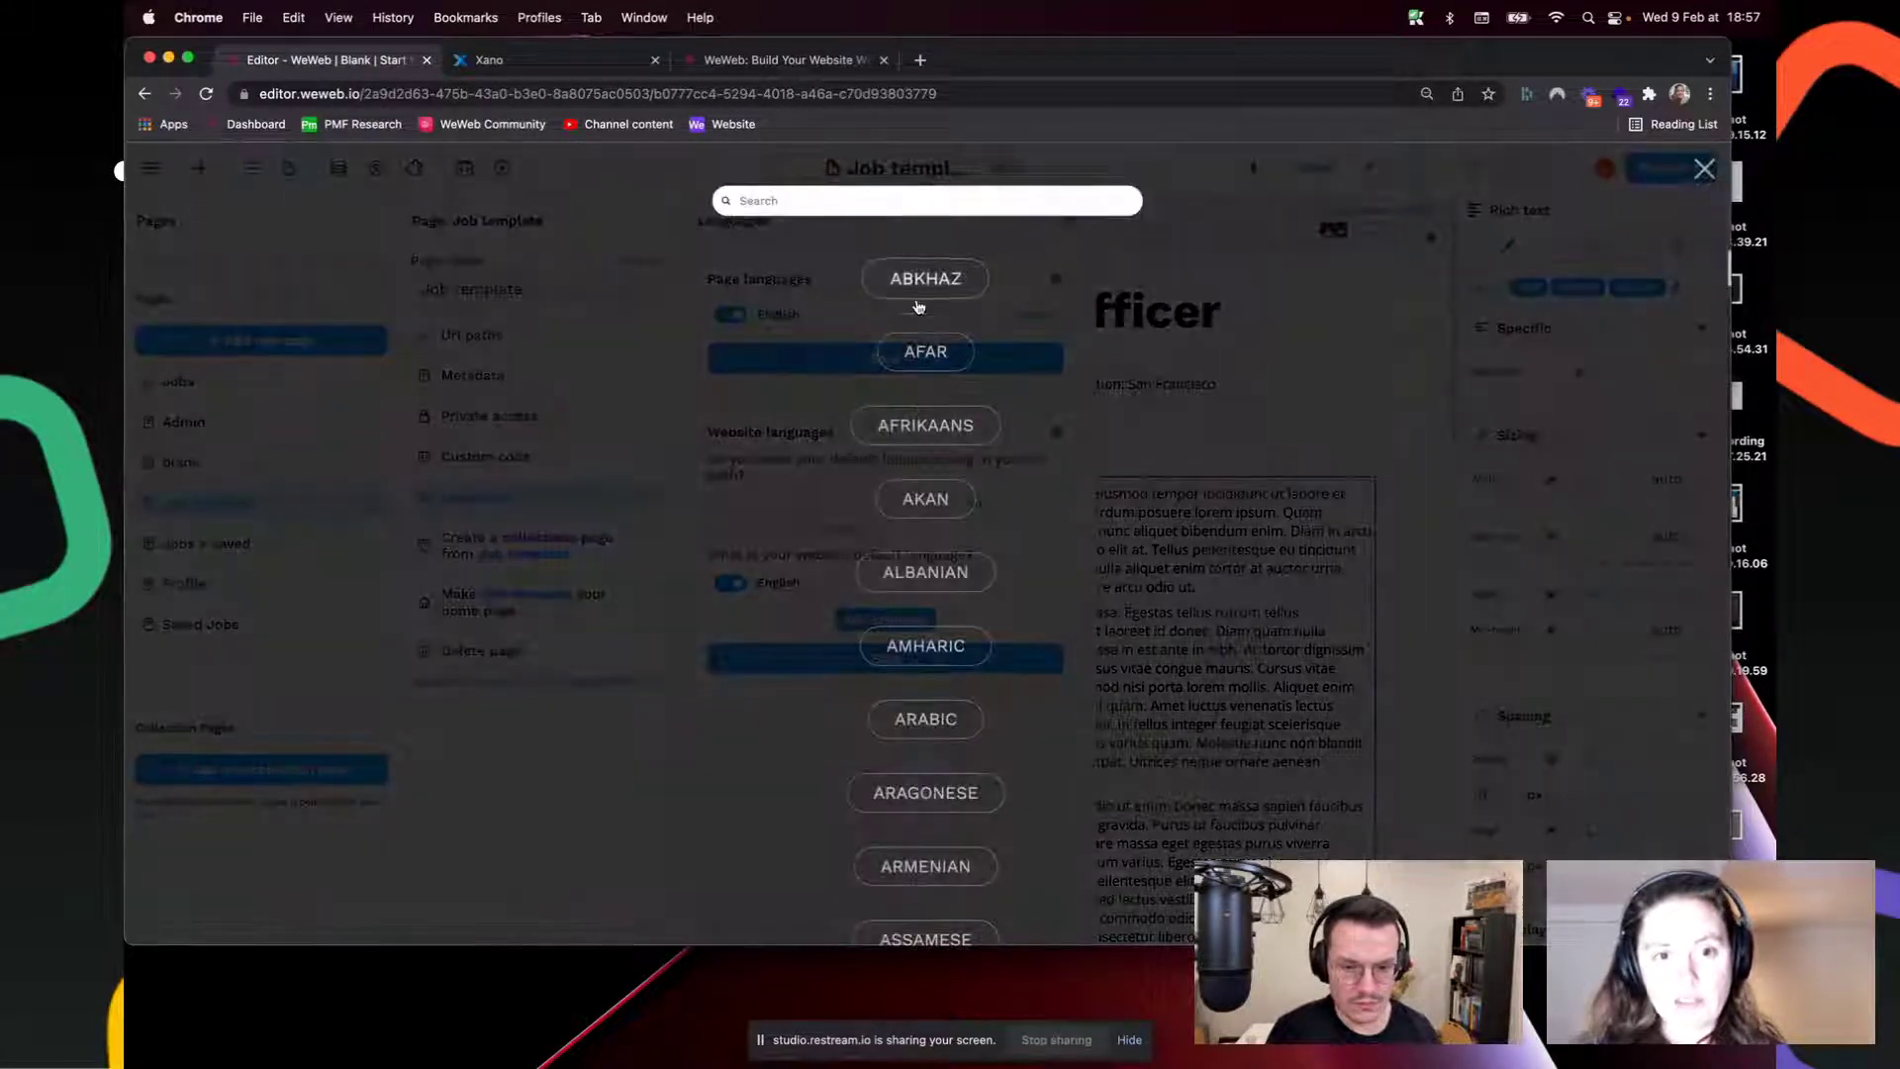
type("french")
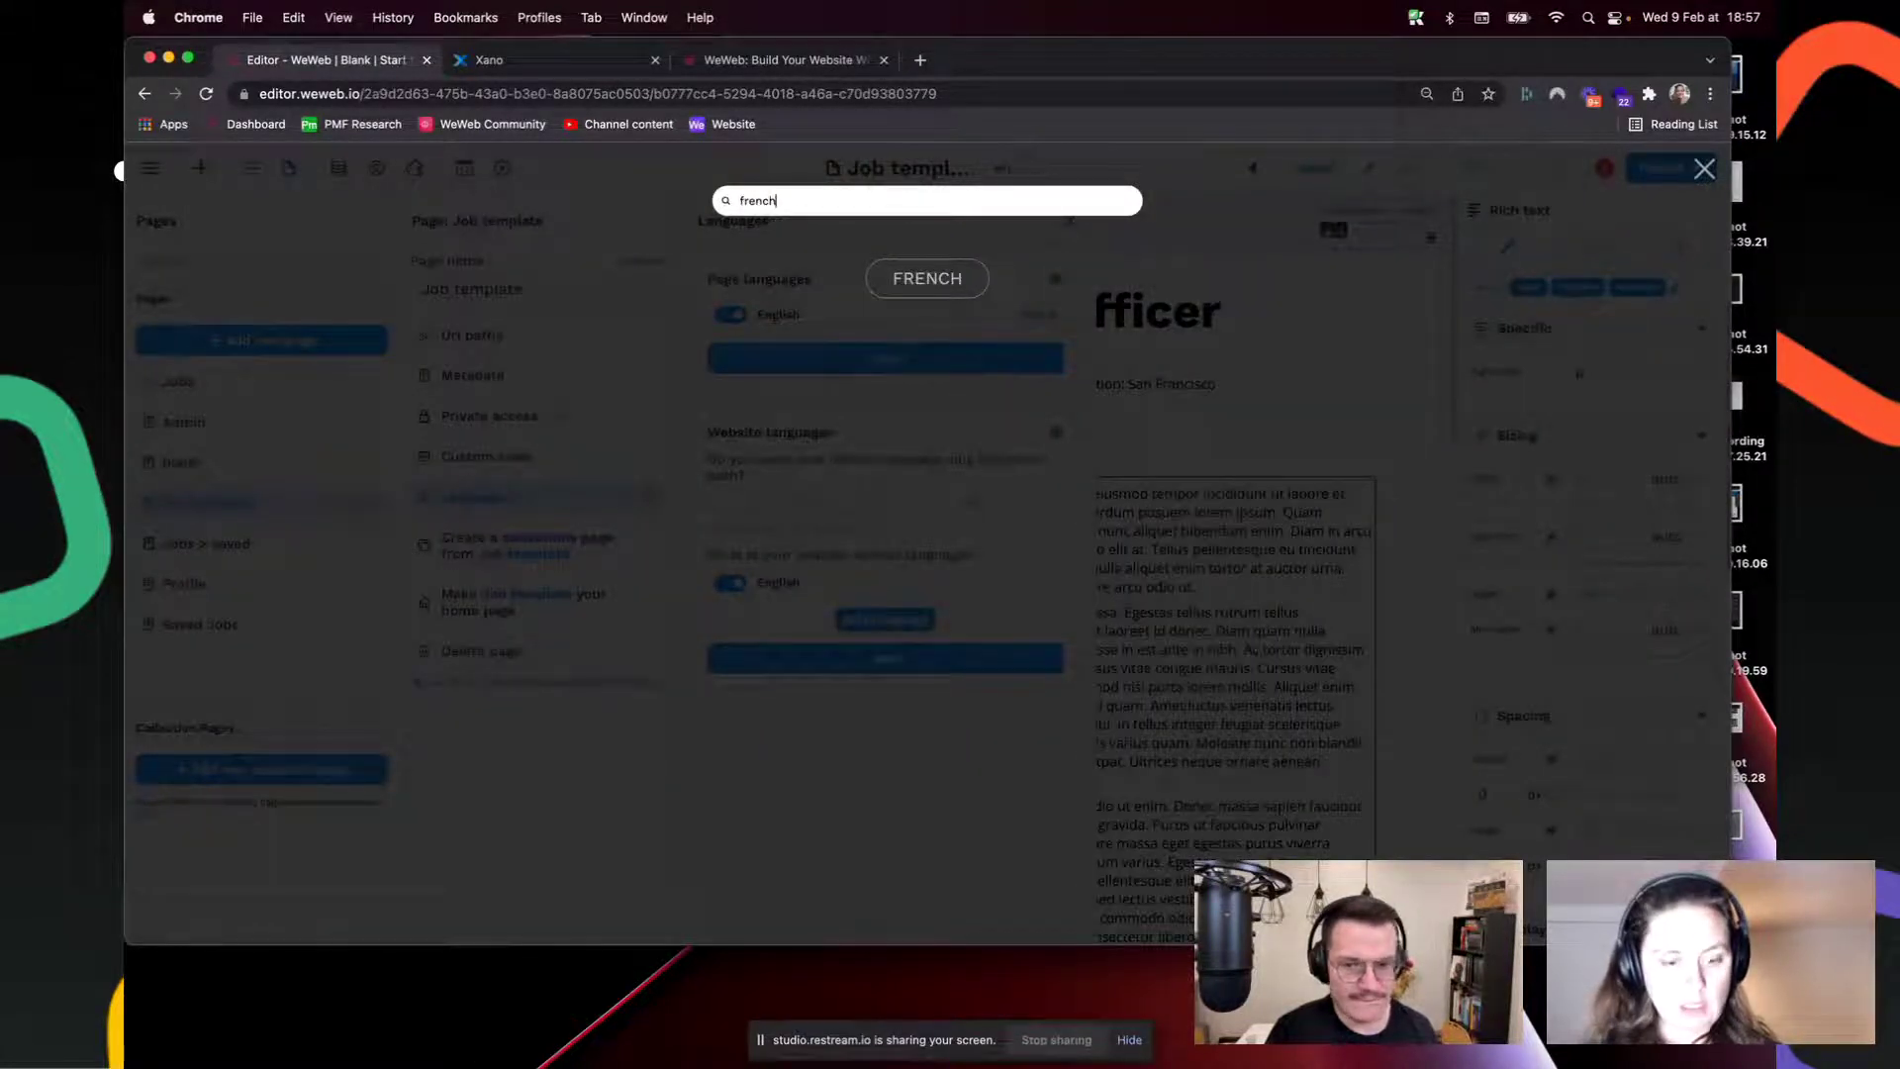
left_click(928, 278)
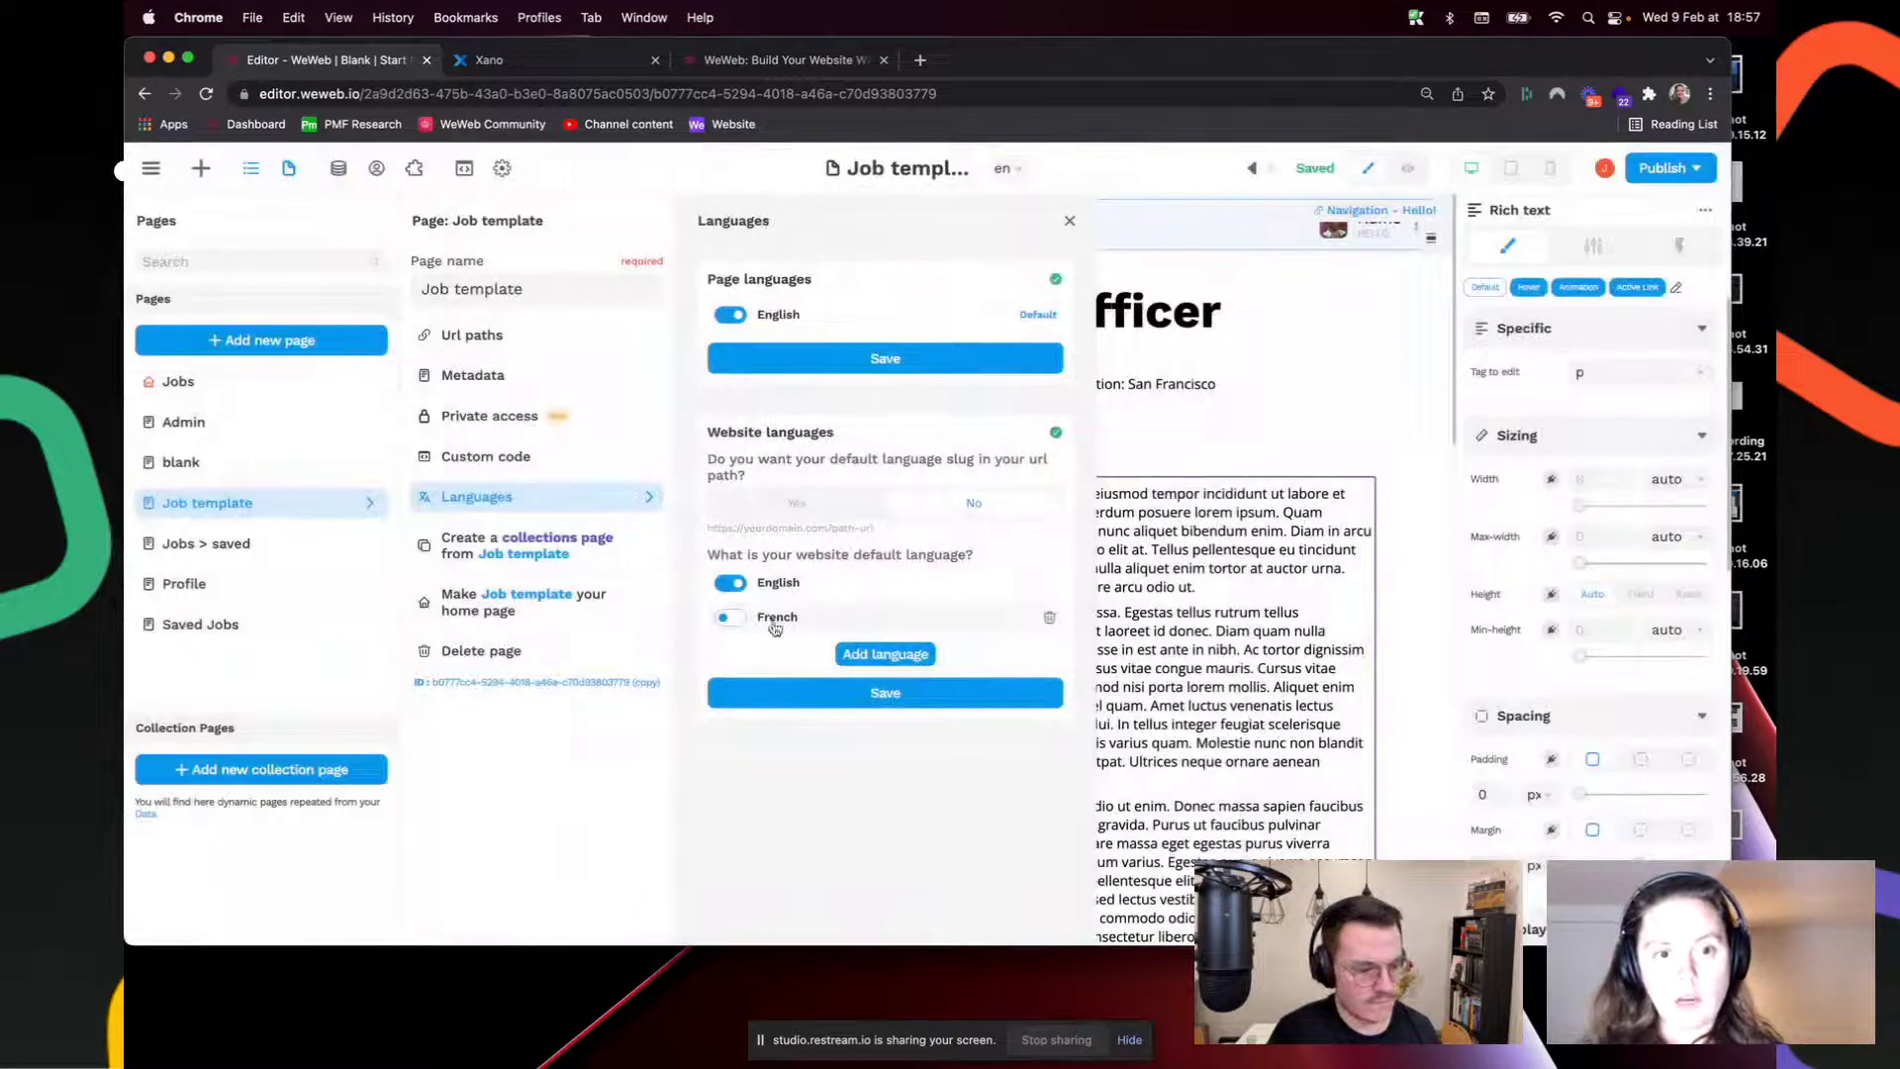
left_click(732, 618)
left_click(733, 585)
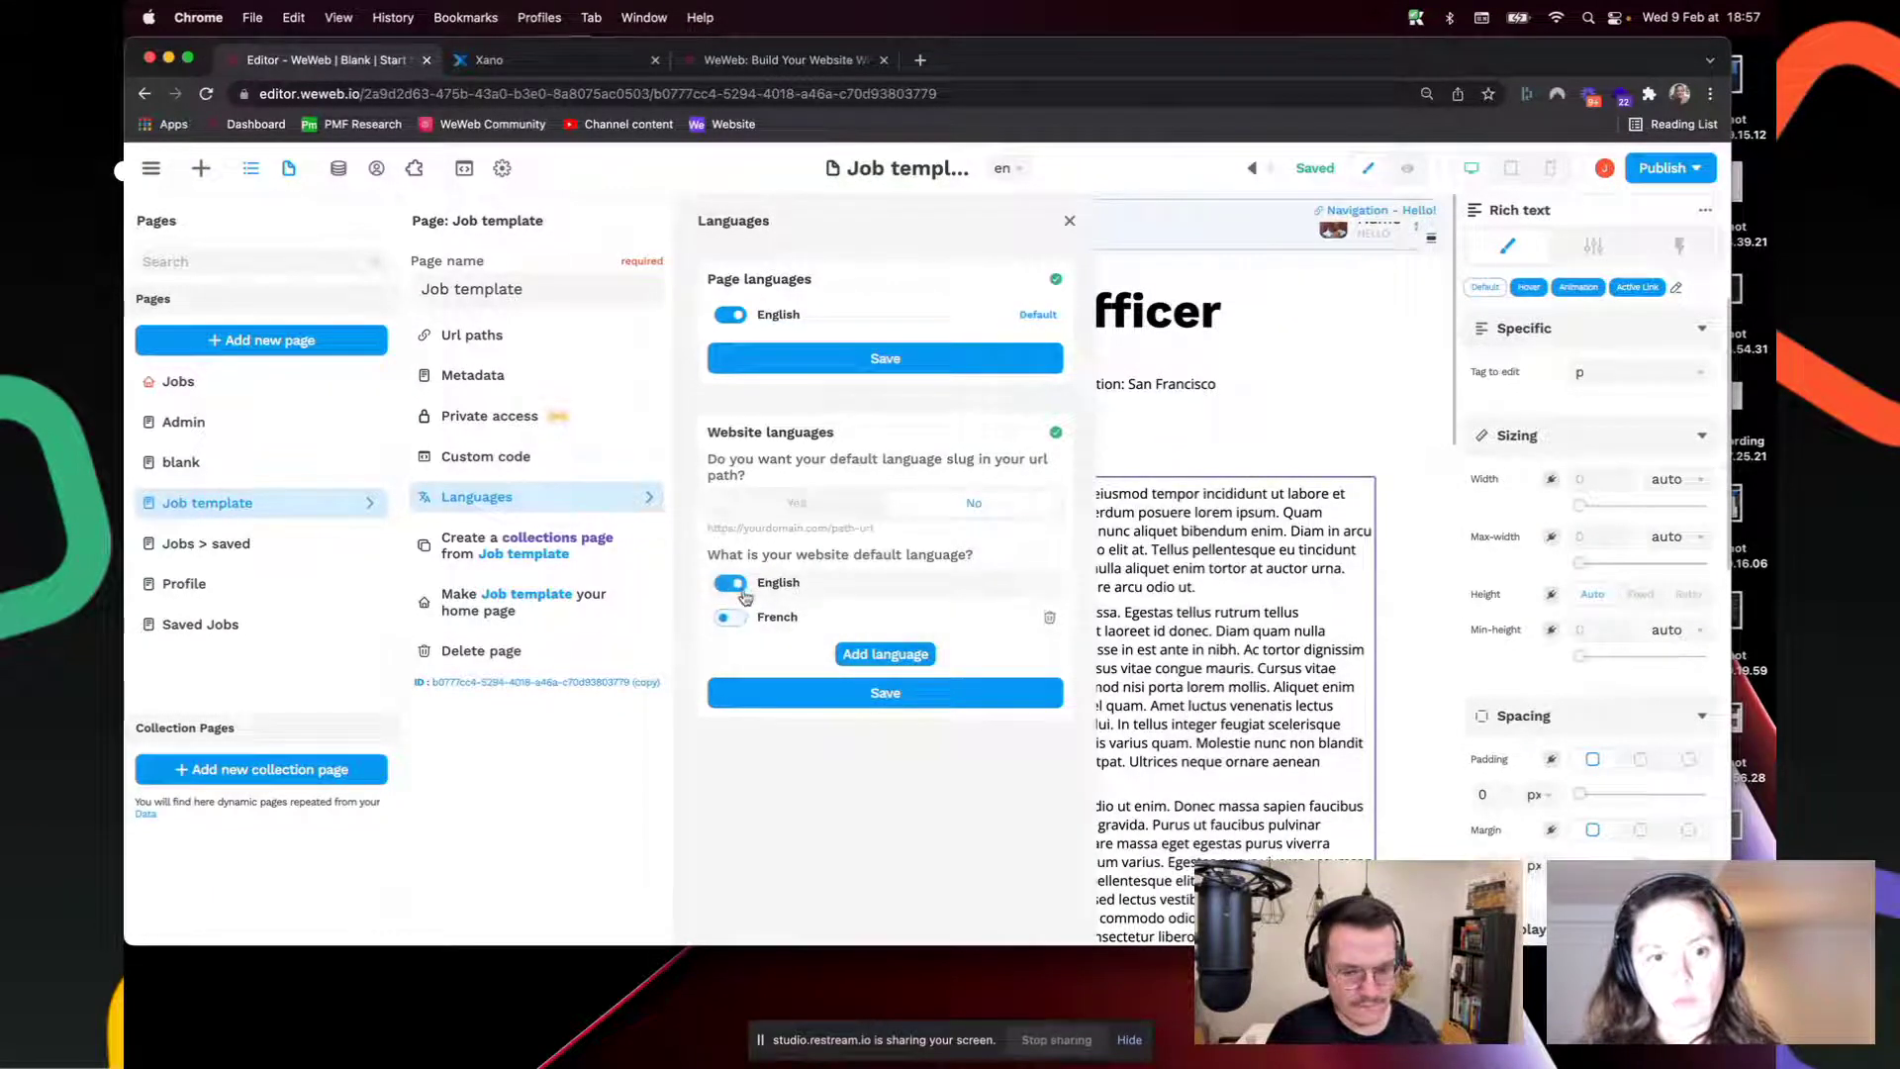
left_click(891, 362)
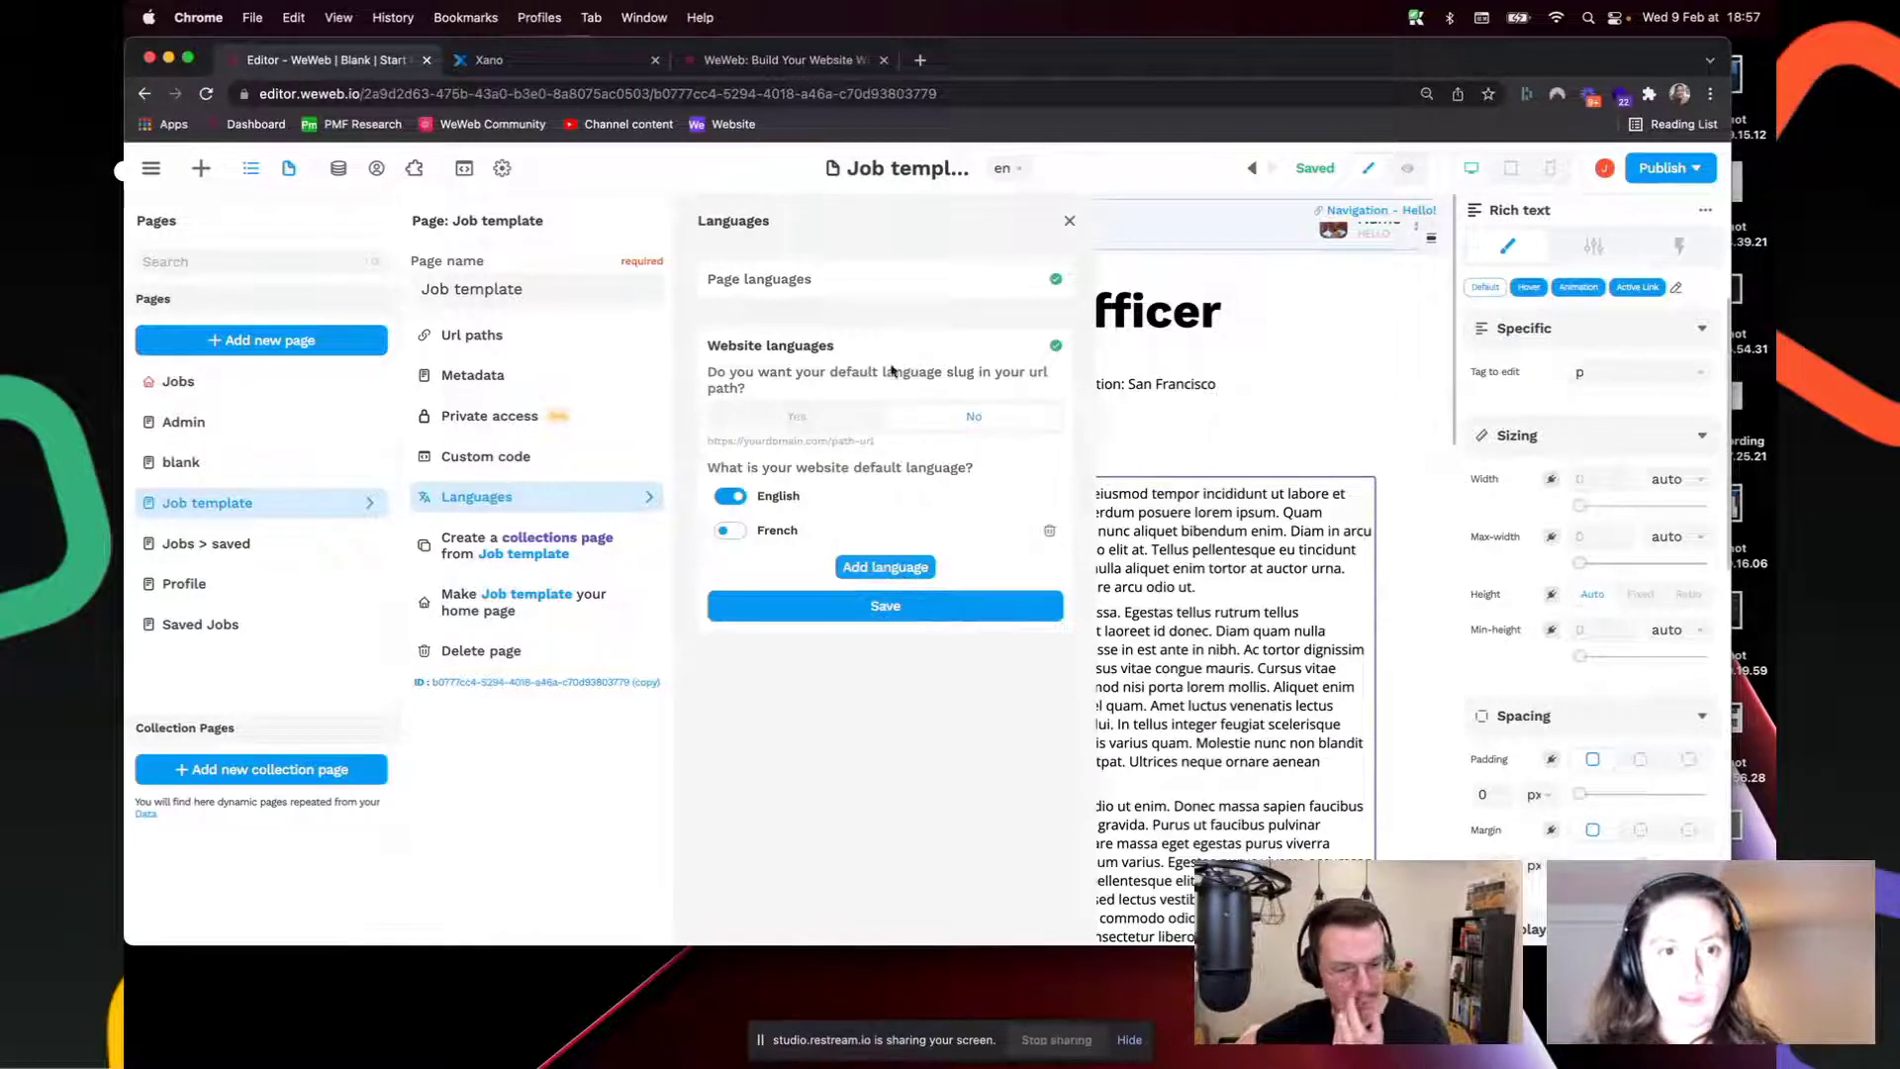
left_click(891, 606)
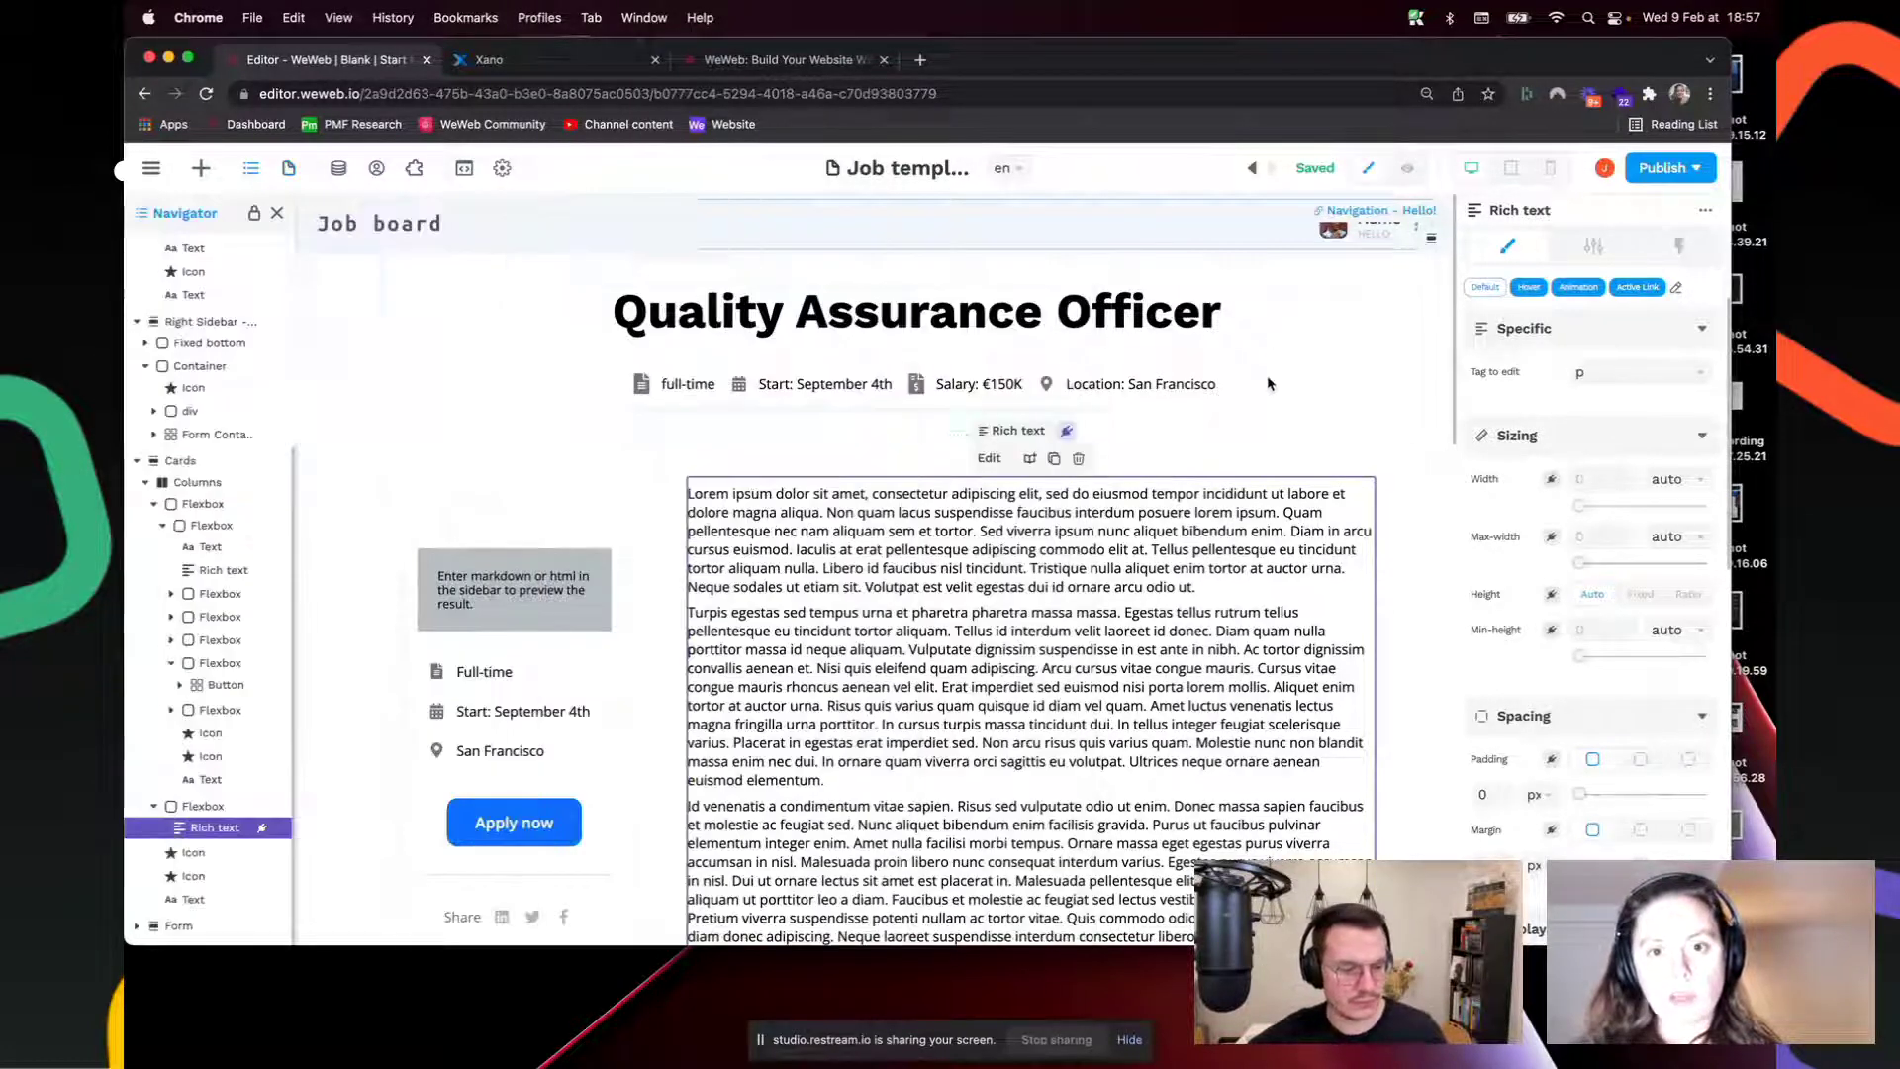
Step: Reload the editor and enable French under the Job template's page languages
left_click(836, 87)
key("Return")
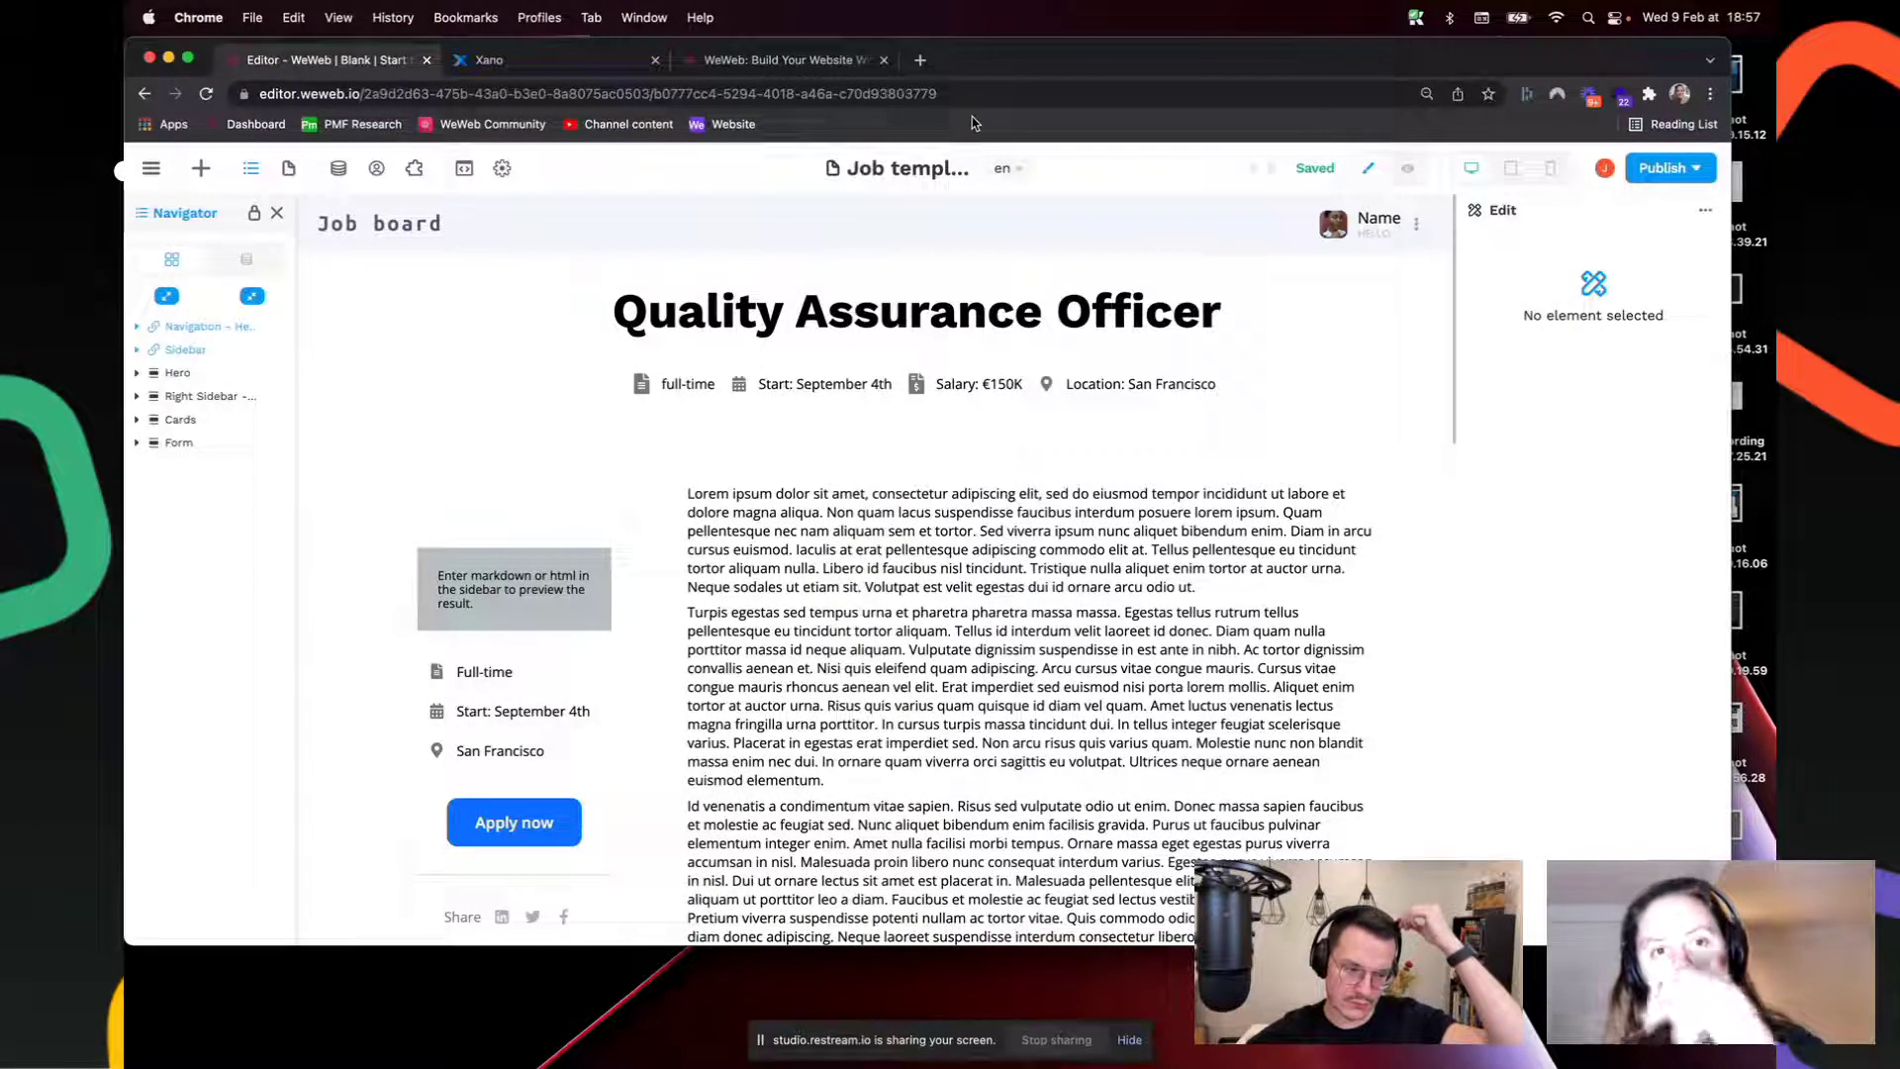
left_click(1007, 169)
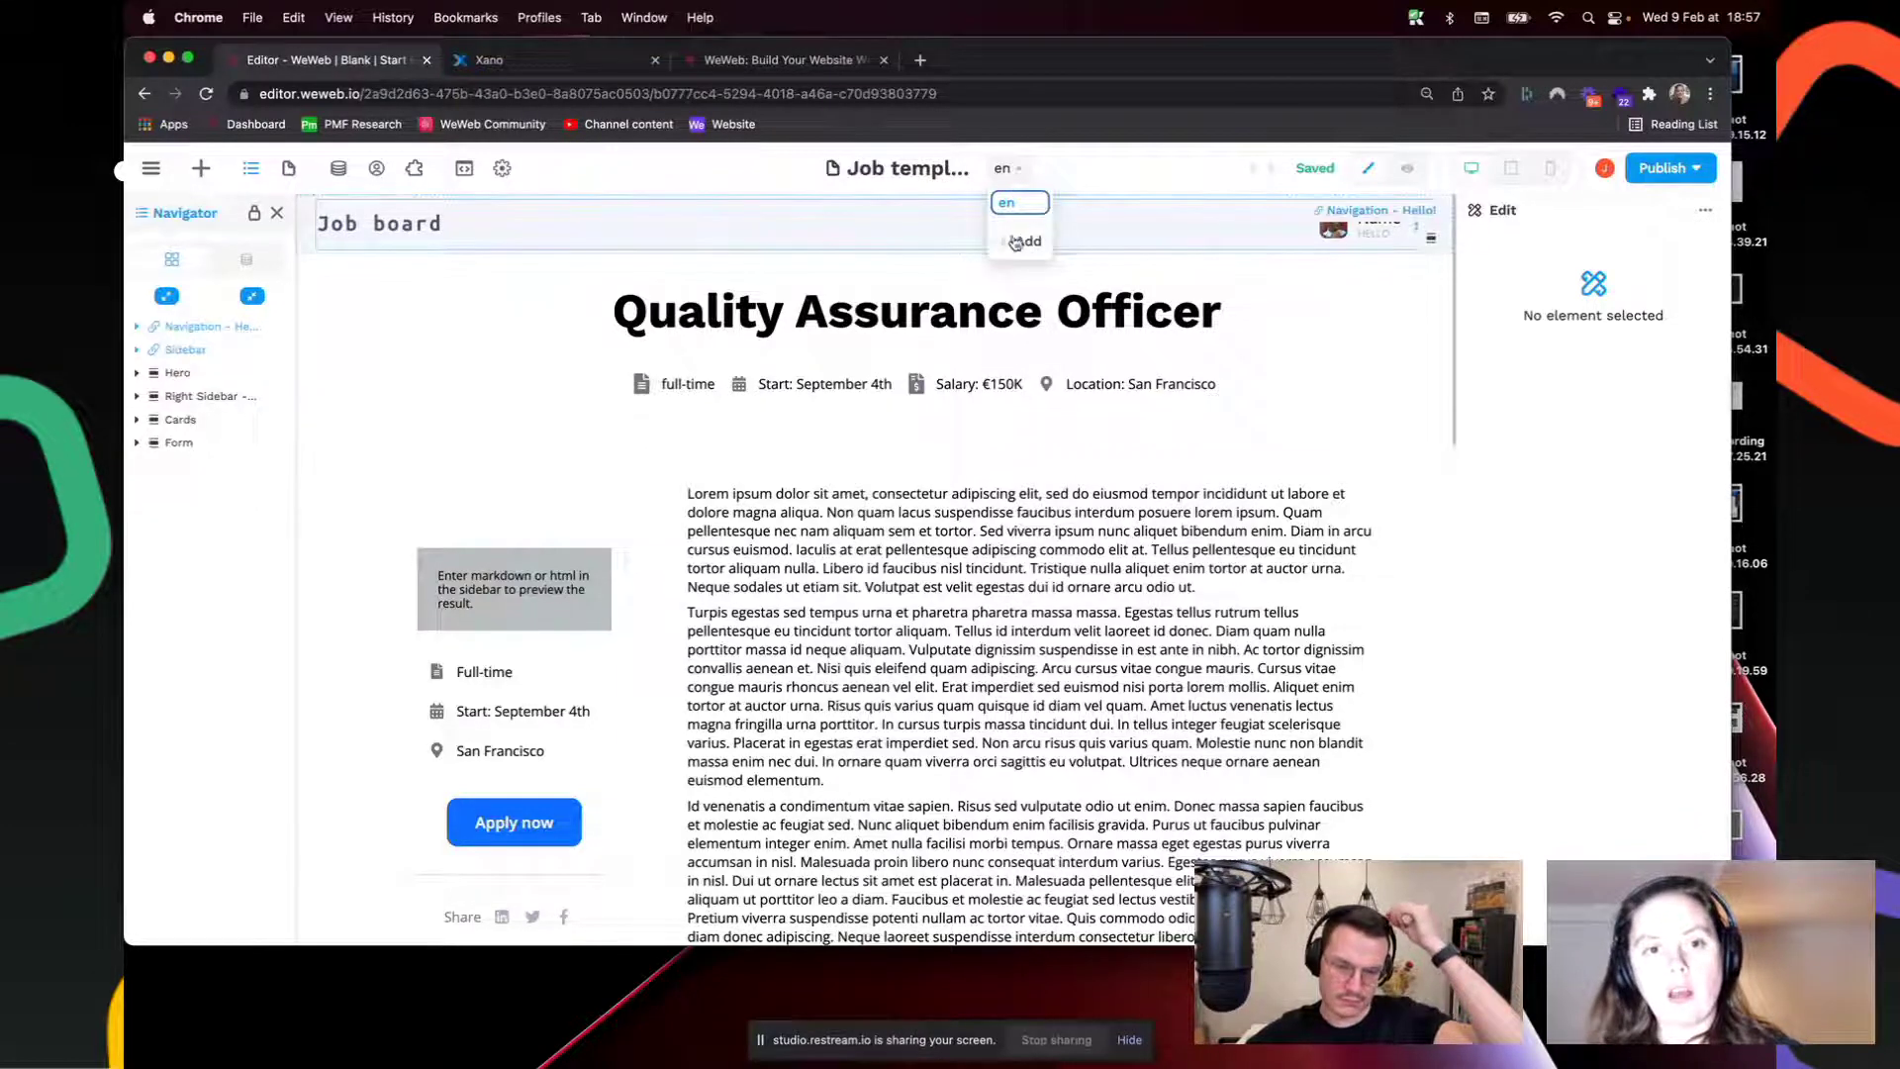
left_click(1028, 241)
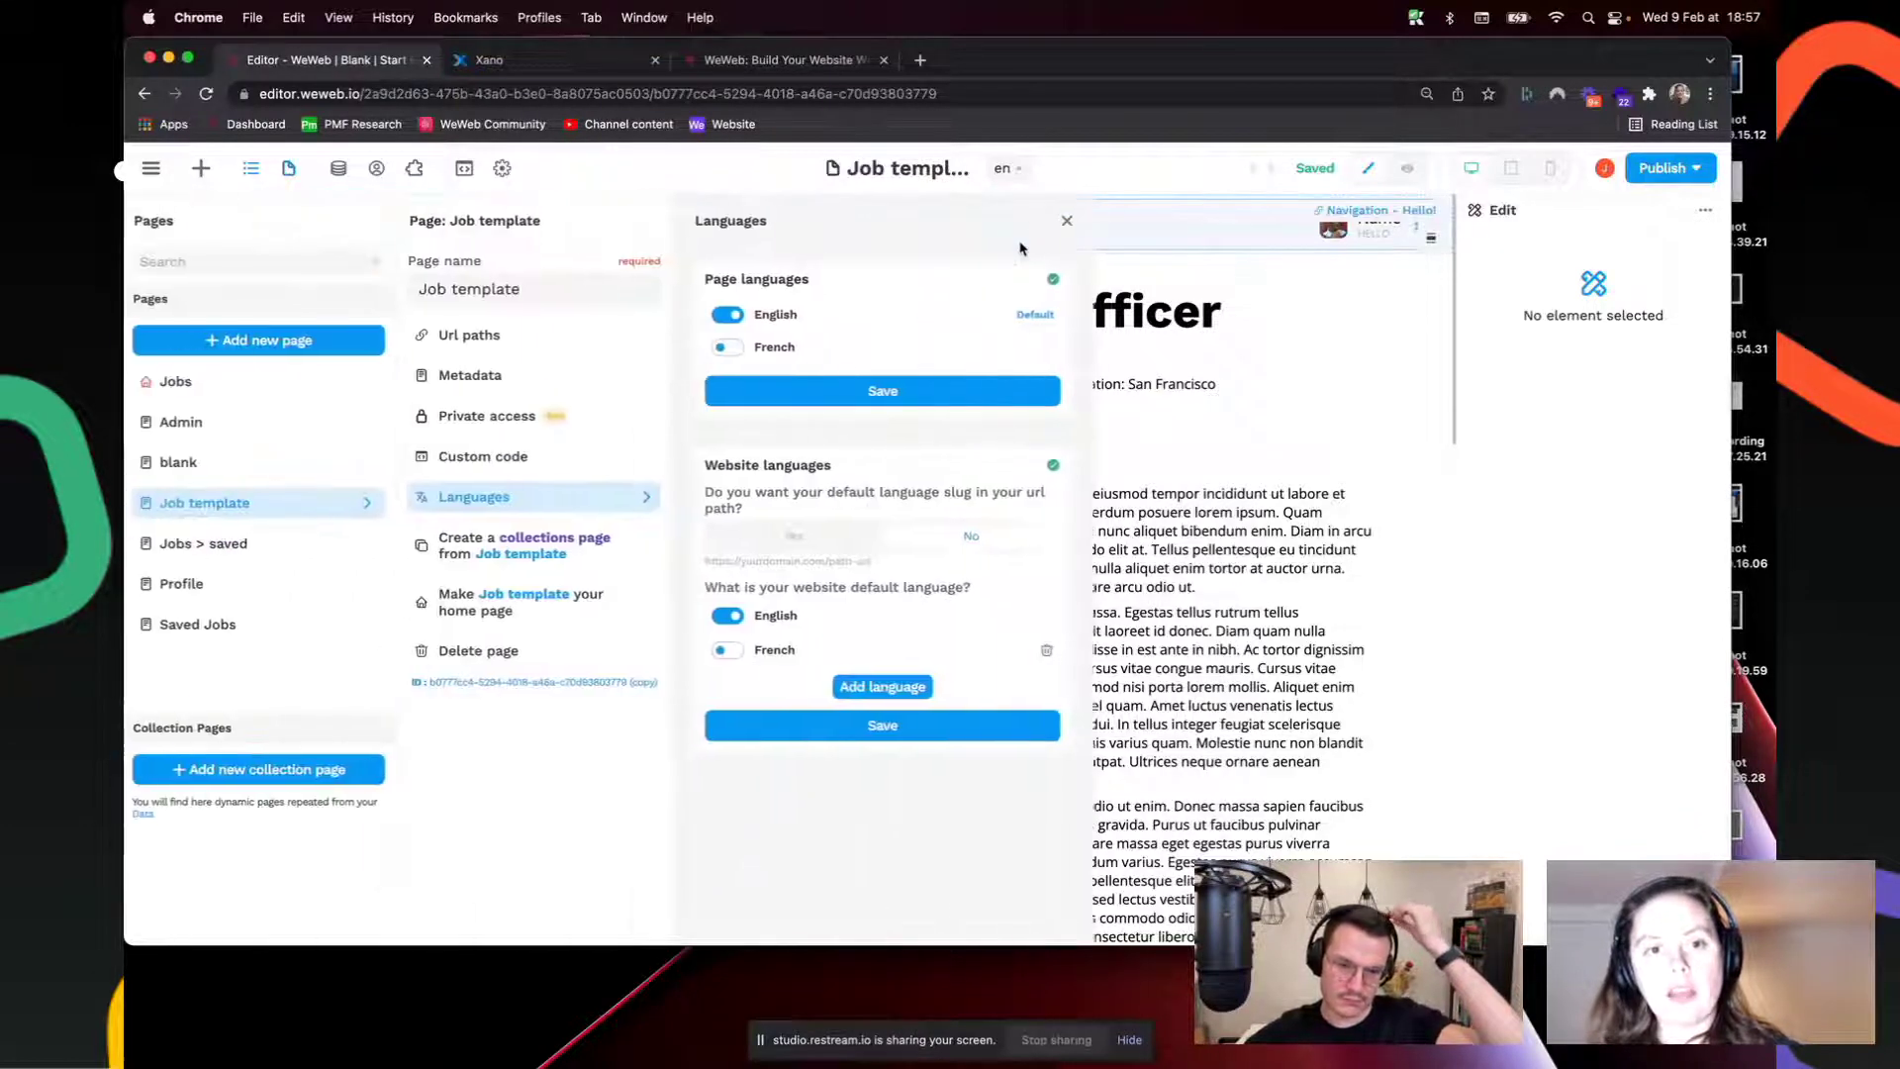
left_click(730, 347)
left_click(846, 393)
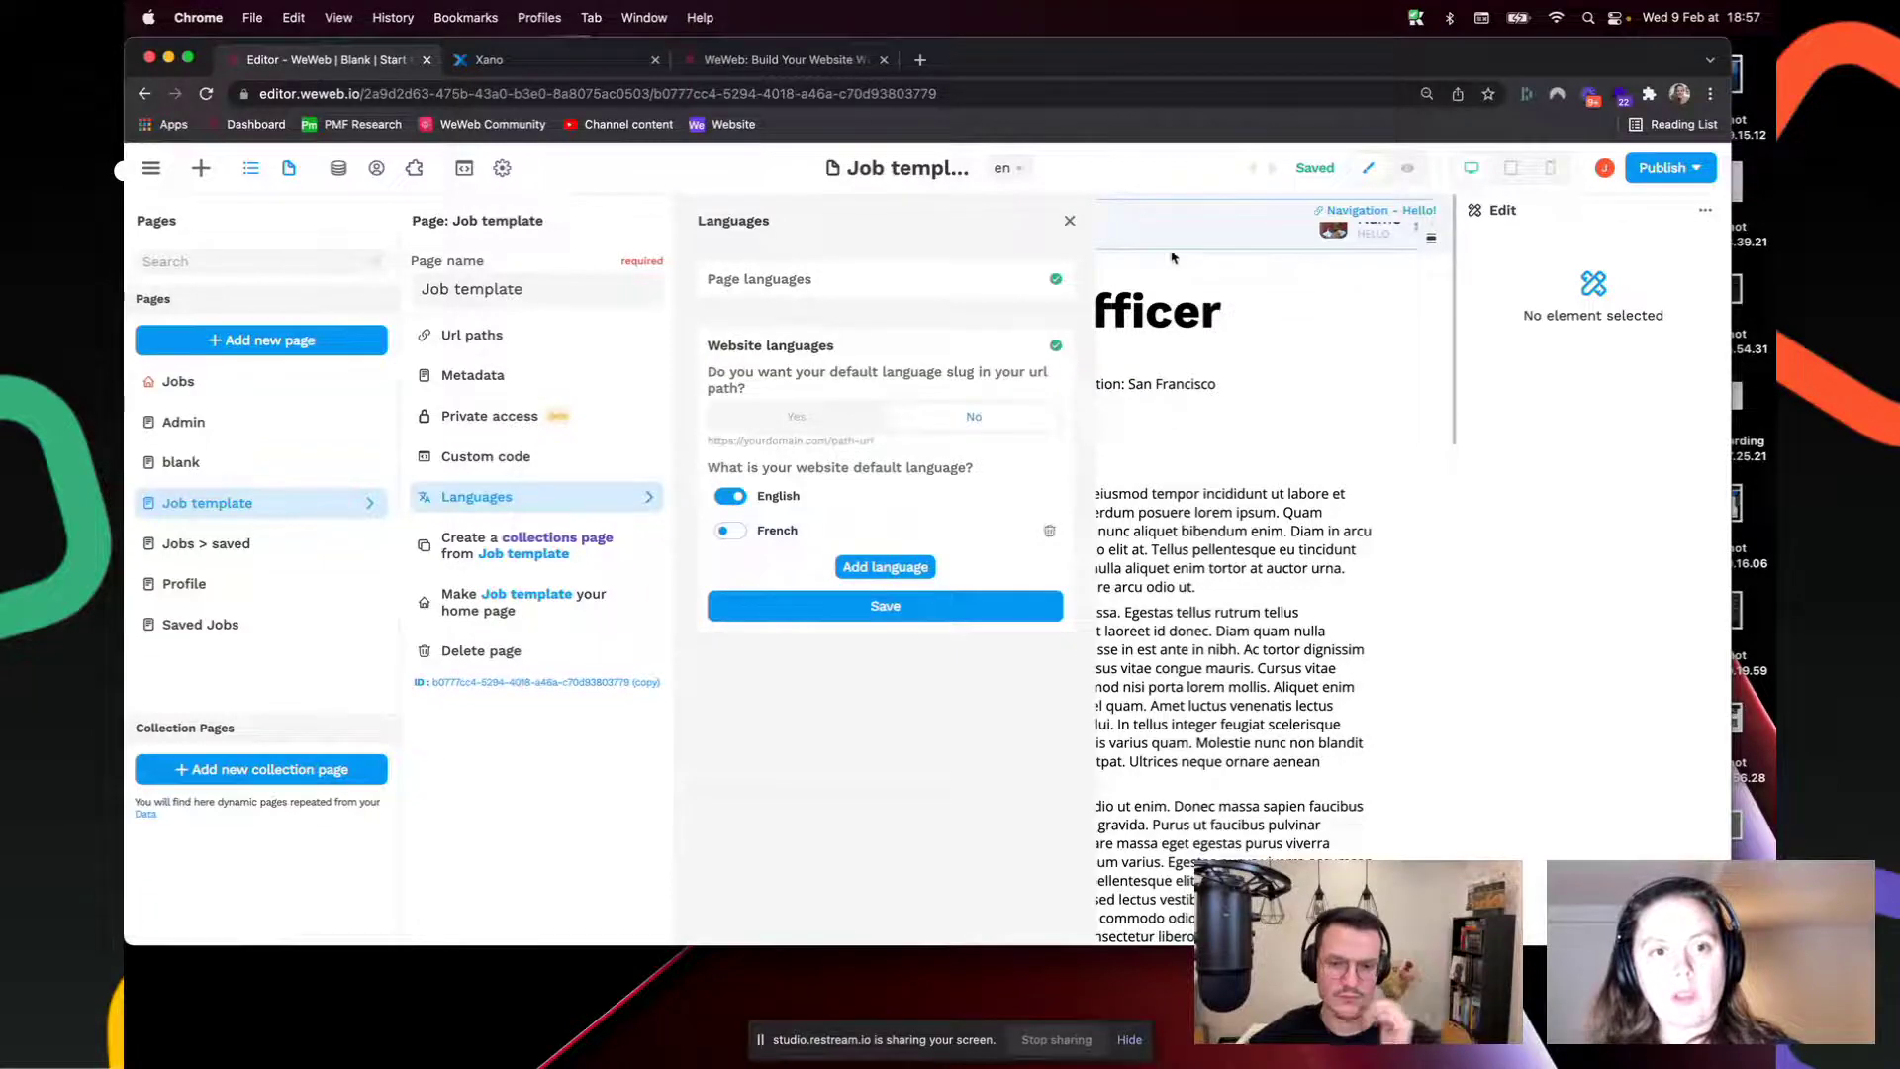
left_click(963, 595)
left_click(1176, 330)
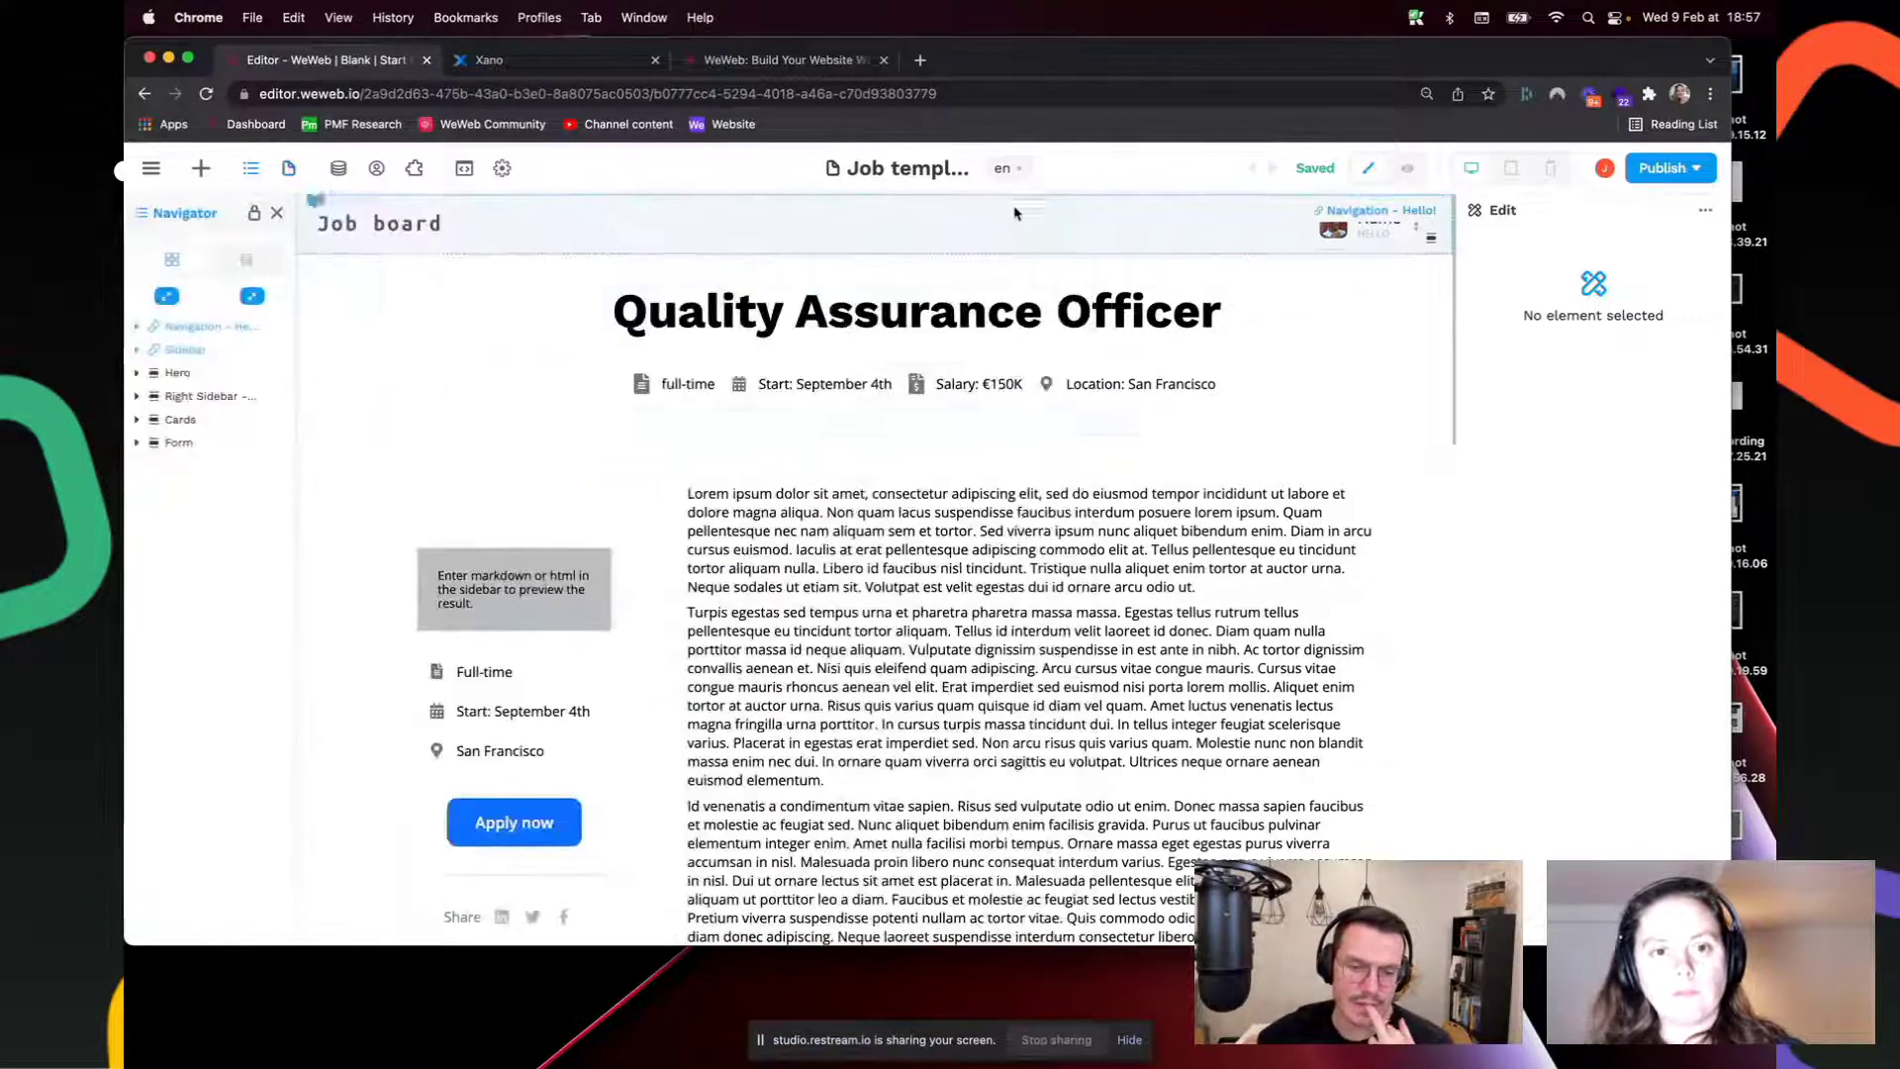
Step: Switch the editor to 'fr' and select the job description text block
left_click(1005, 168)
left_click(1012, 248)
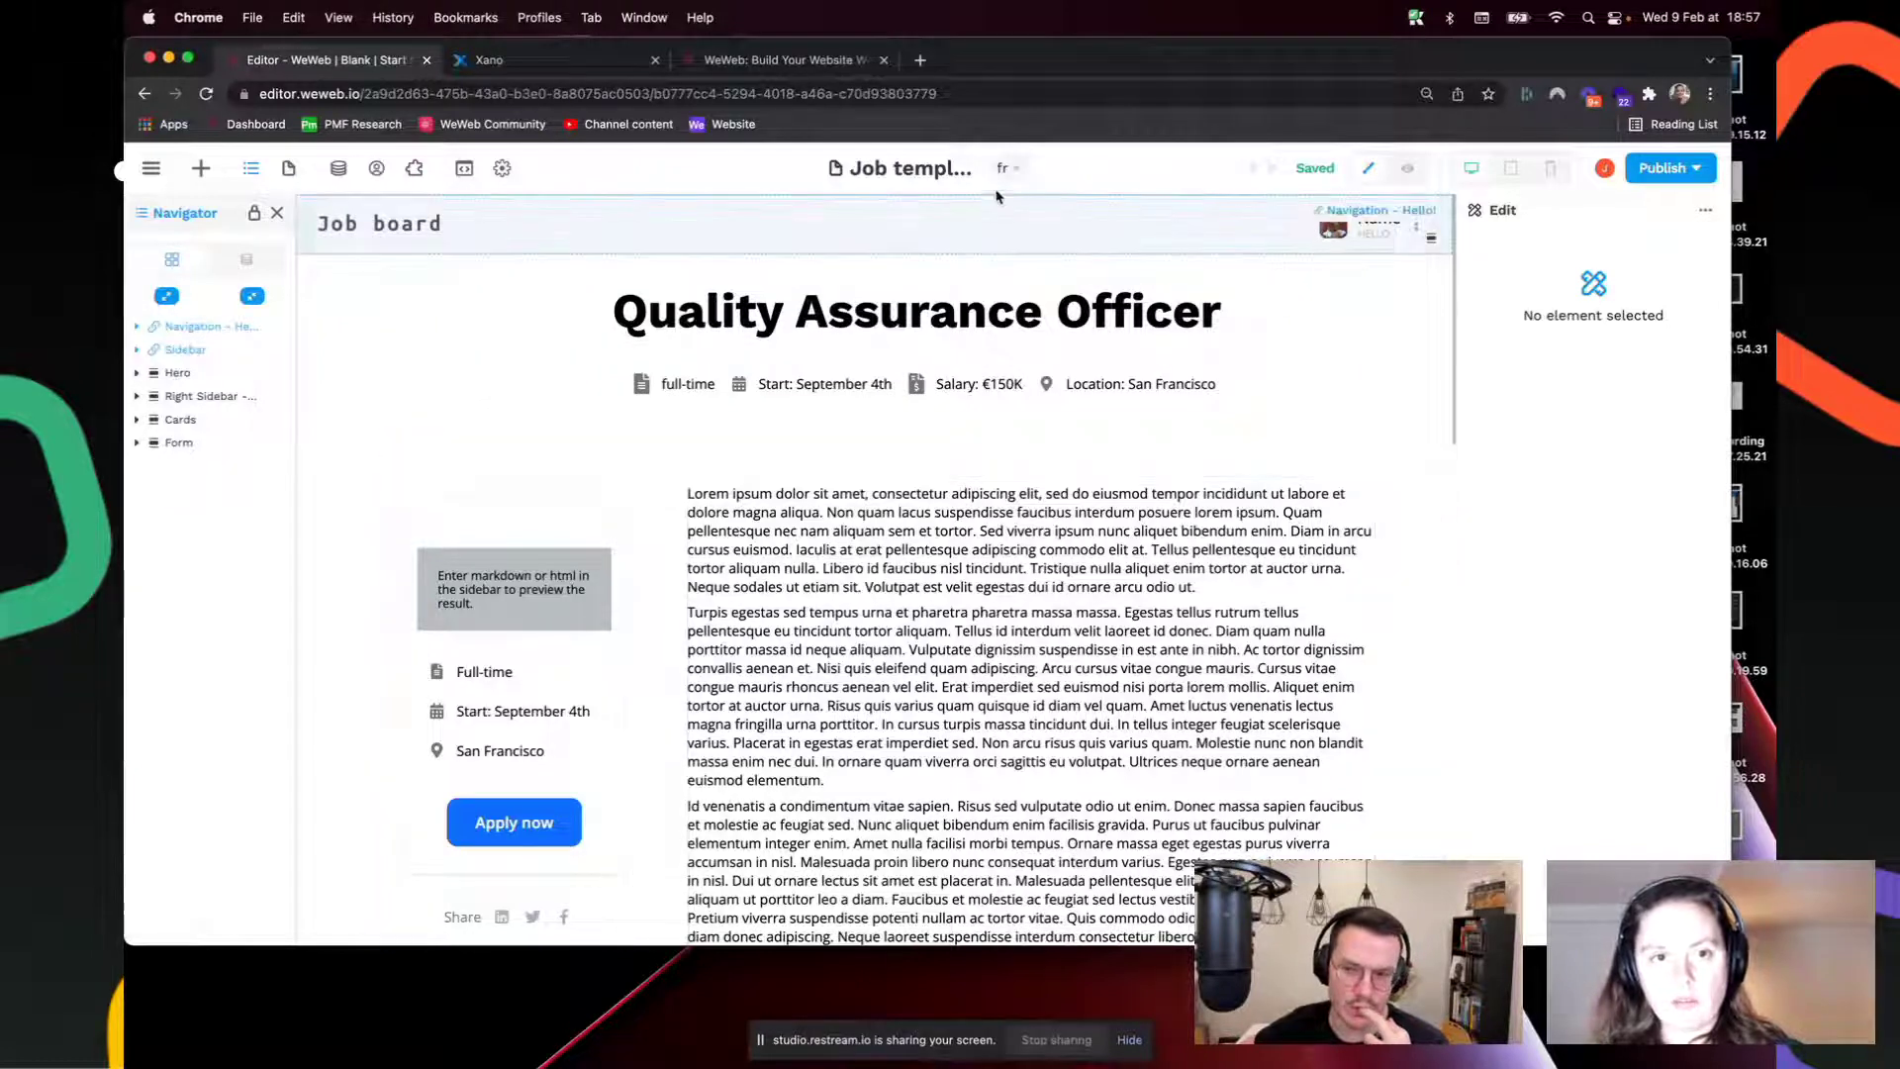
left_click(891, 505)
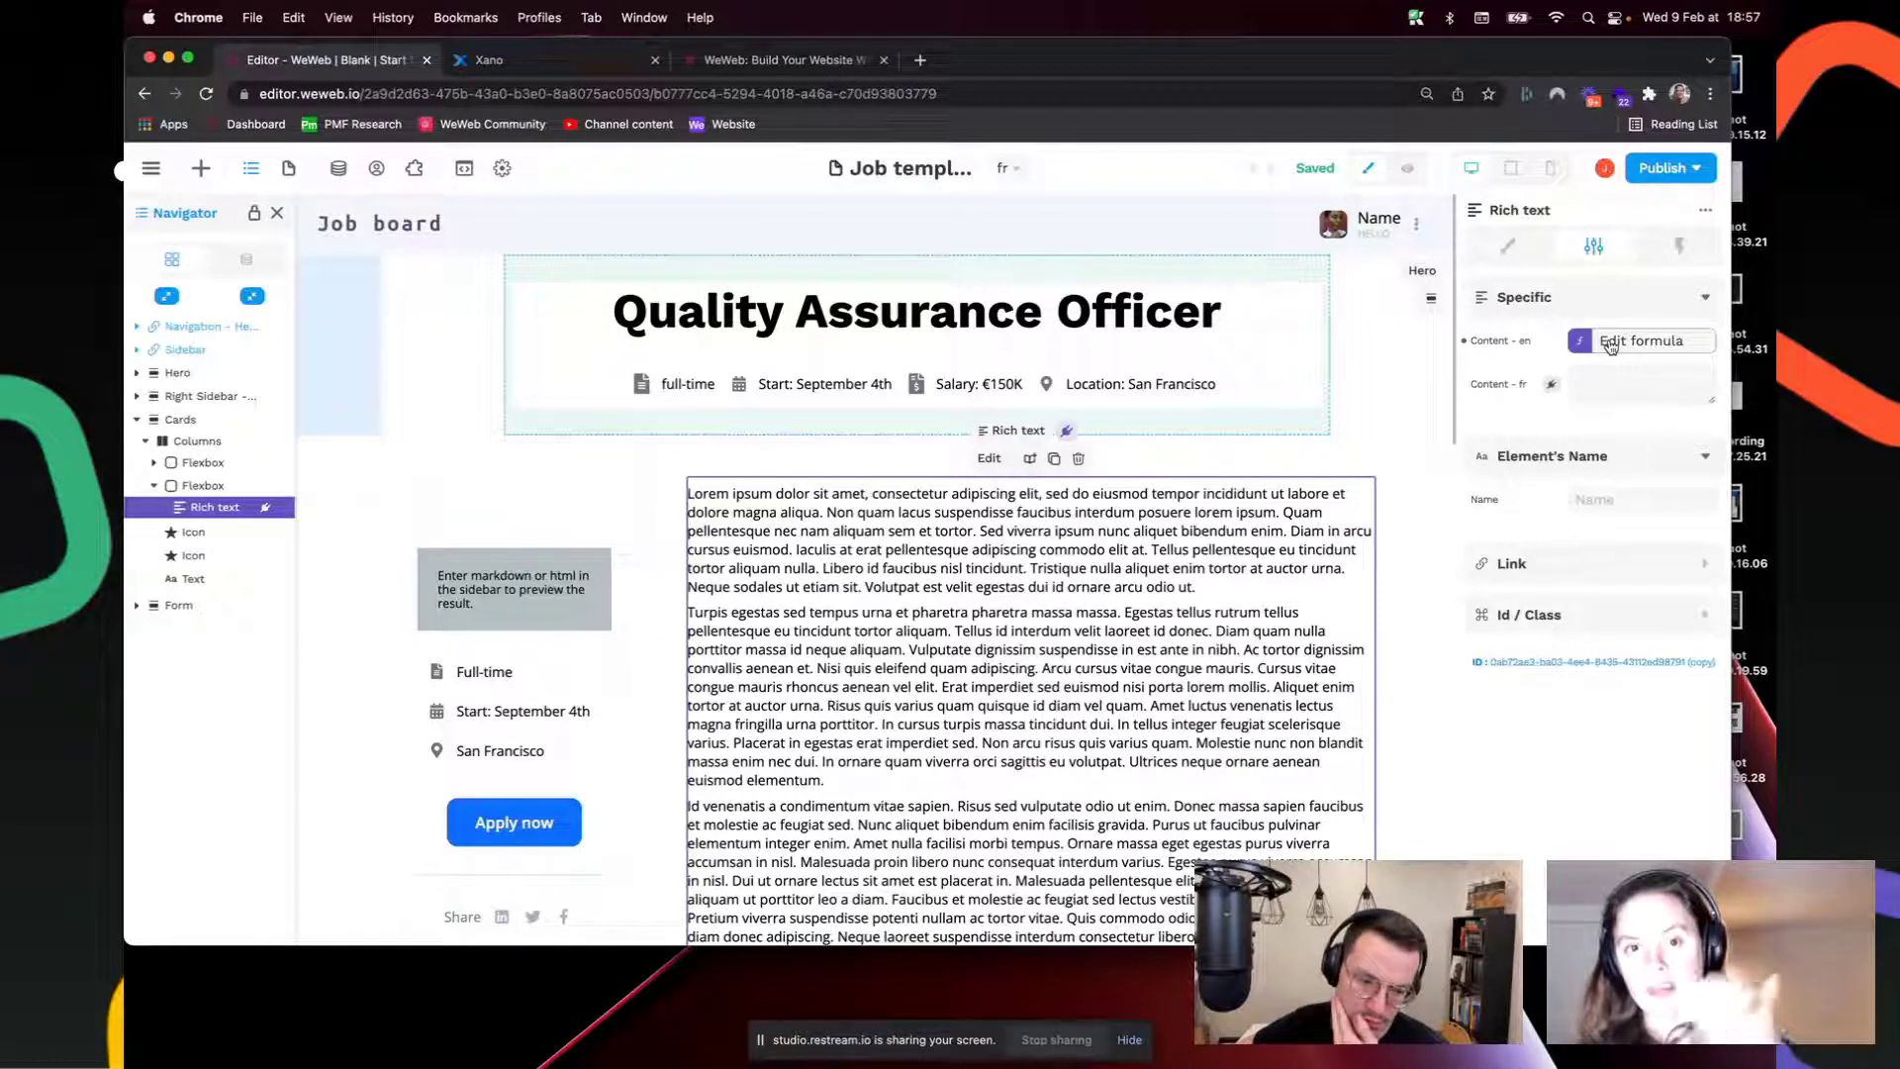
Step: Add a Text field named description_fr to Xano's job table, then return to WeWeb
left_click(560, 61)
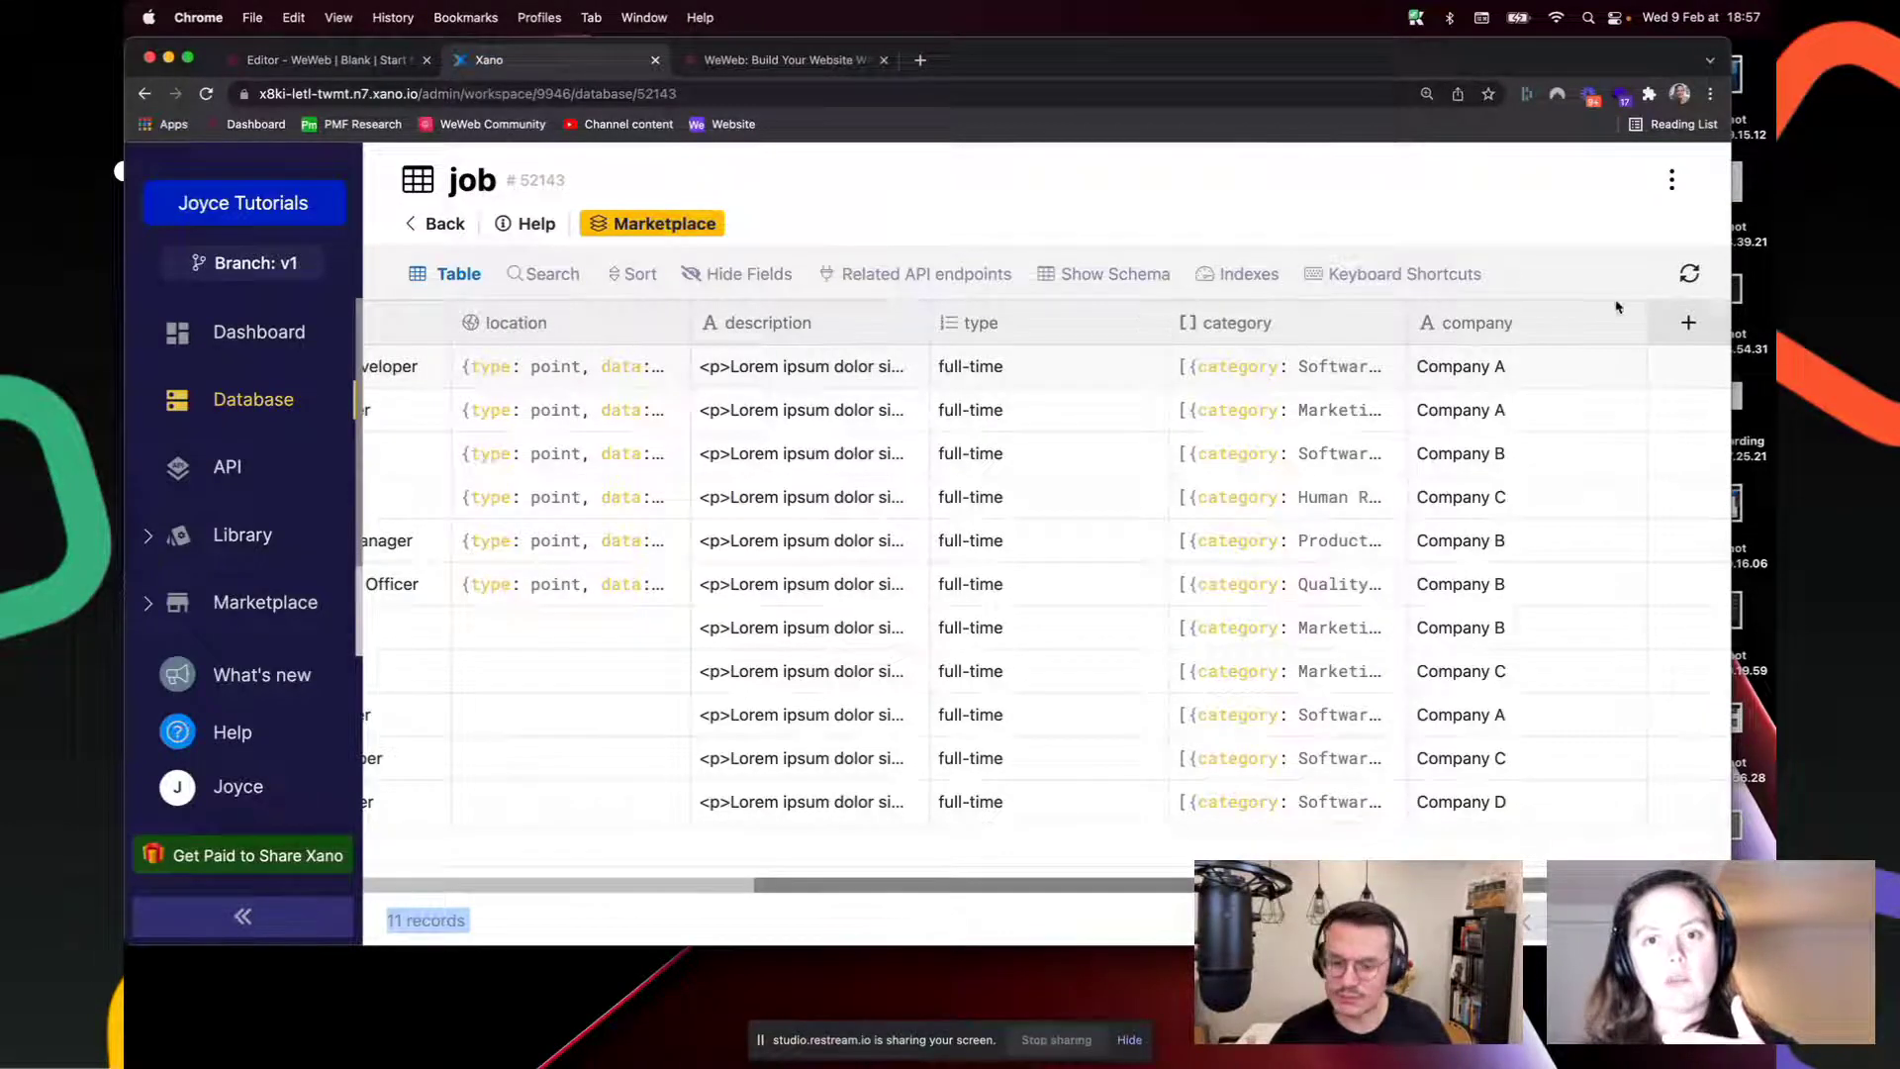
left_click(1688, 323)
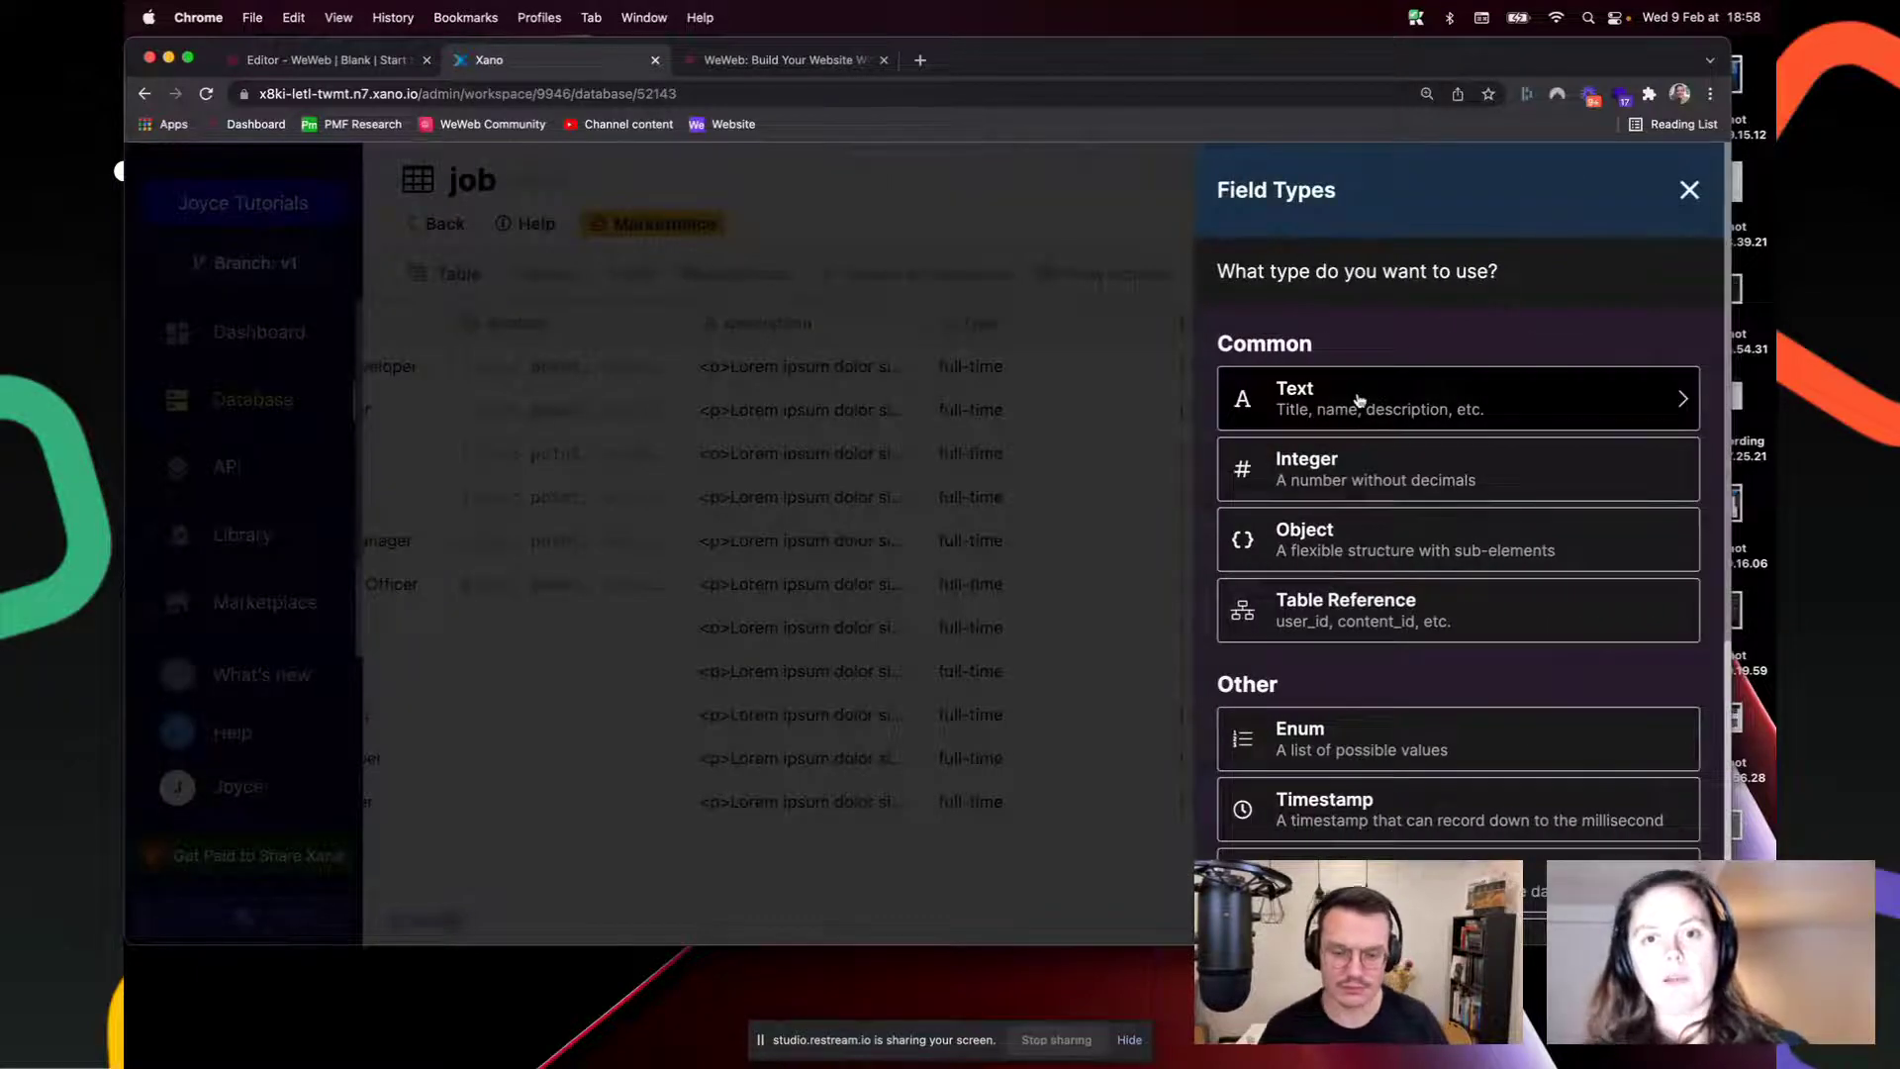
left_click(1480, 396)
type("des")
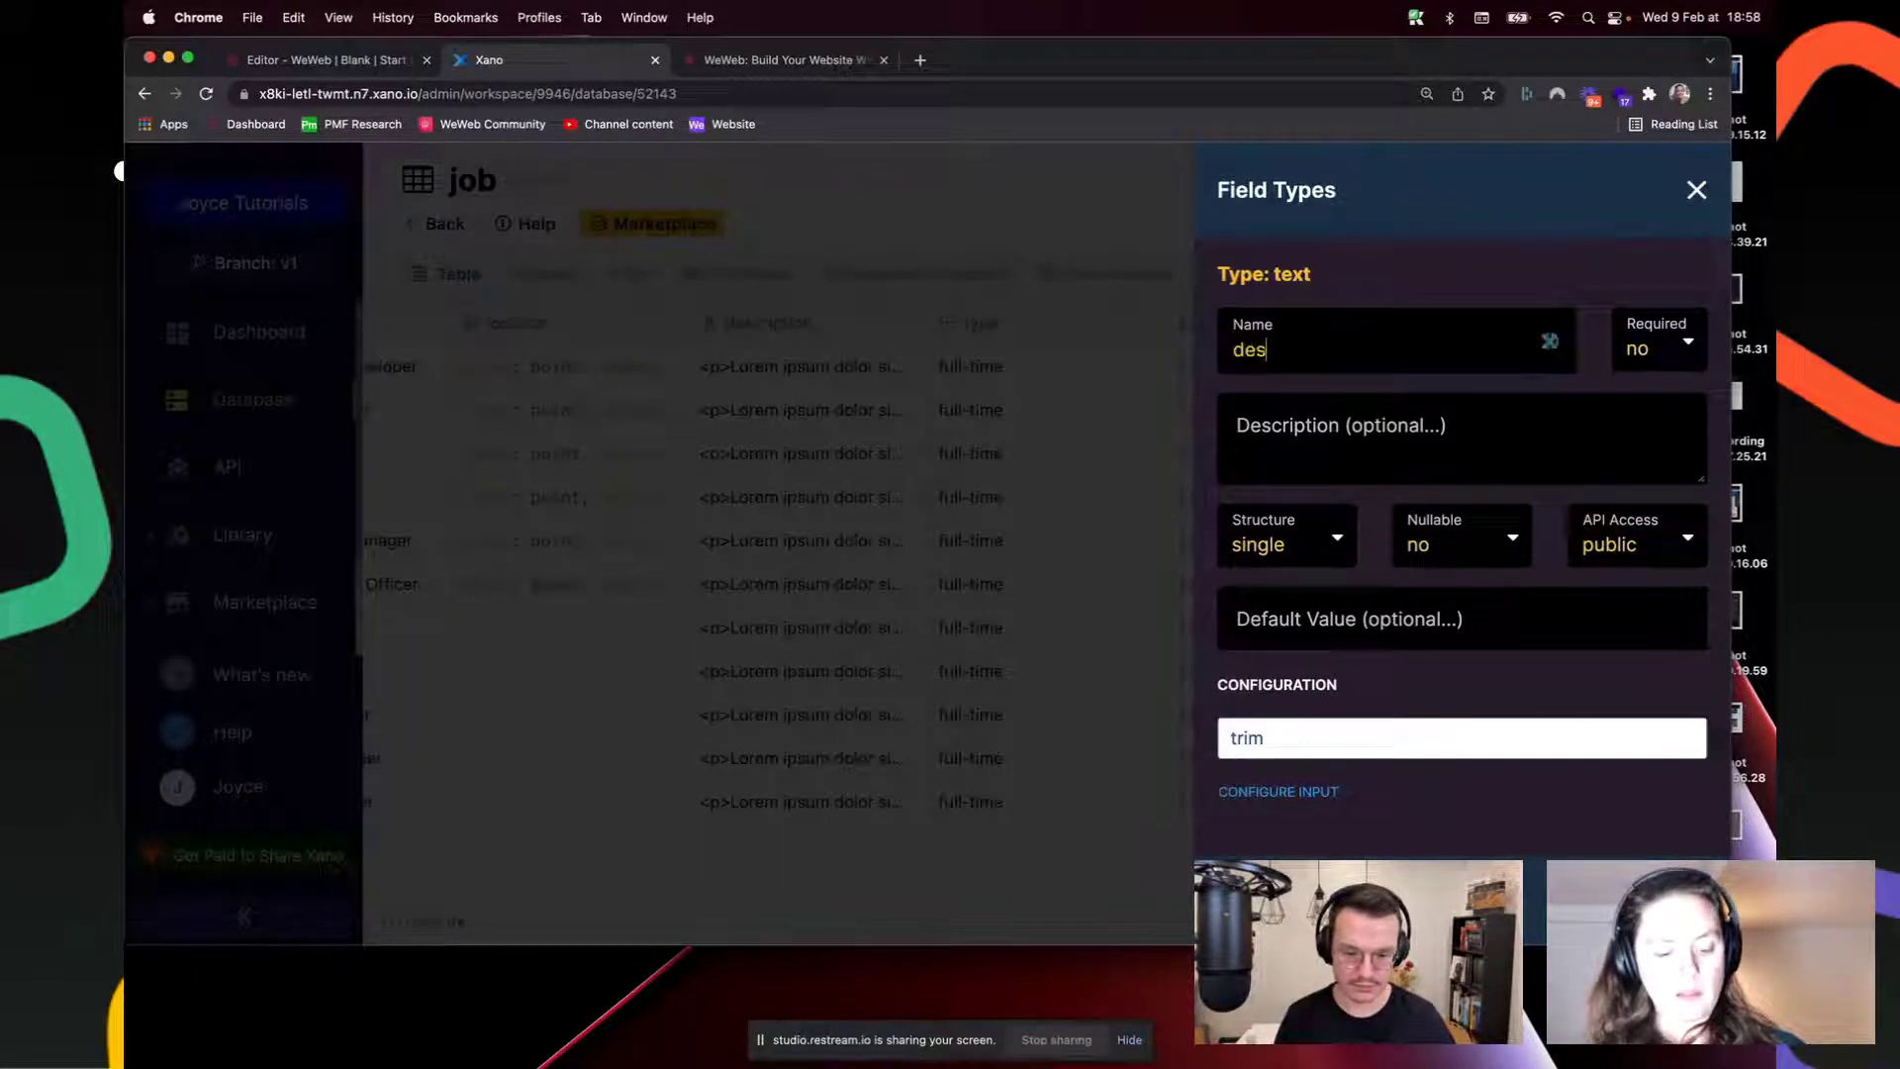
type("cription_fr")
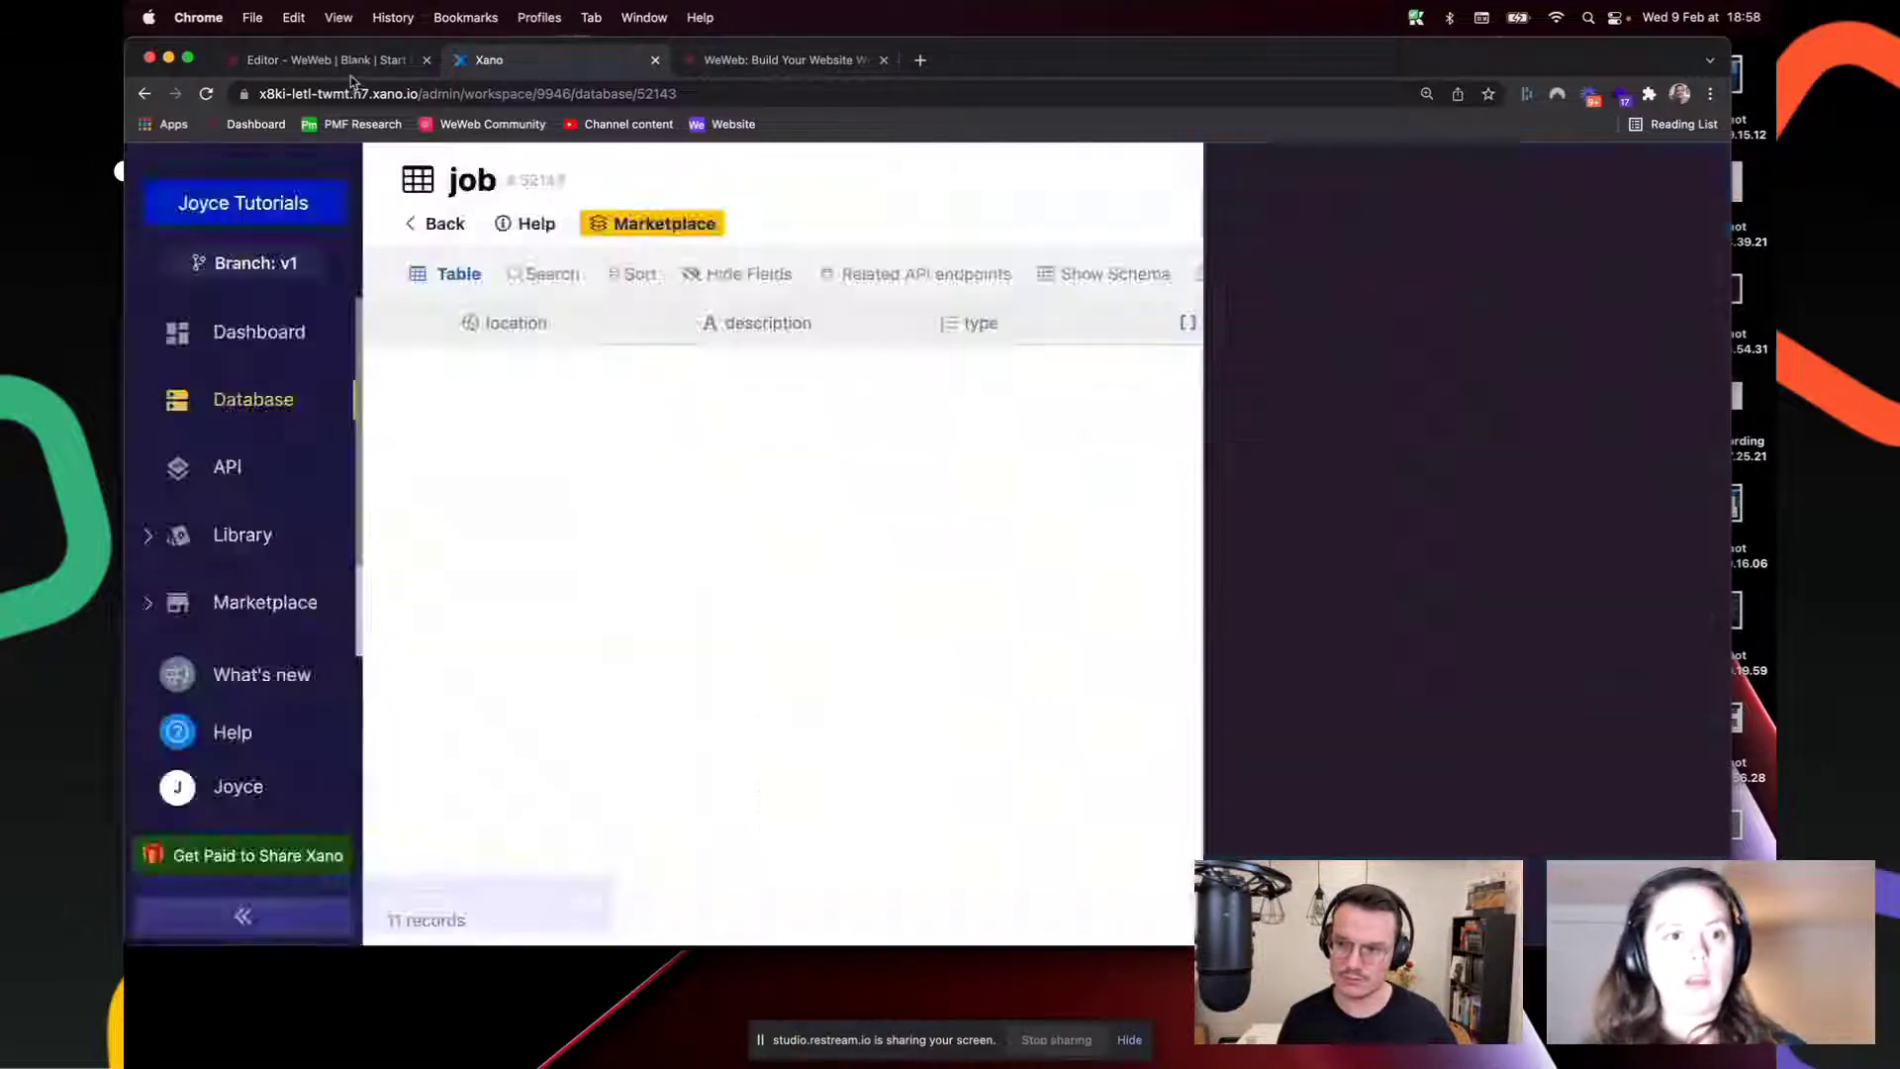
left_click(327, 60)
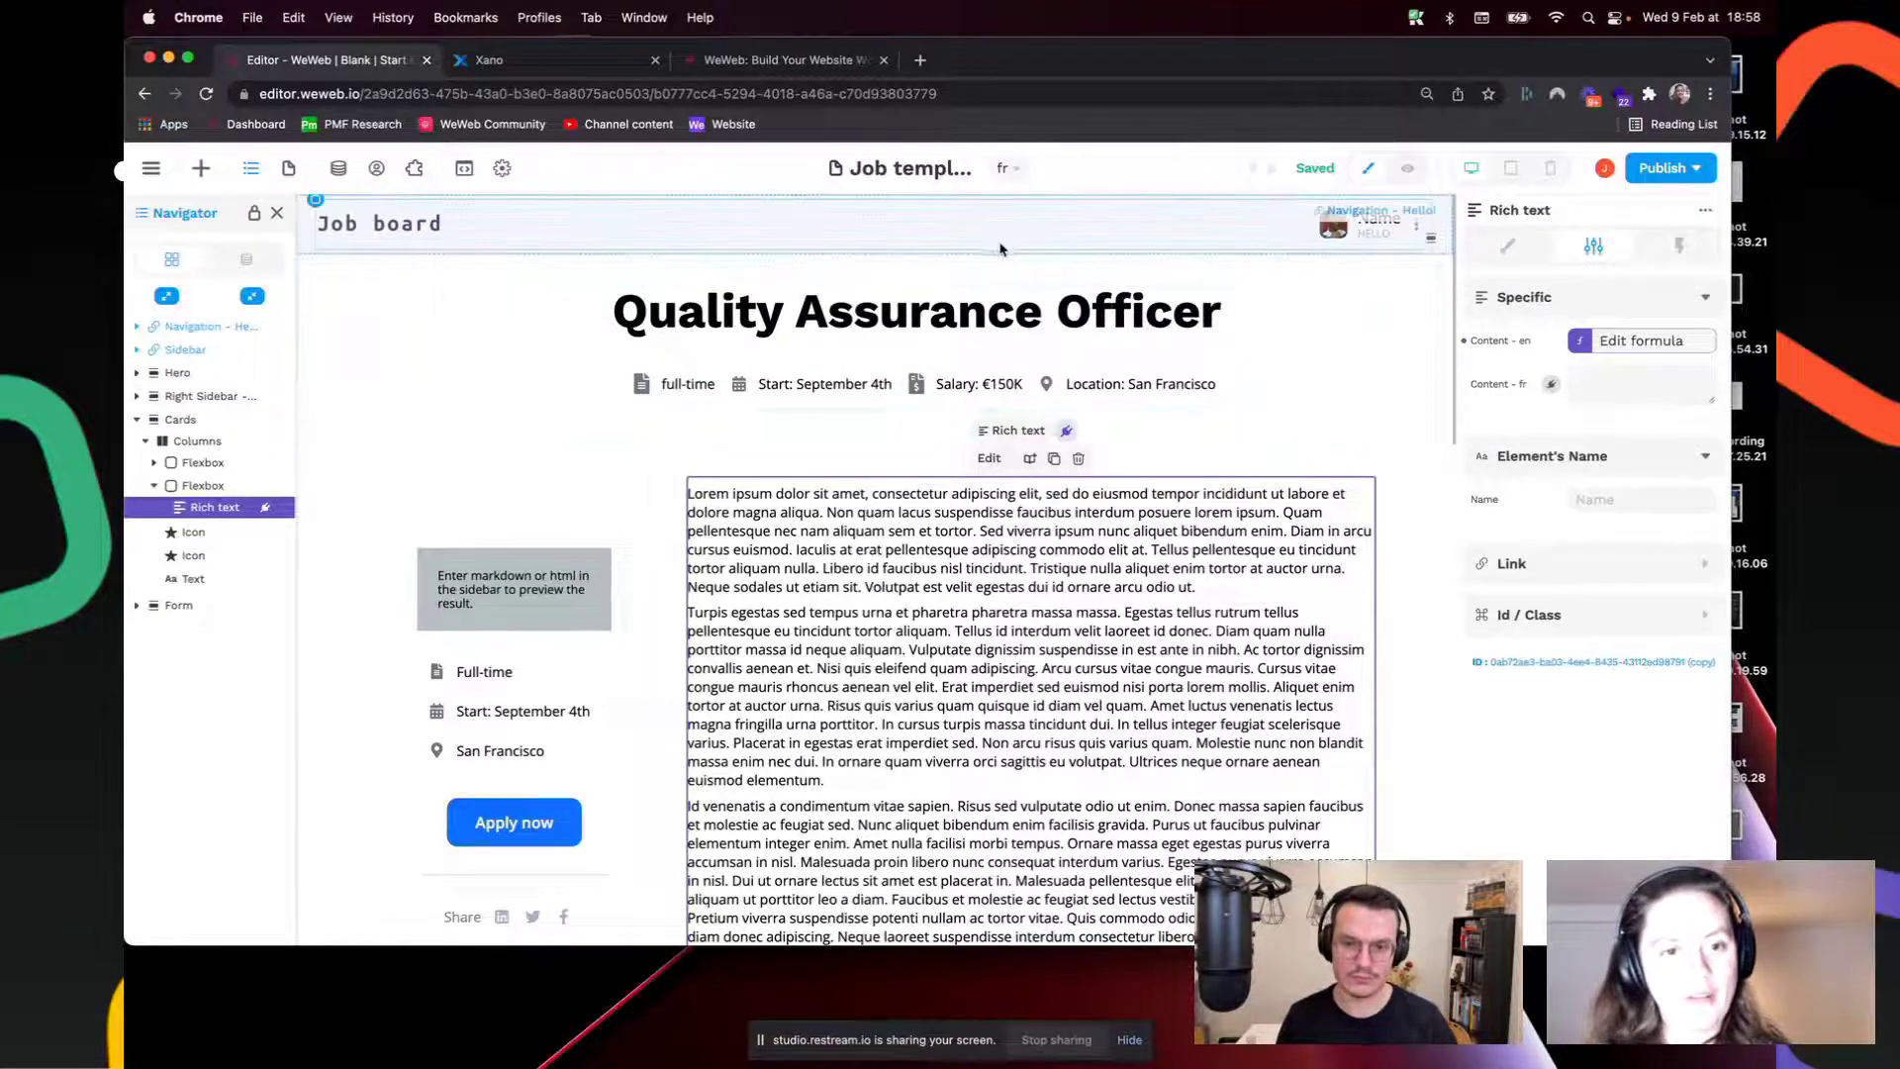
left_click(840, 334)
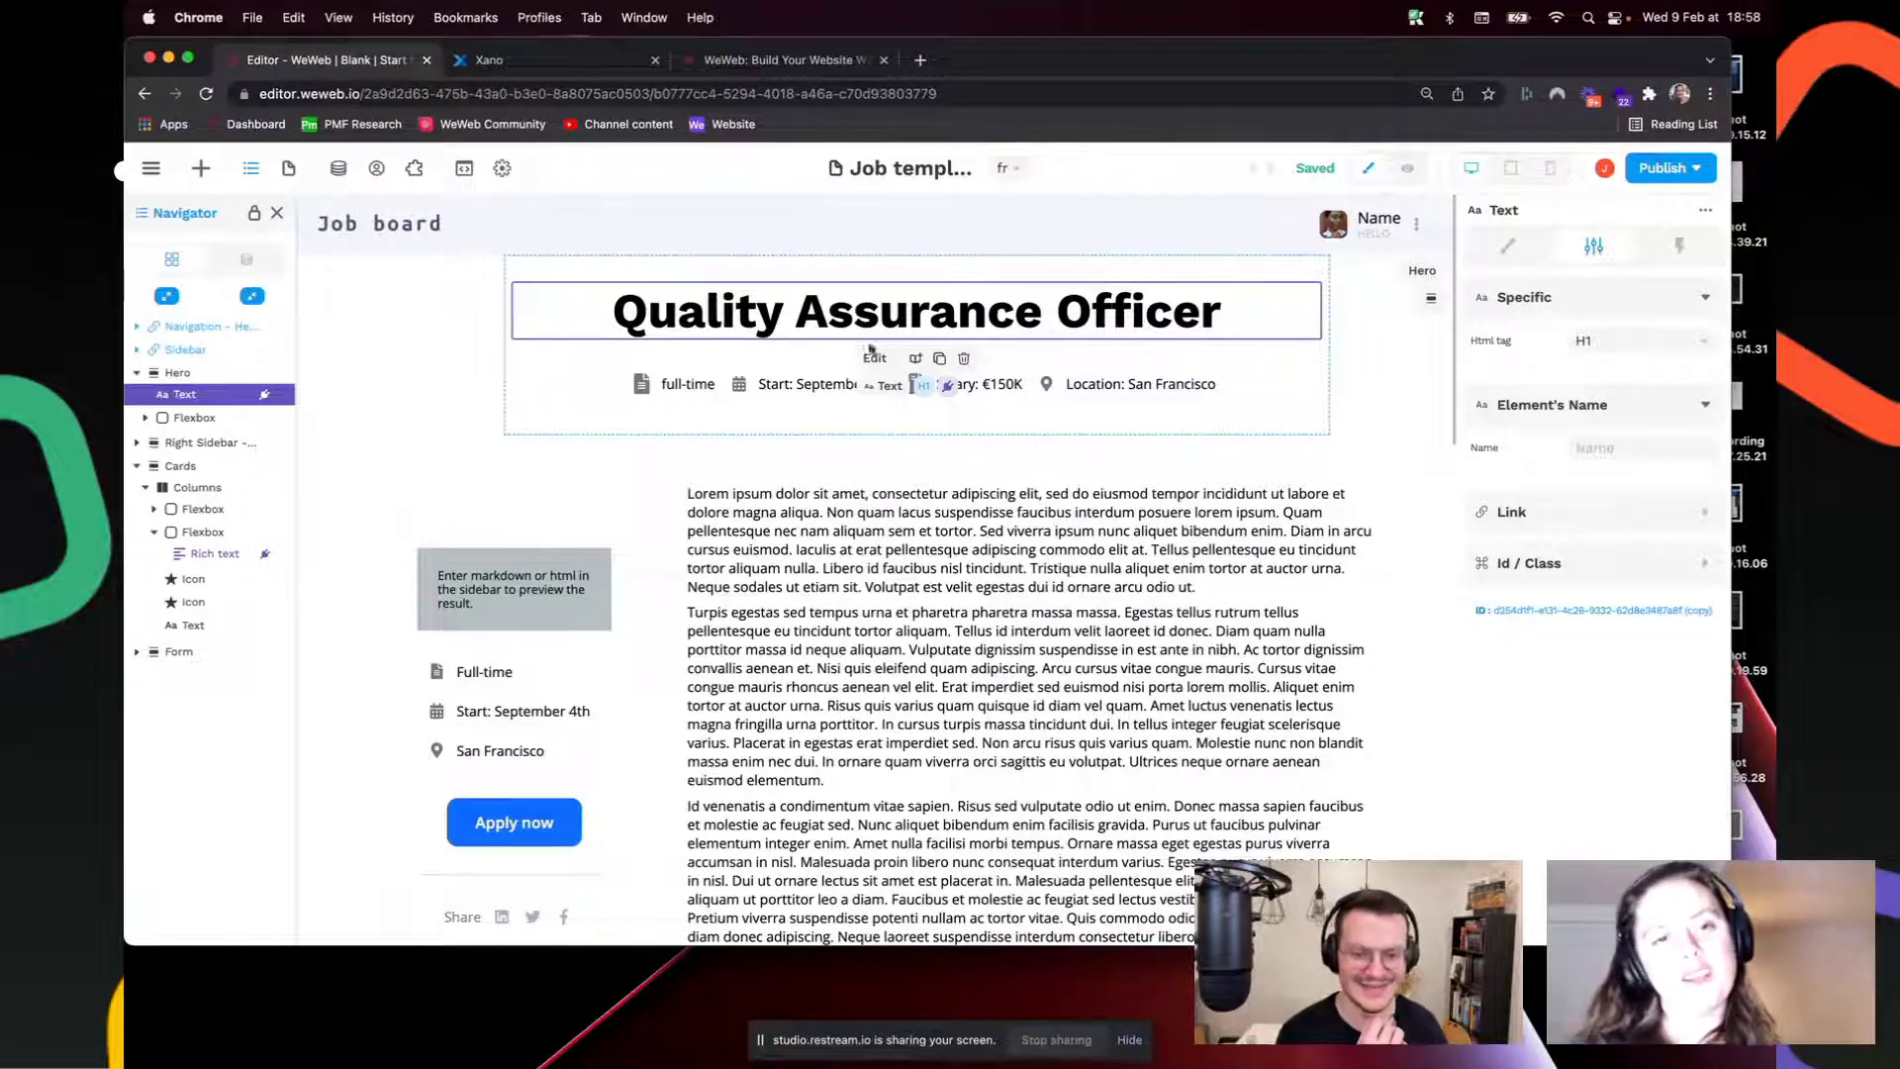
left_click(943, 585)
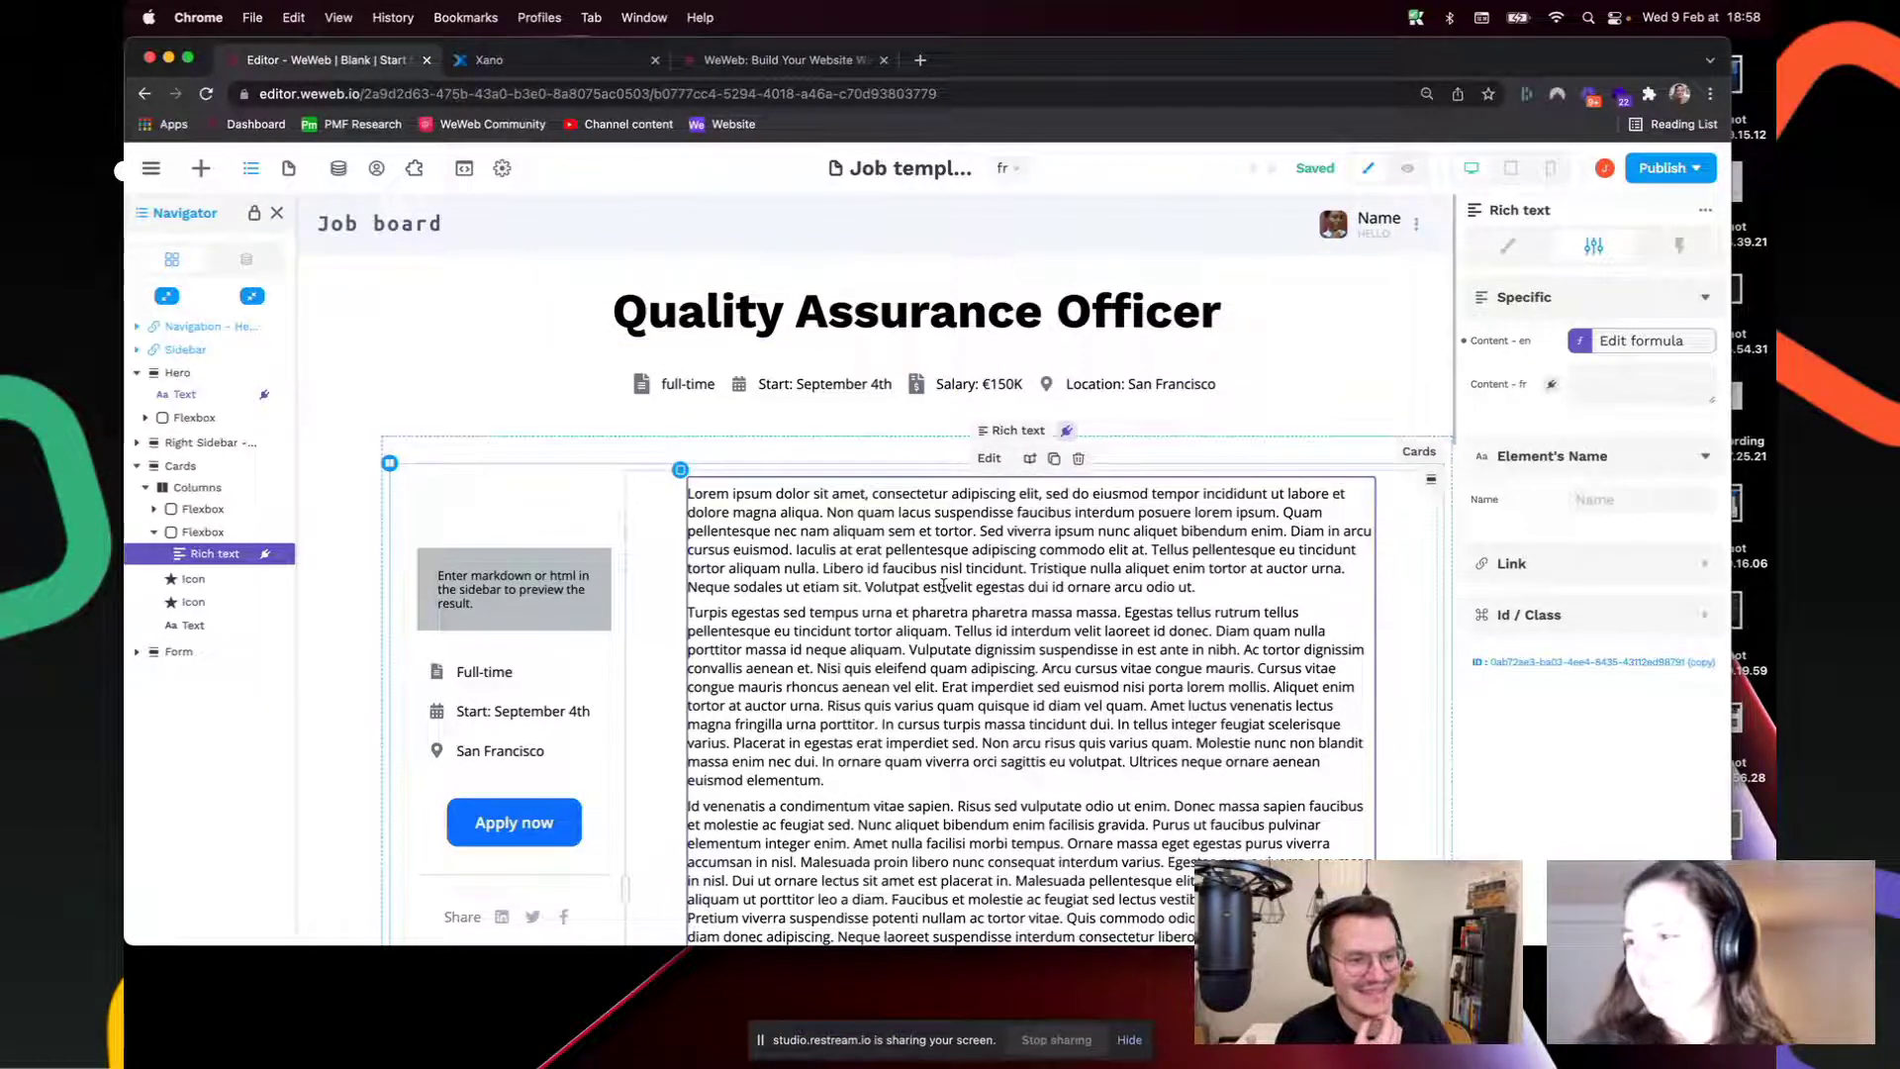